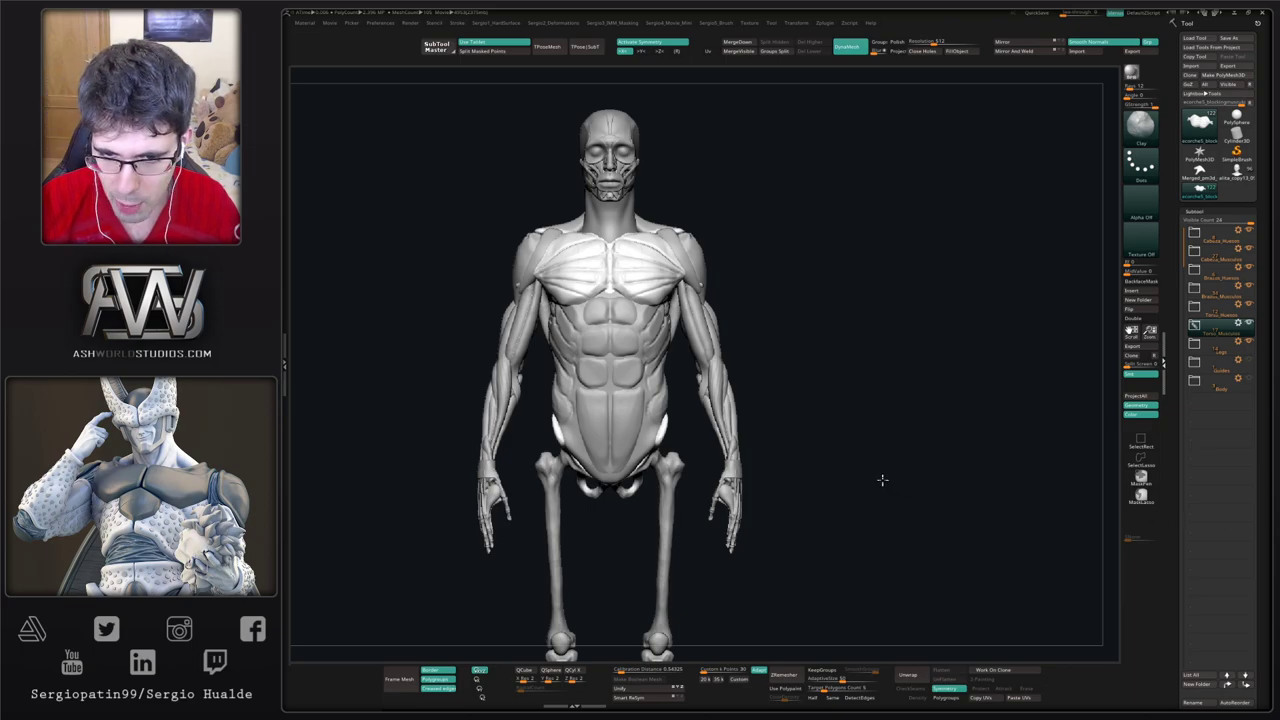
Step: Examine the whole écorché figure from the front and side, focusing on the lower torso and hips
left_click_drag(882, 476, 880, 478)
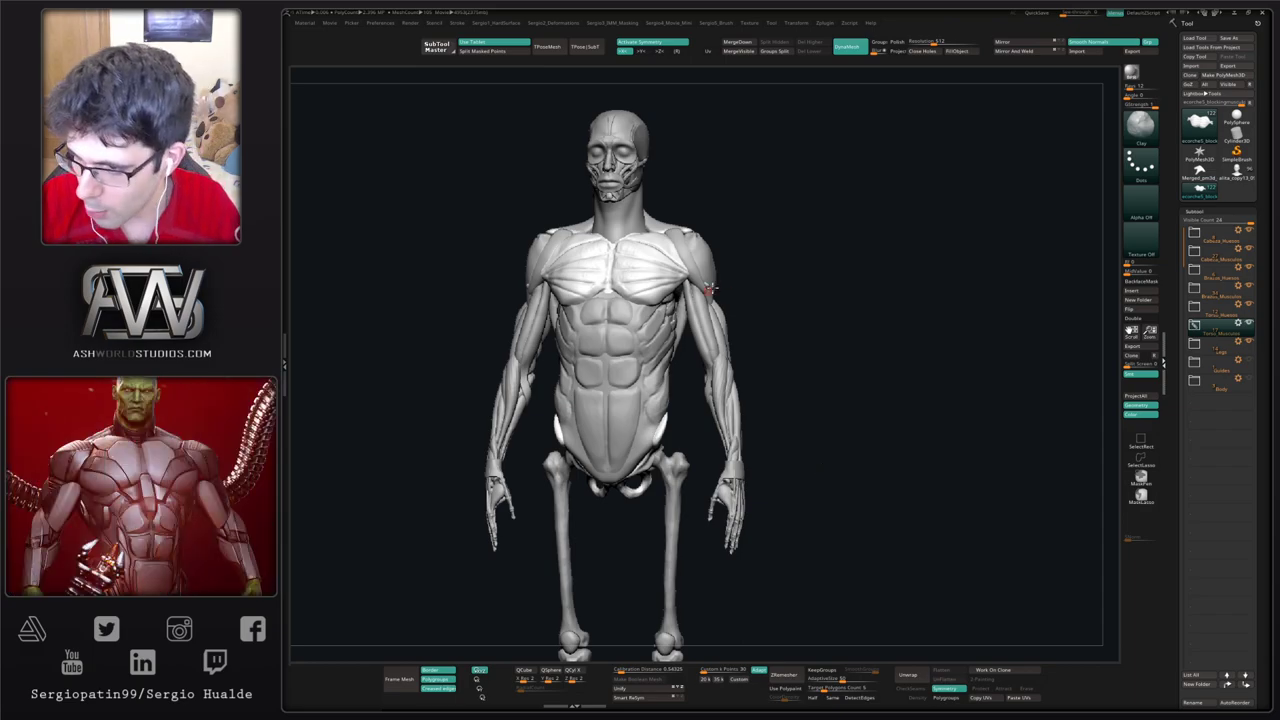
left_click_drag(811, 310, 757, 334)
right_click_drag(636, 455, 628, 424, "alt")
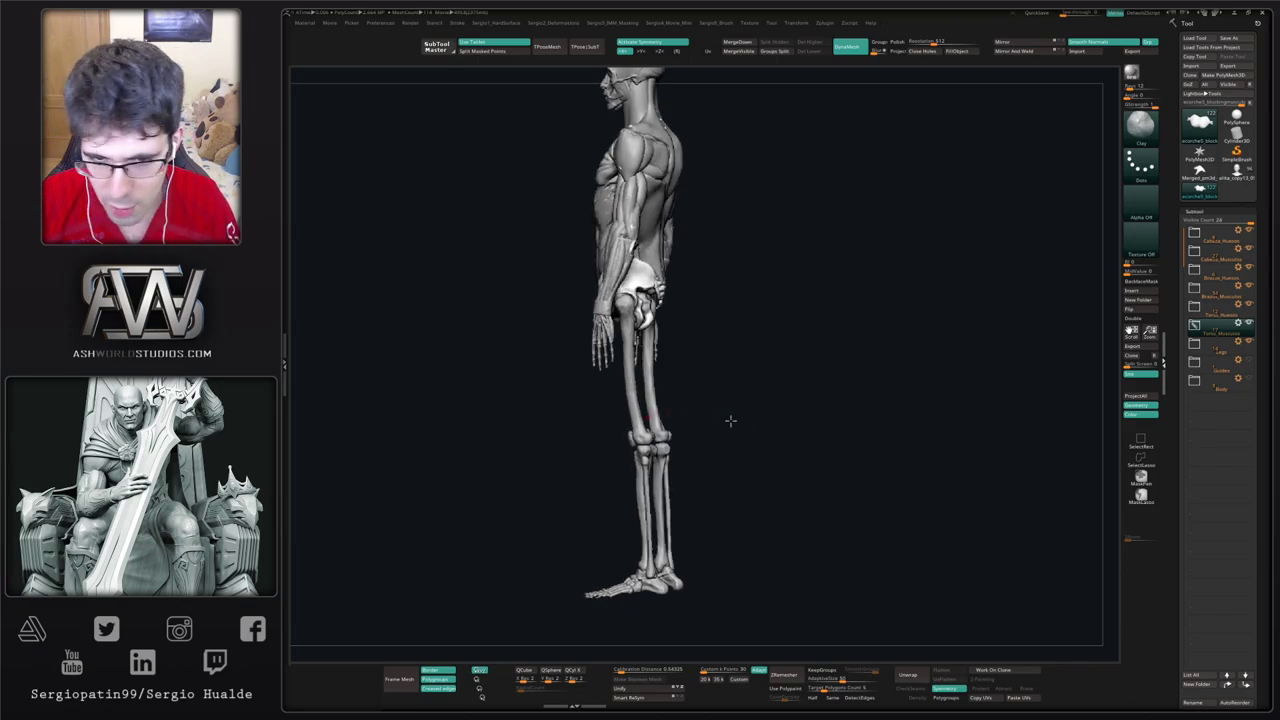
mouse_move(731, 420)
right_mouse_down("shift")
mouse_move(653, 500)
mouse_move(627, 354)
mouse_move(634, 460)
mouse_move(677, 447)
right_mouse_up("shift")
right_click_drag(715, 409, 768, 414)
right_click_drag(630, 478, 604, 436)
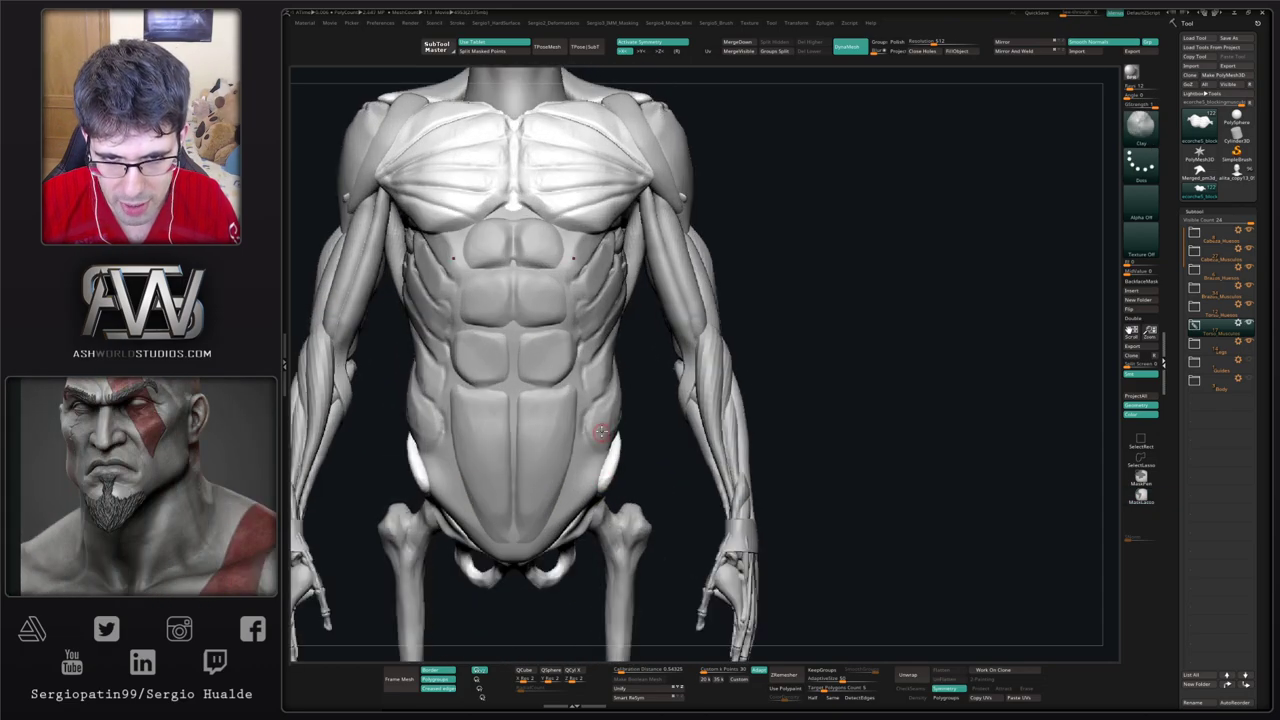
mouse_move(610, 548)
right_mouse_down("alt")
mouse_move(585, 499)
mouse_move(604, 497)
mouse_move(590, 420)
mouse_move(571, 434)
right_mouse_up("alt")
Step: Activate the femur with the Move brush and inspect how the leg bones meet the pelvis from below
left_click(606, 471, "alt")
key("s")
key("b")
key("m")
key("v")
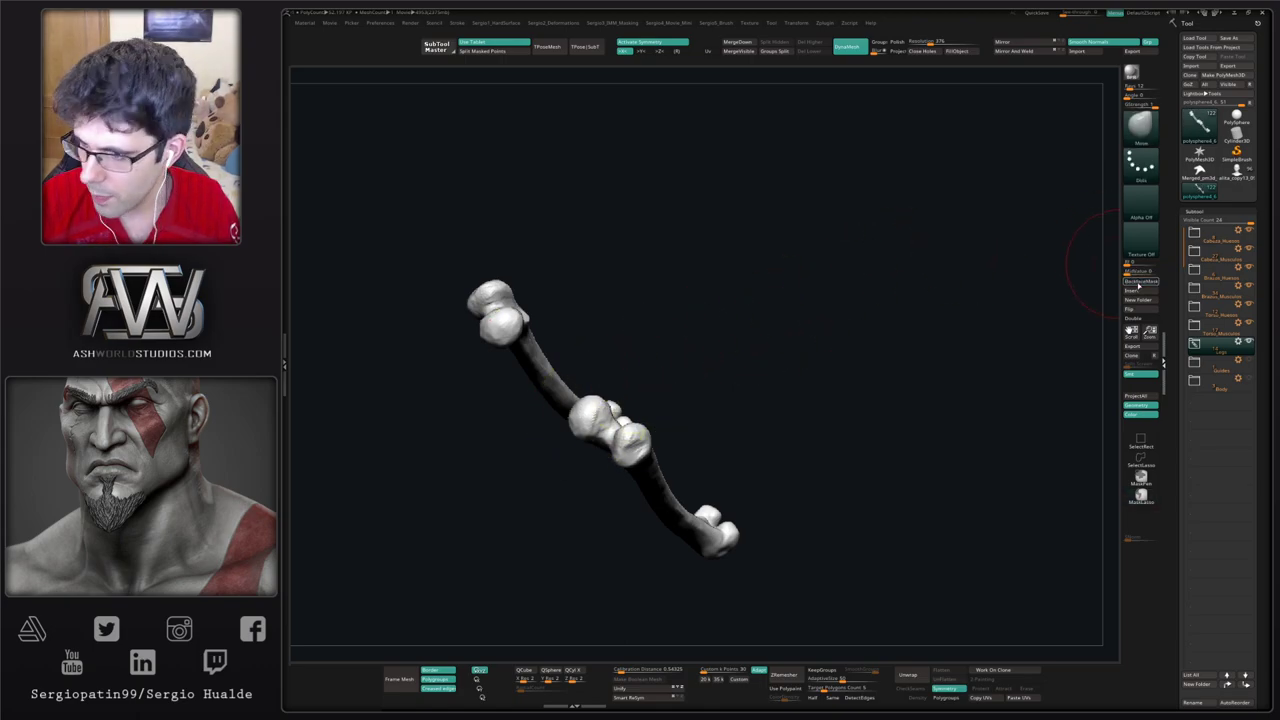
mouse_move(571, 415)
right_mouse_down()
mouse_move(567, 393)
mouse_move(596, 388)
mouse_move(582, 432)
mouse_move(605, 434)
mouse_move(590, 420)
mouse_move(596, 430)
right_mouse_up()
key("alt+s")
left_click(598, 421, "alt")
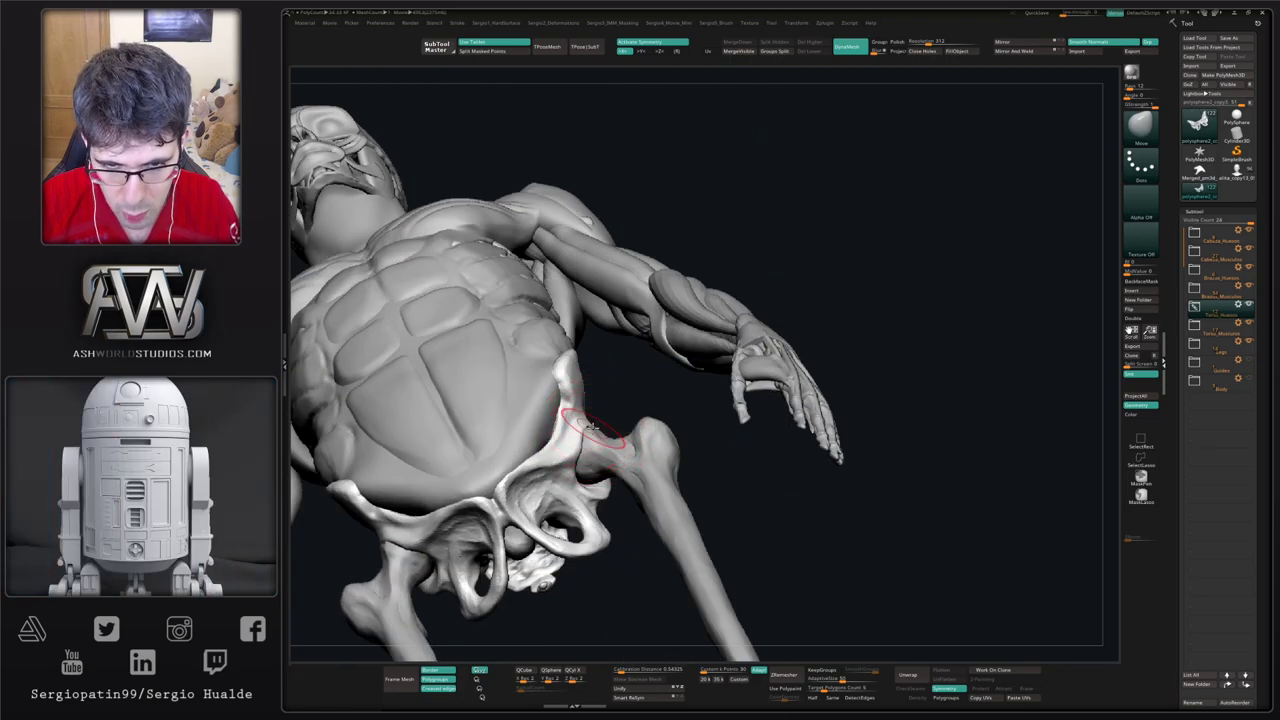
mouse_move(590, 430)
right_mouse_down()
mouse_move(597, 490)
mouse_move(598, 456)
mouse_move(577, 465)
right_mouse_up()
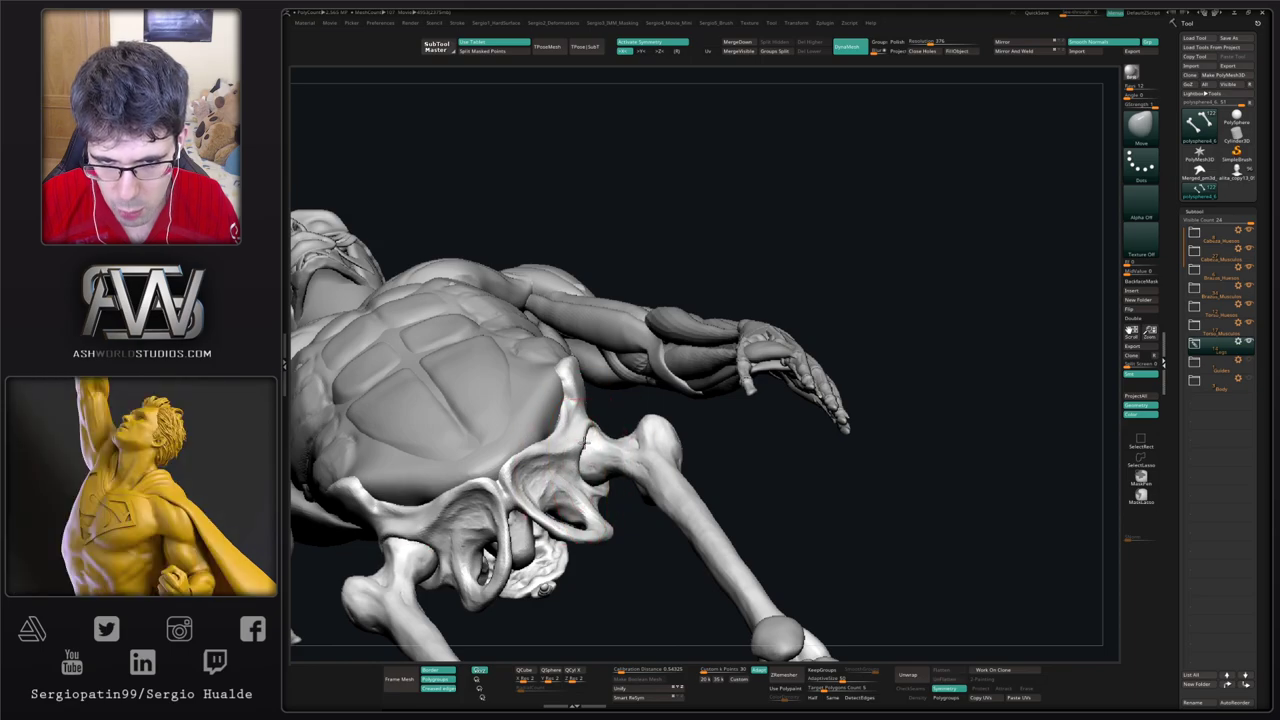
mouse_move(575, 468)
right_mouse_down()
mouse_move(620, 492)
mouse_move(582, 500)
mouse_move(615, 492)
mouse_move(591, 464)
mouse_move(607, 386)
mouse_move(570, 430)
right_mouse_up()
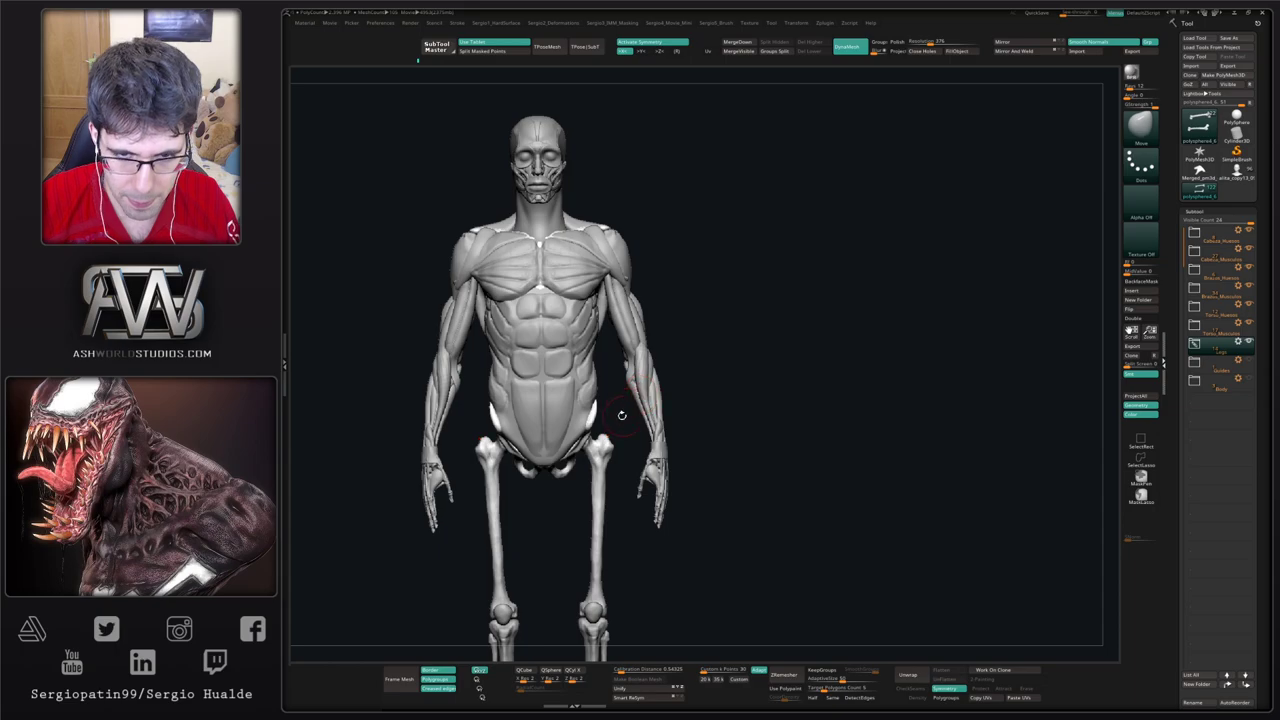
Step: Select the abdominal muscles, switch to the DamStandard brush, and smooth the central groove between the long lower abdominals
mouse_move(620, 417)
right_mouse_down()
mouse_move(651, 417)
mouse_move(632, 411)
mouse_move(593, 436)
mouse_move(612, 400)
mouse_move(640, 430)
mouse_move(631, 438)
mouse_move(694, 430)
mouse_move(680, 395)
mouse_move(672, 426)
right_mouse_up()
left_click(586, 405, "alt")
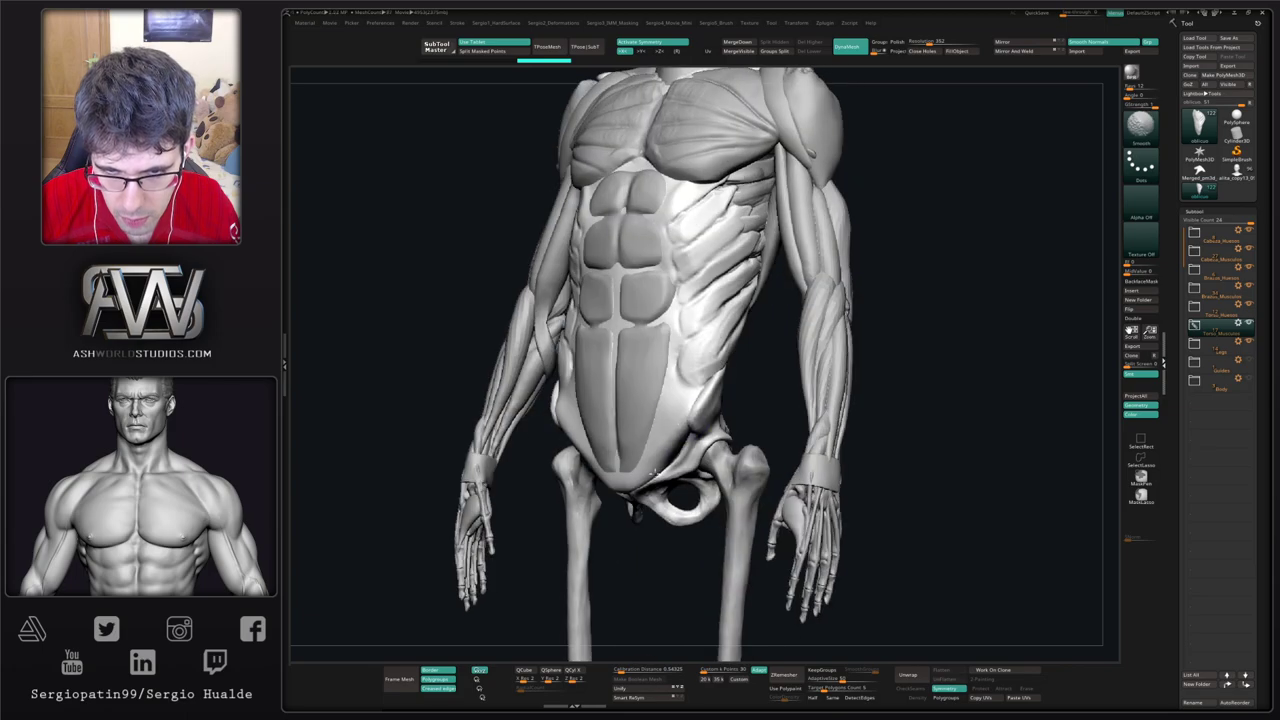
key("f")
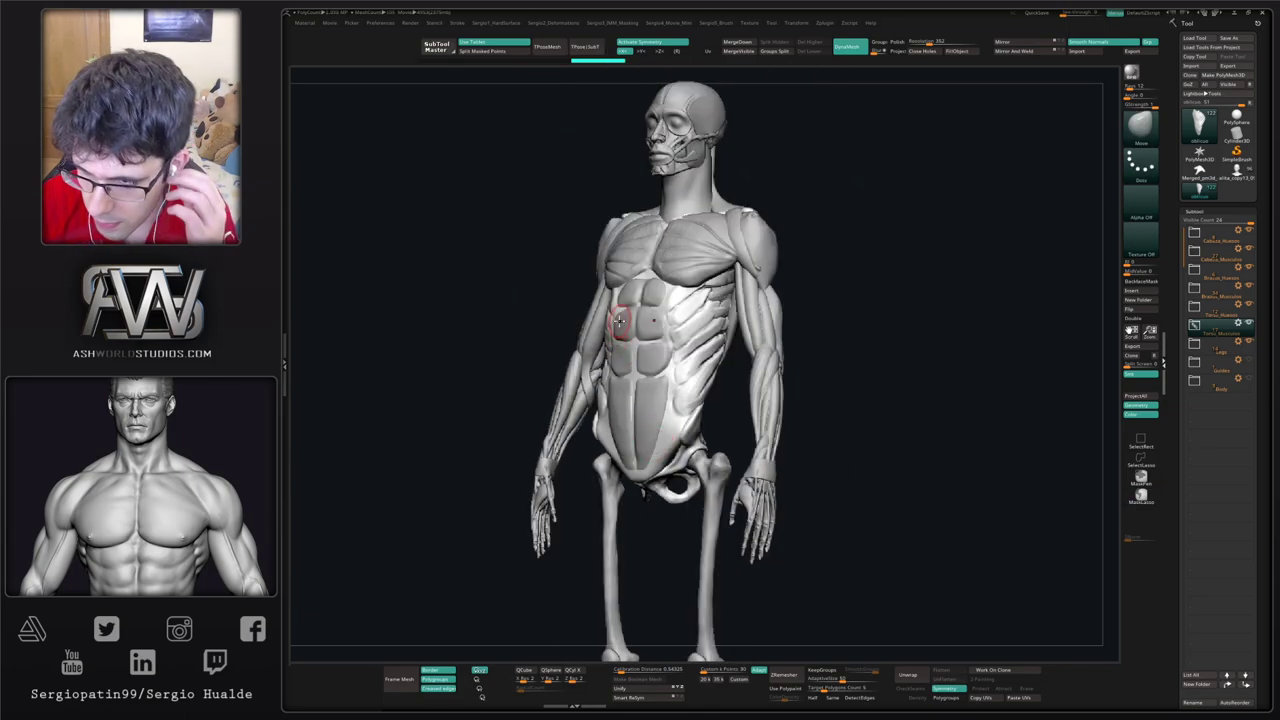
mouse_move(837, 340)
right_mouse_down()
mouse_move(840, 371)
mouse_move(651, 403)
right_mouse_up()
key("ctrl")
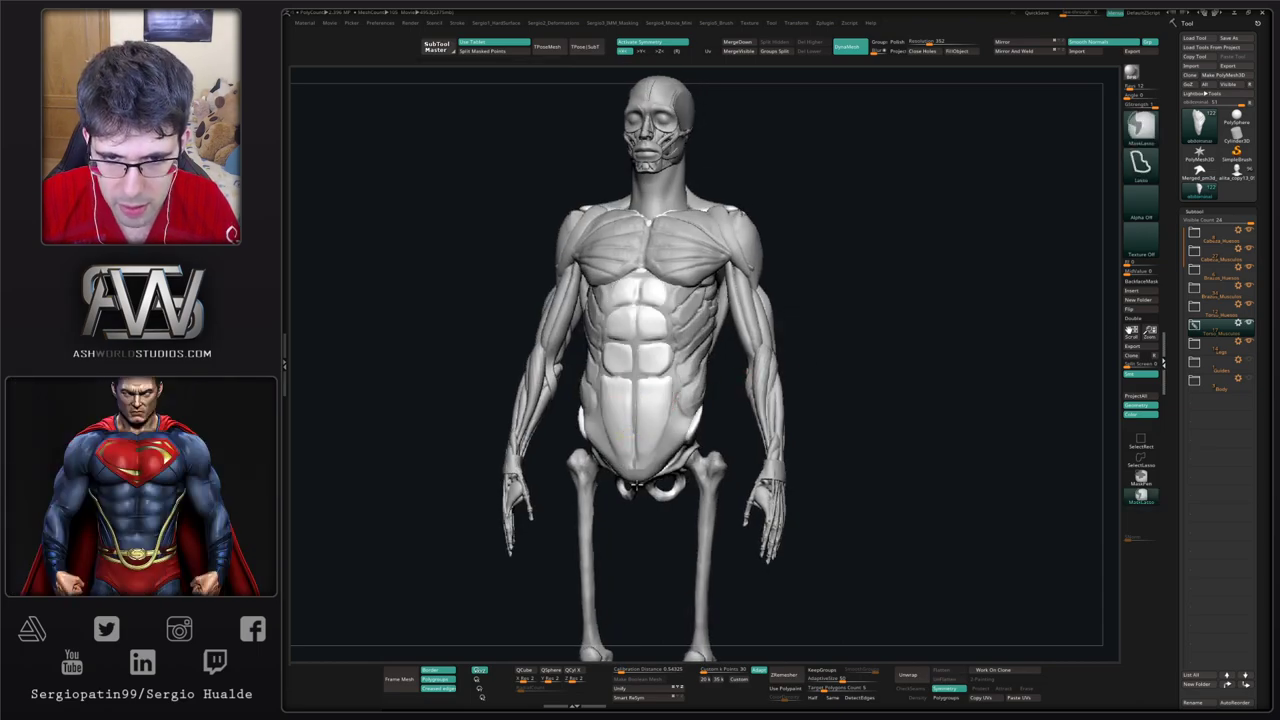
mouse_move(634, 486)
right_mouse_down("ctrl")
mouse_move(640, 455)
mouse_move(640, 471)
right_mouse_up("ctrl")
key("b")
key("d")
key("s")
mouse_move(651, 435)
left_mouse_down("shift")
mouse_move(640, 512)
mouse_move(649, 477)
left_mouse_up("shift")
left_click_drag(648, 393, 645, 464, "shift")
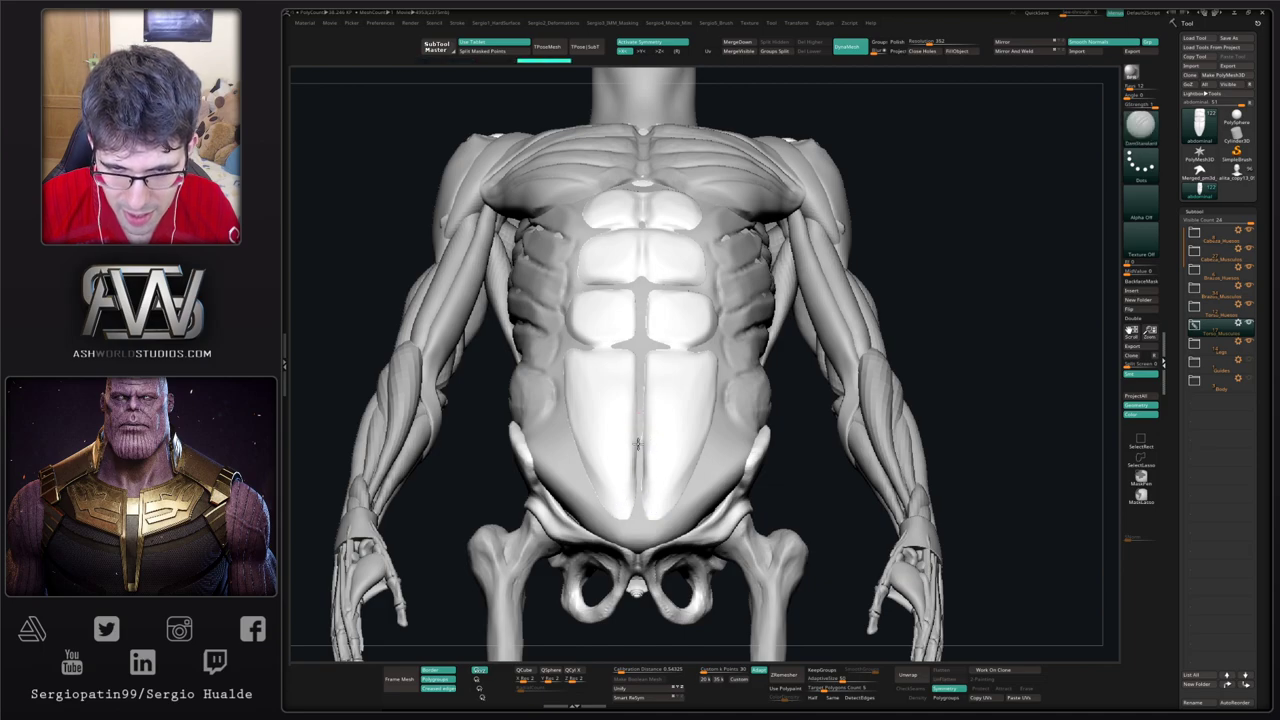
Step: Try DamStandard strokes down the lower abdominals and undo them
key("f")
mouse_move(654, 439)
right_mouse_down()
mouse_move(653, 460)
mouse_move(658, 419)
right_mouse_up()
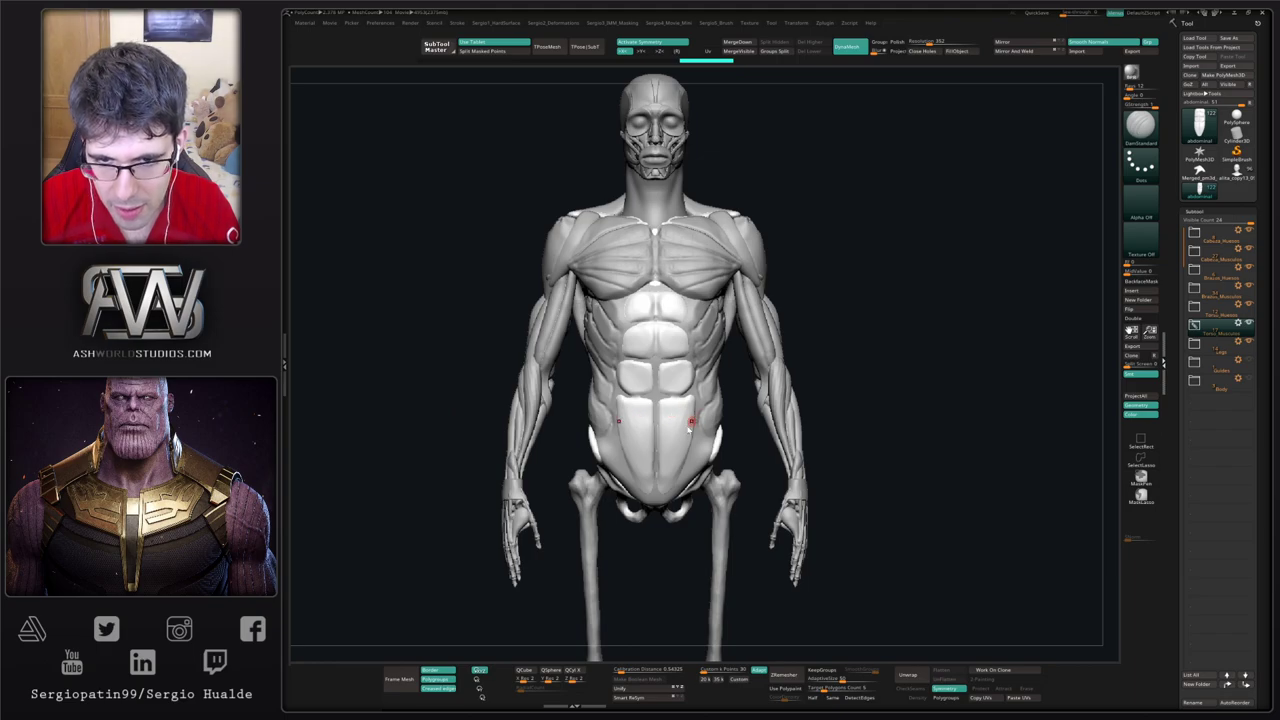
left_click_drag(683, 432, 668, 480)
key("ctrl+z")
key("ctrl+z")
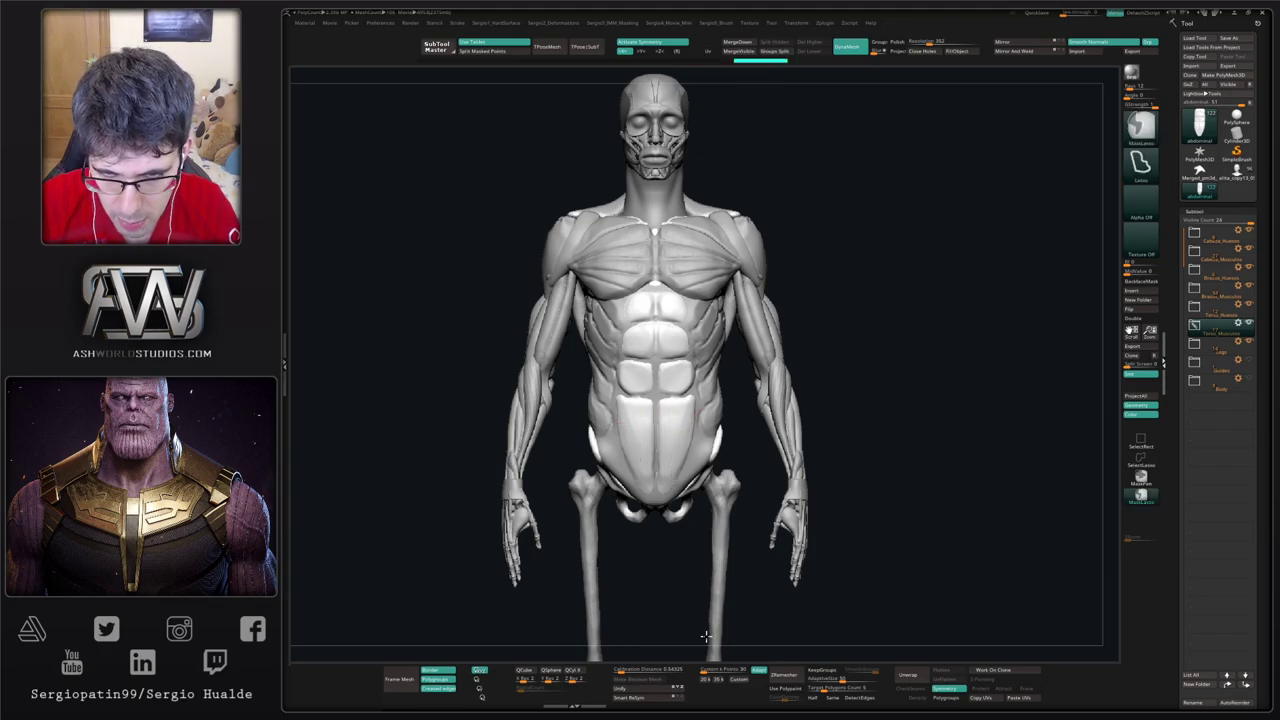
right_click_drag(706, 637, 690, 430, "ctrl")
mouse_move(688, 390)
left_mouse_down()
mouse_move(671, 476)
mouse_move(686, 500)
left_mouse_up()
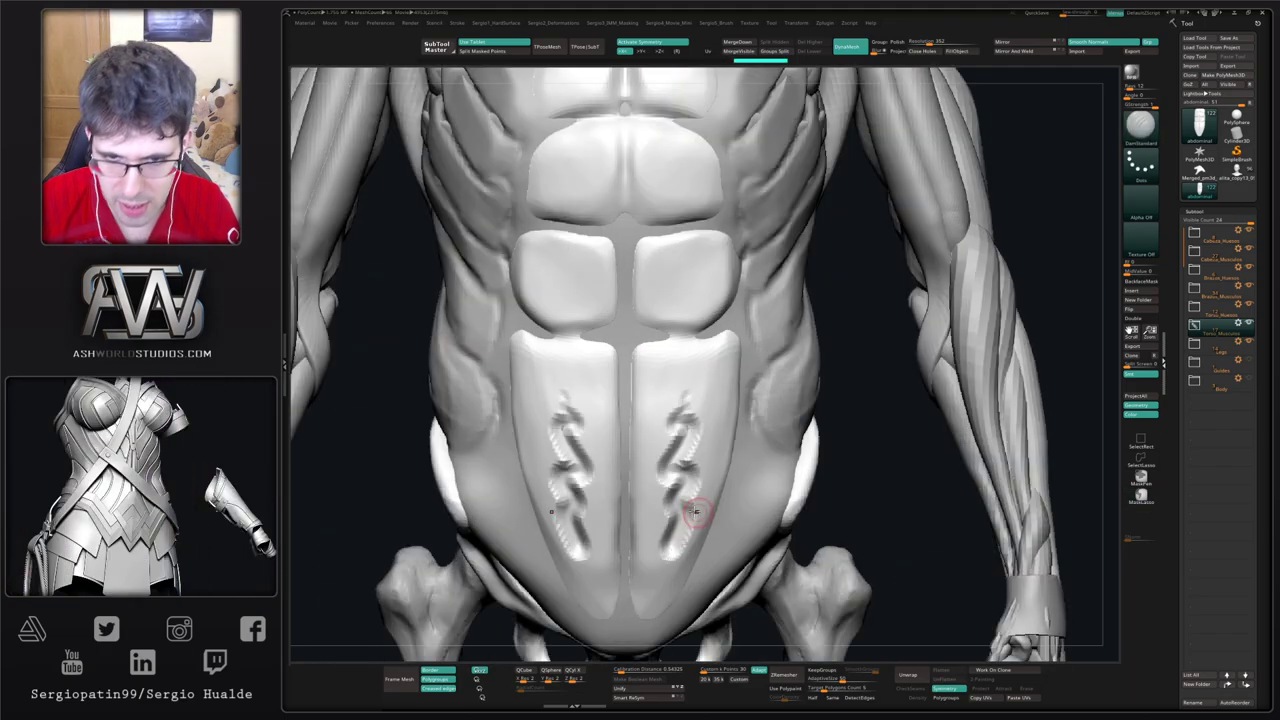
key("ctrl+z")
Step: Assign ~BrushAlpha to the DamStandard brush and set the SelectLasso brush to Alpha Off
left_click(1128, 207)
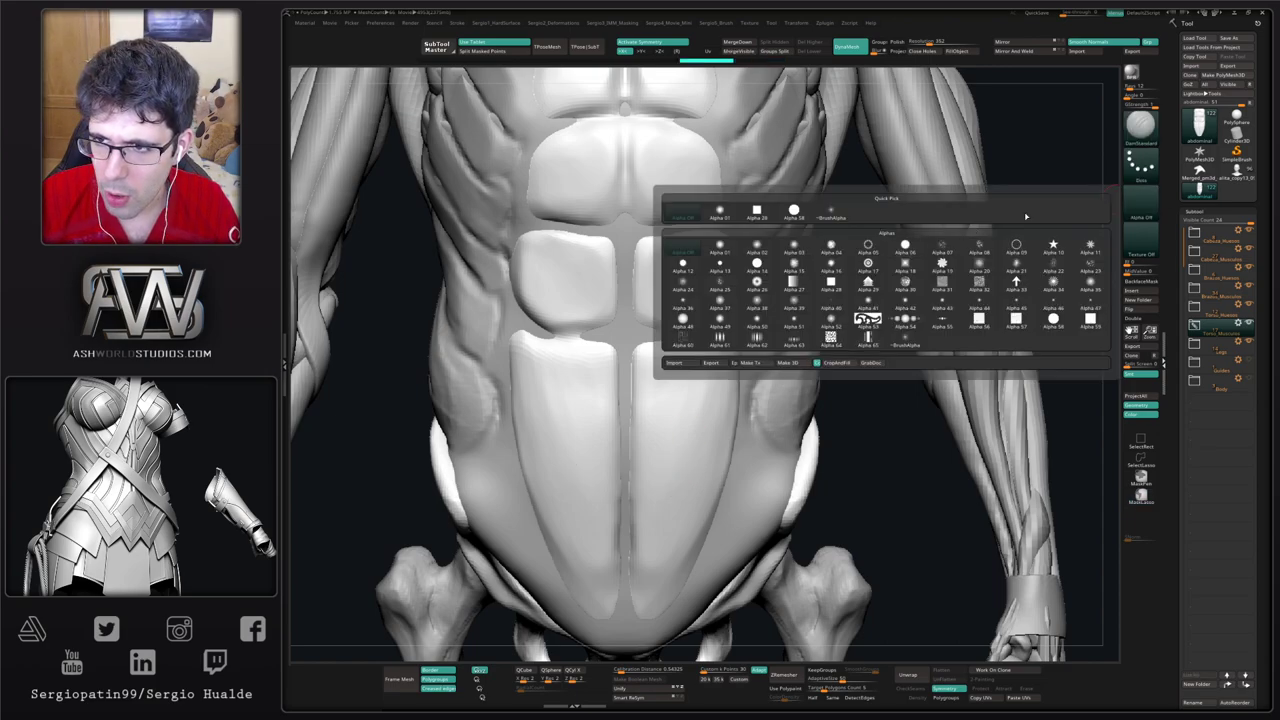
left_click(832, 212)
key("ctrl+shift")
left_click(1141, 205)
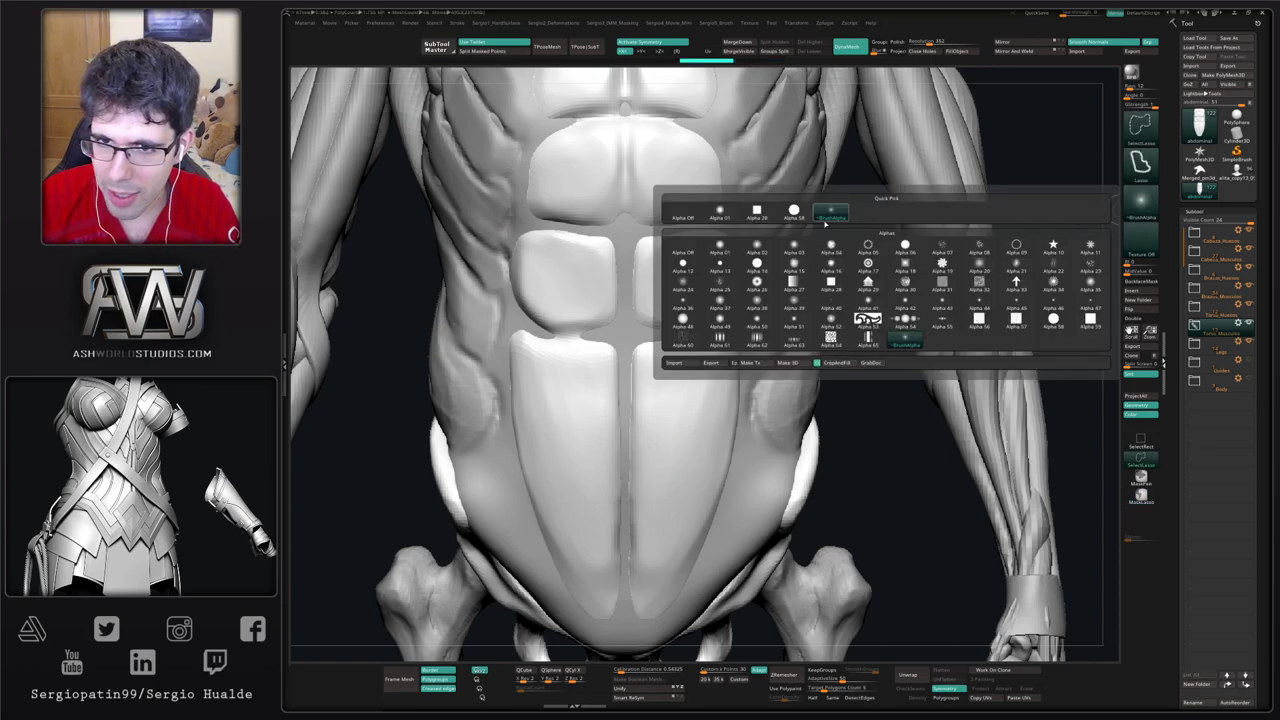
left_click(683, 212)
key("f")
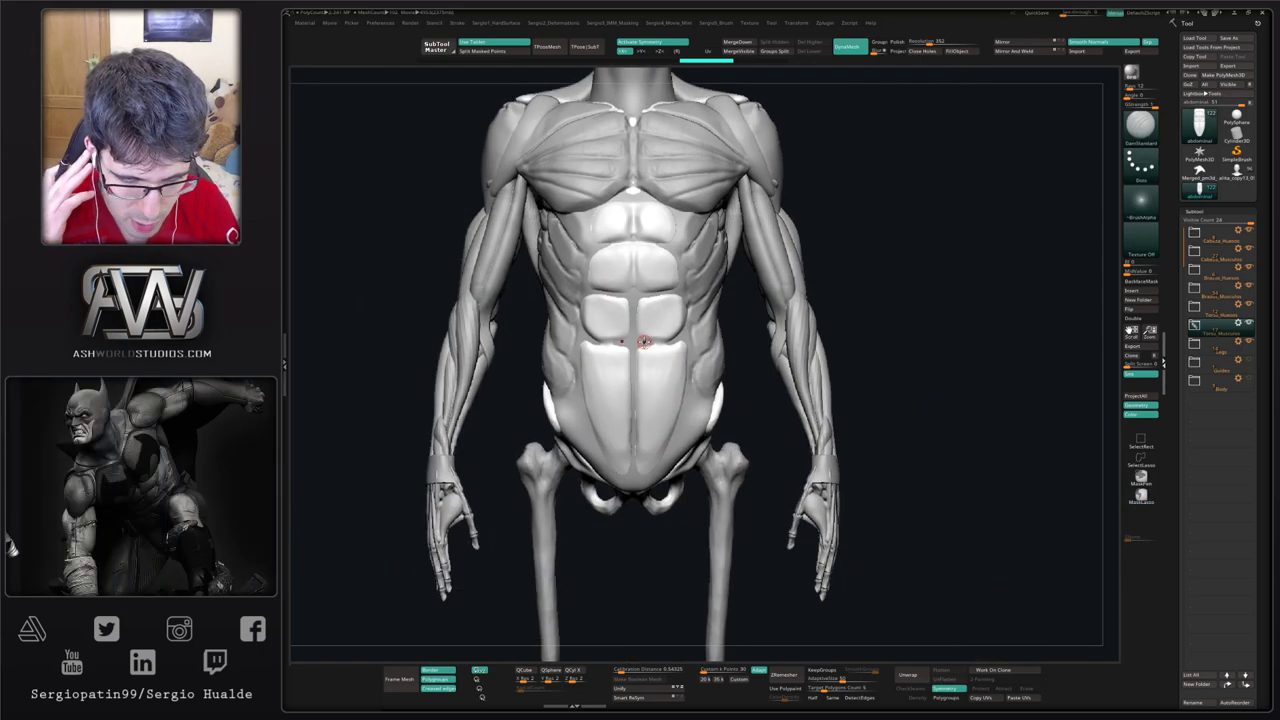
Step: Select the pelvis and push its front pubic ridge up toward the lower abdomen with the Move brush
mouse_move(753, 417)
right_mouse_down()
mouse_move(712, 440)
mouse_move(706, 402)
mouse_move(700, 482)
right_mouse_up()
left_click(700, 482, "alt")
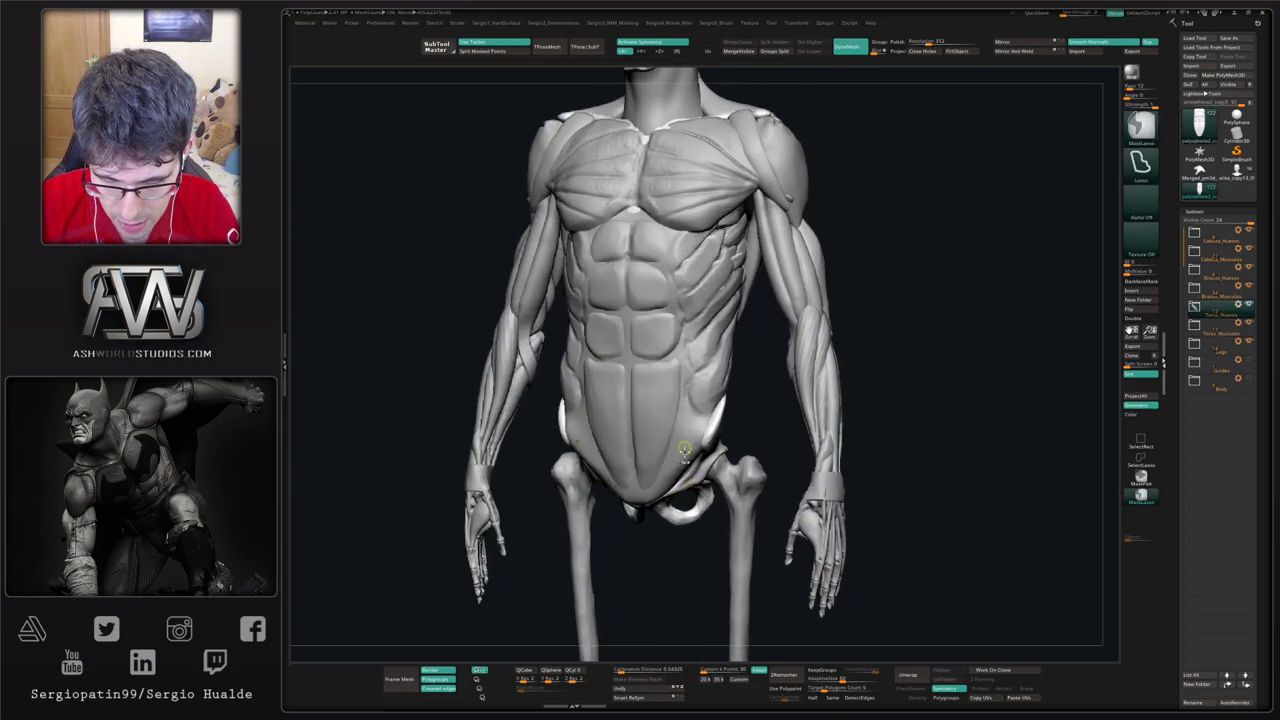
right_click_drag(688, 434, 702, 490, "ctrl")
key("b")
key("m")
key("v")
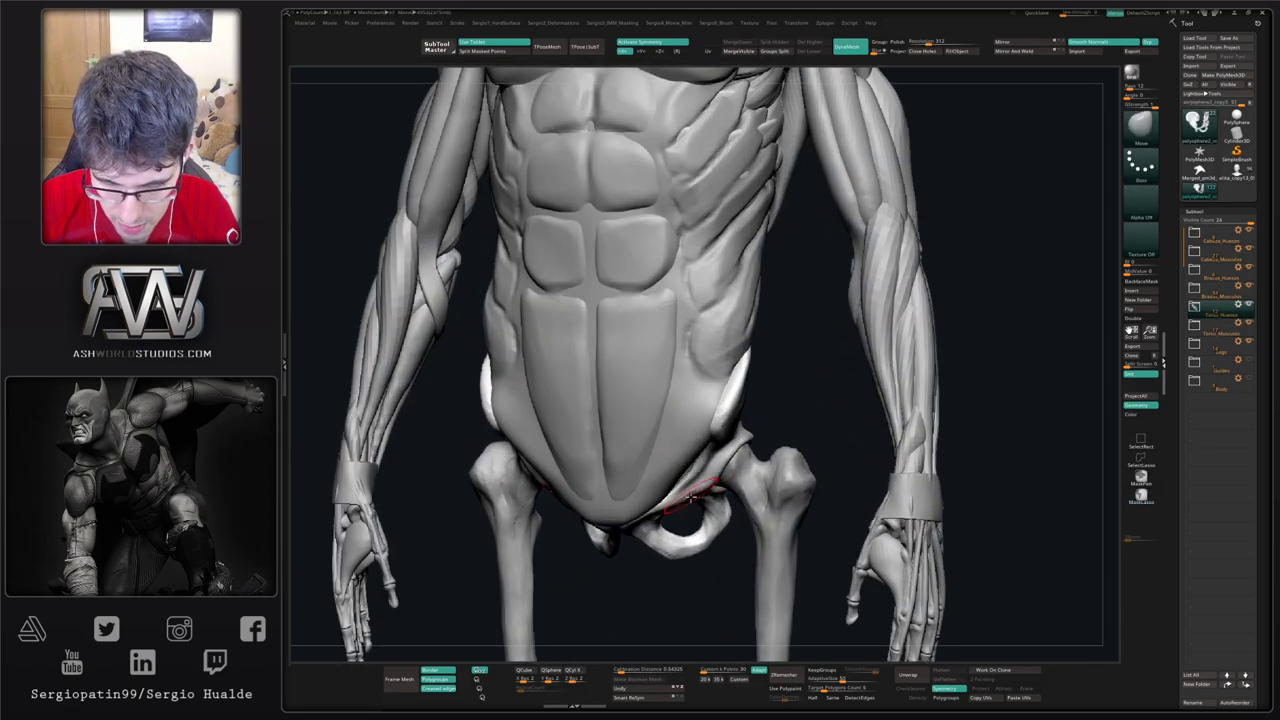
left_click_drag(693, 497, 685, 482)
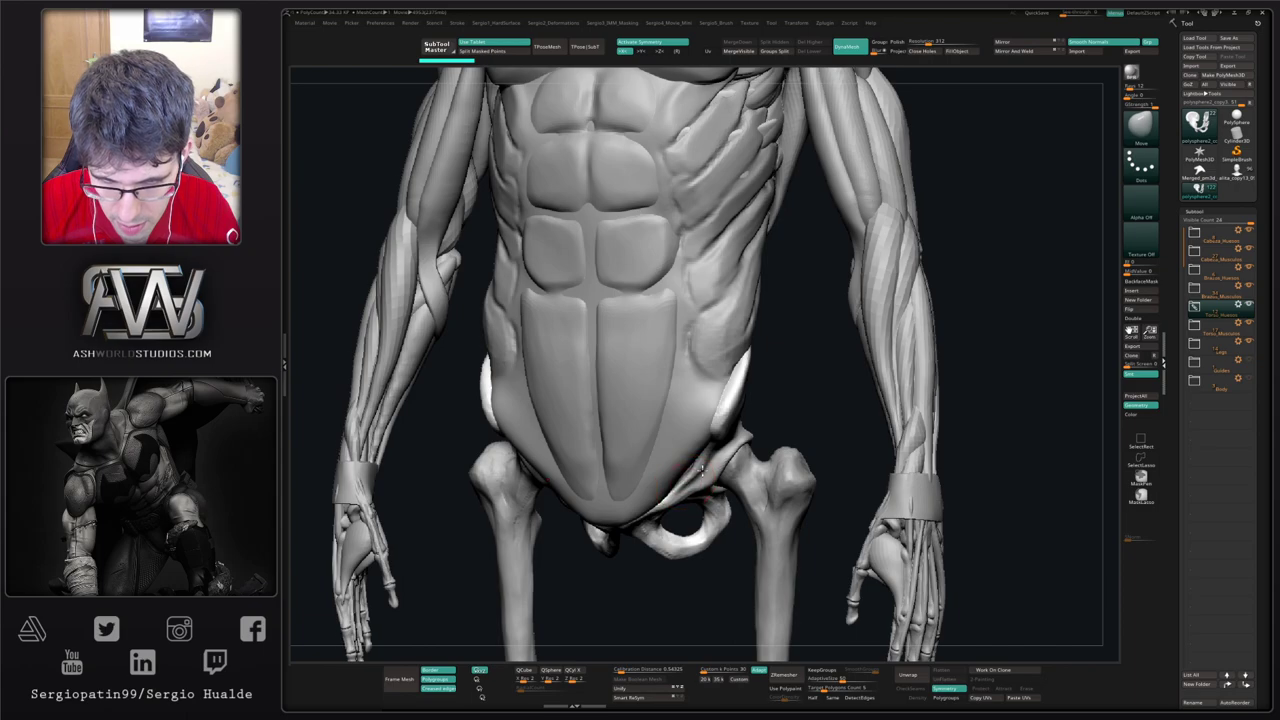
Step: Isolate the pelvis and build up its front ridge near the pubic bone with the ClayBuildup brush
right_click_drag(702, 469, 704, 506, "shift")
key("alt+s")
mouse_move(704, 506)
right_mouse_down()
mouse_move(689, 514)
mouse_move(675, 500)
right_mouse_up()
key("b")
key("c")
key("b")
mouse_move(656, 505)
left_mouse_down()
mouse_move(682, 480)
mouse_move(662, 500)
left_mouse_up()
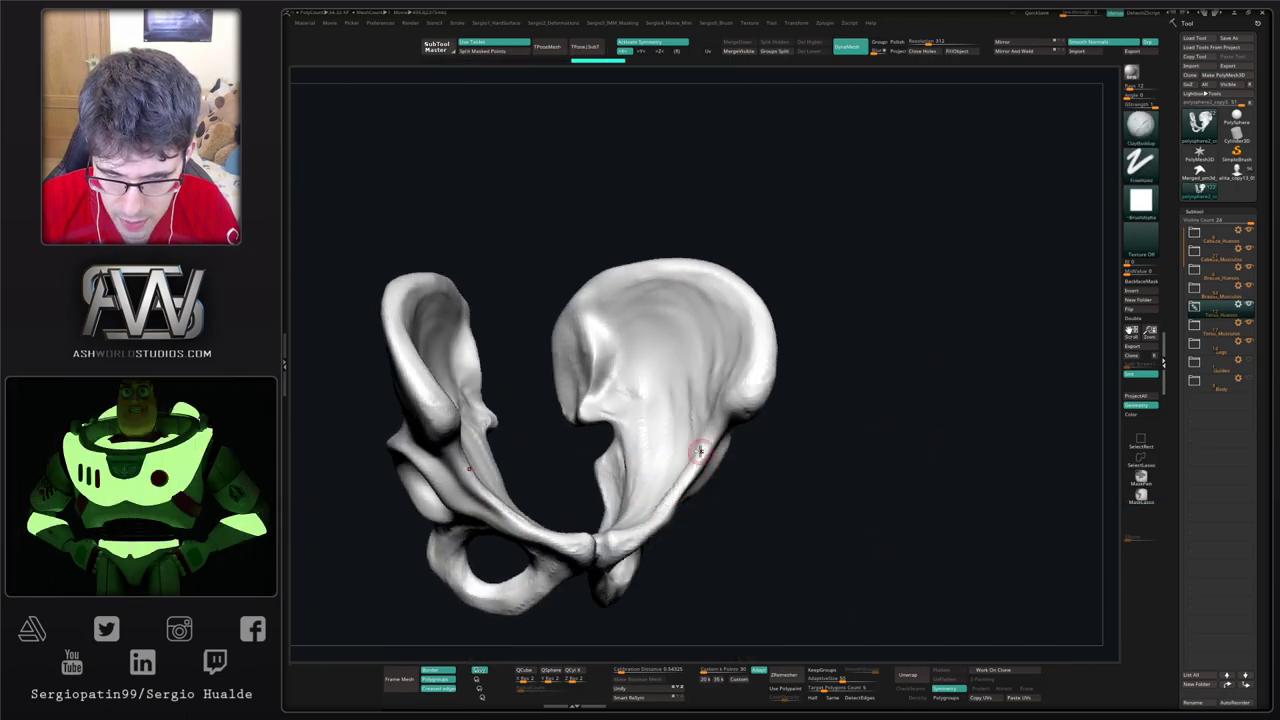
right_click_drag(700, 444, 698, 436)
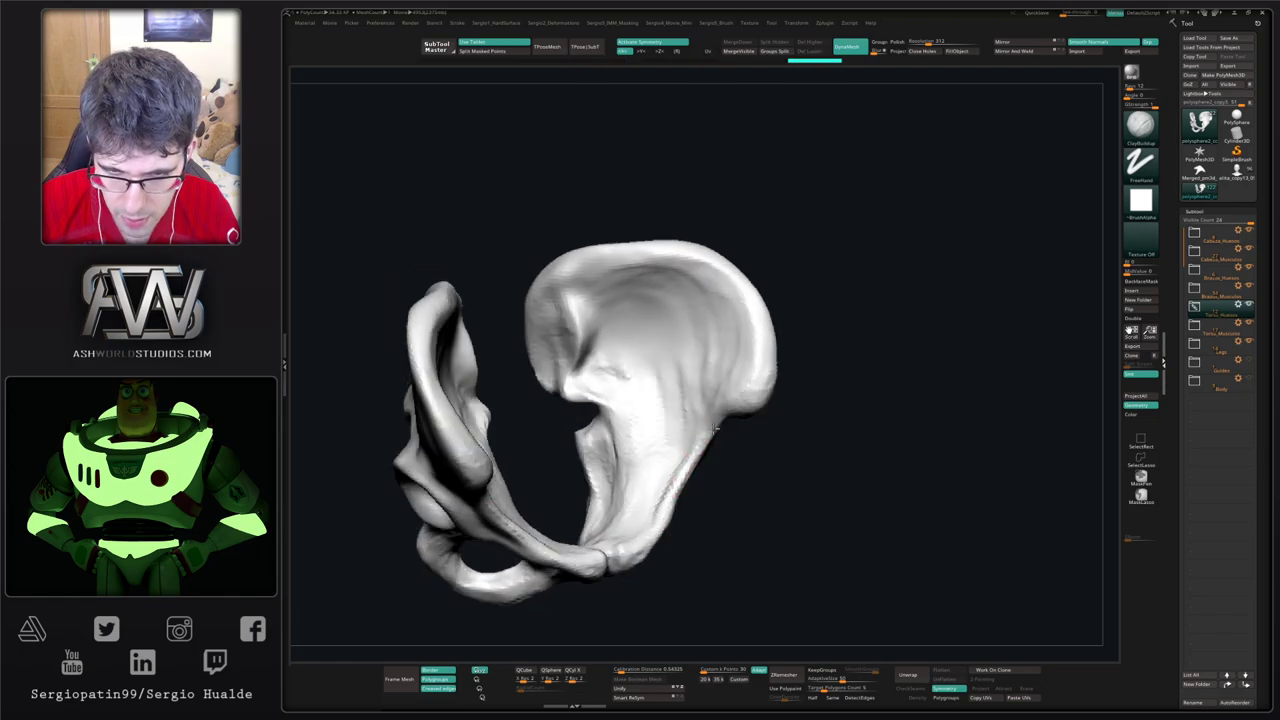
Step: Smooth the pelvis's front ridge down to the pubic bone and show the rest of the figure again
key("shift")
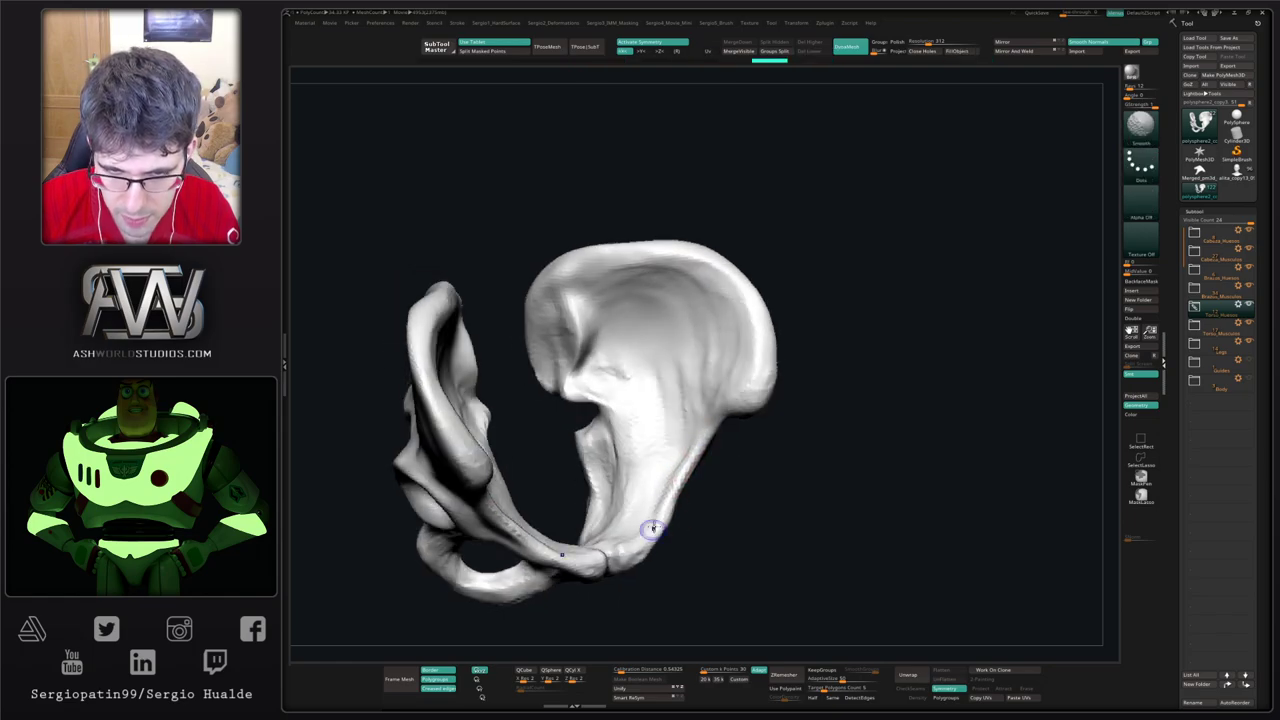
right_click_drag(693, 488, 663, 491)
left_click_drag(663, 491, 722, 436, "shift")
right_click_drag(720, 440, 698, 532)
left_click_drag(644, 535, 680, 491, "shift")
mouse_move(680, 491)
right_mouse_down("ctrl")
mouse_move(687, 445)
mouse_move(676, 470)
right_mouse_up("ctrl")
key("alt+s")
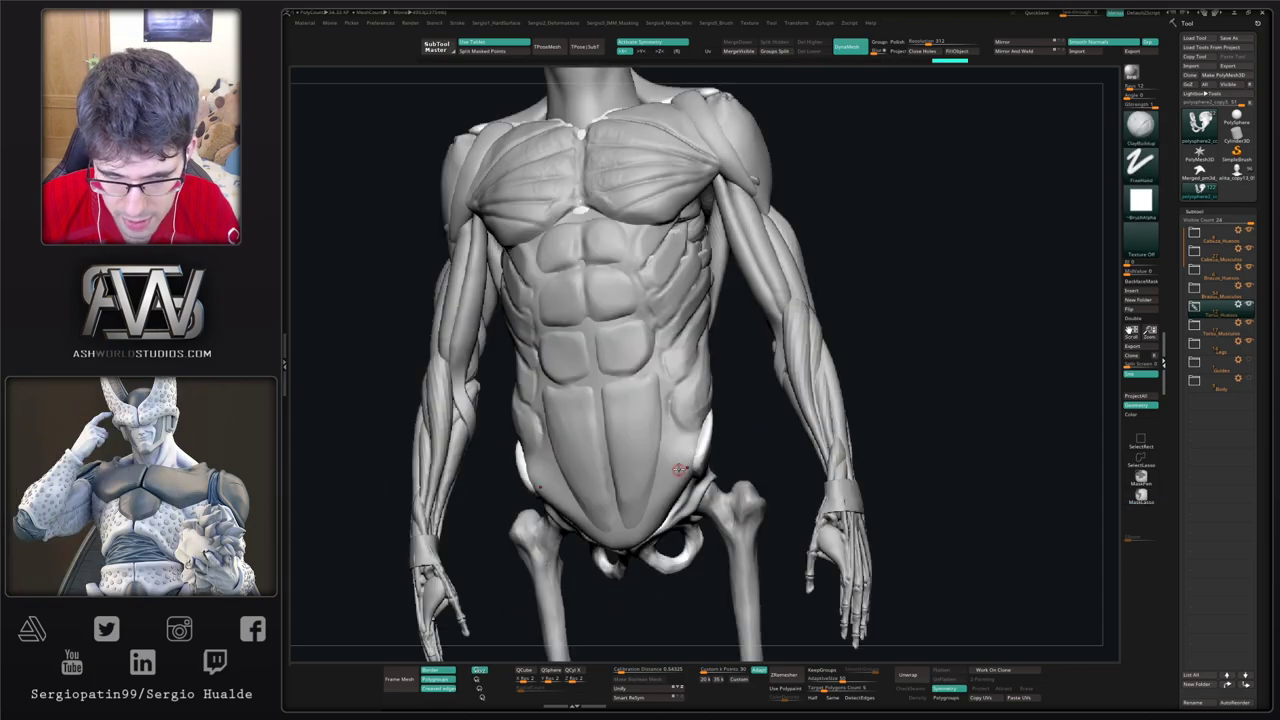
Step: Select the oblique muscles and reshape their lower edge along the groin with the Move brush
mouse_move(684, 427)
right_mouse_down("ctrl")
mouse_move(684, 380)
mouse_move(680, 455)
right_mouse_up("ctrl")
key("b")
key("m")
key("v")
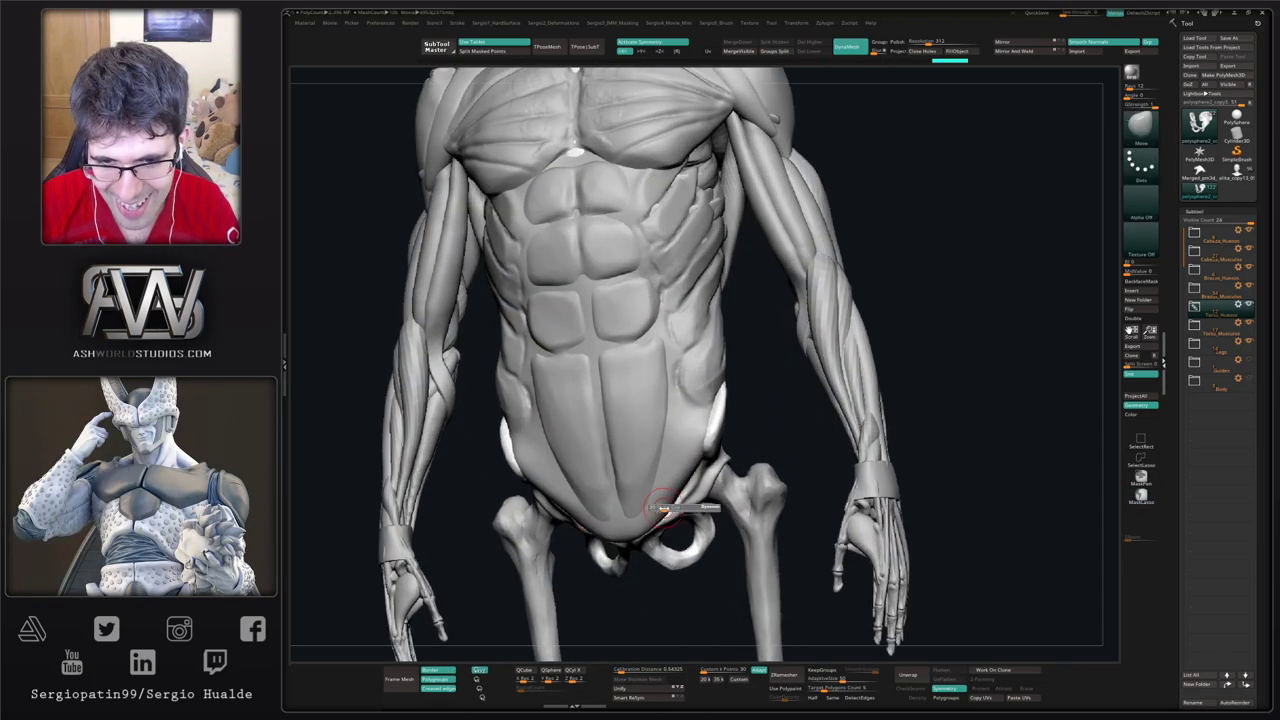
left_click_drag(671, 510, 660, 508)
left_click(660, 508, "alt")
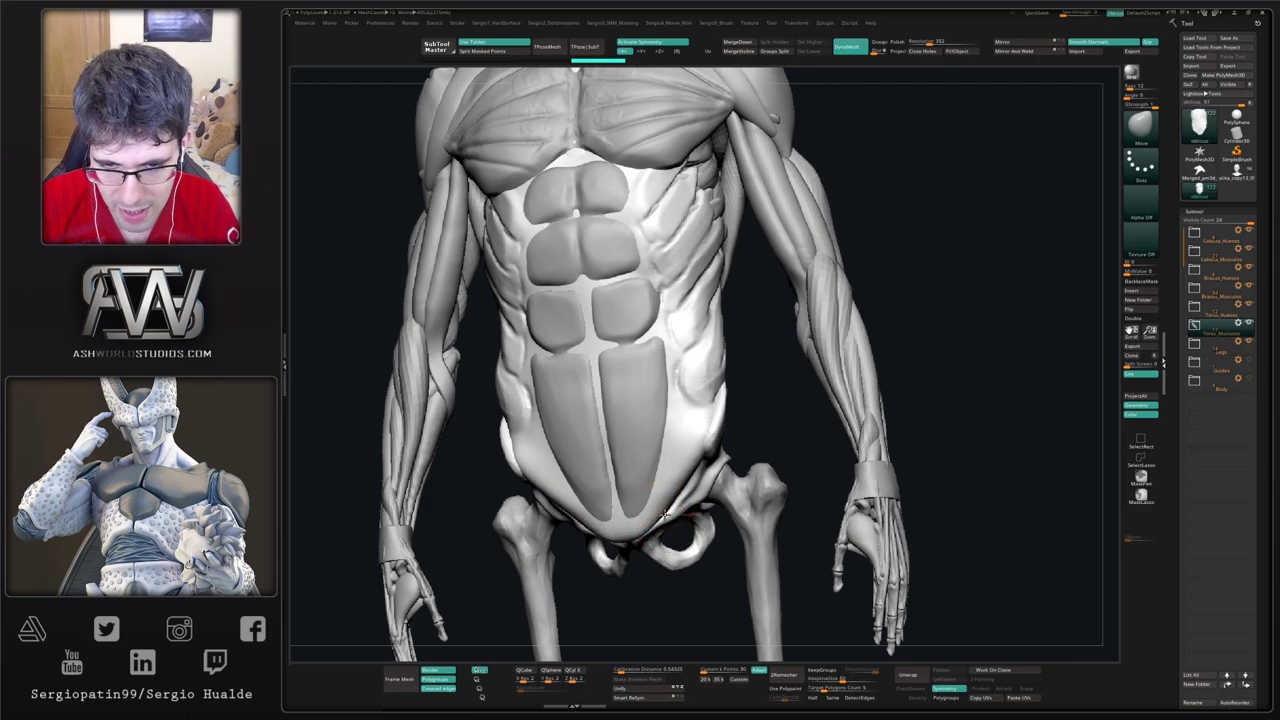
right_click_drag(664, 516, 671, 529)
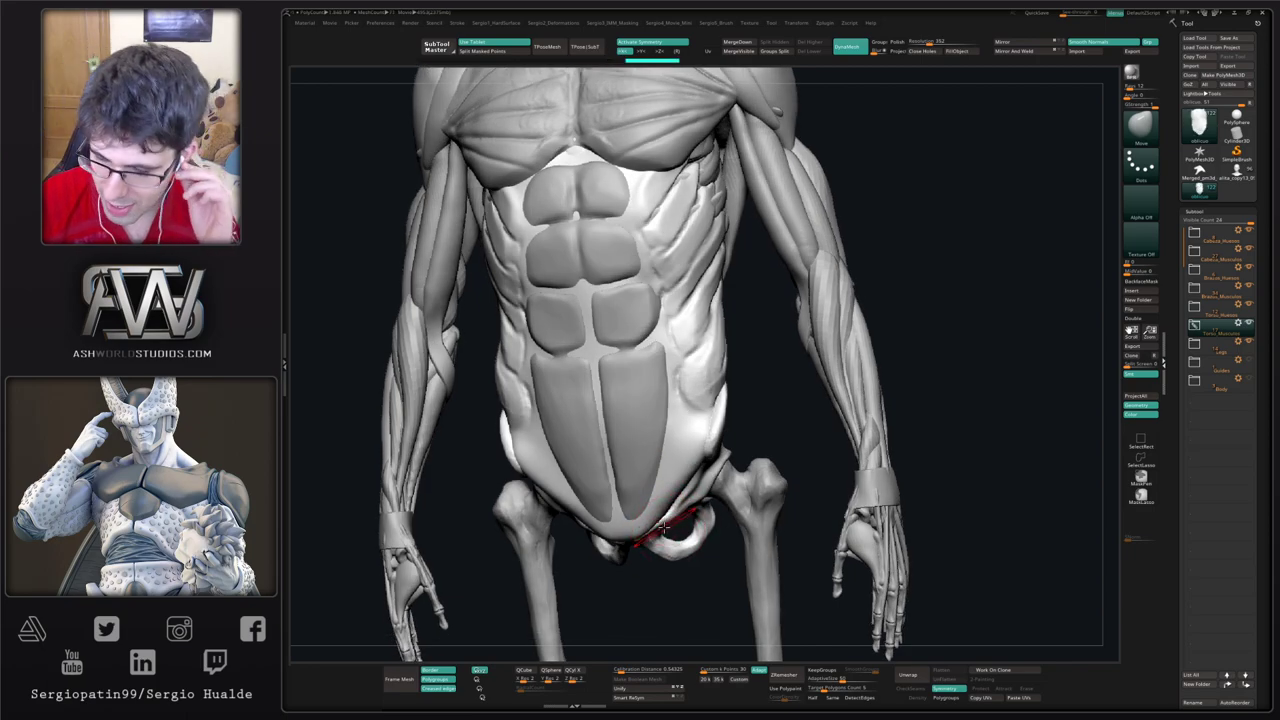
left_click_drag(671, 508, 677, 493)
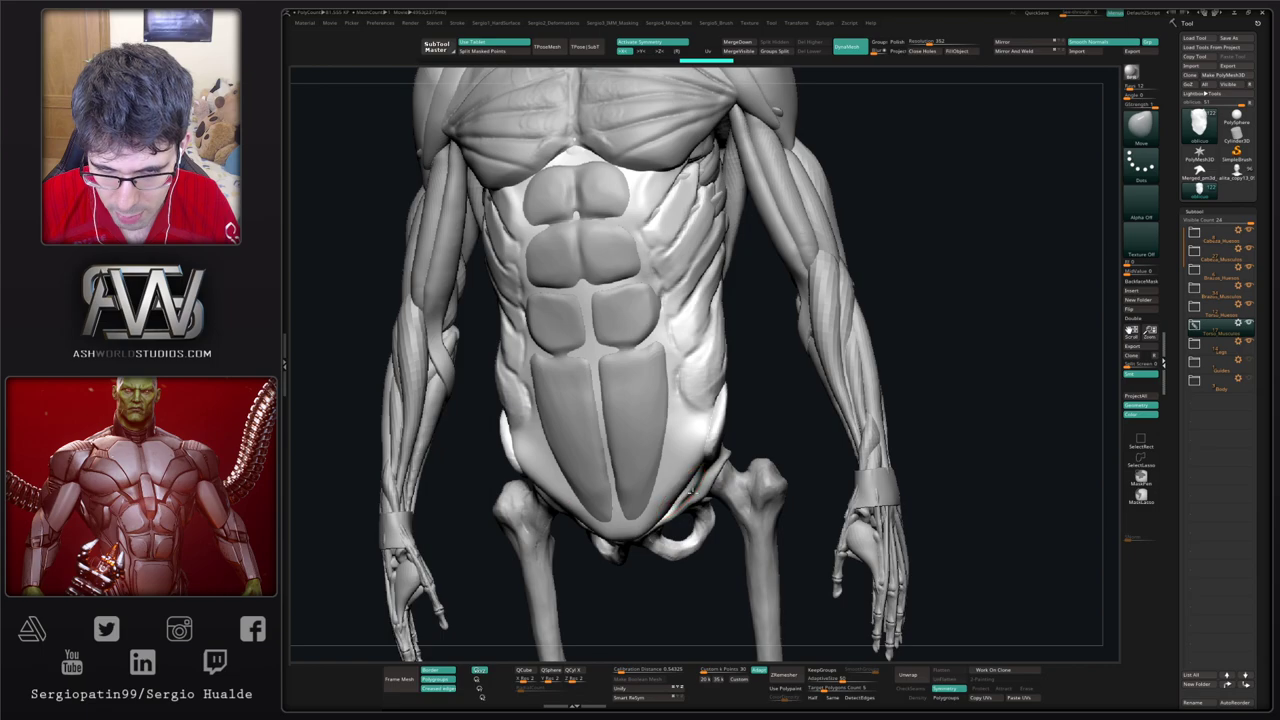
right_click_drag(689, 491, 676, 491)
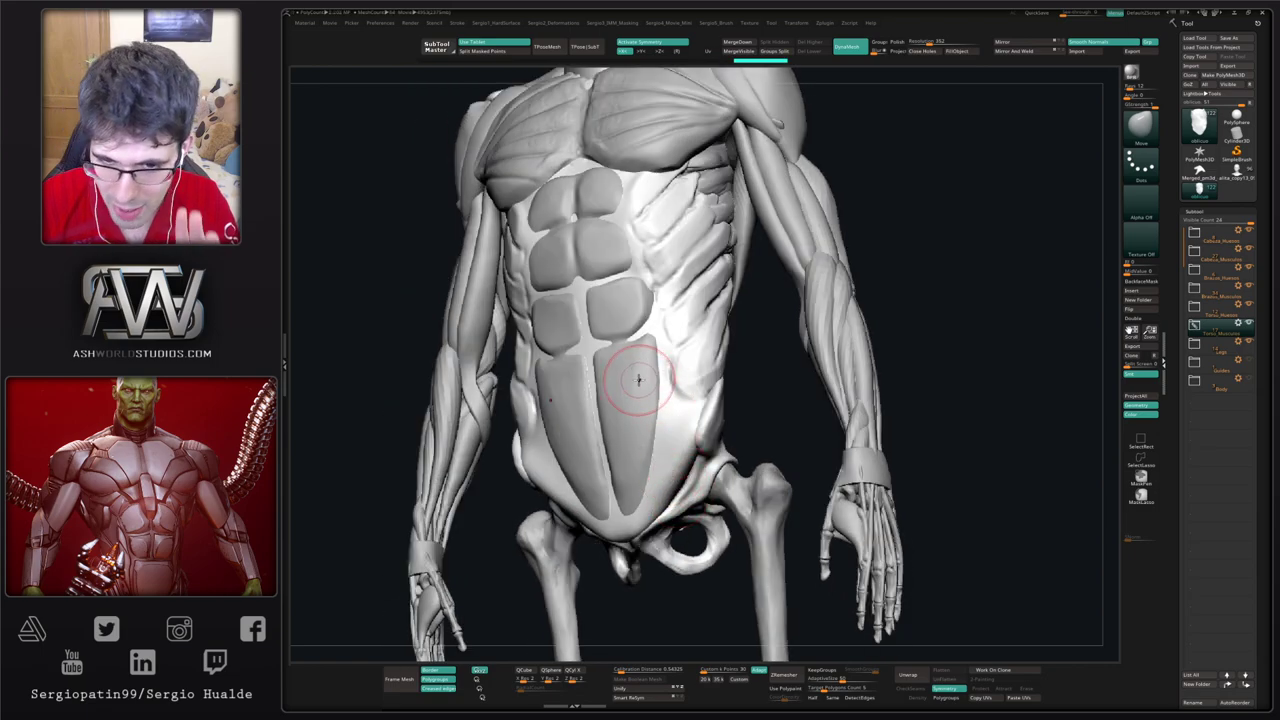
mouse_move(653, 467)
right_mouse_down()
mouse_move(690, 465)
mouse_move(663, 460)
right_mouse_up()
key("bracketright")
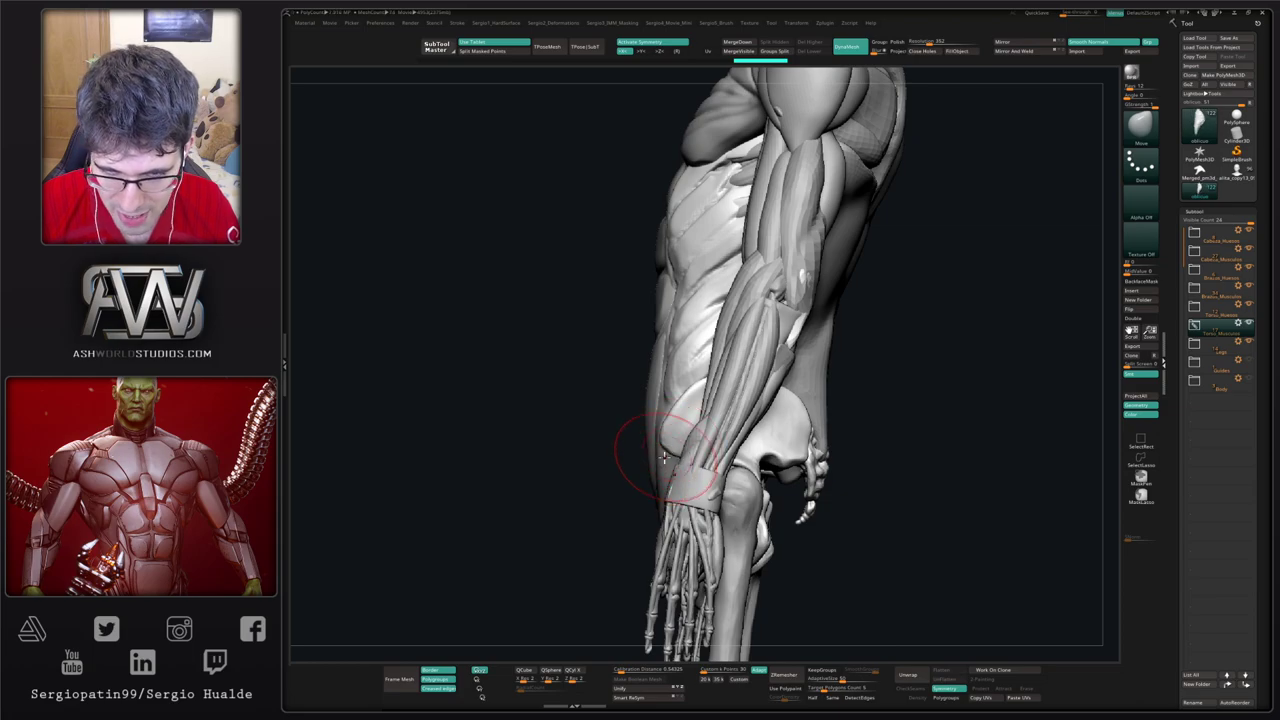
mouse_move(664, 462)
right_mouse_down()
mouse_move(683, 465)
mouse_move(665, 440)
right_mouse_up()
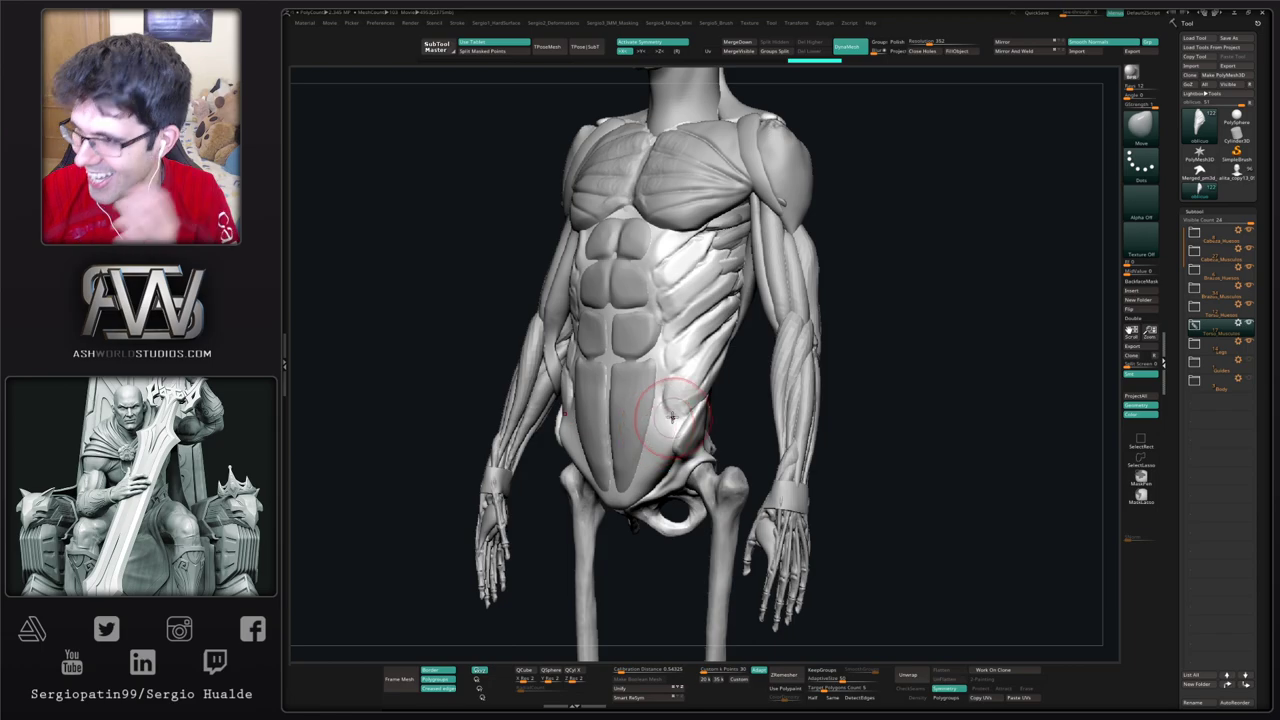
right_click_drag(662, 438, 702, 614, "shift")
Step: Select the biceps and adjust their contour along the upper arm and near the elbow with the Move brush
mouse_move(549, 443)
right_mouse_down("ctrl")
mouse_move(531, 480)
mouse_move(519, 457)
mouse_move(530, 500)
mouse_move(471, 457)
right_mouse_up("ctrl")
left_click(531, 440, "alt")
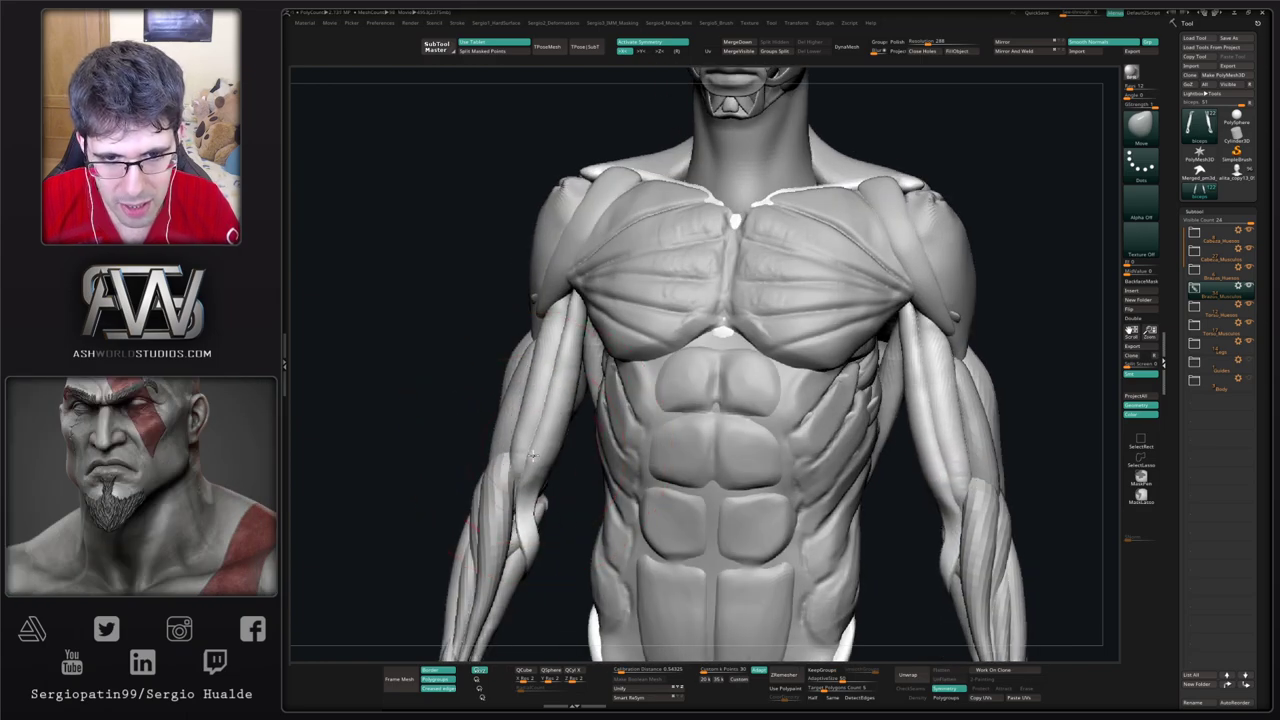
left_click_drag(544, 434, 536, 434)
left_click_drag(563, 337, 571, 337)
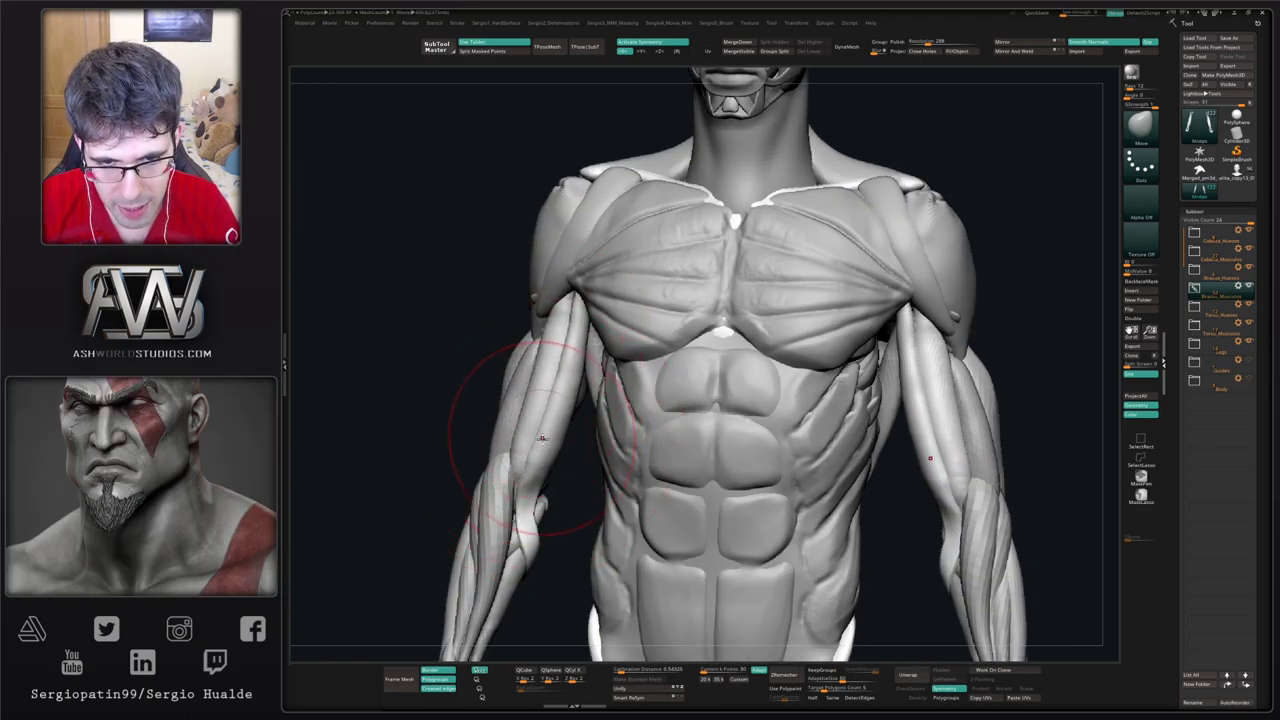
left_click_drag(538, 467, 533, 476)
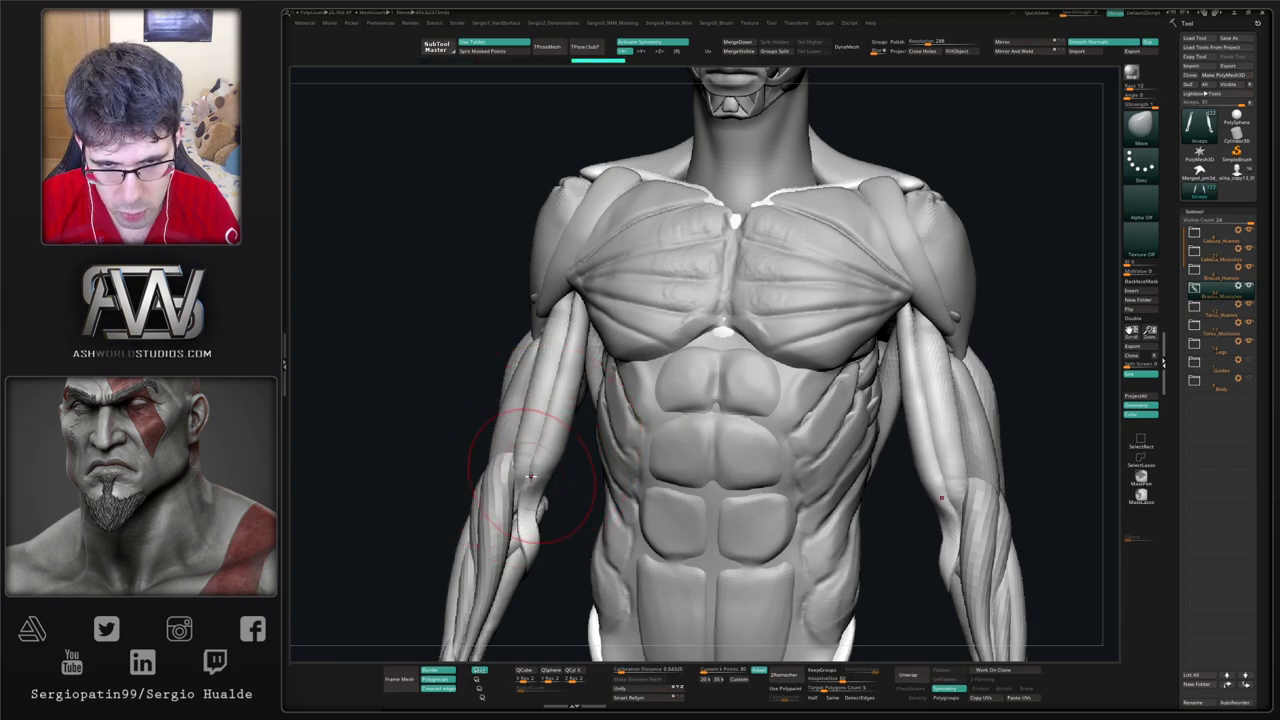
right_click_drag(529, 443, 566, 425)
left_click_drag(566, 423, 571, 416)
Step: Select the serratus muscles on the side of the rib cage and isolate them from the rest of the figure
mouse_move(522, 396)
right_mouse_down()
mouse_move(555, 386)
mouse_move(550, 437)
mouse_move(556, 345)
mouse_move(580, 430)
mouse_move(510, 390)
mouse_move(571, 417)
mouse_move(576, 398)
mouse_move(625, 400)
mouse_move(535, 390)
mouse_move(680, 400)
mouse_move(843, 471)
mouse_move(814, 429)
mouse_move(829, 457)
right_mouse_up()
left_click(575, 433, "alt")
key("alt+s")
key("alt+s")
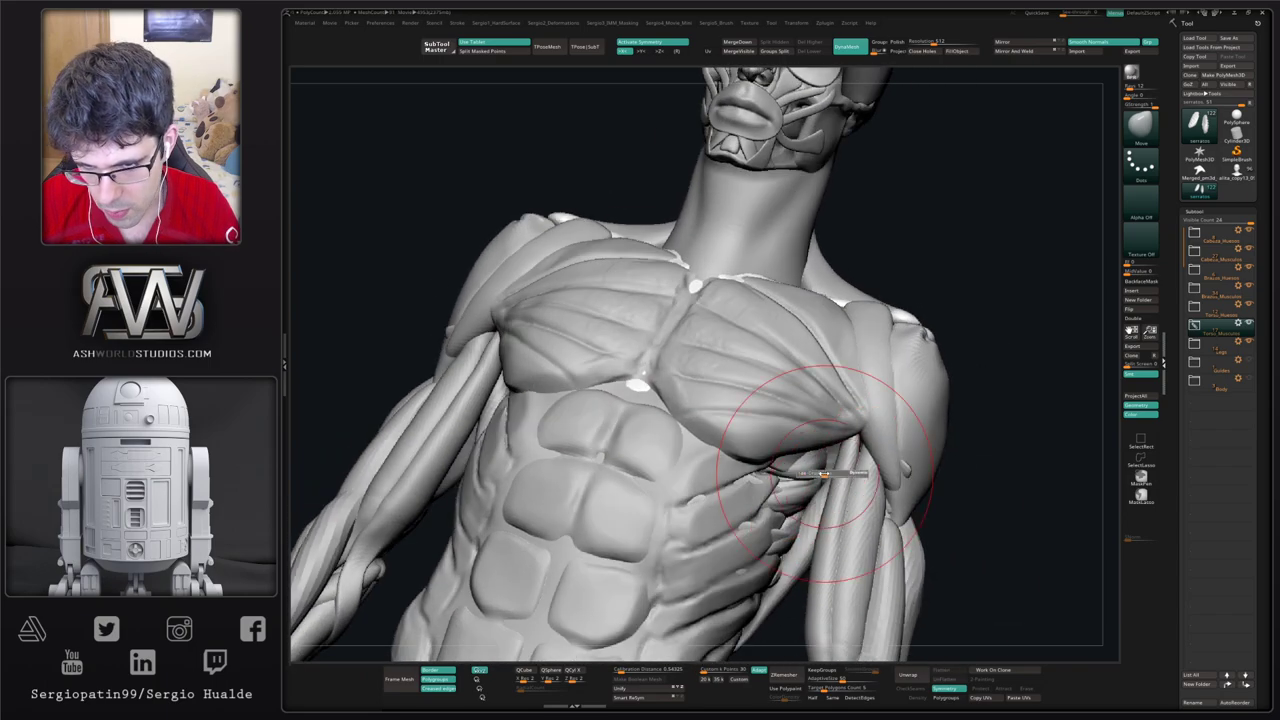
left_click(818, 448, "ctrl+shift")
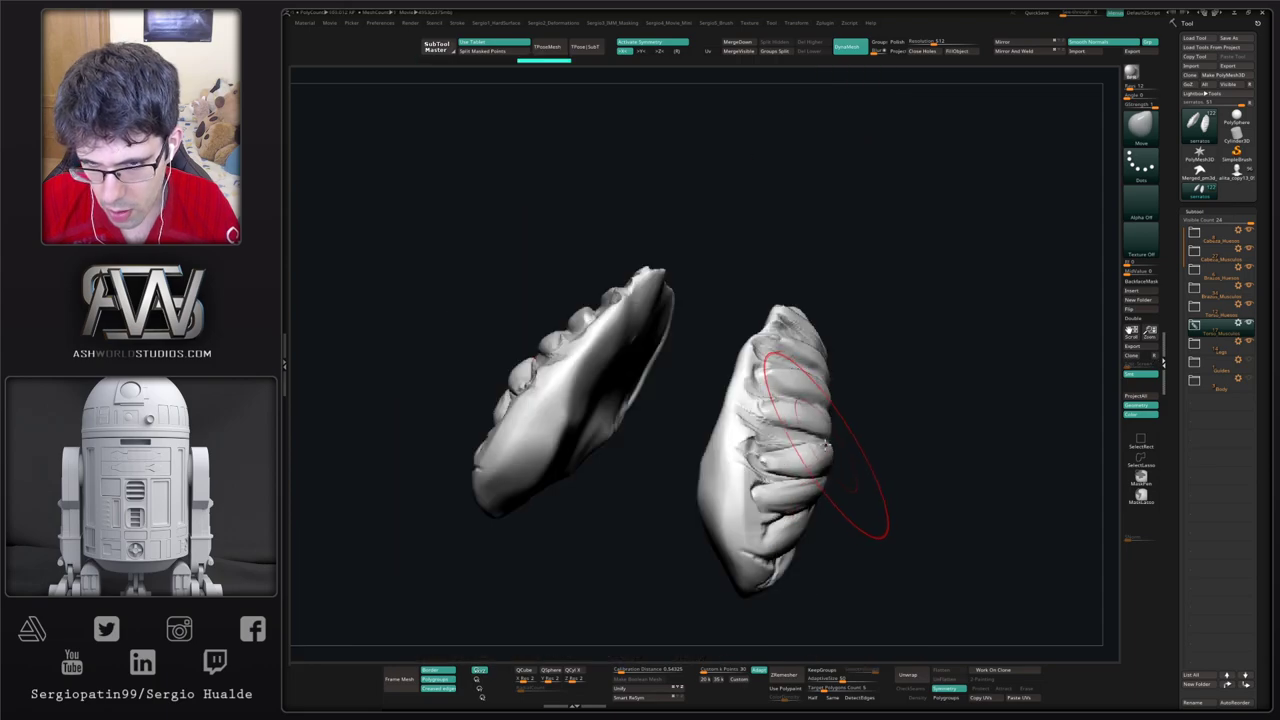
Step: Adjust the finger-like ridges of the serratus muscles with the Move brush and show the whole figure again
left_click_drag(820, 408, 826, 374)
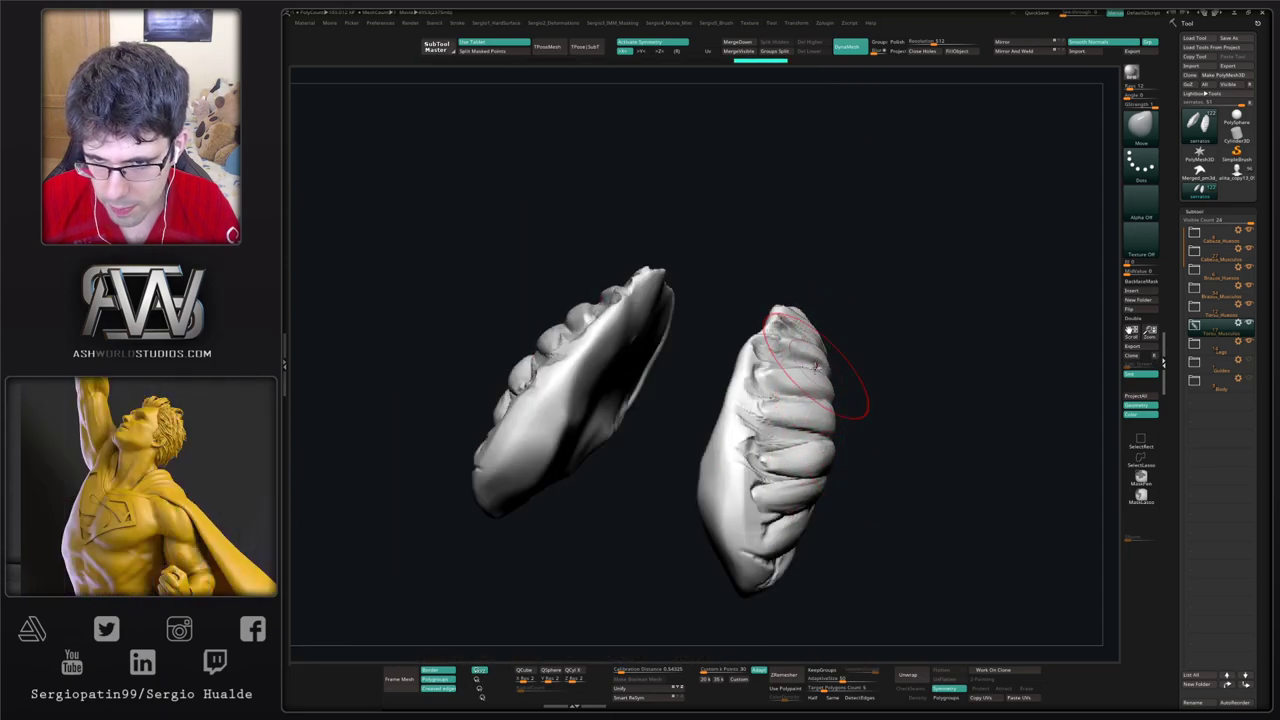
right_click_drag(813, 470, 812, 502)
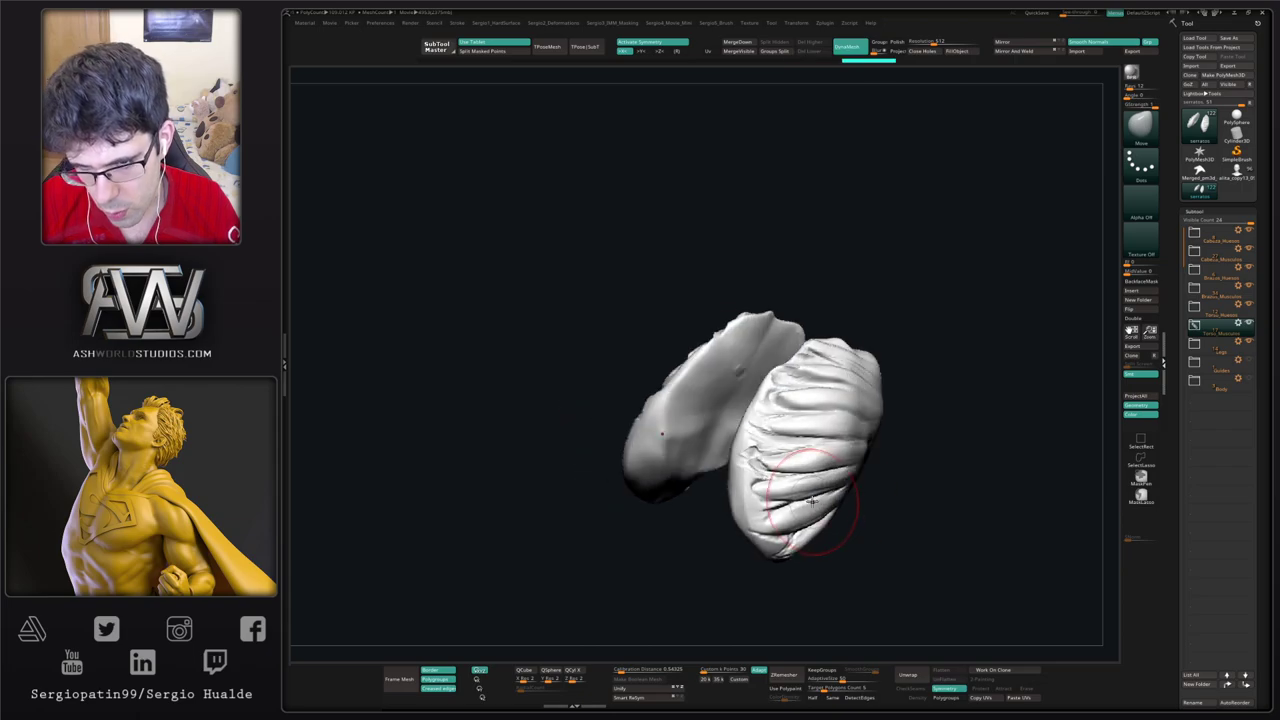
left_click_drag(817, 499, 818, 497)
right_click_drag(825, 510, 862, 490)
mouse_move(862, 490)
right_mouse_down("ctrl")
mouse_move(844, 438)
mouse_move(836, 476)
mouse_move(841, 488)
mouse_move(845, 440)
right_mouse_up("ctrl")
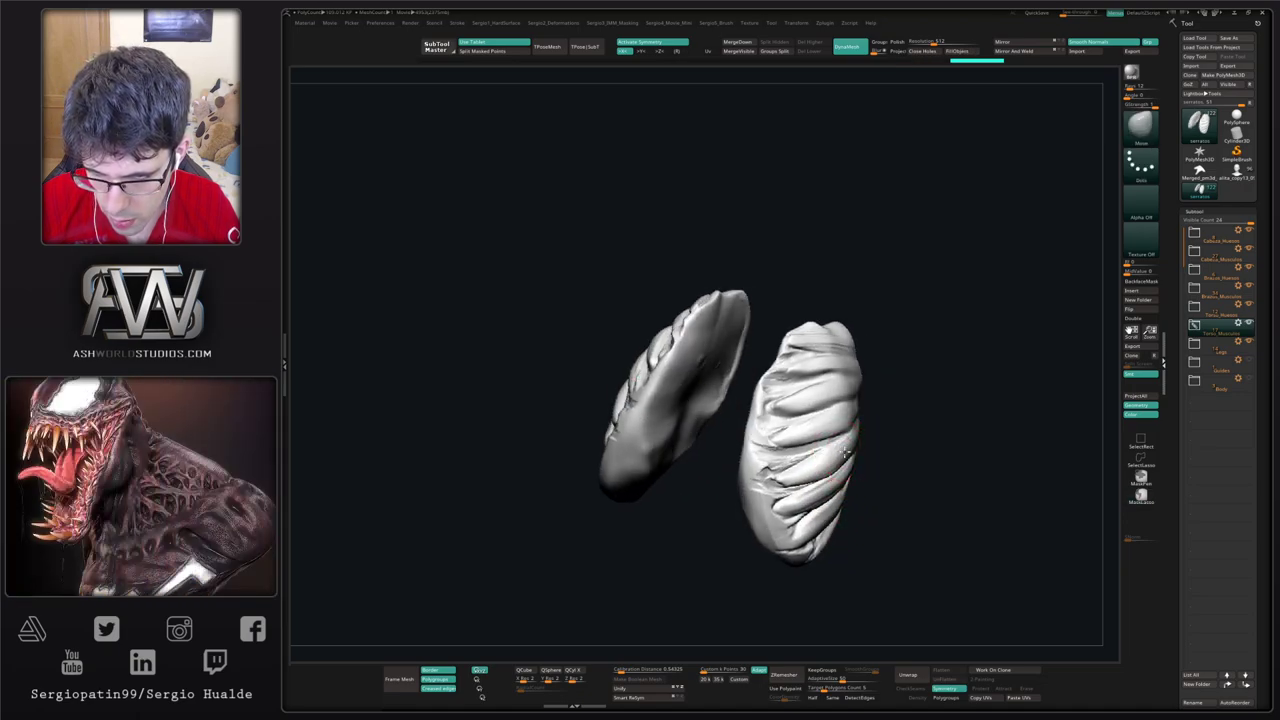
mouse_move(840, 453)
right_mouse_down()
mouse_move(815, 492)
mouse_move(795, 440)
right_mouse_up()
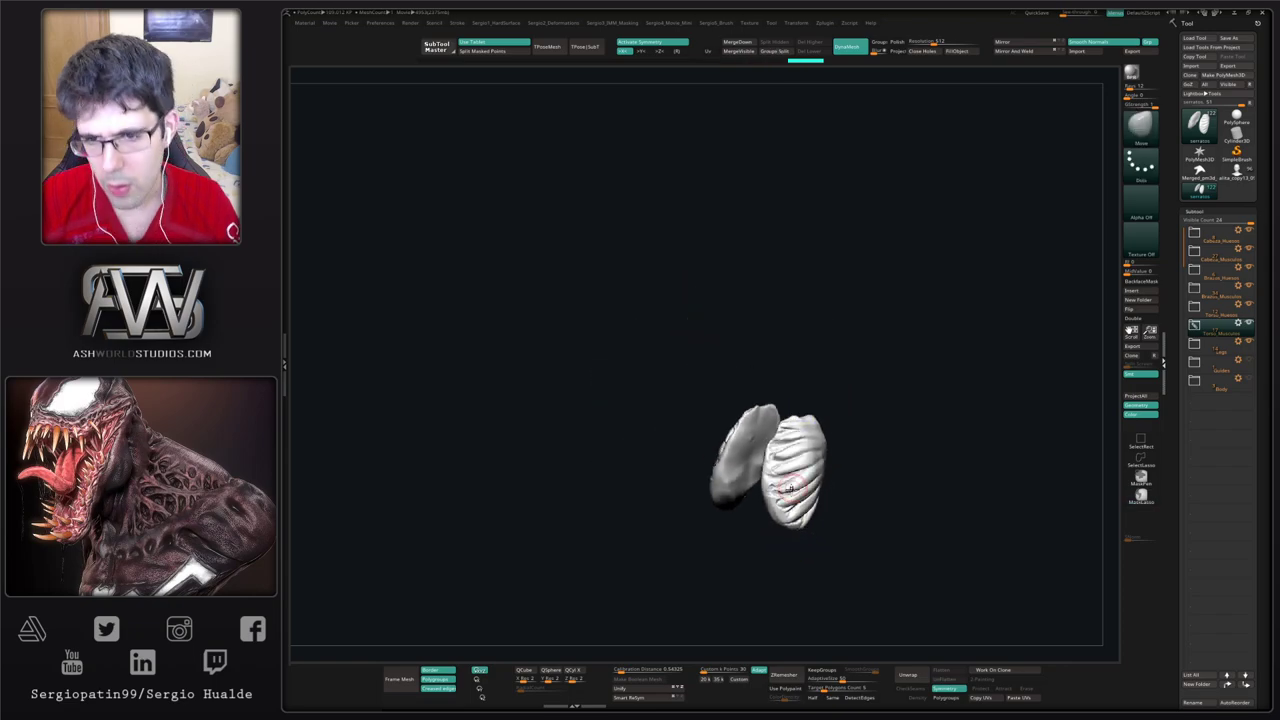
key("alt+s")
right_click_drag(795, 490, 790, 455, "ctrl")
right_click_drag(690, 420, 714, 429, "shift")
key("f")
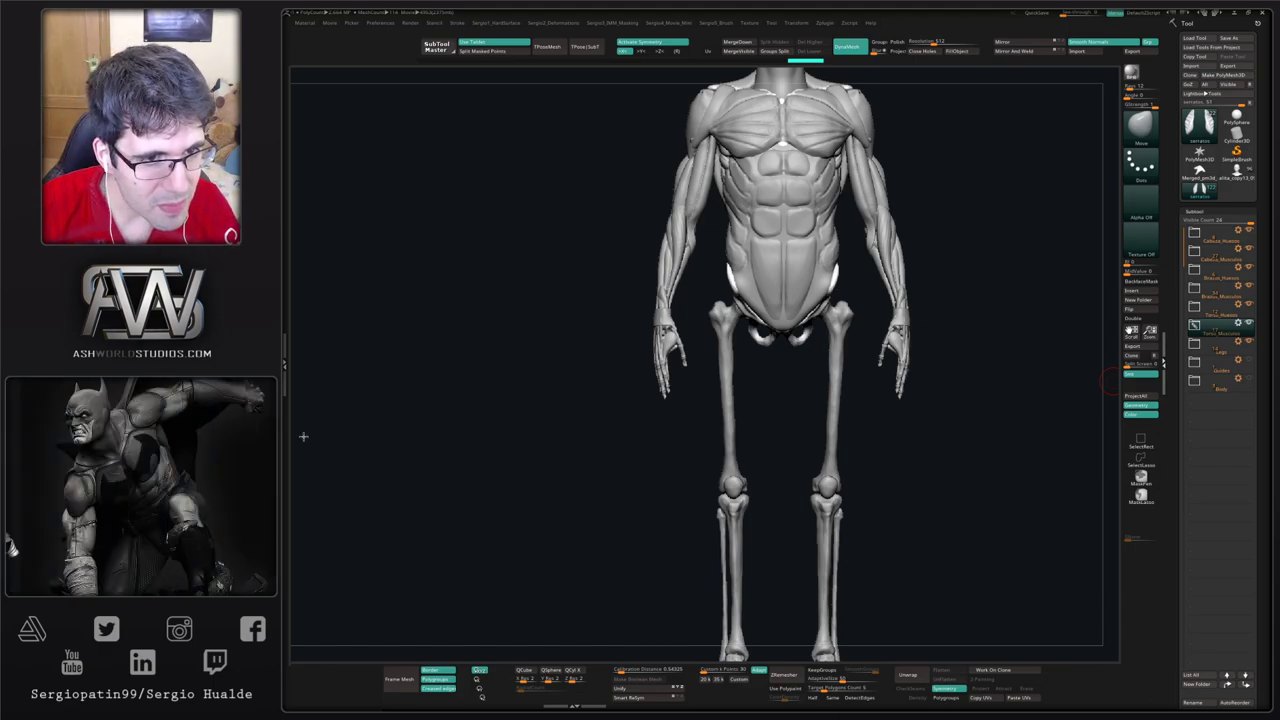
Step: Examine the whole figure from the front and side, from the torso muscles down to the bare leg bones
left_click_drag(641, 413, 754, 402)
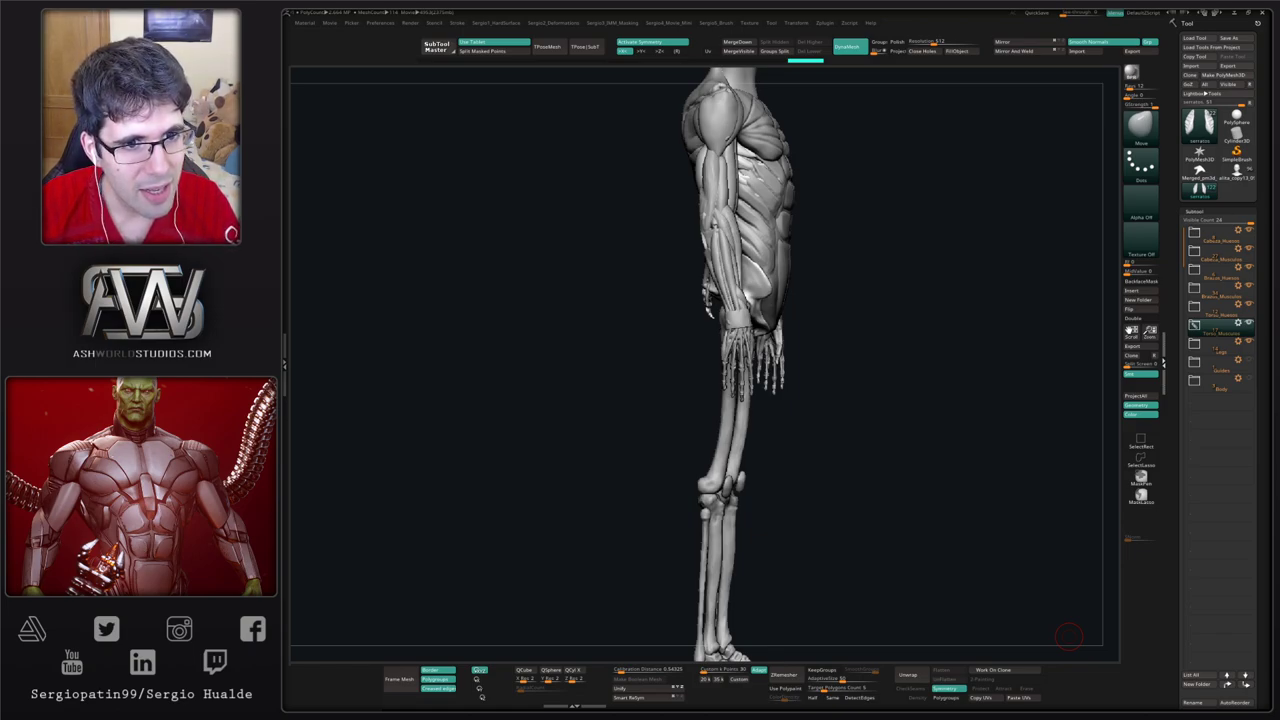
left_click_drag(654, 339, 795, 381)
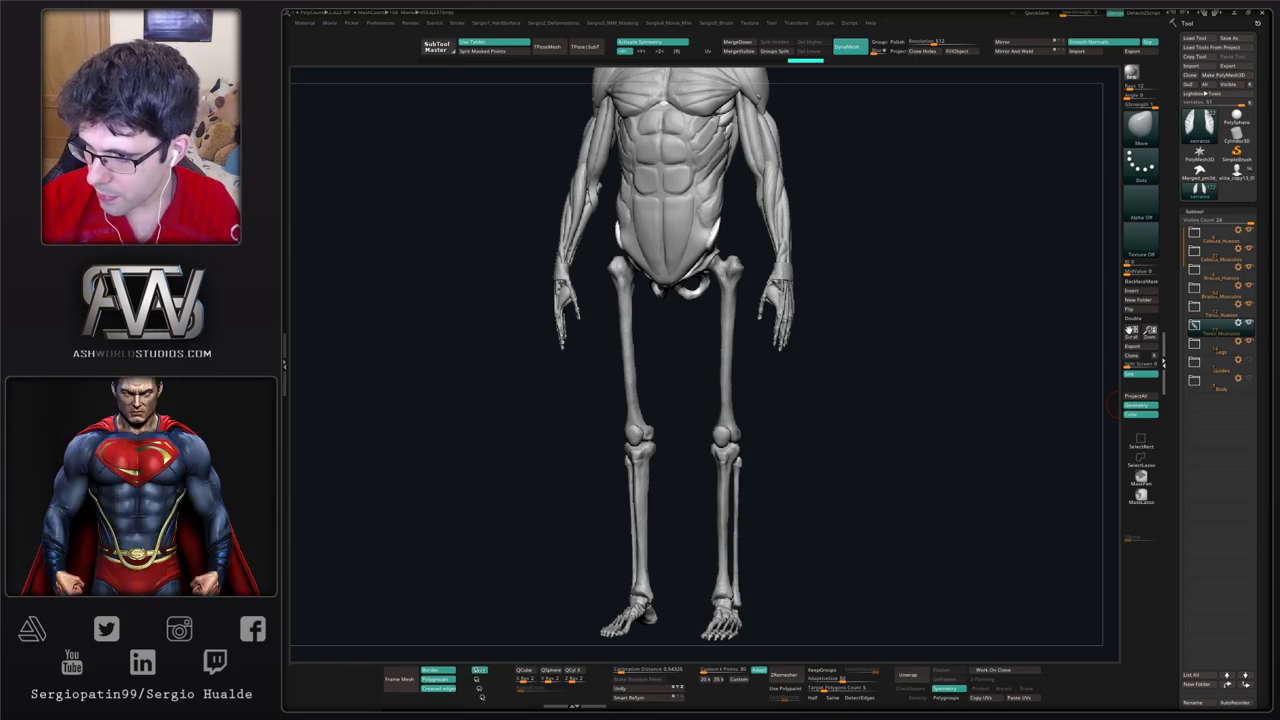
right_click_drag(893, 396, 889, 403)
mouse_move(701, 403)
right_mouse_down("alt")
mouse_move(696, 452)
mouse_move(713, 410)
right_mouse_up("alt")
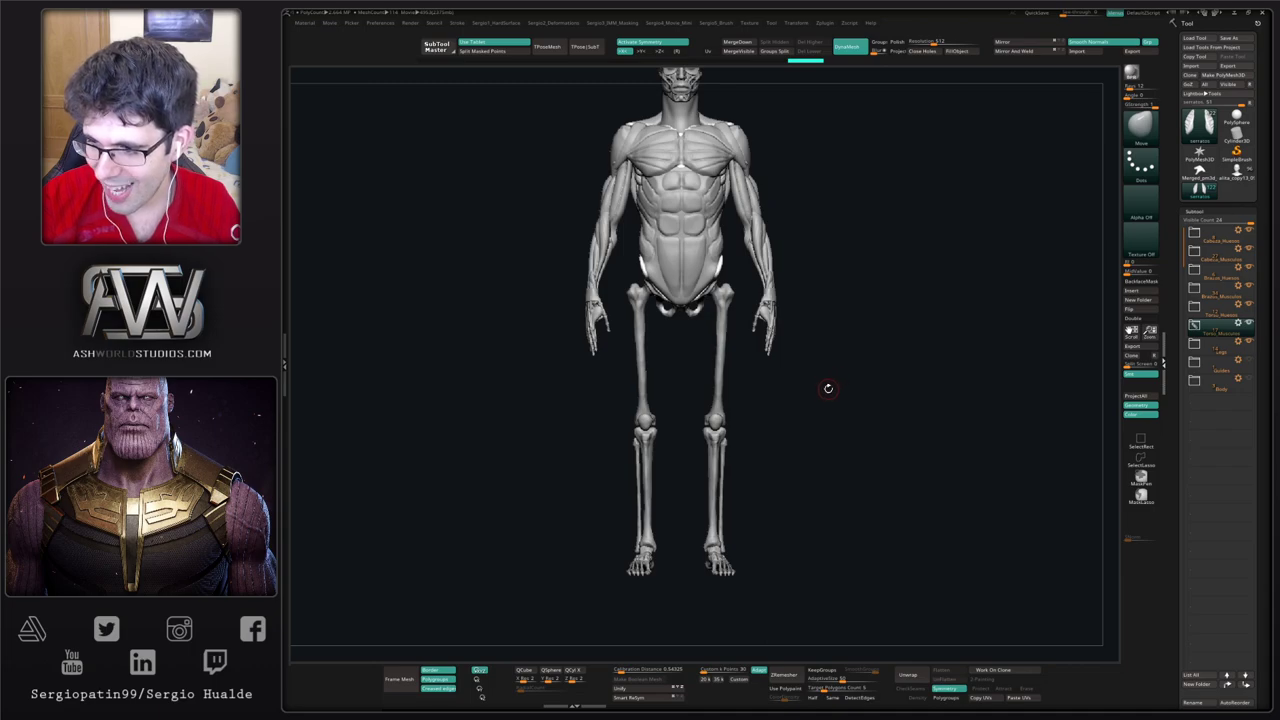
right_click_drag(855, 375, 714, 403)
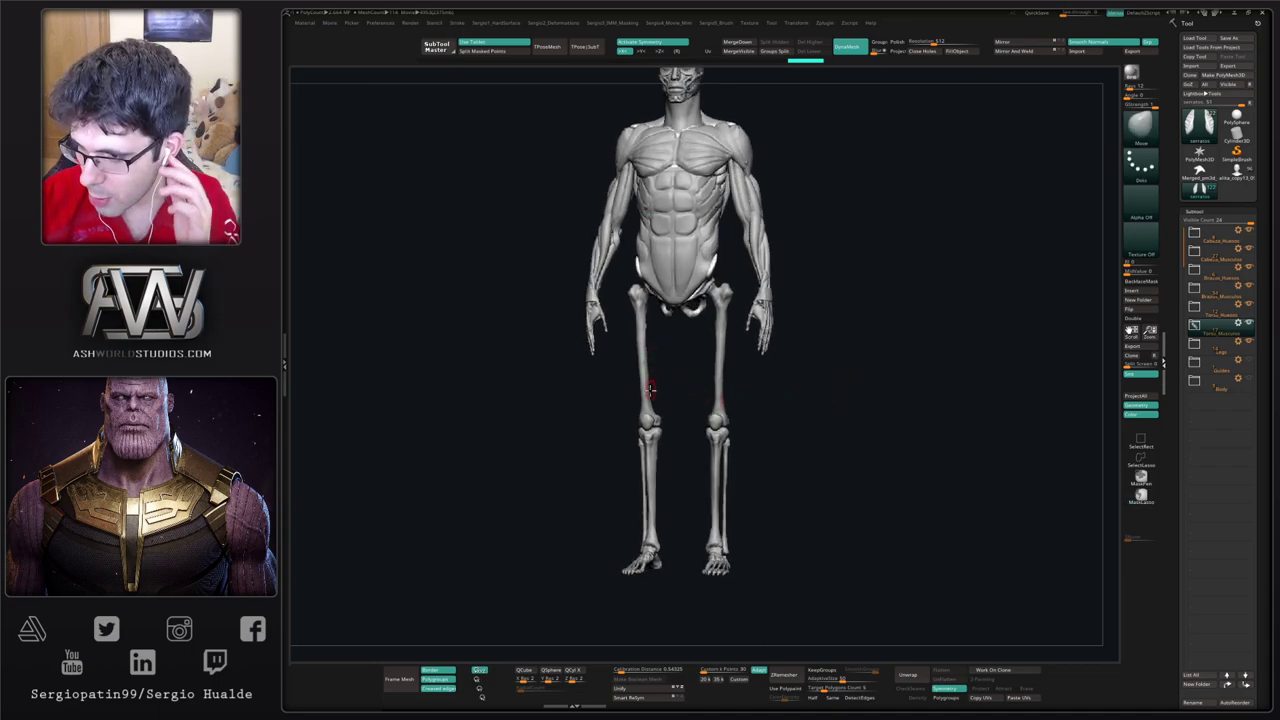
right_click_drag(650, 367, 613, 448)
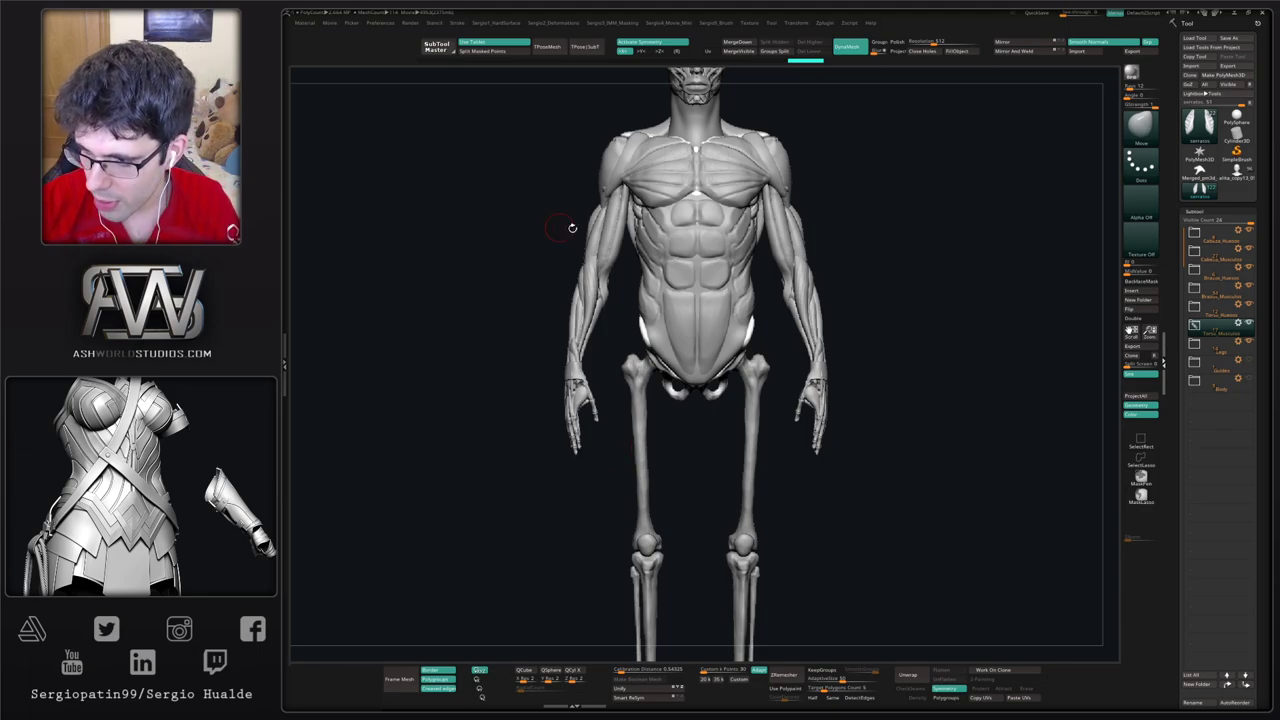
right_click_drag(605, 469, 621, 330)
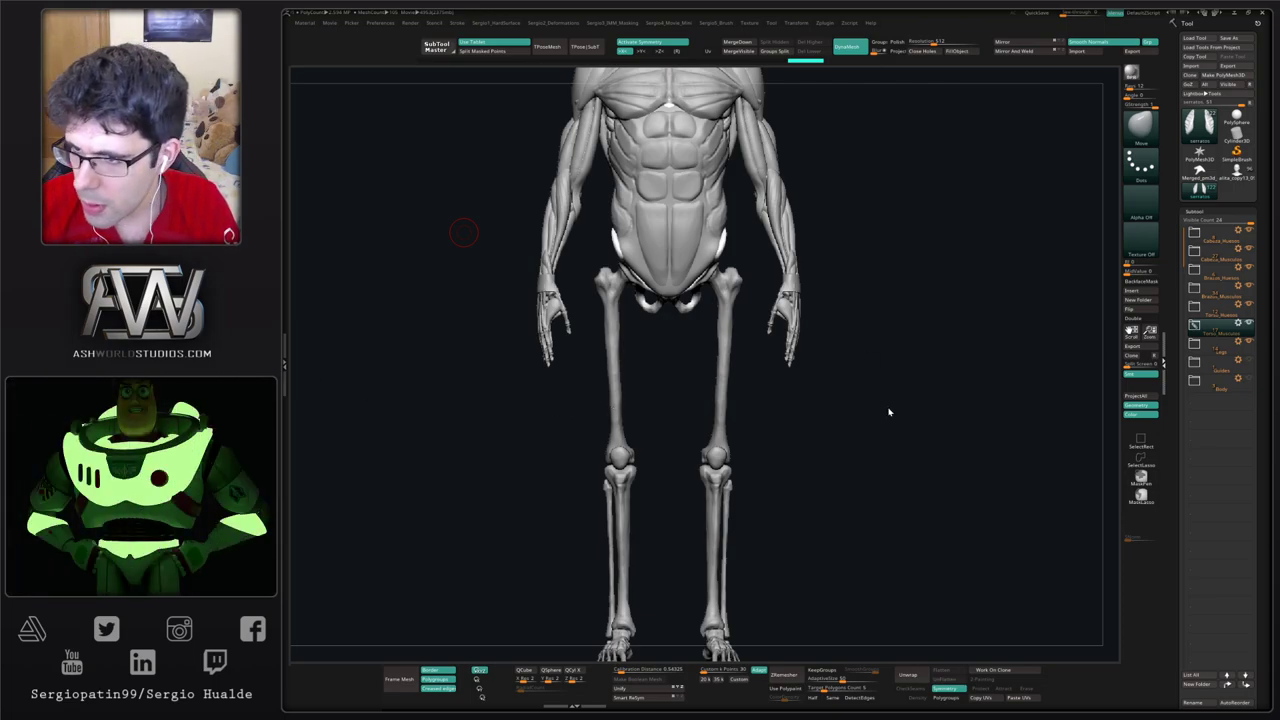
left_click_drag(888, 411, 1171, 327)
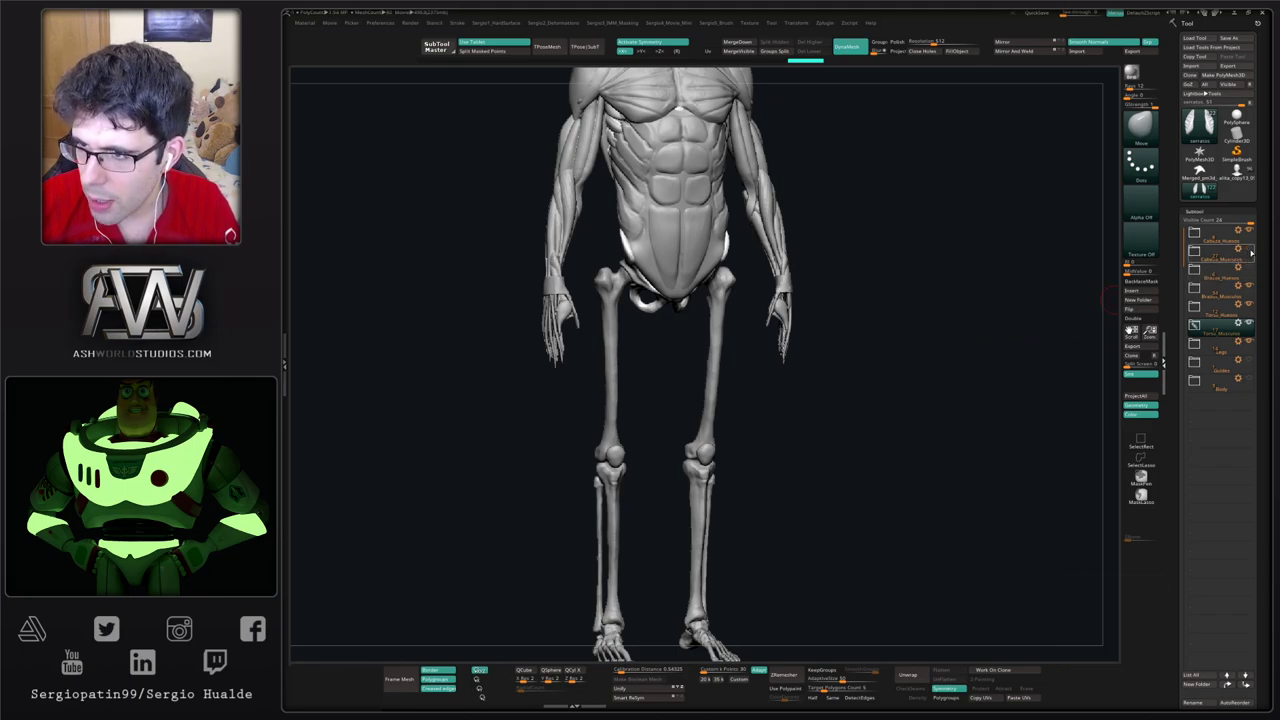
Step: Hide the arm bone and arm muscle folders and rename the Legs folder as Piernas_Huesos
left_click(1250, 250)
left_click(1249, 287)
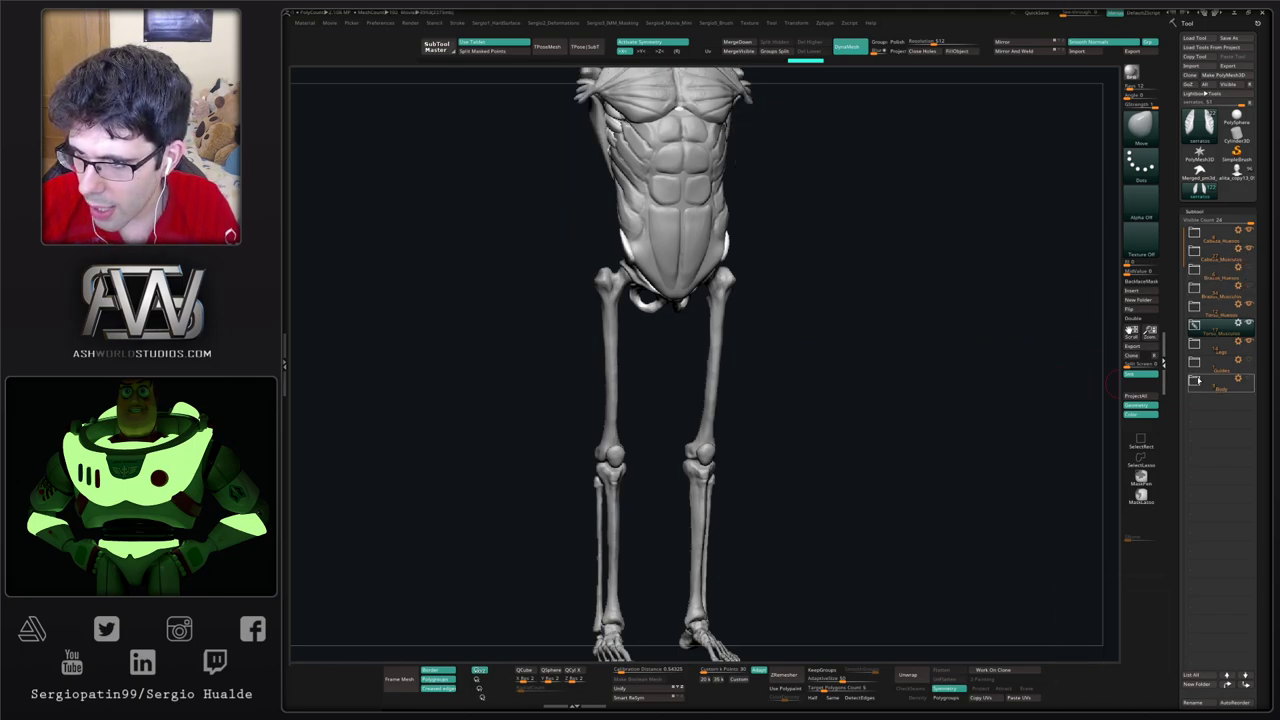
left_click(1196, 345)
left_click(1238, 341)
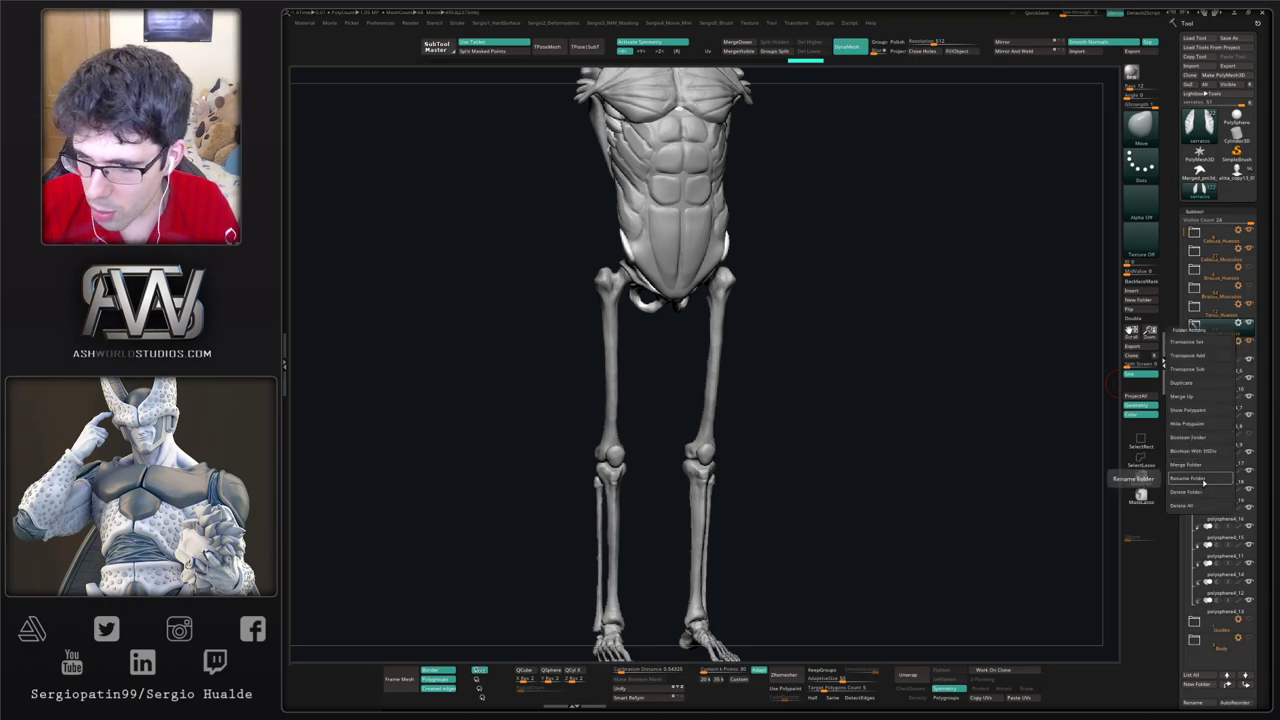
left_click(1203, 482)
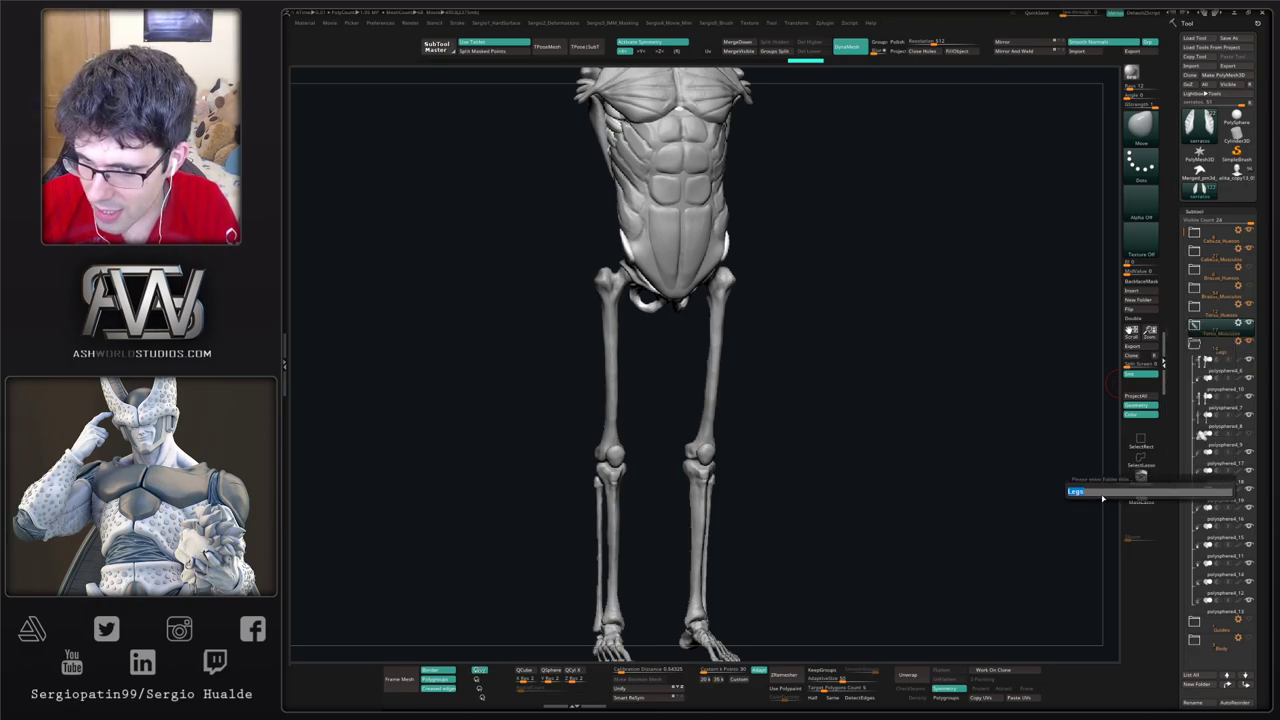
key("BackSpace")
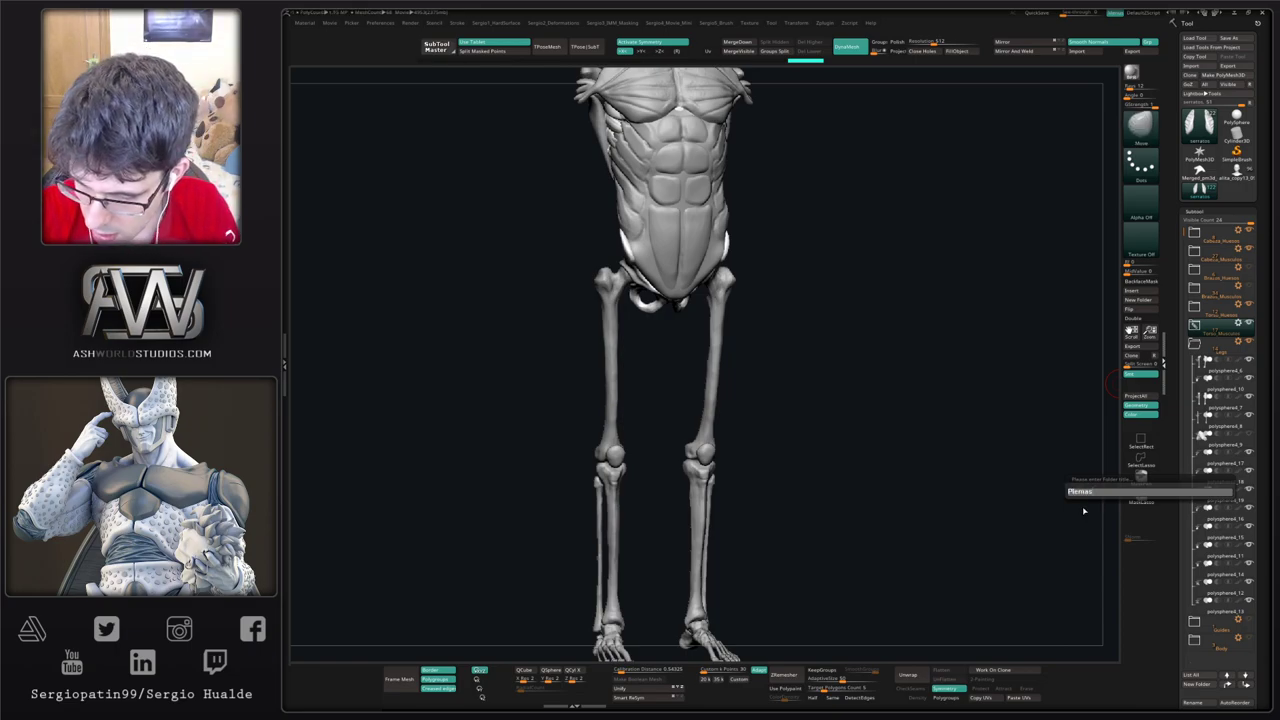
type("Piernas_H")
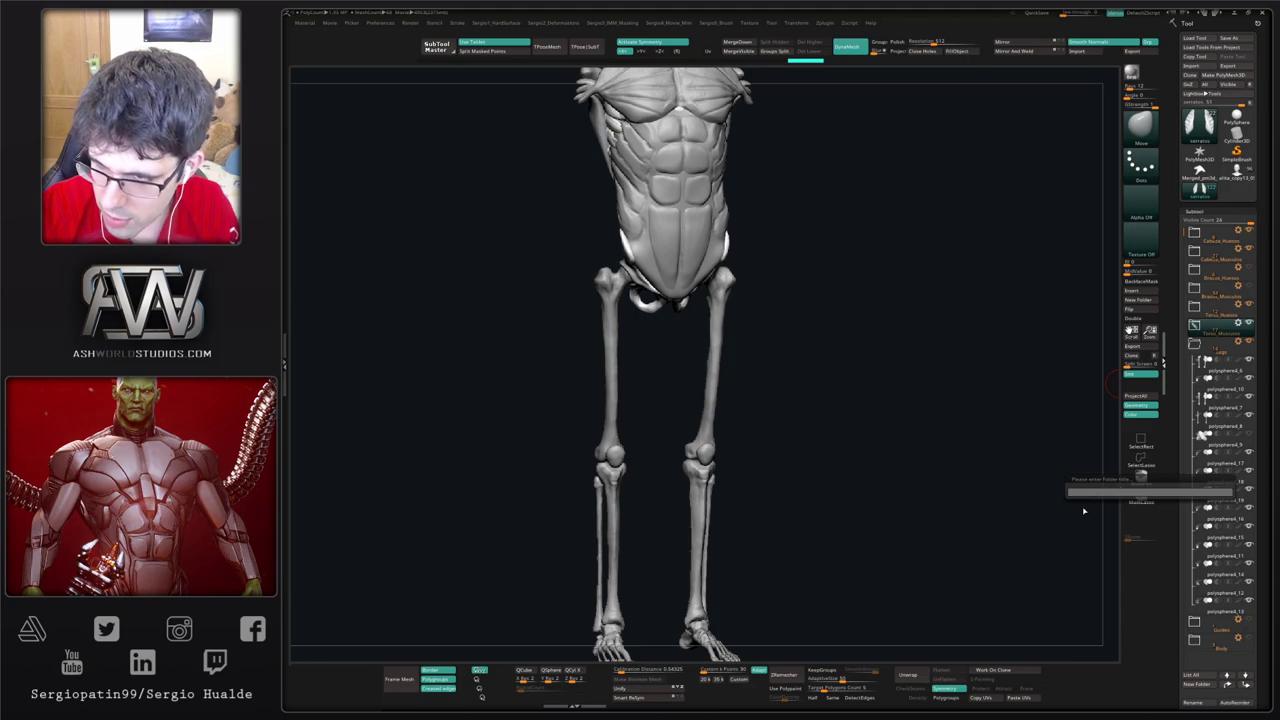
key("Return")
left_click(1198, 356)
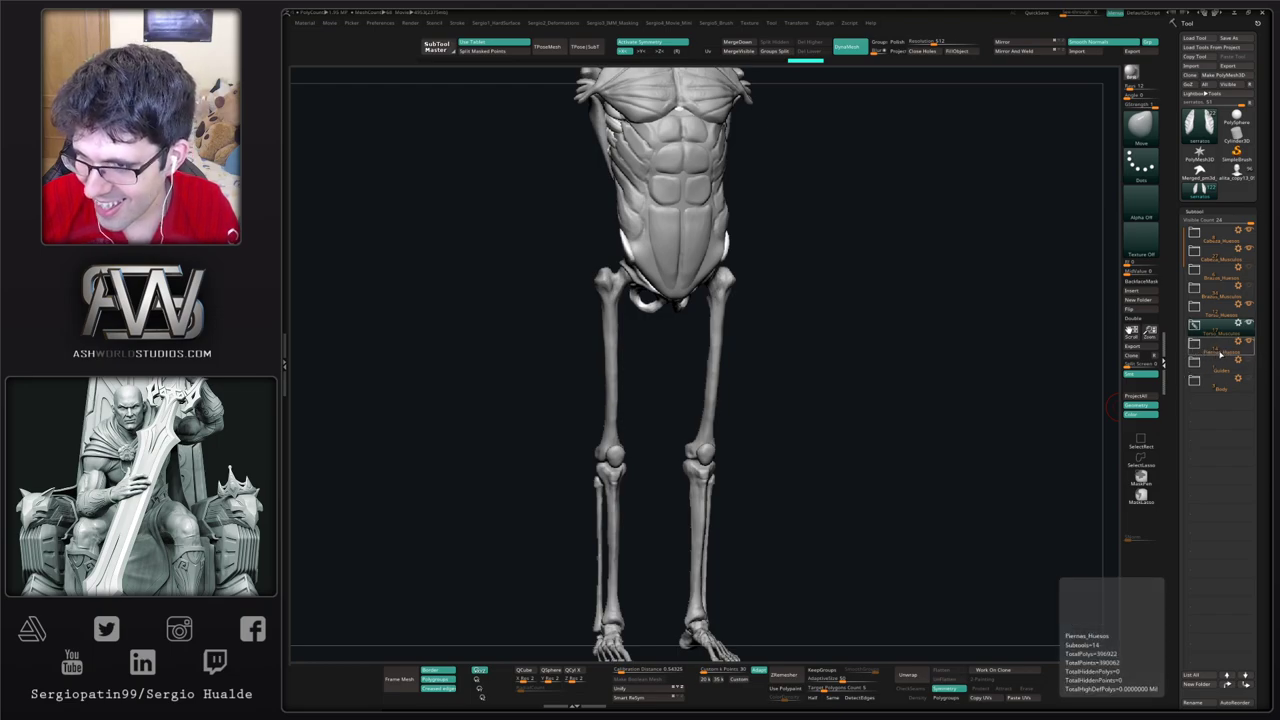
Step: Insert a Sphere3D as a new subtool after the last subtool of the Piernas_Huesos folder
left_click(1220, 353)
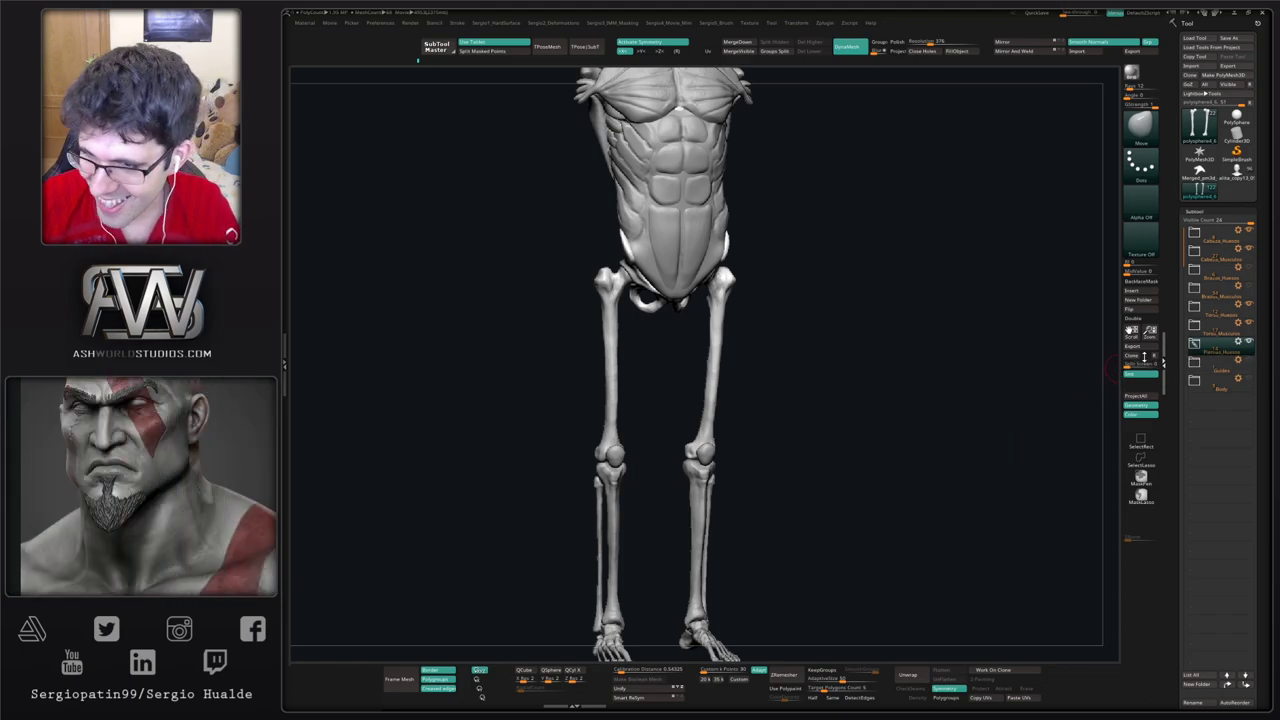
left_click(1194, 343)
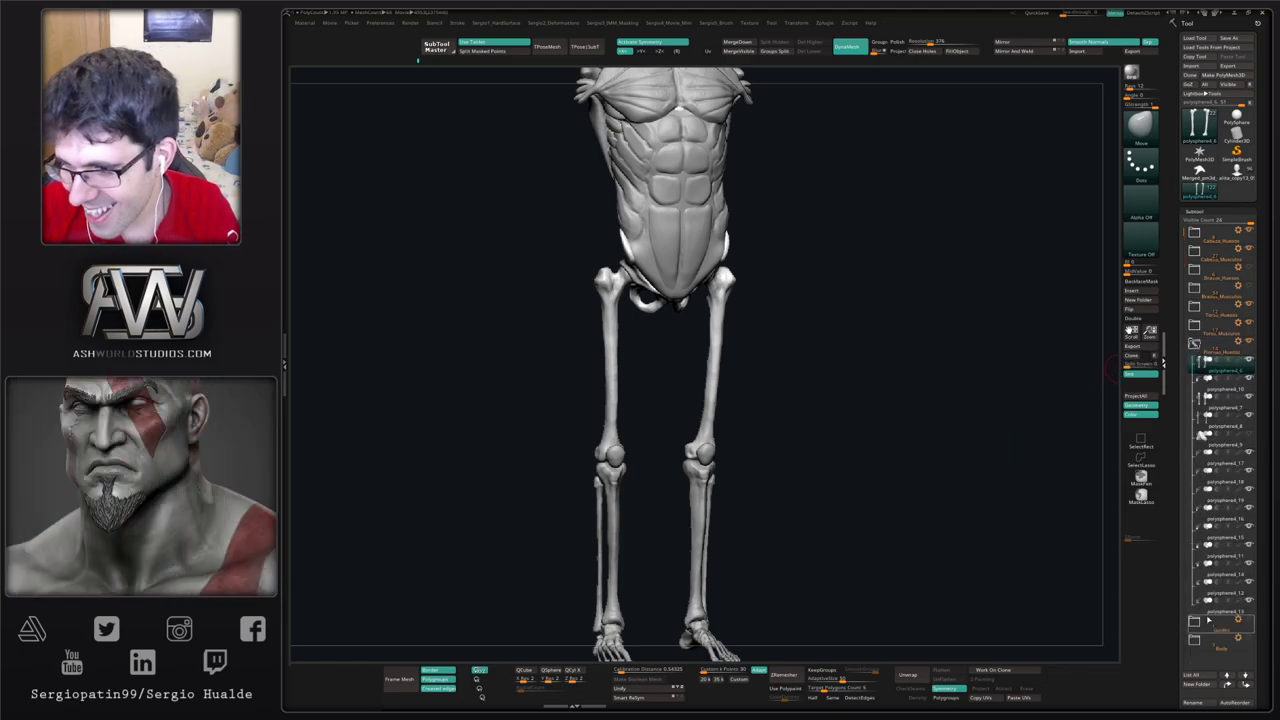
left_click(1210, 606)
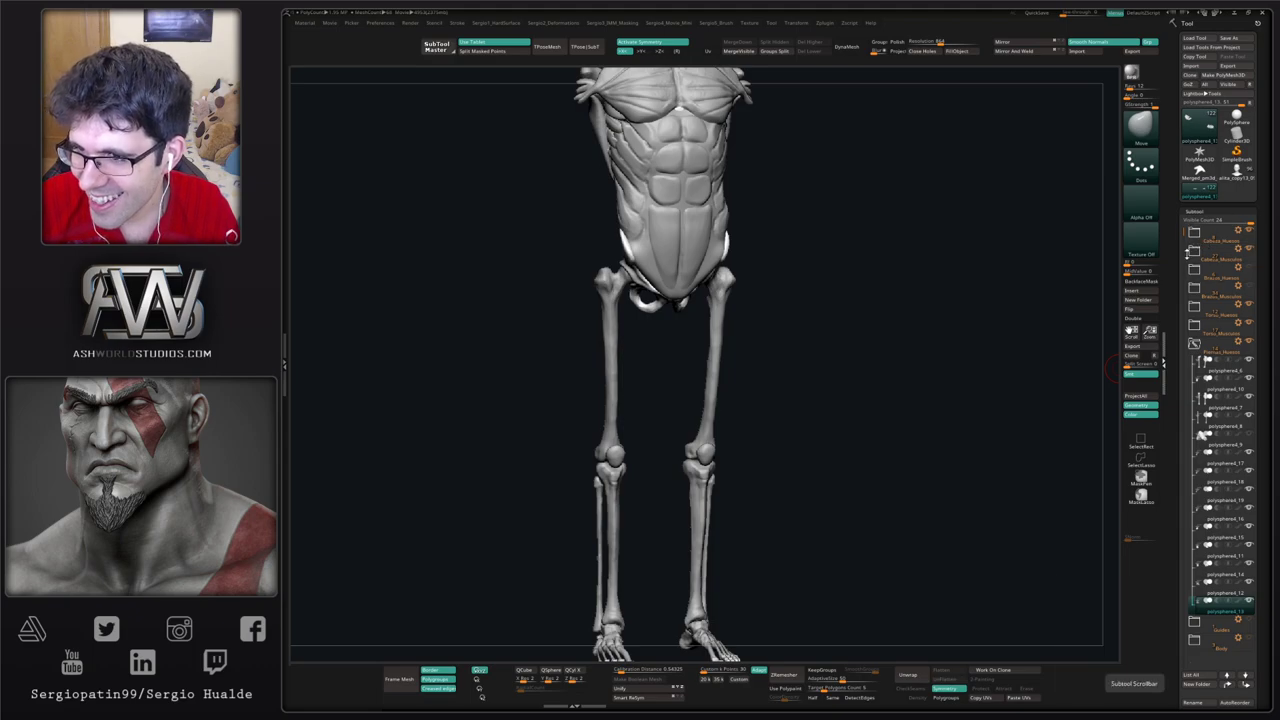
left_click_drag(1186, 248, 1185, 306)
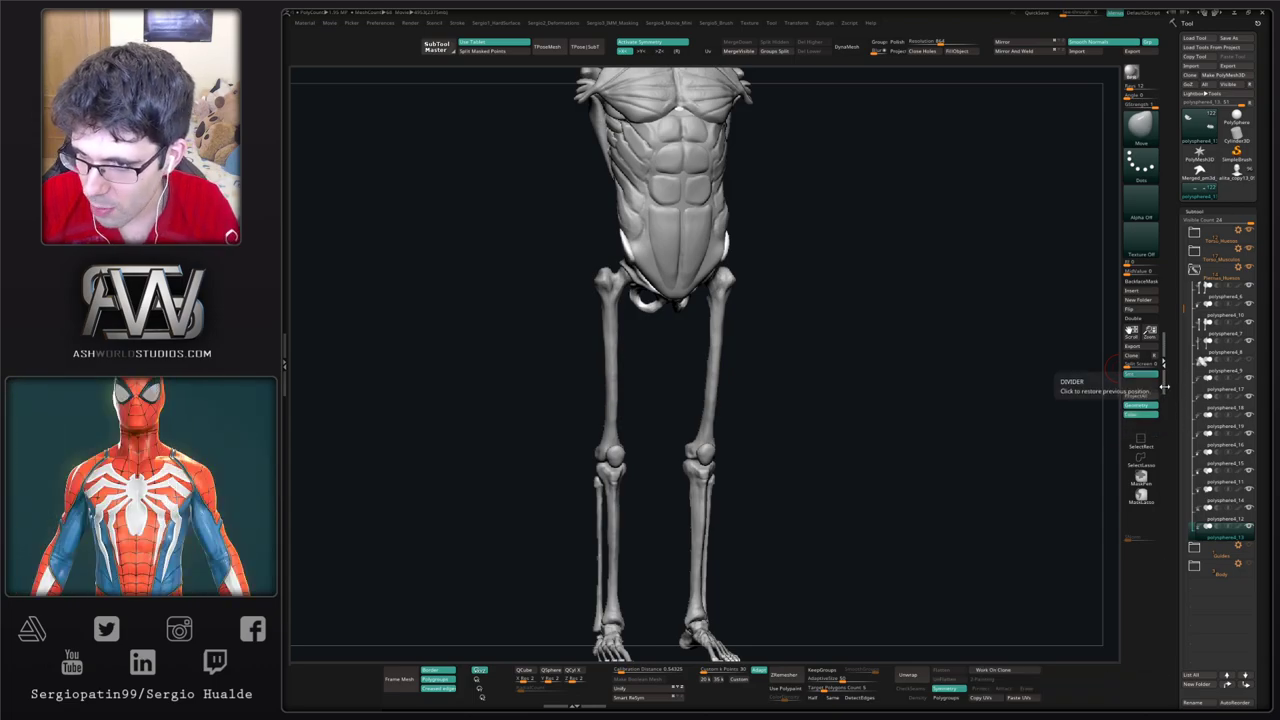
left_click(1147, 295)
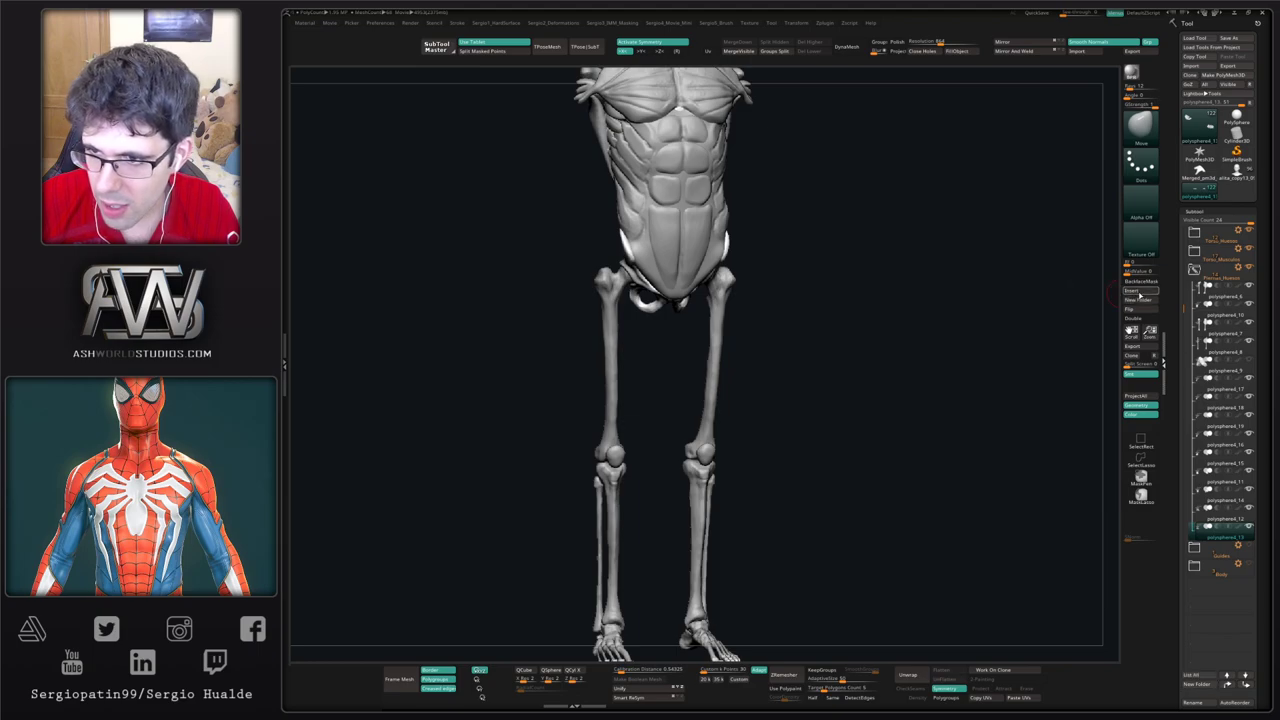
left_click(1142, 296)
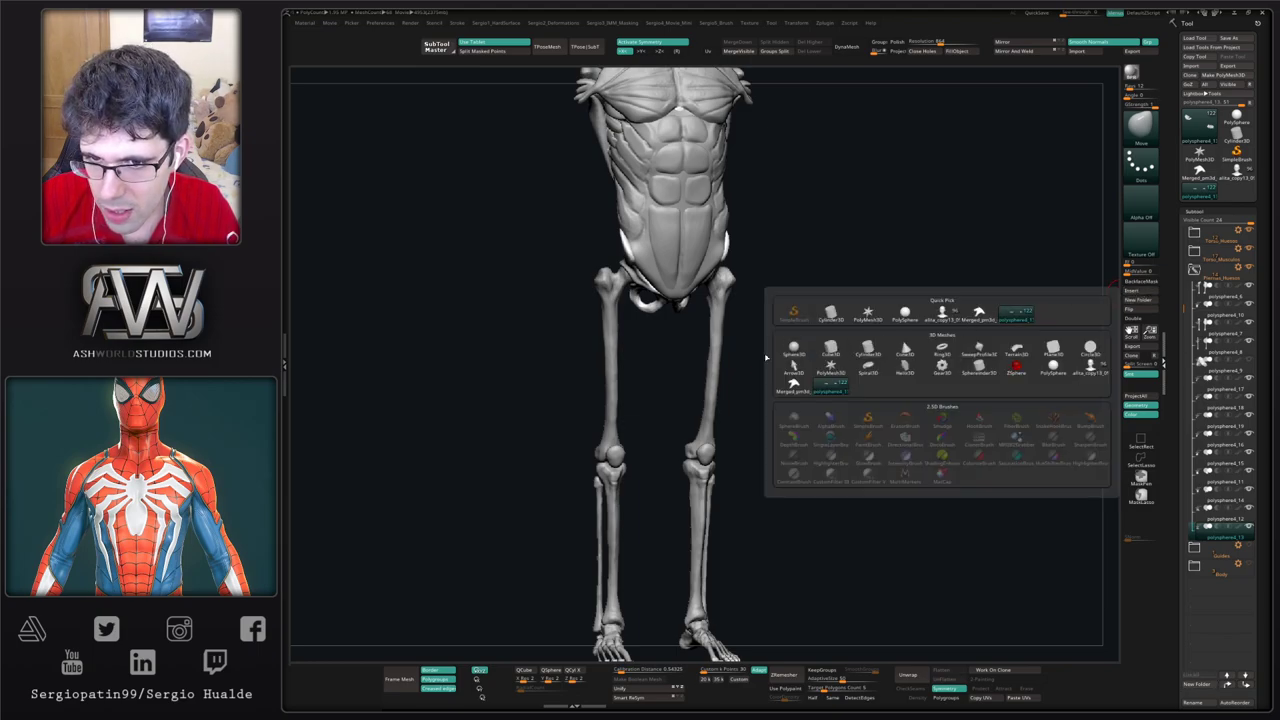
left_click(1128, 292)
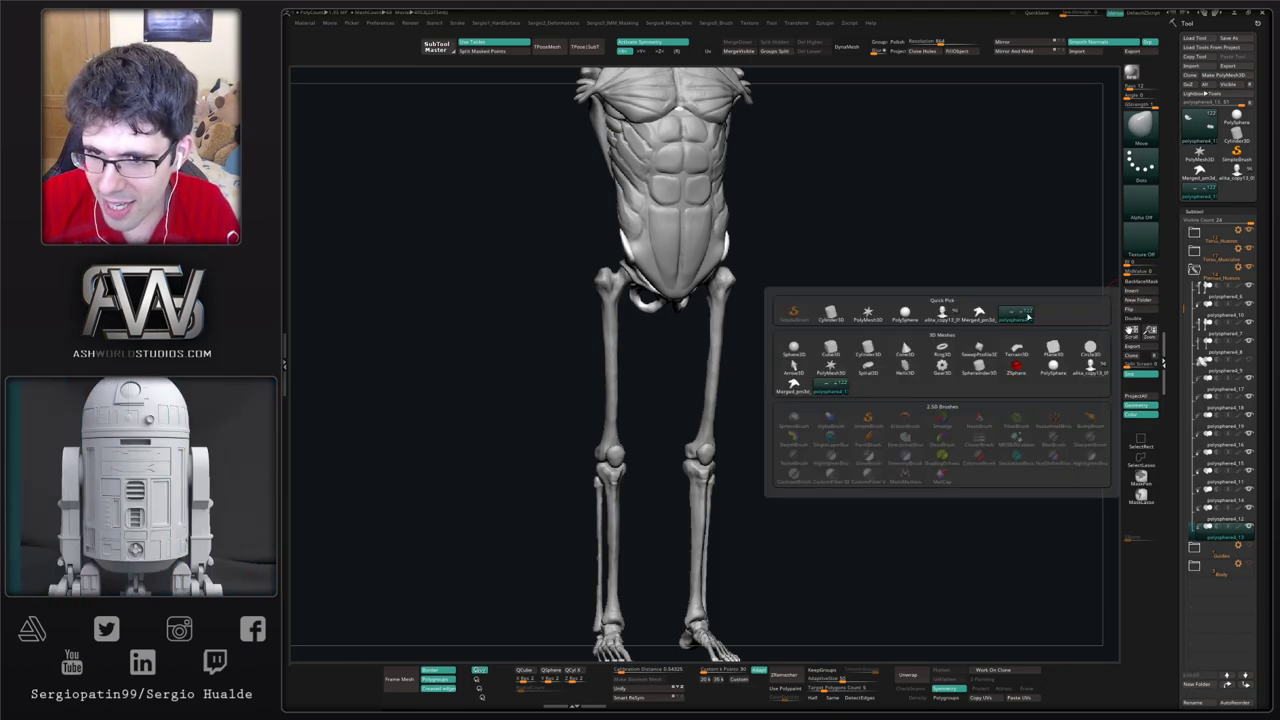
left_click(800, 348)
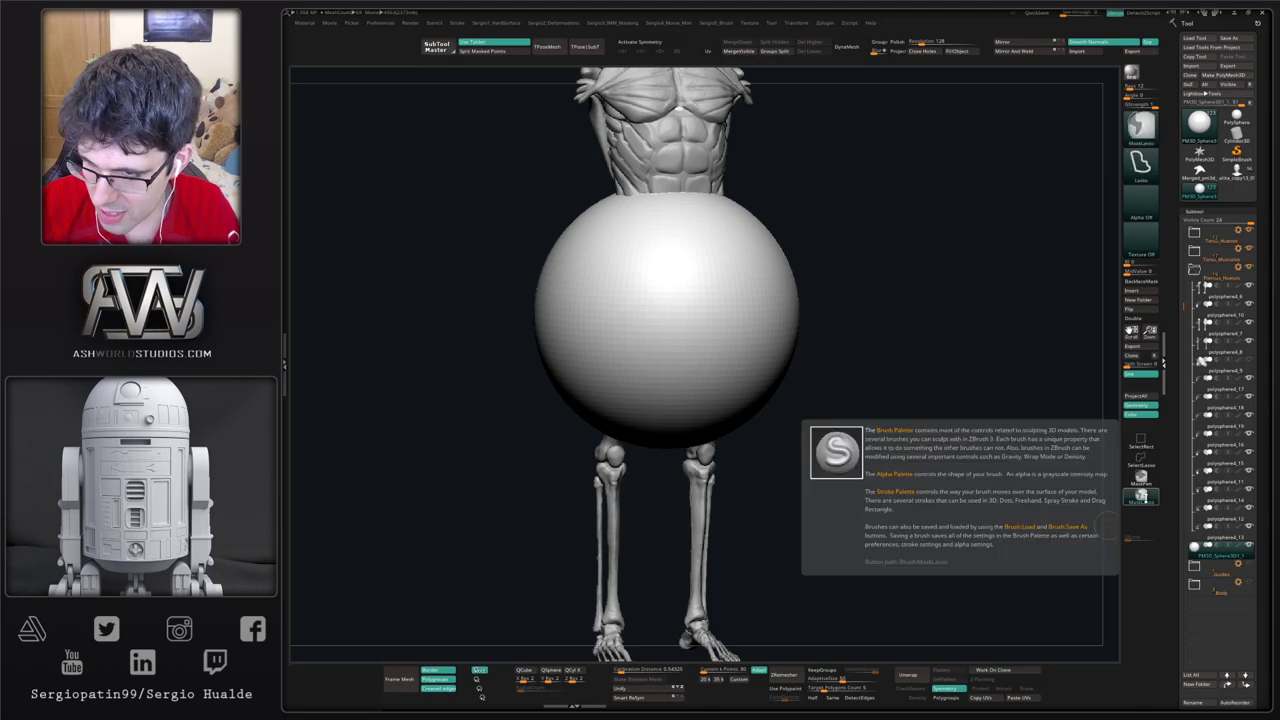
Step: Collapse the Piernas_Huesos folder and put the sphere in a new folder named Piernas_Musculos
left_click(1198, 271)
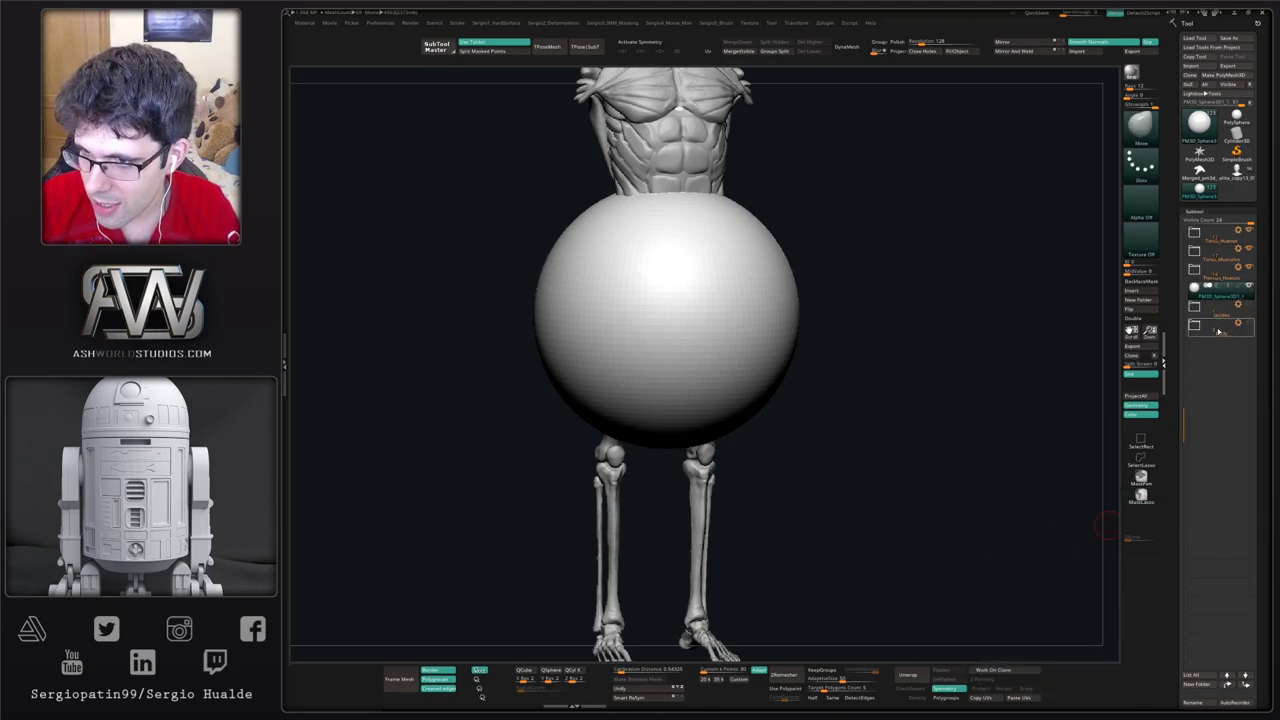
left_click(1138, 300)
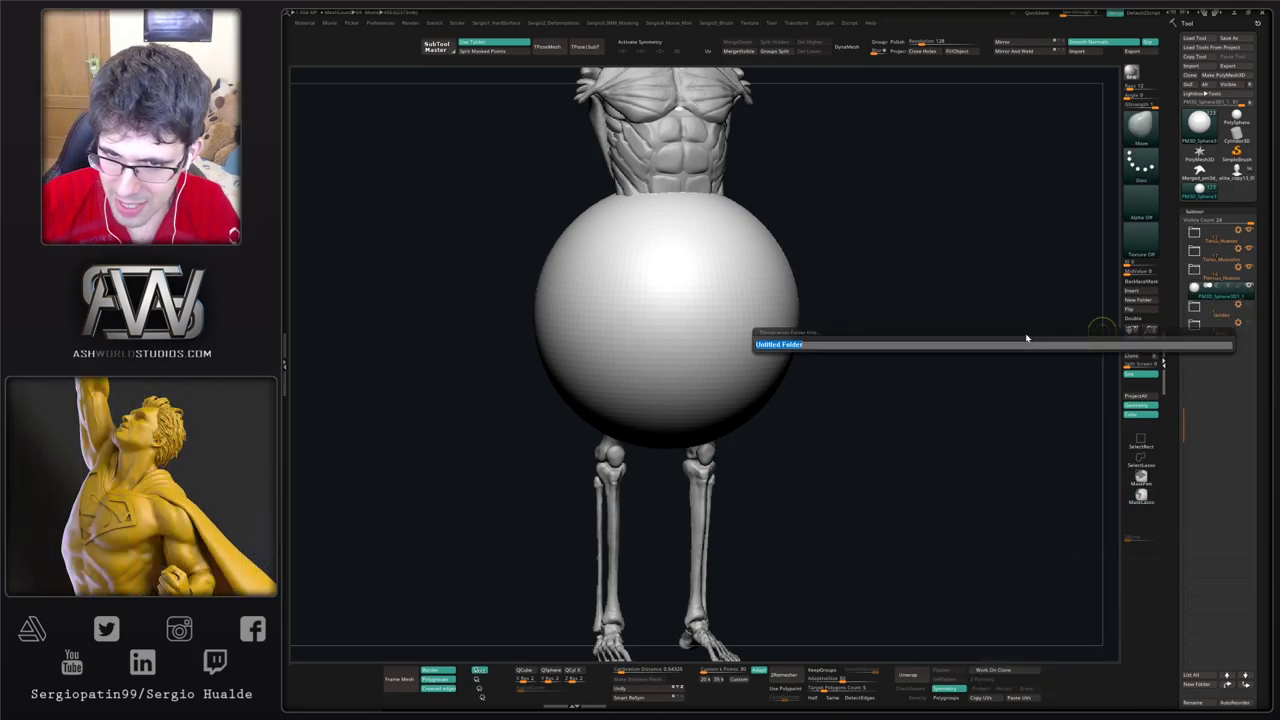
type("P")
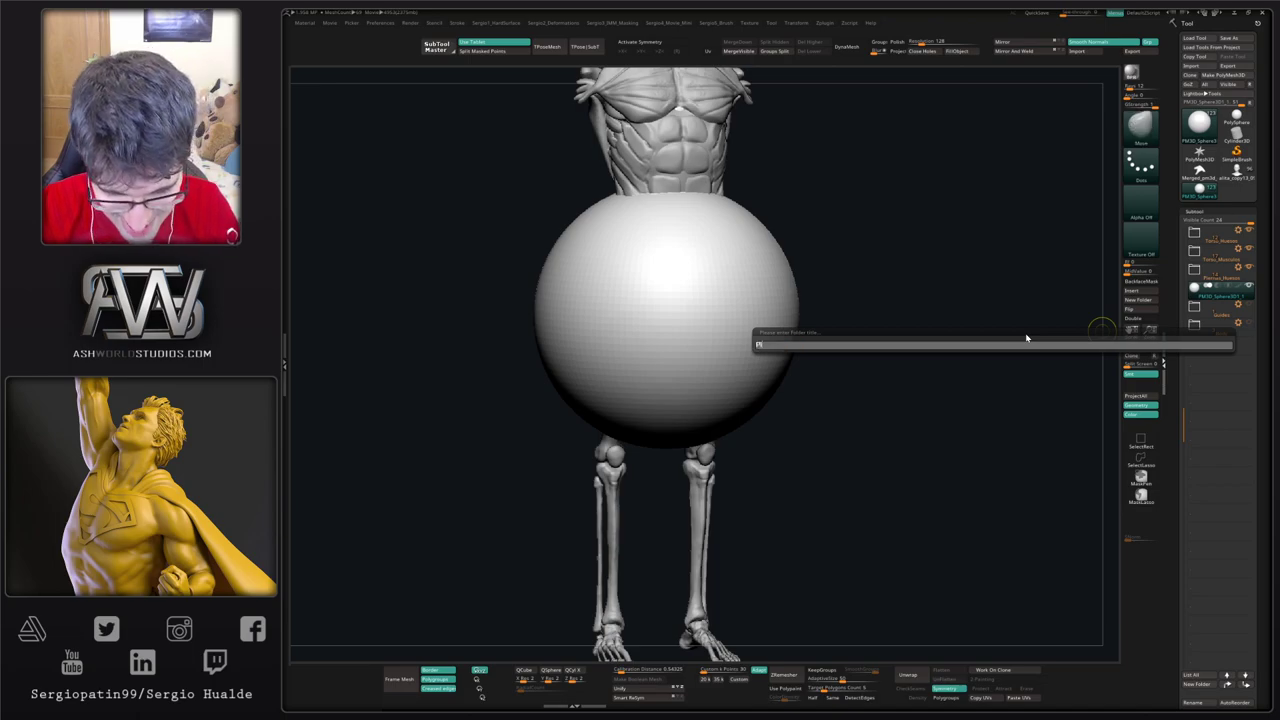
type("iernas")
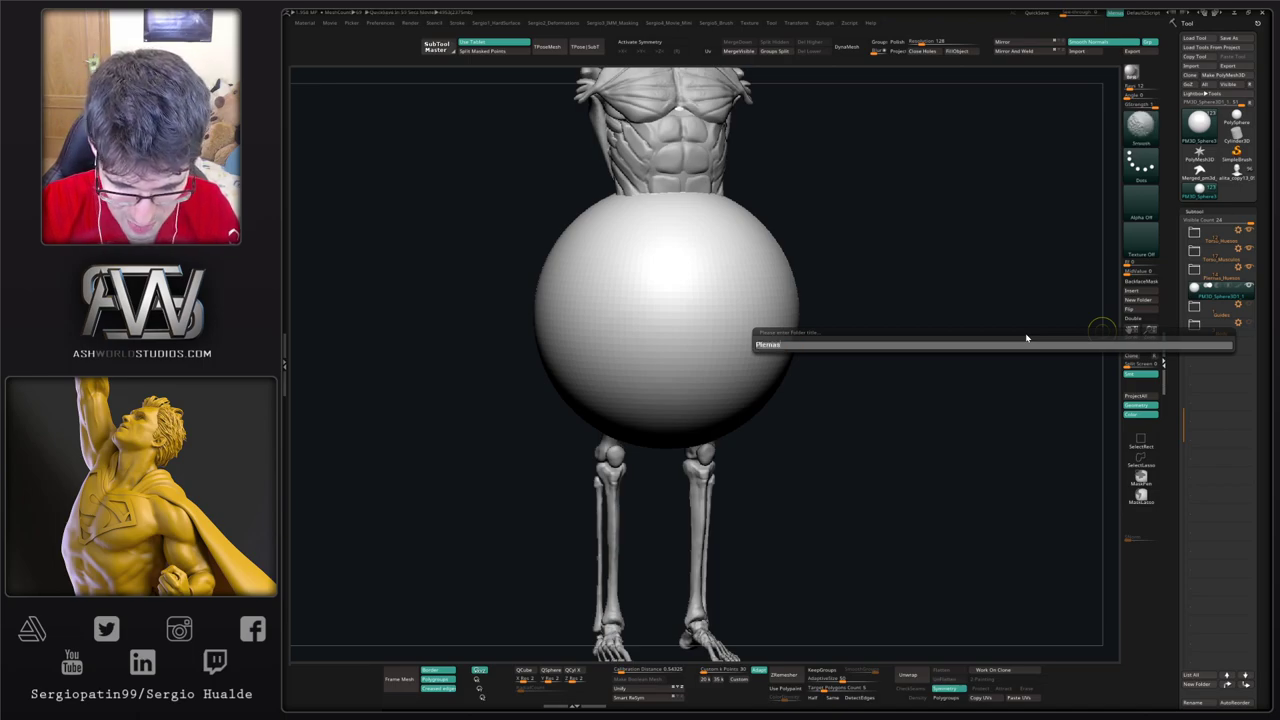
type("_Mus")
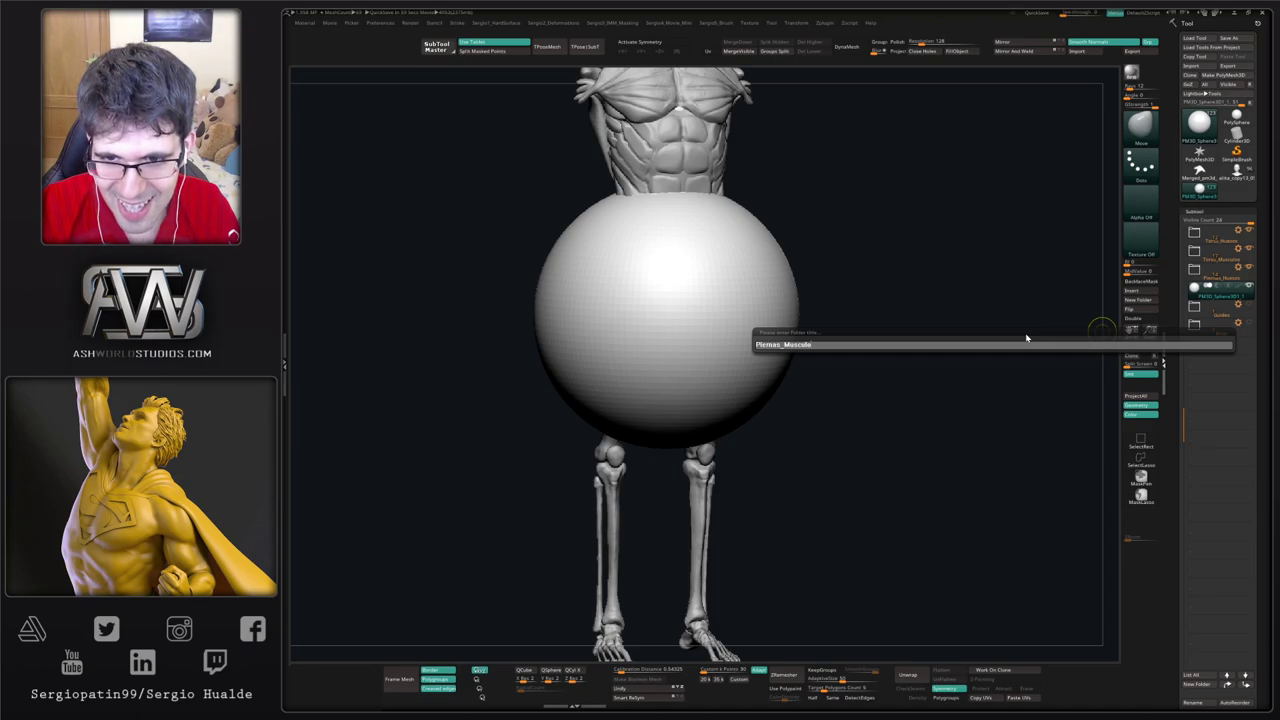
type("culo")
key("Return")
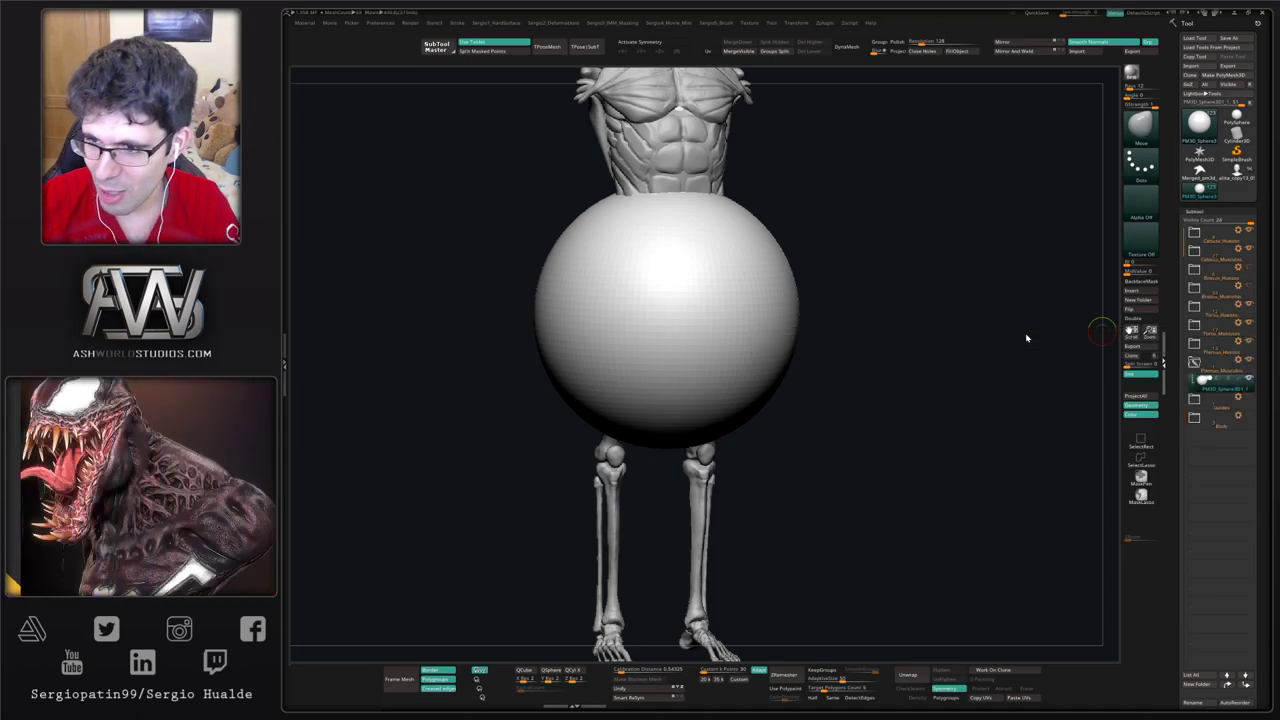
right_click_drag(679, 452, 704, 515, "ctrl")
key("w")
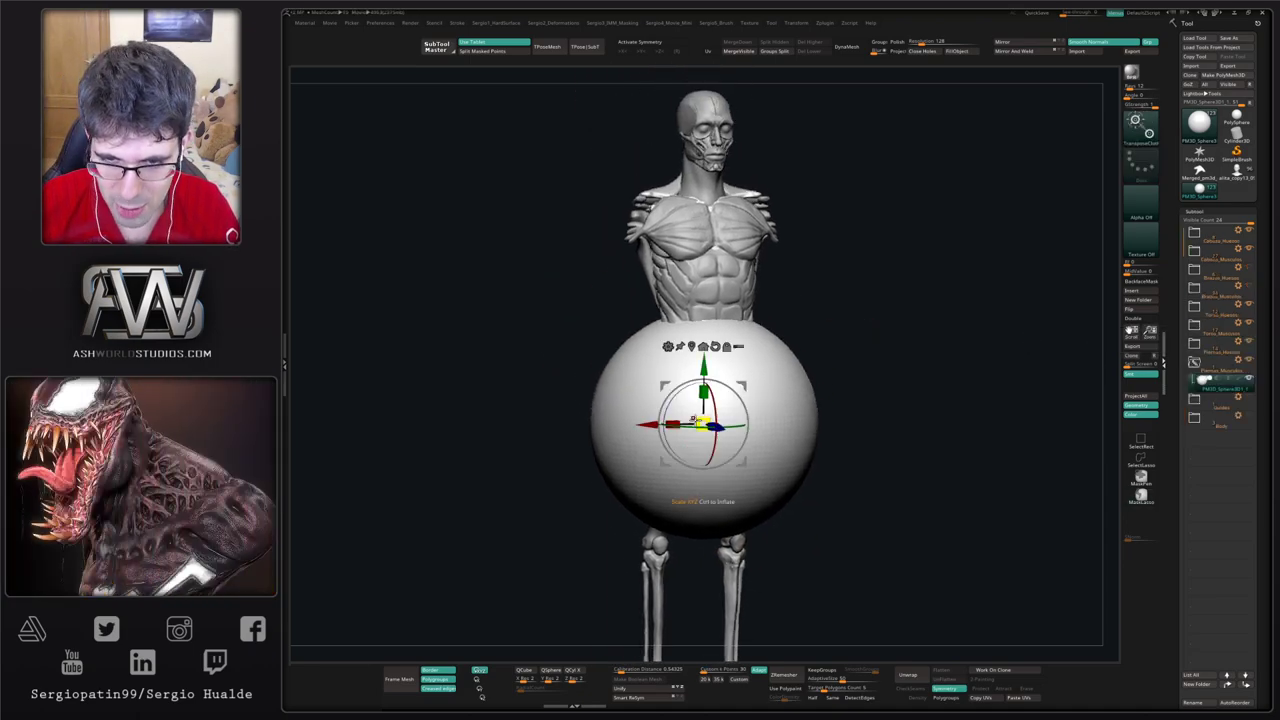
left_click_drag(704, 423, 725, 443)
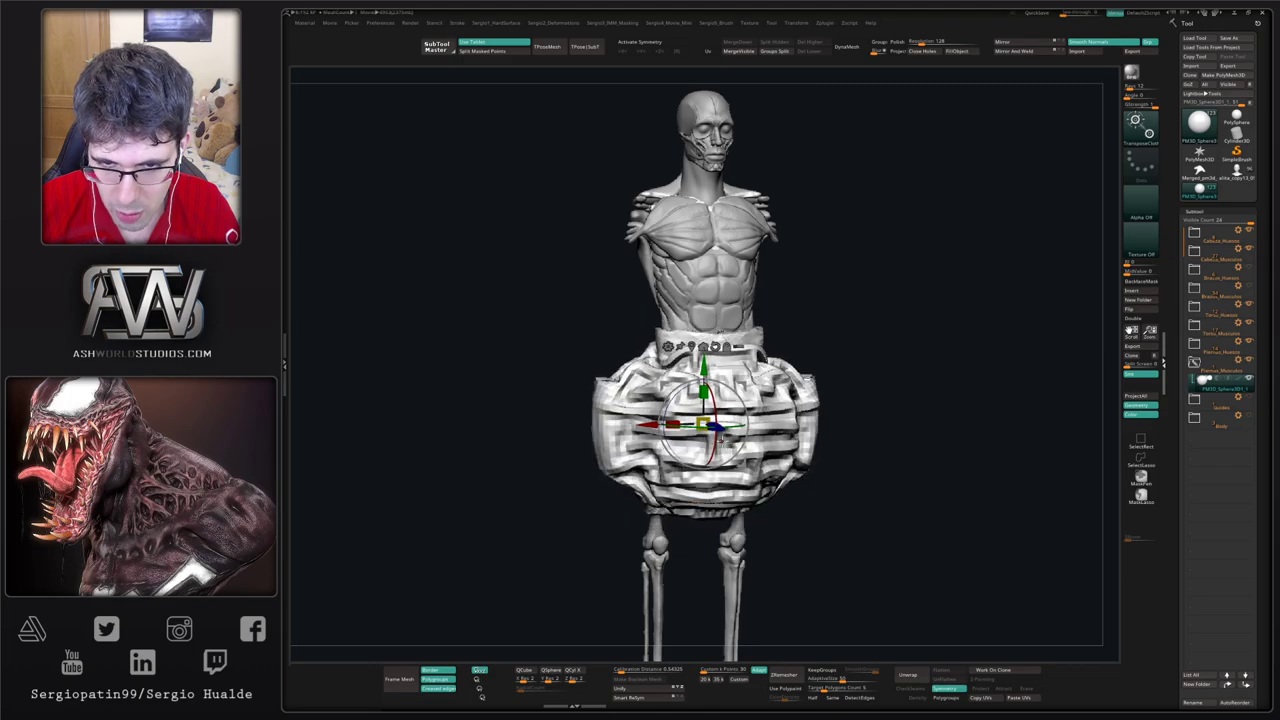
right_click_drag(712, 430, 695, 371, "ctrl")
key("ctrl+z")
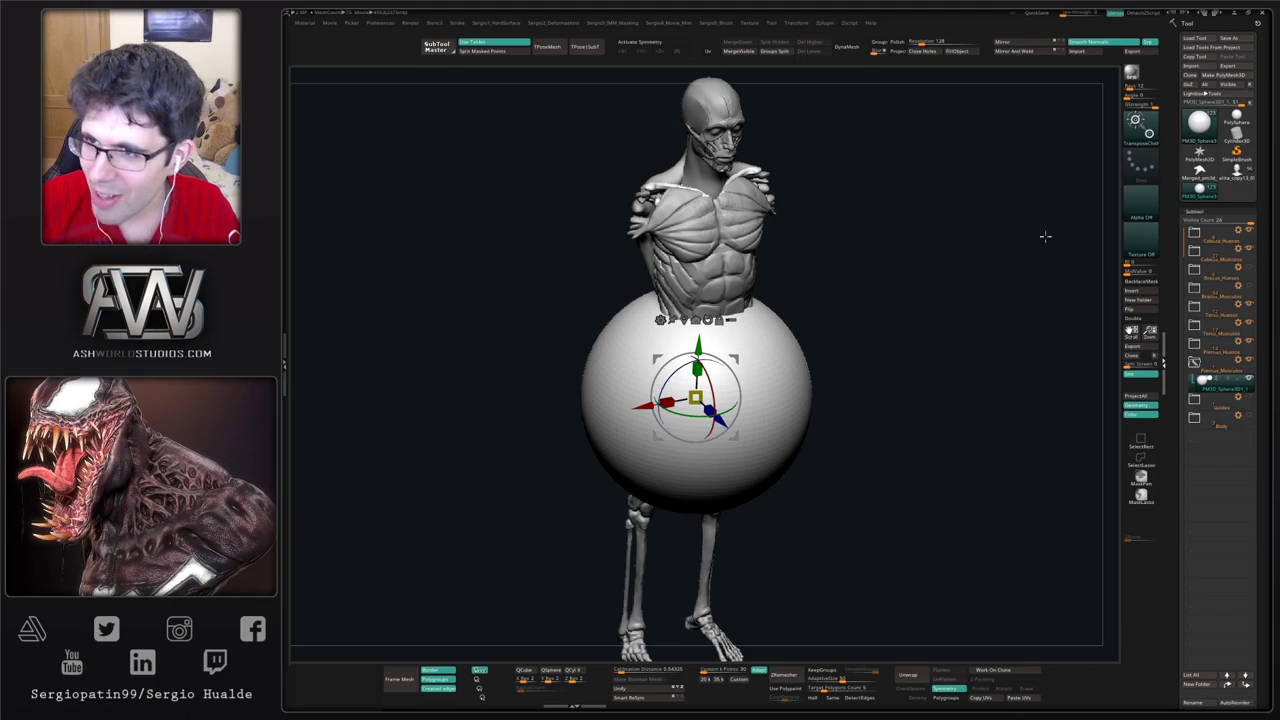
Step: Switch to the regular Transpose brush, then scale the sphere down and move it to the hip joint beside the pelvis
left_click(1136, 140)
key("t")
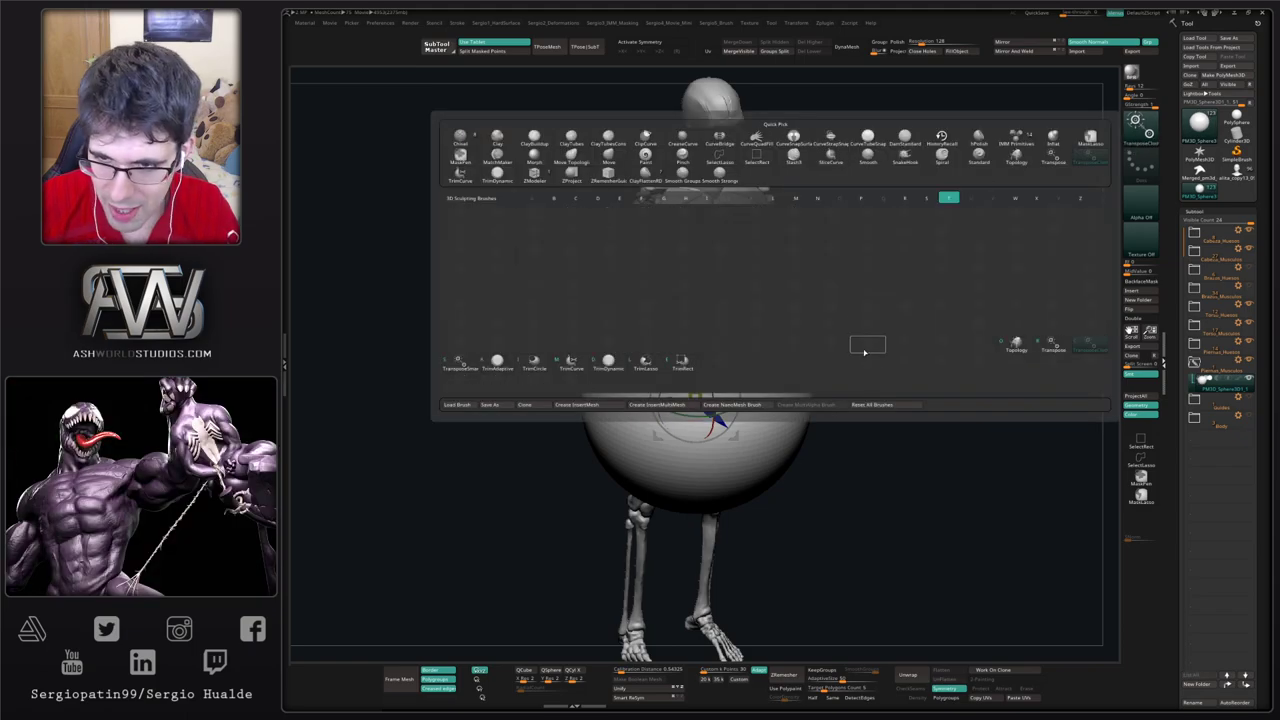
left_click(1045, 341)
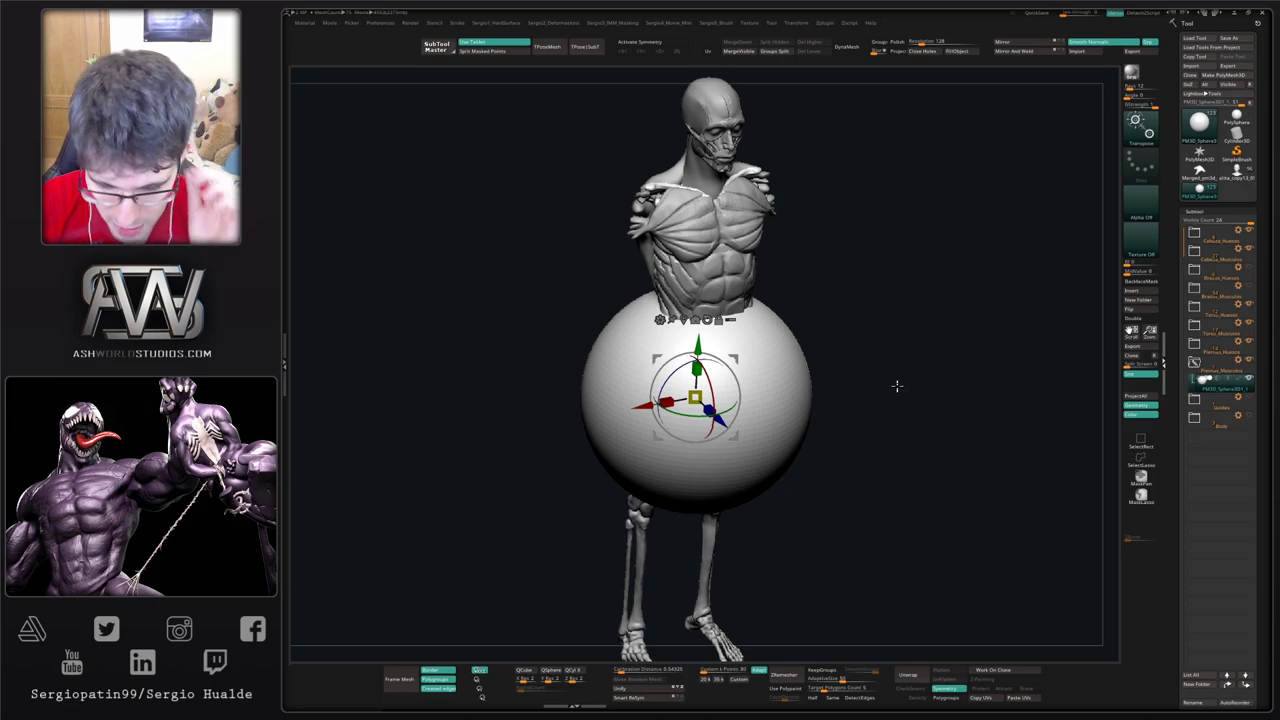
left_click_drag(695, 399, 662, 420)
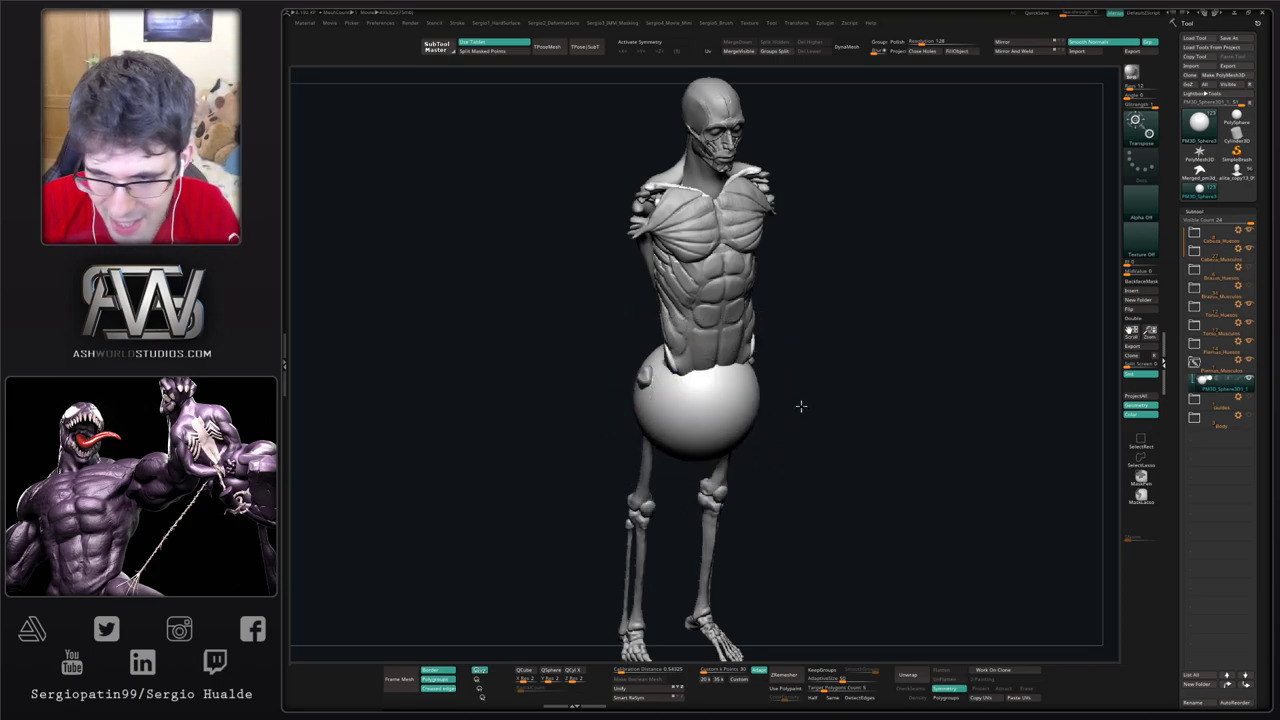
right_click_drag(801, 406, 775, 398)
left_click_drag(640, 403, 674, 323)
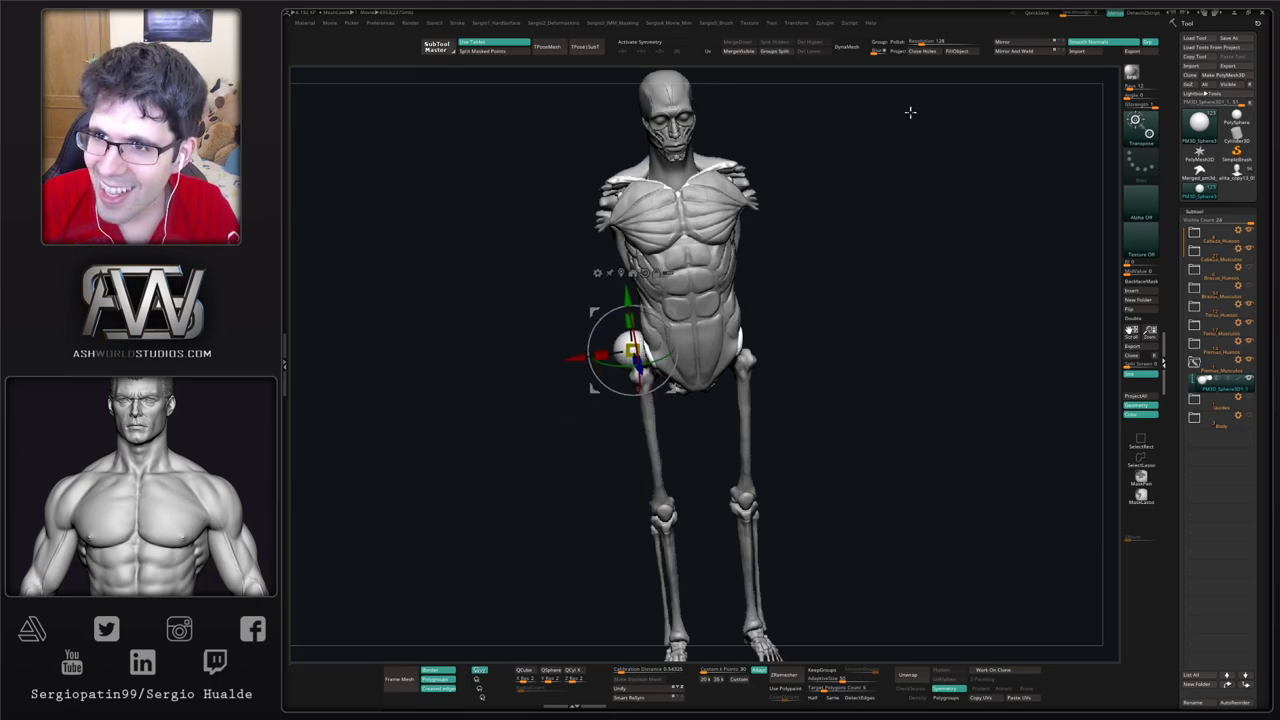
Step: Mirror the sphere to the opposite hip with X symmetry active, and fit both spheres against the back of the pelvis
left_click(1014, 52)
key("x")
left_click_drag(860, 360, 690, 330)
right_click_drag(686, 311, 688, 345, "ctrl")
left_click_drag(668, 312, 640, 279)
left_click_drag(712, 340, 640, 346)
left_click_drag(639, 279, 782, 310)
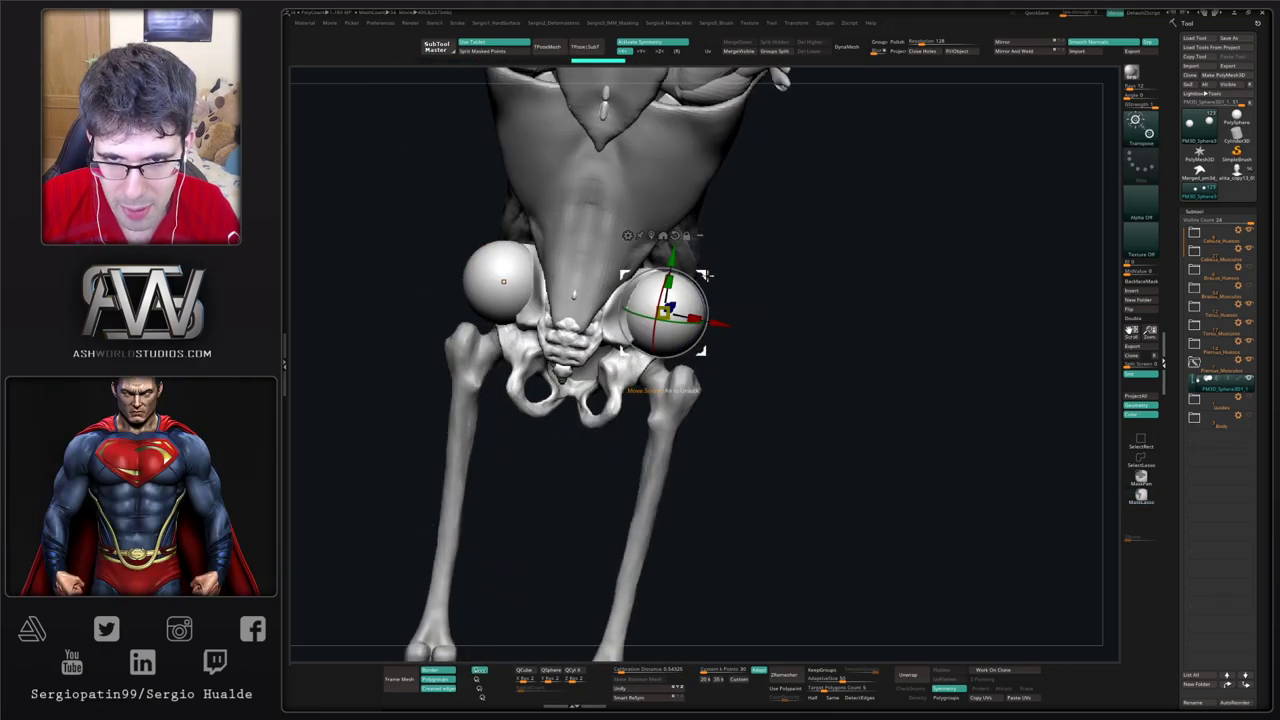
left_click_drag(710, 276, 699, 277)
key("q")
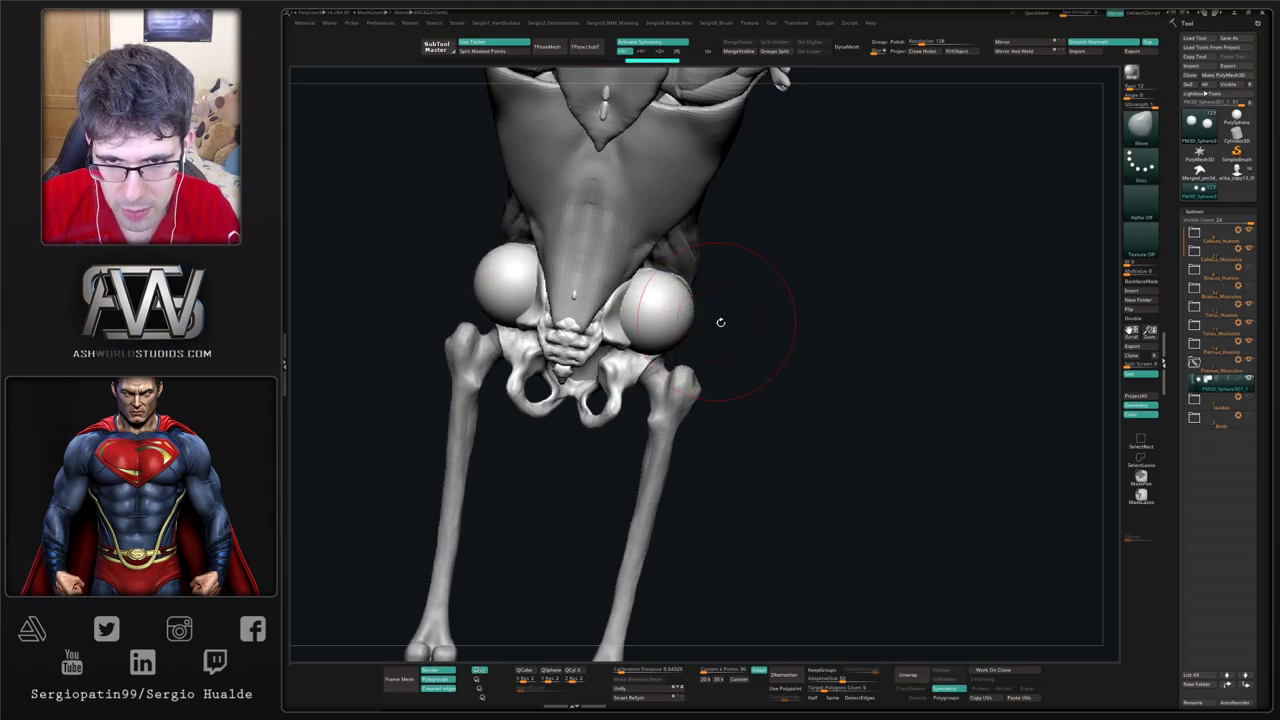
Step: Stretch the spheres with the Move brush from the iliac crest to the top of the femur as gluteal muscles
mouse_move(720, 322)
left_mouse_down()
mouse_move(694, 343)
mouse_move(704, 462)
mouse_move(750, 400)
mouse_move(729, 409)
mouse_move(741, 319)
mouse_move(763, 283)
left_mouse_up()
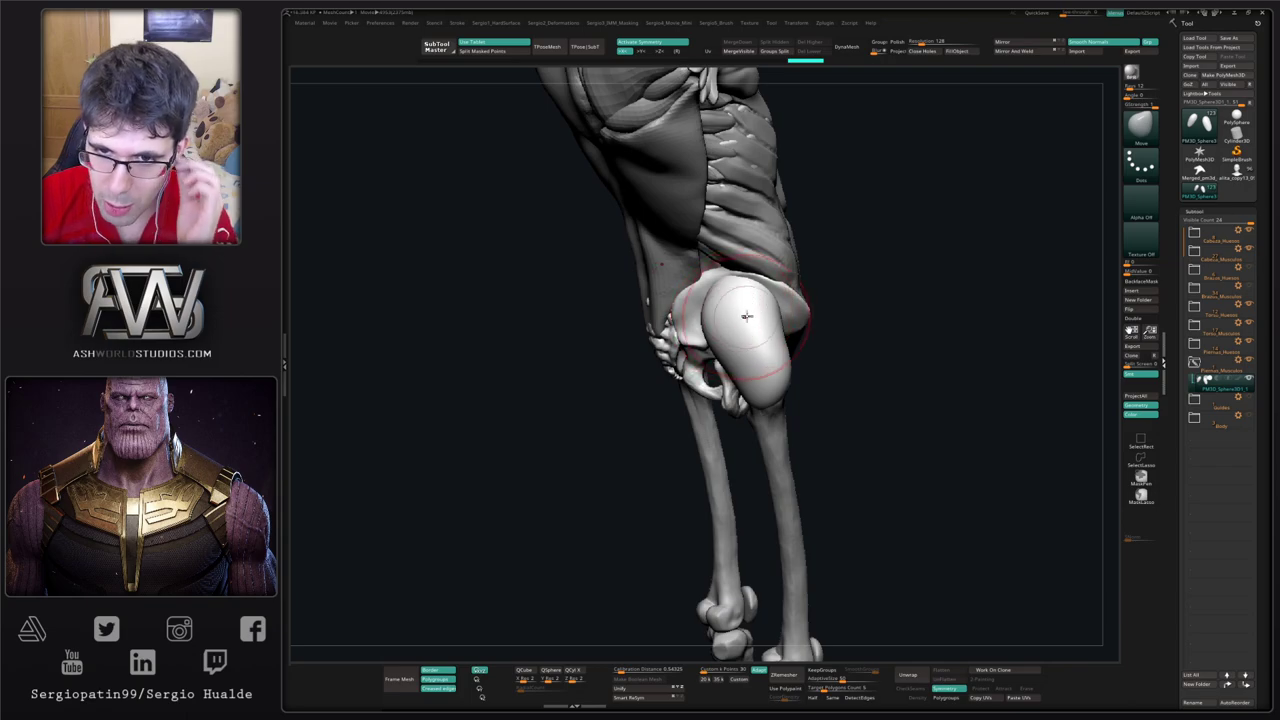
right_click_drag(747, 316, 805, 303)
mouse_move(763, 297)
left_mouse_down()
mouse_move(773, 283)
mouse_move(692, 280)
left_mouse_up()
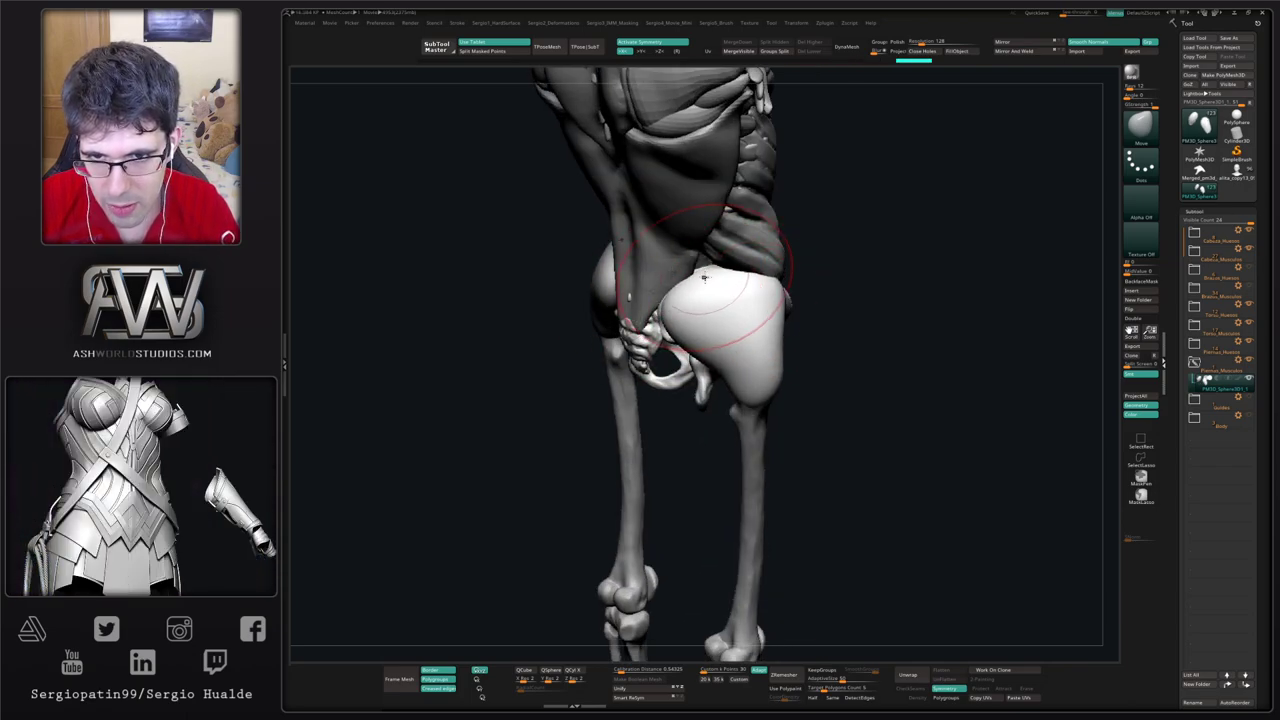
right_click_drag(694, 292, 732, 306)
left_click_drag(714, 337, 705, 333)
Step: Adjust the gluteal muscles' outer contour and lower ends with the Move brush so they wrap around the hips
right_click_drag(705, 333, 645, 330)
mouse_move(697, 313)
left_mouse_down()
mouse_move(697, 338)
mouse_move(681, 302)
left_mouse_up()
right_click_drag(729, 320, 786, 314)
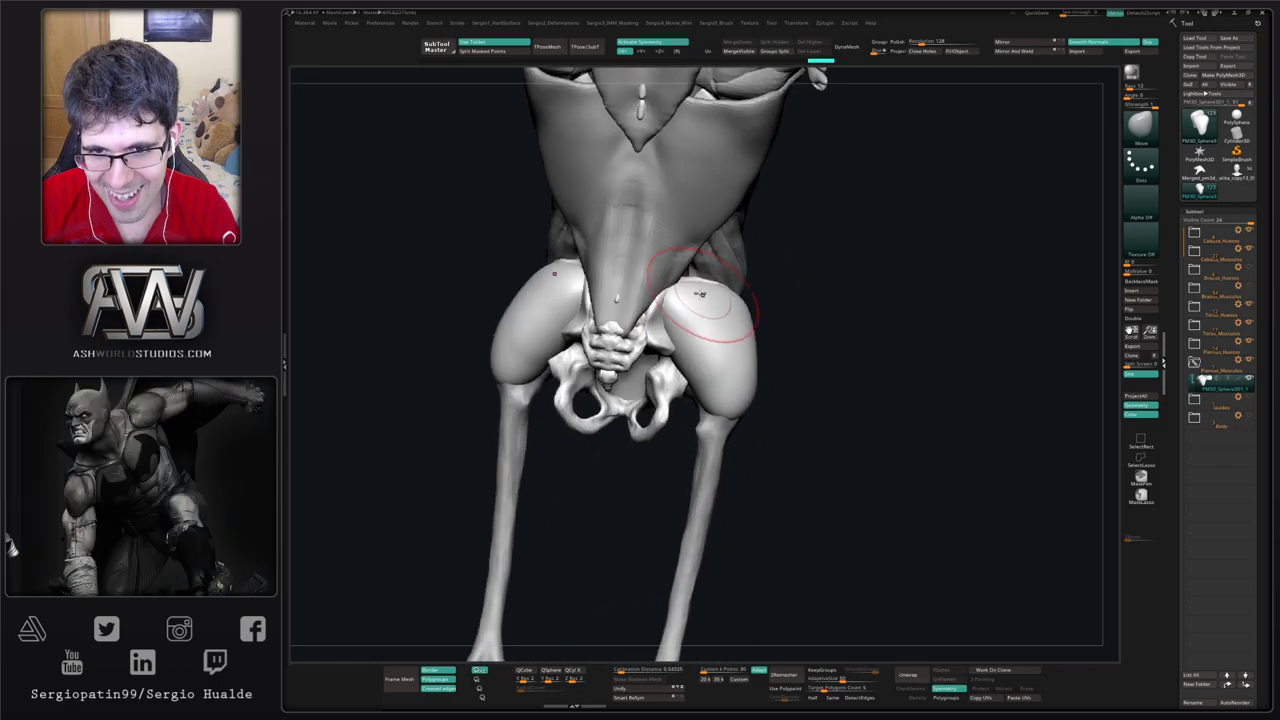
left_click_drag(703, 294, 744, 317)
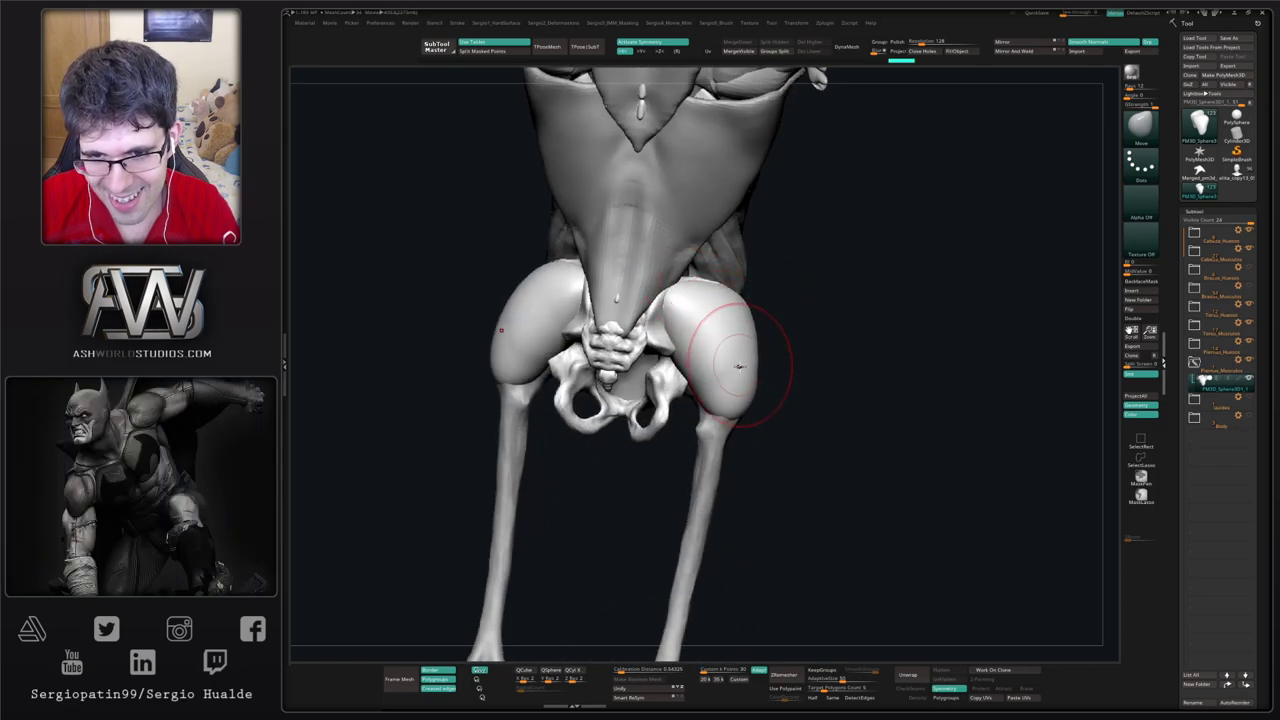
left_click_drag(700, 382, 709, 388)
right_click_drag(815, 395, 712, 381)
left_click_drag(802, 400, 816, 398)
Step: Isolate the gluteal muscles and sculpt their broad upper parts and inner surfaces with the Clay brush
key("alt+s")
right_click_drag(816, 403, 826, 404)
mouse_move(812, 406)
left_mouse_down()
mouse_move(782, 390)
mouse_move(833, 346)
mouse_move(840, 360)
mouse_move(800, 370)
mouse_move(820, 350)
mouse_move(824, 366)
mouse_move(838, 358)
left_mouse_up()
key("b")
key("c")
key("l")
key("ctrl+shift+z")
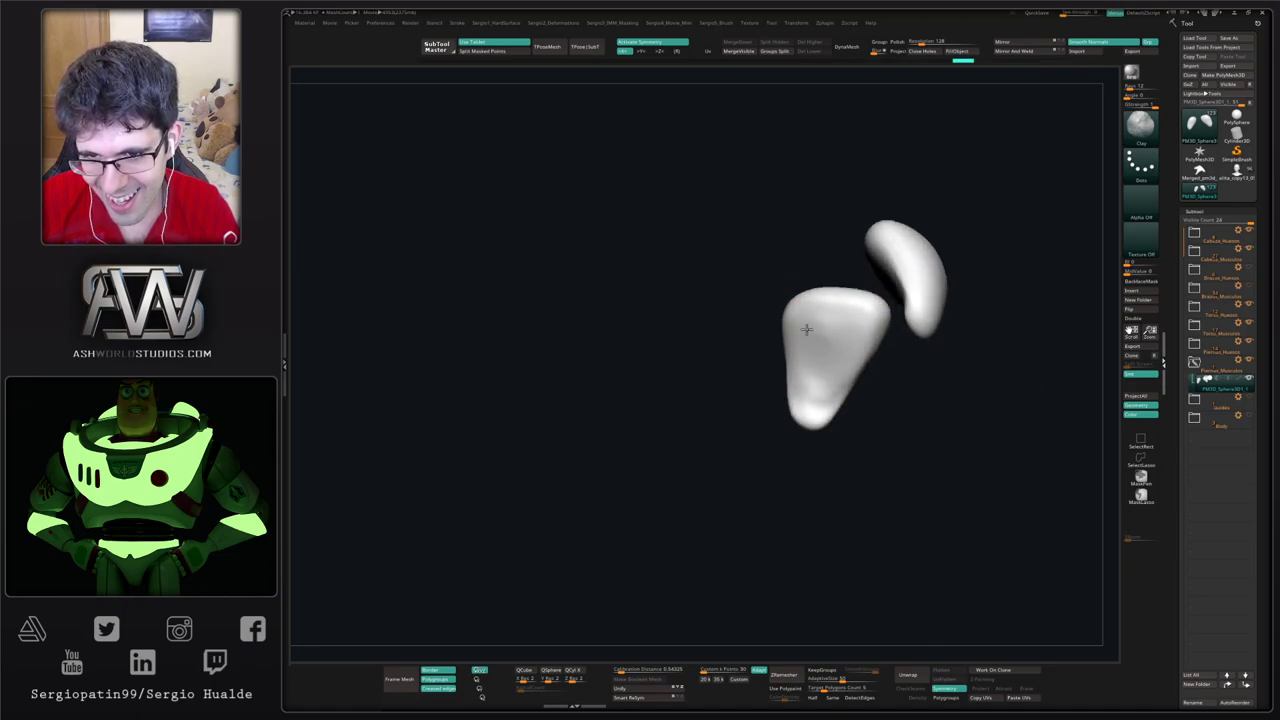
left_click_drag(818, 312, 854, 309)
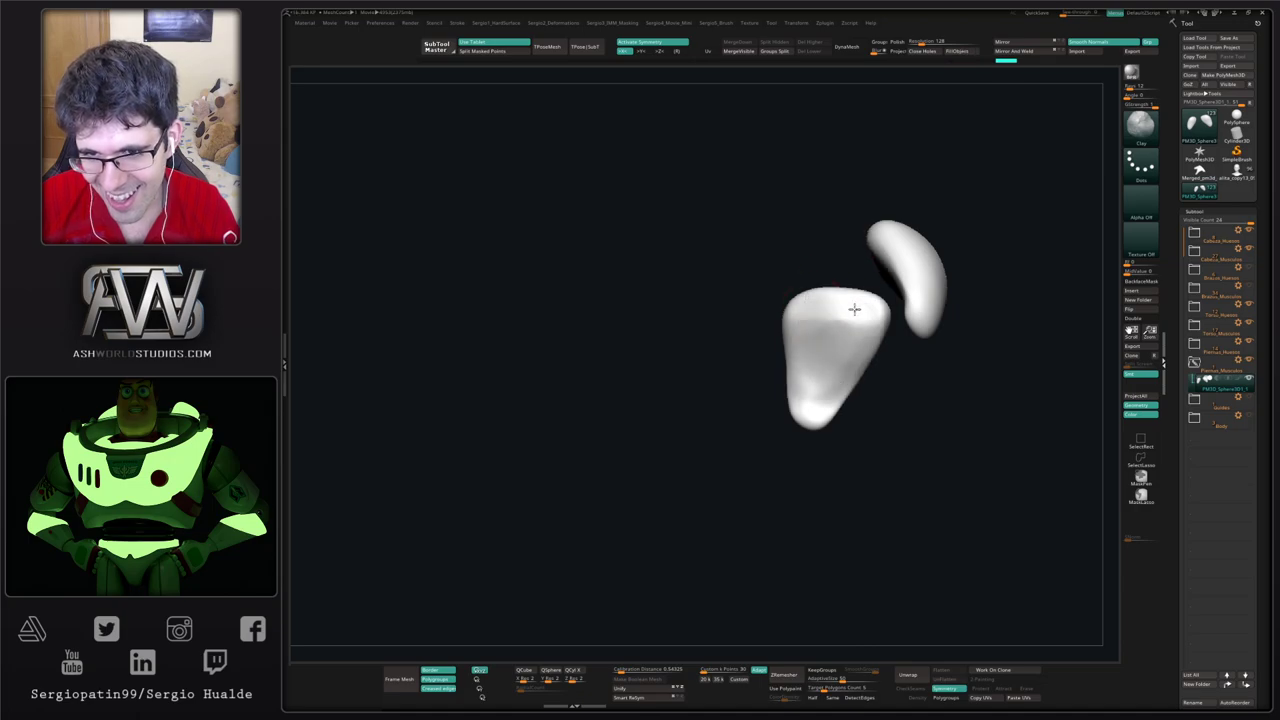
key("ctrl+shift+z")
key("ctrl+shift+z")
key("ctrl+shift+z")
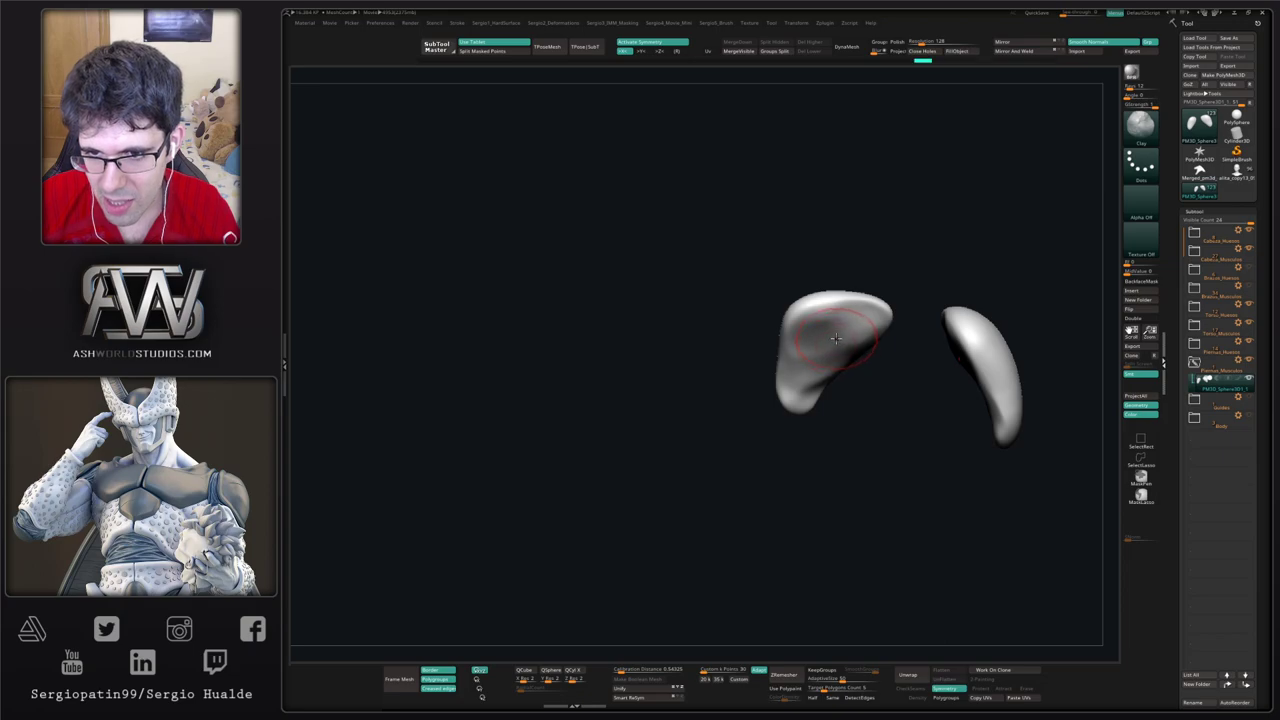
key("ctrl+shift+z")
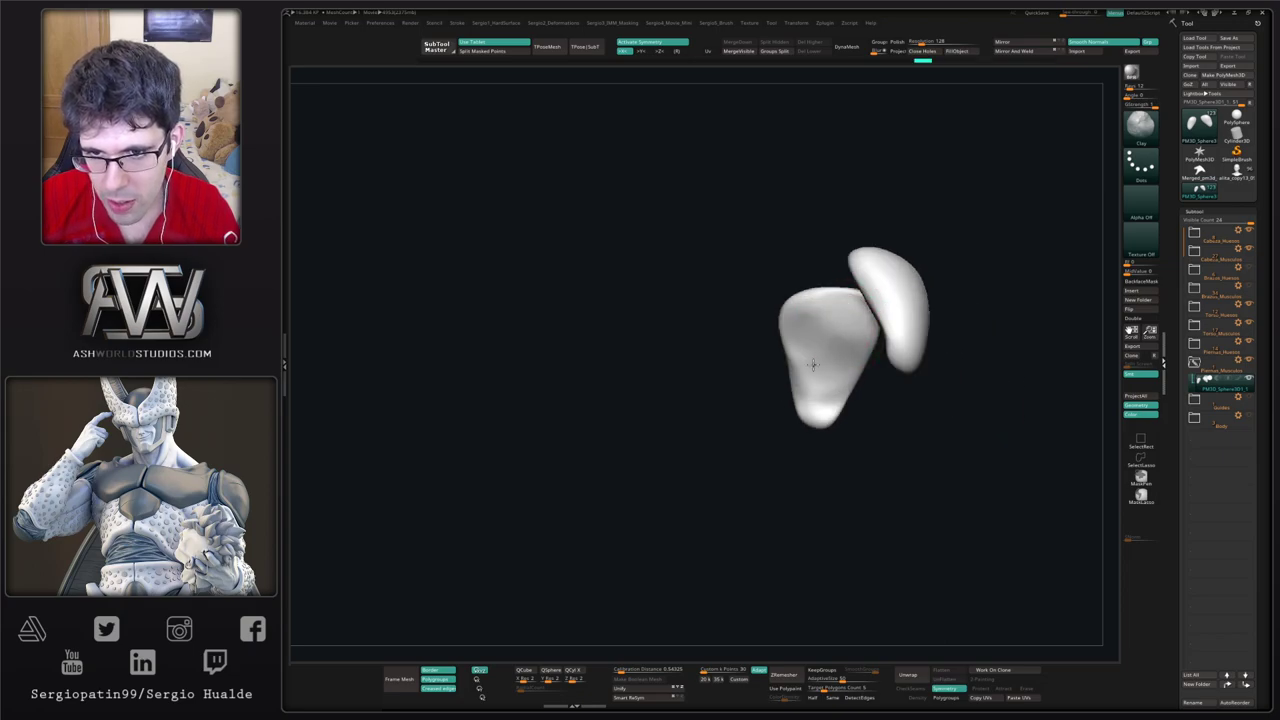
Step: Refine and smooth the surfaces and lower tips of the isolated gluteal muscles
key("ctrl+shift+z")
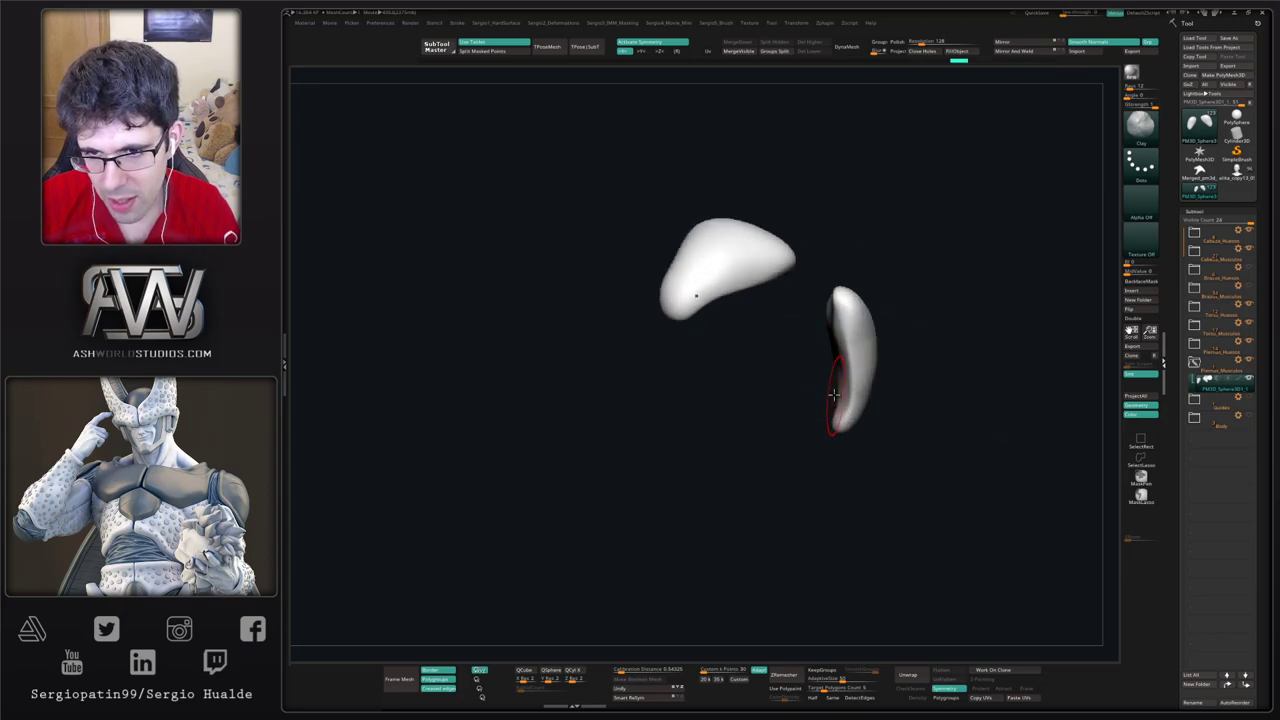
key("ctrl+shift+z")
key("ctrl+shift+z")
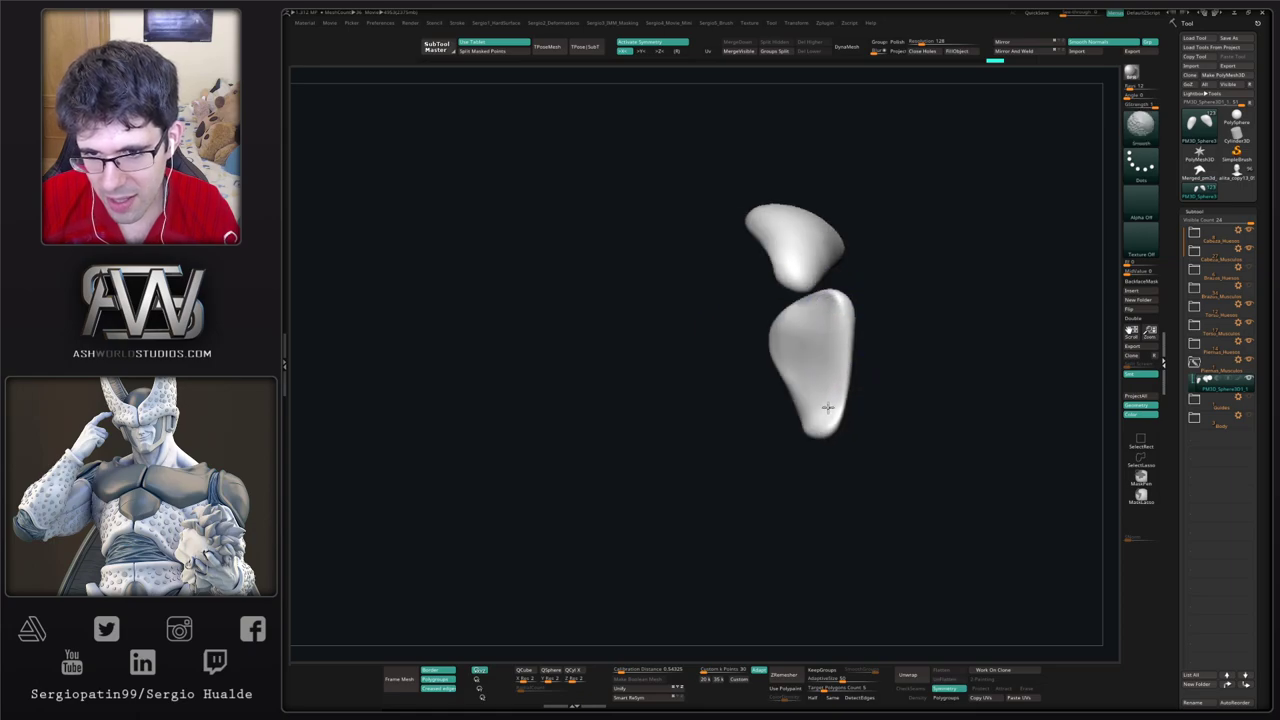
key("ctrl+shift+z")
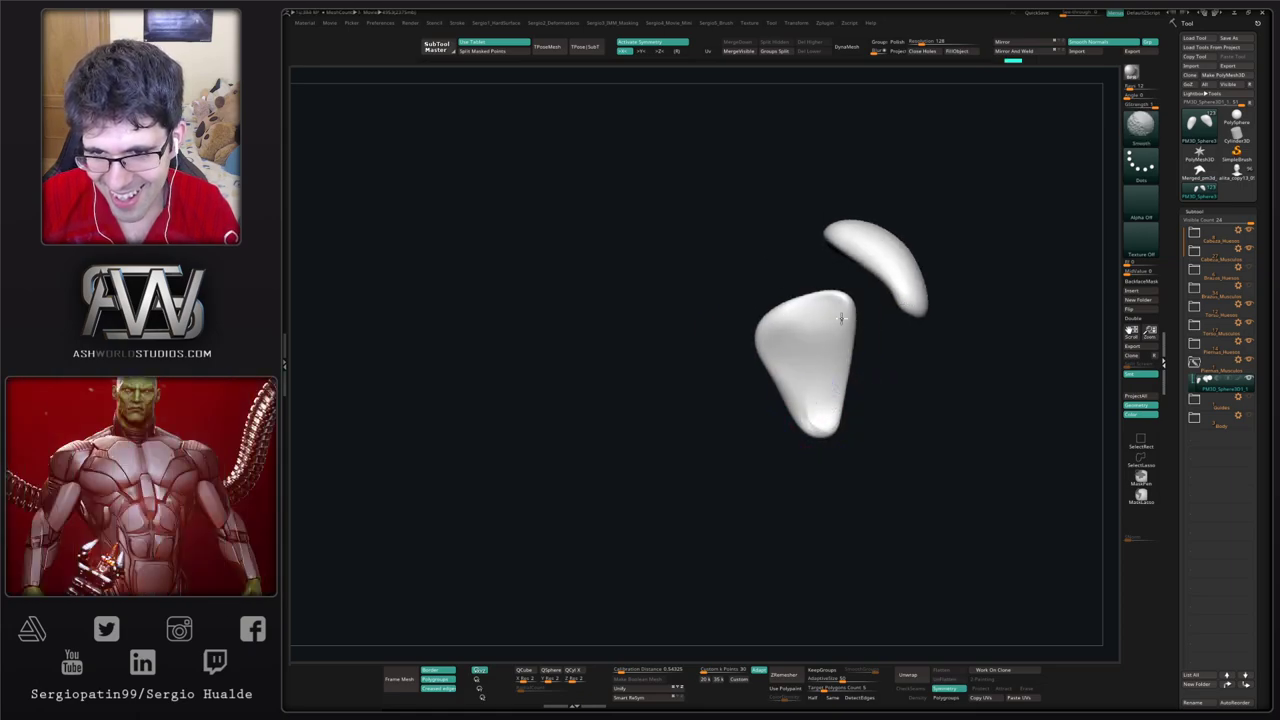
key("ctrl+shift+z")
key("ctrl+shift+z")
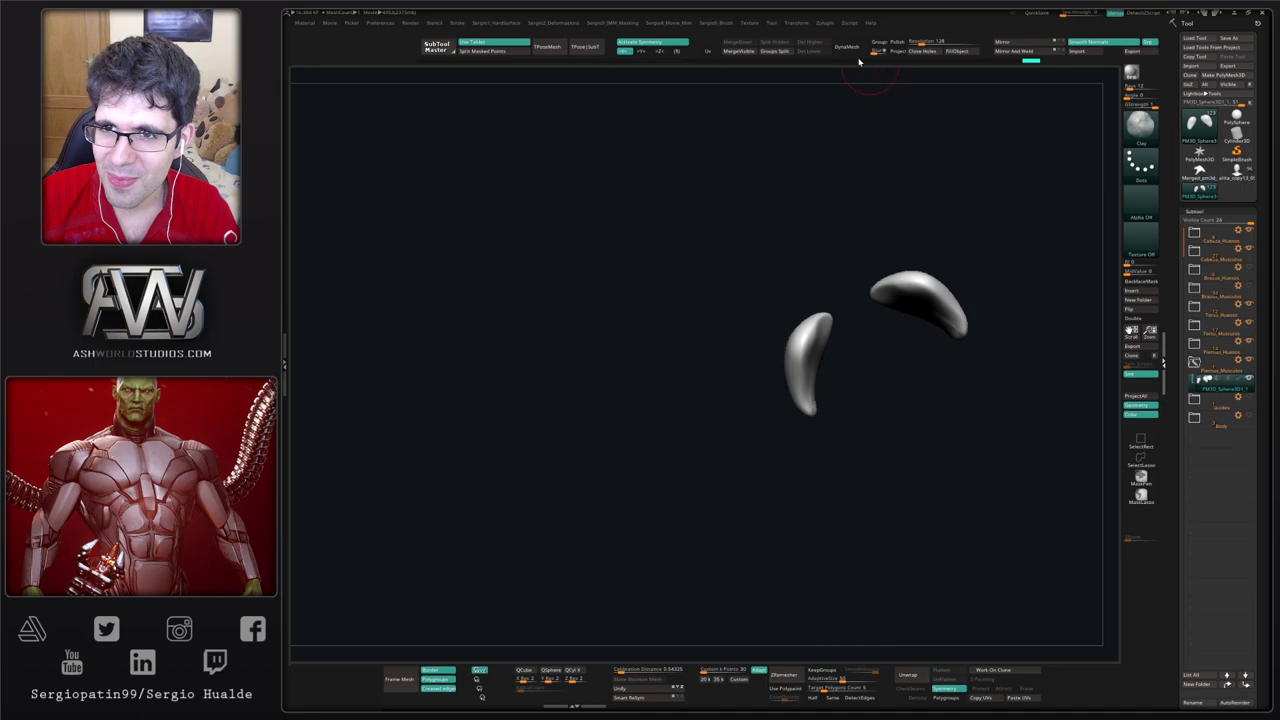
Step: Remesh the gluteal muscles with DynaMesh at resolution 184
left_click(847, 47)
key("ctrl+z")
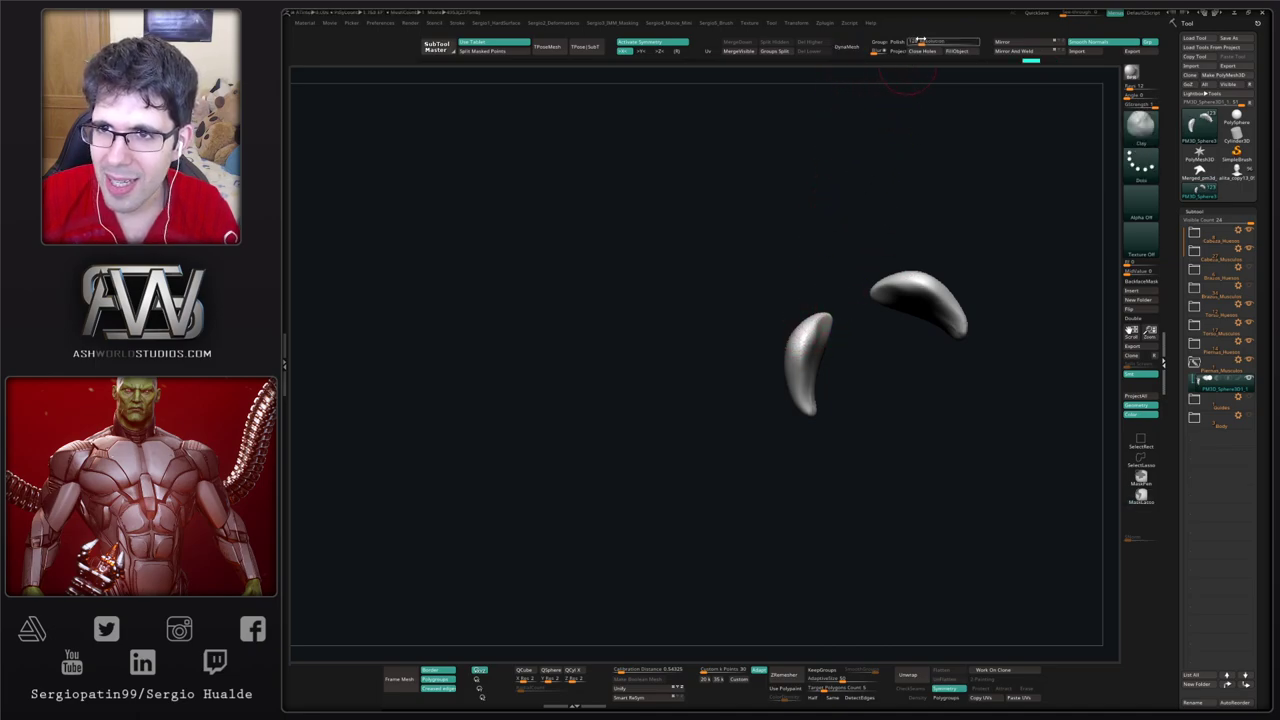
left_click(921, 41)
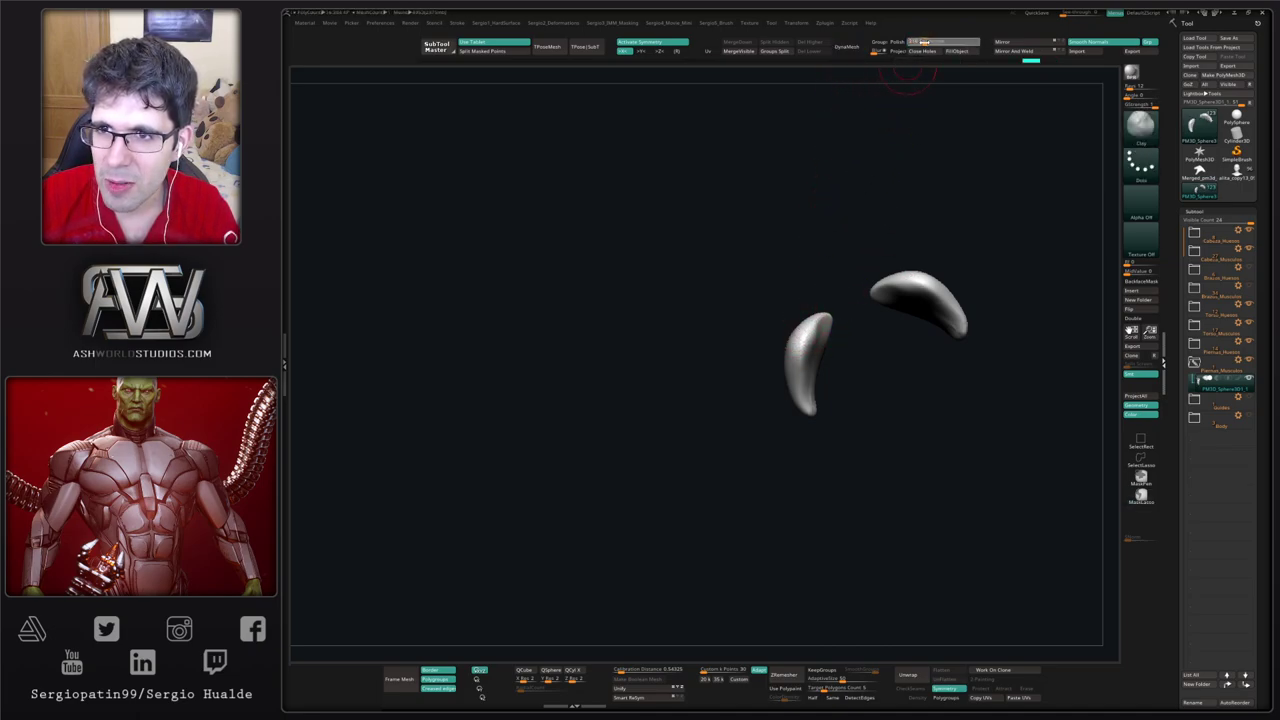
left_click(852, 50)
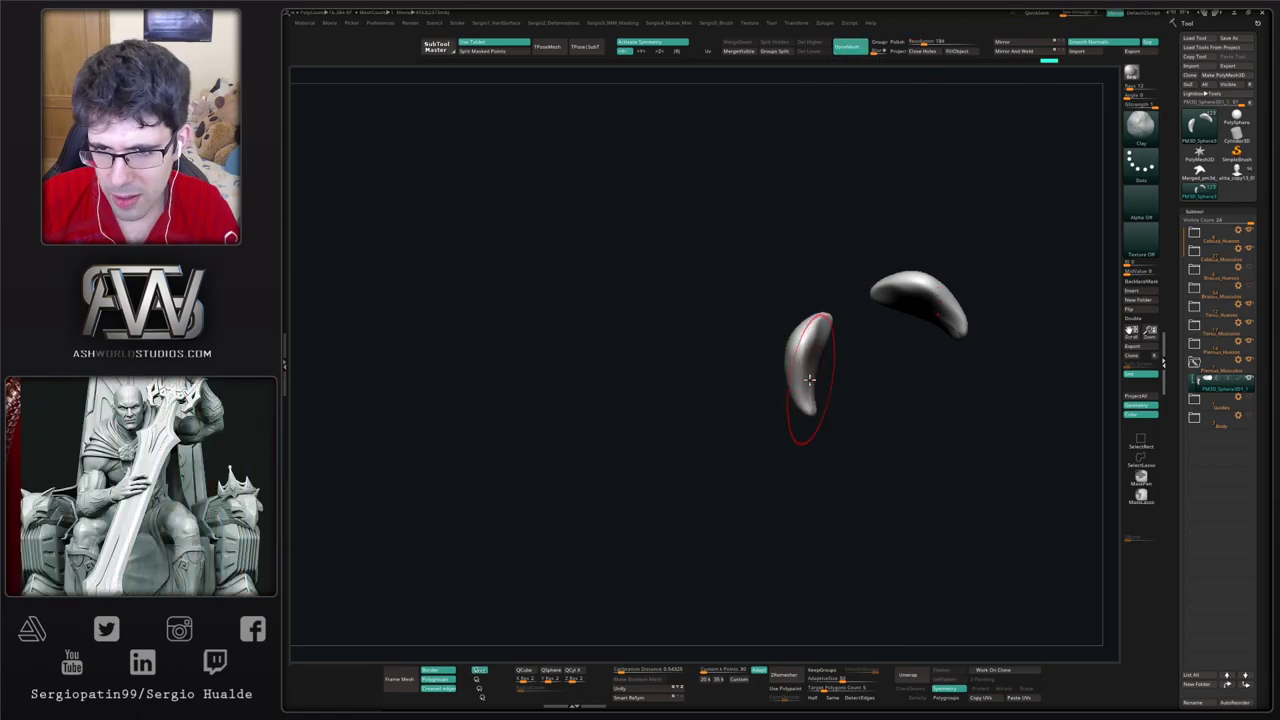
Step: Show the whole figure again and fit the gluteal muscles to the outer hips with the Move brush
mouse_move(800, 434)
left_mouse_down()
mouse_move(824, 398)
mouse_move(792, 406)
mouse_move(803, 380)
mouse_move(788, 420)
left_mouse_up()
key("ctrl")
mouse_move(867, 382)
right_mouse_down("ctrl")
mouse_move(871, 405)
mouse_move(880, 389)
mouse_move(871, 396)
right_mouse_up("ctrl")
left_click_drag(866, 390, 856, 330, "shift")
right_click_drag(853, 334, 866, 376, "ctrl")
key("alt+s")
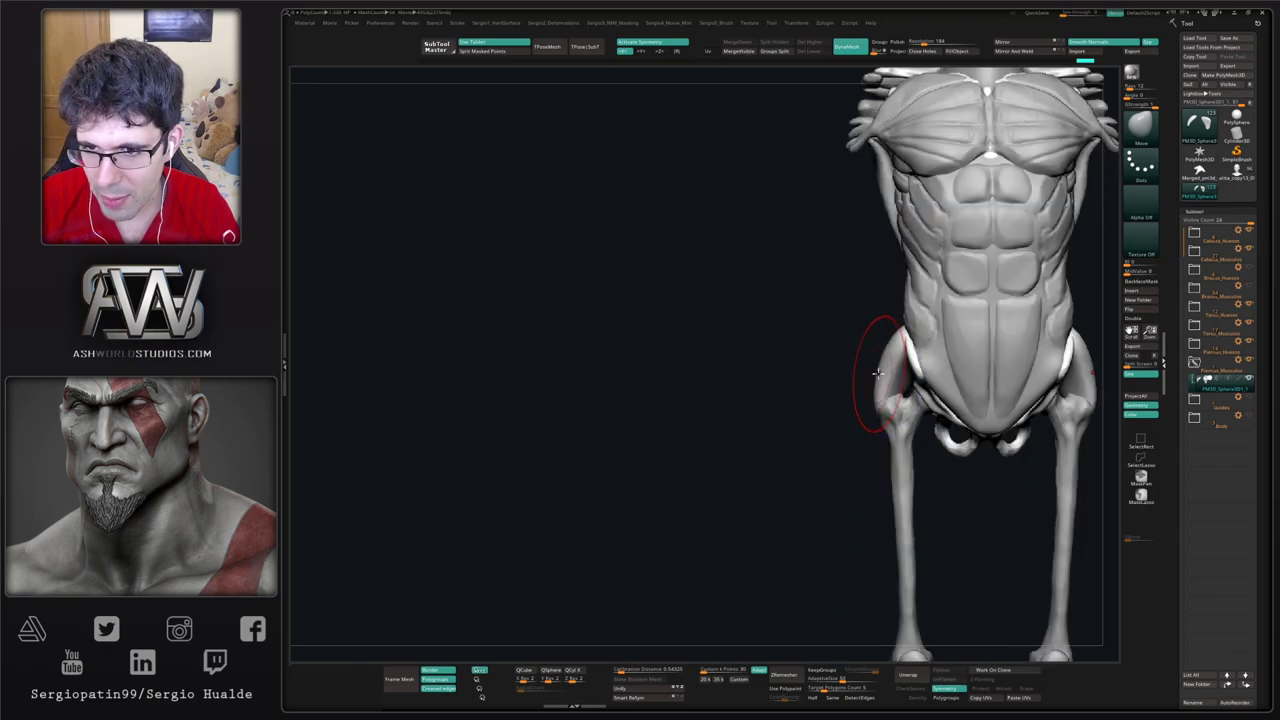
left_click_drag(877, 375, 880, 383)
right_click_drag(872, 395, 843, 337)
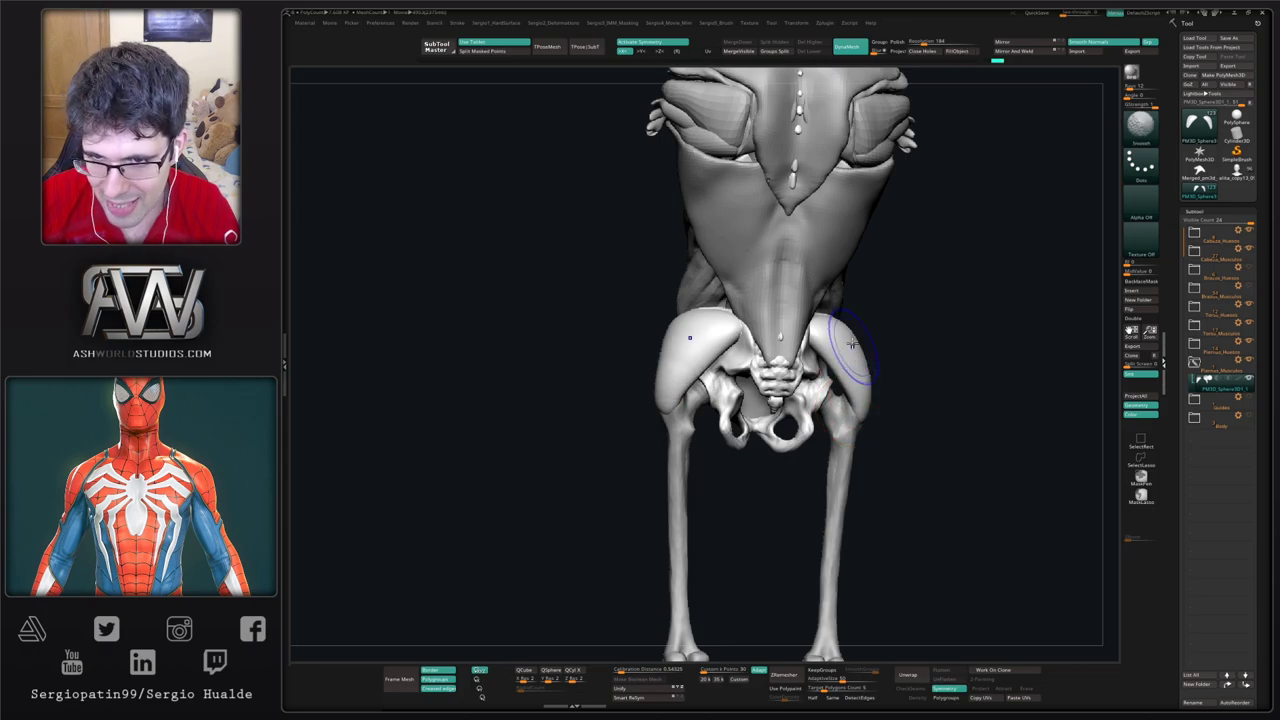
Step: Smooth the sides of the gluteal muscles and blend their lower ends onto the tops of the femurs
left_click_drag(903, 402, 715, 392)
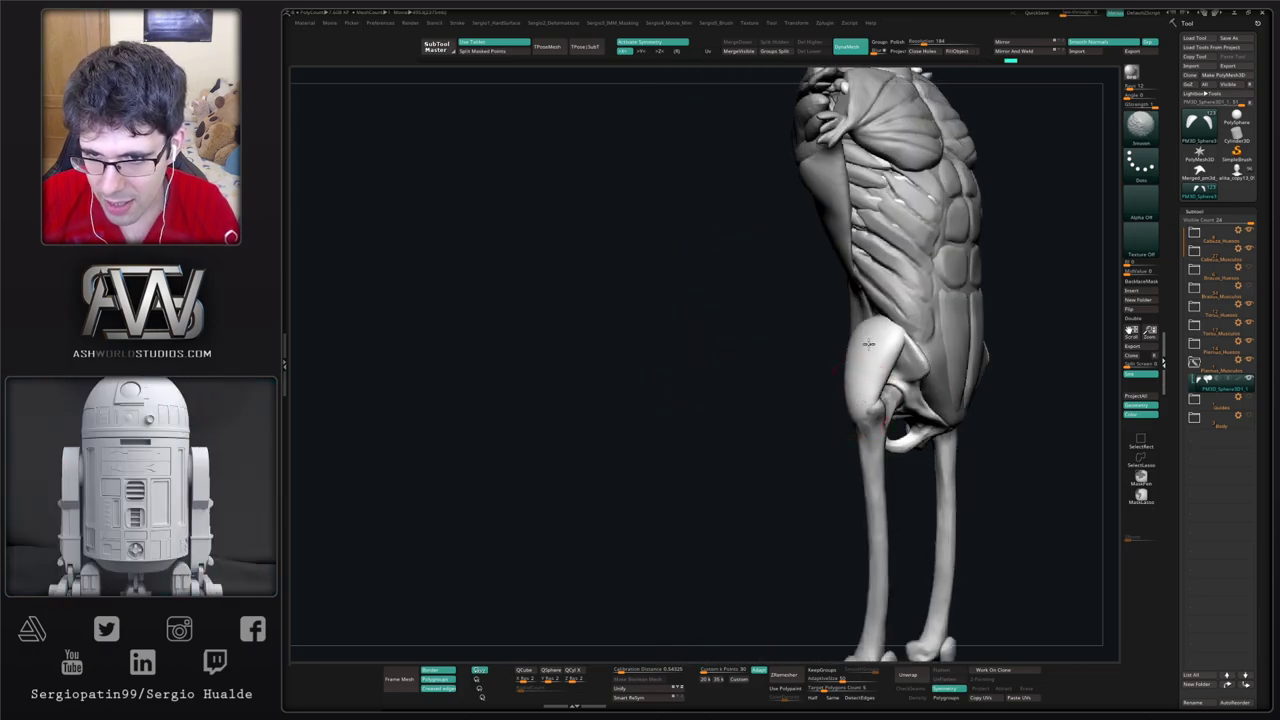
left_click_drag(869, 345, 875, 357, "shift")
left_click_drag(940, 410, 845, 424)
mouse_move(780, 430)
left_mouse_down()
mouse_move(865, 430)
mouse_move(876, 408)
left_mouse_up()
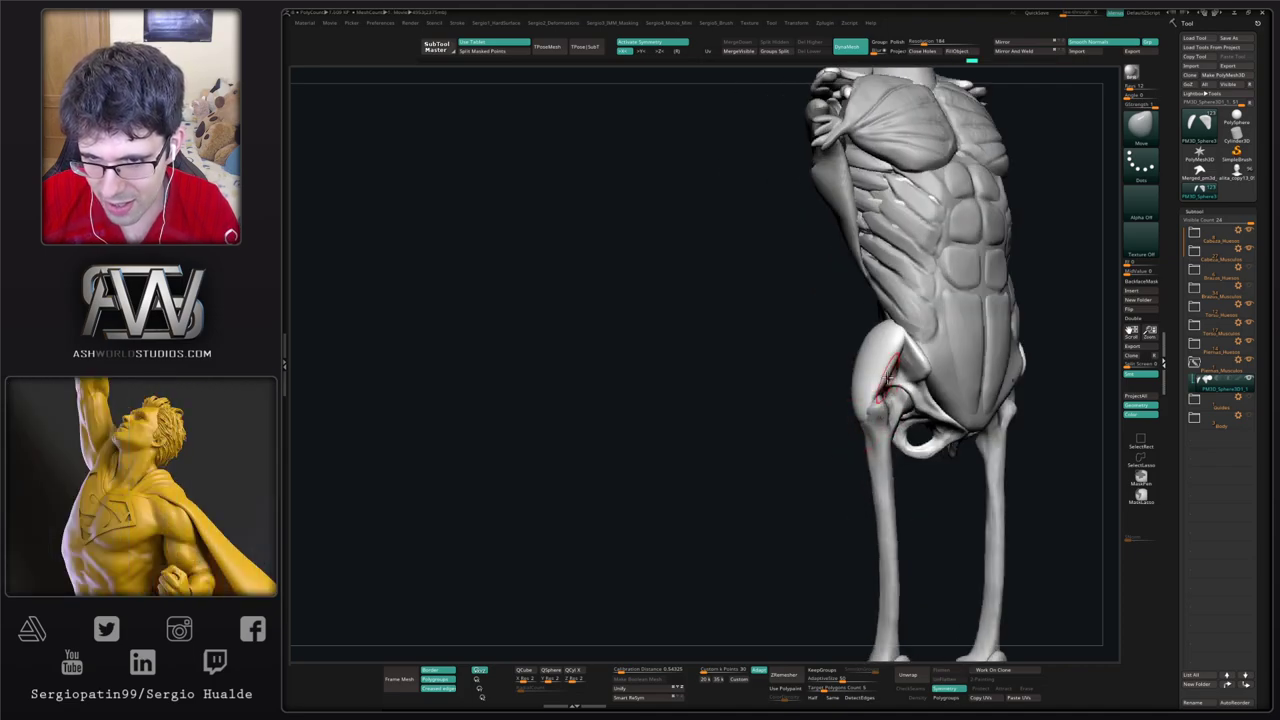
key("shift")
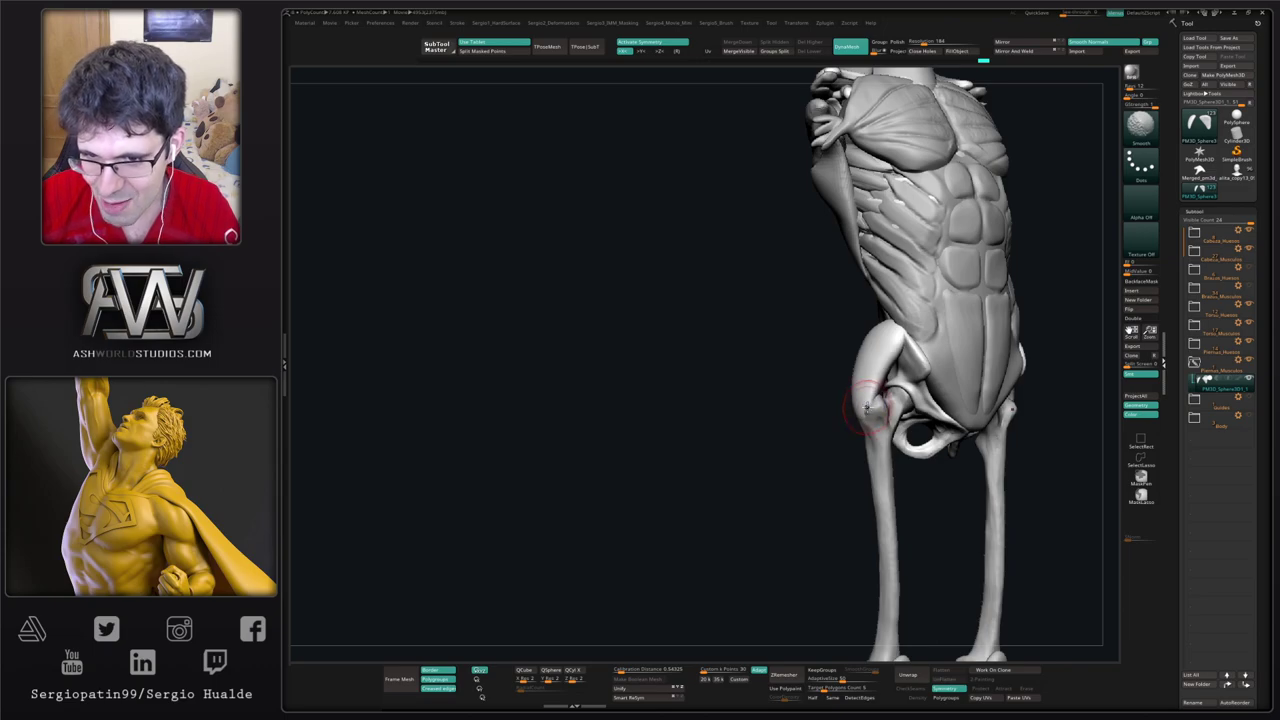
left_click_drag(867, 405, 866, 411)
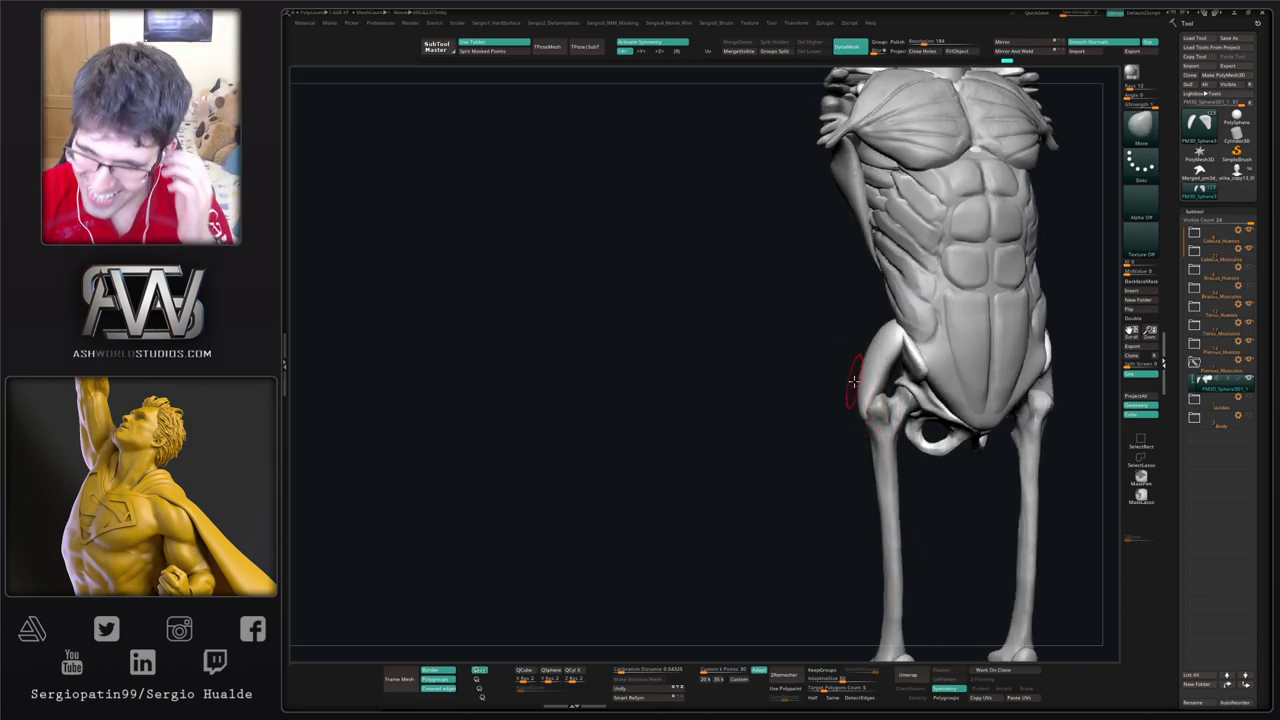
Step: Pull the front and upper edges of the gluteal muscles into place along the iliac crest with the Move brush
mouse_move(846, 397)
left_mouse_down()
mouse_move(875, 350)
mouse_move(843, 320)
left_mouse_up()
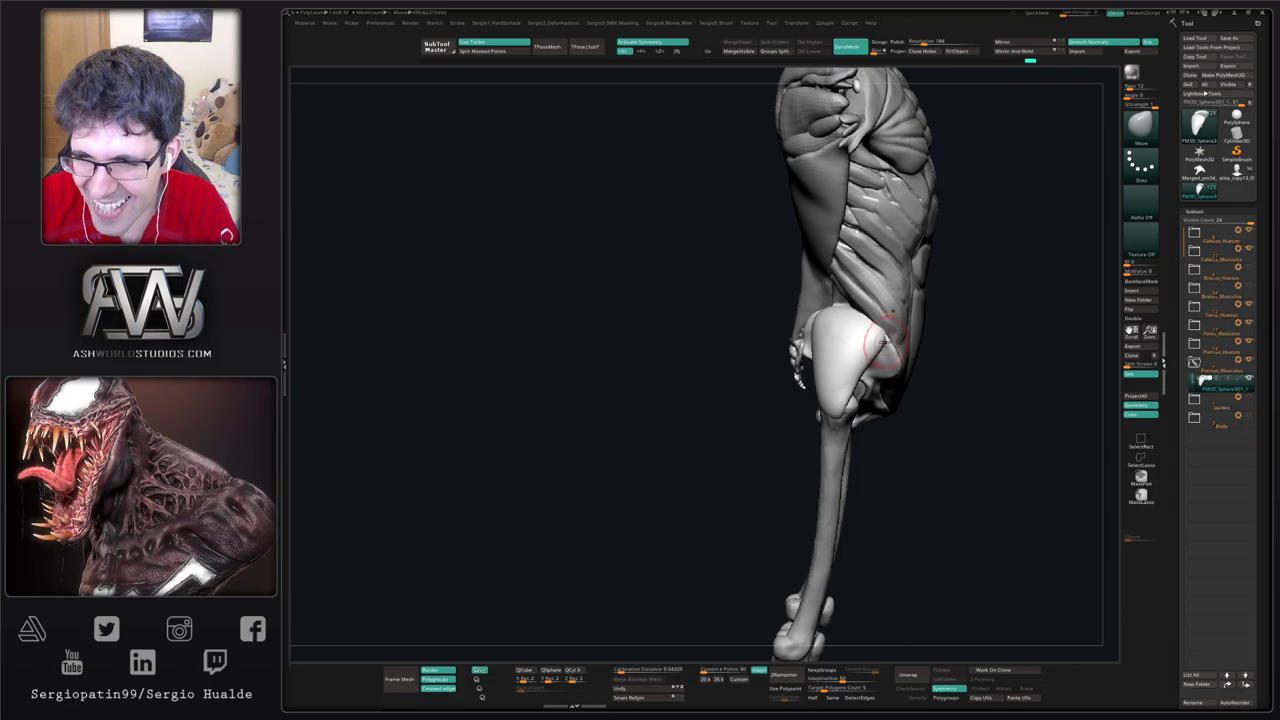
left_click_drag(880, 331, 866, 319)
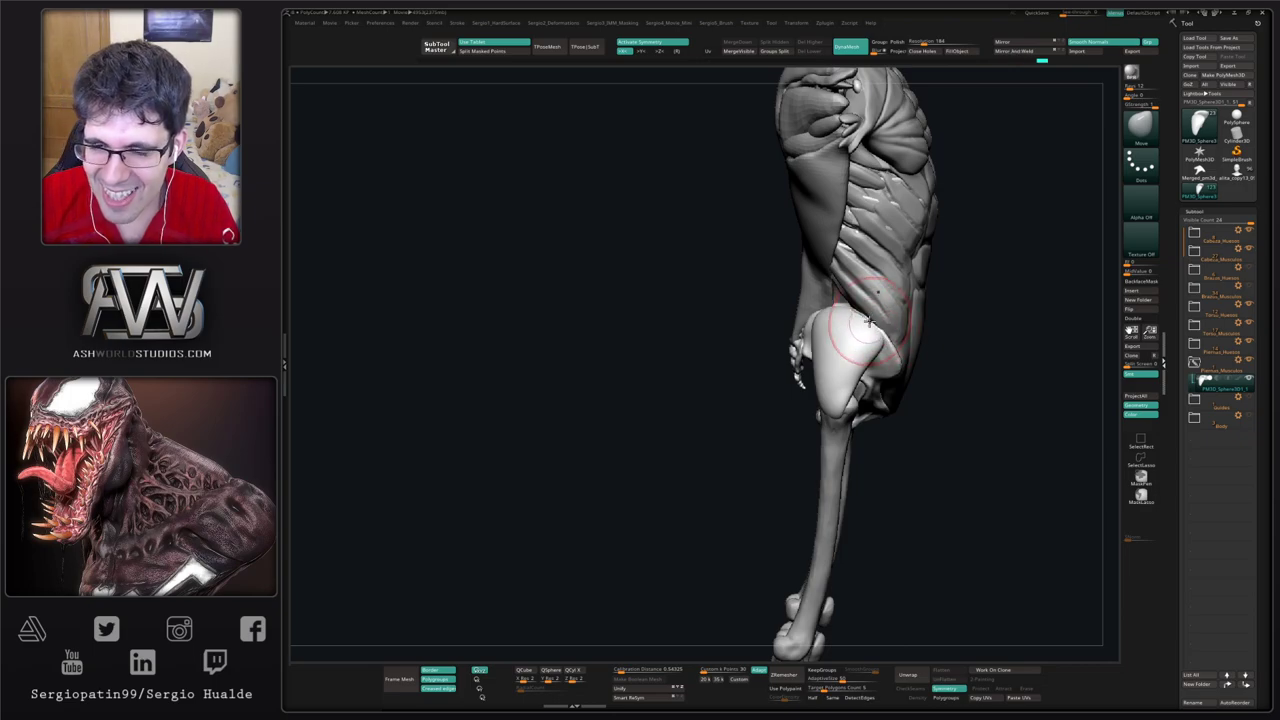
mouse_move(866, 319)
right_mouse_down()
mouse_move(840, 319)
mouse_move(846, 291)
right_mouse_up()
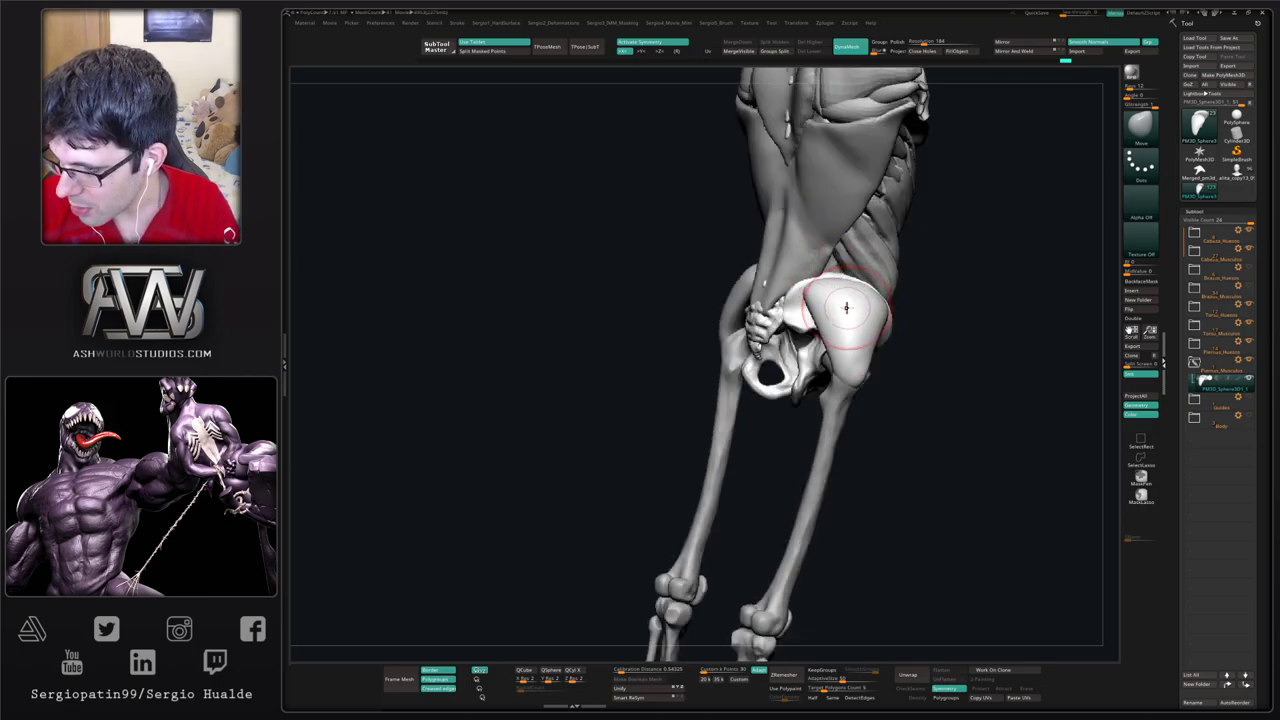
right_click_drag(839, 318, 813, 358)
left_click_drag(796, 375, 808, 374)
Step: Isolate the gluteal muscles and reshape their upper inner tips with the Move brush
key("alt+s")
right_click_drag(790, 384, 830, 381)
mouse_move(783, 368)
left_mouse_down()
mouse_move(789, 357)
mouse_move(813, 365)
left_mouse_up()
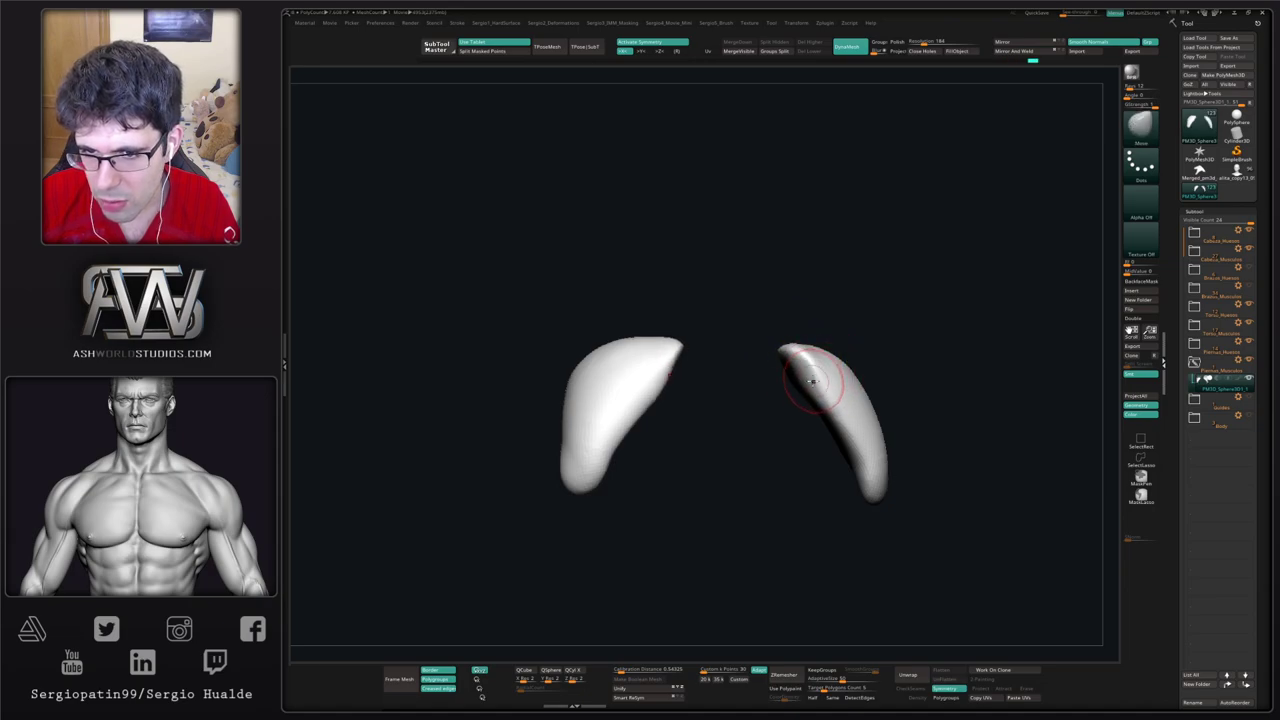
mouse_move(813, 363)
right_mouse_down()
mouse_move(793, 362)
mouse_move(801, 392)
mouse_move(787, 367)
right_mouse_up()
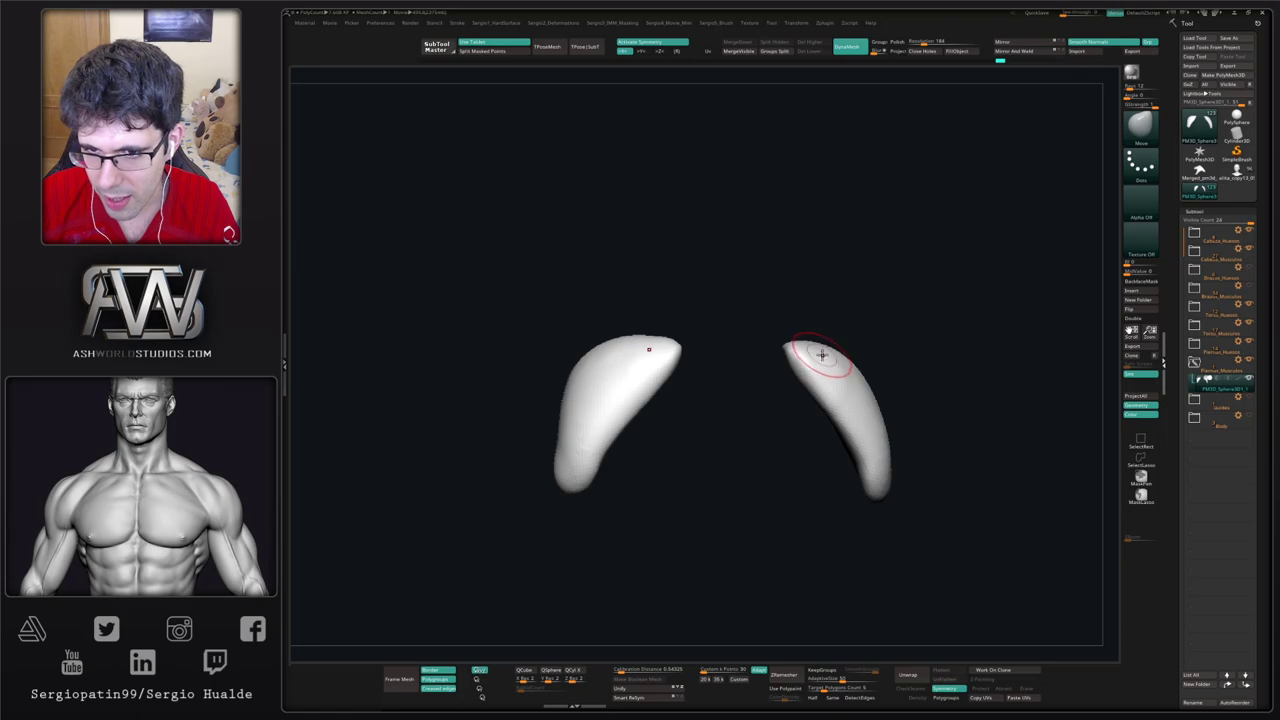
Step: Smooth the surfaces of the isolated gluteal muscles and bring the rest of the figure back into view
key("shift")
right_click_drag(853, 433, 780, 393)
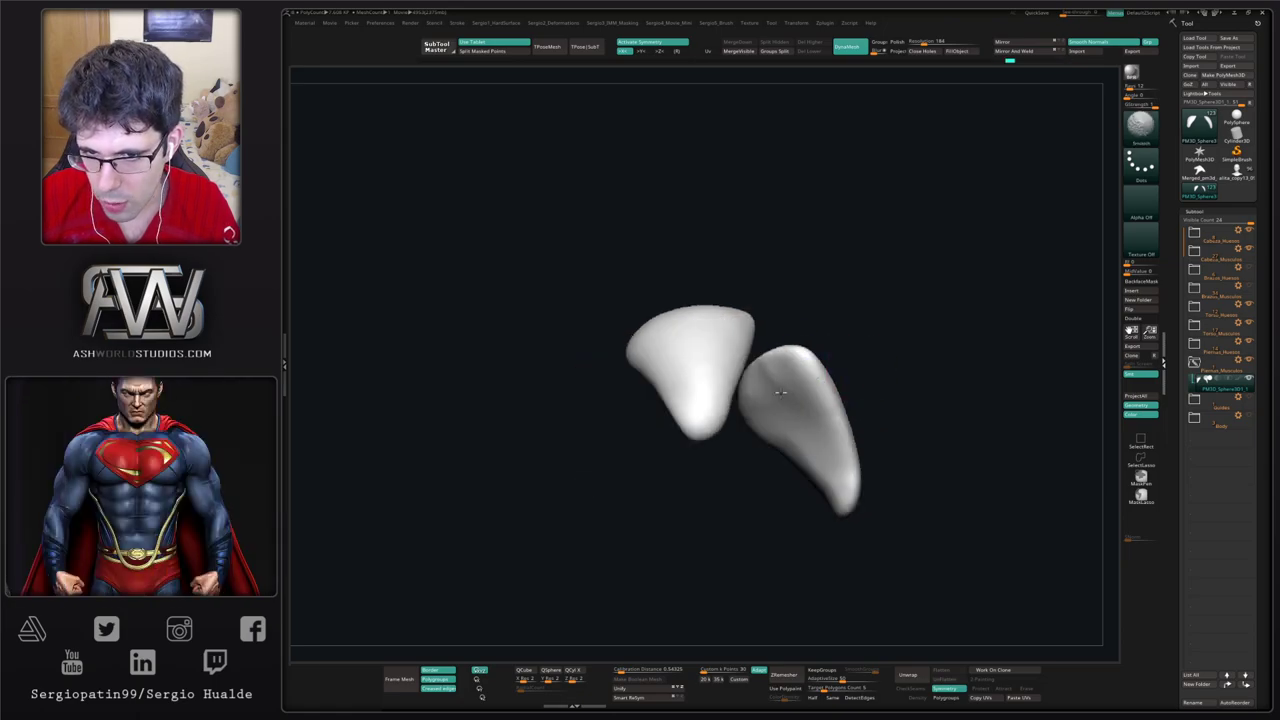
mouse_move(838, 465)
right_mouse_down()
mouse_move(829, 486)
mouse_move(793, 471)
right_mouse_up()
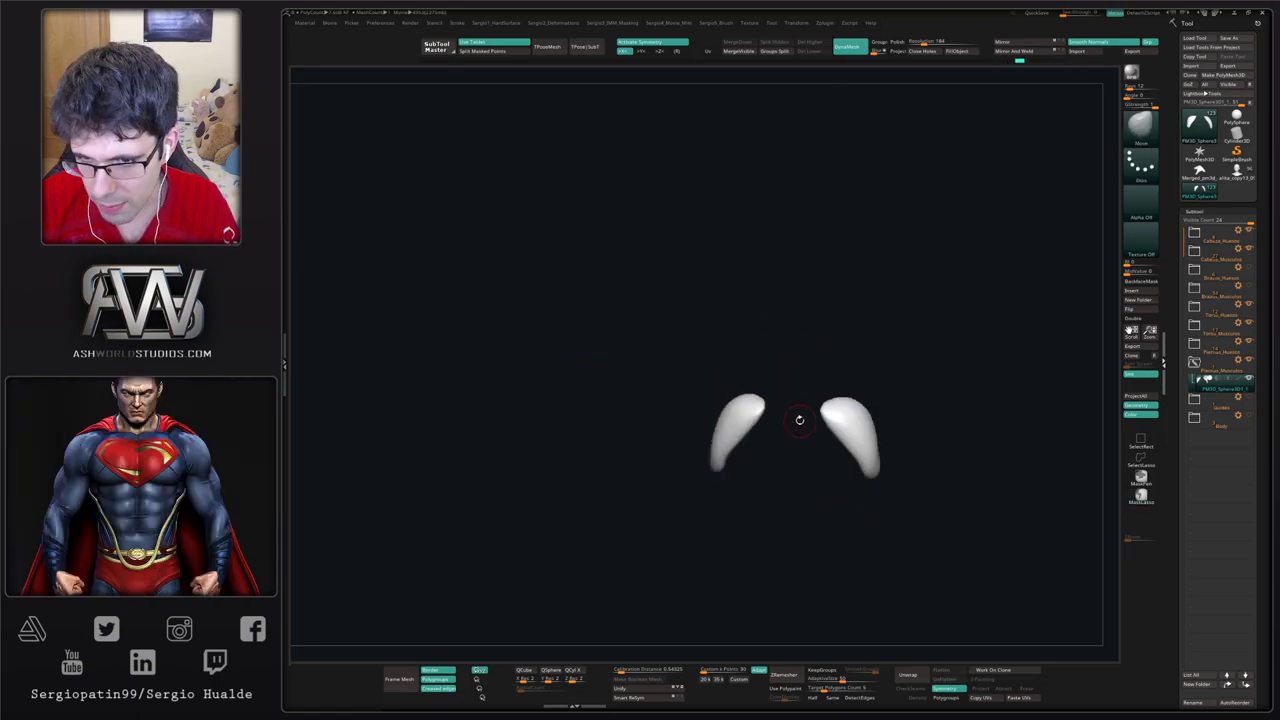
mouse_move(799, 419)
right_mouse_down()
mouse_move(894, 386)
mouse_move(857, 380)
mouse_move(851, 420)
mouse_move(812, 381)
mouse_move(830, 392)
mouse_move(777, 423)
right_mouse_up()
key("shift")
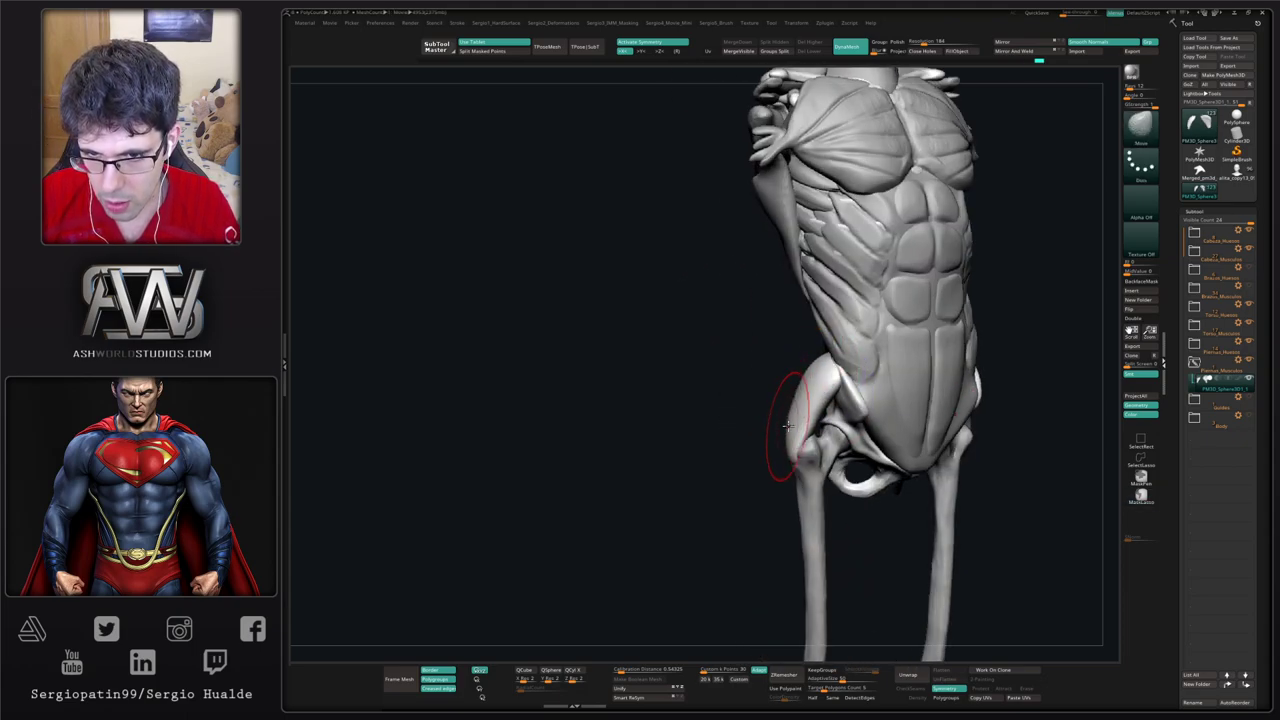
Step: Check the gluteal muscles around the hips and adjust their outer contour with the Move brush
right_click_drag(789, 425, 820, 392)
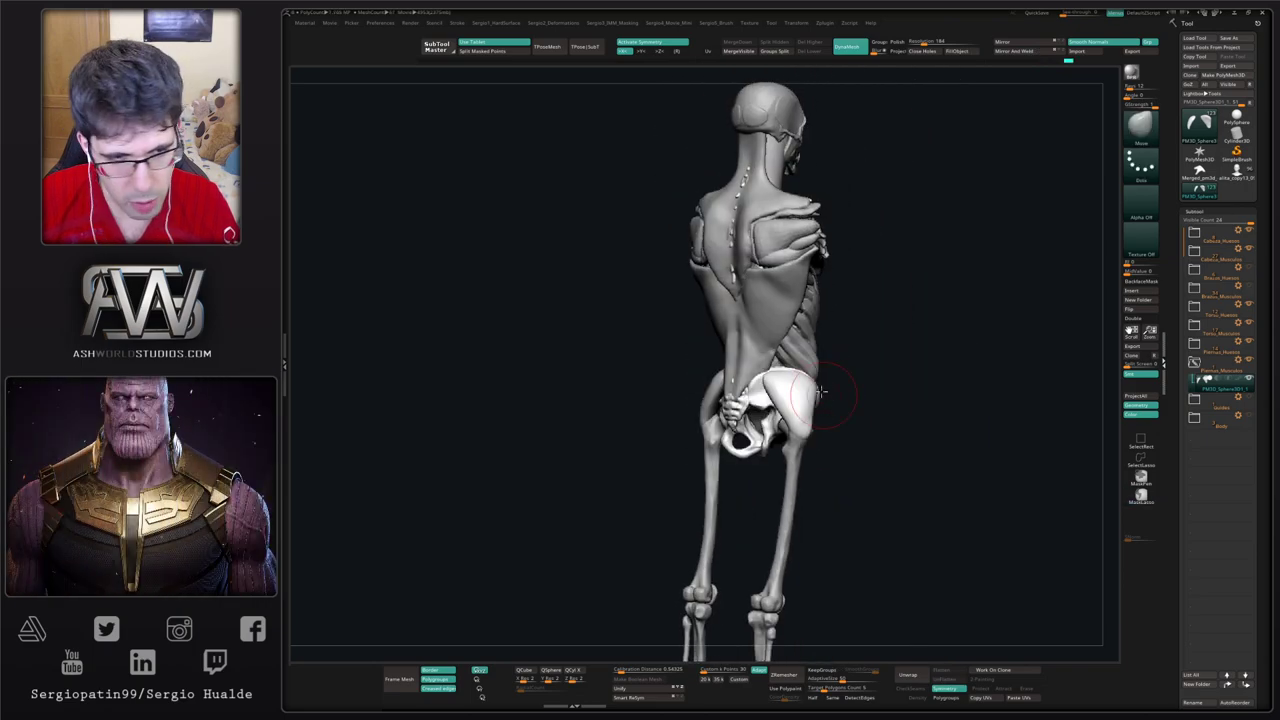
right_click_drag(907, 353, 808, 398)
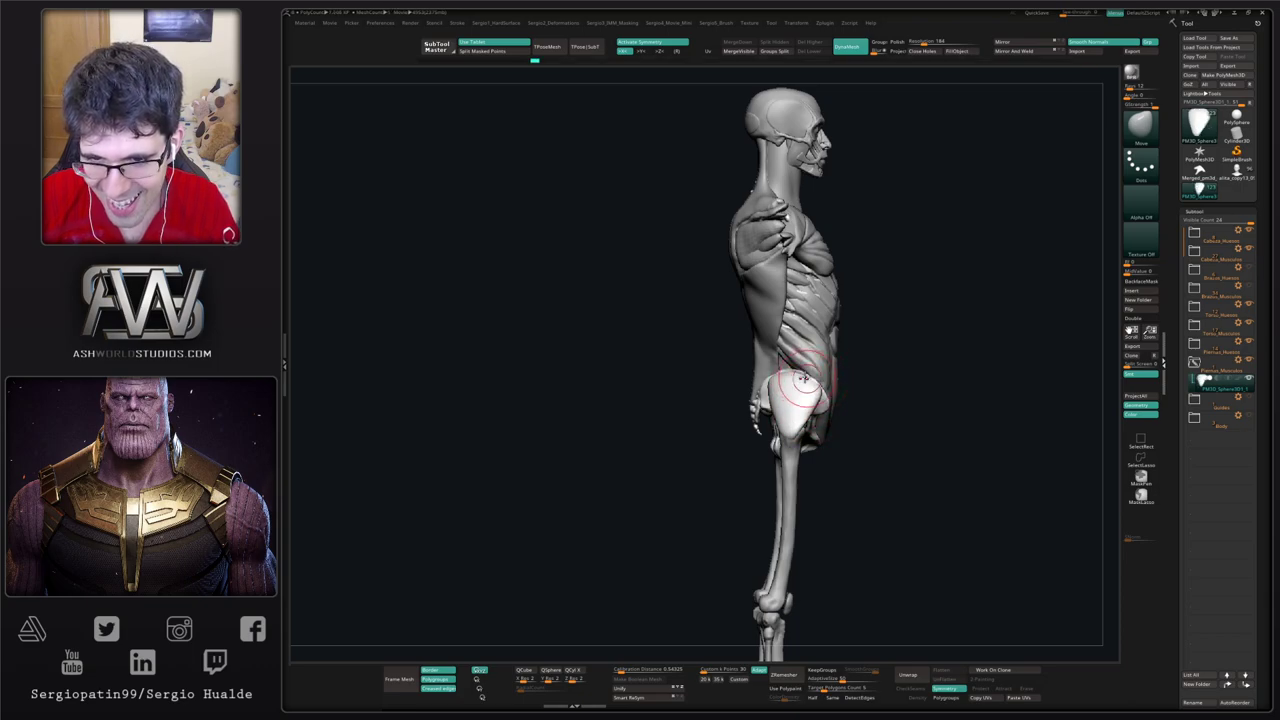
mouse_move(801, 377)
right_mouse_down()
mouse_move(777, 434)
mouse_move(809, 434)
mouse_move(797, 424)
mouse_move(777, 443)
mouse_move(807, 448)
mouse_move(788, 455)
mouse_move(797, 462)
mouse_move(814, 445)
mouse_move(790, 462)
mouse_move(825, 435)
mouse_move(809, 399)
right_mouse_up()
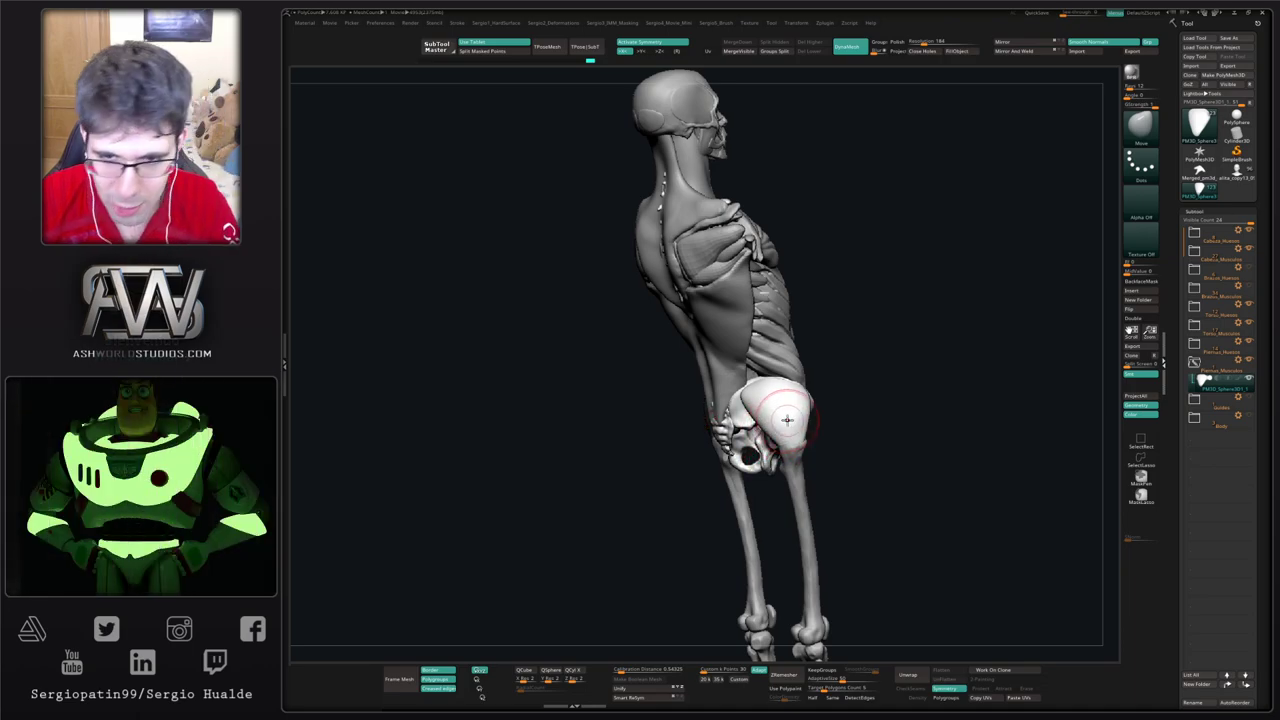
right_click_drag(766, 420, 804, 419)
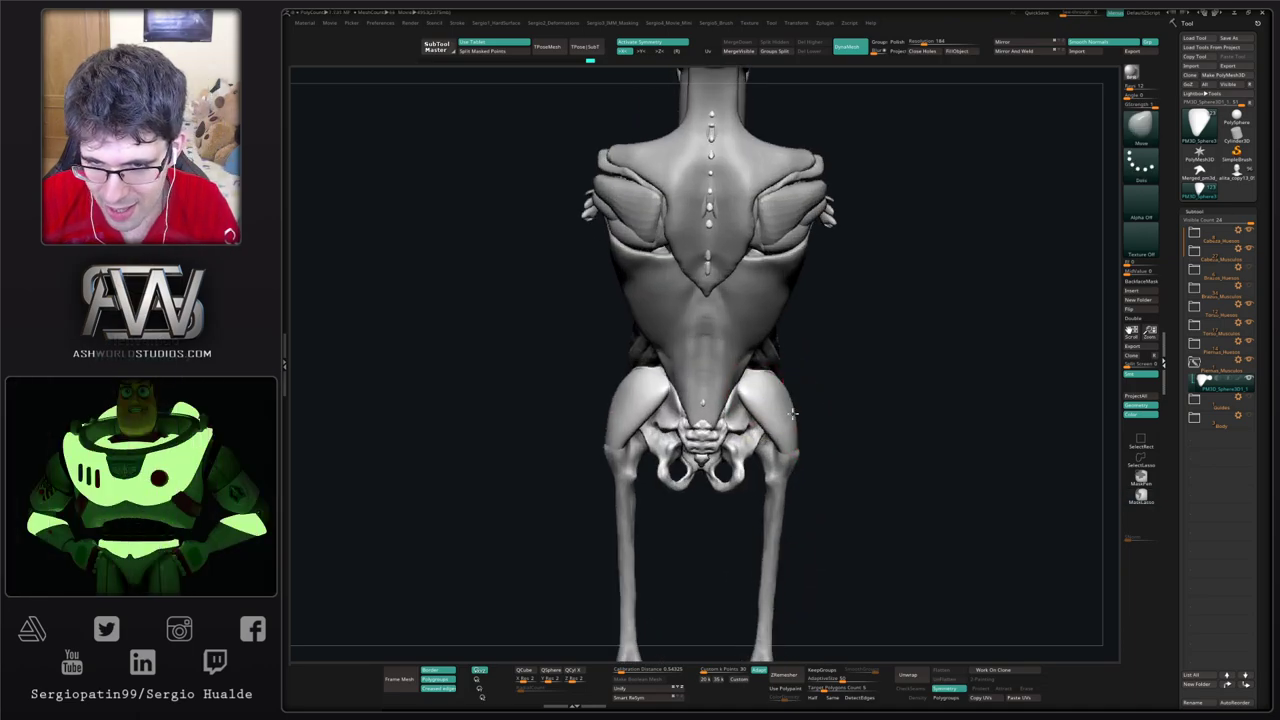
key("s")
left_click_drag(795, 422, 790, 417)
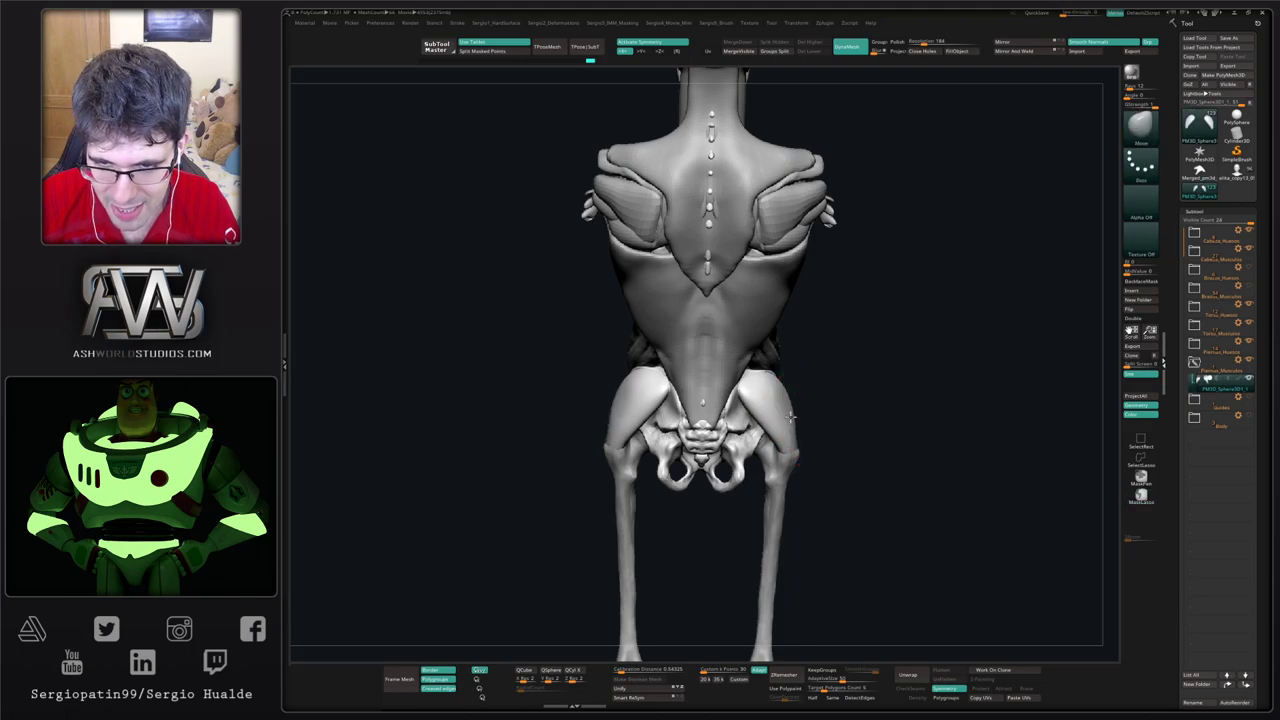
right_click_drag(790, 428, 770, 358)
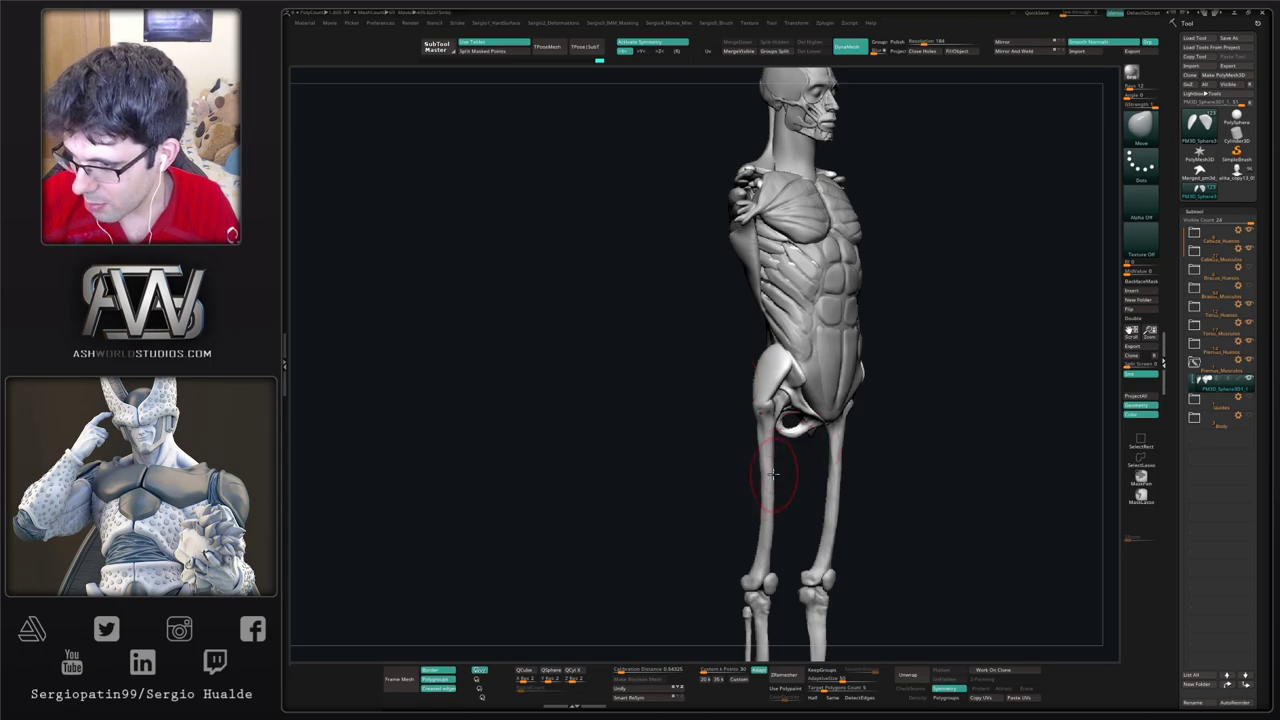
mouse_move(779, 479)
right_mouse_down()
mouse_move(791, 471)
mouse_move(720, 434)
mouse_move(735, 369)
mouse_move(721, 445)
mouse_move(737, 523)
right_mouse_up()
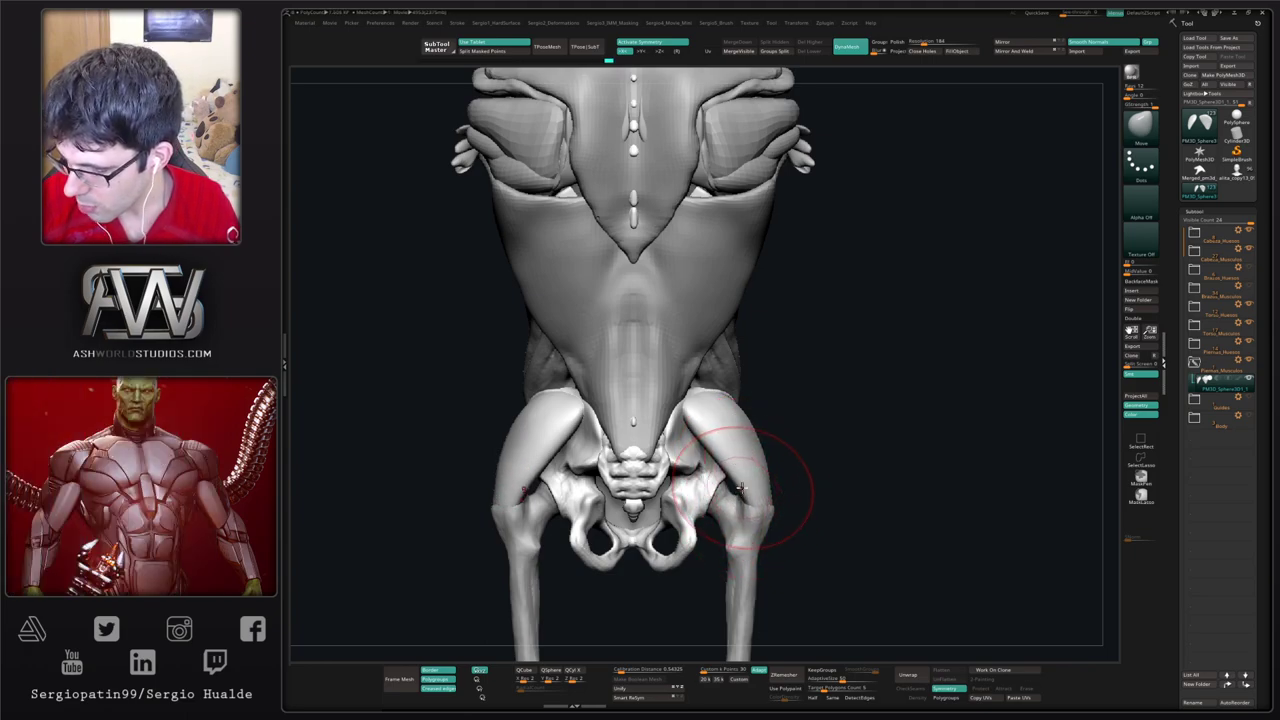
mouse_move(771, 486)
right_mouse_down()
mouse_move(776, 470)
mouse_move(820, 457)
mouse_move(785, 450)
mouse_move(925, 417)
right_mouse_up()
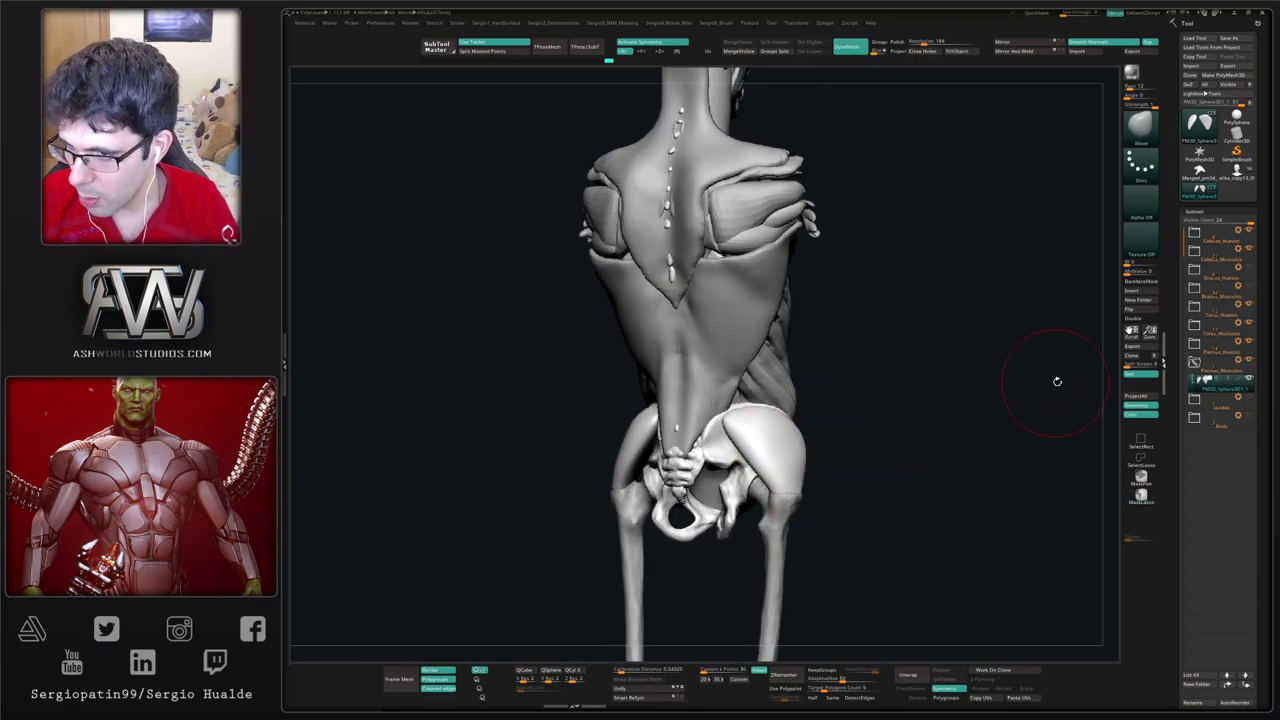
Step: Rename the gluteal muscle subtool to Gluteo_Medio
key("F2")
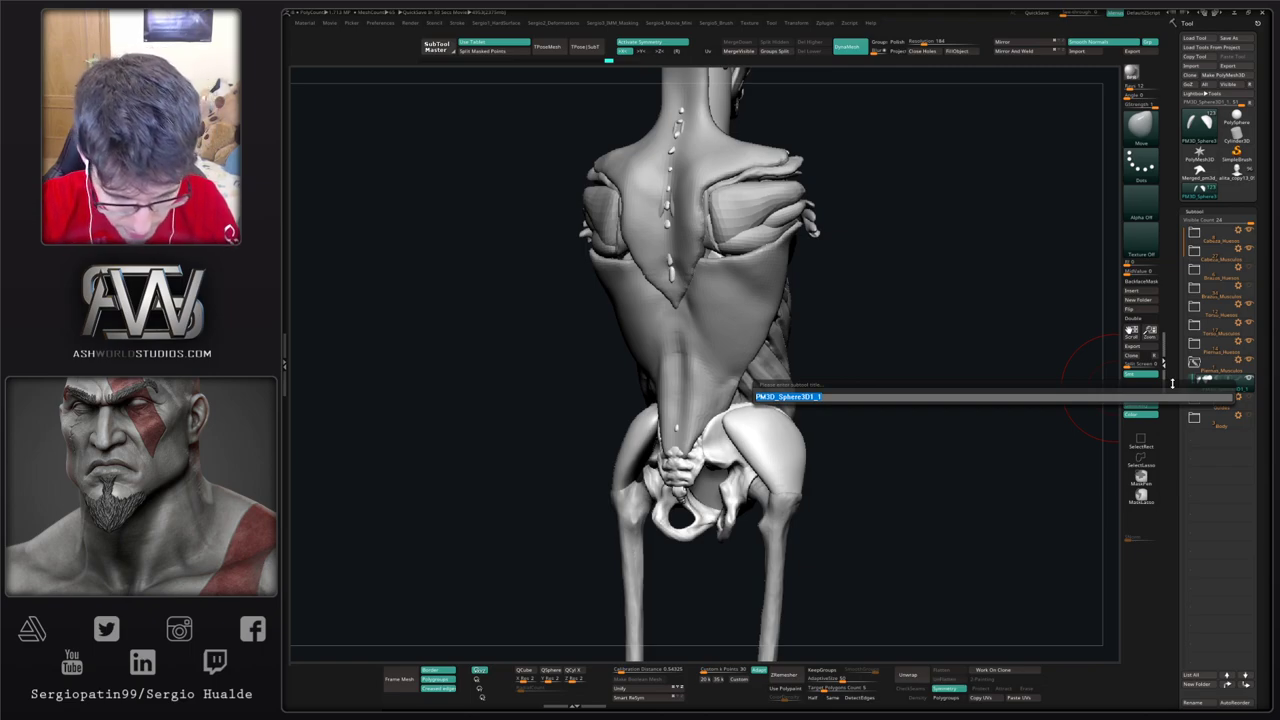
type("Gluteo")
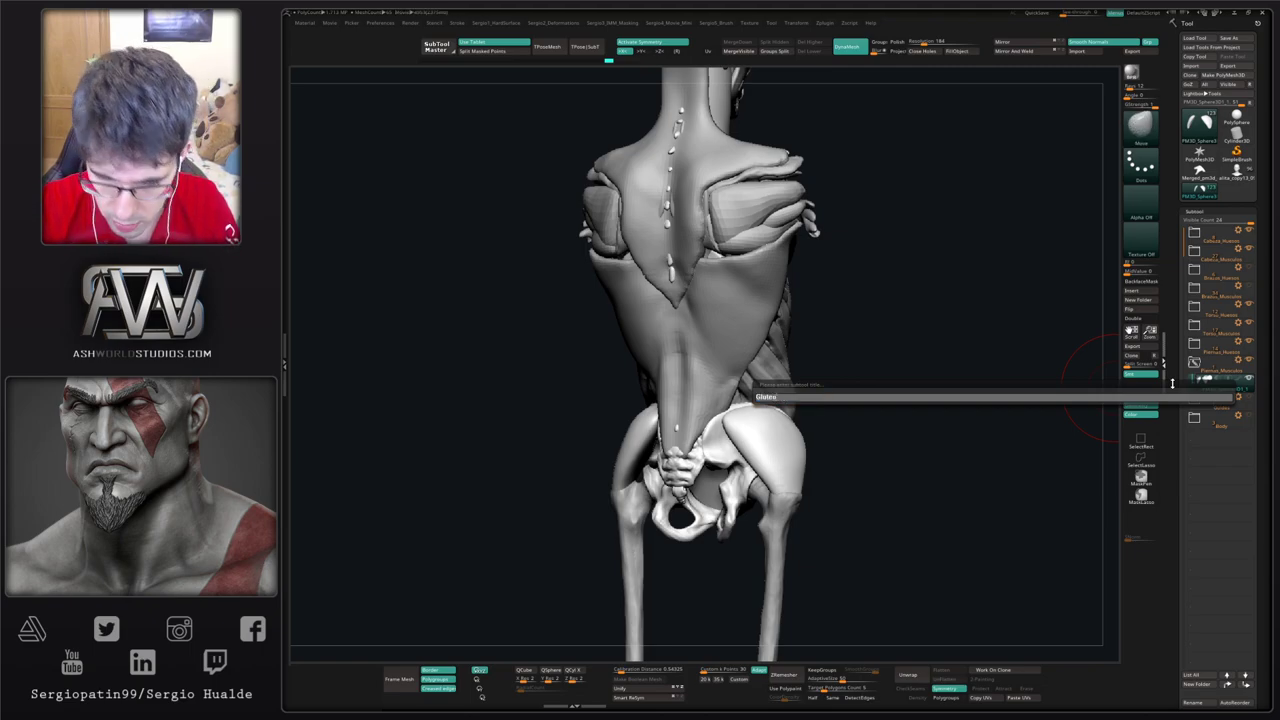
type("_Medio")
key("Return")
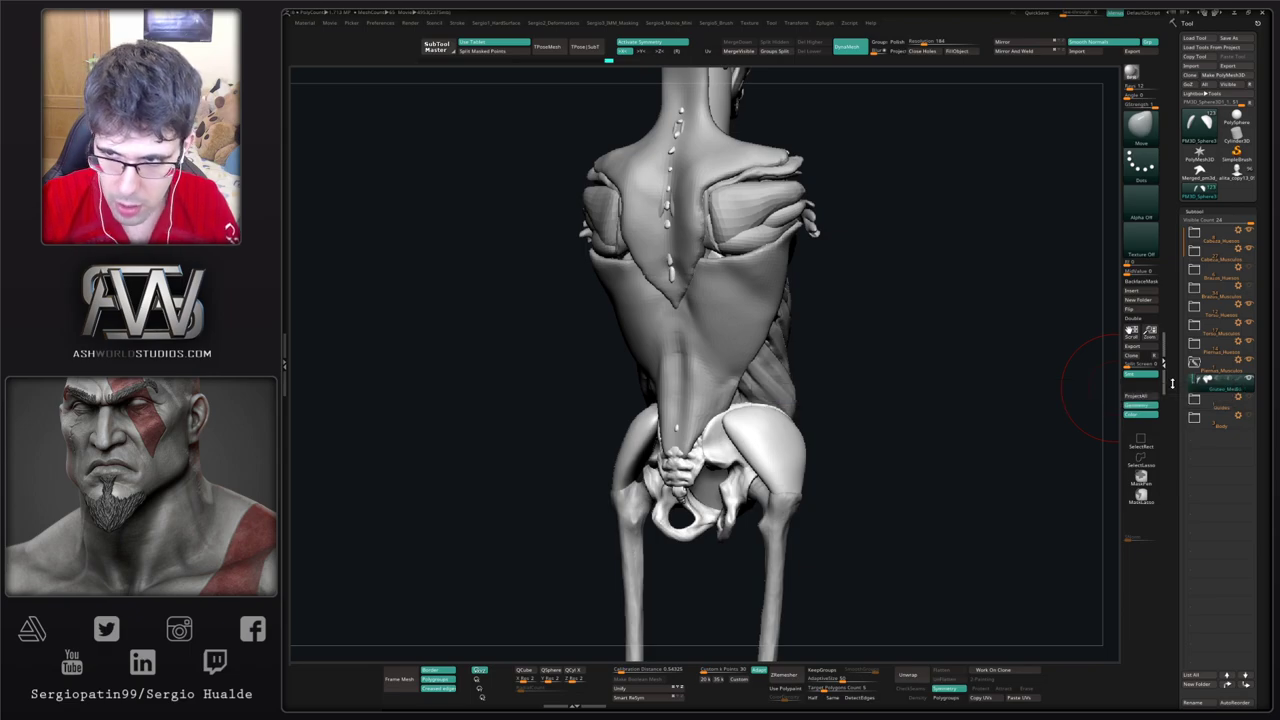
Step: Refine the rear inner edges of the Gluteo_Medio muscles along the pelvis with the Move brush
left_click_drag(816, 400, 717, 366)
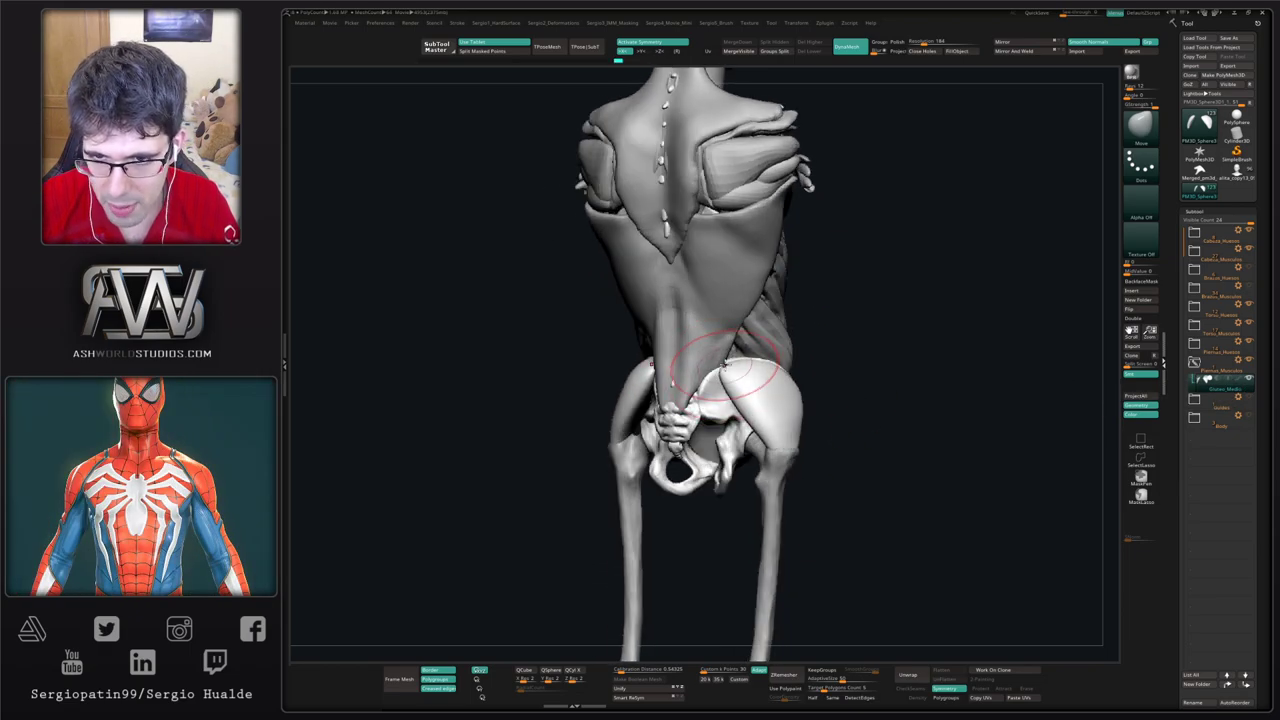
right_click_drag(750, 432, 744, 382, "alt")
mouse_move(744, 382)
right_mouse_down()
mouse_move(823, 385)
mouse_move(847, 360)
mouse_move(826, 380)
right_mouse_up()
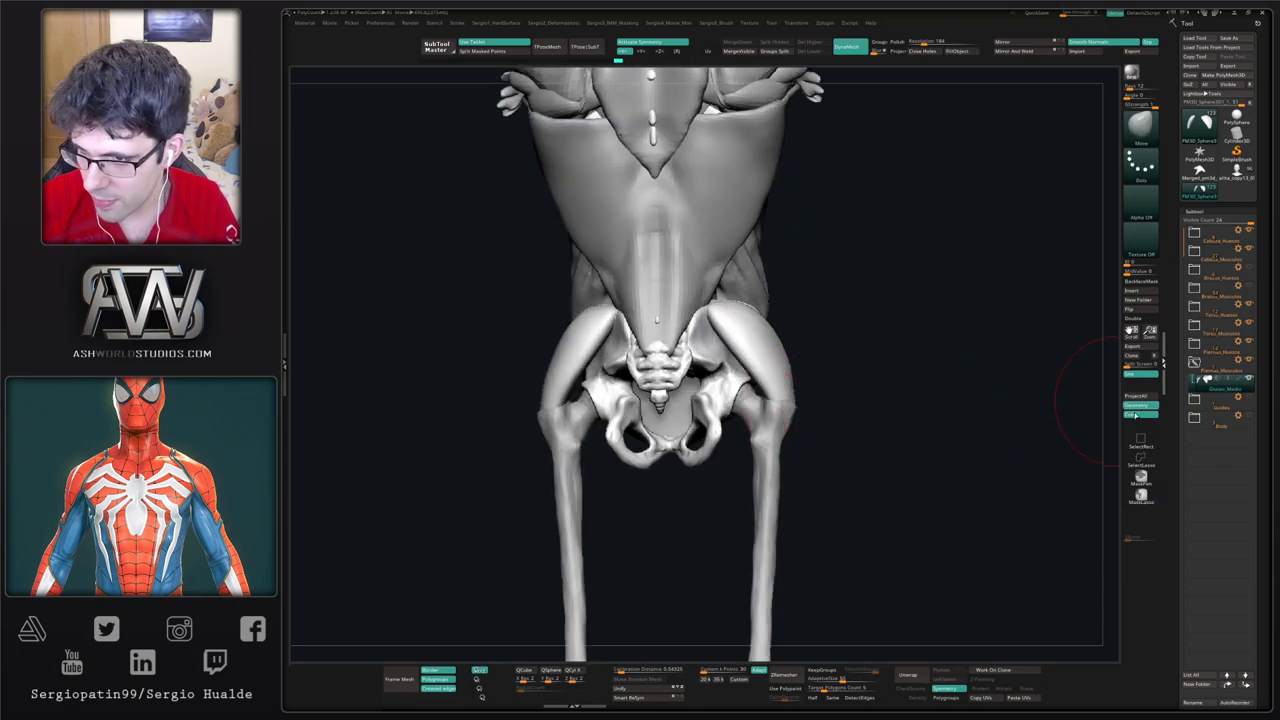
key("f")
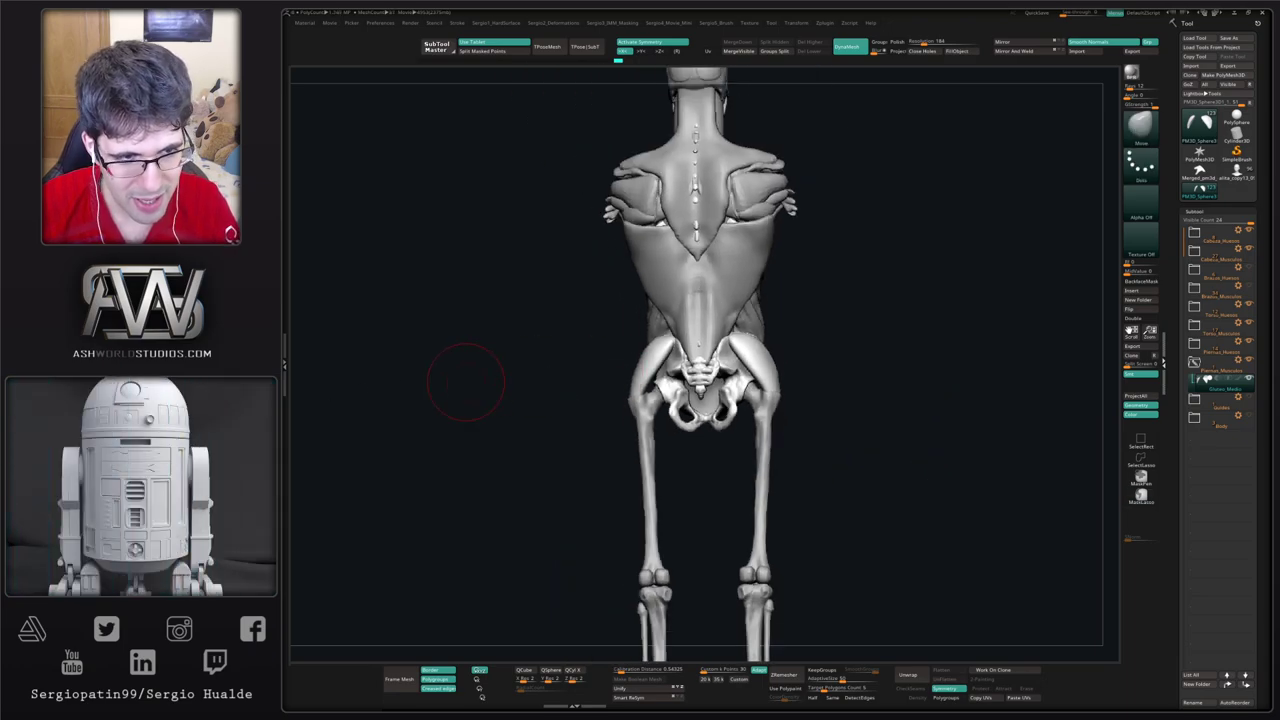
right_click_drag(826, 400, 827, 413)
right_click_drag(803, 360, 826, 360)
key("s")
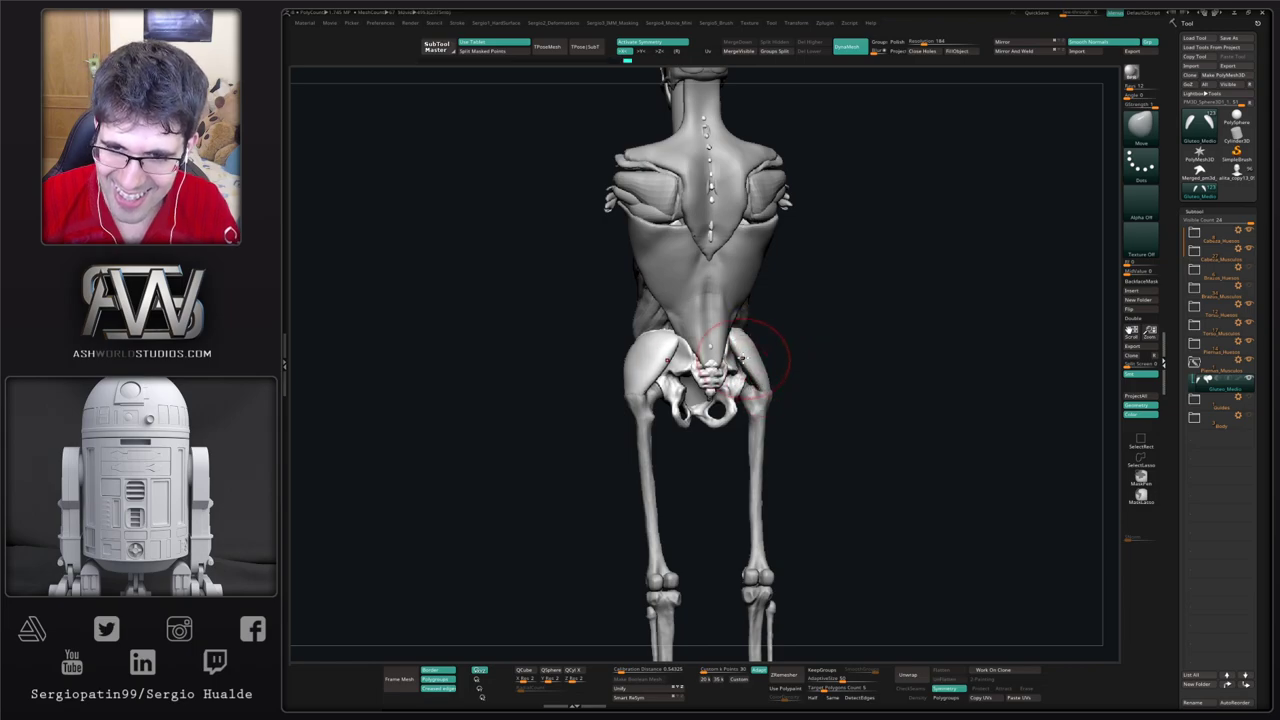
mouse_move(745, 355)
left_mouse_down()
mouse_move(757, 345)
mouse_move(758, 363)
mouse_move(790, 360)
left_mouse_up()
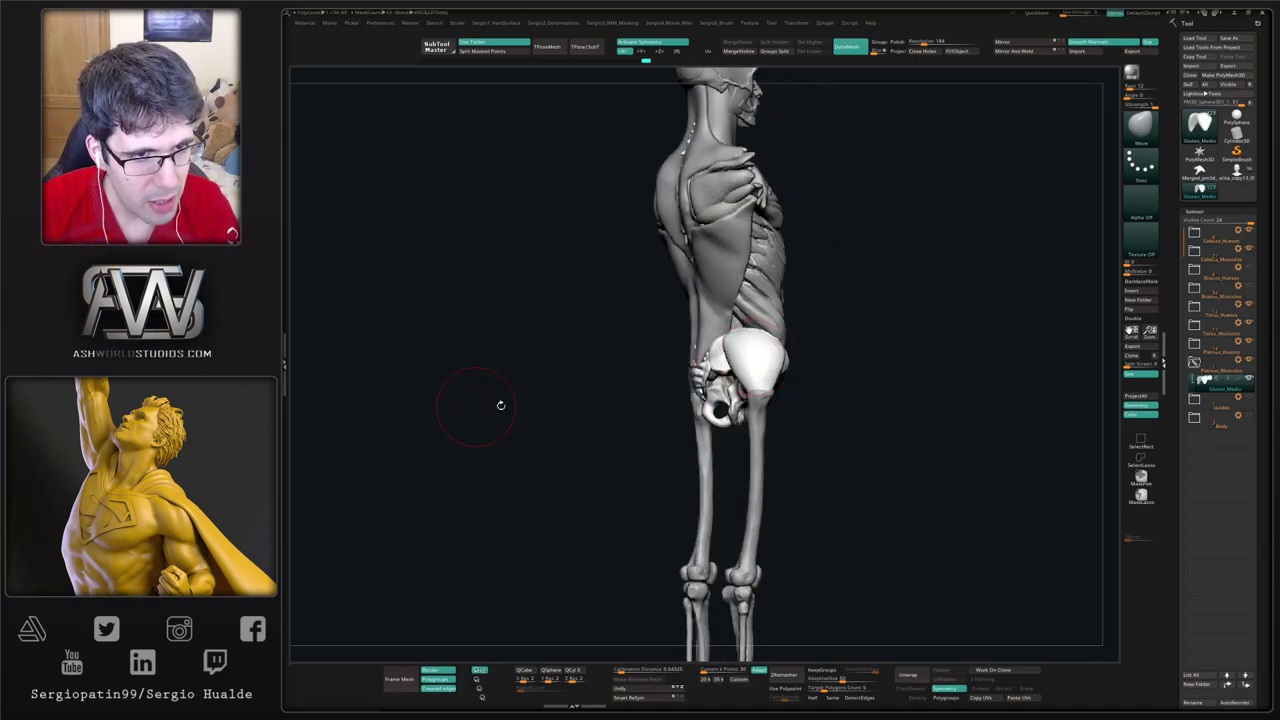
Step: Duplicate the Gluteo_Medio subtool and rename the copy Gluteo_Mayor
key("ctrl+shift+d")
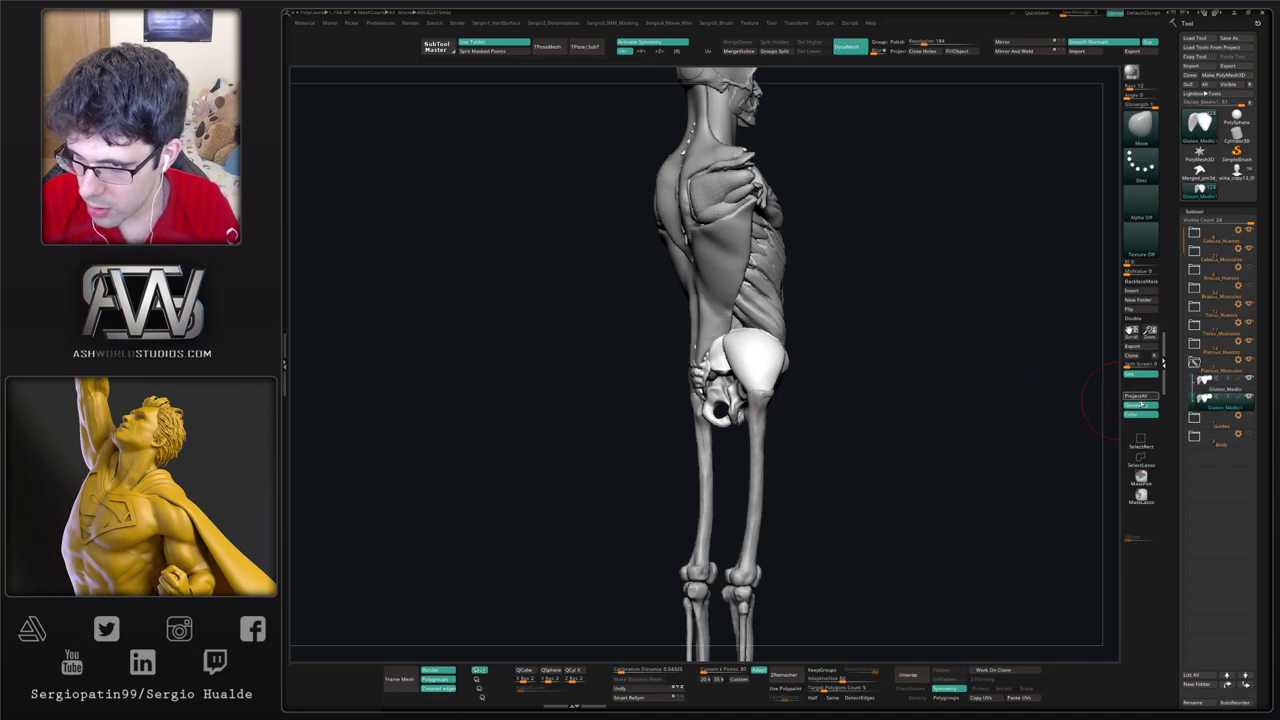
double_click(1218, 411)
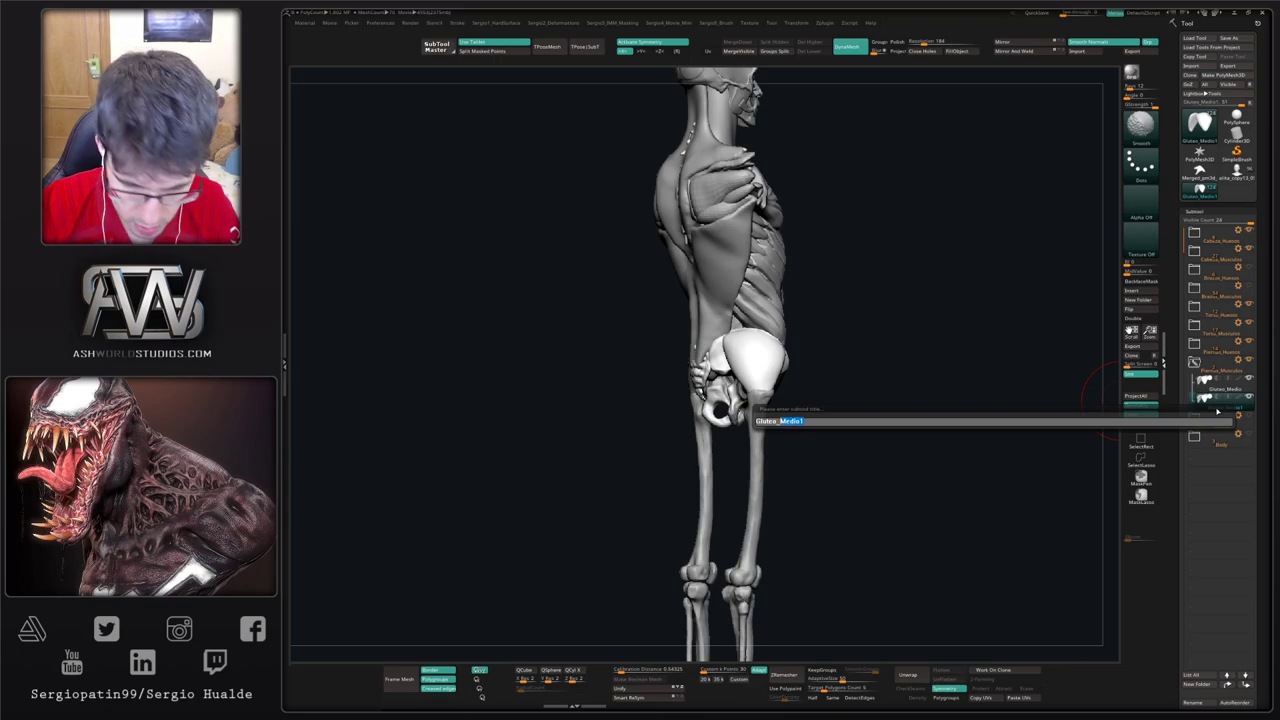
type("M")
type("u")
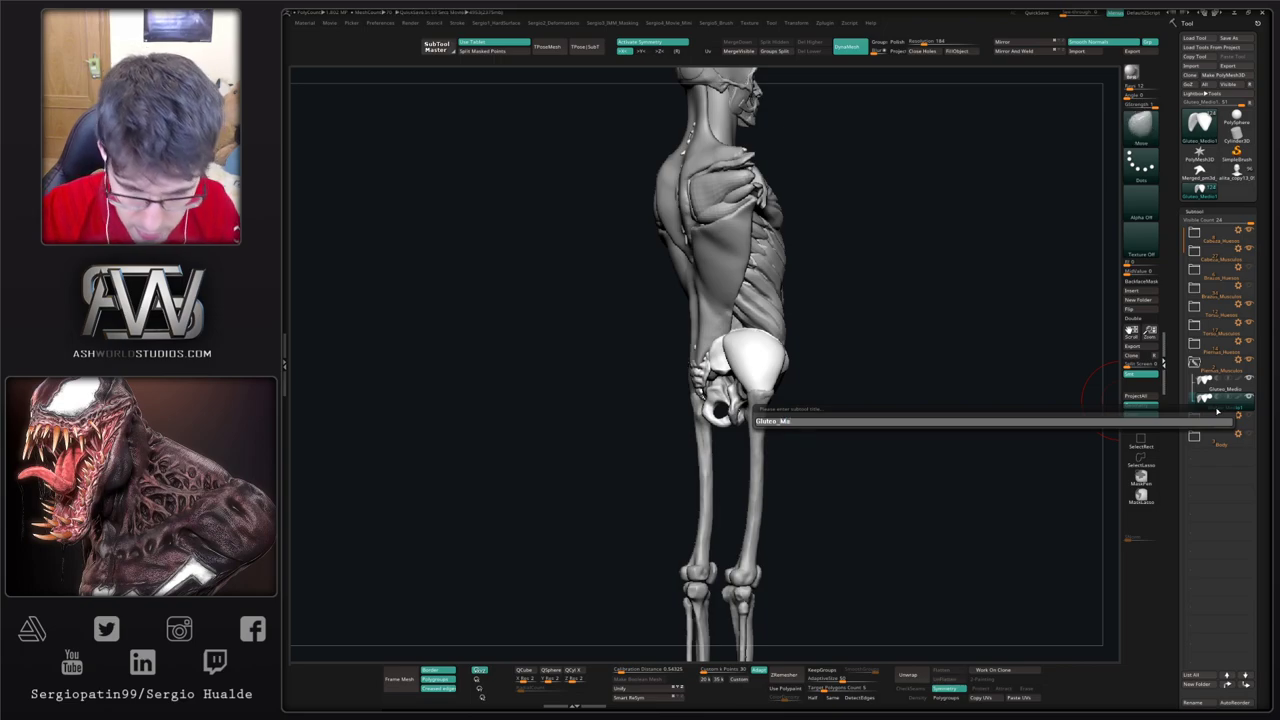
key("Return")
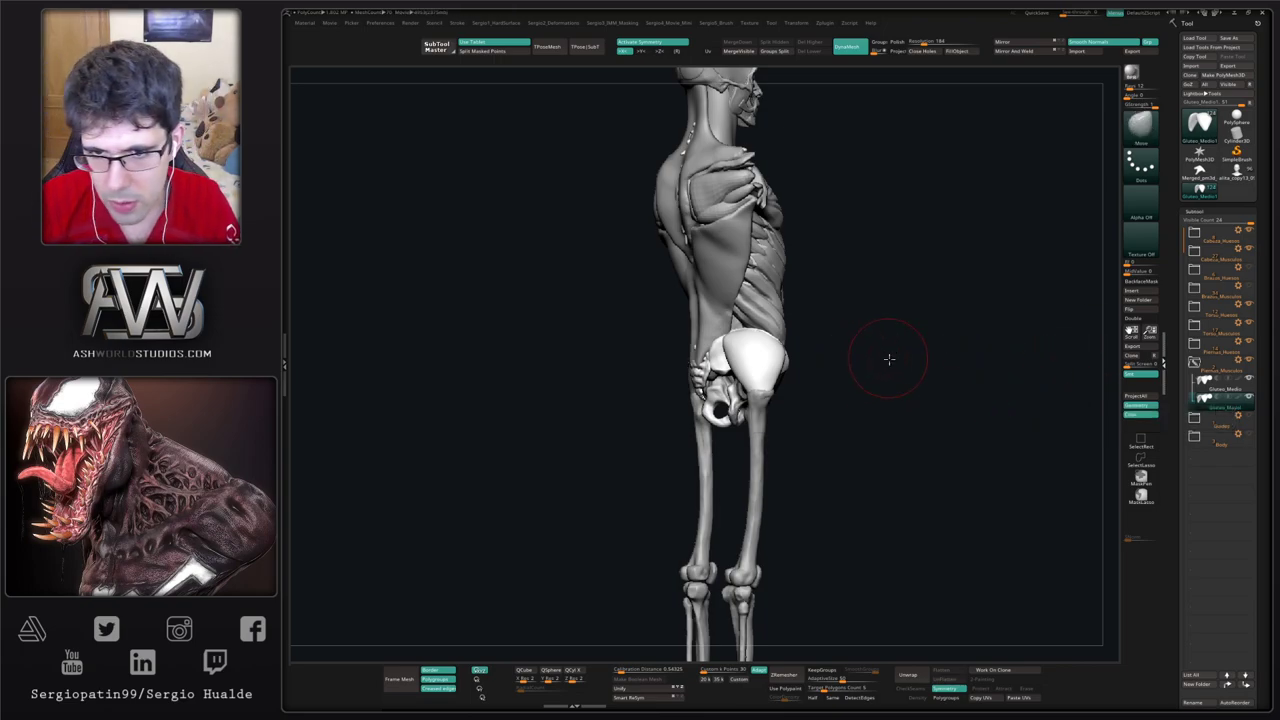
Step: Isolate the Gluteo_Mayor copy and anchor the transform gizmo at the lower tip of the muscle
key("w")
left_click_drag(784, 388, 803, 424, "alt")
key("alt+s")
key("f")
left_click(761, 303)
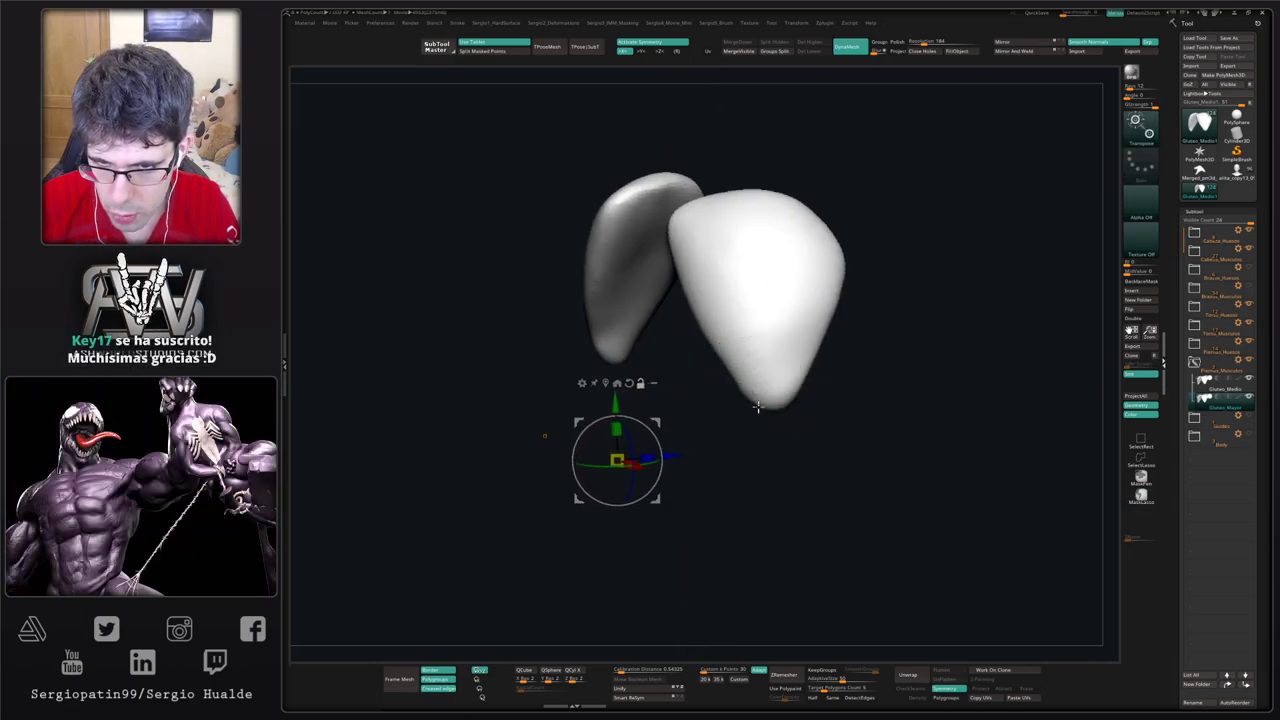
left_click(772, 398, "alt")
left_click(785, 320)
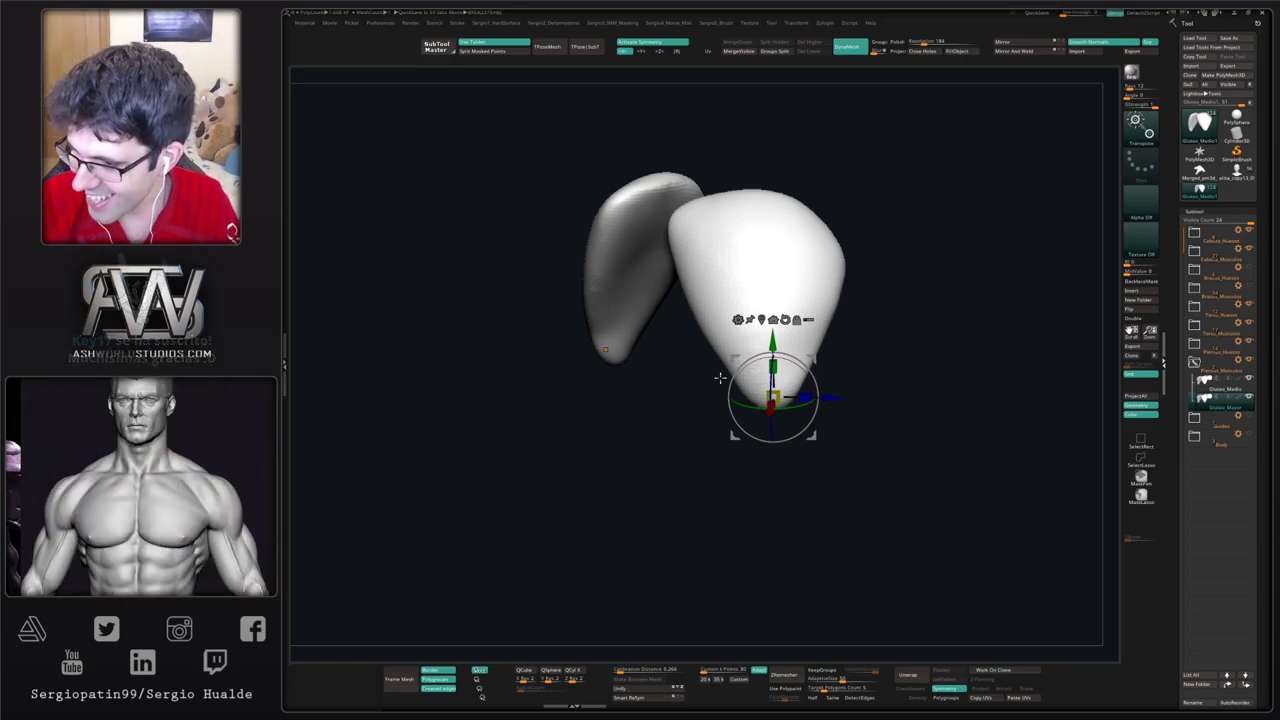
left_click_drag(751, 466, 789, 463)
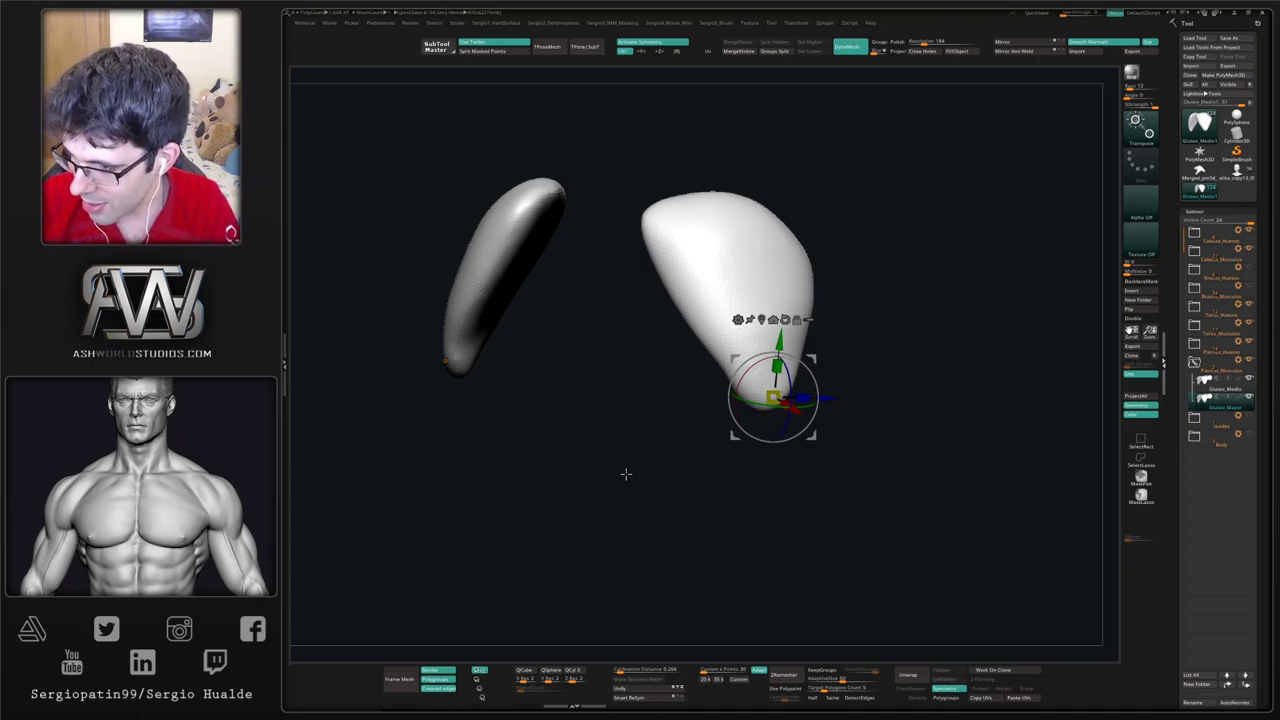
left_click_drag(766, 500, 787, 521)
key("q")
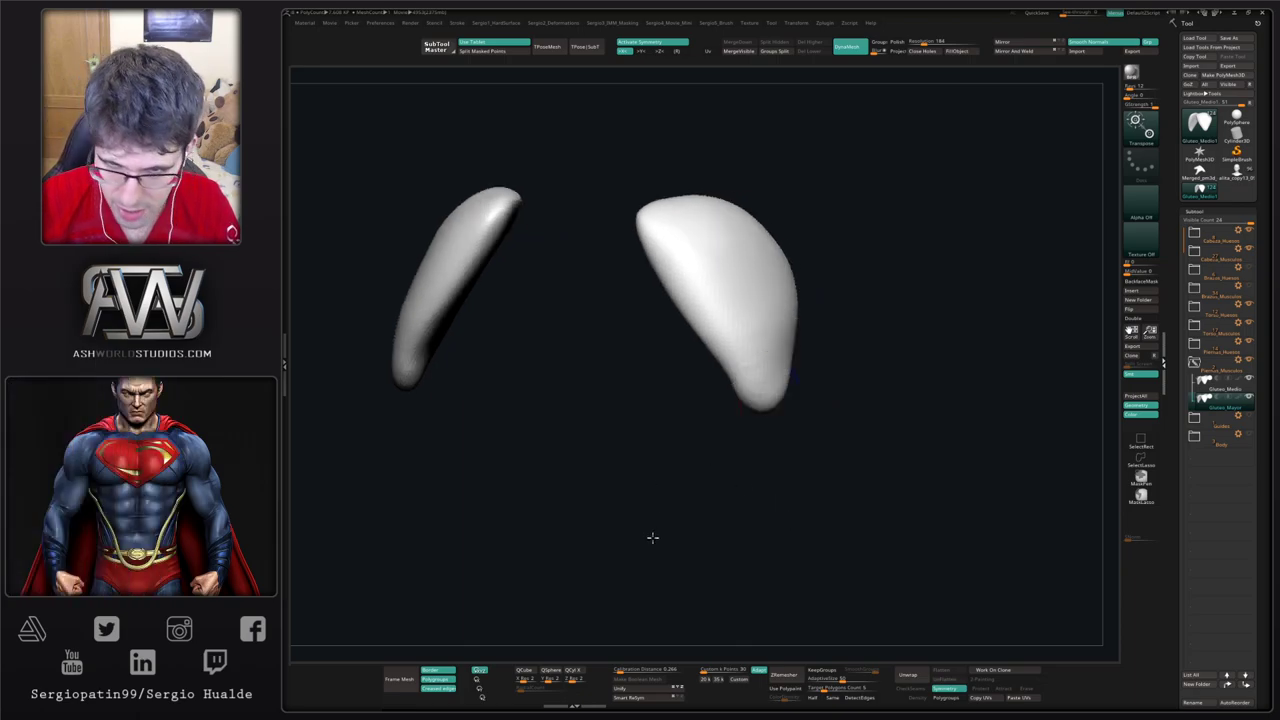
Step: Show the whole figure and rotate the Gluteo_Mayor muscles backward about their lower tips, over the rear of the hips
left_click_drag(681, 481, 682, 512, "alt")
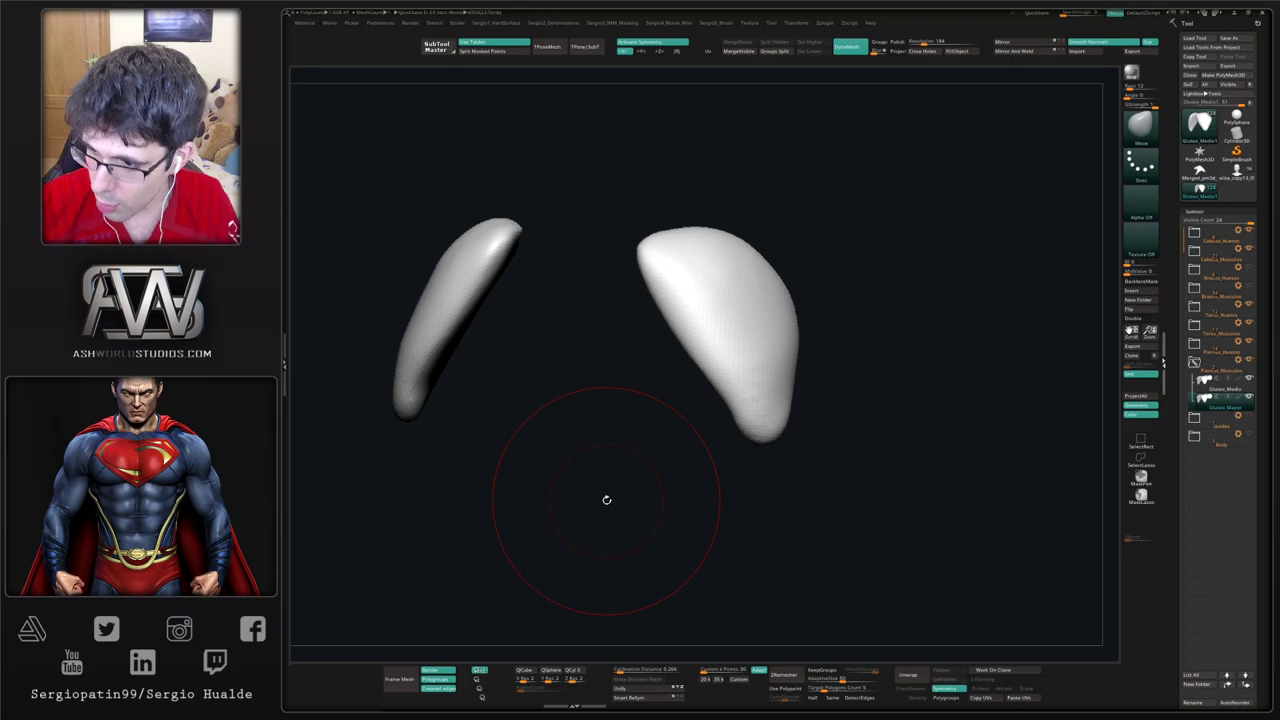
left_click_drag(697, 500, 726, 484)
key("alt+s")
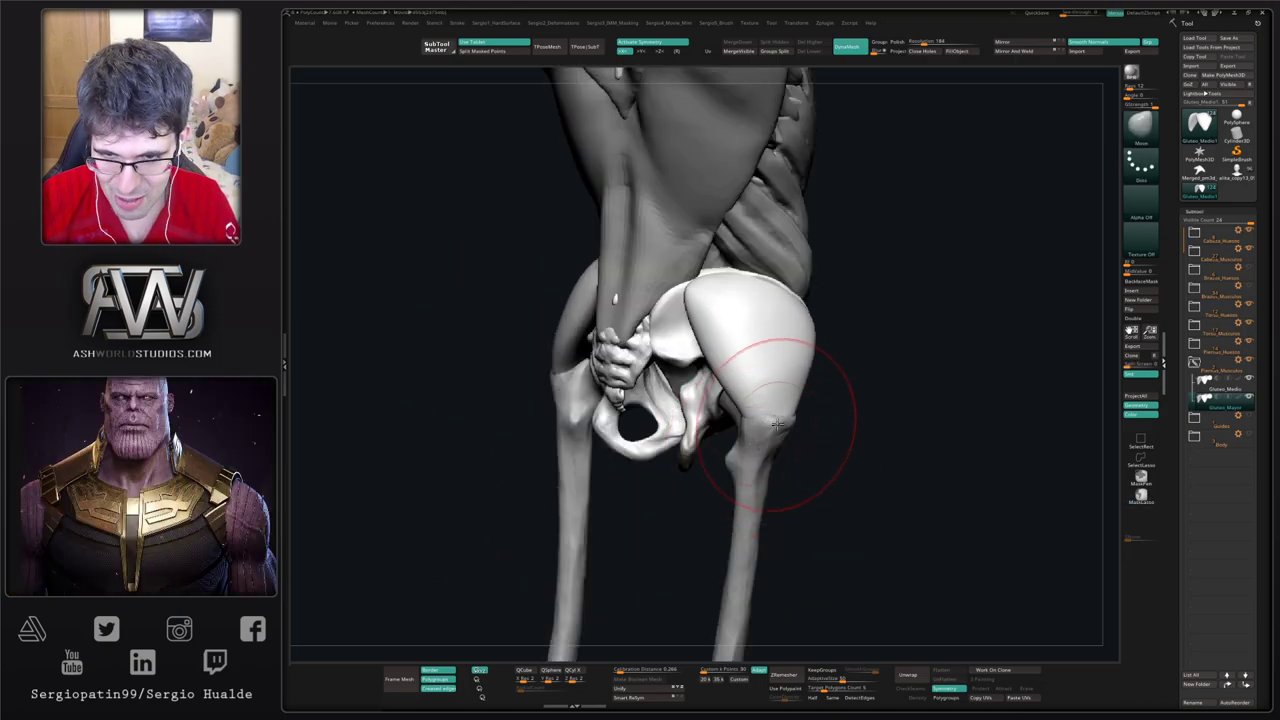
mouse_move(778, 426)
left_mouse_down()
mouse_move(774, 448)
mouse_move(789, 434)
mouse_move(773, 437)
left_mouse_up()
key("w")
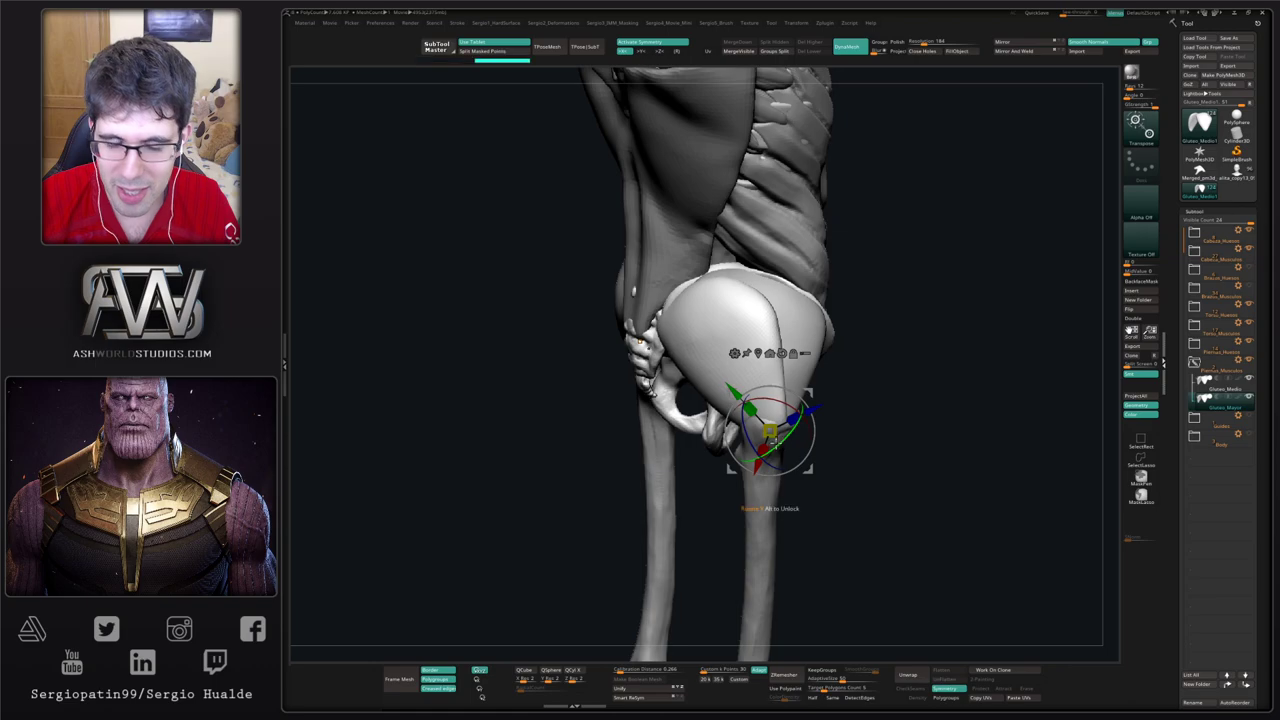
key("q")
Step: Pull the inner and upper edges of the Gluteo_Mayor muscles toward the sacrum with the Move brush
left_click_drag(614, 429, 696, 420)
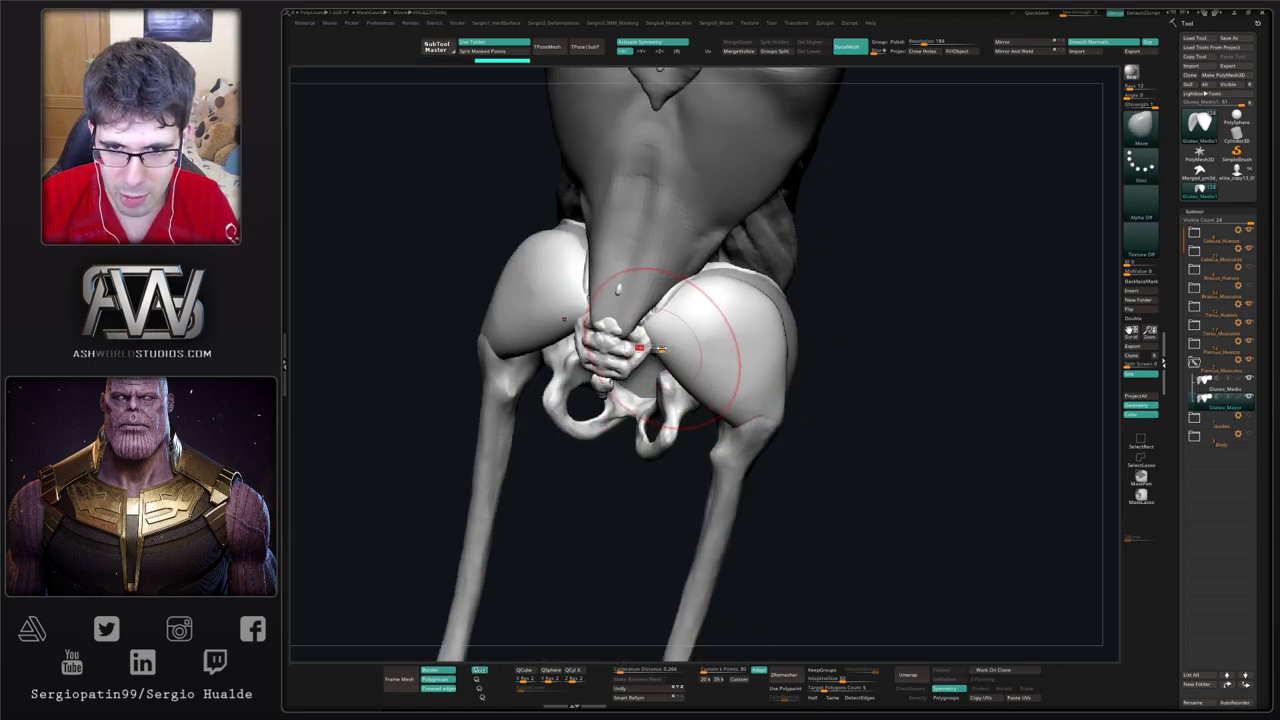
left_click_drag(661, 348, 662, 326)
right_click_drag(660, 326, 681, 325)
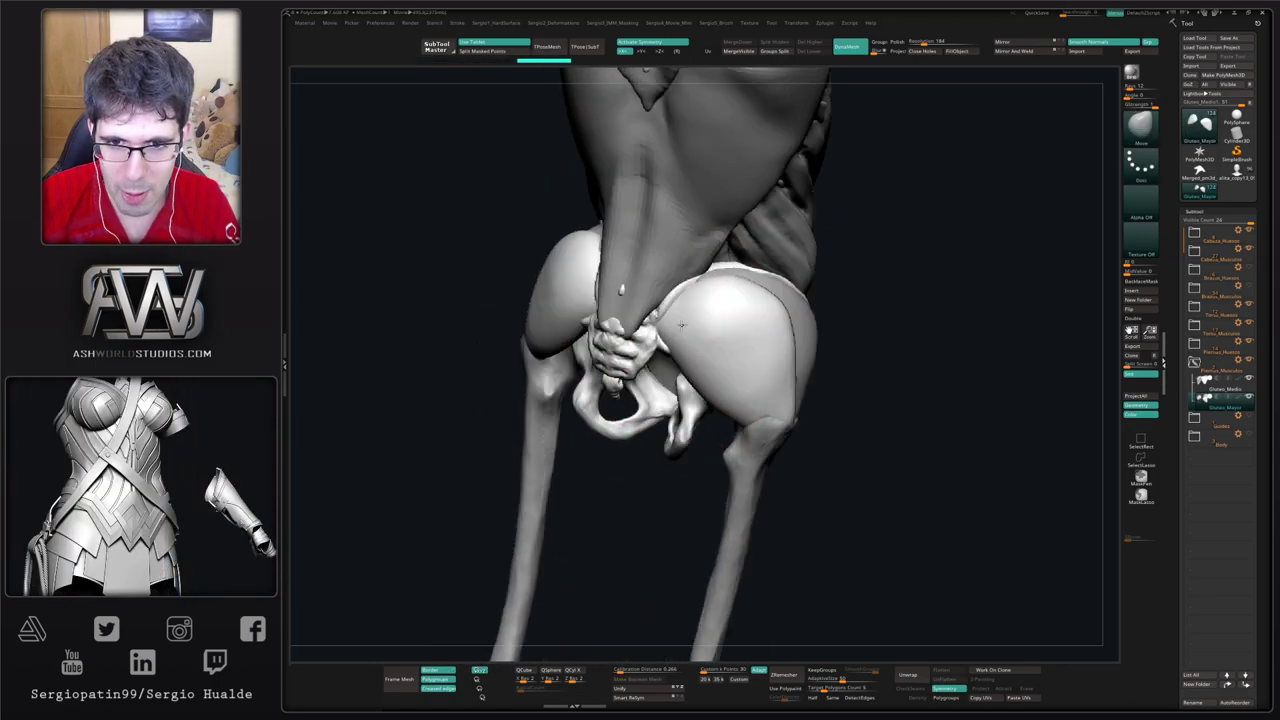
left_click_drag(681, 323, 680, 316)
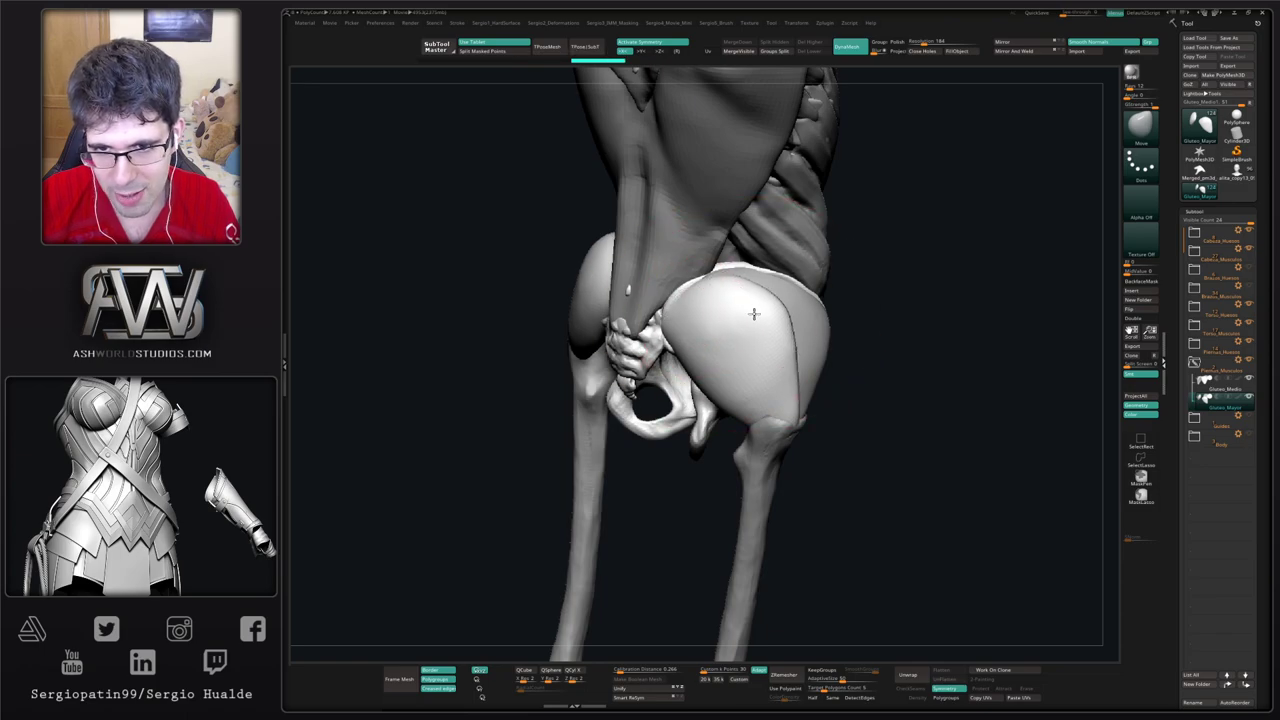
left_click_drag(766, 314, 765, 314)
right_click_drag(766, 314, 660, 322)
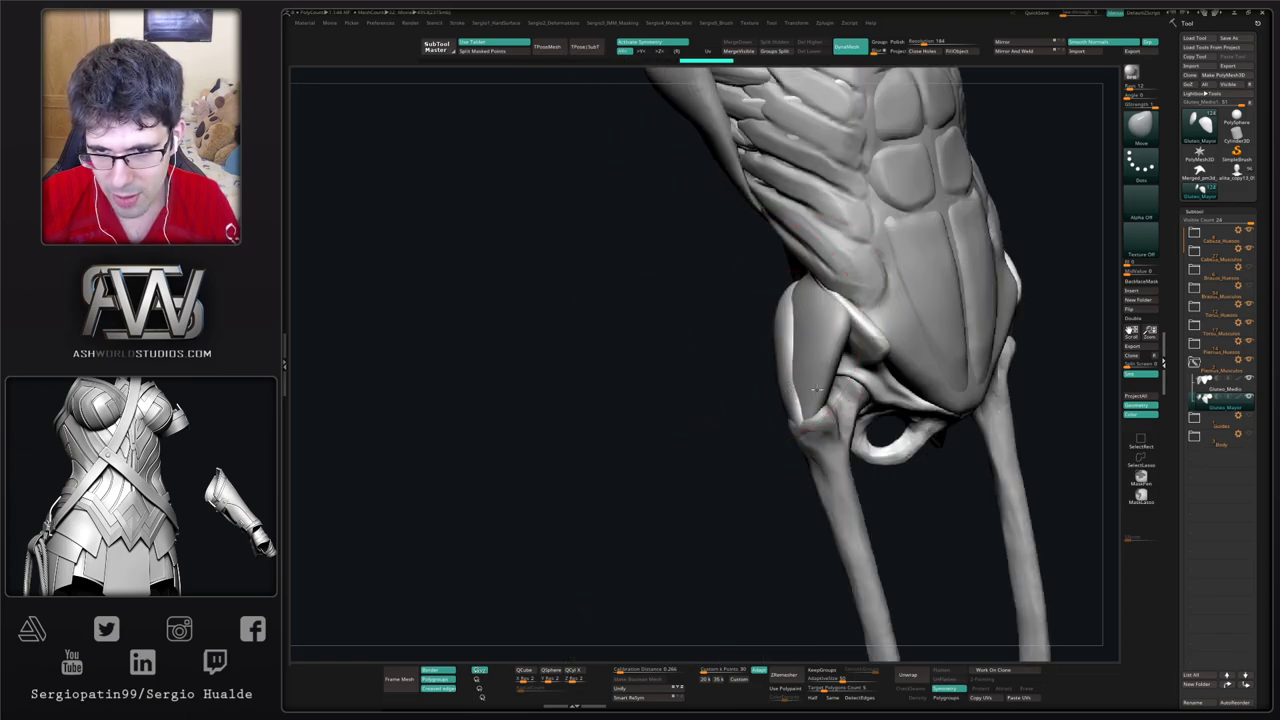
Step: Adjust the outer and rear contours of the Gluteo_Mayor muscles around the hips with the Move brush
right_click_drag(788, 328, 890, 335)
key("s")
left_click_drag(793, 426, 770, 441)
key("s")
left_click_drag(787, 338, 784, 338)
right_click_drag(771, 340, 822, 362)
key("s")
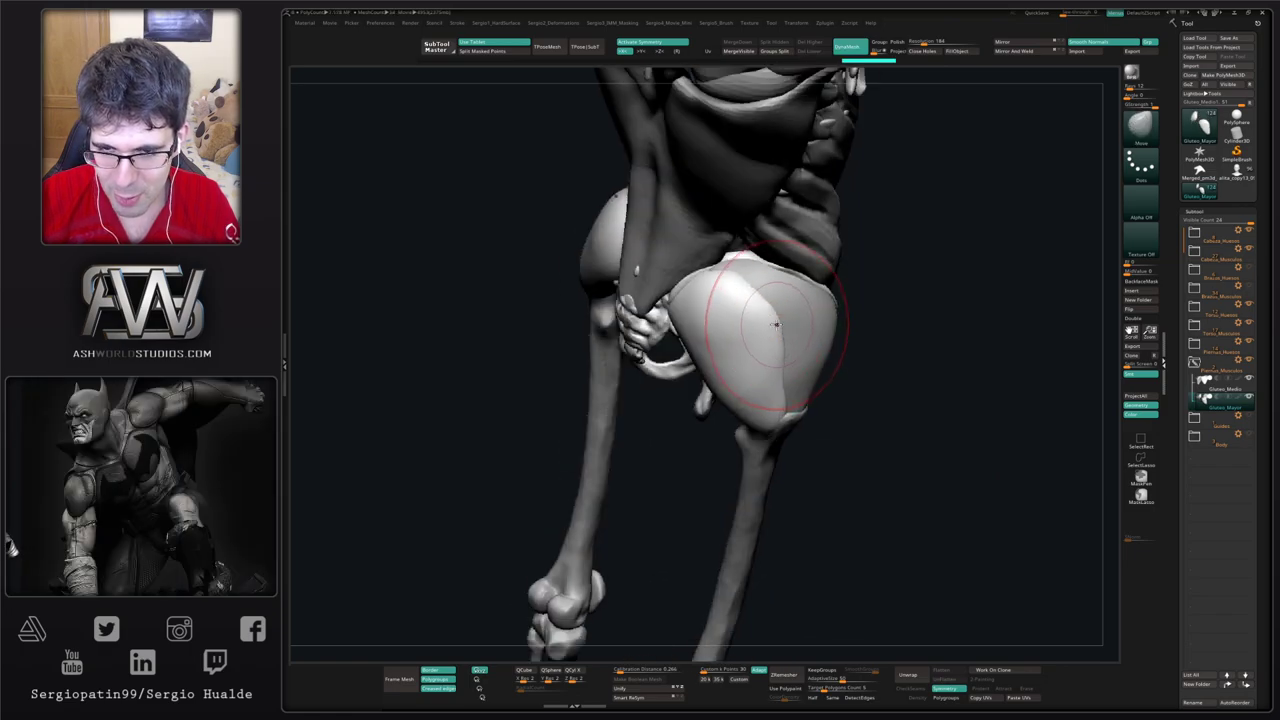
left_click_drag(764, 332, 753, 320)
left_click_drag(680, 370, 686, 371)
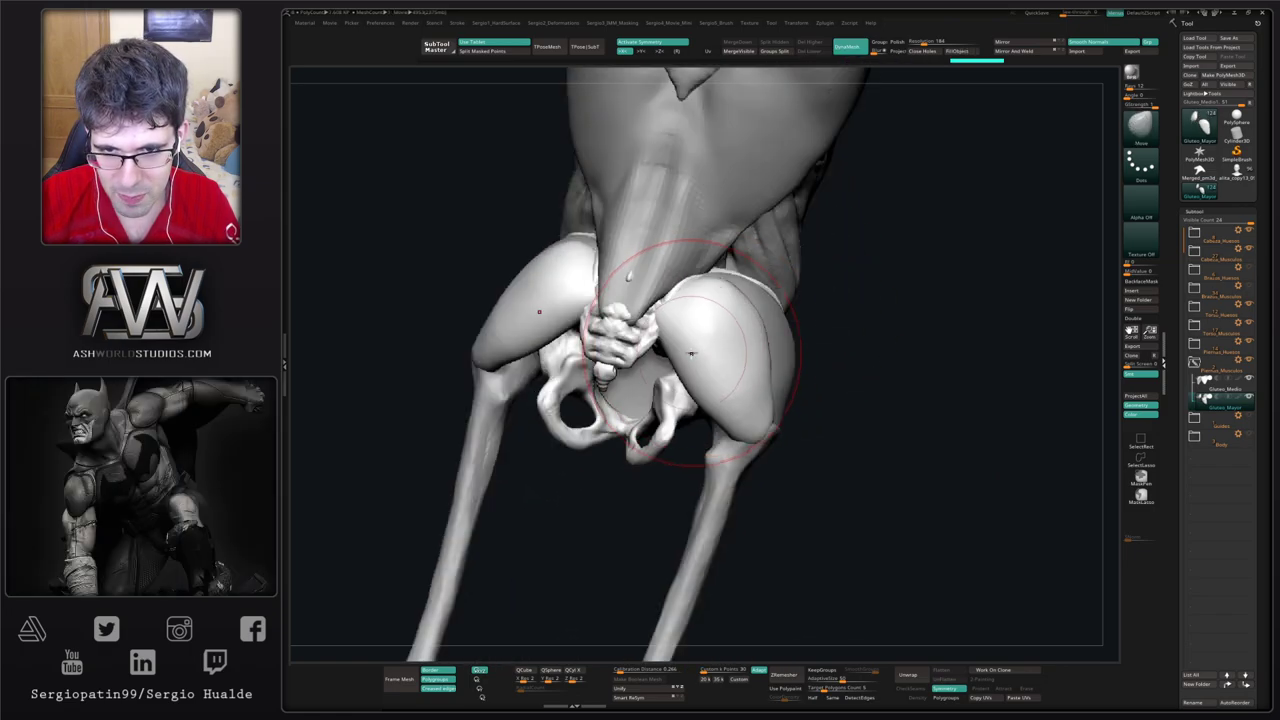
Step: Refine the inner edges of the Gluteo_Mayor muscles along both sides of the sacrum, undoing the unwanted last stroke
right_click_drag(660, 378, 674, 385, "ctrl")
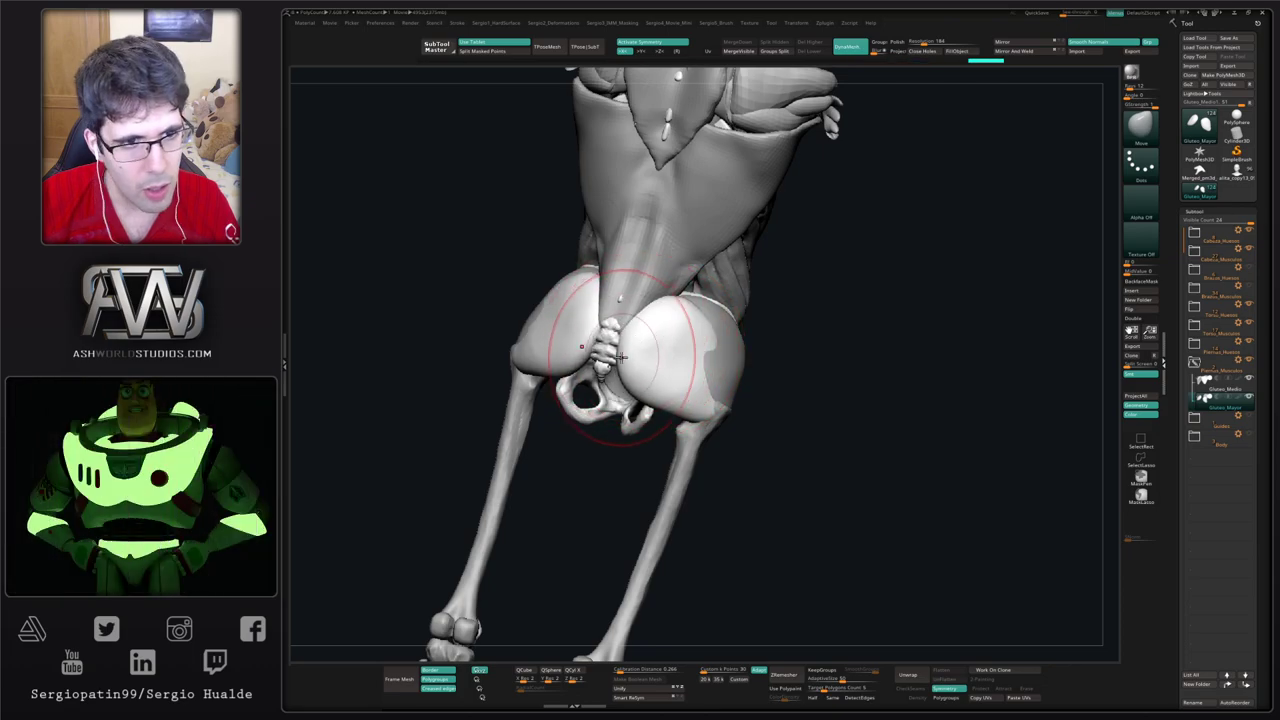
right_click_drag(621, 358, 623, 369, "ctrl")
key("s")
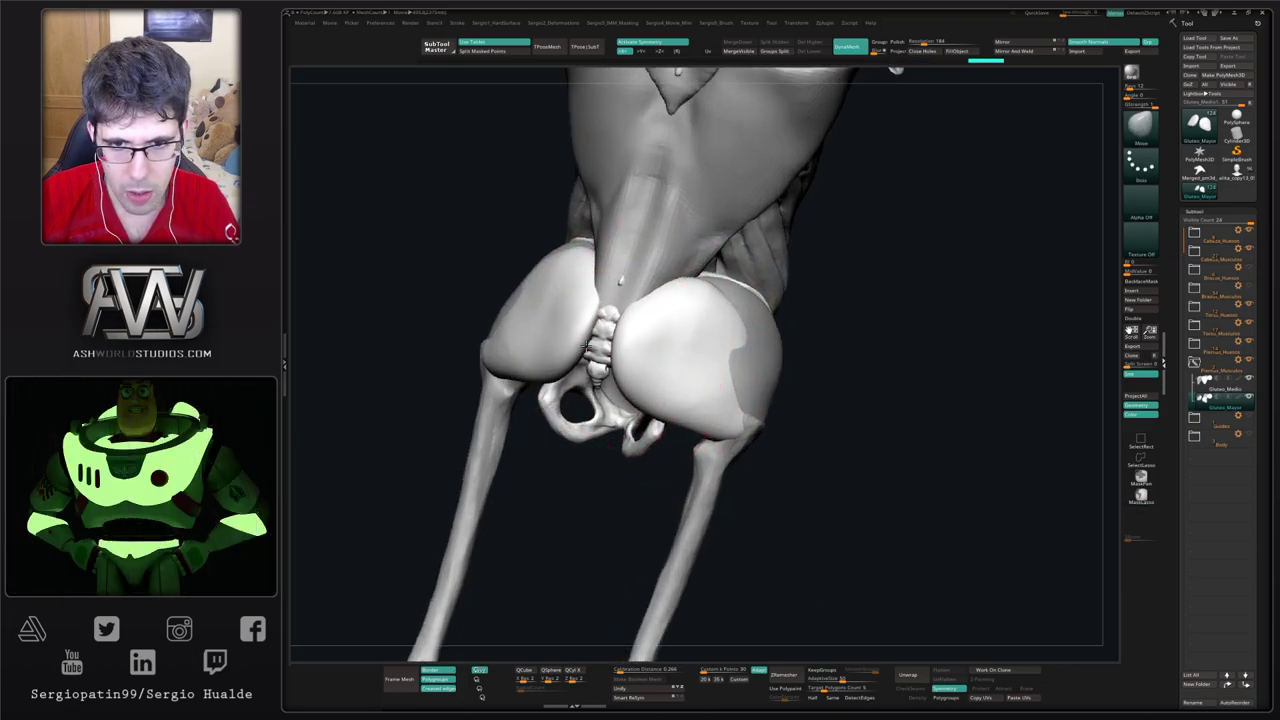
mouse_move(617, 429)
right_mouse_down()
mouse_move(629, 338)
mouse_move(622, 438)
mouse_move(640, 430)
right_mouse_up()
key("alt+s")
key("alt+s")
right_click_drag(636, 330, 658, 420, "alt")
key("s")
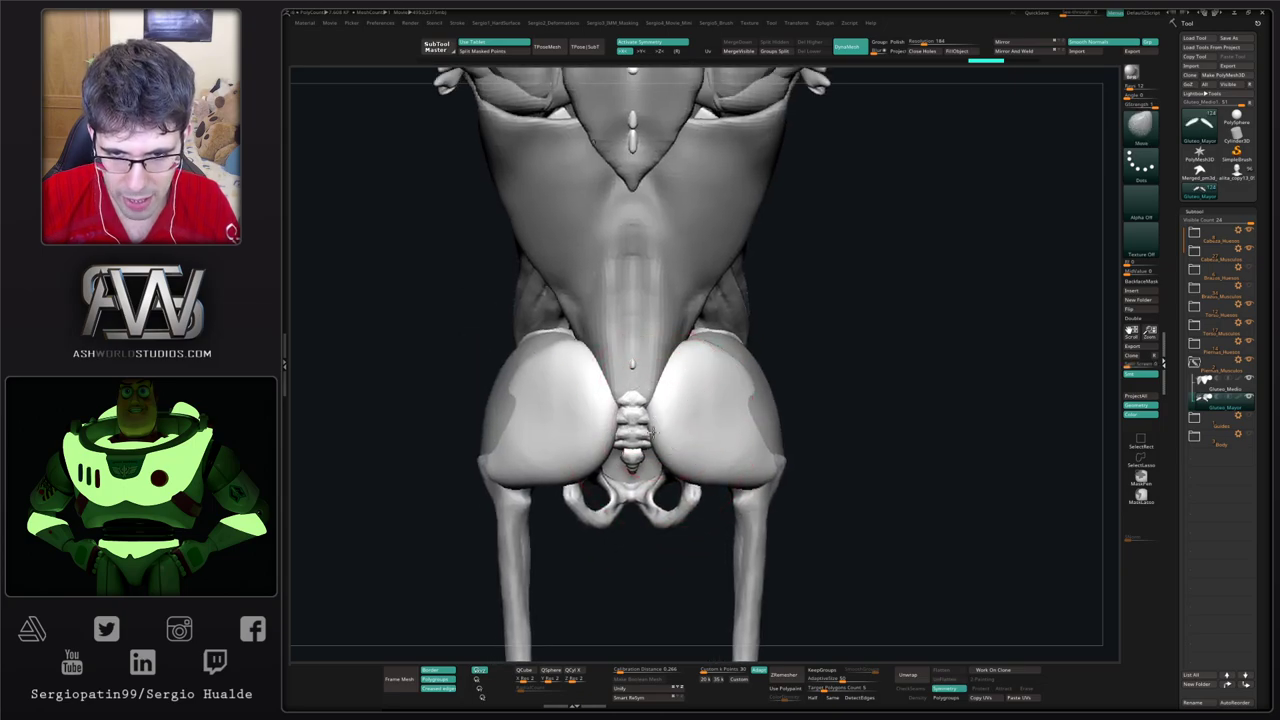
mouse_move(651, 432)
left_mouse_down()
mouse_move(677, 421)
mouse_move(650, 421)
left_mouse_up()
right_click_drag(645, 415, 648, 447, "ctrl")
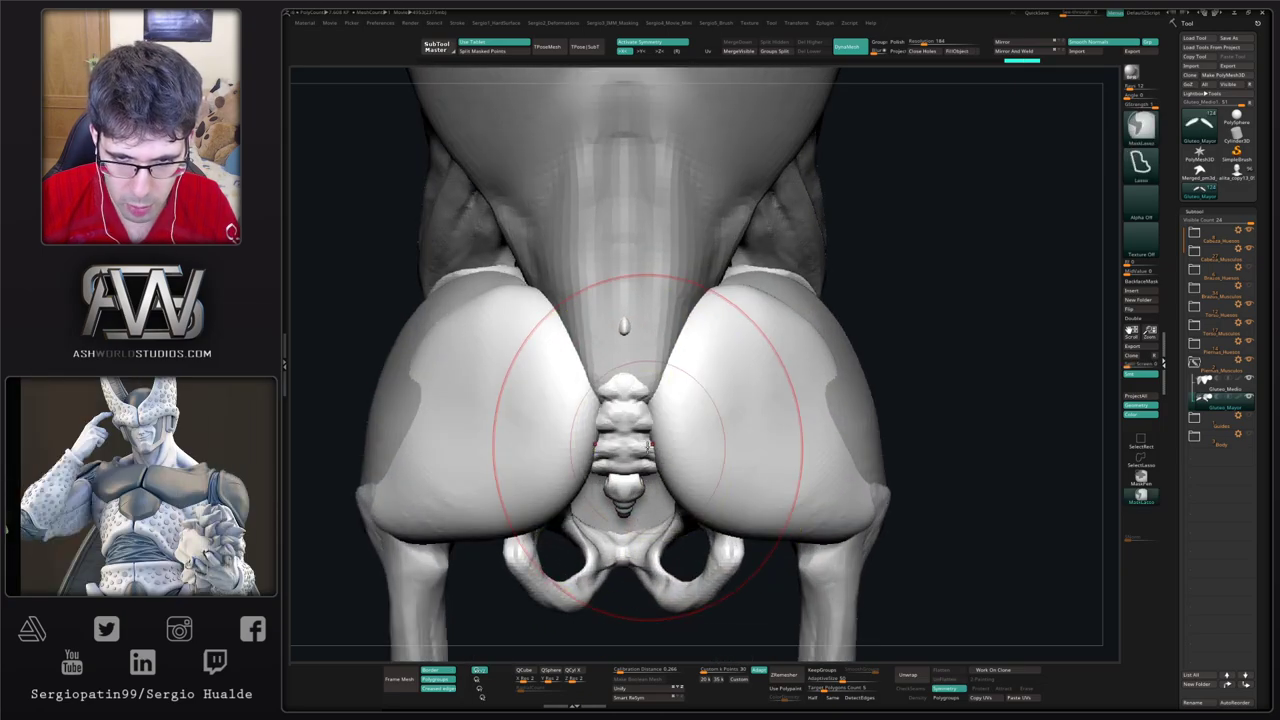
mouse_move(557, 446)
left_mouse_down()
mouse_move(571, 453)
mouse_move(551, 460)
mouse_move(562, 471)
mouse_move(608, 455)
left_mouse_up()
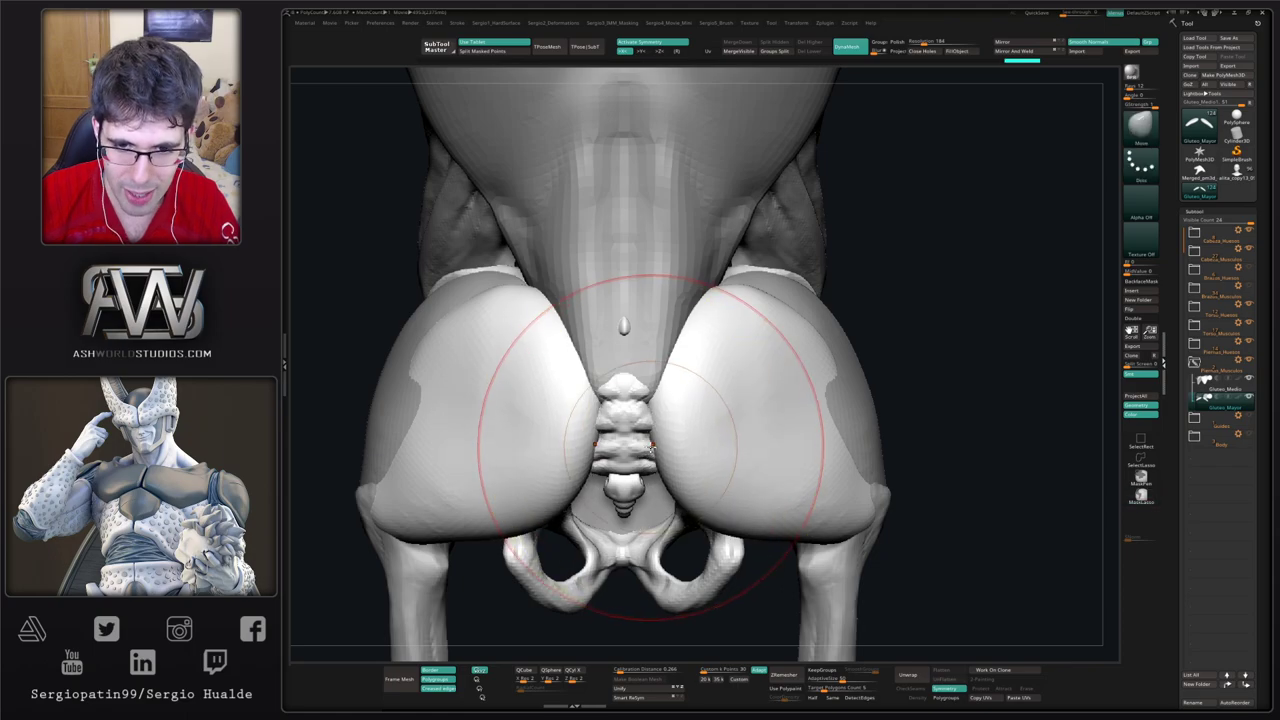
key("ctrl+z")
right_click_drag(733, 458, 706, 362, "ctrl")
Step: Turn off symmetry, leave only the right-hand Gluteo_Mayor muscle, and reshape its inner edge beside the sacrum
key("x")
mouse_move(752, 236)
left_mouse_down("ctrl+shift")
mouse_move(863, 286)
mouse_move(660, 405)
mouse_move(900, 332)
mouse_move(741, 328)
left_mouse_up("ctrl+shift")
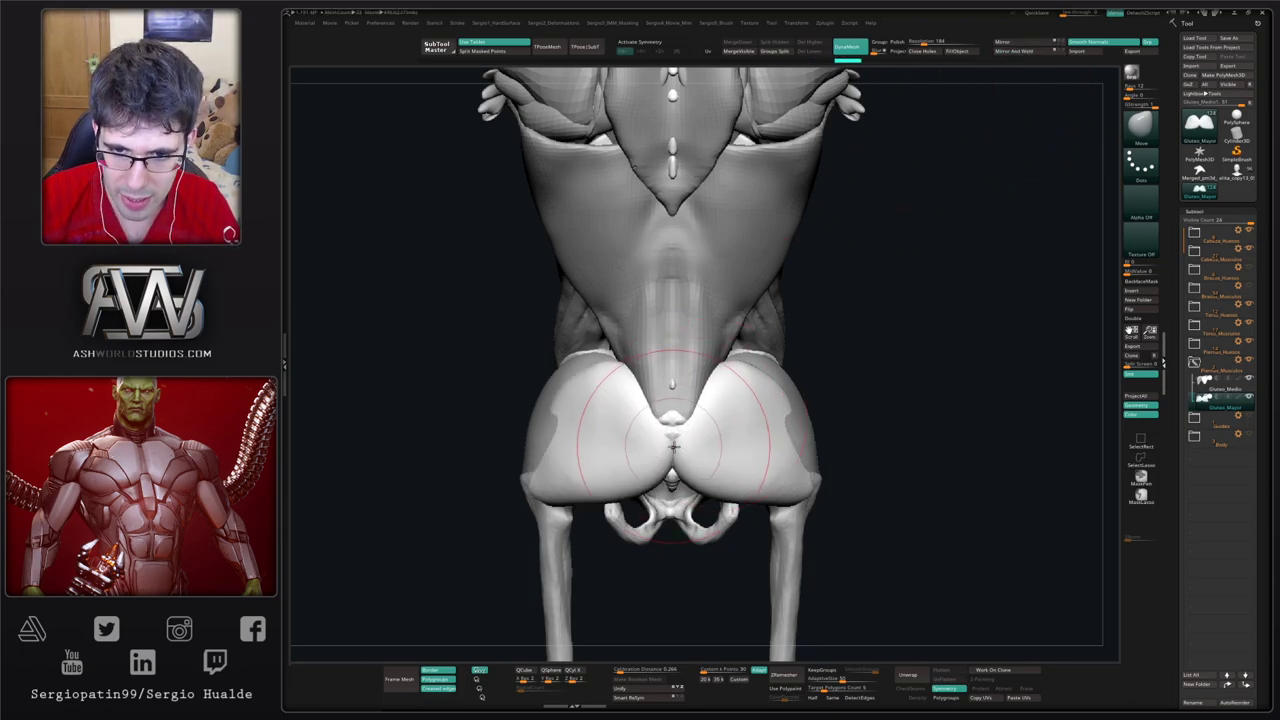
key("ctrl+z")
key("alt+s")
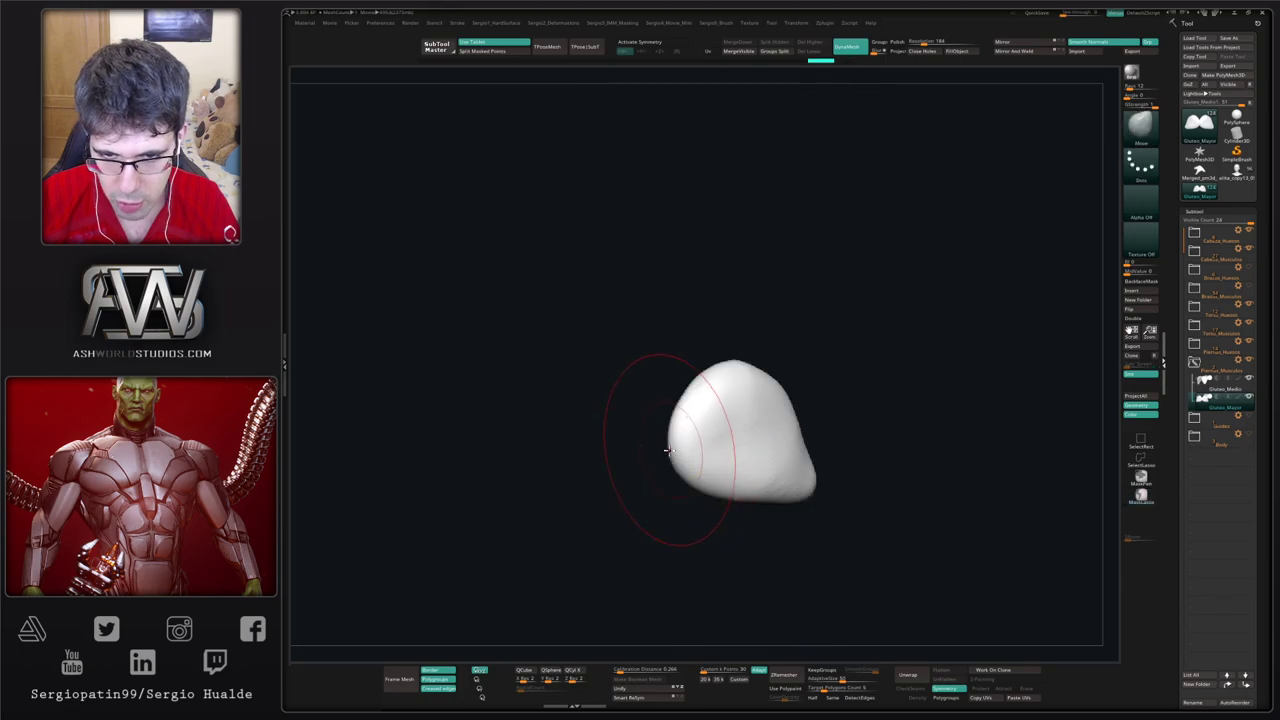
right_click_drag(669, 448, 674, 486, "ctrl")
mouse_move(670, 457)
left_mouse_down()
mouse_move(677, 447)
mouse_move(686, 486)
left_mouse_up()
key("alt+s")
left_click_drag(678, 421, 696, 474, "shift")
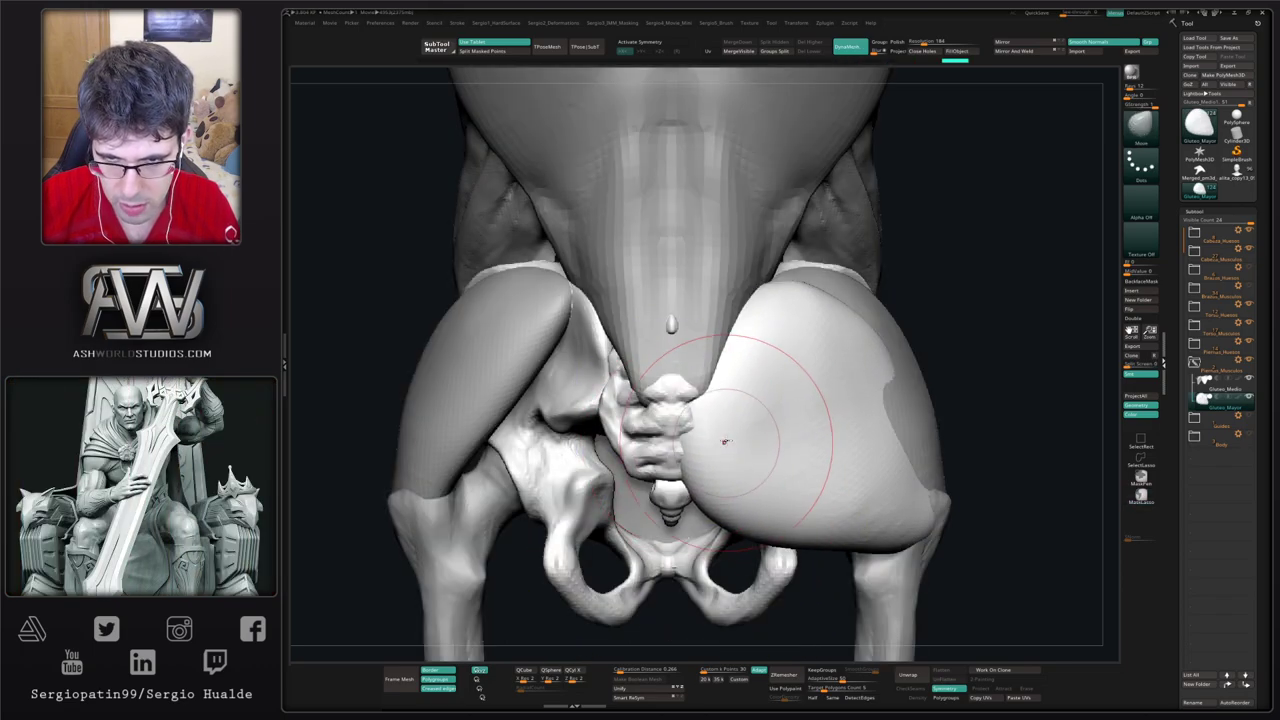
Step: Build up volume across the rear of the remaining Gluteo_Mayor muscle with the Clay brush and smooth the strokes
key("b")
key("c")
key("l")
left_click_drag(720, 394, 739, 351)
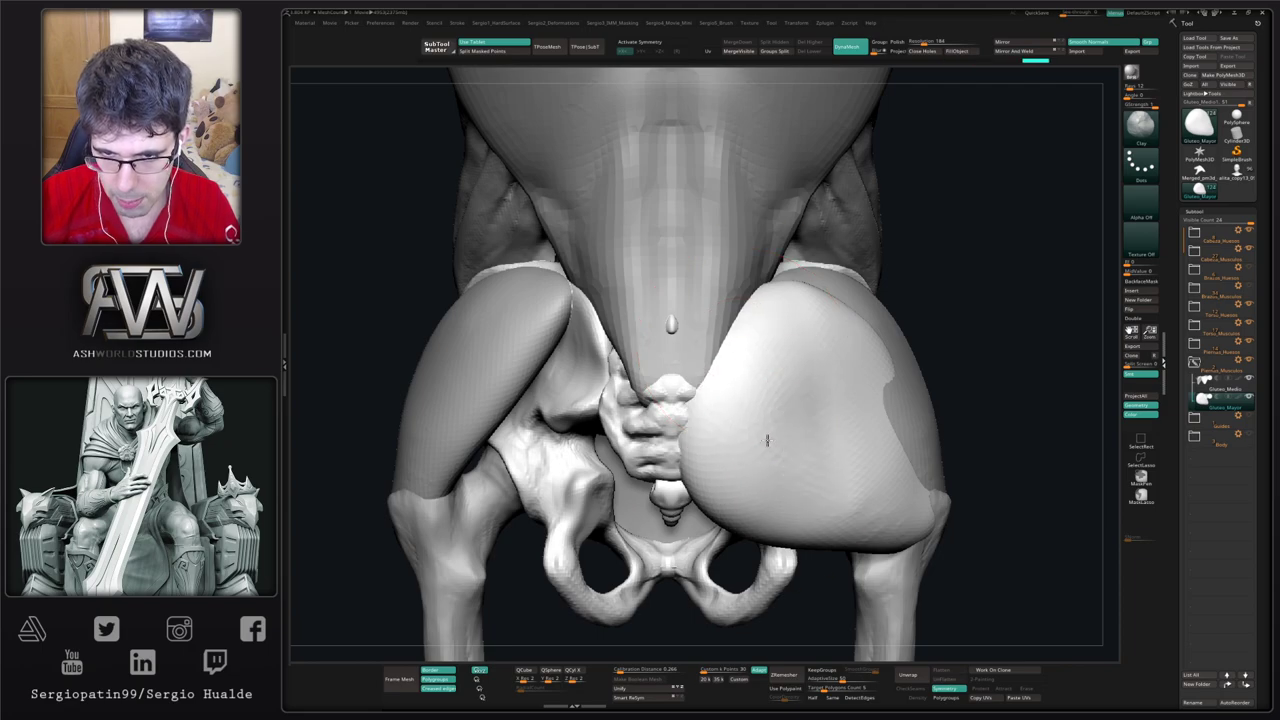
left_click_drag(818, 430, 838, 514)
left_click_drag(836, 370, 850, 498)
mouse_move(842, 470)
left_mouse_down()
mouse_move(868, 526)
mouse_move(886, 532)
left_mouse_up()
left_click_drag(826, 415, 809, 449, "shift")
mouse_move(809, 449)
right_mouse_down("ctrl")
mouse_move(784, 443)
mouse_move(773, 410)
right_mouse_up("ctrl")
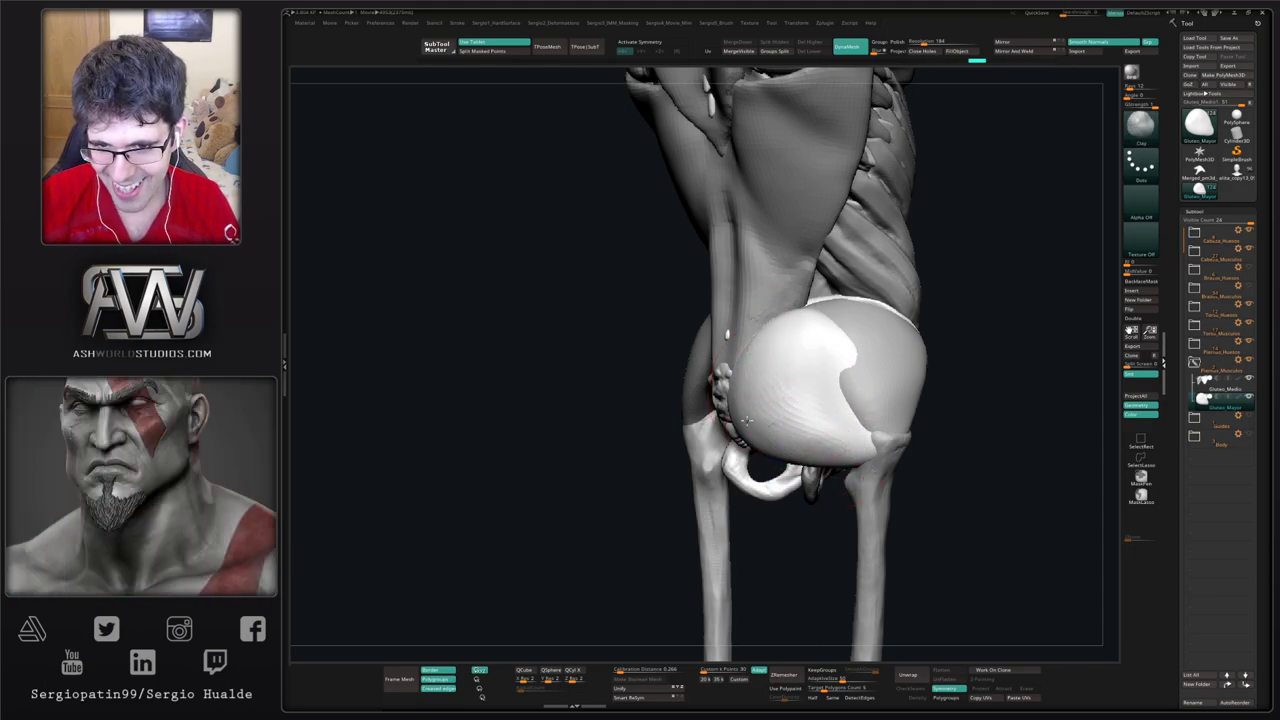
left_click_drag(747, 421, 838, 243)
left_click_drag(815, 318, 778, 390)
Step: Pull the lower outer corner of the Gluteo_Mayor muscle down onto the upper femur with the Move brush
key("b")
key("m")
key("v")
left_click_drag(829, 447, 855, 467)
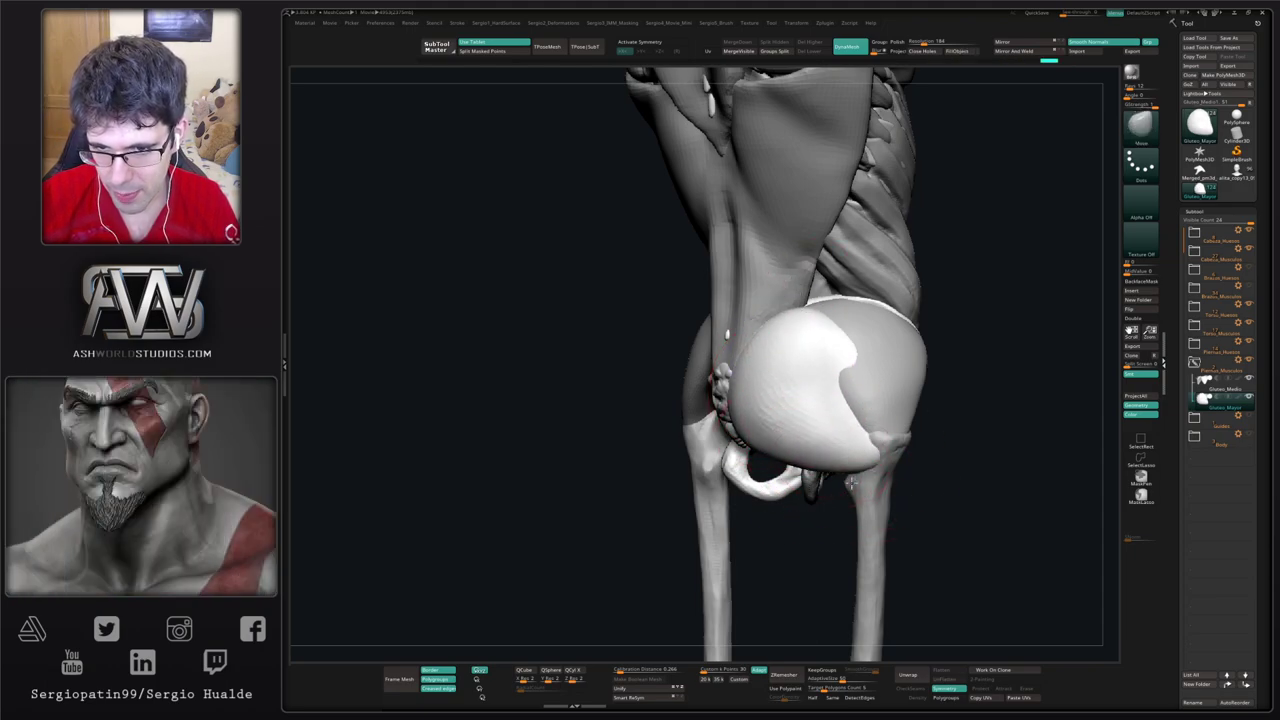
right_click_drag(865, 510, 855, 432, "ctrl")
right_click_drag(855, 432, 790, 434)
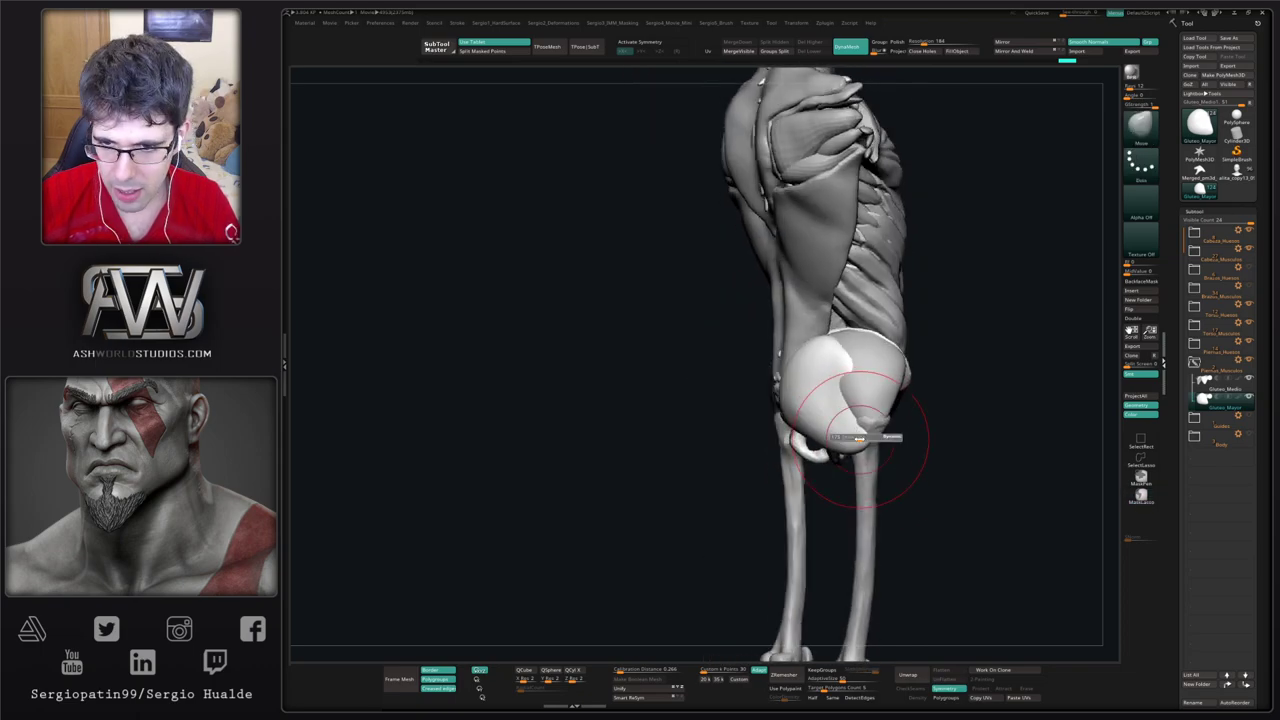
left_click_drag(864, 437, 858, 452)
right_click_drag(810, 450, 875, 450)
left_click_drag(852, 450, 830, 508)
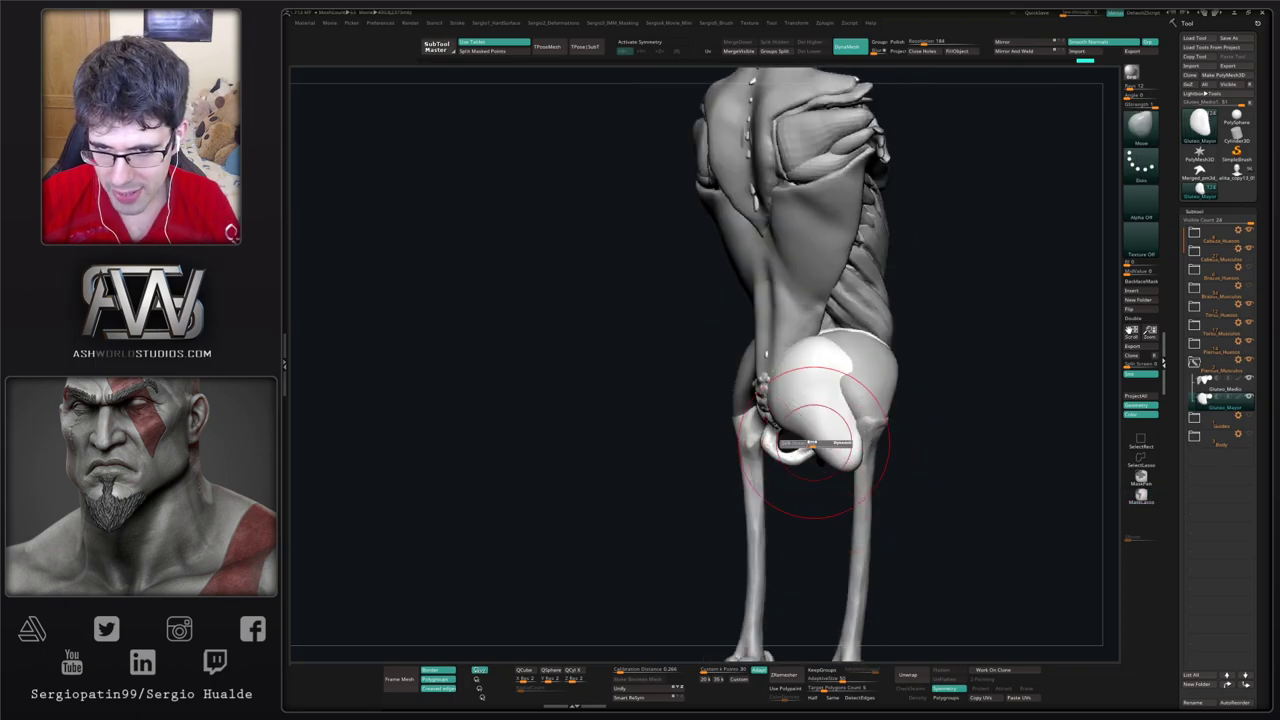
mouse_move(812, 441)
right_mouse_down()
mouse_move(840, 458)
mouse_move(833, 443)
mouse_move(863, 426)
mouse_move(846, 448)
mouse_move(834, 412)
mouse_move(840, 423)
right_mouse_up()
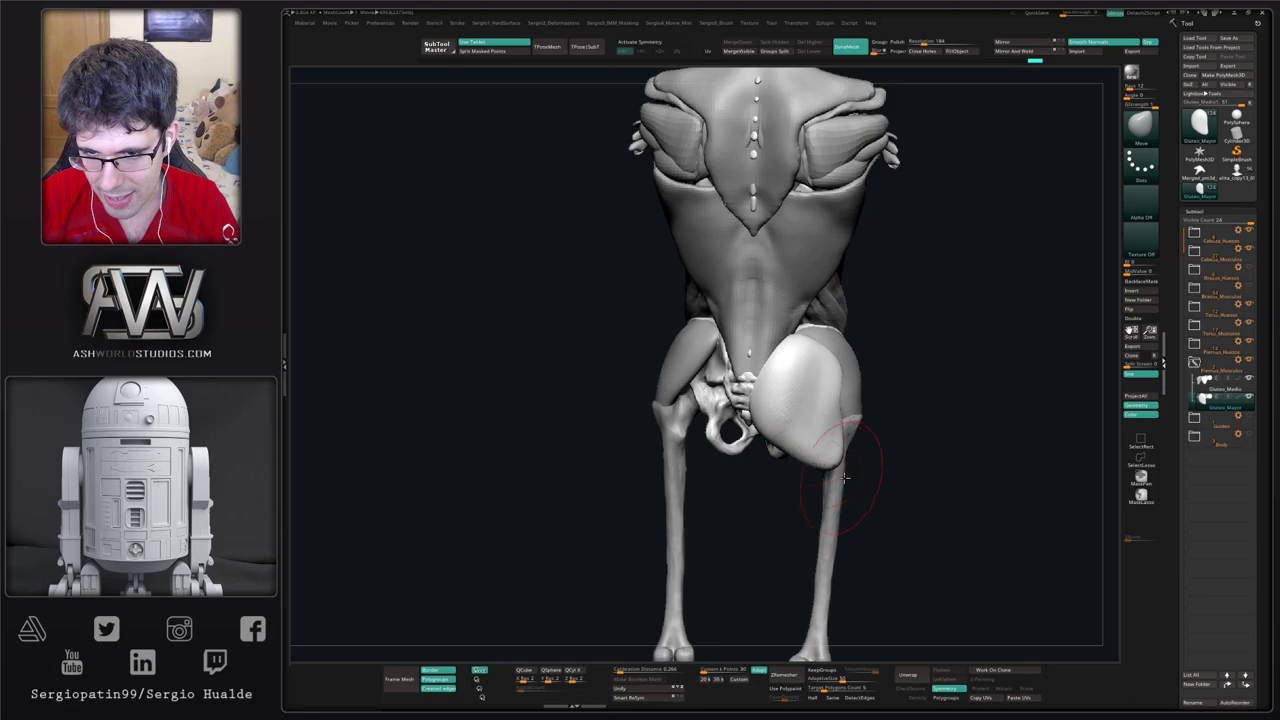
right_click_drag(847, 470, 826, 443)
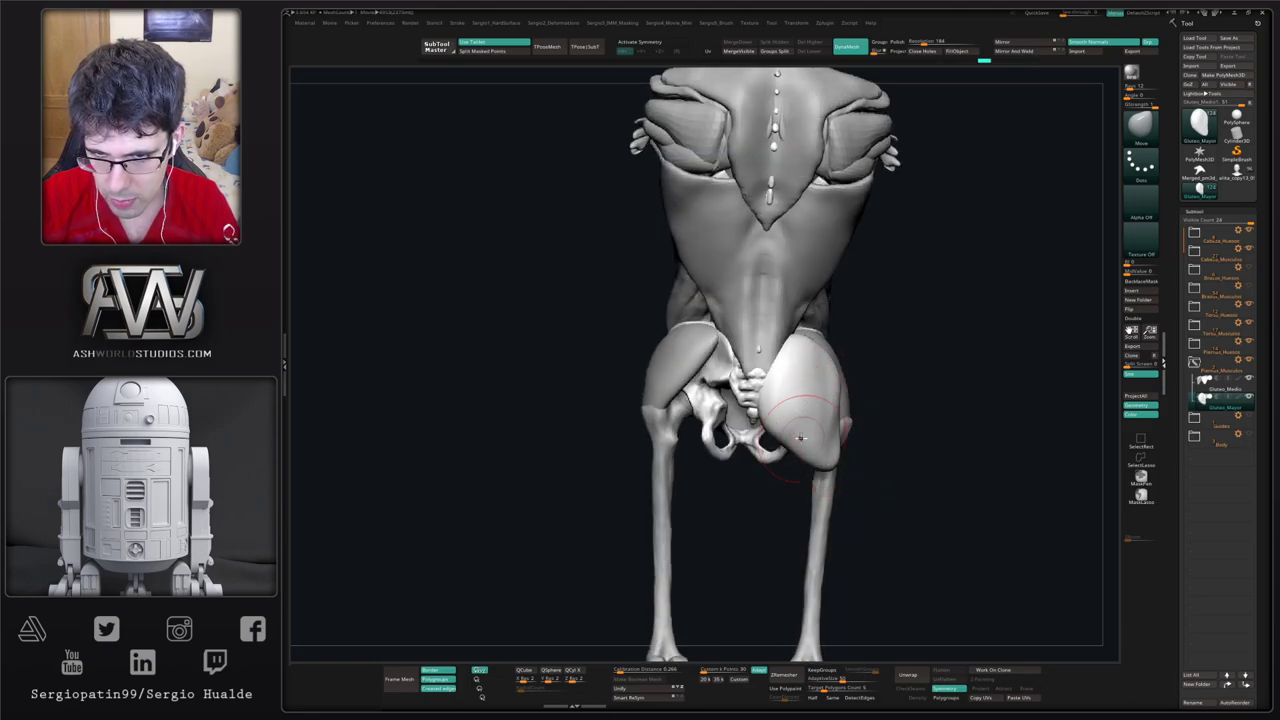
mouse_move(800, 437)
right_mouse_down()
mouse_move(831, 434)
mouse_move(834, 401)
right_mouse_up()
Step: Isolate the Gluteo_Mayor muscle and copy it to the opposite side with Mirror And Weld
key("alt+s")
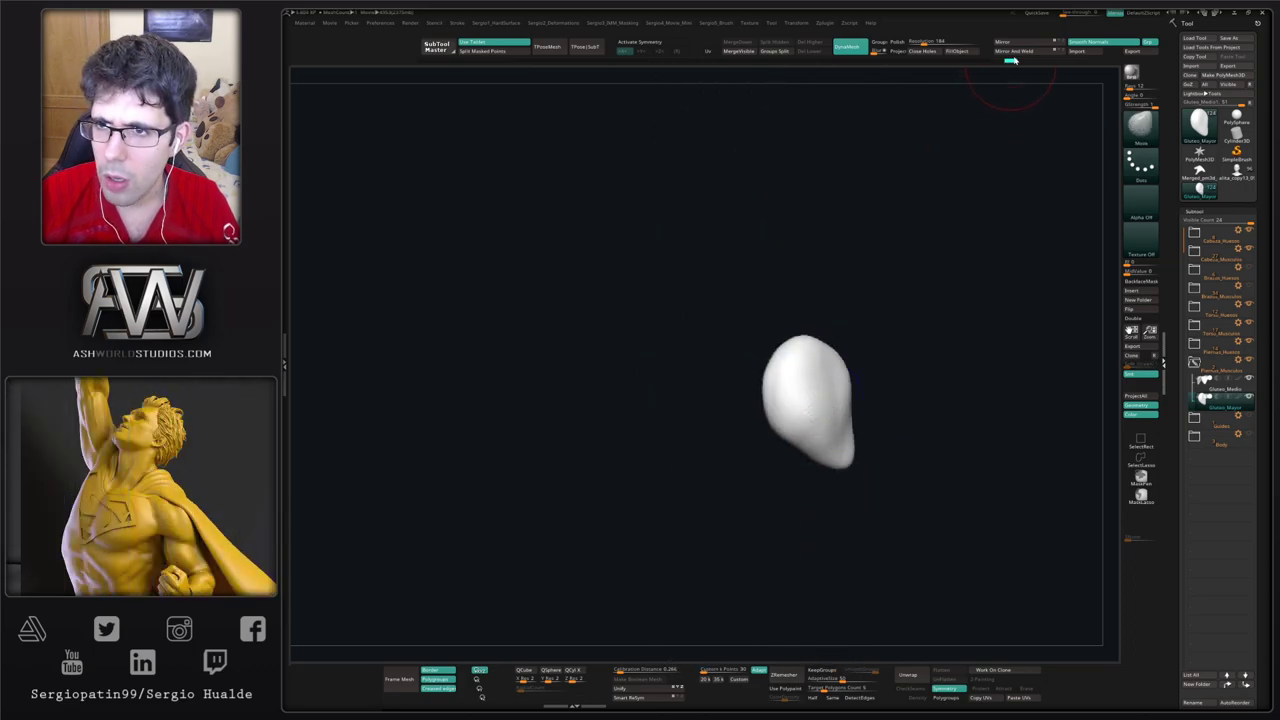
left_click(1010, 58)
right_click_drag(771, 371, 729, 400)
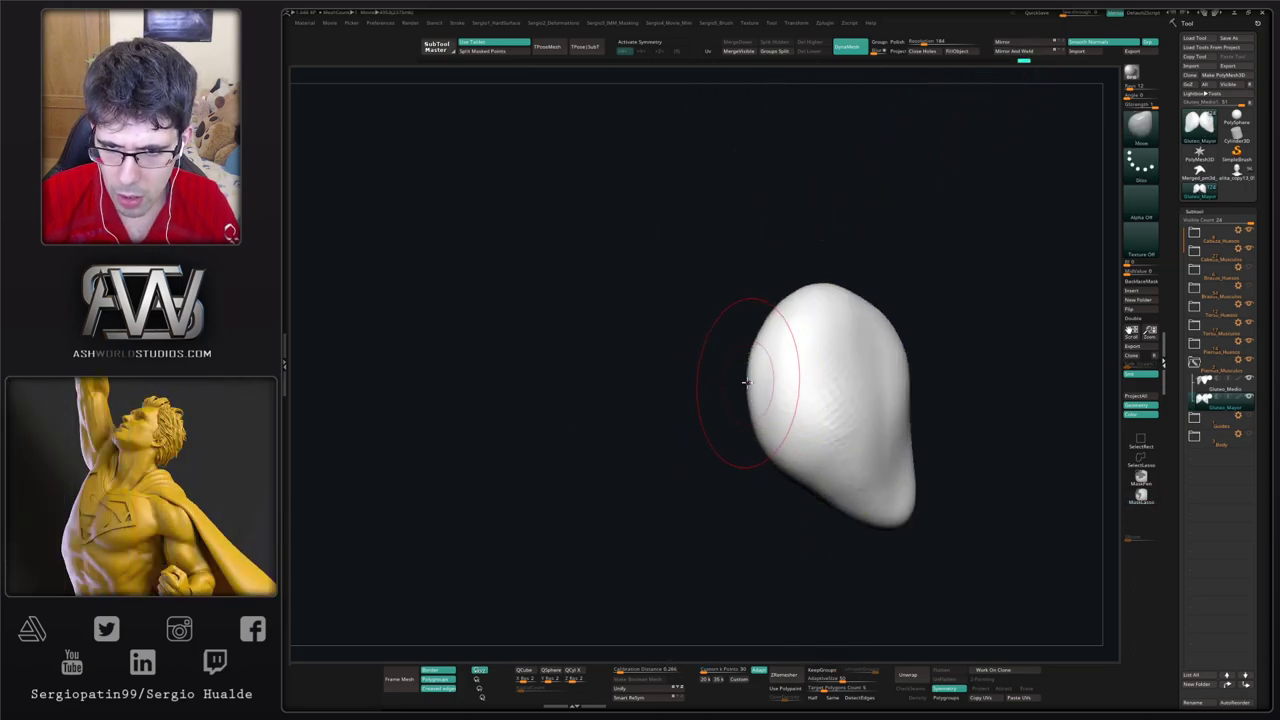
left_click(1006, 53)
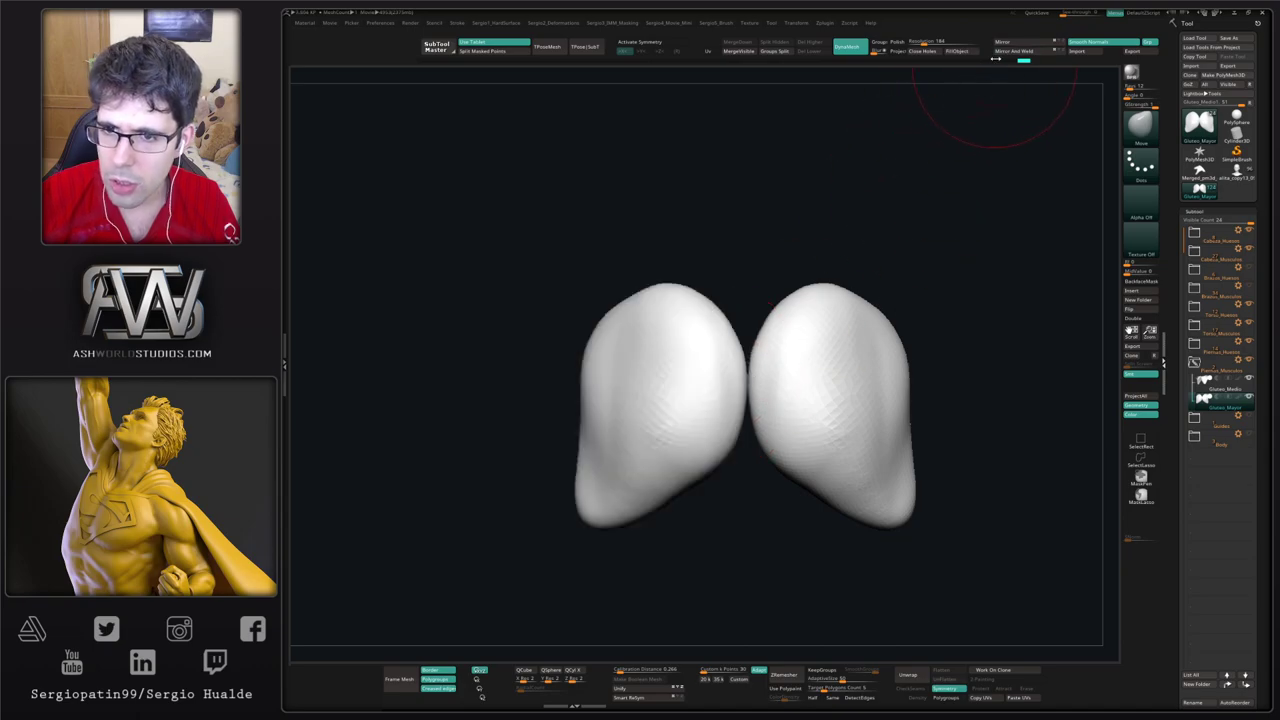
right_click_drag(862, 412, 867, 335, "ctrl")
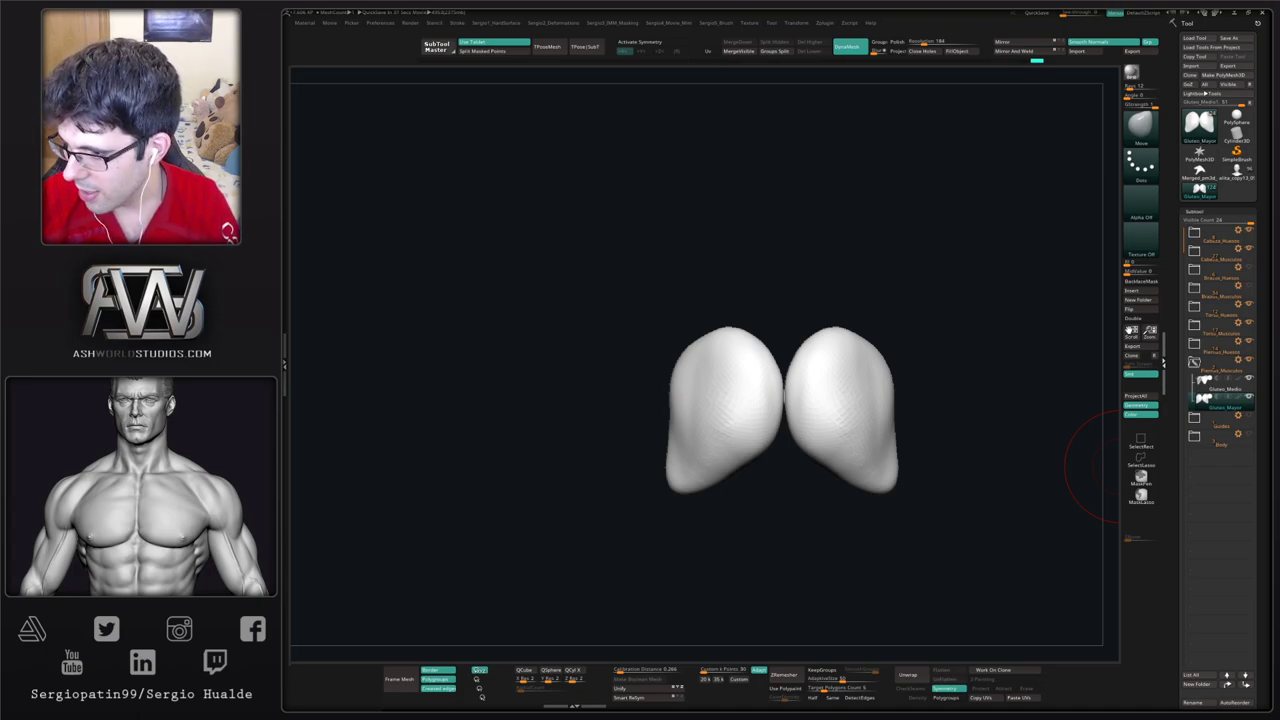
Step: Inspect the wireframe and the gap between the mirrored Gluteo_Mayor halves, then return to the shaded full figure
left_click_drag(1105, 468, 925, 397)
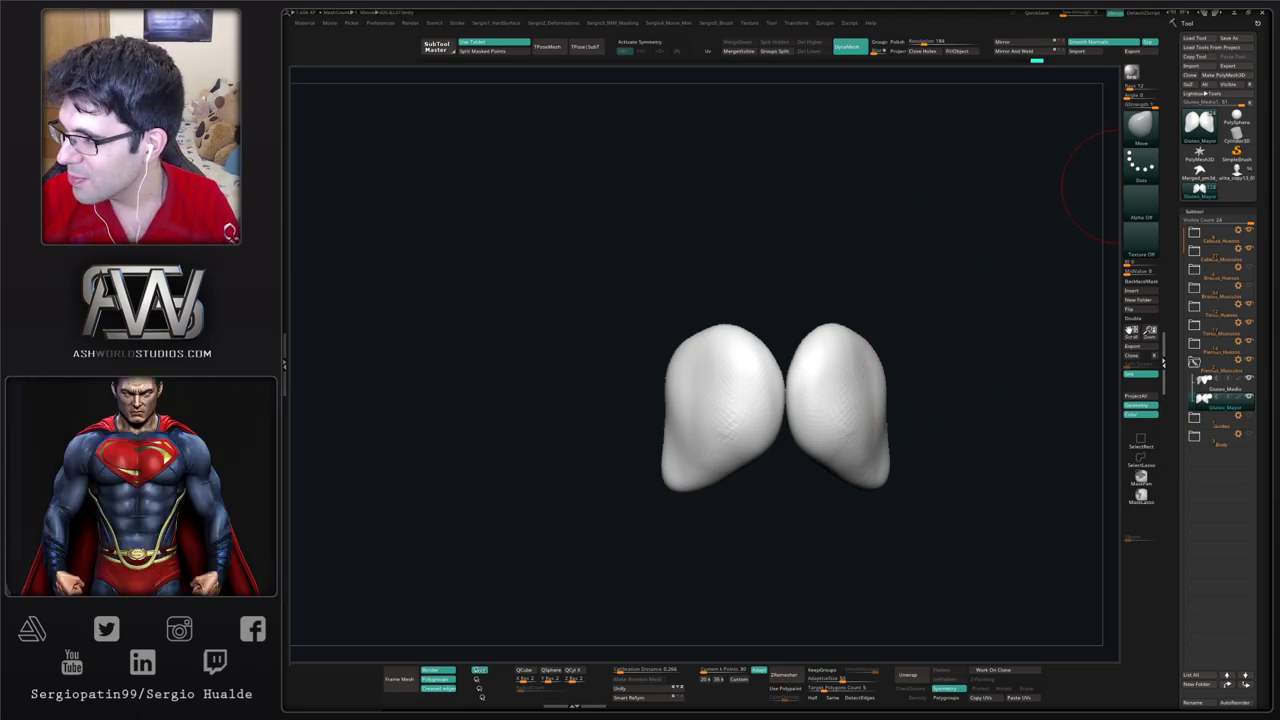
left_click_drag(918, 388, 908, 381)
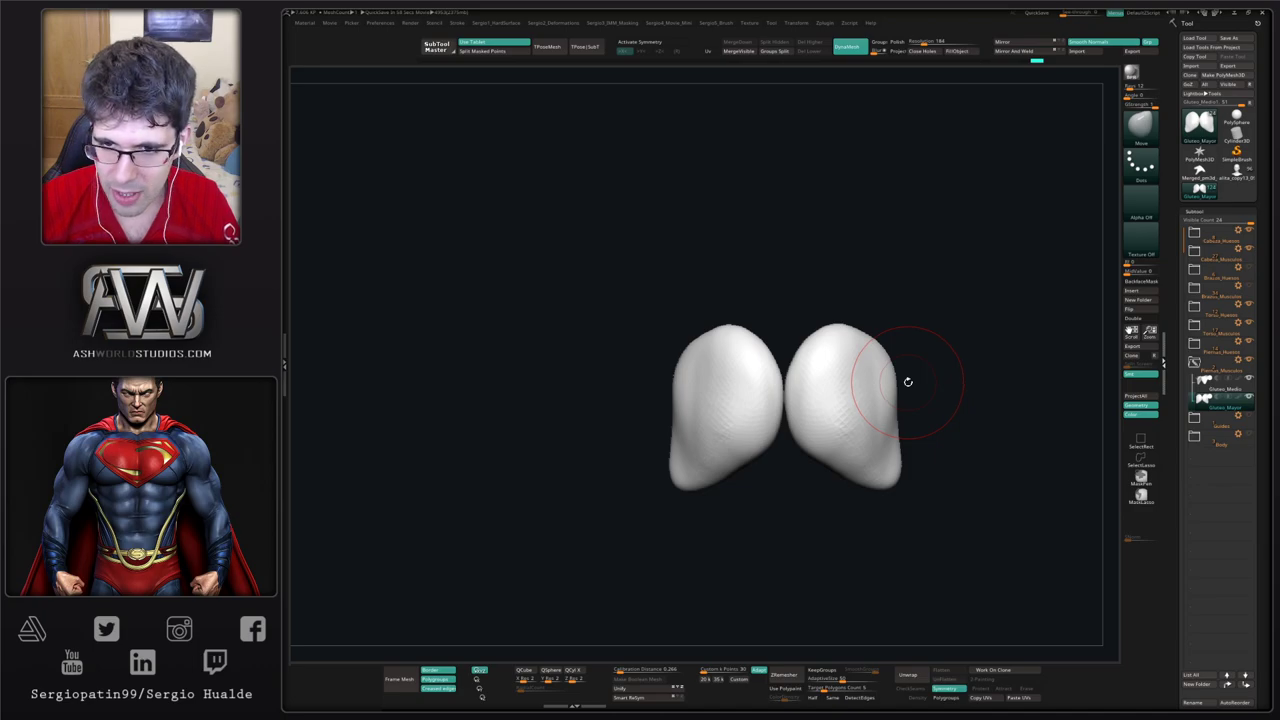
key("f")
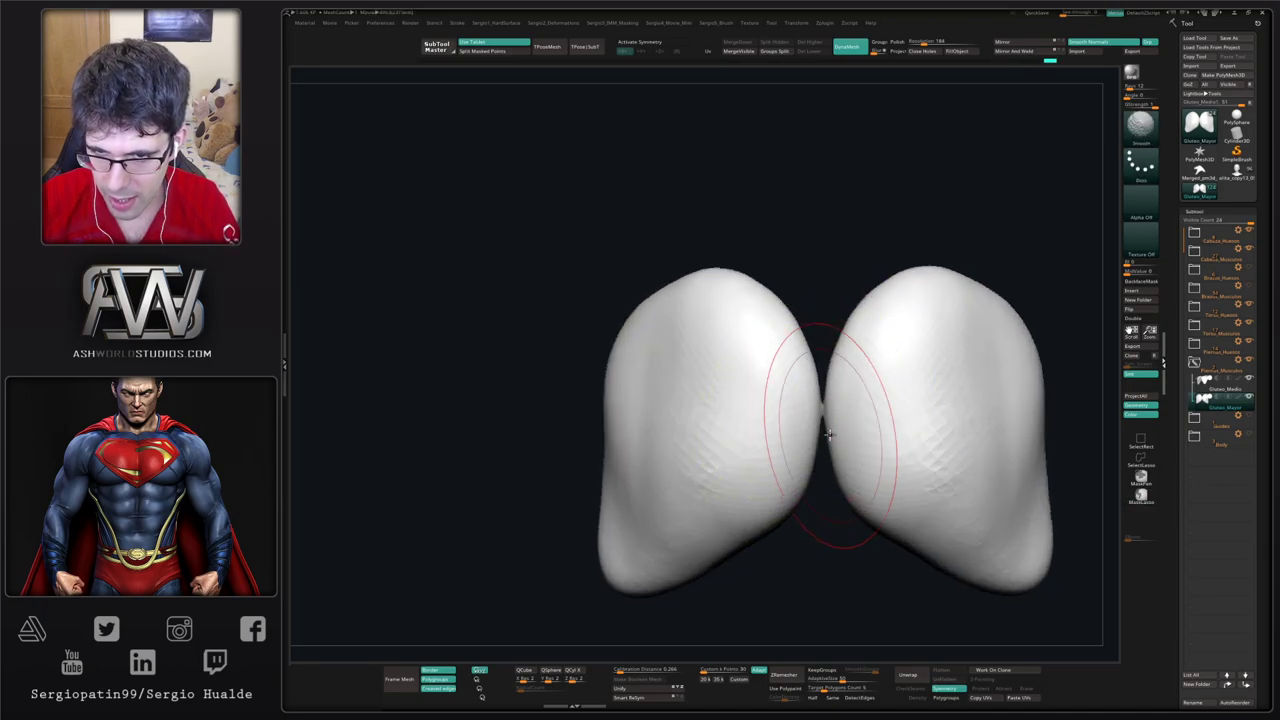
mouse_move(829, 435)
right_mouse_down("ctrl")
mouse_move(814, 432)
mouse_move(831, 443)
mouse_move(831, 504)
right_mouse_up("ctrl")
key("shift+f")
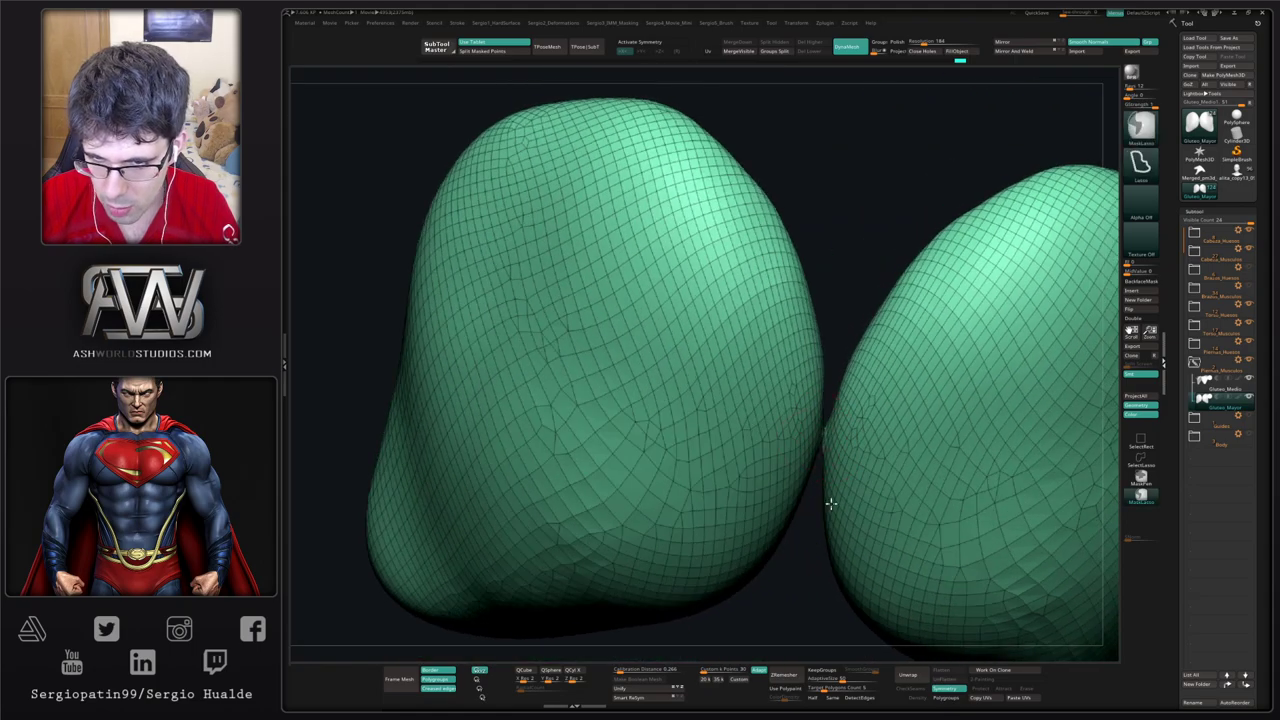
scroll(830, 503, "up", 3)
scroll(825, 420, "down", 4)
left_click(852, 462, "ctrl+shift")
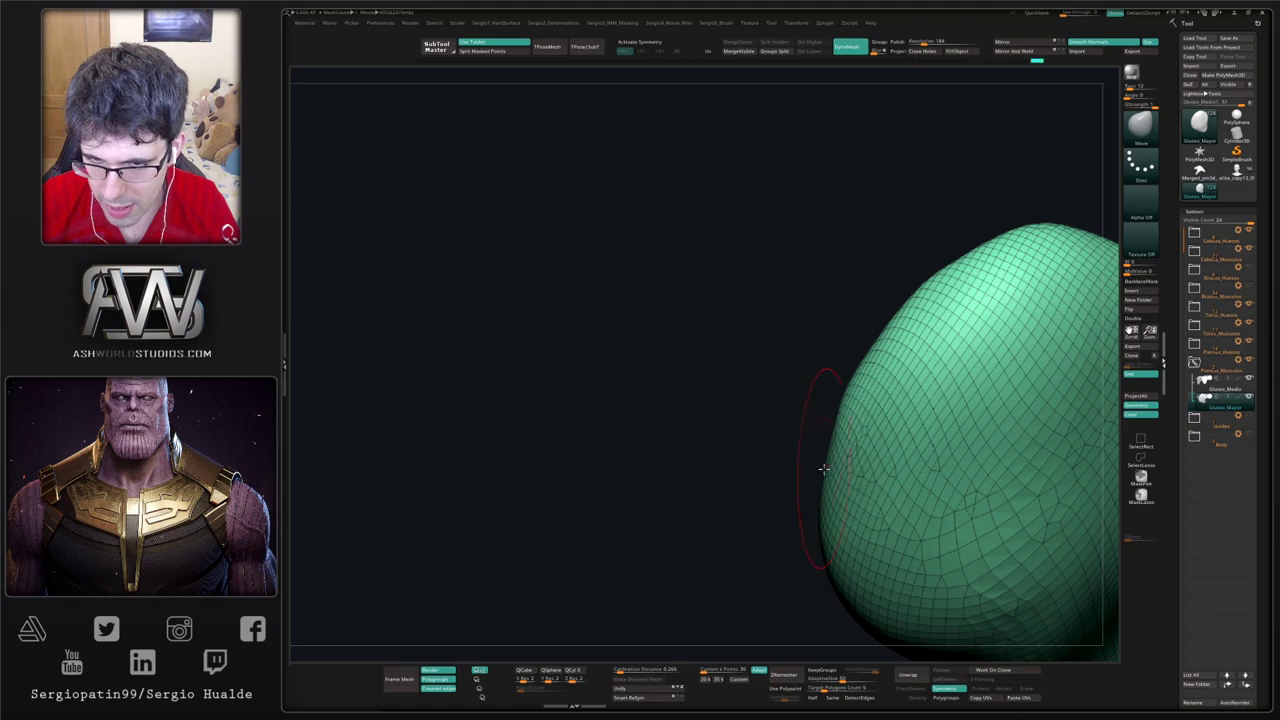
left_click(991, 110, "ctrl+shift")
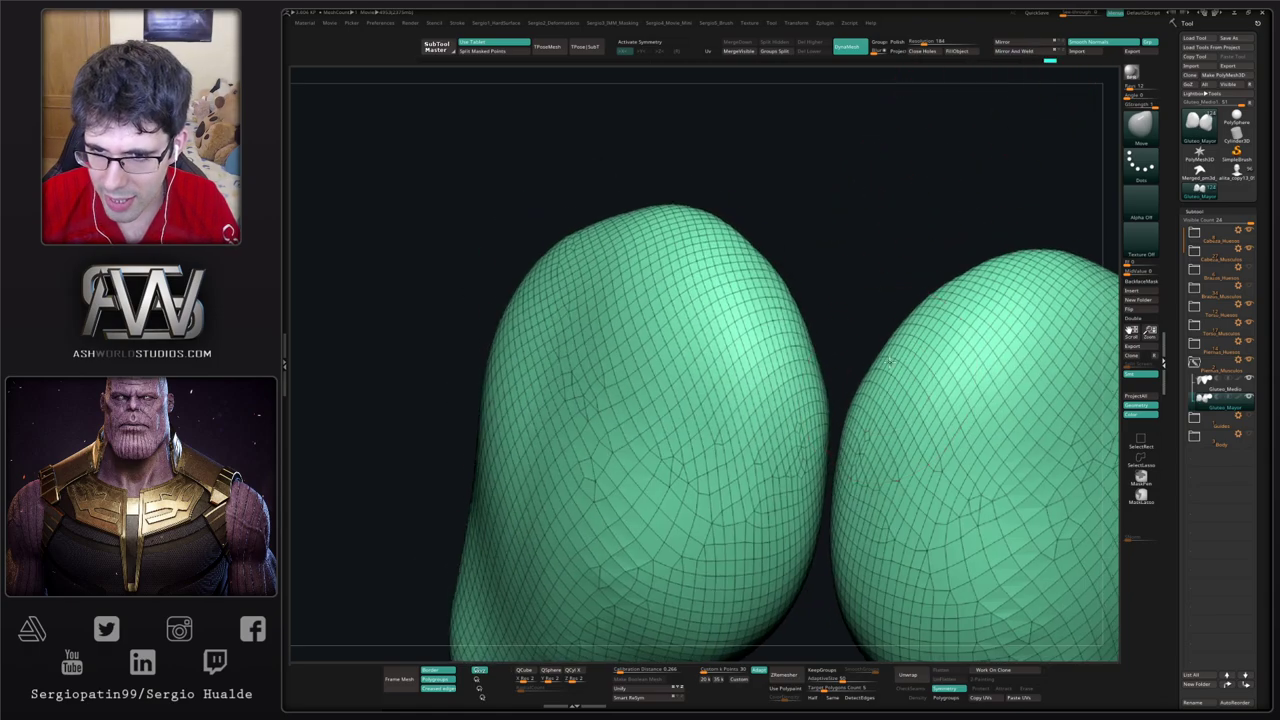
scroll(846, 420, "down", 3)
scroll(900, 490, "down", 3)
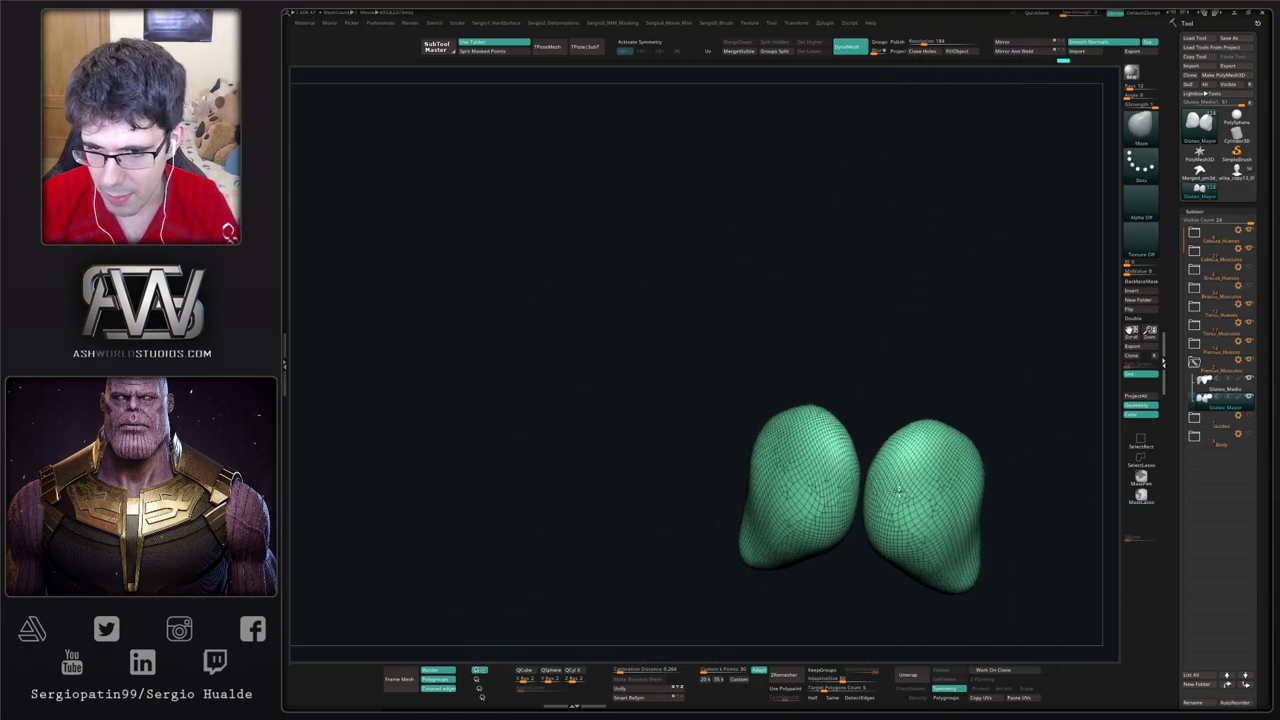
right_click_drag(899, 490, 880, 438, "shift")
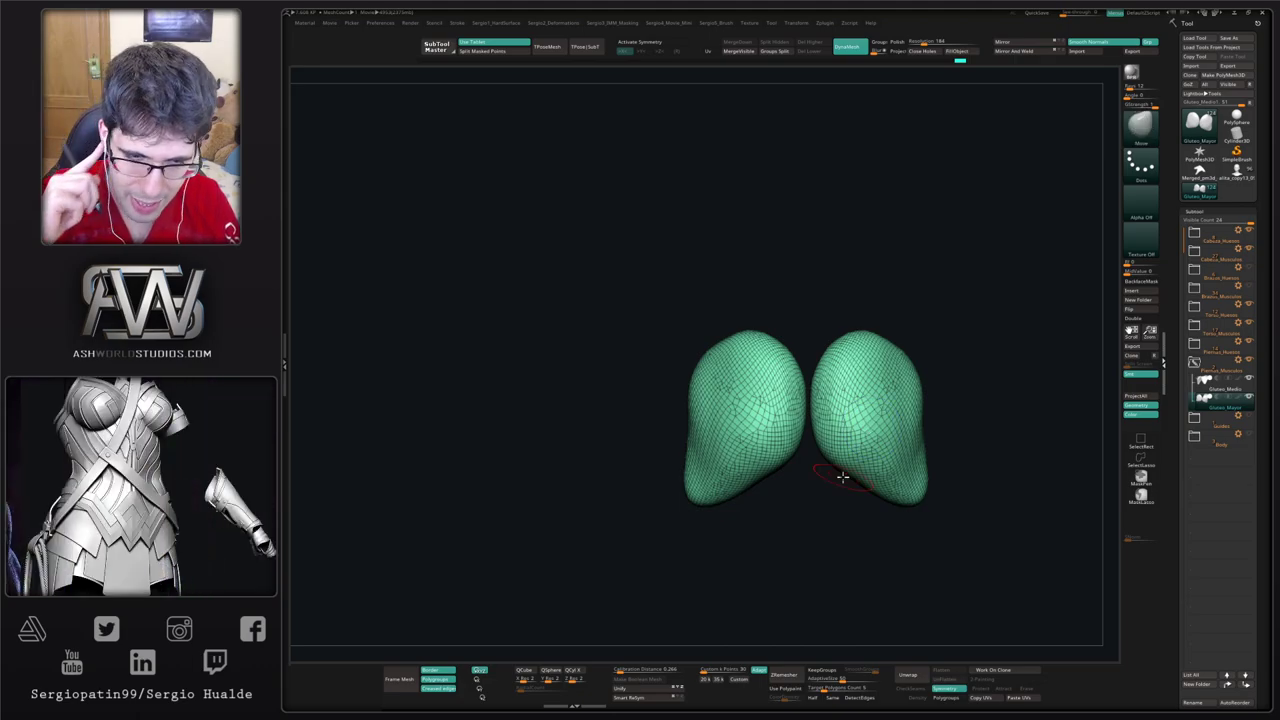
key("v")
right_click_drag(846, 470, 868, 348, "ctrl")
key("shift+f")
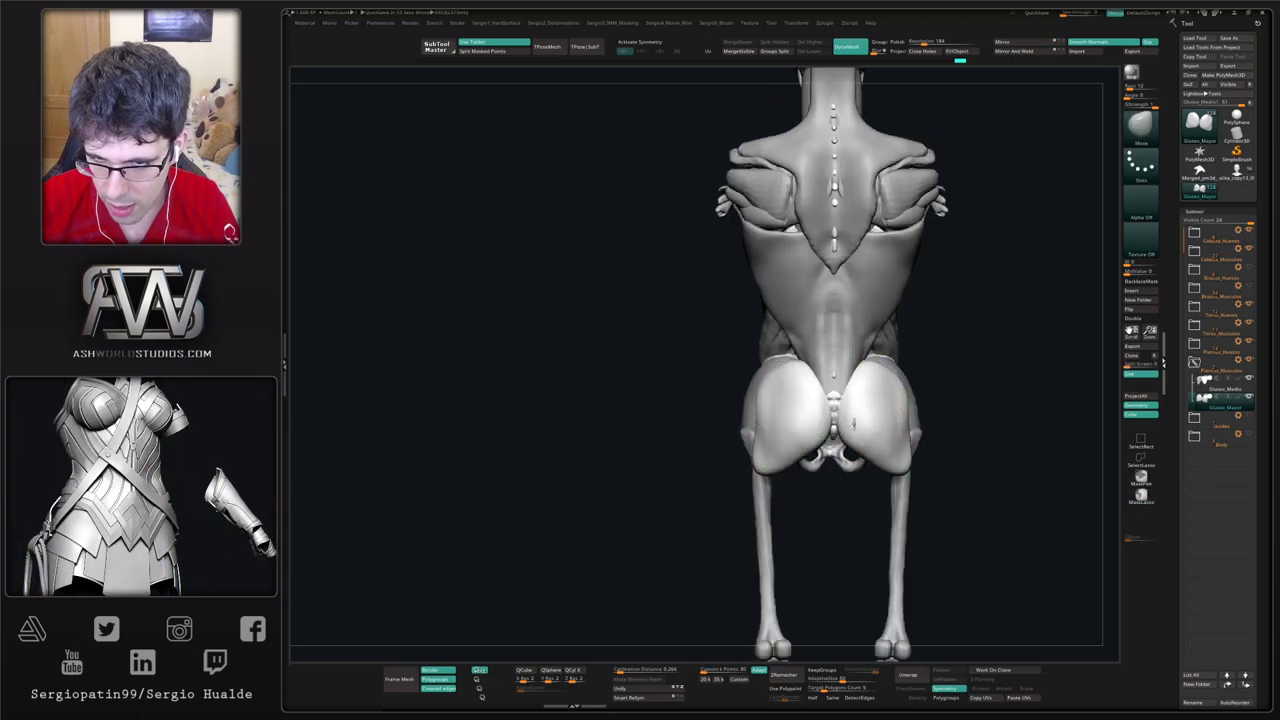
Step: Adjust the form of one Gluteo_Mayor muscle from an oblique rear view with the Move brush
right_click_drag(853, 424, 765, 422)
right_click_drag(899, 413, 831, 423, "alt")
left_click_drag(831, 423, 828, 432)
key("s")
mouse_move(828, 432)
right_mouse_down()
mouse_move(868, 434)
mouse_move(791, 426)
mouse_move(813, 403)
right_mouse_up()
key("s")
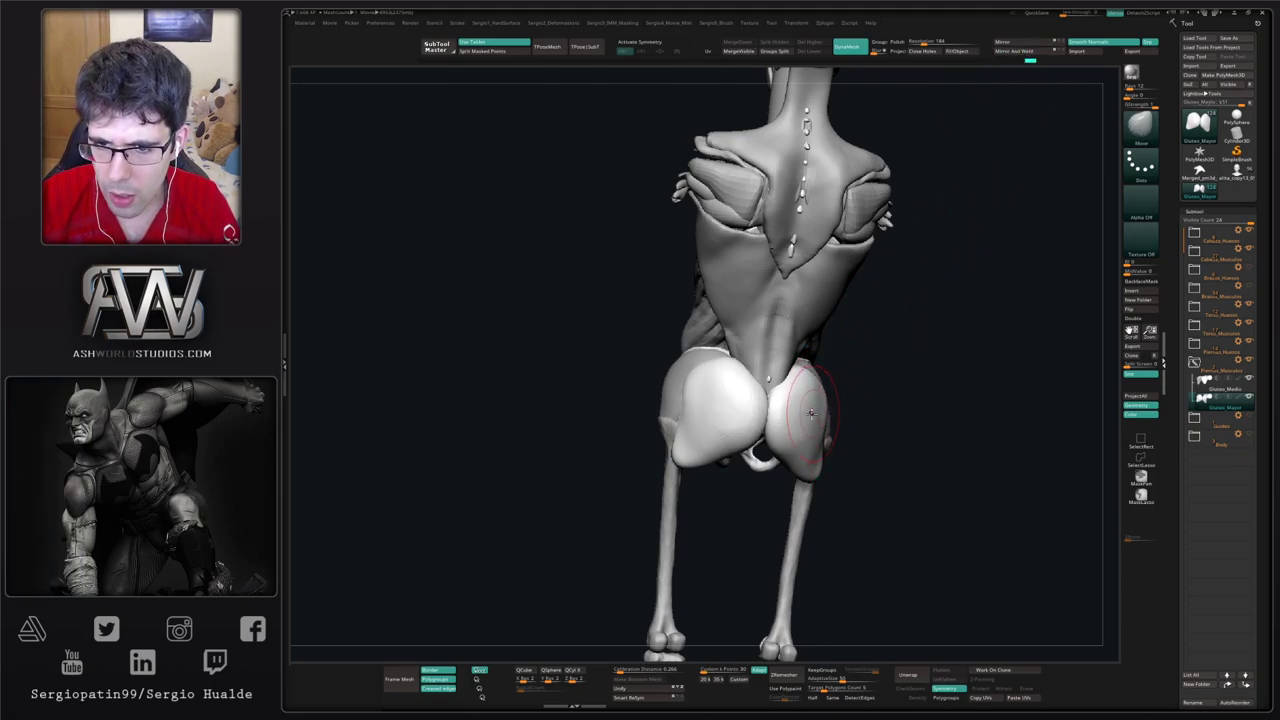
Step: Pull the isolated right muscle's inner edge toward the midline with Move Topological and apply Mirror And Weld
key("shift+s")
right_click_drag(760, 364, 775, 438, "ctrl")
key("ctrl+z")
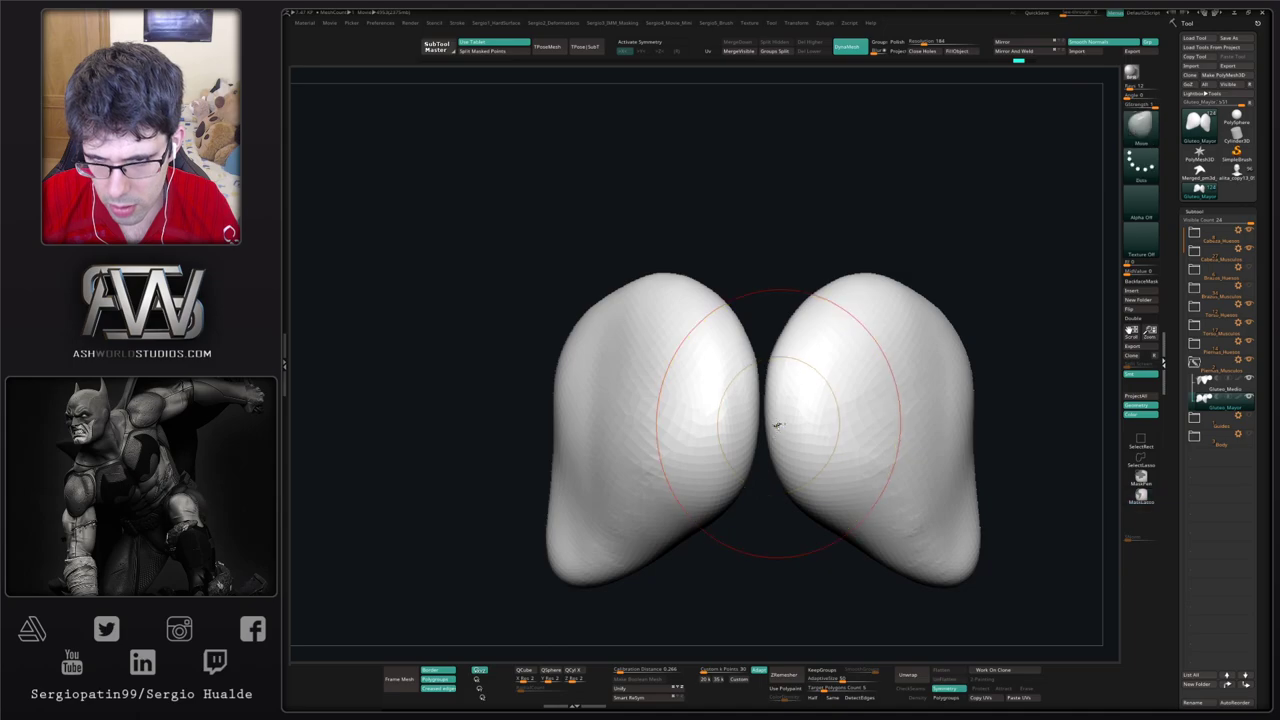
key("b")
key("m")
key("t")
left_click_drag(769, 410, 775, 409)
left_click(1017, 53)
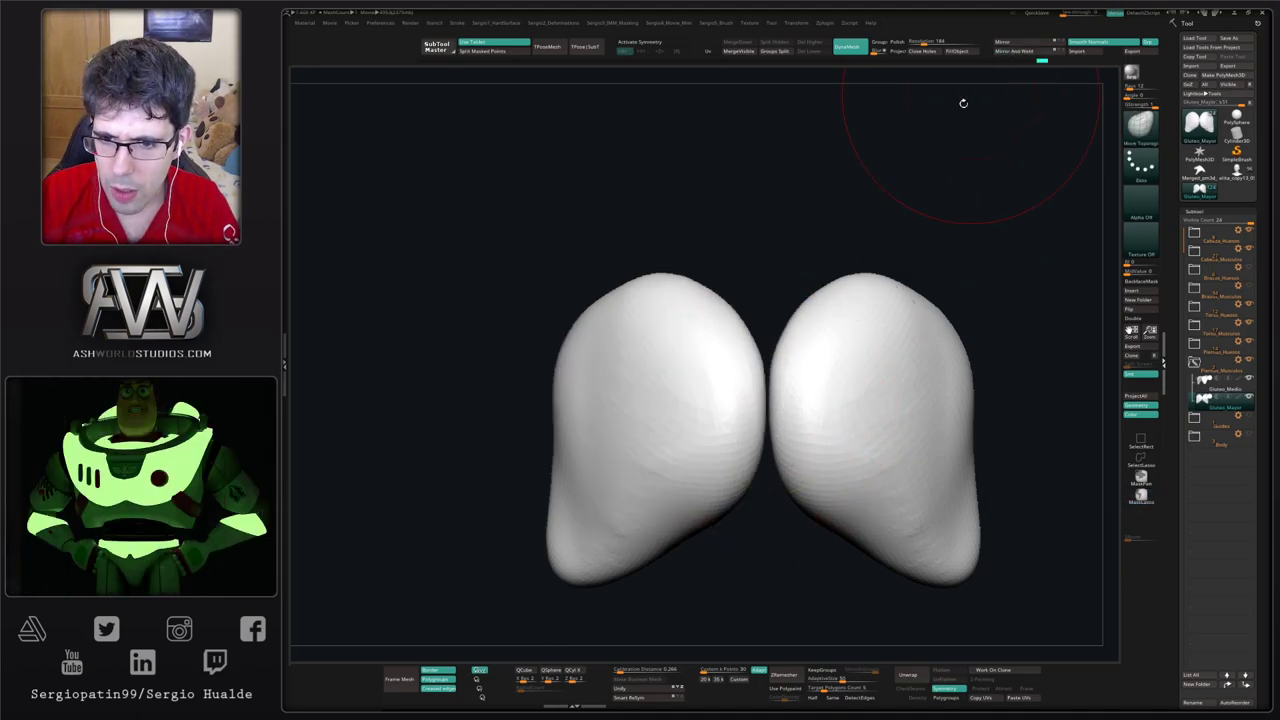
Step: Turn symmetry back on, show the whole figure, and refine the lower outer ends of the Gluteo_Mayor muscles with the Move brush
key("x")
right_click_drag(840, 412, 836, 300, "ctrl")
left_click_drag(857, 431, 866, 460, "shift")
key("shift+s")
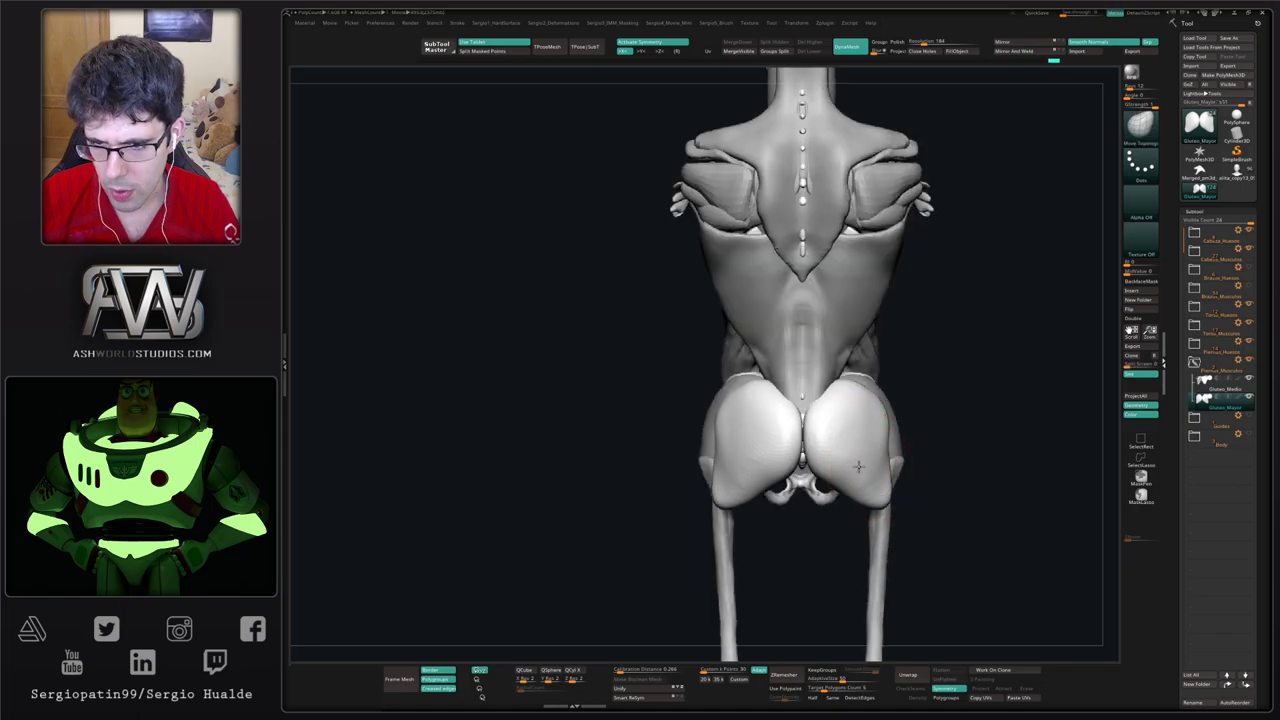
right_click_drag(858, 467, 806, 470)
key("b")
key("m")
key("v")
left_click_drag(874, 486, 858, 478)
mouse_move(812, 440)
right_mouse_down()
mouse_move(810, 392)
mouse_move(820, 400)
right_mouse_up()
left_click(843, 400, "alt")
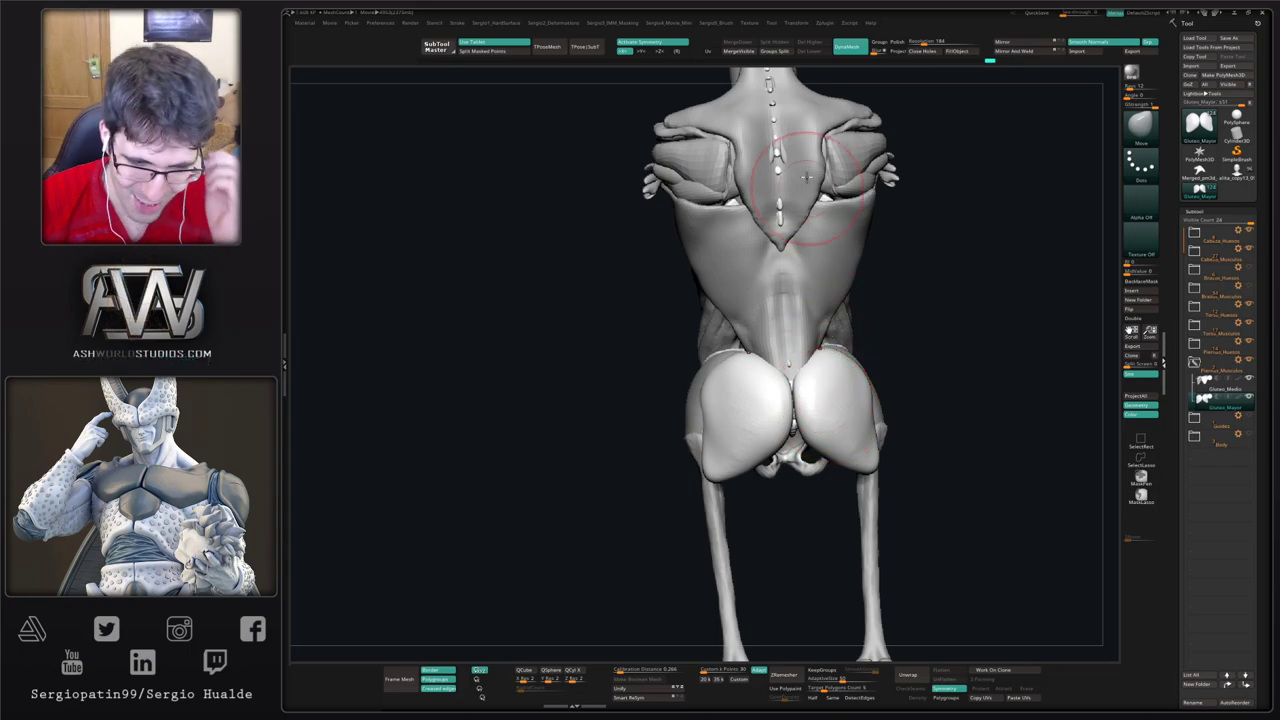
Step: Reshape the inner upper areas and outer edges of the Gluteo_Mayor muscles from the rear with the Move brush
right_click_drag(867, 444, 838, 414)
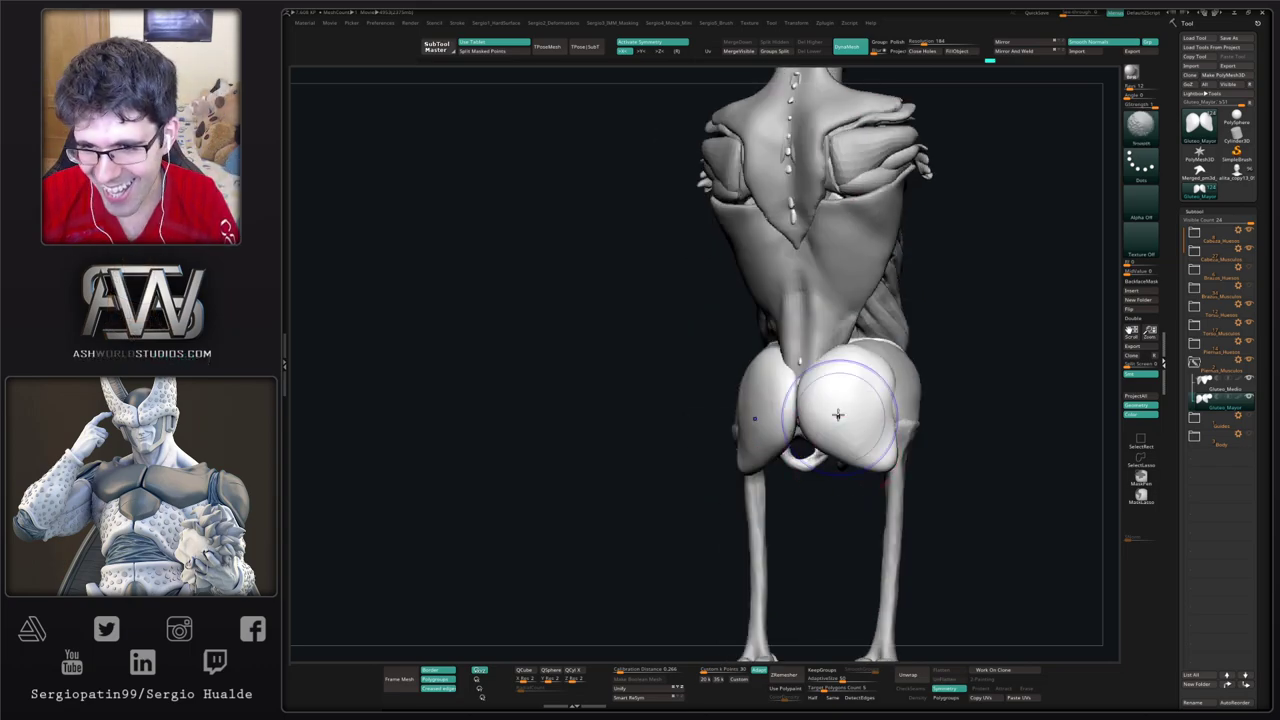
right_click_drag(871, 480, 841, 480, "alt")
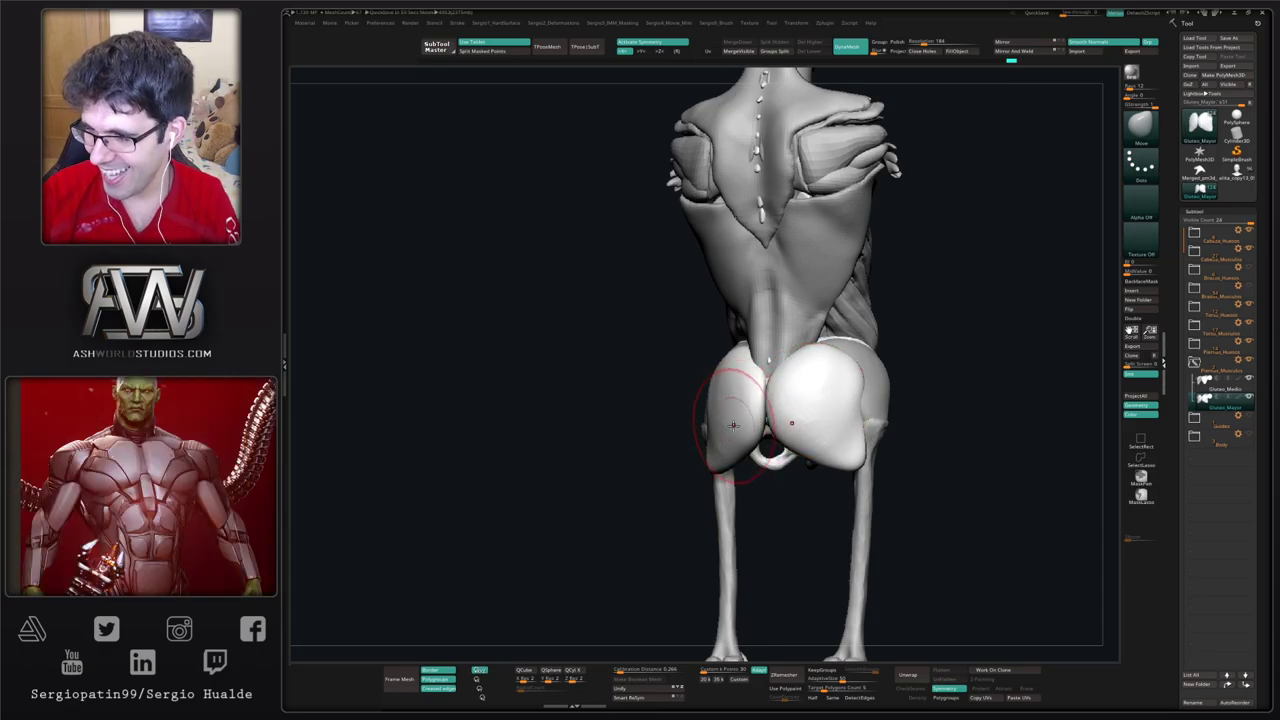
right_click_drag(745, 425, 818, 425)
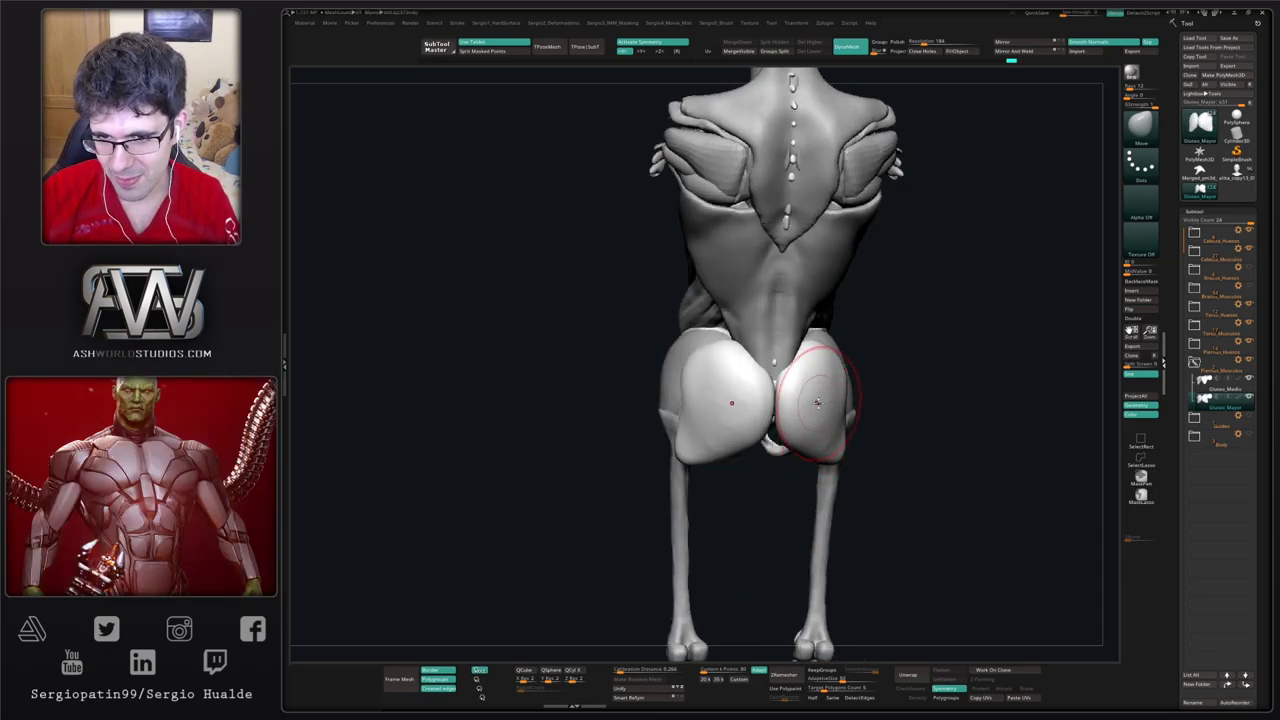
left_click_drag(818, 403, 834, 384)
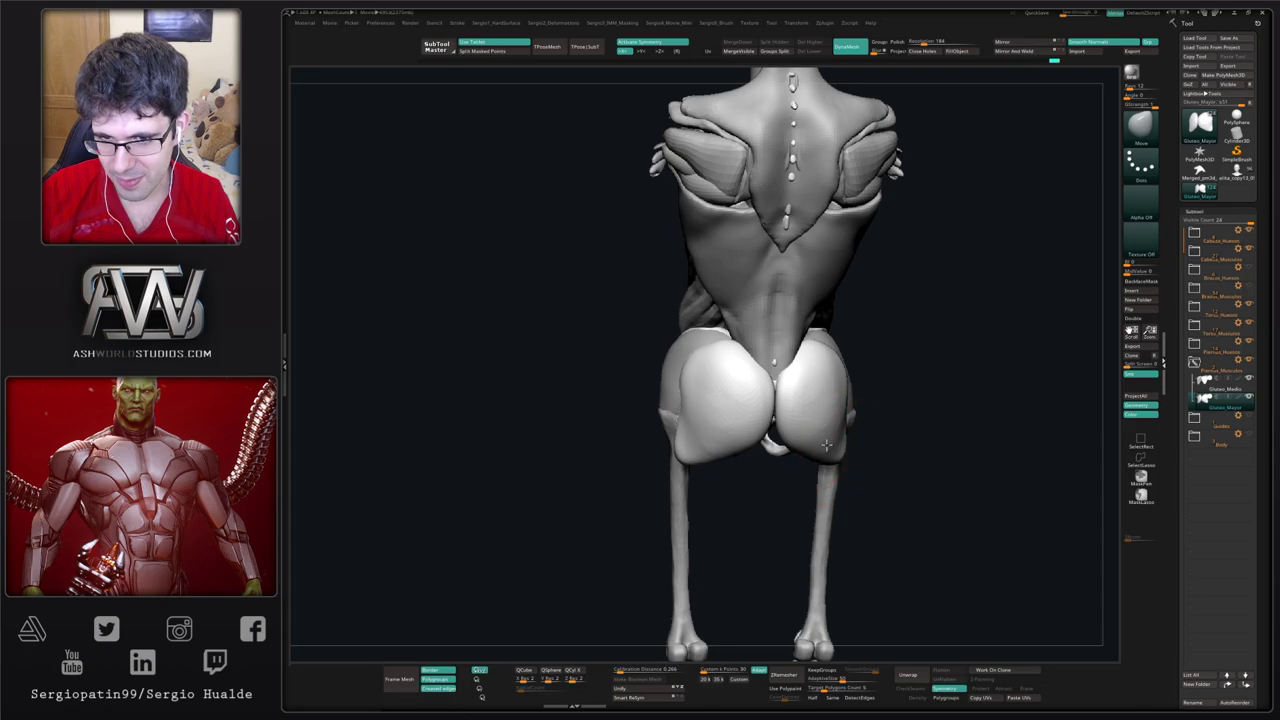
right_click_drag(818, 430, 850, 418, "shift")
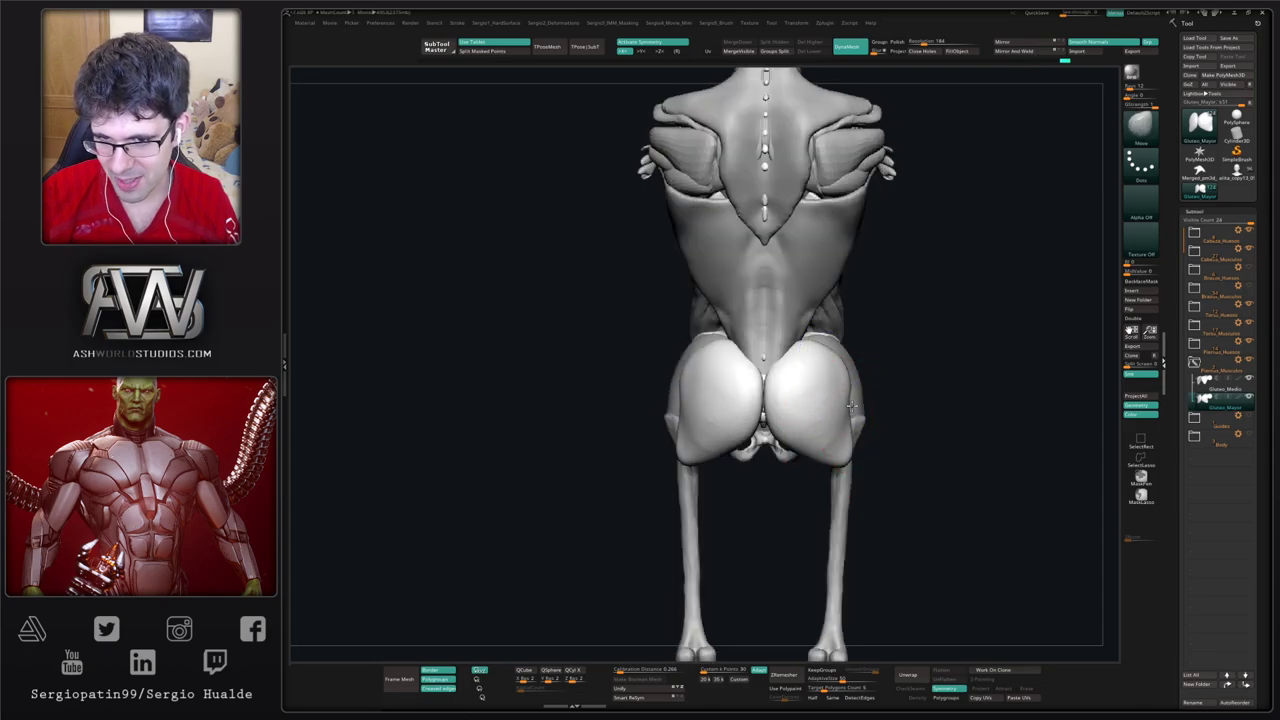
left_click_drag(849, 408, 843, 410)
mouse_move(838, 426)
right_mouse_down()
mouse_move(786, 420)
mouse_move(772, 362)
right_mouse_up()
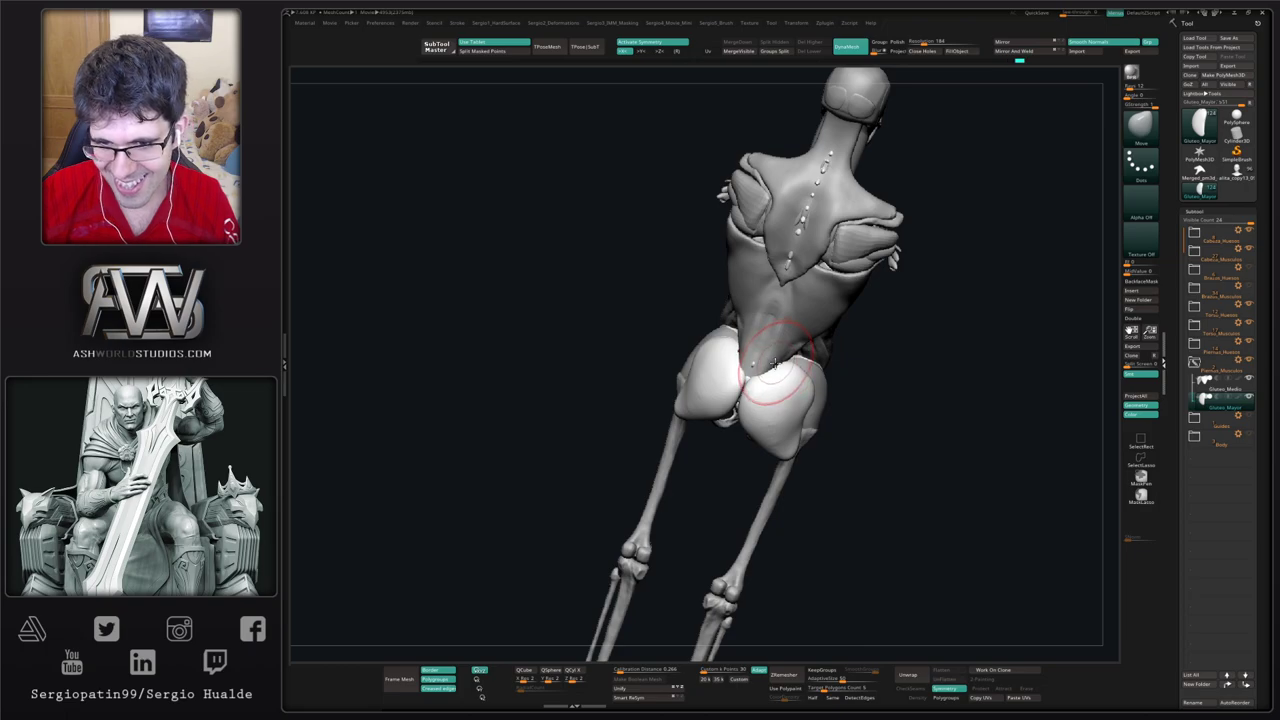
Step: Adjust the upper edges of the Gluteo_Mayor muscles with the Move brush, checking them both isolated and on the full figure
left_click(775, 362, "ctrl+shift")
key("f")
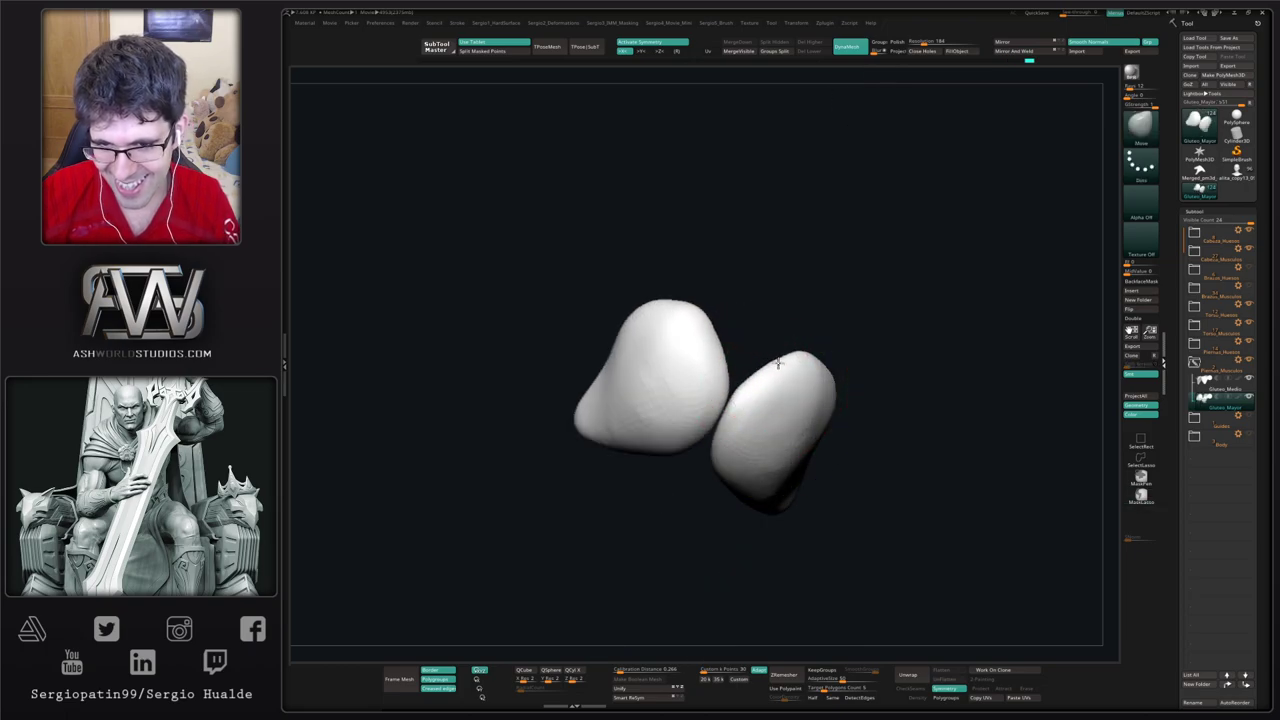
key("alt+s")
mouse_move(814, 380)
right_mouse_down()
mouse_move(806, 366)
mouse_move(771, 380)
right_mouse_up()
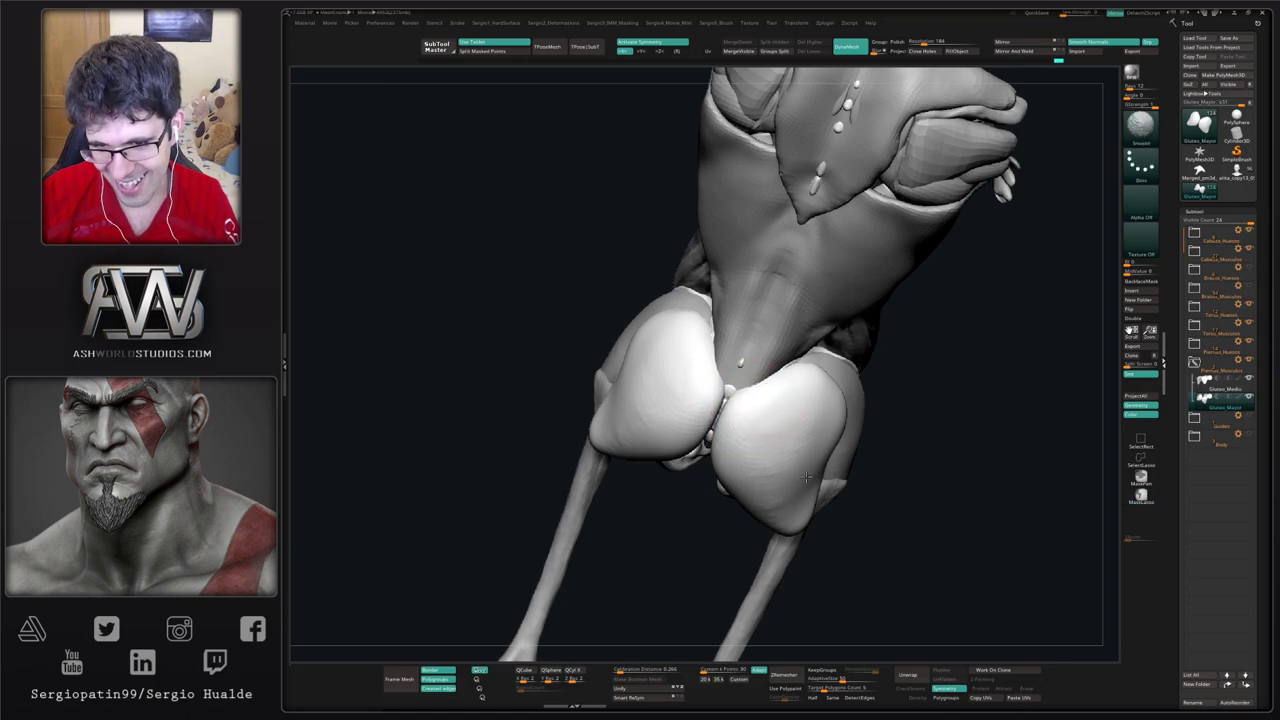
mouse_move(806, 478)
right_mouse_down()
mouse_move(762, 487)
mouse_move(720, 423)
right_mouse_up()
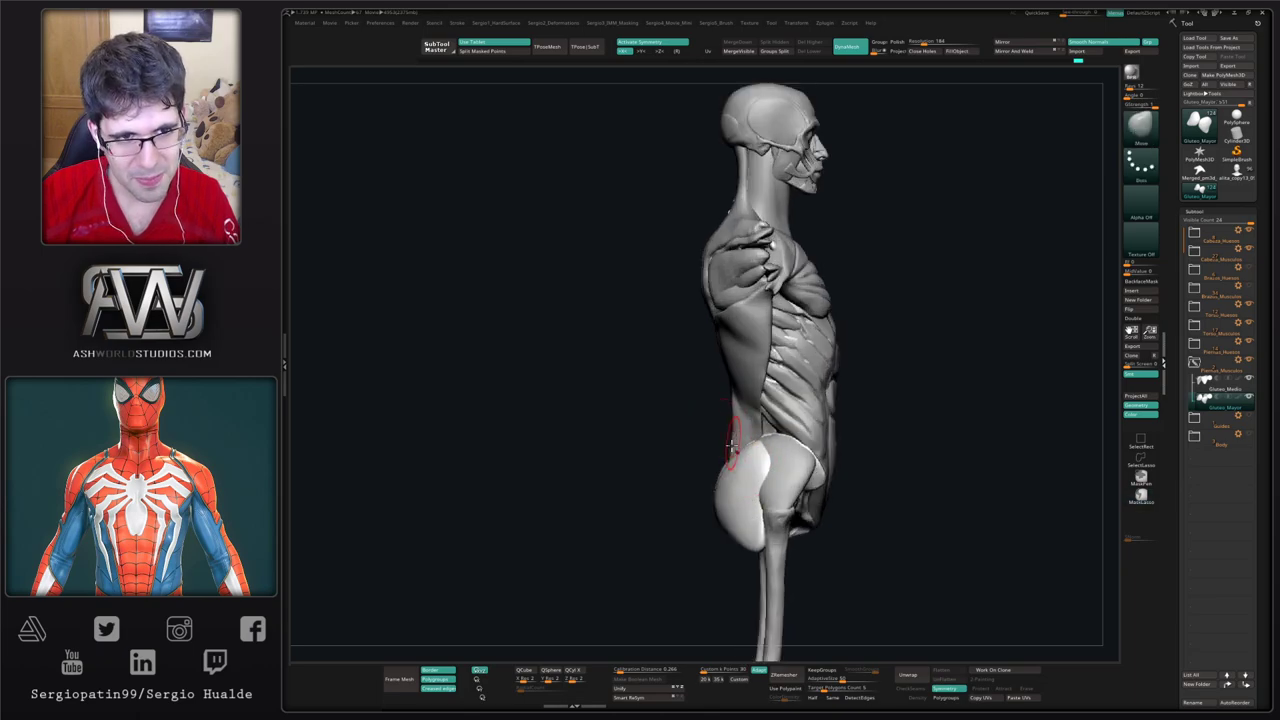
mouse_move(757, 463)
right_mouse_down()
mouse_move(753, 487)
mouse_move(735, 452)
mouse_move(745, 462)
right_mouse_up()
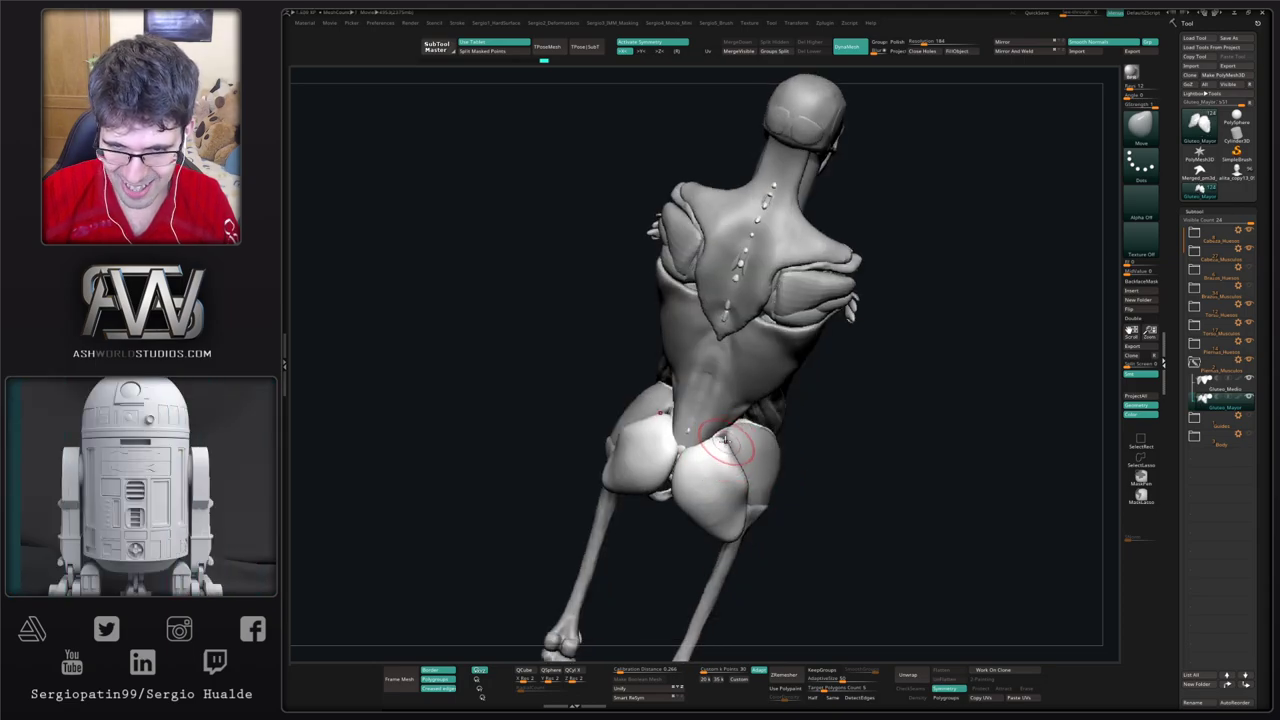
left_click_drag(714, 446, 702, 451)
key("alt+s")
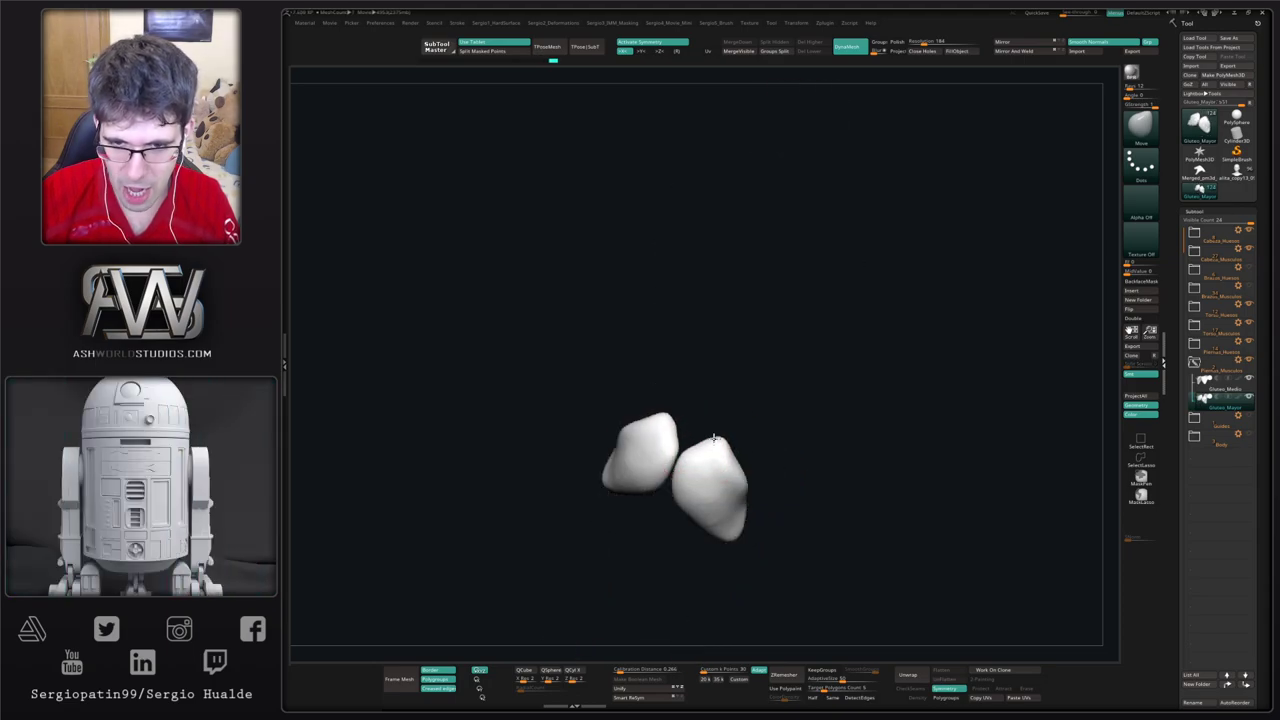
key("alt+s")
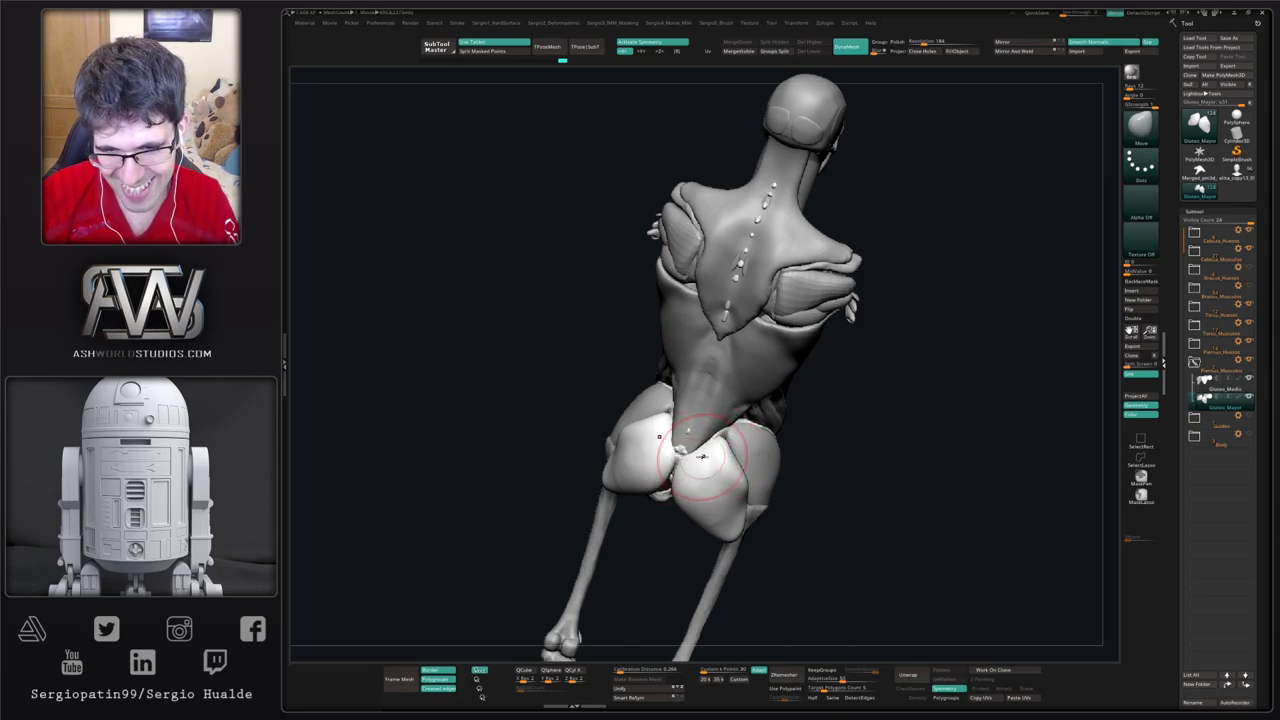
left_click_drag(701, 454, 704, 451)
right_click_drag(768, 476, 743, 463)
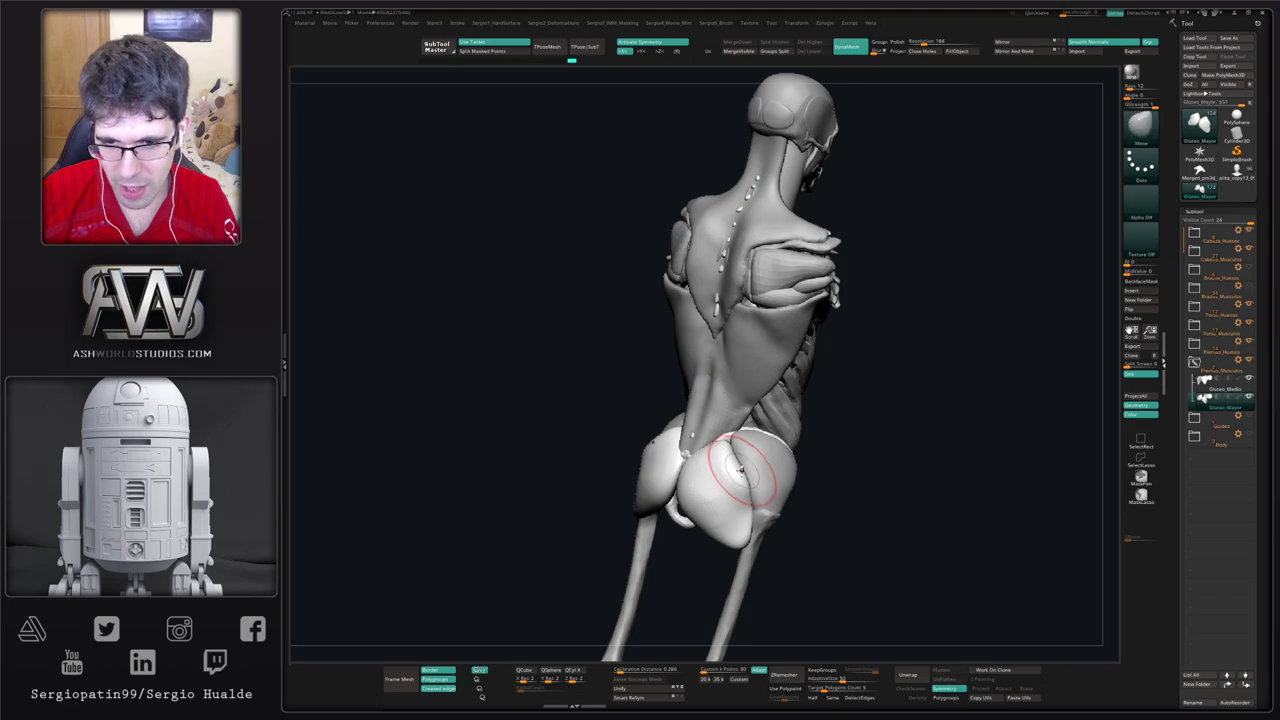
Step: Flatten the outer side of the Gluteo_Mayor muscles with the TrimDynamic brush
key("b")
key("t")
key("d")
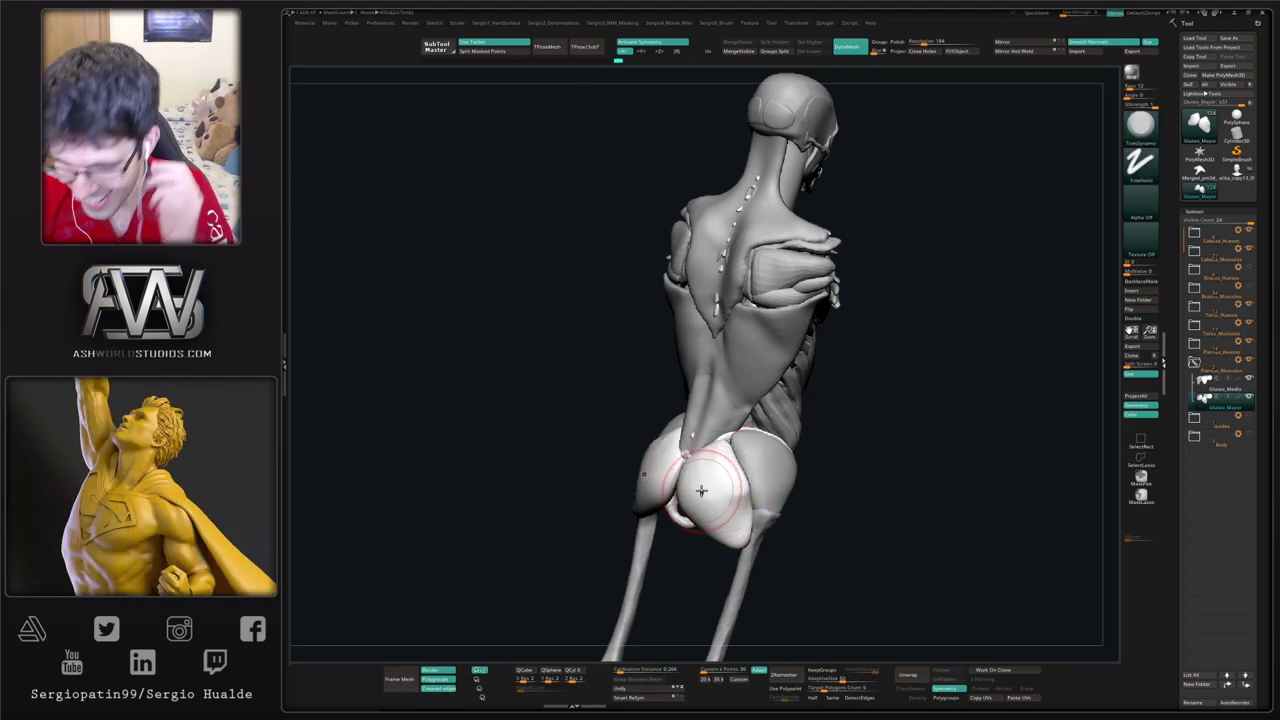
right_click_drag(722, 487, 730, 475)
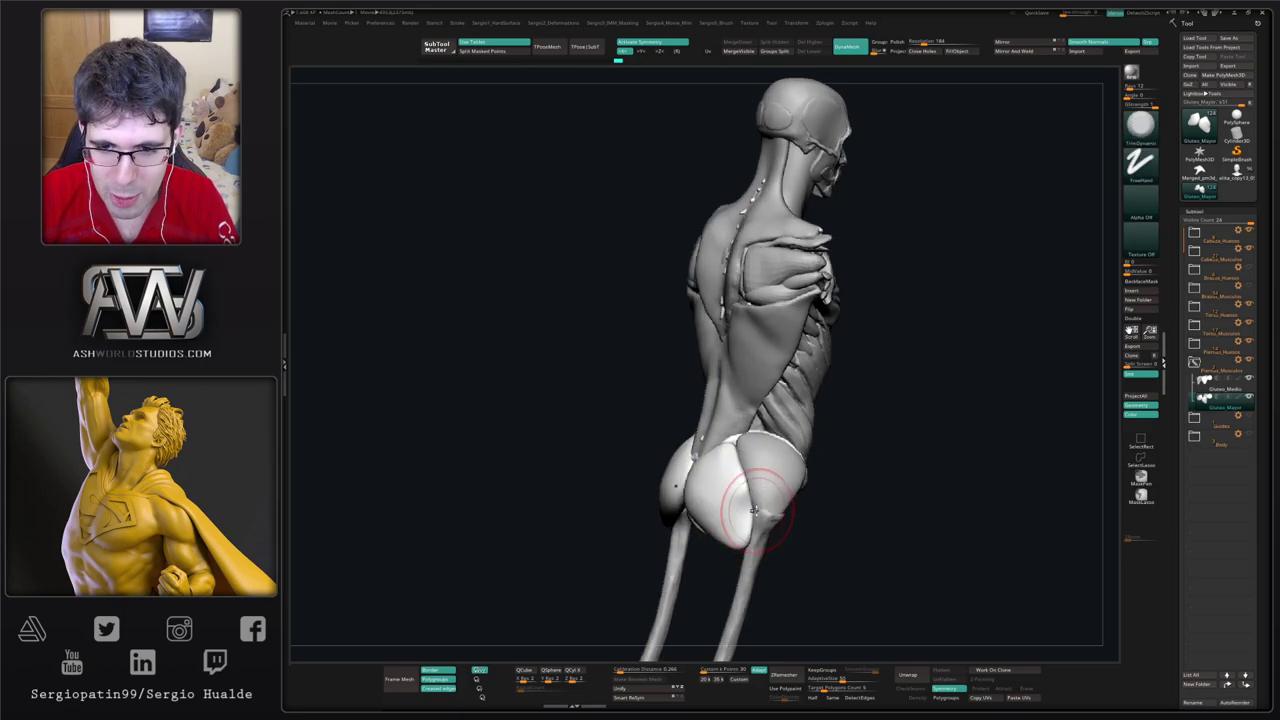
left_click_drag(757, 502, 742, 507)
Step: Refine the outer edges and lower ends of the Gluteo_Mayor muscles with the Move brush from oblique rear and side views
key("b")
key("c")
key("l")
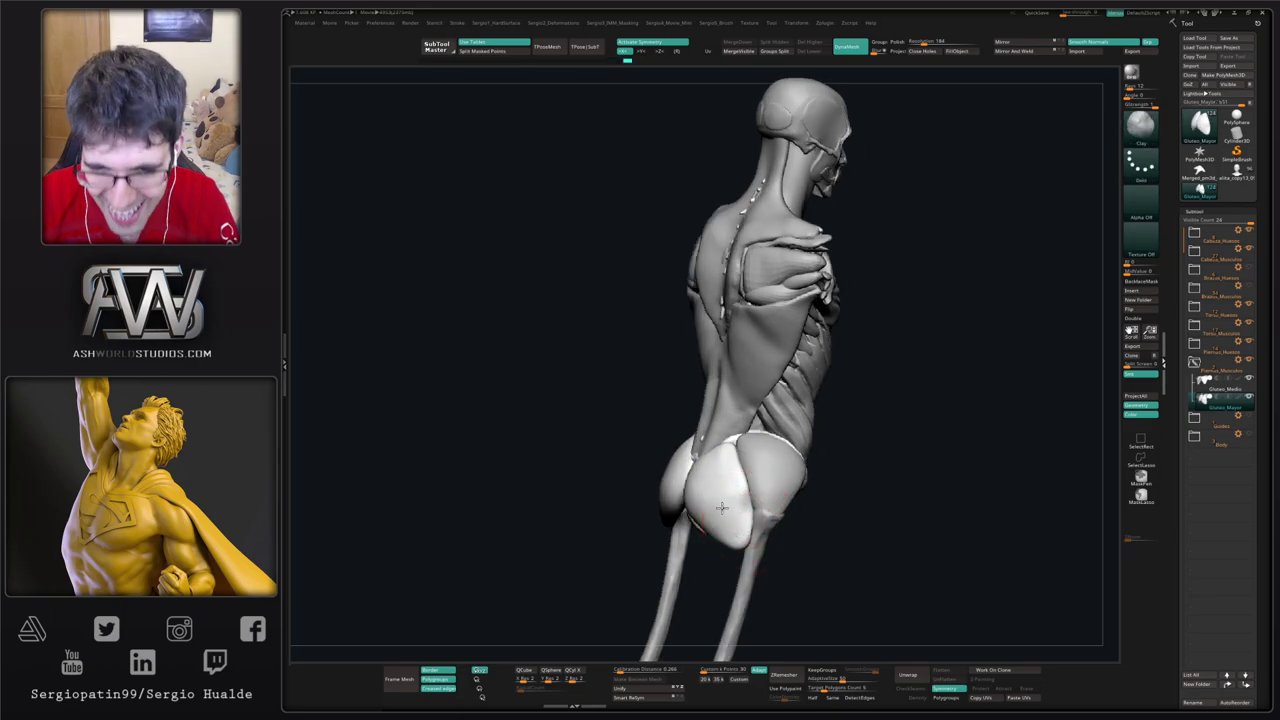
right_click_drag(712, 440, 755, 527)
key("space")
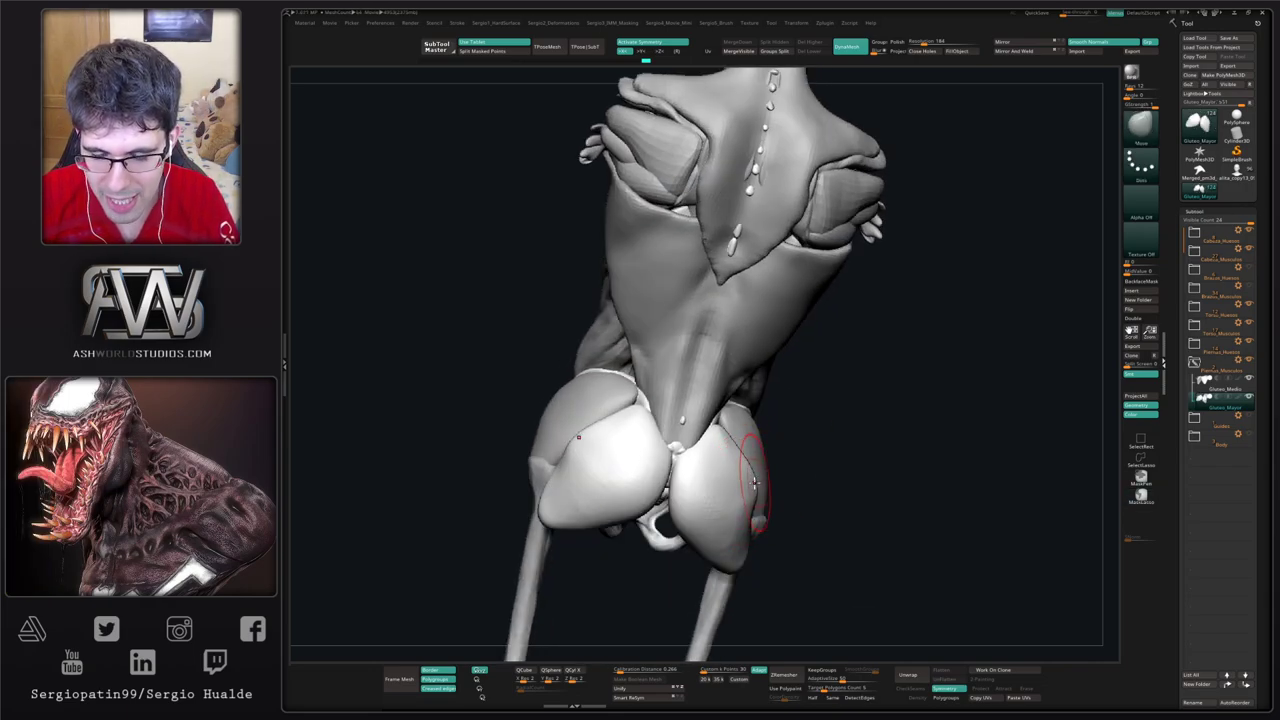
mouse_move(755, 485)
right_mouse_down()
mouse_move(729, 429)
mouse_move(700, 445)
mouse_move(732, 428)
right_mouse_up()
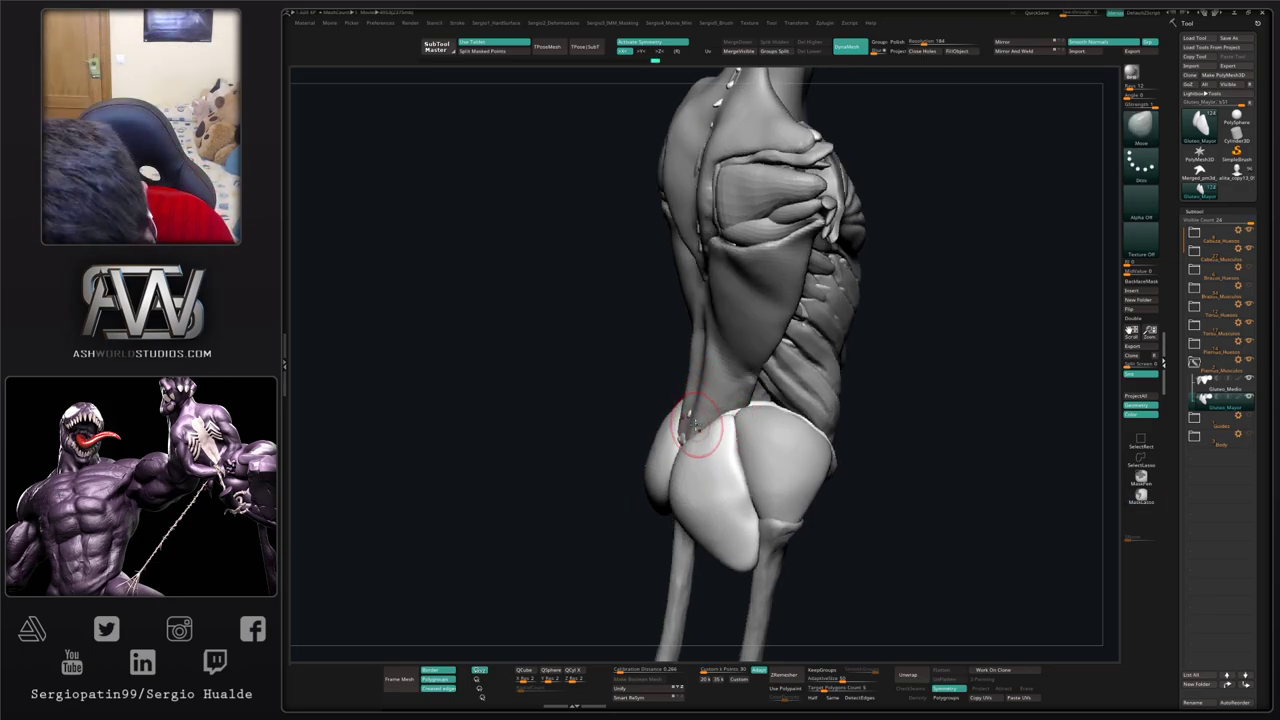
right_click_drag(738, 452, 735, 452)
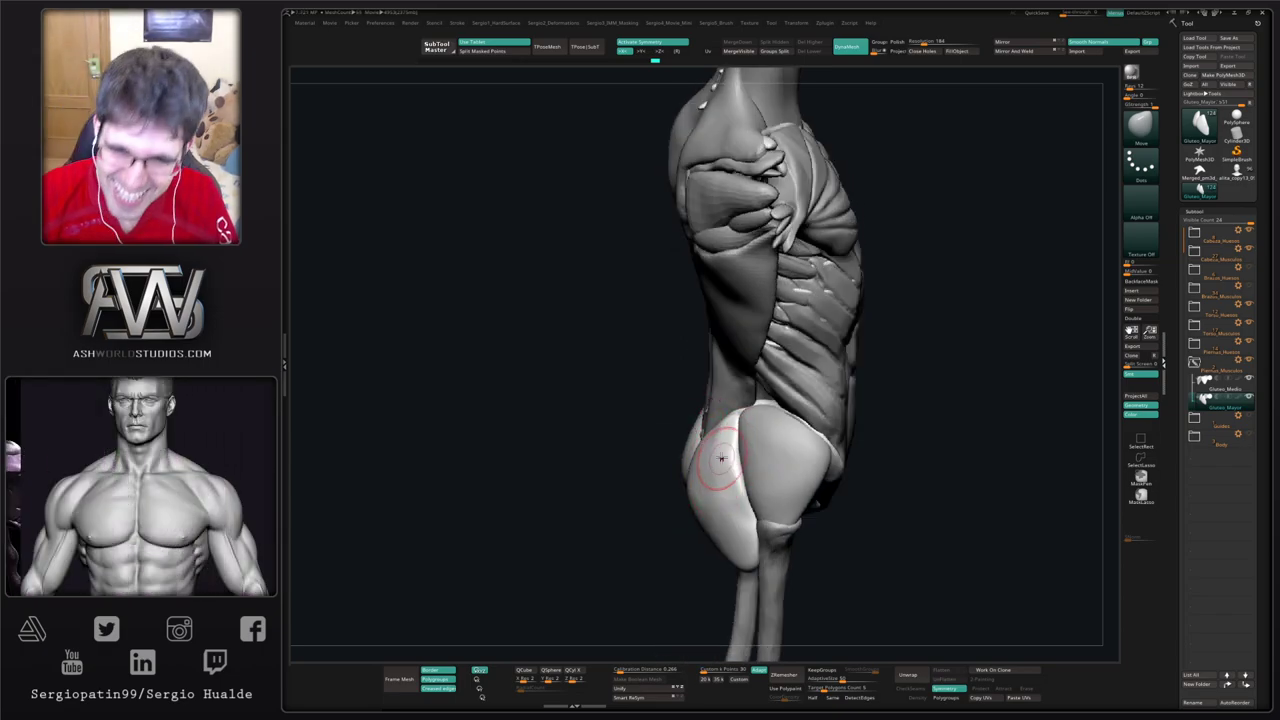
mouse_move(730, 466)
right_mouse_down()
mouse_move(706, 478)
mouse_move(737, 486)
mouse_move(737, 508)
mouse_move(708, 541)
right_mouse_up()
right_click_drag(758, 504, 737, 514)
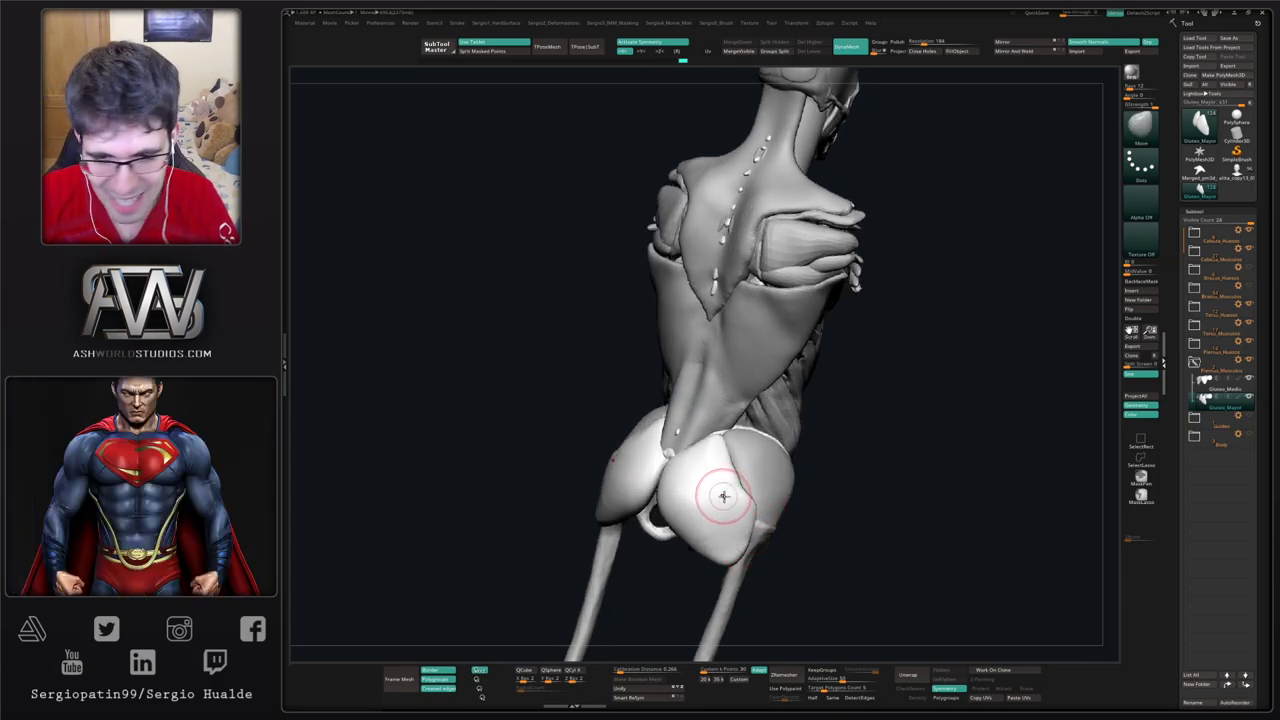
right_click_drag(723, 496, 739, 518)
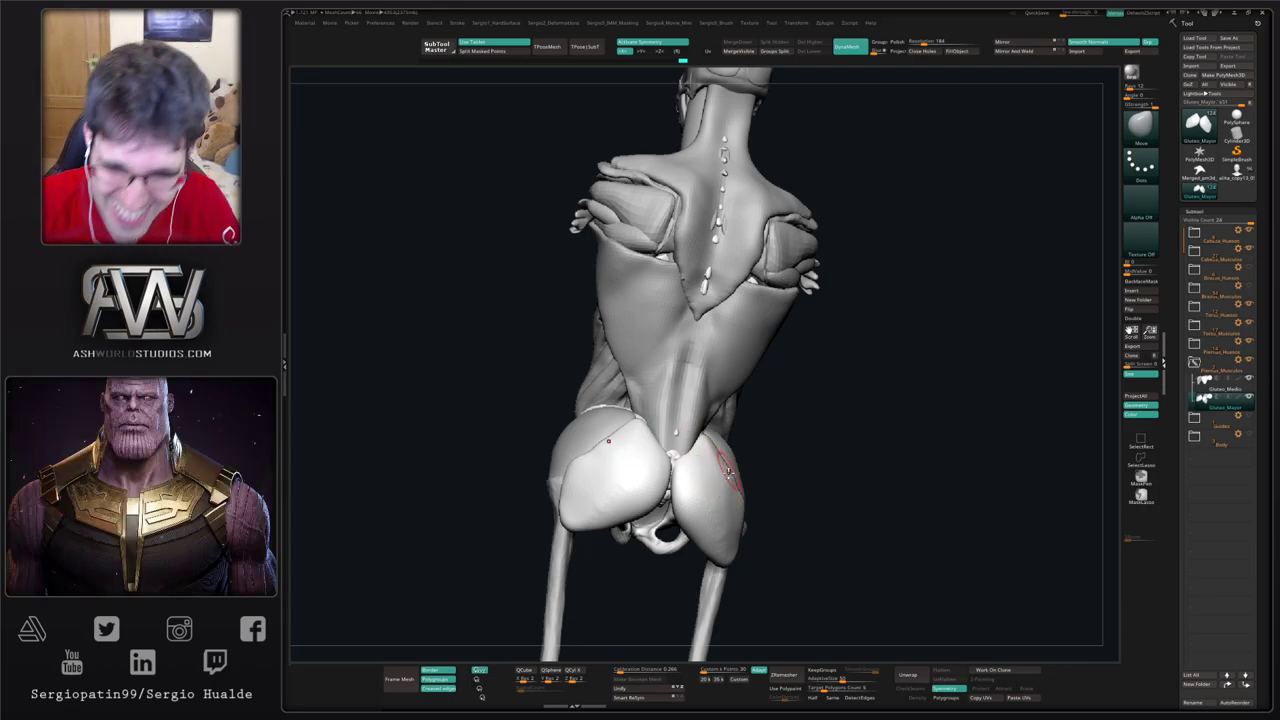
mouse_move(738, 523)
right_mouse_down()
mouse_move(712, 514)
mouse_move(740, 522)
right_mouse_up()
left_click_drag(741, 522, 735, 523)
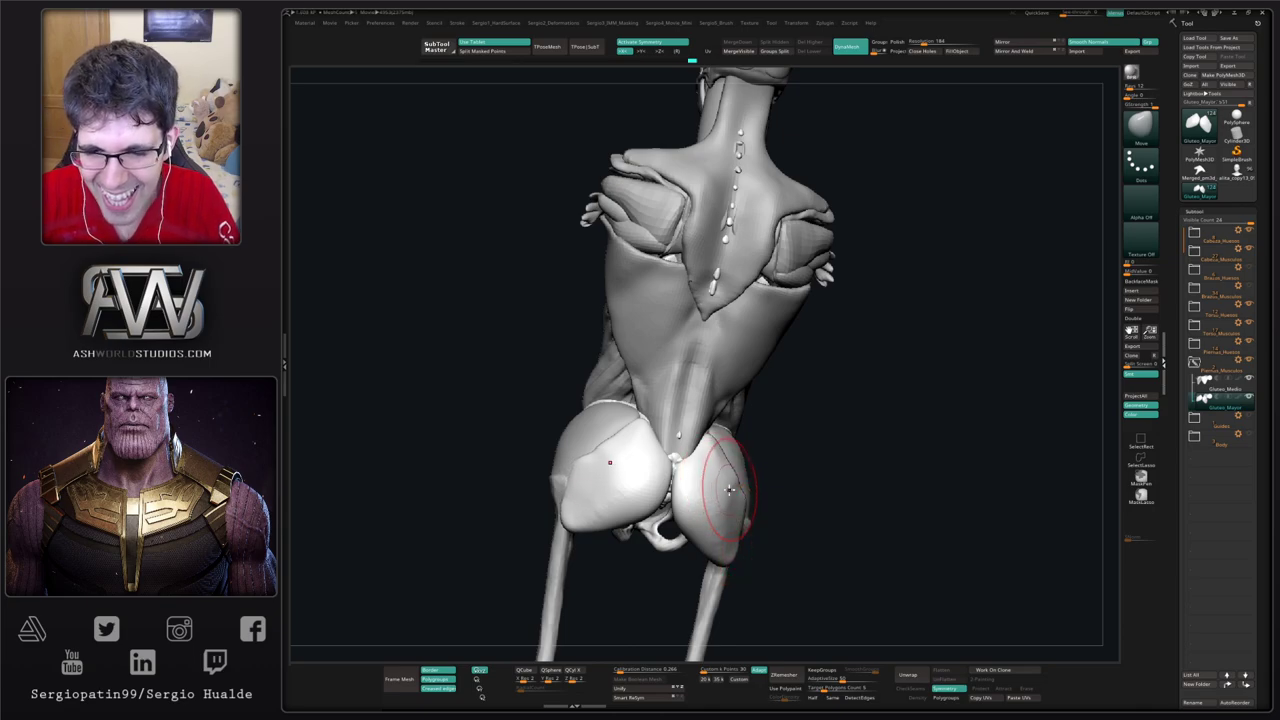
Step: Build up the upper part of the Gluteo_Mayor muscles with the Clay brush and smooth the surface
key("b")
key("c")
key("l")
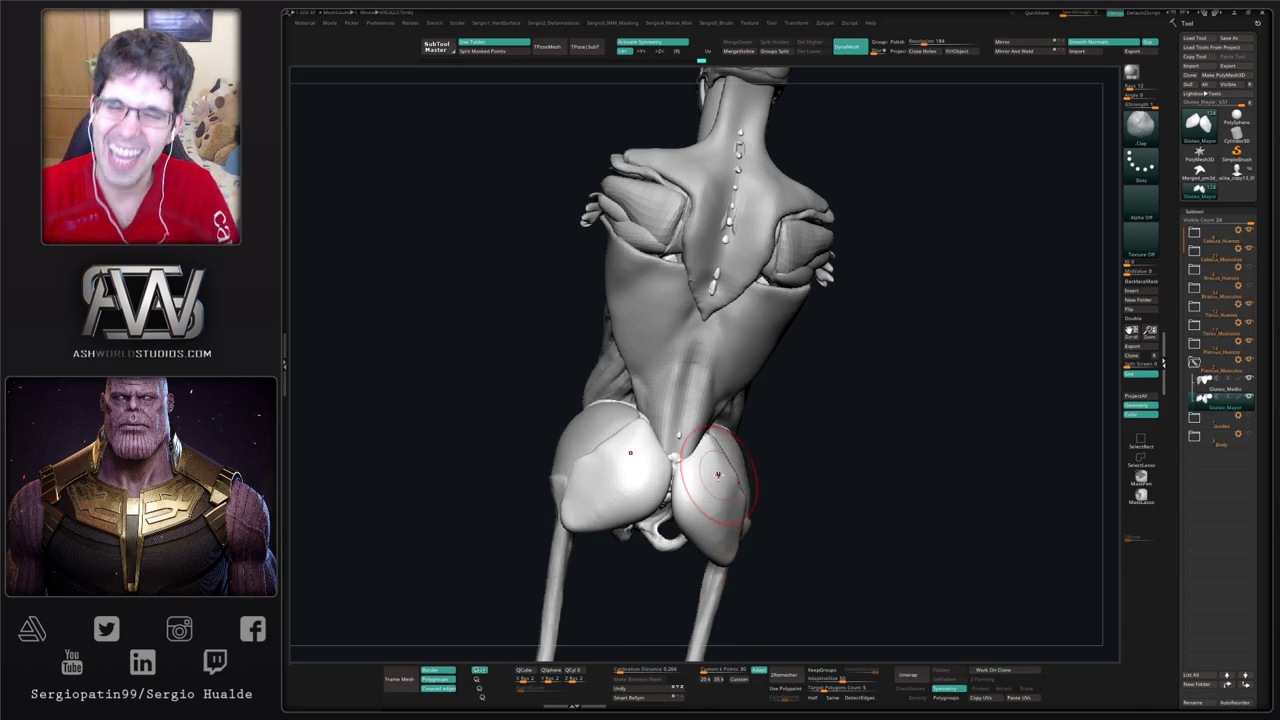
right_click_drag(717, 474, 714, 465)
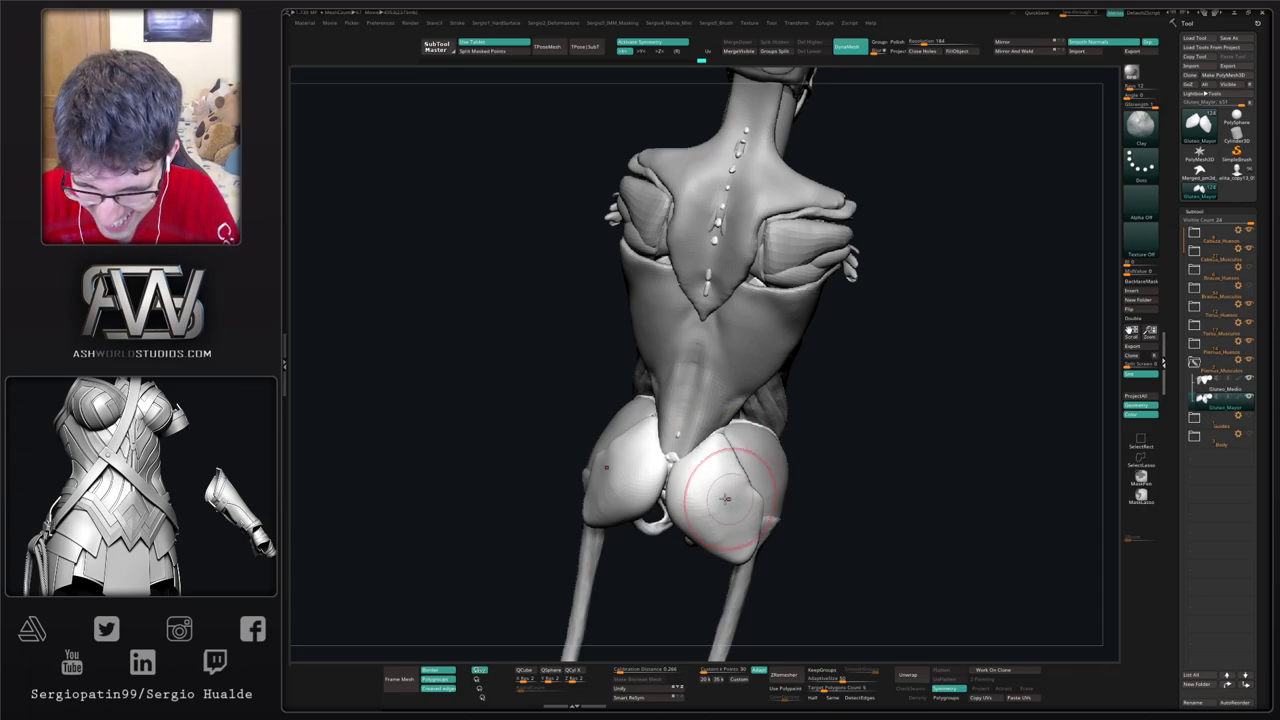
left_click_drag(716, 455, 738, 415)
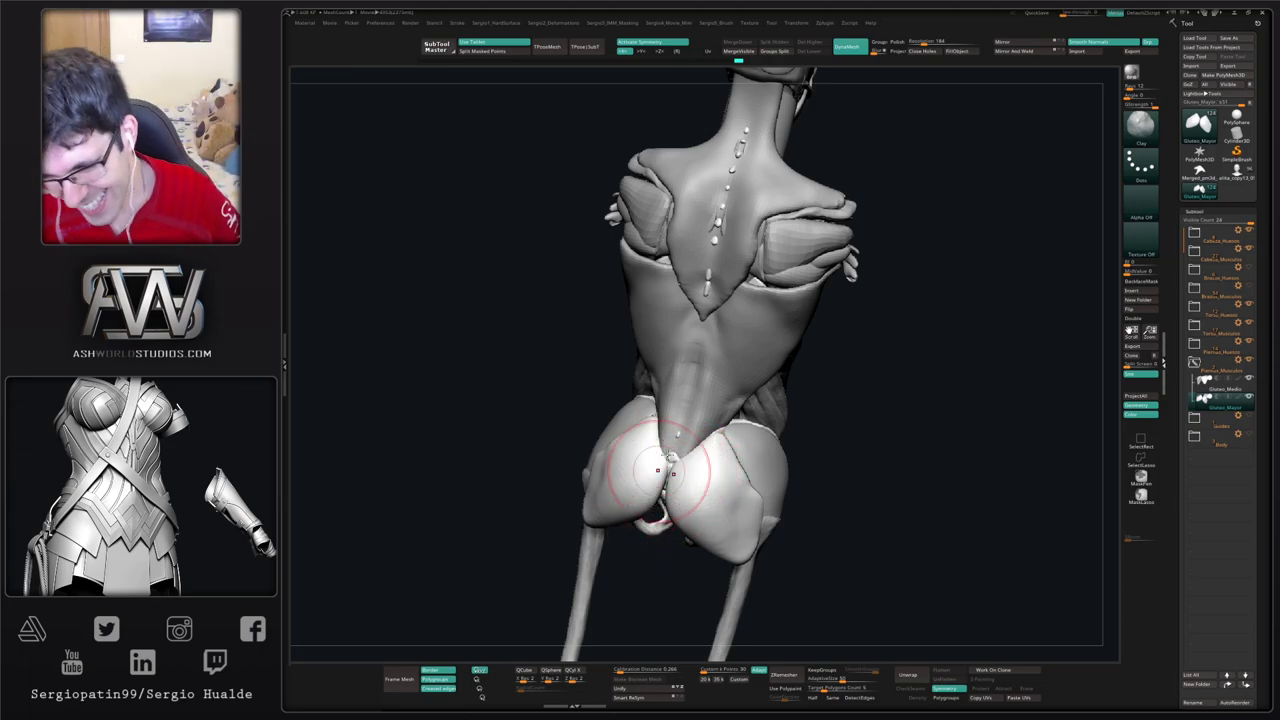
left_click_drag(714, 481, 734, 494, "shift")
Step: Isolate the Gluteo_Mayor muscles, flatten their outer rims with TrimDynamic and smooth them, and bring back the whole figure
mouse_move(786, 488)
right_mouse_down()
mouse_move(740, 477)
mouse_move(740, 494)
mouse_move(740, 460)
mouse_move(700, 471)
right_mouse_up()
key("shift+alt+s")
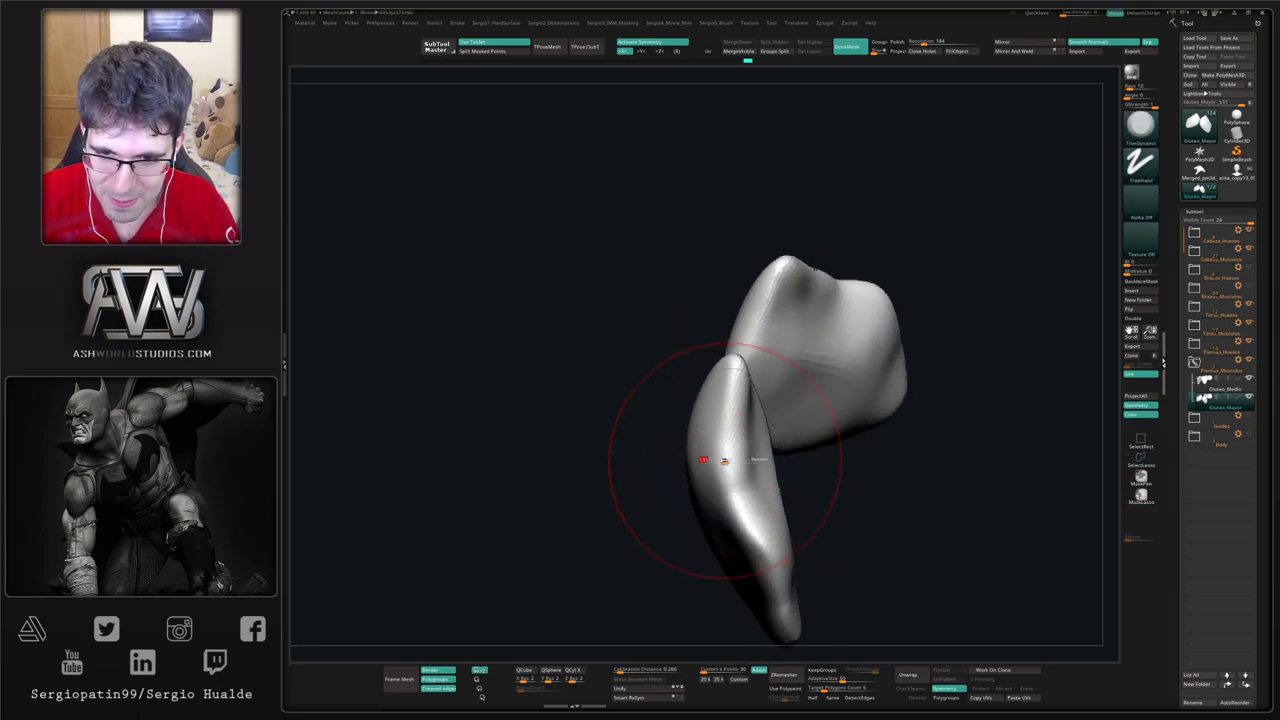
mouse_move(734, 403)
left_mouse_down()
mouse_move(734, 463)
mouse_move(784, 582)
left_mouse_up()
mouse_move(748, 572)
right_mouse_down("ctrl")
mouse_move(733, 518)
mouse_move(754, 516)
right_mouse_up("ctrl")
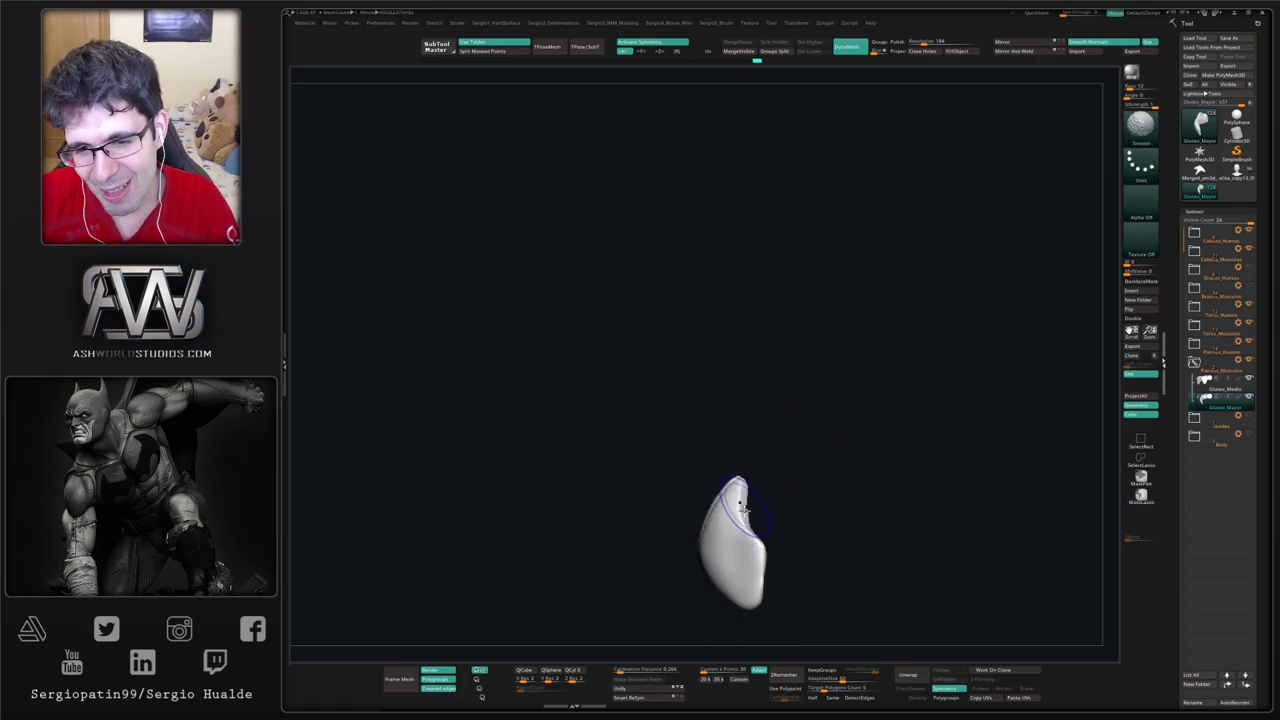
left_click_drag(754, 516, 757, 566, "shift")
right_click_drag(757, 566, 765, 551)
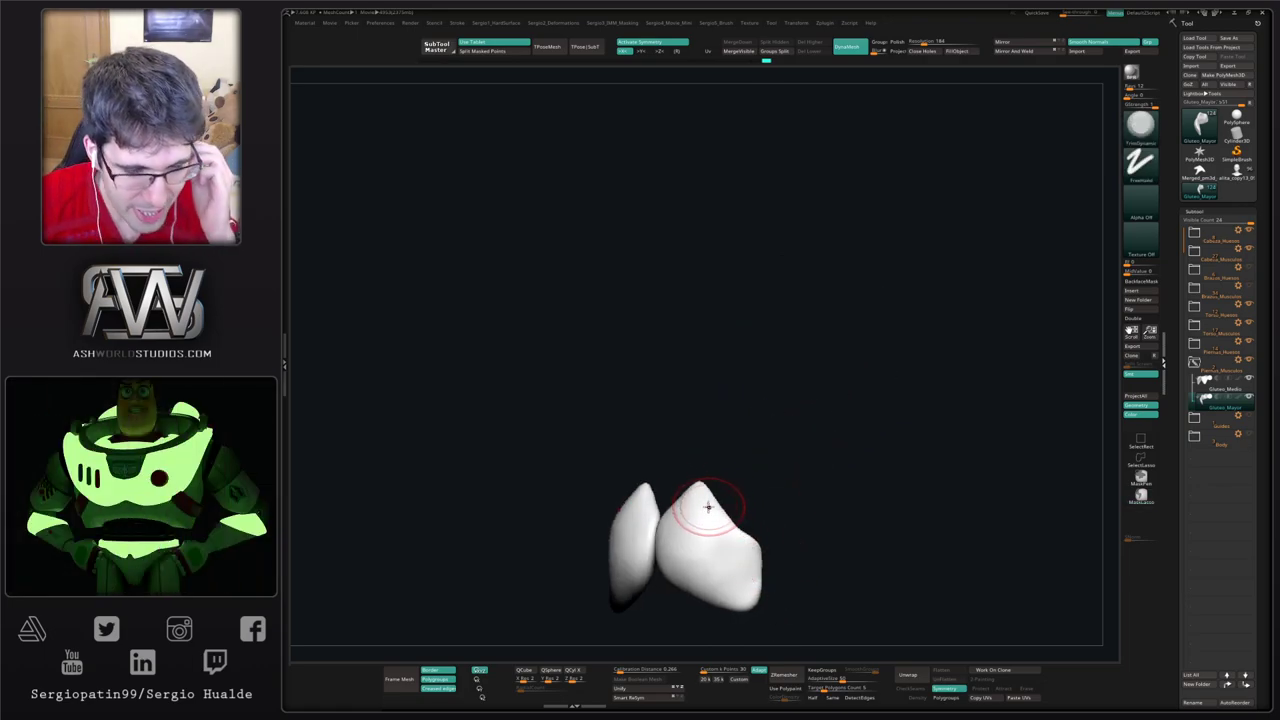
right_click_drag(707, 518, 727, 535)
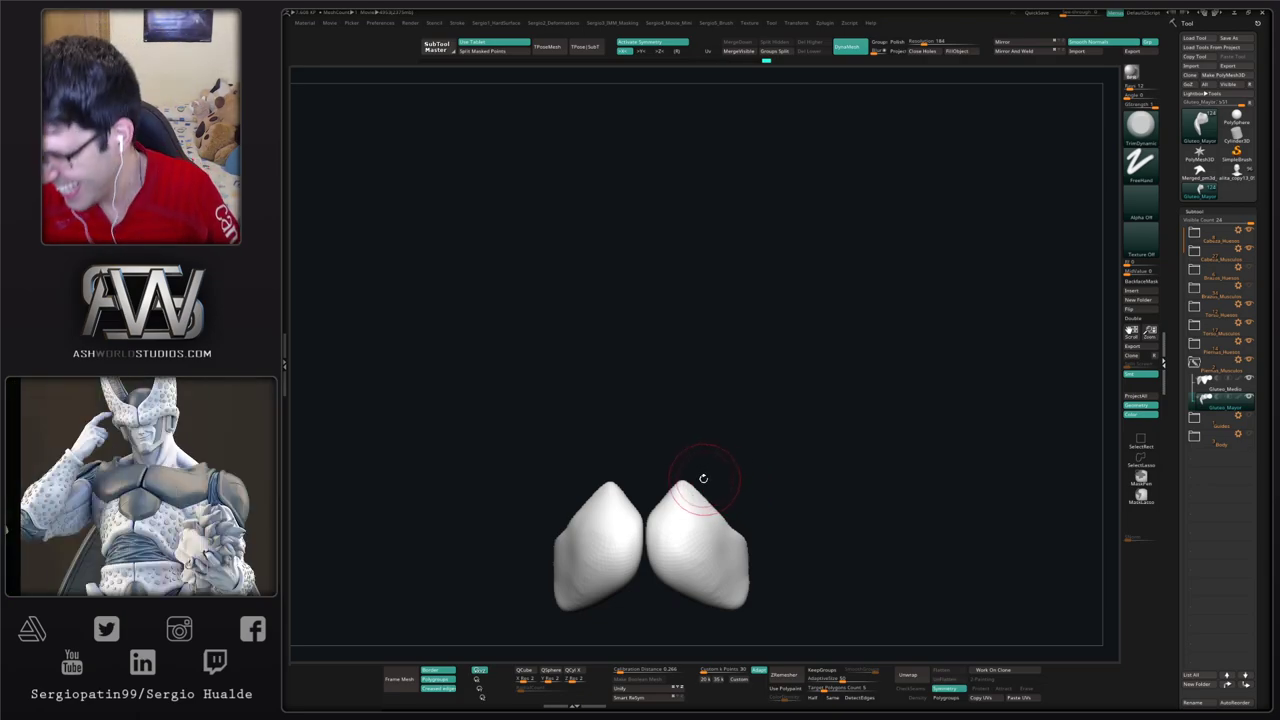
left_click(708, 451, "ctrl+shift")
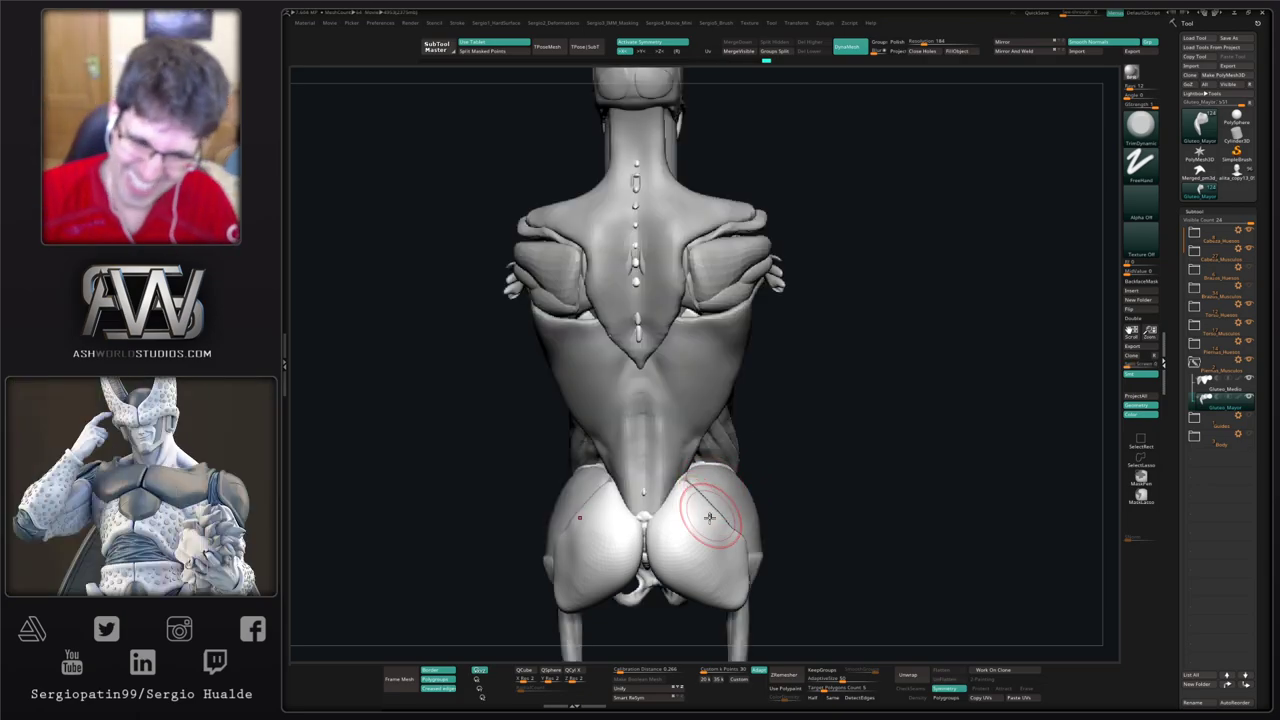
mouse_move(726, 553)
right_mouse_down("ctrl")
mouse_move(788, 506)
mouse_move(705, 497)
mouse_move(711, 578)
right_mouse_up("ctrl")
right_click_drag(704, 505, 680, 514)
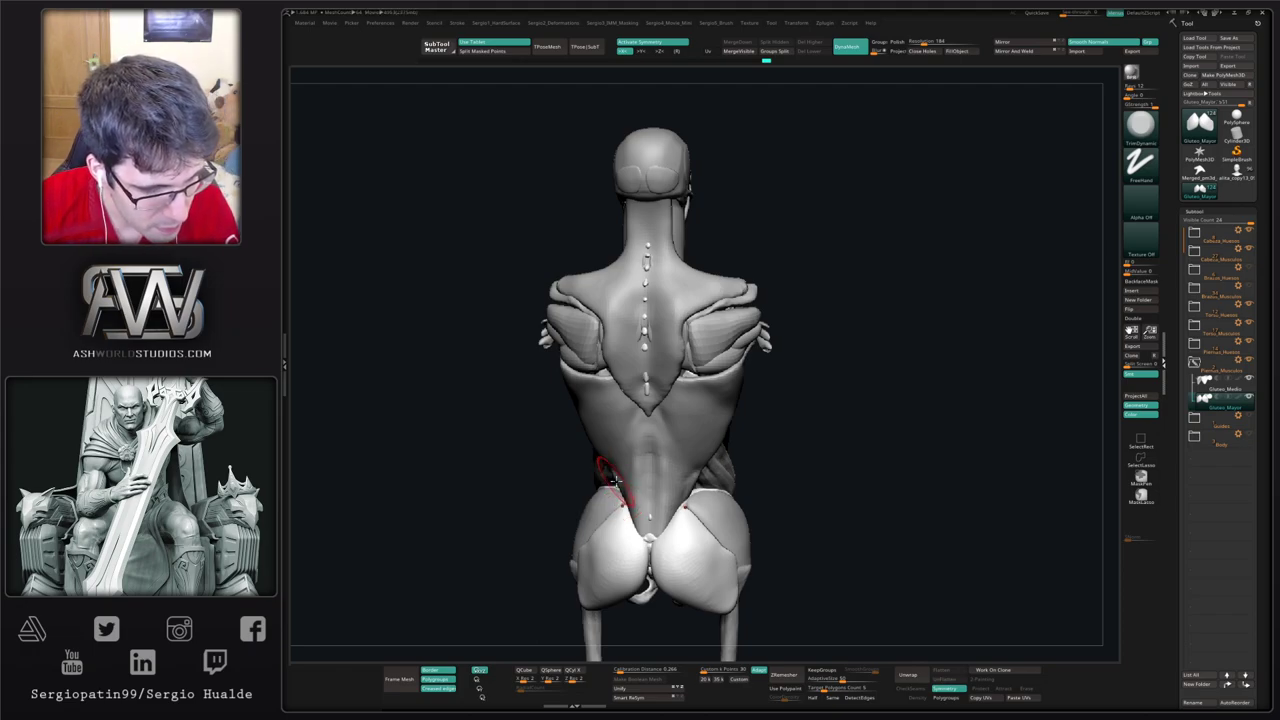
left_click_drag(811, 455, 785, 462)
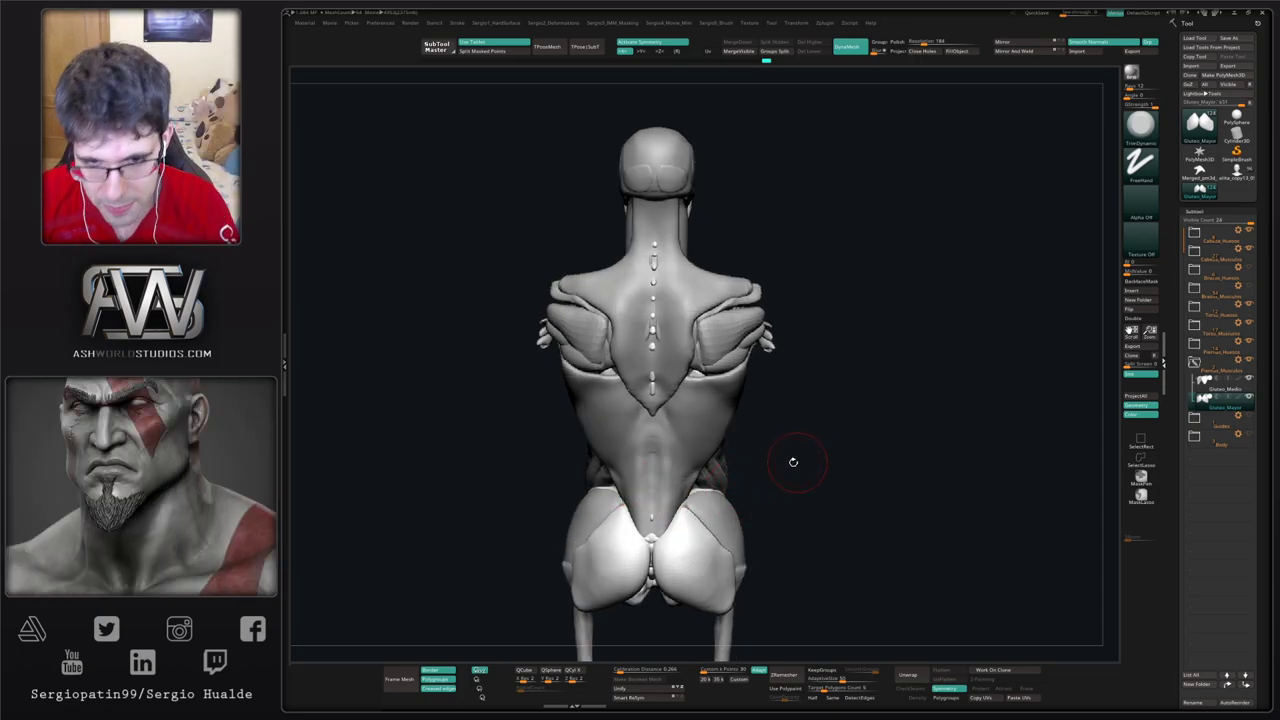
Step: Reshape the upper outer edges of the Gluteo_Mayor muscles over the gluteus medius with the Move brush and smooth them
mouse_move(793, 462)
right_mouse_down()
mouse_move(680, 538)
mouse_move(728, 512)
mouse_move(697, 509)
right_mouse_up()
key("b")
key("m")
key("v")
key("ctrl")
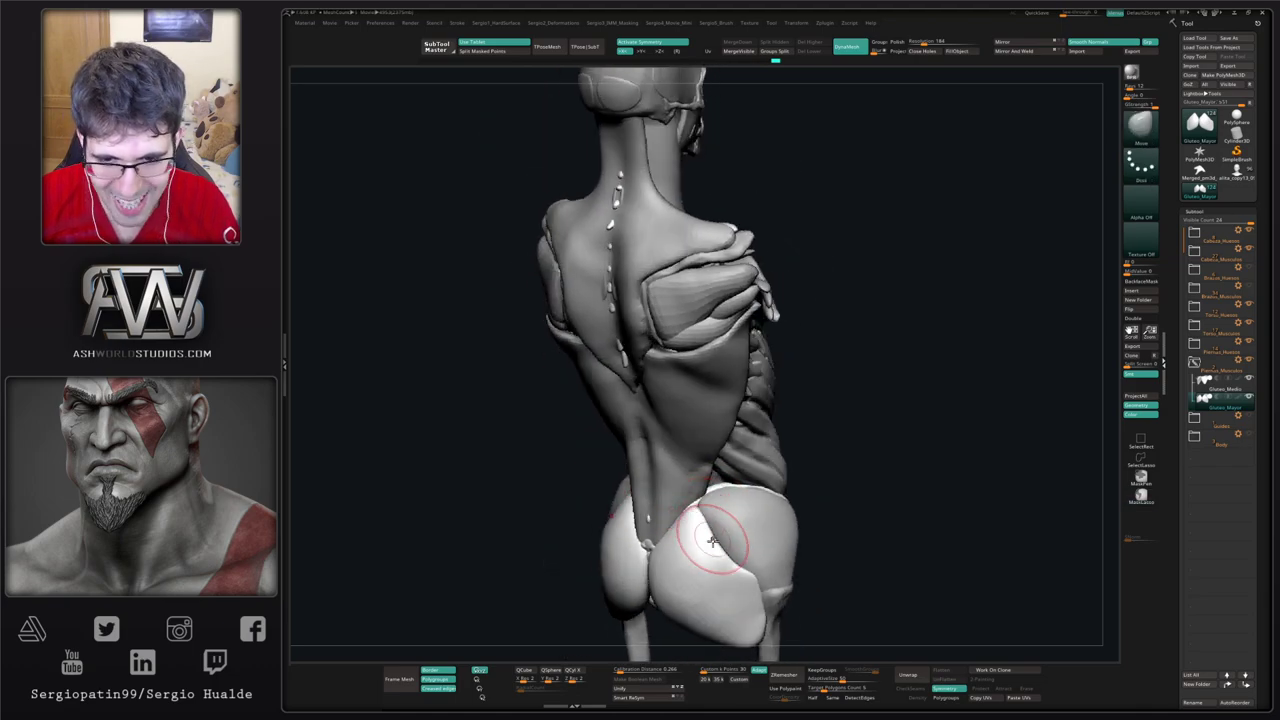
left_click_drag(713, 537, 734, 543)
right_click_drag(751, 543, 753, 518)
left_click_drag(753, 517, 719, 551, "shift")
right_click_drag(712, 540, 711, 553, "ctrl")
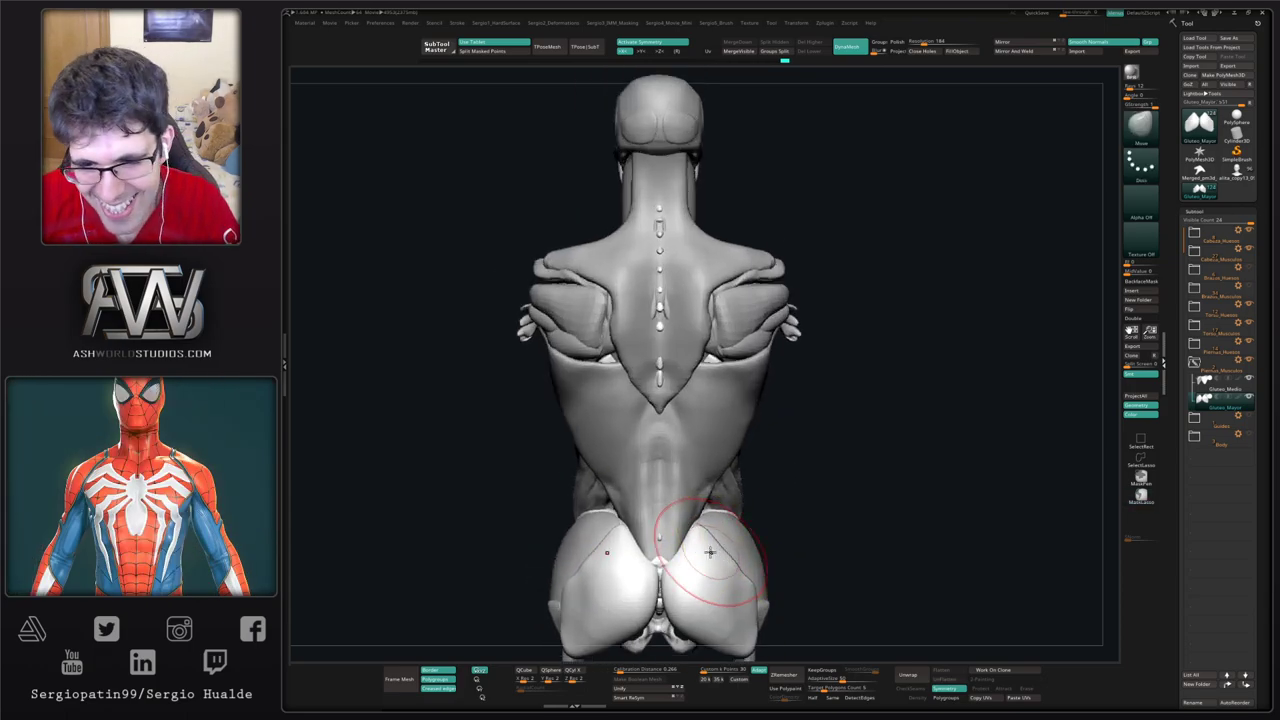
left_click_drag(711, 553, 732, 548)
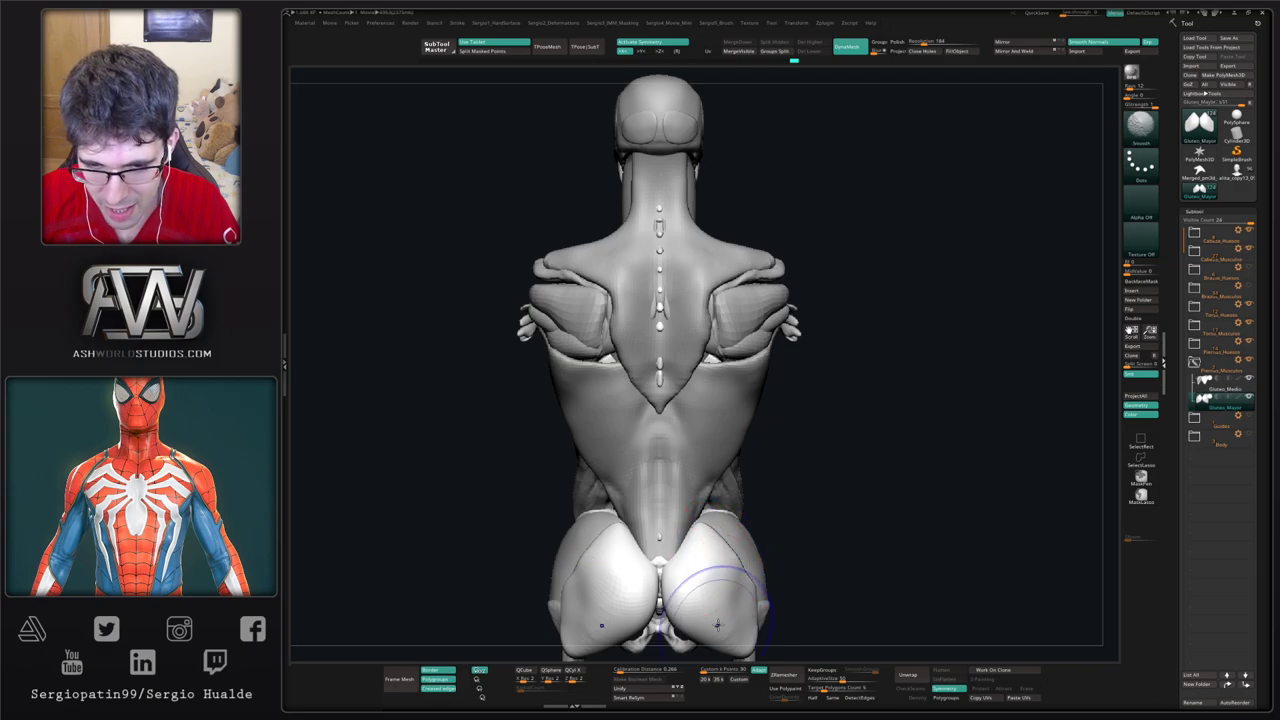
Step: Touch up the rear surface of the Gluteo_Mayor muscles with the Clay and Smooth brushes
key("b")
key("c")
key("l")
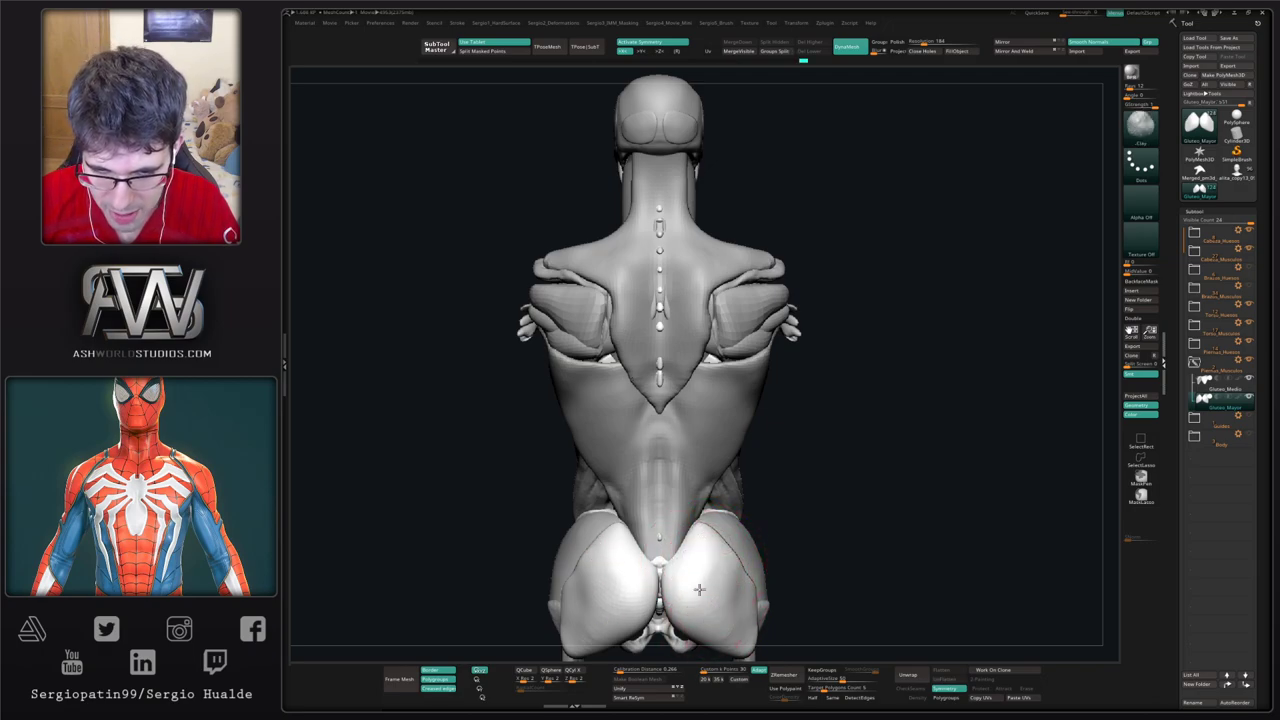
right_click_drag(748, 627, 698, 522, "alt")
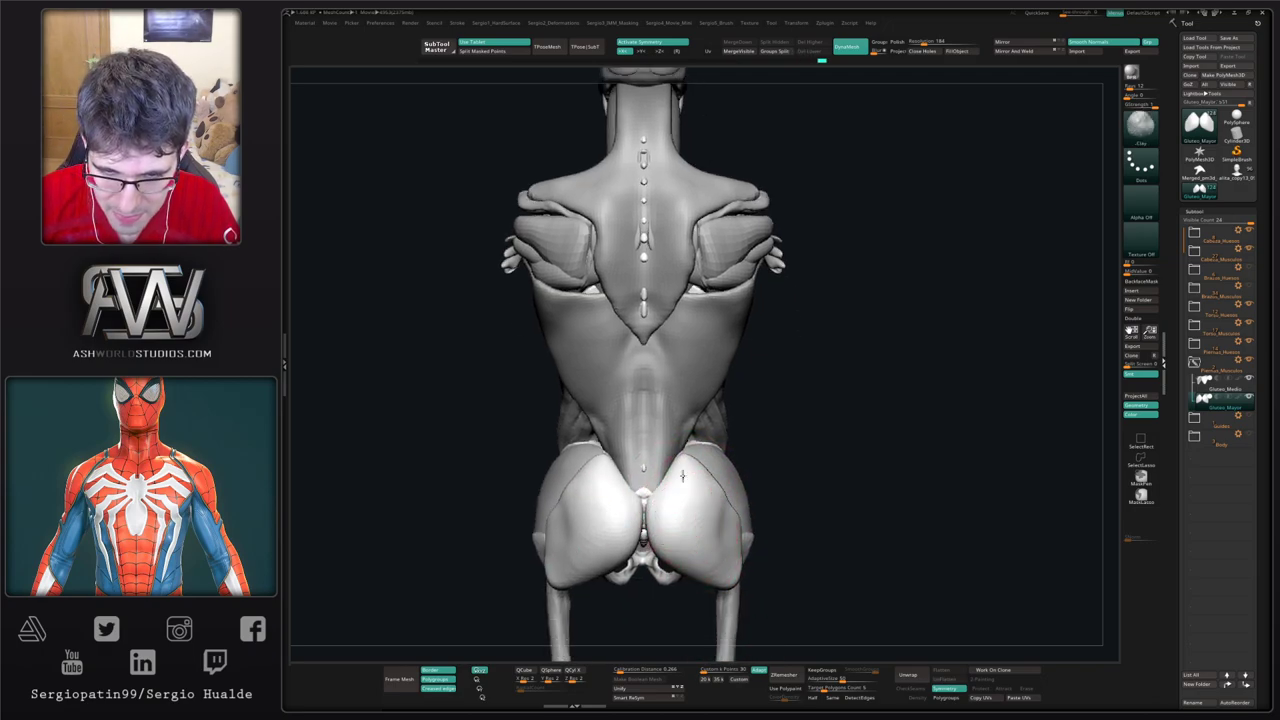
key("shift")
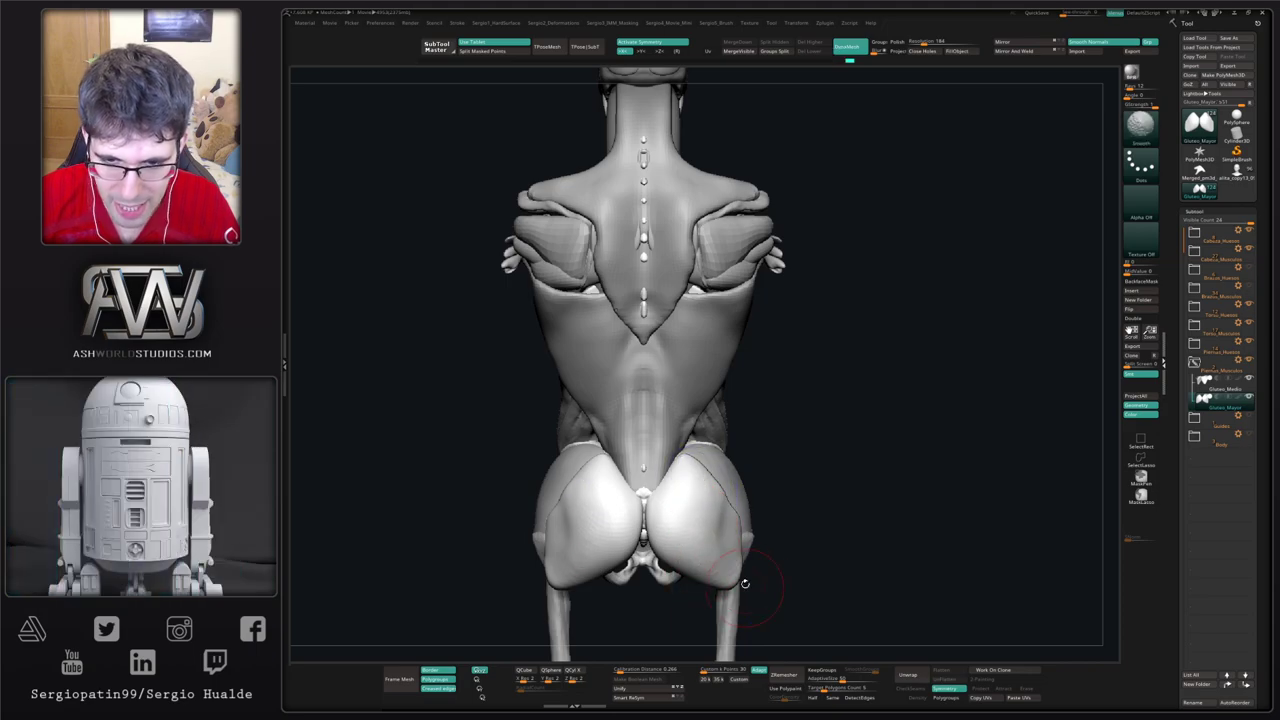
mouse_move(745, 583)
right_mouse_down("shift")
mouse_move(760, 555)
mouse_move(721, 487)
right_mouse_up("shift")
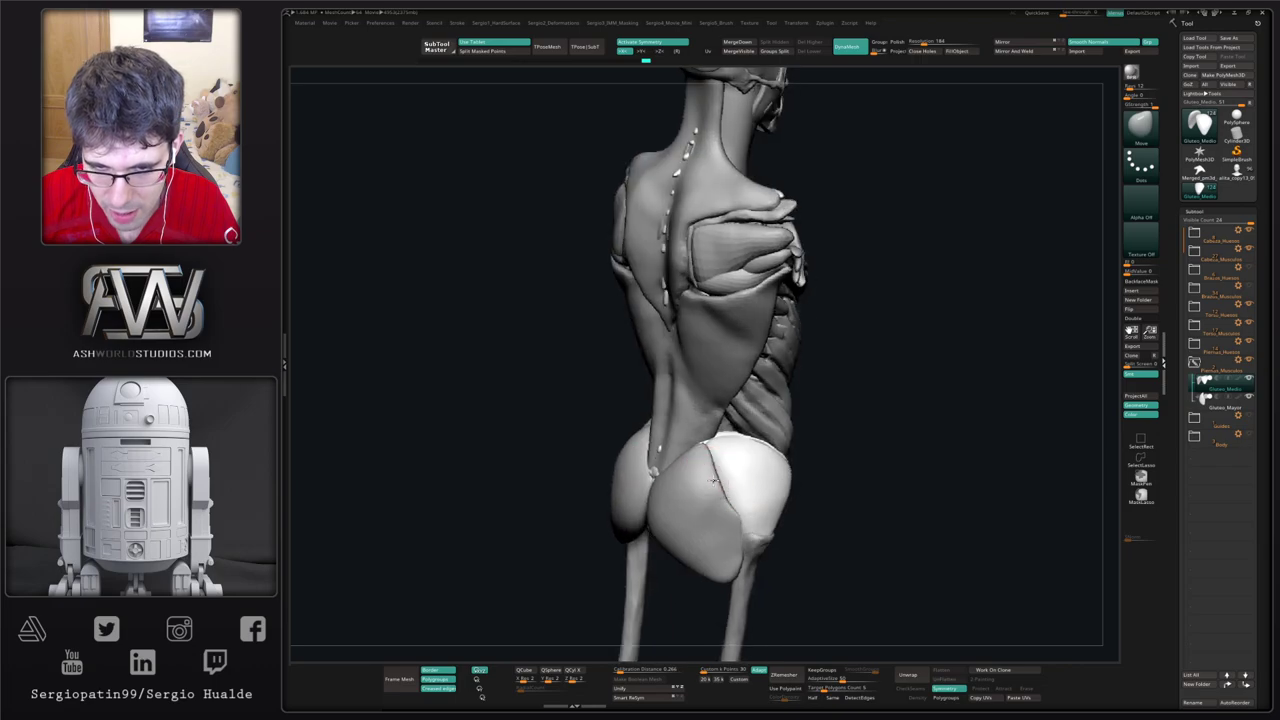
Step: Check the Gluteo_Medio muscles in isolation, bring back the whole figure and make Gluteo_Mayor active
left_click(718, 493, "ctrl+shift")
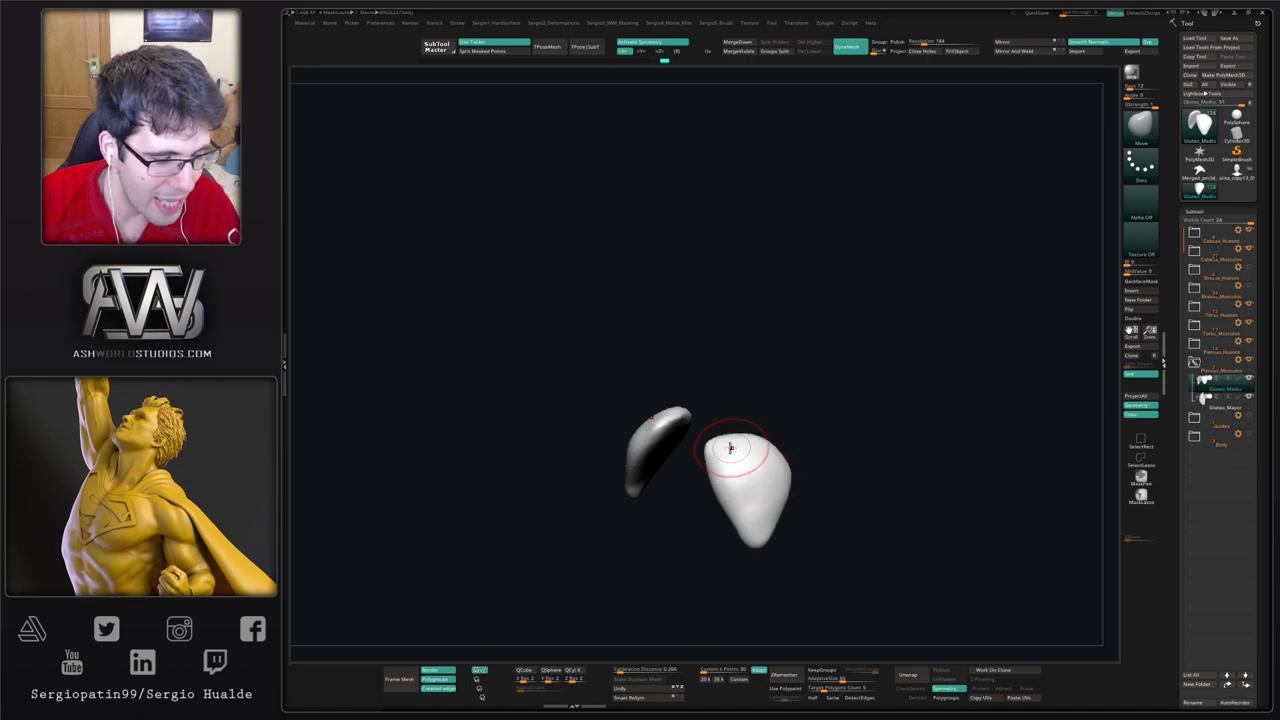
mouse_move(725, 462)
right_mouse_down()
mouse_move(748, 467)
mouse_move(727, 527)
mouse_move(742, 530)
mouse_move(717, 523)
mouse_move(729, 497)
mouse_move(714, 457)
mouse_move(738, 483)
right_mouse_up()
key("alt+s")
left_click(724, 538, "alt")
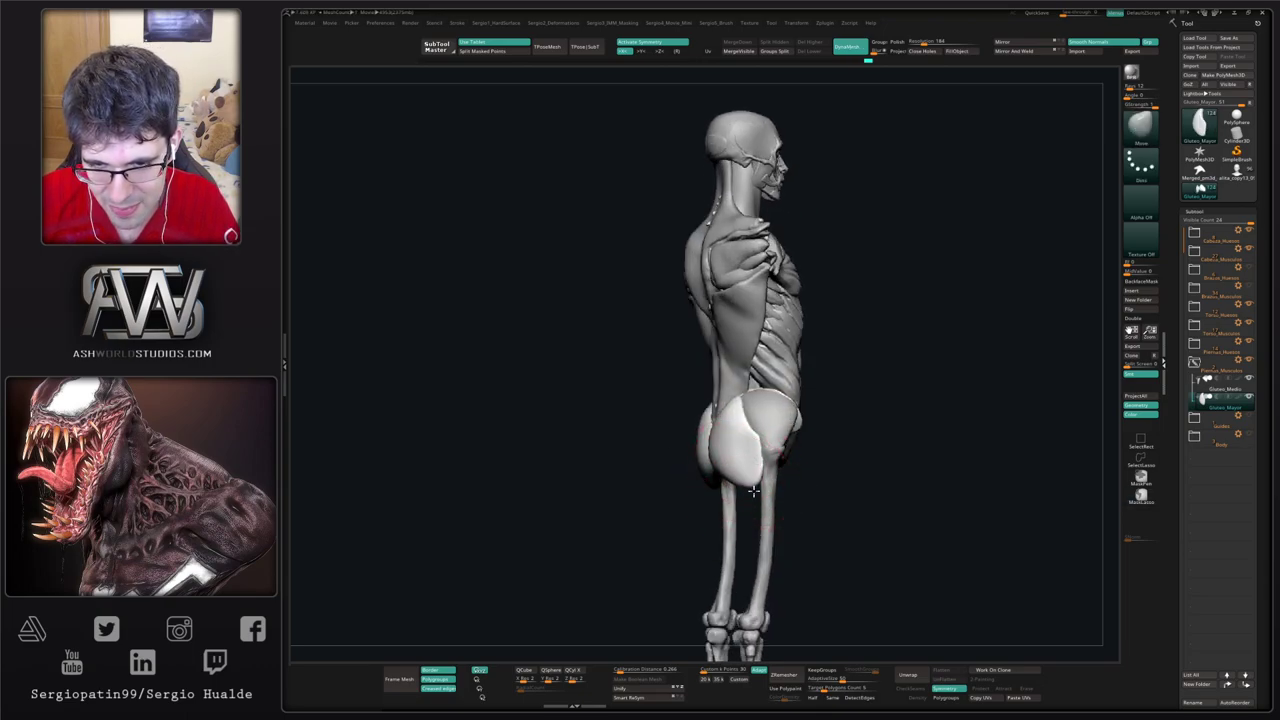
Step: Examine the fit of the Gluteo_Medio and Gluteo_Mayor muscles on the pelvis from the sides, back and front
right_click_drag(722, 472, 687, 478)
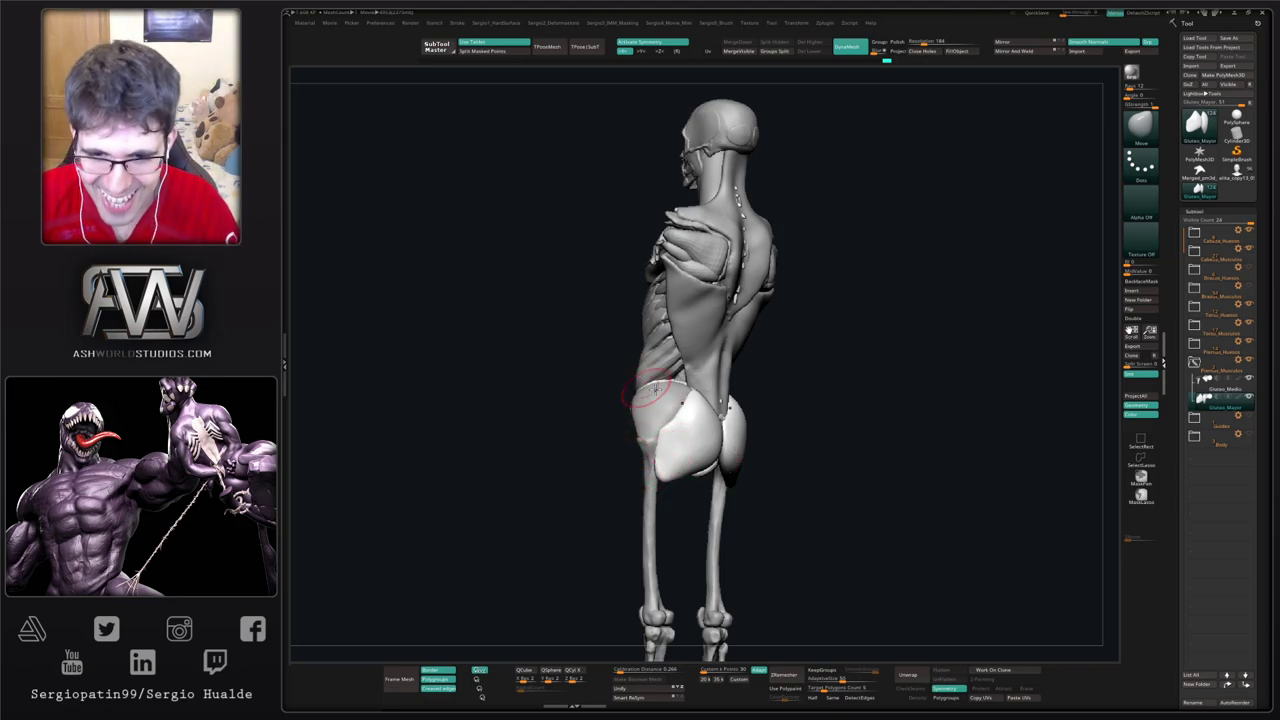
right_click_drag(655, 388, 692, 470)
right_click_drag(692, 470, 692, 540, "ctrl")
right_click_drag(692, 540, 637, 462)
mouse_move(670, 464)
right_mouse_down("shift")
mouse_move(713, 484)
mouse_move(712, 446)
mouse_move(720, 484)
right_mouse_up("shift")
left_click(709, 487, "alt")
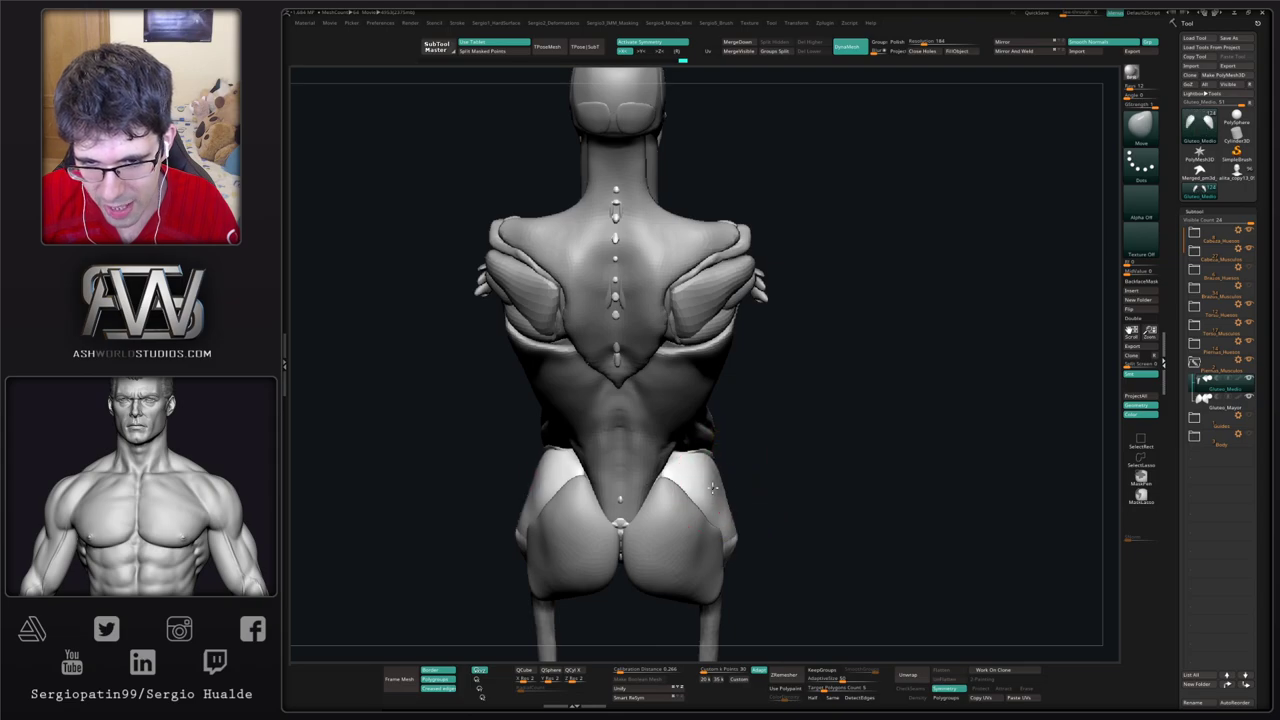
right_click_drag(690, 525, 748, 528)
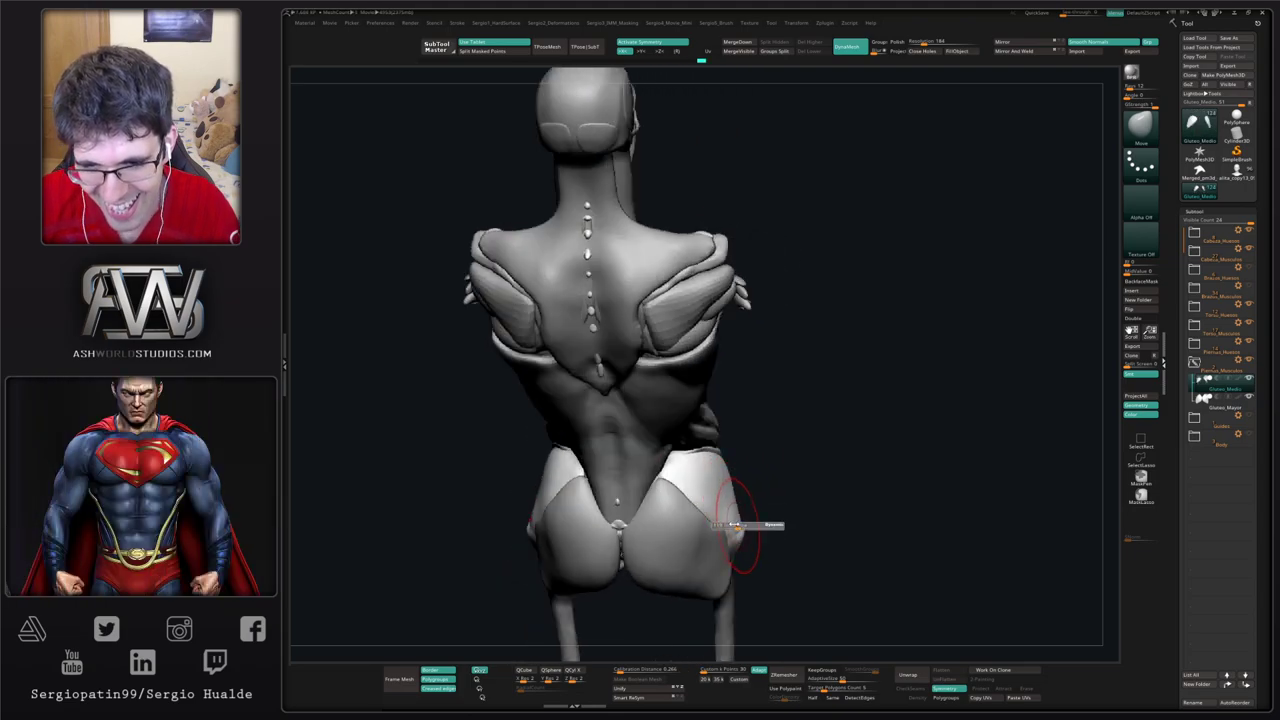
mouse_move(734, 533)
right_mouse_down()
mouse_move(717, 548)
mouse_move(750, 525)
mouse_move(722, 539)
right_mouse_up()
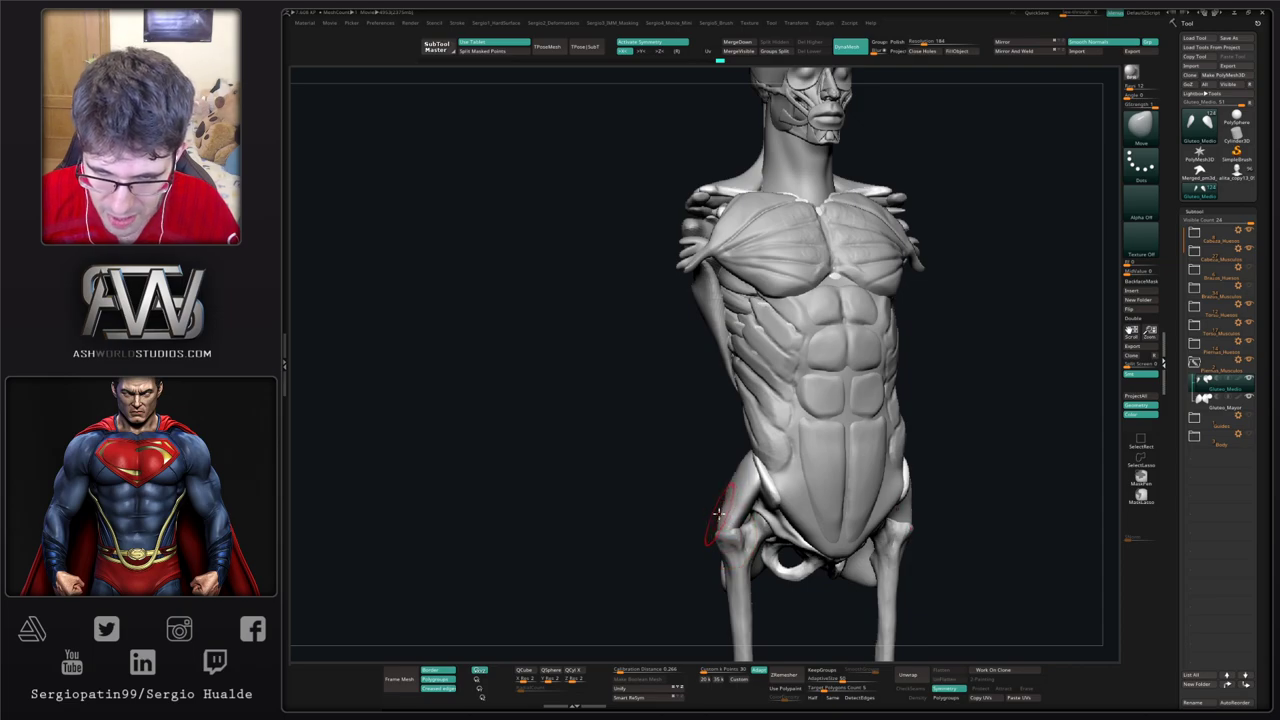
right_click_drag(733, 492, 874, 365)
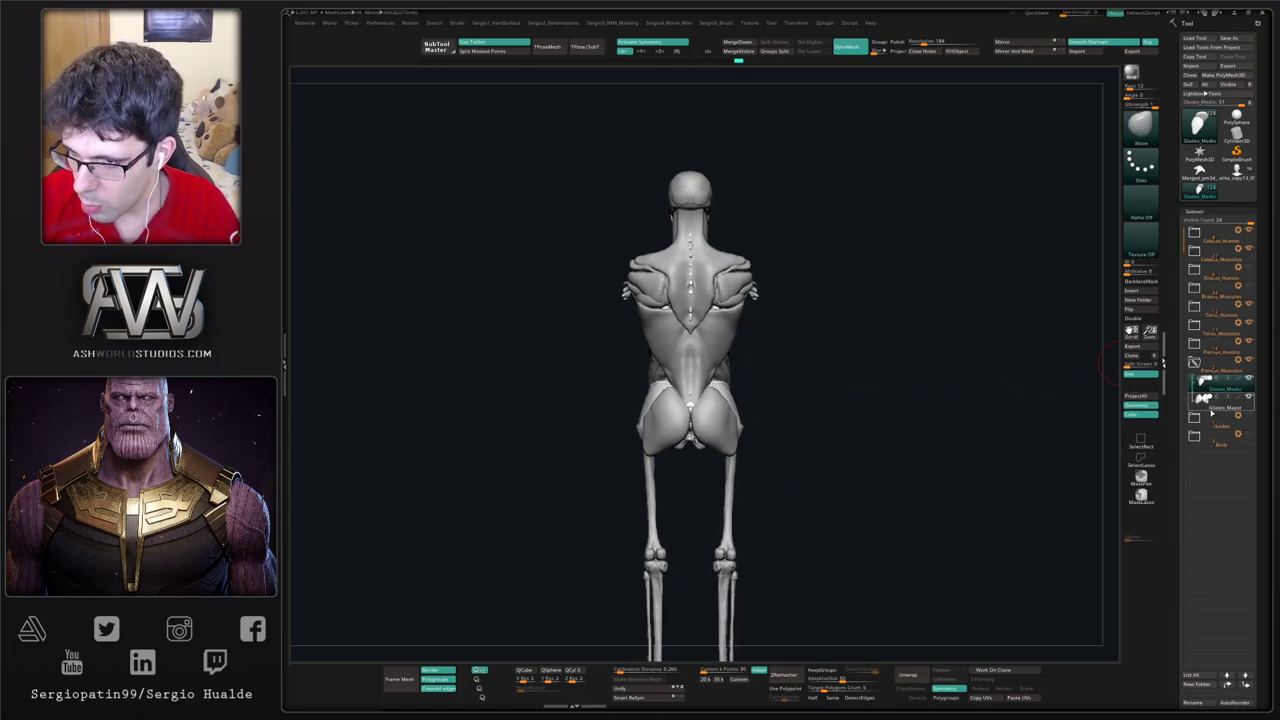
Step: Place Gluteo_Mayor above Gluteo_Medio, duplicate Gluteo_Medio and set the copy as the first, active subtool of the leg muscle folder
left_click(1212, 402)
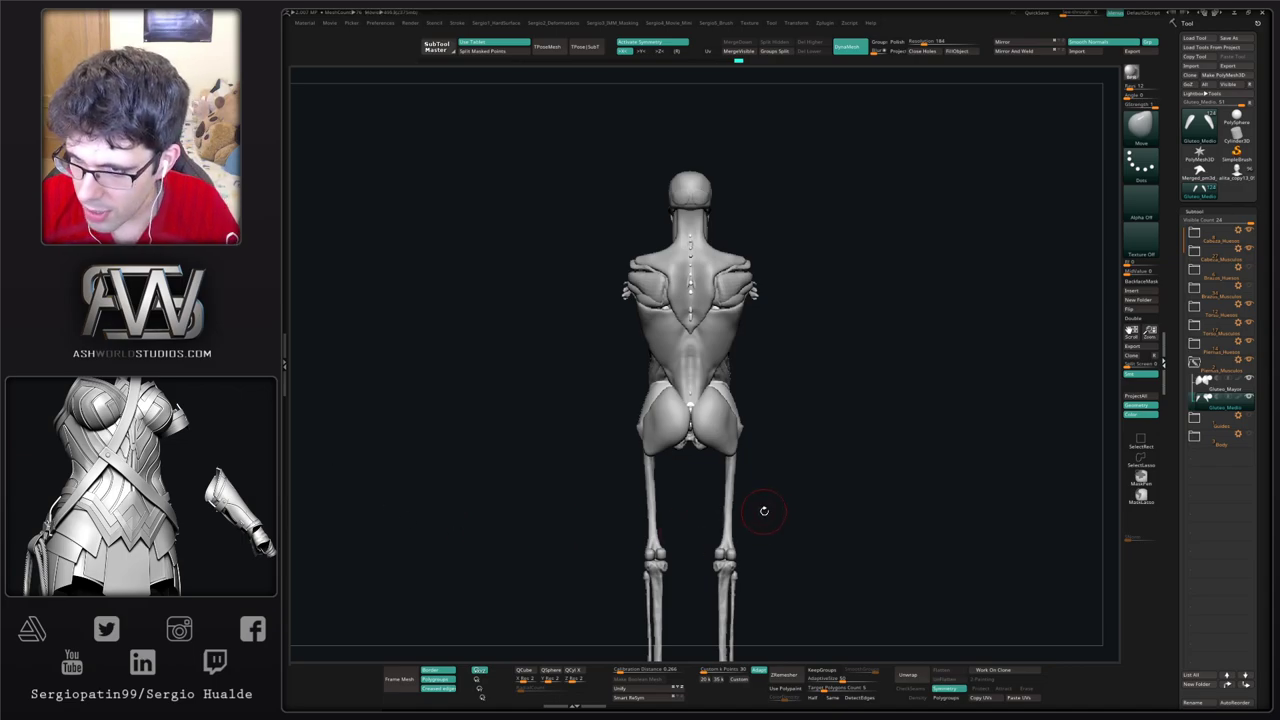
key("ctrl+shift+d")
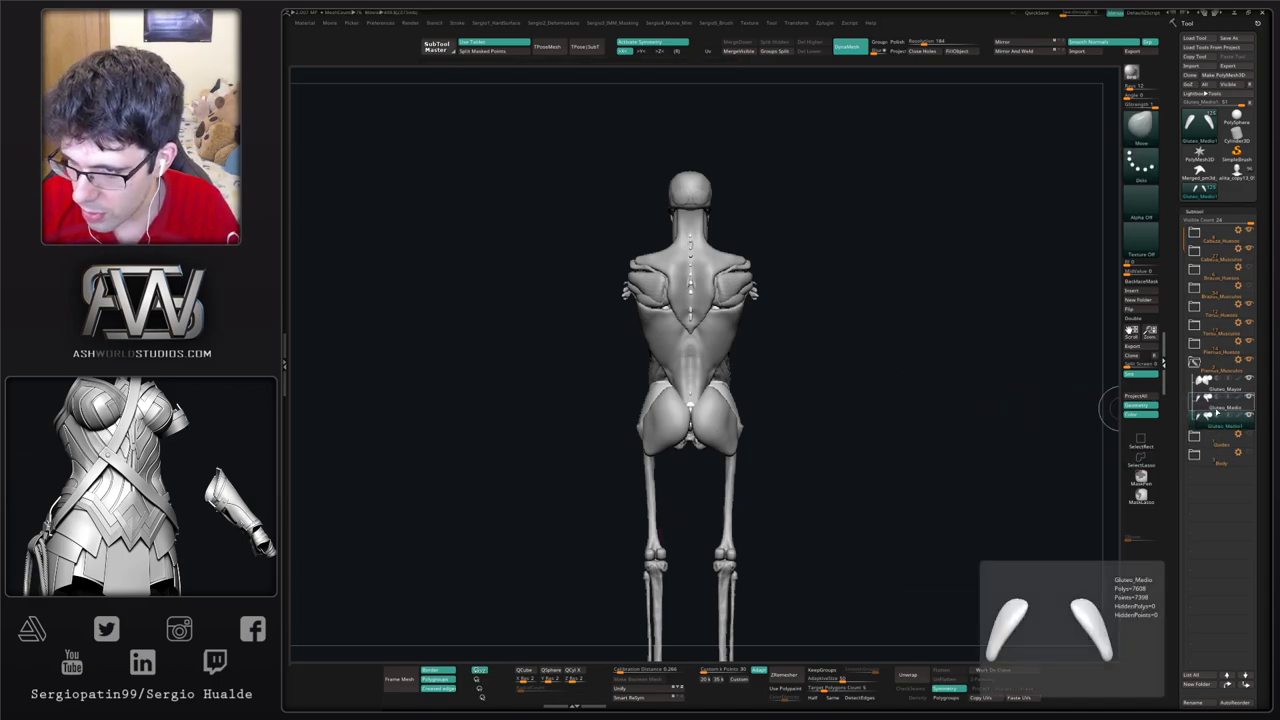
left_click_drag(1218, 426, 1207, 390)
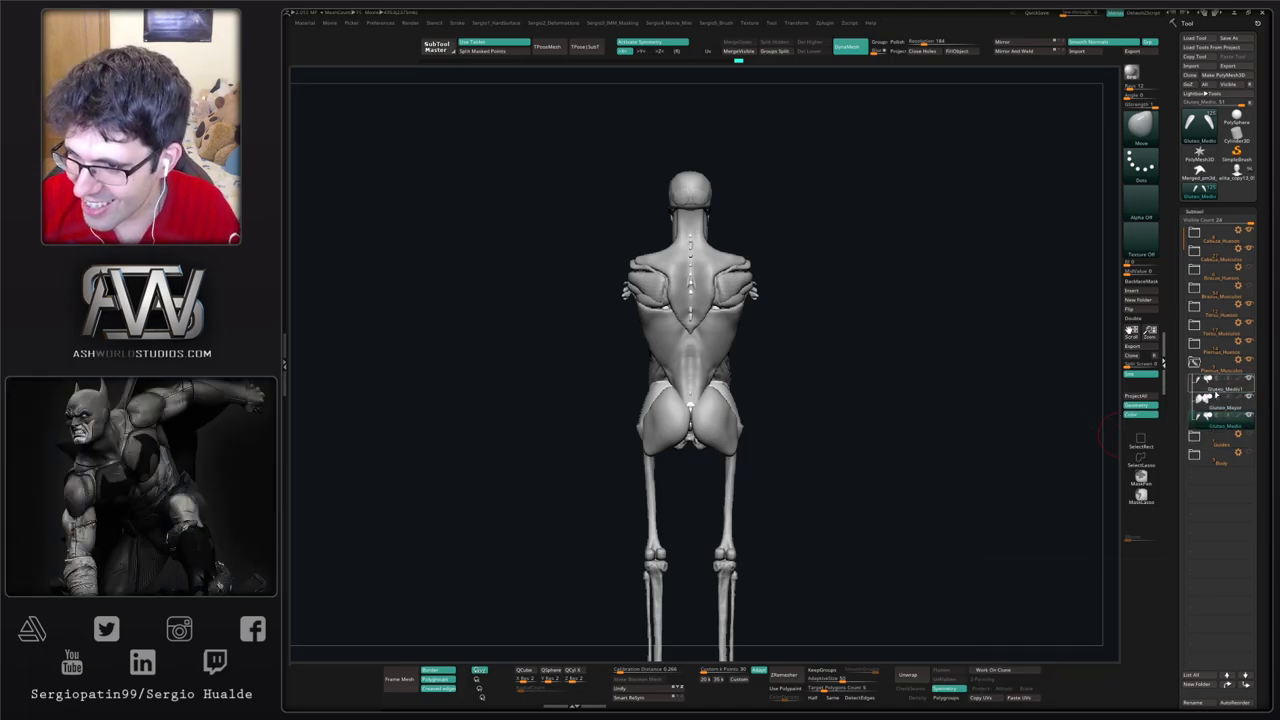
left_click(1212, 389)
Step: Compare the Gluteo_Mayor muscles and the duplicated Gluteo_Medio muscles in isolation, leaving the duplicate active
left_click(1248, 380, "shift")
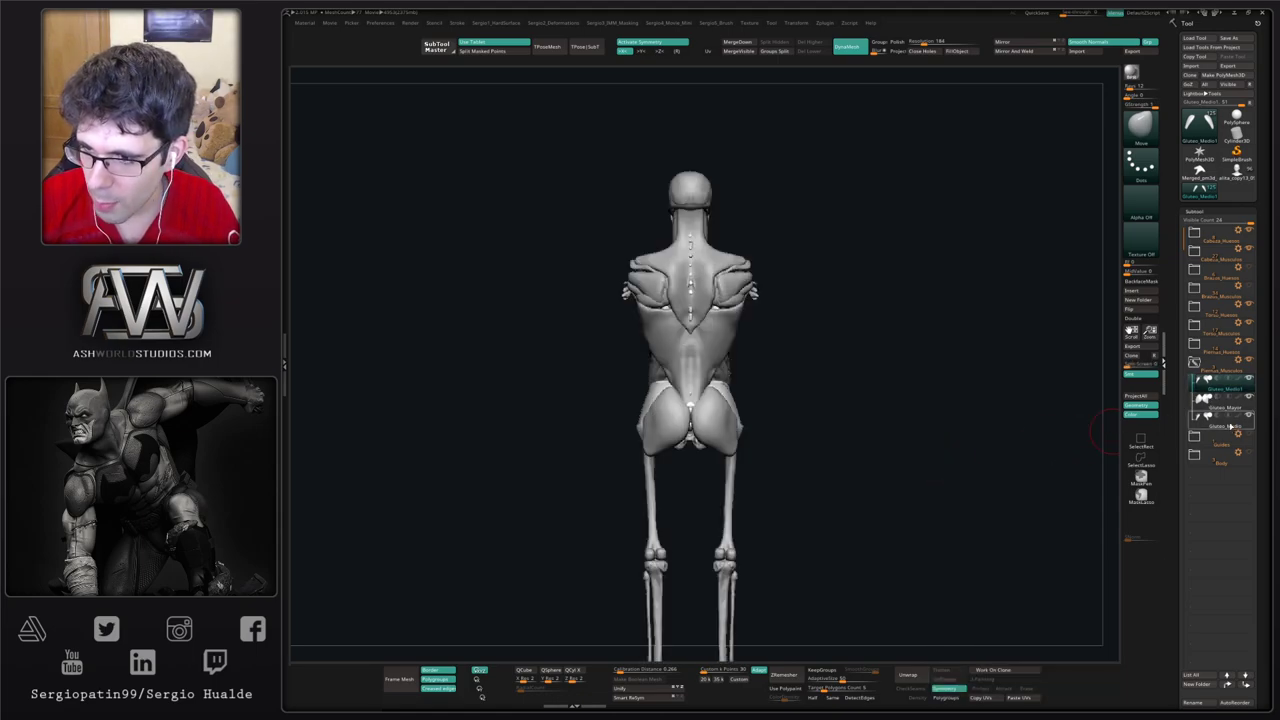
mouse_move(1228, 410)
key("alt+s")
left_click(1228, 409)
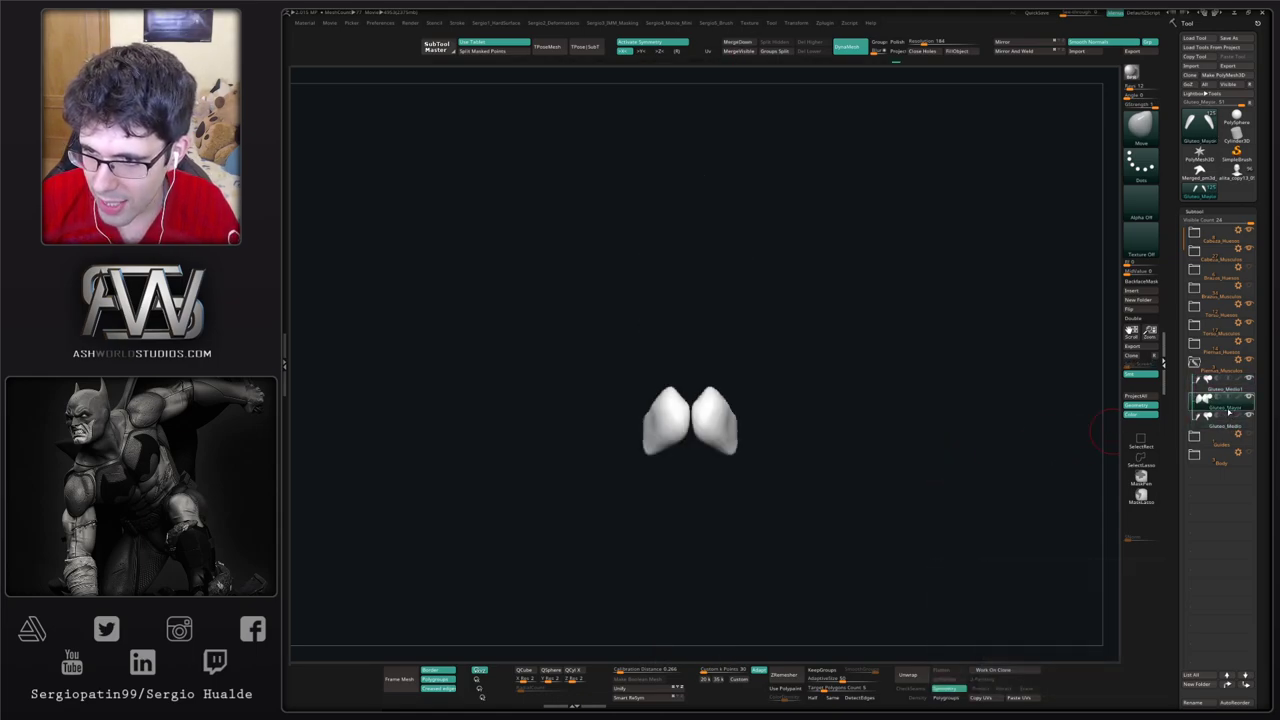
left_click(1231, 393)
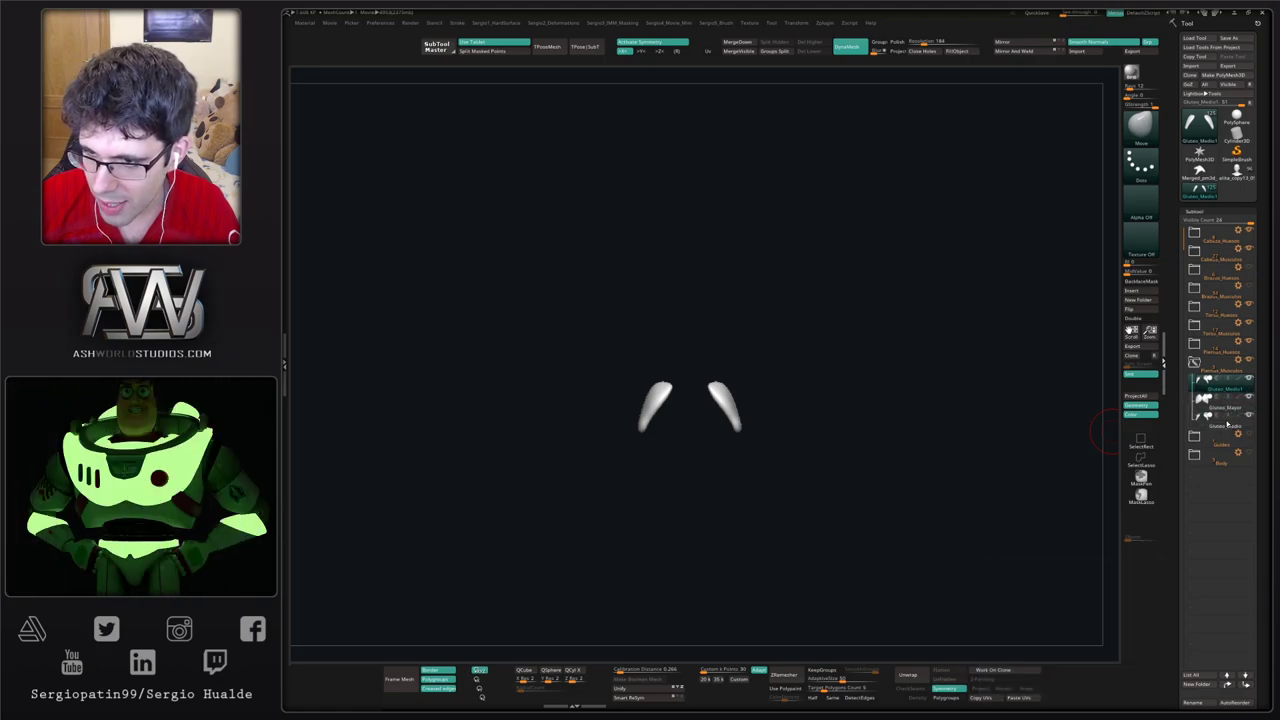
left_click_drag(903, 431, 893, 435)
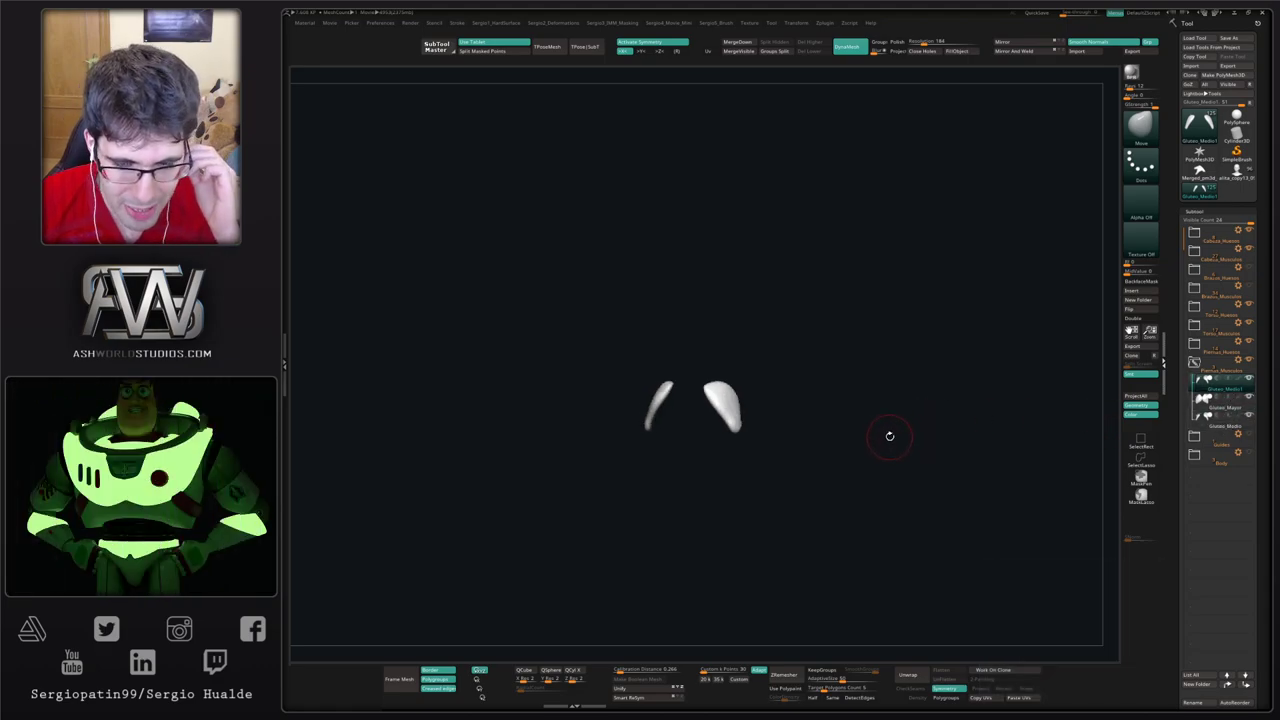
left_click_drag(834, 383, 766, 451)
Step: Bring back the whole figure and stretch the duplicated muscles down with the gizmo from the hips to the knees
key("w")
key("alt+s")
mouse_move(728, 348)
left_mouse_down()
mouse_move(775, 401)
mouse_move(745, 442)
mouse_move(738, 594)
left_mouse_up()
key("q")
key("f")
Step: Reshape the long duplicated muscles with the Move brush so they follow the outer side of the femurs
mouse_move(743, 401)
left_mouse_down()
mouse_move(758, 318)
mouse_move(724, 346)
left_mouse_up()
mouse_move(805, 388)
left_mouse_down("shift")
mouse_move(738, 385)
mouse_move(756, 405)
mouse_move(758, 385)
left_mouse_up("shift")
mouse_move(760, 363)
right_mouse_down("ctrl")
mouse_move(729, 430)
mouse_move(662, 428)
right_mouse_up("ctrl")
left_click_drag(756, 363, 768, 366)
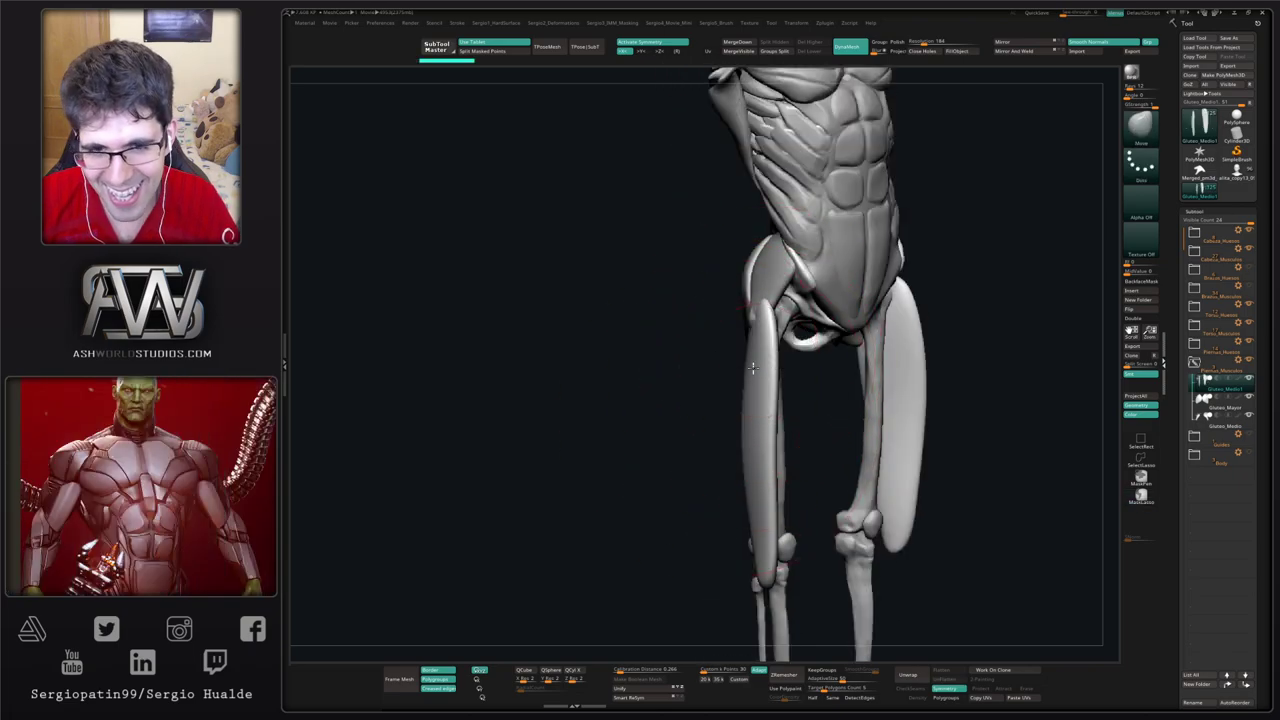
right_click_drag(765, 368, 732, 358)
mouse_move(776, 326)
left_mouse_down()
mouse_move(783, 503)
mouse_move(810, 550)
left_mouse_up()
left_click_drag(788, 414, 806, 517)
right_click_drag(806, 517, 812, 486, "ctrl")
right_click_drag(812, 486, 896, 474)
Step: Add volume along the outer thigh muscles with the Standard brush and smooth the surface
key("b")
key("s")
key("t")
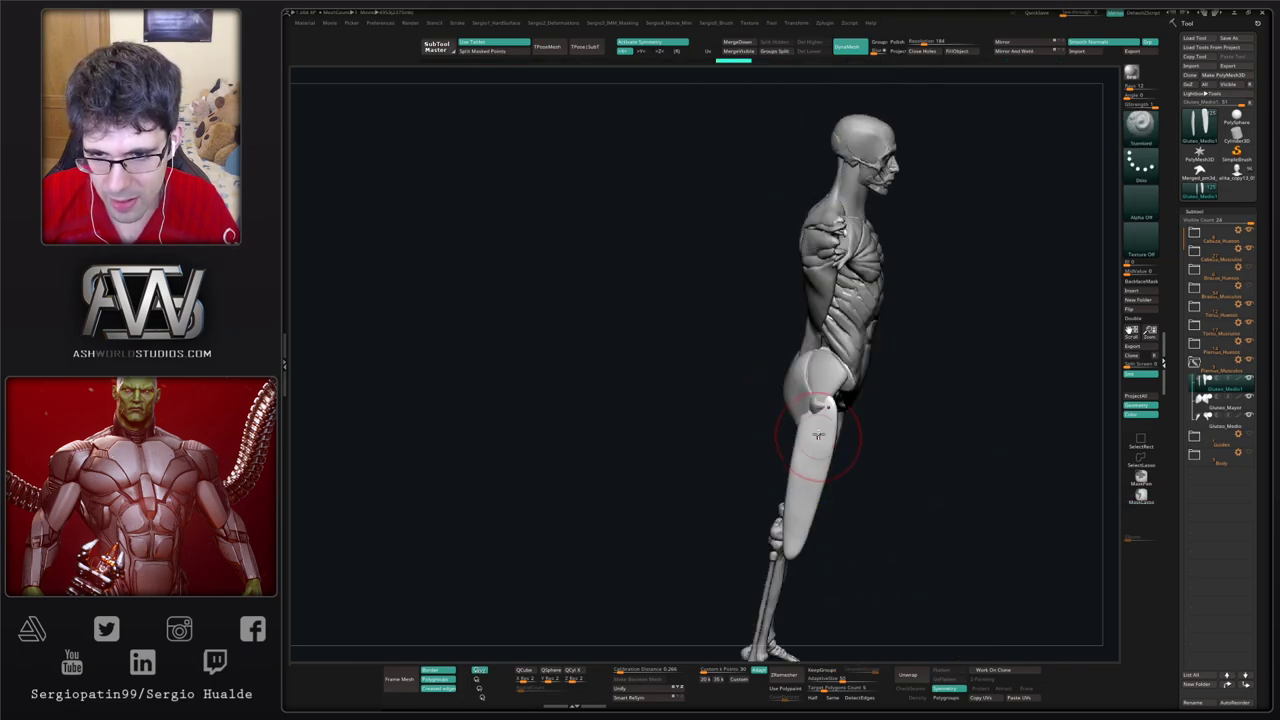
left_click_drag(798, 525, 808, 470)
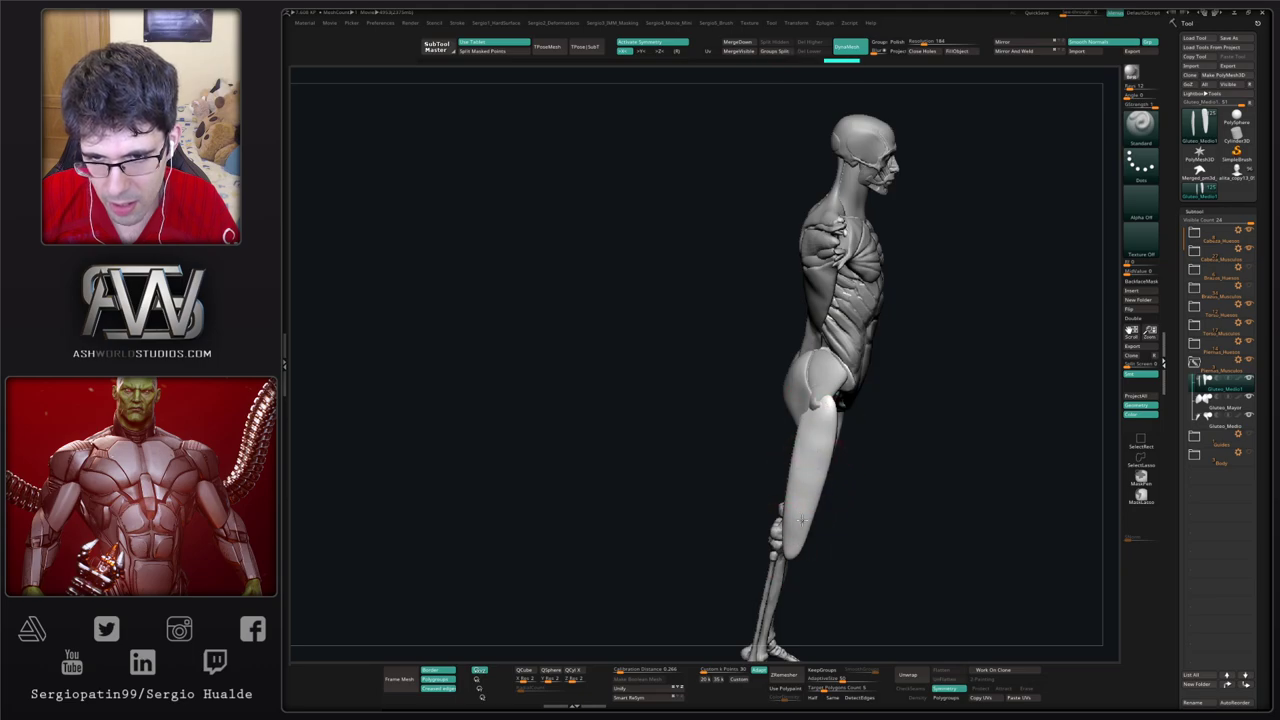
right_click_drag(848, 438, 820, 420)
left_click_drag(820, 420, 812, 460, "shift")
right_click_drag(829, 488, 809, 447)
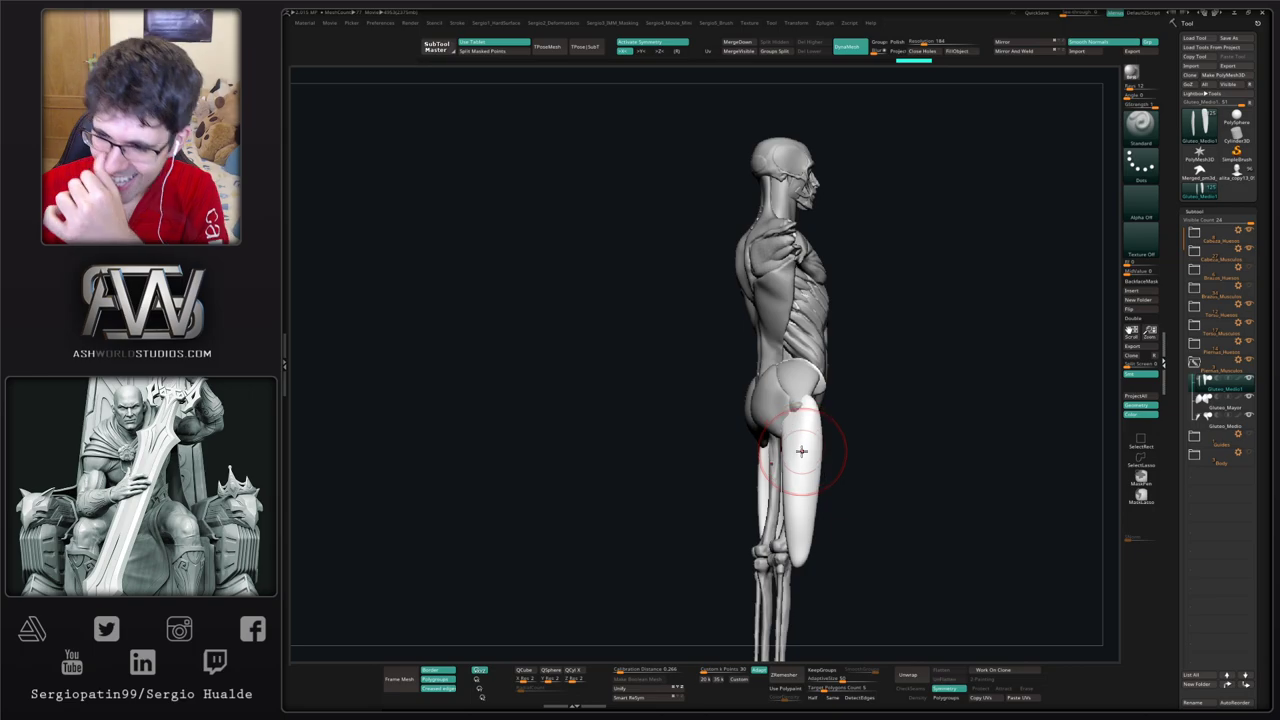
Step: Reshape the upper and middle parts of the outer thigh muscles with an enlarged Move brush from side views
mouse_move(775, 420)
right_mouse_down("ctrl")
mouse_move(803, 485)
mouse_move(842, 424)
mouse_move(773, 433)
mouse_move(771, 500)
mouse_move(765, 480)
mouse_move(829, 486)
mouse_move(829, 514)
mouse_move(820, 491)
right_mouse_up("ctrl")
key("b")
key("m")
key("v")
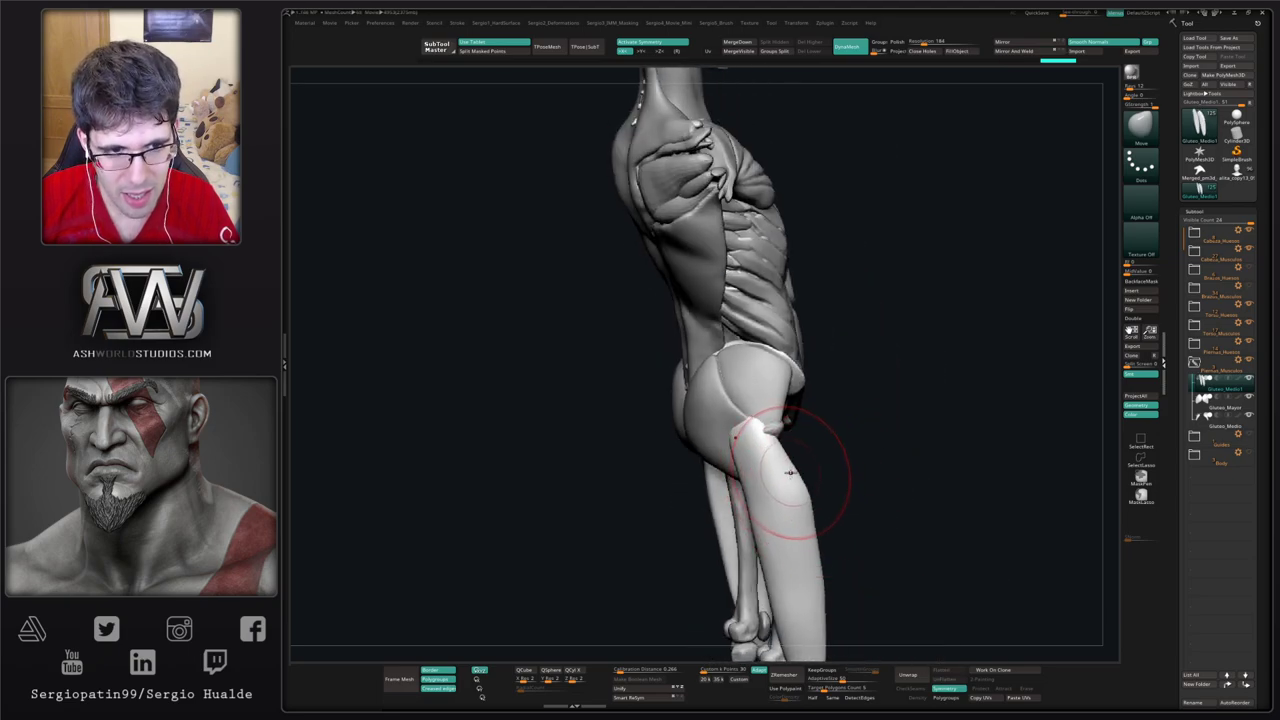
key("bracketright")
left_click_drag(814, 508, 797, 518)
right_click_drag(803, 570, 791, 462, "alt")
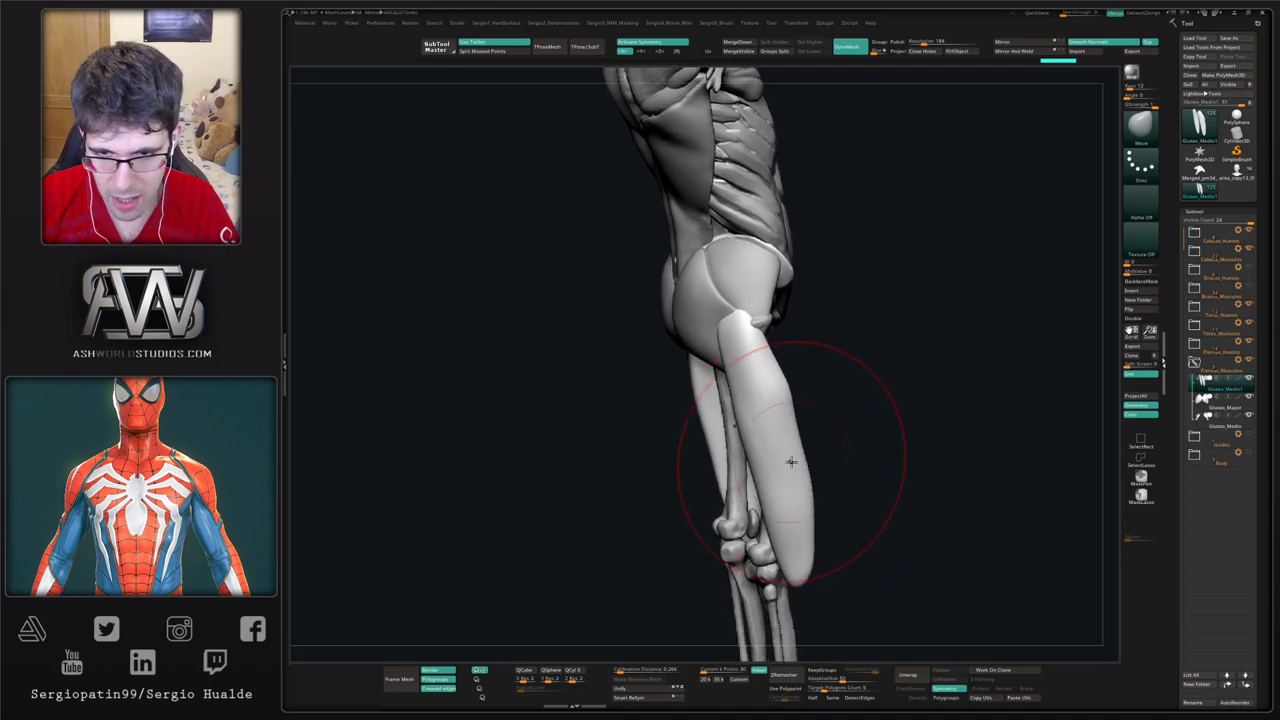
right_click_drag(743, 543, 743, 366)
Step: Mask the upper ends of the outer thigh muscles and swing the rest back in line with the femur and knee
key("w")
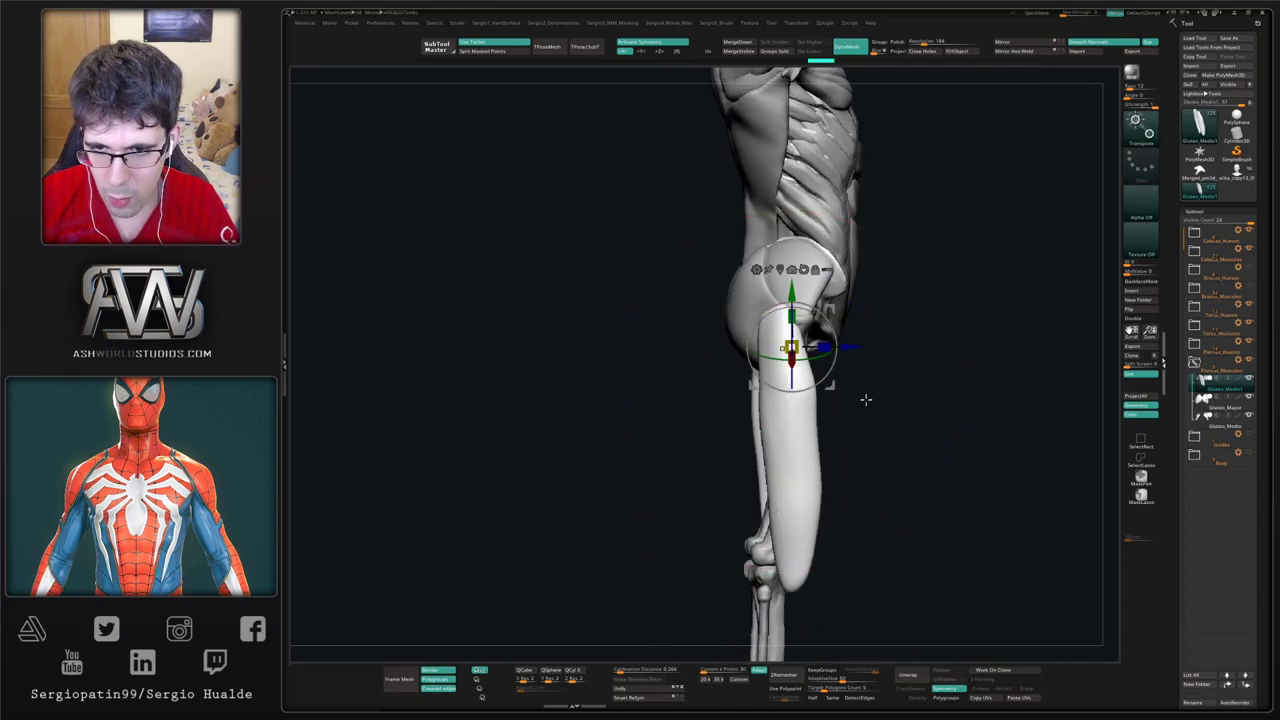
mouse_move(888, 362)
left_mouse_down("ctrl")
mouse_move(832, 374)
mouse_move(766, 645)
mouse_move(825, 620)
mouse_move(780, 477)
mouse_move(842, 455)
left_mouse_up("ctrl")
left_click(854, 449, "ctrl")
left_click(797, 477, "ctrl")
left_click(840, 467, "ctrl")
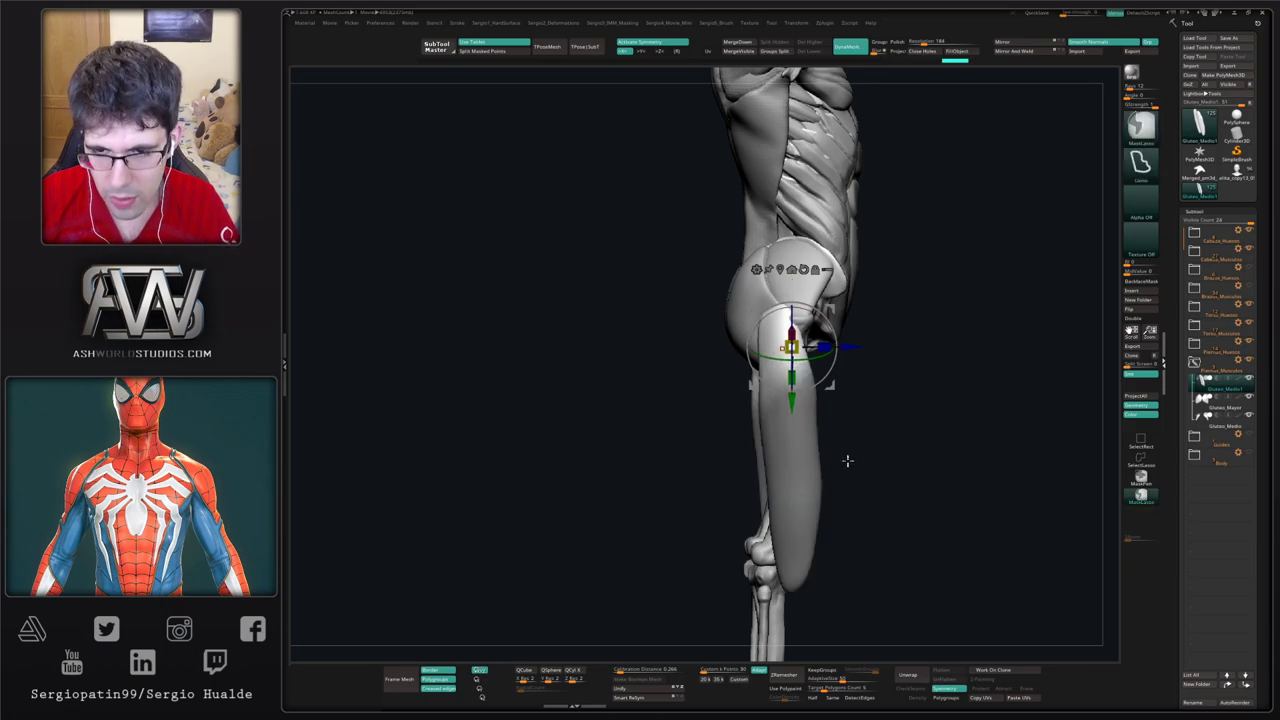
left_click(848, 461, "ctrl")
right_click_drag(837, 403, 835, 422, "alt")
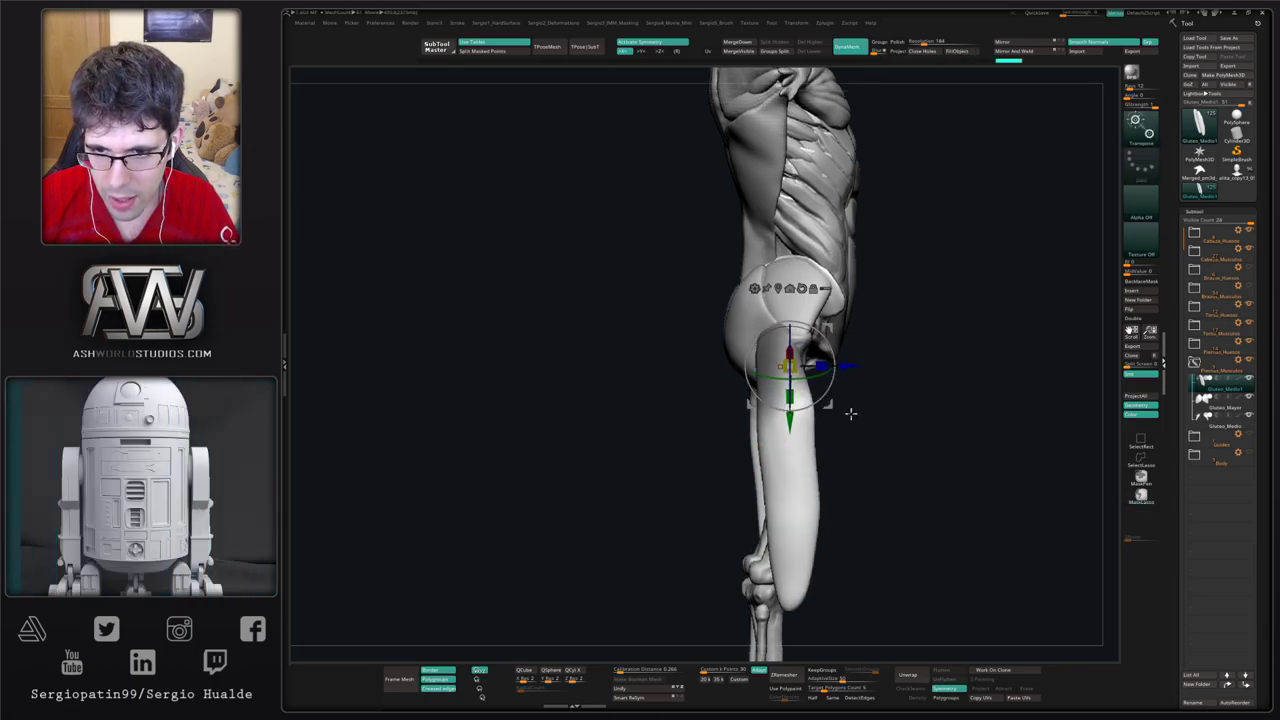
mouse_move(829, 404)
left_mouse_down("alt")
mouse_move(828, 429)
mouse_move(786, 409)
mouse_move(766, 440)
mouse_move(784, 468)
left_mouse_up("alt")
key("q")
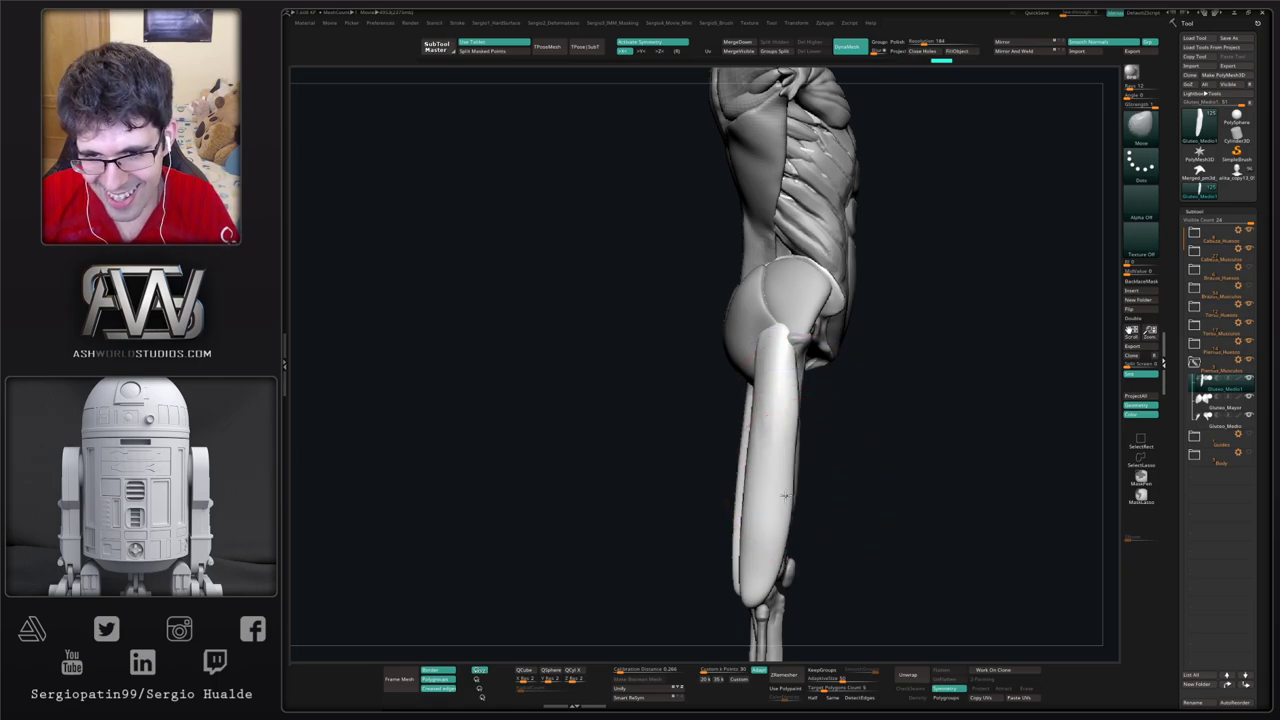
Step: Redo the last edits to the outer thigh muscles
key("ctrl+shift+z")
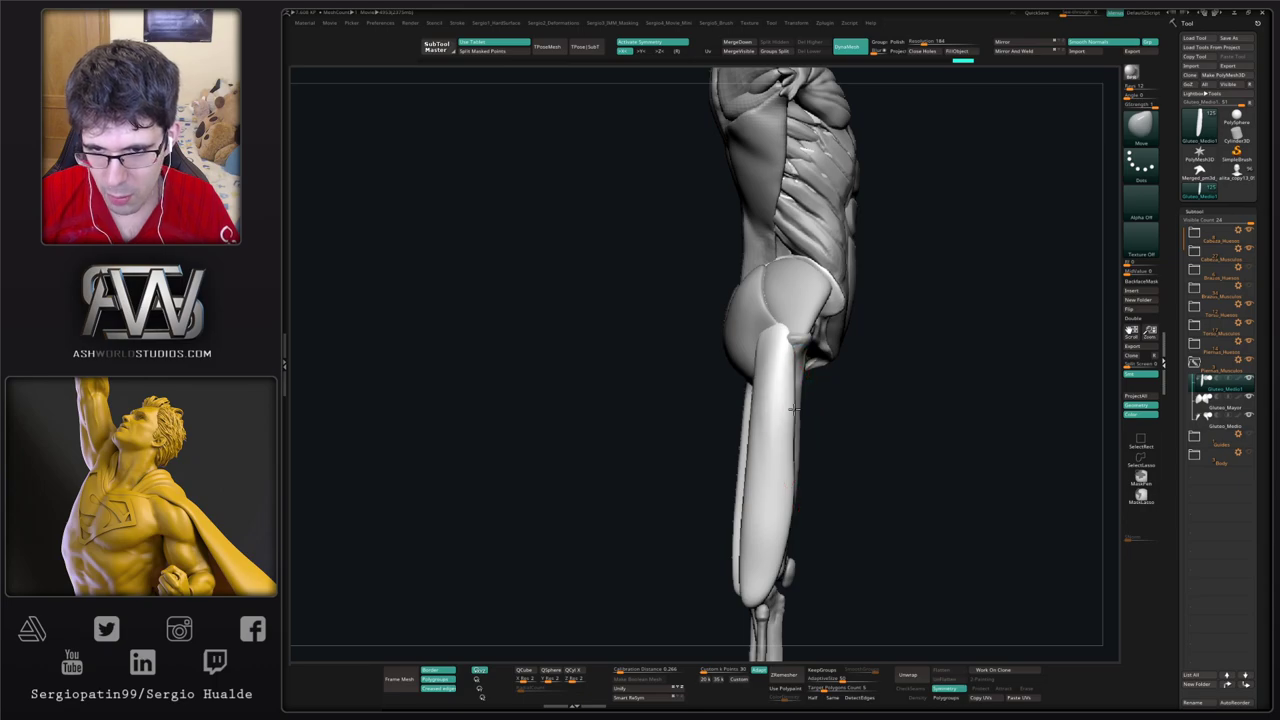
key("ctrl+shift+z")
key("ctrl+shift+z")
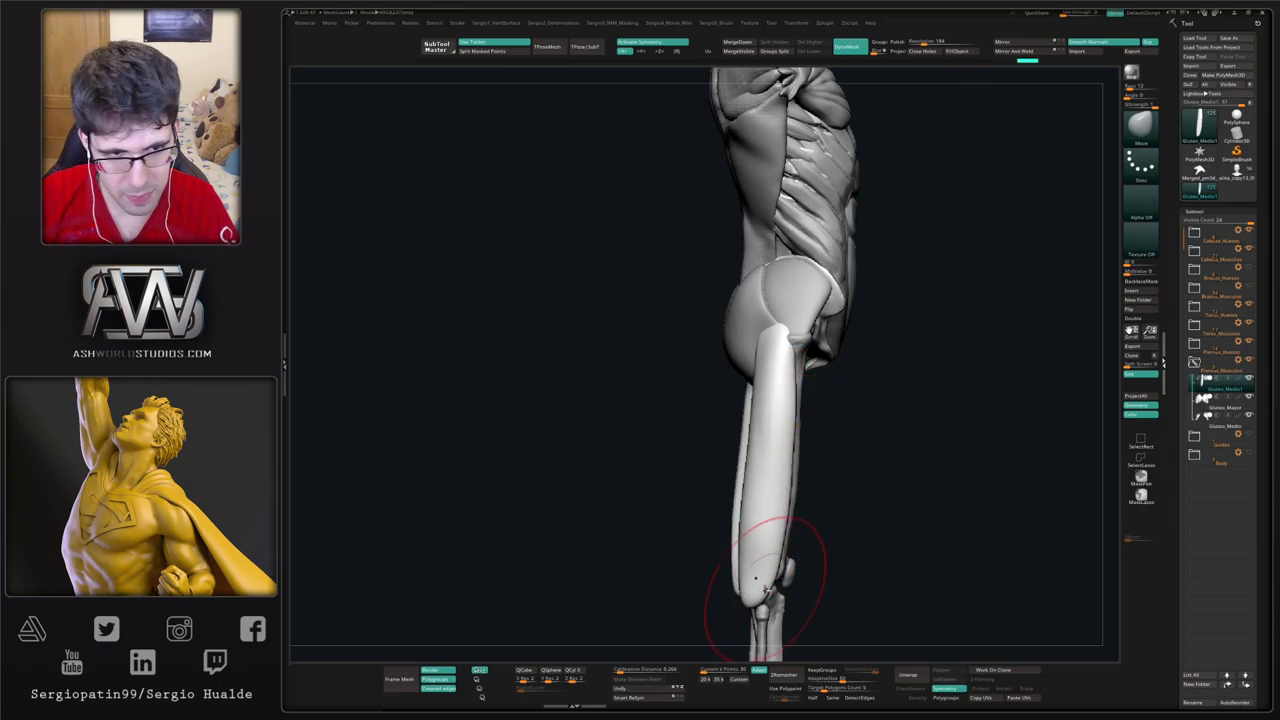
key("ctrl+shift+z")
Step: From the front, bow the outer thigh muscles along the femurs and pull their lower ends toward the outer knees with the Move brush
left_click_drag(876, 468, 820, 470)
left_click_drag(787, 430, 775, 404)
mouse_move(779, 496)
left_mouse_down()
mouse_move(771, 508)
mouse_move(764, 478)
left_mouse_up()
left_click_drag(776, 583, 794, 608)
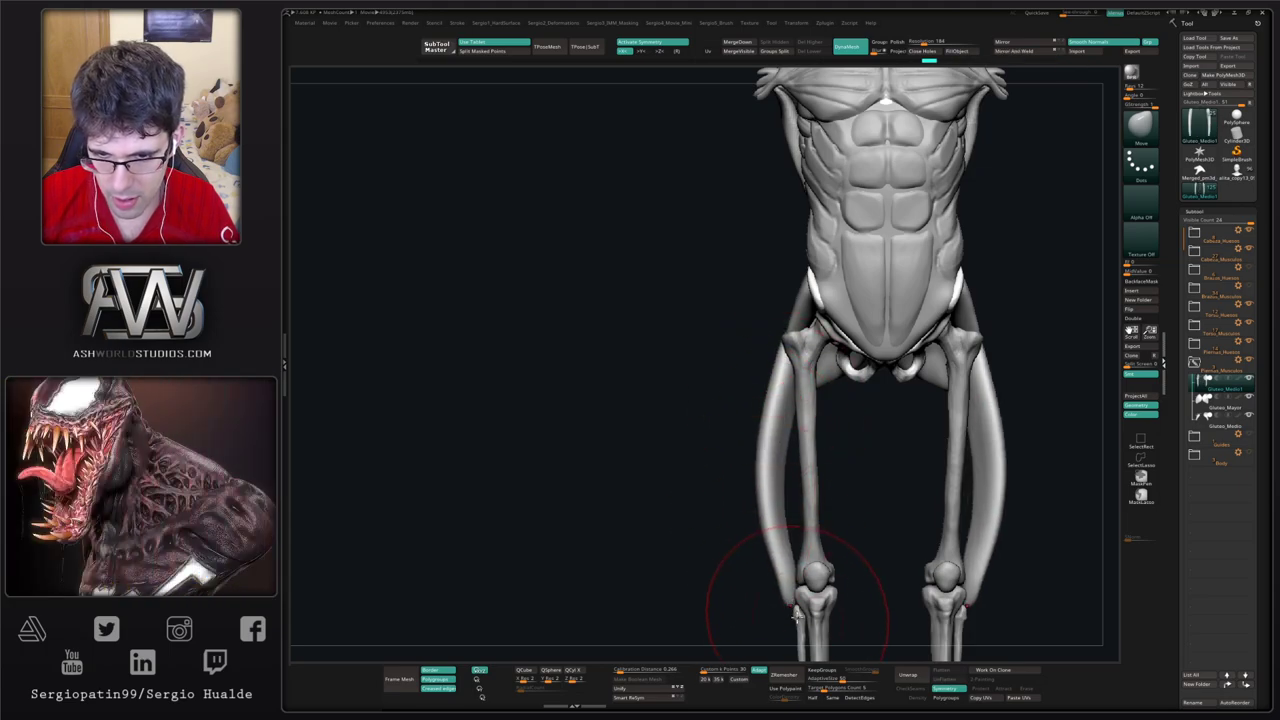
Step: Shape the lower ends of the outer thigh muscles against the outer side of the knees with the Move brush from the side
mouse_move(795, 611)
right_mouse_down("alt")
mouse_move(793, 540)
mouse_move(817, 551)
mouse_move(853, 533)
mouse_move(836, 554)
mouse_move(783, 544)
right_mouse_up("alt")
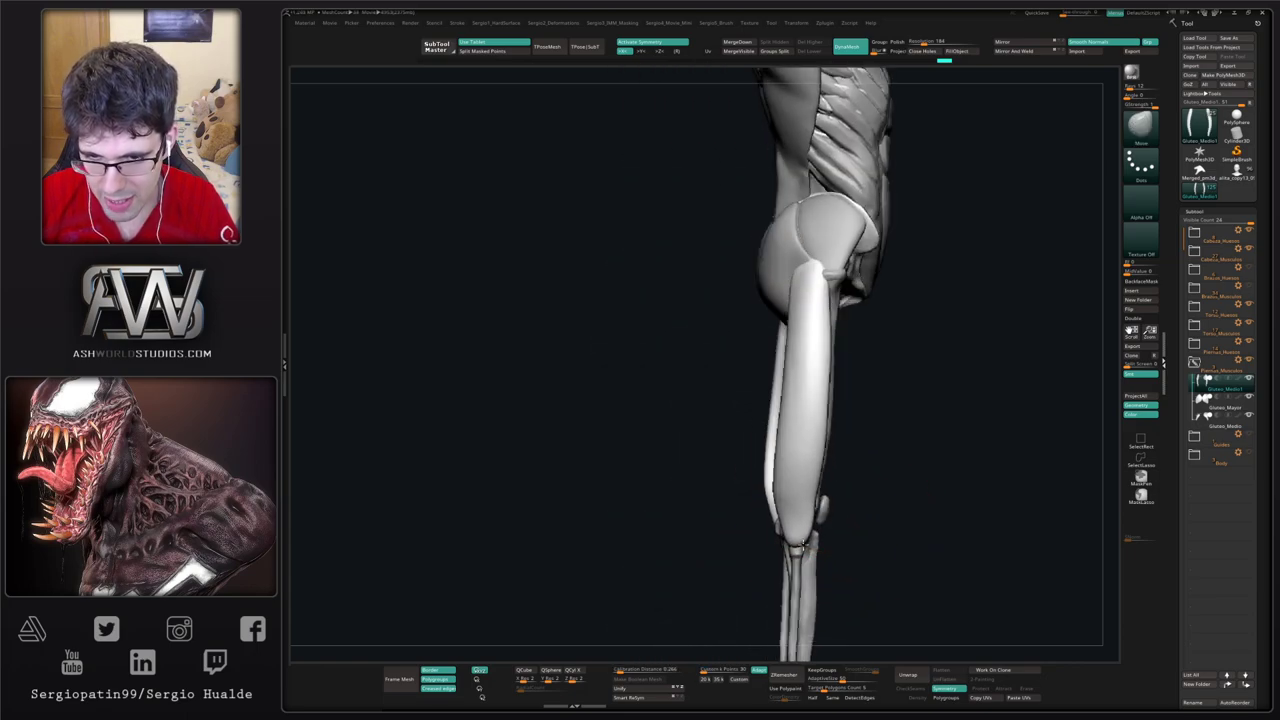
left_click_drag(803, 545, 797, 512)
left_click_drag(802, 535, 806, 530)
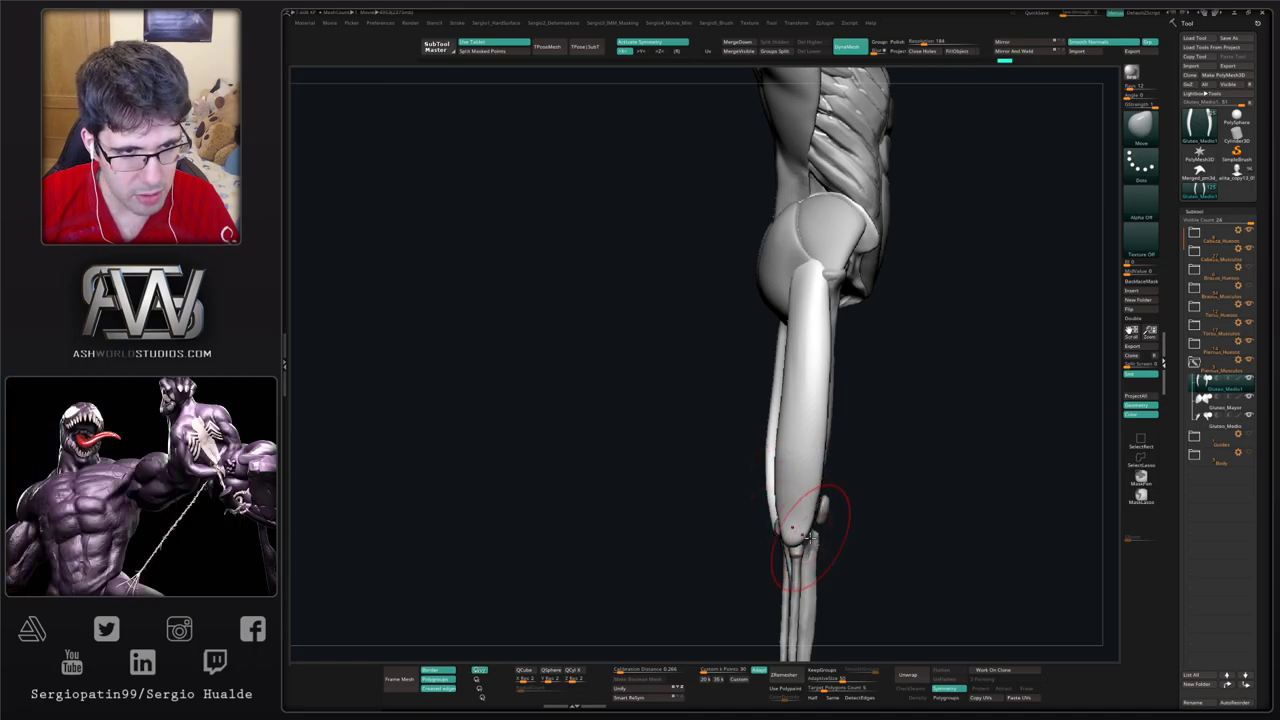
mouse_move(810, 538)
right_mouse_down("alt")
mouse_move(800, 422)
mouse_move(811, 488)
right_mouse_up("alt")
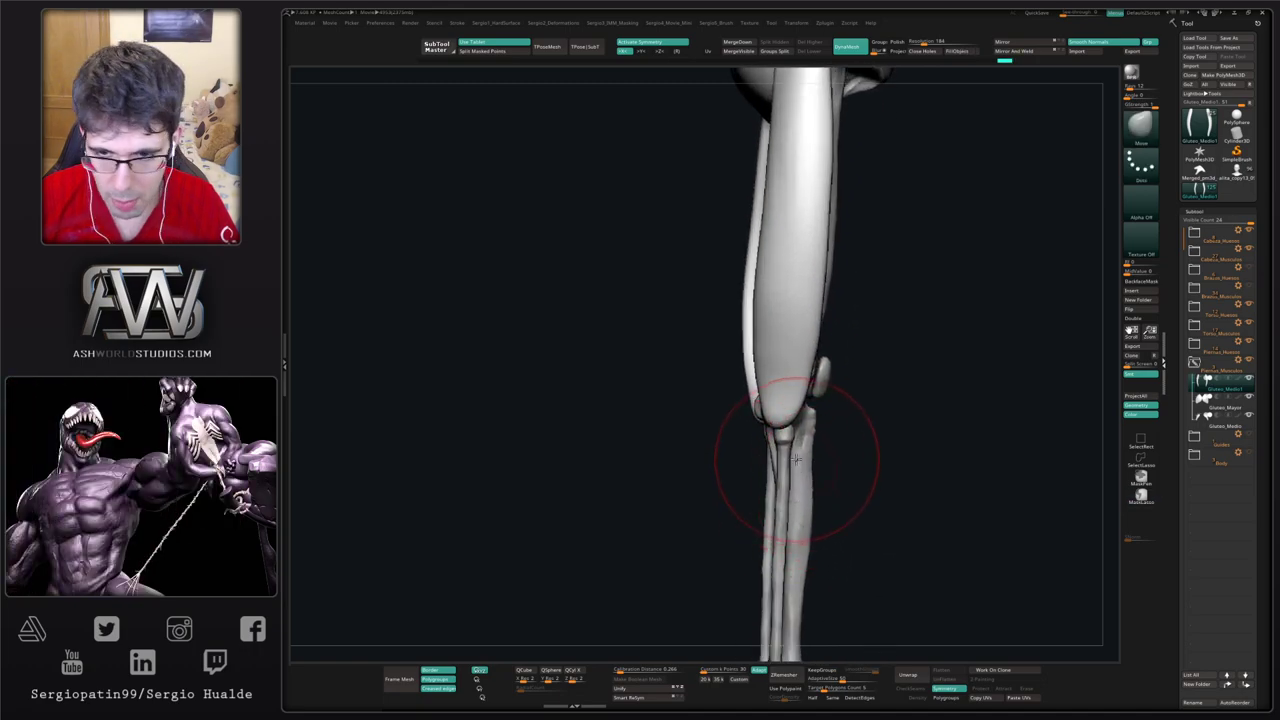
key("s")
left_click_drag(793, 430, 802, 410)
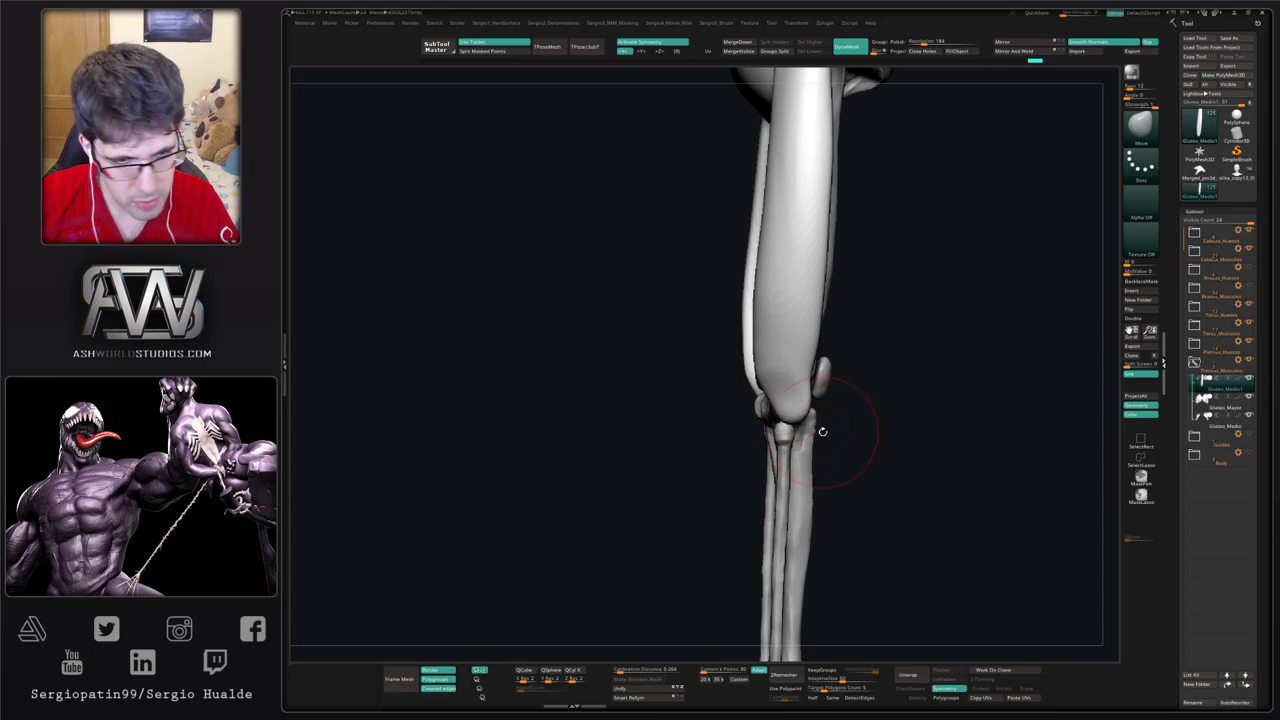
Step: Pull the lower ends of the outer thigh muscles onto the outer side of the knees with the Move brush
right_click_drag(823, 432, 803, 434)
key("s")
left_click_drag(814, 426, 803, 426)
right_click_drag(803, 426, 790, 424)
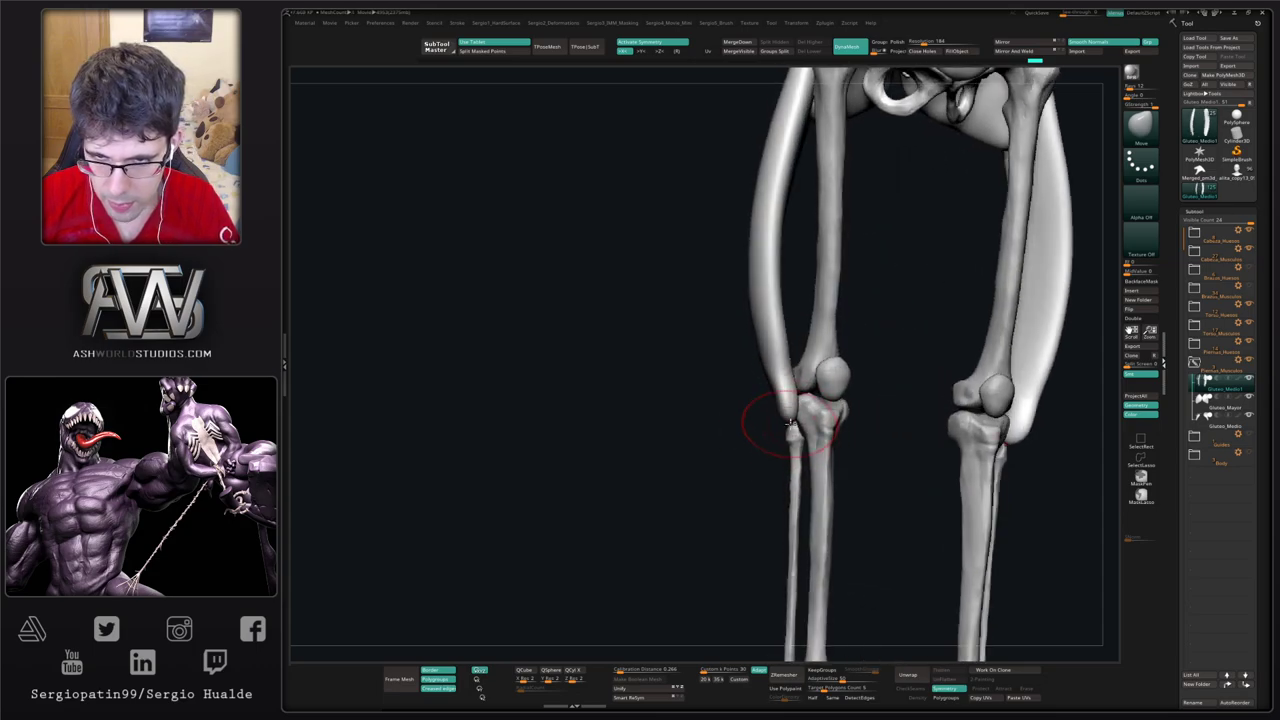
left_click_drag(789, 422, 797, 404)
right_click_drag(797, 412, 812, 416)
left_click_drag(792, 399, 779, 410)
right_click_drag(781, 412, 811, 420)
left_click_drag(808, 412, 791, 401)
left_click_drag(803, 396, 795, 400)
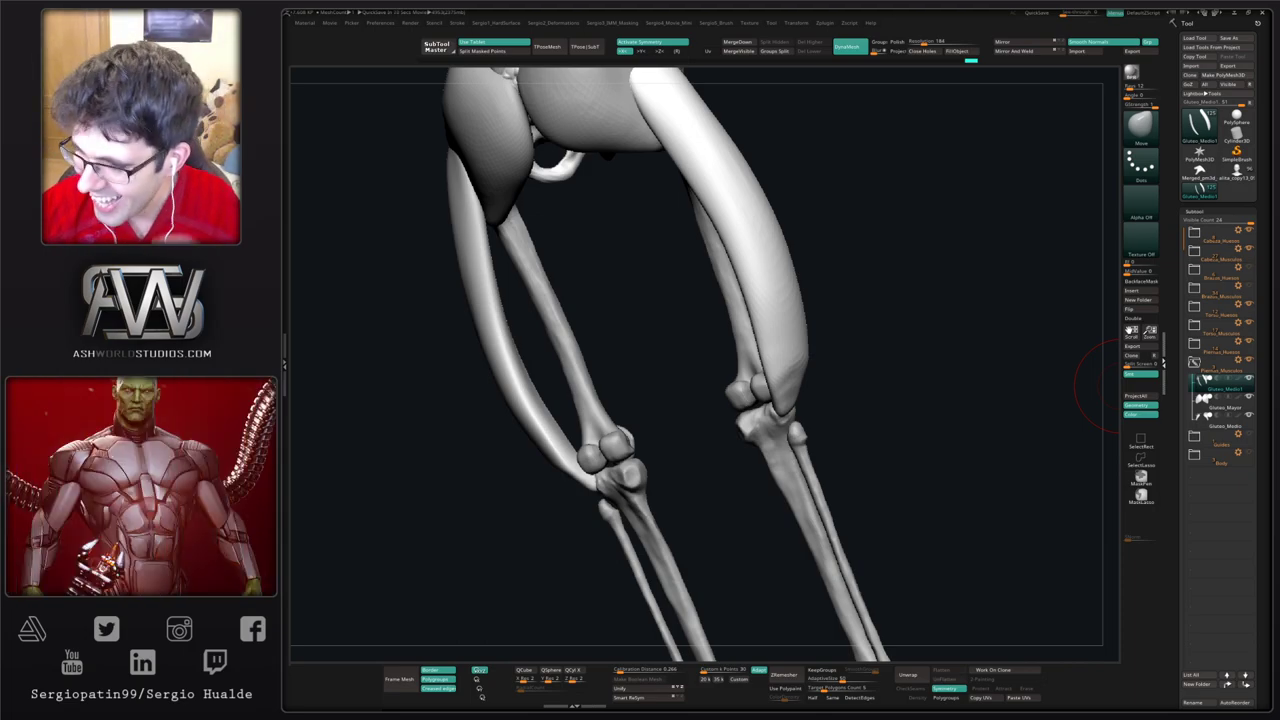
Step: From the front, draw the lower halves of the outer thigh muscles inward along the femurs with an enlarged Move brush
left_click_drag(970, 484, 920, 432)
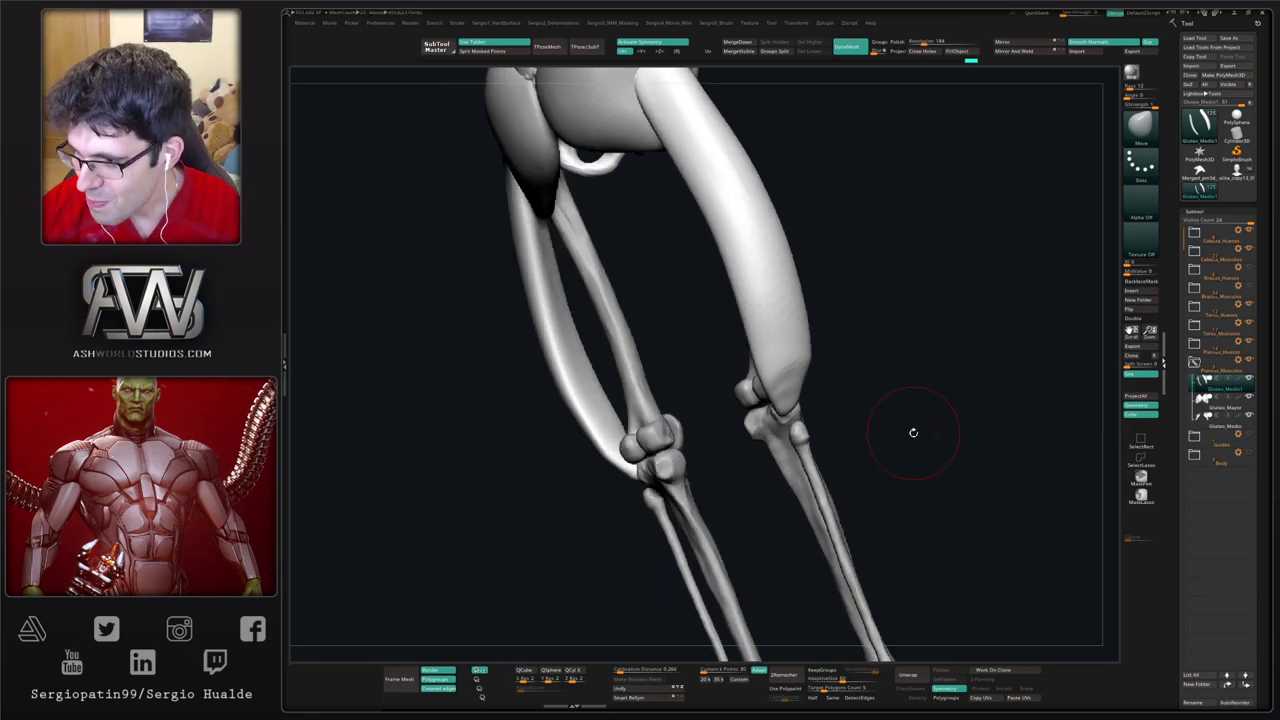
left_click_drag(908, 428, 802, 408)
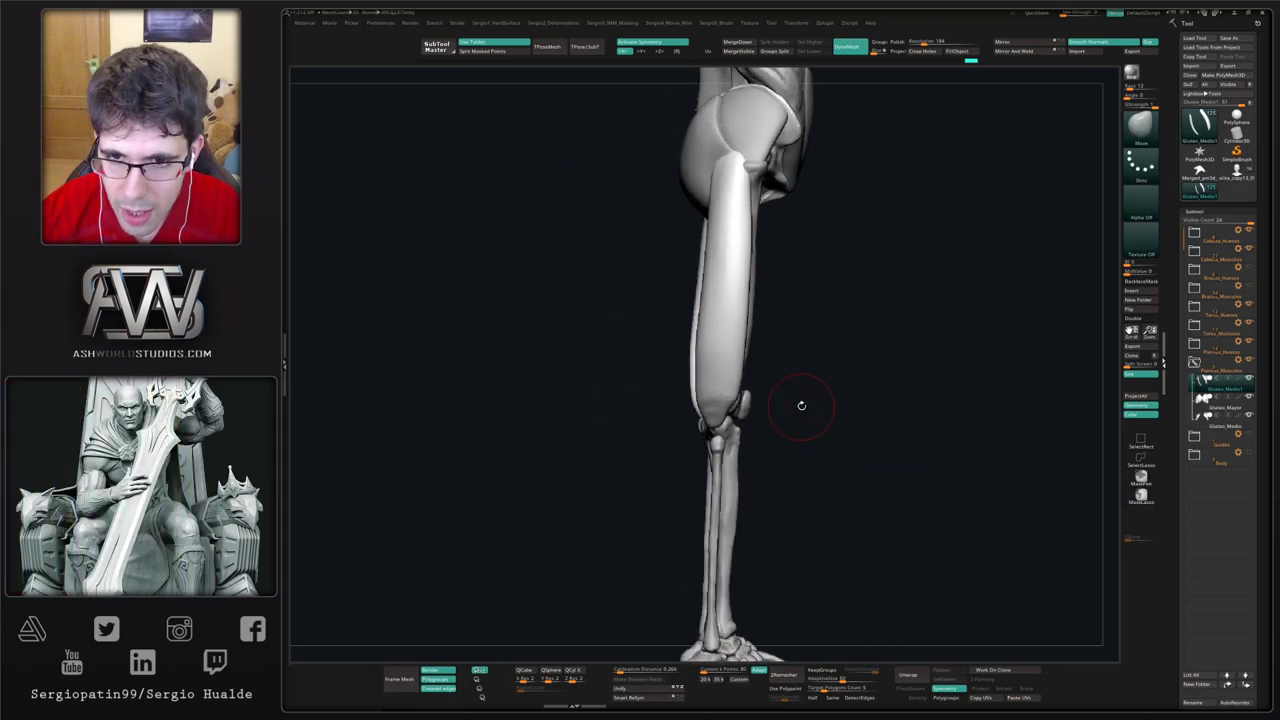
left_click_drag(800, 403, 734, 456)
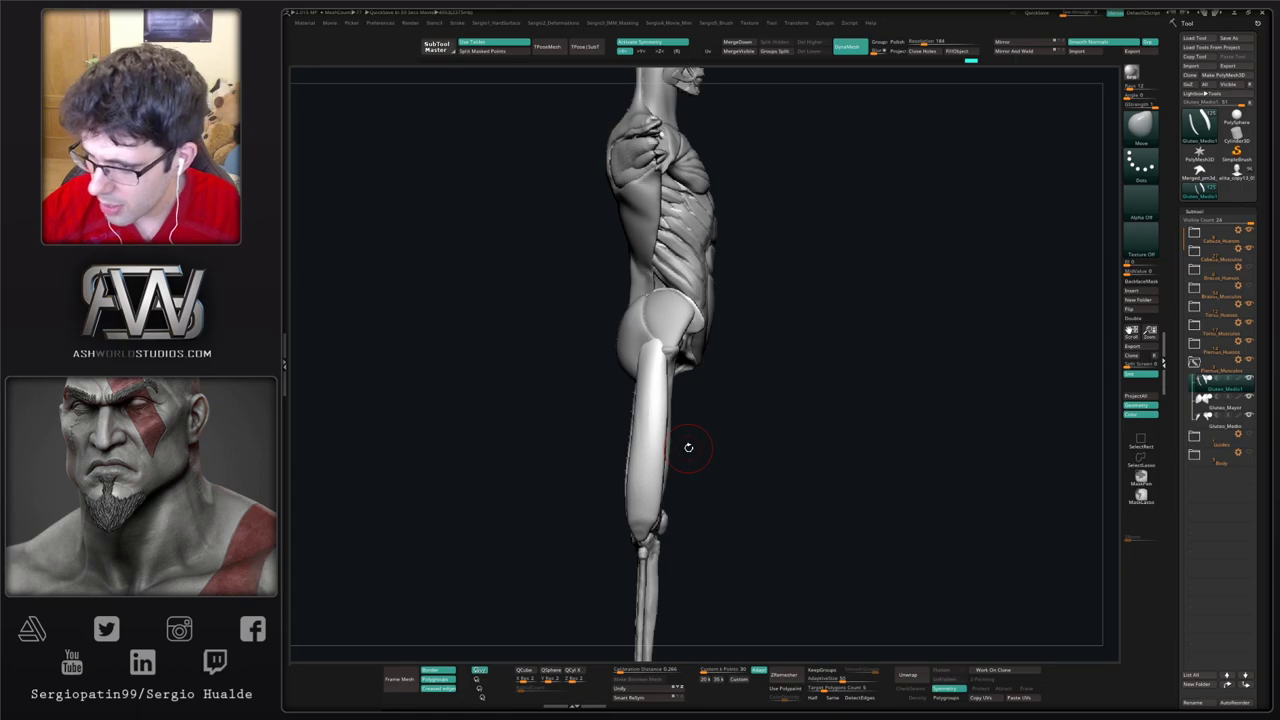
left_click_drag(688, 447, 670, 420)
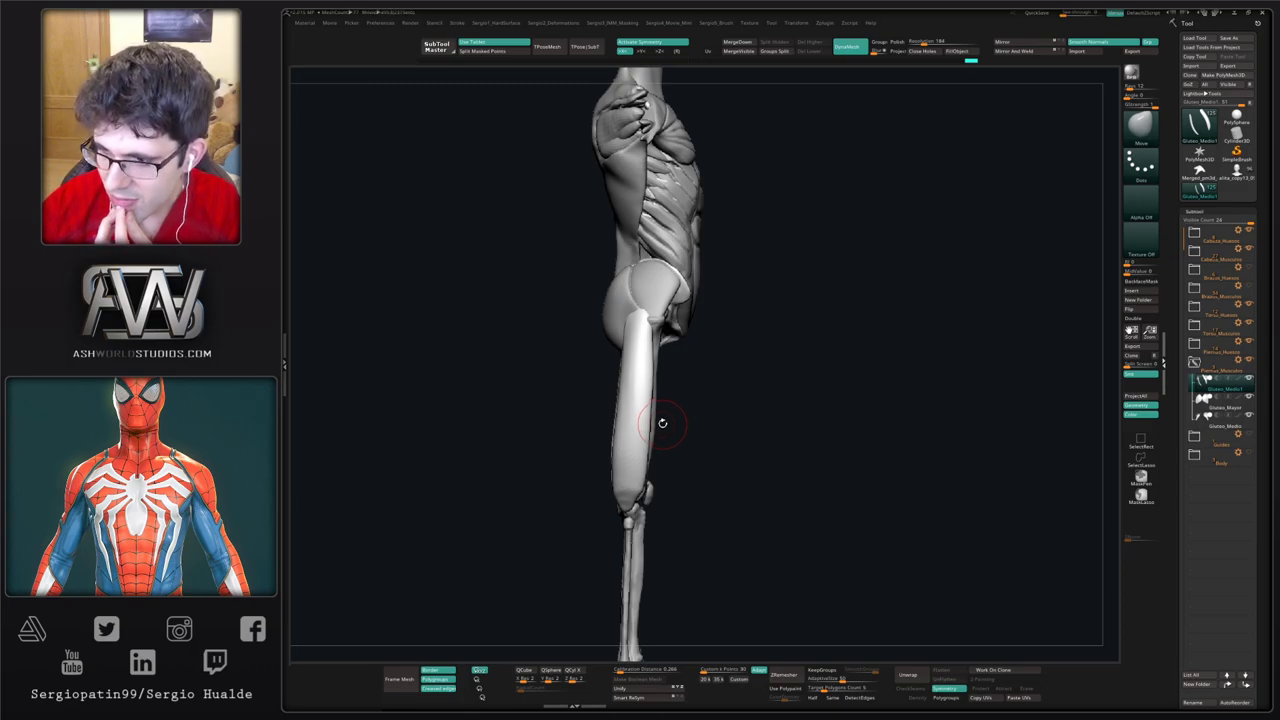
left_click_drag(660, 426, 620, 427)
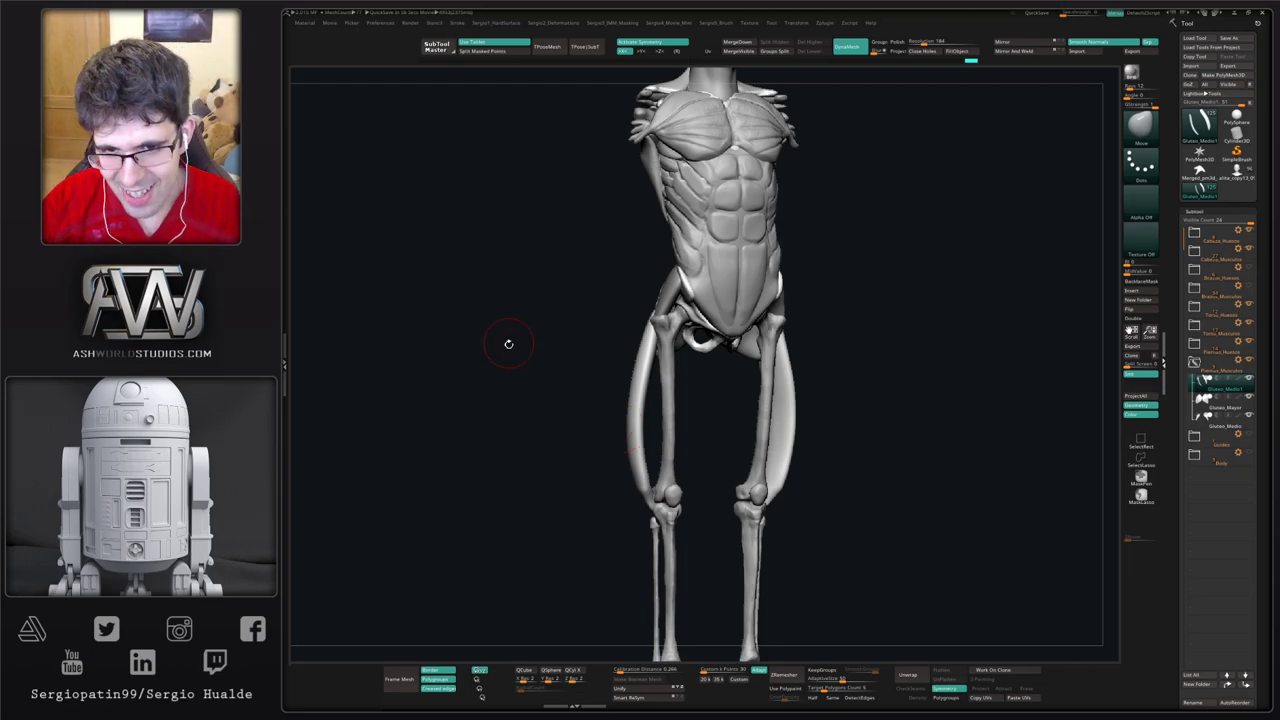
left_click_drag(490, 383, 545, 405)
key("s")
left_click_drag(616, 448, 647, 449)
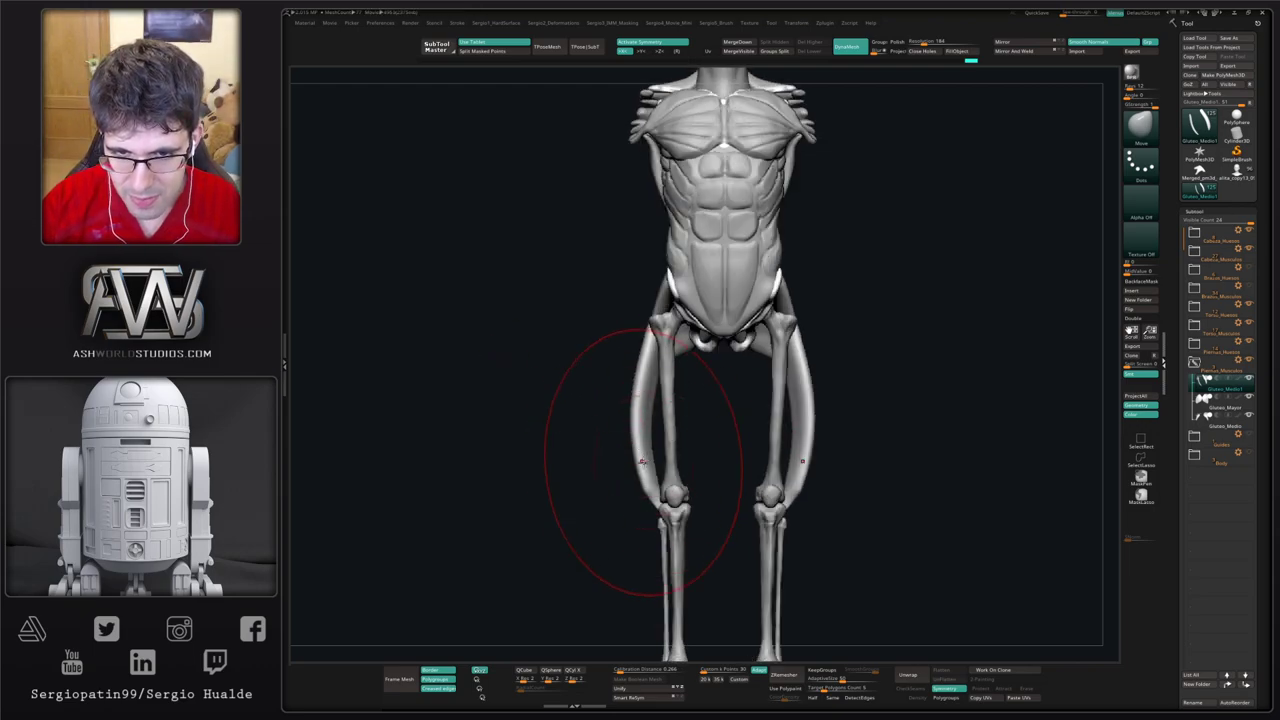
mouse_move(655, 497)
left_mouse_down()
mouse_move(648, 513)
mouse_move(653, 487)
left_mouse_up()
key("s")
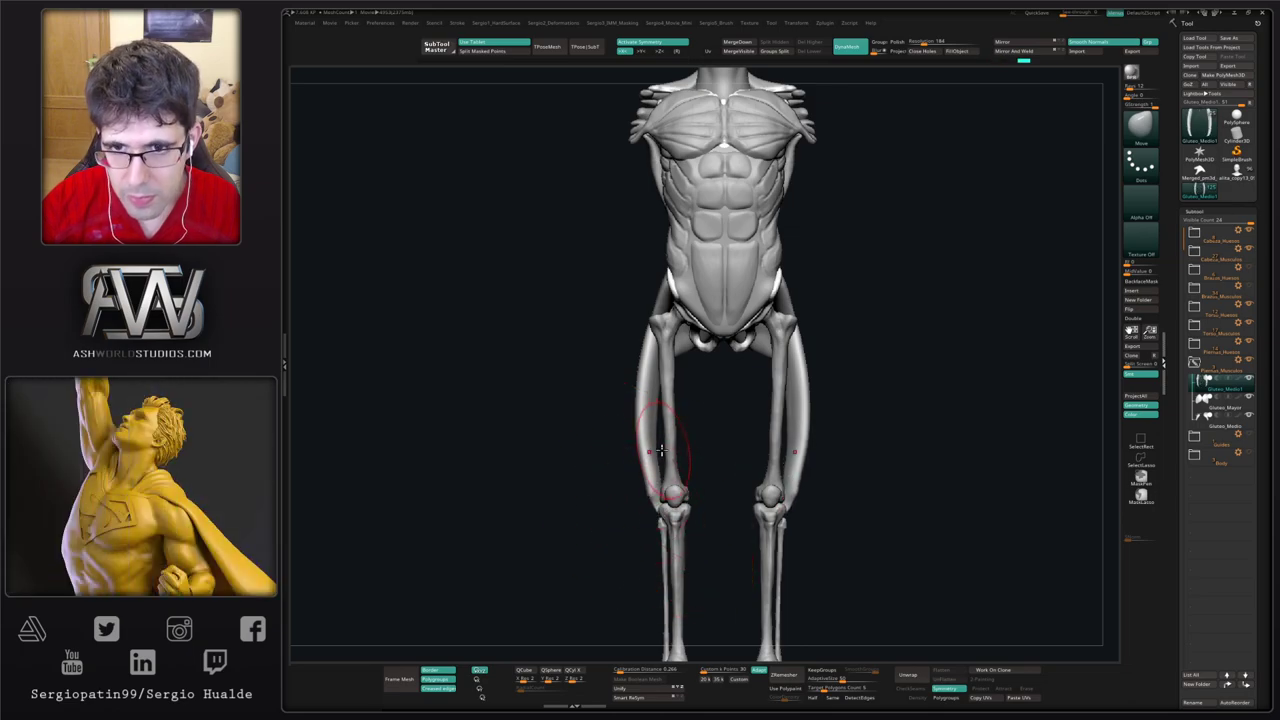
mouse_move(612, 448)
left_mouse_down()
mouse_move(680, 429)
mouse_move(687, 407)
mouse_move(655, 402)
mouse_move(609, 442)
mouse_move(640, 422)
left_mouse_up()
Step: Flatten the upper part of the outer thigh muscles below the gluteals with the TrimDynamic brush and smooth it
right_click_drag(645, 425, 588, 400)
left_click_drag(646, 383, 655, 345, "shift")
mouse_move(672, 283)
right_mouse_down("ctrl")
mouse_move(667, 358)
mouse_move(671, 329)
right_mouse_up("ctrl")
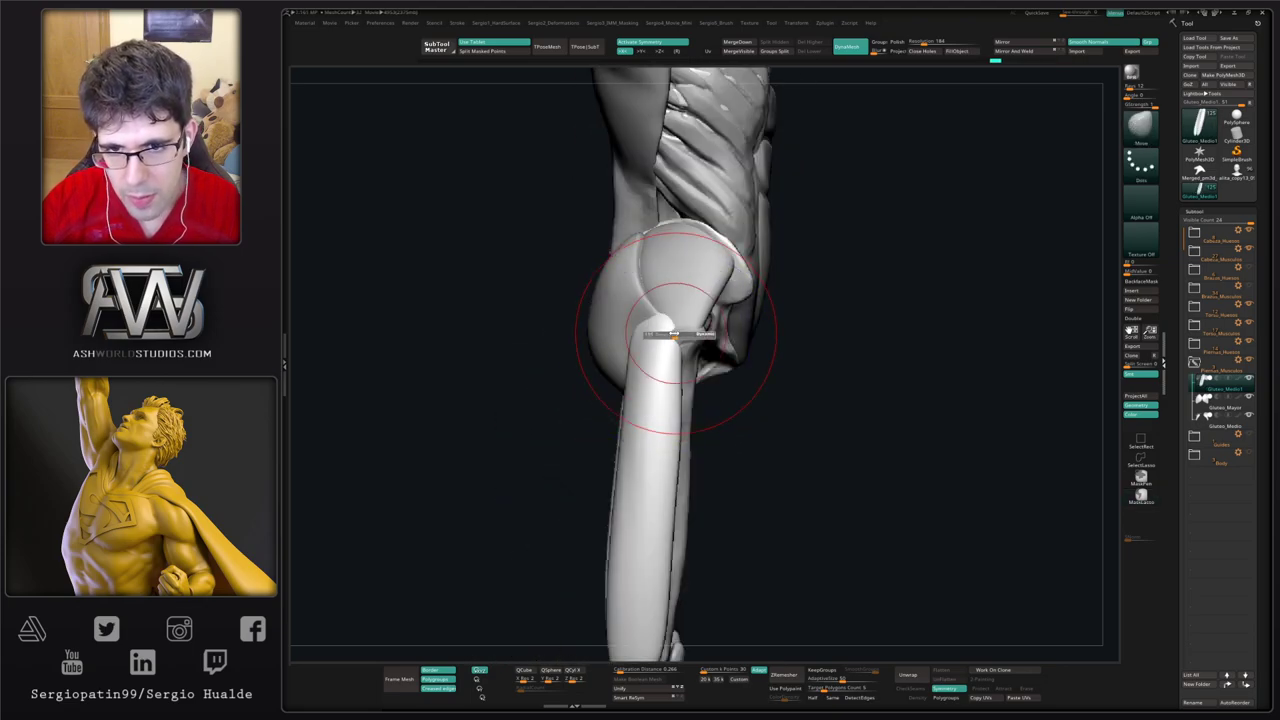
right_click_drag(632, 373, 607, 380)
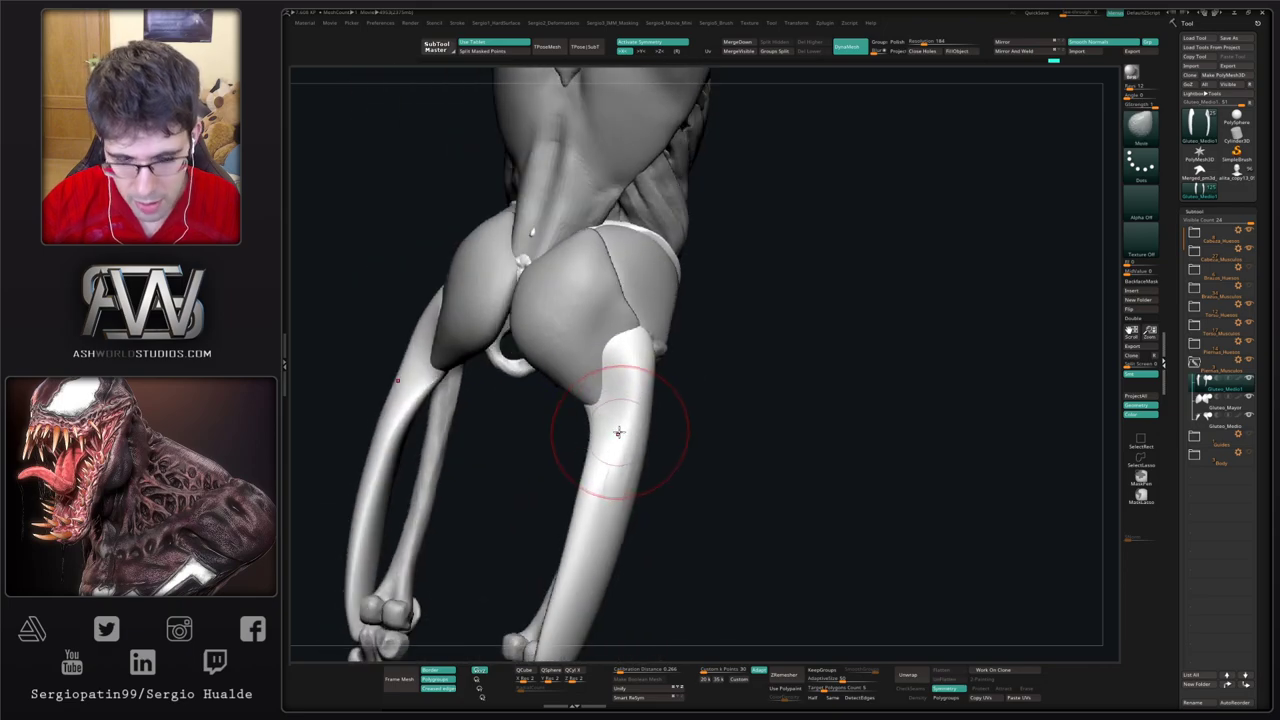
key("b")
key("t")
key("d")
left_click_drag(620, 408, 615, 402)
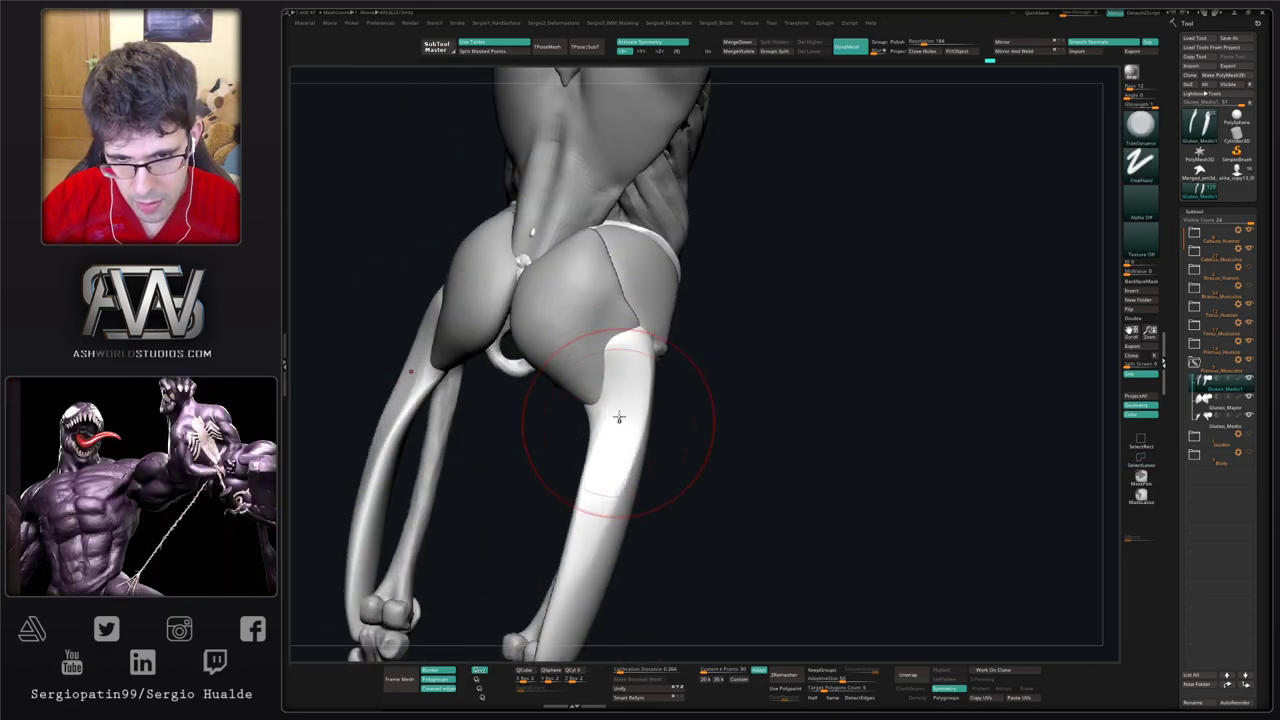
mouse_move(606, 491)
right_mouse_down()
mouse_move(634, 429)
mouse_move(610, 483)
right_mouse_up()
key("shift")
left_click_drag(610, 483, 630, 425, "shift")
mouse_move(640, 415)
left_mouse_down()
mouse_move(586, 525)
mouse_move(606, 510)
mouse_move(630, 440)
left_mouse_up()
left_click_drag(640, 400, 658, 425)
right_click_drag(658, 425, 560, 420)
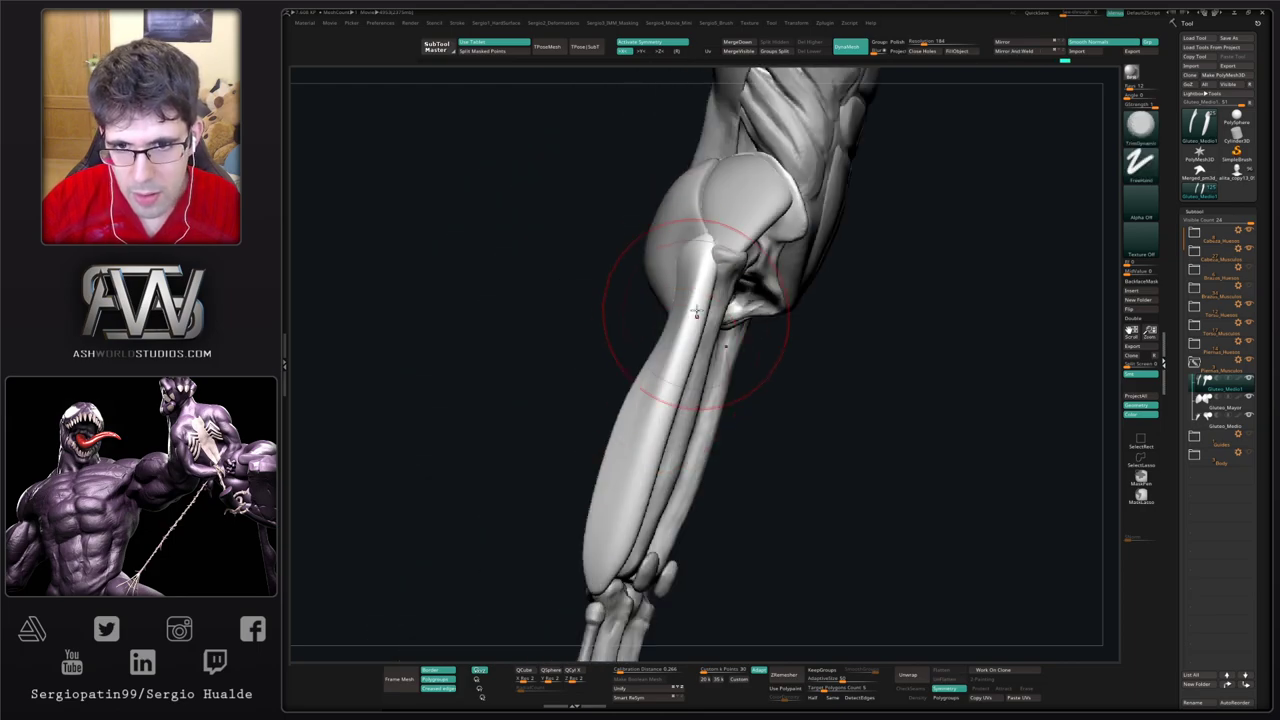
Step: Plane the outer face of the thigh muscles from the hip down to the knee and smooth the surface
mouse_move(694, 309)
left_mouse_down()
mouse_move(601, 566)
mouse_move(640, 455)
mouse_move(585, 549)
left_mouse_up()
mouse_move(583, 545)
right_mouse_down("ctrl")
mouse_move(585, 450)
mouse_move(716, 403)
mouse_move(672, 376)
right_mouse_up("ctrl")
left_click_drag(654, 362, 662, 458, "shift")
mouse_move(662, 457)
right_mouse_down("shift")
mouse_move(734, 437)
mouse_move(671, 451)
mouse_move(623, 391)
right_mouse_up("shift")
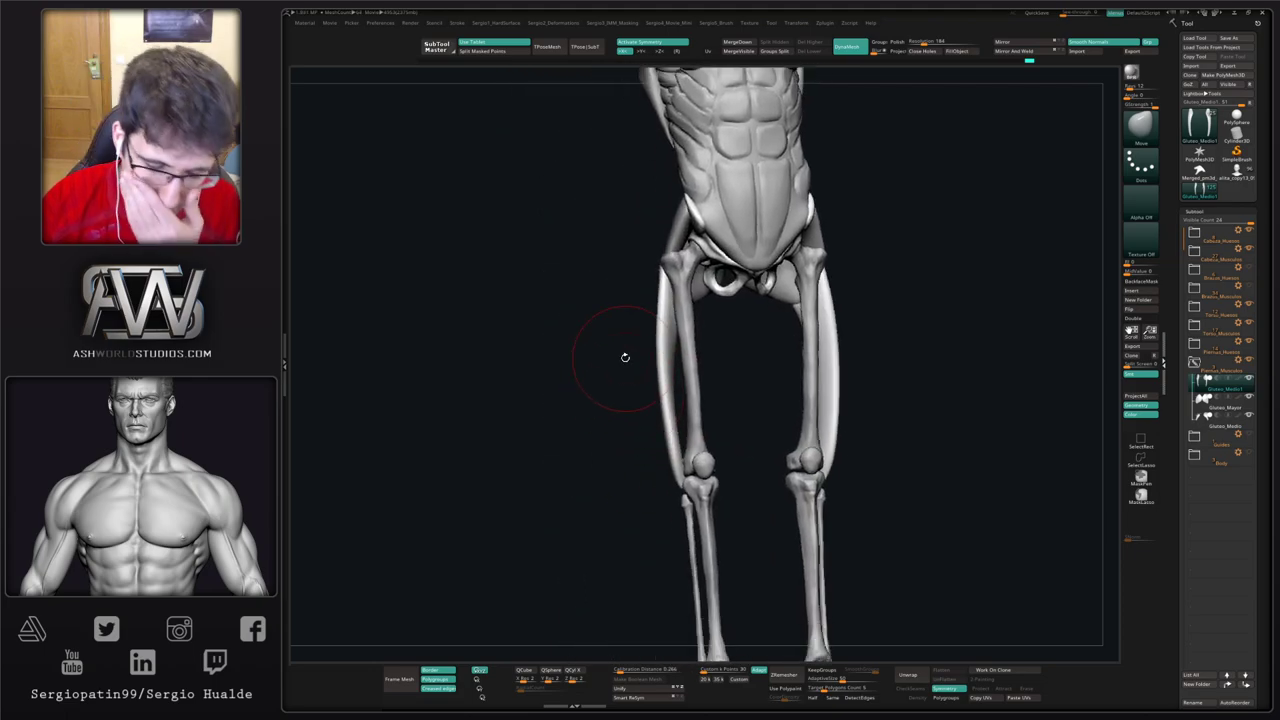
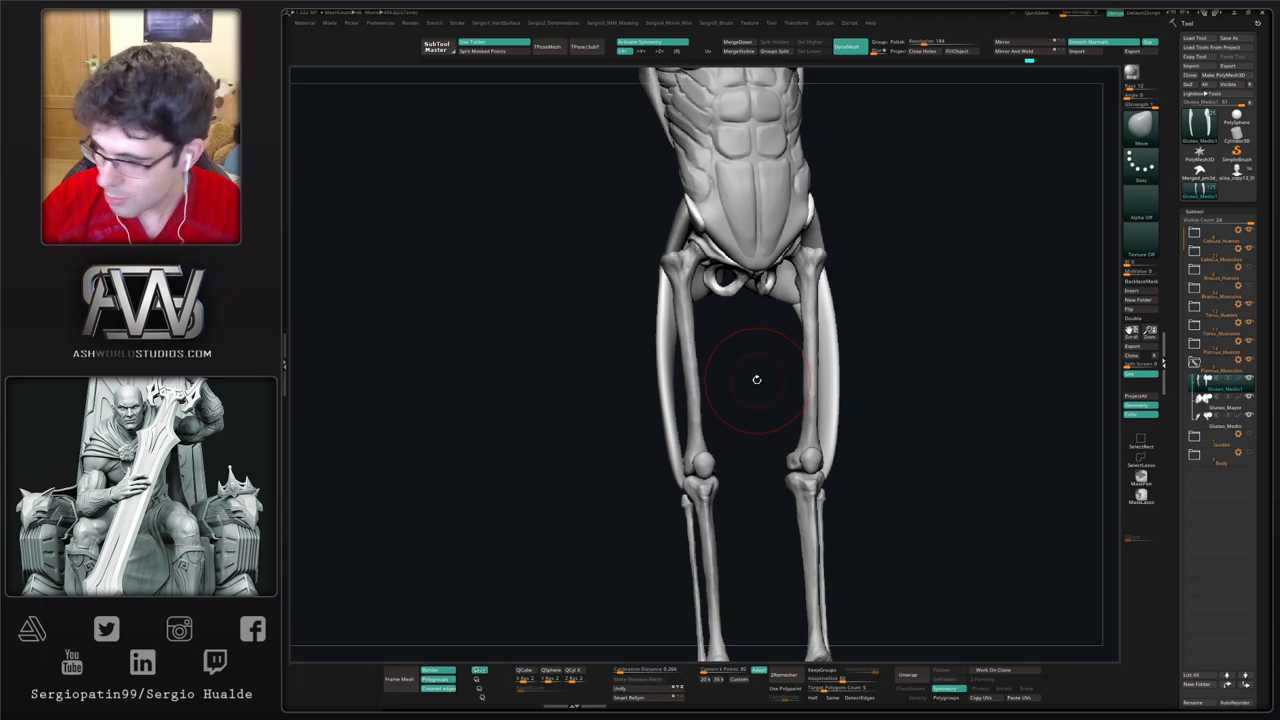
Step: Reshape the lower tips of the outer thigh muscles against the top of the lower leg with a small Move brush
mouse_move(840, 402)
left_mouse_down()
mouse_move(890, 409)
mouse_move(843, 414)
left_mouse_up()
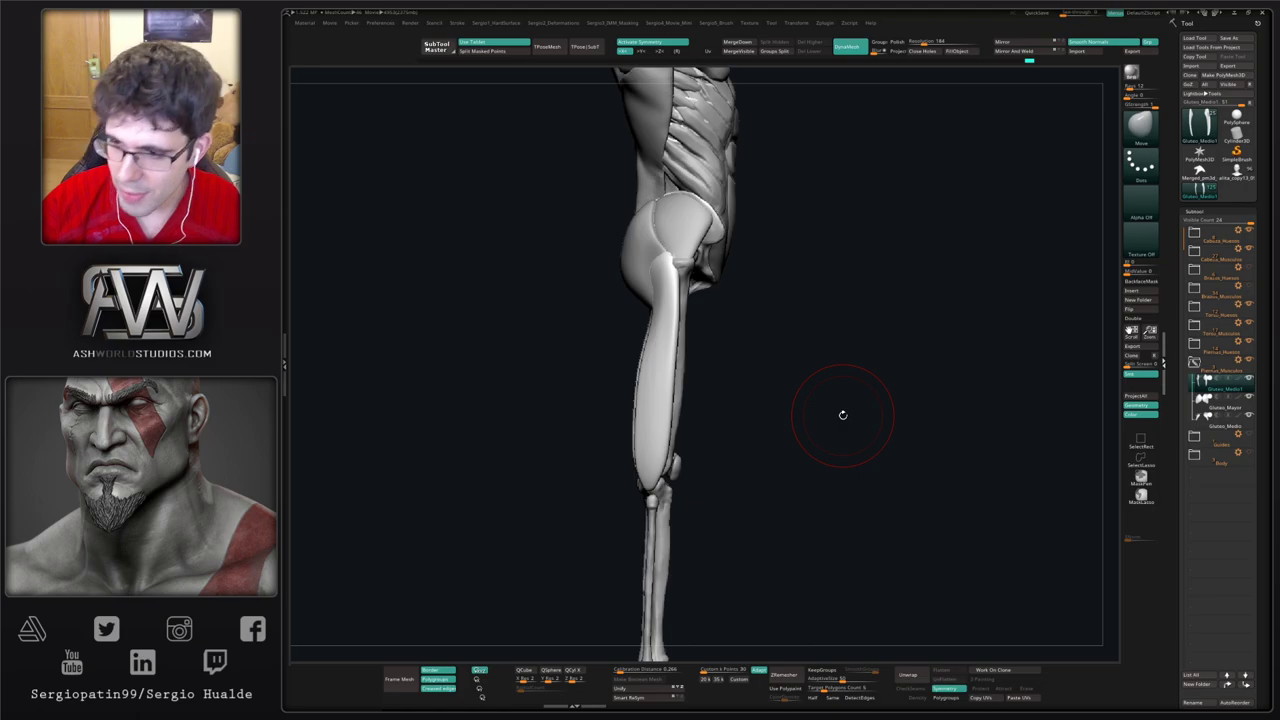
left_click_drag(797, 443, 726, 486)
mouse_move(726, 486)
right_mouse_down("ctrl")
mouse_move(686, 582)
mouse_move(668, 500)
right_mouse_up("ctrl")
key("s")
left_click_drag(704, 531, 693, 531)
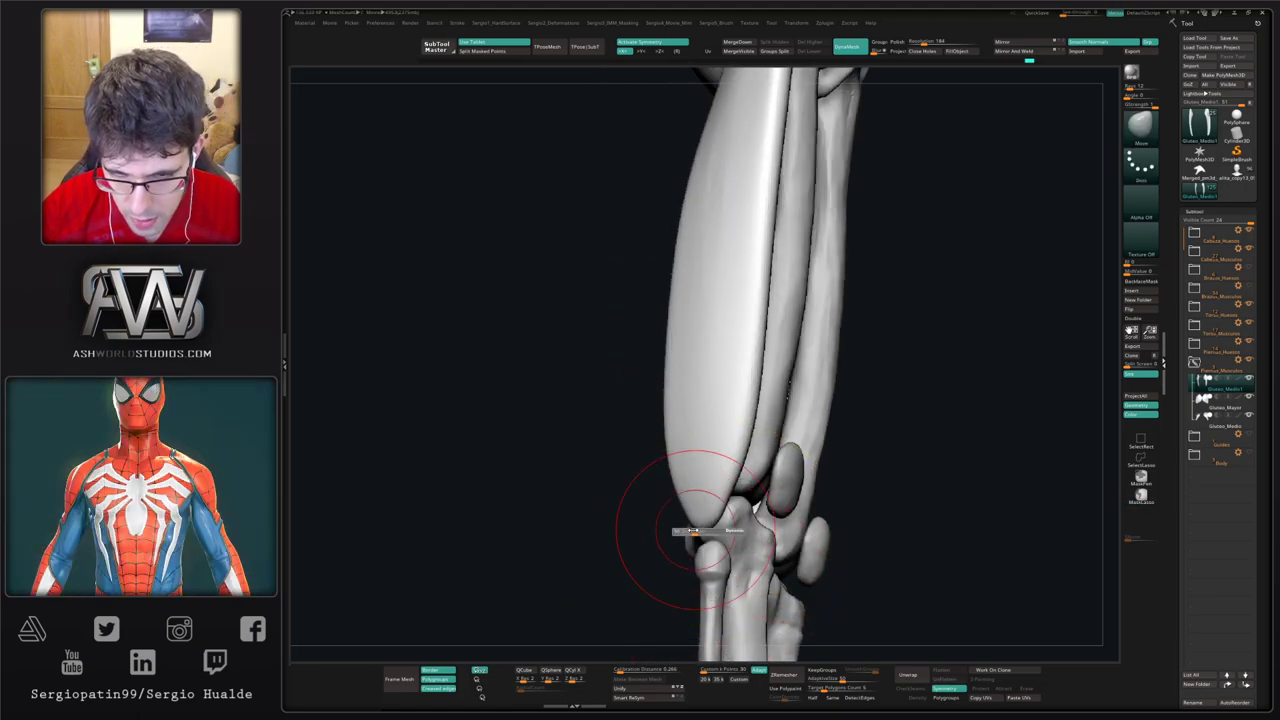
right_click_drag(693, 531, 628, 510)
left_click_drag(688, 512, 702, 526)
mouse_move(690, 520)
right_mouse_down()
mouse_move(712, 530)
mouse_move(704, 522)
right_mouse_up()
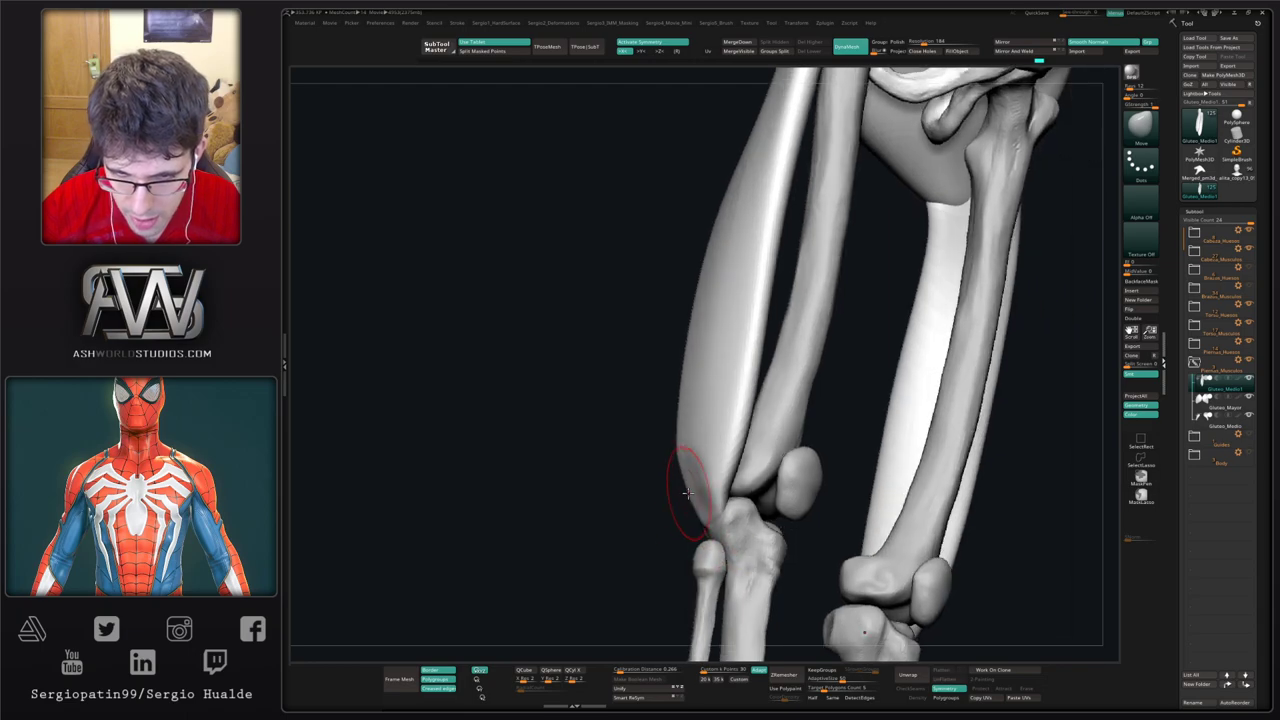
Step: Slim the outer thigh muscles just above the knee, moving their front and back edges so they taper toward the tip
left_click_drag(688, 493, 683, 460)
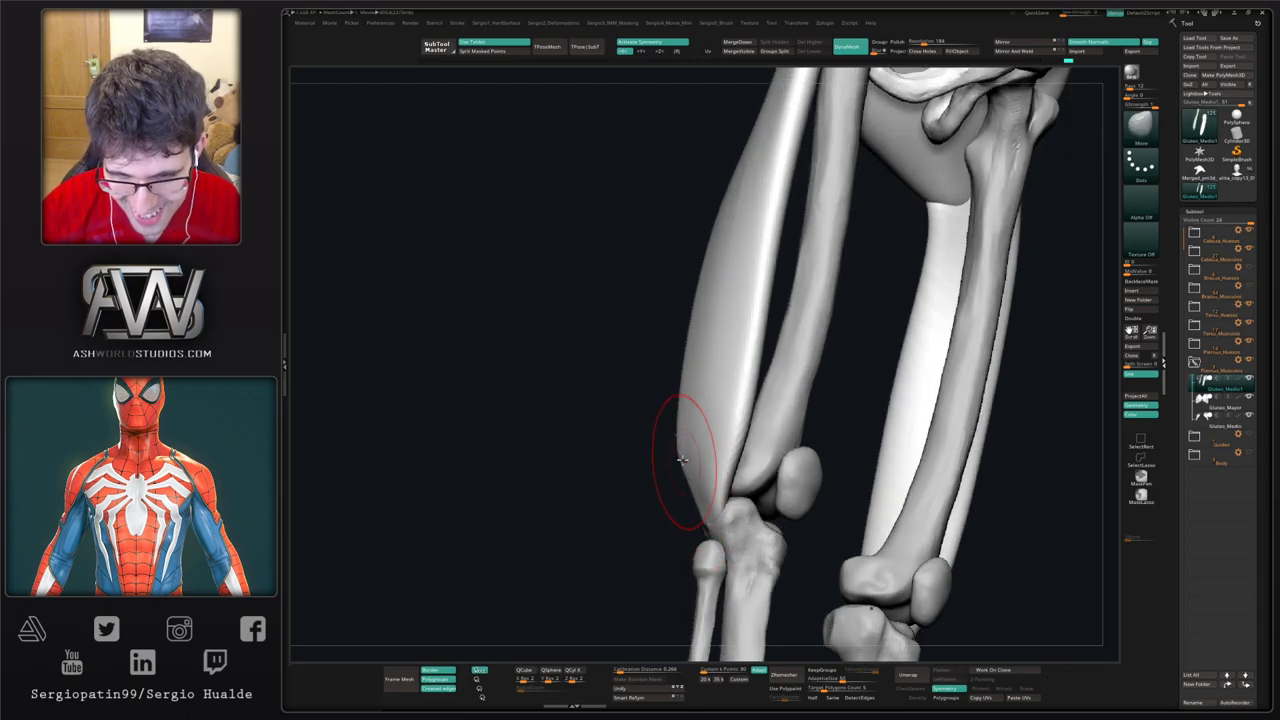
right_click_drag(729, 471, 735, 440)
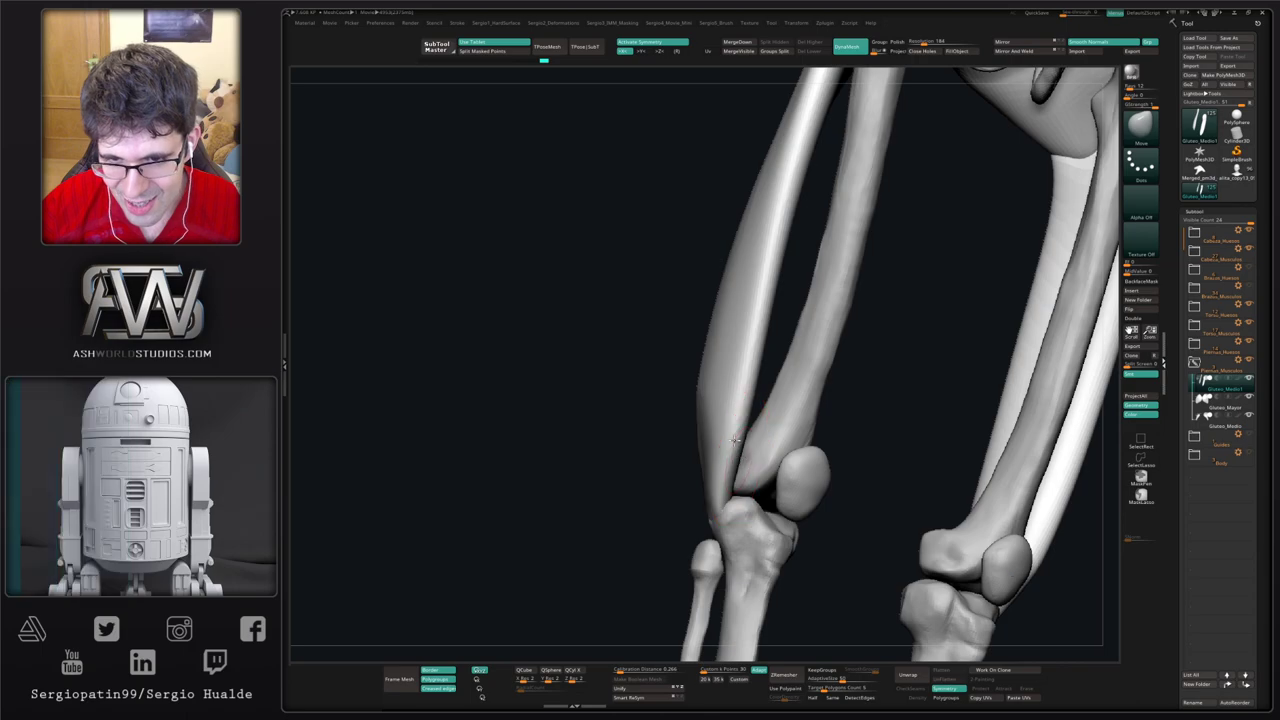
left_click_drag(733, 450, 720, 476)
left_click_drag(717, 520, 726, 497)
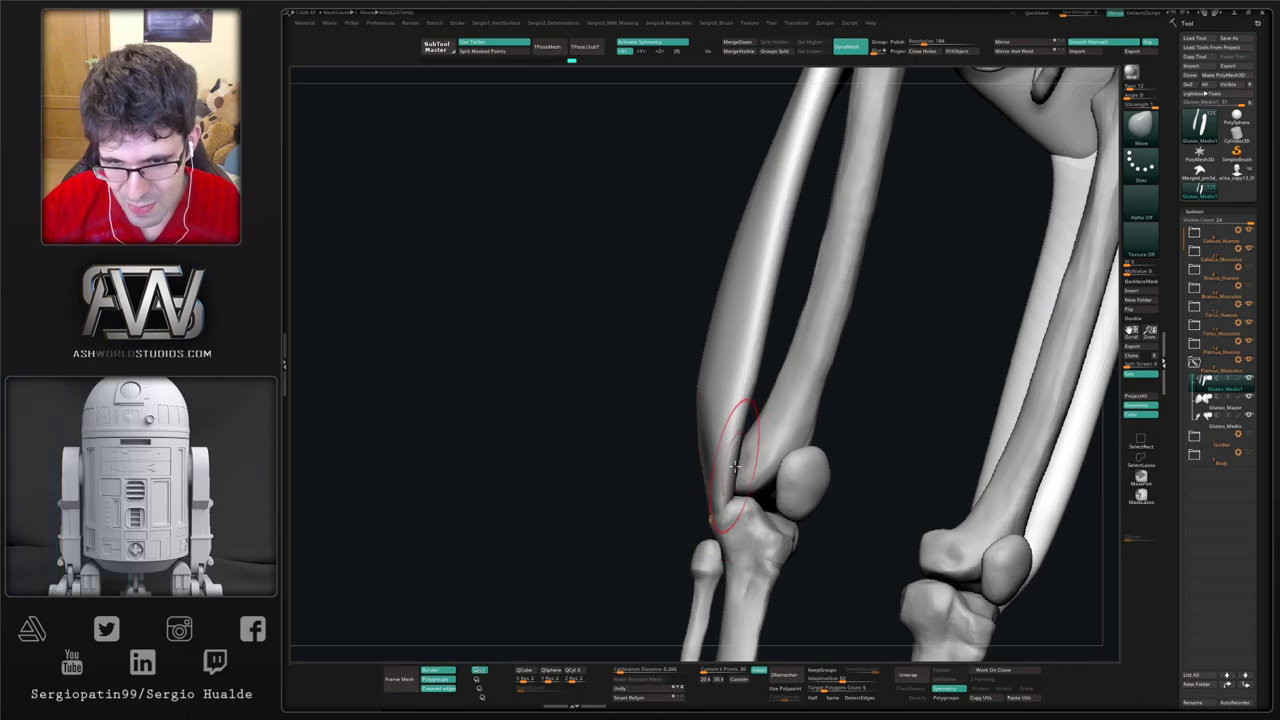
mouse_move(734, 440)
right_mouse_down("ctrl")
mouse_move(714, 357)
mouse_move(640, 370)
right_mouse_up("ctrl")
left_click_drag(700, 486, 710, 490)
right_click_drag(722, 438, 694, 540)
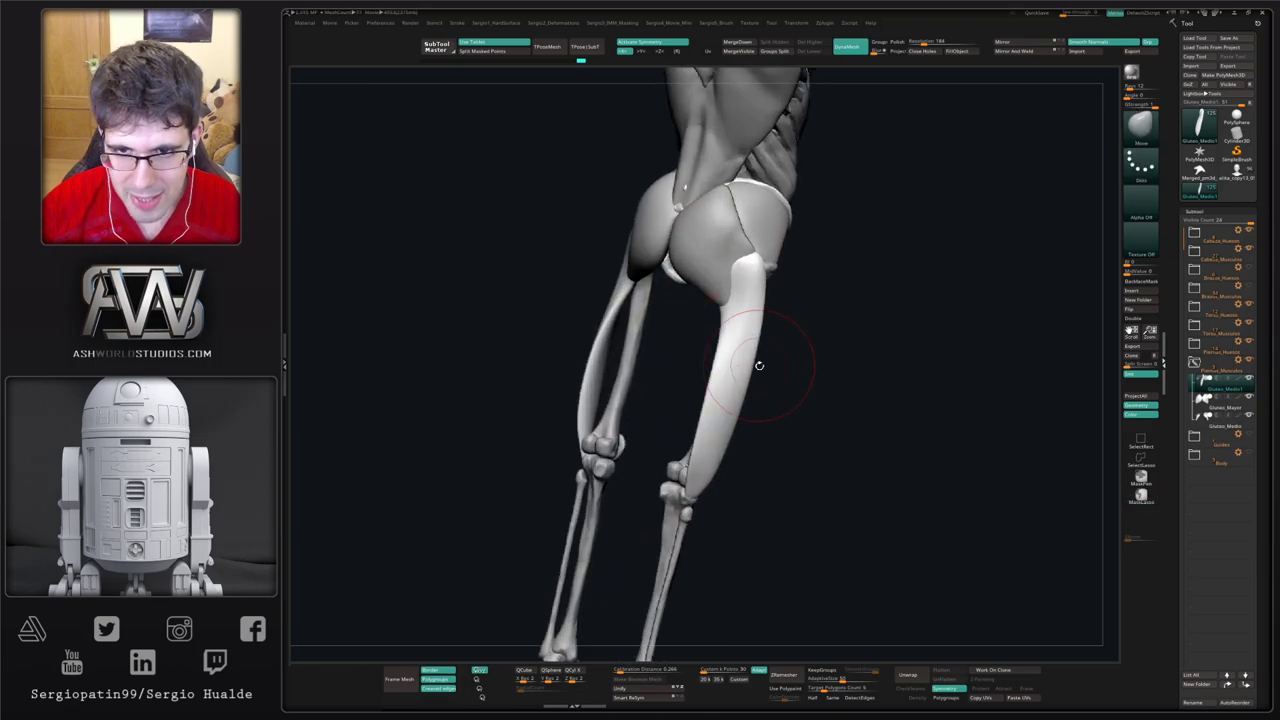
Step: From behind, extend the lower ends of the outer thigh muscles into narrow tendons down the outer side of the knees
right_click_drag(757, 366, 660, 378)
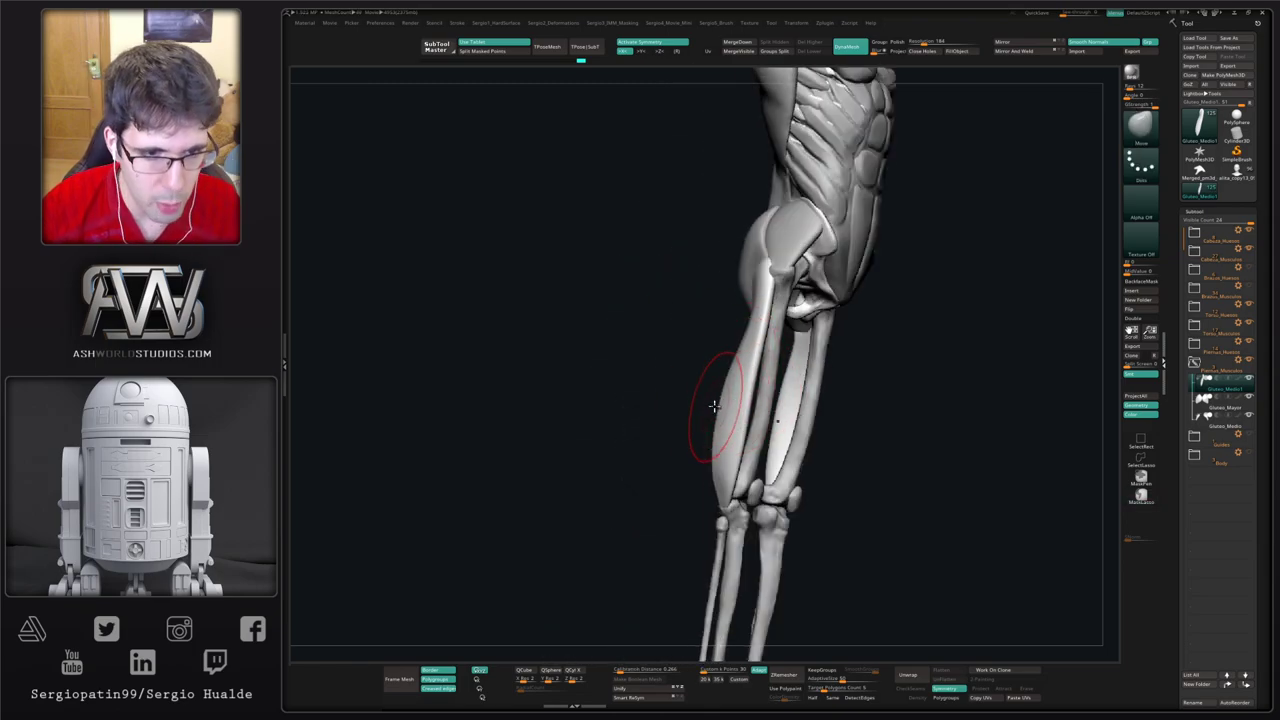
right_click_drag(705, 430, 713, 508)
mouse_move(715, 507)
left_mouse_down()
mouse_move(744, 508)
mouse_move(731, 465)
mouse_move(740, 488)
mouse_move(771, 404)
mouse_move(729, 540)
left_mouse_up()
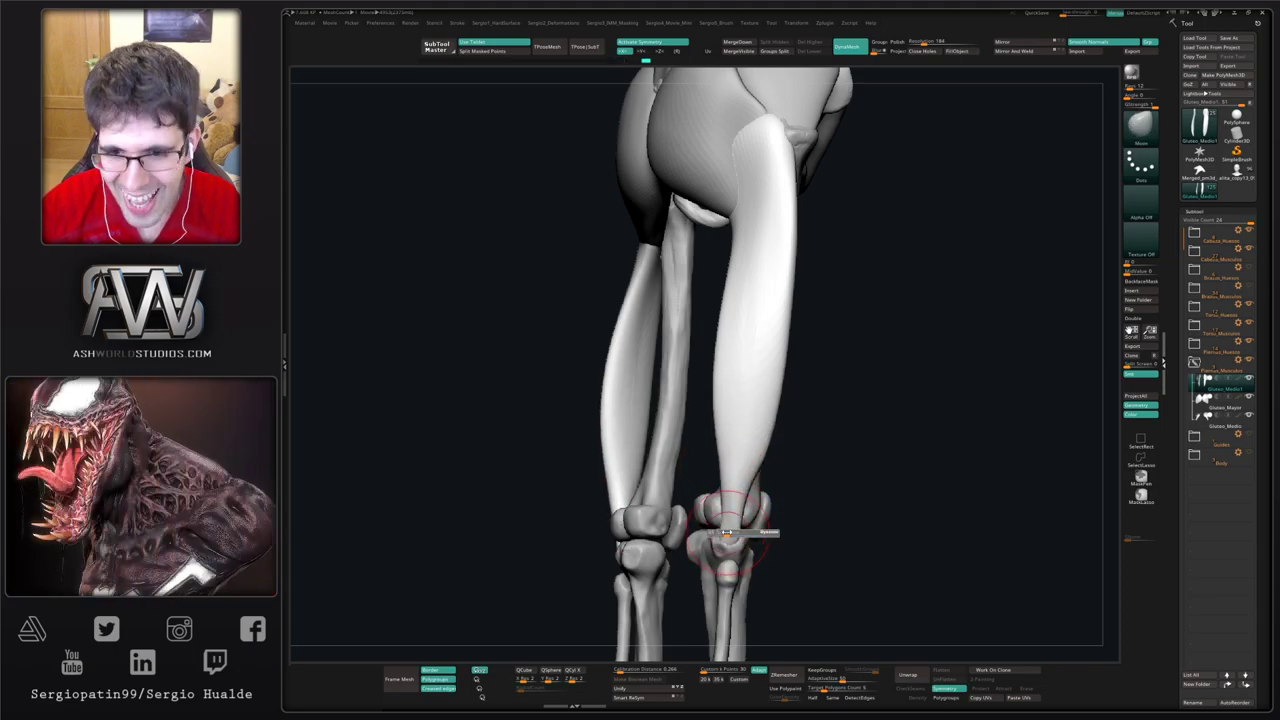
right_click_drag(727, 532, 751, 543)
mouse_move(751, 543)
left_mouse_down()
mouse_move(730, 535)
mouse_move(743, 500)
left_mouse_up()
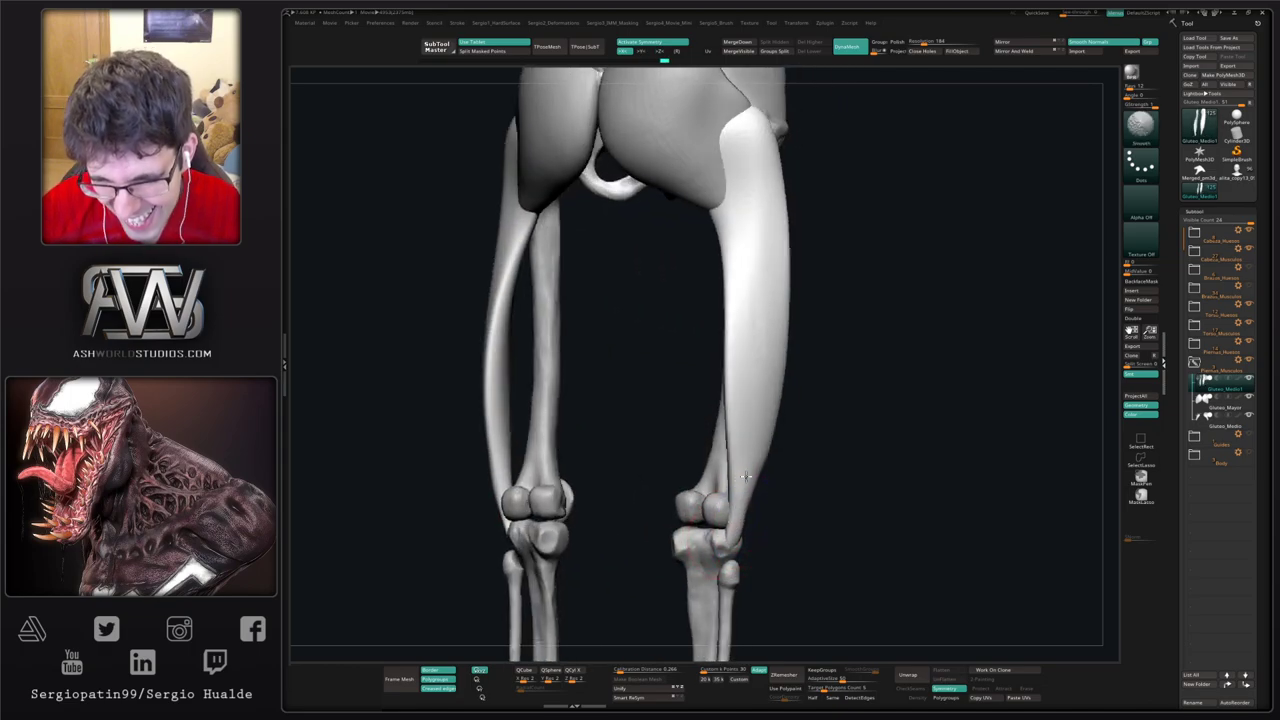
Step: Smooth the lower part of the outer thigh muscles and refine their taper above the knee with the Move brush
left_click_drag(740, 447, 740, 455, "shift")
mouse_move(740, 455)
right_mouse_down()
mouse_move(723, 500)
mouse_move(714, 474)
mouse_move(731, 500)
mouse_move(735, 389)
mouse_move(739, 434)
right_mouse_up()
mouse_move(749, 424)
left_mouse_down()
mouse_move(763, 412)
mouse_move(755, 452)
left_mouse_up()
mouse_move(748, 452)
left_mouse_down()
mouse_move(762, 456)
mouse_move(737, 457)
left_mouse_up()
right_click_drag(742, 365, 655, 422)
left_click_drag(731, 370, 702, 484, "alt")
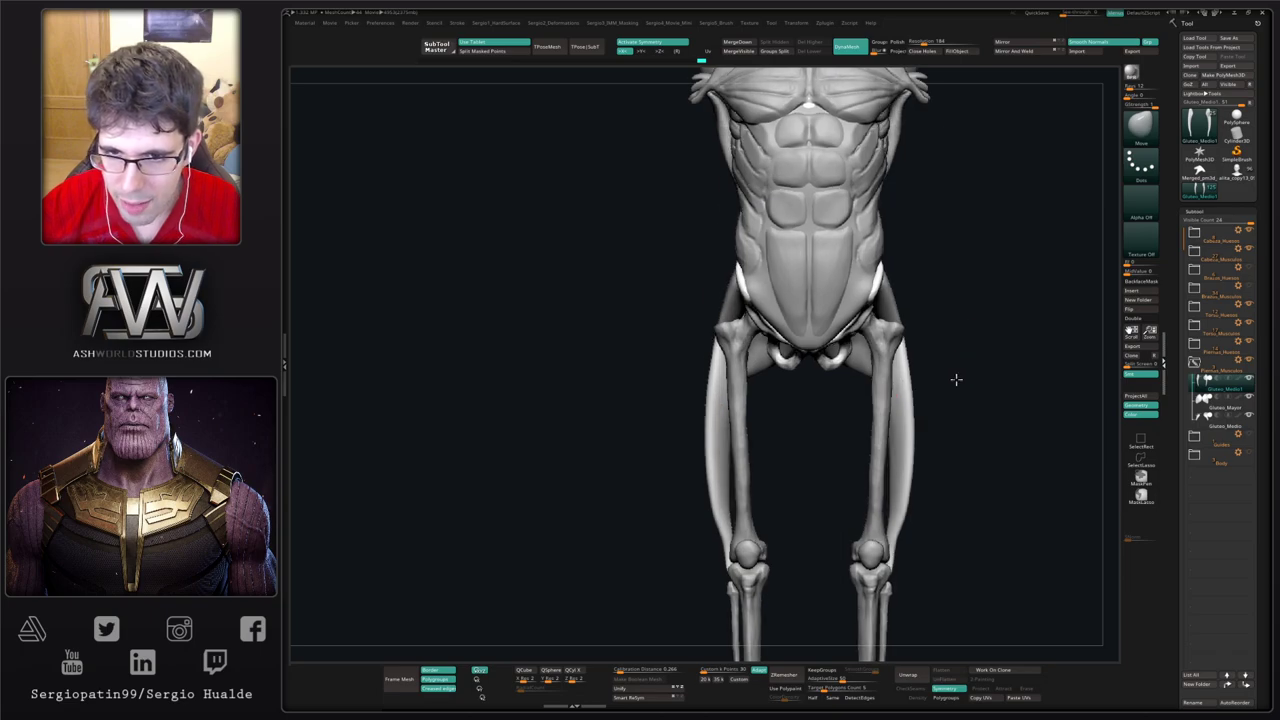
Step: Examine the proportions of the outer thigh muscles against the whole figure from the front, side and back
left_click_drag(954, 374, 682, 507)
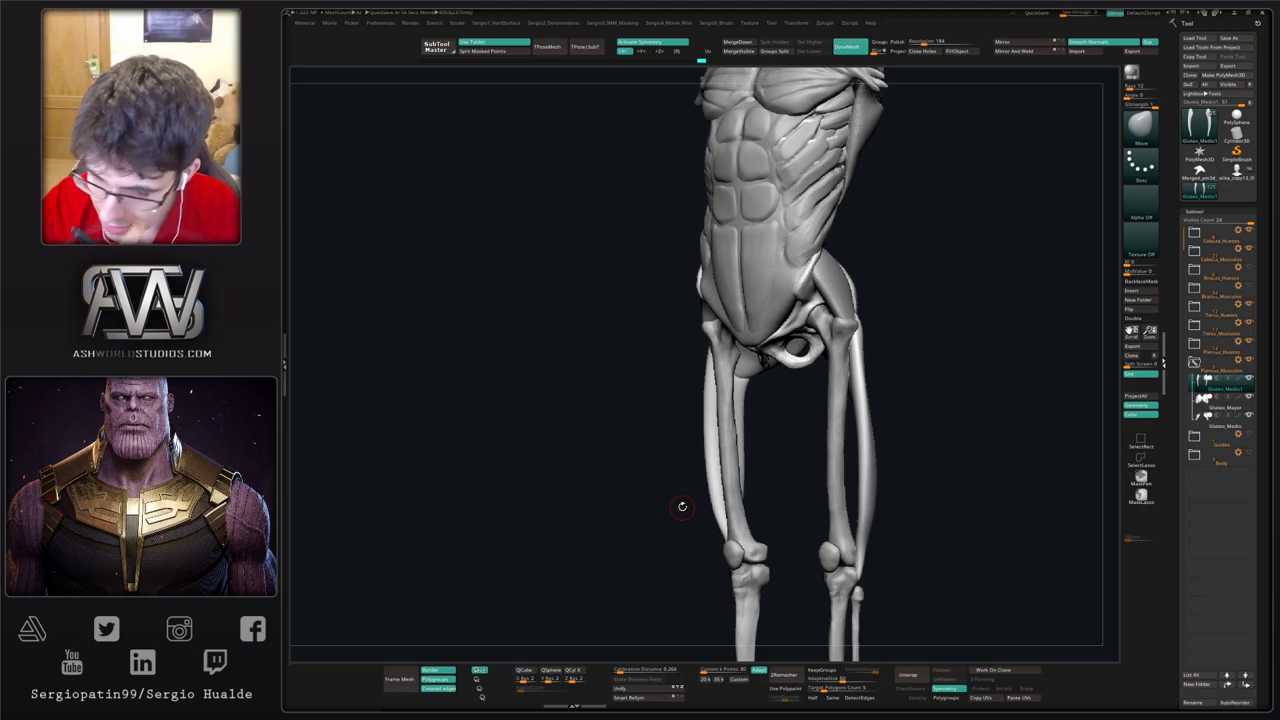
mouse_move(641, 494)
left_mouse_down()
mouse_move(654, 503)
mouse_move(648, 478)
left_mouse_up()
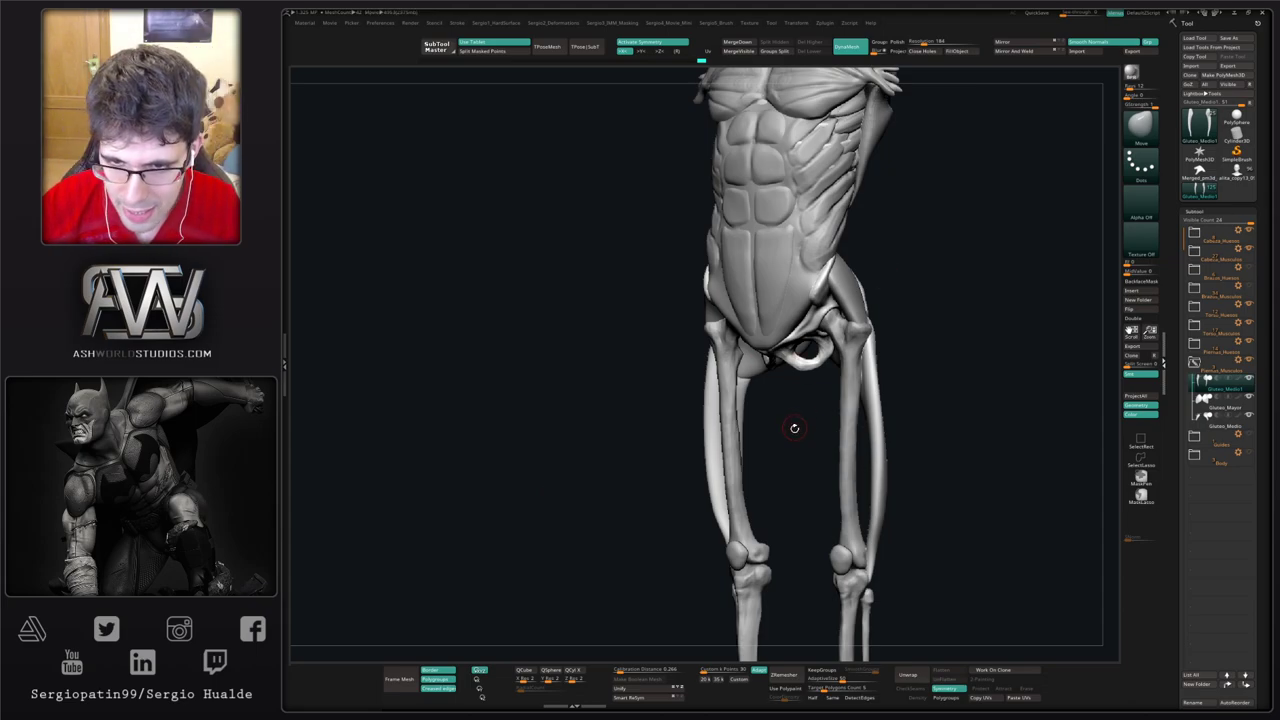
left_click_drag(794, 428, 802, 424)
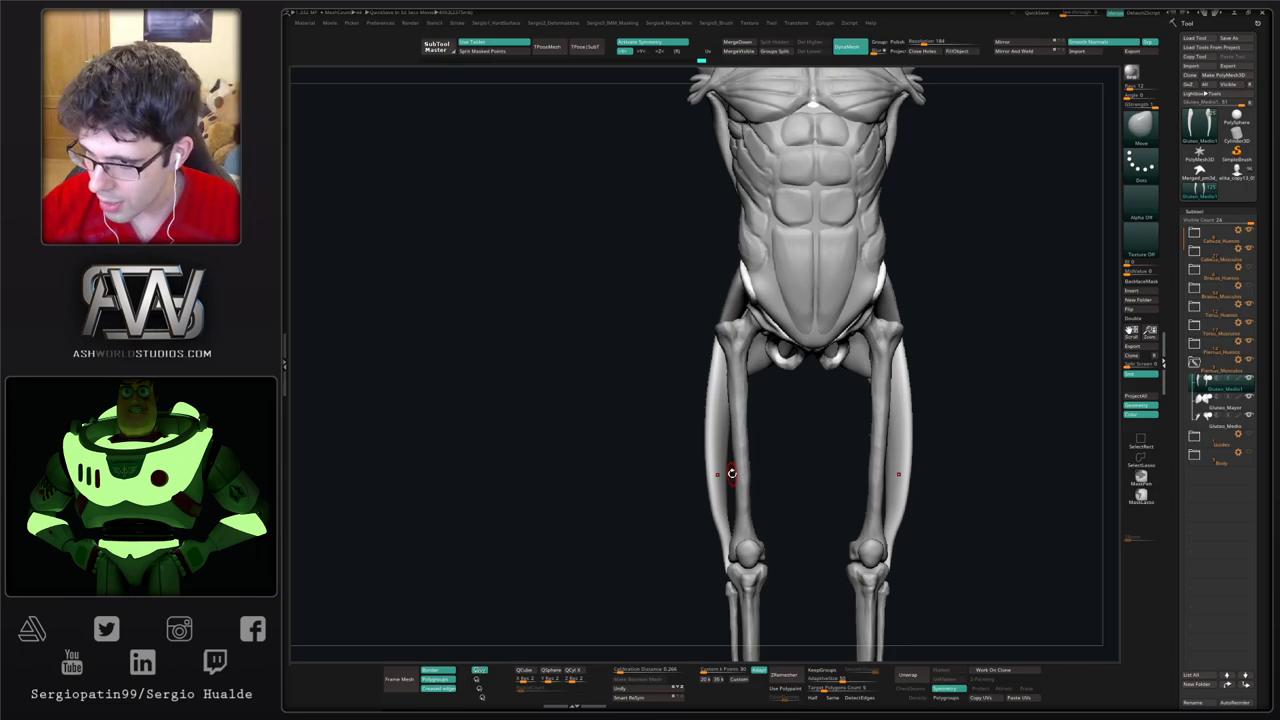
left_click_drag(788, 443, 794, 446)
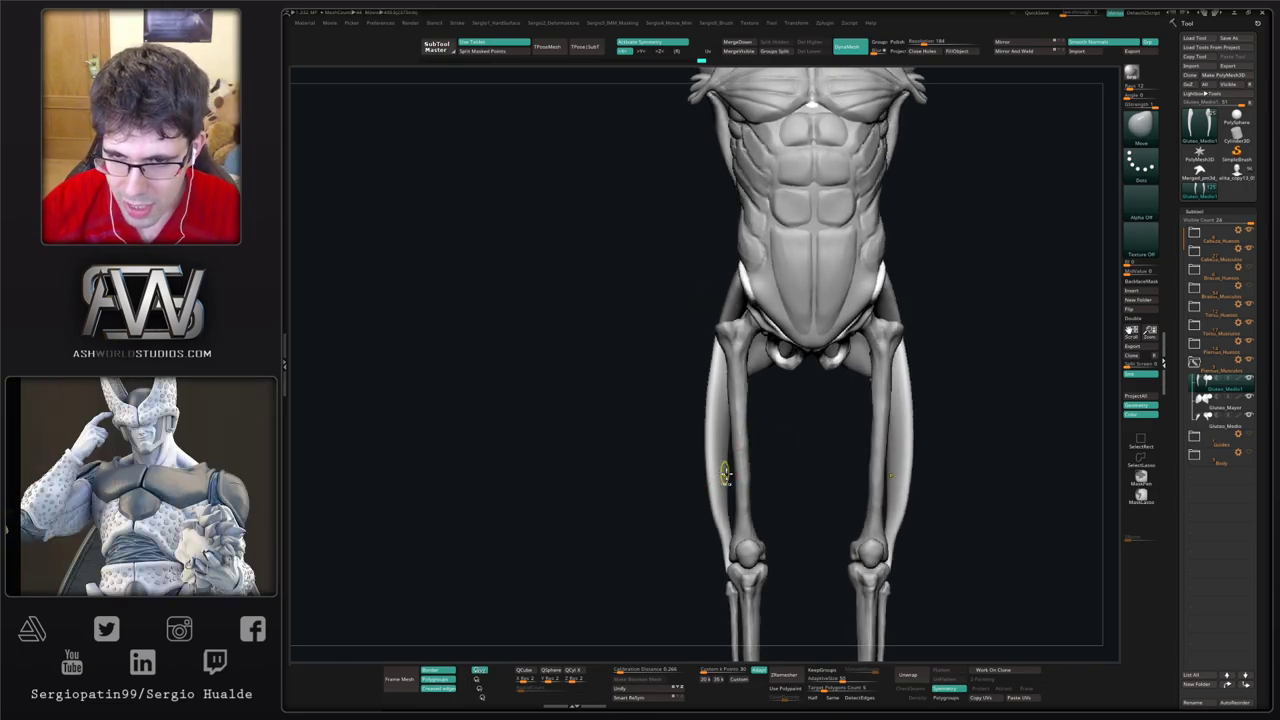
right_click_drag(726, 473, 746, 446, "ctrl")
right_click_drag(854, 397, 864, 393, "shift")
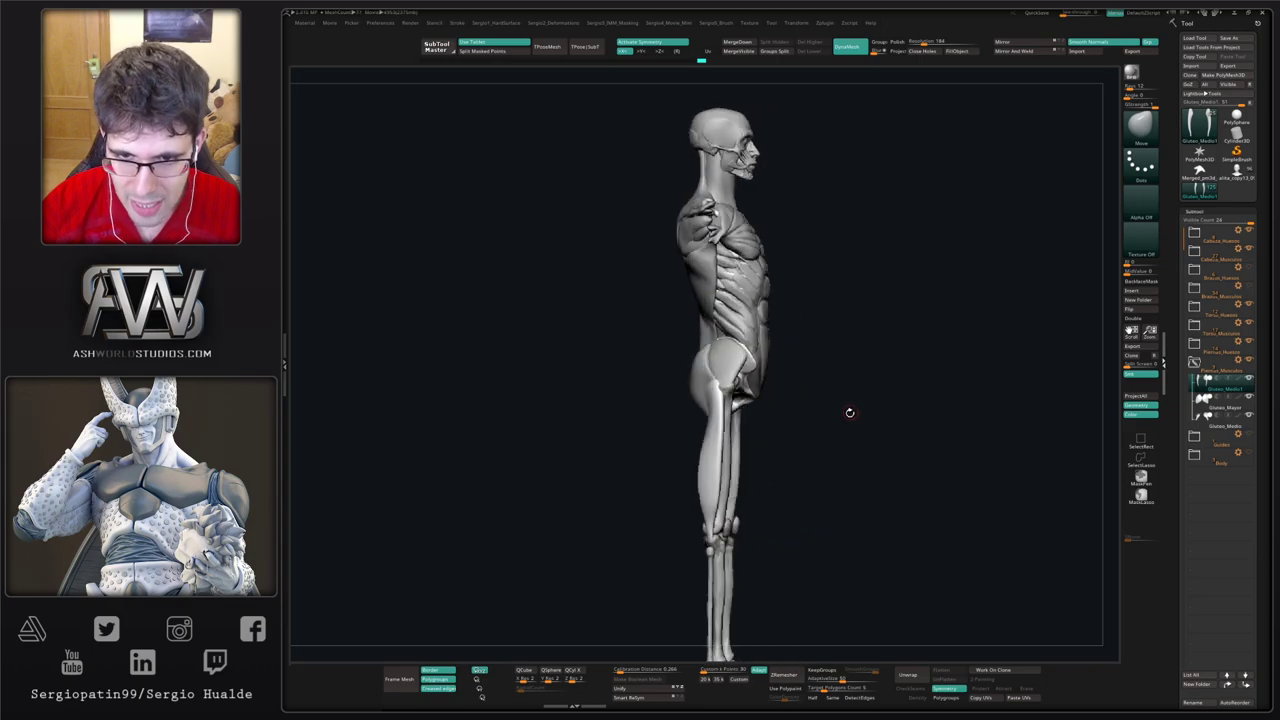
left_click_drag(849, 412, 716, 413)
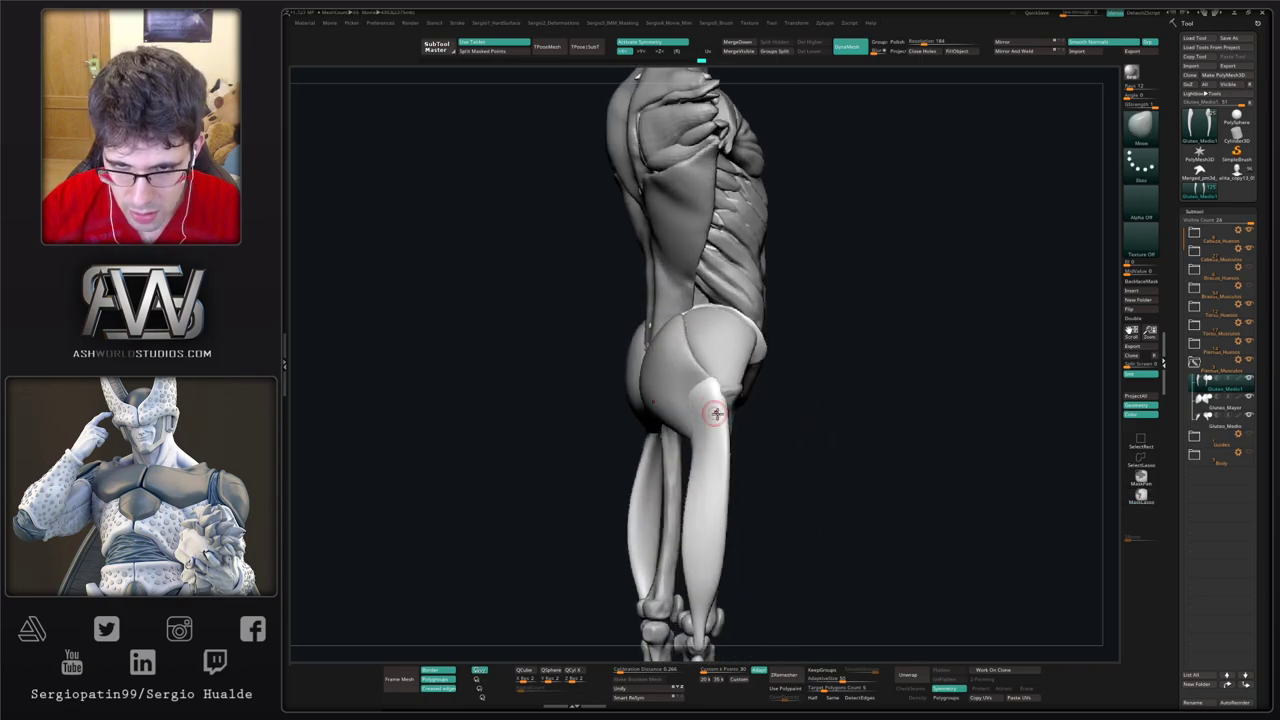
Step: Flatten the outer thigh muscles below the hip with the TrimDynamic brush and smooth them down toward the knee
mouse_move(716, 413)
right_mouse_down()
mouse_move(726, 409)
mouse_move(697, 413)
right_mouse_up()
key("ctrl+shift+t")
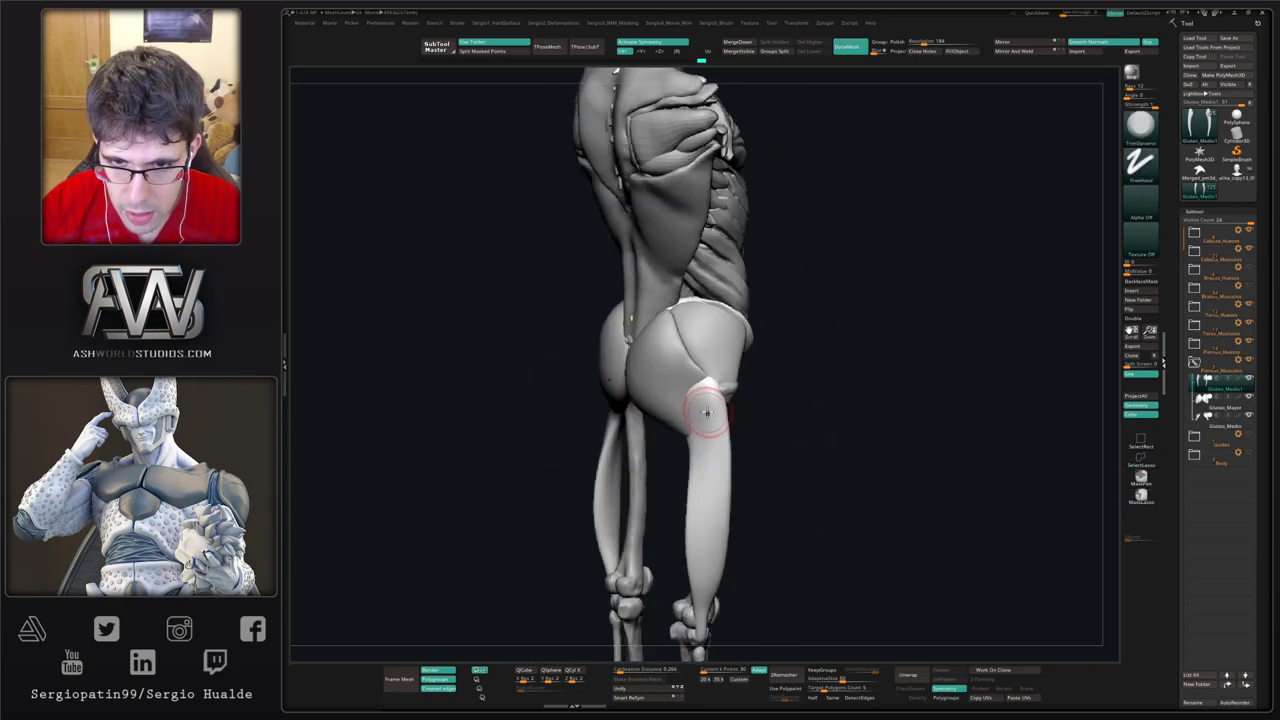
mouse_move(707, 412)
left_mouse_down()
mouse_move(714, 400)
mouse_move(717, 457)
left_mouse_up()
key("ctrl+z")
left_click_drag(704, 390, 708, 480)
left_click_drag(711, 420, 717, 555, "shift")
mouse_move(726, 571)
right_mouse_down("ctrl")
mouse_move(723, 531)
mouse_move(694, 537)
mouse_move(682, 504)
right_mouse_up("ctrl")
right_click_drag(682, 504, 610, 434, "alt")
right_click_drag(610, 434, 674, 490, "ctrl")
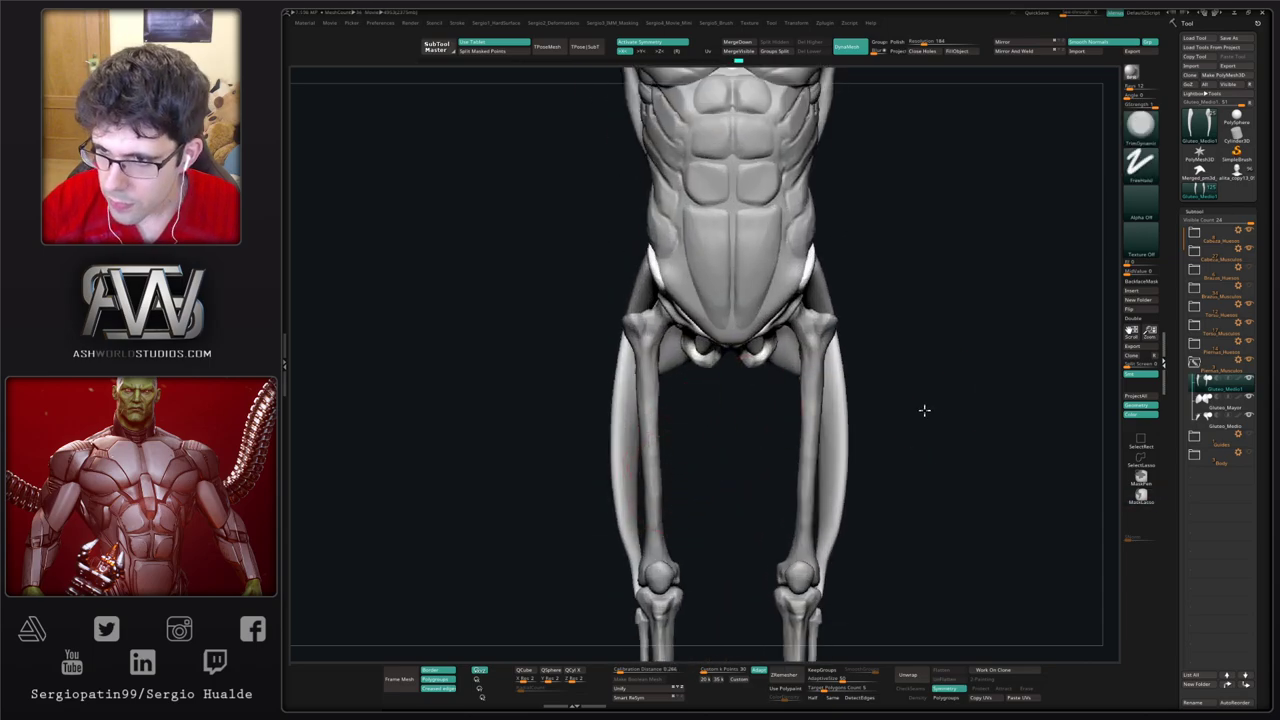
right_click_drag(924, 410, 866, 400, "alt")
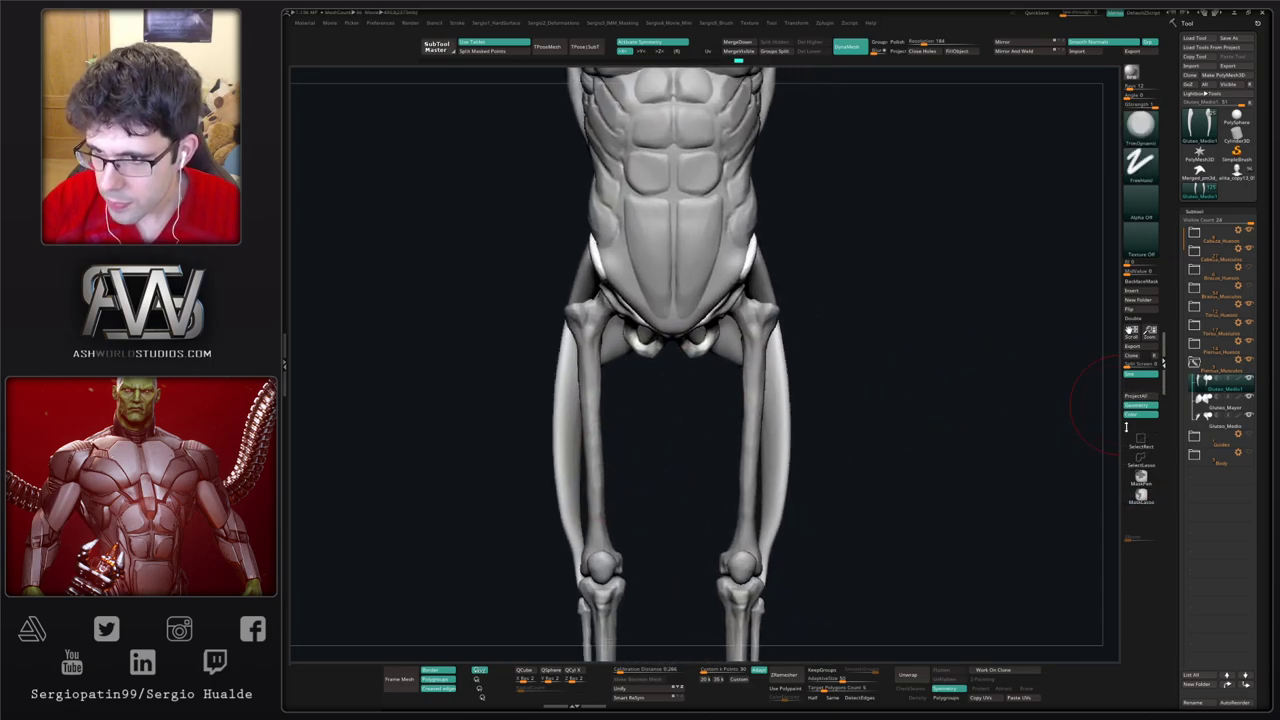
Step: Duplicate the outer thigh muscles, move the copies to the inner side of the femurs, and hide the torso muscles
key("ctrl+shift+d")
right_click_drag(673, 410, 746, 449, "alt")
key("w")
left_click_drag(683, 371, 729, 384)
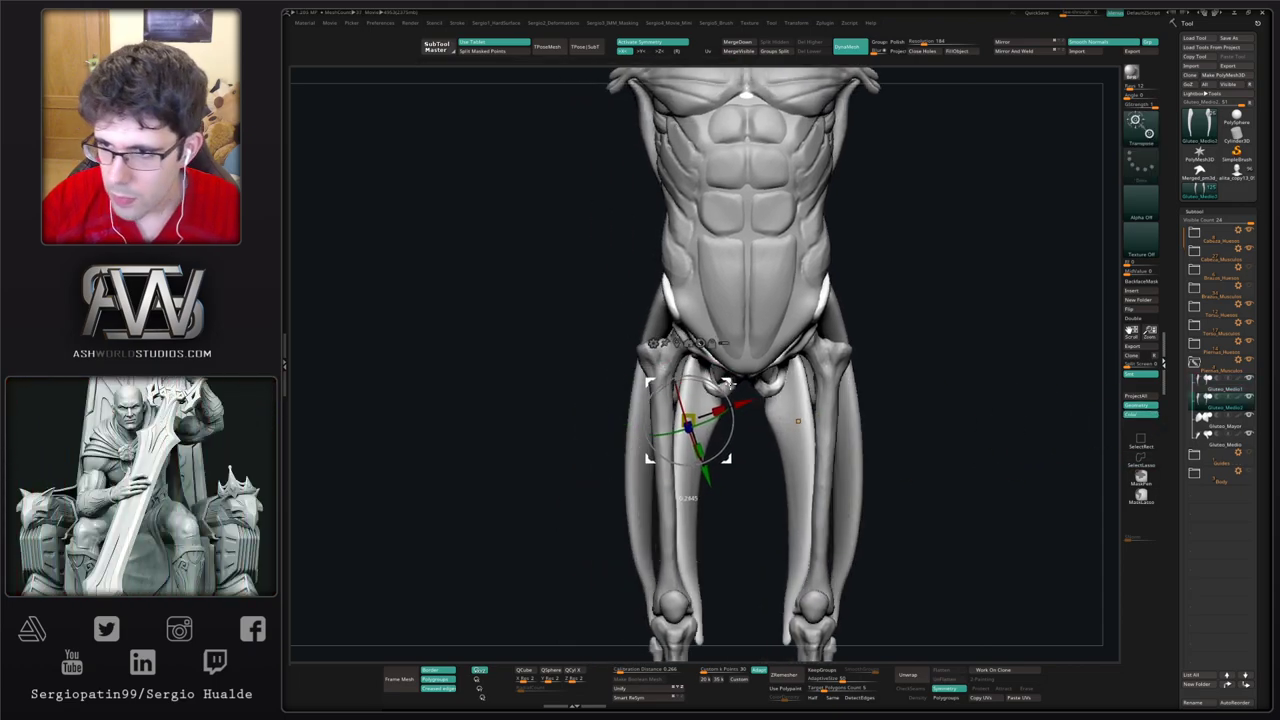
left_click(1249, 323)
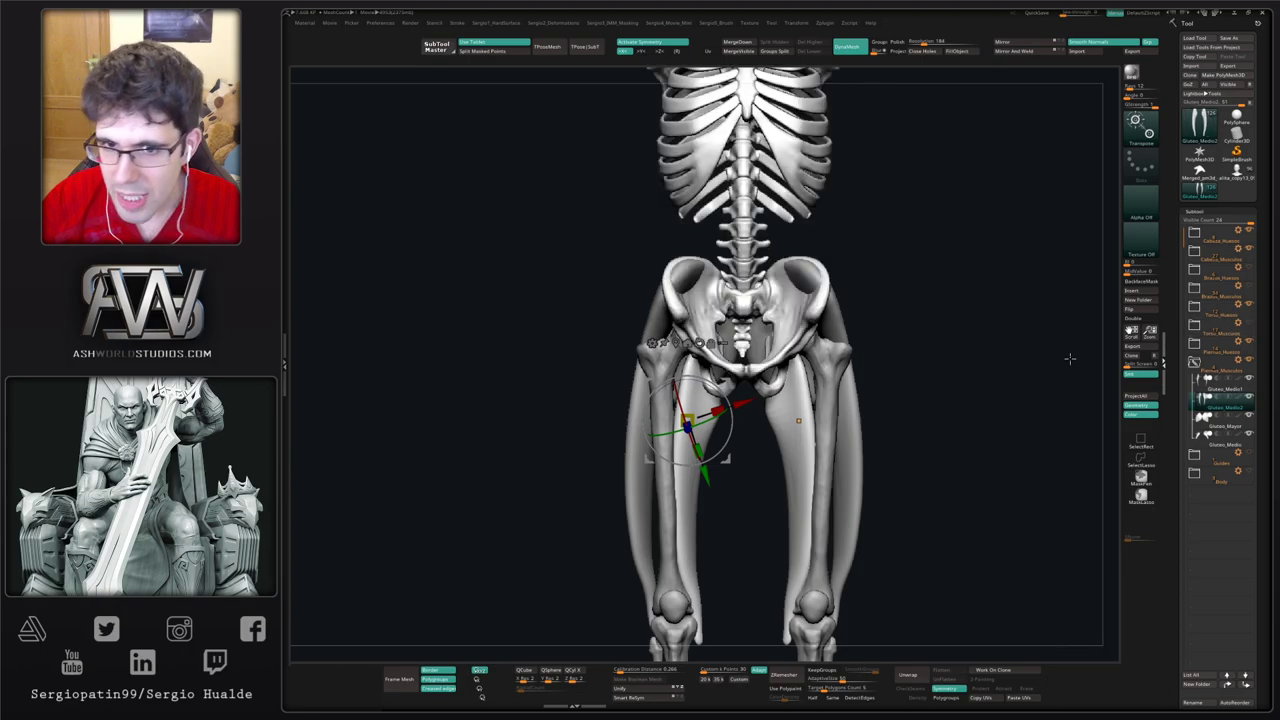
Step: Move the duplicated muscles forward and up so they sit in front of the pelvis
right_click_drag(727, 458, 648, 440)
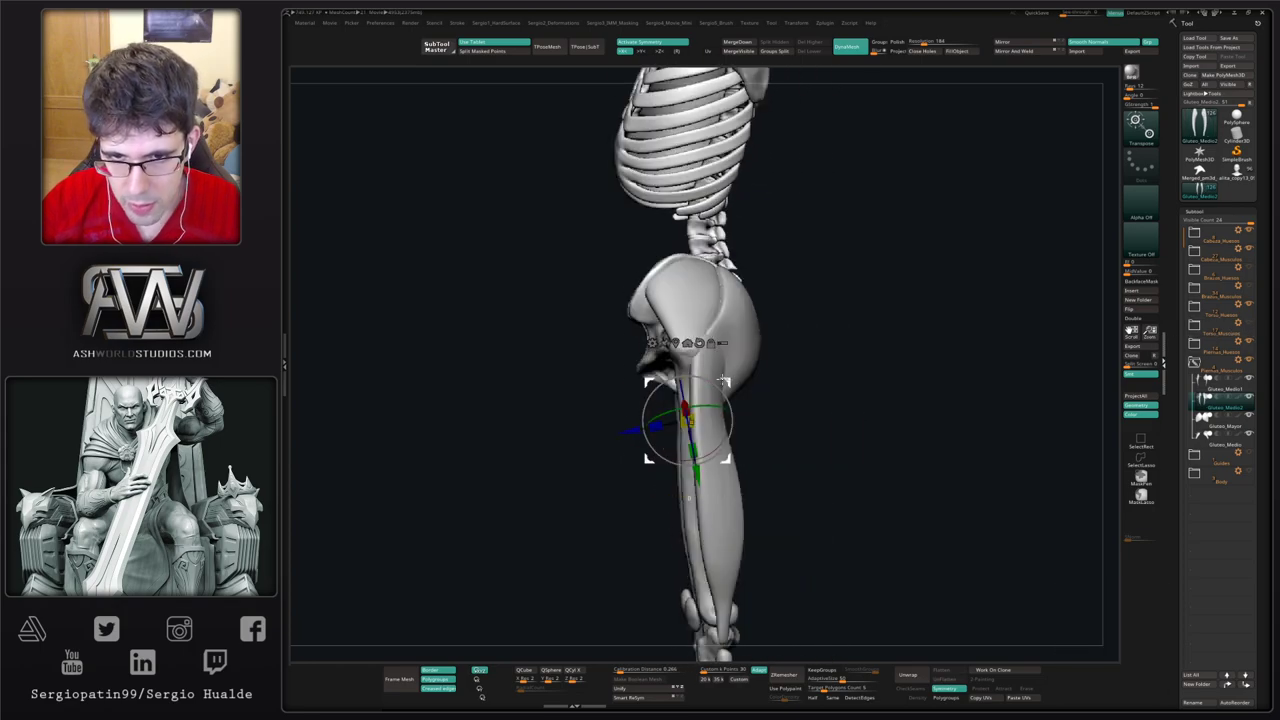
left_click_drag(722, 380, 666, 321)
right_click_drag(663, 428, 687, 366)
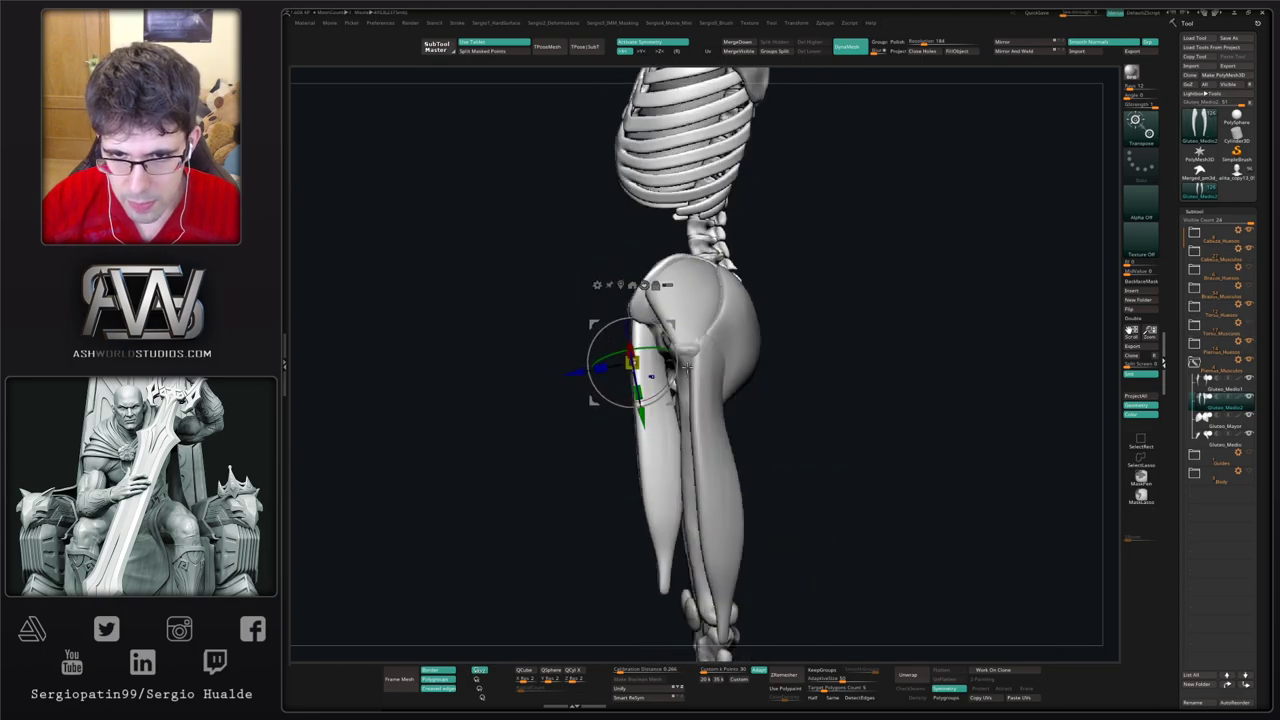
left_click_drag(687, 366, 725, 361)
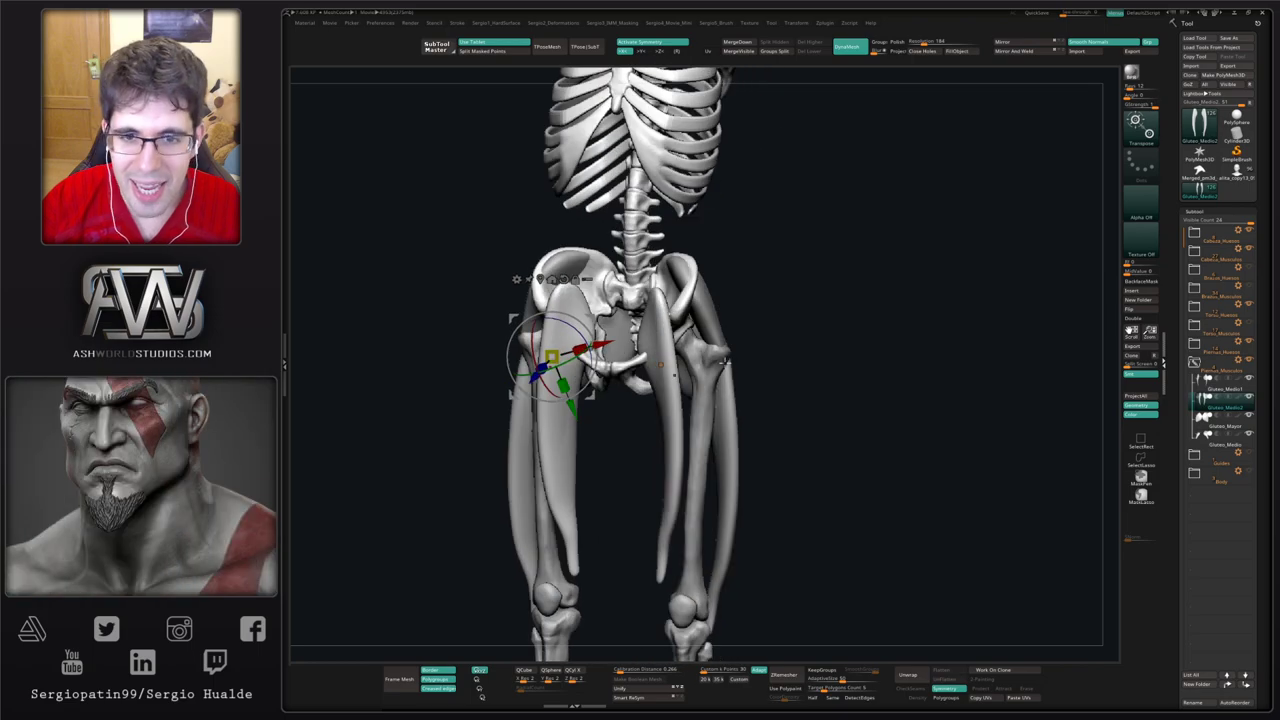
right_click_drag(725, 361, 767, 404, "alt")
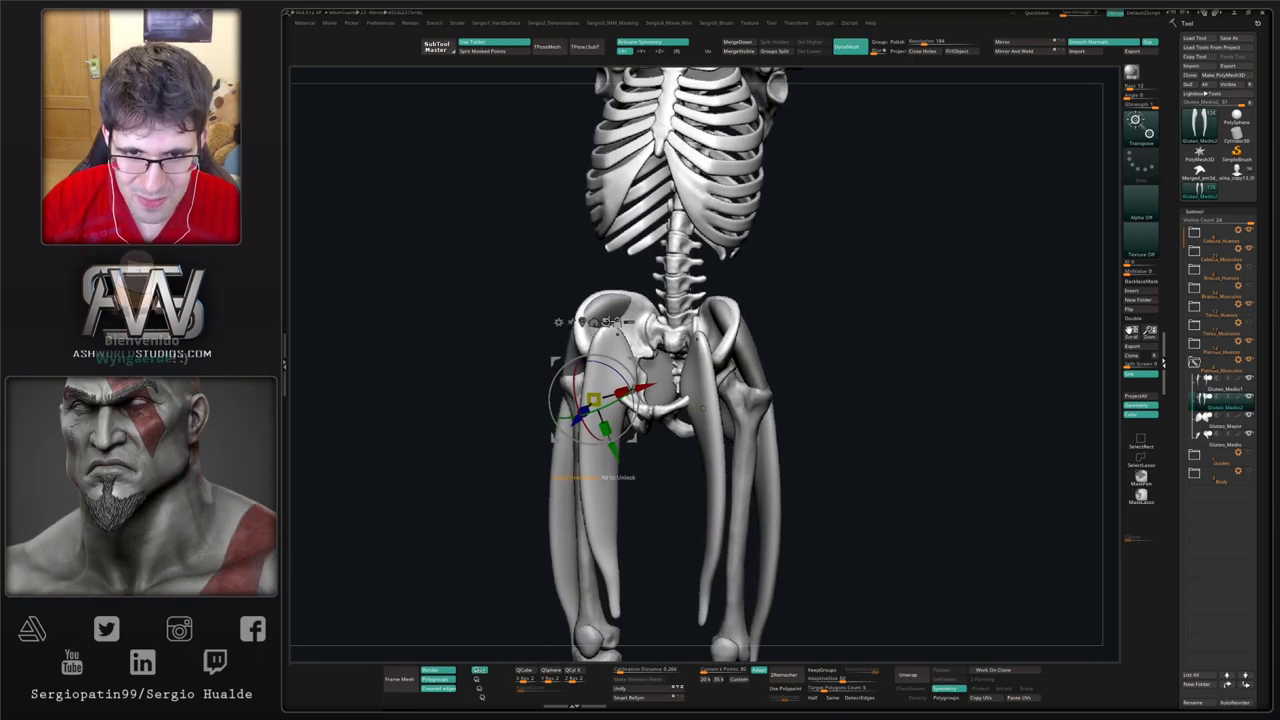
Step: Raise and tilt the duplicated muscles so their upper ends rise above the pelvis to the height of the lumbar spine
left_click(606, 322, "alt")
left_click_drag(584, 378, 605, 279)
left_click_drag(539, 334, 555, 335)
right_click_drag(612, 310, 654, 312)
right_click_drag(654, 312, 596, 418, "alt")
mouse_move(596, 418)
right_mouse_down("ctrl")
mouse_move(596, 434)
mouse_move(533, 459)
mouse_move(632, 445)
mouse_move(604, 458)
mouse_move(646, 454)
mouse_move(696, 480)
right_mouse_up("ctrl")
Step: From the side, pull the duplicated muscles' upper ends back toward the lumbar vertebrae with a larger Move brush
key("q")
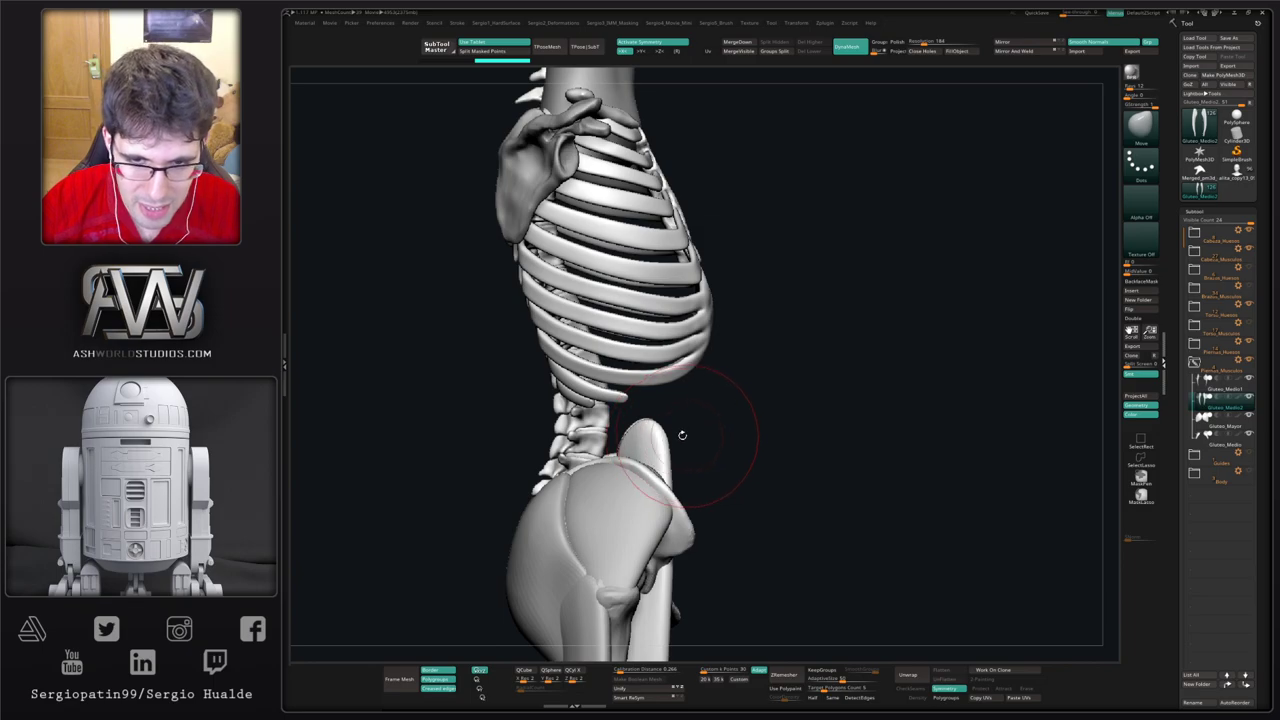
key("bracketright")
key("bracketright")
key("bracketright")
mouse_move(640, 440)
left_mouse_down()
mouse_move(580, 415)
mouse_move(611, 408)
left_mouse_up()
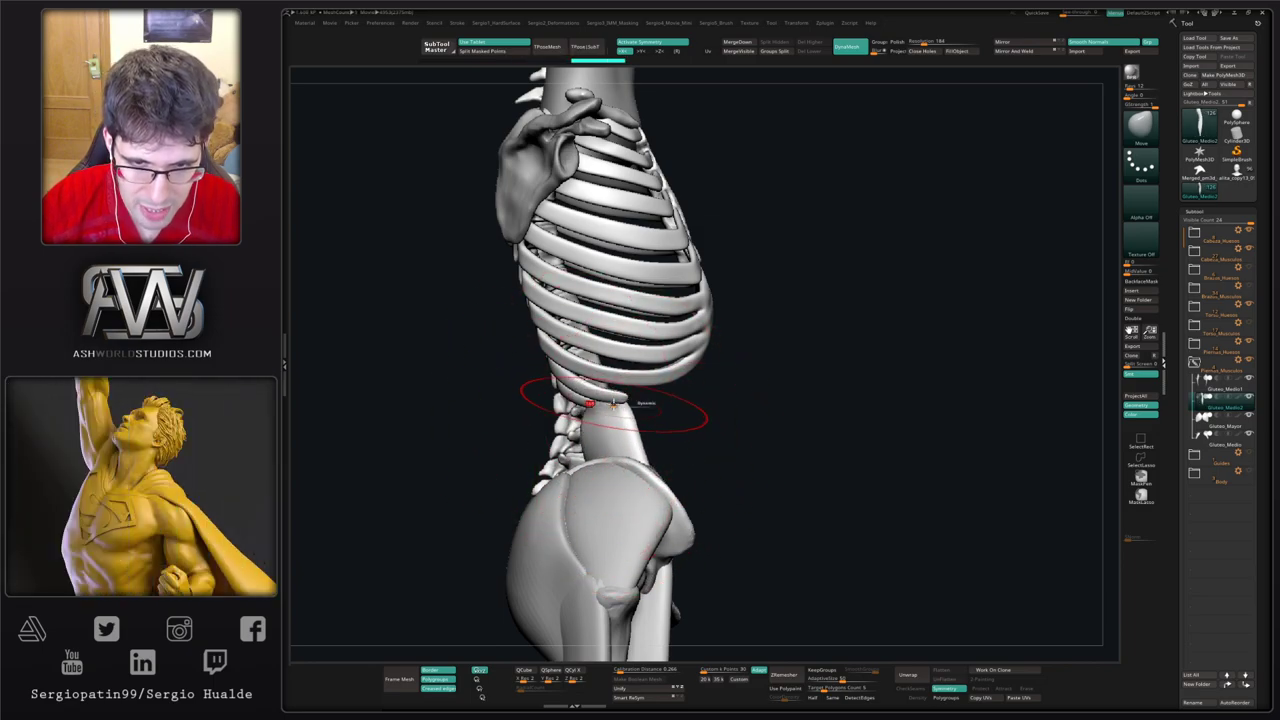
left_click_drag(580, 360, 580, 356)
right_click_drag(606, 425, 609, 406)
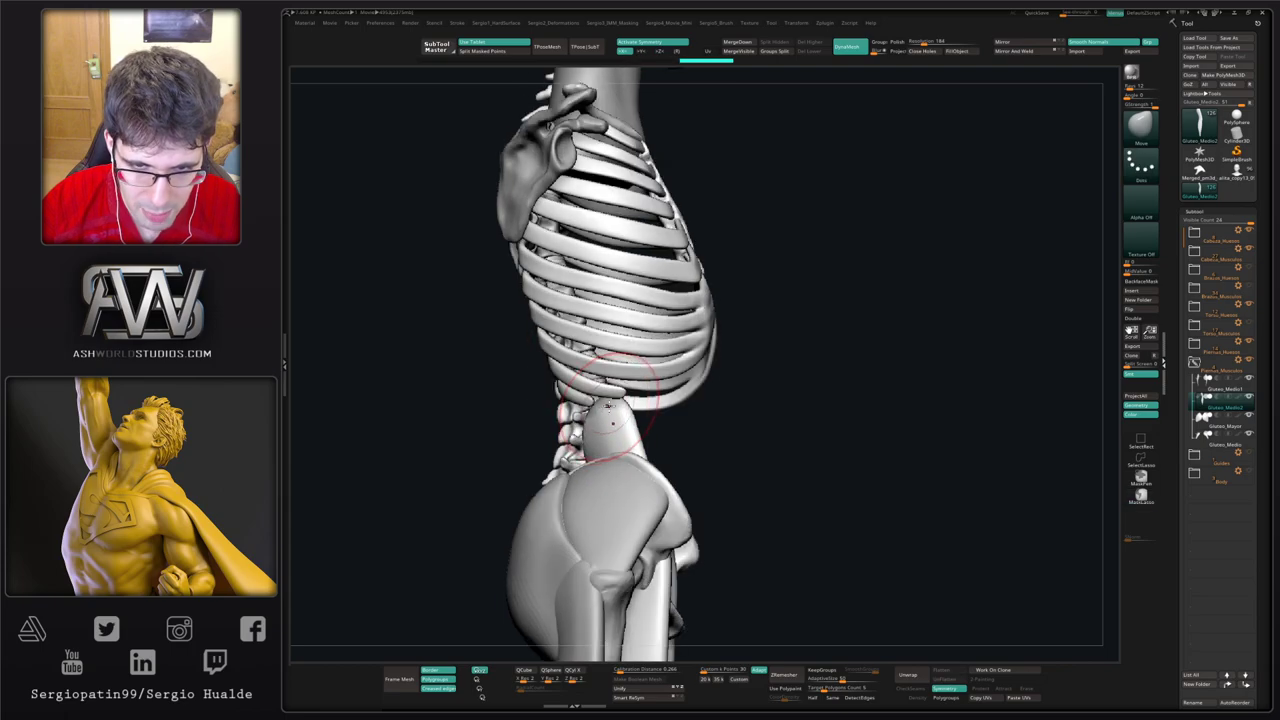
Step: Pull the inner edges of the duplicated muscles' upper part in toward the lumbar spine and smooth their front surface
right_click_drag(536, 372, 632, 399)
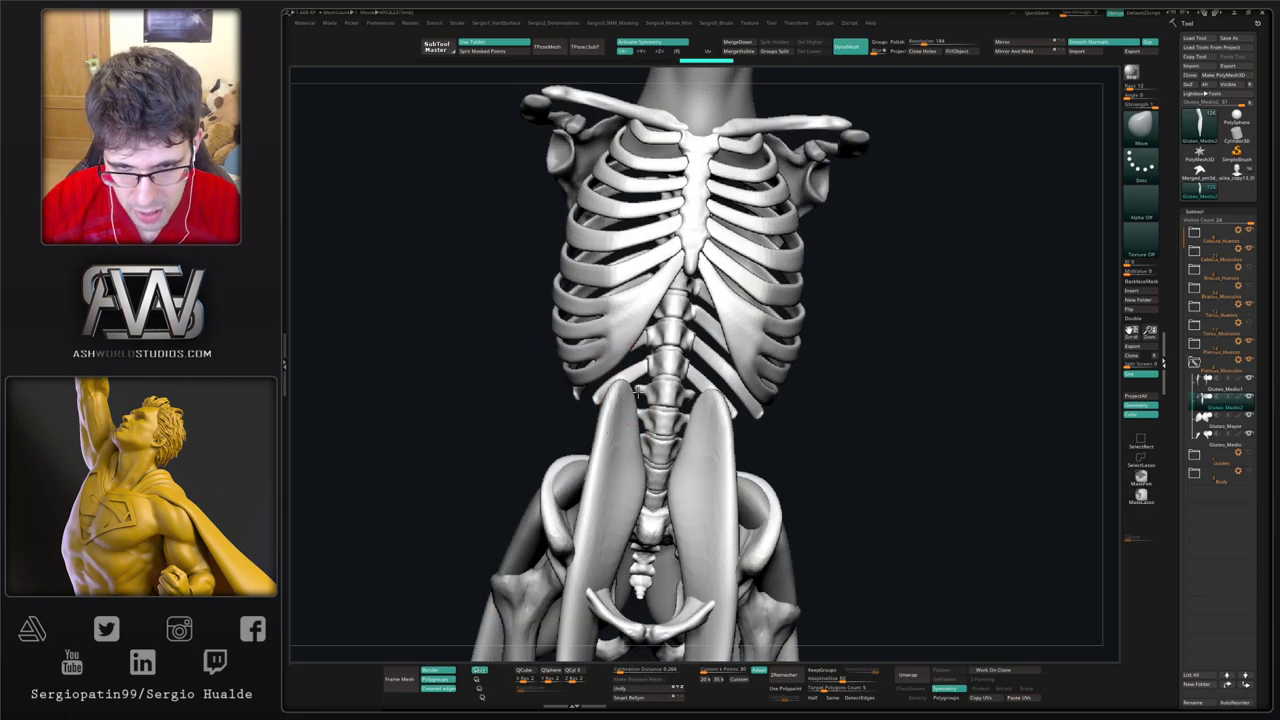
left_click_drag(632, 399, 639, 400)
left_click_drag(639, 438, 646, 443)
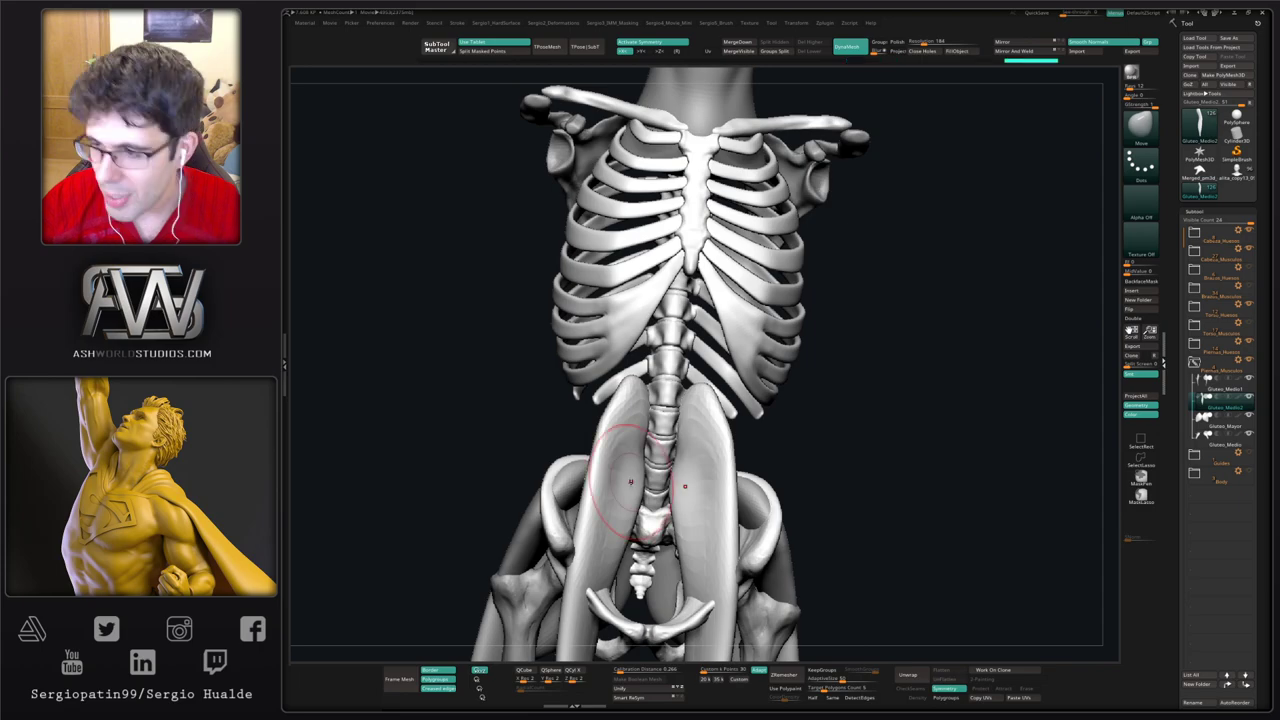
right_click_drag(642, 481, 638, 486)
left_click_drag(639, 486, 618, 476)
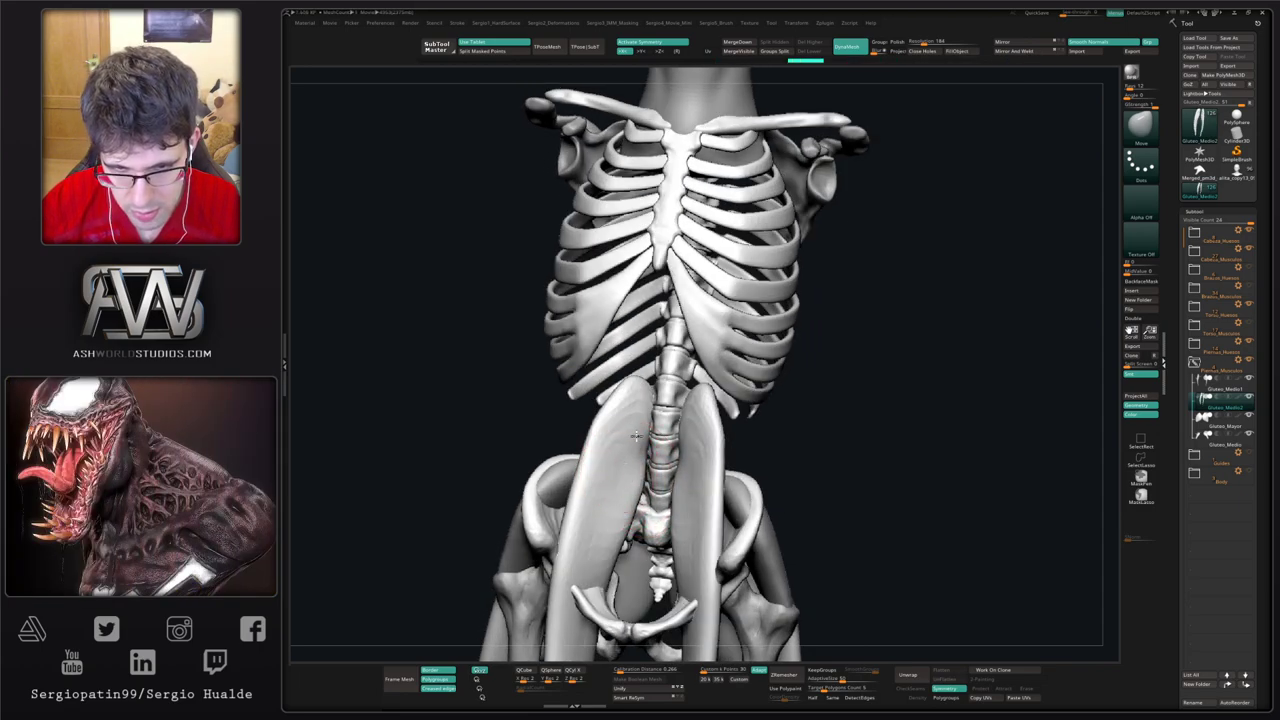
key("shift")
left_click_drag(630, 413, 626, 455, "shift")
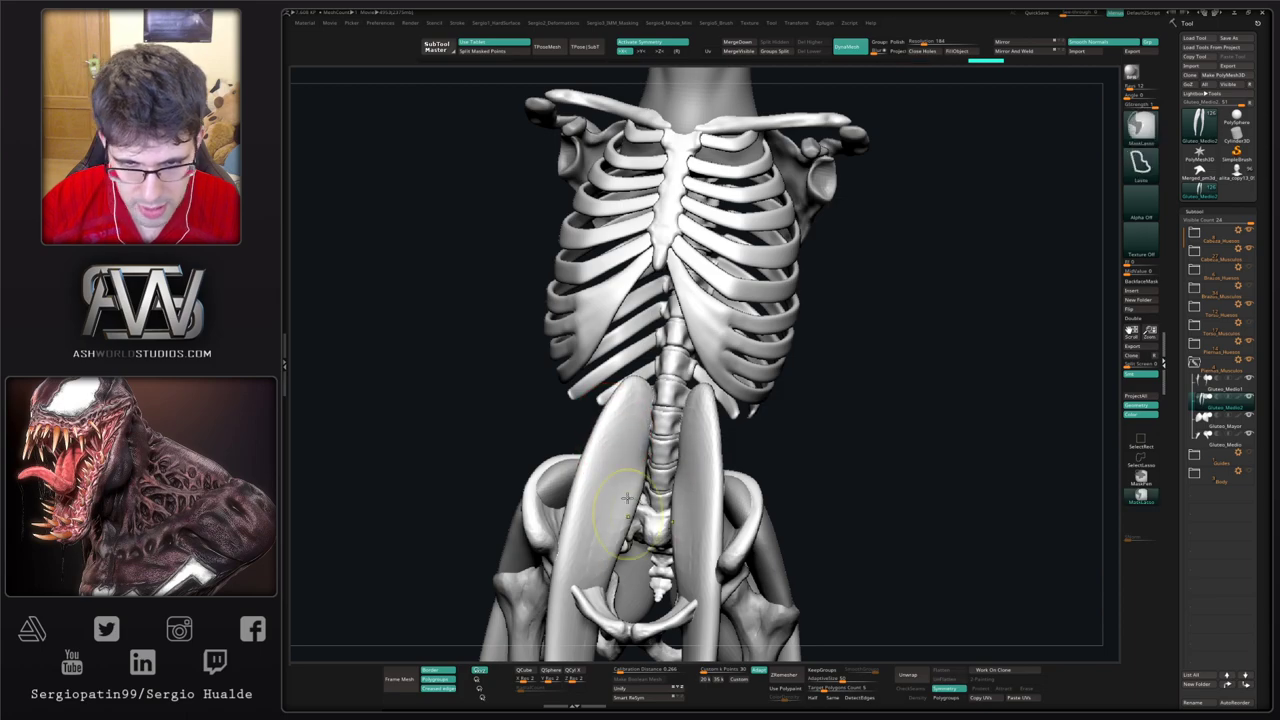
mouse_move(626, 500)
right_mouse_down("ctrl")
mouse_move(619, 487)
mouse_move(650, 499)
mouse_move(652, 451)
mouse_move(606, 456)
right_mouse_up("ctrl")
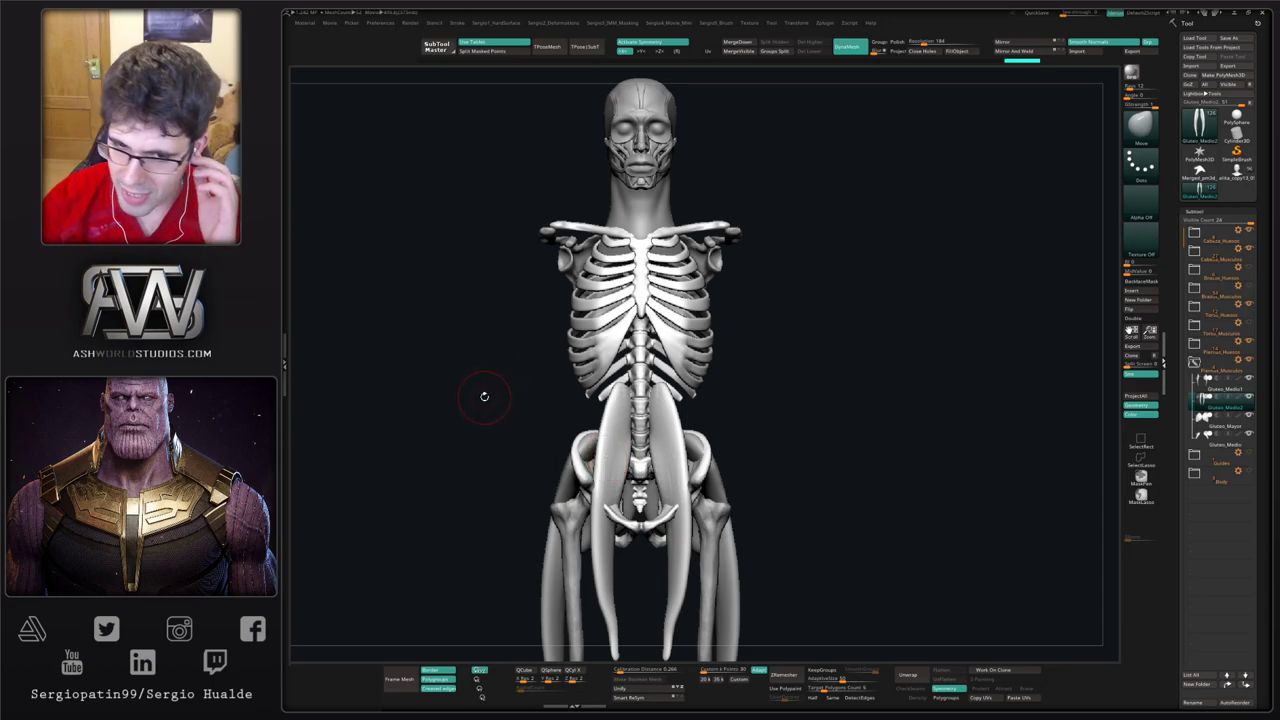
Step: Reshape the upper ends of the duplicated muscles beside the lumbar vertebrae with a resized Move brush
mouse_move(580, 447)
right_mouse_down("alt")
mouse_move(567, 352)
mouse_move(580, 414)
mouse_move(657, 411)
mouse_move(625, 404)
right_mouse_up("alt")
mouse_move(634, 456)
right_mouse_down("ctrl")
mouse_move(648, 428)
mouse_move(626, 390)
right_mouse_up("ctrl")
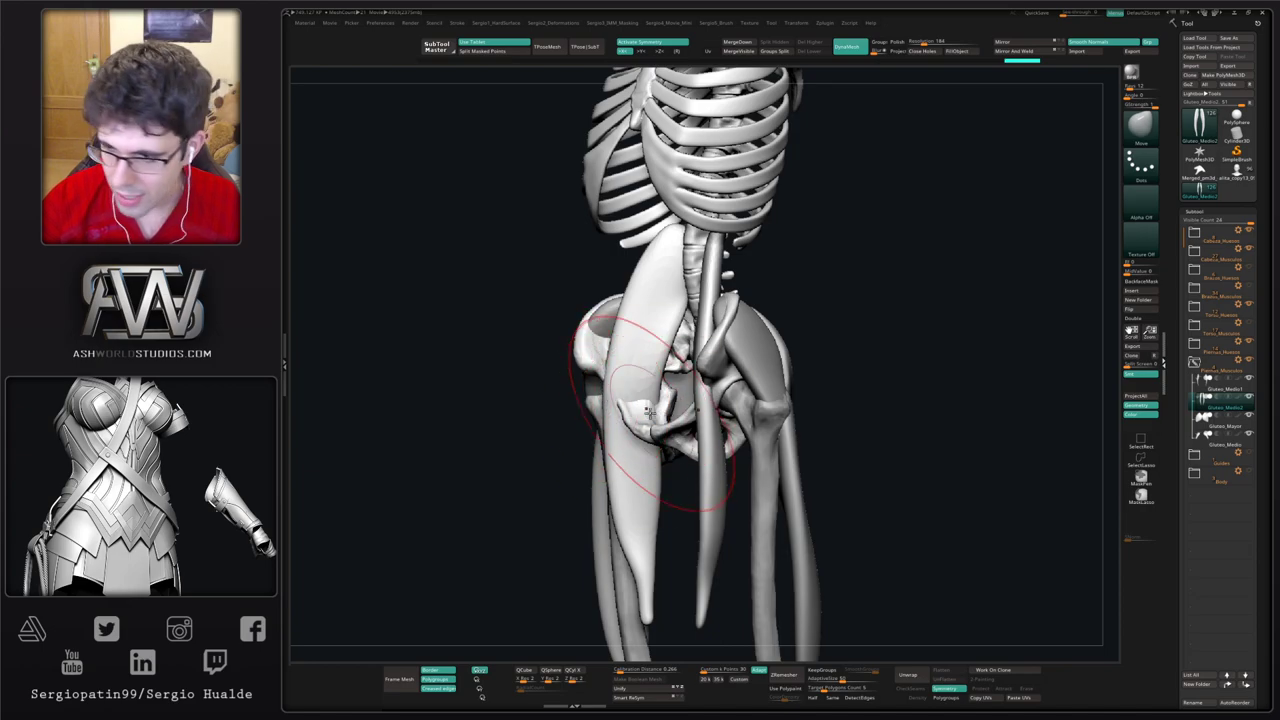
mouse_move(642, 431)
right_mouse_down()
mouse_move(655, 395)
mouse_move(652, 436)
mouse_move(655, 395)
mouse_move(638, 376)
right_mouse_up()
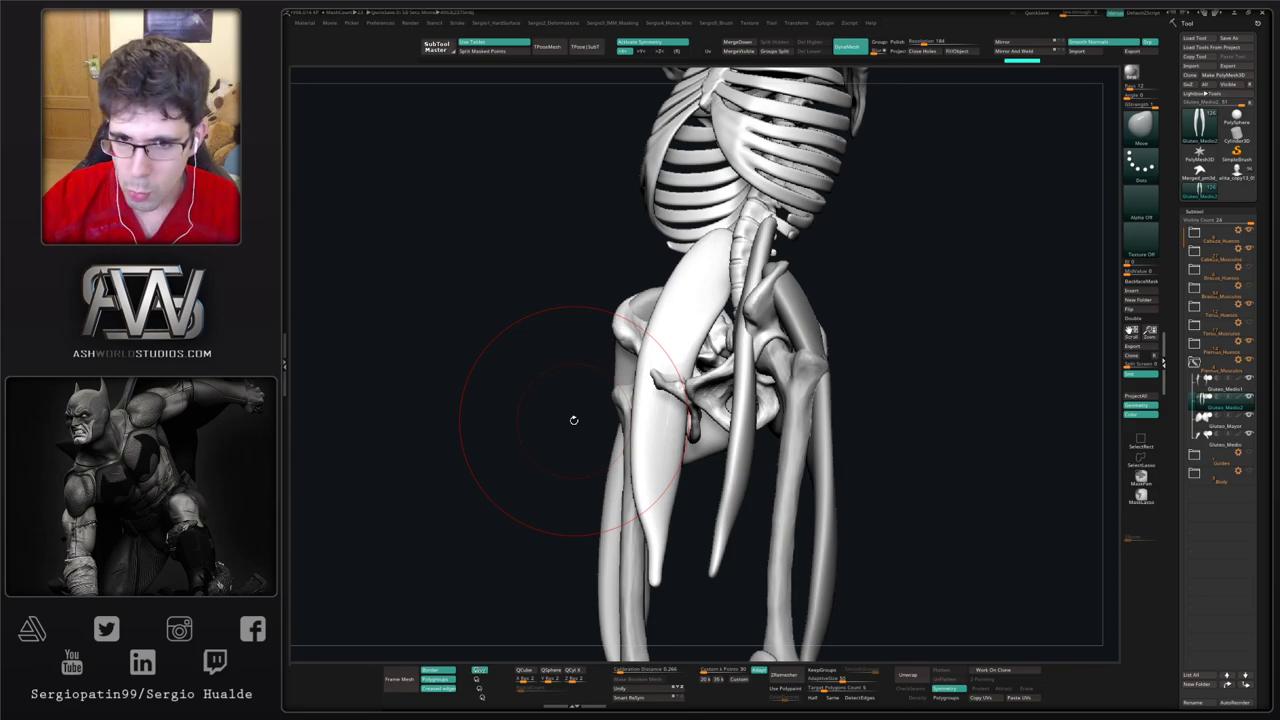
mouse_move(623, 423)
right_mouse_down()
mouse_move(609, 409)
mouse_move(585, 455)
mouse_move(636, 344)
mouse_move(626, 388)
right_mouse_up()
key("s")
left_click_drag(626, 390, 609, 390)
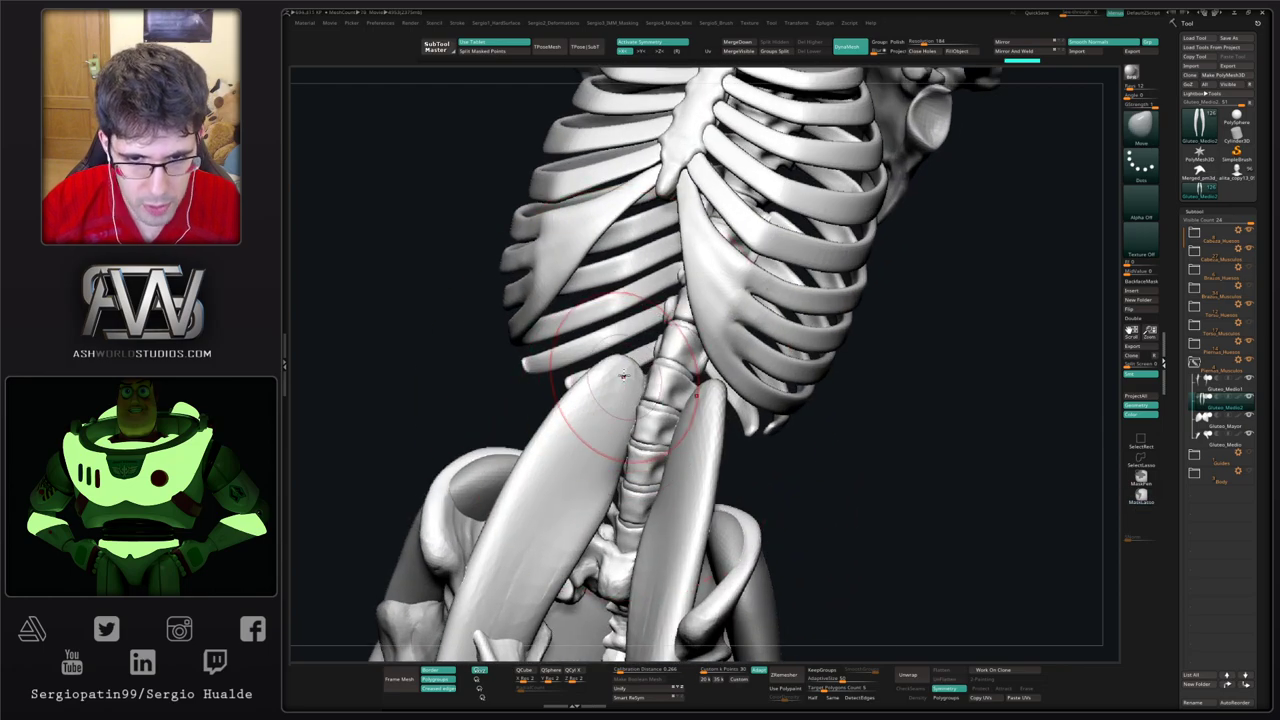
right_click_drag(637, 414, 635, 373)
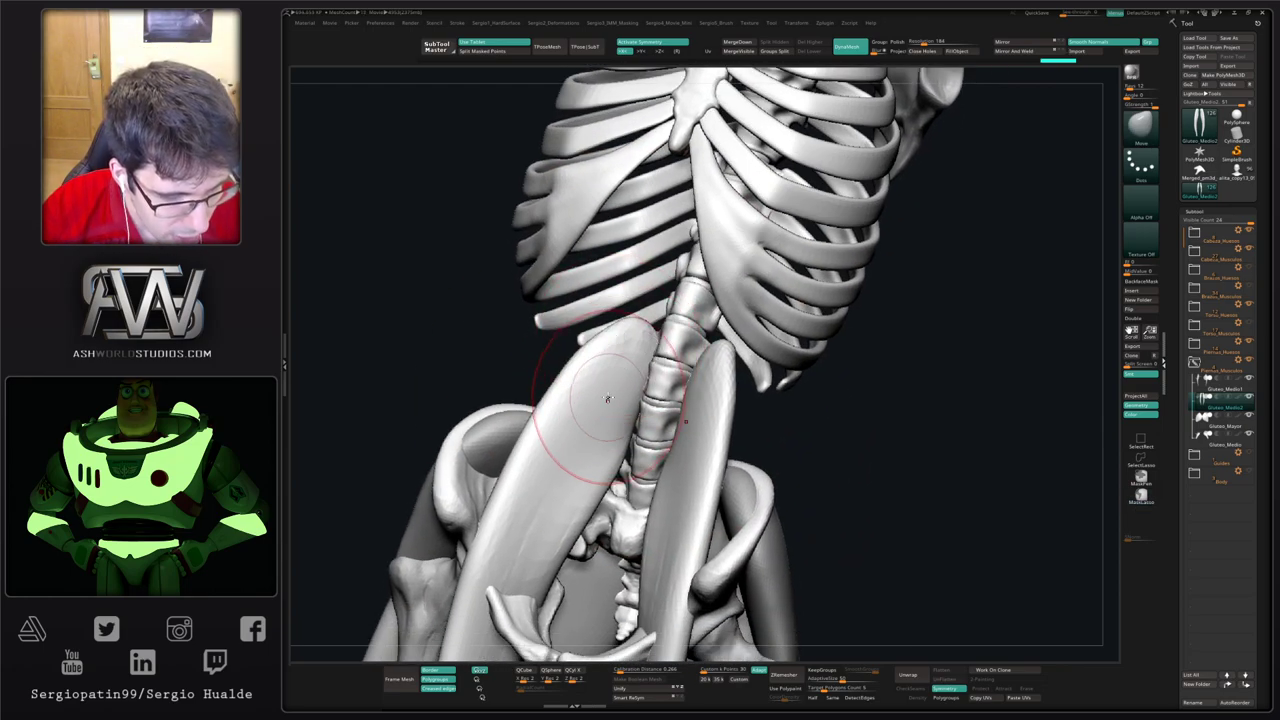
left_click_drag(608, 400, 591, 394)
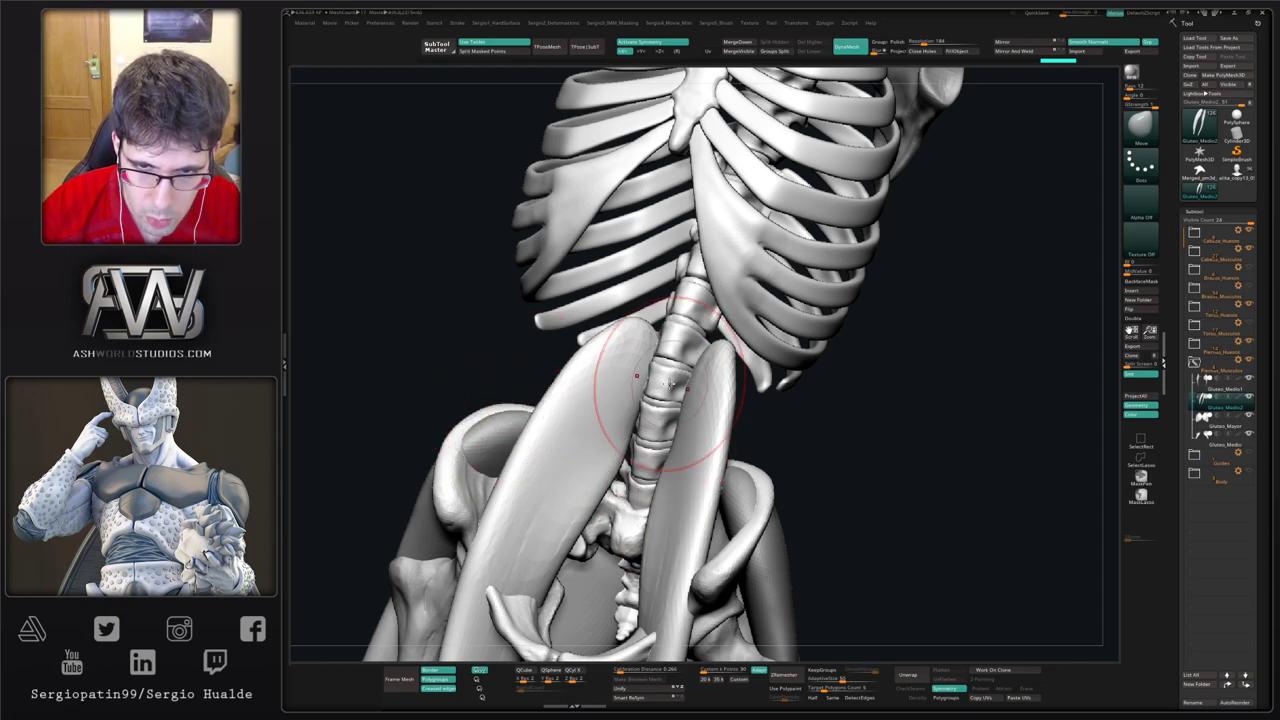
Step: Narrow the upper half of the duplicated muscles toward the spine and smooth them down over the front of the pelvis
right_click_drag(430, 340, 576, 337)
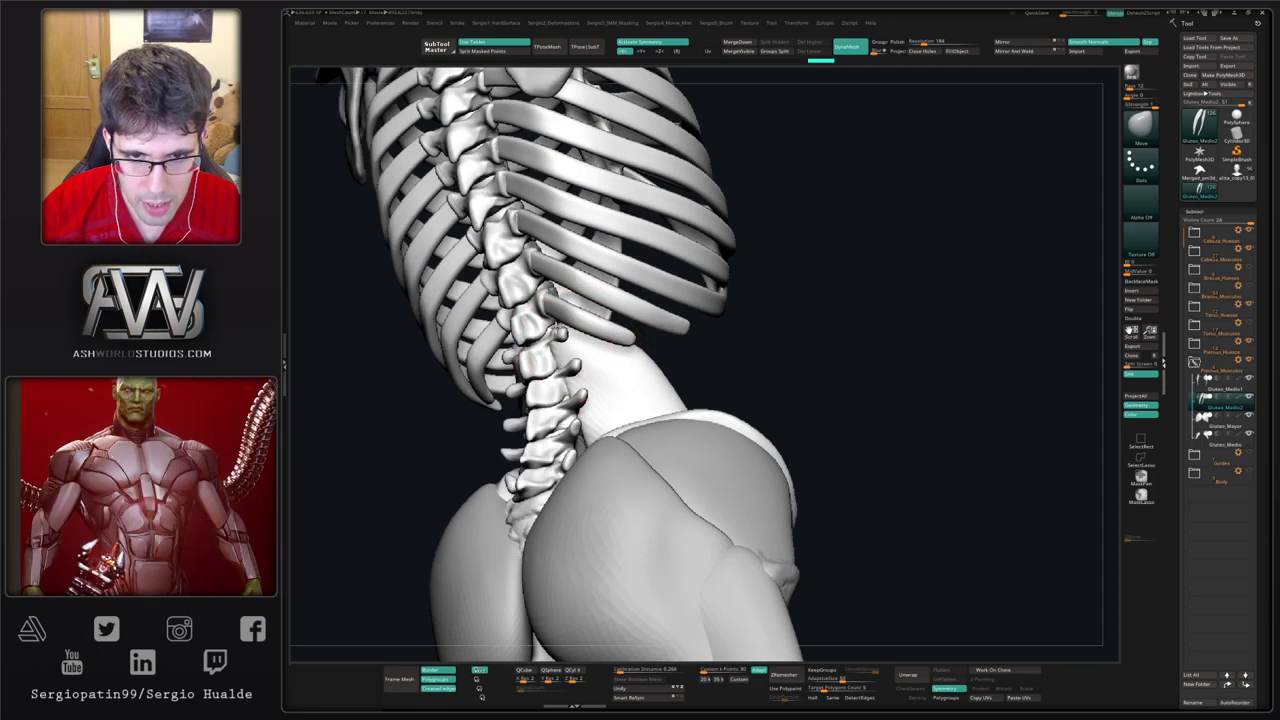
right_click_drag(585, 408, 590, 425)
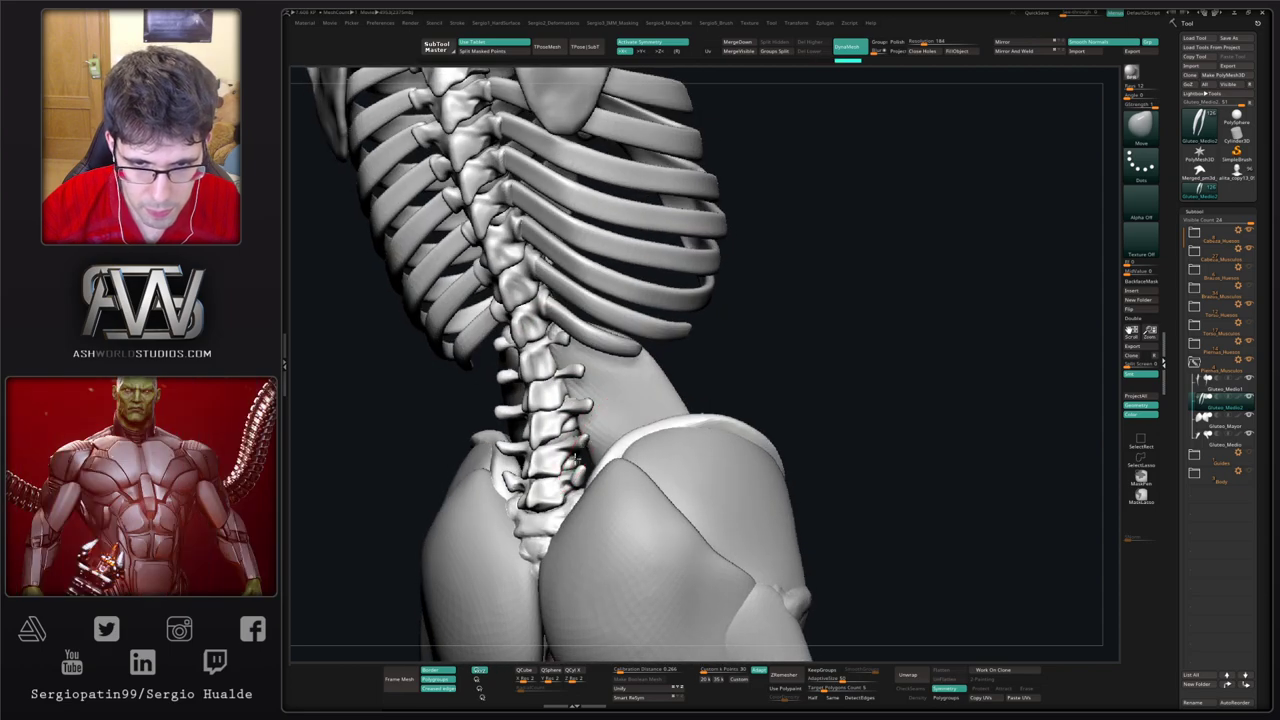
right_click_drag(534, 488, 603, 428)
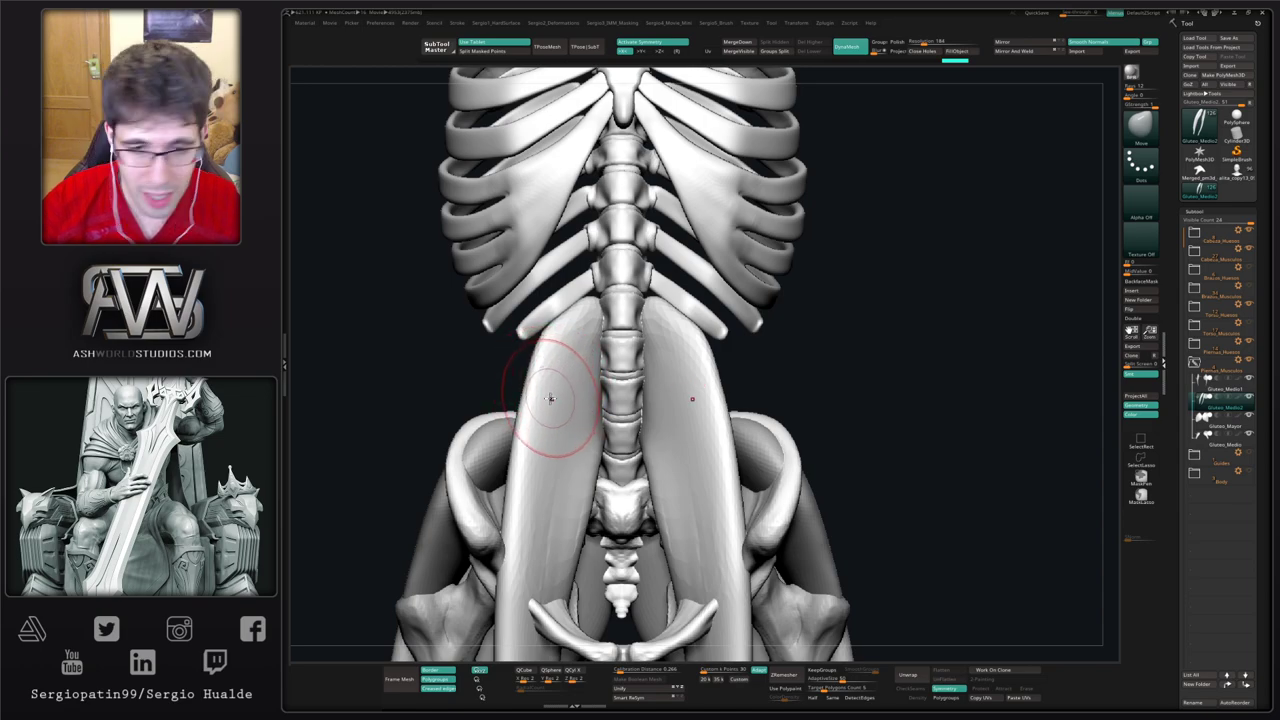
right_click_drag(573, 384, 563, 354)
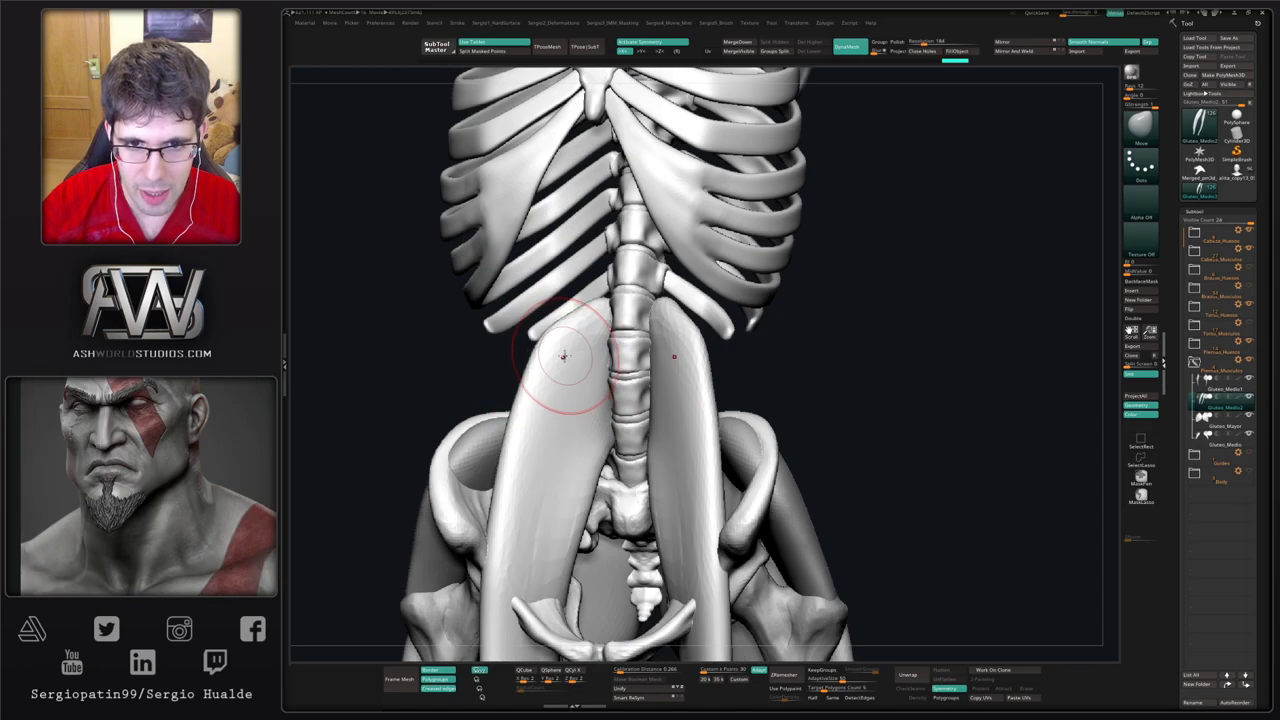
key("]")
mouse_move(563, 354)
left_mouse_down()
mouse_move(527, 409)
mouse_move(523, 463)
left_mouse_up()
mouse_move(525, 460)
right_mouse_down("alt")
mouse_move(561, 400)
mouse_move(553, 427)
right_mouse_up("alt")
left_click_drag(545, 413, 557, 406)
left_click_drag(576, 361, 589, 356)
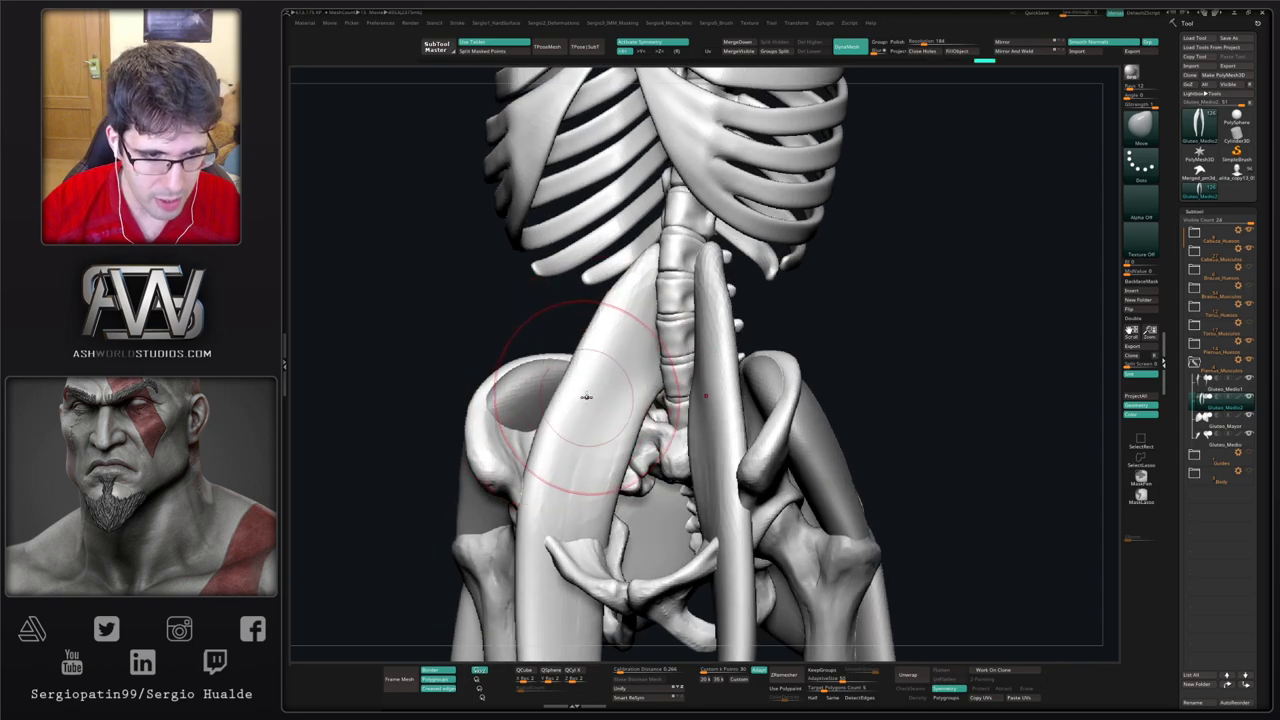
left_click_drag(596, 306, 602, 327)
left_click_drag(596, 436, 552, 570, "shift")
right_click_drag(560, 505, 572, 420, "alt")
right_click_drag(602, 472, 578, 483)
key("]")
left_click_drag(598, 487, 556, 525)
key("ctrl+z")
Step: Isolate the duplicated muscles, bow their middle section outward with a larger Move brush, and show the rest of the skeleton again
mouse_move(600, 525)
right_mouse_down()
mouse_move(560, 490)
mouse_move(568, 440)
right_mouse_up()
right_click_drag(568, 440, 631, 472)
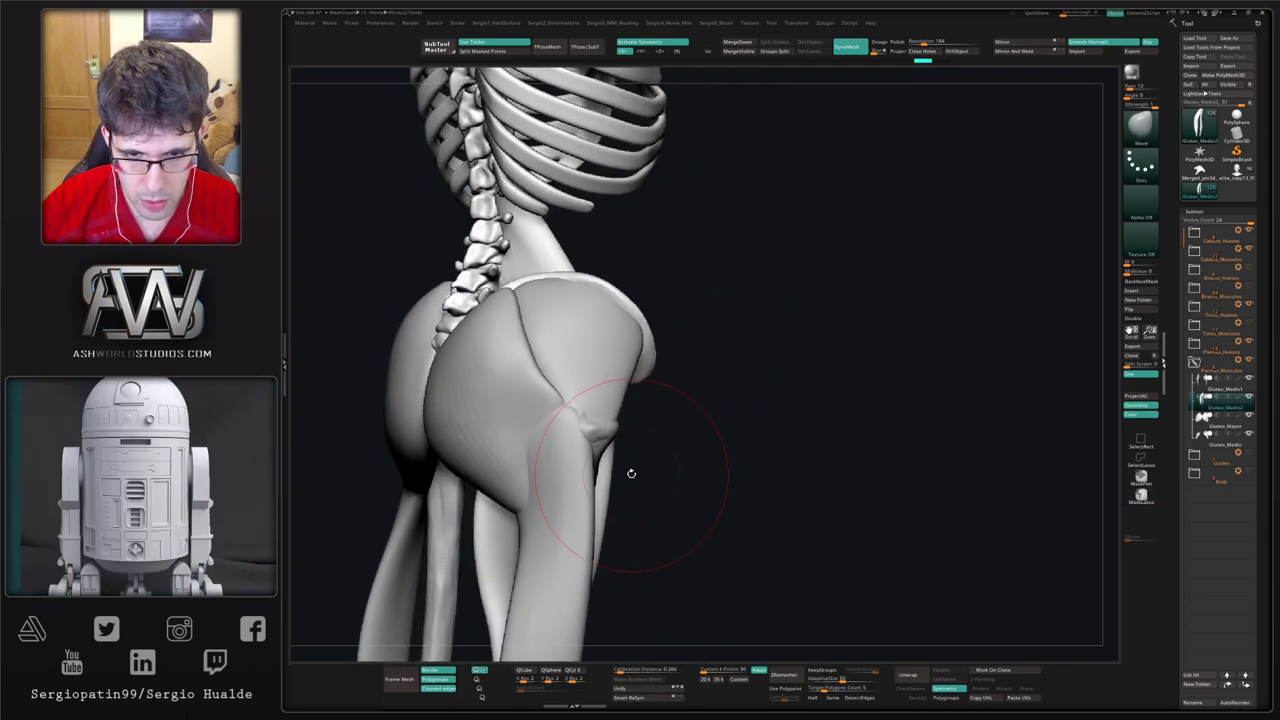
key("alt+s")
key("]")
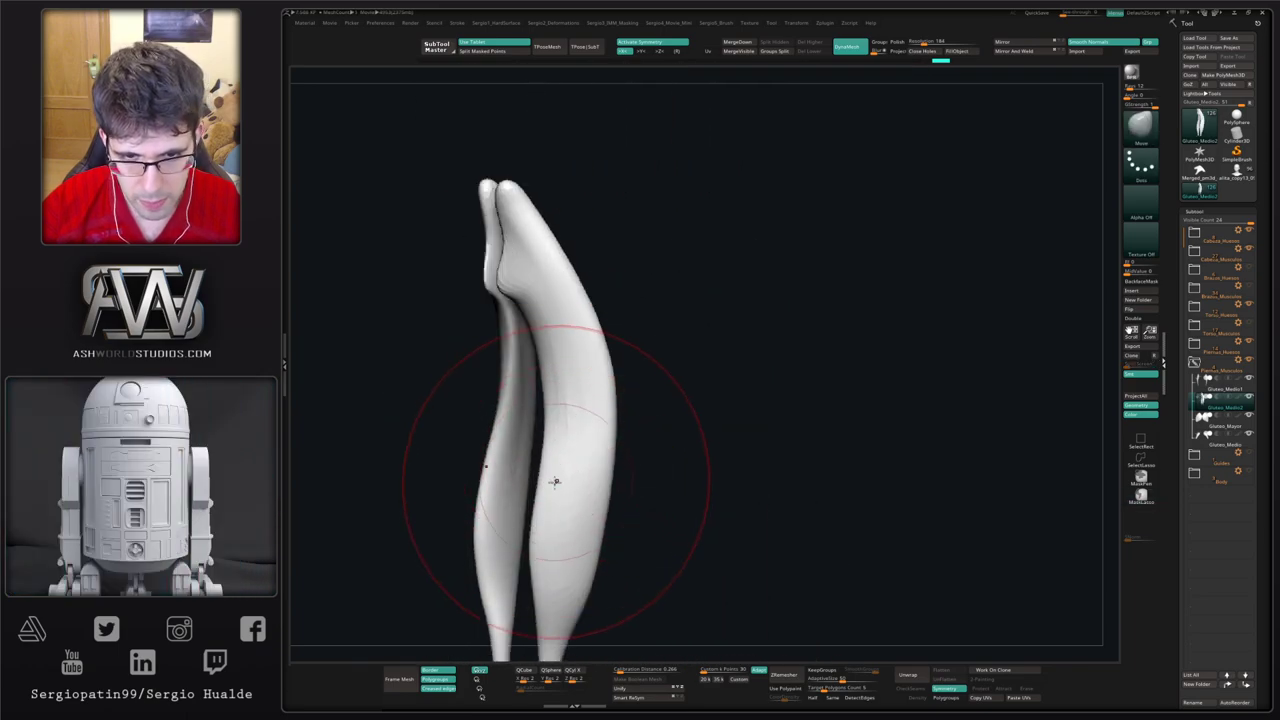
left_click_drag(555, 480, 596, 482)
left_click(663, 523, "ctrl+shift")
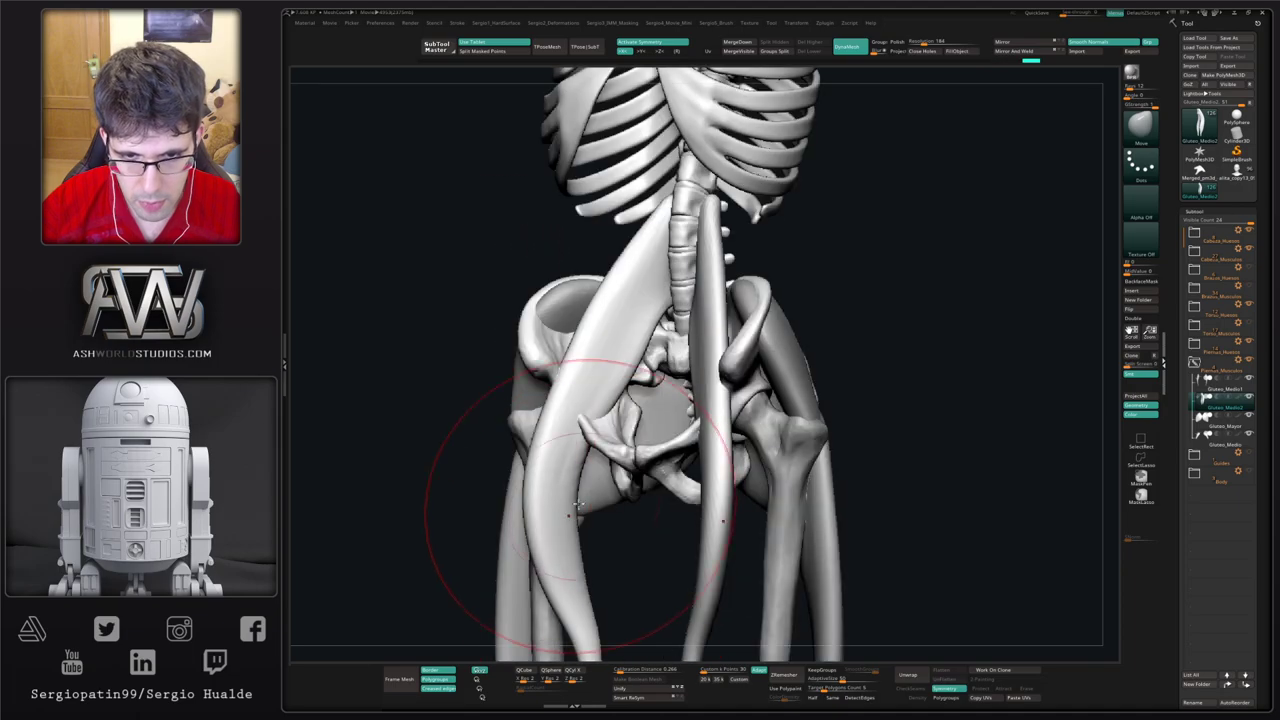
Step: Bend and narrow the duplicated muscles where they cross the front rim of the pelvis beside the hip joint
right_click_drag(520, 470, 575, 437)
mouse_move(575, 433)
left_mouse_down()
mouse_move(548, 402)
mouse_move(561, 417)
left_mouse_up()
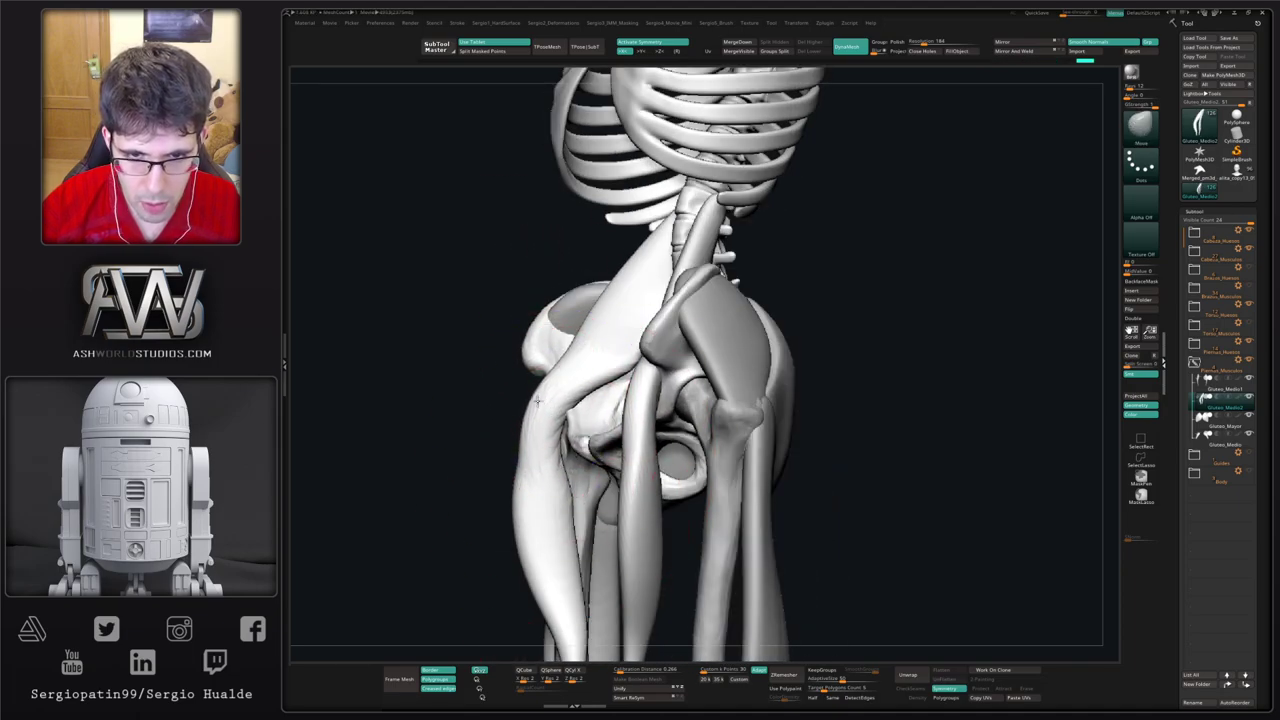
right_click_drag(560, 355, 614, 314)
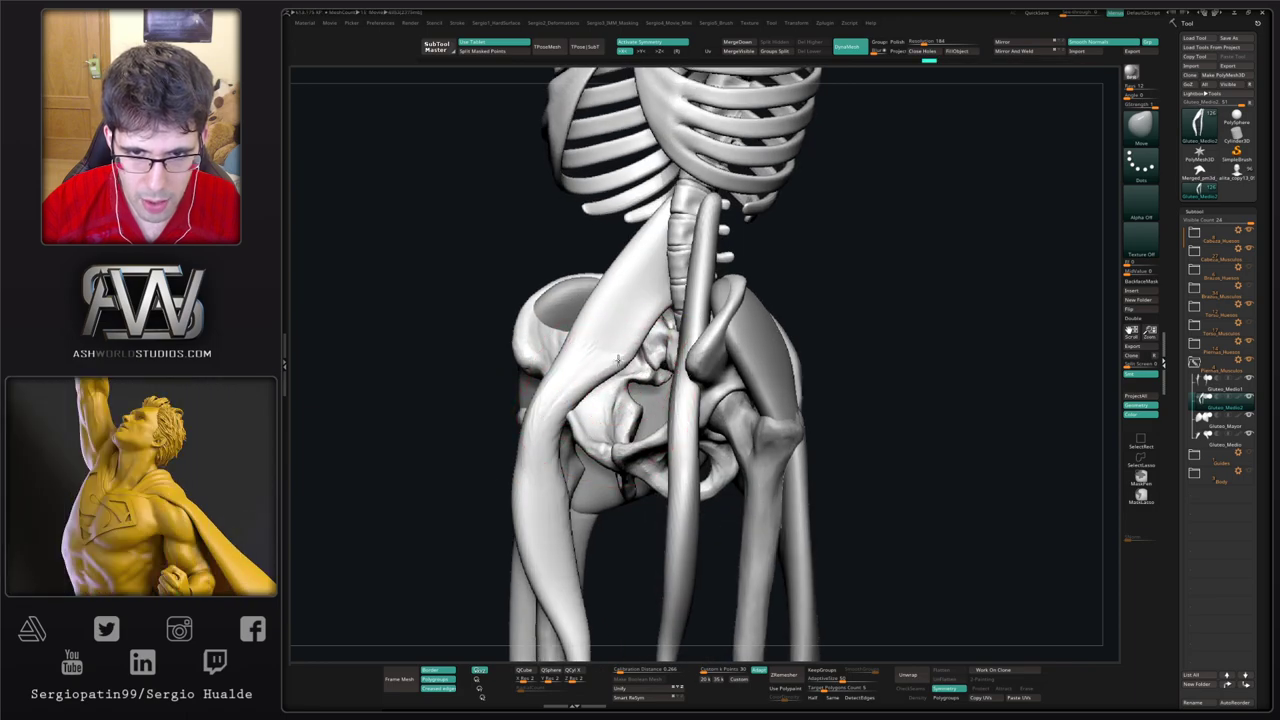
right_click_drag(577, 421, 567, 426)
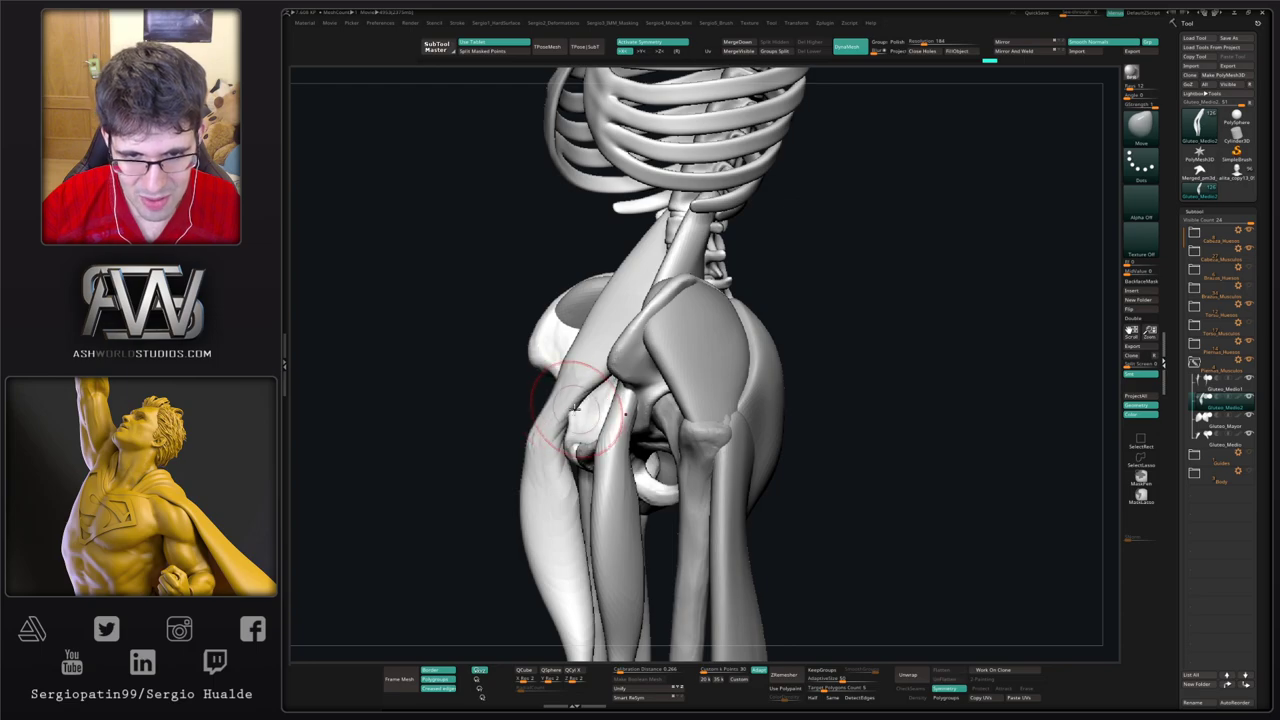
right_click_drag(553, 411, 575, 405)
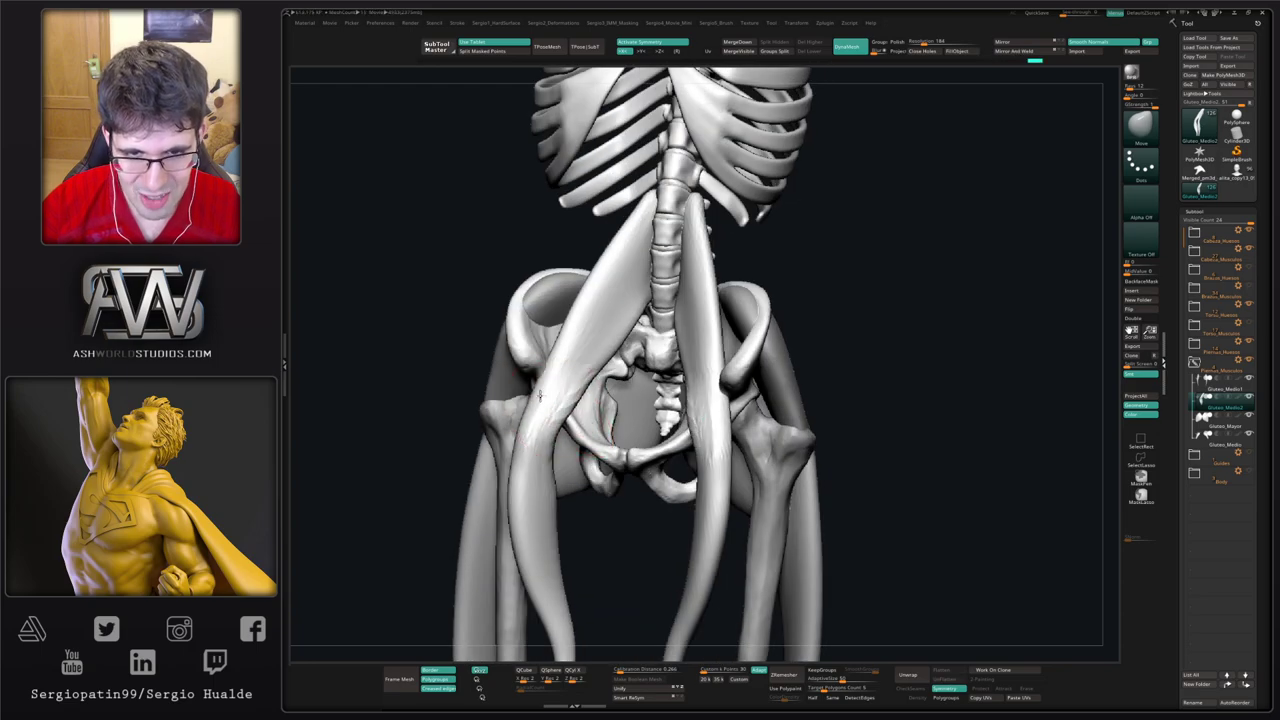
Step: Slim the outer edges of the duplicated muscles between the lumbar spine and the pelvic rim, and undo the last pull
right_click_drag(521, 453, 557, 380)
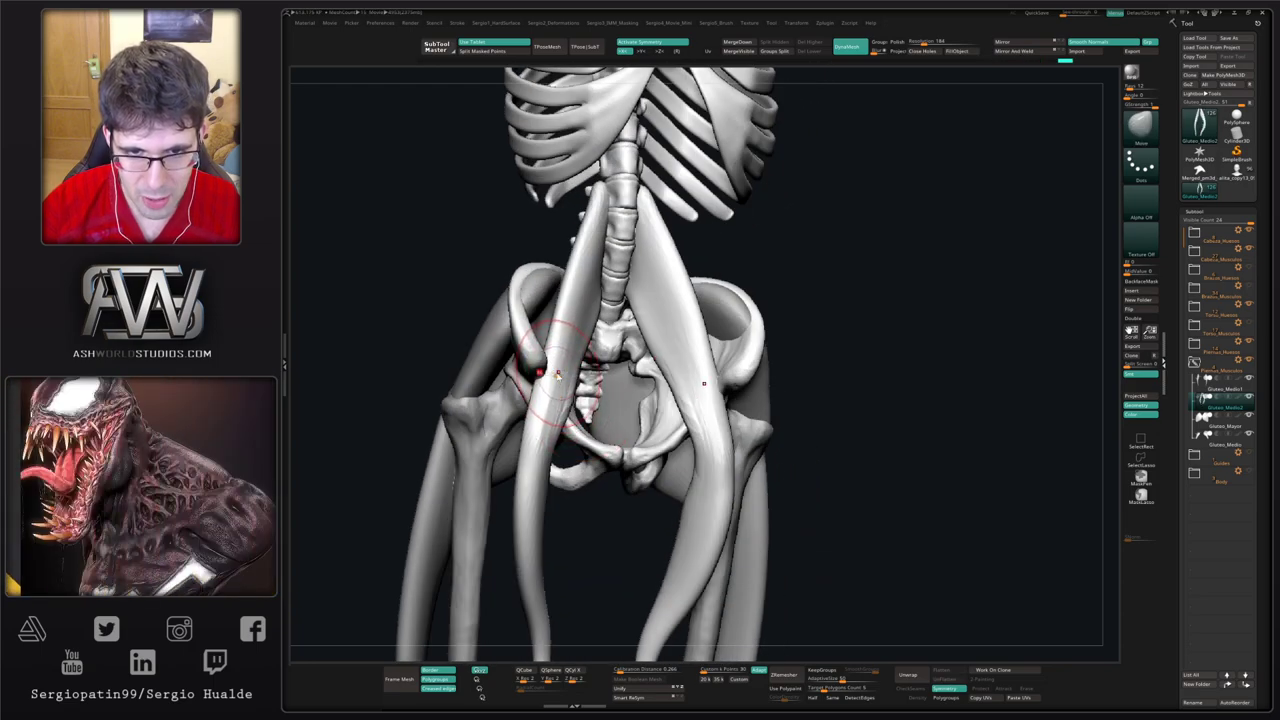
left_click_drag(559, 380, 568, 372)
left_click_drag(568, 326, 584, 335)
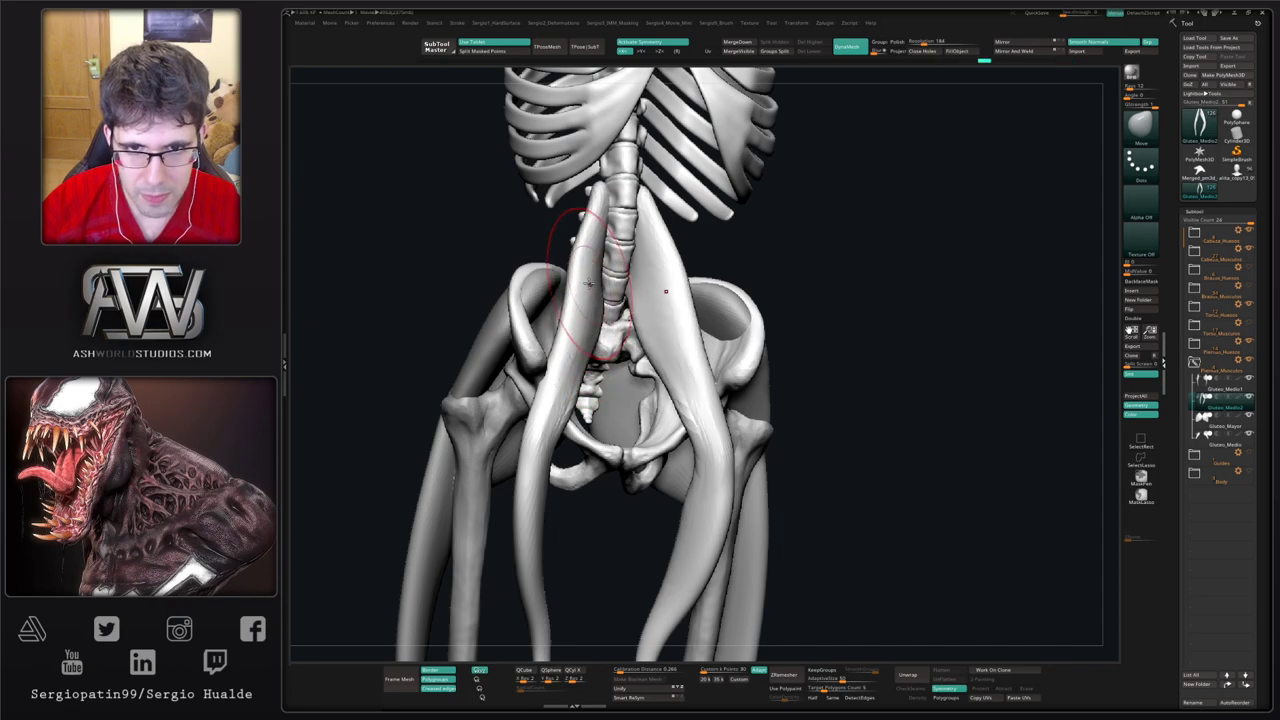
mouse_move(576, 287)
left_mouse_down()
mouse_move(587, 263)
mouse_move(583, 288)
left_mouse_up()
left_click_drag(574, 335, 583, 350)
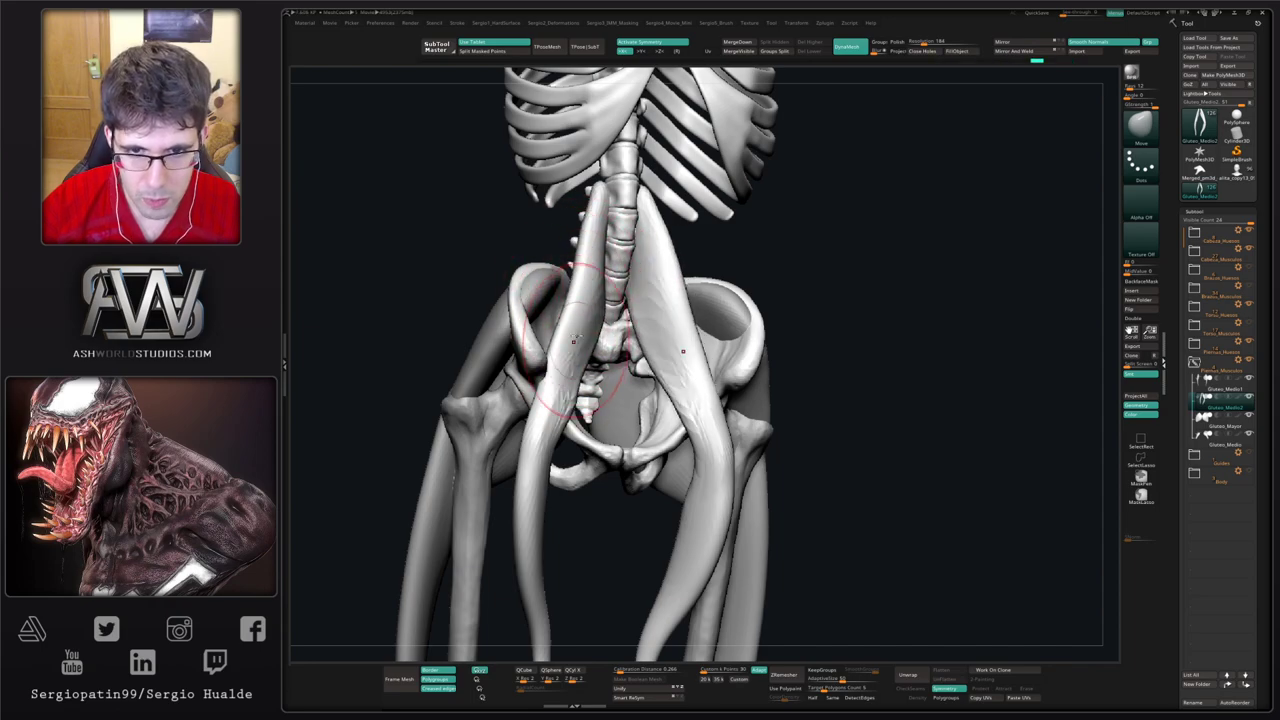
key("ctrl+z")
right_click_drag(568, 362, 537, 458)
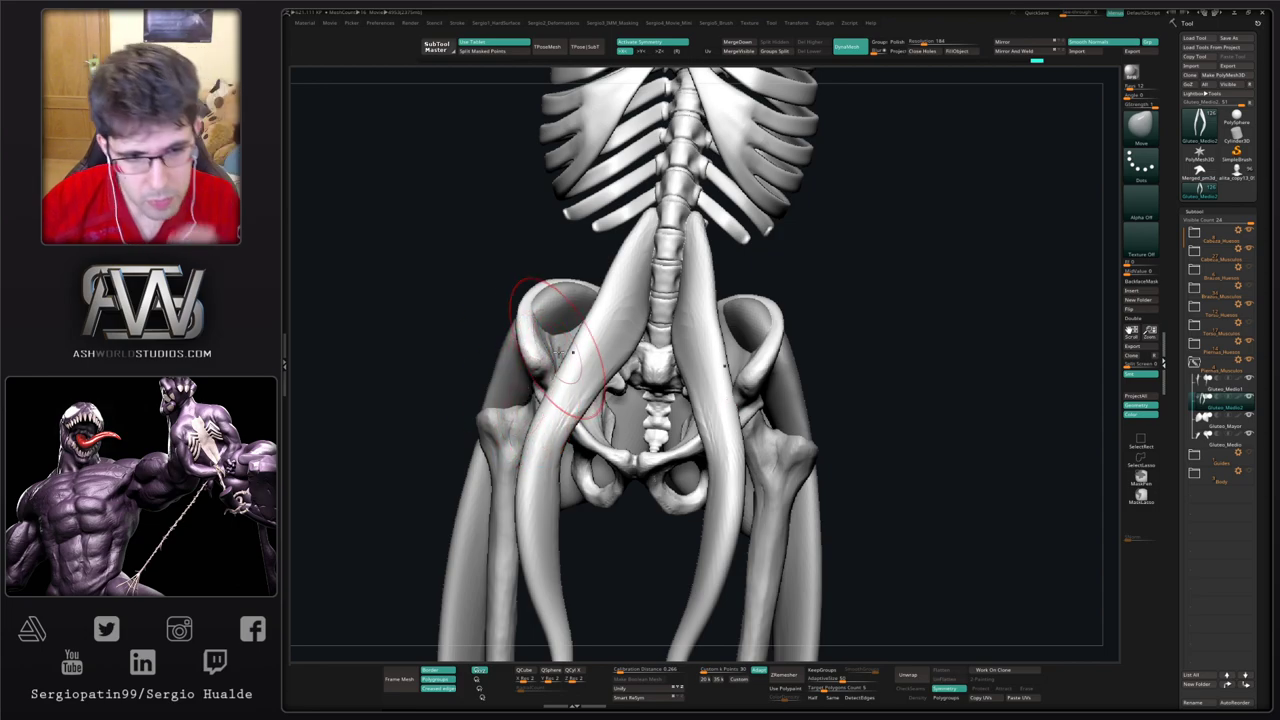
Step: Isolate the duplicated muscles and mask their upper halves, leaving the lower halves free to edit
right_click_drag(555, 446, 658, 350)
key("alt+s")
mouse_move(651, 349)
left_mouse_down("ctrl")
mouse_move(514, 423)
mouse_move(660, 380)
left_mouse_up("ctrl")
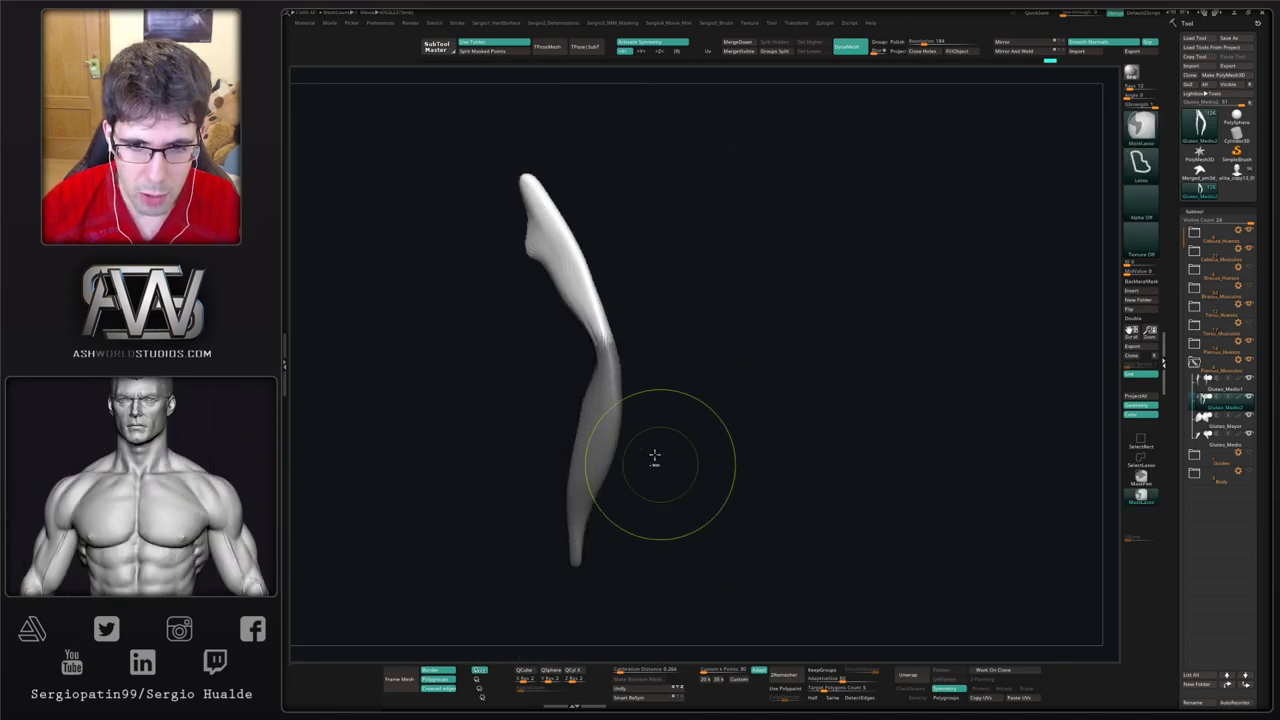
left_click(630, 389, "ctrl")
right_click_drag(630, 389, 696, 375, "alt")
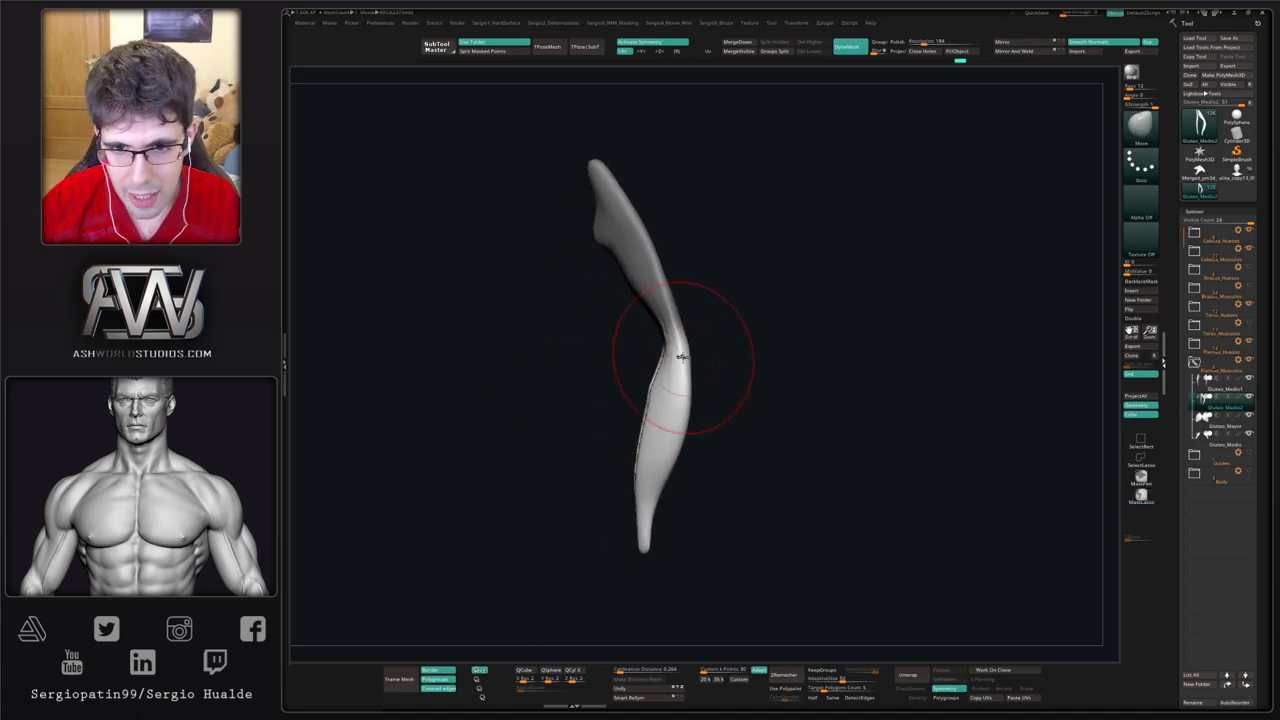
Step: Show the skeleton and rotate the unmasked lower halves backward toward the femurs, pivoting at the bend near the pelvic rim
key("w")
key("alt+s")
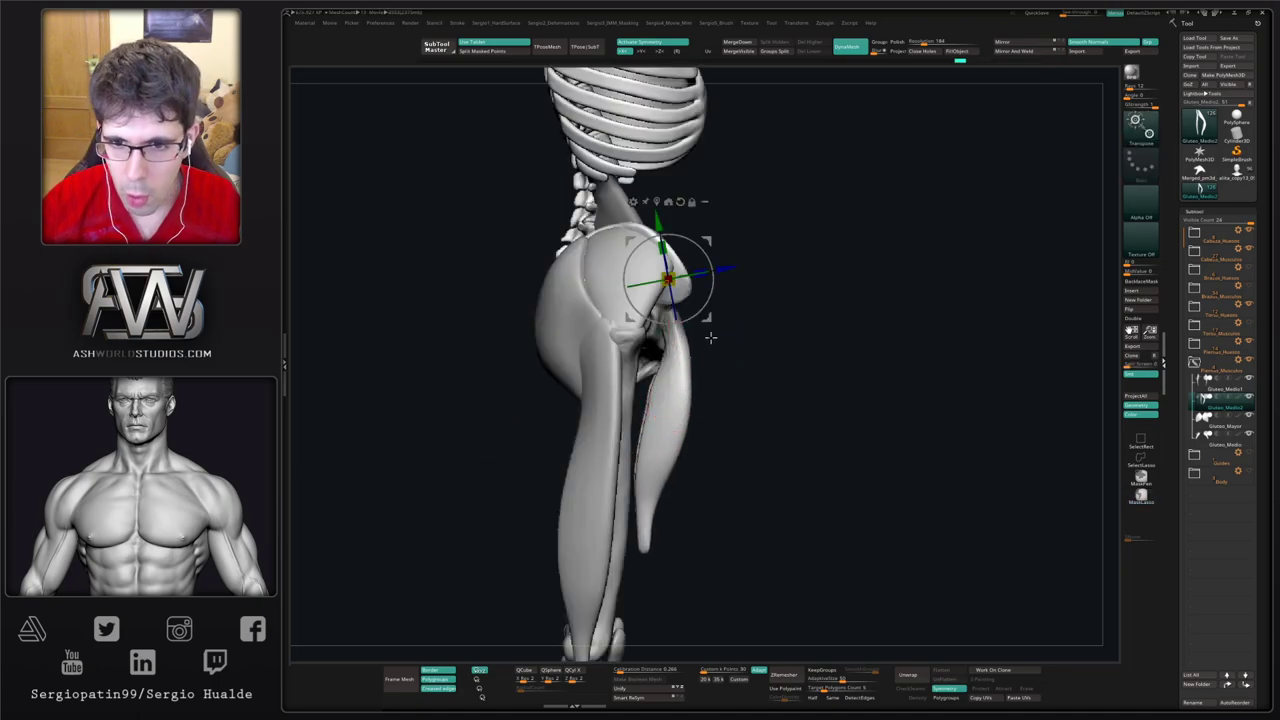
left_click_drag(711, 321, 713, 381, "alt")
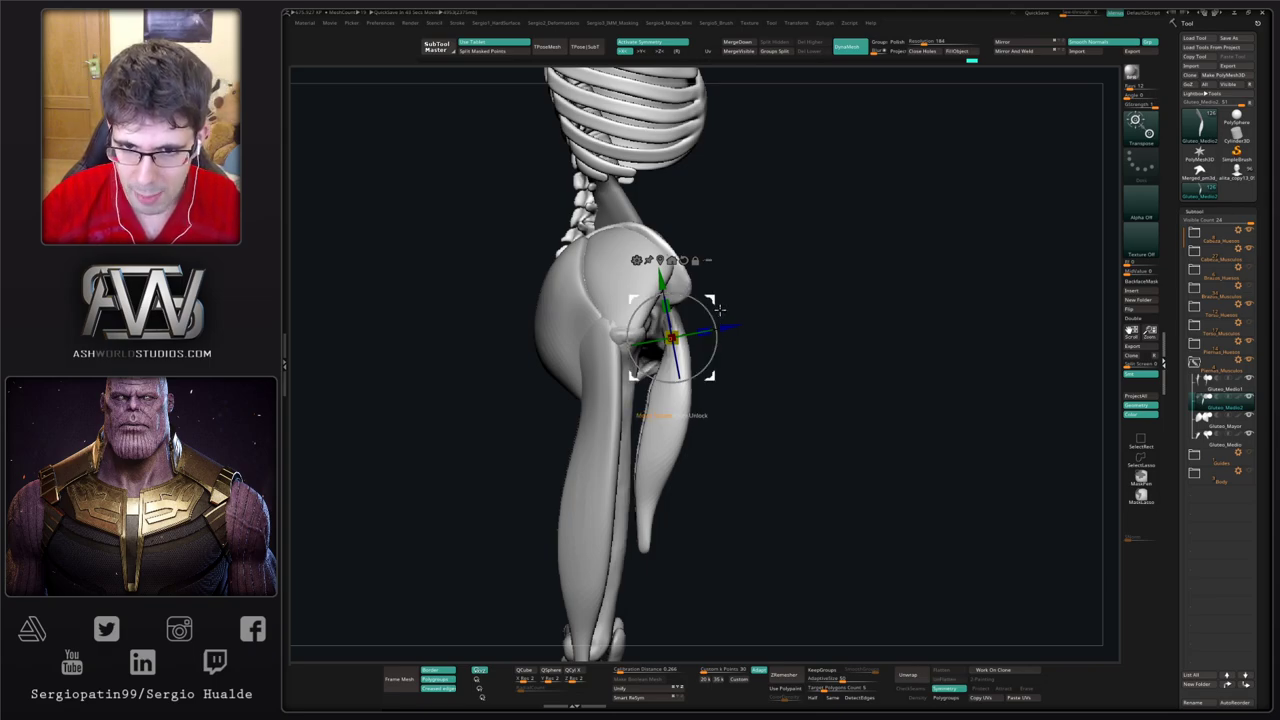
mouse_move(715, 302)
left_mouse_down("alt")
mouse_move(719, 338)
mouse_move(663, 471)
left_mouse_up("alt")
key("q")
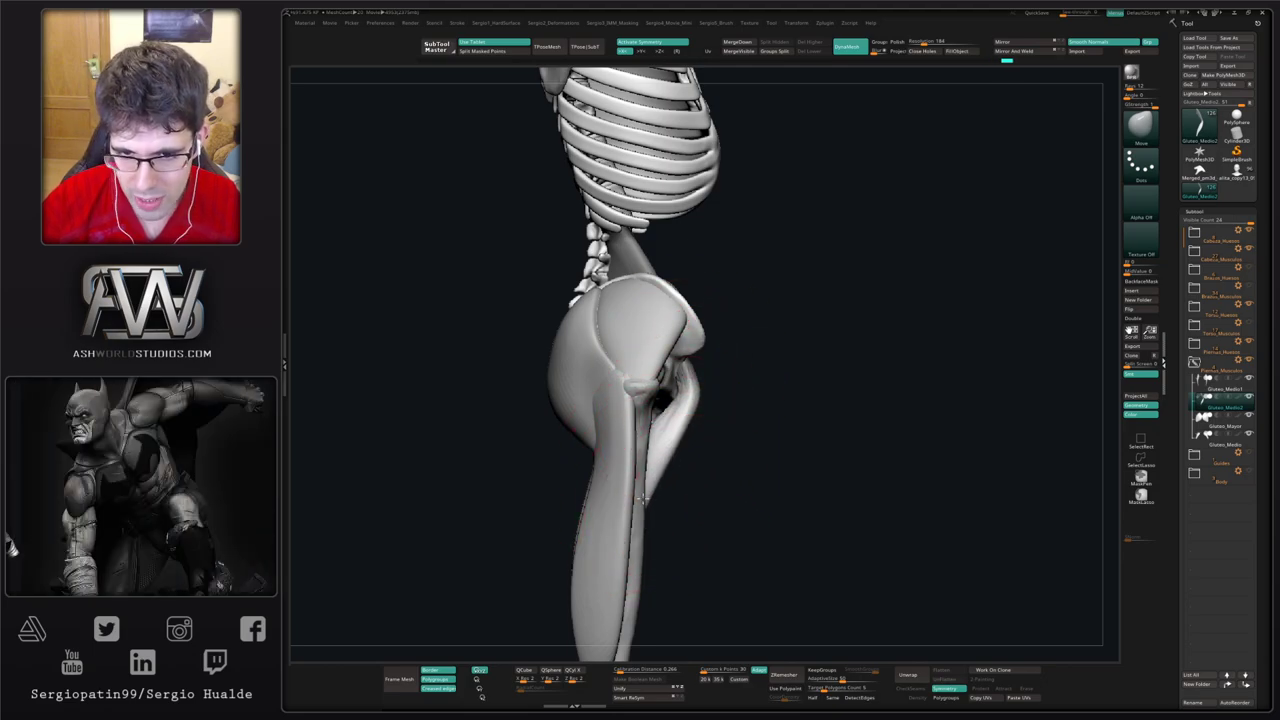
Step: Isolate the muscles, smooth and slim their lower halves down to the tips, and show the skeleton again
left_click(617, 503, "ctrl+shift")
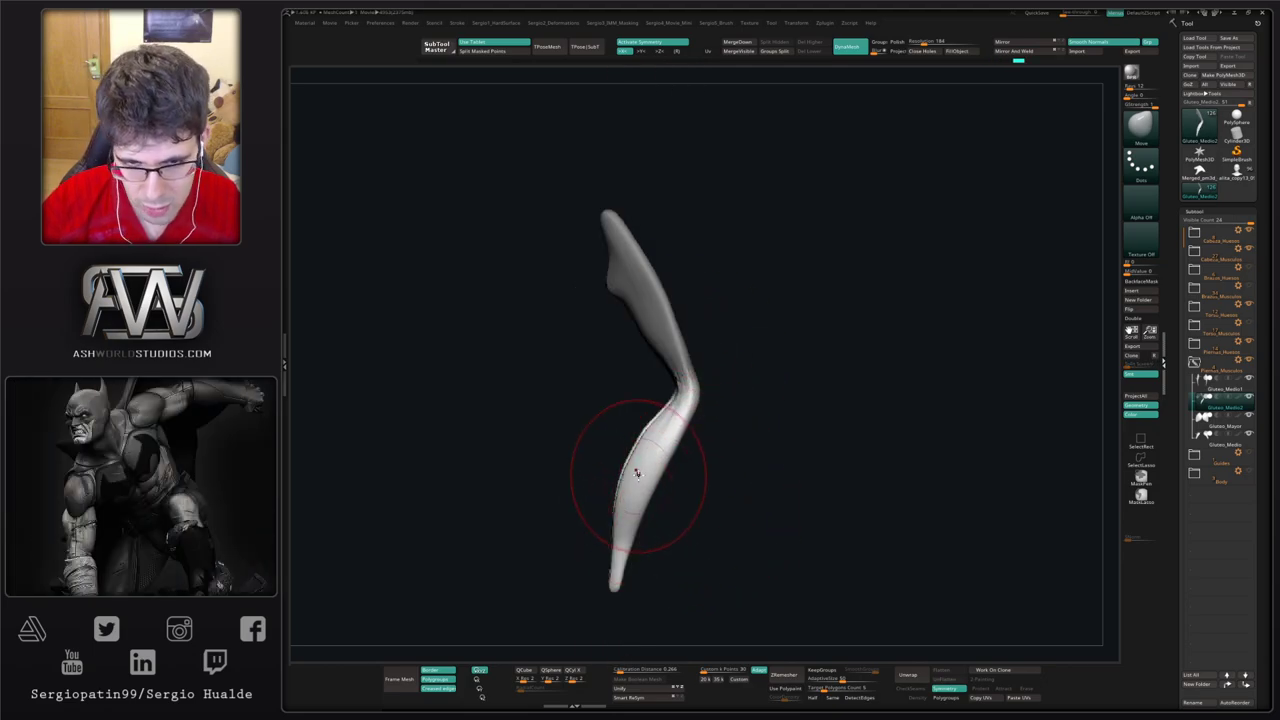
left_click_drag(638, 474, 617, 517, "shift")
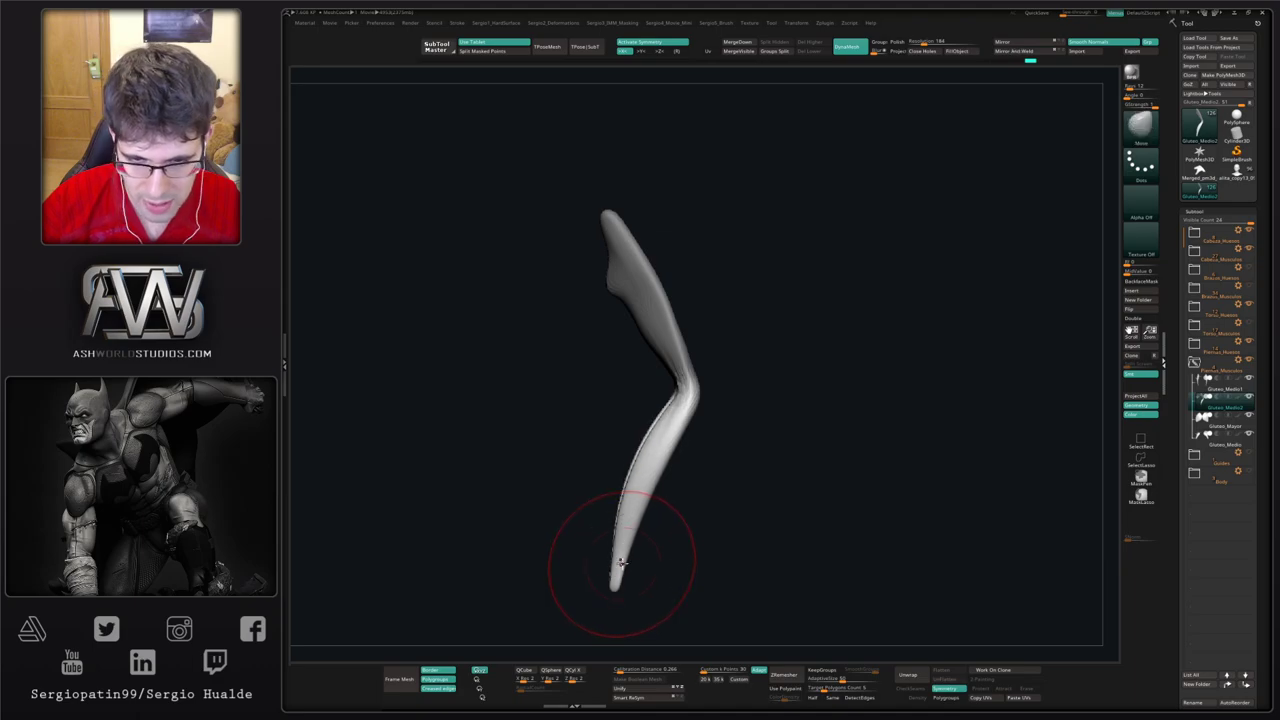
left_click(733, 514, "ctrl+shift")
left_click_drag(733, 514, 571, 457)
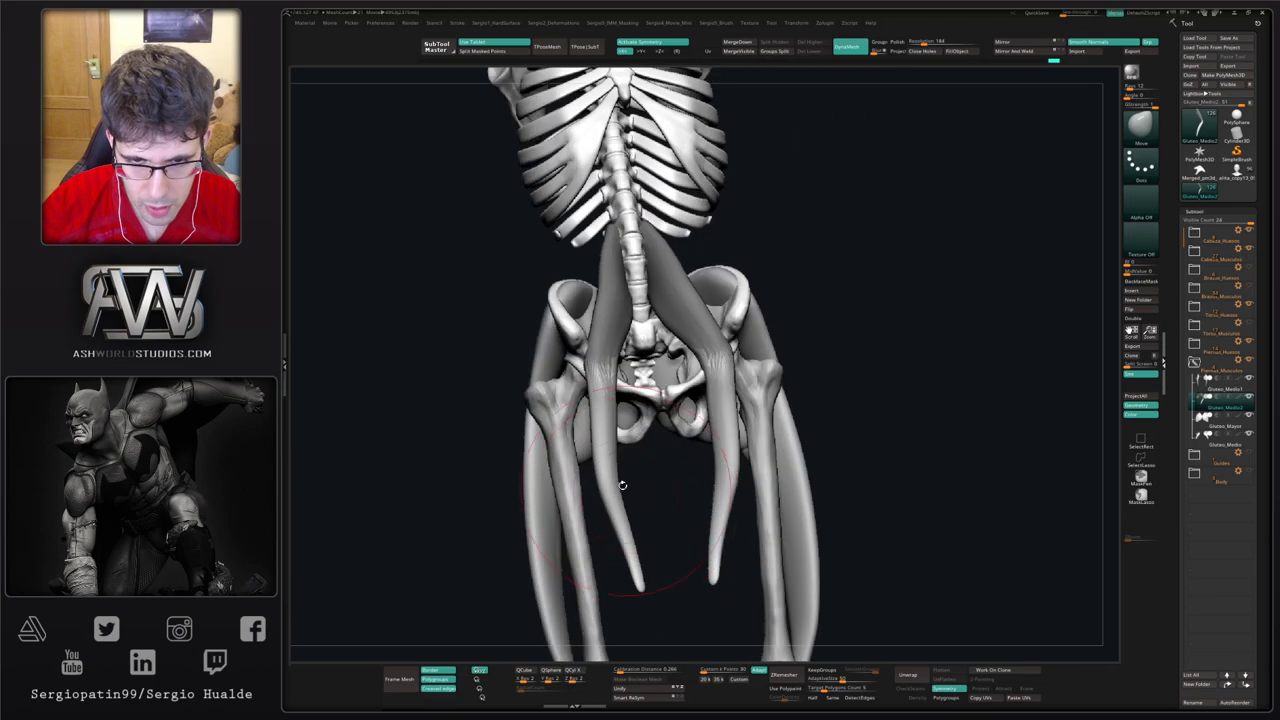
Step: Swing the lower halves of the muscles outward from the front view and pull them toward the femurs with the Move brush
left_click_drag(615, 527, 575, 488, "shift")
key("w")
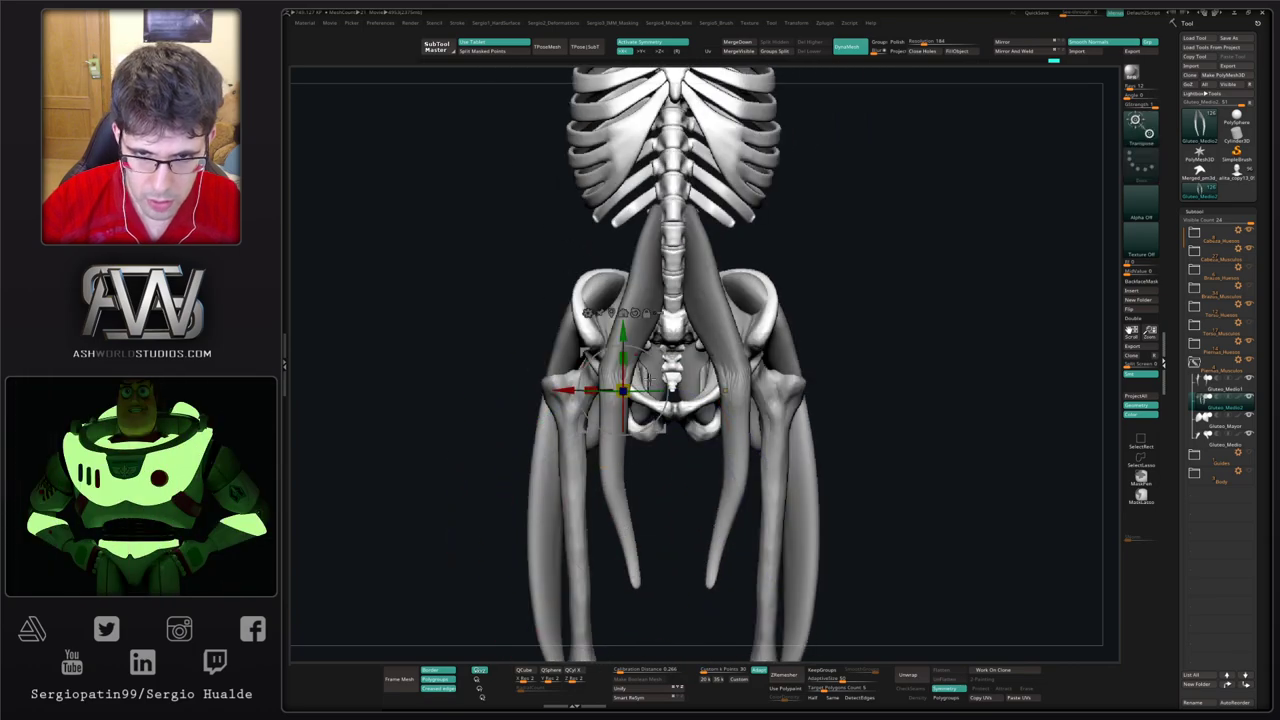
left_click_drag(638, 462, 626, 466)
key("q")
left_click_drag(668, 413, 656, 335)
right_click_drag(656, 337, 684, 368)
left_click_drag(684, 358, 681, 373)
key("q")
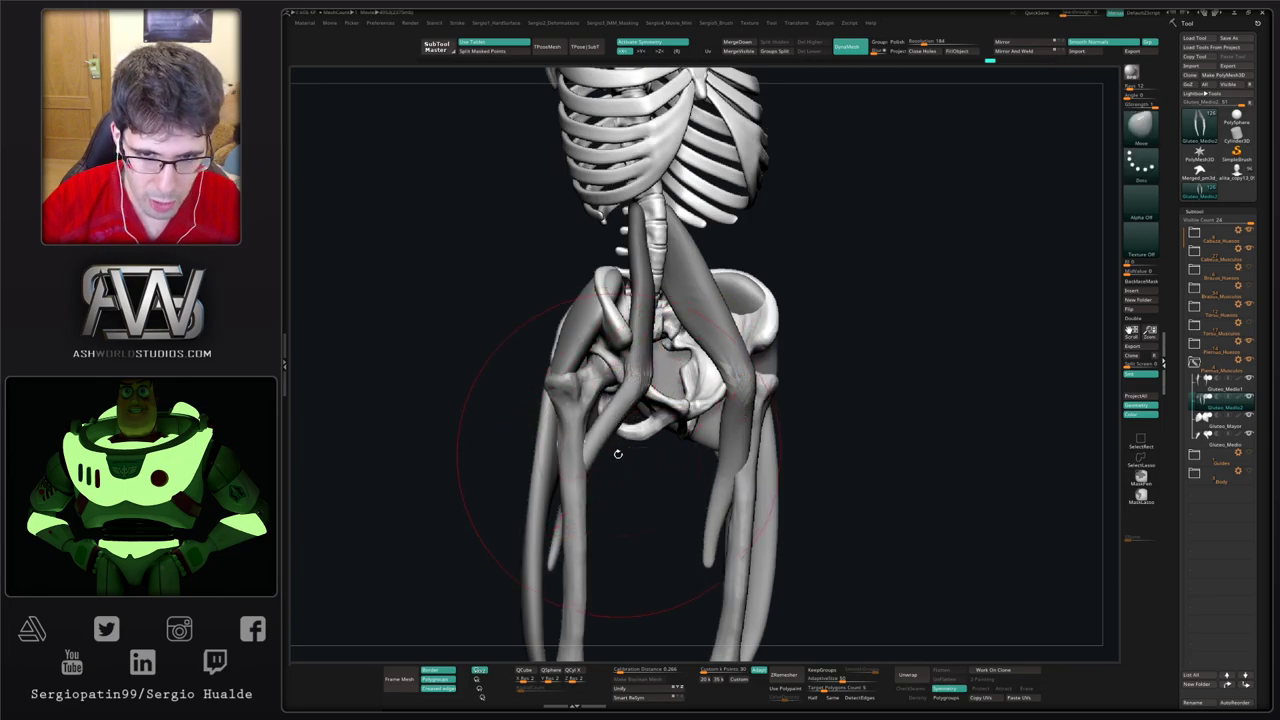
right_click_drag(617, 451, 674, 457)
key("s")
left_click_drag(645, 461, 635, 461)
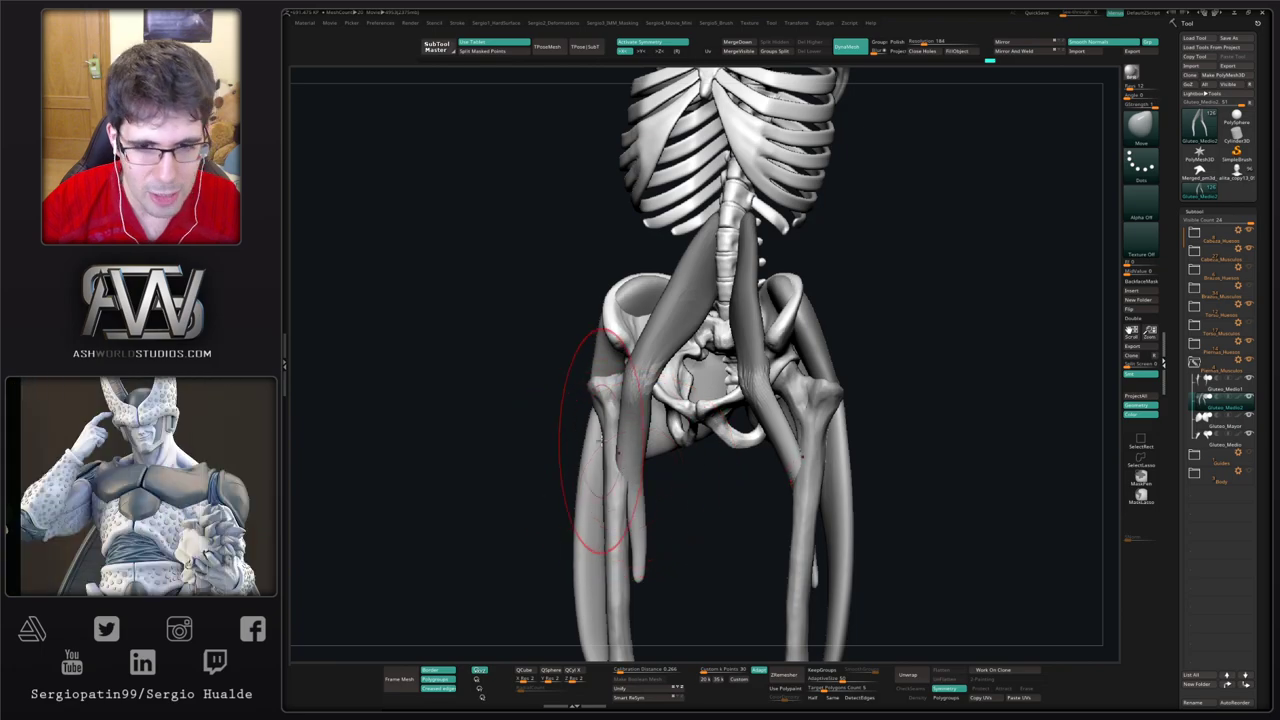
mouse_move(610, 470)
right_mouse_down()
mouse_move(625, 465)
mouse_move(615, 455)
mouse_move(627, 478)
right_mouse_up()
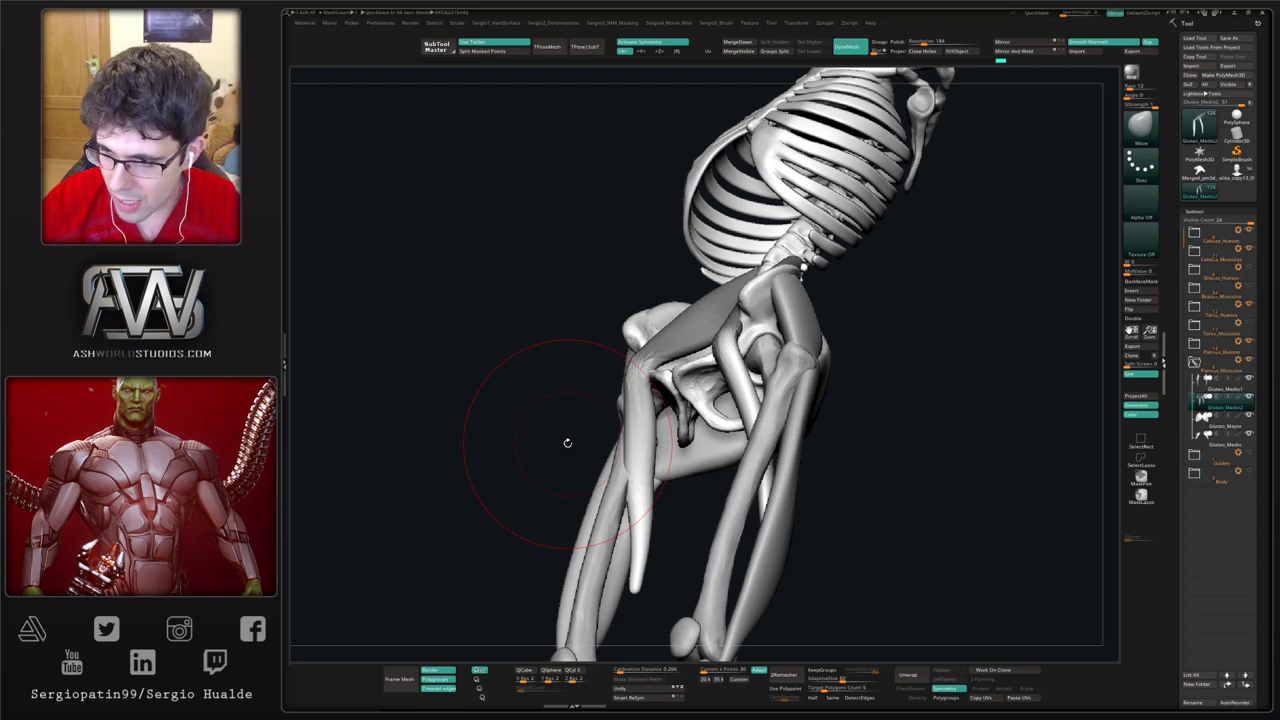
Step: Invert the mask, isolate the muscles, and smooth out the creases at the bend between the upper and lower halves
left_click_drag(567, 442, 643, 400)
mouse_move(513, 366)
left_mouse_down("ctrl")
mouse_move(523, 408)
mouse_move(651, 409)
mouse_move(680, 394)
mouse_move(646, 370)
mouse_move(661, 342)
left_mouse_up("ctrl")
key("s")
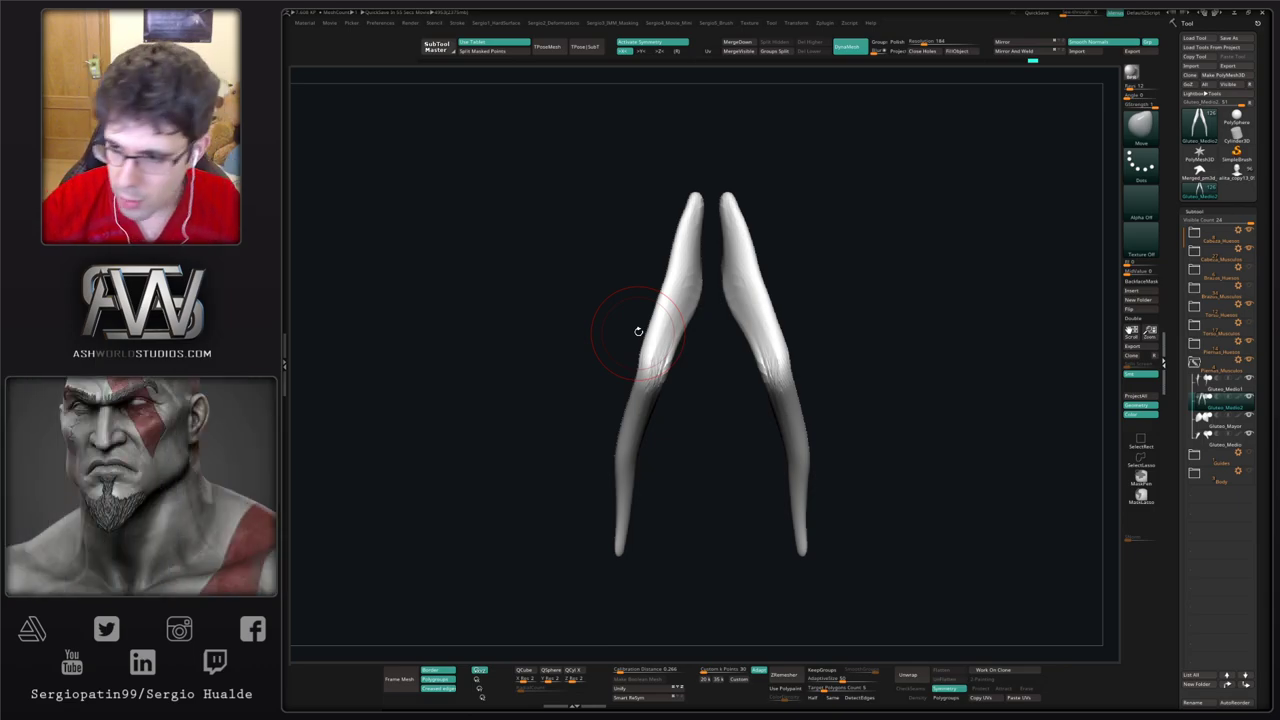
left_click_drag(687, 457, 709, 437)
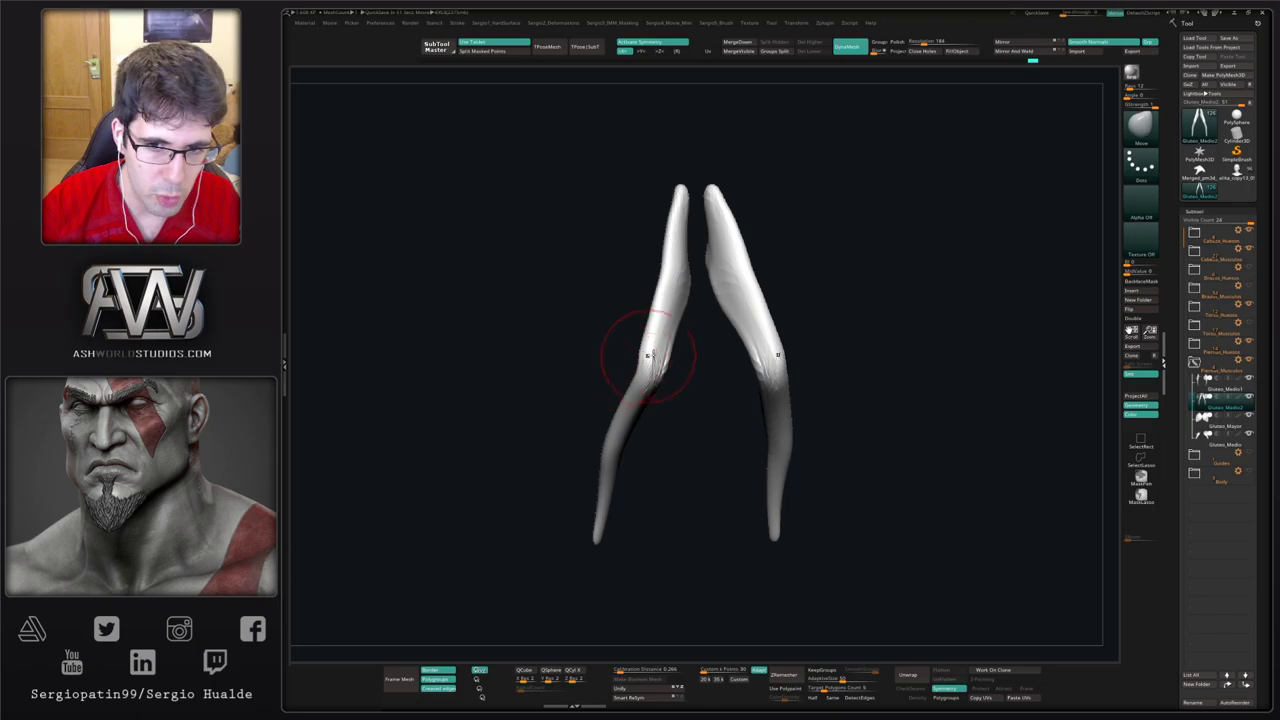
right_click_drag(681, 391, 683, 385)
mouse_move(698, 411)
left_mouse_down("alt")
mouse_move(693, 383)
mouse_move(682, 438)
left_mouse_up("alt")
left_click_drag(652, 345, 637, 384, "shift")
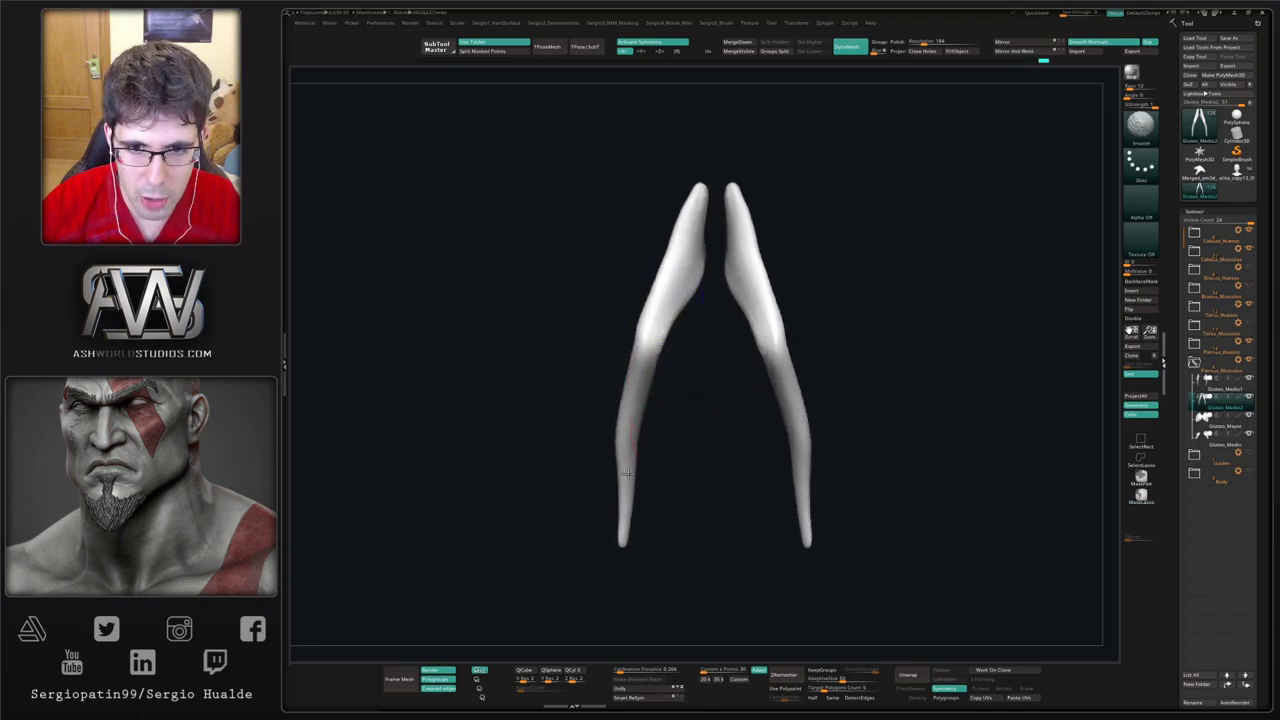
Step: Smooth the upper halves of the isolated muscles from several angles, evening their surface down to the bend
right_click_drag(629, 606, 669, 400)
left_click_drag(645, 302, 654, 210, "shift")
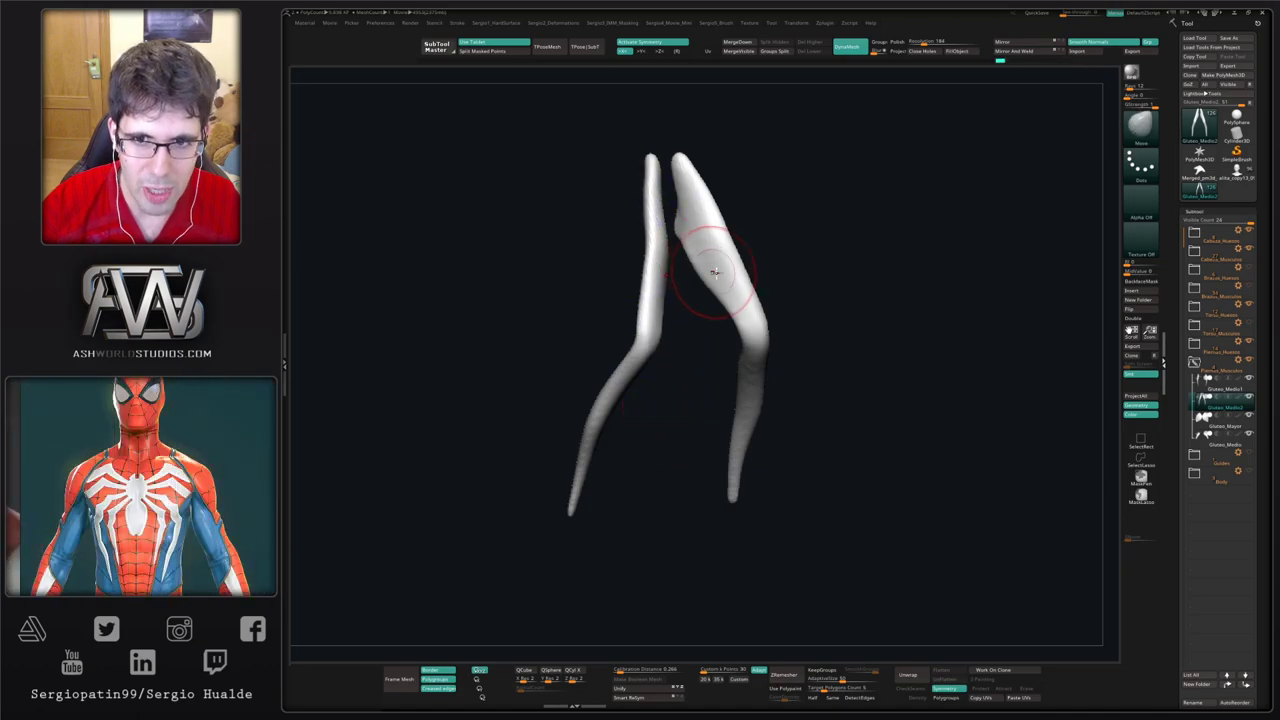
left_click_drag(720, 272, 743, 309, "shift")
right_click_drag(743, 309, 690, 199, "shift")
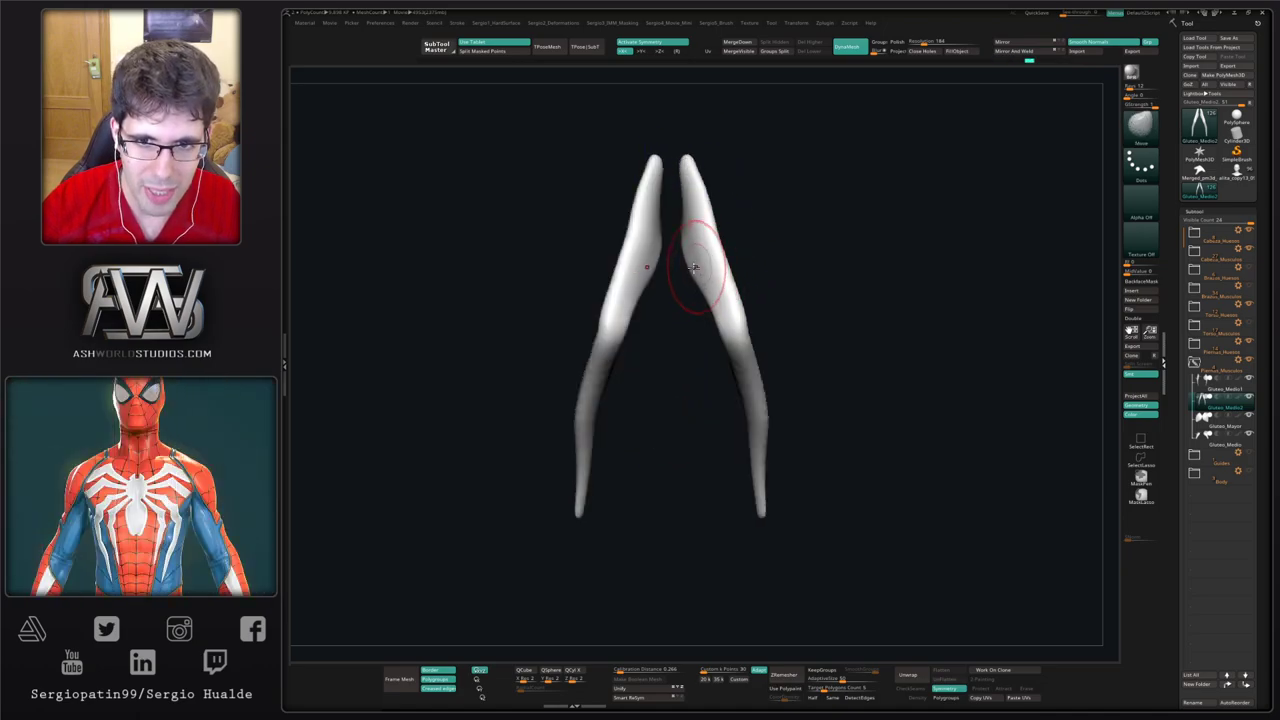
mouse_move(668, 284)
left_mouse_down("alt")
mouse_move(646, 420)
mouse_move(598, 416)
mouse_move(643, 368)
mouse_move(614, 357)
left_mouse_up("alt")
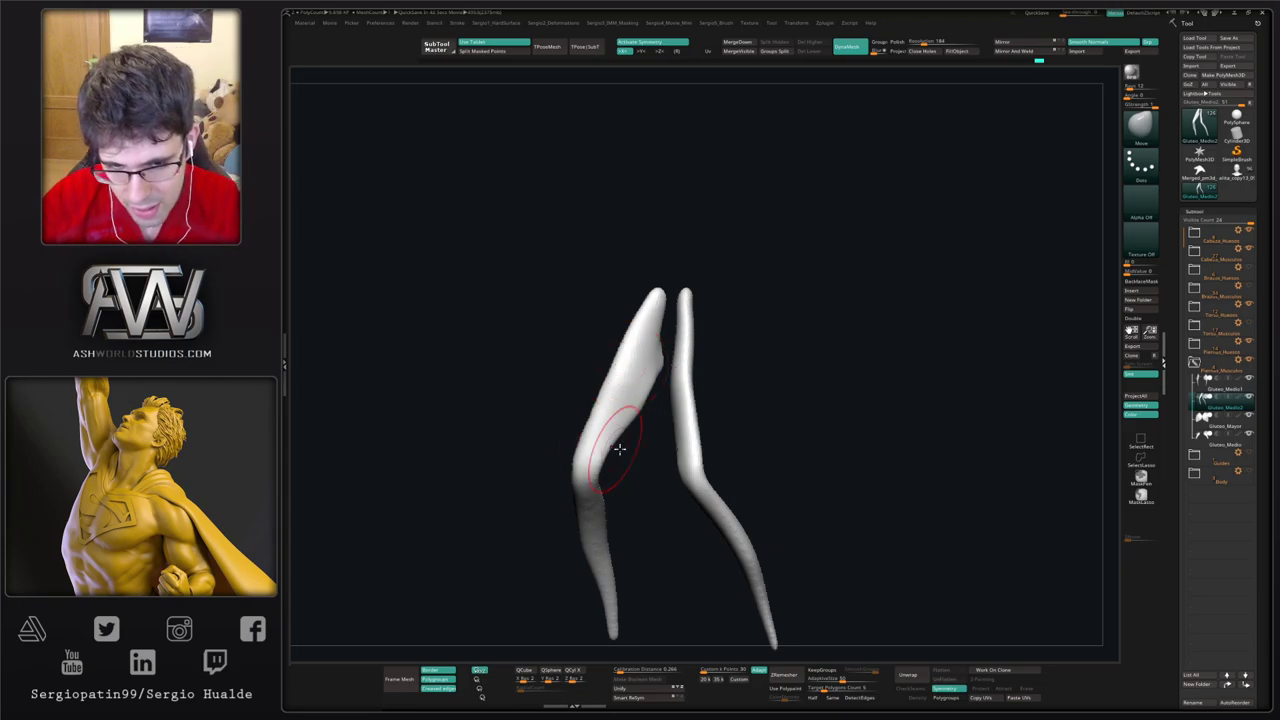
Step: Show the skeleton again and adjust the muscles' lower sections in front of the hip joint with the Move brush
right_click_drag(608, 480, 654, 376, "alt")
key("alt+s")
right_click_drag(638, 440, 664, 439)
left_click_drag(663, 438, 650, 465)
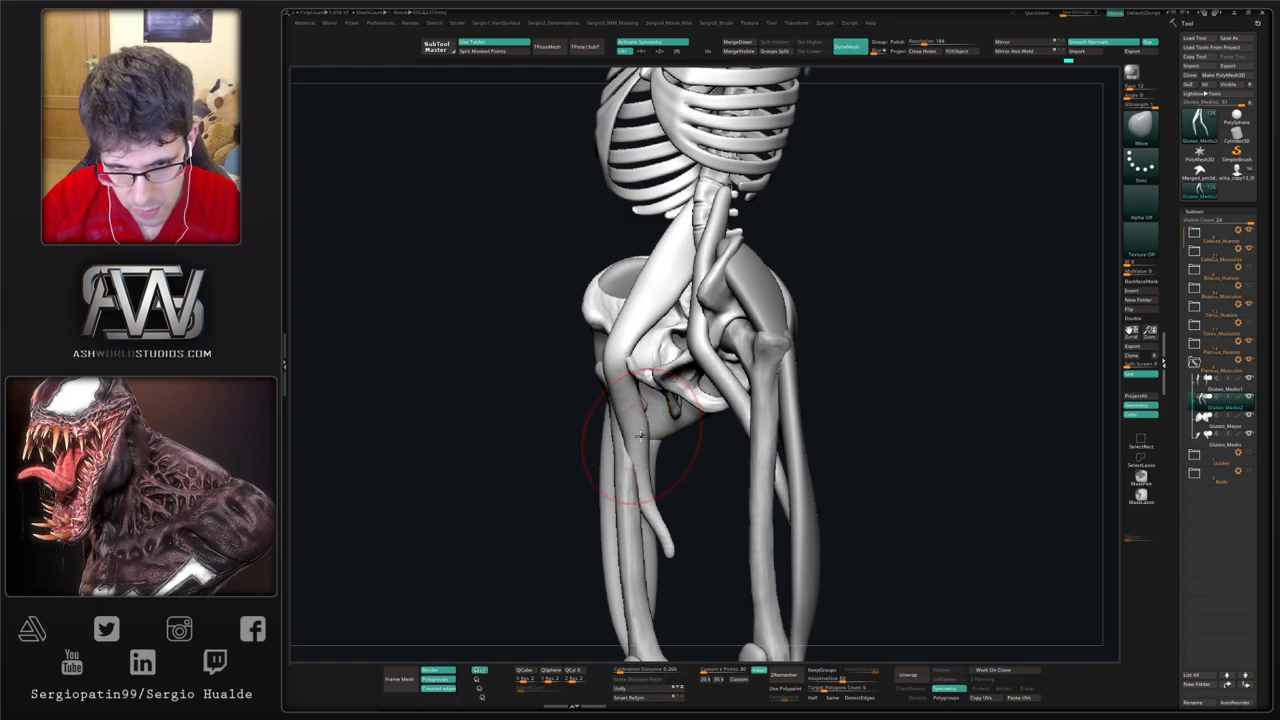
Step: Isolate the muscles, cut off their long lower ends with a lasso selection, then remesh and smooth the shortened tips
key("alt+s")
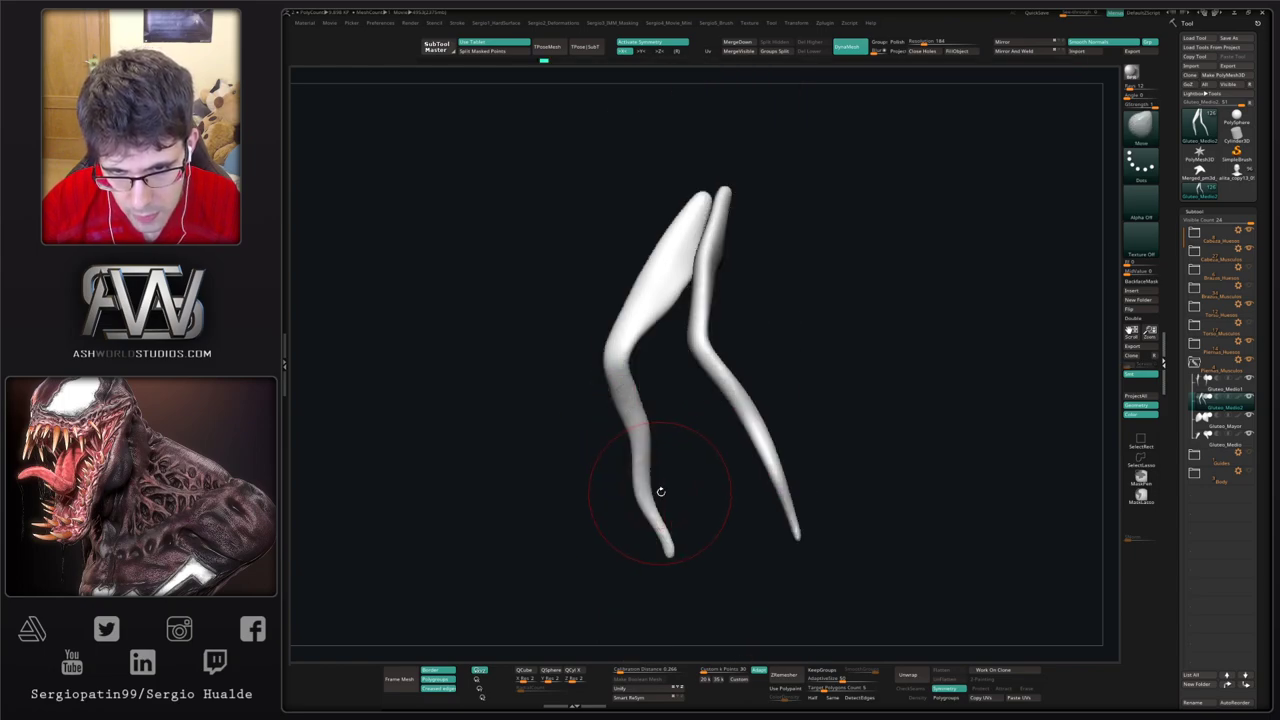
right_click_drag(657, 491, 663, 460)
mouse_move(672, 461)
left_mouse_down("ctrl+shift")
mouse_move(597, 514)
mouse_move(700, 466)
mouse_move(688, 467)
mouse_move(695, 513)
left_mouse_up("ctrl+shift")
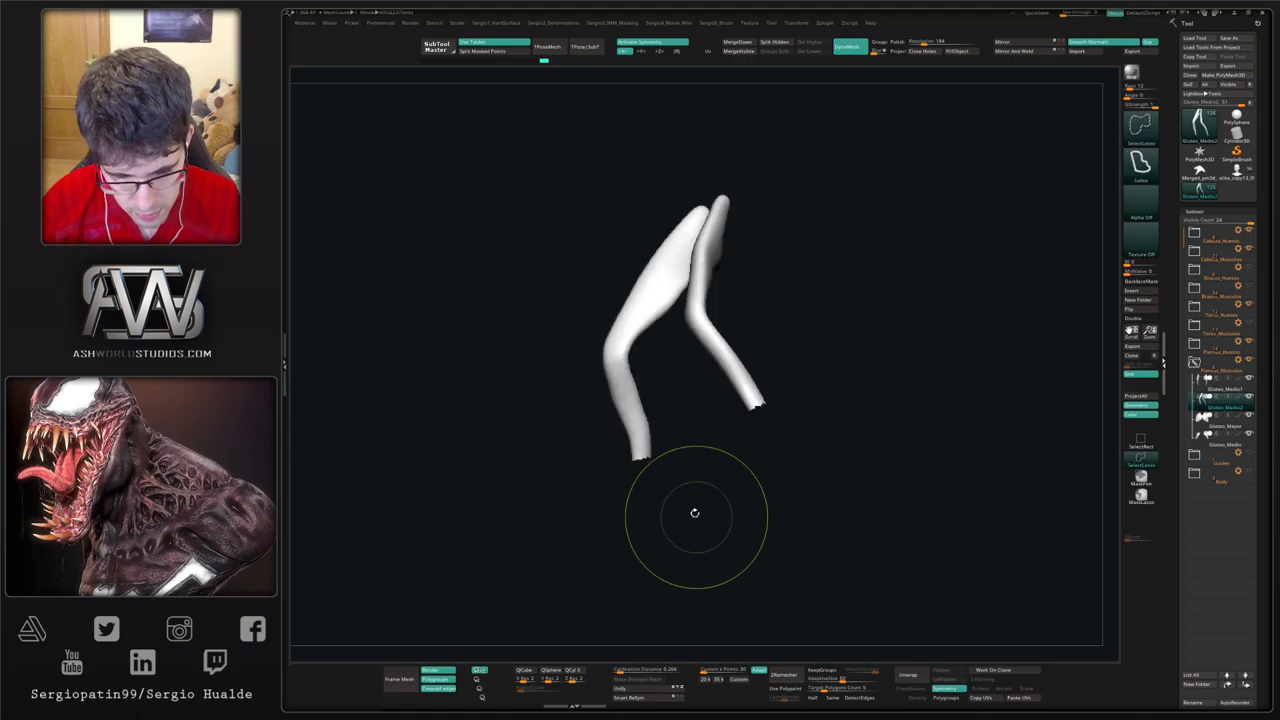
left_click(666, 467)
left_click_drag(683, 486, 712, 540, "ctrl")
mouse_move(645, 468)
left_mouse_down("shift")
mouse_move(657, 464)
mouse_move(638, 462)
left_mouse_up("shift")
Step: Pull the shortened lower tips against the inner side of the upper femurs and smooth the attachment
right_click_drag(636, 471, 643, 453)
left_click_drag(638, 458, 633, 499)
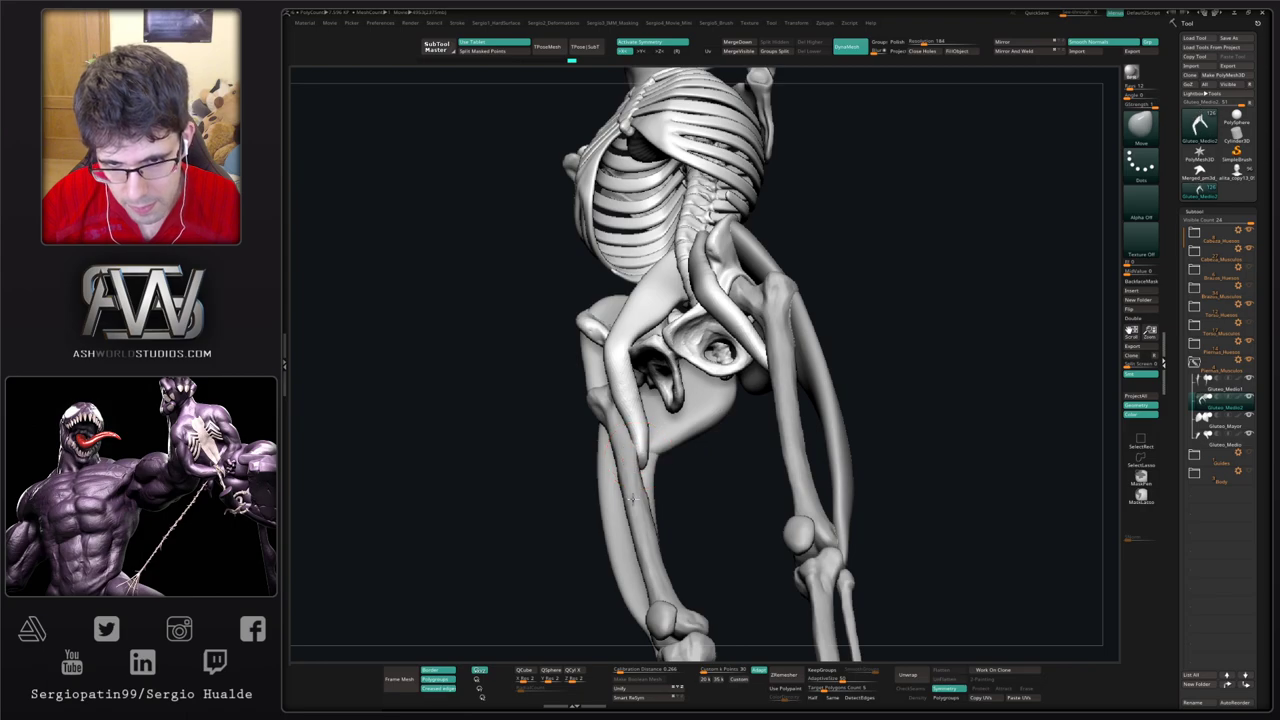
right_click_drag(621, 538, 633, 459)
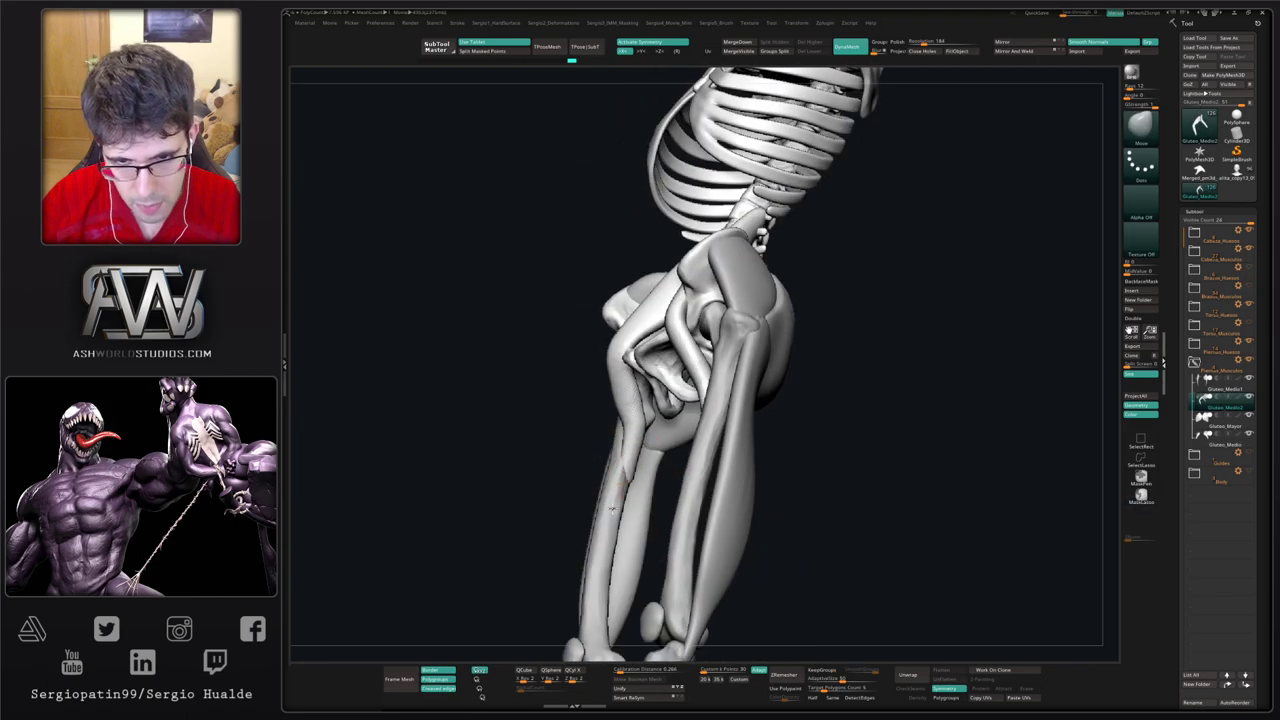
key("shift")
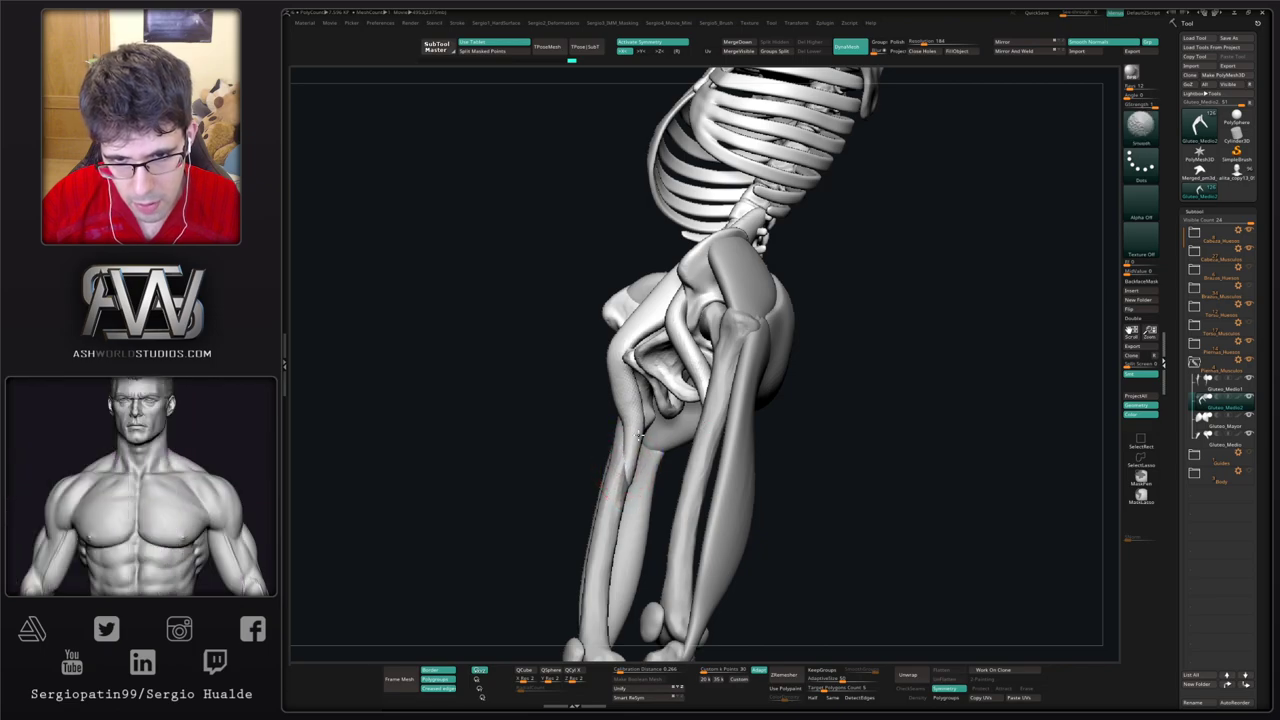
mouse_move(629, 419)
right_mouse_down()
mouse_move(612, 408)
mouse_move(632, 386)
right_mouse_up()
key("shift")
left_click_drag(632, 386, 644, 368)
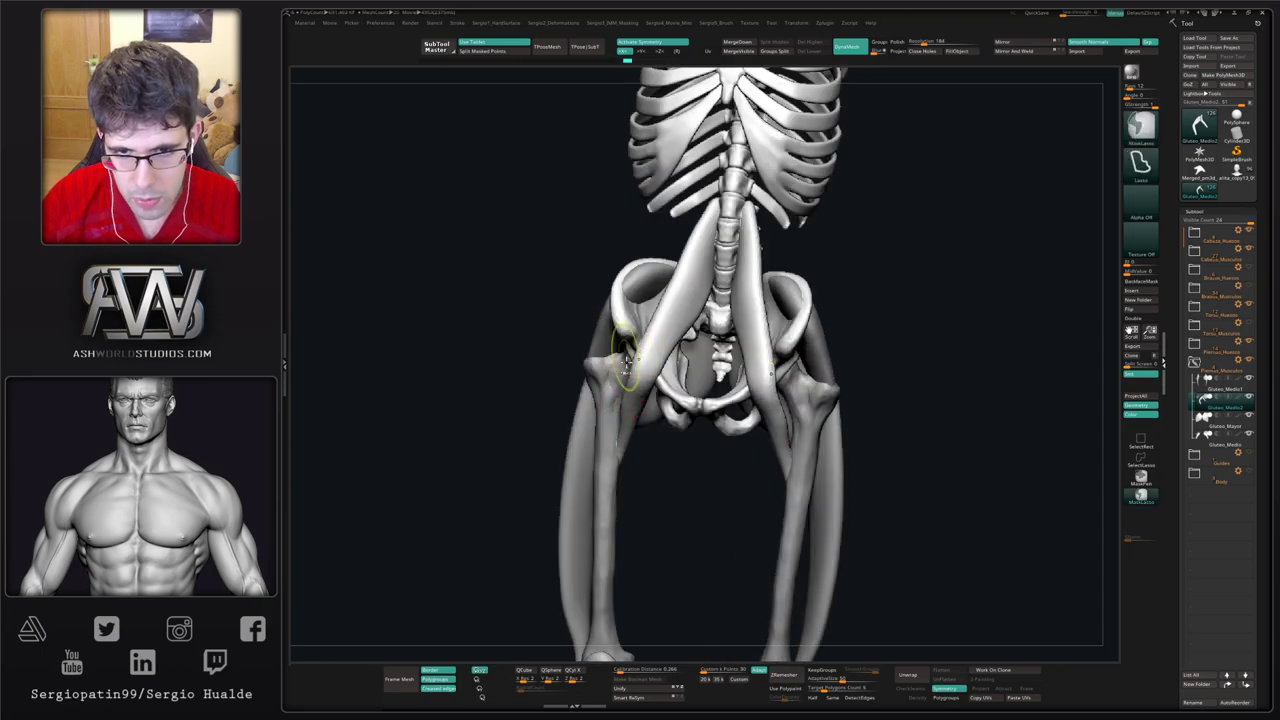
Step: Fit the middle of the muscles closely over the front pelvic rim beside the hip joint using the Move brush
right_click_drag(629, 366, 612, 376, "ctrl")
right_click_drag(612, 376, 650, 371)
left_click_drag(650, 371, 633, 339)
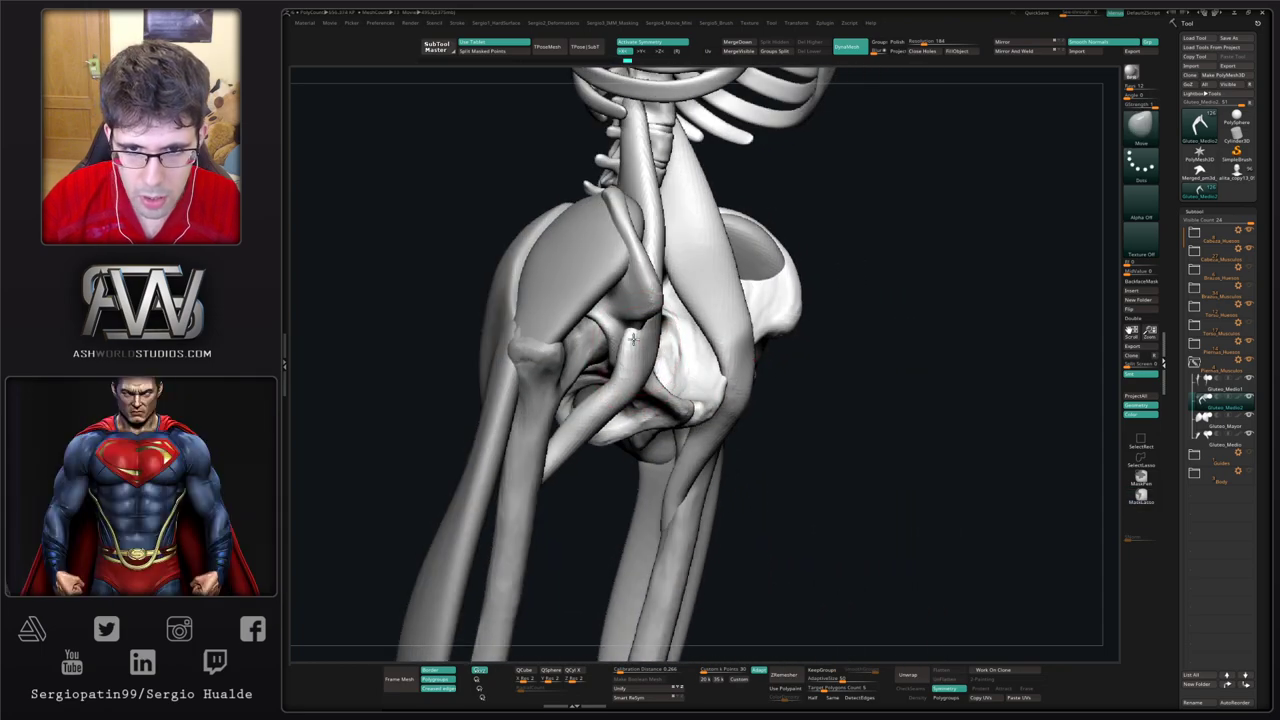
right_click_drag(634, 381, 650, 360)
left_click_drag(652, 346, 618, 328)
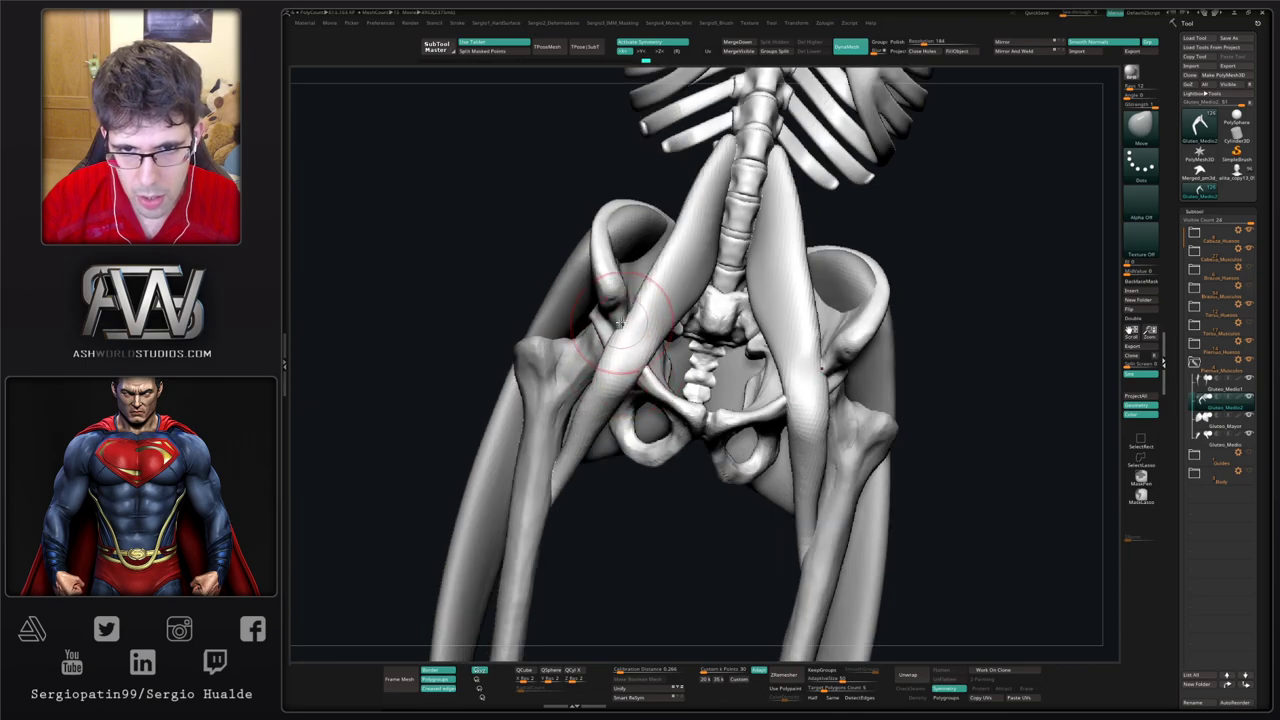
mouse_move(622, 332)
right_mouse_down()
mouse_move(637, 357)
mouse_move(600, 343)
right_mouse_up()
Step: Smooth the lower sections below the pelvic rim and flatten their surface with the TrimDynamic brush
key("shift")
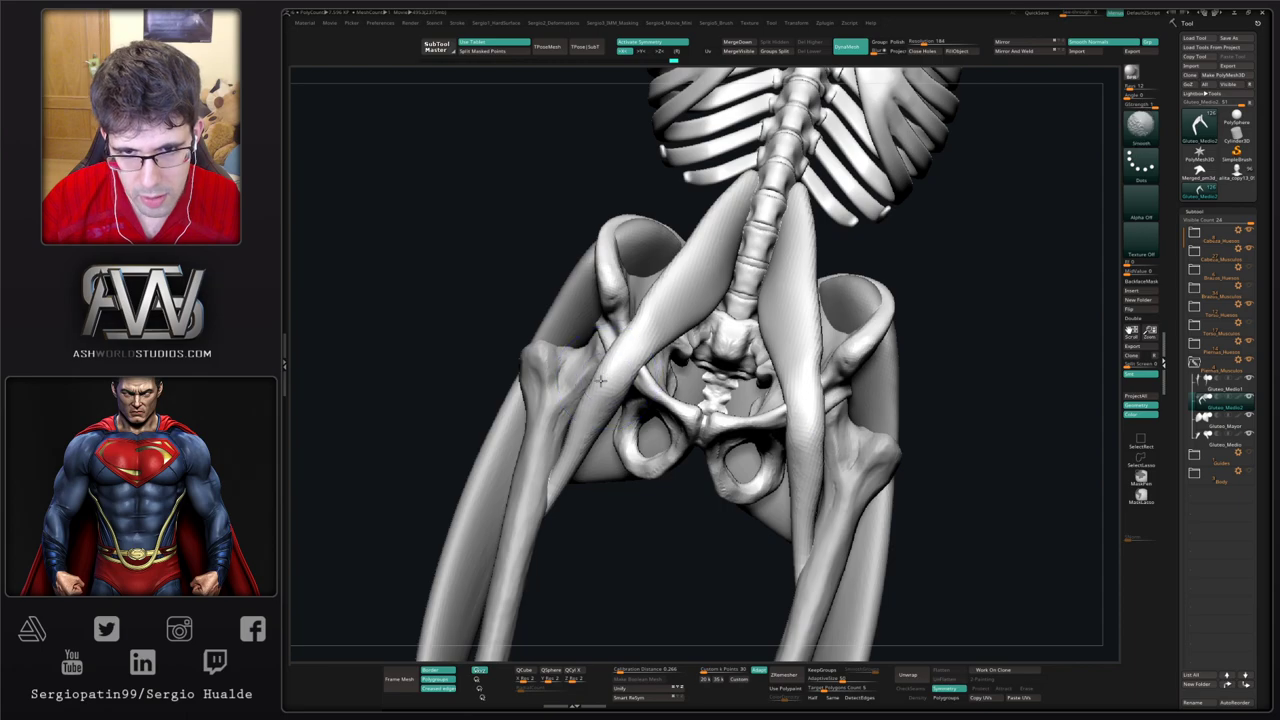
left_click_drag(613, 369, 600, 420, "shift")
key("ctrl+2")
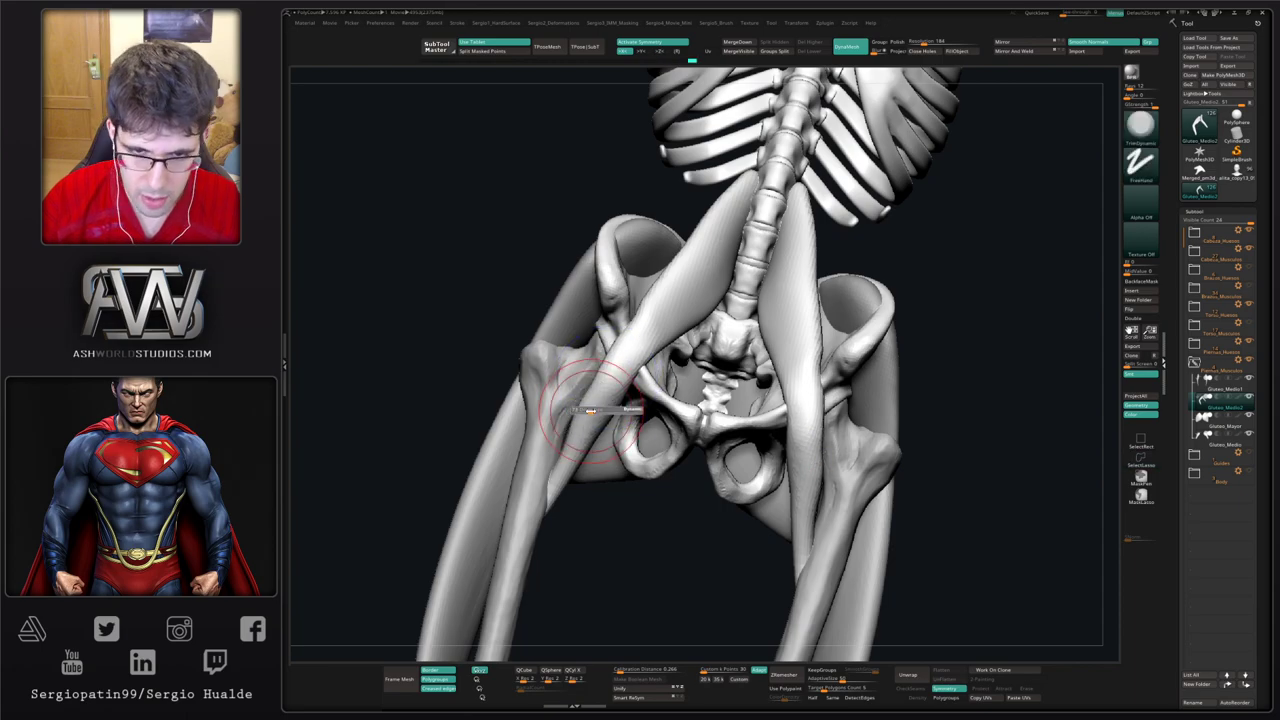
right_click_drag(571, 461, 626, 343)
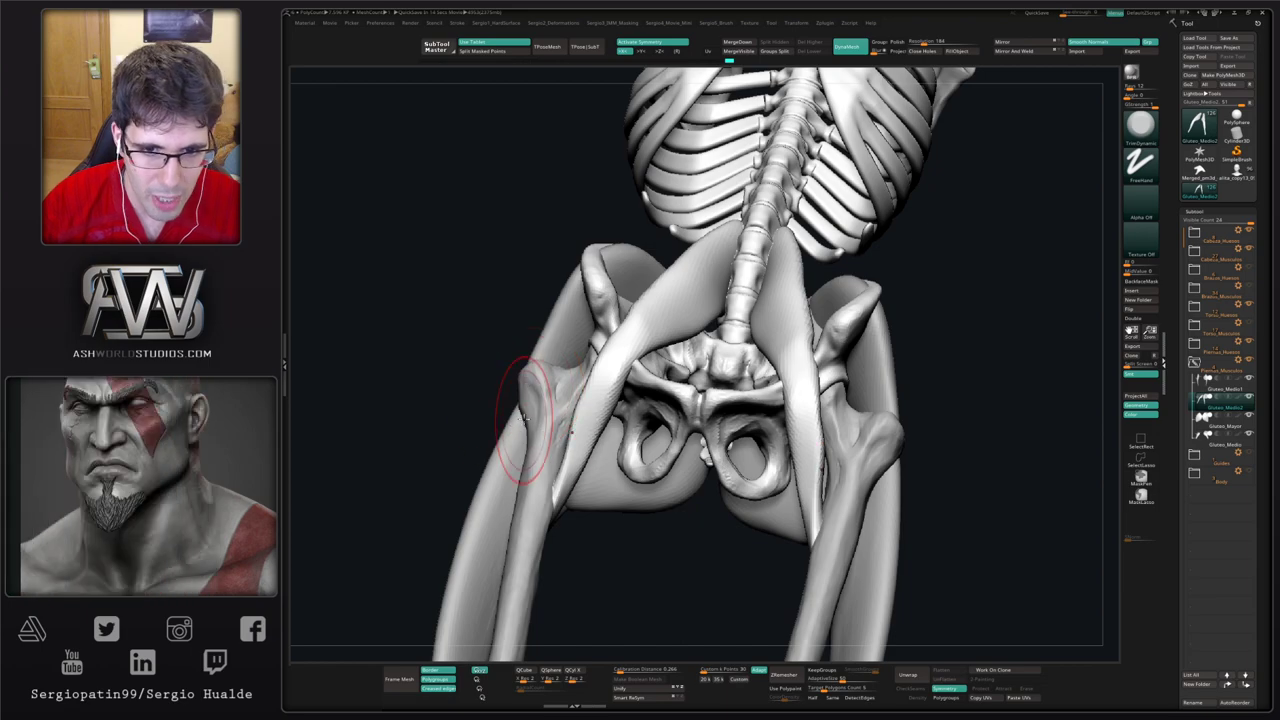
left_click_drag(594, 534, 583, 412)
Step: Adjust the muscles' bend between the pelvic rim and the femur with a larger Move brush
key("b")
key("m")
key("v")
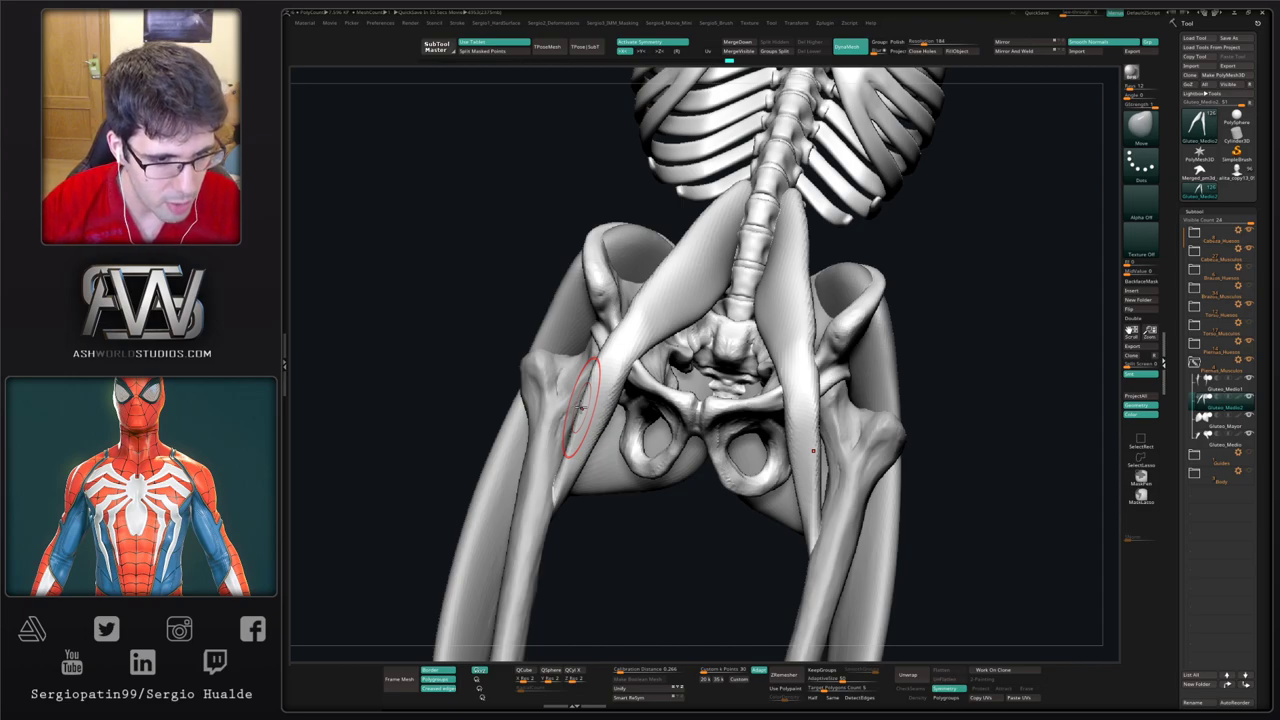
mouse_move(632, 458)
right_mouse_down()
mouse_move(775, 415)
mouse_move(660, 385)
right_mouse_up()
key("s")
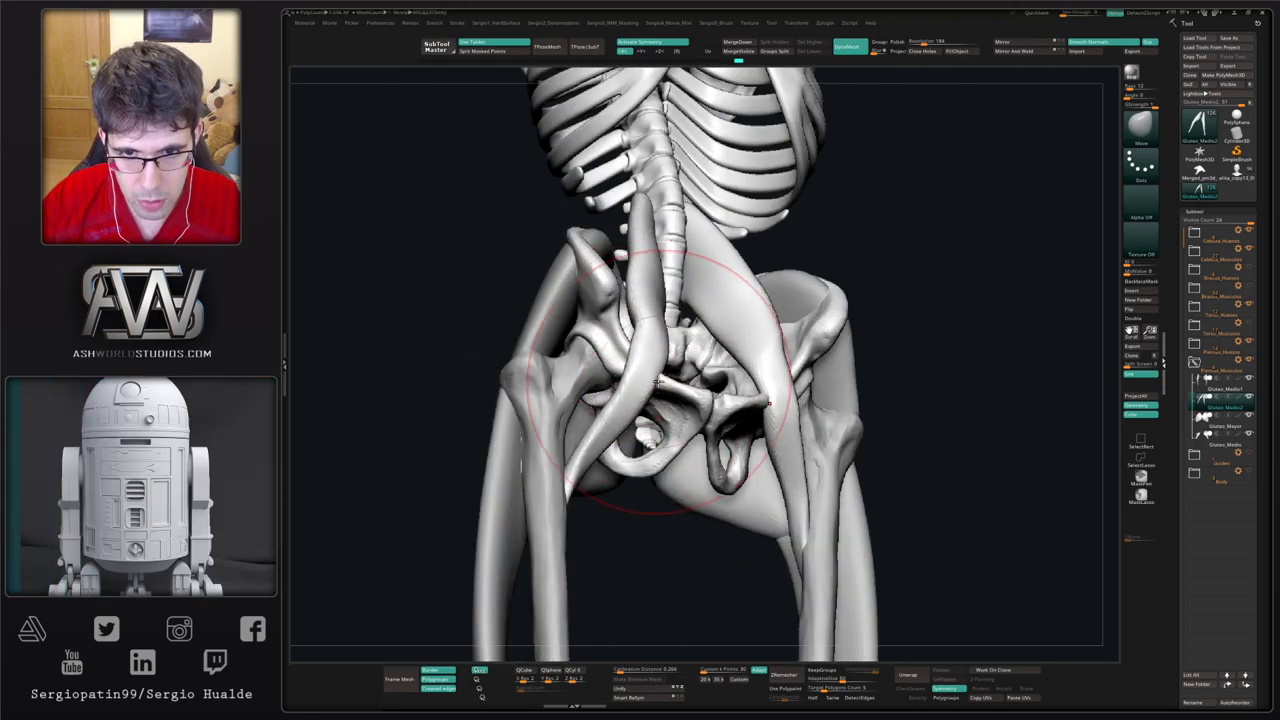
Step: Pull the long front hip muscles into a smoother curve across the pelvis with the Move brush
mouse_move(638, 378)
left_mouse_down()
mouse_move(653, 388)
mouse_move(586, 457)
mouse_move(571, 500)
mouse_move(600, 430)
mouse_move(567, 455)
mouse_move(596, 460)
mouse_move(572, 430)
mouse_move(607, 403)
left_mouse_up()
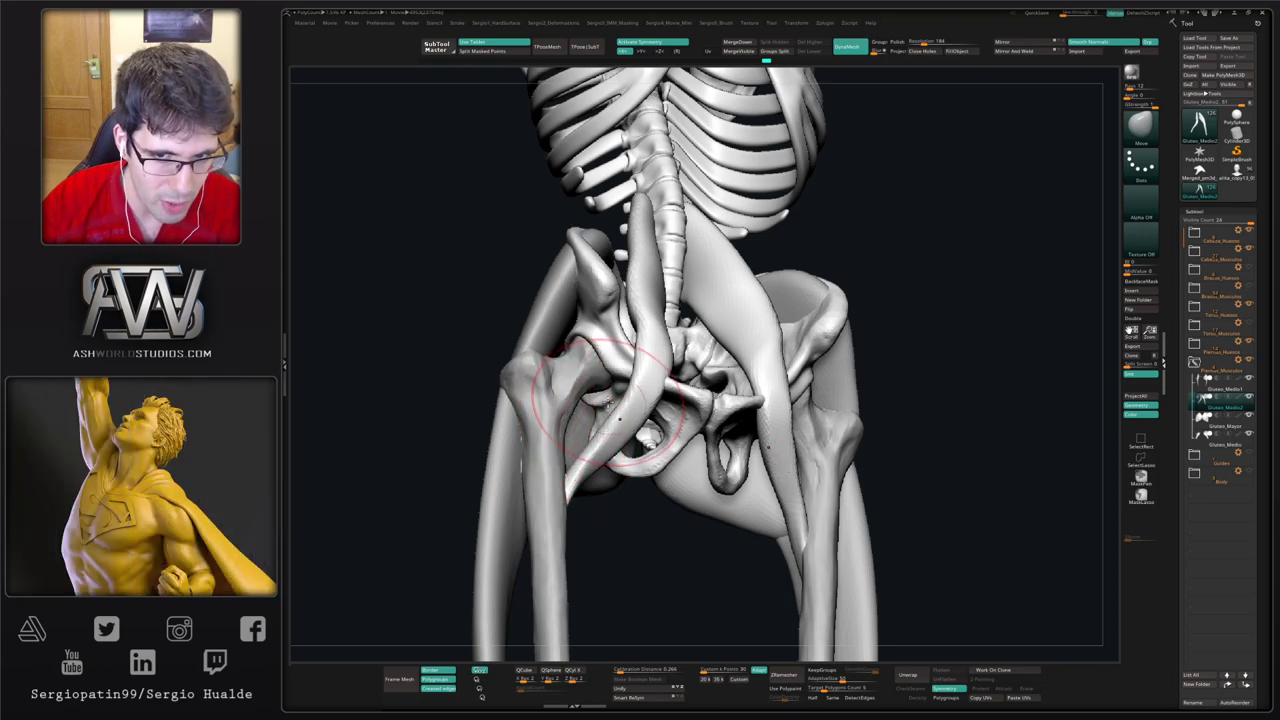
right_click_drag(657, 346, 612, 330)
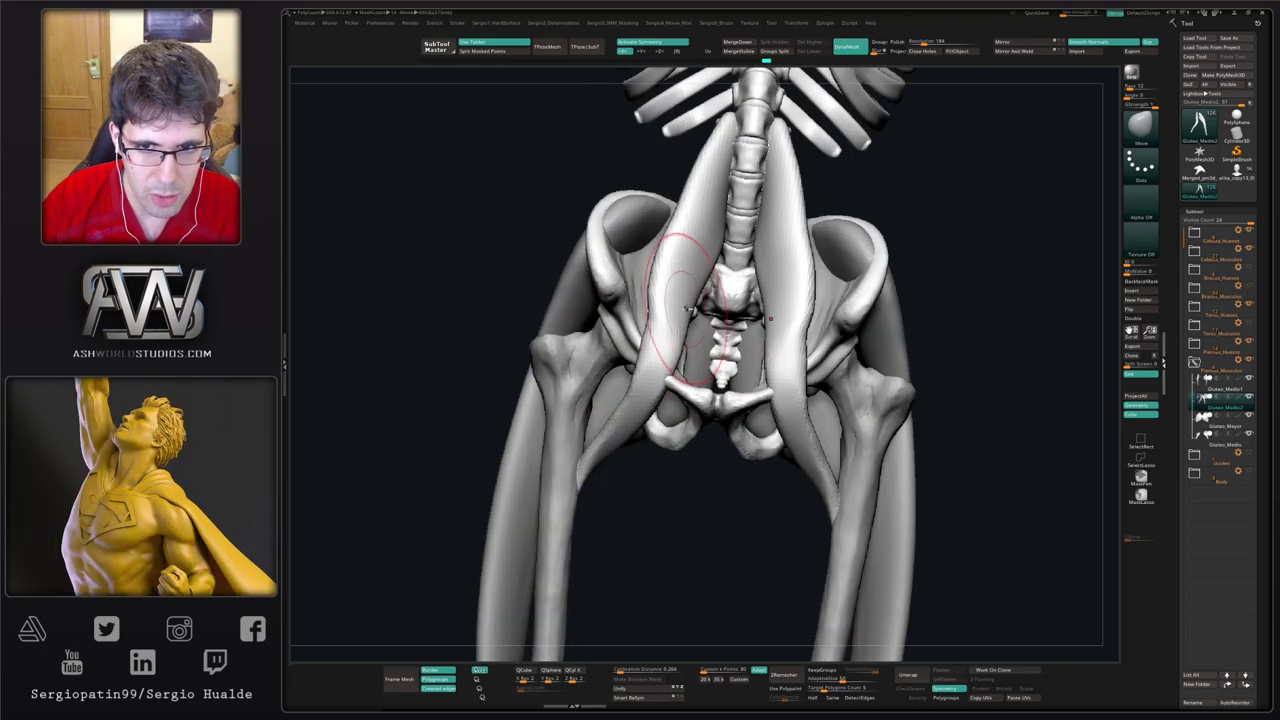
left_click_drag(684, 268, 706, 262)
Step: Thicken and smooth the middle of both long hip muscles with the Inflat and Smooth brushes, isolating the subtool to refine the shape
key("b")
key("i")
key("n")
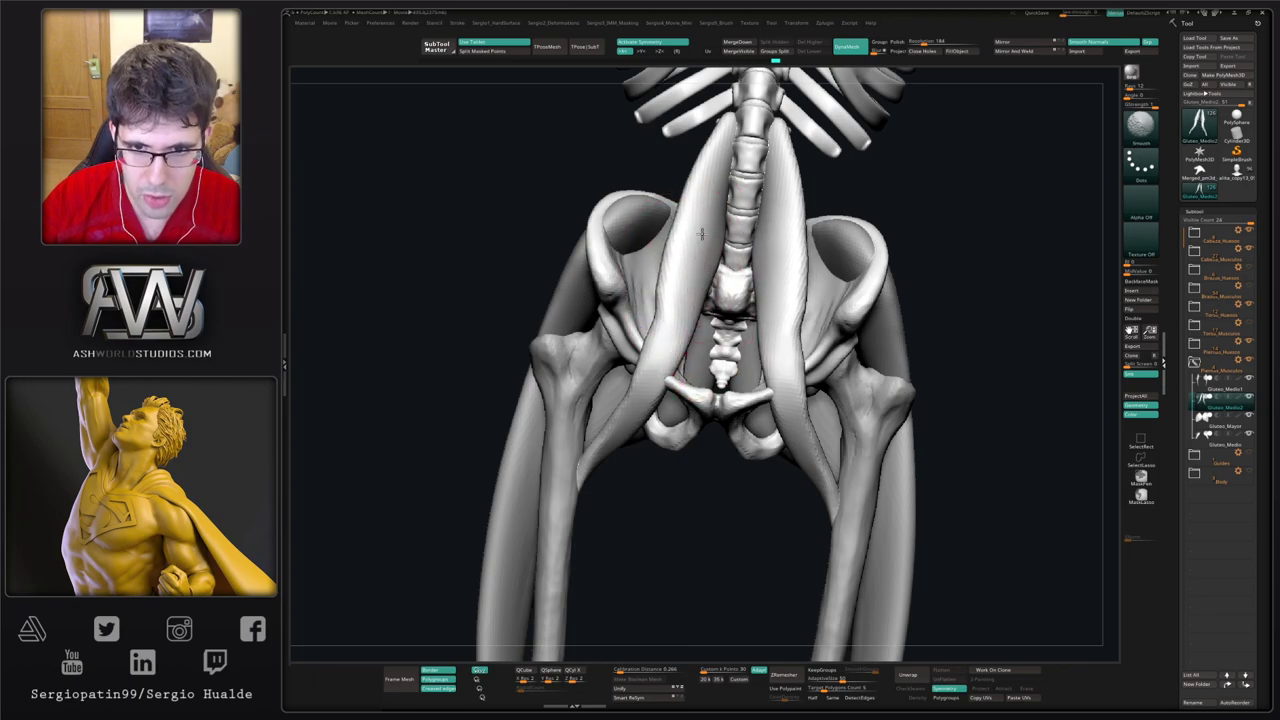
mouse_move(690, 308)
left_mouse_down("shift")
mouse_move(657, 354)
mouse_move(671, 328)
mouse_move(666, 349)
left_mouse_up("shift")
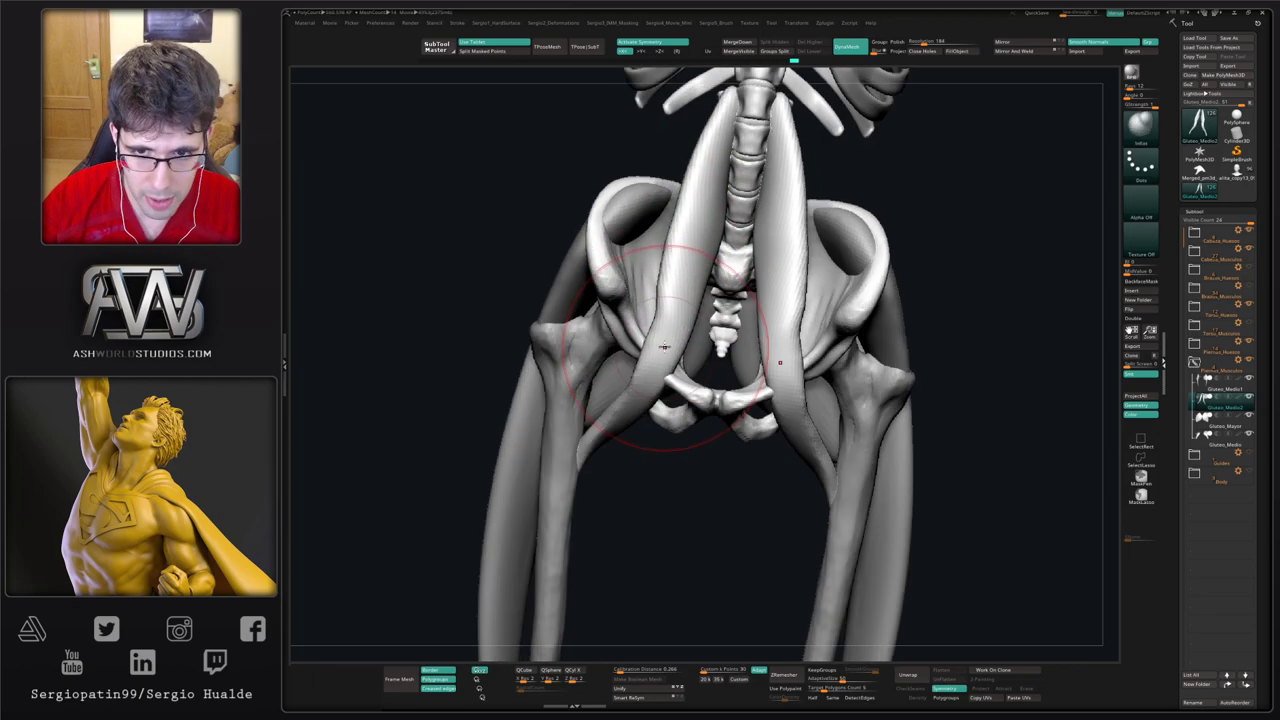
key("alt+s")
key("space")
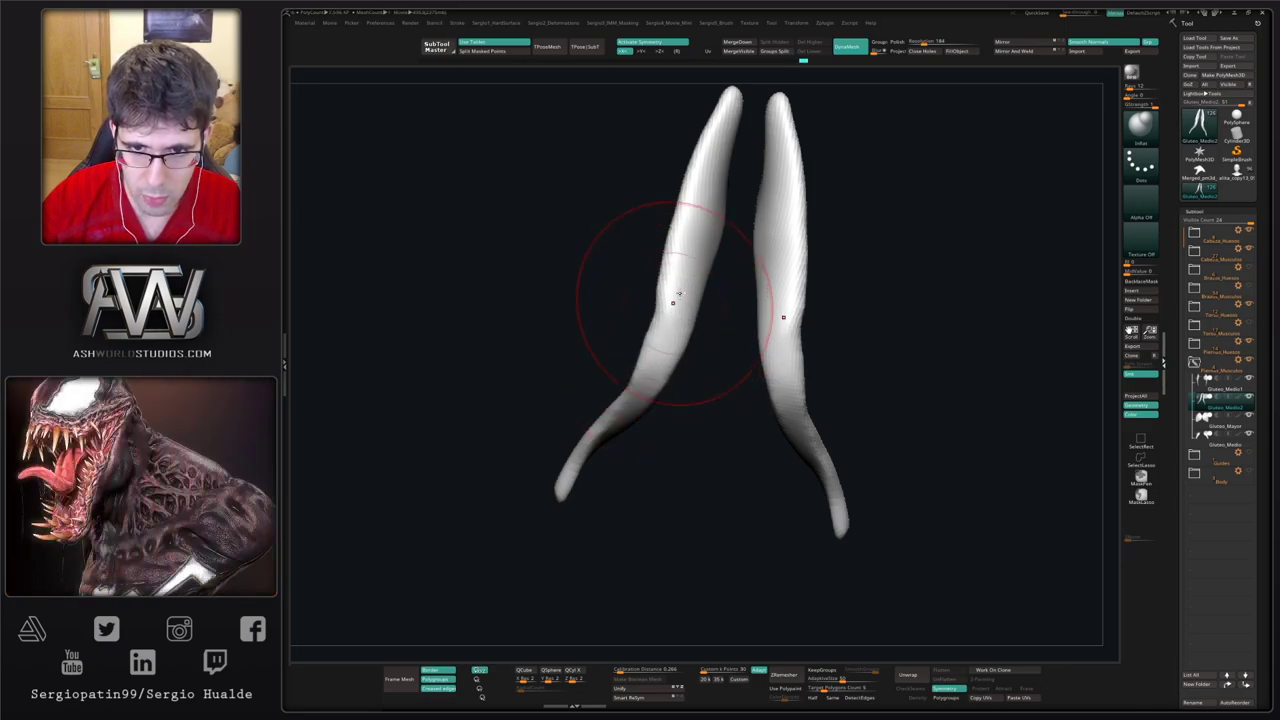
left_click_drag(674, 300, 656, 362)
mouse_move(686, 322)
right_mouse_down()
mouse_move(589, 411)
mouse_move(678, 272)
mouse_move(663, 377)
right_mouse_up()
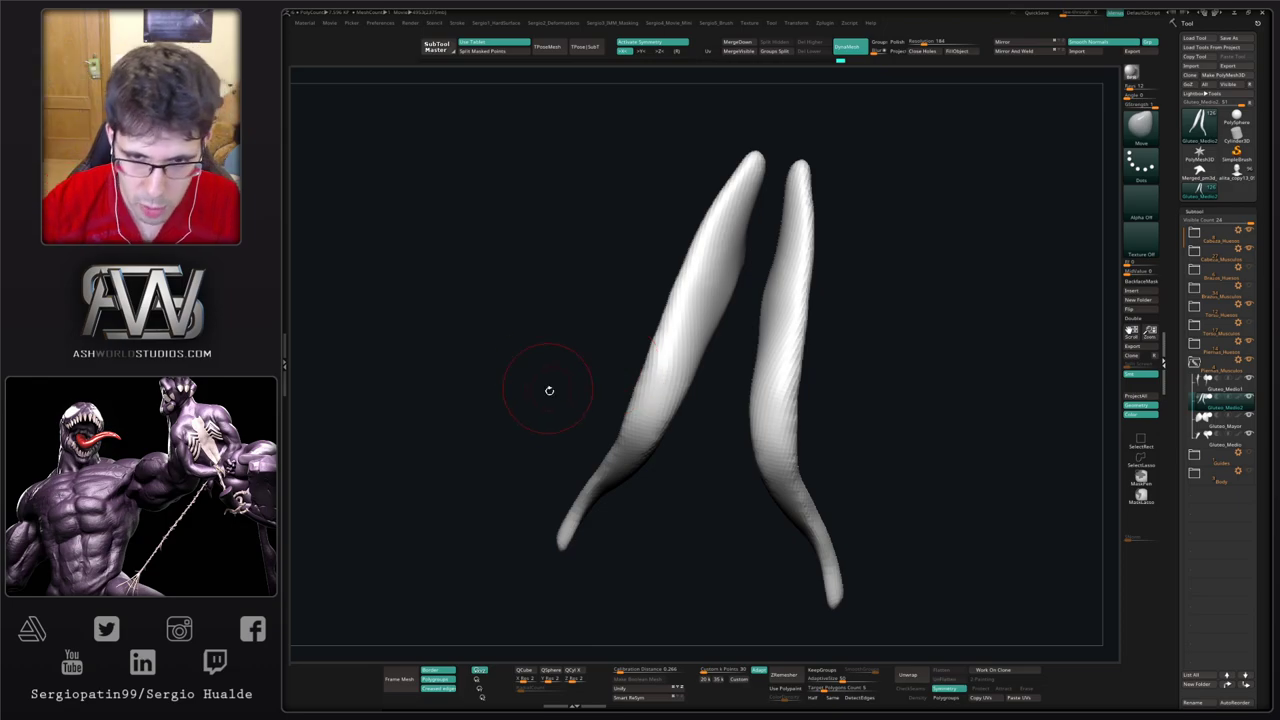
right_click_drag(674, 477, 669, 445)
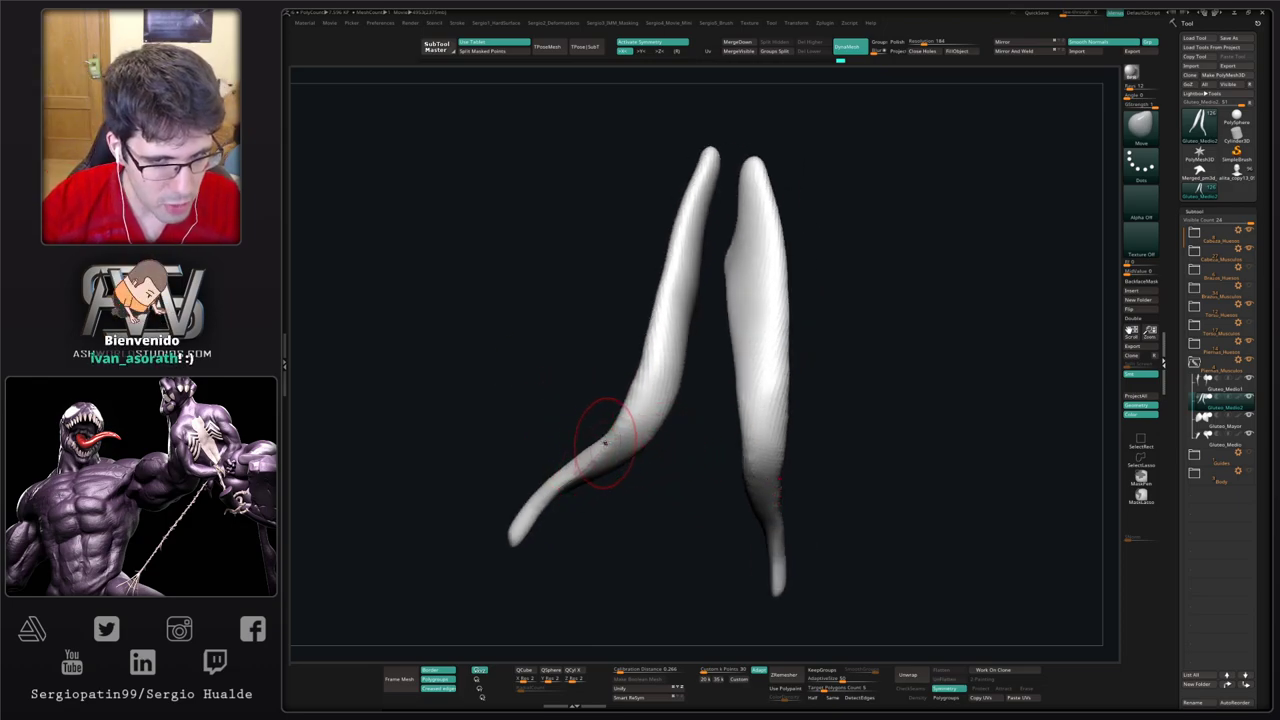
right_click_drag(605, 445, 579, 424)
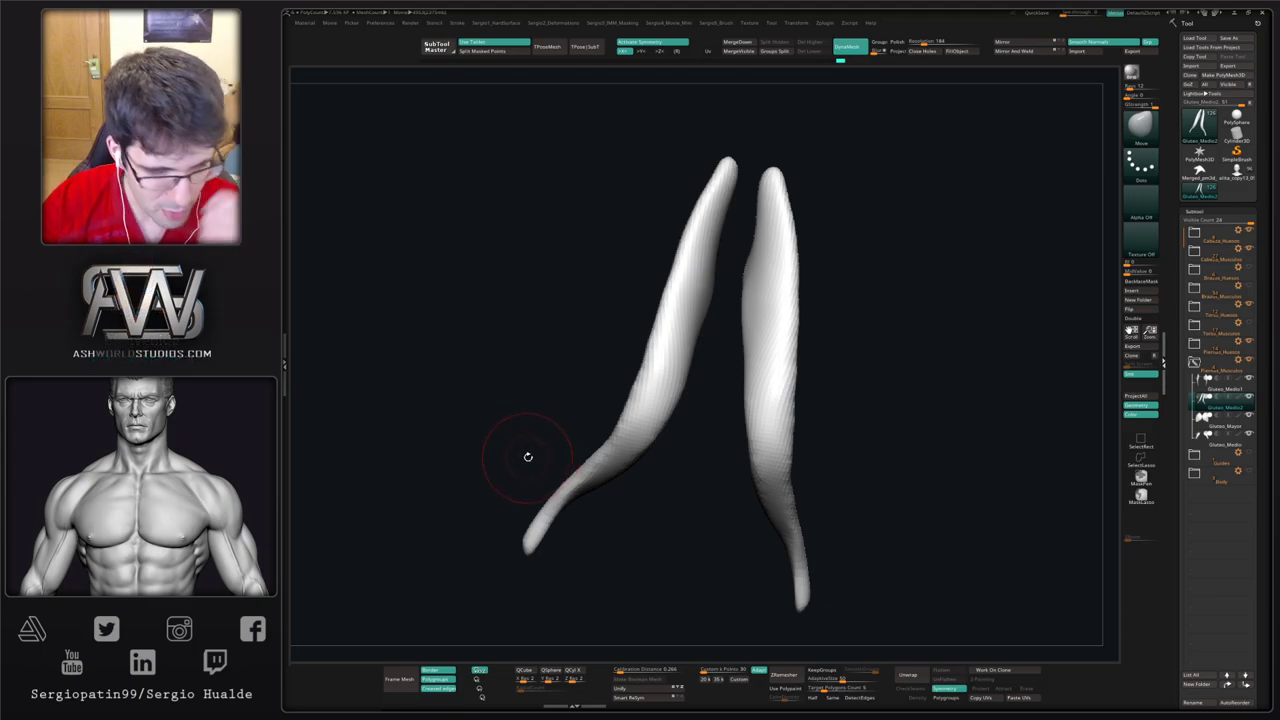
key("alt+s")
mouse_move(608, 437)
right_mouse_down("ctrl")
mouse_move(655, 350)
mouse_move(653, 400)
mouse_move(601, 520)
right_mouse_up("ctrl")
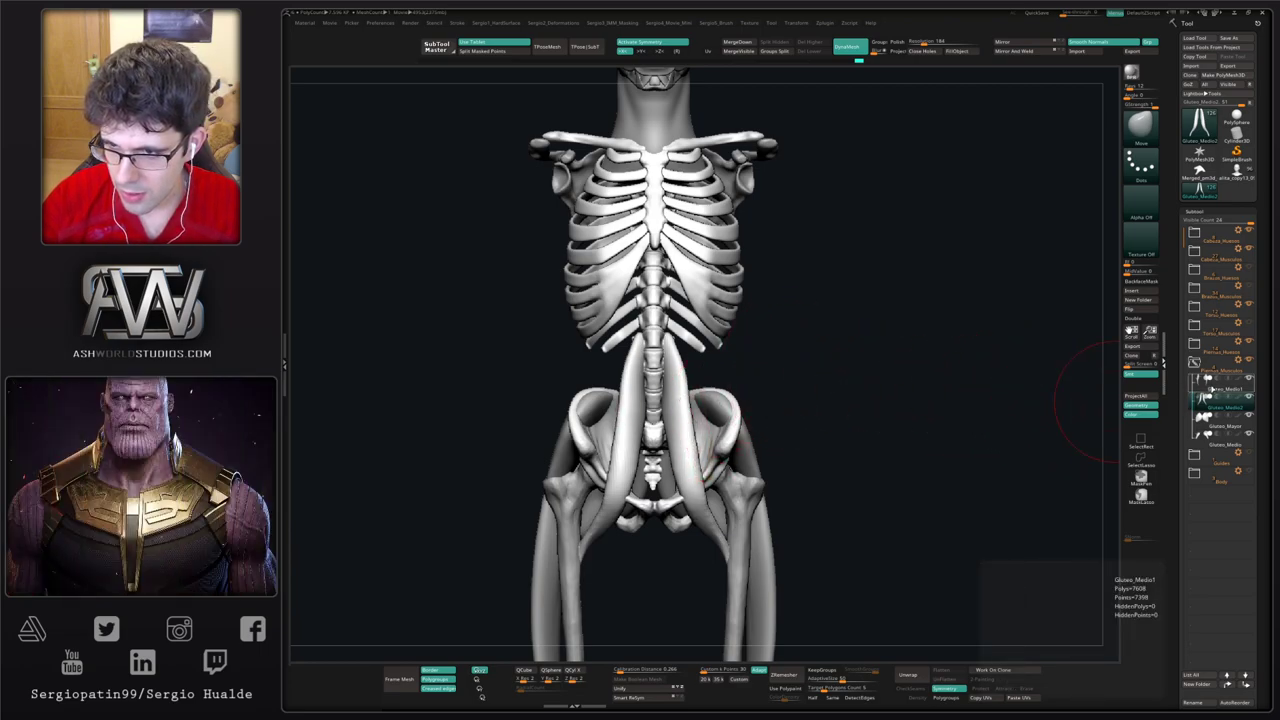
Step: Rename the Gluteo_Medio1 subtool as Fascia_Lata
left_click(1204, 397)
left_click_drag(880, 433, 882, 404, "alt")
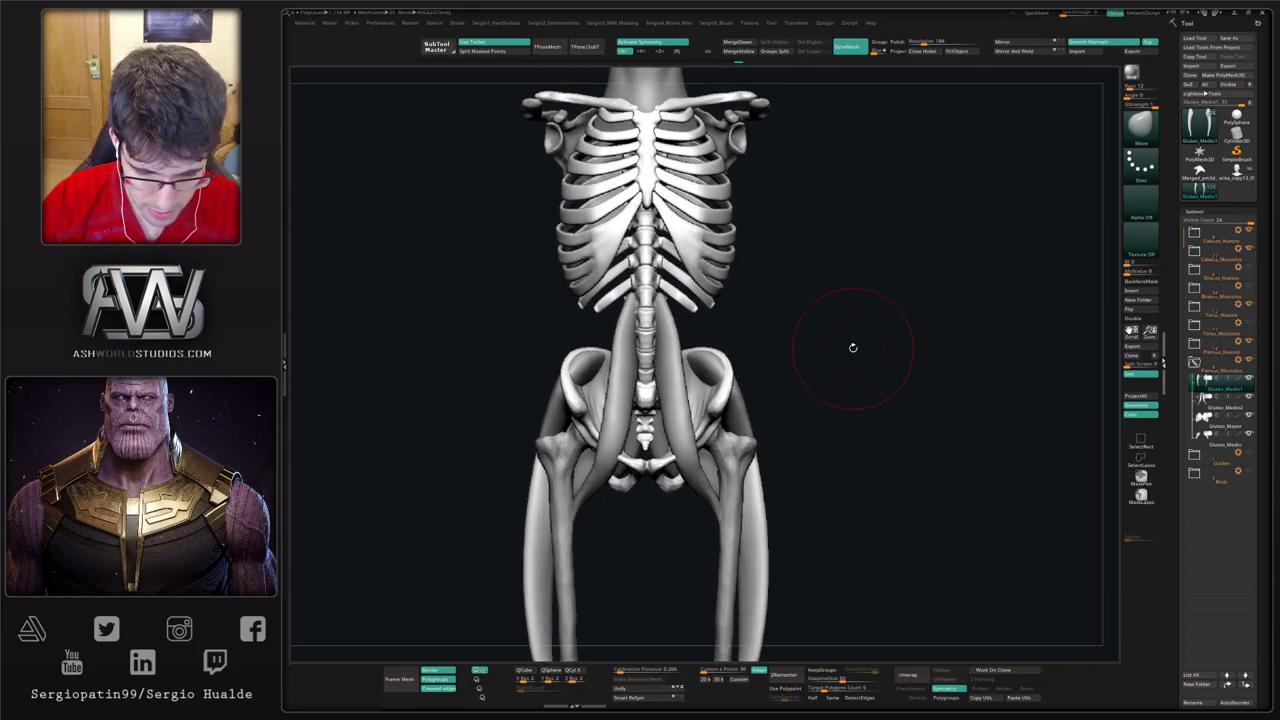
key("ctrl+shift+d")
type("P")
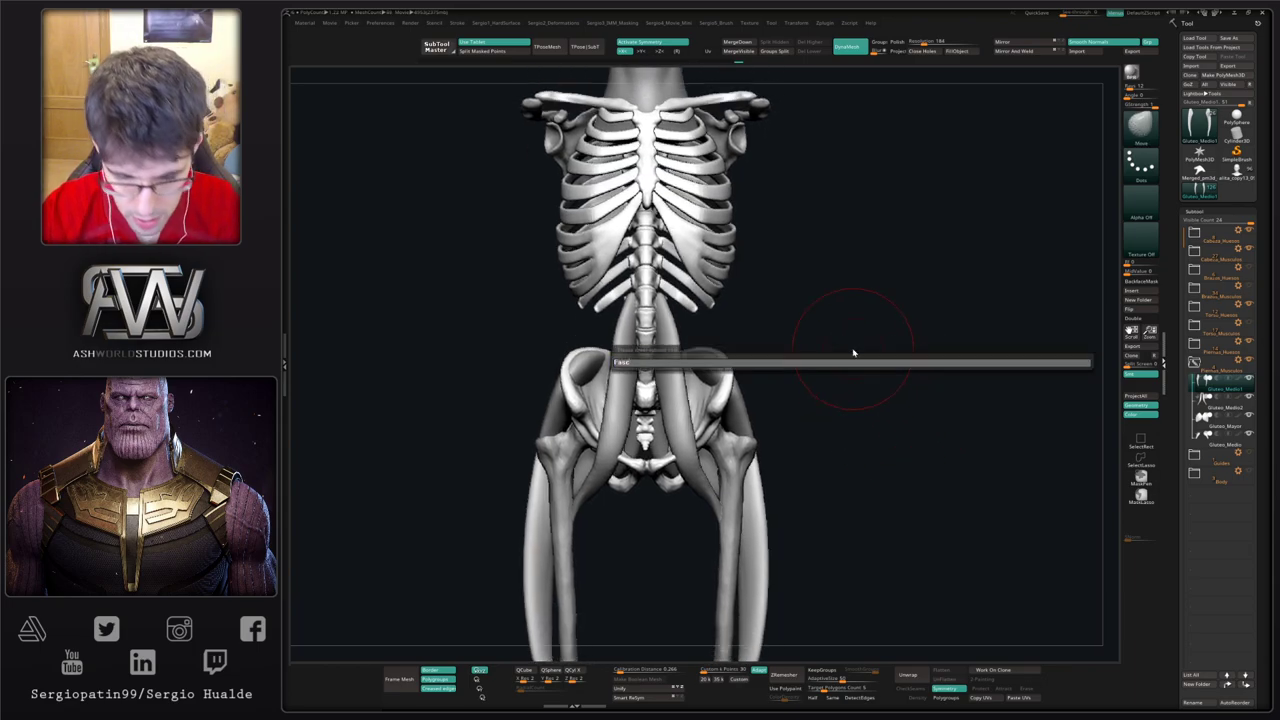
type("ia_La")
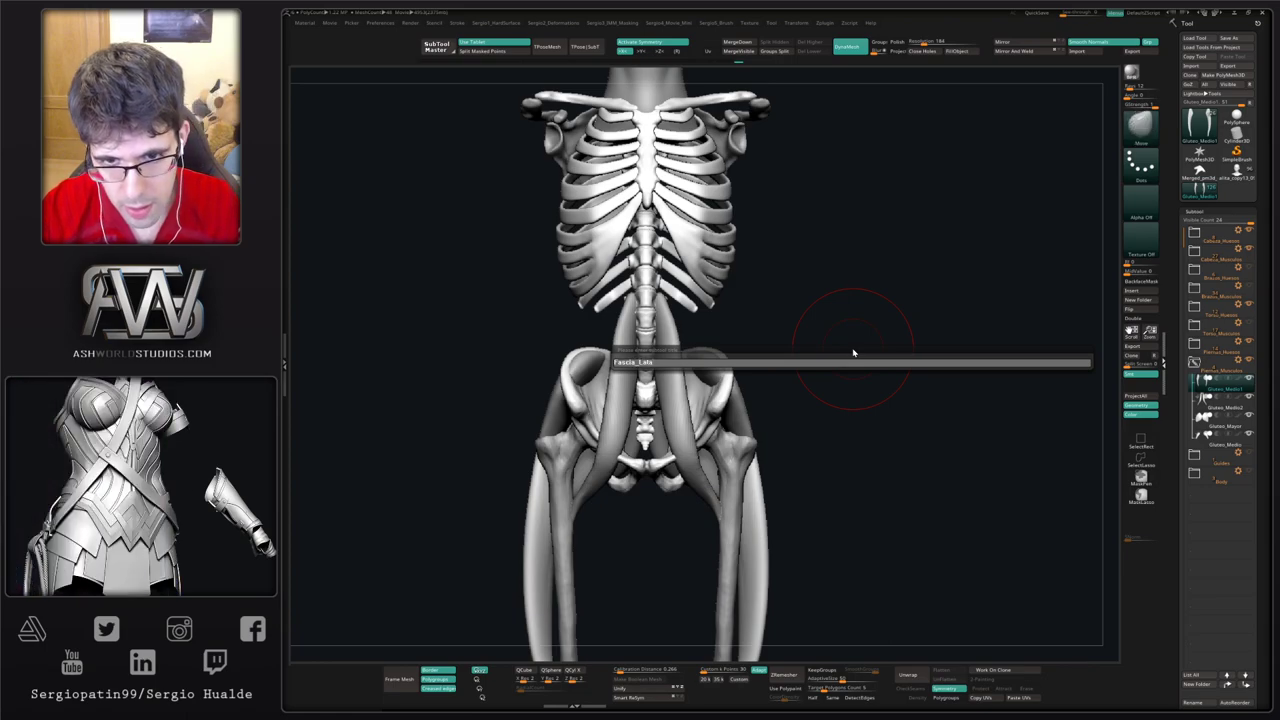
type("ta")
key("Return")
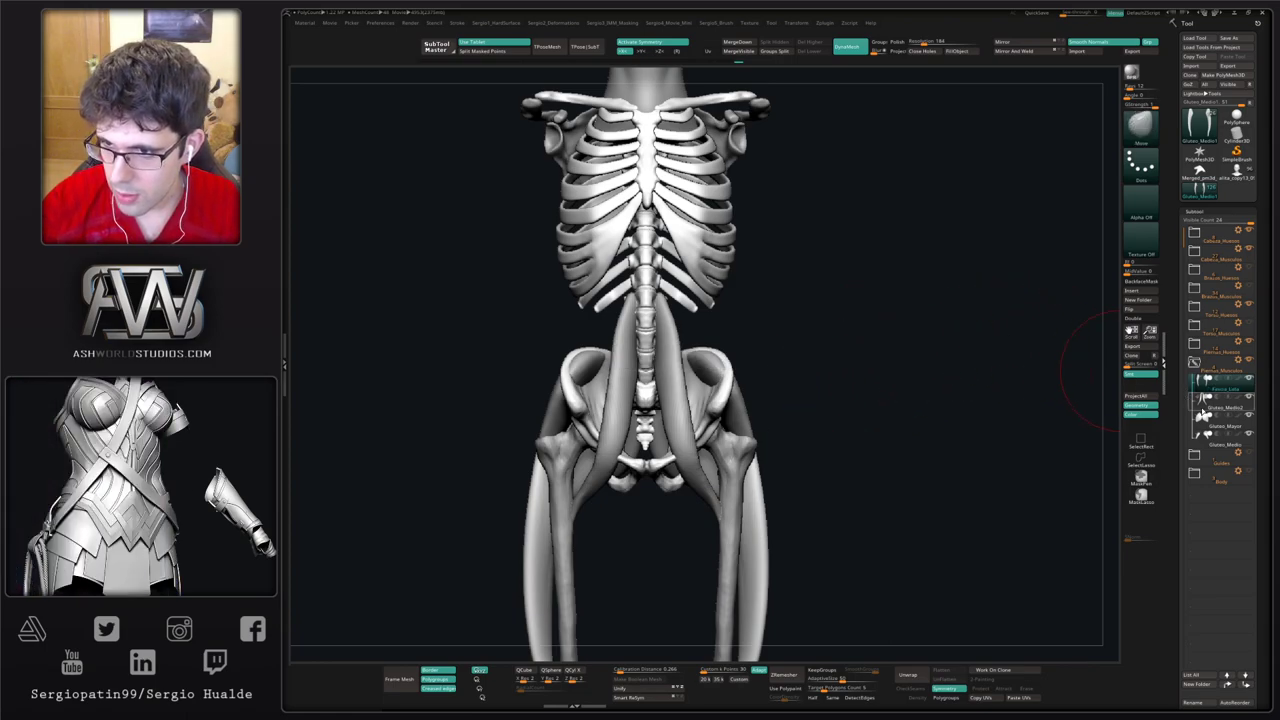
Step: Reorder the Gluteo_Medio2 subtool to sit below Gluteo_Medio in the leg muscles folder
left_click(1208, 410)
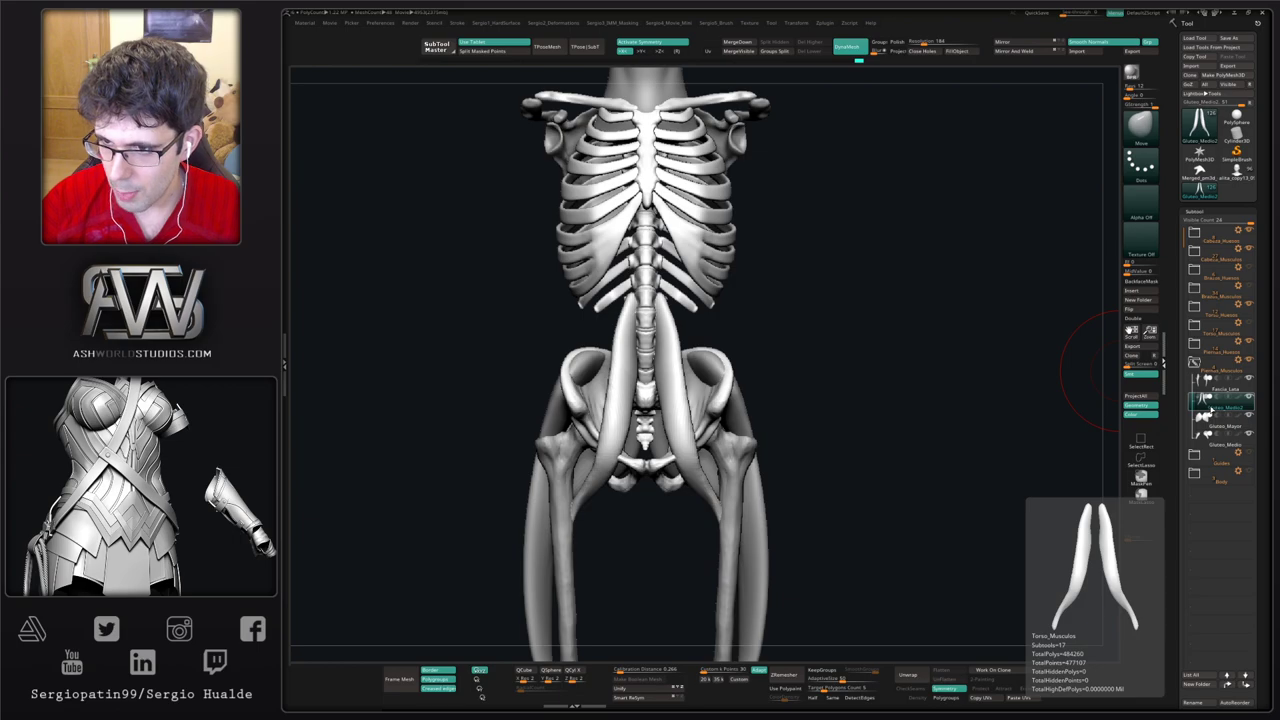
left_click_drag(1208, 410, 1210, 450)
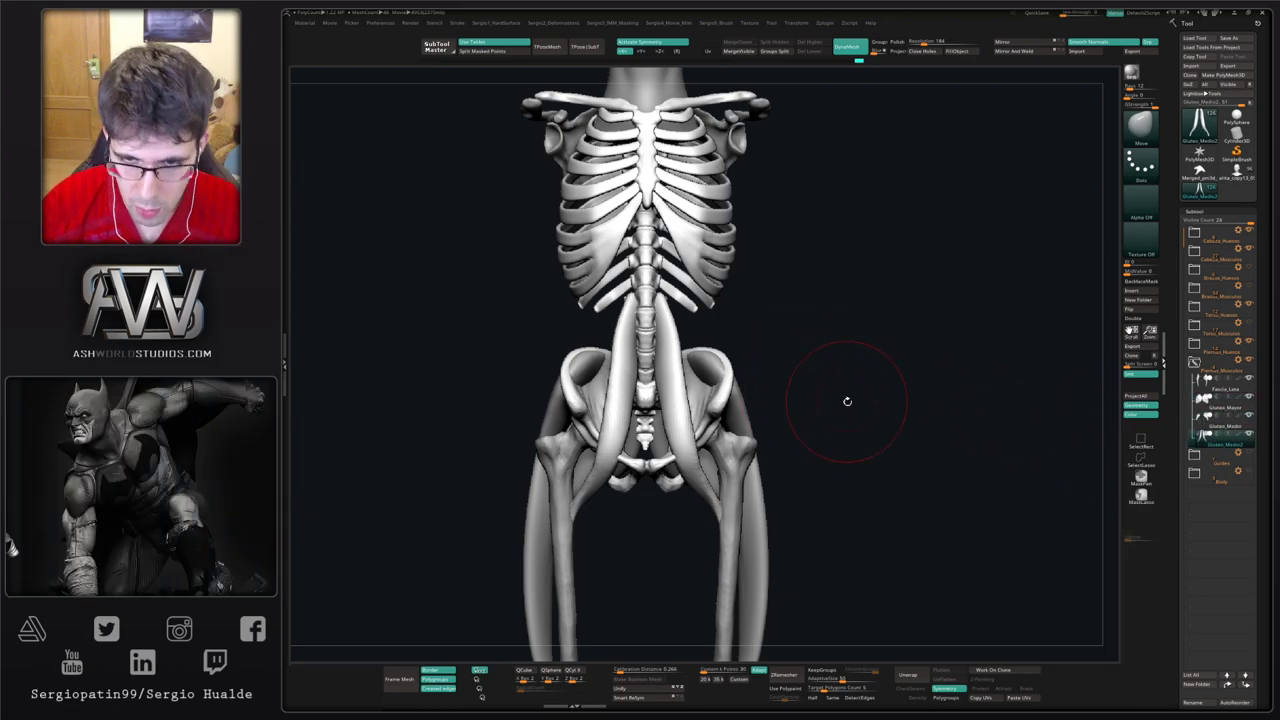
left_click_drag(846, 400, 740, 430)
right_click_drag(692, 412, 738, 425)
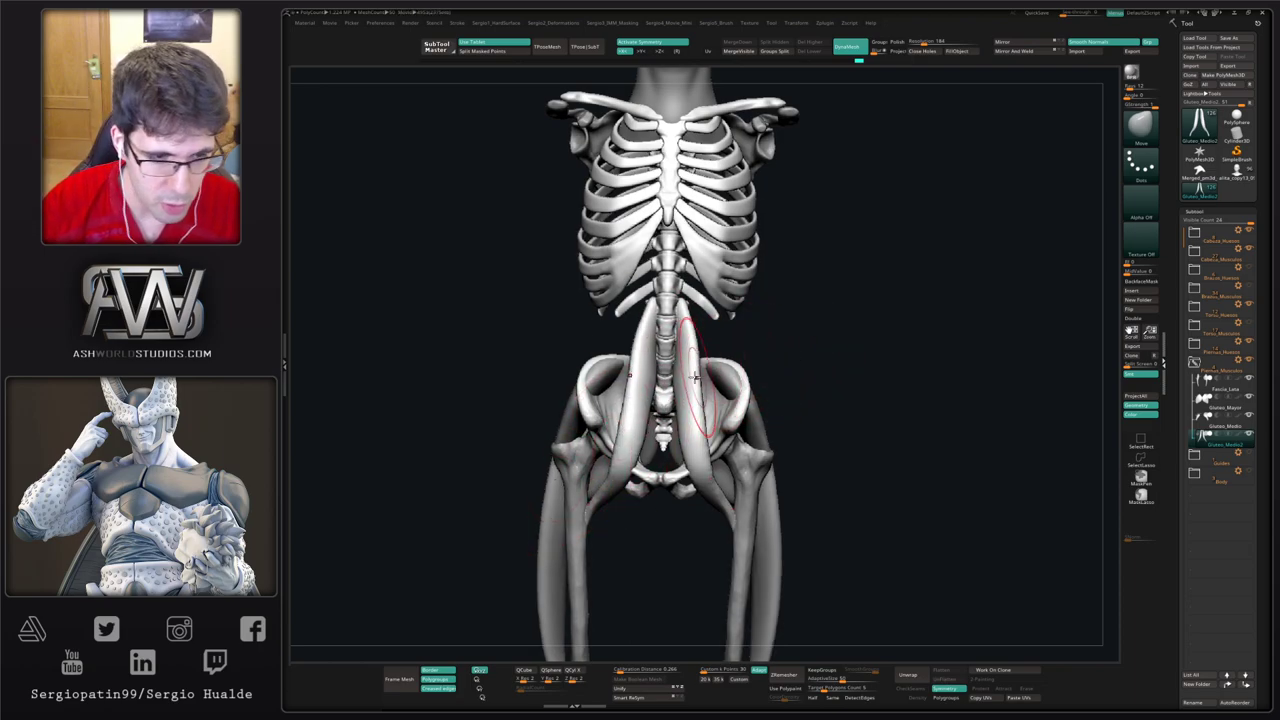
right_click_drag(632, 406, 645, 395)
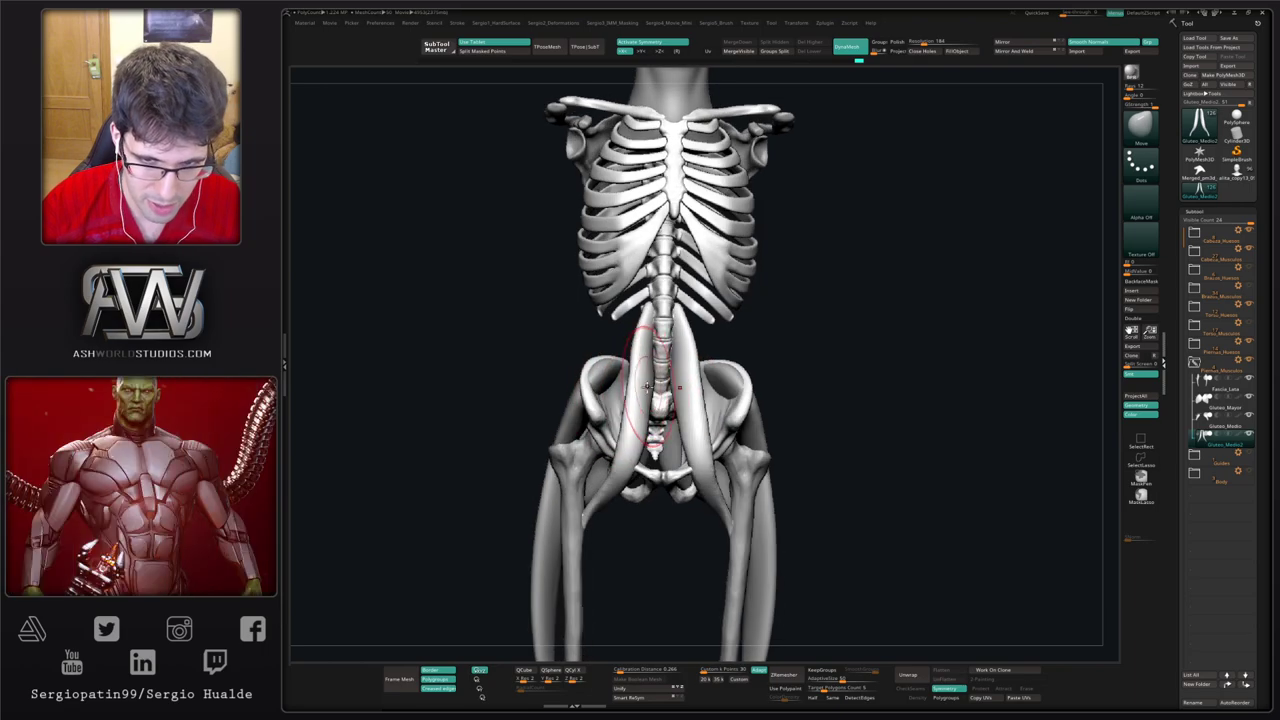
left_click_drag(820, 380, 774, 374)
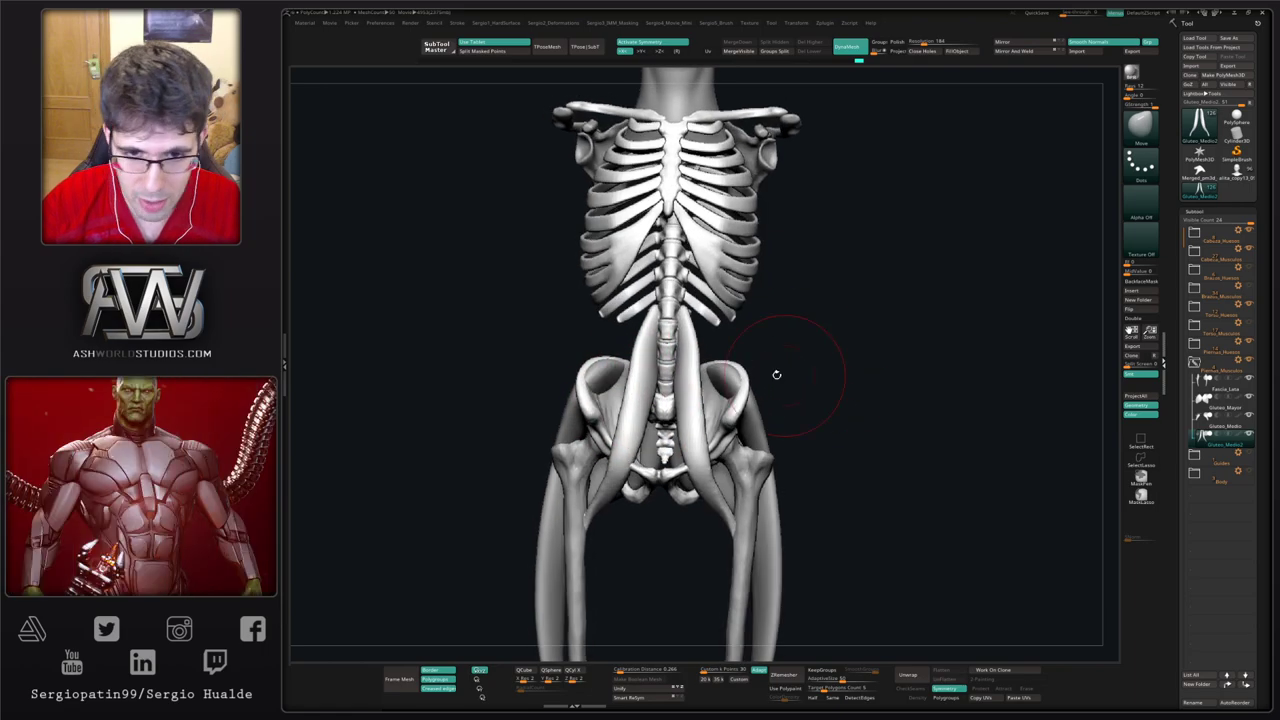
key("w")
left_click_drag(641, 418, 547, 396)
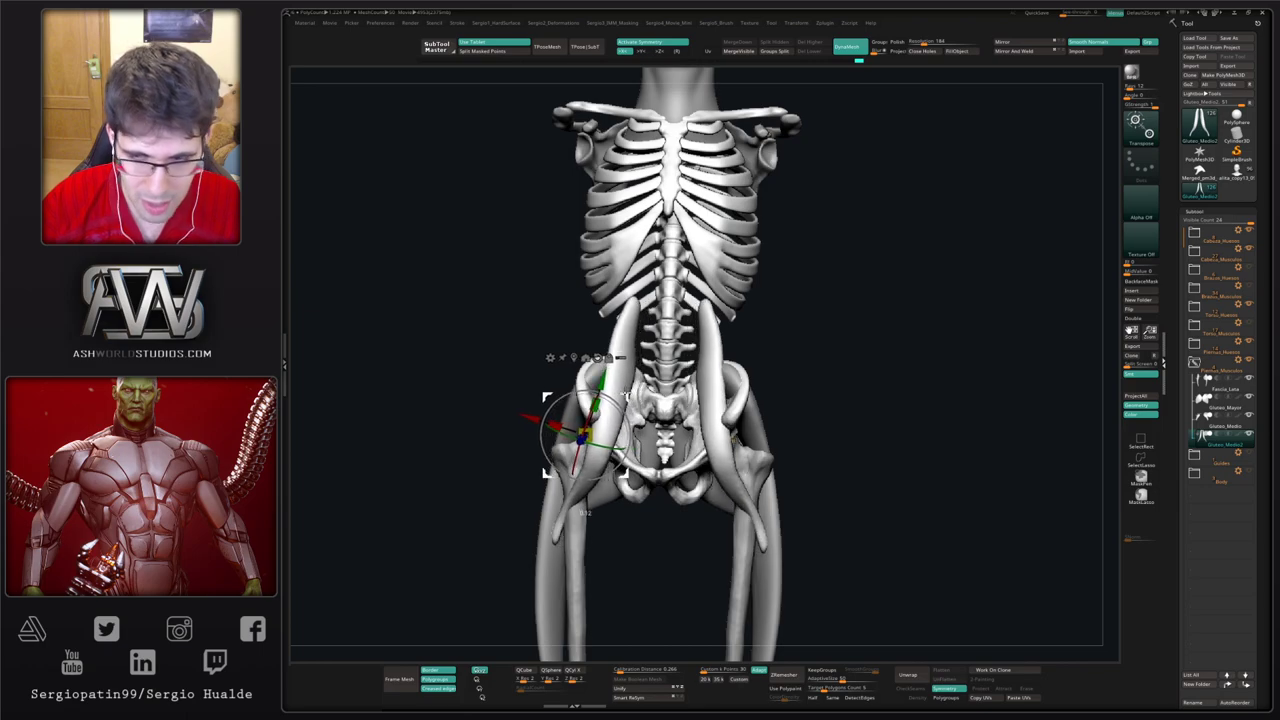
key("ctrl+z")
Step: Duplicate the Gluteo_Medio2 subtool and move the copied muscles outward onto the iliac bones
key("ctrl+shift+d")
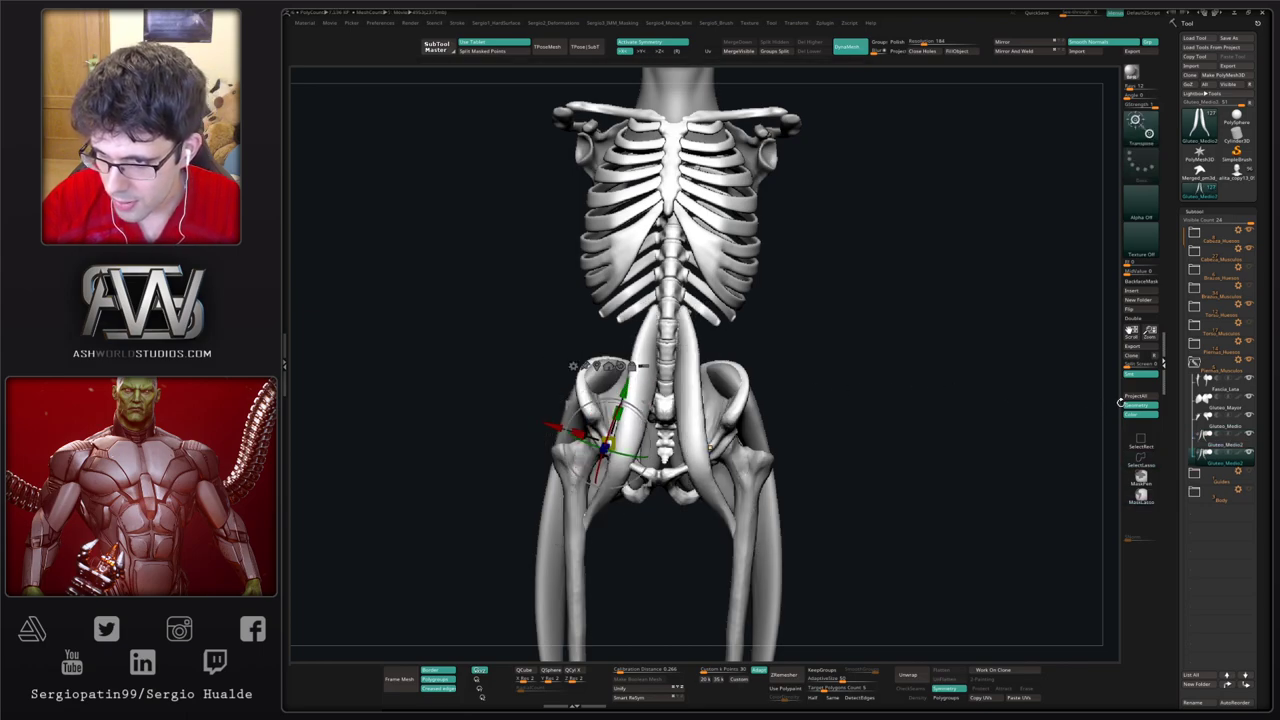
left_click_drag(569, 408, 548, 399)
left_click_drag(631, 425, 625, 410)
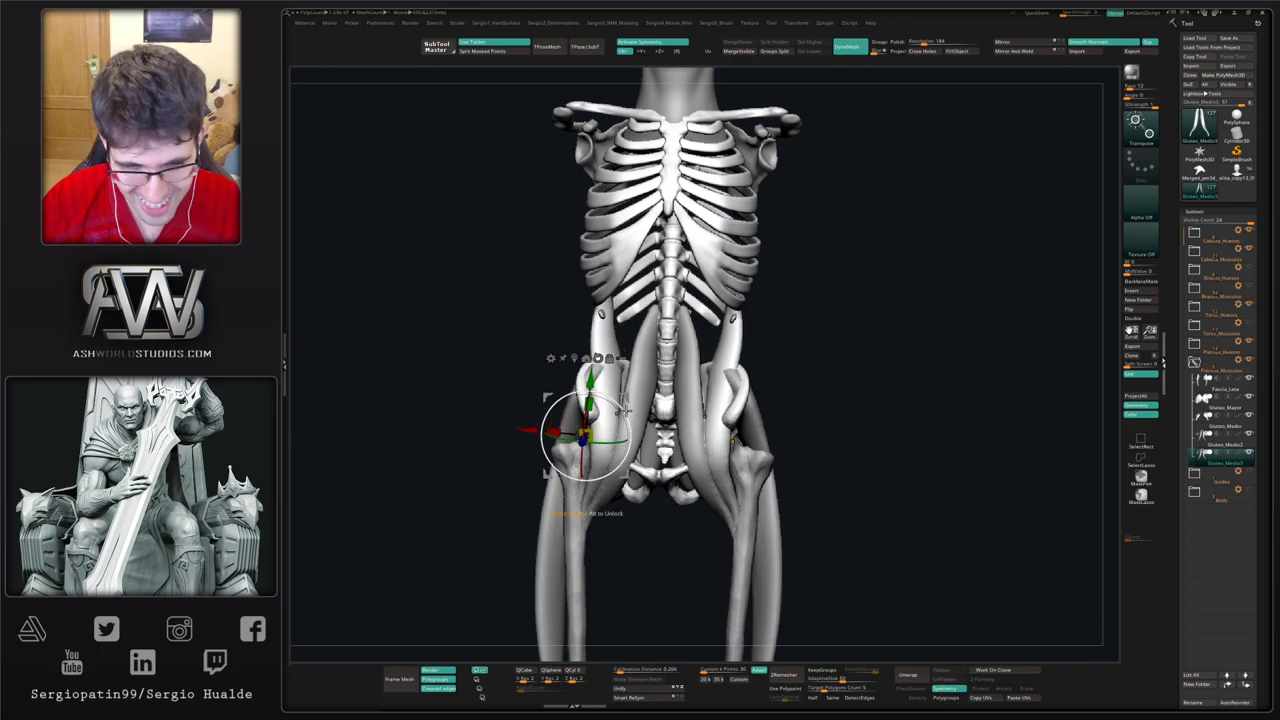
Step: Reshape the duplicated muscles around the inner side of the iliac bones with the Move brush
right_click_drag(622, 398, 586, 412)
key("q")
left_click_drag(592, 412, 606, 382)
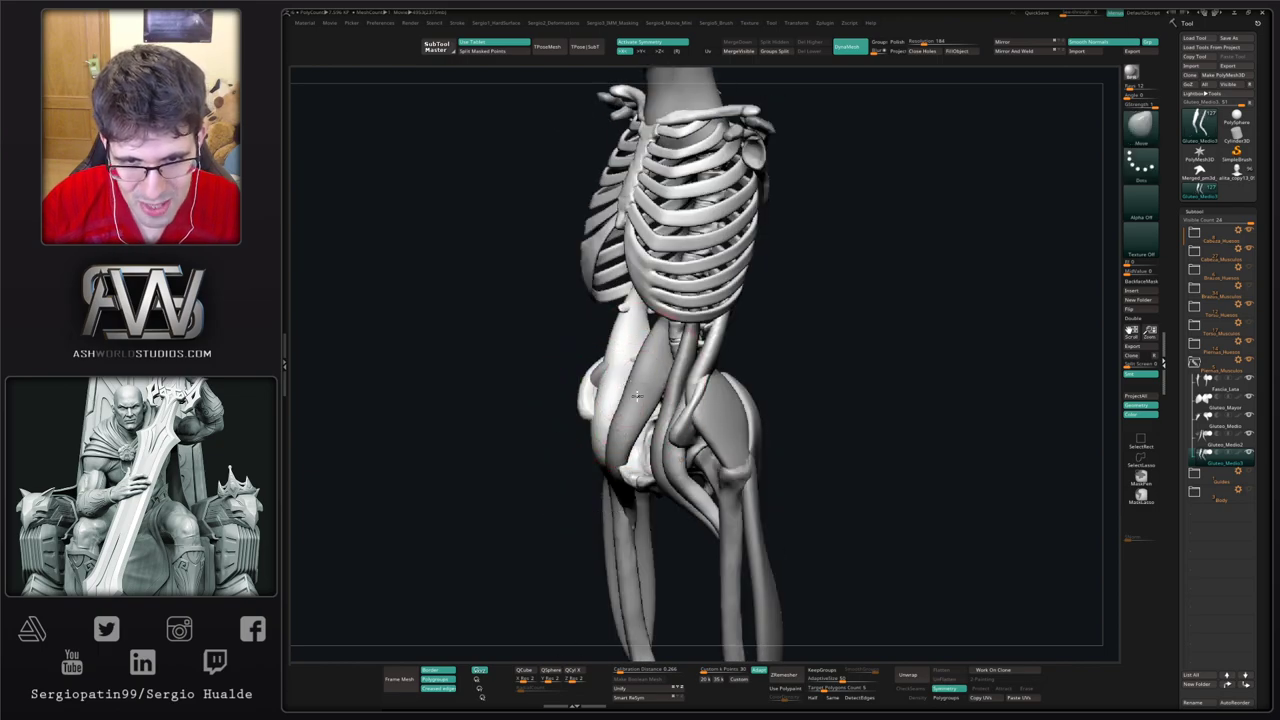
right_click_drag(606, 378, 634, 371)
mouse_move(632, 378)
left_mouse_down()
mouse_move(543, 366)
mouse_move(617, 372)
mouse_move(571, 371)
mouse_move(591, 398)
left_mouse_up()
mouse_move(591, 398)
right_mouse_down()
mouse_move(632, 345)
mouse_move(600, 382)
right_mouse_up()
Step: Isolate the duplicated muscles, cut away their upper part and close the cut with DynaMesh
key("alt+s")
left_click_drag(600, 381, 643, 337)
mouse_move(514, 429)
left_mouse_down("ctrl+shift")
mouse_move(643, 306)
mouse_move(686, 323)
mouse_move(659, 322)
left_mouse_up("ctrl+shift")
key("Delete")
left_click_drag(647, 369, 680, 347, "ctrl")
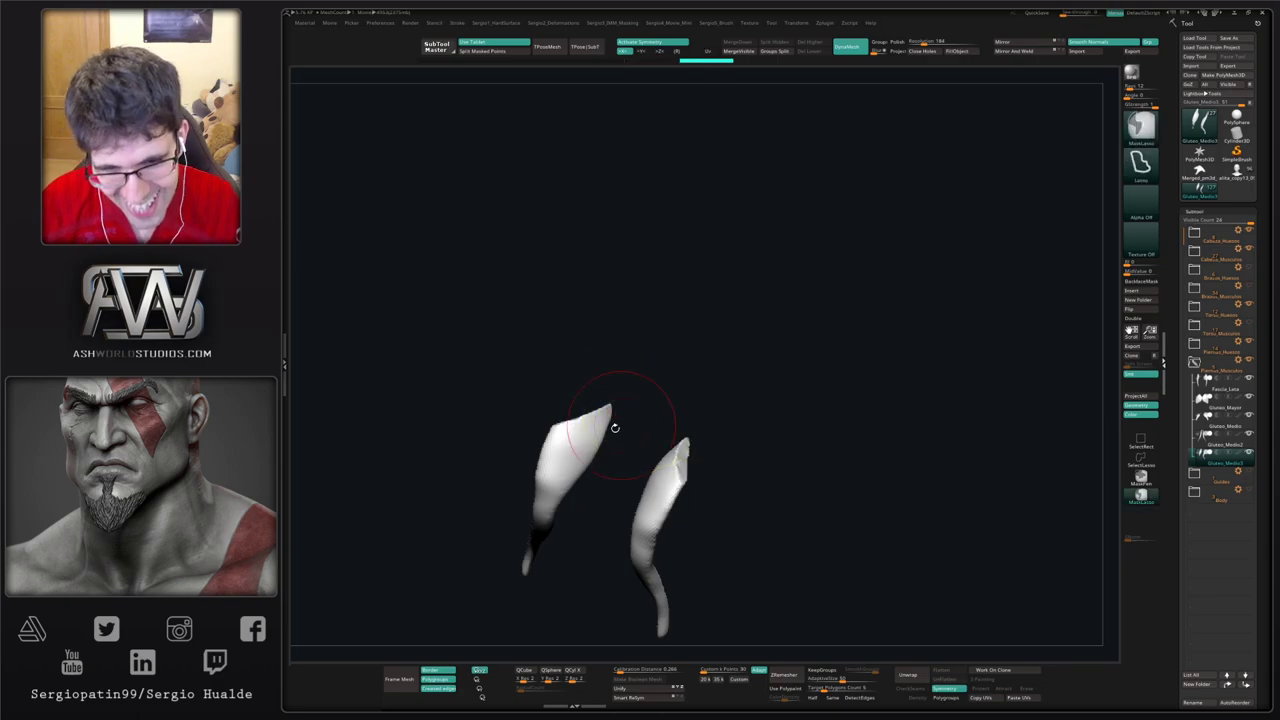
Step: Smooth the cut upper ends of the isolated muscles and pull them into a wider, rounded edge with the Move brush
mouse_move(606, 421)
left_mouse_down("shift")
mouse_move(557, 424)
mouse_move(565, 432)
left_mouse_up("shift")
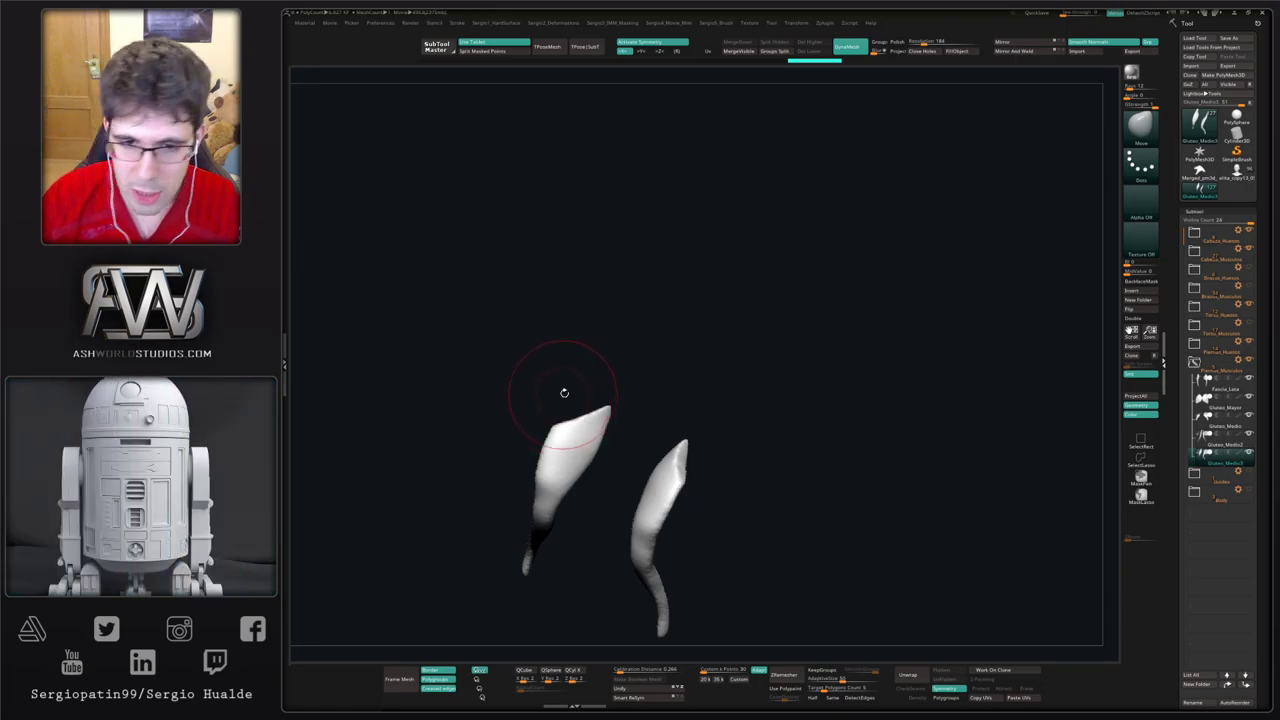
mouse_move(580, 414)
right_mouse_down()
mouse_move(570, 409)
mouse_move(590, 437)
right_mouse_up()
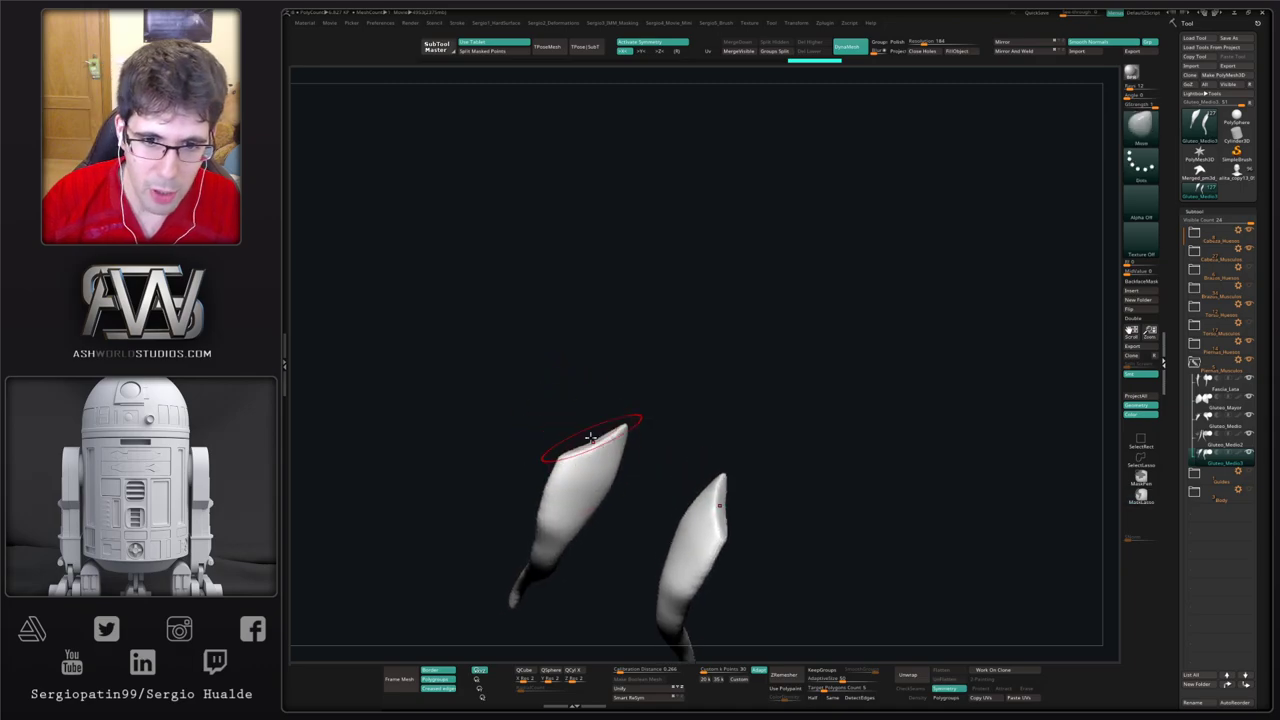
mouse_move(592, 440)
left_mouse_down()
mouse_move(587, 424)
mouse_move(612, 425)
left_mouse_up()
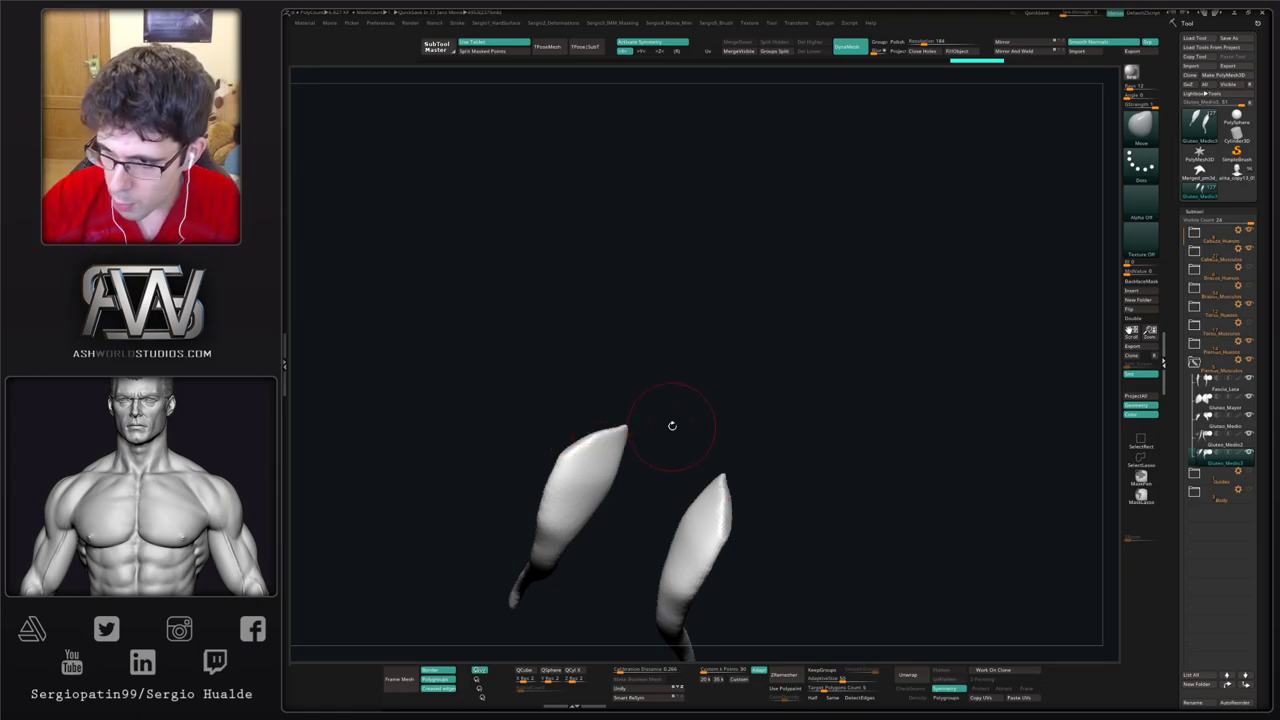
left_click_drag(728, 403, 612, 414)
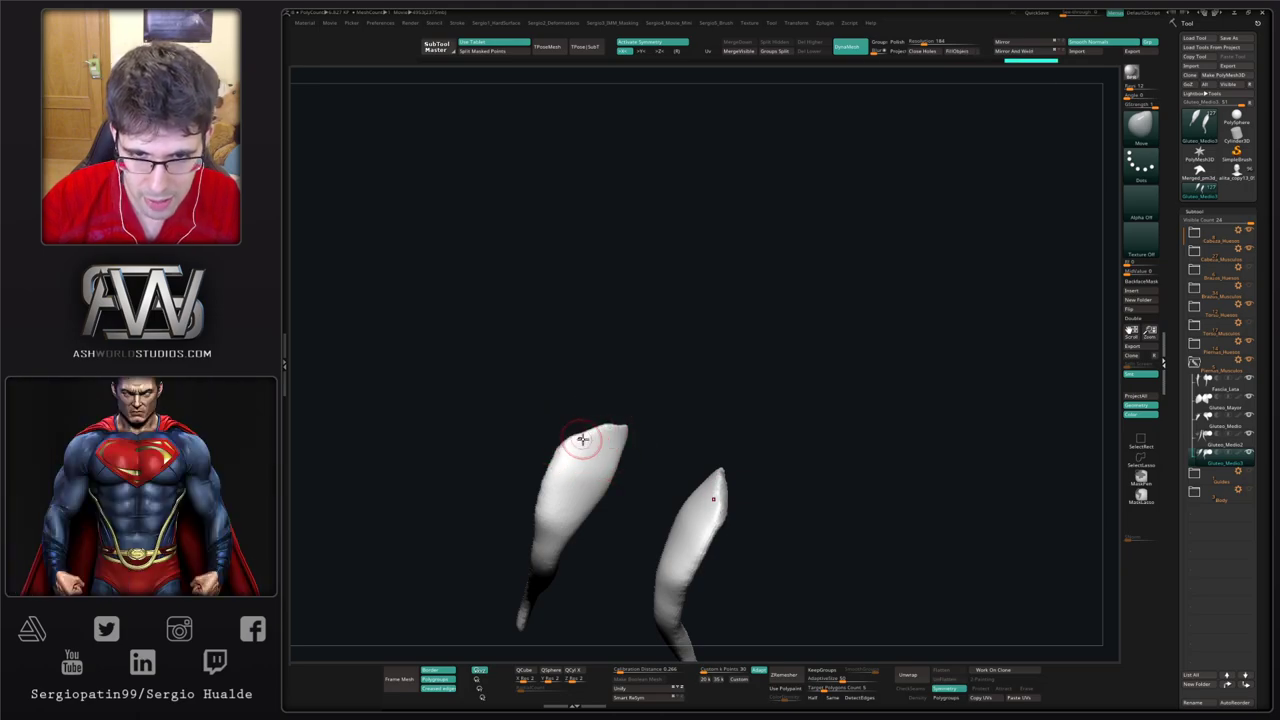
left_click_drag(611, 398, 593, 438)
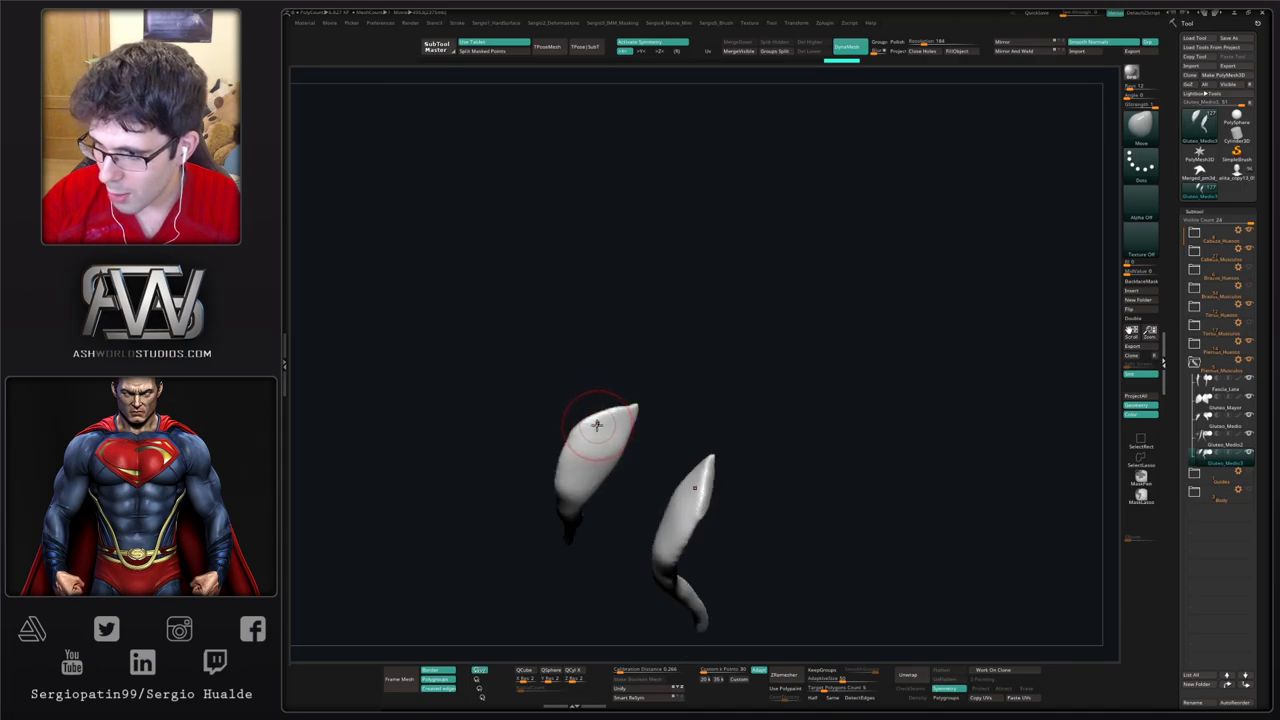
mouse_move(634, 414)
right_mouse_down()
mouse_move(617, 391)
mouse_move(636, 416)
right_mouse_up()
key("s")
mouse_move(636, 415)
left_mouse_down()
mouse_move(647, 408)
mouse_move(636, 418)
left_mouse_up()
right_click_drag(636, 418, 630, 421)
left_click_drag(630, 421, 608, 431, "shift")
mouse_move(606, 432)
right_mouse_down()
mouse_move(571, 446)
mouse_move(589, 420)
mouse_move(576, 443)
mouse_move(566, 425)
right_mouse_up()
Step: Bring the skeleton back into view and fit the upper ends of the duplicated muscles into the hollow of the iliac bones
key("alt+s")
left_click_drag(558, 407, 563, 413)
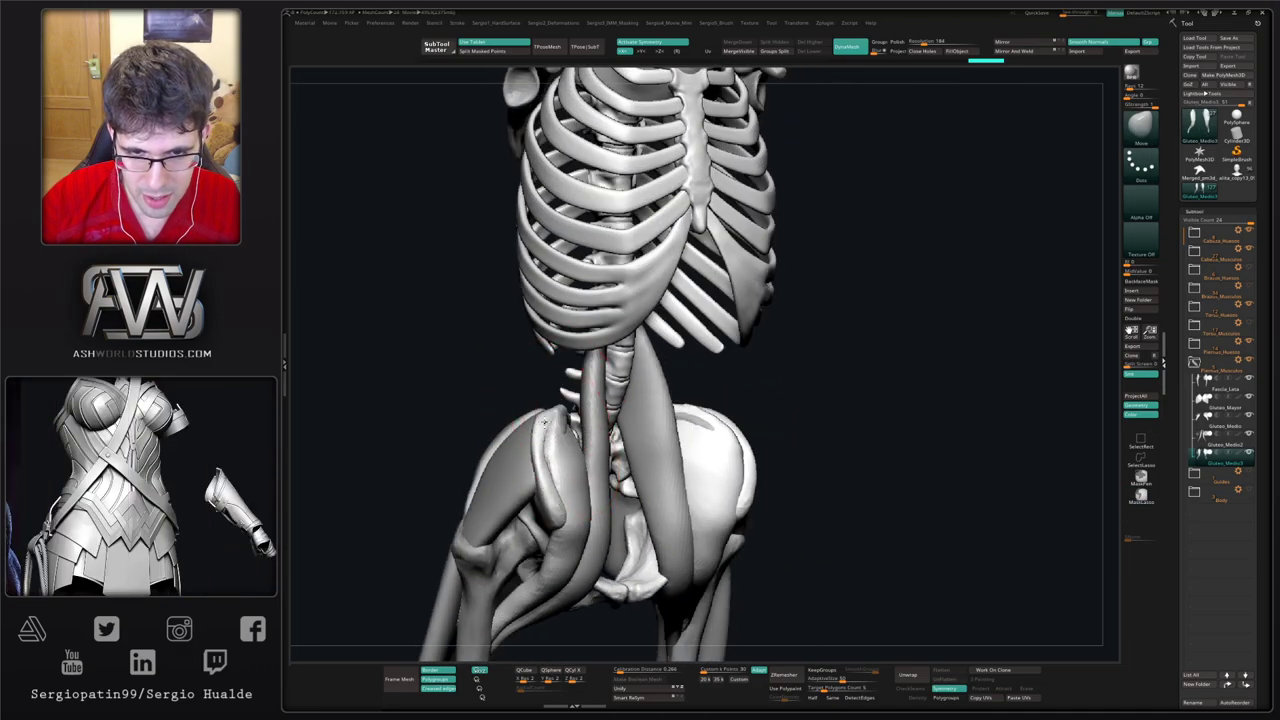
right_click_drag(572, 430, 544, 464)
key("s")
left_click_drag(544, 464, 539, 465)
left_click_drag(548, 484, 556, 482)
left_click_drag(592, 424, 596, 416)
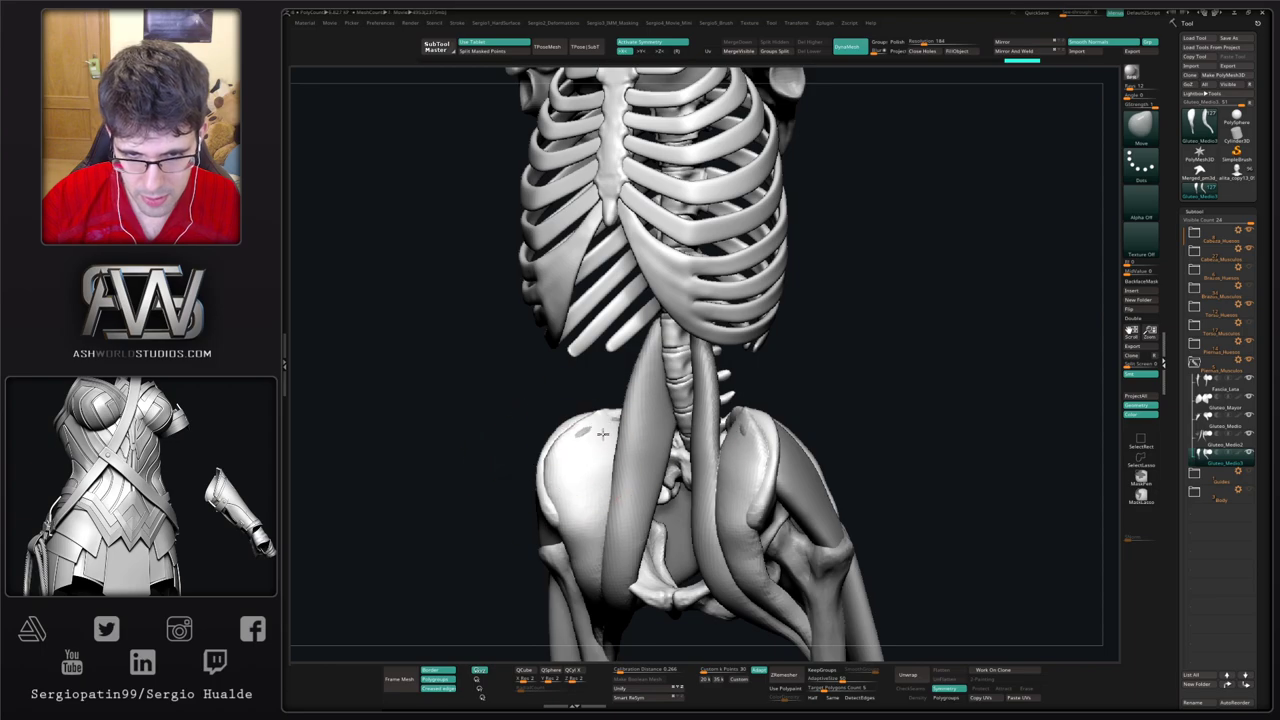
right_click_drag(580, 430, 626, 430)
mouse_move(611, 422)
left_mouse_down()
mouse_move(611, 411)
mouse_move(612, 424)
left_mouse_up()
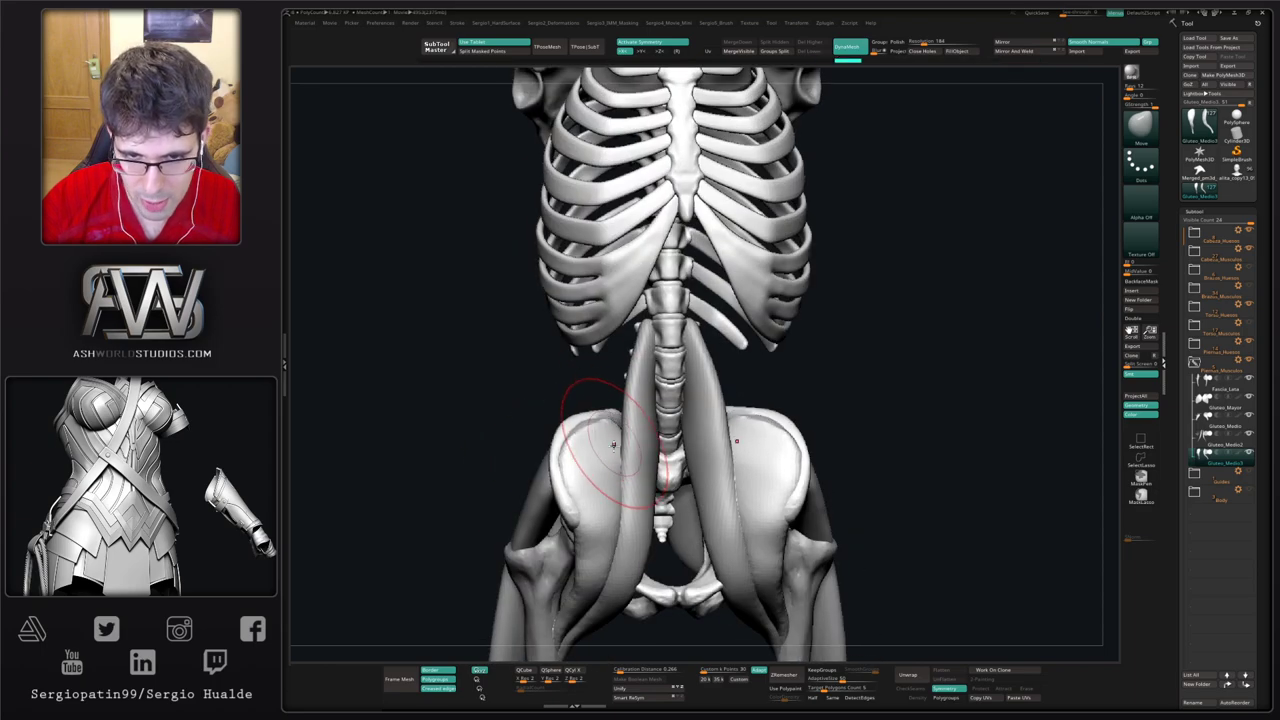
Step: Adjust the lower part of the duplicated muscles with the Move brush so it runs alongside the long muscle down to the femur
mouse_move(610, 440)
right_mouse_down("ctrl")
mouse_move(606, 504)
mouse_move(628, 490)
right_mouse_up("ctrl")
right_click_drag(607, 536, 573, 474)
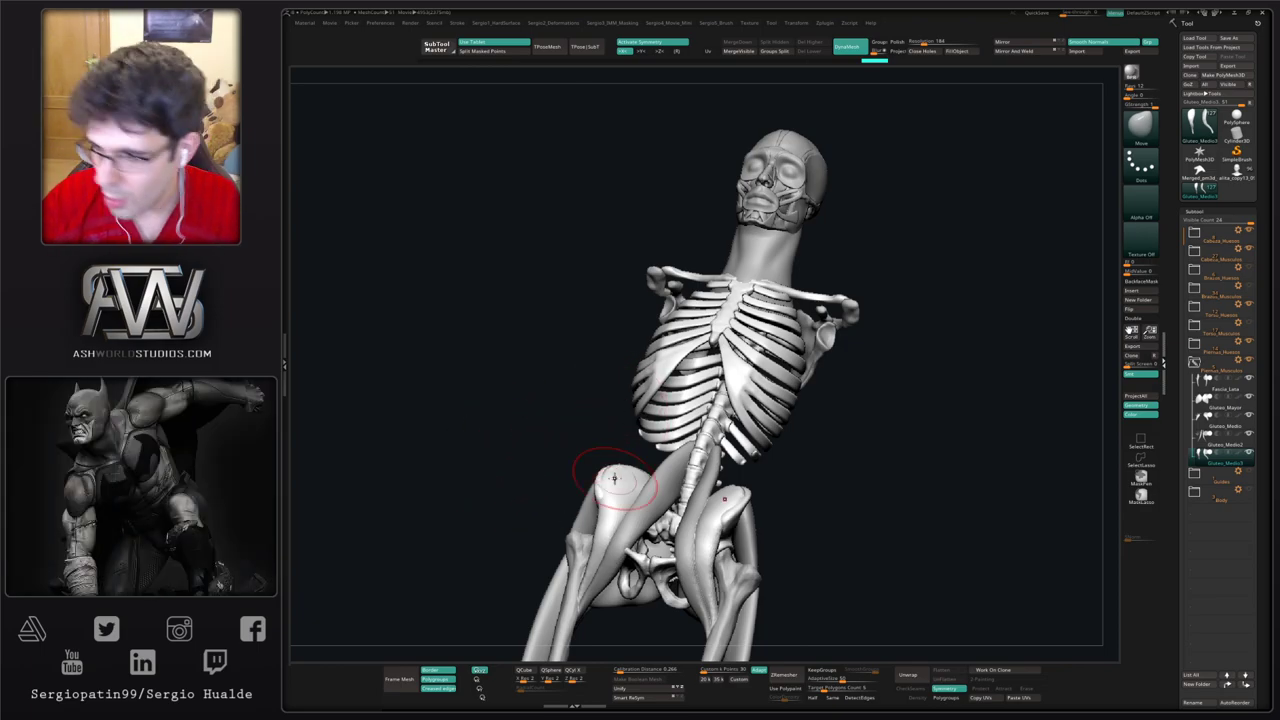
mouse_move(597, 455)
right_mouse_down()
mouse_move(557, 443)
mouse_move(618, 482)
mouse_move(571, 529)
mouse_move(602, 468)
right_mouse_up()
mouse_move(640, 425)
right_mouse_down()
mouse_move(629, 443)
mouse_move(629, 400)
mouse_move(680, 429)
mouse_move(665, 385)
right_mouse_up()
key("s")
left_click_drag(661, 434, 648, 434)
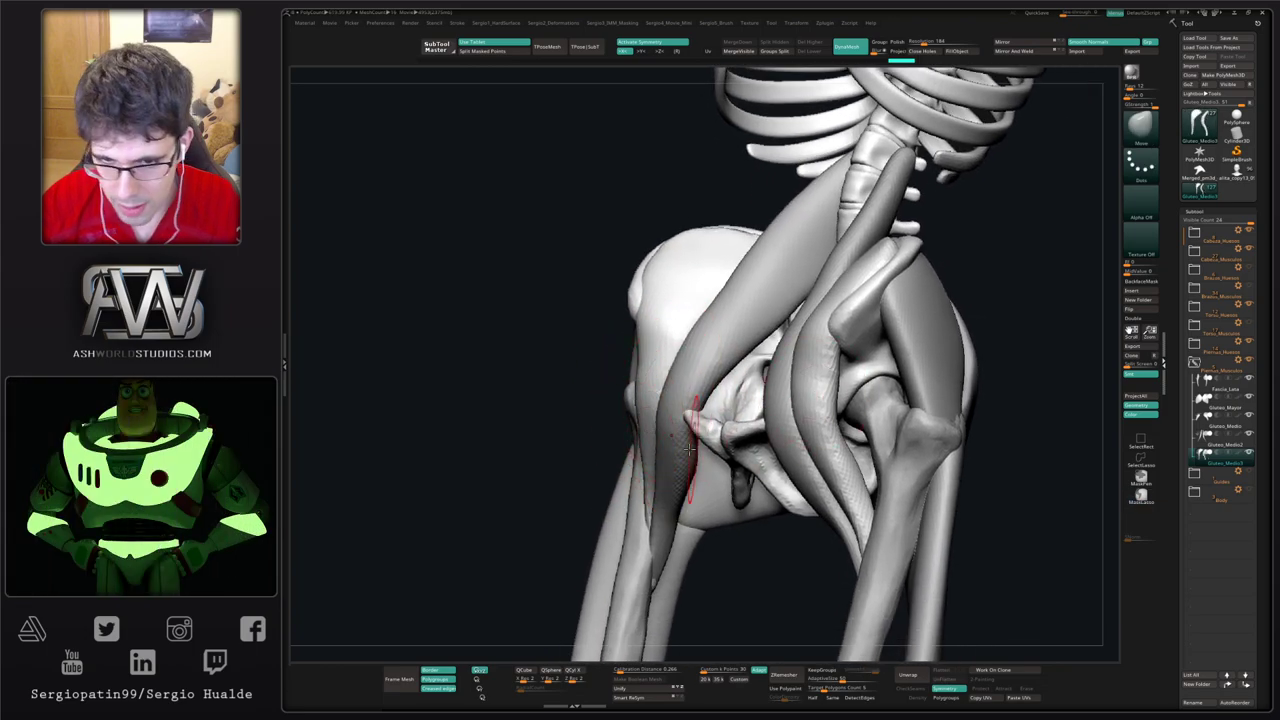
right_click_drag(606, 523, 634, 463)
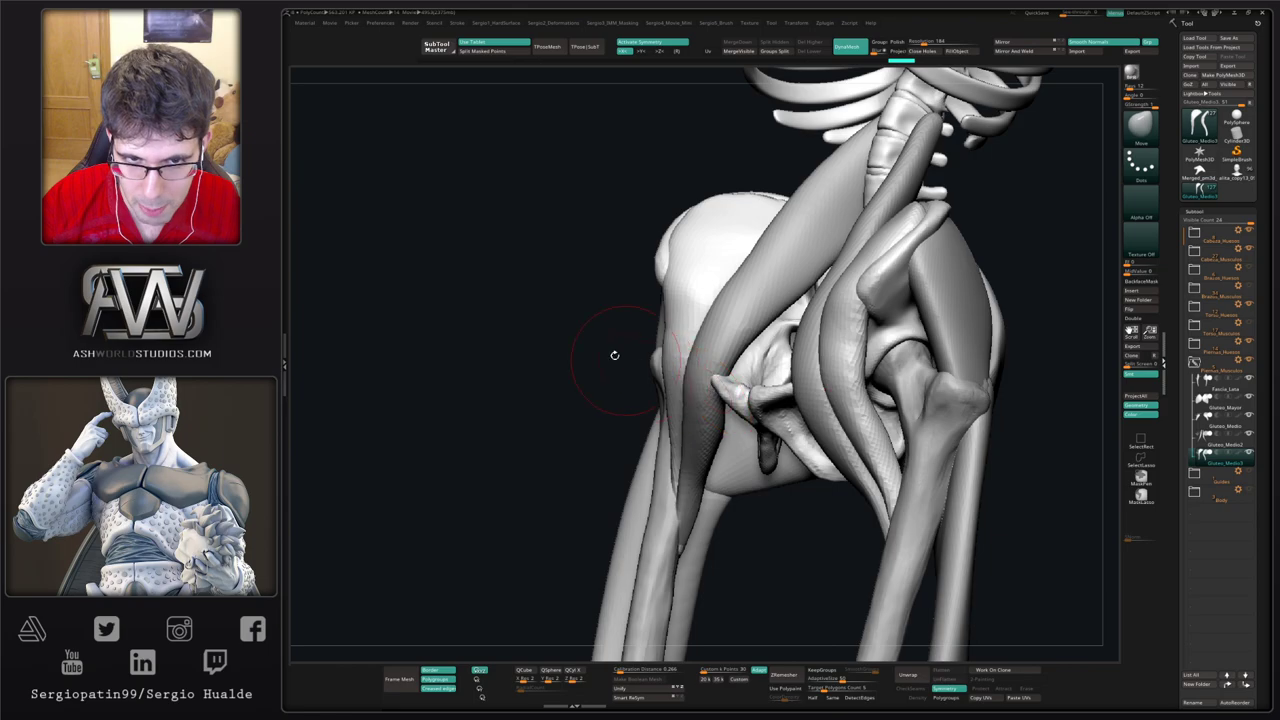
left_click_drag(690, 335, 872, 140)
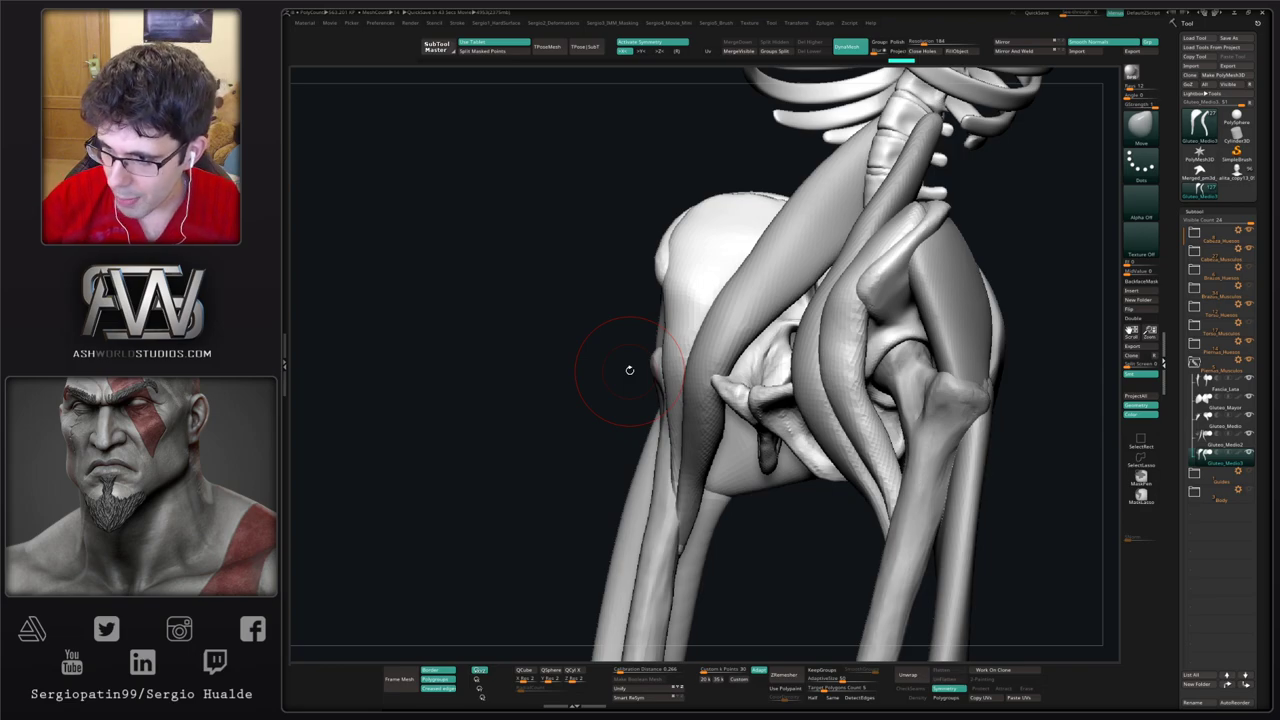
Step: Build up the surface of the duplicated muscle inside the iliac bone down toward the femur with the Clay brush
mouse_move(623, 417)
left_mouse_down()
mouse_move(634, 409)
mouse_move(694, 491)
mouse_move(672, 500)
mouse_move(703, 549)
mouse_move(674, 531)
mouse_move(700, 512)
mouse_move(722, 530)
mouse_move(690, 515)
mouse_move(706, 566)
mouse_move(668, 508)
left_mouse_up()
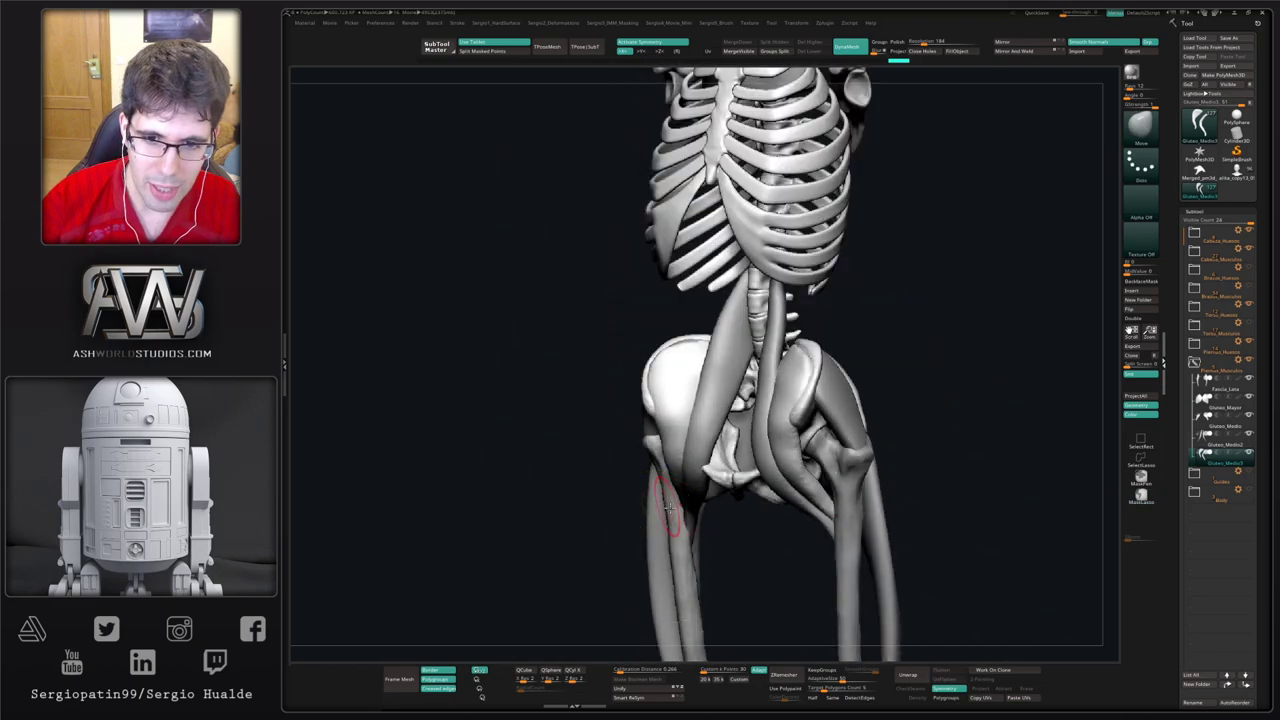
mouse_move(669, 508)
right_mouse_down()
mouse_move(694, 514)
mouse_move(720, 430)
mouse_move(725, 440)
right_mouse_up()
key("b")
key("c")
key("l")
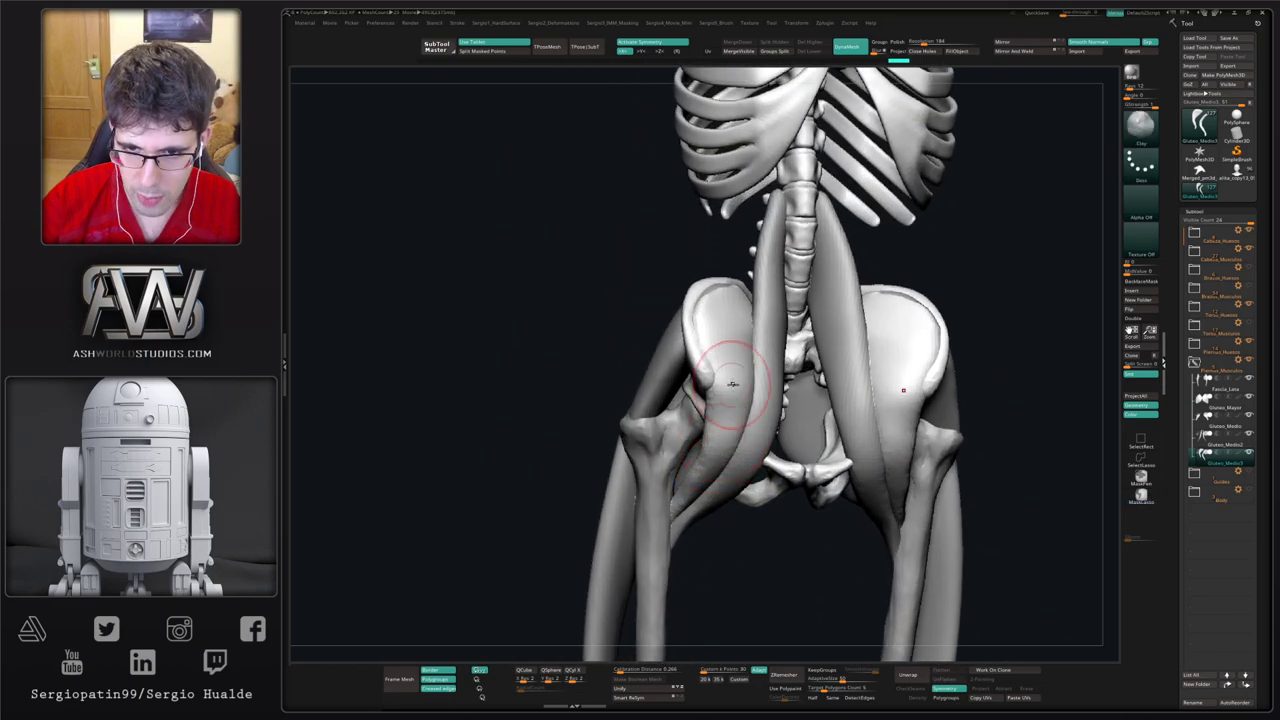
mouse_move(733, 384)
left_mouse_down()
mouse_move(729, 454)
mouse_move(667, 526)
left_mouse_up()
right_click_drag(690, 512, 704, 396, "ctrl")
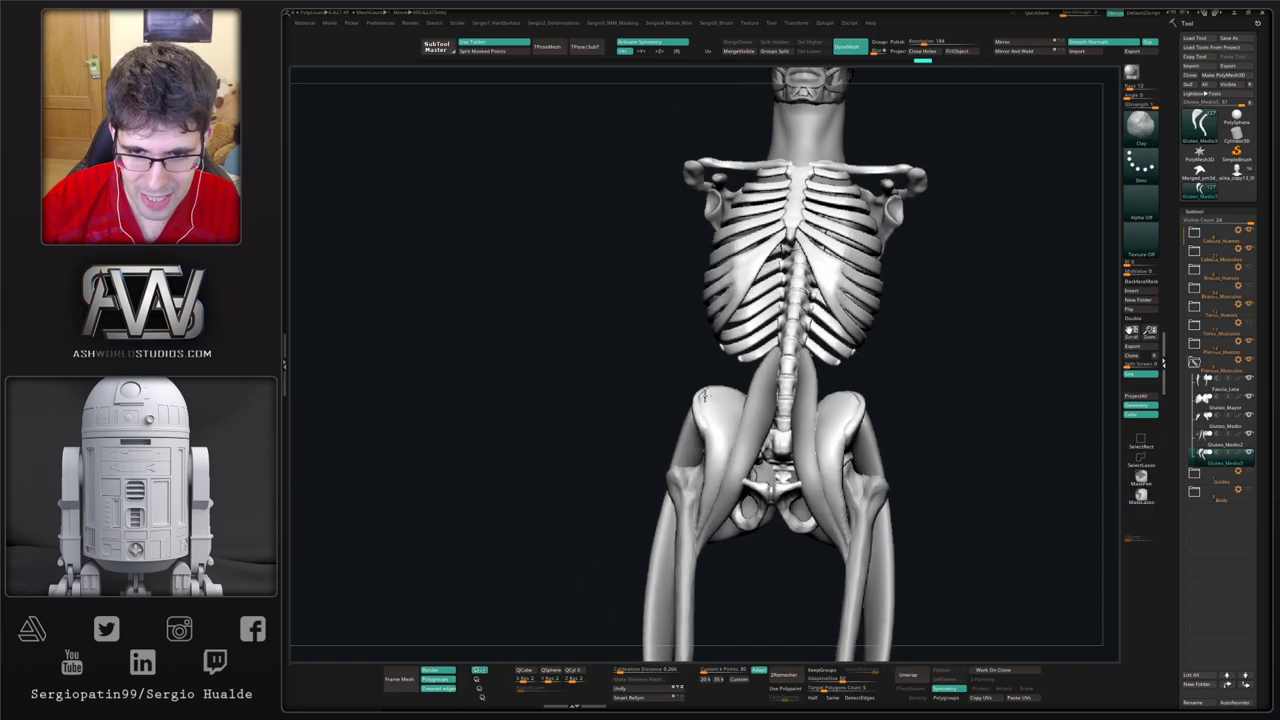
Step: Reshape the upper part of the iliac muscle with the Move brush so it fills the hollow of the bone
left_click_drag(703, 397, 680, 384)
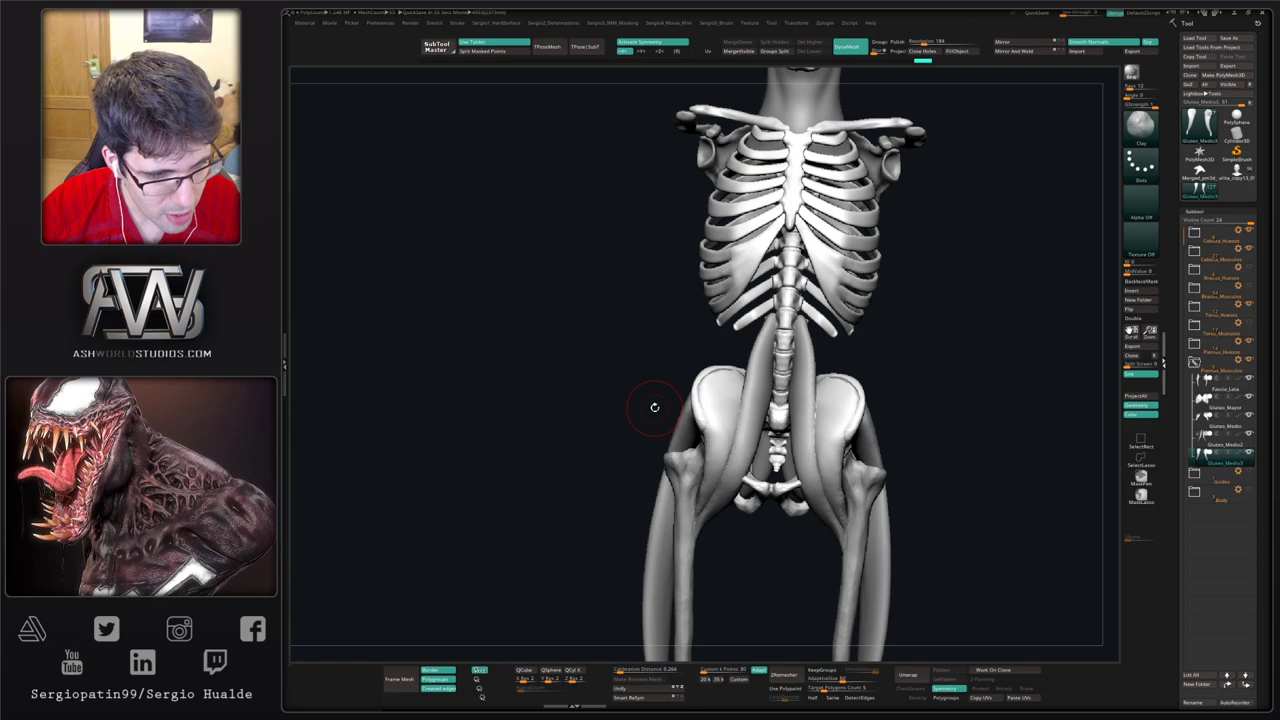
key("ctrl")
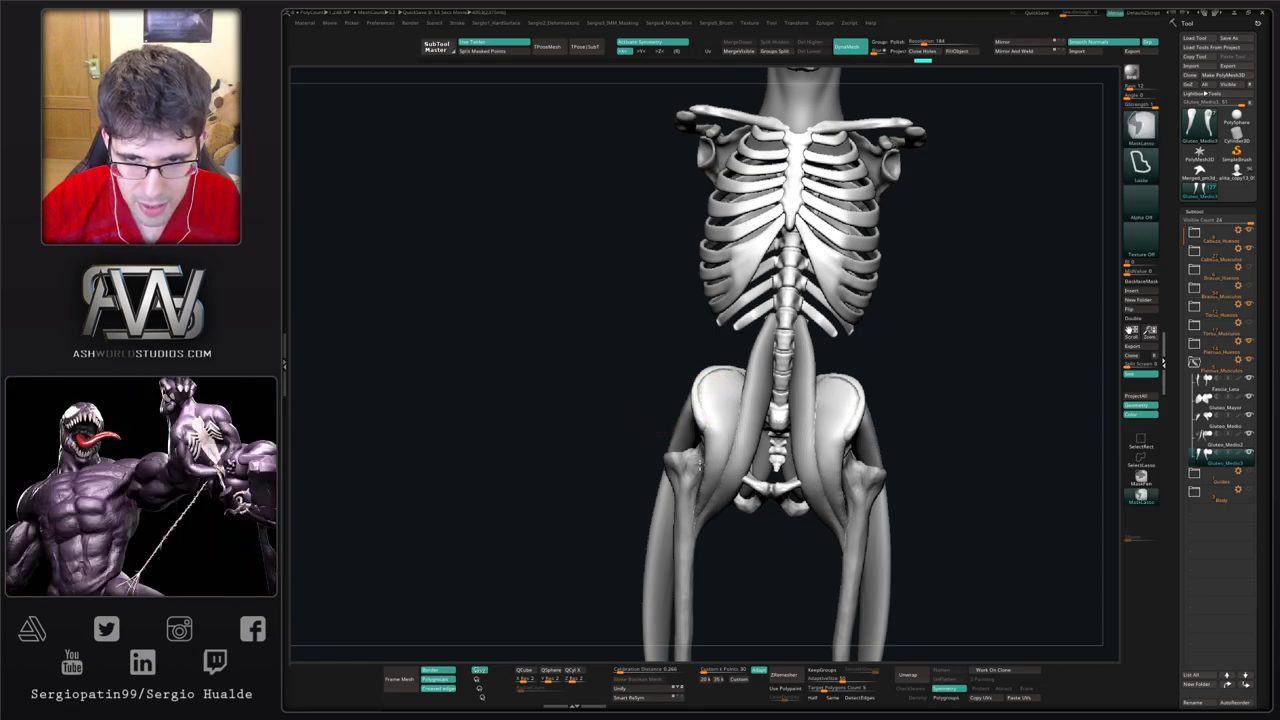
right_click_drag(700, 463, 712, 450, "ctrl")
left_click_drag(708, 448, 719, 444)
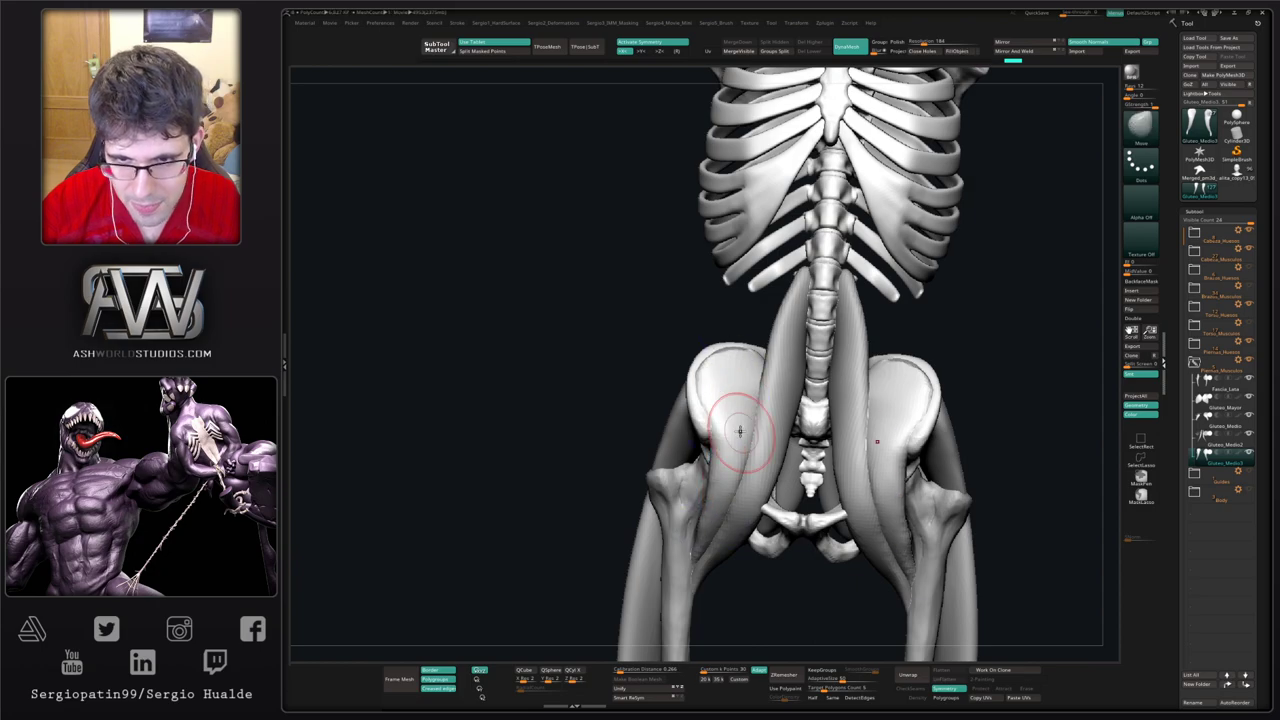
right_click_drag(729, 386, 725, 352)
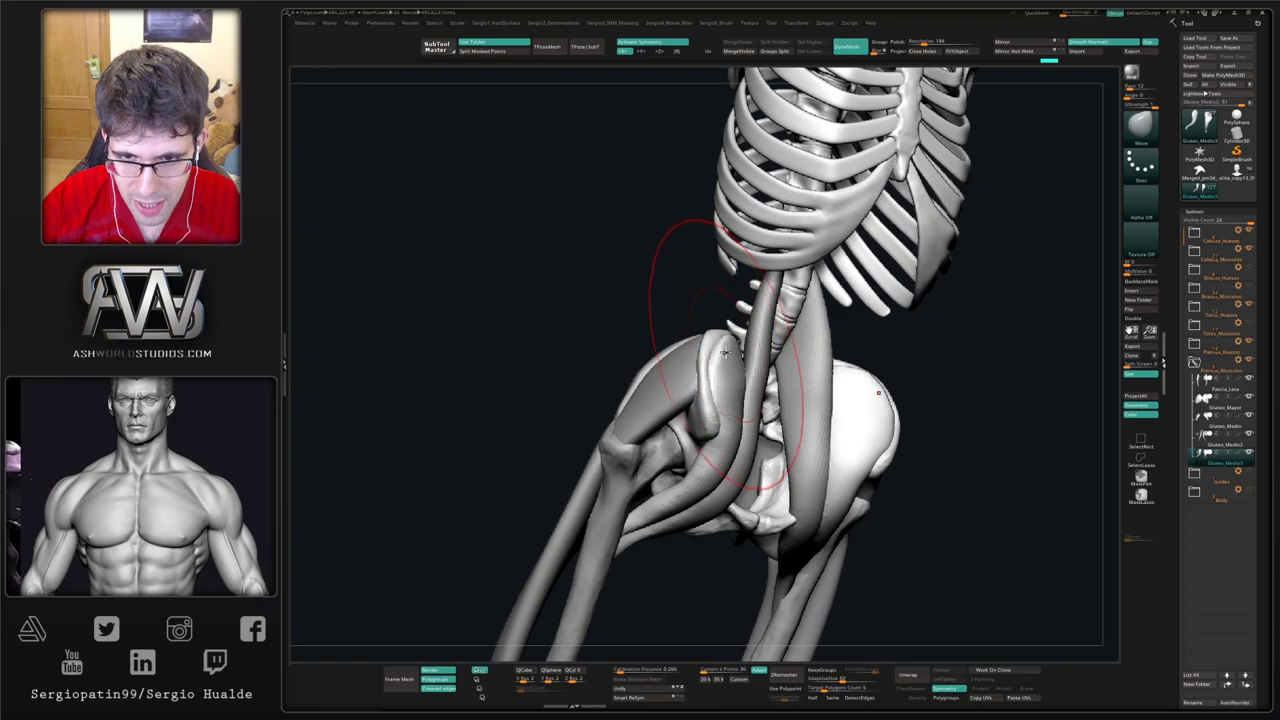
left_click_drag(725, 352, 735, 362)
Step: Isolate the Gluteo_Medio muscles, flatten their inner face with TrimDynamic, smooth it and bring the skeleton back into view
left_click(753, 358, "alt")
key("s")
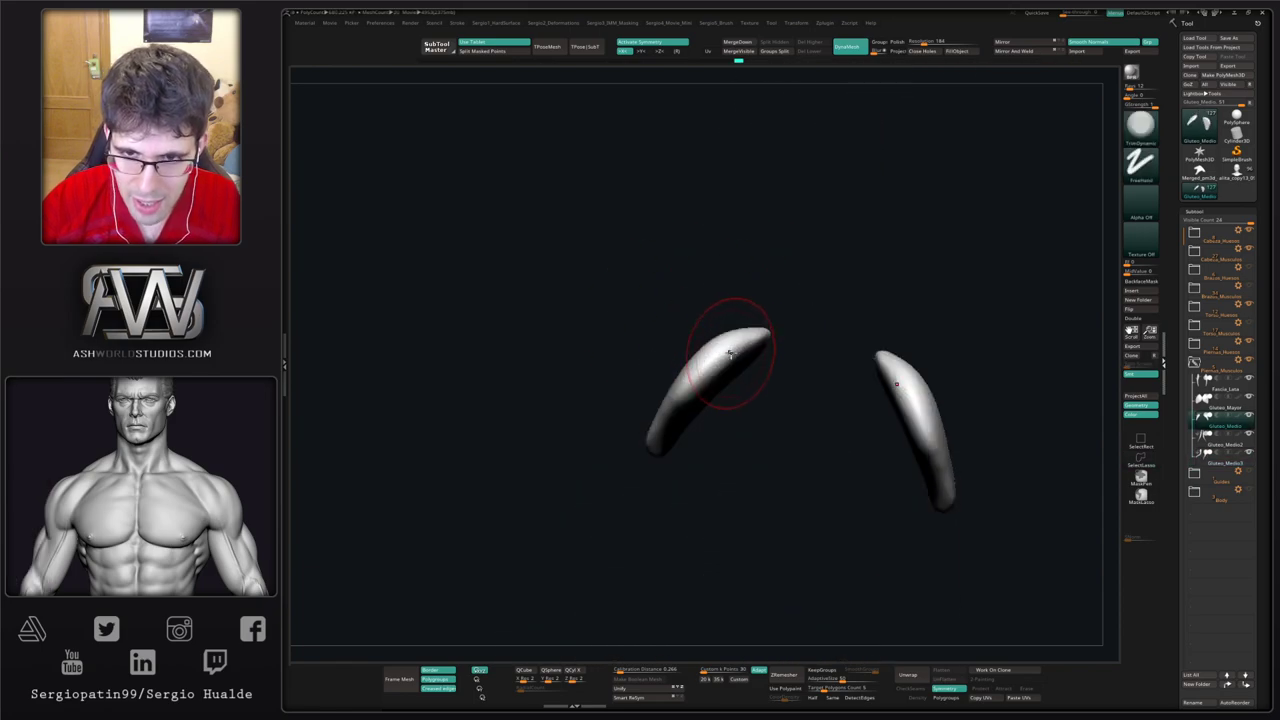
mouse_move(729, 353)
left_mouse_down()
mouse_move(692, 388)
mouse_move(716, 371)
mouse_move(706, 384)
left_mouse_up()
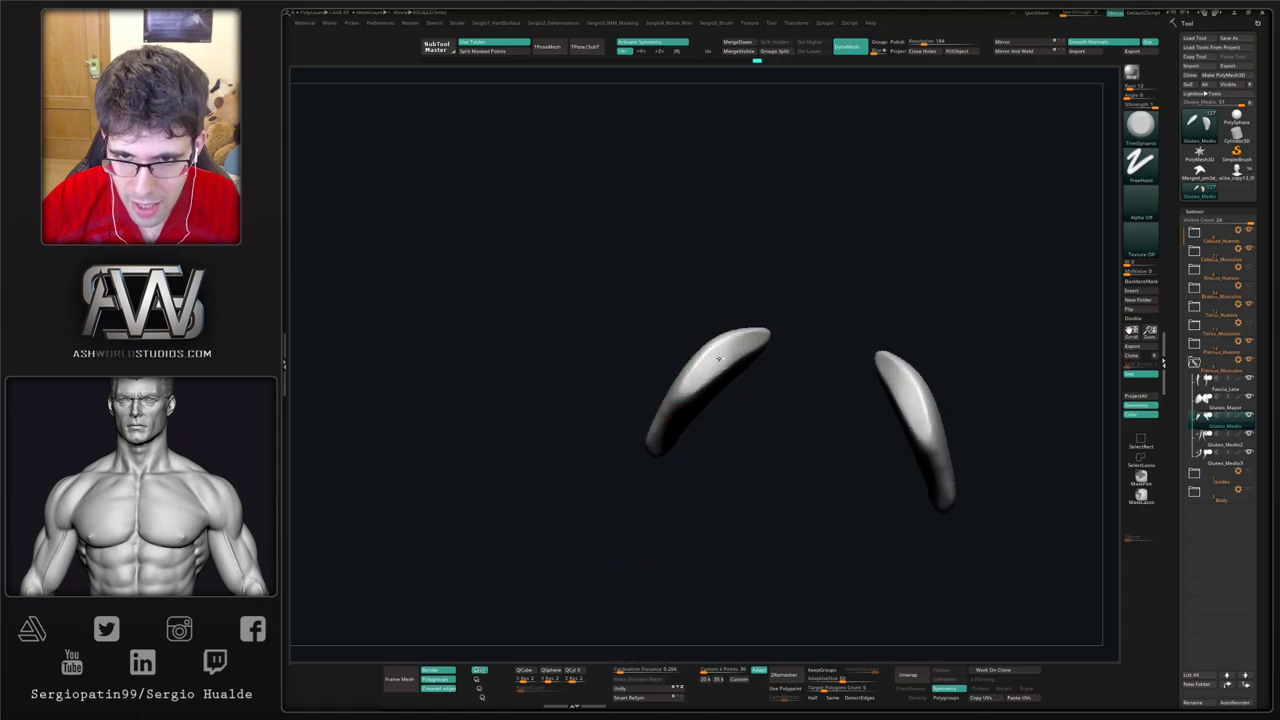
mouse_move(706, 383)
left_mouse_down()
mouse_move(771, 330)
mouse_move(709, 391)
mouse_move(700, 383)
left_mouse_up()
left_click_drag(790, 440, 840, 430)
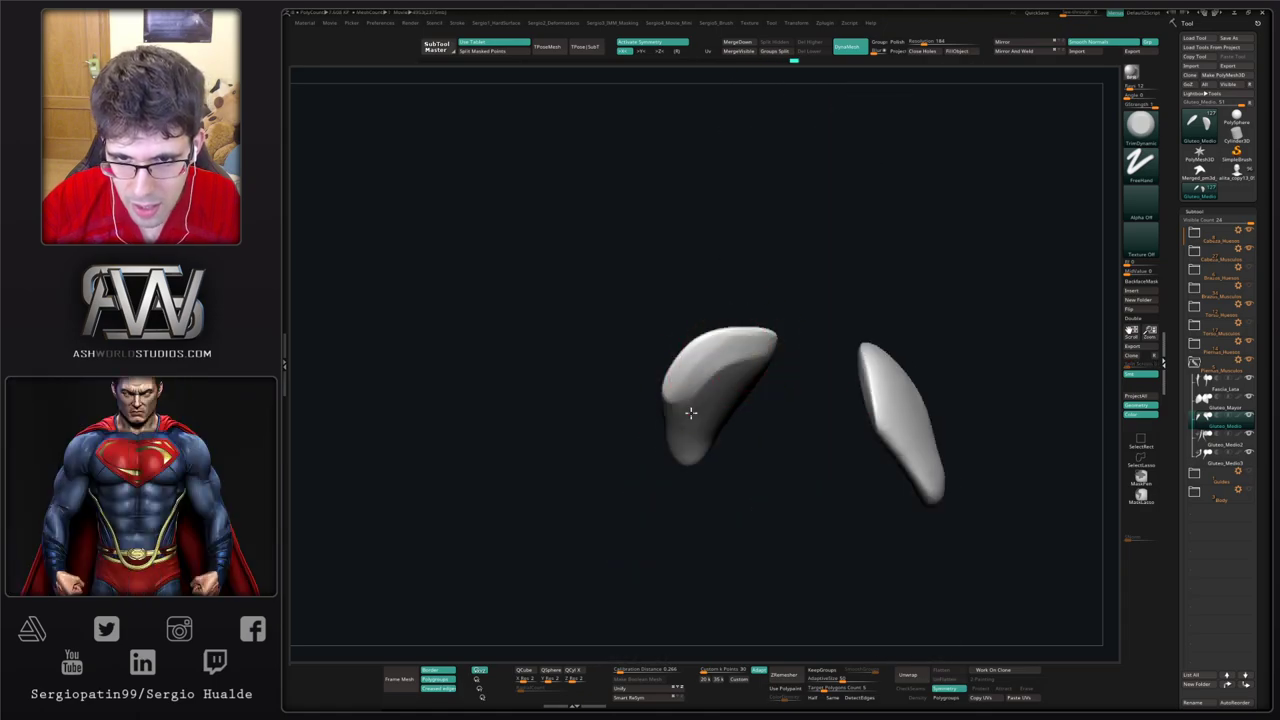
left_click_drag(690, 412, 718, 348)
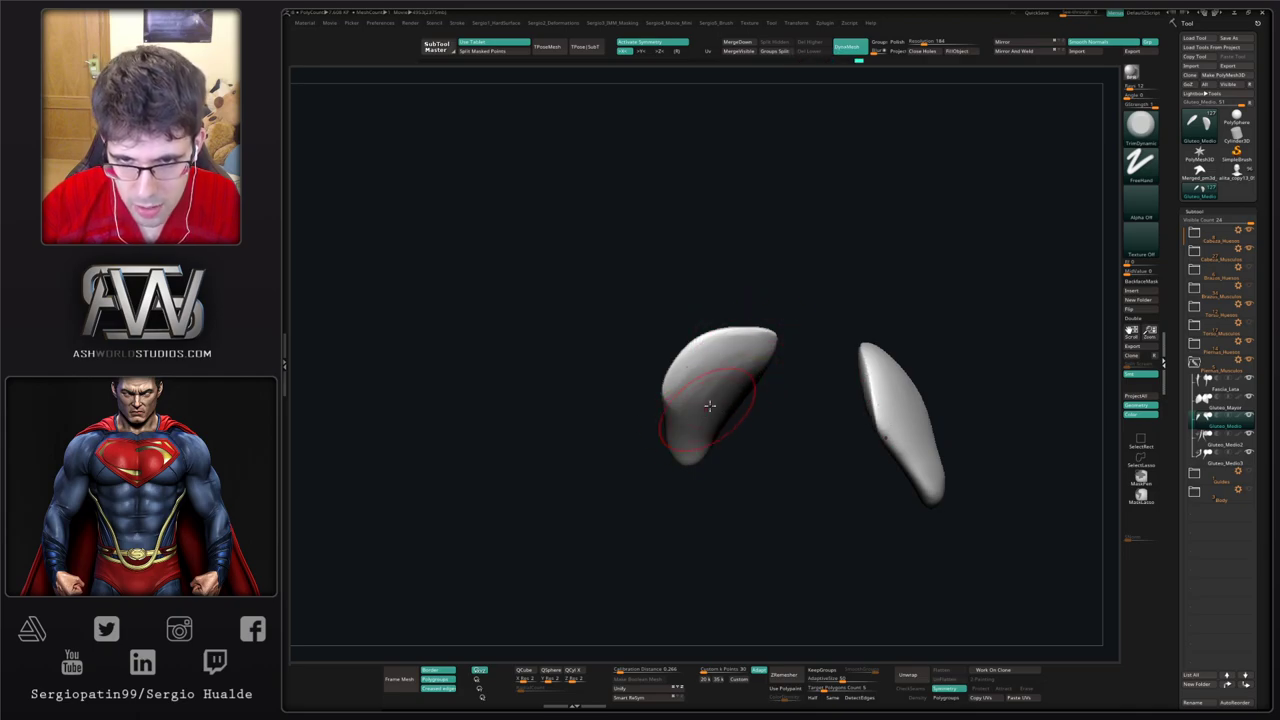
mouse_move(699, 432)
left_mouse_down("shift")
mouse_move(694, 412)
mouse_move(691, 426)
left_mouse_up("shift")
key("alt+shift+s")
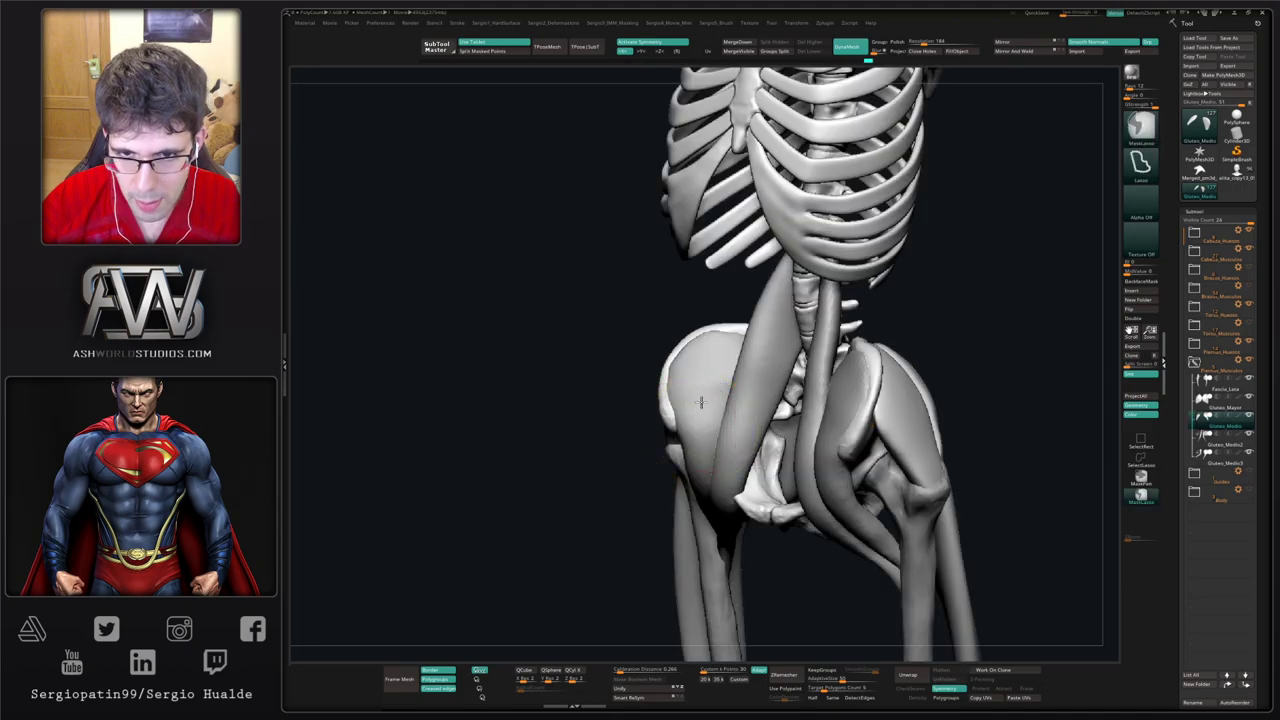
Step: Adjust the front edge of the gluteus medius along the iliac crest with the Move brush
mouse_move(703, 403)
right_mouse_down()
mouse_move(768, 400)
mouse_move(732, 443)
mouse_move(681, 355)
right_mouse_up()
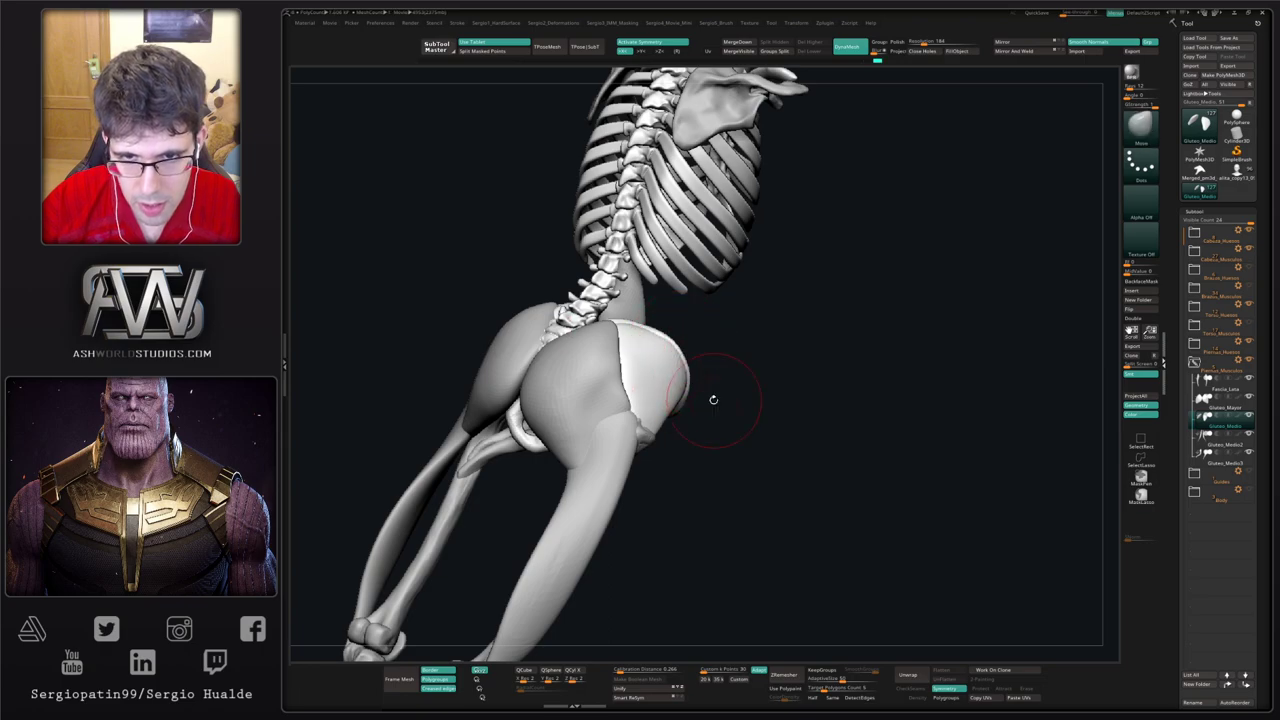
right_click_drag(714, 400, 590, 388)
right_click_drag(729, 425, 696, 398, "alt")
left_click_drag(697, 399, 684, 390)
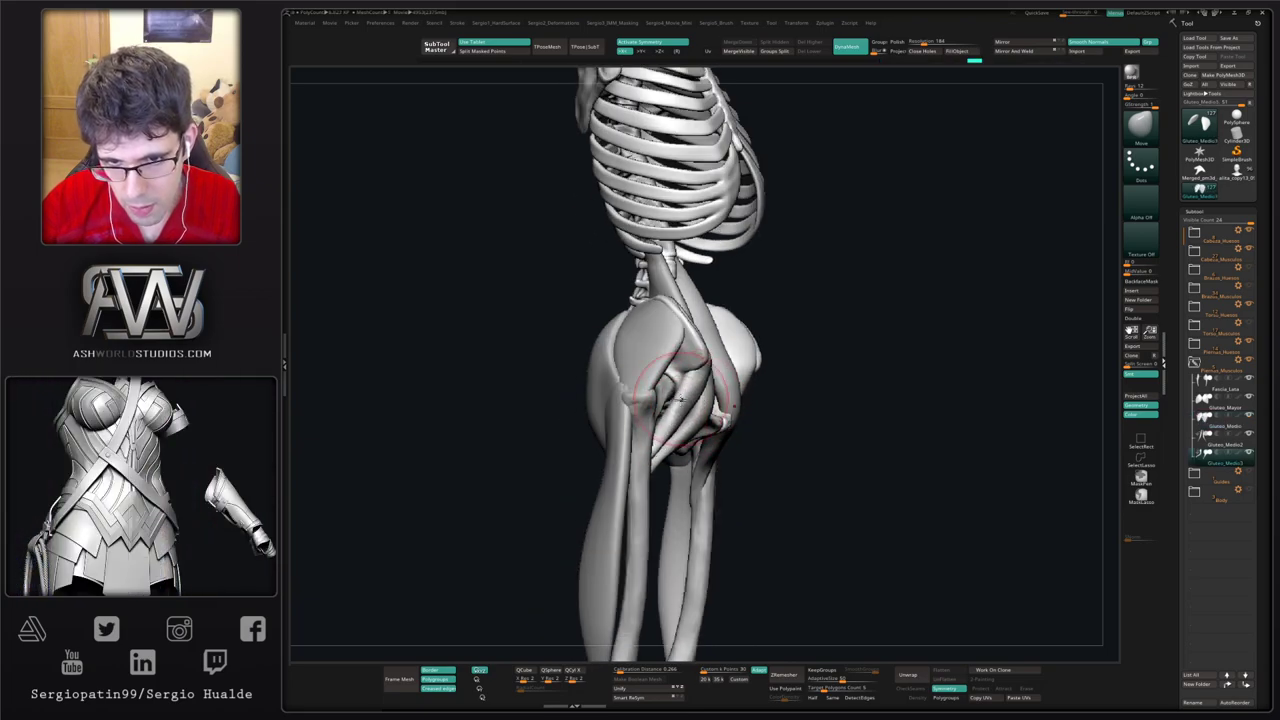
Step: Add volume to the lower part of the iliac muscle with the Standard brush and smooth it toward the femur
mouse_move(677, 420)
right_mouse_down()
mouse_move(690, 421)
mouse_move(676, 425)
right_mouse_up()
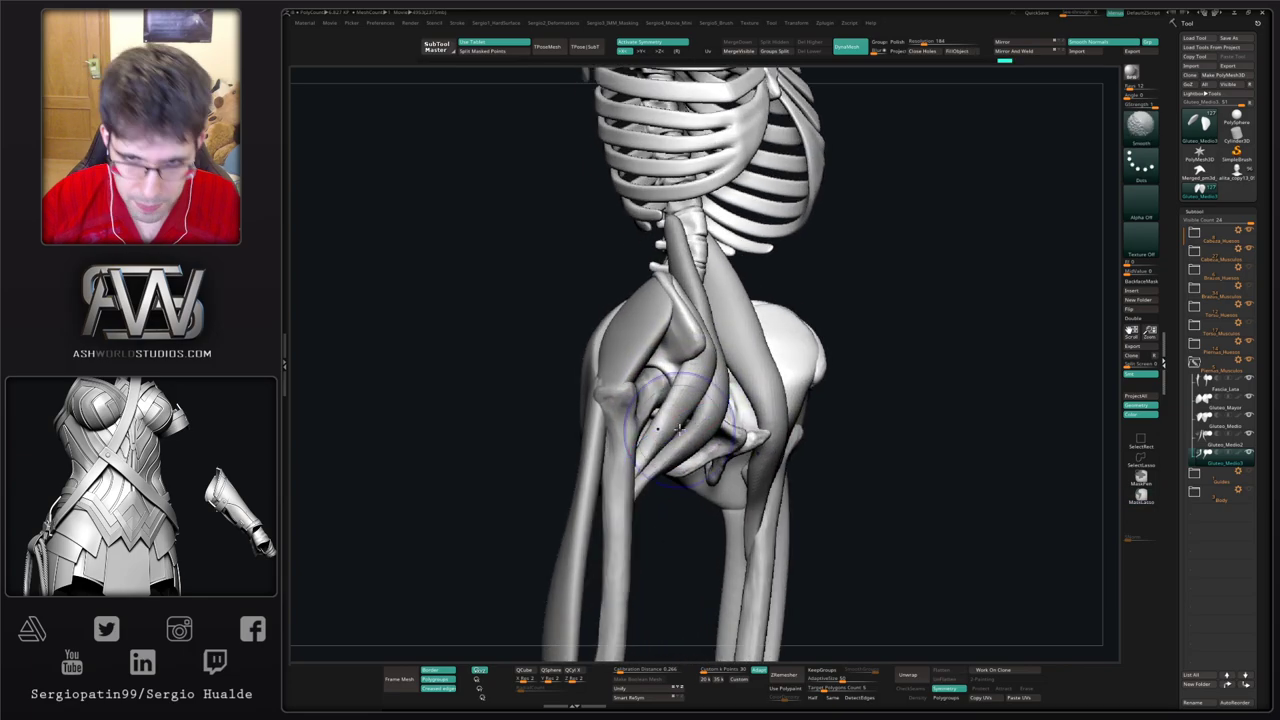
left_click_drag(676, 425, 706, 369)
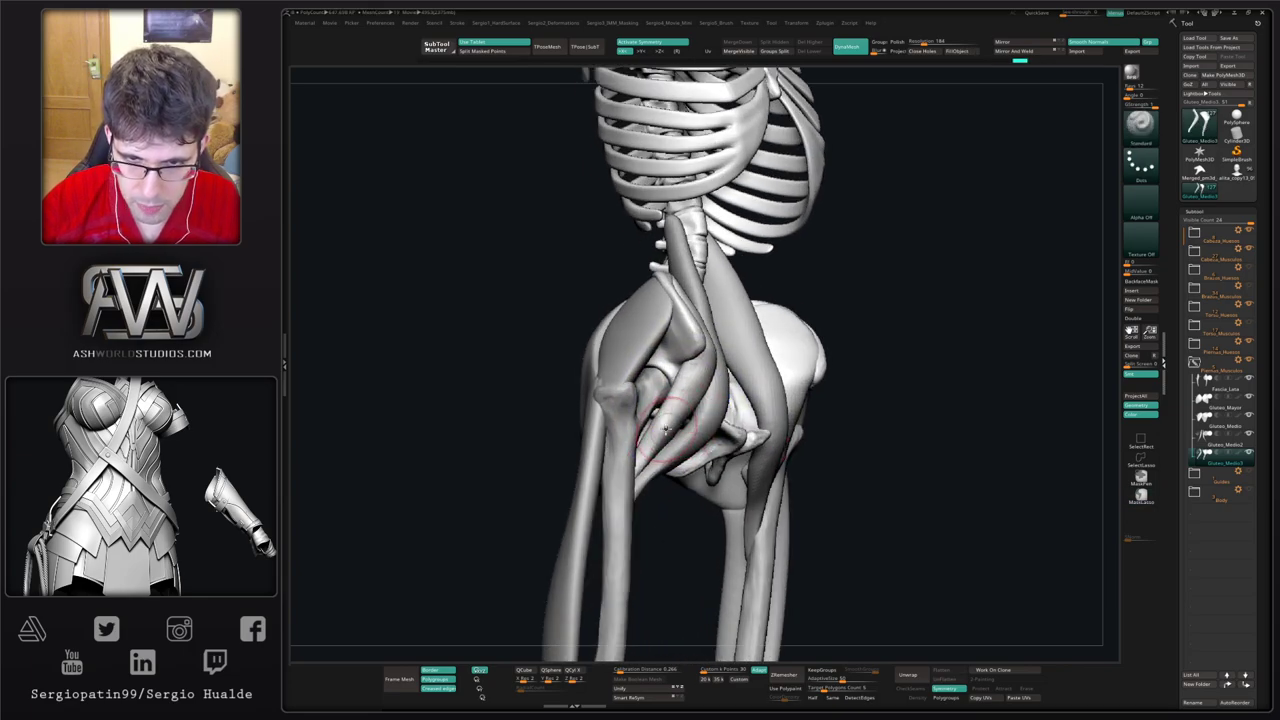
left_click_drag(640, 469, 655, 416, "shift")
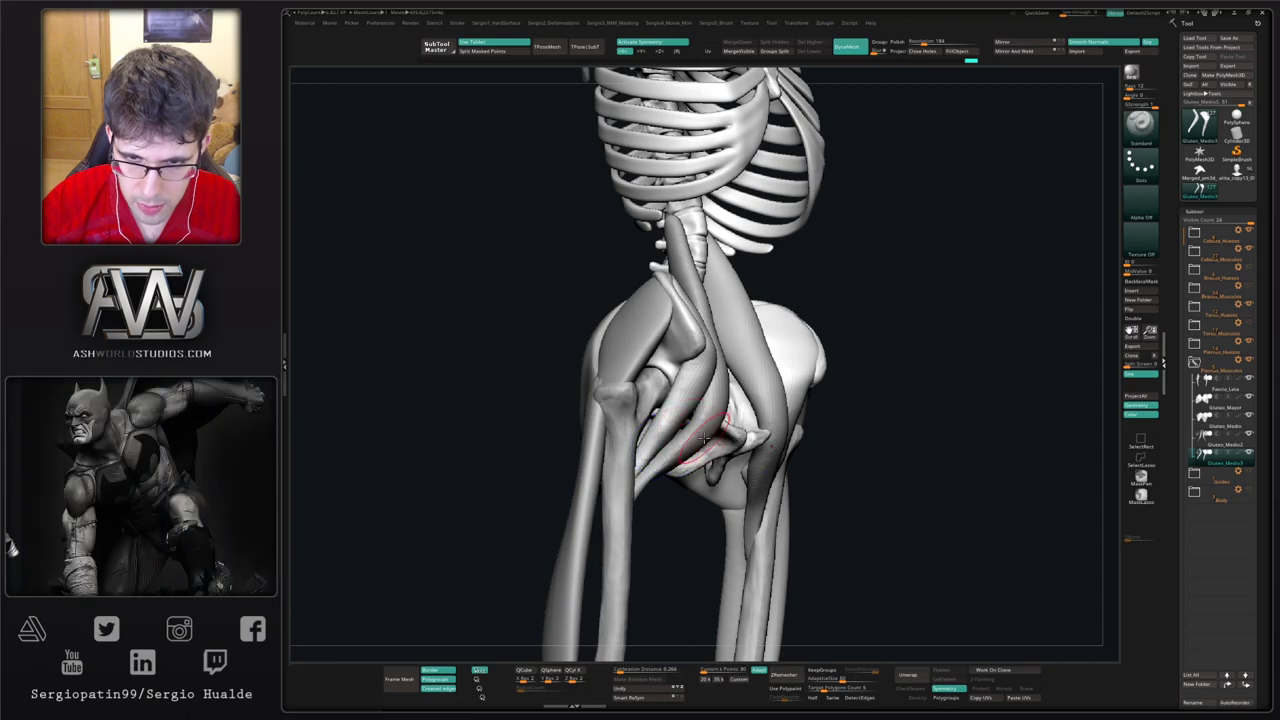
Step: Select the long front hip muscle and shift its lower part against the iliac muscle with the Move brush
left_click(707, 437, "alt")
key("b")
key("m")
key("v")
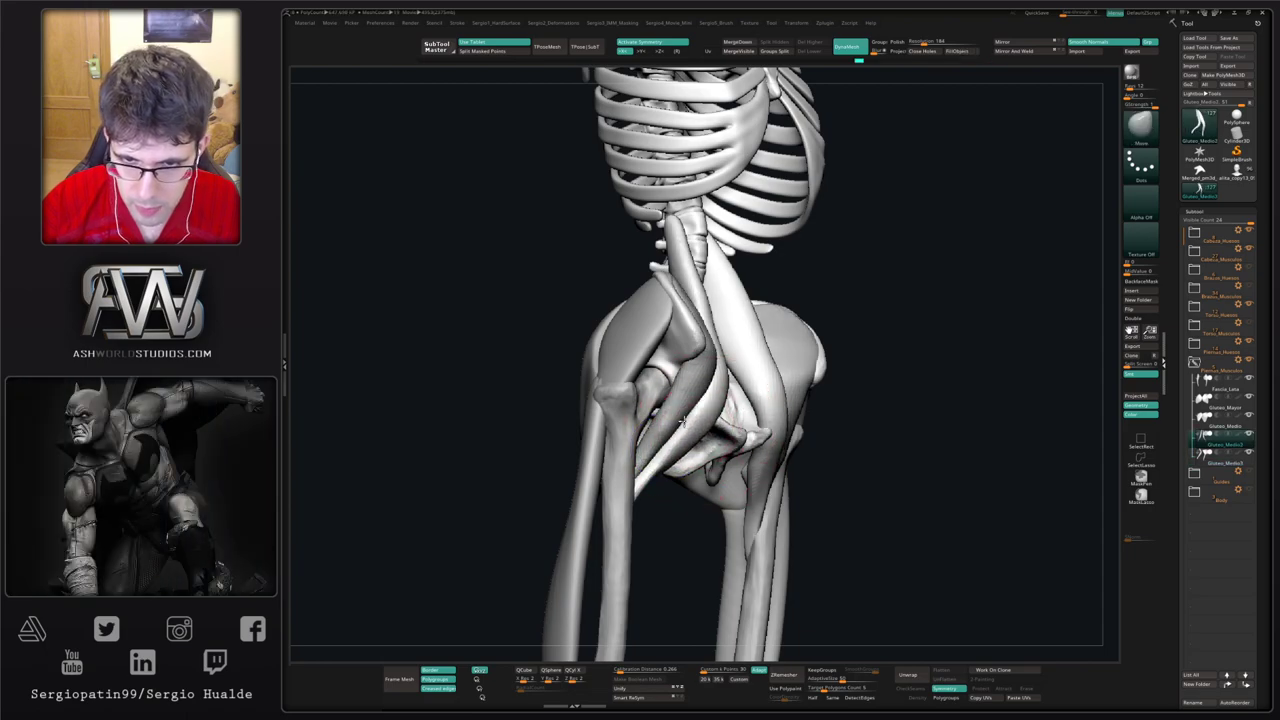
left_click_drag(683, 421, 688, 424)
Step: Flatten the lower part of the long hip muscle near the femur with TrimDynamic, undoing a stray stroke, and smooth it
mouse_move(800, 430)
right_mouse_down()
mouse_move(684, 434)
mouse_move(651, 414)
mouse_move(697, 415)
mouse_move(700, 440)
mouse_move(716, 410)
mouse_move(763, 397)
right_mouse_up()
key("b")
key("t")
key("d")
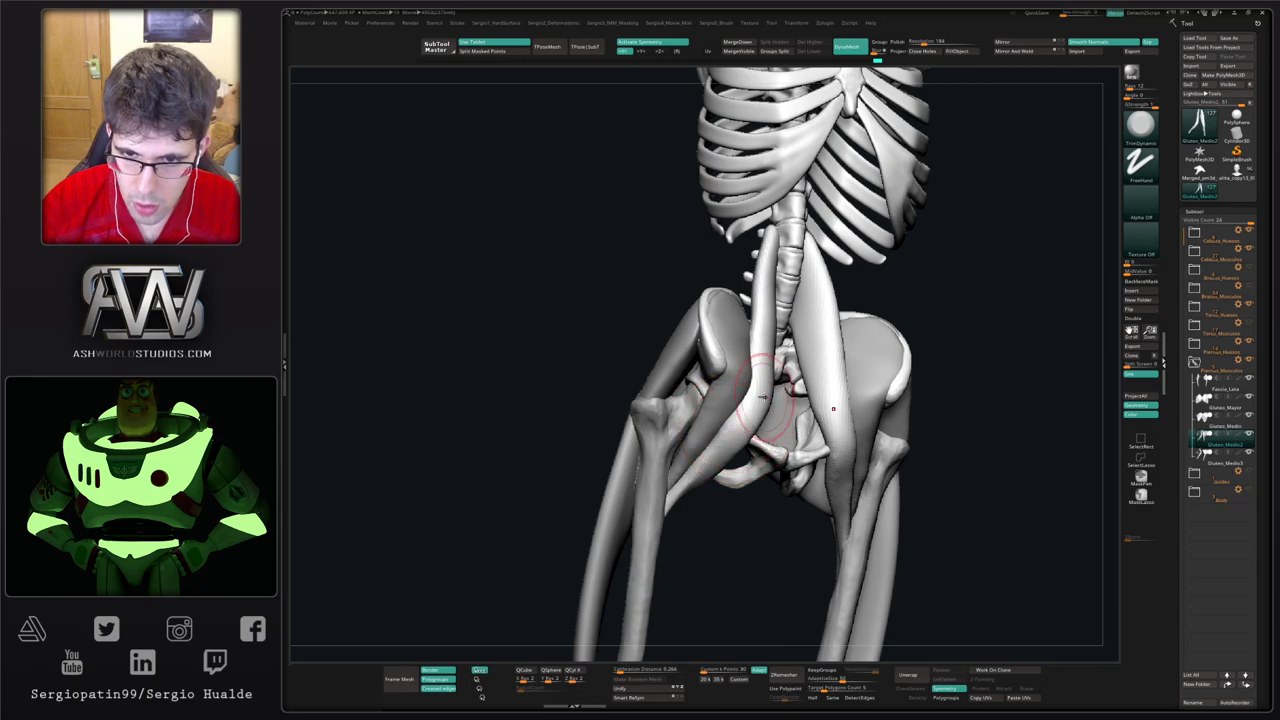
right_click_drag(727, 445, 730, 405)
left_click_drag(735, 428, 712, 460)
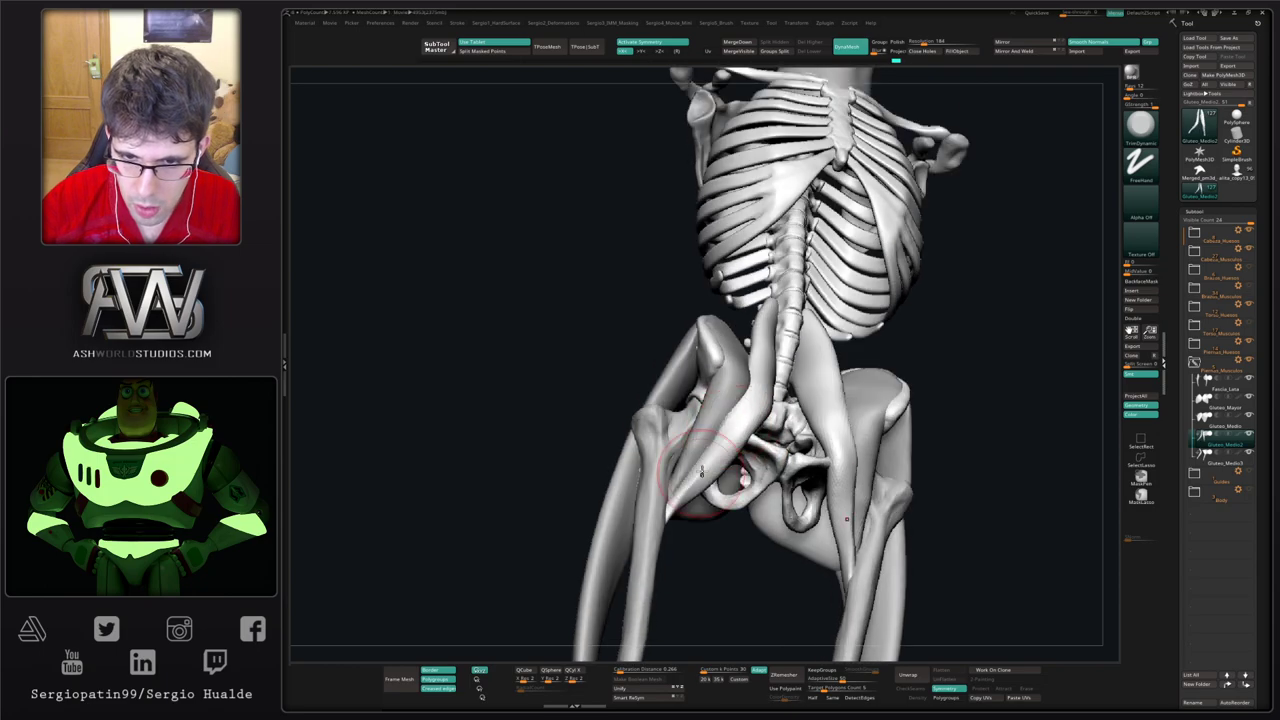
key("ctrl+z")
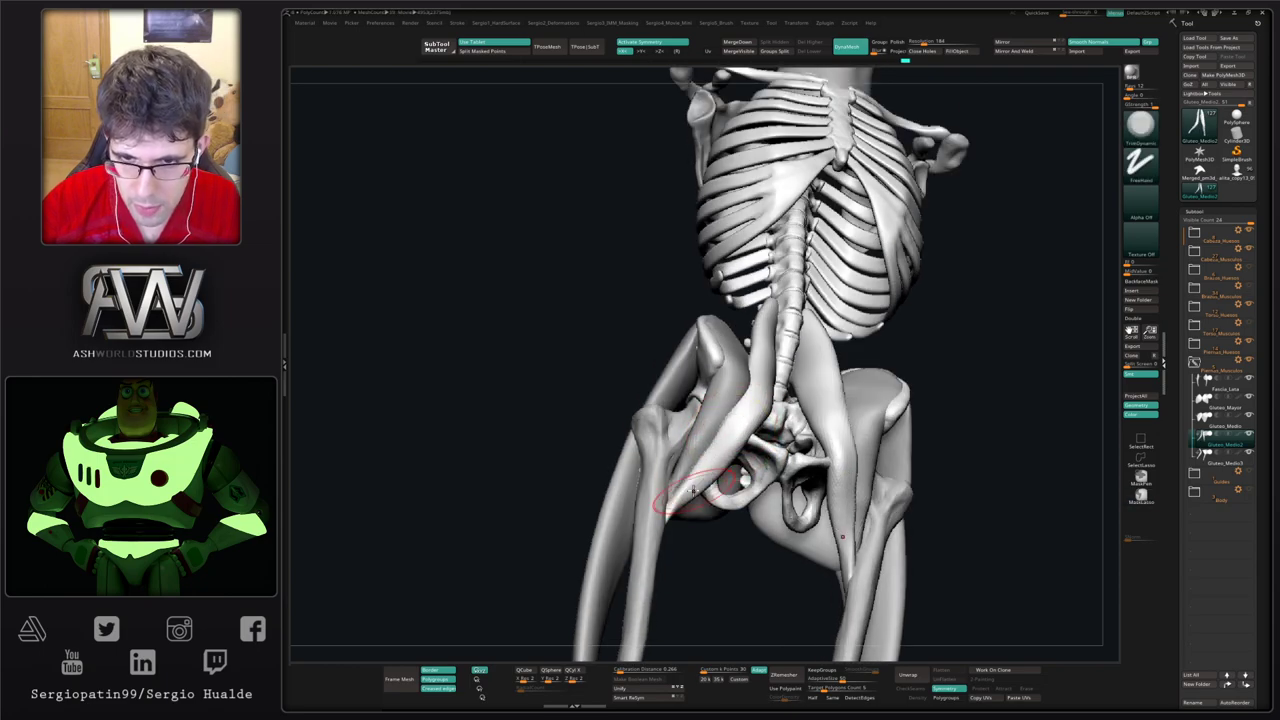
right_click_drag(742, 362, 758, 413)
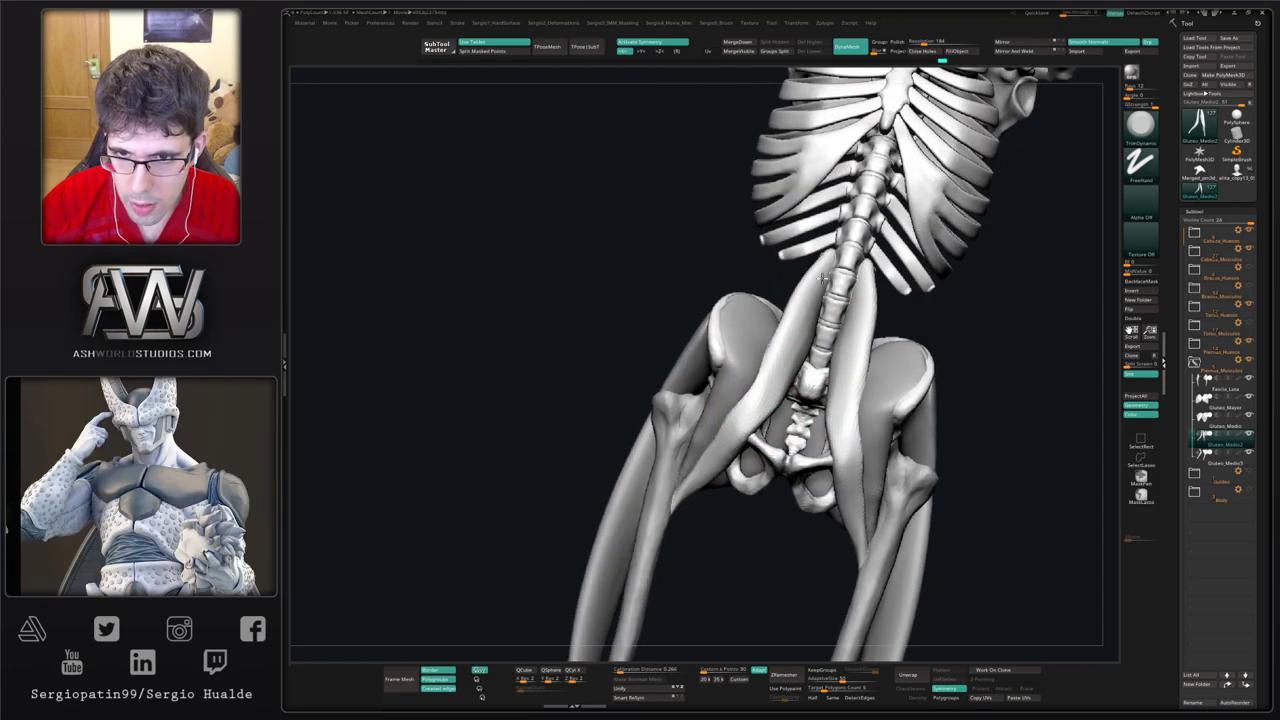
key("shift")
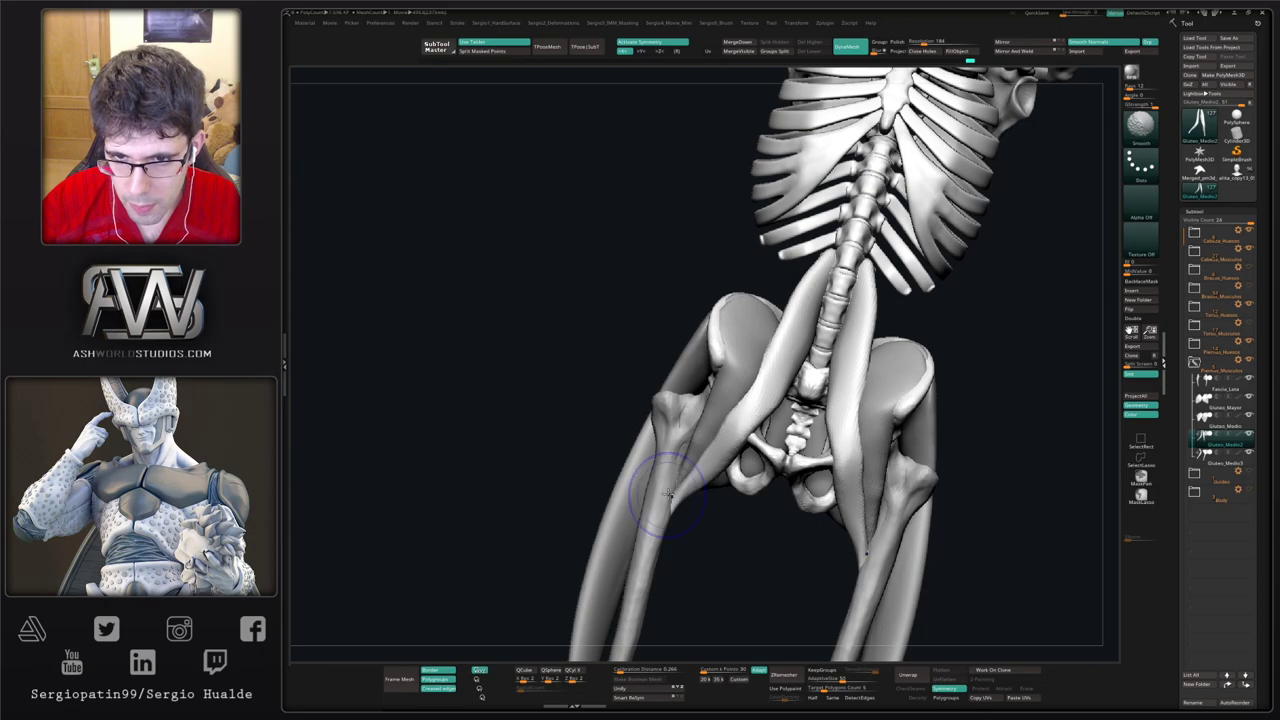
Step: Refine the bend of the long hip muscle where it crosses the pelvis with the Move brush
right_click_drag(668, 493, 742, 450)
key("b")
key("m")
key("v")
left_click_drag(756, 428, 766, 416)
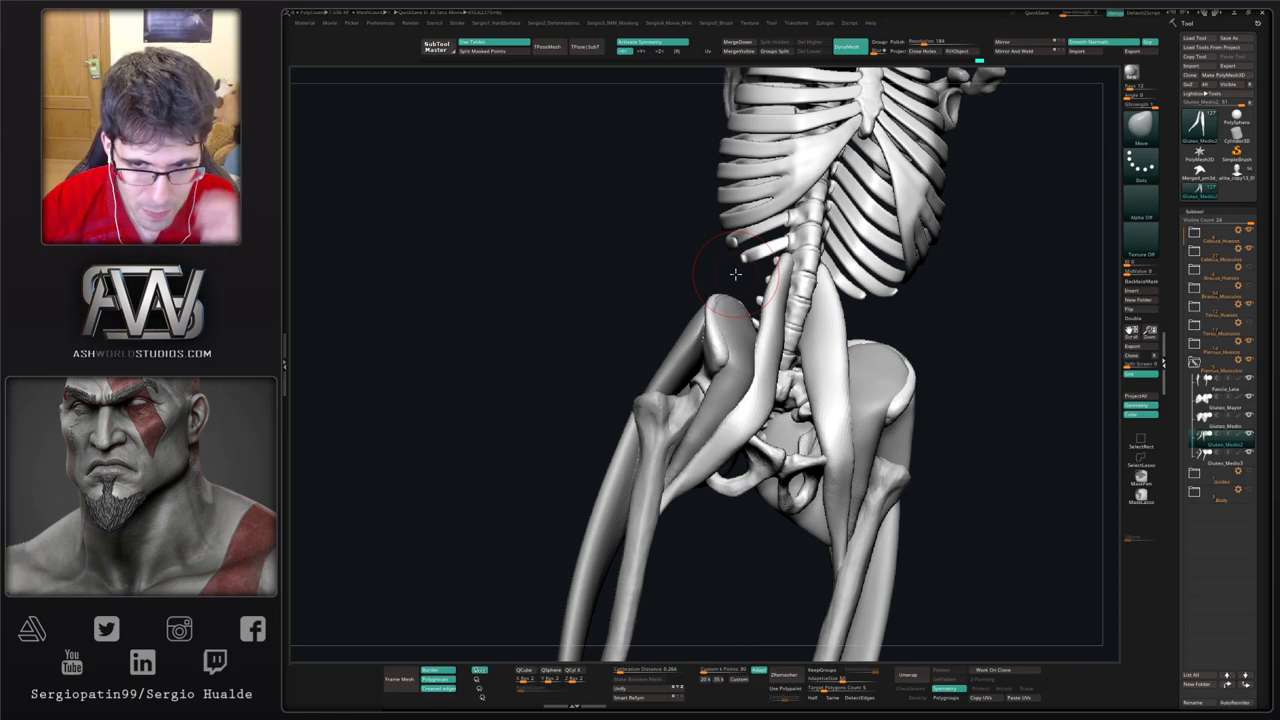
Step: Trim the inner side of the Gluteo_Medio muscles in isolation with TrimDynamic where it meets the iliac bone, and show the full skeleton
mouse_move(700, 271)
right_mouse_down()
mouse_move(637, 425)
mouse_move(687, 442)
right_mouse_up()
left_click(677, 411, "alt")
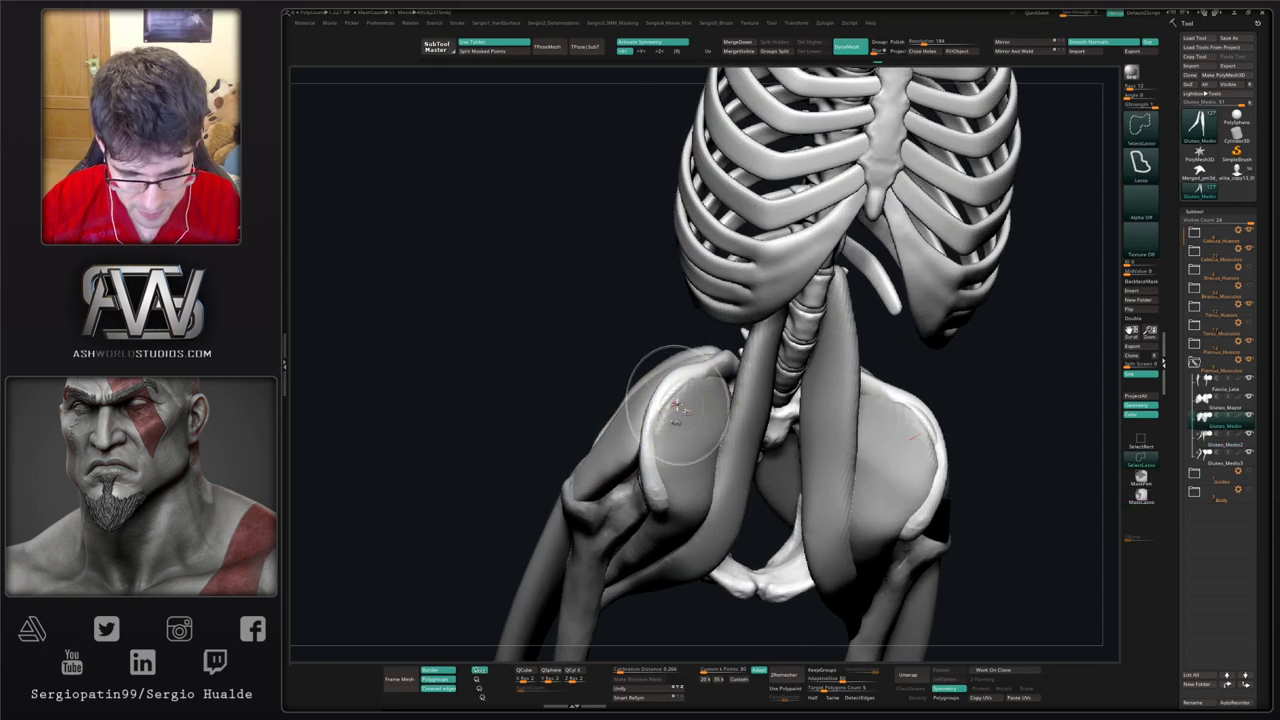
key("b")
key("t")
key("d")
mouse_move(686, 397)
left_mouse_down()
mouse_move(699, 372)
mouse_move(687, 400)
left_mouse_up()
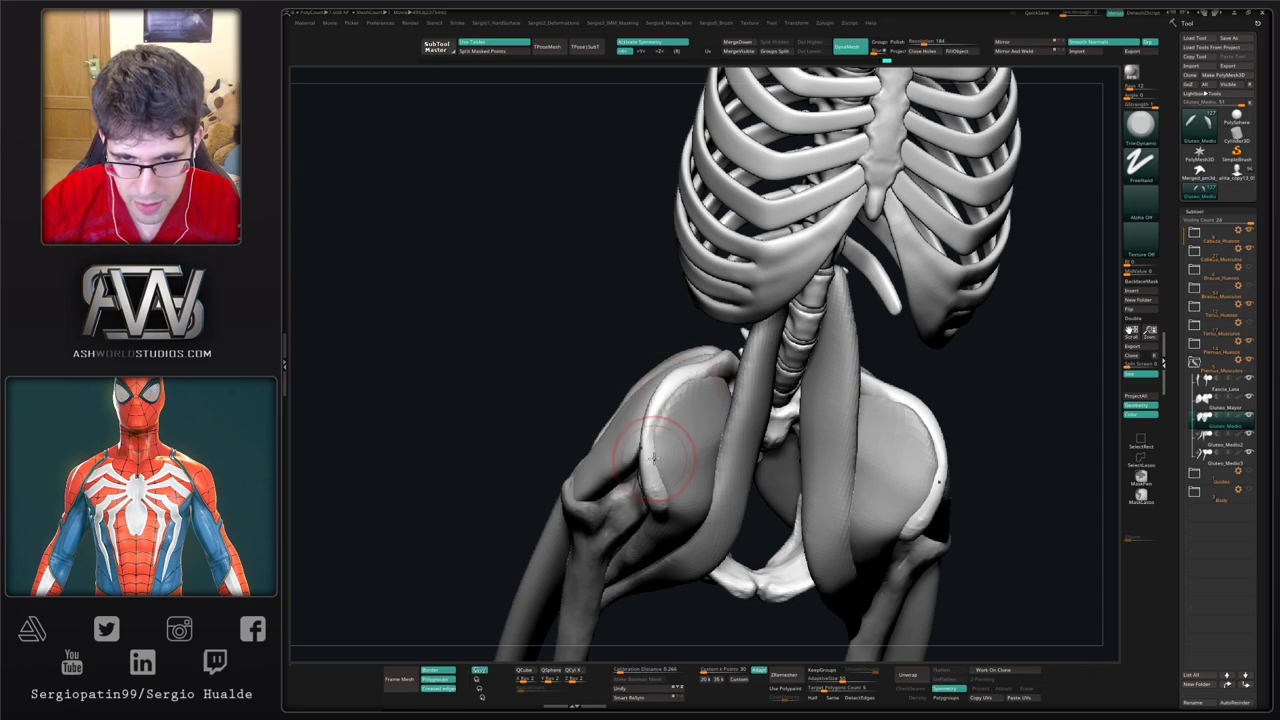
key("alt+s")
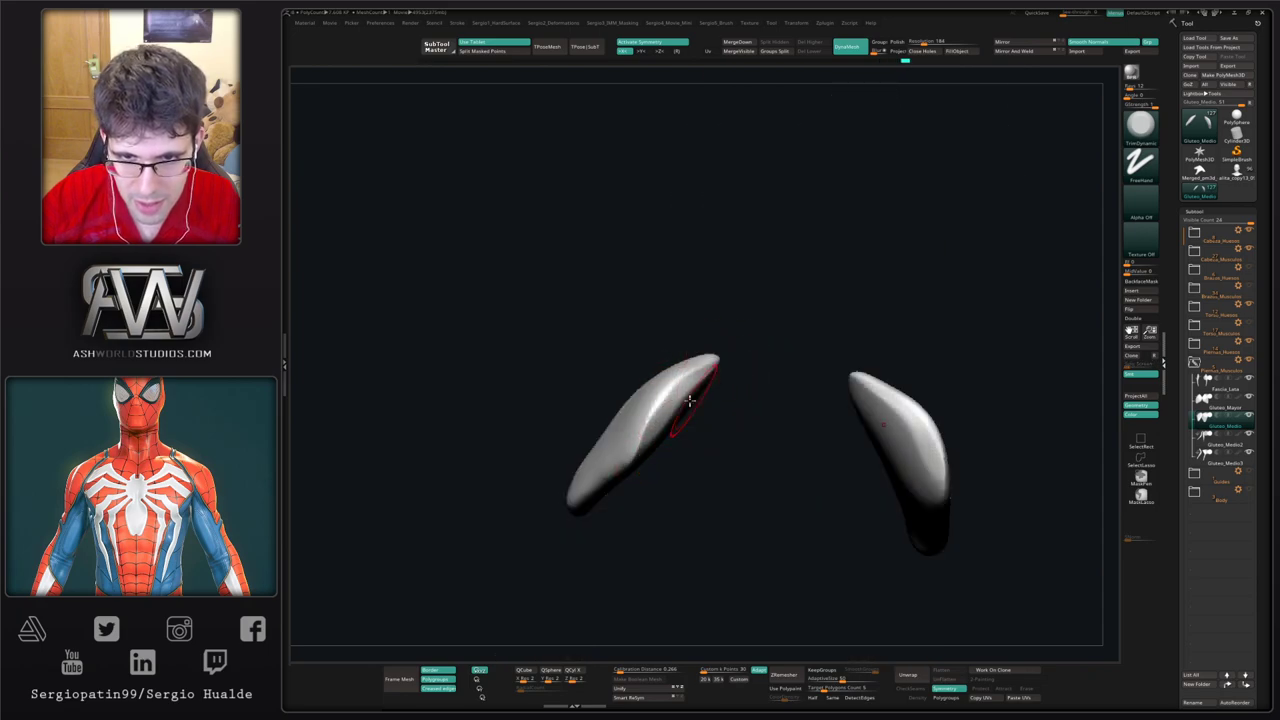
right_click_drag(707, 374, 653, 436)
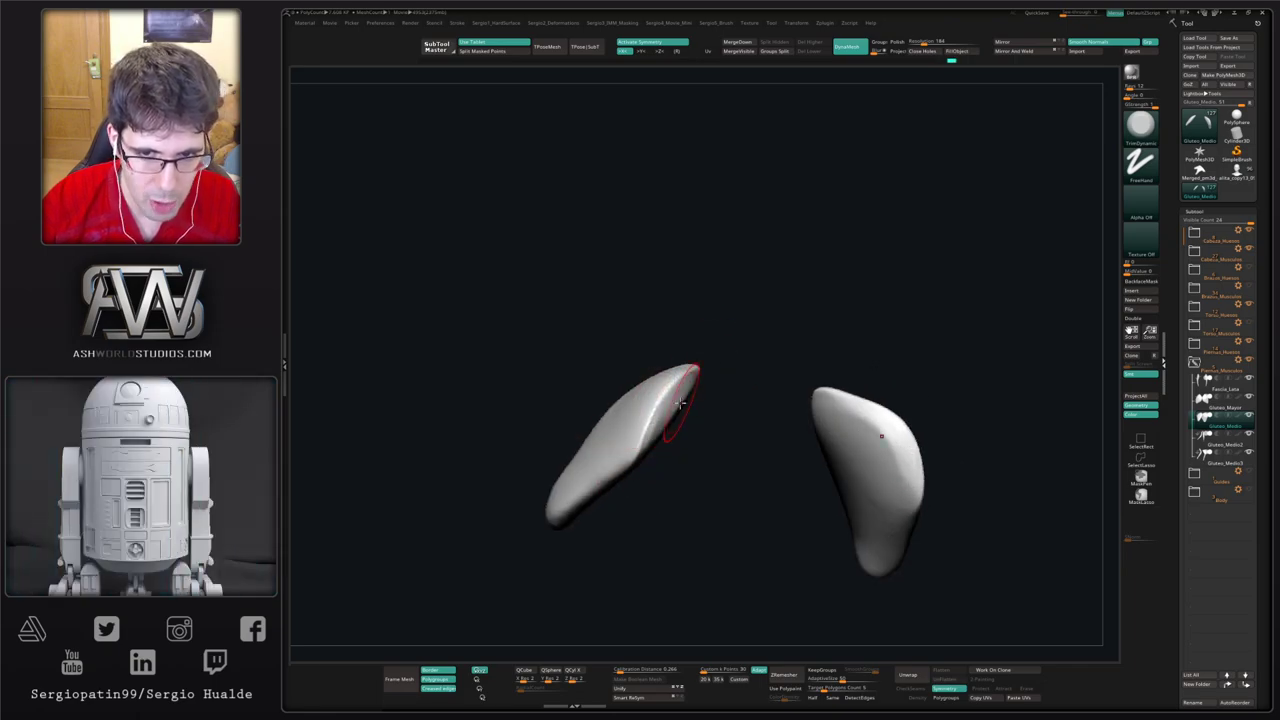
right_click_drag(666, 422, 624, 436)
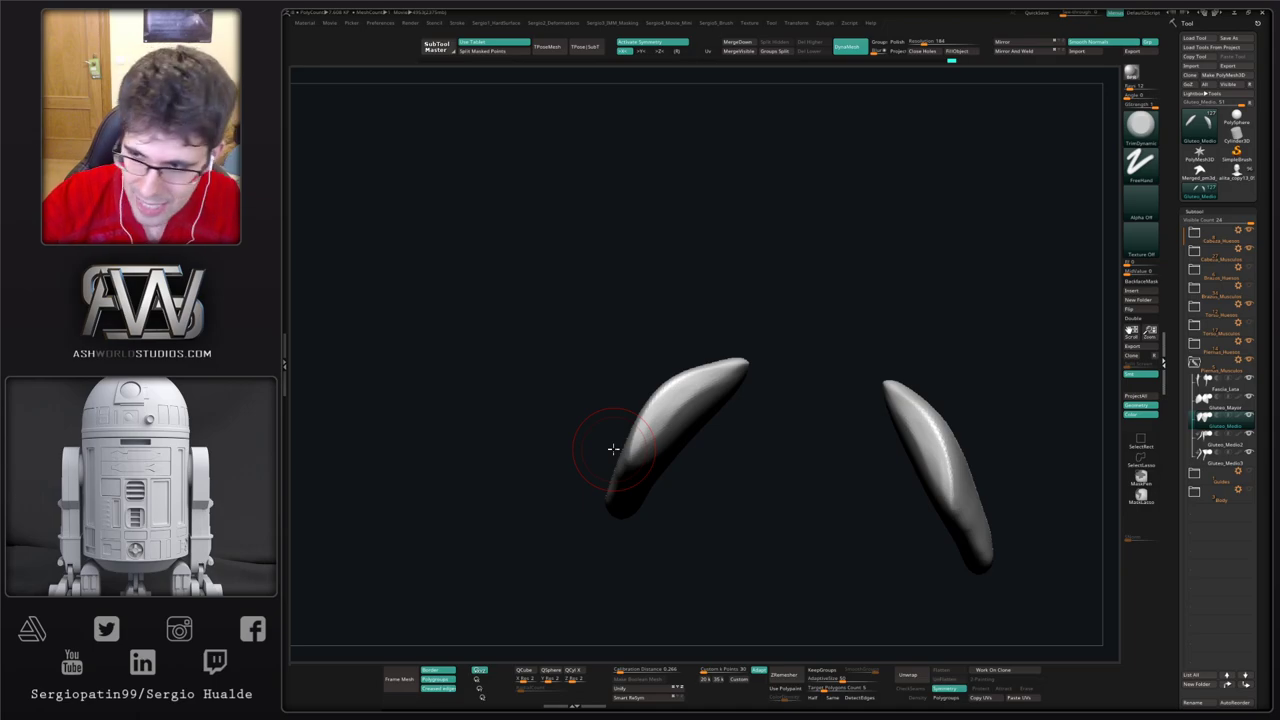
key("alt+s")
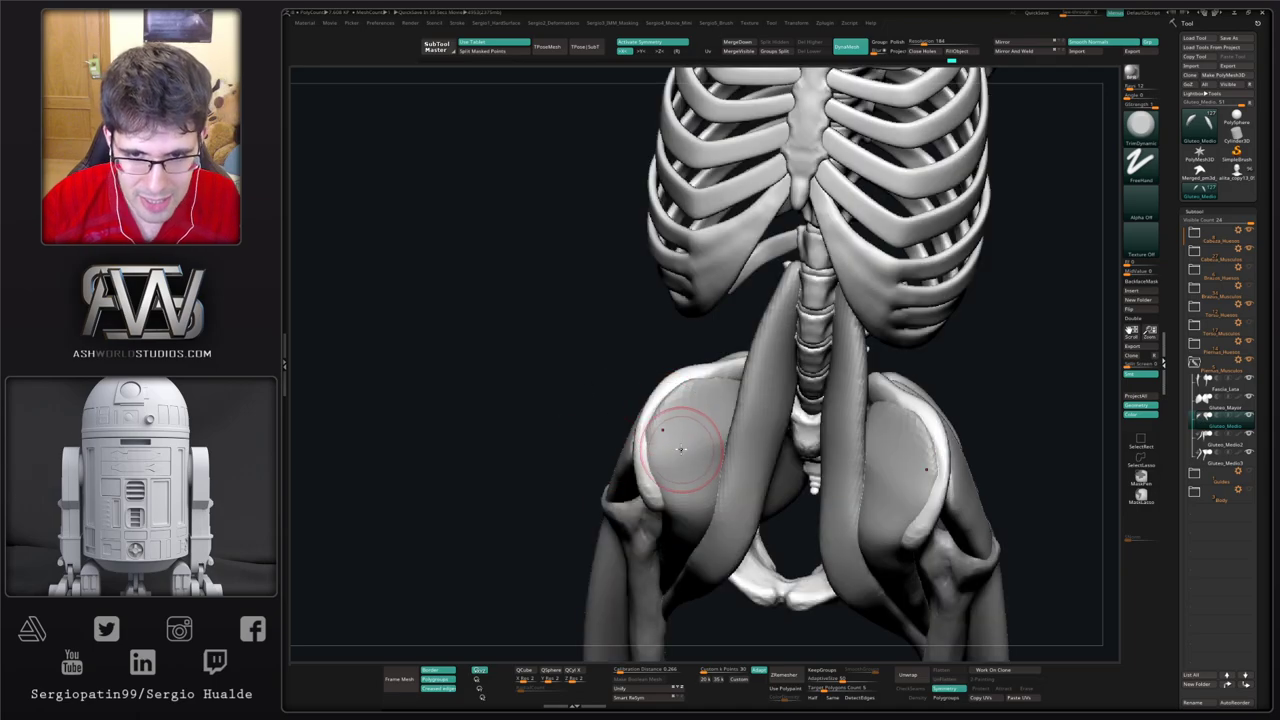
Step: Reshape the outer surface of the gluteus medius over the side of the hip with the Move brush
mouse_move(686, 449)
right_mouse_down("ctrl")
mouse_move(666, 440)
mouse_move(645, 453)
mouse_move(646, 423)
mouse_move(634, 451)
right_mouse_up("ctrl")
key("b")
key("m")
key("v")
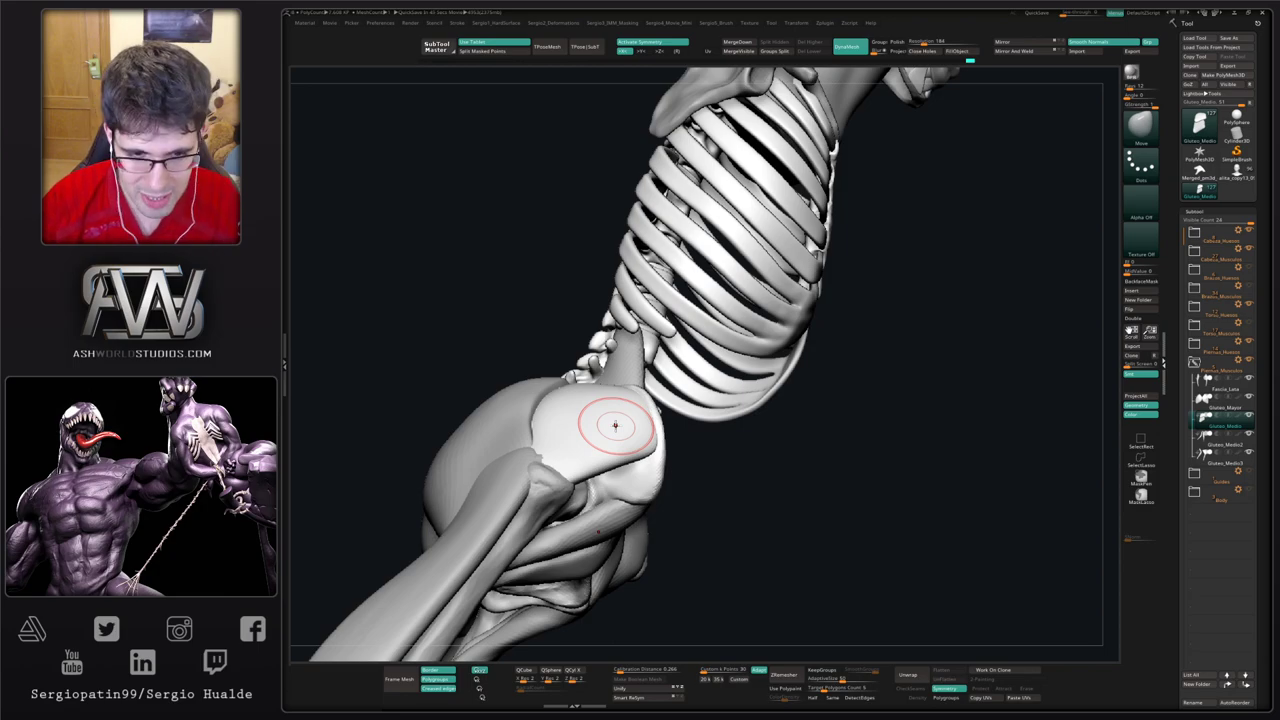
mouse_move(710, 452)
left_mouse_down()
mouse_move(666, 500)
mouse_move(632, 445)
mouse_move(617, 445)
mouse_move(623, 434)
mouse_move(586, 443)
left_mouse_up()
Step: Pull the rear edge of the gluteus medius backward with the Move brush, from the iliac crest to the femur head
right_click_drag(601, 455, 587, 456)
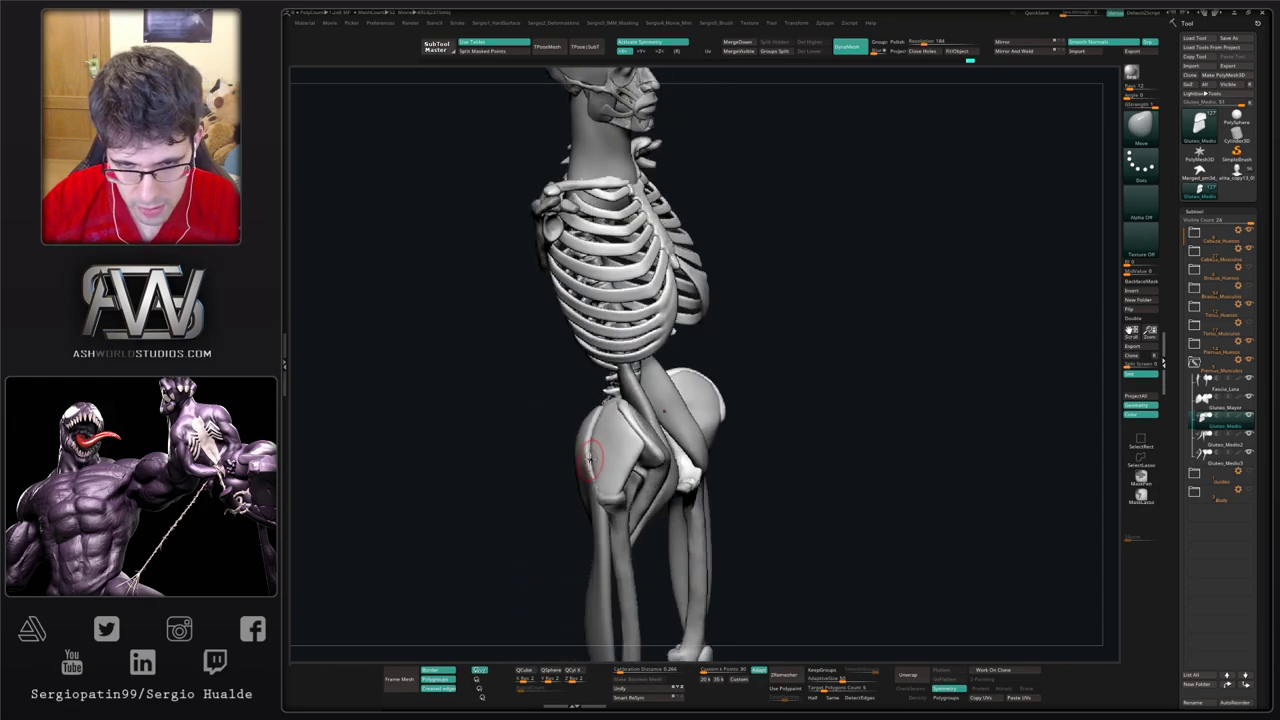
left_click_drag(589, 456, 574, 458)
right_click_drag(581, 459, 597, 461)
left_click_drag(587, 463, 579, 468)
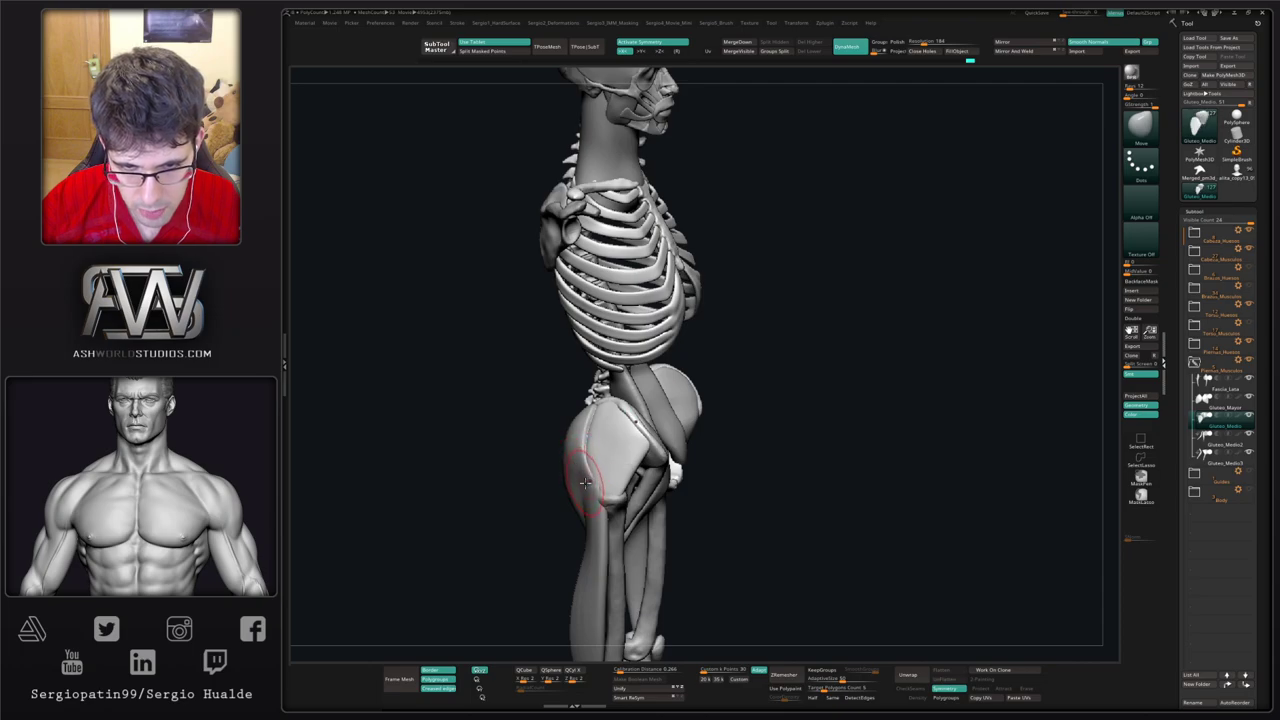
right_click_drag(585, 483, 607, 494)
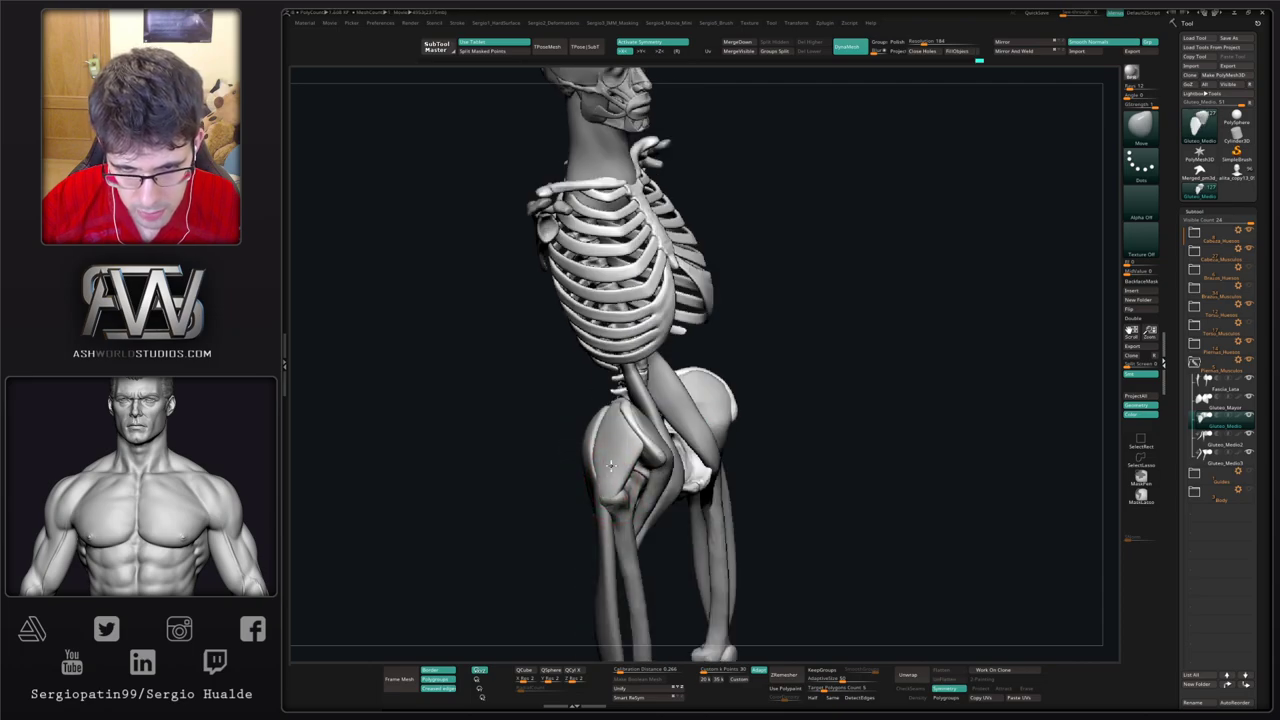
right_click_drag(596, 491, 594, 488)
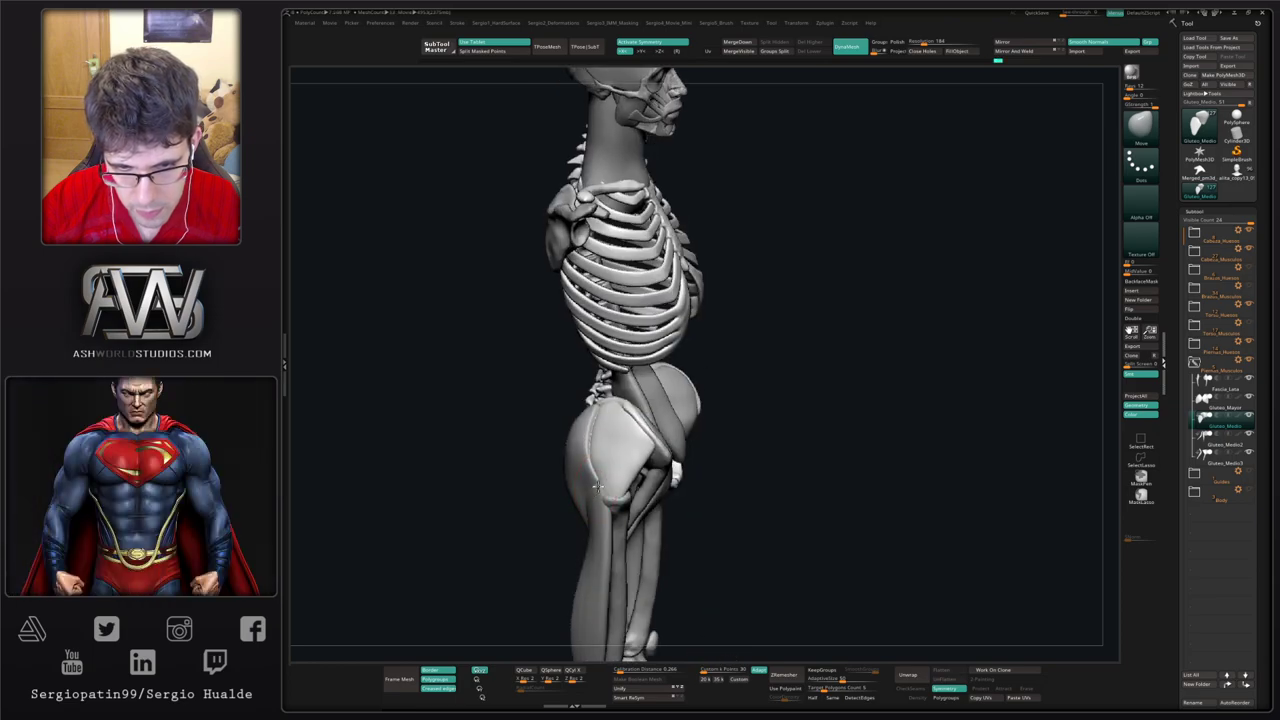
Step: Trim the front edge of the Gluteo_Mayor muscle with TrimDynamic along its border with the gluteus medius
mouse_move(606, 503)
right_mouse_down()
mouse_move(588, 498)
mouse_move(614, 450)
mouse_move(574, 443)
mouse_move(568, 460)
mouse_move(630, 430)
mouse_move(592, 400)
mouse_move(609, 394)
right_mouse_up()
left_click(567, 446, "alt")
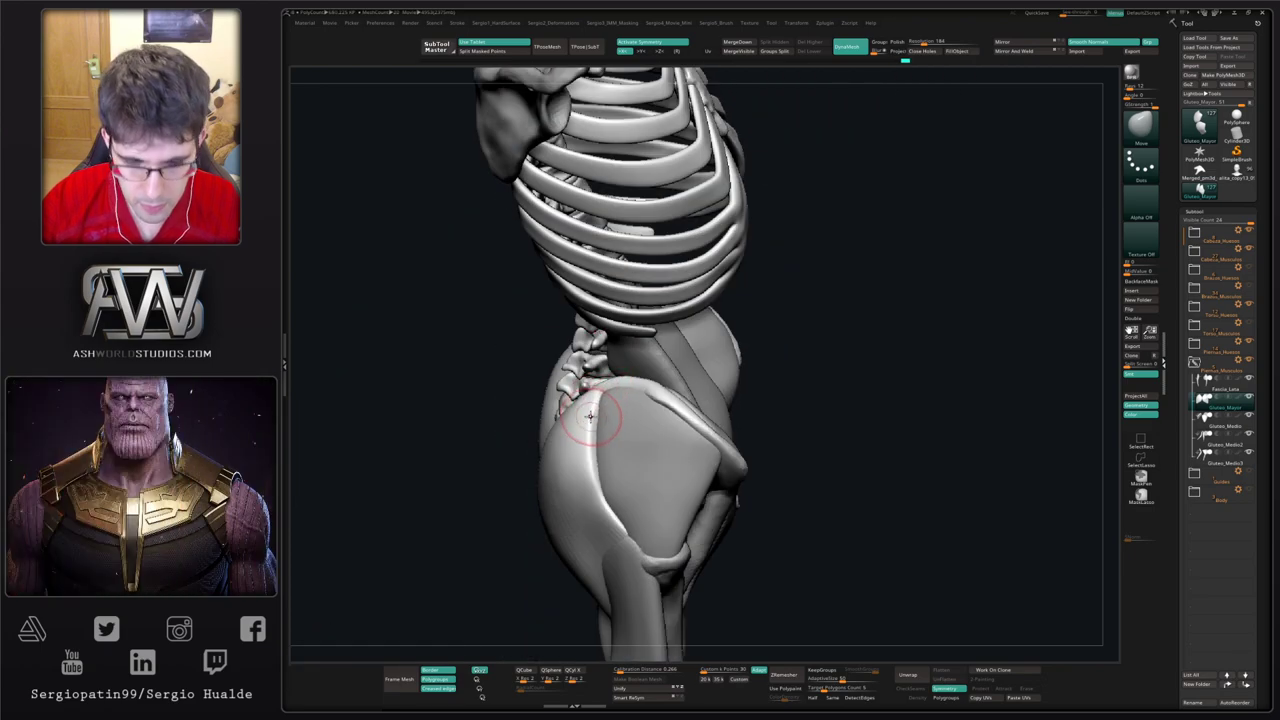
key("ctrl+1")
mouse_move(603, 403)
left_mouse_down()
mouse_move(589, 471)
mouse_move(600, 494)
left_mouse_up()
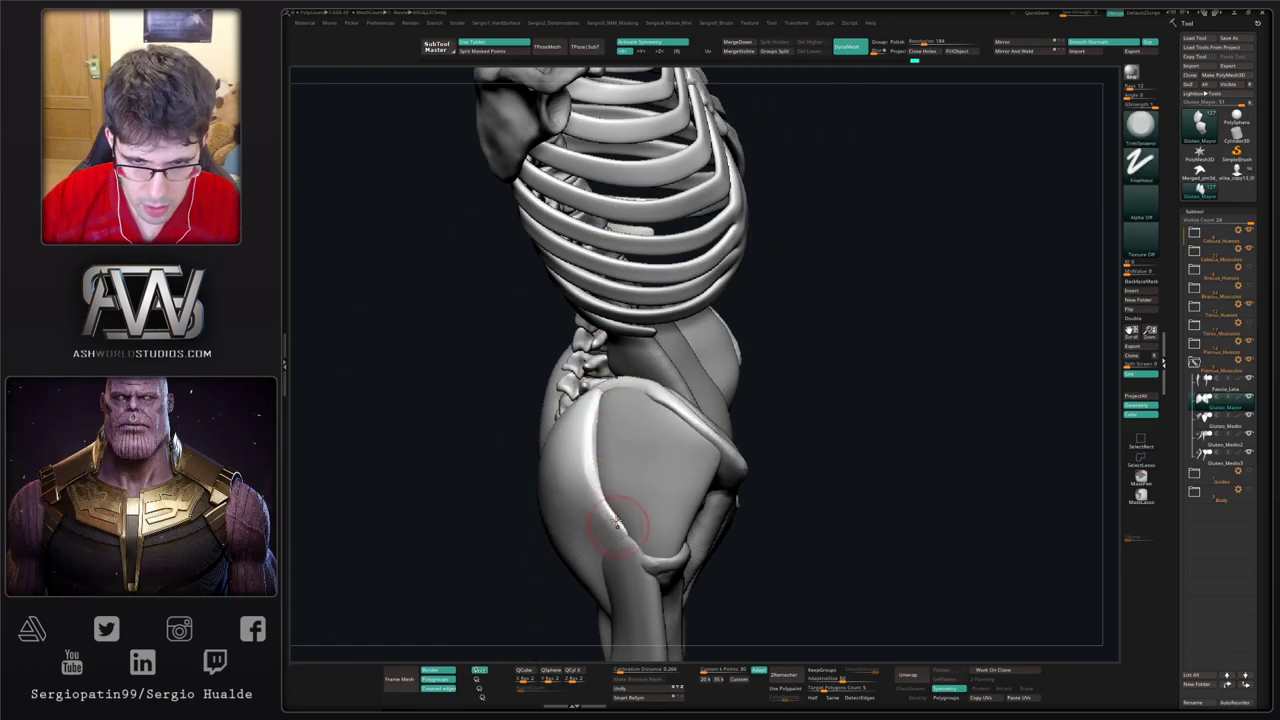
key("shift")
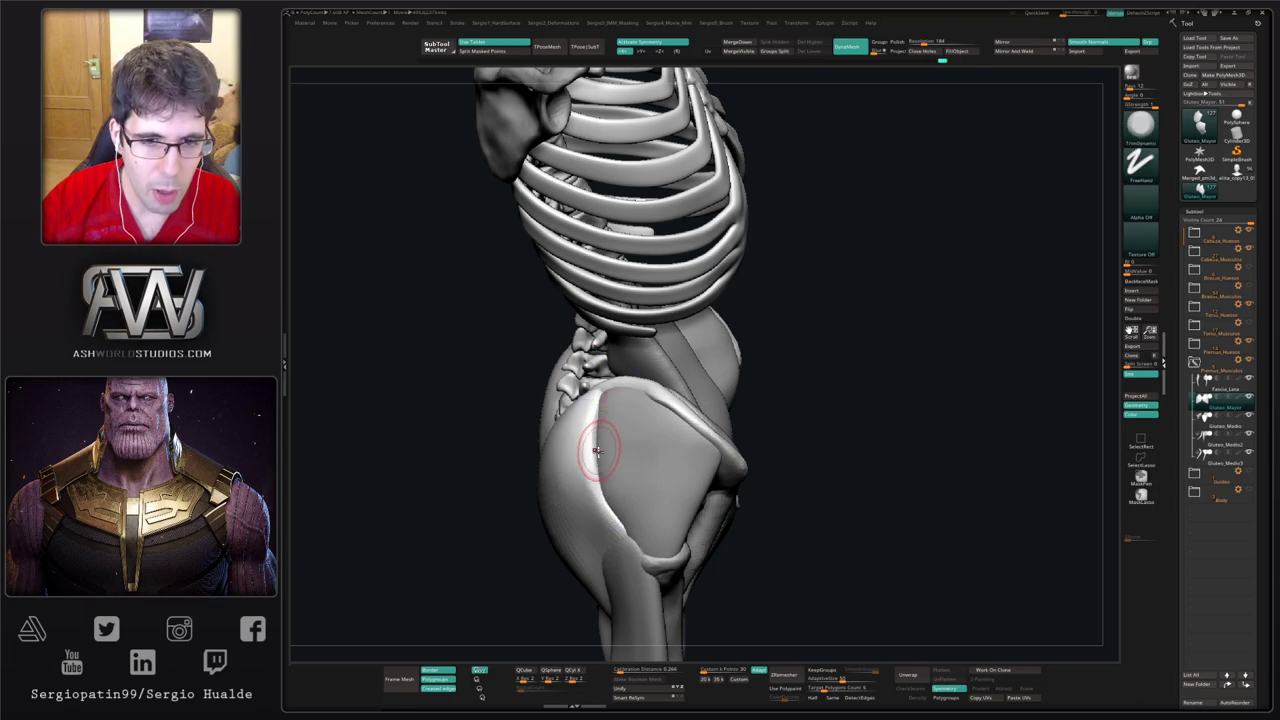
right_click_drag(594, 460, 597, 492)
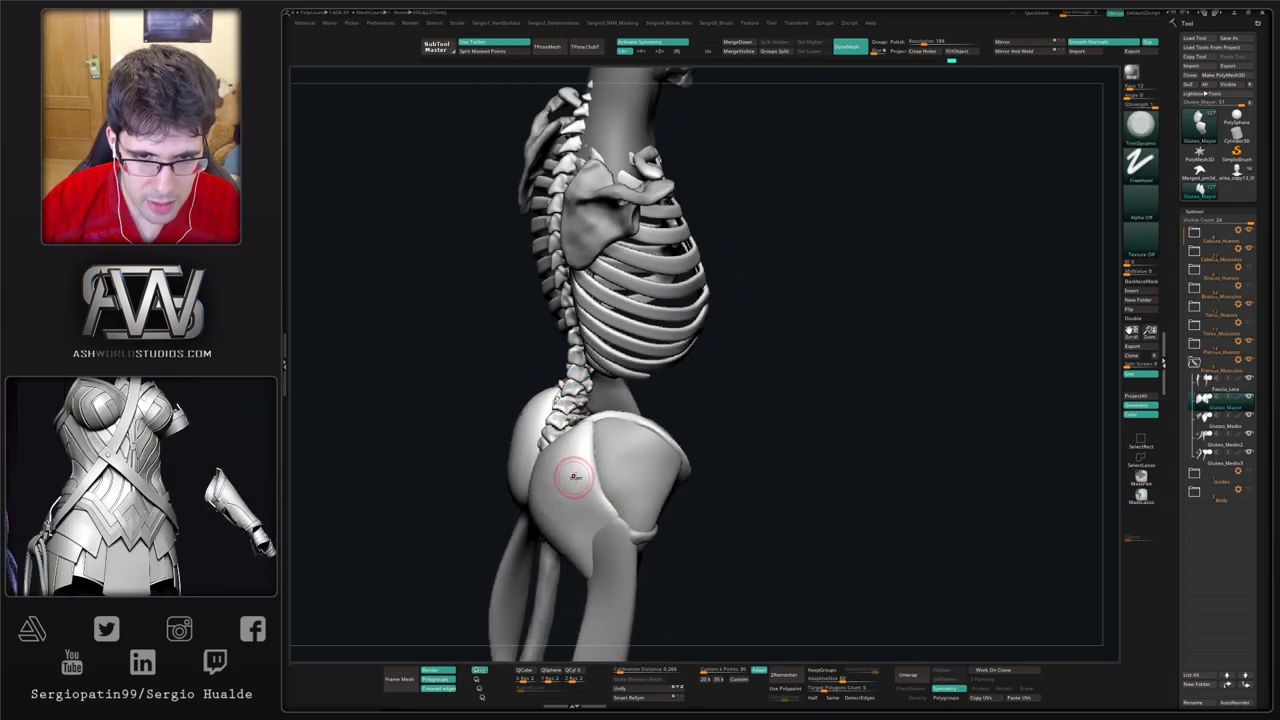
right_click_drag(580, 471, 590, 472)
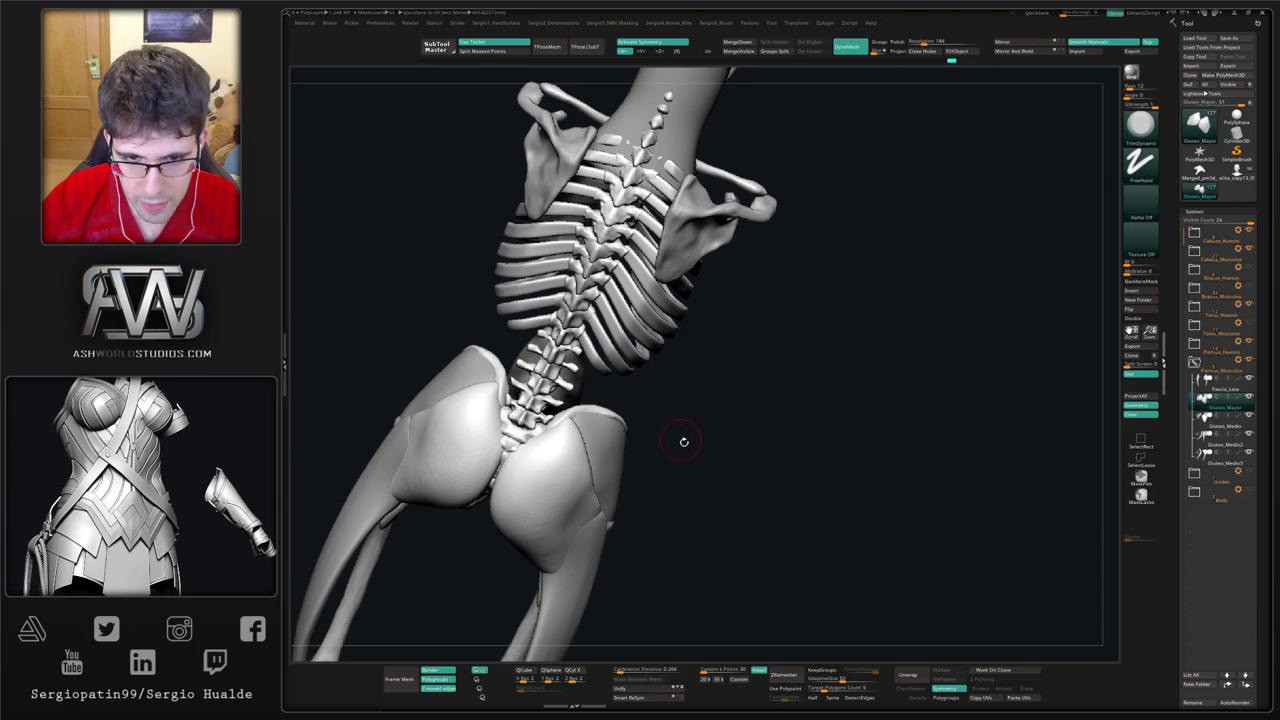
Step: Isolate the Gluteo_Mayor muscles and even out their underside using the Clay brush and smoothing
mouse_move(683, 440)
right_mouse_down()
mouse_move(596, 465)
mouse_move(640, 497)
mouse_move(612, 476)
mouse_move(618, 448)
mouse_move(611, 477)
mouse_move(671, 499)
mouse_move(583, 506)
right_mouse_up()
key("s")
key("b")
key("c")
key("l")
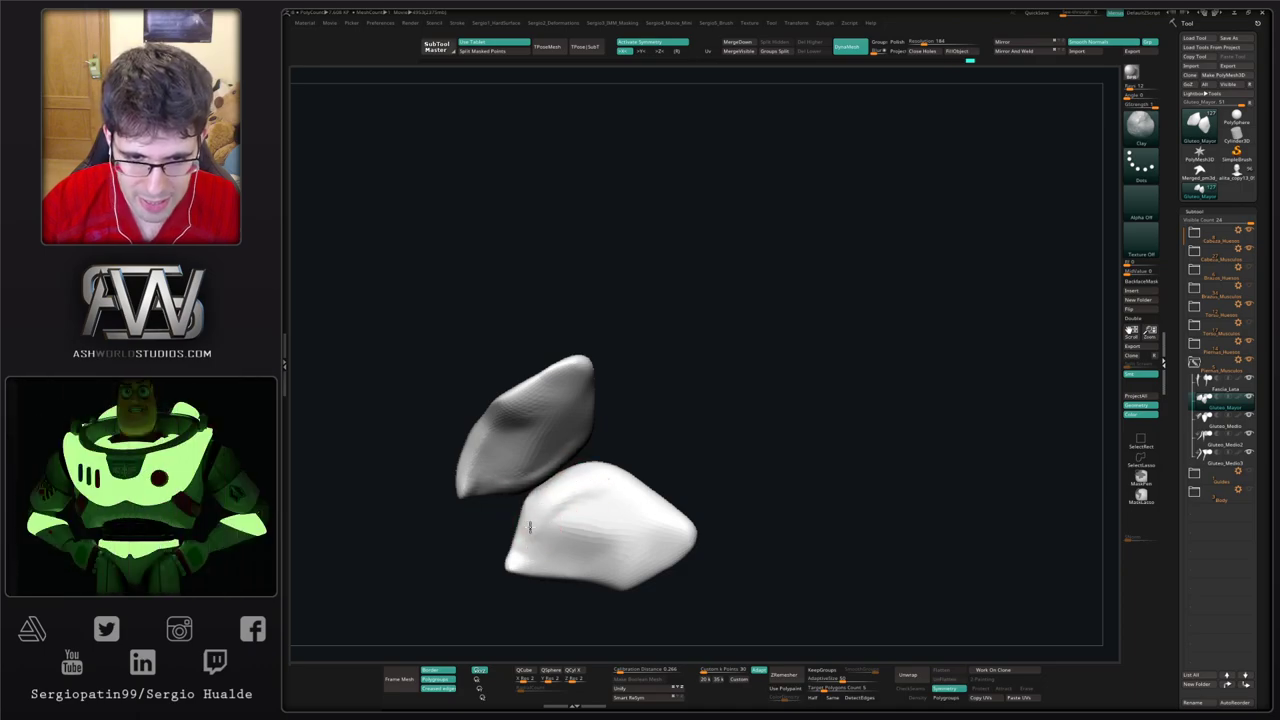
right_click_drag(538, 522, 569, 503)
left_click_drag(569, 503, 557, 534, "shift")
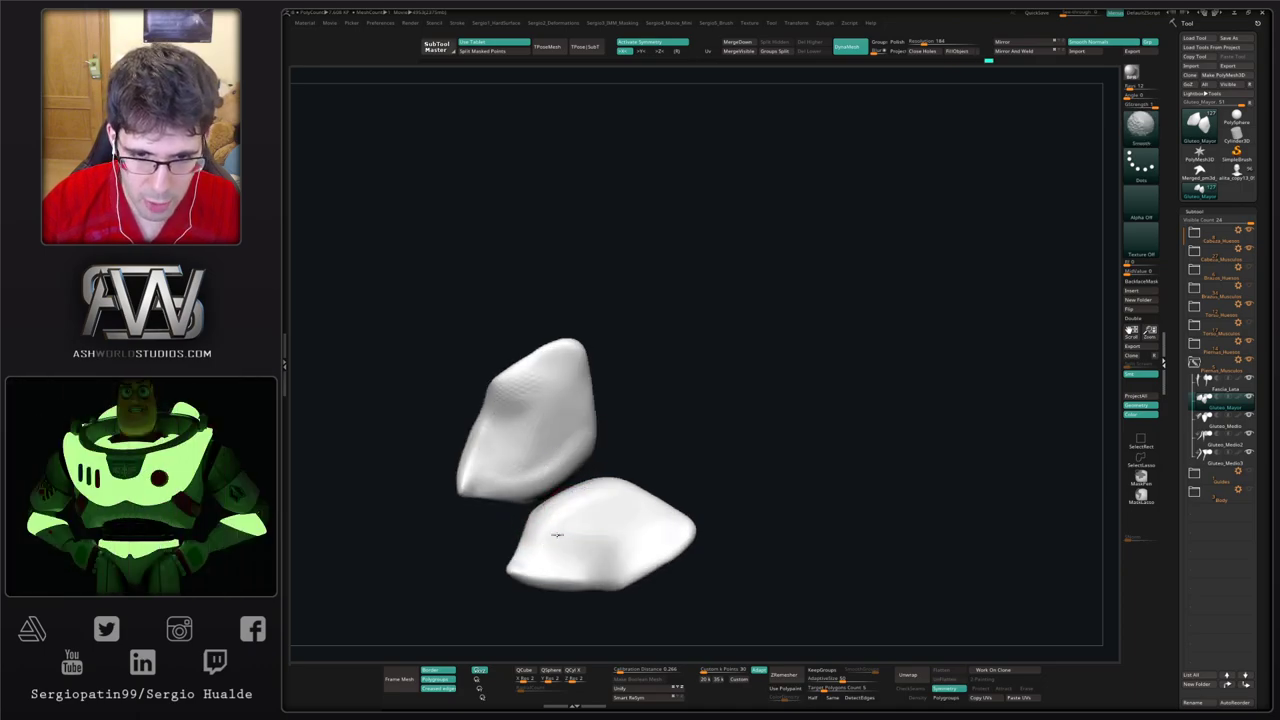
right_click_drag(557, 534, 586, 524)
left_click_drag(560, 515, 526, 510, "shift")
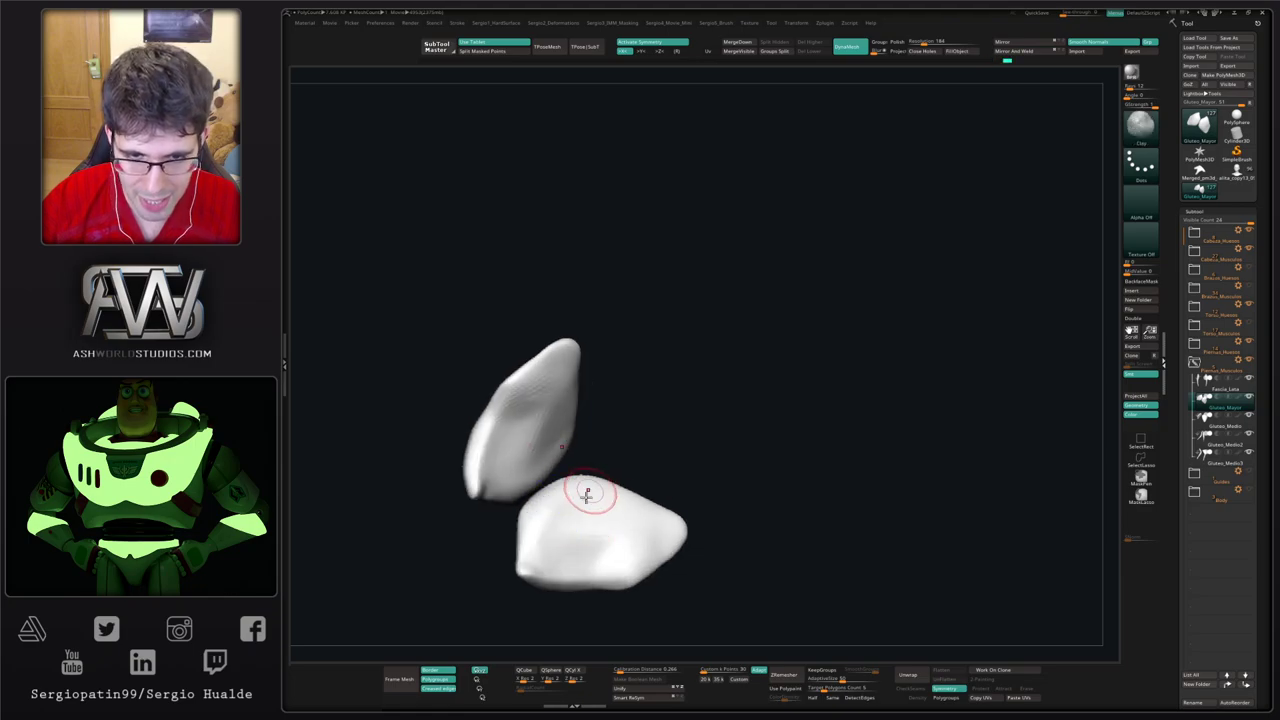
Step: Build up the inner rear surface of the Gluteo_Mayor muscles with the Clay brush and show the full skeleton
right_click_drag(583, 494, 589, 530)
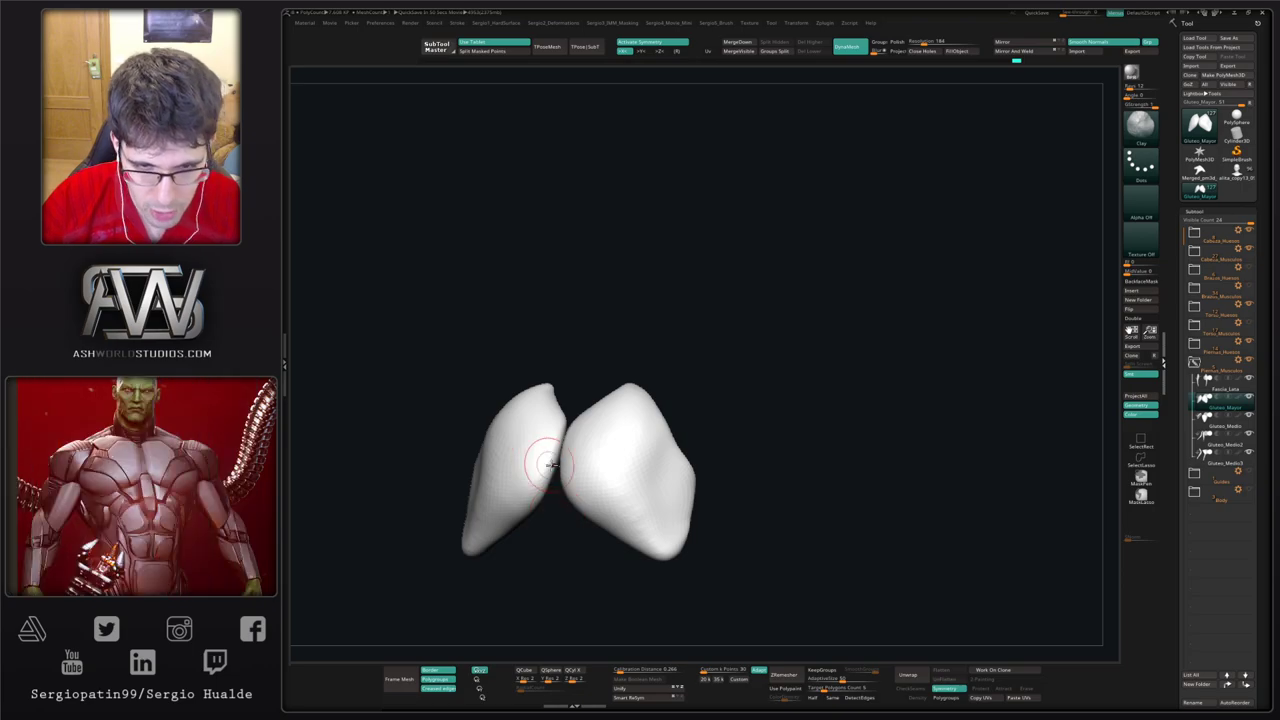
left_click_drag(556, 503, 572, 514)
right_click_drag(594, 483, 620, 486, "alt")
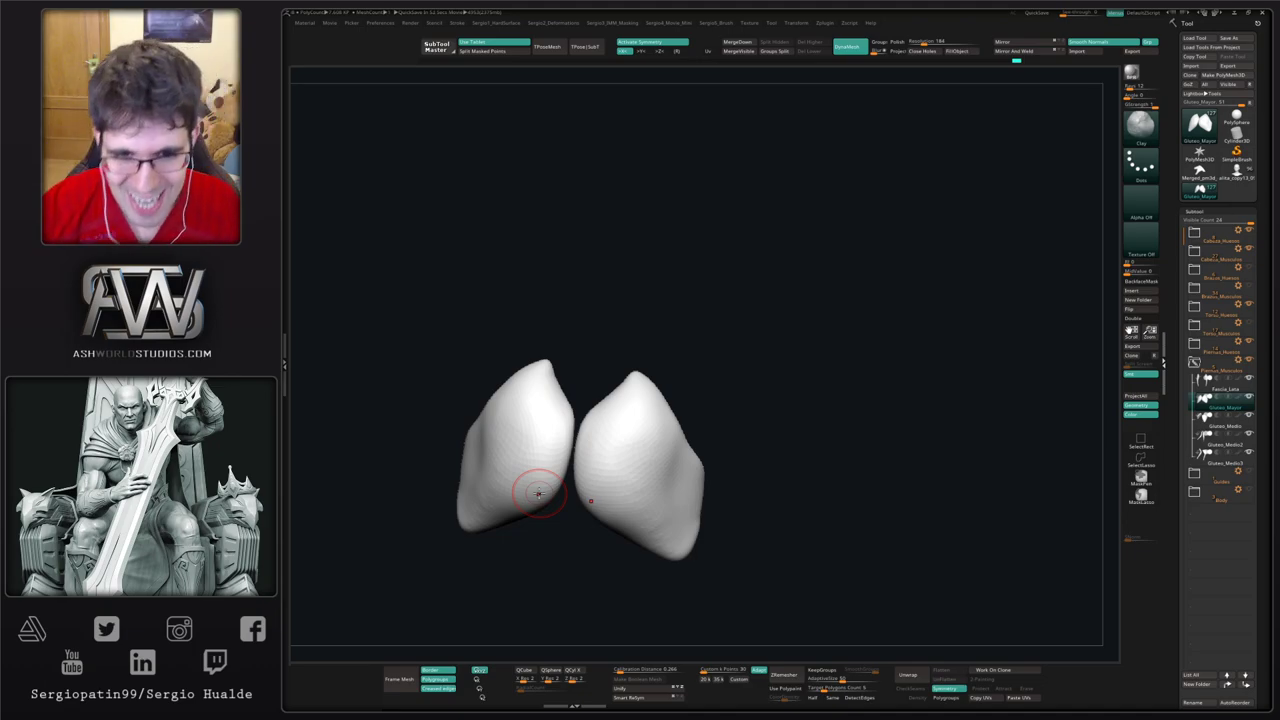
key("alt+s")
Step: Select the iliac muscle inside the pelvis and reshape it down toward the femur with the Move brush
right_click_drag(761, 425, 675, 475)
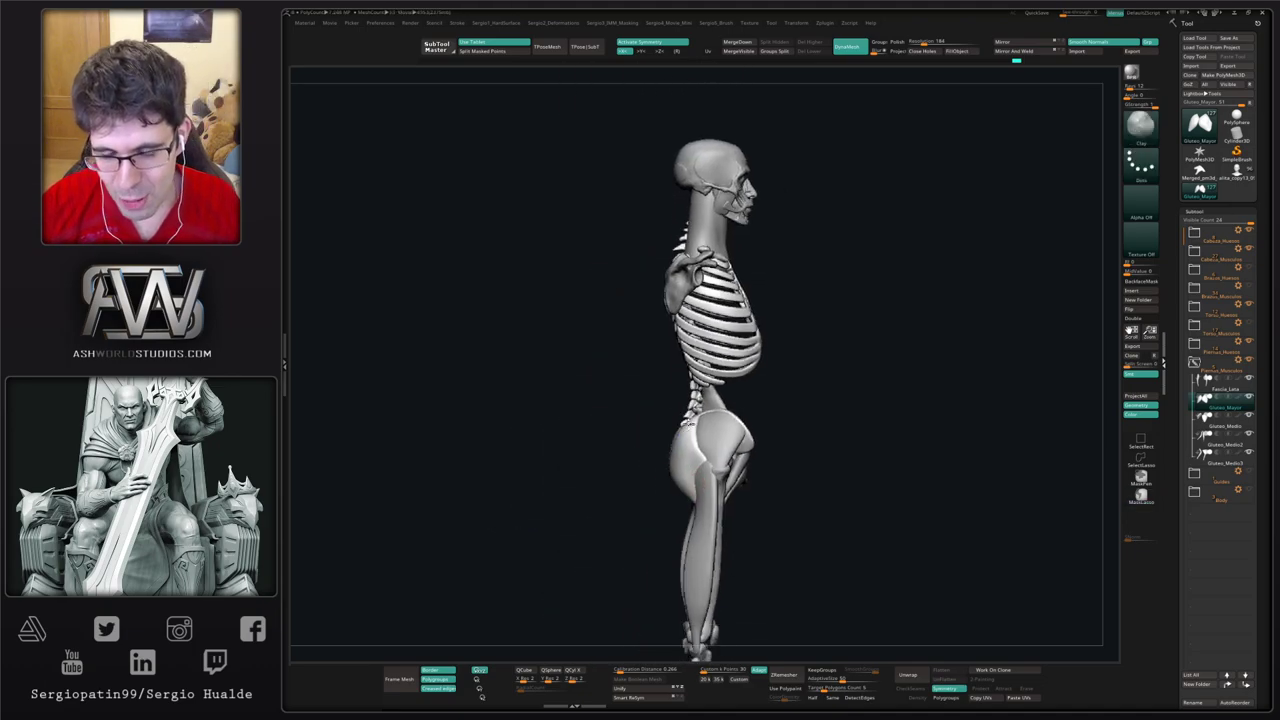
right_click_drag(767, 511, 757, 457, "alt")
mouse_move(757, 457)
right_mouse_down()
mouse_move(725, 461)
mouse_move(746, 391)
mouse_move(774, 408)
right_mouse_up()
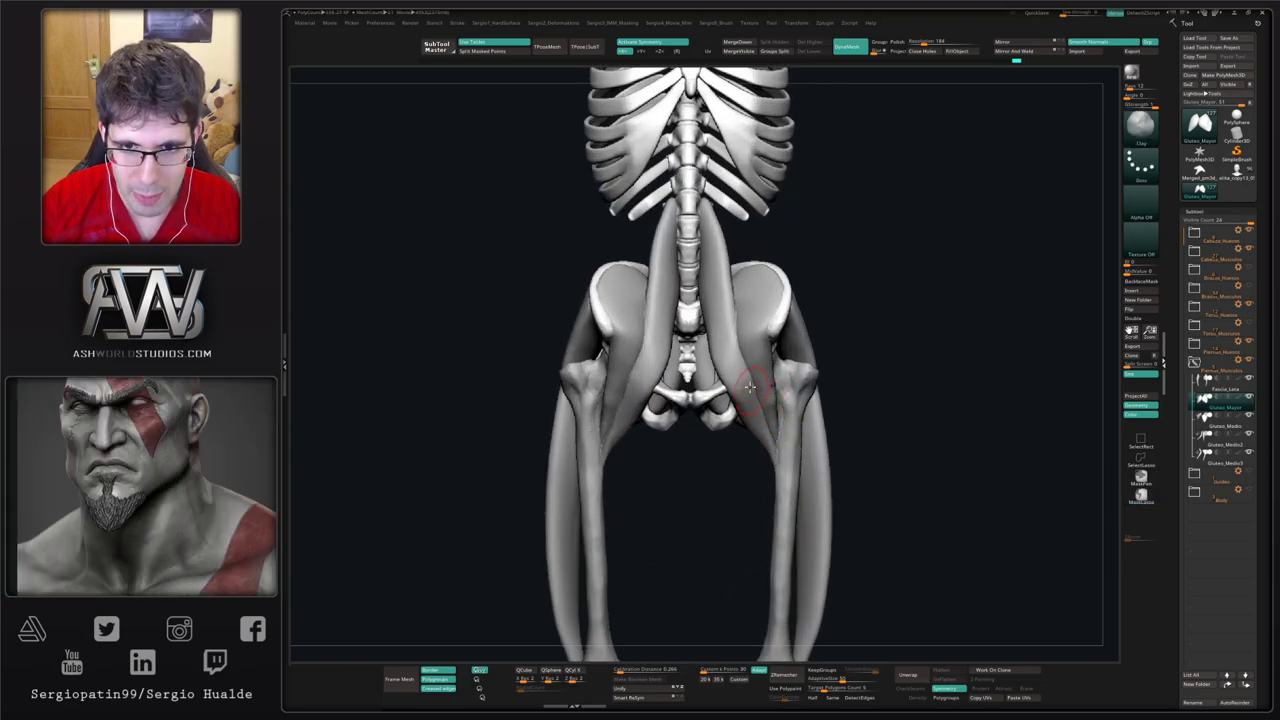
right_click_drag(671, 431, 681, 525, "alt")
right_click_drag(681, 525, 697, 537)
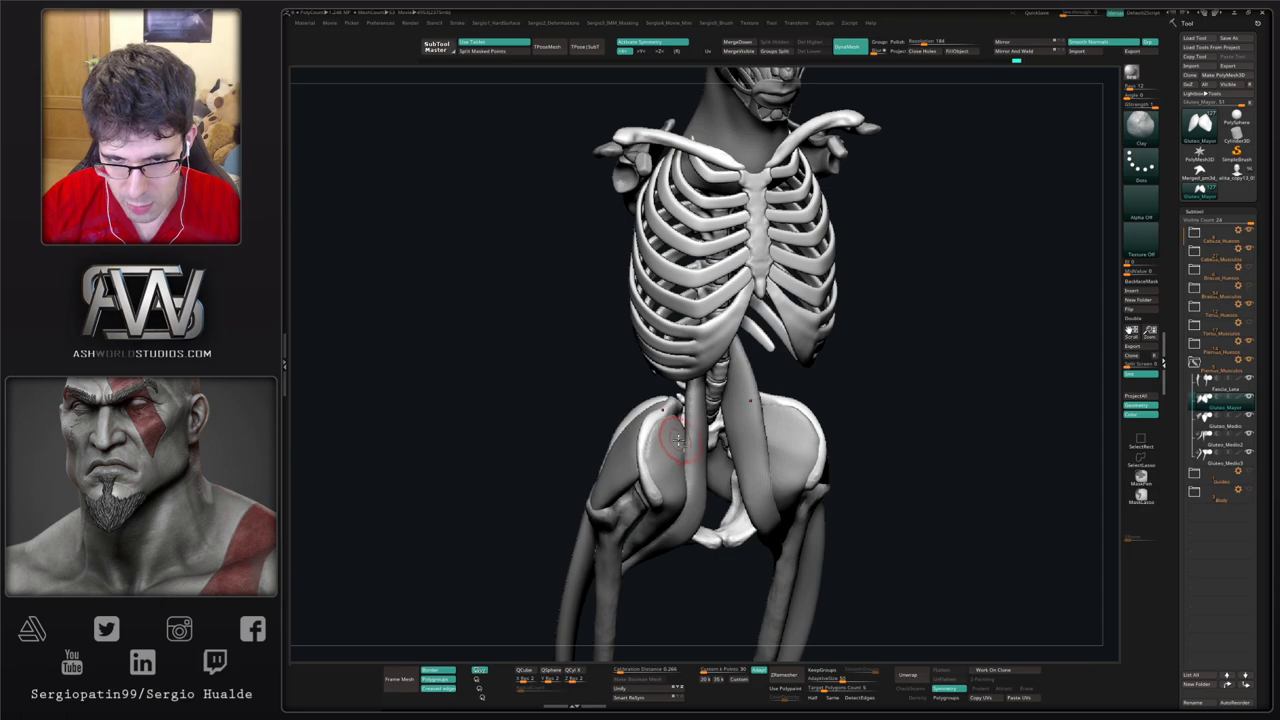
mouse_move(678, 439)
right_mouse_down()
mouse_move(661, 434)
mouse_move(671, 441)
right_mouse_up()
left_click(661, 434, "alt")
key("b")
key("m")
key("v")
mouse_move(668, 441)
left_mouse_down()
mouse_move(700, 465)
mouse_move(668, 490)
mouse_move(654, 573)
mouse_move(648, 563)
left_mouse_up()
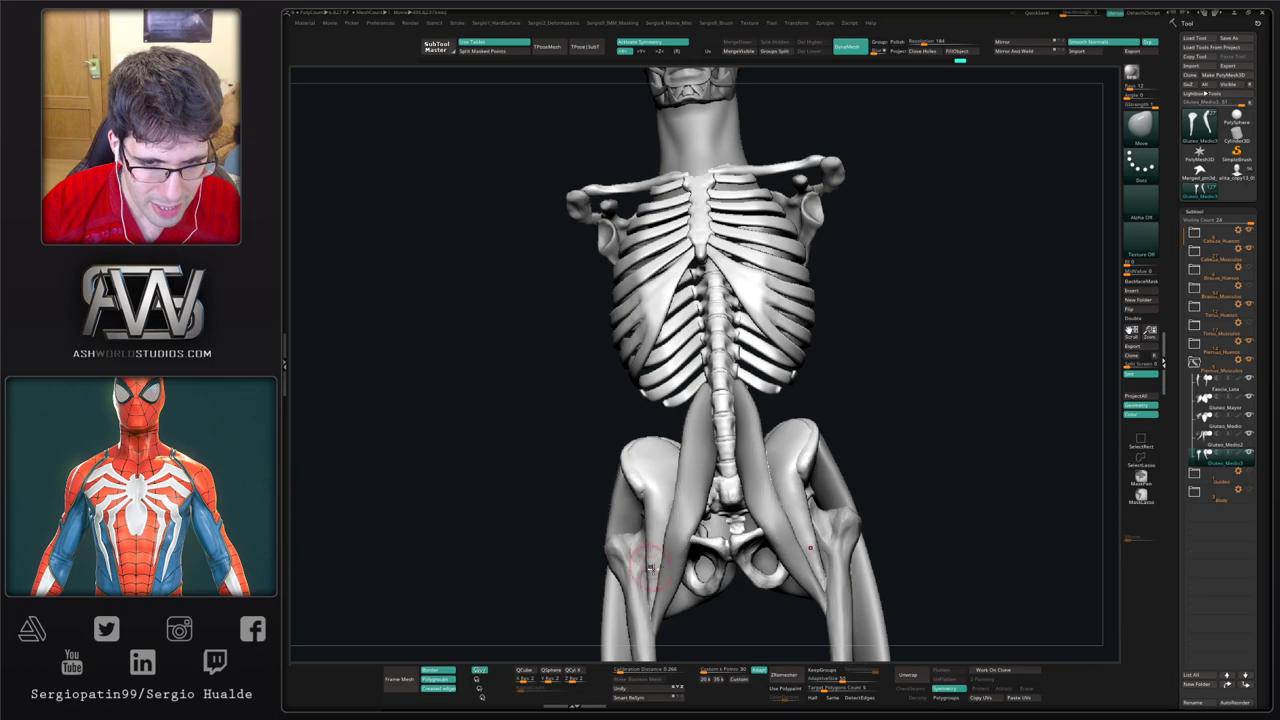
Step: Flatten the front surface of the iliac muscle with TrimDynamic, from the iliac crest down to the femur
mouse_move(637, 557)
right_mouse_down()
mouse_move(662, 573)
mouse_move(649, 560)
right_mouse_up()
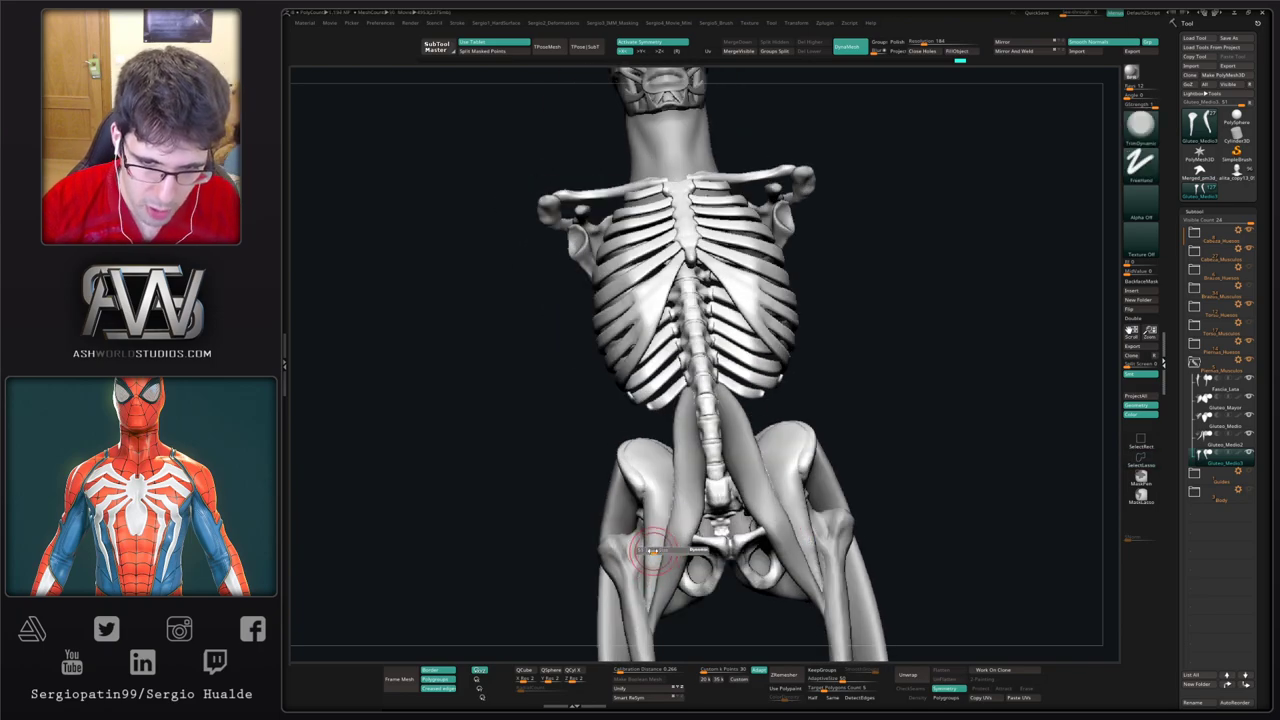
mouse_move(650, 555)
left_mouse_down()
mouse_move(660, 570)
mouse_move(645, 556)
left_mouse_up()
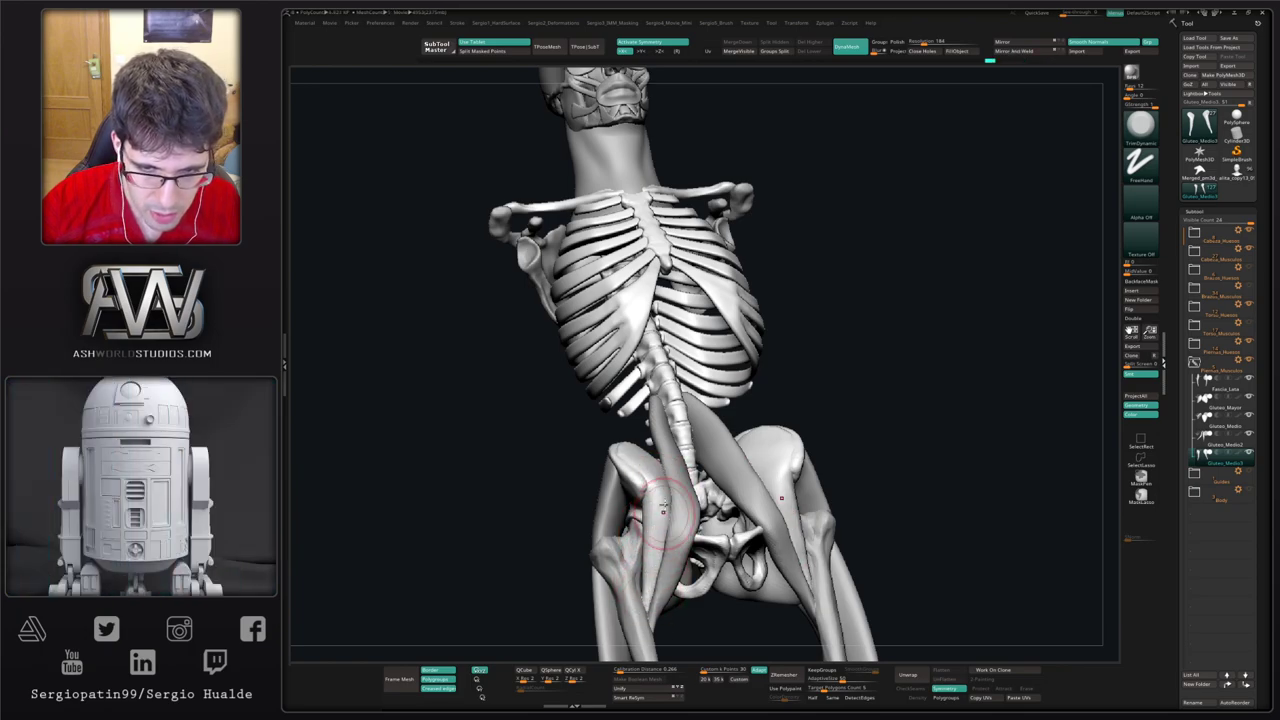
right_click_drag(660, 557, 661, 512)
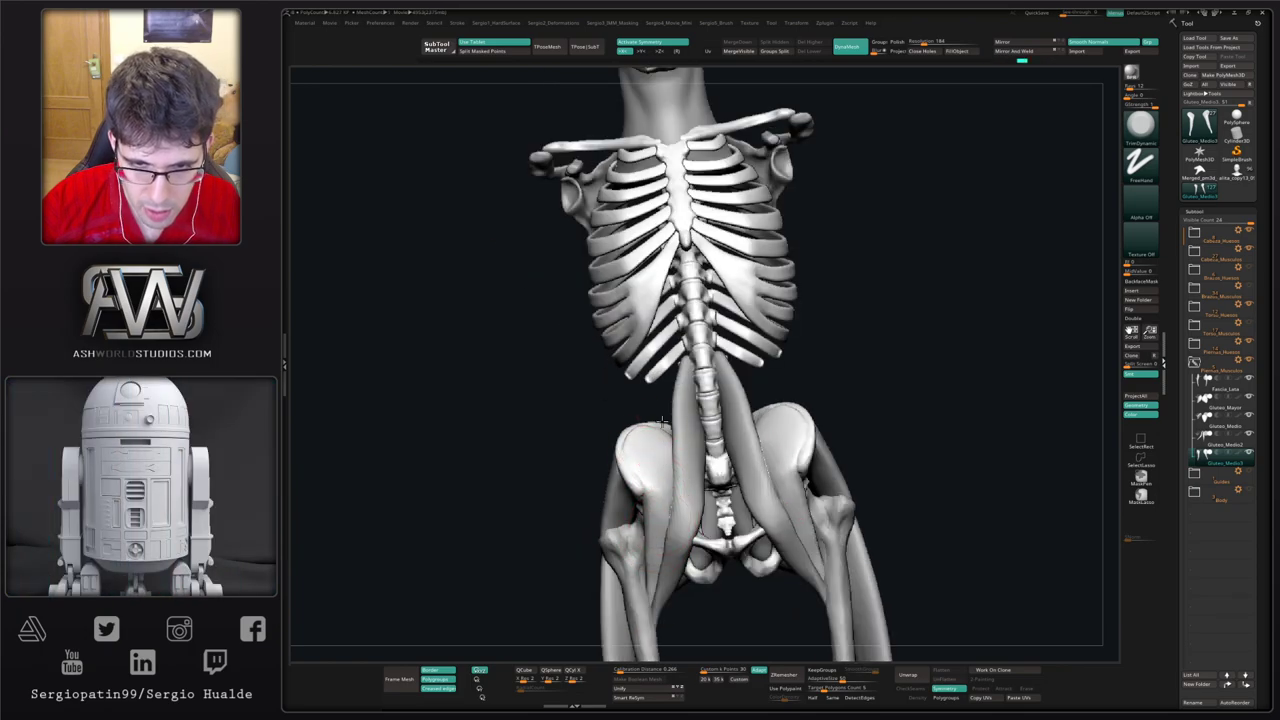
left_click_drag(663, 434, 658, 534)
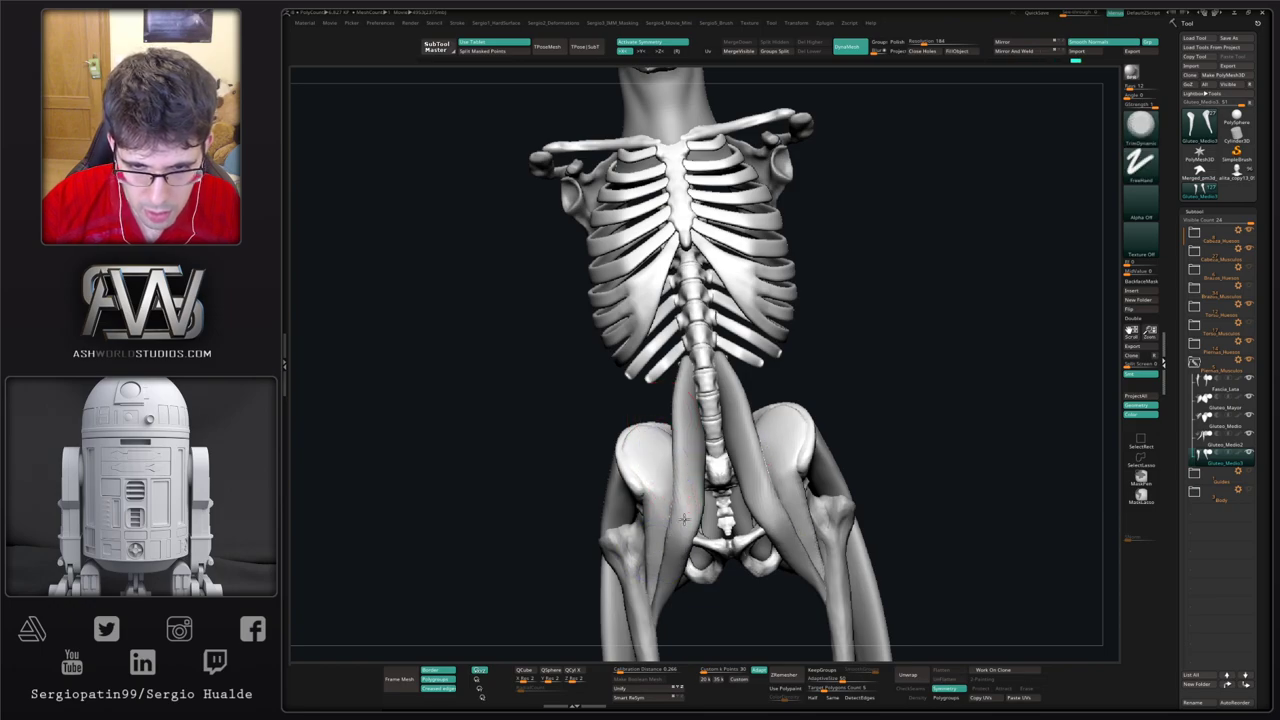
mouse_move(658, 534)
right_mouse_down()
mouse_move(660, 562)
mouse_move(650, 465)
right_mouse_up()
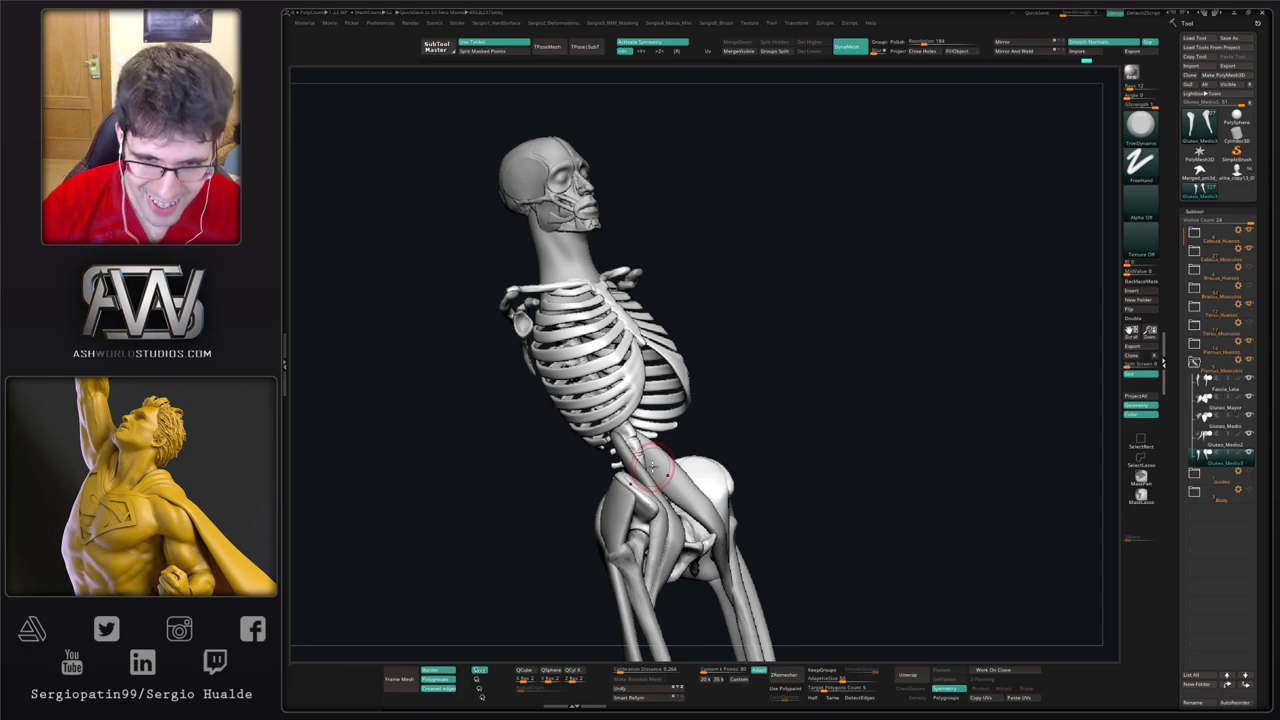
Step: Select the long hip muscle and adjust its upper part beside the lumbar vertebrae with the Move brush
mouse_move(757, 402)
right_mouse_down()
mouse_move(797, 380)
mouse_move(823, 391)
mouse_move(806, 396)
right_mouse_up()
right_click_drag(603, 424, 660, 440, "ctrl")
left_click(730, 398, "alt")
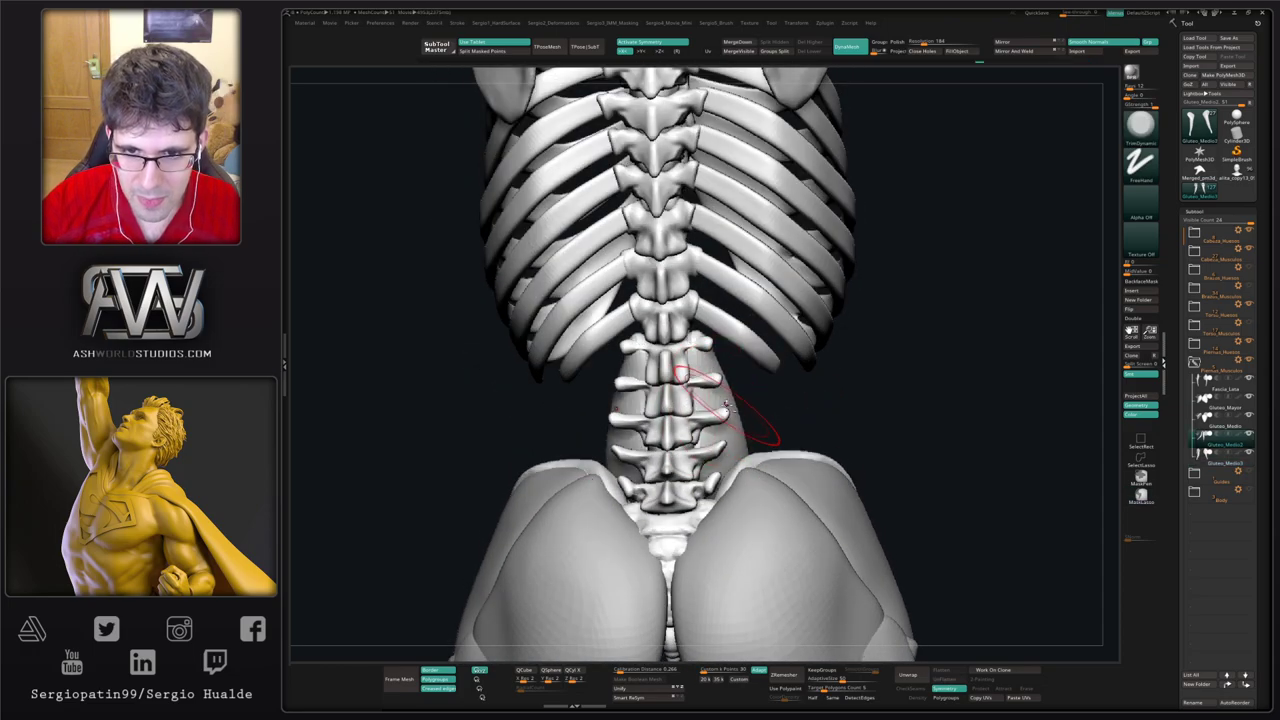
mouse_move(708, 405)
right_mouse_down()
mouse_move(662, 392)
mouse_move(696, 362)
mouse_move(723, 386)
mouse_move(715, 400)
right_mouse_up()
key("b")
key("m")
key("v")
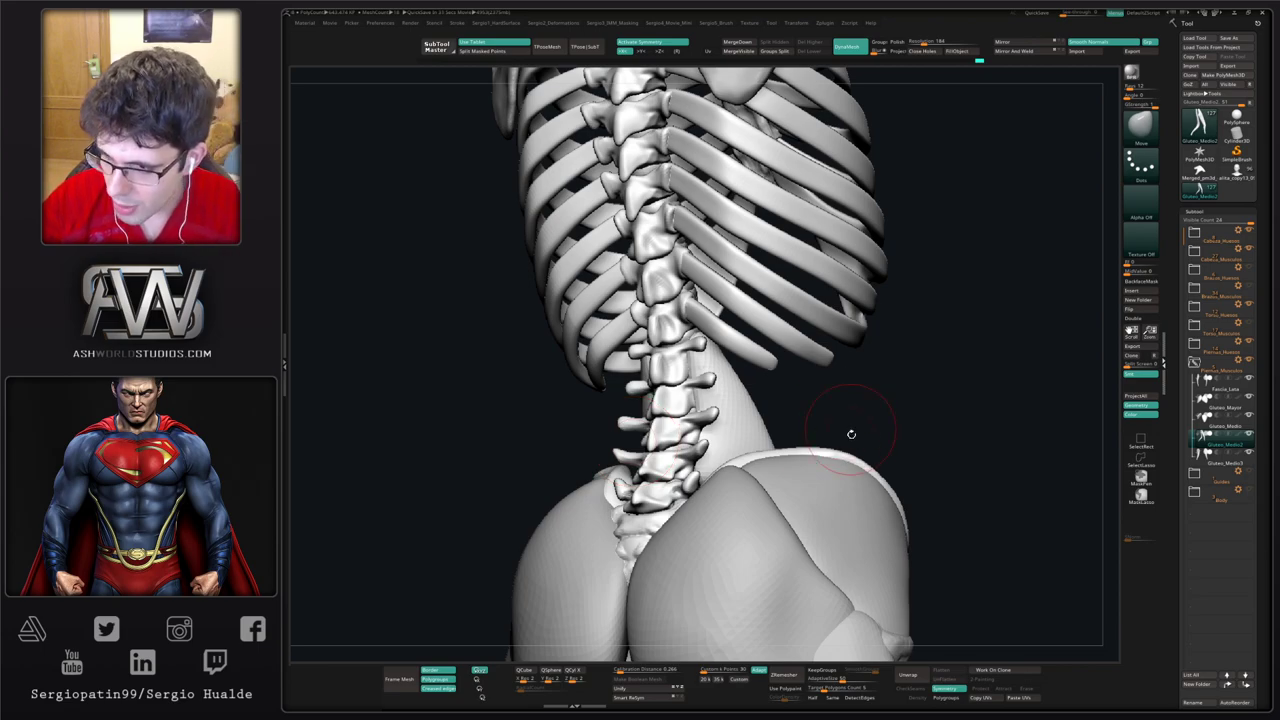
left_click_drag(849, 434, 742, 485)
Step: Select the Fascia_Lata and refine its upper tip where it meets the gluteal muscles
left_click(737, 534, "alt")
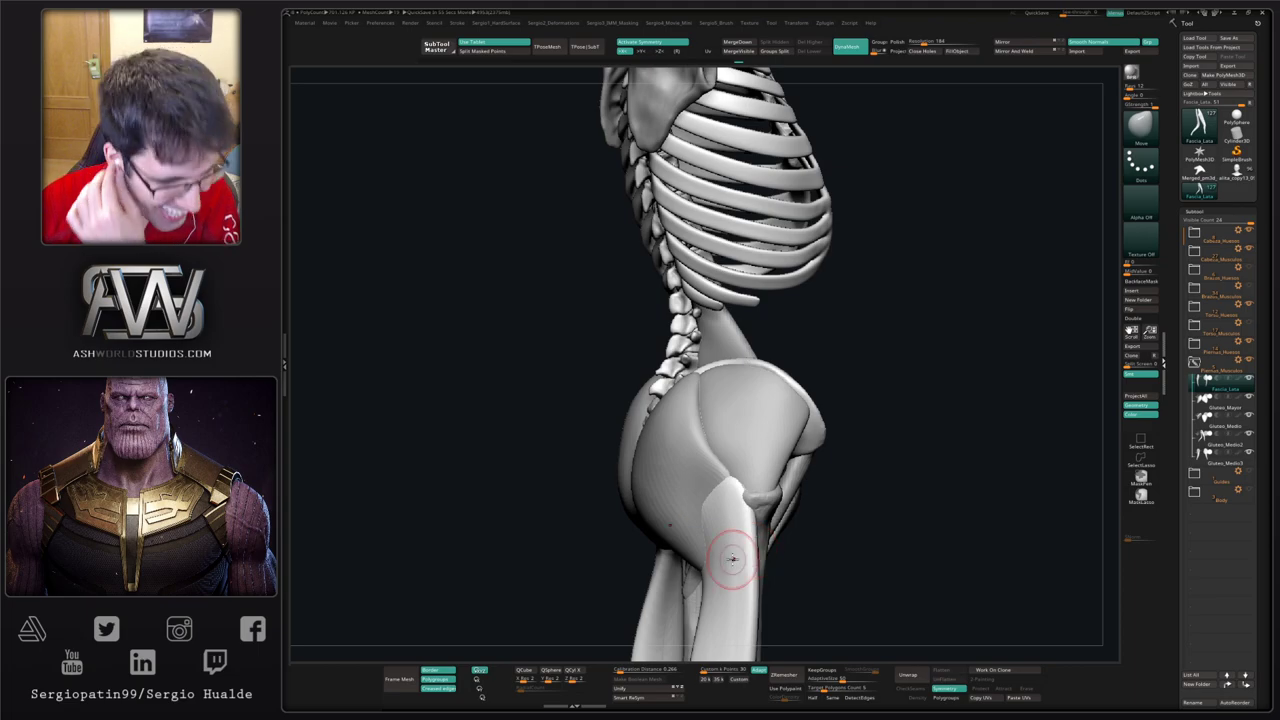
mouse_move(706, 441)
right_mouse_down()
mouse_move(710, 492)
mouse_move(738, 483)
right_mouse_up()
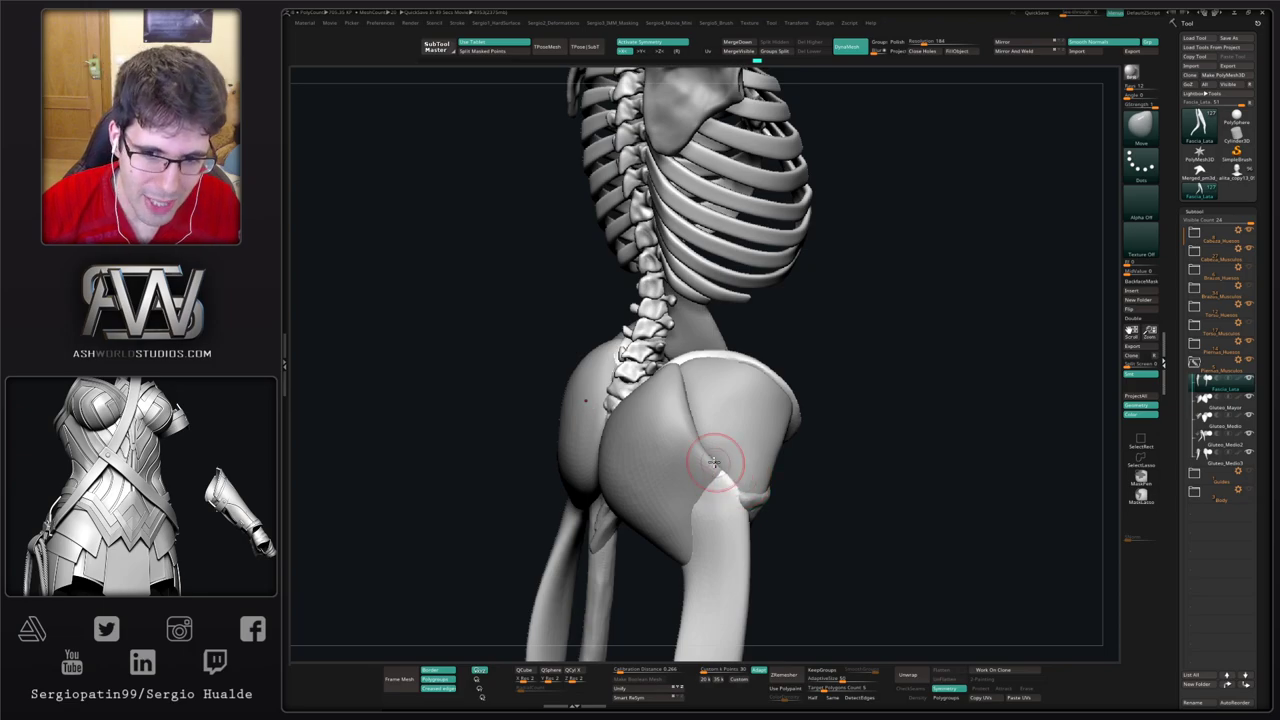
left_click_drag(732, 477, 702, 505)
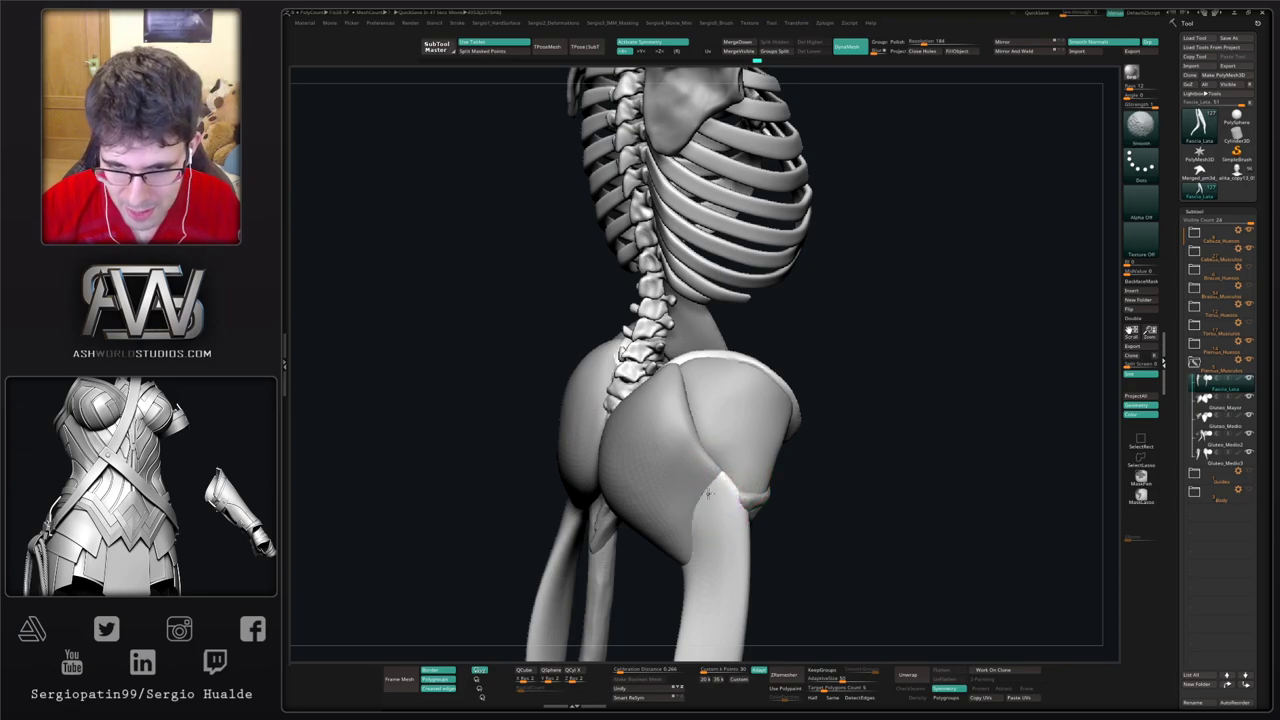
Step: Isolate the Fascia_Lata bands and flatten their upper ends with TrimDynamic
mouse_move(723, 560)
right_mouse_down("ctrl")
mouse_move(738, 522)
mouse_move(714, 480)
mouse_move(704, 486)
mouse_move(718, 500)
right_mouse_up("ctrl")
key("alt+s")
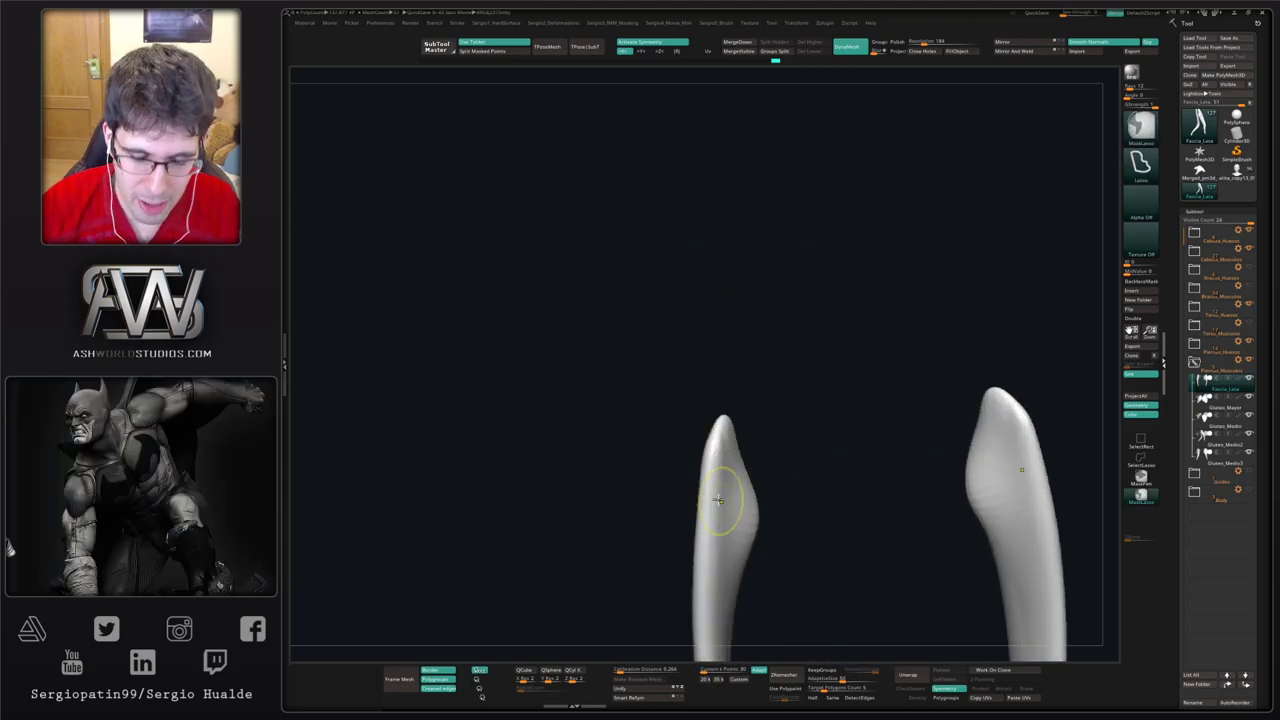
key("b")
key("t")
key("d")
key("s")
left_click_drag(717, 491, 718, 515)
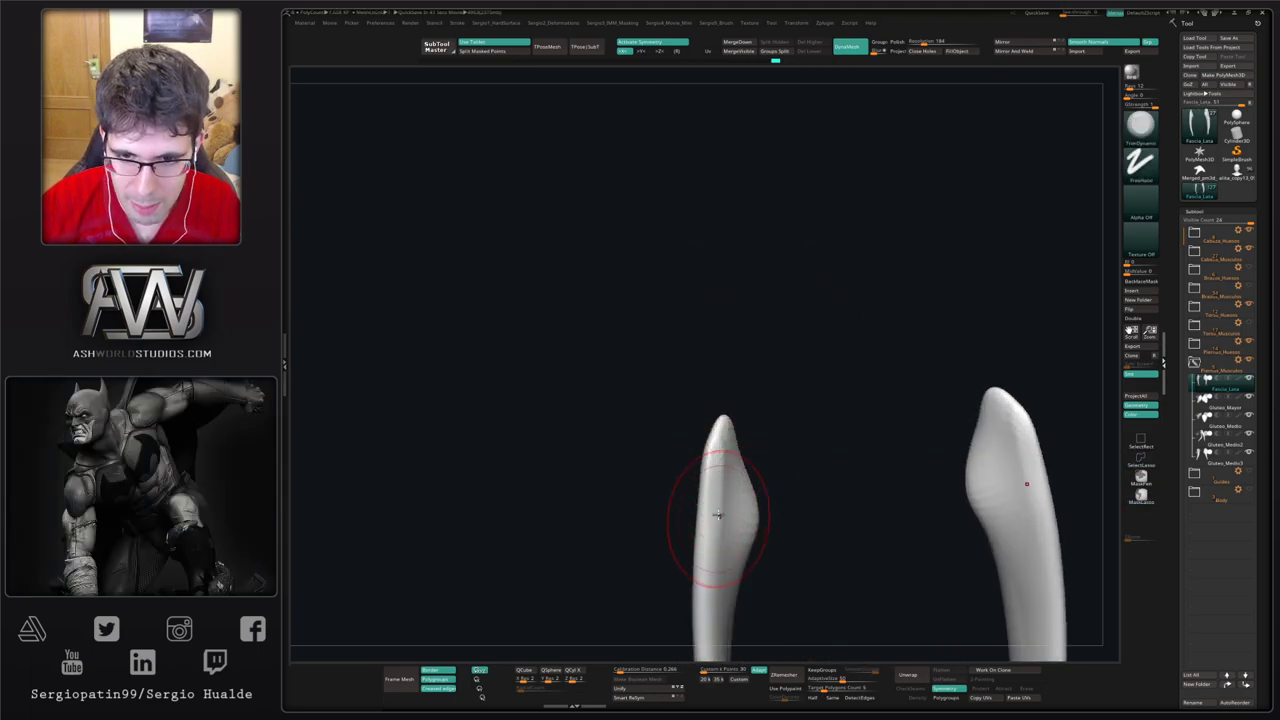
right_click_drag(714, 506, 735, 368)
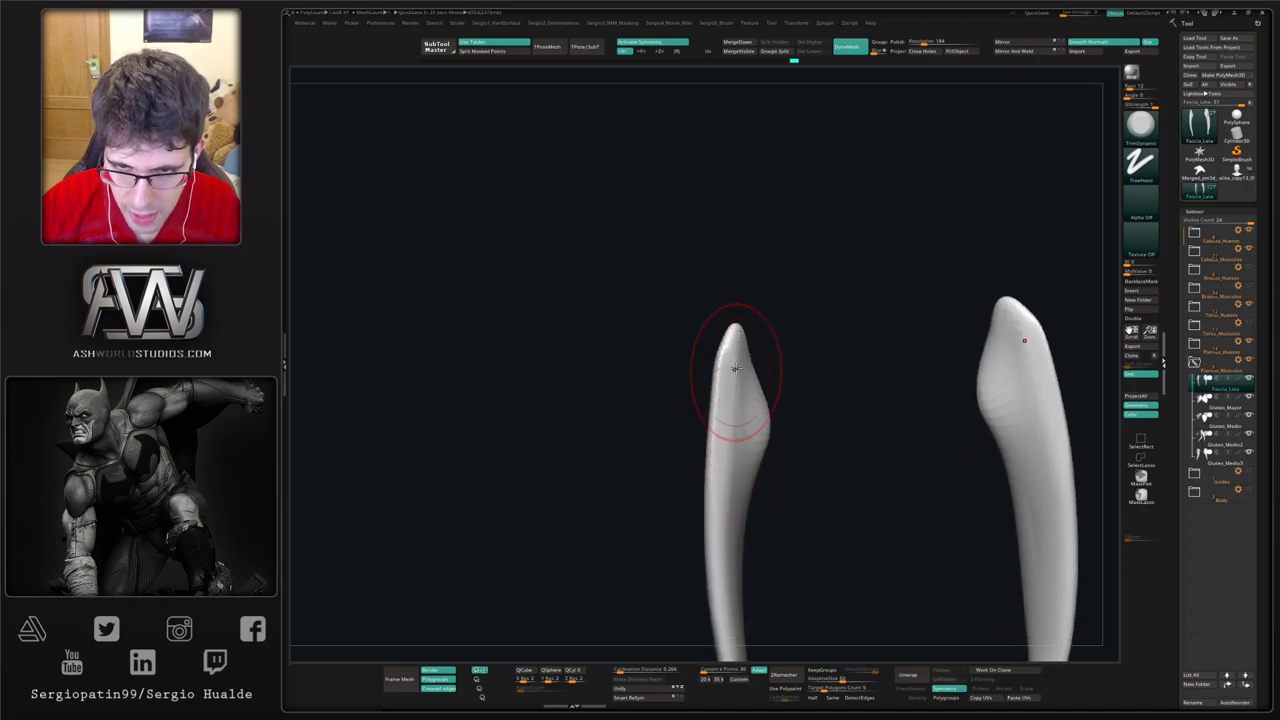
Step: Plane the long shaft of the Fascia_Lata bands down toward the knee with TrimDynamic and show the full skeleton
mouse_move(735, 364)
left_mouse_down()
mouse_move(731, 350)
mouse_move(731, 575)
left_mouse_up()
right_click_drag(729, 490, 723, 403)
left_click_drag(746, 390, 738, 502)
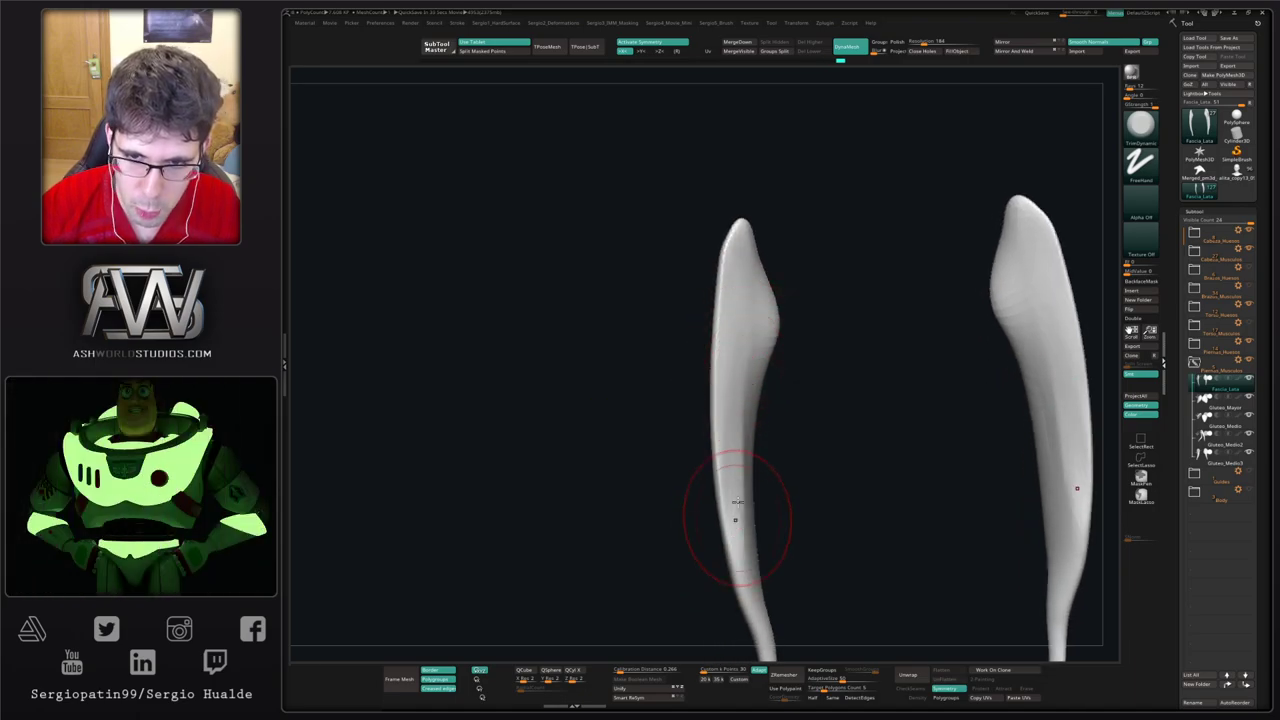
mouse_move(734, 420)
right_mouse_down()
mouse_move(731, 503)
mouse_move(749, 577)
right_mouse_up()
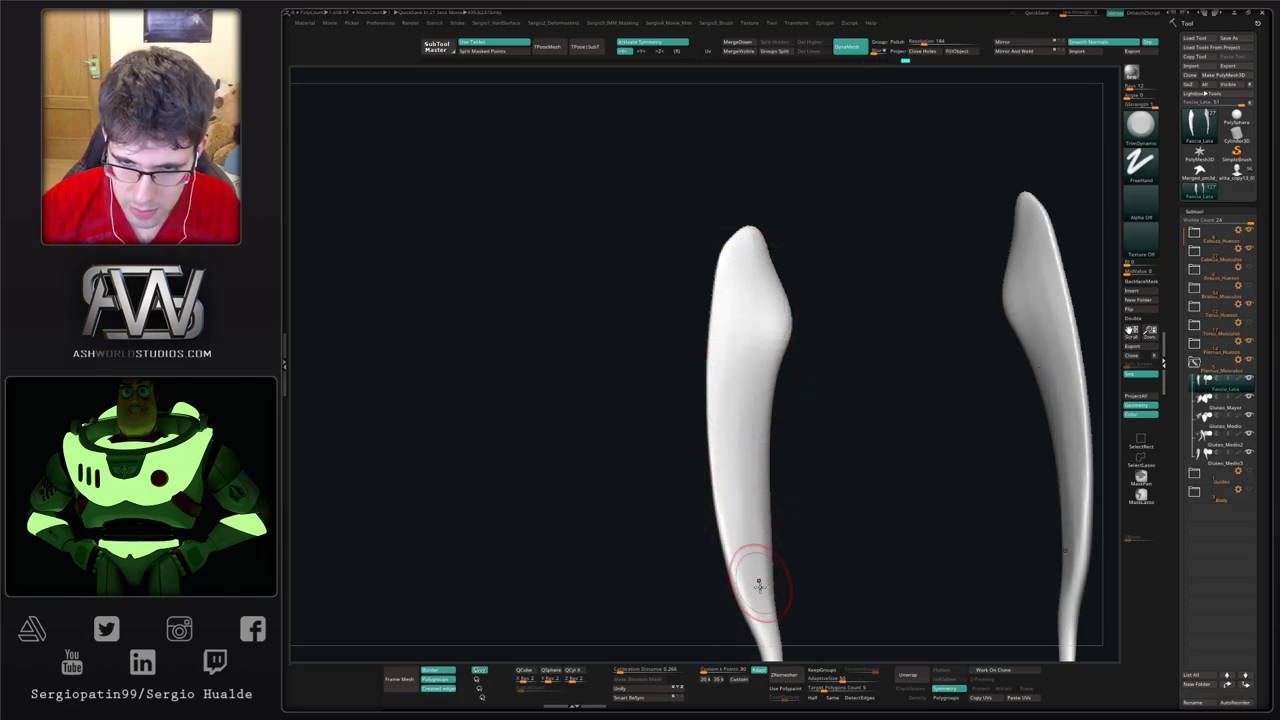
right_click_drag(760, 263, 706, 500)
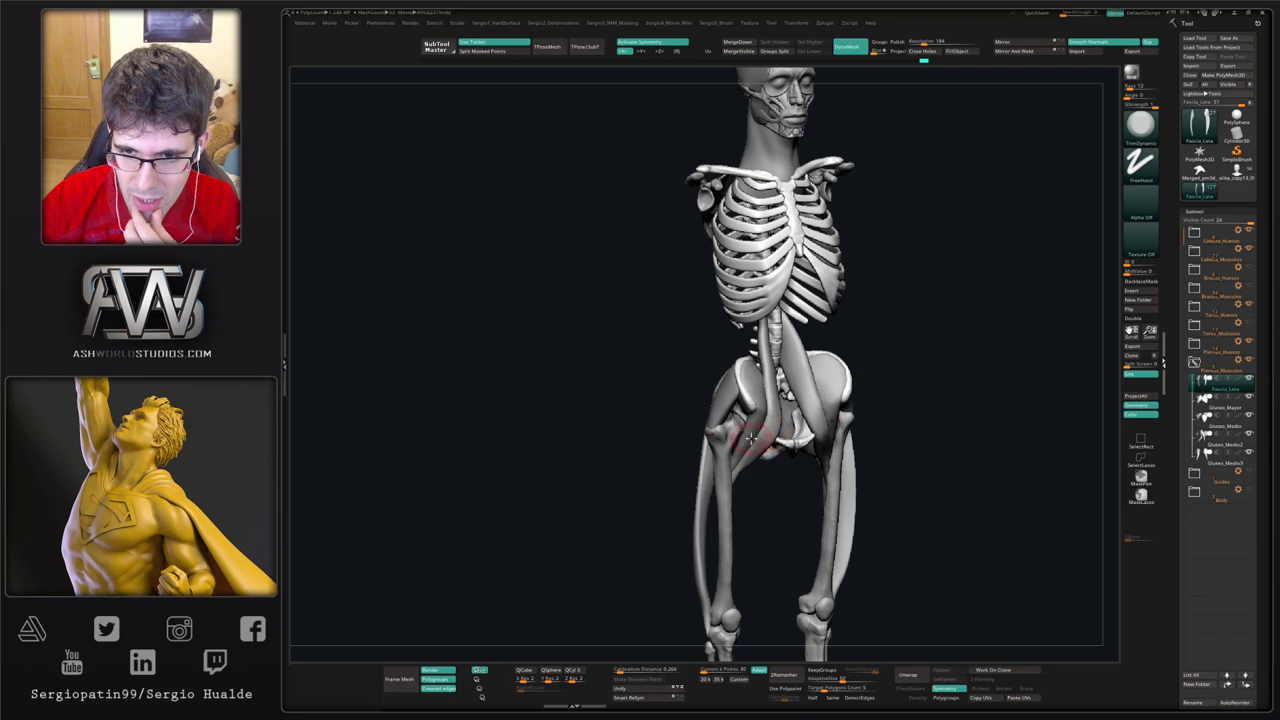
Step: Duplicate the Fascia_Lata subtool and view the copy on the leg from the side
mouse_move(797, 436)
right_mouse_down()
mouse_move(768, 435)
mouse_move(795, 436)
mouse_move(784, 424)
right_mouse_up()
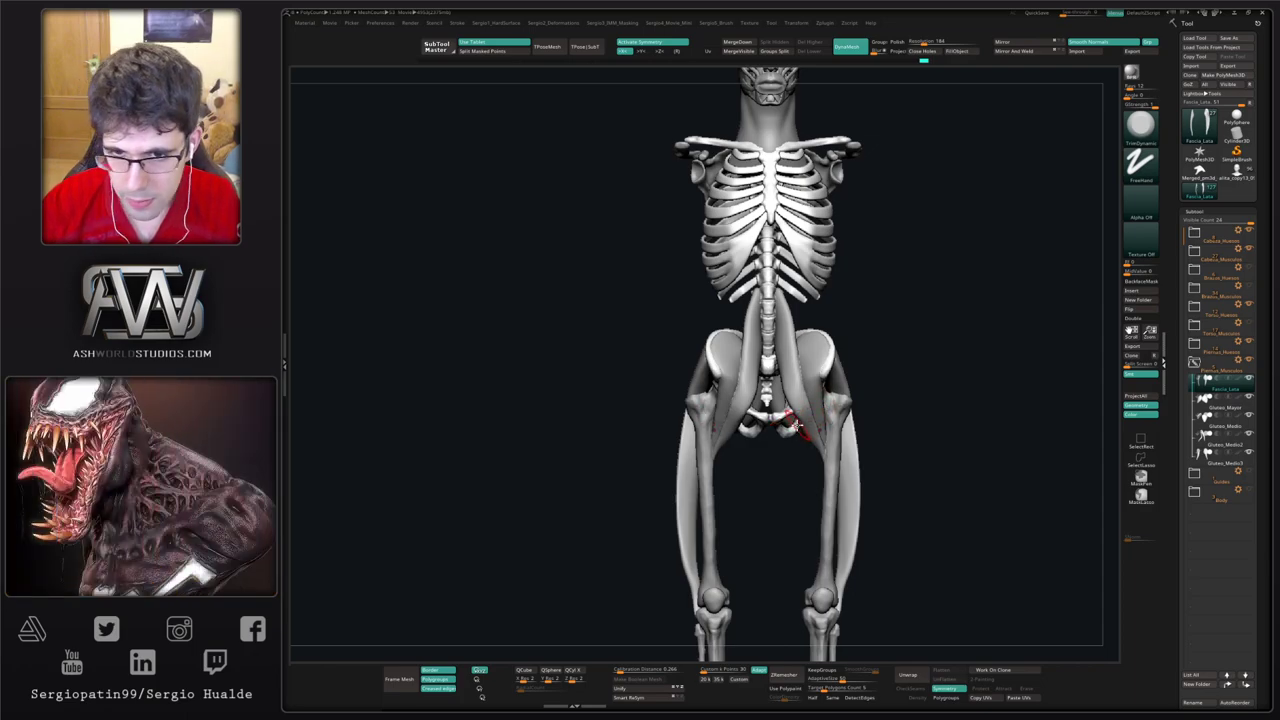
left_click_drag(921, 349, 830, 317)
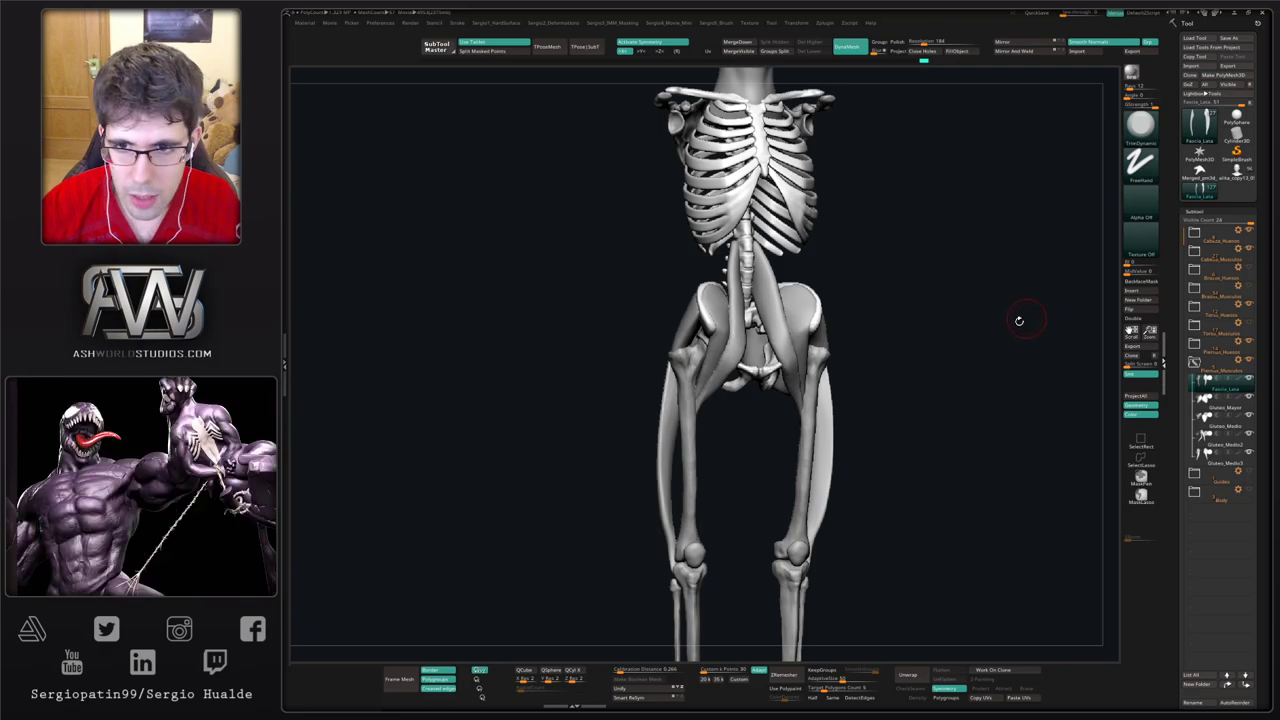
left_click_drag(1017, 320, 720, 415)
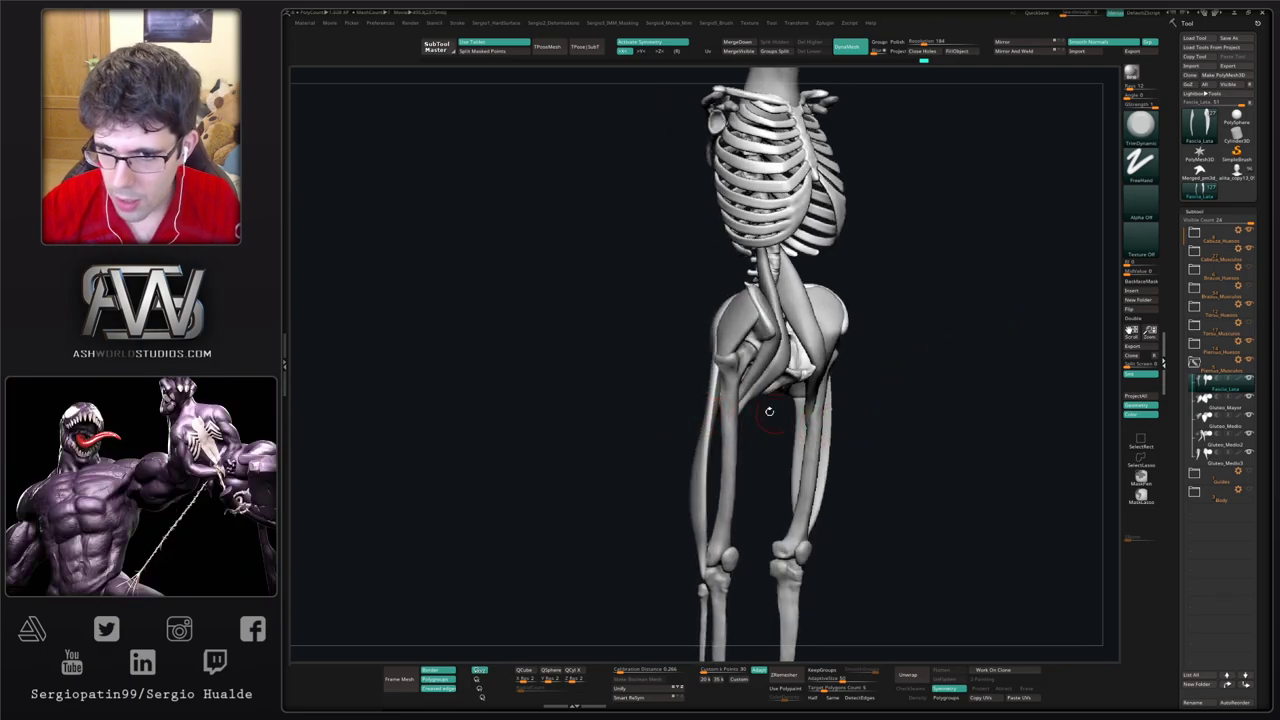
key("s")
key("s")
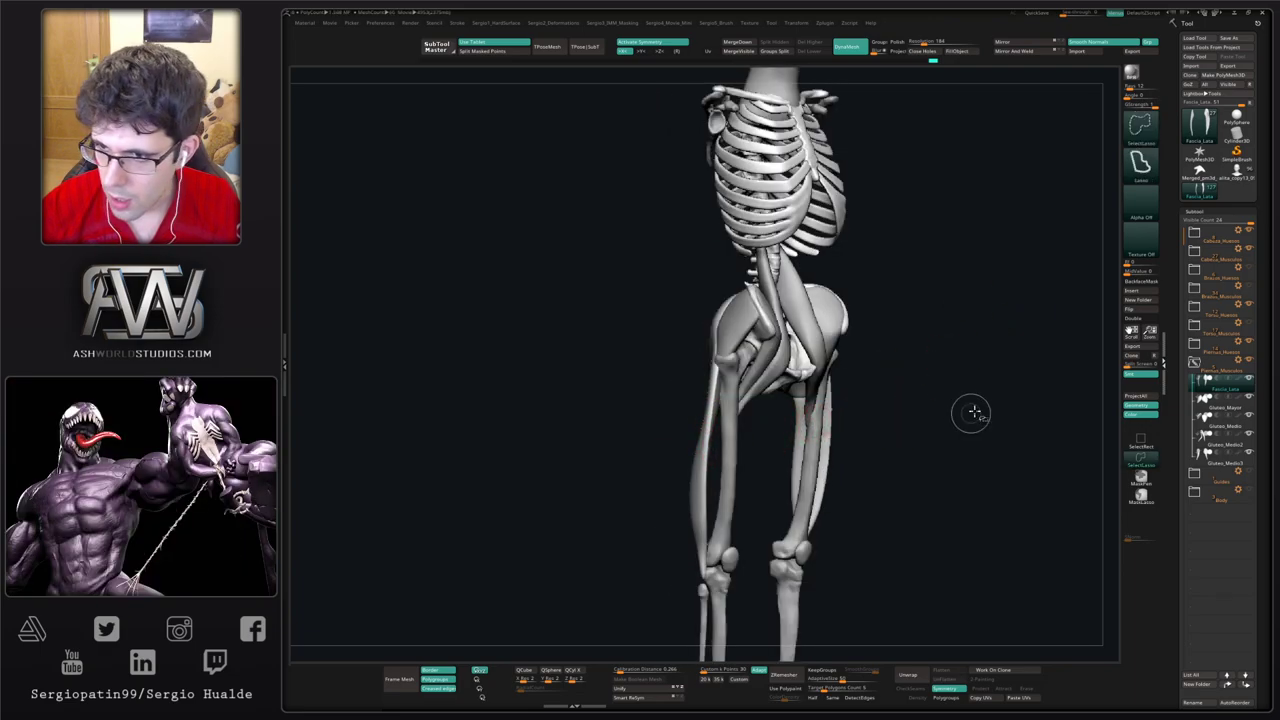
key("ctrl+shift+d")
left_click_drag(894, 412, 891, 414, "shift")
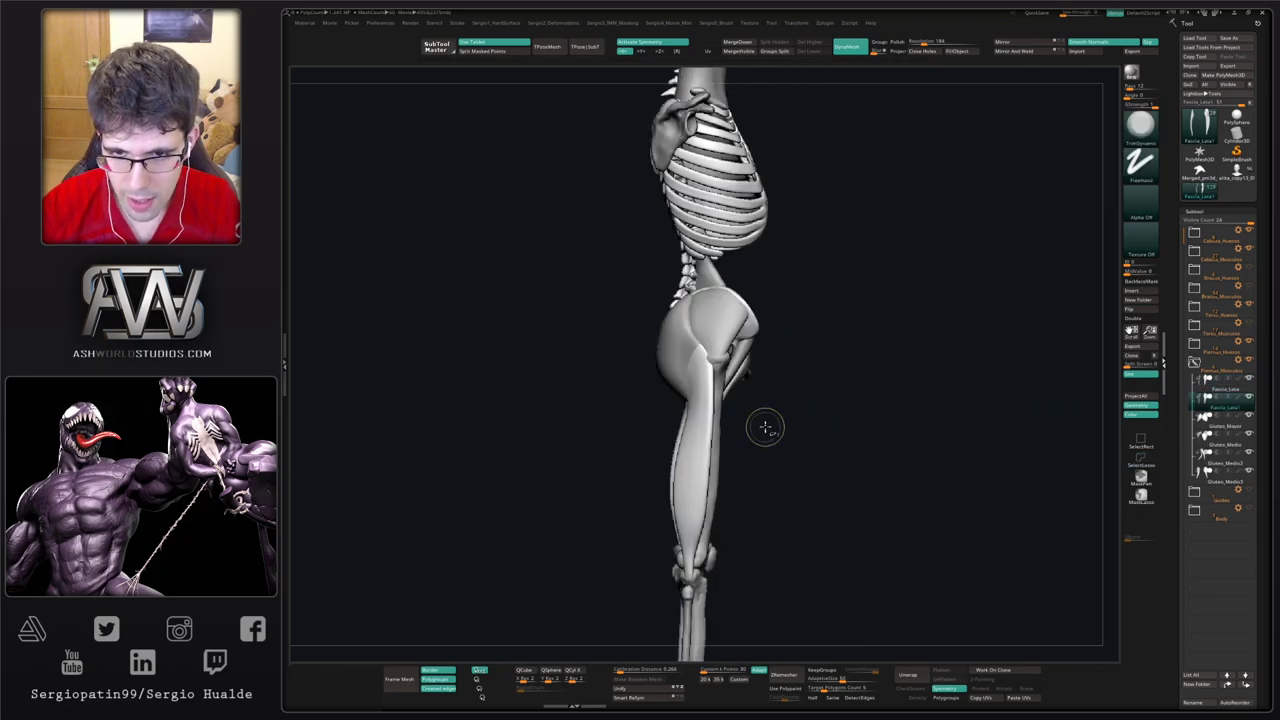
Step: Inflate the duplicated Fascia_Lata muscles and smooth their surfaces in isolation
key("b")
key("i")
key("n")
key("s")
mouse_move(767, 438)
left_mouse_down()
mouse_move(781, 440)
mouse_move(770, 453)
mouse_move(722, 436)
mouse_move(727, 400)
mouse_move(726, 470)
left_mouse_up()
key("shift+s")
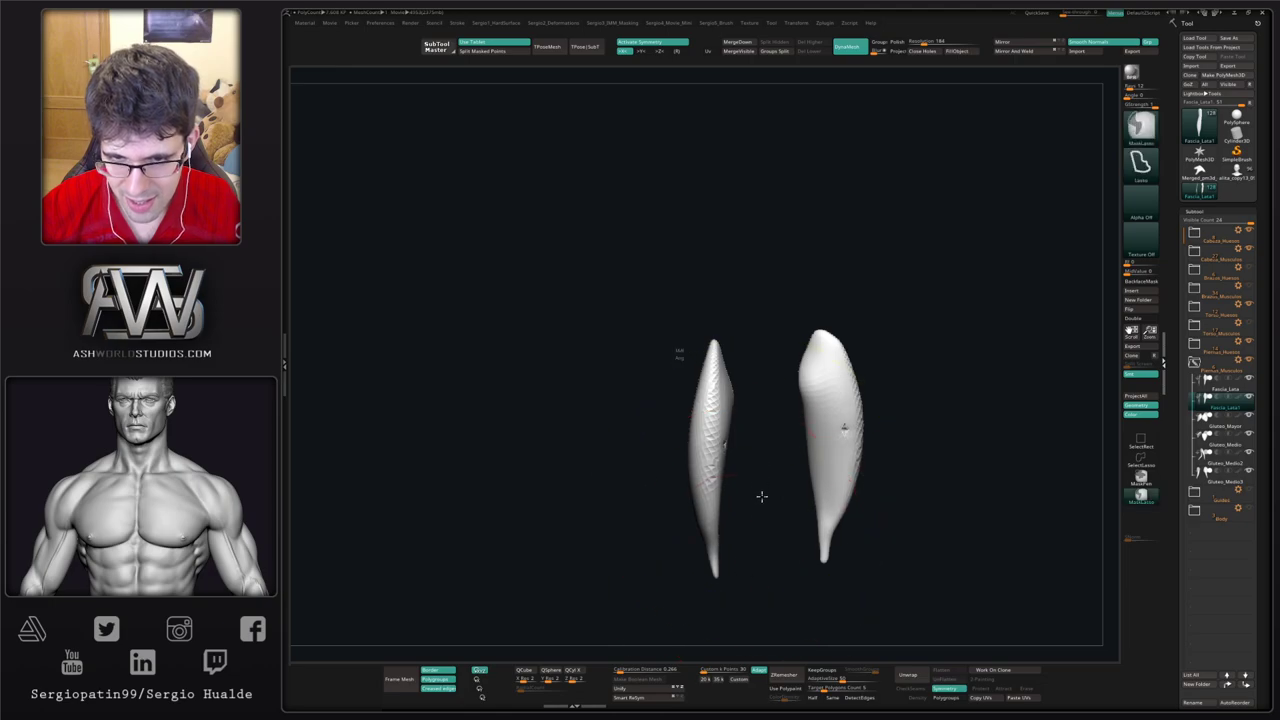
left_click_drag(700, 514, 716, 366, "shift")
Step: Show the full skeleton and reshape the duplicated muscle over the front of the femur down to the knee with the Move brush
key("b")
key("m")
key("v")
key("shift+s")
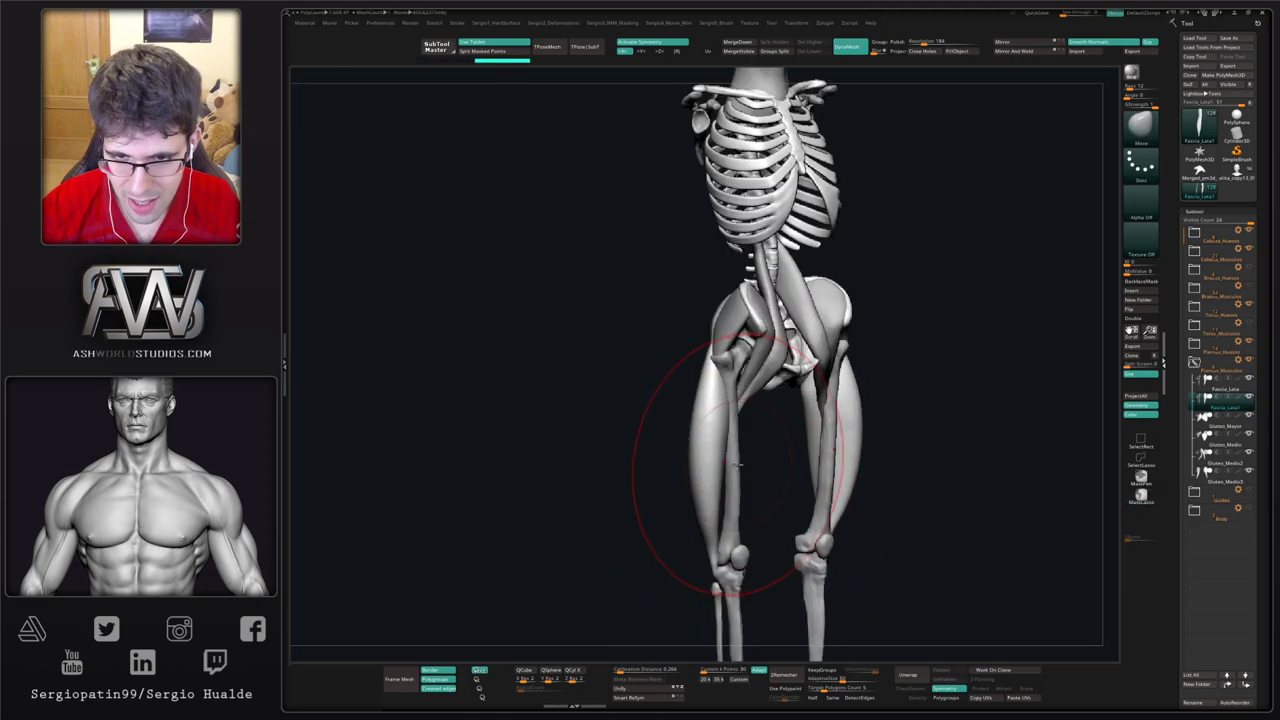
key("s")
left_click_drag(716, 464, 731, 424)
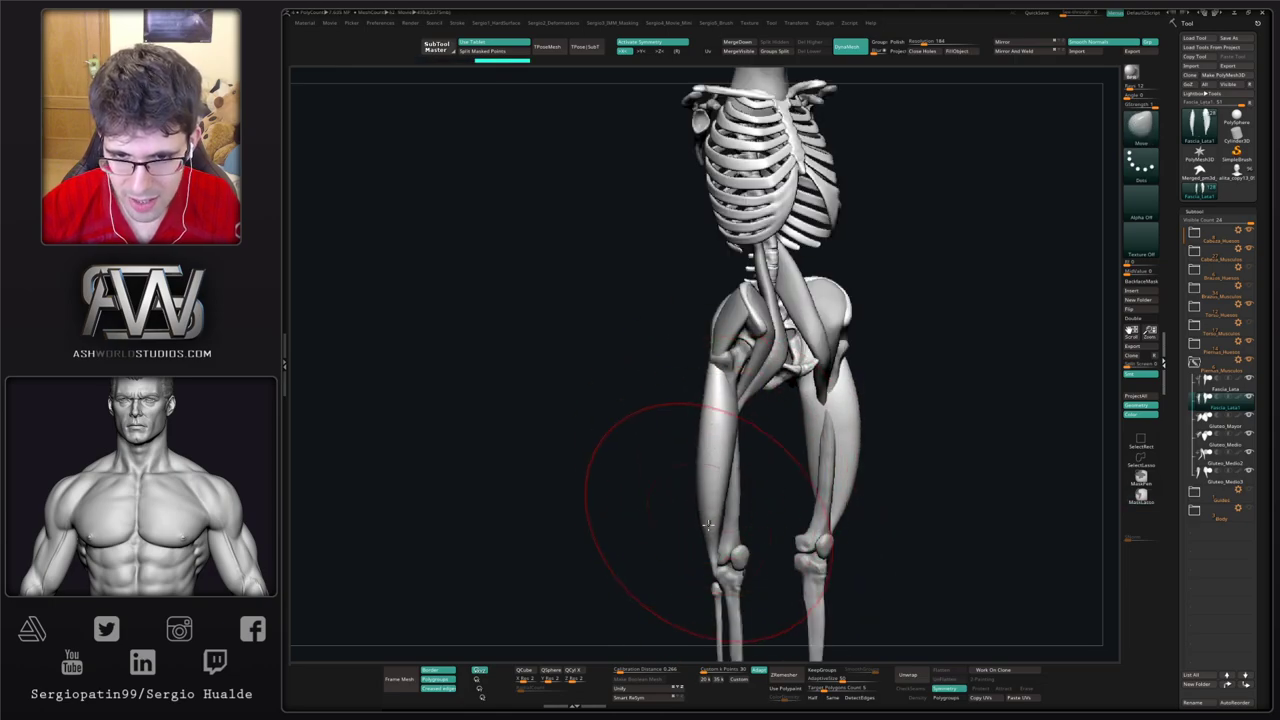
left_click_drag(710, 518, 726, 534)
right_click_drag(735, 469, 760, 466)
mouse_move(737, 467)
left_mouse_down()
mouse_move(727, 470)
mouse_move(742, 435)
left_mouse_up()
right_click_drag(747, 420, 739, 516, "alt")
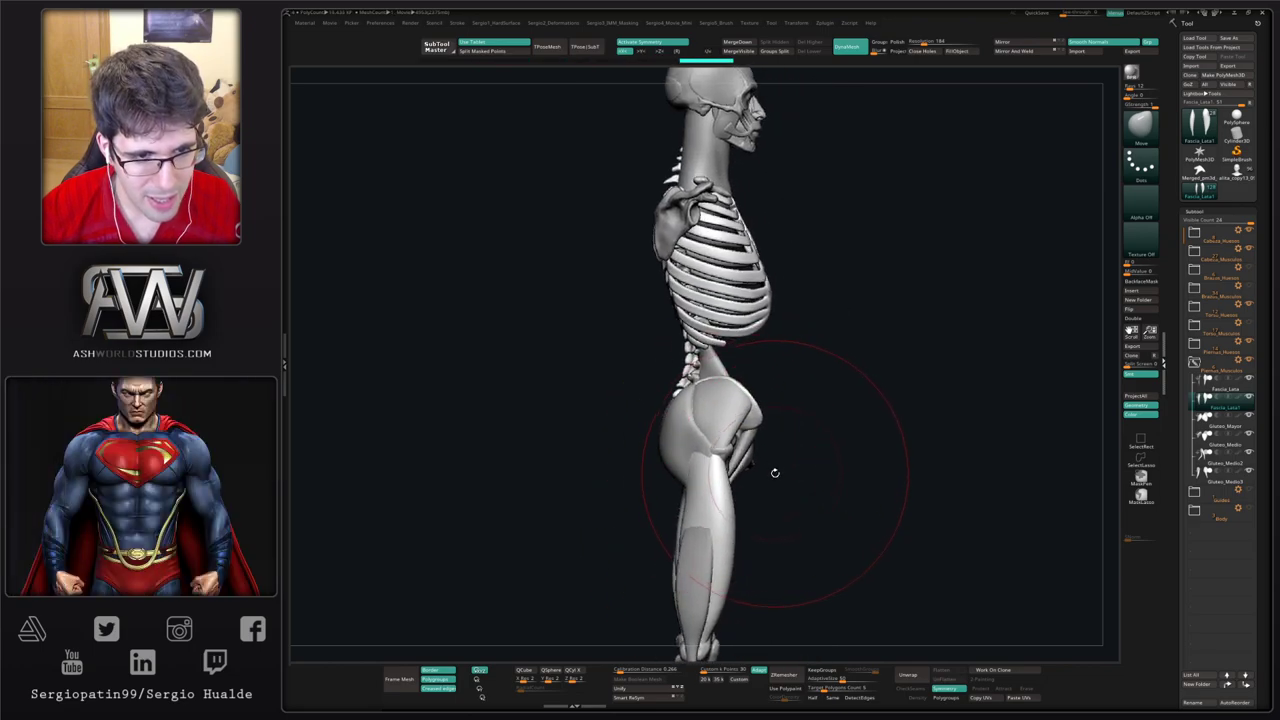
Step: Bulge the front of the thigh muscle forward, then isolate it and widen its rear edge with the Move brush
left_click(731, 477, "ctrl+shift")
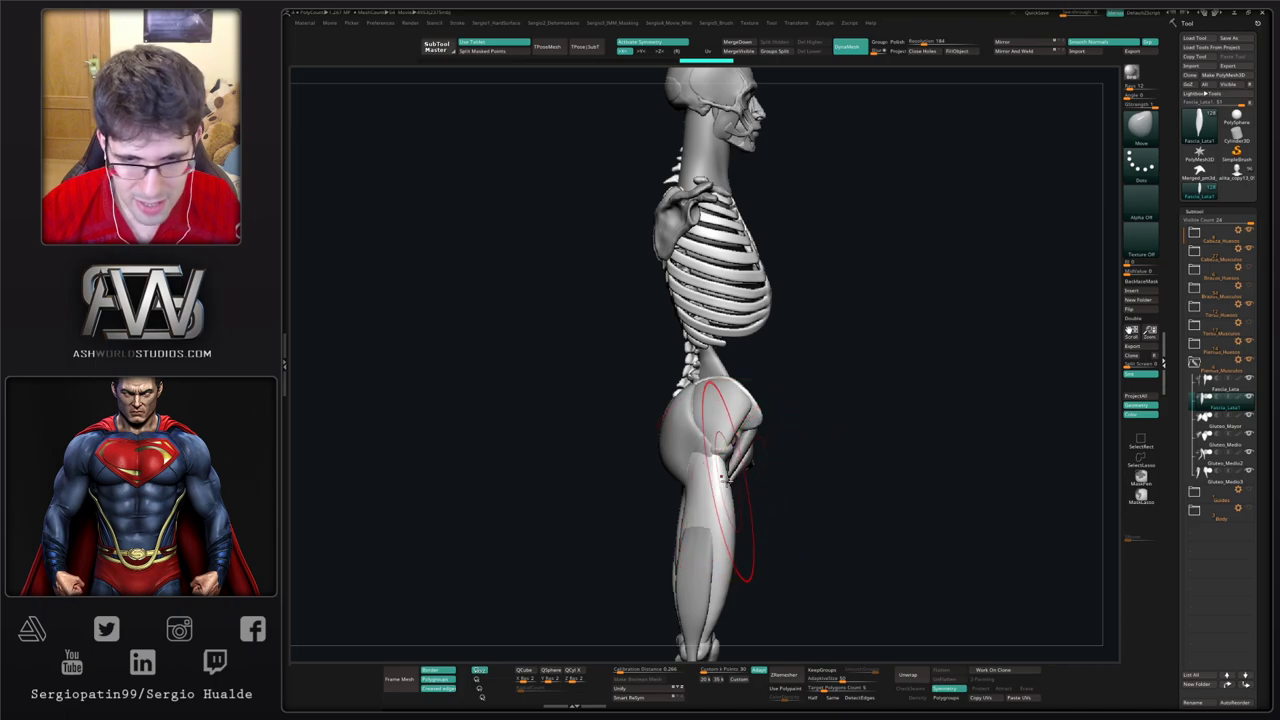
left_click_drag(729, 482, 734, 485)
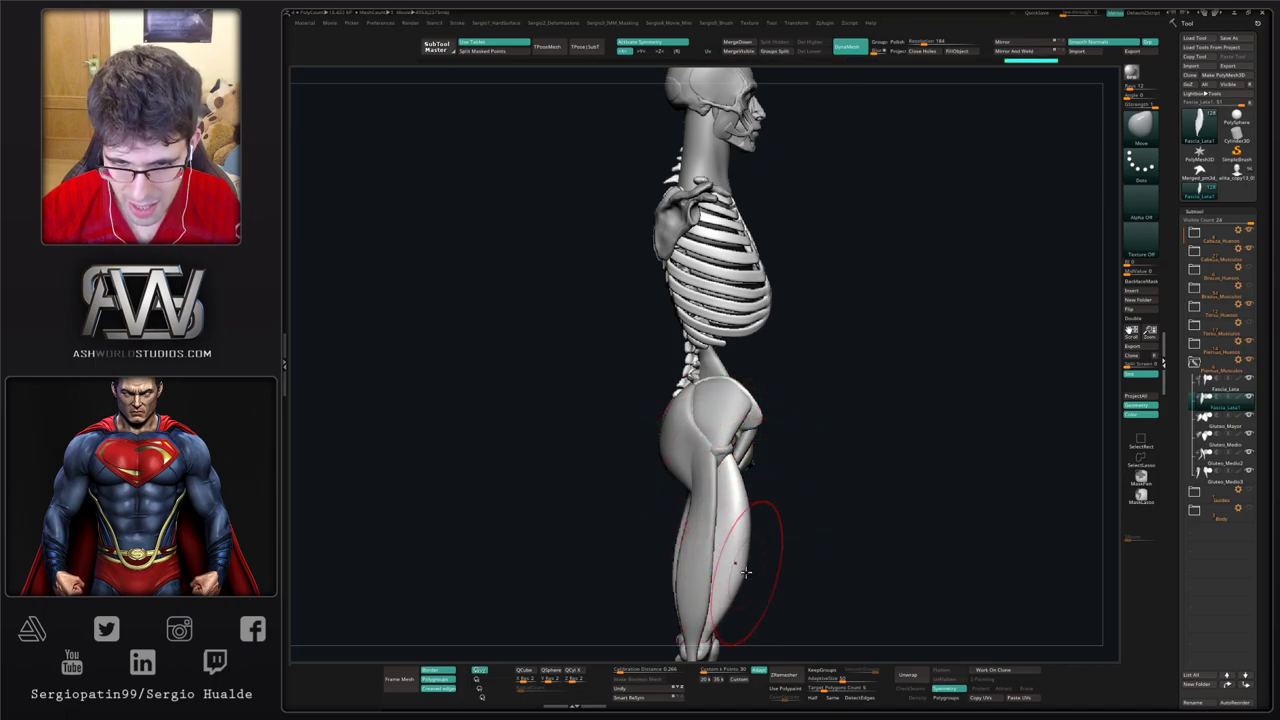
left_click(698, 548, "ctrl+shift")
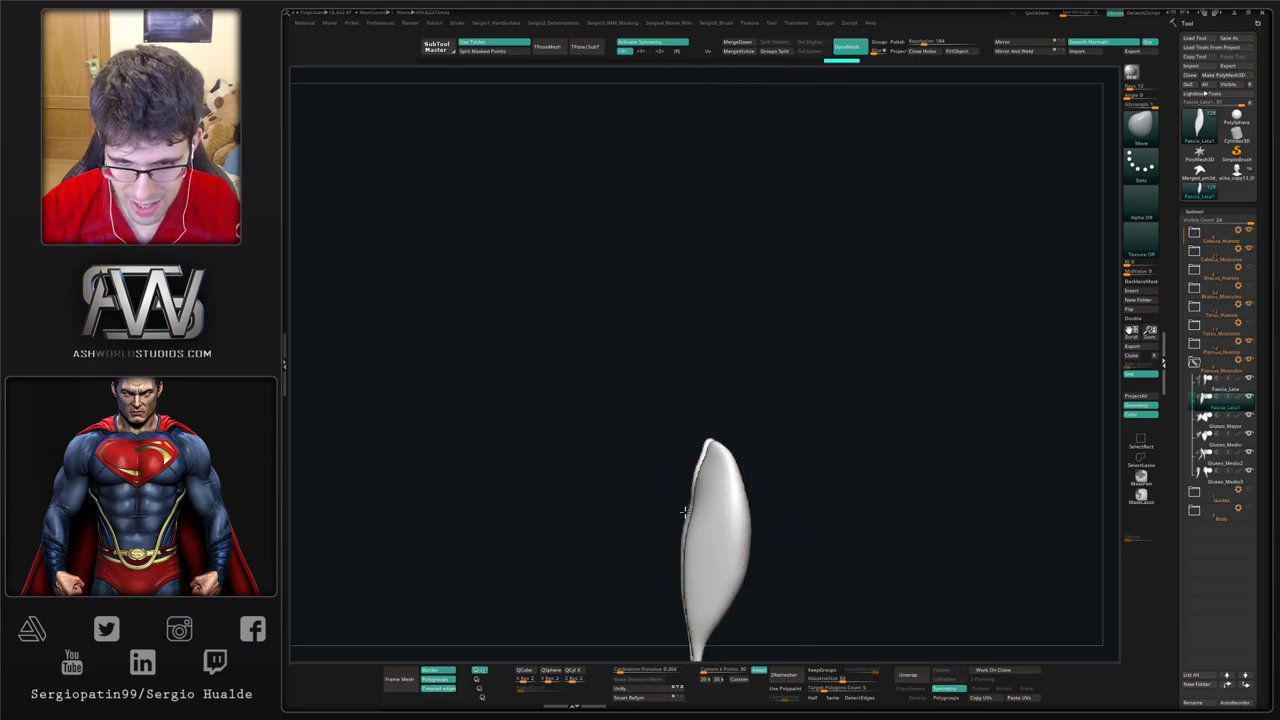
left_click_drag(685, 512, 681, 562)
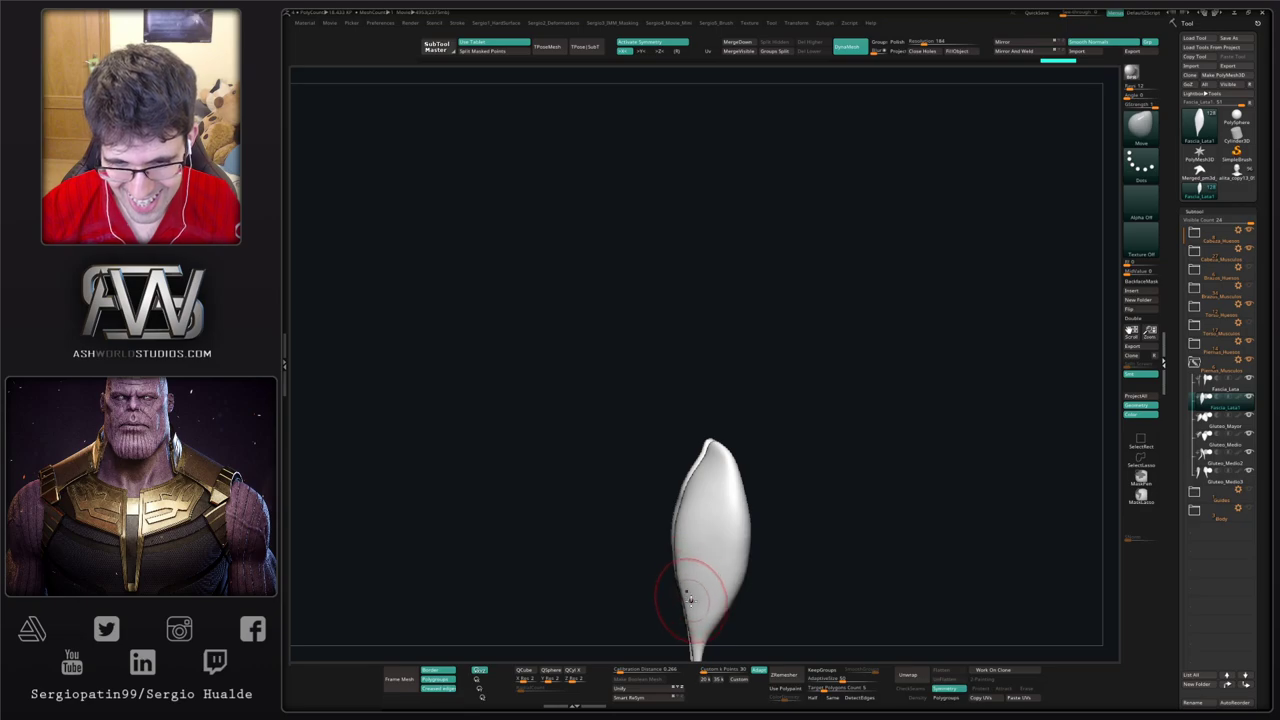
Step: Build up the isolated thigh muscles with the Clay brush and undo the last stroke near the lower end
right_click_drag(690, 600, 693, 541, "alt")
mouse_move(693, 541)
right_mouse_down()
mouse_move(720, 508)
mouse_move(701, 530)
right_mouse_up()
key("b")
key("c")
key("l")
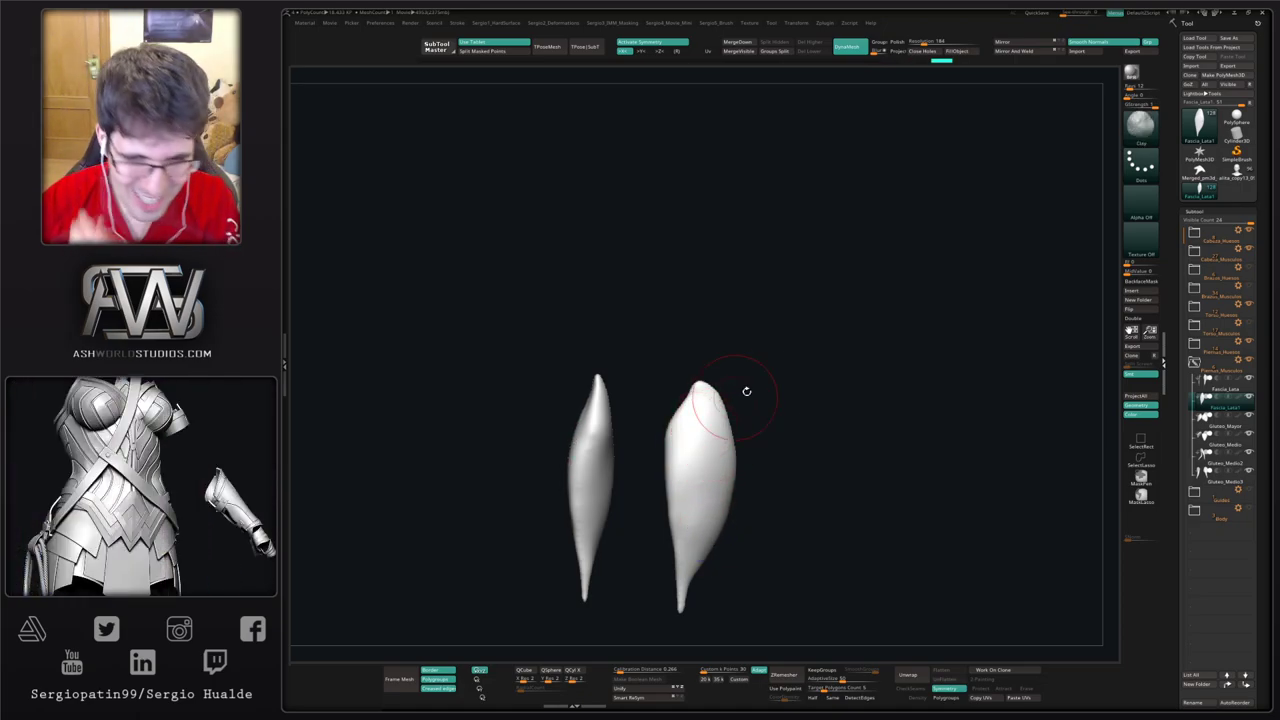
left_click_drag(746, 391, 725, 425)
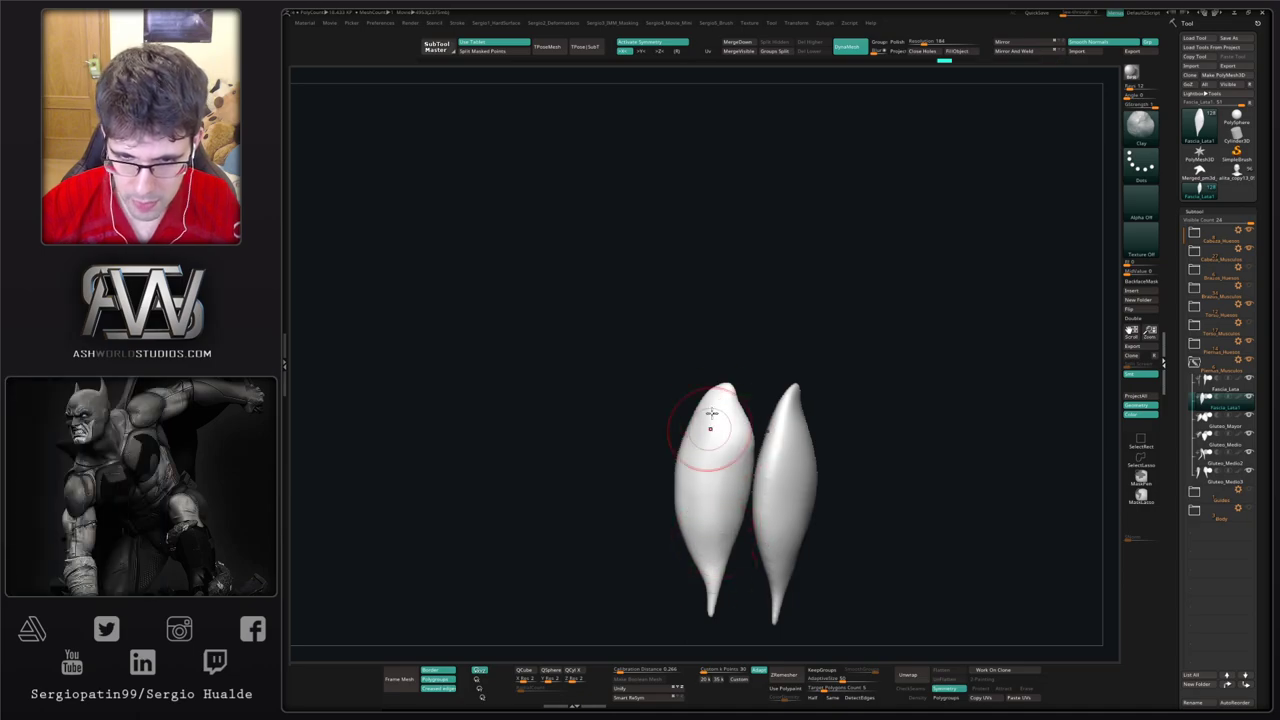
left_click_drag(714, 555, 726, 516)
key("ctrl")
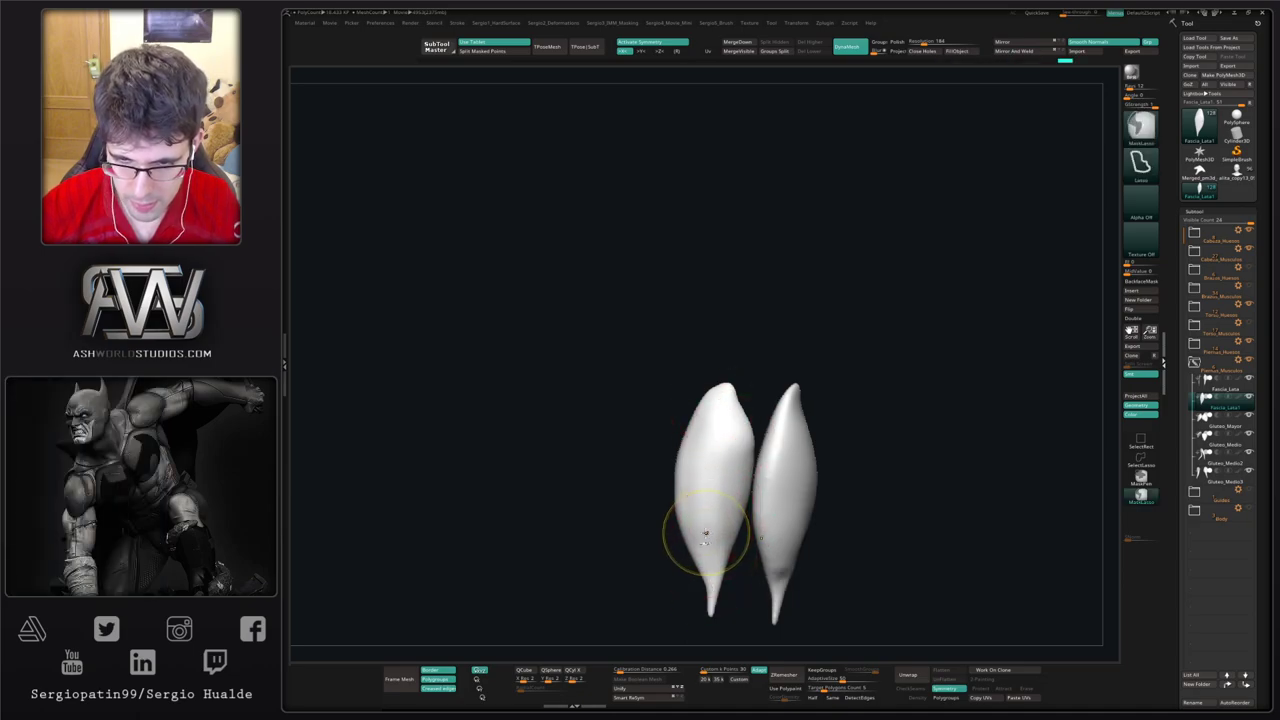
key("ctrl+z")
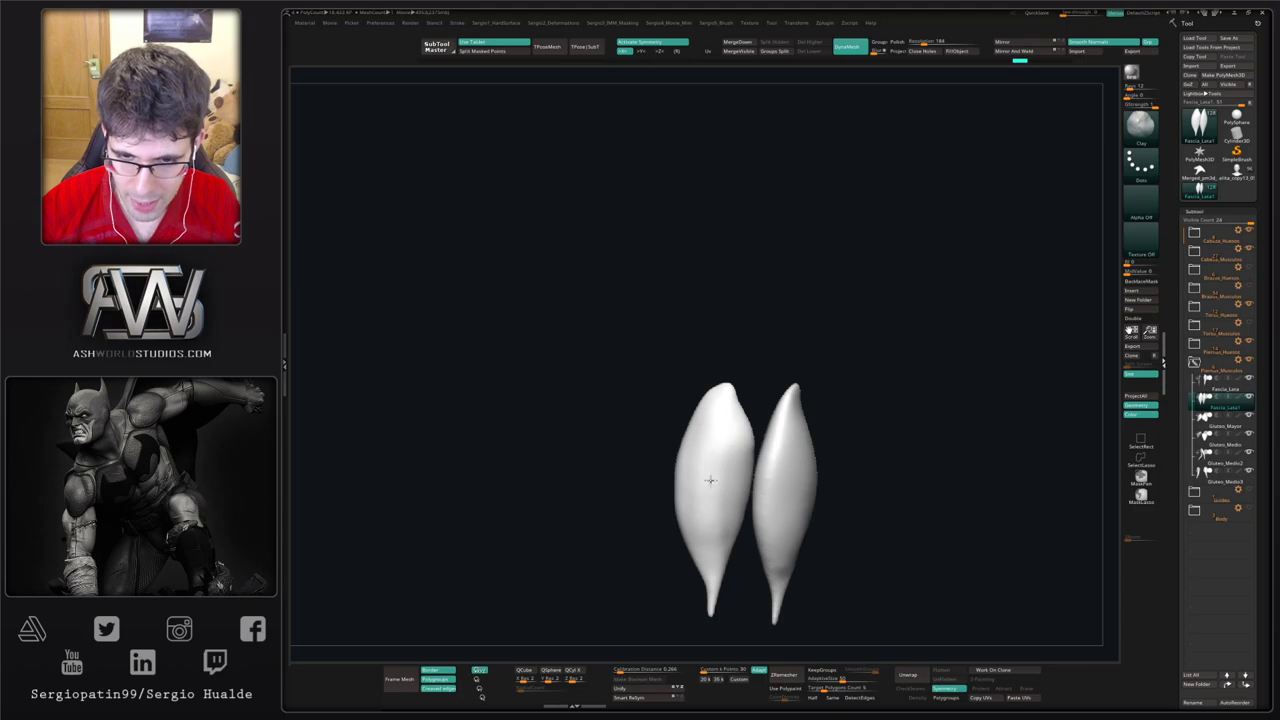
Step: Smooth the middle of the isolated thigh muscles and bring back the full skeleton
key("shift")
left_click_drag(700, 486, 702, 496, "shift")
right_click_drag(775, 530, 725, 520)
left_click_drag(700, 476, 700, 456, "shift")
right_click_drag(701, 540, 734, 537)
key("alt+s")
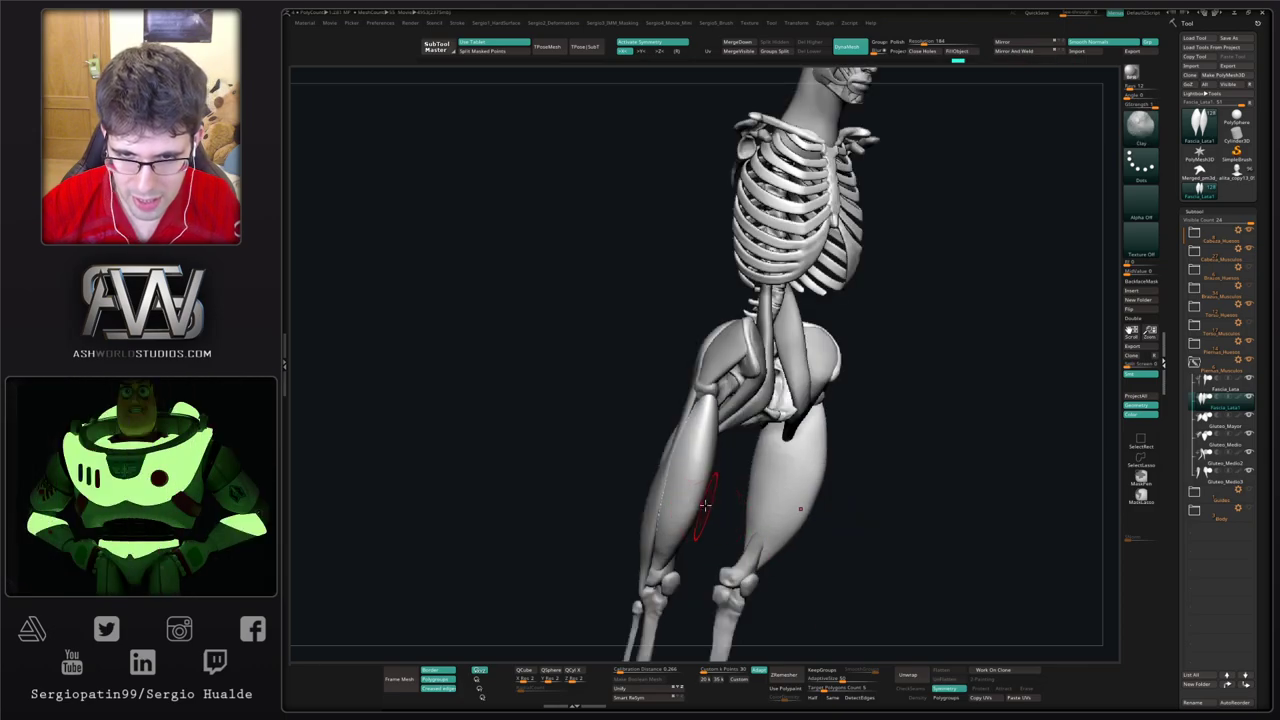
Step: Pull the thigh muscle around the femur with the Move brush, fitting its inner and rear contours
right_click_drag(712, 482, 664, 460)
key("b")
key("m")
key("v")
key("s")
left_click_drag(698, 447, 718, 452)
left_click_drag(725, 504, 715, 519)
left_click_drag(725, 453, 722, 451)
mouse_move(722, 450)
right_mouse_down()
mouse_move(757, 440)
mouse_move(757, 457)
right_mouse_up()
left_click_drag(733, 448, 741, 450)
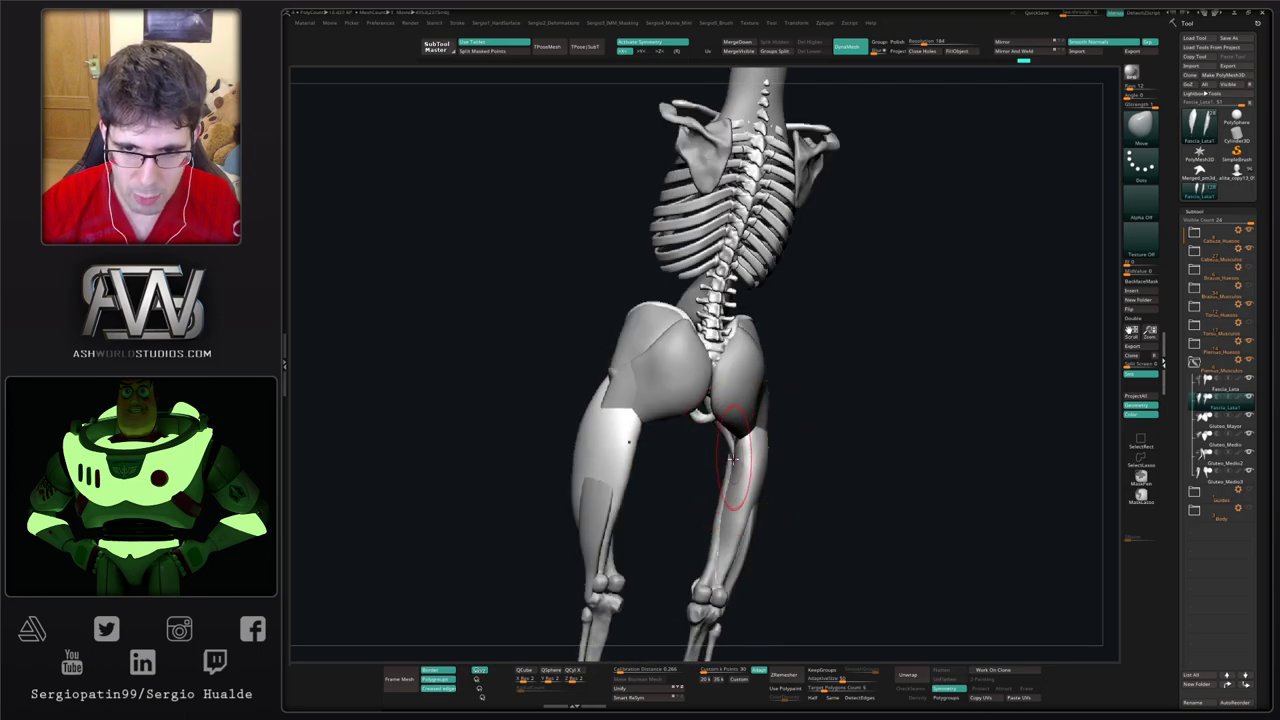
left_click_drag(727, 503, 720, 511)
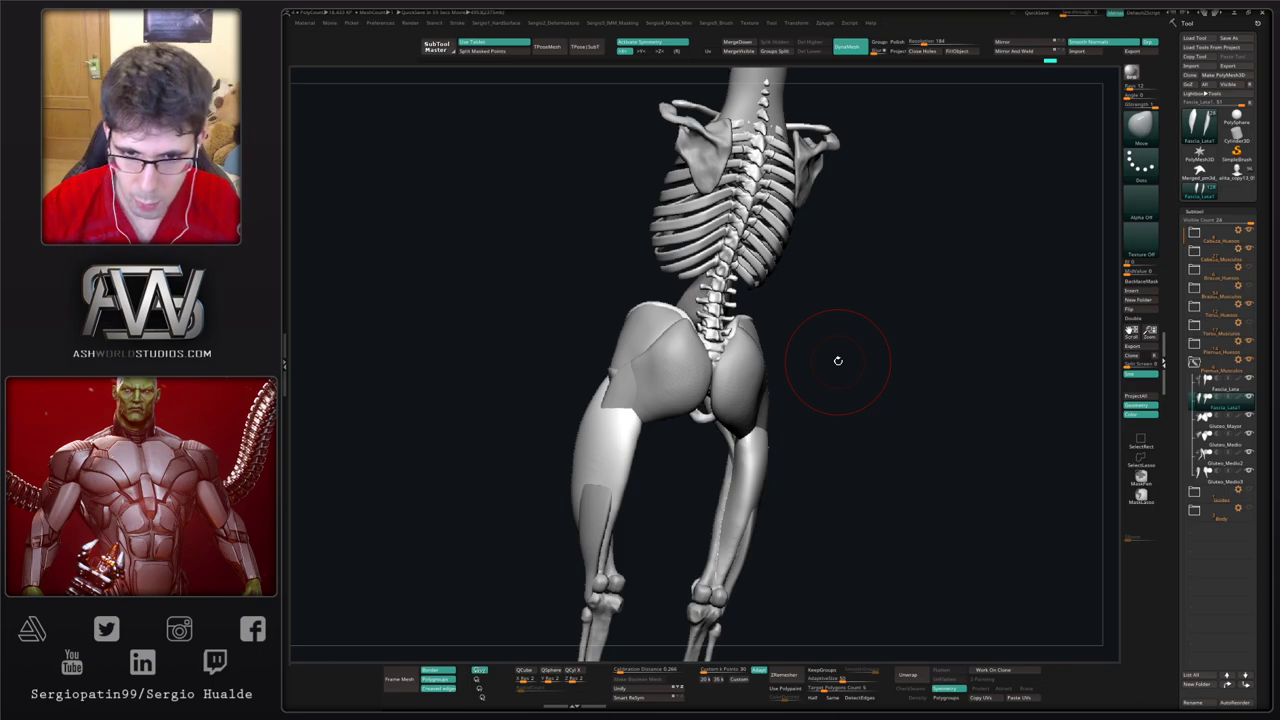
Step: Adjust the thigh muscle's contour below the gluteals from the rear view and smooth its front surface from the side
mouse_move(846, 397)
left_mouse_down()
mouse_move(866, 411)
mouse_move(844, 402)
left_mouse_up()
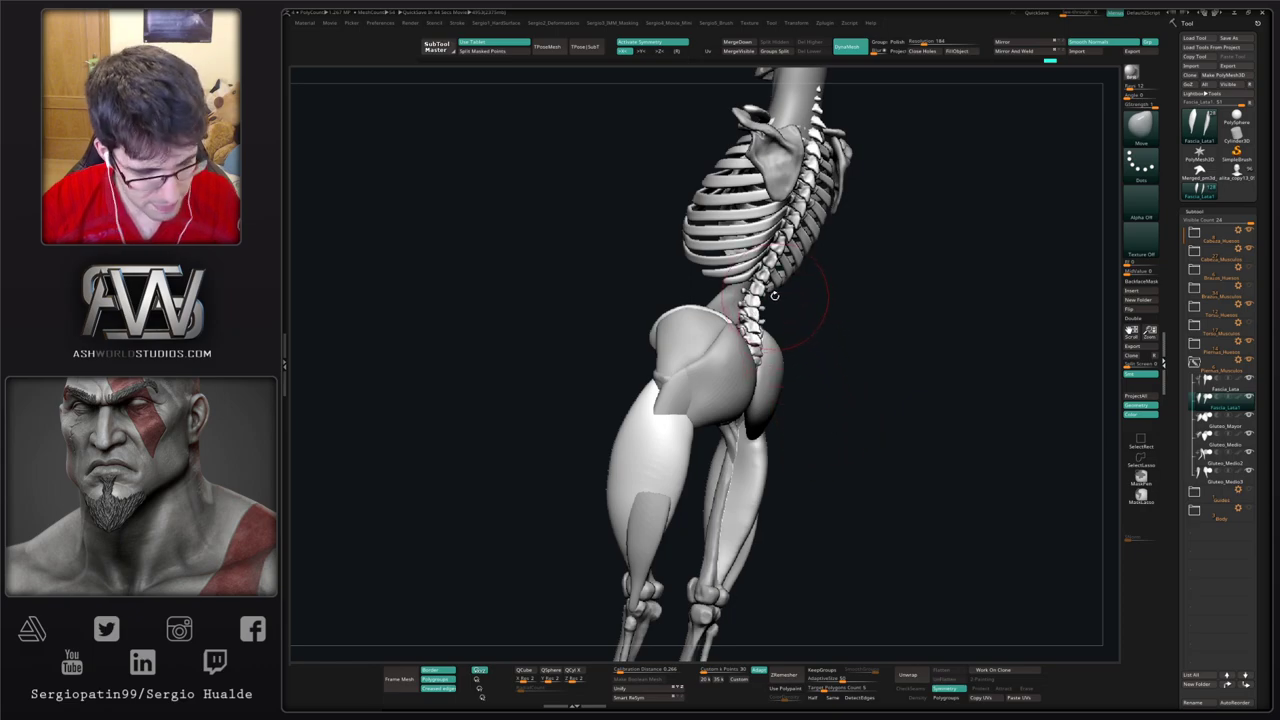
left_click_drag(846, 409, 798, 470, "shift")
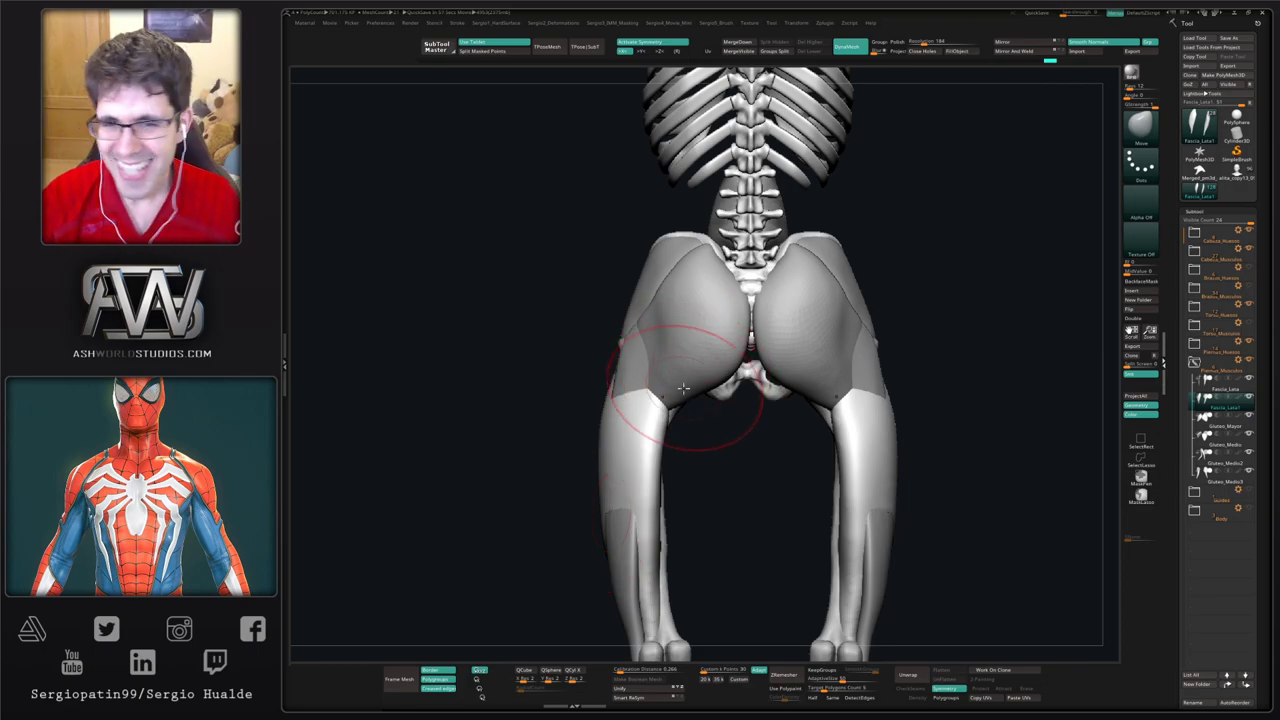
right_click_drag(648, 430, 656, 435)
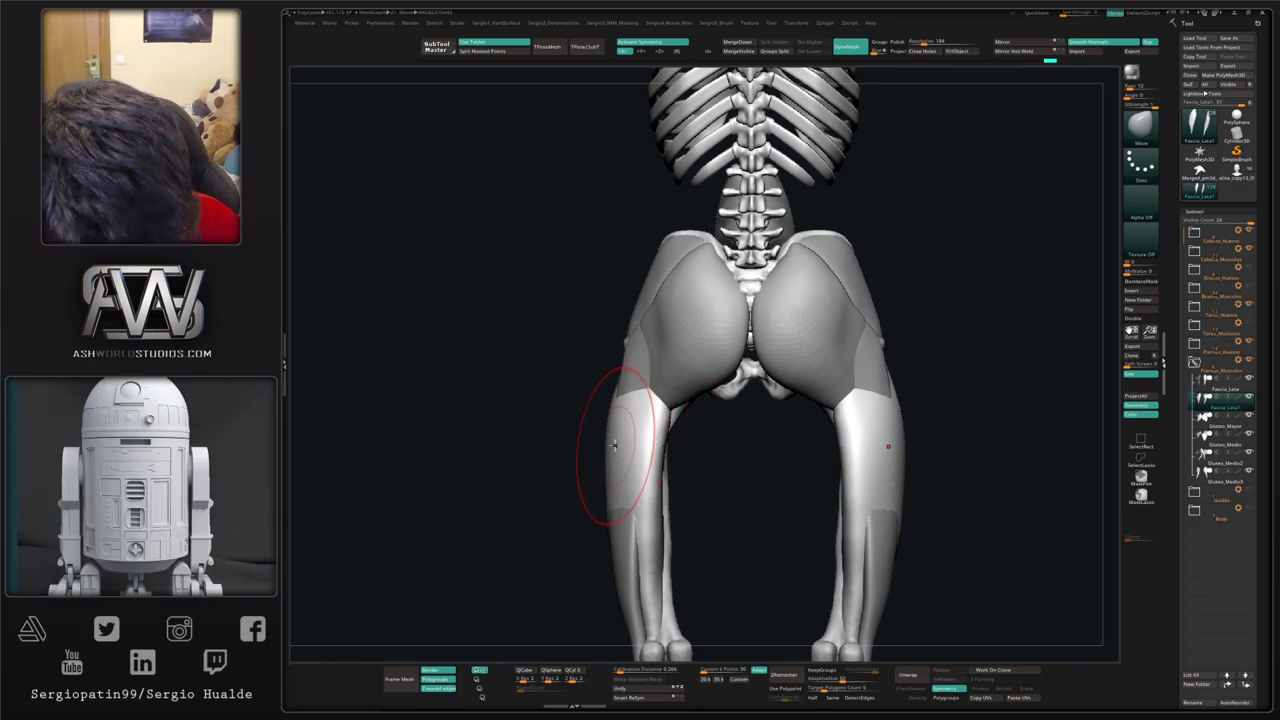
mouse_move(634, 434)
right_mouse_down()
mouse_move(715, 446)
mouse_move(671, 440)
mouse_move(629, 469)
right_mouse_up()
left_click_drag(629, 469, 635, 408)
right_click_drag(637, 439, 588, 470, "ctrl")
right_click_drag(588, 470, 609, 509)
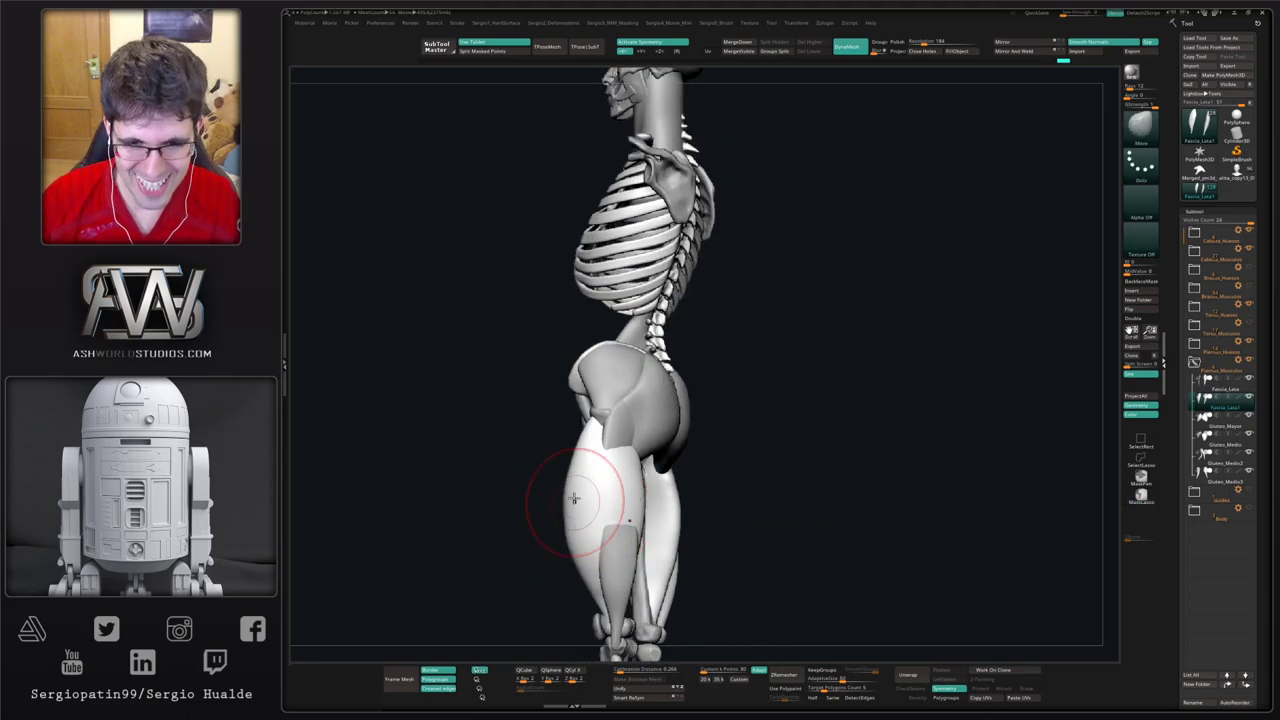
left_click_drag(574, 499, 578, 480, "shift")
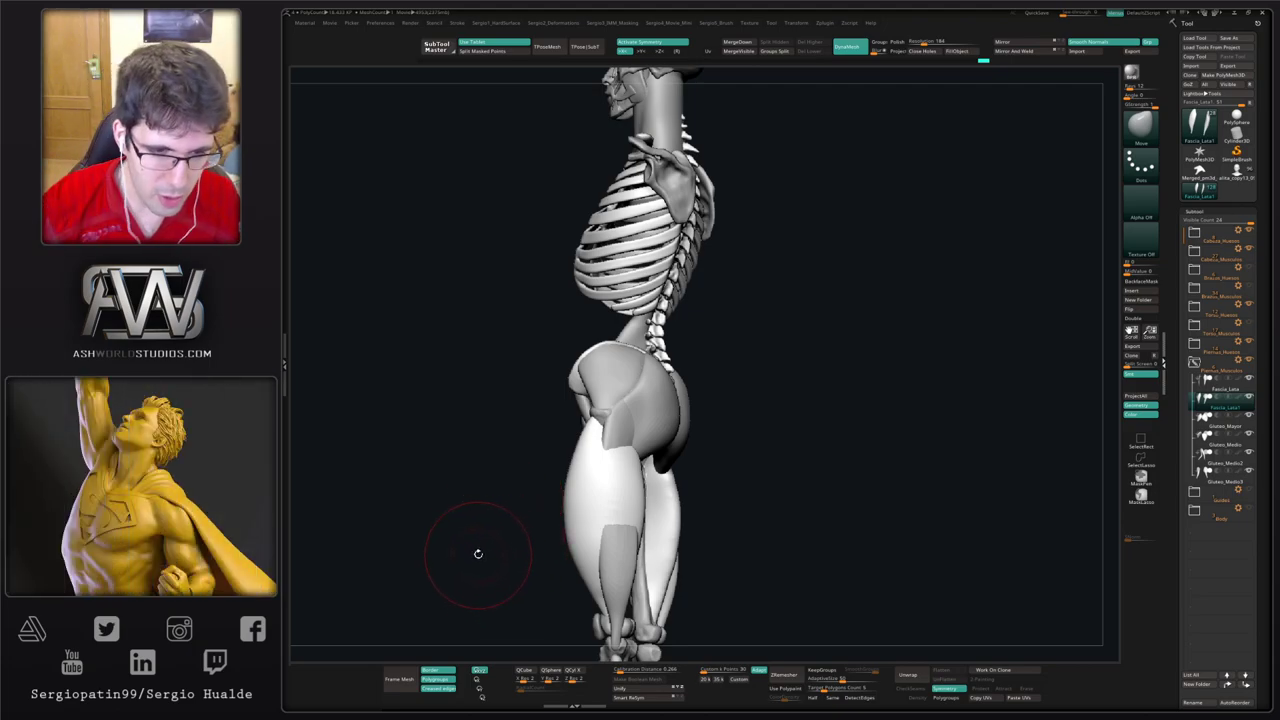
right_click_drag(743, 457, 609, 397)
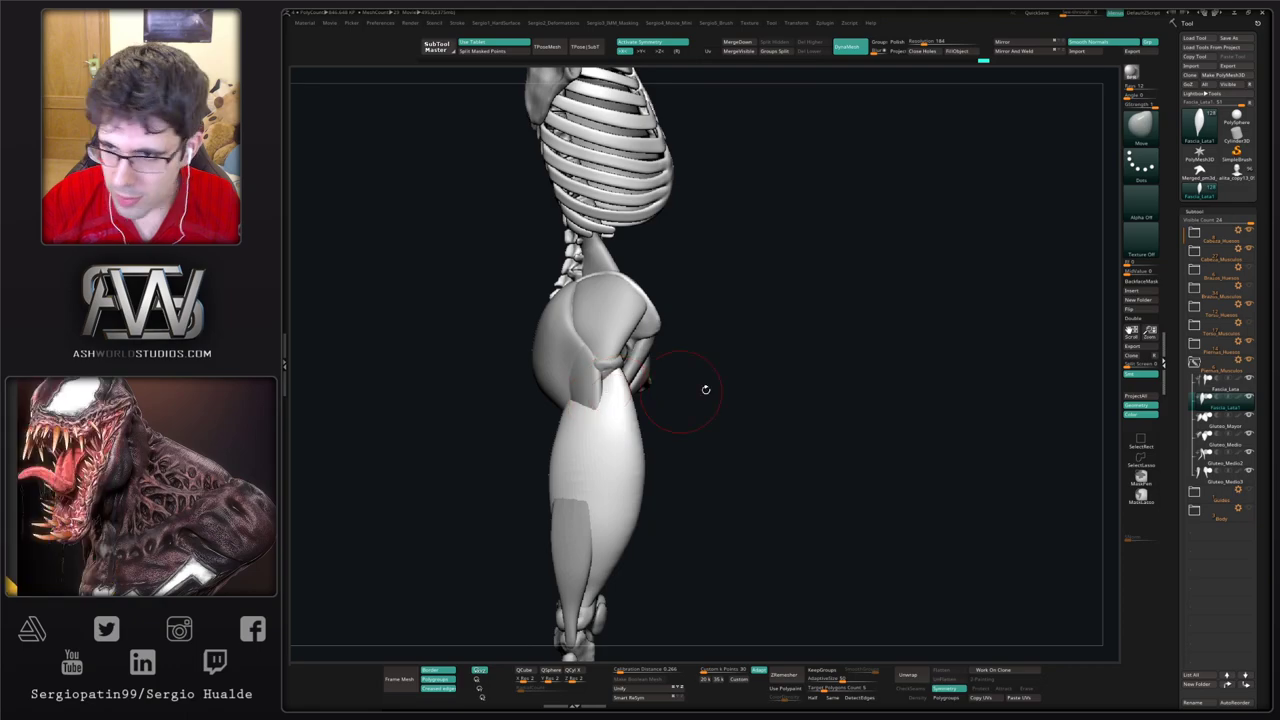
Step: Hide the original Fascia_Lata and reshape the upper rear edge of the isolated duplicate
left_click(1248, 383)
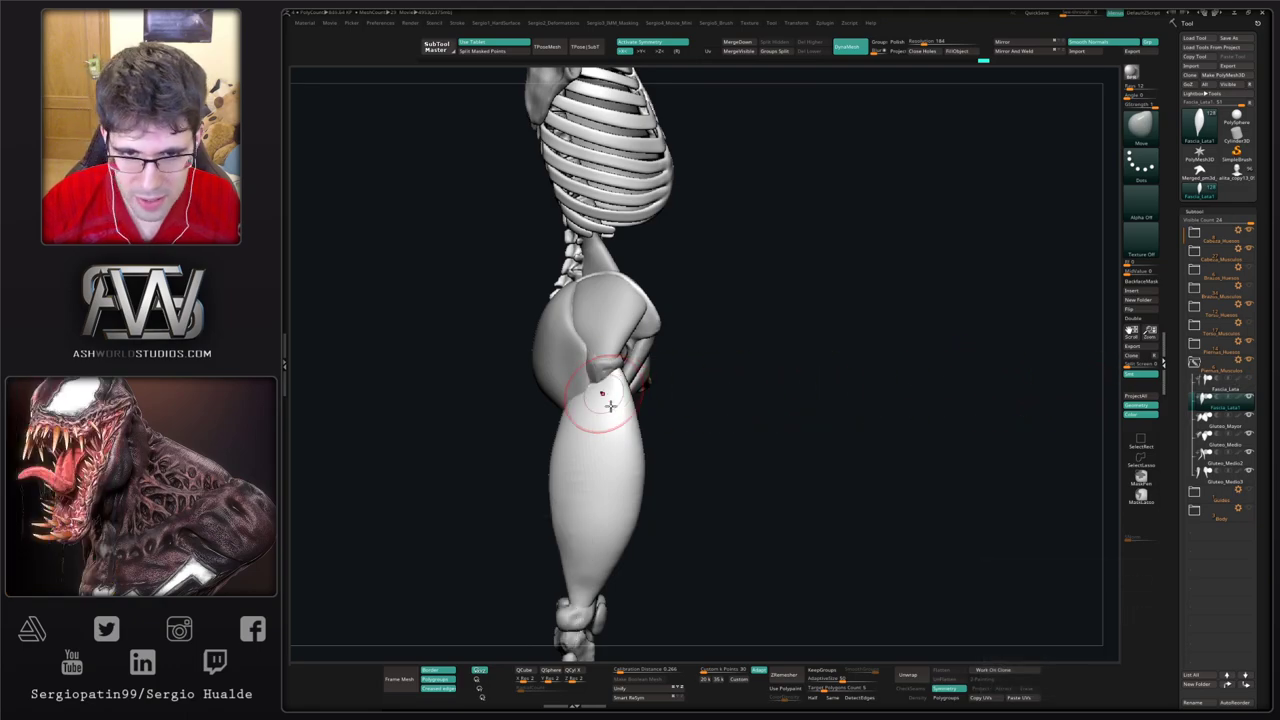
right_click_drag(610, 405, 591, 423)
key("alt+s")
left_click_drag(557, 391, 568, 415)
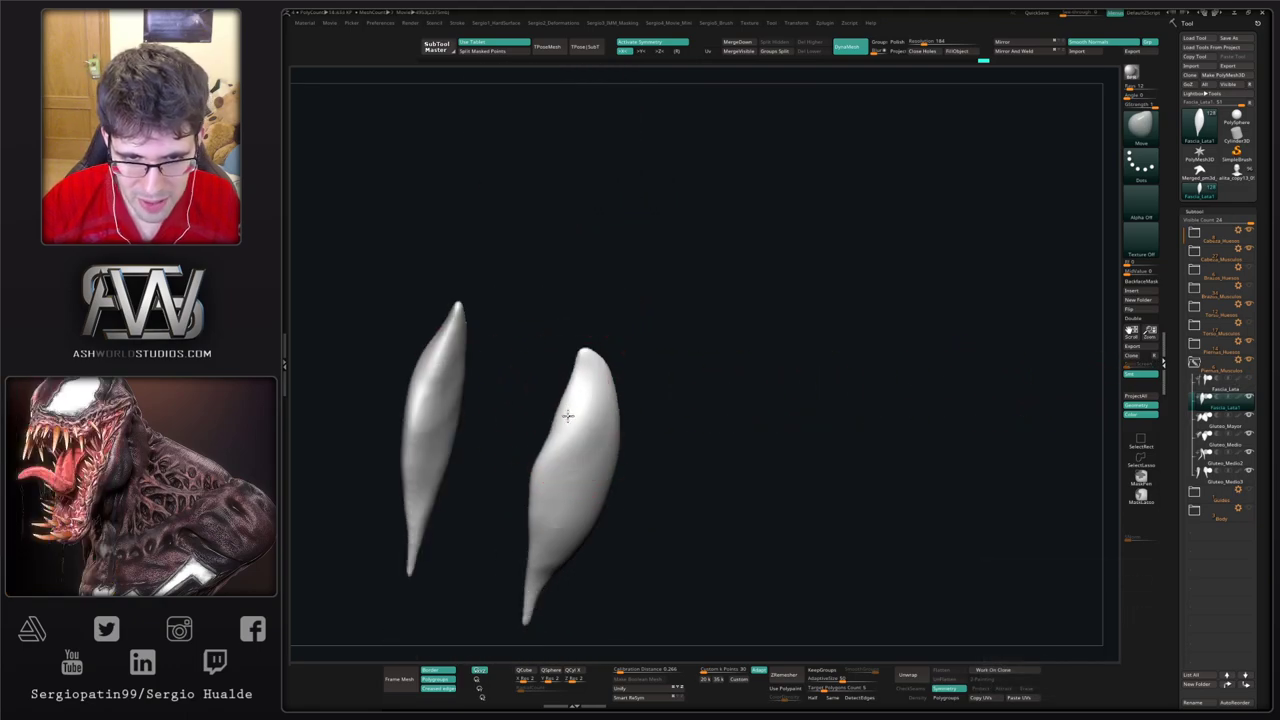
right_click_drag(567, 415, 587, 388)
mouse_move(547, 470)
right_mouse_down()
mouse_move(551, 433)
mouse_move(588, 430)
right_mouse_up()
Step: Show the full skeleton, fit the thigh muscle's rear contour beneath the gluteus with the Move brush, and smooth it
key("alt+s")
left_click_drag(571, 406, 580, 420)
mouse_move(562, 421)
right_mouse_down()
mouse_move(586, 424)
mouse_move(565, 416)
right_mouse_up()
mouse_move(567, 453)
left_mouse_down()
mouse_move(551, 449)
mouse_move(551, 490)
left_mouse_up()
right_click_drag(565, 422, 586, 457)
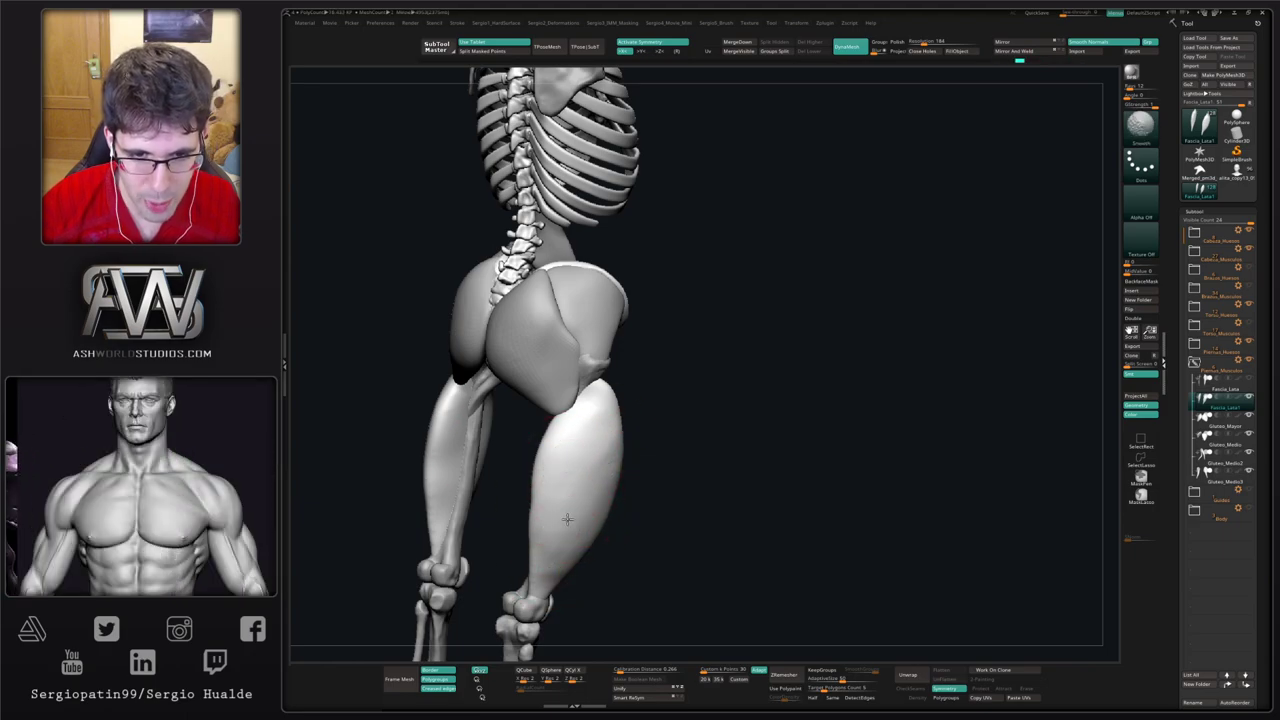
left_click_drag(571, 479, 576, 446, "shift")
right_click_drag(576, 446, 589, 443)
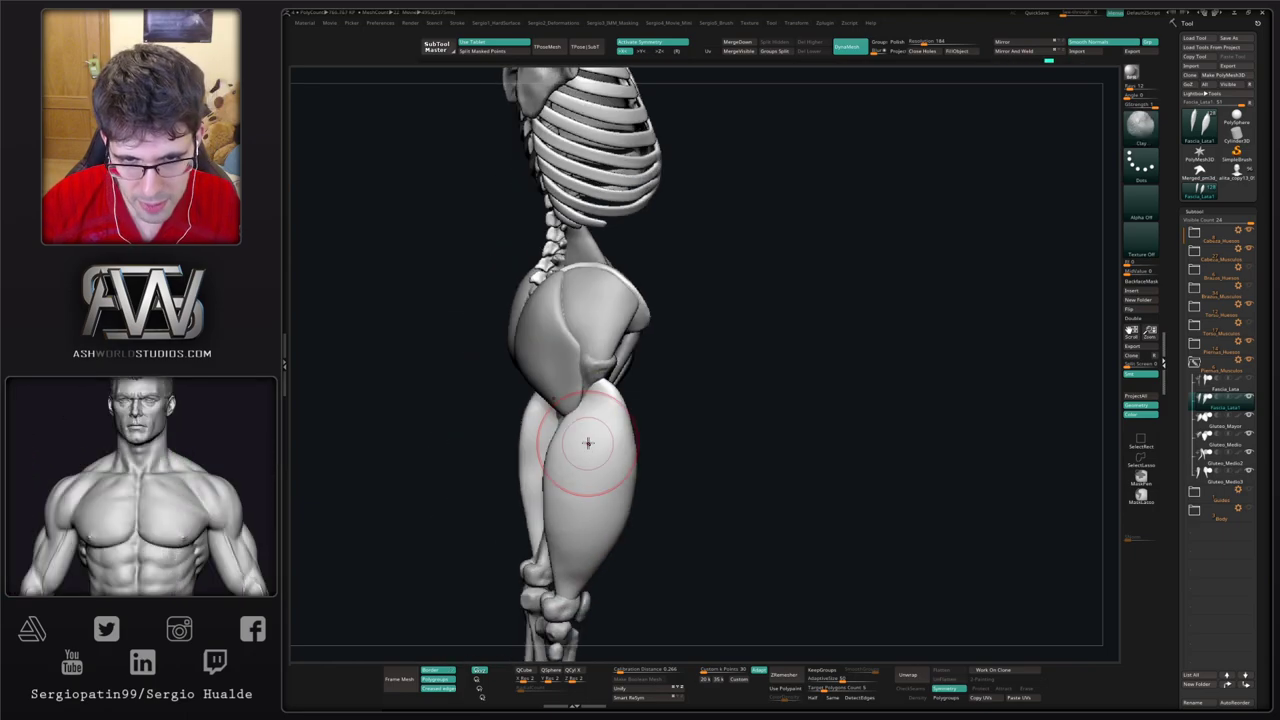
Step: Plane the outer side of the thigh muscle from its upper tip down toward the knee with TrimDynamic
key("ctrl+1")
mouse_move(587, 428)
left_mouse_down()
mouse_move(597, 414)
mouse_move(611, 462)
left_mouse_up()
left_click_drag(615, 395, 616, 417)
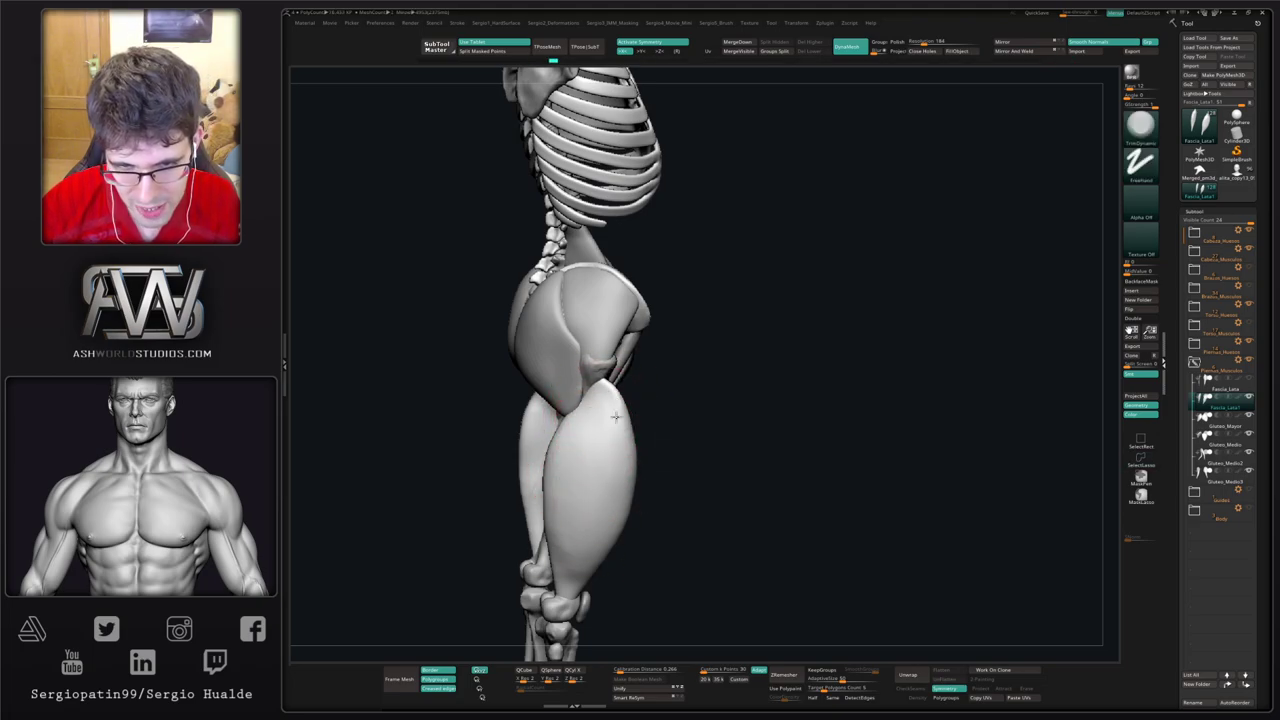
left_click_drag(589, 570, 577, 487)
left_click_drag(572, 424, 571, 446)
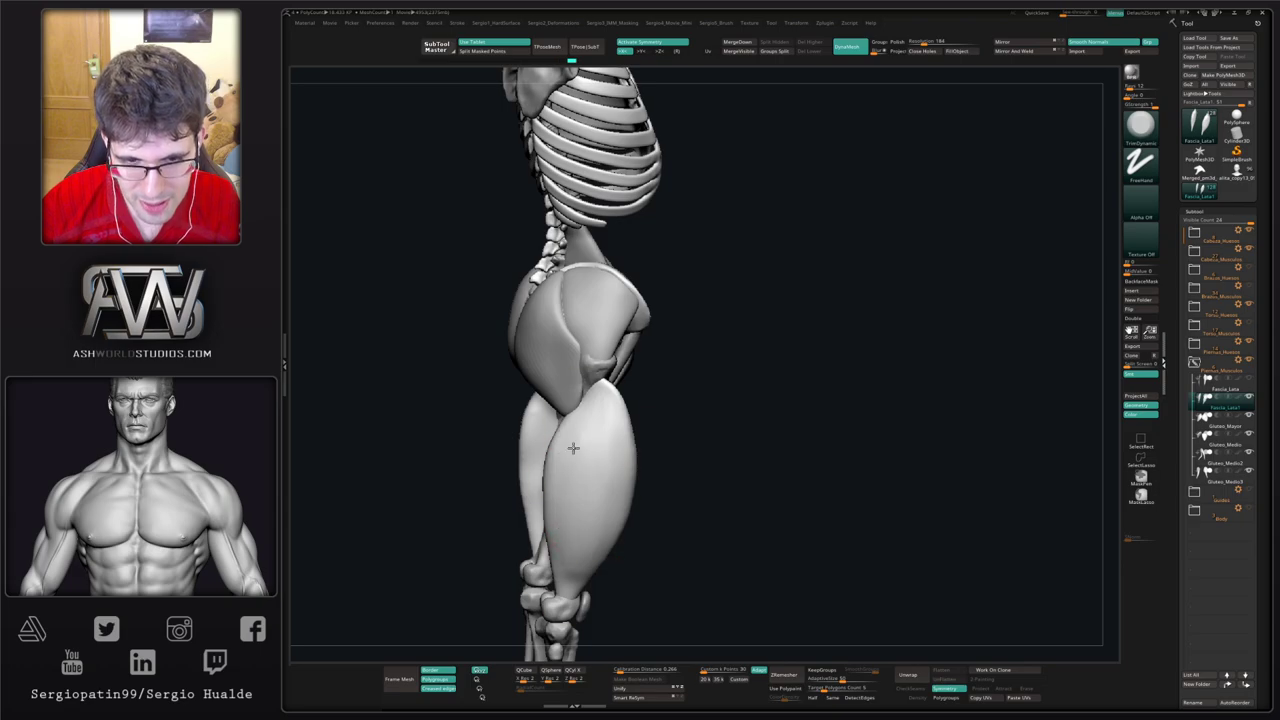
left_click_drag(575, 558, 589, 564)
right_click_drag(587, 547, 588, 503)
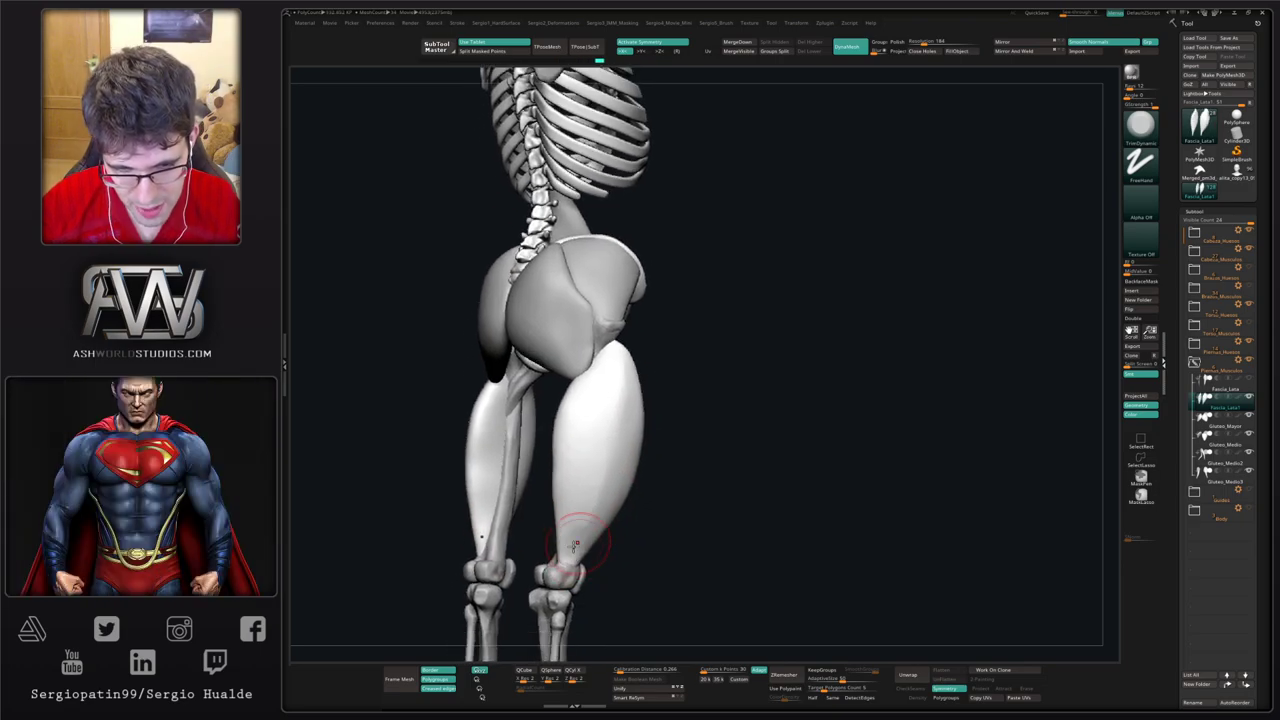
Step: Trim and smooth the tapered lower end of the thigh muscle above the knee in isolation, then restore the full skeleton
right_click_drag(576, 547, 586, 543)
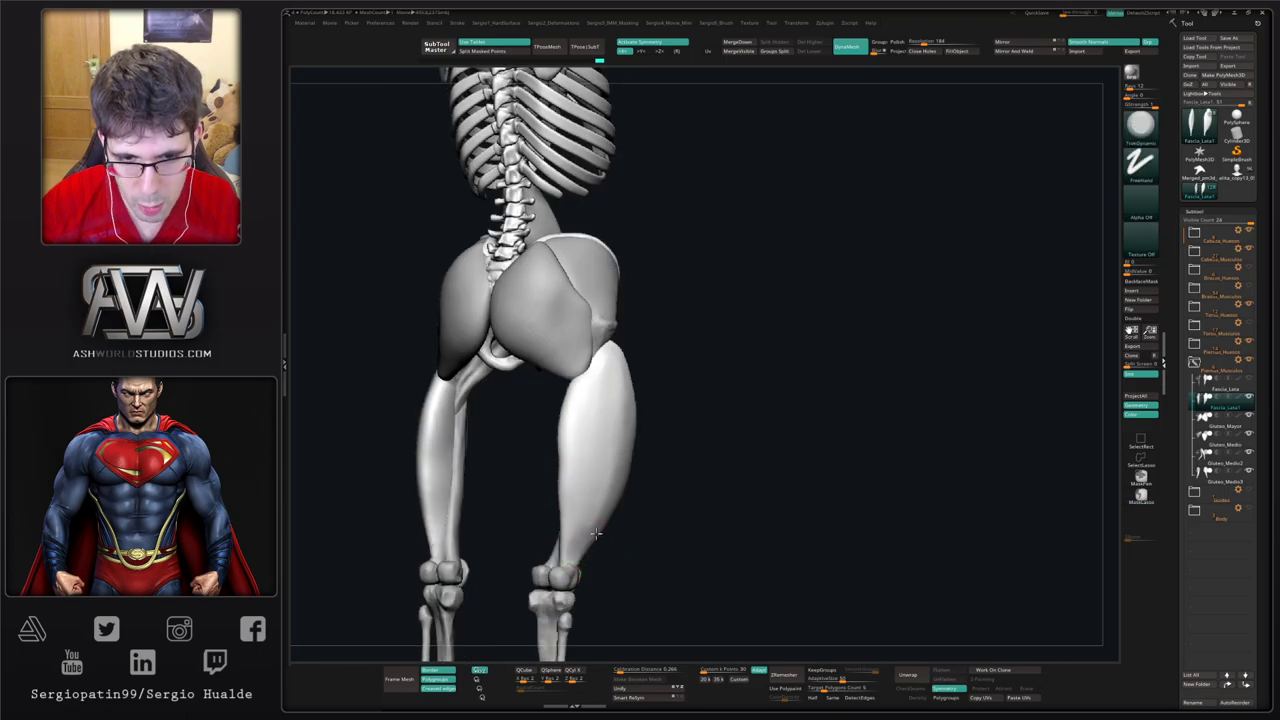
left_click_drag(573, 553, 594, 554)
key("s")
right_click_drag(594, 554, 600, 560)
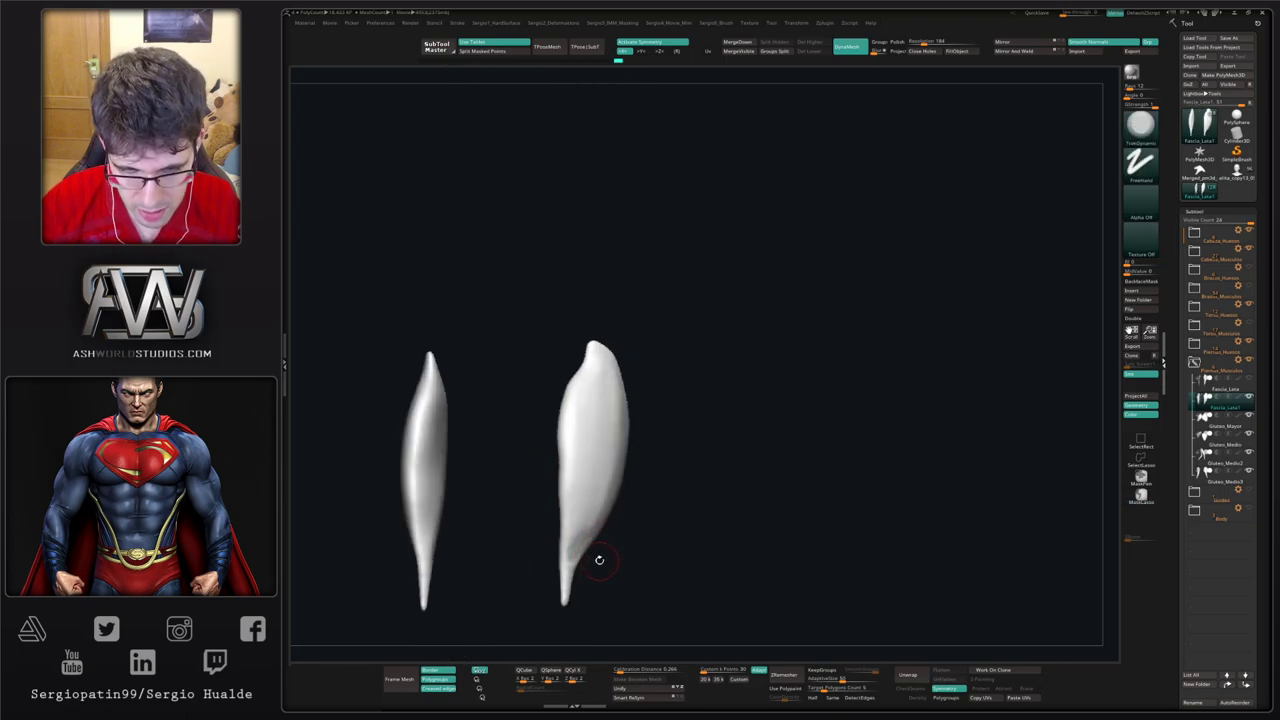
left_click_drag(600, 560, 580, 552, "shift")
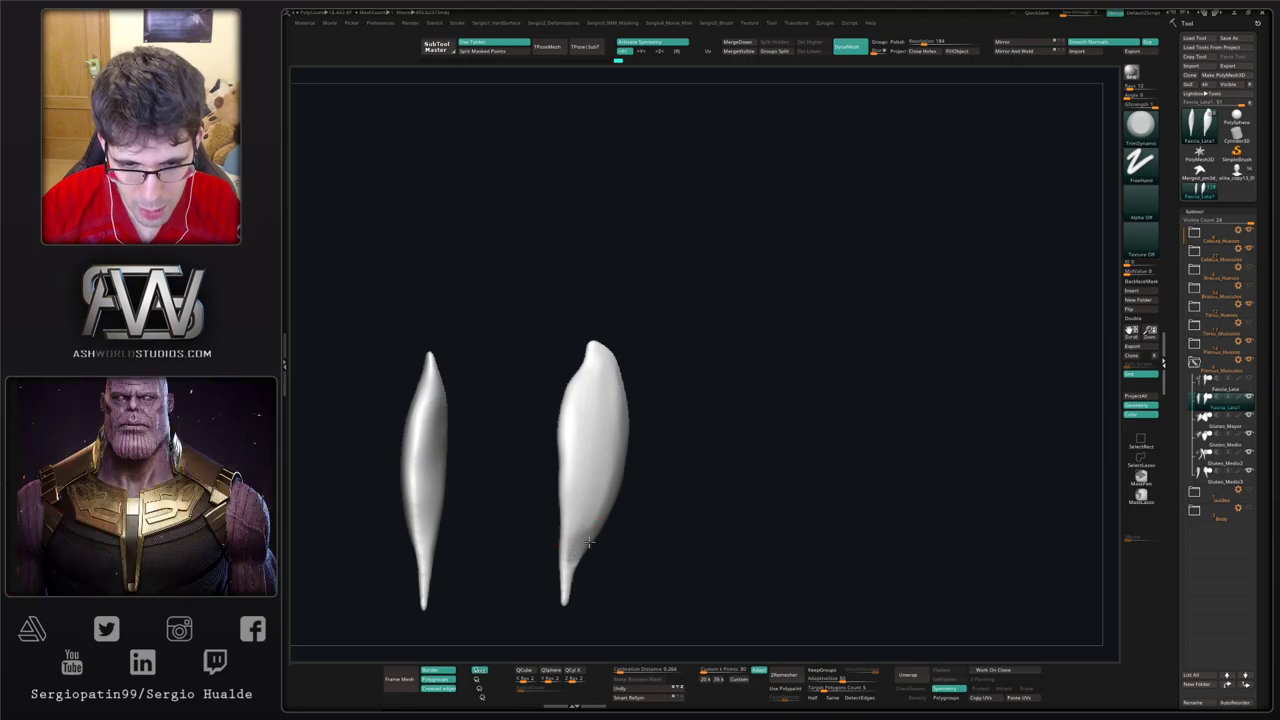
key("shift")
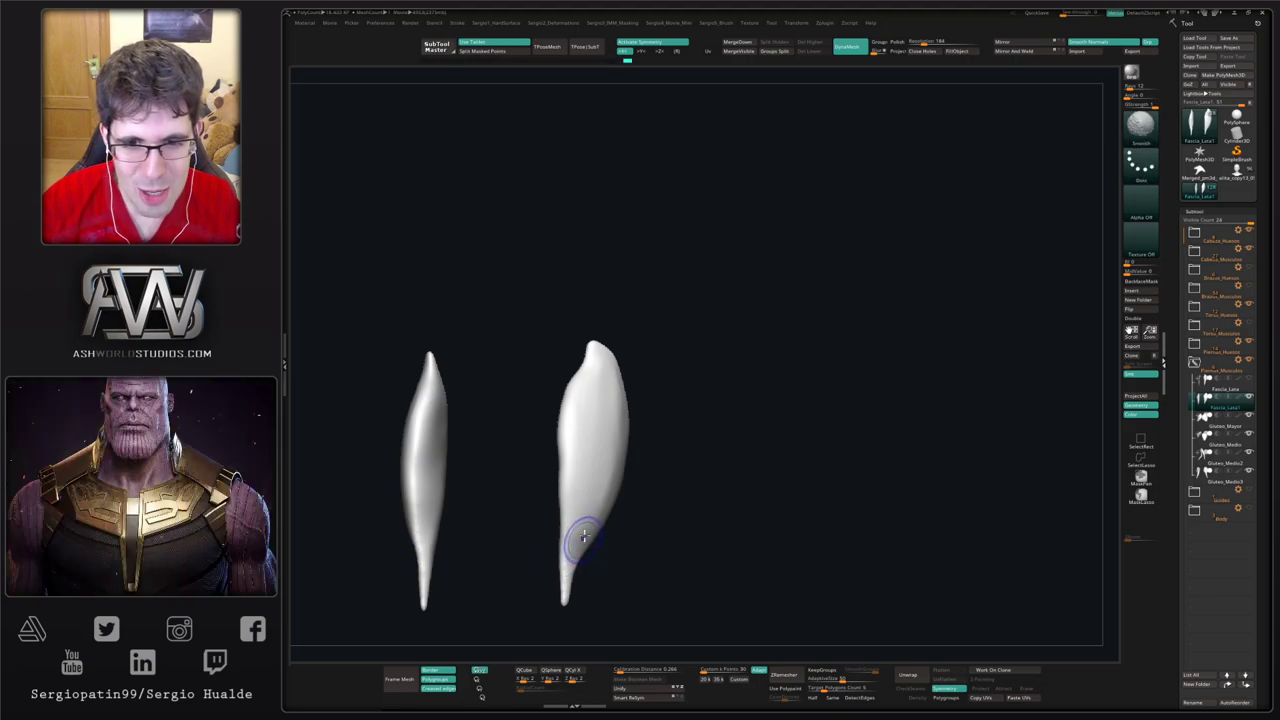
left_click_drag(582, 538, 572, 556, "shift")
left_click_drag(651, 497, 628, 500)
key("s")
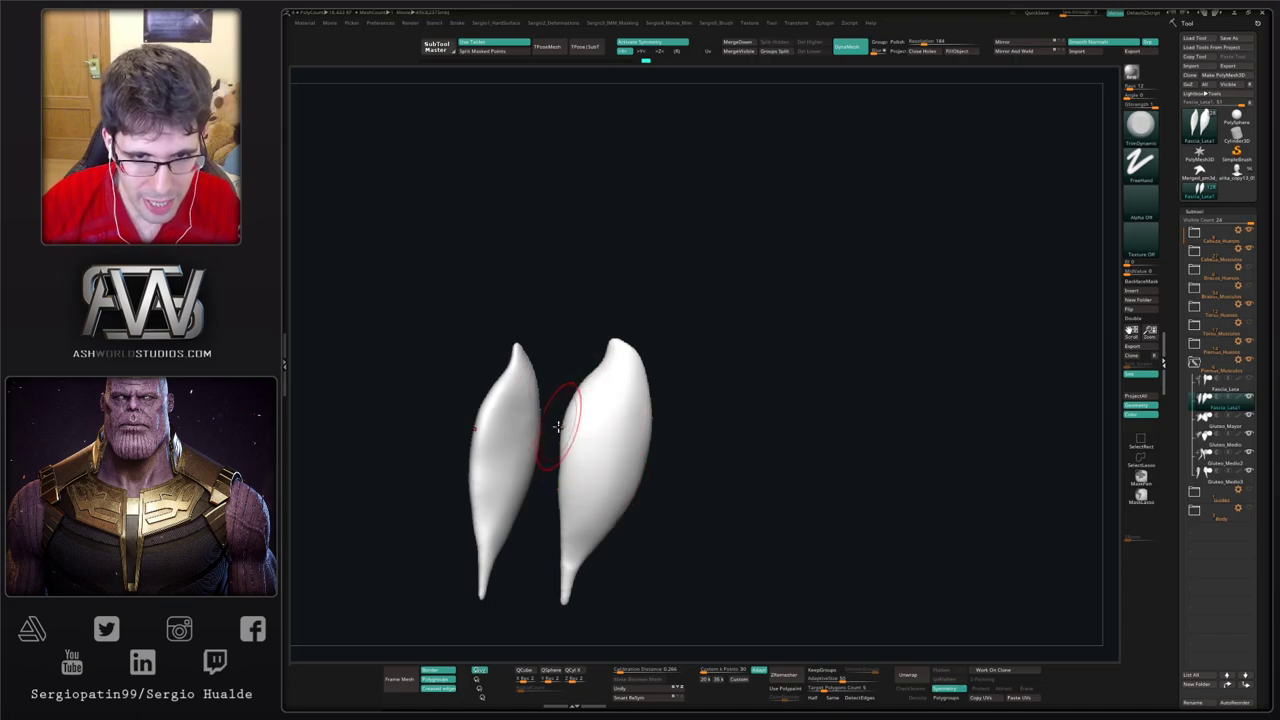
key("shift+s")
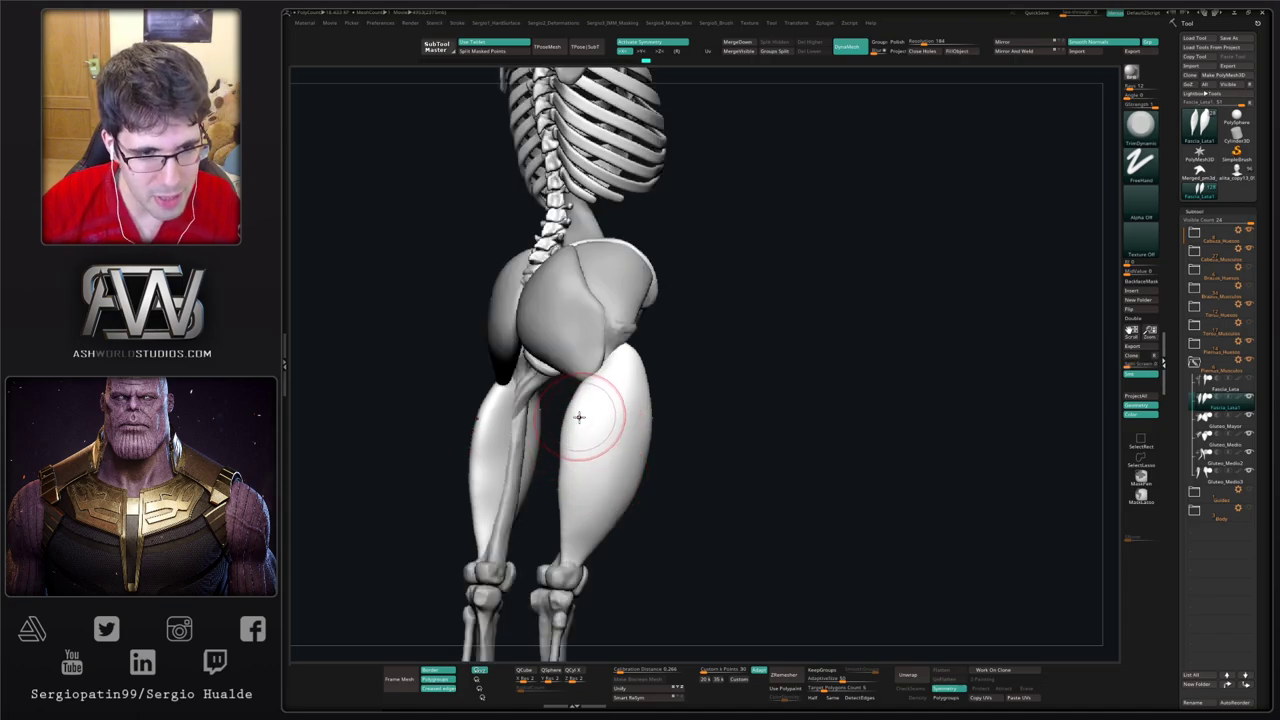
Step: Pull the thigh muscle's lower tip down over the knee joint beside the kneecap with the Move brush
right_click_drag(608, 400, 575, 536)
key("b")
key("m")
key("v")
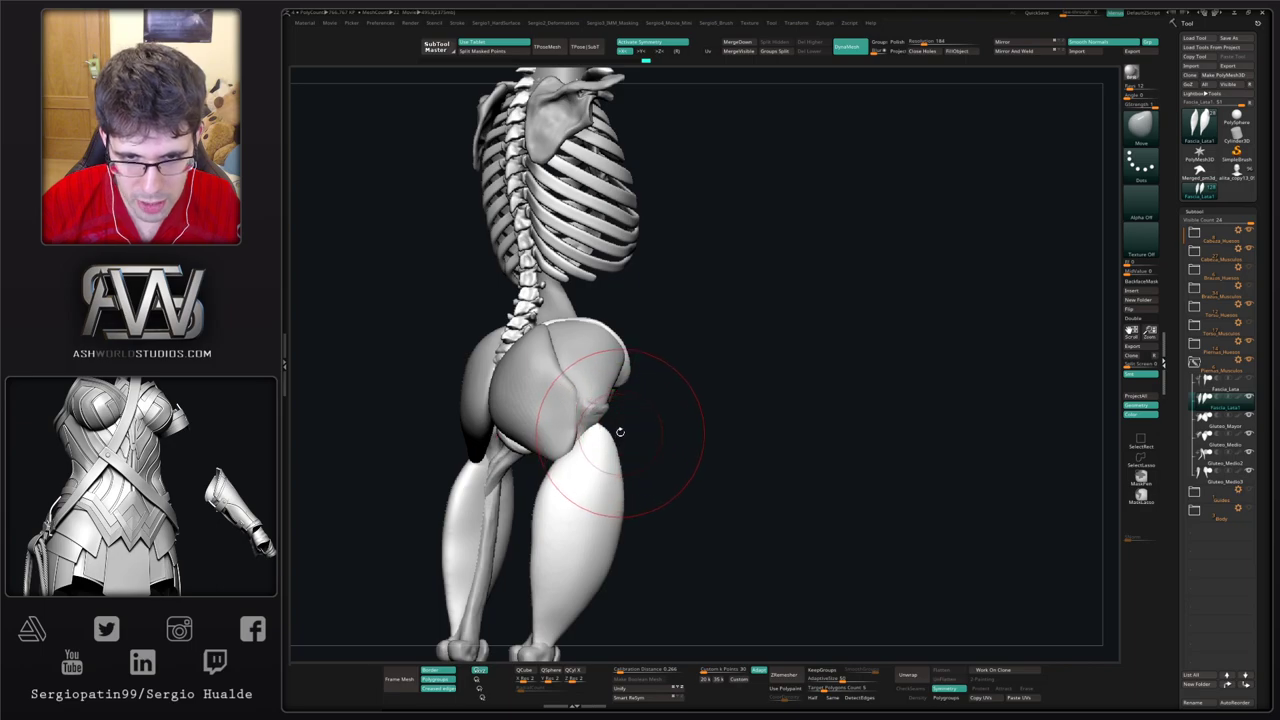
right_click_drag(629, 437, 619, 428)
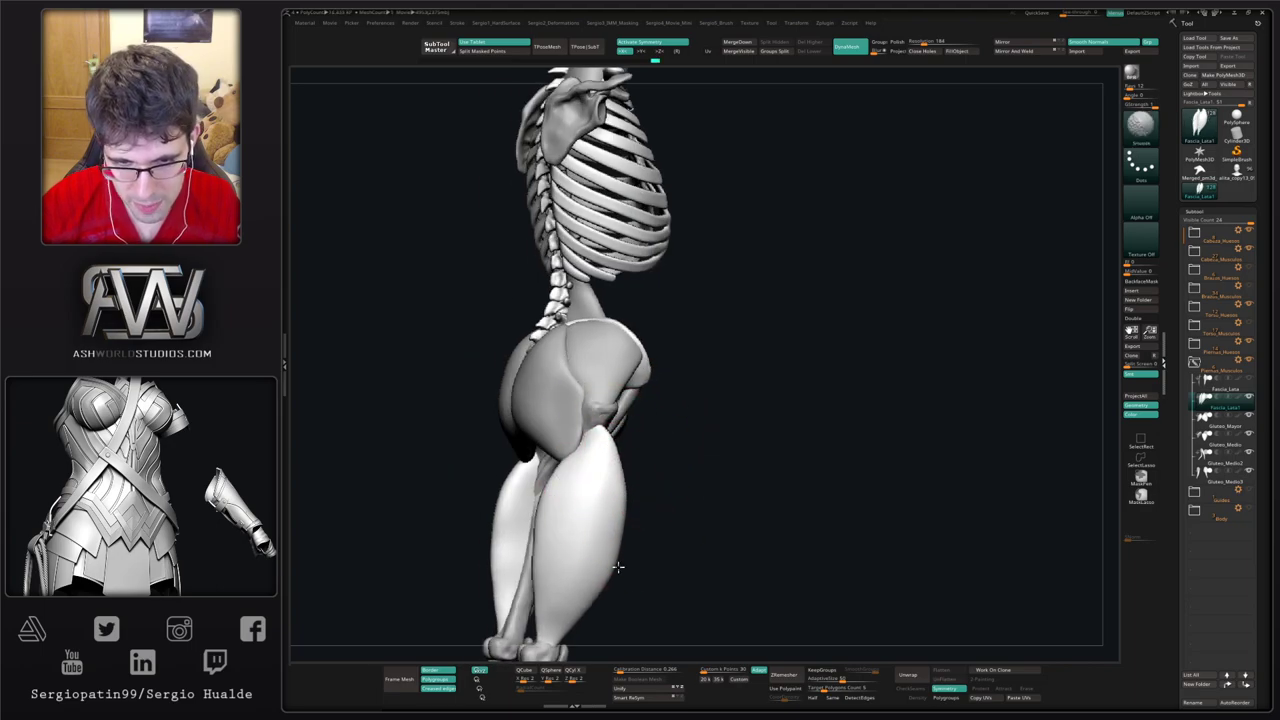
right_click_drag(617, 566, 604, 572, "shift")
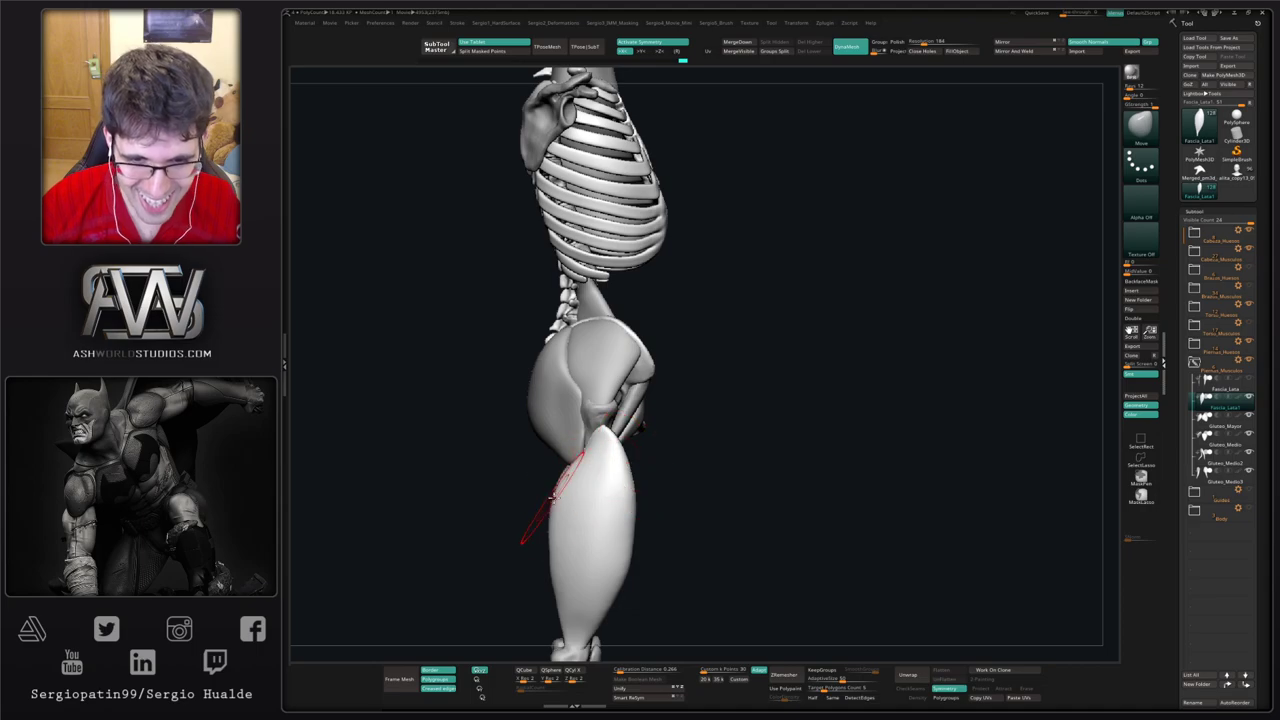
right_click_drag(560, 503, 603, 500)
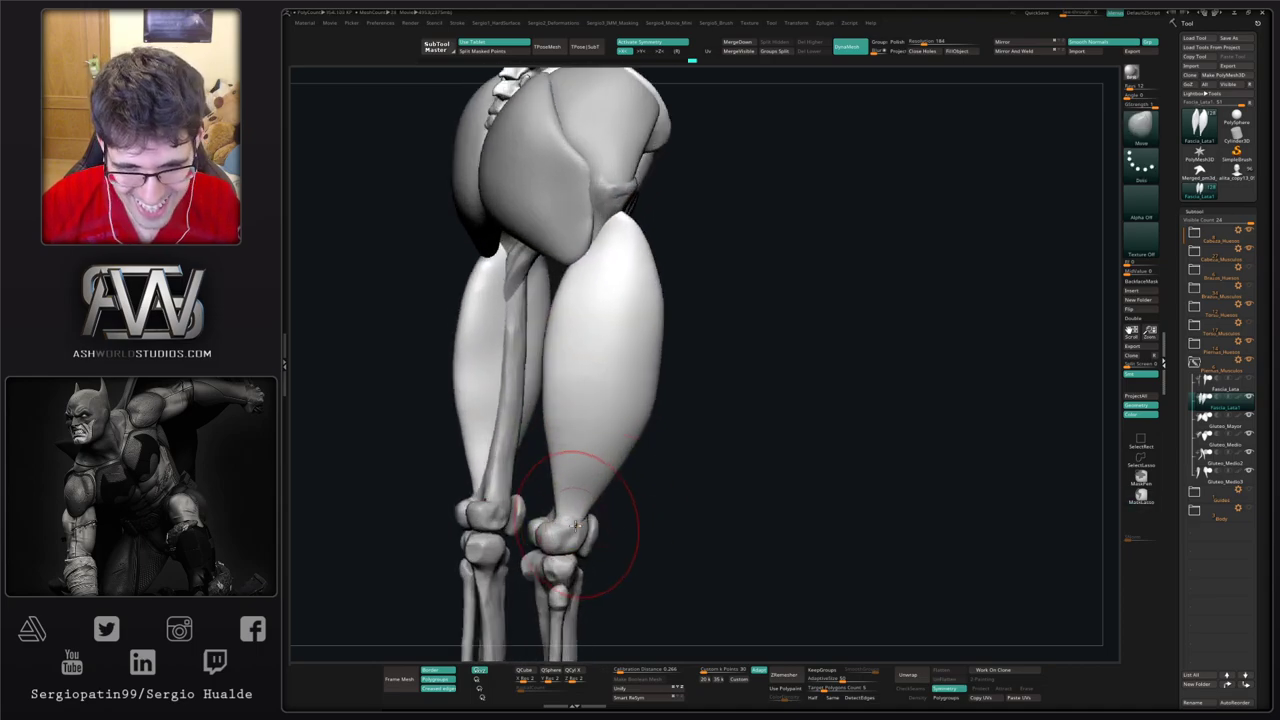
left_click_drag(577, 516, 585, 529)
right_click_drag(603, 538, 595, 497)
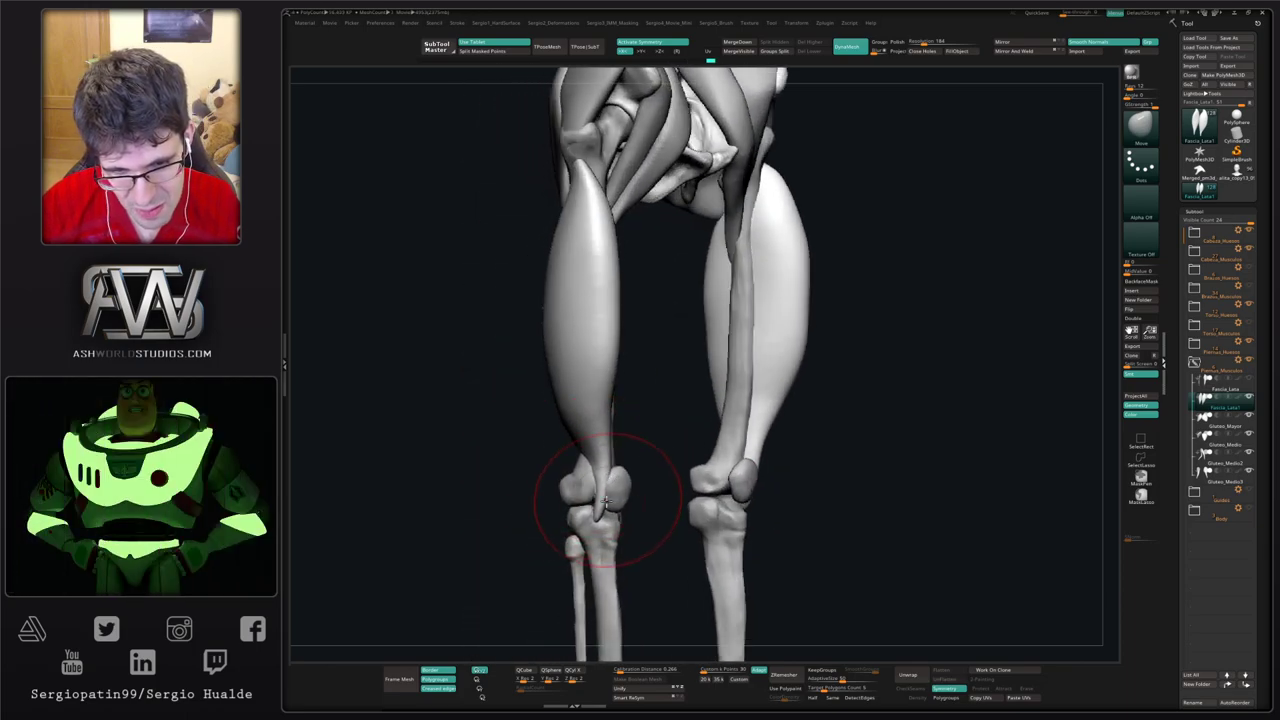
left_click_drag(577, 471, 588, 475)
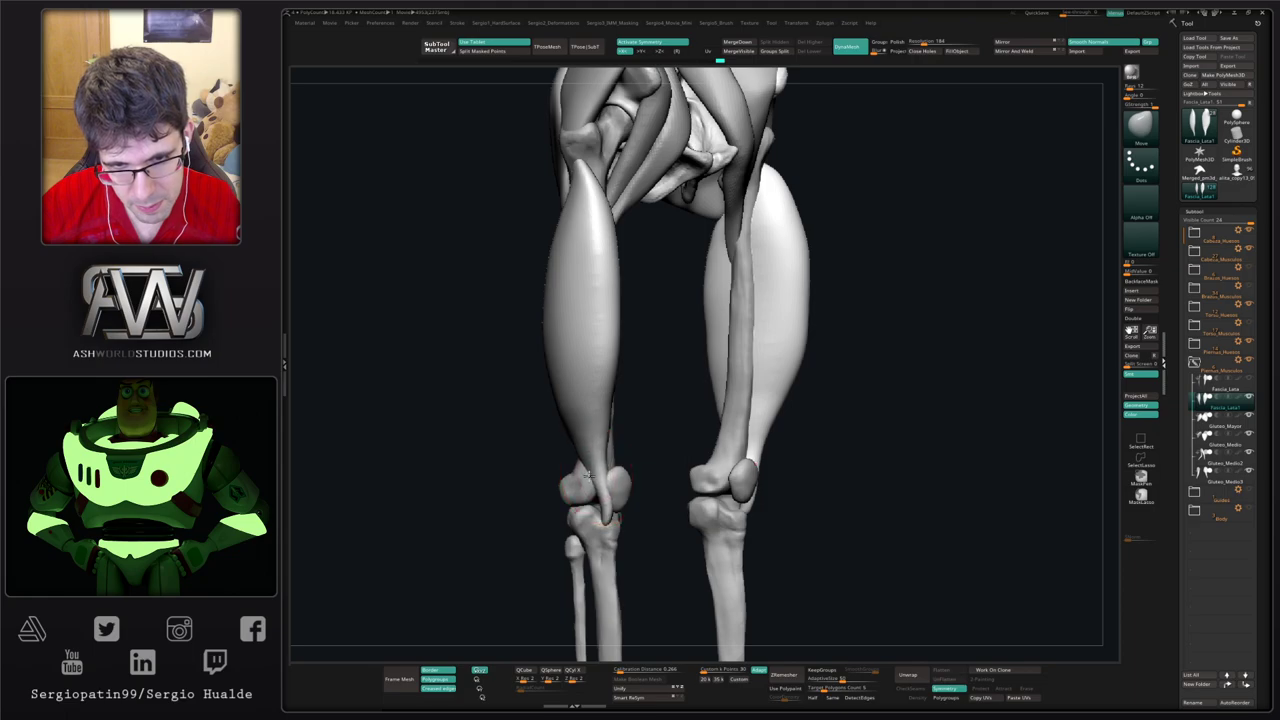
Step: Cut off the thigh muscle's excess tip at the kneecap with a lasso selection, remesh it with DynaMesh, and smooth the surface
right_click_drag(586, 478, 623, 499)
mouse_move(620, 495)
left_mouse_down("ctrl+shift")
mouse_move(594, 507)
mouse_move(626, 511)
left_mouse_up("ctrl+shift")
right_click_drag(669, 509, 671, 529)
left_click(672, 530, "ctrl+shift")
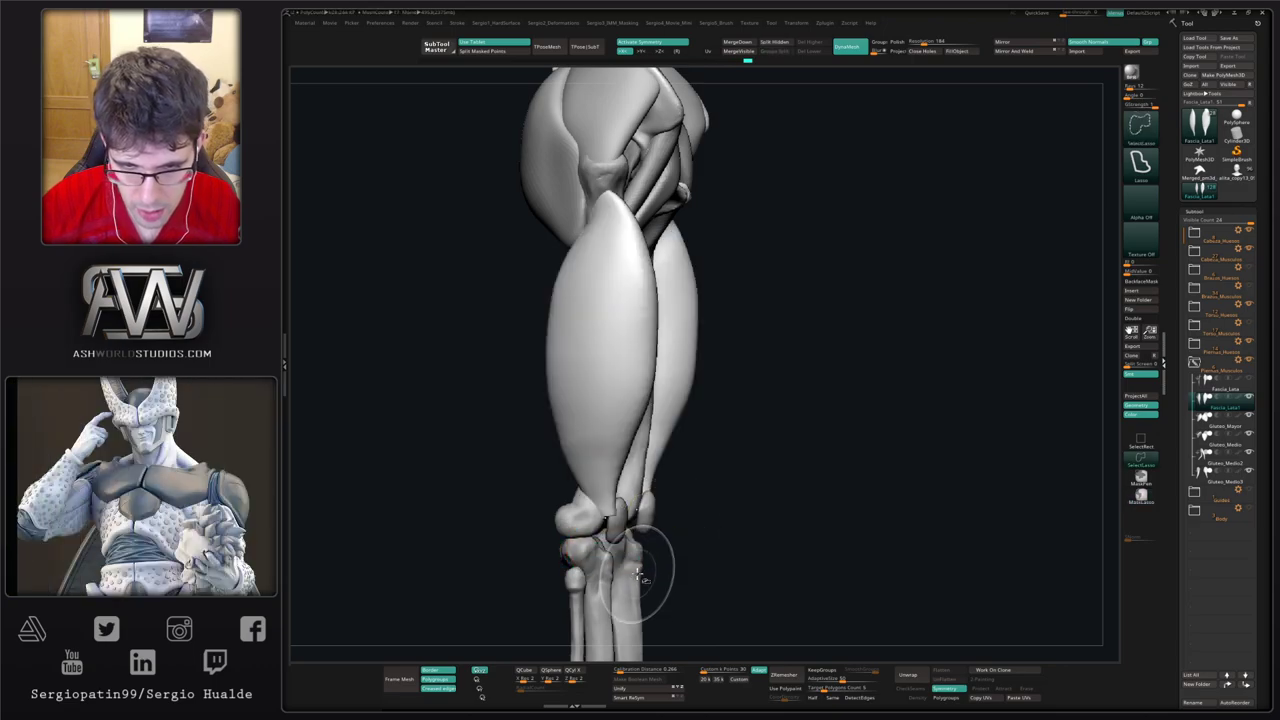
key("Delete")
left_click_drag(684, 498, 690, 542, "ctrl")
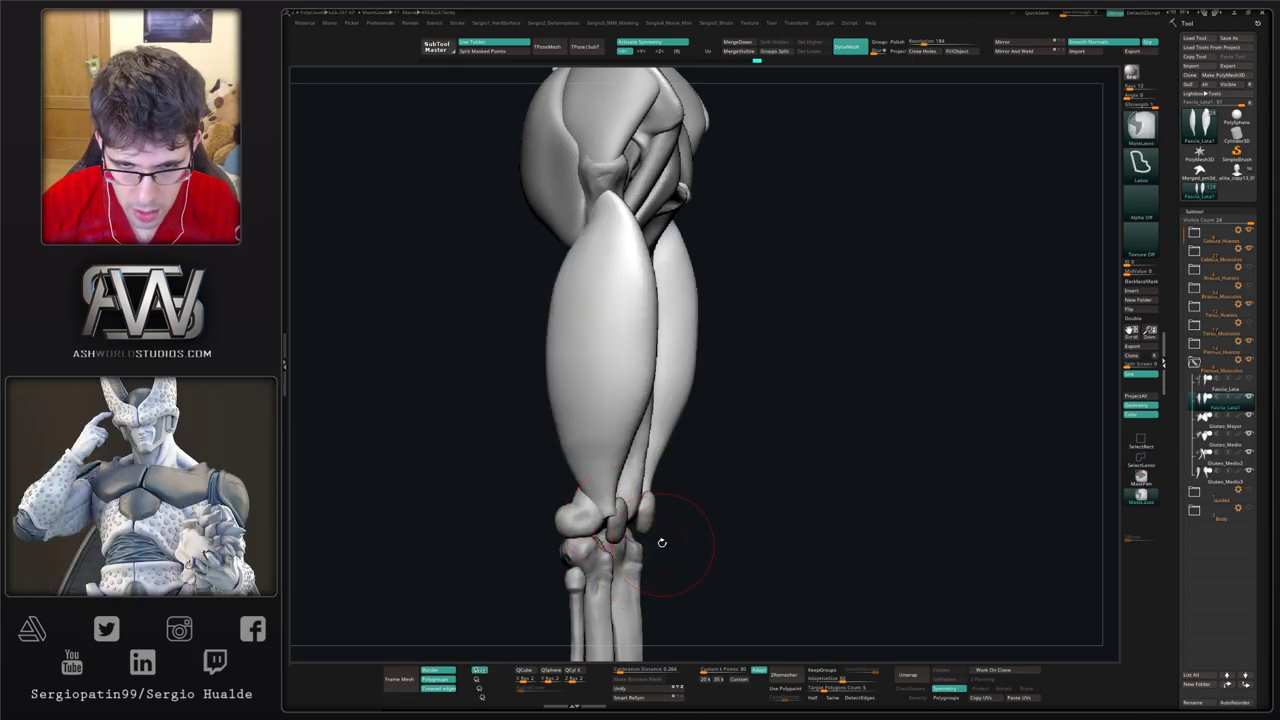
key("shift")
left_click_drag(614, 442, 632, 400, "shift")
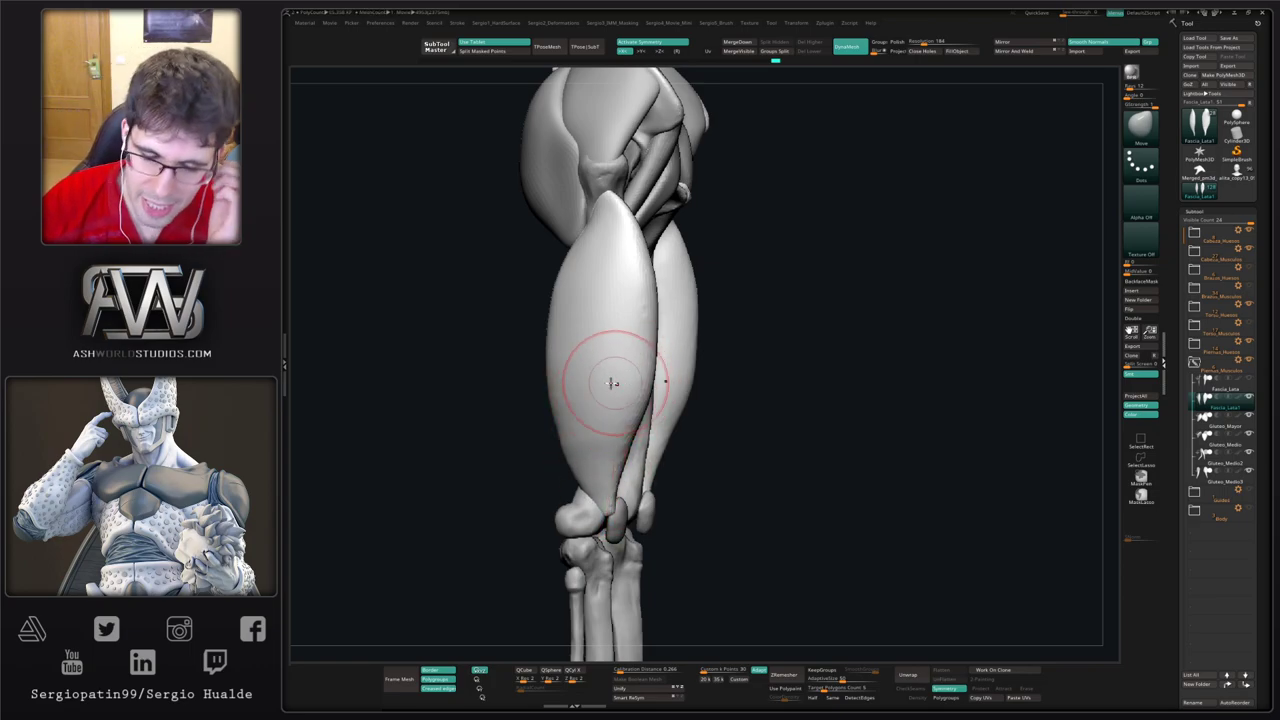
Step: Shift the thigh muscle's lower end forward toward the kneecap with the Move brush
left_click_drag(593, 455, 602, 456)
right_click_drag(603, 462, 680, 464)
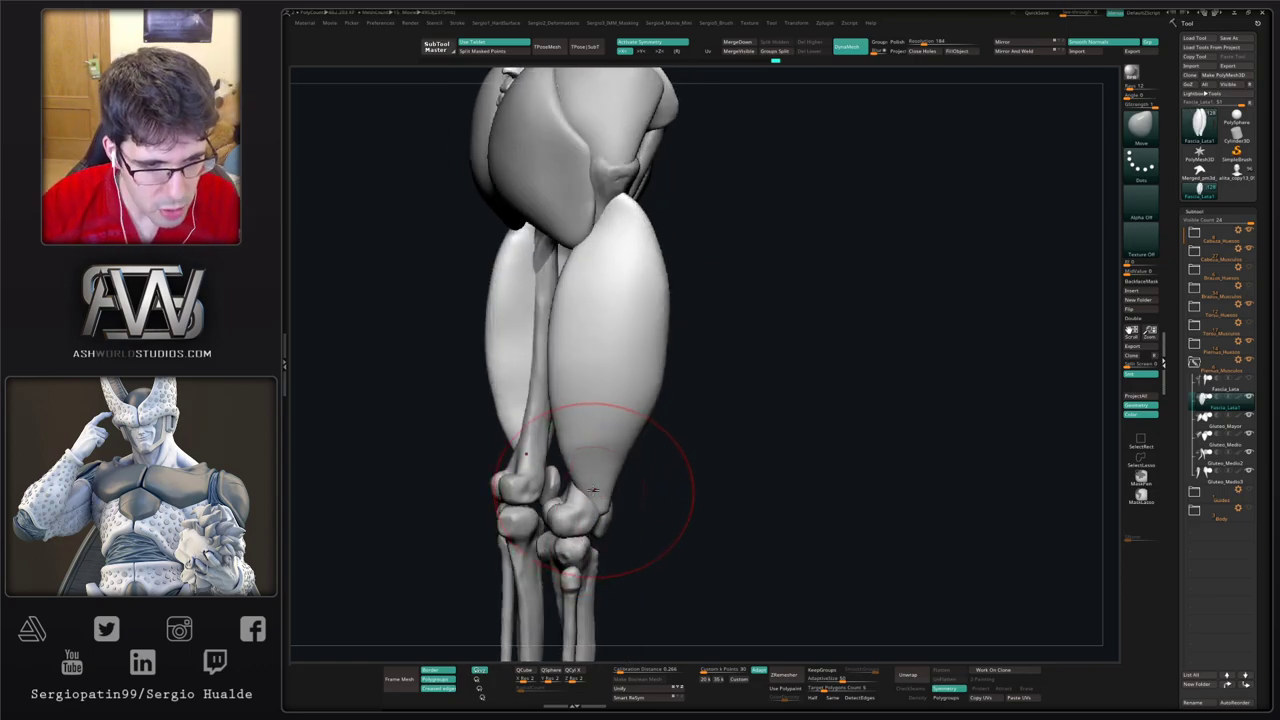
left_click_drag(592, 488, 612, 483)
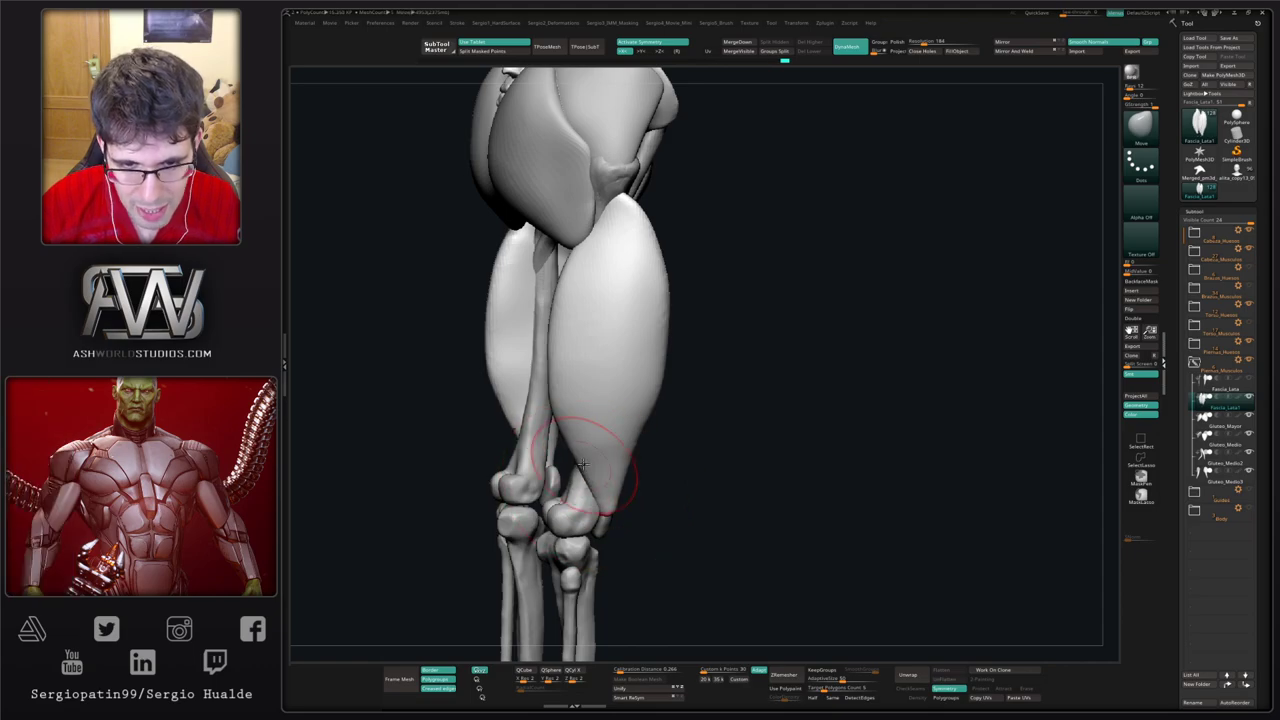
mouse_move(615, 465)
right_mouse_down()
mouse_move(550, 471)
mouse_move(607, 486)
right_mouse_up()
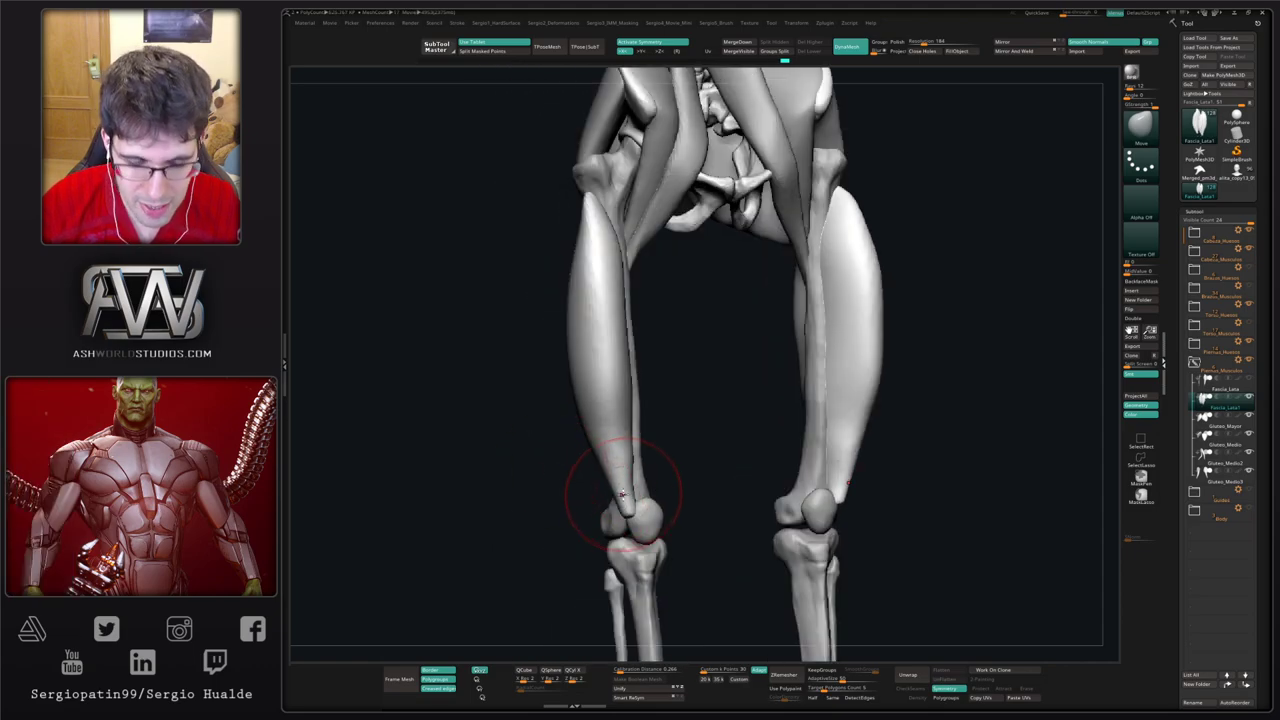
Step: Flatten the front and outer side of the thigh muscle's tapered lower end with TrimDynamic
key("b")
key("t")
key("d")
left_click_drag(615, 490, 617, 497)
right_click_drag(614, 494, 655, 498)
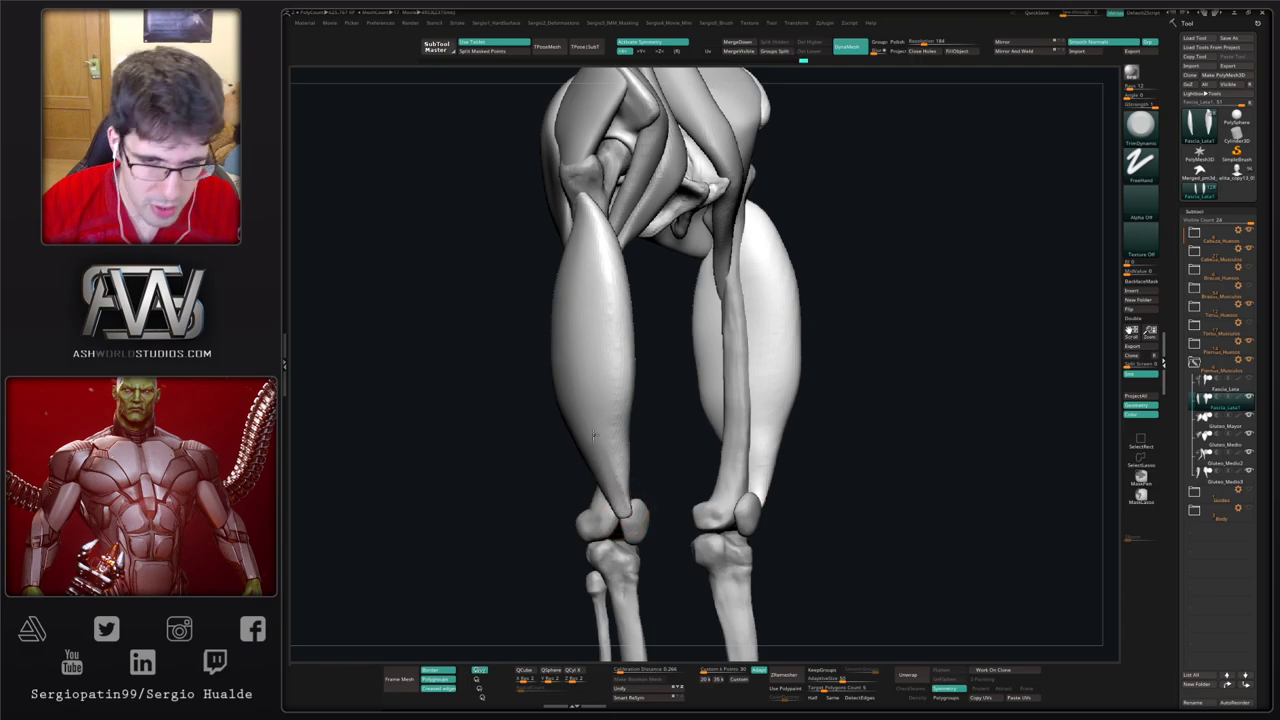
right_click_drag(594, 433, 603, 486)
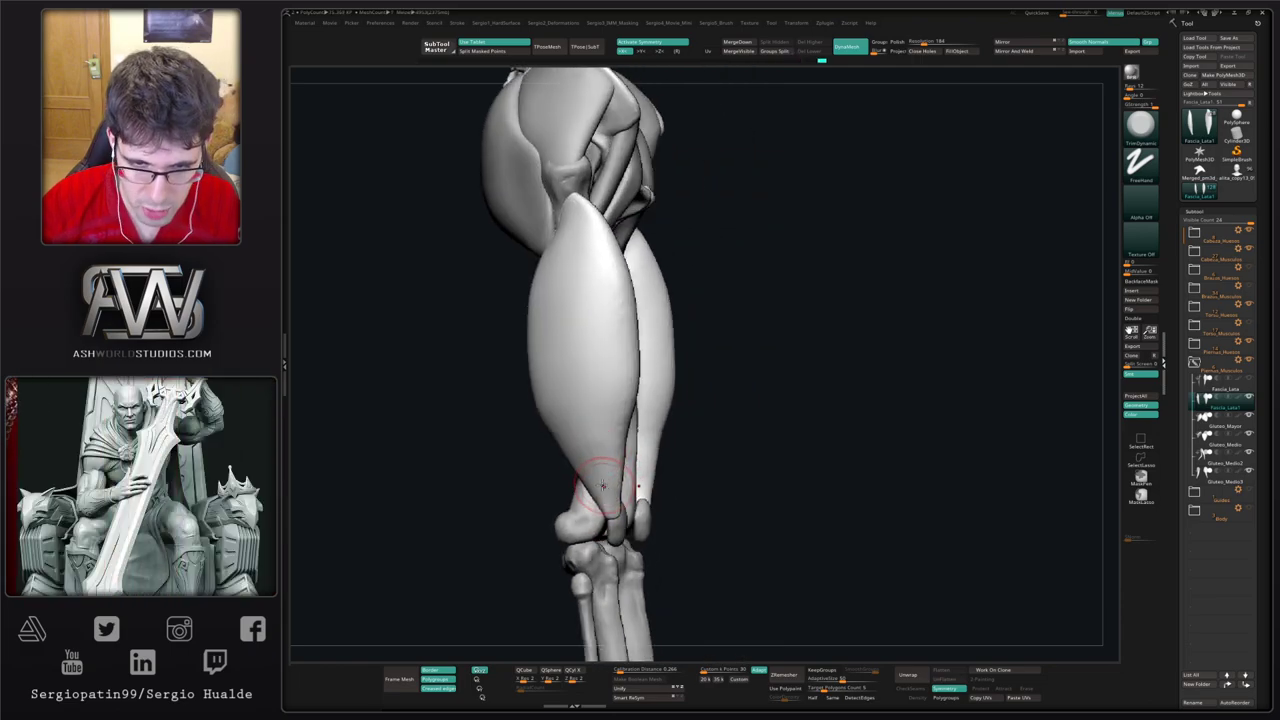
left_click_drag(603, 486, 618, 496)
mouse_move(600, 502)
right_mouse_down()
mouse_move(634, 518)
mouse_move(609, 482)
mouse_move(623, 522)
mouse_move(666, 526)
mouse_move(624, 515)
right_mouse_up()
Step: Undo the last stroke and fit the muscle's lower tip against the upper edge of the kneecap with the Move brush
key("b")
key("m")
key("v")
key("ctrl+z")
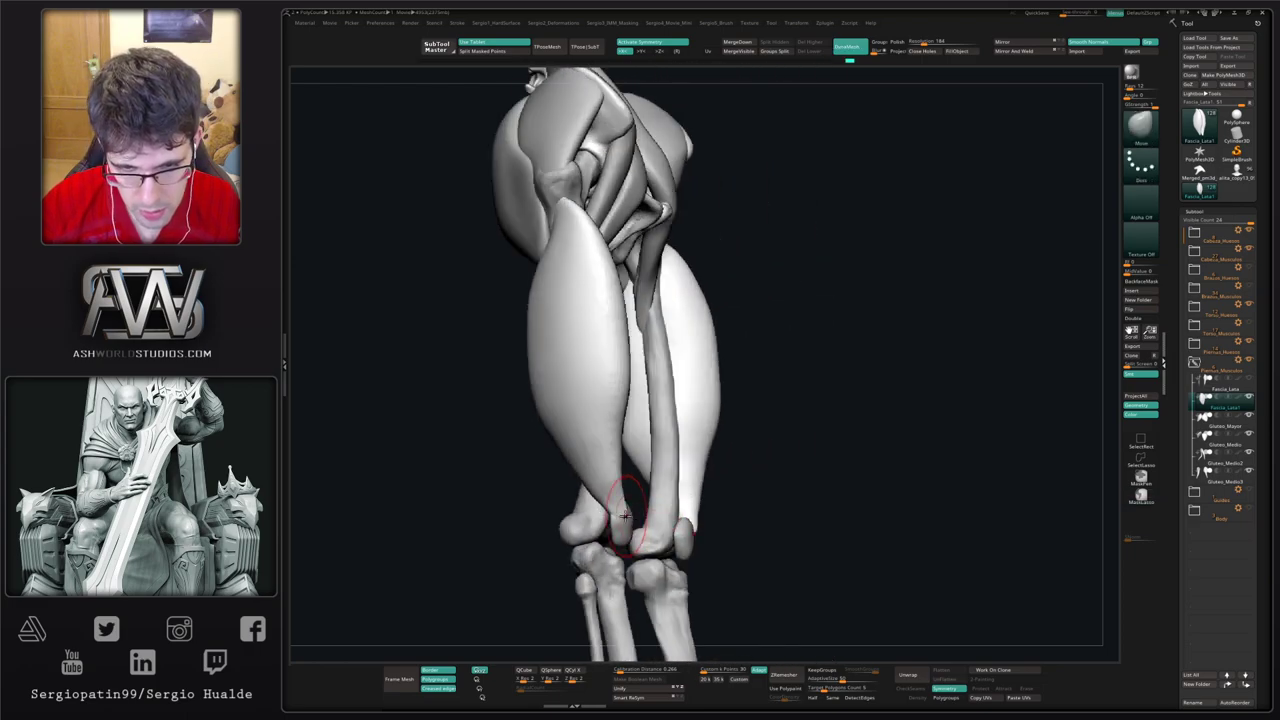
mouse_move(606, 459)
right_mouse_down()
mouse_move(551, 434)
mouse_move(583, 474)
mouse_move(603, 414)
mouse_move(619, 441)
right_mouse_up()
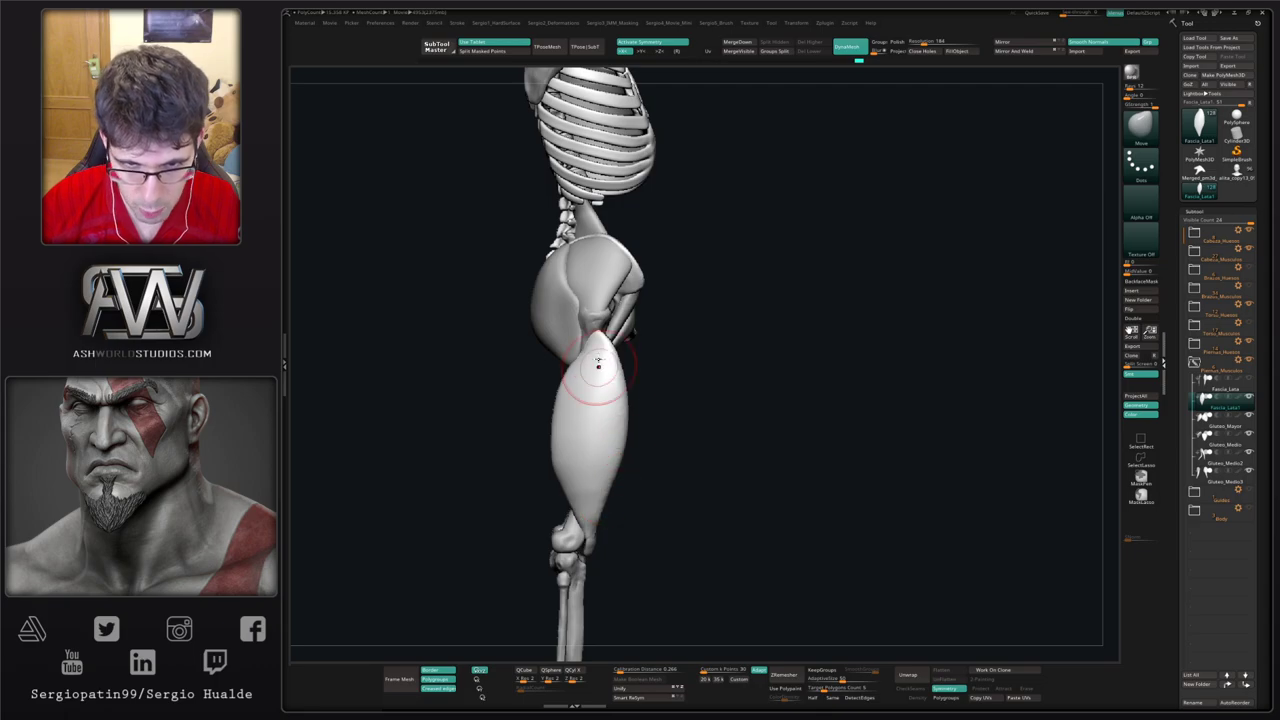
right_click_drag(597, 358, 588, 325, "ctrl")
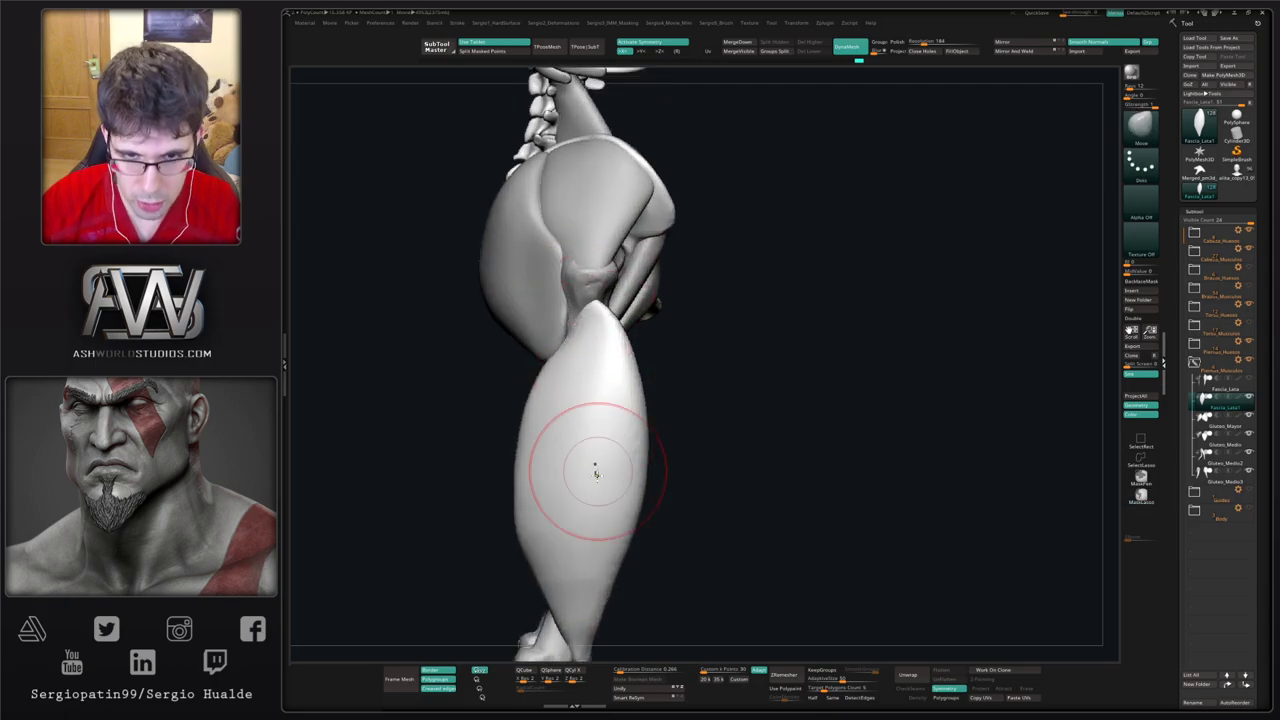
mouse_move(595, 474)
right_mouse_down("ctrl")
mouse_move(586, 500)
mouse_move(637, 420)
mouse_move(615, 420)
mouse_move(620, 478)
right_mouse_up("ctrl")
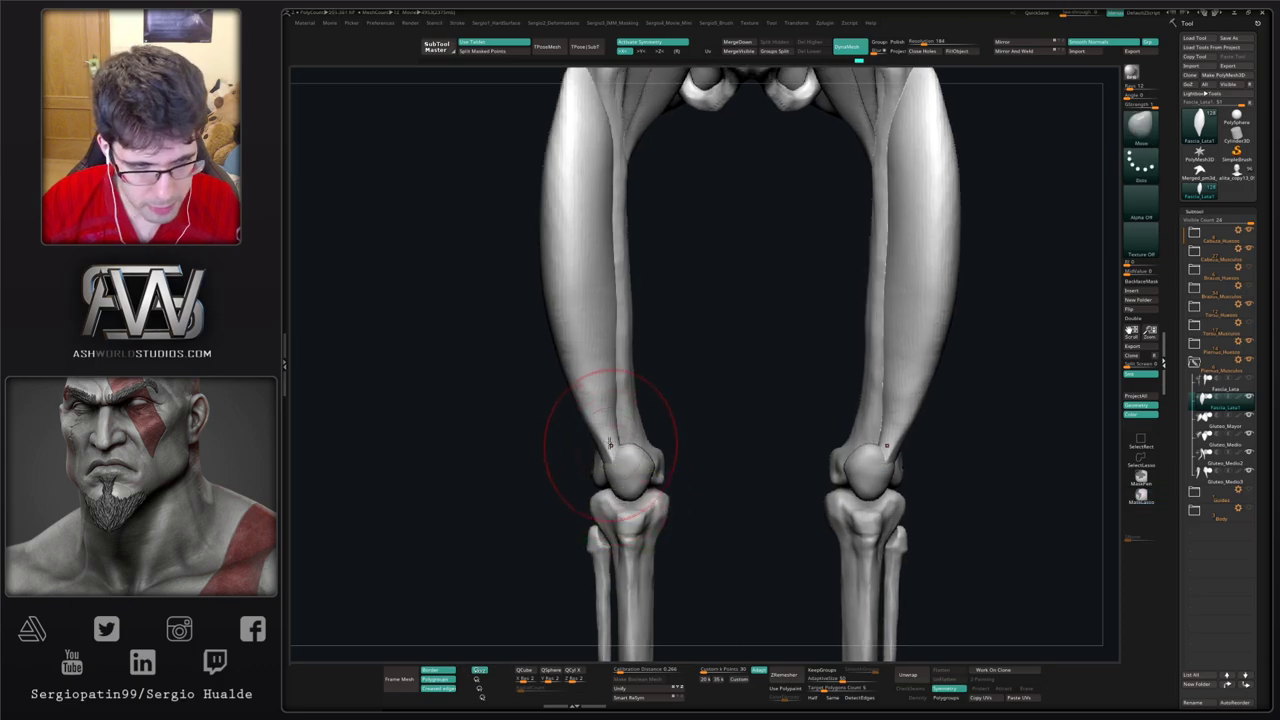
mouse_move(586, 423)
right_mouse_down()
mouse_move(609, 443)
mouse_move(598, 418)
mouse_move(630, 420)
mouse_move(612, 407)
right_mouse_up()
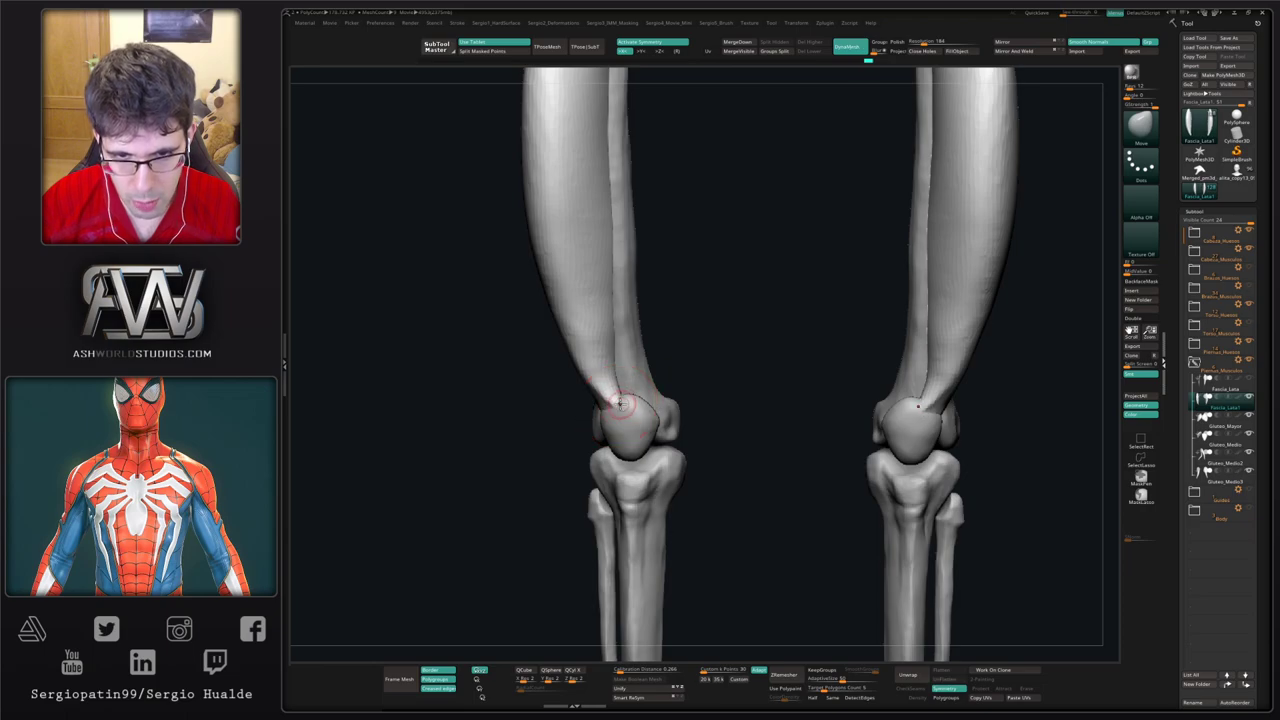
left_click_drag(621, 398, 594, 376)
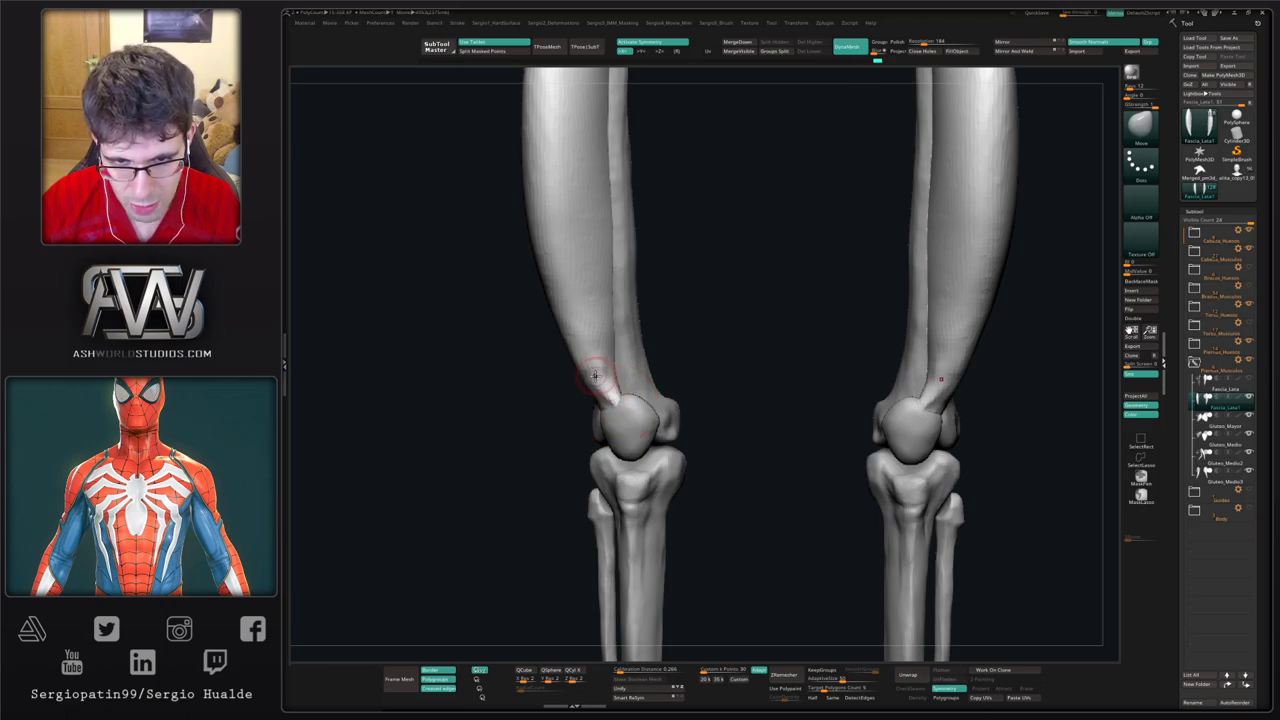
mouse_move(647, 401)
right_mouse_down()
mouse_move(588, 424)
mouse_move(602, 416)
mouse_move(597, 384)
mouse_move(603, 394)
right_mouse_up()
Step: Plane the muscle above the knee with TrimDynamic and narrow its lower contour into a tendon with a resized Move brush
left_click_drag(590, 360, 584, 339)
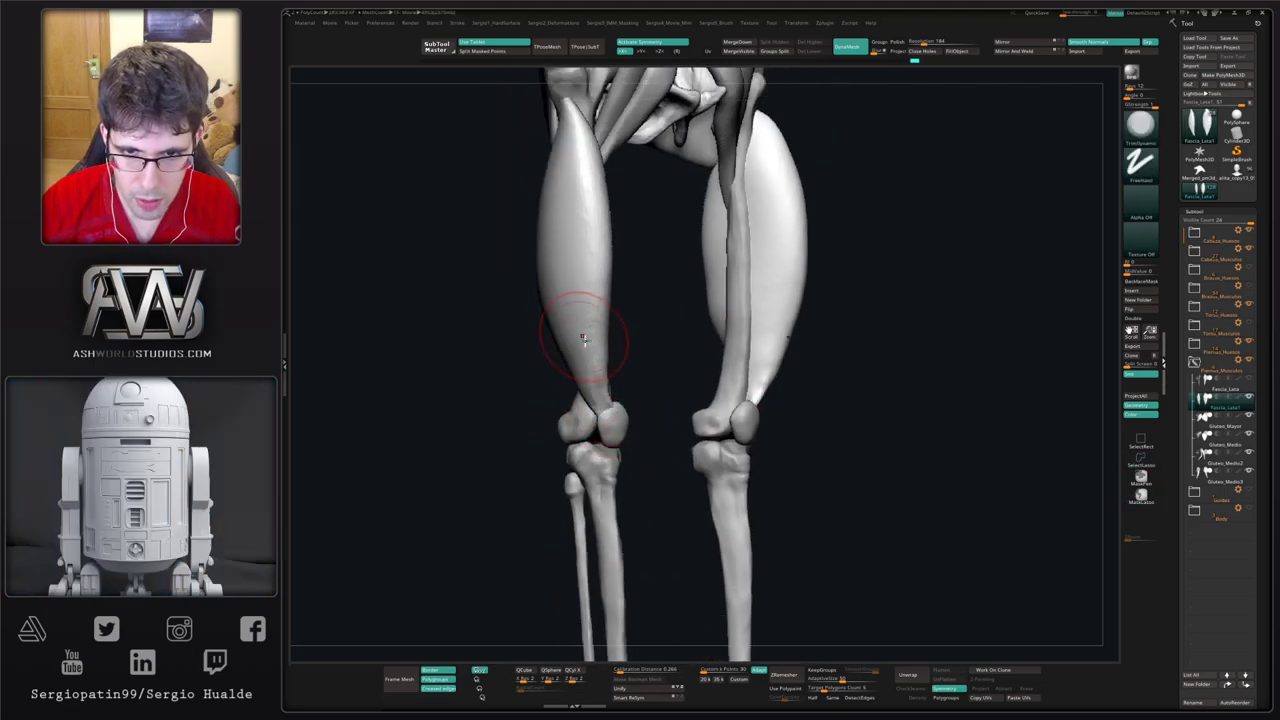
right_click_drag(591, 403, 558, 381)
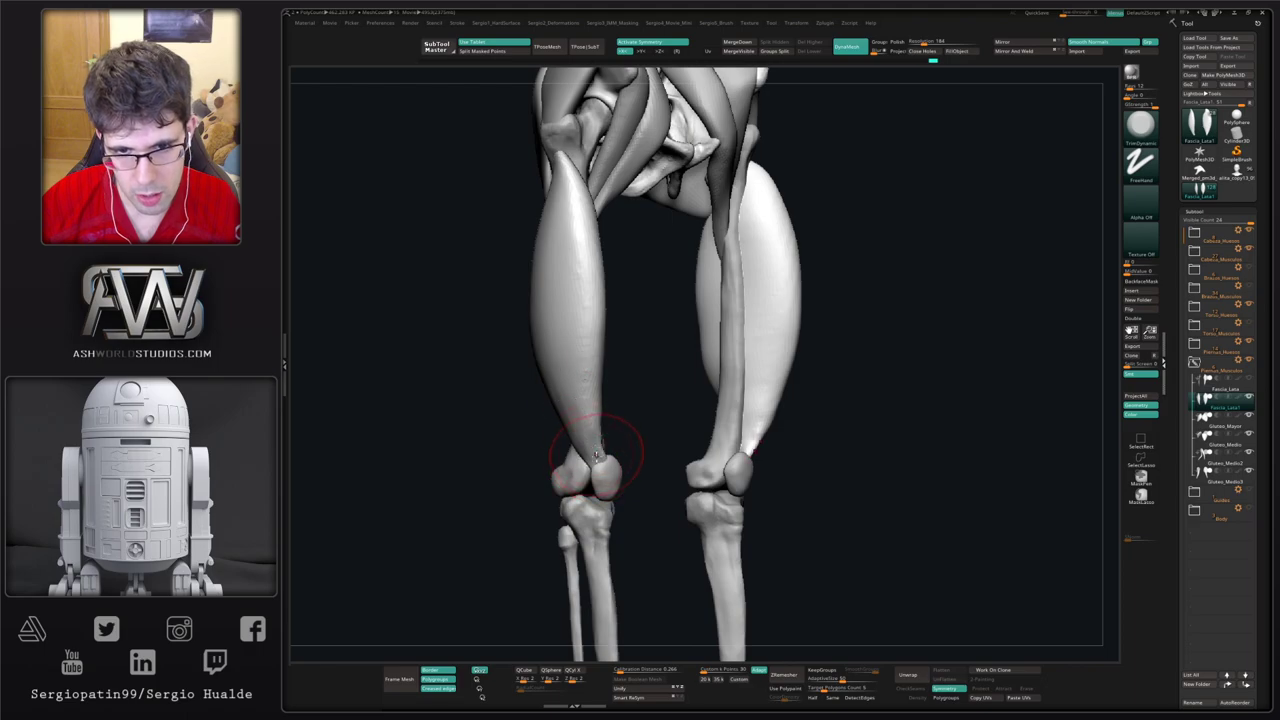
right_click_drag(623, 479, 633, 446)
key("b")
key("m")
key("v")
key("s")
left_click_drag(633, 445, 614, 441)
right_click_drag(600, 442, 623, 443)
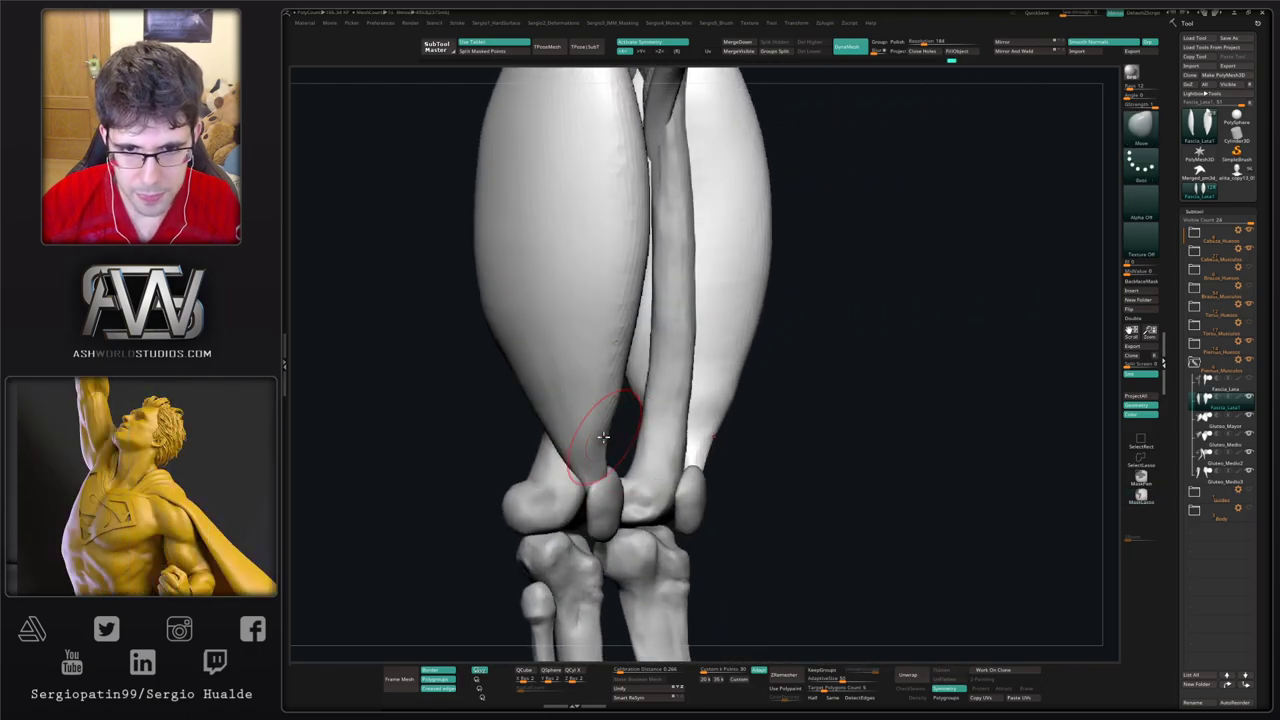
mouse_move(566, 450)
left_mouse_down()
mouse_move(605, 440)
mouse_move(608, 398)
left_mouse_up()
left_click_drag(537, 379, 512, 382)
Step: Smooth the thigh muscle's lower rear contour and its front edge up toward the hip
right_click_drag(510, 386, 526, 375, "ctrl")
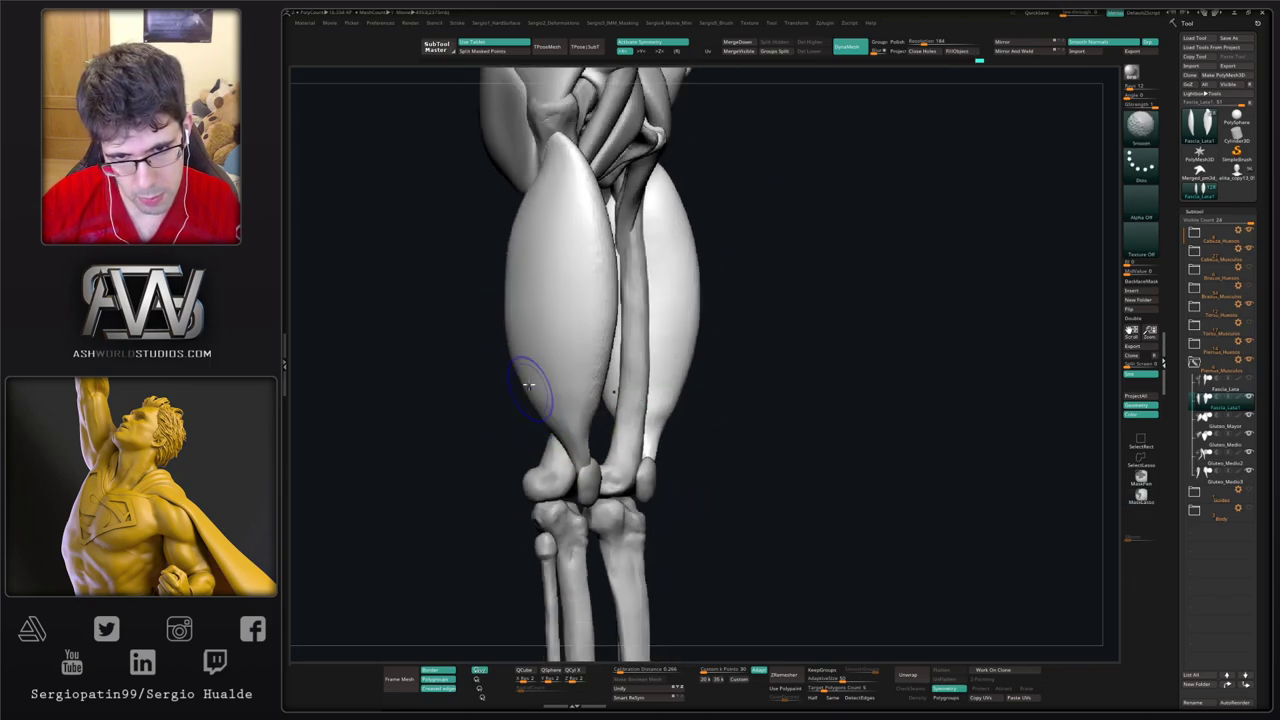
left_click_drag(527, 375, 549, 395, "shift")
left_click_drag(608, 327, 583, 229, "shift")
mouse_move(590, 385)
right_mouse_down("ctrl")
mouse_move(583, 366)
mouse_move(612, 342)
mouse_move(590, 335)
right_mouse_up("ctrl")
right_click_drag(603, 402, 601, 427, "alt")
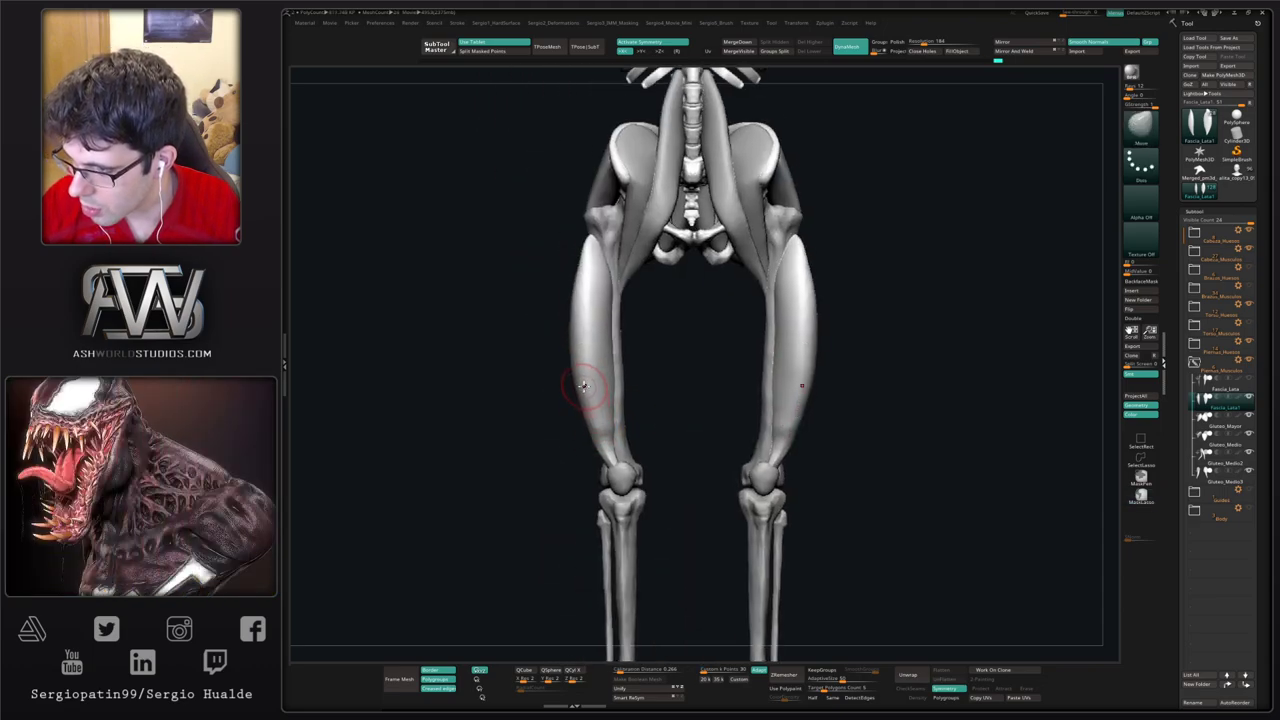
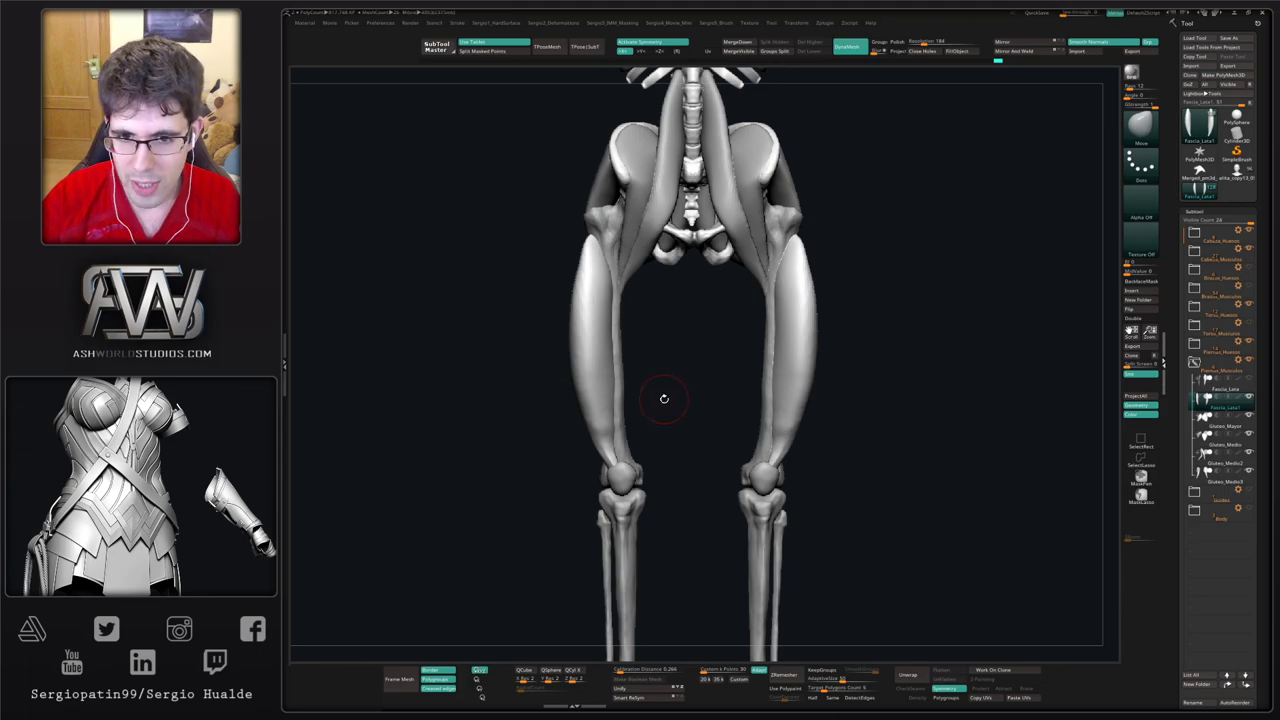
Step: Adjust the outer silhouette of the thigh muscle from the front with a resized Move brush
left_click_drag(664, 398, 640, 400)
mouse_move(552, 403)
left_mouse_down("alt")
mouse_move(563, 416)
mouse_move(525, 406)
mouse_move(571, 395)
left_mouse_up("alt")
key("s")
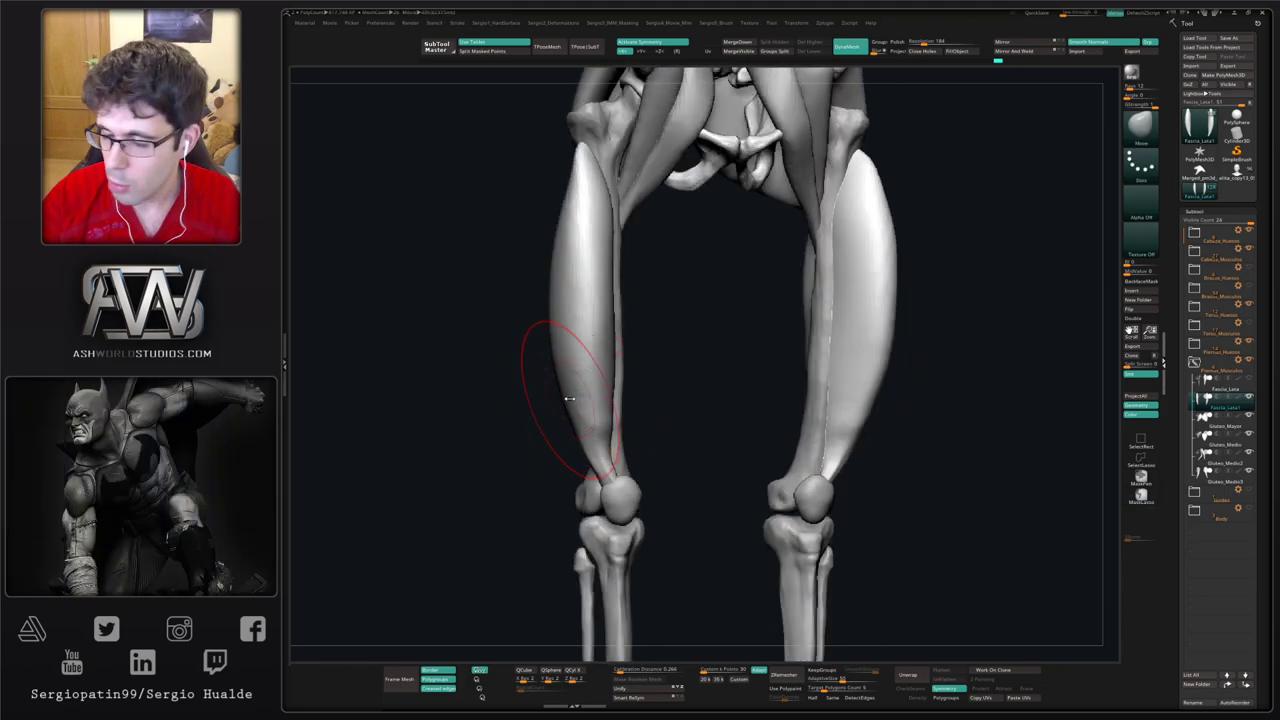
mouse_move(549, 401)
right_mouse_down("ctrl")
mouse_move(548, 354)
mouse_move(563, 361)
right_mouse_up("ctrl")
left_click_drag(574, 312, 564, 309)
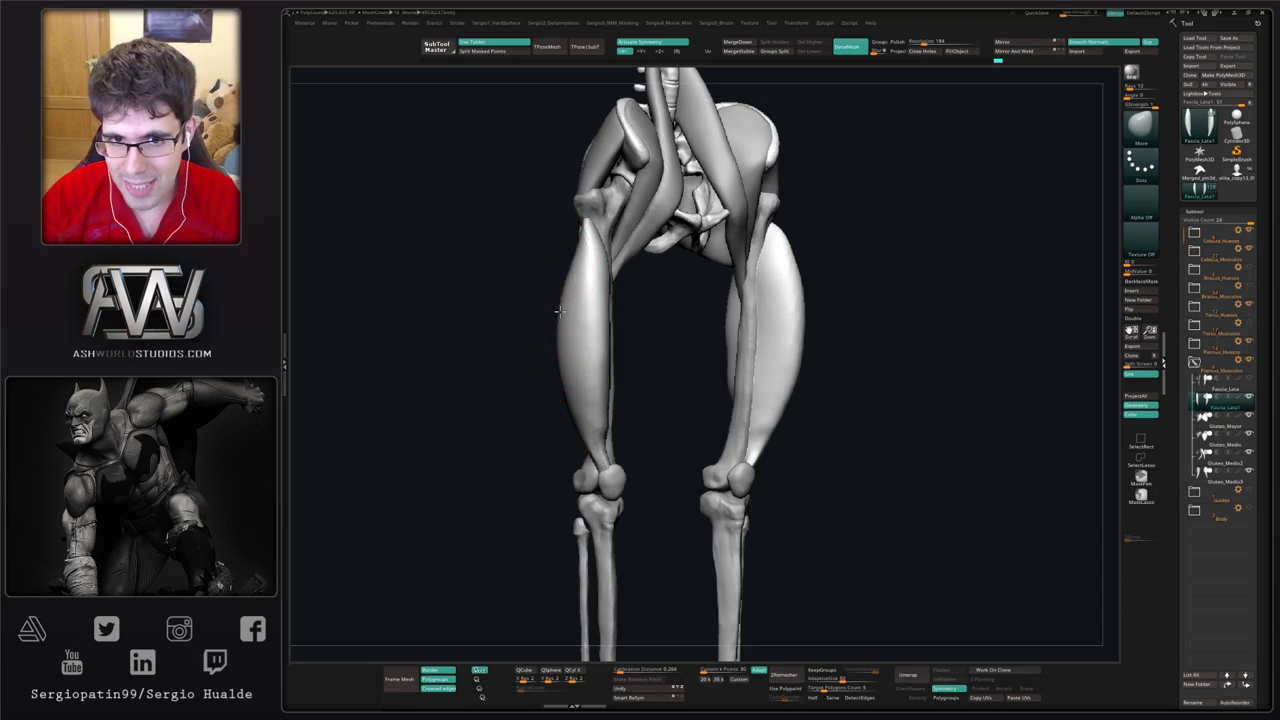
left_click_drag(510, 354, 552, 325)
mouse_move(558, 267)
left_mouse_down()
mouse_move(557, 314)
mouse_move(620, 314)
mouse_move(536, 313)
mouse_move(576, 296)
mouse_move(568, 318)
left_mouse_up()
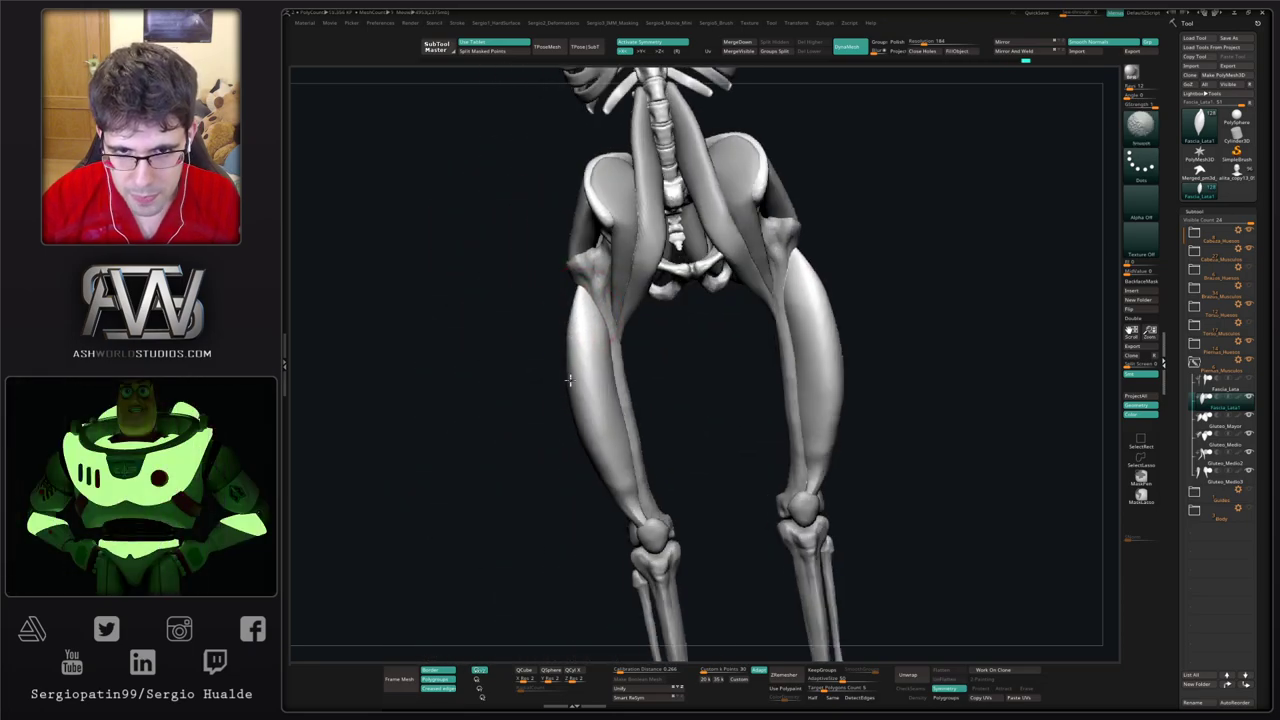
Step: Refine and smooth the upper outer curve of the thigh muscle below the hip
left_click_drag(545, 370, 593, 372)
right_click_drag(594, 372, 616, 373)
left_click_drag(574, 349, 569, 352)
mouse_move(566, 391)
right_mouse_down("ctrl")
mouse_move(562, 372)
mouse_move(597, 380)
mouse_move(551, 391)
mouse_move(571, 380)
right_mouse_up("ctrl")
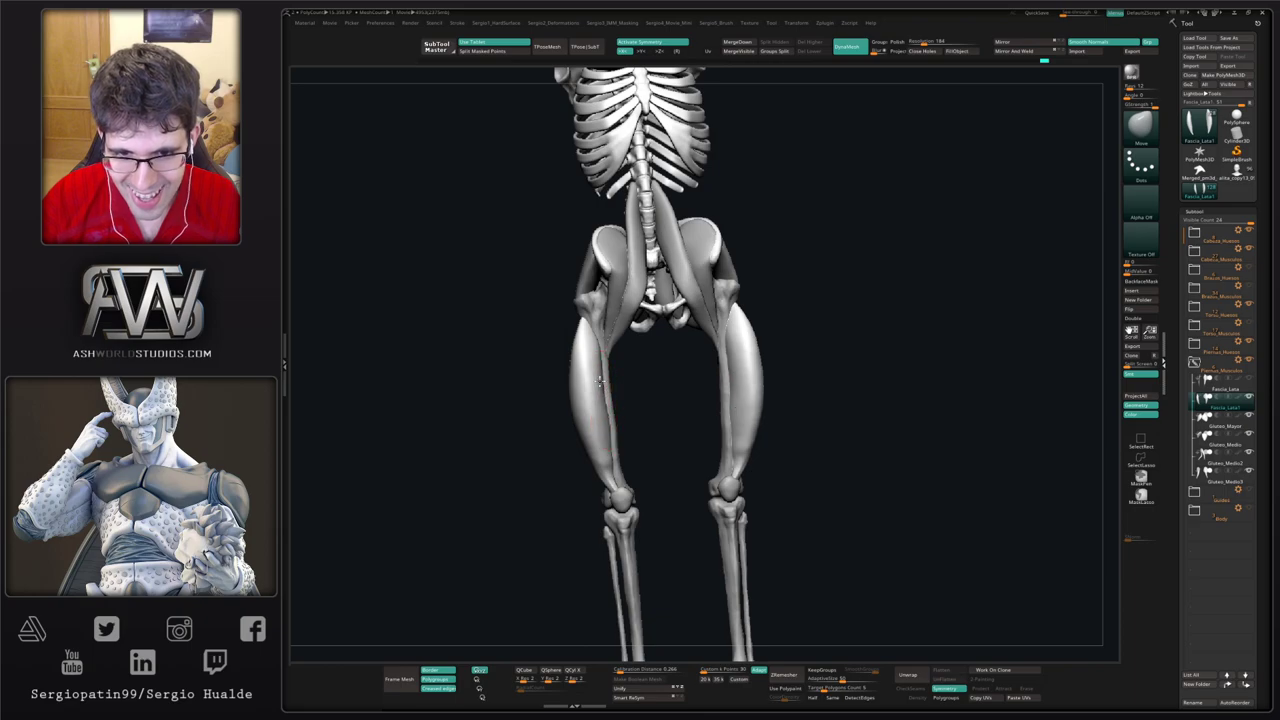
key("shift")
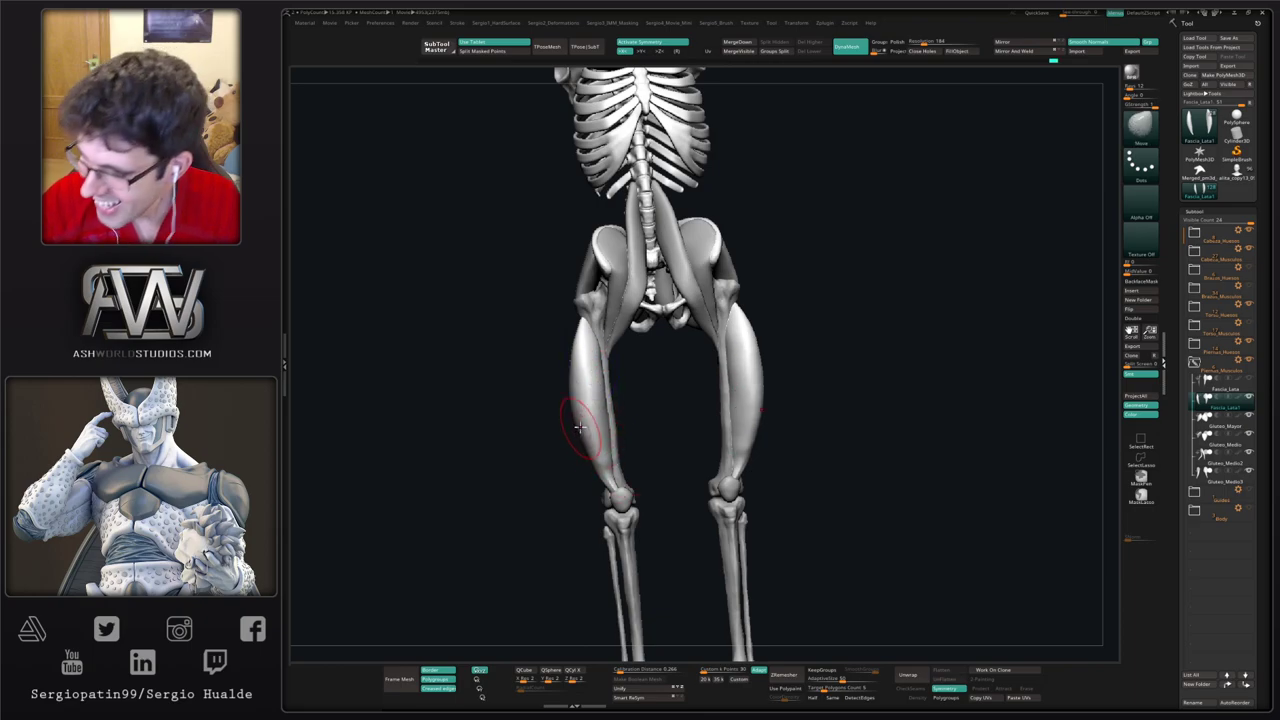
Step: Smooth the thigh muscle's tapered lower section above the knee from the side
mouse_move(577, 437)
right_mouse_down("alt")
mouse_move(546, 437)
mouse_move(563, 255)
right_mouse_up("alt")
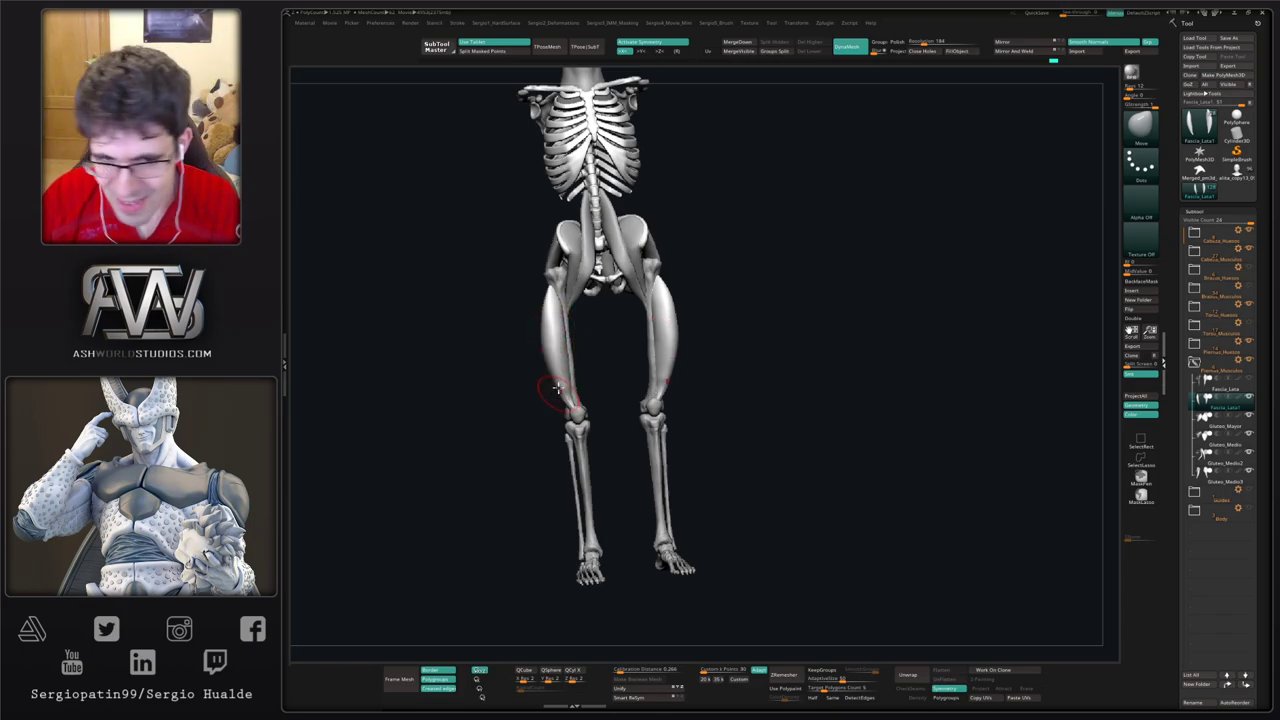
right_click_drag(543, 380, 561, 414, "ctrl")
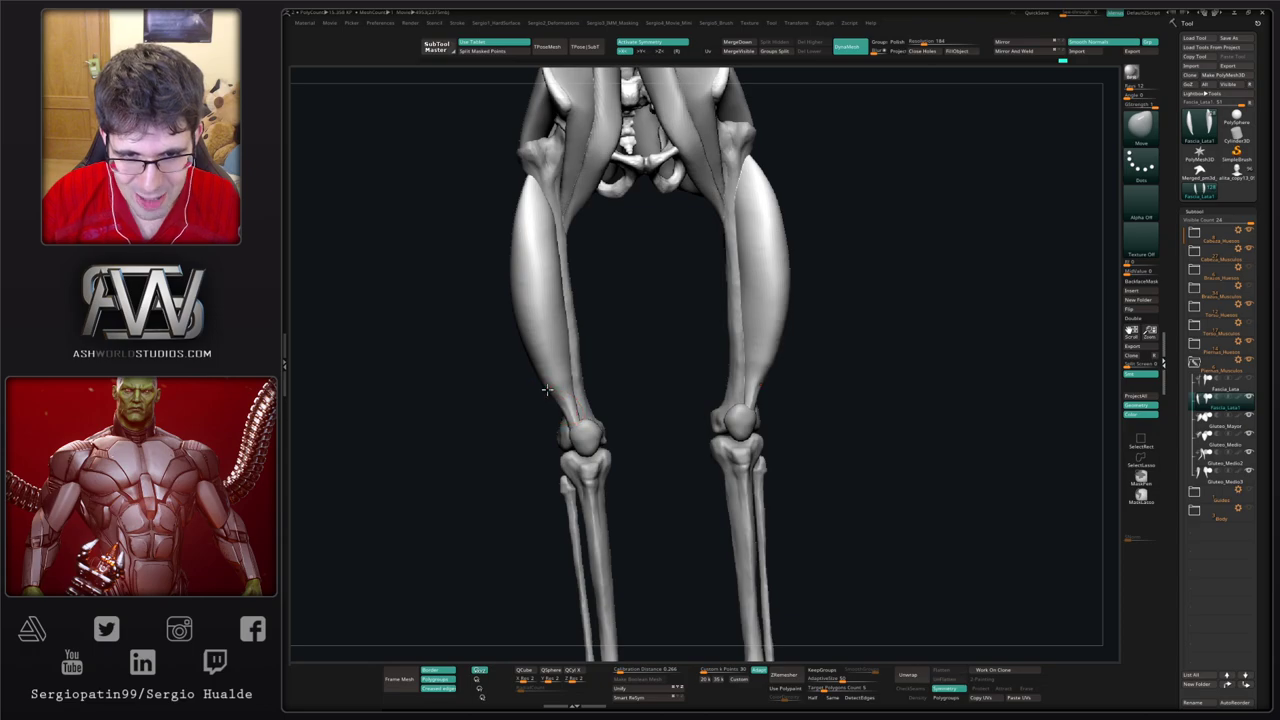
right_click_drag(547, 390, 508, 382)
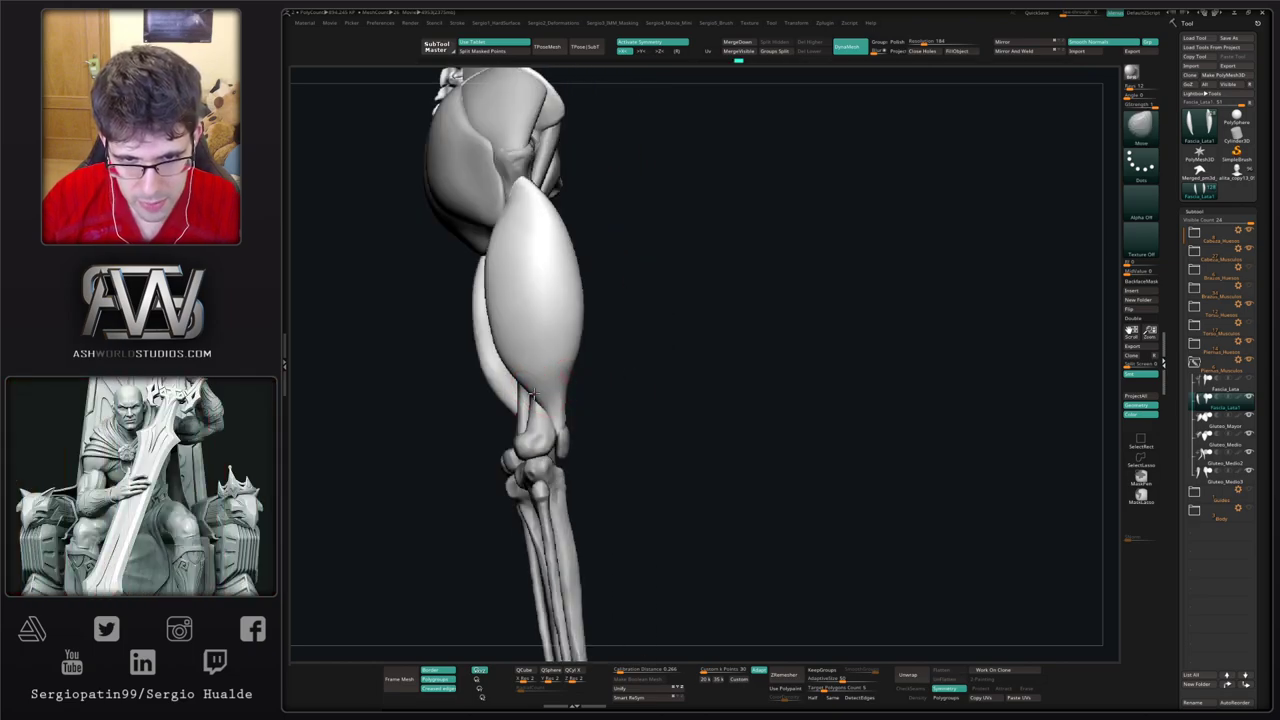
left_click_drag(533, 391, 569, 366, "shift")
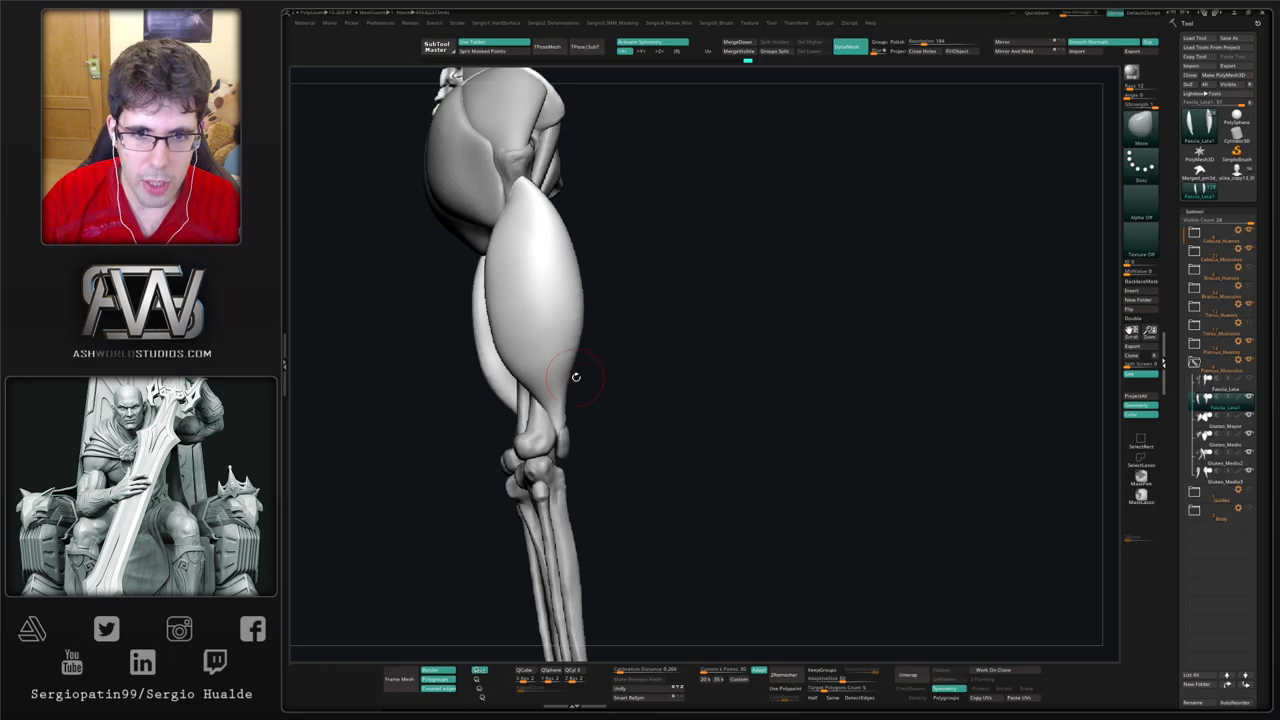
Step: Reshape and smooth the outer thigh muscle's tapered lower end where it meets the kneecap
mouse_move(574, 377)
right_mouse_down("ctrl")
mouse_move(606, 357)
mouse_move(561, 391)
mouse_move(550, 376)
mouse_move(554, 449)
right_mouse_up("ctrl")
left_click_drag(554, 449, 560, 436)
right_click_drag(556, 440, 576, 436)
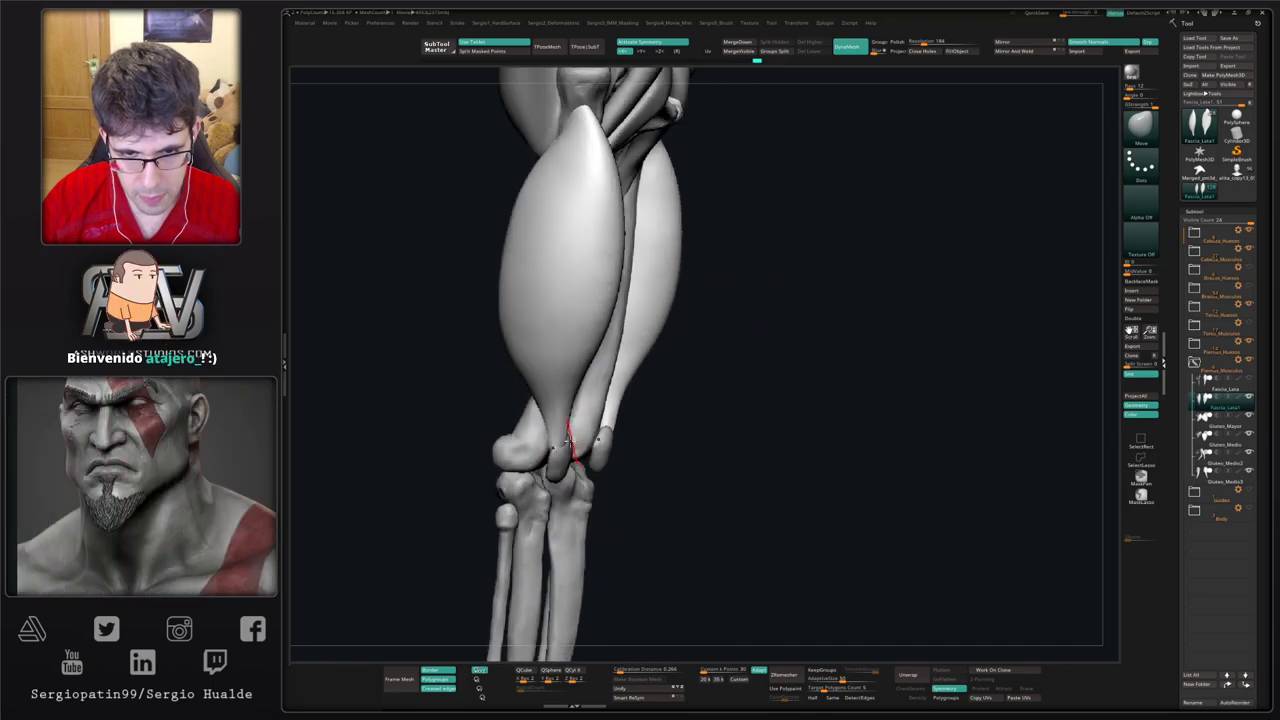
left_click_drag(566, 434, 558, 436)
right_click_drag(556, 436, 555, 363)
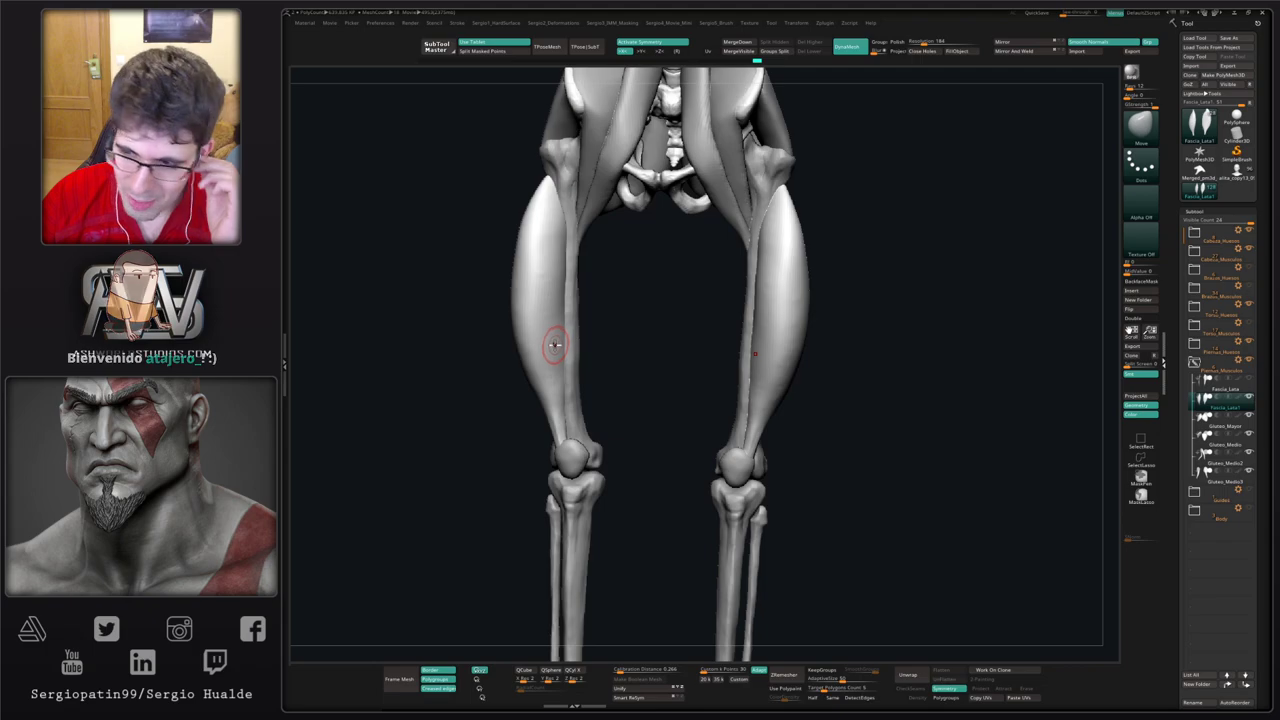
mouse_move(563, 411)
right_mouse_down()
mouse_move(586, 412)
mouse_move(566, 436)
right_mouse_up()
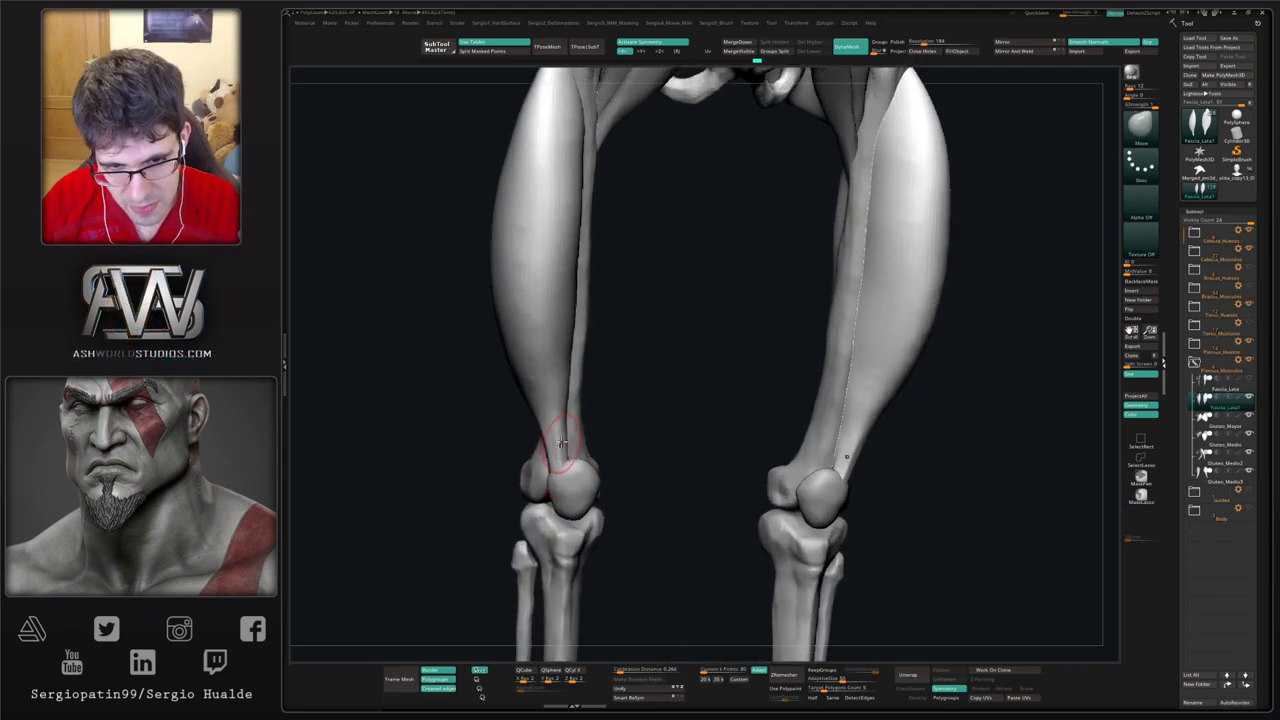
mouse_move(560, 440)
left_mouse_down("shift")
mouse_move(556, 338)
mouse_move(558, 445)
left_mouse_up("shift")
Step: Adjust the outer thigh muscle's inner edge and lower contour from the front with the Move brush
right_click_drag(545, 426, 549, 290, "ctrl")
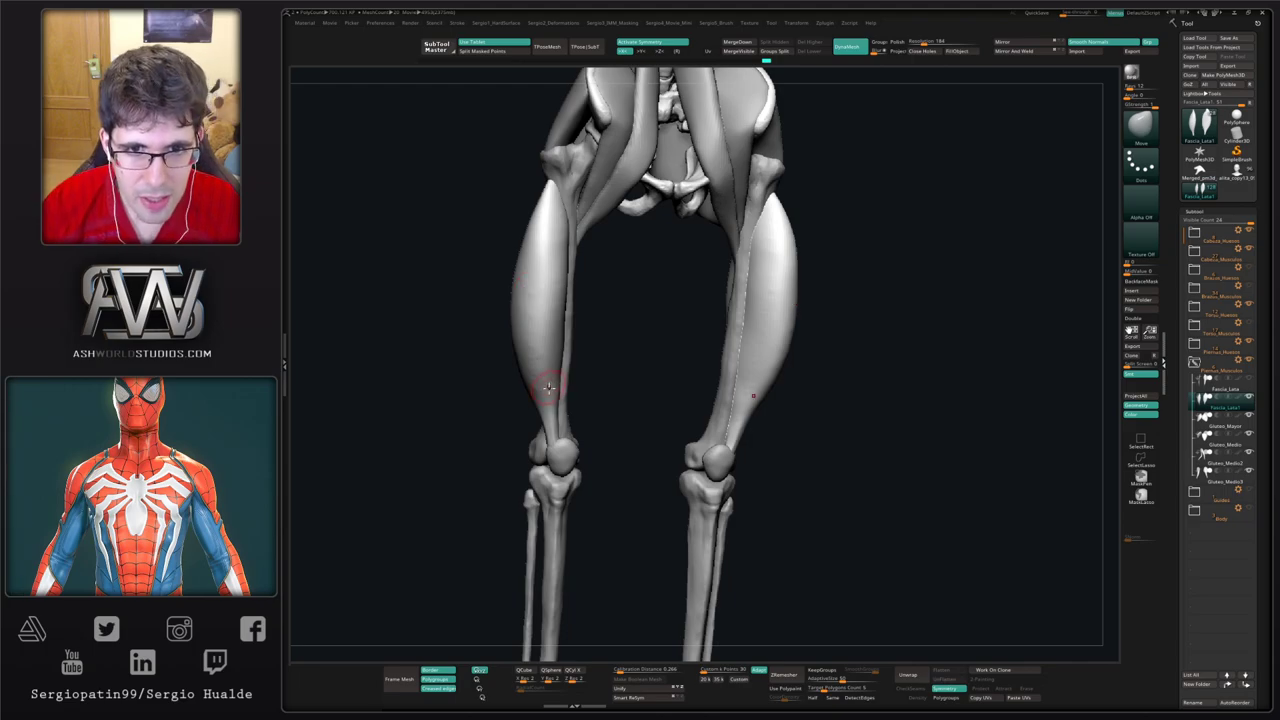
mouse_move(567, 383)
right_mouse_down("alt")
mouse_move(560, 423)
mouse_move(587, 374)
right_mouse_up("alt")
left_click_drag(587, 373, 575, 400)
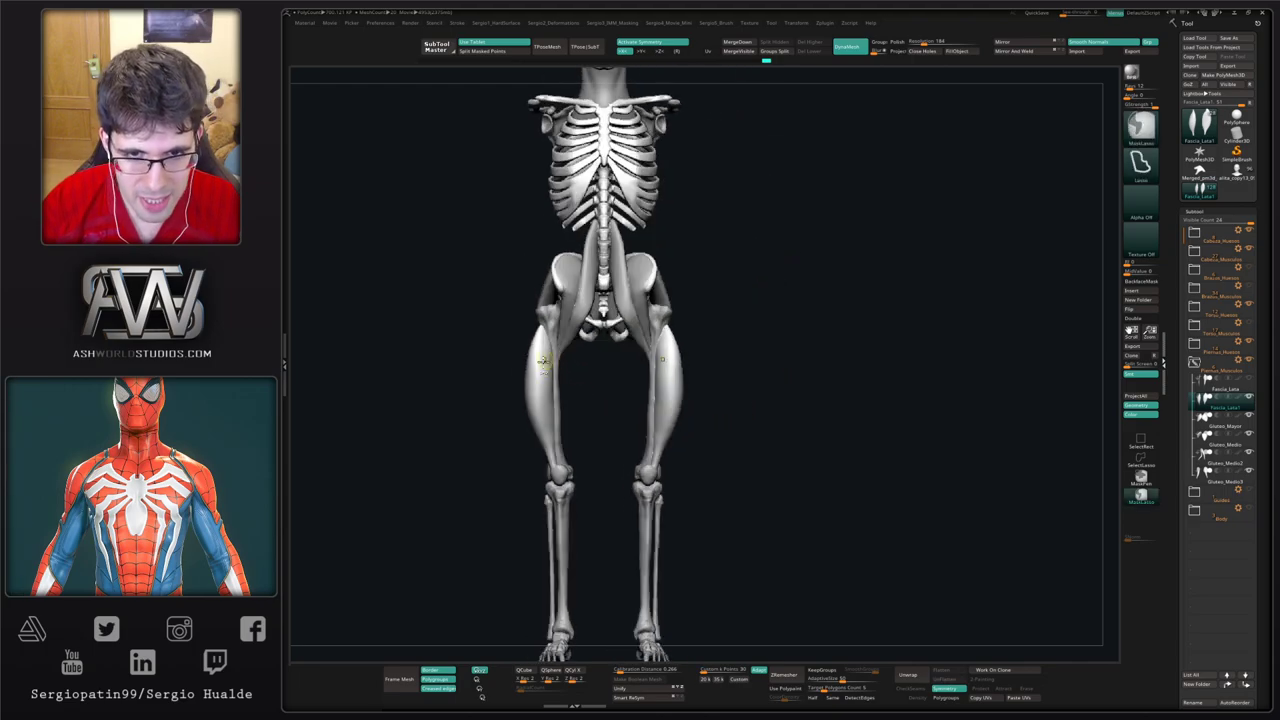
right_click_drag(567, 408, 564, 440, "ctrl")
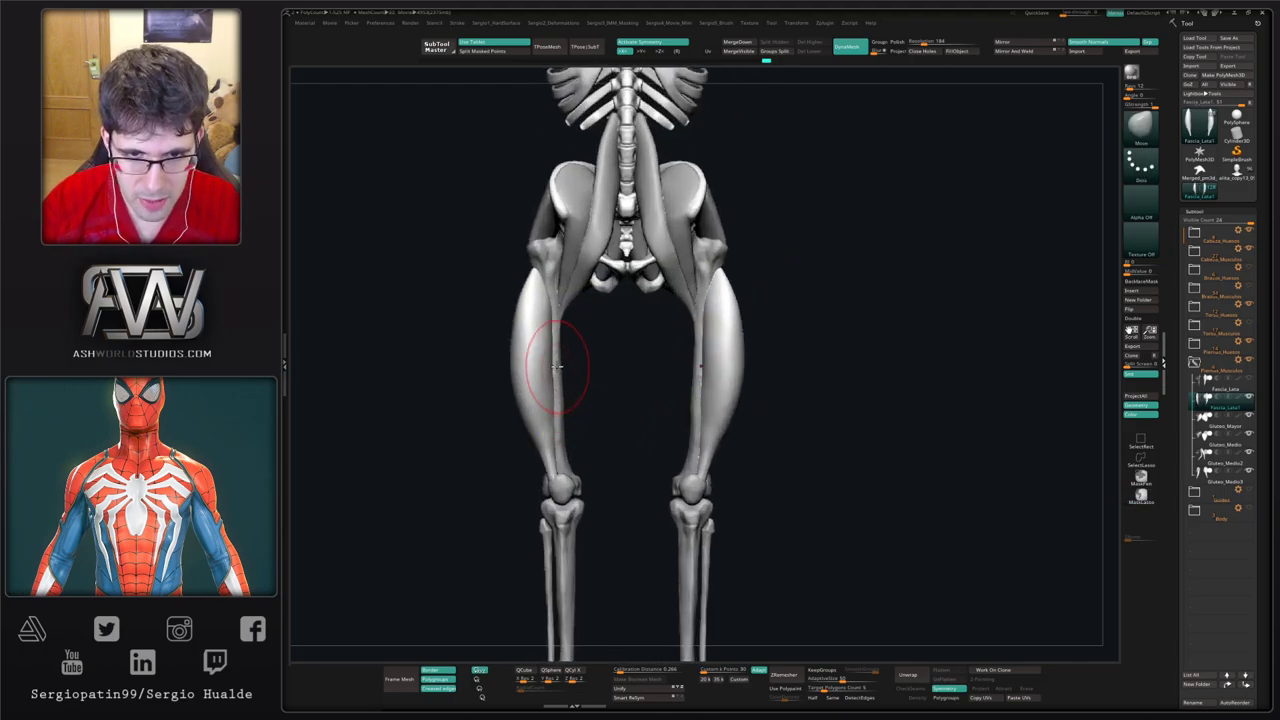
mouse_move(560, 369)
left_mouse_down()
mouse_move(554, 390)
mouse_move(527, 347)
left_mouse_up()
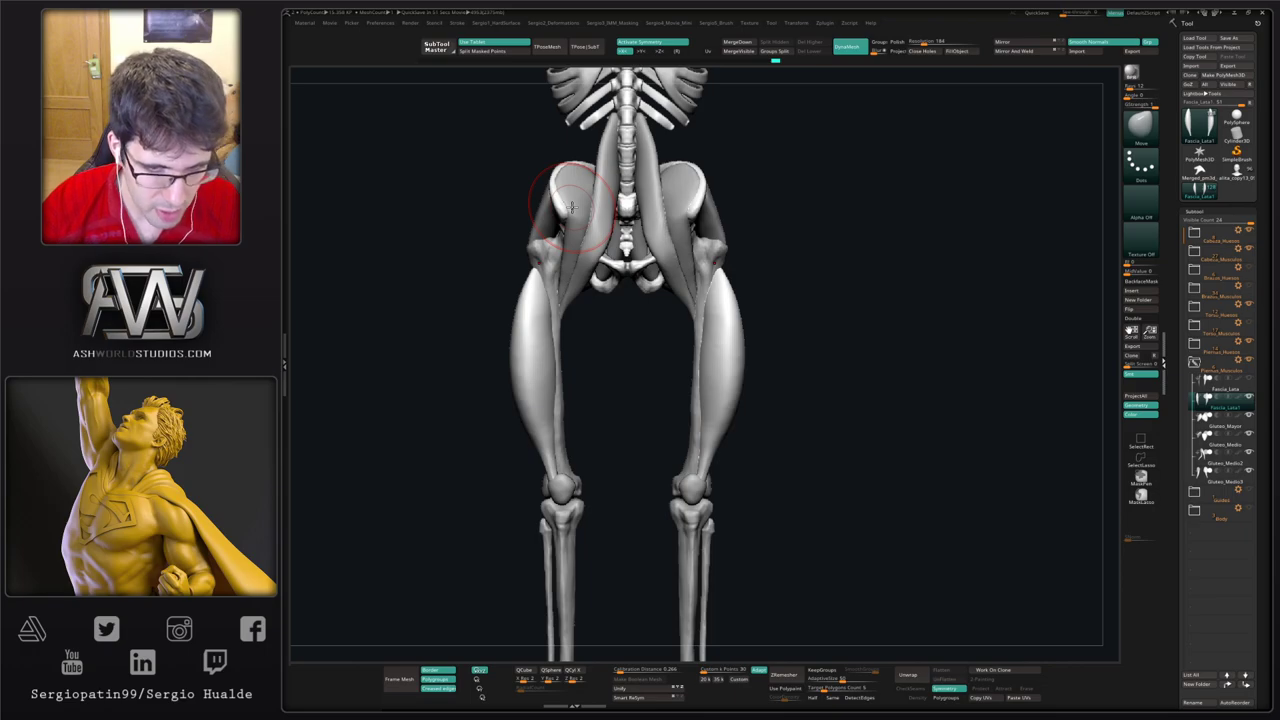
mouse_move(594, 434)
left_mouse_down()
mouse_move(607, 438)
mouse_move(589, 415)
left_mouse_up()
right_click_drag(556, 438, 571, 474, "ctrl")
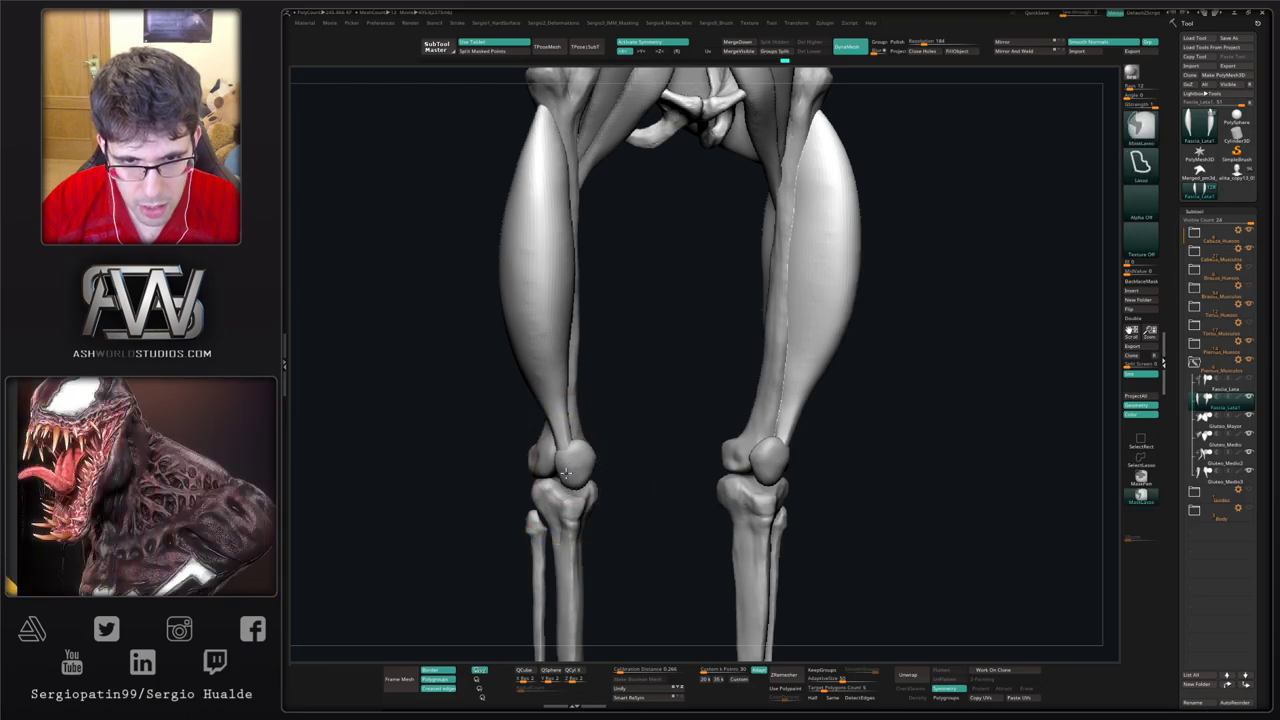
scroll(595, 420, "down", 3)
scroll(583, 422, "down", 3)
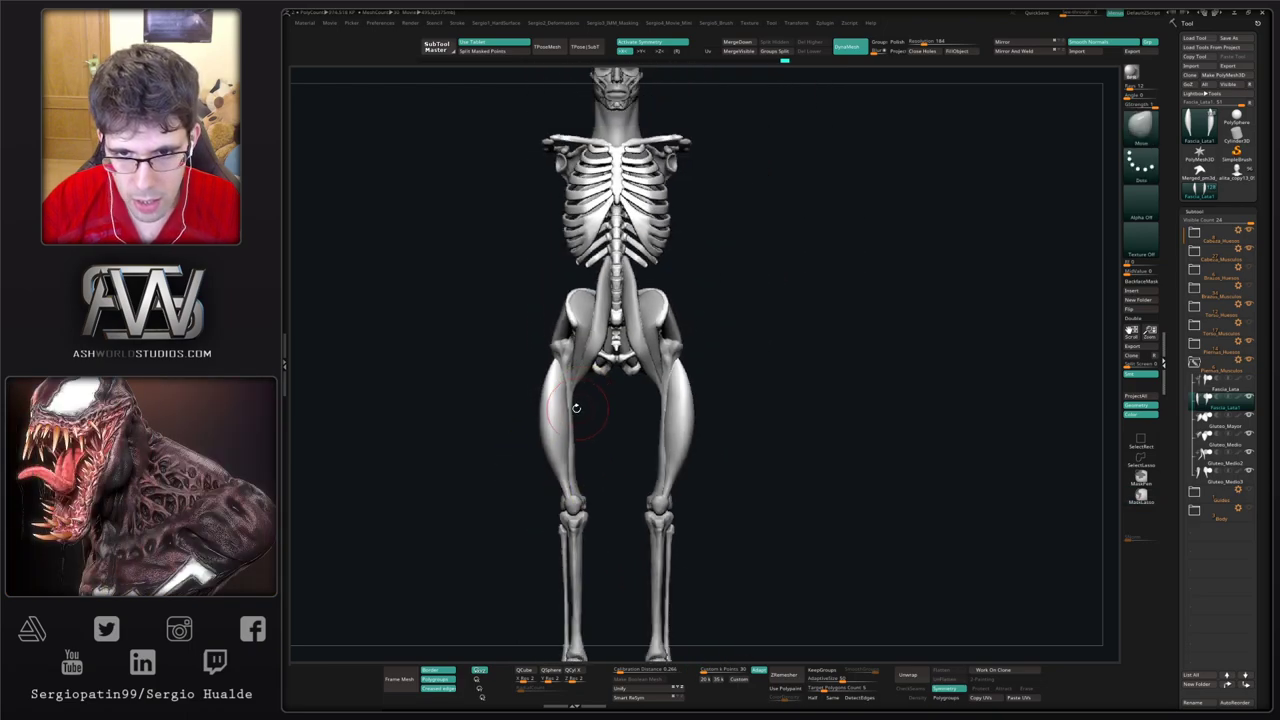
Step: Duplicate the outer thigh muscle and pull the copy inward to form an inner thigh muscle ending at the kneecap
key("ctrl+shift+d")
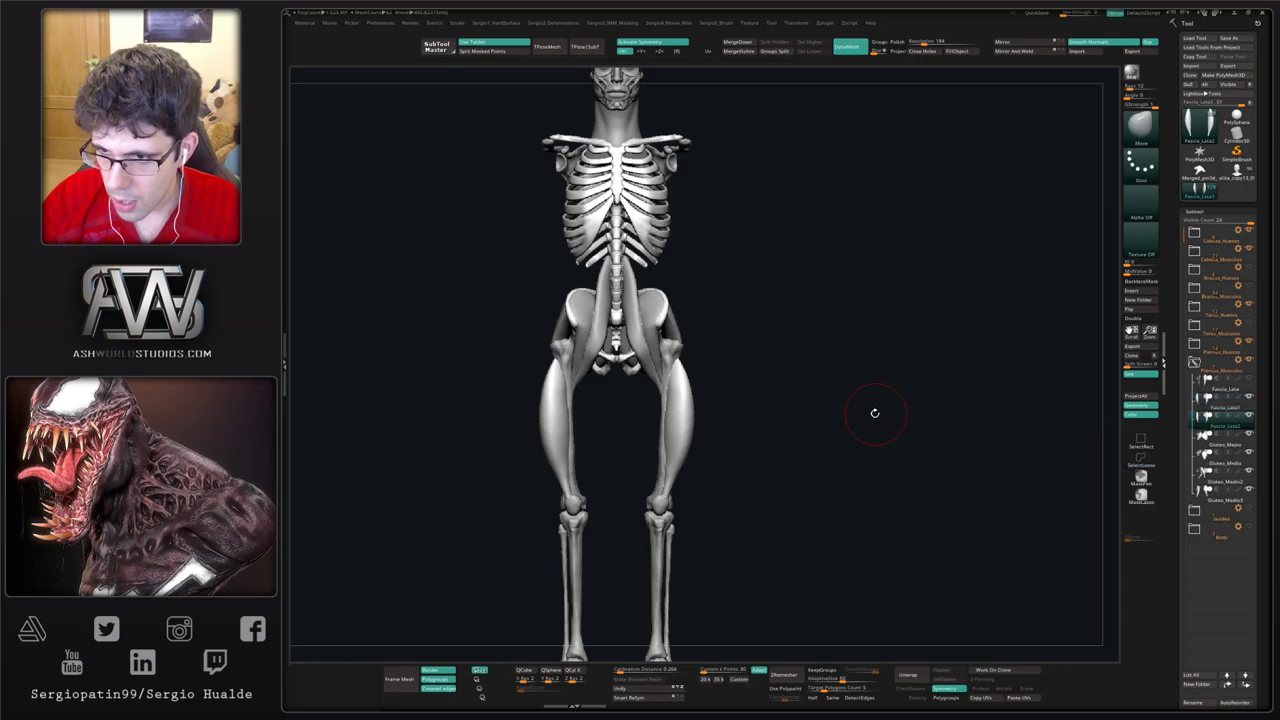
scroll(660, 415, "up", 3)
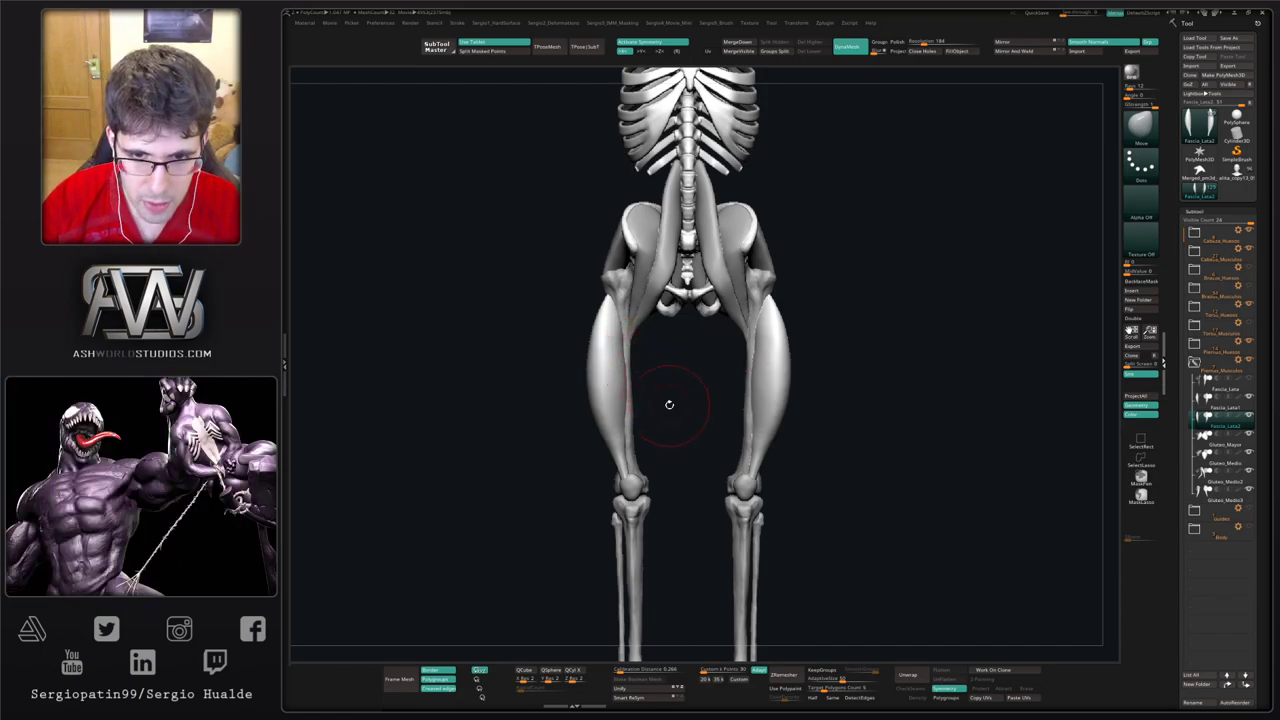
mouse_move(669, 405)
left_mouse_down()
mouse_move(730, 404)
mouse_move(669, 406)
left_mouse_up()
right_click_drag(669, 406, 674, 426, "ctrl")
left_click_drag(674, 426, 672, 401)
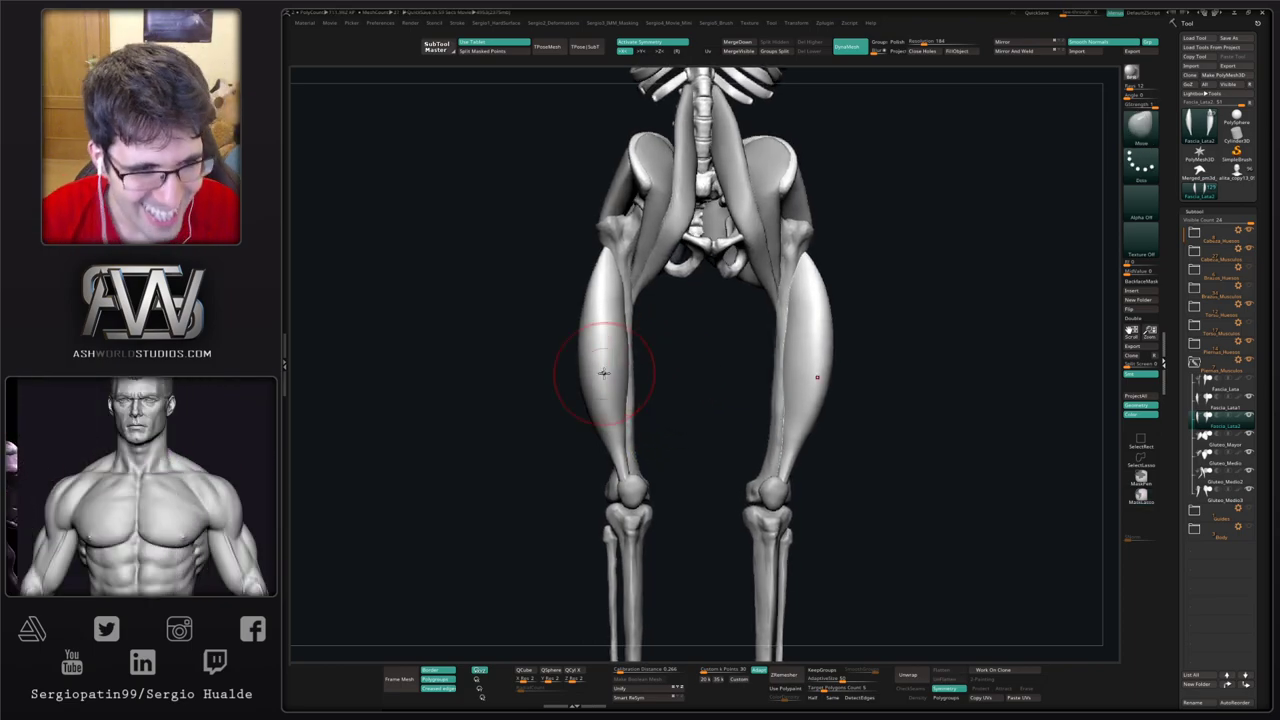
right_click_drag(622, 381, 618, 383, "shift")
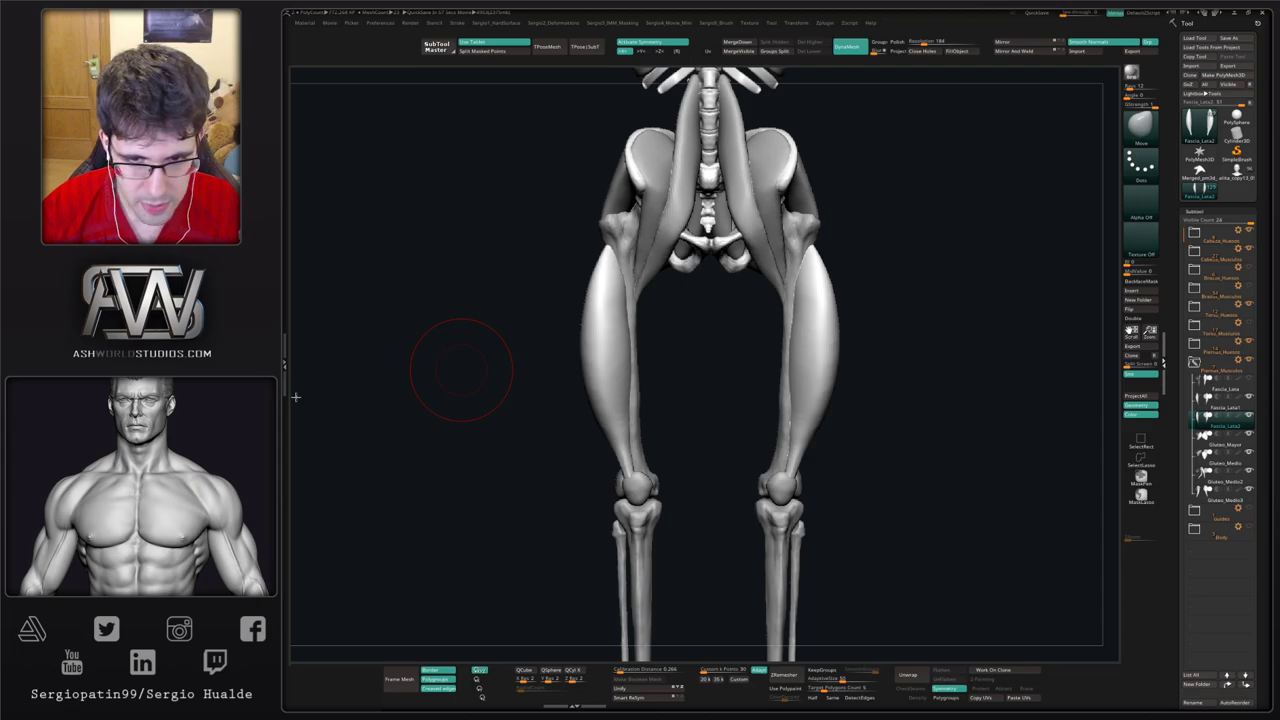
key("s")
mouse_move(677, 425)
left_mouse_down()
mouse_move(694, 423)
mouse_move(641, 427)
left_mouse_up()
mouse_move(667, 481)
left_mouse_down()
mouse_move(652, 482)
mouse_move(653, 497)
mouse_move(640, 487)
left_mouse_up()
key("s")
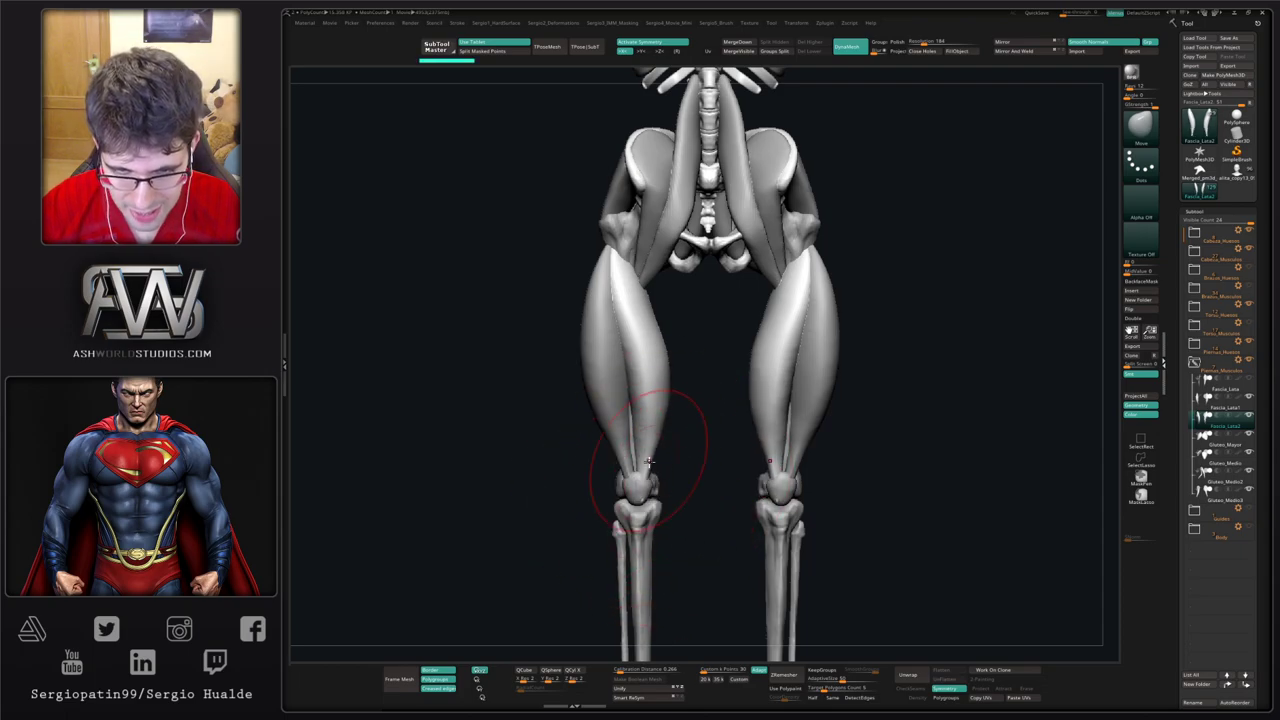
Step: Fit the inner thigh muscle's lower end against the kneecap and smooth the transition above it
scroll(650, 462, "up", 5)
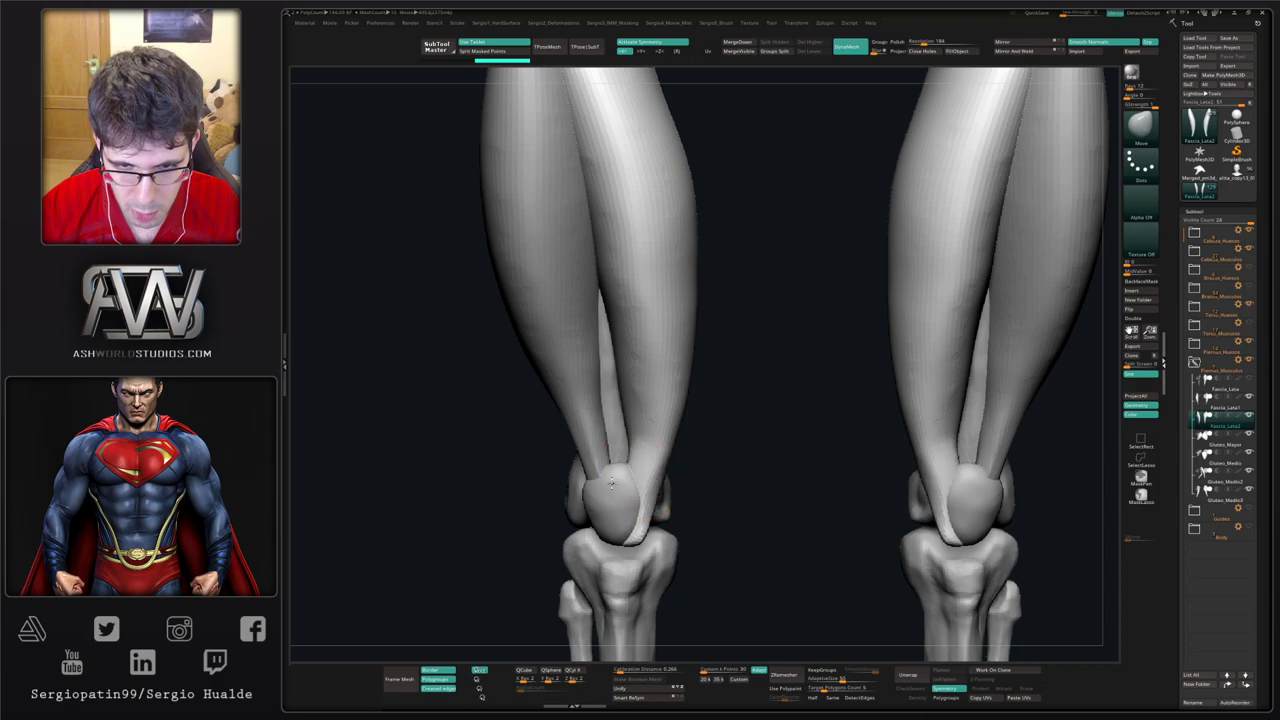
mouse_move(622, 470)
left_mouse_down()
mouse_move(608, 466)
mouse_move(642, 497)
mouse_move(624, 460)
left_mouse_up()
right_click_drag(630, 502, 645, 491)
right_click_drag(645, 535, 637, 525)
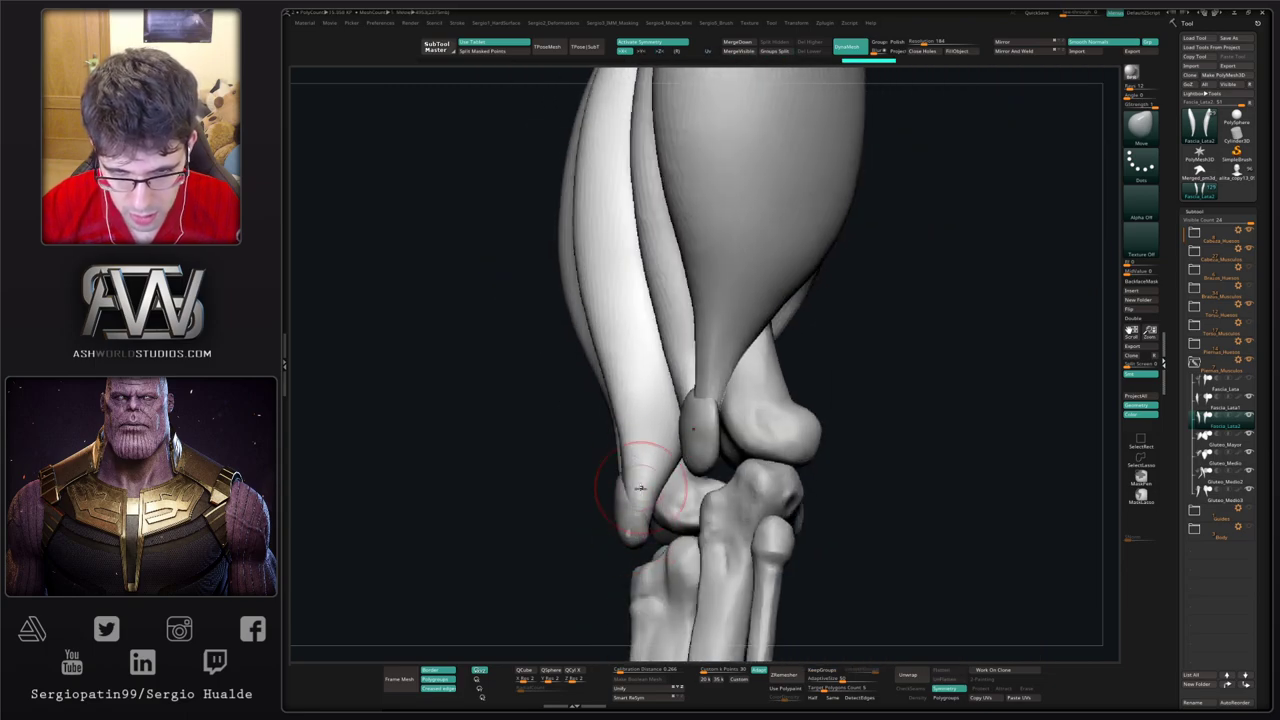
right_click_drag(635, 545, 665, 512)
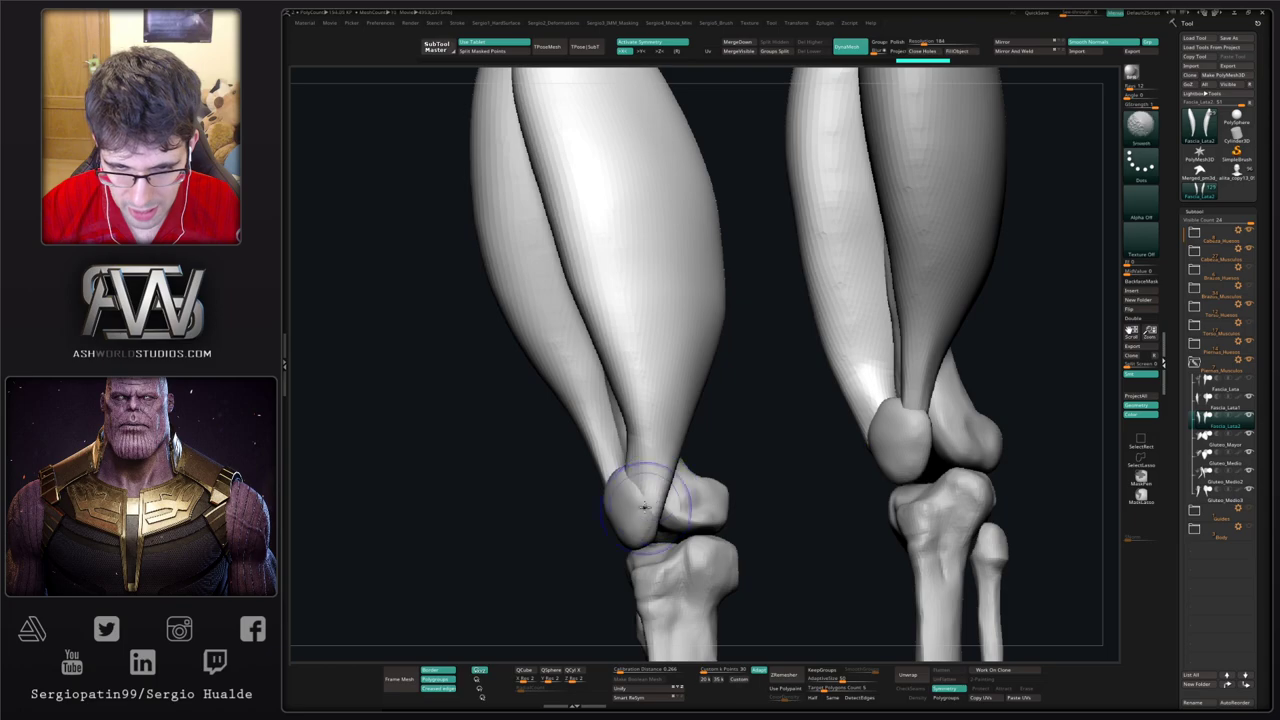
left_click_drag(645, 507, 643, 414, "shift")
mouse_move(643, 414)
right_mouse_down("ctrl")
mouse_move(669, 463)
mouse_move(589, 517)
mouse_move(587, 489)
right_mouse_up("ctrl")
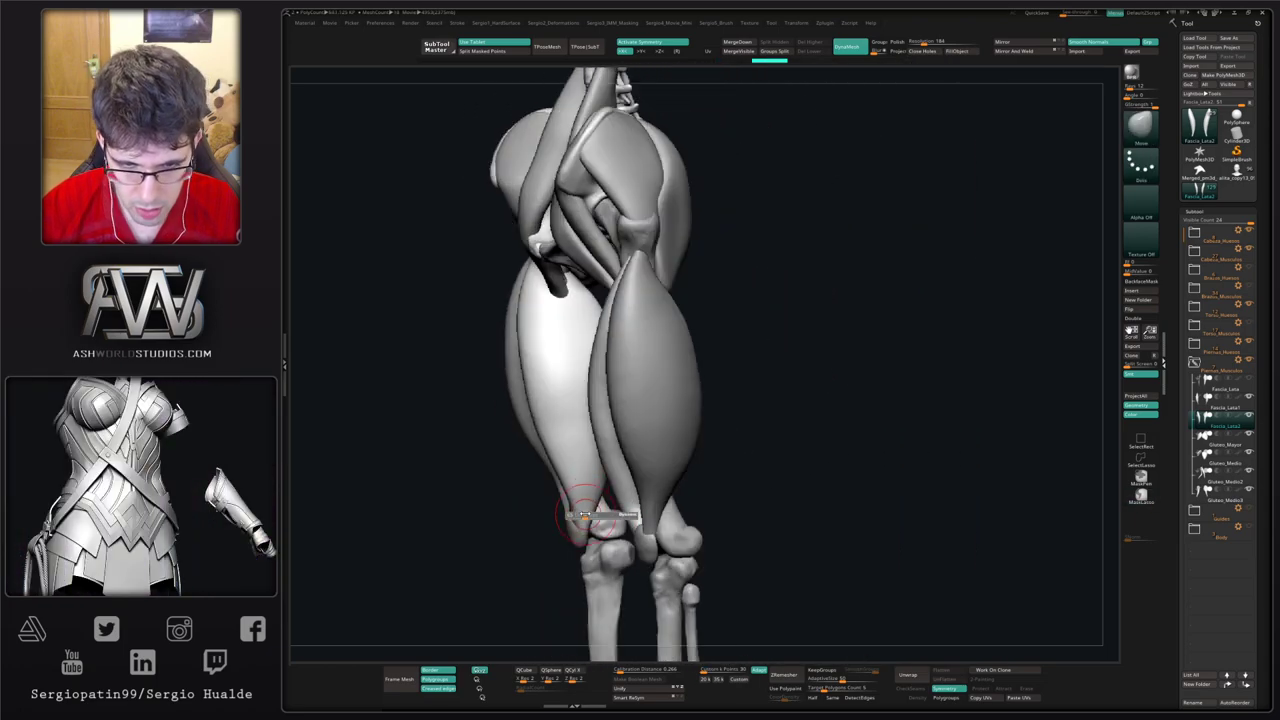
Step: Build up the lower part of the inner thigh muscle with the Clay brush and smooth its surface
key("ctrl+shift+z")
key("ctrl+shift+z")
key("b")
key("c")
key("l")
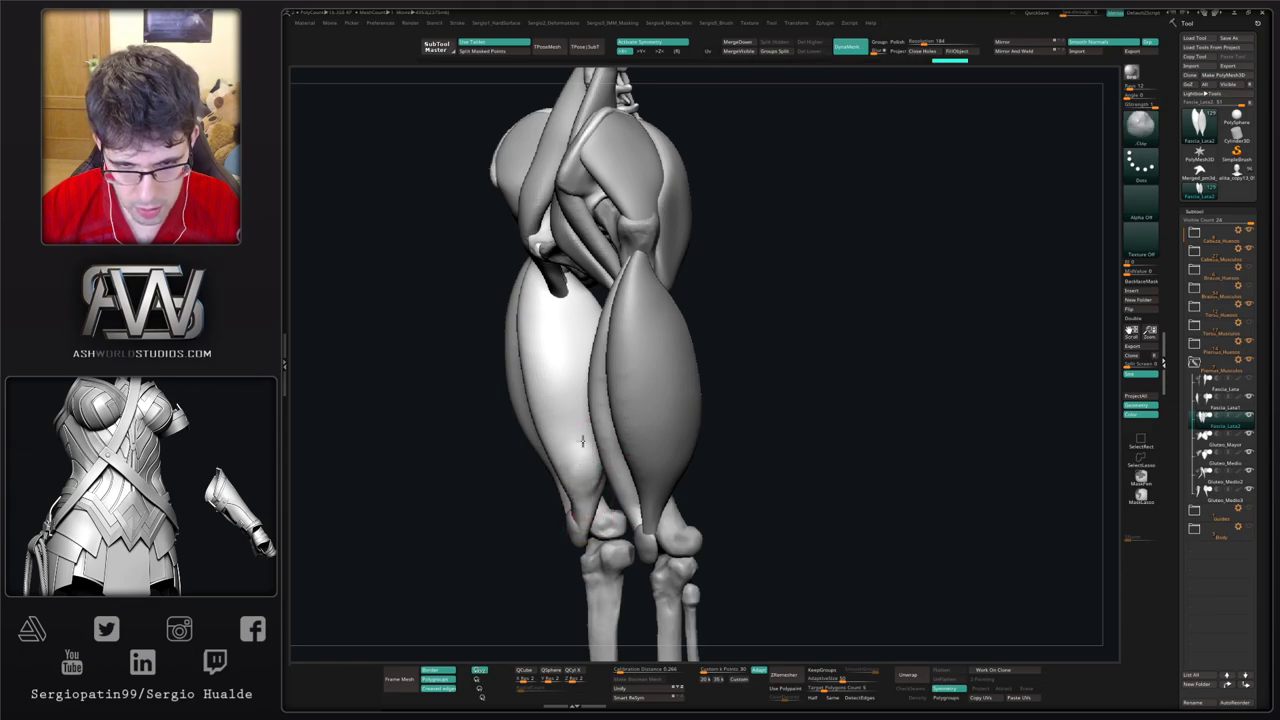
mouse_move(582, 441)
right_mouse_down("shift")
mouse_move(523, 486)
mouse_move(666, 533)
right_mouse_up("shift")
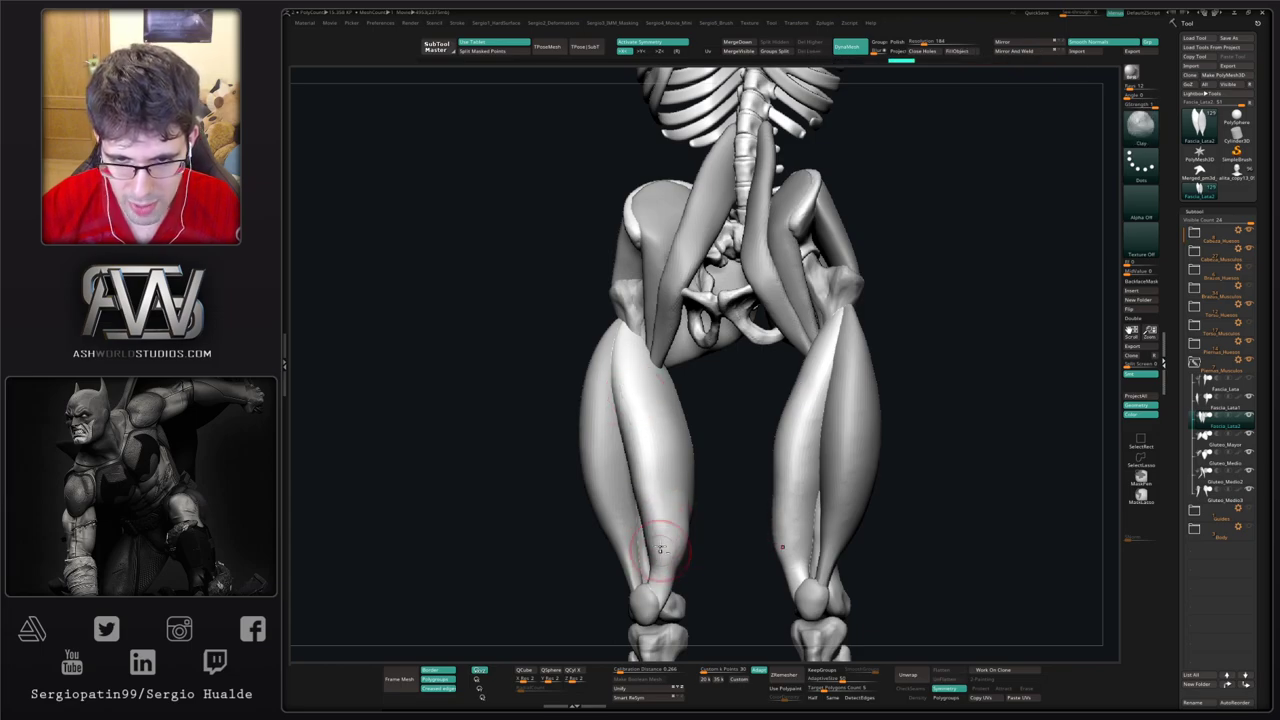
right_click_drag(666, 533, 646, 477)
left_click_drag(646, 477, 639, 393, "shift")
right_click_drag(654, 477, 638, 480)
Step: Push the inner thigh muscle's front edge back with the Move brush to set it behind the outer muscle
key("b")
key("m")
key("v")
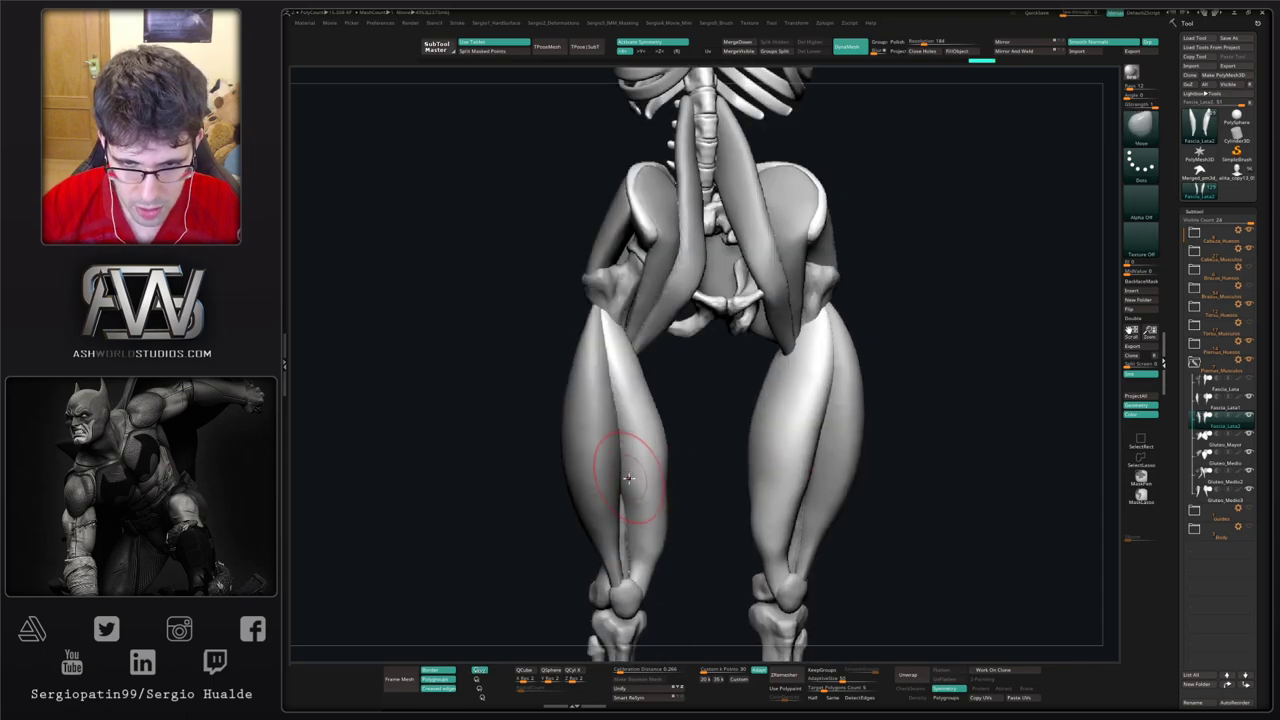
right_click_drag(637, 527, 635, 491, "alt")
left_click_drag(627, 474, 610, 482)
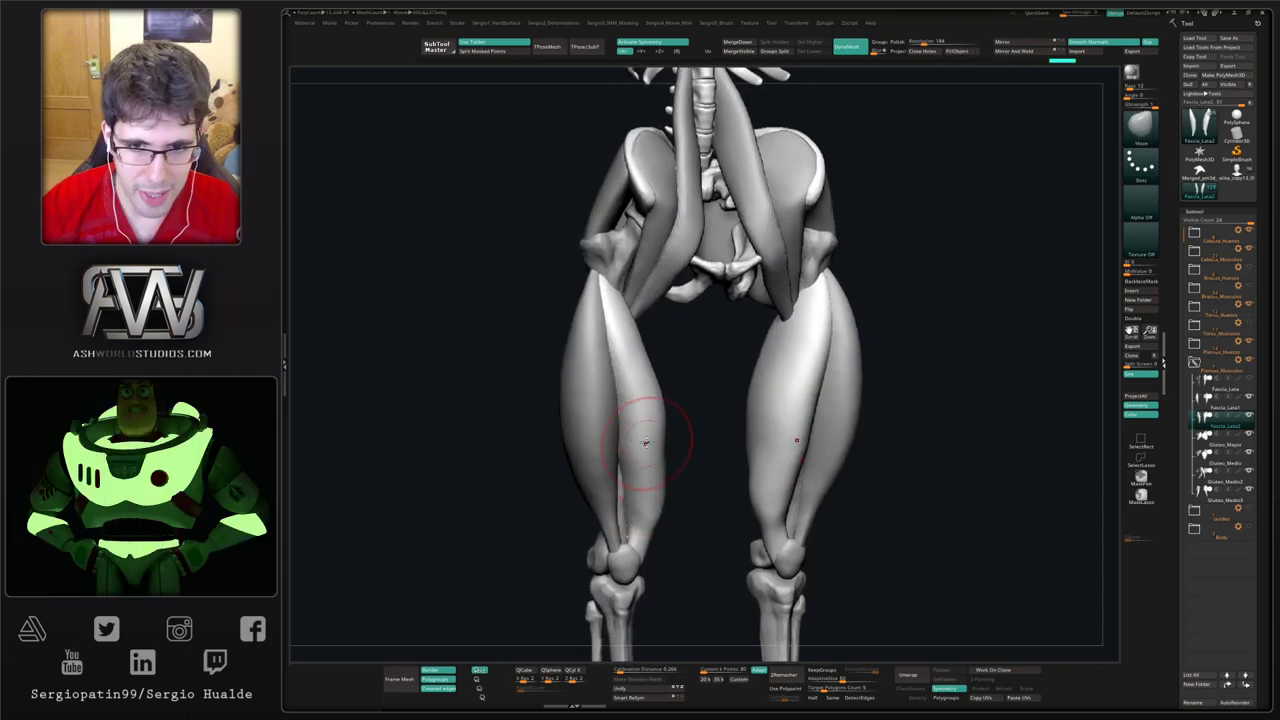
right_click_drag(645, 443, 670, 318)
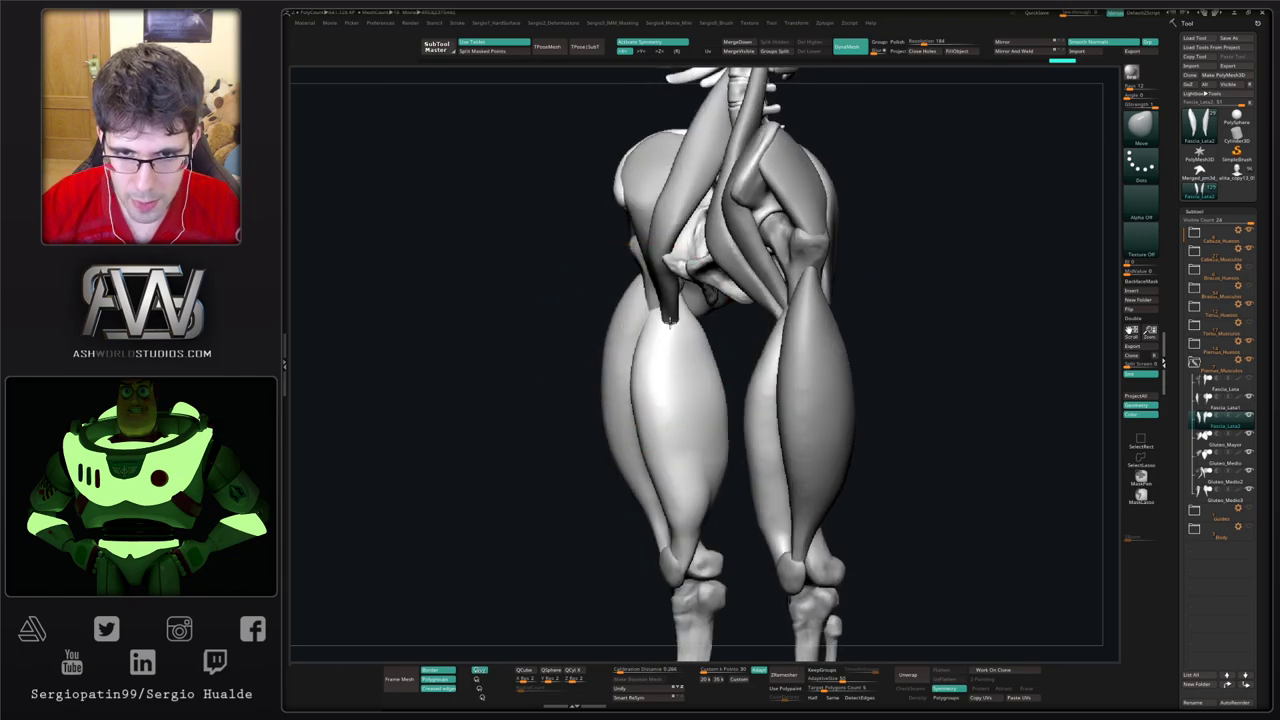
mouse_move(648, 366)
left_mouse_down()
mouse_move(676, 384)
mouse_move(683, 434)
left_mouse_up()
mouse_move(683, 434)
right_mouse_down("shift")
mouse_move(664, 395)
mouse_move(643, 453)
right_mouse_up("shift")
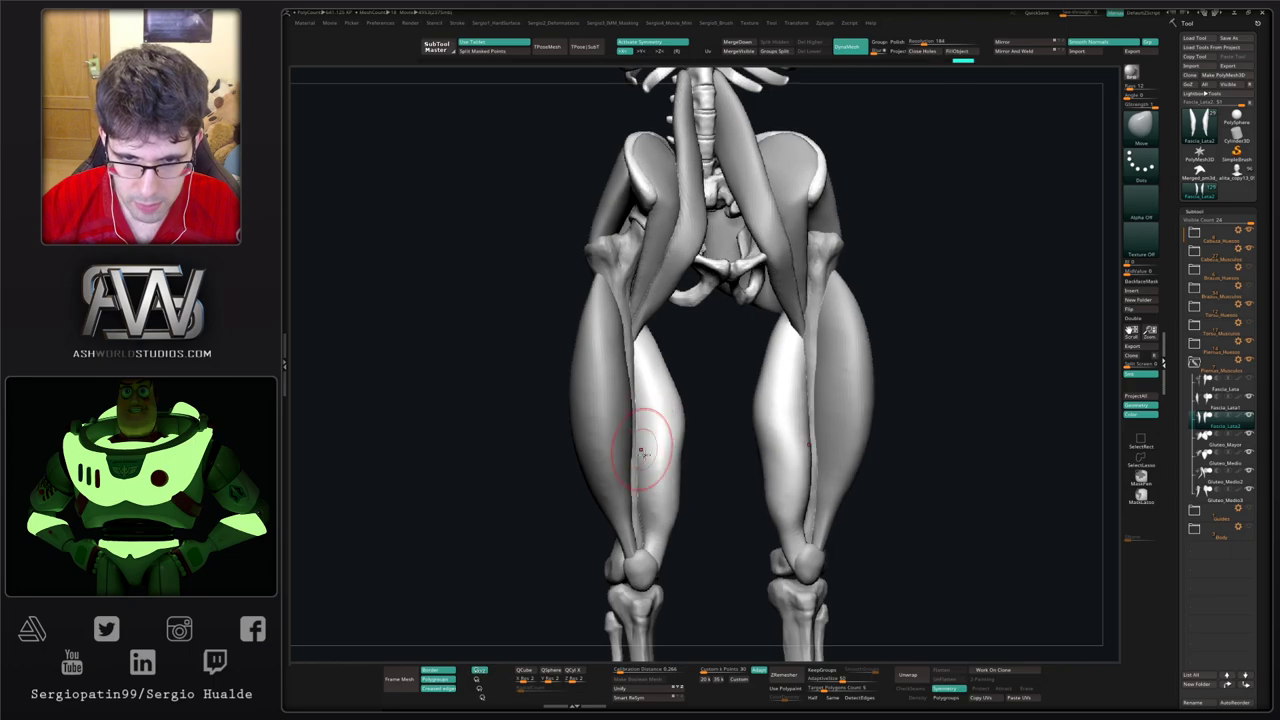
Step: Smooth the inner thigh muscle's middle and reshape its front edge from the upper thigh down toward the knee
right_click_drag(645, 513, 672, 457)
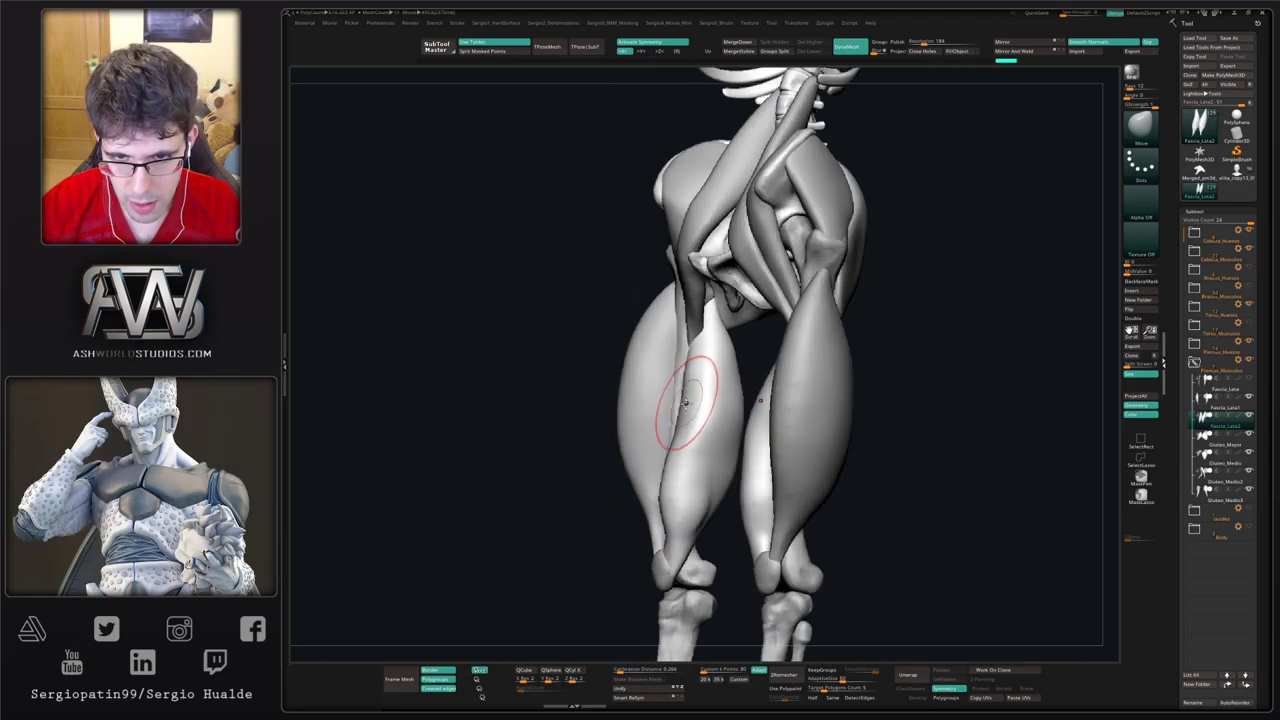
mouse_move(686, 403)
left_mouse_down("shift")
mouse_move(687, 426)
mouse_move(704, 424)
left_mouse_up("shift")
right_click_drag(704, 424, 657, 484)
left_click_drag(657, 484, 666, 457)
left_click_drag(680, 340, 675, 466)
right_click_drag(686, 451, 681, 430)
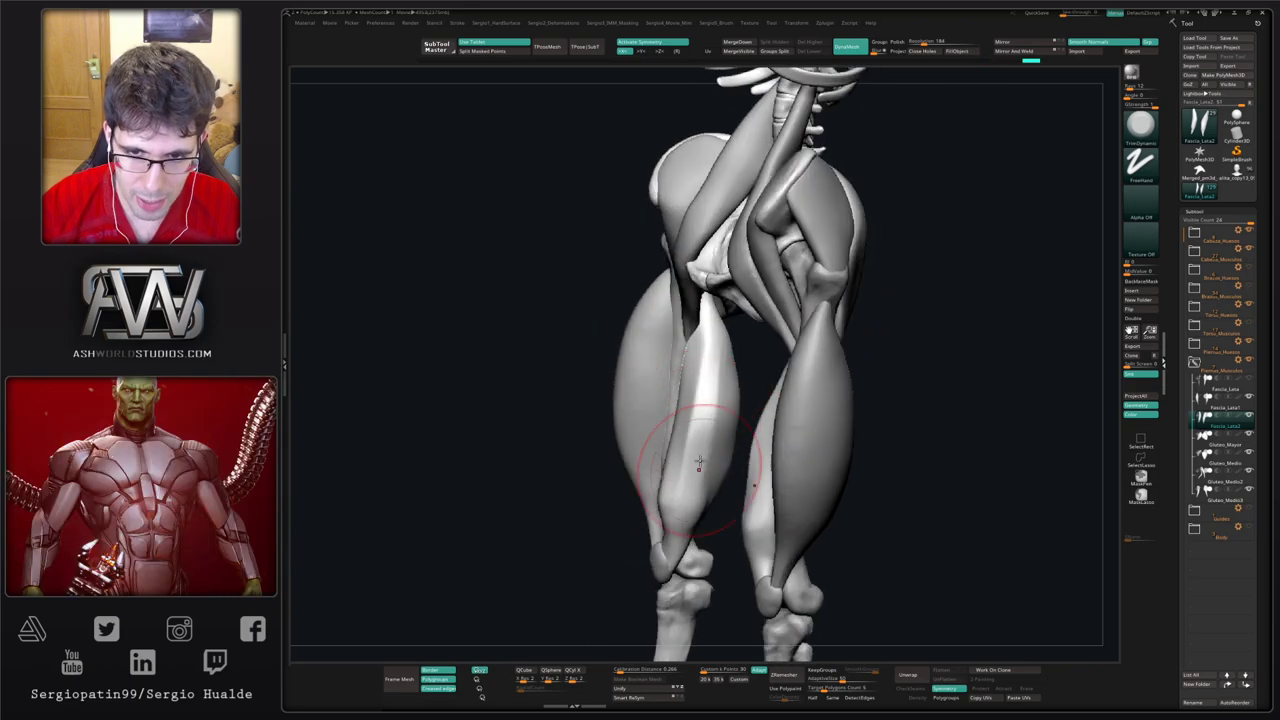
Step: Flatten the inner thigh muscle's surface along its length with the TrimDynamic brush
left_click_drag(706, 372, 690, 446)
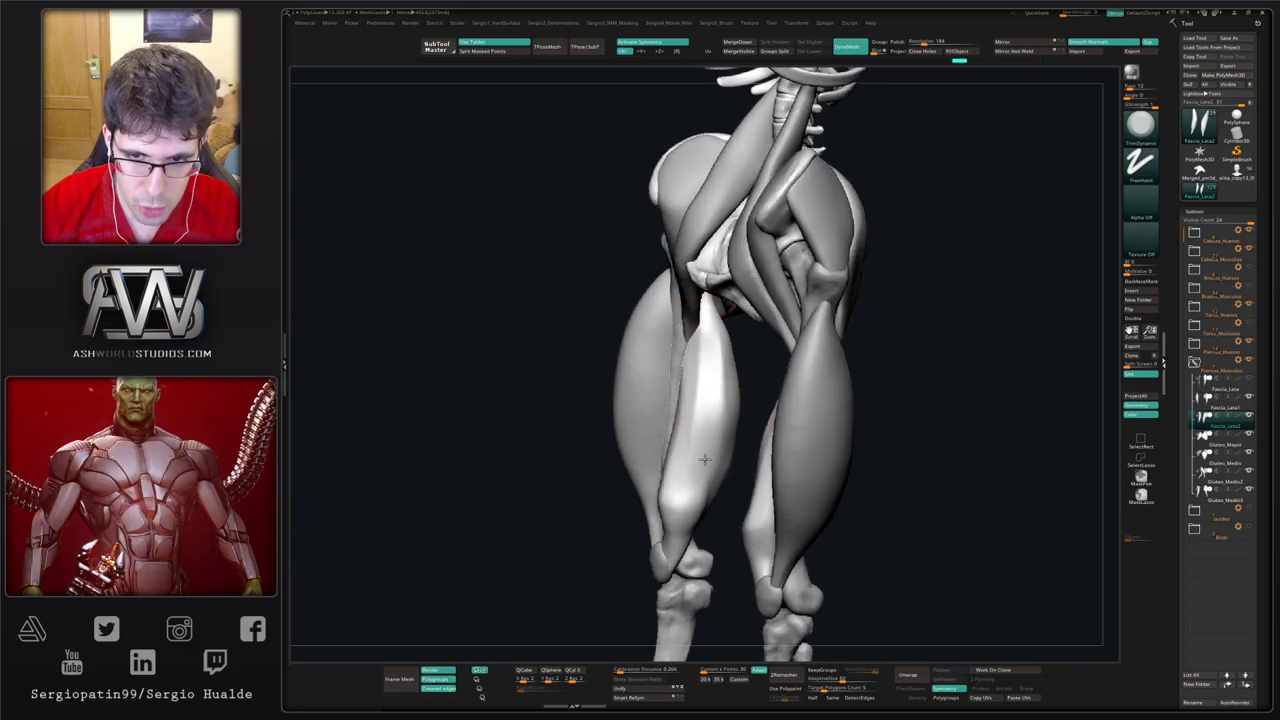
right_click_drag(688, 494, 671, 408)
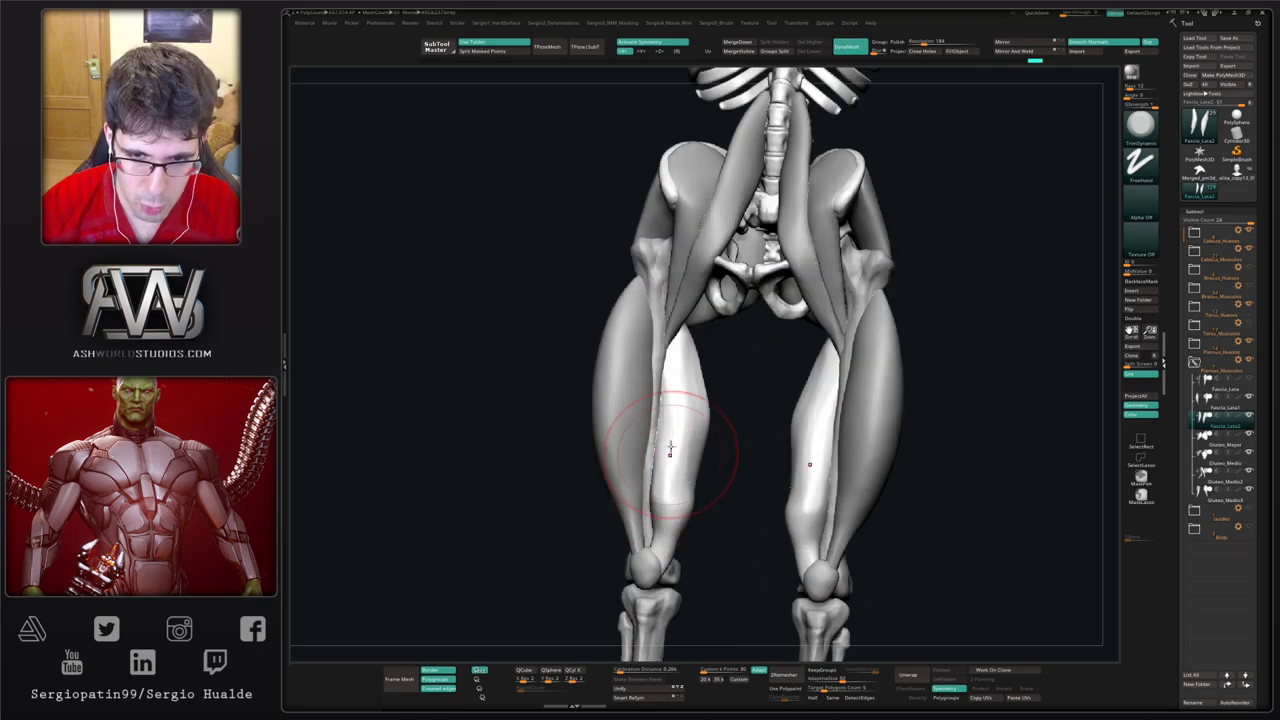
mouse_move(685, 483)
left_mouse_down()
mouse_move(693, 508)
mouse_move(669, 527)
left_mouse_up()
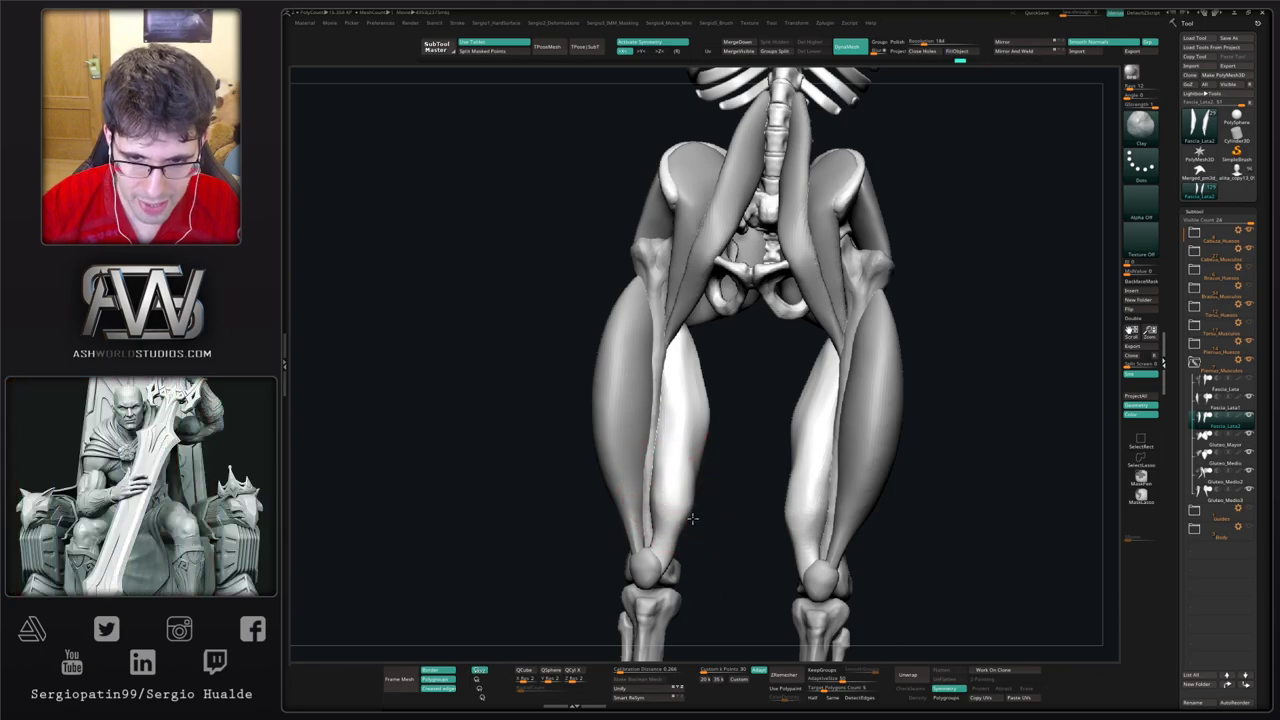
Step: Reposition the inner thigh muscle's lower end around the inner side of the kneecap with the Move brush
right_click_drag(692, 518, 672, 541)
left_click_drag(656, 578, 668, 574)
right_click_drag(678, 486, 687, 412, "alt")
mouse_move(687, 412)
right_mouse_down("ctrl")
mouse_move(689, 531)
mouse_move(687, 464)
right_mouse_up("ctrl")
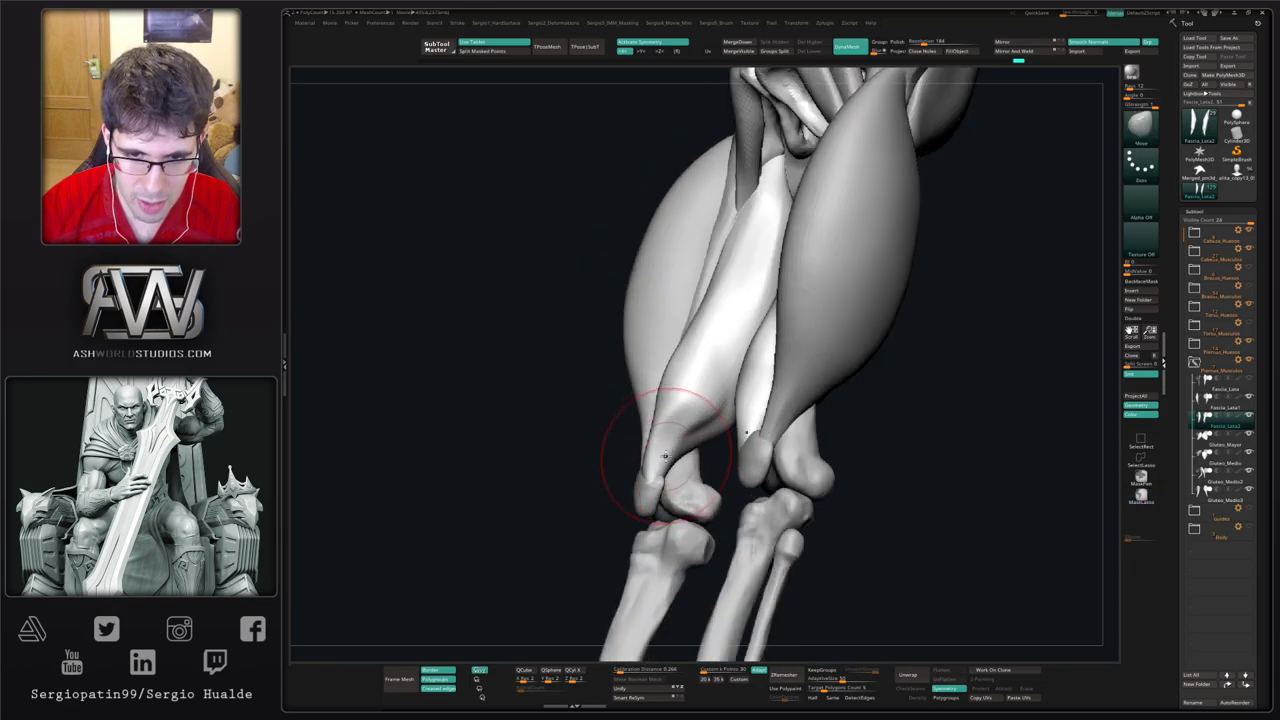
left_click_drag(662, 465, 675, 460)
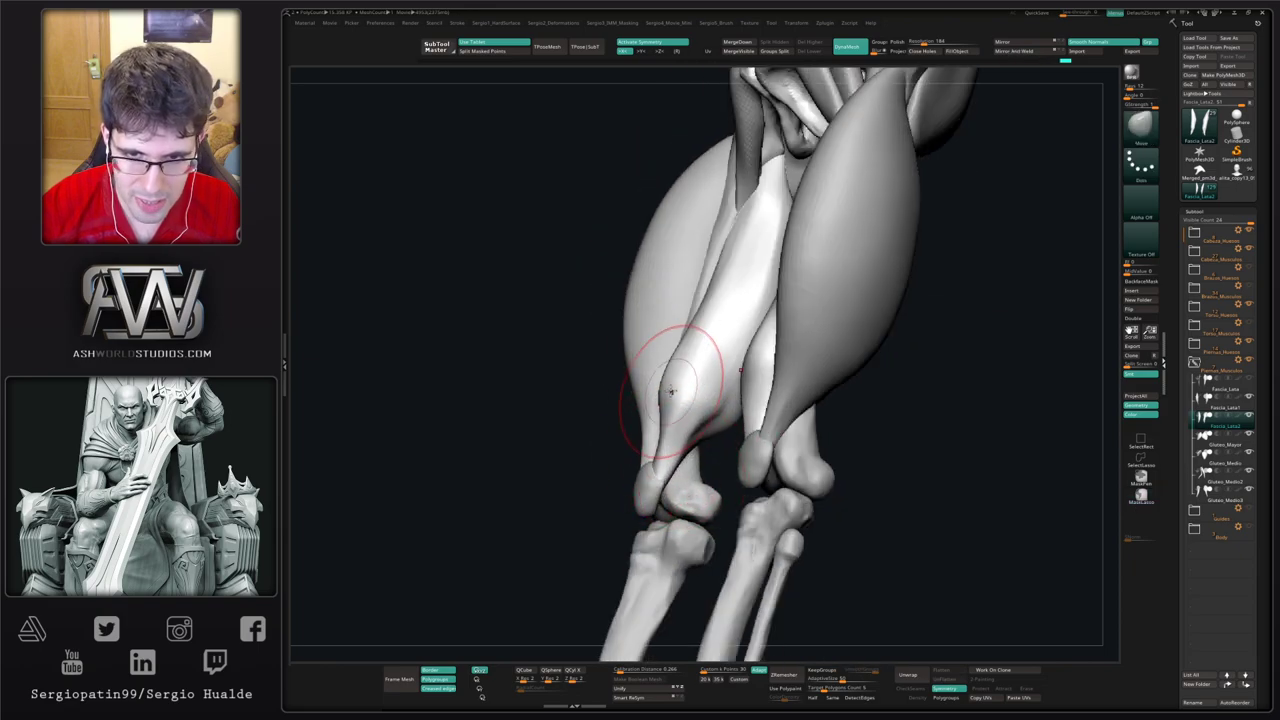
mouse_move(672, 392)
right_mouse_down()
mouse_move(663, 380)
mouse_move(700, 400)
mouse_move(706, 441)
mouse_move(686, 400)
right_mouse_up()
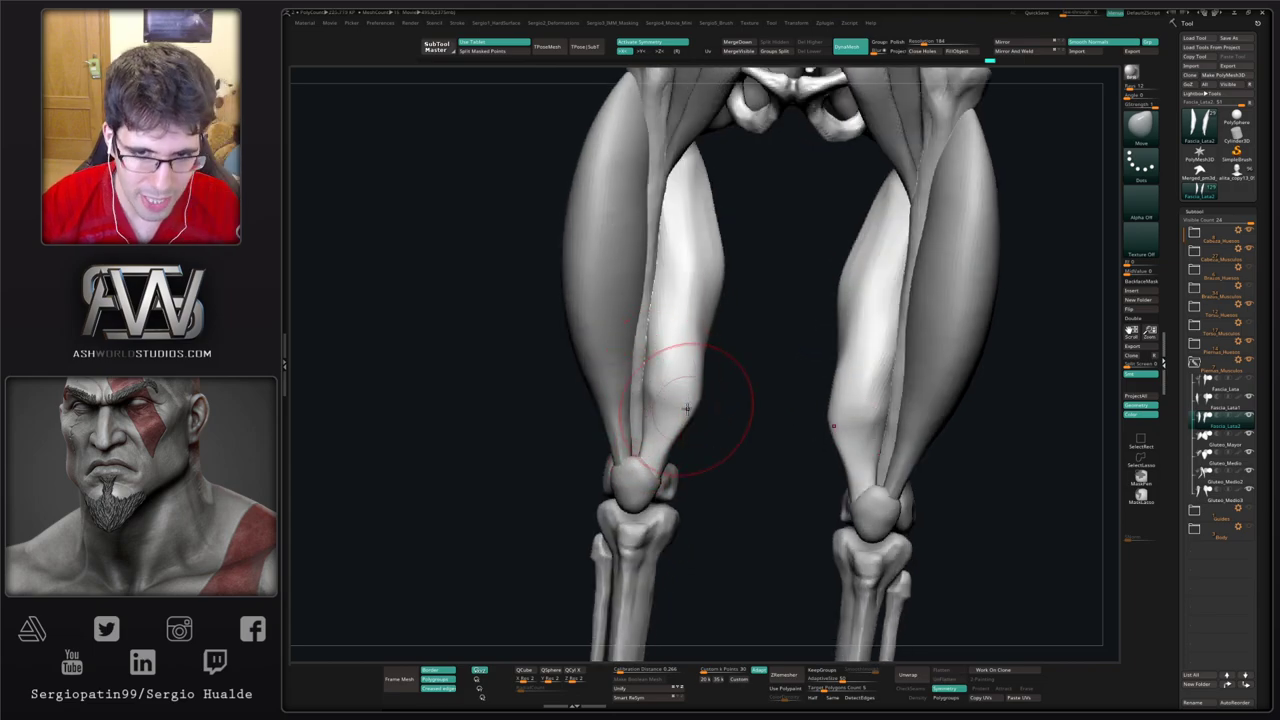
Step: Refine the inner thigh muscle's teardrop bulge above the knee with the Clay brush and smooth it down to the kneecap
key("b")
key("c")
key("l")
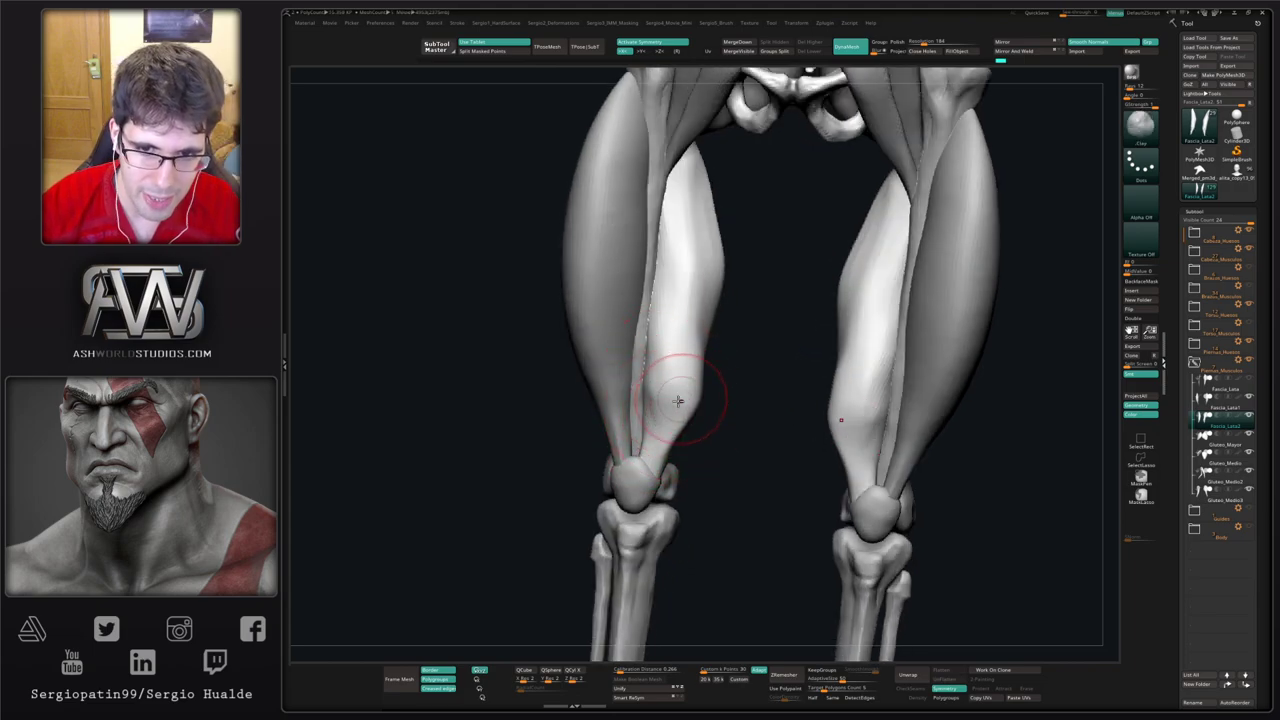
mouse_move(679, 407)
left_mouse_down("shift")
mouse_move(655, 395)
mouse_move(700, 399)
mouse_move(669, 476)
left_mouse_up("shift")
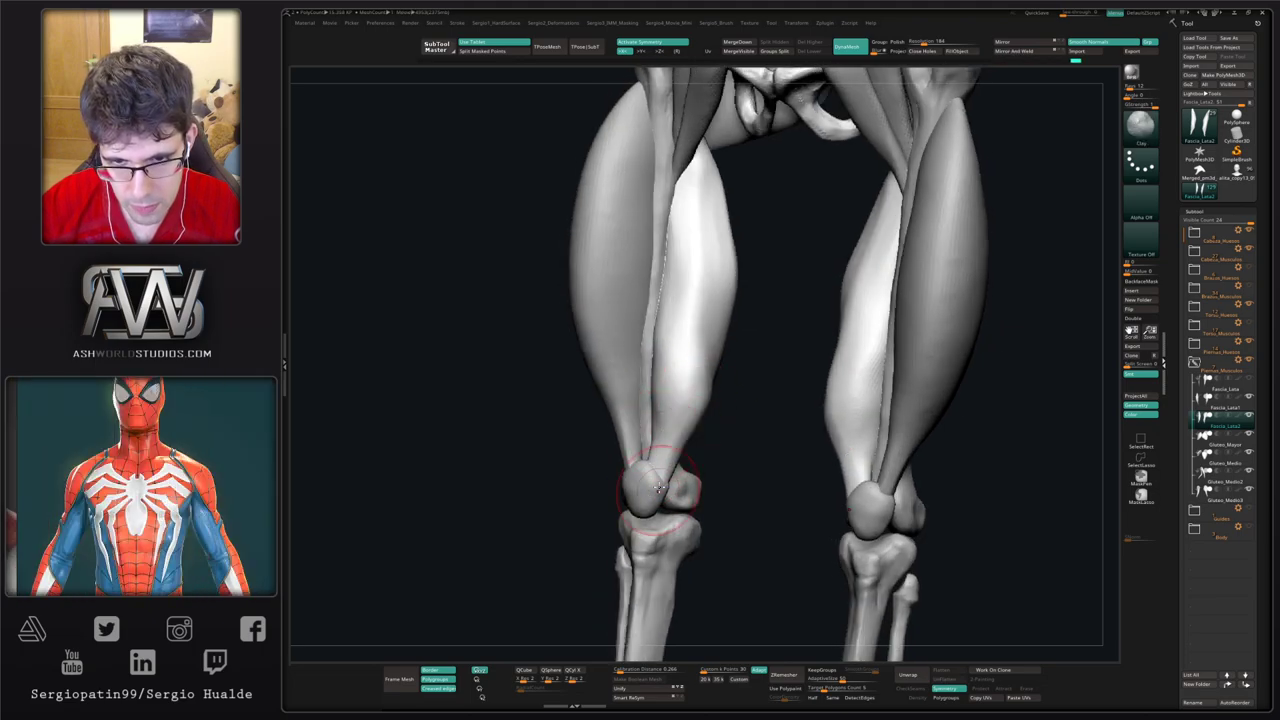
right_click_drag(668, 478, 643, 437)
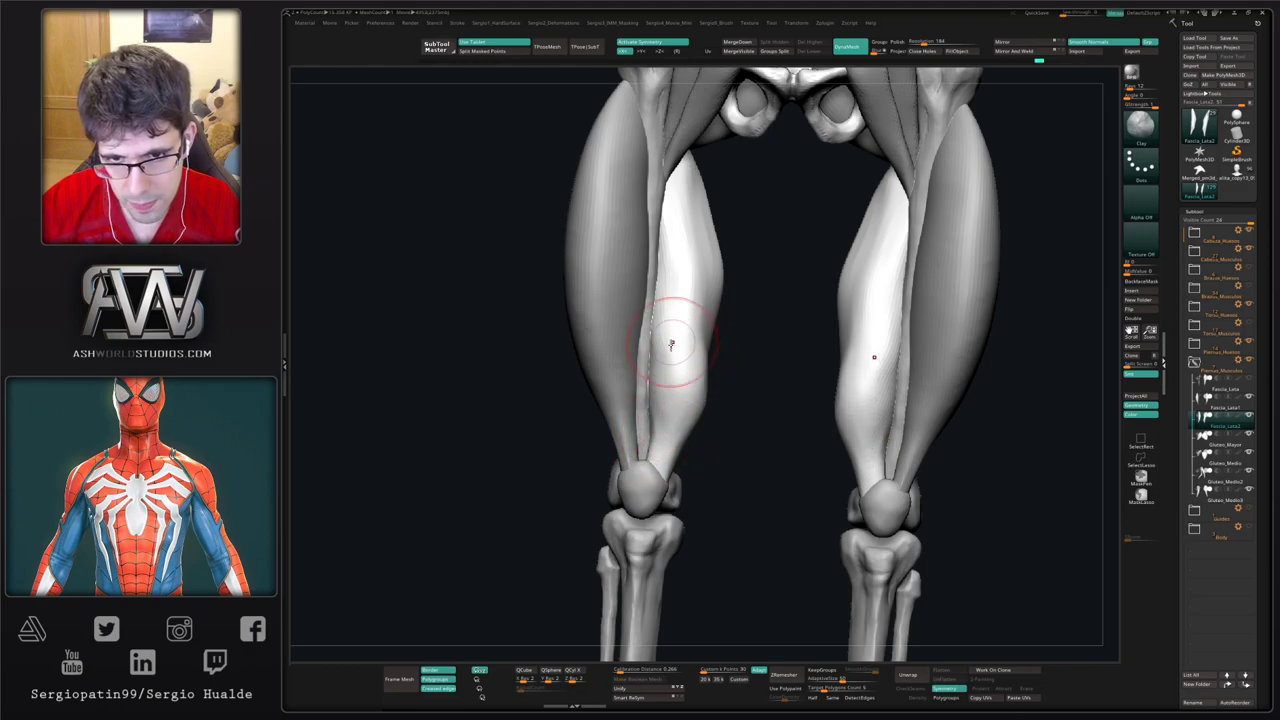
Step: Flatten the front of the inner thigh muscle from the upper thigh toward the knee with the TrimDynamic brush
right_click_drag(700, 386, 692, 320)
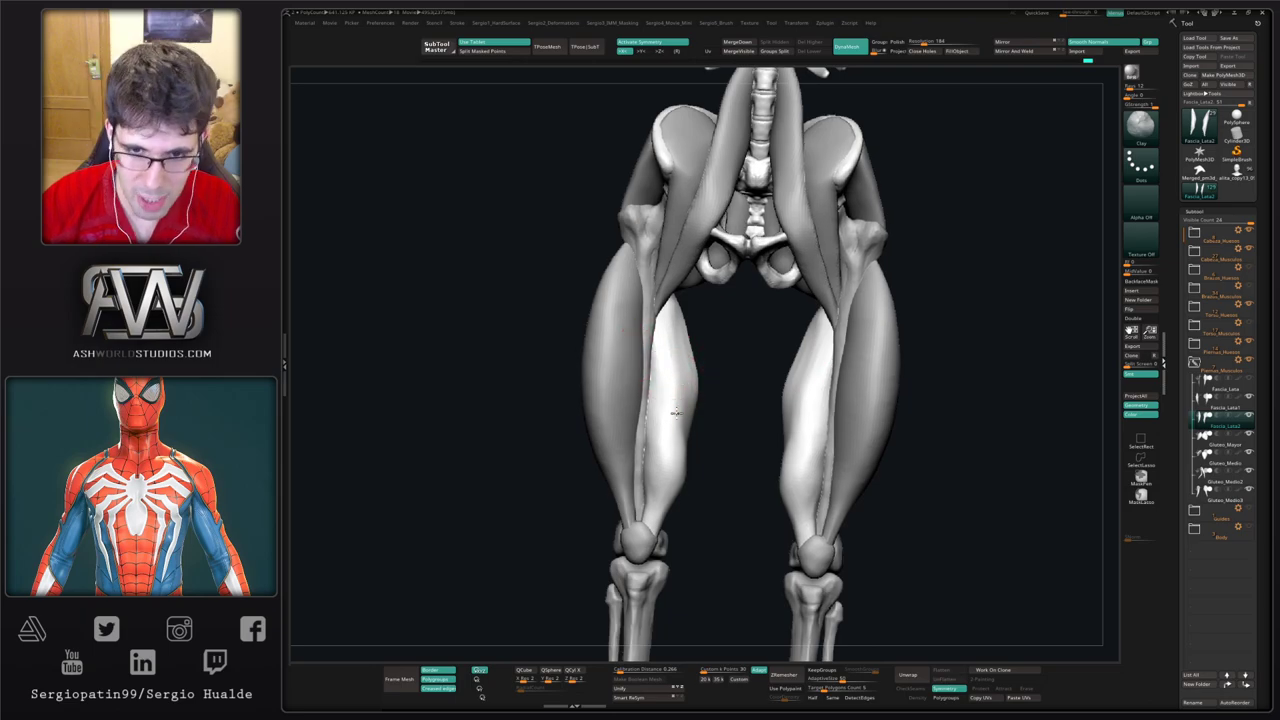
right_click_drag(636, 354, 666, 400)
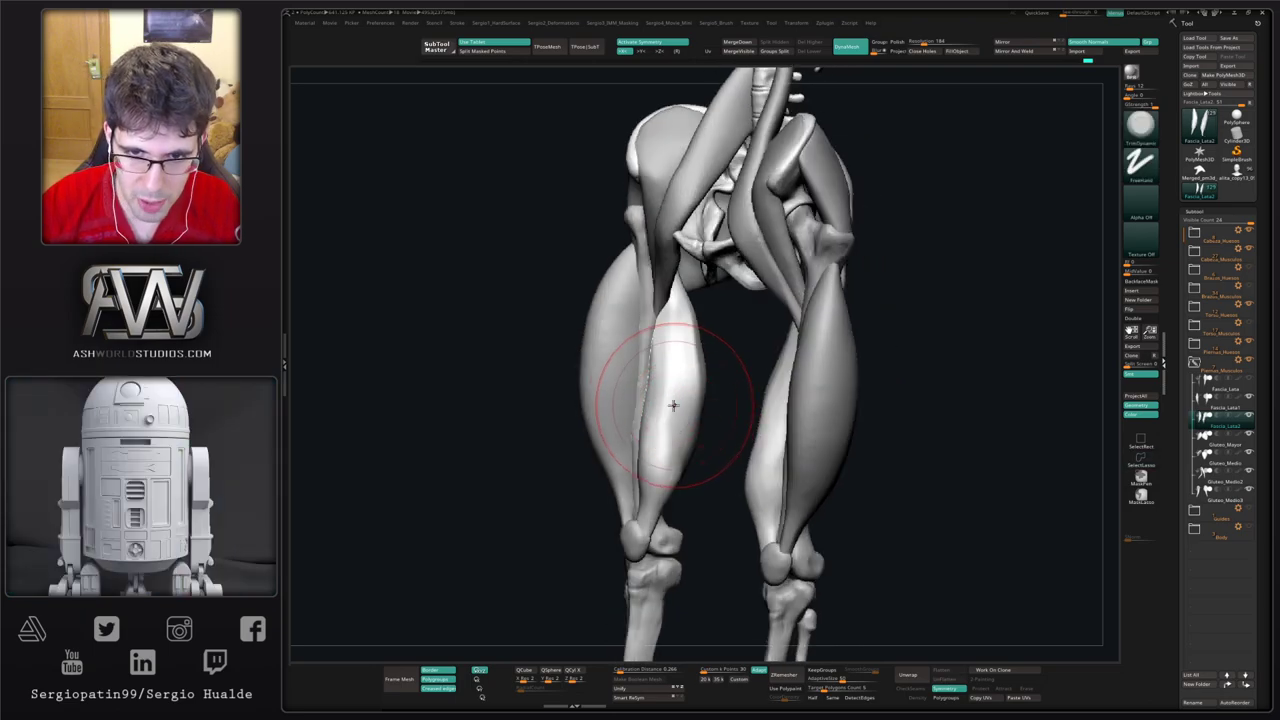
mouse_move(673, 405)
left_mouse_down()
mouse_move(669, 320)
mouse_move(660, 419)
left_mouse_up()
key("ctrl+z")
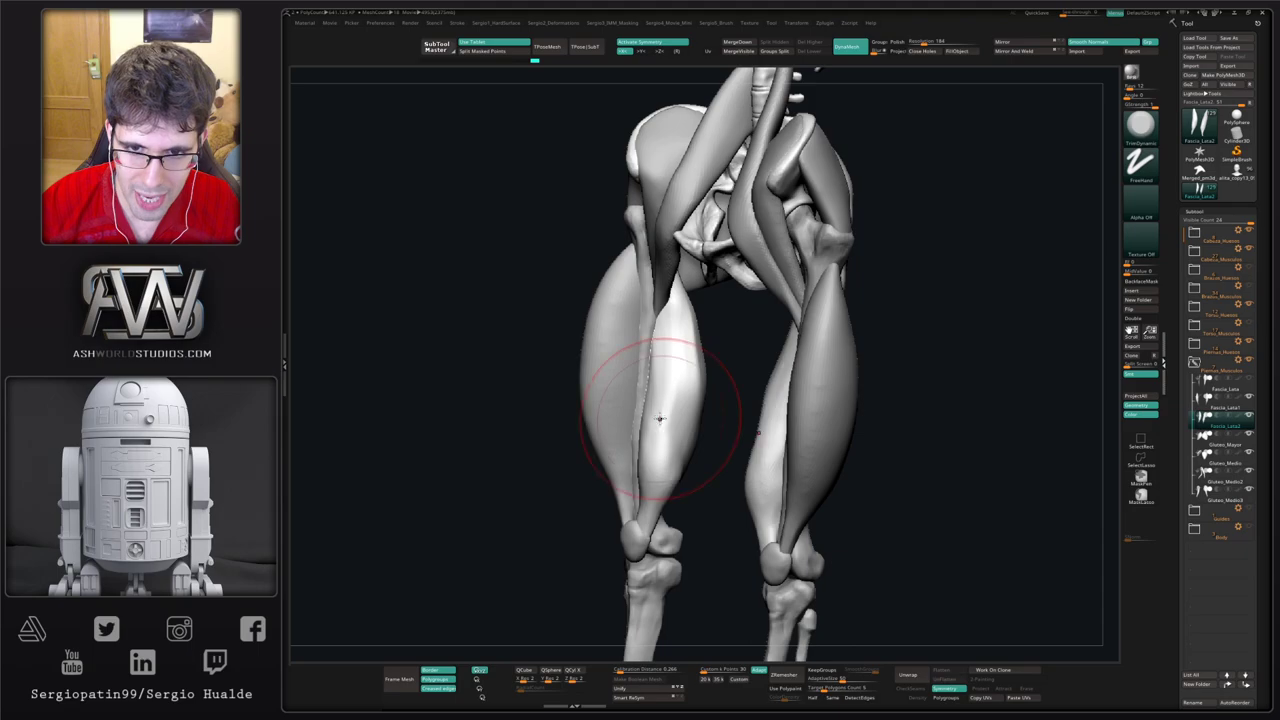
left_click_drag(684, 308, 669, 446)
left_click_drag(676, 330, 672, 454)
left_click_drag(667, 352, 657, 441)
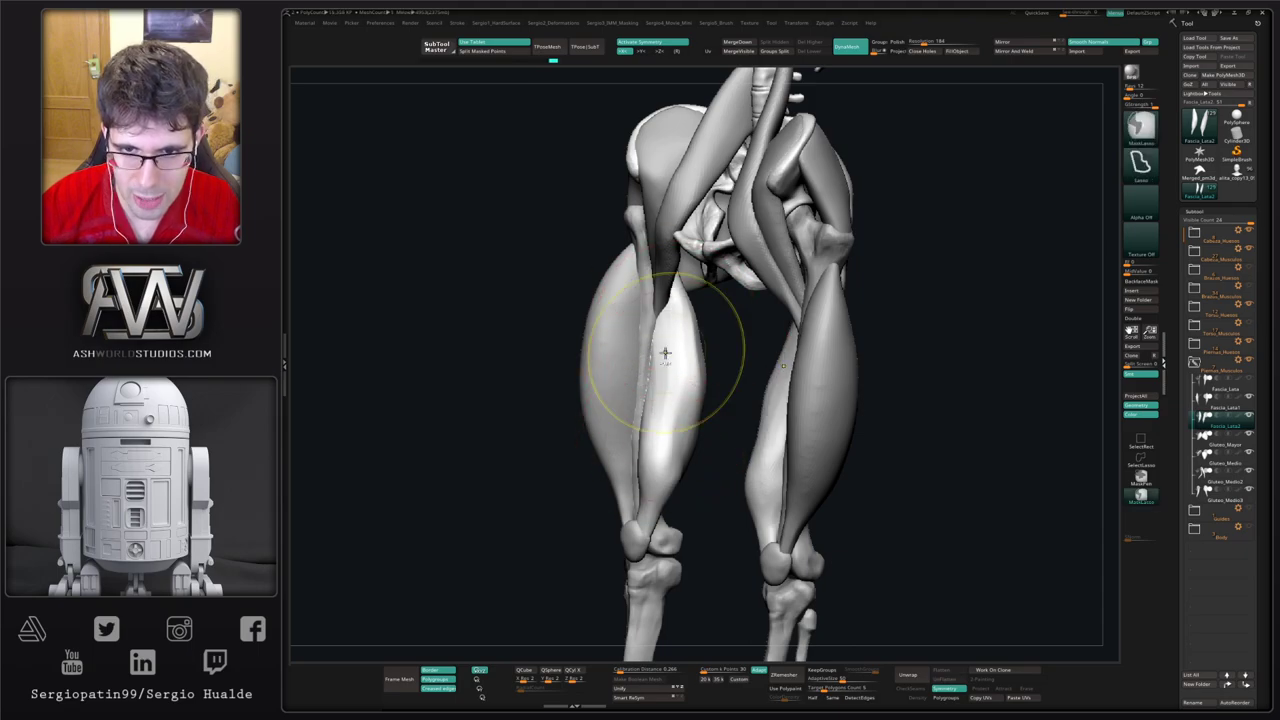
key("ctrl+z")
Step: Isolate the inner thigh muscle, even out its upper half with long strokes, and show the surrounding anatomy again
key("alt+s")
left_click_drag(669, 312, 667, 430)
left_click_drag(667, 275, 677, 434)
key("alt+s")
right_click_drag(671, 408, 737, 343)
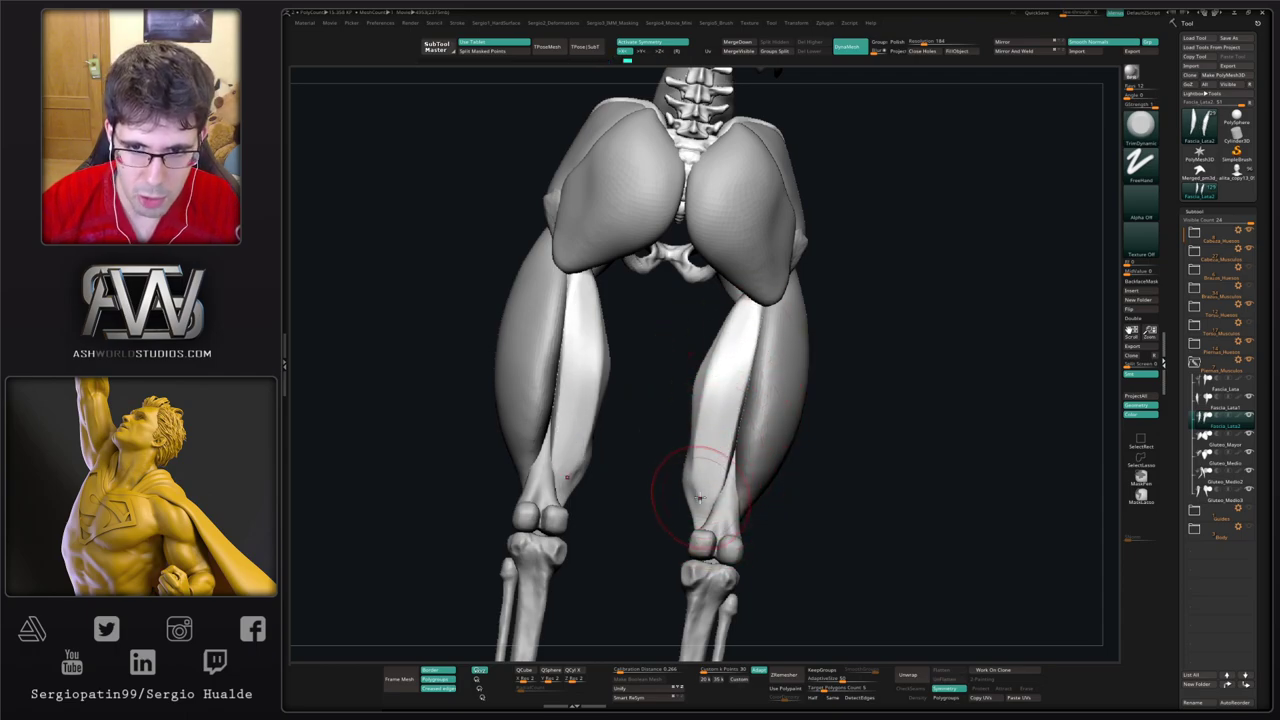
Step: Flatten the rear surface of the inner thigh muscle with the TrimDynamic brush
key("shift")
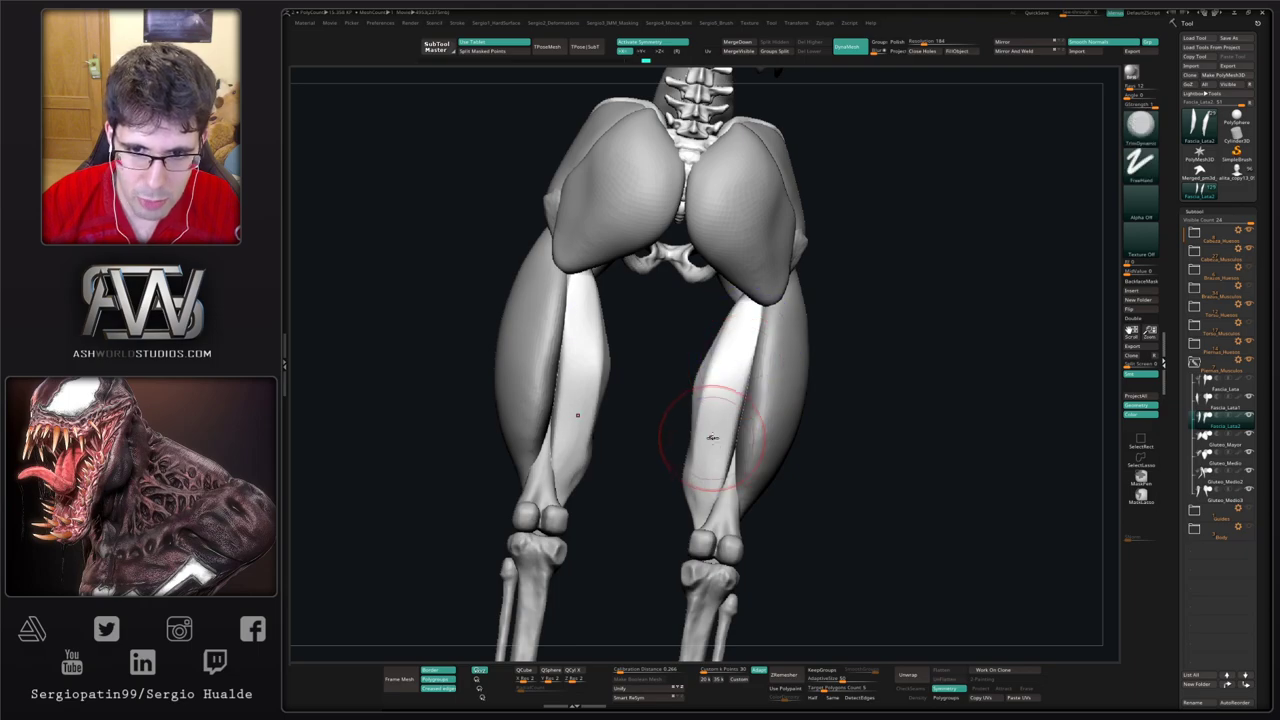
right_click_drag(708, 428, 729, 414)
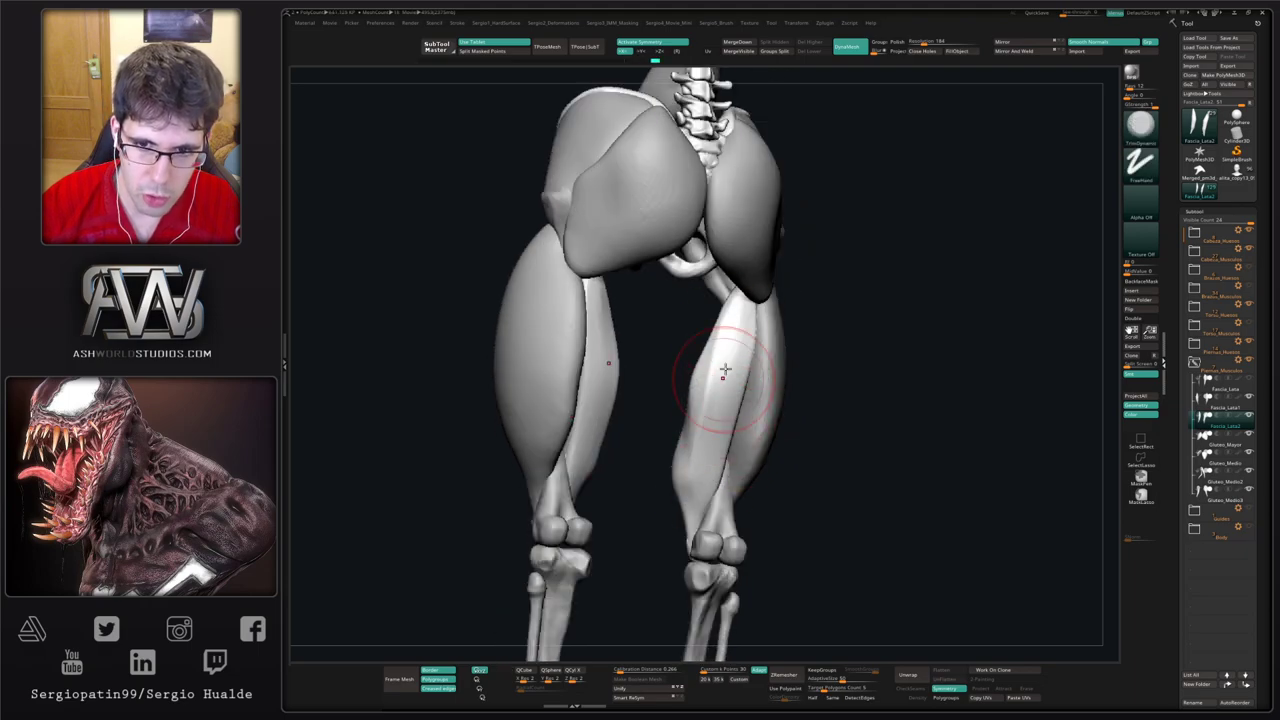
right_click_drag(729, 440, 743, 373)
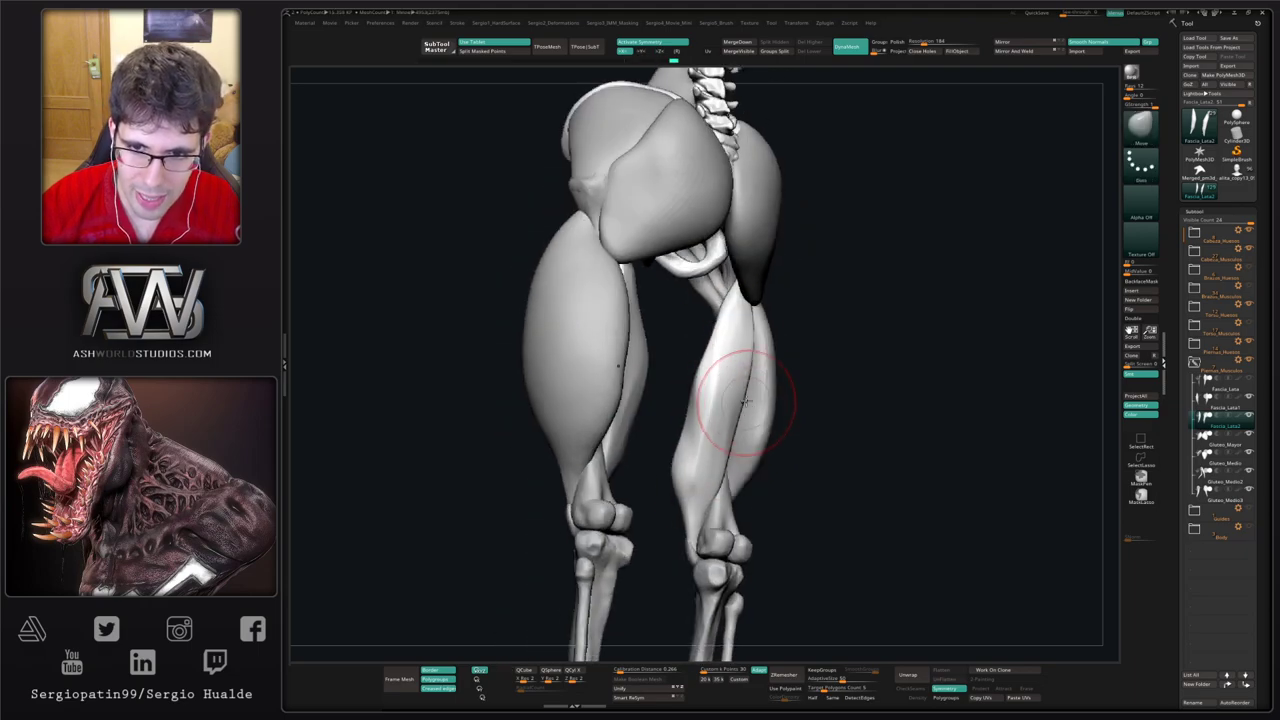
Step: Reshape the inner thigh muscle's rear edge with the Move brush and smooth it toward the knee
key("shift")
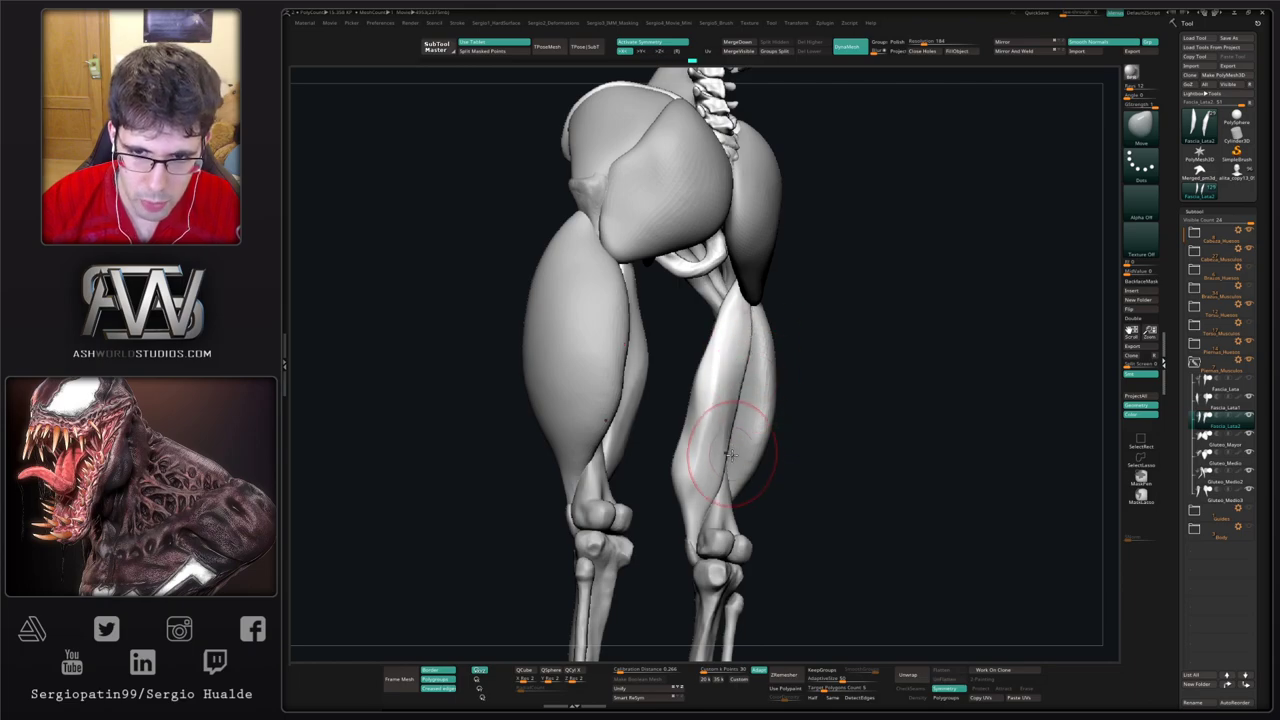
right_click_drag(690, 441, 734, 456)
left_click_drag(714, 464, 735, 402)
key("ctrl+z")
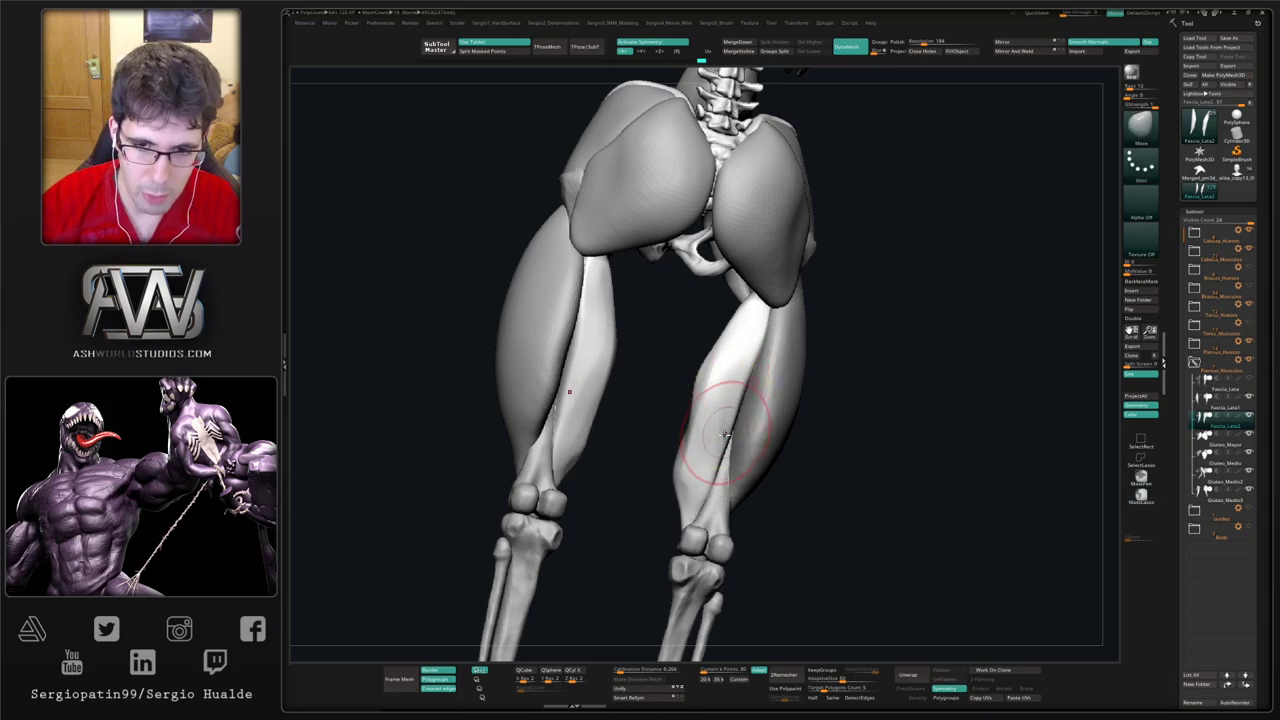
left_click_drag(750, 351, 767, 307)
mouse_move(725, 400)
left_mouse_down("shift")
mouse_move(732, 432)
mouse_move(709, 343)
mouse_move(688, 449)
left_mouse_up("shift")
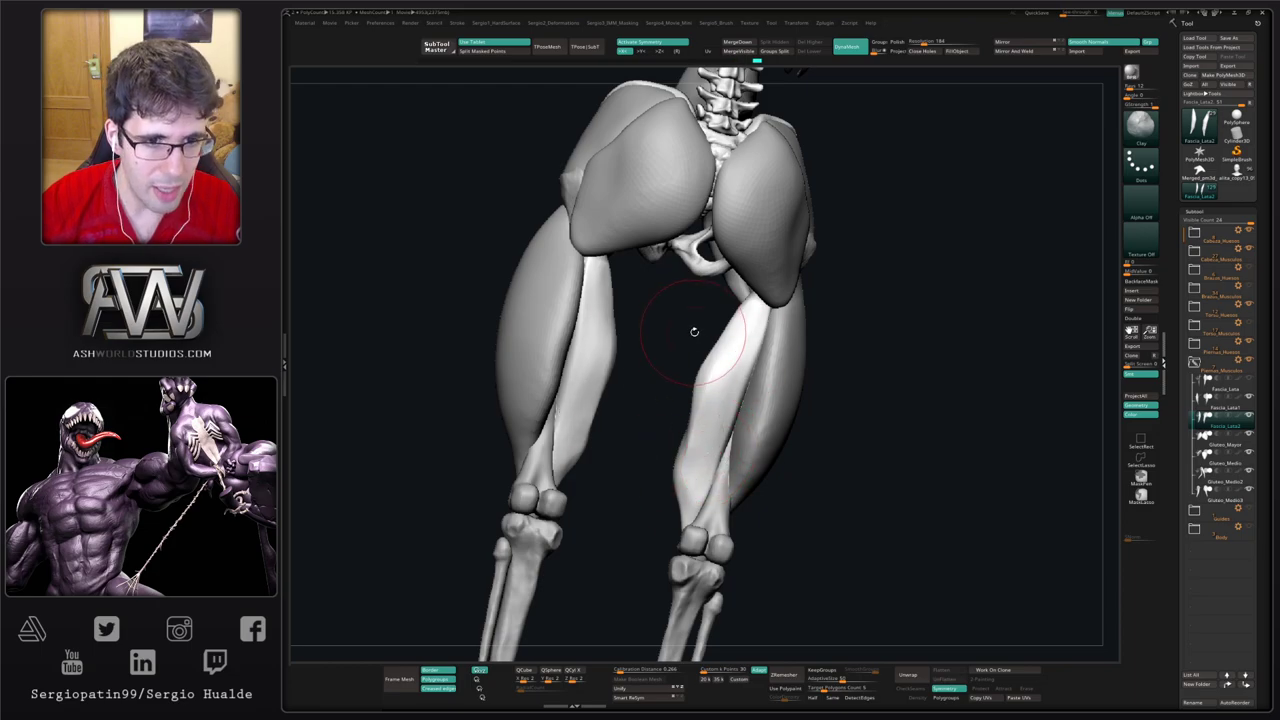
Step: Build up and smooth the back of the inner thigh muscle with the Clay brush, isolating the muscle to refine it
key("s")
right_click_drag(711, 403, 740, 357)
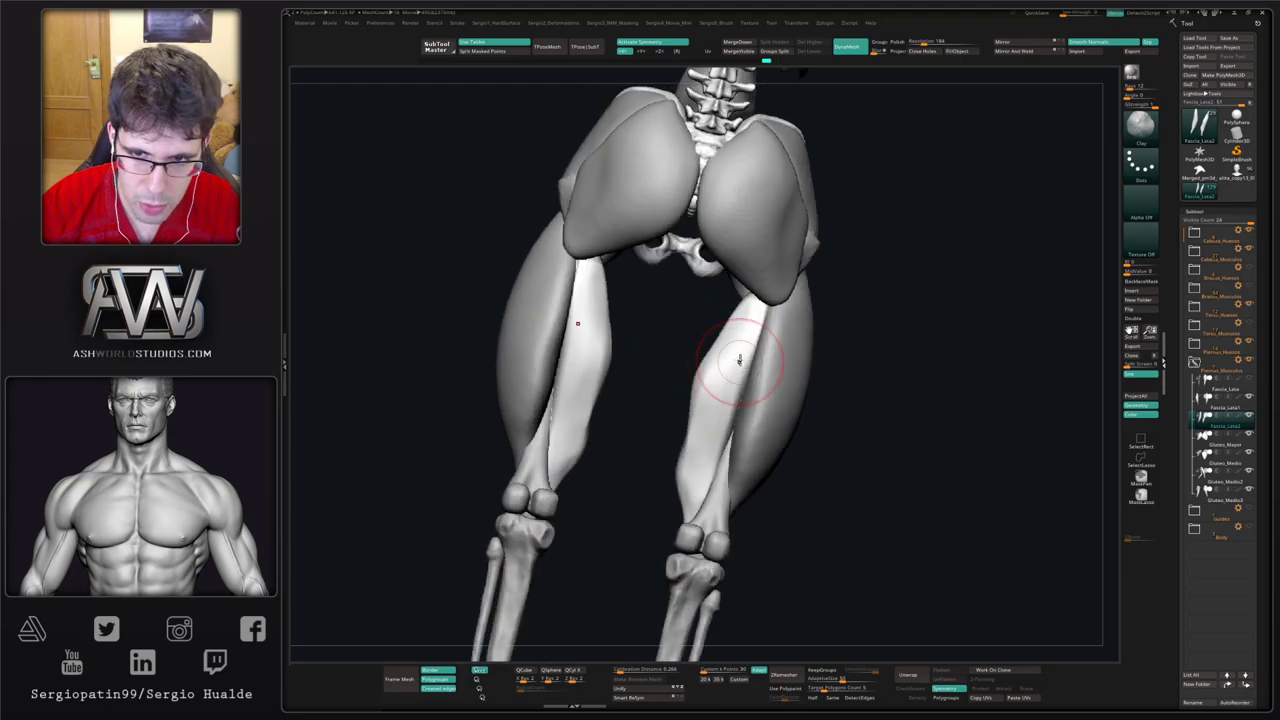
left_click_drag(740, 357, 716, 440, "shift")
right_click_drag(714, 451, 700, 466)
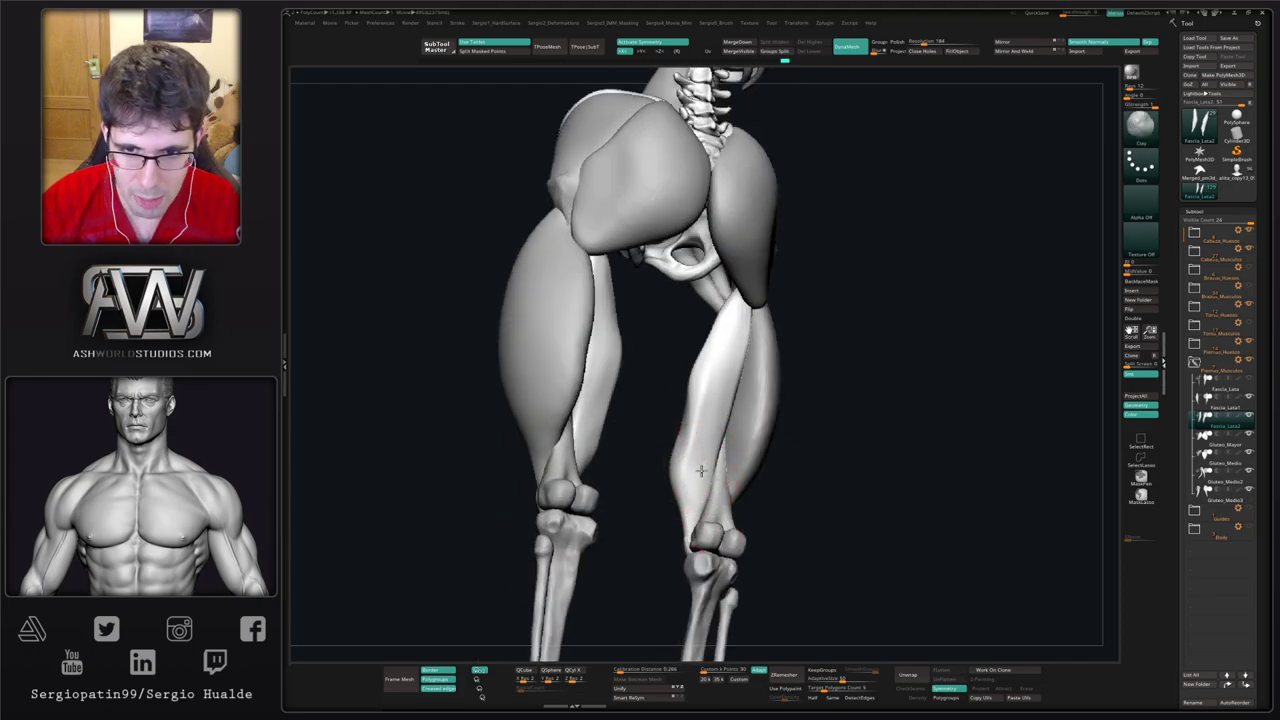
right_click_drag(701, 470, 684, 479)
key("alt+s")
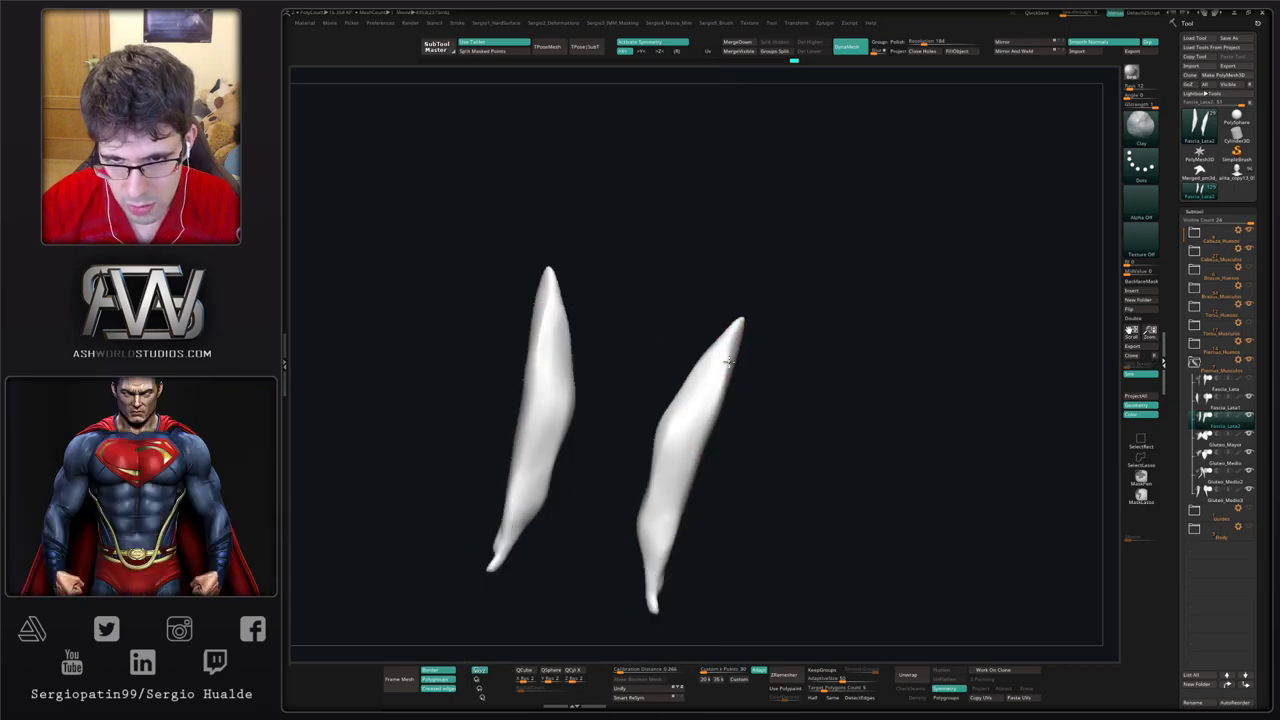
left_click_drag(729, 362, 694, 426)
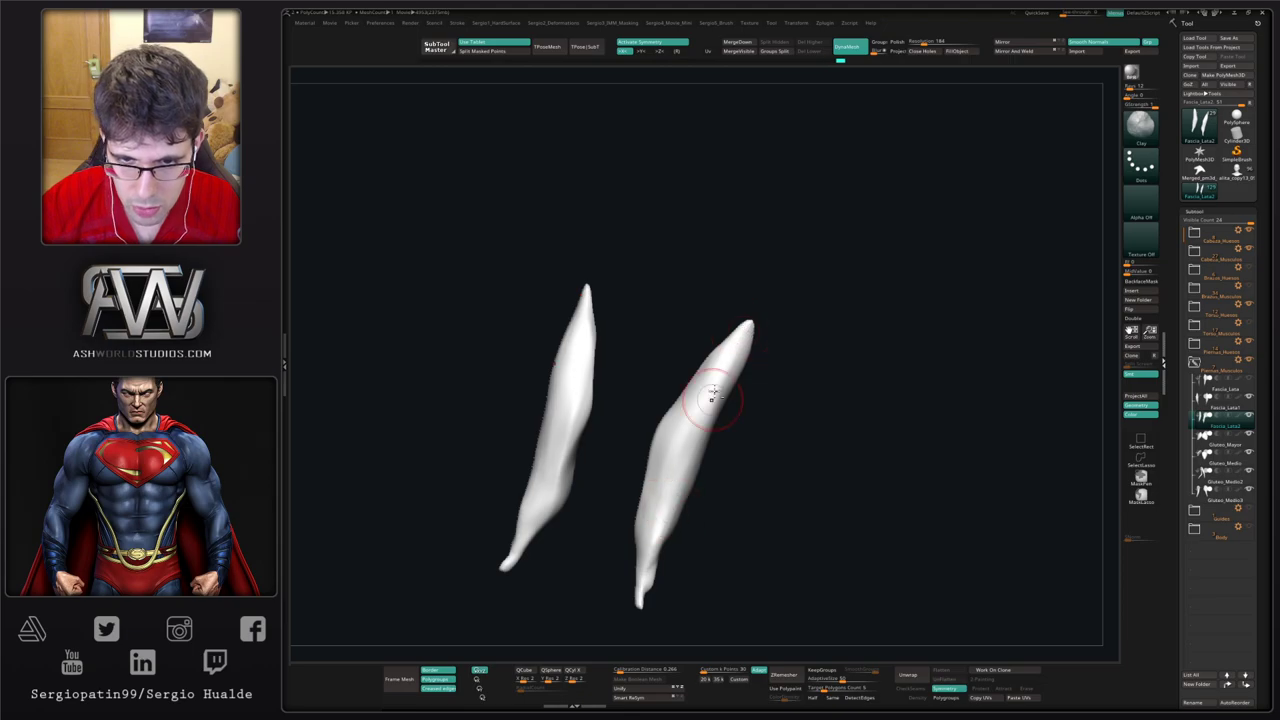
right_click_drag(670, 497, 686, 500)
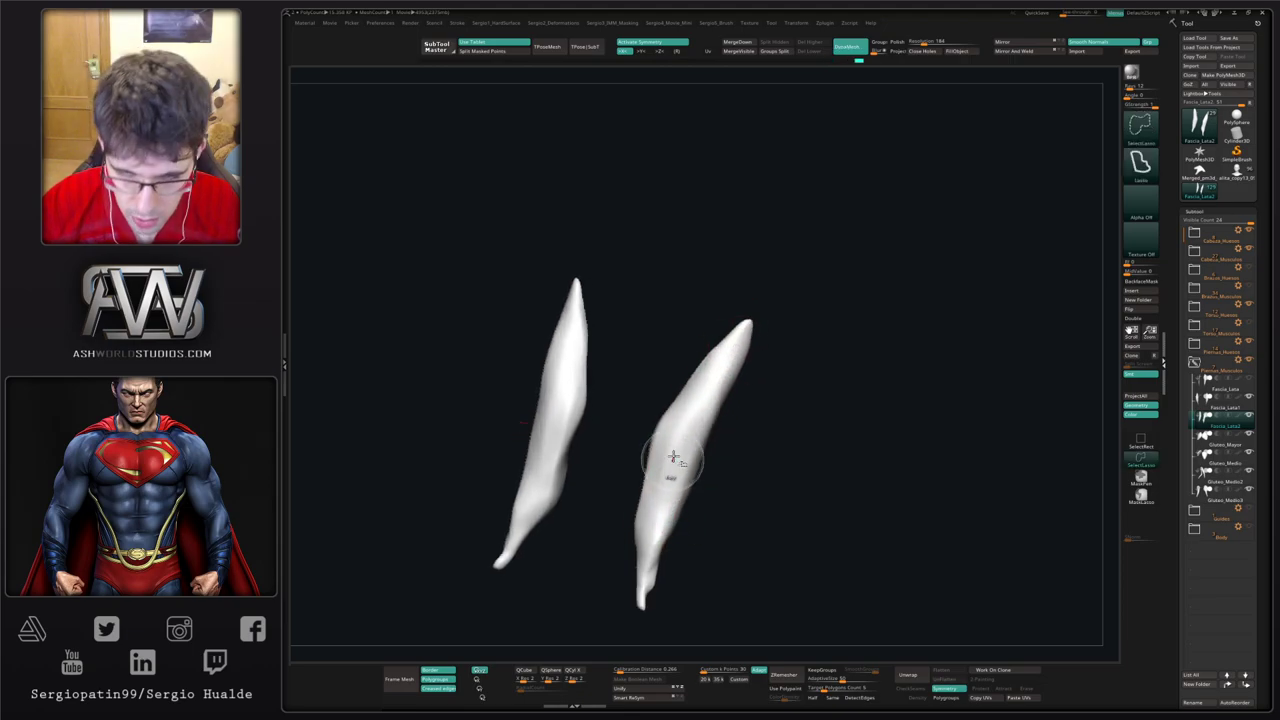
Step: Flatten the back of the isolated inner thigh muscle from its upper tip to the lower bulge with TrimDynamic
key("ctrl+shift+t")
left_click_drag(674, 477, 671, 503)
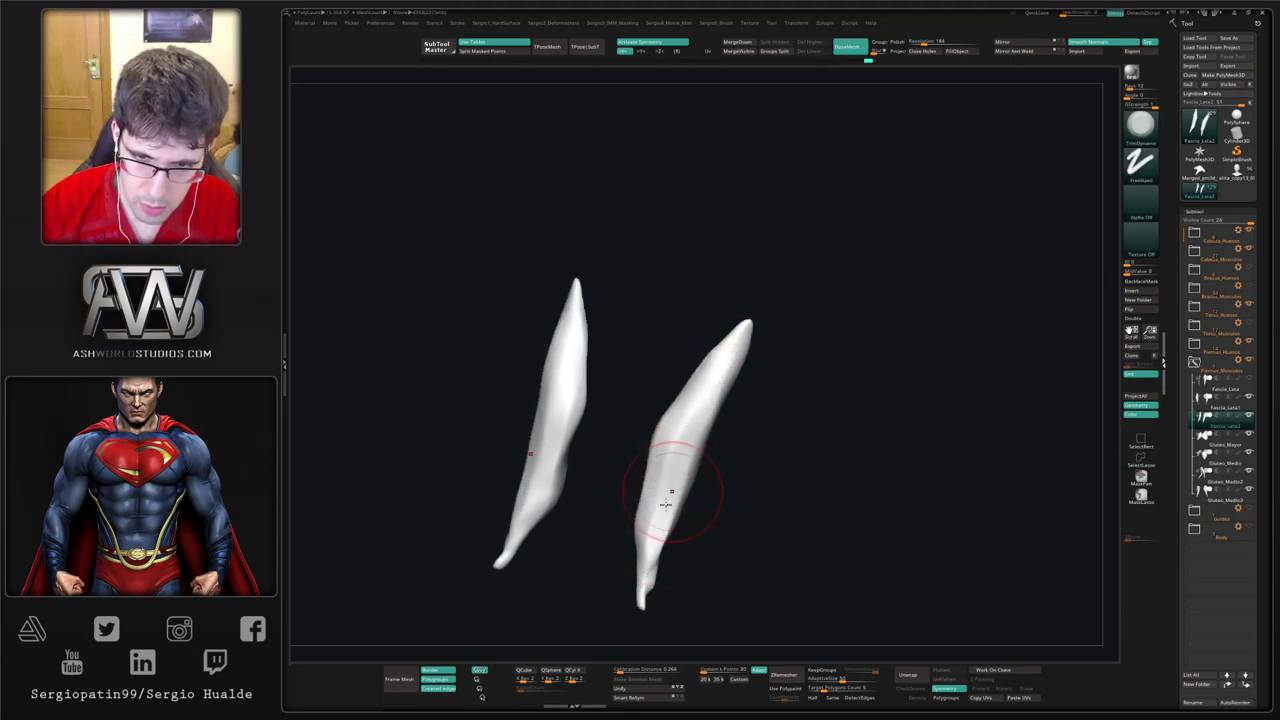
mouse_move(690, 430)
left_mouse_down()
mouse_move(720, 368)
mouse_move(704, 412)
left_mouse_up()
right_click_drag(716, 498, 698, 491)
mouse_move(728, 345)
left_mouse_down()
mouse_move(683, 414)
mouse_move(668, 484)
left_mouse_up()
key("alt+s")
Step: Adjust the side contour of the inner thigh muscle's upper and middle parts with the Move brush
right_click_drag(674, 517, 724, 520)
mouse_move(724, 520)
right_mouse_down()
mouse_move(734, 532)
mouse_move(717, 462)
mouse_move(680, 483)
mouse_move(622, 456)
right_mouse_up()
key("b")
key("m")
key("v")
left_click_drag(615, 436, 624, 430)
left_click_drag(627, 363, 604, 358)
mouse_move(610, 380)
right_mouse_down()
mouse_move(646, 400)
mouse_move(657, 457)
right_mouse_up()
key("alt+s")
Step: Trim the isolated inner thigh muscle along its full length with the TrimDynamic brush to define its planes
key("b")
key("t")
key("d")
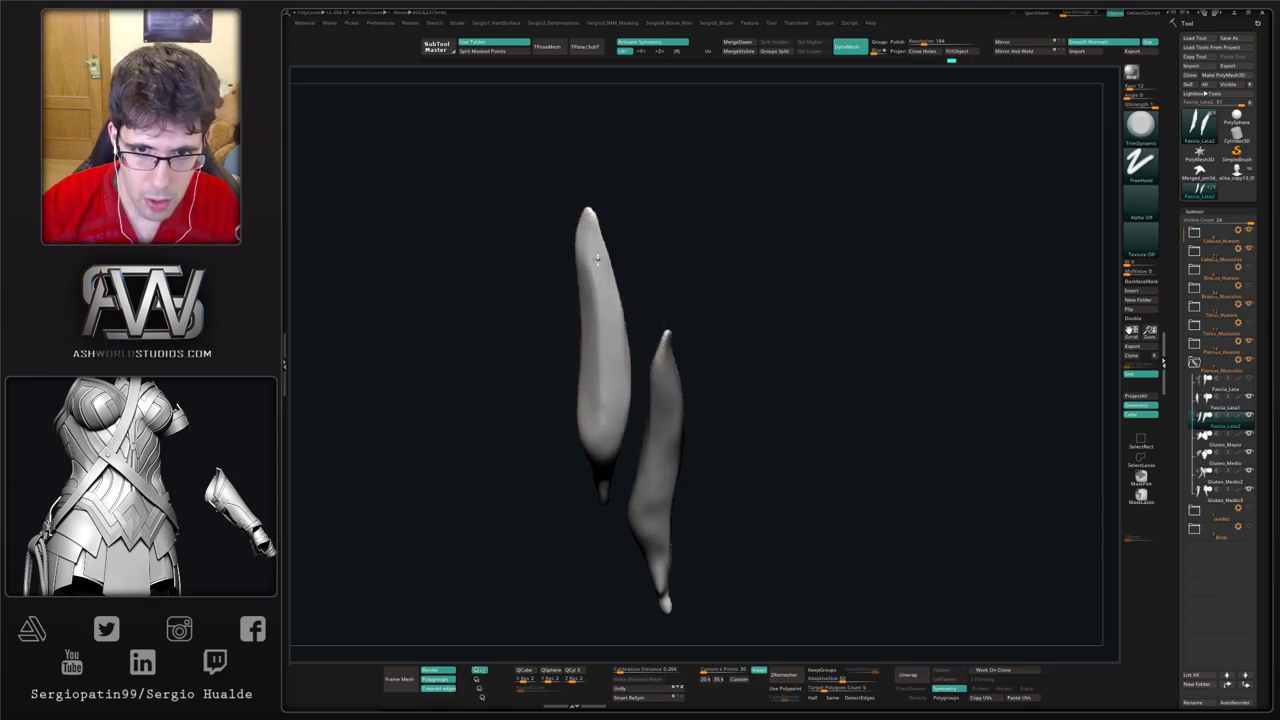
right_click_drag(615, 380, 612, 225)
mouse_move(612, 225)
left_mouse_down()
mouse_move(606, 332)
mouse_move(603, 322)
mouse_move(571, 443)
mouse_move(600, 543)
left_mouse_up()
right_click_drag(600, 543, 648, 534)
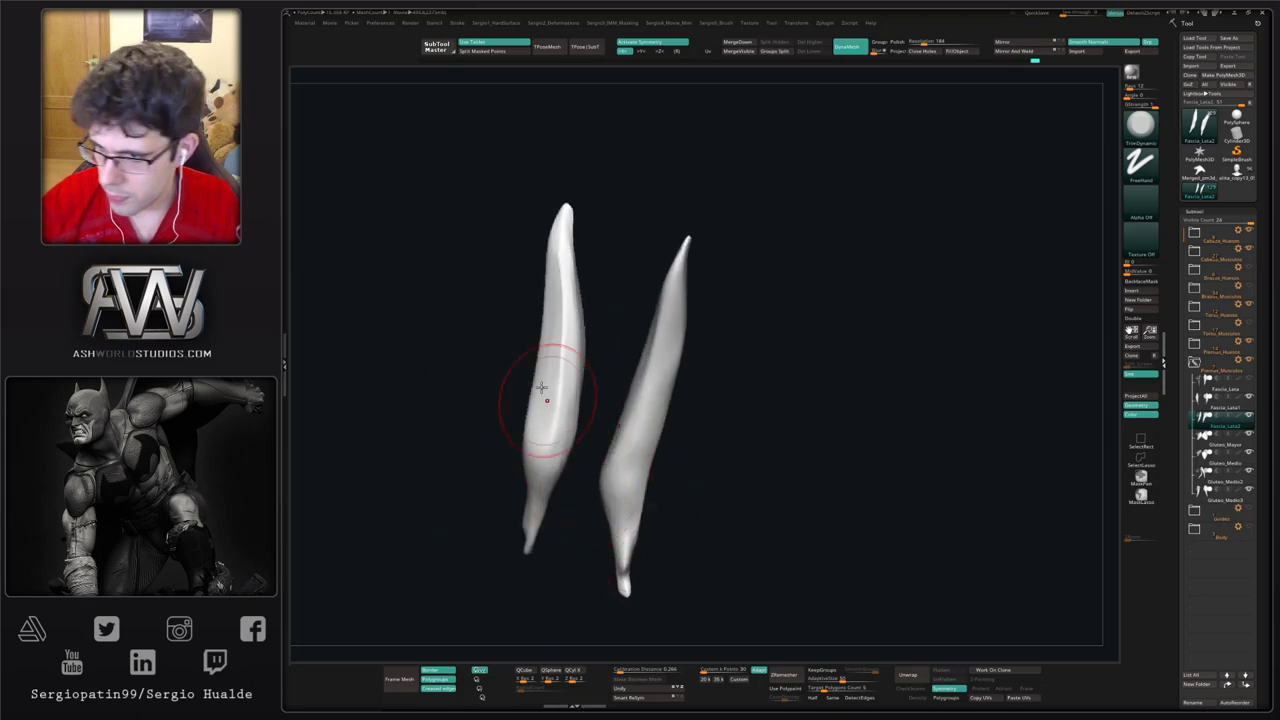
mouse_move(540, 412)
right_mouse_down("ctrl")
mouse_move(534, 388)
mouse_move(659, 441)
right_mouse_up("ctrl")
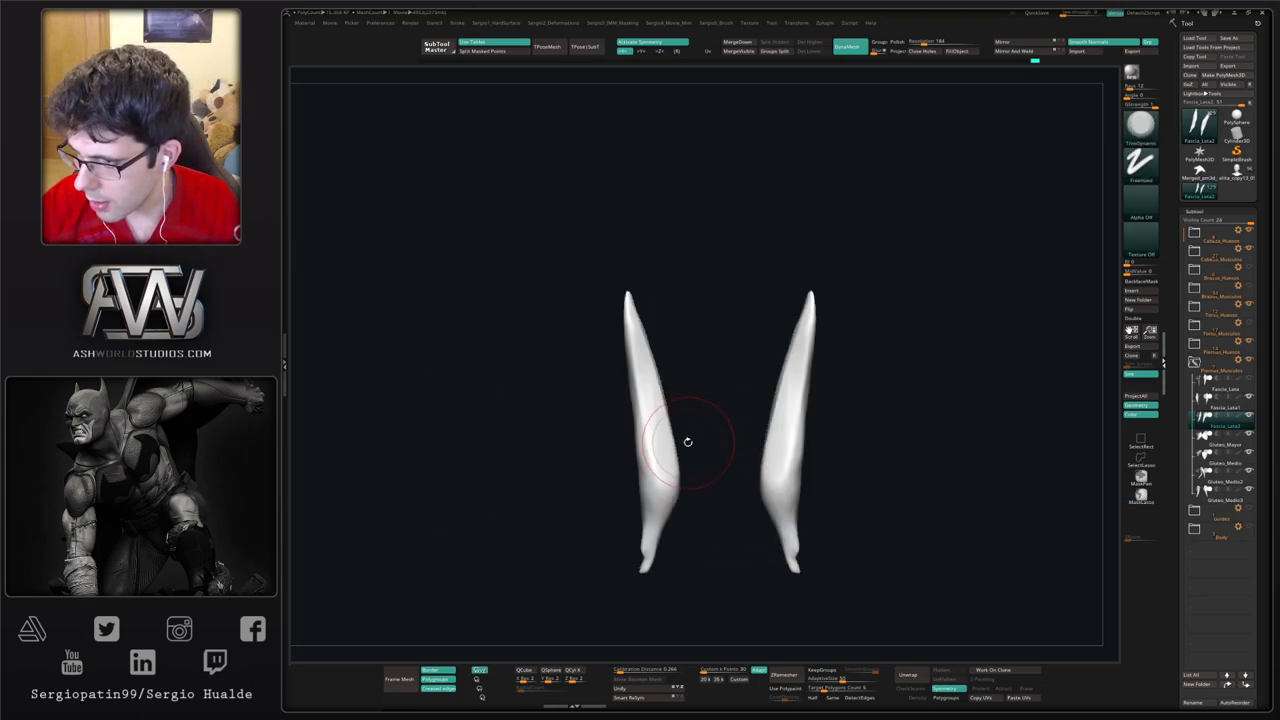
left_click_drag(686, 443, 717, 420, "alt")
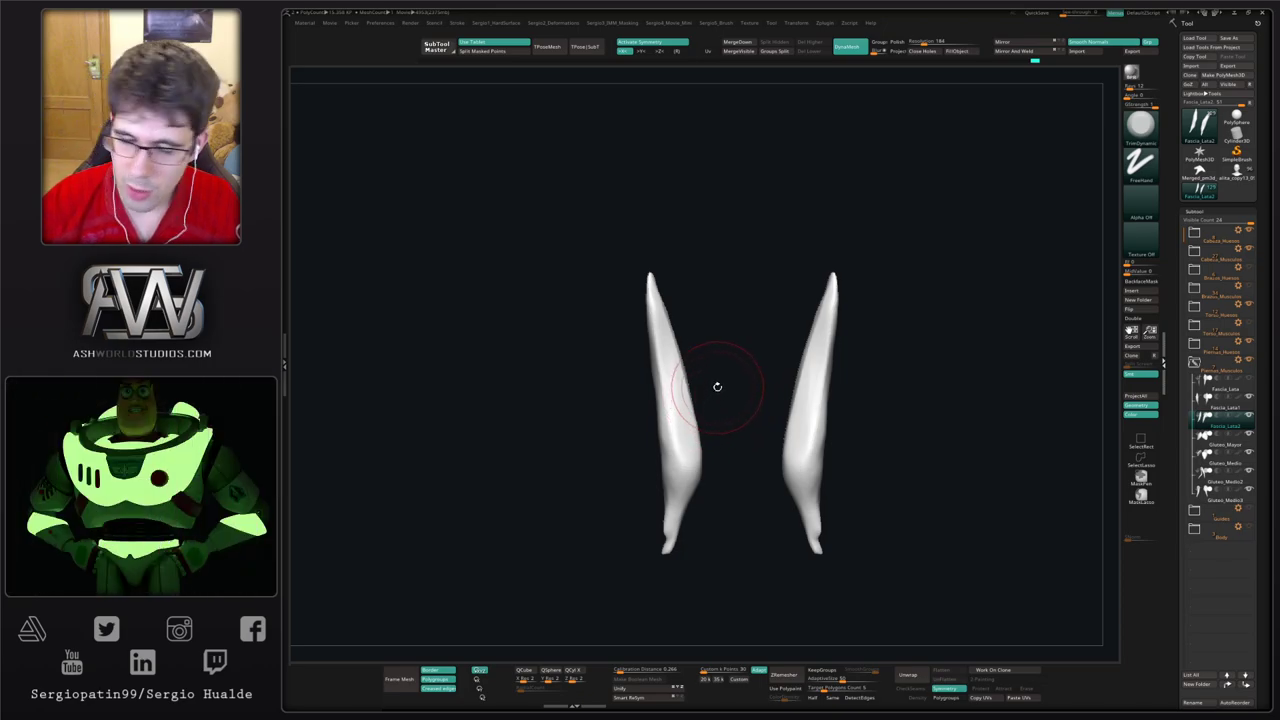
mouse_move(703, 357)
right_mouse_down("ctrl")
mouse_move(763, 403)
mouse_move(729, 424)
right_mouse_up("ctrl")
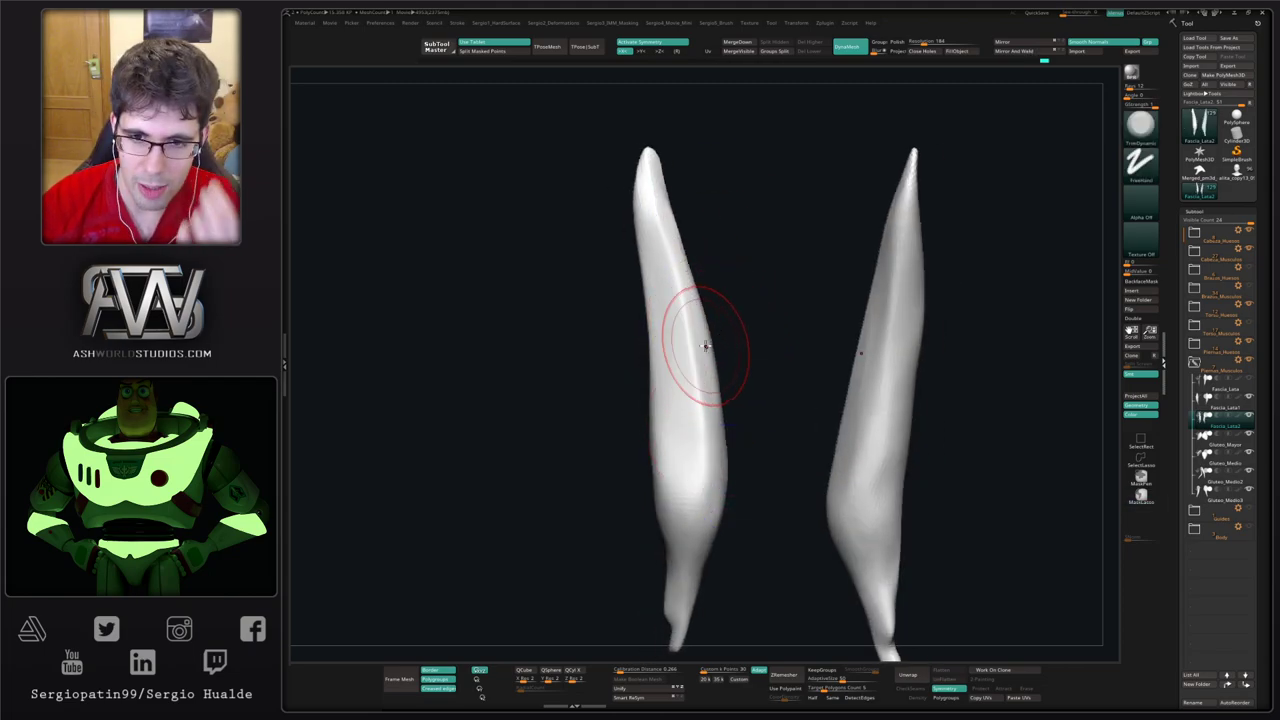
mouse_move(729, 269)
left_mouse_down("alt")
mouse_move(749, 409)
mouse_move(732, 350)
left_mouse_up("alt")
Step: Show the full anatomy again and fit the inner thigh muscle's upper end below the pelvis with the Move brush
key("b")
key("m")
key("v")
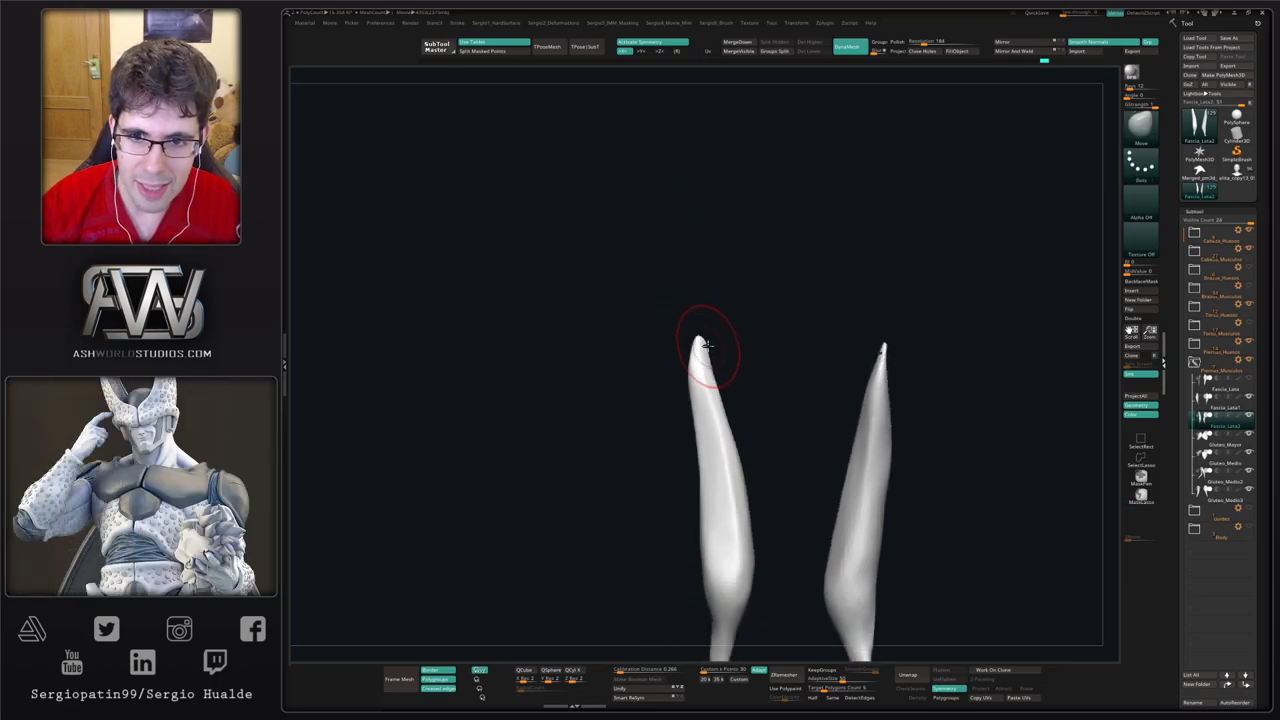
left_click(712, 340, "ctrl+shift")
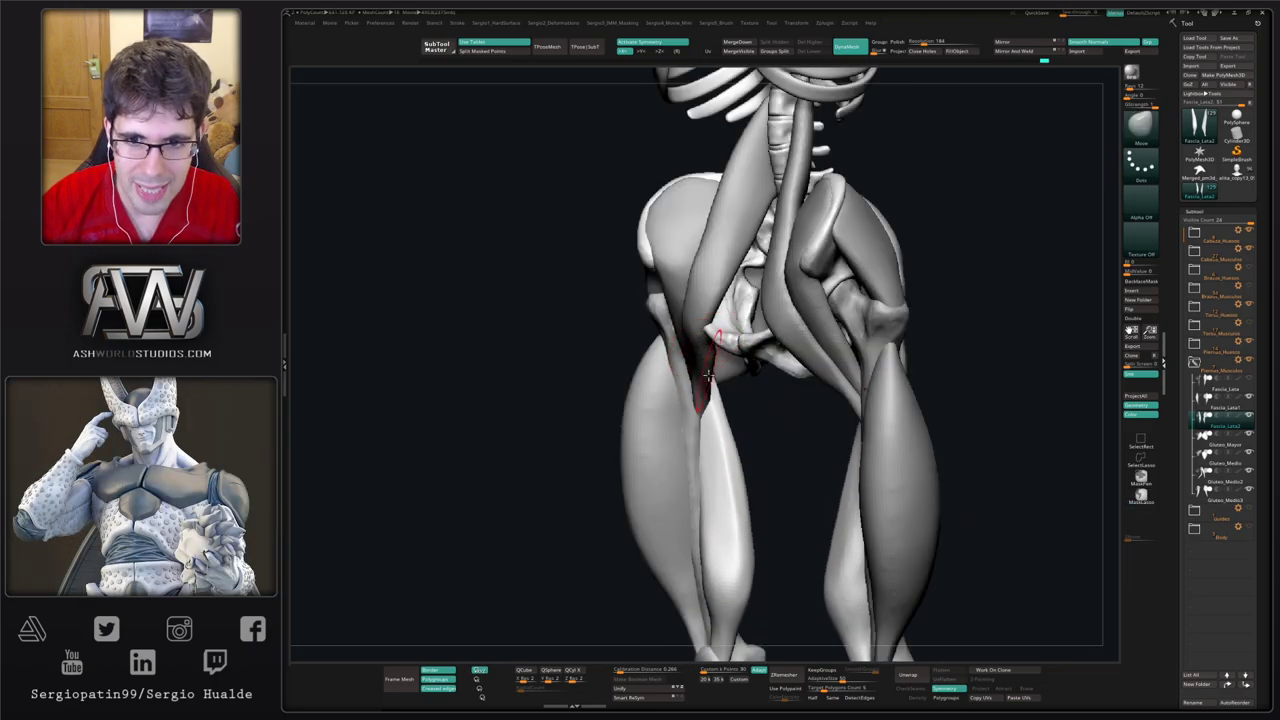
mouse_move(707, 375)
right_mouse_down()
mouse_move(680, 400)
mouse_move(674, 363)
right_mouse_up()
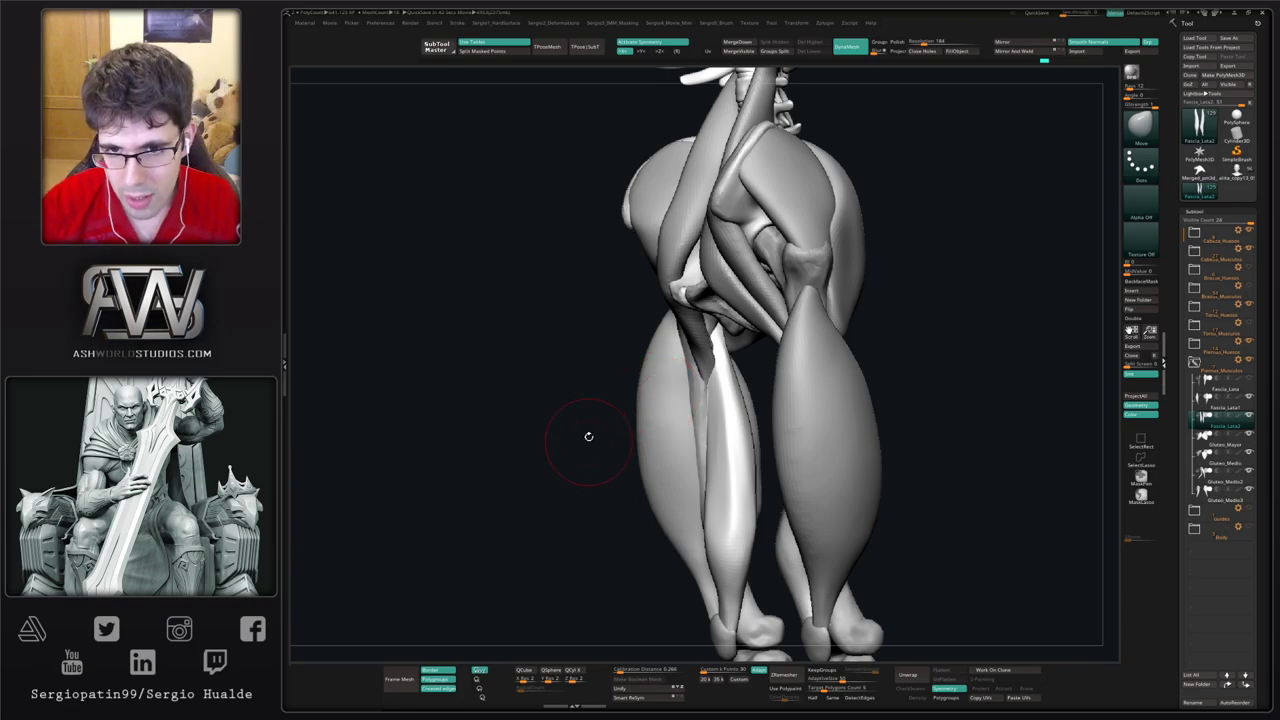
left_click_drag(586, 437, 688, 345)
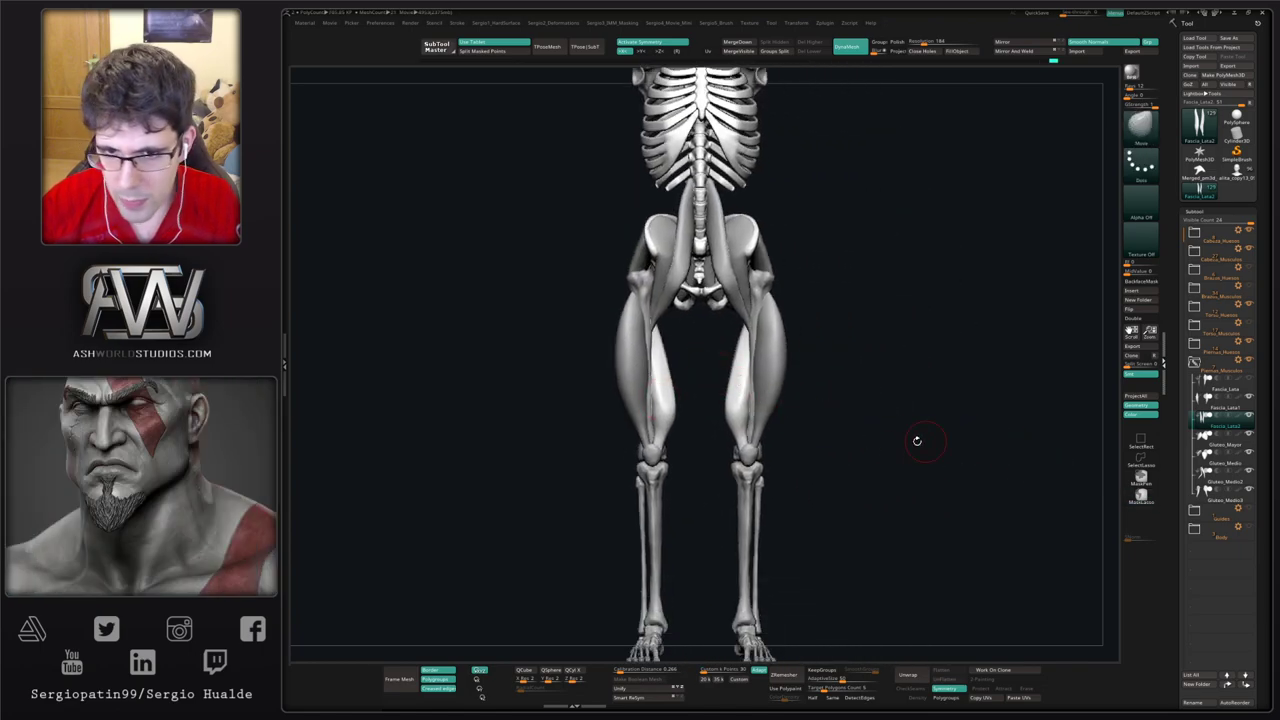
Step: Select the outer thigh muscle and reshape its outer contour and inner edge with the Move brush at a larger size
right_click_drag(917, 441, 949, 448, "ctrl")
left_click(573, 321, "alt")
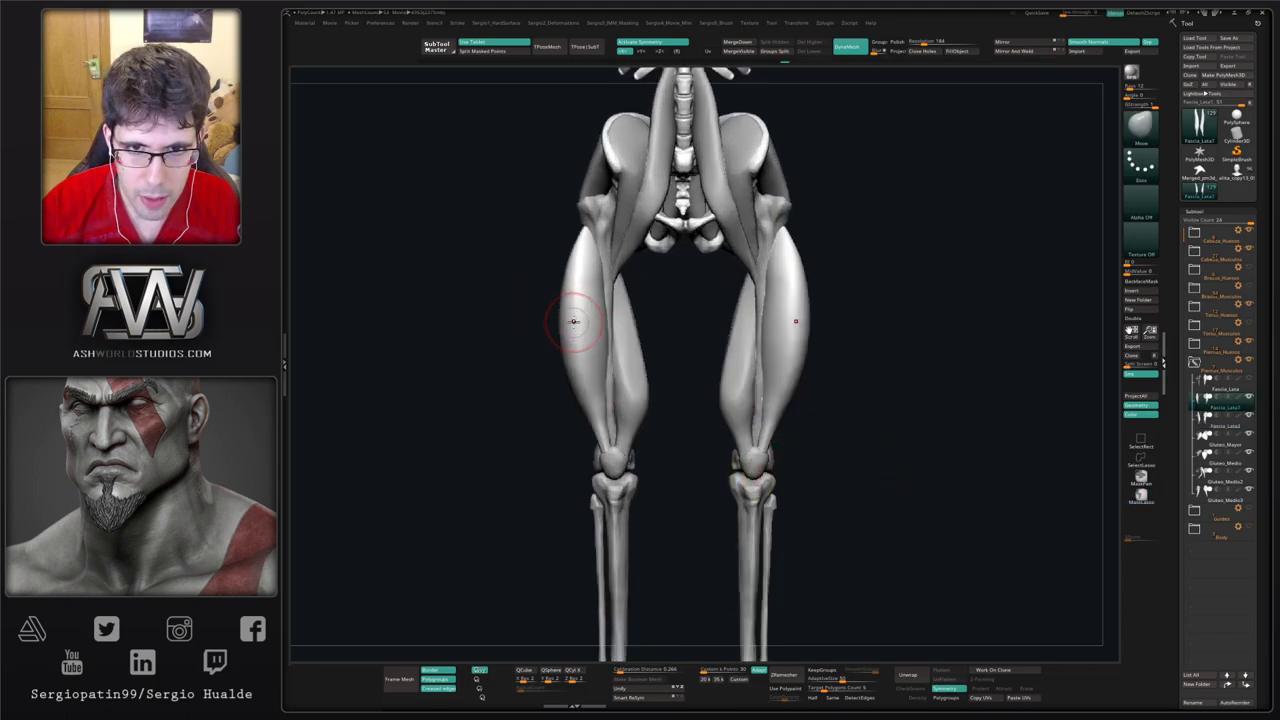
key("s")
mouse_move(573, 321)
left_mouse_down()
mouse_move(586, 323)
mouse_move(580, 297)
left_mouse_up()
left_click_drag(562, 352, 570, 356)
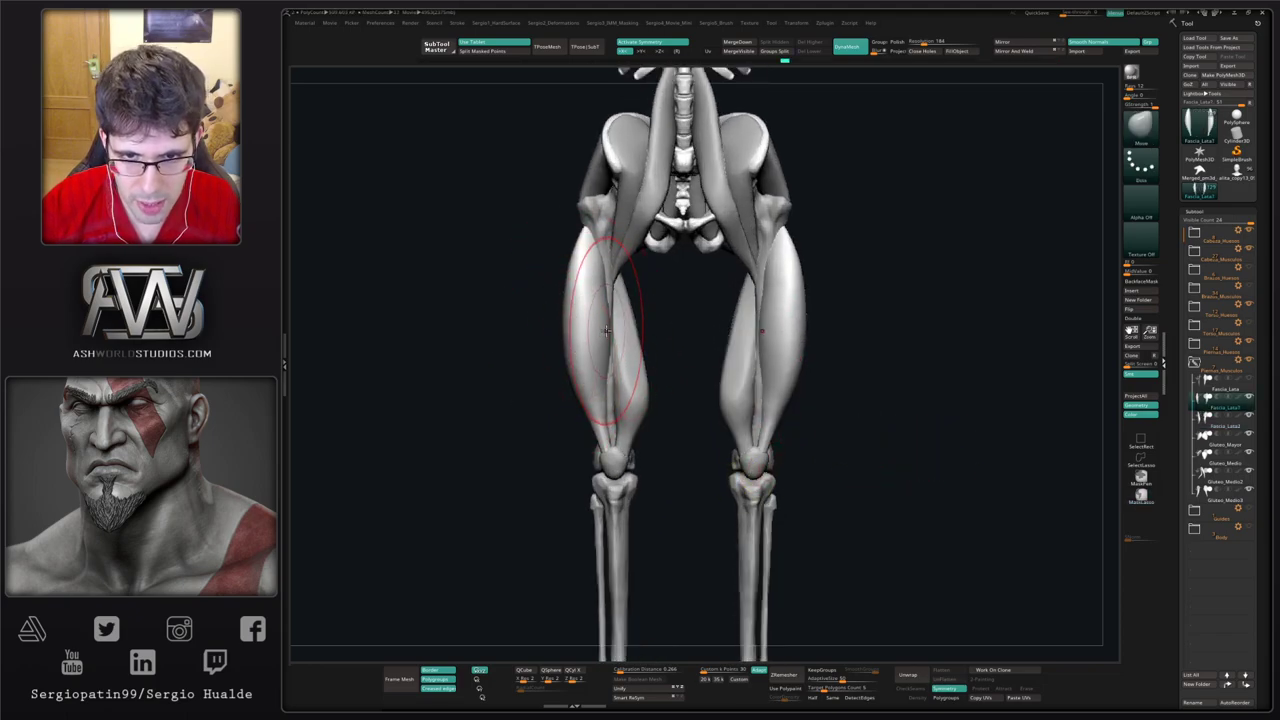
mouse_move(620, 304)
left_mouse_down()
mouse_move(599, 312)
mouse_move(600, 271)
left_mouse_up()
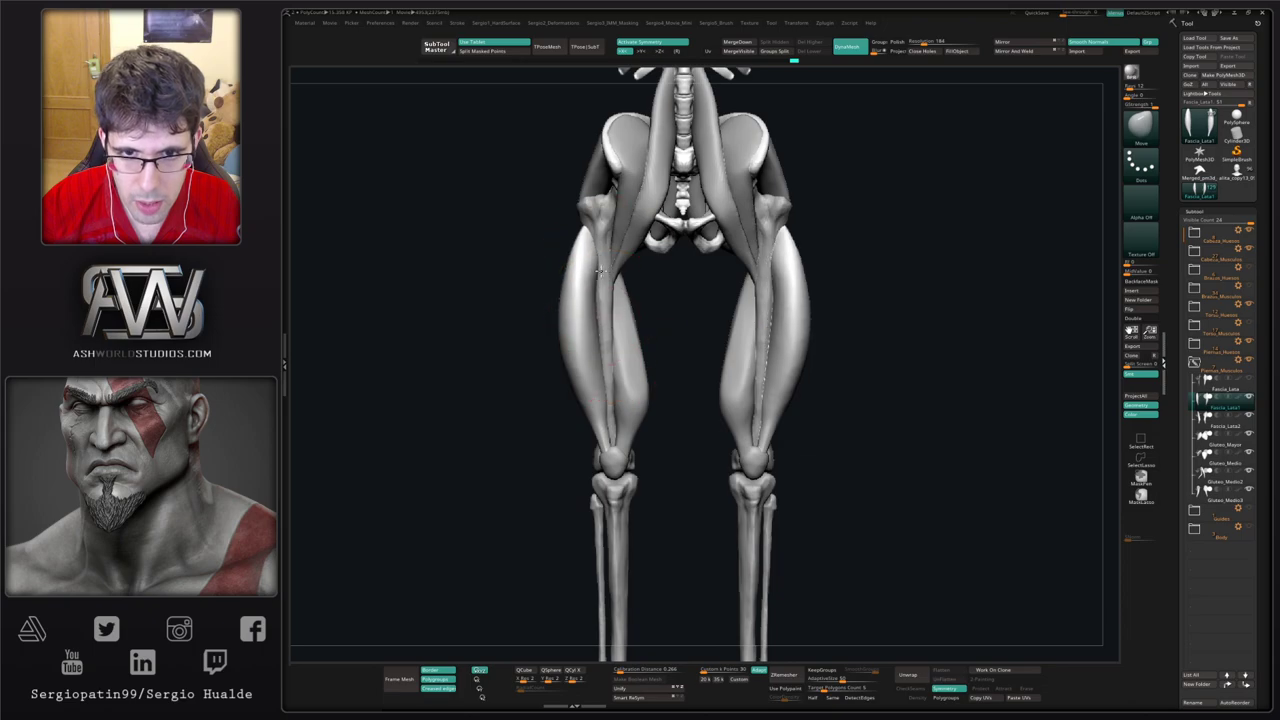
left_click_drag(604, 362, 598, 380)
left_click_drag(574, 329, 597, 293)
left_click_drag(560, 372, 574, 371)
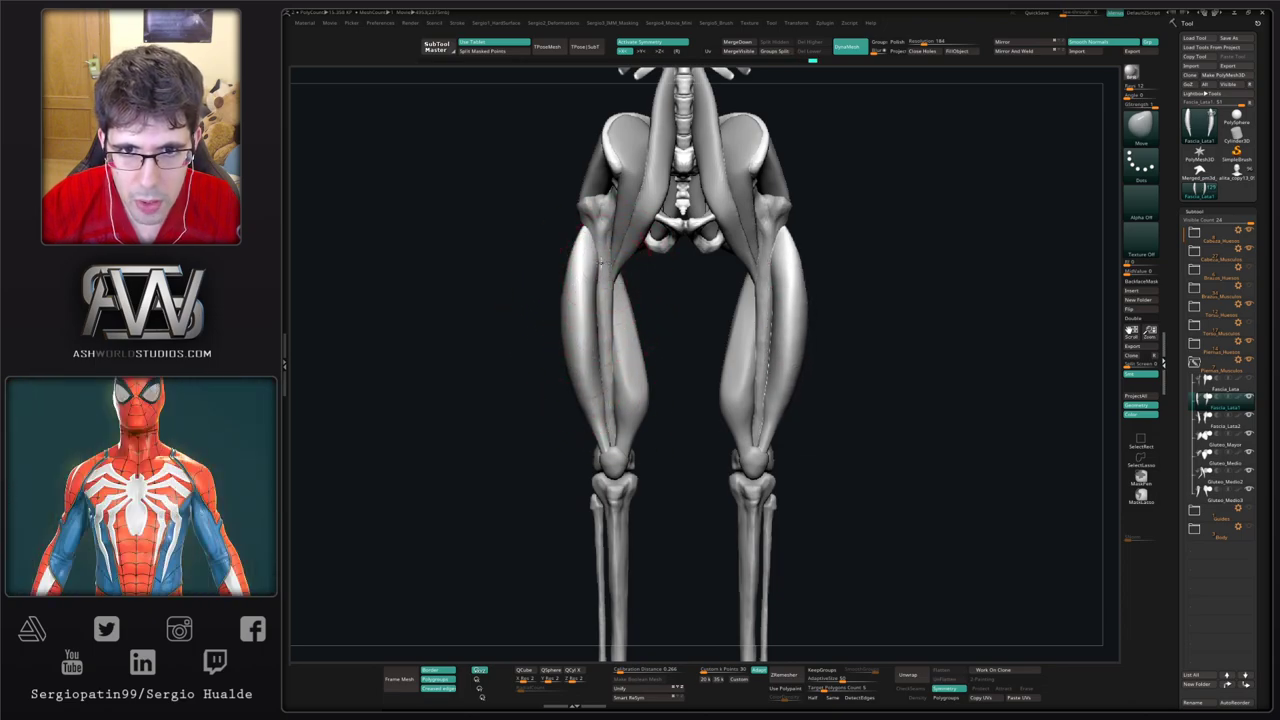
mouse_move(601, 262)
left_mouse_down()
mouse_move(588, 268)
mouse_move(586, 231)
mouse_move(585, 262)
left_mouse_up()
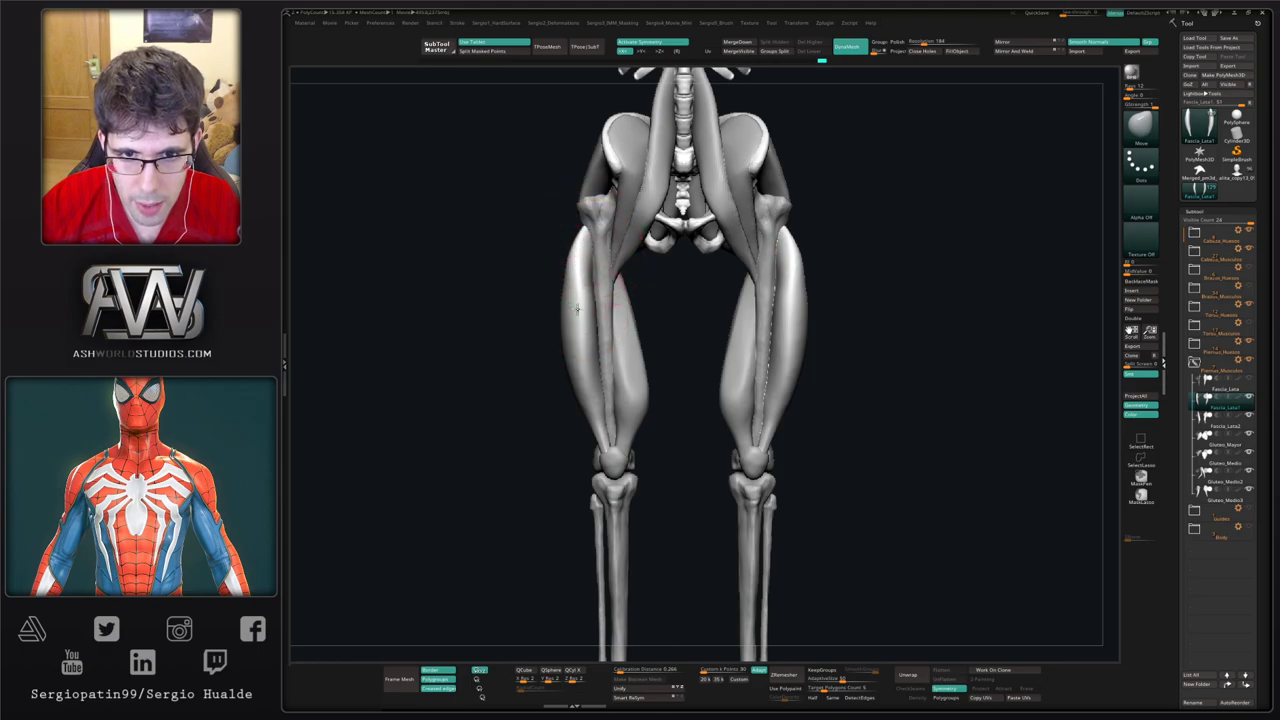
mouse_move(577, 309)
left_mouse_down()
mouse_move(561, 286)
mouse_move(571, 260)
left_mouse_up()
Step: Select the inner thigh muscle and refine its inner contour in the front view with the Move brush
mouse_move(598, 375)
right_mouse_down("ctrl")
mouse_move(717, 394)
mouse_move(546, 377)
mouse_move(660, 376)
right_mouse_up("ctrl")
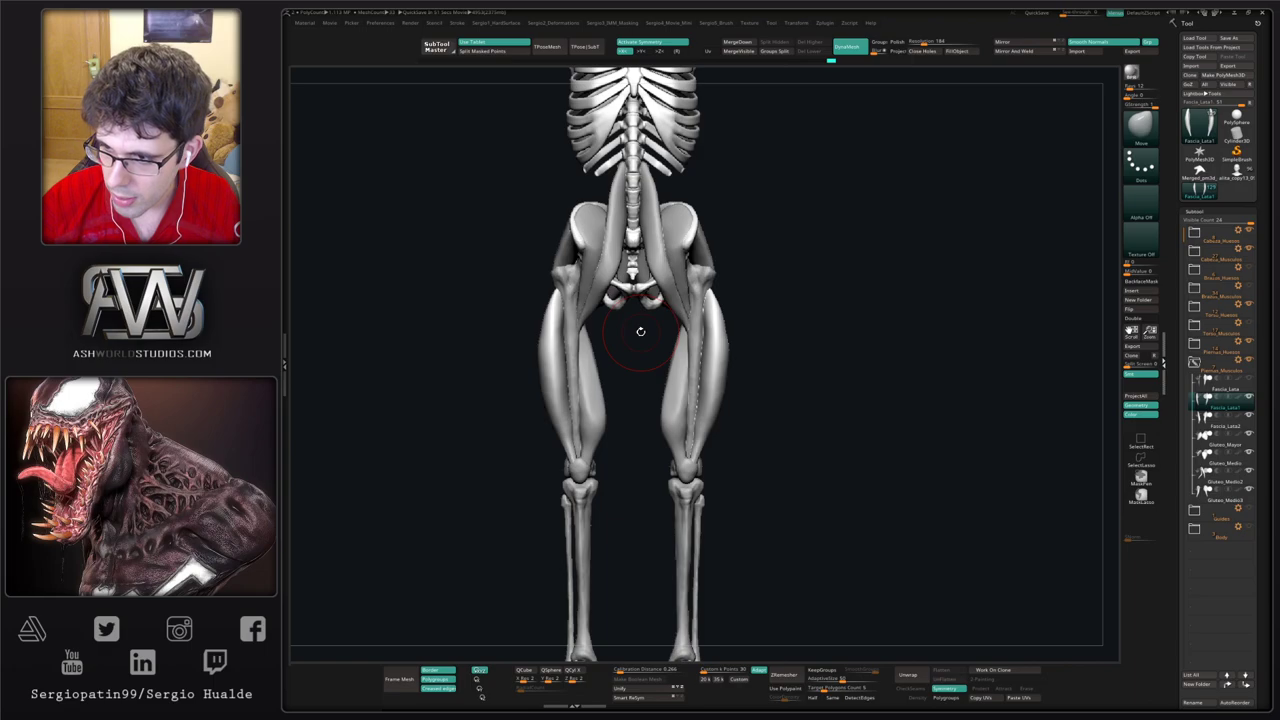
left_click_drag(862, 415, 906, 428, "alt")
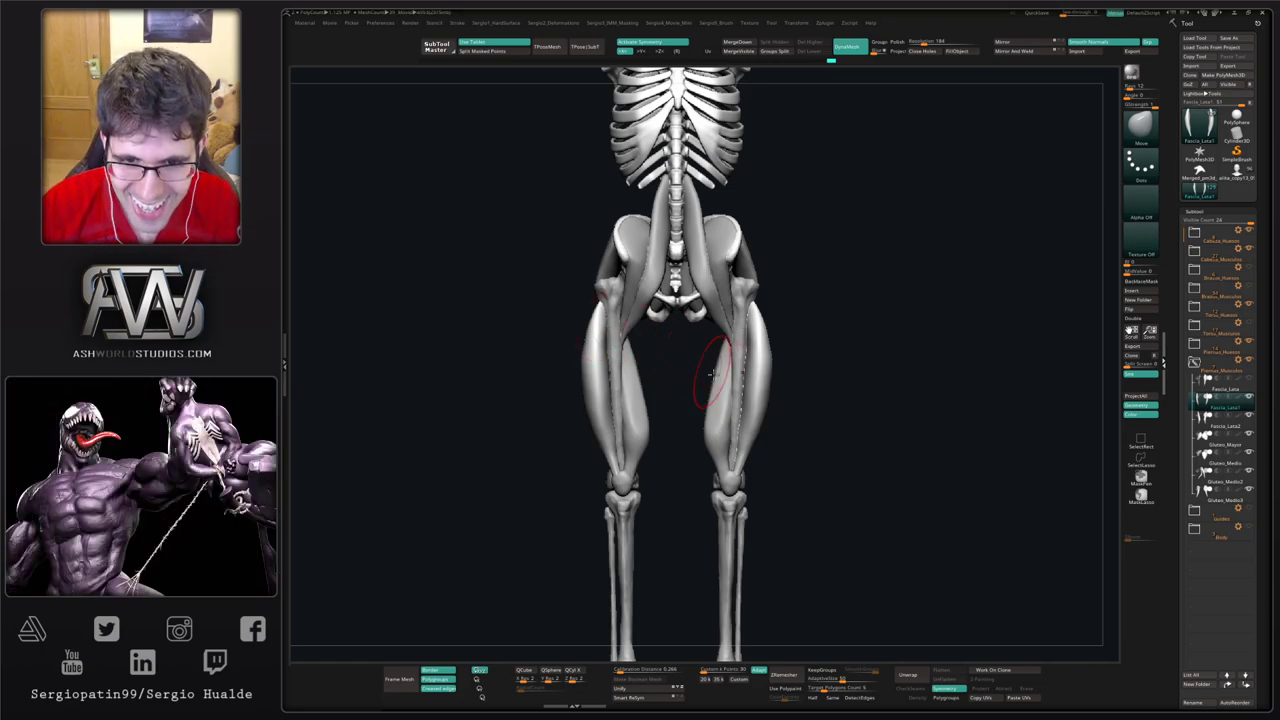
mouse_move(714, 374)
right_mouse_down()
mouse_move(826, 334)
mouse_move(702, 366)
mouse_move(669, 359)
right_mouse_up()
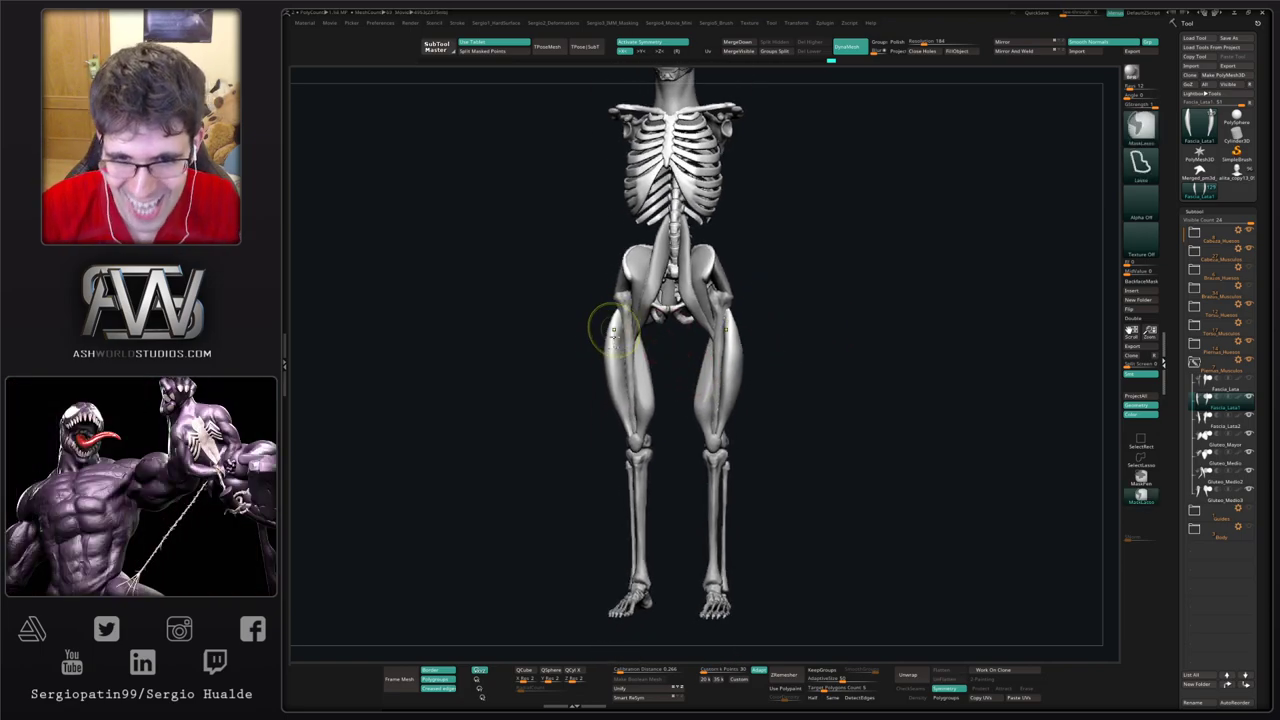
mouse_move(613, 330)
left_mouse_down()
mouse_move(666, 429)
mouse_move(626, 457)
mouse_move(650, 440)
mouse_move(632, 397)
mouse_move(645, 430)
mouse_move(664, 436)
mouse_move(657, 420)
left_mouse_up()
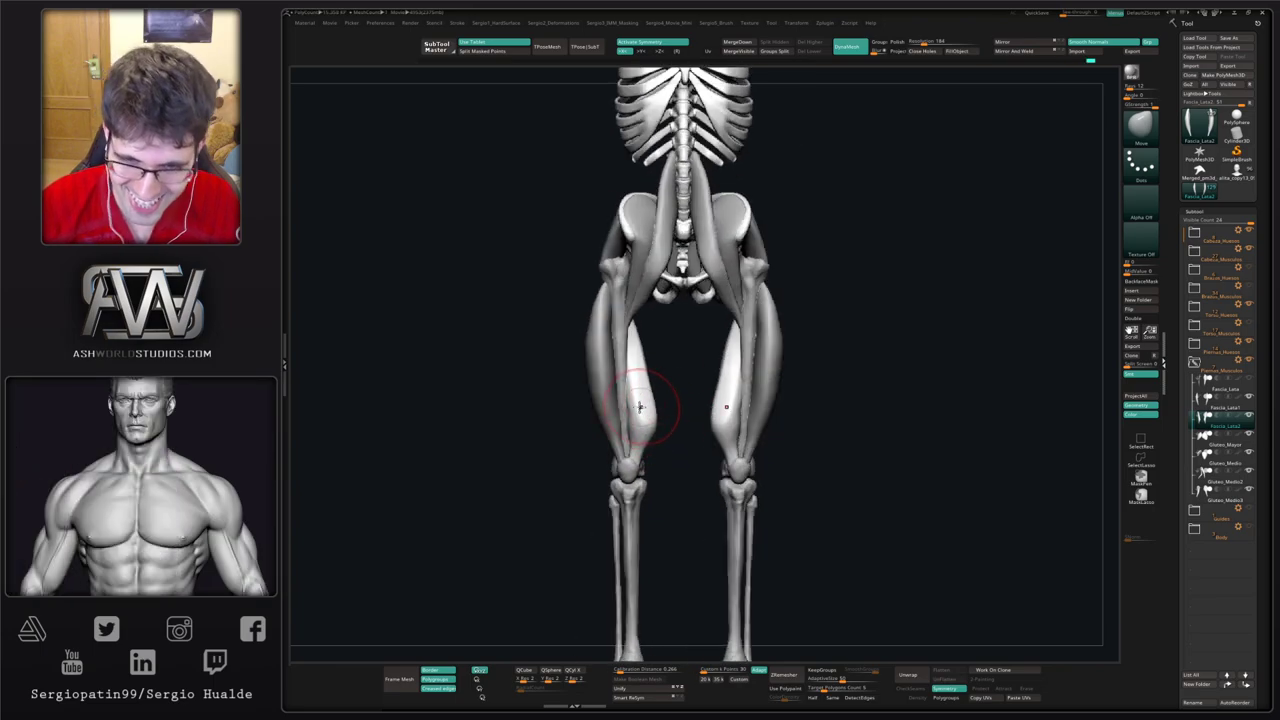
left_click_drag(640, 406, 662, 342, "shift")
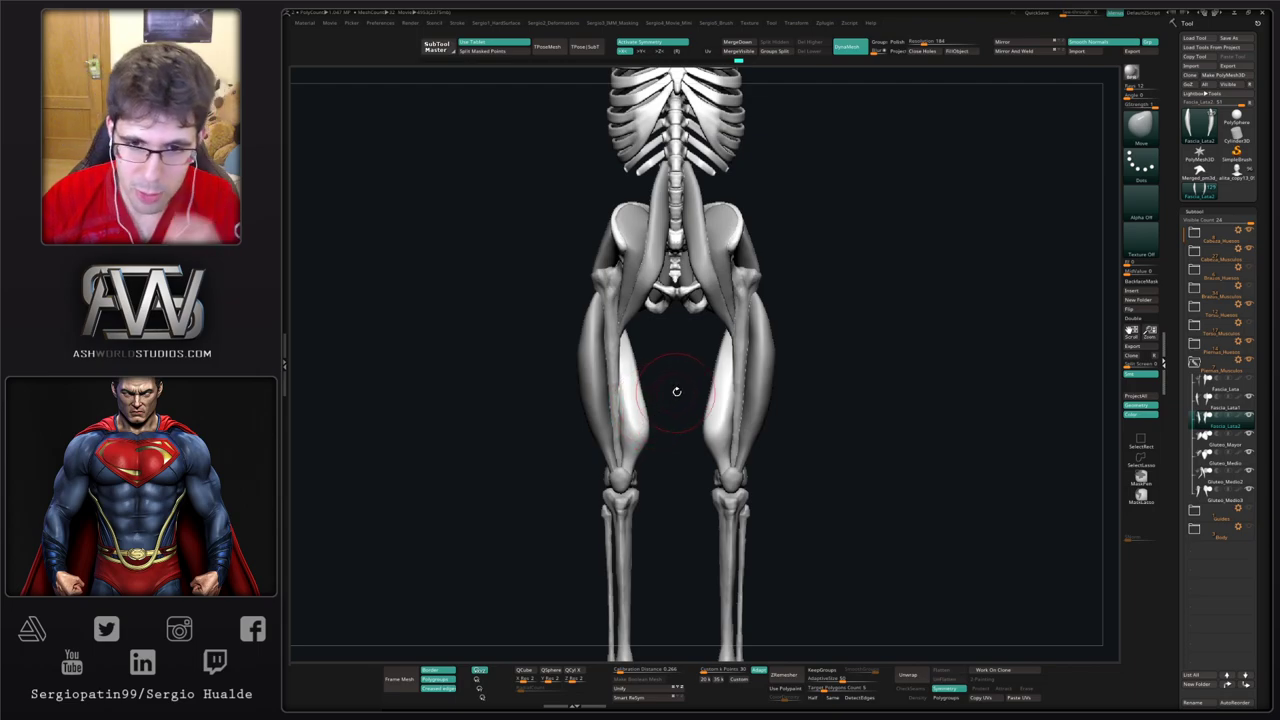
left_click_drag(677, 392, 636, 440)
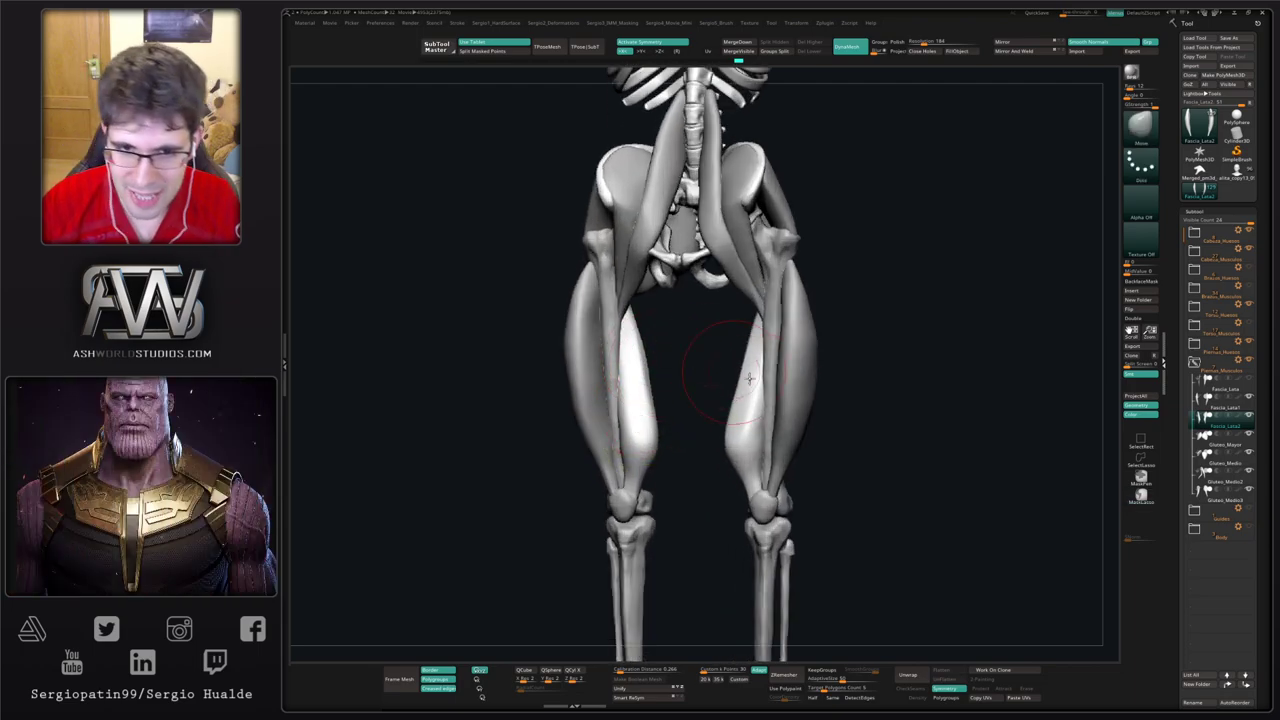
Step: Duplicate the inner thigh muscle, select the copy and try reshaping it with the Move brush
key("ctrl+shift+d")
left_click(1216, 445)
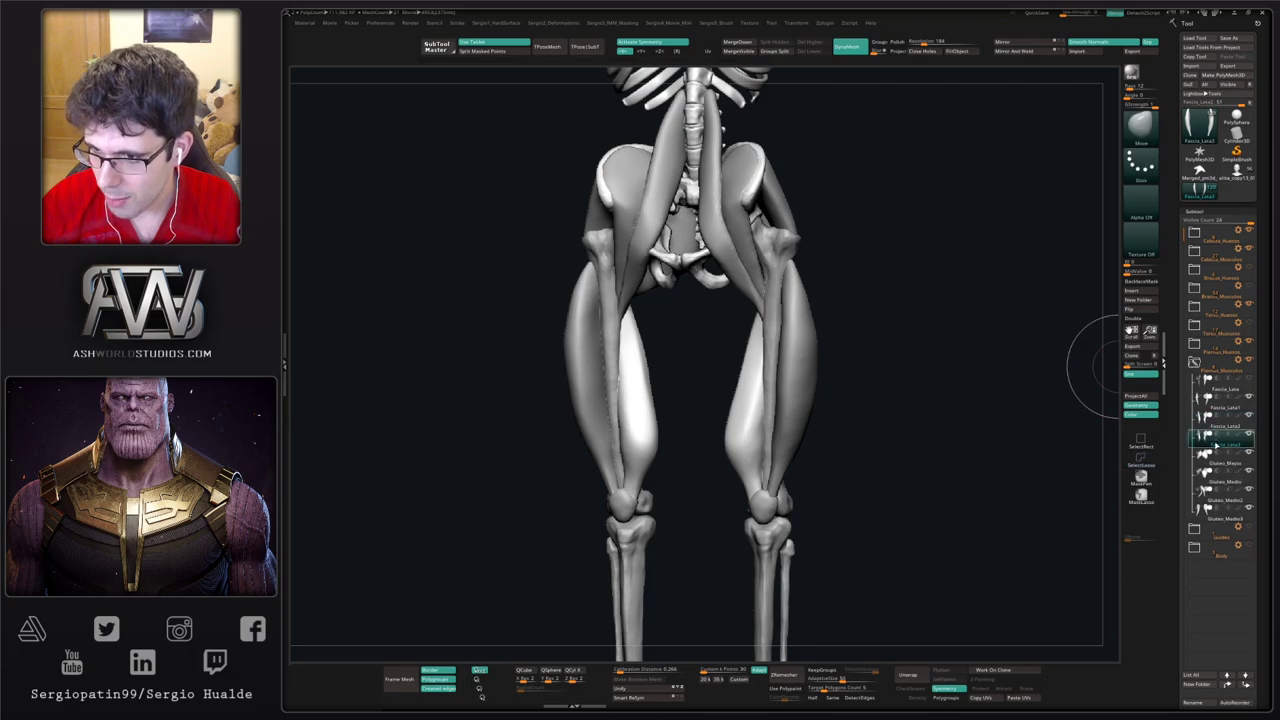
mouse_move(656, 405)
left_mouse_down()
mouse_move(660, 437)
mouse_move(656, 423)
left_mouse_up()
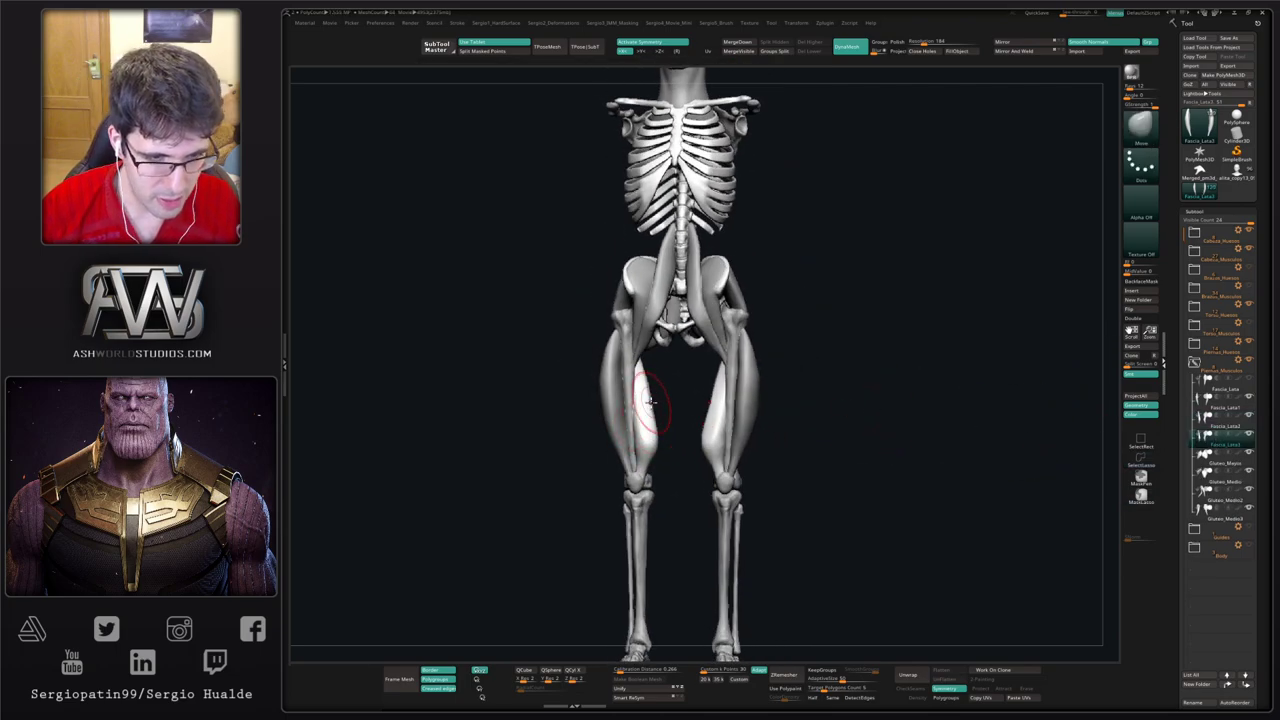
left_click_drag(451, 423, 589, 416)
mouse_move(600, 329)
right_mouse_down("ctrl")
mouse_move(680, 446)
mouse_move(644, 428)
right_mouse_up("ctrl")
left_click_drag(644, 428, 648, 421)
mouse_move(638, 430)
right_mouse_down()
mouse_move(590, 428)
mouse_move(882, 416)
right_mouse_up()
key("ctrl+z")
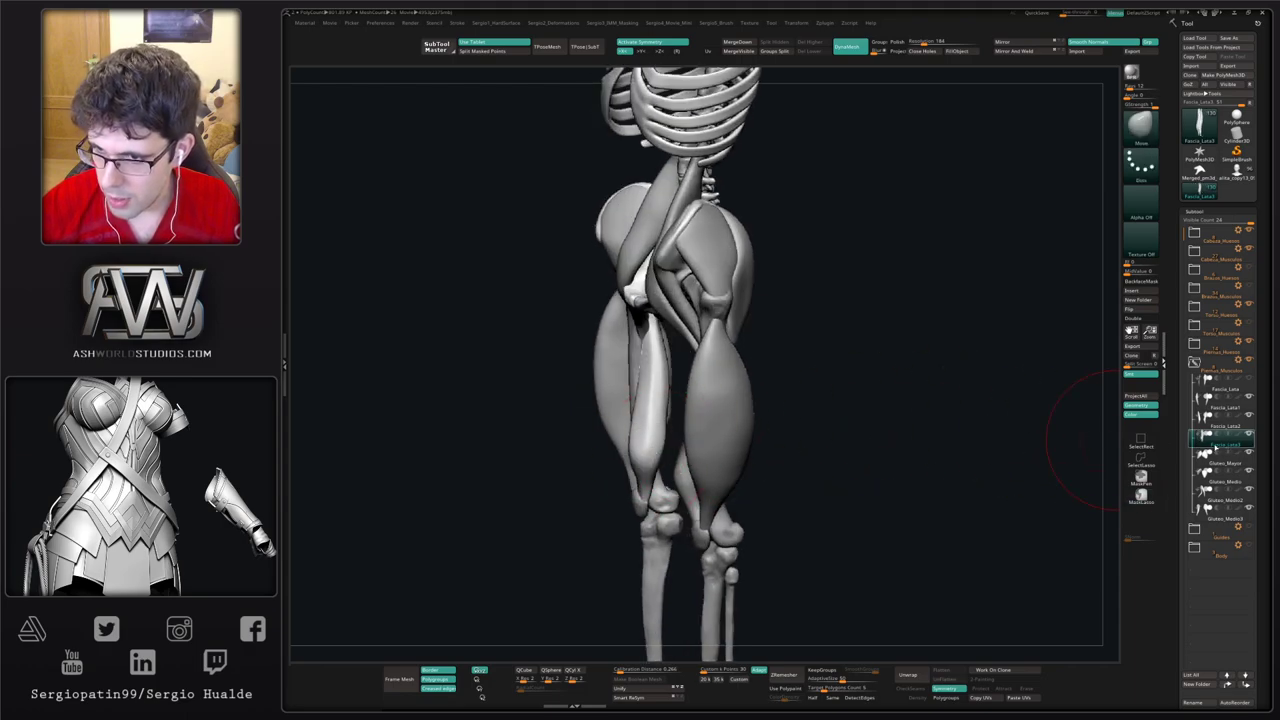
Step: Hide the duplicate, isolate the original inner thigh muscle and leave only one leg's half visible with symmetry off
left_click(1249, 433)
left_click(1214, 426)
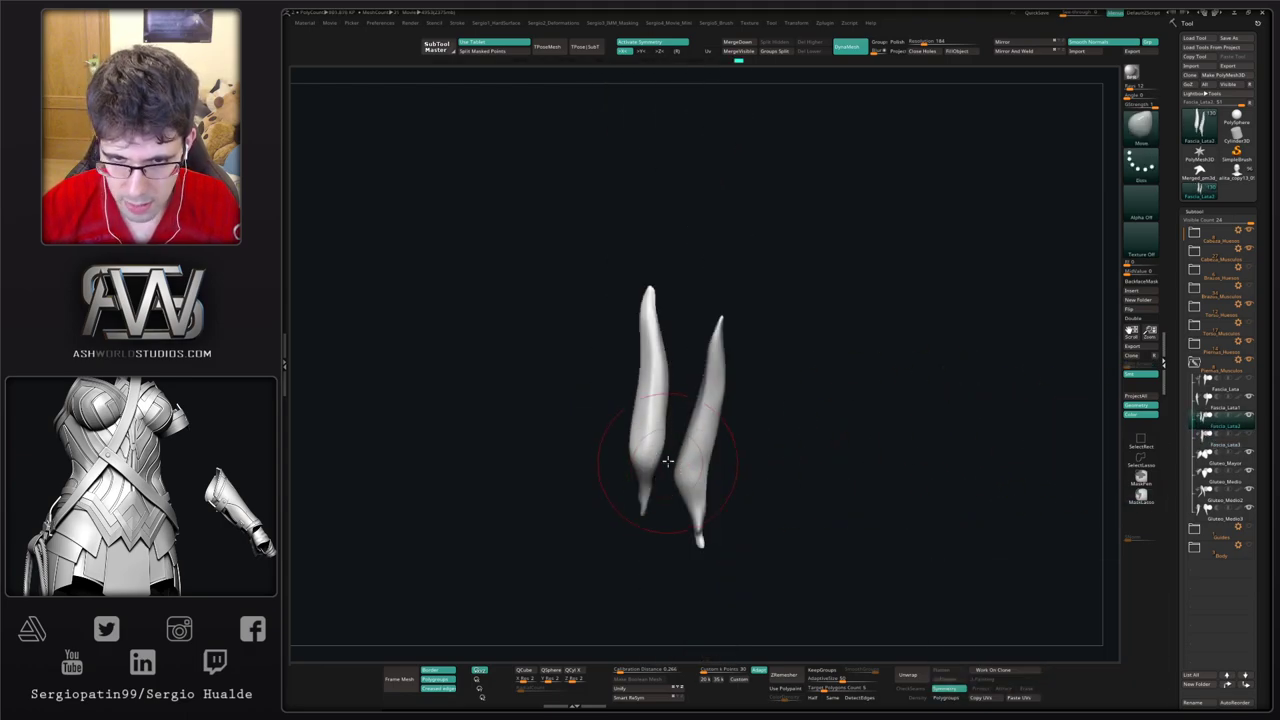
mouse_move(666, 457)
left_mouse_down()
mouse_move(640, 428)
mouse_move(648, 413)
left_mouse_up()
mouse_move(640, 446)
right_mouse_down()
mouse_move(634, 380)
mouse_move(610, 391)
mouse_move(688, 438)
right_mouse_up()
mouse_move(781, 259)
left_mouse_down("ctrl+shift")
mouse_move(708, 592)
mouse_move(778, 430)
left_mouse_up("ctrl+shift")
key("x")
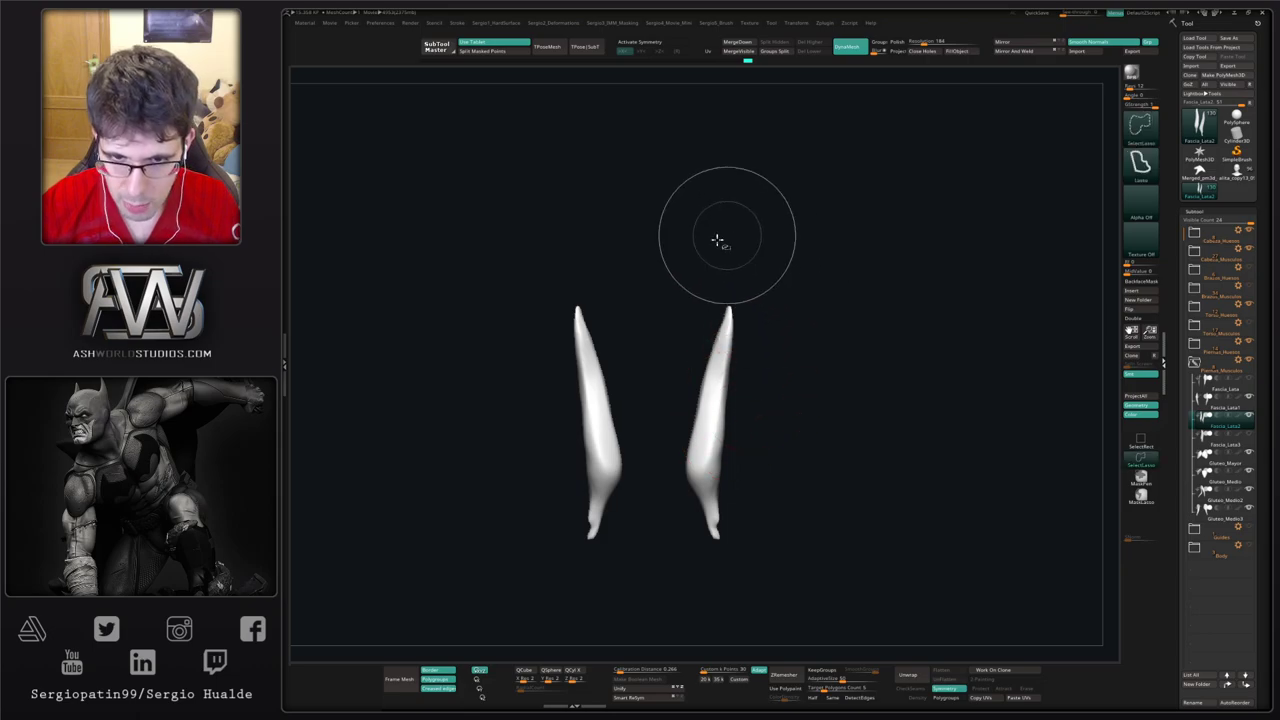
mouse_move(634, 251)
left_mouse_down("ctrl+shift")
mouse_move(663, 560)
mouse_move(505, 430)
left_mouse_up("ctrl+shift")
right_click_drag(637, 428, 583, 443)
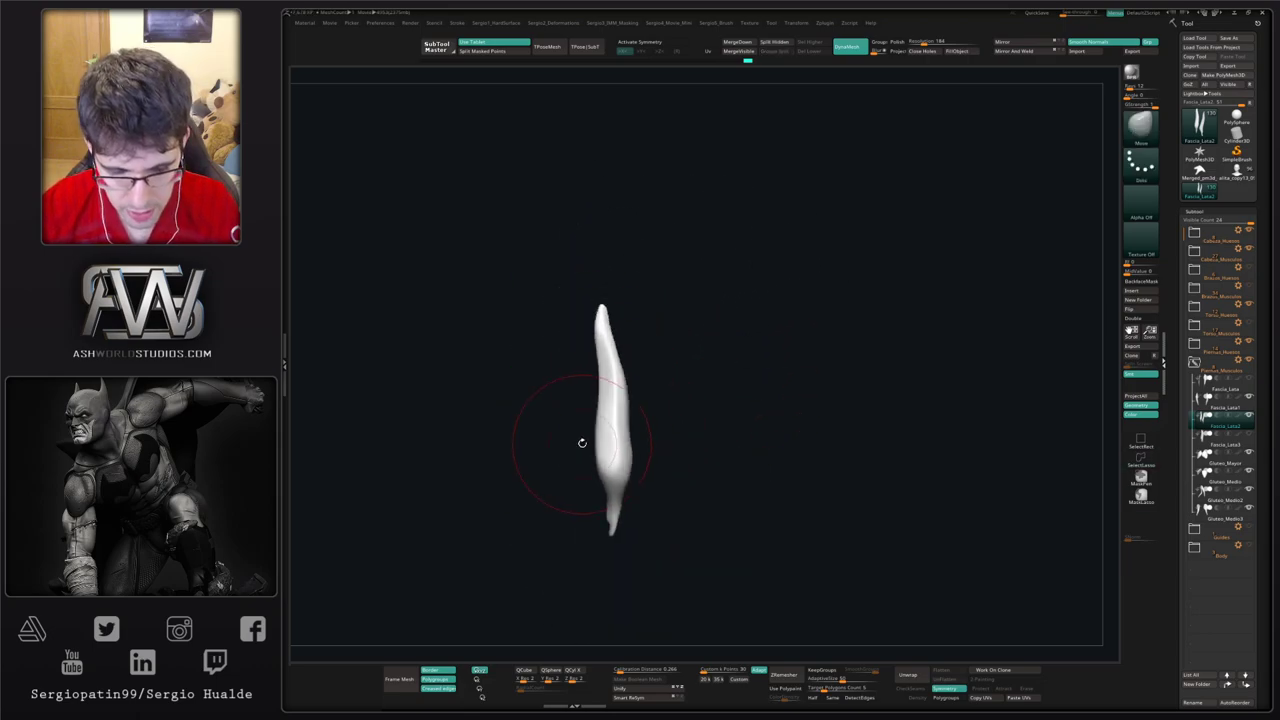
Step: Reshape the isolated half of the inner thigh muscle along its upper and middle contour with the Move brush
left_click(649, 420, "ctrl+shift")
key("shift+s")
right_click_drag(649, 420, 633, 427)
left_click(633, 427, "ctrl+shift")
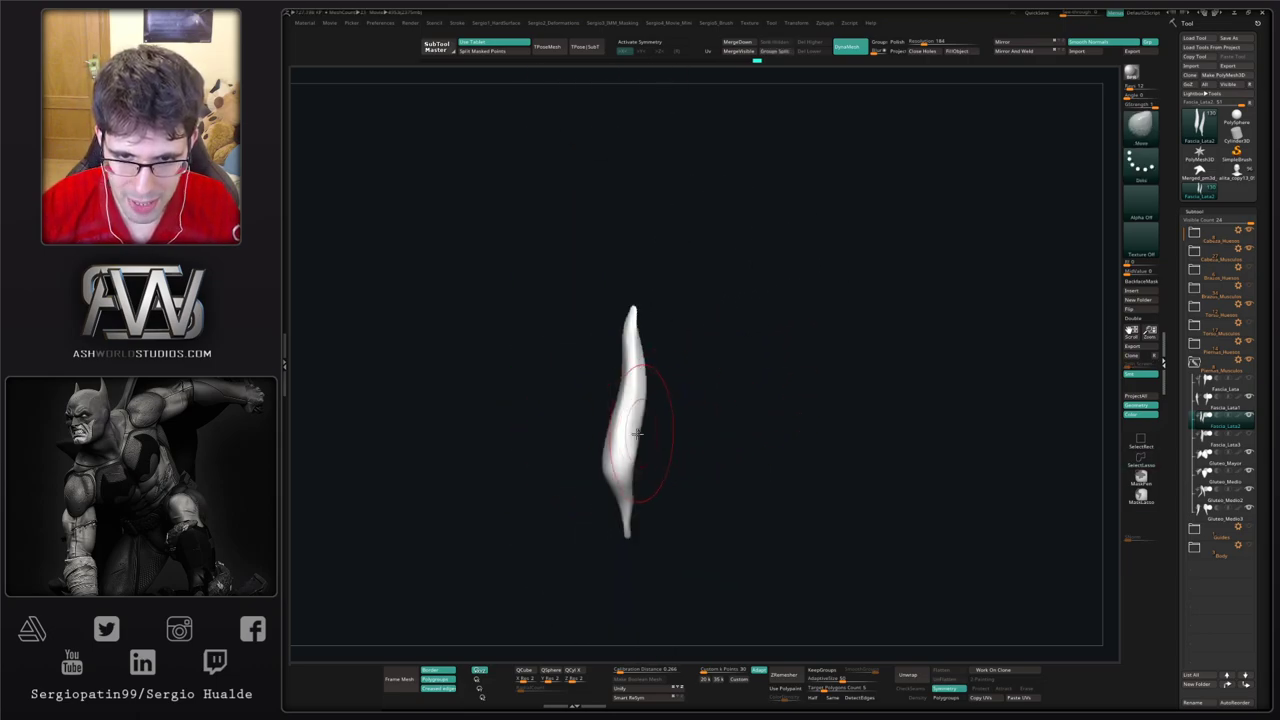
left_click_drag(619, 370, 611, 358)
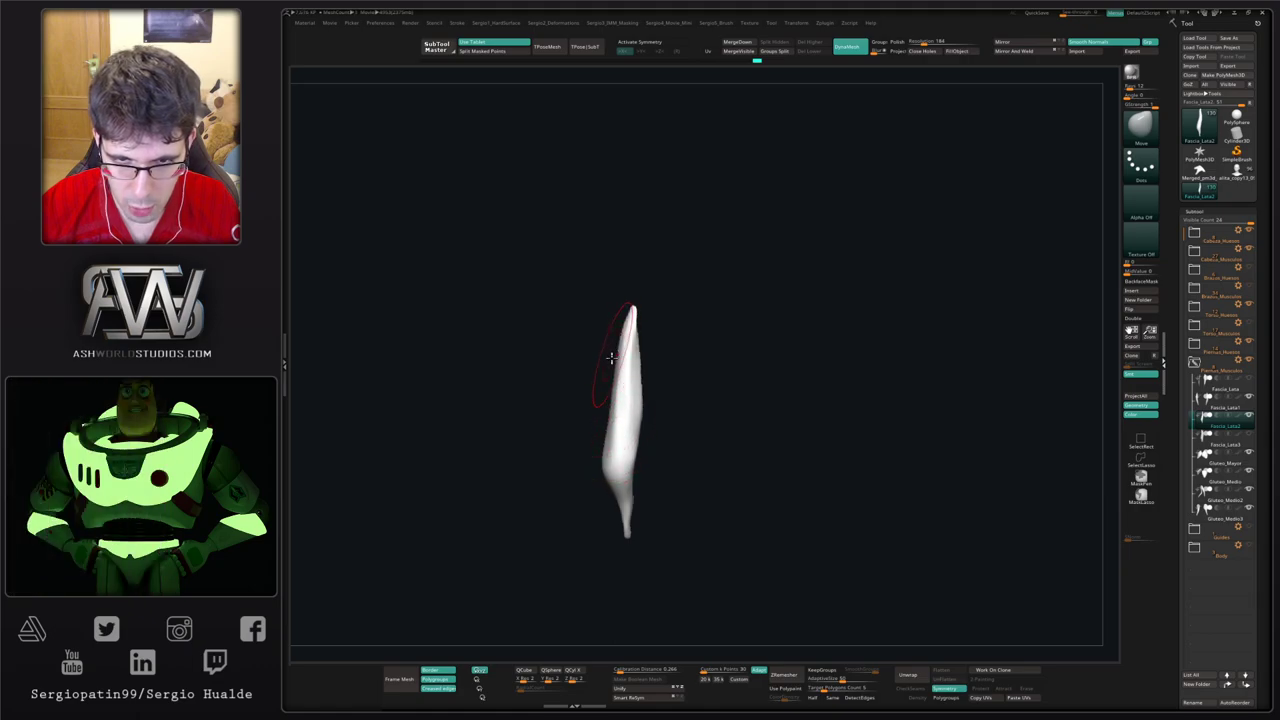
left_click_drag(608, 425, 601, 430)
right_click_drag(613, 436, 602, 436)
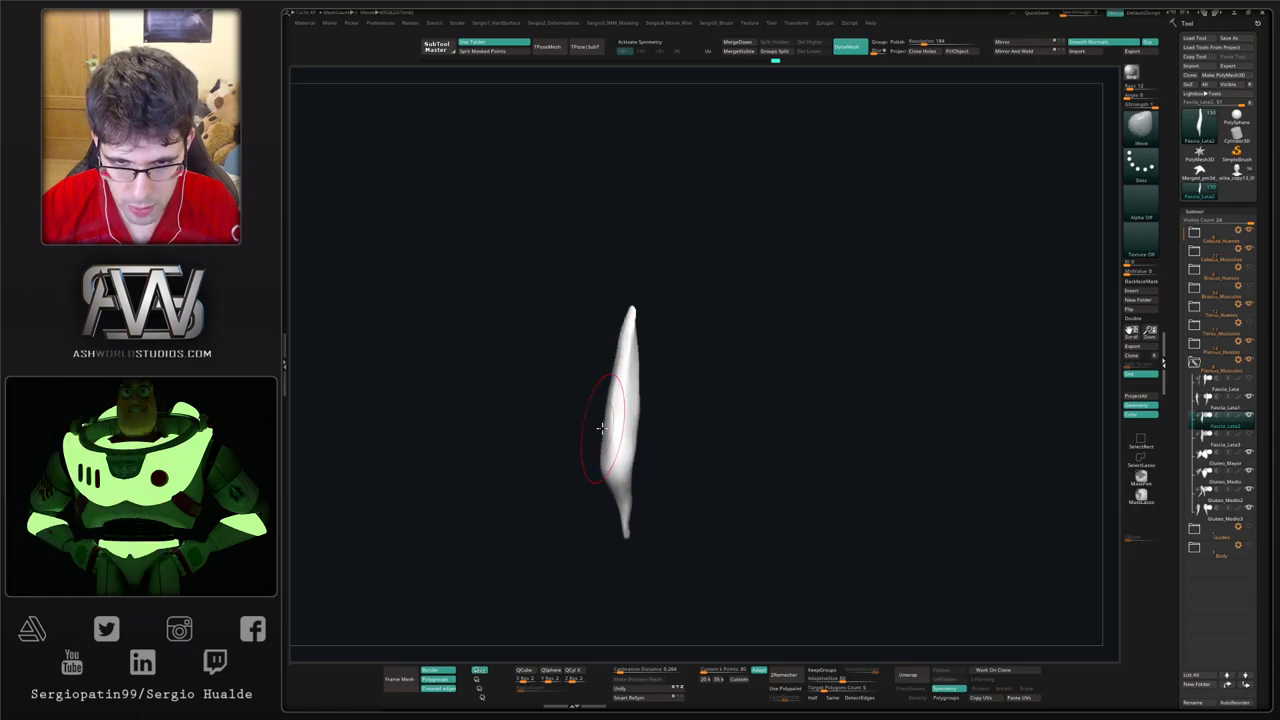
left_click_drag(608, 432, 597, 438)
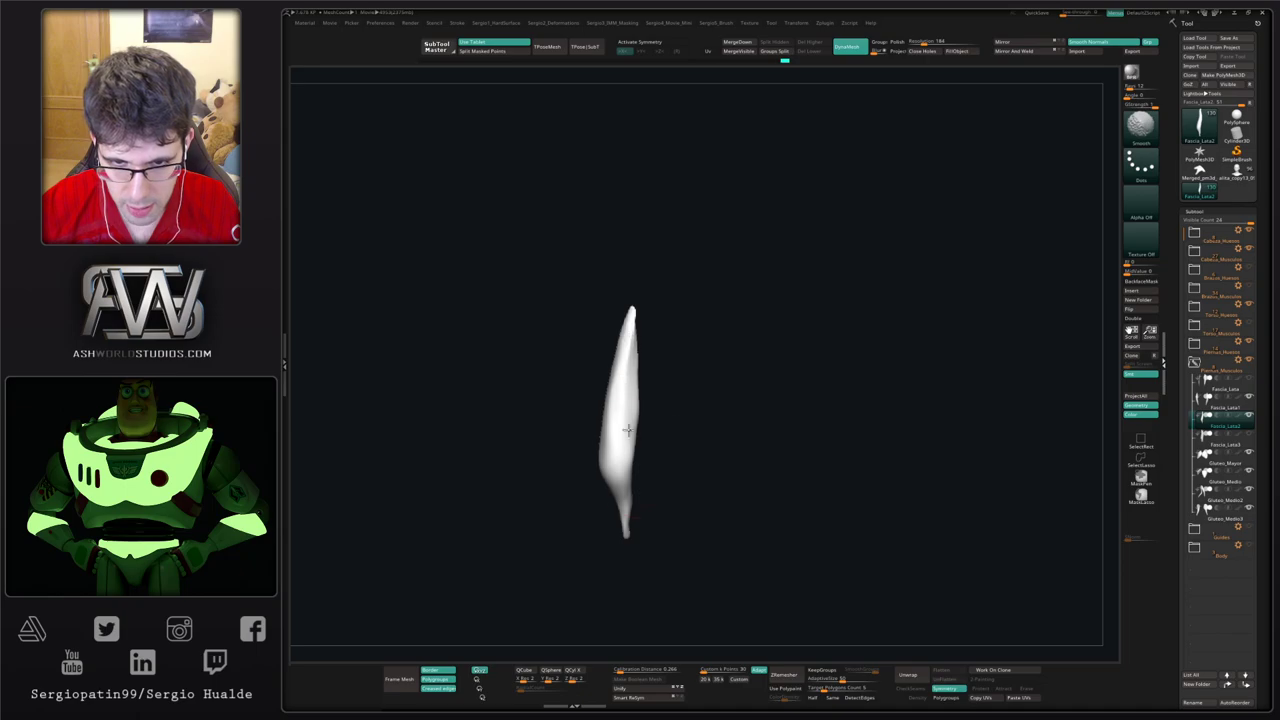
left_click_drag(688, 414, 740, 411)
Step: Show the full anatomy again, turn symmetry on and mirror the inner thigh muscle to the other leg with Mirror And Weld
key("alt+s")
left_click_drag(656, 455, 646, 440)
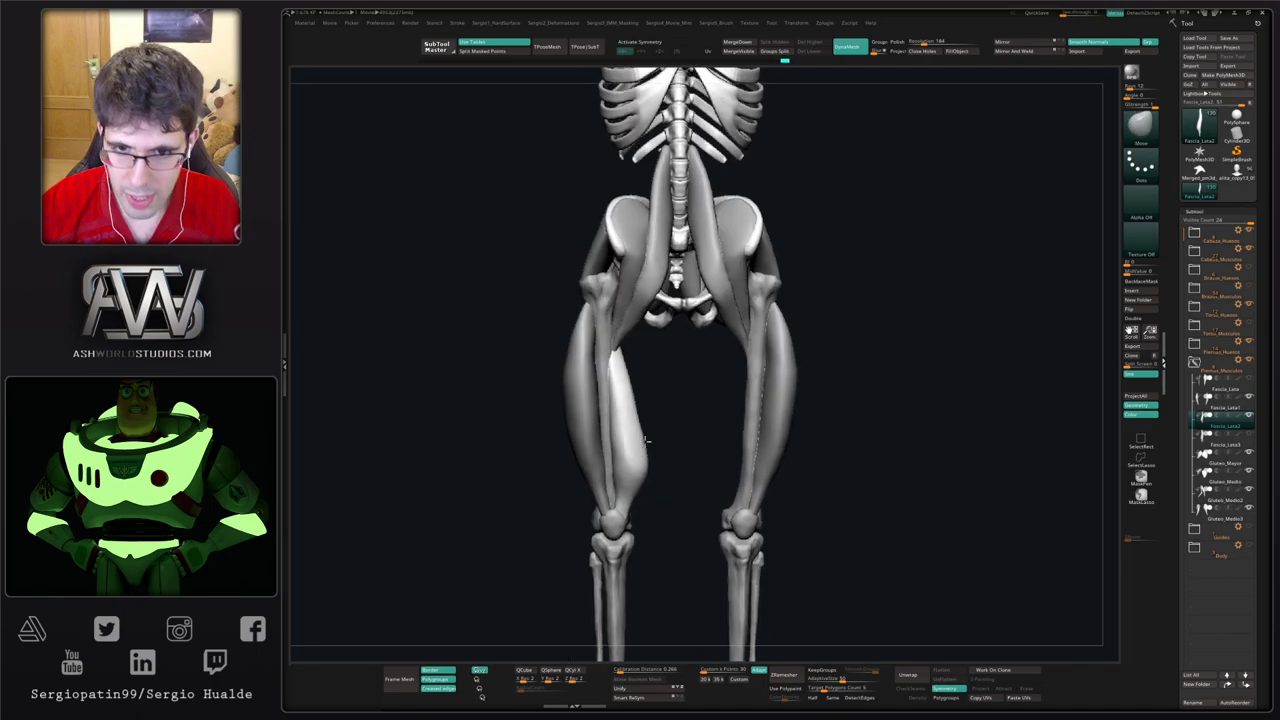
key("x")
left_click(1025, 55)
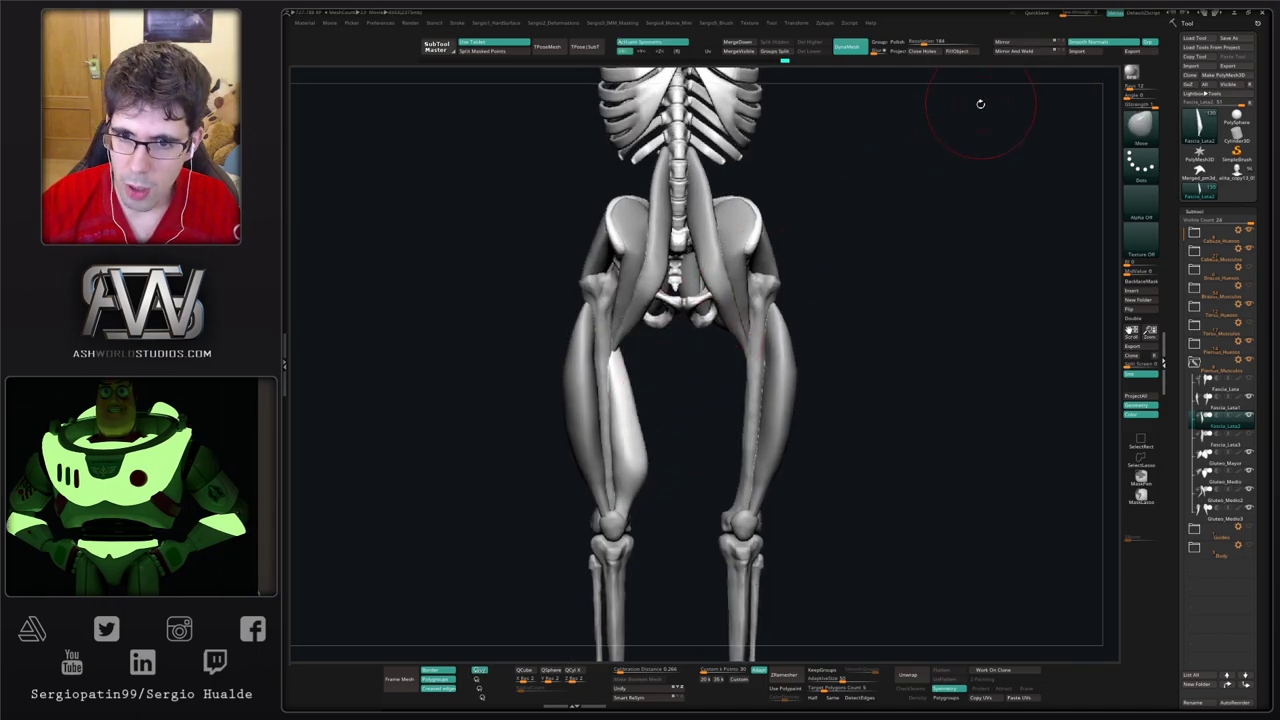
left_click(1030, 53)
right_click_drag(754, 420, 753, 422, "ctrl")
right_click_drag(847, 439, 858, 387, "alt")
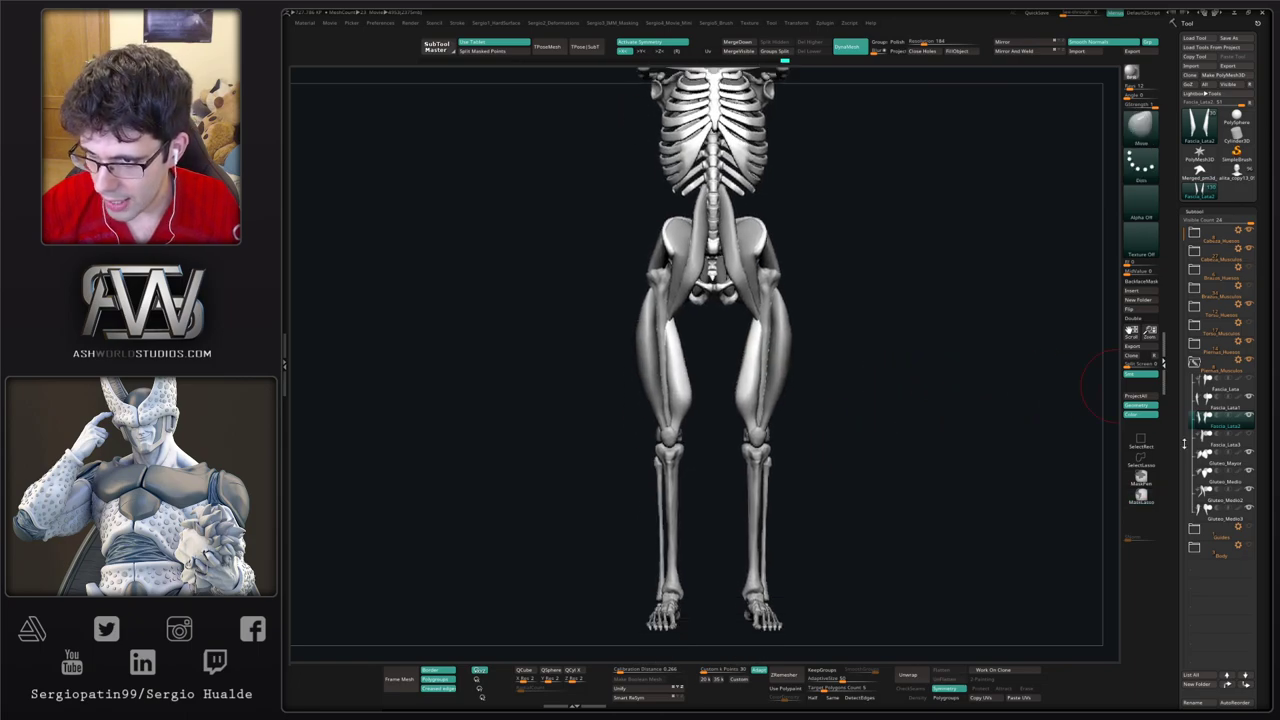
Step: Select the duplicated thigh muscle and pull it forward over the front of the thigh with the Move brush
left_click(1205, 440)
key("alt+s")
key("alt+s")
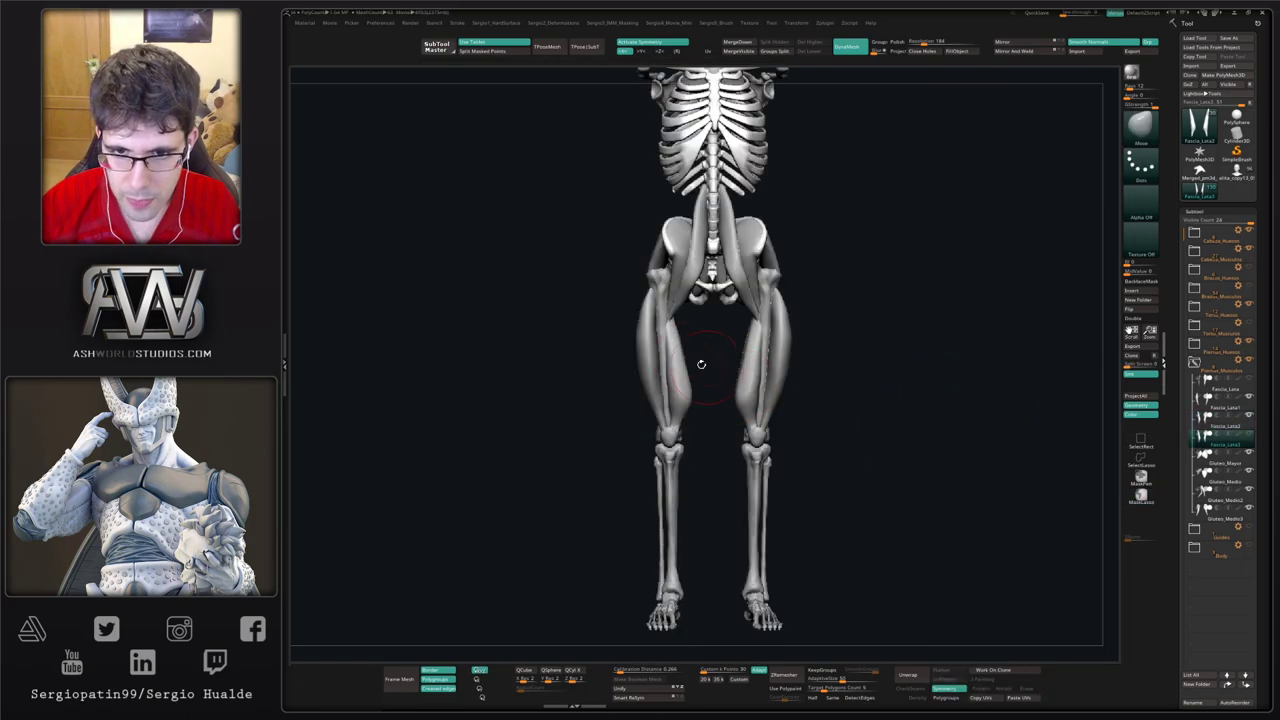
right_click_drag(694, 394, 662, 394)
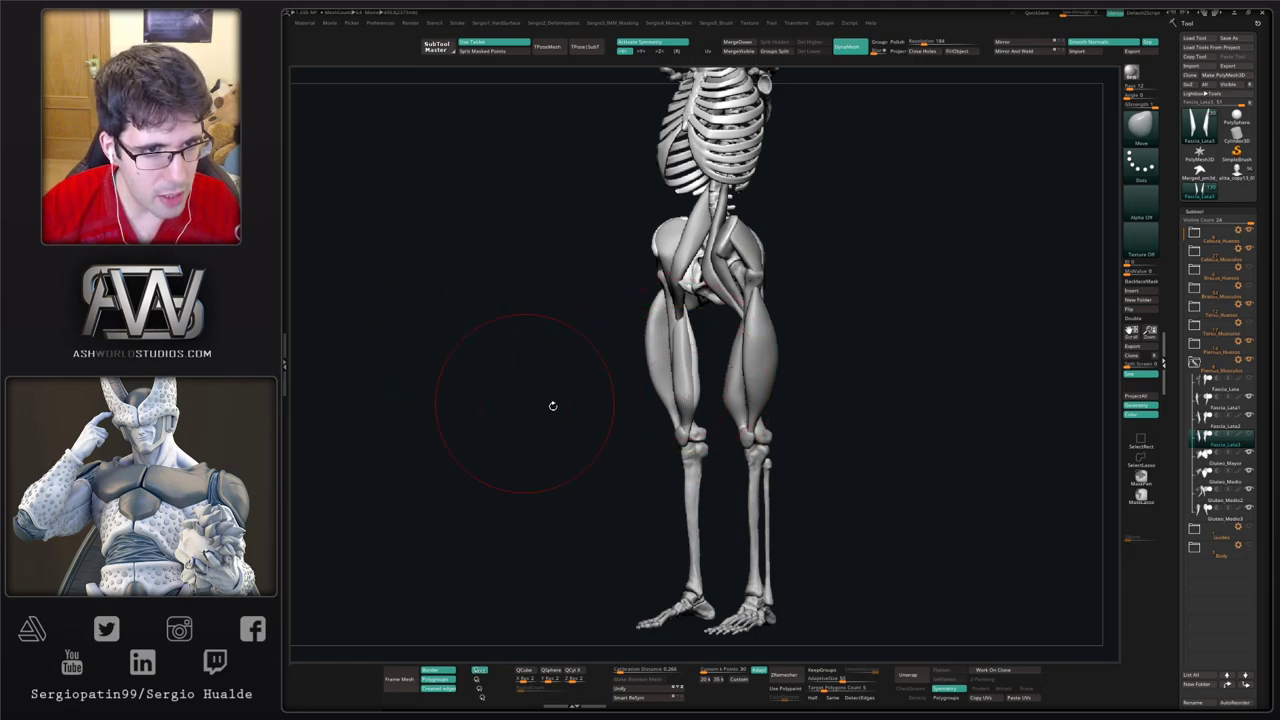
mouse_move(606, 414)
left_mouse_down()
mouse_move(690, 397)
mouse_move(695, 380)
left_mouse_up()
right_click_drag(658, 376, 652, 345)
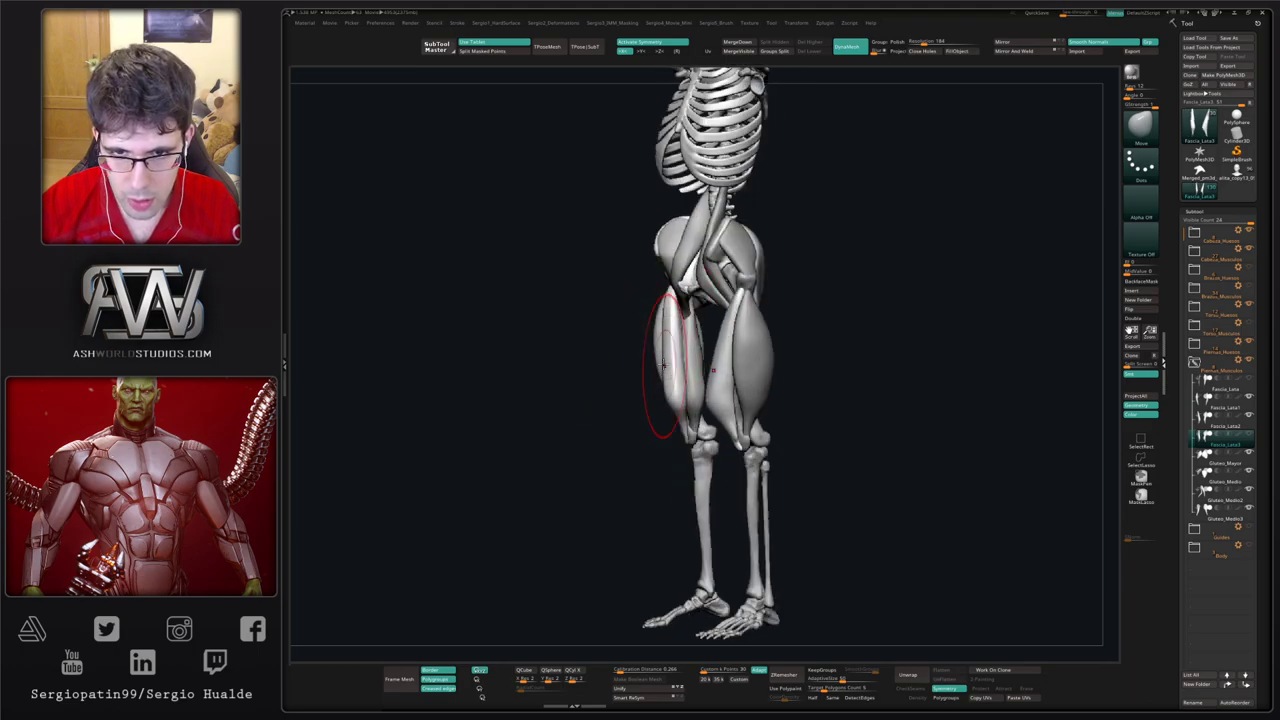
left_click_drag(670, 381, 664, 382)
right_click_drag(664, 382, 690, 384)
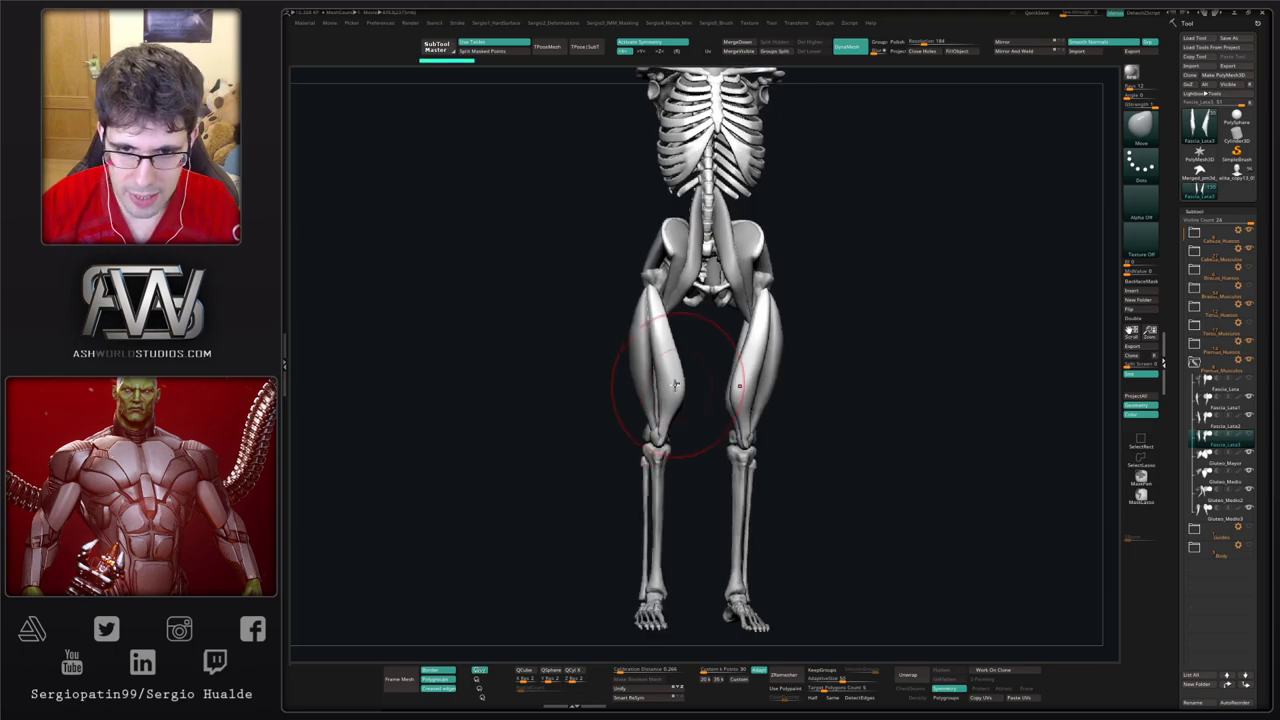
Step: Center the front thigh muscle between the outer and inner ones and extend its upper end towards the pelvis
mouse_move(688, 384)
left_mouse_down()
mouse_move(700, 384)
mouse_move(660, 402)
mouse_move(663, 388)
mouse_move(658, 402)
left_mouse_up()
key("s")
right_click_drag(664, 284, 620, 440, "alt")
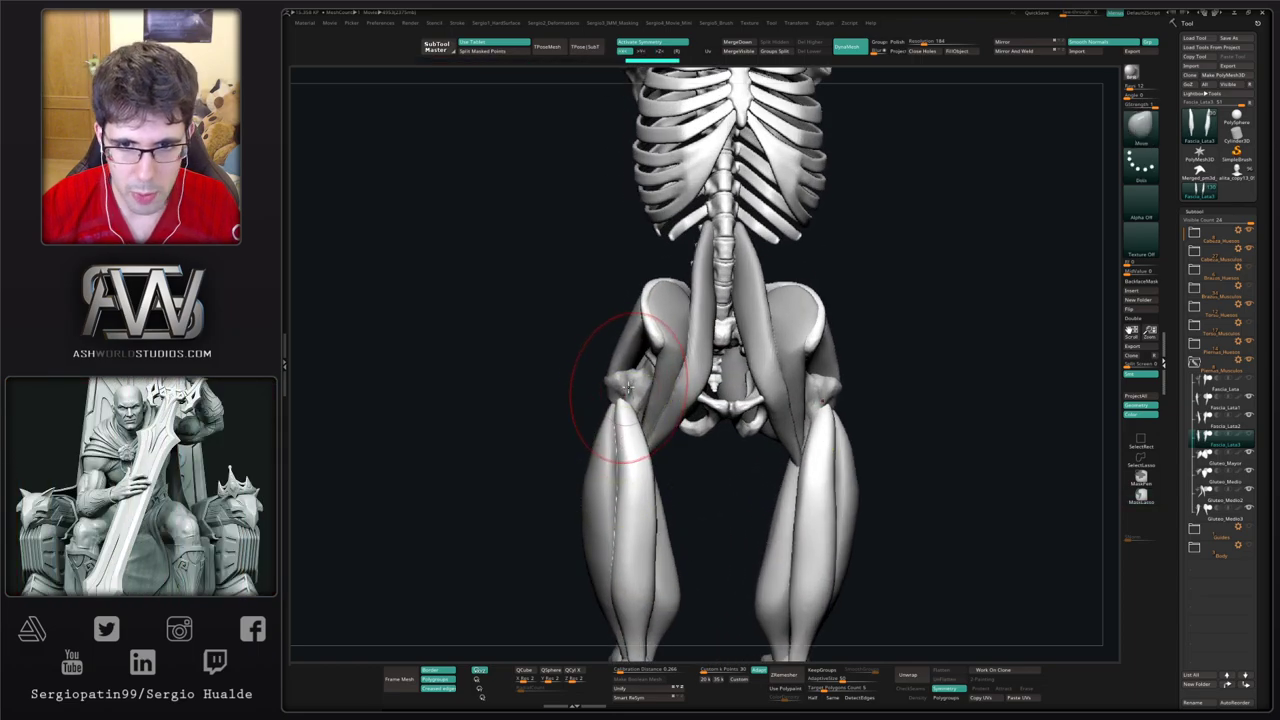
mouse_move(628, 400)
left_mouse_down()
mouse_move(678, 324)
mouse_move(638, 398)
mouse_move(675, 343)
left_mouse_up()
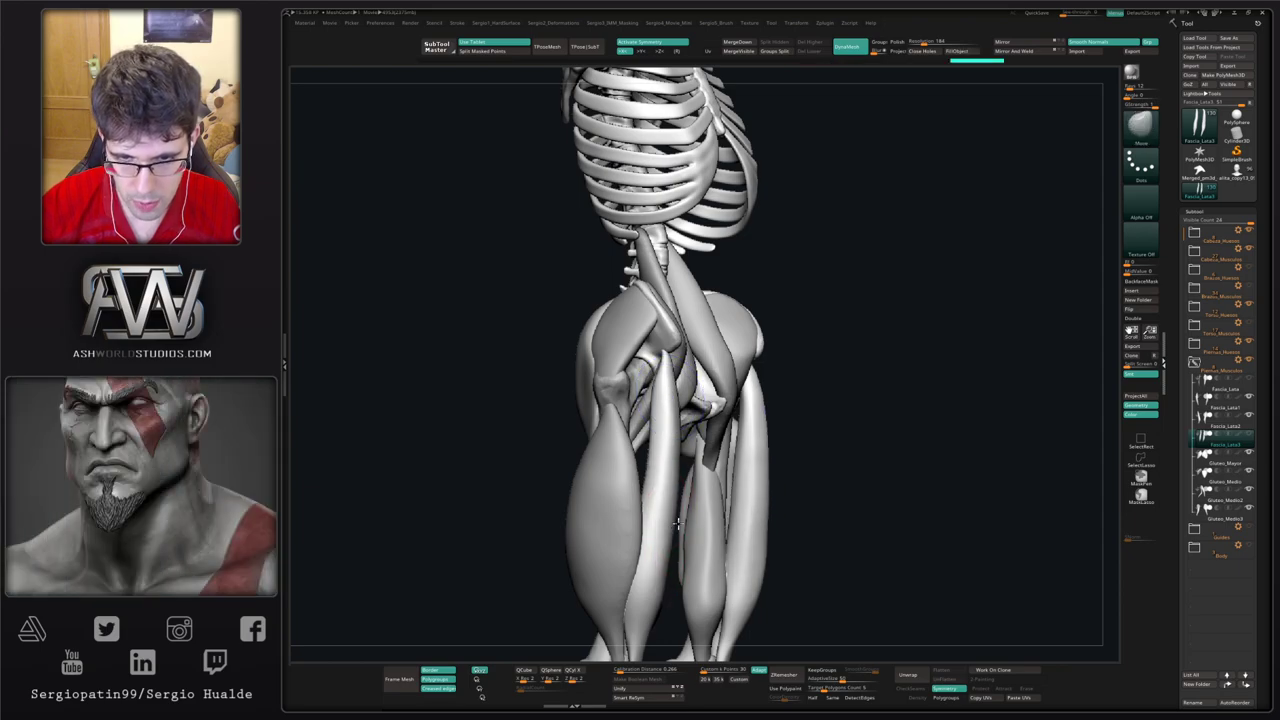
Step: Shape the front thigh muscle's side contour and fit its lower end onto the kneecap with the Move brush
mouse_move(676, 523)
left_mouse_down()
mouse_move(623, 512)
mouse_move(633, 467)
mouse_move(645, 469)
mouse_move(634, 430)
left_mouse_up()
right_click_drag(649, 436, 674, 440)
left_click_drag(637, 488, 644, 496)
mouse_move(648, 490)
right_mouse_down("alt")
mouse_move(642, 425)
mouse_move(612, 407)
right_mouse_up("alt")
left_click_drag(618, 394, 631, 378)
right_click_drag(612, 381, 636, 358)
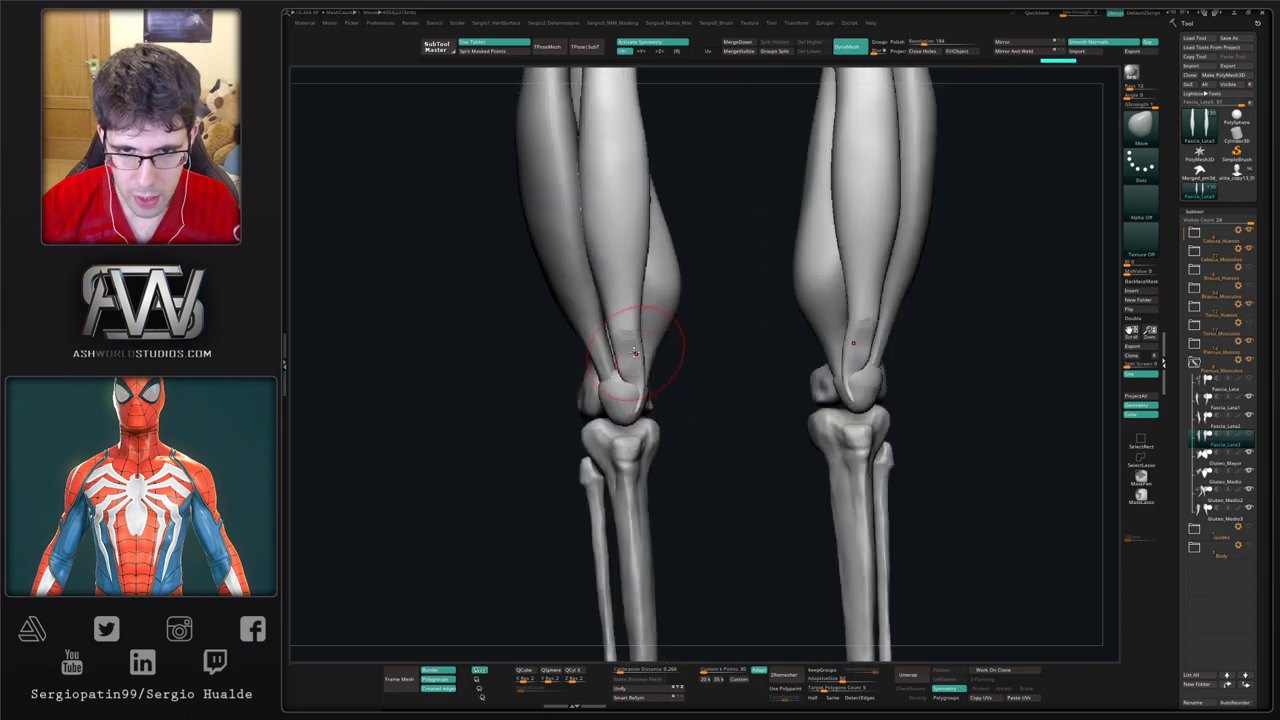
mouse_move(614, 380)
left_mouse_down()
mouse_move(601, 396)
mouse_move(607, 350)
left_mouse_up()
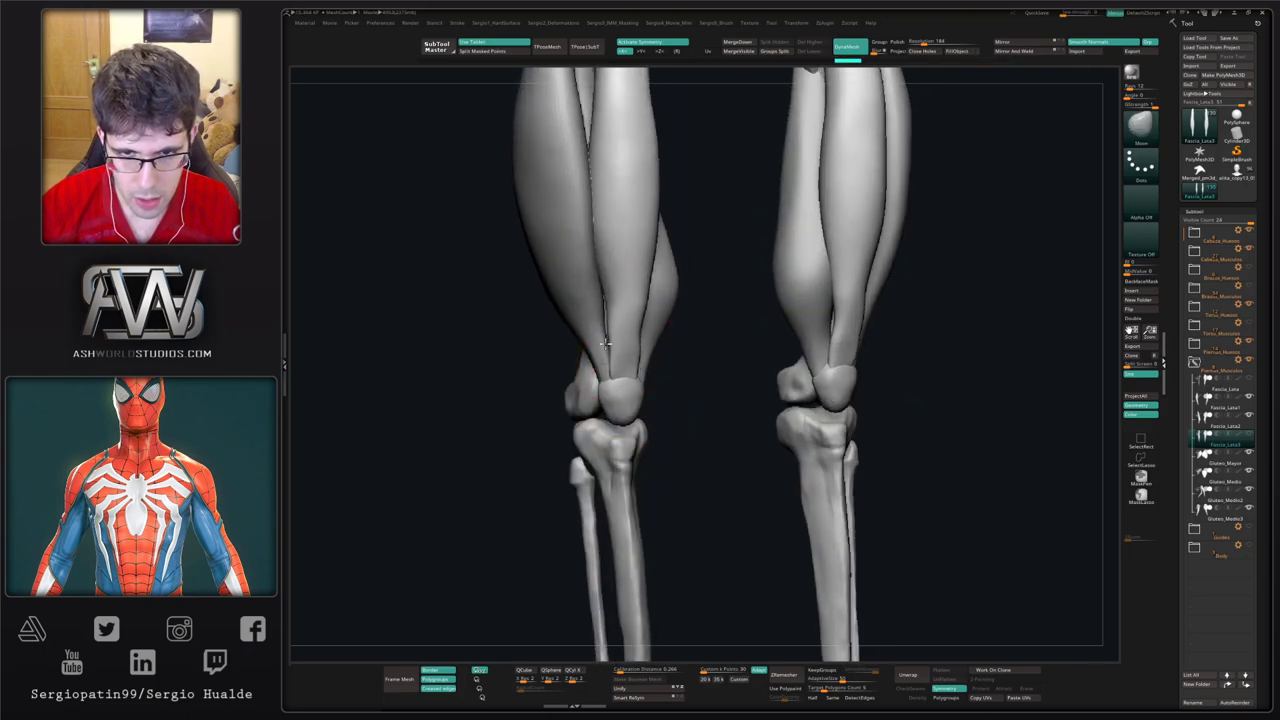
right_click_drag(625, 354, 636, 352)
mouse_move(636, 350)
left_mouse_down()
mouse_move(636, 400)
mouse_move(580, 363)
mouse_move(638, 395)
left_mouse_up()
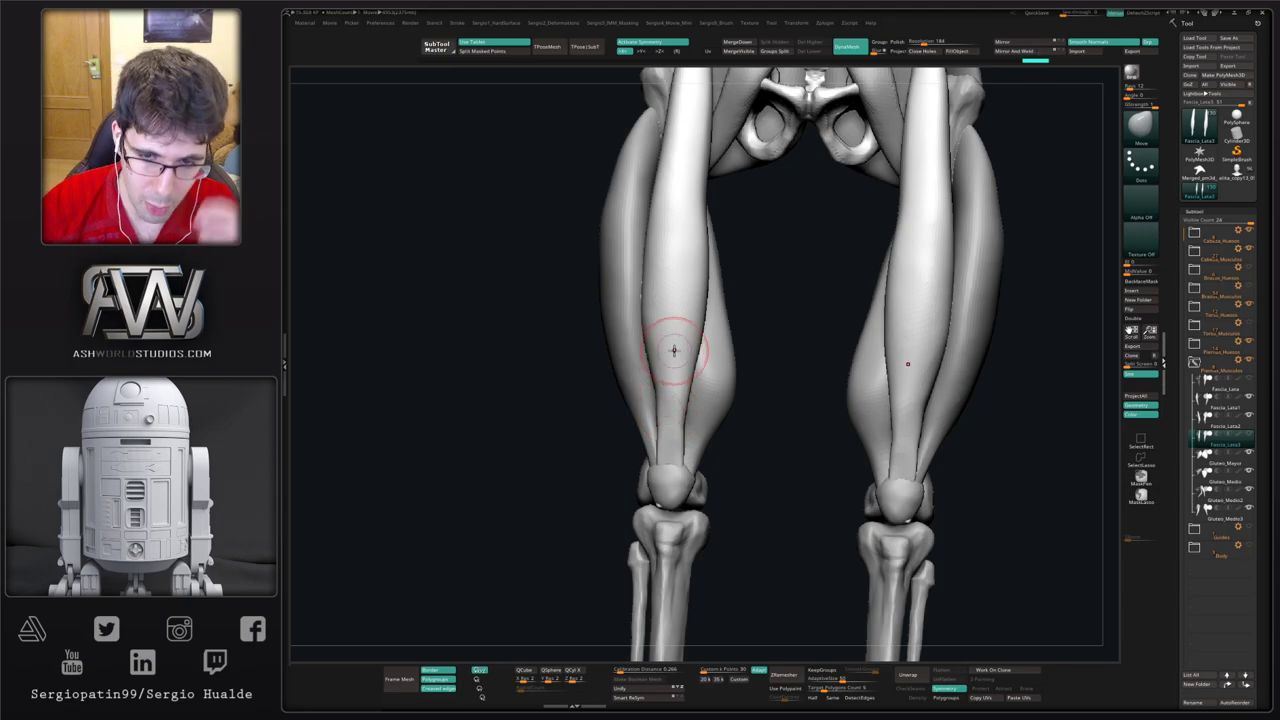
Step: Undo the last four edits on the front thigh muscle and rework its lower middle contour with the Move brush
right_click_drag(689, 426, 600, 425)
key("ctrl+z")
key("ctrl+z")
key("ctrl+z")
key("ctrl+z")
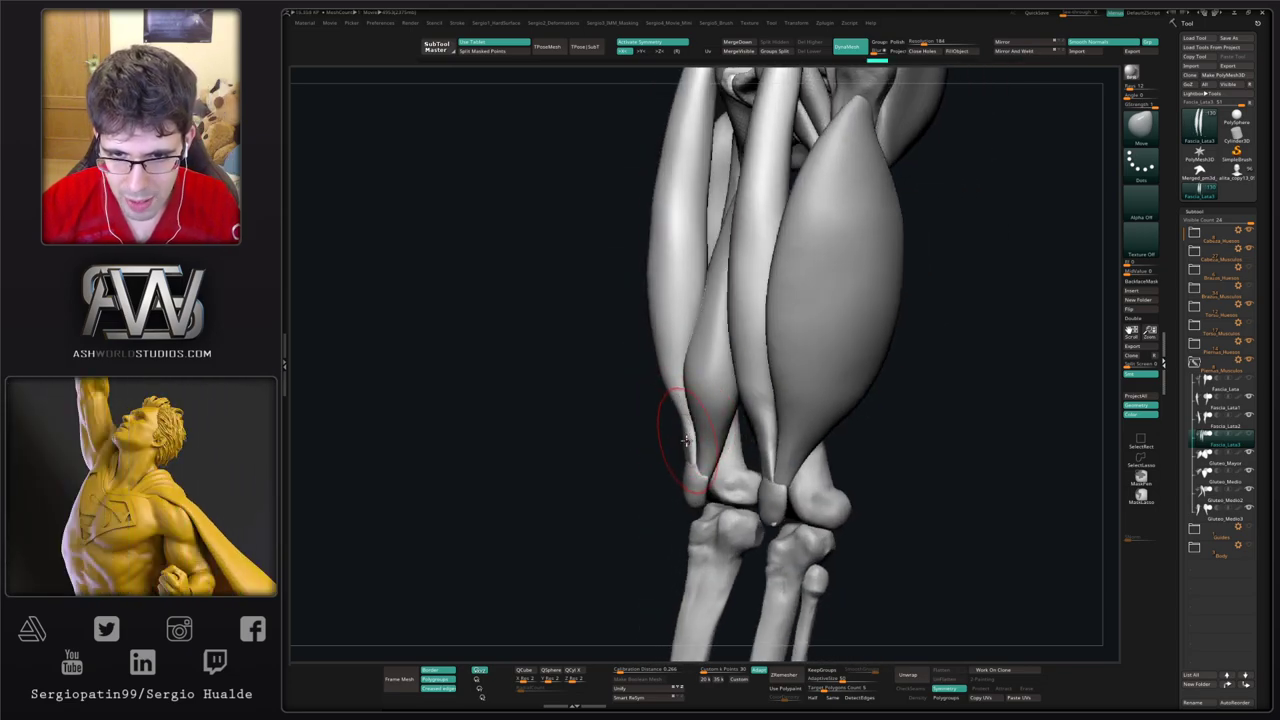
right_click_drag(668, 358, 649, 444)
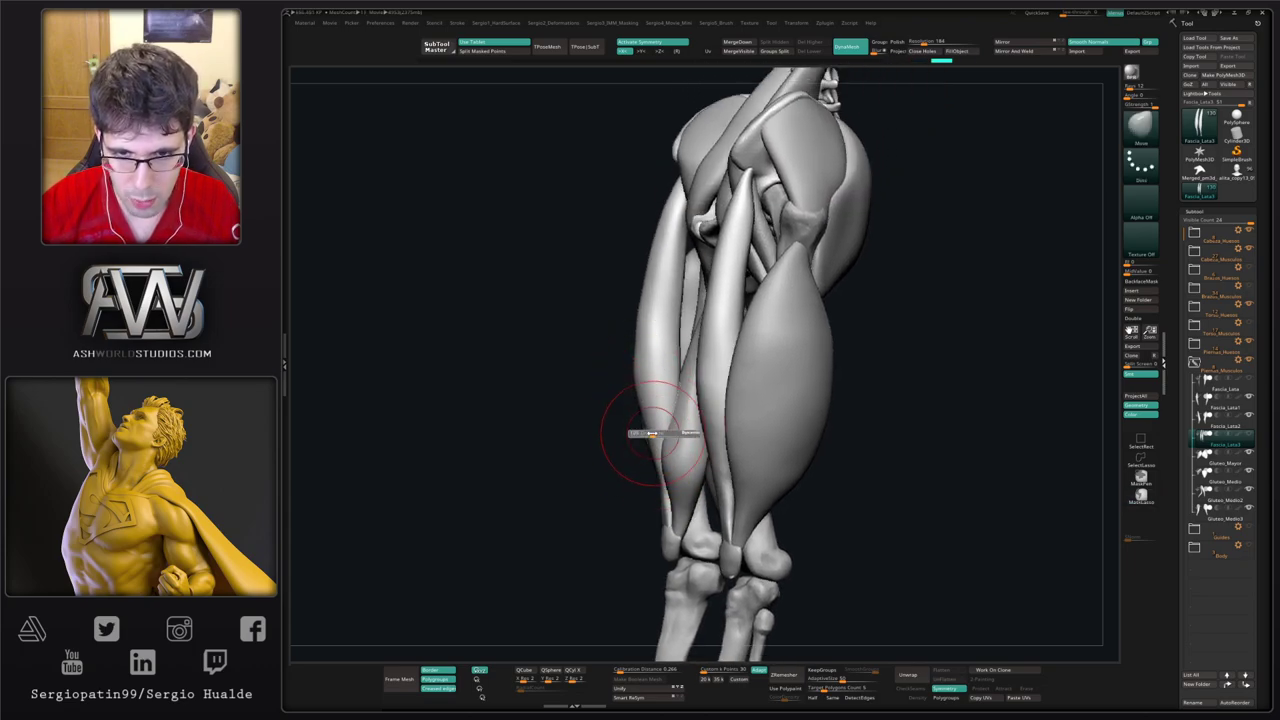
left_click_drag(646, 425, 648, 428)
mouse_move(610, 470)
right_mouse_down()
mouse_move(655, 500)
mouse_move(655, 540)
mouse_move(628, 495)
right_mouse_up()
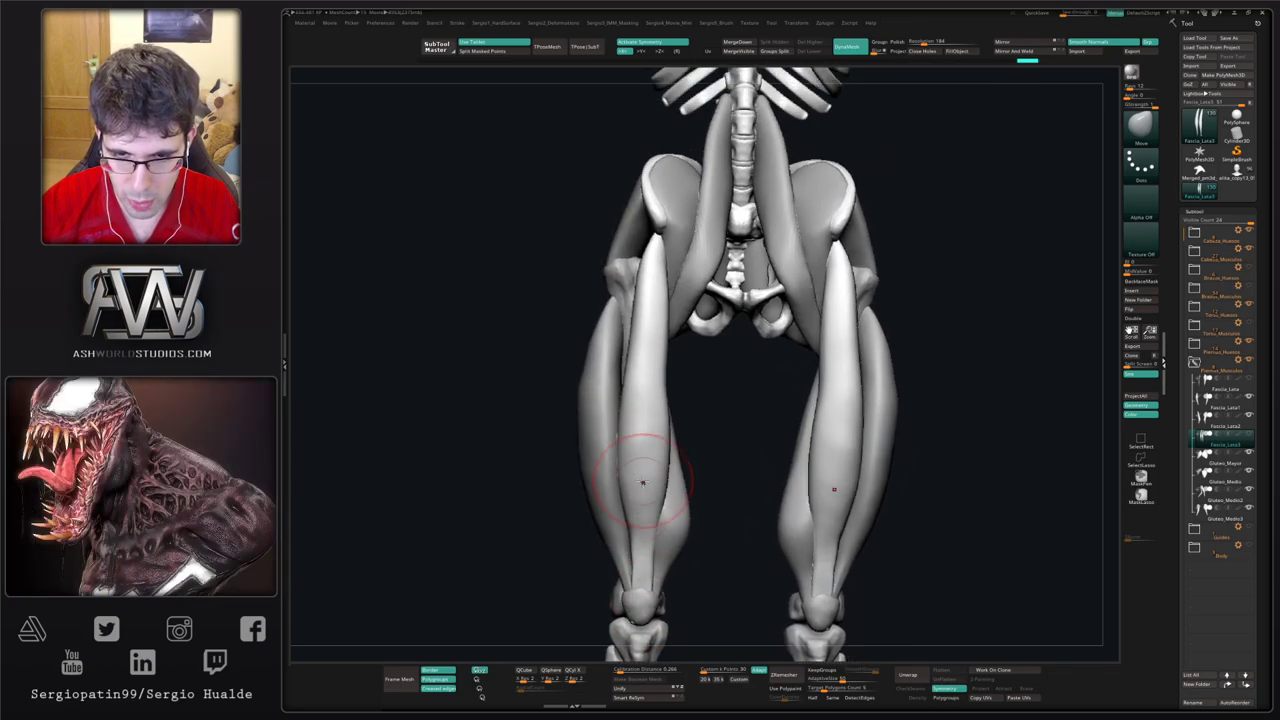
Step: Smooth the front thigh muscle's lower half and taper its edges towards the kneecap with the Move brush
left_click_drag(663, 440, 662, 452, "shift")
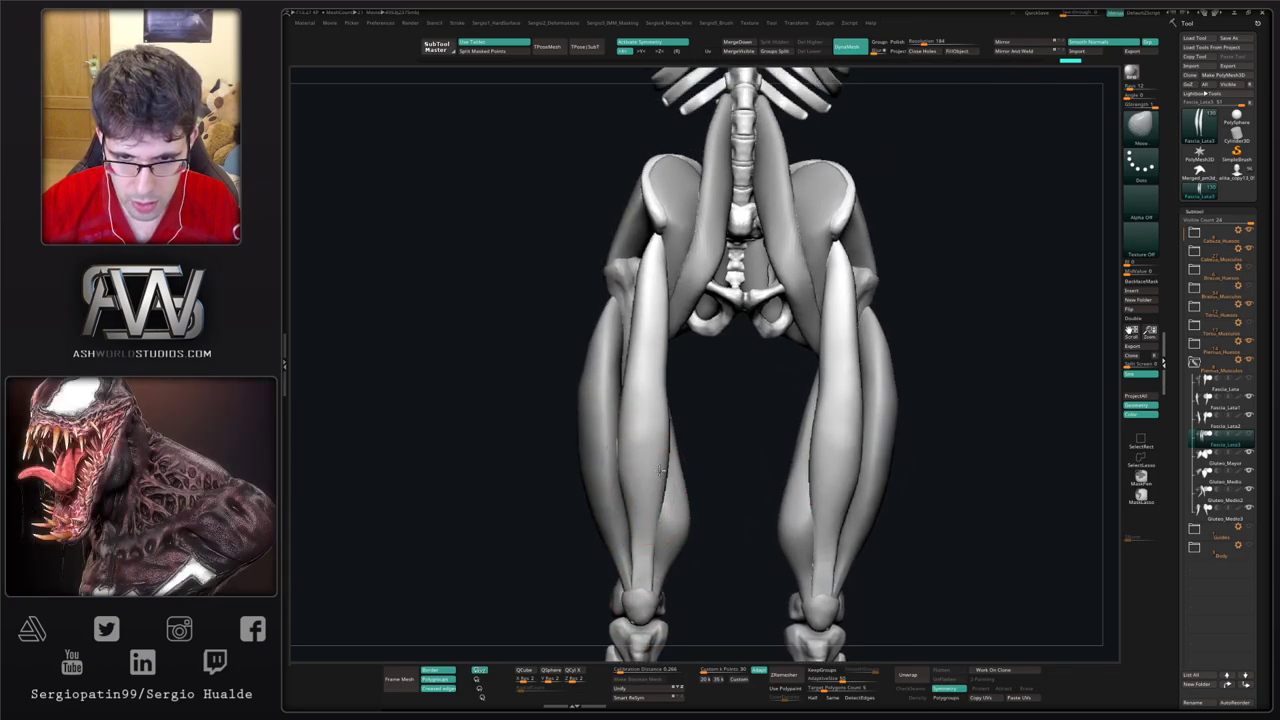
right_click_drag(662, 530, 658, 500)
mouse_move(658, 512)
left_mouse_down()
mouse_move(621, 516)
mouse_move(631, 547)
left_mouse_up()
left_click_drag(640, 525, 651, 495)
right_click_drag(651, 496, 654, 543)
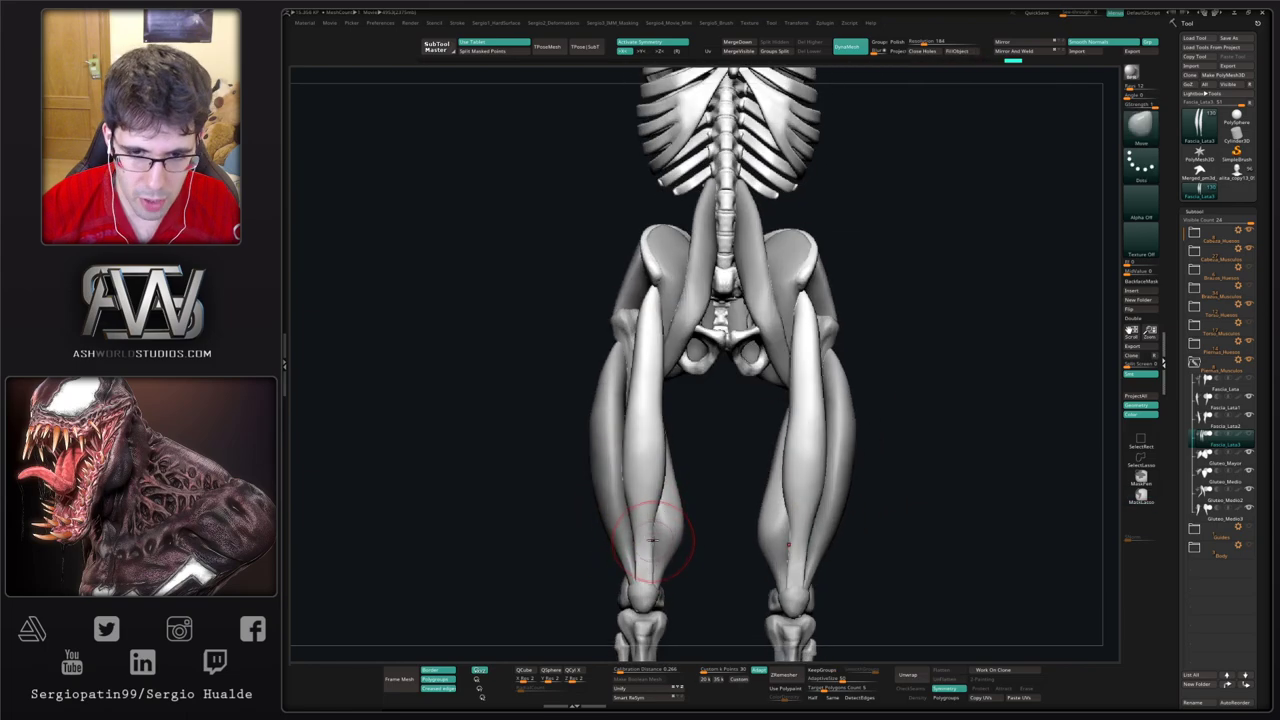
left_click_drag(654, 543, 659, 535)
Step: Adjust the front thigh muscle's forward bulge in the side view with the Move brush
right_click_drag(656, 535, 689, 469)
left_click_drag(677, 452, 682, 452)
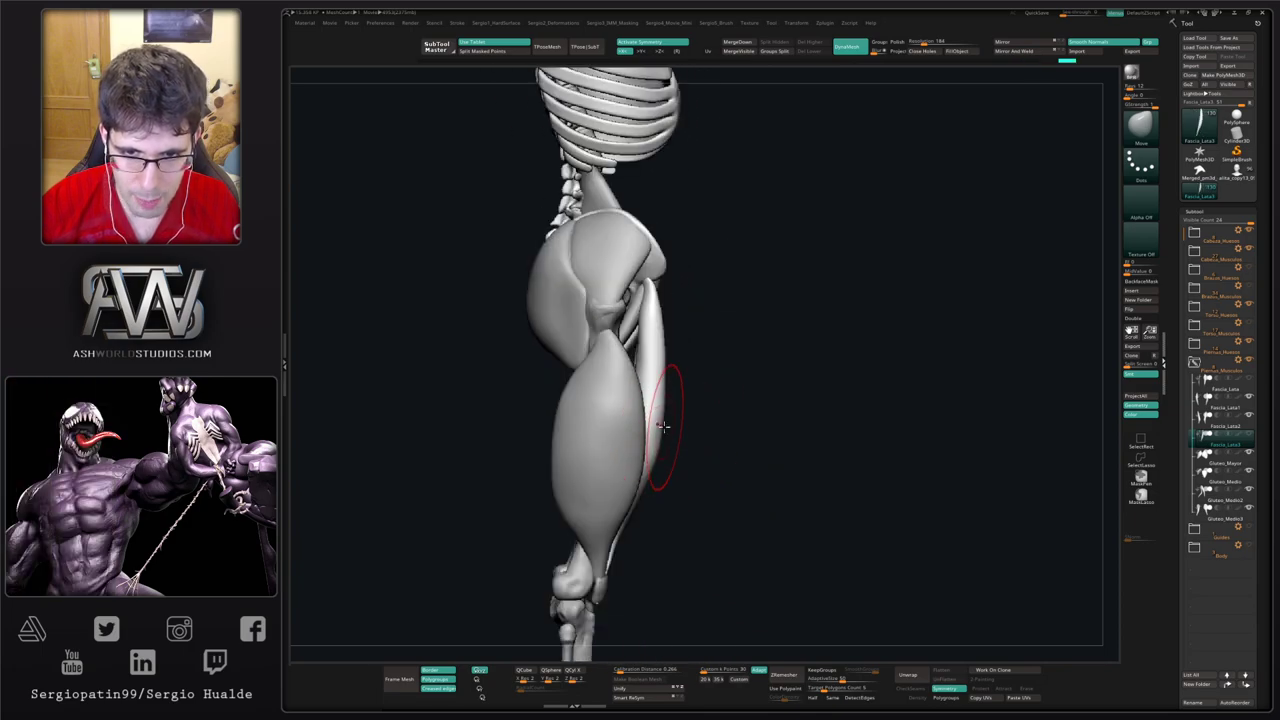
mouse_move(675, 443)
right_mouse_down()
mouse_move(680, 460)
mouse_move(655, 488)
right_mouse_up()
key("shift")
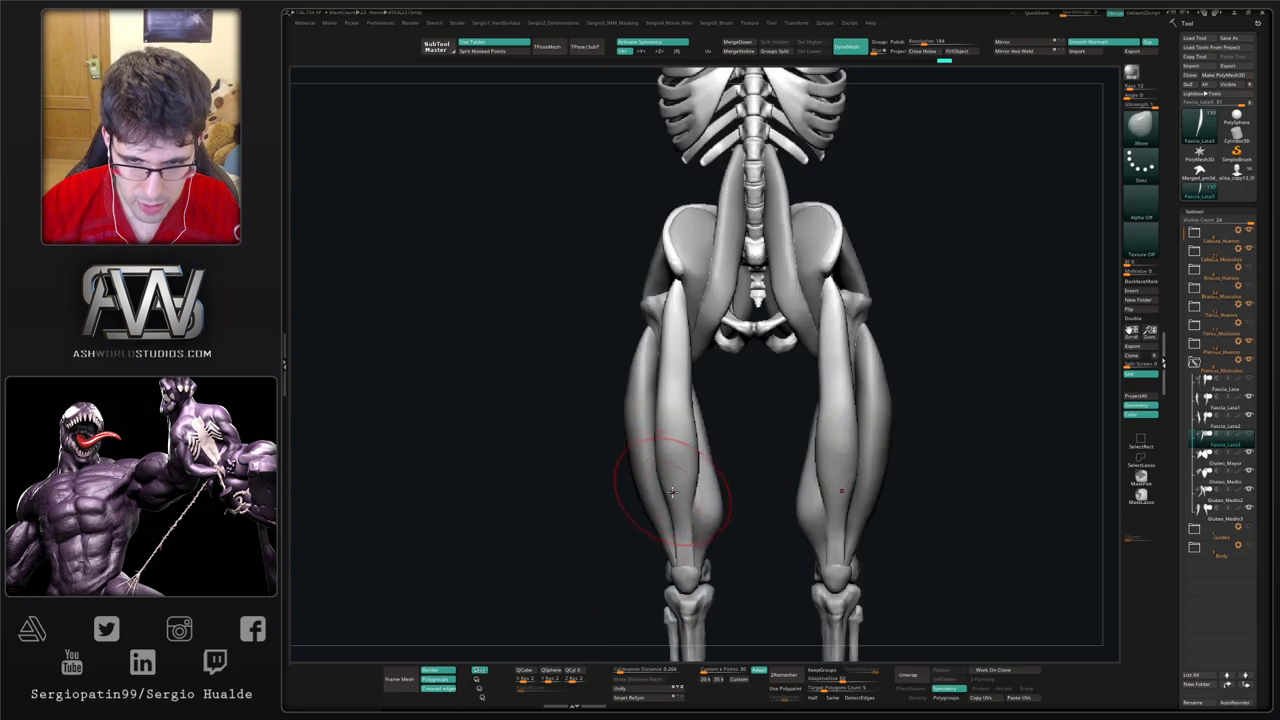
Step: Reshape the front thigh muscle's middle and inner contour in the front view with the Move brush
left_click_drag(677, 486, 666, 468)
mouse_move(668, 408)
left_mouse_down()
mouse_move(671, 334)
mouse_move(681, 372)
left_mouse_up()
key("s")
left_click_drag(693, 441, 682, 450)
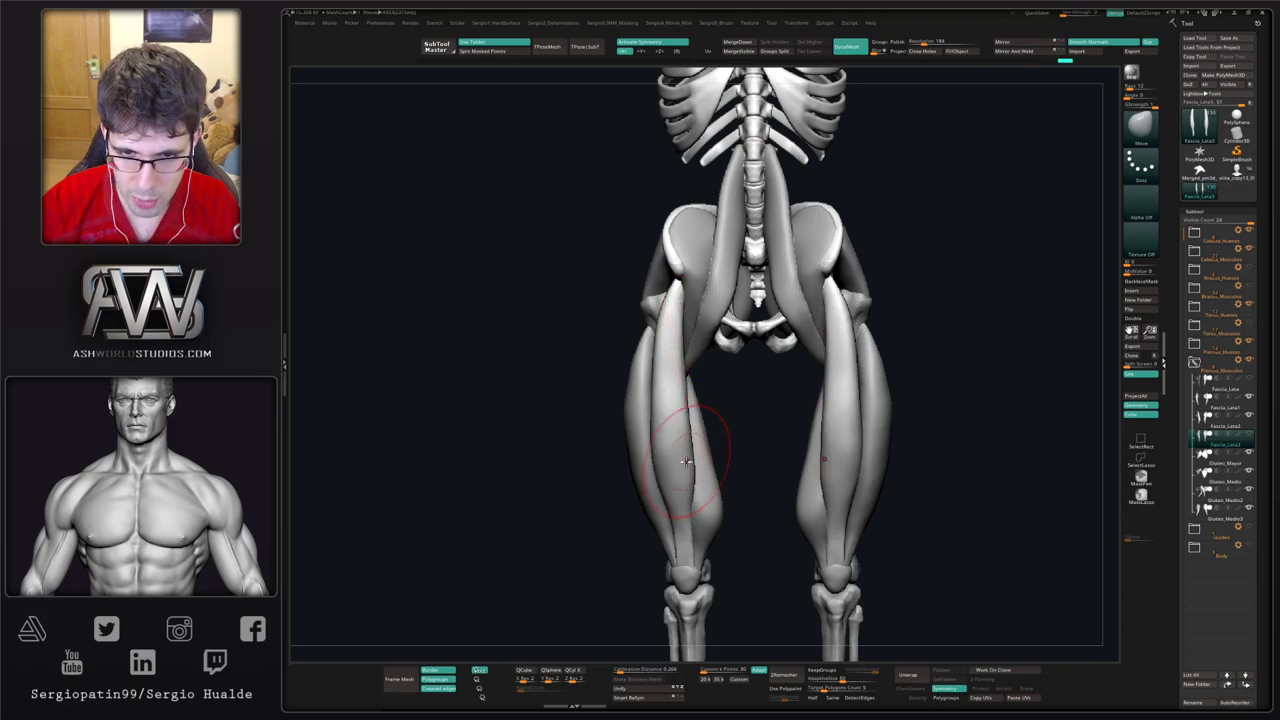
Step: Refine the front thigh muscle's lower end around the kneecap with the Move brush, from the front and the side
right_click_drag(682, 450, 664, 457)
left_click_drag(666, 491, 675, 521)
mouse_move(675, 521)
right_mouse_down("alt")
mouse_move(668, 455)
mouse_move(678, 524)
right_mouse_up("alt")
key("s")
left_click_drag(678, 524, 665, 524)
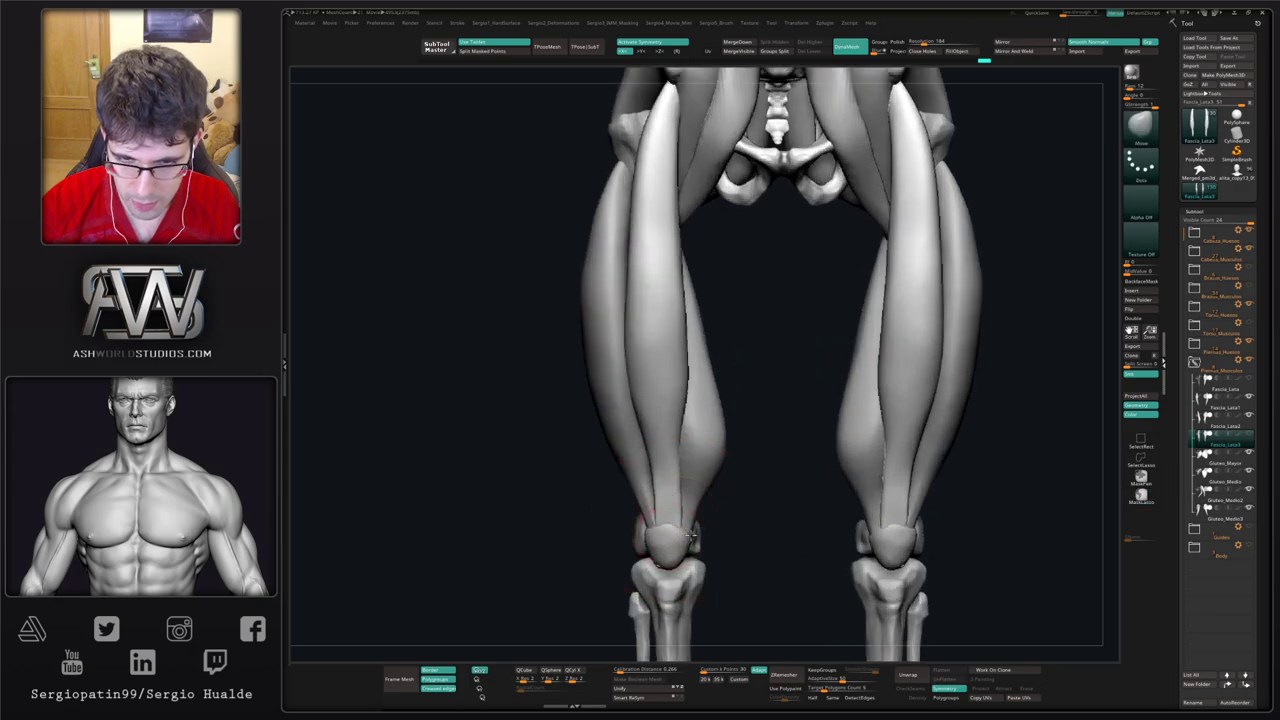
right_click_drag(690, 535, 683, 508)
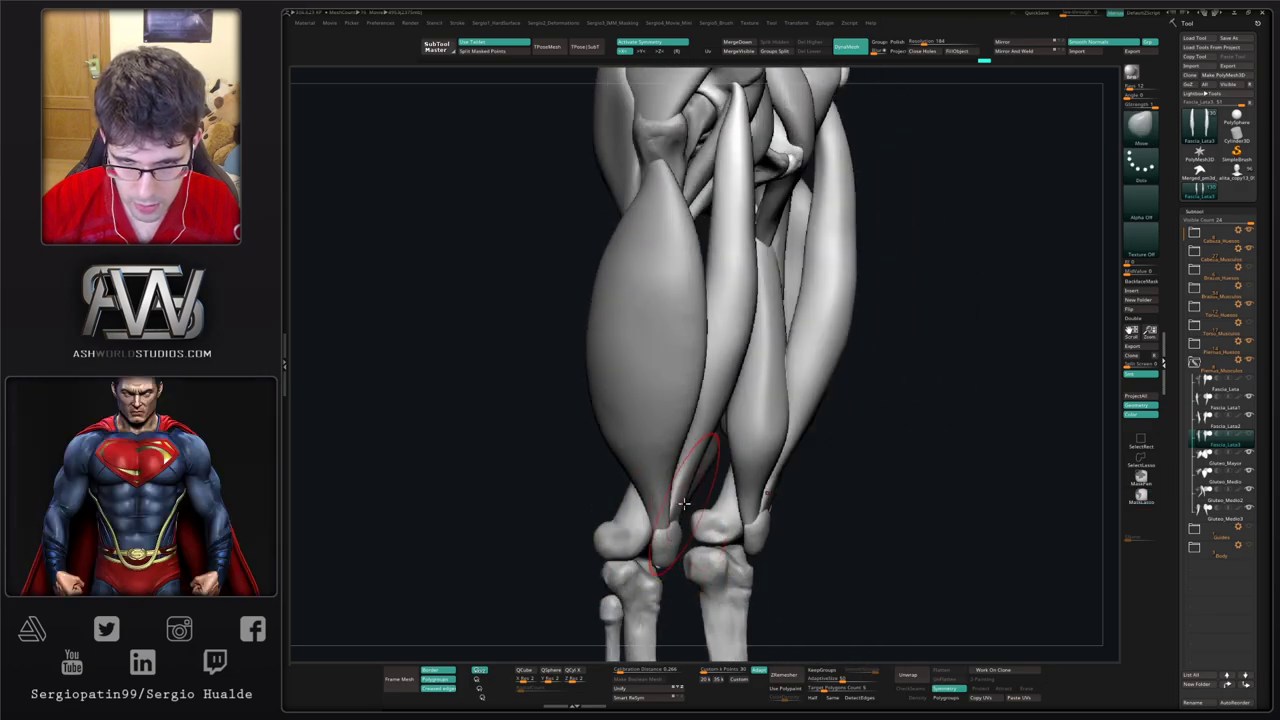
mouse_move(684, 503)
left_mouse_down()
mouse_move(670, 516)
mouse_move(684, 474)
mouse_move(690, 490)
left_mouse_up()
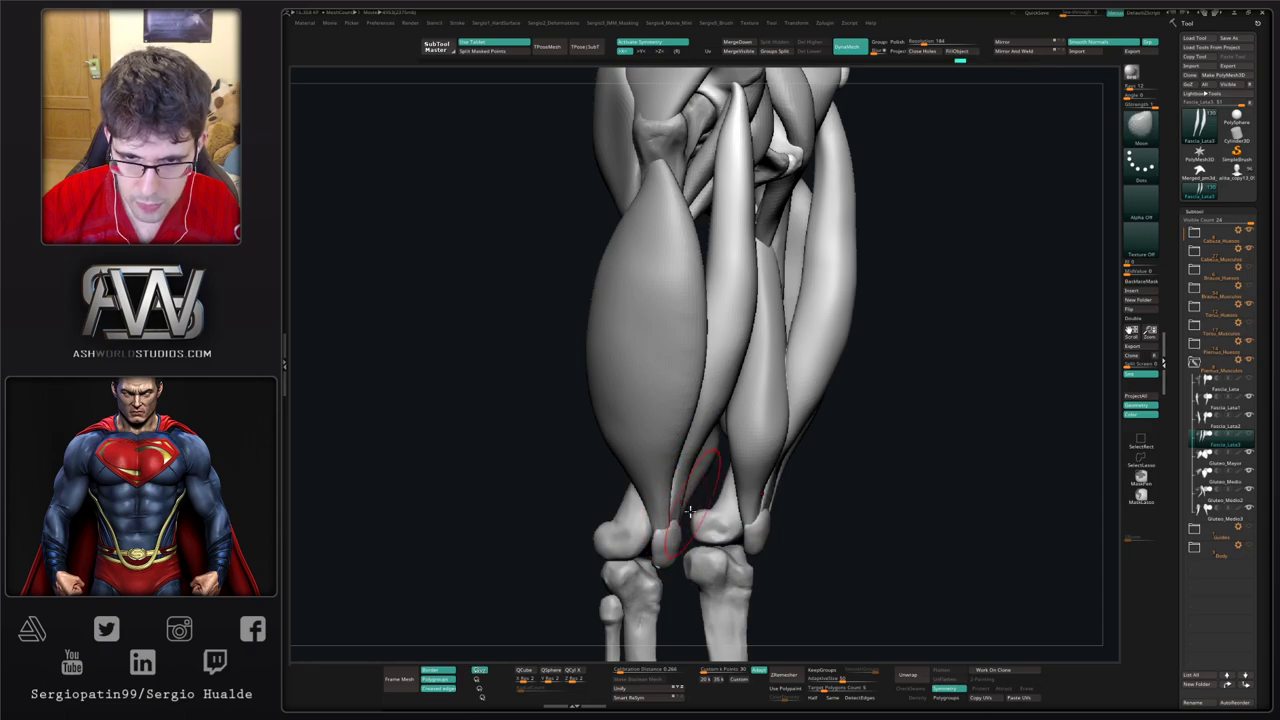
Step: Smooth the lower part of the front thigh muscle where it narrows above the knee
mouse_move(688, 500)
right_mouse_down("ctrl")
mouse_move(682, 455)
mouse_move(679, 516)
mouse_move(663, 355)
right_mouse_up("ctrl")
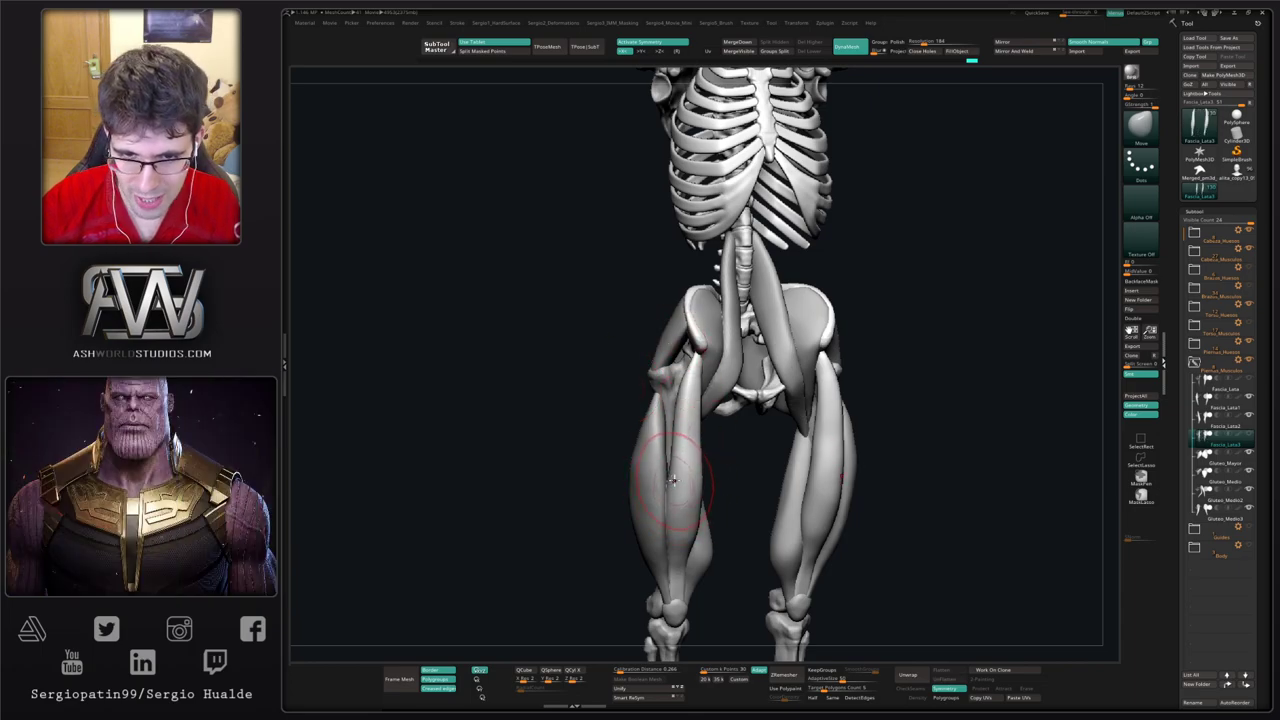
right_click_drag(681, 458, 686, 472)
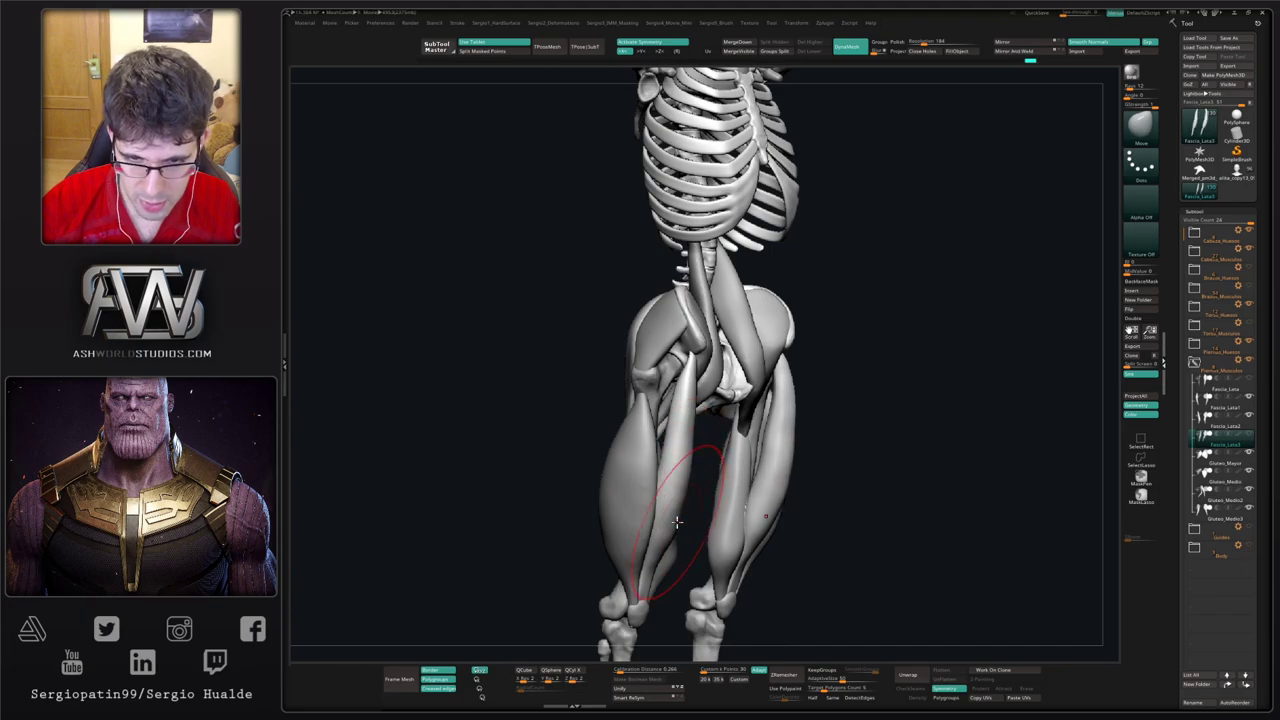
key("shift")
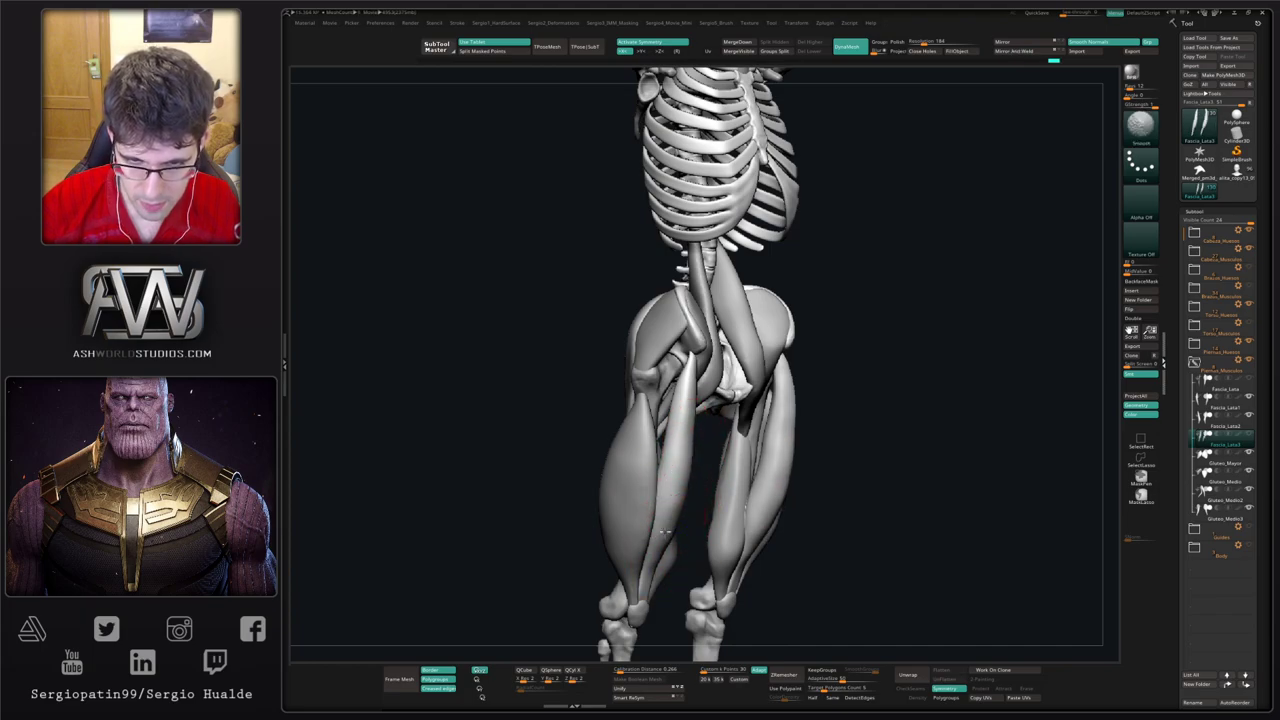
right_click_drag(692, 452, 712, 440)
mouse_move(688, 357)
right_mouse_down()
mouse_move(716, 355)
mouse_move(730, 312)
mouse_move(765, 365)
mouse_move(760, 390)
mouse_move(733, 366)
right_mouse_up()
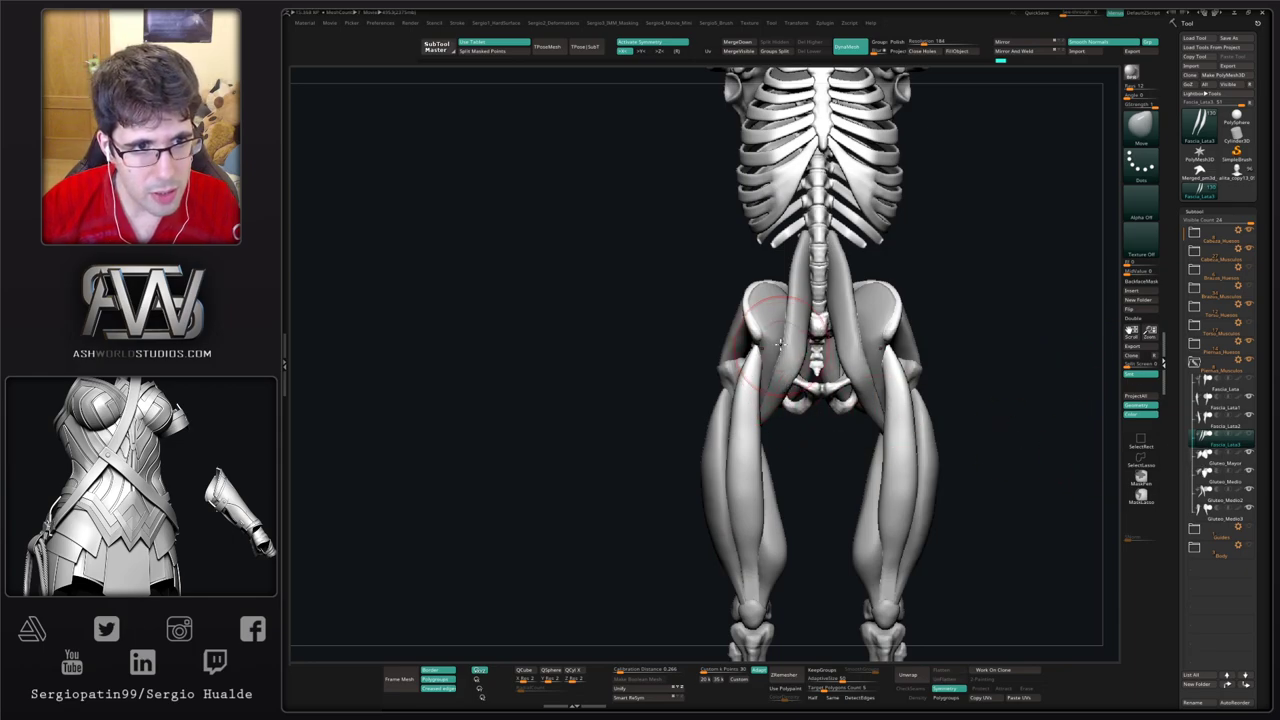
Step: Hide the inner hip muscles covering the lower spine and the front of the pelvis
right_click_drag(763, 365, 799, 366, "ctrl")
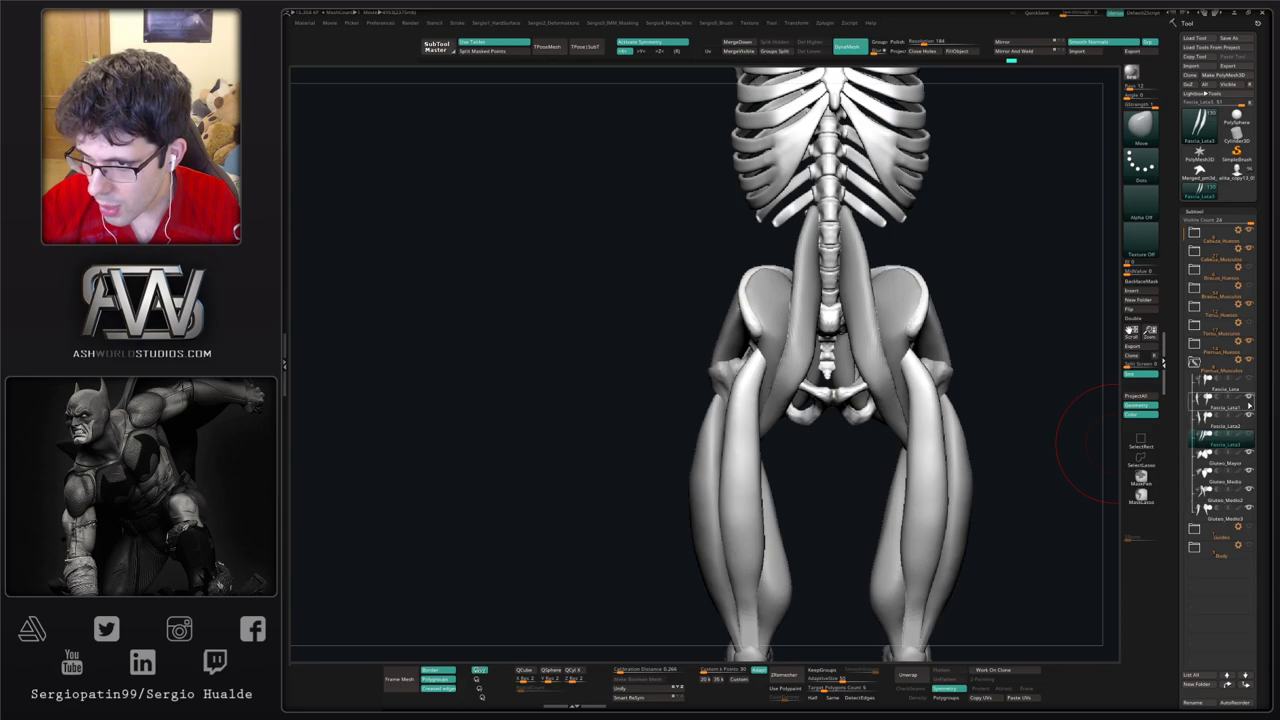
mouse_move(1250, 422)
mouse_move(1246, 478)
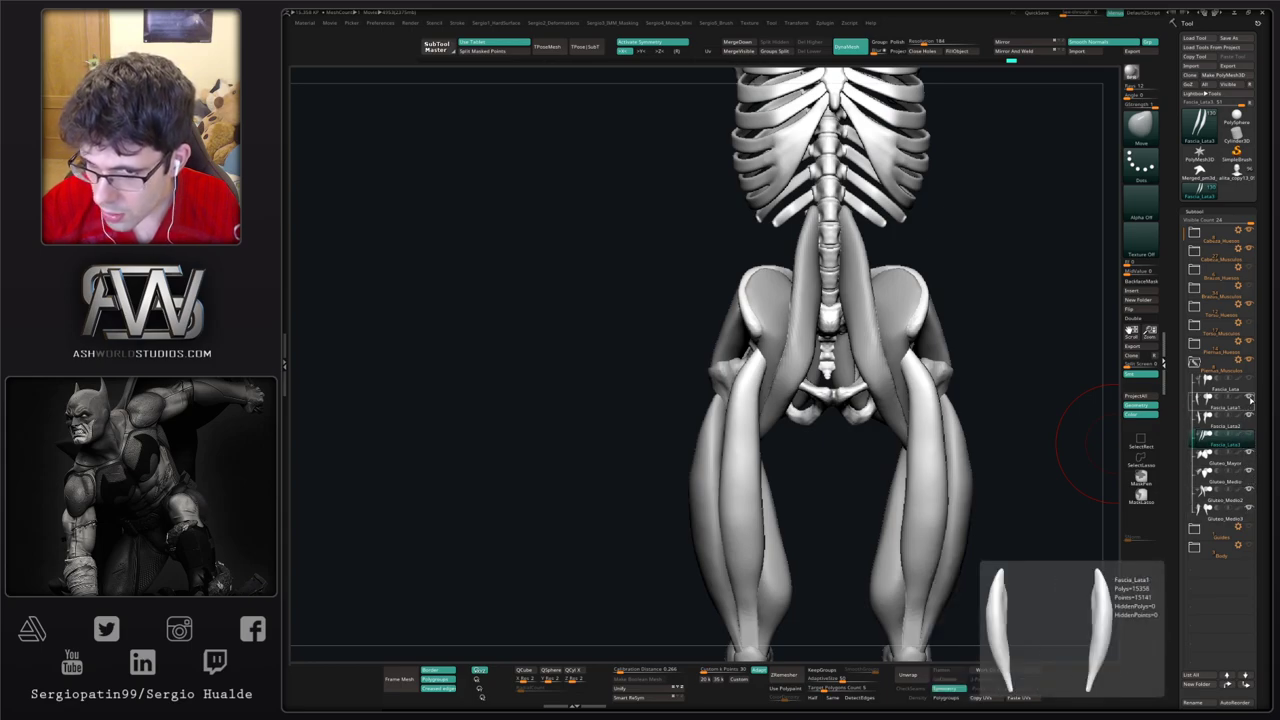
left_click(1249, 491)
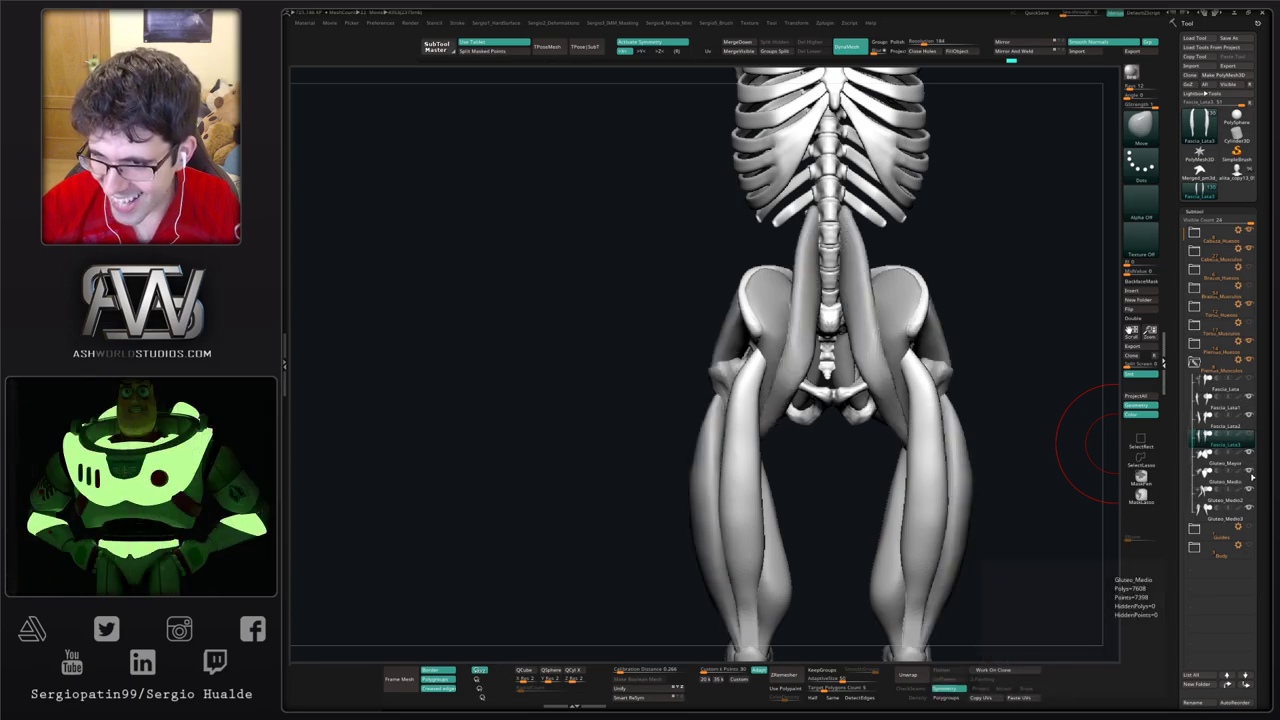
left_click(1249, 509)
left_click(1249, 491)
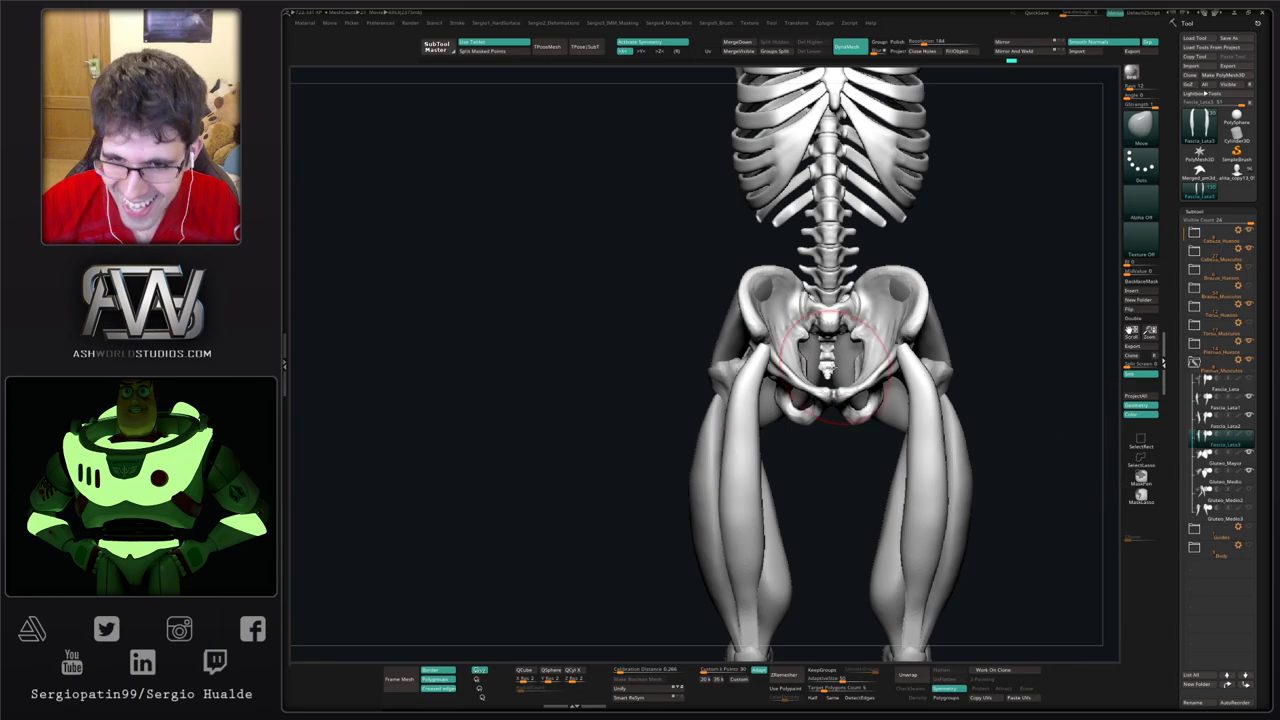
Step: Pull the front thigh muscle's upper tip towards its attachment on the front of the pelvis with the Move brush
right_click_drag(775, 347, 782, 370, "ctrl")
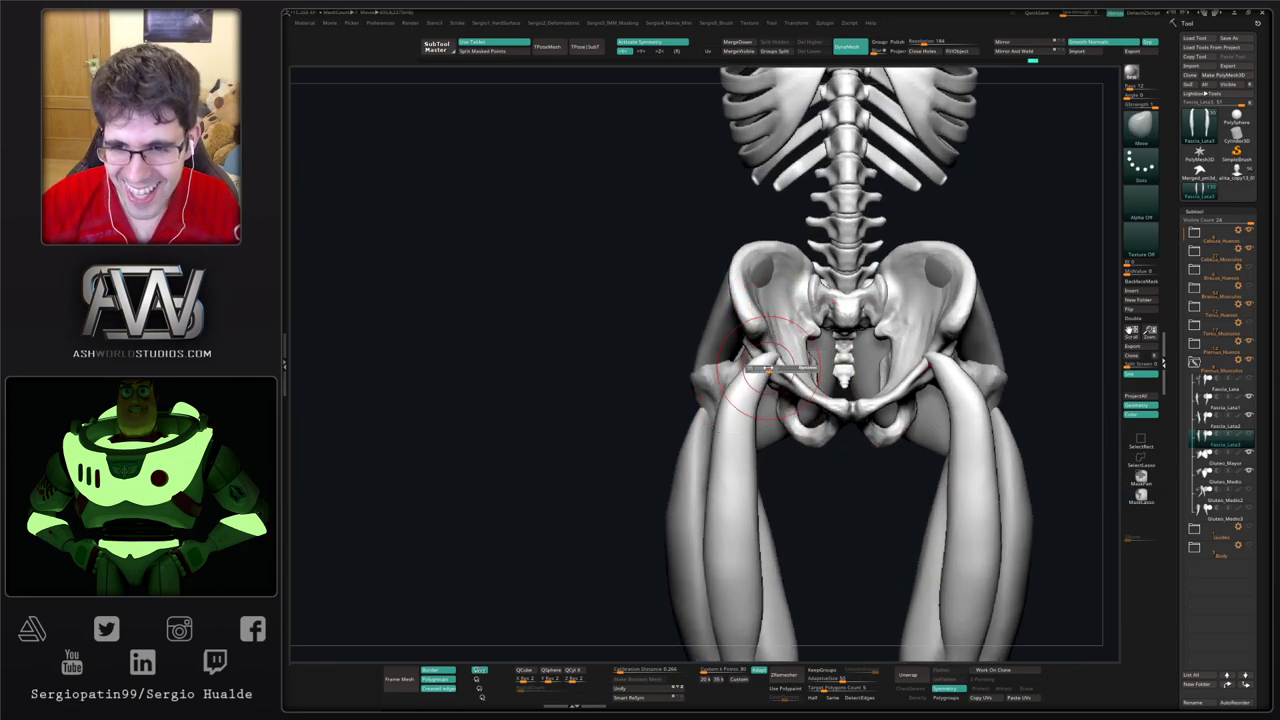
right_click_drag(772, 368, 753, 363)
key("s")
left_click_drag(753, 363, 748, 362)
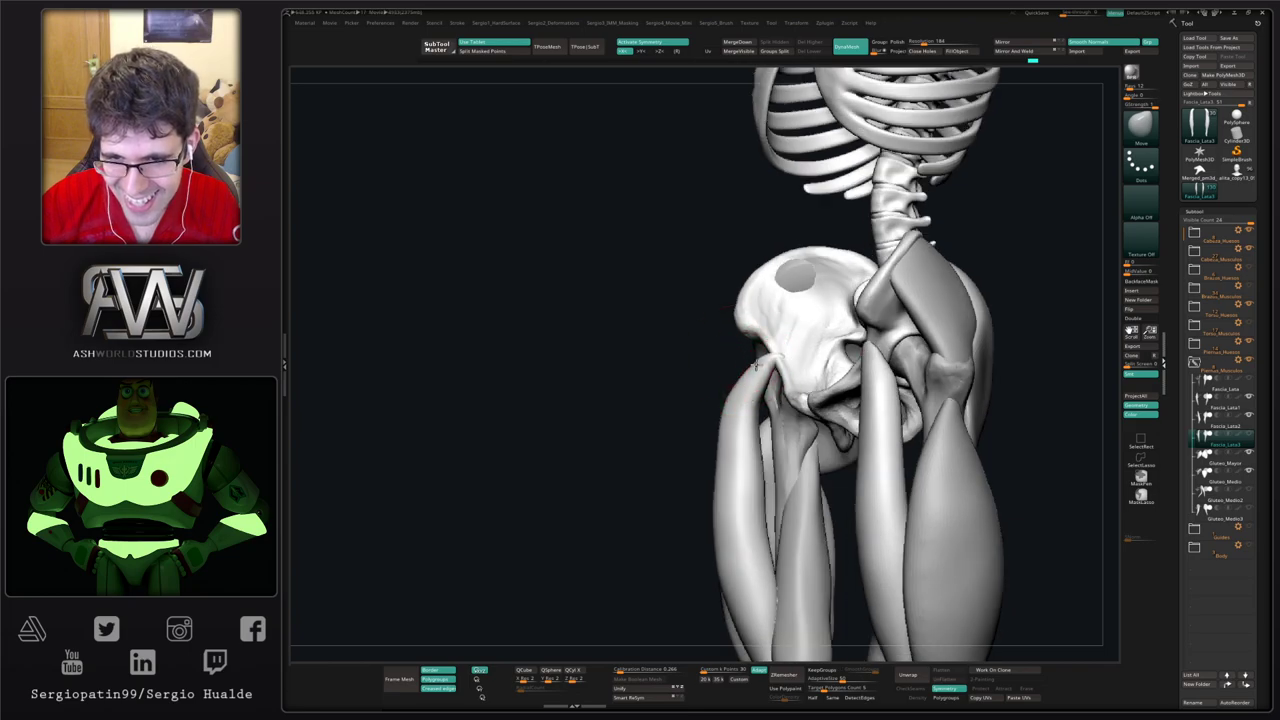
mouse_move(757, 365)
right_mouse_down()
mouse_move(788, 356)
mouse_move(747, 388)
right_mouse_up()
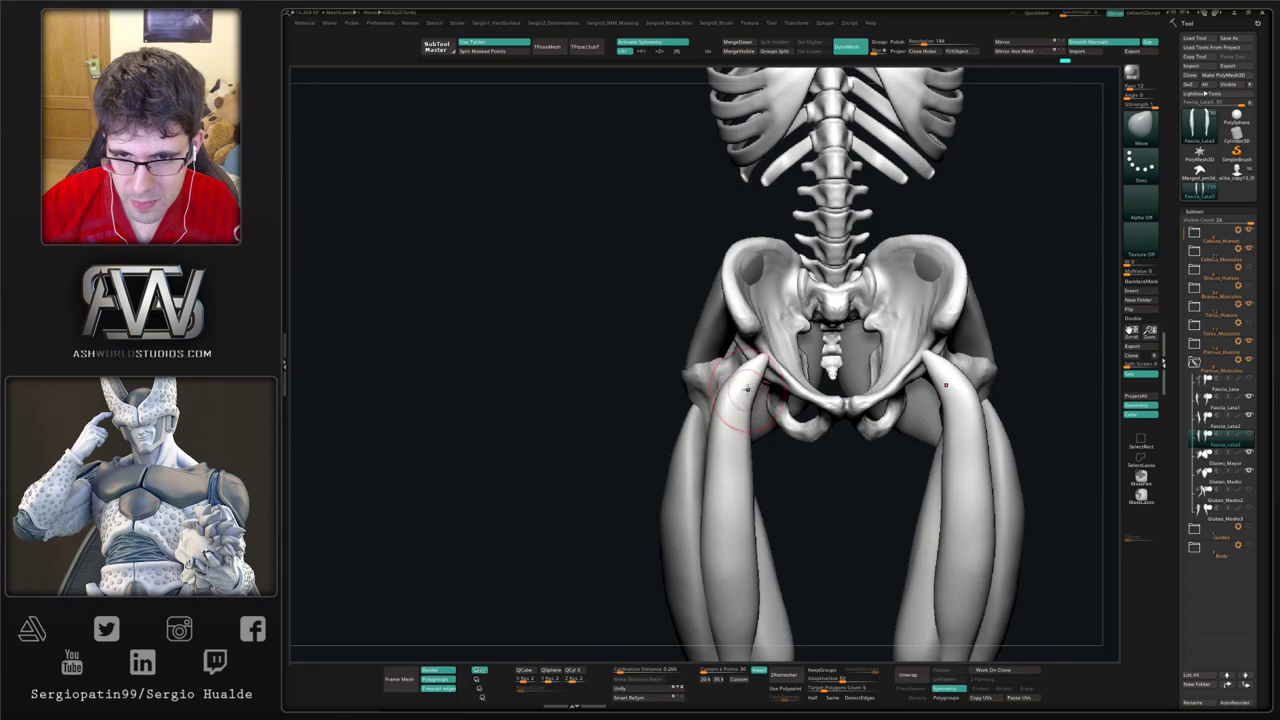
Step: Smooth the front thigh muscle's upper end and rework its curve below the pelvis with the Move brush
key("shift")
mouse_move(737, 390)
left_mouse_down("shift")
mouse_move(753, 399)
mouse_move(752, 367)
left_mouse_up("shift")
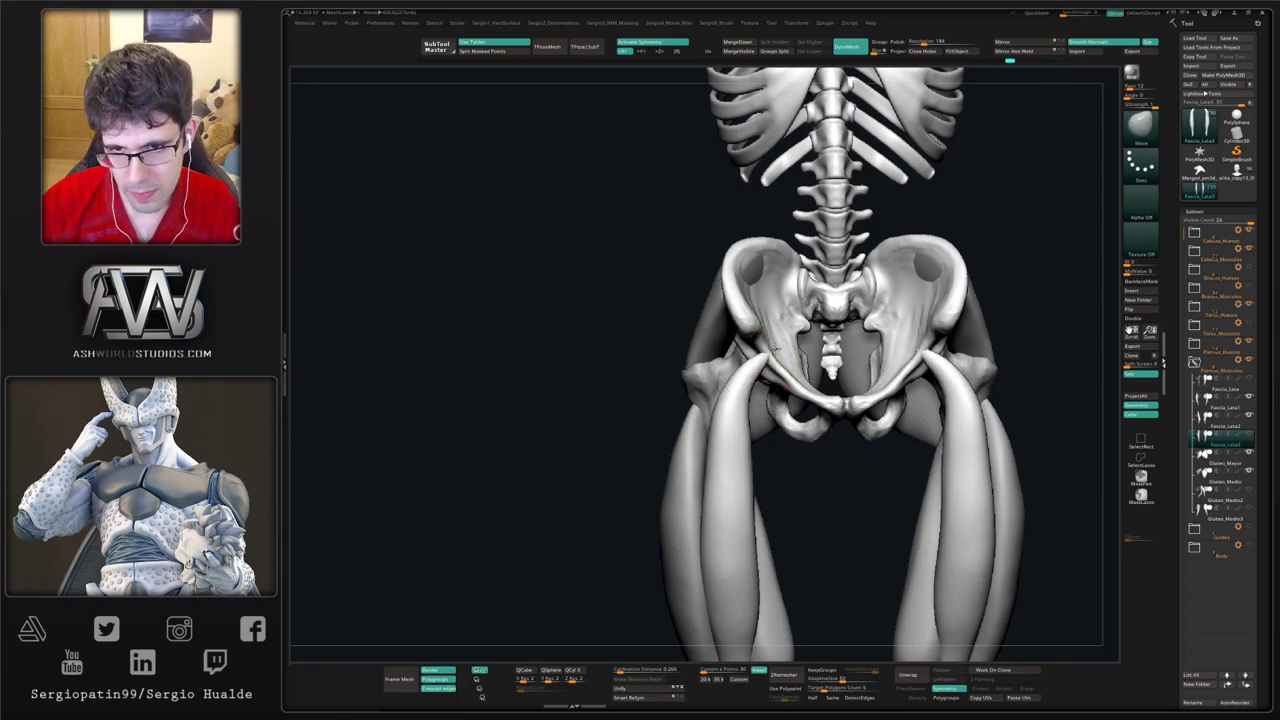
left_click_drag(737, 424, 742, 416)
right_click_drag(742, 416, 835, 405)
mouse_move(835, 405)
right_mouse_down("ctrl")
mouse_move(835, 375)
mouse_move(785, 350)
mouse_move(775, 410)
right_mouse_up("ctrl")
mouse_move(726, 420)
left_mouse_down("shift")
mouse_move(712, 478)
mouse_move(691, 480)
mouse_move(717, 457)
mouse_move(705, 540)
mouse_move(680, 566)
left_mouse_up("shift")
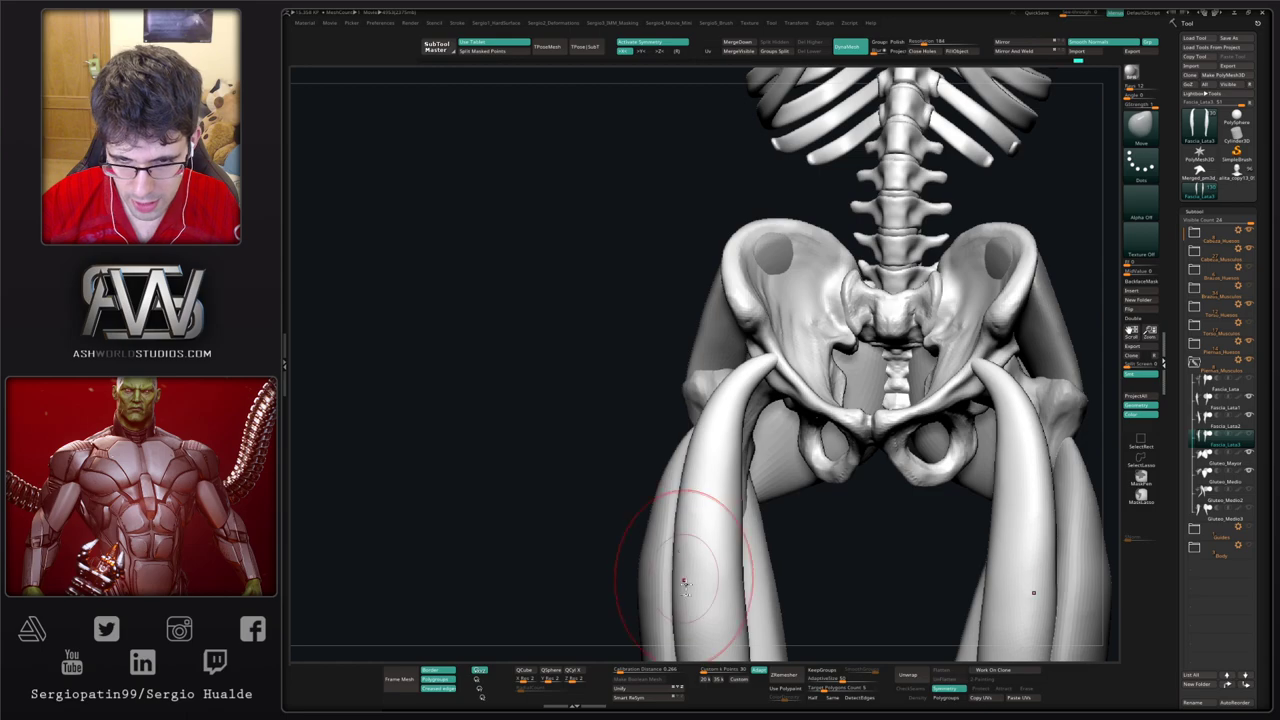
Step: Isolate the front thigh muscle and flatten its surface lengthwise with the TrimDynamic brush
right_click_drag(685, 582, 682, 457, "ctrl")
right_click_drag(682, 457, 721, 415)
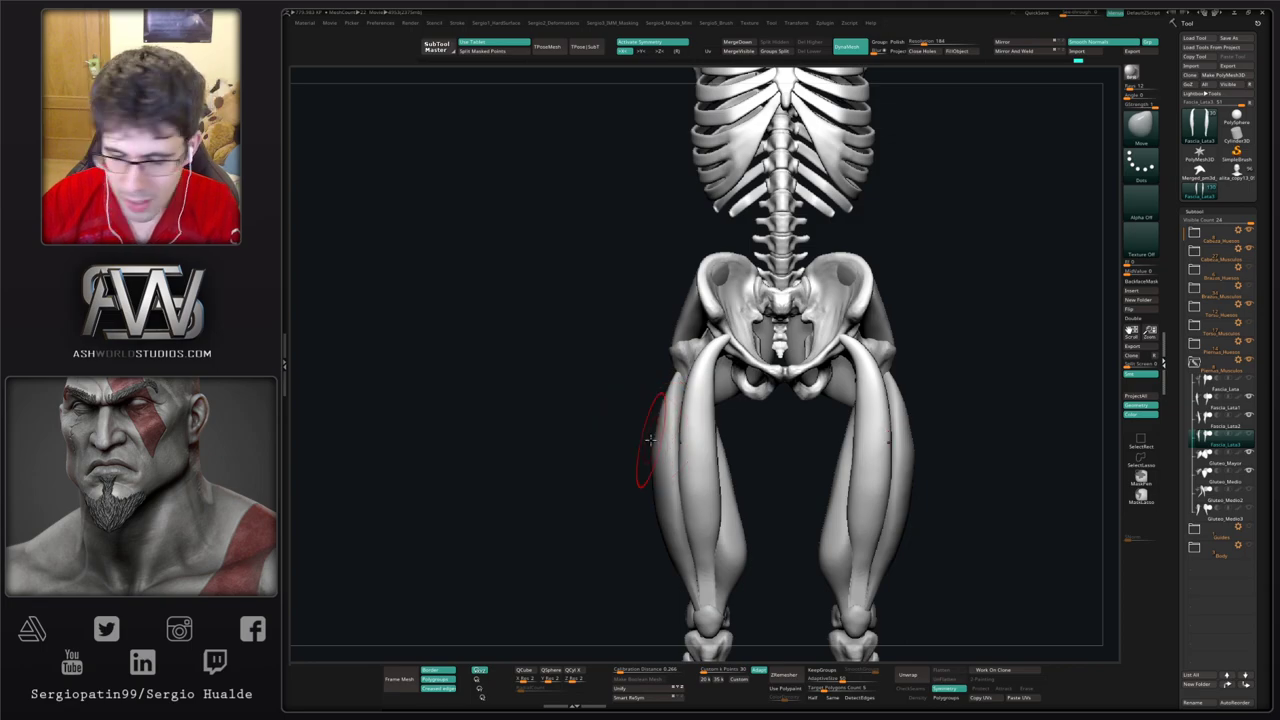
mouse_move(730, 428)
left_mouse_down()
mouse_move(800, 440)
mouse_move(751, 437)
mouse_move(749, 420)
left_mouse_up()
left_click(743, 437)
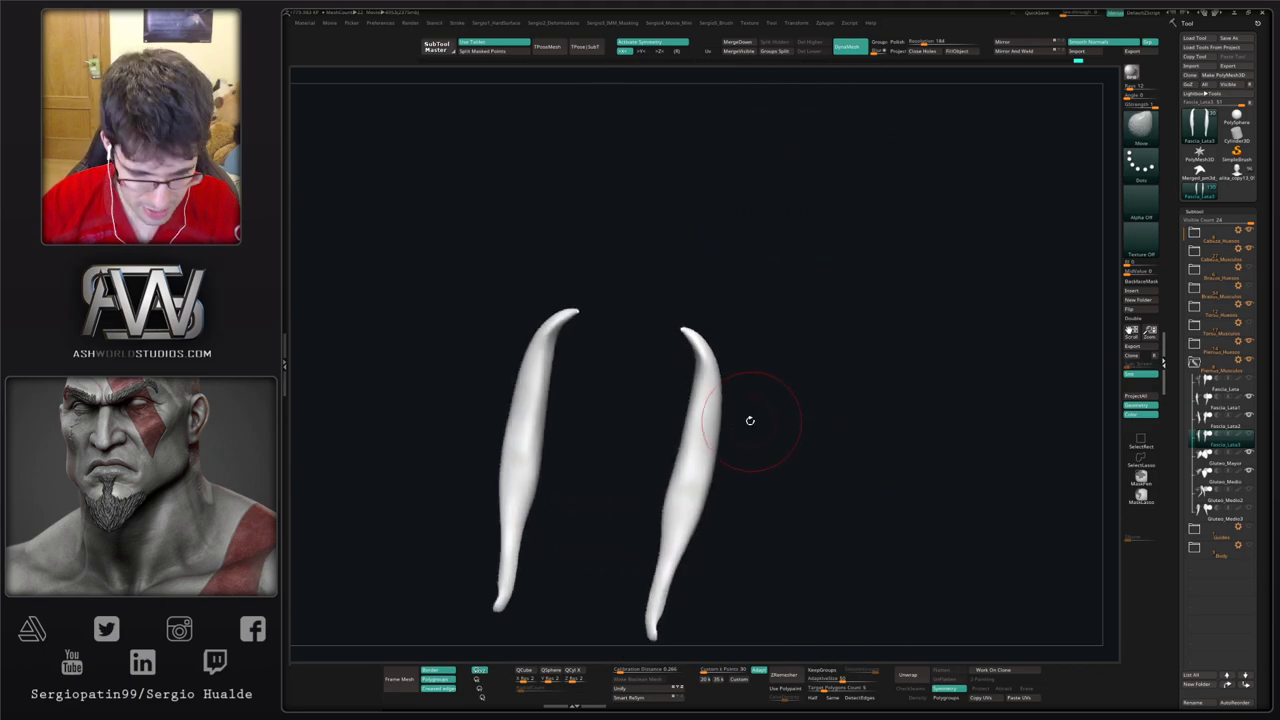
key("ctrl+shift+t")
key("s")
mouse_move(693, 338)
left_mouse_down()
mouse_move(708, 372)
mouse_move(699, 430)
left_mouse_up()
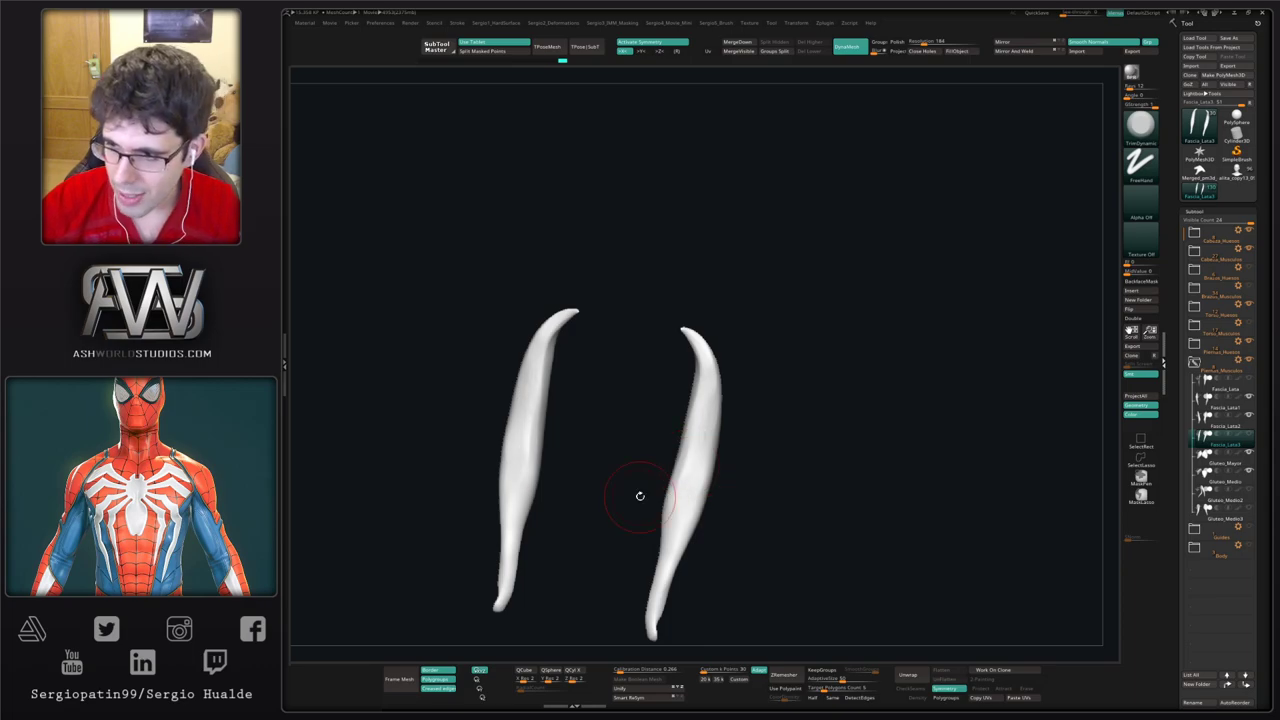
mouse_move(703, 400)
left_mouse_down()
mouse_move(671, 535)
mouse_move(683, 528)
left_mouse_up()
Step: Trim the front thigh muscle's side planes with TrimDynamic and smooth the strokes along its lower half
mouse_move(752, 426)
left_mouse_down()
mouse_move(708, 409)
mouse_move(717, 435)
left_mouse_up()
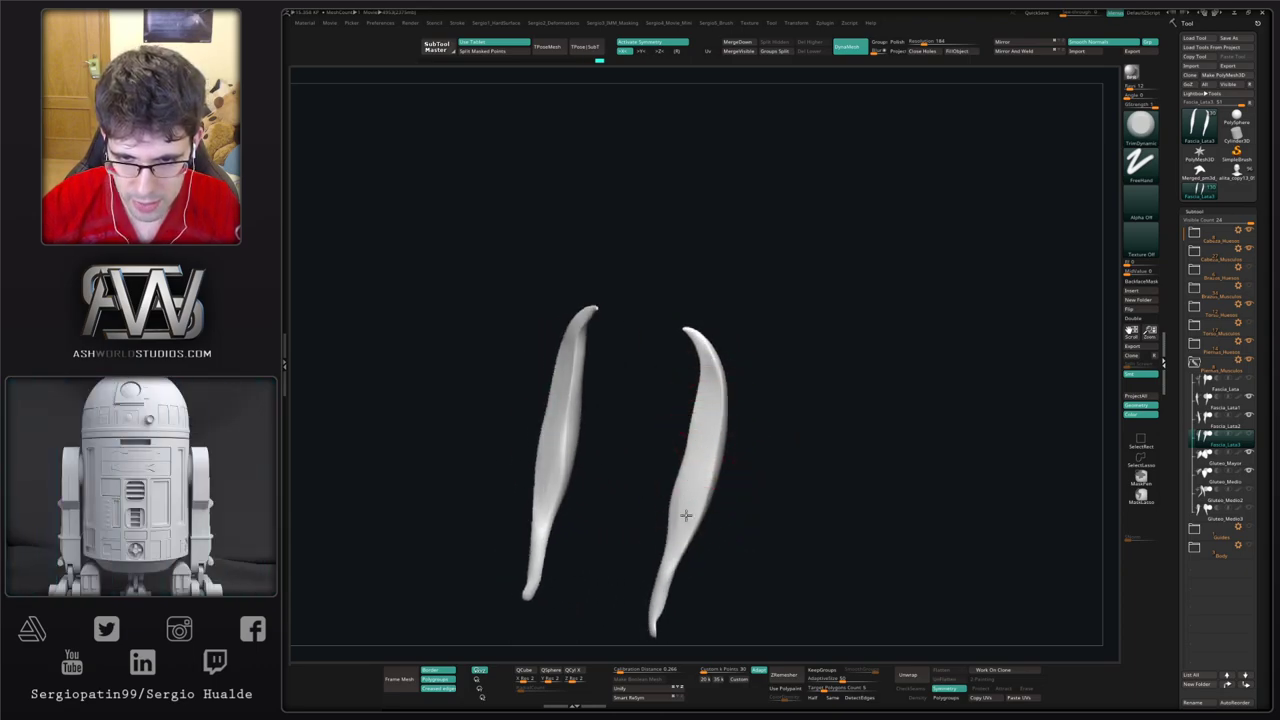
mouse_move(686, 515)
left_mouse_down()
mouse_move(717, 377)
mouse_move(714, 410)
left_mouse_up()
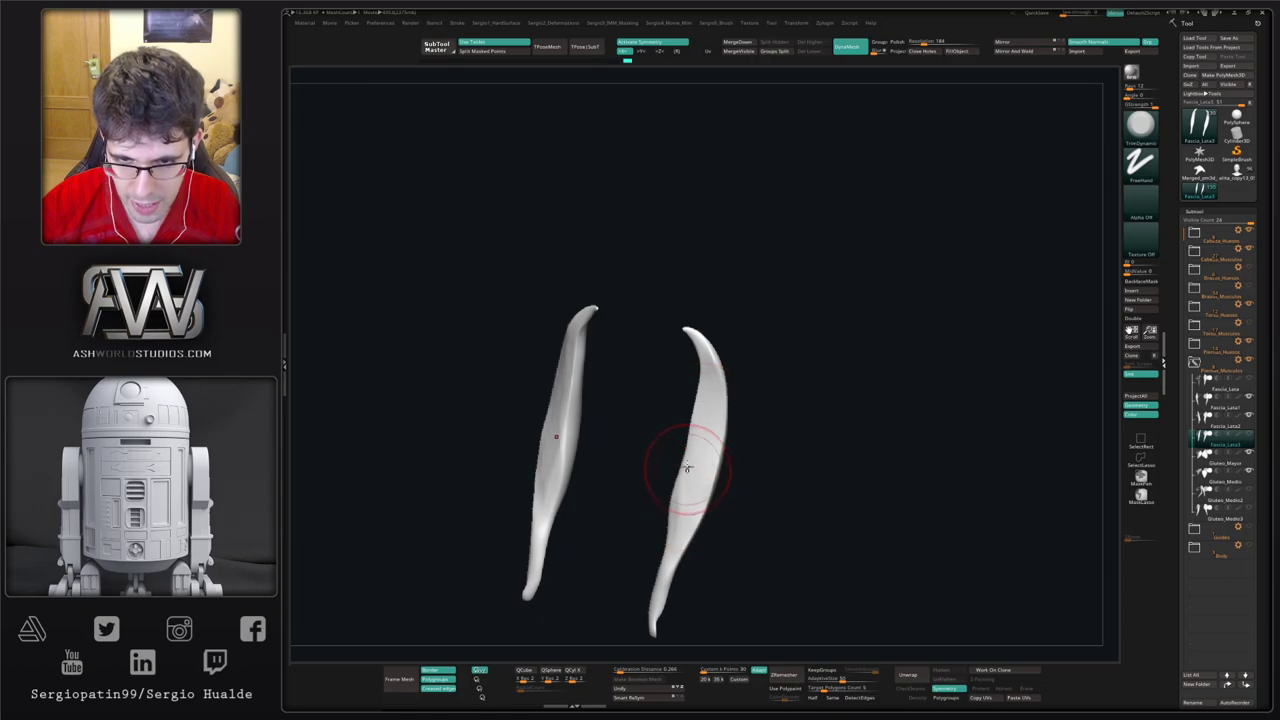
mouse_move(687, 469)
left_mouse_down()
mouse_move(735, 477)
mouse_move(688, 508)
mouse_move(719, 400)
mouse_move(688, 515)
mouse_move(726, 522)
left_mouse_up()
mouse_move(706, 423)
left_mouse_down()
mouse_move(686, 514)
mouse_move(714, 399)
left_mouse_up()
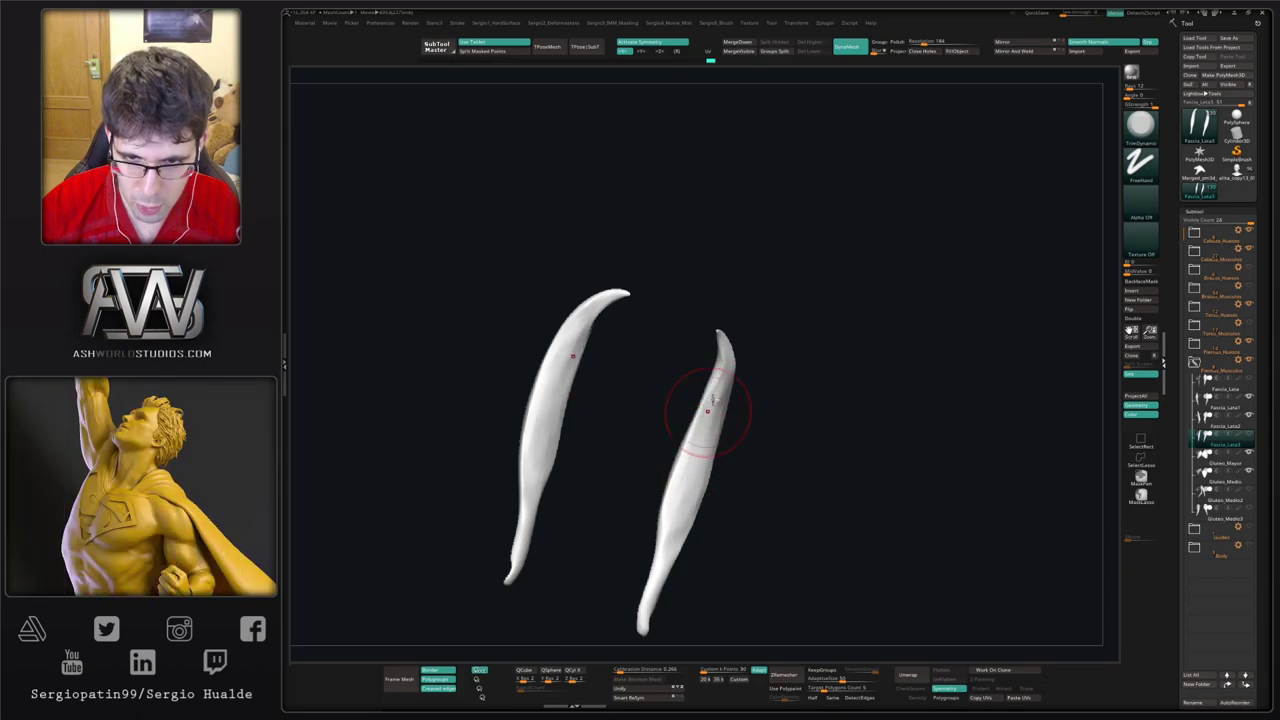
left_click_drag(680, 530, 684, 488, "shift")
Step: Nudge the isolated front thigh muscle's middle contour with the Move brush, return to TrimDynamic and smooth the lower half
mouse_move(700, 500)
right_mouse_down()
mouse_move(671, 449)
mouse_move(677, 434)
mouse_move(746, 473)
mouse_move(703, 453)
right_mouse_up()
key("alt+s")
key("b")
key("m")
key("v")
key("alt+s")
left_click_drag(703, 453, 706, 463)
key("b")
key("t")
key("d")
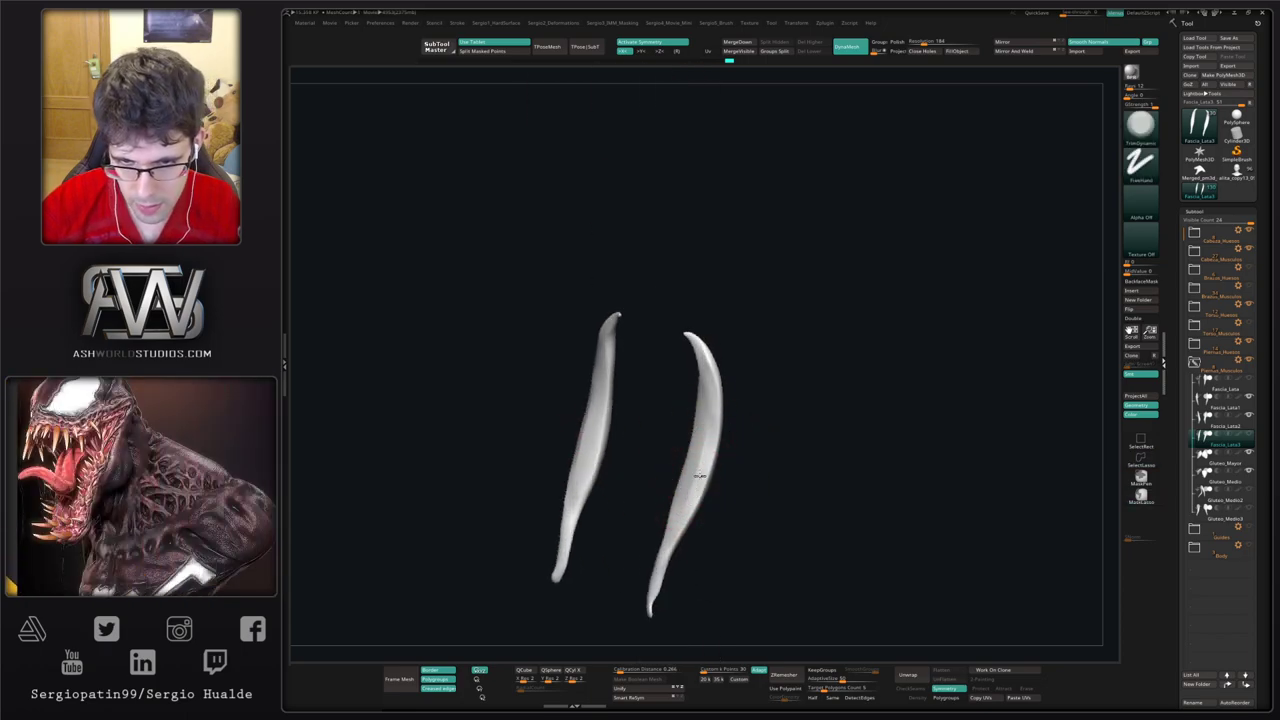
mouse_move(699, 489)
left_mouse_down("shift")
mouse_move(704, 468)
mouse_move(706, 500)
left_mouse_up("shift")
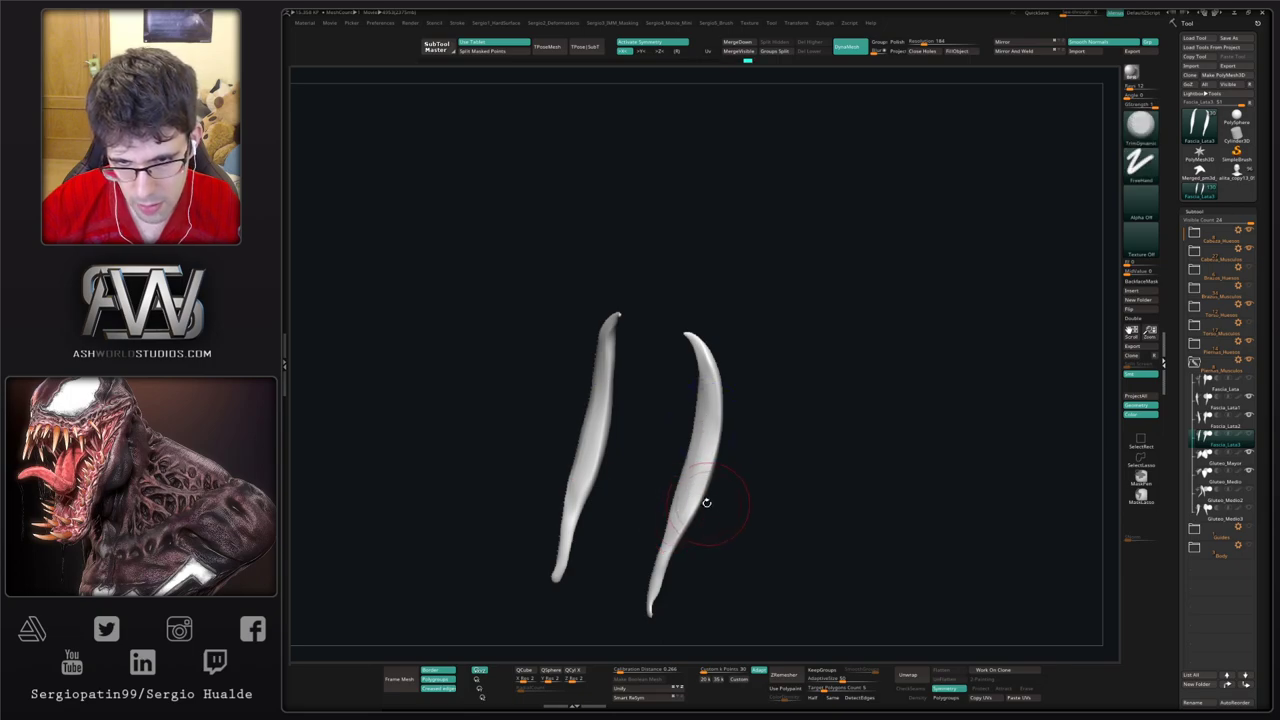
Step: Show the full model again and fit the front thigh muscle's upper tip to the pelvis with the Move brush
mouse_move(706, 503)
right_mouse_down()
mouse_move(694, 494)
mouse_move(710, 475)
mouse_move(686, 462)
right_mouse_up()
key("alt+s")
key("b")
key("m")
key("v")
key("s")
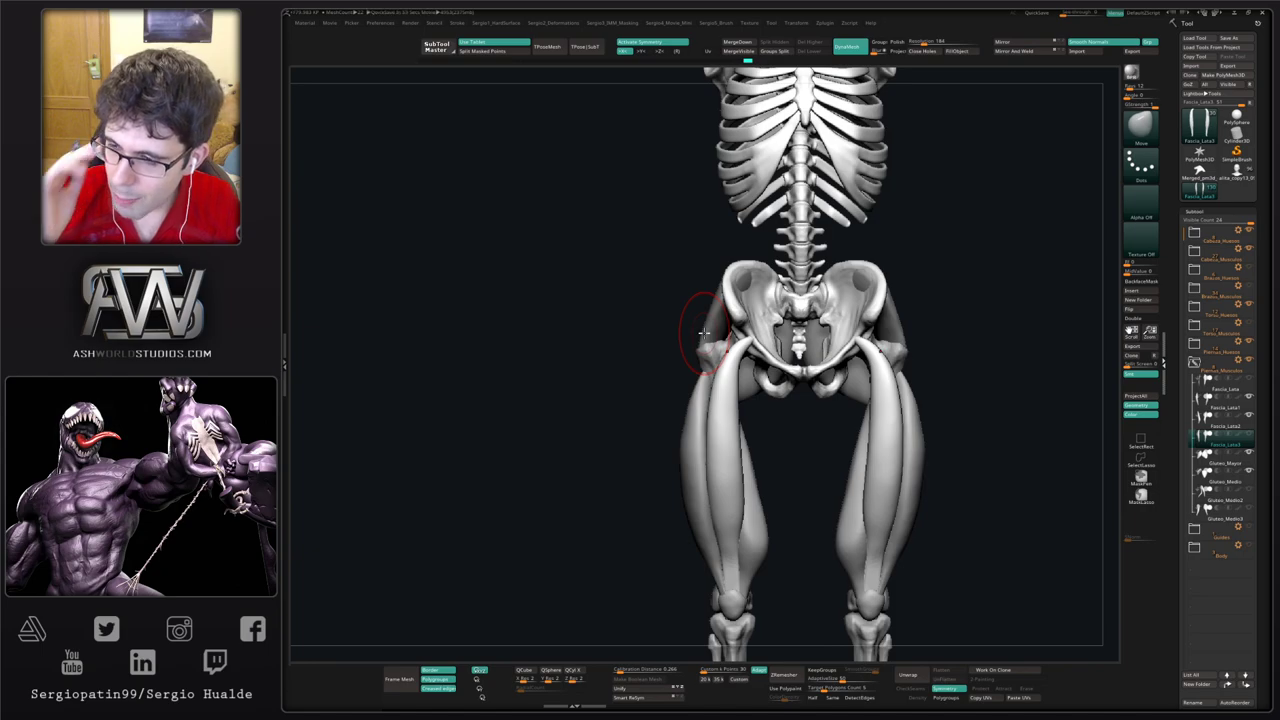
left_click_drag(785, 408, 699, 425, "alt")
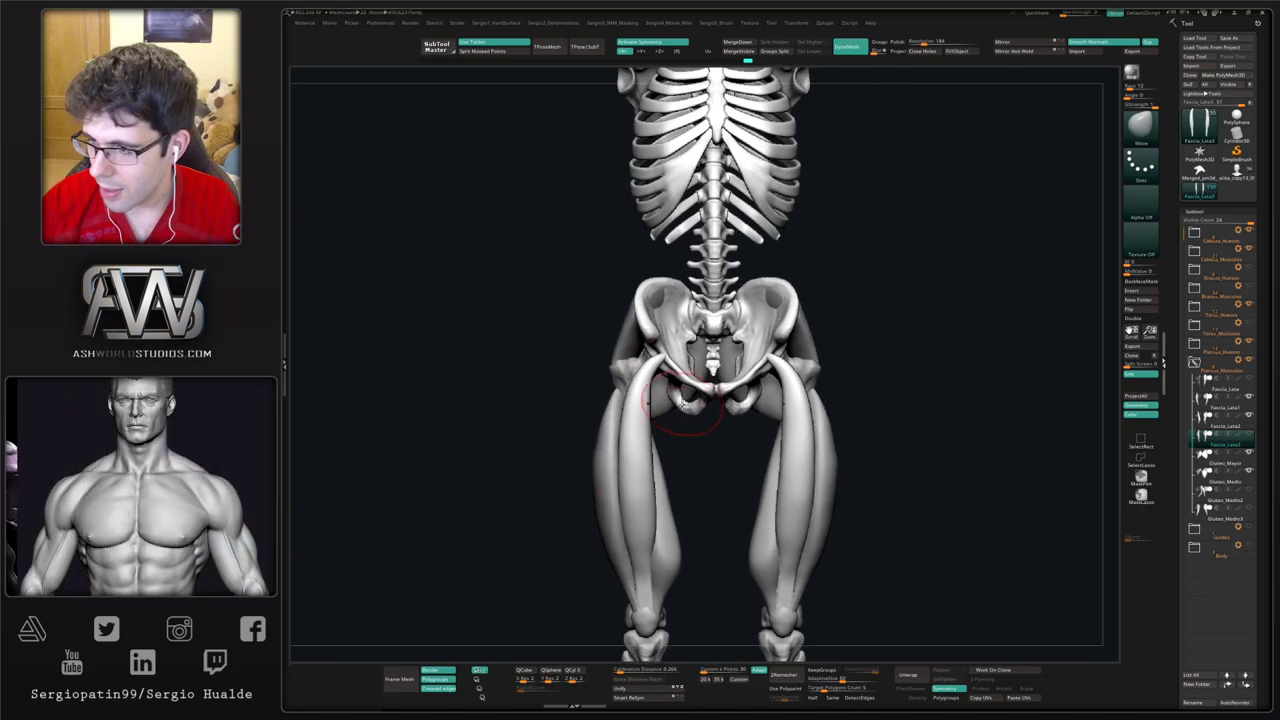
right_click_drag(658, 357, 653, 396, "ctrl")
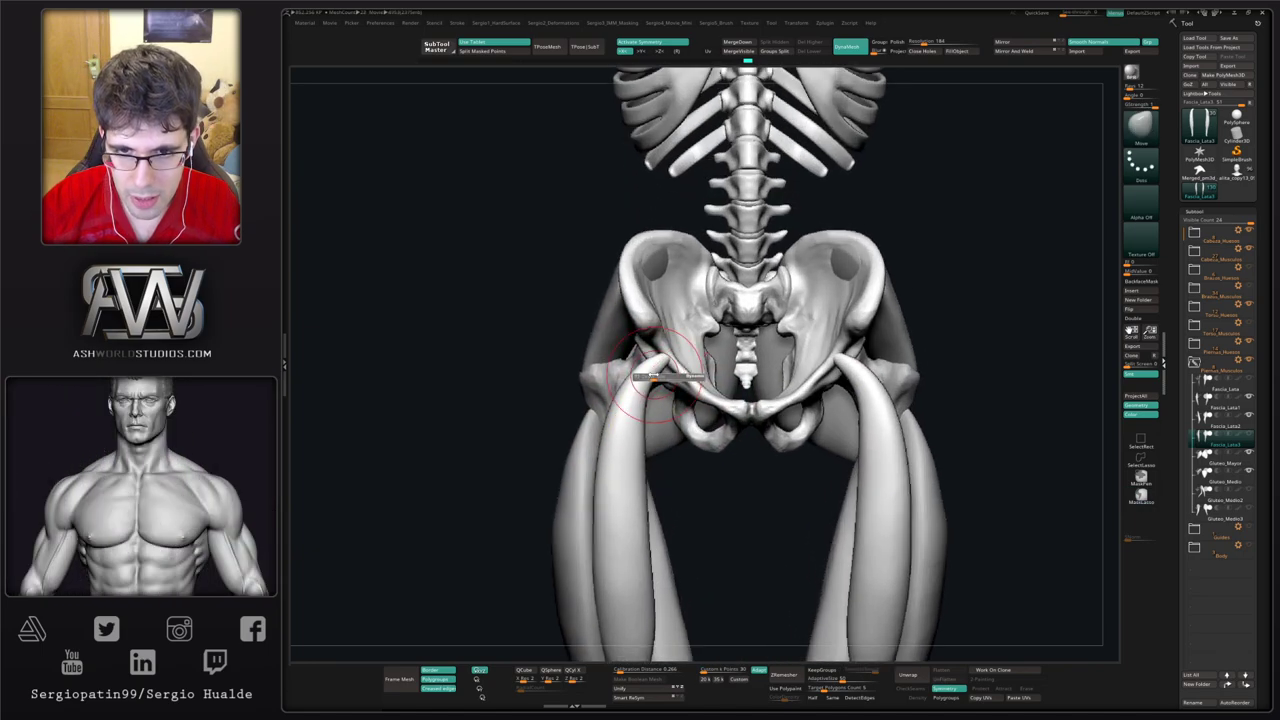
left_click_drag(655, 379, 648, 373)
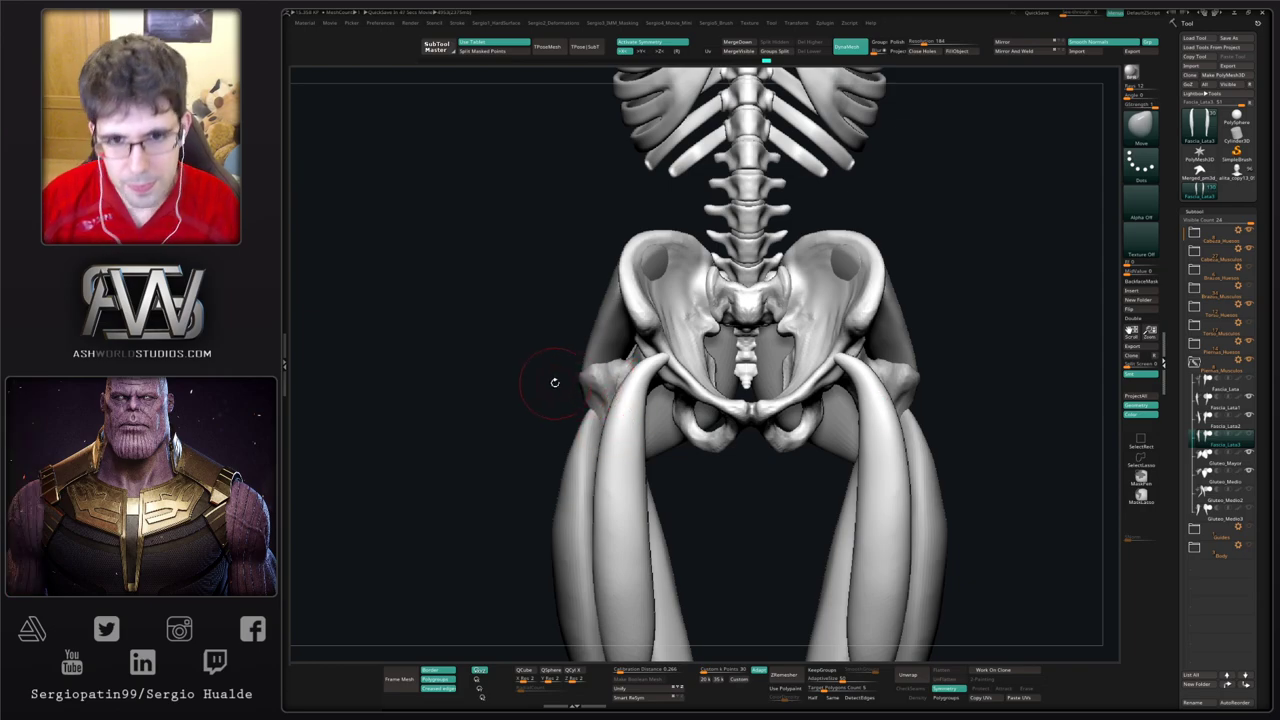
Step: Adjust the outer thigh muscle's lower end above the knee with the Move brush, hide Fascia_Lata and show Fascia_Lata3
right_click_drag(557, 414, 575, 435, "ctrl")
left_click(575, 435, "alt")
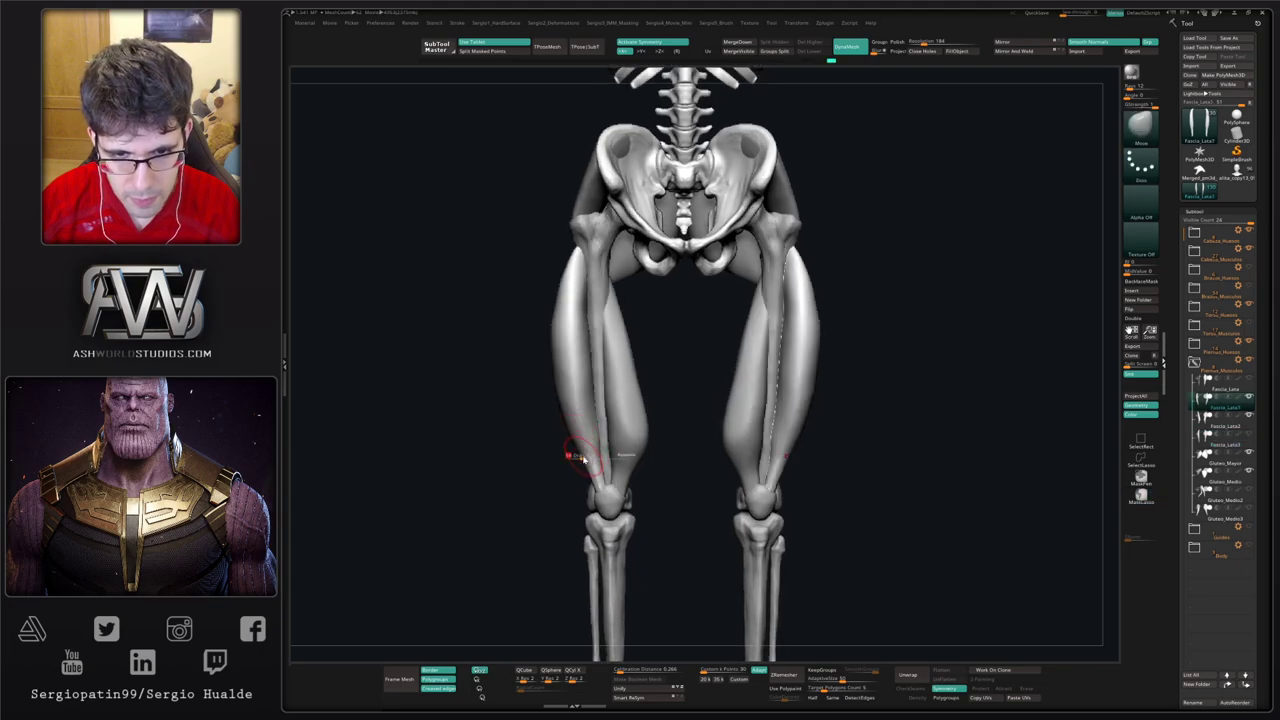
left_click_drag(588, 452, 598, 458)
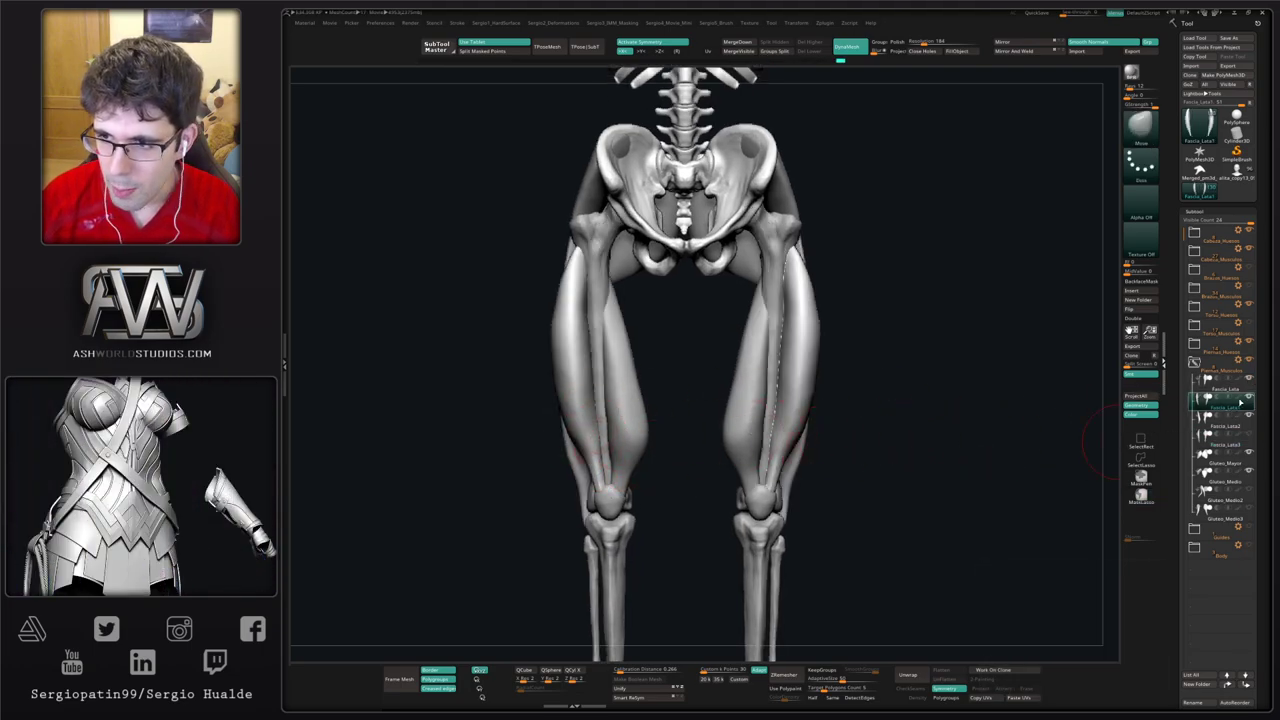
left_click(1249, 380)
left_click(1249, 436)
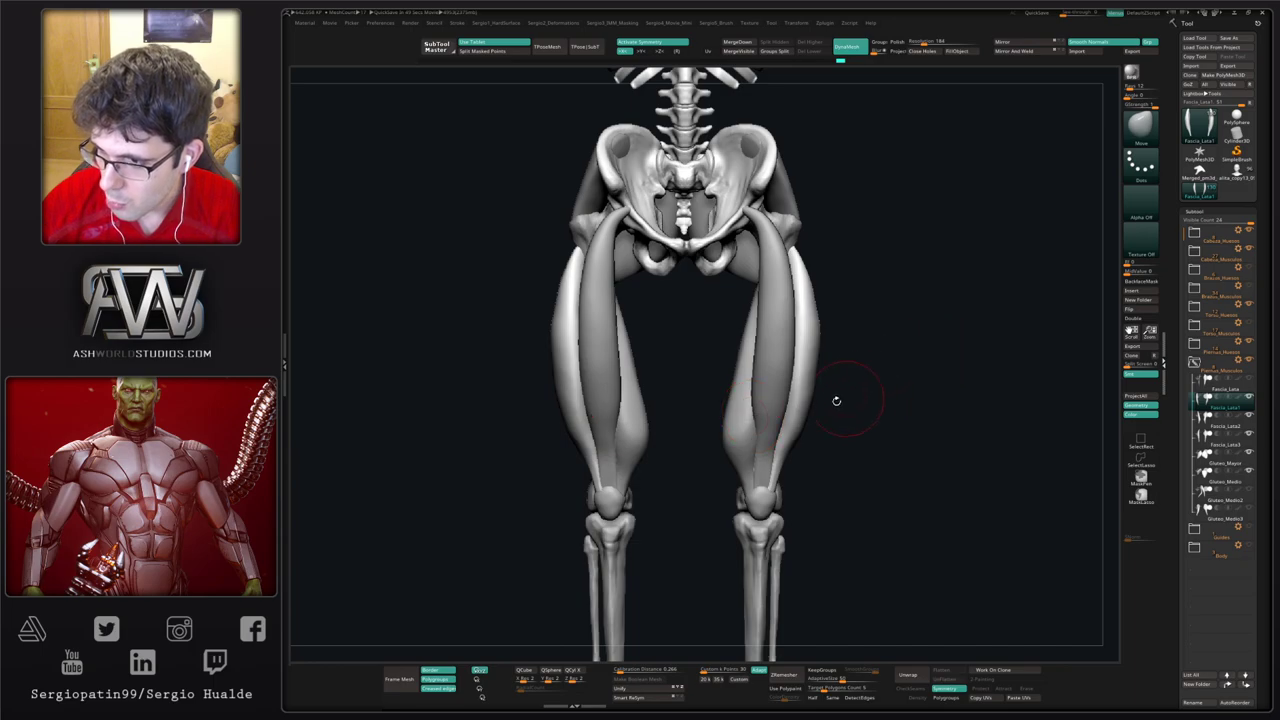
Step: Select the inner thigh muscle and adjust its lower bulge above the knee
left_click_drag(836, 400, 869, 394, "alt")
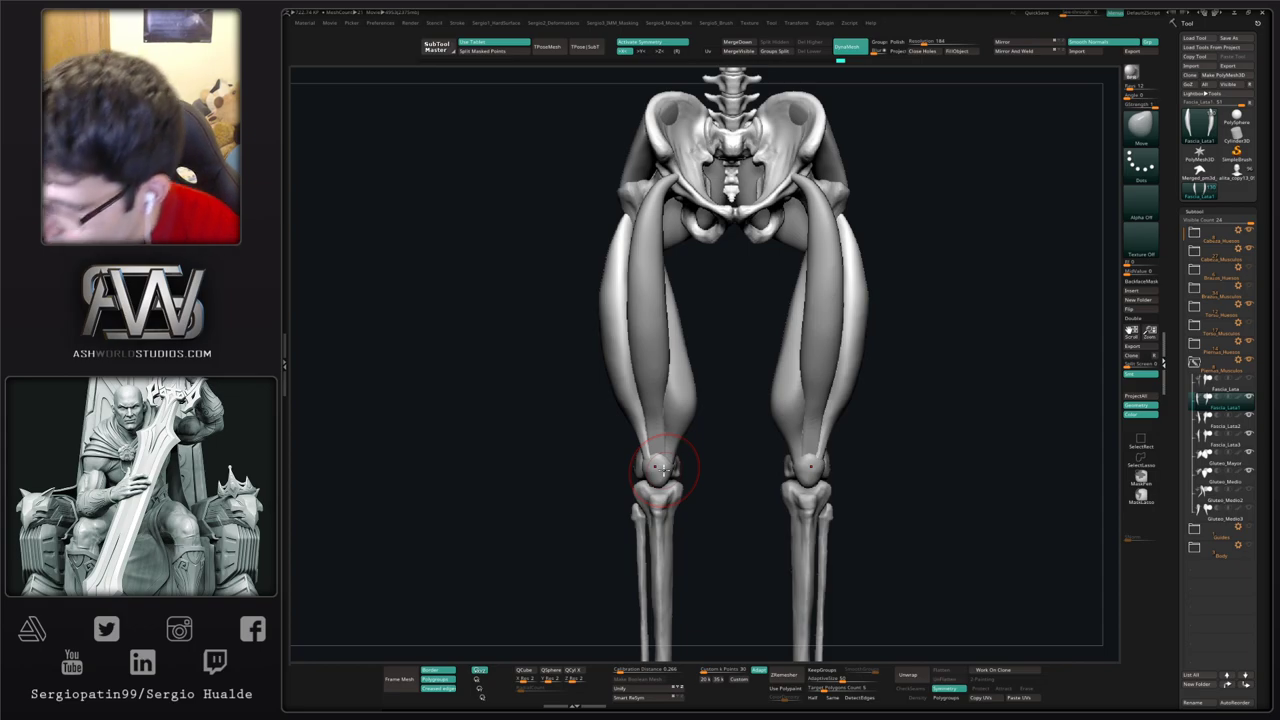
mouse_move(693, 422)
right_mouse_down("ctrl")
mouse_move(691, 374)
mouse_move(686, 417)
right_mouse_up("ctrl")
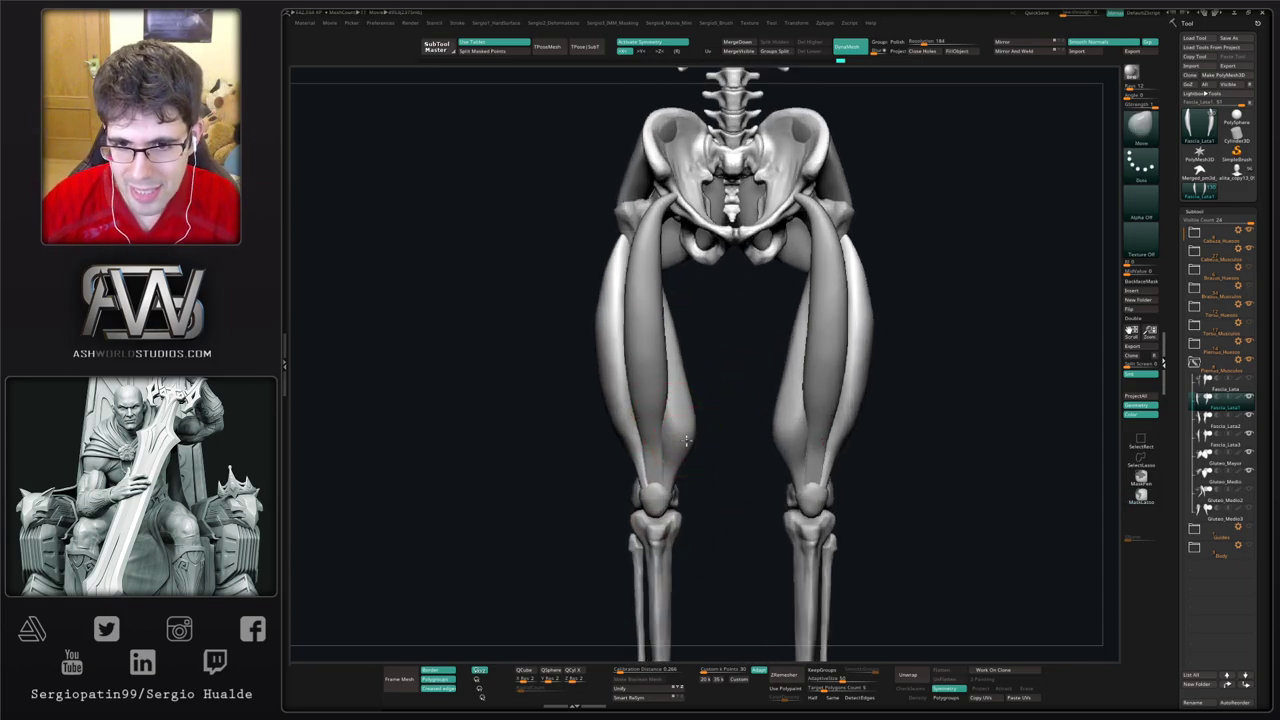
left_click(677, 452, "alt")
mouse_move(679, 448)
left_mouse_down()
mouse_move(682, 392)
mouse_move(686, 446)
left_mouse_up()
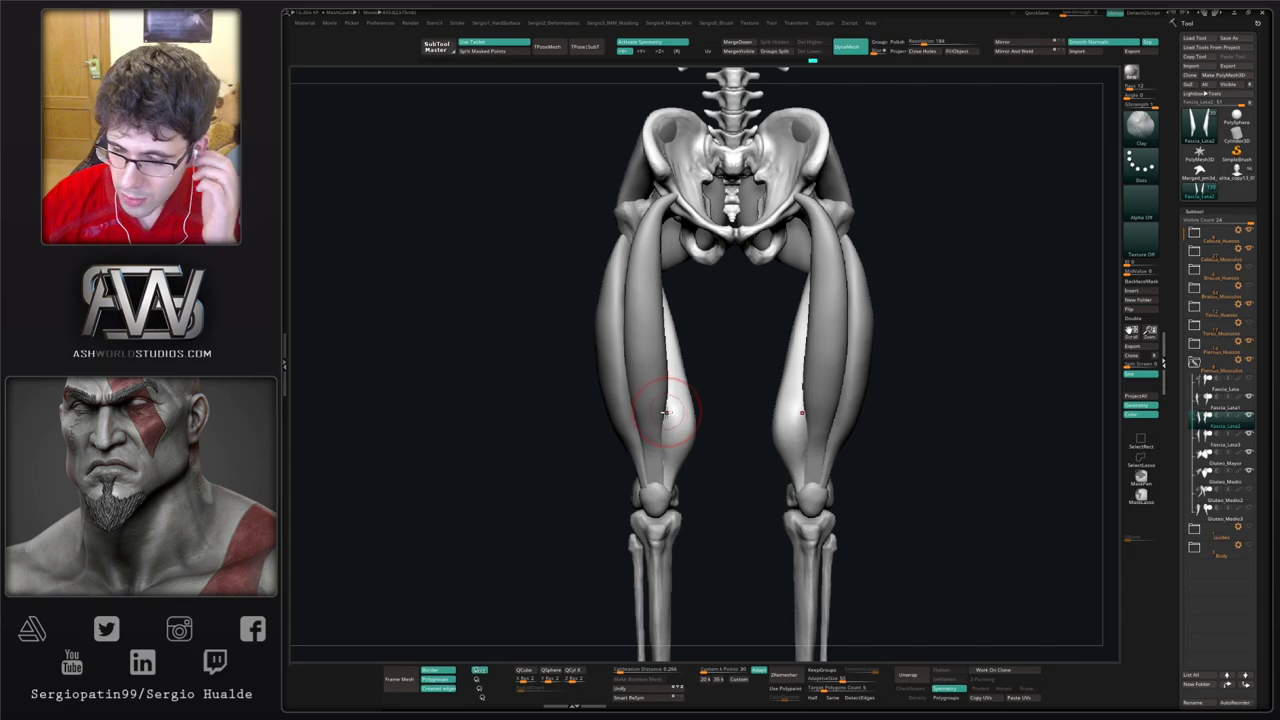
Step: Refine the inner thigh muscle's lower bulge above the knee with the Move brush
mouse_move(690, 420)
right_mouse_down()
mouse_move(651, 432)
mouse_move(670, 432)
right_mouse_up()
key("b")
key("m")
key("v")
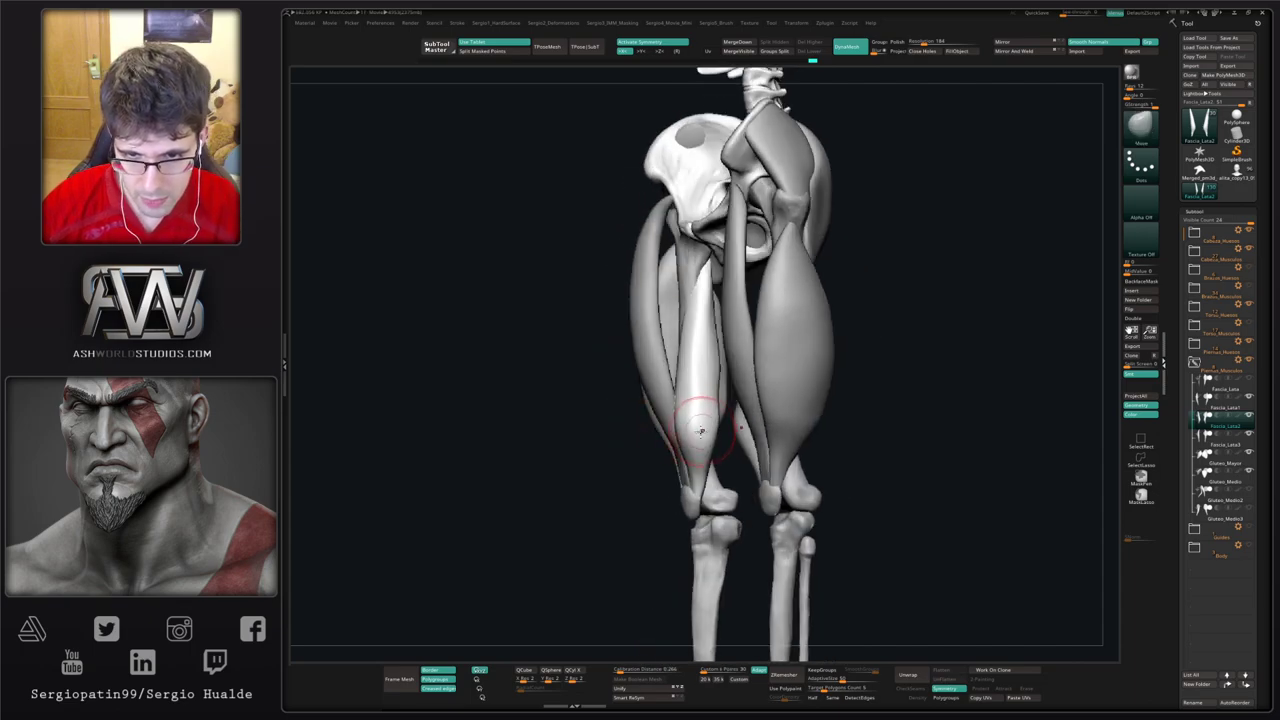
left_click_drag(701, 431, 701, 438)
mouse_move(703, 417)
right_mouse_down("shift")
mouse_move(686, 430)
mouse_move(697, 435)
right_mouse_up("shift")
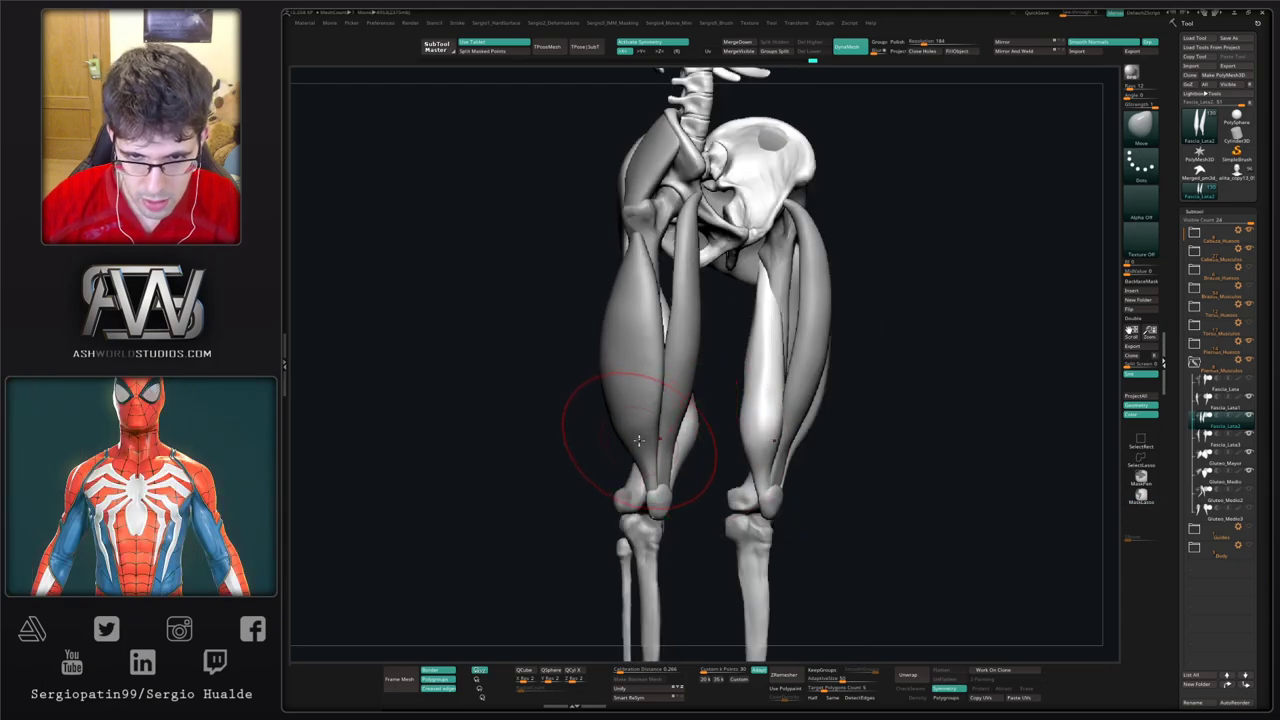
Step: Select the outer thigh muscle Fascia_Lata1 and adjust its side contour with the Move brush
right_click_drag(623, 420, 645, 428)
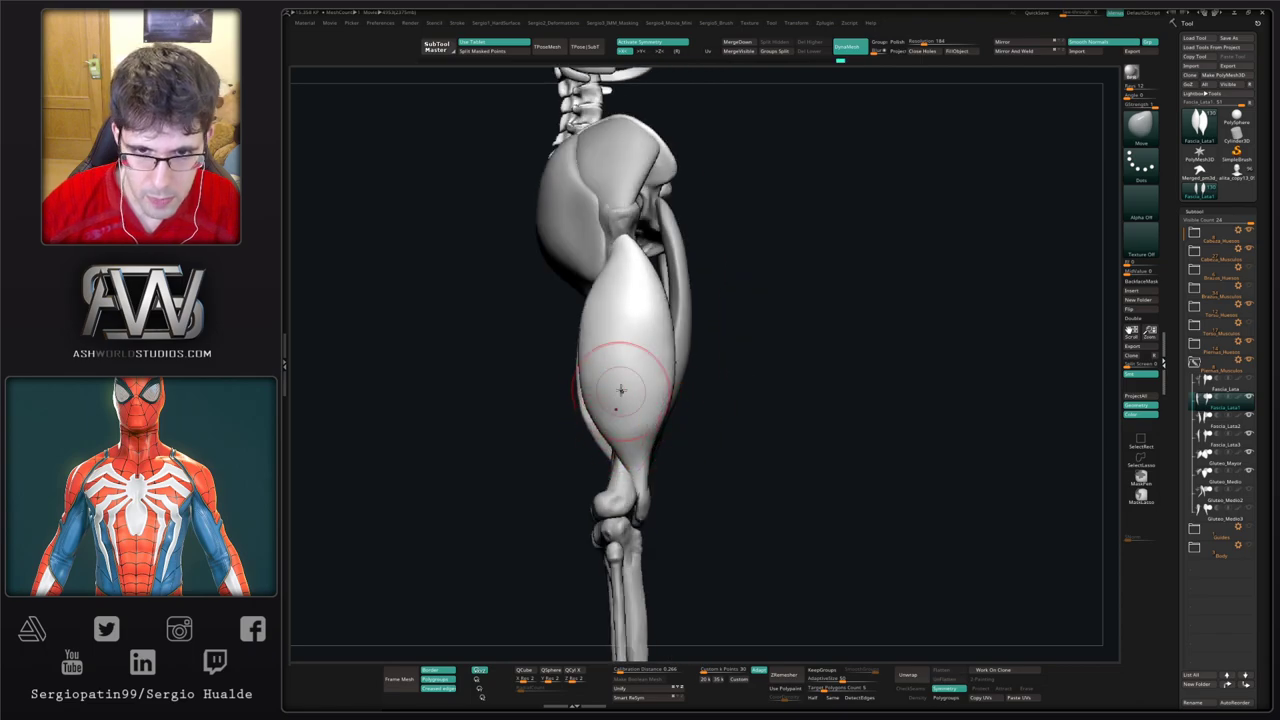
right_click_drag(617, 380, 605, 362)
mouse_move(588, 360)
left_mouse_down()
mouse_move(574, 374)
mouse_move(585, 398)
mouse_move(613, 407)
left_mouse_up()
right_click_drag(613, 407, 608, 370, "ctrl")
right_click_drag(608, 420, 640, 443, "shift")
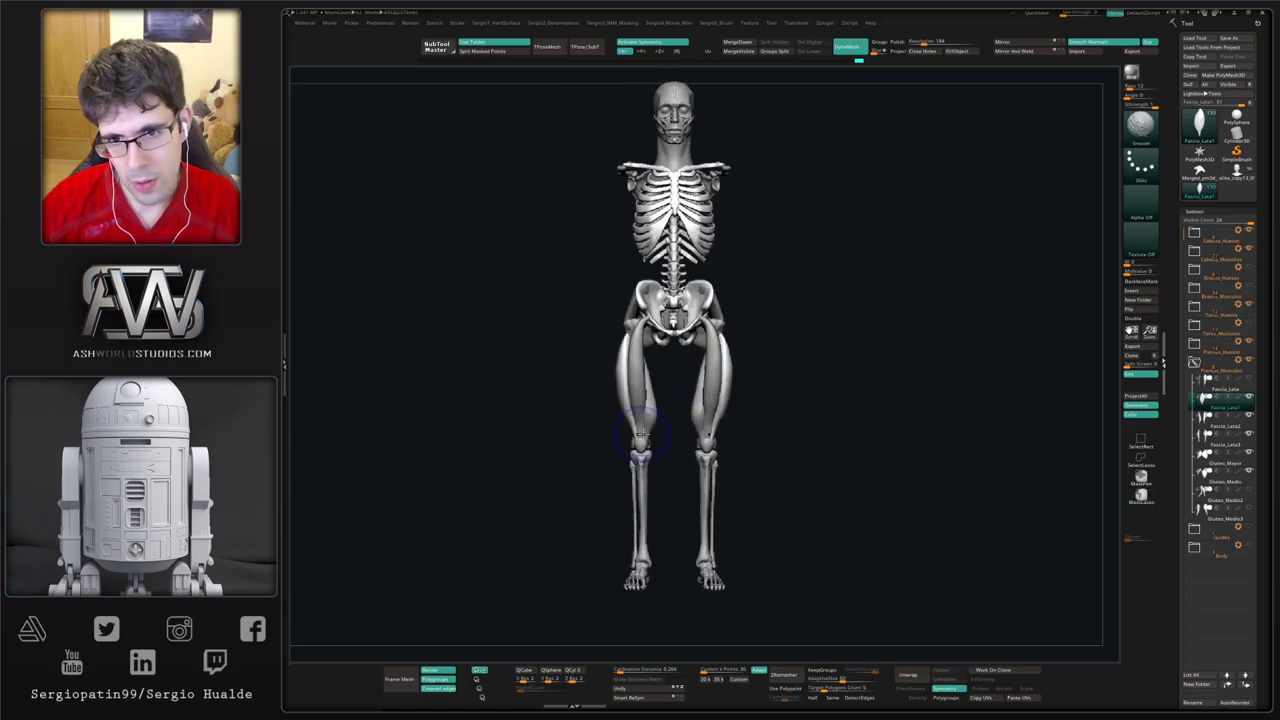
mouse_move(648, 398)
right_mouse_down("ctrl")
mouse_move(703, 455)
mouse_move(677, 491)
mouse_move(652, 416)
right_mouse_up("ctrl")
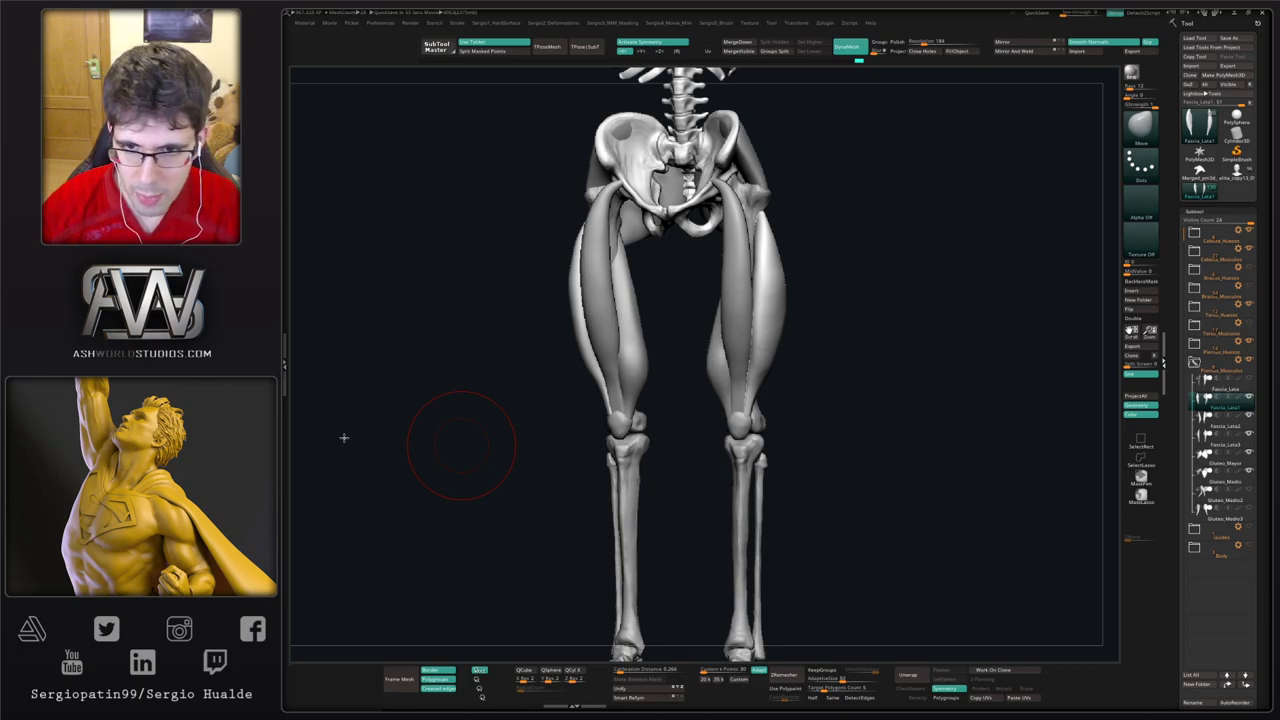
Step: Reshape the outer thigh muscle's lower half from behind with a resized Move brush
left_click_drag(823, 440, 855, 412)
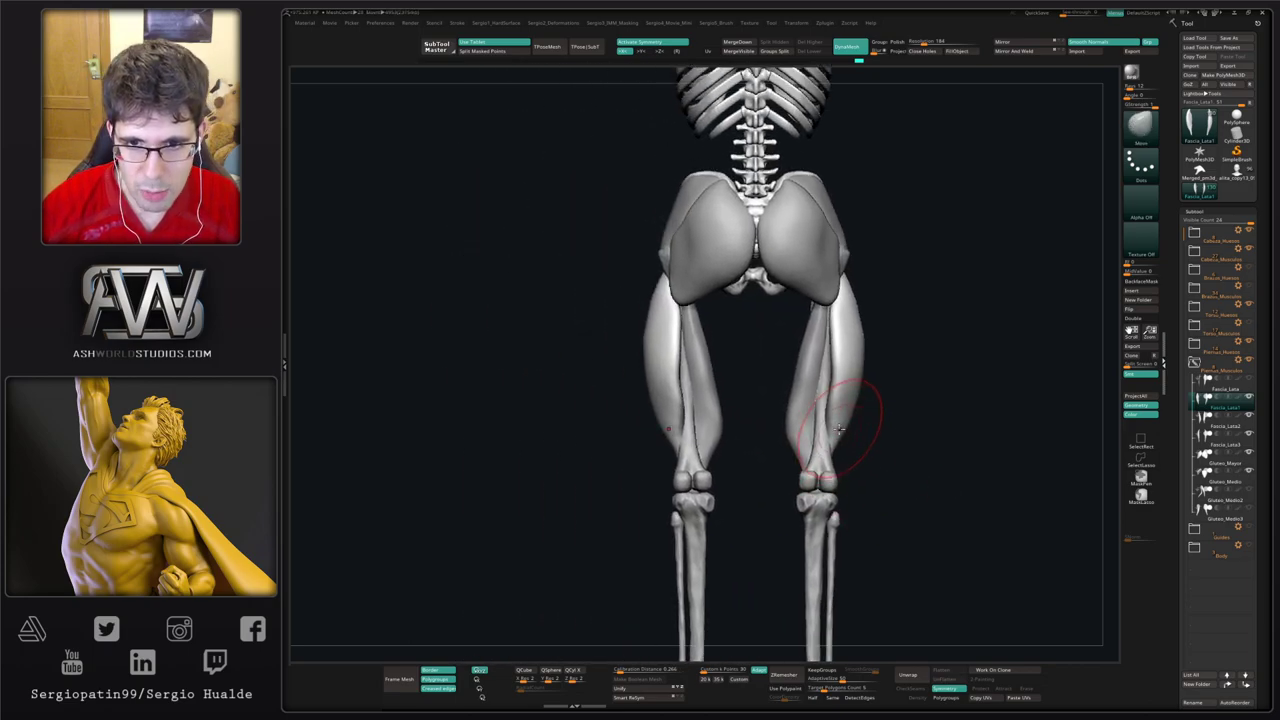
right_click_drag(683, 372, 680, 428, "ctrl")
key("s")
mouse_move(680, 428)
left_mouse_down()
mouse_move(658, 427)
mouse_move(673, 412)
left_mouse_up()
right_click_drag(673, 412, 680, 403)
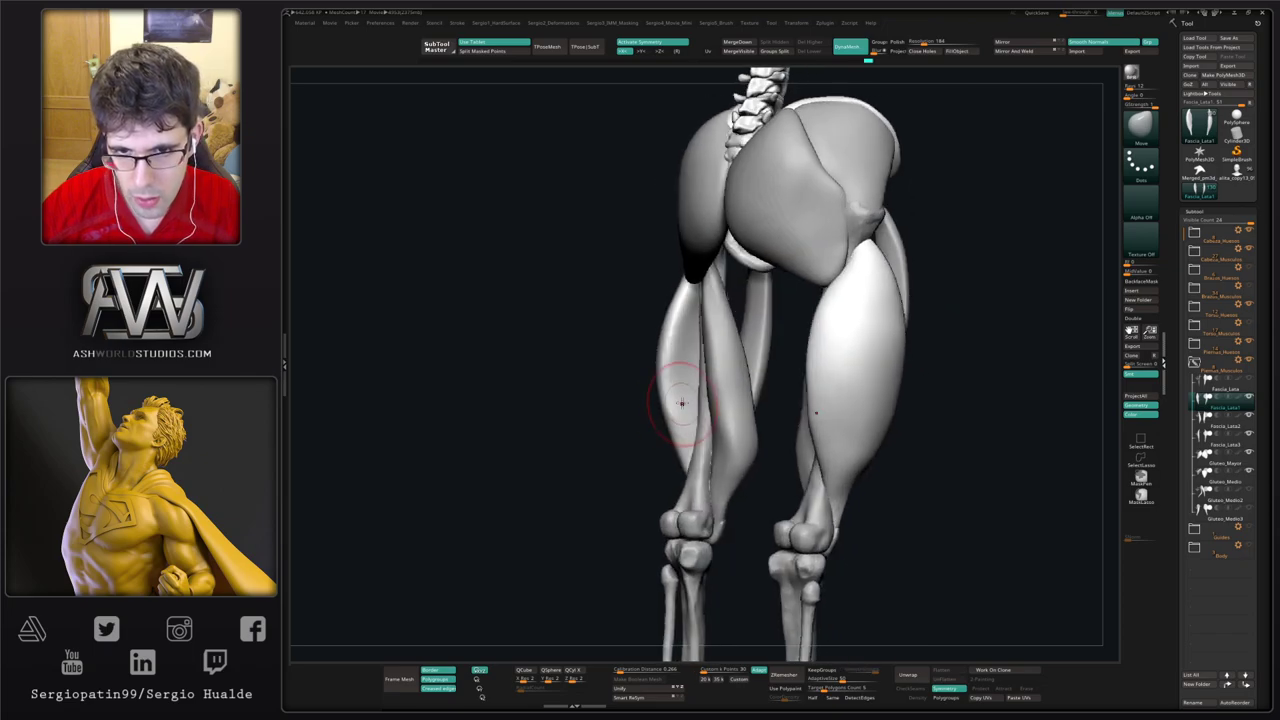
left_click_drag(677, 345, 669, 428)
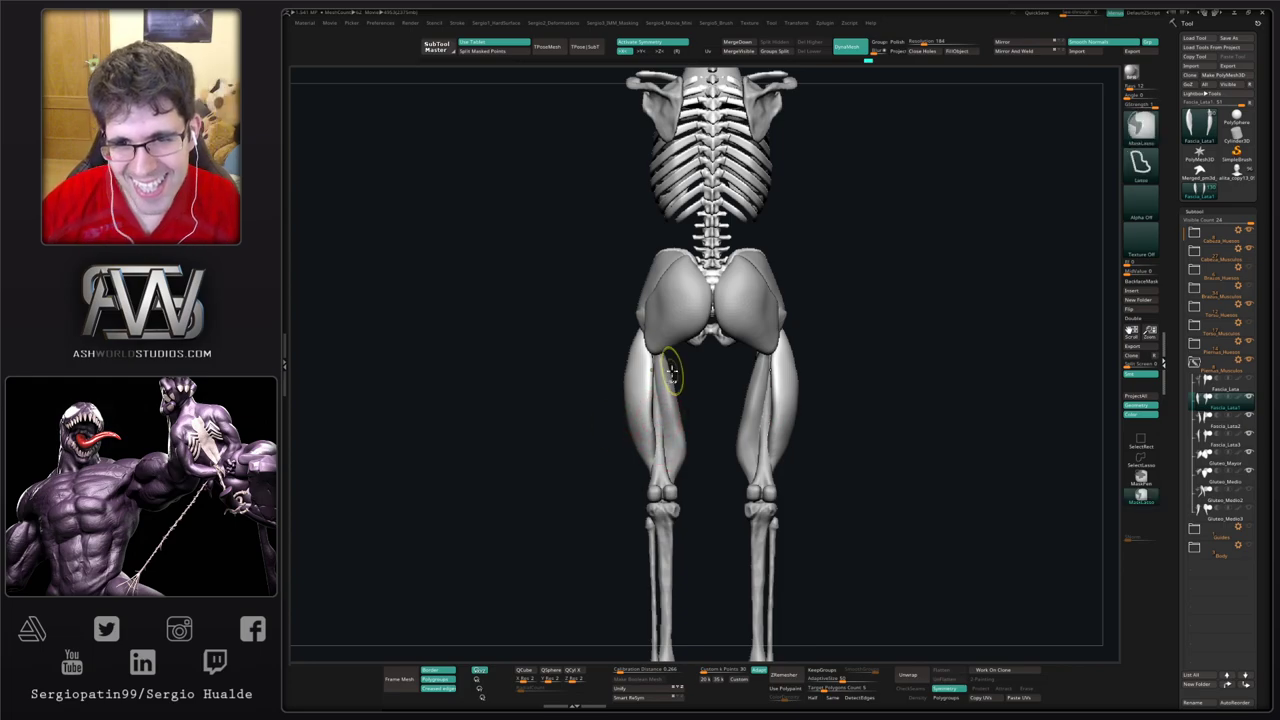
Step: Nudge the outer thigh muscle's rear inner edge below the gluteus with the Move brush
mouse_move(674, 371)
right_mouse_down("ctrl")
mouse_move(649, 372)
mouse_move(663, 349)
right_mouse_up("ctrl")
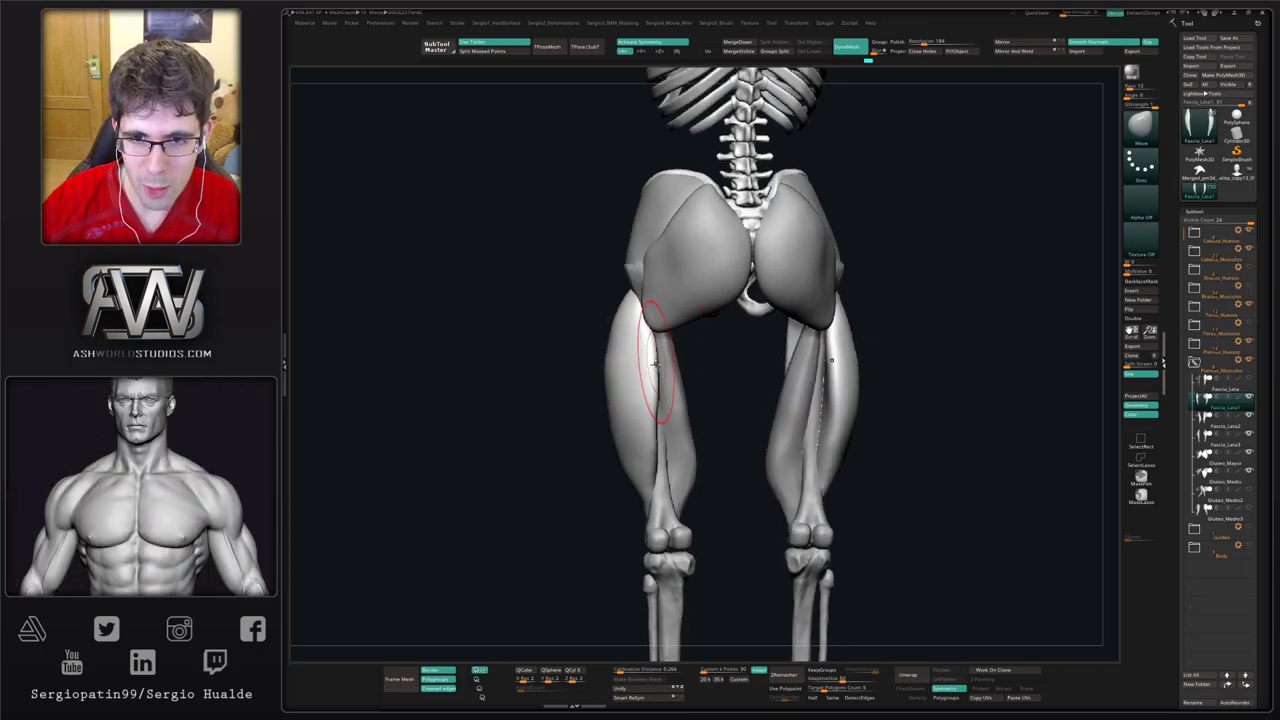
left_click_drag(652, 357, 646, 357)
right_click_drag(640, 356, 663, 358)
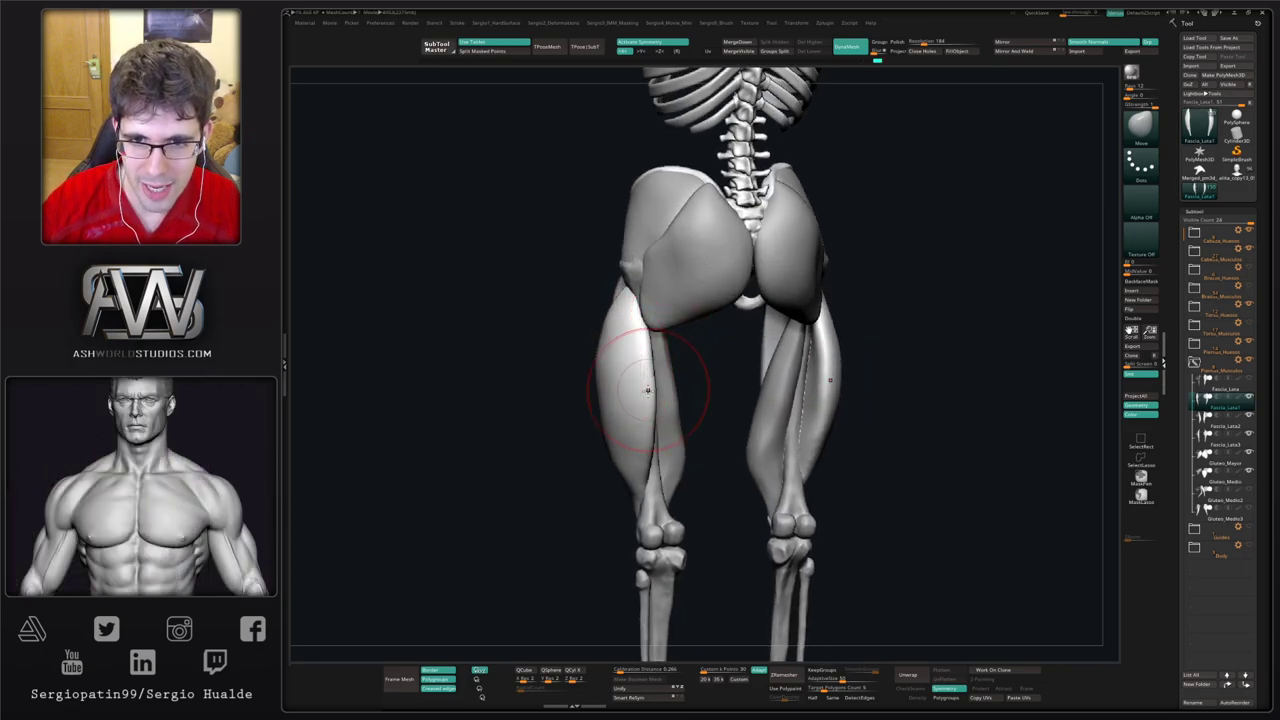
mouse_move(634, 400)
right_mouse_down()
mouse_move(651, 408)
mouse_move(623, 454)
mouse_move(638, 457)
right_mouse_up()
Step: Build up the back surface of the outer thigh muscle with the Clay brush and smooth it
key("b")
key("c")
key("l")
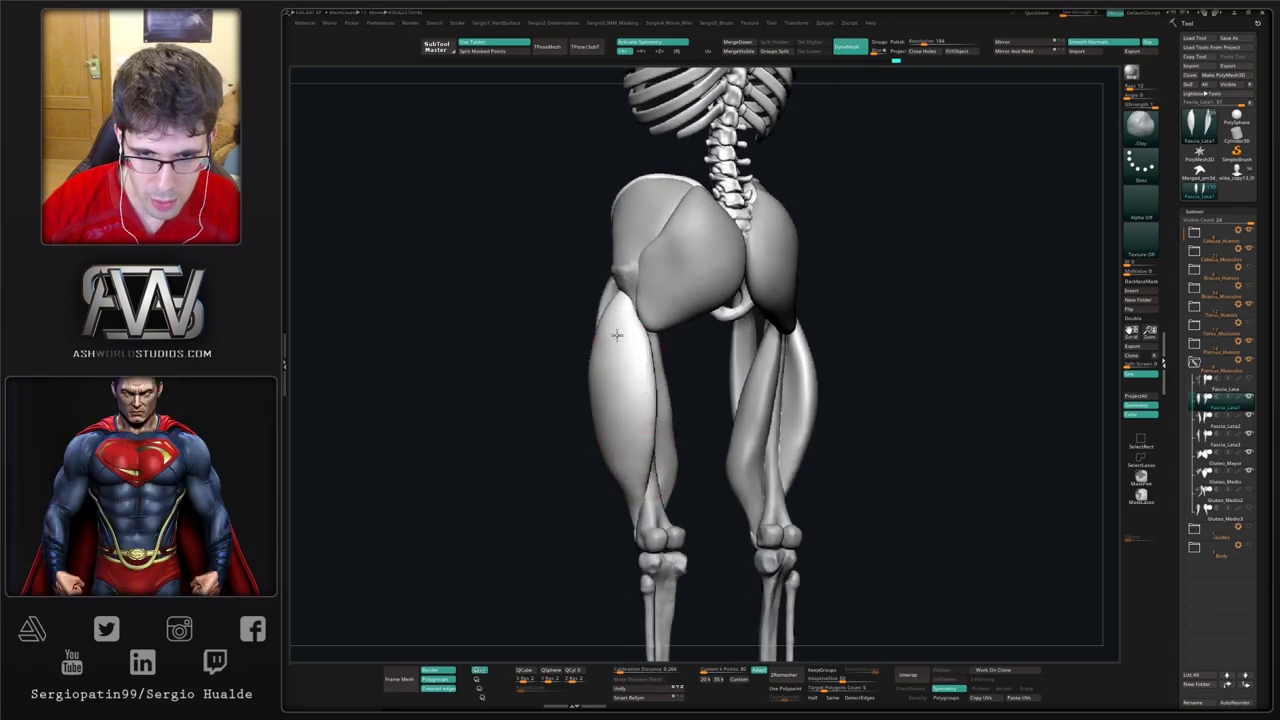
right_click_drag(617, 335, 632, 514)
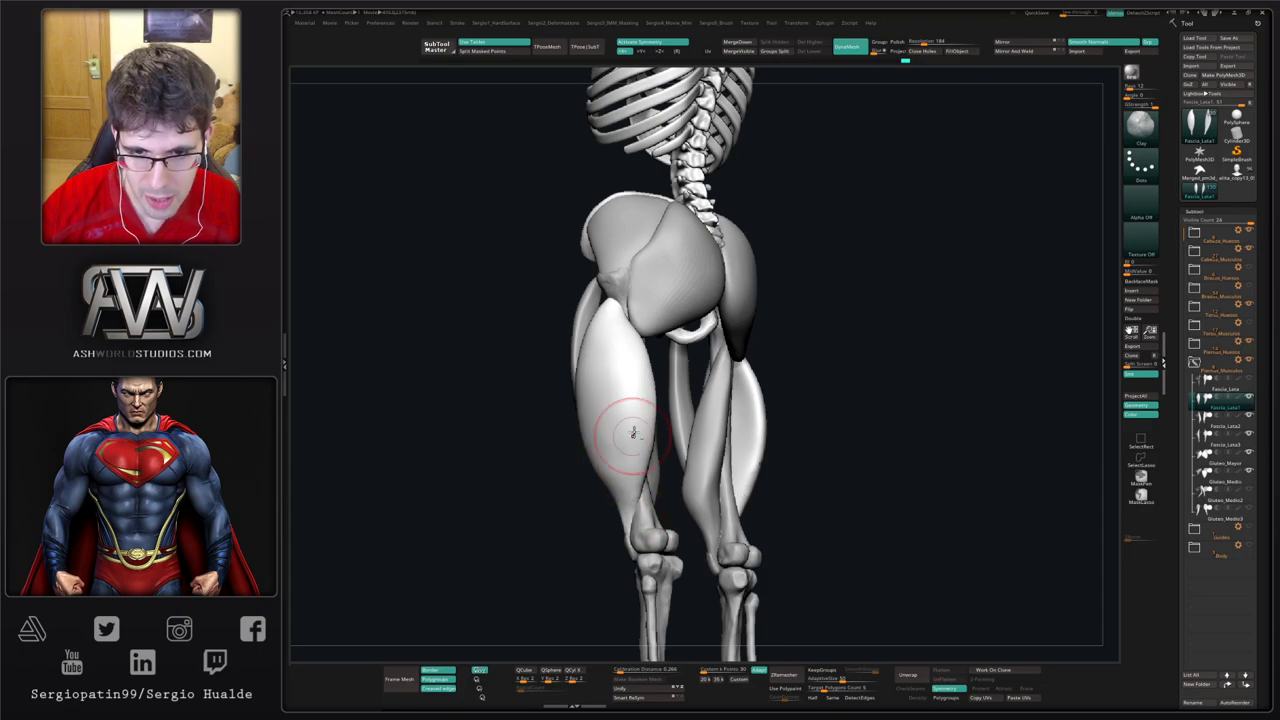
mouse_move(632, 432)
right_mouse_down("shift")
mouse_move(620, 476)
mouse_move(614, 443)
mouse_move(591, 458)
right_mouse_up("shift")
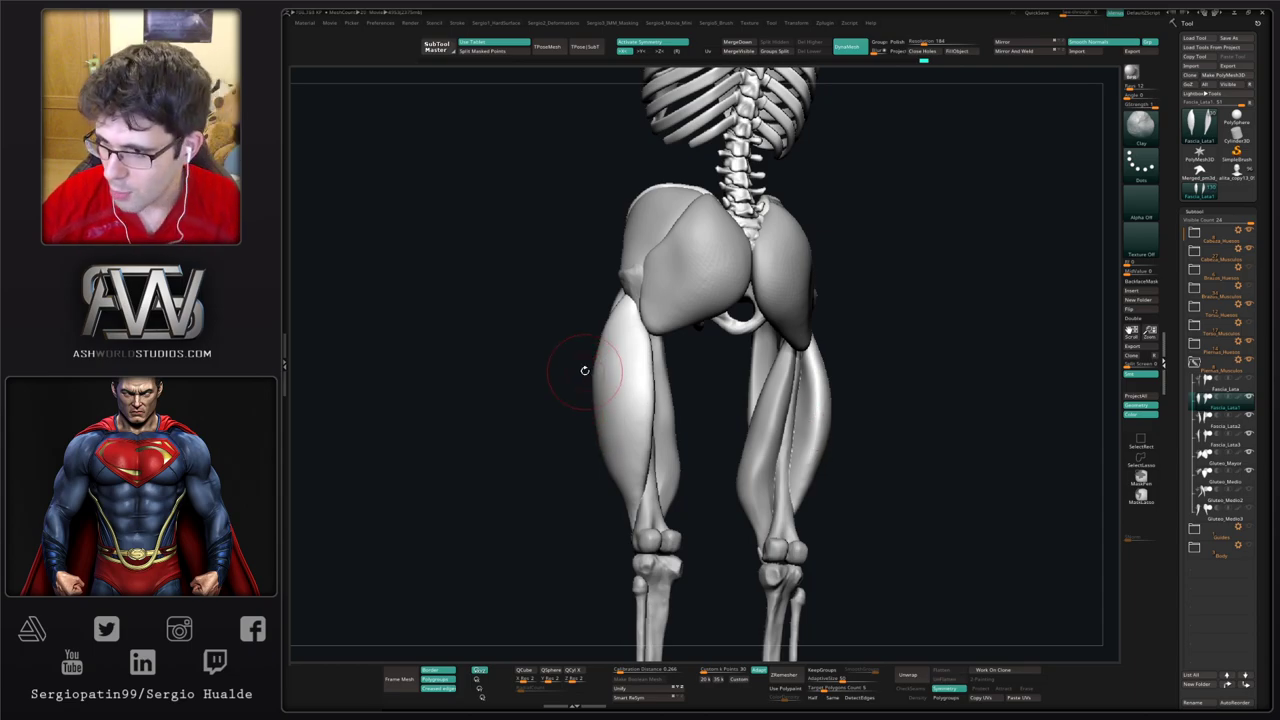
right_click_drag(617, 386, 632, 412, "shift")
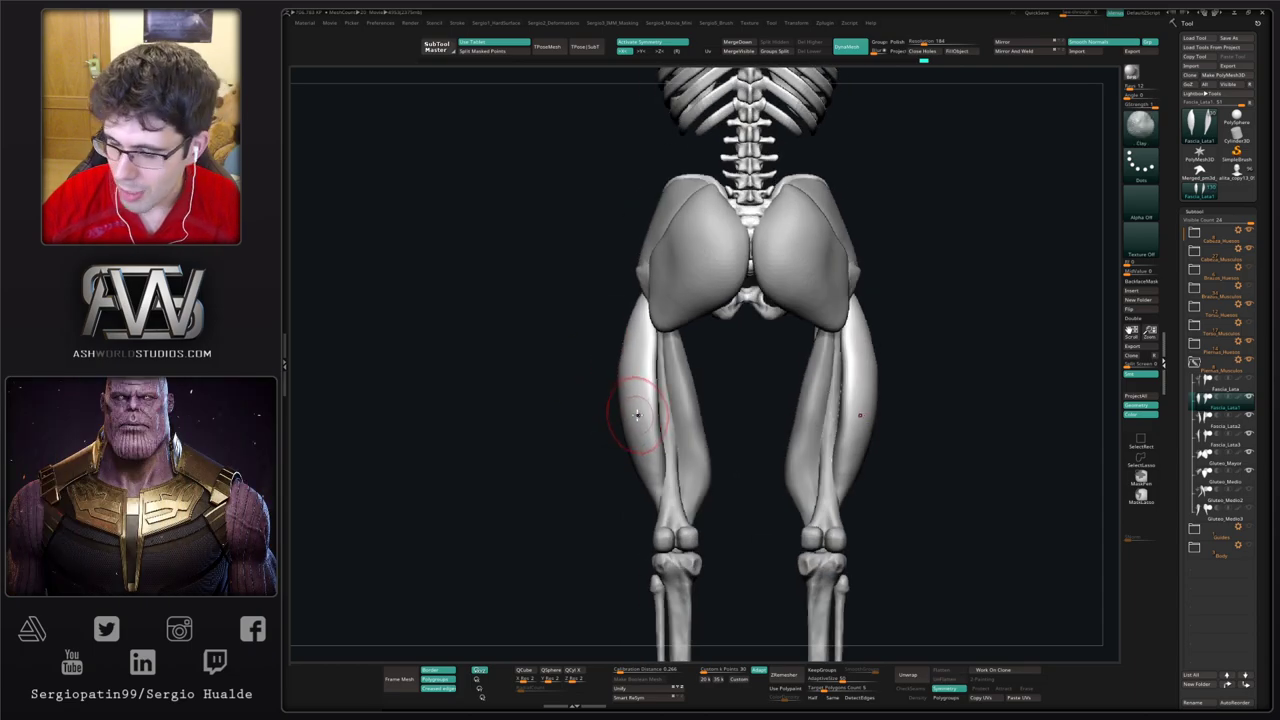
Step: Return to the Move brush and correct the outer thigh muscle's contour in the straight back view
key("b")
key("m")
key("v")
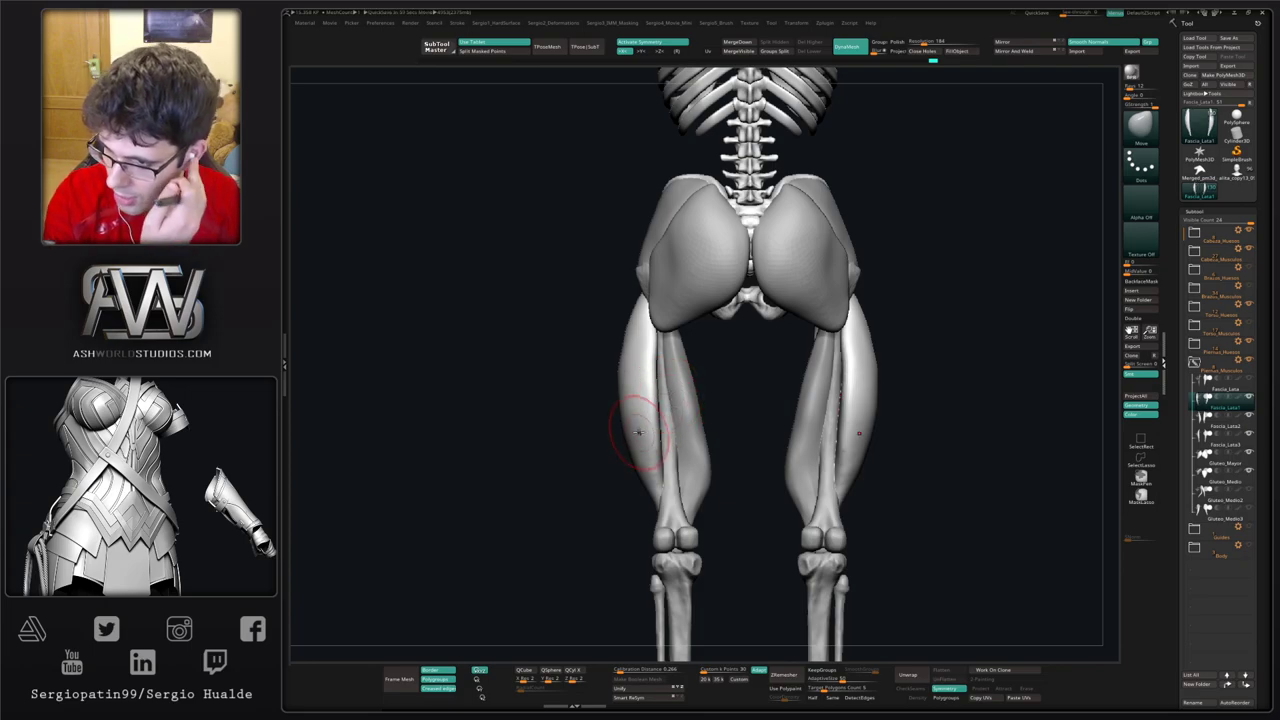
mouse_move(766, 409)
left_mouse_down()
mouse_move(746, 471)
mouse_move(716, 427)
mouse_move(737, 386)
left_mouse_up()
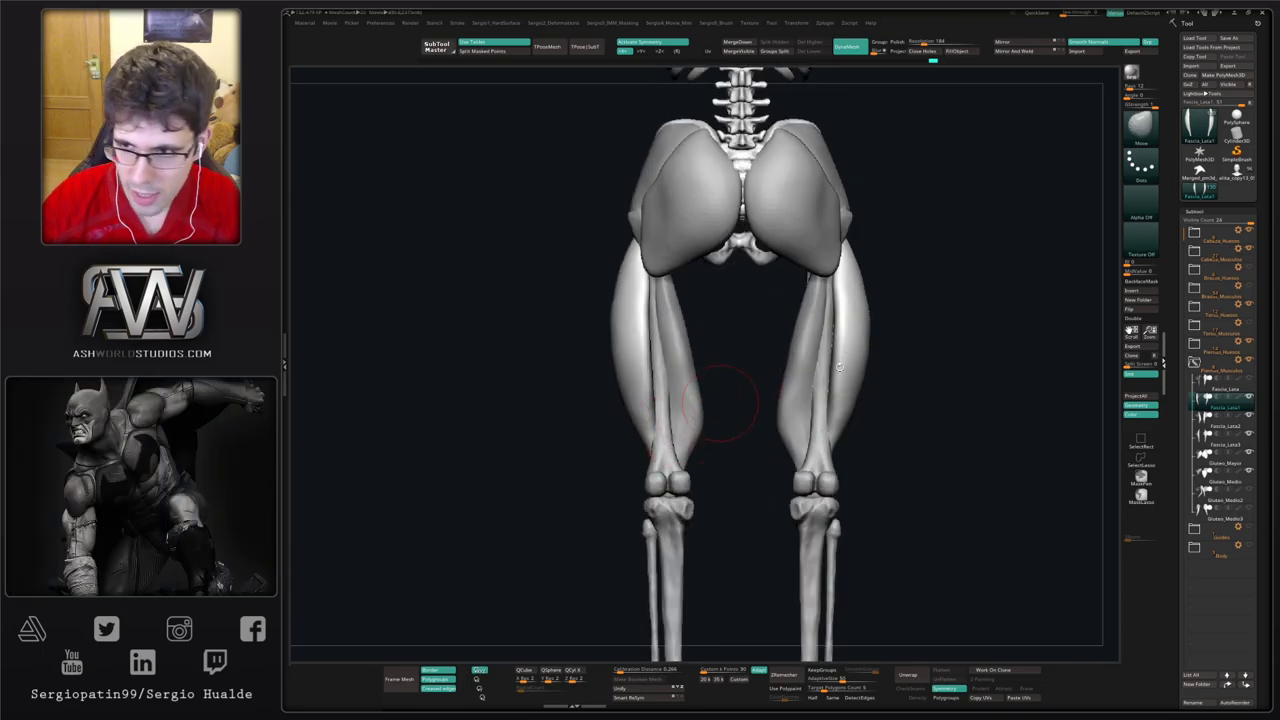
Step: Compare the outer thigh muscle with Fascia_Lata from behind and reselect Fascia_Lata1
left_click(1218, 388)
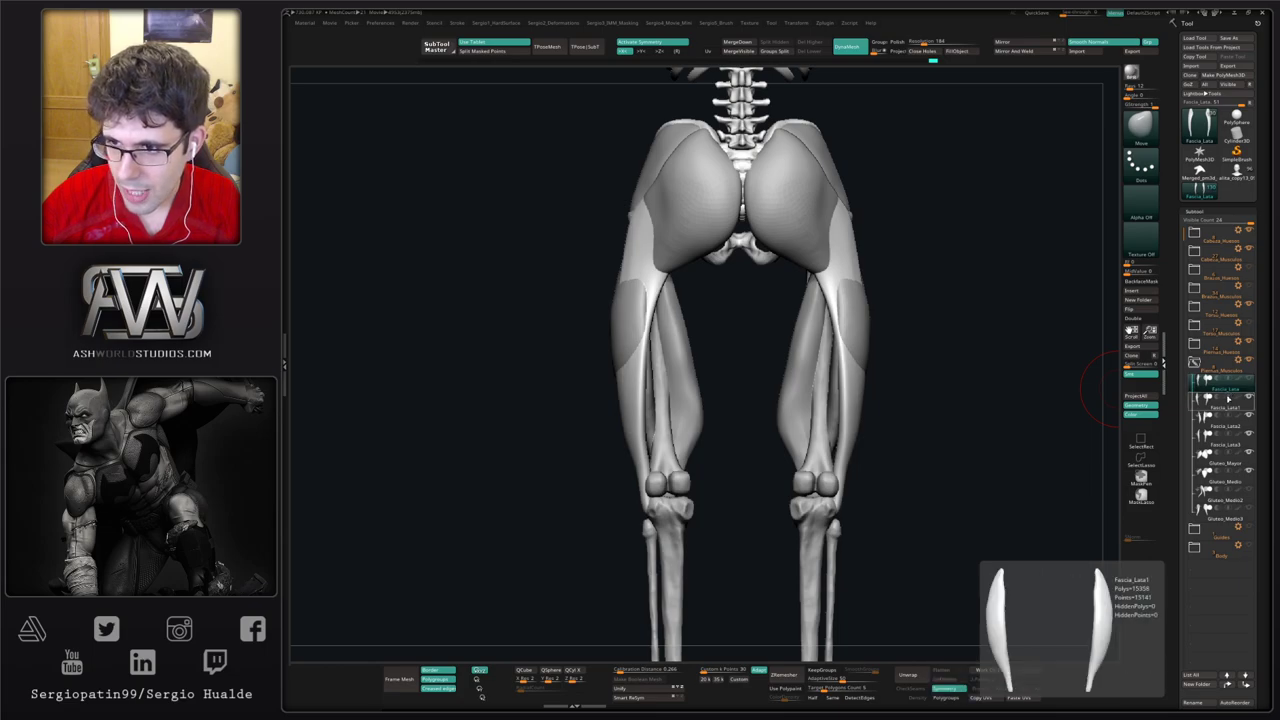
left_click_drag(967, 494, 908, 429)
left_click(1205, 406)
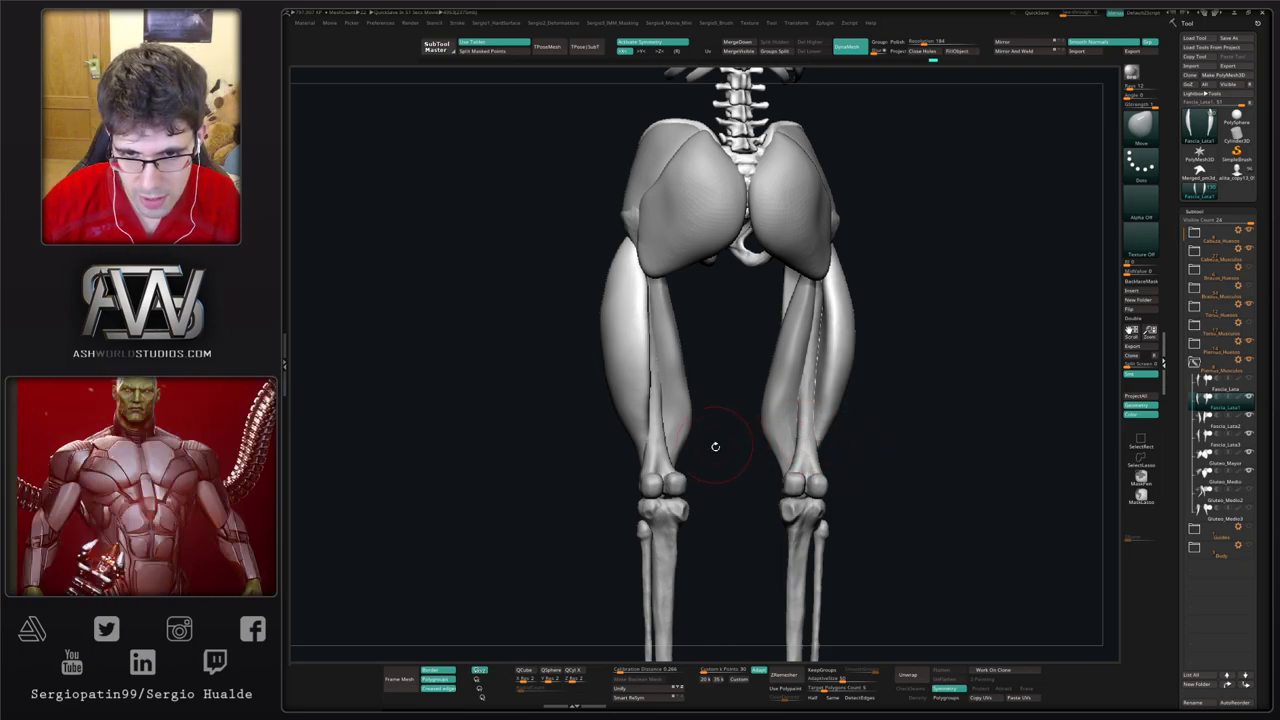
left_click_drag(714, 449, 665, 395)
mouse_move(665, 393)
right_mouse_down("shift")
mouse_move(642, 374)
mouse_move(524, 415)
right_mouse_up("shift")
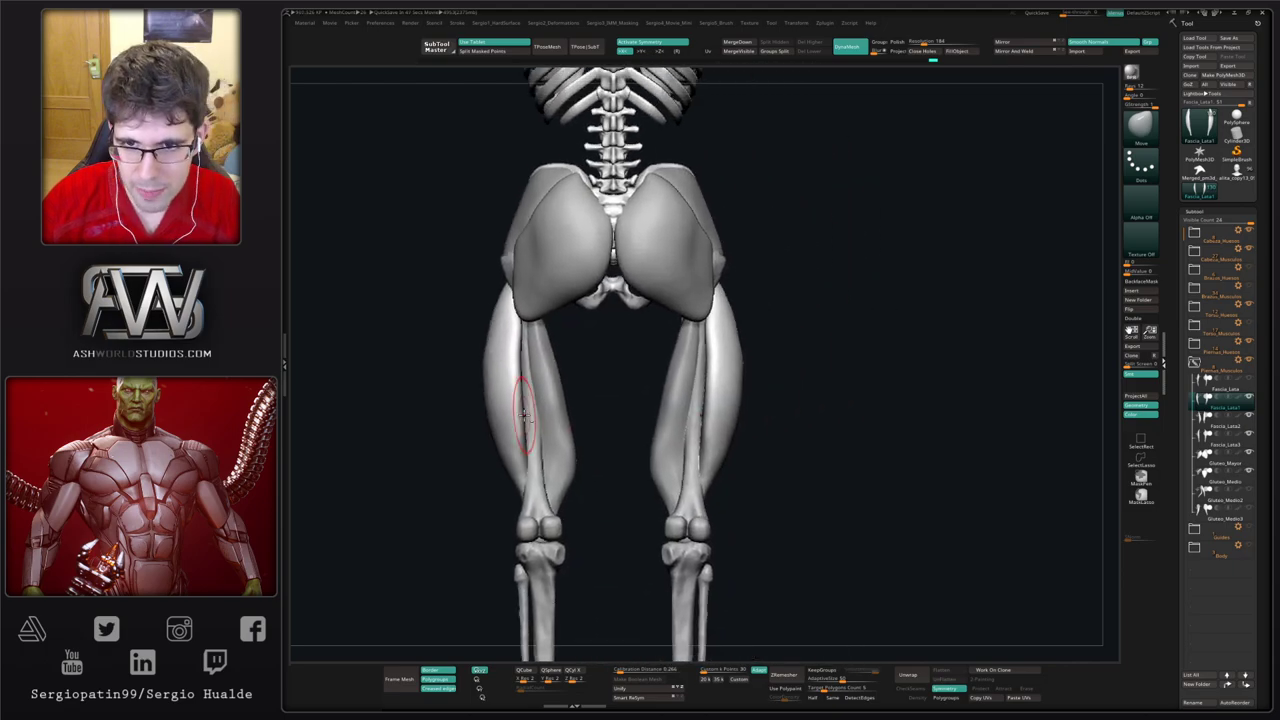
Step: Duplicate the inner thigh muscle Fascia_Lata3 and place the copy below Gluteo_Medio in the subtool order
left_click(682, 387, "alt")
key("ctrl+shift+d")
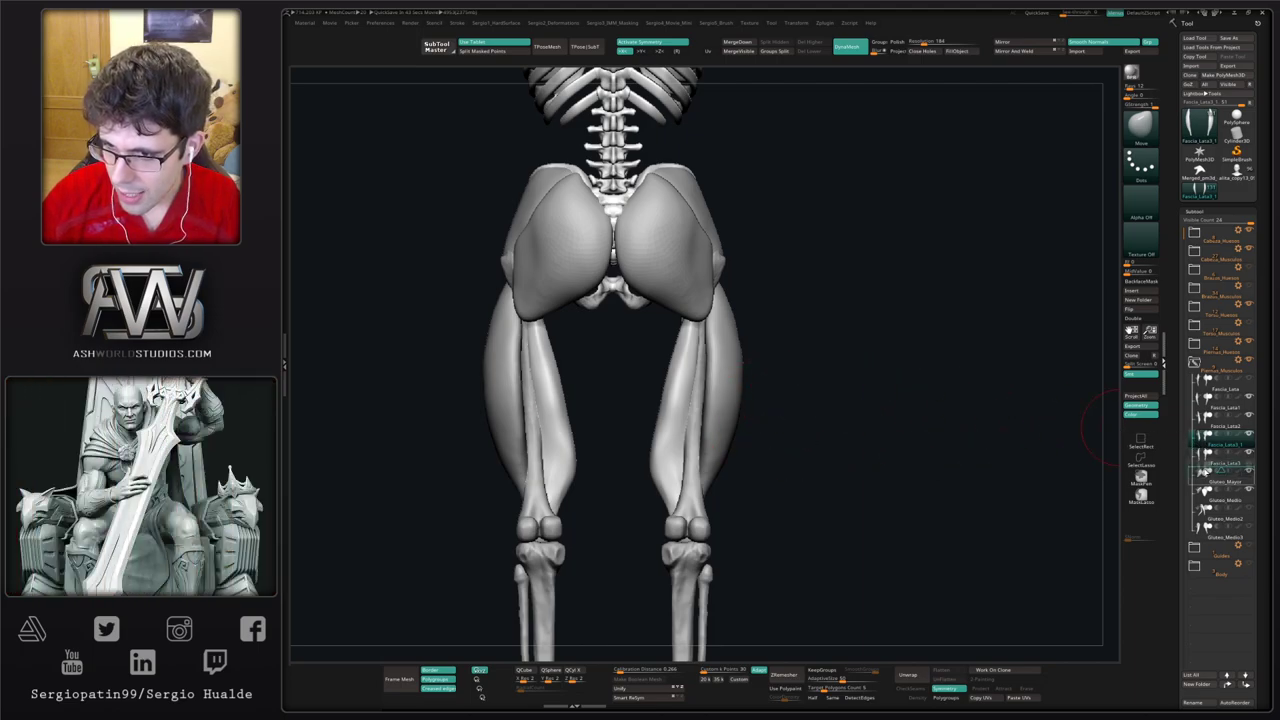
left_click_drag(1205, 472, 1210, 476)
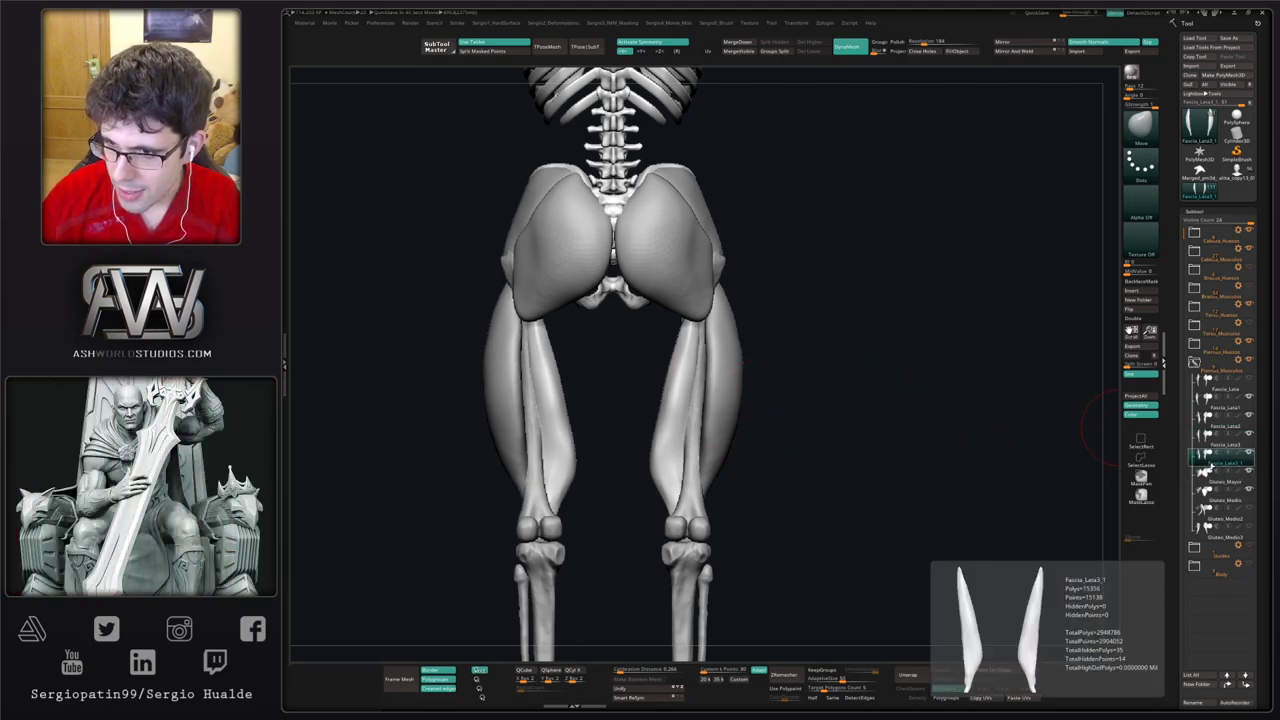
left_click_drag(1206, 457, 1209, 512)
Step: Inspect the copied muscle in isolation, show the full model again and position the copy behind the thigh with the transform gizmo
left_click_drag(745, 437, 769, 472, "alt")
key("alt+s")
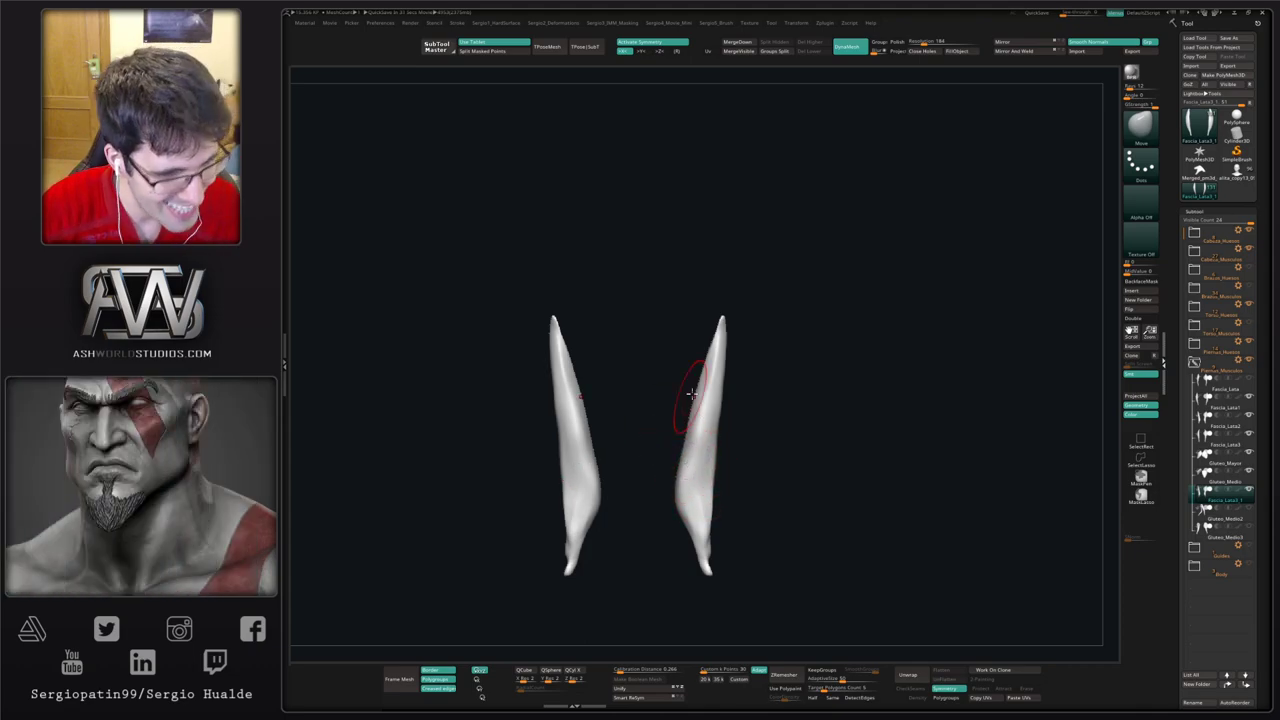
left_click_drag(775, 447, 759, 482)
key("alt+s")
key("w")
left_click_drag(757, 400, 729, 376)
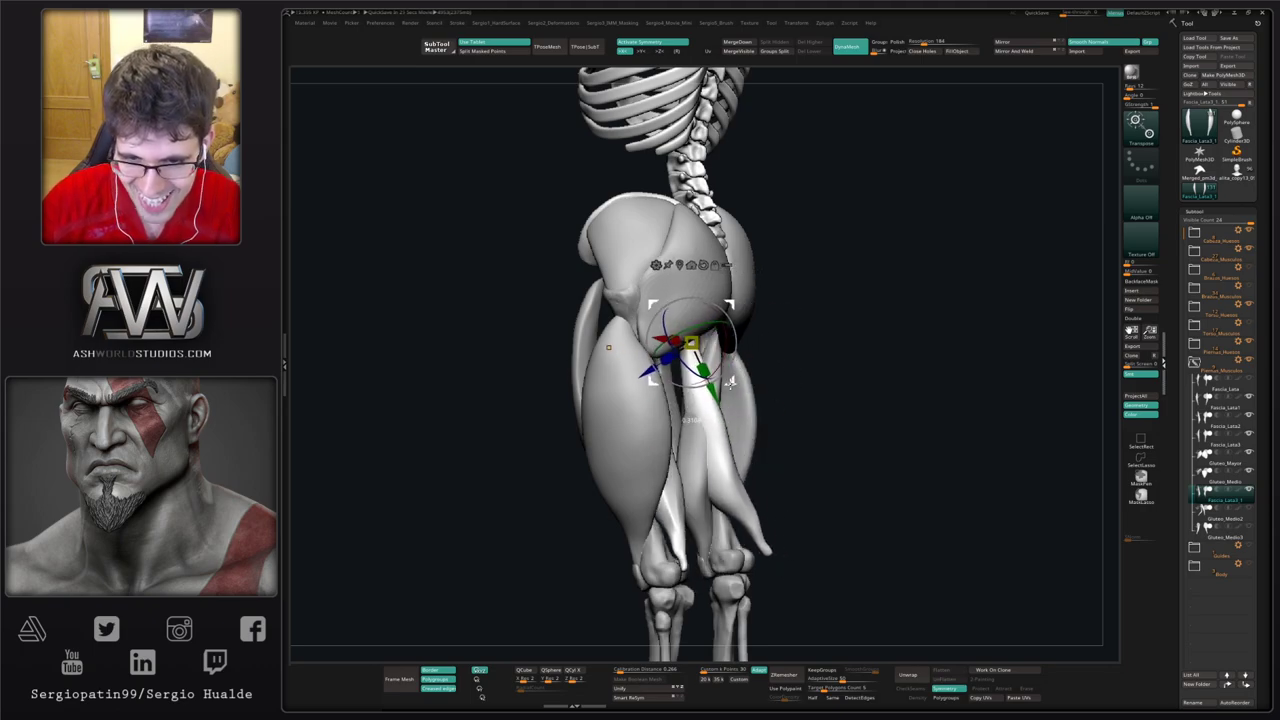
left_click_drag(818, 440, 718, 435)
left_click_drag(749, 301, 714, 297)
left_click_drag(757, 380, 796, 362)
Step: Rotate the copied muscle so it runs from the bottom of the pelvis diagonally toward the outer knee
key("alt+s")
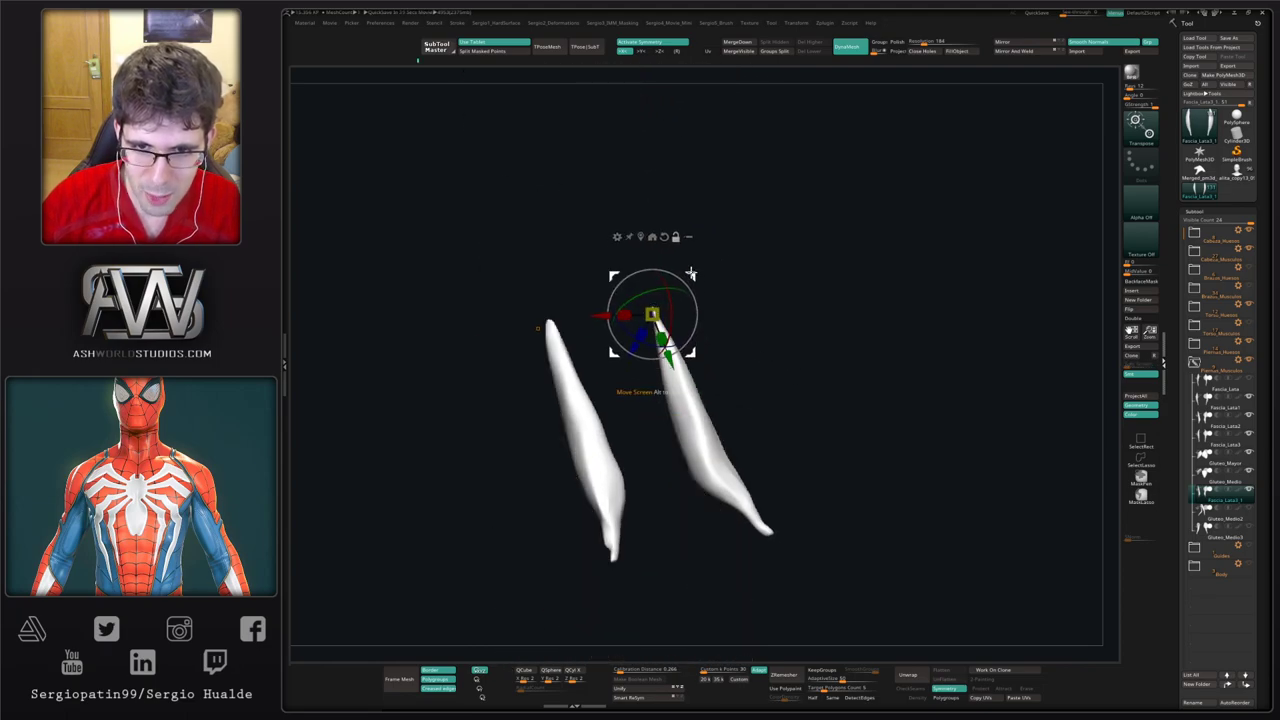
left_click(668, 322, "ctrl+shift")
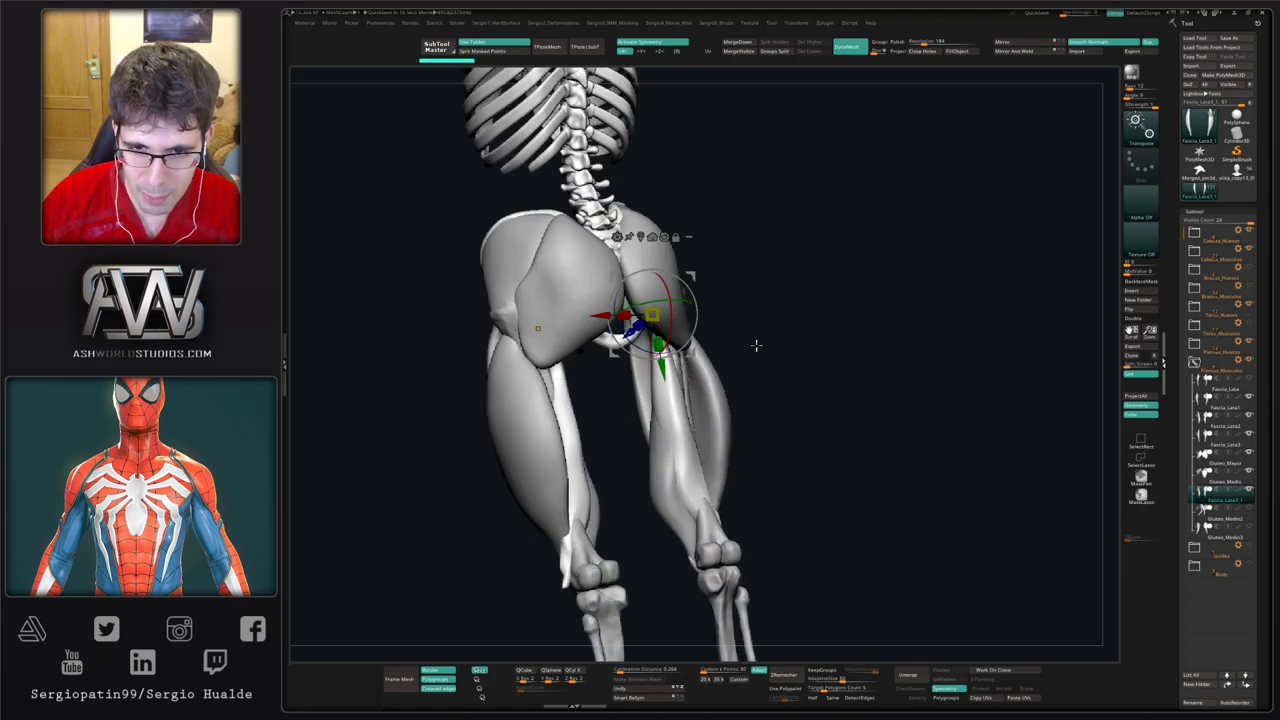
left_click_drag(754, 343, 662, 337)
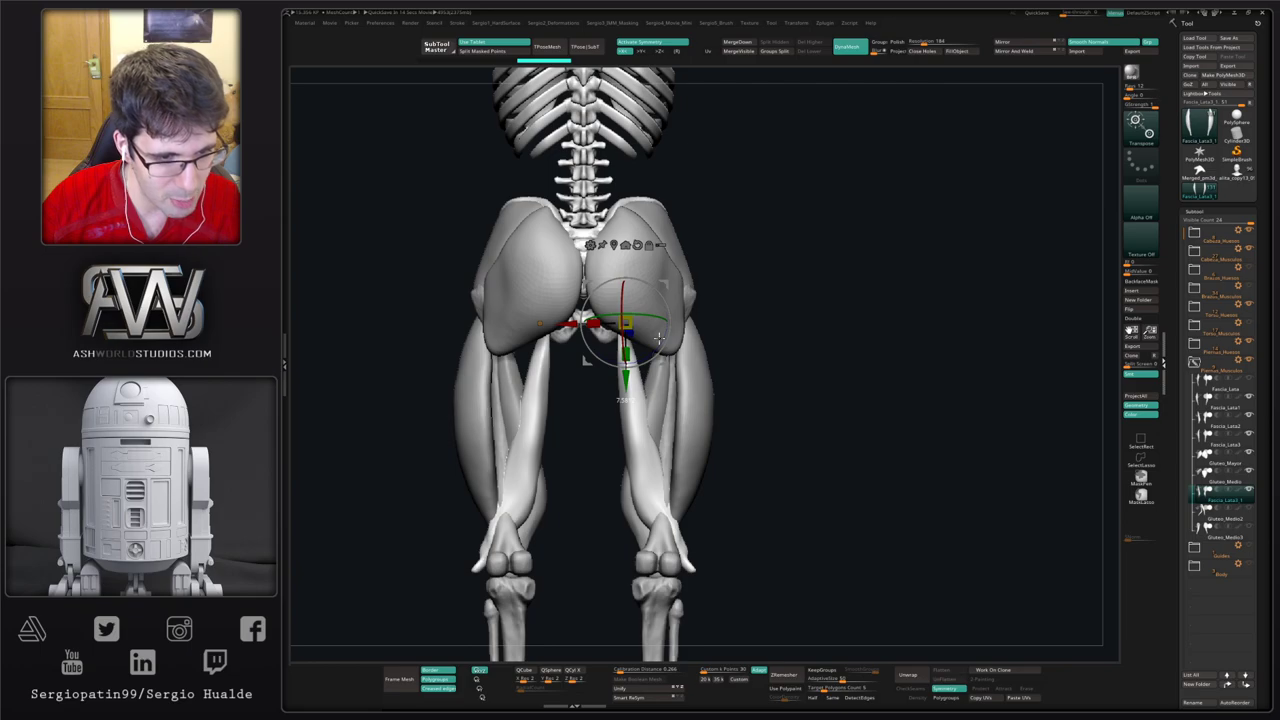
left_click_drag(659, 338, 656, 348)
right_click_drag(656, 348, 659, 317, "alt")
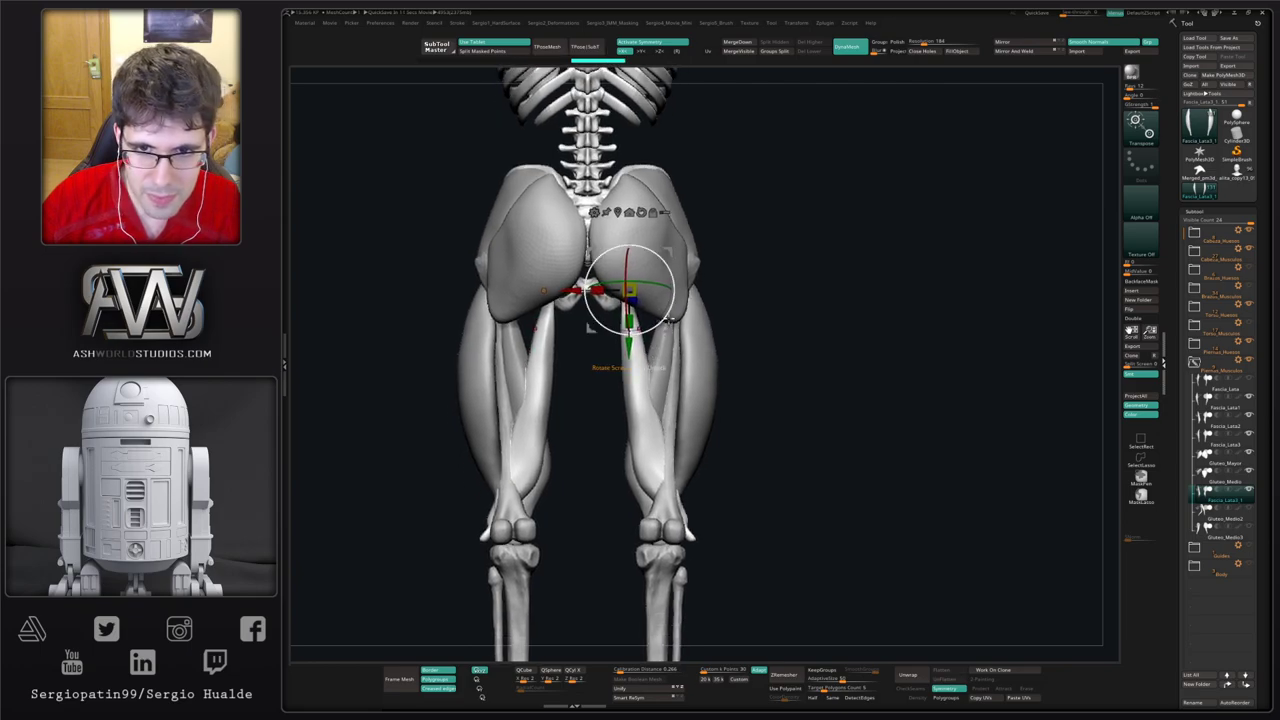
left_click_drag(663, 308, 666, 300)
Step: Switch to the Move brush and shape the copied muscle's lower half across the back of the thigh
key("q")
right_click_drag(673, 411, 702, 418)
key("s")
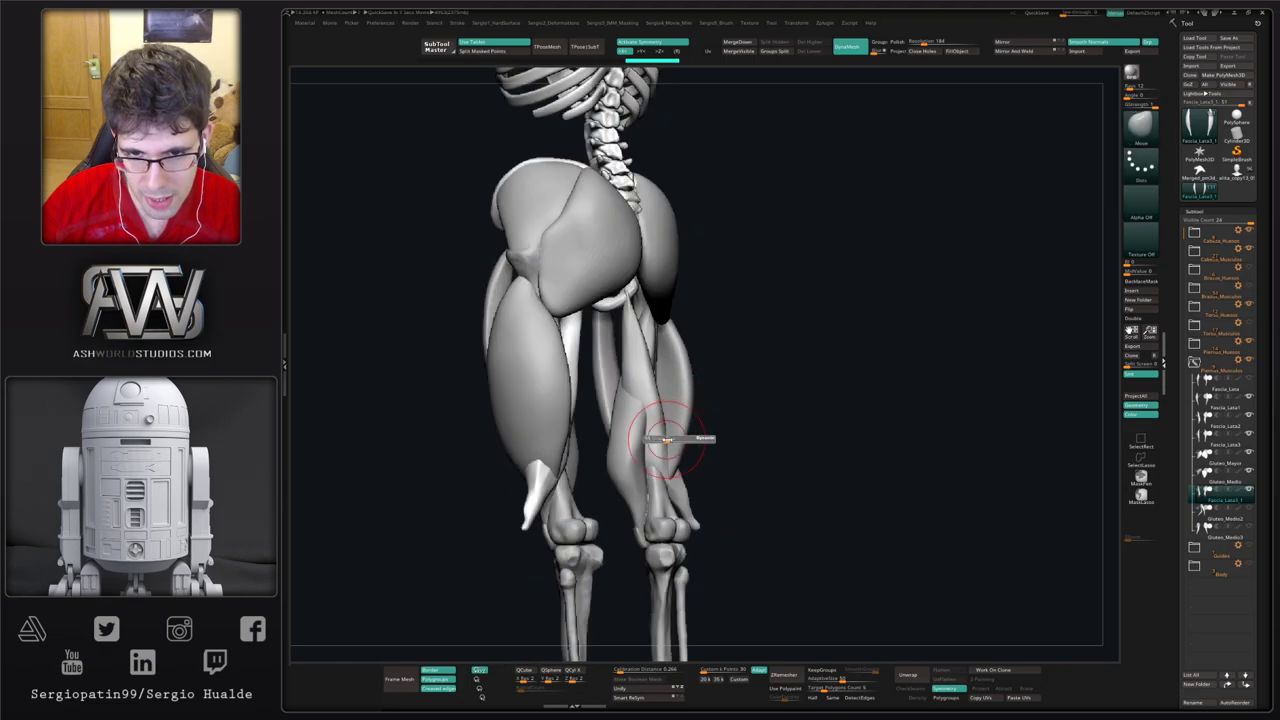
left_click_drag(683, 441, 690, 440)
mouse_move(755, 474)
right_mouse_down()
mouse_move(724, 478)
mouse_move(720, 500)
mouse_move(751, 526)
mouse_move(715, 533)
mouse_move(748, 537)
right_mouse_up()
Step: Stretch and narrow the copied muscle's lower end beside the outer knee with a resized Move brush
key("s")
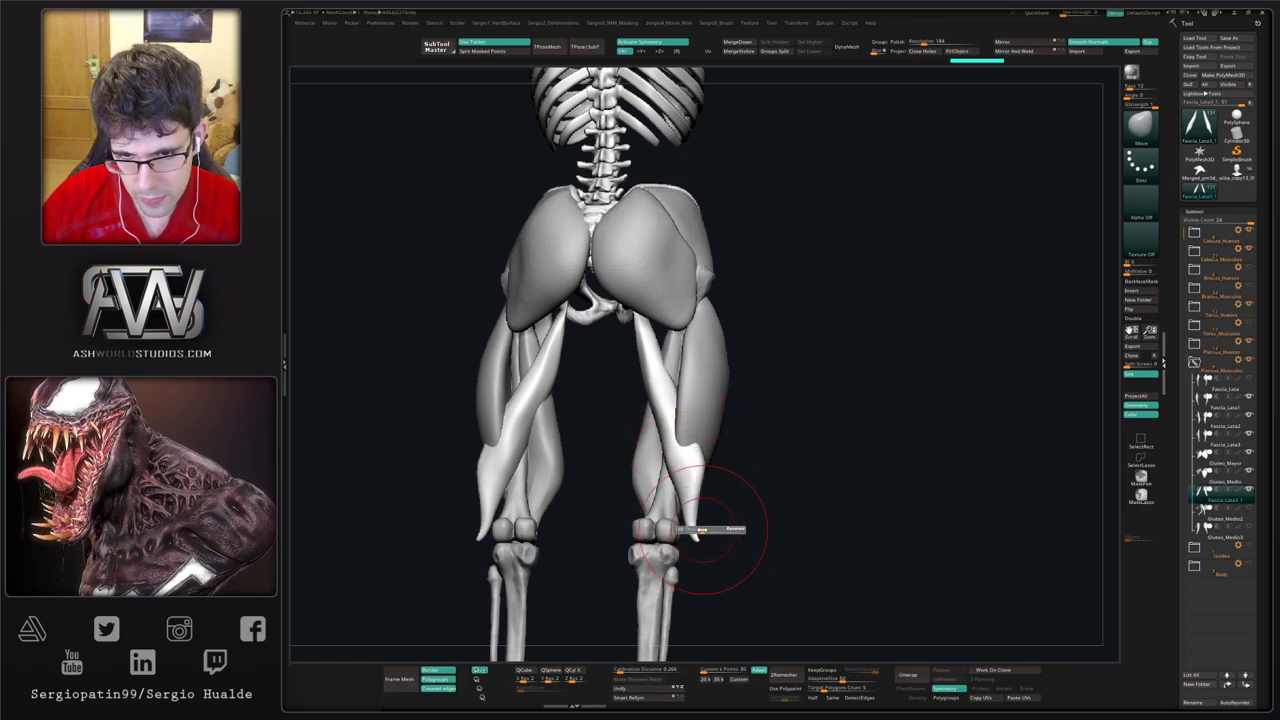
left_click_drag(702, 530, 689, 549)
mouse_move(688, 551)
right_mouse_down("alt")
mouse_move(703, 471)
mouse_move(705, 492)
right_mouse_up("alt")
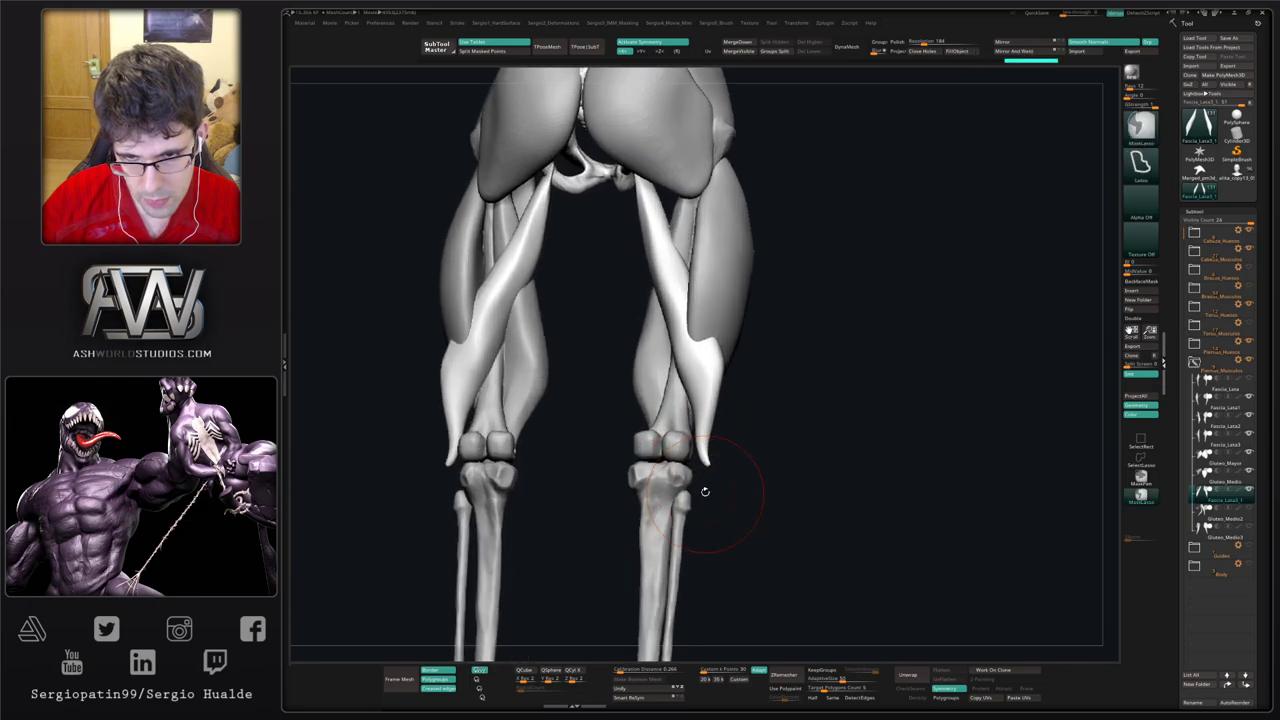
mouse_move(705, 469)
left_mouse_down()
mouse_move(685, 479)
mouse_move(702, 465)
left_mouse_up()
right_click_drag(704, 483, 711, 456)
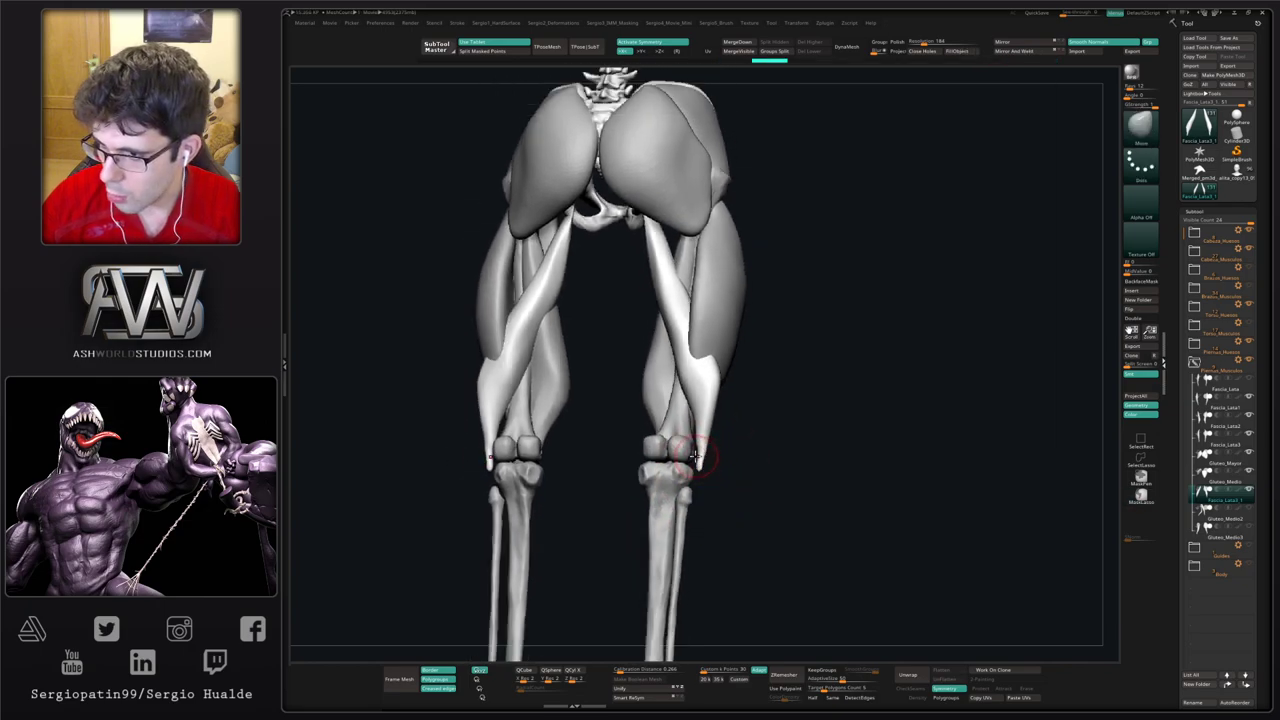
Step: Pull the copied muscle's lower tip down past the knee to the head of the fibula and select the Inflat brush
left_click_drag(703, 458, 695, 461)
mouse_move(698, 464)
right_mouse_down()
mouse_move(710, 482)
mouse_move(704, 470)
right_mouse_up()
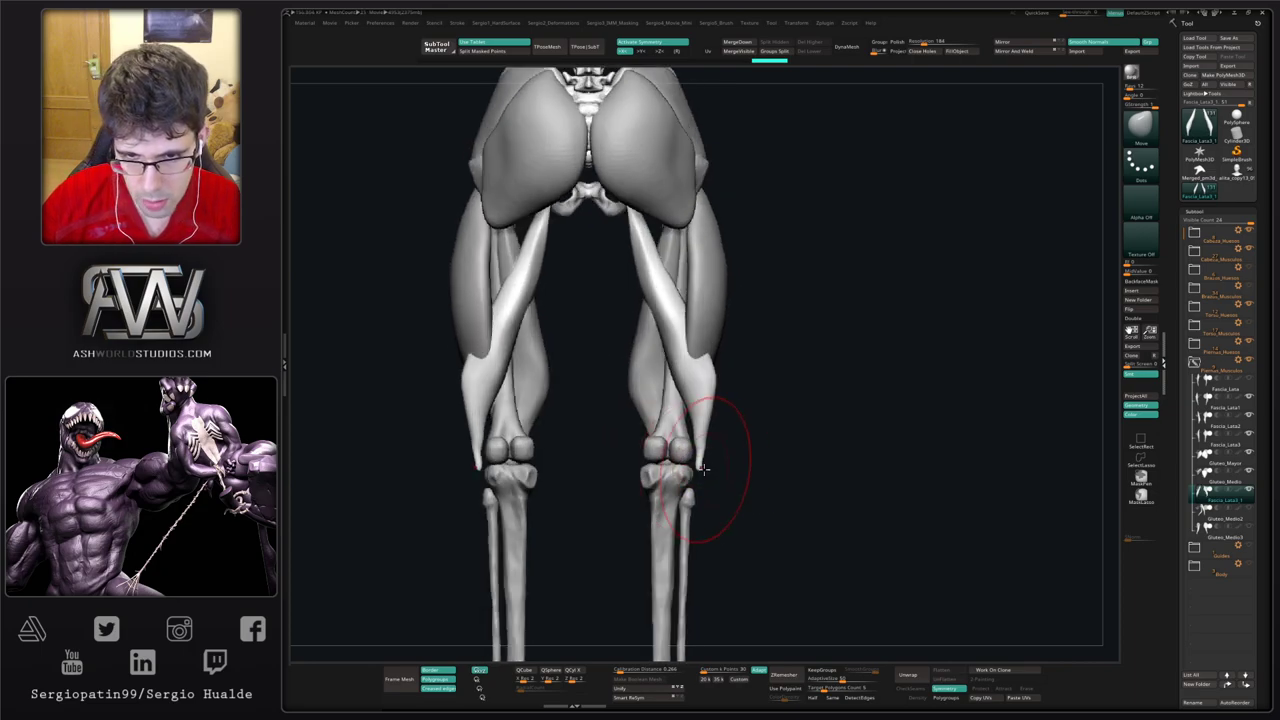
left_click_drag(693, 472, 695, 503)
right_click_drag(702, 516, 663, 491)
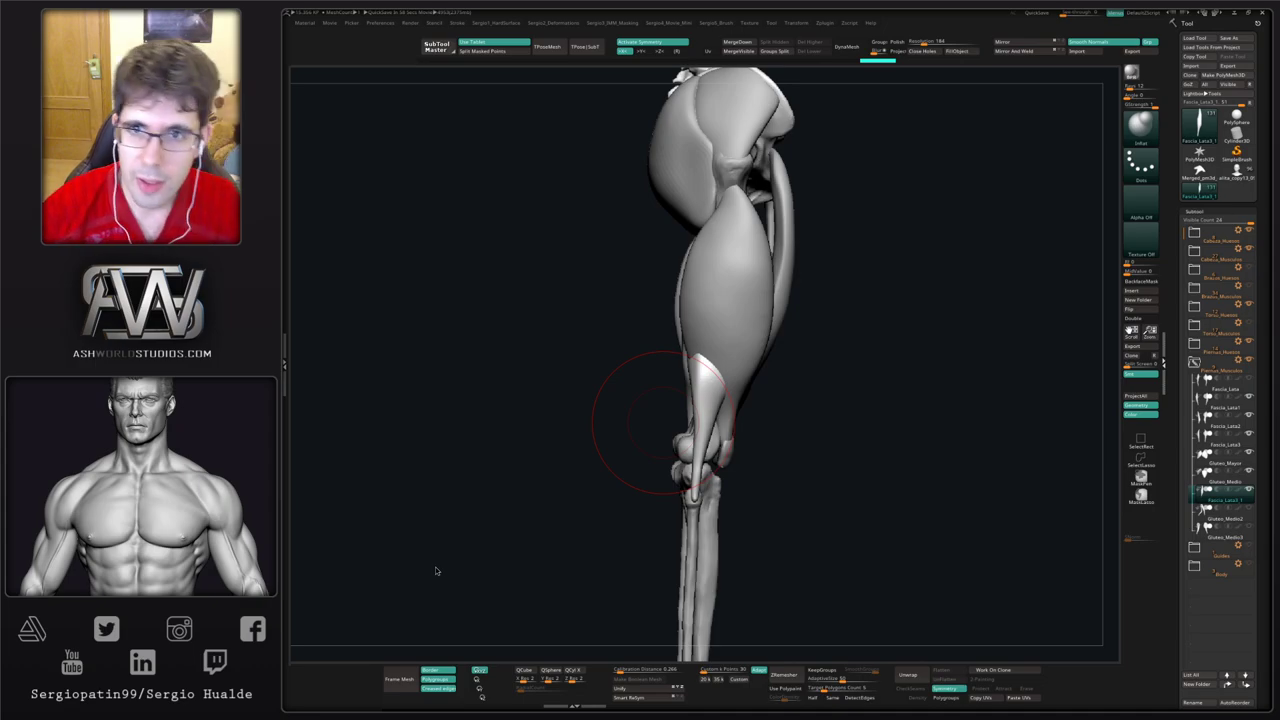
key("space")
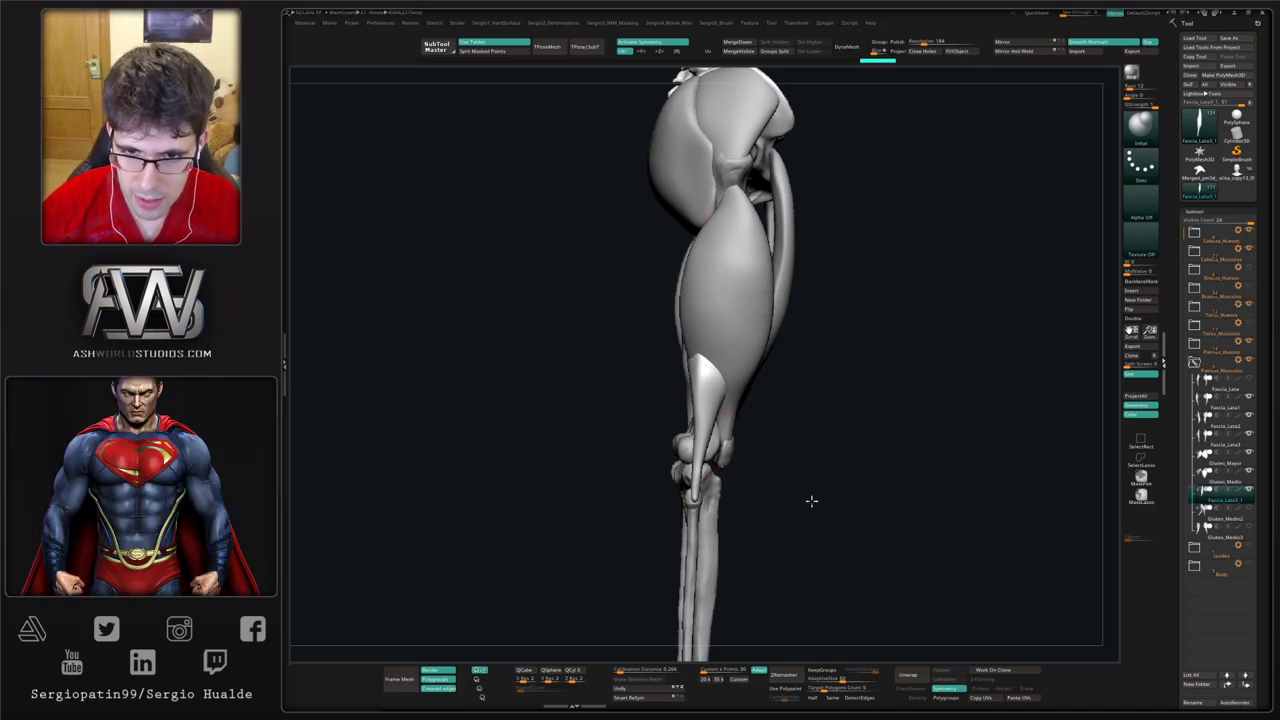
Step: Pull the lower tendon of the Fascia_Lata3_1 muscle onto the head of the fibula with the Move brush
mouse_move(811, 503)
right_mouse_down()
mouse_move(652, 487)
mouse_move(706, 529)
mouse_move(708, 510)
right_mouse_up()
key("b")
key("m")
key("v")
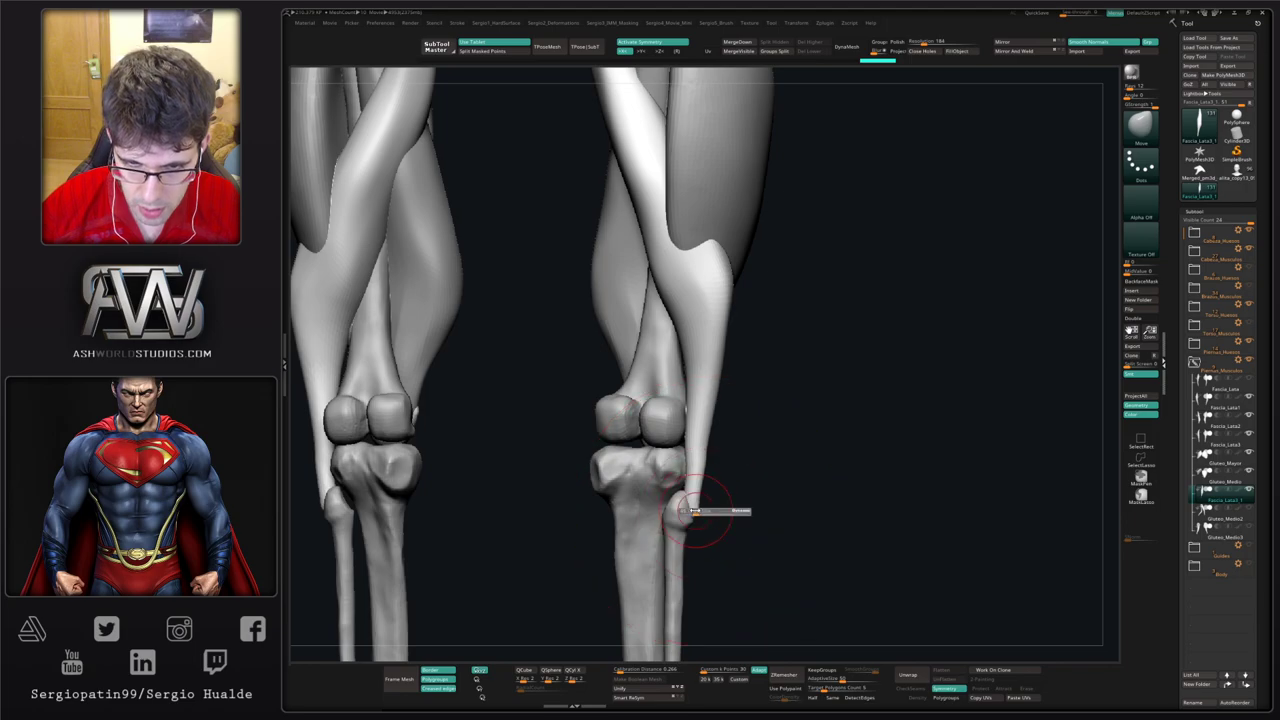
left_click_drag(711, 501, 640, 495)
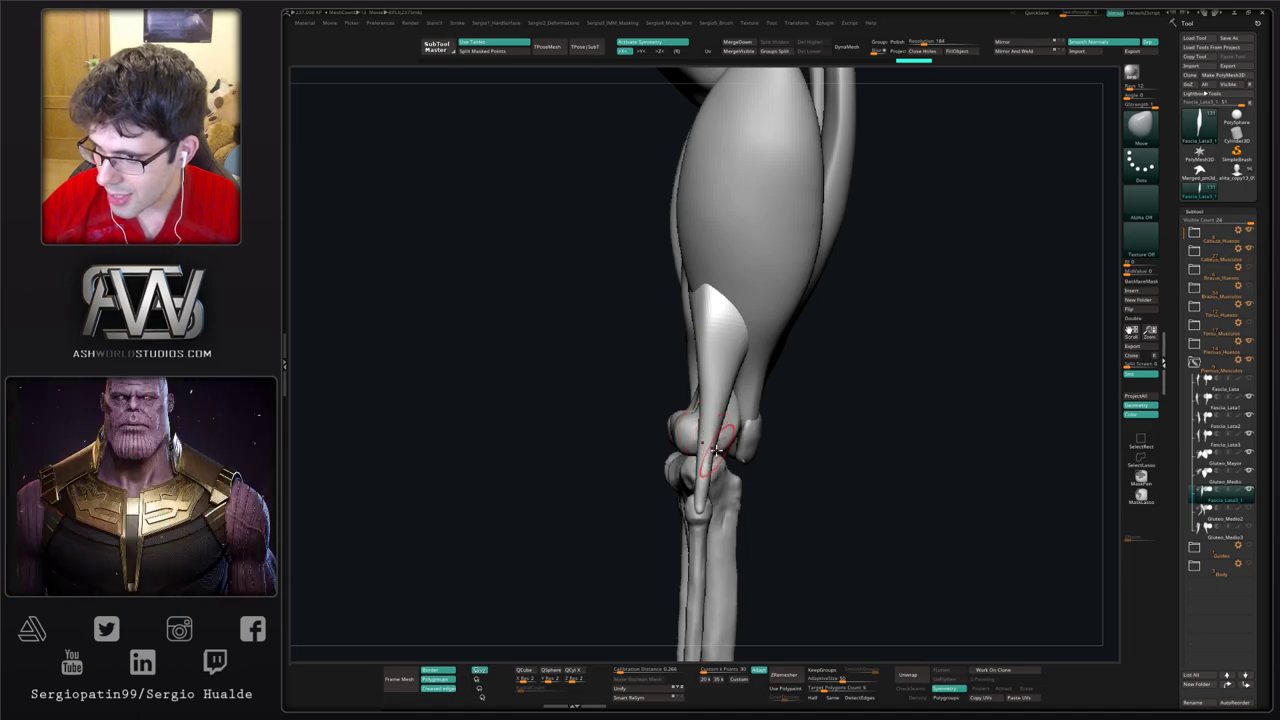
mouse_move(648, 497)
left_mouse_down()
mouse_move(736, 515)
mouse_move(689, 486)
mouse_move(694, 511)
mouse_move(709, 457)
mouse_move(708, 480)
left_mouse_up()
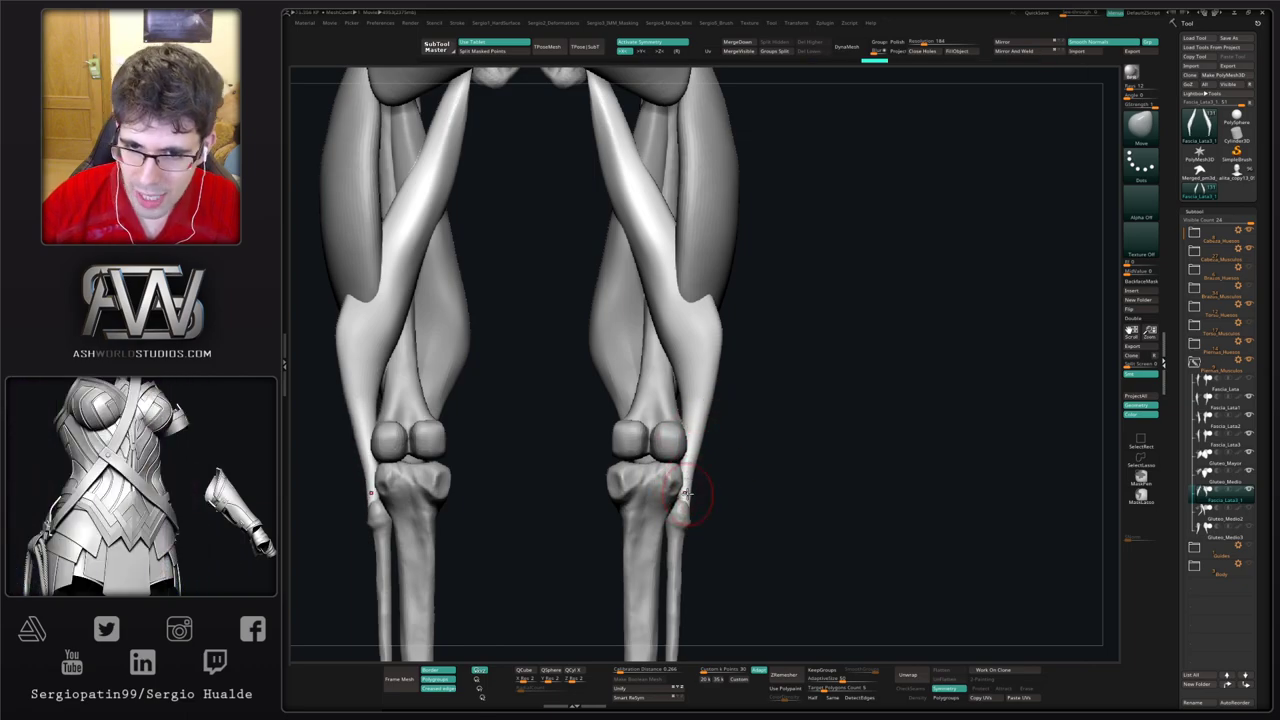
key("ctrl")
right_click_drag(675, 498, 686, 412, "ctrl")
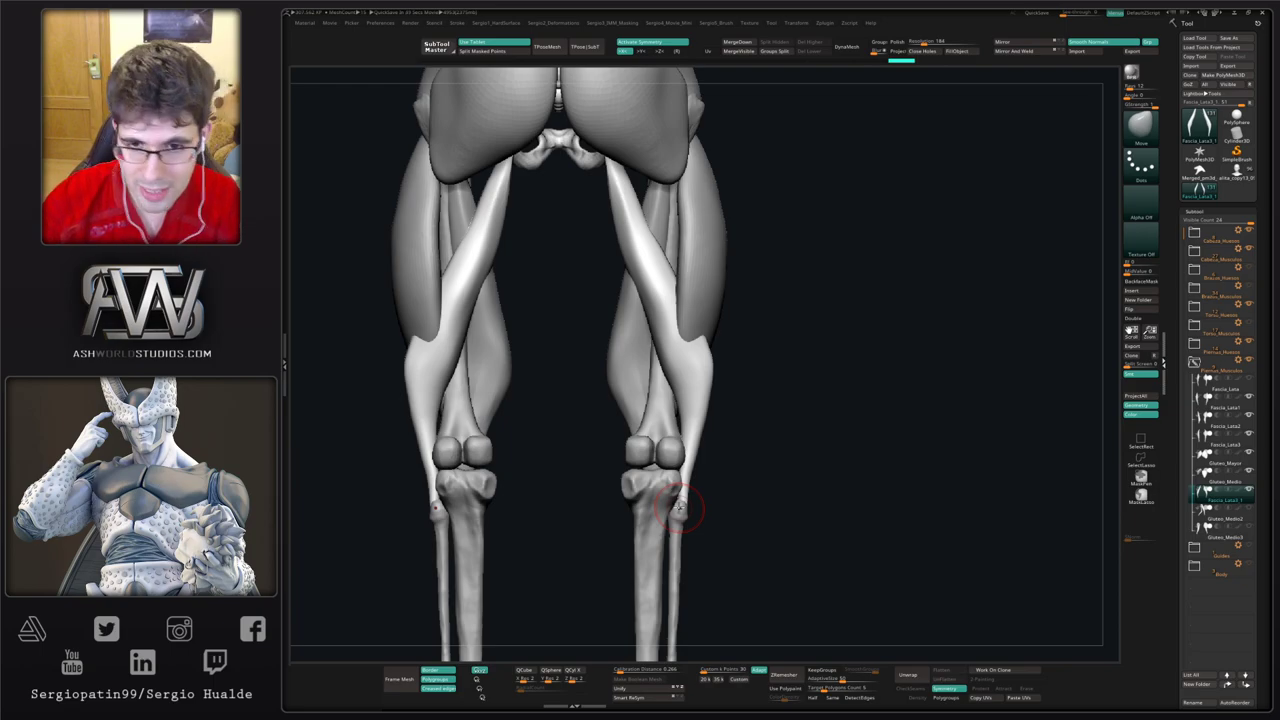
Step: Enlarge the Move brush and shift the muscle's middle section along the back of the thigh
mouse_move(845, 416)
left_mouse_down()
mouse_move(809, 437)
mouse_move(651, 409)
mouse_move(663, 383)
mouse_move(691, 489)
mouse_move(720, 480)
mouse_move(644, 452)
left_mouse_up()
key("s")
mouse_move(800, 455)
left_mouse_down()
mouse_move(660, 443)
mouse_move(711, 466)
mouse_move(640, 413)
mouse_move(623, 432)
left_mouse_up()
mouse_move(623, 447)
right_mouse_down()
mouse_move(616, 472)
mouse_move(604, 466)
right_mouse_up()
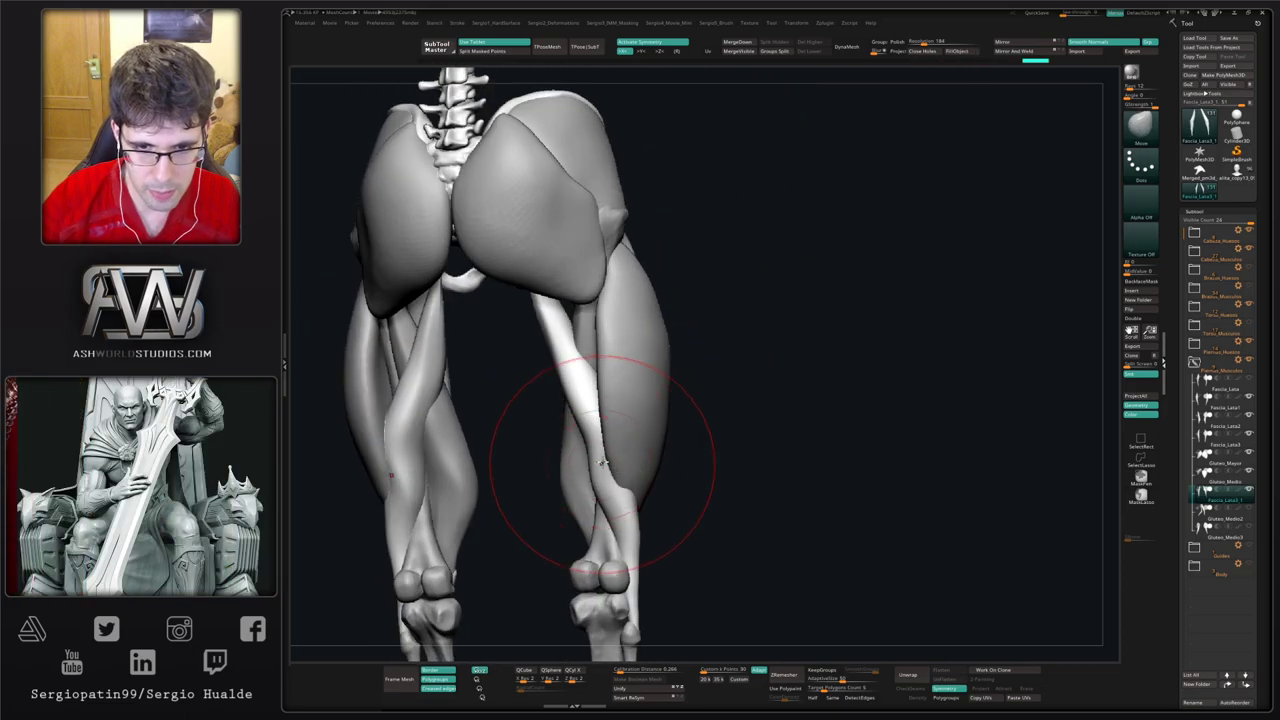
left_click_drag(612, 470, 602, 485)
Step: Isolate the muscle pair, then reshape and smooth the bulge in its lower belly
key("alt+s")
right_click_drag(602, 485, 614, 461)
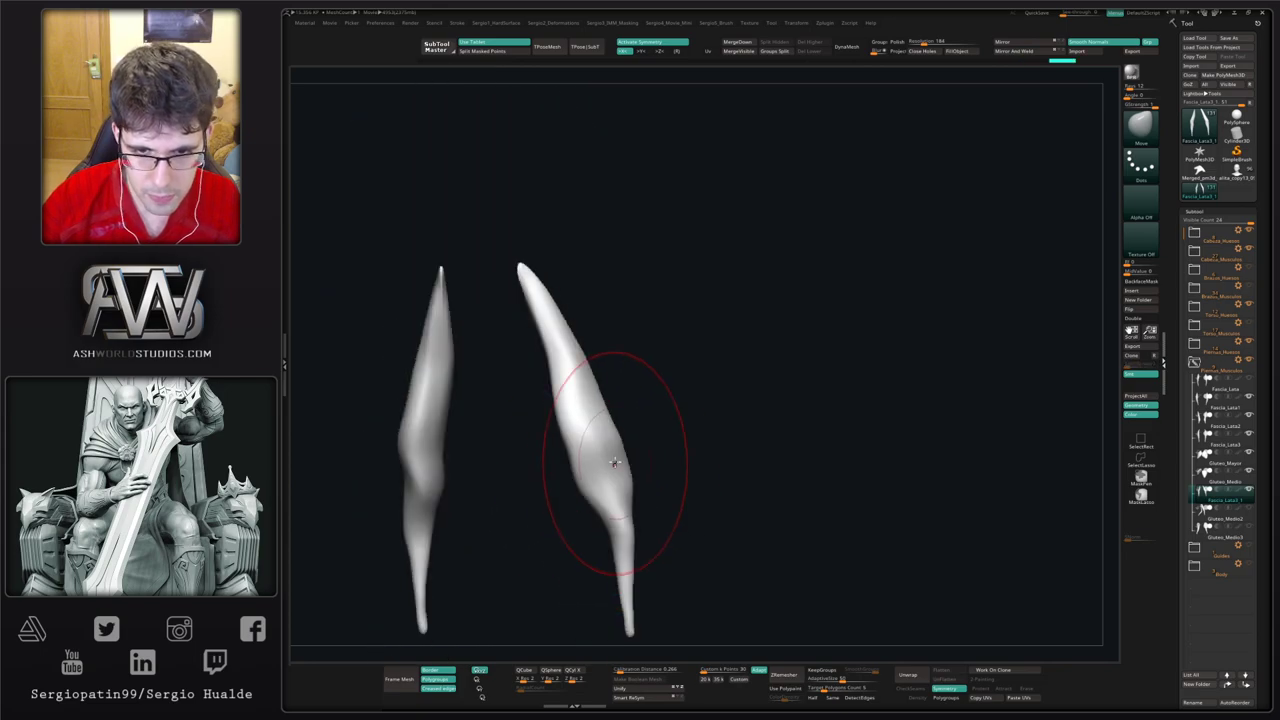
left_click_drag(614, 461, 643, 461)
right_click_drag(643, 461, 627, 468)
left_click_drag(620, 455, 605, 408, "shift")
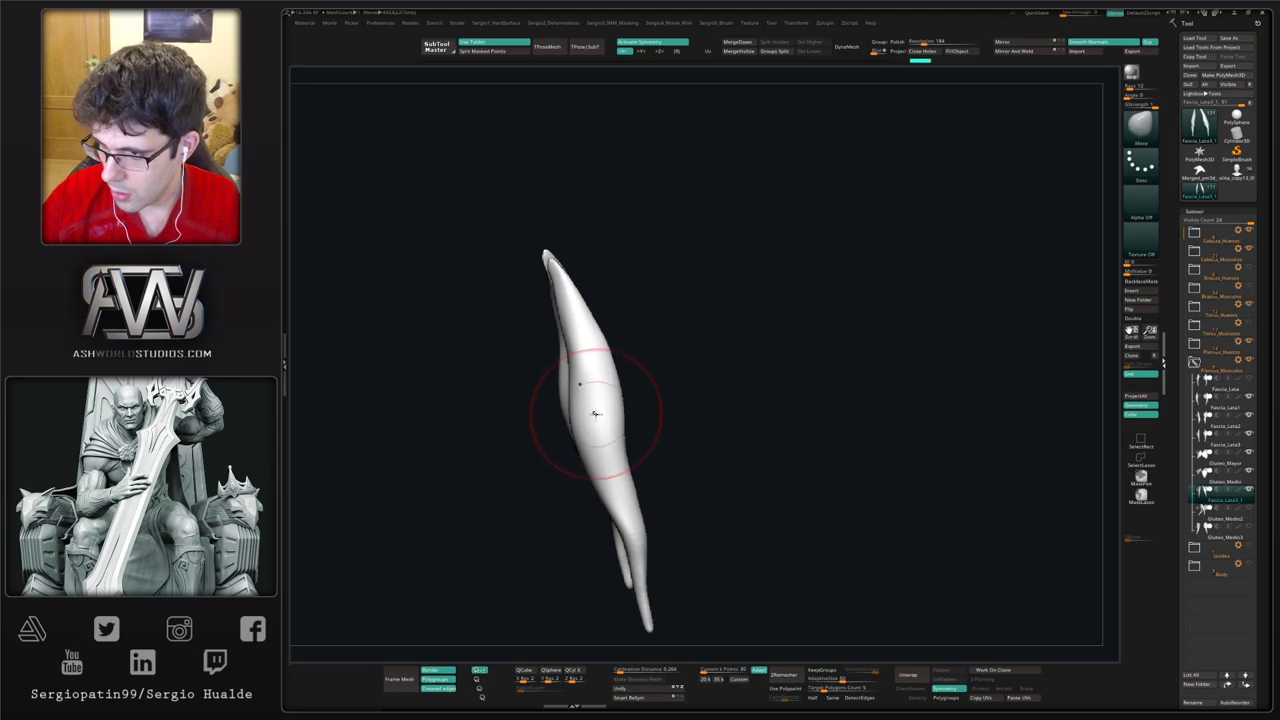
key("]")
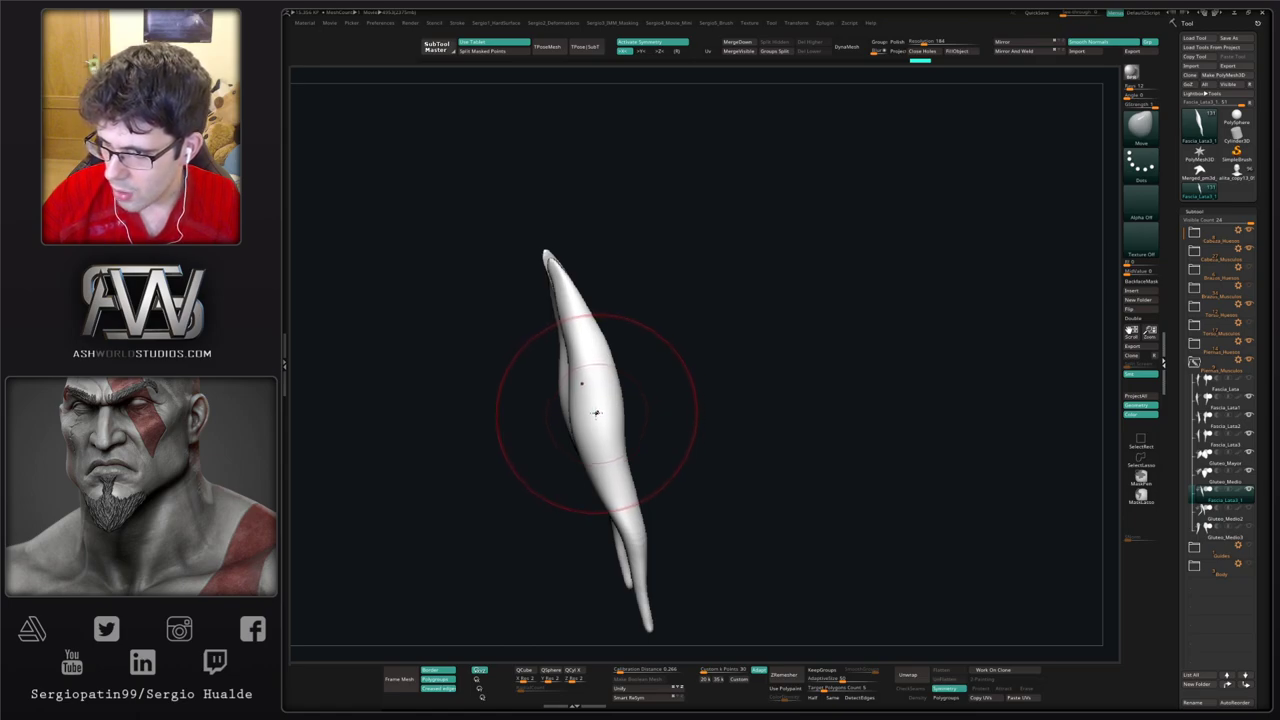
key("[")
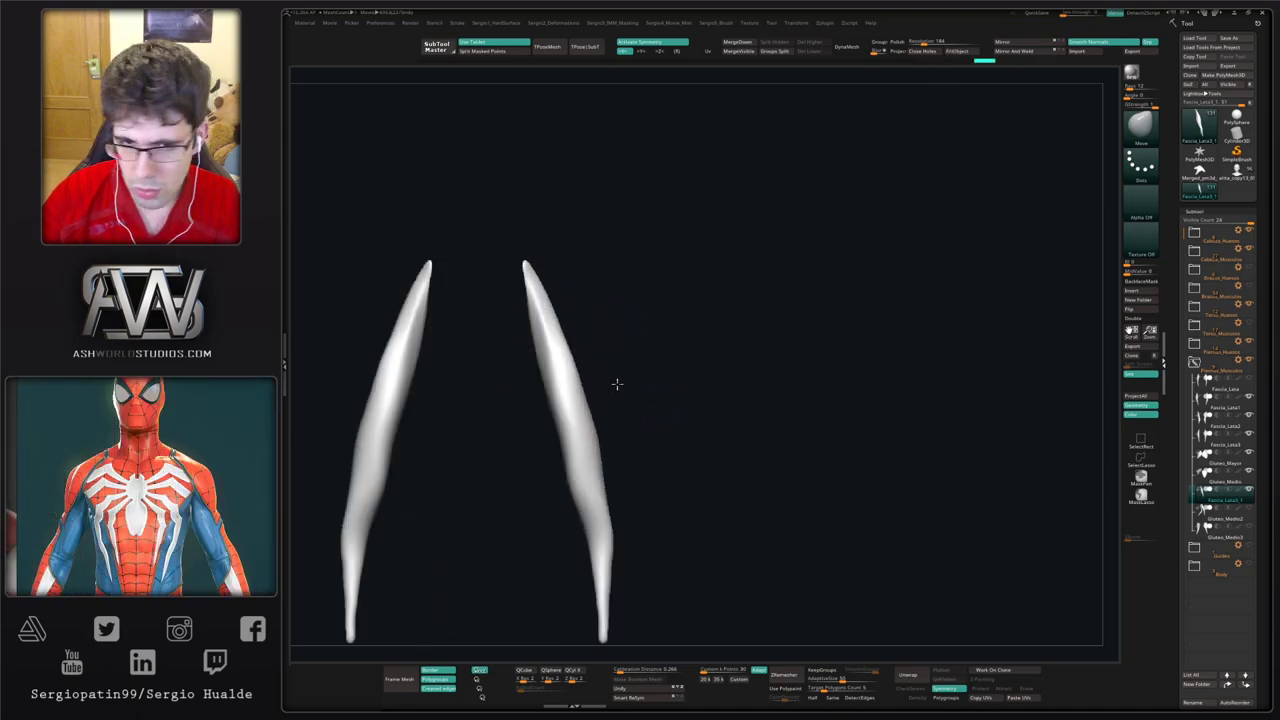
mouse_move(560, 418)
left_mouse_down()
mouse_move(528, 434)
mouse_move(573, 432)
left_mouse_up()
right_click_drag(574, 432, 633, 359, "alt")
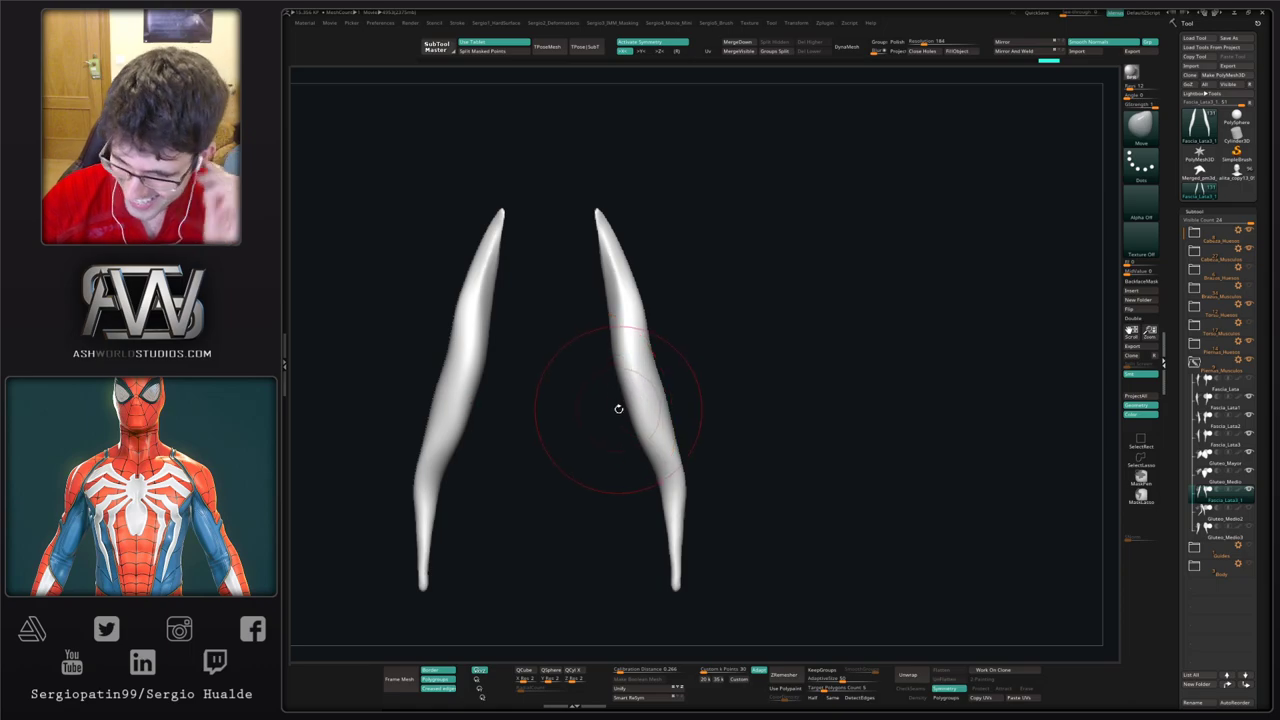
Step: Flatten the surface from the lower belly down to the lower tendon with the TrimDynamic brush
key("alt+s")
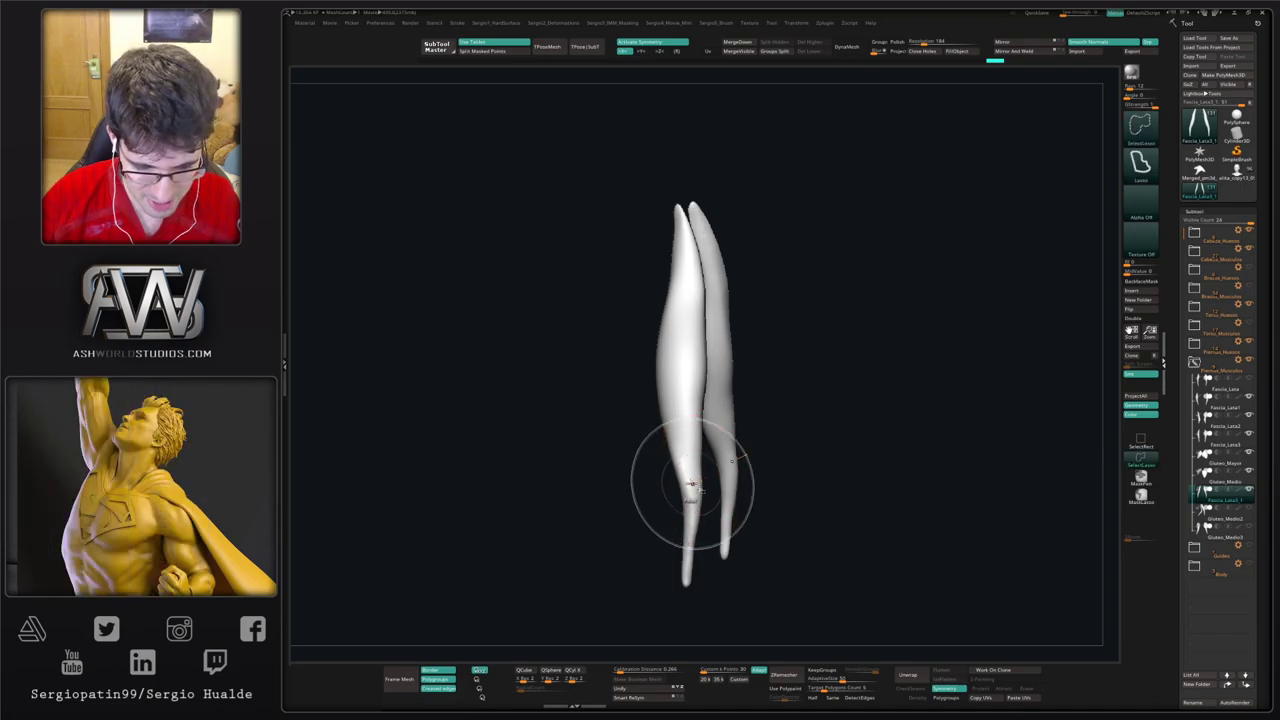
key("s")
left_click_drag(712, 512, 698, 564)
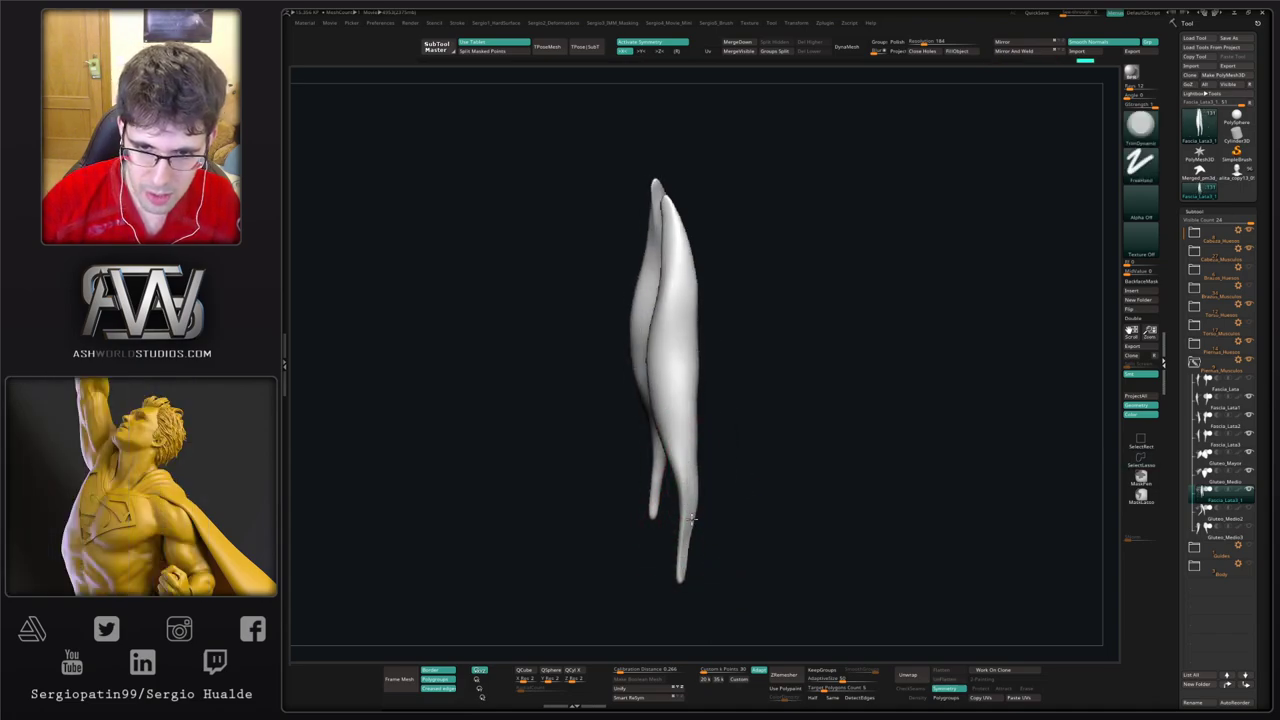
left_click_drag(676, 434, 676, 530)
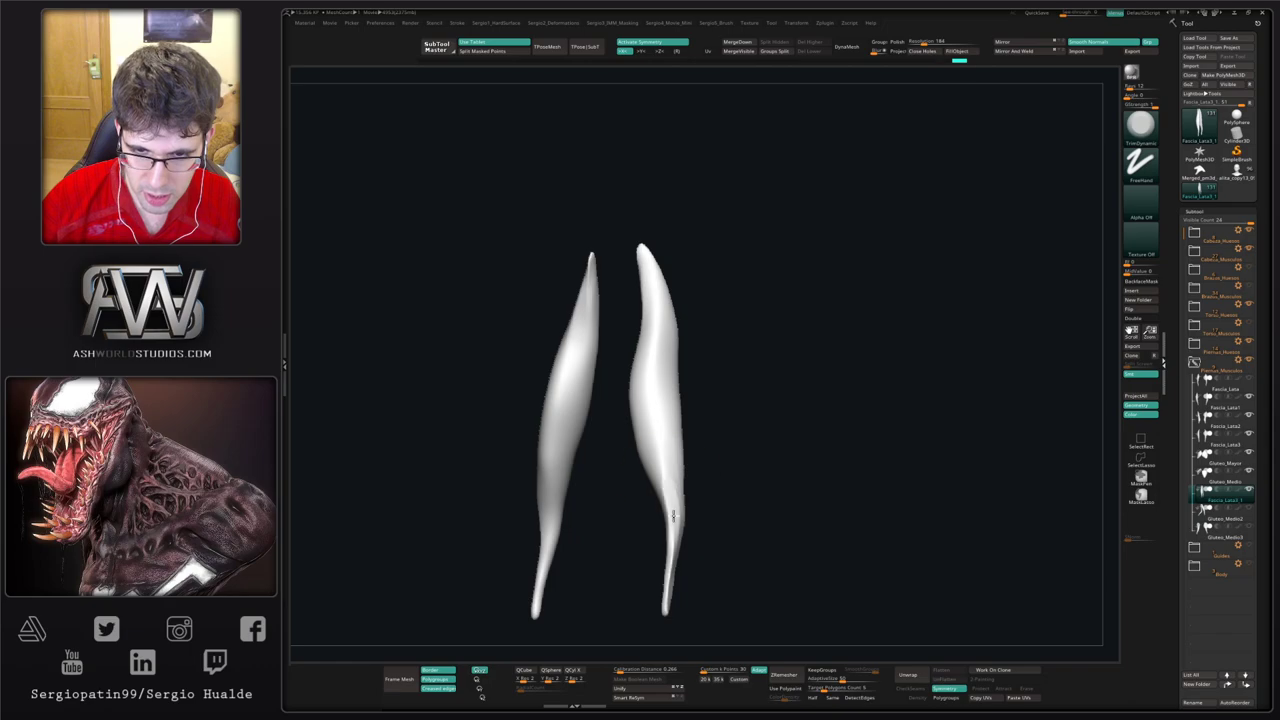
left_click_drag(671, 470, 666, 412)
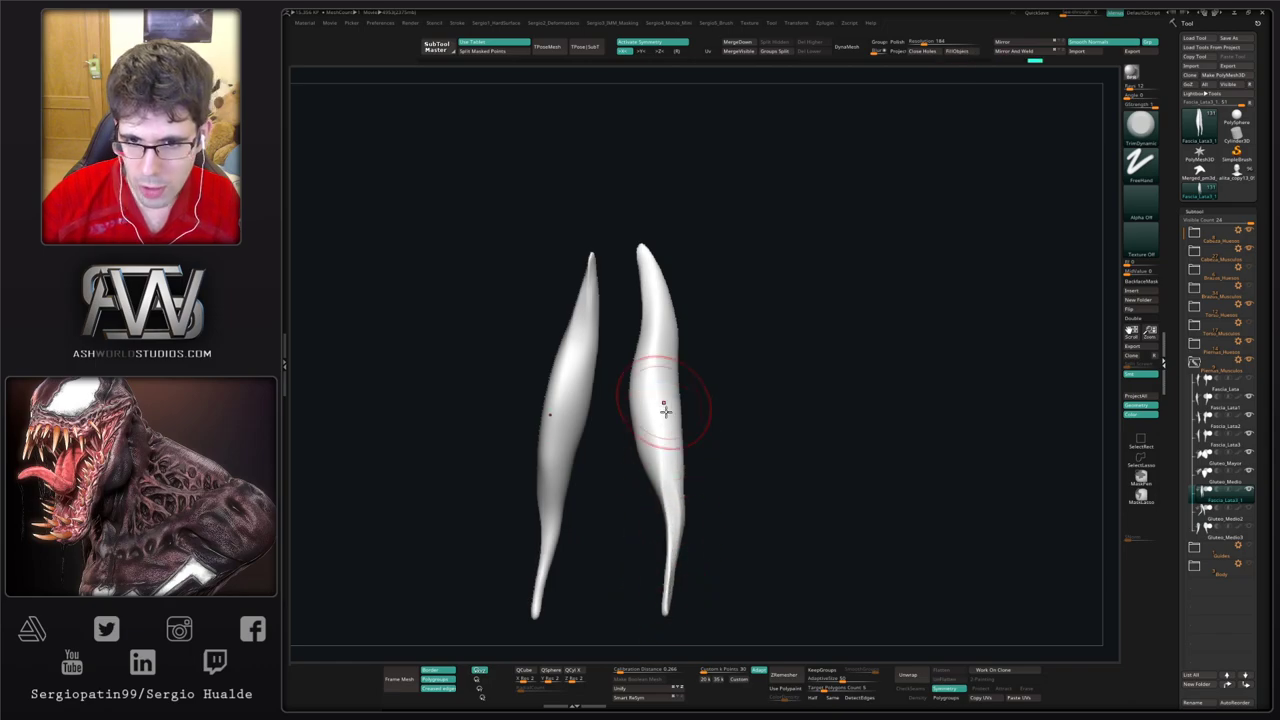
key("alt+s")
right_click_drag(663, 406, 663, 460)
key("alt+s")
mouse_move(663, 466)
left_mouse_down()
mouse_move(673, 489)
mouse_move(642, 488)
mouse_move(674, 410)
left_mouse_up()
Step: Adjust the silhouette of the isolated muscle's lower tendon with the Move brush
key("b")
key("m")
key("v")
left_click_drag(689, 517, 693, 517)
right_click_drag(682, 527, 697, 532)
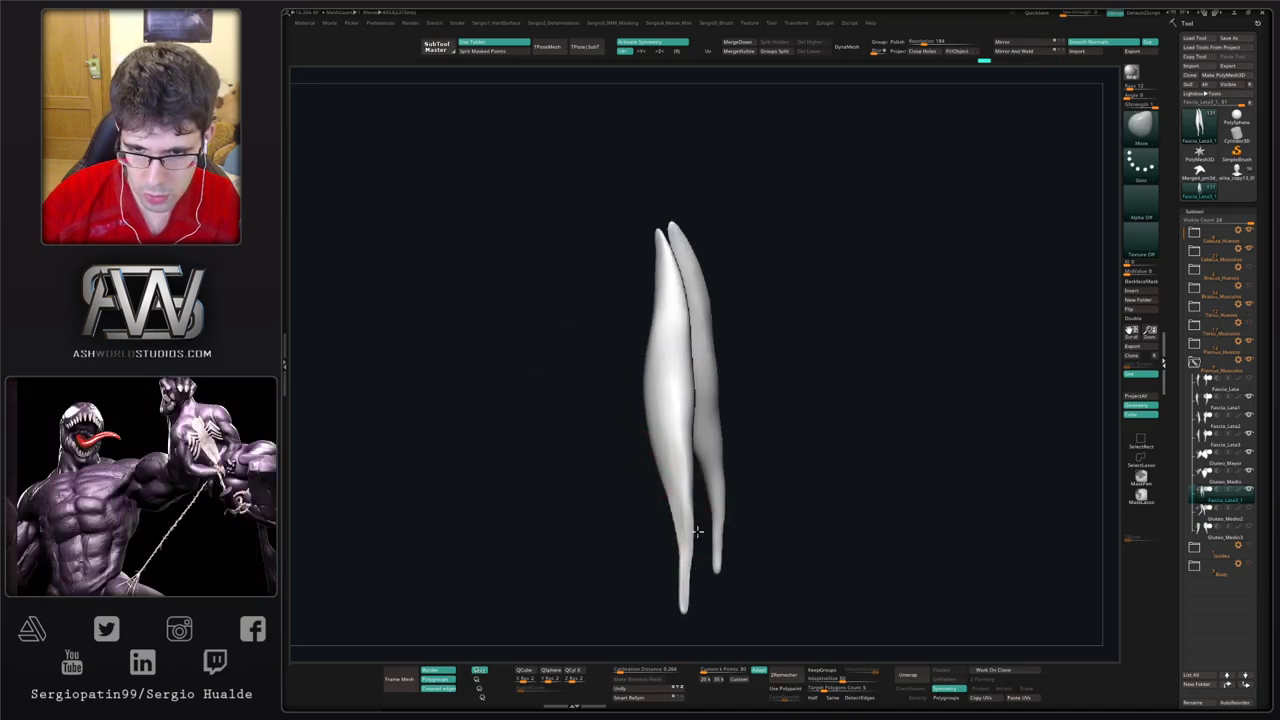
mouse_move(697, 531)
left_mouse_down()
mouse_move(686, 519)
mouse_move(681, 545)
left_mouse_up()
Step: Bring back the surrounding anatomy and adjust the muscle's upper end near the sit bone
key("alt+s")
mouse_move(663, 526)
right_mouse_down()
mouse_move(686, 466)
mouse_move(657, 463)
mouse_move(629, 378)
right_mouse_up()
left_click_drag(627, 375, 621, 388)
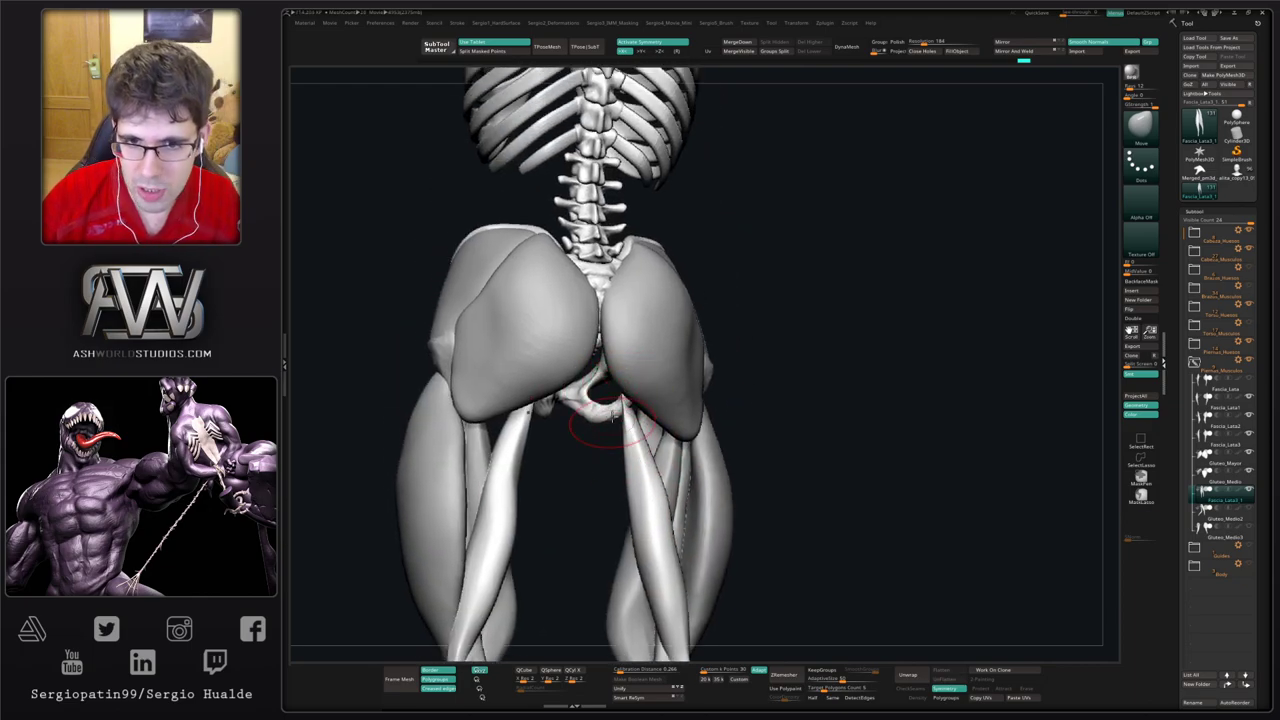
right_click_drag(613, 415, 620, 417, "ctrl")
right_click_drag(611, 325, 590, 397)
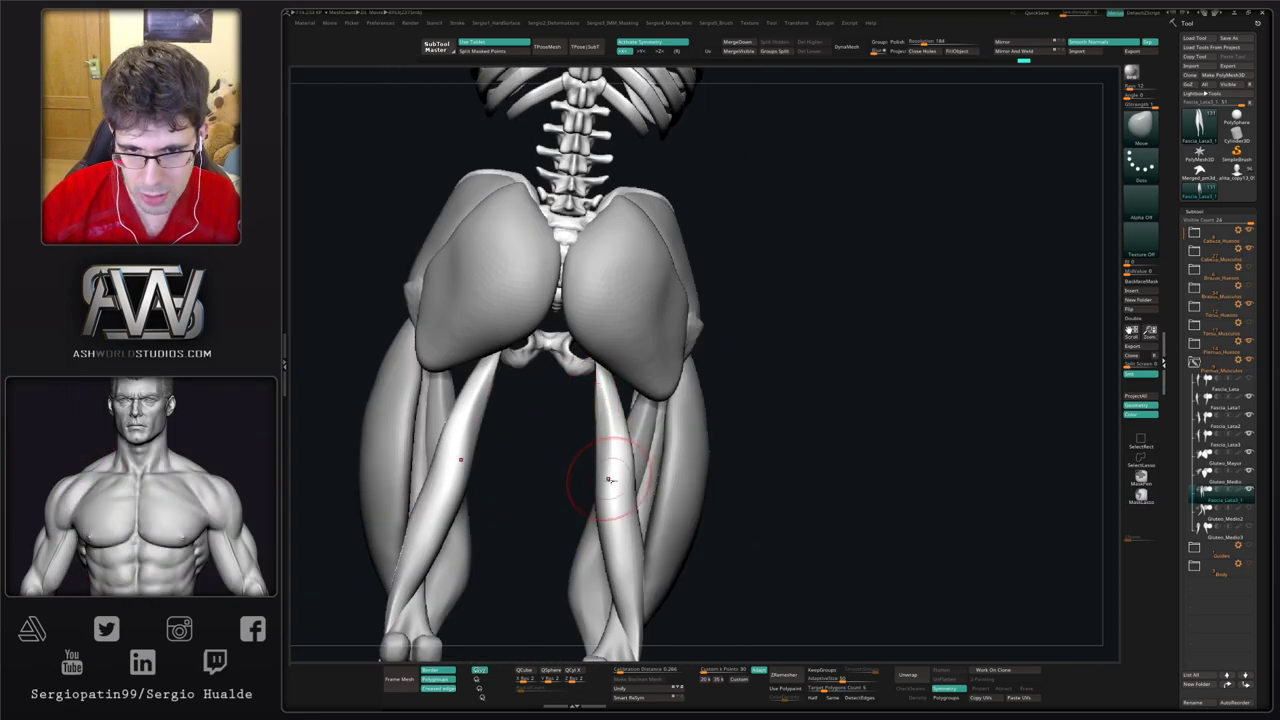
right_click_drag(608, 479, 607, 395, "alt")
Step: Reshape the muscle belly against the neighbouring thigh muscles with a larger Move brush
key("bracketright")
left_click_drag(626, 437, 635, 424)
right_click_drag(636, 421, 630, 445)
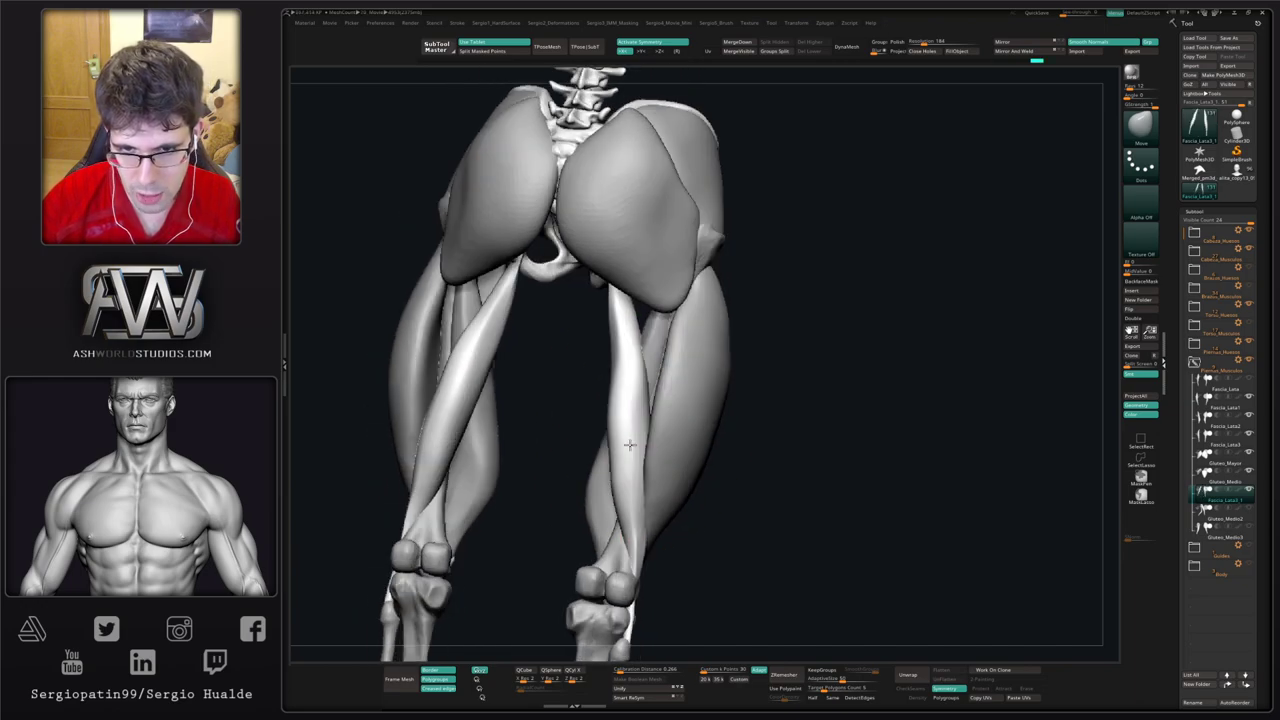
left_click_drag(629, 445, 680, 513)
mouse_move(680, 513)
right_mouse_down()
mouse_move(690, 503)
mouse_move(667, 488)
right_mouse_up()
Step: Isolate the muscle pair and even out the belly contour with the Move and Smooth brushes
key("alt+s")
left_click_drag(668, 446, 672, 438)
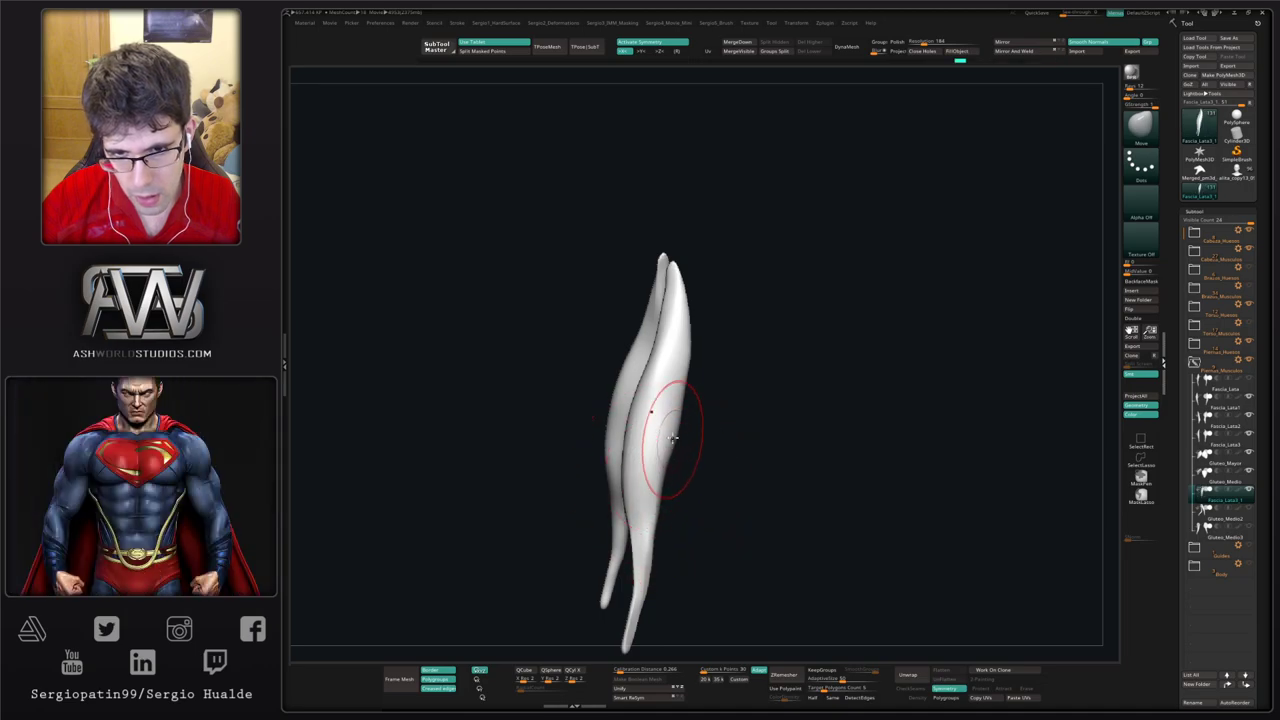
key("shift")
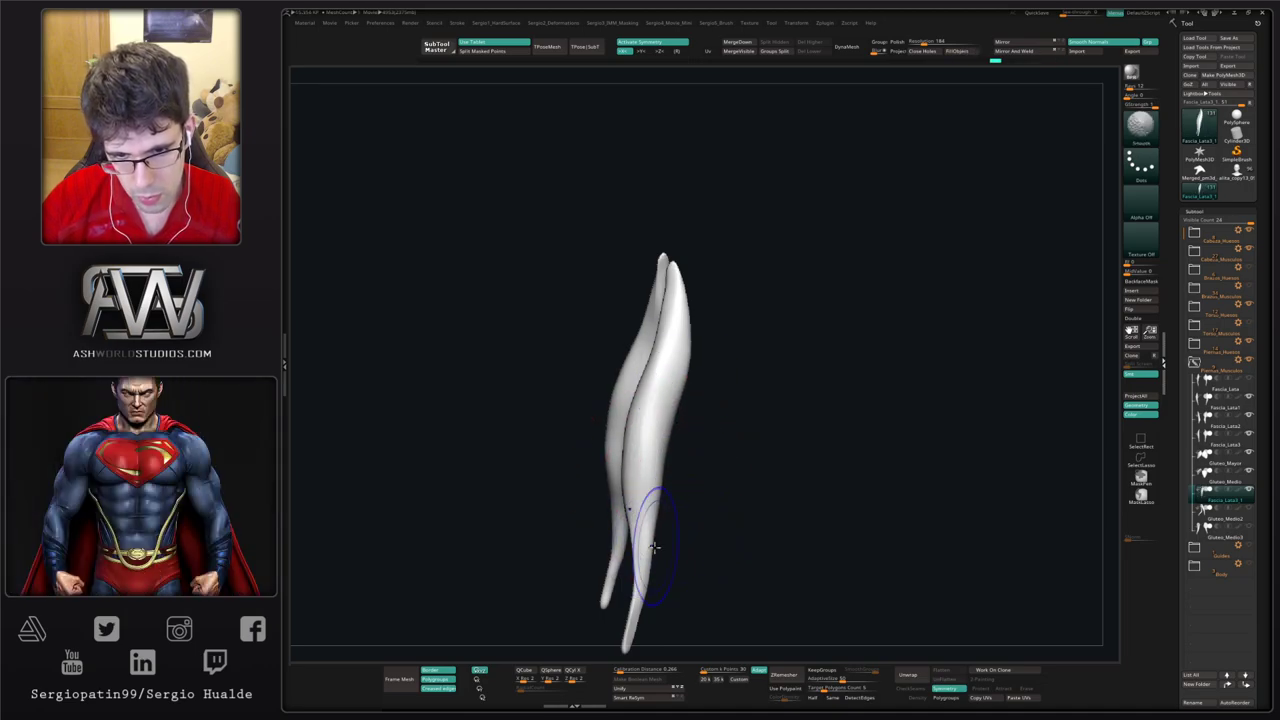
mouse_move(706, 531)
left_mouse_down()
mouse_move(678, 421)
mouse_move(710, 350)
left_mouse_up()
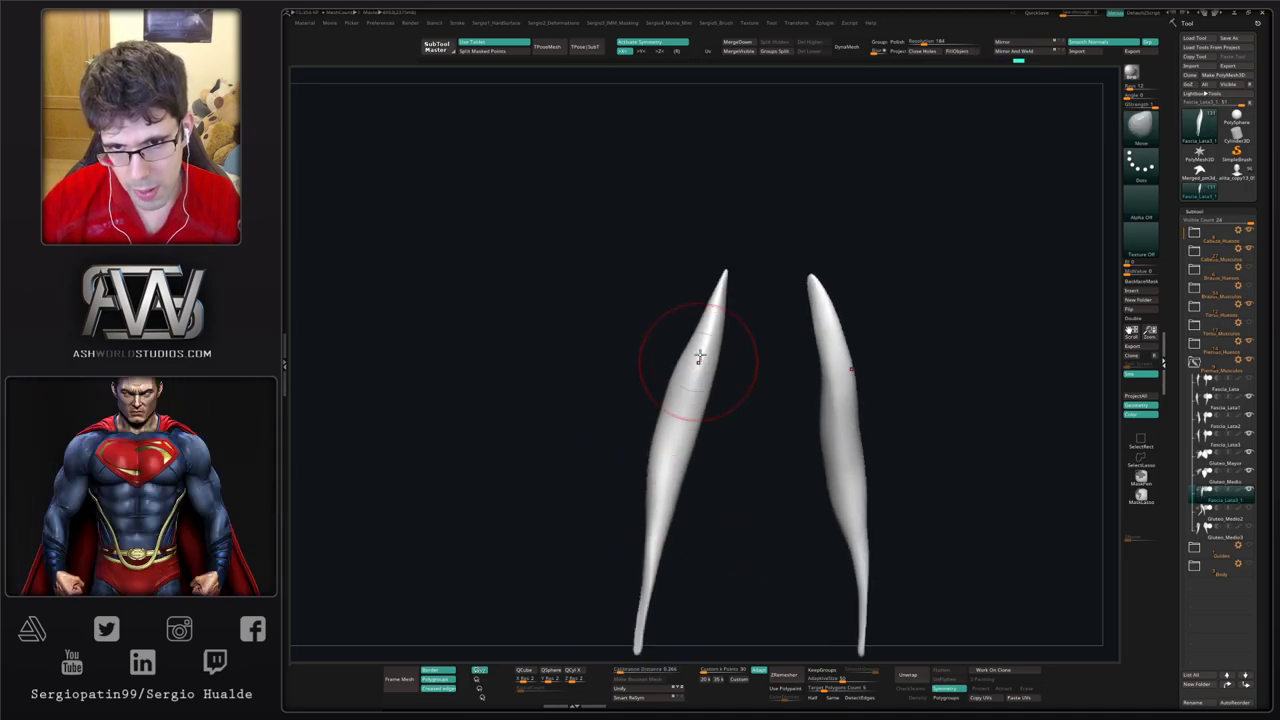
mouse_move(697, 357)
right_mouse_down()
mouse_move(740, 340)
mouse_move(677, 449)
mouse_move(705, 399)
mouse_move(657, 378)
mouse_move(656, 400)
right_mouse_up()
Step: Show the surrounding anatomy again and fit the muscle's upper tip against the sit bone
key("alt+s")
key("s")
left_click_drag(653, 388, 652, 374)
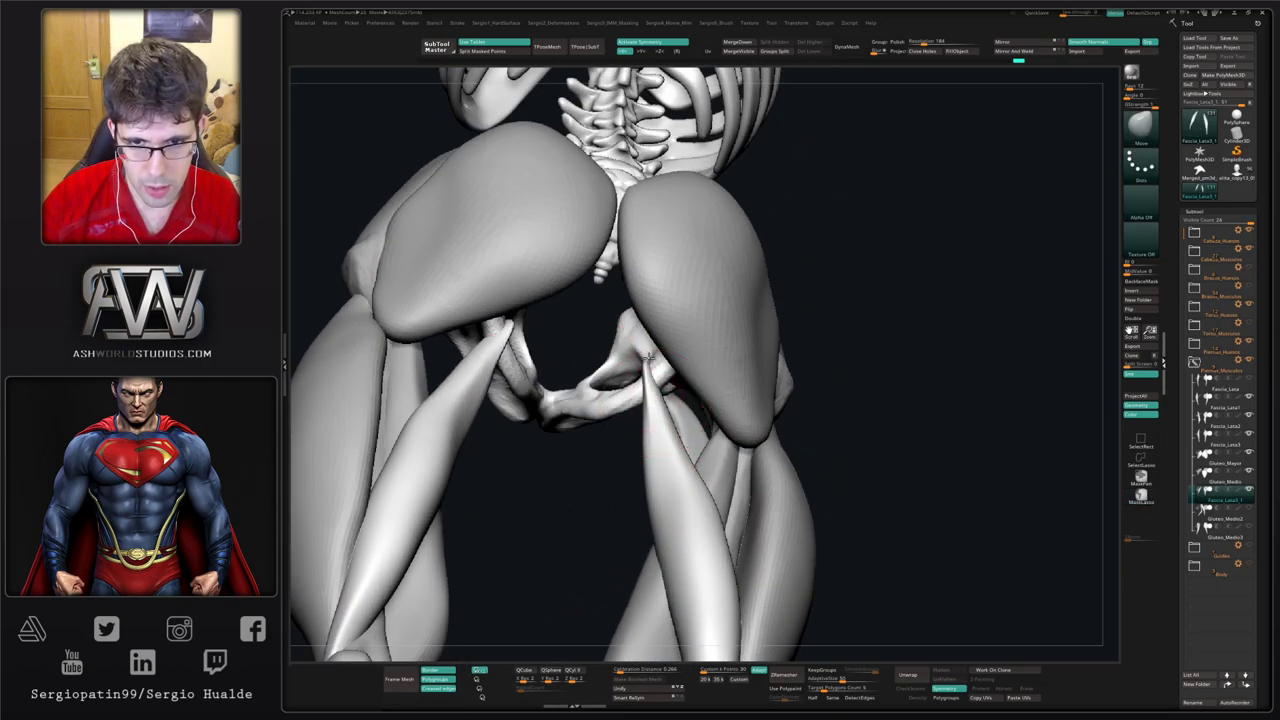
mouse_move(653, 424)
left_mouse_down()
mouse_move(664, 495)
mouse_move(645, 525)
mouse_move(614, 528)
left_mouse_up()
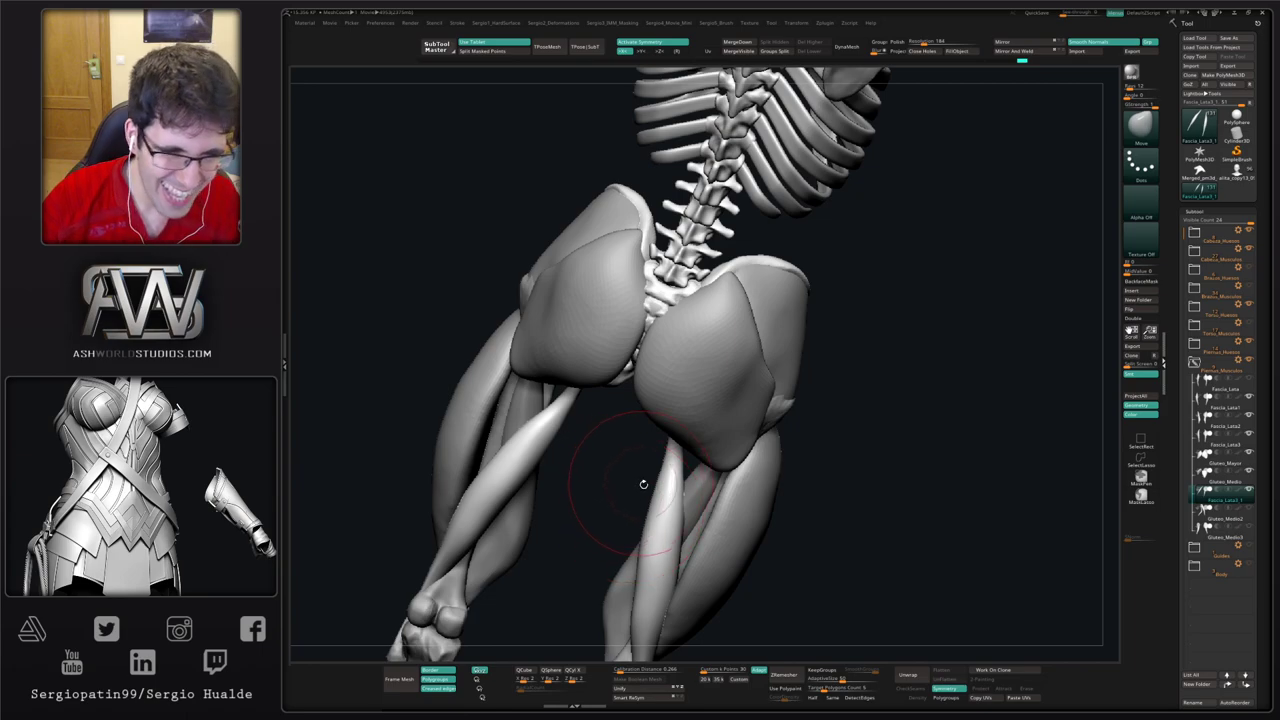
mouse_move(643, 484)
left_mouse_down()
mouse_move(660, 472)
mouse_move(645, 480)
left_mouse_up()
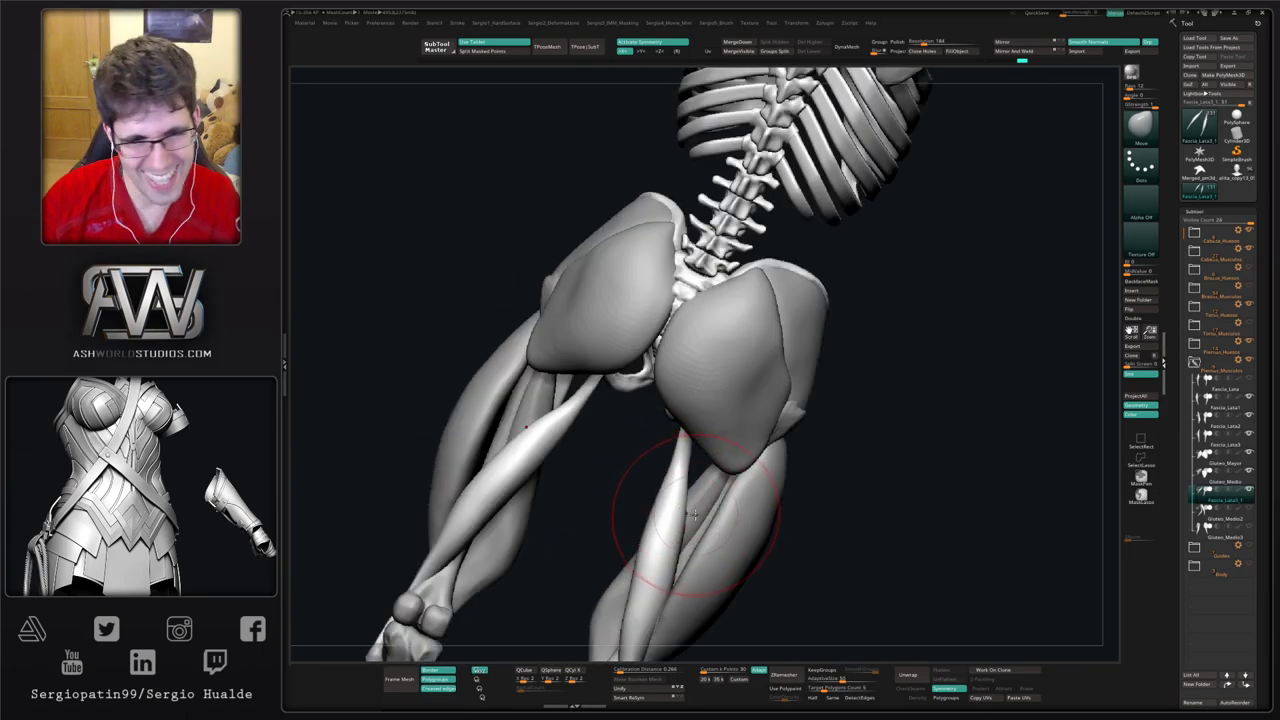
right_click_drag(682, 509, 646, 437, "alt")
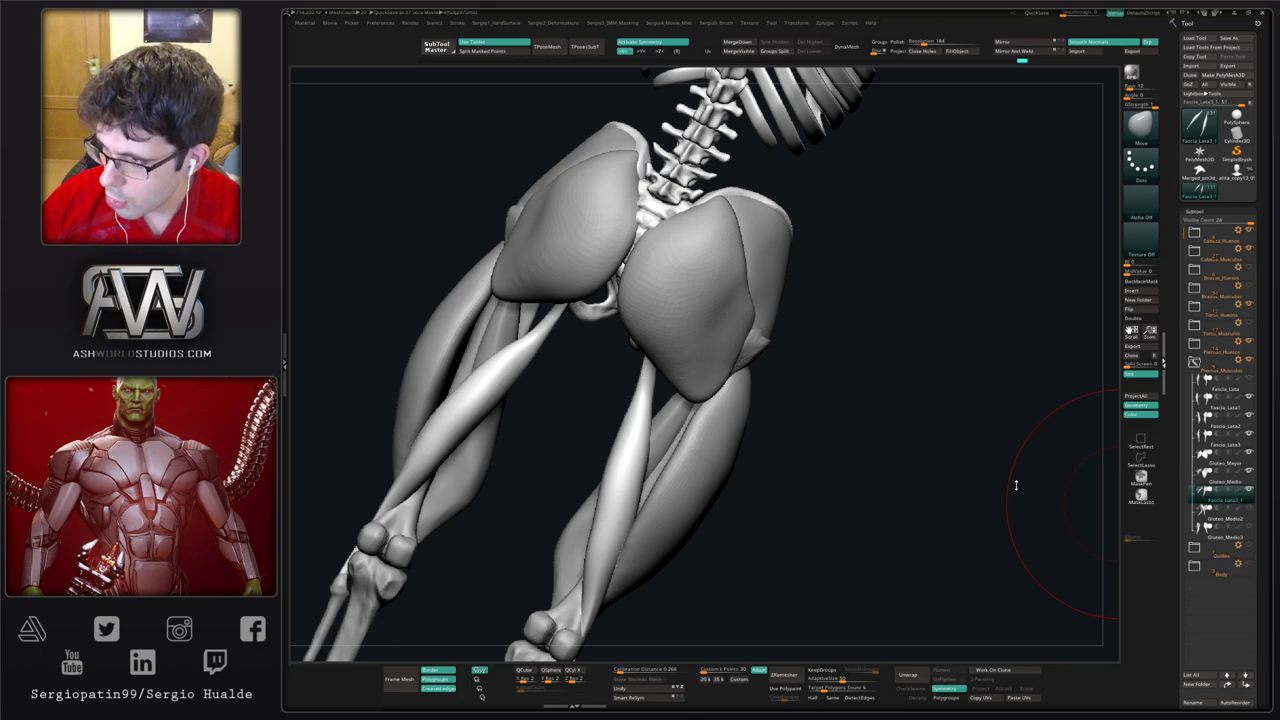
Step: Pull the upper third inward to narrow it below the pelvis, smoothing the transition into the belly
right_click_drag(675, 362, 644, 350)
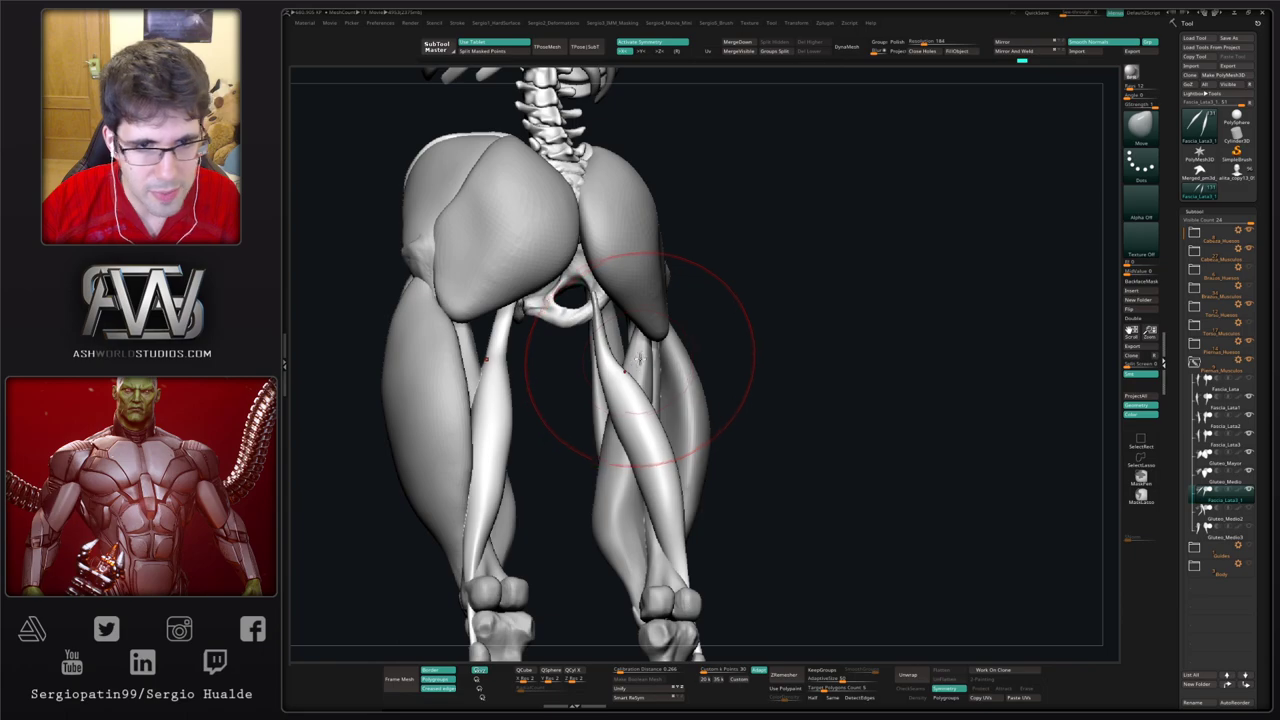
key("s")
left_click_drag(640, 358, 600, 366)
mouse_move(627, 424)
left_mouse_down("shift")
mouse_move(627, 398)
mouse_move(604, 385)
left_mouse_up("shift")
left_click_drag(642, 470, 624, 471)
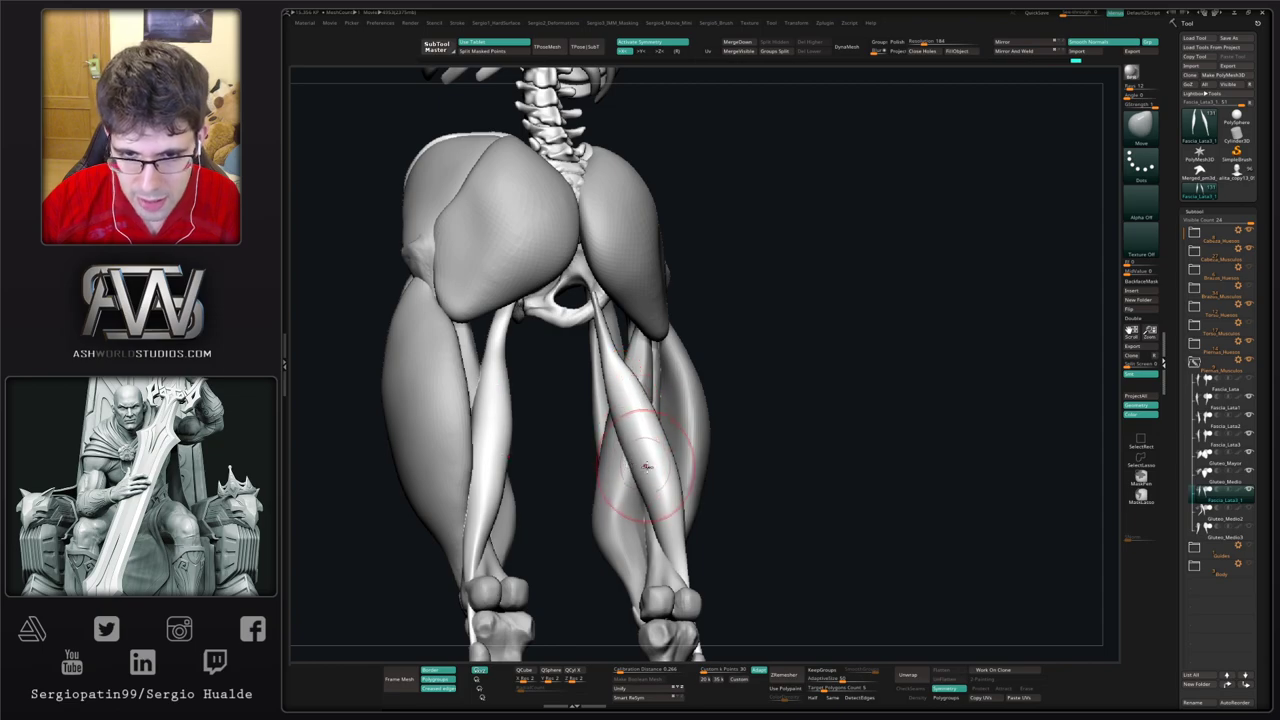
Step: Refine the belly's outline from several angles with small Move brush adjustments along the thigh
right_click_drag(652, 472, 600, 470)
mouse_move(648, 474)
left_mouse_down()
mouse_move(634, 475)
mouse_move(644, 468)
left_mouse_up()
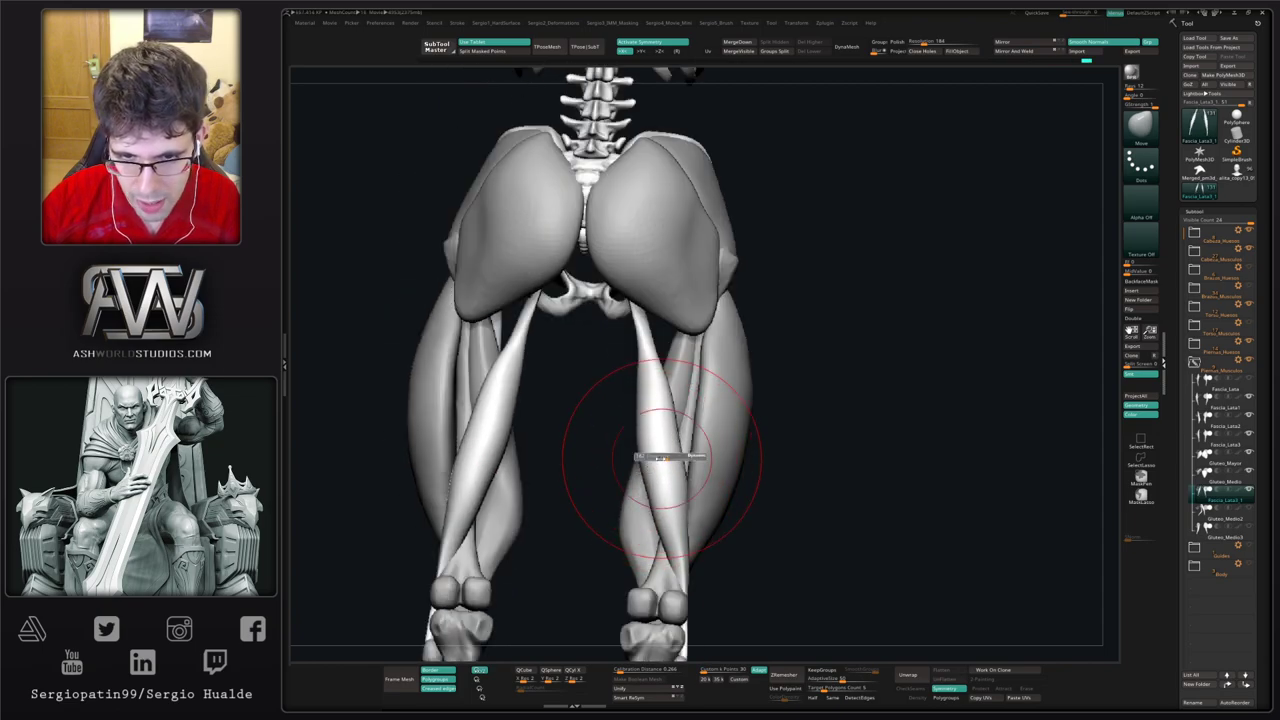
right_click_drag(664, 457, 615, 465)
left_click_drag(652, 479, 644, 477)
left_click_drag(662, 404, 664, 414)
right_click_drag(684, 426, 648, 420)
mouse_move(676, 428)
left_mouse_down()
mouse_move(663, 426)
mouse_move(672, 416)
left_mouse_up()
Step: Isolate the muscle pair and pull the lower section inward to refine its curve
key("alt+s")
right_click_drag(678, 410, 684, 402)
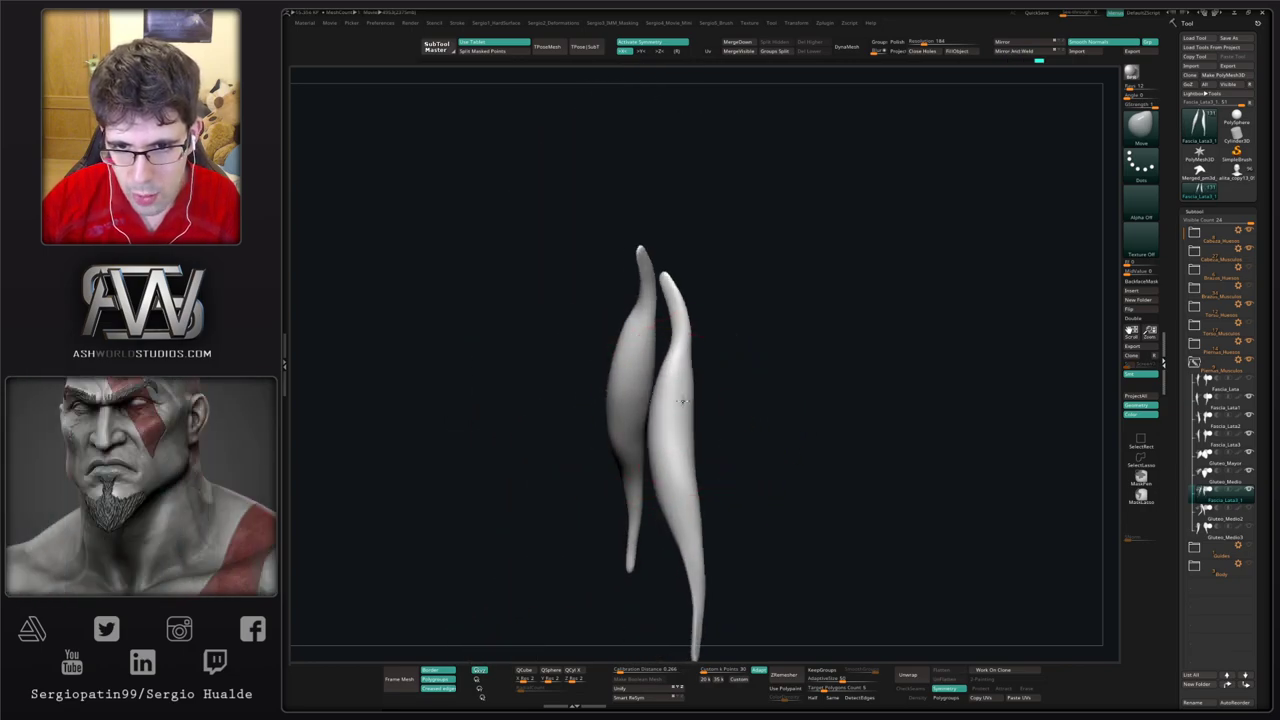
left_click_drag(702, 492, 683, 508)
mouse_move(670, 510)
right_mouse_down("alt")
mouse_move(676, 433)
mouse_move(708, 394)
right_mouse_up("alt")
Step: Show the surrounding anatomy and adjust the upper belly and upper tendon beneath the gluteus
key("alt+s")
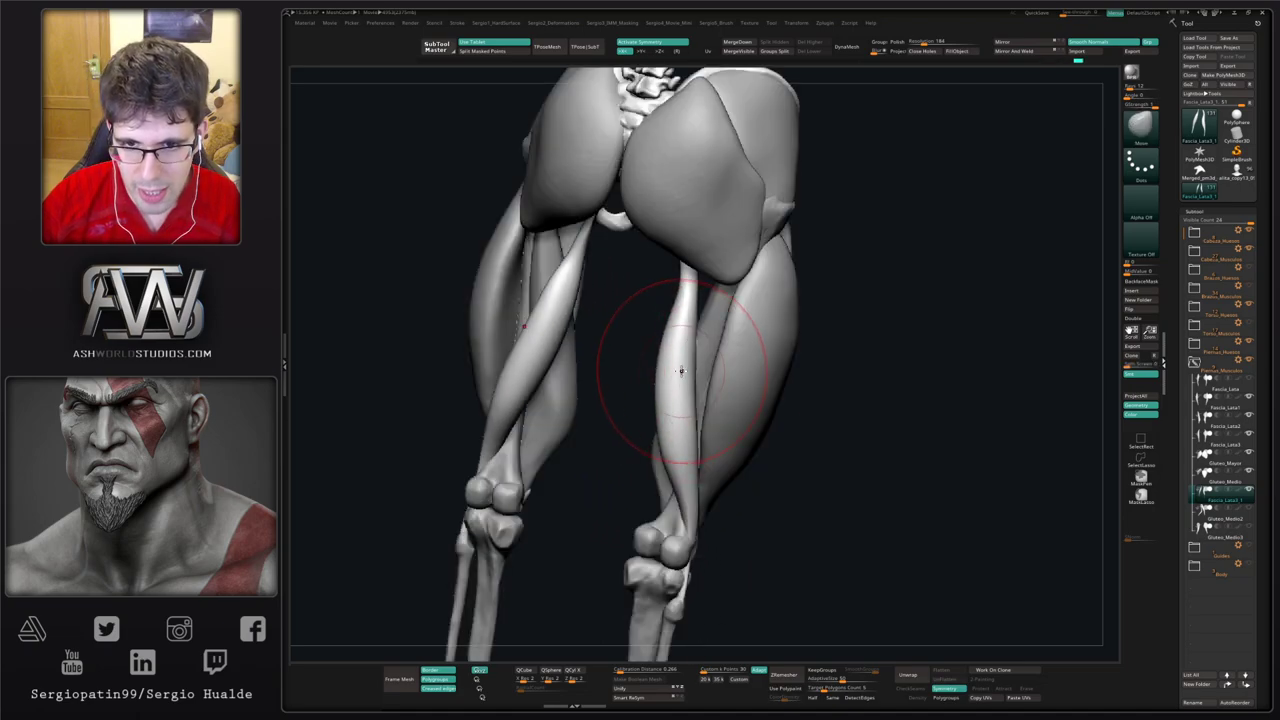
left_click_drag(684, 342, 677, 337)
right_click_drag(677, 337, 680, 243)
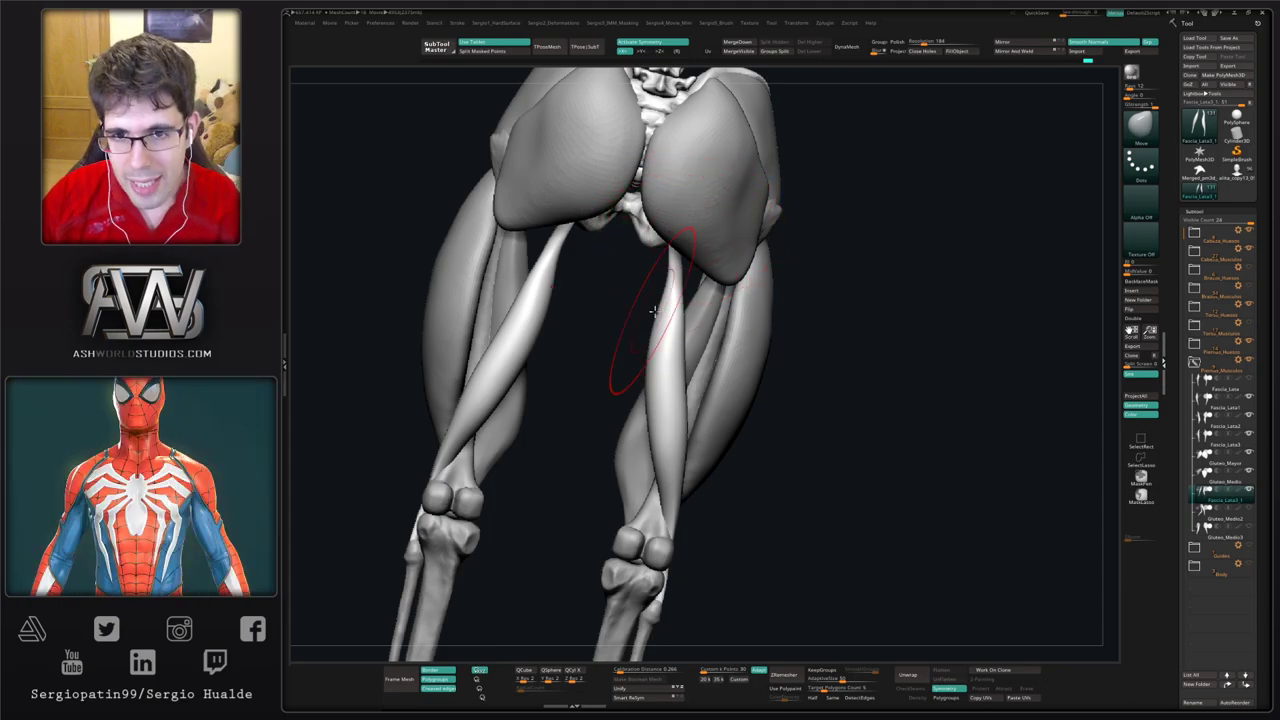
left_click_drag(681, 280, 676, 266)
mouse_move(676, 266)
right_mouse_down()
mouse_move(674, 238)
mouse_move(636, 328)
right_mouse_up()
Step: Isolate the muscle pair and flatten its upper tendon with a smaller TrimDynamic brush, checking it against the pelvis
key("b")
key("t")
key("d")
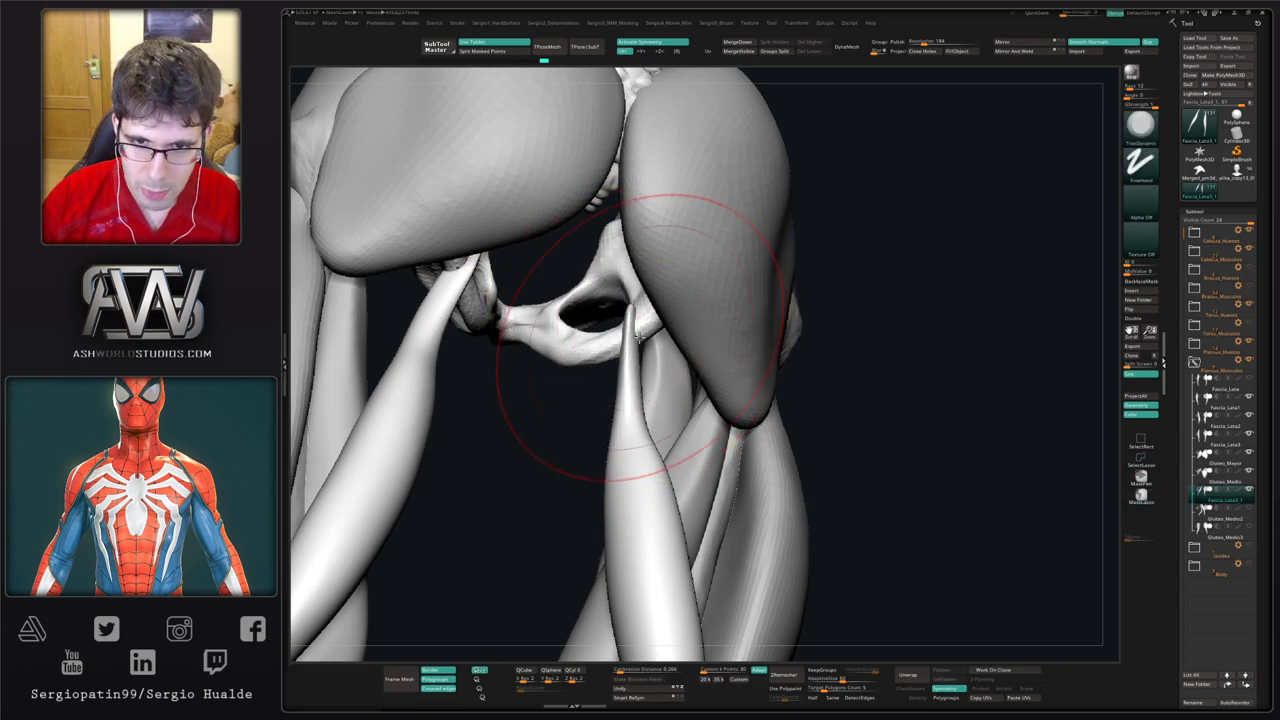
key("bracketleft")
key("alt+s")
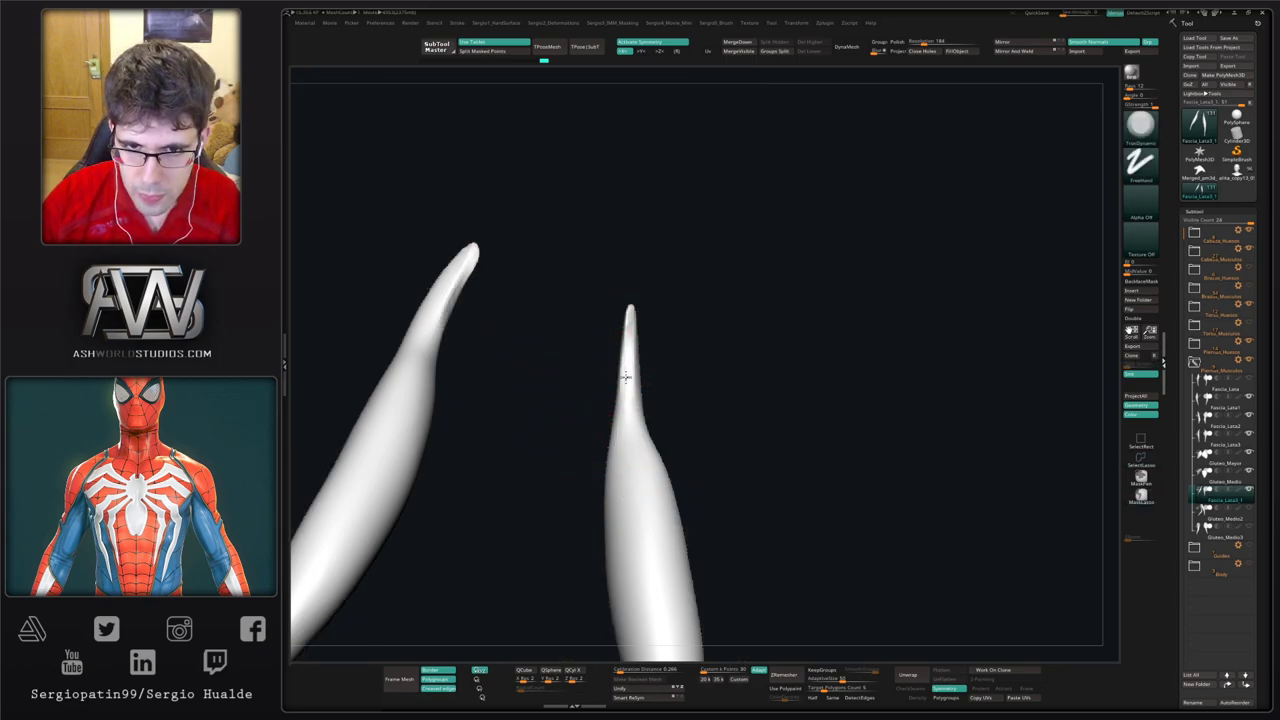
mouse_move(621, 412)
right_mouse_down()
mouse_move(620, 360)
mouse_move(640, 386)
mouse_move(623, 423)
mouse_move(640, 400)
right_mouse_up()
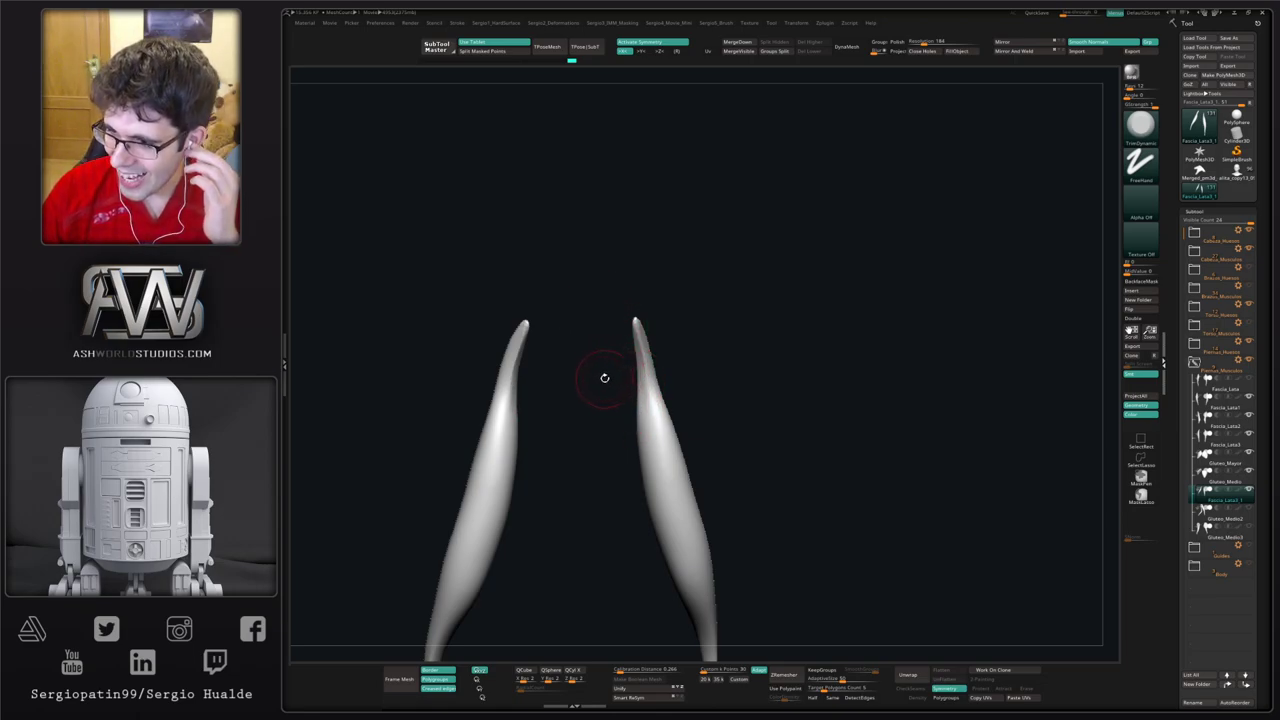
right_click_drag(606, 380, 637, 398)
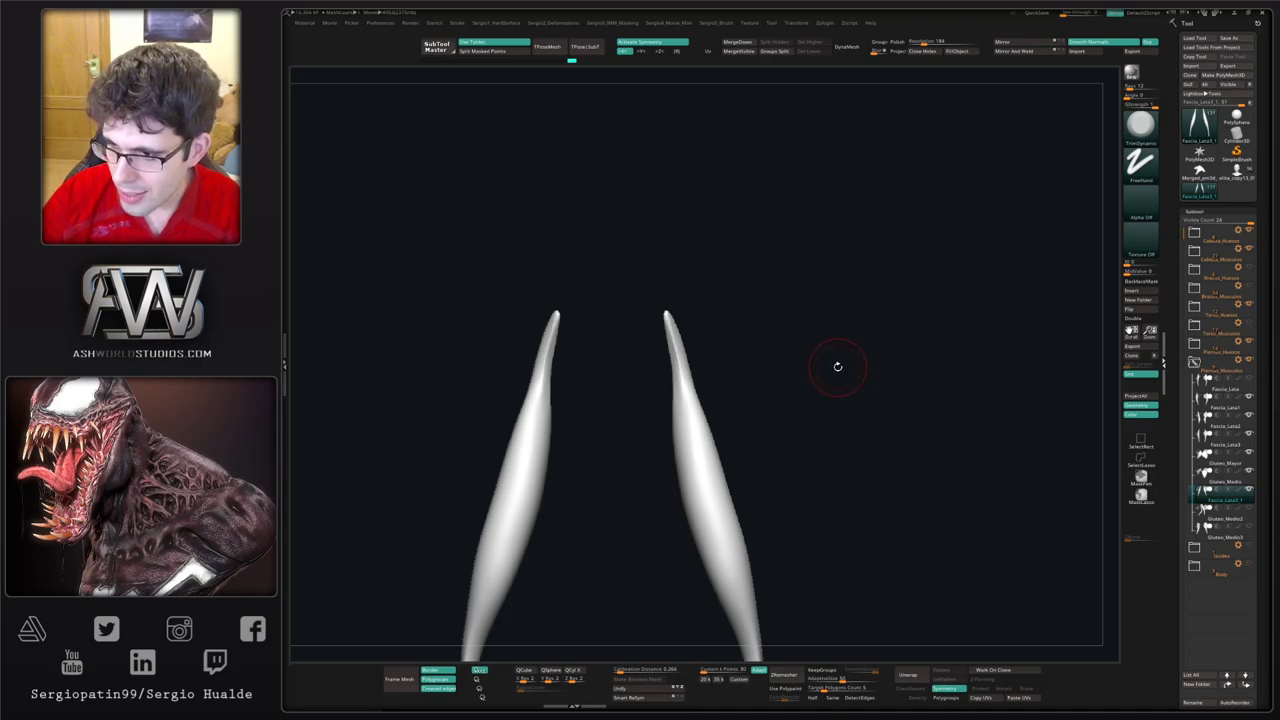
left_click_drag(838, 366, 764, 377)
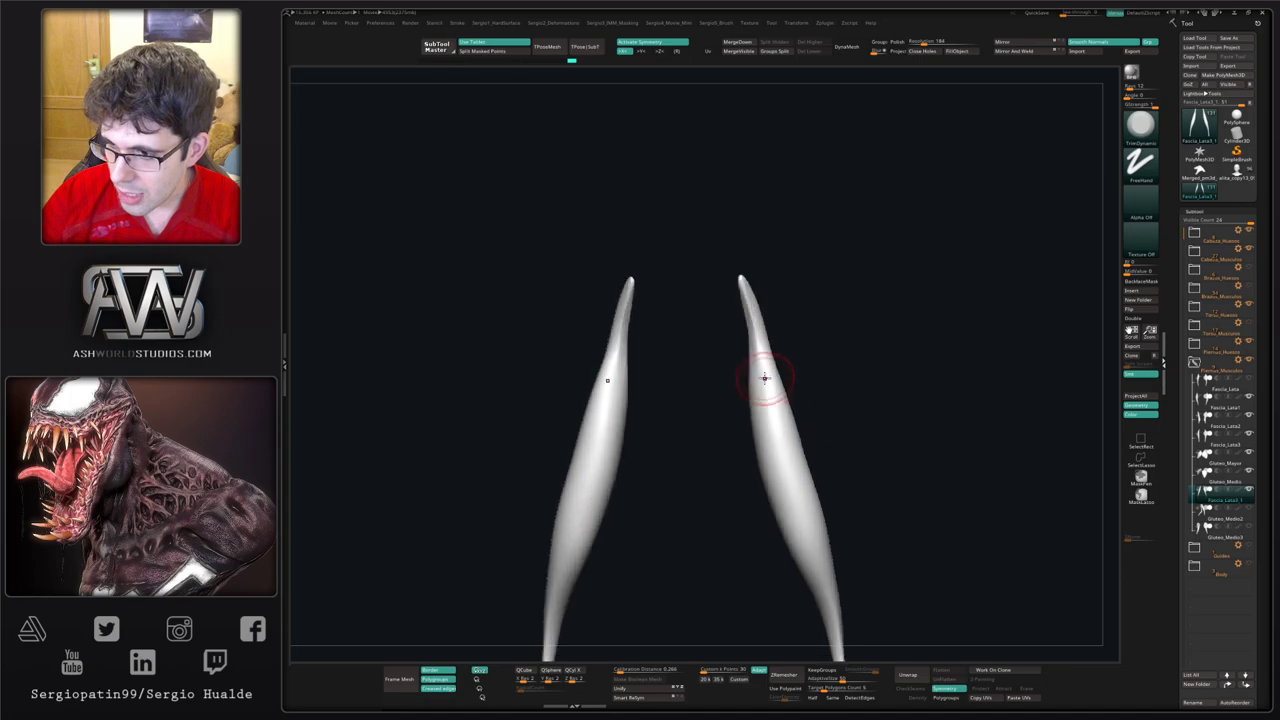
left_click(717, 337)
mouse_move(737, 323)
right_mouse_down()
mouse_move(746, 298)
mouse_move(718, 336)
right_mouse_up()
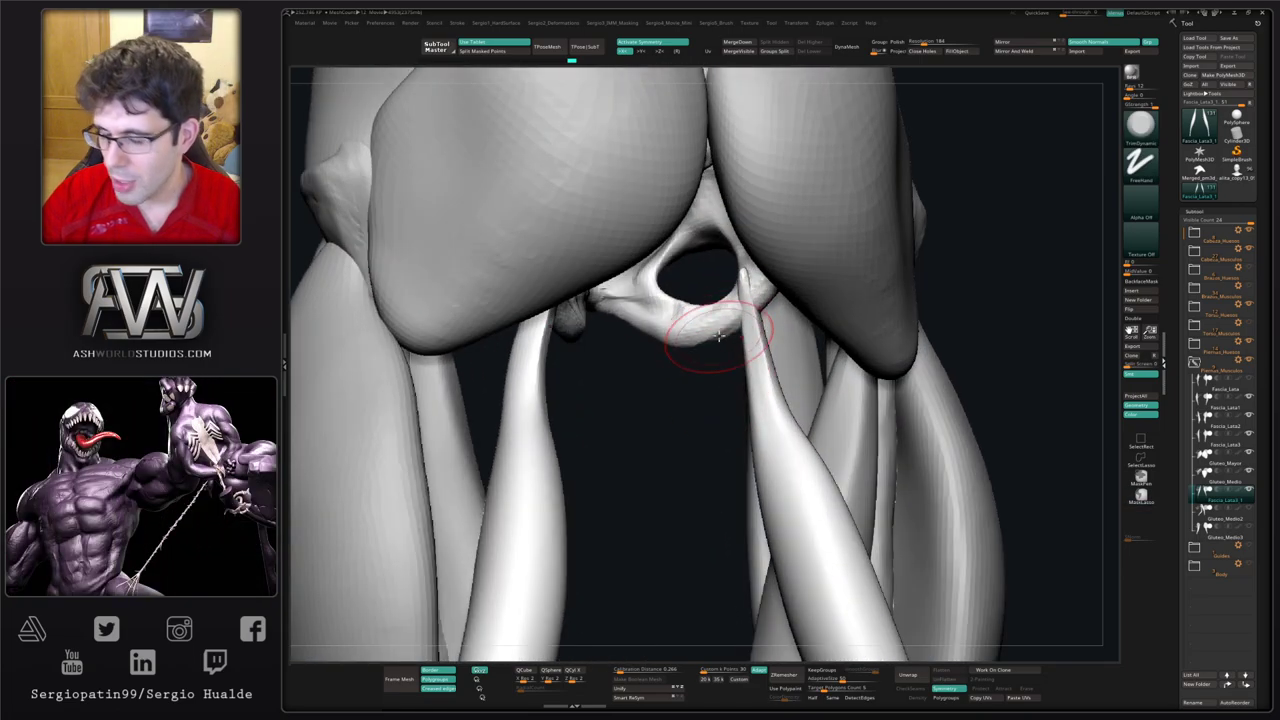
Step: Reshape the upper tendon tip against the pelvis with the Move brush and smooth it
key("b")
key("m")
key("v")
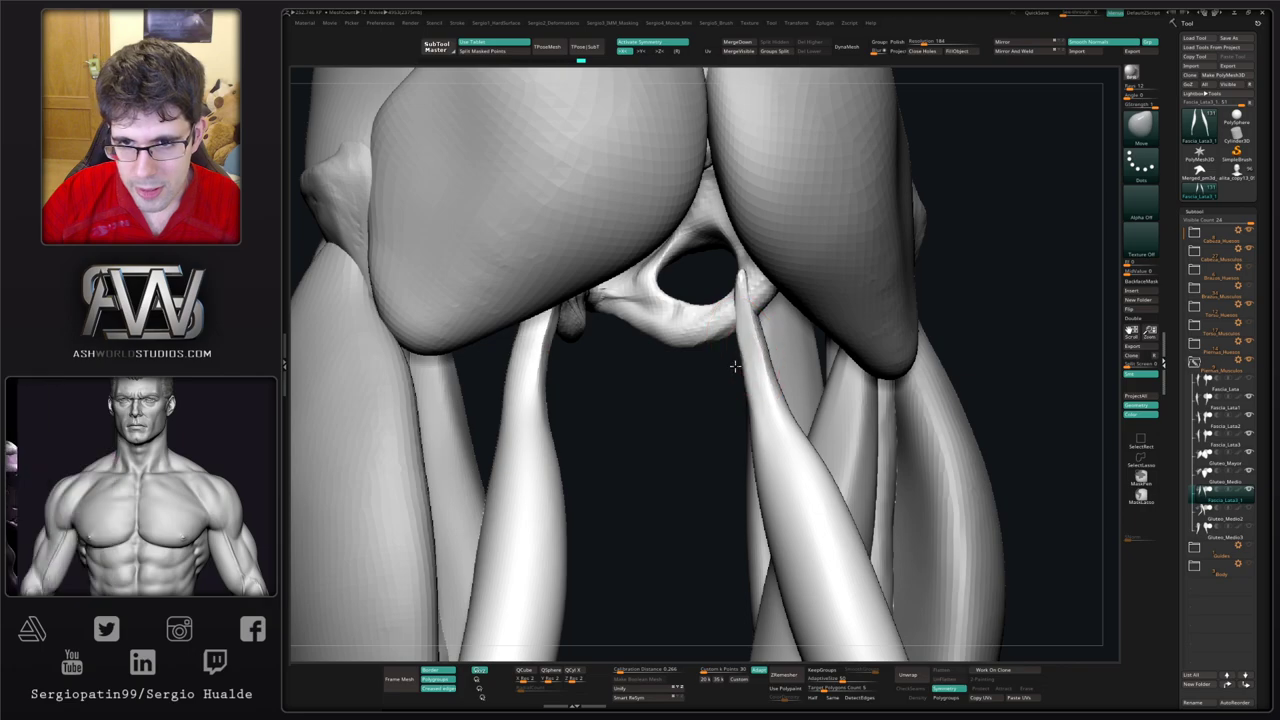
key("shift")
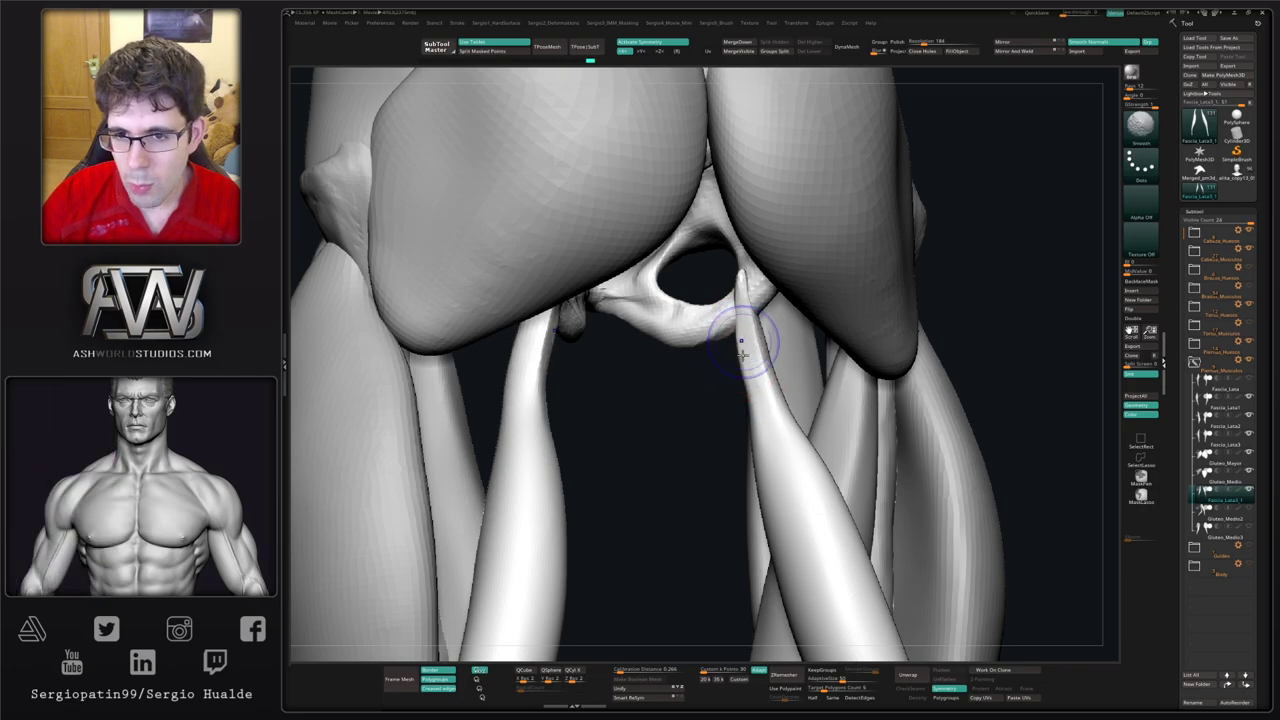
mouse_move(743, 357)
right_mouse_down("ctrl")
mouse_move(736, 300)
mouse_move(735, 379)
right_mouse_up("ctrl")
left_click(732, 333)
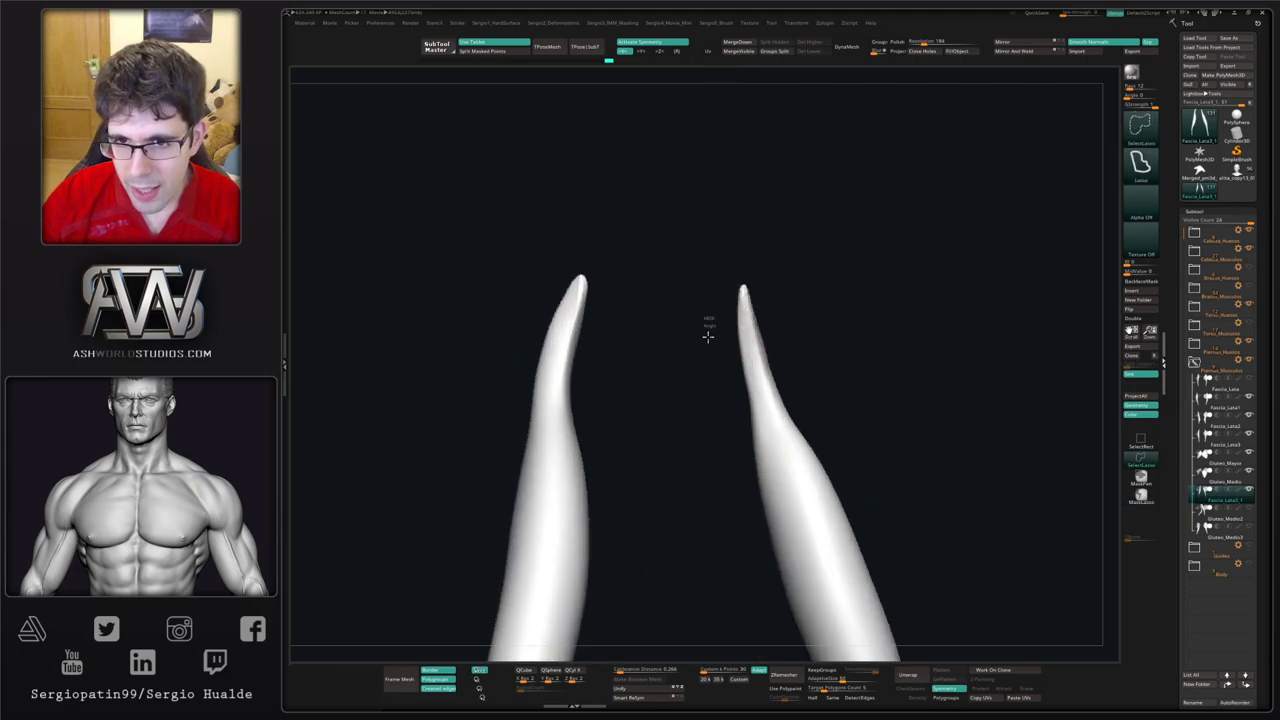
Step: Cut off the upper tendon tips by hiding them with a lasso selection and deleting the hidden geometry
left_click_drag(709, 327, 684, 309, "ctrl+alt+shift")
key("Delete")
mouse_move(786, 328)
left_mouse_down("ctrl")
mouse_move(797, 357)
mouse_move(752, 350)
left_mouse_up("ctrl")
right_click_drag(749, 343, 752, 381)
key("alt+s")
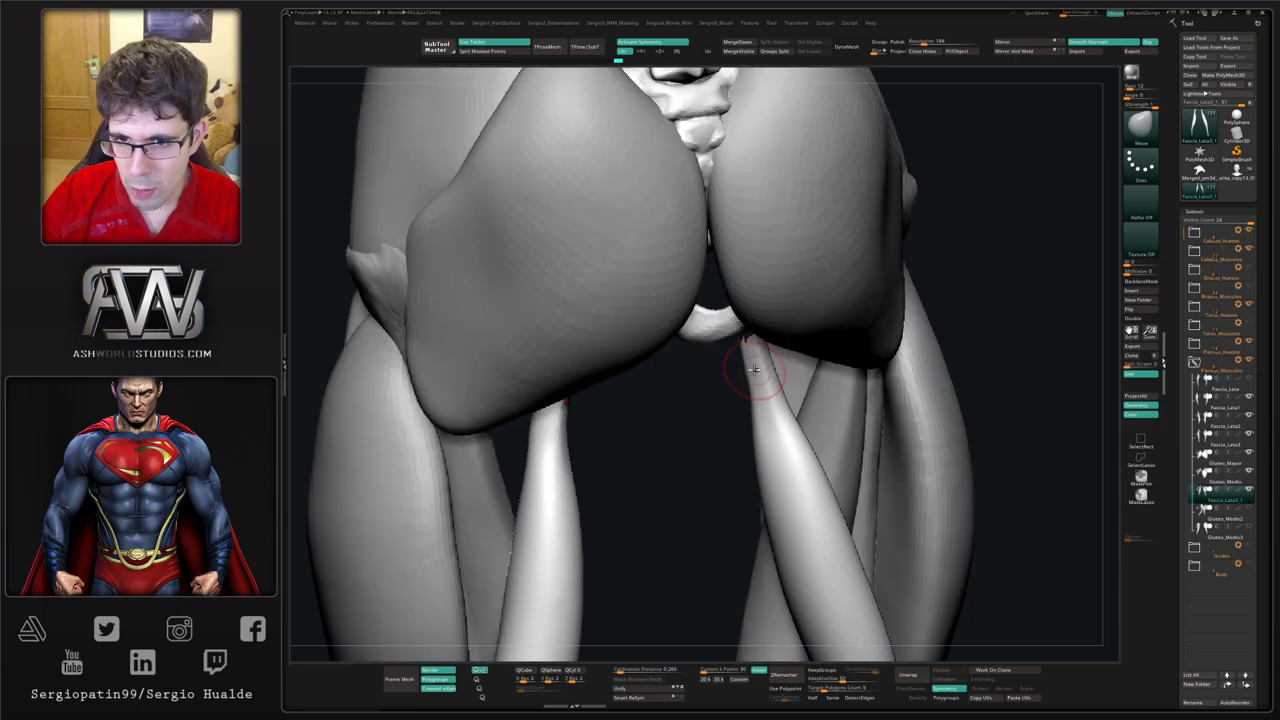
key("alt+s")
key("Delete")
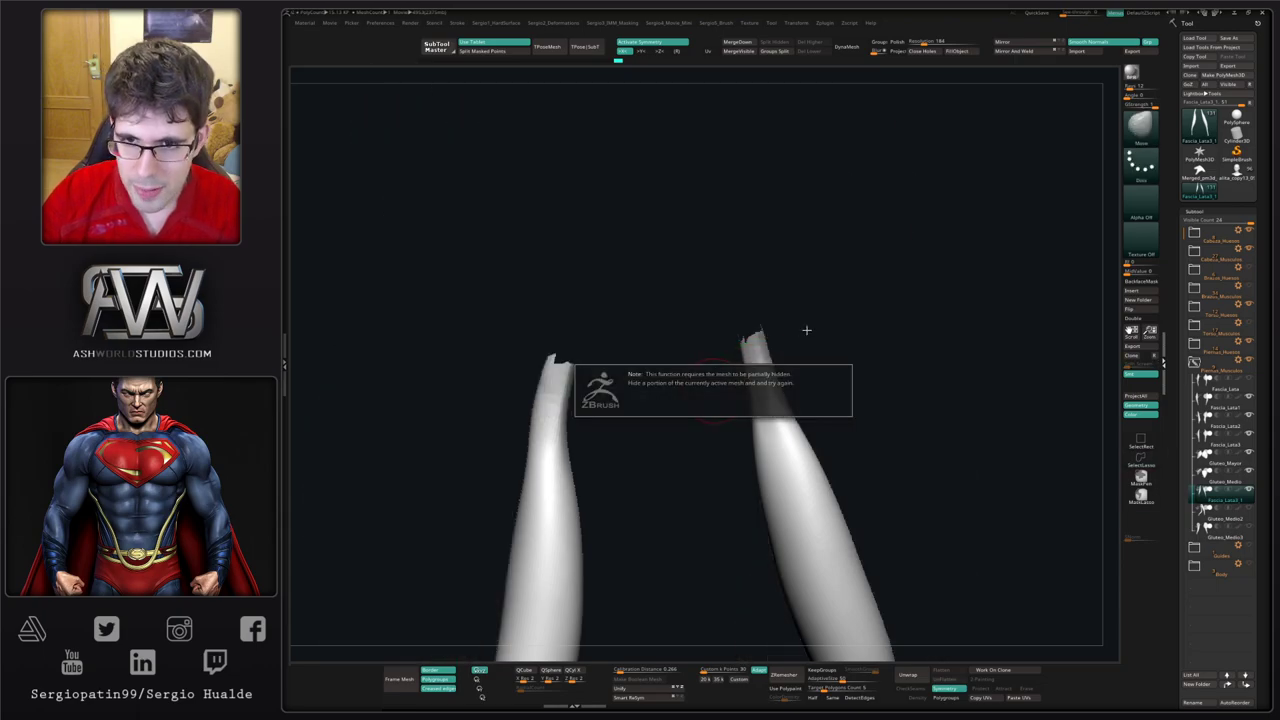
Step: Remesh the trimmed muscle pair with DynaMesh at resolution 304 to close the open upper ends
left_click_drag(820, 366, 864, 166)
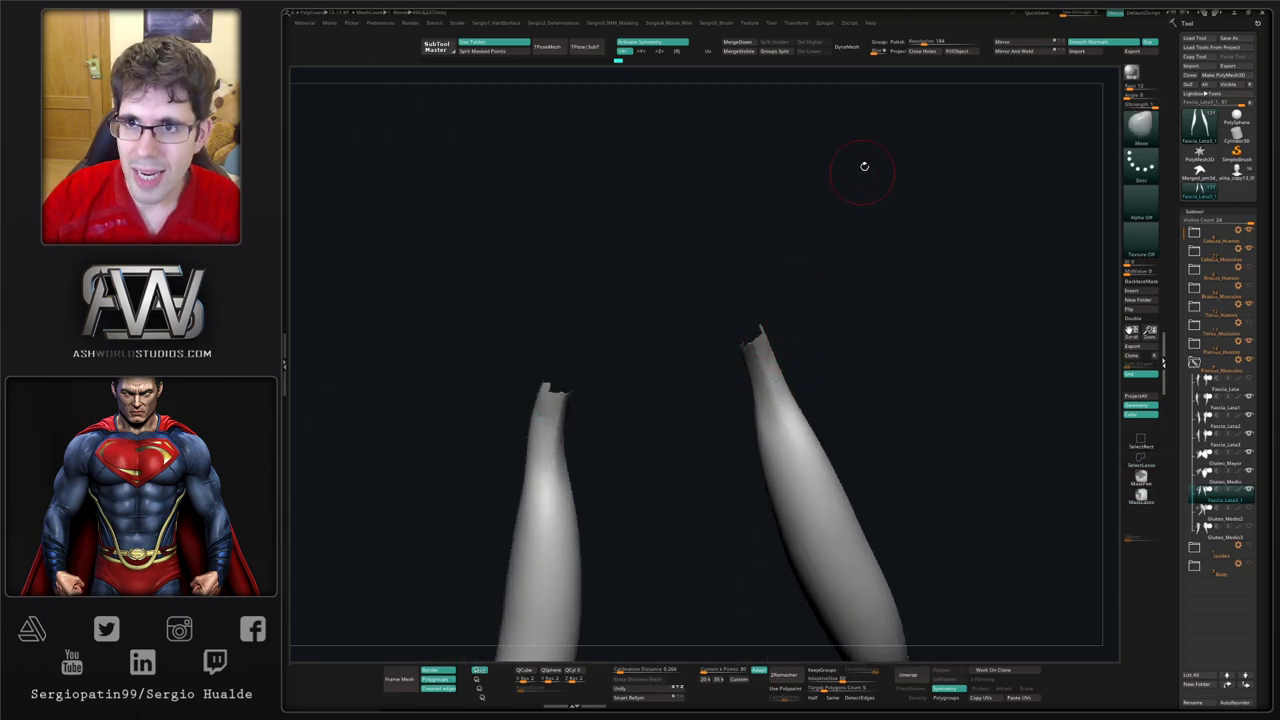
left_click(847, 47)
key("ctrl+z")
left_click(918, 40)
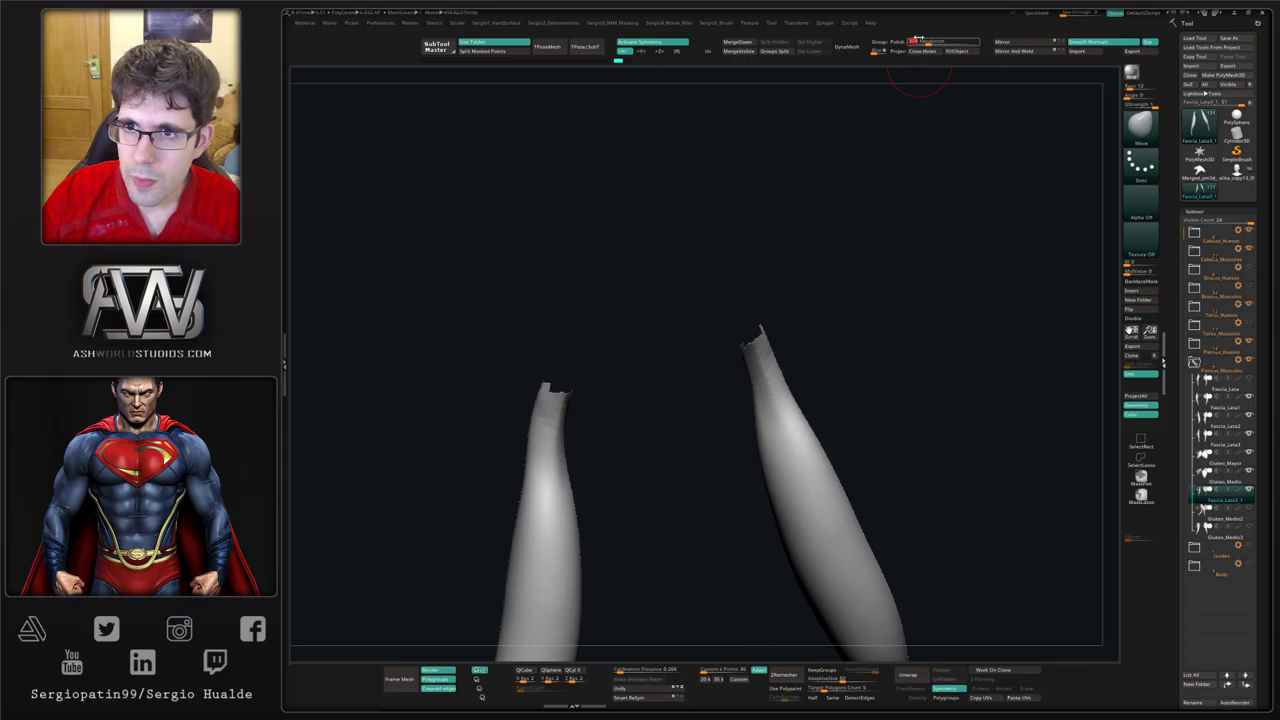
left_click(847, 47)
left_click(751, 416, "ctrl+shift")
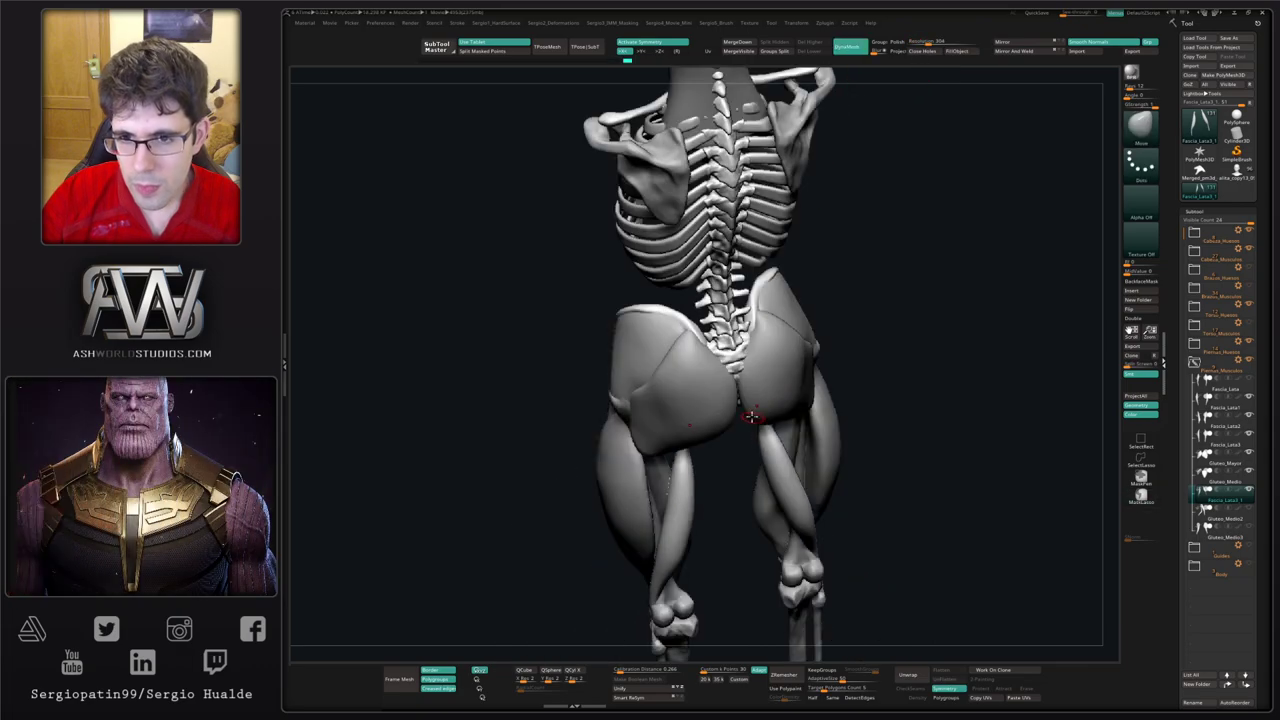
Step: Pull the upper tendon and belly outward beneath the gluteus with a large Move brush
right_click_drag(751, 416, 700, 420)
left_click_drag(749, 422, 749, 400)
right_click_drag(752, 412, 752, 445)
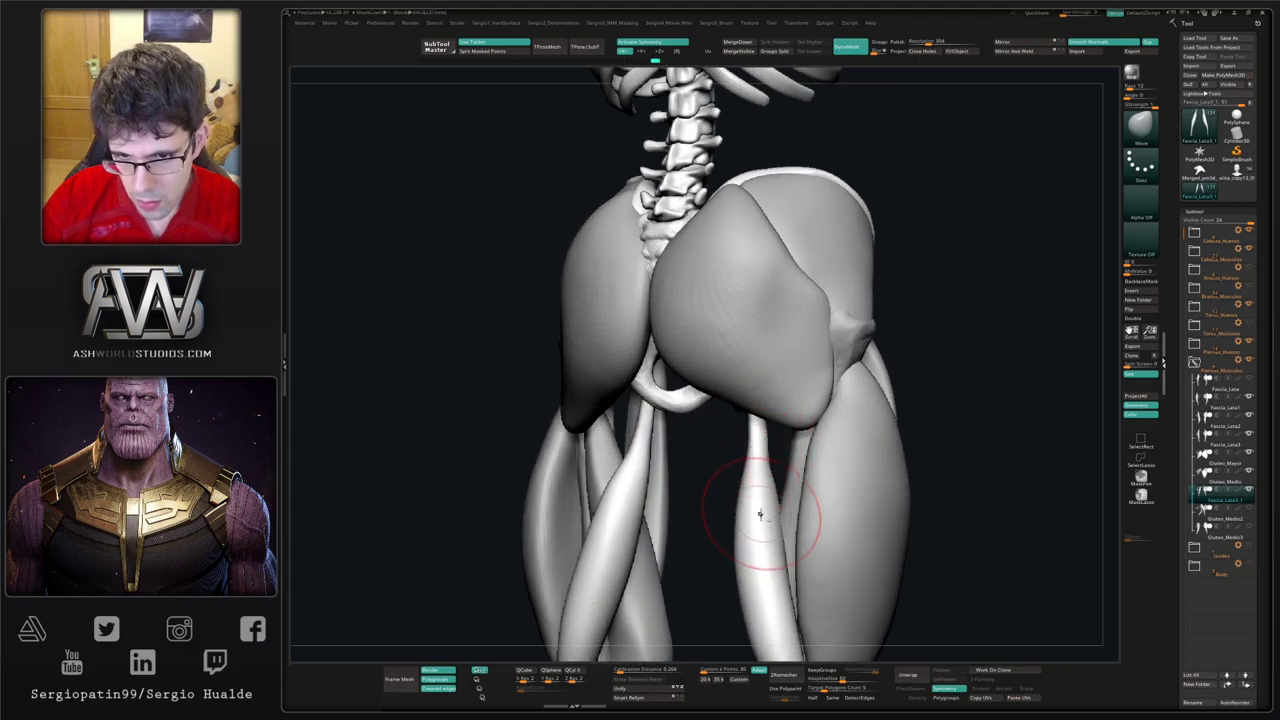
right_click_drag(760, 514, 737, 430)
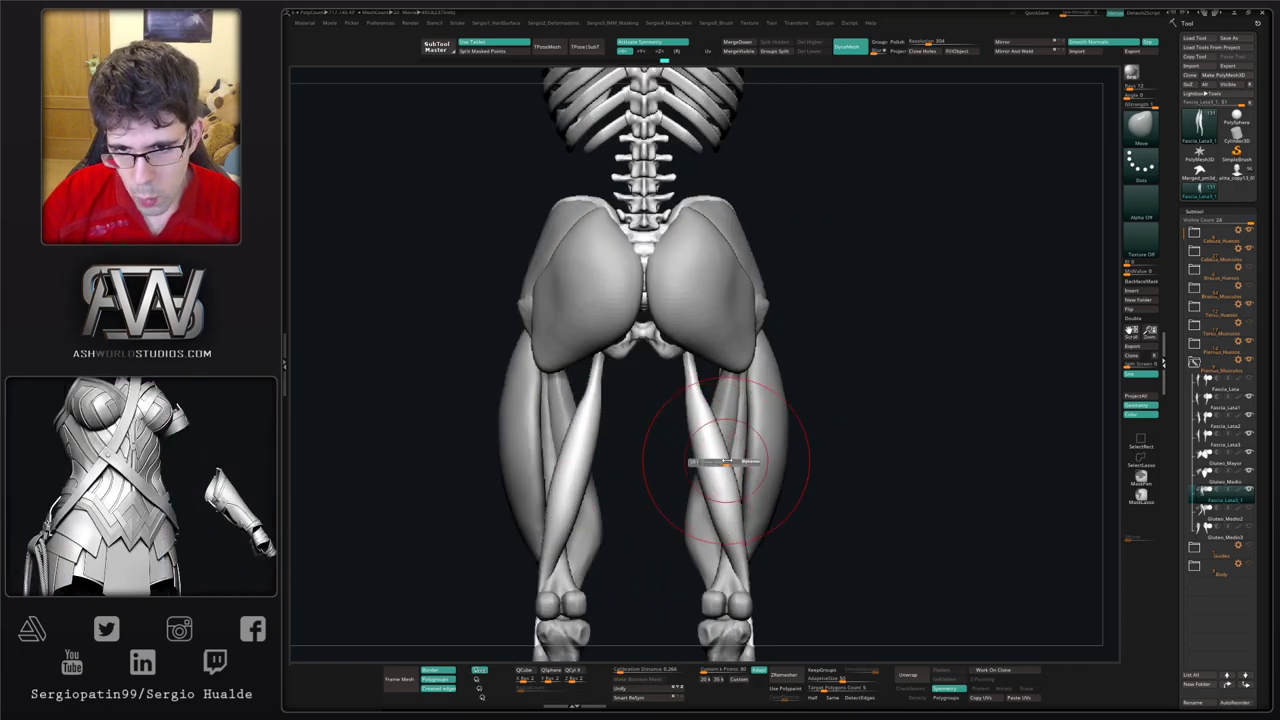
left_click_drag(727, 461, 736, 461)
mouse_move(722, 452)
left_mouse_down()
mouse_move(733, 440)
mouse_move(720, 438)
left_mouse_up()
key("s")
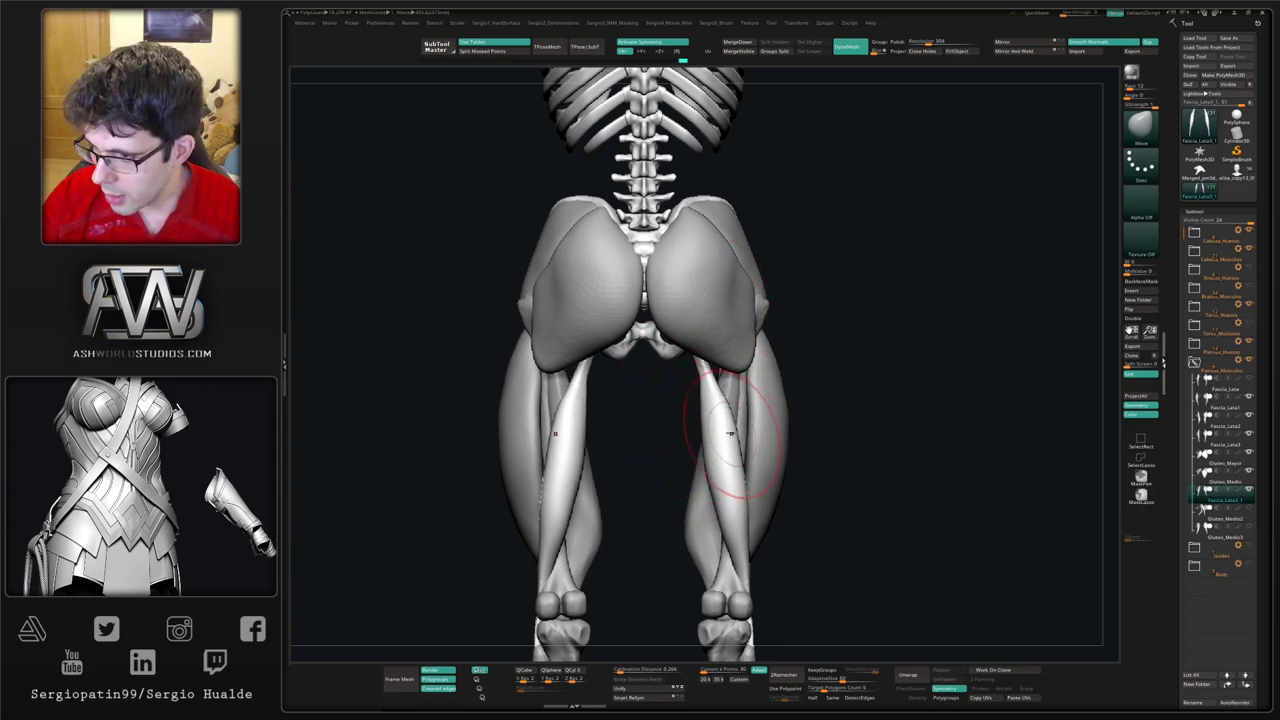
mouse_move(716, 425)
right_mouse_down()
mouse_move(771, 429)
mouse_move(758, 475)
right_mouse_up()
left_click_drag(757, 470, 762, 462)
mouse_move(764, 460)
right_mouse_down("ctrl")
mouse_move(766, 428)
mouse_move(747, 437)
mouse_move(862, 440)
mouse_move(750, 428)
right_mouse_up("ctrl")
Step: Refine the muscle pair's curve along the back of the thigh with small Move and Smooth brush adjustments
left_click_drag(721, 321, 757, 373, "ctrl")
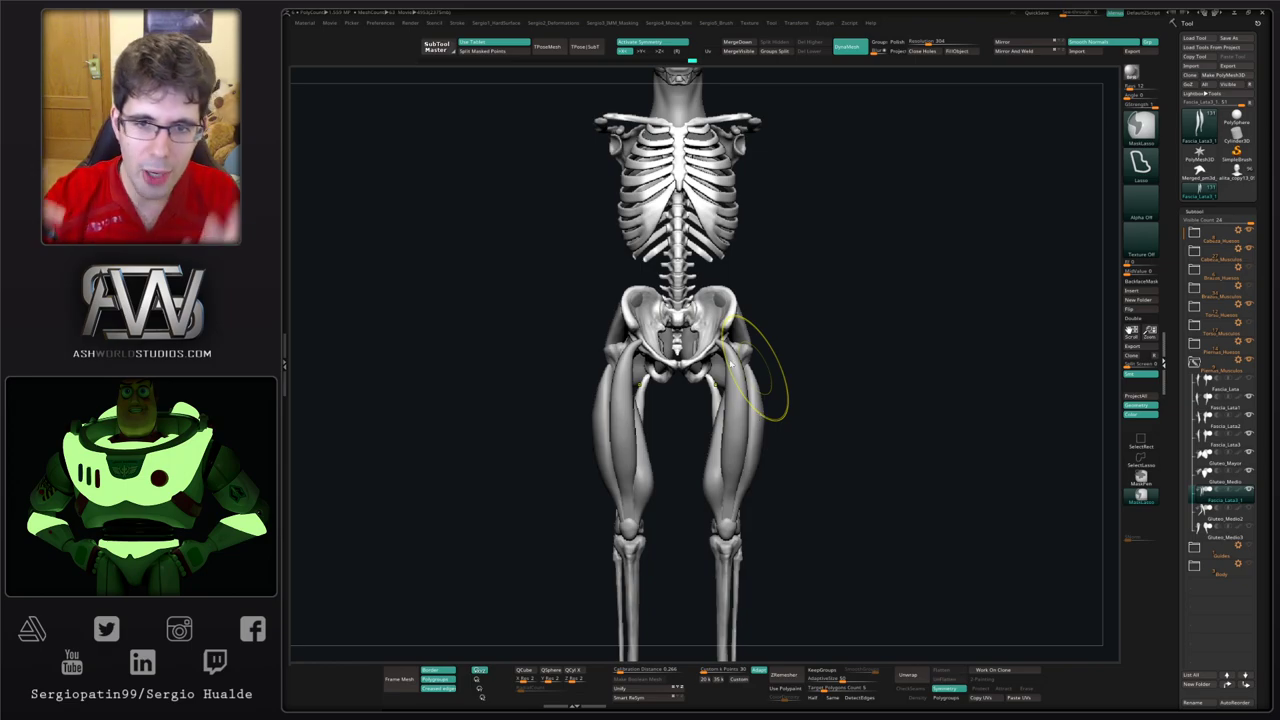
key("ctrl")
left_click_drag(789, 377, 563, 406)
mouse_move(720, 425)
left_mouse_down()
mouse_move(660, 420)
mouse_move(700, 424)
mouse_move(626, 474)
mouse_move(648, 494)
mouse_move(642, 469)
mouse_move(671, 492)
mouse_move(700, 650)
left_mouse_up()
key("s")
left_click_drag(627, 434, 641, 433)
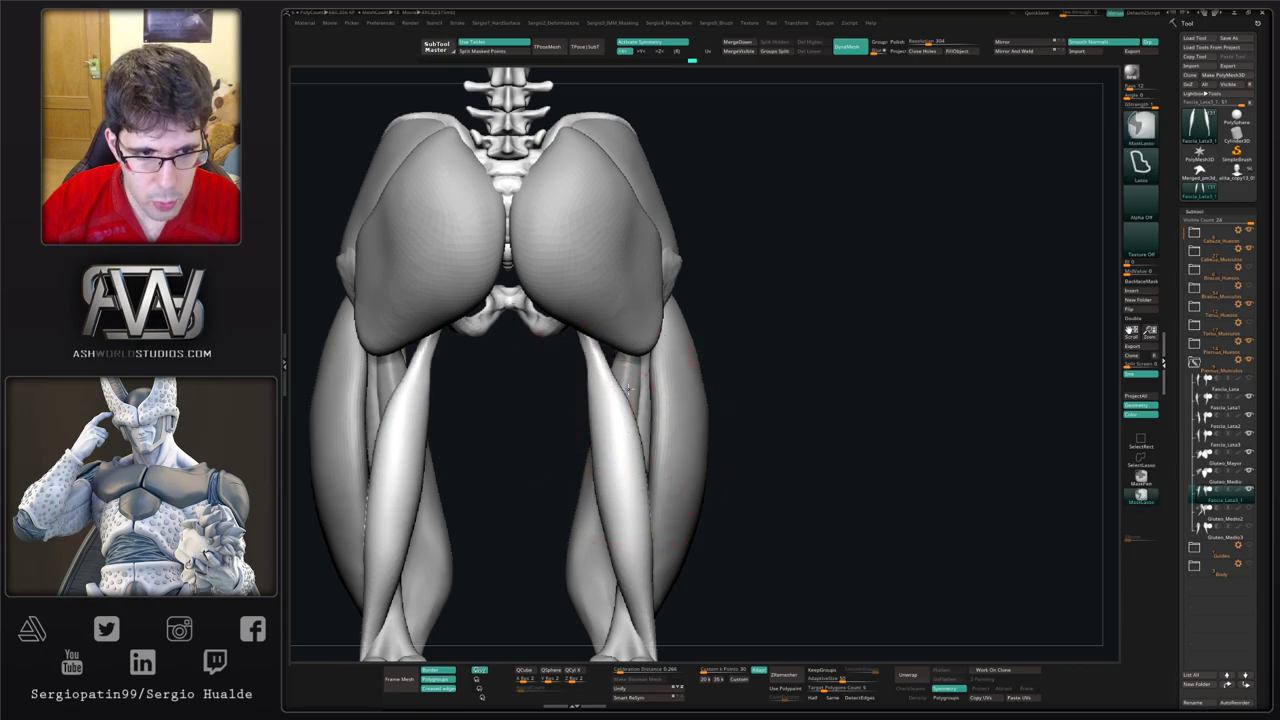
right_click_drag(645, 490, 632, 437, "ctrl")
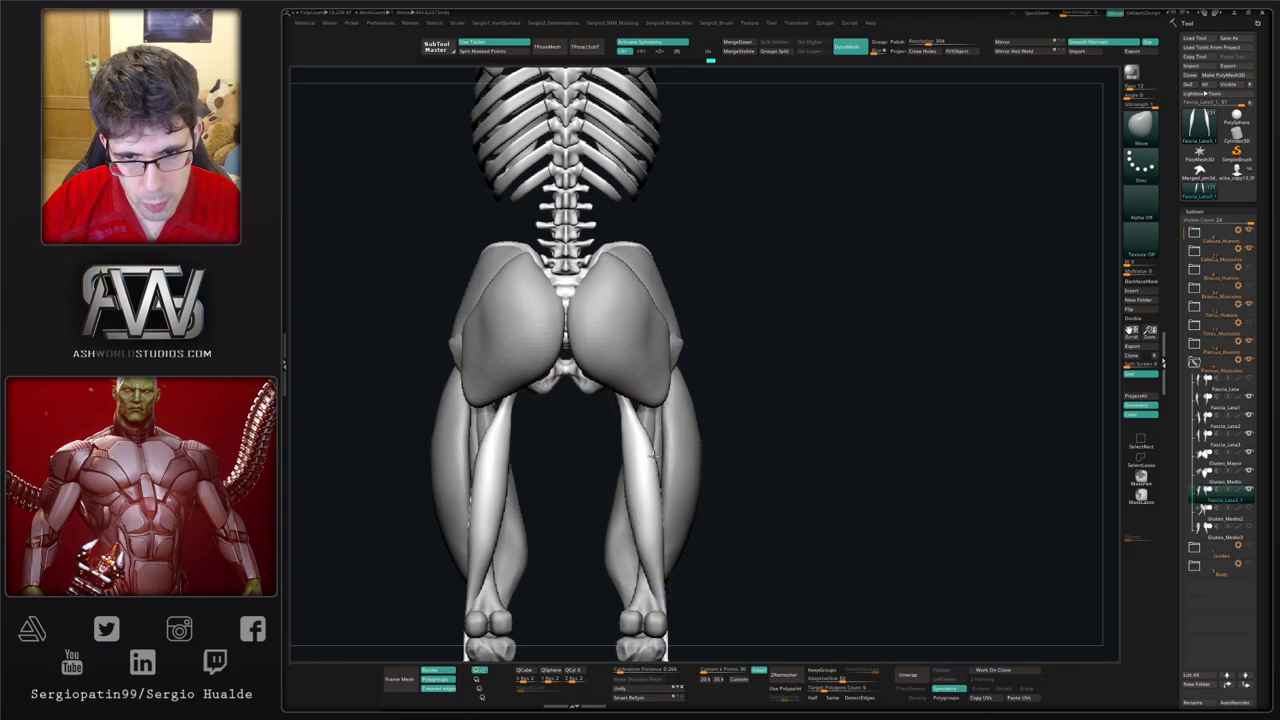
left_click_drag(650, 440, 642, 440)
mouse_move(644, 438)
right_mouse_down()
mouse_move(664, 408)
mouse_move(604, 378)
right_mouse_up()
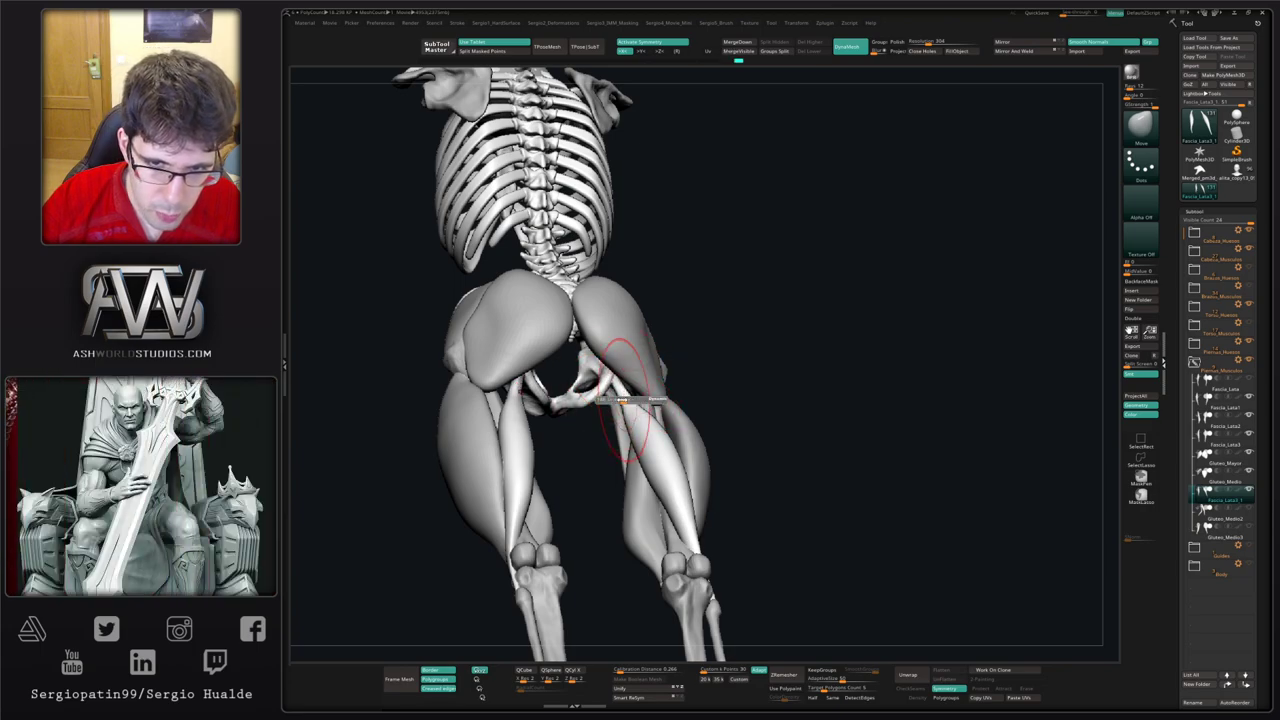
right_click_drag(636, 440, 640, 465, "shift")
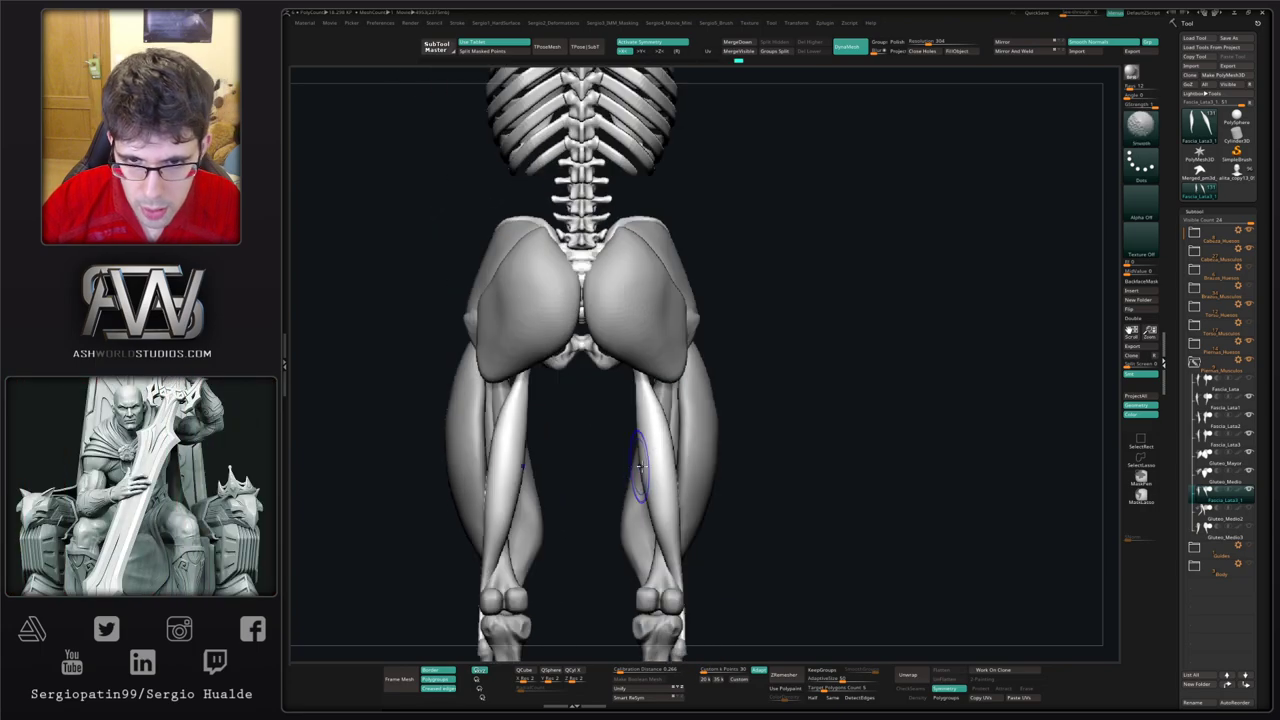
Step: Duplicate the muscle pair and nudge the copy's lower belly with the original hidden
key("ctrl+shift+d")
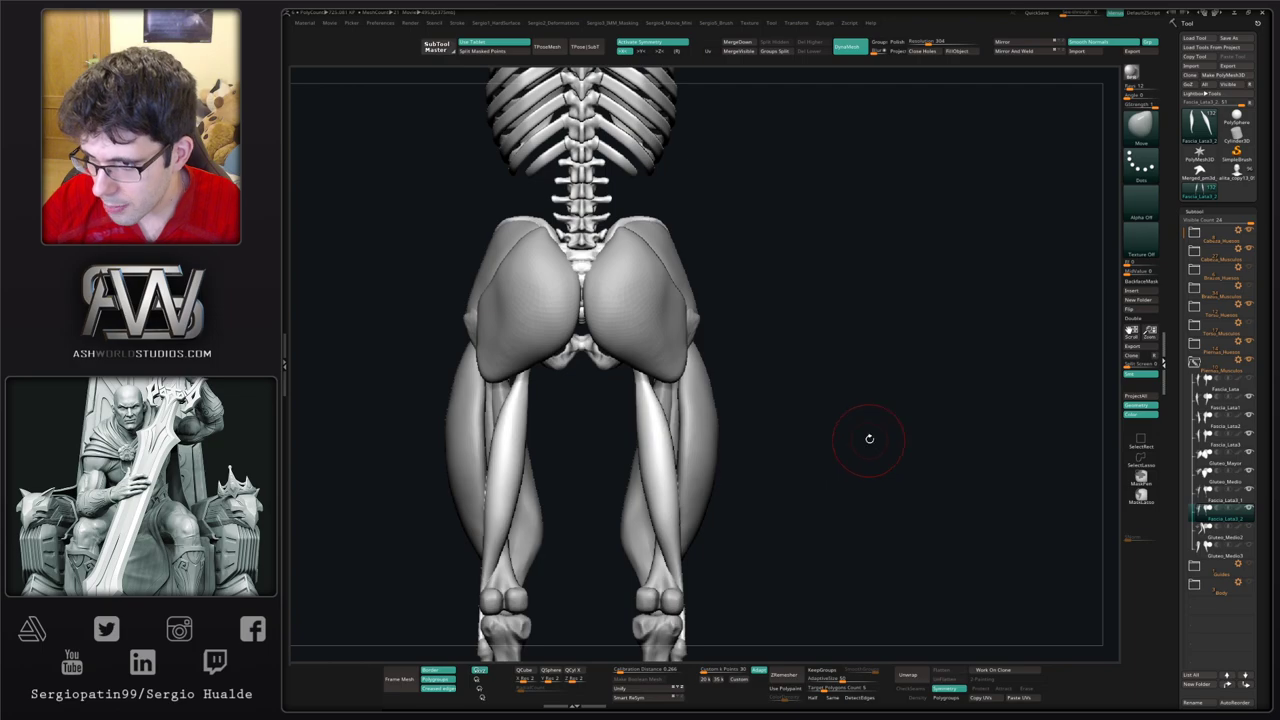
right_click_drag(670, 462, 651, 467)
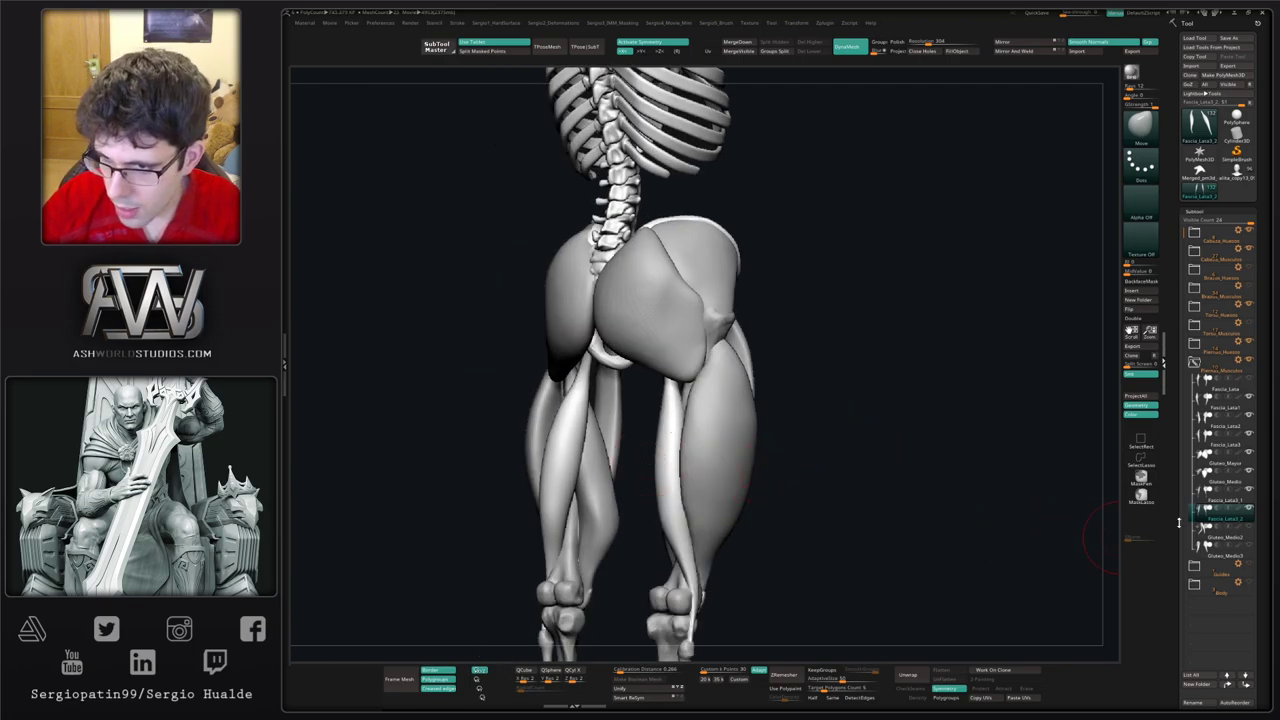
right_click_drag(608, 431, 643, 466, "shift")
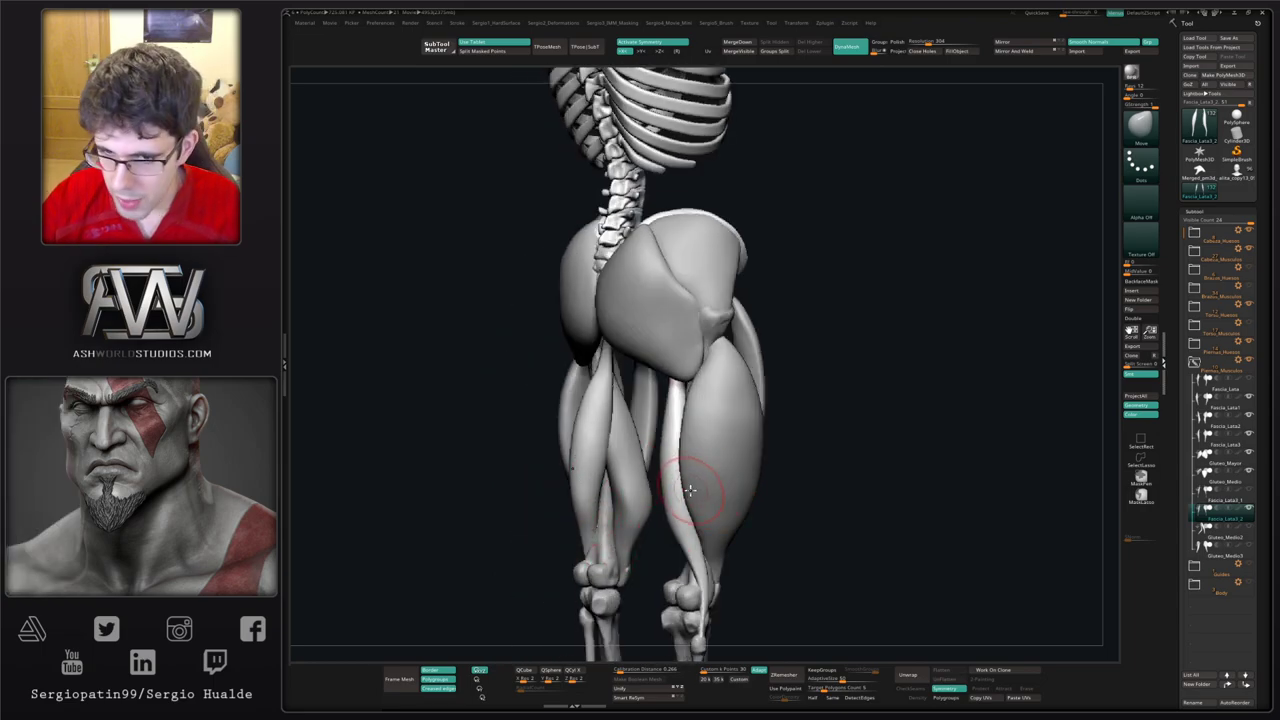
left_click_drag(690, 490, 687, 502)
right_click_drag(694, 508, 800, 528)
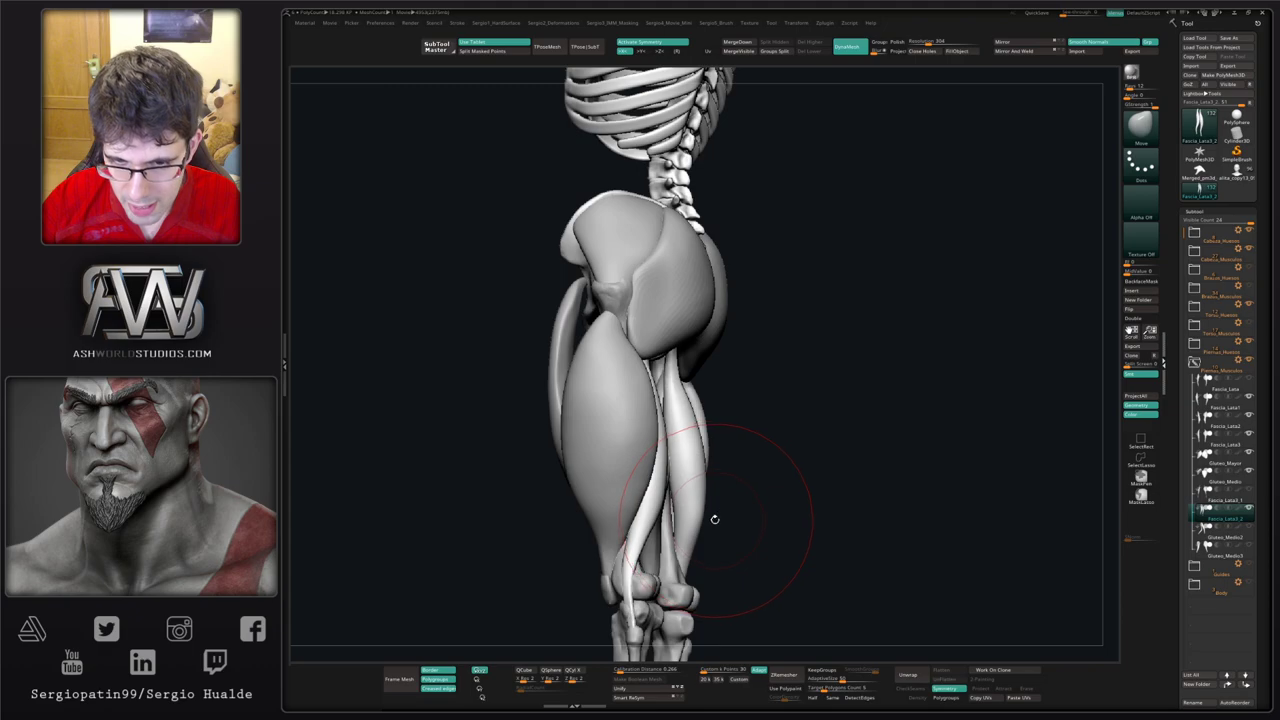
Step: Cut away the upper half of the duplicated muscle pair with a lasso selection and remesh it with DynaMesh
right_click_drag(676, 510, 672, 440)
right_click_drag(672, 440, 770, 410)
left_click_drag(770, 409, 692, 448, "ctrl+shift")
left_click_drag(598, 331, 818, 361, "ctrl+alt+shift")
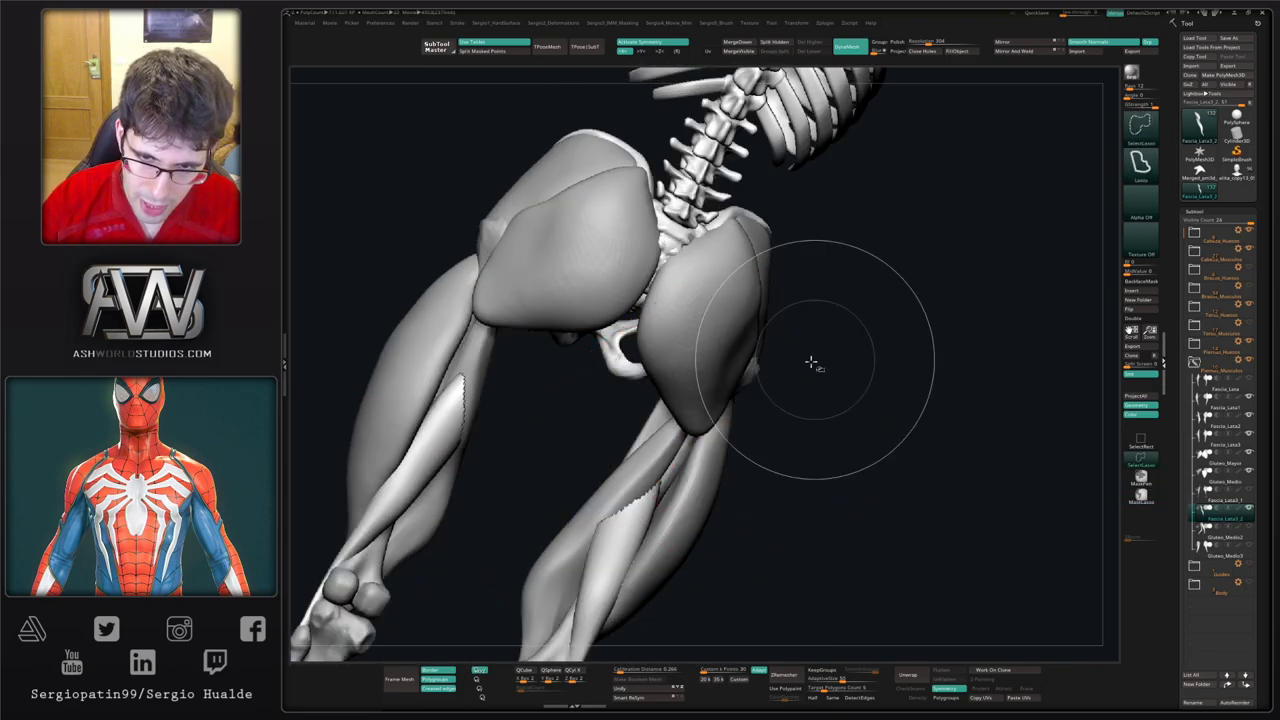
key("Delete")
mouse_move(788, 450)
left_mouse_down("ctrl")
mouse_move(786, 491)
mouse_move(650, 522)
left_mouse_up("ctrl")
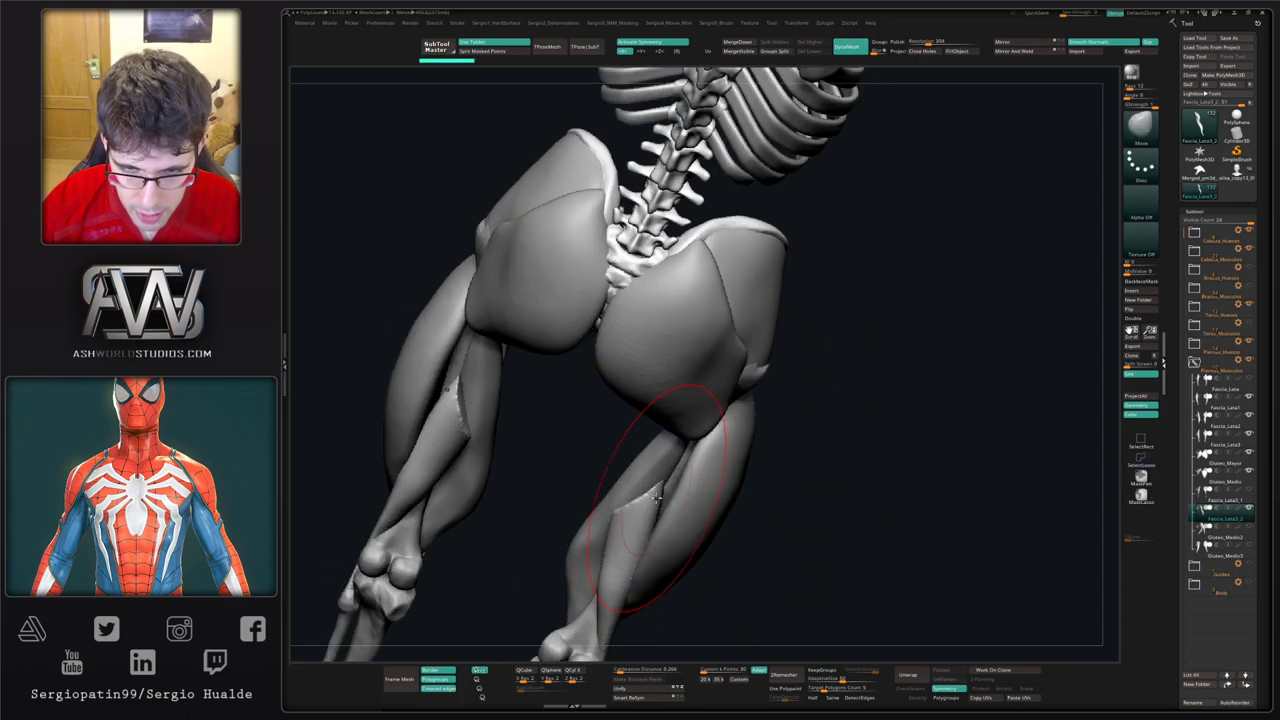
Step: Hide the neighbouring thigh muscles and taper the copy's cut upper end along the femur, smoothing the edge
mouse_move(775, 500)
left_mouse_down()
mouse_move(650, 505)
mouse_move(671, 486)
mouse_move(669, 520)
mouse_move(672, 478)
left_mouse_up()
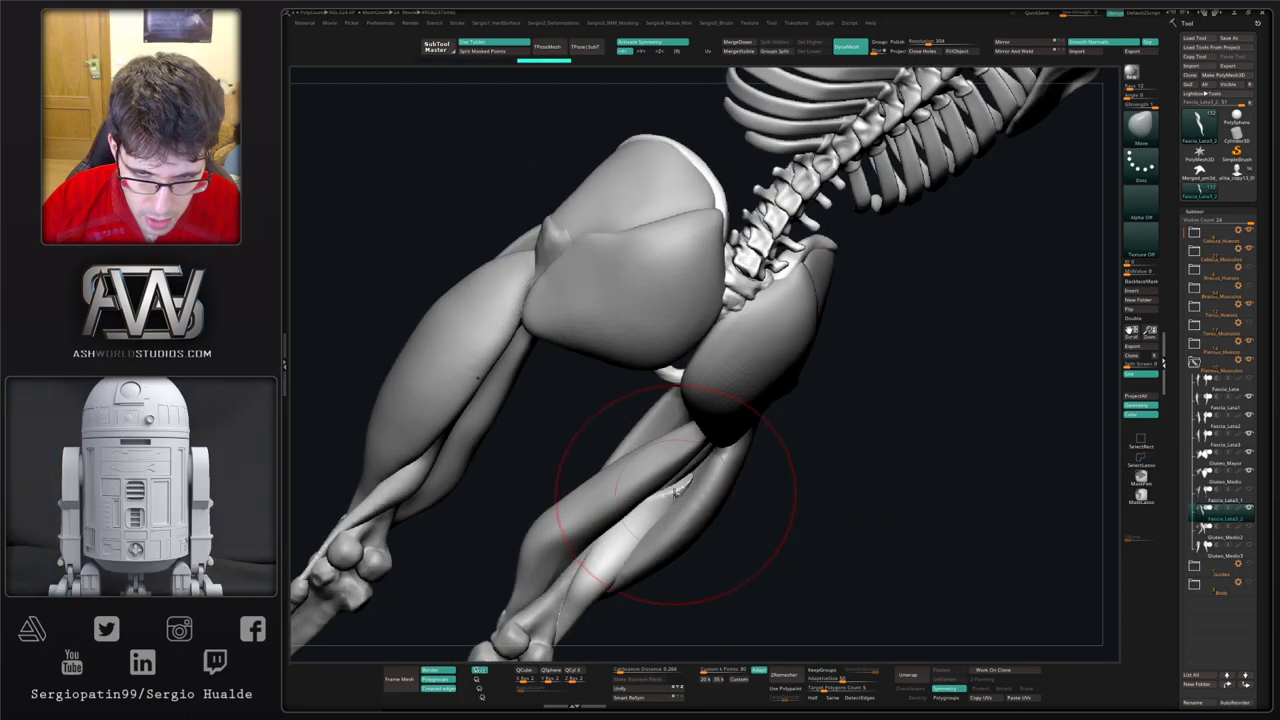
left_click(1237, 465)
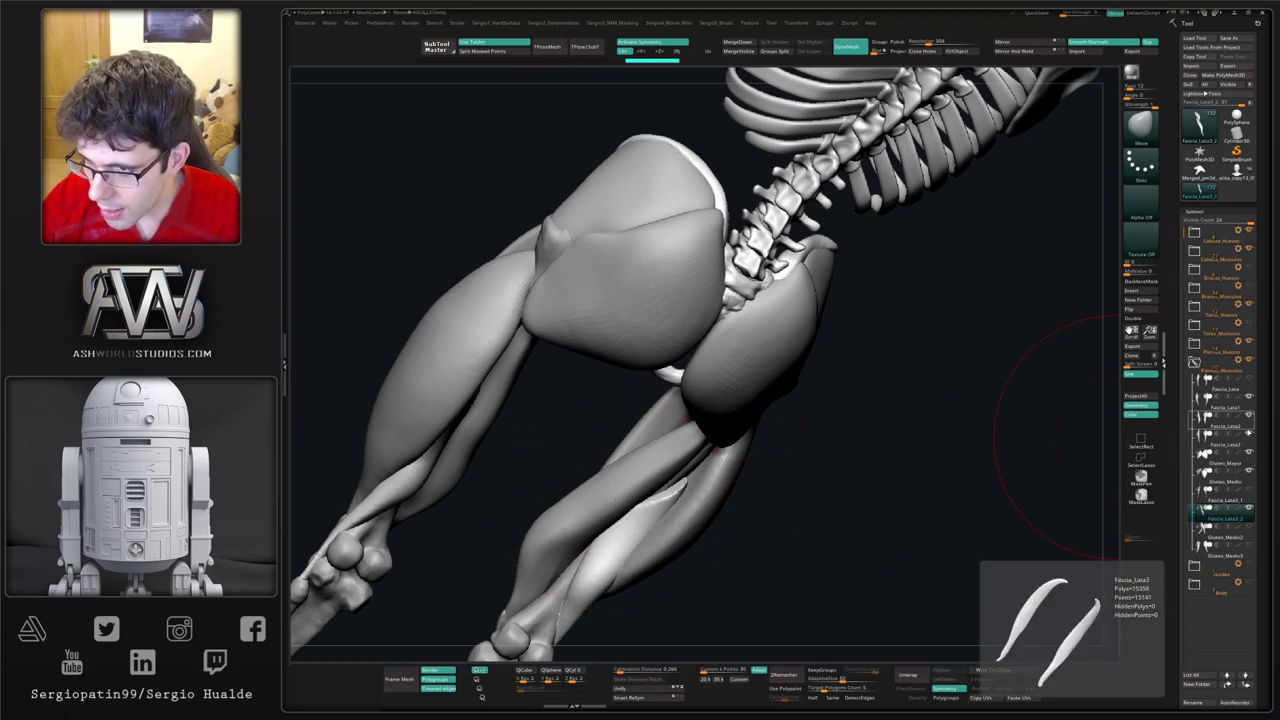
left_click(1249, 416)
left_click(1249, 398)
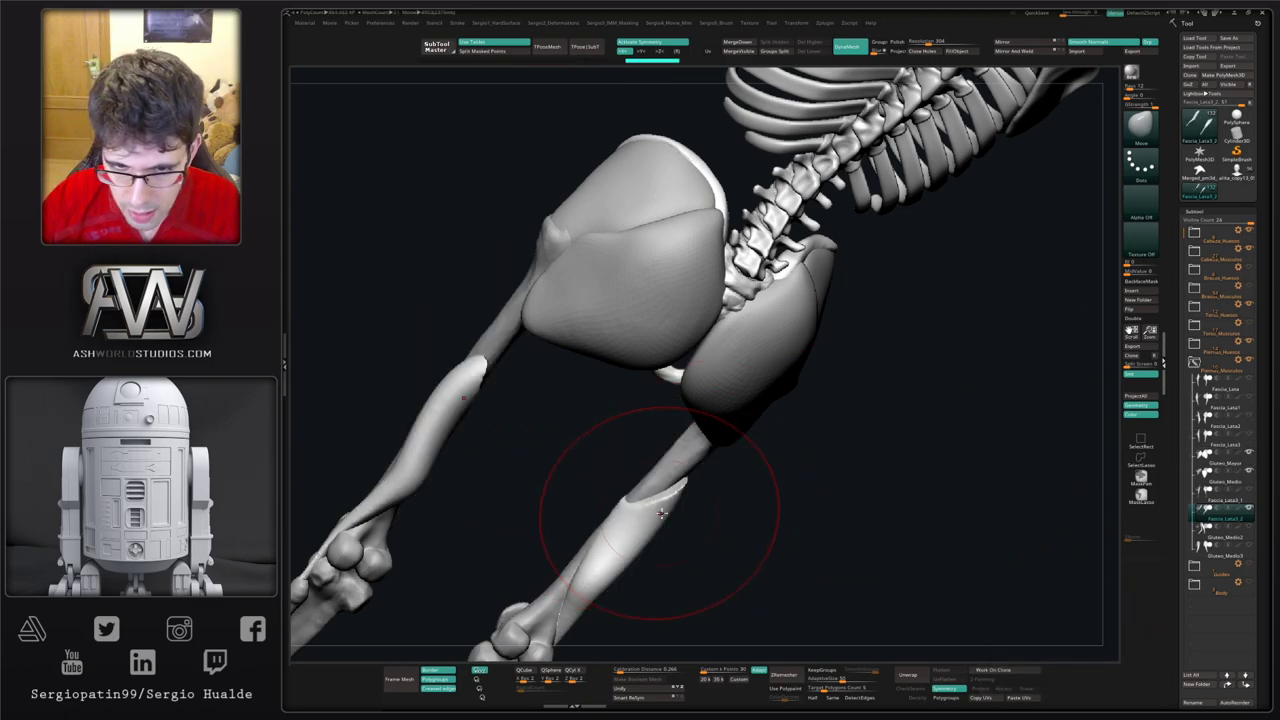
mouse_move(661, 506)
left_mouse_down("shift")
mouse_move(660, 494)
mouse_move(620, 500)
mouse_move(625, 590)
mouse_move(656, 446)
mouse_move(698, 486)
mouse_move(662, 508)
mouse_move(697, 456)
left_mouse_up("shift")
mouse_move(697, 457)
right_mouse_down()
mouse_move(677, 509)
mouse_move(671, 500)
right_mouse_up()
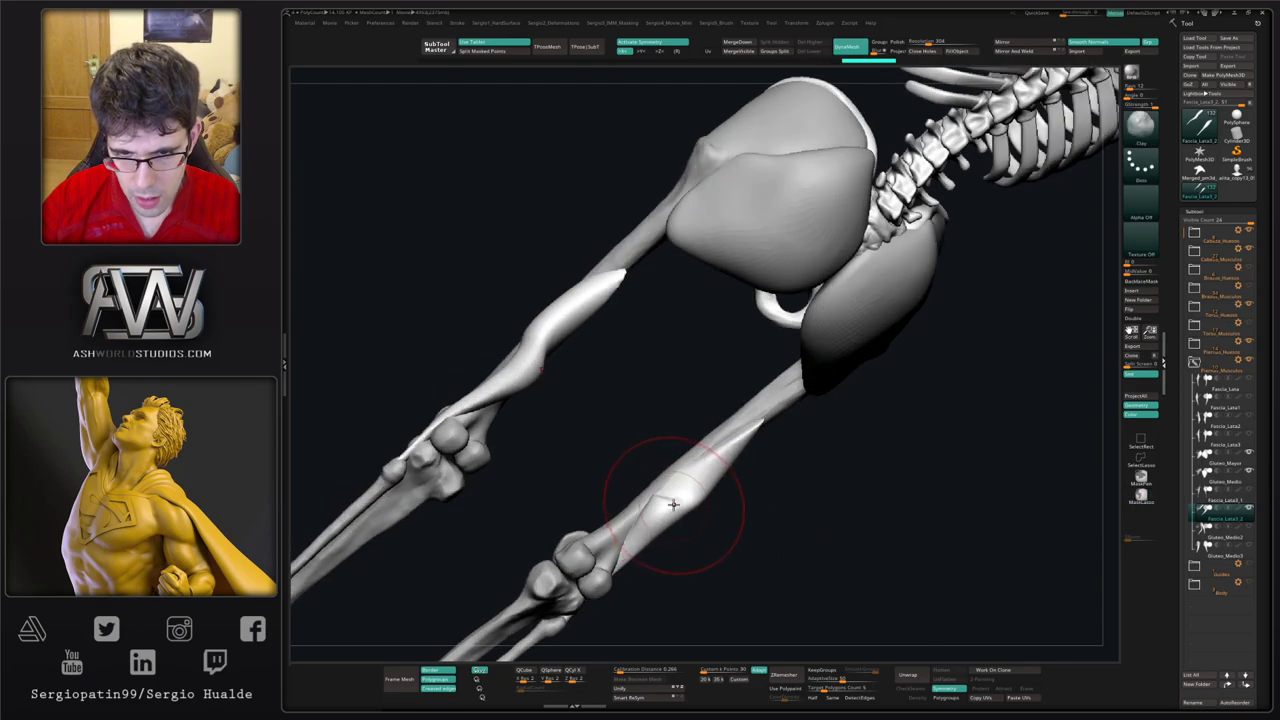
Step: Build up volume on the lower belly of the short muscle pair with the ClayBuildup brush
left_click_drag(667, 492, 683, 520)
key("ctrl+z")
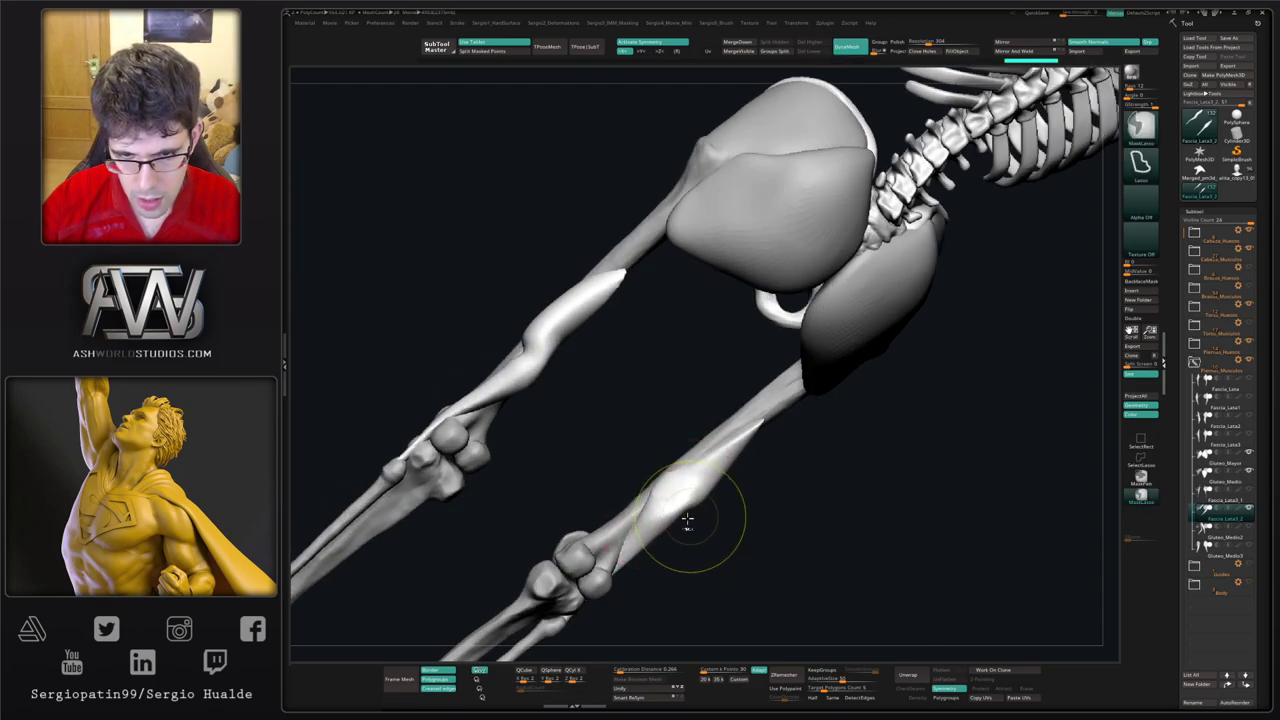
key("b")
key("c")
key("b")
key("ctrl+z")
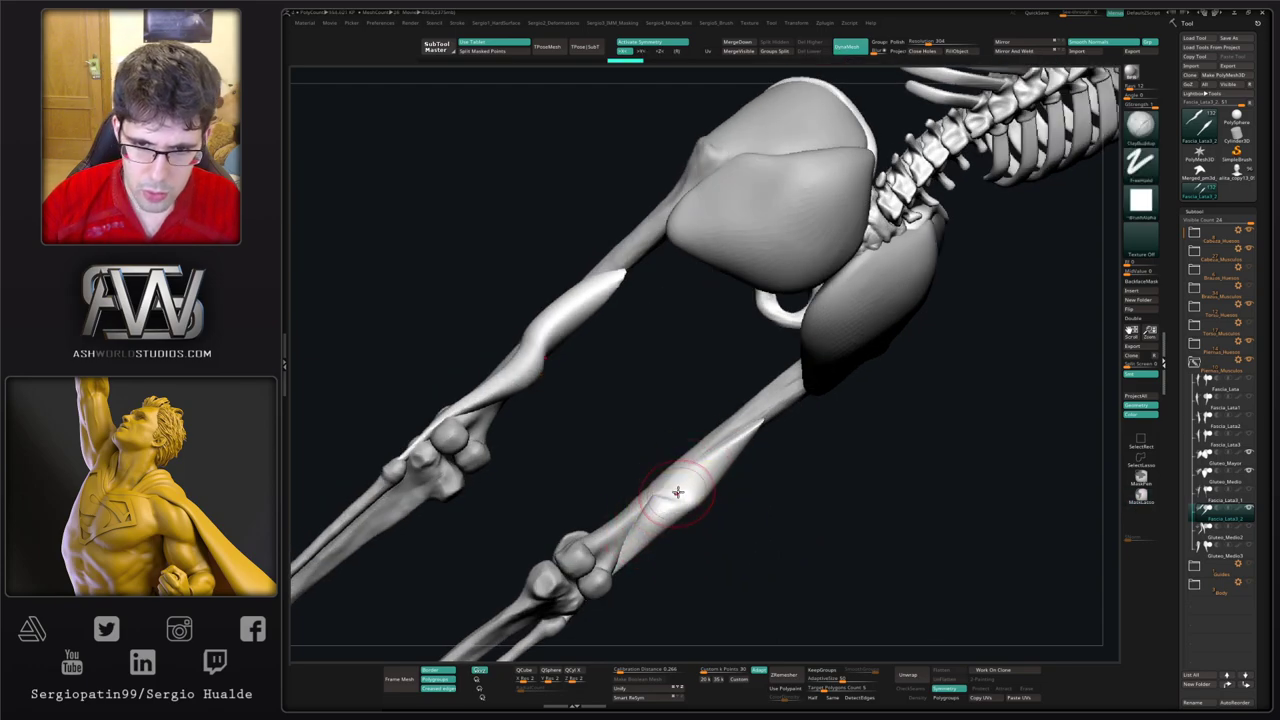
mouse_move(677, 496)
left_mouse_down()
mouse_move(683, 486)
mouse_move(686, 504)
left_mouse_up()
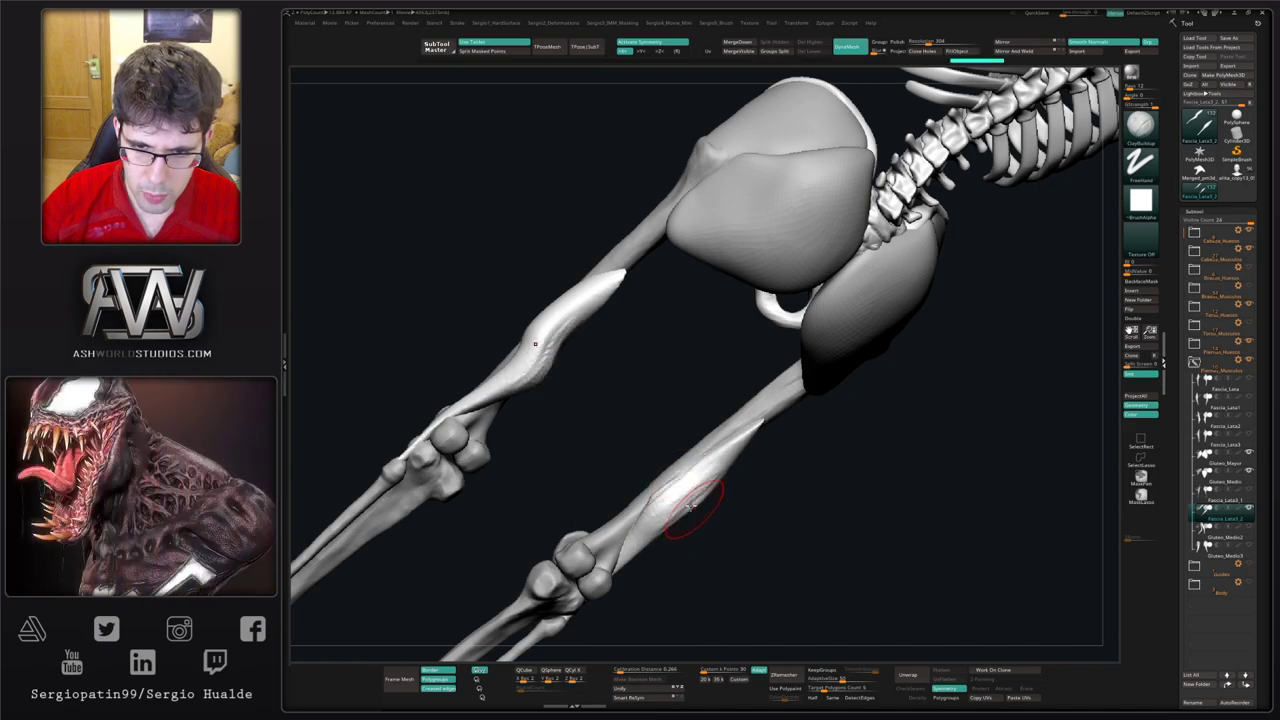
right_click_drag(686, 504, 717, 478)
mouse_move(717, 478)
left_mouse_down()
mouse_move(711, 497)
mouse_move(684, 502)
mouse_move(698, 472)
mouse_move(711, 500)
mouse_move(699, 491)
left_mouse_up()
Step: Reshape the short muscle's belly against the femur with the Move brush, working from the side of the thigh
key("b")
key("m")
key("v")
key("s")
mouse_move(682, 490)
right_mouse_down()
mouse_move(737, 500)
mouse_move(757, 457)
right_mouse_up()
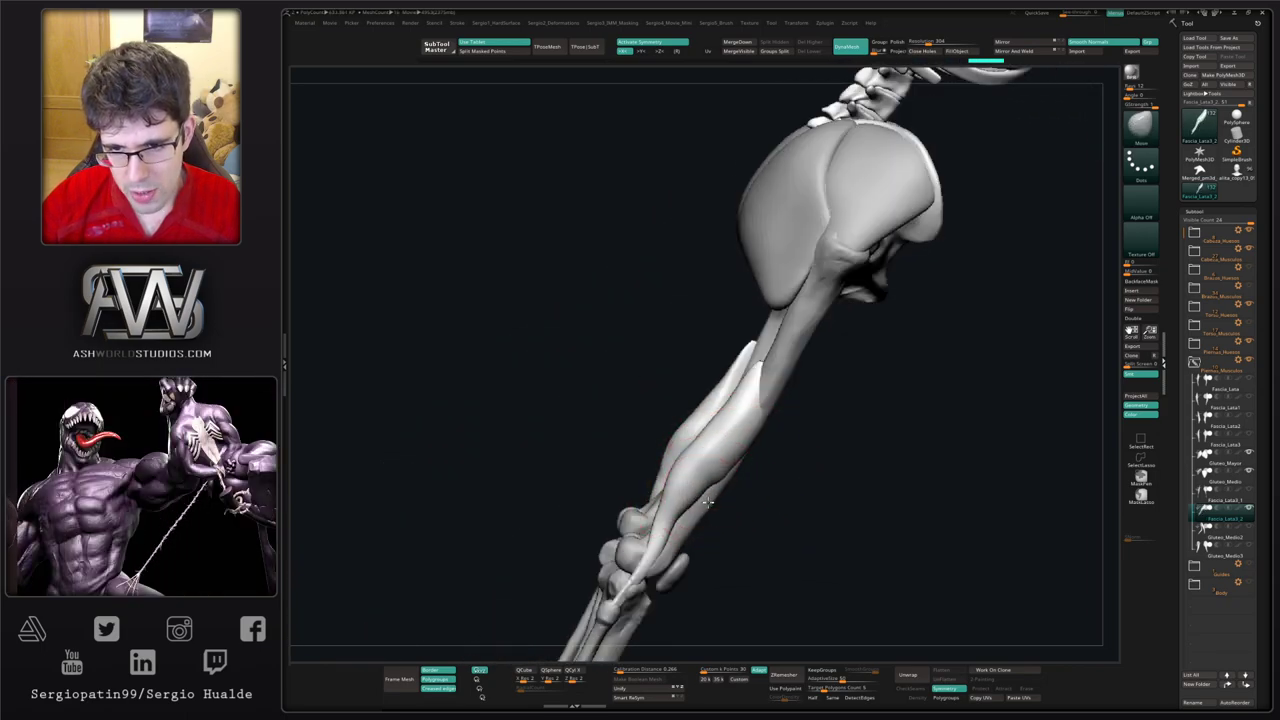
left_click_drag(723, 467, 739, 425)
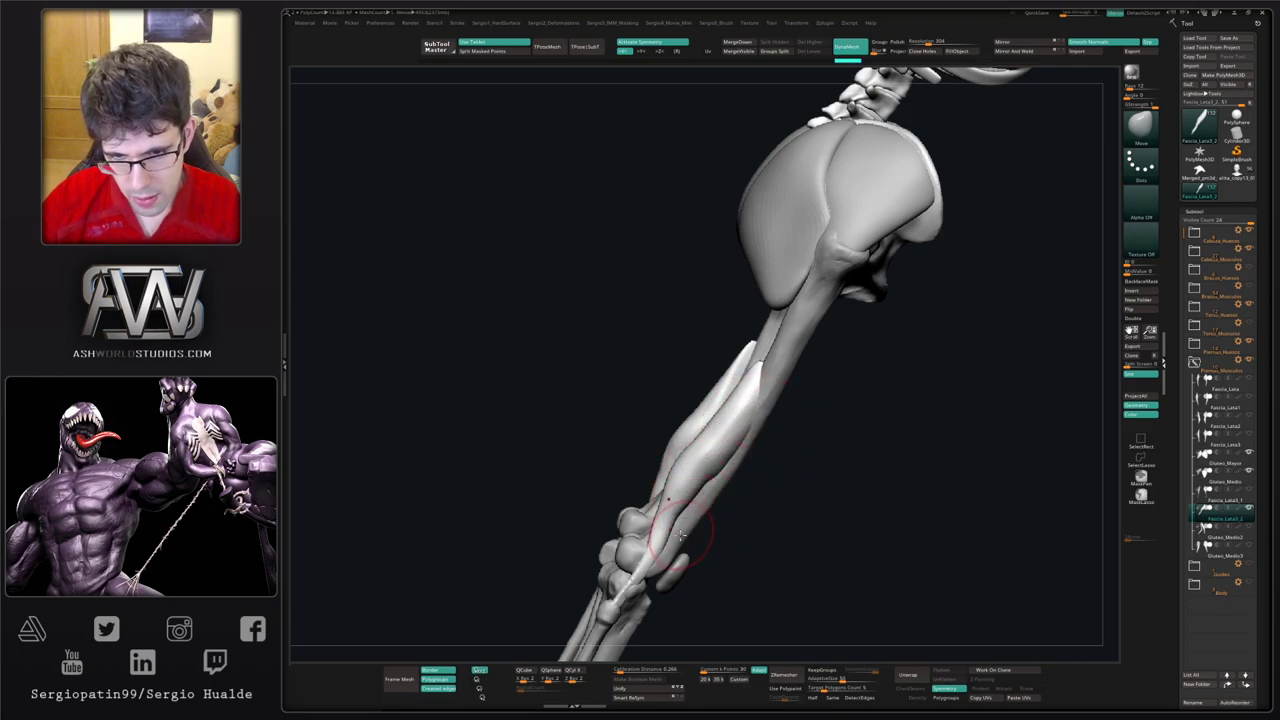
Step: Adjust the muscle's lower tendon where it passes the outer knee toward the fibula head with the Move brush
right_click_drag(650, 565, 650, 435, "alt")
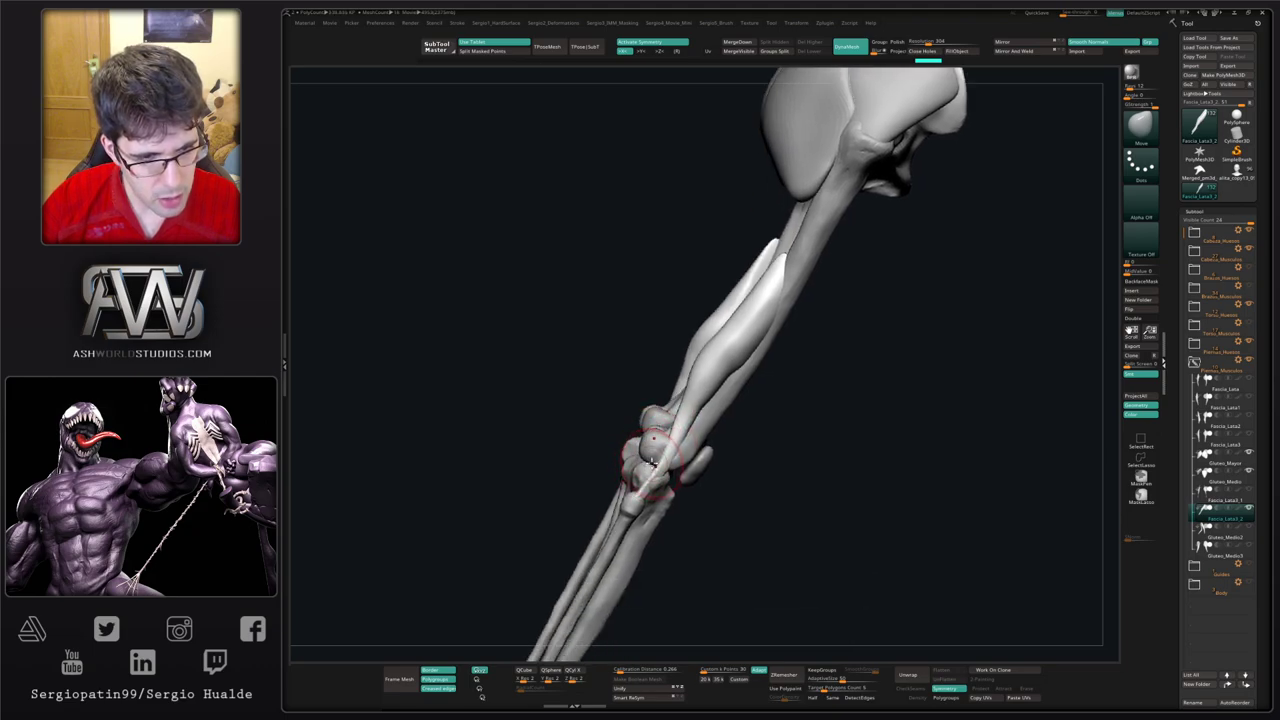
right_click_drag(650, 455, 659, 490)
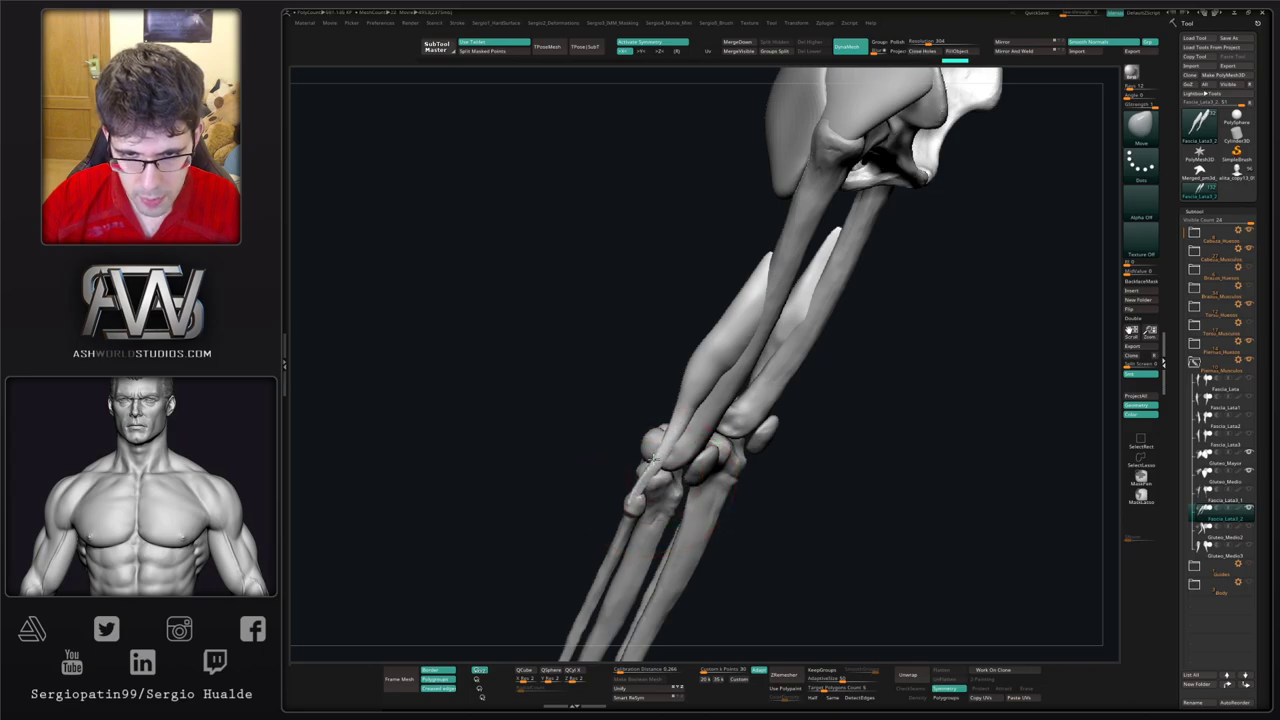
left_click_drag(653, 461, 666, 431)
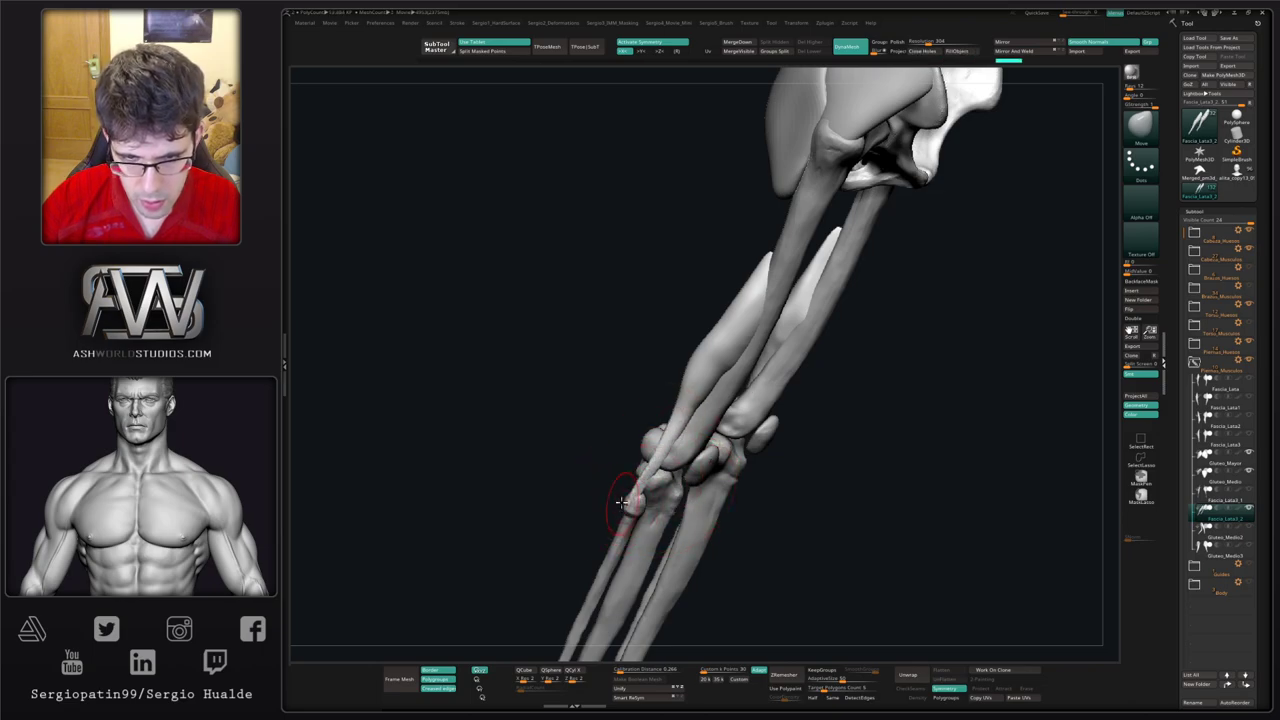
right_click_drag(621, 503, 627, 519)
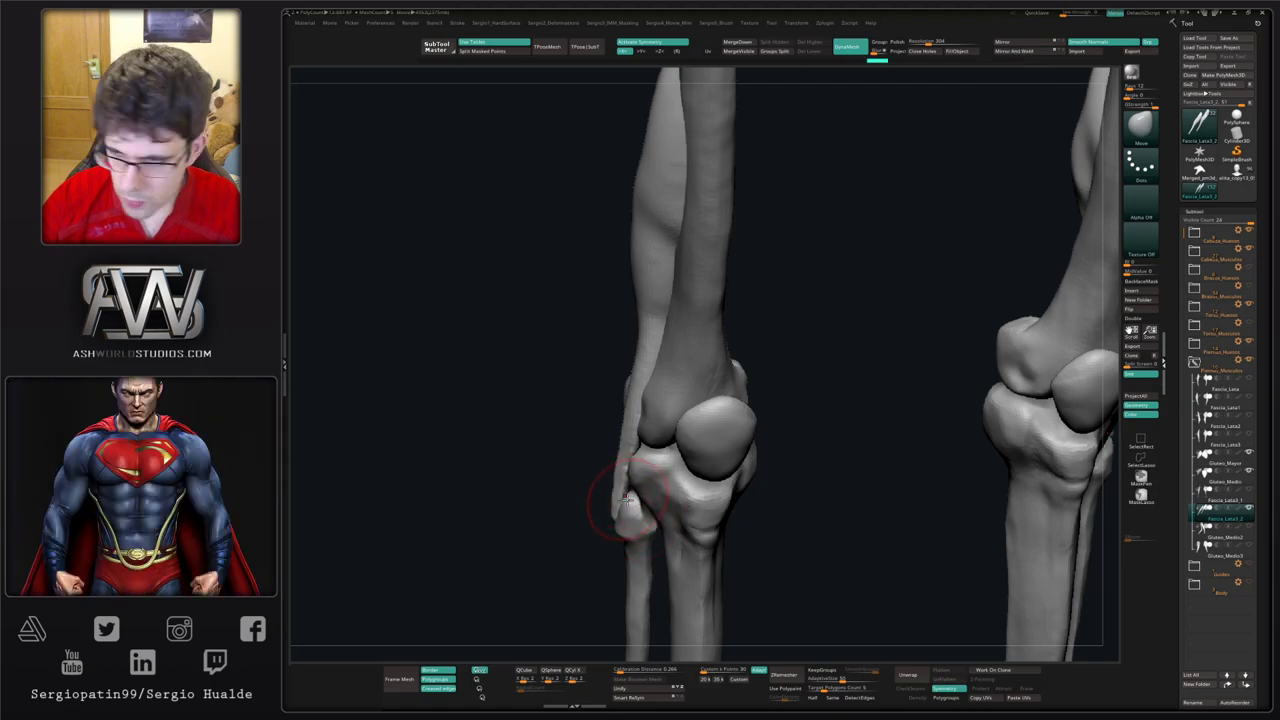
Step: Flatten the tendon's lower end over the fibula head with the TrimDynamic brush
mouse_move(606, 479)
right_mouse_down()
mouse_move(600, 459)
mouse_move(623, 423)
mouse_move(626, 457)
mouse_move(600, 497)
mouse_move(695, 500)
right_mouse_up()
key("ctrl")
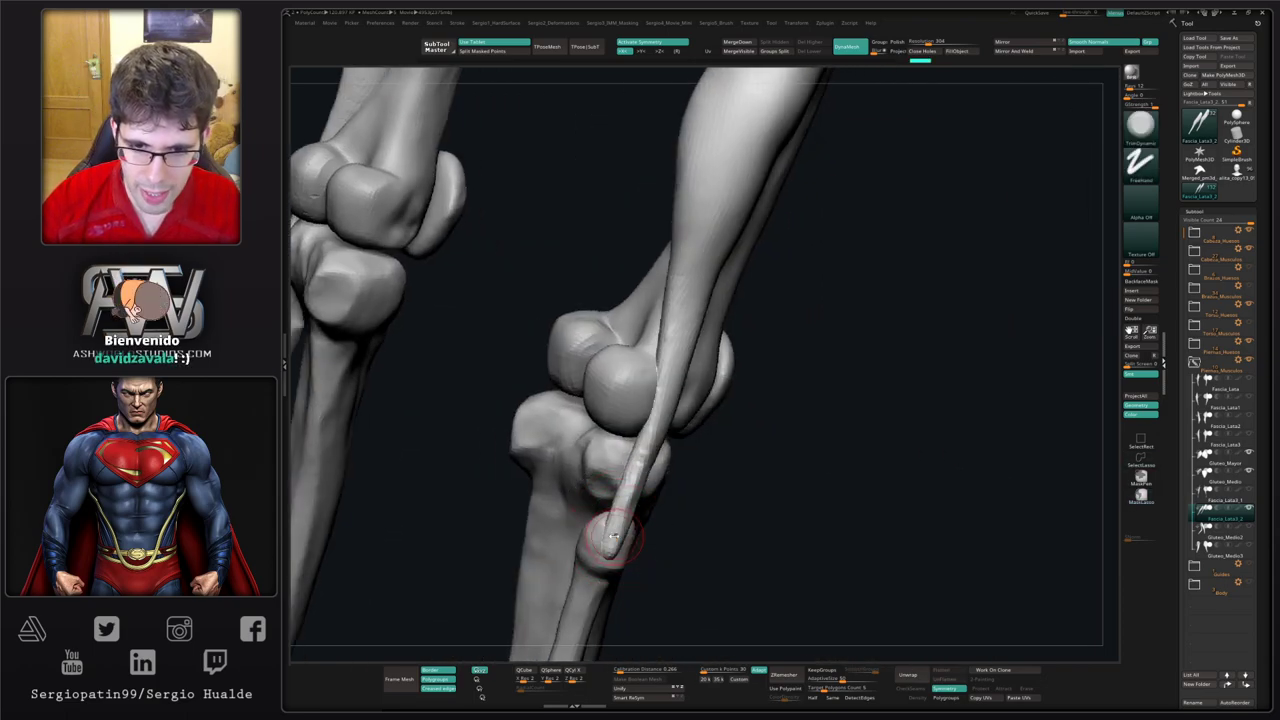
right_click_drag(607, 537, 608, 553)
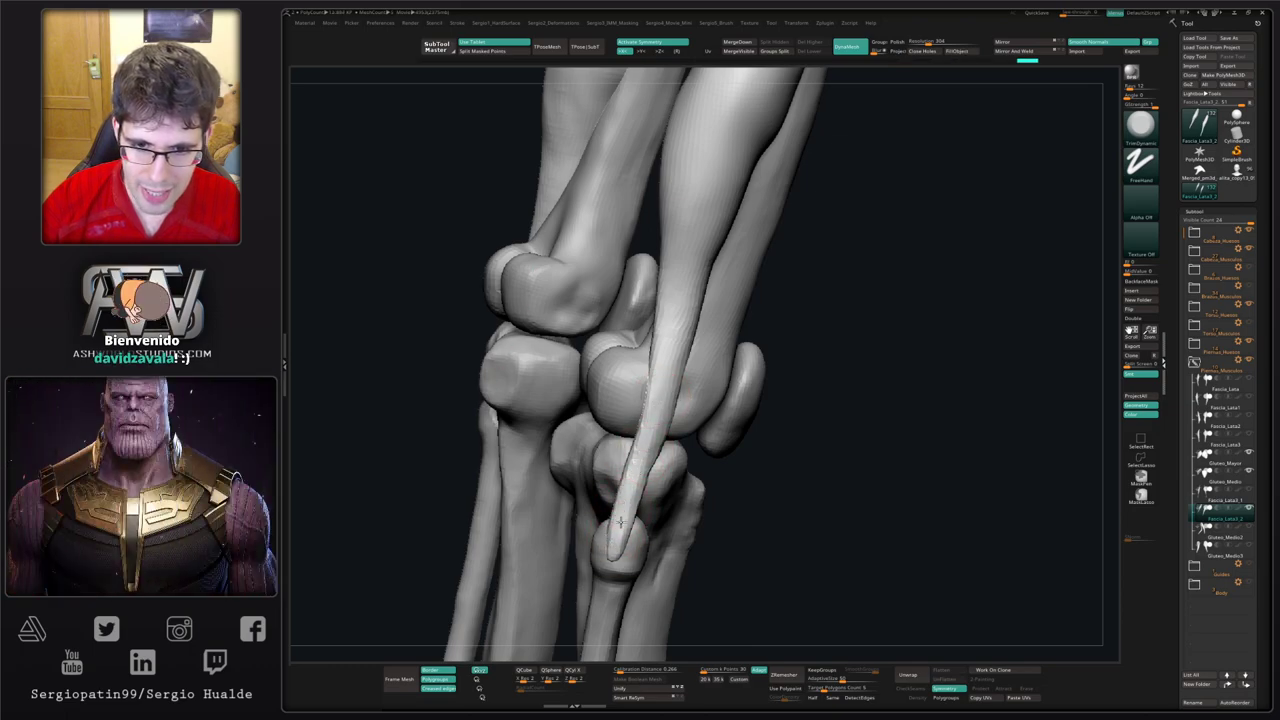
mouse_move(658, 412)
right_mouse_down()
mouse_move(640, 460)
mouse_move(620, 471)
mouse_move(652, 517)
mouse_move(645, 490)
right_mouse_up()
Step: Shift the tendon outward beside the knee with the Move brush and fit its tip onto the fibula head
key("b")
key("m")
key("v")
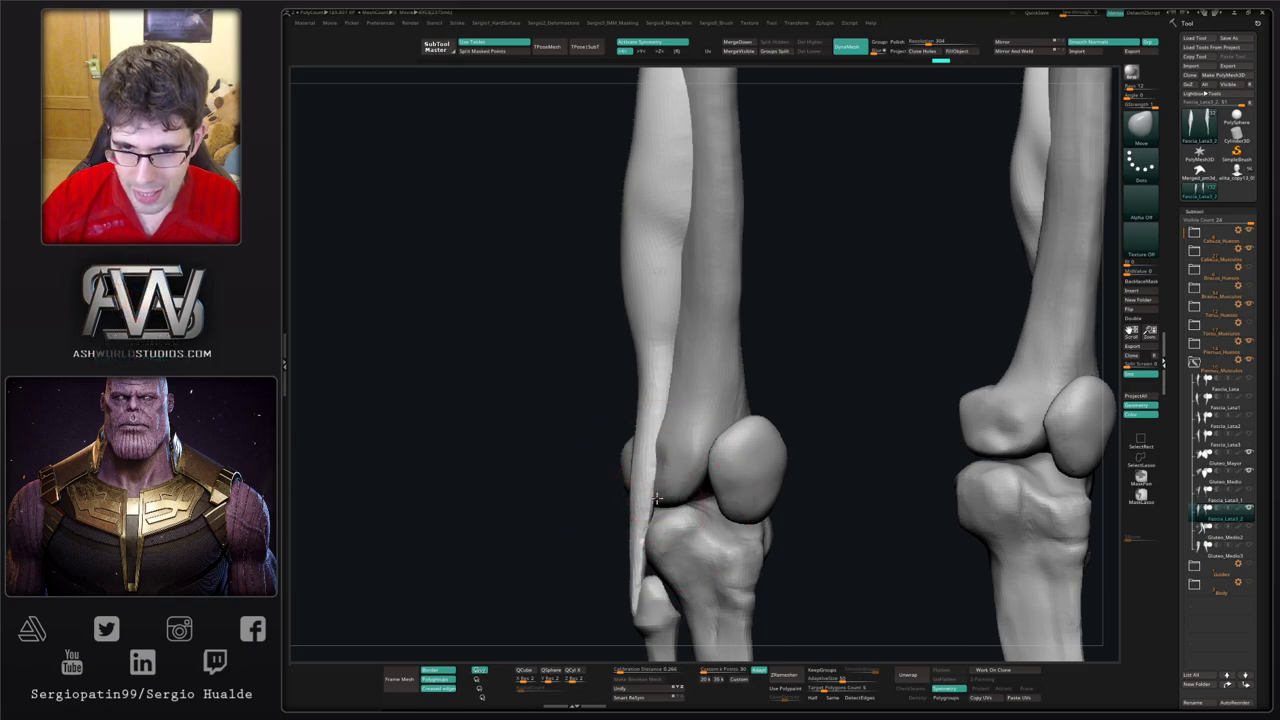
left_click_drag(673, 405, 666, 405)
left_click_drag(655, 505, 640, 547)
left_click_drag(640, 597, 634, 604)
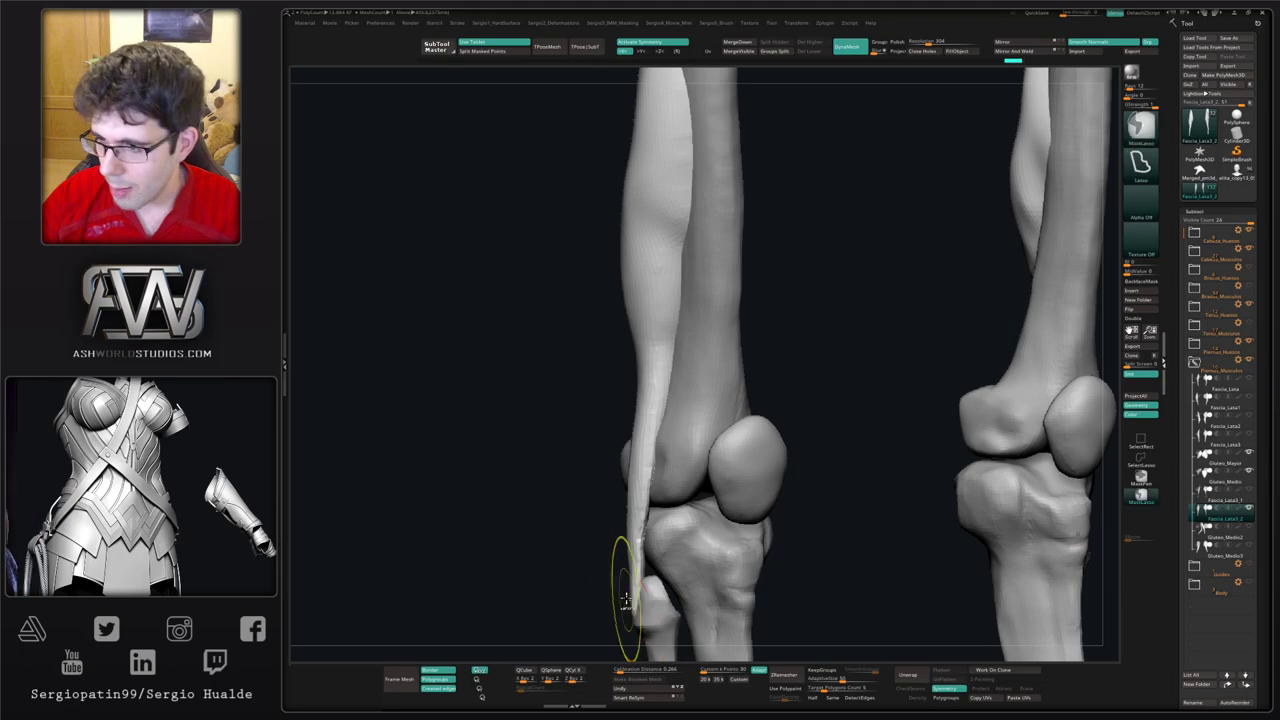
right_click_drag(626, 597, 662, 492, "ctrl")
right_click_drag(621, 607, 651, 560)
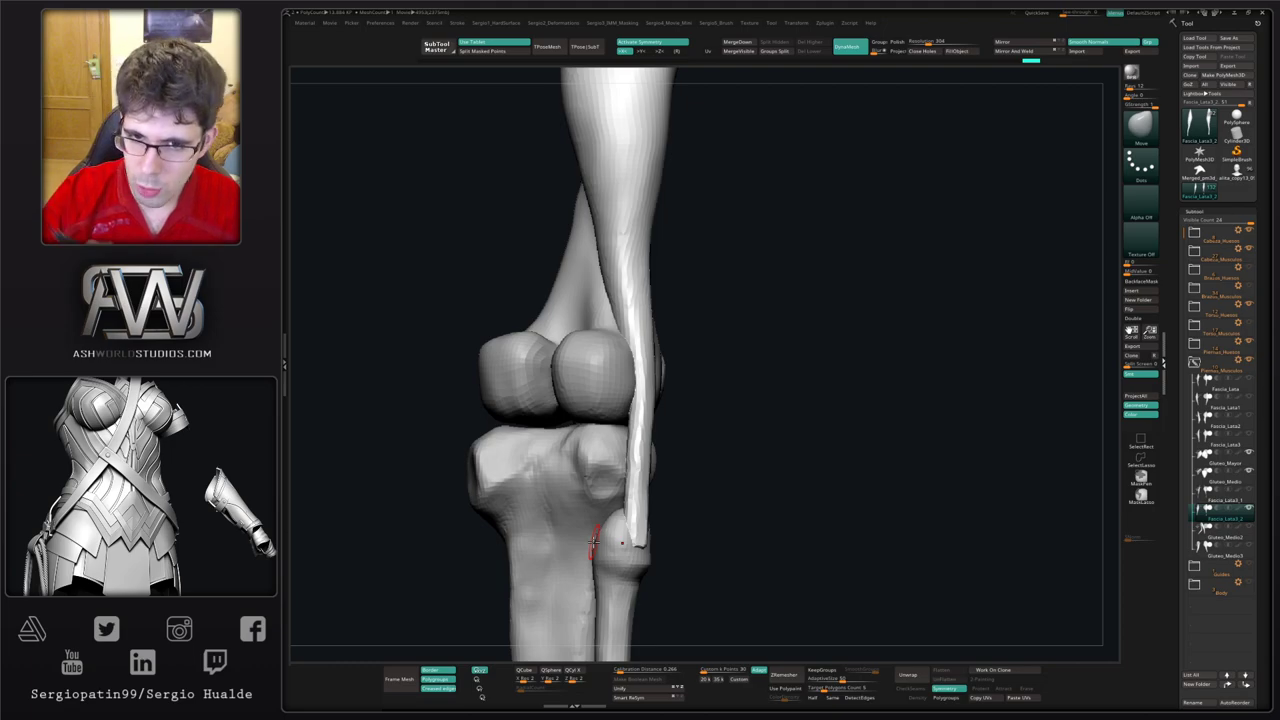
Step: Adjust the lower belly's contour above the knee with the Move brush and add volume with the Clay brush
right_click_drag(645, 492, 534, 426)
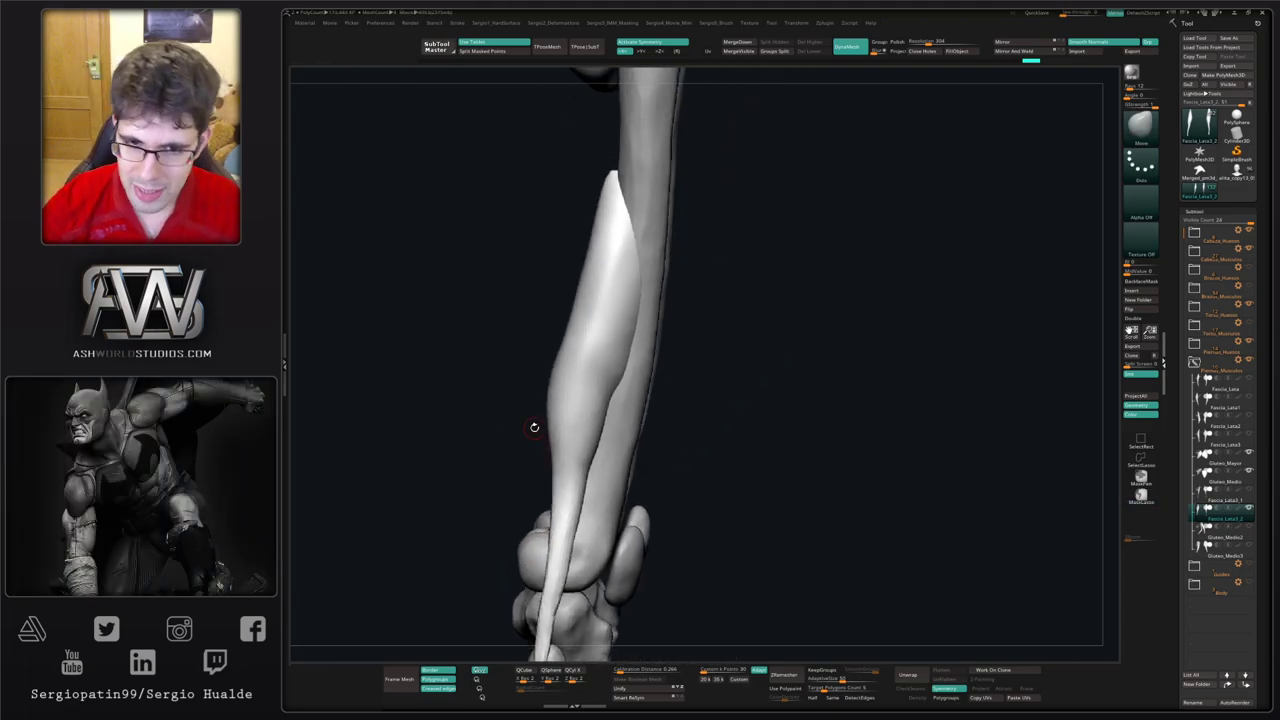
right_click_drag(681, 404, 658, 410)
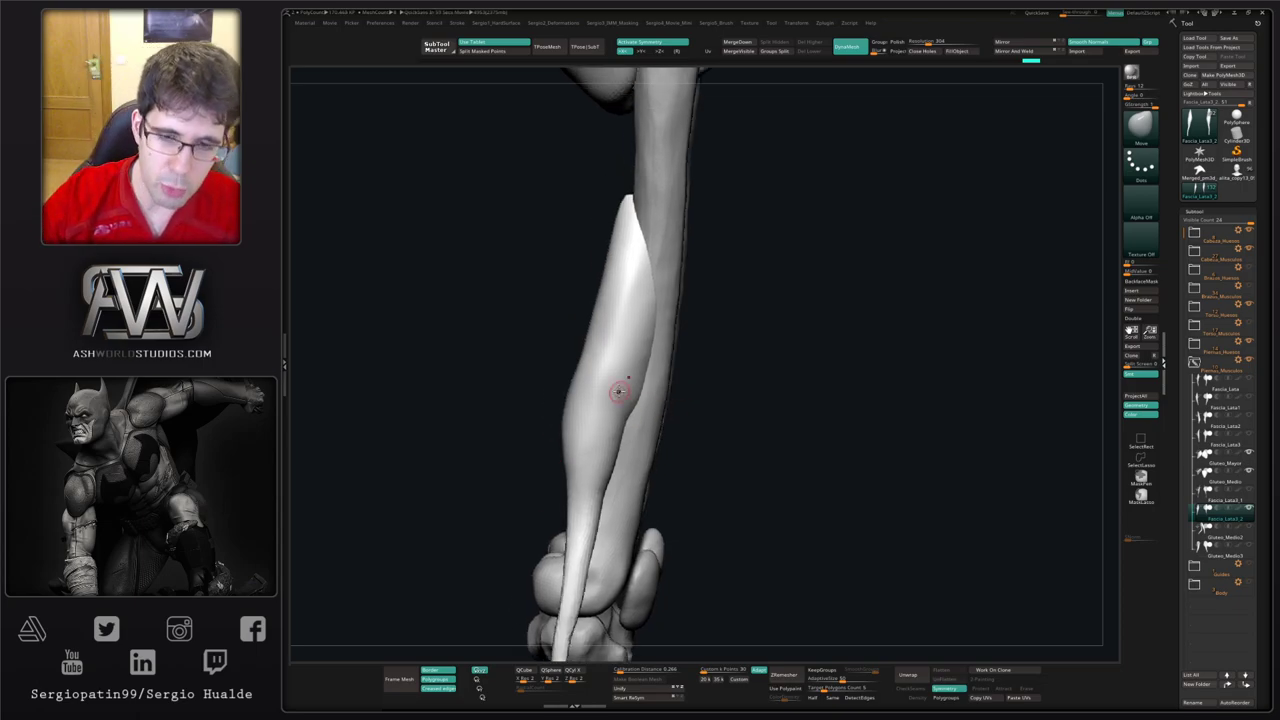
mouse_move(749, 386)
right_mouse_down()
mouse_move(603, 437)
mouse_move(624, 435)
mouse_move(636, 380)
mouse_move(662, 380)
right_mouse_up()
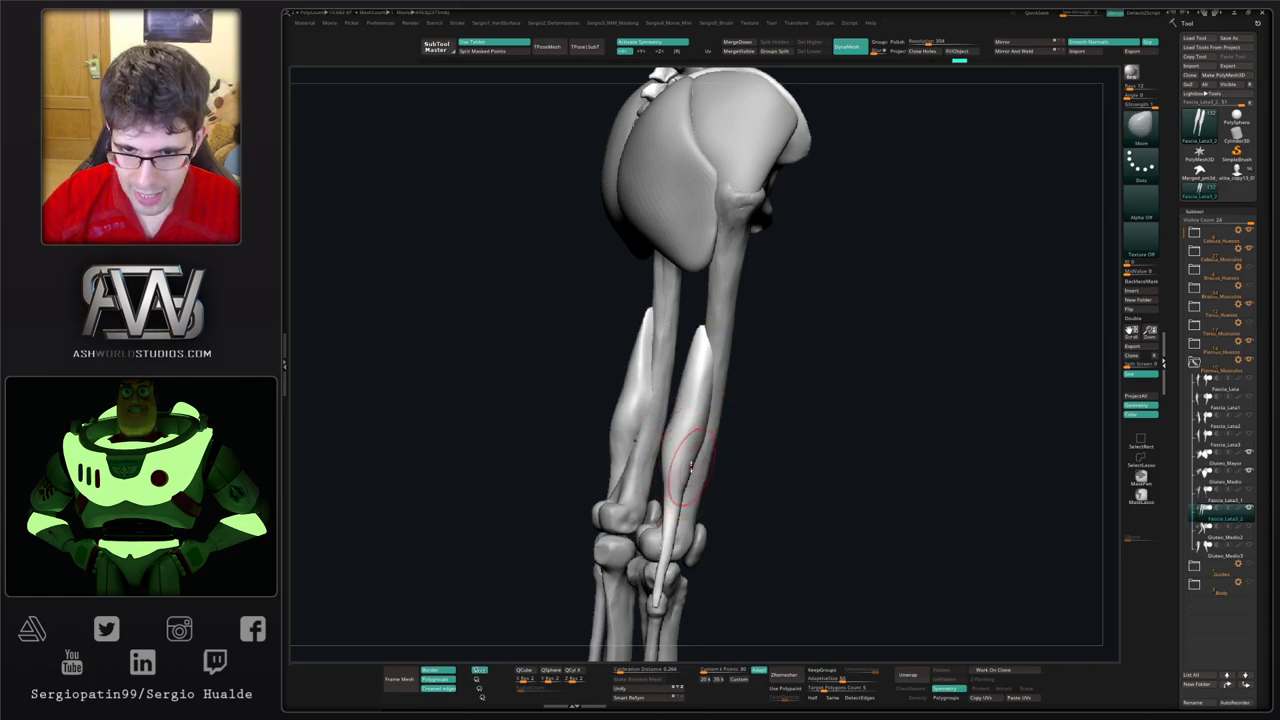
left_click_drag(684, 484, 682, 492)
left_click_drag(756, 420, 778, 438, "ctrl")
key("c")
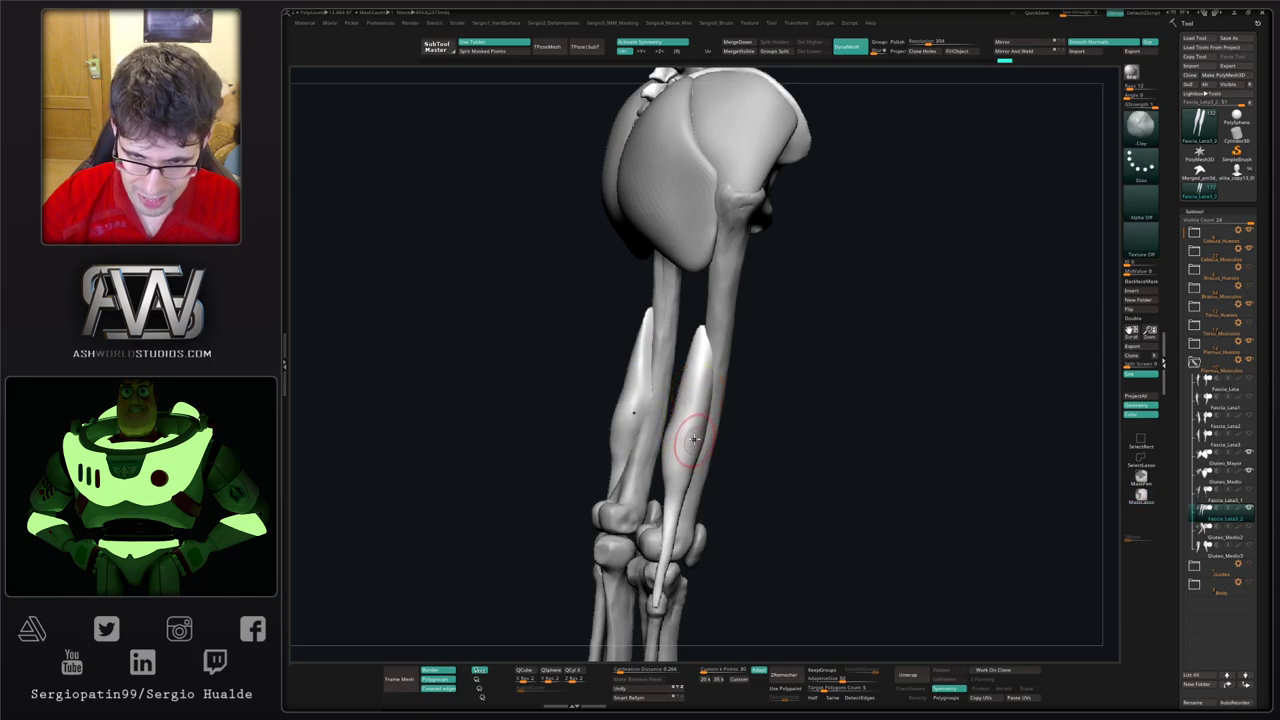
left_click_drag(685, 468, 674, 498)
Step: Fill out the transition from belly to tendon with the ClayBuildup brush and smooth the muscle surface
right_click_drag(660, 498, 704, 502)
key("b")
key("c")
key("b")
left_click_drag(678, 510, 664, 436, "shift")
right_click_drag(662, 440, 690, 443)
left_click_drag(682, 444, 654, 414, "shift")
right_click_drag(656, 420, 694, 426)
left_click_drag(664, 414, 623, 409)
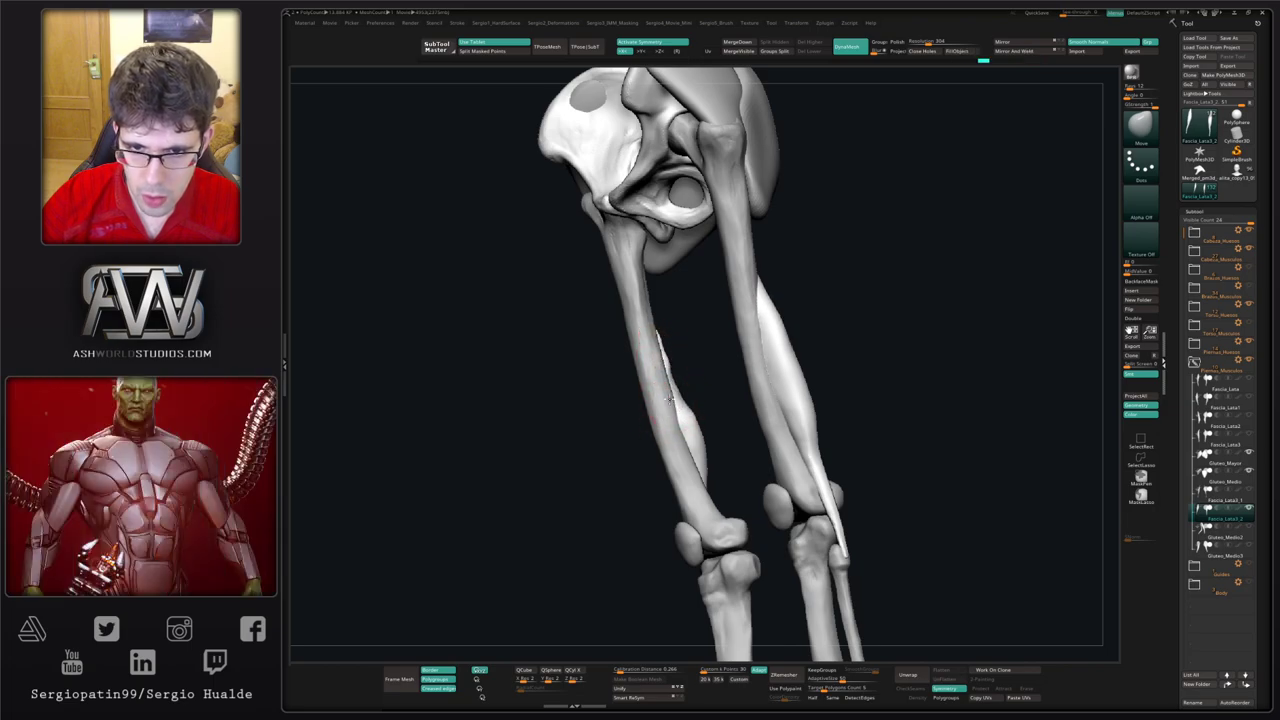
Step: Refine the muscle's upper half and mid-belly along the femur with Clay and Move brush strokes
mouse_move(705, 390)
left_mouse_down()
mouse_move(658, 403)
mouse_move(700, 375)
left_mouse_up()
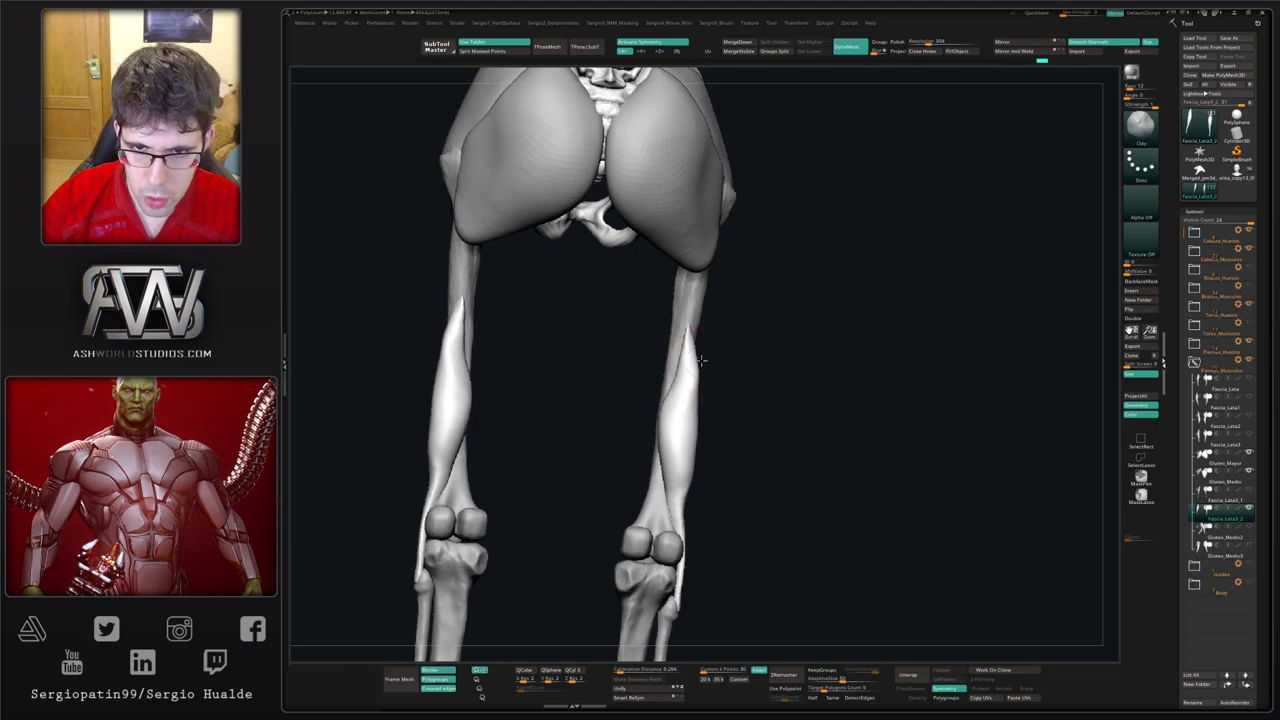
left_click_drag(661, 432, 708, 333)
right_click_drag(708, 333, 685, 392)
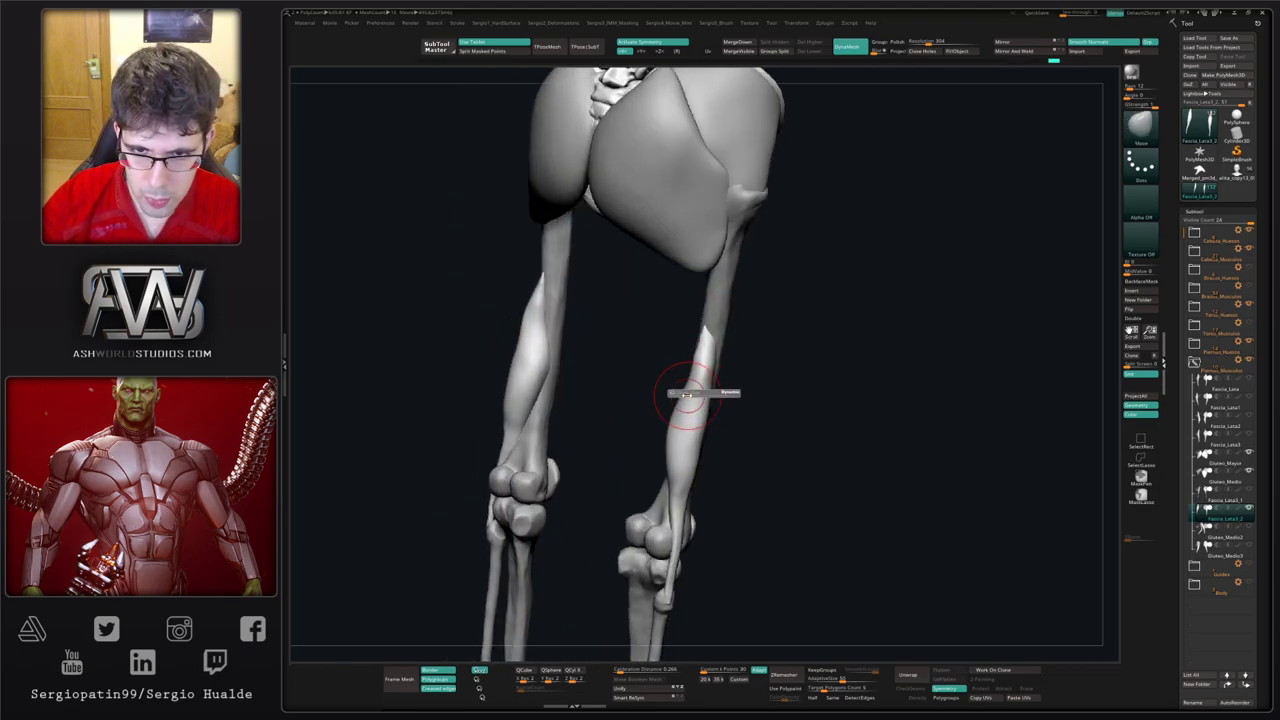
mouse_move(685, 392)
left_mouse_down()
mouse_move(694, 380)
mouse_move(681, 436)
left_mouse_up()
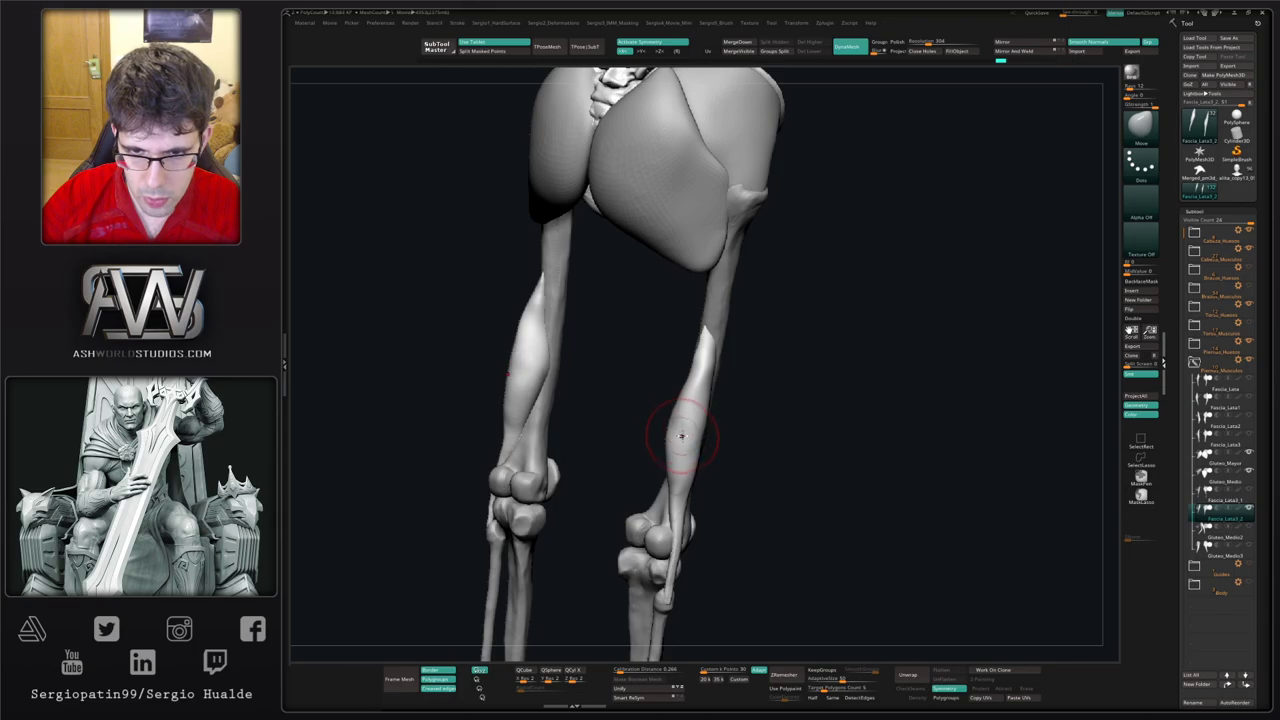
Step: Smooth the muscle's upper tip and round it against the back of the femur with the Move brush
left_click_drag(713, 318, 710, 332, "shift")
right_click_drag(736, 370, 716, 390)
left_click_drag(712, 332, 710, 342)
right_click_drag(680, 350, 712, 344)
mouse_move(712, 340)
left_mouse_down()
mouse_move(760, 374)
mouse_move(710, 340)
left_mouse_up()
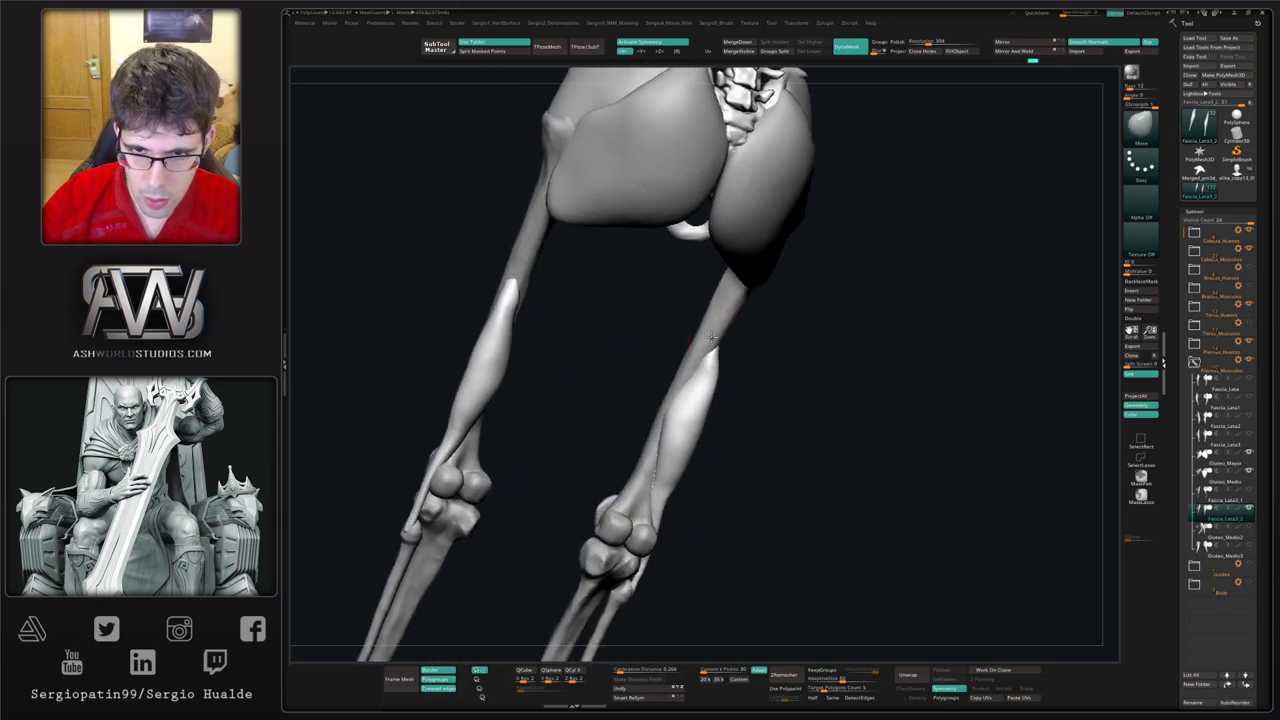
mouse_move(695, 393)
right_mouse_down()
mouse_move(666, 412)
mouse_move(688, 408)
right_mouse_up()
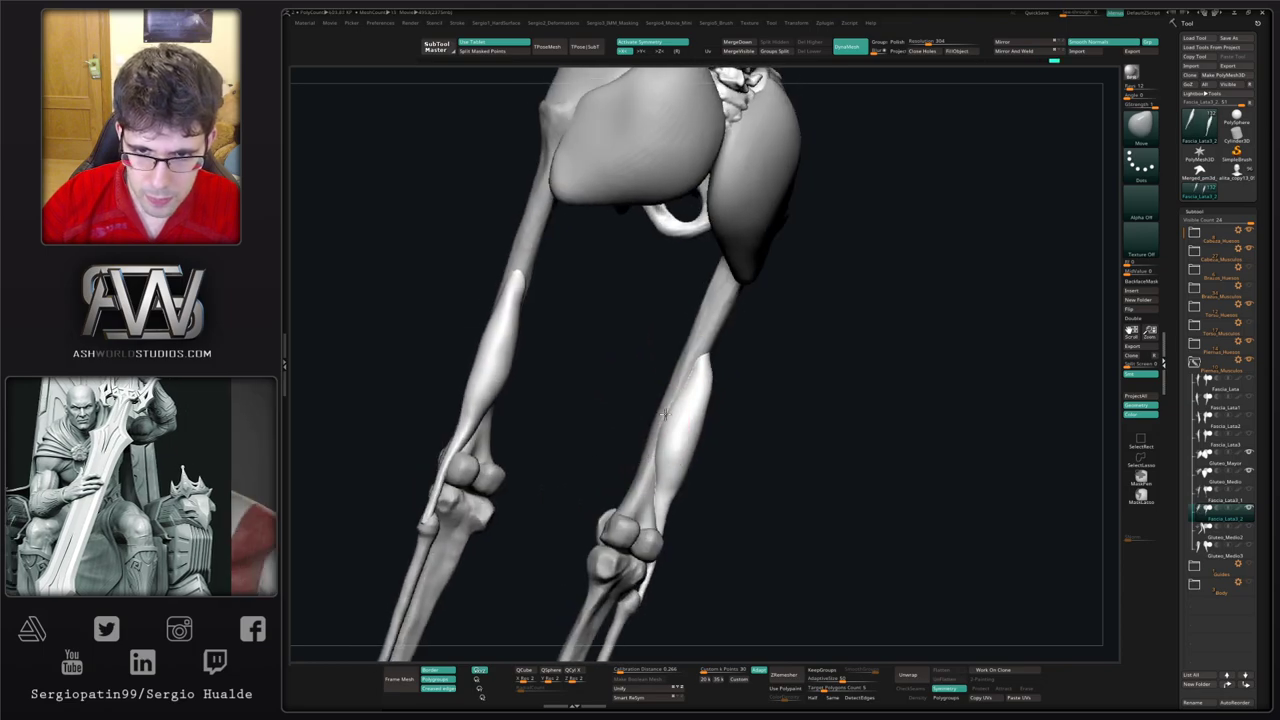
left_click_drag(648, 461, 705, 390)
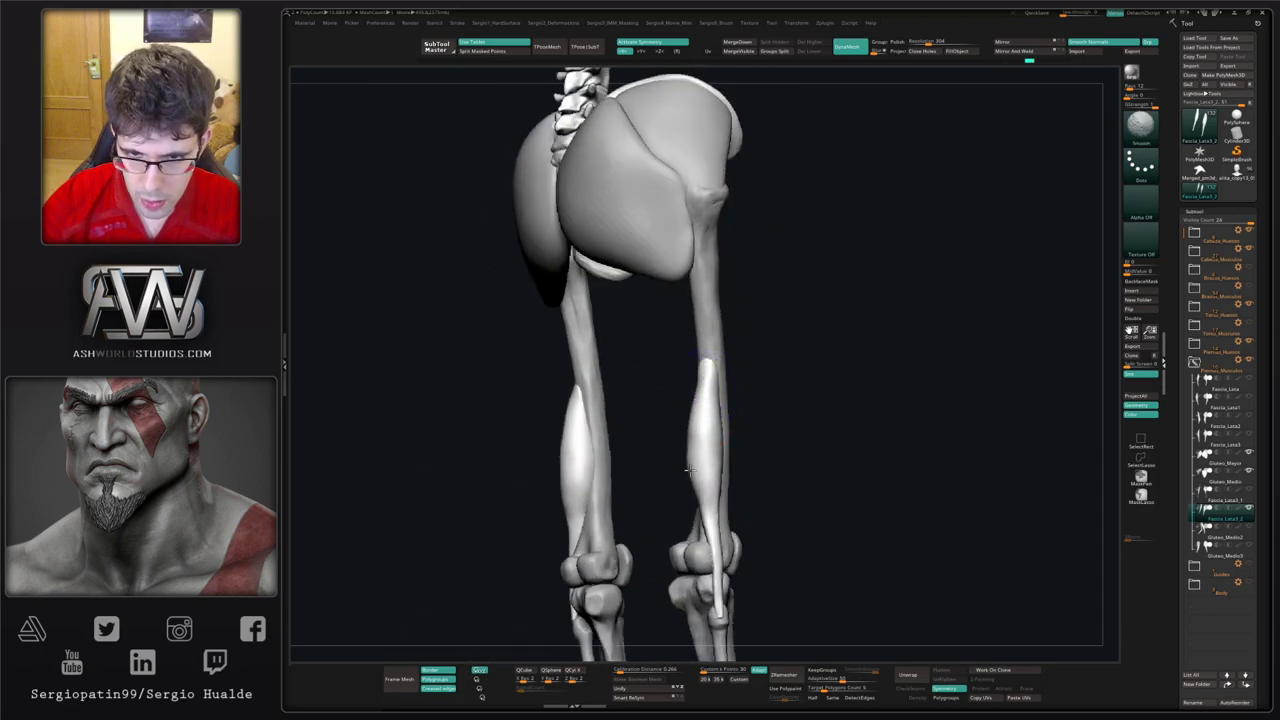
Step: Even out the belly's inner and outer contours from behind with Move and Smooth brush strokes
left_click_drag(688, 470, 729, 403)
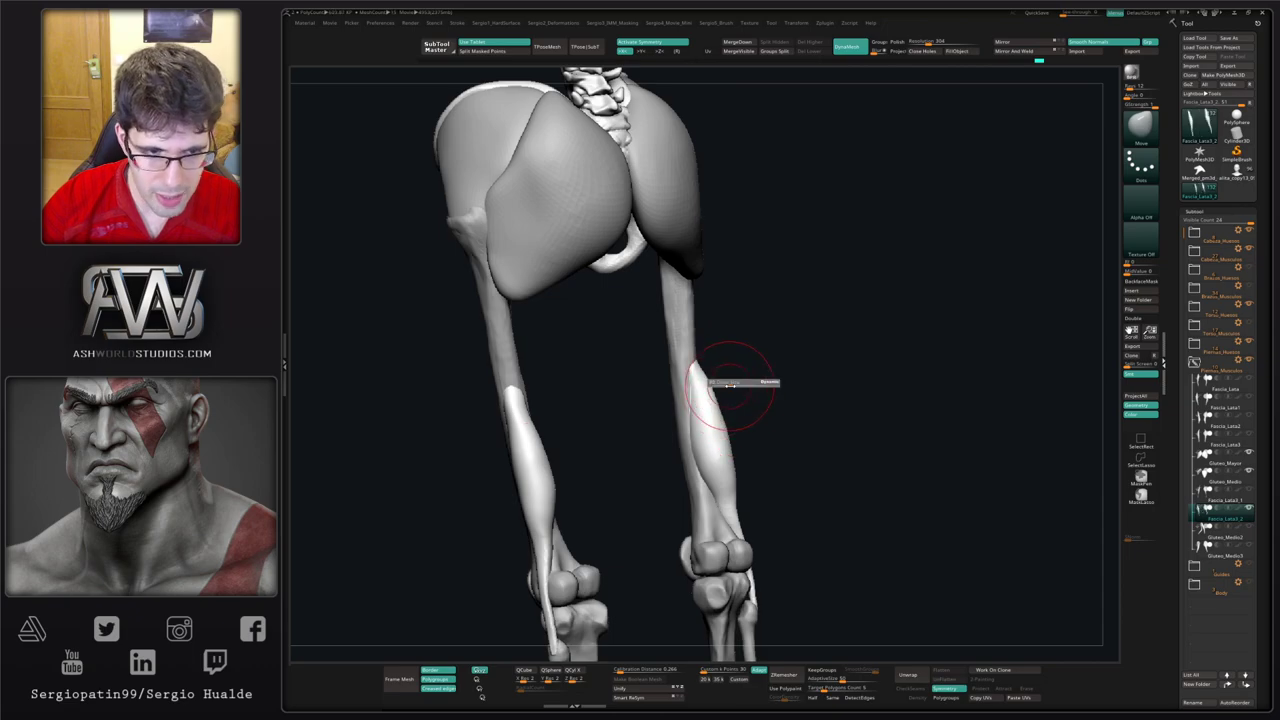
right_click_drag(730, 392, 645, 405)
left_click_drag(710, 410, 706, 414)
right_click_drag(731, 431, 782, 436)
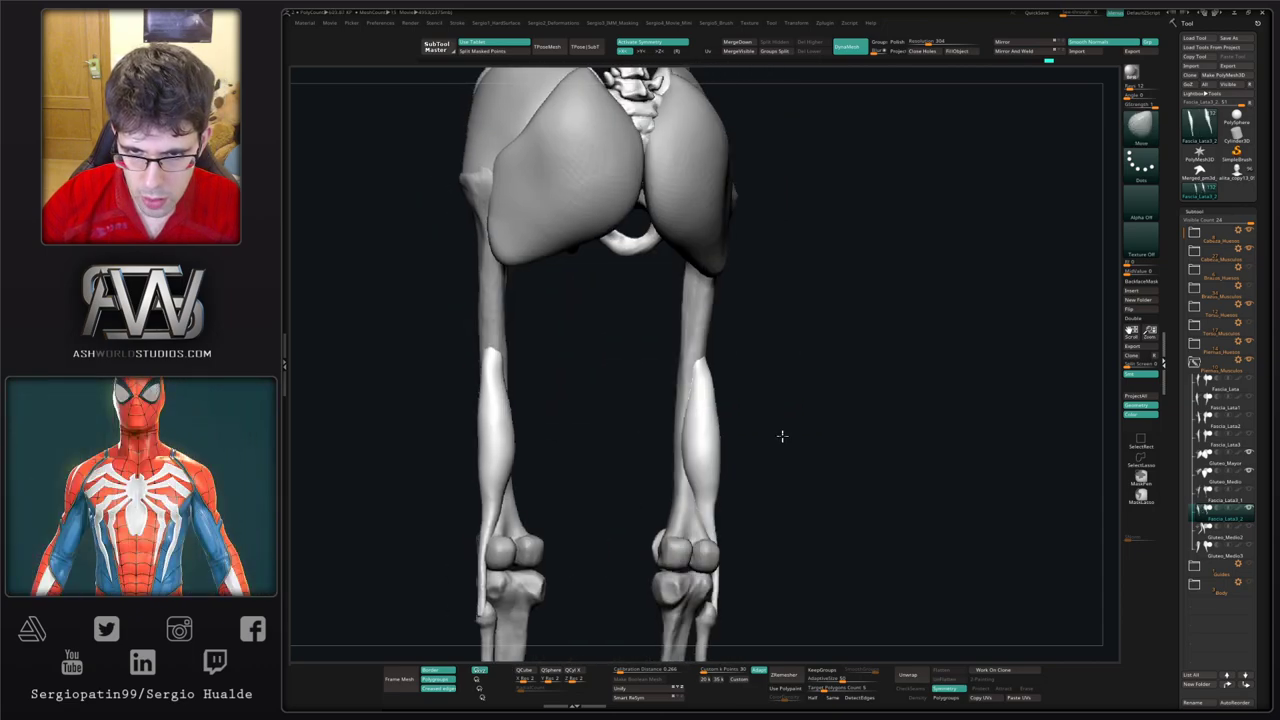
left_click_drag(782, 436, 714, 428)
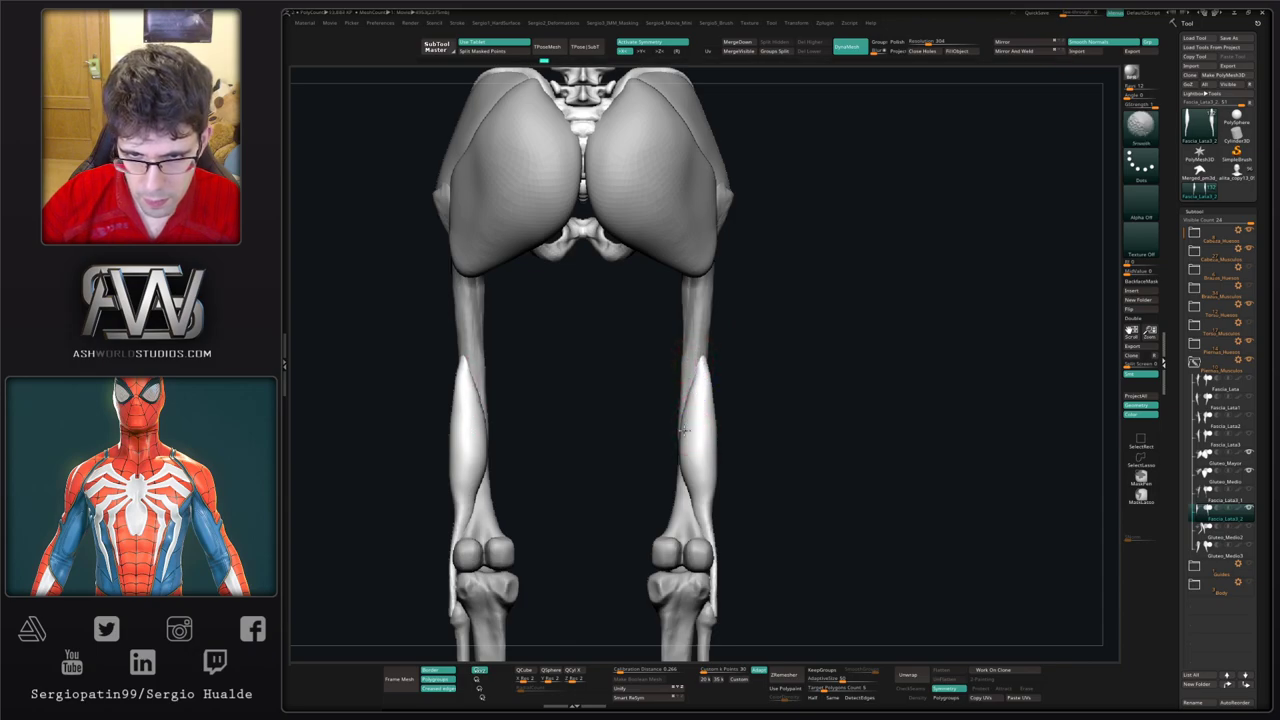
left_click_drag(694, 446, 664, 362)
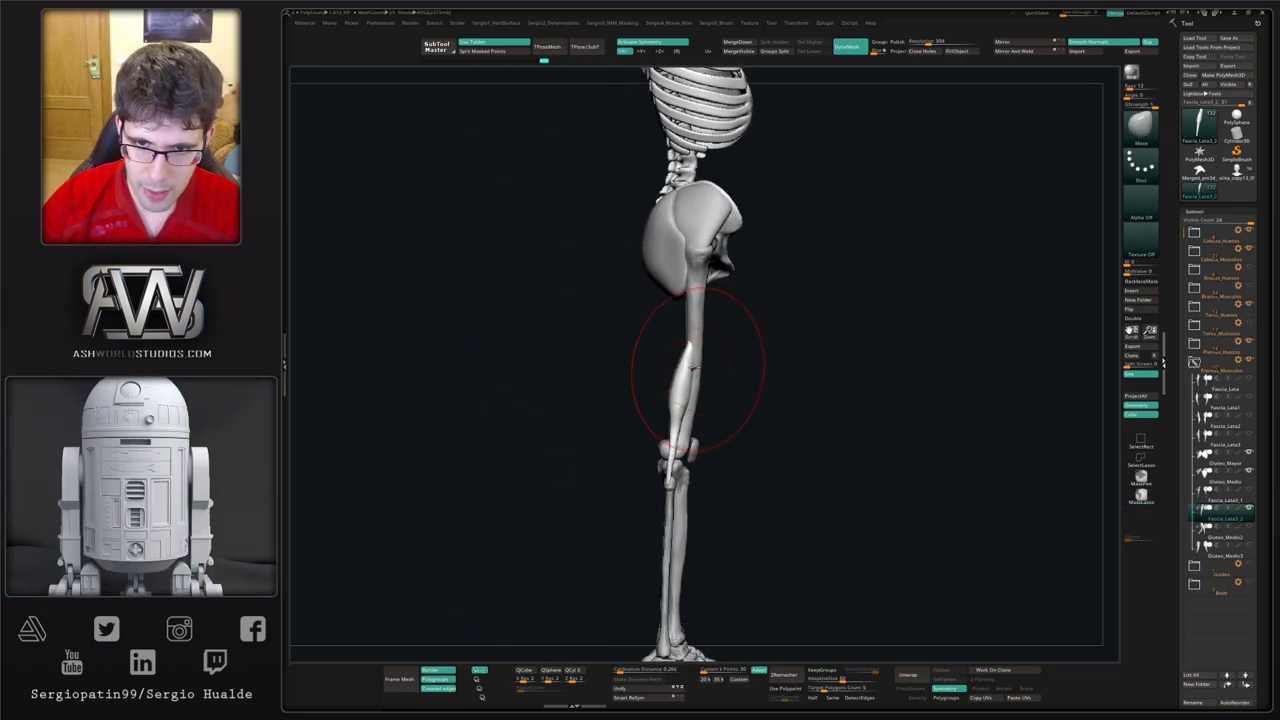
Step: Raise the muscle's upper end along the femur with a resized Move brush and slim the belly's inner contour
left_click_drag(685, 310, 684, 312)
key("s")
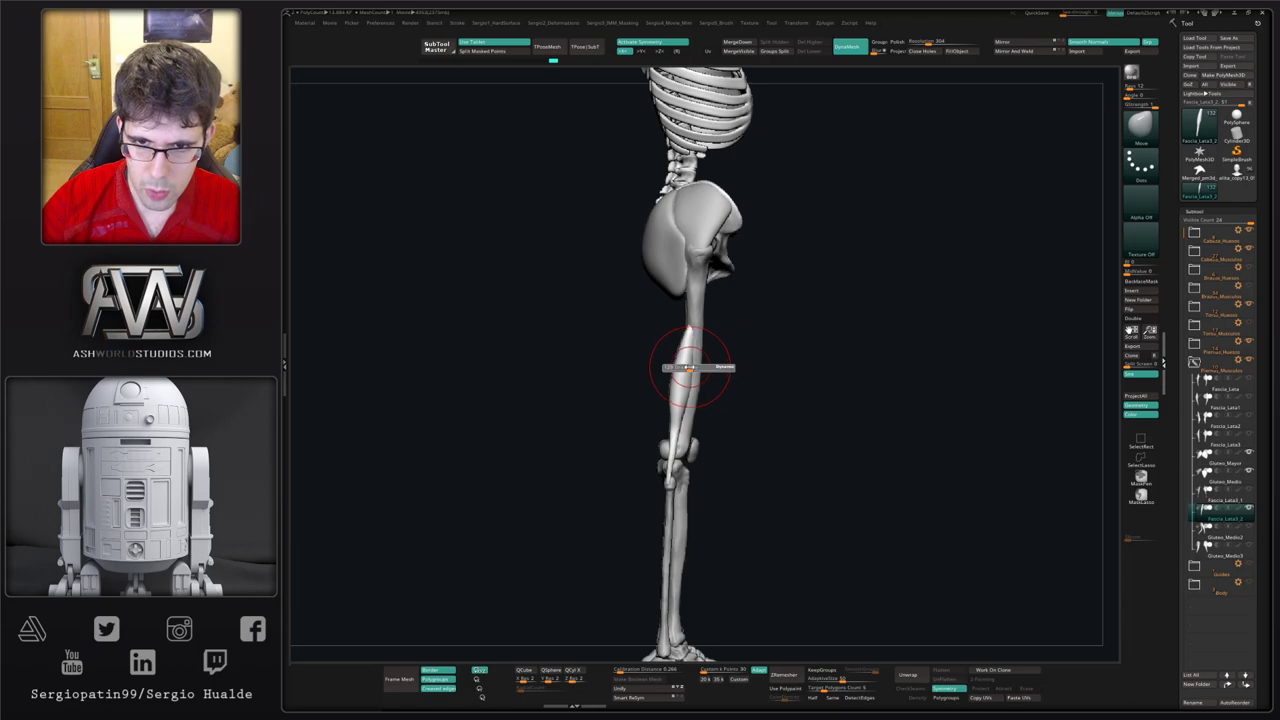
left_click_drag(722, 388, 757, 397)
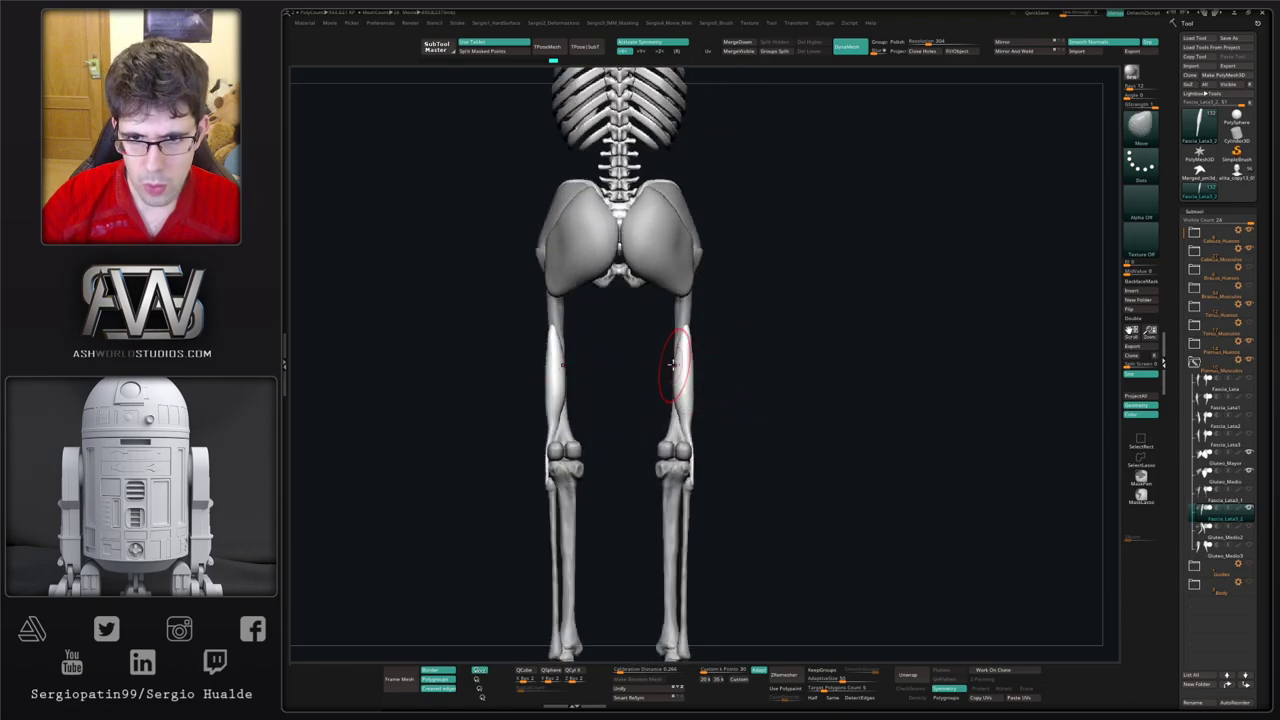
mouse_move(673, 364)
left_mouse_down()
mouse_move(693, 387)
mouse_move(694, 371)
left_mouse_up()
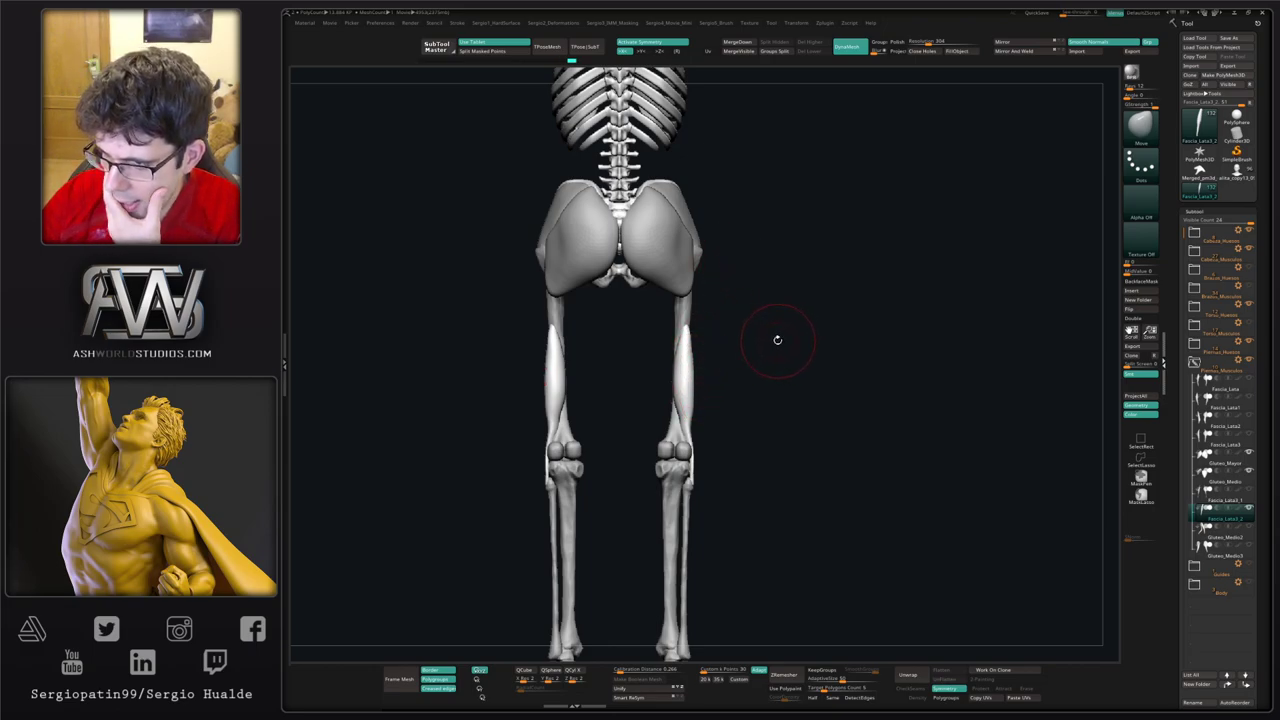
right_click_drag(797, 378, 646, 356)
left_click_drag(646, 356, 667, 354)
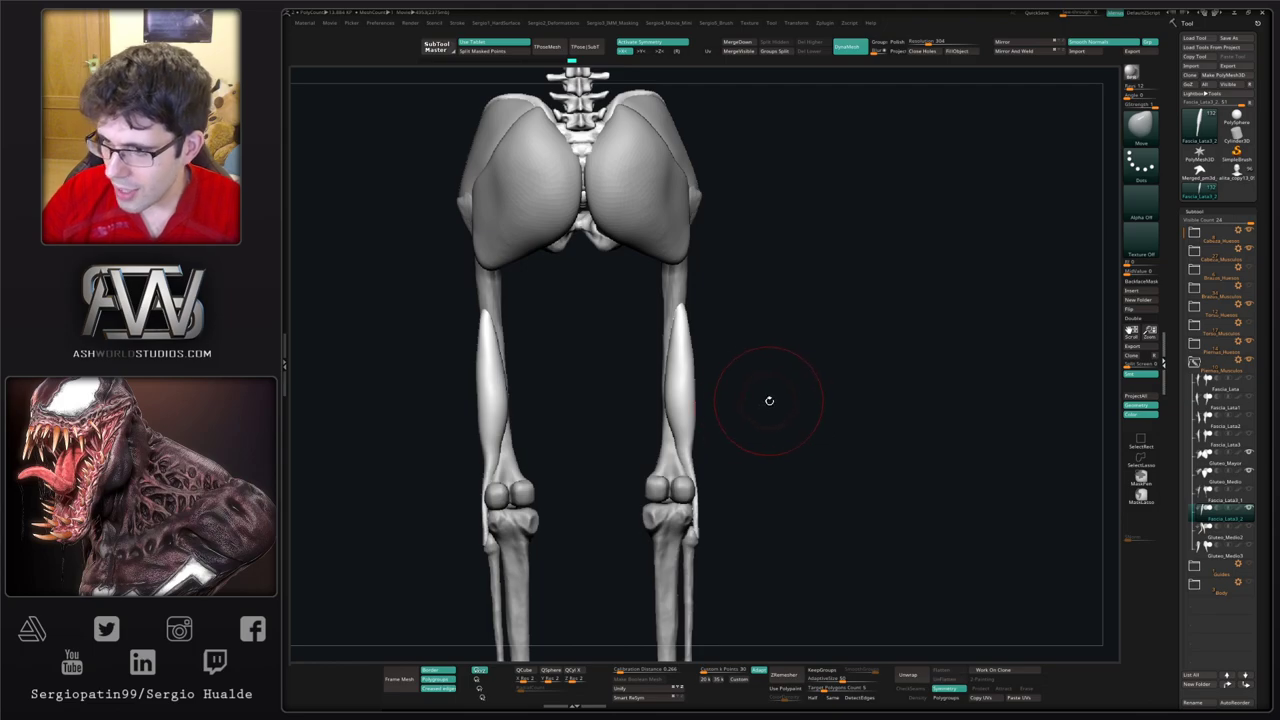
mouse_move(803, 414)
right_mouse_down()
mouse_move(811, 423)
mouse_move(686, 423)
right_mouse_up()
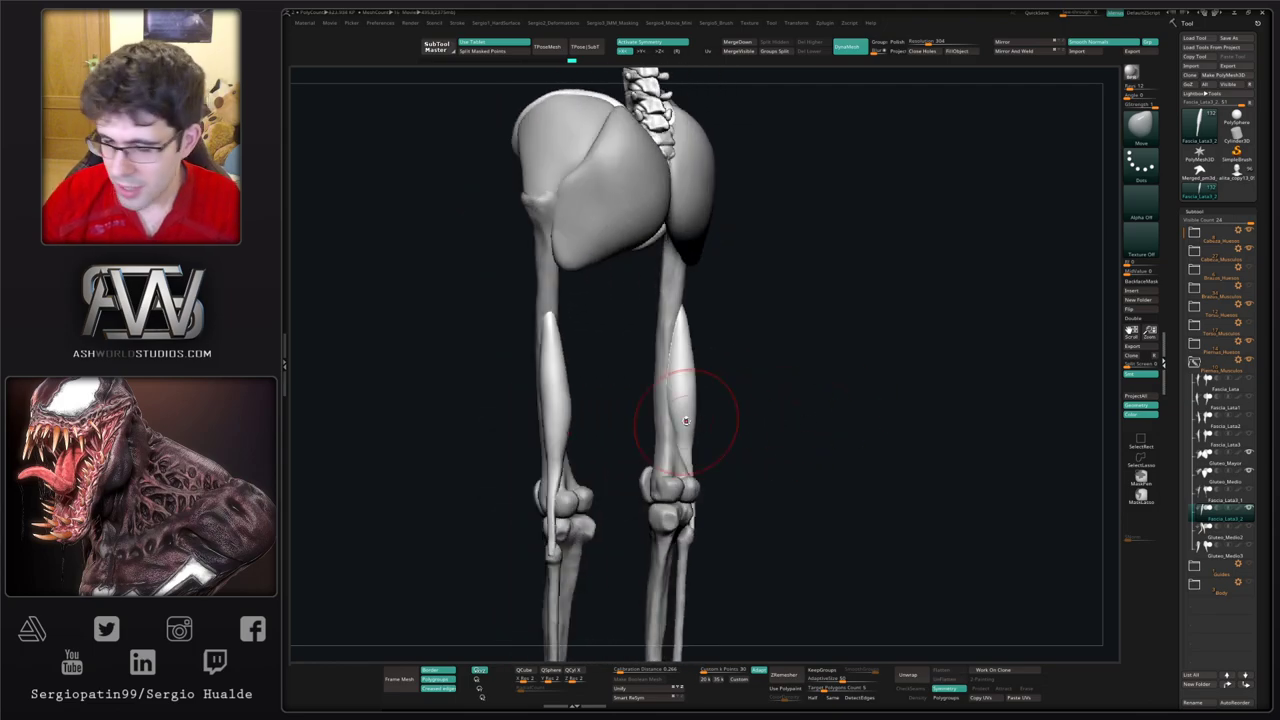
right_click_drag(658, 382, 677, 408)
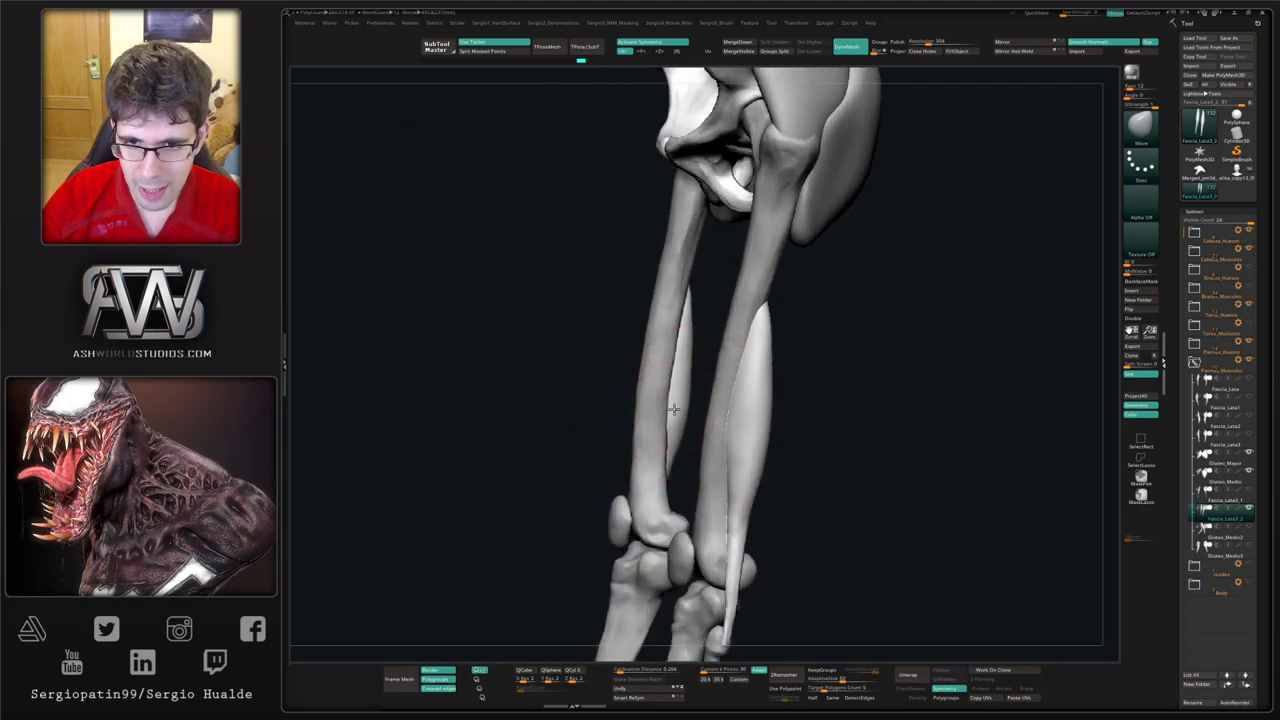
Step: Adjust the muscle's lower belly along the femur and refine its tendon beside the knee with Move and Smooth brush strokes
left_click_drag(674, 406, 687, 378)
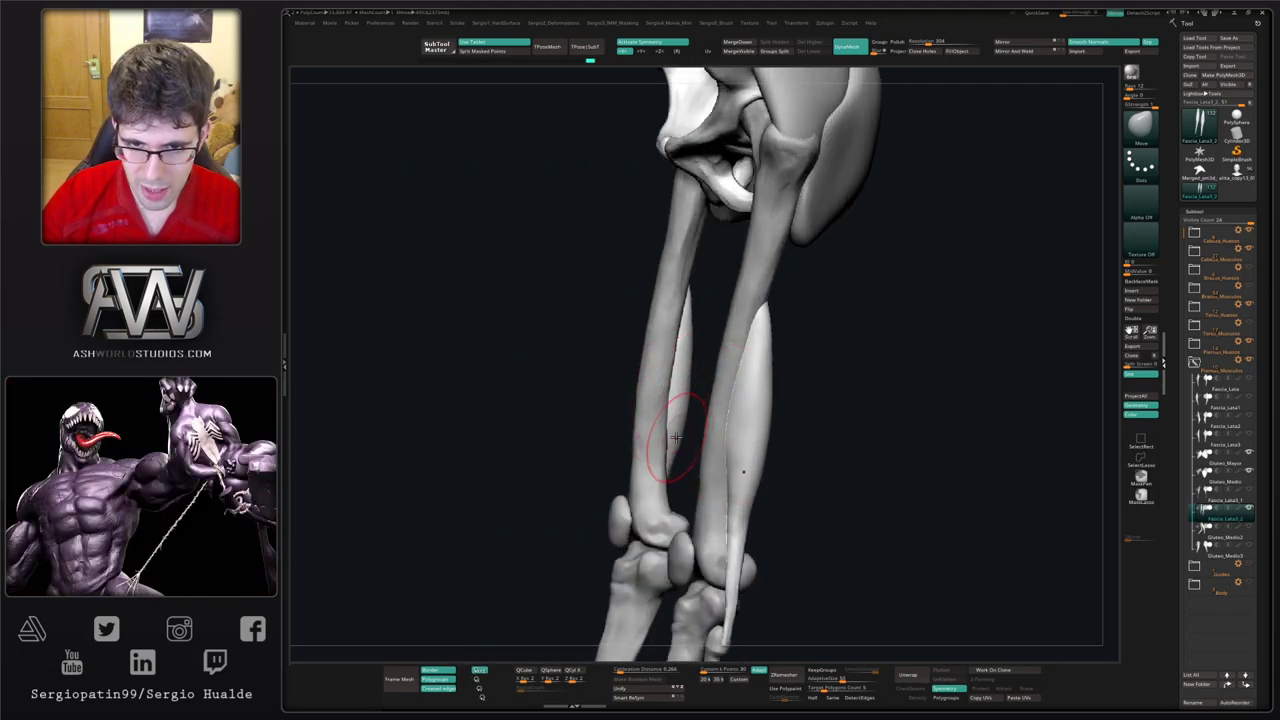
right_click_drag(669, 456, 729, 357)
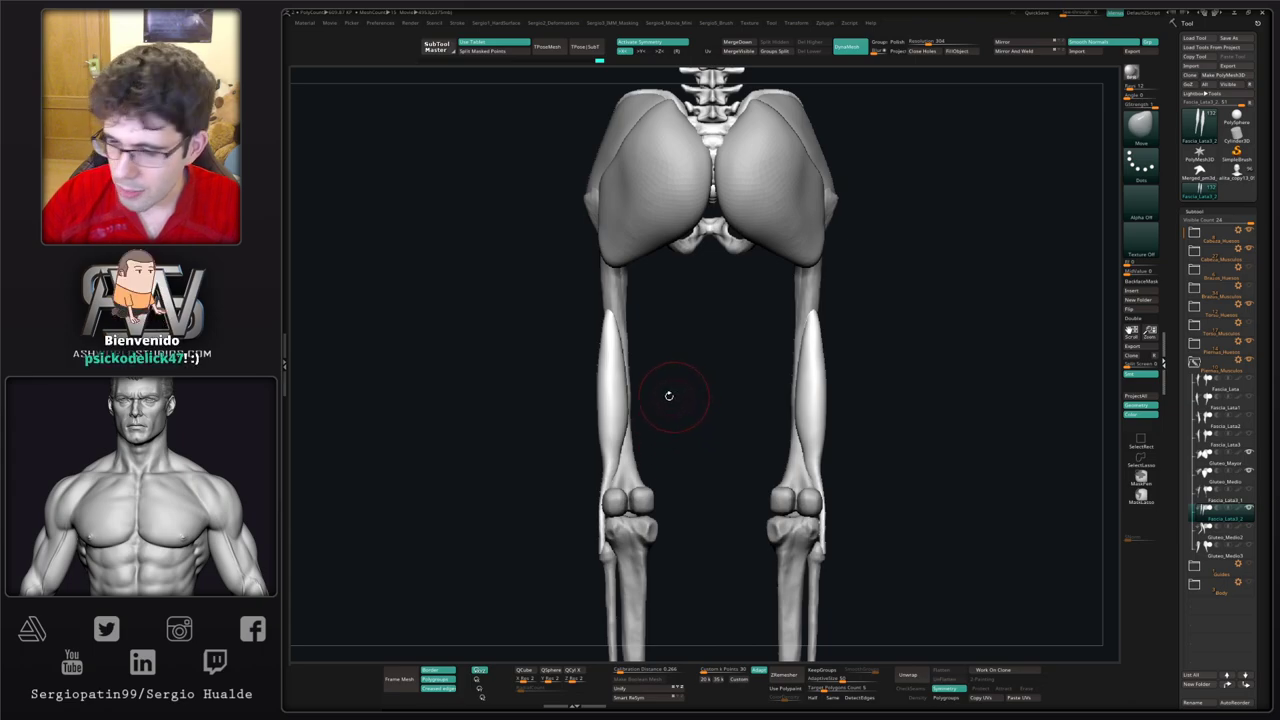
left_click_drag(687, 424, 795, 410)
mouse_move(915, 376)
left_mouse_down("alt")
mouse_move(851, 389)
mouse_move(827, 423)
mouse_move(777, 409)
mouse_move(771, 423)
mouse_move(729, 430)
left_mouse_up("alt")
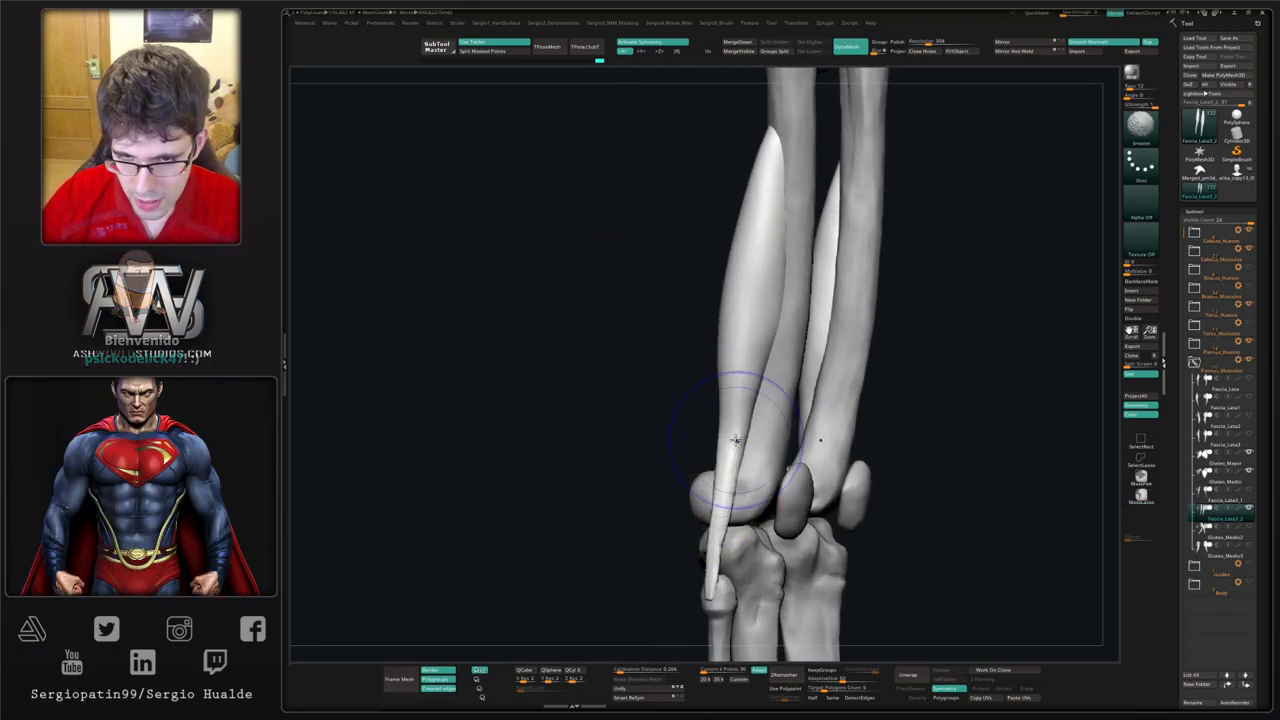
key("s")
left_click_drag(731, 510, 721, 508)
left_click_drag(720, 507, 719, 499)
left_click_drag(640, 480, 727, 458, "shift")
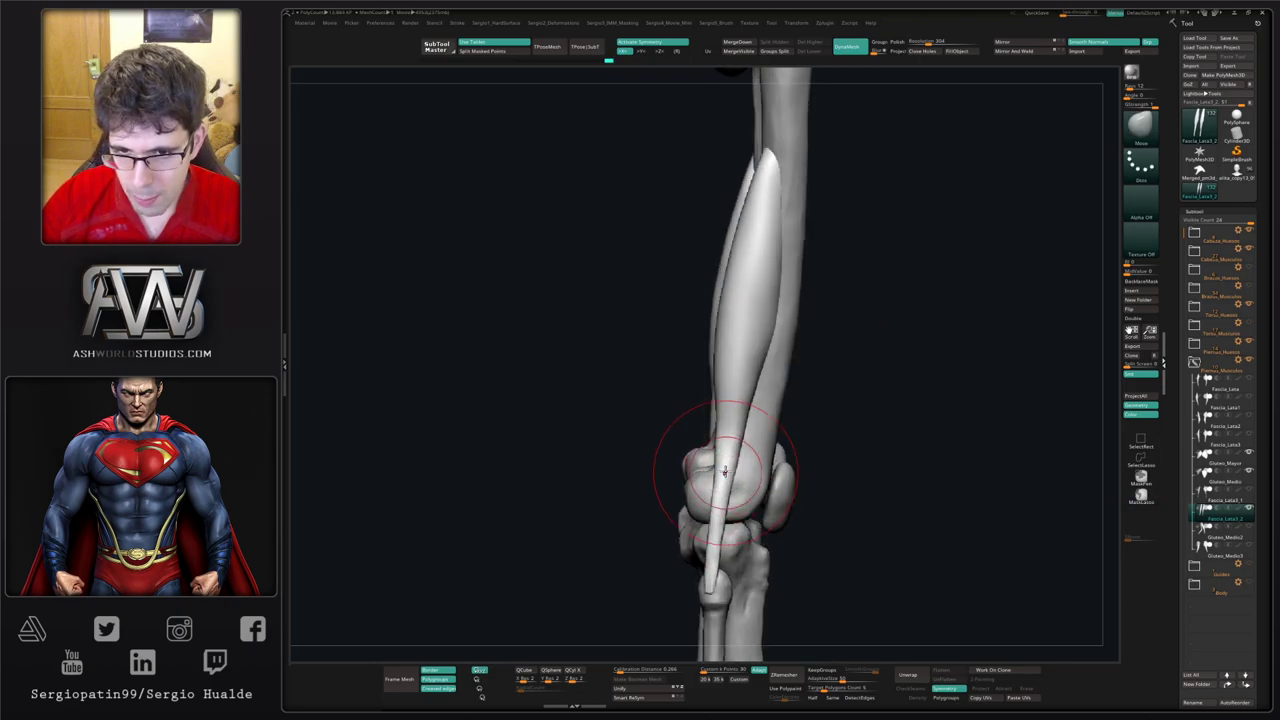
key("s")
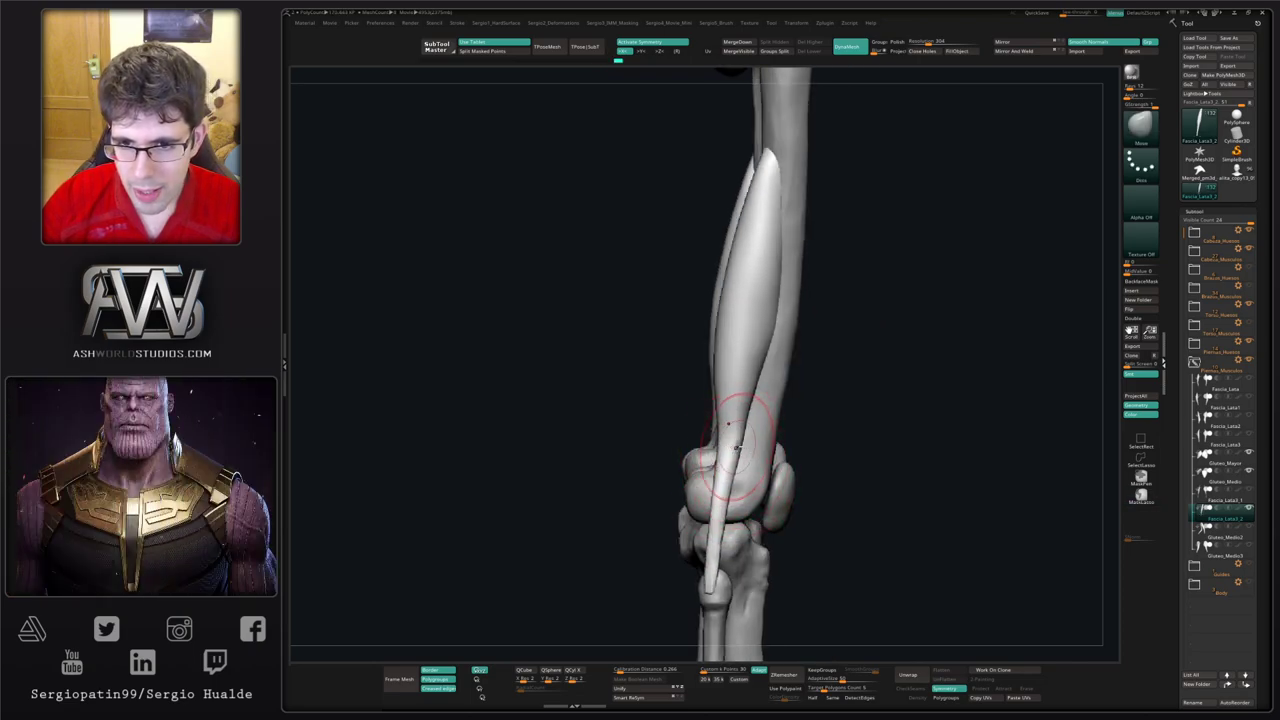
left_click_drag(732, 446, 732, 463)
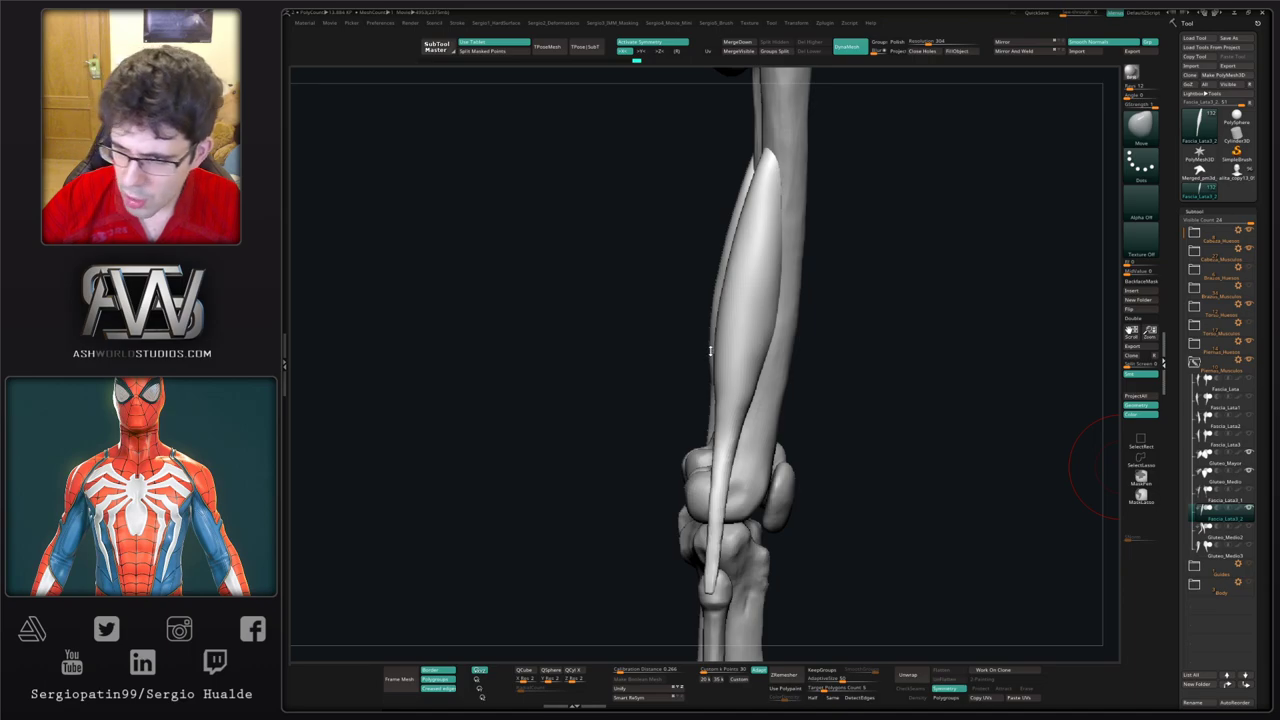
Step: Examine the muscle's belly and the tendon's path past the knee to the fibula head from several rear angles
mouse_move(857, 404)
left_mouse_down()
mouse_move(886, 406)
mouse_move(776, 483)
mouse_move(791, 443)
left_mouse_up()
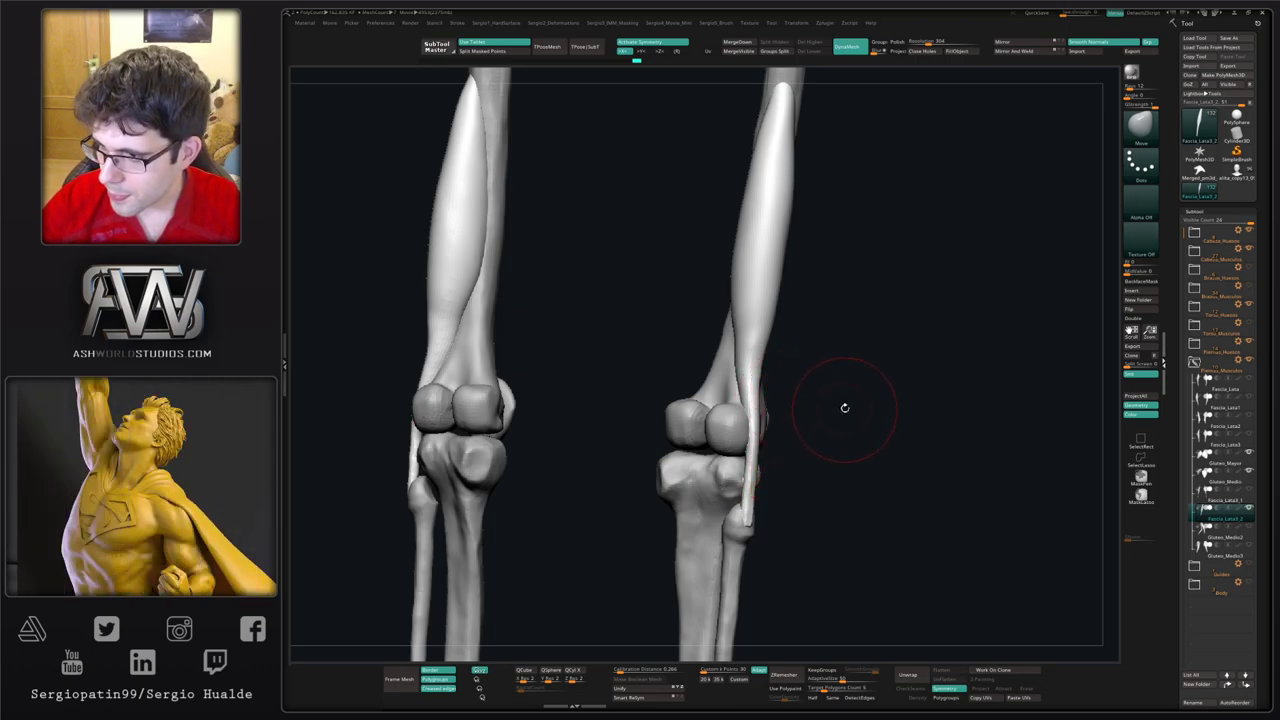
left_click_drag(845, 408, 826, 409)
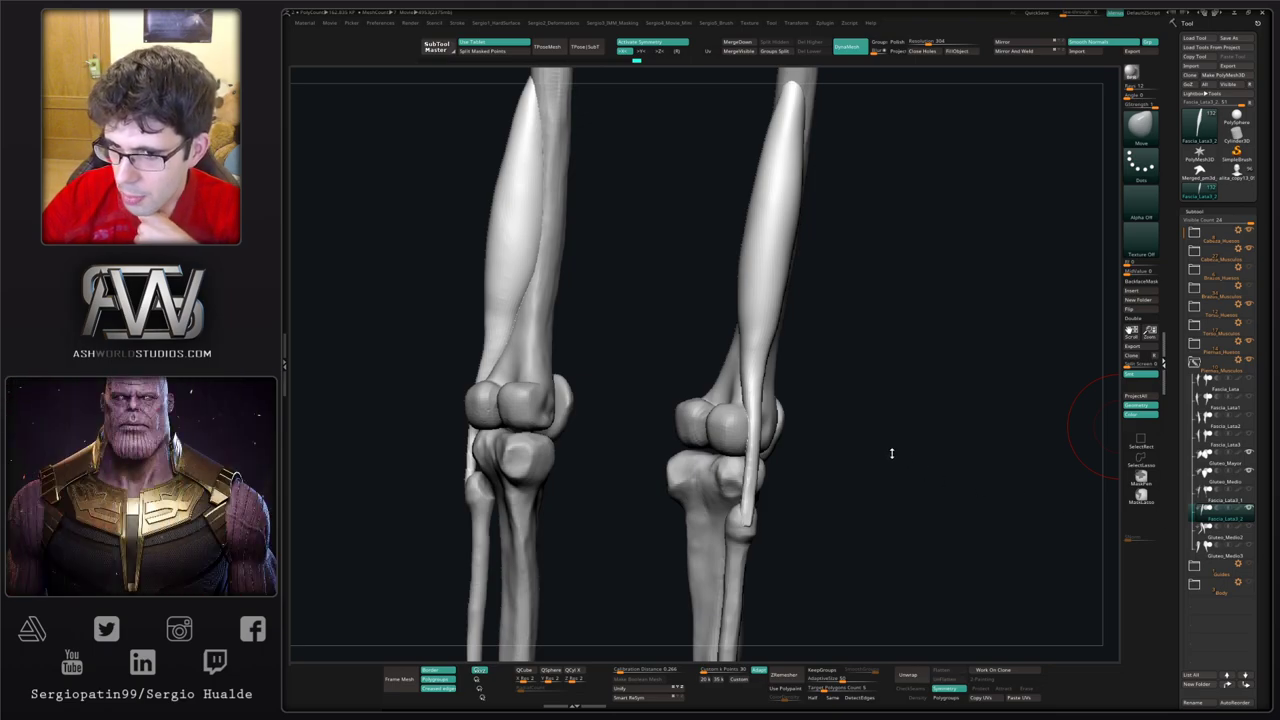
left_click_drag(892, 453, 887, 448)
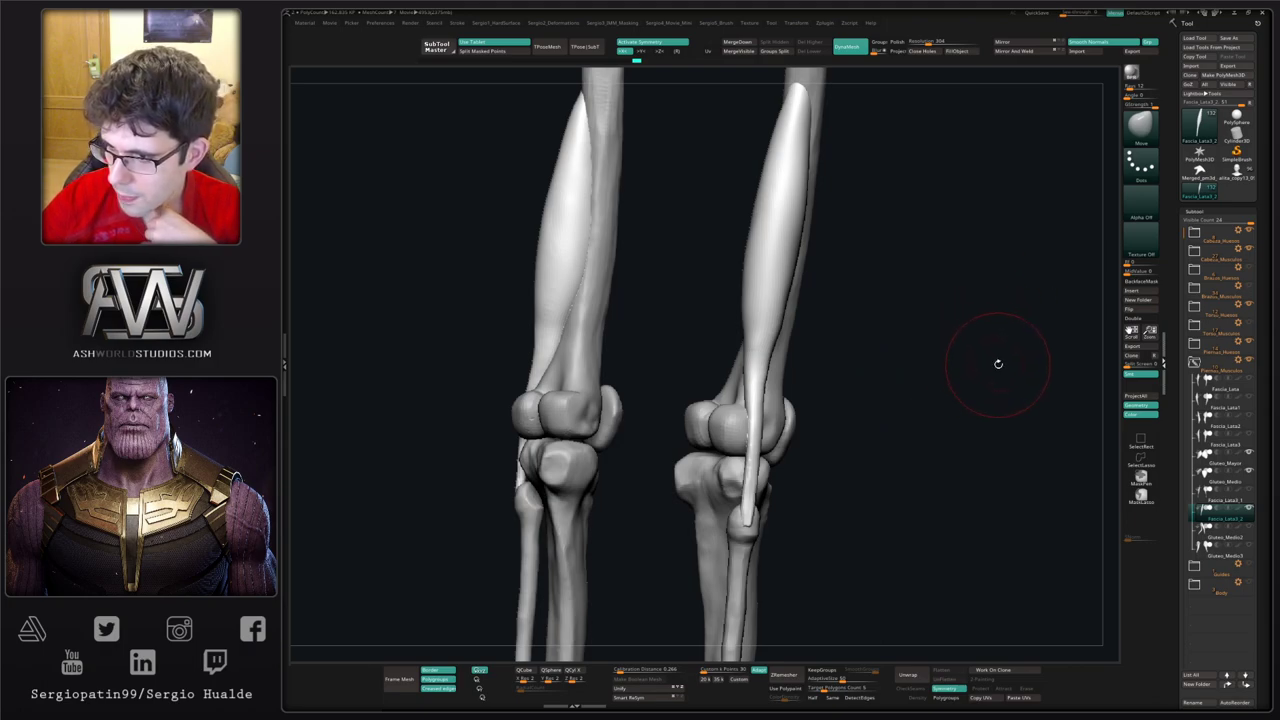
left_click_drag(1006, 360, 1000, 363)
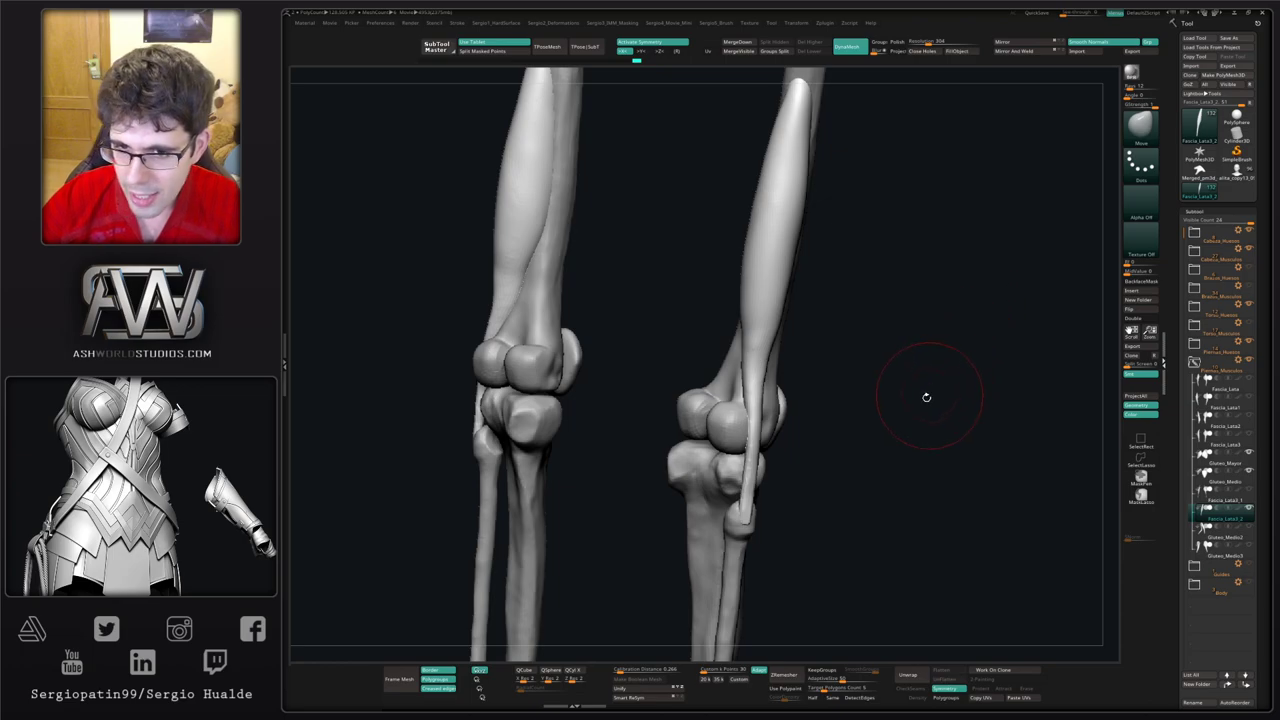
left_click_drag(926, 397, 943, 397)
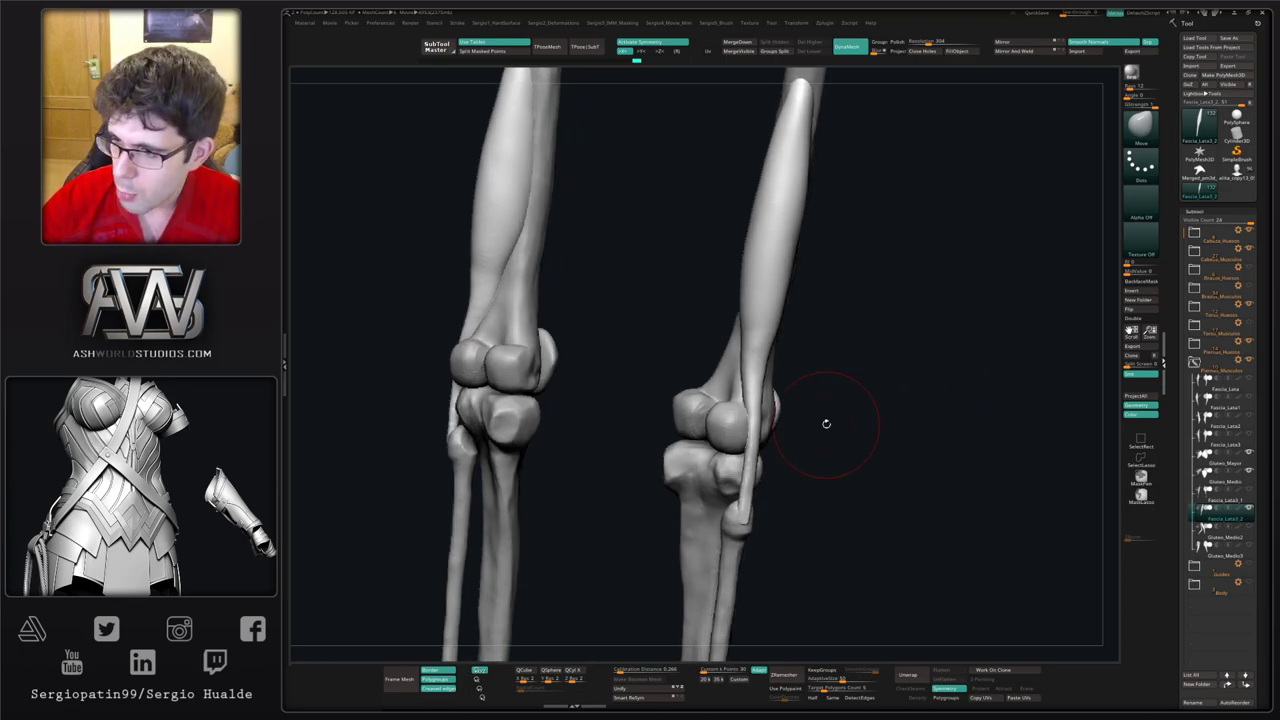
mouse_move(966, 394)
left_mouse_down()
mouse_move(977, 394)
mouse_move(960, 380)
left_mouse_up()
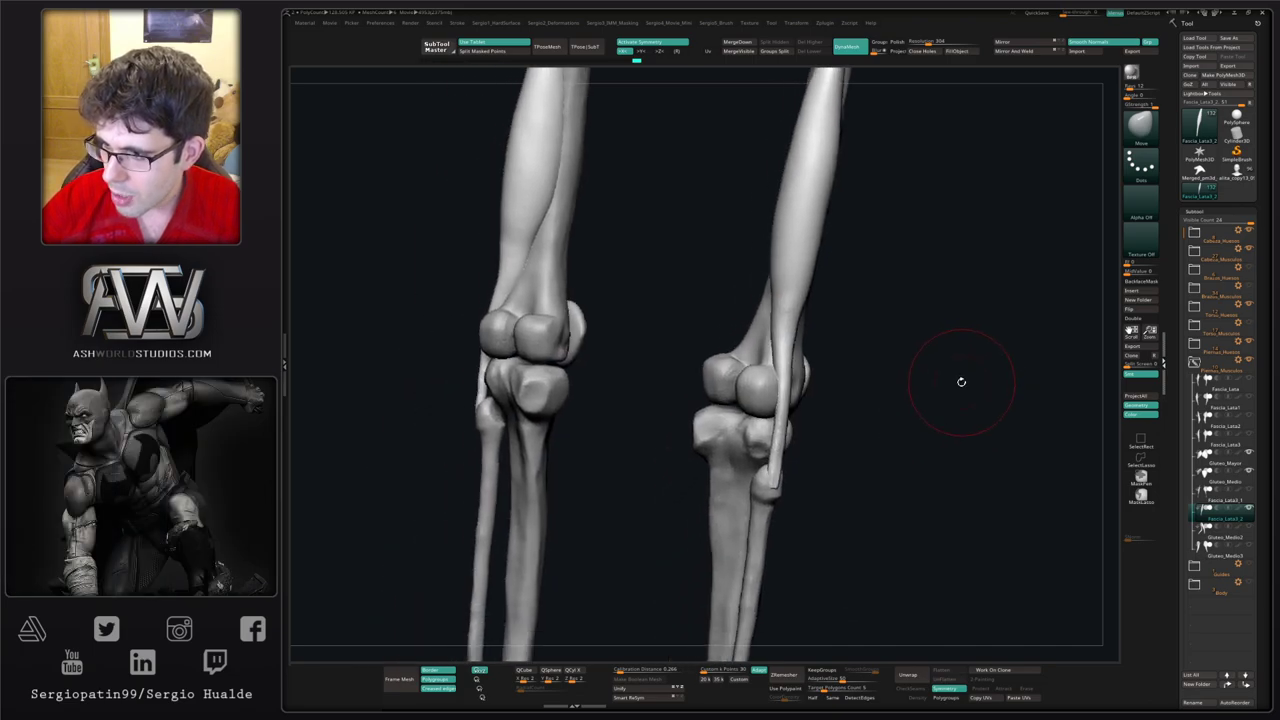
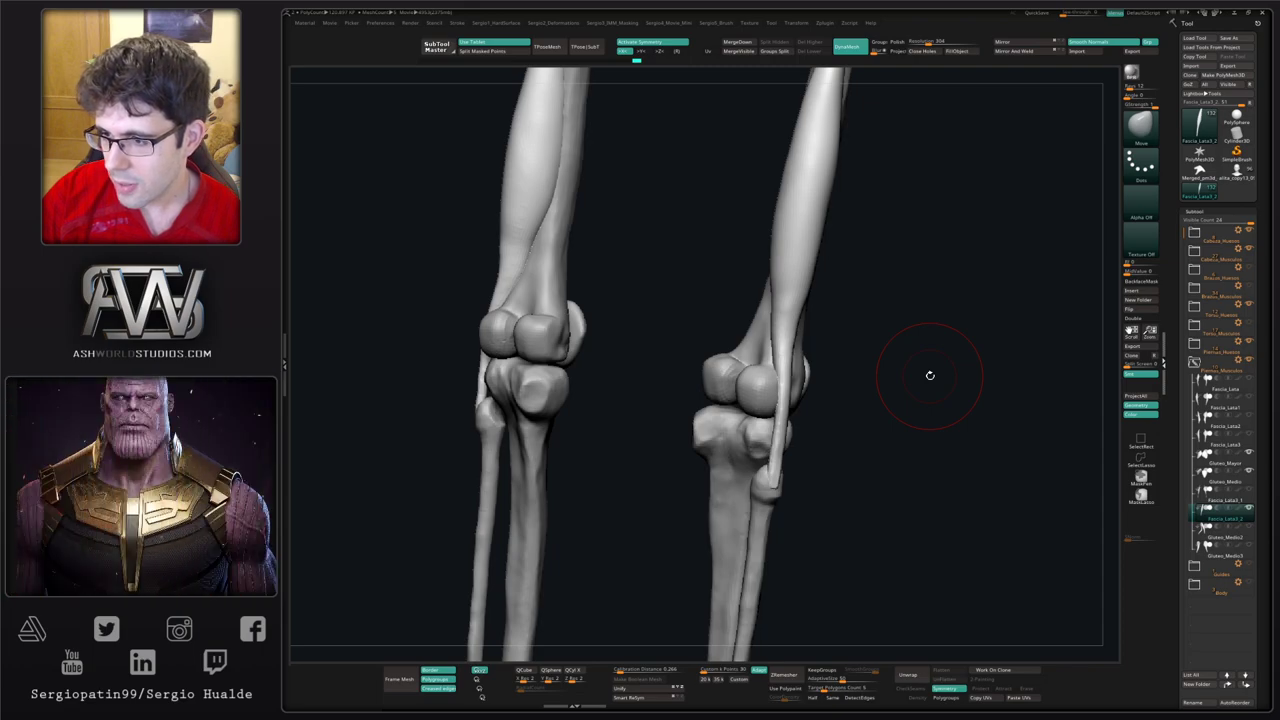
left_click_drag(897, 388, 891, 389)
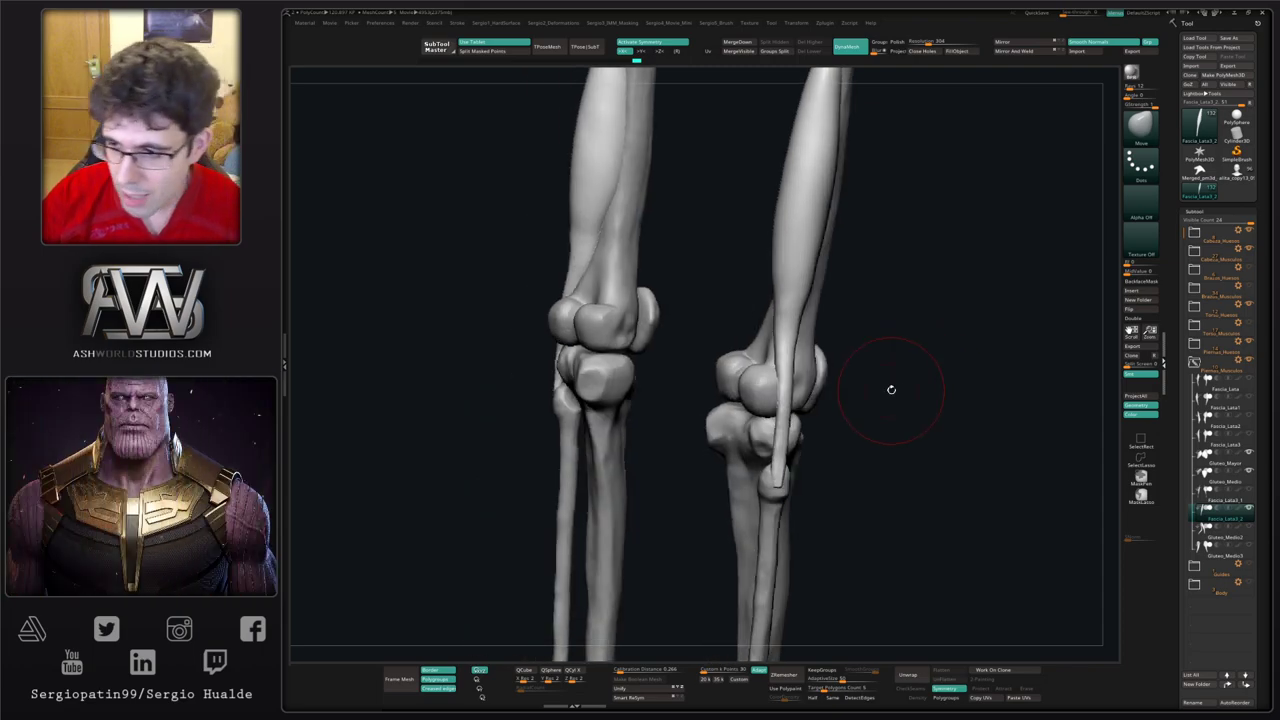
left_click_drag(563, 457, 665, 447)
right_click_drag(666, 447, 612, 443, "shift")
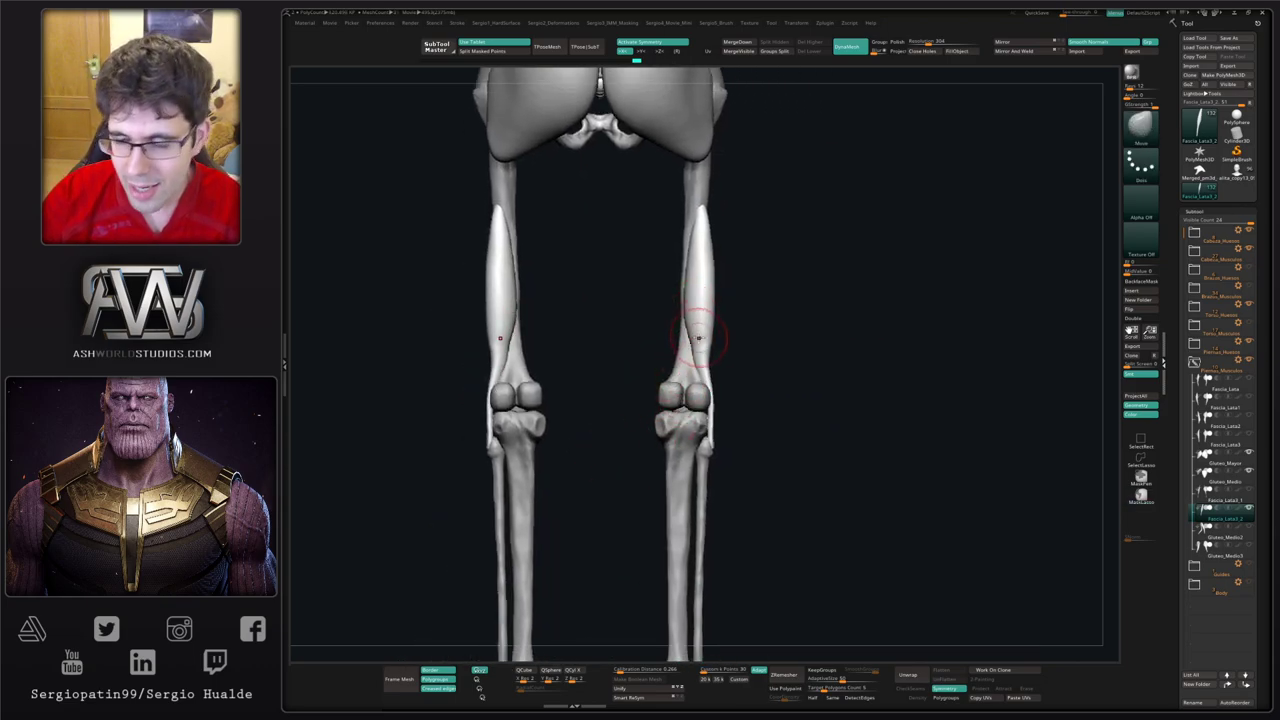
Step: Refine and smooth the belly's lower inner contour above the knee from behind
right_click_drag(694, 336, 685, 386, "ctrl")
left_click_drag(685, 350, 688, 346)
key("ctrl+z")
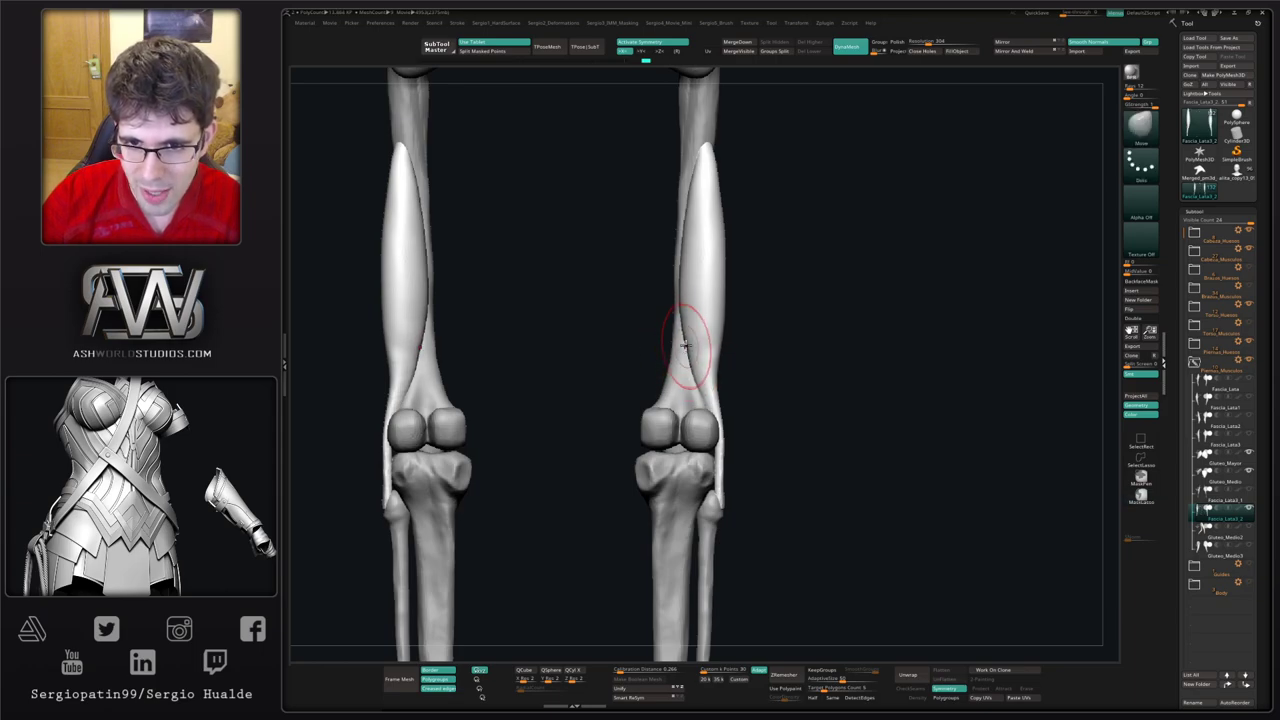
right_click_drag(681, 345, 686, 324, "ctrl")
left_click_drag(692, 364, 694, 283, "shift")
right_click_drag(697, 289, 683, 341, "alt")
left_click_drag(681, 351, 685, 402, "shift")
Step: Smooth the short muscle's lower tendon down to the fibula head and adjust its end with the Move brush
left_click_drag(735, 478, 657, 523)
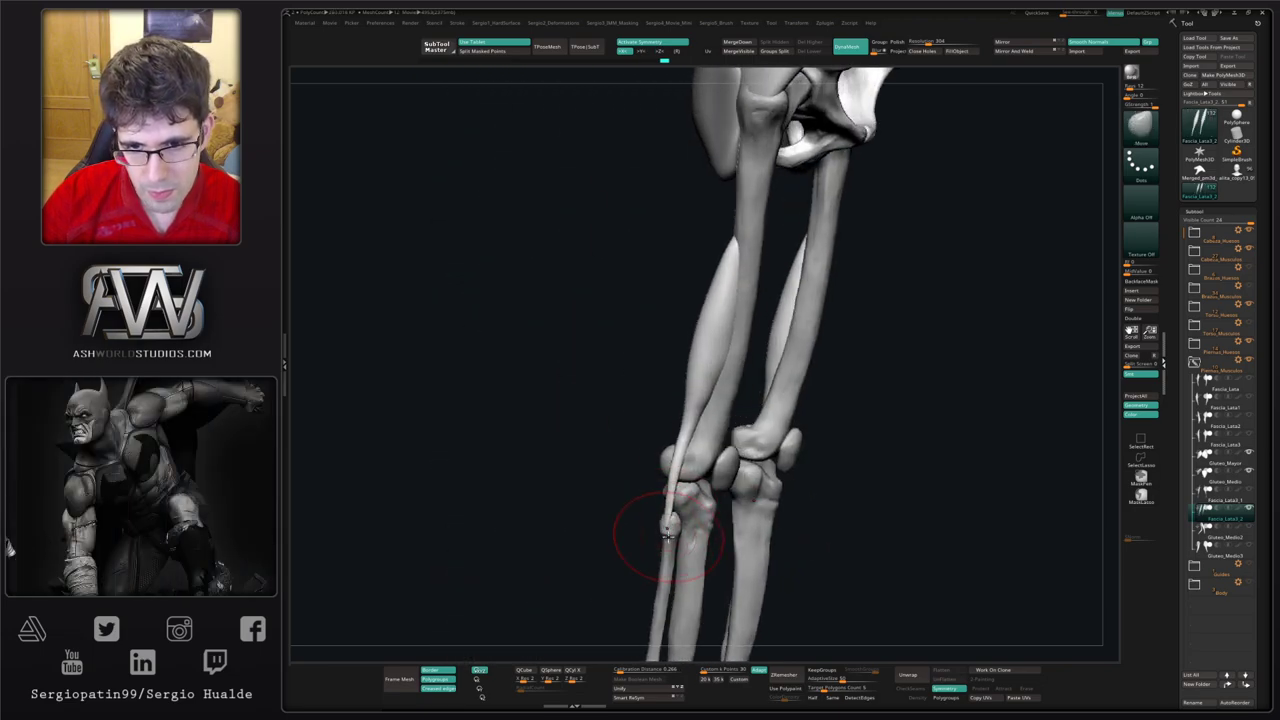
right_click_drag(675, 483, 691, 506)
left_click_drag(682, 452, 667, 520, "shift")
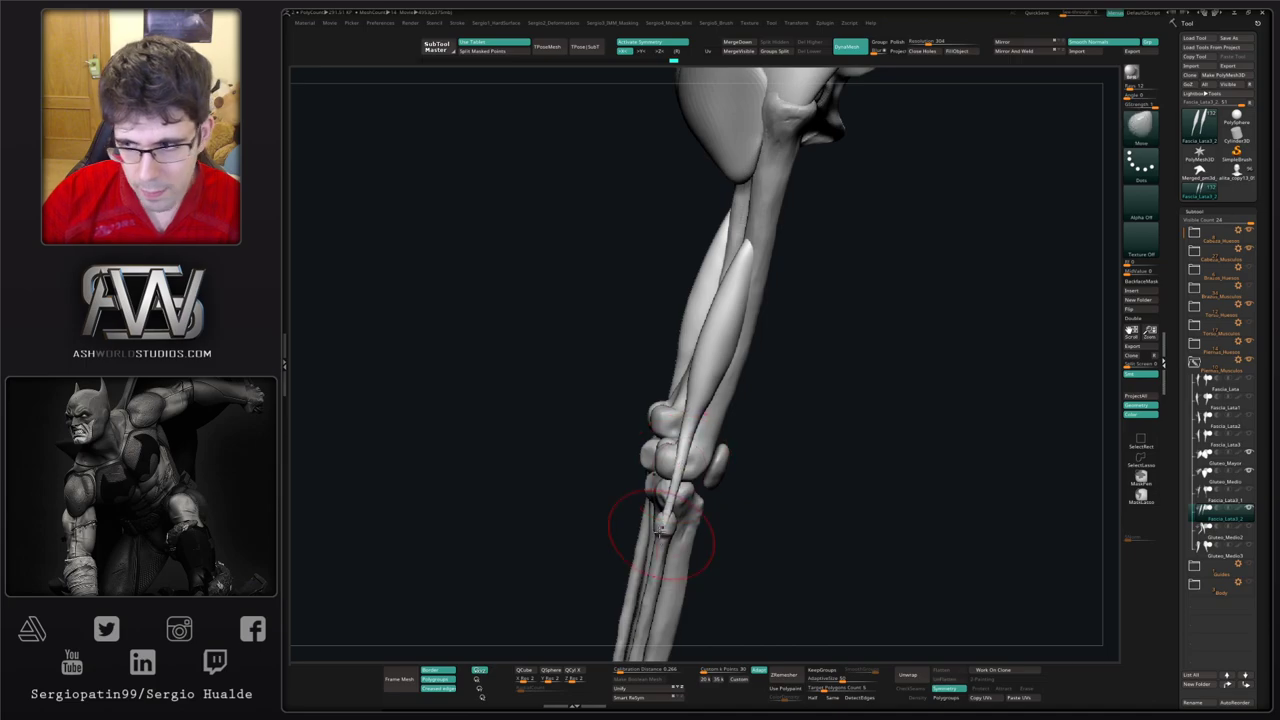
right_click_drag(663, 535, 667, 475, "ctrl")
left_click_drag(665, 470, 720, 420)
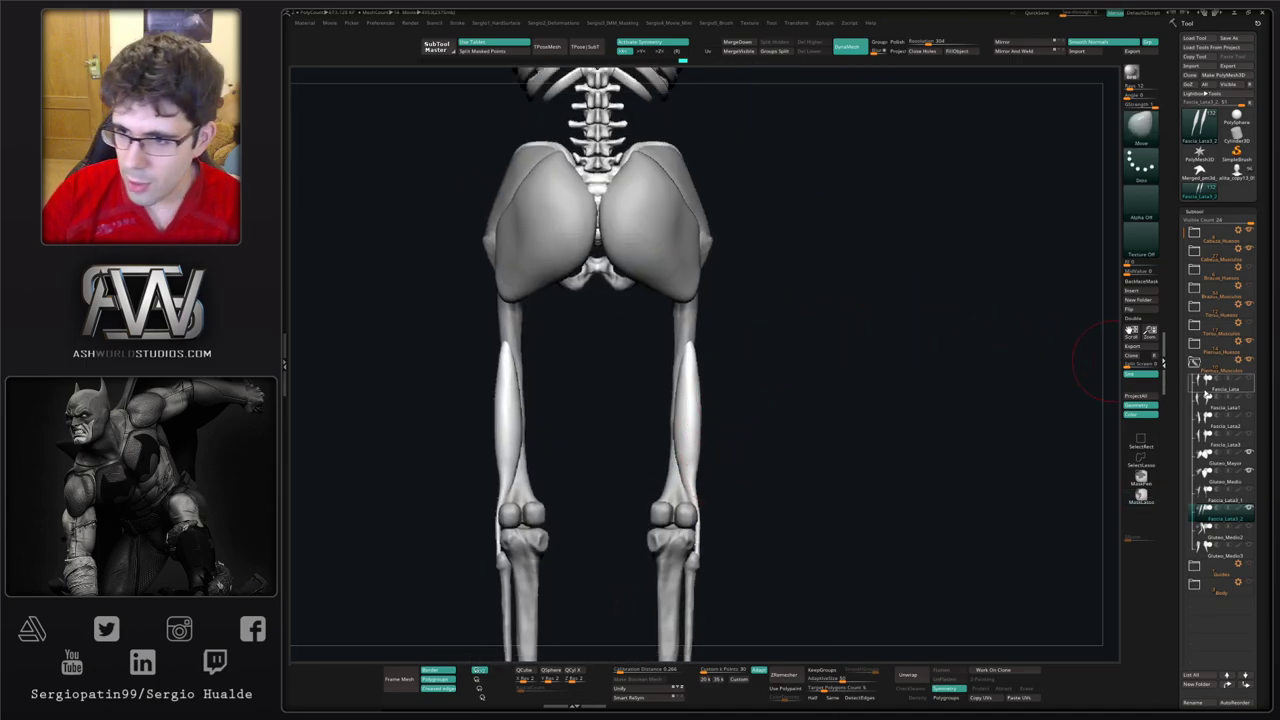
Step: Select the longer companion muscle and adjust its lower tendon beside the knee with the Move brush
left_click_drag(920, 471, 697, 478)
right_click_drag(697, 478, 692, 555, "ctrl")
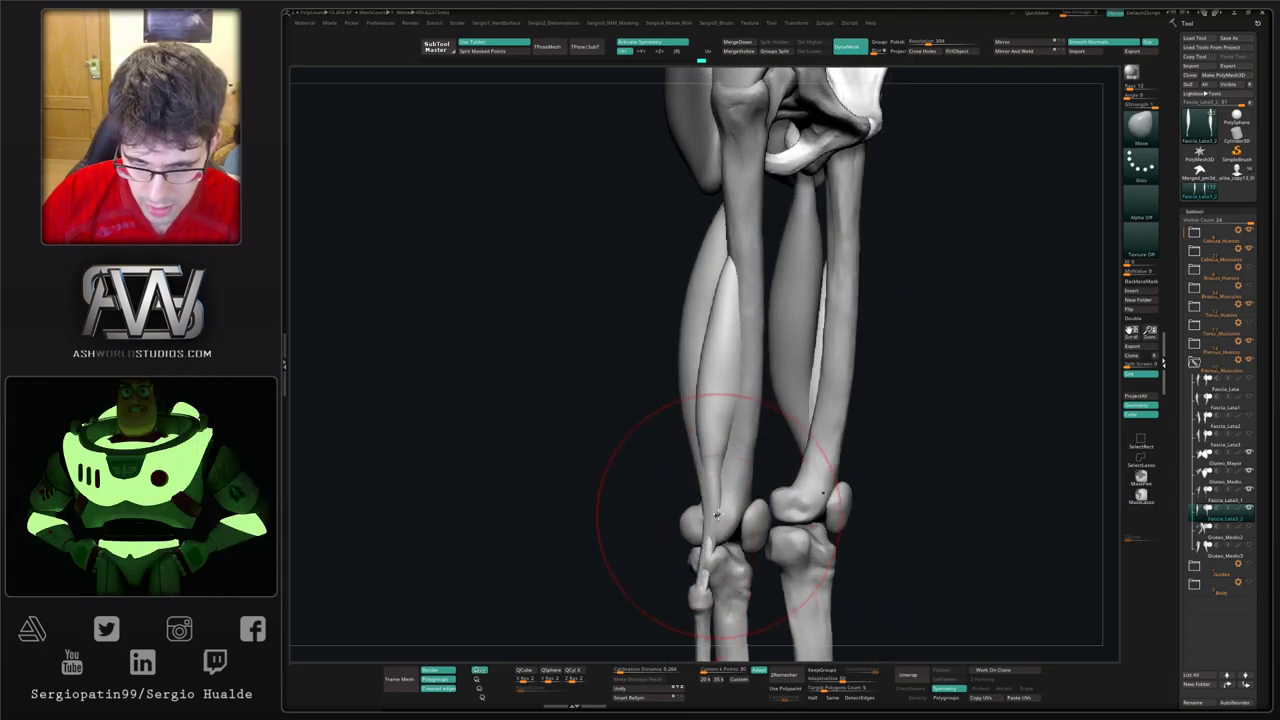
left_click(713, 543, "alt")
right_click_drag(706, 552, 660, 556)
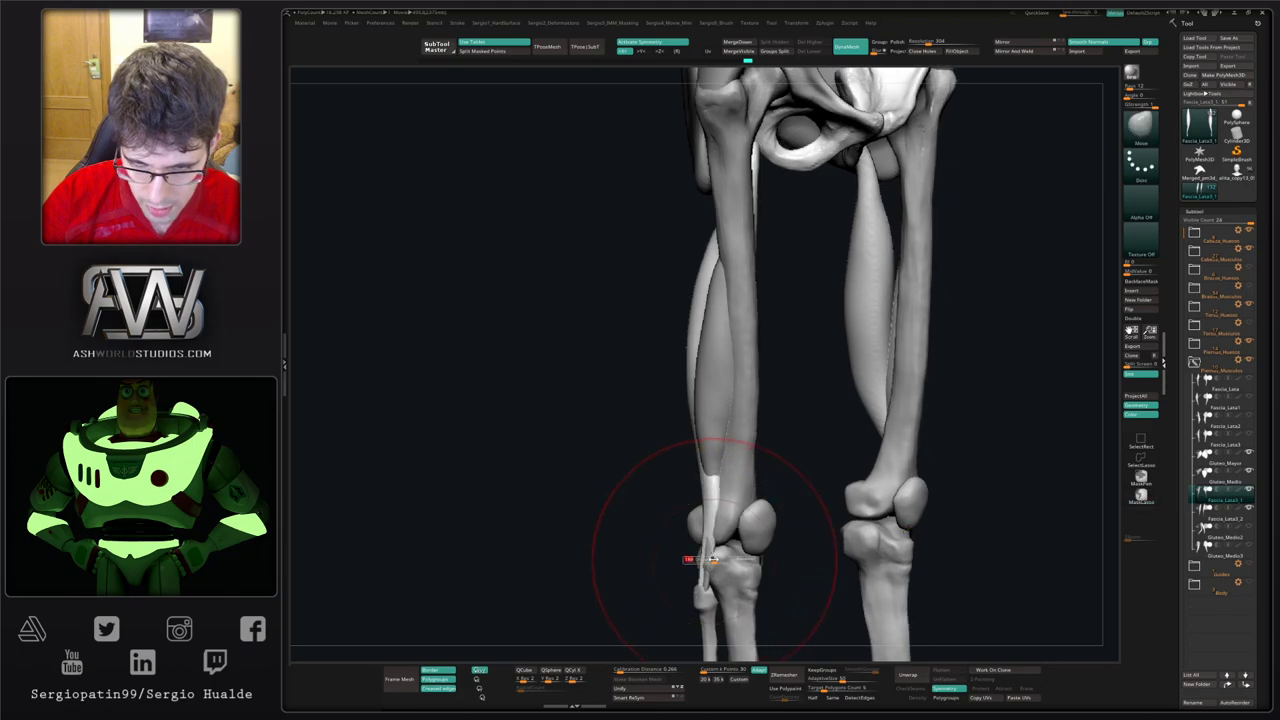
left_click_drag(714, 560, 705, 565)
right_click_drag(708, 548, 785, 545)
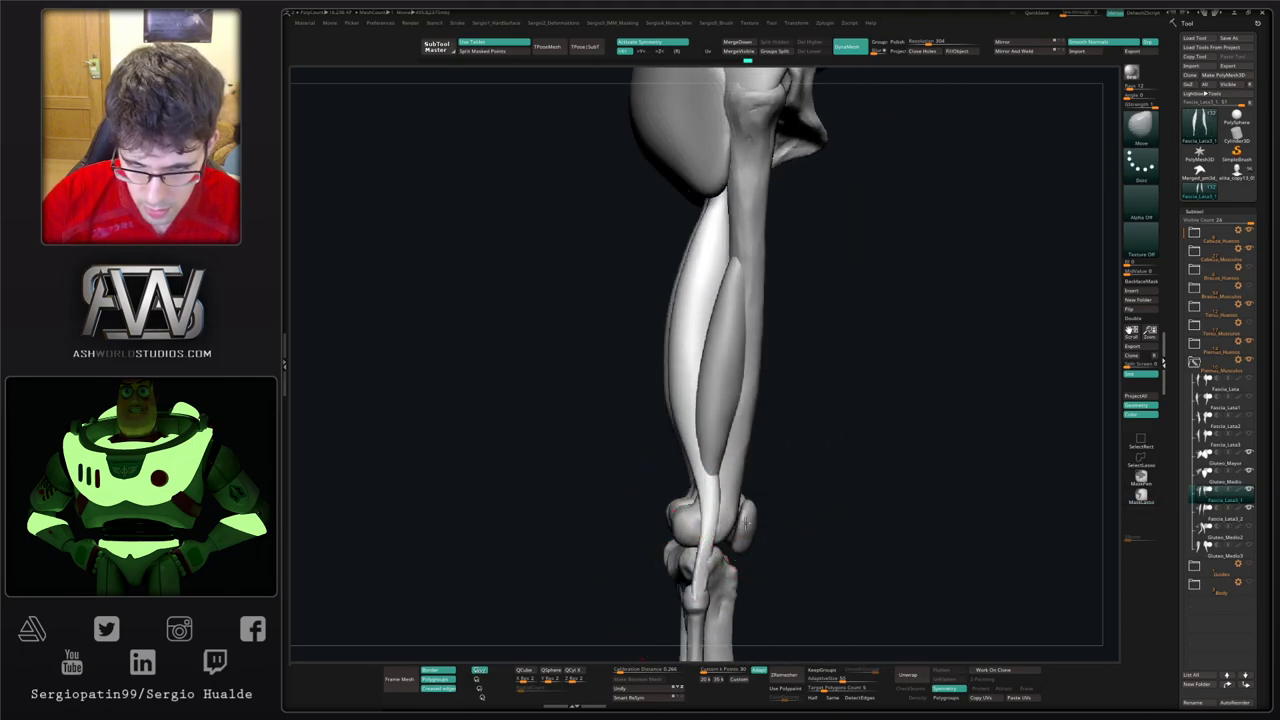
Step: Mask all of the long muscle except its lower tendon end and try scaling that end with the transform gizmo
right_click_drag(780, 475, 786, 523, "ctrl")
mouse_move(815, 497)
left_mouse_down("ctrl")
mouse_move(568, 548)
mouse_move(814, 545)
left_mouse_up("ctrl")
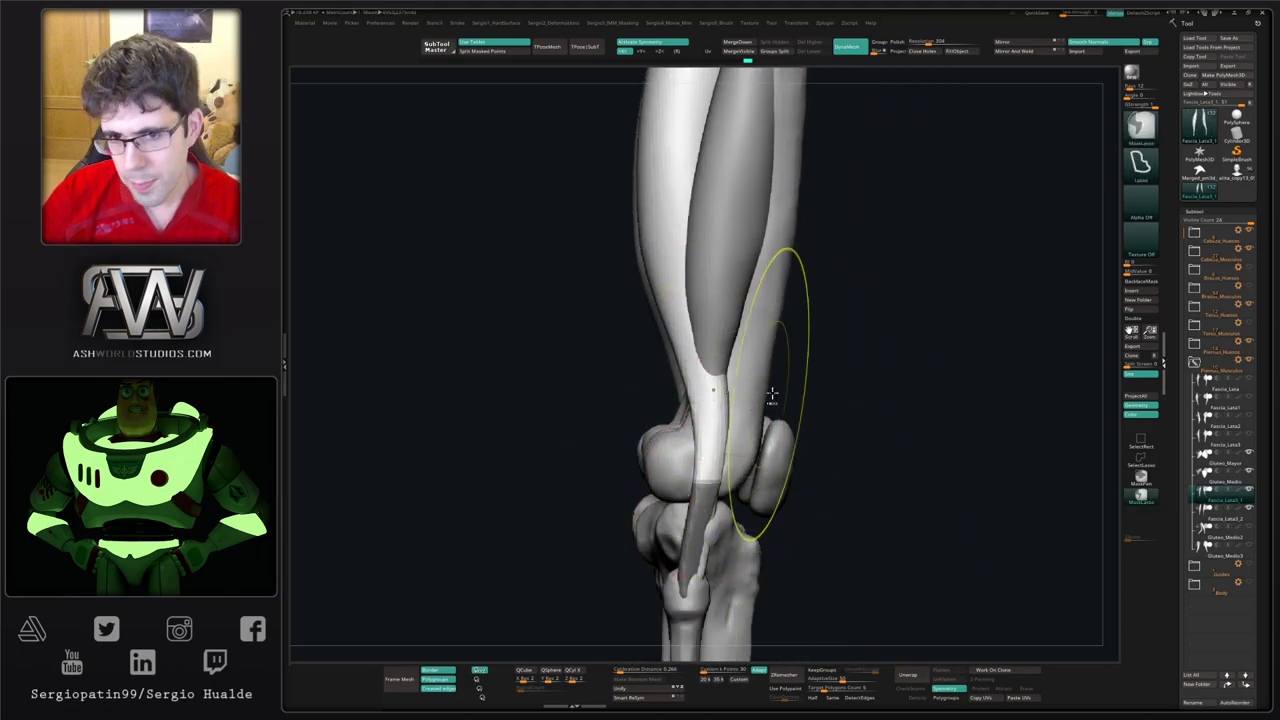
left_click(792, 426, "ctrl")
left_click_drag(790, 425, 663, 428)
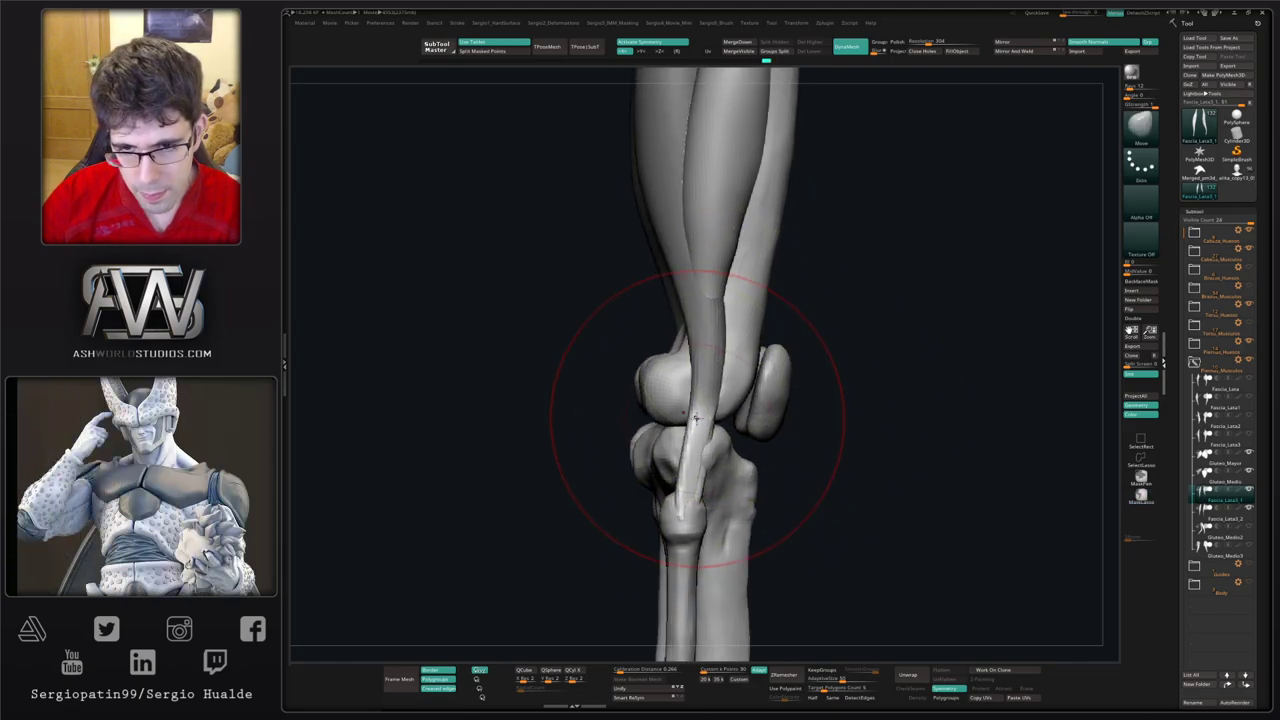
key("w")
left_click(690, 406, "alt")
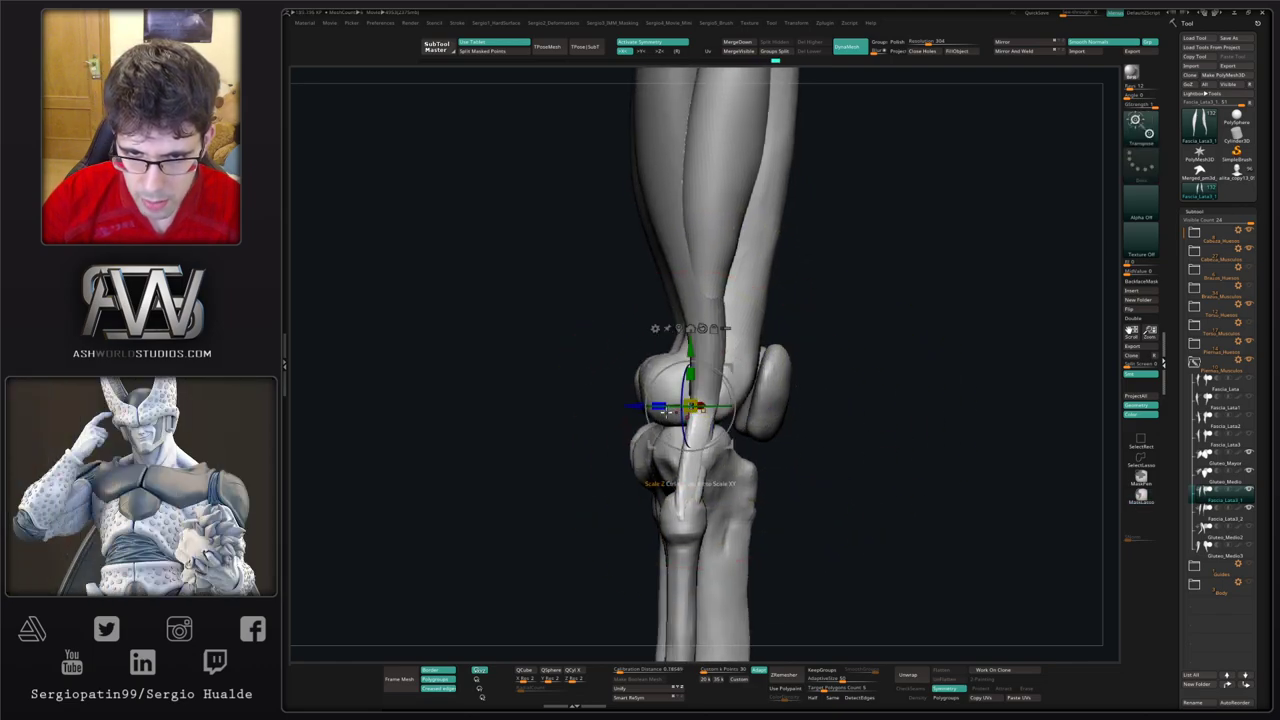
key("ctrl+z")
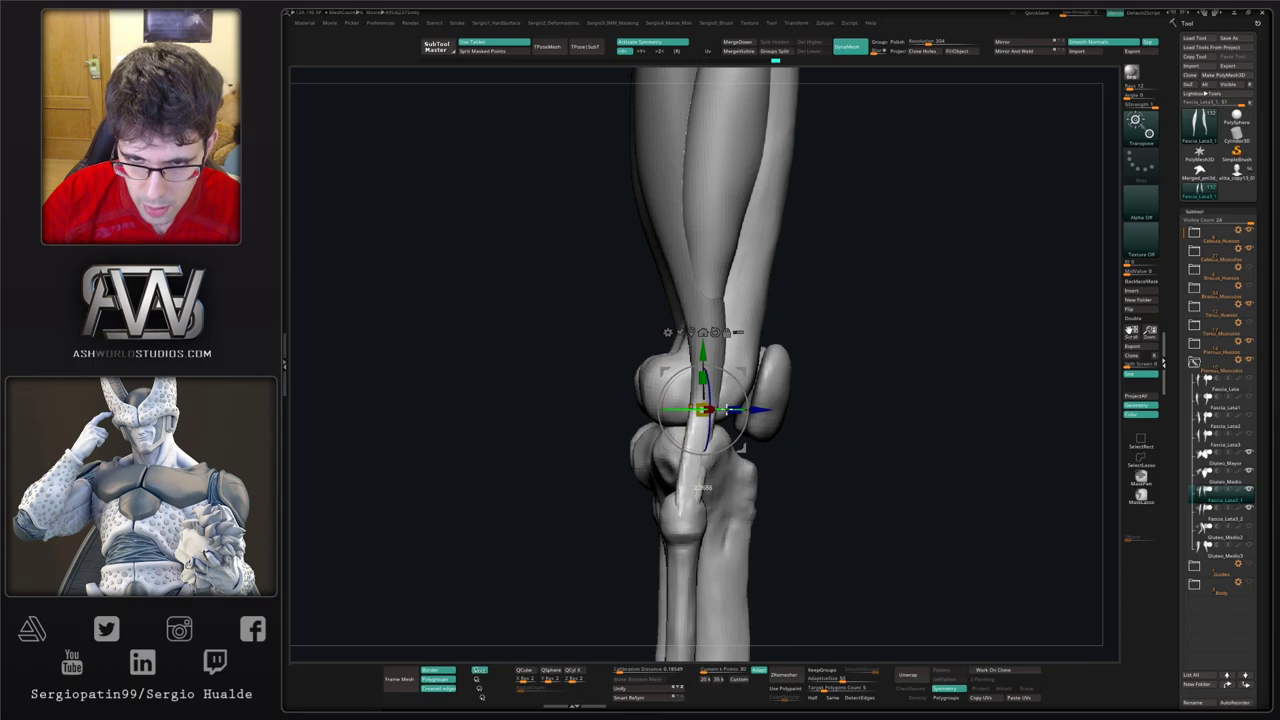
key("q")
Step: Pull the unmasked tendon end outward onto the fibula head with a resized Move brush
right_click_drag(720, 428, 610, 436)
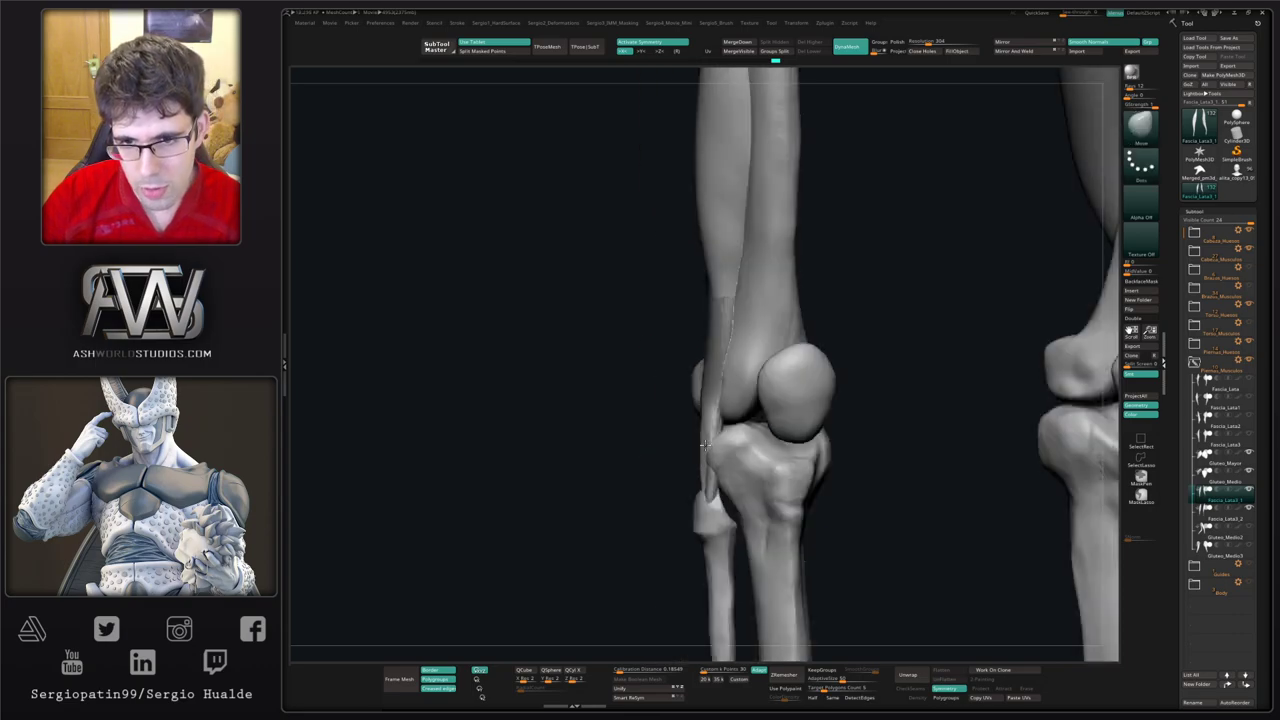
key("s")
left_click_drag(708, 486, 688, 518)
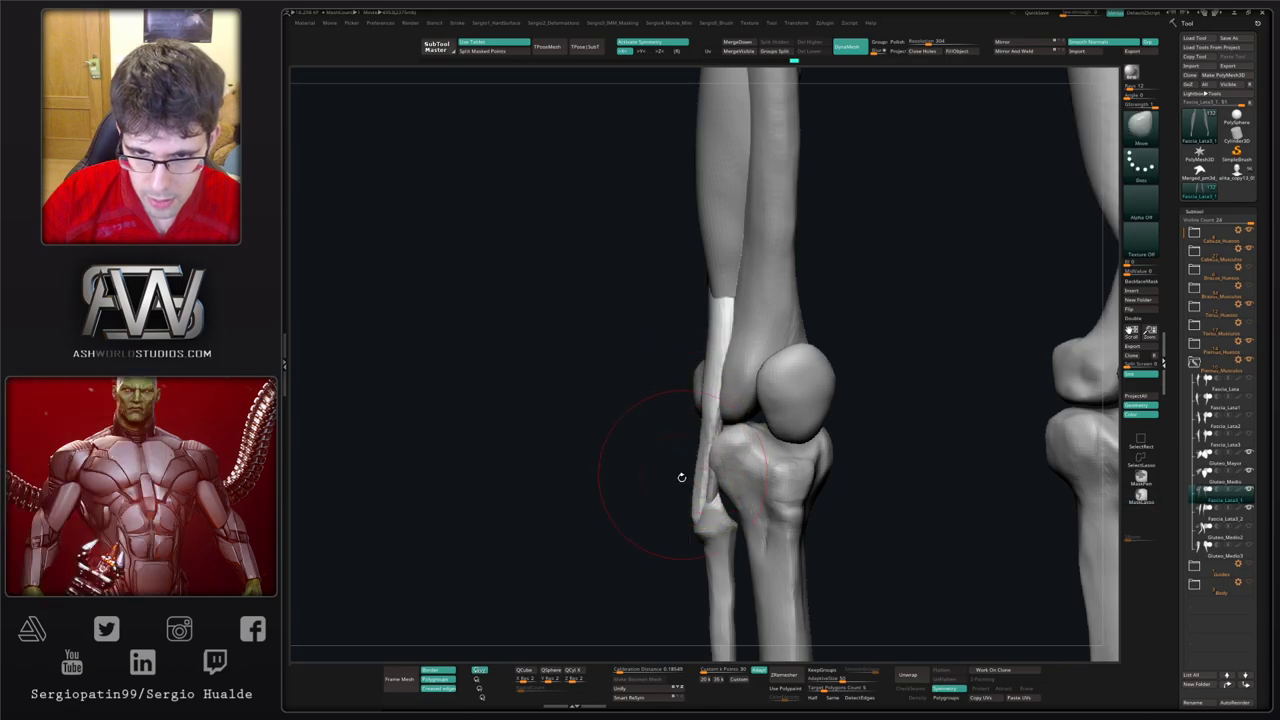
mouse_move(686, 471)
left_mouse_down()
mouse_move(746, 503)
mouse_move(678, 517)
mouse_move(673, 490)
left_mouse_up()
Step: Refine the long muscle's tendon profile at the knee from the side with the Move brush and check it from behind
mouse_move(735, 485)
right_mouse_down()
mouse_move(680, 470)
mouse_move(697, 428)
right_mouse_up()
key("s")
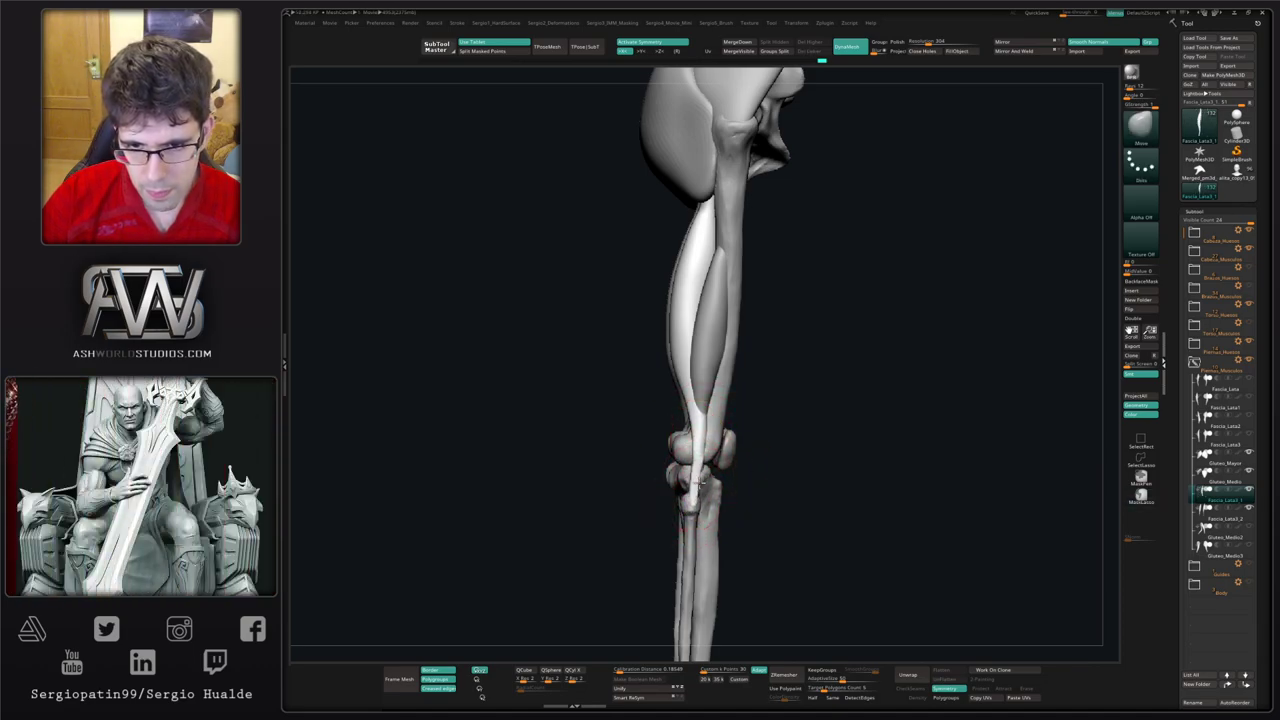
left_click_drag(697, 461, 694, 466)
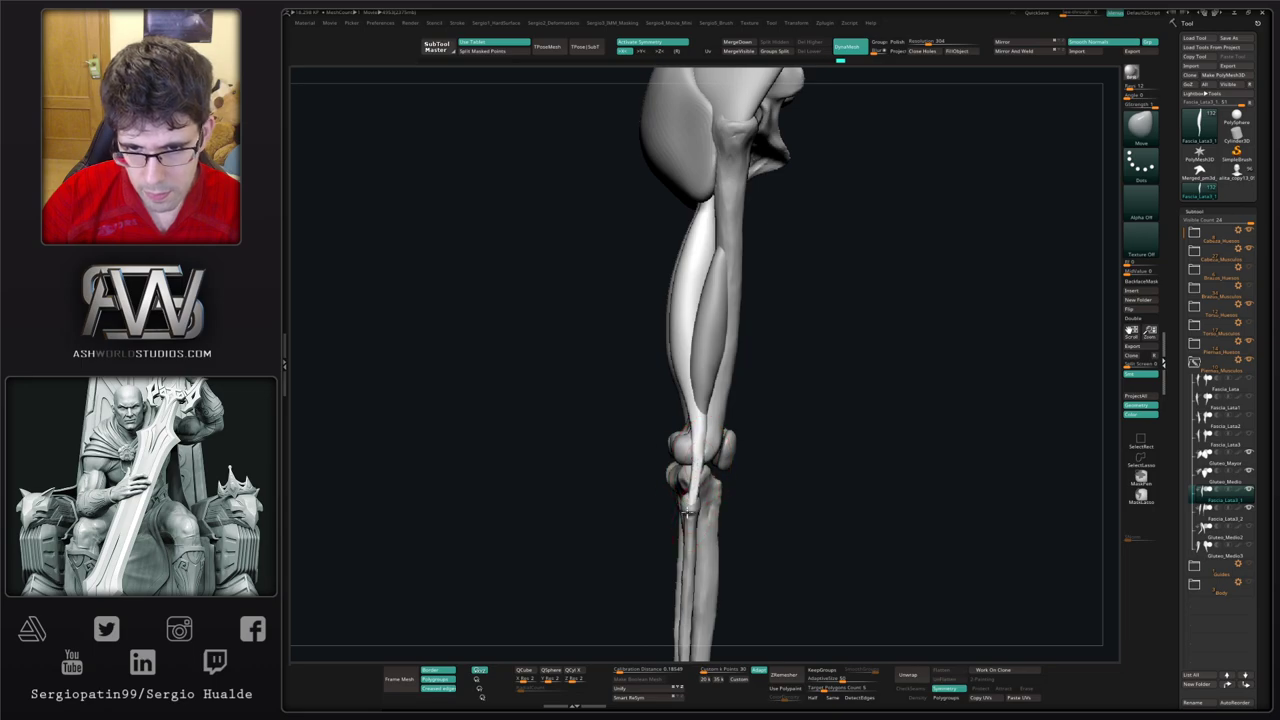
right_click_drag(695, 499, 680, 443)
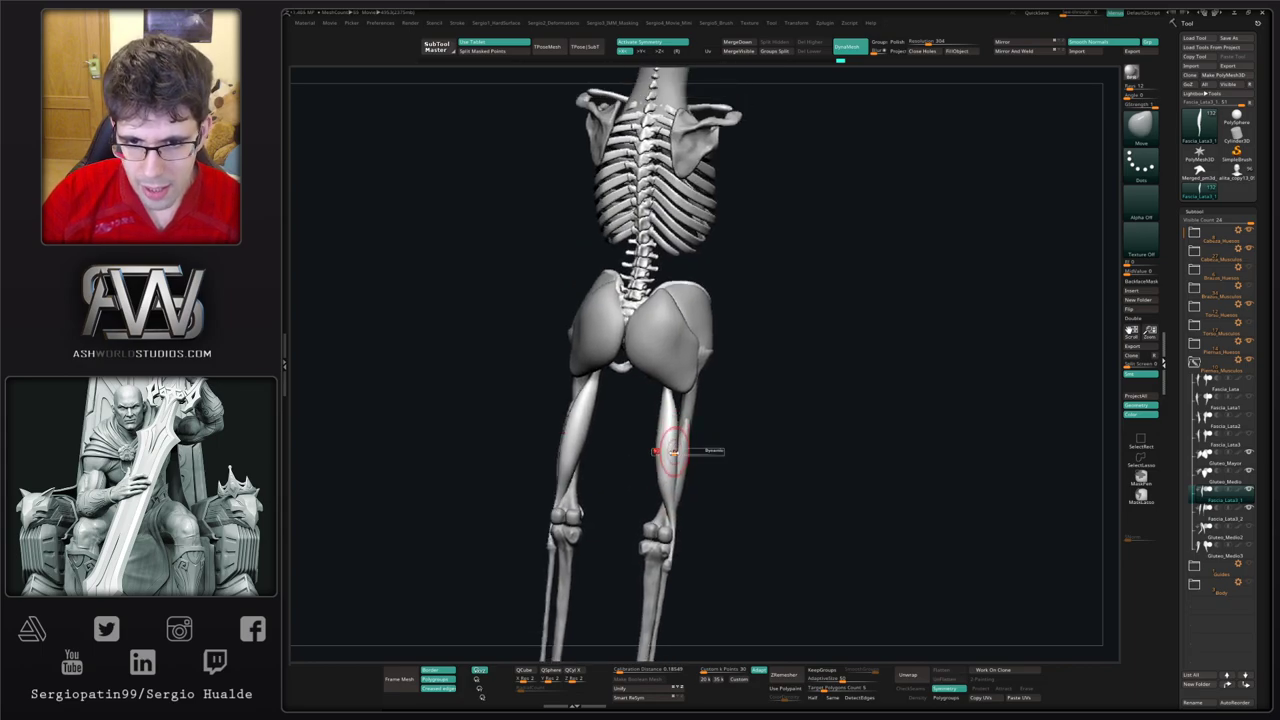
mouse_move(663, 514)
right_mouse_down()
mouse_move(738, 443)
mouse_move(734, 454)
mouse_move(700, 374)
right_mouse_up()
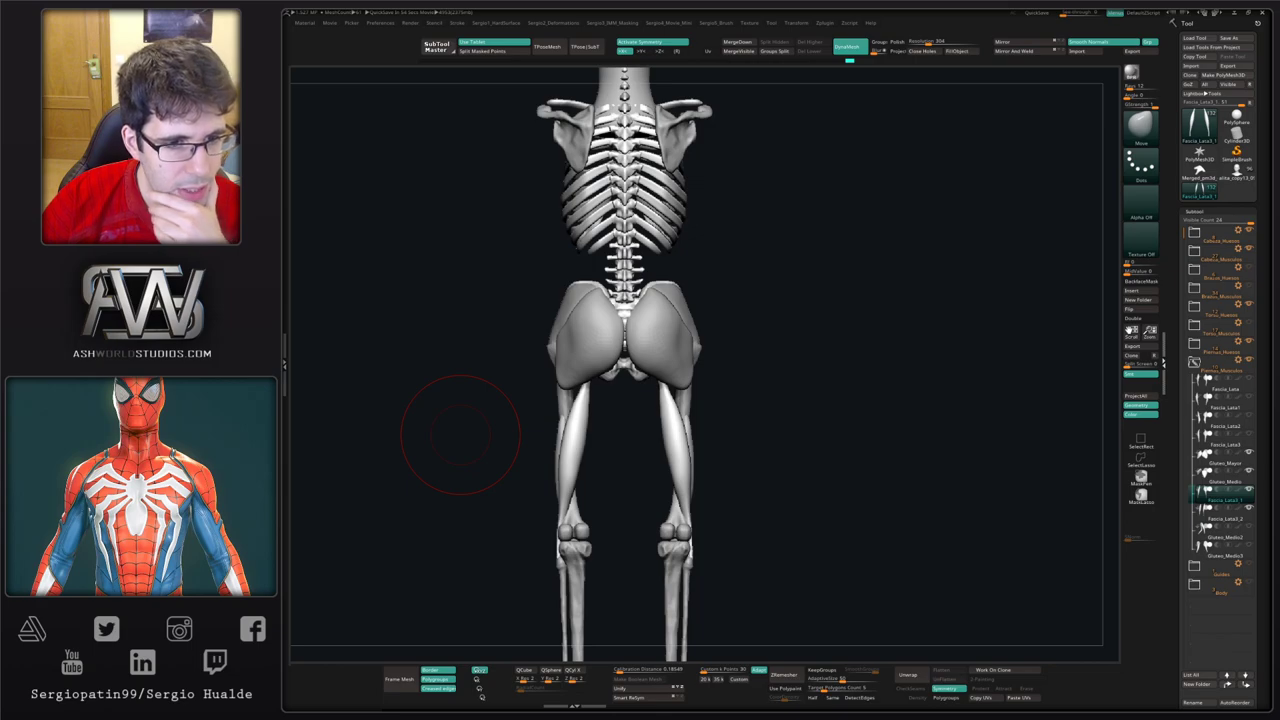
Step: Duplicate the long muscle's subtool and place the copy above the original in the subtool order
left_click_drag(760, 417, 841, 328)
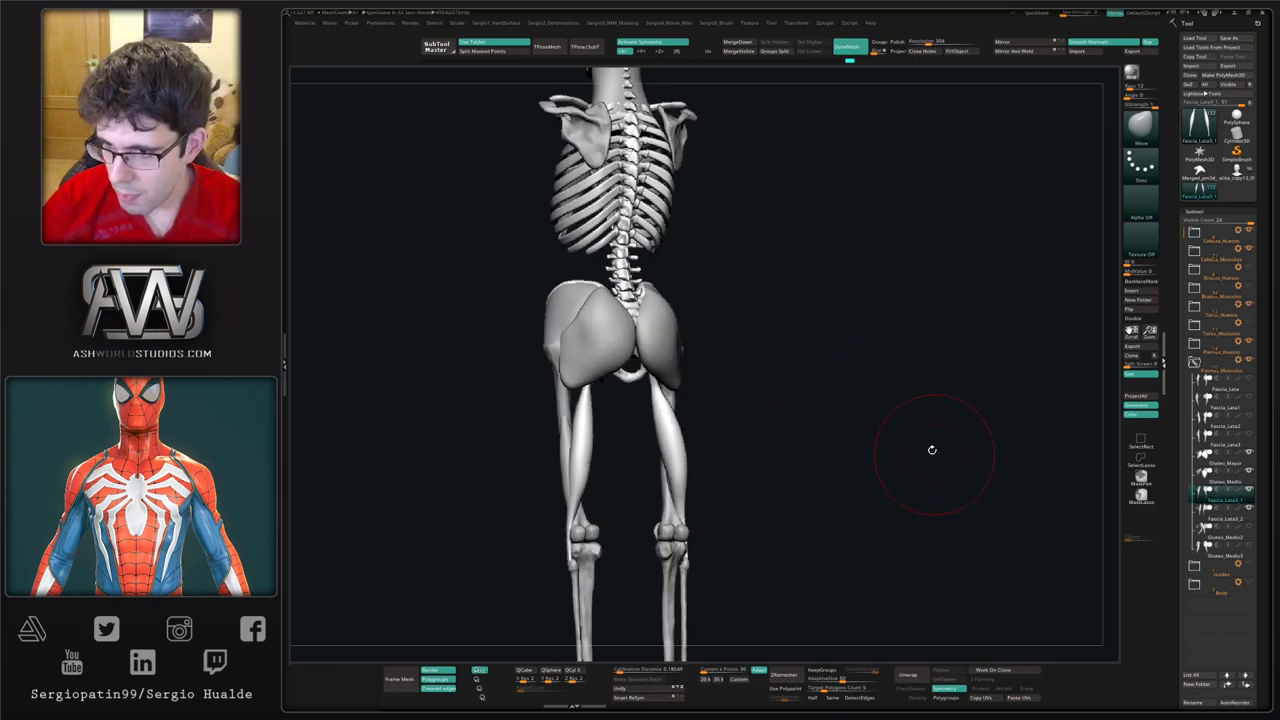
key("ctrl+shift+d")
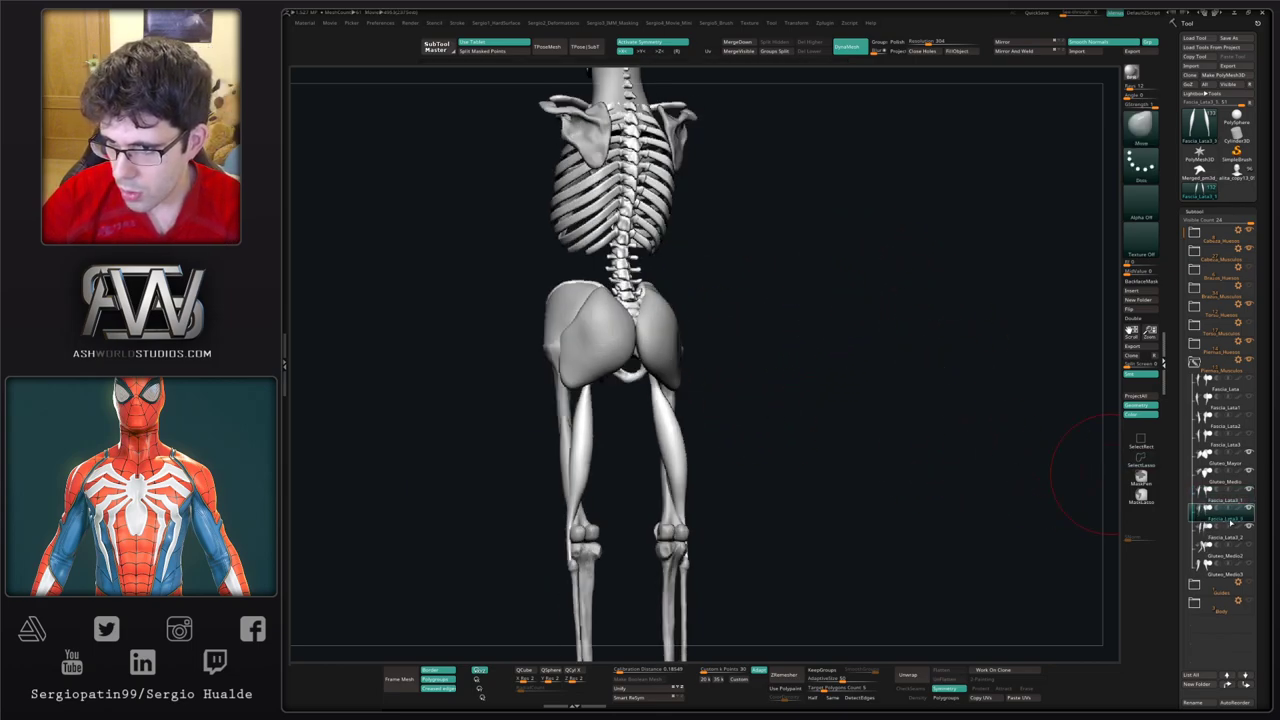
left_click_drag(1229, 519, 1229, 493)
Step: Isolate the duplicated muscle pair in the view, seen from behind
mouse_move(671, 447)
right_mouse_down()
mouse_move(700, 440)
mouse_move(653, 394)
mouse_move(681, 397)
mouse_move(683, 418)
right_mouse_up()
right_click_drag(724, 462, 693, 436)
key("alt+s")
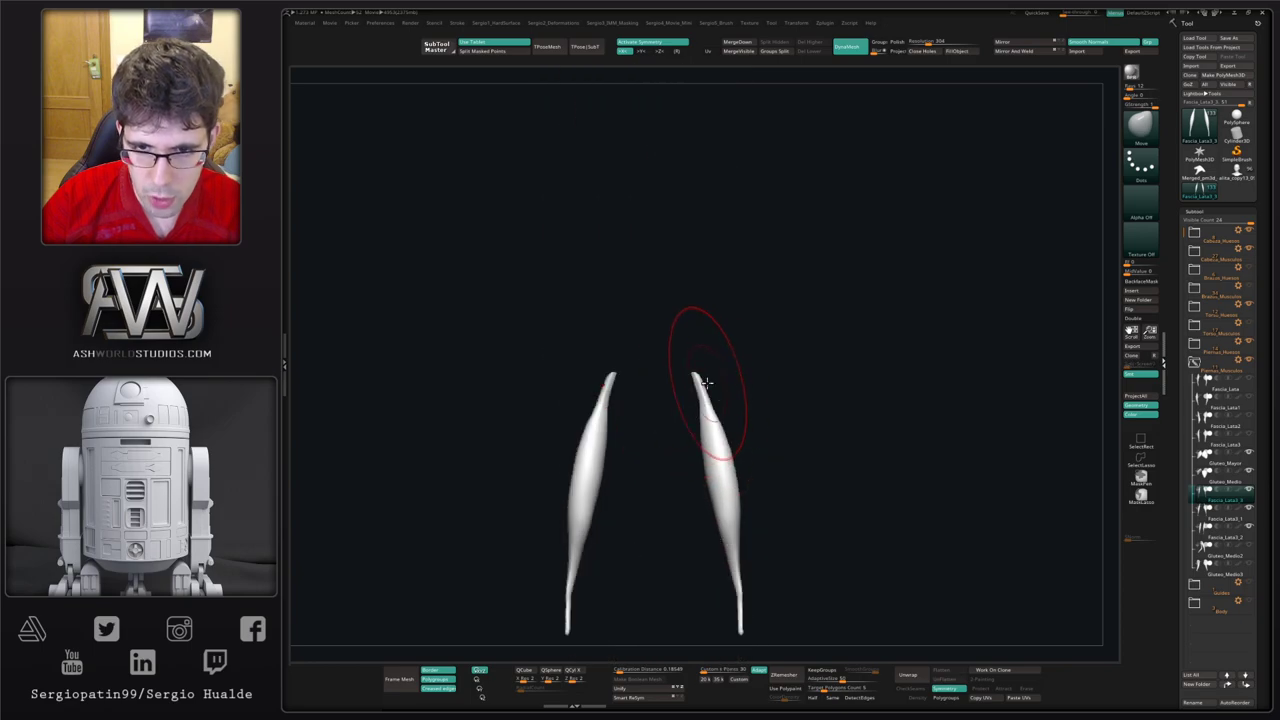
Step: Rotate the duplicated muscle pair about its upper end so the lower ends swing inward, and show the surrounding skeleton again
key("w")
key("q")
key("w")
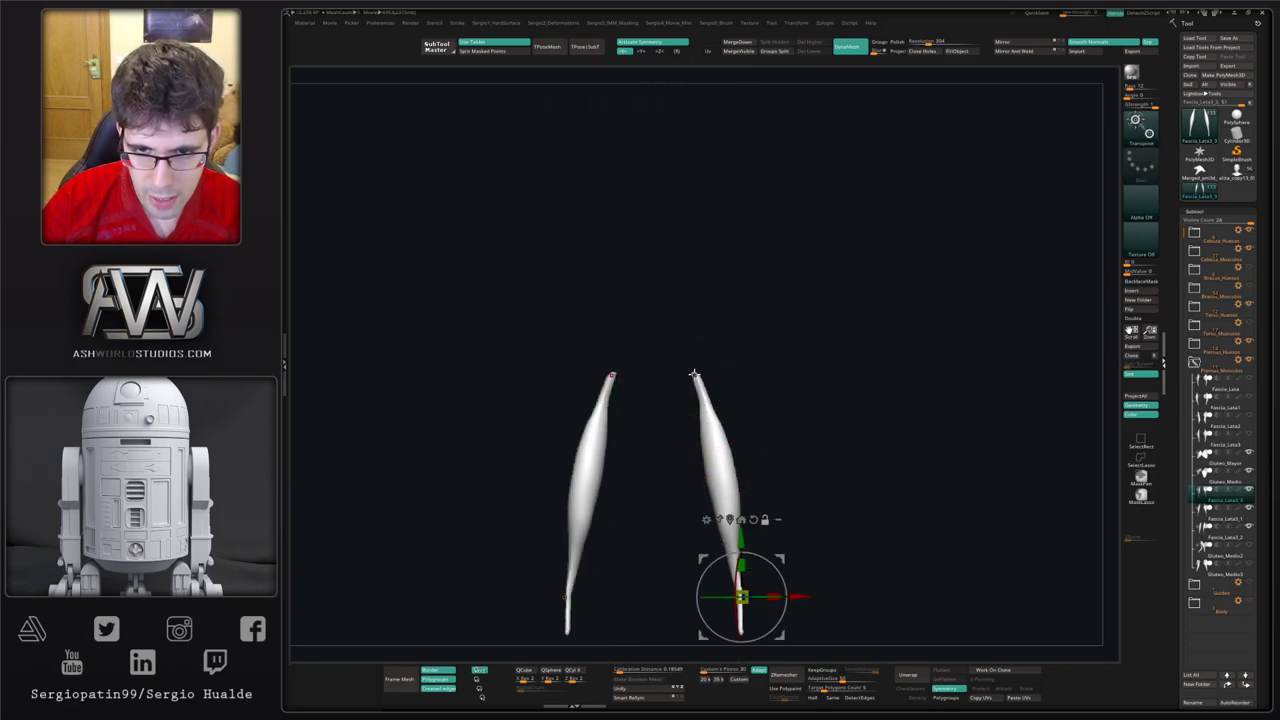
left_click(696, 374, "alt")
left_click_drag(731, 402, 724, 412)
key("alt+s")
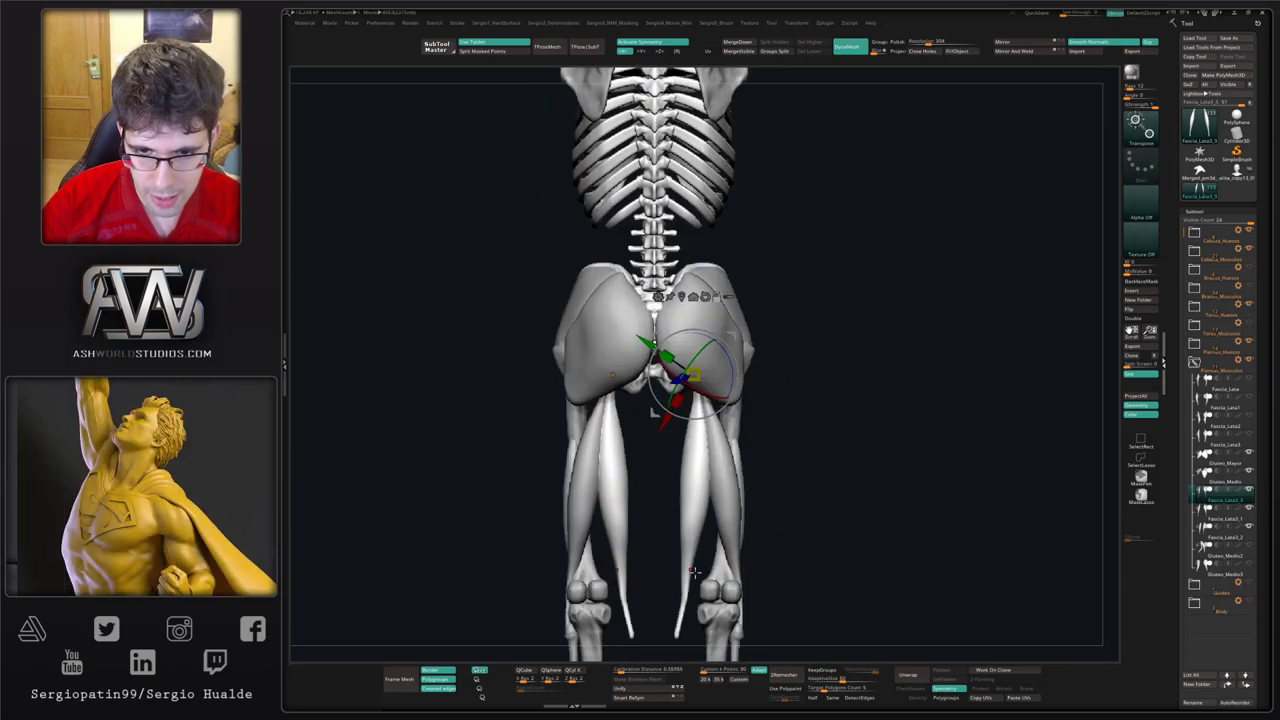
right_click_drag(693, 519, 693, 351, "alt")
key("q")
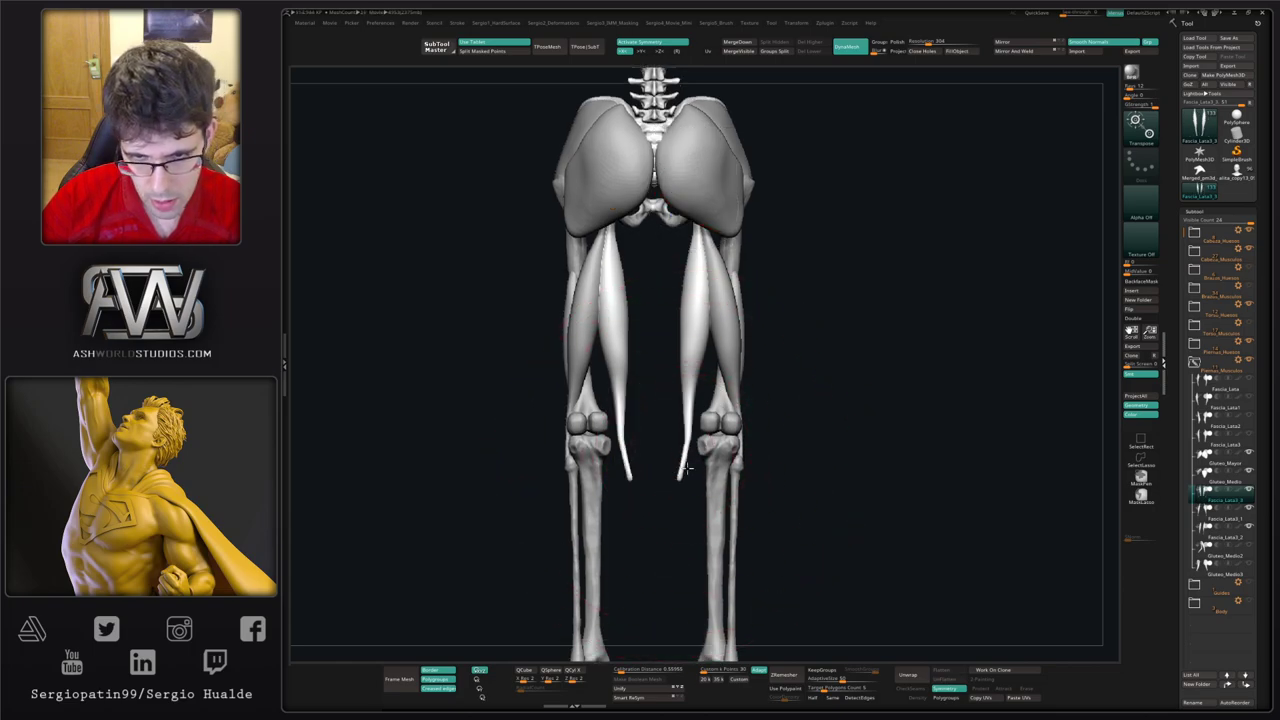
Step: Pull the duplicated muscle's lower tendon with the Move brush onto the inner side of the knee
key("b")
key("m")
key("v")
left_click_drag(699, 467, 724, 459)
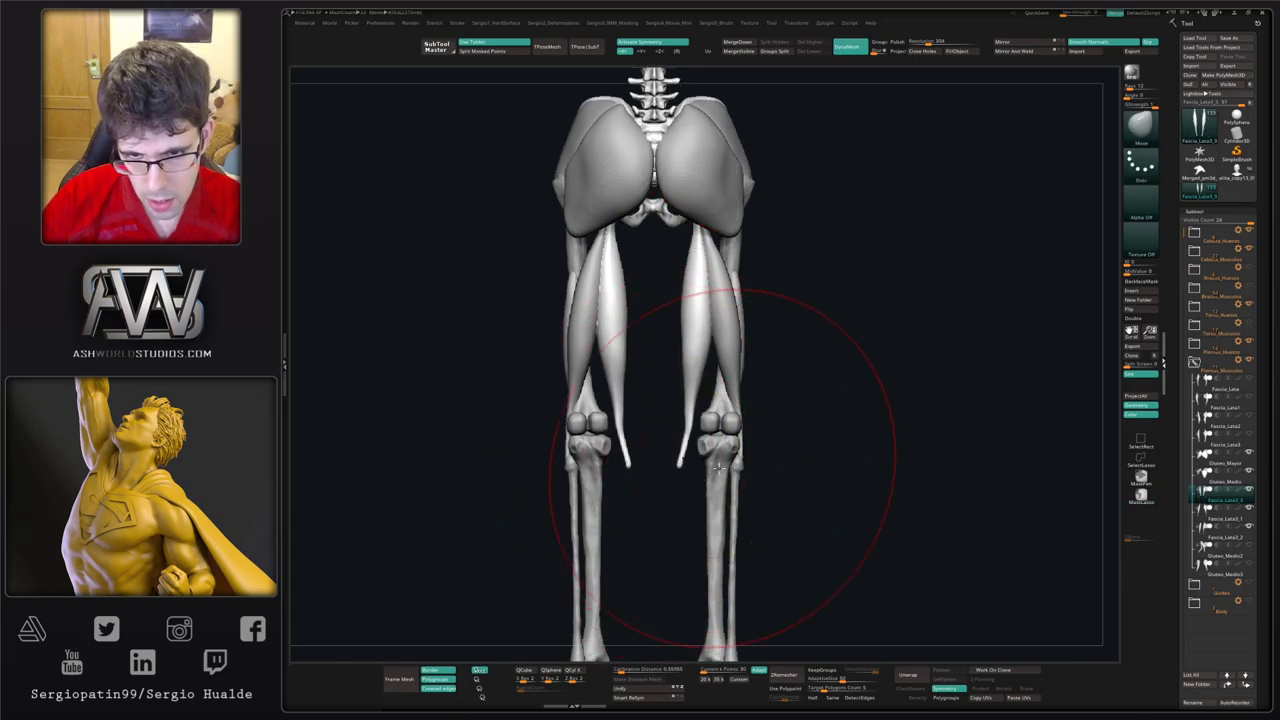
right_click_drag(694, 463, 691, 434, "ctrl")
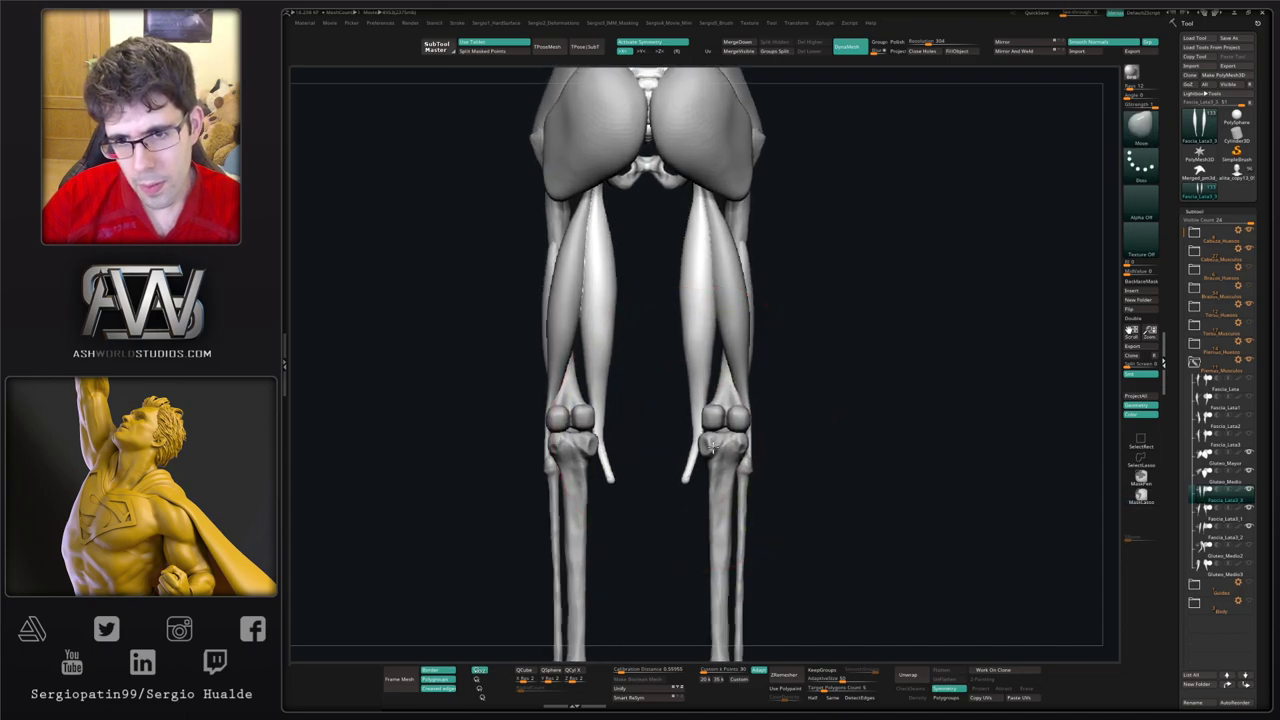
mouse_move(666, 466)
left_mouse_down("ctrl+shift")
mouse_move(705, 440)
mouse_move(690, 440)
mouse_move(669, 477)
mouse_move(714, 441)
left_mouse_up("ctrl+shift")
mouse_move(714, 441)
right_mouse_down()
mouse_move(711, 454)
mouse_move(630, 405)
mouse_move(614, 466)
mouse_move(655, 422)
mouse_move(634, 400)
mouse_move(678, 422)
mouse_move(643, 400)
mouse_move(629, 449)
mouse_move(631, 397)
mouse_move(634, 443)
mouse_move(652, 436)
mouse_move(640, 420)
mouse_move(650, 411)
right_mouse_up()
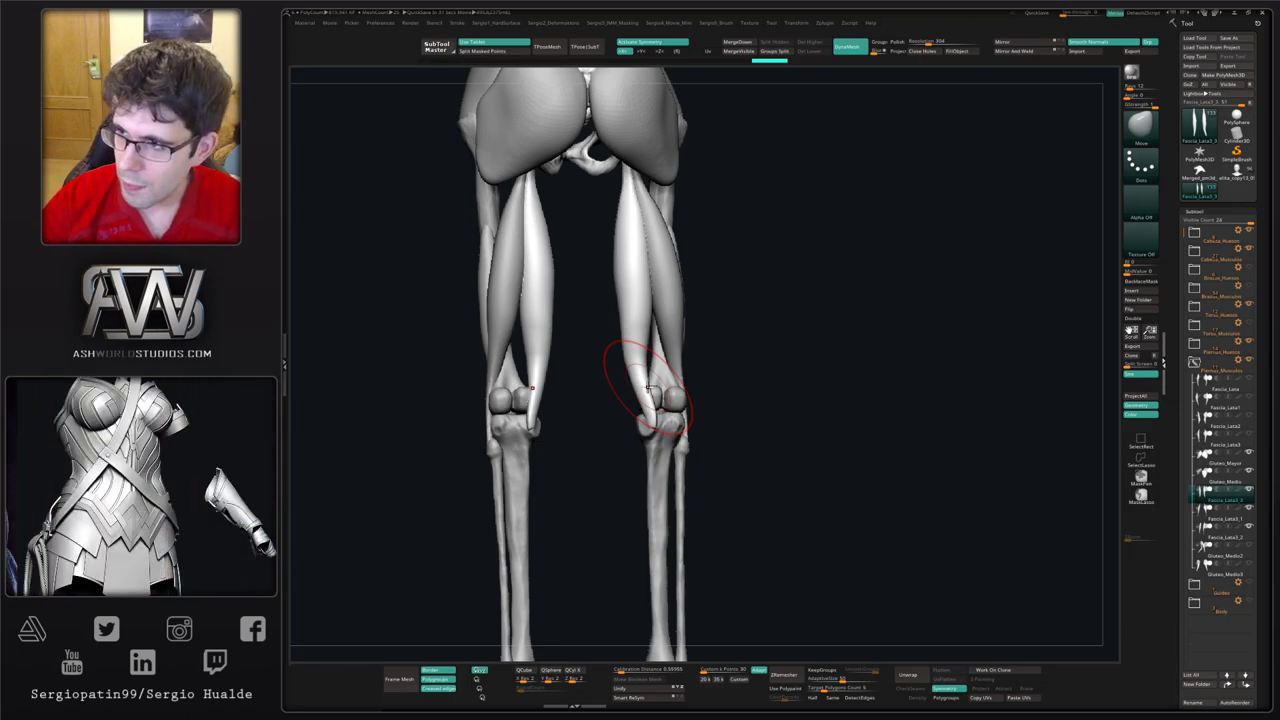
Step: Reshape the inner muscle's belly and lower tendon with a resized Move brush and smooth them down to the knee
mouse_move(703, 399)
left_mouse_down()
mouse_move(737, 414)
mouse_move(625, 355)
mouse_move(651, 355)
left_mouse_up()
key("s")
key("s")
left_click_drag(648, 309, 660, 309)
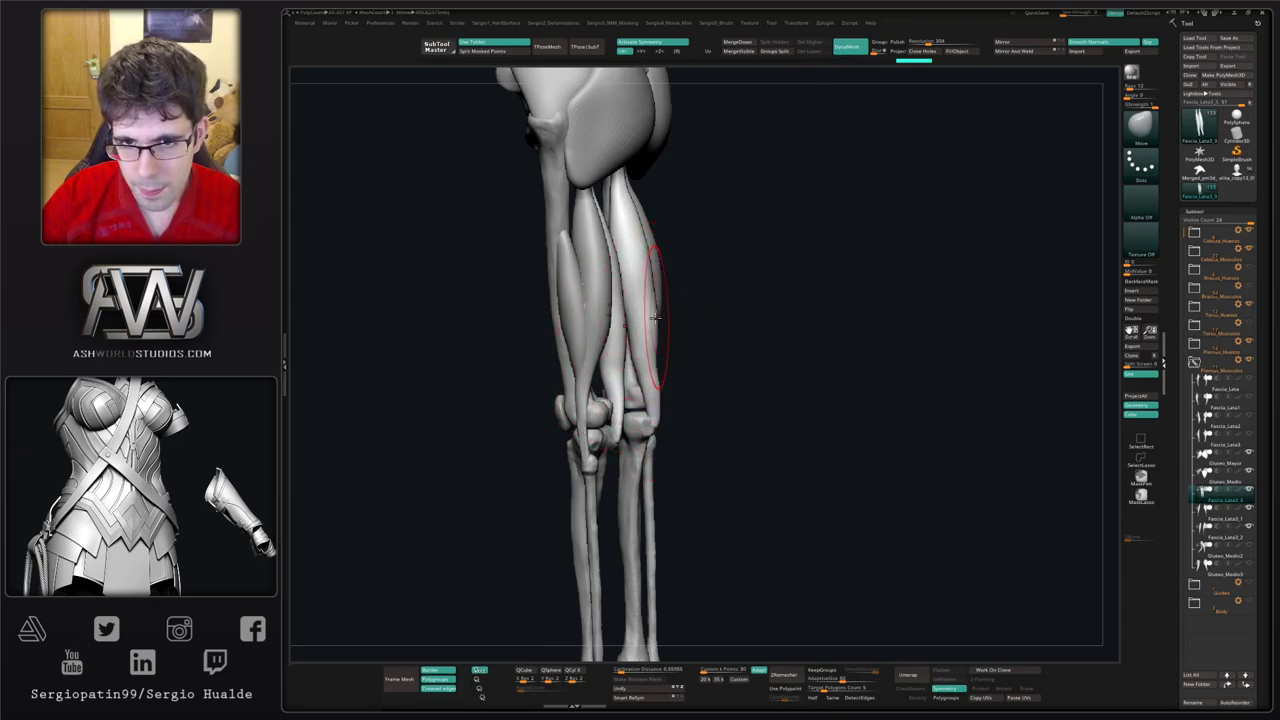
mouse_move(643, 264)
left_mouse_down("shift")
mouse_move(630, 334)
mouse_move(640, 372)
left_mouse_up("shift")
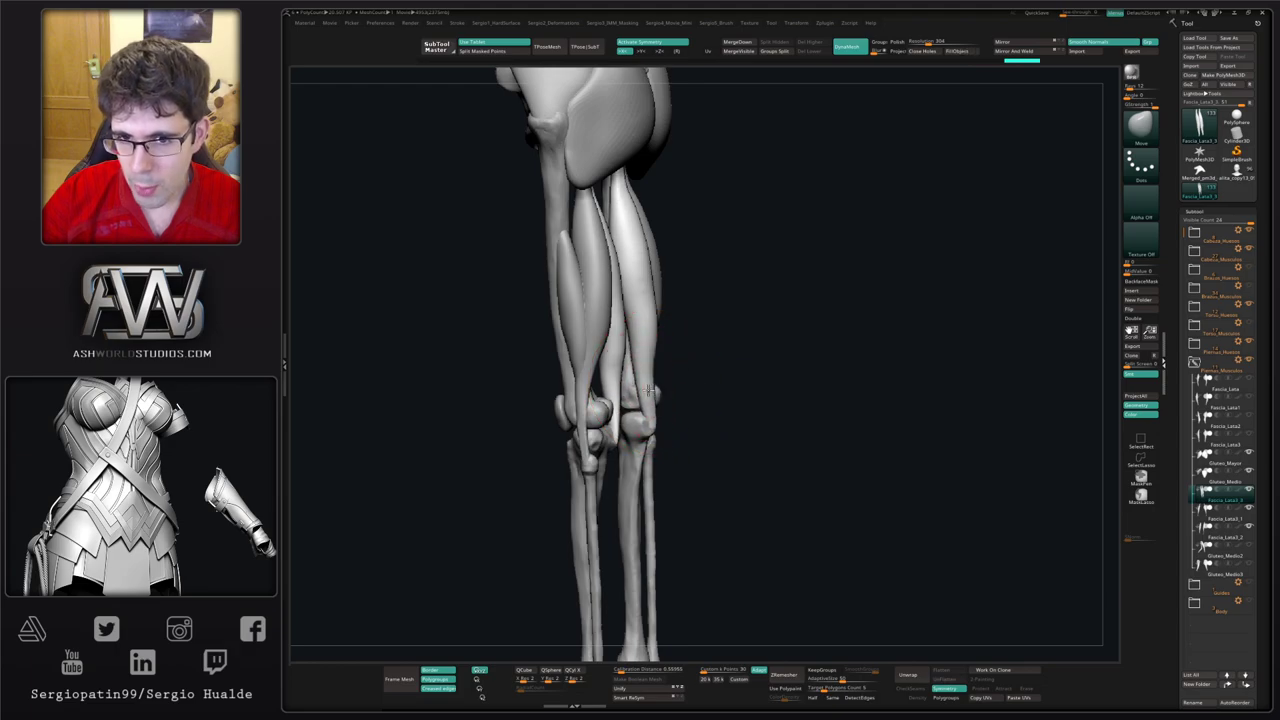
mouse_move(652, 446)
left_mouse_down("shift")
mouse_move(635, 445)
mouse_move(640, 418)
left_mouse_up("shift")
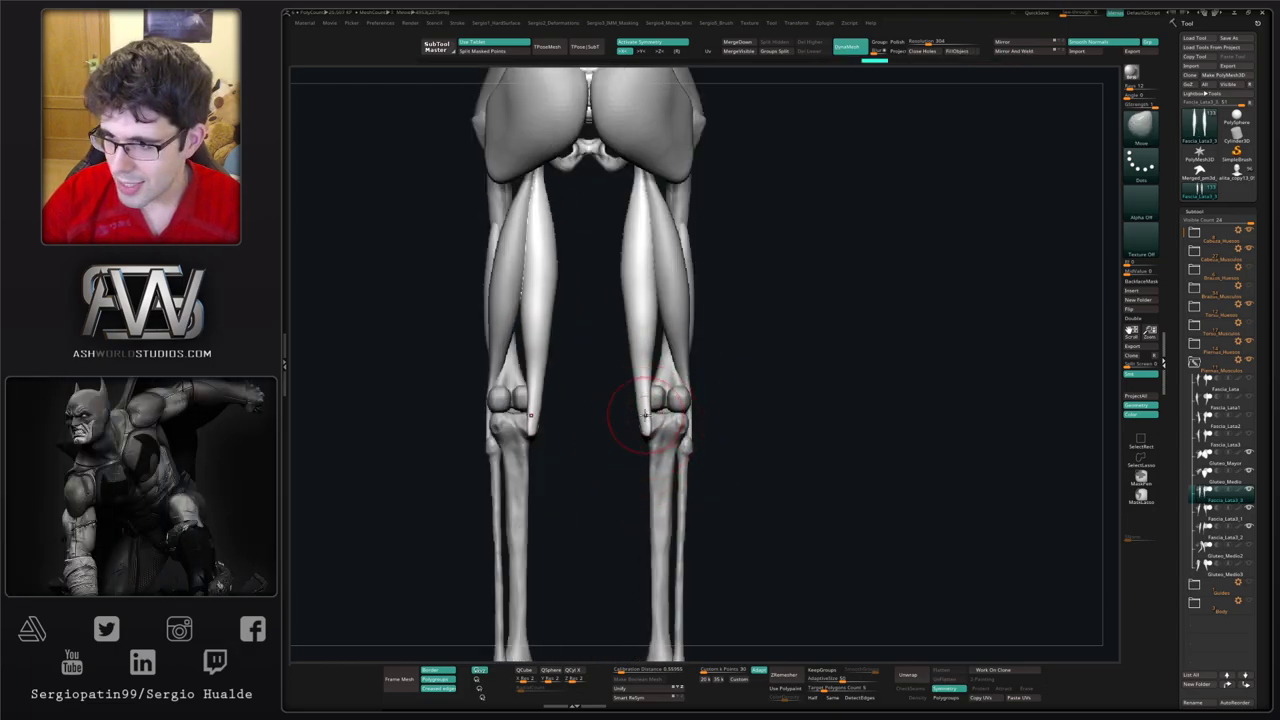
Step: Refine the tendon's fit against the inner knee with the Move brush, undoing a stray stroke and checking several rear angles
right_click_drag(642, 410, 646, 421, "ctrl")
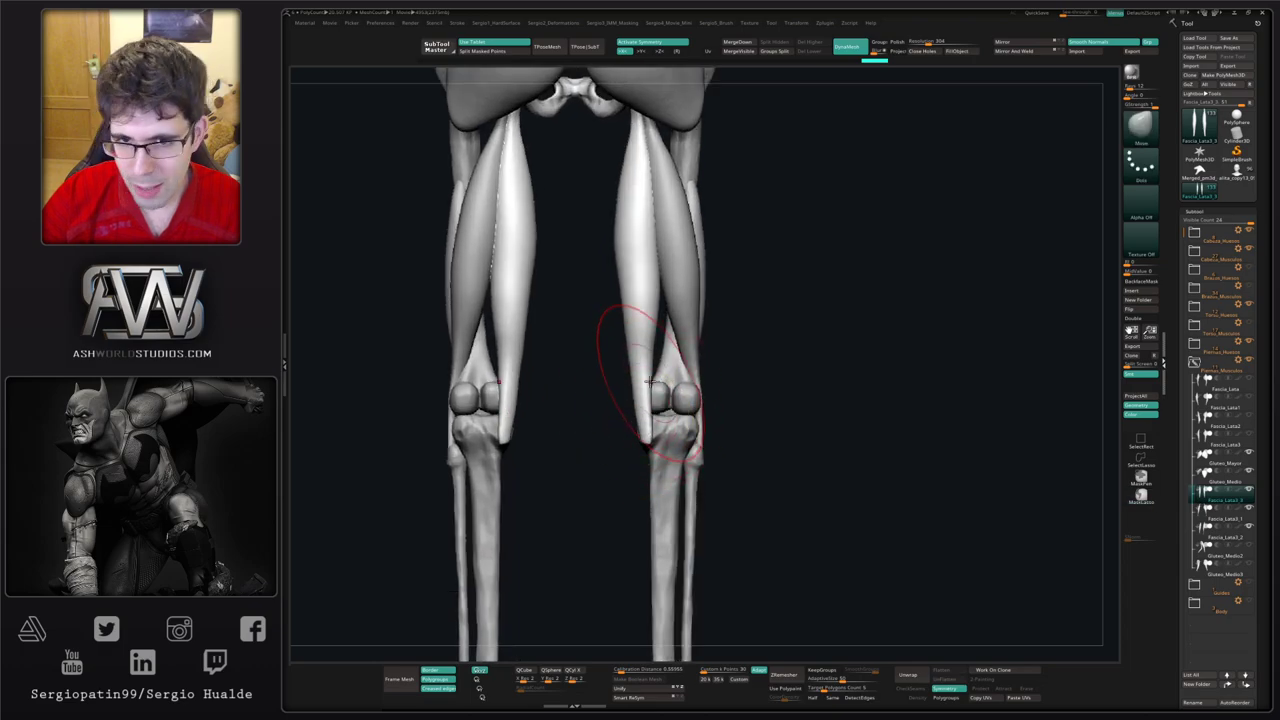
left_click_drag(627, 390, 634, 391)
right_click_drag(637, 375, 641, 415, "alt")
key("ctrl+z")
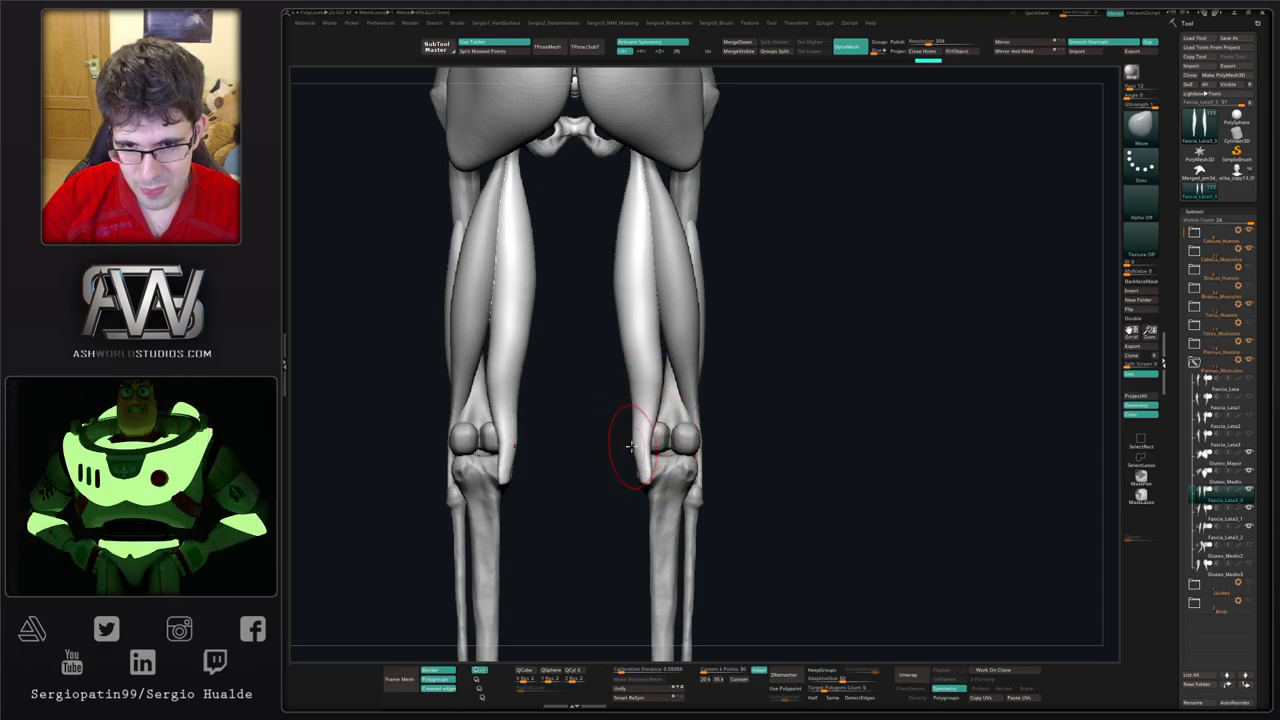
right_click_drag(640, 440, 651, 443)
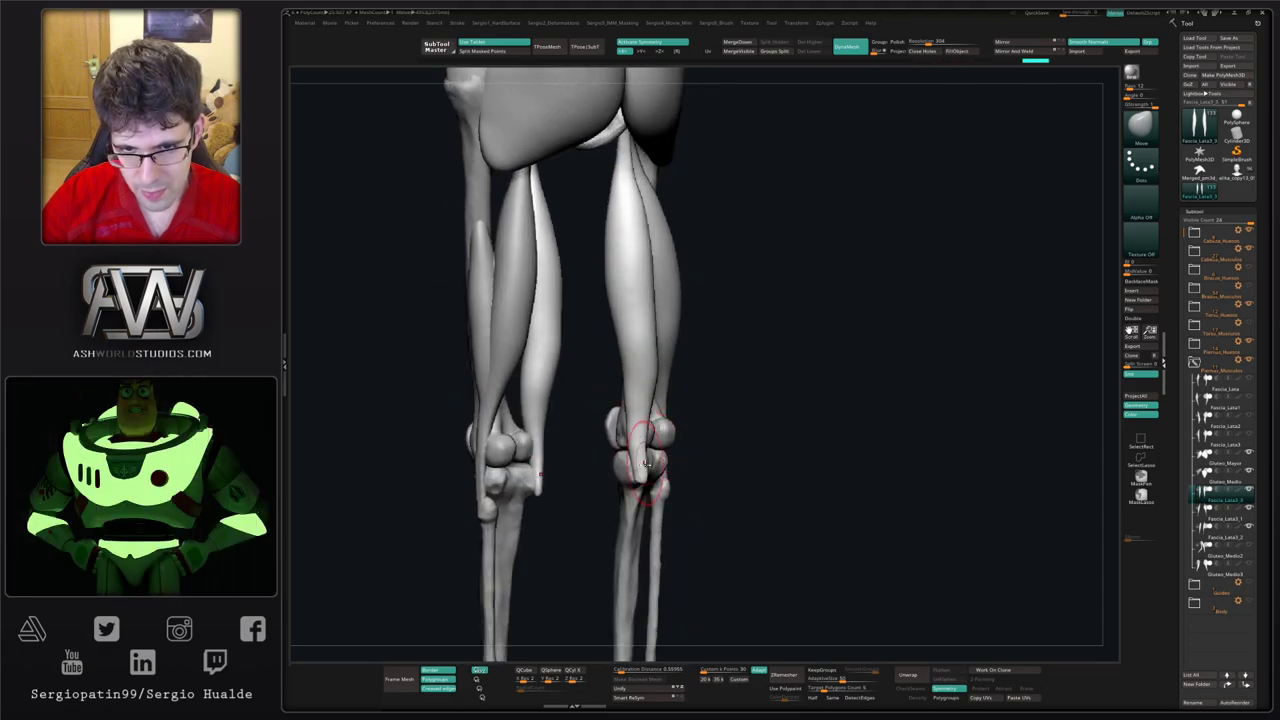
left_click_drag(630, 436, 643, 446)
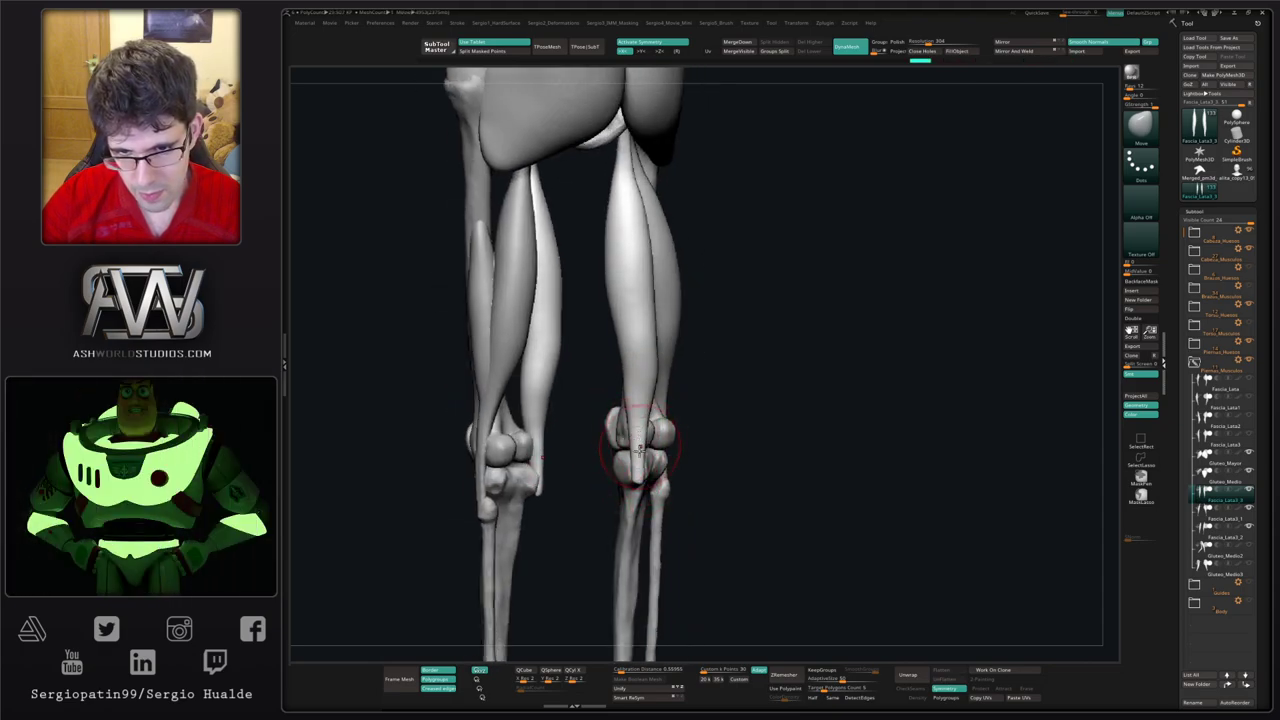
mouse_move(646, 476)
right_mouse_down()
mouse_move(634, 451)
mouse_move(645, 484)
right_mouse_up()
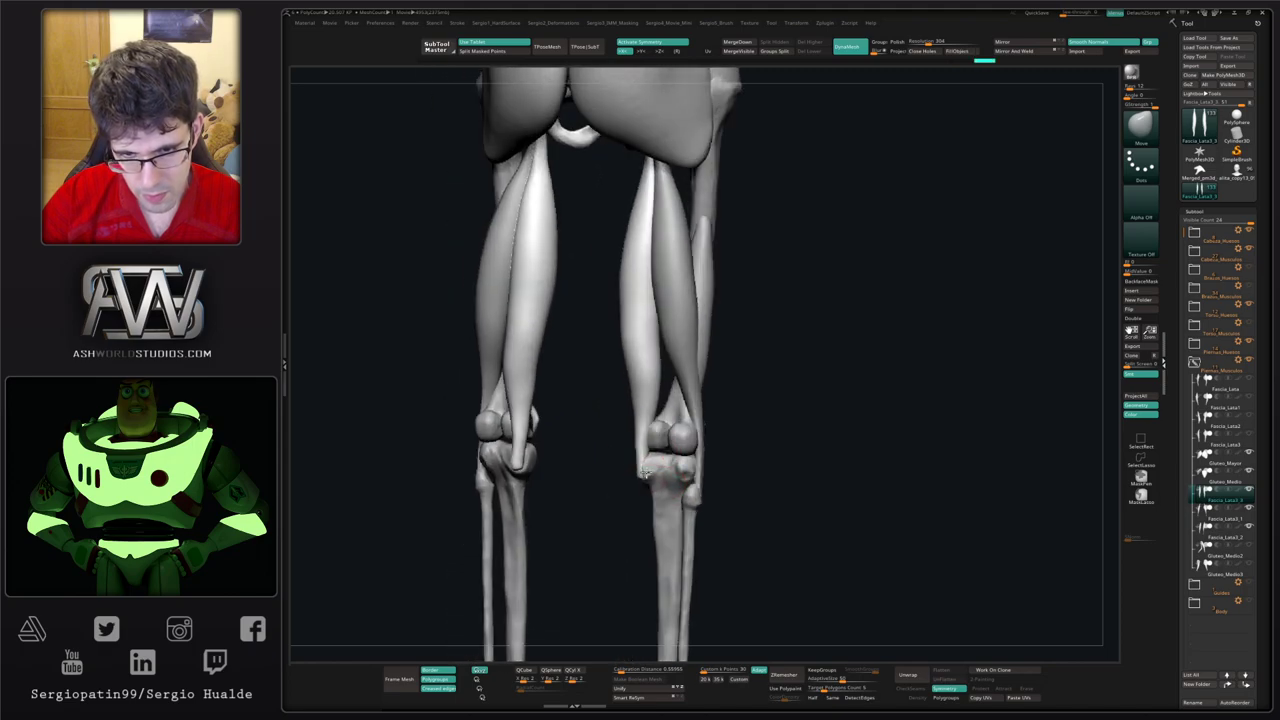
right_click_drag(609, 434, 614, 420)
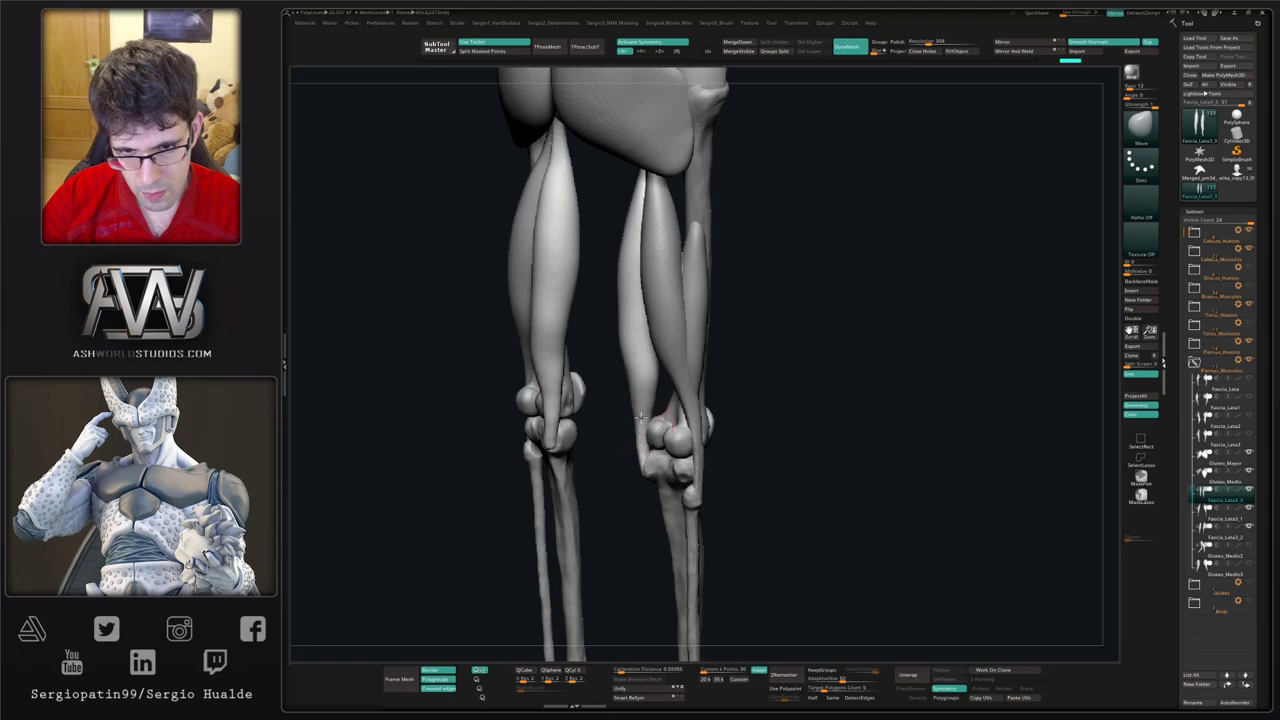
Step: Widen the inner muscle's lower belly toward the femur with a resized Move brush, working from the front
mouse_move(634, 404)
right_mouse_down()
mouse_move(614, 541)
mouse_move(614, 414)
mouse_move(620, 457)
mouse_move(737, 431)
mouse_move(656, 449)
right_mouse_up()
key("s")
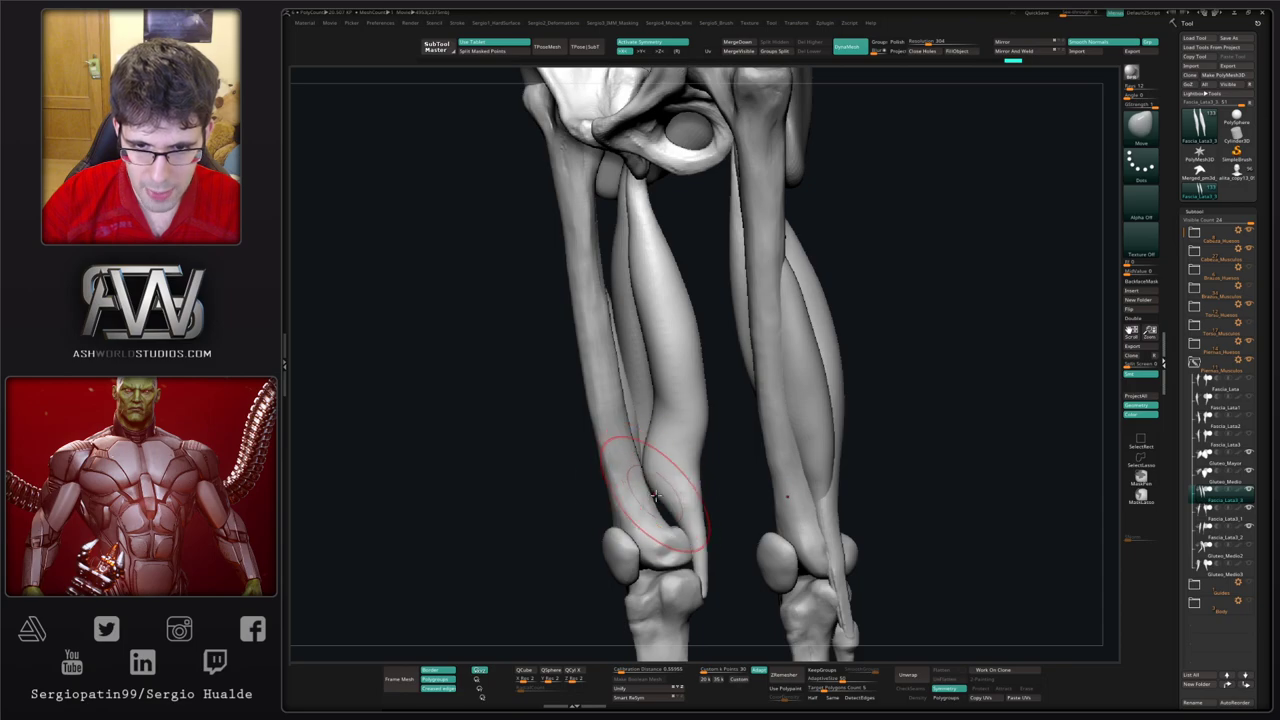
left_click_drag(652, 418, 622, 403)
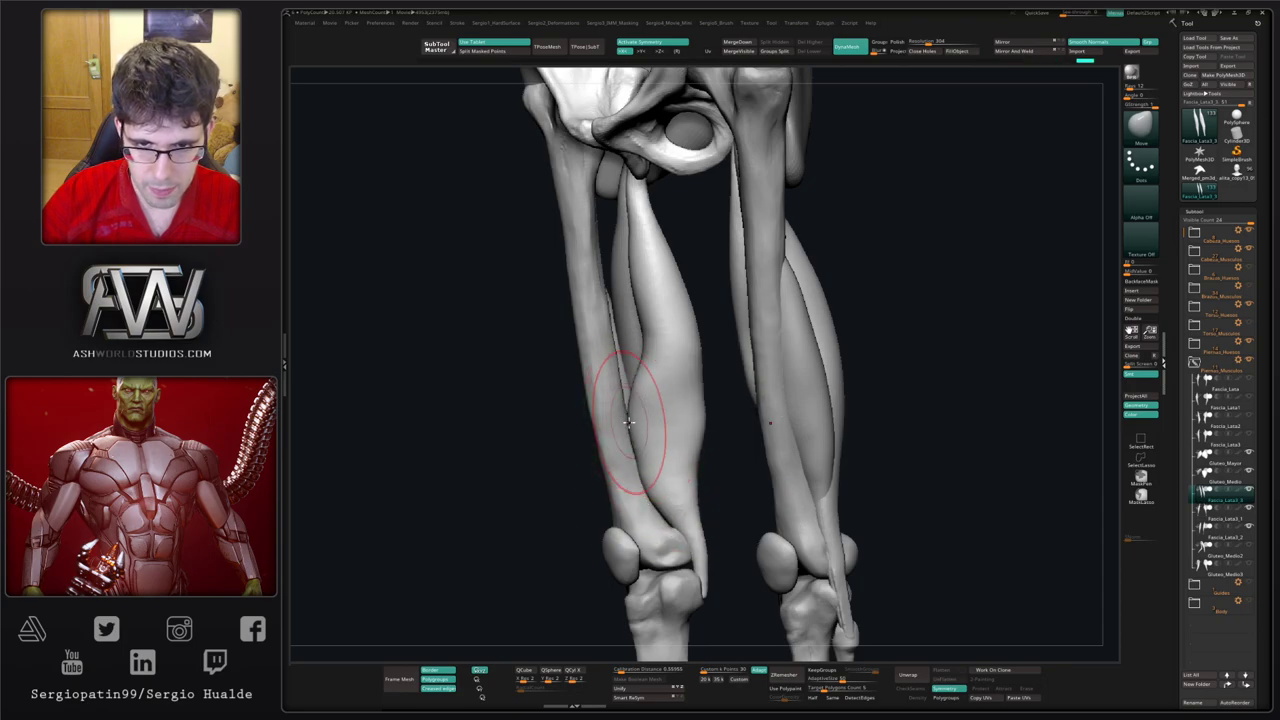
right_click_drag(660, 360, 644, 422)
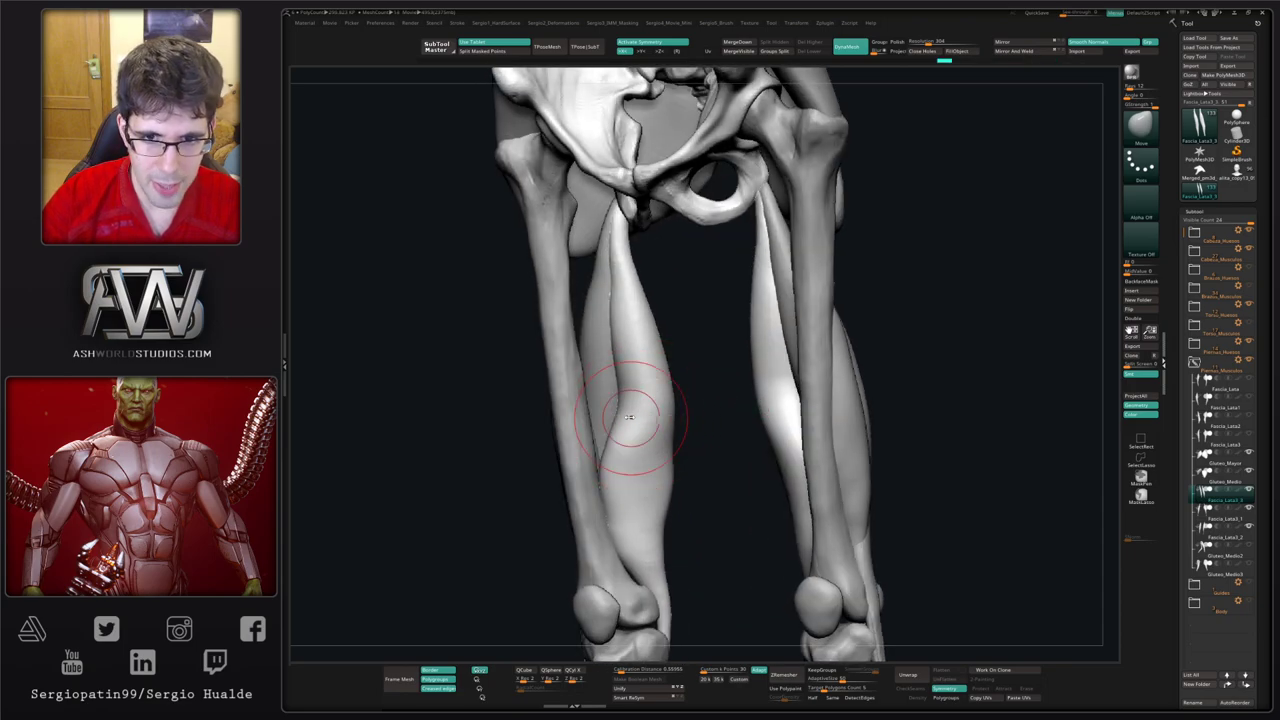
left_click_drag(629, 416, 609, 412)
Step: Smooth the front face of the inner muscle along its lower belly and upper tendon
mouse_move(601, 446)
right_mouse_down()
mouse_move(644, 430)
mouse_move(566, 432)
right_mouse_up()
mouse_move(602, 430)
left_mouse_down("shift")
mouse_move(608, 417)
mouse_move(603, 465)
mouse_move(619, 478)
left_mouse_up("shift")
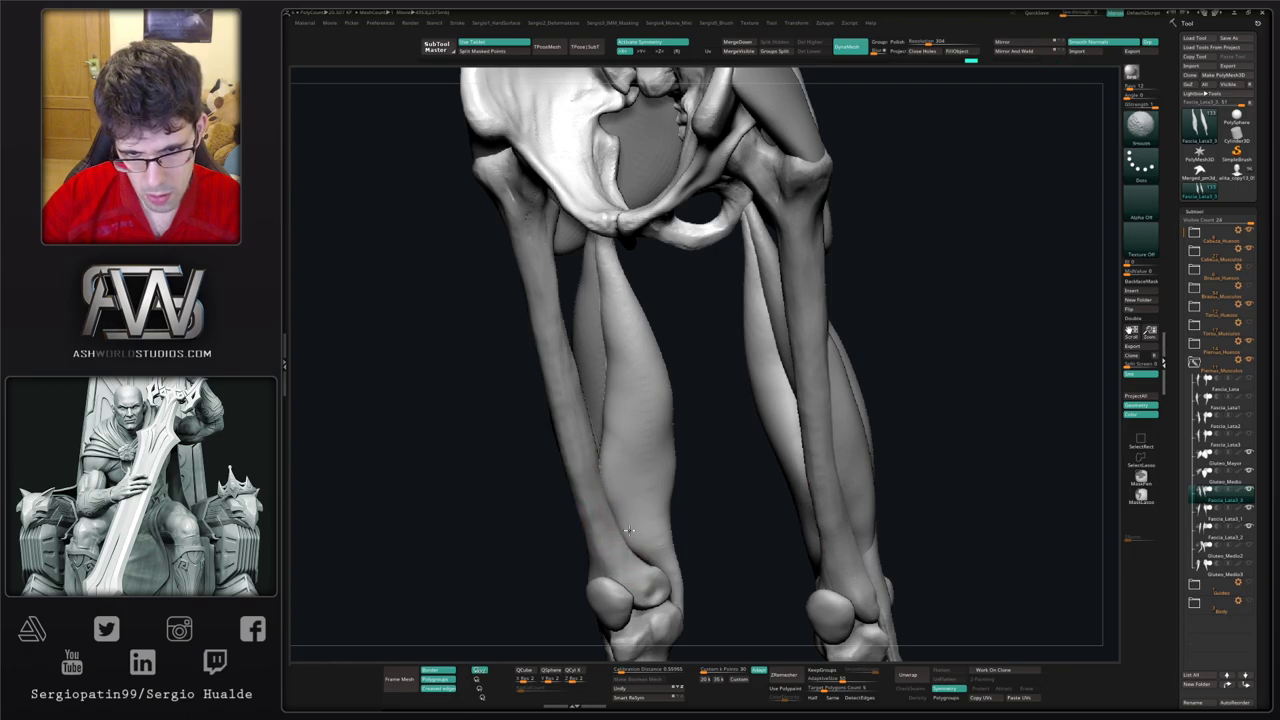
left_click_drag(603, 294, 606, 268, "shift")
mouse_move(651, 446)
right_mouse_down()
mouse_move(634, 463)
mouse_move(645, 474)
right_mouse_up()
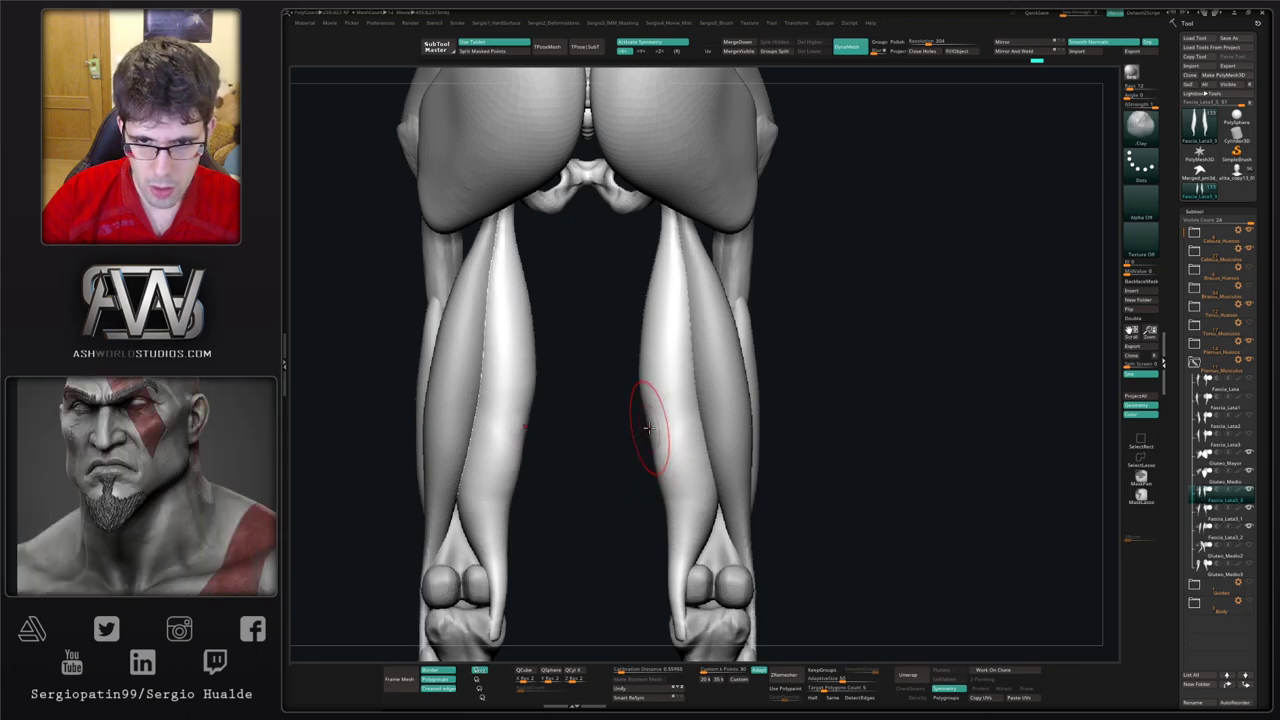
Step: Push in the inner contour of the muscle from behind with resized brush strokes and smooth its upper belly
key("1")
mouse_move(634, 428)
right_mouse_down()
mouse_move(651, 422)
mouse_move(627, 408)
right_mouse_up()
mouse_move(628, 406)
left_mouse_down()
mouse_move(639, 410)
mouse_move(643, 365)
left_mouse_up()
key("s")
right_click_drag(633, 444, 638, 446)
left_click_drag(636, 473, 656, 467)
key("s")
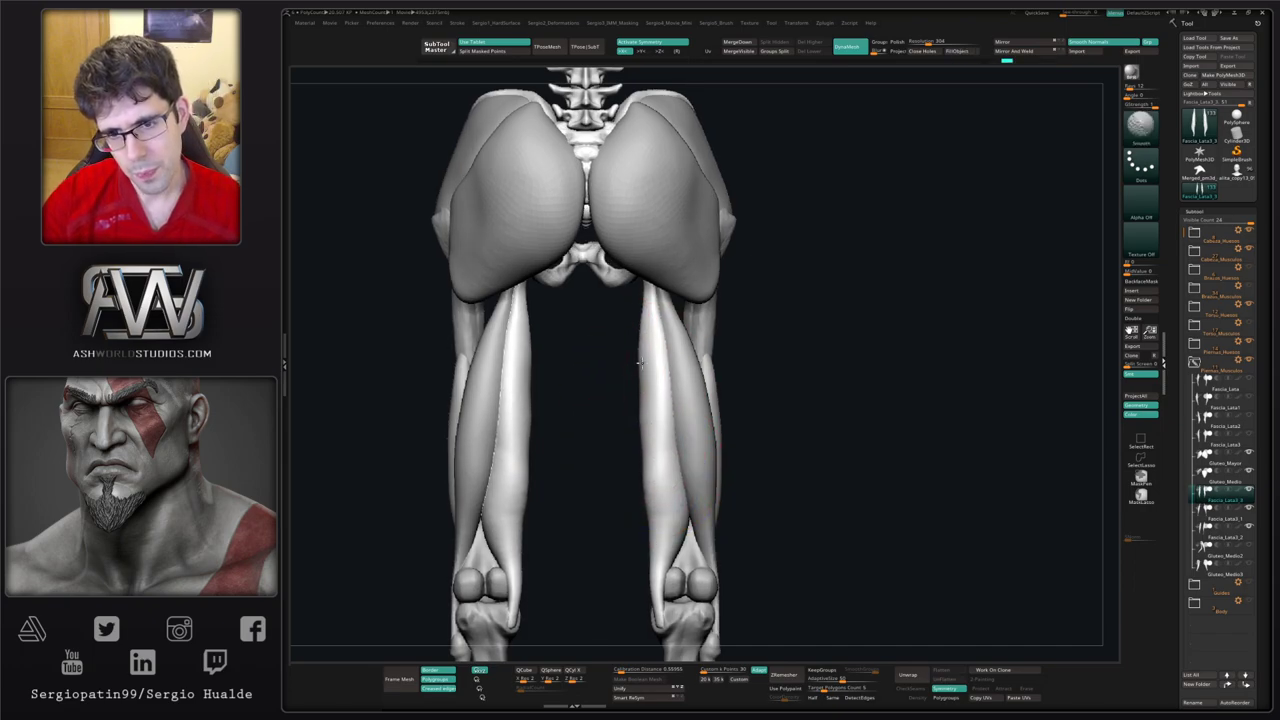
left_click_drag(640, 363, 636, 398, "shift")
Step: Adjust the back of the inner muscle with the Move brush from an angled rear view, checking it alone and in context
key("alt+s")
right_click_drag(657, 429, 694, 434)
key("alt+s")
right_click_drag(660, 474, 651, 503)
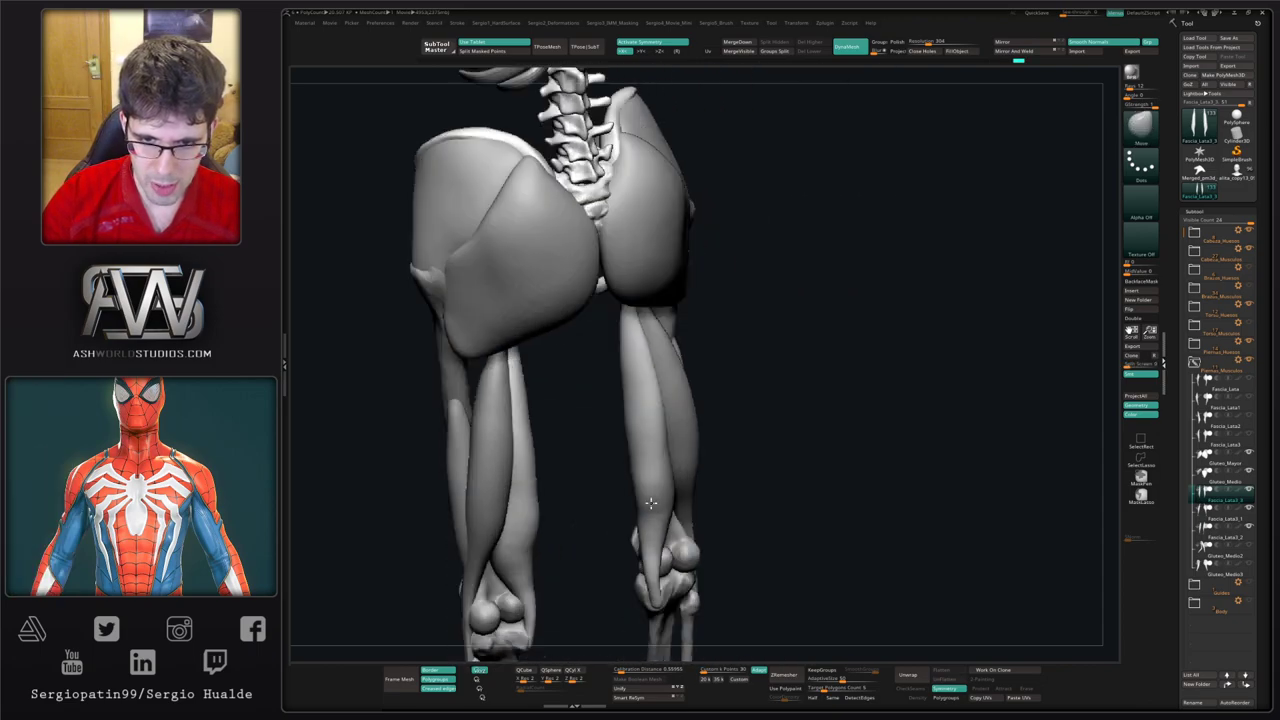
left_click_drag(651, 503, 677, 400)
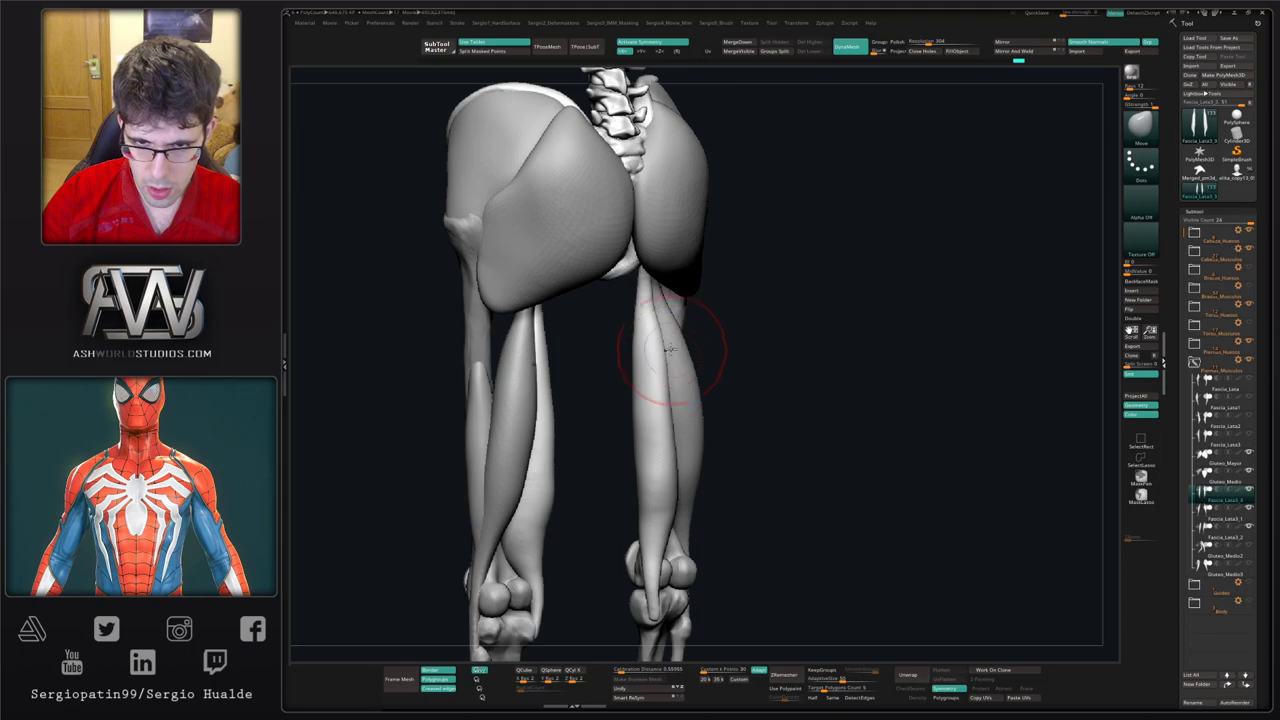
mouse_move(669, 365)
right_mouse_down()
mouse_move(654, 454)
mouse_move(714, 491)
mouse_move(678, 482)
right_mouse_up()
Step: Isolate the inner muscle pair, flatten its outer back surface with TrimDynamic and smooth the result
key("alt+s")
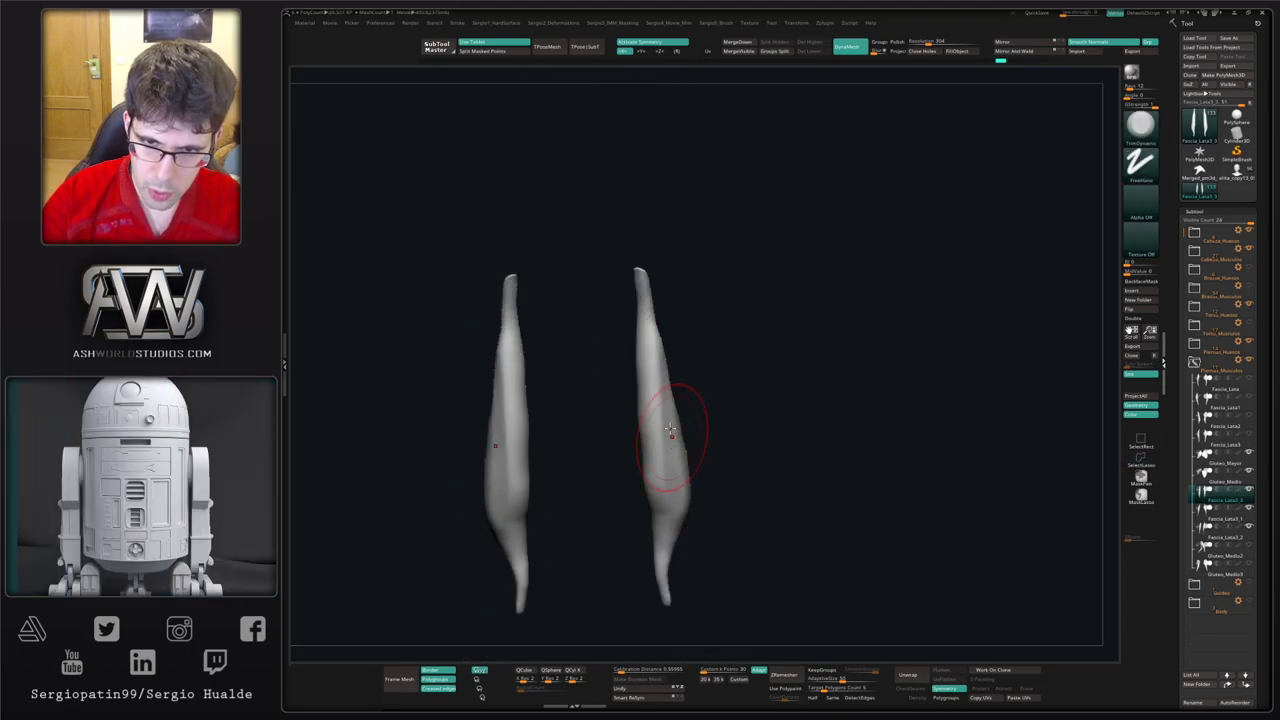
left_click_drag(656, 347, 691, 445)
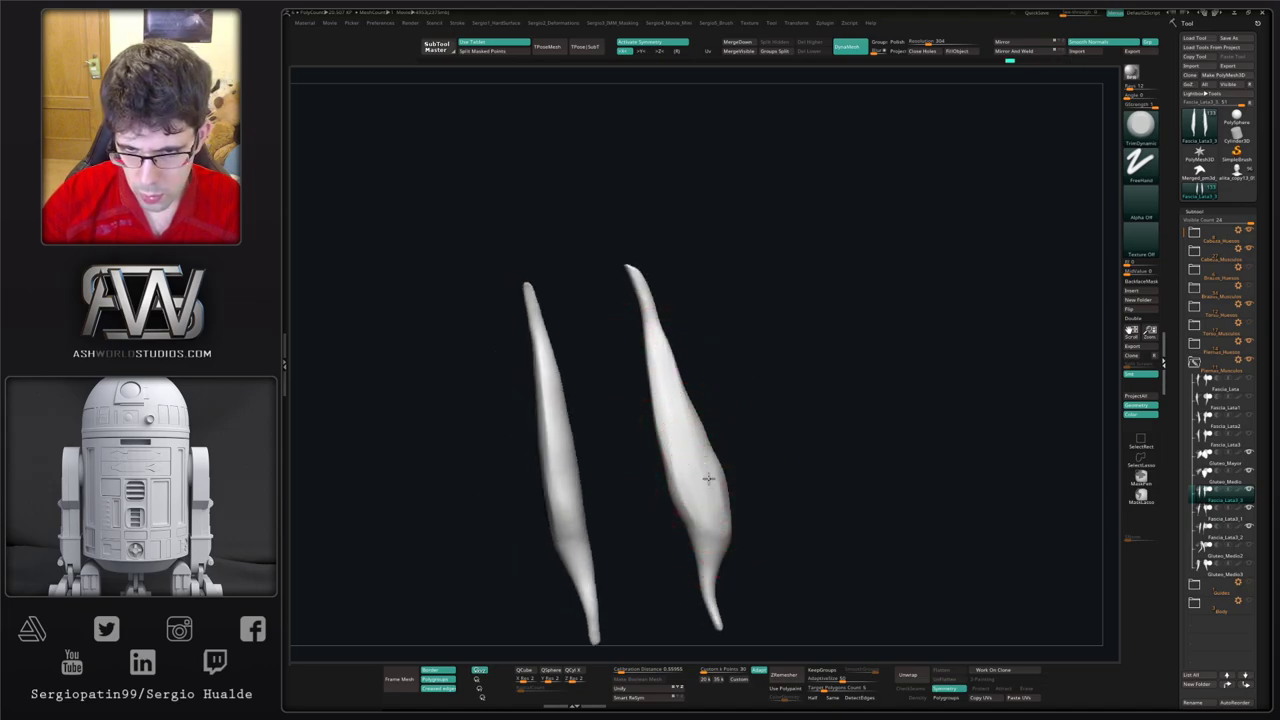
left_click_drag(708, 493, 713, 480)
mouse_move(765, 443)
left_mouse_down()
mouse_move(734, 437)
mouse_move(677, 386)
left_mouse_up()
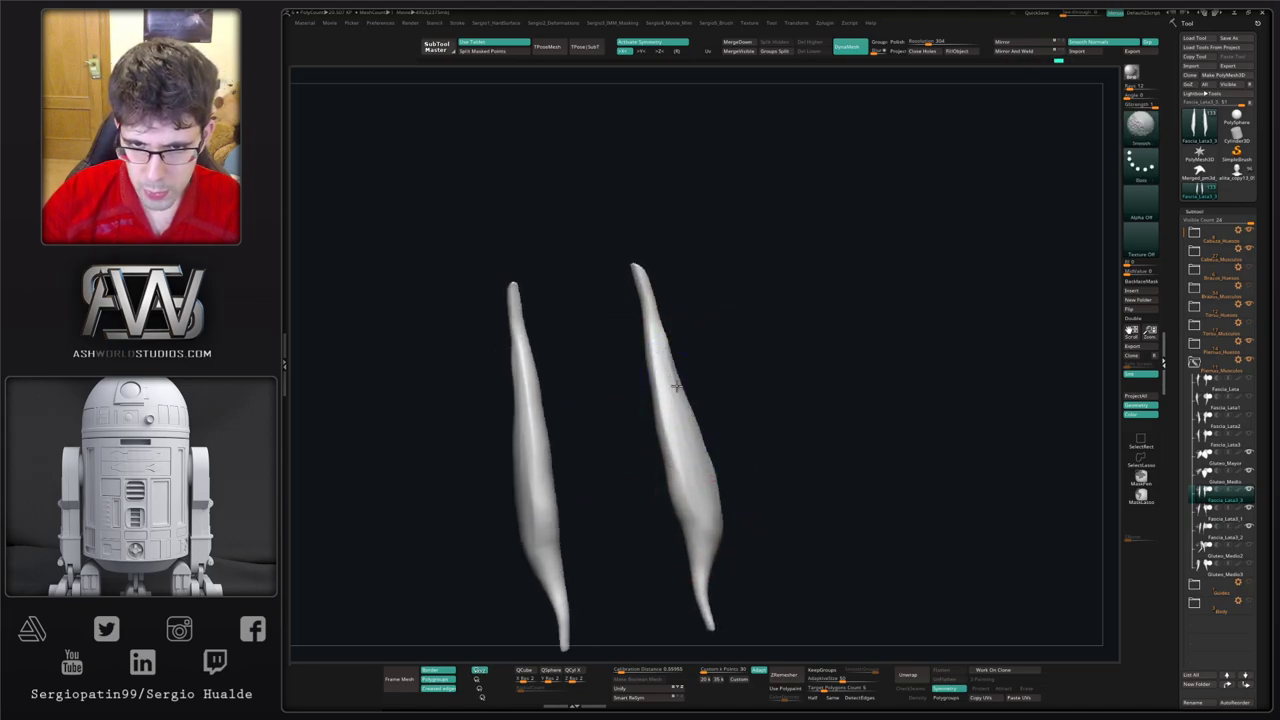
left_click_drag(672, 452, 672, 468, "shift")
Step: Show the whole model and adjust the border between the inner and outer thigh muscles with the Move brush
key("ctrl+alt+s")
right_click_drag(671, 477, 686, 466)
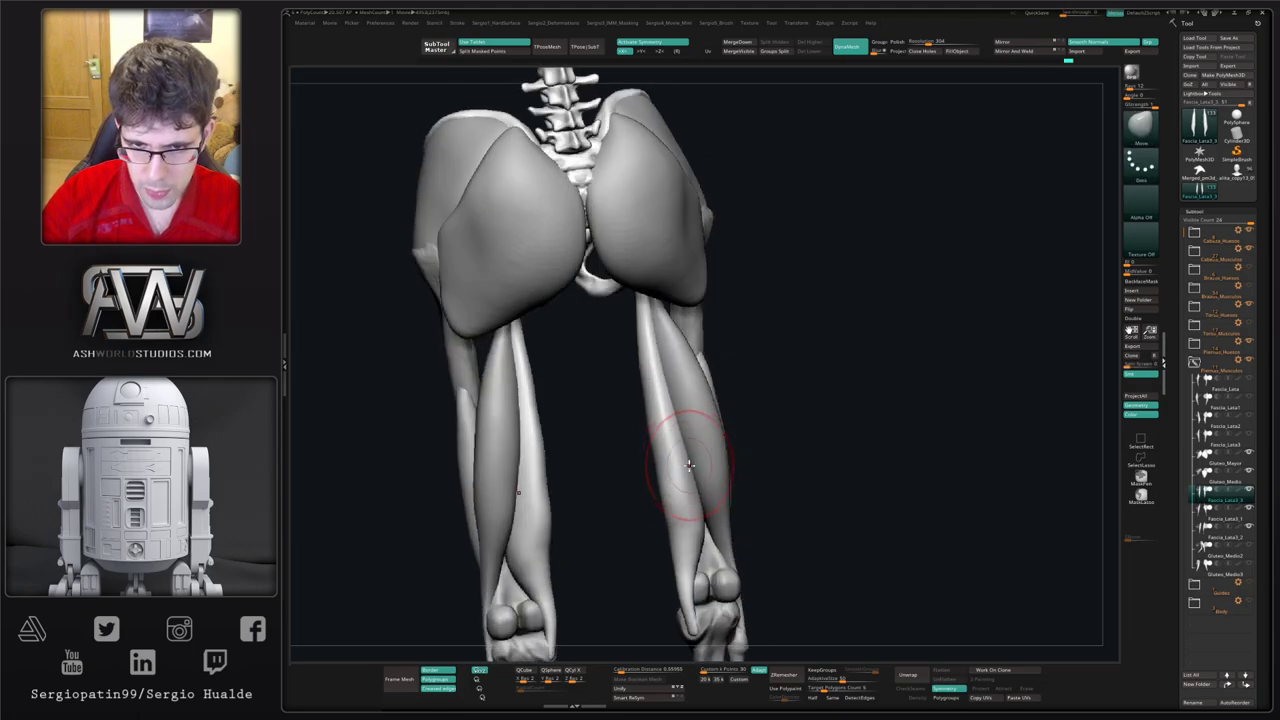
left_click_drag(688, 486, 695, 440)
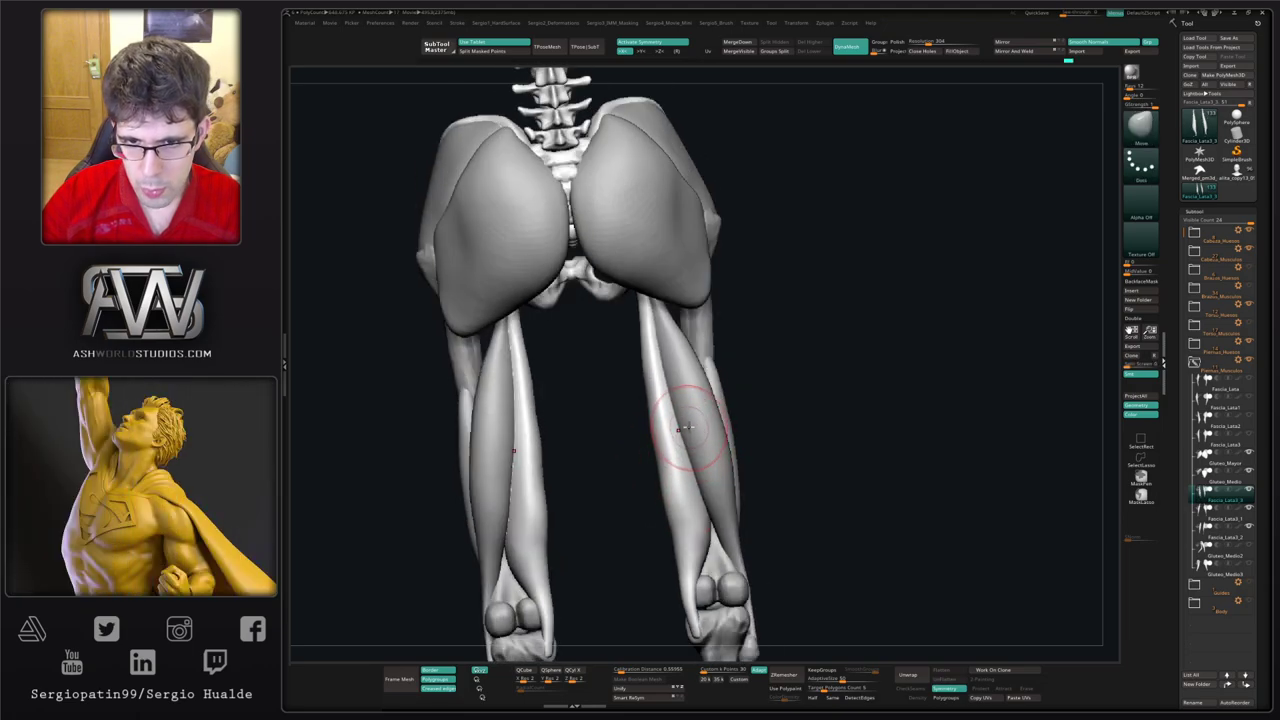
left_click(690, 432, "alt")
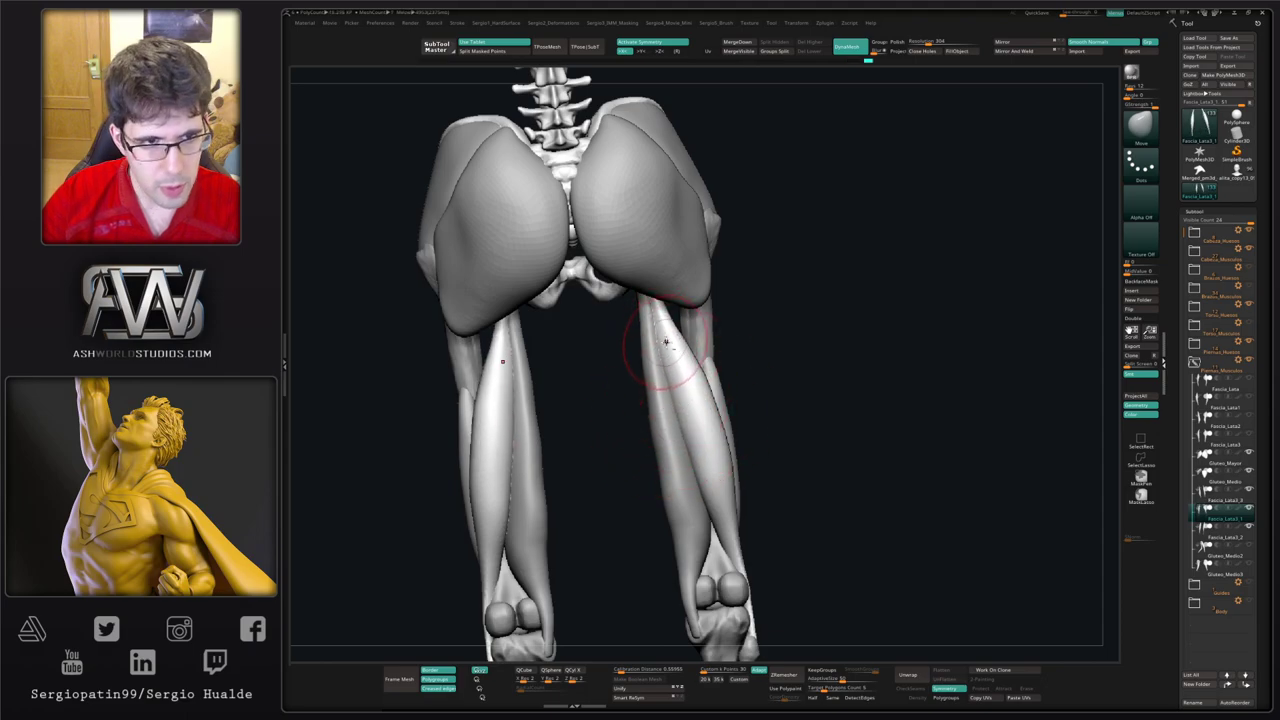
mouse_move(666, 342)
right_mouse_down()
mouse_move(654, 400)
mouse_move(673, 356)
right_mouse_up()
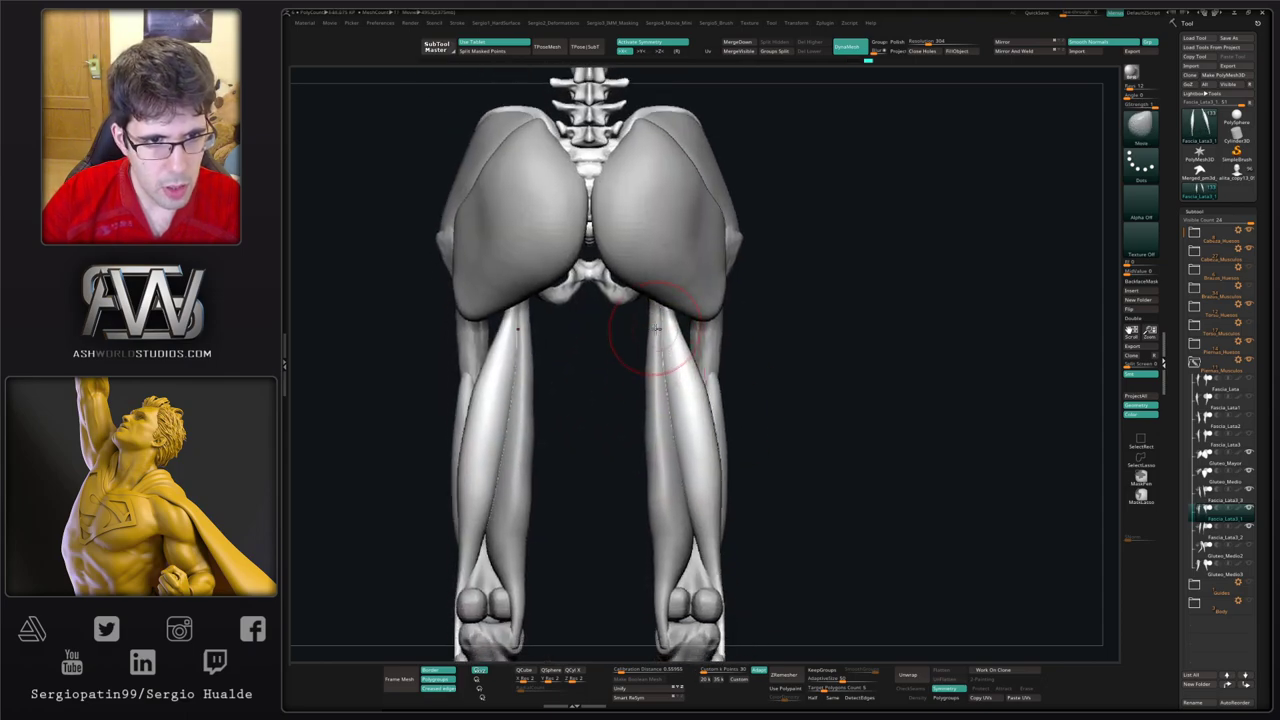
Step: Select the inner muscle, build up volume on its upper inner belly with ClayBuildup and smooth the strokes
left_click(640, 410, "alt")
right_click_drag(640, 410, 622, 340, "ctrl")
key("space")
key("b")
key("c")
key("b")
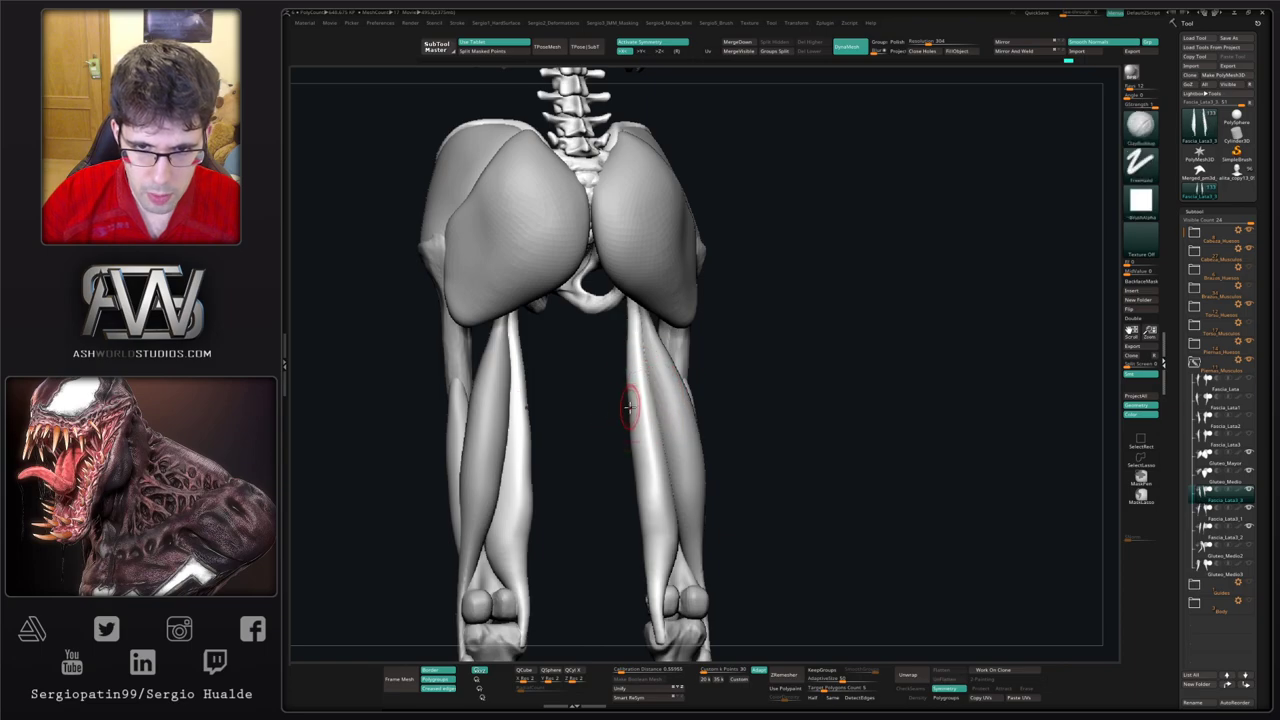
right_click_drag(640, 443, 636, 415)
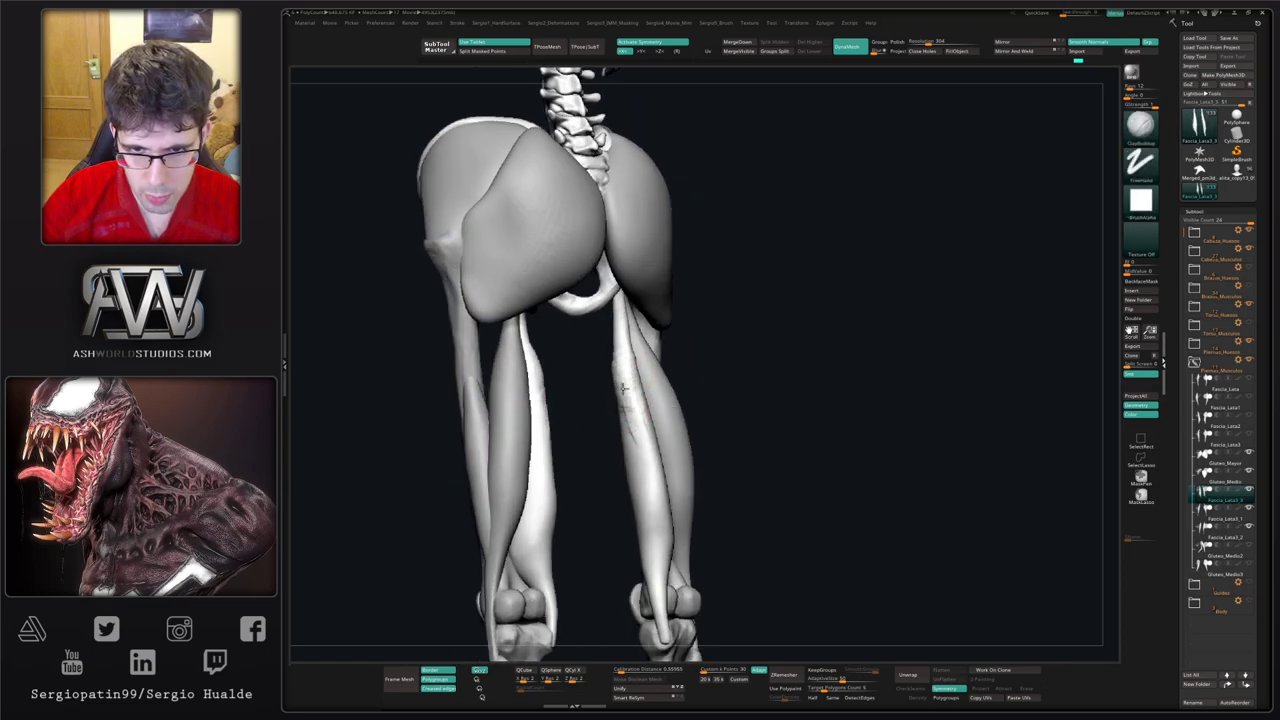
right_click_drag(621, 388, 616, 424)
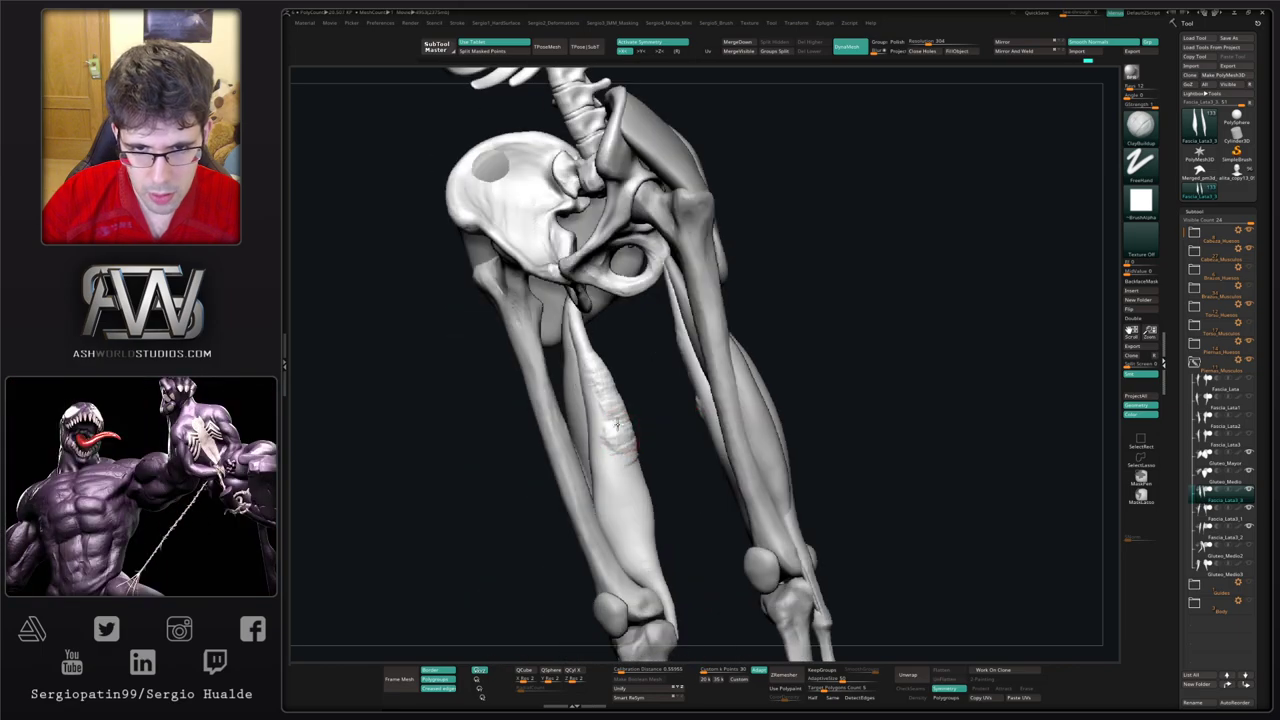
key("shift")
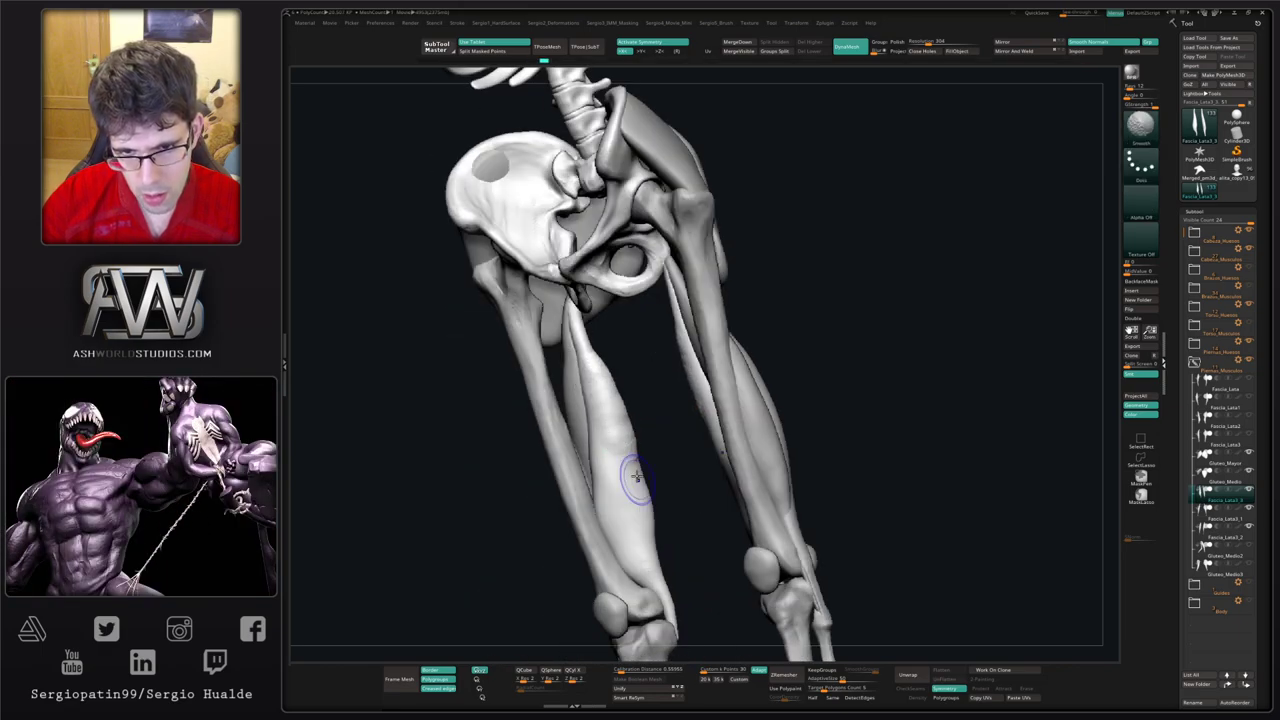
right_click_drag(636, 478, 620, 470, "shift")
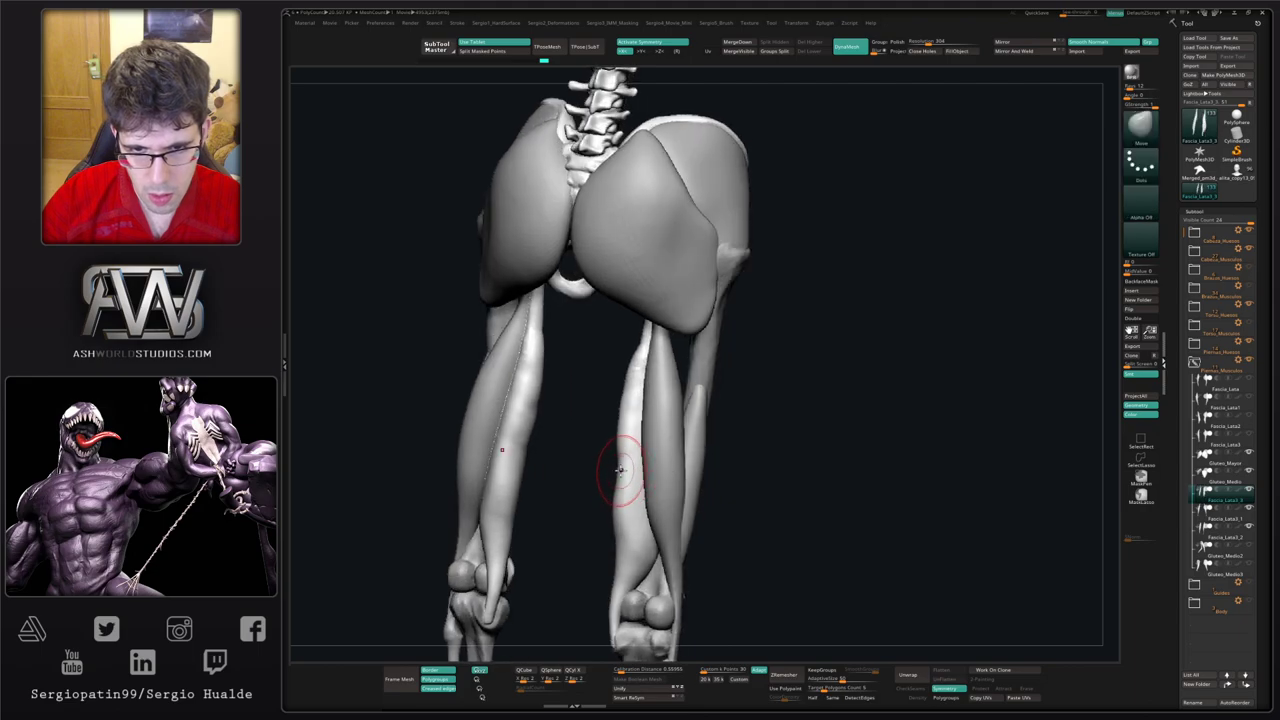
Step: Refine the inner thigh muscle's back surface with the Move and Standard brushes and smooth the strokes
left_click_drag(620, 470, 608, 474)
right_click_drag(609, 474, 631, 443, "shift")
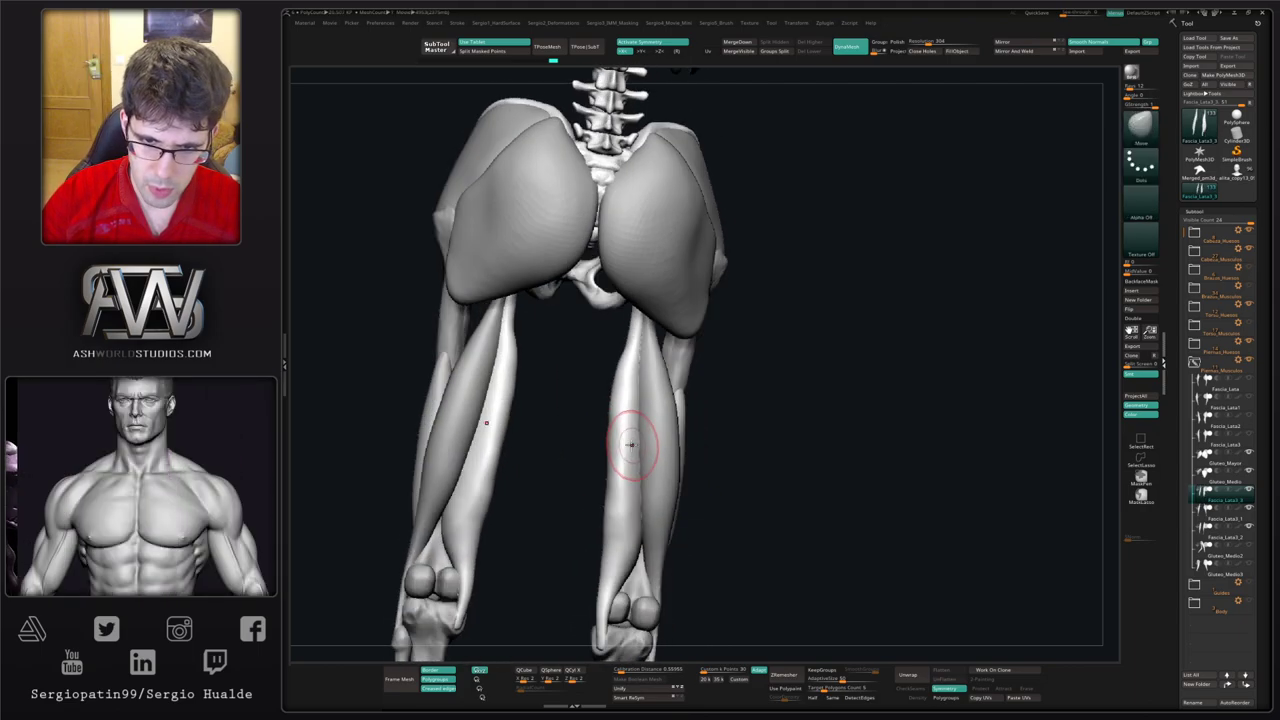
key("1")
left_click_drag(631, 418, 631, 463)
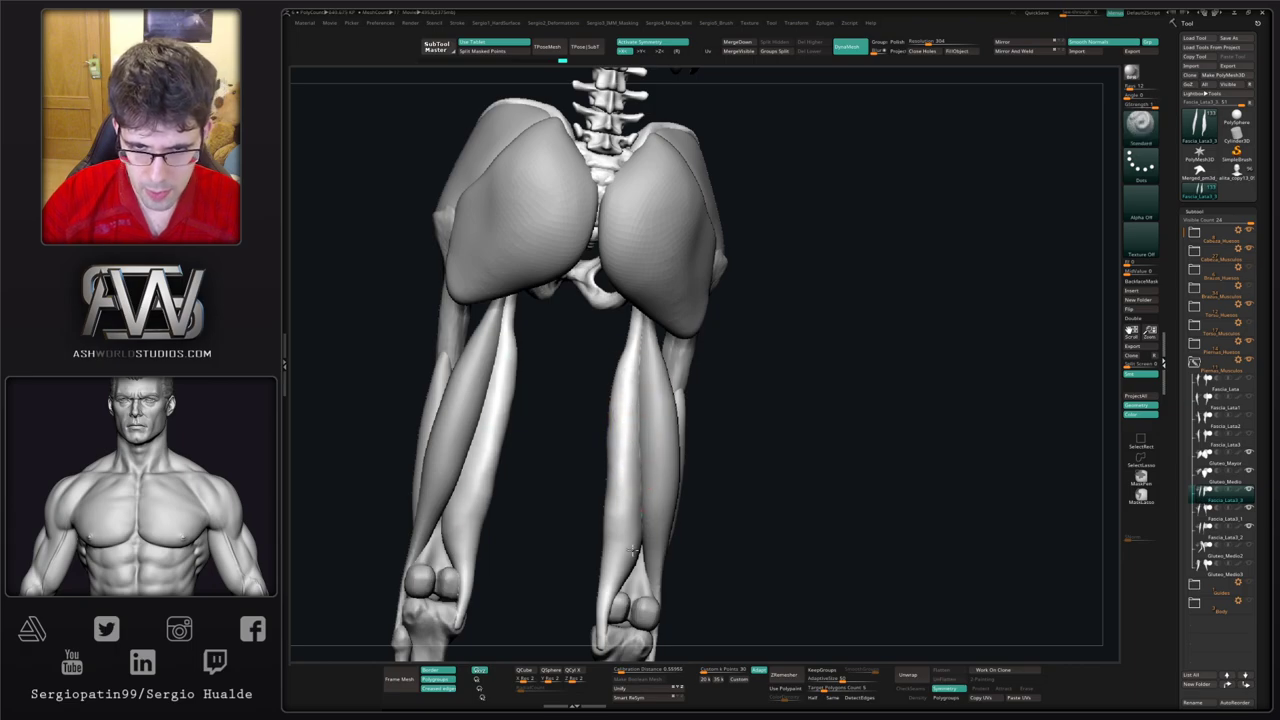
right_click_drag(626, 488, 600, 508)
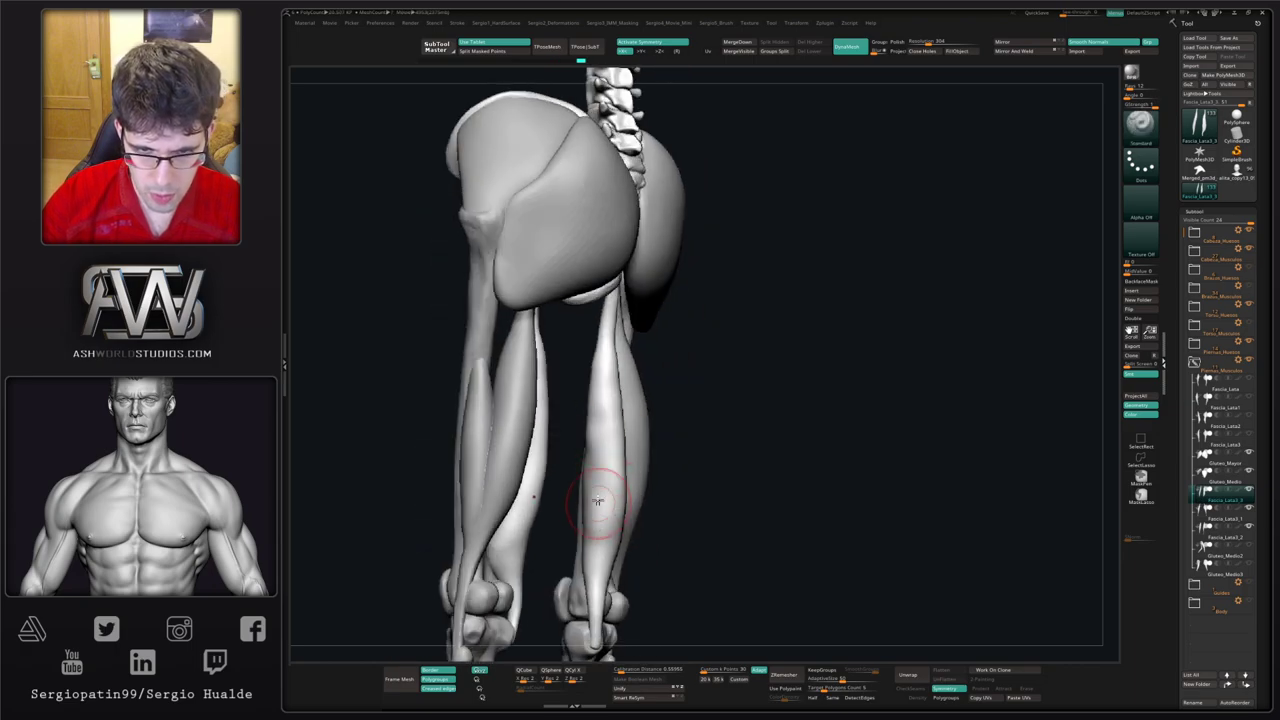
left_click_drag(600, 451, 596, 488, "shift")
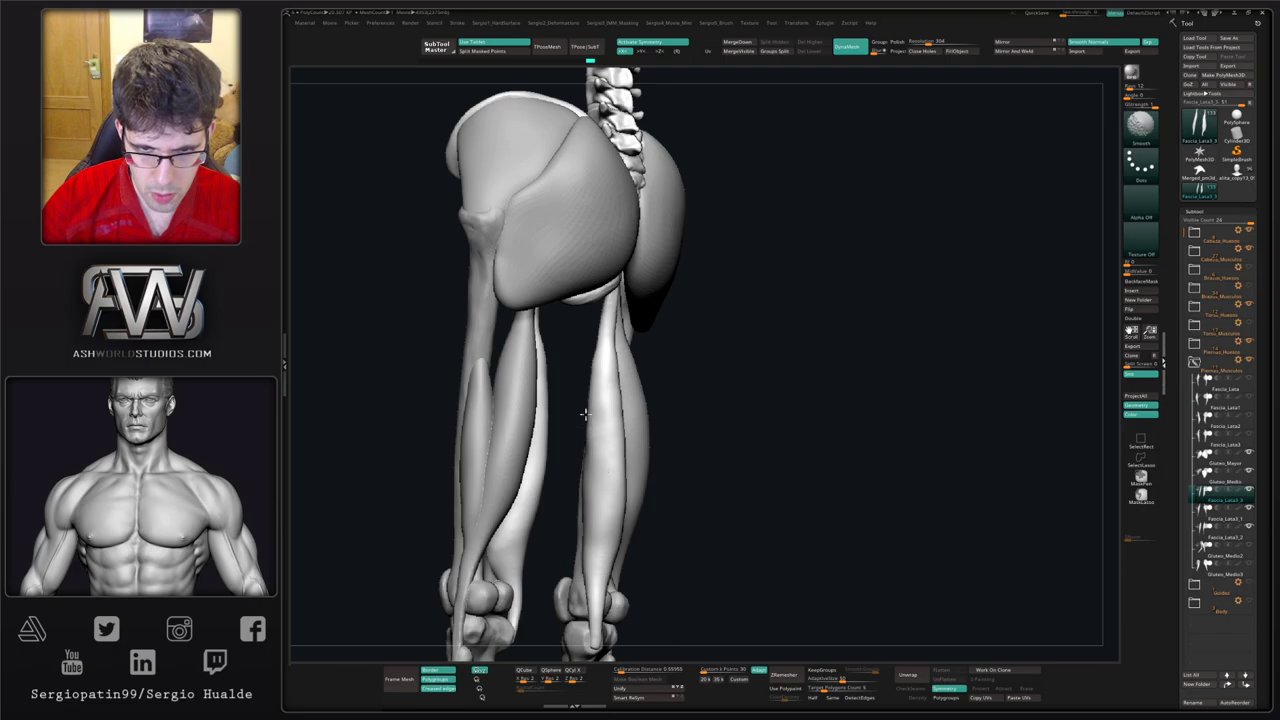
mouse_move(603, 441)
right_mouse_down("shift")
mouse_move(637, 437)
mouse_move(600, 400)
right_mouse_up("shift")
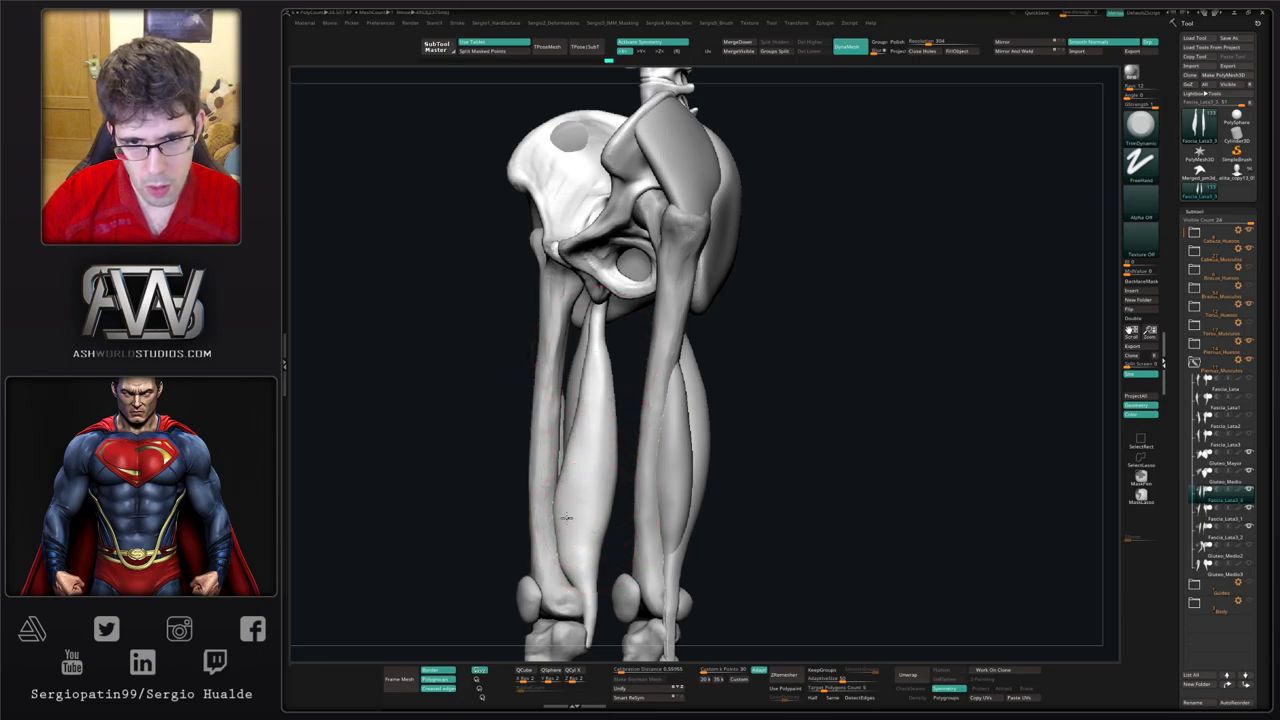
Step: Adjust the middle of the inner muscle along its border with the outer muscle using the Move brush from behind
mouse_move(588, 408)
right_mouse_down()
mouse_move(625, 458)
mouse_move(635, 451)
right_mouse_up()
key("b")
key("m")
key("v")
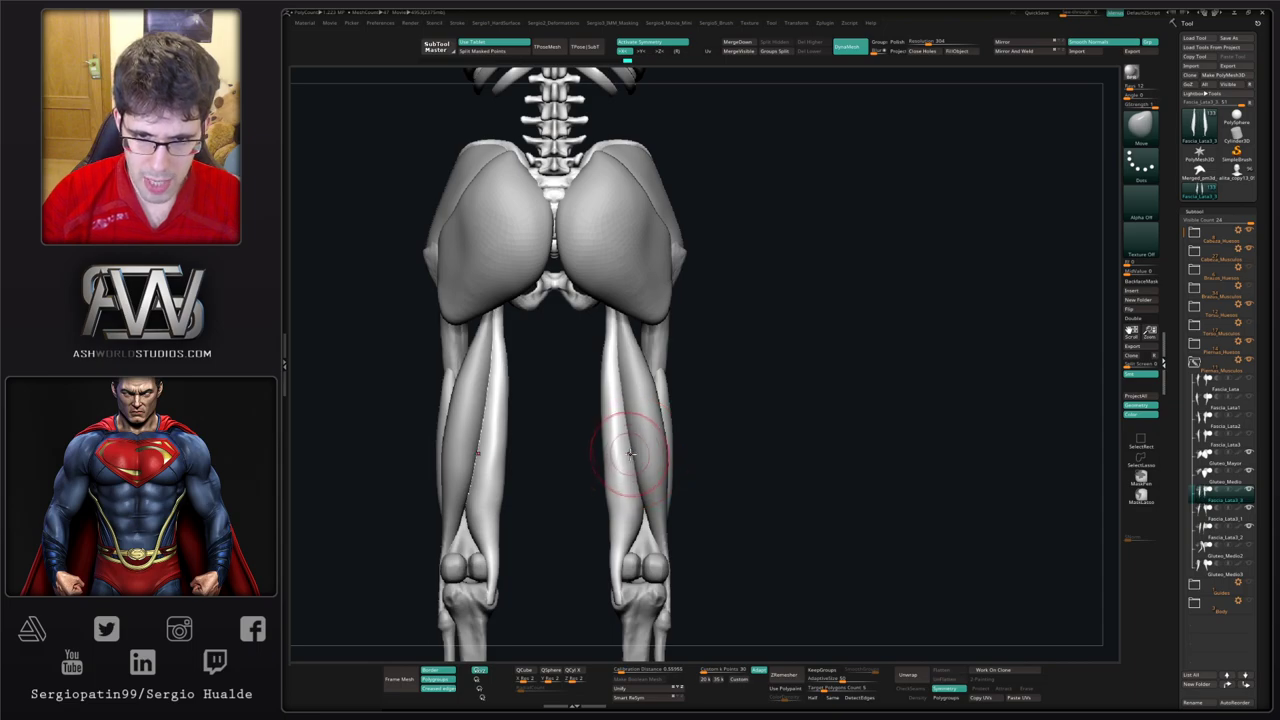
left_click_drag(630, 453, 636, 466)
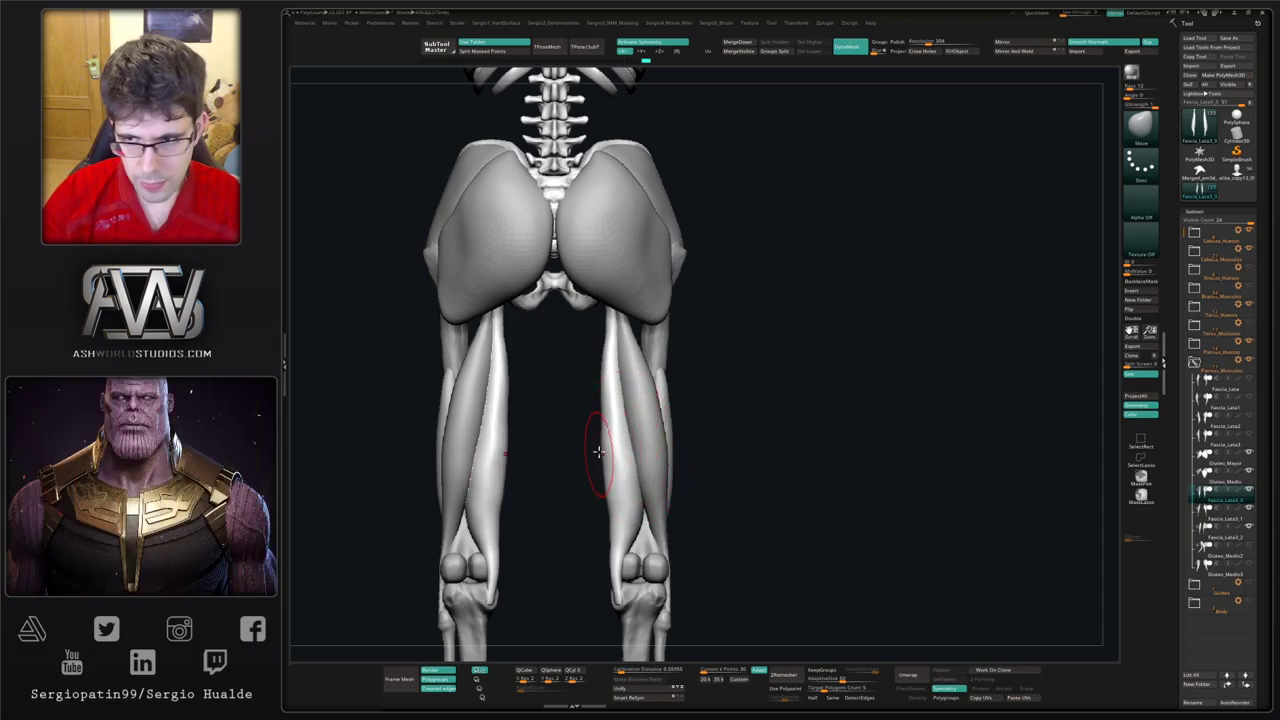
Step: Rename the inner muscle subtool as Semimembranoso
key("F2")
type("Semimembra")
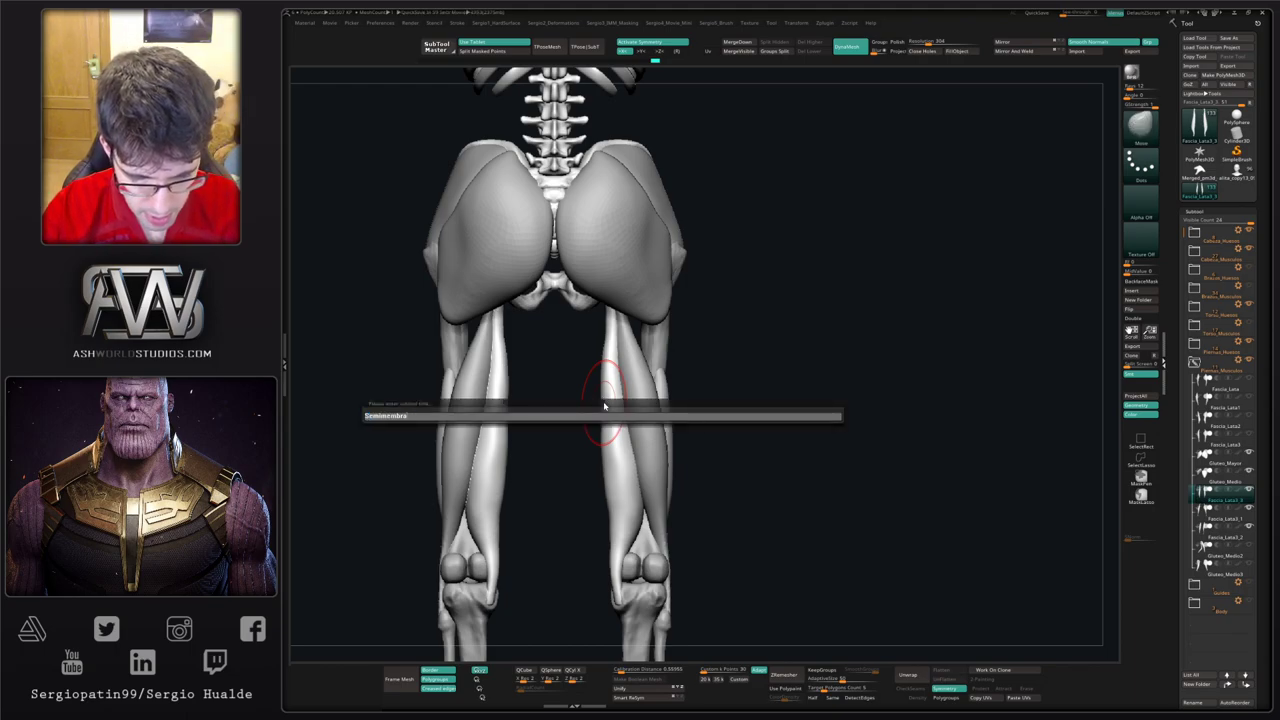
type("so")
key("Return")
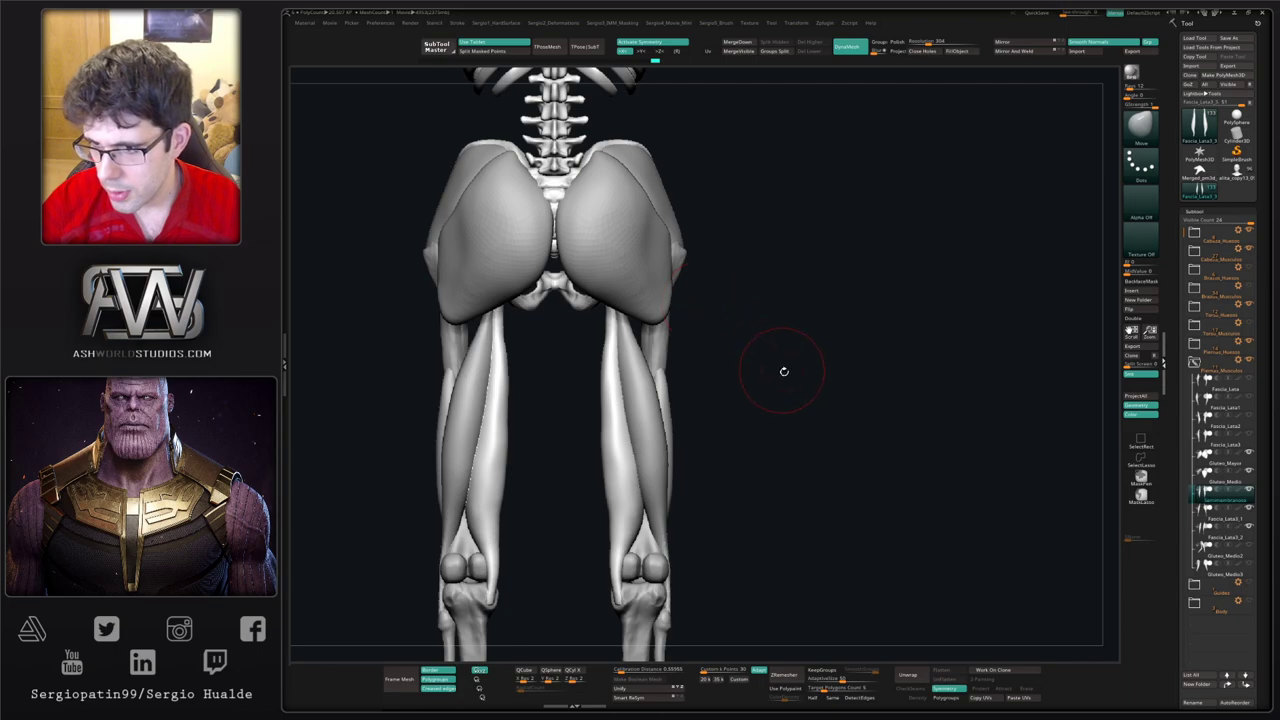
Step: Adjust the upper part of Semimembranoso below the gluteus with an enlarged Move brush from the side
left_click_drag(780, 371, 746, 378)
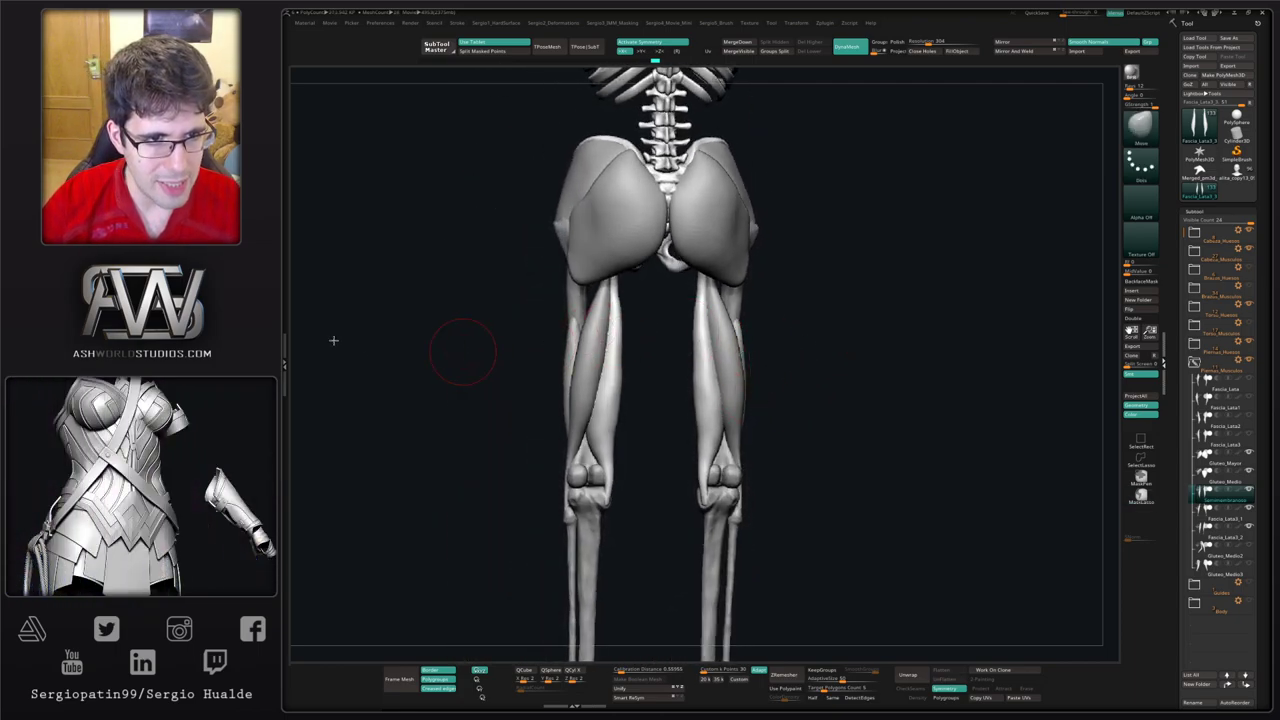
left_click_drag(831, 350, 770, 357)
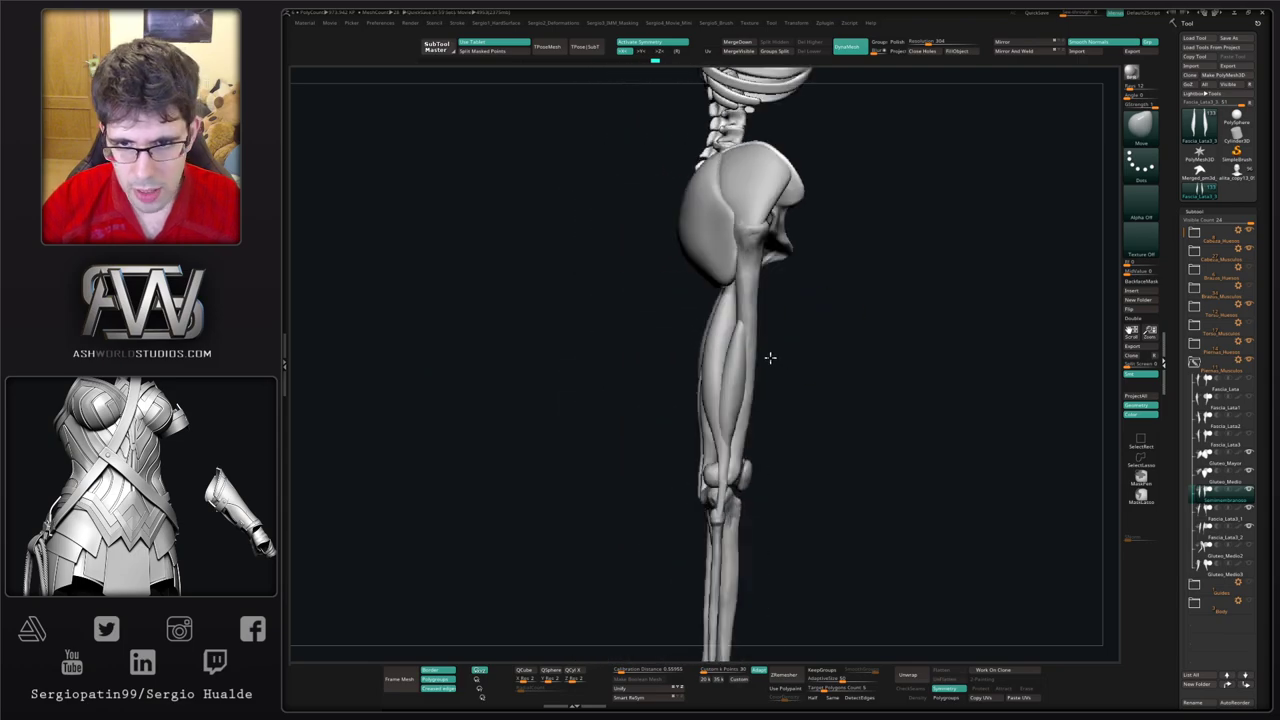
key("s")
key("s")
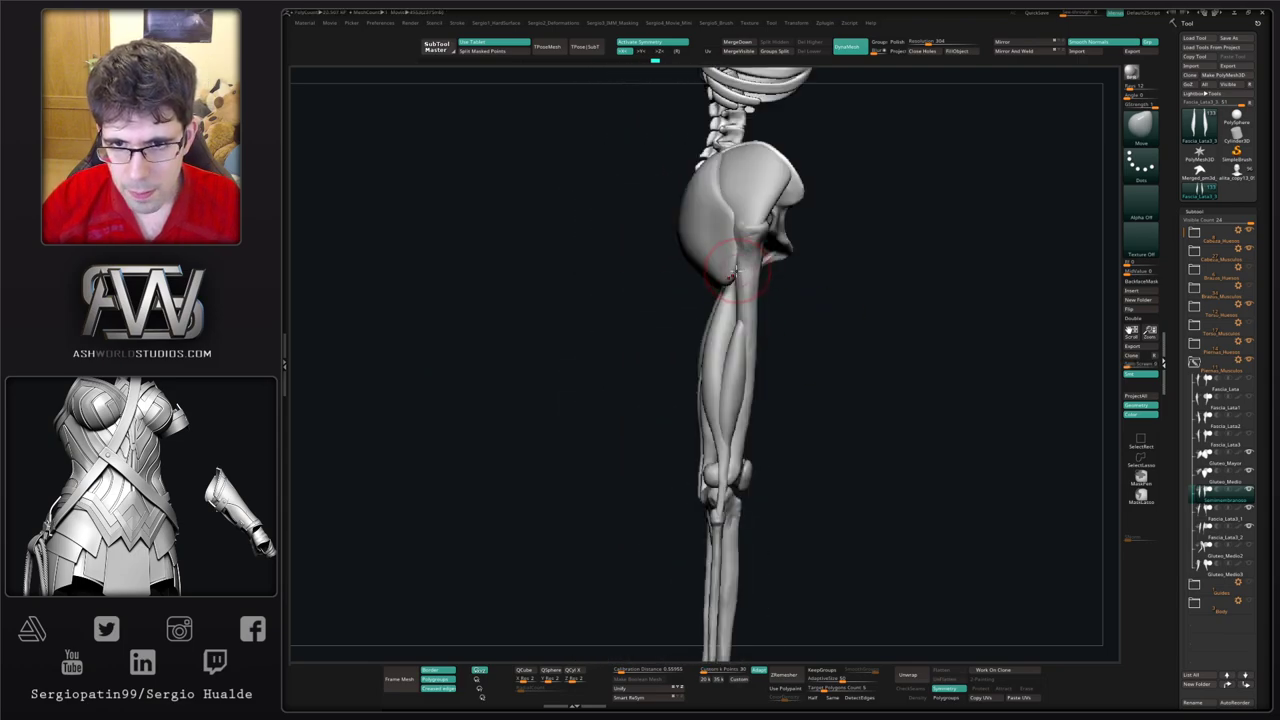
right_click_drag(747, 272, 737, 337, "ctrl")
key("]")
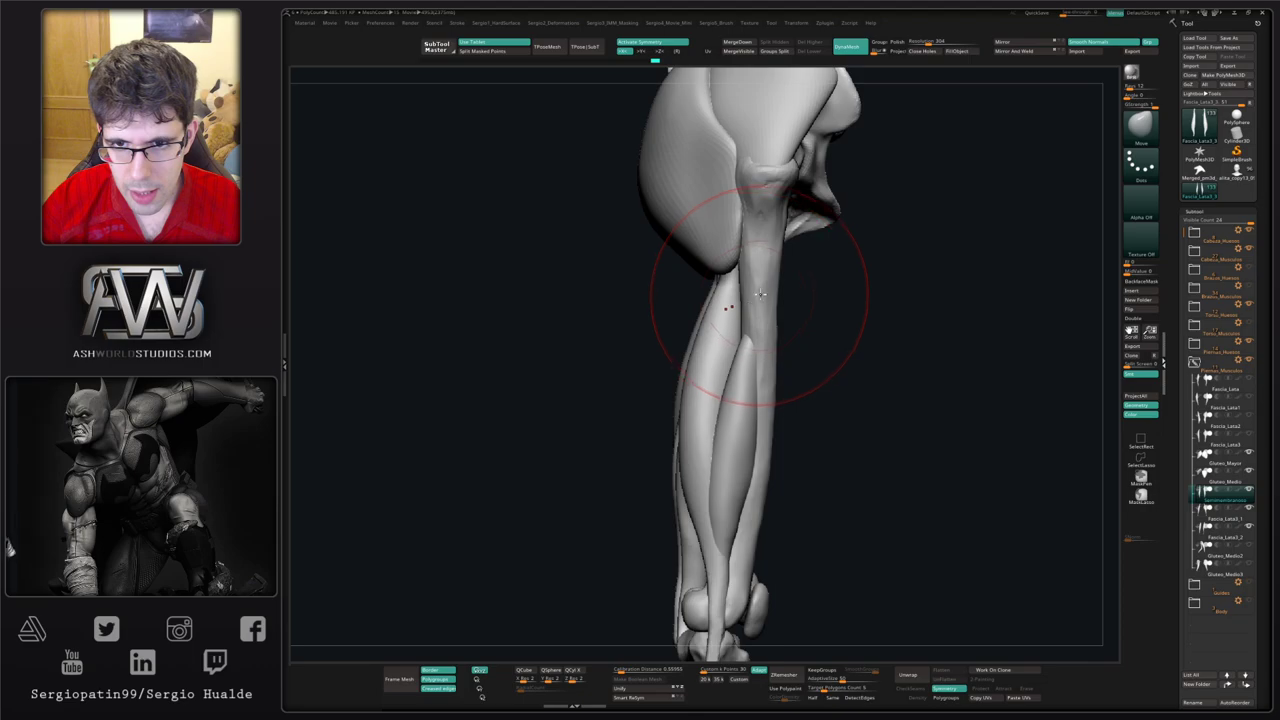
left_click_drag(757, 297, 748, 288)
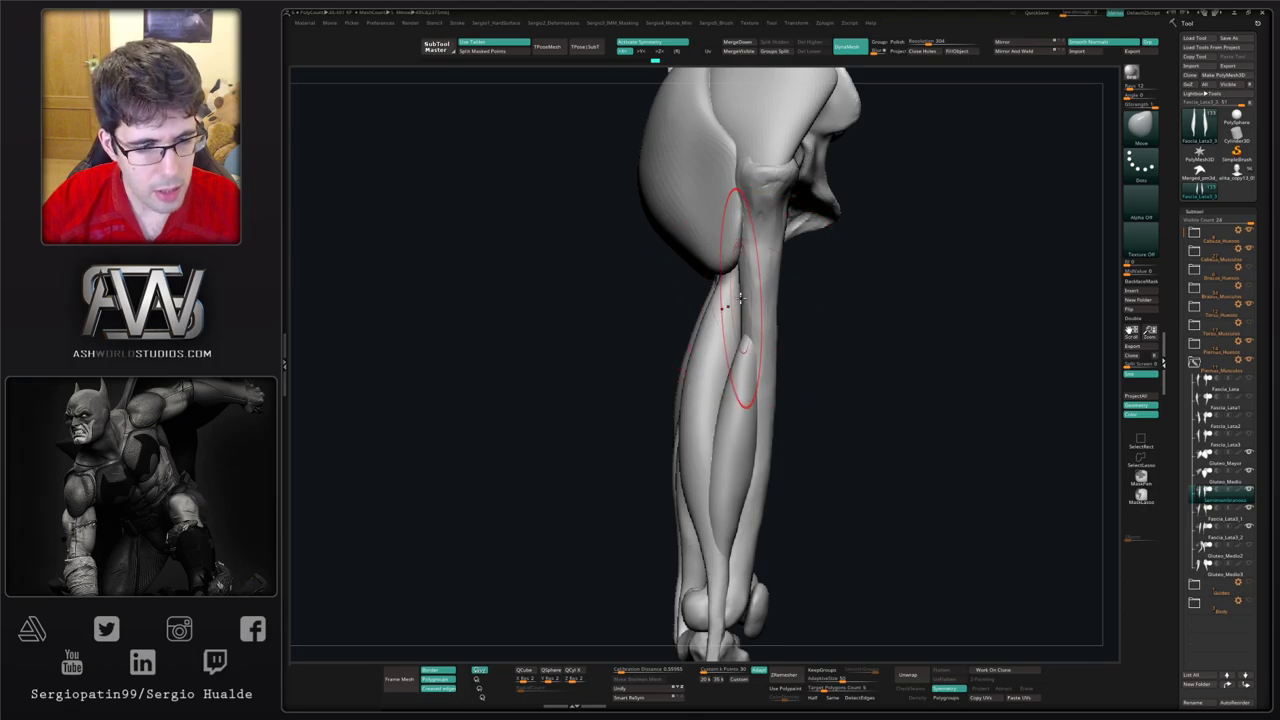
Step: Shift the upper end of Semimembranoso toward its pelvic attachment with the Move brush, keeping the muscle smooth
right_click_drag(750, 312, 802, 308)
key("s")
key("s")
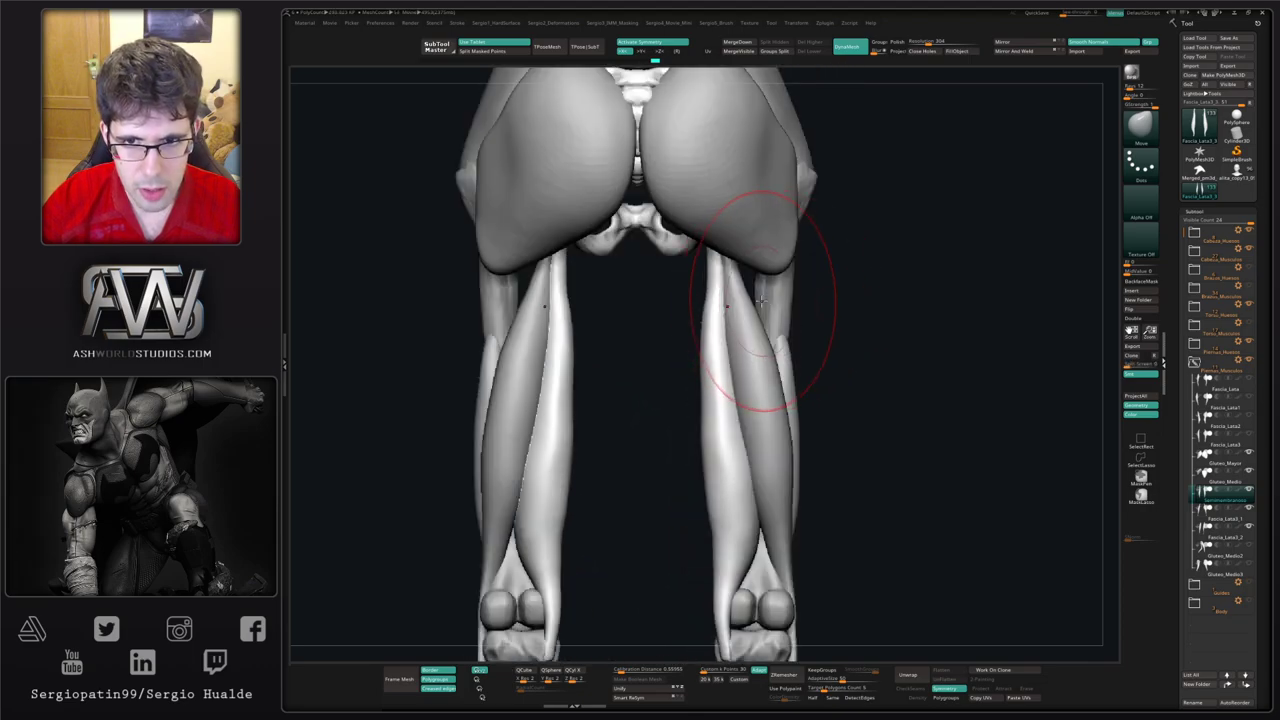
left_click(733, 310, "alt")
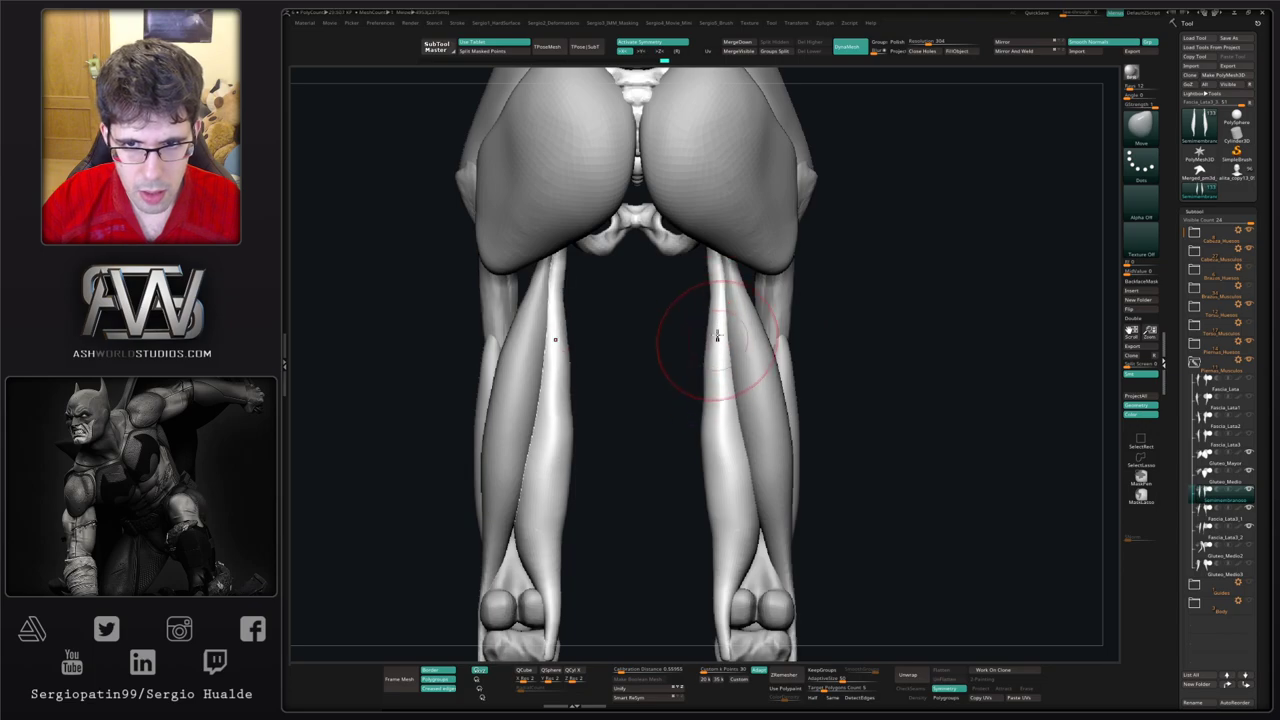
right_click_drag(712, 284, 714, 223)
left_click_drag(708, 242, 690, 237)
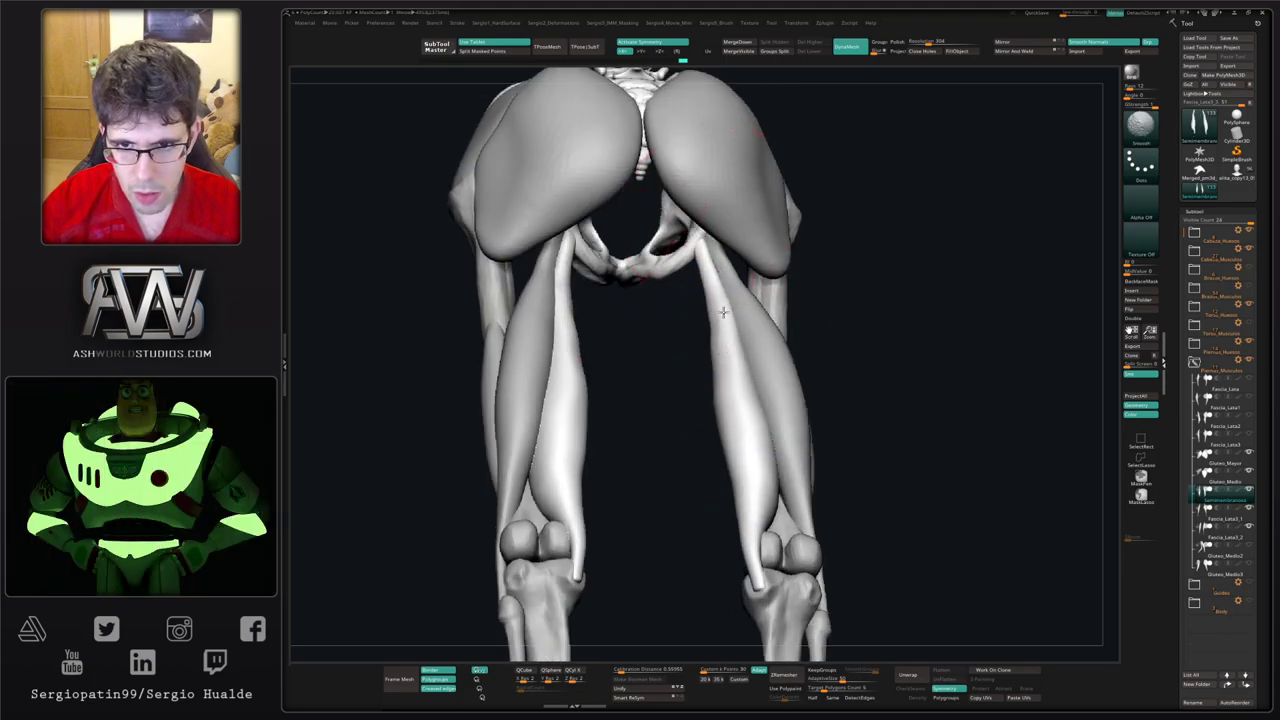
left_click_drag(744, 443, 891, 285)
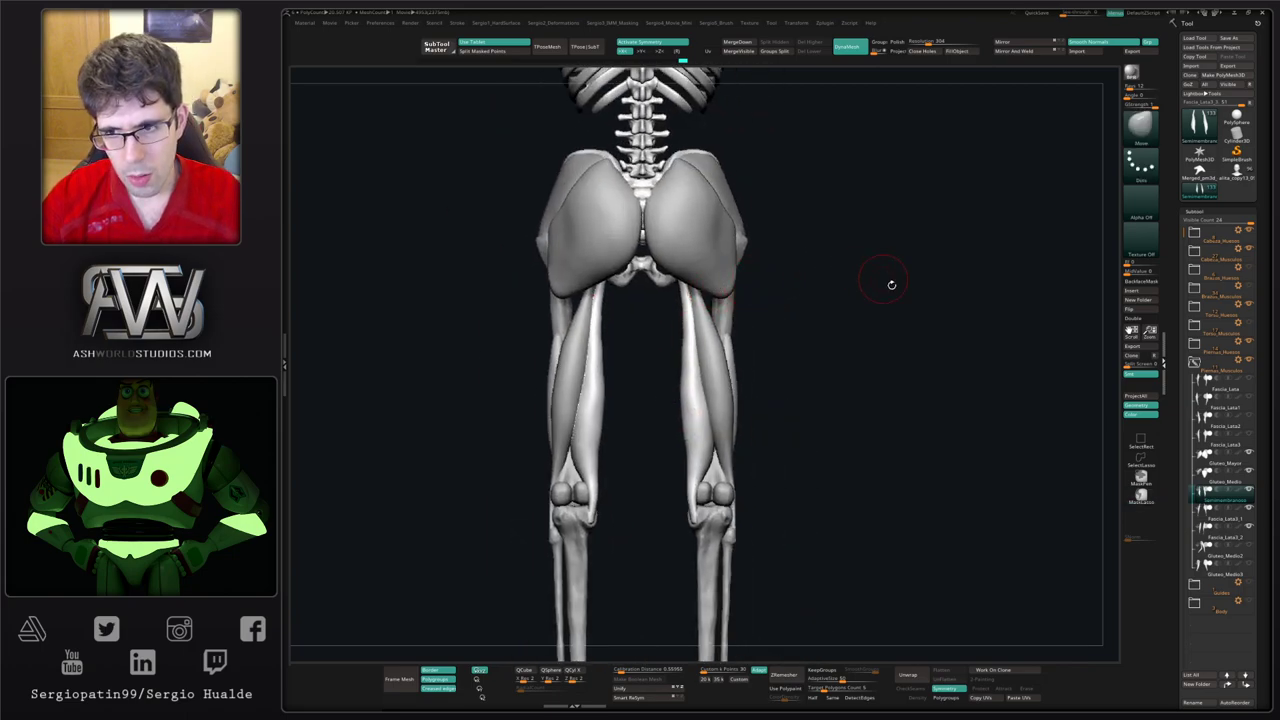
Step: Reshape Semimembranoso's inner contour and its border with the outer muscle at mid-thigh using the Move brush
right_click_drag(630, 397, 734, 394, "ctrl")
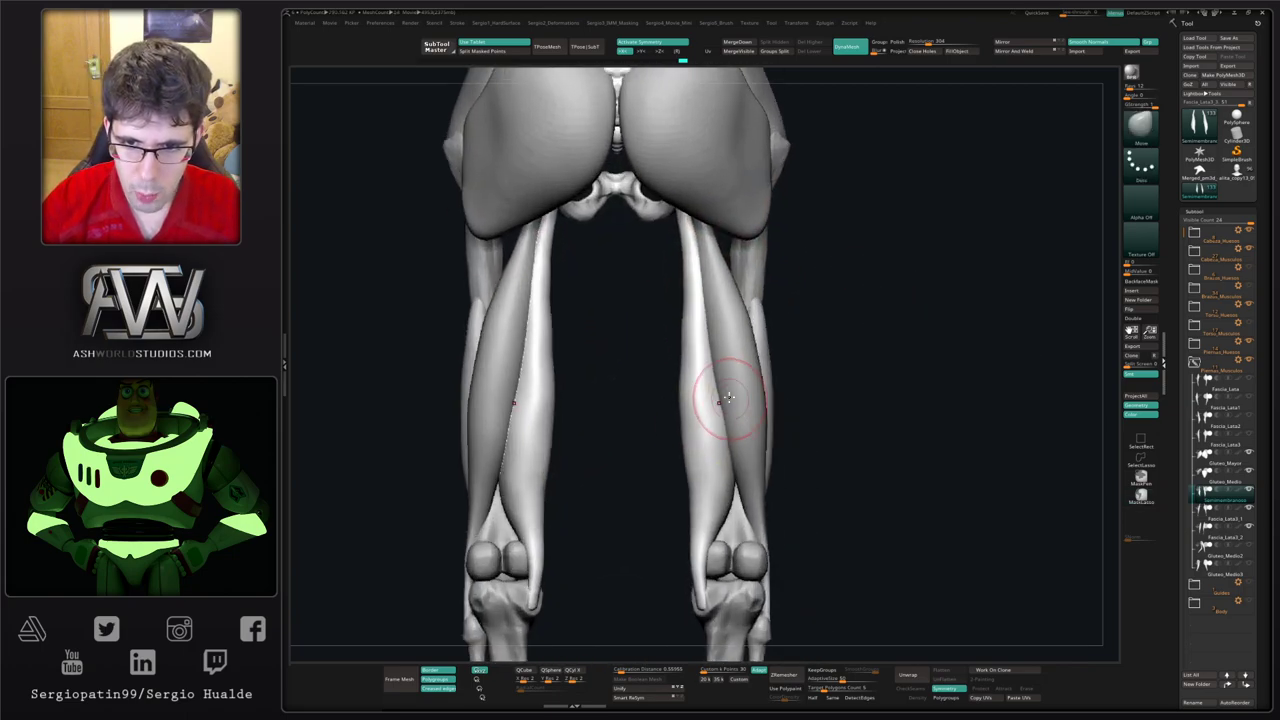
key("s")
left_click_drag(709, 398, 715, 402)
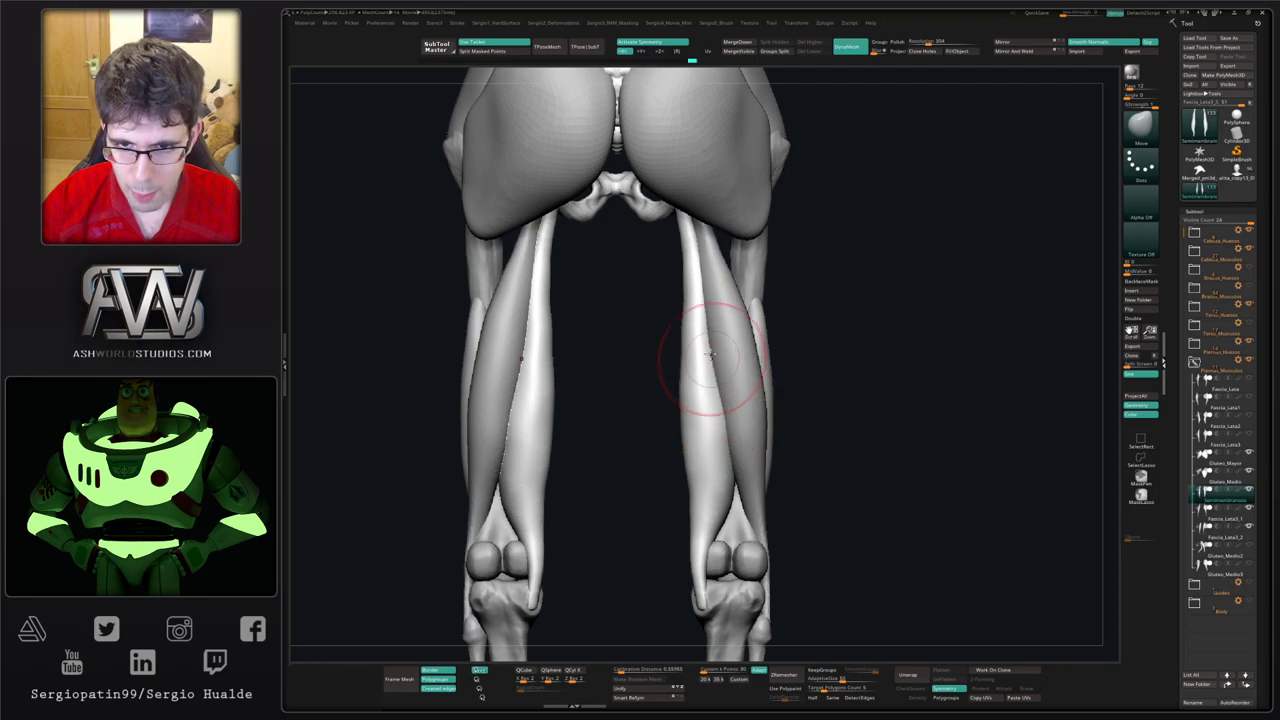
mouse_move(676, 392)
right_mouse_down()
mouse_move(691, 403)
mouse_move(678, 388)
right_mouse_up()
left_click_drag(683, 421, 680, 420)
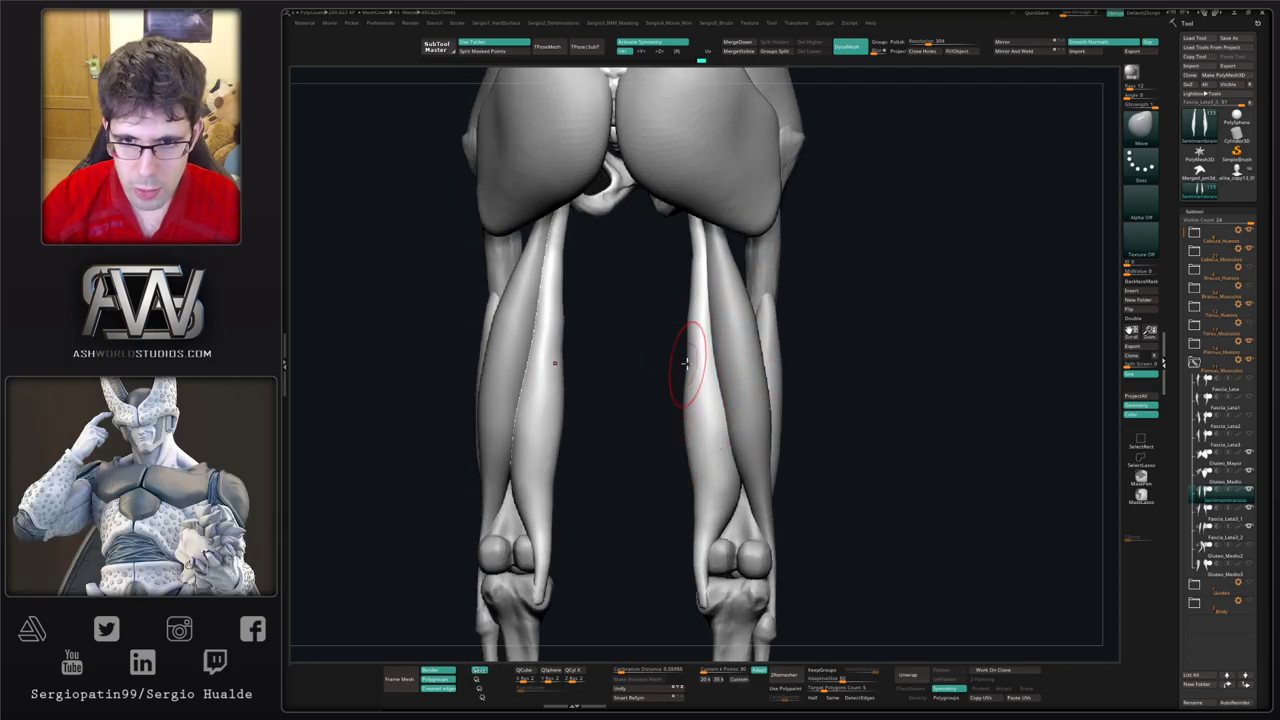
left_click_drag(688, 363, 684, 371)
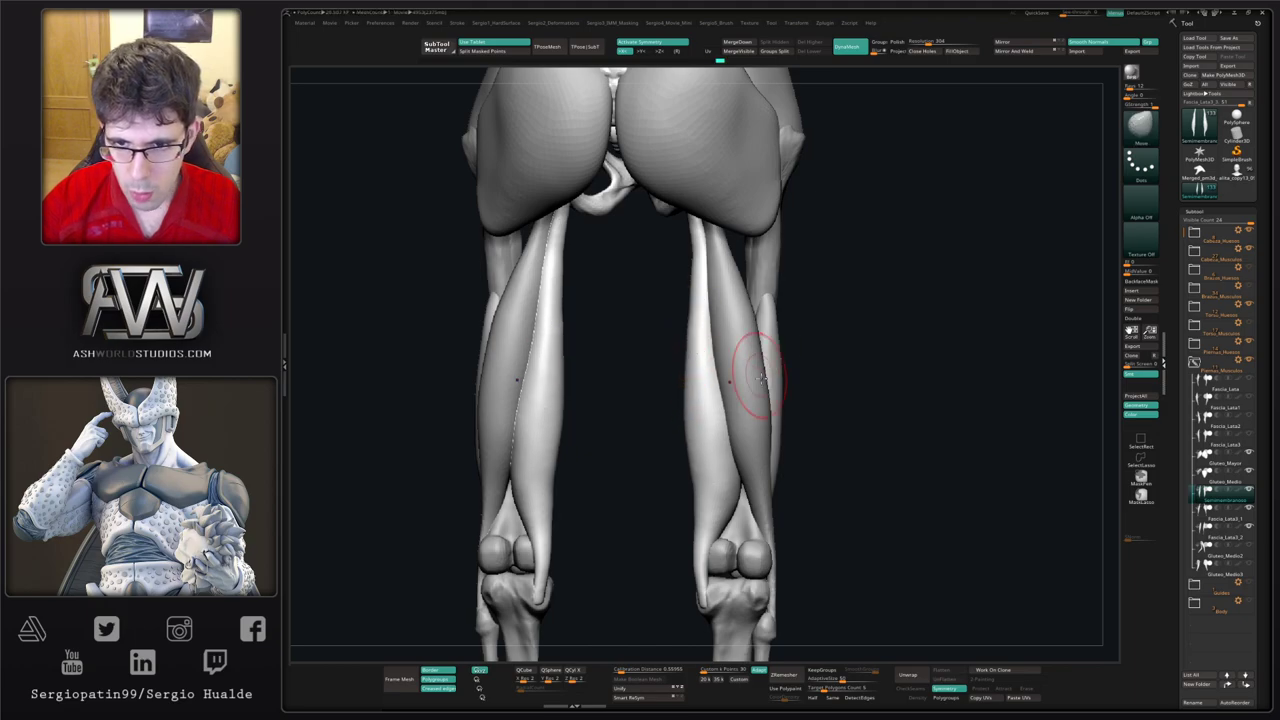
mouse_move(768, 378)
right_mouse_down()
mouse_move(706, 373)
mouse_move(810, 412)
right_mouse_up()
left_click_drag(809, 412, 806, 410, "shift")
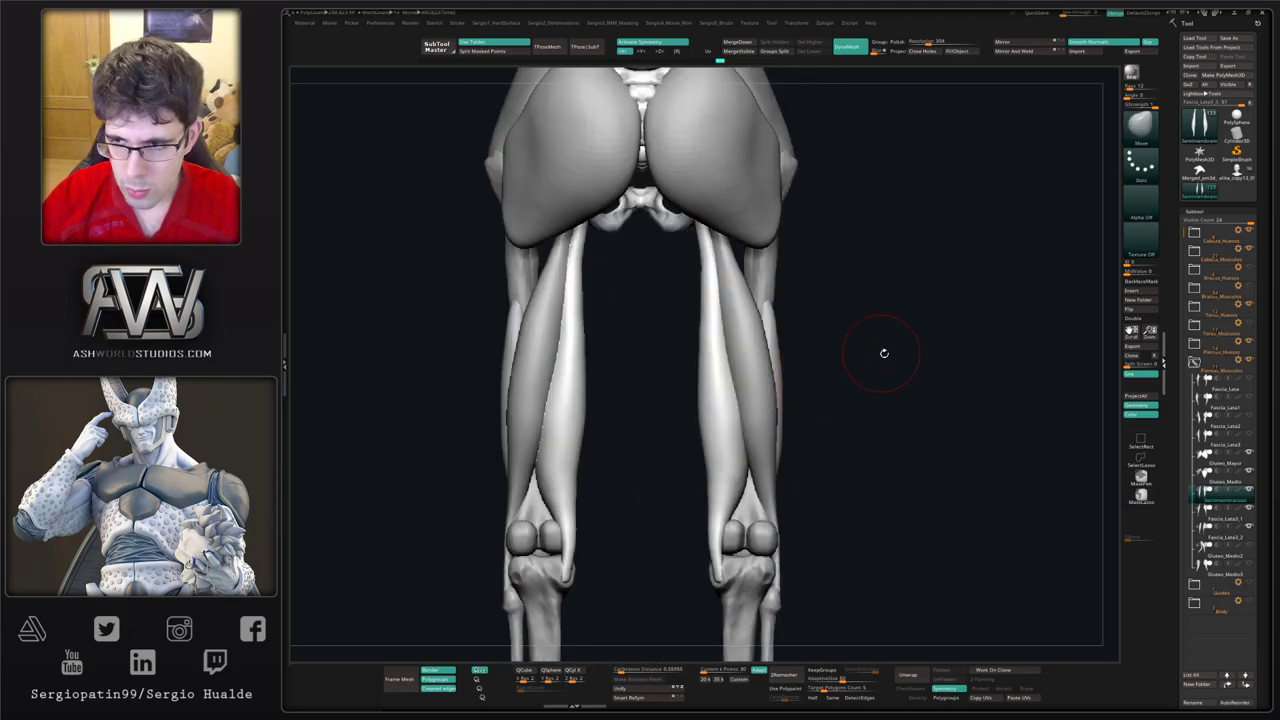
Step: Duplicate the Semimembranoso subtool and rename the copy as Semitendinoso
key("ctrl+shift+d")
left_click(1211, 514)
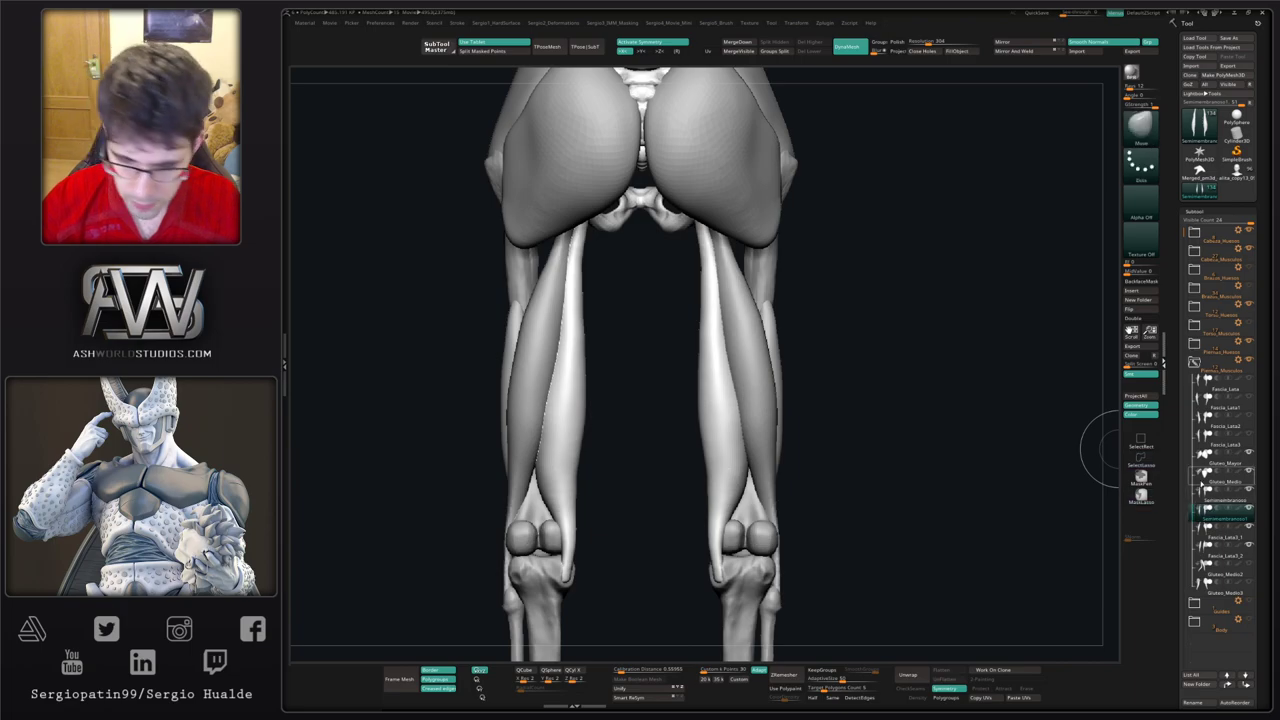
key("F2")
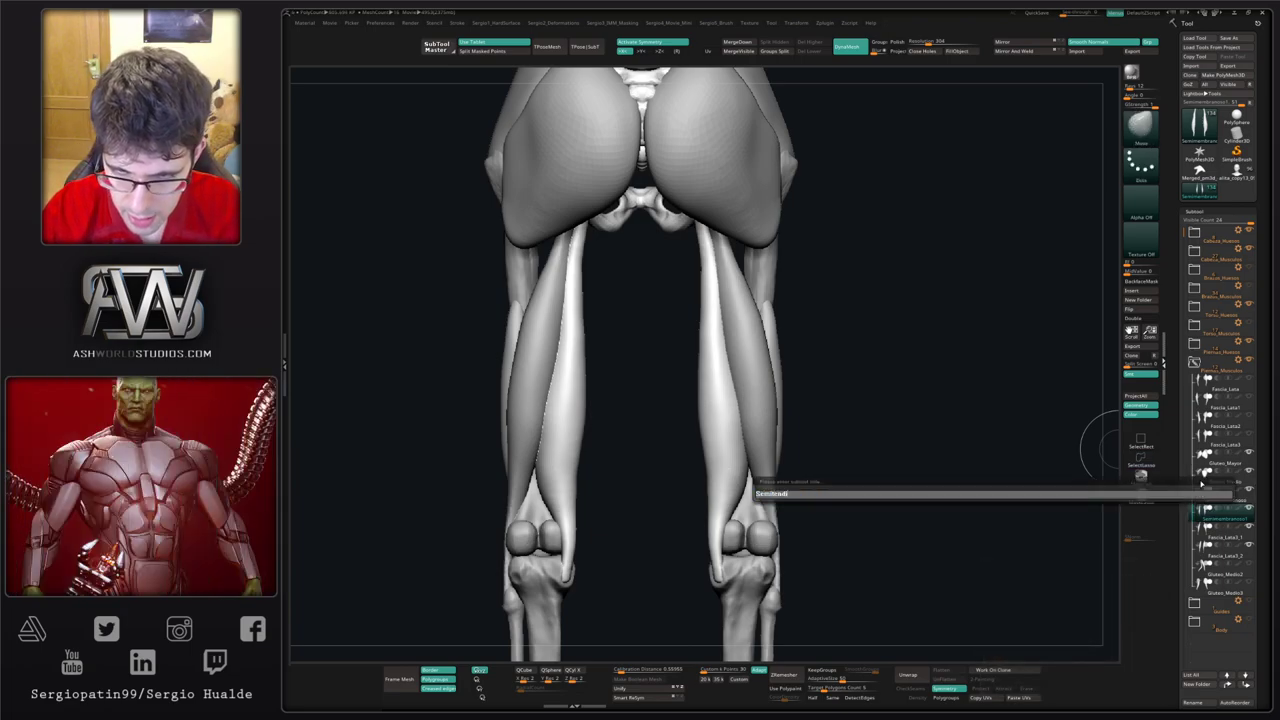
key("Return")
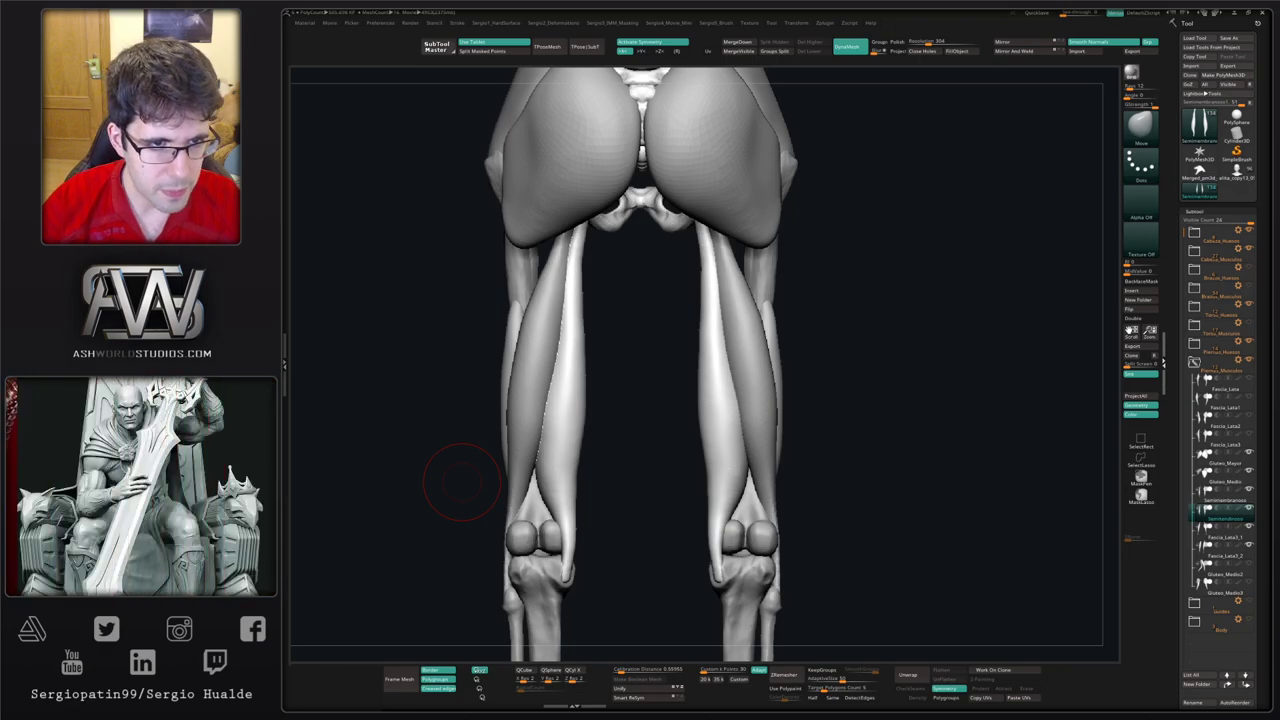
Step: Pull the upper end of Semitendinoso inward along the pelvis beside Semimembranoso with a large Move brush
left_click_drag(1011, 306, 923, 265)
right_click_drag(923, 265, 880, 350, "ctrl")
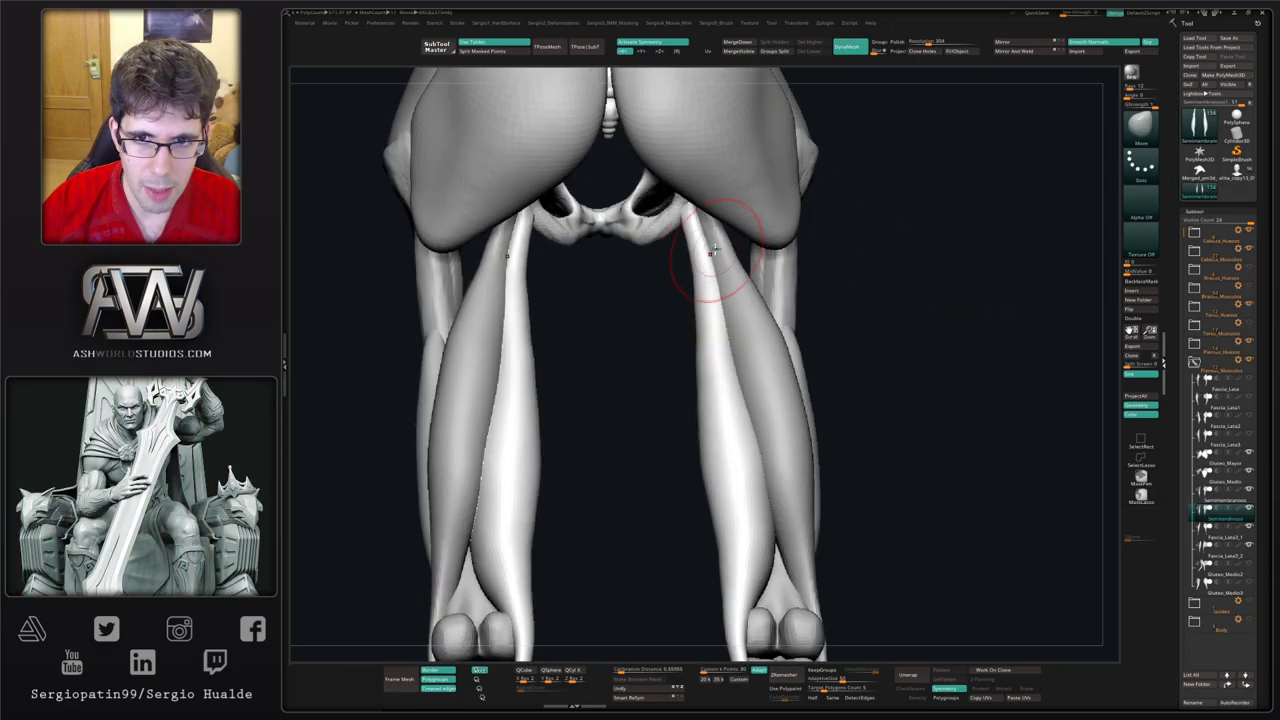
key("bracketright")
left_click_drag(704, 250, 658, 242)
right_click_drag(640, 250, 690, 232)
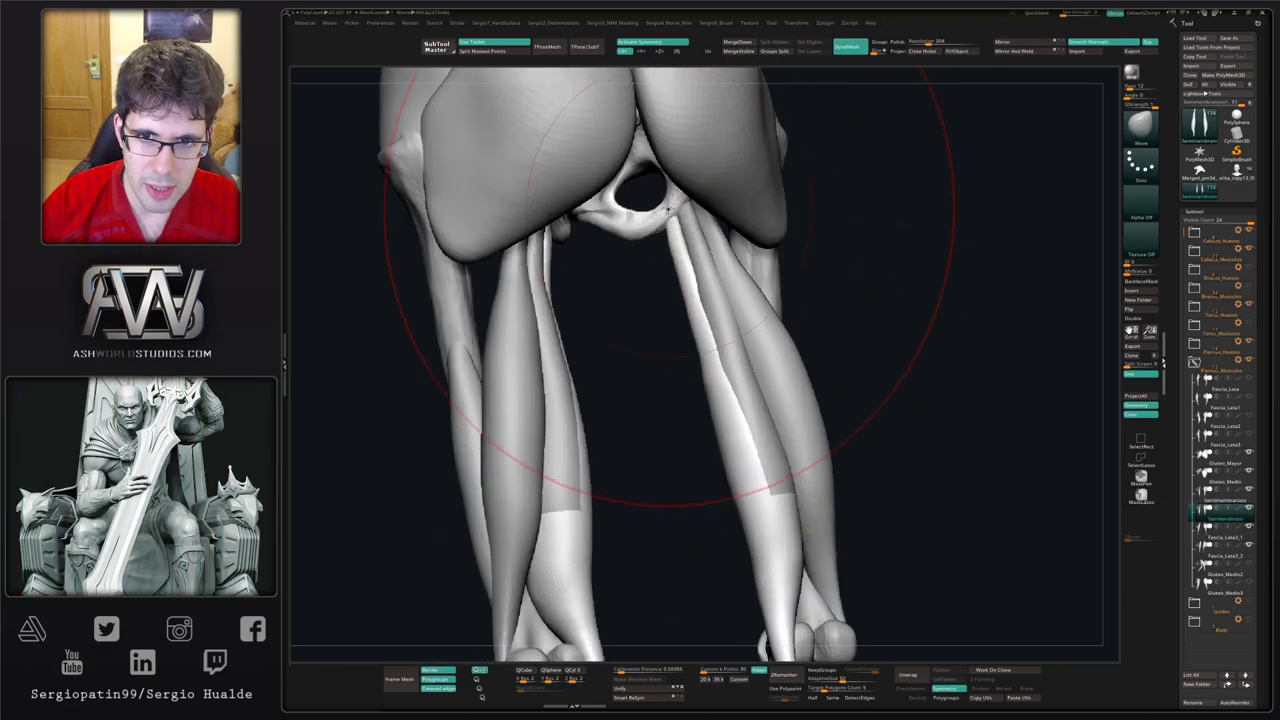
left_click_drag(671, 223, 654, 232)
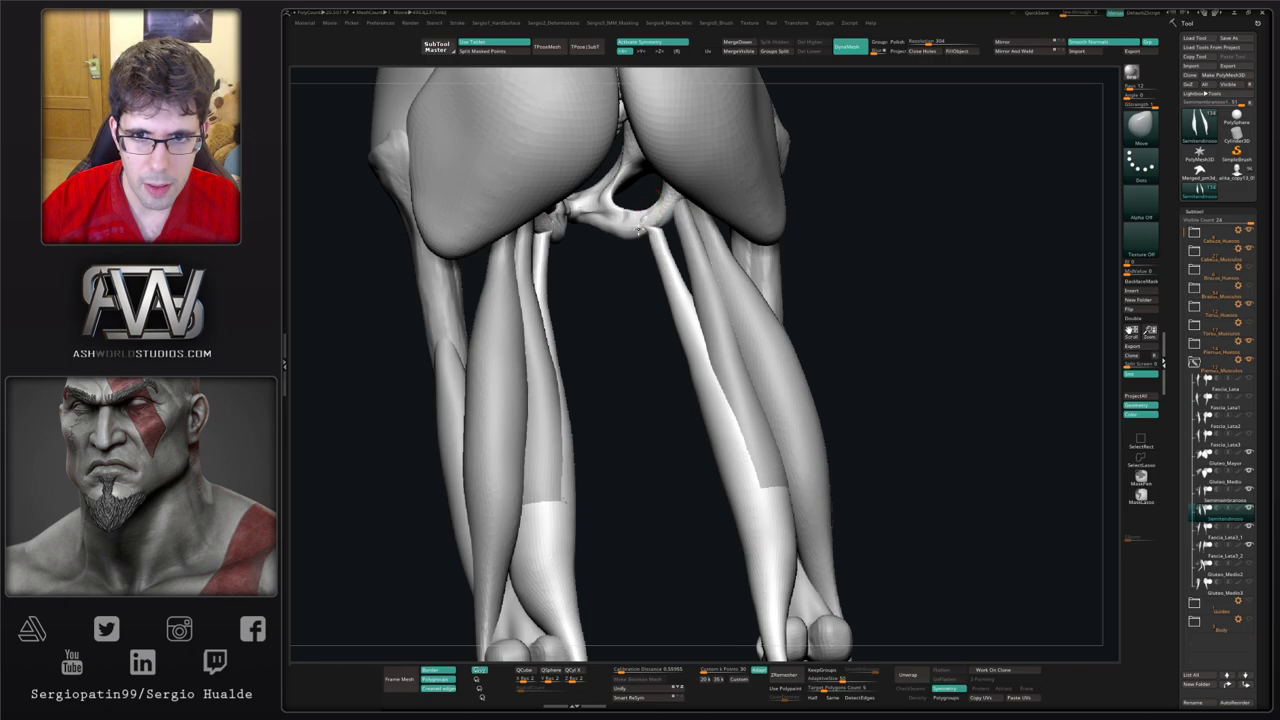
Step: Extend the lower tendon of Semitendinoso around the inner knee onto the upper tibia with the Move brush and smooth it
right_click_drag(677, 329, 735, 358, "ctrl")
mouse_move(690, 360)
right_mouse_down()
mouse_move(731, 425)
mouse_move(712, 417)
right_mouse_up()
left_click_drag(714, 417, 731, 420)
right_click_drag(735, 412, 725, 425, "ctrl")
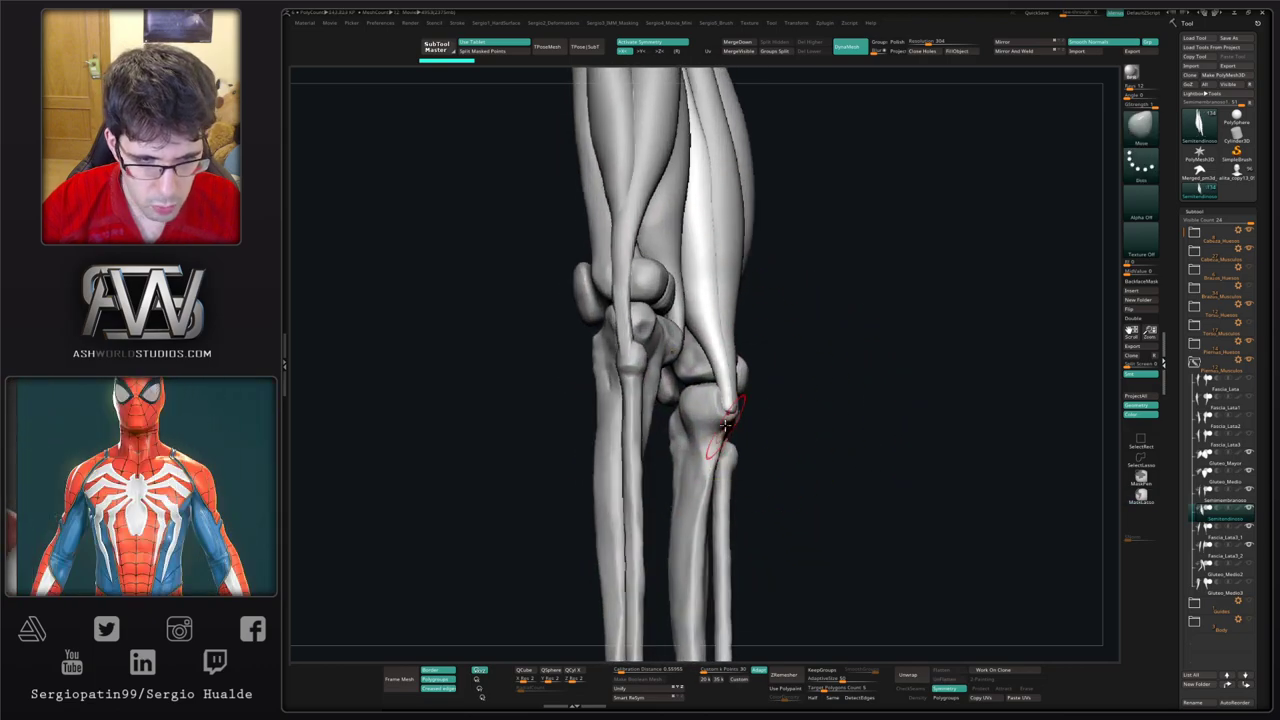
mouse_move(683, 538)
right_mouse_down()
mouse_move(742, 395)
mouse_move(735, 415)
mouse_move(714, 406)
right_mouse_up()
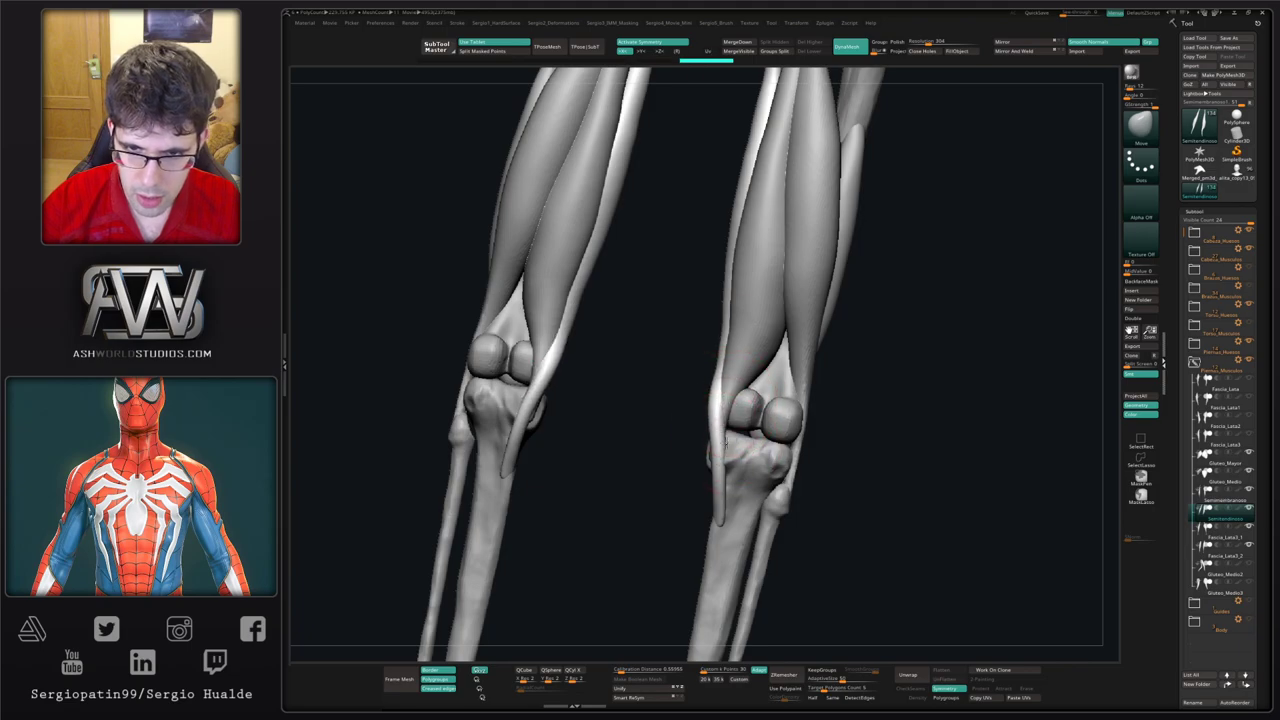
left_click_drag(722, 398, 718, 478)
left_click_drag(705, 408, 708, 468)
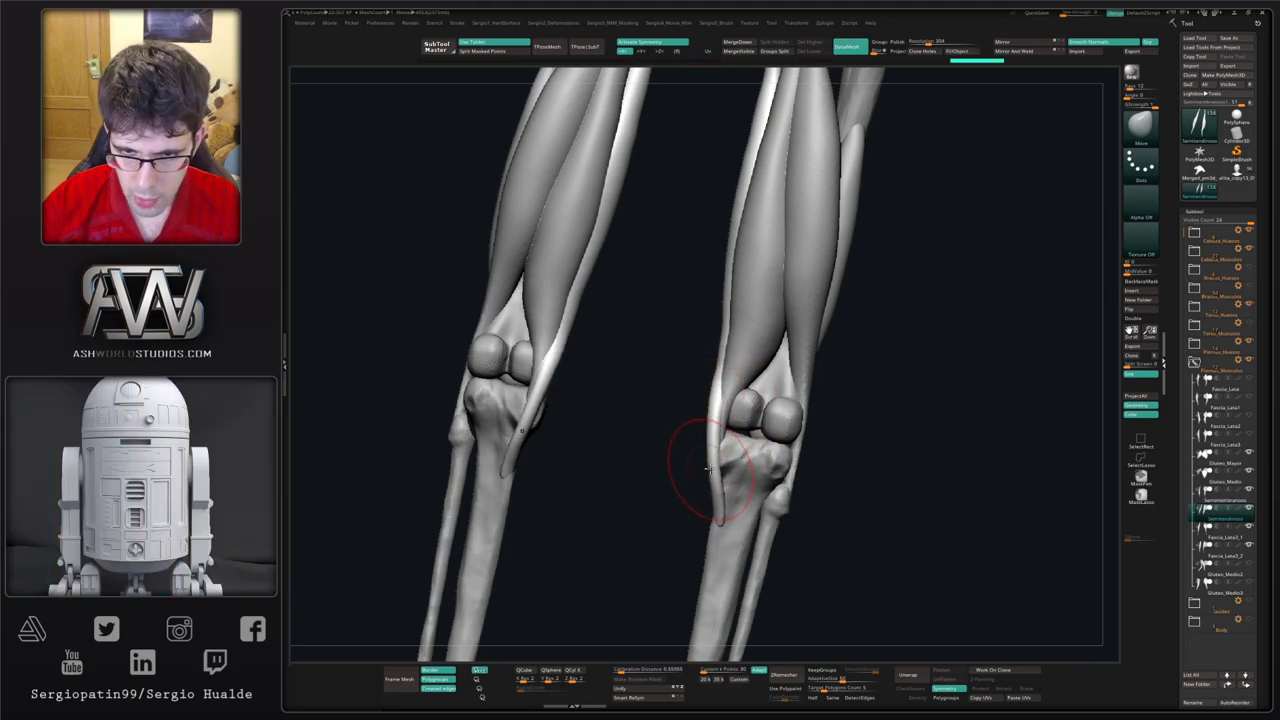
mouse_move(722, 520)
right_mouse_down()
mouse_move(745, 525)
mouse_move(708, 504)
mouse_move(738, 490)
right_mouse_up()
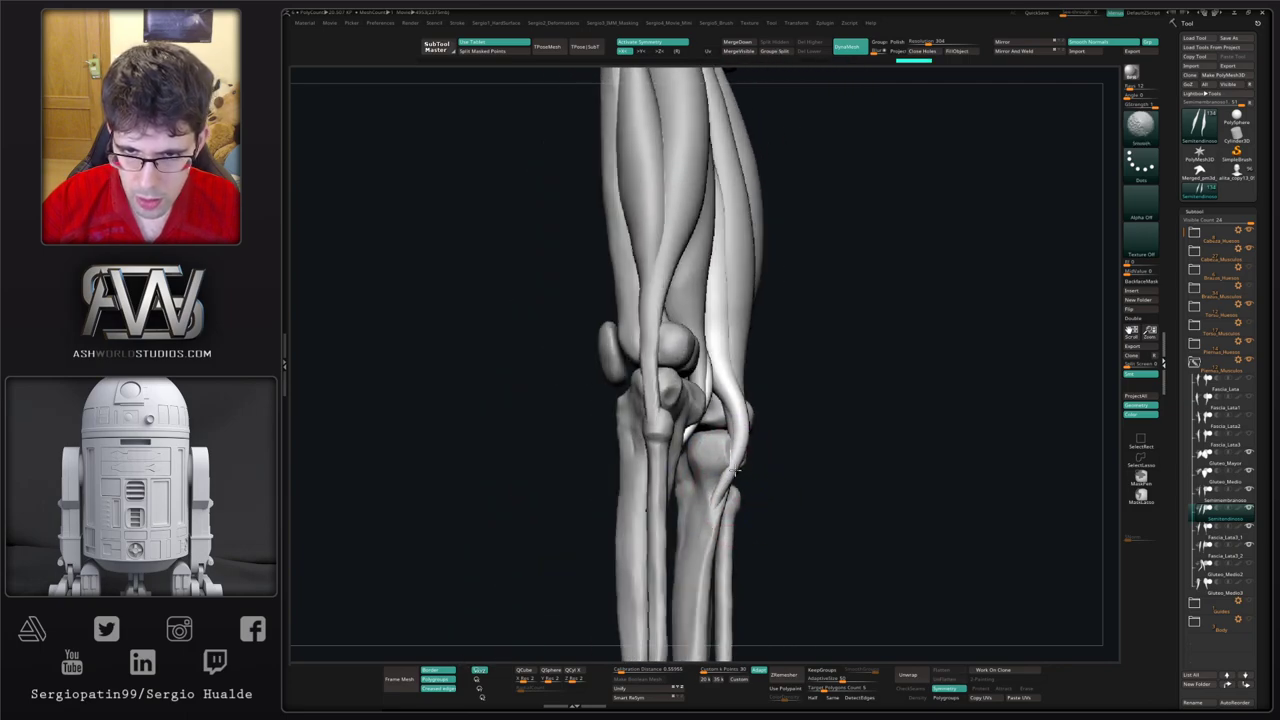
mouse_move(737, 470)
right_mouse_down()
mouse_move(714, 371)
mouse_move(739, 409)
mouse_move(714, 400)
right_mouse_up()
Step: Adjust the volume of Semitendinoso's upper belly with brush strokes and undo the last one
key("ctrl")
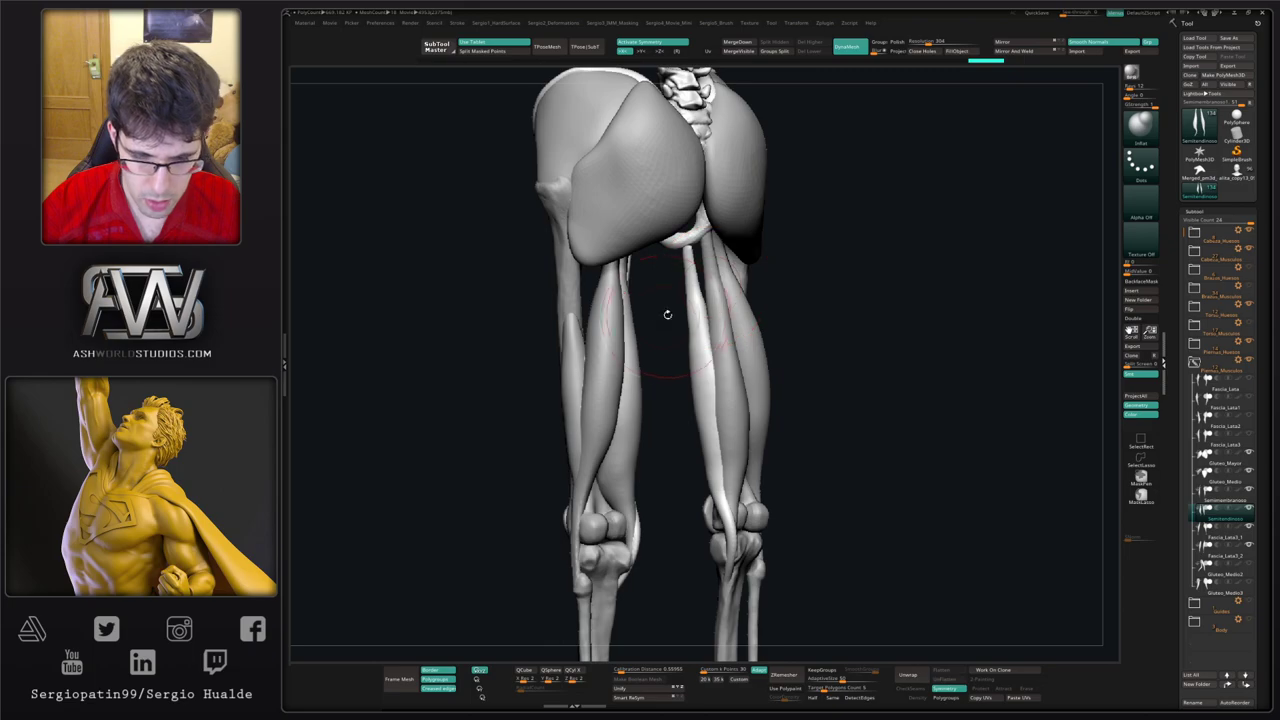
key("ctrl+shift+z")
key("s")
left_click_drag(694, 337, 704, 334)
mouse_move(703, 298)
left_mouse_down()
mouse_move(682, 298)
mouse_move(697, 323)
left_mouse_up()
key("ctrl+z")
Step: Isolate Semitendinoso and reshape the curve of its lower belly above the tendon with the Move brush
mouse_move(709, 409)
left_mouse_down("alt")
mouse_move(707, 437)
mouse_move(724, 421)
mouse_move(726, 454)
mouse_move(690, 262)
left_mouse_up("alt")
key("alt+s")
left_click_drag(758, 371, 783, 419)
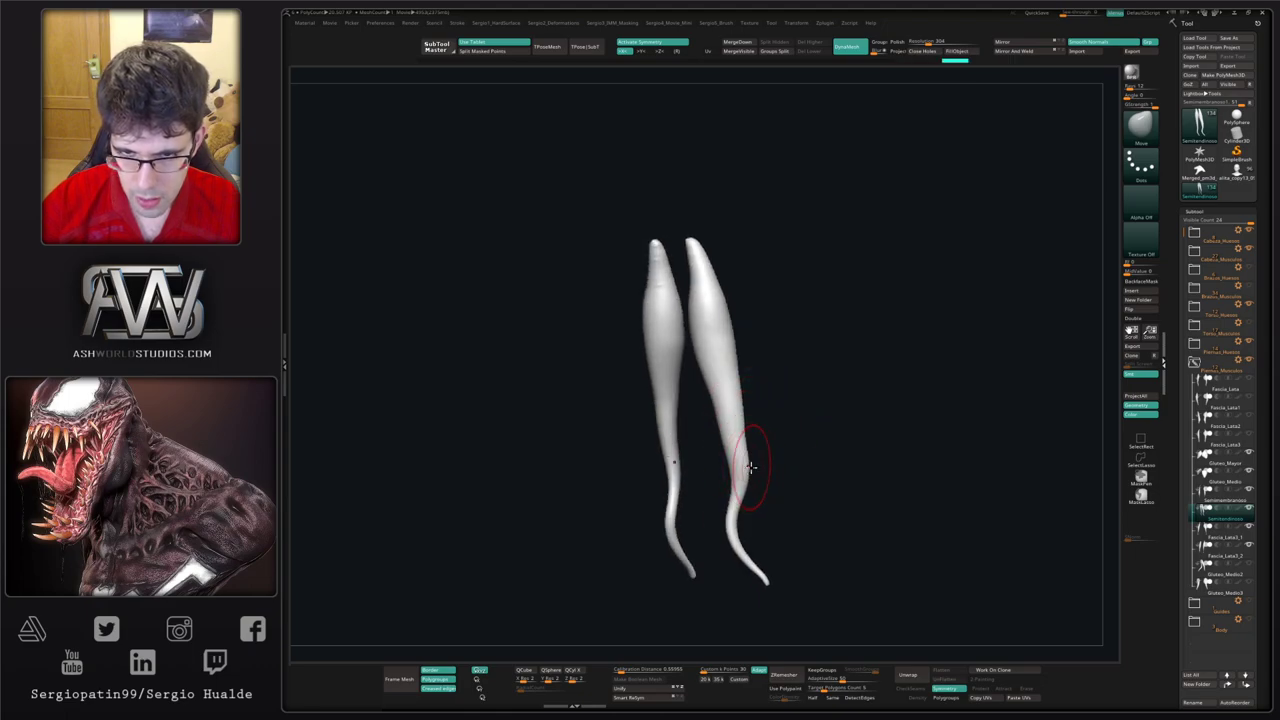
left_click_drag(751, 467, 737, 457)
left_click_drag(714, 414, 734, 409)
left_click_drag(751, 456, 744, 455)
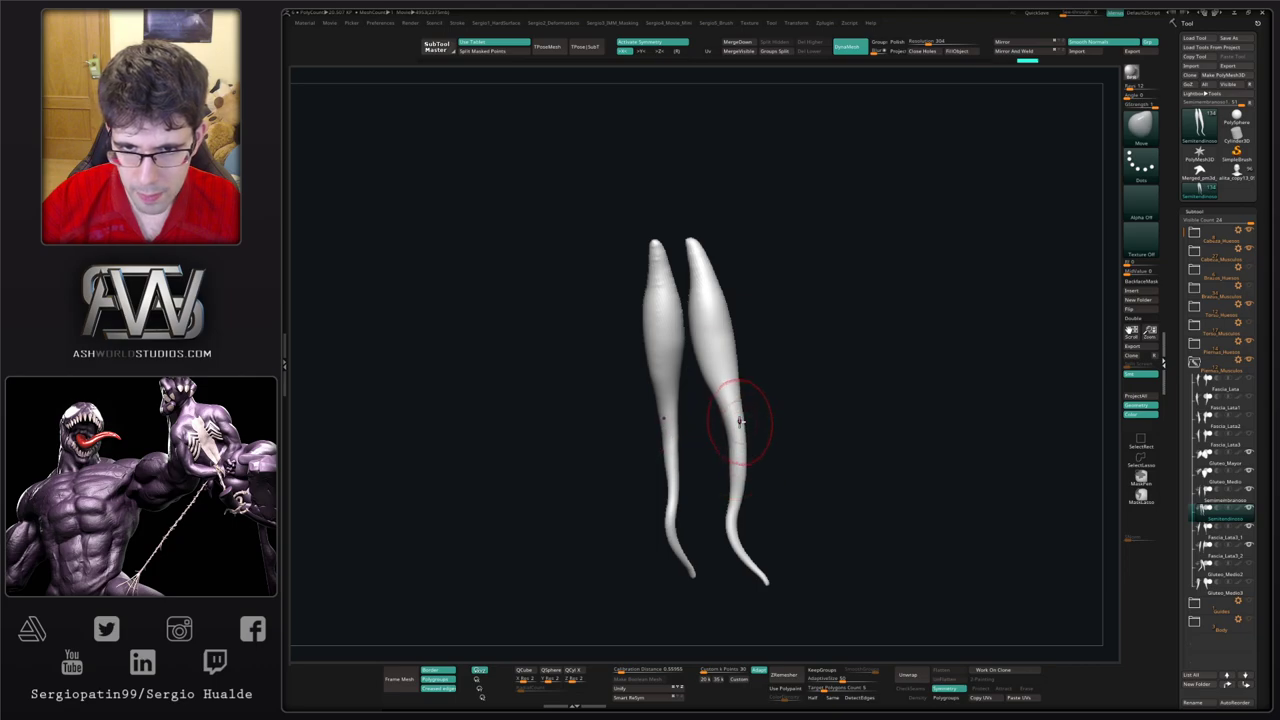
Step: Smooth Semitendinoso's belly and rework its volume with the Standard brush, undoing and redoing individual strokes
mouse_move(768, 408)
left_mouse_down()
mouse_move(754, 375)
mouse_move(723, 362)
left_mouse_up()
key("ctrl+z")
key("ctrl+z")
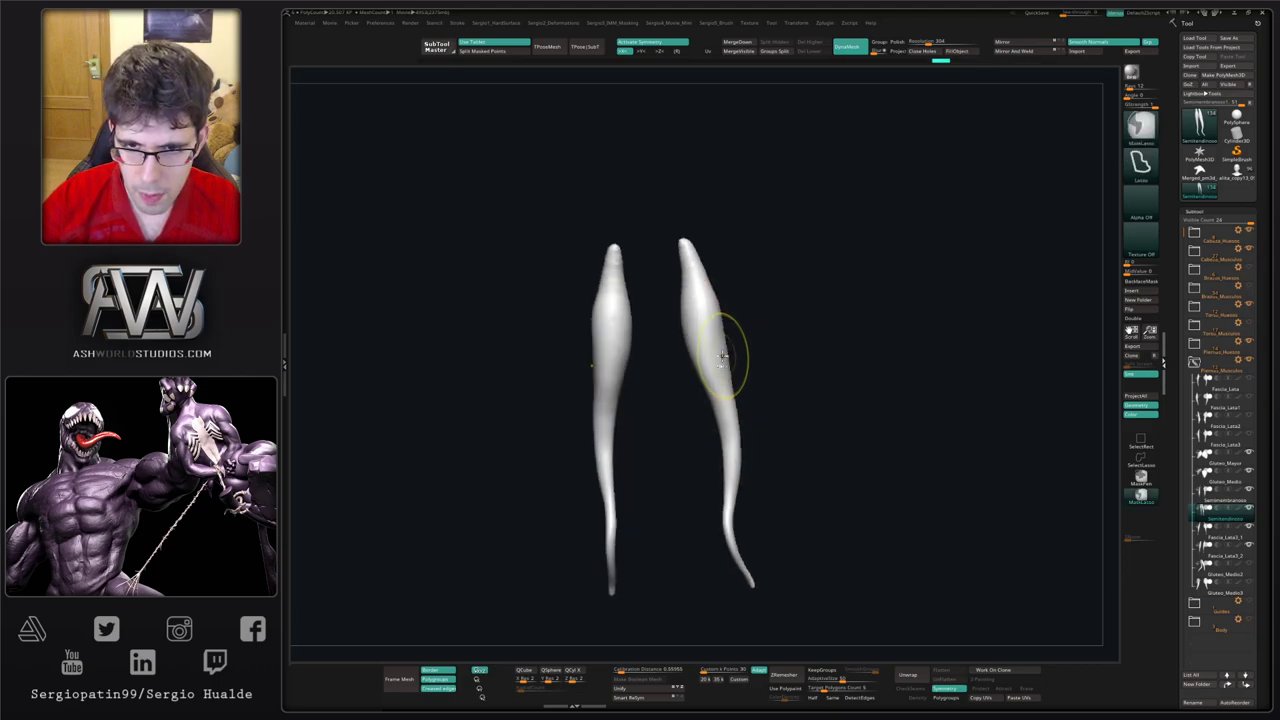
key("ctrl+z")
key("ctrl+z")
key("ctrl+z")
key("ctrl+shift+z")
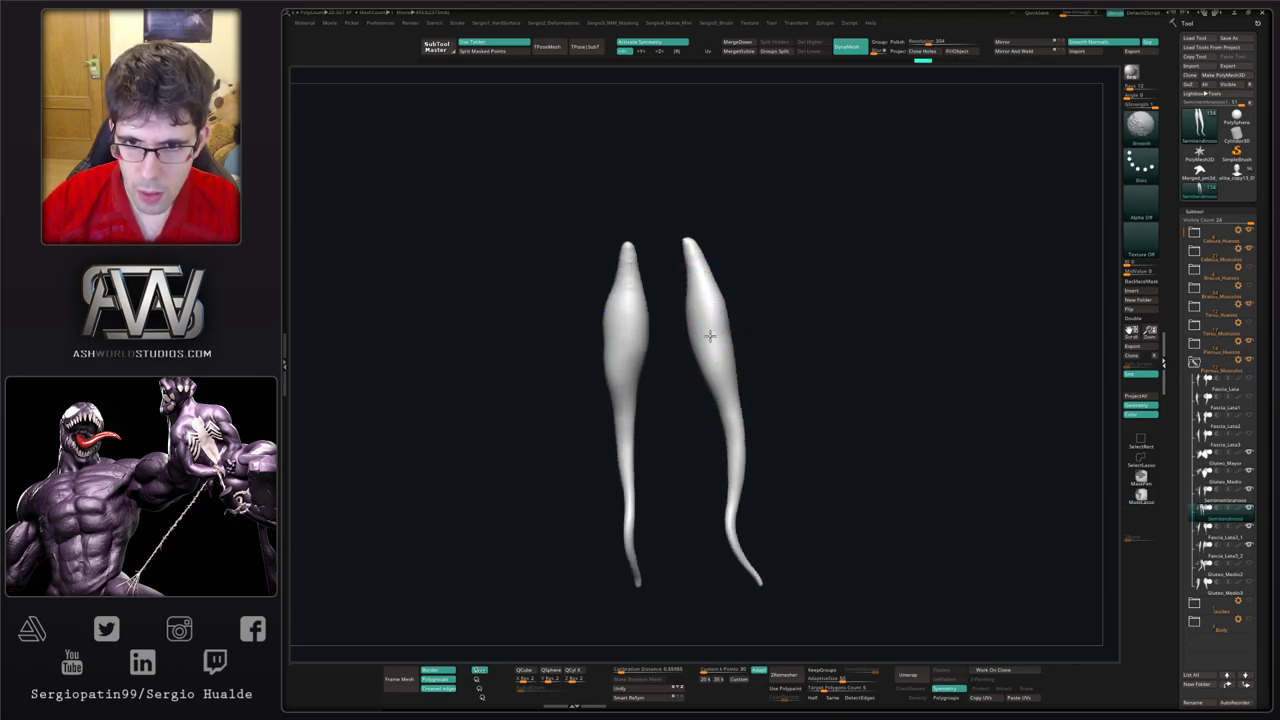
key("ctrl+shift+z")
key("ctrl+shift+z")
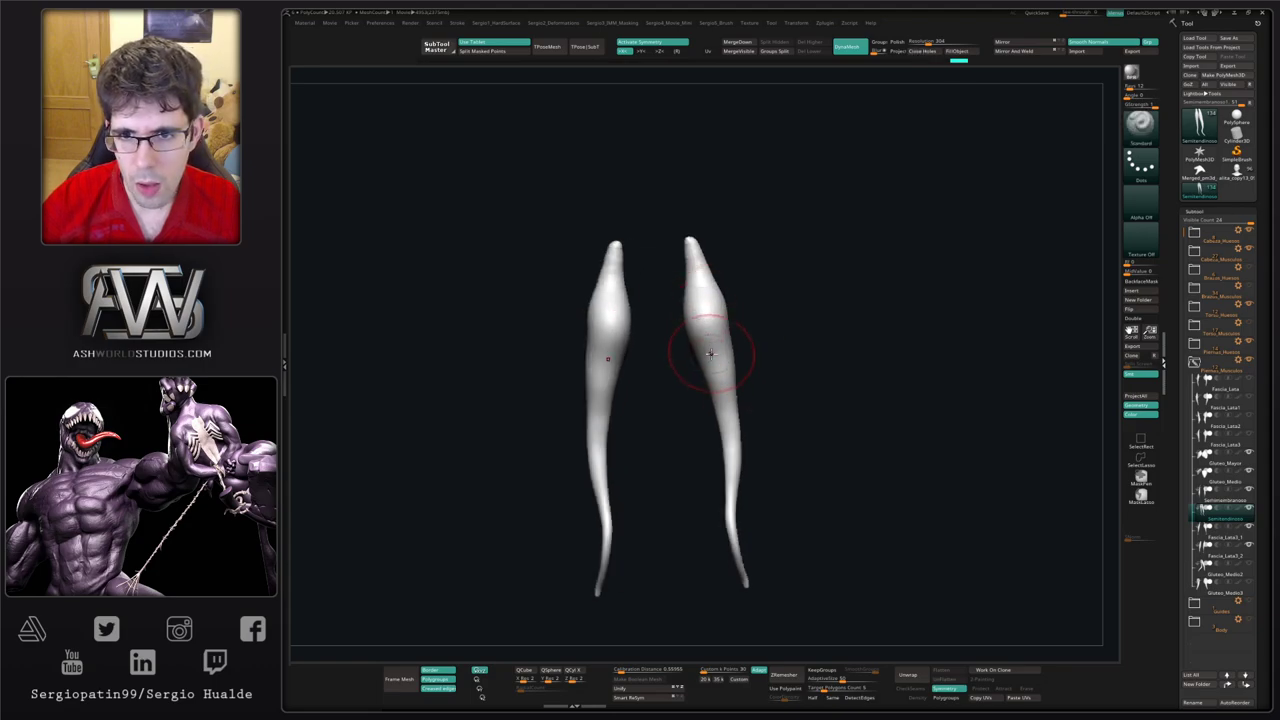
key("ctrl+z")
key("ctrl+z")
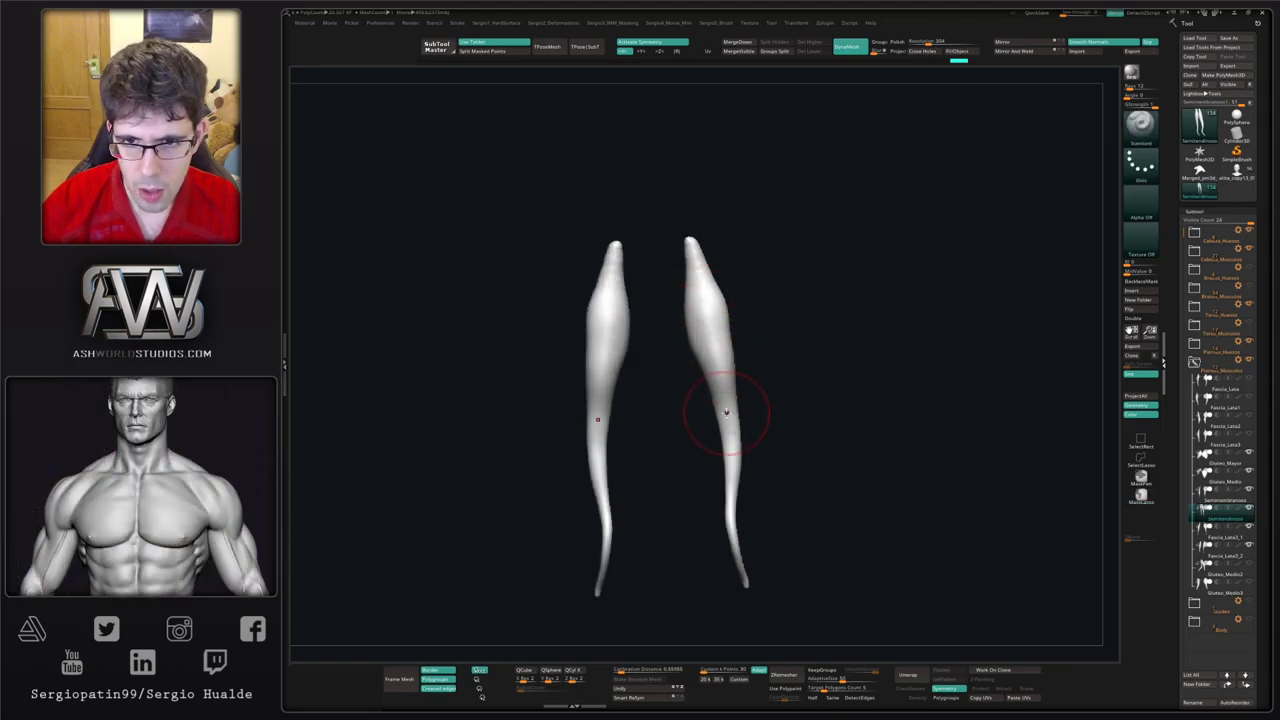
Step: Adjust the silhouette of Semitendinoso's belly with the Move brush and bring the other subtools back into view
key("b")
key("m")
key("v")
left_click_drag(724, 345, 714, 348)
right_click_drag(728, 346, 734, 350)
left_click_drag(706, 377, 699, 386)
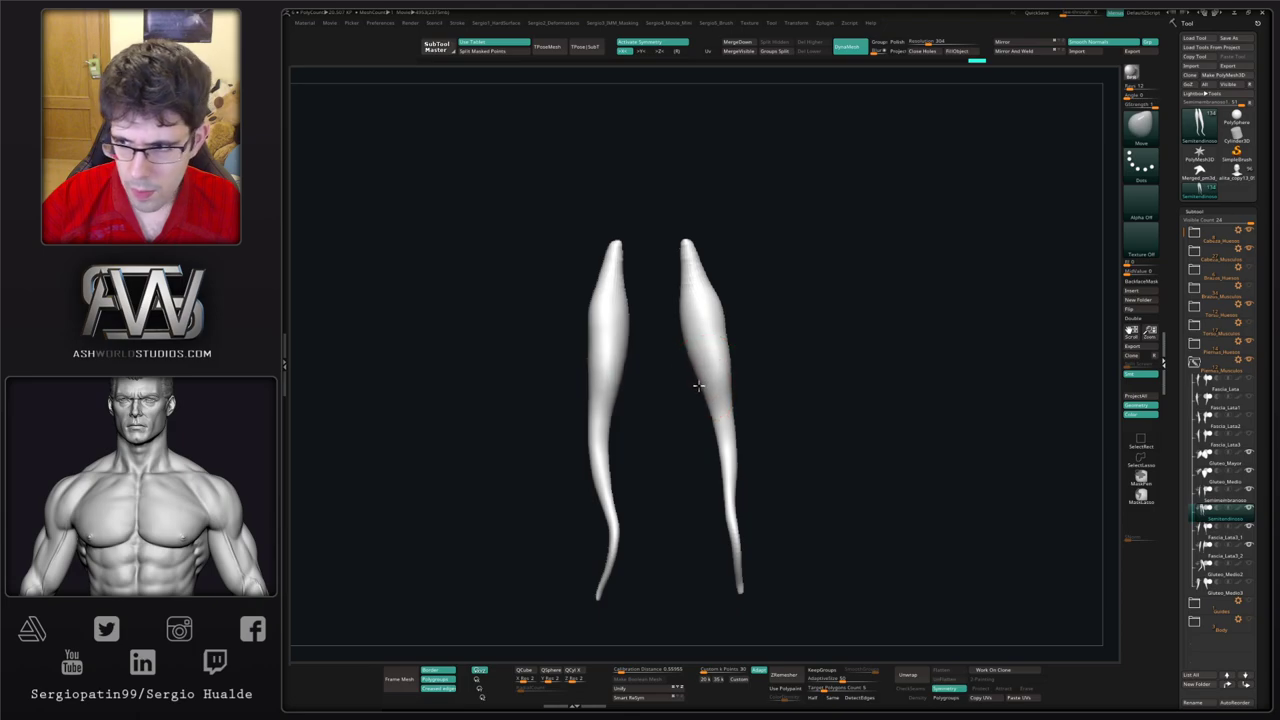
key("ctrl+shift+z")
key("alt+s")
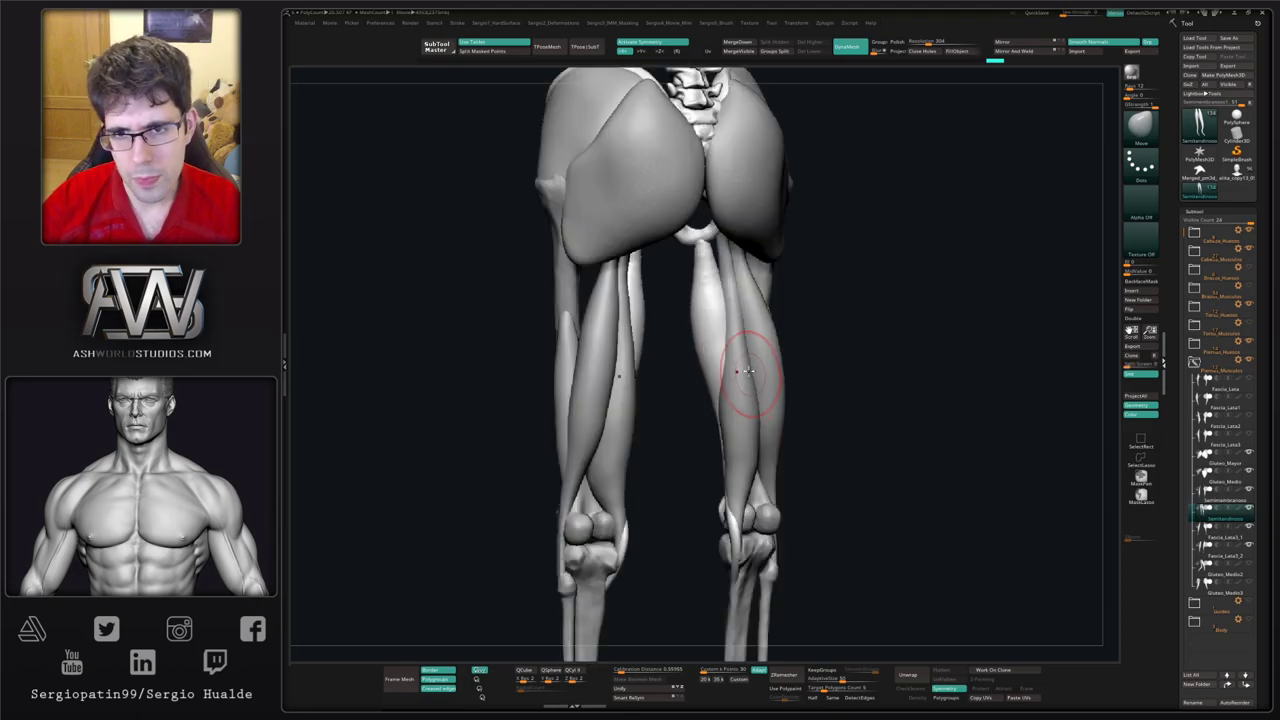
Step: Shape the upper end of Semitendinoso where it meets the pelvis with the Move brush
left_click_drag(712, 300, 720, 302)
mouse_move(735, 290)
right_mouse_down("alt")
mouse_move(718, 410)
mouse_move(688, 440)
mouse_move(667, 414)
right_mouse_up("alt")
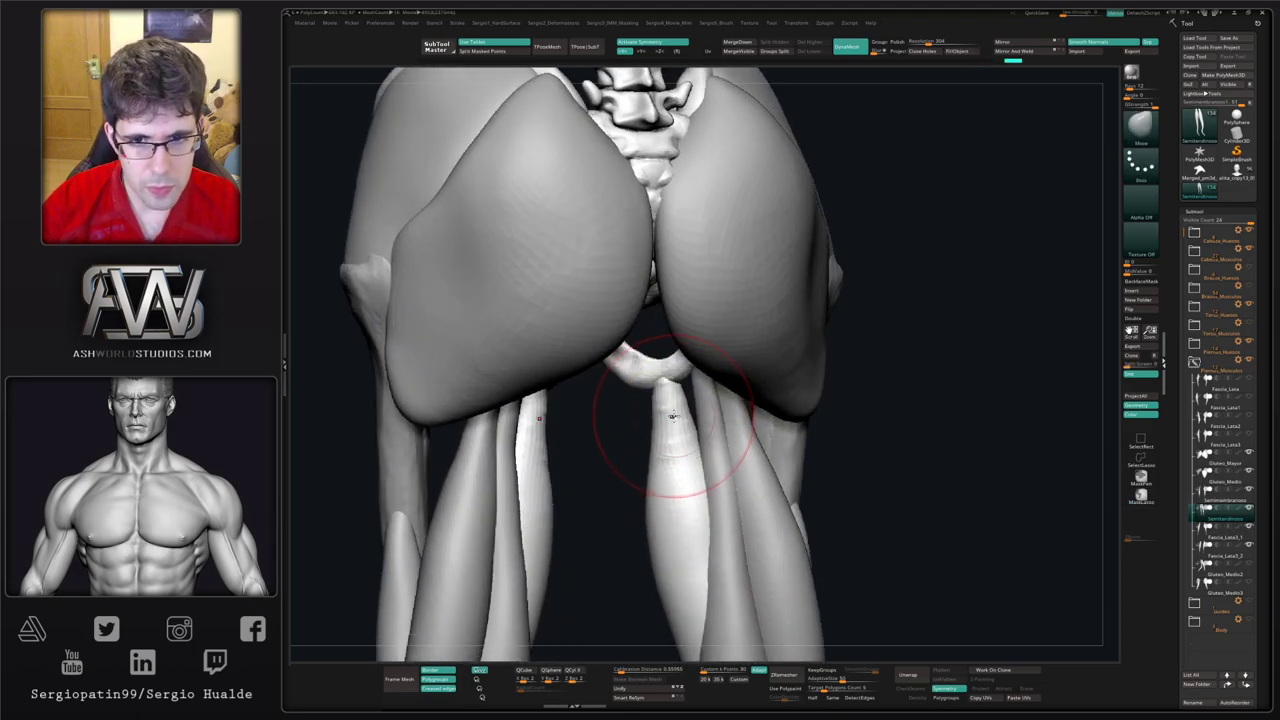
key("ctrl+shift+z")
key("ctrl+shift+z")
key("ctrl+shift+z")
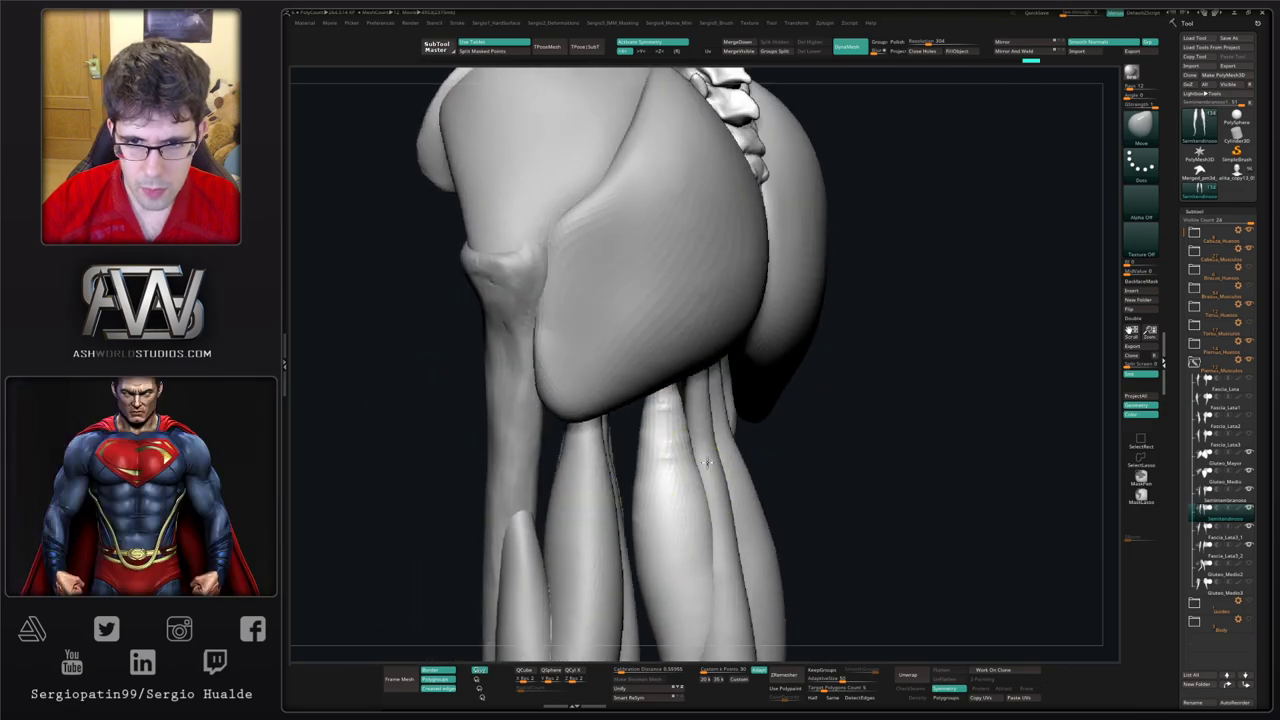
Step: Adjust Semitendinoso's upper belly along the inner thigh with a larger Move brush, checking it from several angles
key("ctrl+shift+z")
key("ctrl+shift+z")
key("ctrl+shift+z")
key("ctrl+shift+z")
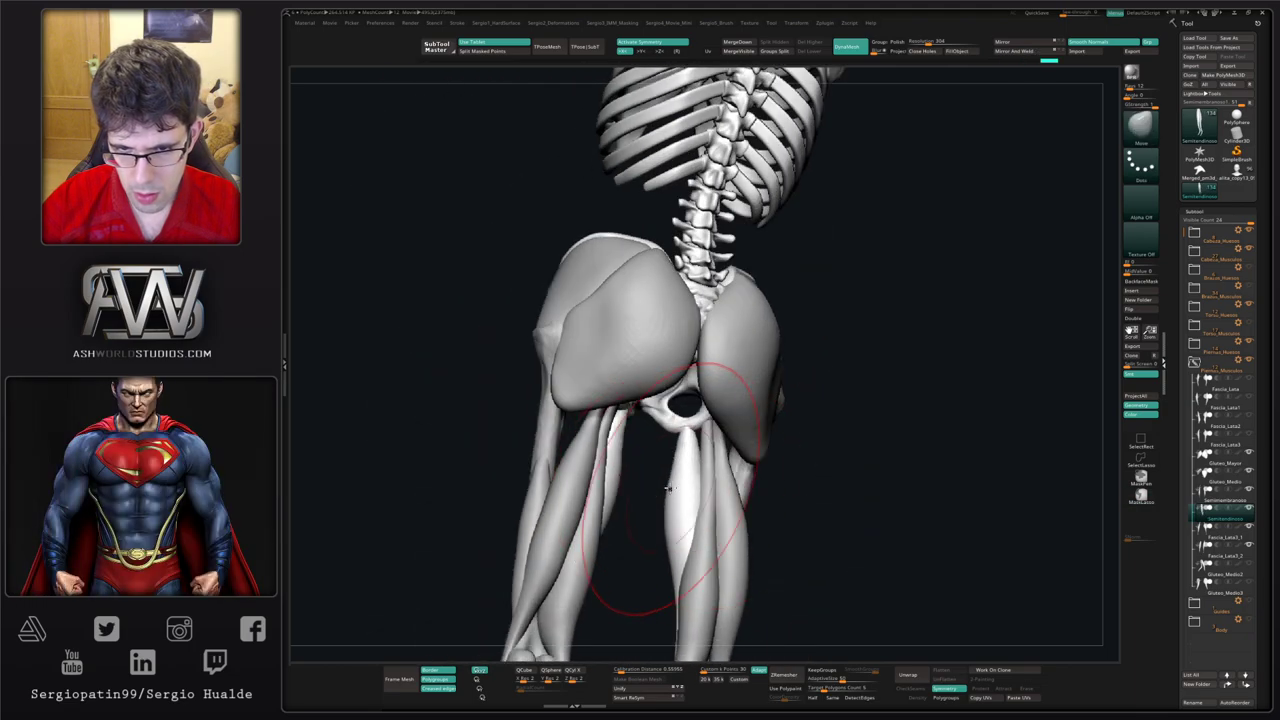
key("ctrl+shift+z")
key("ctrl+shift+z")
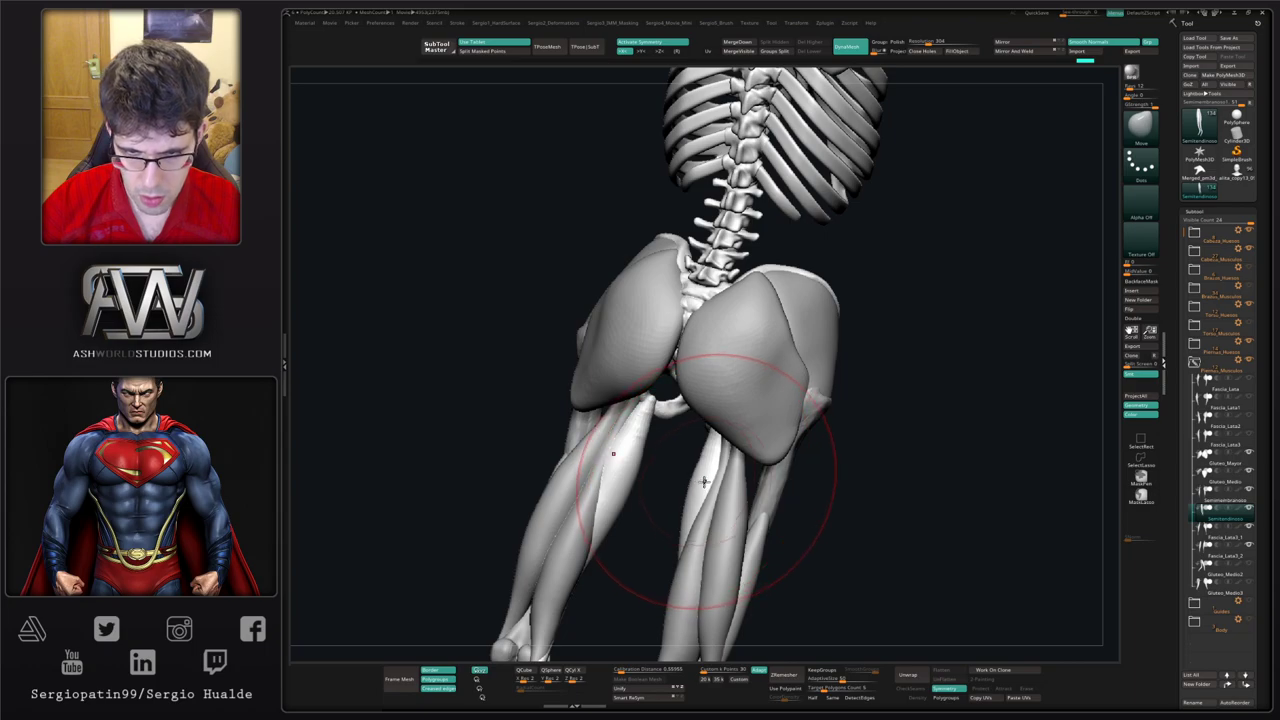
key("ctrl+shift+z")
key("ctrl+shift+z")
key("ctrl+shift+z")
key("ctrl+shift+z")
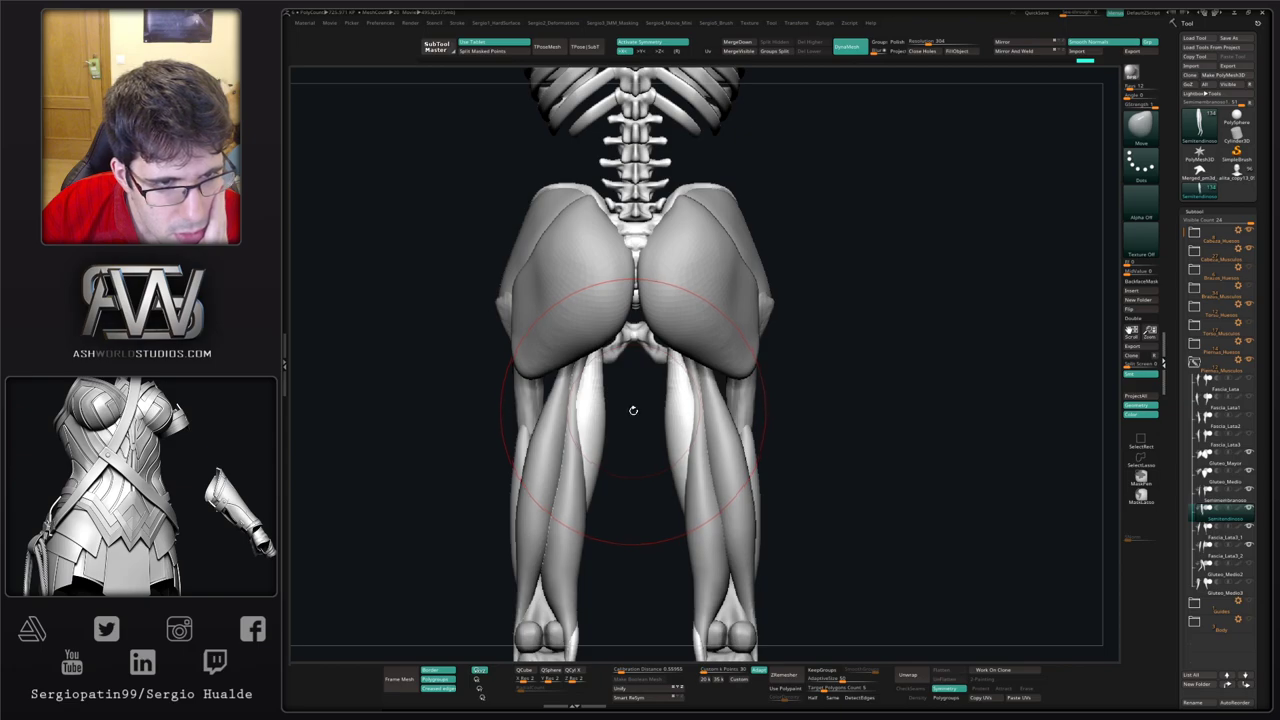
Step: Fit the lower half of Semitendinoso against Semimembranoso above the inner knee with a resized Move brush
left_click_drag(650, 420, 686, 457)
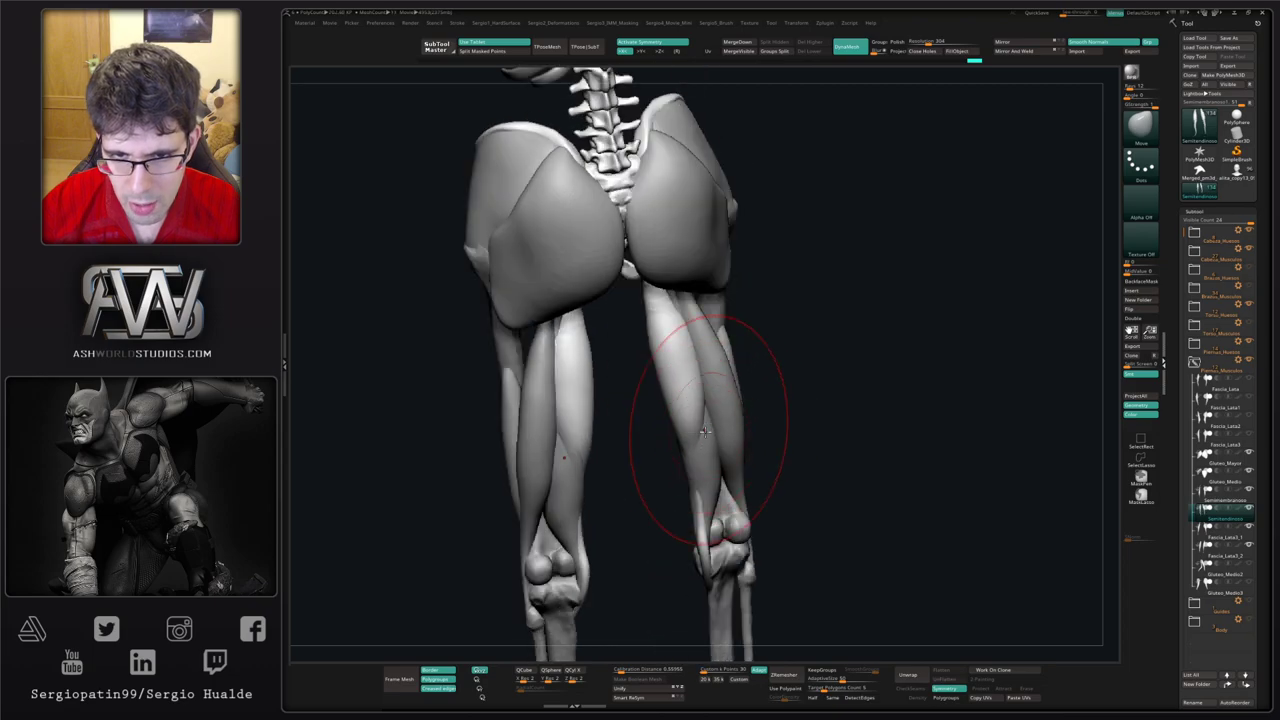
mouse_move(705, 432)
left_mouse_down()
mouse_move(714, 440)
mouse_move(686, 428)
mouse_move(691, 457)
left_mouse_up()
right_click_drag(703, 480, 693, 430, "alt")
key("s")
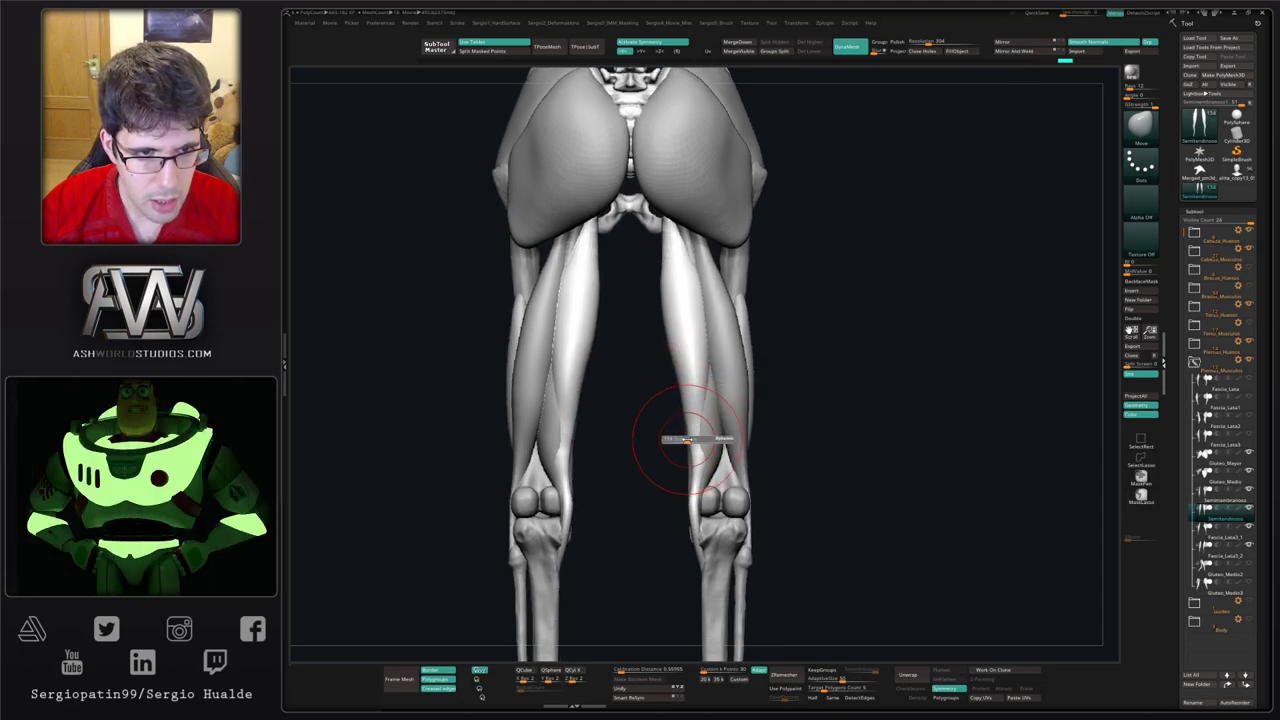
mouse_move(700, 438)
left_mouse_down()
mouse_move(690, 505)
mouse_move(703, 509)
mouse_move(690, 460)
mouse_move(757, 457)
mouse_move(755, 440)
mouse_move(700, 400)
left_mouse_up()
Step: Select Semimembranoso with Semitendinoso hidden and refine its upper and inner contours with the Move brush
left_click(755, 437, "alt")
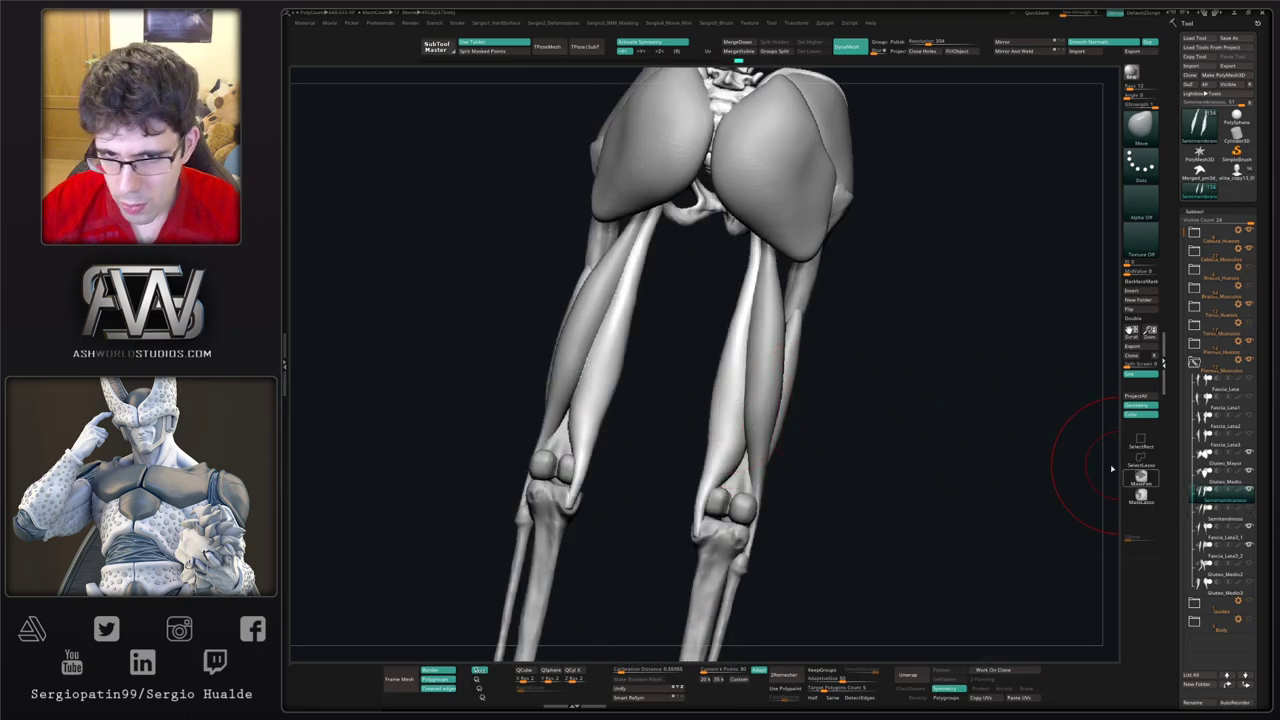
mouse_move(728, 372)
left_mouse_down()
mouse_move(777, 370)
mouse_move(766, 337)
left_mouse_up()
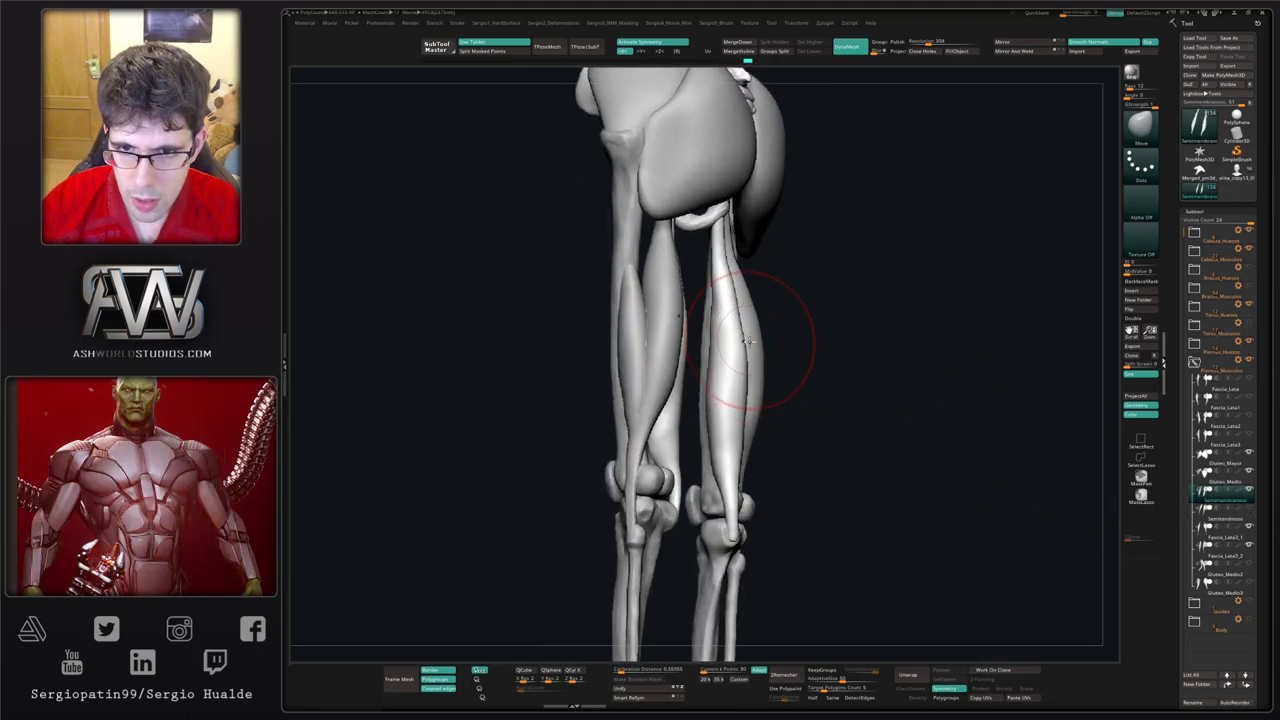
left_click_drag(734, 290, 728, 284)
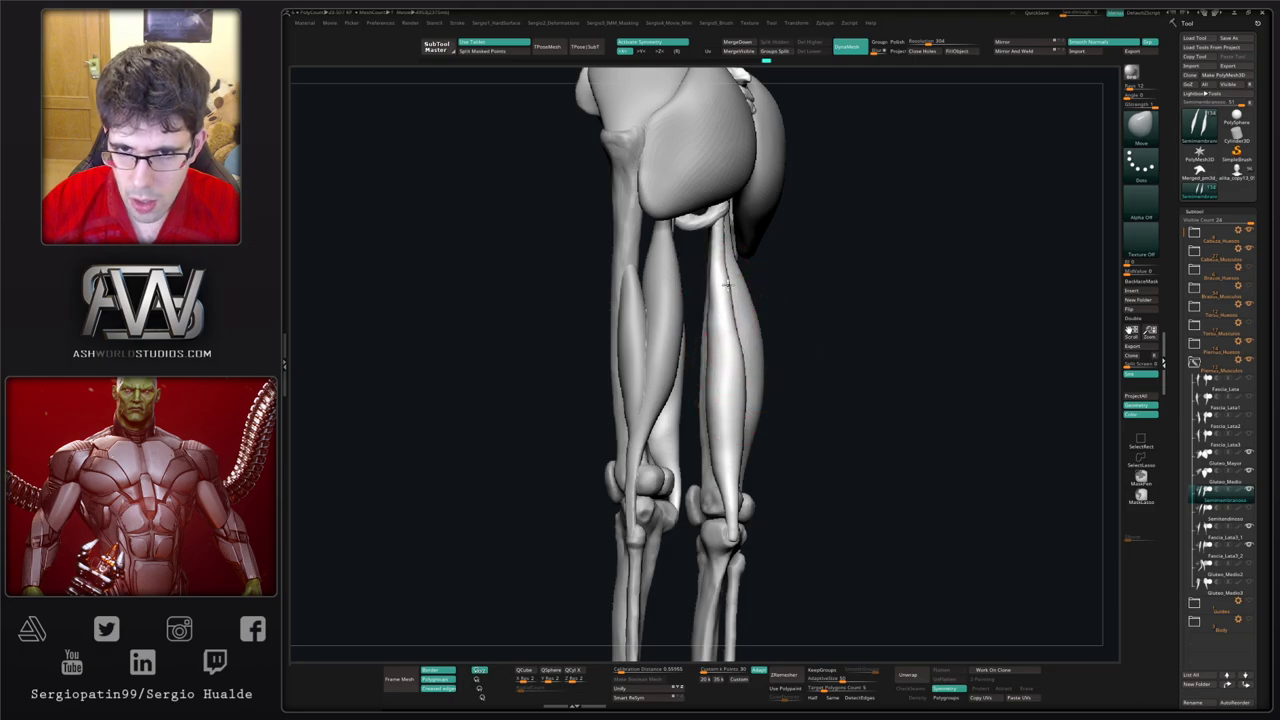
right_click_drag(757, 395, 743, 432, "shift")
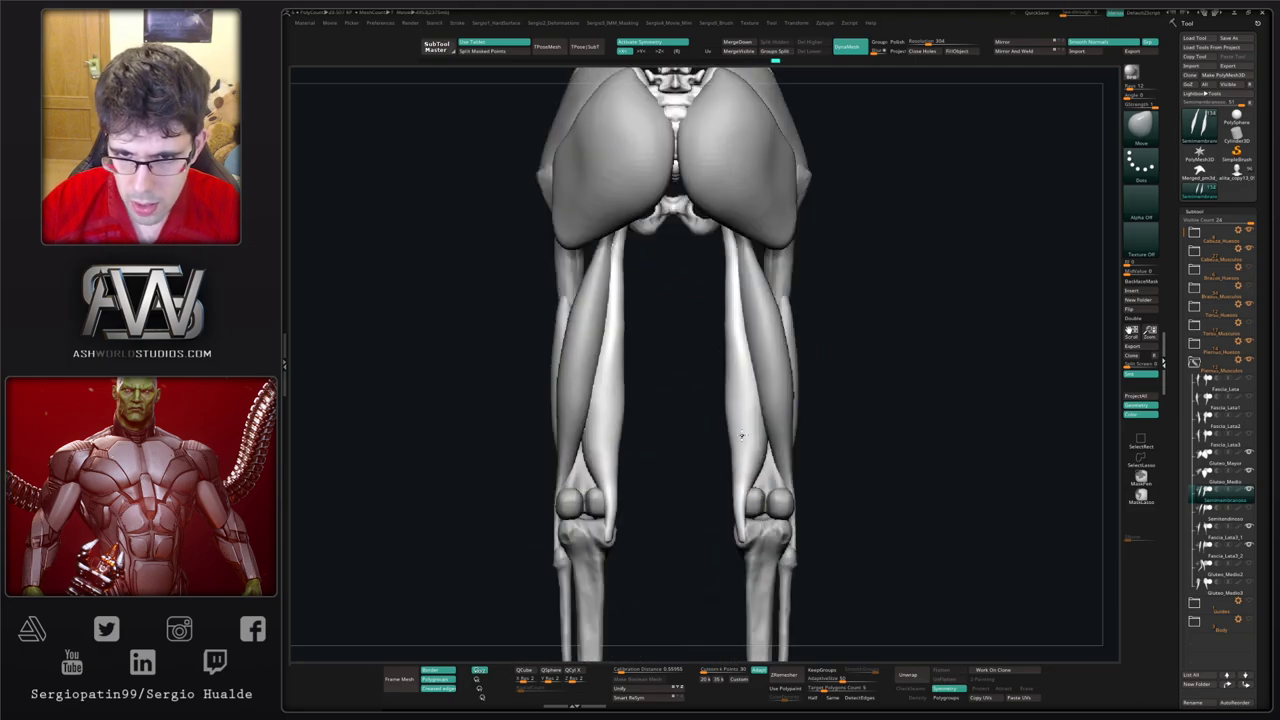
left_click_drag(743, 437, 736, 442)
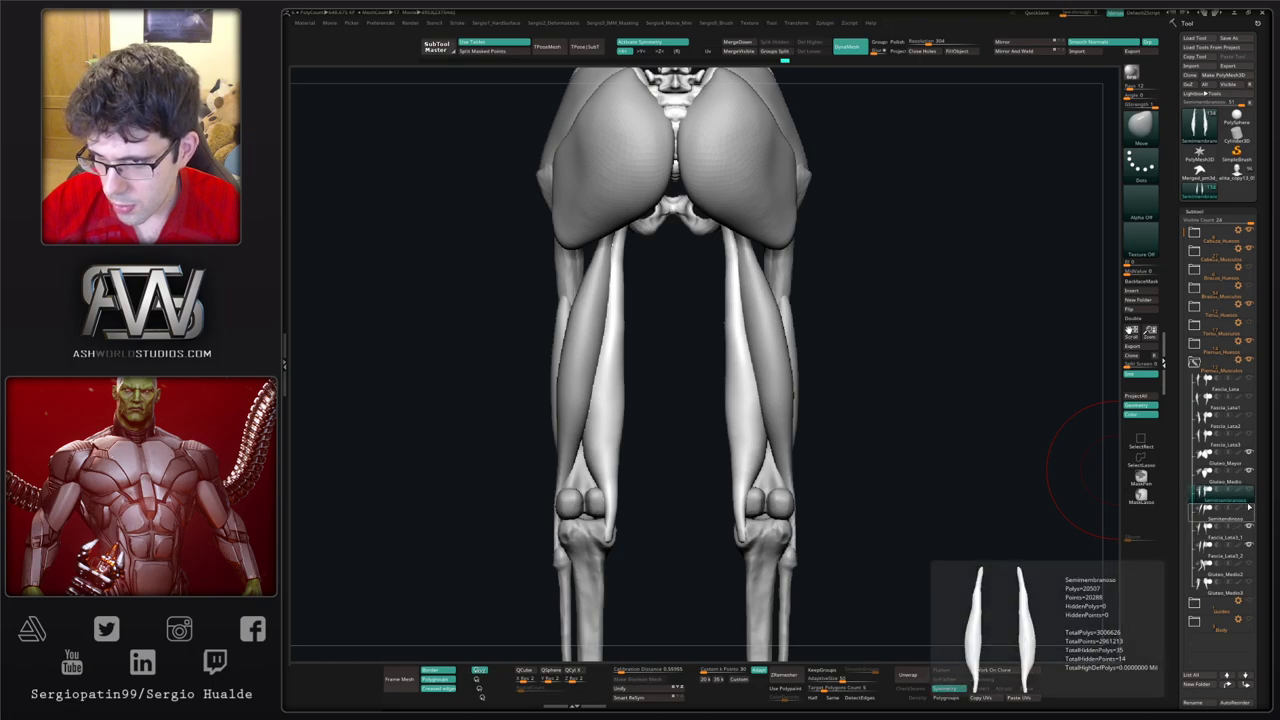
Step: Show and select Semitendinoso again and smooth its lower belly toward the knee
left_click(1250, 509)
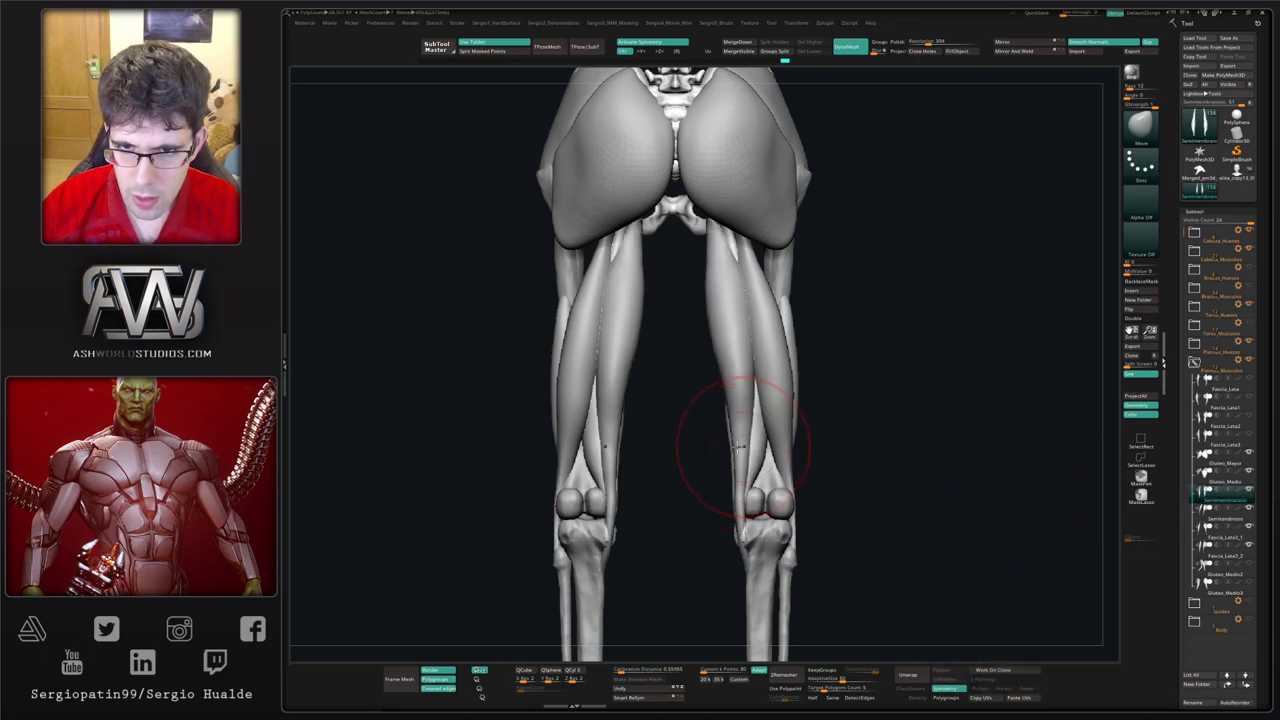
right_click_drag(739, 447, 740, 363, "ctrl")
left_click(744, 358, "alt")
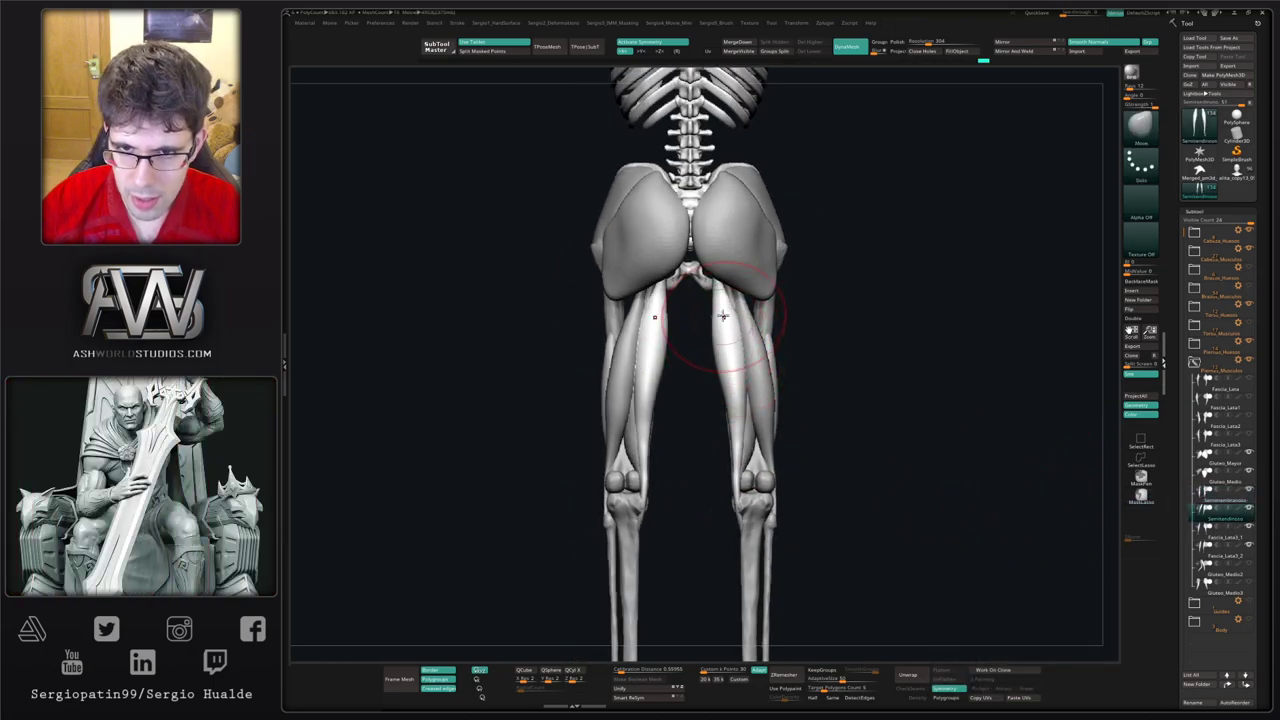
mouse_move(748, 357)
right_mouse_down()
mouse_move(748, 385)
mouse_move(730, 386)
mouse_move(731, 400)
mouse_move(730, 358)
right_mouse_up()
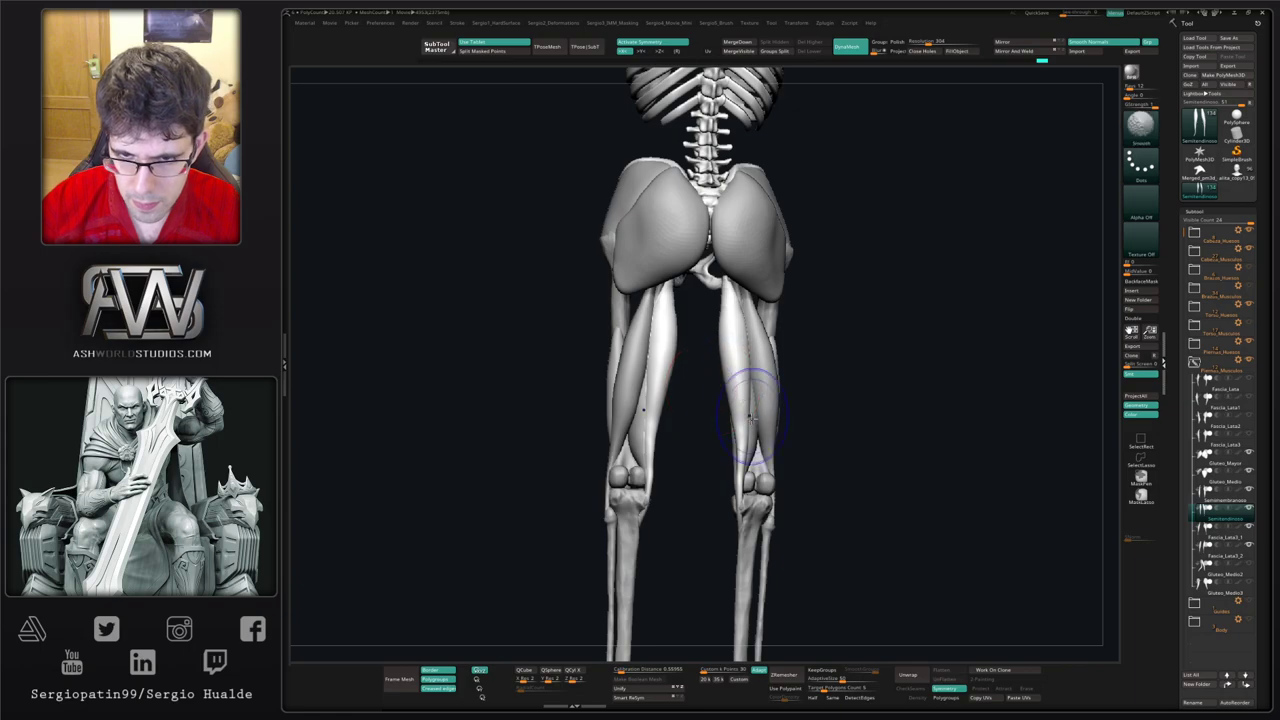
left_click_drag(750, 415, 744, 458, "shift")
right_click_drag(732, 457, 655, 460)
right_click_drag(755, 462, 714, 410)
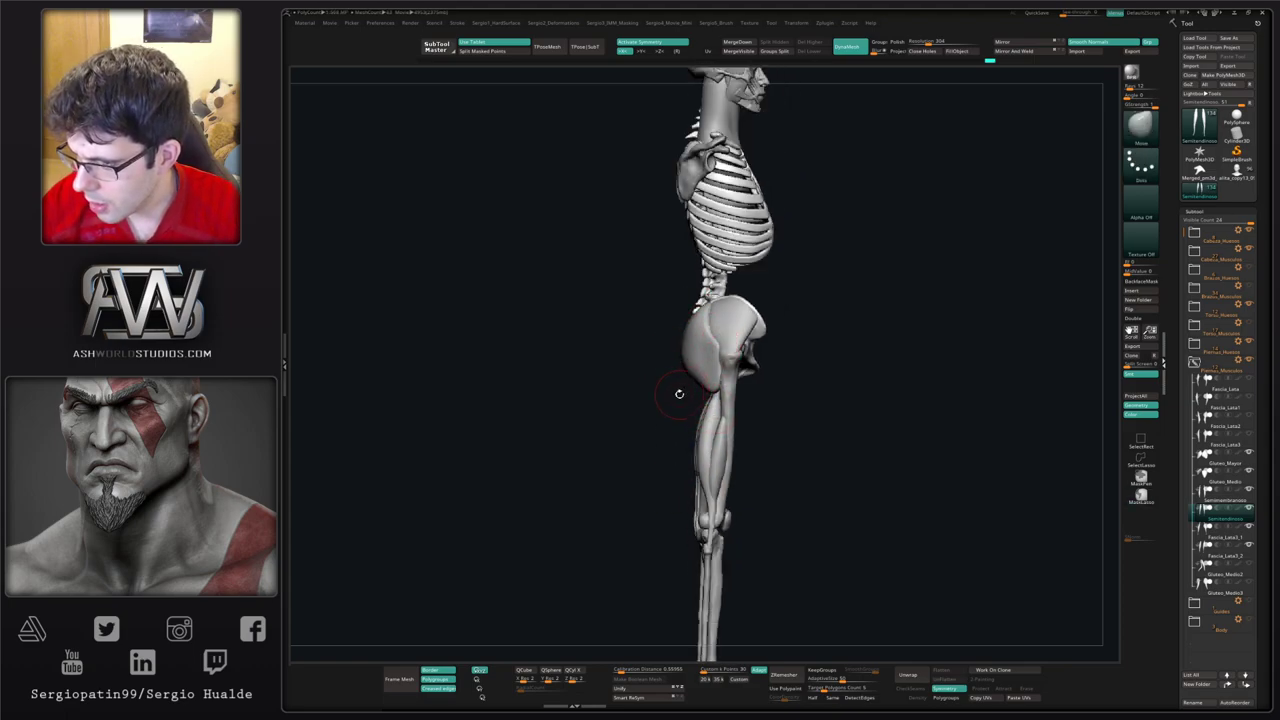
Step: Examine how the hamstring muscles attach to the pelvis and sit on the legs from the back, side and front
right_click_drag(680, 394, 752, 408)
right_click_drag(752, 408, 646, 420, "ctrl")
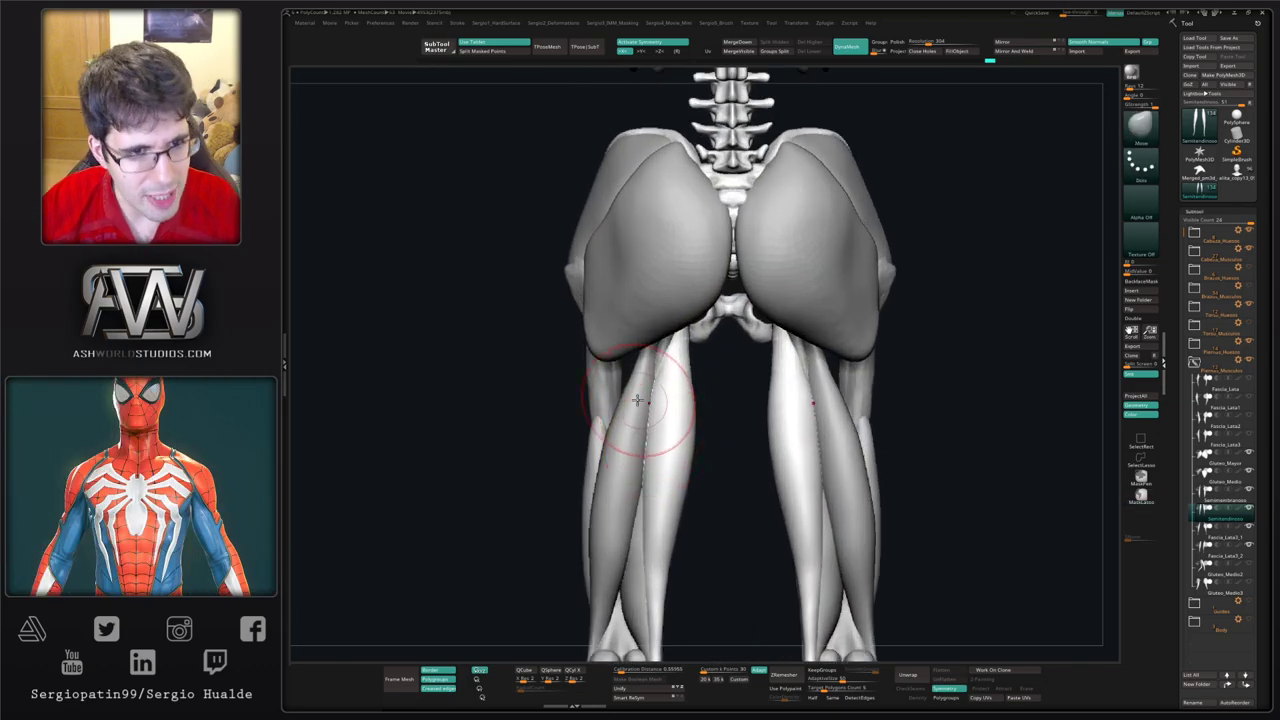
mouse_move(643, 368)
right_mouse_down()
mouse_move(633, 404)
mouse_move(664, 384)
mouse_move(655, 366)
right_mouse_up()
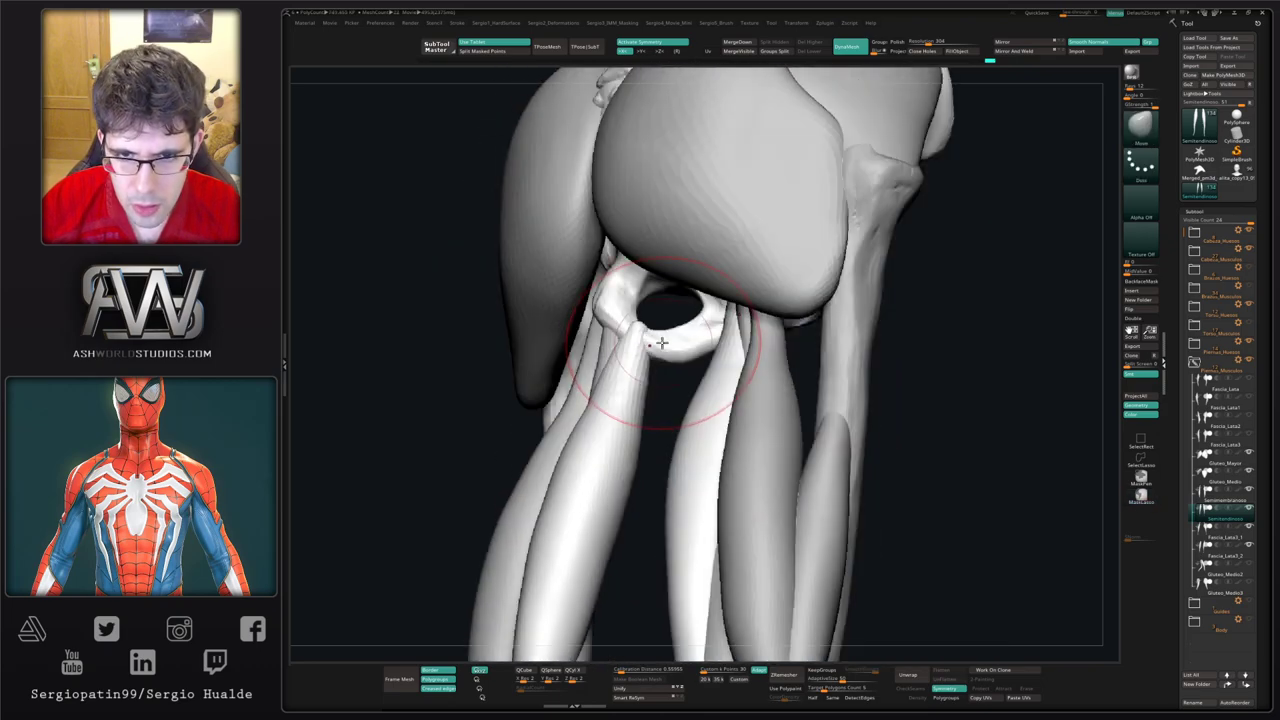
mouse_move(648, 319)
right_mouse_down()
mouse_move(658, 457)
mouse_move(675, 317)
right_mouse_up()
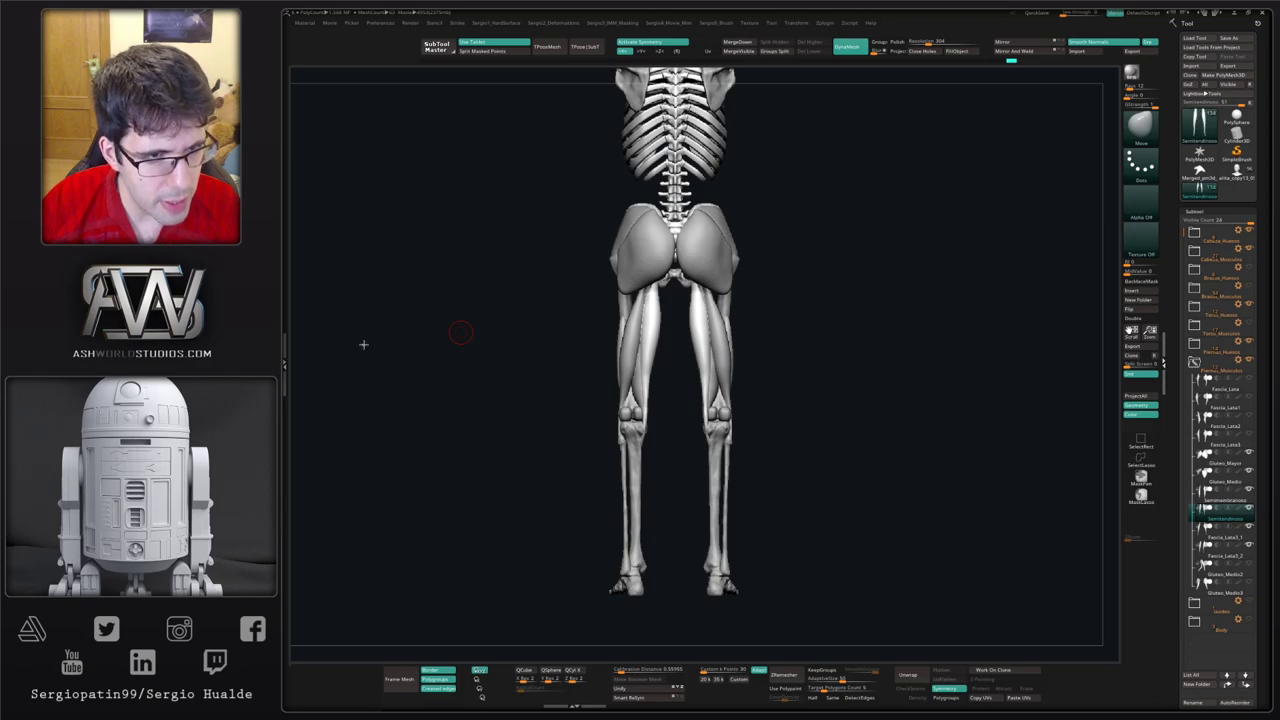
right_click_drag(856, 405, 746, 392)
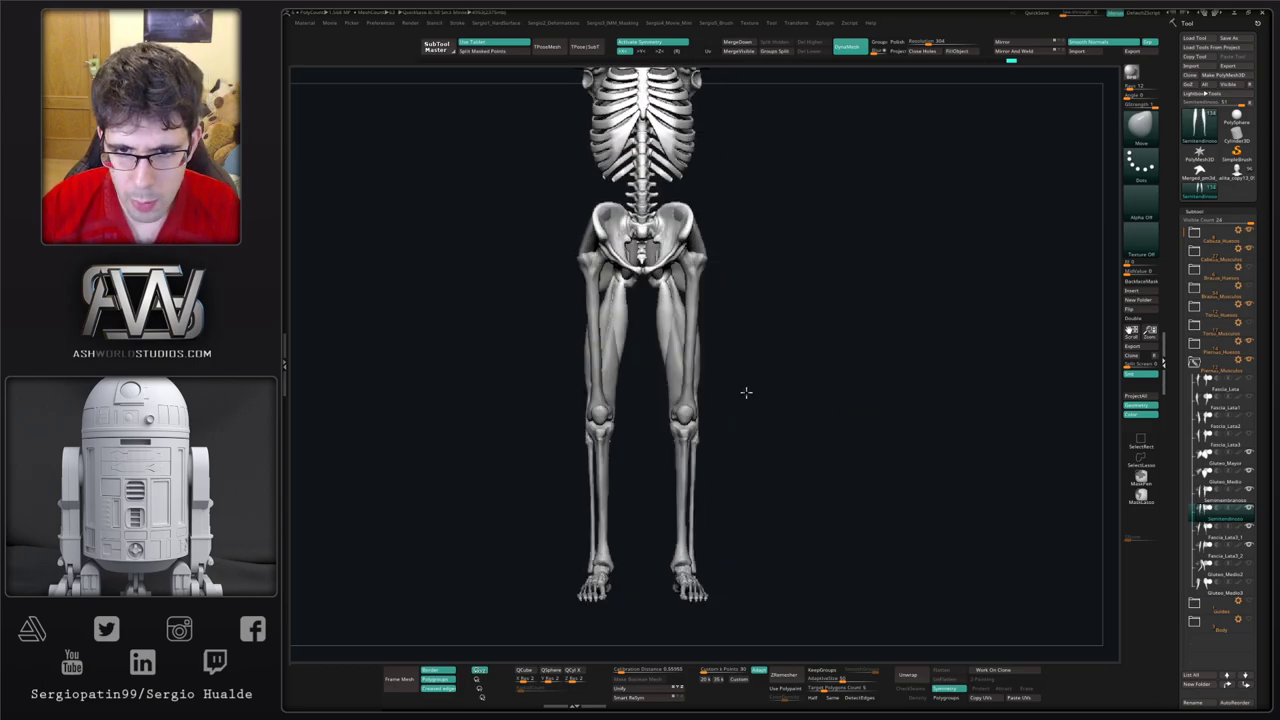
right_click_drag(646, 285, 700, 420, "alt")
right_click_drag(848, 468, 838, 393, "ctrl")
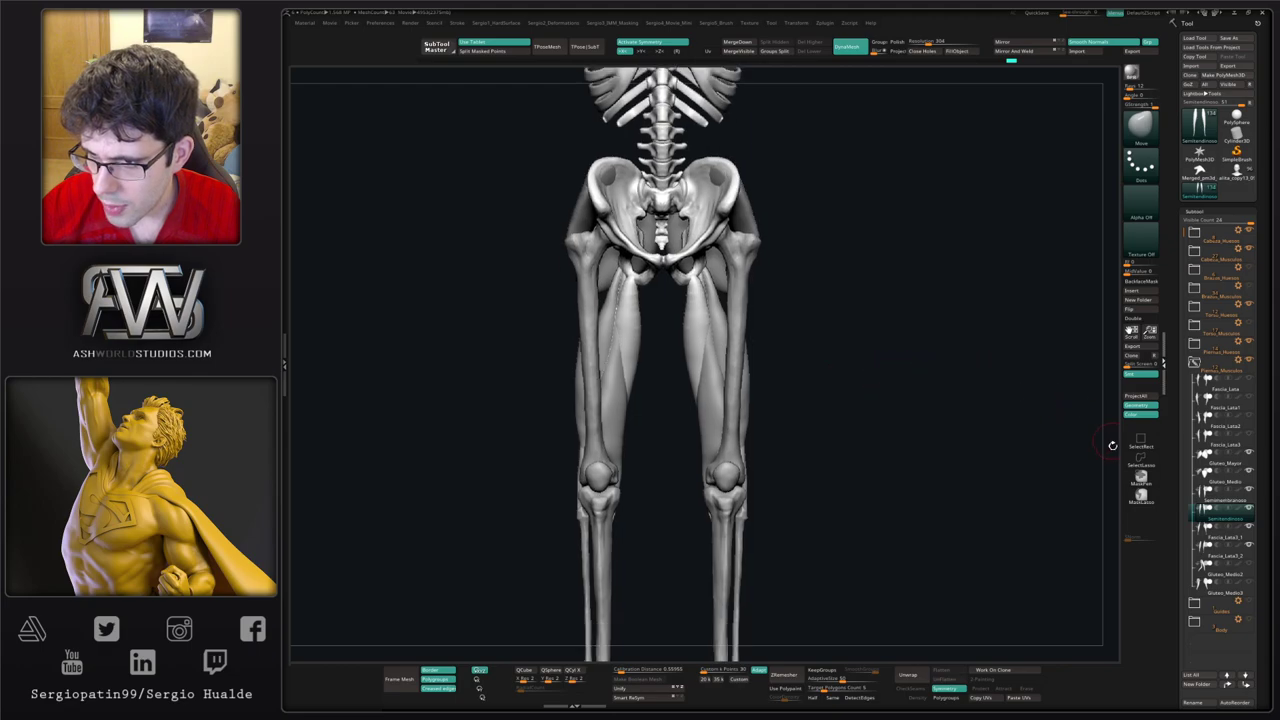
Step: Reorder the subtools so that Semimembranoso sits directly below Semitendinoso
mouse_move(1222, 537)
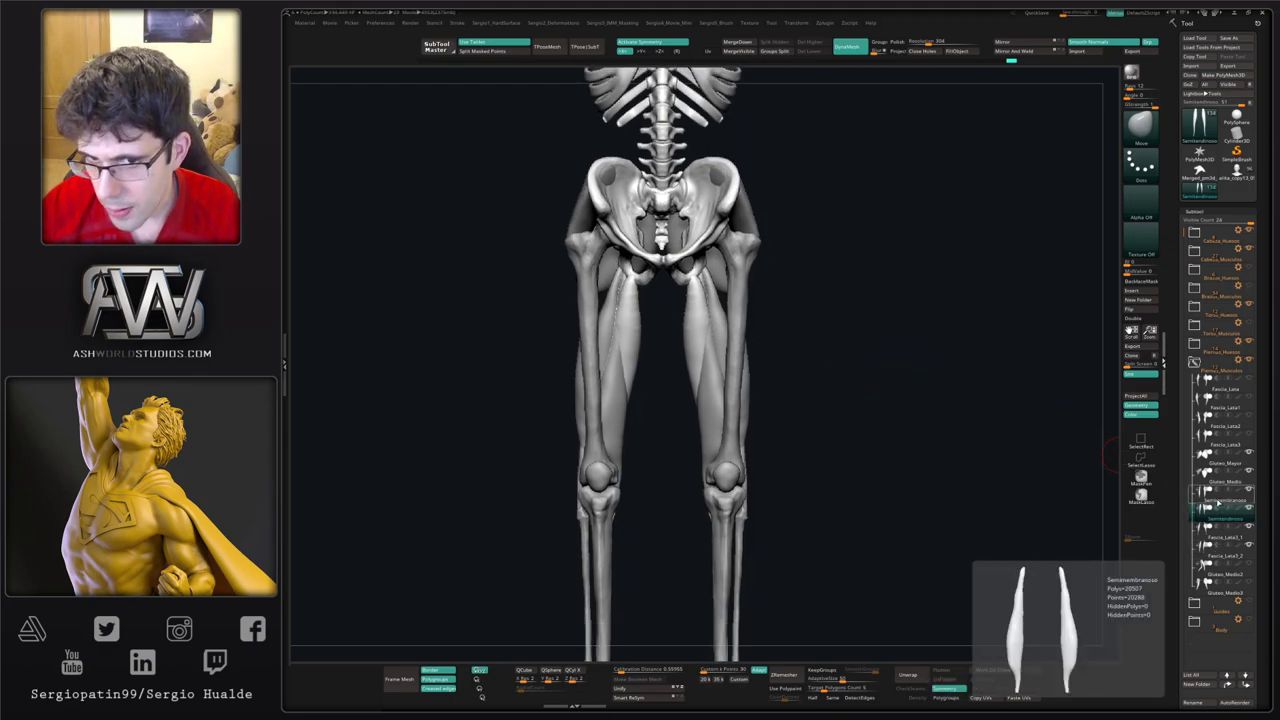
left_click(1220, 504)
left_click_drag(973, 511, 863, 517)
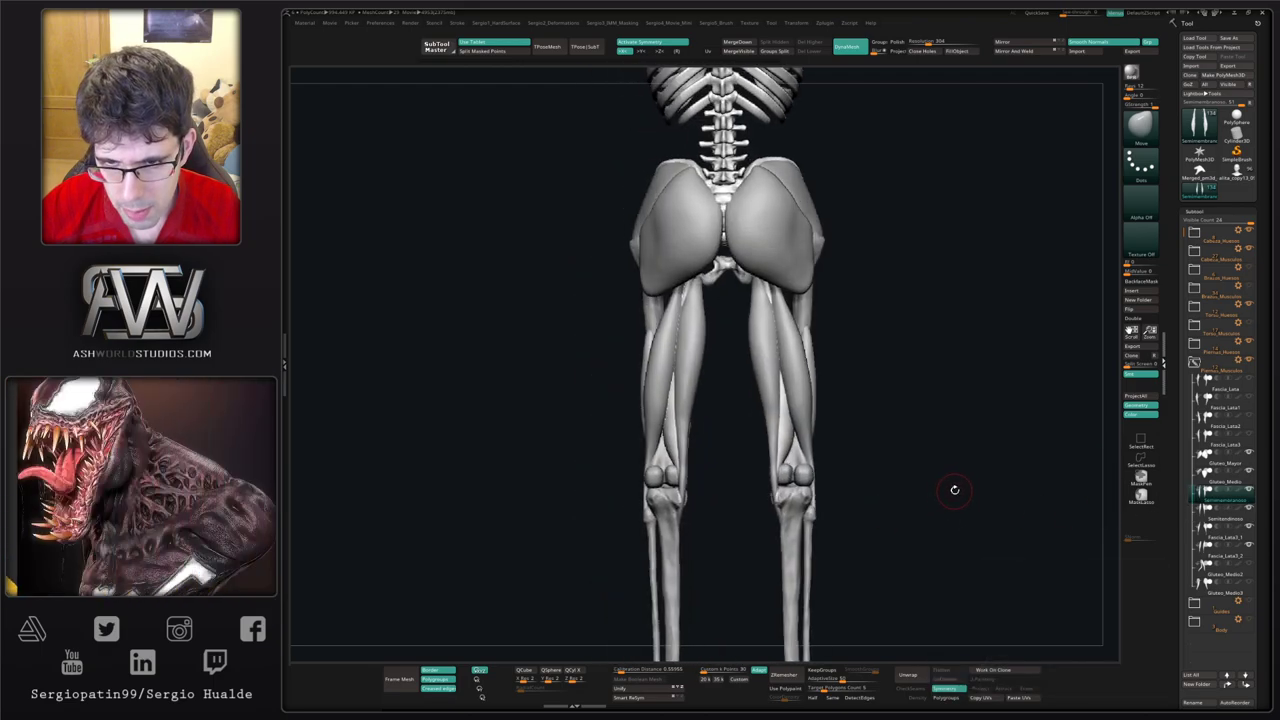
left_click(1215, 512)
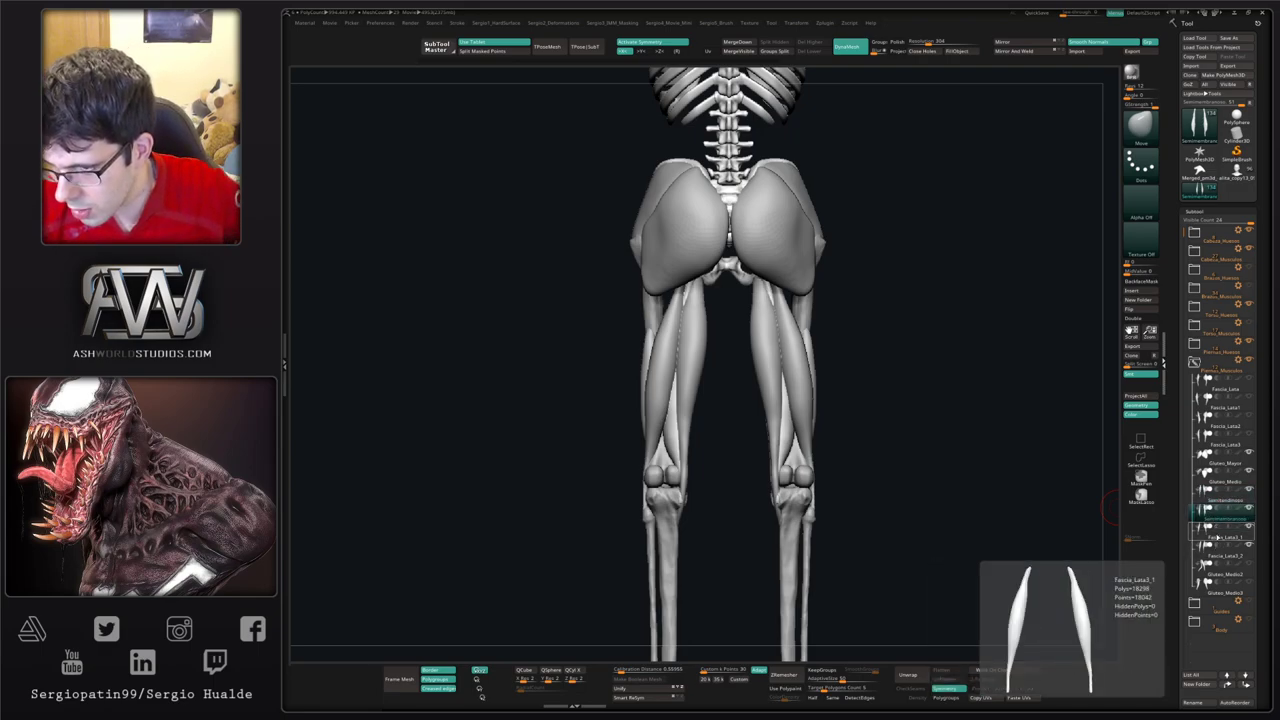
Step: Rename the Fascia_Lata3_1 subtool as Biceps_Femoral_Arriba
left_click(1221, 538)
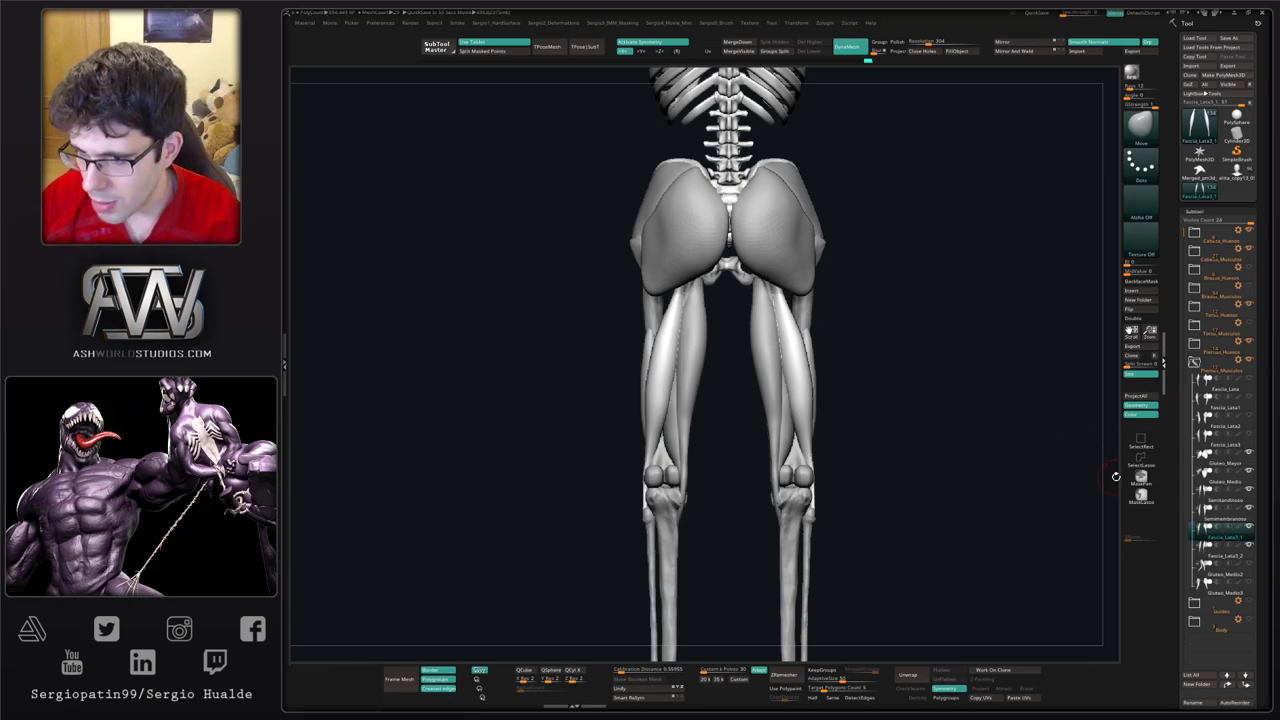
mouse_move(1221, 538)
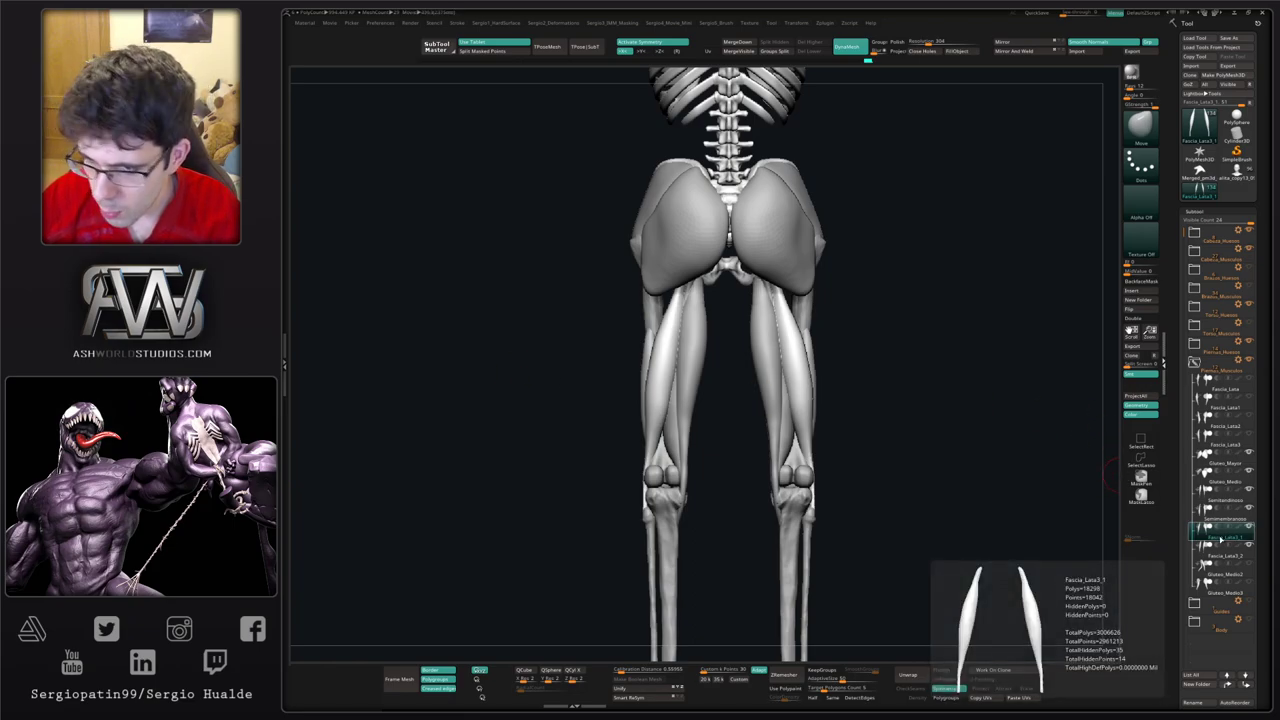
double_click(1221, 538)
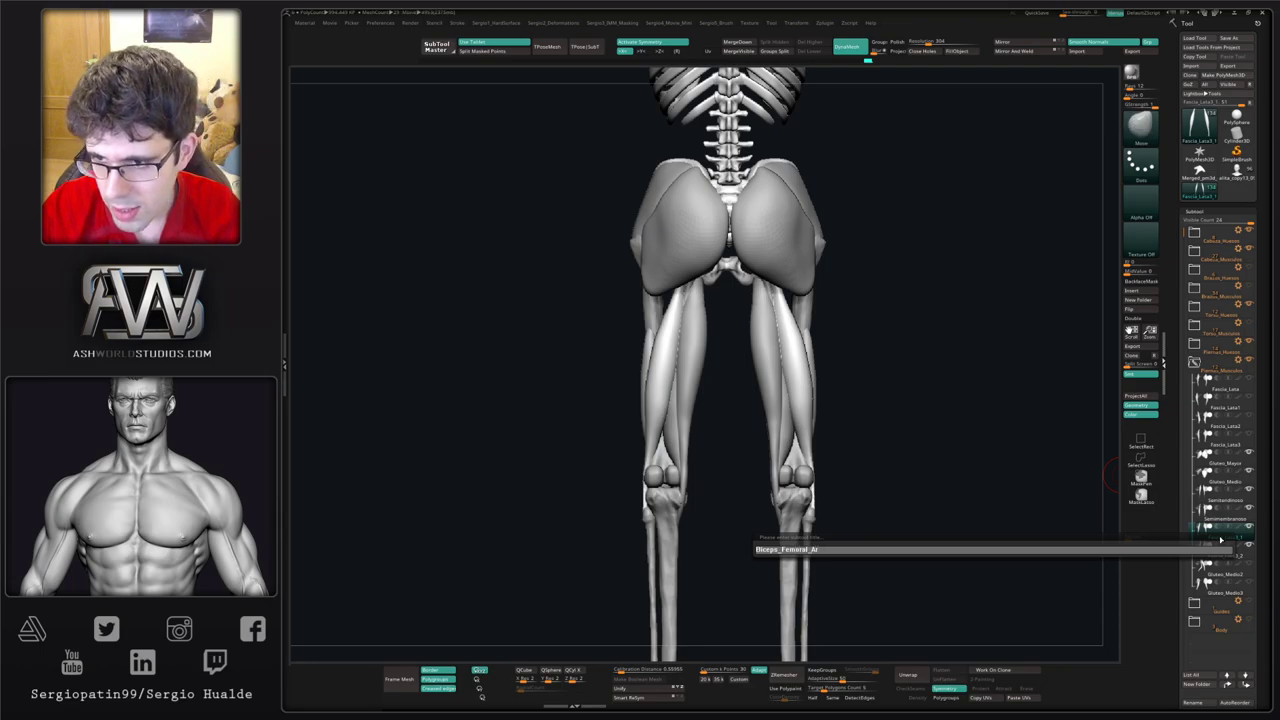
type("a")
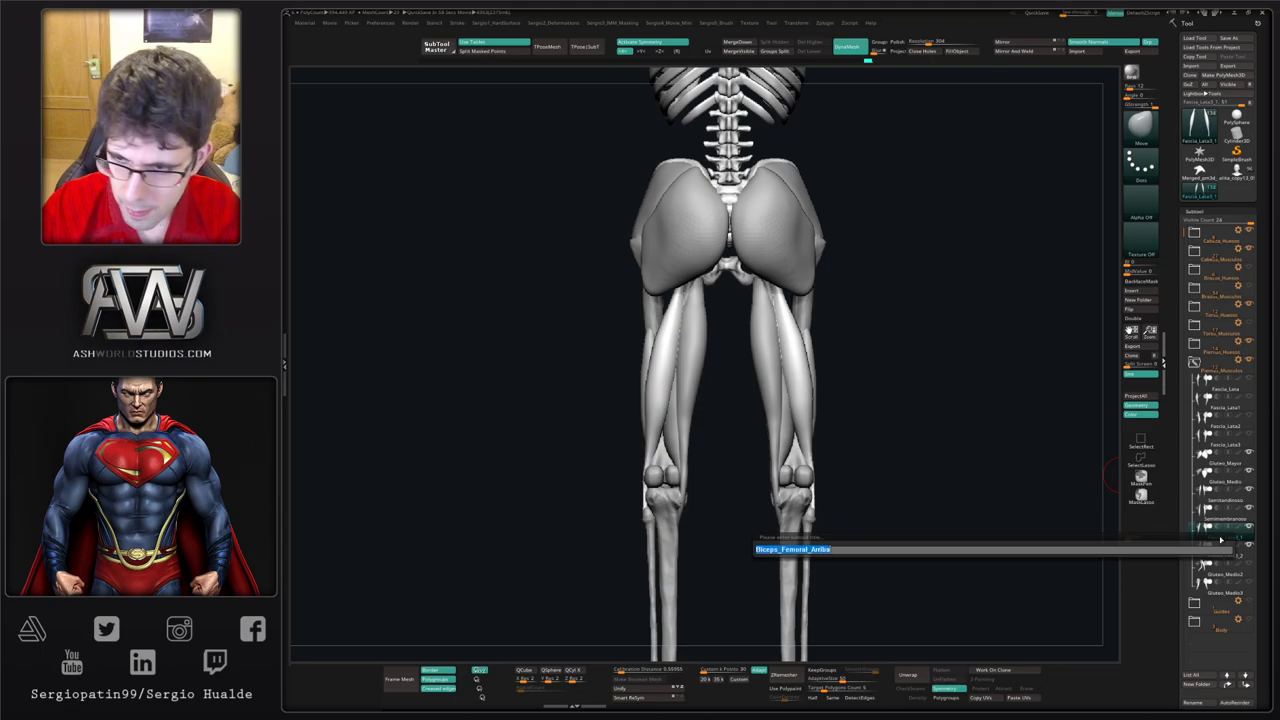
key("Return")
Step: Select the Fascia_Lata3_2 subtool and rename it as Biceps_Femoral_Abajo
key("Down")
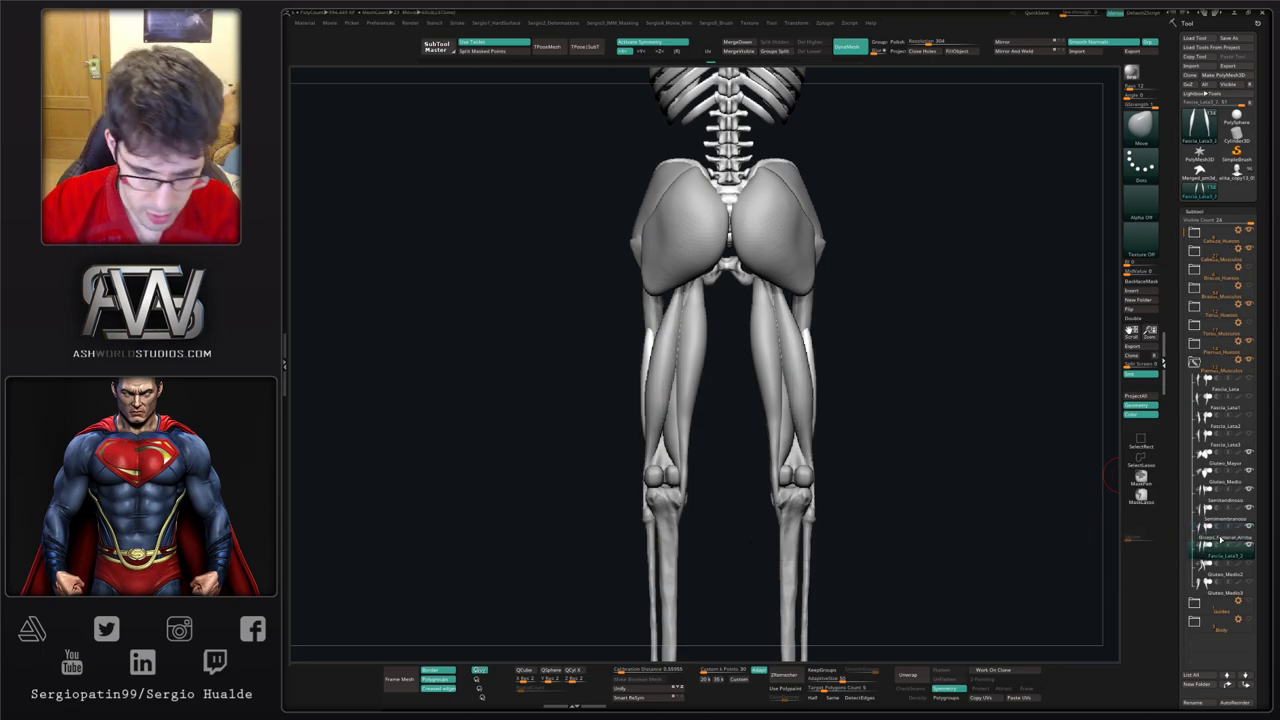
key("F2")
type("Bice")
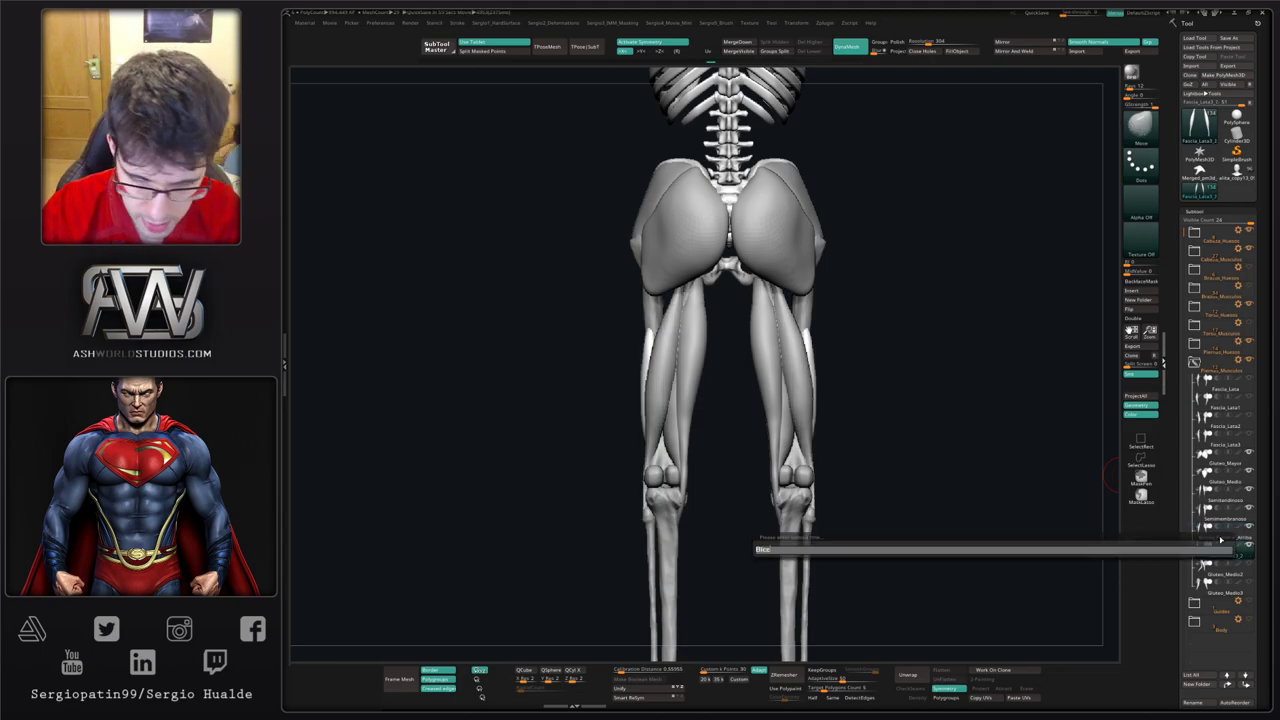
type("Biceps_Femora")
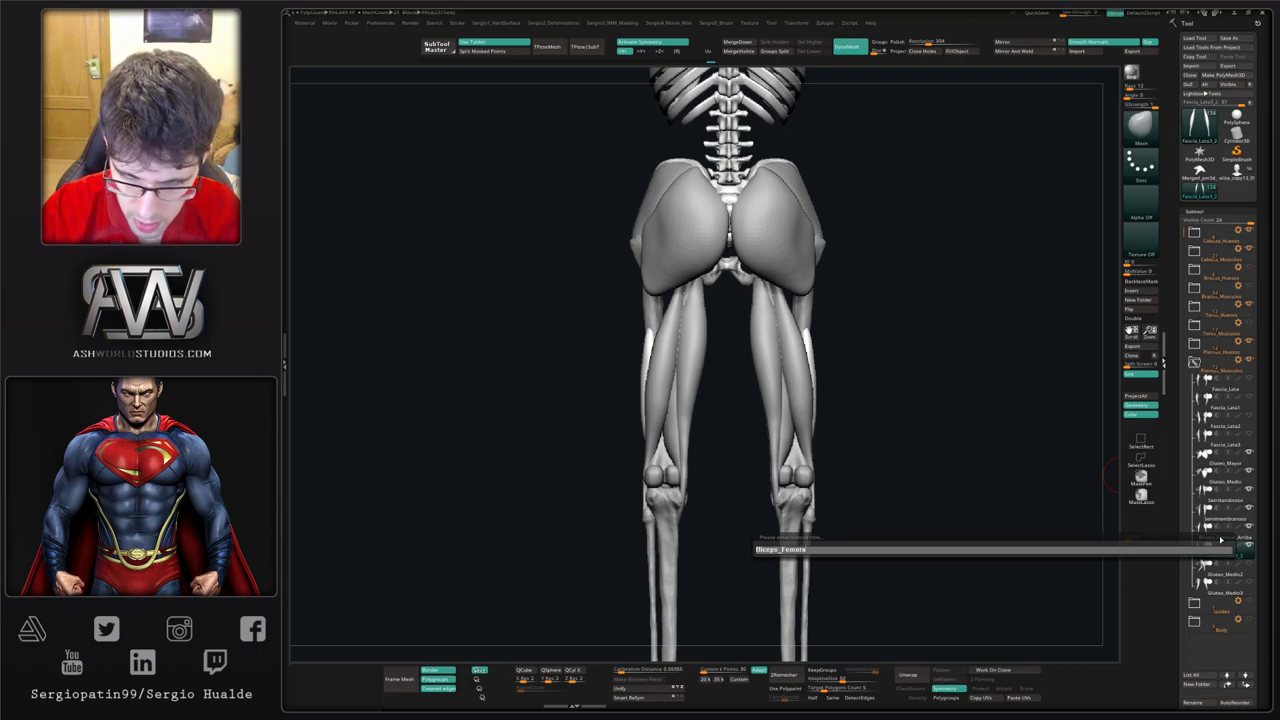
type("bajo")
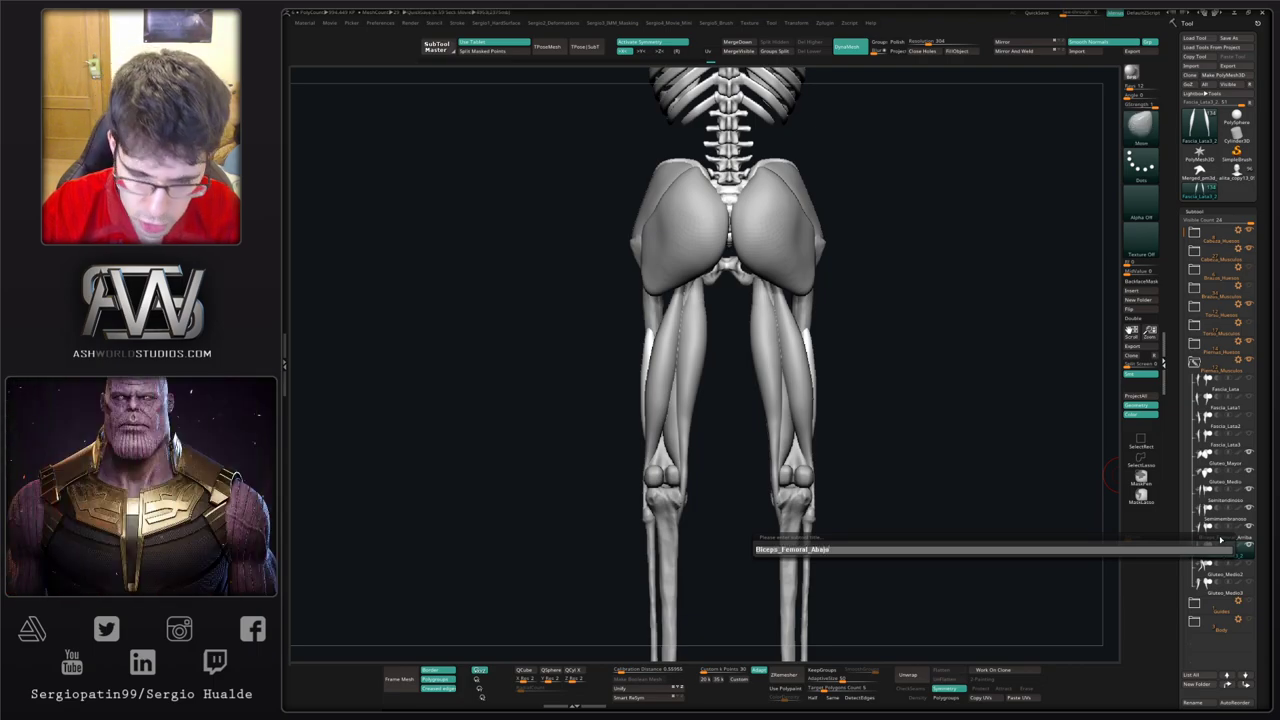
key("Return")
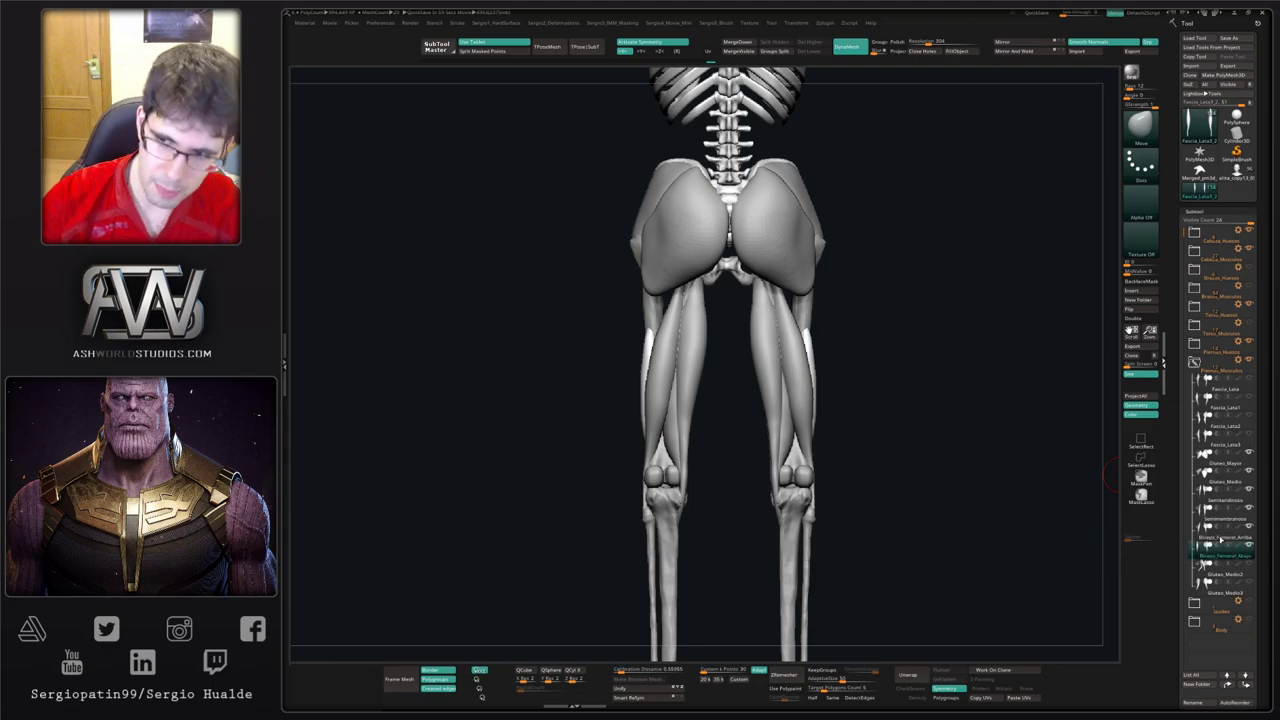
Step: Select the Semitendinoso muscle, duplicate it, and make the copy the active subtool
mouse_move(967, 493)
left_mouse_down()
mouse_move(840, 506)
mouse_move(800, 440)
mouse_move(811, 466)
mouse_move(740, 457)
left_mouse_up()
mouse_move(740, 457)
right_mouse_down("alt")
mouse_move(868, 474)
mouse_move(813, 375)
right_mouse_up("alt")
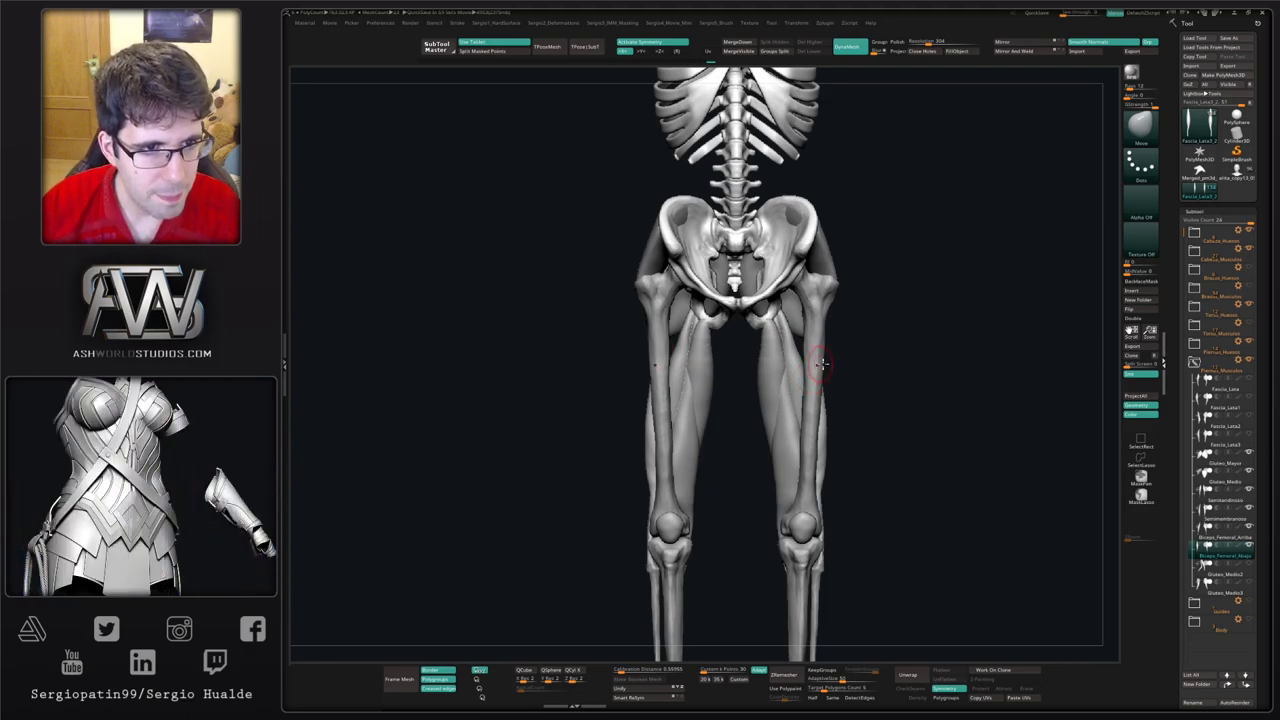
right_click_drag(706, 405, 691, 401)
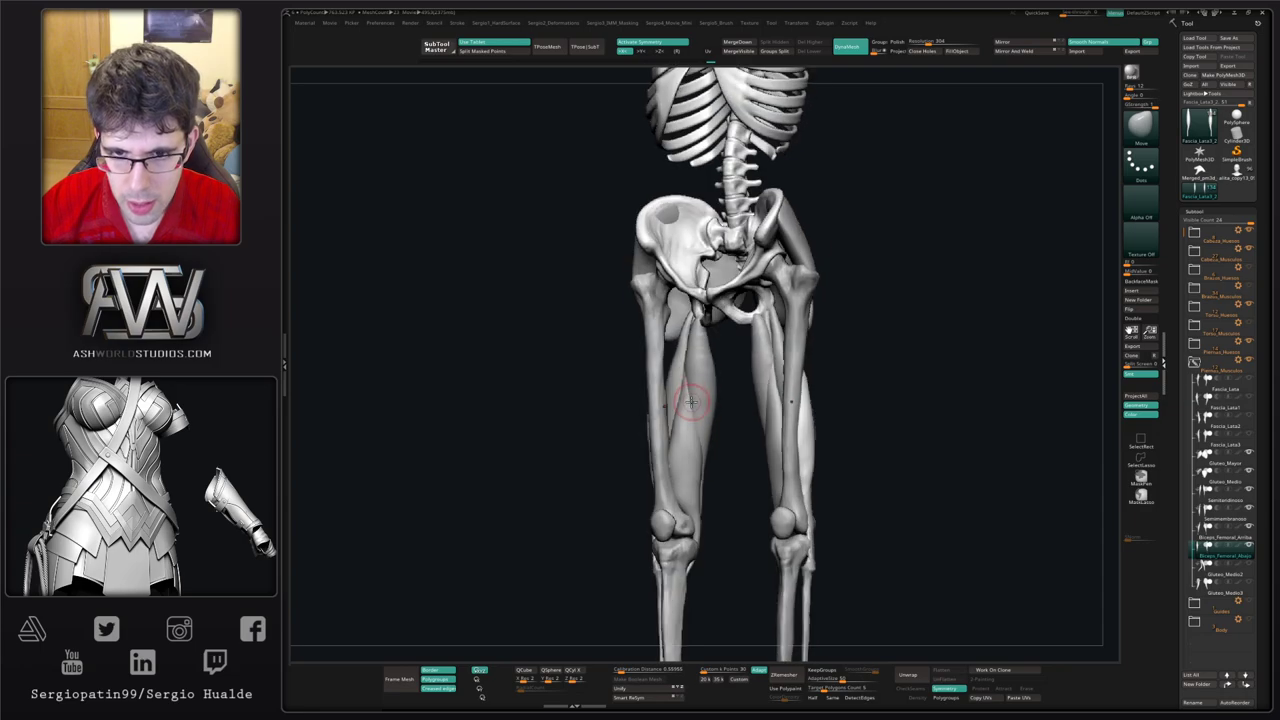
left_click(700, 384, "alt")
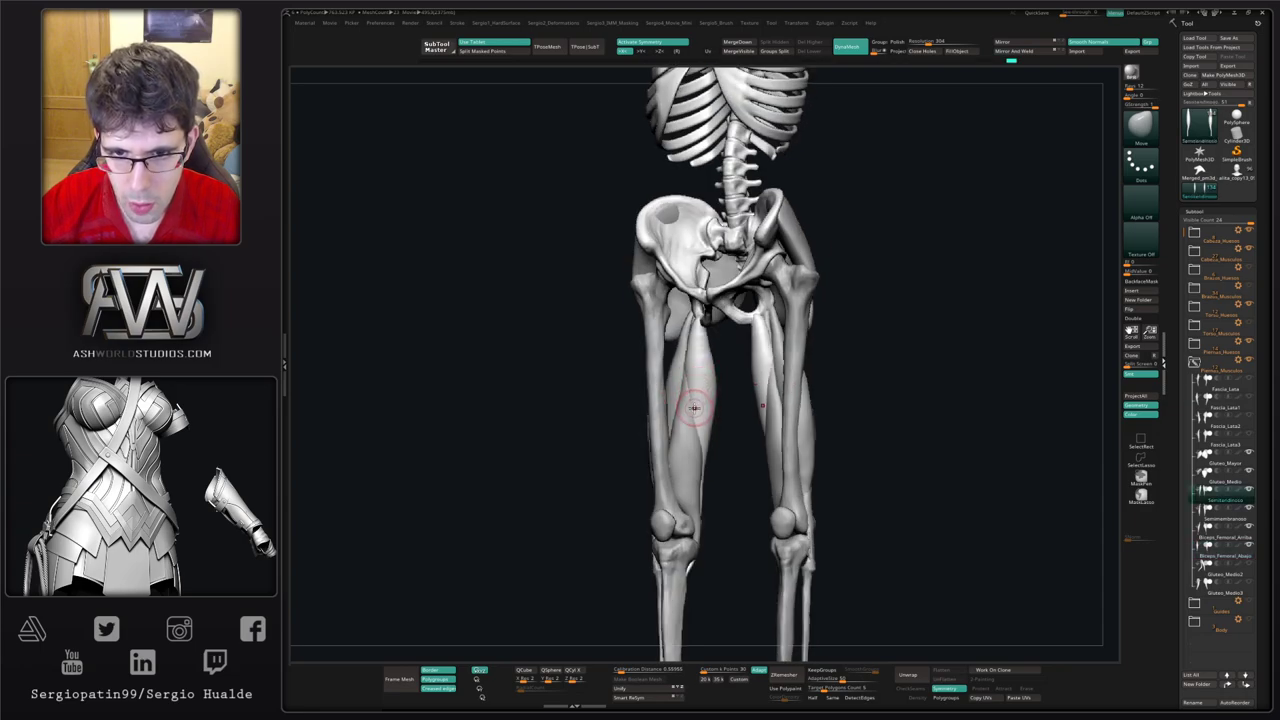
right_click_drag(701, 403, 720, 392)
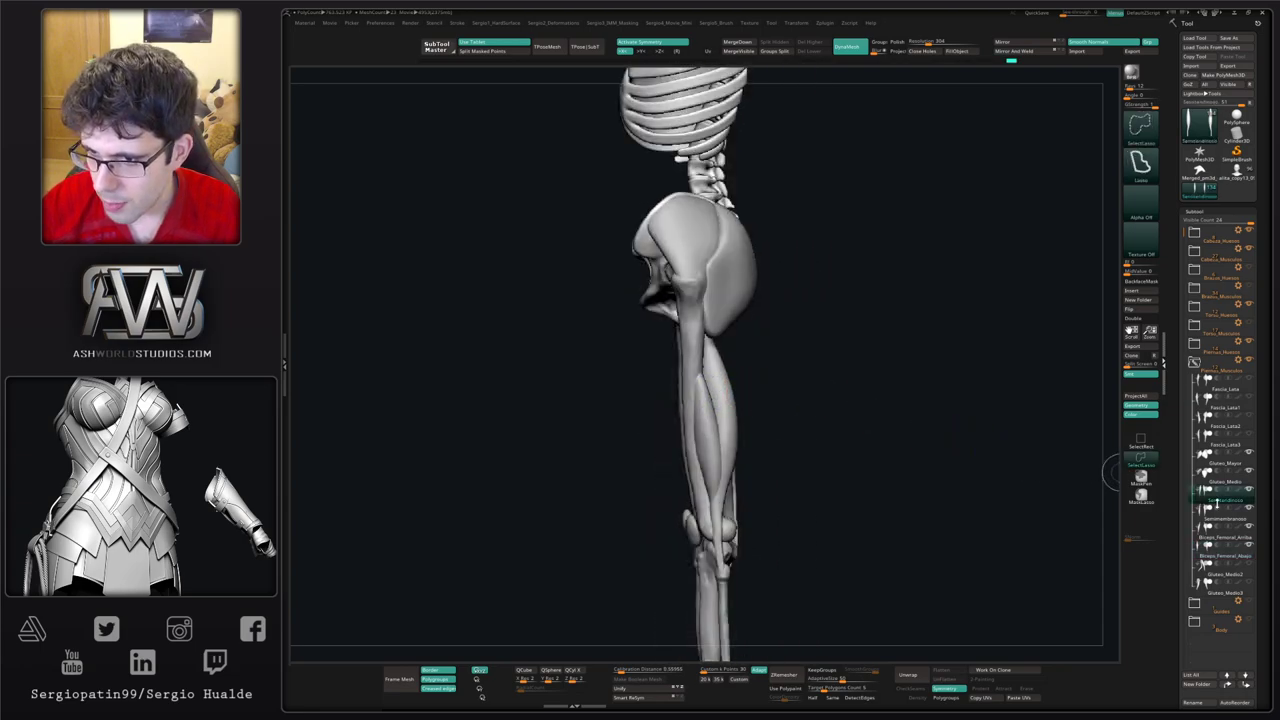
key("ctrl+shift+d")
left_click(1239, 508)
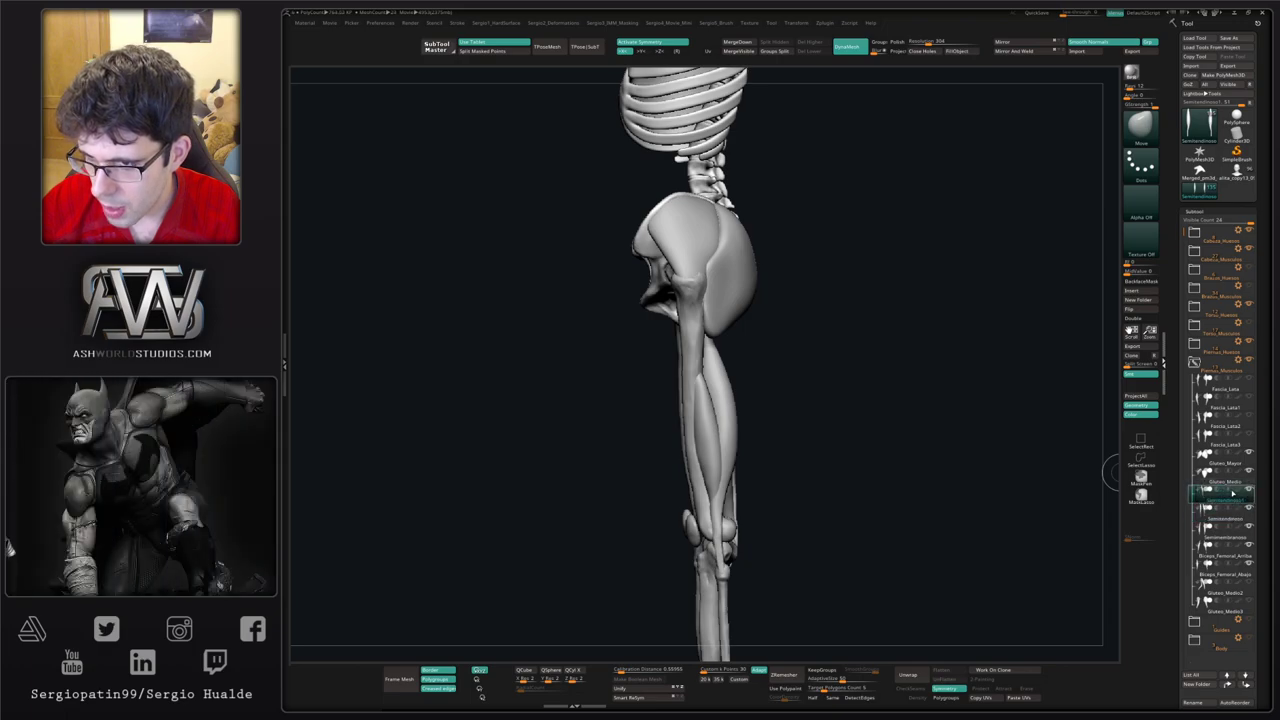
left_click(1226, 480)
left_click(1226, 493)
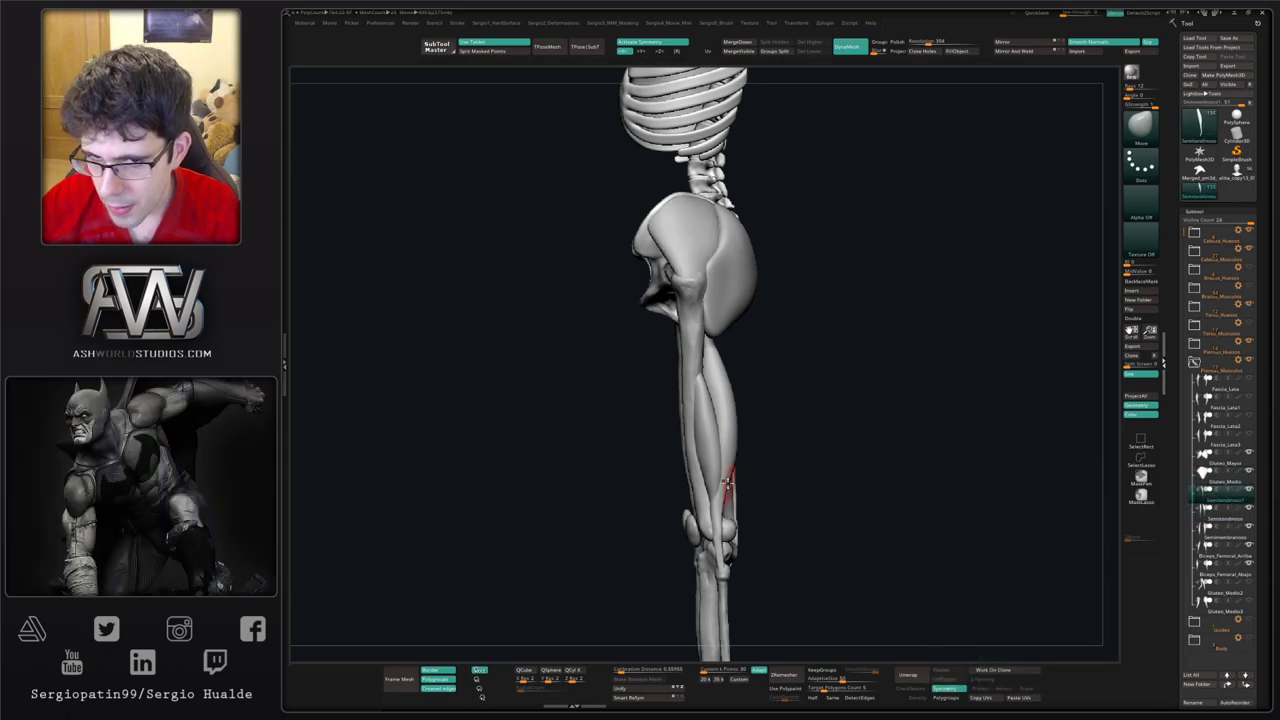
Step: Move and rotate the Semitendinoso copy with the gizmo, bringing its upper end toward the front of the pelvis
right_click_drag(729, 500, 738, 482)
left_click_drag(693, 454, 734, 427)
key("w")
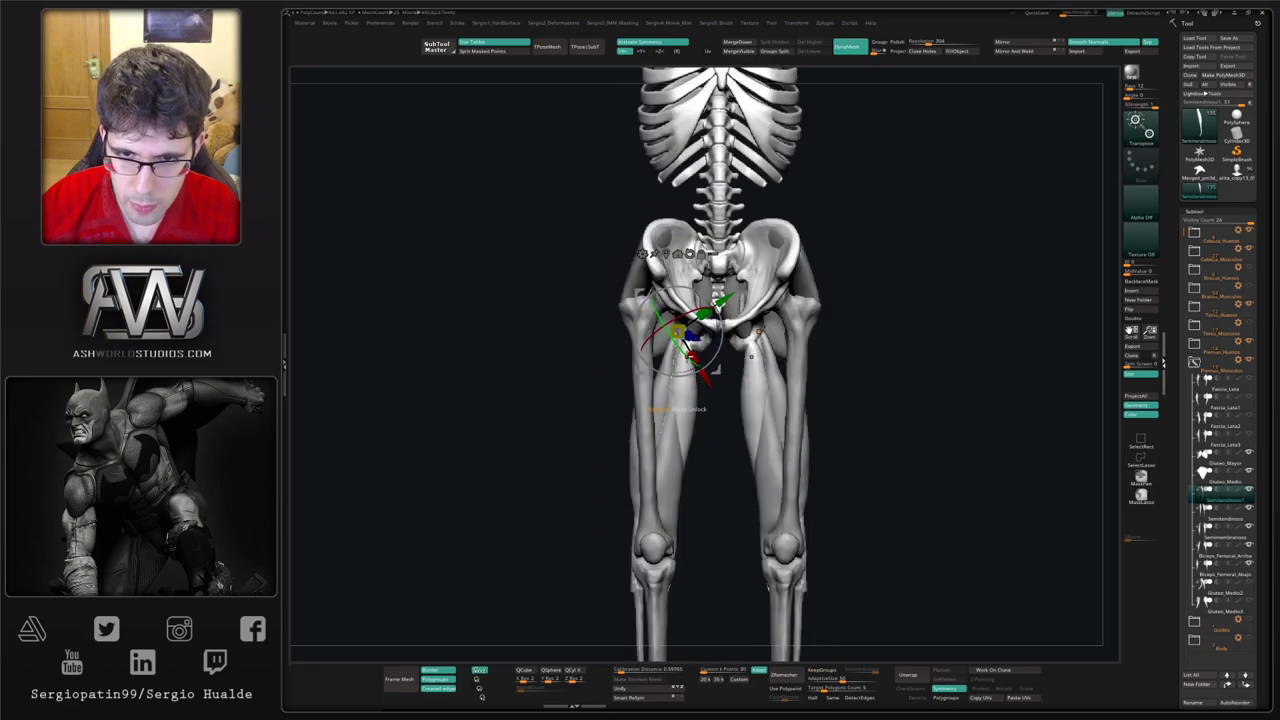
left_click_drag(663, 355, 666, 333)
left_click_drag(715, 368, 702, 329)
key("q")
mouse_move(724, 338)
right_mouse_down()
mouse_move(689, 345)
mouse_move(680, 418)
right_mouse_up()
key("w")
left_click_drag(646, 350, 683, 329)
Step: Adjust the copy's tilt and depth from front and side so it runs from the pubis toward the femur
right_click_drag(750, 415, 714, 410)
right_click_drag(714, 410, 712, 475, "ctrl")
left_click_drag(650, 370, 669, 389)
right_click_drag(680, 413, 663, 362, "ctrl")
right_click_drag(663, 362, 713, 341)
left_click_drag(695, 276, 676, 288)
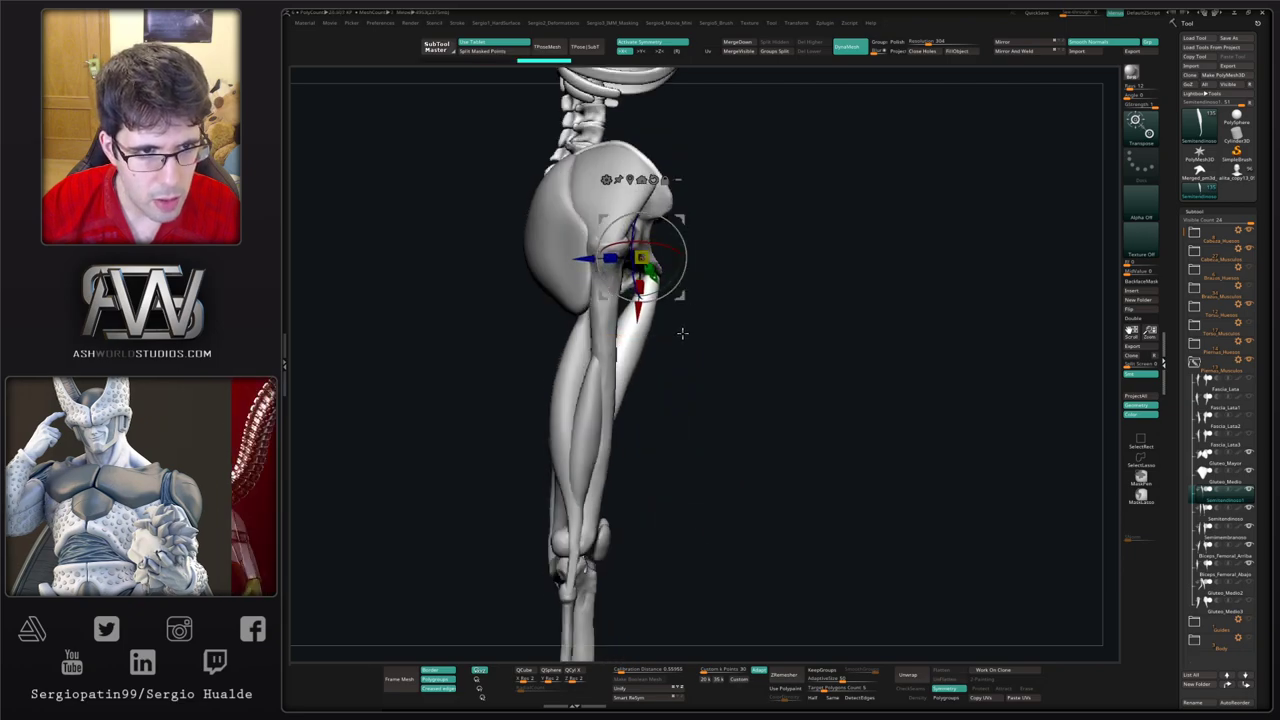
Step: Reshape the copied muscle with the Move brush, widening its belly and pulling its lower part outward behind the femur
left_click_drag(684, 348, 625, 378)
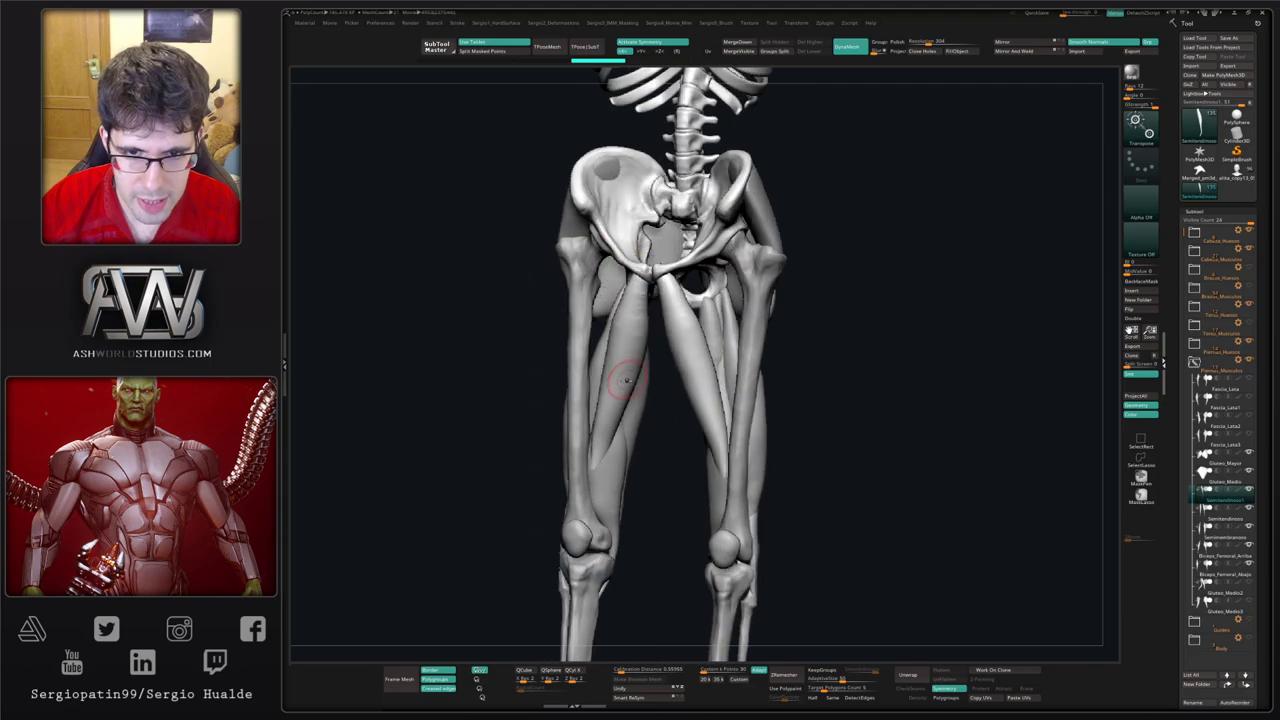
key("q")
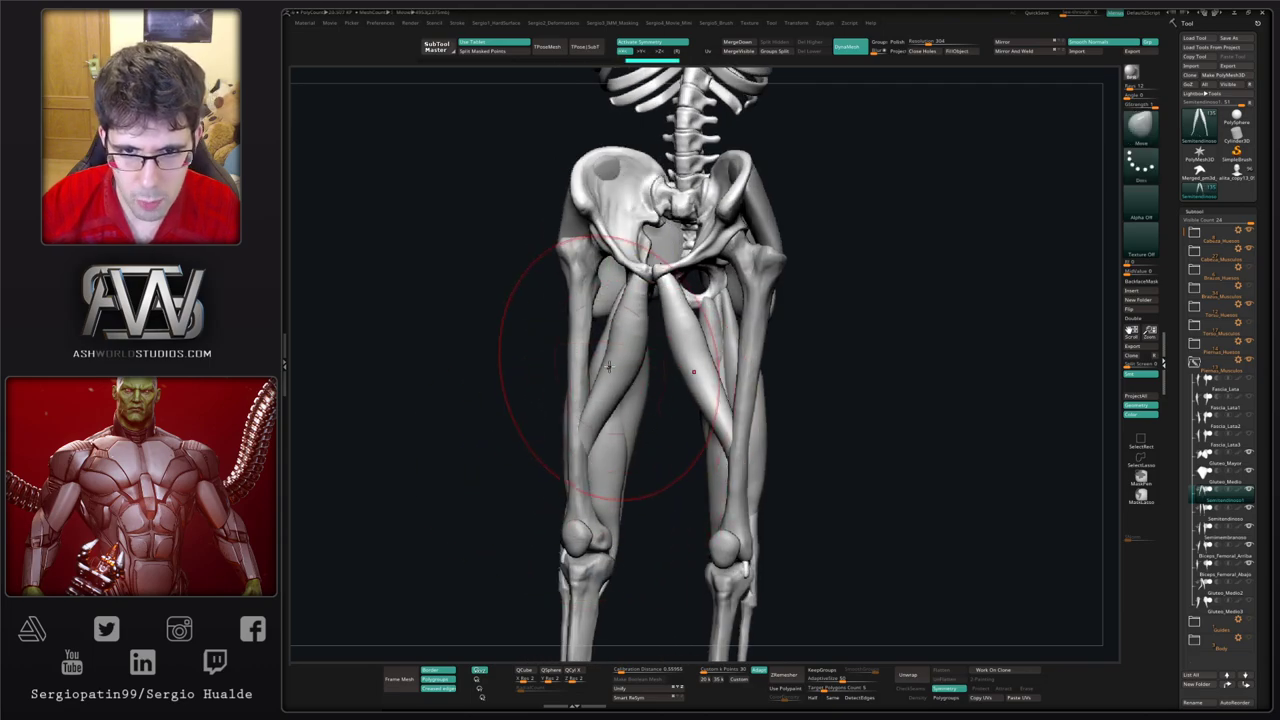
right_click_drag(607, 366, 620, 374)
left_click_drag(582, 329, 574, 338)
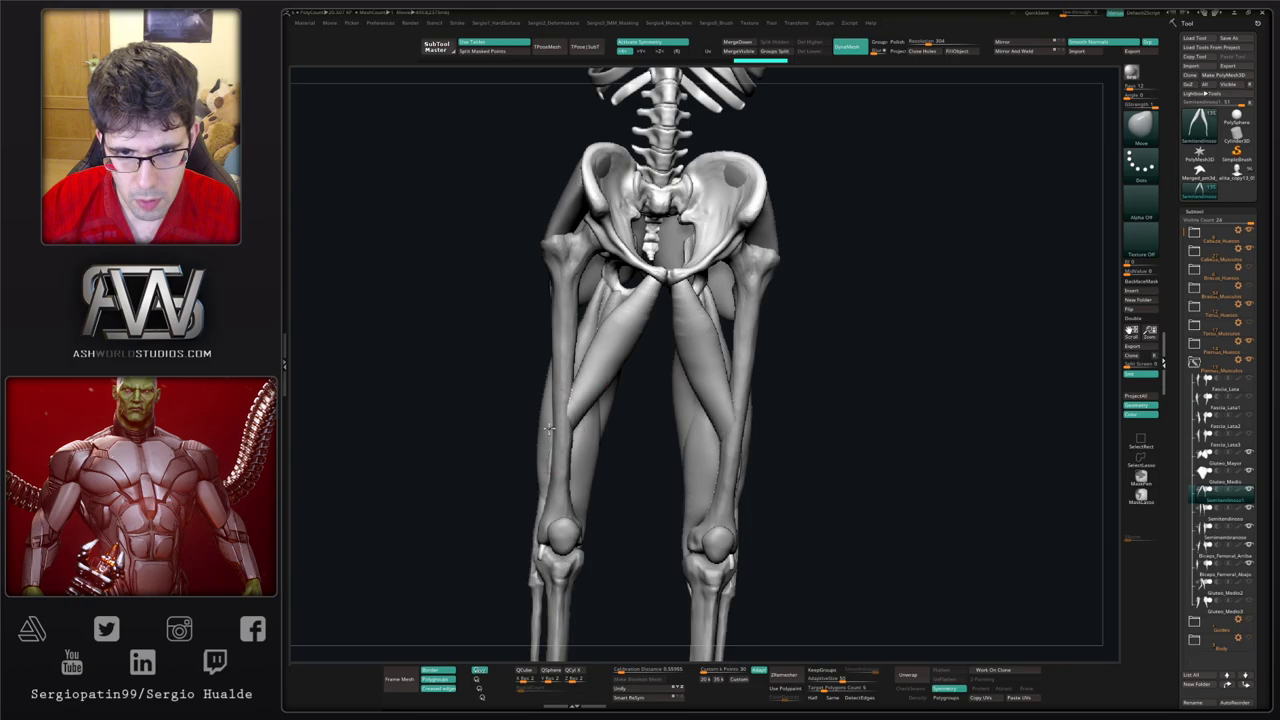
mouse_move(560, 474)
left_mouse_down()
mouse_move(523, 440)
mouse_move(535, 432)
left_mouse_up()
mouse_move(583, 422)
right_mouse_down()
mouse_move(549, 400)
mouse_move(595, 375)
mouse_move(514, 397)
right_mouse_up()
Step: Flatten the front surface of the copied inner thigh muscle with the TrimDynamic brush
key("b")
key("t")
key("d")
left_click_drag(611, 287, 583, 330)
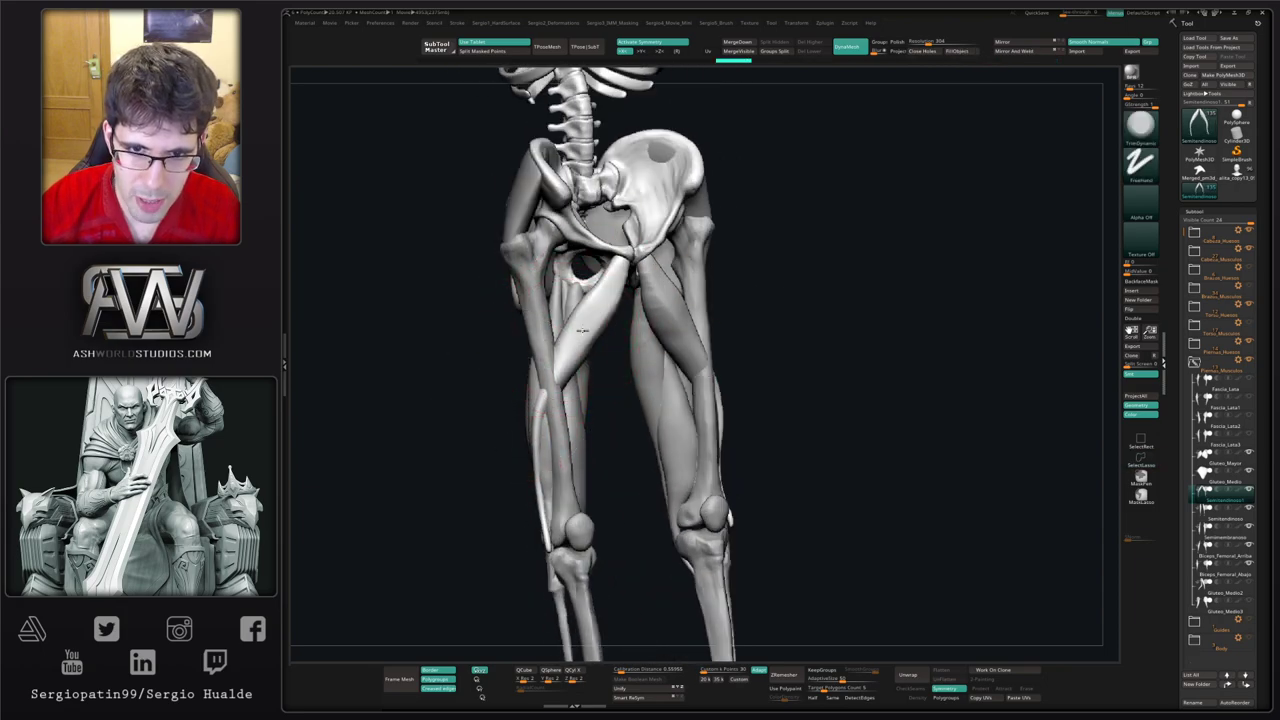
Step: Refine the inner thigh muscle's upper and inner edges with the Move brush and smooth its outer corner near the femur
key("b")
key("m")
key("v")
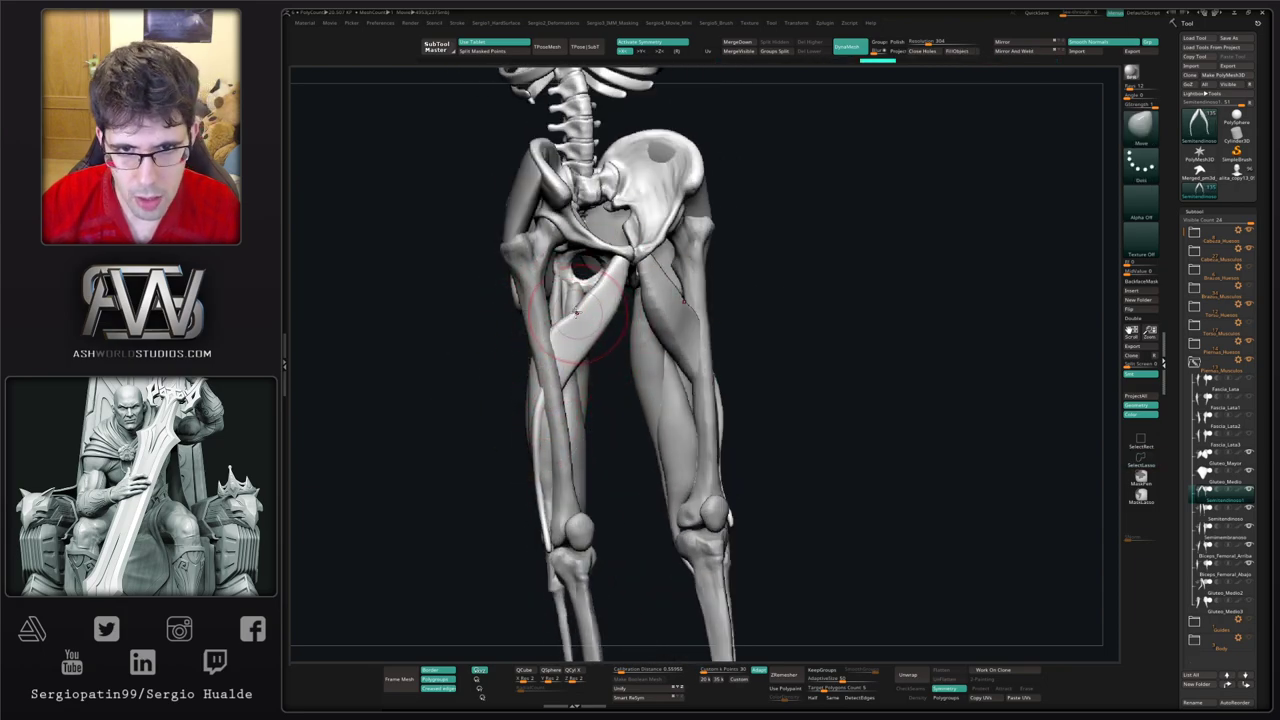
right_click_drag(541, 332, 600, 306)
left_click_drag(628, 296, 618, 300)
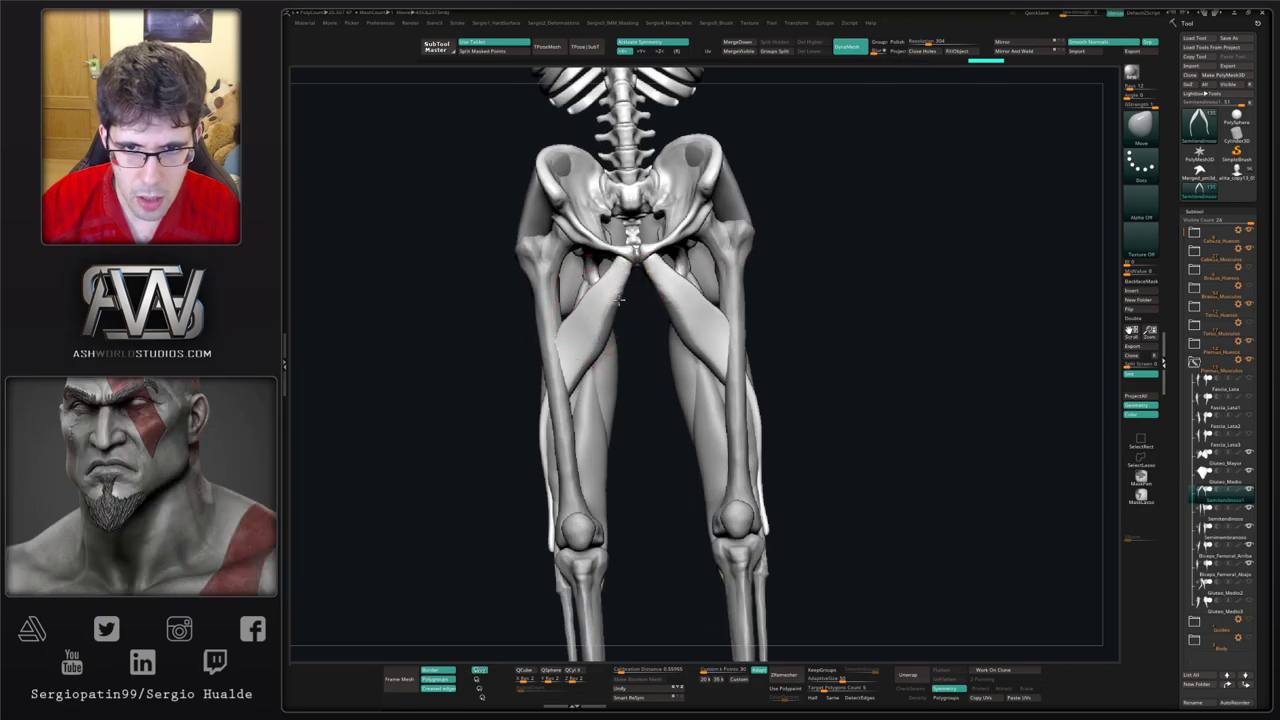
mouse_move(540, 336)
right_mouse_down()
mouse_move(526, 323)
mouse_move(540, 353)
right_mouse_up()
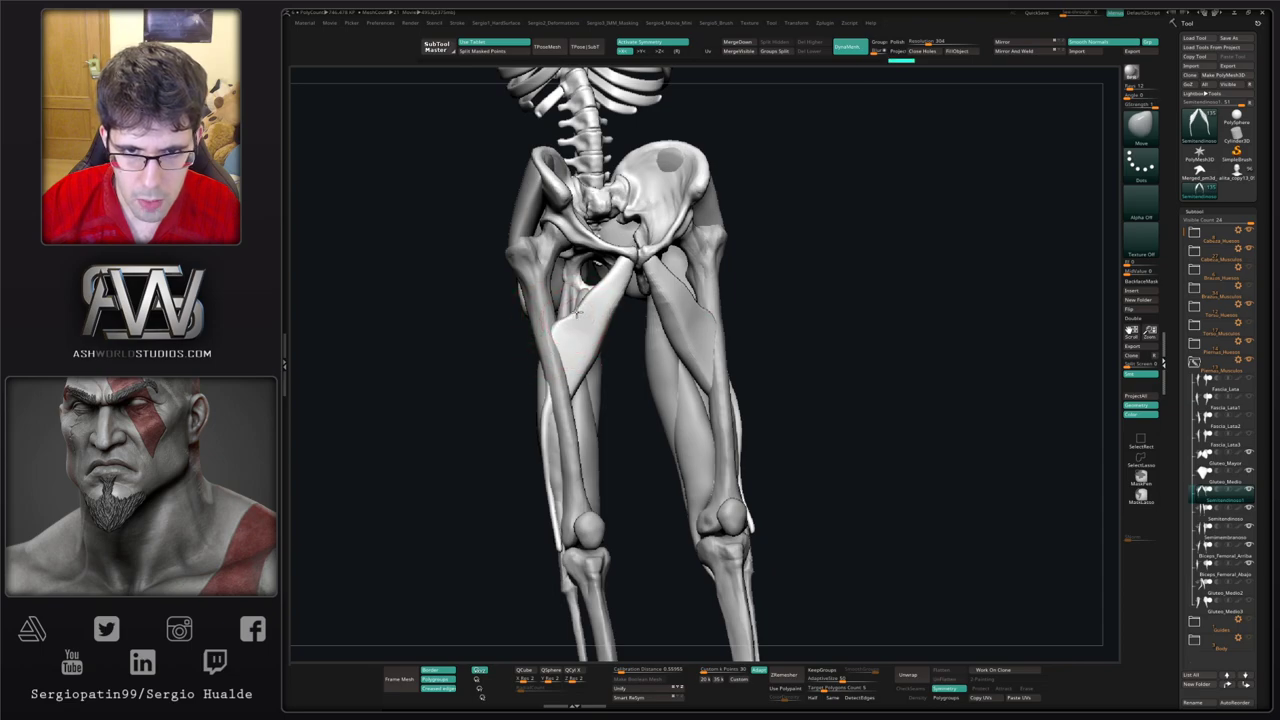
left_click_drag(583, 336, 572, 331, "shift")
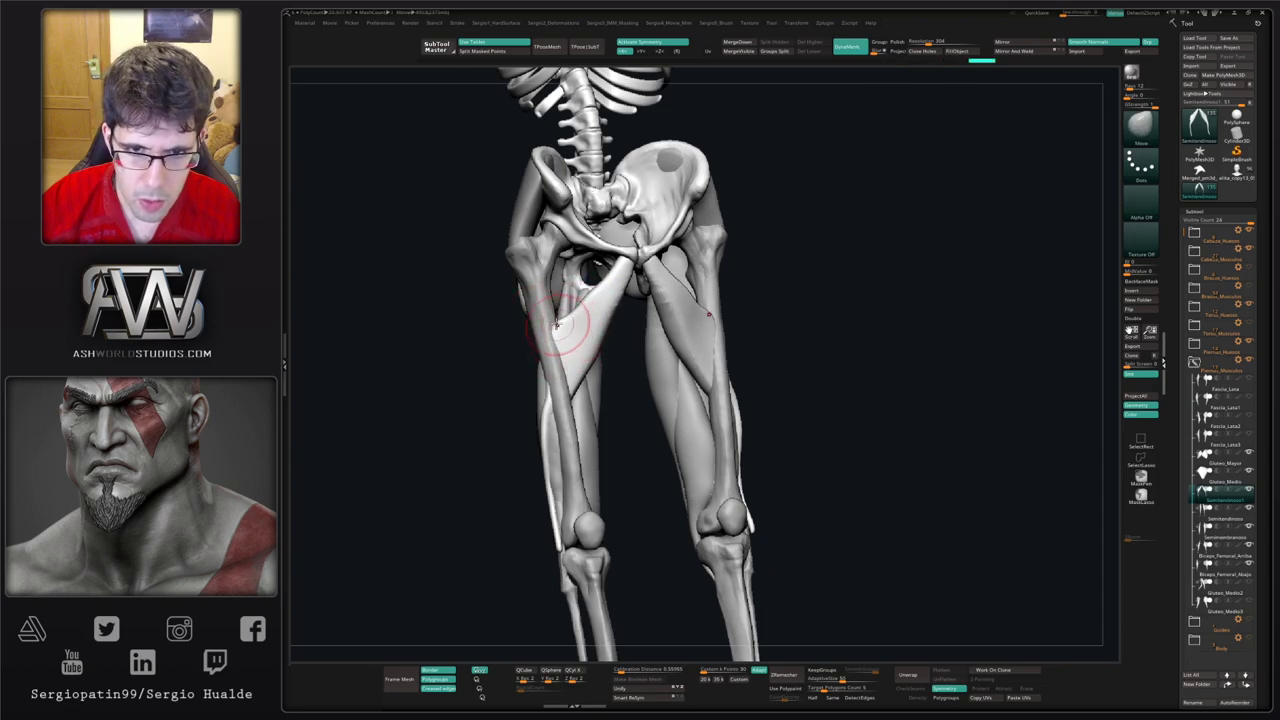
Step: Isolate the inner thigh muscle, cut away its lower portion below the femur attachment, and show the other subtools again
key("shift+s")
mouse_move(575, 408)
left_mouse_down("ctrl+alt+shift")
mouse_move(573, 640)
mouse_move(600, 475)
mouse_move(646, 498)
left_mouse_up("ctrl+alt+shift")
key("Delete")
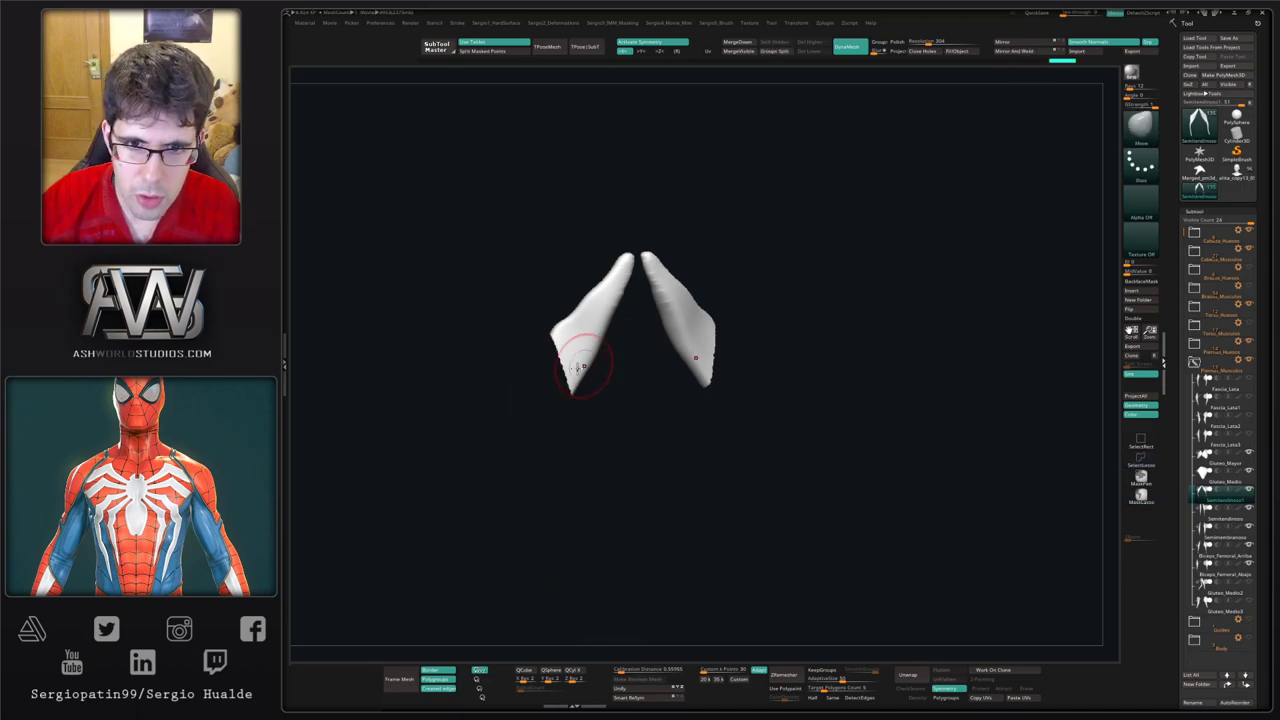
key("shift+s")
Step: Pull the muscle's cut lower end against the femur with the Move brush and check the fit from several sides
mouse_move(571, 403)
right_mouse_down()
mouse_move(690, 398)
mouse_move(571, 390)
right_mouse_up()
left_click_drag(571, 390, 562, 402)
mouse_move(549, 394)
right_mouse_down()
mouse_move(560, 362)
mouse_move(565, 398)
mouse_move(552, 398)
right_mouse_up()
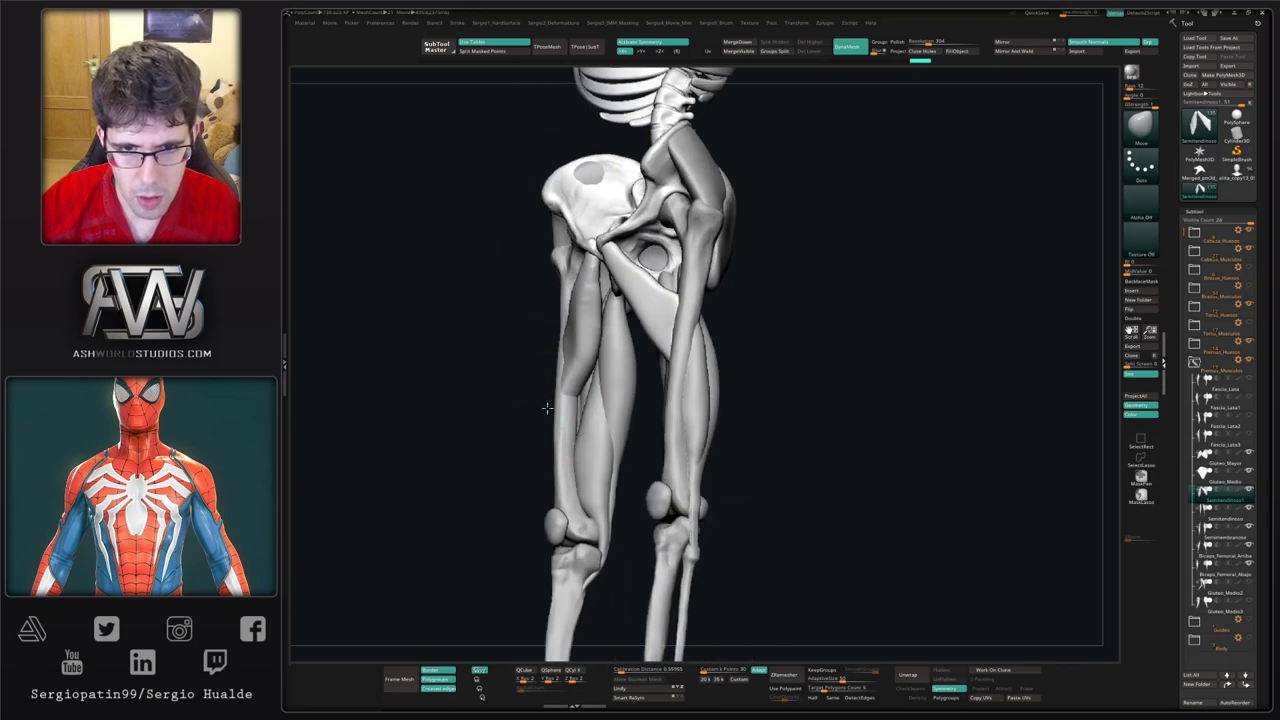
mouse_move(566, 343)
right_mouse_down()
mouse_move(583, 303)
mouse_move(586, 357)
mouse_move(606, 391)
mouse_move(570, 310)
mouse_move(578, 330)
right_mouse_up()
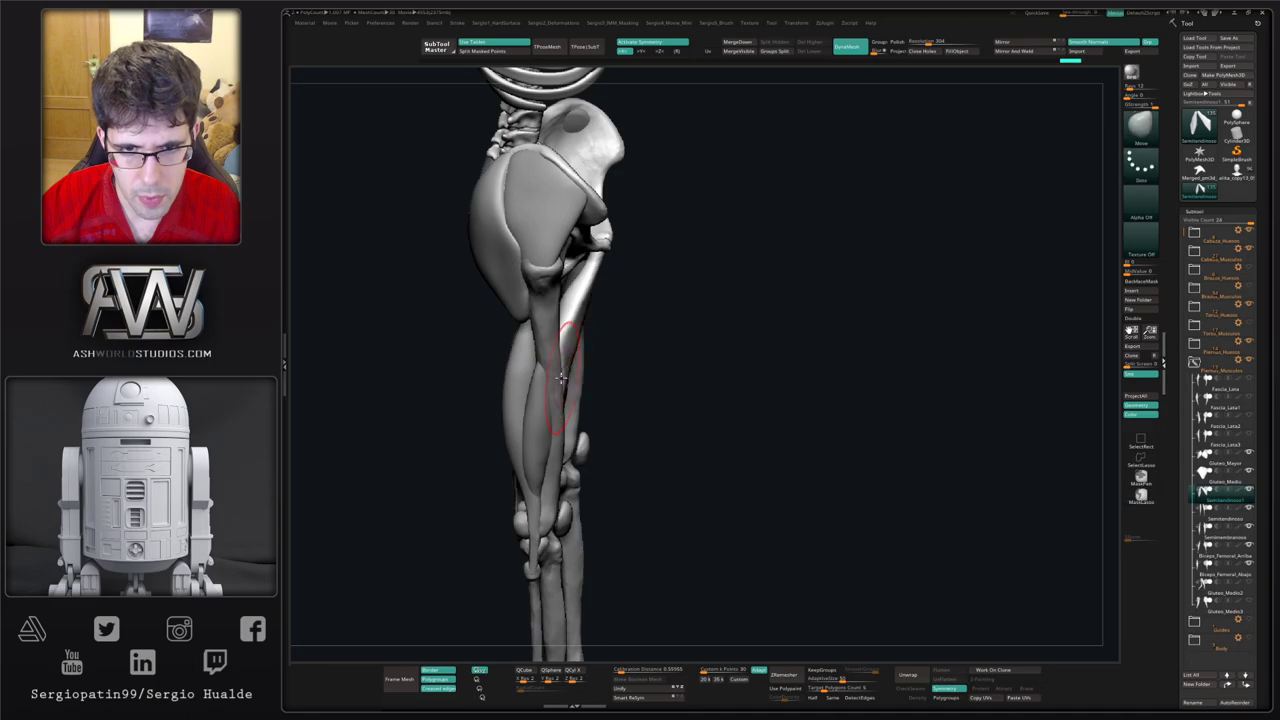
mouse_move(539, 370)
right_mouse_down()
mouse_move(540, 345)
mouse_move(786, 457)
mouse_move(746, 447)
mouse_move(740, 480)
right_mouse_up()
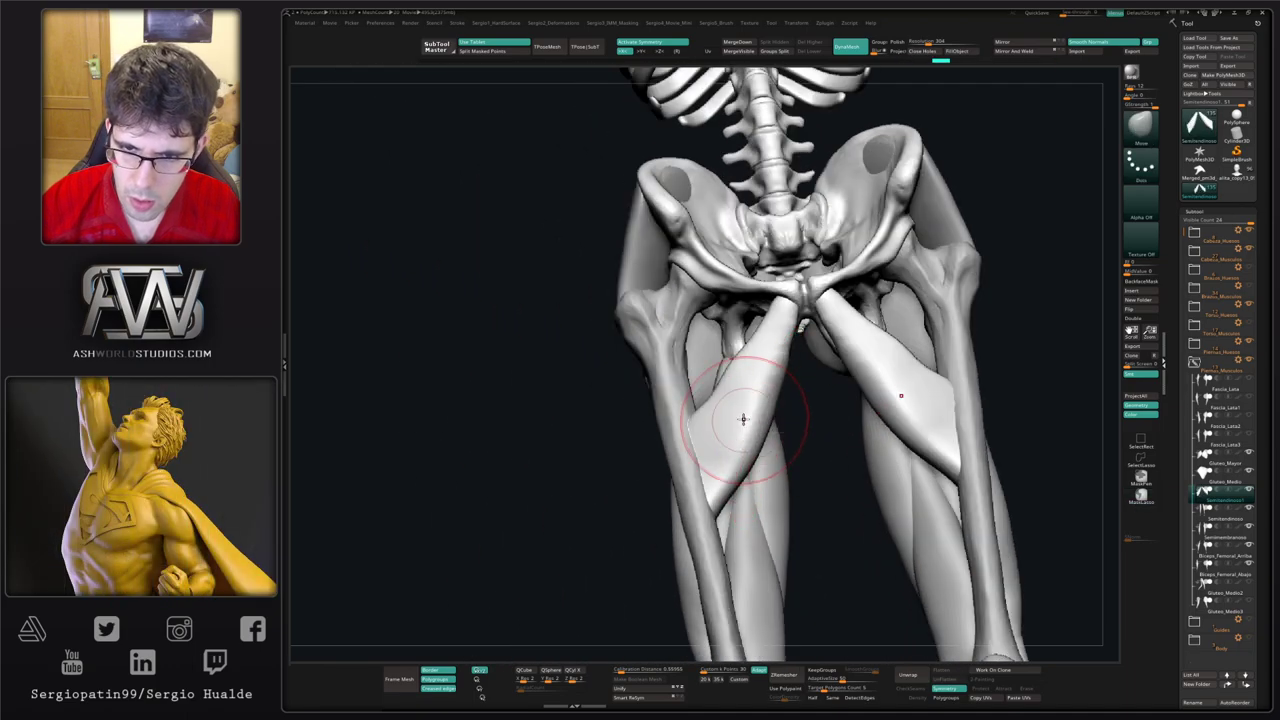
Step: Build up volume along the inner thigh muscle with the Clay brush and smooth its surface toward the femur
left_click_drag(753, 356, 733, 457)
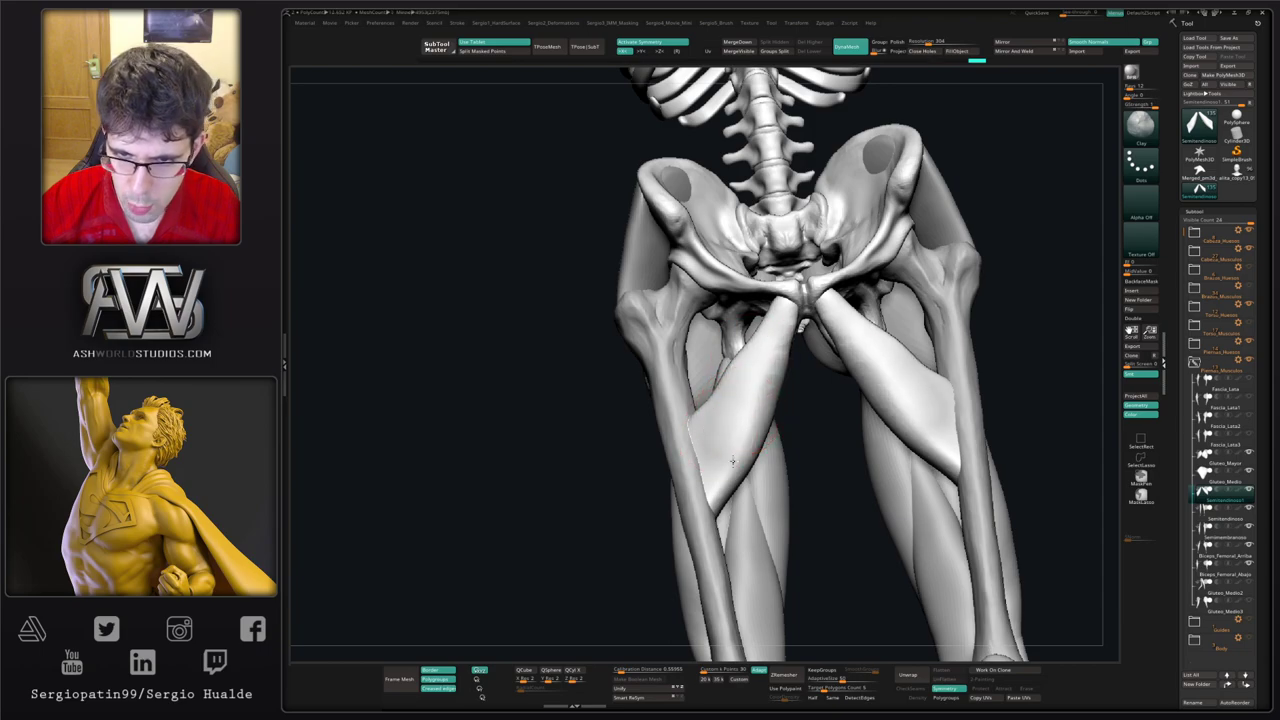
right_click_drag(727, 431, 700, 405)
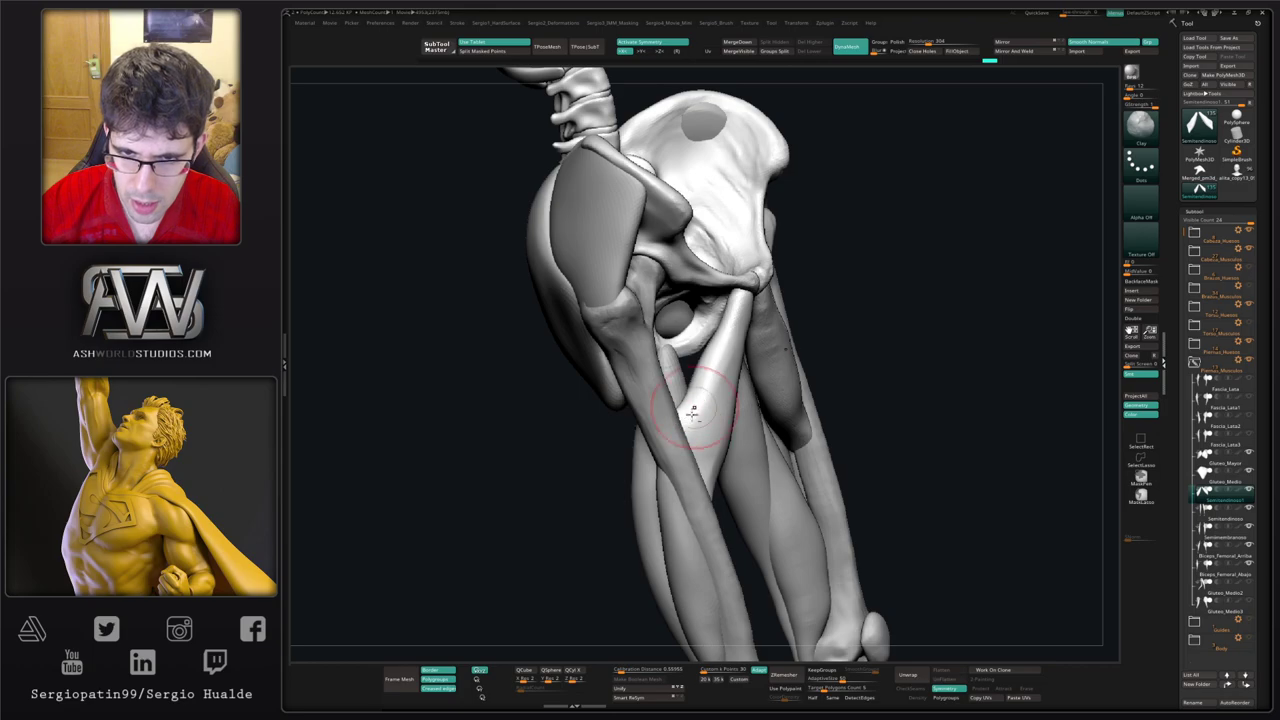
right_click_drag(709, 382, 711, 433)
left_click_drag(740, 352, 733, 386, "shift")
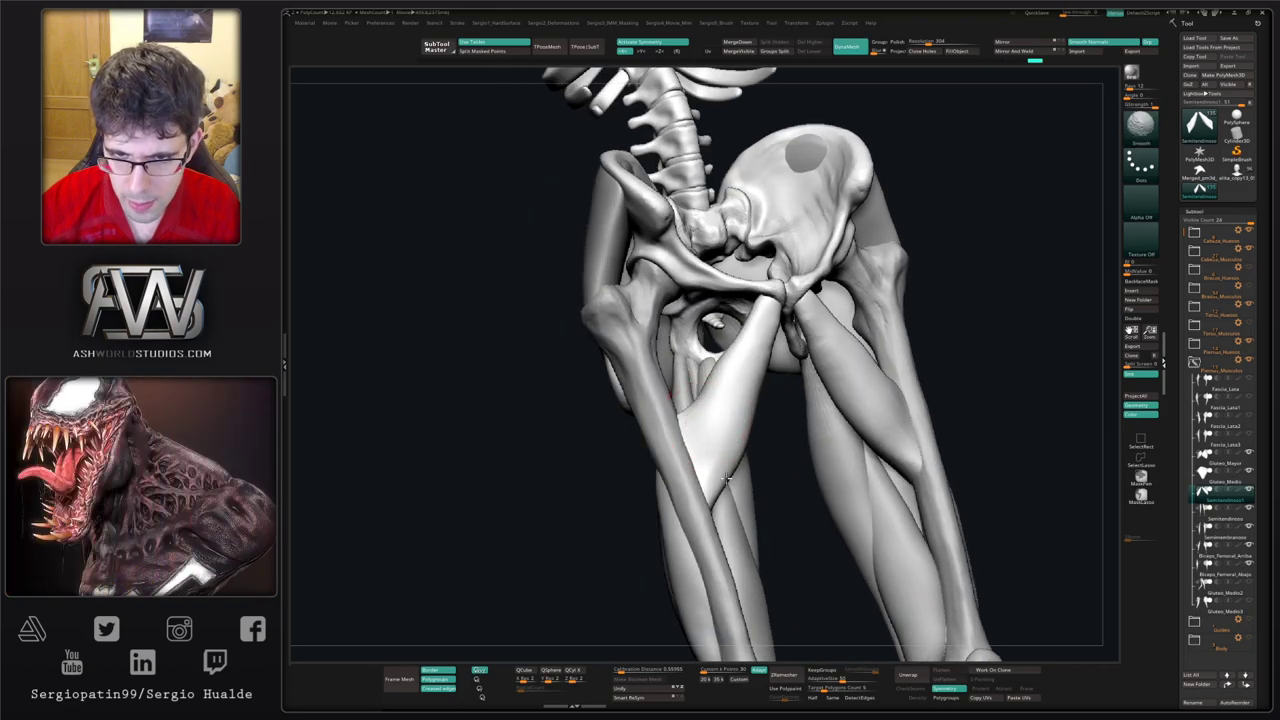
right_click_drag(725, 478, 714, 457)
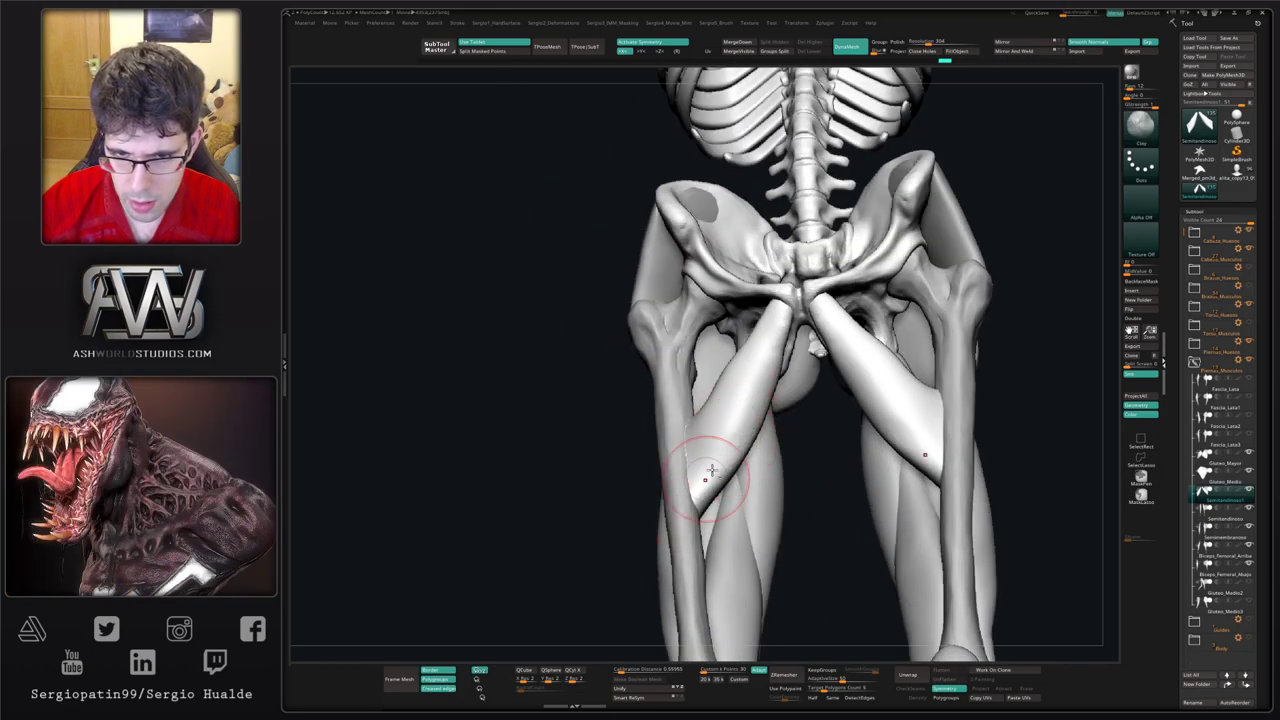
left_click_drag(711, 470, 752, 393)
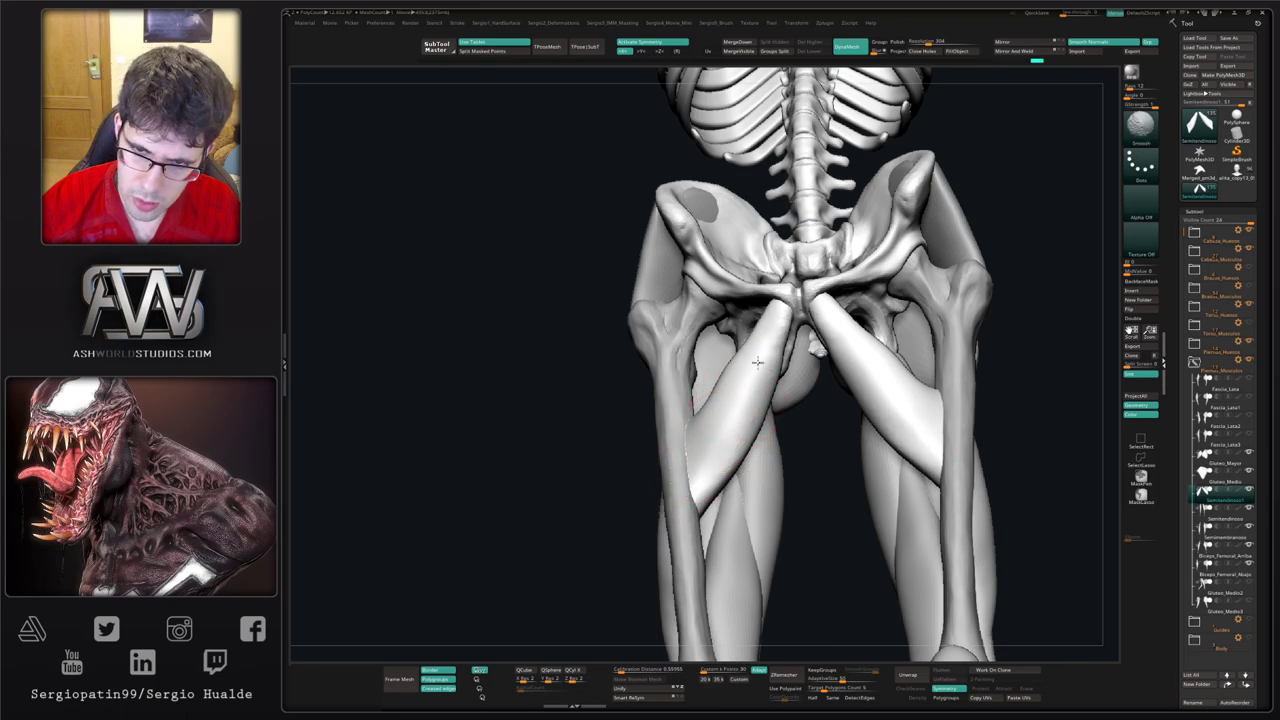
Step: Adjust the inner thigh muscle's upper end at the pubis with the Move brush
mouse_move(757, 362)
right_mouse_down()
mouse_move(768, 315)
mouse_move(789, 299)
right_mouse_up()
mouse_move(795, 310)
left_mouse_down()
mouse_move(801, 296)
mouse_move(769, 342)
mouse_move(785, 346)
left_mouse_up()
mouse_move(784, 346)
right_mouse_down()
mouse_move(793, 352)
mouse_move(787, 310)
right_mouse_up()
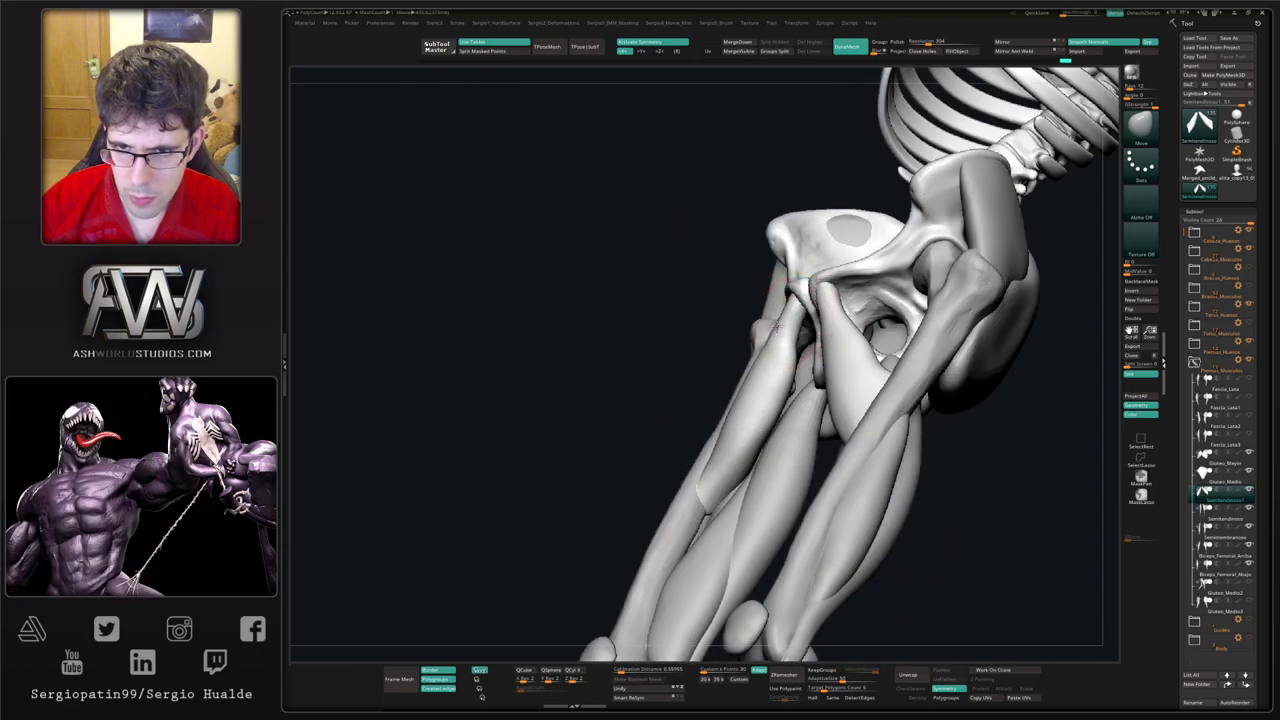
Step: Inspect the new inner thigh muscle from the front and rename its subtool as Abductor_Largo
right_click_drag(770, 357, 749, 428)
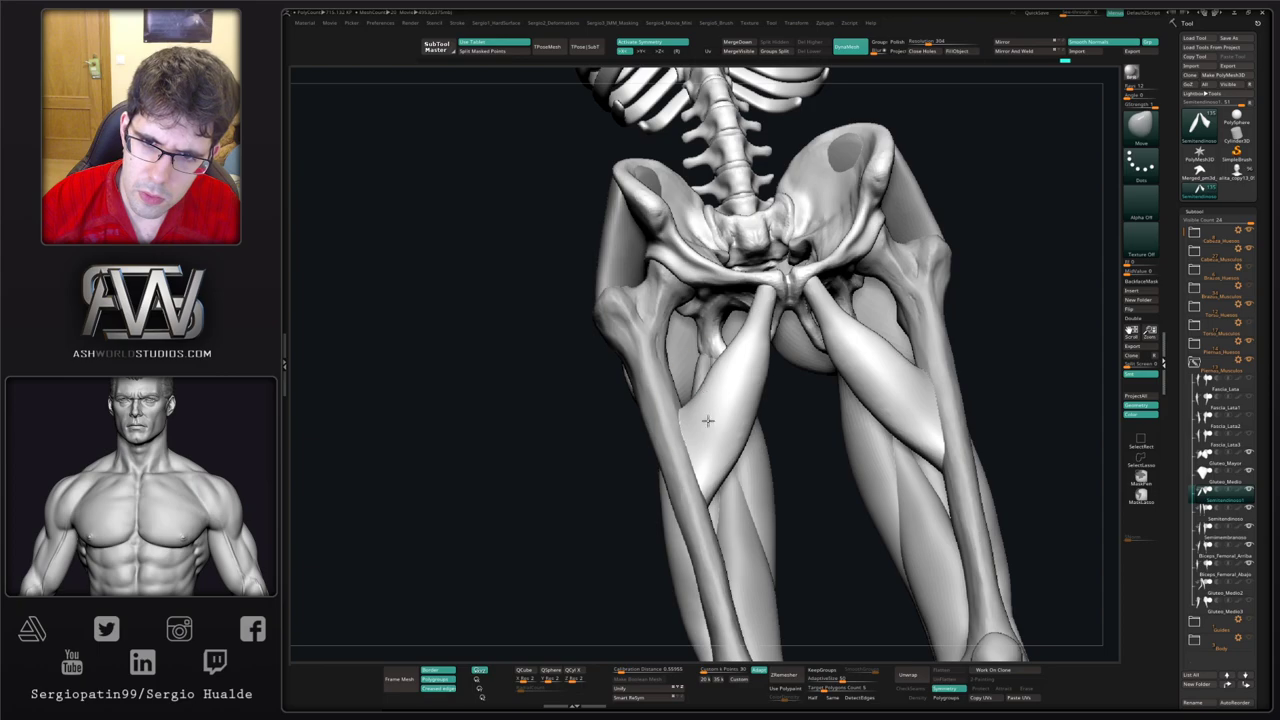
mouse_move(710, 390)
right_mouse_down()
mouse_move(686, 410)
mouse_move(708, 394)
mouse_move(736, 414)
mouse_move(754, 350)
mouse_move(718, 328)
right_mouse_up()
mouse_move(837, 355)
right_mouse_down()
mouse_move(870, 367)
mouse_move(833, 370)
mouse_move(813, 353)
right_mouse_up()
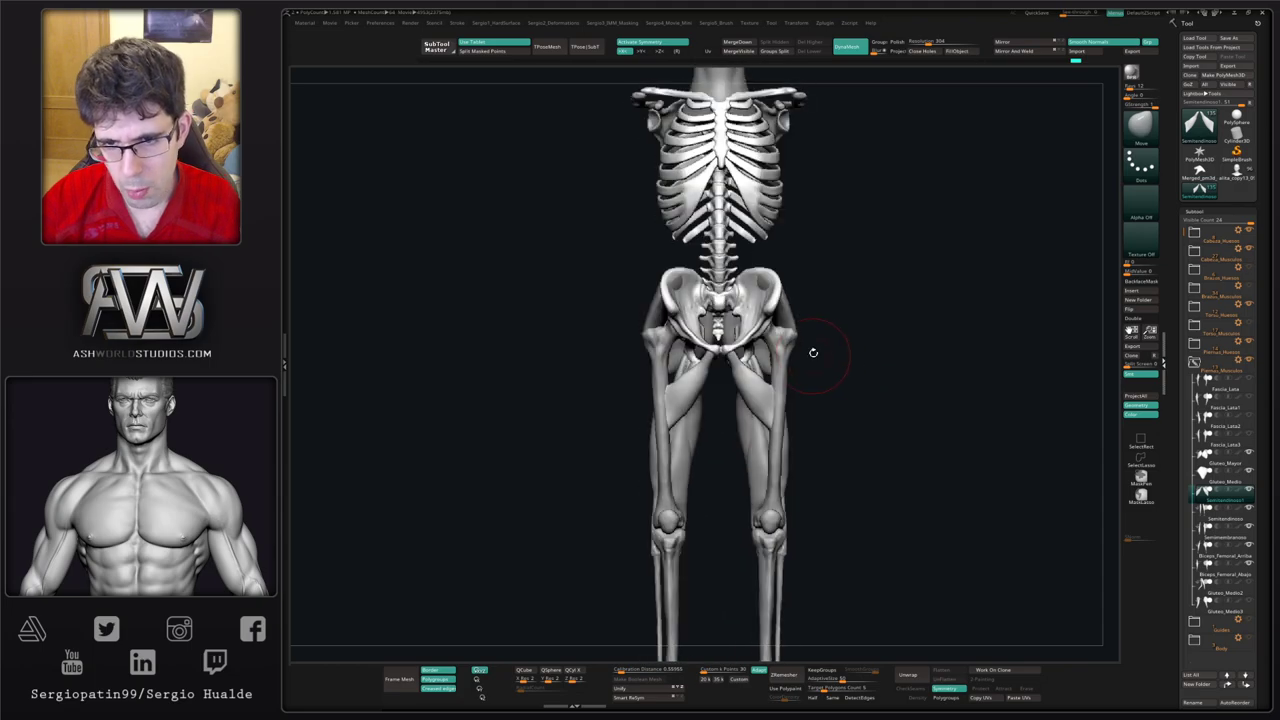
key("F2")
type("Ad")
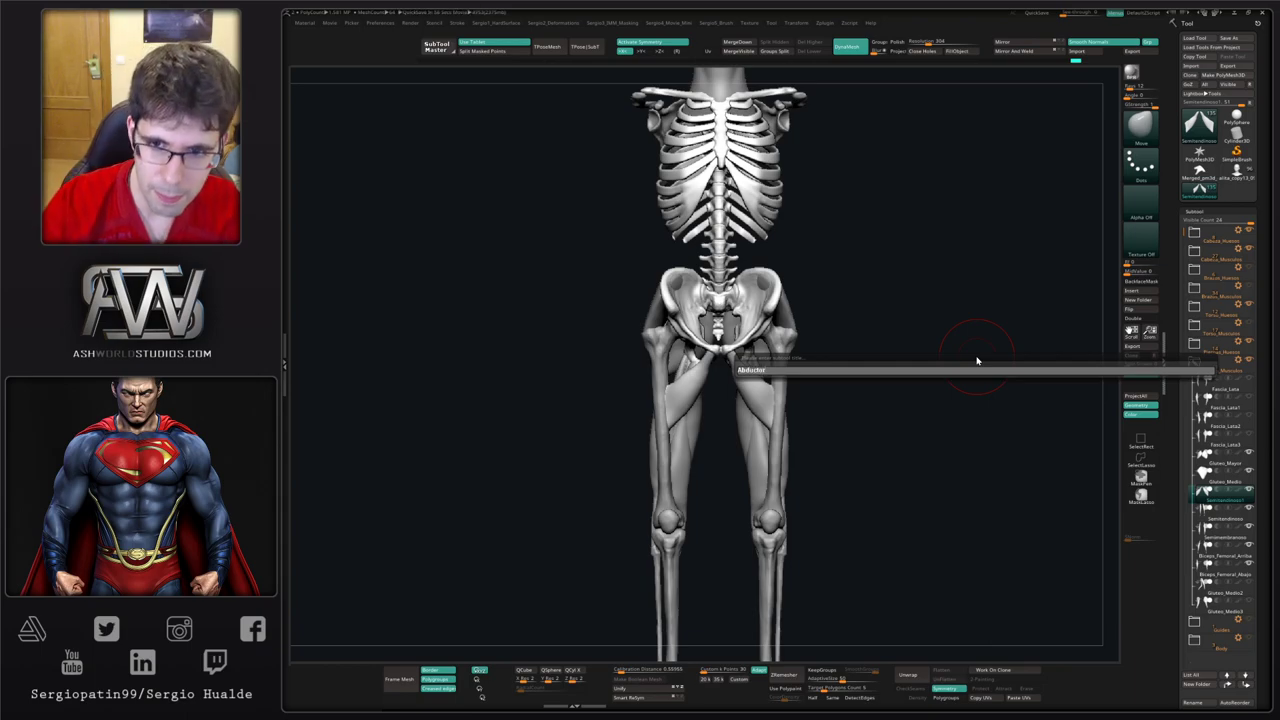
type("_L")
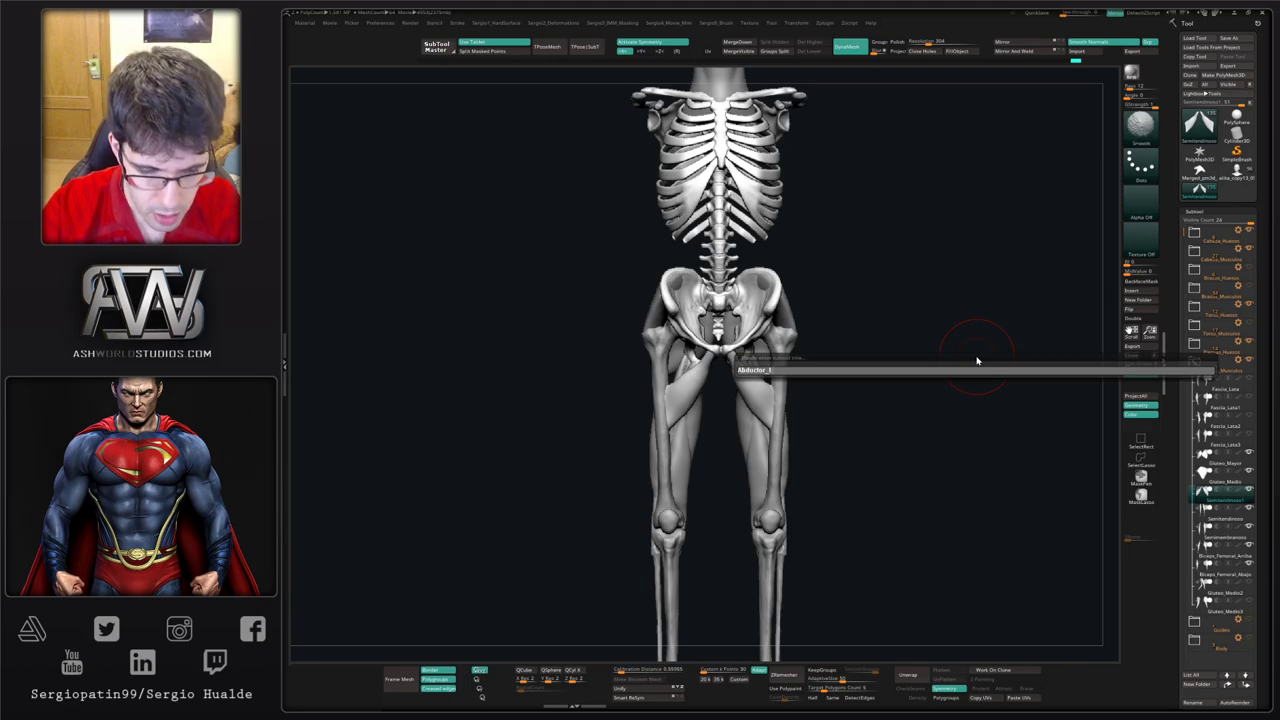
type("o")
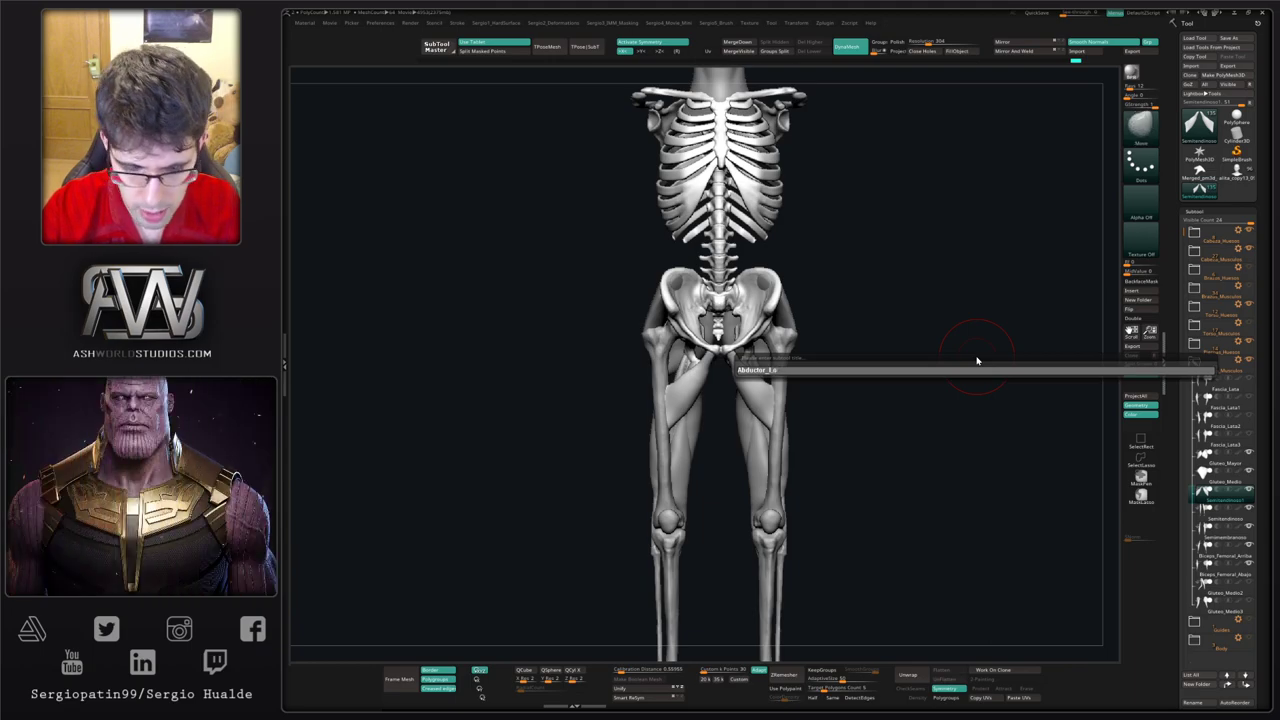
key("Return")
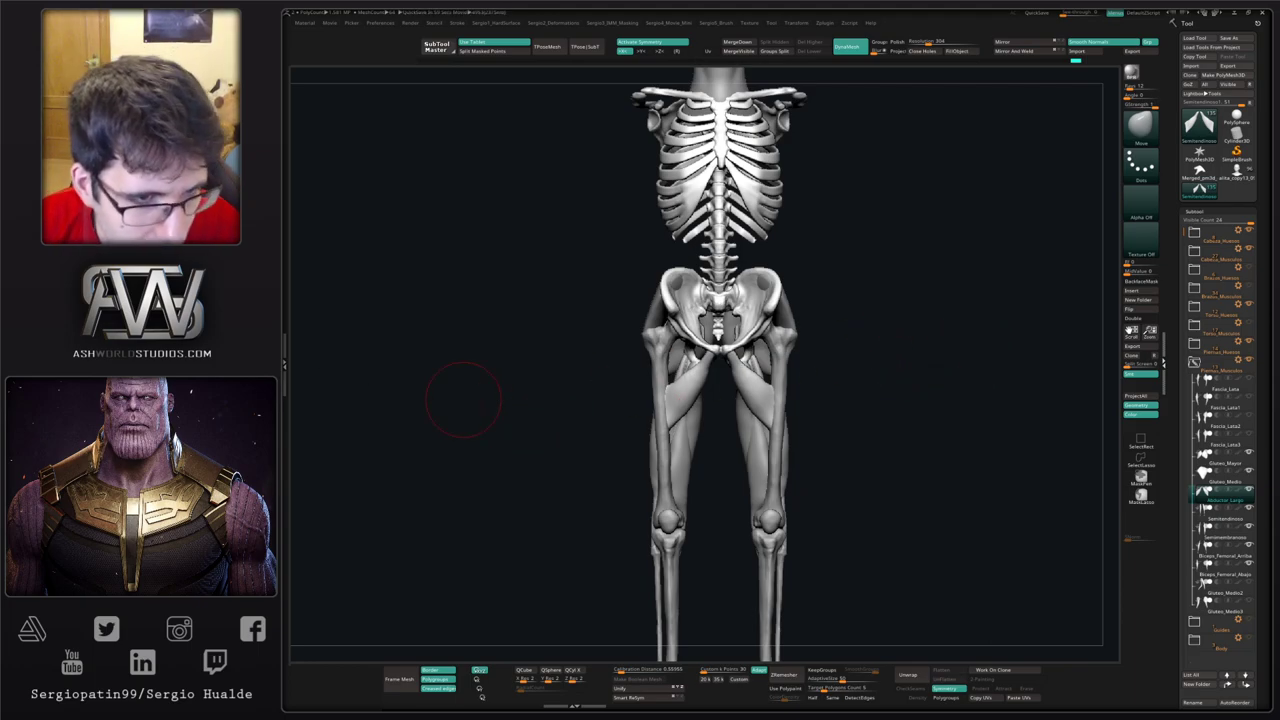
Step: Try to pull the outer contour of the Biceps_Femoral_Abajo muscle outward with the Move brush from behind, and undo the strokes
mouse_move(884, 419)
left_mouse_down()
mouse_move(739, 408)
mouse_move(704, 446)
mouse_move(700, 392)
left_mouse_up()
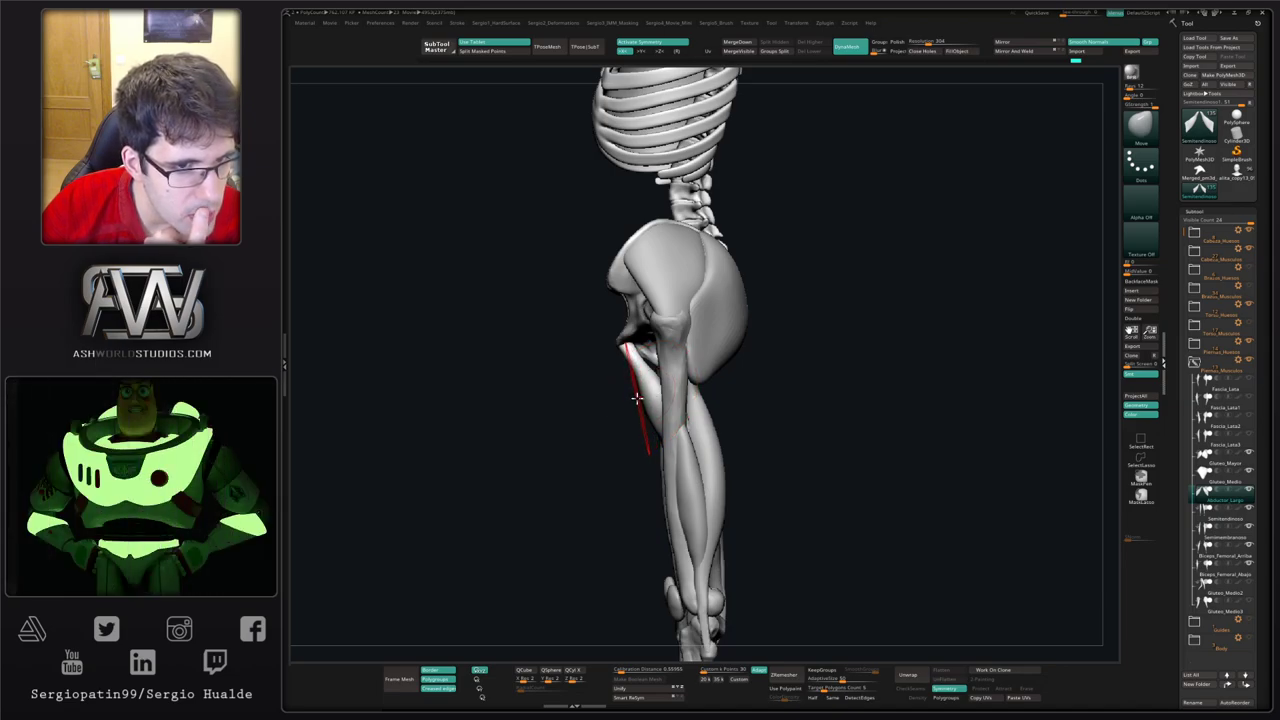
left_click_drag(736, 426, 655, 445, "shift")
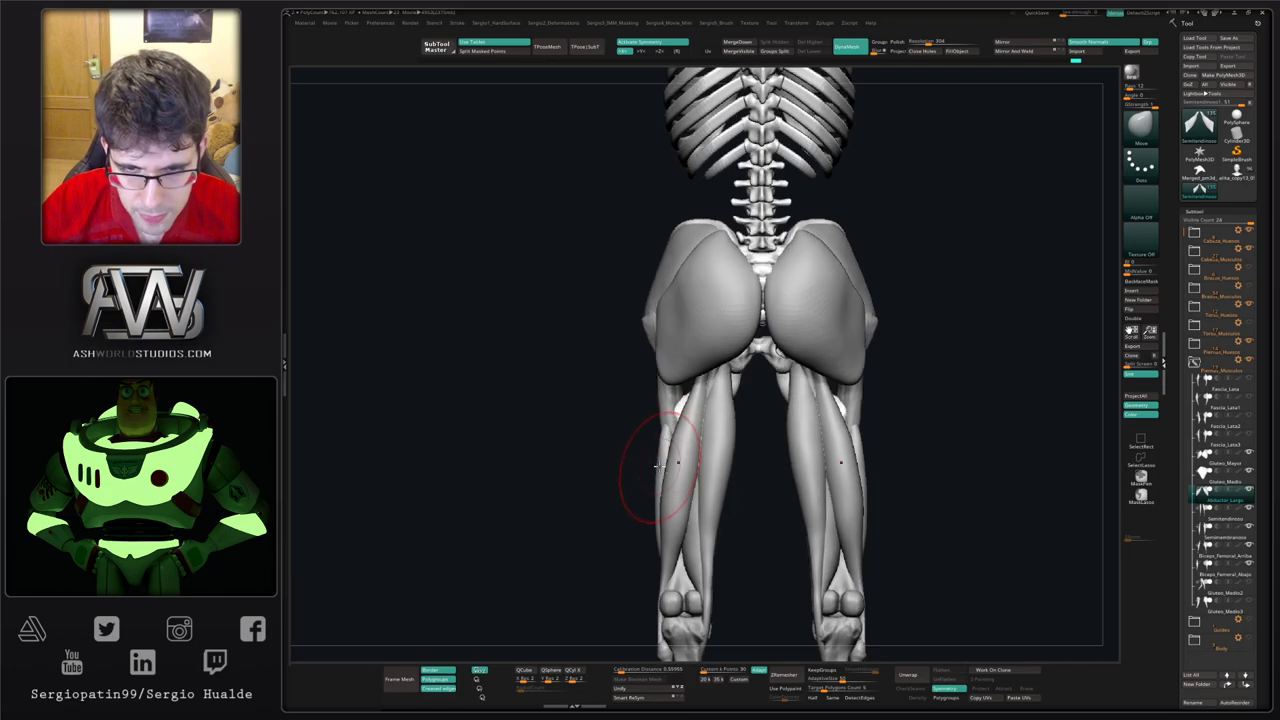
left_click(657, 474, "alt")
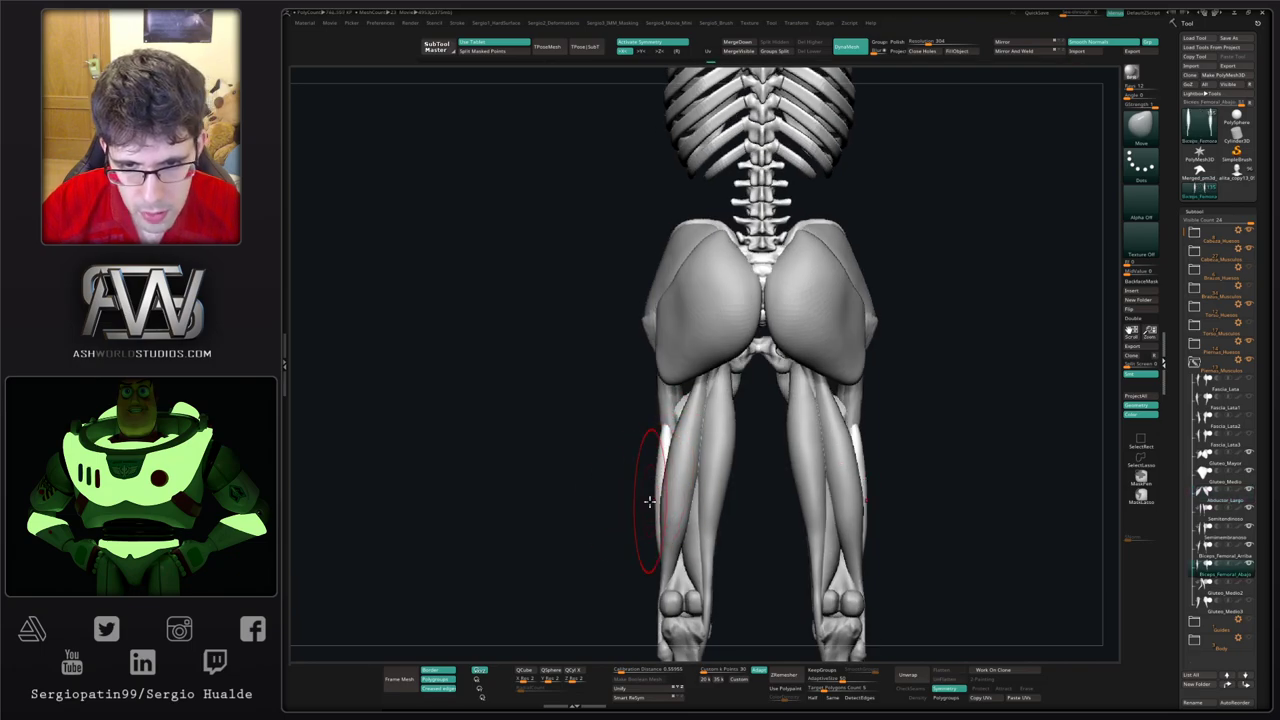
left_click_drag(650, 501, 641, 503)
left_click_drag(650, 506, 645, 500)
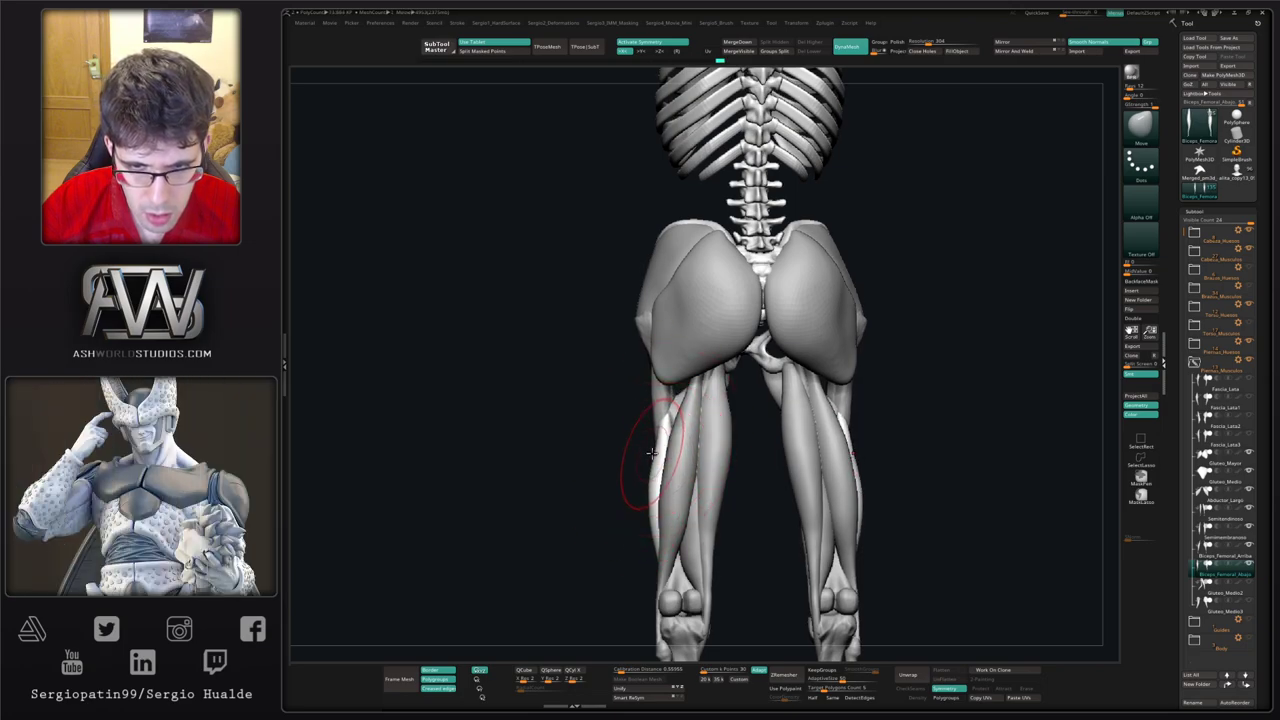
mouse_move(660, 457)
left_mouse_down()
mouse_move(609, 449)
mouse_move(562, 403)
left_mouse_up()
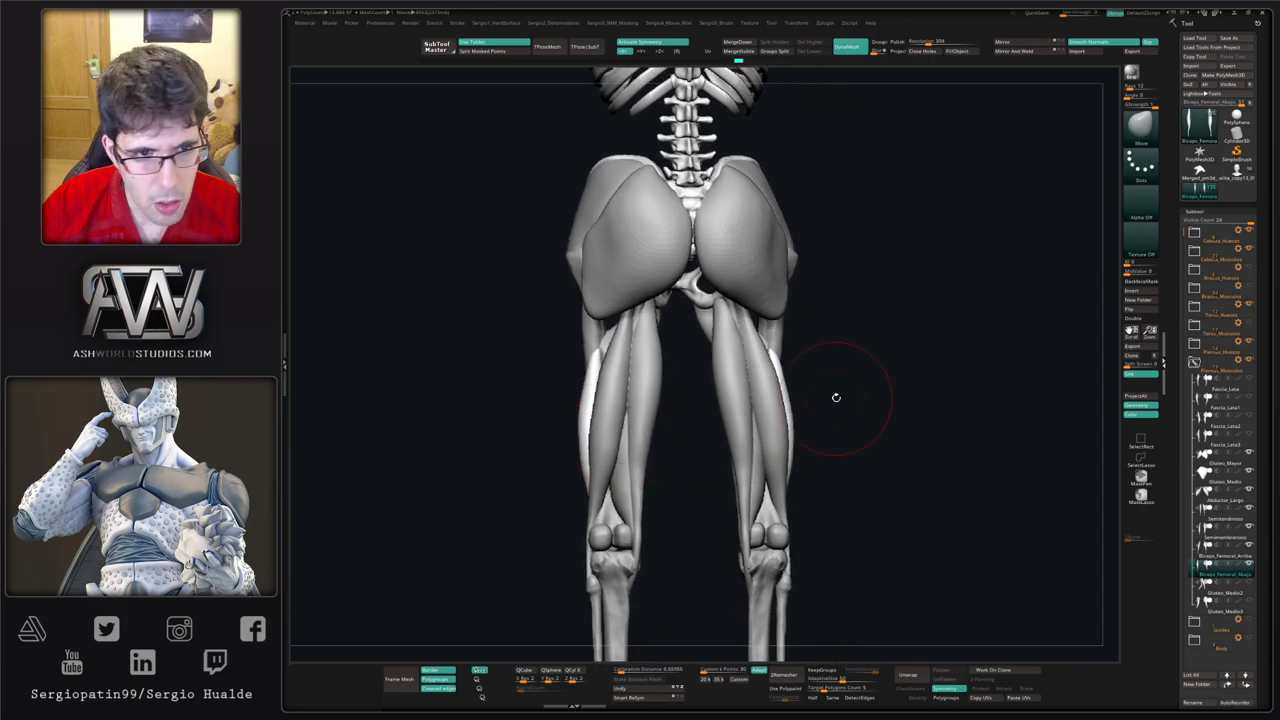
left_click_drag(834, 397, 823, 400, "shift")
key("ctrl+z")
key("ctrl+z")
key("ctrl+z")
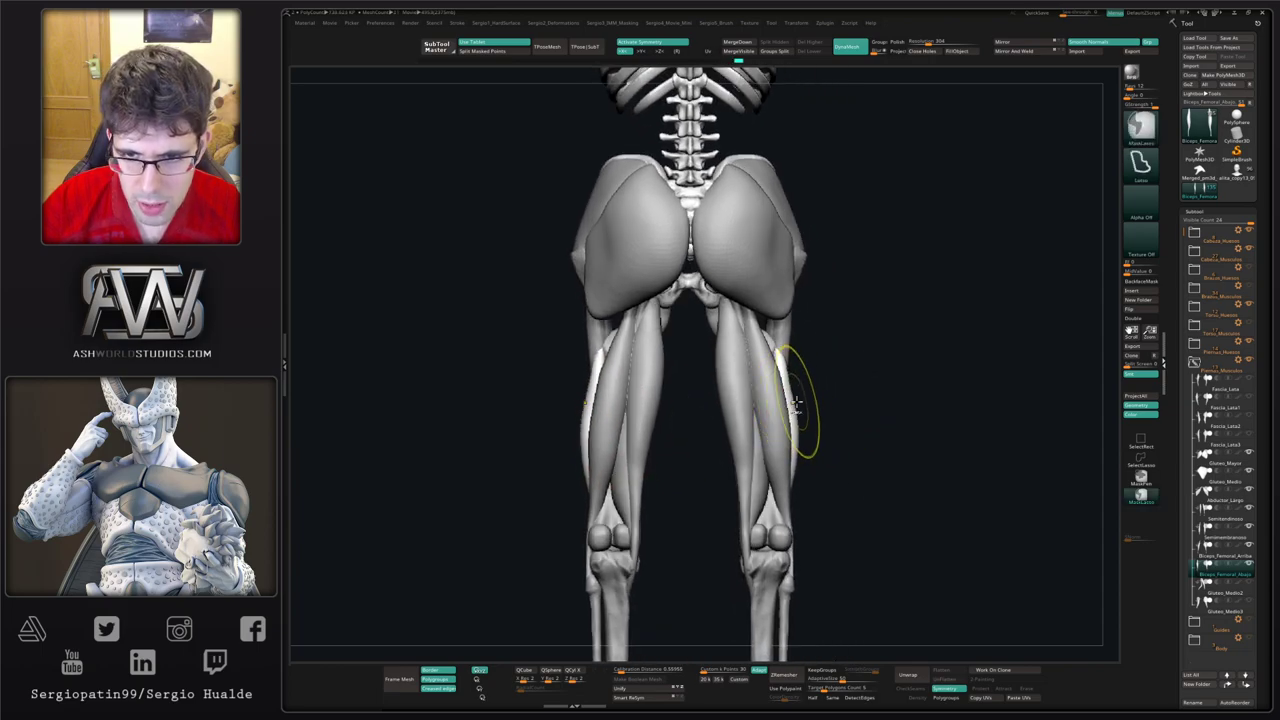
Step: Reshape the inner contour of the Semitendinoso along the upper and middle back thigh with the Move brush
left_click(755, 449, "alt")
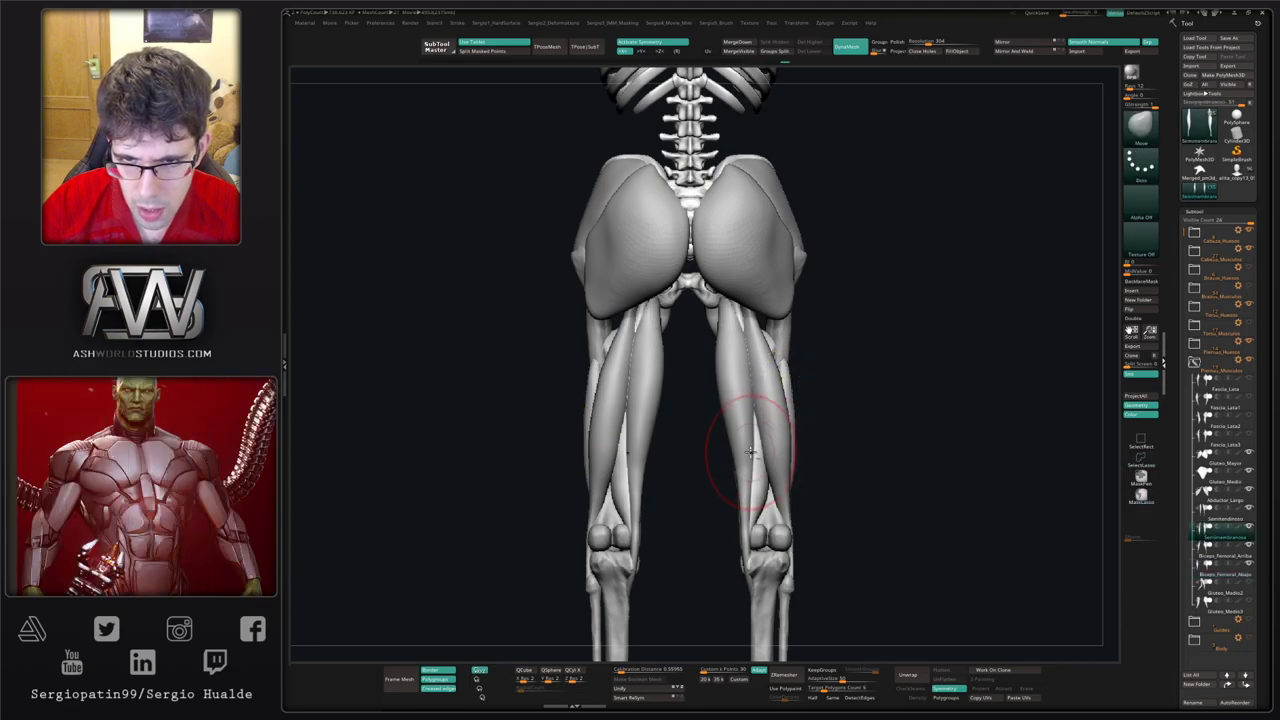
key("]")
left_click(727, 420, "alt")
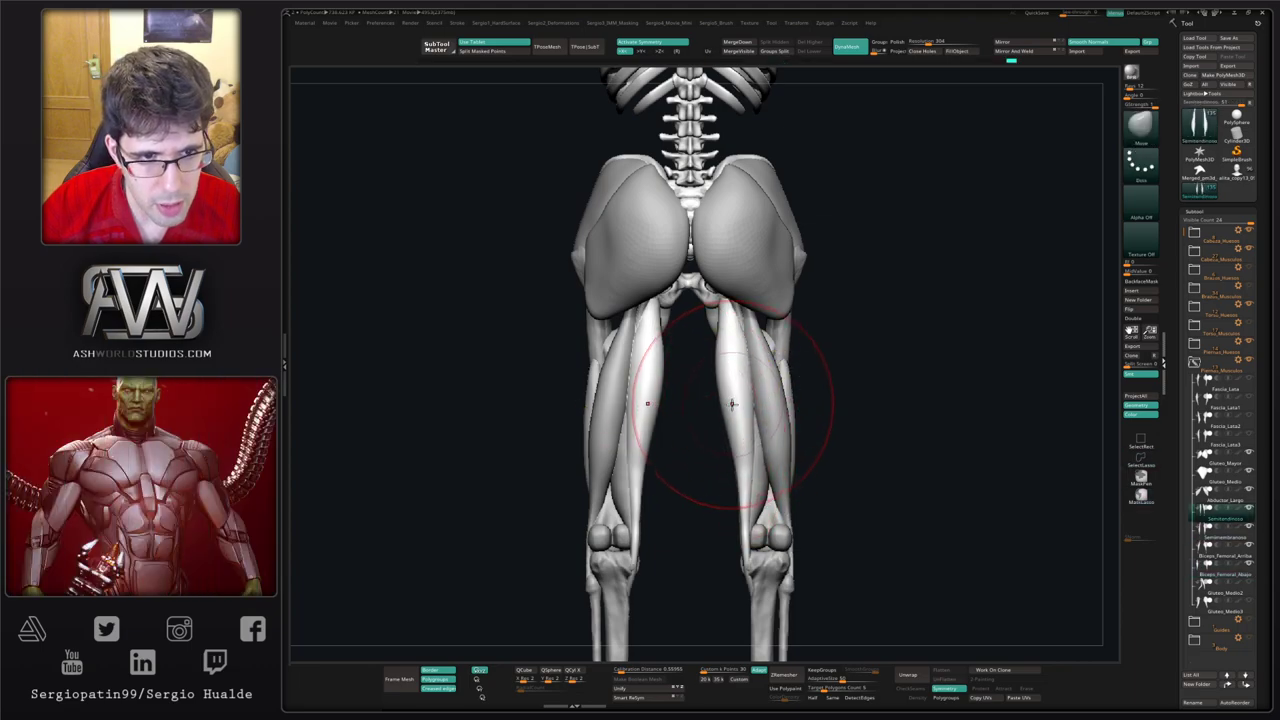
mouse_move(725, 390)
left_mouse_down()
mouse_move(743, 396)
mouse_move(705, 416)
mouse_move(724, 397)
left_mouse_up()
key("s")
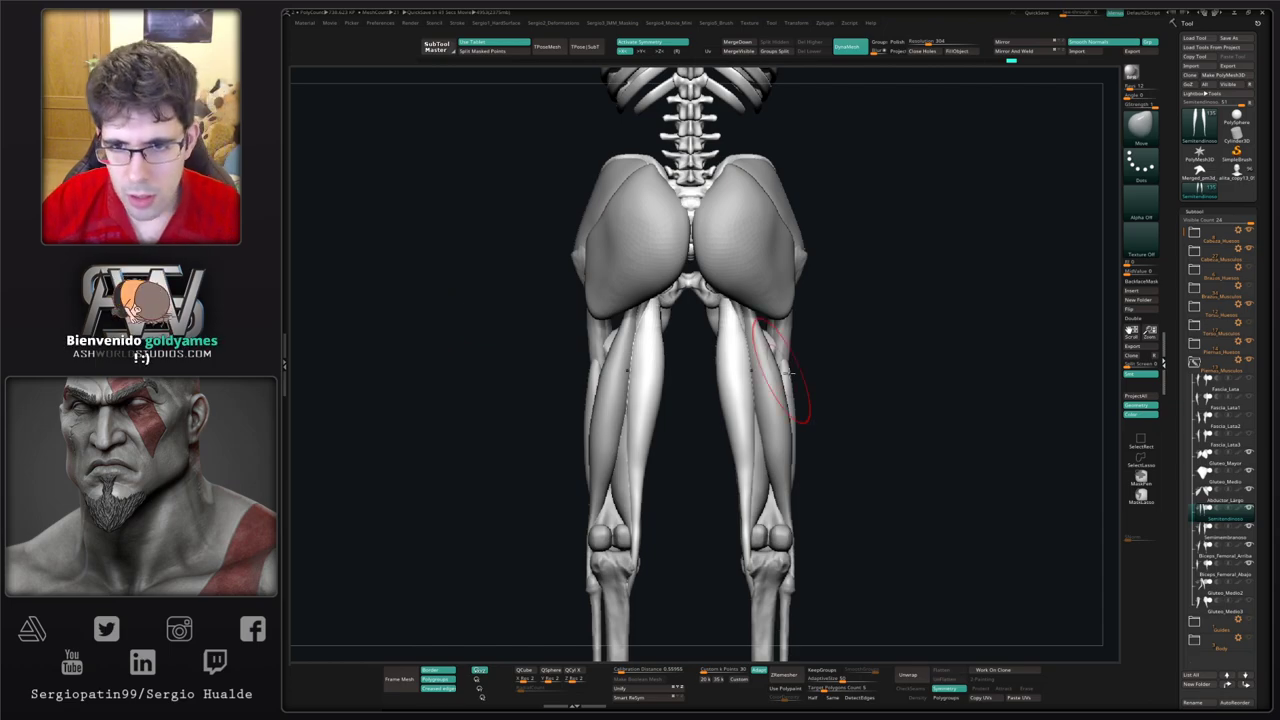
left_click_drag(829, 376, 826, 383)
mouse_move(711, 371)
left_mouse_down()
mouse_move(743, 380)
mouse_move(743, 367)
left_mouse_up()
left_click_drag(721, 411, 727, 413)
mouse_move(720, 356)
left_mouse_down()
mouse_move(734, 357)
mouse_move(746, 398)
left_mouse_up()
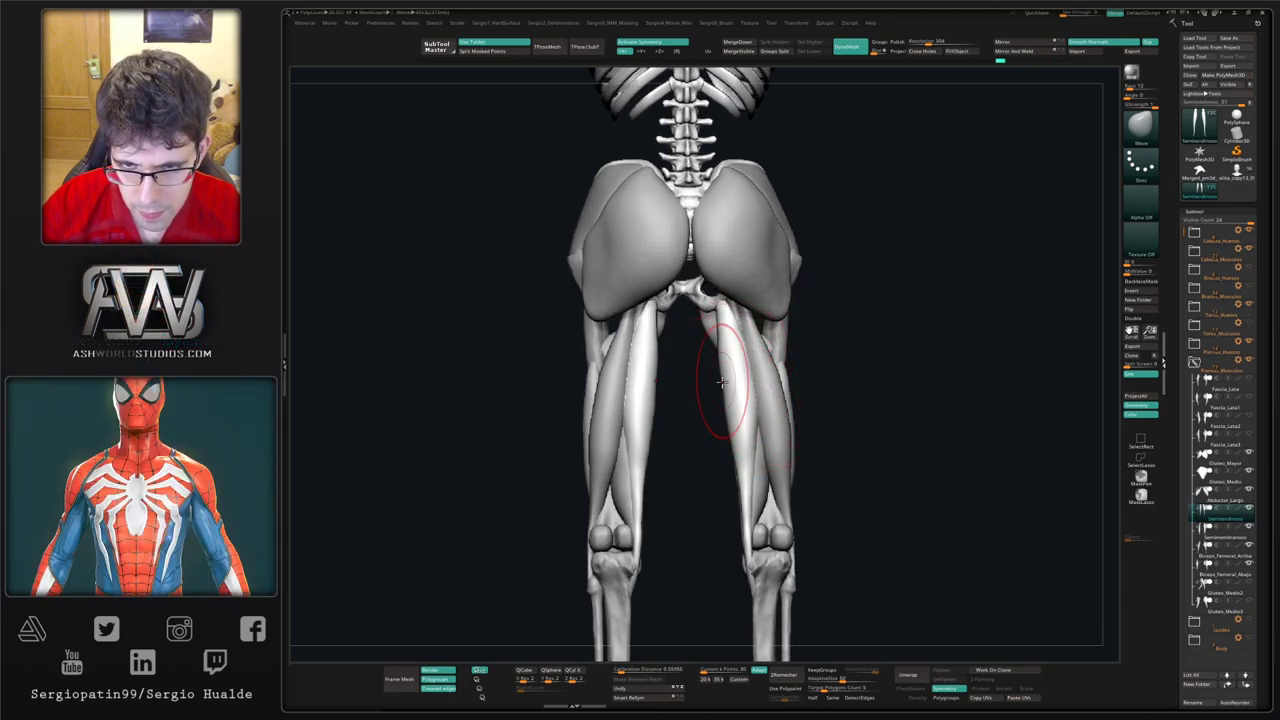
Step: Adjust the Semimembranoso's inner contour and fit behind the knee with the Move brush, checking it in isolation and from several sides
left_click(760, 463, "alt")
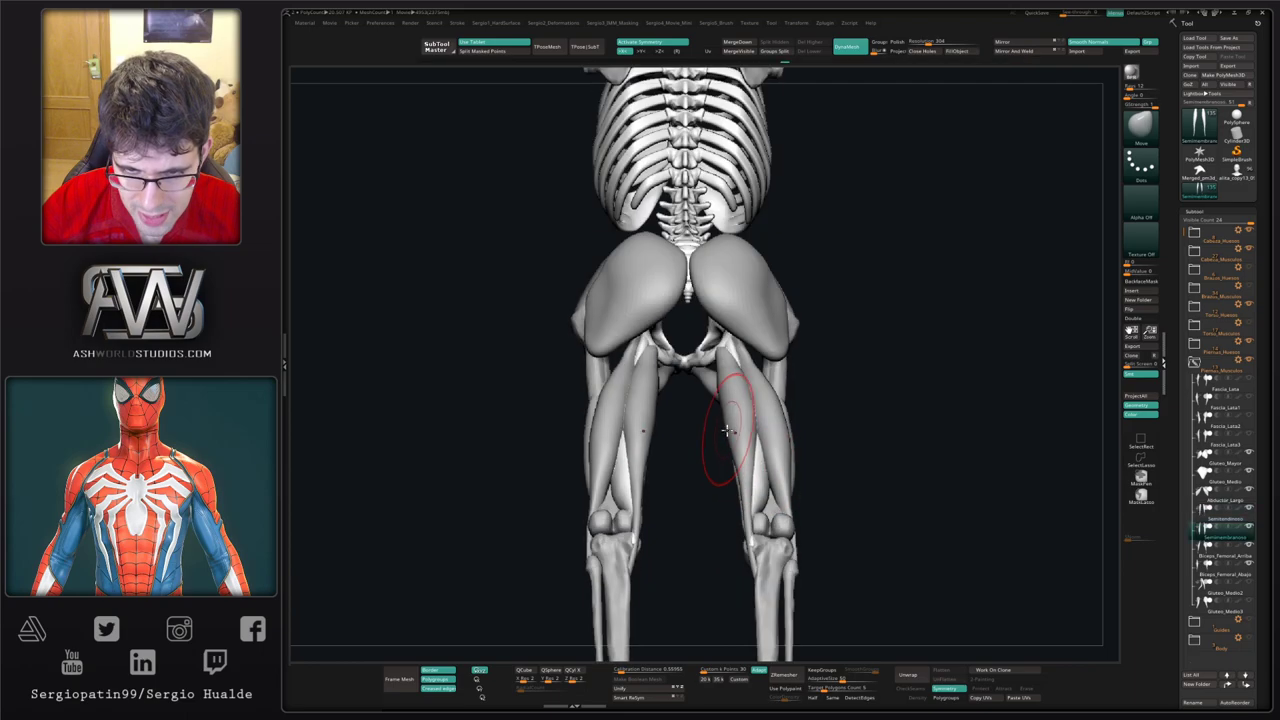
right_click_drag(749, 472, 723, 430)
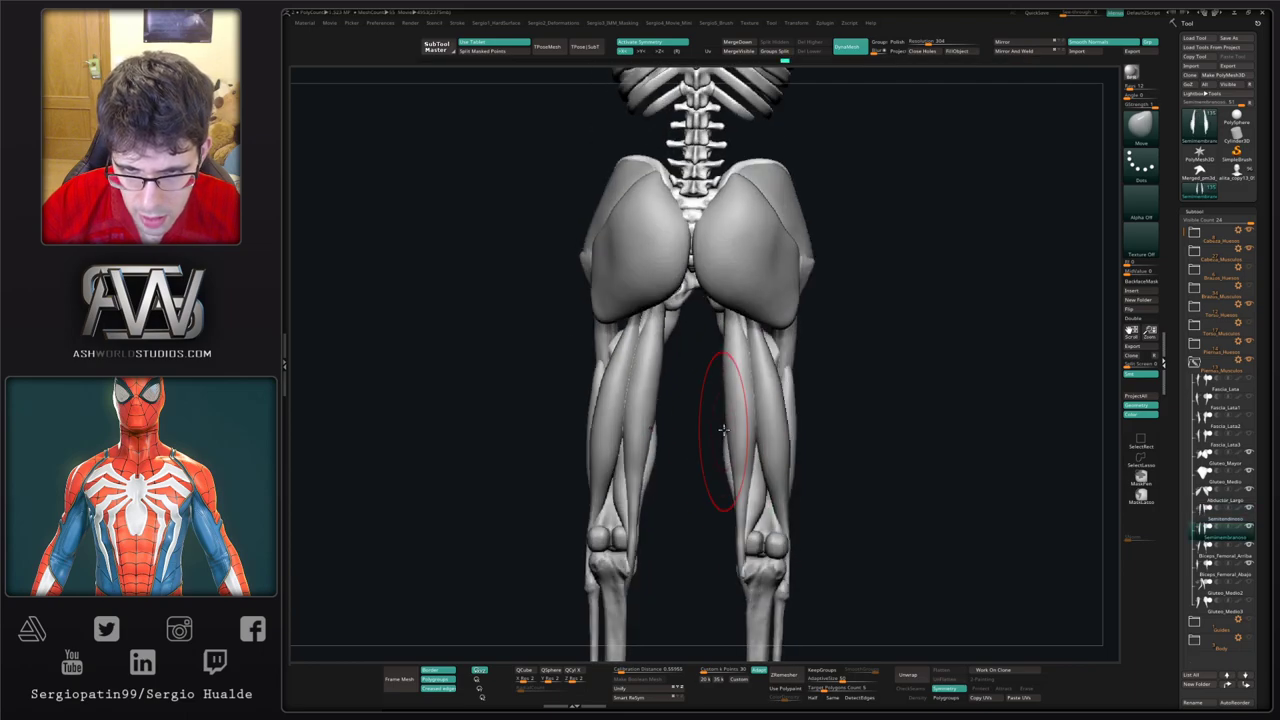
left_click(723, 421, "ctrl+shift")
key("s")
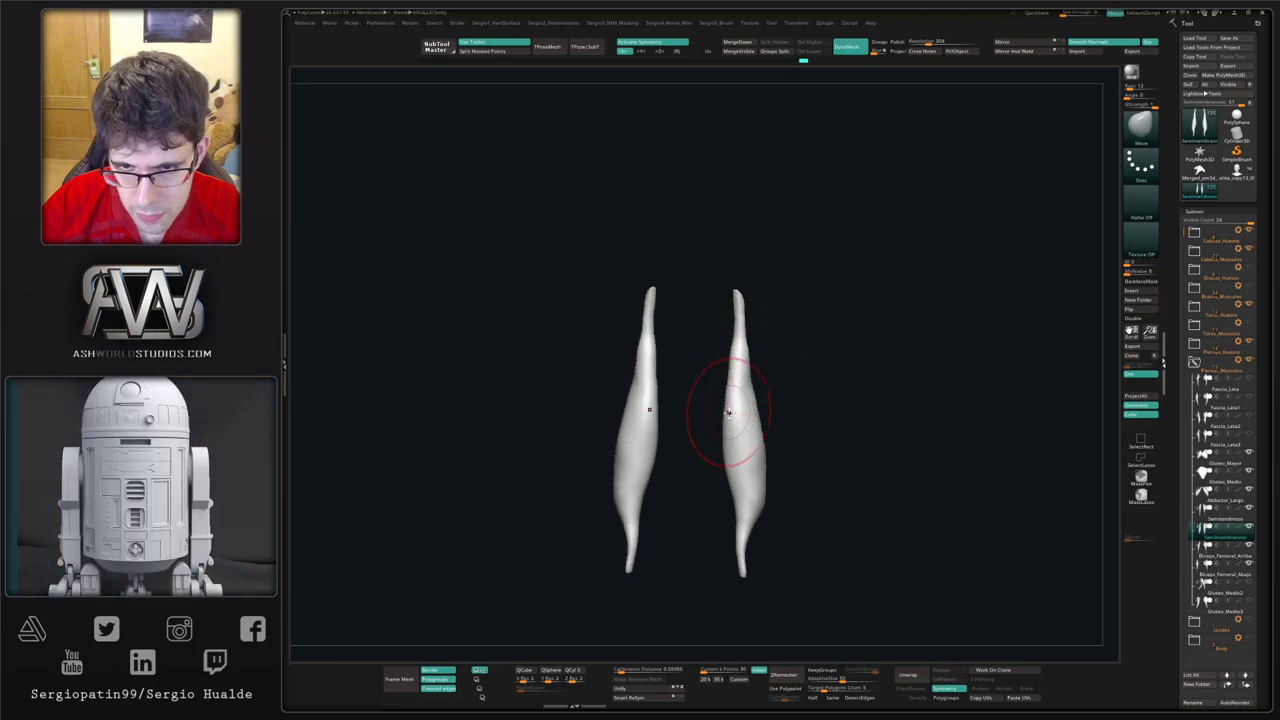
left_click(718, 410, "ctrl+shift")
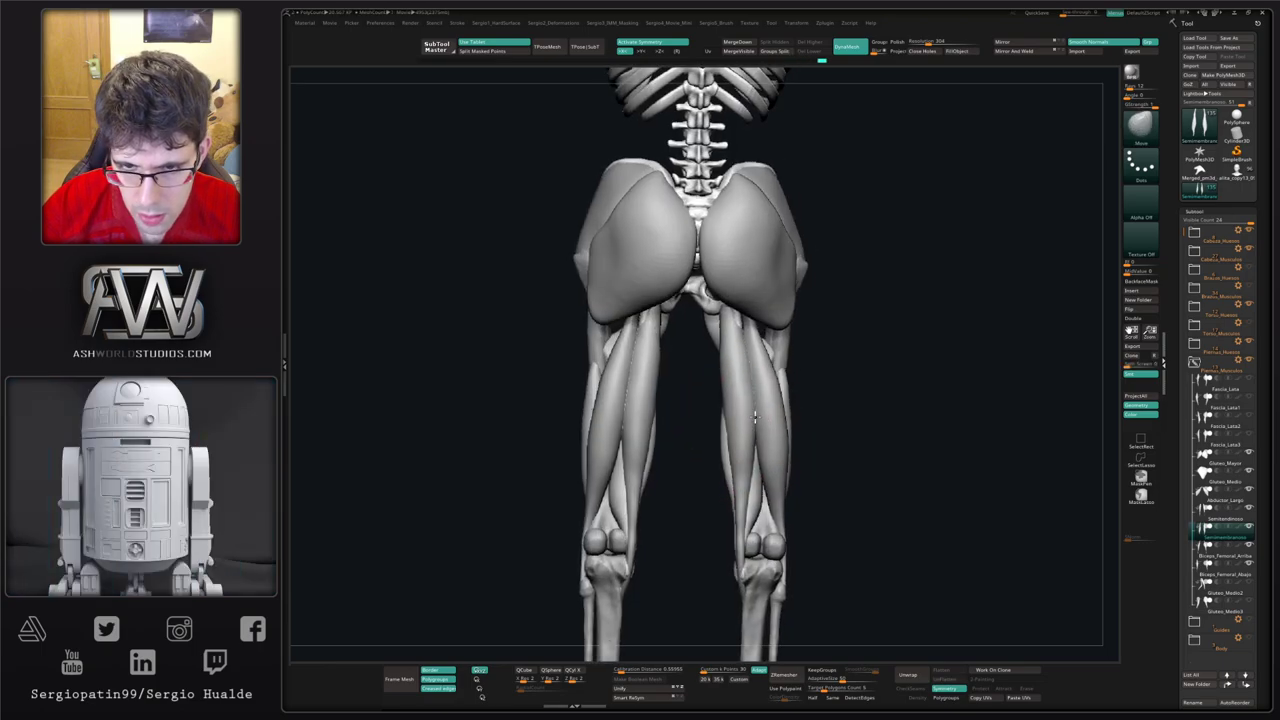
mouse_move(724, 410)
right_mouse_down()
mouse_move(707, 388)
mouse_move(749, 400)
mouse_move(720, 400)
mouse_move(715, 370)
right_mouse_up()
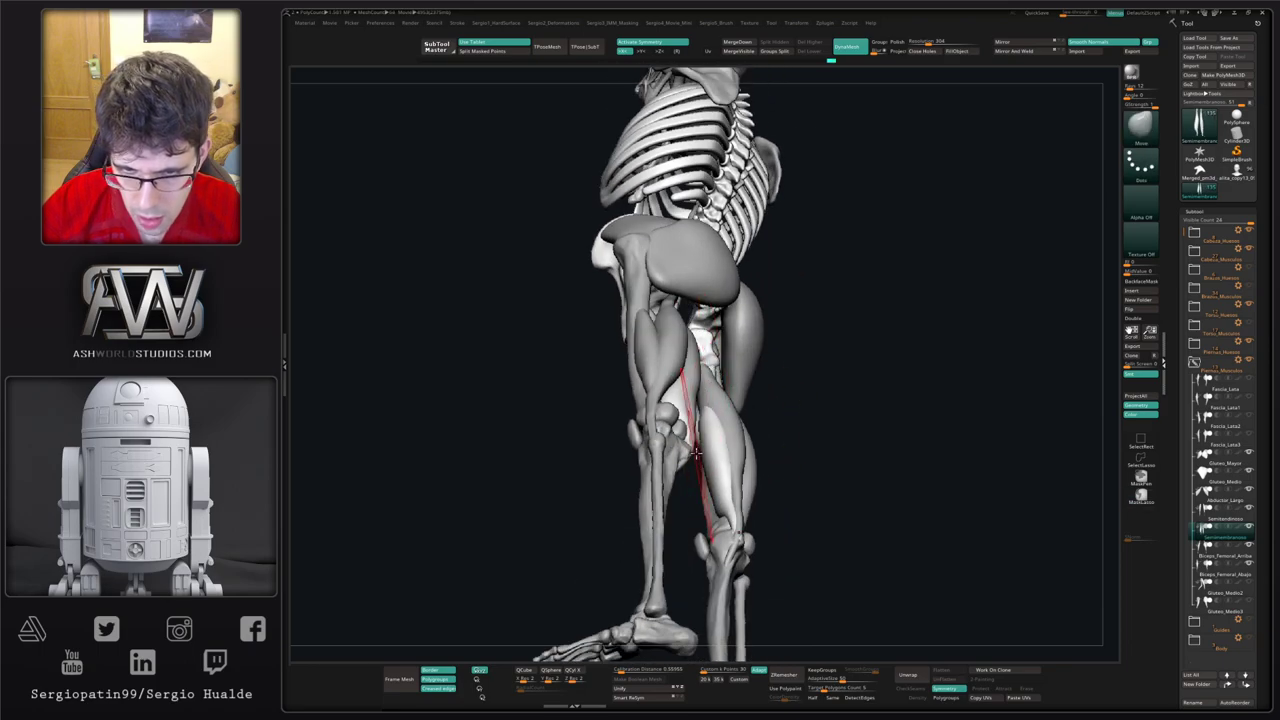
right_click_drag(695, 452, 697, 450)
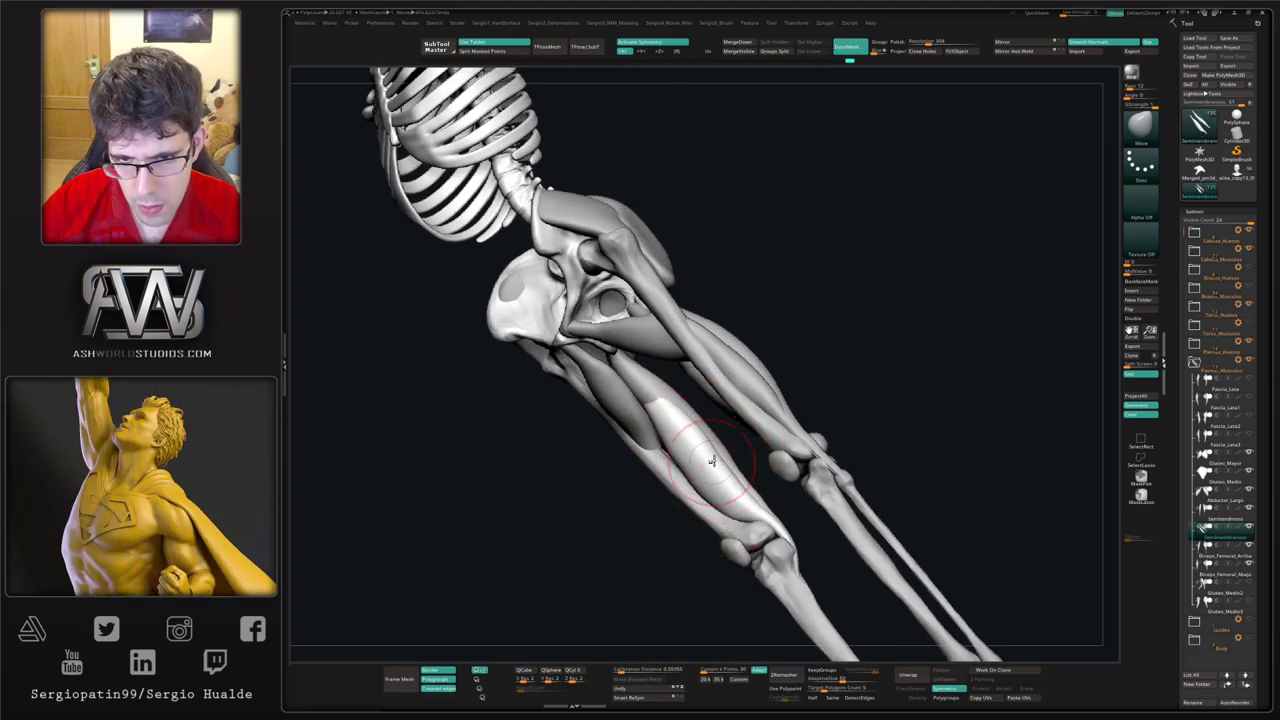
mouse_move(712, 461)
right_mouse_down()
mouse_move(715, 451)
mouse_move(691, 491)
mouse_move(712, 510)
mouse_move(730, 470)
right_mouse_up()
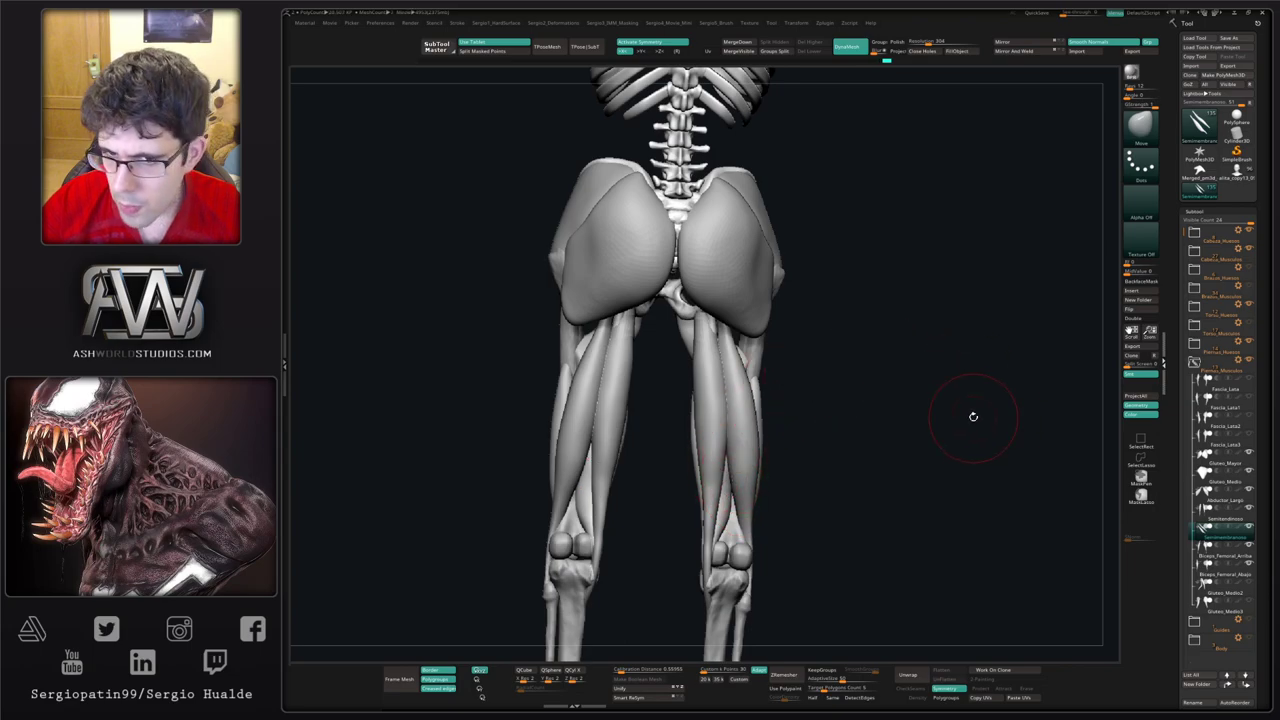
right_click_drag(840, 403, 650, 410)
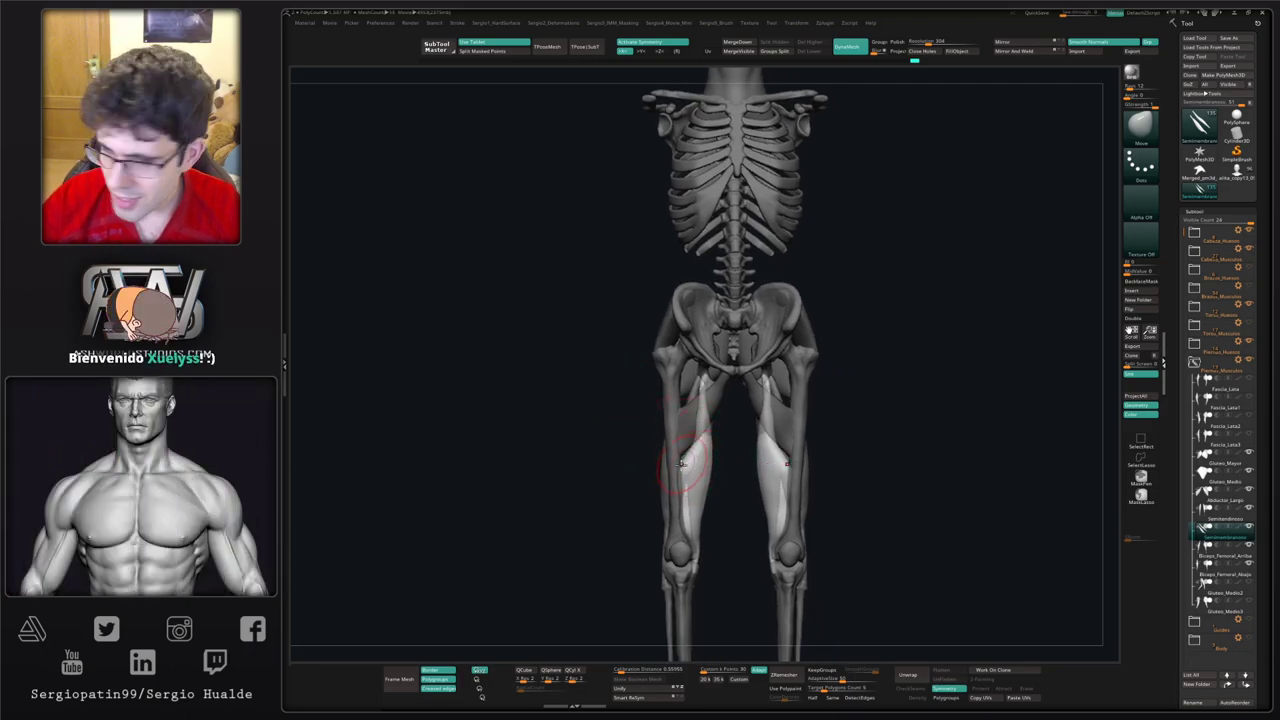
Step: Isolate the Semitendinoso, refine the shape of its upper end with the Move brush, and show the other subtools again
mouse_move(682, 462)
right_mouse_down()
mouse_move(789, 449)
mouse_move(766, 429)
mouse_move(724, 425)
mouse_move(745, 415)
mouse_move(728, 393)
mouse_move(732, 420)
mouse_move(716, 398)
mouse_move(718, 425)
right_mouse_up()
key("alt+s")
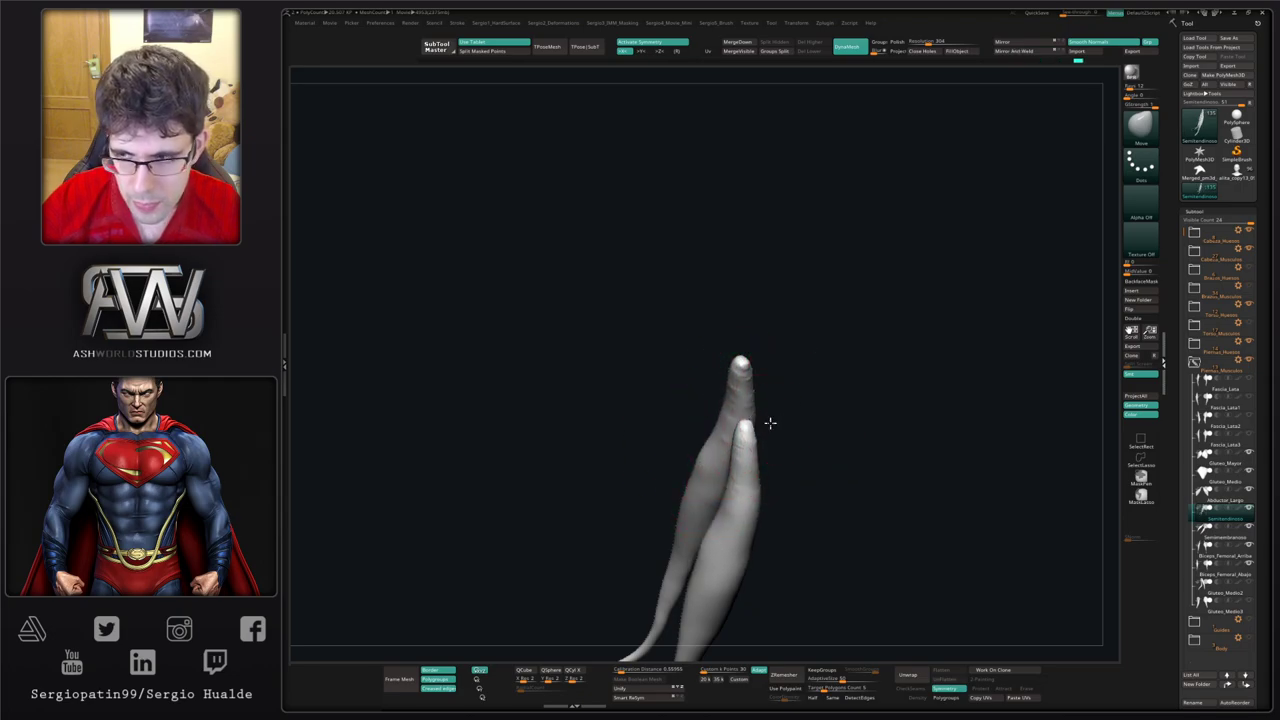
mouse_move(770, 423)
right_mouse_down()
mouse_move(765, 437)
mouse_move(755, 410)
mouse_move(770, 423)
mouse_move(762, 441)
right_mouse_up()
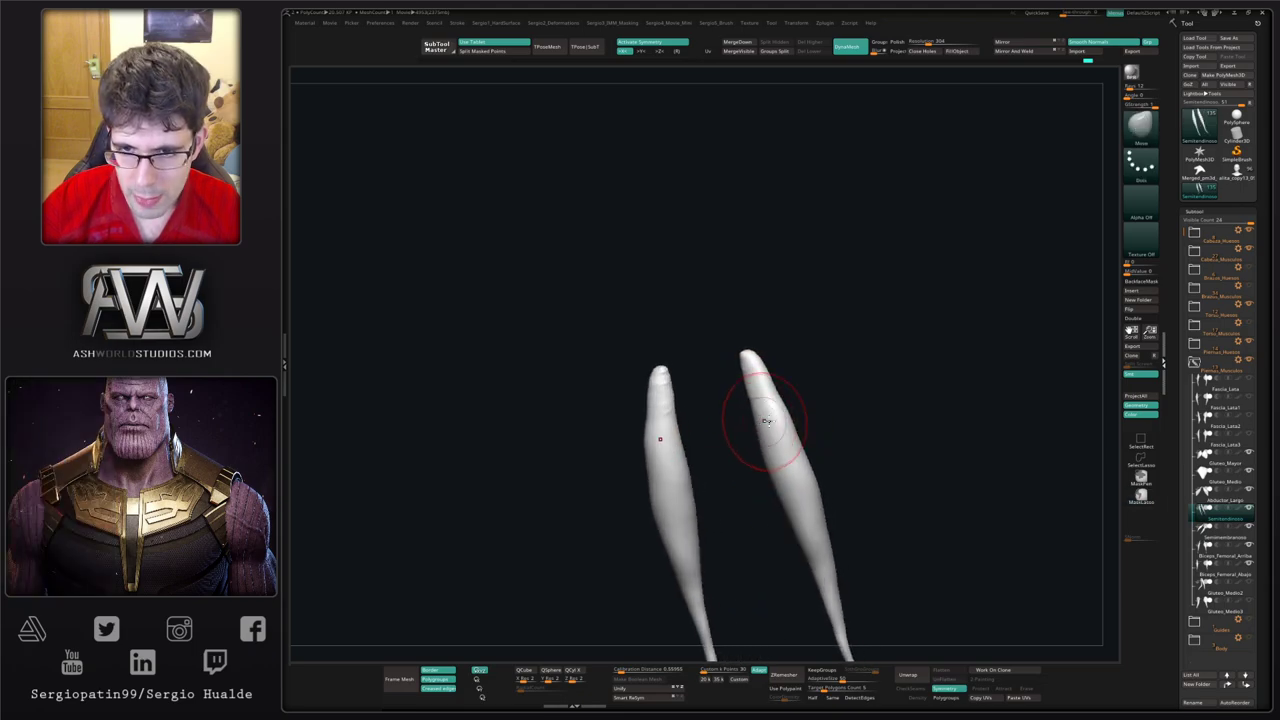
right_click_drag(758, 378, 789, 377)
mouse_move(830, 418)
right_mouse_down()
mouse_move(766, 423)
mouse_move(794, 428)
mouse_move(715, 392)
mouse_move(767, 384)
right_mouse_up()
key("alt+s")
mouse_move(758, 435)
right_mouse_down()
mouse_move(757, 390)
mouse_move(720, 372)
mouse_move(757, 443)
mouse_move(713, 396)
right_mouse_up()
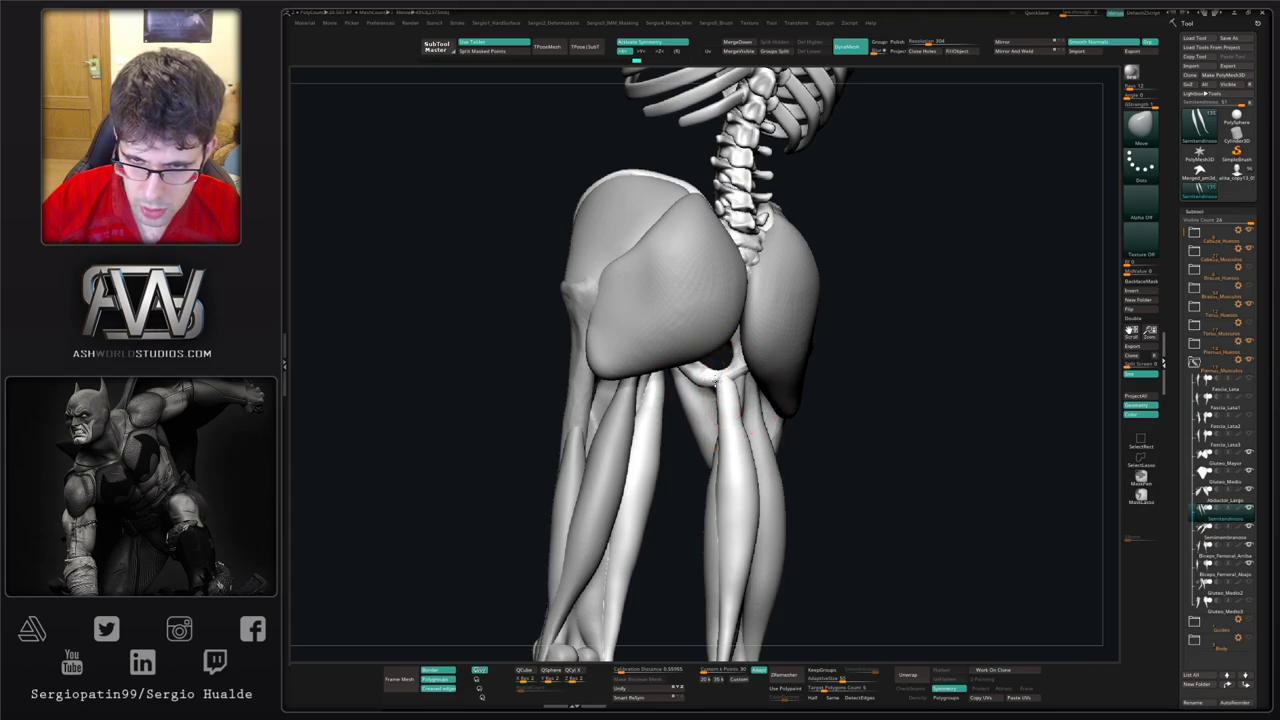
Step: Rework the lower part of the Semimembranoso near the knee with the Standard brush and smooth its surface
mouse_move(717, 531)
right_mouse_down()
mouse_move(757, 506)
mouse_move(820, 497)
mouse_move(766, 484)
mouse_move(751, 391)
mouse_move(719, 340)
mouse_move(757, 450)
mouse_move(778, 402)
mouse_move(718, 368)
mouse_move(716, 336)
right_mouse_up()
left_click(757, 450, "alt")
key("b")
key("s")
key("t")
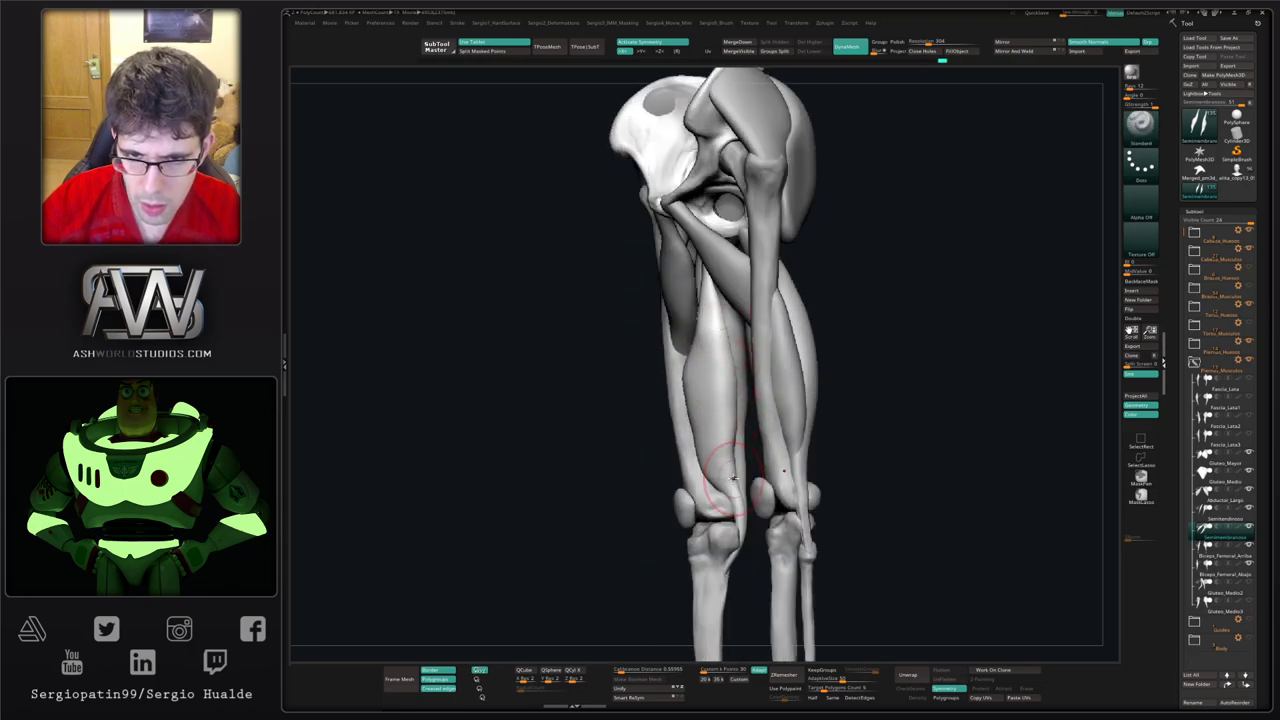
left_click_drag(734, 478, 716, 342, "shift")
Step: Push the Semitendinoso's inner contour outward along the thigh and shift its upper end with the Move brush from behind
right_click_drag(707, 347, 730, 385)
key("b")
key("m")
key("v")
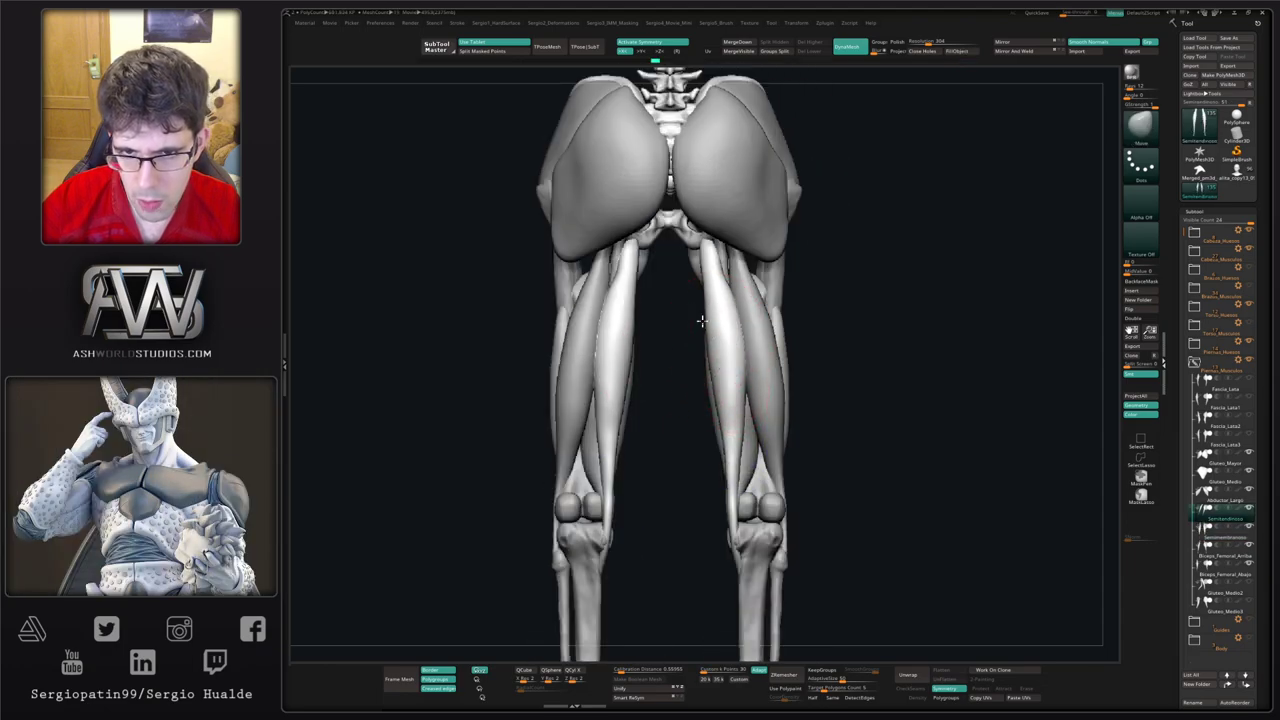
left_click_drag(702, 321, 712, 323)
left_click_drag(711, 376, 719, 377)
left_click_drag(730, 430, 737, 428)
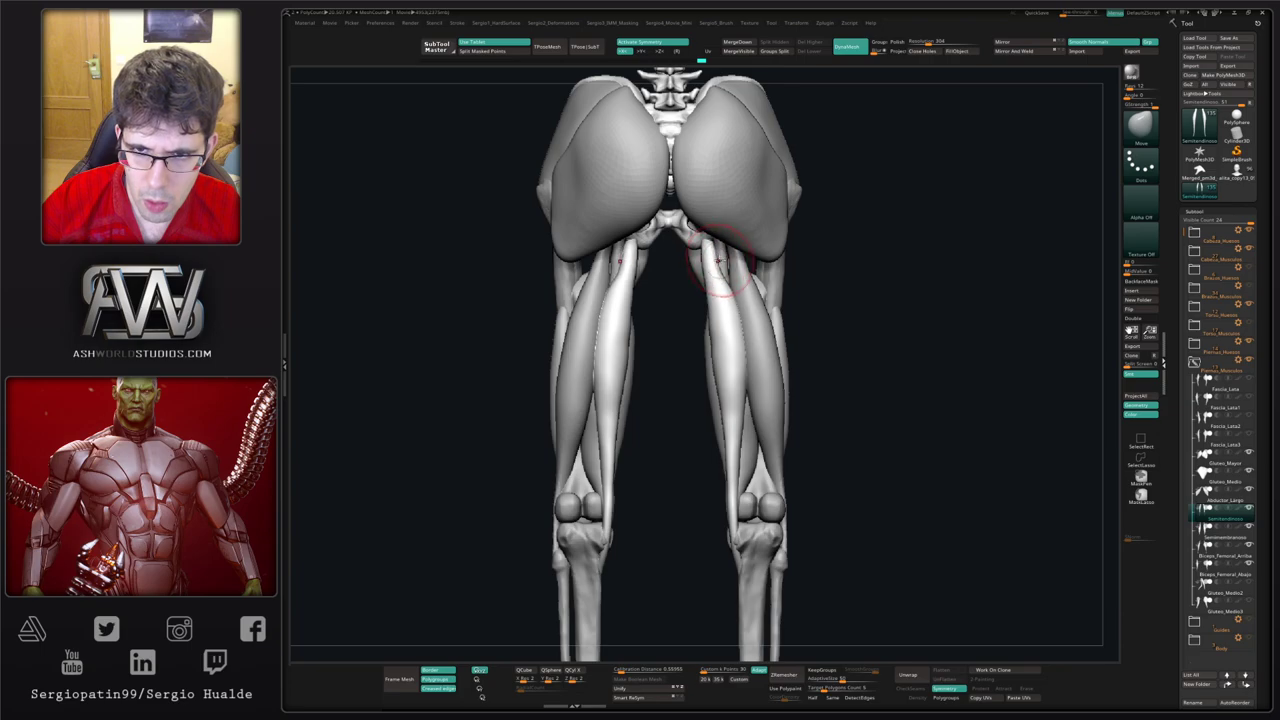
mouse_move(718, 261)
left_mouse_down()
mouse_move(703, 262)
mouse_move(727, 276)
left_mouse_up()
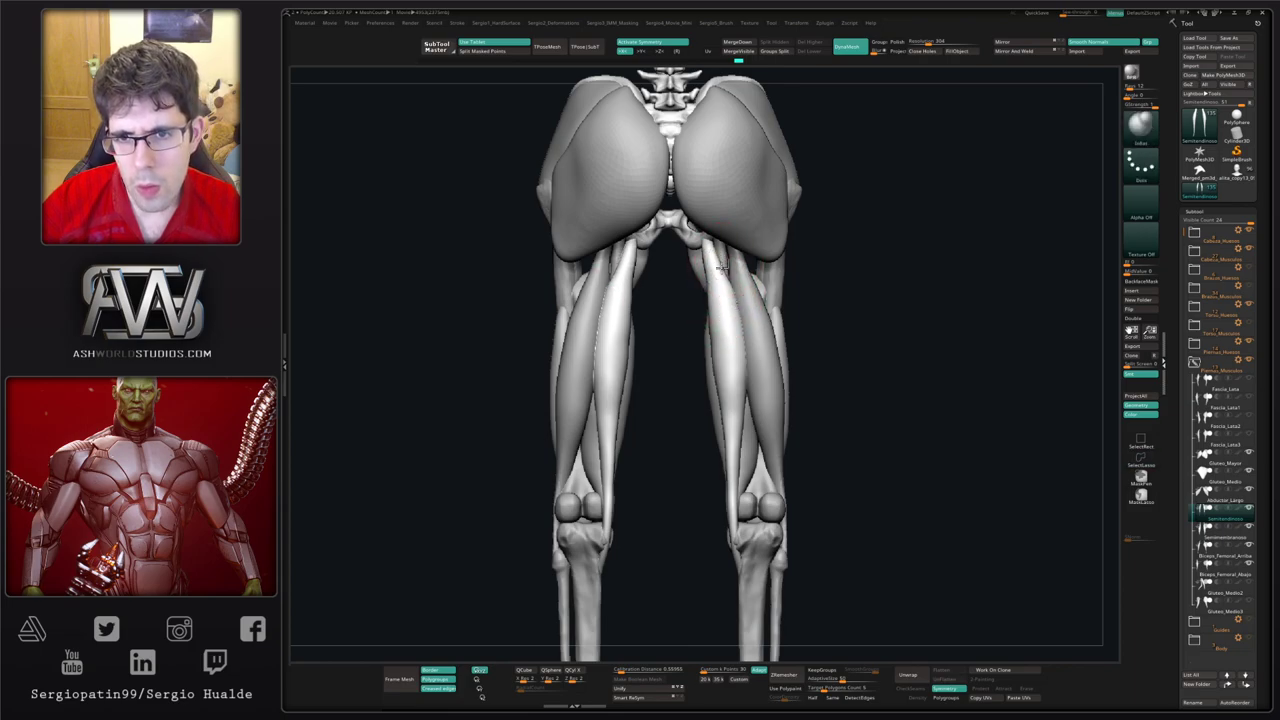
Step: Fill out the upper Semitendinoso with the Inflat brush and refine its mid-thigh contour by moving and smoothing it
left_click_drag(730, 305, 711, 257, "shift")
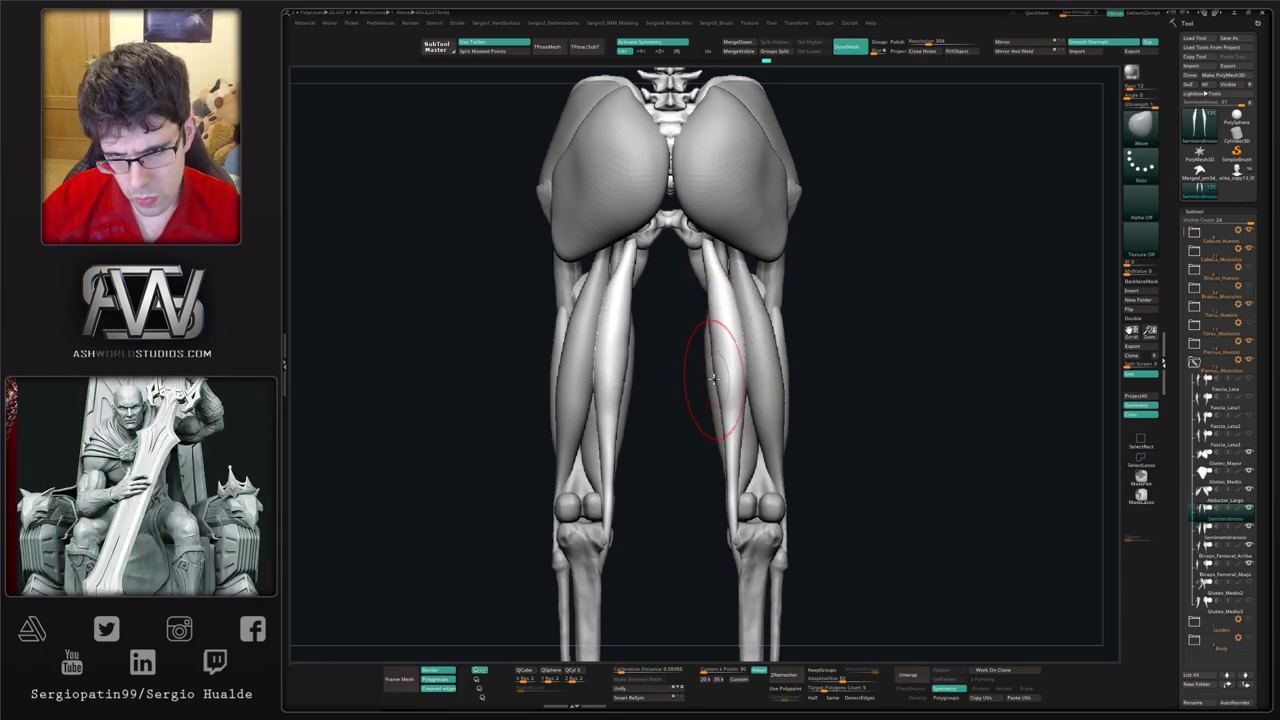
mouse_move(713, 378)
left_mouse_down()
mouse_move(730, 393)
mouse_move(735, 437)
mouse_move(733, 366)
left_mouse_up()
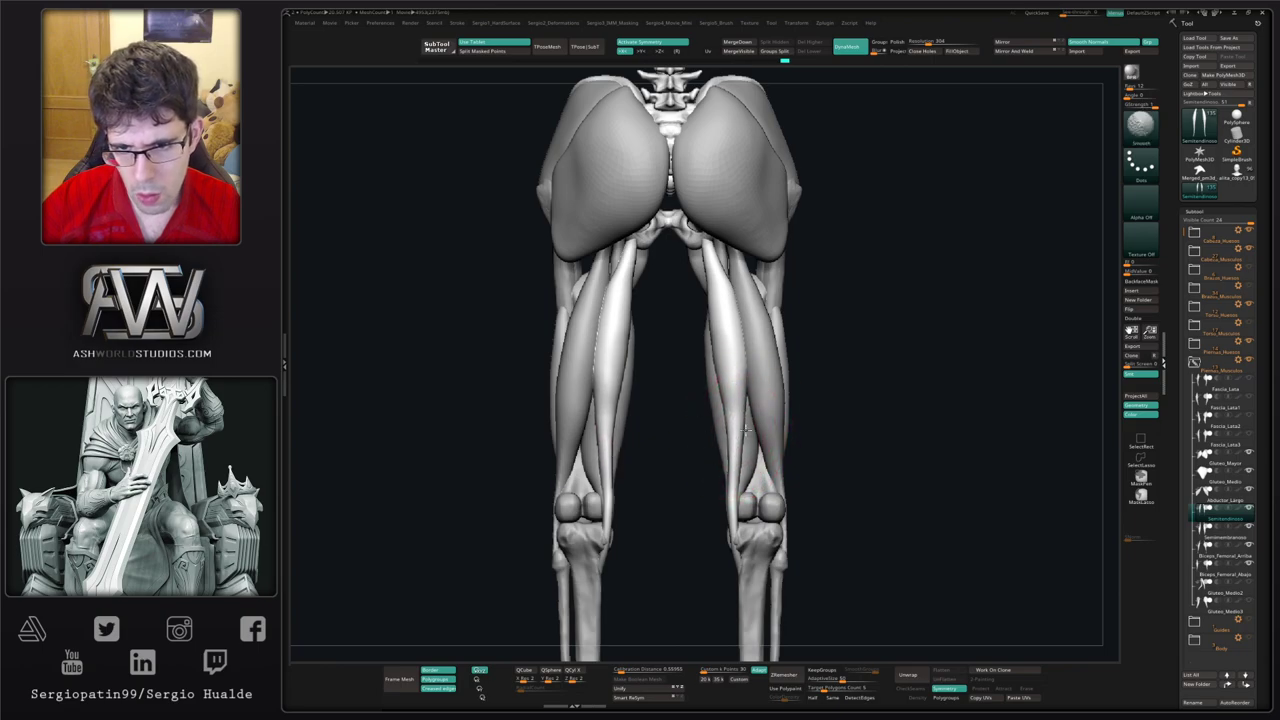
left_click_drag(745, 430, 714, 443, "shift")
Step: Duplicate the Semimembranoso and place the copy directly below Abductor_Largo in the subtool order
key("f")
mouse_move(800, 409)
left_mouse_down()
mouse_move(817, 423)
mouse_move(787, 444)
mouse_move(745, 412)
left_mouse_up()
mouse_move(720, 369)
left_mouse_down("alt")
mouse_move(722, 392)
mouse_move(703, 398)
mouse_move(768, 408)
mouse_move(784, 353)
mouse_move(766, 366)
mouse_move(813, 396)
mouse_move(737, 366)
mouse_move(724, 387)
left_mouse_up("alt")
scroll(714, 400, "up", 3)
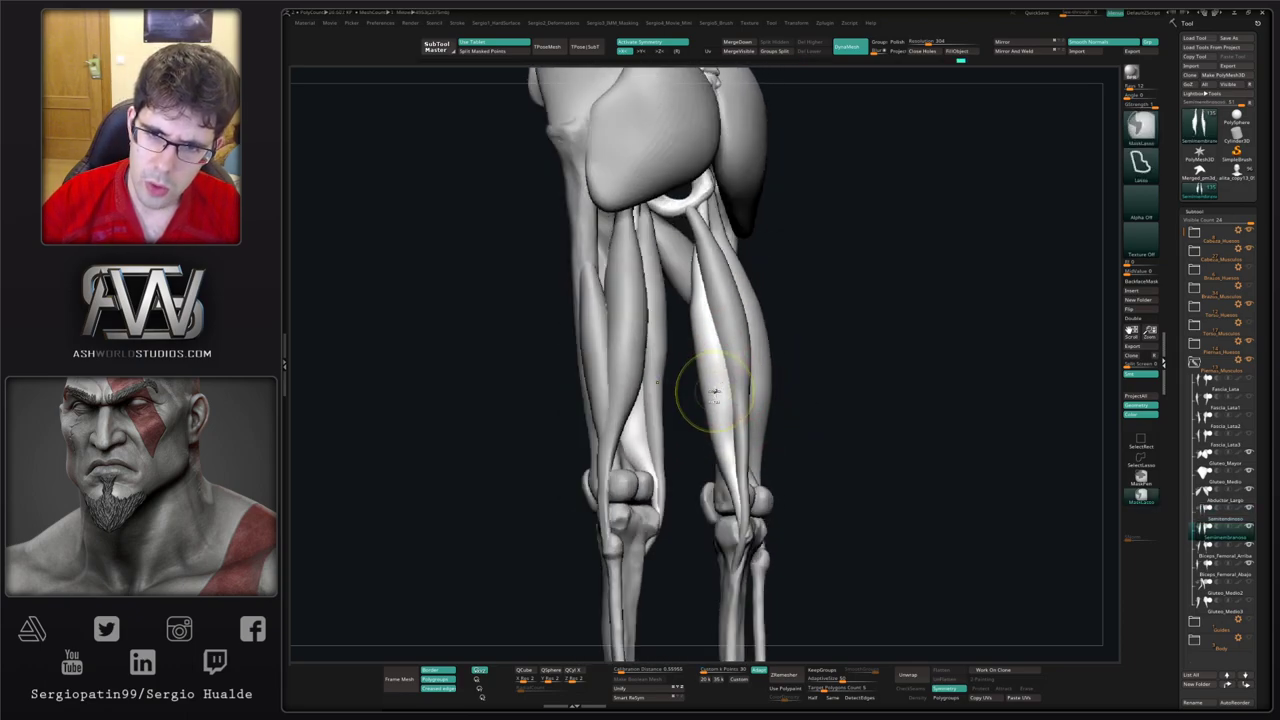
key("b")
key("m")
key("v")
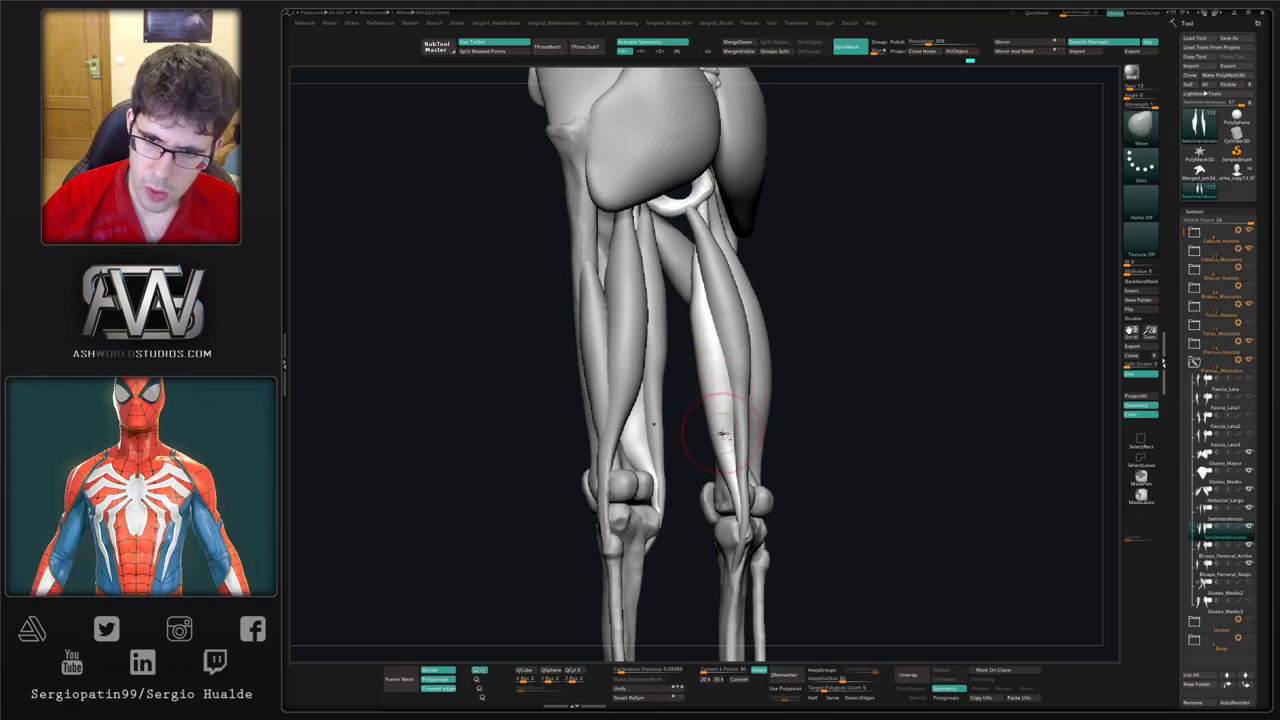
right_click_drag(722, 433, 752, 457)
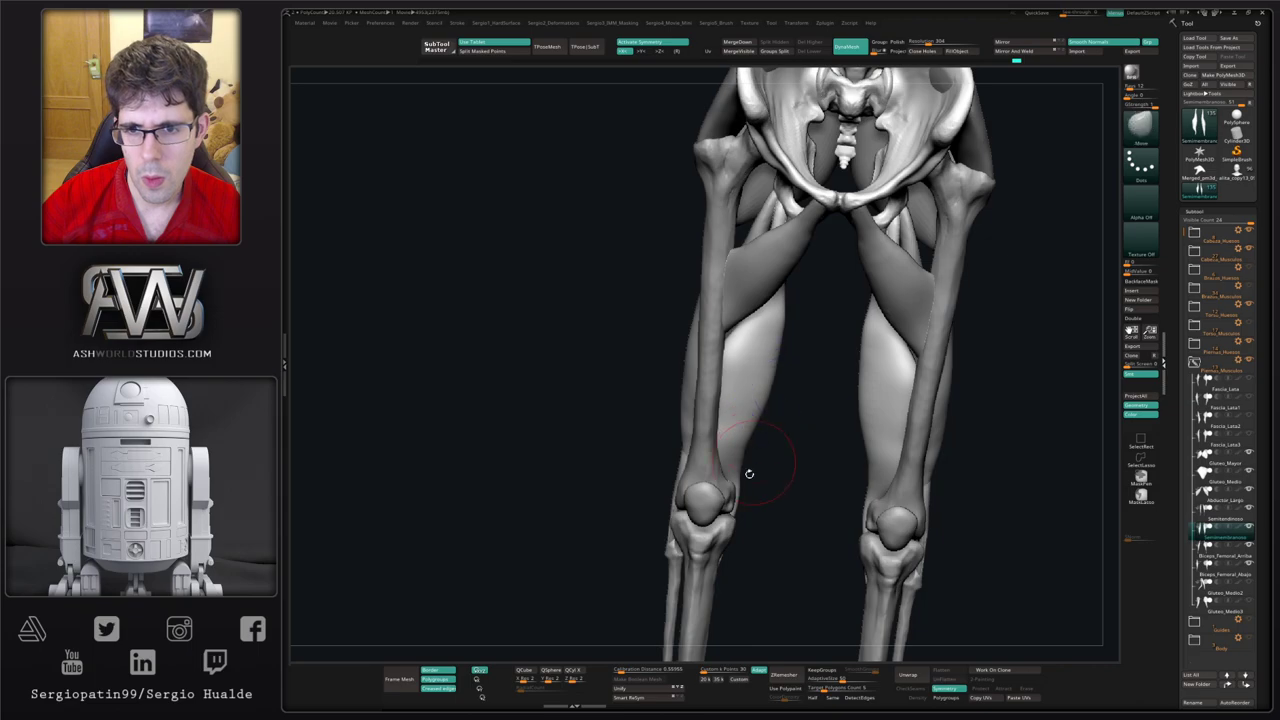
right_click_drag(749, 474, 840, 440, "ctrl")
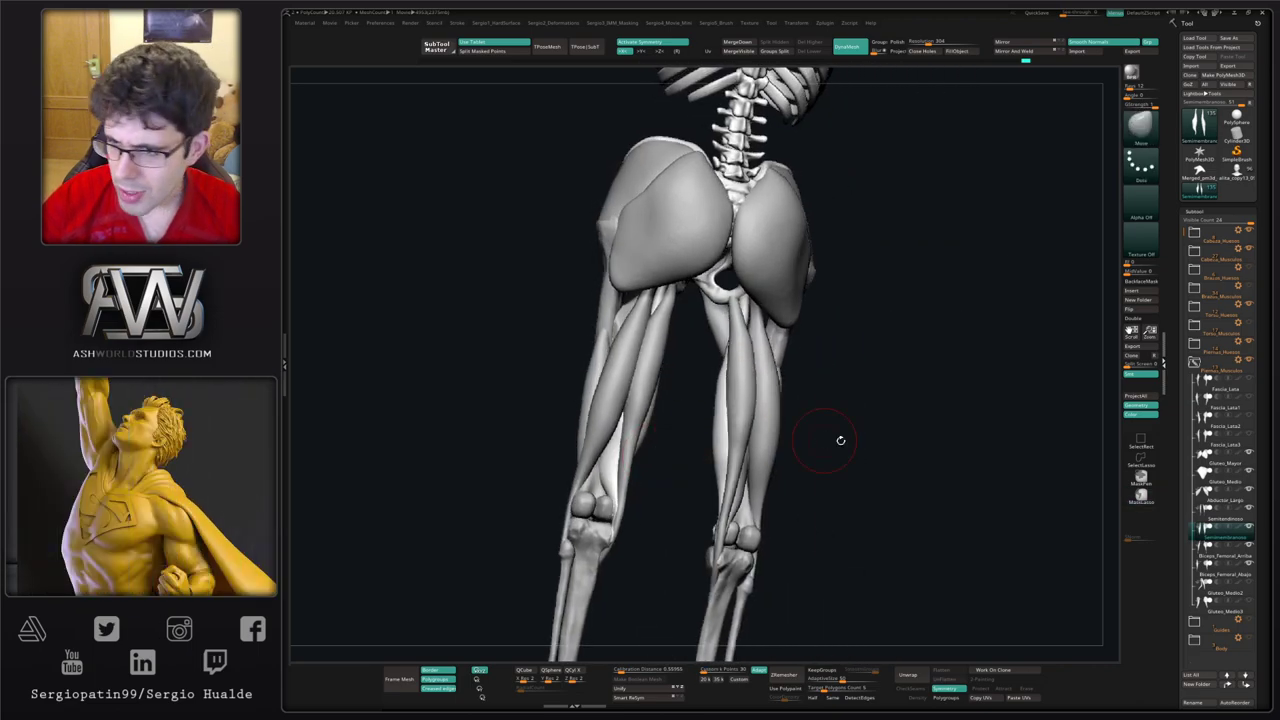
left_click(1220, 545)
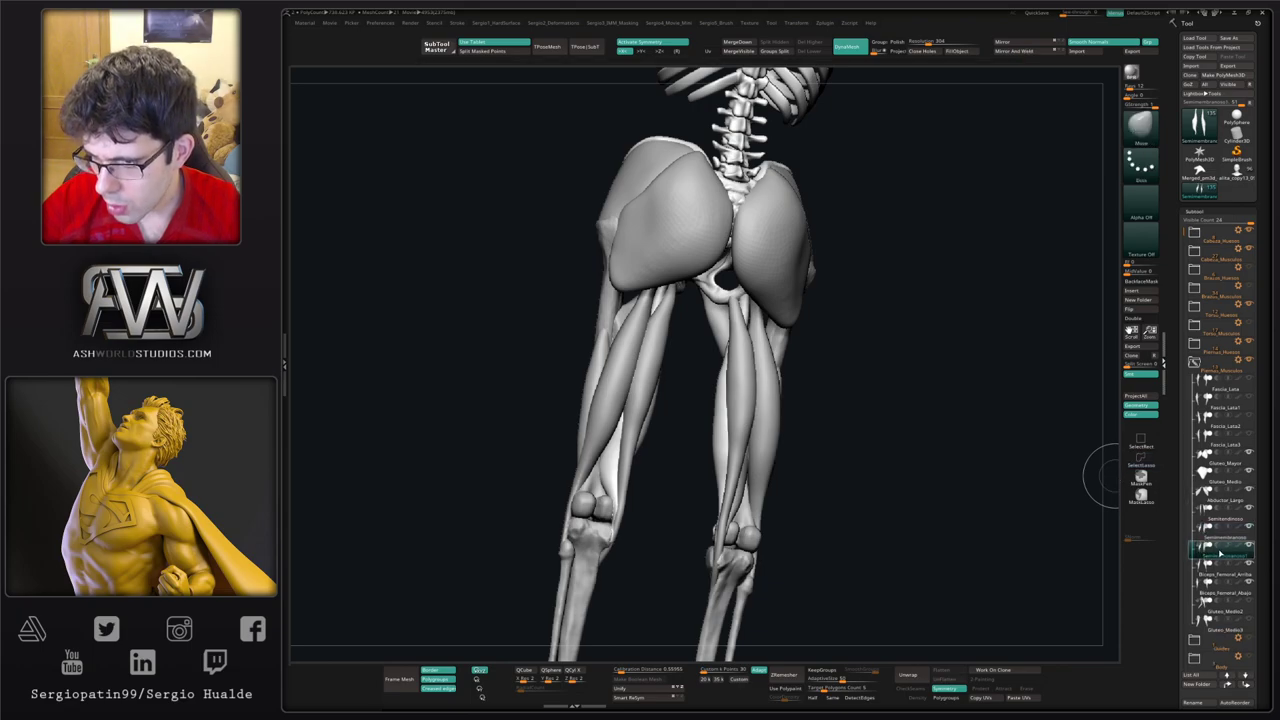
left_click_drag(1220, 553, 1229, 509)
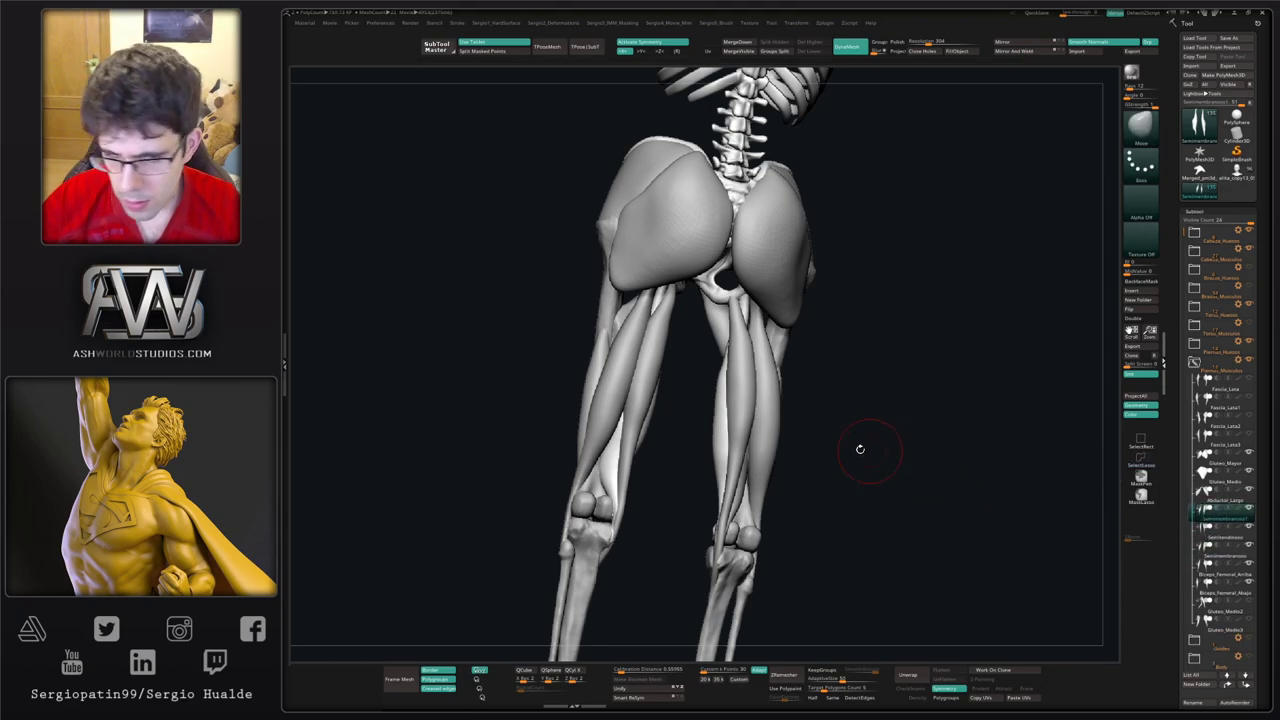
Step: Widen the belly of the Semimembranoso copy toward the front of the thigh with the Move brush
mouse_move(727, 410)
right_mouse_down()
mouse_move(700, 385)
mouse_move(738, 366)
mouse_move(834, 400)
mouse_move(837, 374)
mouse_move(740, 440)
right_mouse_up()
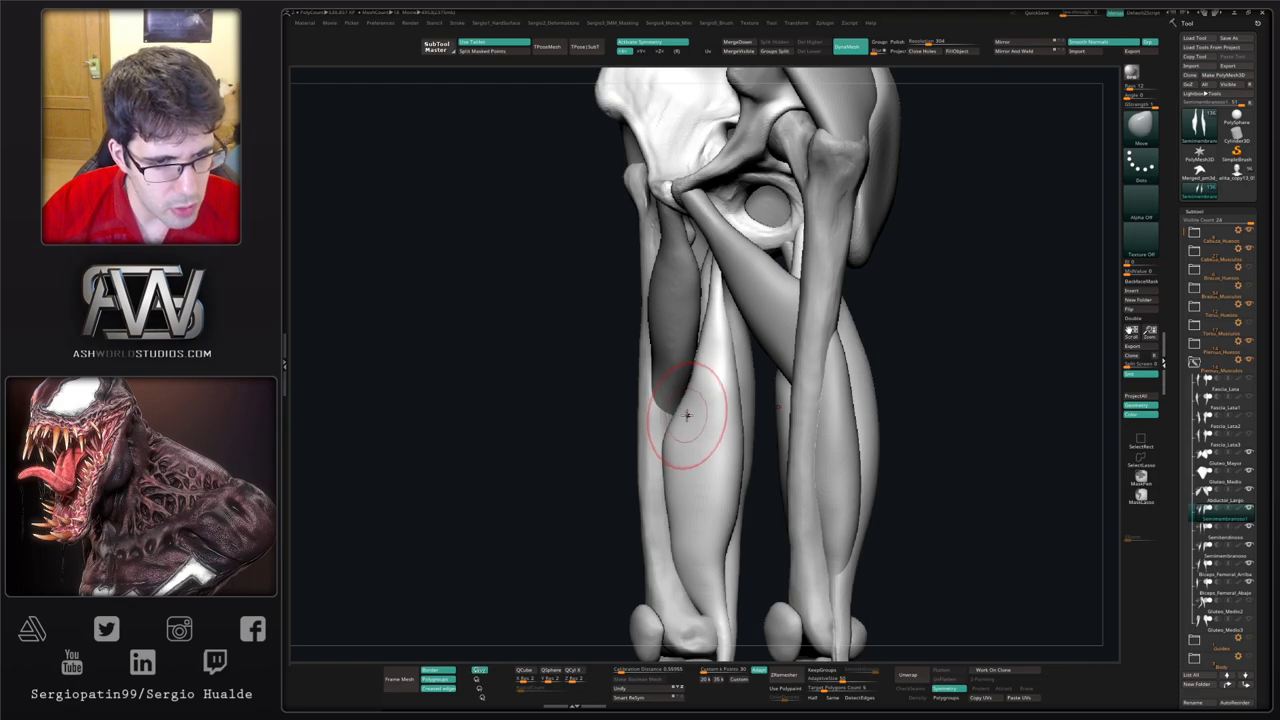
right_click_drag(686, 418, 694, 441)
mouse_move(701, 435)
left_mouse_down()
mouse_move(726, 437)
mouse_move(681, 436)
left_mouse_up()
key("s")
left_click_drag(711, 477, 703, 477)
right_click_drag(690, 472, 640, 459)
left_click_drag(634, 457, 609, 457)
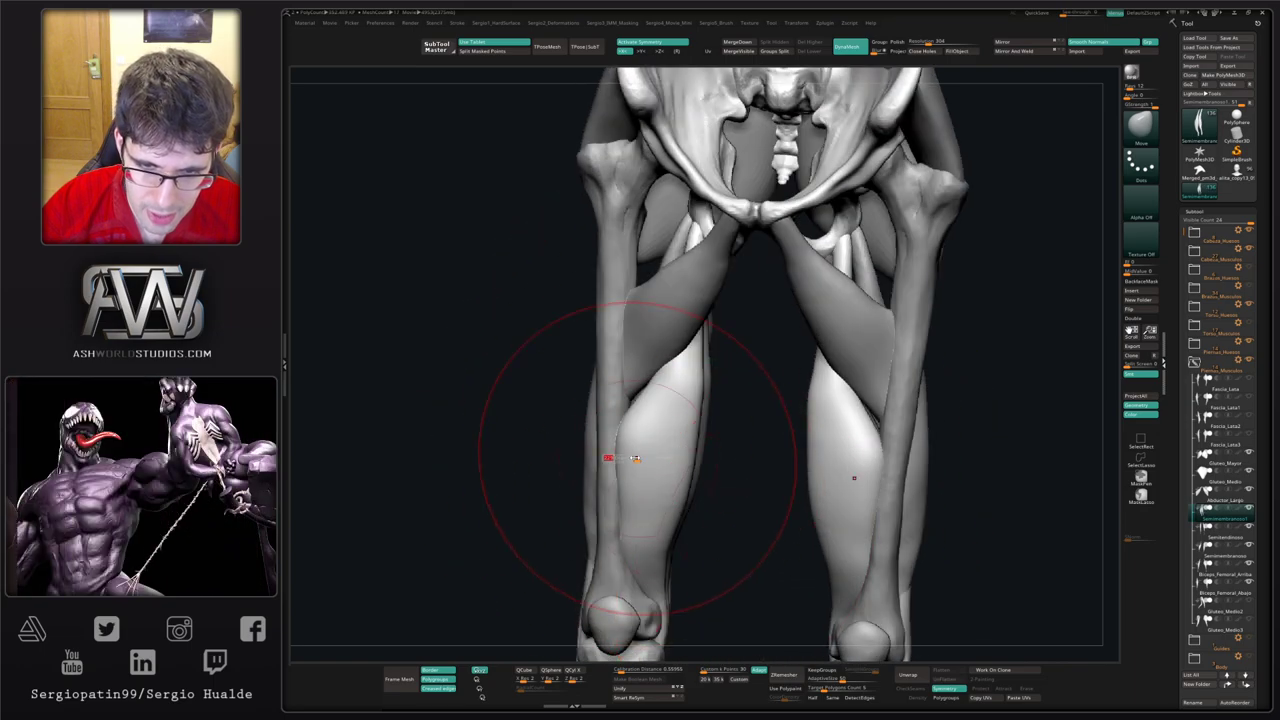
right_click_drag(625, 462, 611, 460)
left_click_drag(620, 450, 611, 450)
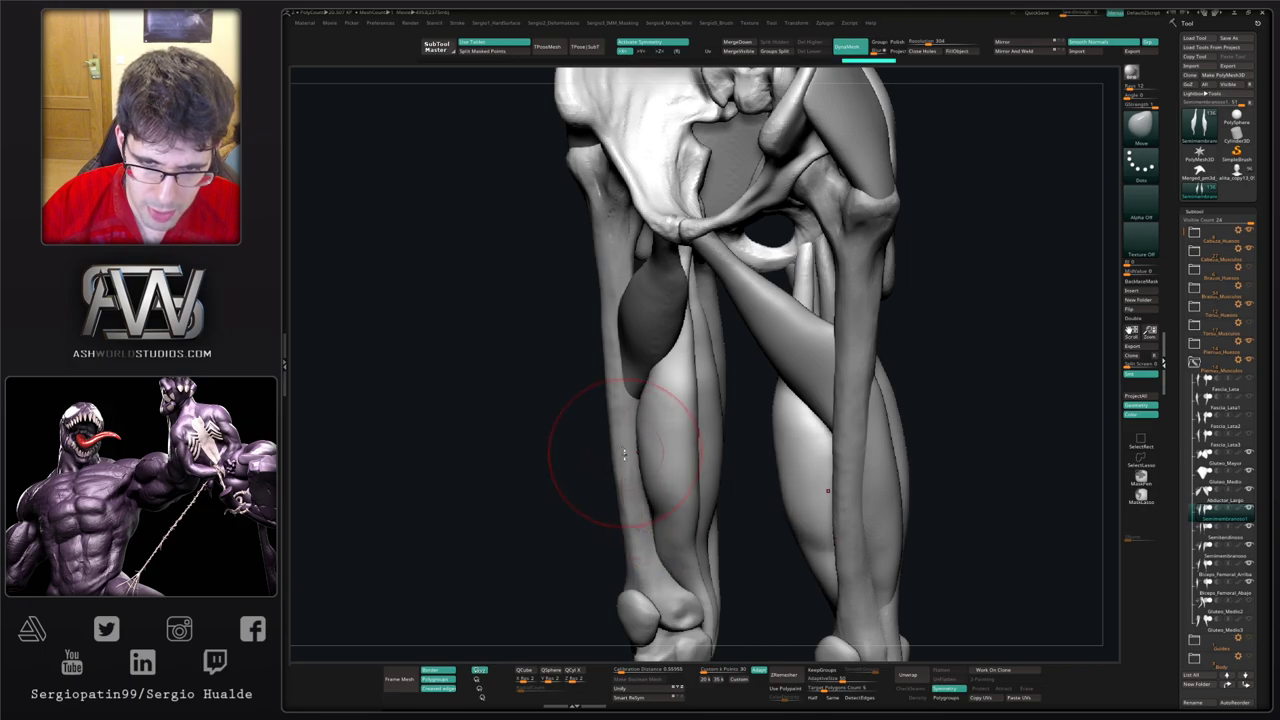
right_click_drag(620, 451, 634, 418)
mouse_move(622, 521)
right_mouse_down()
mouse_move(623, 457)
mouse_move(701, 422)
right_mouse_up()
Step: Inspect the Semimembranoso copy in isolation and broaden its upper end up to the pelvis with the Move brush
key("alt+s")
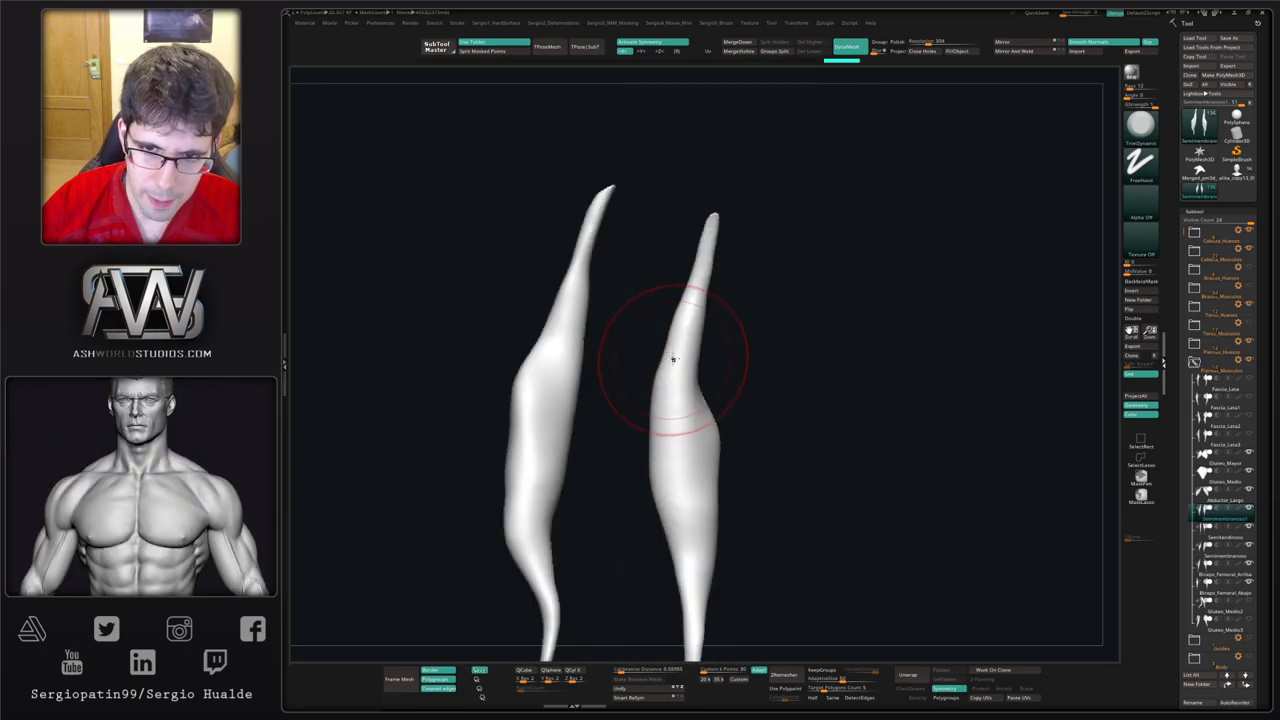
key("alt+s")
mouse_move(688, 347)
right_mouse_down("alt")
mouse_move(703, 406)
mouse_move(679, 406)
right_mouse_up("alt")
key("b")
key("m")
key("v")
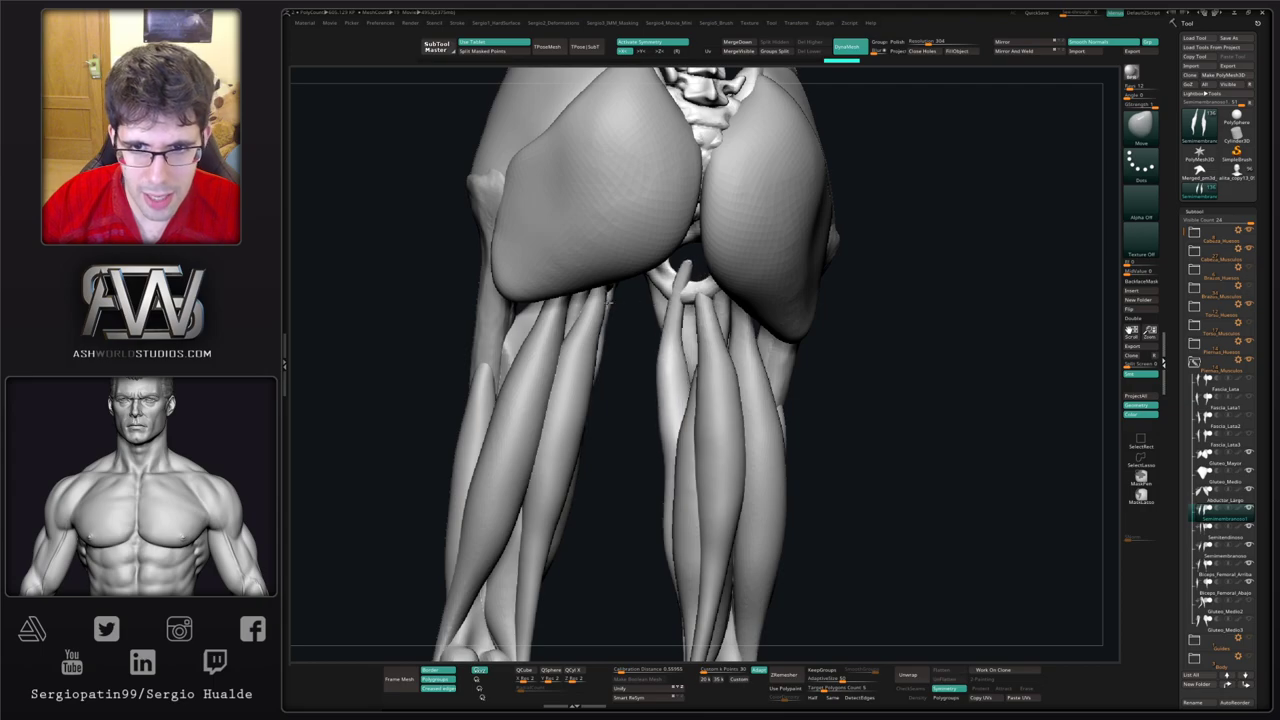
mouse_move(692, 328)
right_mouse_down("alt")
mouse_move(696, 430)
mouse_move(676, 367)
mouse_move(650, 370)
mouse_move(692, 381)
right_mouse_up("alt")
key("s")
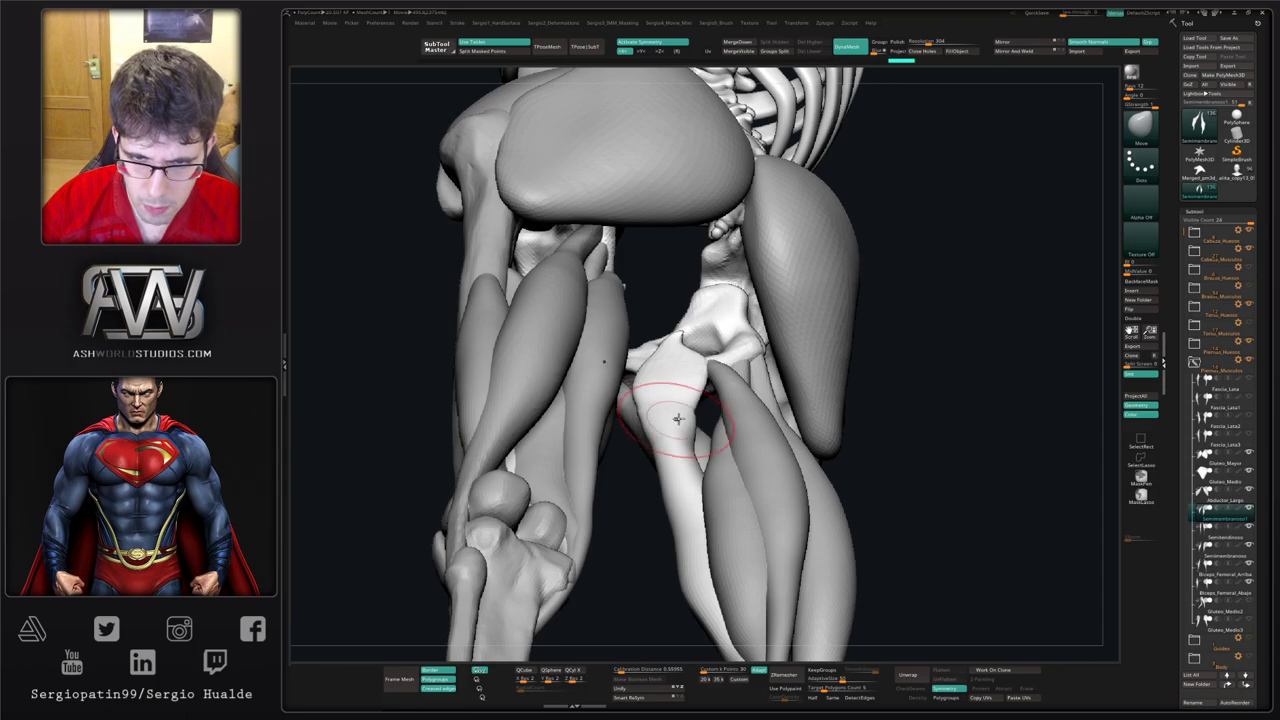
right_click_drag(682, 473, 704, 444)
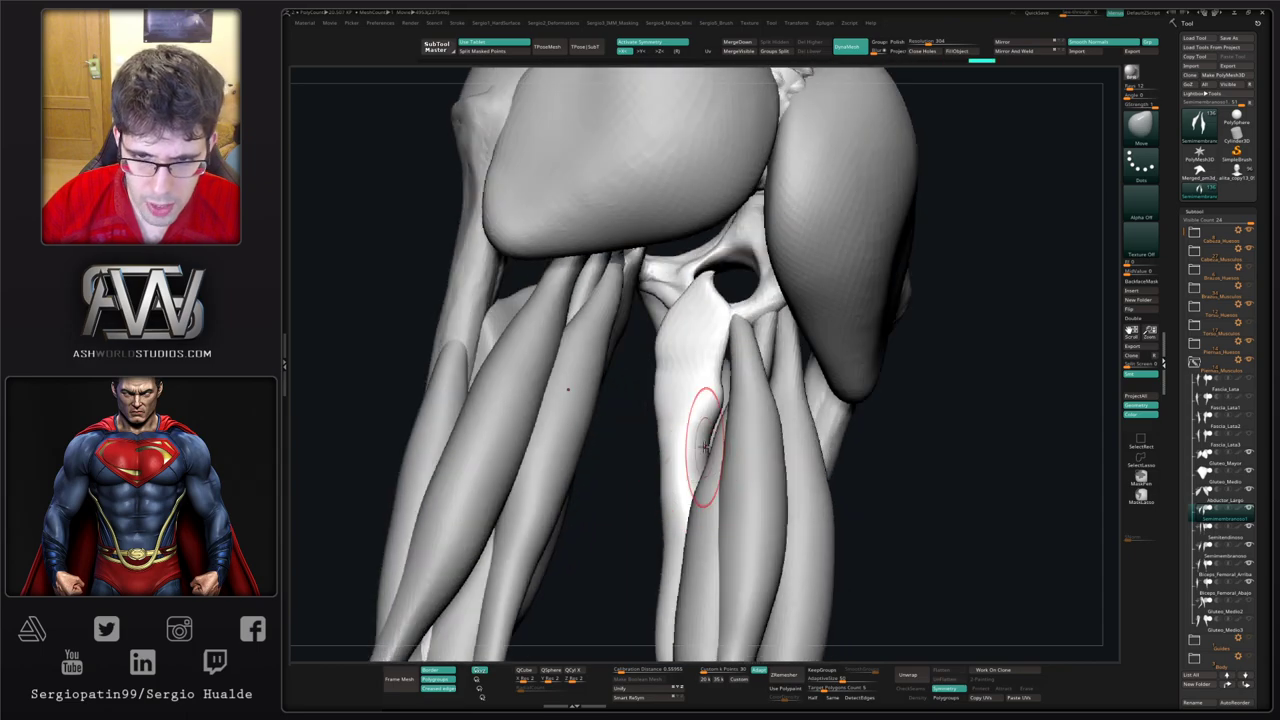
left_click_drag(710, 453, 688, 497)
right_click_drag(750, 502, 743, 437, "alt")
right_click_drag(974, 481, 938, 376, "ctrl")
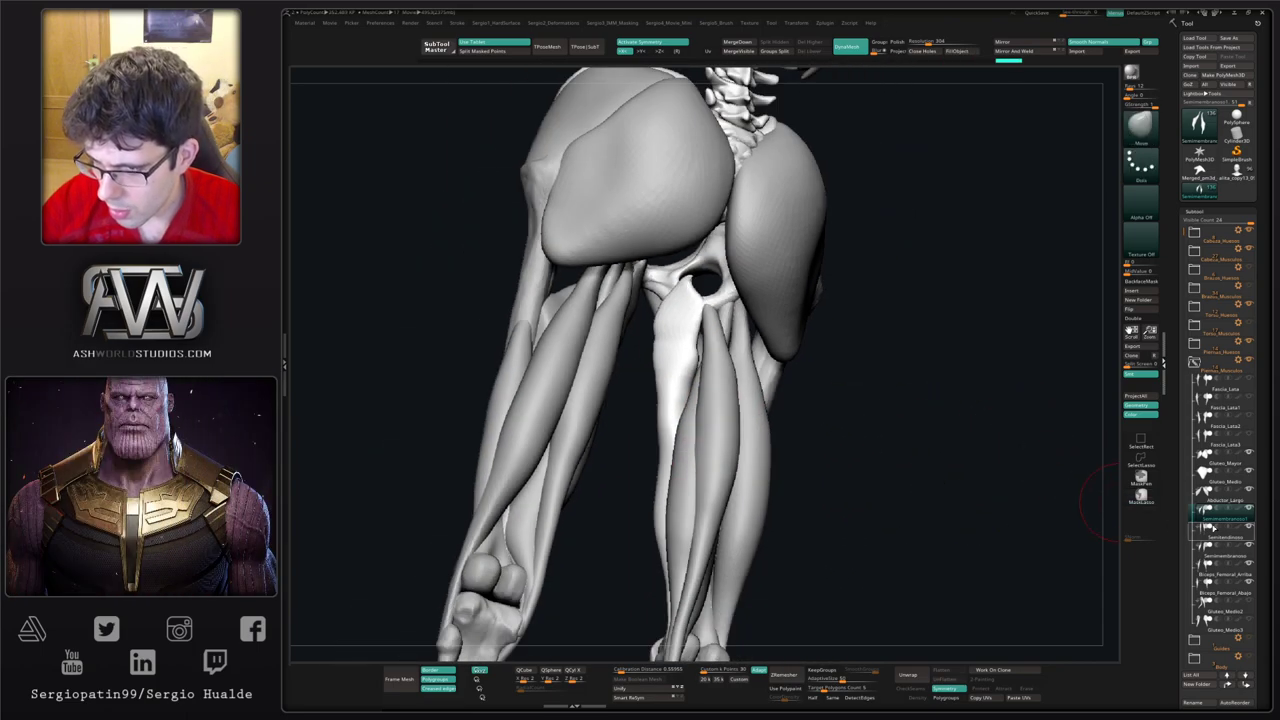
Step: Hide the Semitendinoso, the original Semimembranoso, Biceps_Femoral_Arriba and Biceps_Femoral_Abajo
left_click(1249, 527)
left_click(1247, 545)
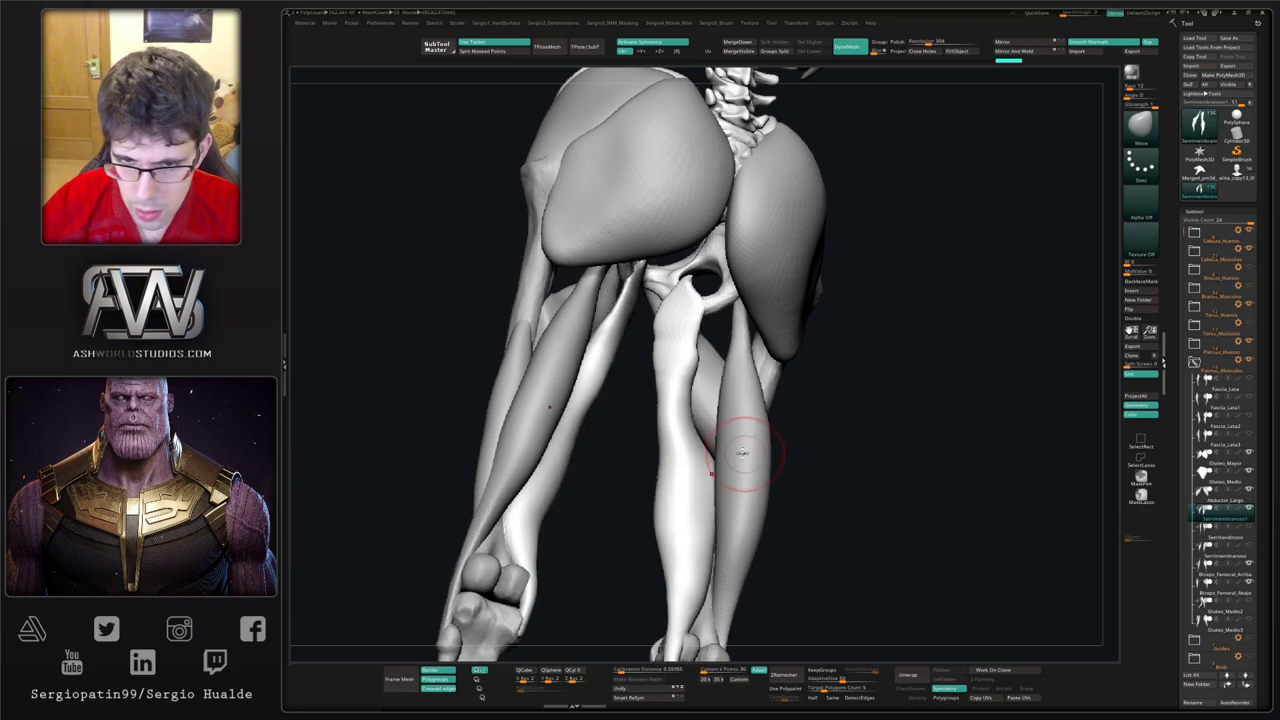
left_click(1249, 564)
left_click(1249, 583)
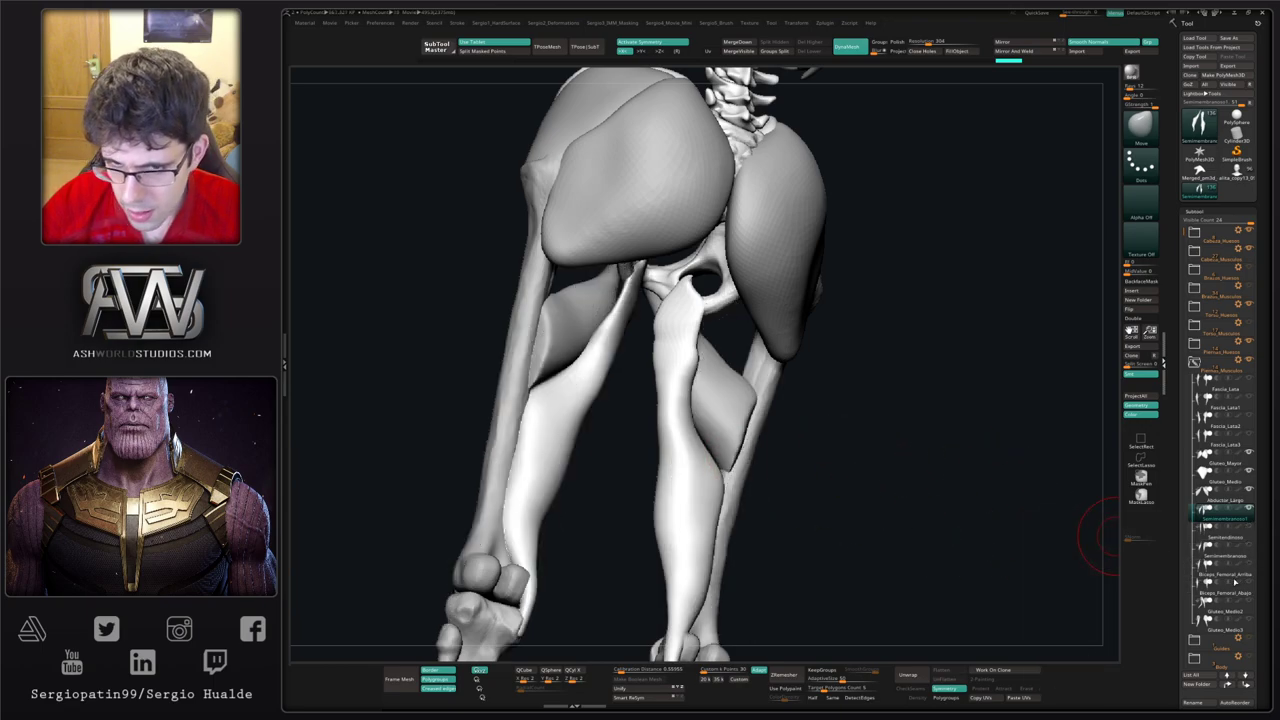
left_click_drag(850, 434, 693, 362)
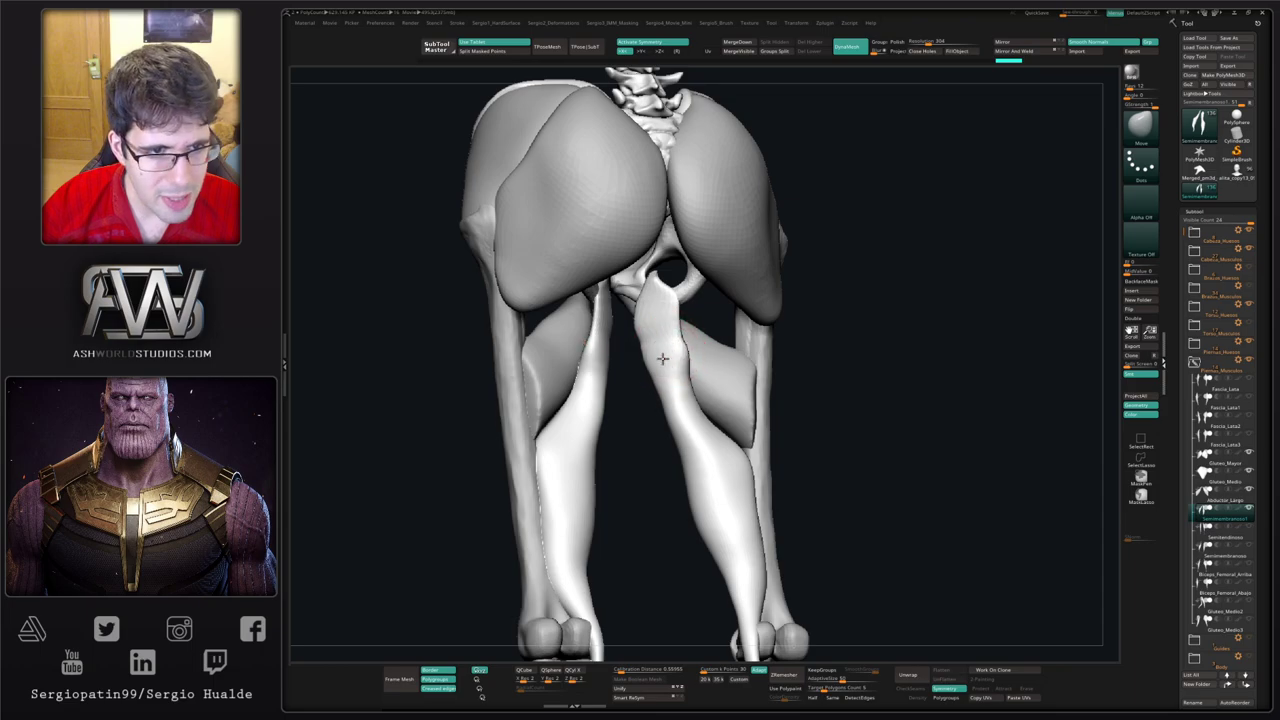
Step: Refine the inner thigh contour of the Semimembranoso copy from behind with the Move brush
mouse_move(663, 358)
right_mouse_down()
mouse_move(651, 350)
mouse_move(687, 352)
right_mouse_up()
key("2")
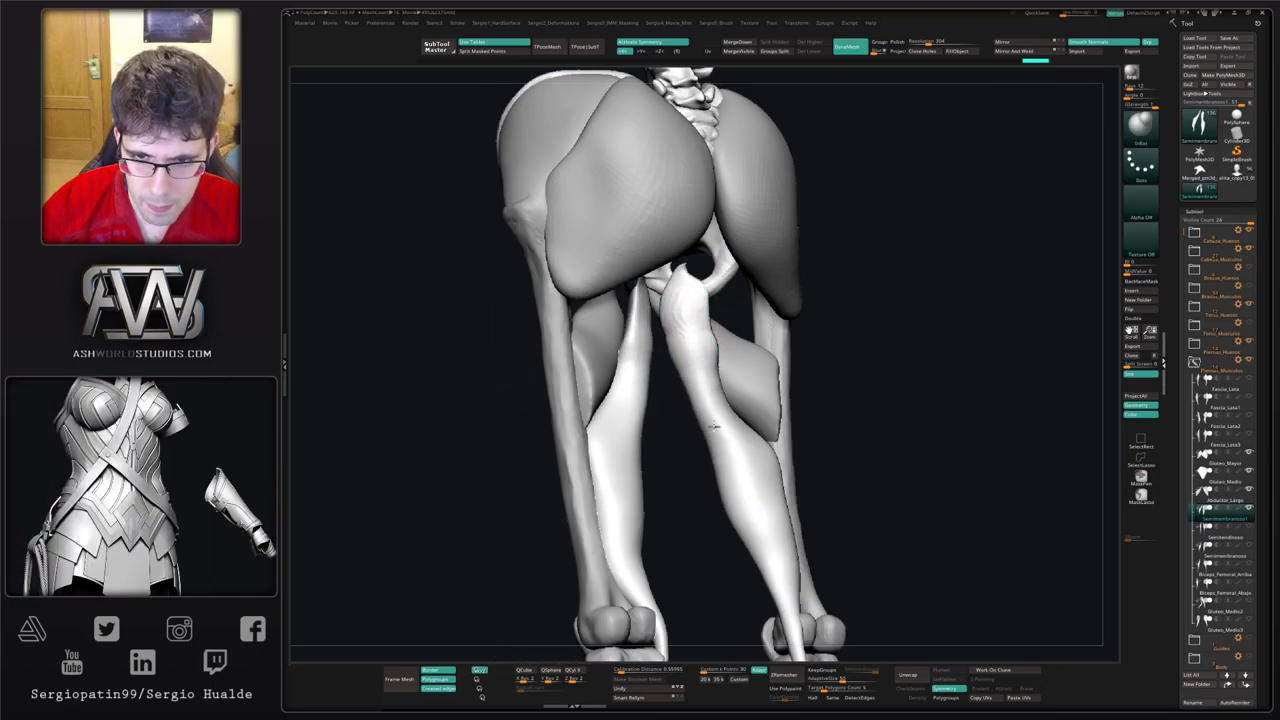
right_click_drag(735, 439, 716, 429)
key("1")
left_click_drag(717, 437, 708, 438)
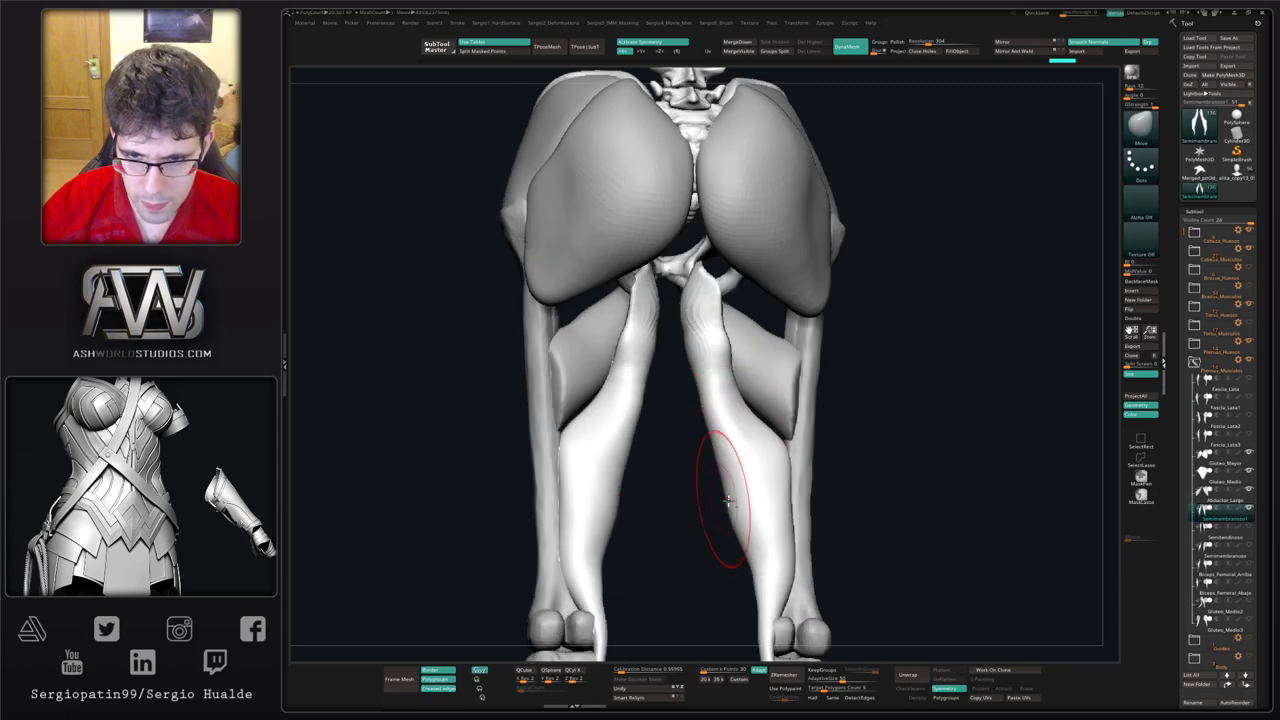
right_click_drag(731, 500, 714, 411, "alt")
right_click_drag(749, 457, 738, 450)
mouse_move(773, 371)
left_mouse_down()
mouse_move(748, 412)
mouse_move(757, 400)
left_mouse_up()
Step: Select Abductor_Largo and flatten its lower end beside the femur with the TrimDynamic brush
left_click(757, 366, "alt")
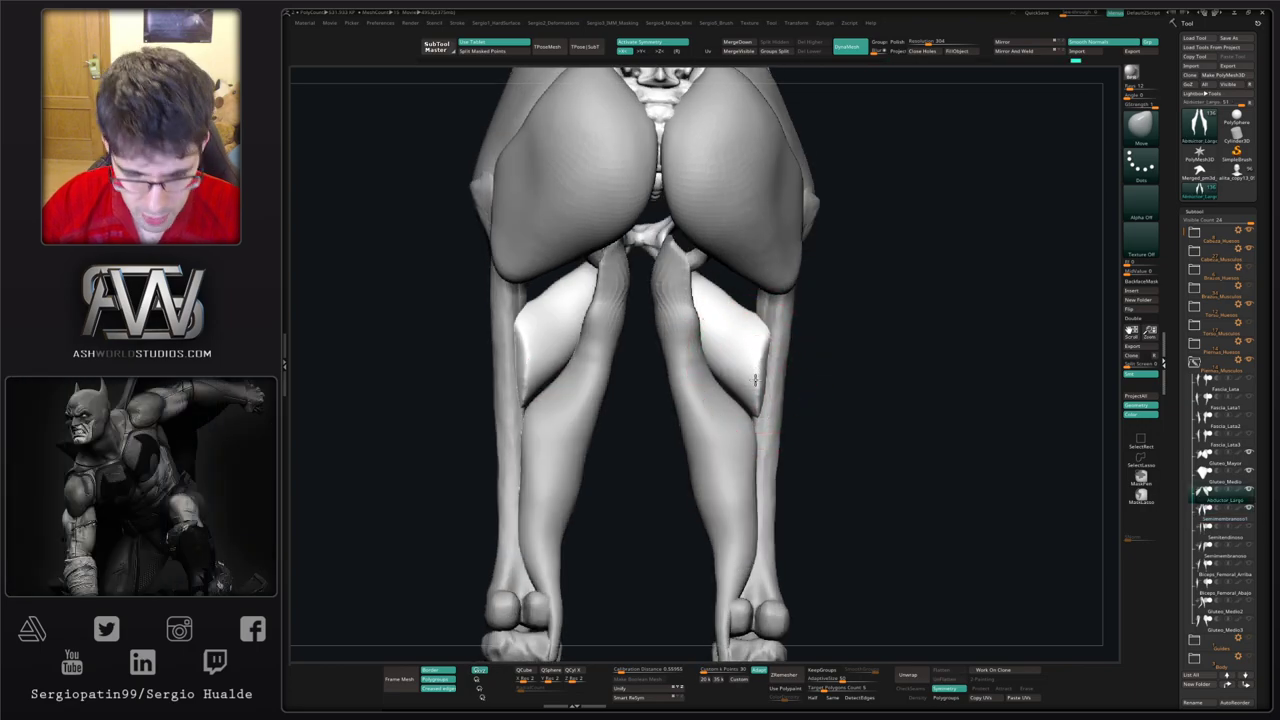
right_click_drag(757, 374, 751, 391)
key("b")
key("t")
key("d")
mouse_move(752, 391)
left_mouse_down()
mouse_move(763, 329)
mouse_move(757, 381)
mouse_move(749, 334)
mouse_move(731, 323)
mouse_move(749, 354)
left_mouse_up()
Step: Isolate Abductor_Largo, even out its broad rear face with TrimDynamic, undo an unwanted stroke, and show the other subtools again
key("alt+s")
mouse_move(749, 356)
right_mouse_down()
mouse_move(730, 413)
mouse_move(748, 342)
right_mouse_up()
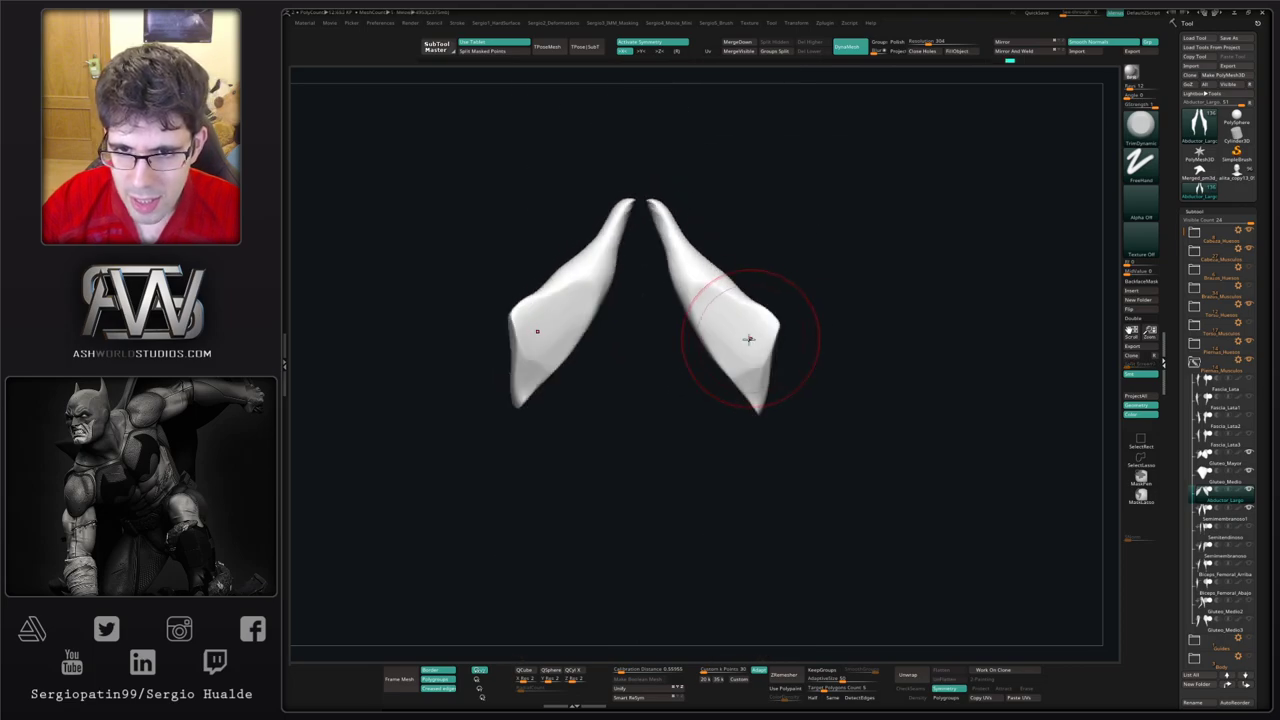
mouse_move(748, 340)
left_mouse_down()
mouse_move(720, 329)
mouse_move(742, 346)
left_mouse_up()
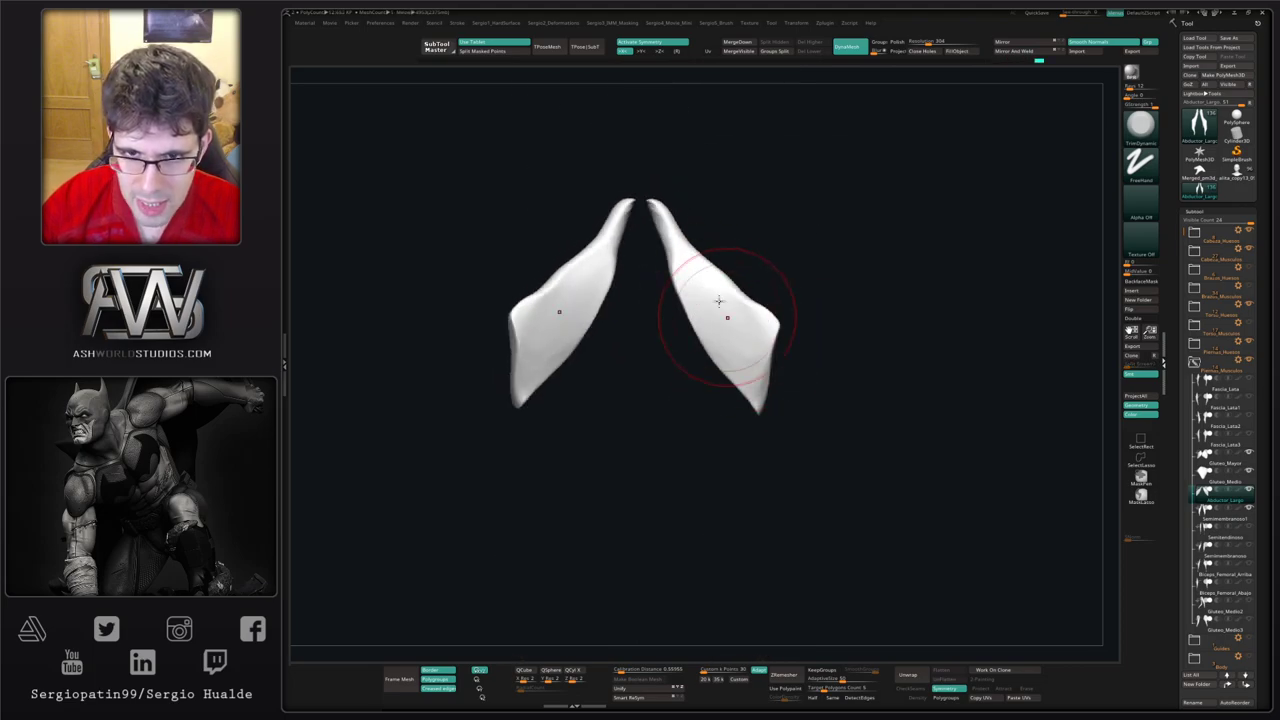
mouse_move(719, 301)
left_mouse_down()
mouse_move(706, 292)
mouse_move(757, 363)
left_mouse_up()
mouse_move(757, 363)
right_mouse_down()
mouse_move(714, 378)
mouse_move(792, 366)
right_mouse_up()
mouse_move(686, 294)
left_mouse_down()
mouse_move(666, 249)
mouse_move(740, 378)
left_mouse_up()
left_click_drag(684, 266, 746, 366)
key("ctrl+z")
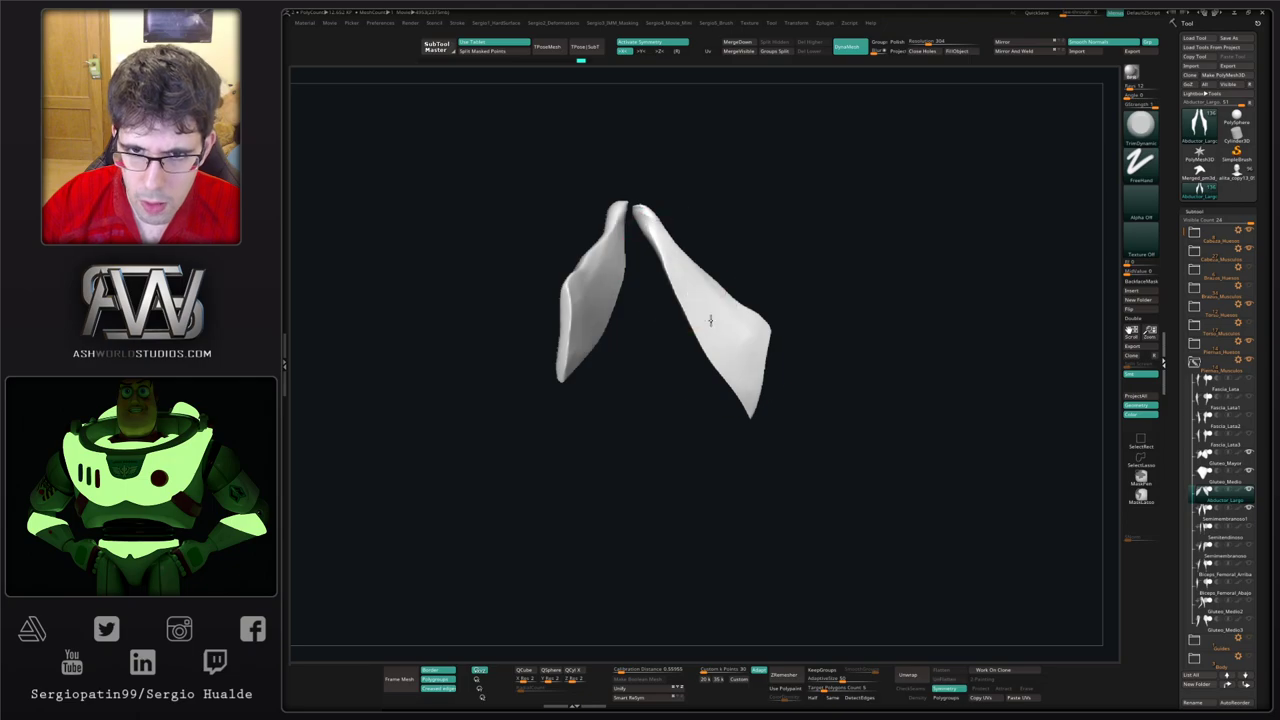
left_click_drag(737, 394, 710, 414)
key("shift+s")
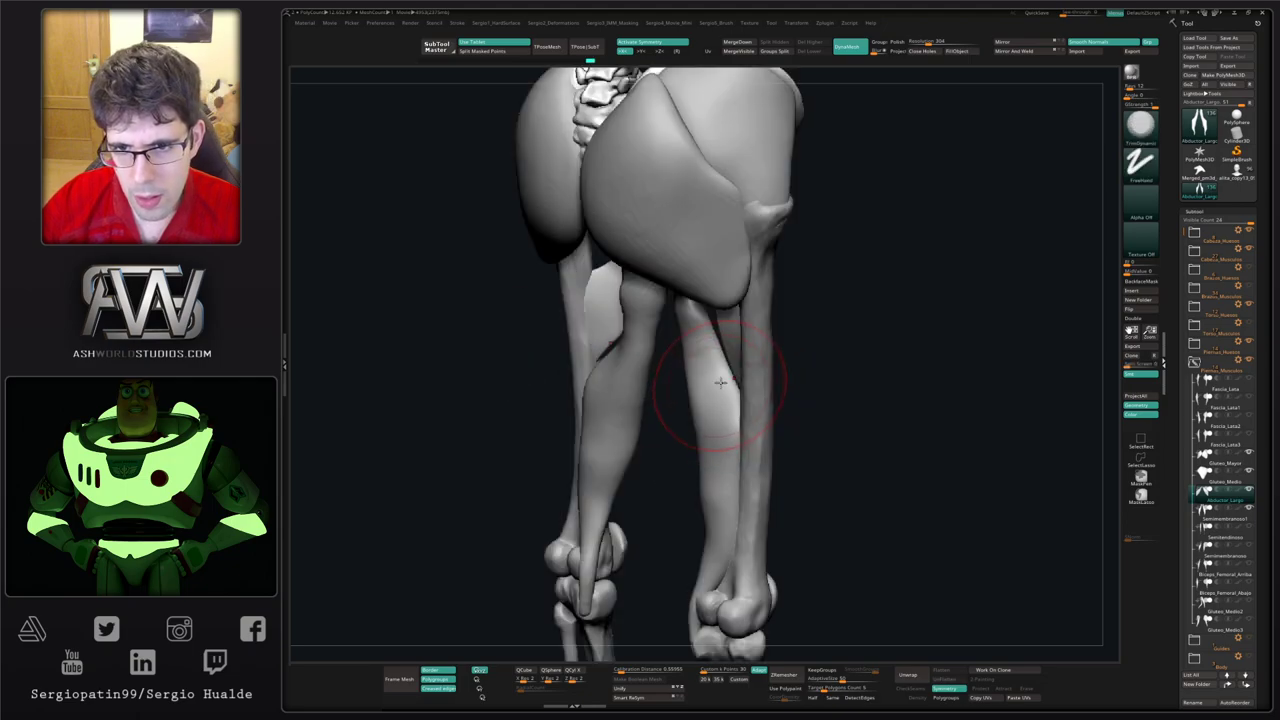
Step: Pull the upper outer part of the Semimembranoso copy up and out to the femur with the Move brush
right_click_drag(720, 381, 754, 361)
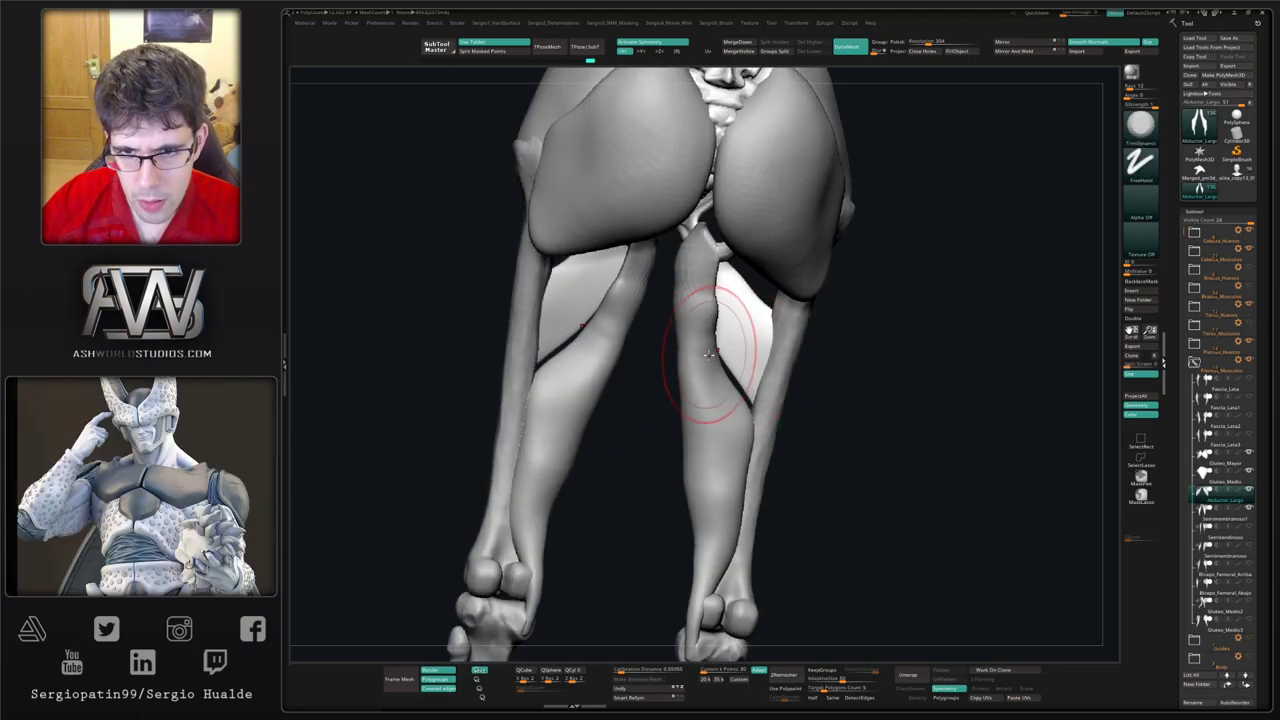
left_click(735, 421, "alt")
mouse_move(735, 421)
right_mouse_down("ctrl")
mouse_move(734, 406)
mouse_move(748, 418)
right_mouse_up("ctrl")
key("b")
key("m")
key("v")
key("s")
key("s")
left_click_drag(757, 410, 771, 354)
right_click_drag(771, 352, 754, 380)
key("s")
left_click_drag(755, 380, 779, 363)
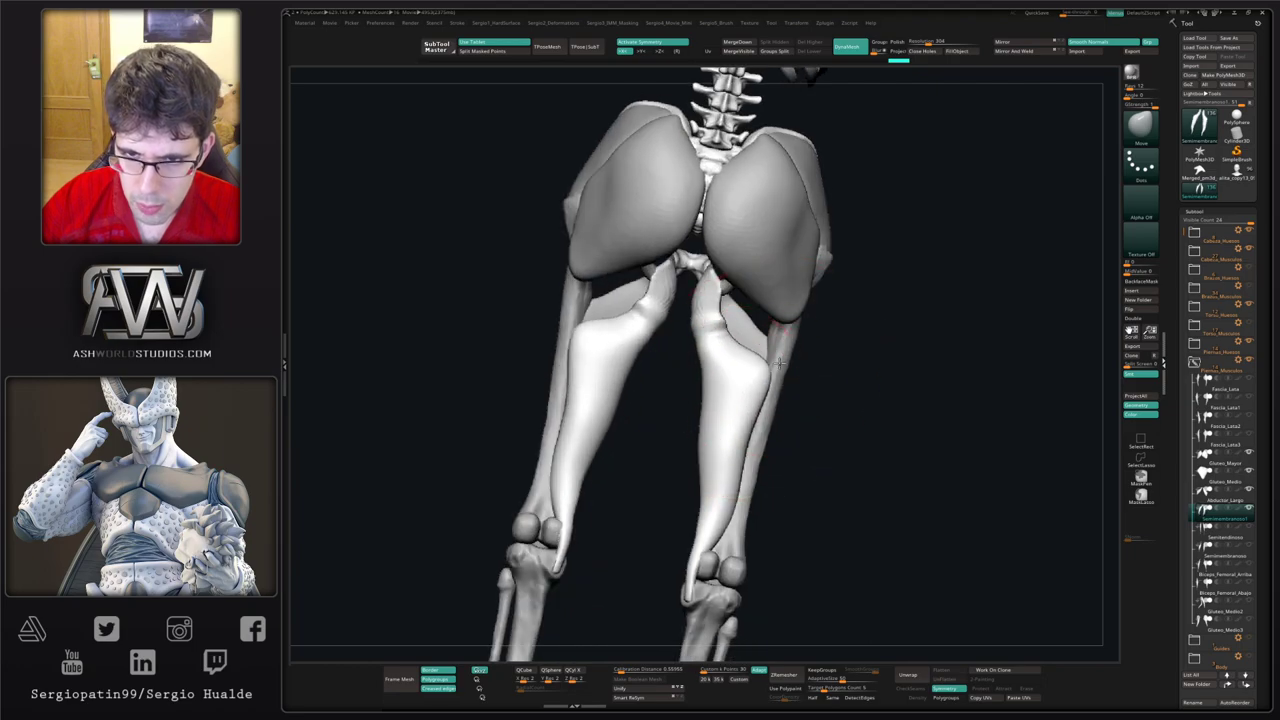
Step: Narrow the lower part of the Semimembranoso copy toward the knee with the Move brush and smooth it
mouse_move(742, 451)
left_mouse_down()
mouse_move(730, 445)
mouse_move(729, 474)
mouse_move(719, 448)
left_mouse_up()
left_click_drag(705, 512, 729, 483, "shift")
right_click_drag(745, 486, 722, 490)
left_click_drag(733, 492, 721, 492)
mouse_move(728, 496)
right_mouse_down()
mouse_move(745, 502)
mouse_move(740, 460)
right_mouse_up()
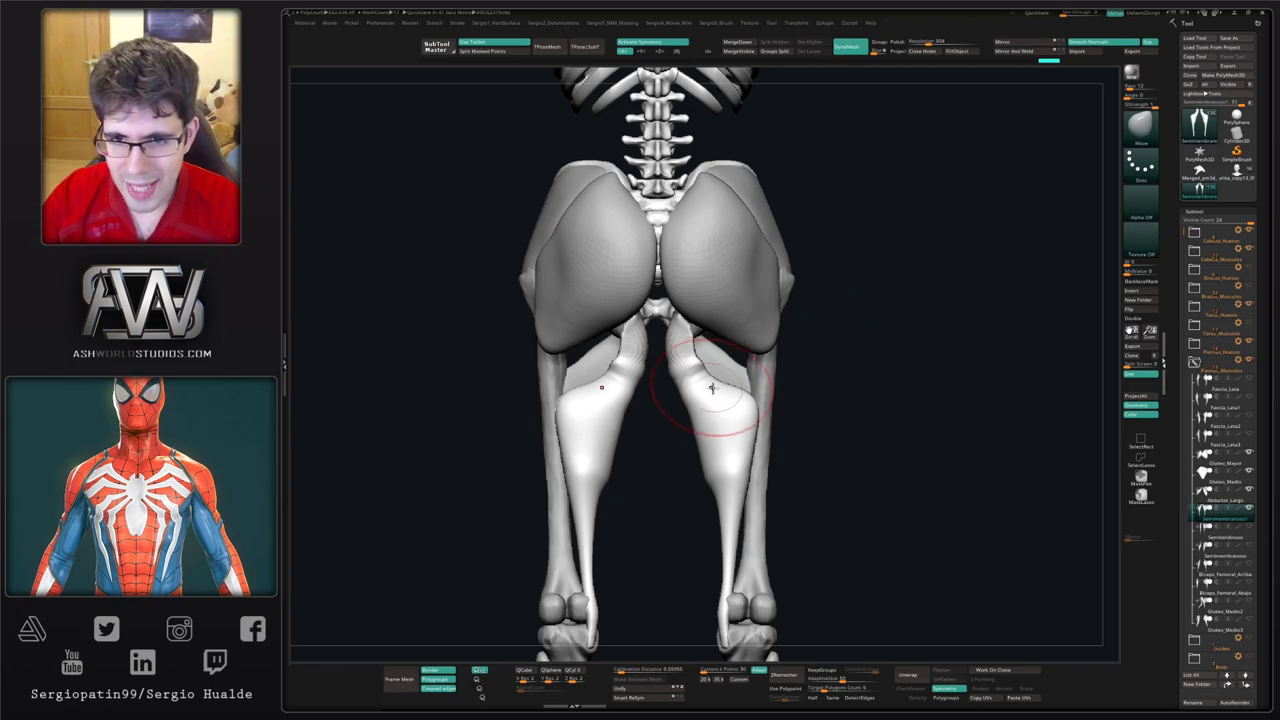
Step: Reshape the top tip of the Semimembranoso copy where it attaches to the pelvis with the Move brush
key("ctrl")
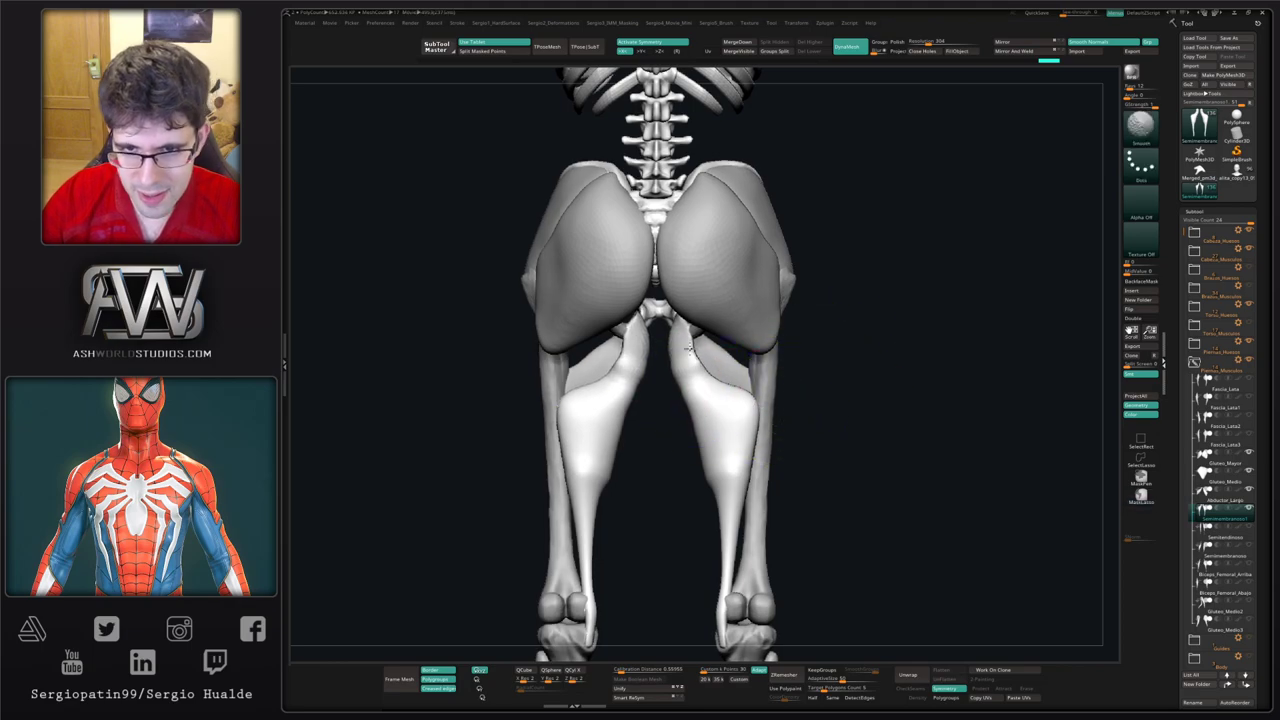
mouse_move(664, 315)
right_mouse_down()
mouse_move(686, 360)
mouse_move(680, 245)
mouse_move(672, 252)
right_mouse_up()
left_click_drag(683, 332, 701, 332)
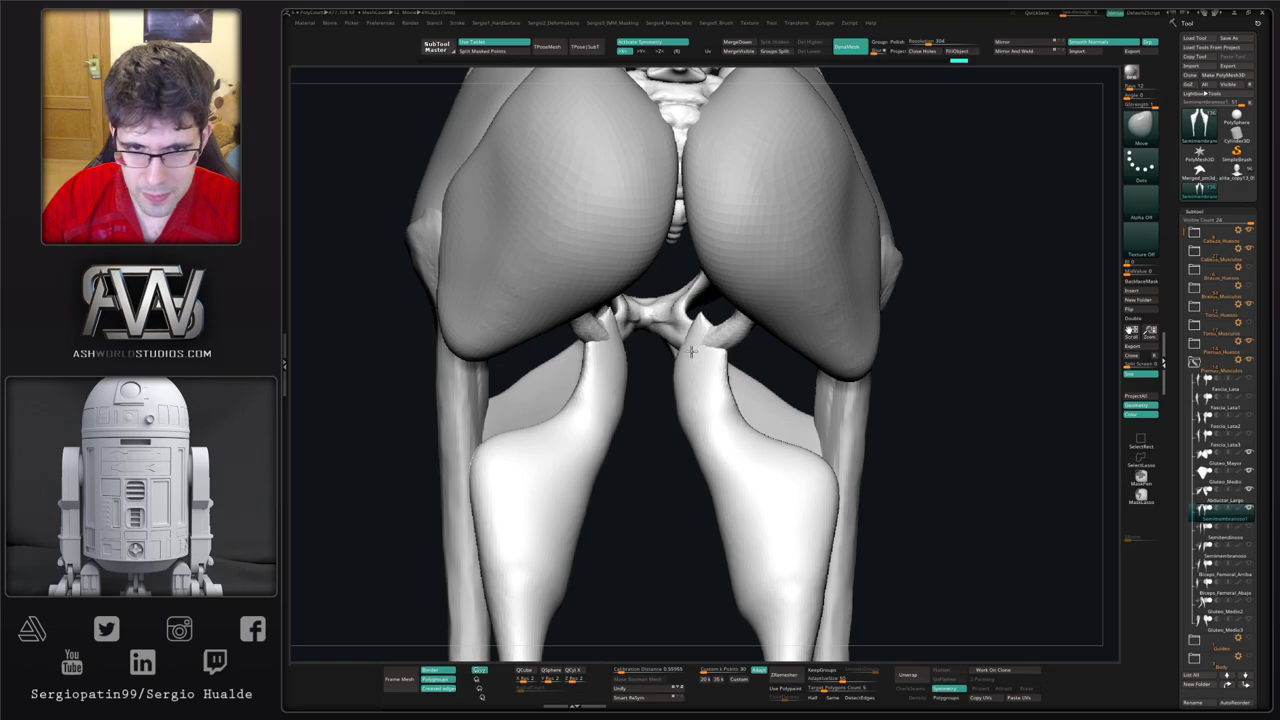
right_click_drag(714, 386, 733, 345)
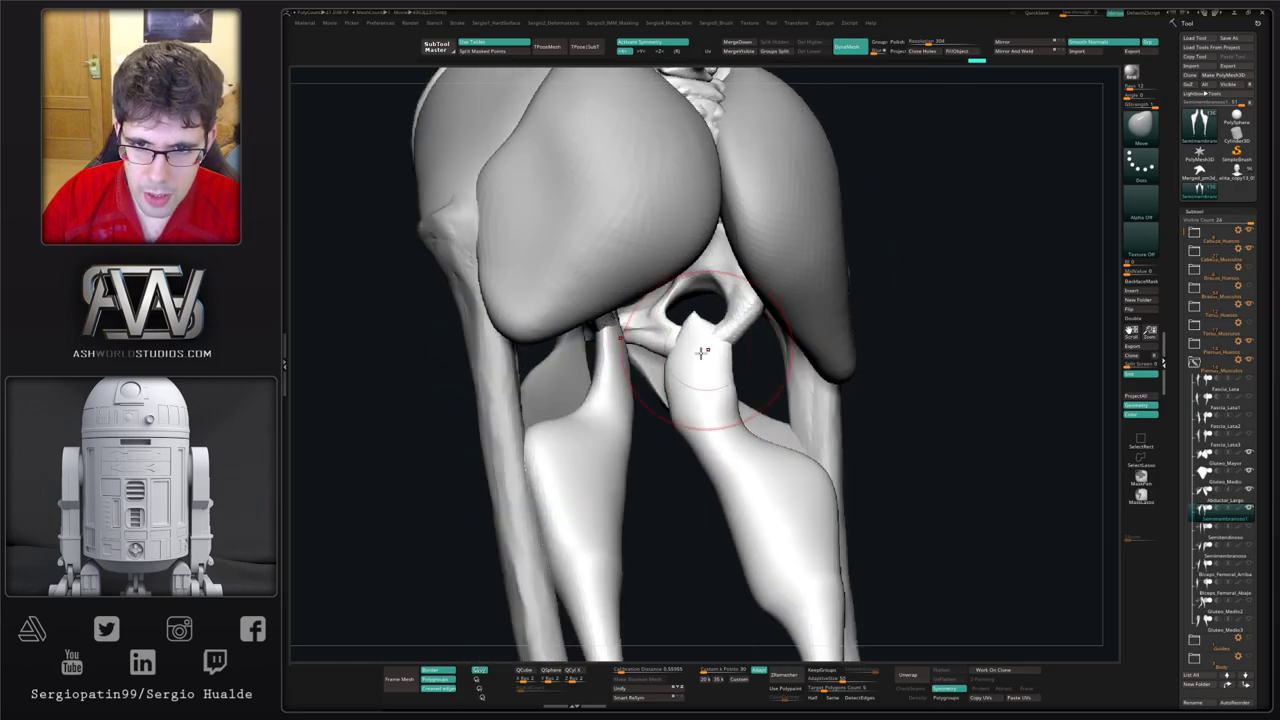
left_click_drag(701, 352, 690, 358)
Step: Push the inner contour of the Semimembranoso copy toward the body's midline along the upper thigh with the Move brush
mouse_move(714, 415)
left_mouse_down()
mouse_move(734, 431)
mouse_move(708, 446)
mouse_move(737, 491)
left_mouse_up()
left_click_drag(728, 490, 706, 491)
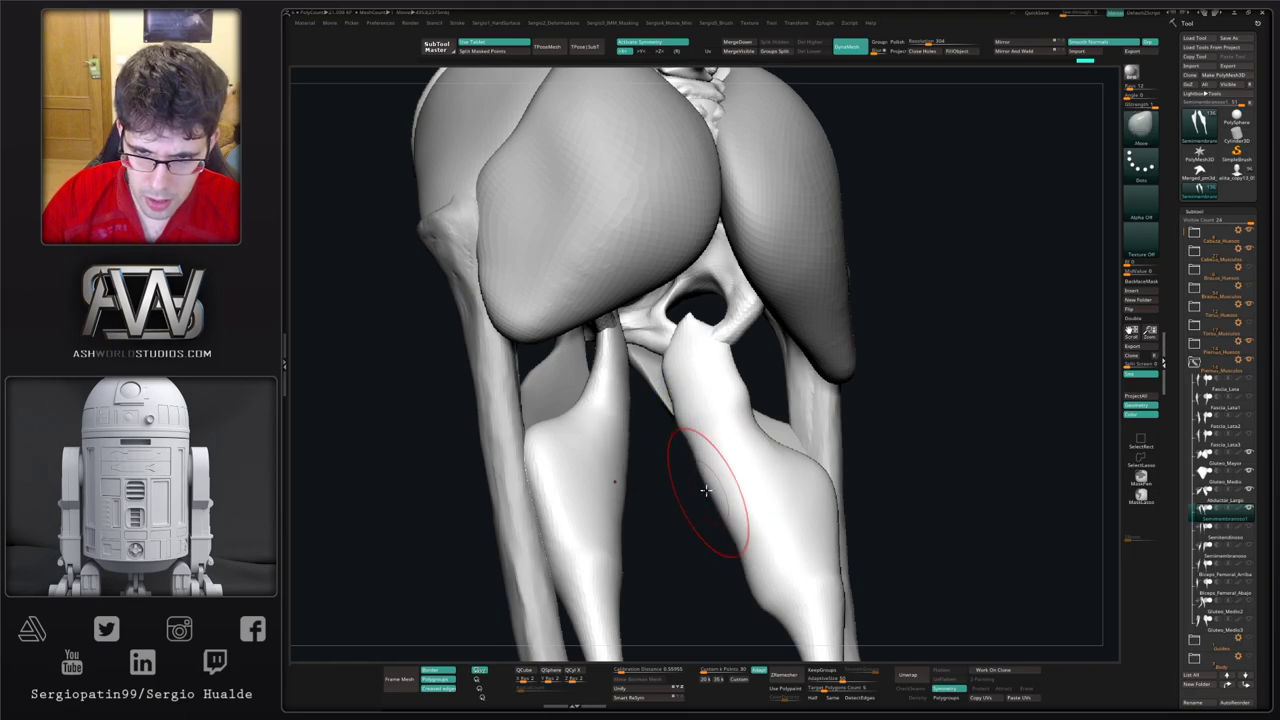
right_click_drag(697, 474, 734, 529, "ctrl")
left_click_drag(717, 498, 706, 494)
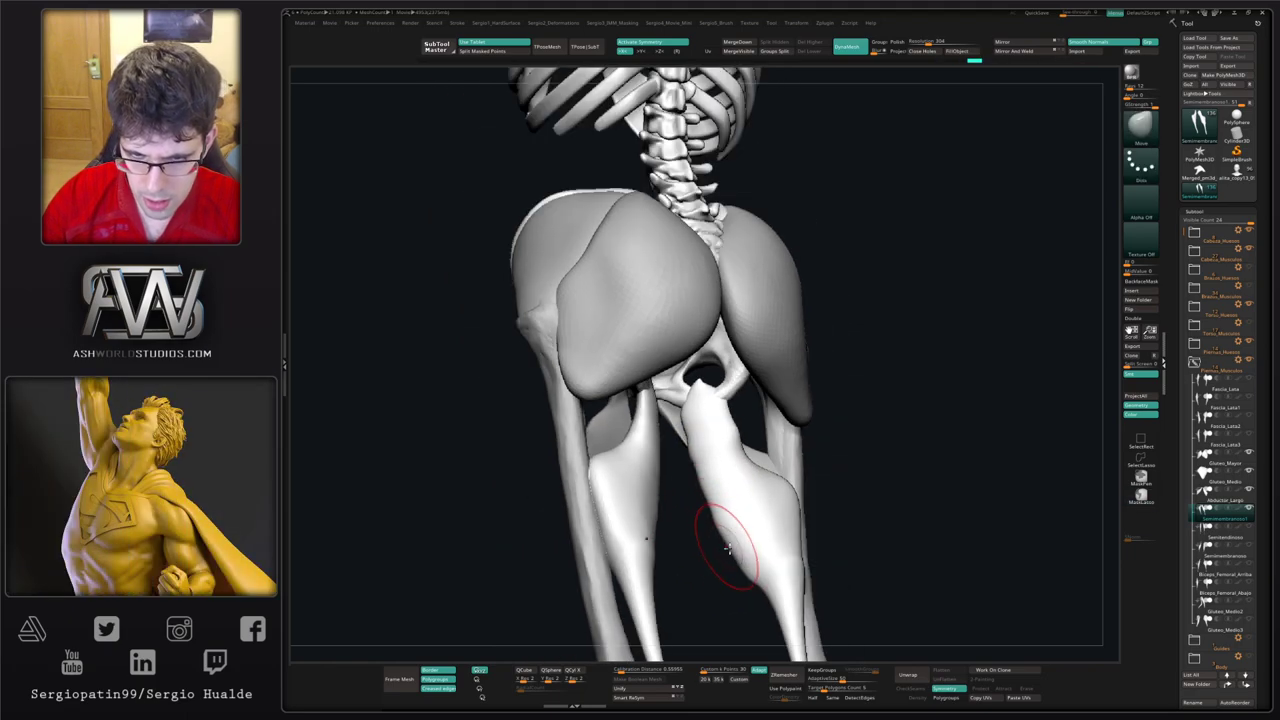
right_click_drag(743, 557, 721, 447)
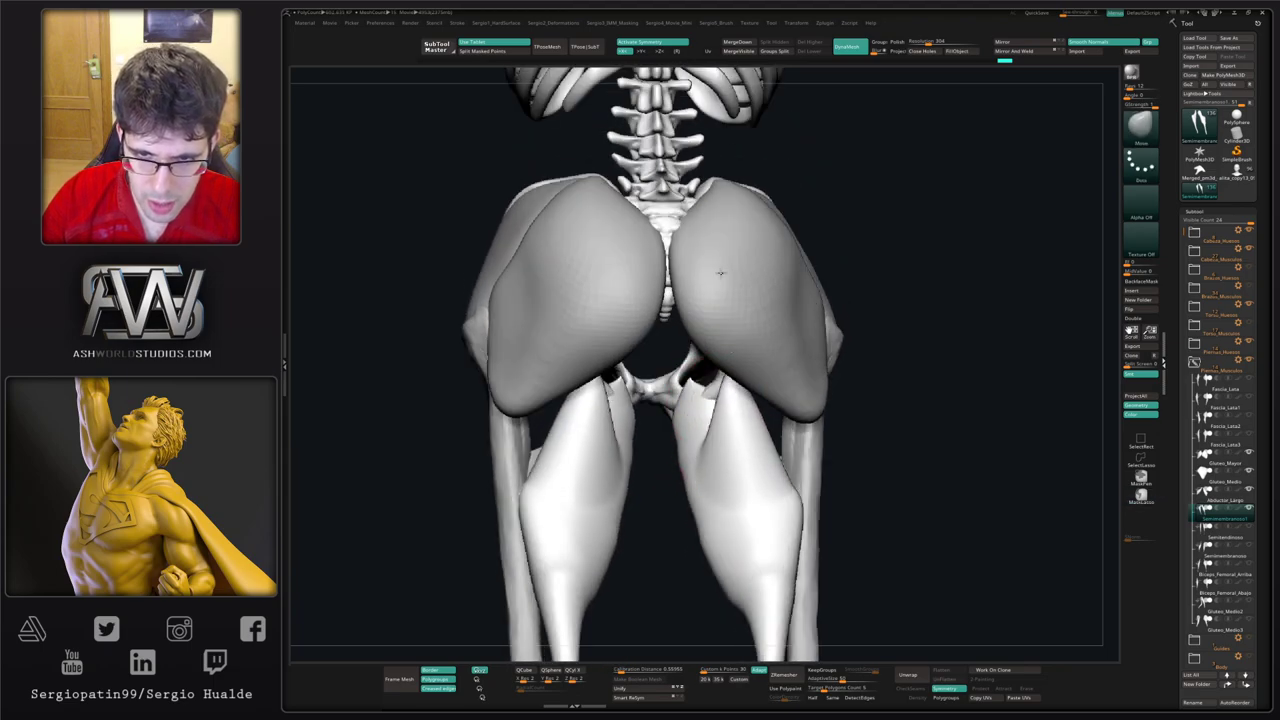
Step: Flatten the back surface of the Semimembranoso copy along the mid-thigh with the TrimDynamic brush
right_click_drag(714, 271, 728, 402)
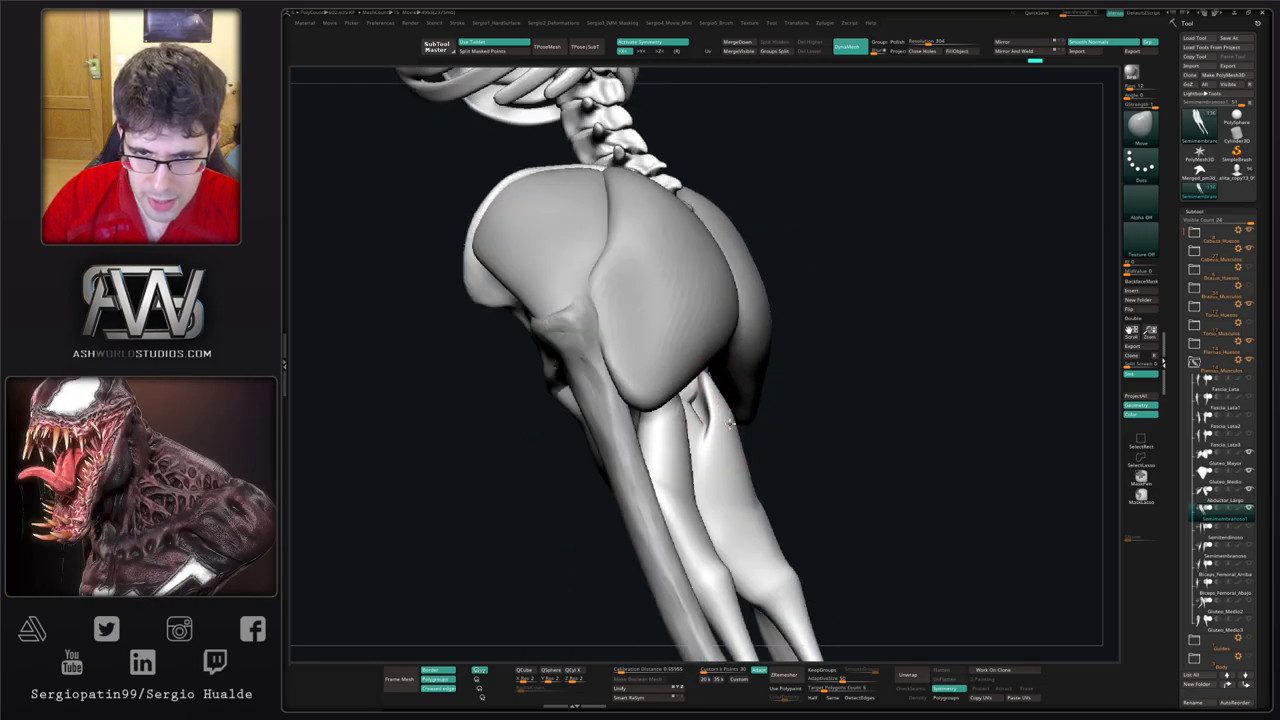
right_click_drag(711, 405, 720, 443)
key("ctrl+shift")
mouse_move(730, 443)
left_mouse_down()
mouse_move(757, 519)
mouse_move(739, 509)
mouse_move(750, 550)
left_mouse_up()
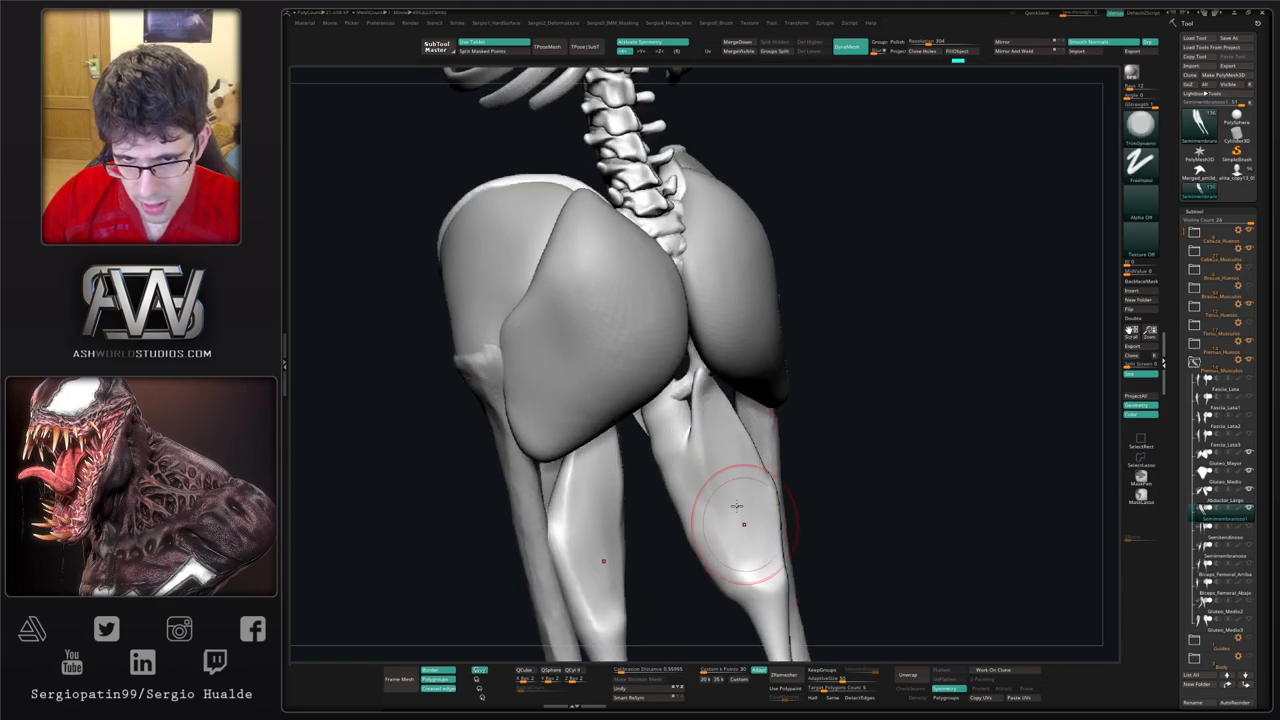
Step: Shift the upper end of the Semimembranoso copy slightly inward just below the gluteus with the Move brush
right_click_drag(742, 515, 698, 500)
key("b")
key("m")
key("v")
left_click_drag(694, 394, 684, 400)
Step: Refine the top tip of the Semimembranoso copy at its pelvis attachment with the Move Topological brush
right_click_drag(692, 398, 697, 350)
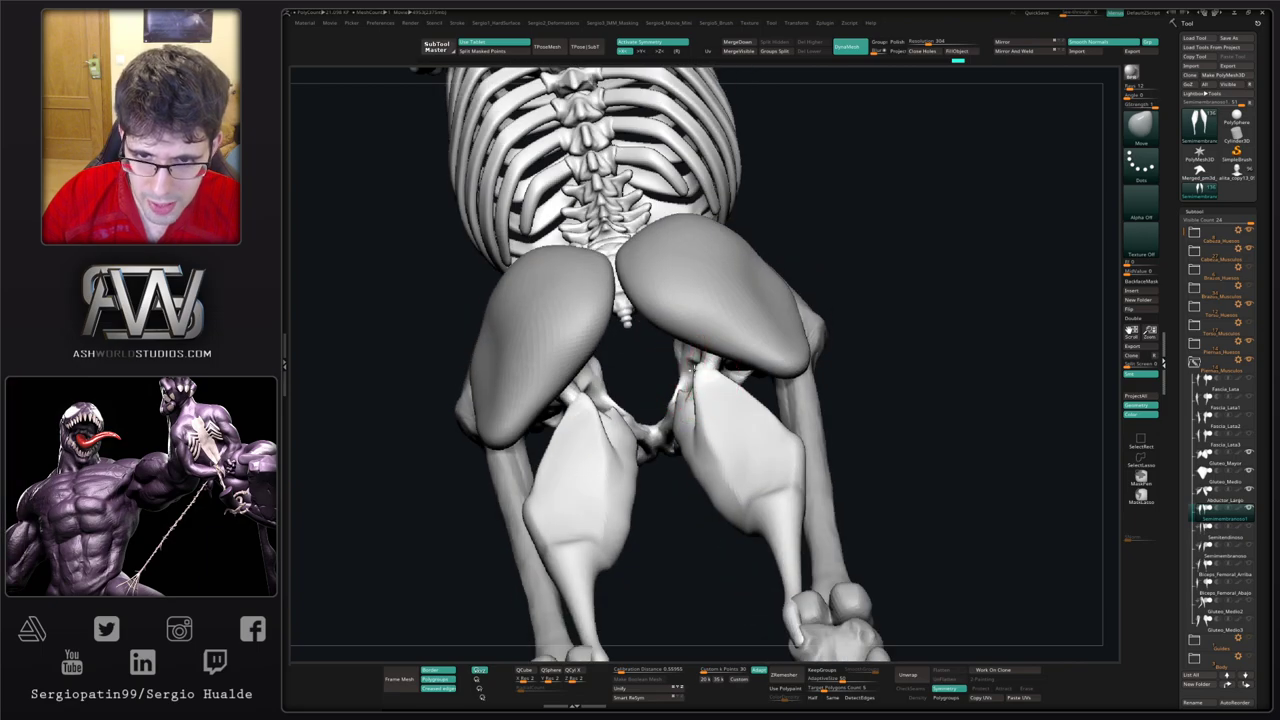
key("b")
key("m")
key("t")
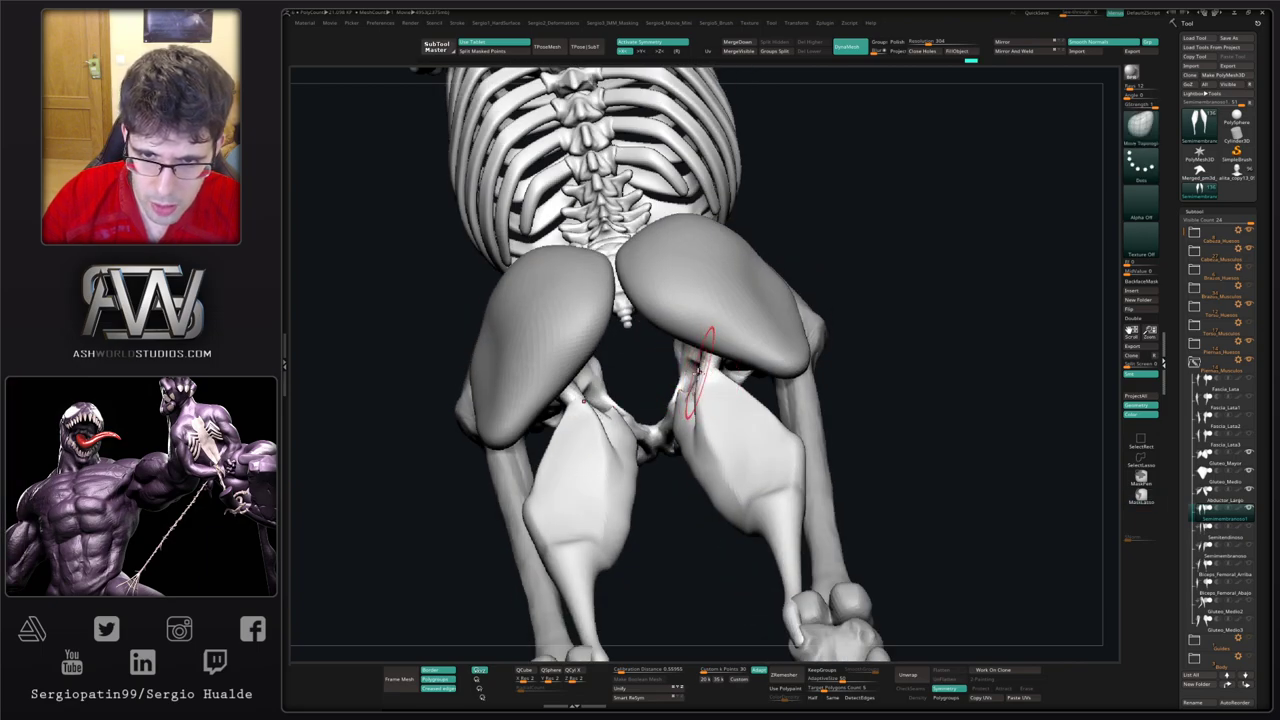
mouse_move(698, 370)
right_mouse_down()
mouse_move(694, 428)
mouse_move(686, 381)
mouse_move(680, 400)
mouse_move(697, 390)
mouse_move(671, 414)
mouse_move(652, 397)
mouse_move(642, 420)
mouse_move(607, 378)
mouse_move(606, 347)
mouse_move(634, 355)
right_mouse_up()
key("alt+s")
mouse_move(713, 316)
left_mouse_down("ctrl+alt+shift")
mouse_move(638, 350)
mouse_move(726, 220)
mouse_move(689, 281)
mouse_move(718, 340)
mouse_move(598, 380)
left_mouse_up("ctrl+alt+shift")
key("alt+s")
mouse_move(594, 386)
right_mouse_down("shift")
mouse_move(590, 370)
mouse_move(612, 370)
mouse_move(606, 400)
right_mouse_up("shift")
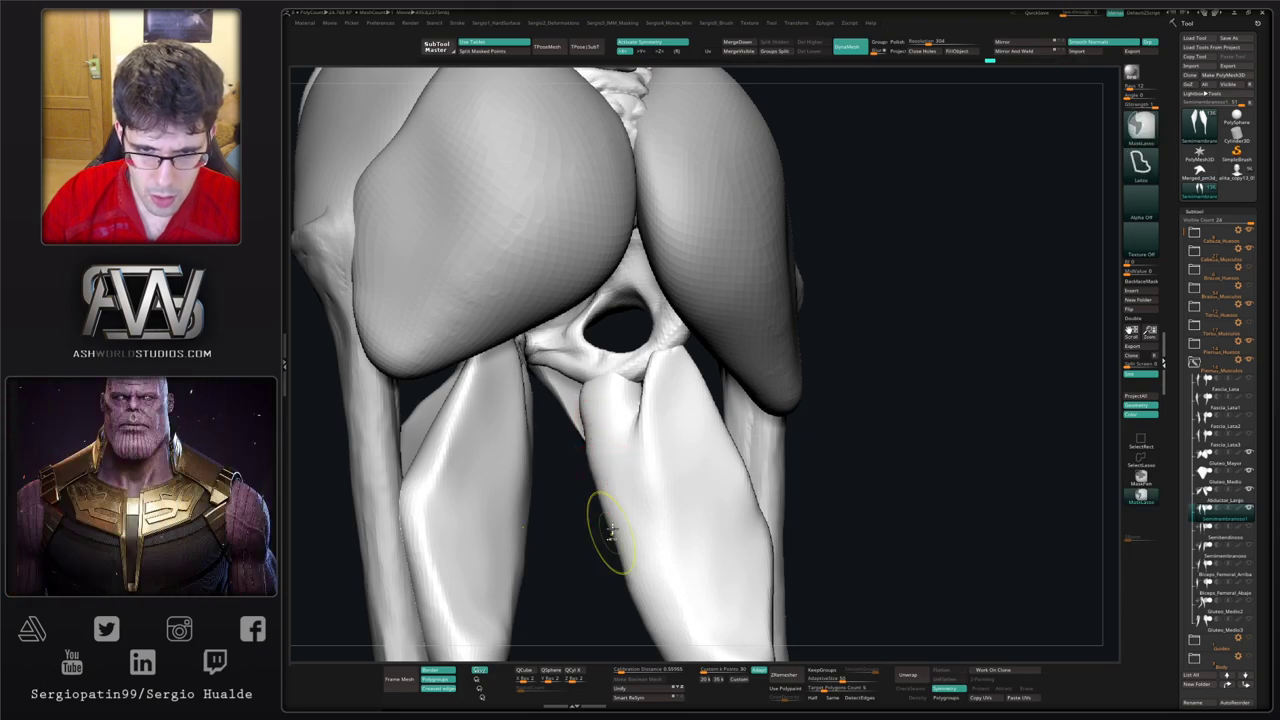
Step: Adjust the inner contour and the femur-facing side of the Semimembranoso copy along the upper thigh with a resized Move brush
right_click_drag(608, 531, 614, 495, "ctrl")
key("s")
left_click_drag(618, 538, 624, 538)
mouse_move(626, 538)
left_mouse_down()
mouse_move(632, 565)
mouse_move(606, 460)
mouse_move(599, 488)
left_mouse_up()
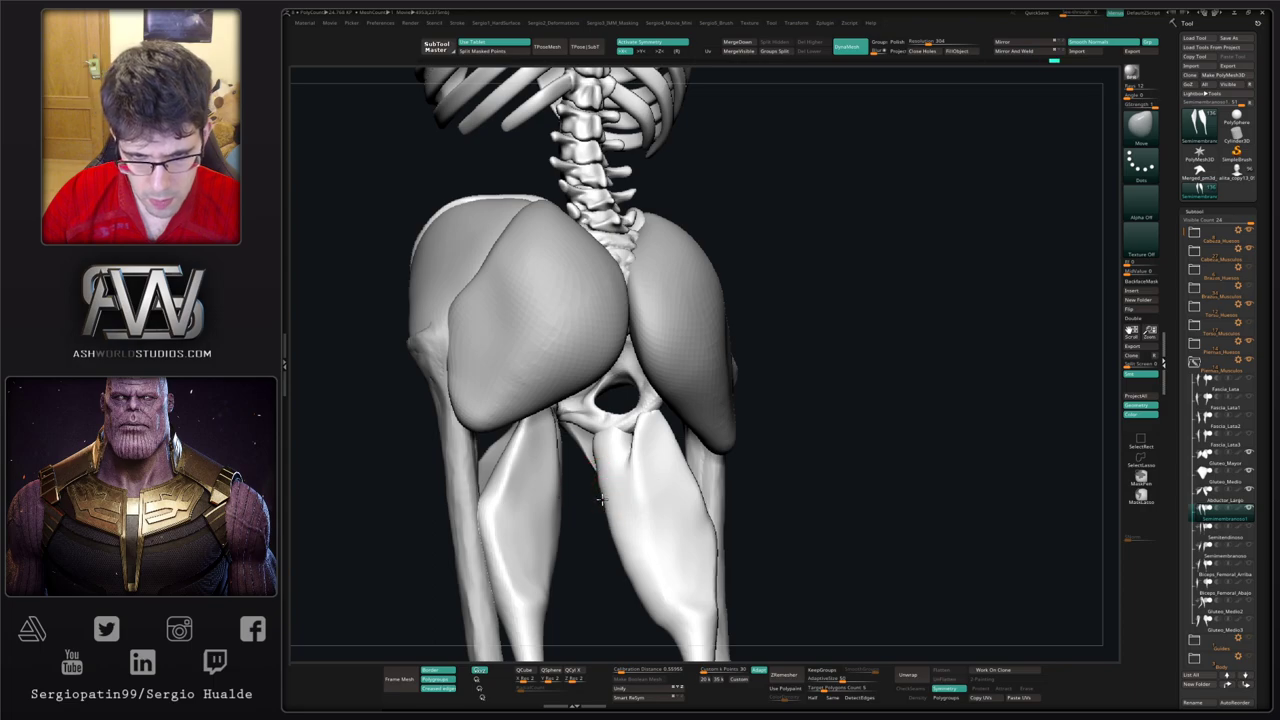
right_click_drag(600, 500, 662, 485)
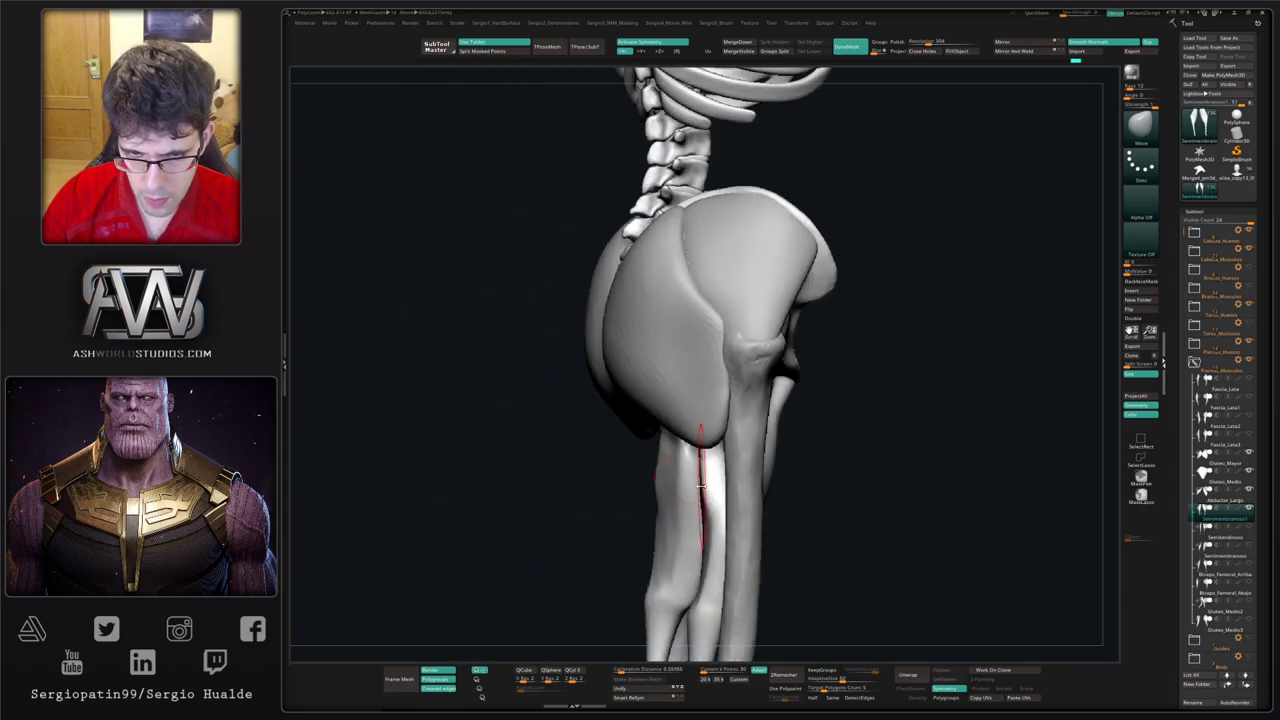
left_click_drag(701, 486, 714, 483)
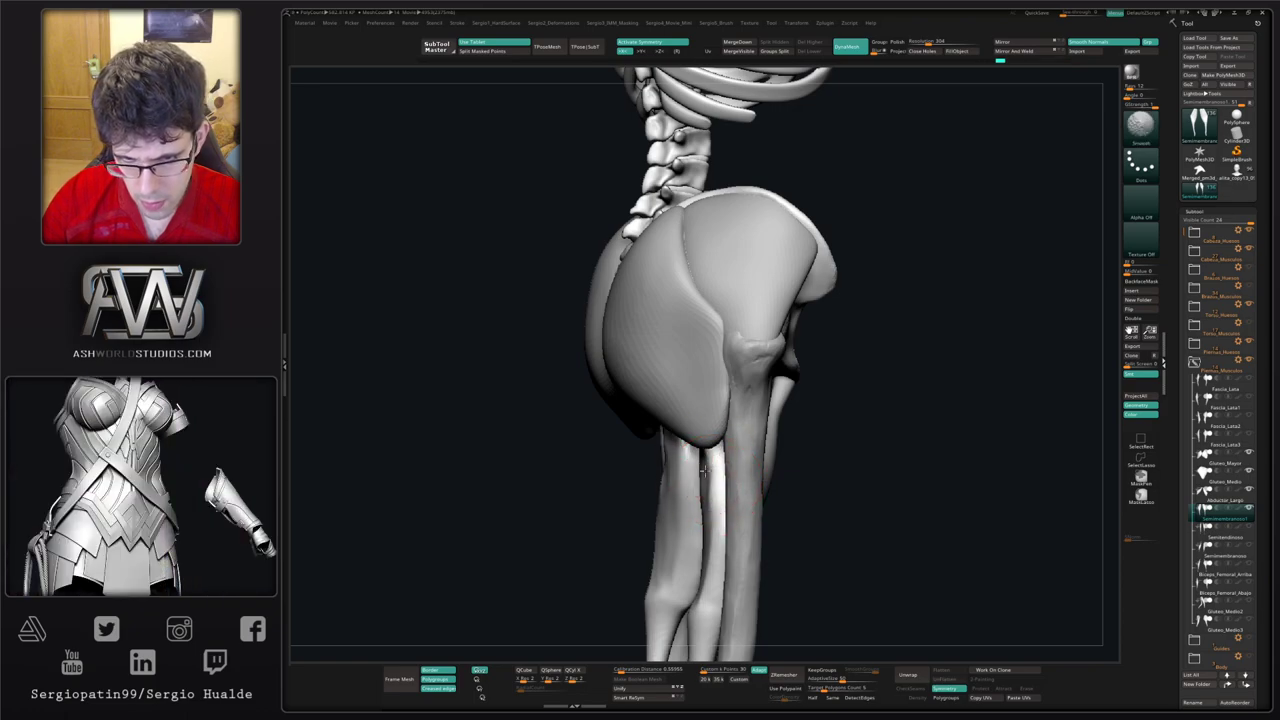
Step: Smooth the semimembranosus muscle below the glutes and carve a vertical groove into its lower end with the DamStandard brush
right_click_drag(703, 470, 676, 491)
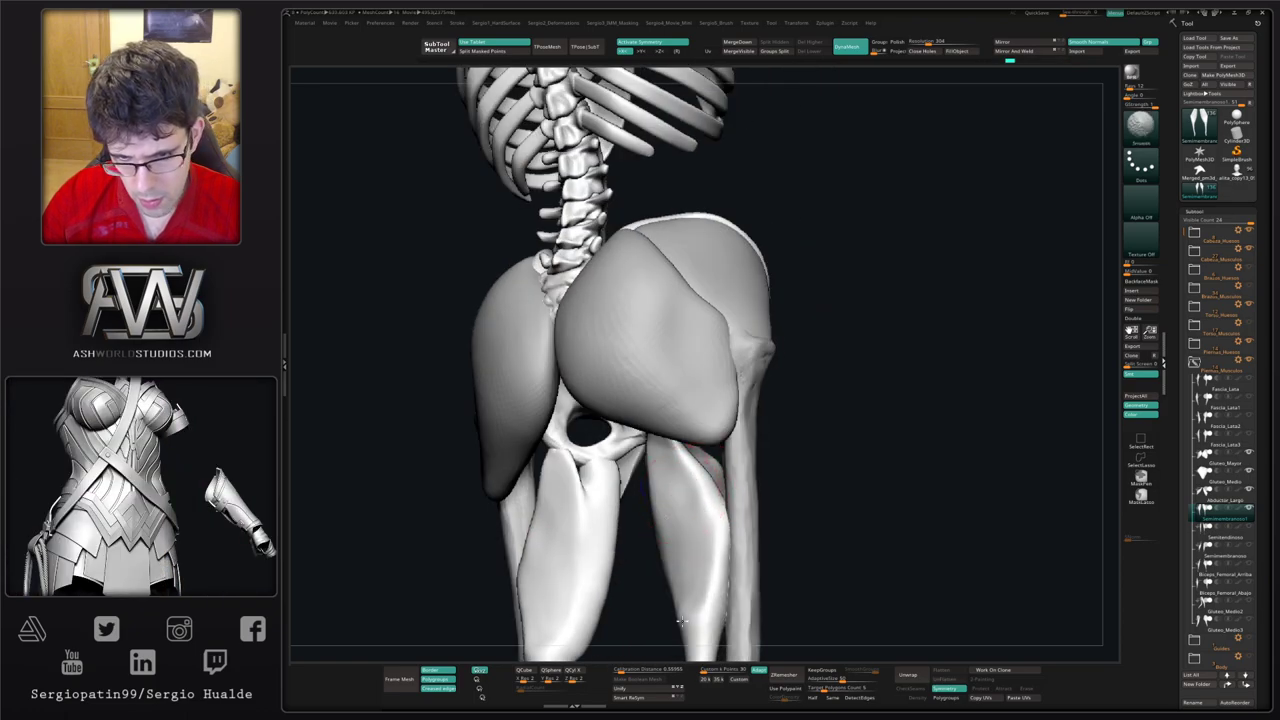
right_click_drag(680, 622, 701, 520)
left_click_drag(681, 527, 683, 497, "shift")
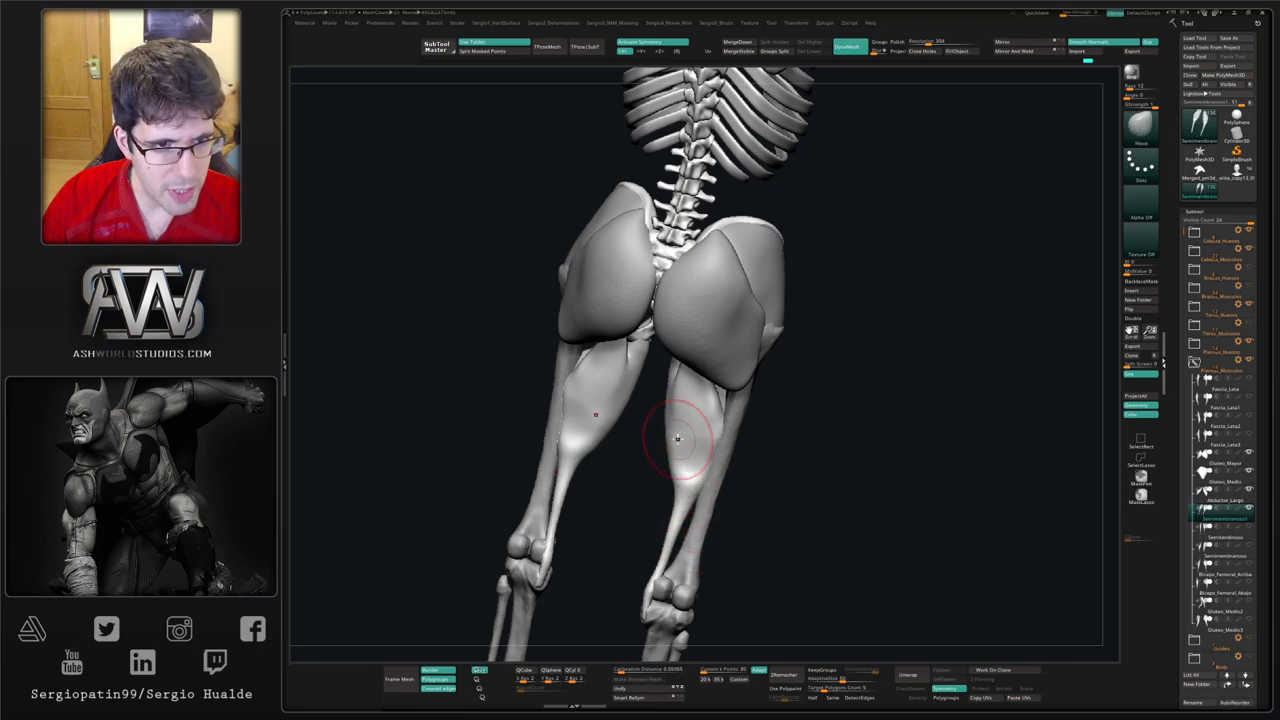
key("b")
key("d")
key("s")
right_click_drag(677, 487, 678, 460, "ctrl")
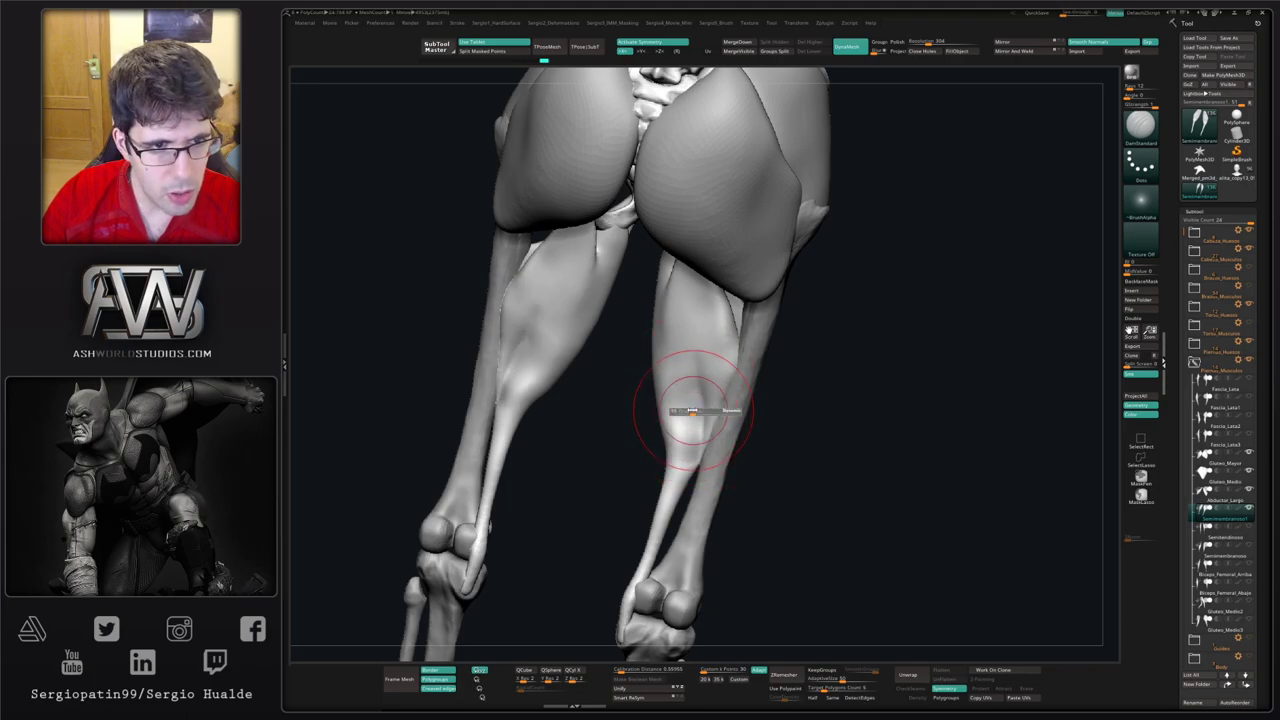
key("ctrl+d")
left_click_drag(698, 372, 699, 475)
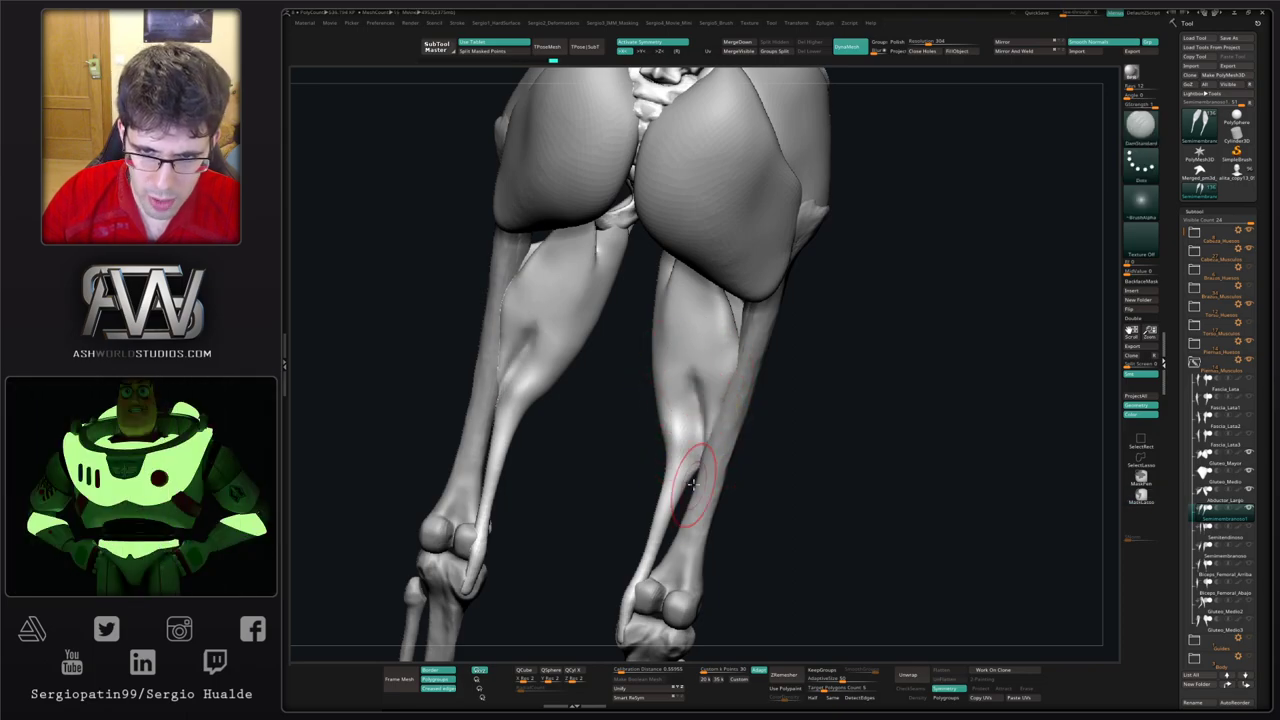
Step: Slim the lower tendon of the semimembranosus and shift it inward with the Move brush
right_click_drag(692, 484, 685, 467)
mouse_move(688, 486)
left_mouse_down()
mouse_move(667, 467)
mouse_move(656, 541)
left_mouse_up()
key("s")
left_click_drag(648, 541, 659, 496)
Step: Pull the muscle's lower outer edge into a point with the Move brush, forming a notch beside the tendon
mouse_move(722, 388)
right_mouse_down()
mouse_move(726, 411)
mouse_move(709, 415)
right_mouse_up()
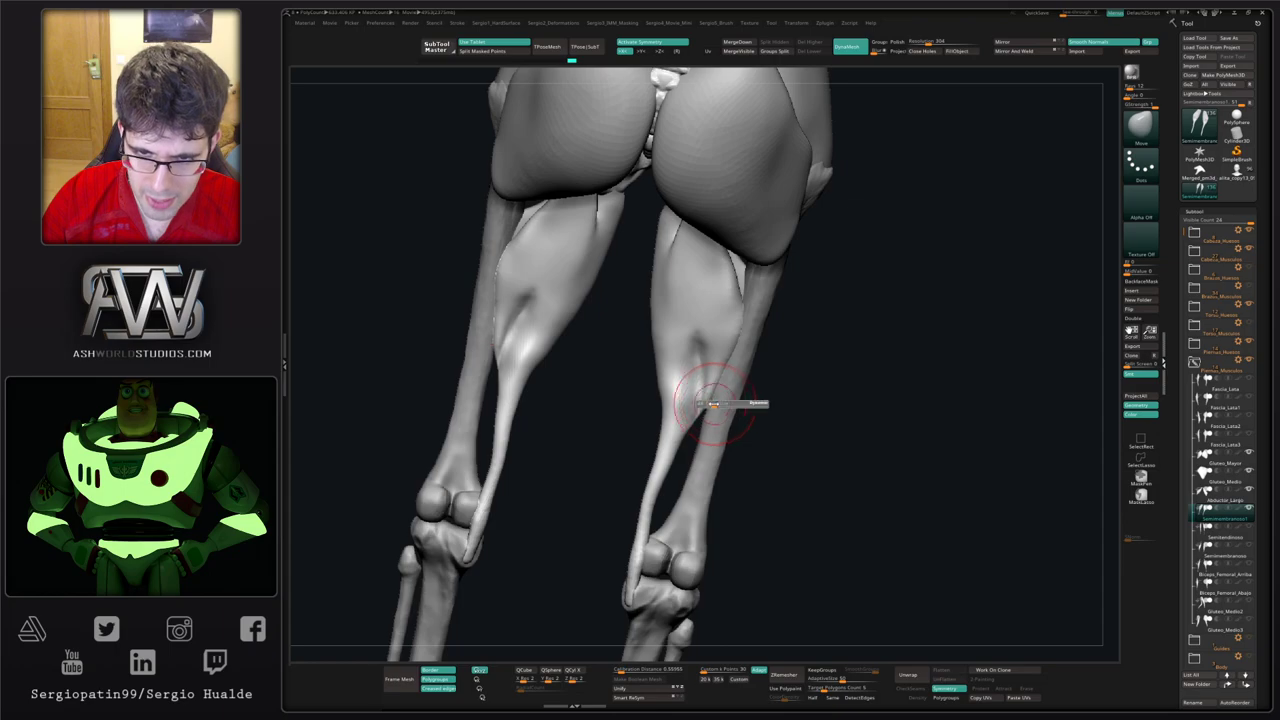
left_click_drag(714, 404, 737, 451)
left_click_drag(726, 368, 742, 332)
mouse_move(721, 398)
left_mouse_down()
mouse_move(729, 405)
mouse_move(677, 383)
mouse_move(695, 380)
left_mouse_up()
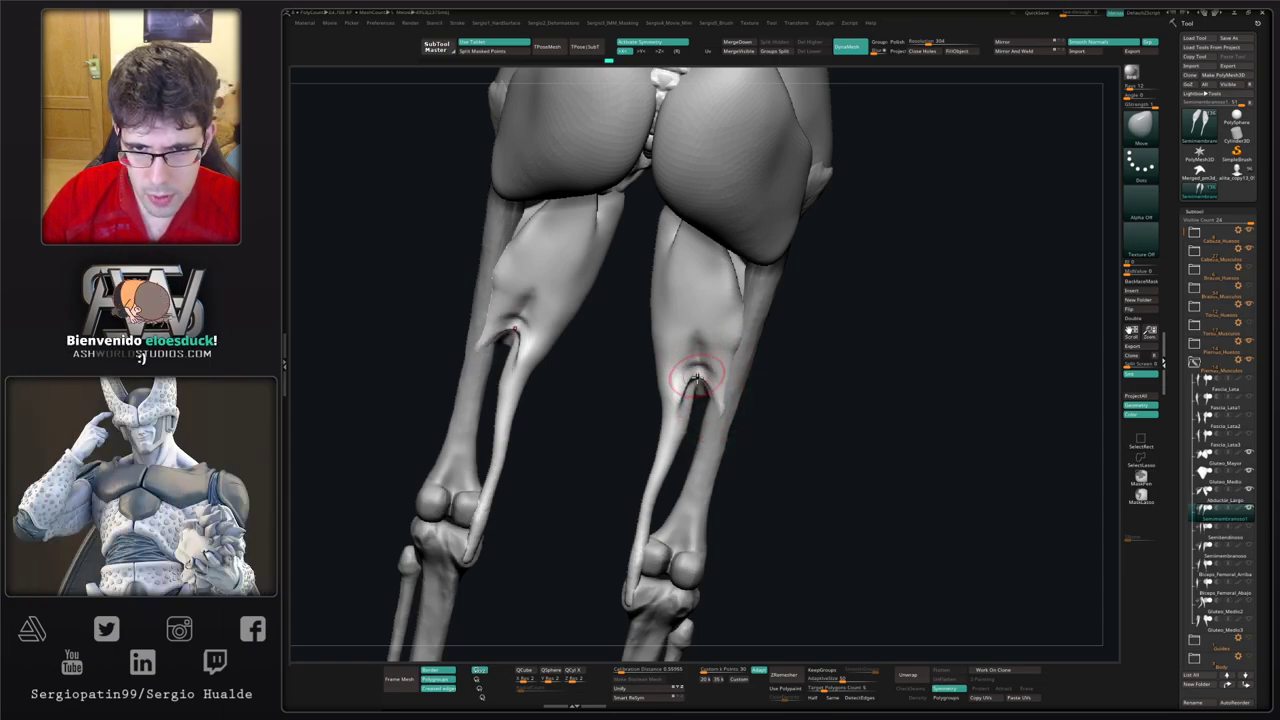
right_click_drag(695, 380, 697, 373)
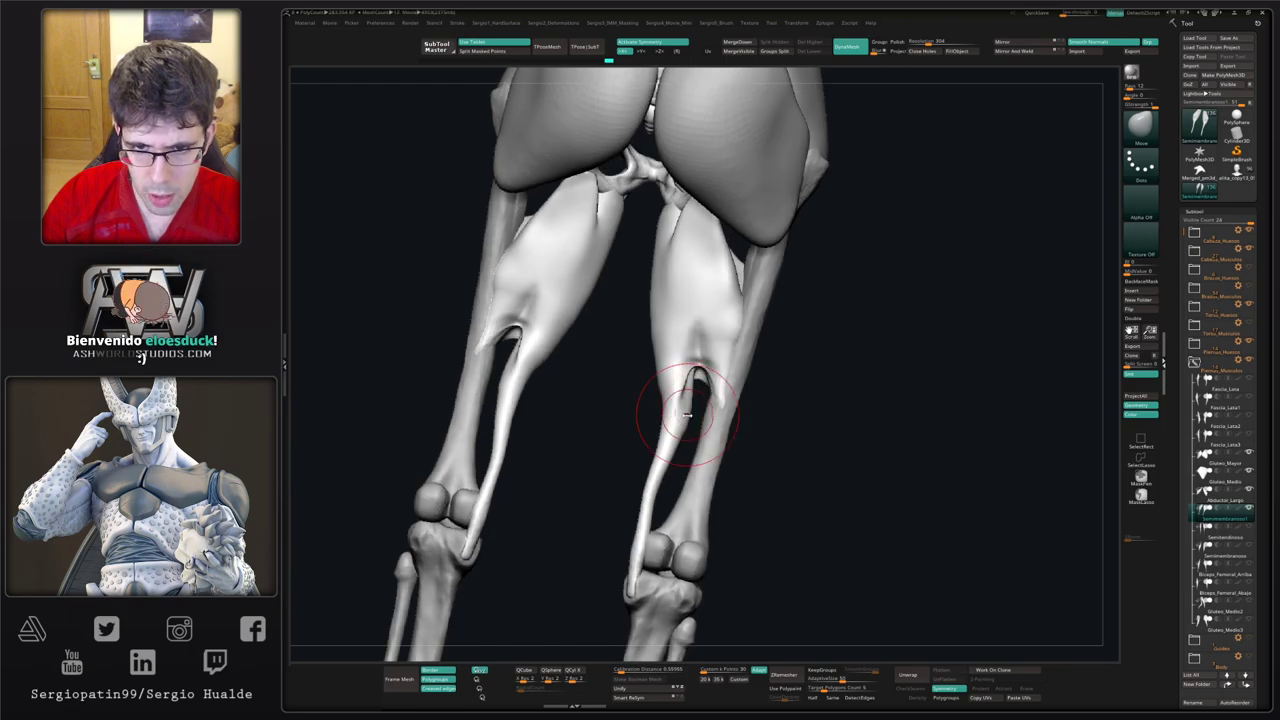
mouse_move(687, 415)
left_mouse_down()
mouse_move(672, 409)
mouse_move(660, 451)
left_mouse_up()
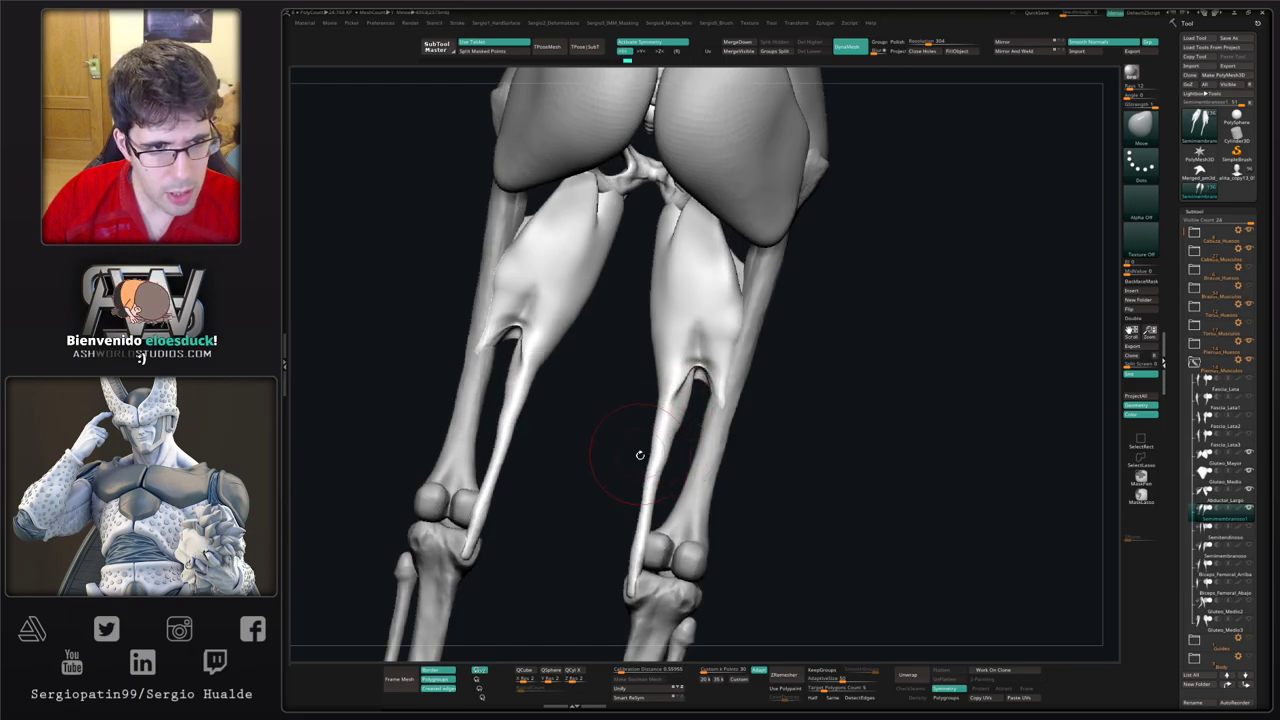
Step: Bend the semimembranosus tendon in side and back views so it runs along the inner side of the knee
mouse_move(640, 455)
right_mouse_down()
mouse_move(677, 420)
mouse_move(678, 455)
mouse_move(645, 500)
right_mouse_up()
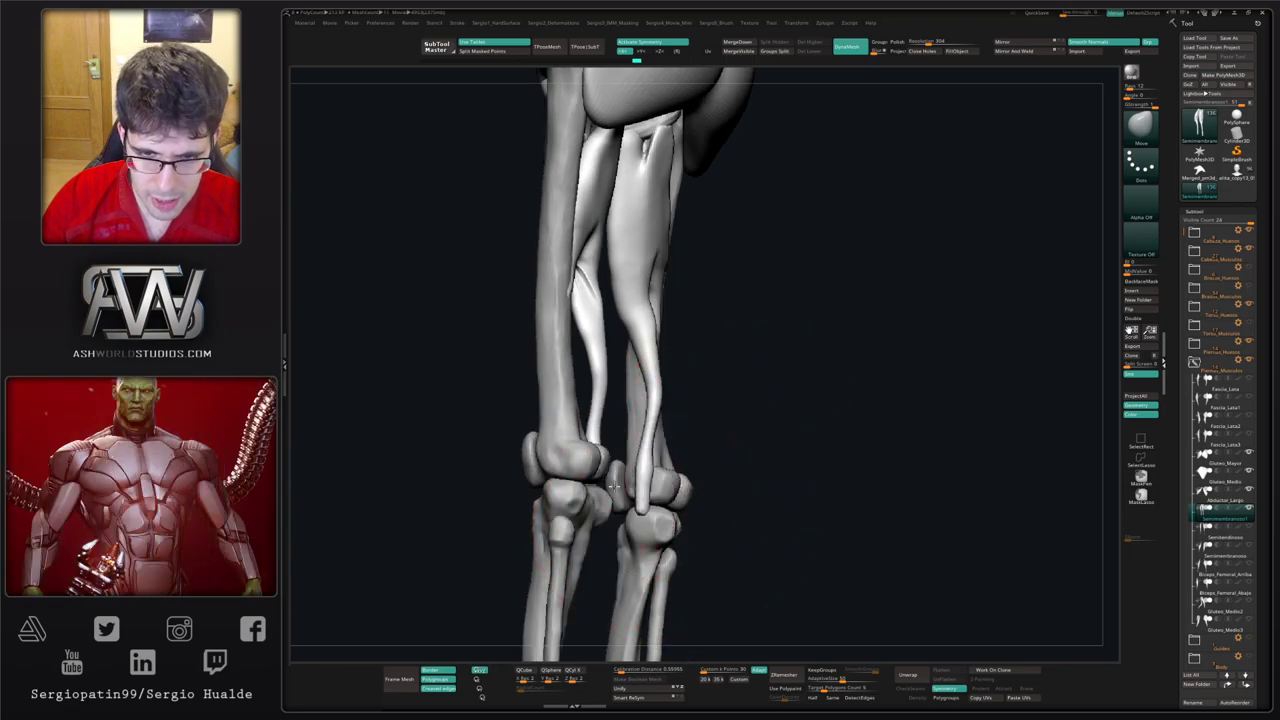
mouse_move(628, 400)
right_mouse_down()
mouse_move(622, 418)
mouse_move(630, 398)
right_mouse_up()
left_click_drag(637, 406, 651, 397)
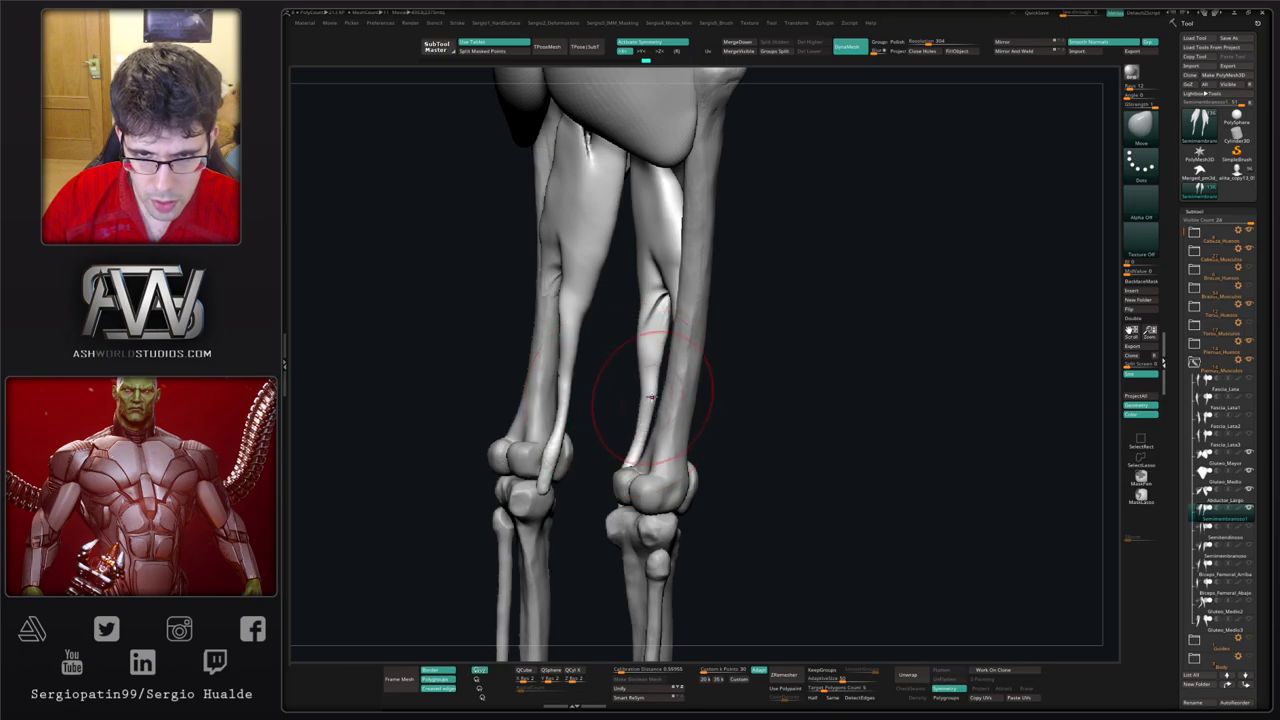
mouse_move(637, 485)
right_mouse_down()
mouse_move(686, 471)
mouse_move(663, 514)
mouse_move(630, 478)
right_mouse_up()
left_click_drag(632, 475, 640, 473)
left_click_drag(631, 426, 636, 450)
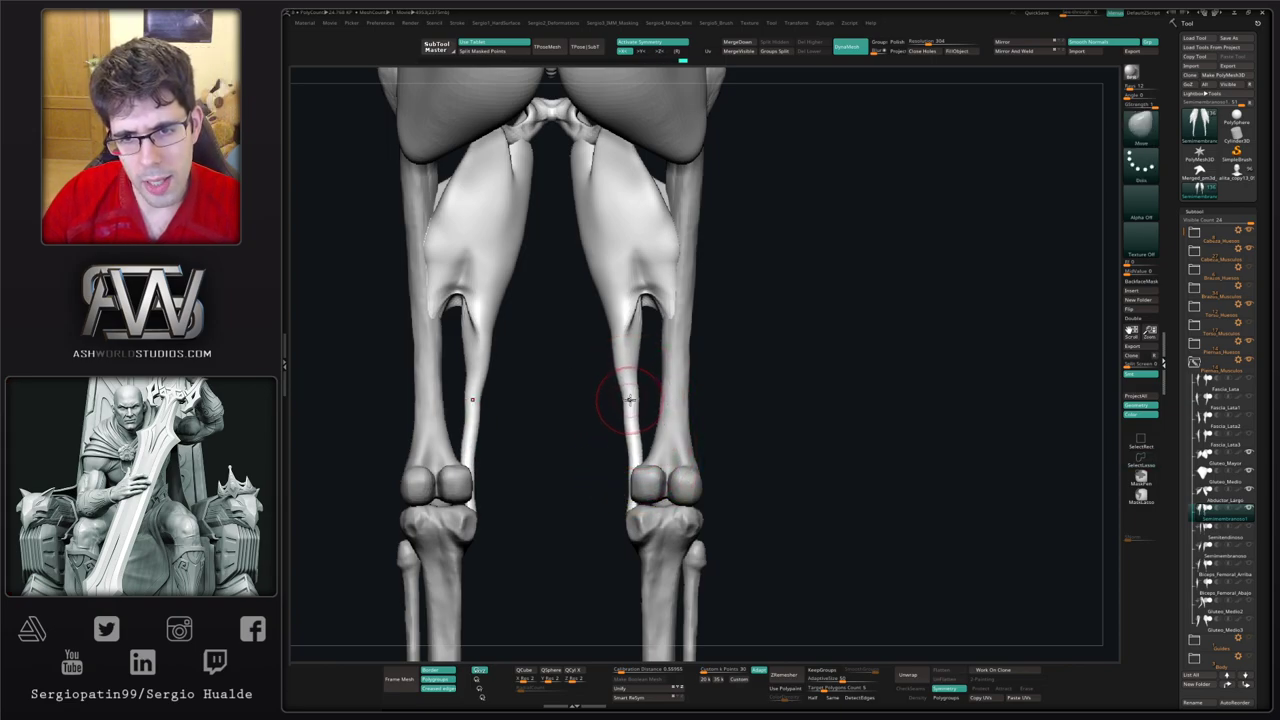
Step: Smooth the tendon's lower end and reposition it against the back of the inner knee condyle
mouse_move(623, 396)
left_mouse_down()
mouse_move(636, 463)
mouse_move(657, 471)
mouse_move(612, 495)
left_mouse_up()
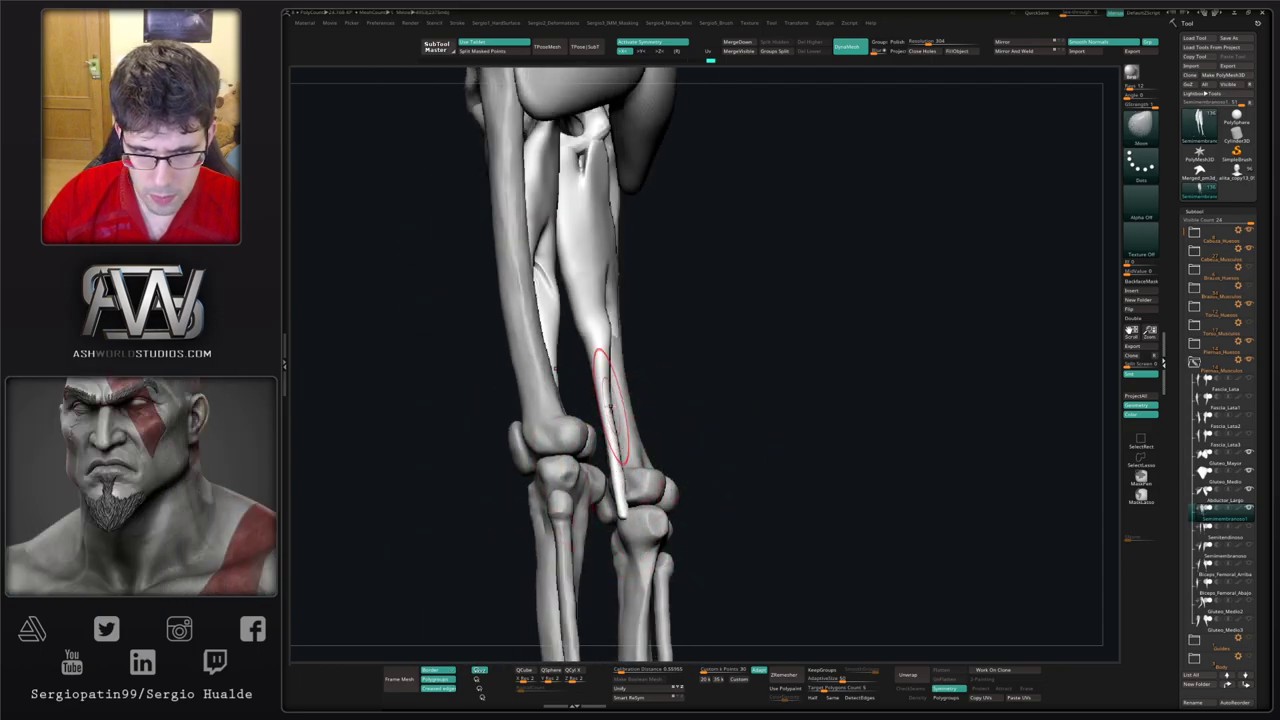
mouse_move(636, 472)
left_mouse_down("shift")
mouse_move(610, 480)
mouse_move(617, 520)
left_mouse_up("shift")
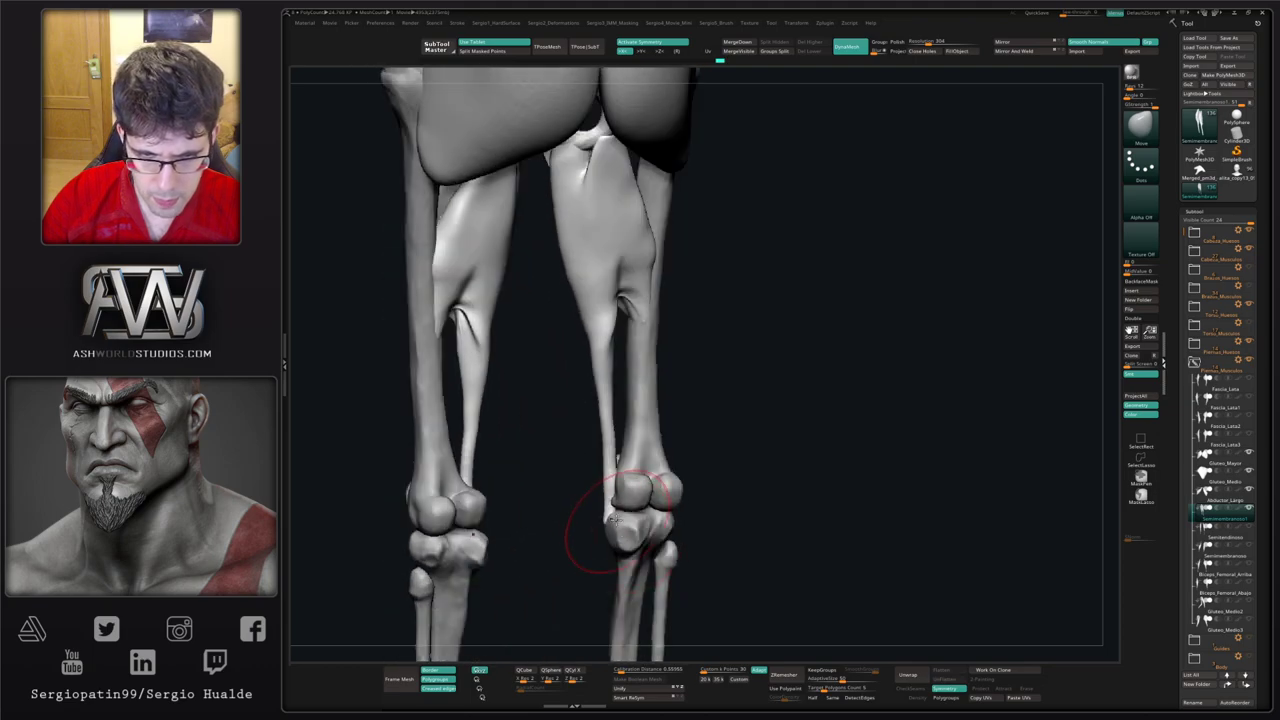
left_click_drag(609, 473, 622, 479)
left_click_drag(610, 436, 627, 431)
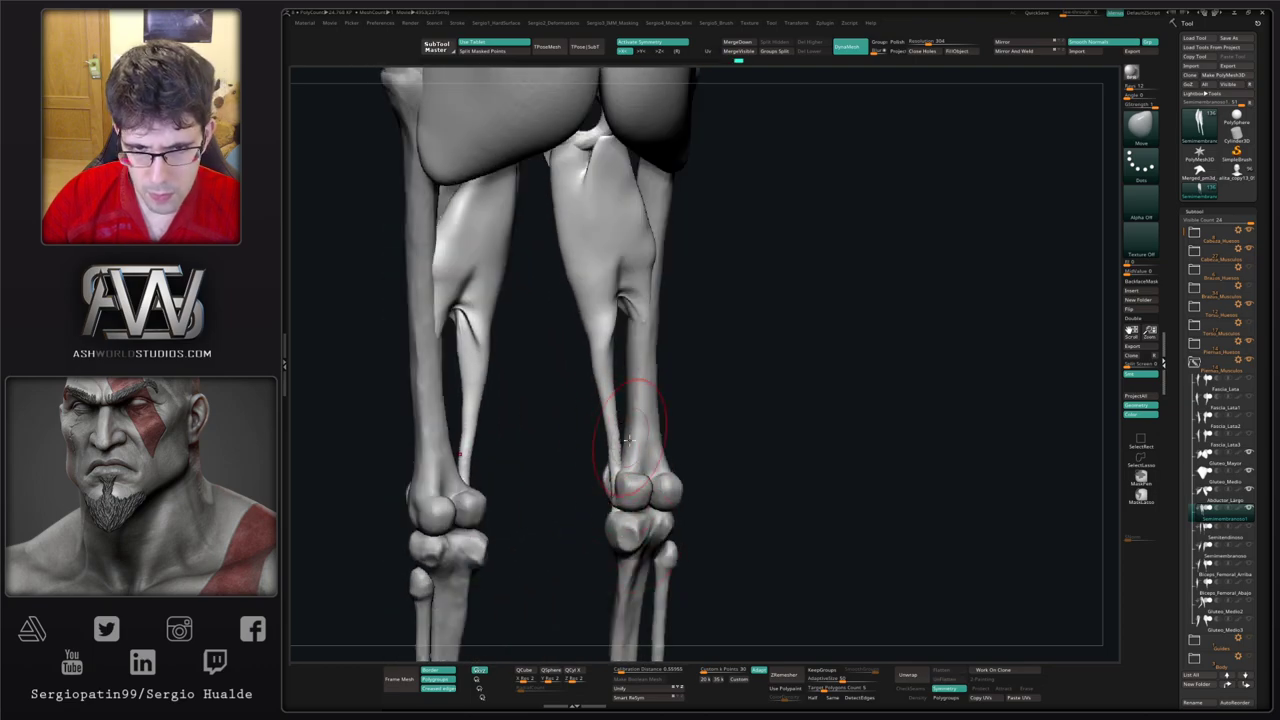
Step: Smooth the muscle-to-tendon transition and refine the notch beside the tendon with the DamStandard brush
mouse_move(624, 434)
right_mouse_down("ctrl")
mouse_move(613, 471)
mouse_move(651, 469)
right_mouse_up("ctrl")
key("alt+s")
mouse_move(637, 501)
left_mouse_down("ctrl+alt+shift")
mouse_move(634, 566)
mouse_move(655, 550)
left_mouse_up("ctrl+alt+shift")
key("alt+s")
right_click_drag(643, 506, 600, 497)
left_click_drag(628, 368, 619, 357, "shift")
key("b")
key("d")
key("s")
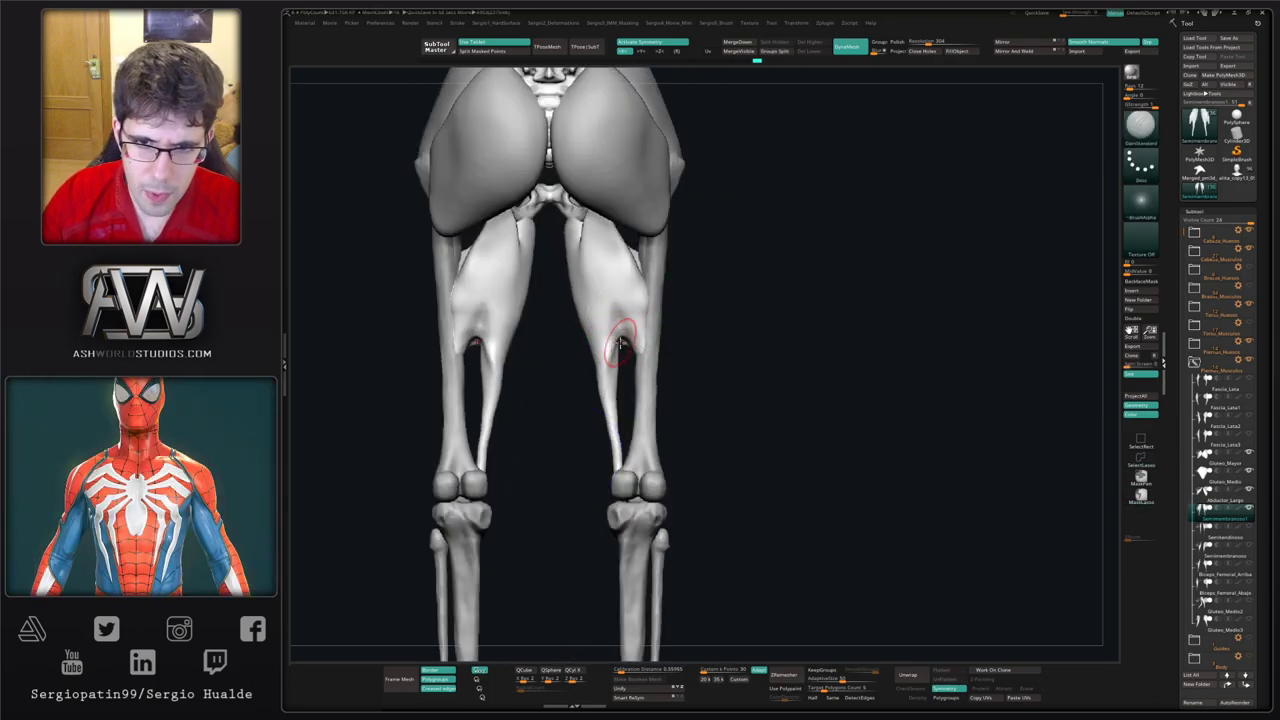
right_click_drag(611, 310, 618, 377, "alt")
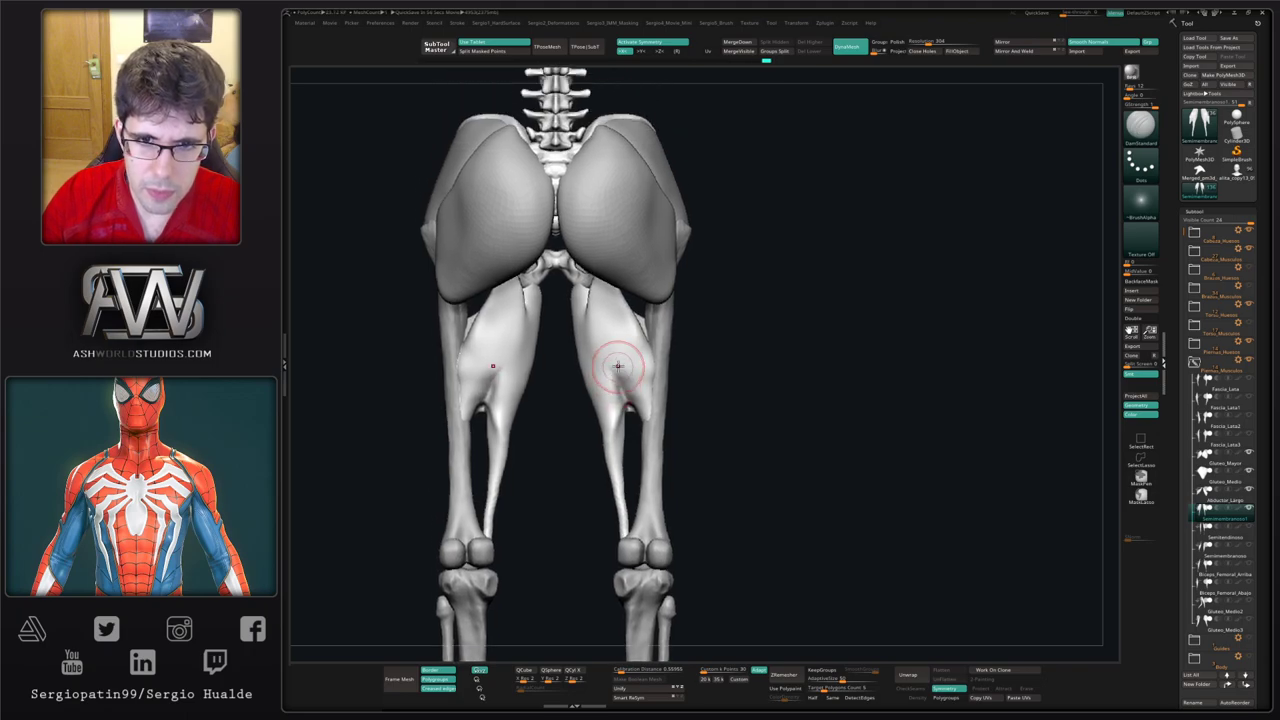
Step: Add a long ClayBuildup stroke down the middle of the semimembranosus belly
key("b")
key("c")
key("b")
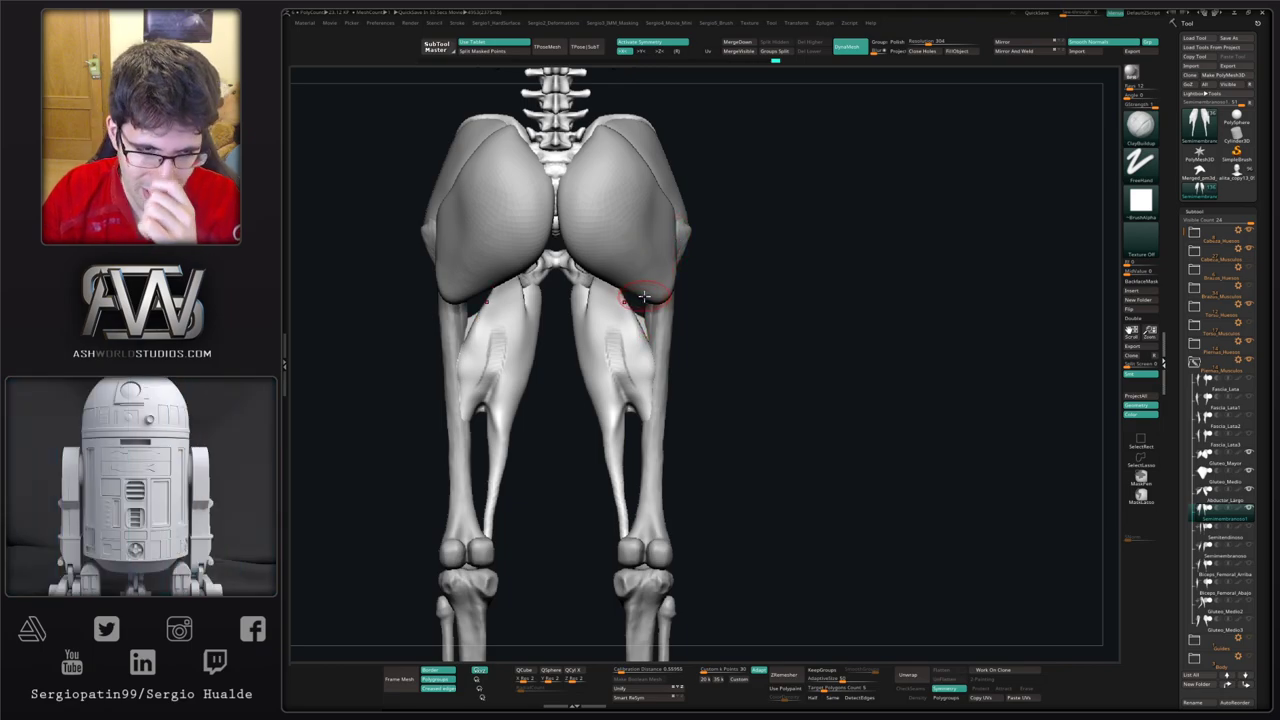
mouse_move(750, 371)
right_mouse_down()
mouse_move(723, 366)
mouse_move(711, 440)
right_mouse_up()
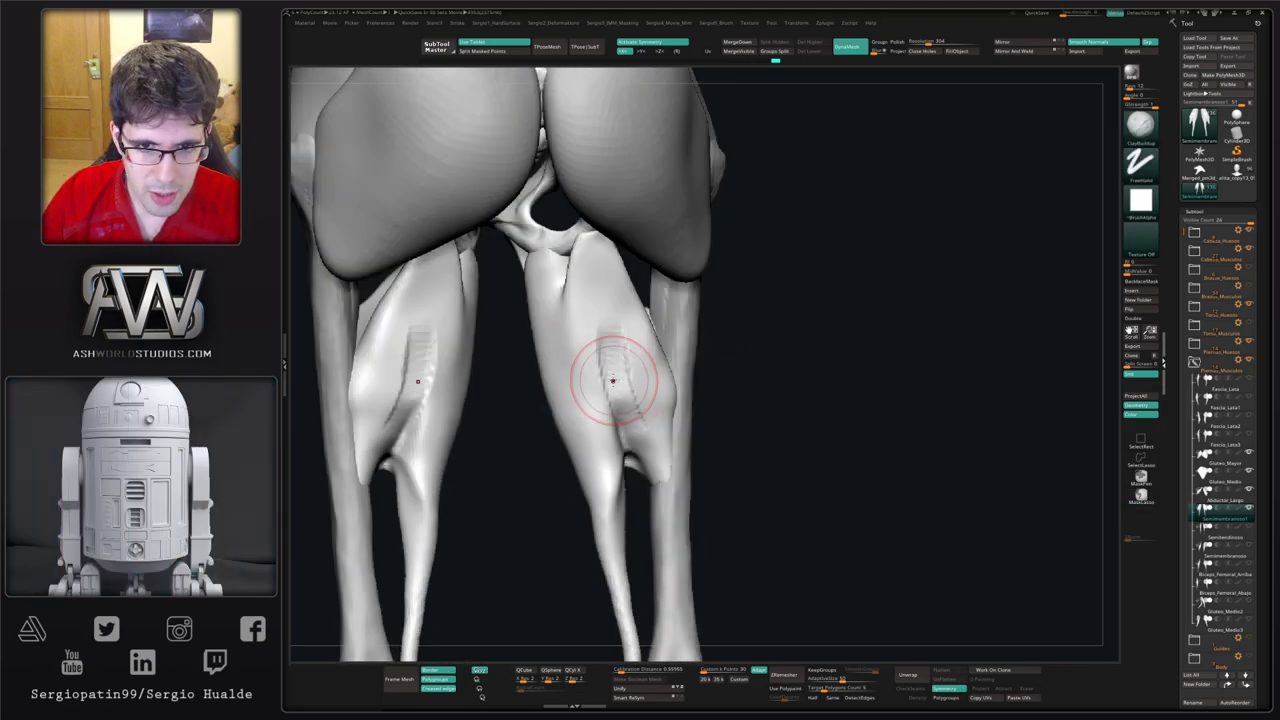
Step: Refine the muscle belly with DamStandard and add further ClayBuildup volume beside the central stroke
mouse_move(605, 378)
right_mouse_down("alt")
mouse_move(631, 340)
mouse_move(634, 371)
mouse_move(630, 318)
mouse_move(645, 341)
right_mouse_up("alt")
key("b")
key("d")
key("s")
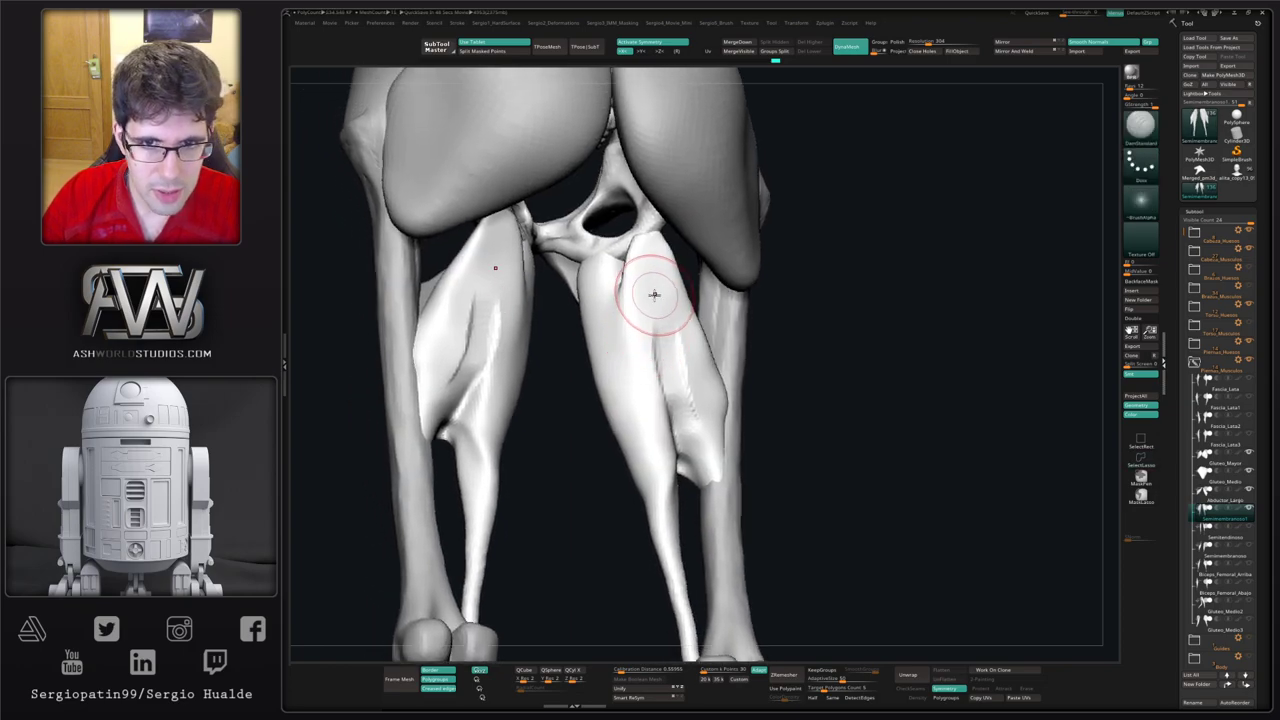
key("b")
key("c")
key("b")
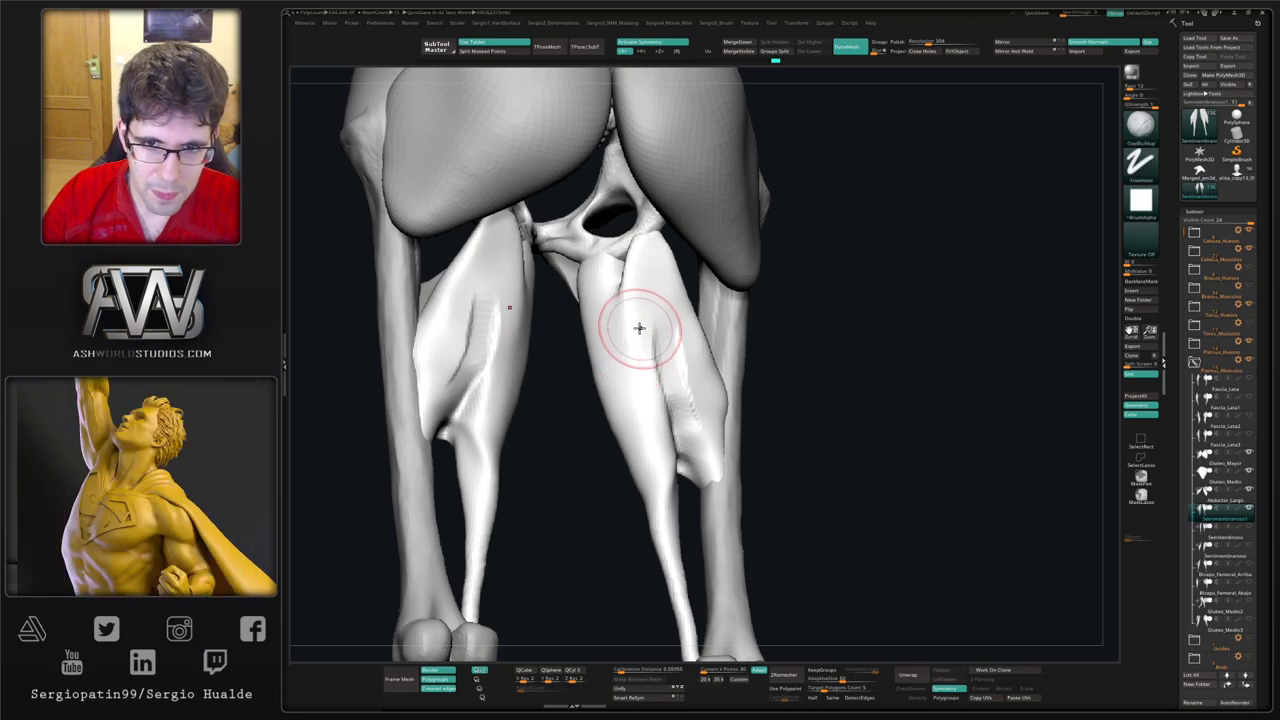
mouse_move(642, 357)
left_mouse_down()
mouse_move(651, 386)
mouse_move(651, 352)
left_mouse_up()
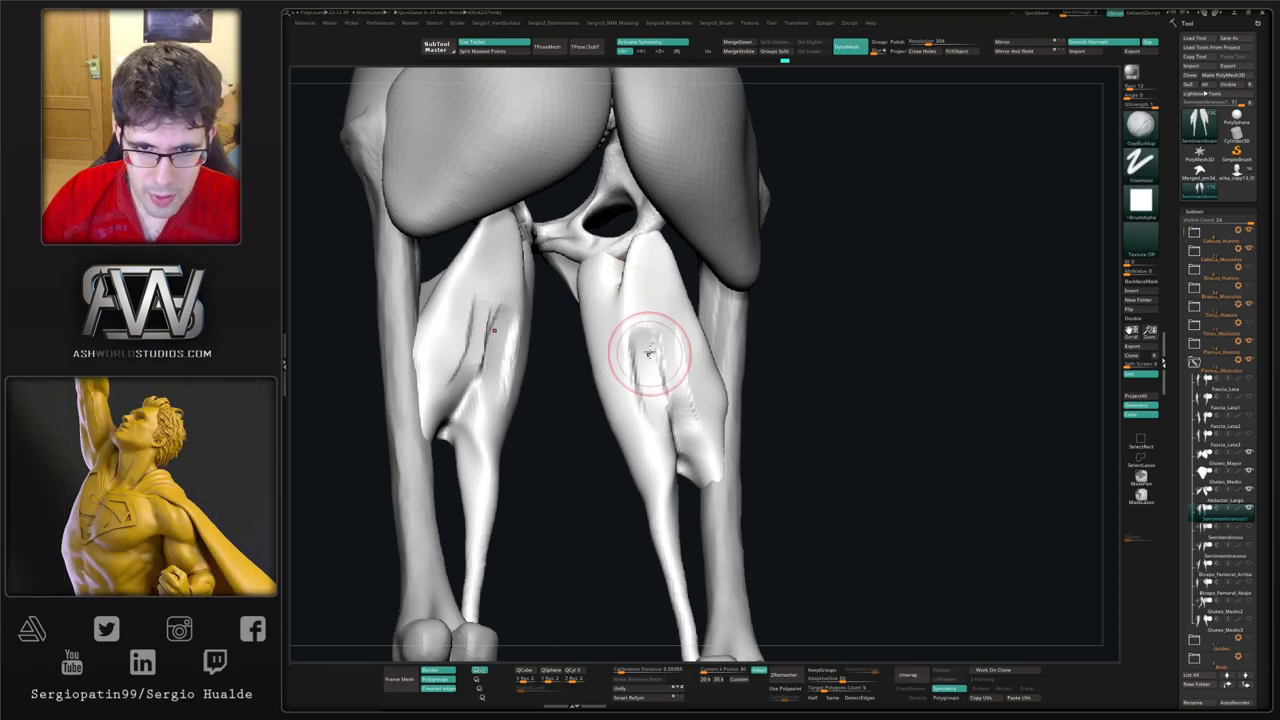
Step: Reshape the built-up area above the tendon with the Move brush and soften the clay strokes
key("b")
key("m")
key("v")
mouse_move(631, 312)
right_mouse_down()
mouse_move(634, 327)
mouse_move(643, 273)
right_mouse_up()
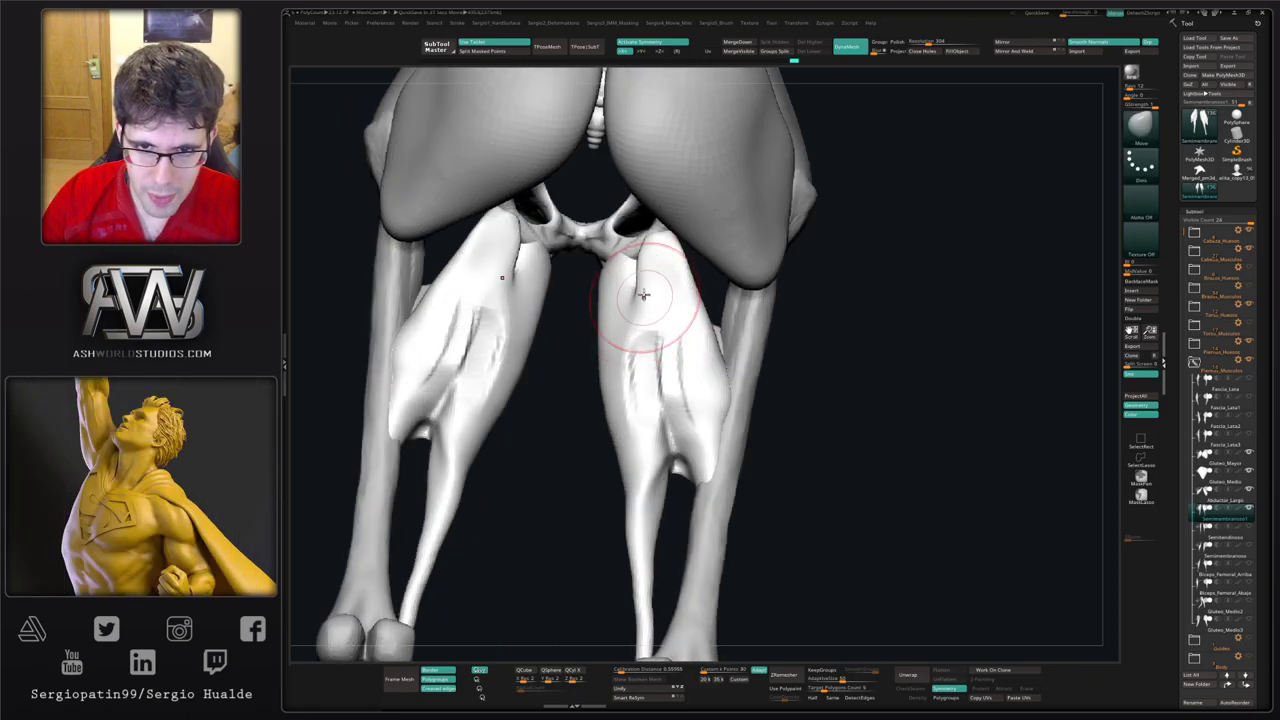
mouse_move(646, 335)
left_mouse_down()
mouse_move(636, 364)
mouse_move(659, 435)
left_mouse_up()
Step: Carve a diagonal groove above the notch, between the tendon and the outer part of the muscle, using DamStandard
mouse_move(668, 441)
right_mouse_down()
mouse_move(675, 400)
mouse_move(681, 442)
right_mouse_up()
key("s")
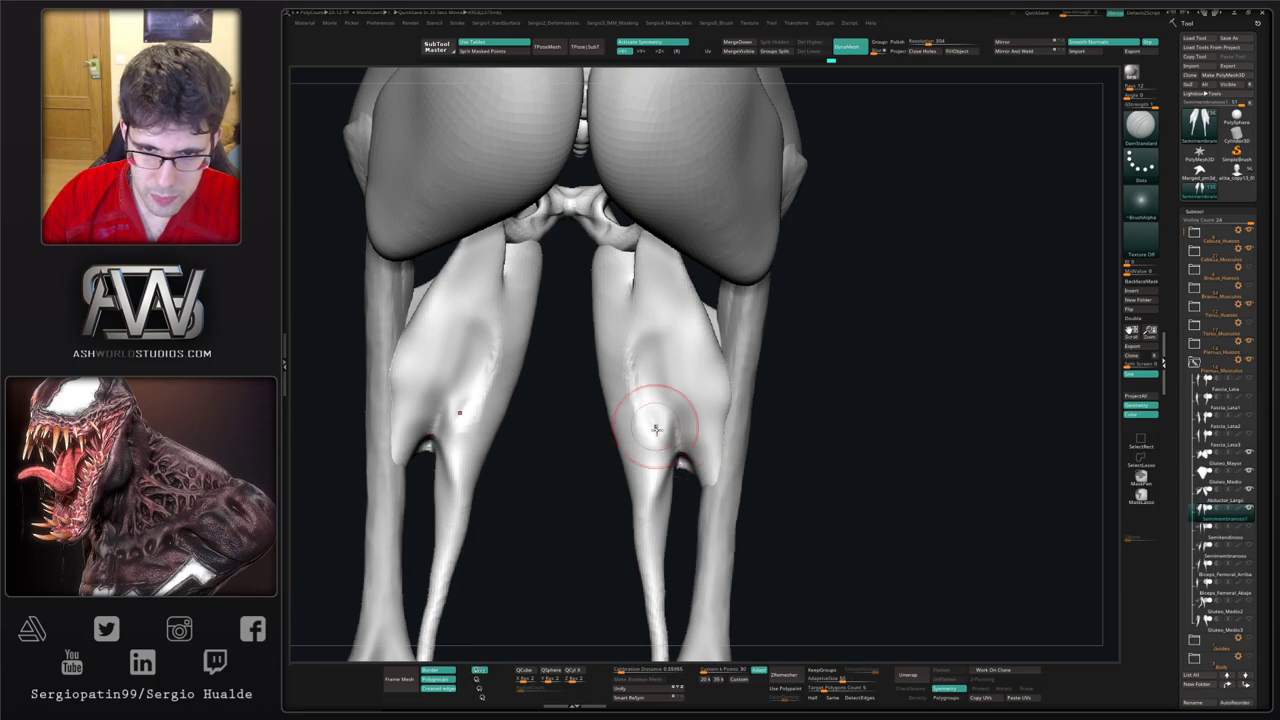
left_click_drag(655, 428, 690, 481)
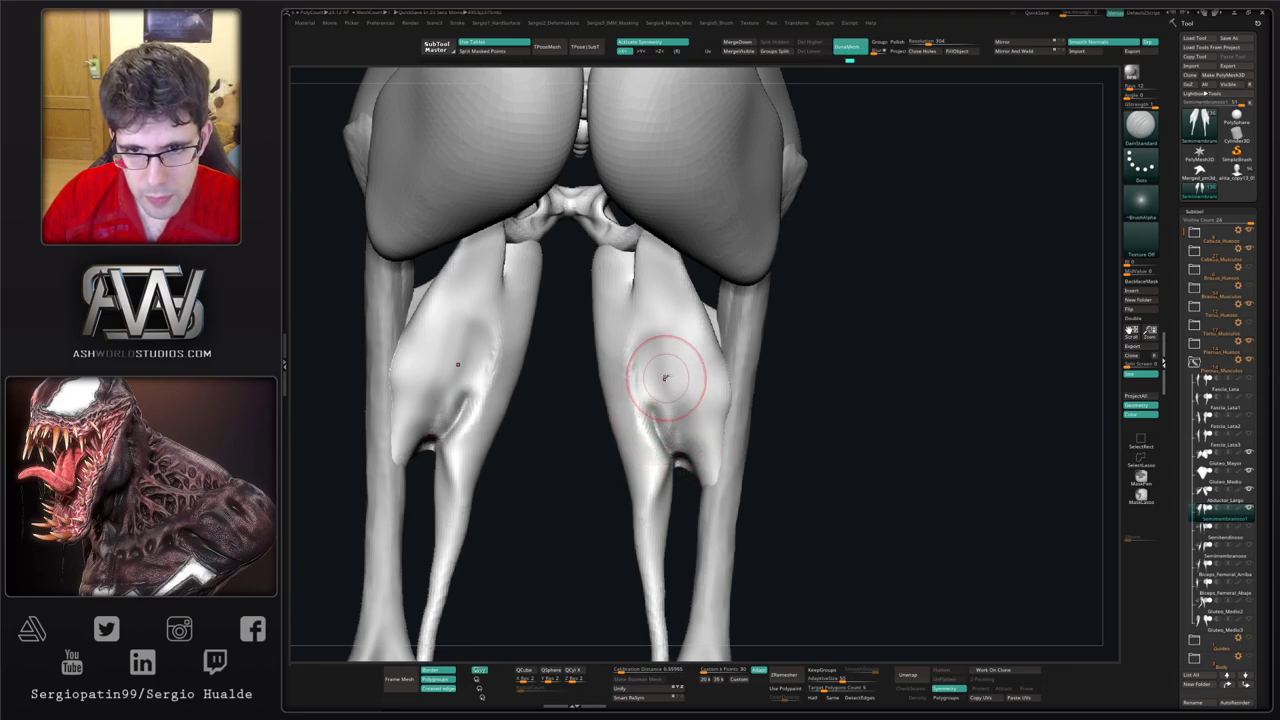
key("ctrl+shift+t")
mouse_move(674, 394)
left_mouse_down()
mouse_move(690, 388)
mouse_move(688, 336)
mouse_move(695, 397)
left_mouse_up()
Step: Even out the semimembranosus belly above the tendon with Move brush adjustments and smoothing
key("b")
key("m")
key("v")
mouse_move(636, 366)
left_mouse_down()
mouse_move(654, 363)
mouse_move(654, 417)
mouse_move(680, 457)
mouse_move(668, 456)
mouse_move(681, 413)
left_mouse_up()
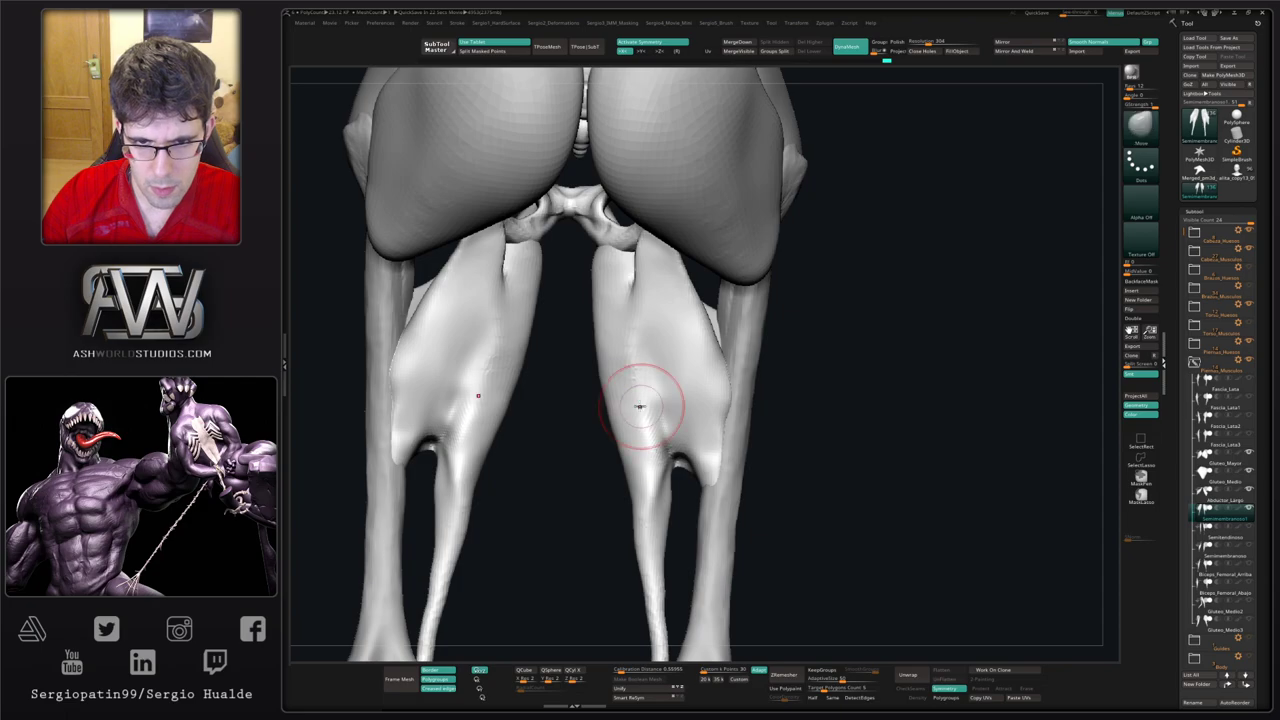
left_click_drag(620, 312, 615, 361)
left_click_drag(633, 442, 631, 410, "shift")
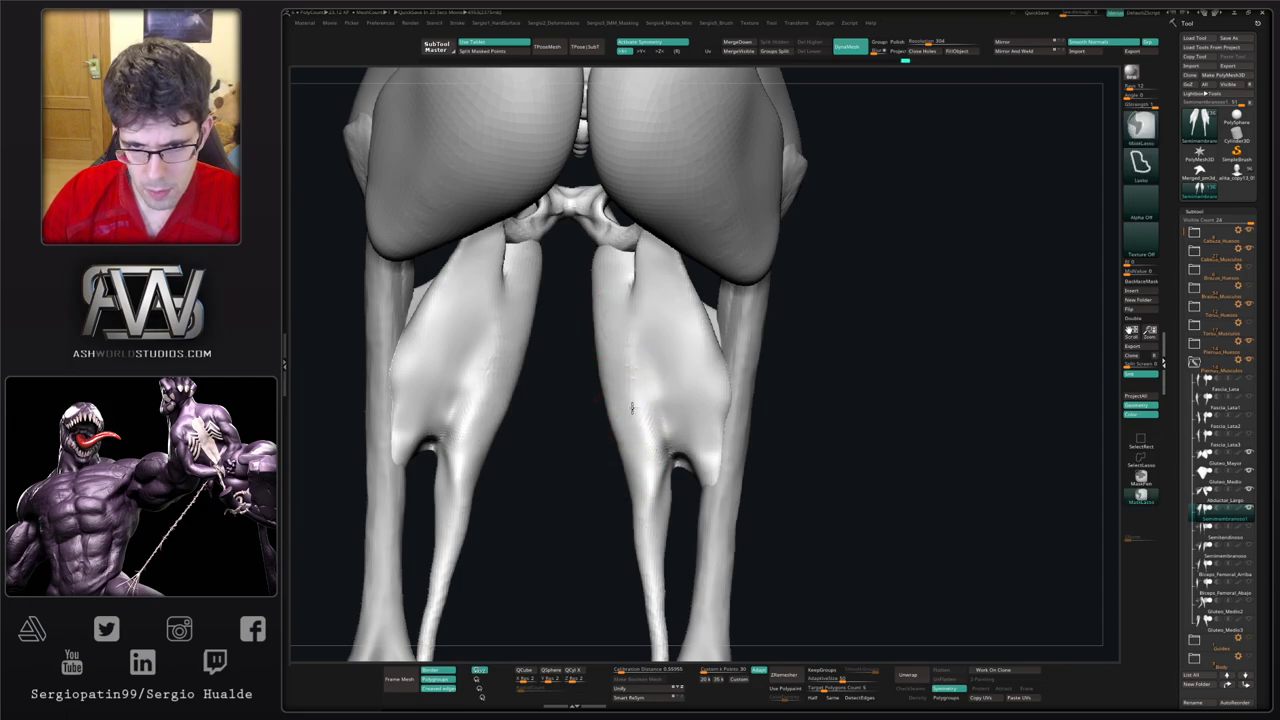
Step: Refine the front-facing side of the semimembranosus just above the notch with the DamStandard brush
right_click_drag(631, 410, 650, 400, "ctrl")
right_click_drag(650, 400, 740, 430)
left_click_drag(637, 460, 640, 438)
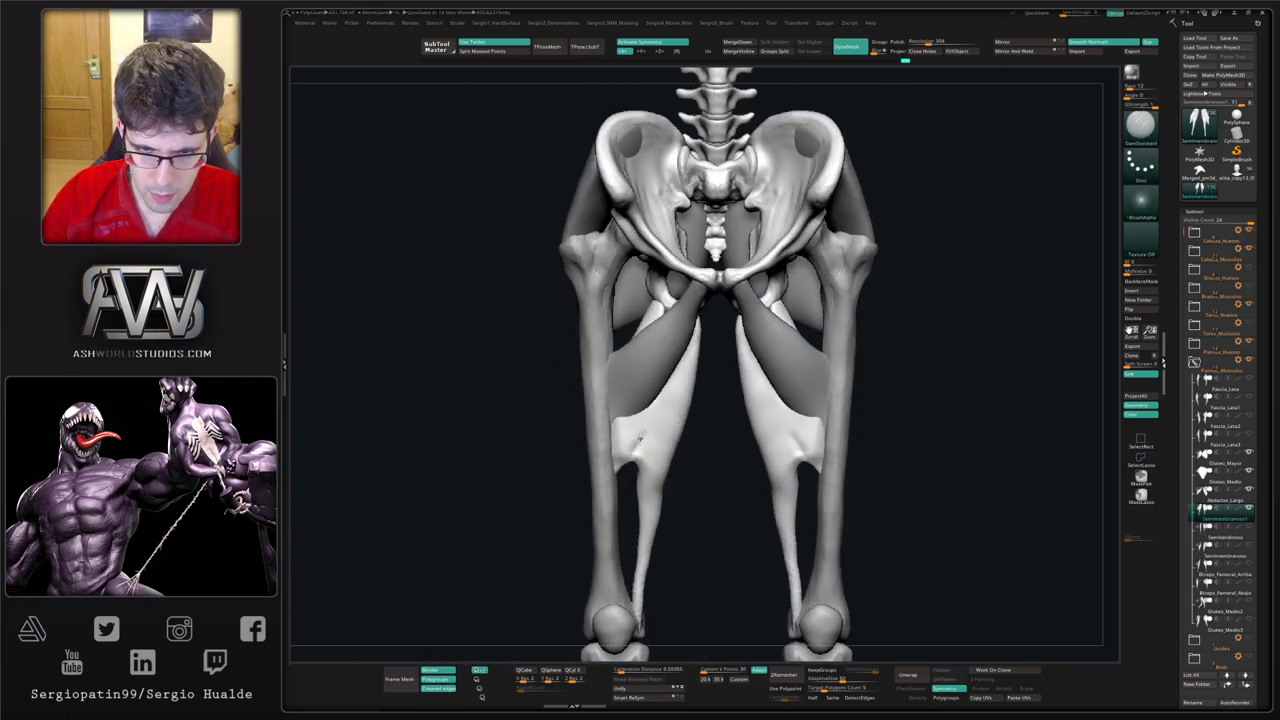
Step: Adjust the tendon's curve beside the notch from oblique views with the Move brush
right_click_drag(651, 425, 620, 464)
left_click_drag(622, 468, 616, 488)
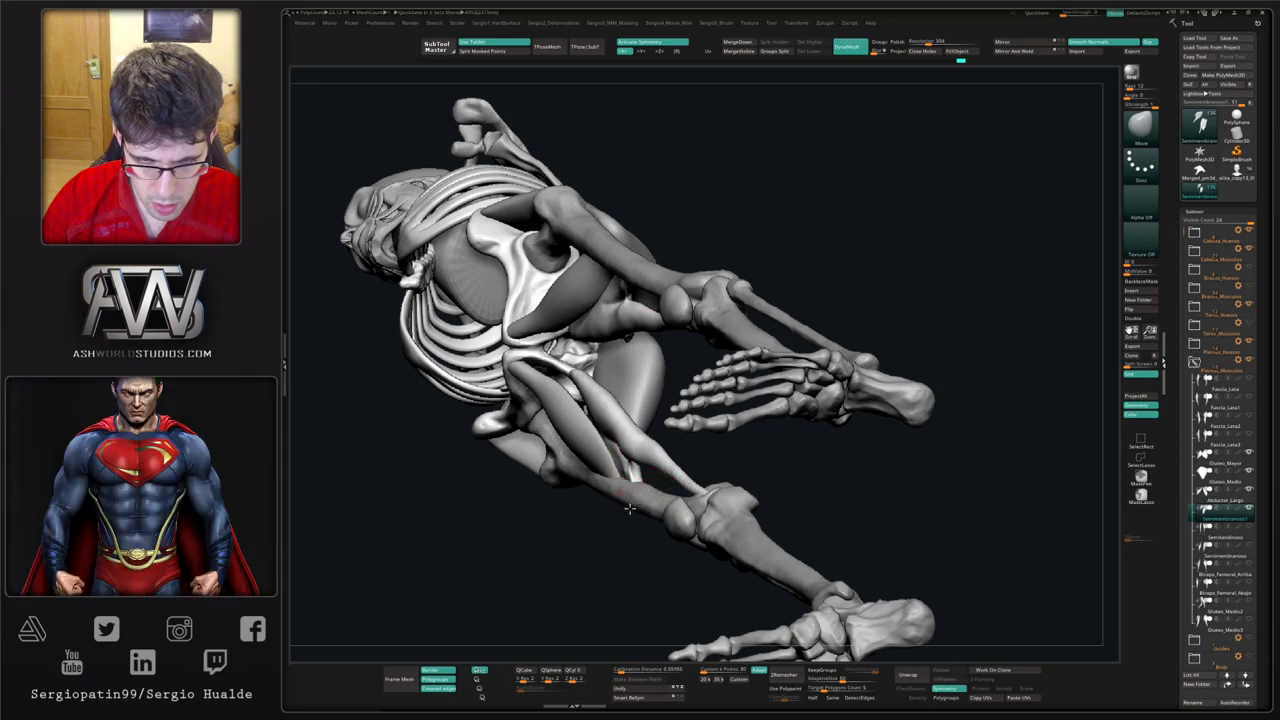
mouse_move(630, 502)
right_mouse_down()
mouse_move(682, 463)
mouse_move(713, 459)
right_mouse_up()
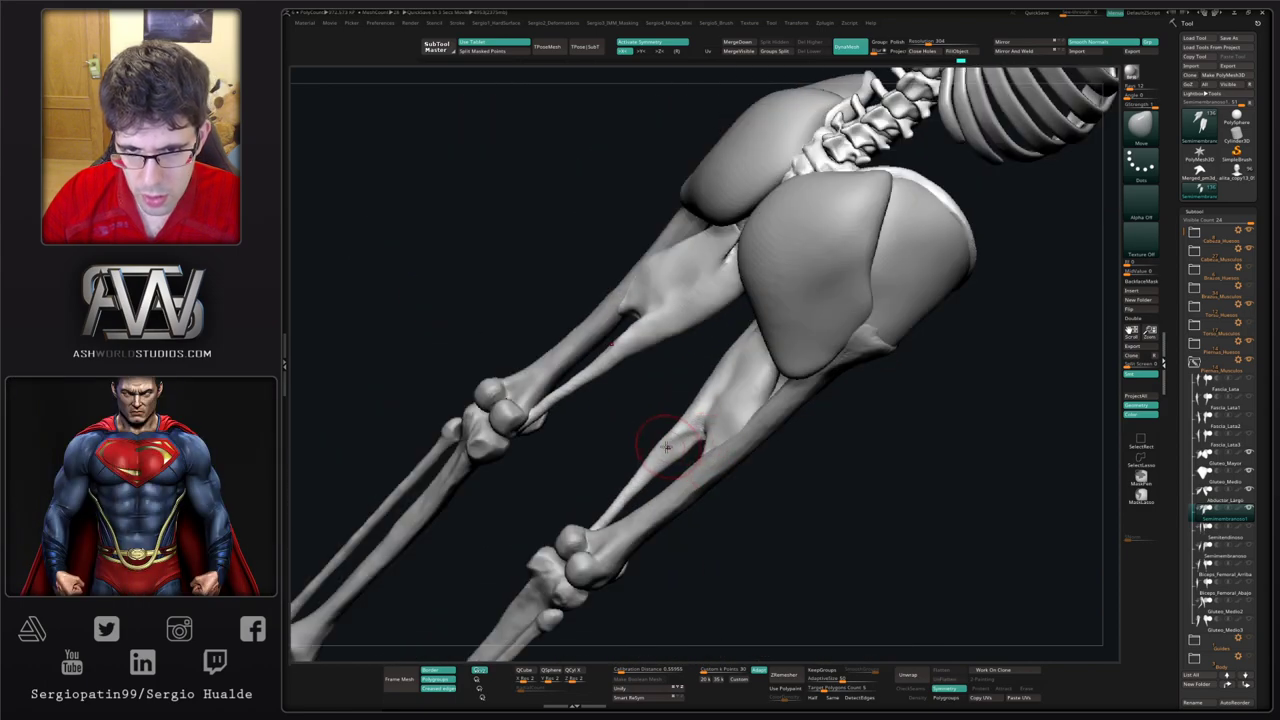
mouse_move(674, 443)
left_mouse_down()
mouse_move(684, 452)
mouse_move(666, 452)
left_mouse_up()
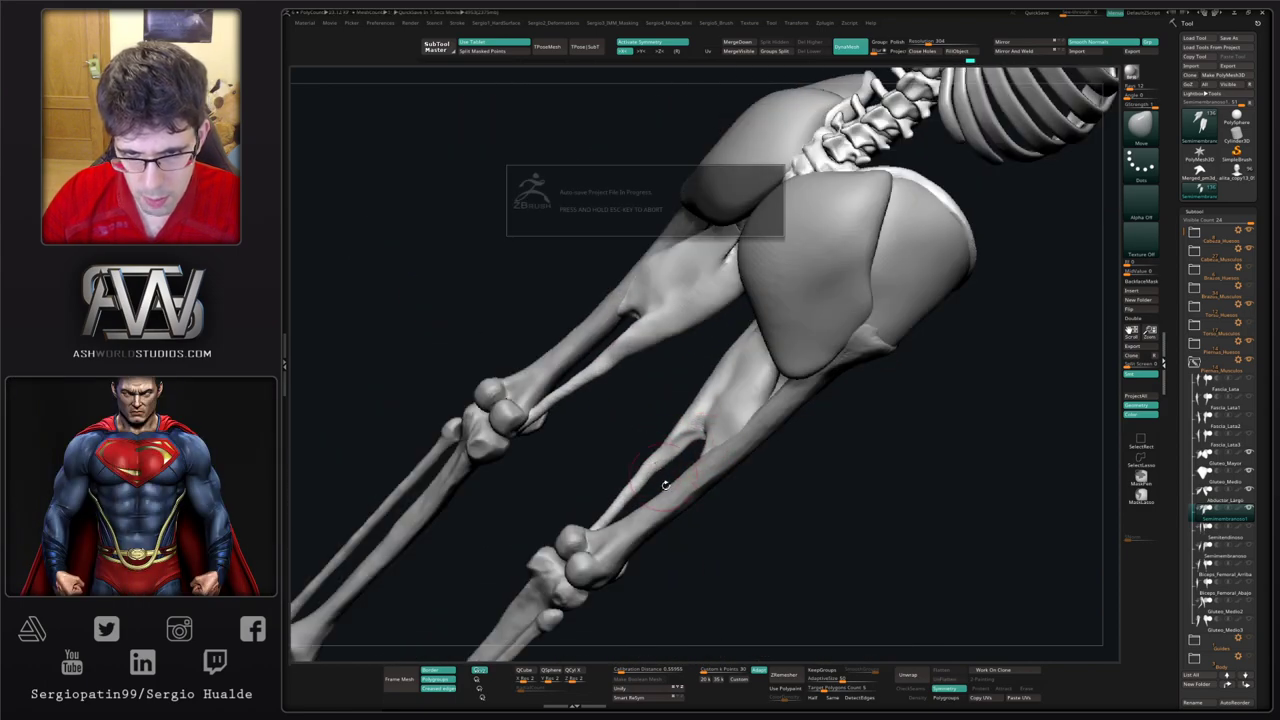
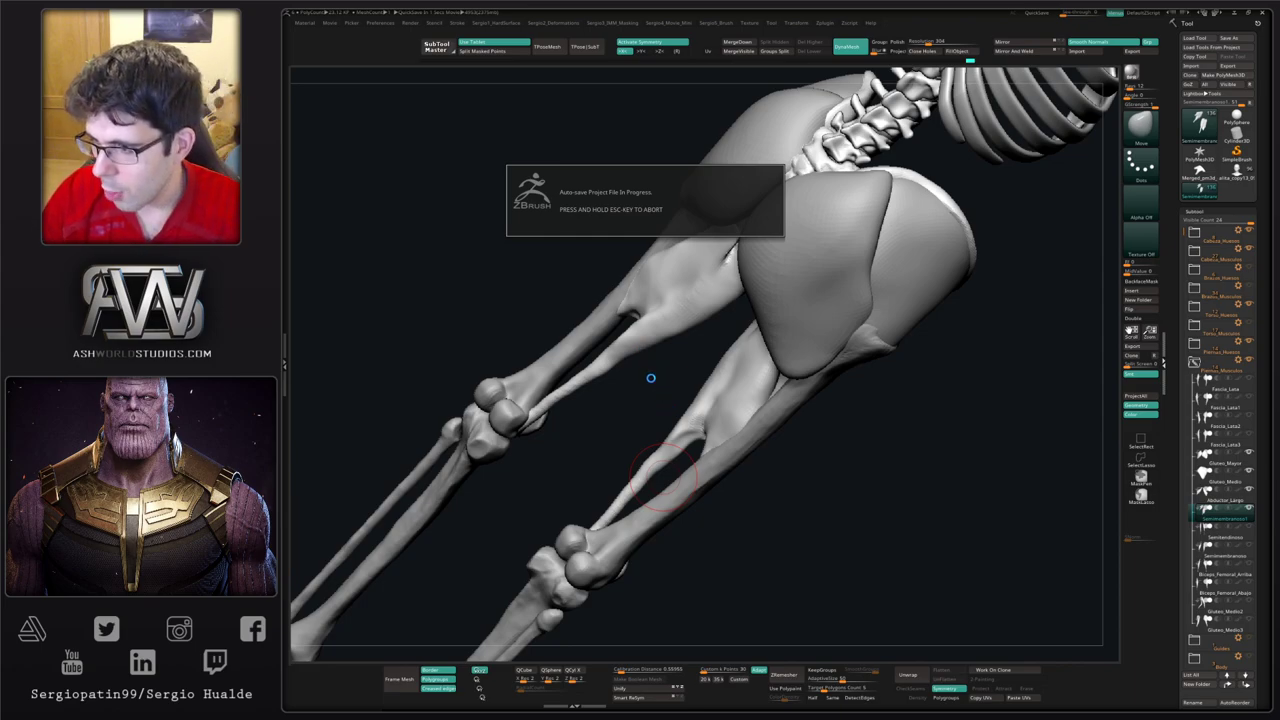
Step: Move the outer and lower part of the semimembranosus outward against the femur with a larger Move brush
left_click_drag(641, 361, 831, 482)
mouse_move(832, 482)
right_mouse_down("alt")
mouse_move(816, 432)
mouse_move(770, 442)
right_mouse_up("alt")
key("s")
mouse_move(738, 443)
left_mouse_down()
mouse_move(760, 443)
mouse_move(740, 466)
mouse_move(785, 445)
left_mouse_up()
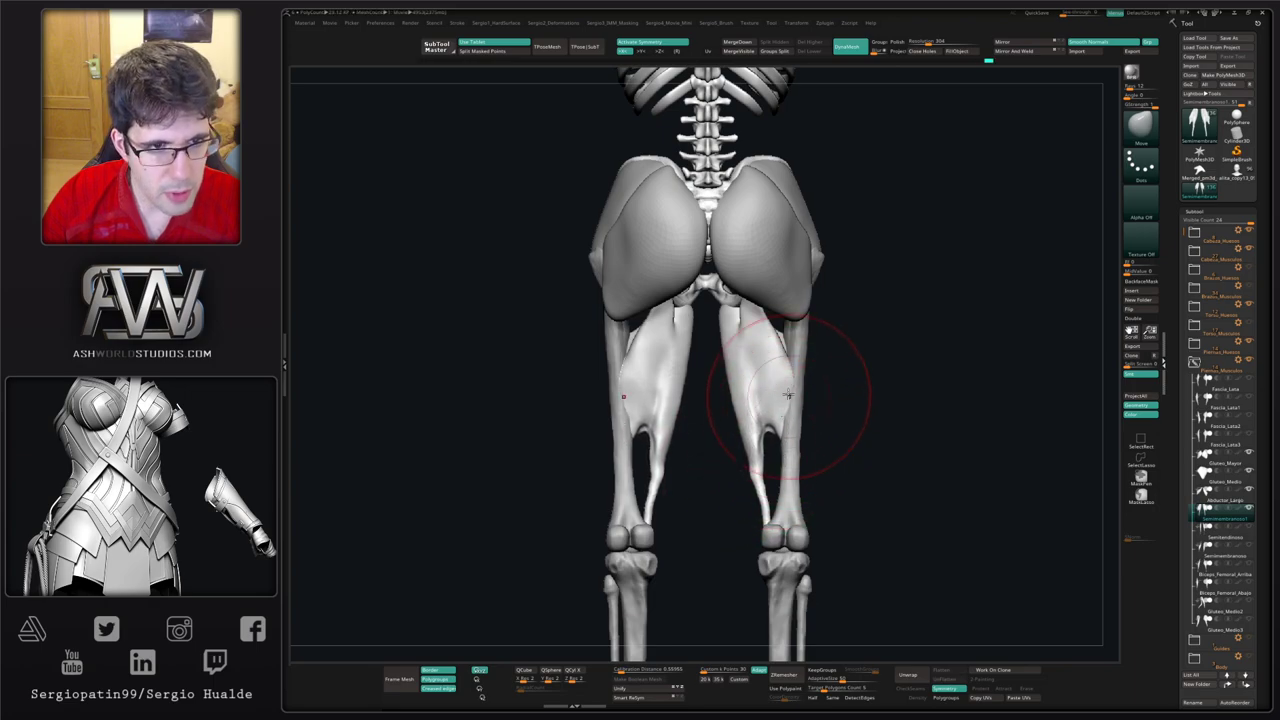
mouse_move(811, 295)
right_mouse_down("alt")
mouse_move(769, 402)
mouse_move(742, 420)
right_mouse_up("alt")
key("ctrl+z")
key("s")
mouse_move(744, 420)
left_mouse_down()
mouse_move(768, 386)
mouse_move(770, 415)
left_mouse_up()
mouse_move(743, 450)
left_mouse_down()
mouse_move(769, 430)
mouse_move(777, 464)
left_mouse_up()
Step: Refine the notch between the muscle's femur-side point and its tendon, smooth the surface around it and update the DynaMesh
key("shift+alt+s")
mouse_move(786, 425)
right_mouse_down()
mouse_move(724, 410)
mouse_move(778, 438)
right_mouse_up()
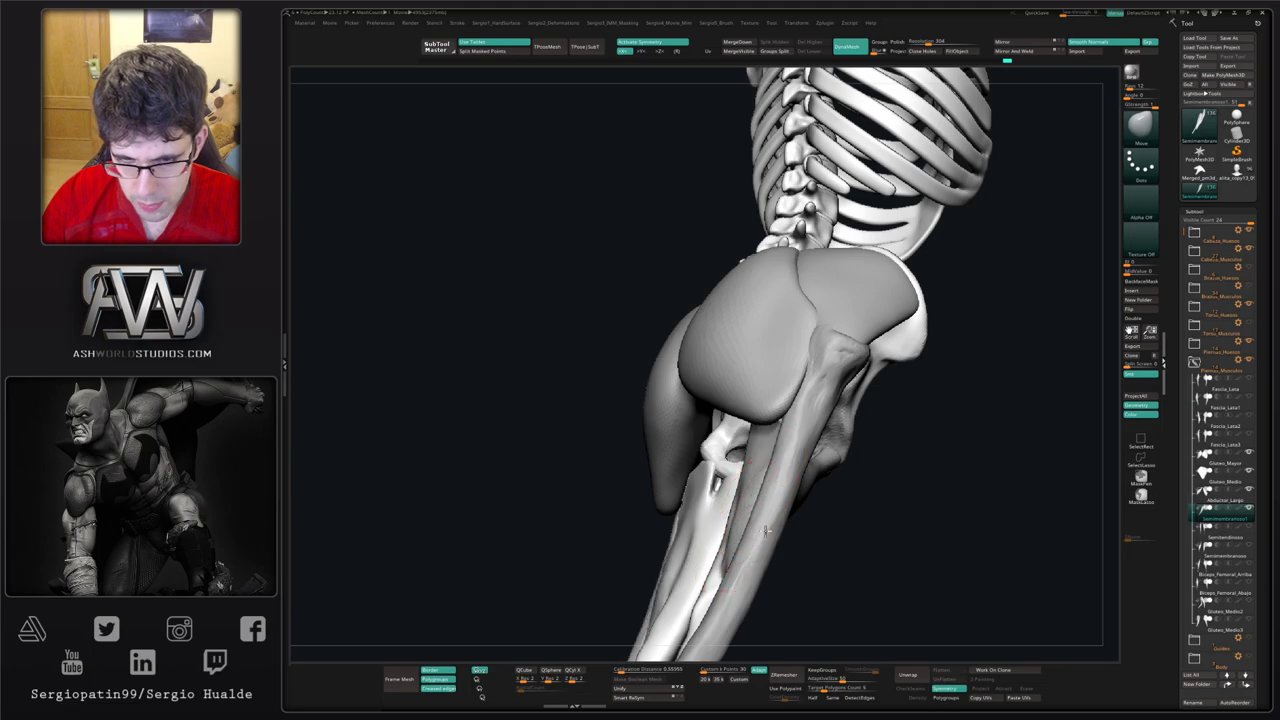
mouse_move(738, 522)
right_mouse_down()
mouse_move(731, 473)
mouse_move(694, 486)
mouse_move(710, 535)
right_mouse_up()
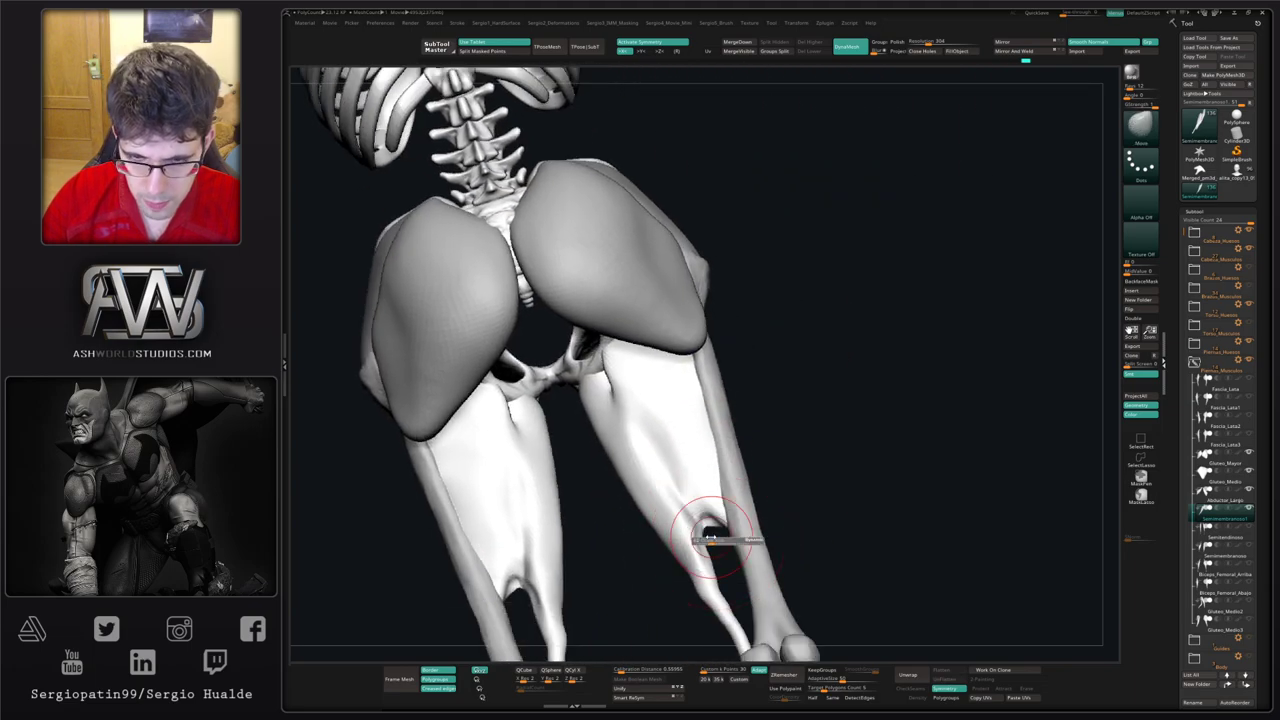
right_click_drag(677, 486, 709, 530)
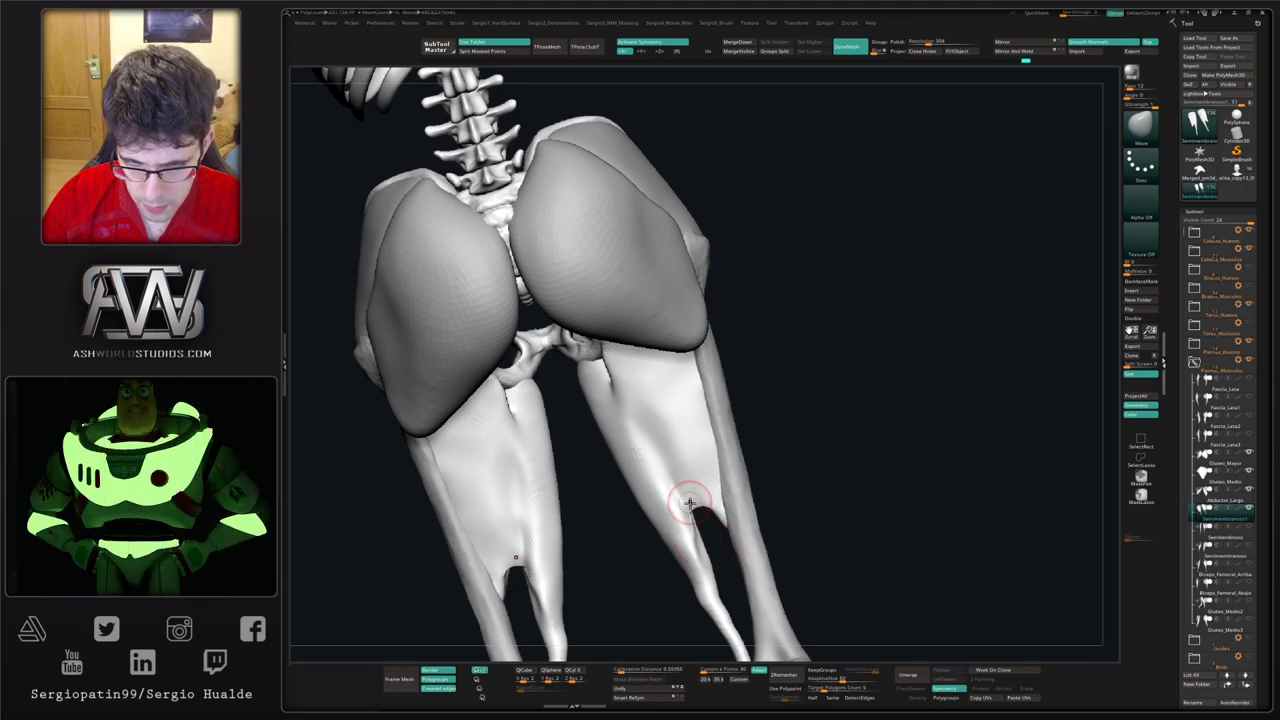
left_click_drag(686, 490, 714, 535, "shift")
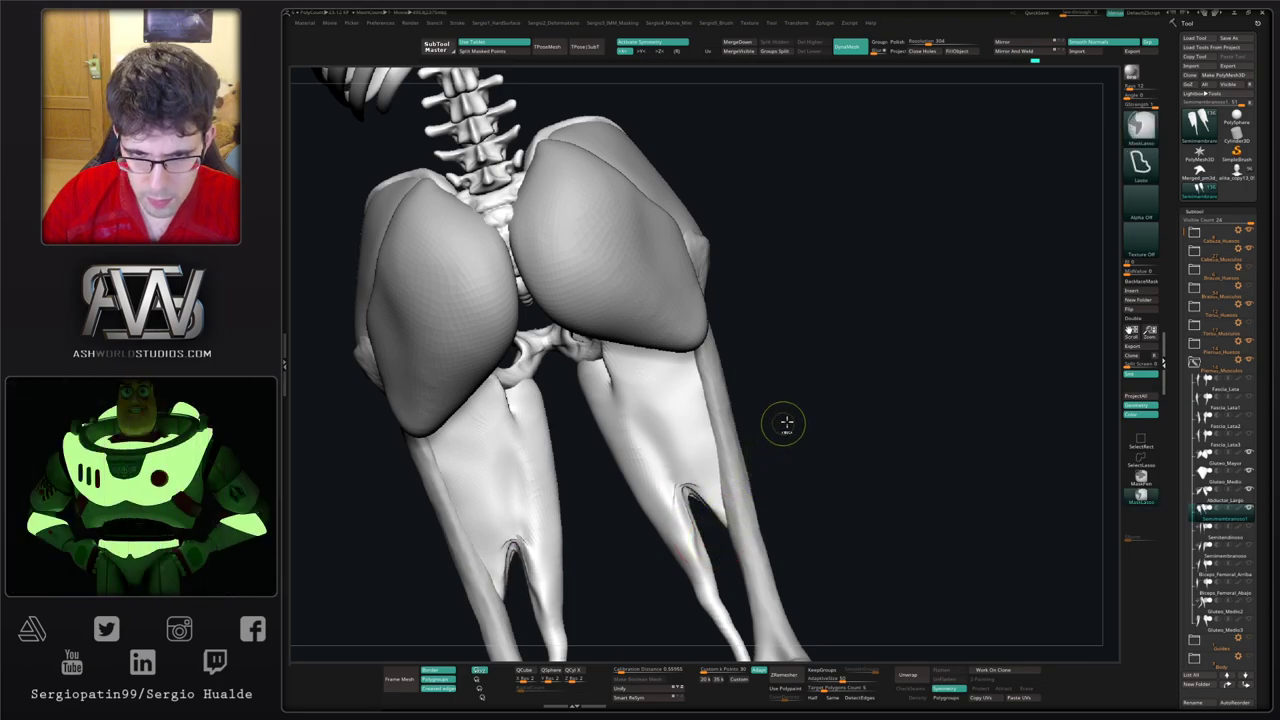
left_click_drag(784, 423, 800, 440, "ctrl")
mouse_move(705, 527)
right_mouse_down("ctrl")
mouse_move(704, 421)
mouse_move(698, 440)
right_mouse_up("ctrl")
key("ctrl+shift")
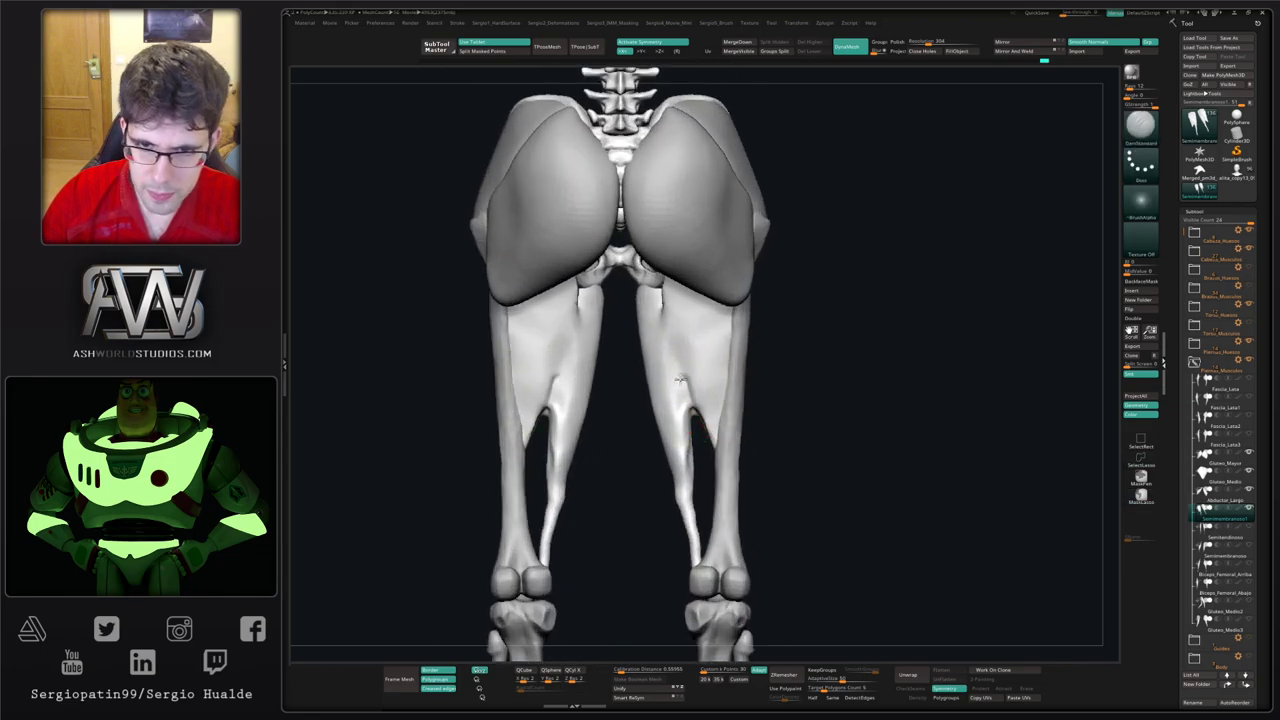
Step: Adjust the muscle's lower outer edge around the notch with the Move brush, undoing the unwanted stroke
key("b")
key("m")
key("v")
key("s")
mouse_move(716, 440)
left_mouse_down()
mouse_move(688, 473)
mouse_move(696, 561)
mouse_move(678, 460)
mouse_move(677, 486)
left_mouse_up()
key("s")
key("ctrl+z")
key("s")
key("shift")
right_click_drag(675, 485, 675, 430, "ctrl")
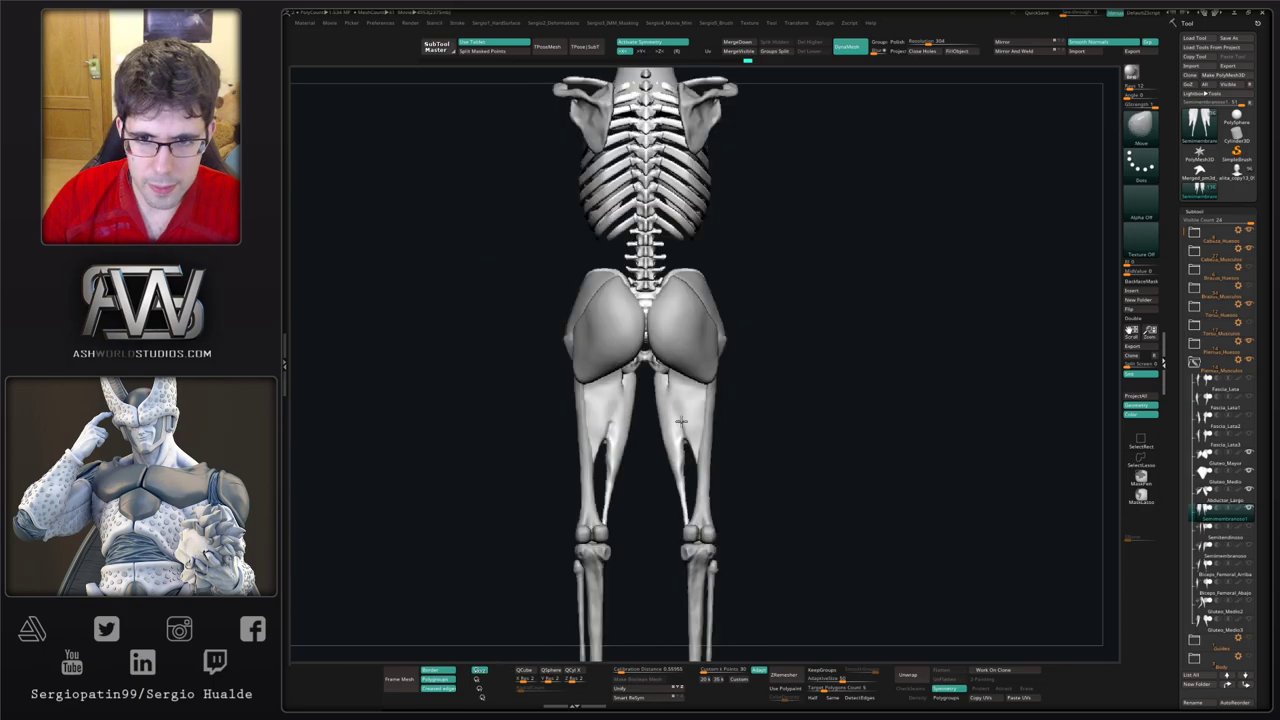
Step: Reshape the inner edge of the muscle's upper end just below the pubis with the Move brush
mouse_move(610, 475)
right_mouse_down()
mouse_move(665, 456)
mouse_move(665, 495)
right_mouse_up()
key("b")
key("c")
key("l")
mouse_move(661, 373)
right_mouse_down()
mouse_move(663, 358)
mouse_move(655, 370)
mouse_move(673, 373)
right_mouse_up()
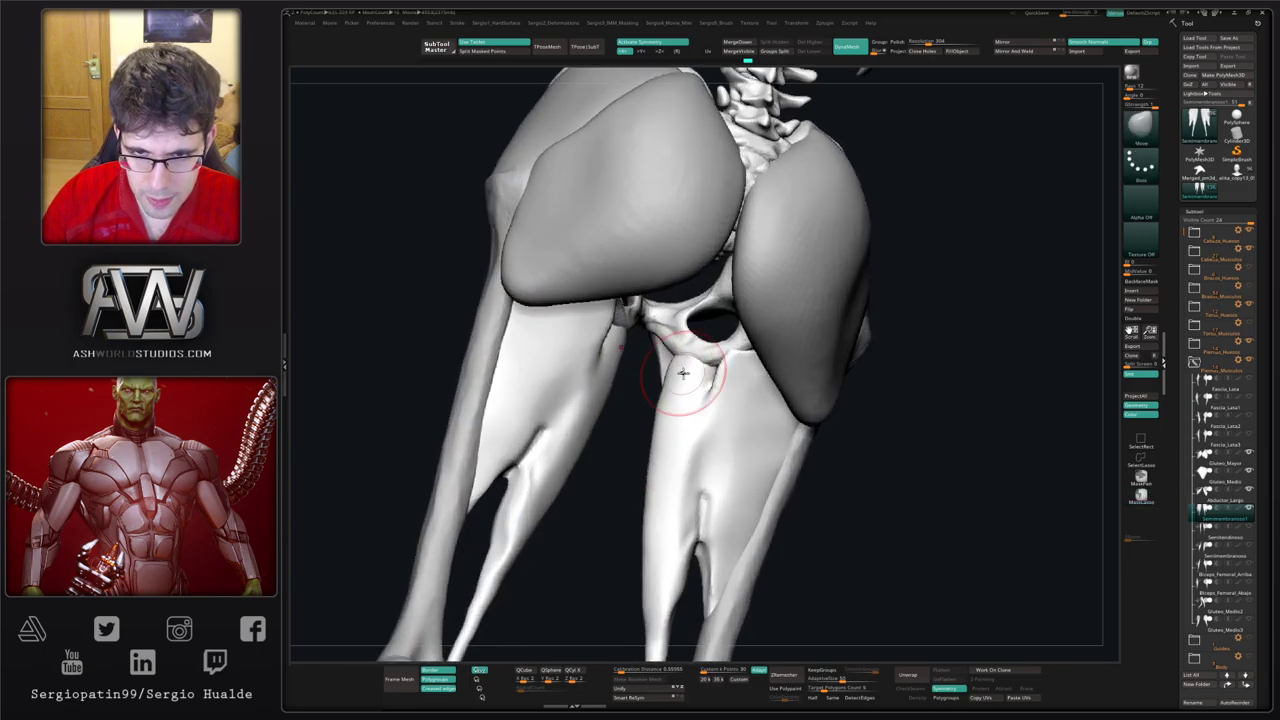
left_click_drag(671, 396, 661, 377)
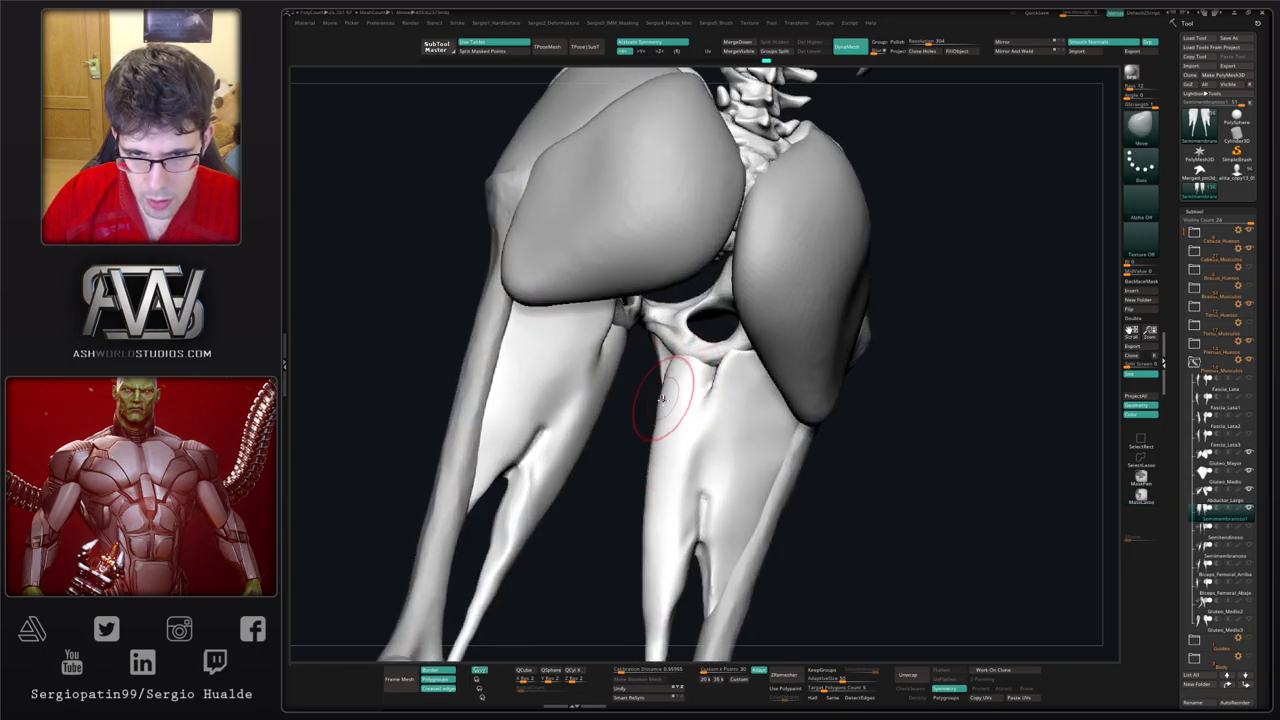
right_click_drag(654, 434, 672, 468)
right_click_drag(757, 432, 776, 310, "alt")
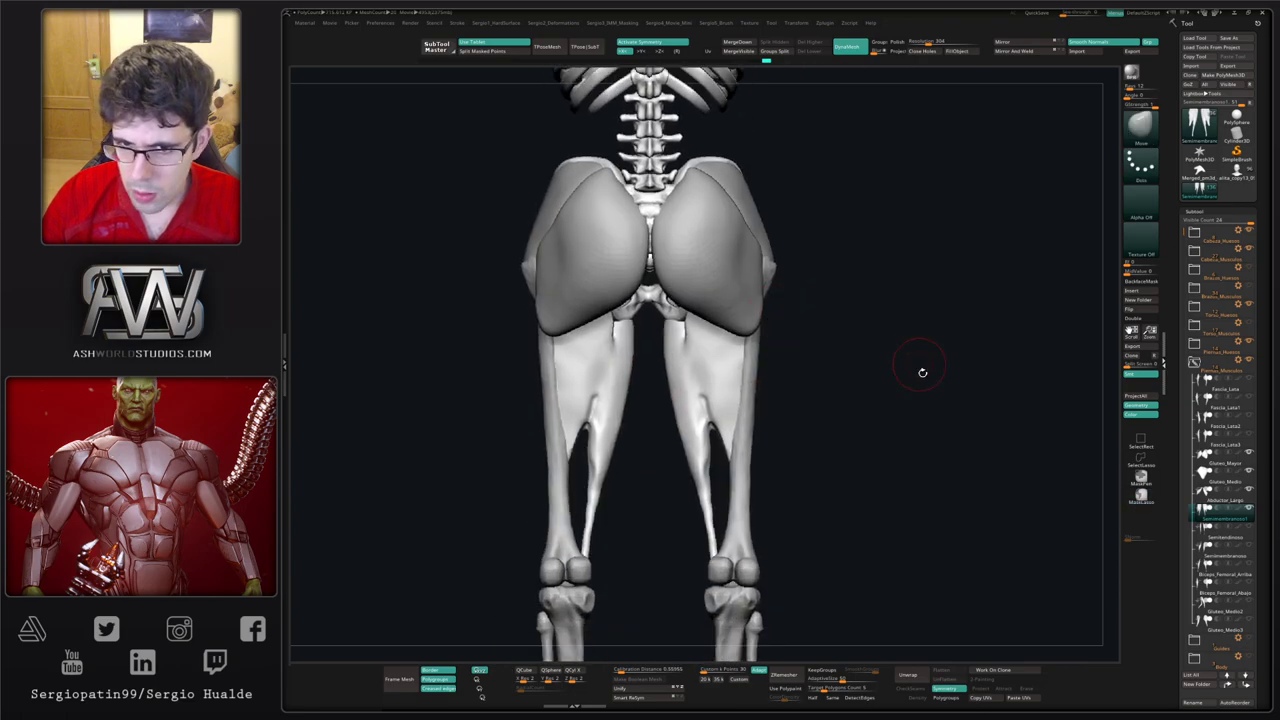
Step: Show the hidden fascia lata and neighbouring thigh muscles, and fit the sculpted muscle against them with a large Move brush
left_click(1249, 434)
left_click(1249, 415)
left_click(1249, 397)
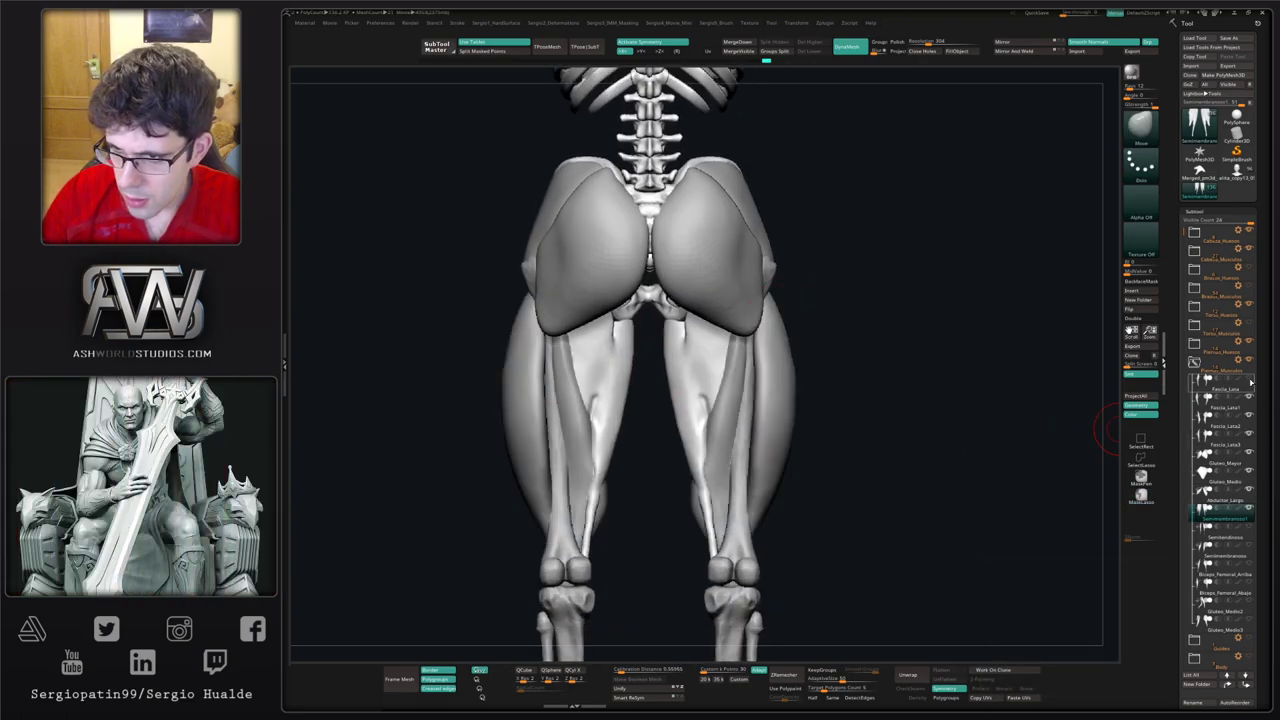
right_click_drag(694, 457, 716, 481)
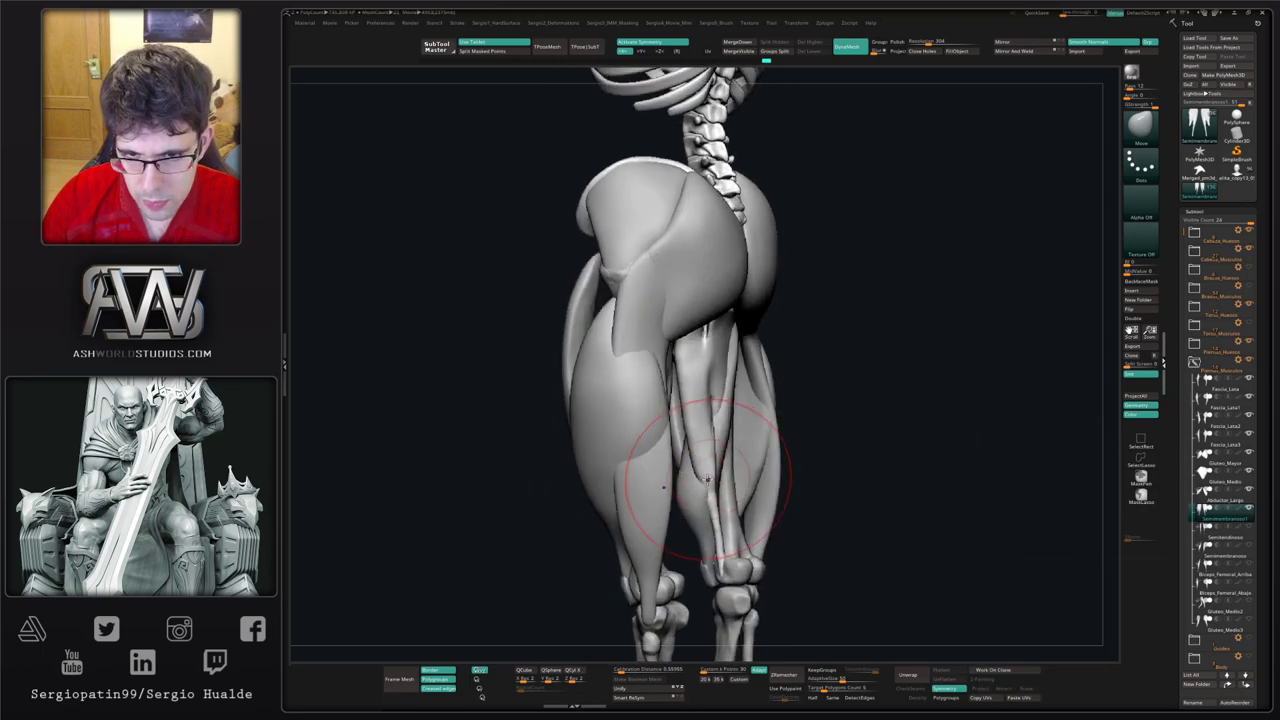
left_click_drag(716, 481, 724, 478)
left_click_drag(702, 418, 706, 421)
mouse_move(723, 556)
right_mouse_down()
mouse_move(696, 562)
mouse_move(708, 470)
right_mouse_up()
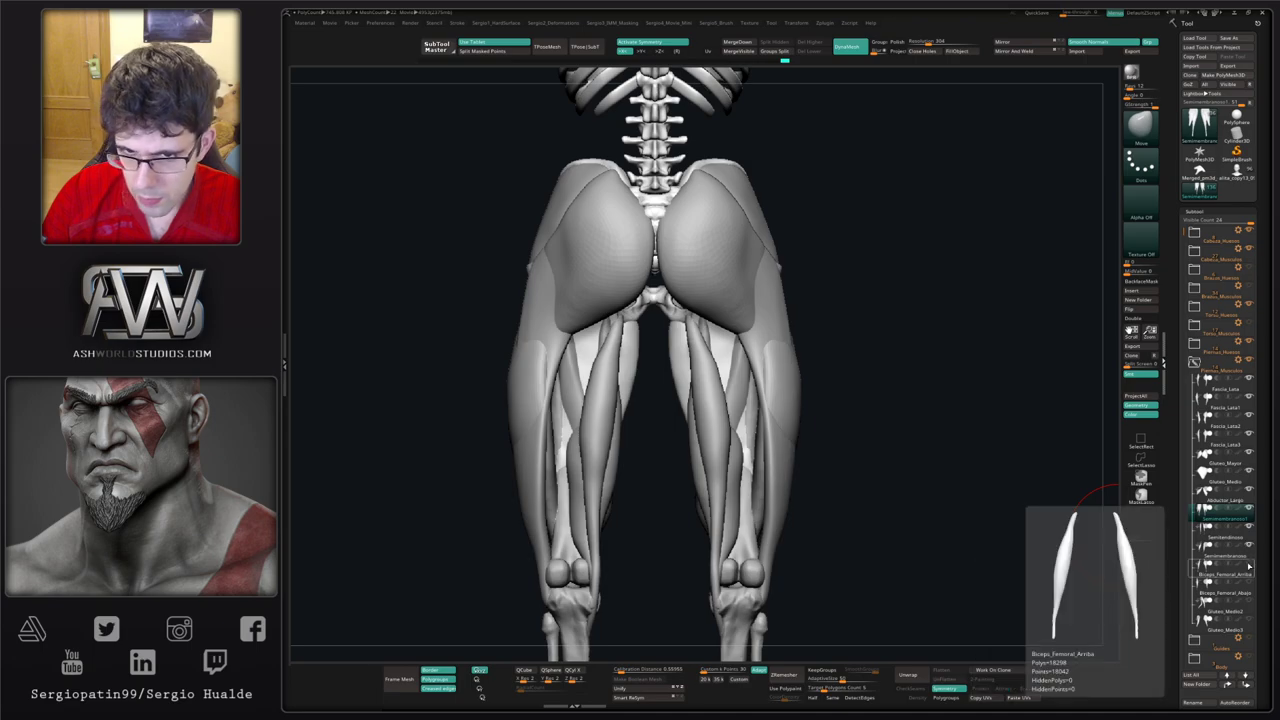
Step: Show the upper and lower biceps femoris subtools, Biceps_Femoral_Arriba and Biceps_Femoral_Abajo
left_click(1248, 566)
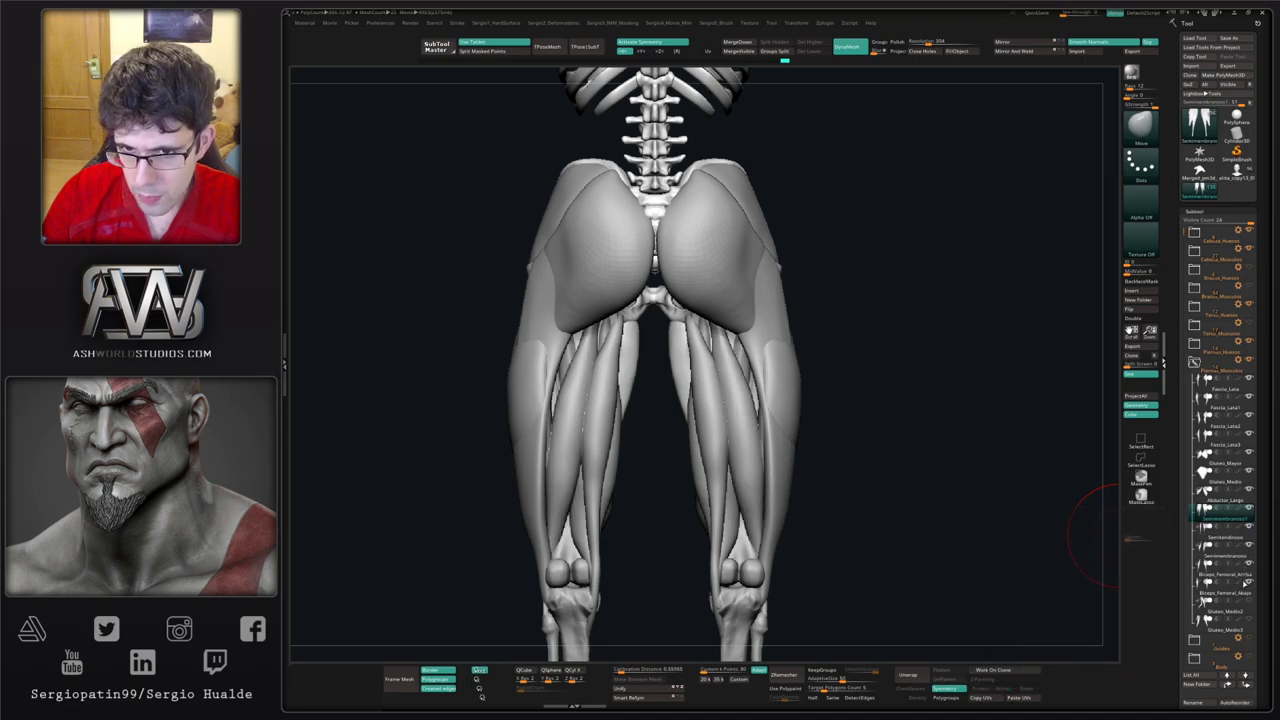
mouse_move(1245, 596)
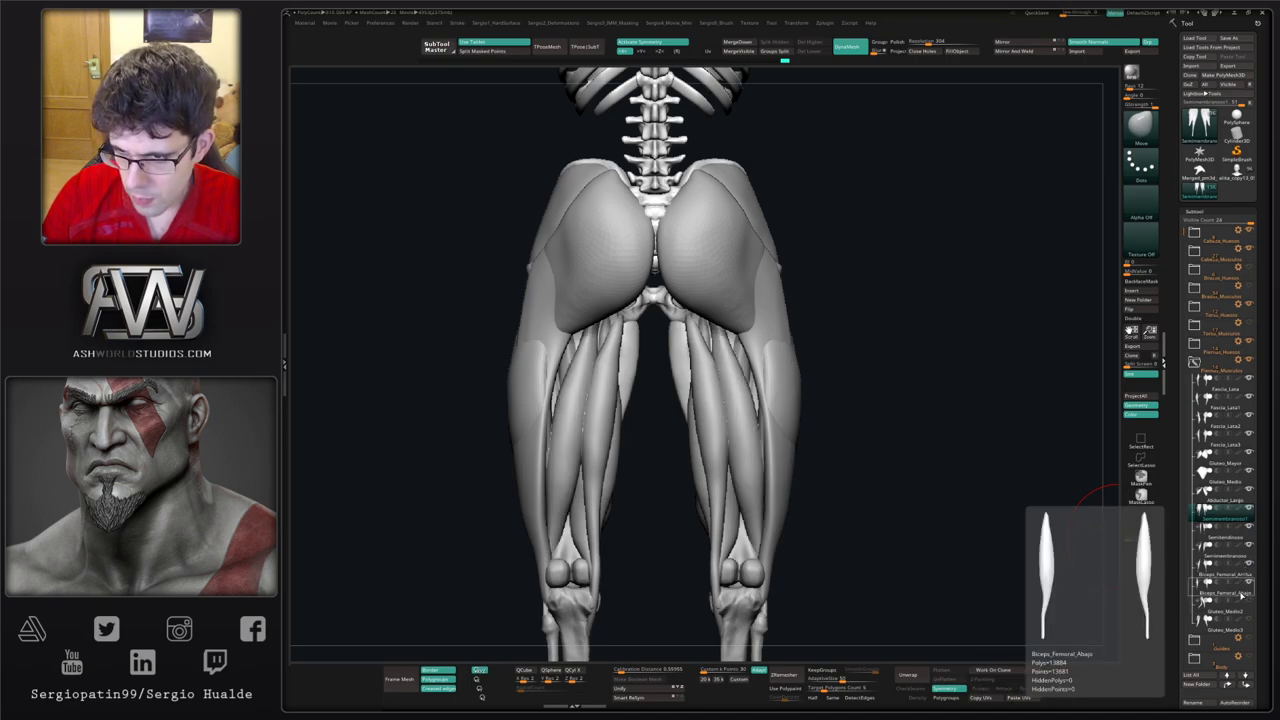
left_click(1245, 596)
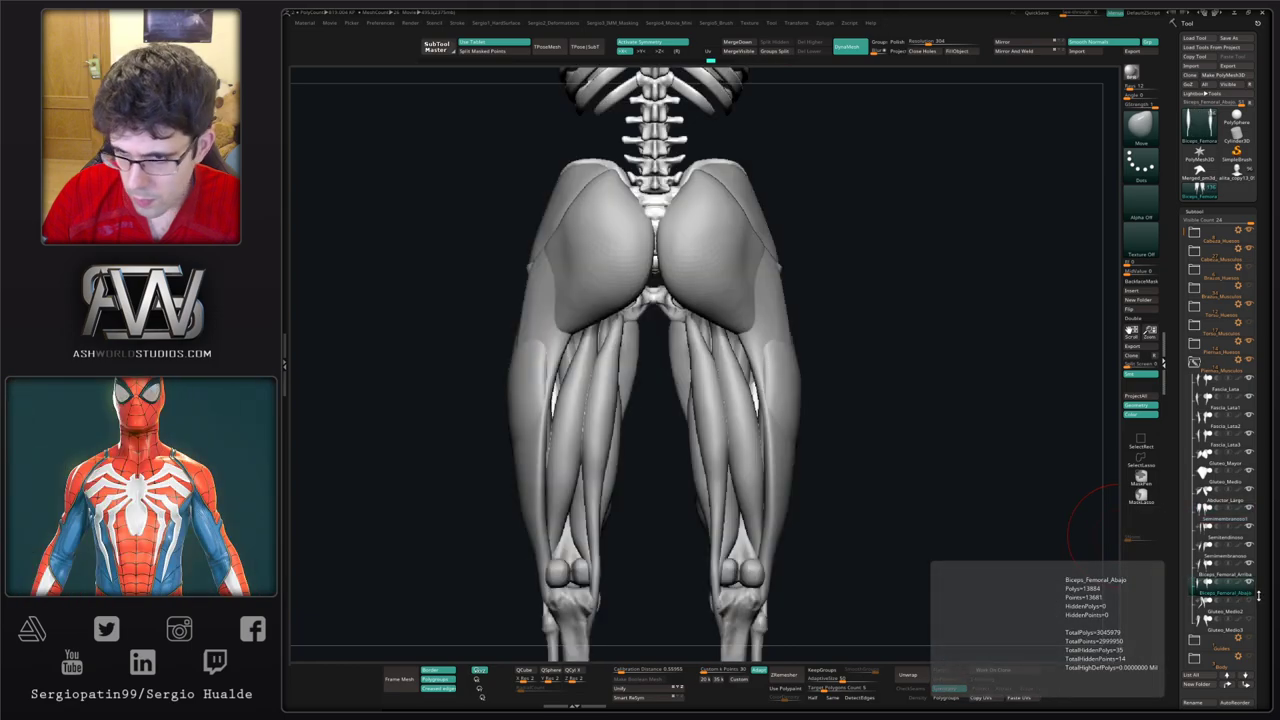
mouse_move(1243, 602)
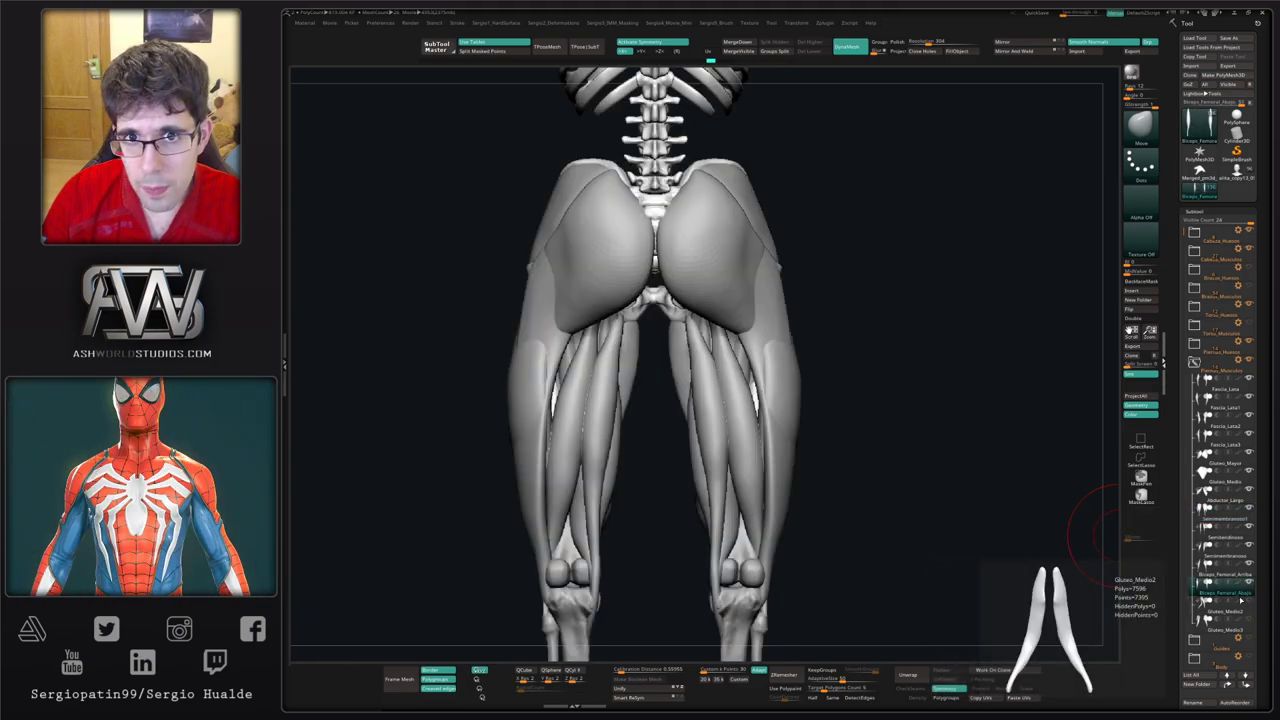
Step: Select the semitendinosus subtool on the back of the thigh and duplicate it
mouse_move(814, 480)
right_mouse_down("ctrl")
mouse_move(814, 431)
mouse_move(814, 451)
mouse_move(757, 400)
mouse_move(755, 448)
right_mouse_up("ctrl")
mouse_move(755, 448)
right_mouse_down()
mouse_move(713, 413)
mouse_move(752, 398)
mouse_move(738, 390)
mouse_move(708, 408)
right_mouse_up()
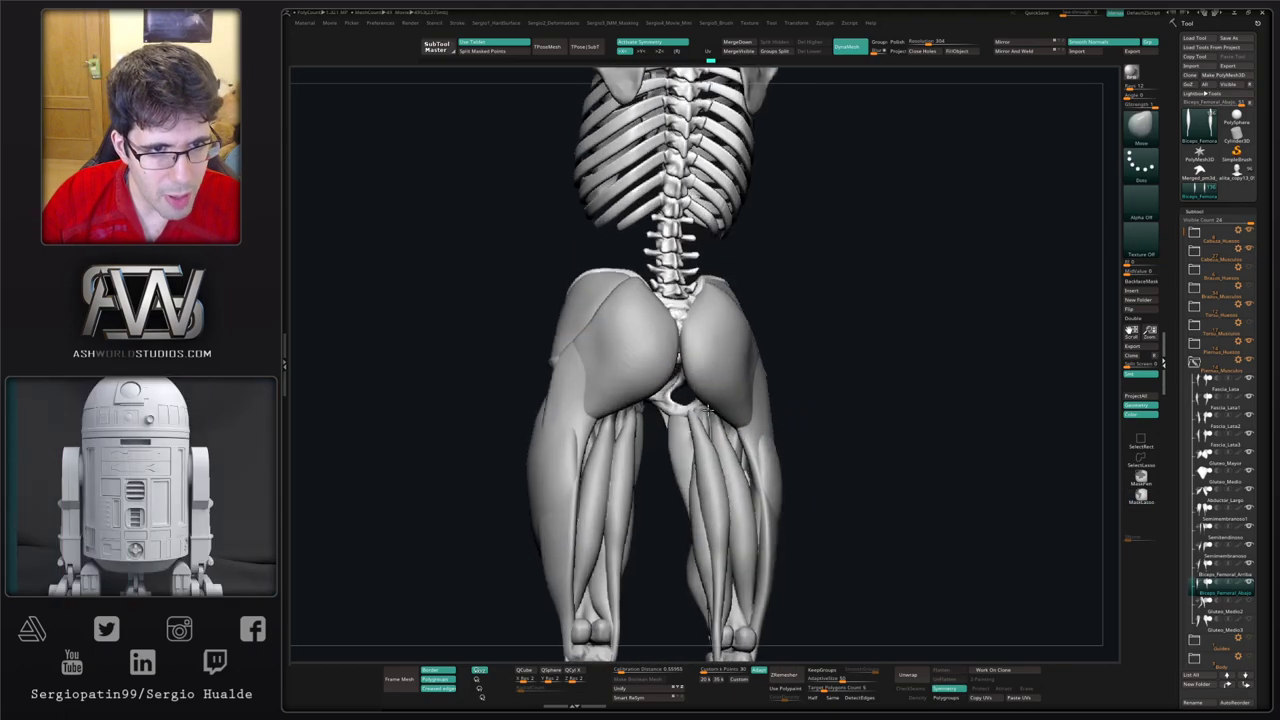
mouse_move(707, 407)
left_mouse_down()
mouse_move(725, 385)
mouse_move(712, 405)
mouse_move(745, 412)
mouse_move(710, 420)
mouse_move(703, 401)
mouse_move(773, 403)
mouse_move(733, 376)
left_mouse_up()
key("ctrl")
right_click_drag(733, 376, 717, 358, "alt")
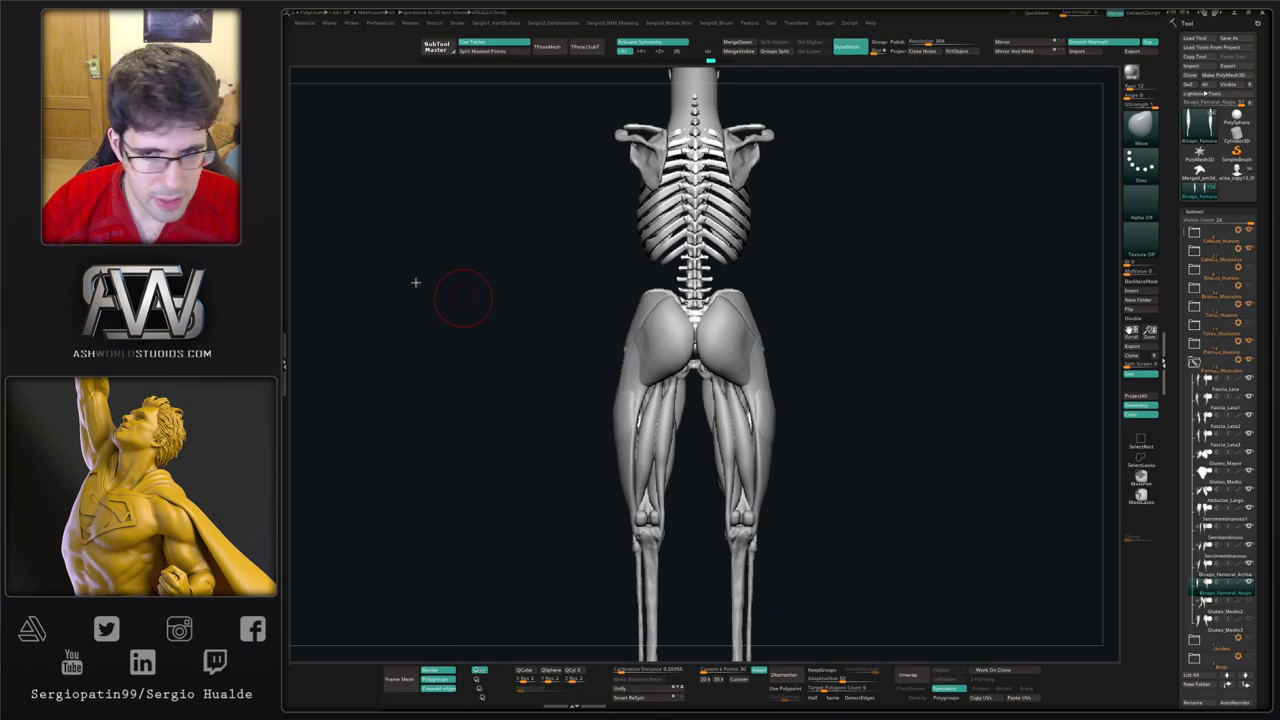
left_click_drag(850, 367, 718, 401)
left_click(722, 405, "alt")
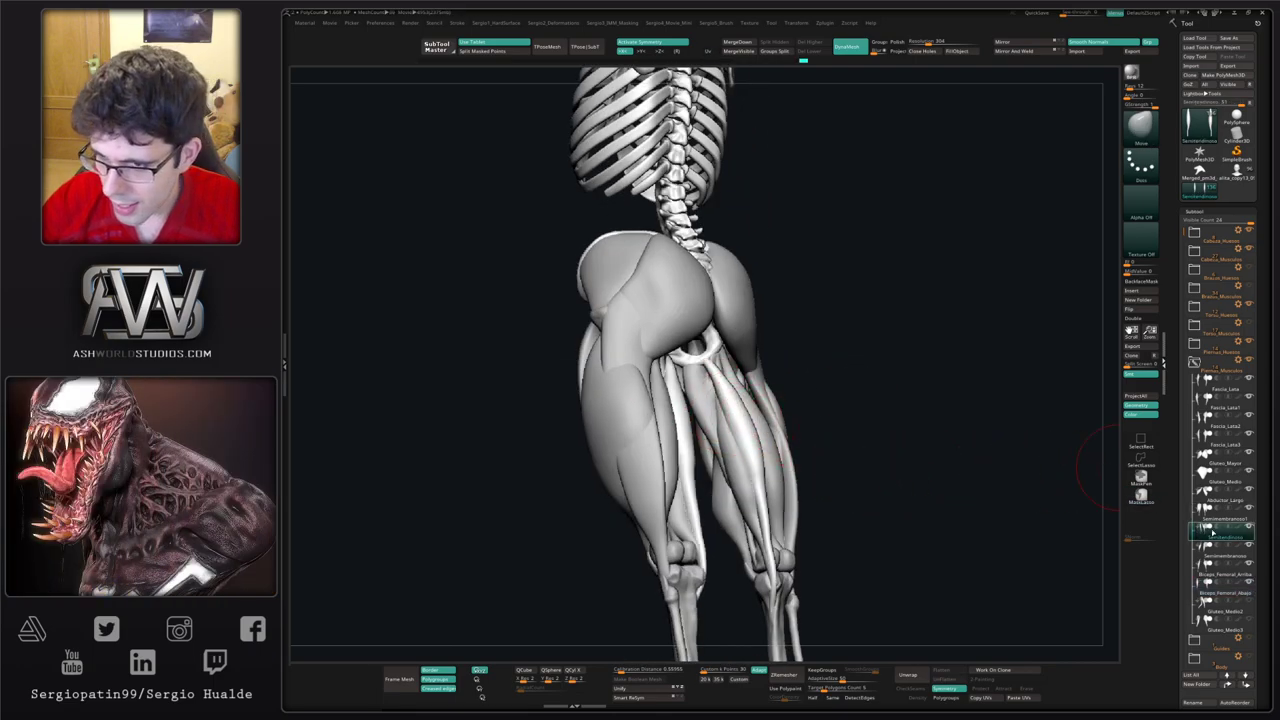
key("ctrl+shift+d")
left_click_drag(1224, 532, 1225, 529)
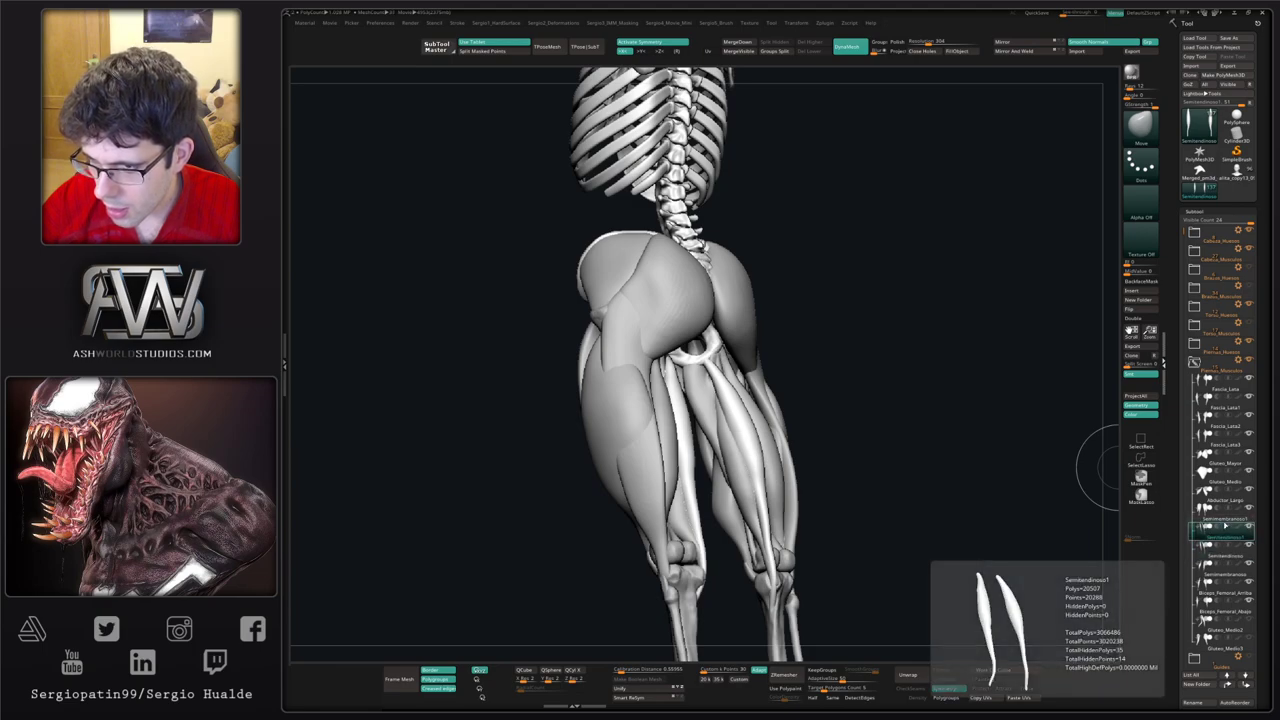
Step: Isolate the Semimembranoso1 subtool and rename it Abductor_Magnus
left_click(1213, 513)
key("alt+s")
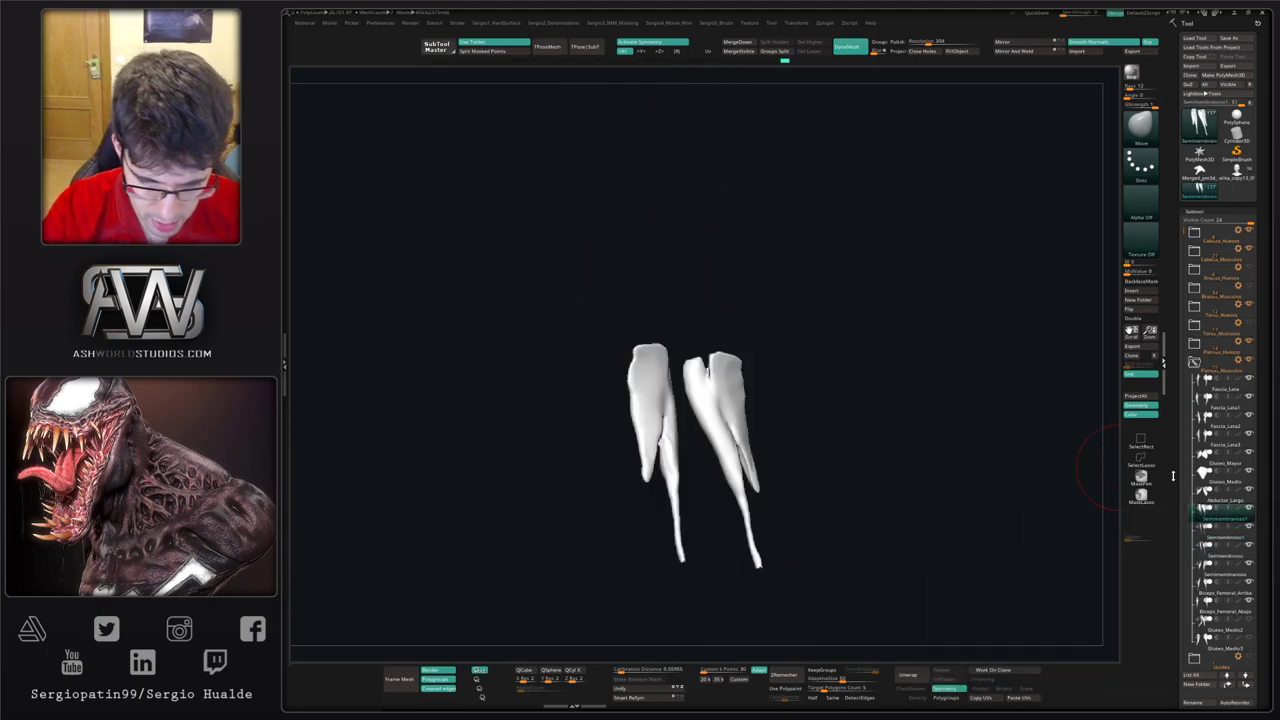
key("F2")
type("Abduc")
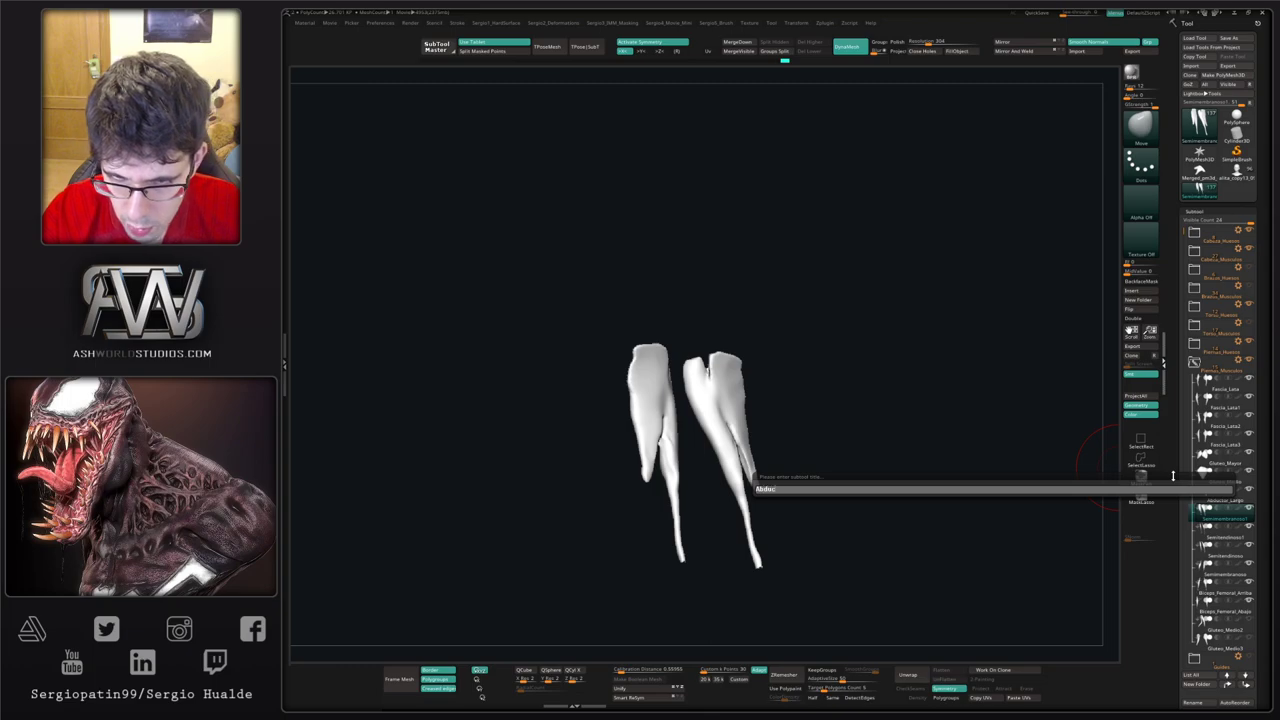
type("tor_May")
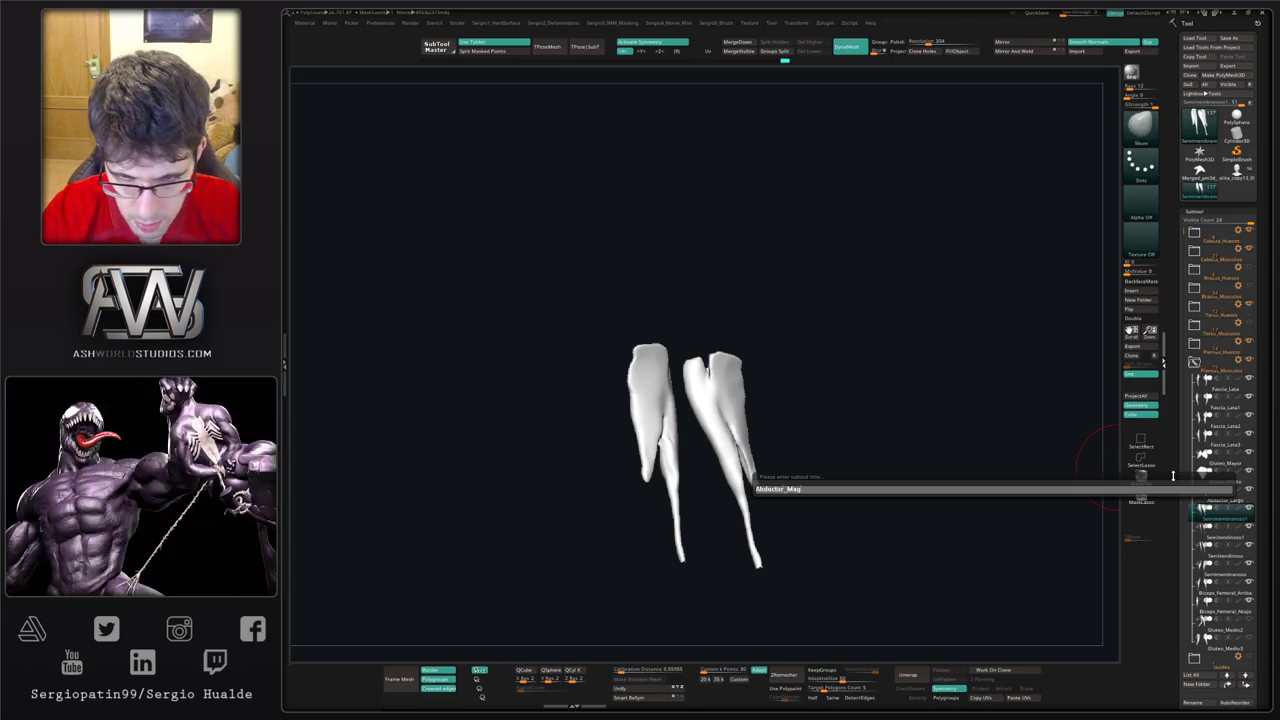
key("Return")
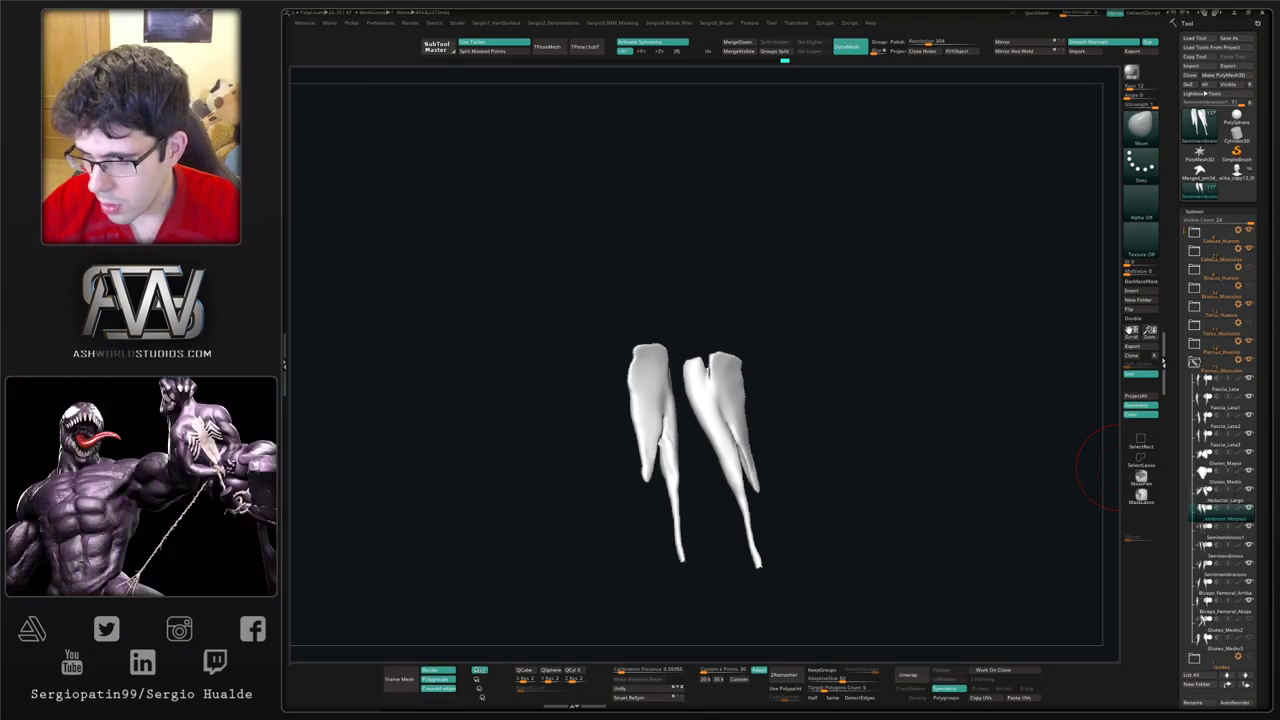
Step: Rename the duplicated semitendinosus subtool Gracilis and bring the other subtools back into view
left_click(1214, 540)
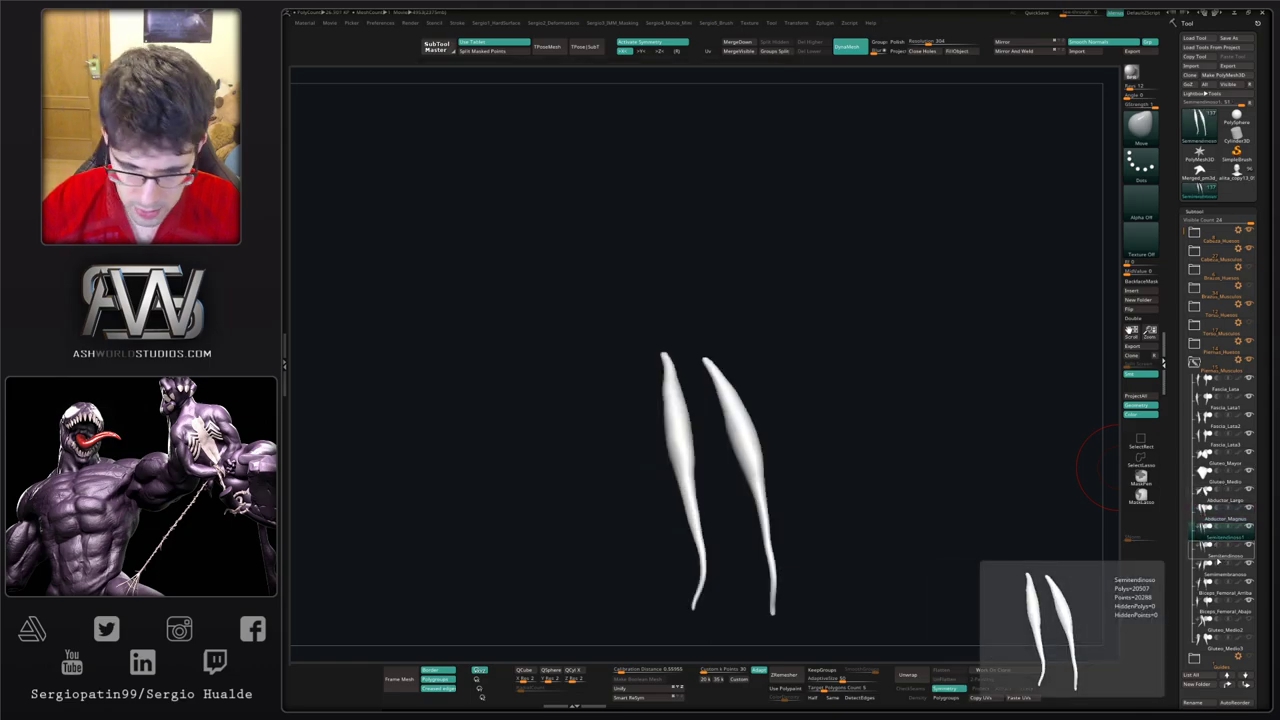
key("F2")
type("Gracisi")
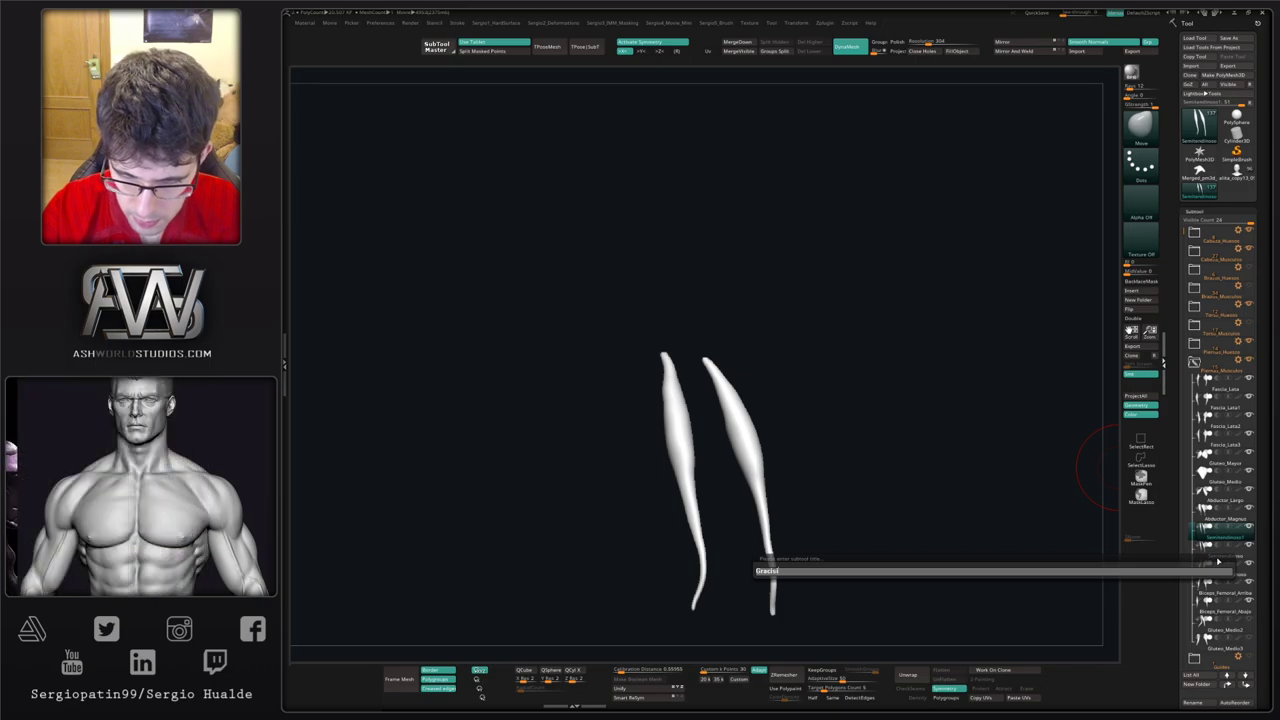
key("BackSpace")
key("Return")
key("alt+s")
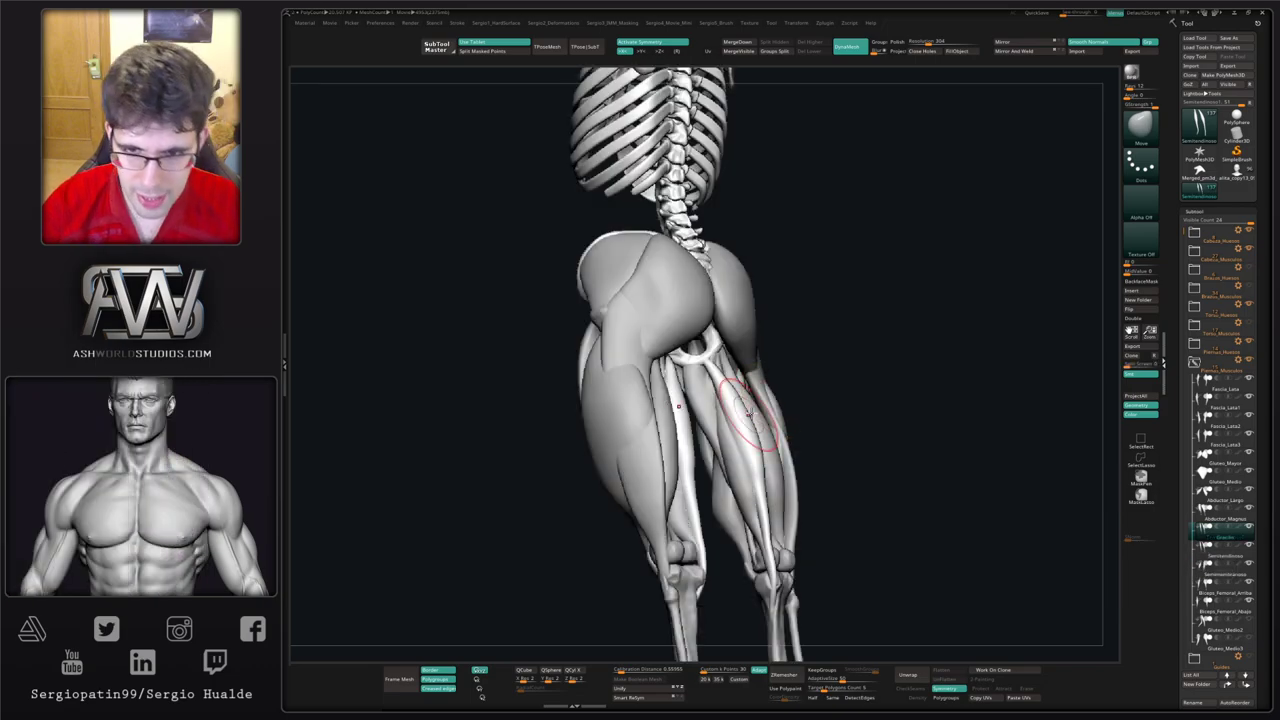
Step: Reposition the gracilis to the inner side of the thigh with the transform gizmo and fit its upper end to the pubis
left_click_drag(872, 412, 820, 406)
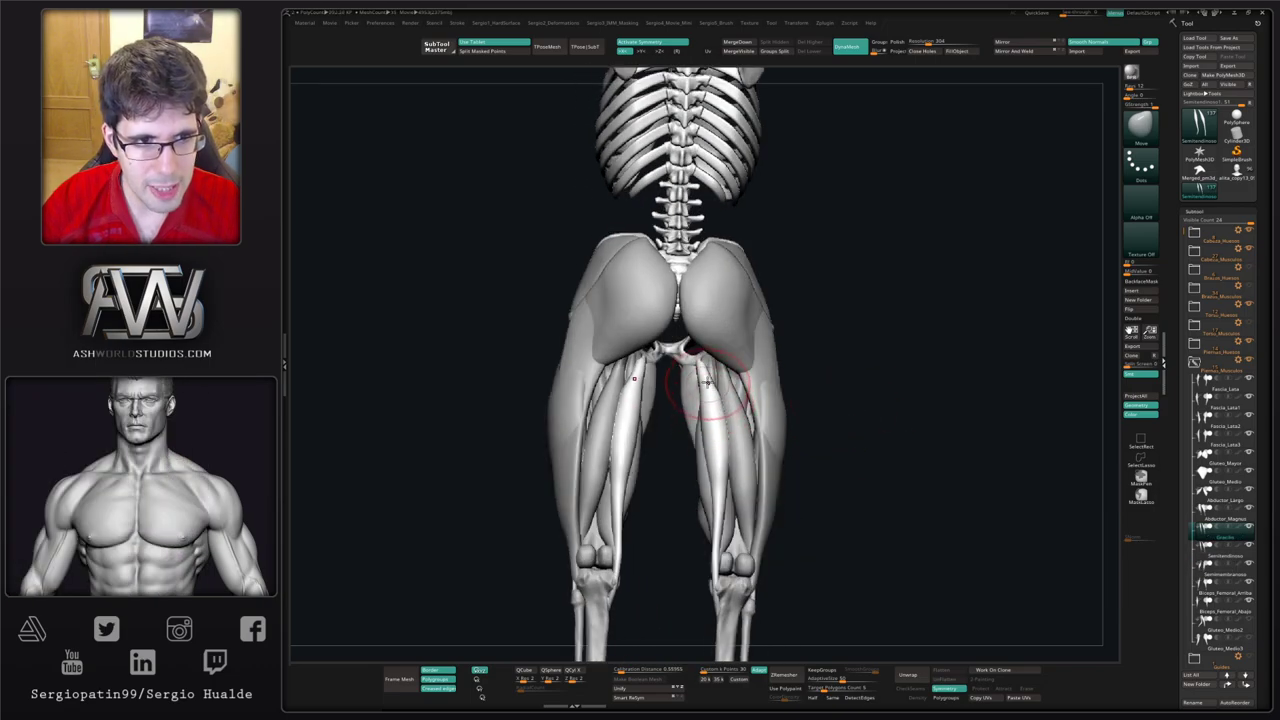
right_click_drag(708, 382, 705, 397)
left_click_drag(729, 394, 713, 397)
right_click_drag(713, 397, 736, 318)
left_click_drag(736, 318, 740, 380)
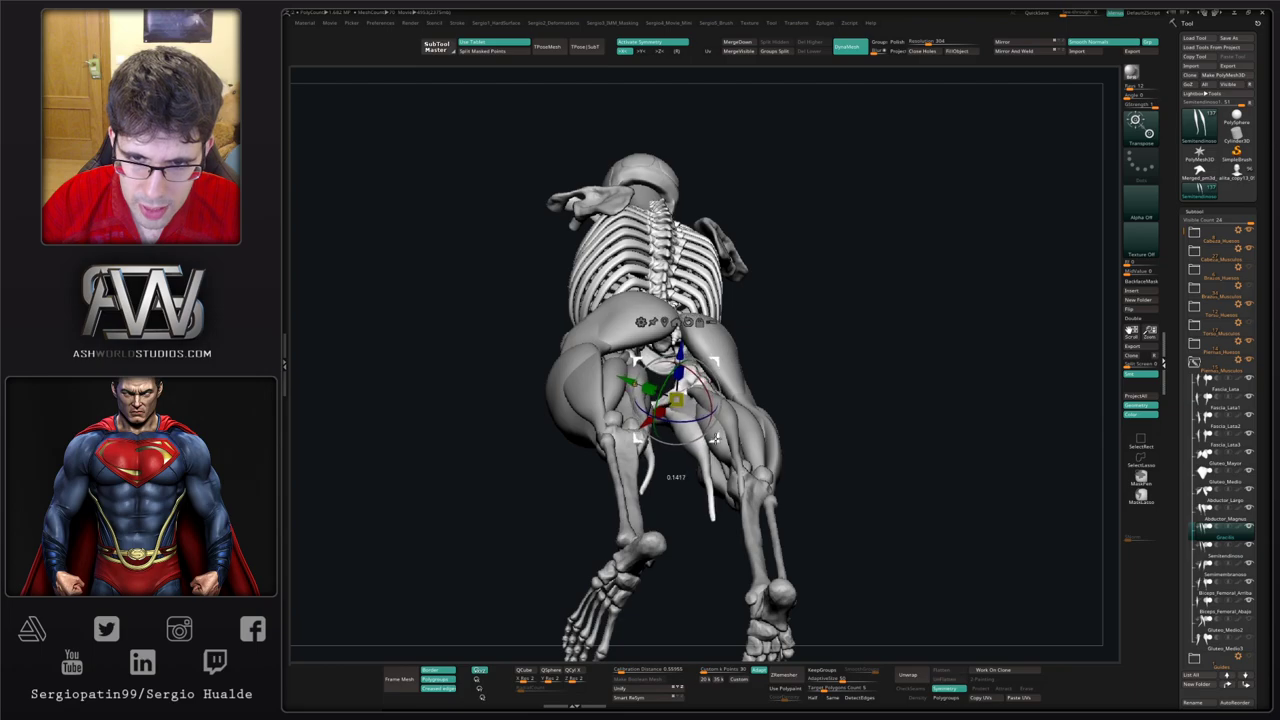
right_click_drag(722, 427, 736, 385)
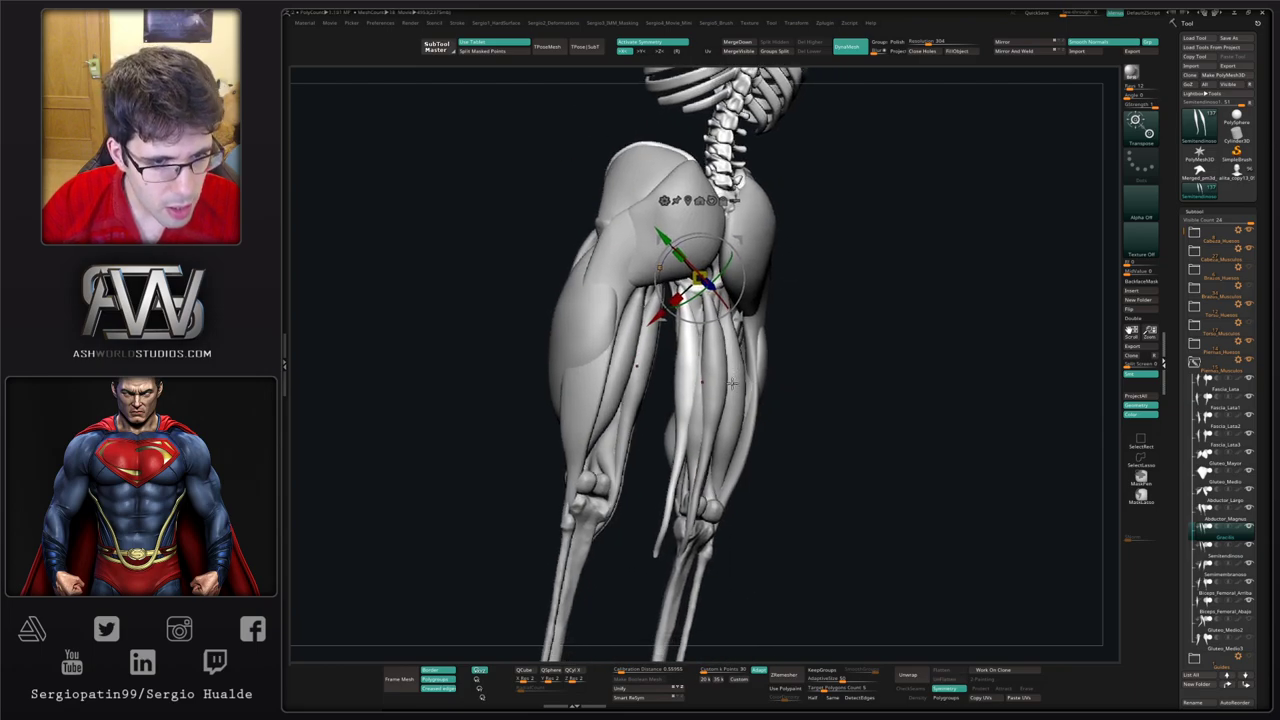
mouse_move(735, 402)
left_mouse_down()
mouse_move(798, 322)
mouse_move(704, 341)
mouse_move(751, 386)
mouse_move(743, 397)
mouse_move(727, 371)
left_mouse_up()
mouse_move(599, 296)
right_mouse_down("ctrl")
mouse_move(618, 343)
mouse_move(622, 302)
right_mouse_up("ctrl")
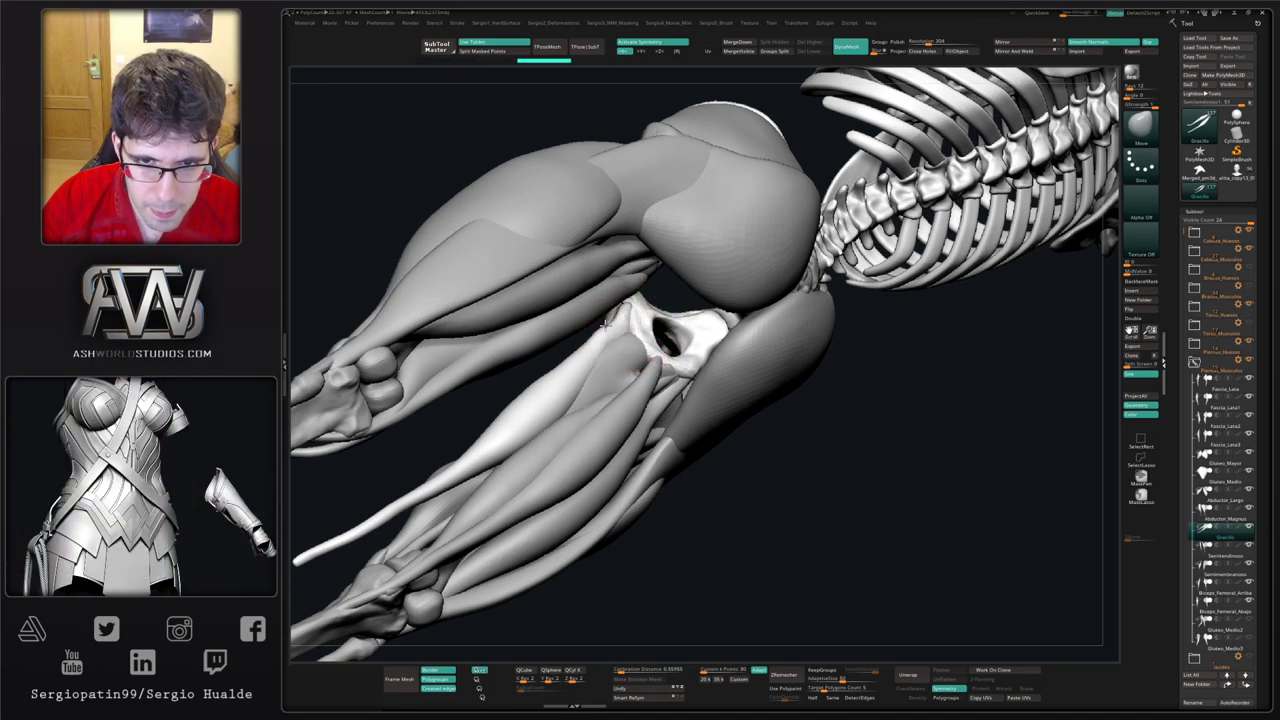
Step: Pull the gracilis tendon's lower end in toward the inner side of the tibia, just below the knee
mouse_move(600, 377)
right_mouse_down("ctrl")
mouse_move(580, 394)
mouse_move(572, 367)
mouse_move(563, 423)
mouse_move(531, 389)
mouse_move(554, 408)
mouse_move(548, 428)
right_mouse_up("ctrl")
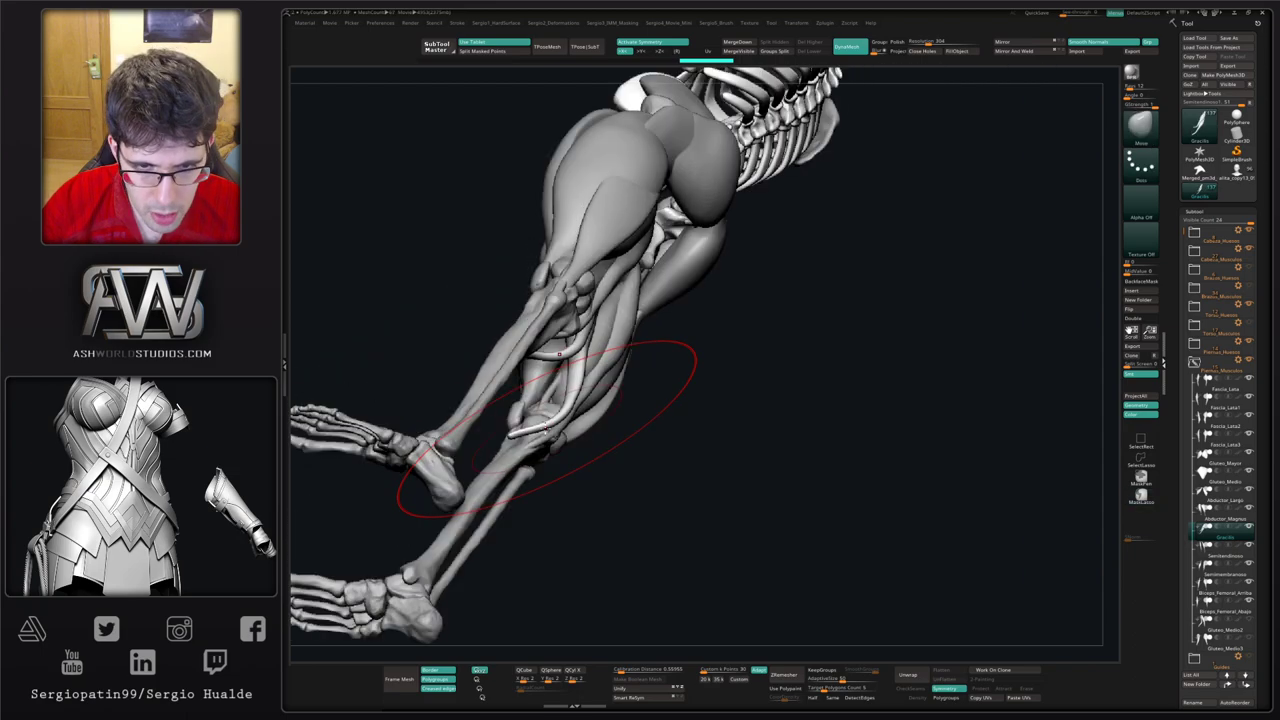
mouse_move(558, 354)
right_mouse_down()
mouse_move(535, 415)
mouse_move(555, 432)
mouse_move(543, 402)
mouse_move(551, 429)
mouse_move(594, 451)
mouse_move(576, 423)
mouse_move(538, 450)
mouse_move(547, 471)
right_mouse_up()
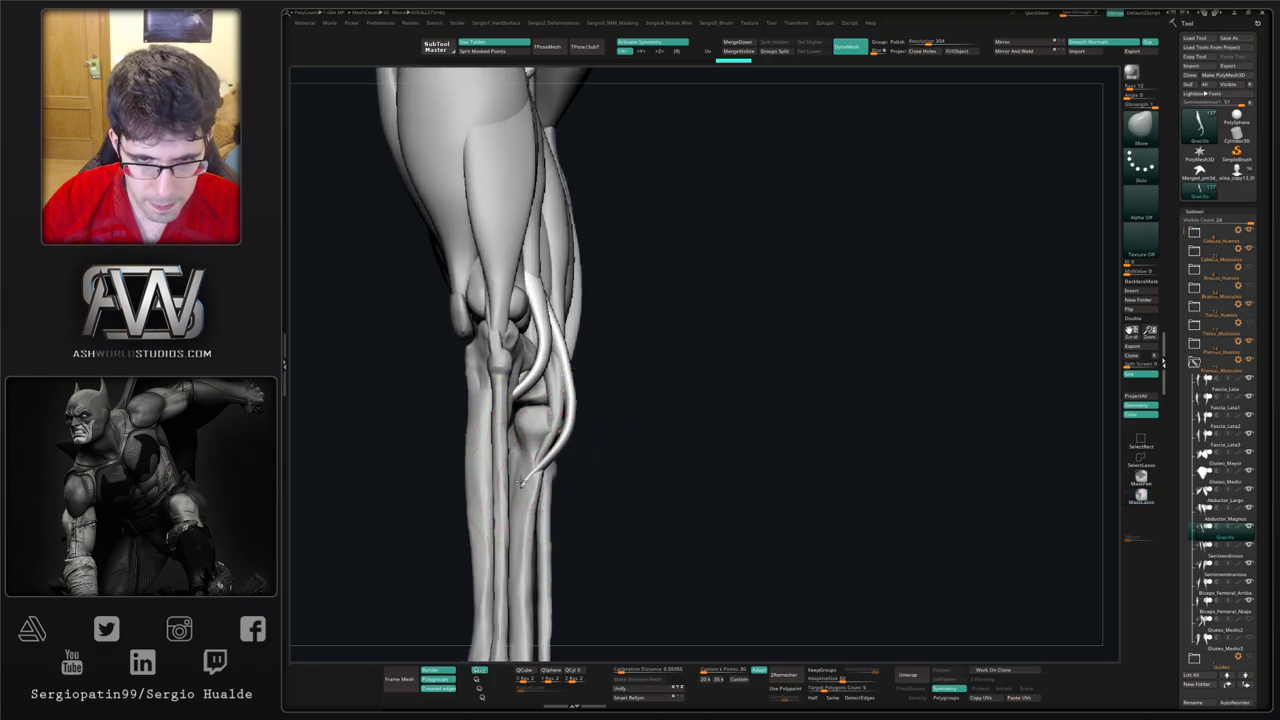
mouse_move(521, 482)
left_mouse_down()
mouse_move(579, 475)
mouse_move(545, 452)
left_mouse_up()
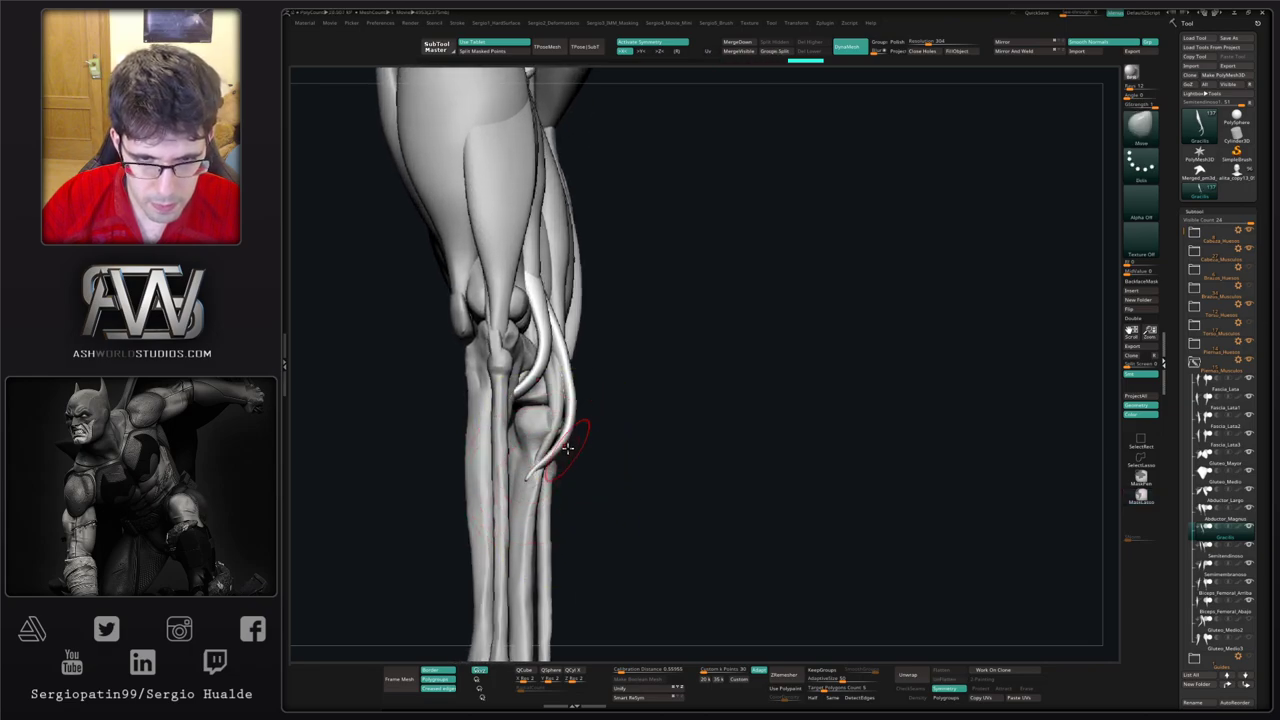
Step: Fit the lower half of the gracilis along the inner thigh and around the knee with the Move brush
mouse_move(557, 443)
right_mouse_down()
mouse_move(571, 429)
mouse_move(586, 437)
mouse_move(571, 414)
mouse_move(545, 430)
right_mouse_up()
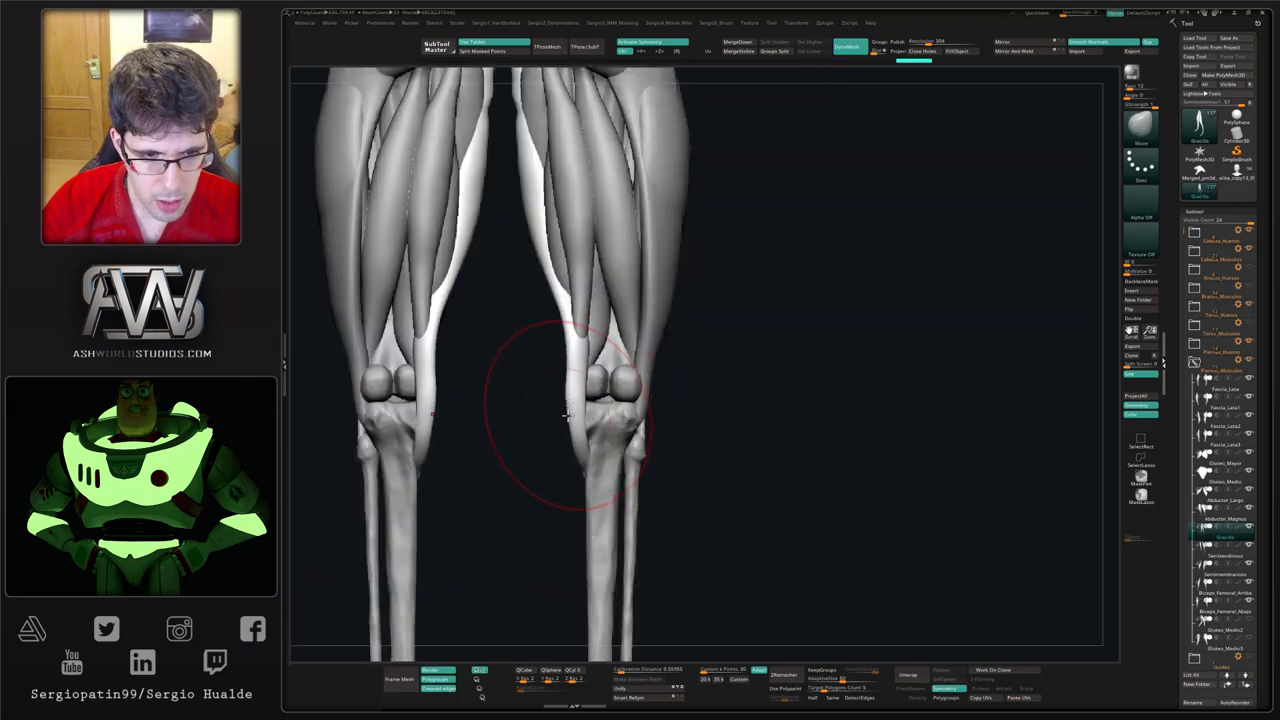
mouse_move(569, 418)
left_mouse_down()
mouse_move(588, 403)
mouse_move(571, 408)
mouse_move(570, 390)
left_mouse_up()
mouse_move(543, 429)
right_mouse_down()
mouse_move(571, 414)
mouse_move(596, 442)
mouse_move(612, 438)
right_mouse_up()
left_click_drag(578, 386, 569, 391)
mouse_move(569, 391)
right_mouse_down()
mouse_move(599, 381)
mouse_move(566, 346)
right_mouse_up()
left_click_drag(566, 346, 556, 344)
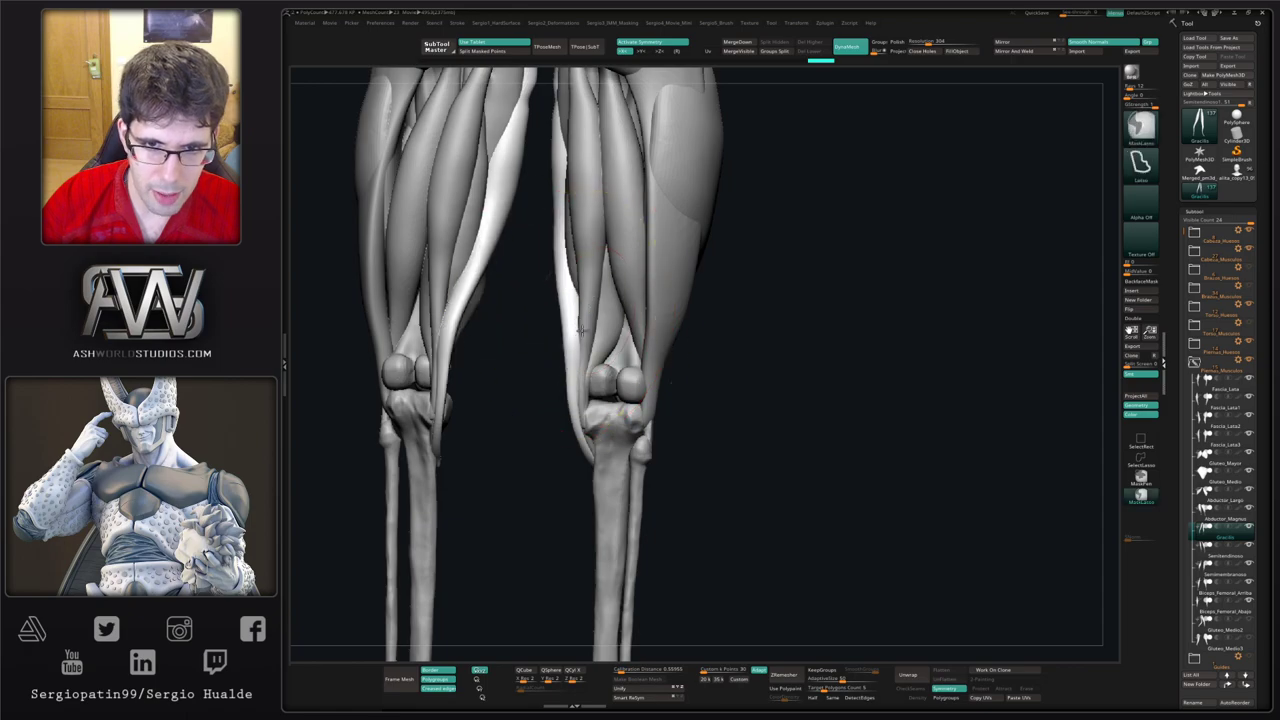
right_click_drag(556, 344, 560, 317, "ctrl")
mouse_move(560, 317)
right_mouse_down("alt")
mouse_move(573, 404)
mouse_move(594, 394)
right_mouse_up("alt")
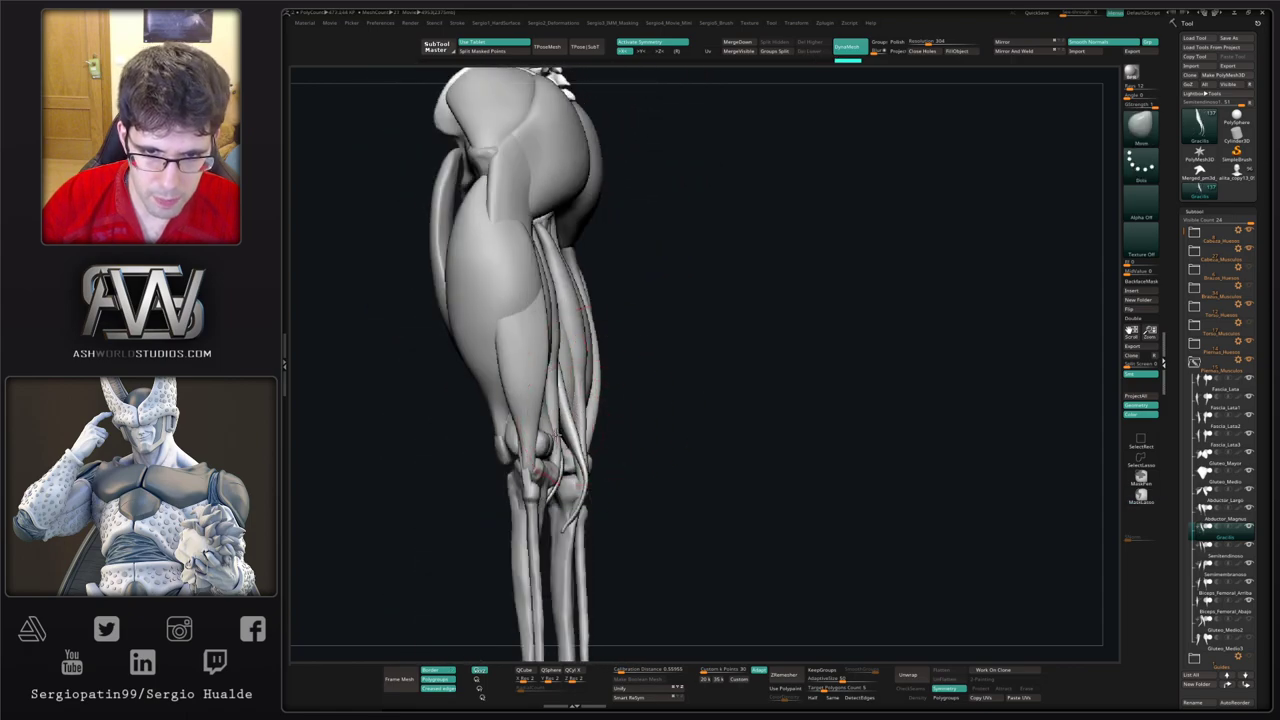
left_click_drag(557, 436, 566, 437)
mouse_move(573, 438)
right_mouse_down()
mouse_move(563, 414)
mouse_move(574, 398)
mouse_move(586, 423)
mouse_move(593, 402)
right_mouse_up()
Step: Isolate the Gracilis subtool and adjust the curve of its muscle belly with the Move brush
key("alt+s")
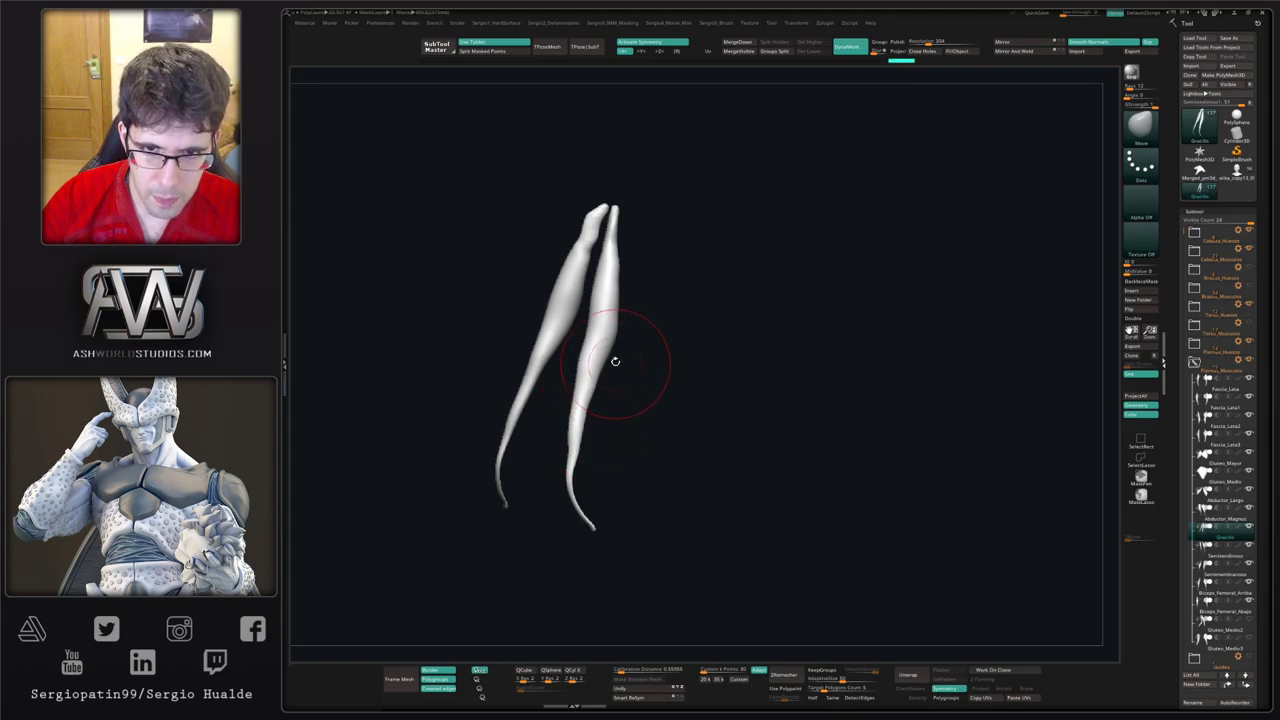
mouse_move(620, 342)
left_mouse_down()
mouse_move(603, 321)
mouse_move(604, 262)
mouse_move(594, 372)
left_mouse_up()
right_click_drag(594, 380, 606, 343)
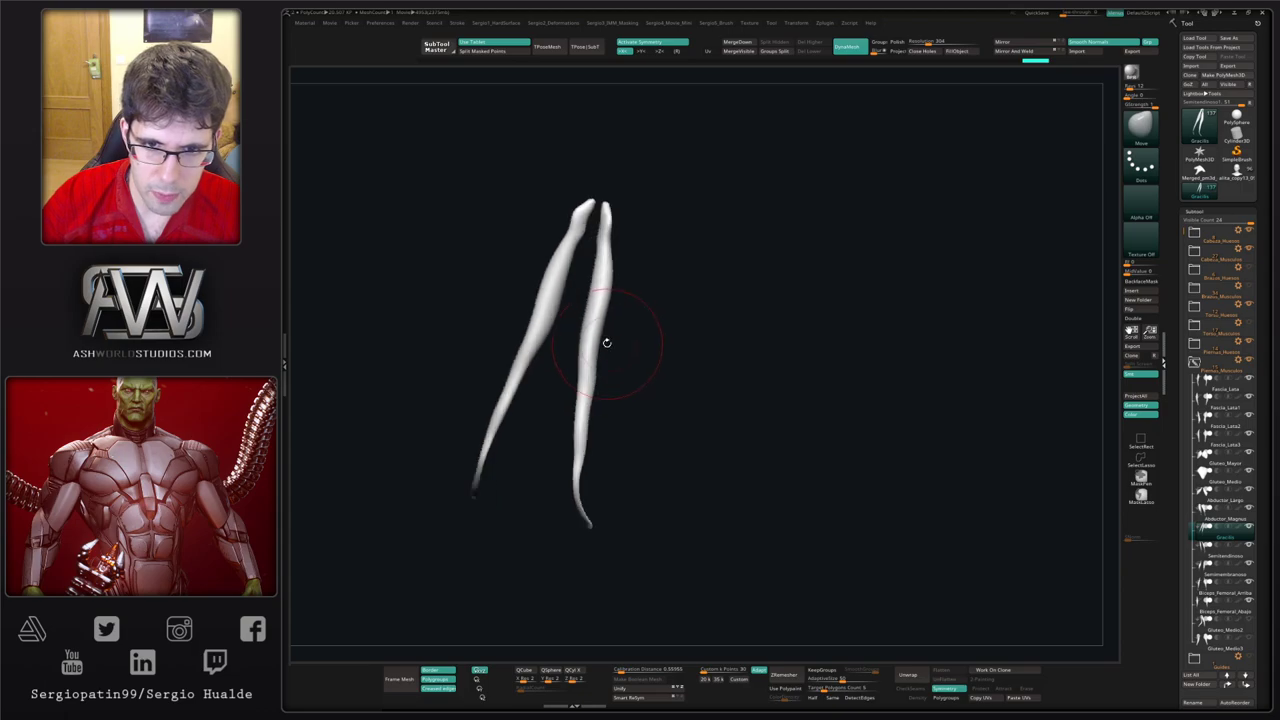
left_click_drag(605, 342, 600, 341)
Step: Hide one of the two mirrored gracilis muscles and turn off symmetry
key("shift+s")
right_click_drag(618, 330, 580, 346)
mouse_move(580, 346)
right_mouse_down("ctrl")
mouse_move(586, 403)
mouse_move(584, 360)
mouse_move(574, 385)
mouse_move(560, 380)
mouse_move(581, 372)
mouse_move(629, 403)
mouse_move(623, 461)
mouse_move(654, 420)
mouse_move(651, 369)
right_mouse_up("ctrl")
left_click(606, 400, "ctrl+shift")
key("x")
mouse_move(612, 325)
left_mouse_down("ctrl+shift")
mouse_move(626, 640)
mouse_move(645, 322)
left_mouse_up("ctrl+shift")
mouse_move(663, 429)
right_mouse_down()
mouse_move(584, 428)
mouse_move(557, 388)
mouse_move(570, 345)
right_mouse_up()
Step: Flatten the surface planes of the isolated gracilis with TrimDynamic and smooth its belly and tendon
mouse_move(563, 315)
left_mouse_down()
mouse_move(572, 372)
mouse_move(570, 326)
left_mouse_up()
right_click_drag(617, 484, 603, 471)
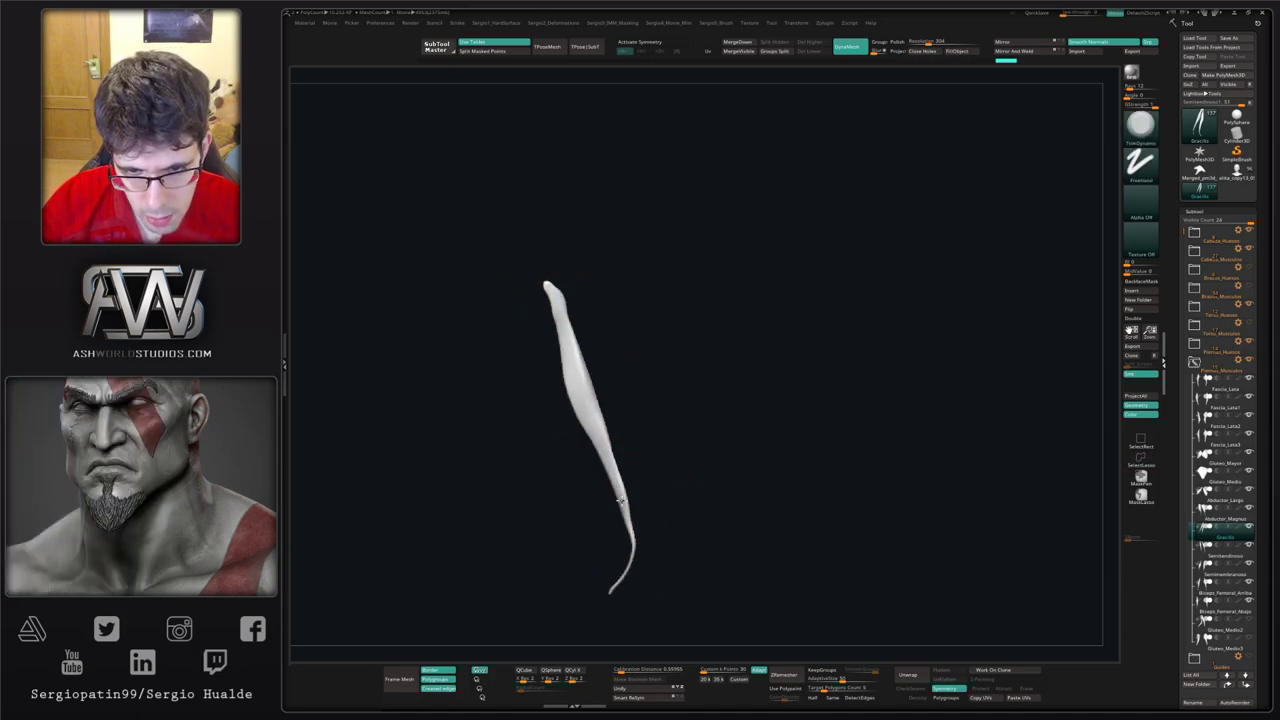
left_click_drag(624, 489, 611, 441)
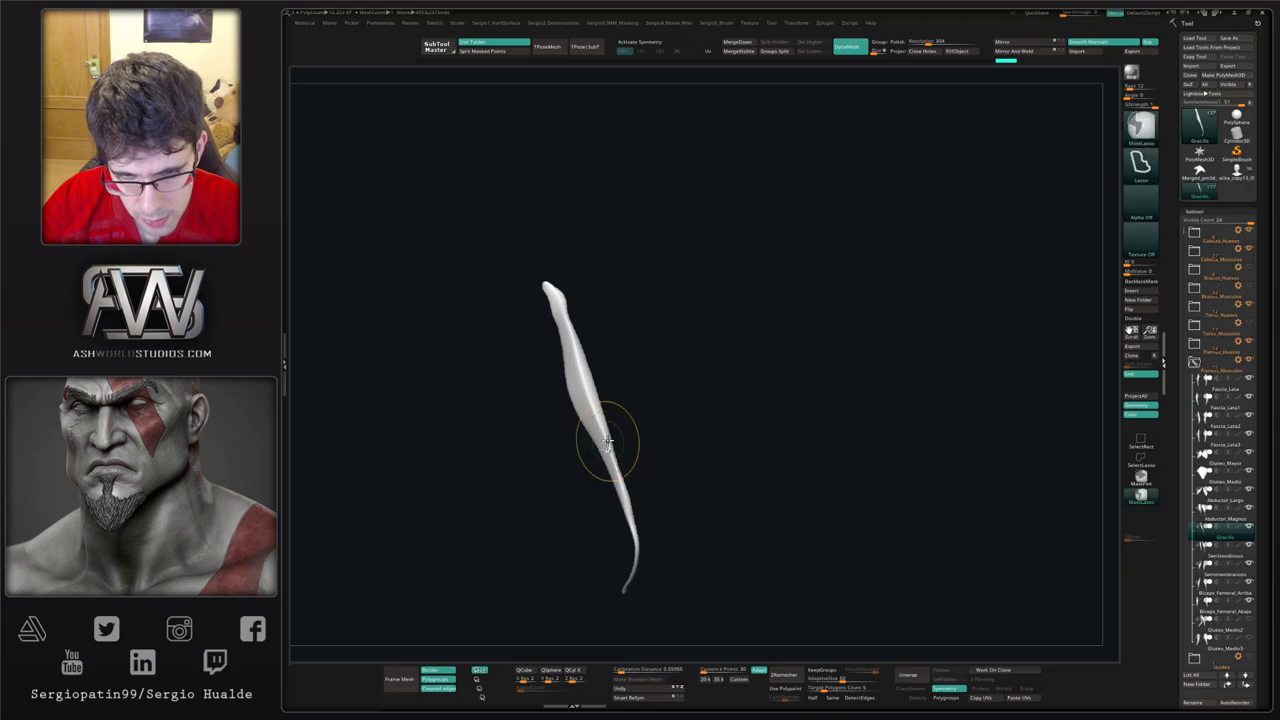
right_click_drag(608, 438, 619, 497, "ctrl")
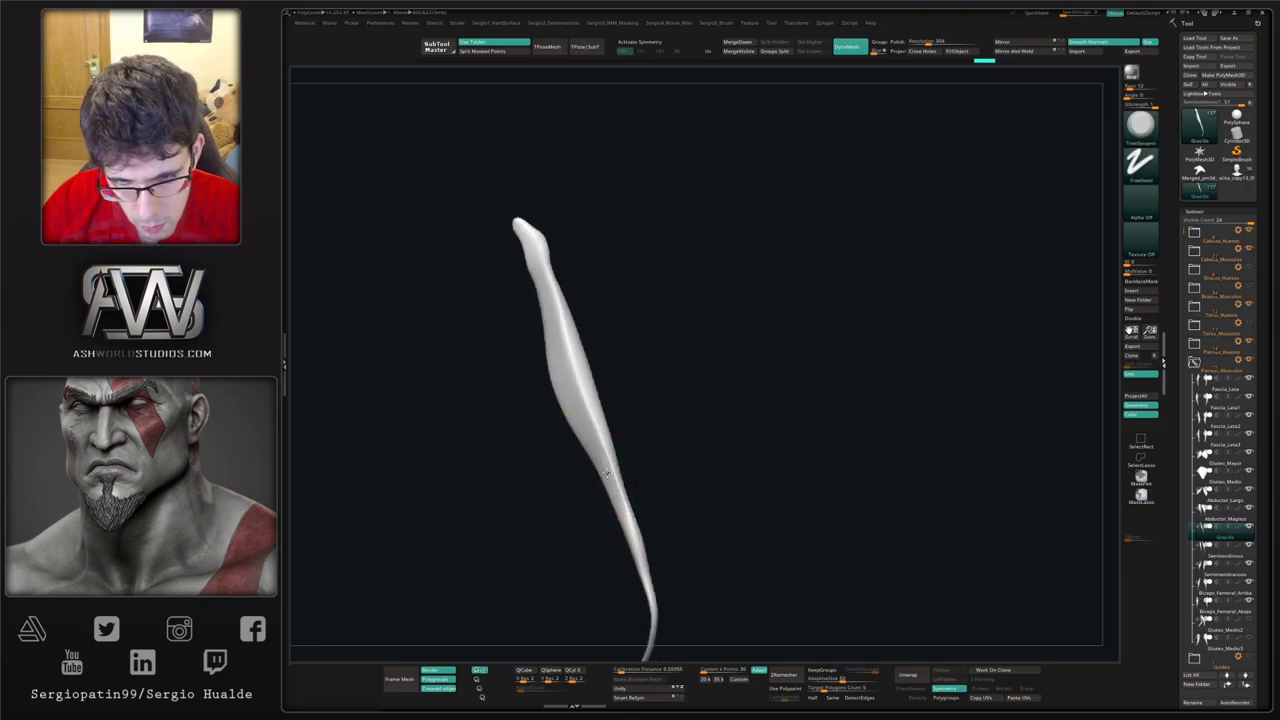
left_click_drag(641, 562, 648, 581)
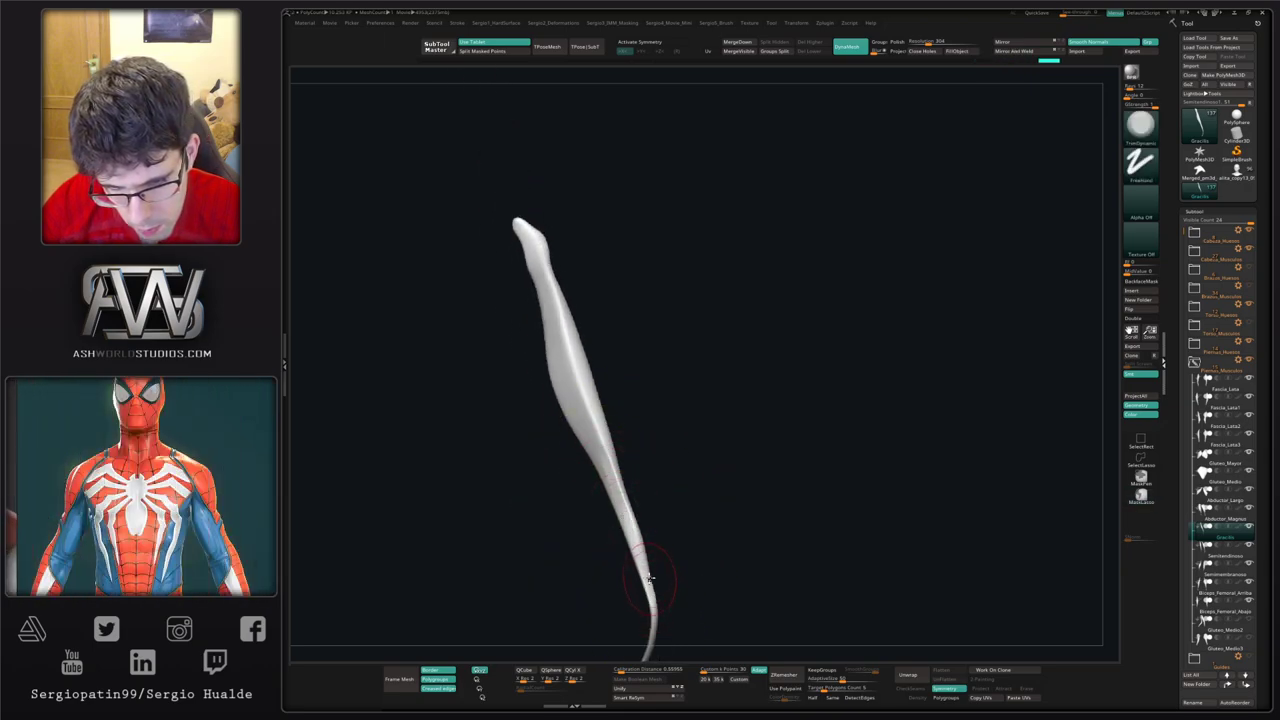
left_click_drag(617, 501, 600, 358, "shift")
right_click_drag(603, 361, 587, 372)
left_click_drag(677, 312, 638, 490)
left_click_drag(614, 597, 682, 295, "shift")
mouse_move(684, 305)
right_mouse_down()
mouse_move(710, 405)
mouse_move(683, 397)
right_mouse_up()
Step: Refine the gracilis silhouette with the Move brush along its belly and upper end, and bring the other subtools back into view
key("b")
key("m")
key("v")
key("s")
left_click_drag(674, 405, 681, 406)
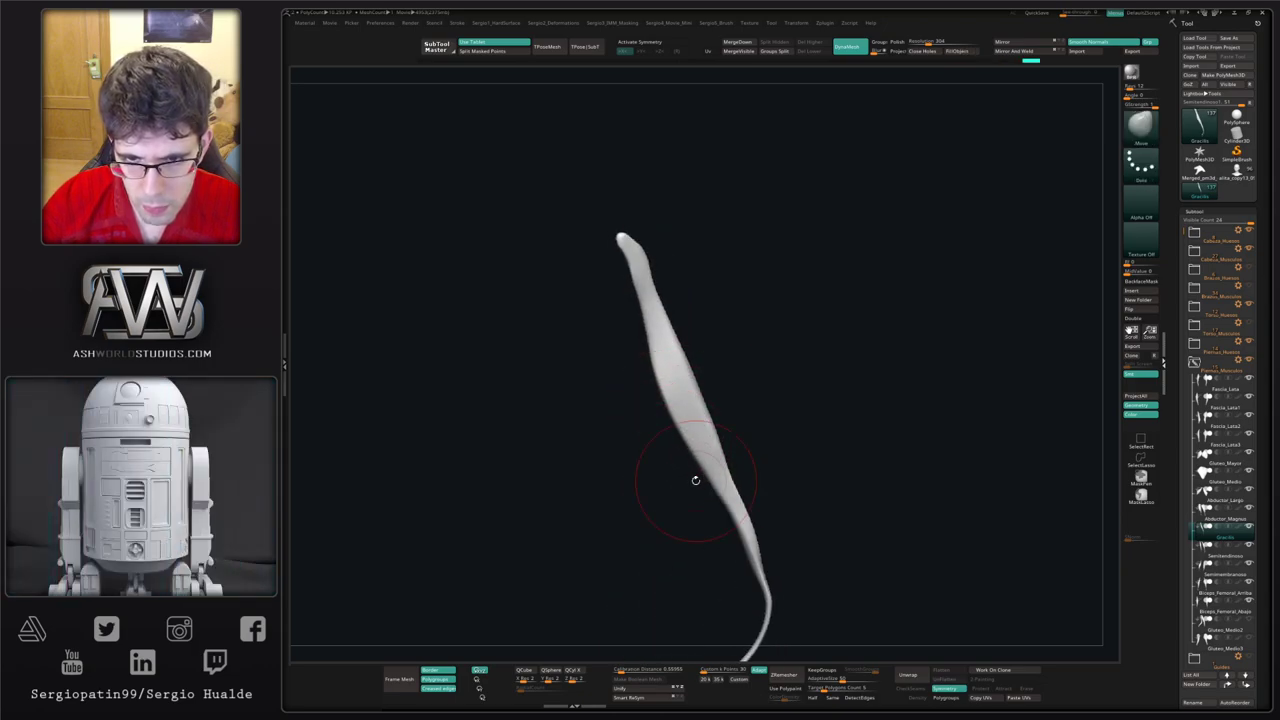
right_click_drag(694, 480, 714, 503)
mouse_move(726, 488)
left_mouse_down()
mouse_move(682, 458)
mouse_move(743, 499)
left_mouse_up()
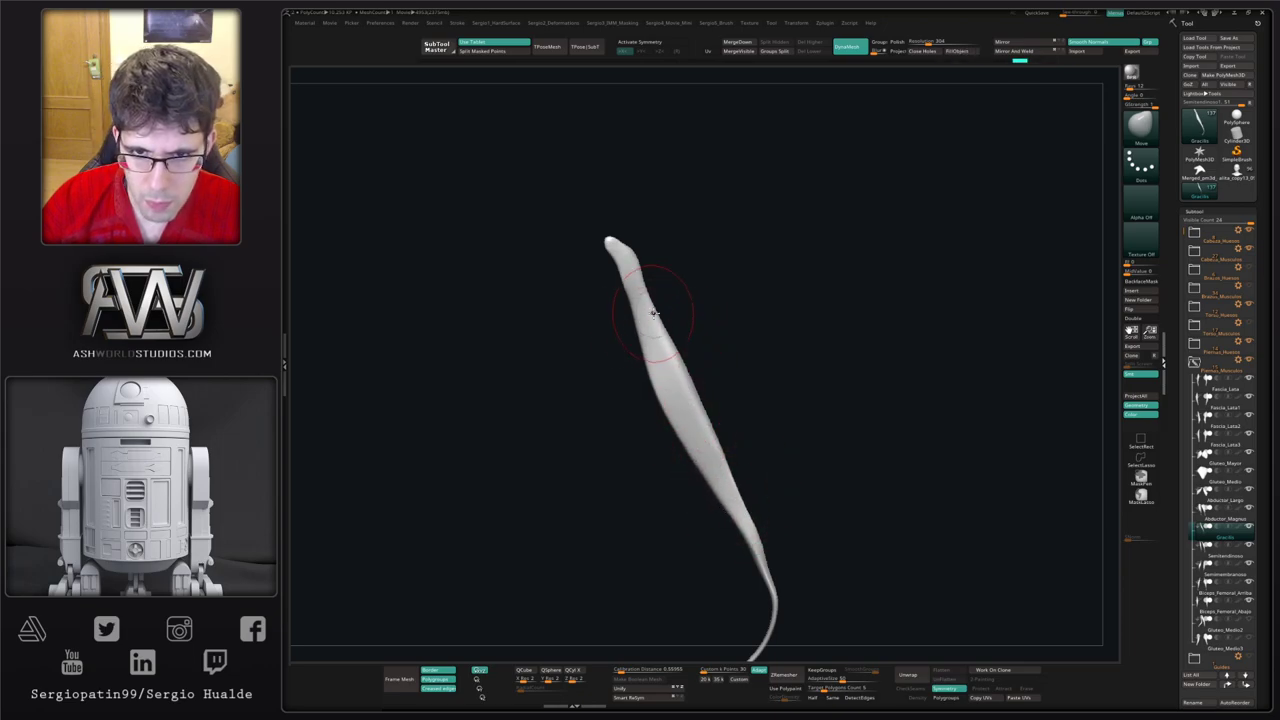
left_click_drag(640, 310, 633, 310)
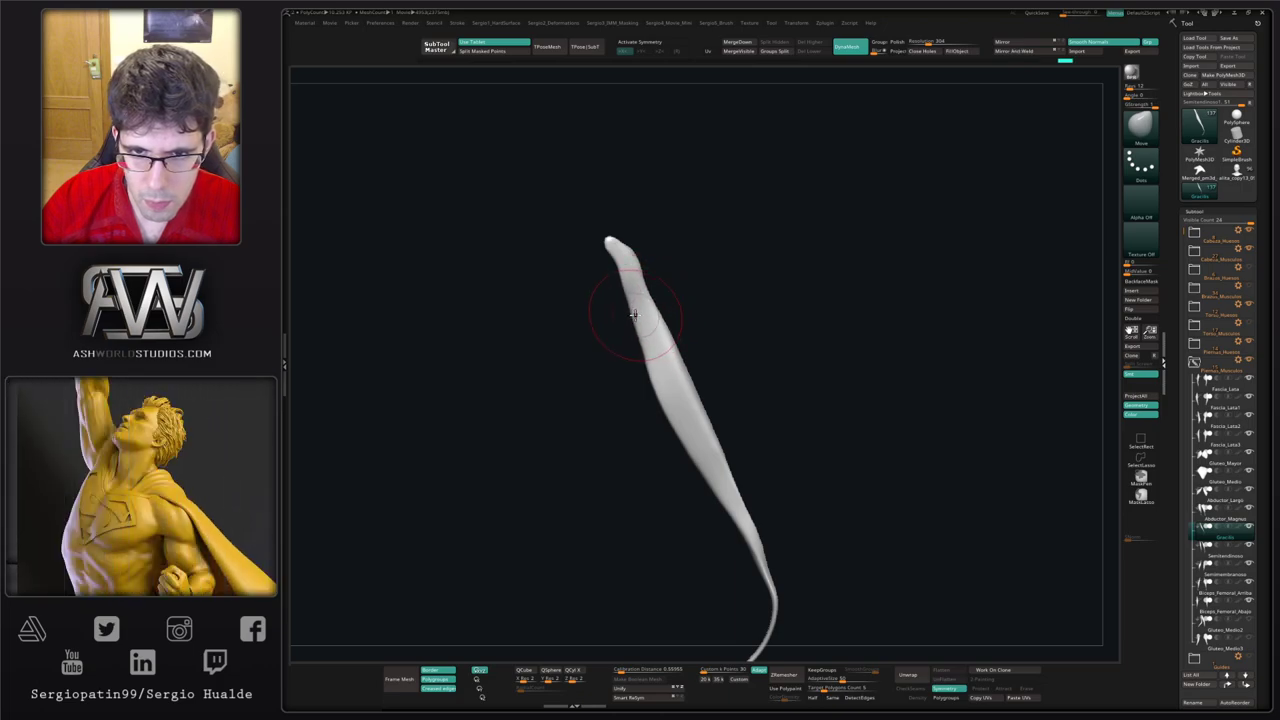
key("alt+s")
right_click_drag(646, 386, 690, 340, "ctrl")
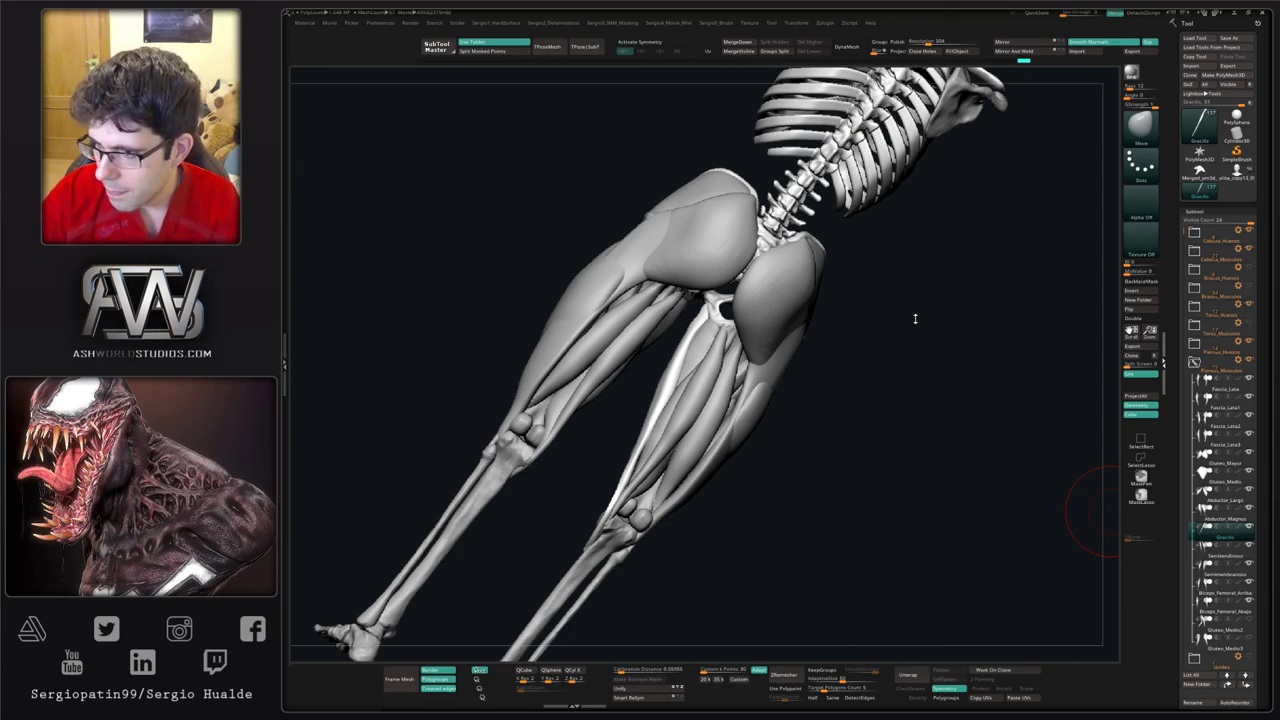
right_click_drag(914, 420, 861, 385)
mouse_move(861, 384)
left_mouse_down()
mouse_move(869, 428)
mouse_move(871, 383)
mouse_move(917, 394)
mouse_move(840, 396)
left_mouse_up()
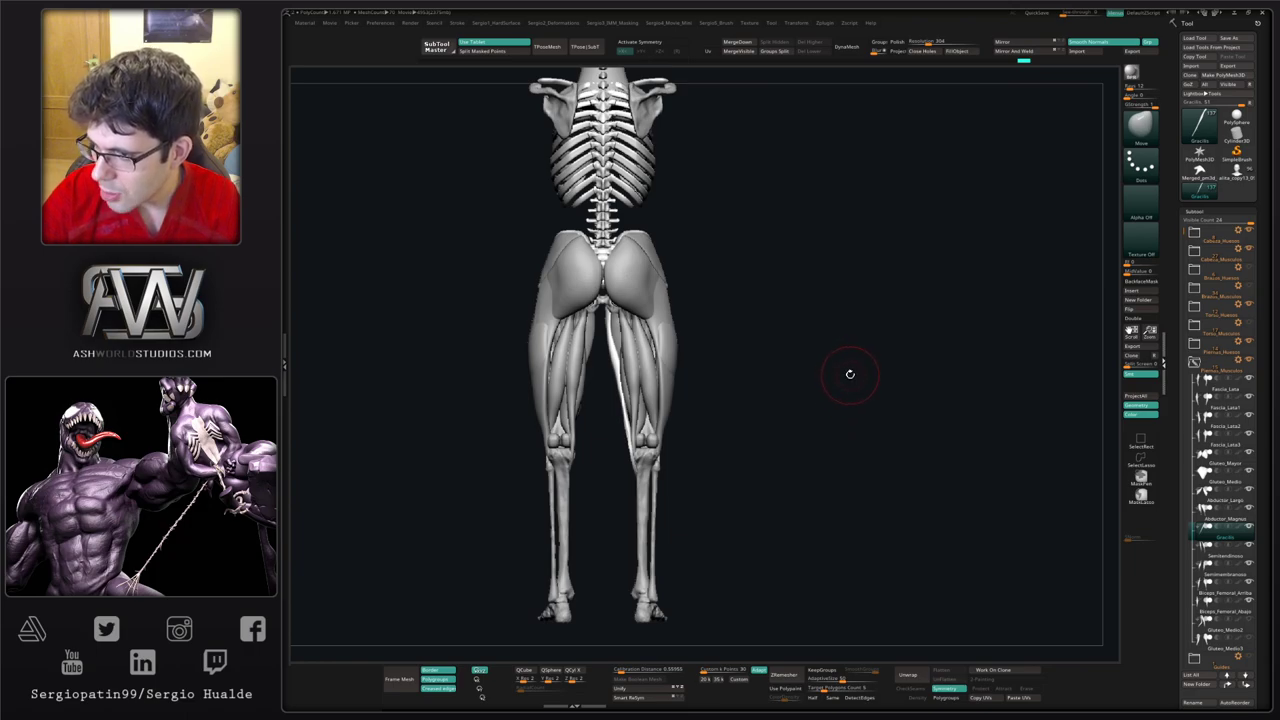
left_click_drag(890, 393, 868, 370)
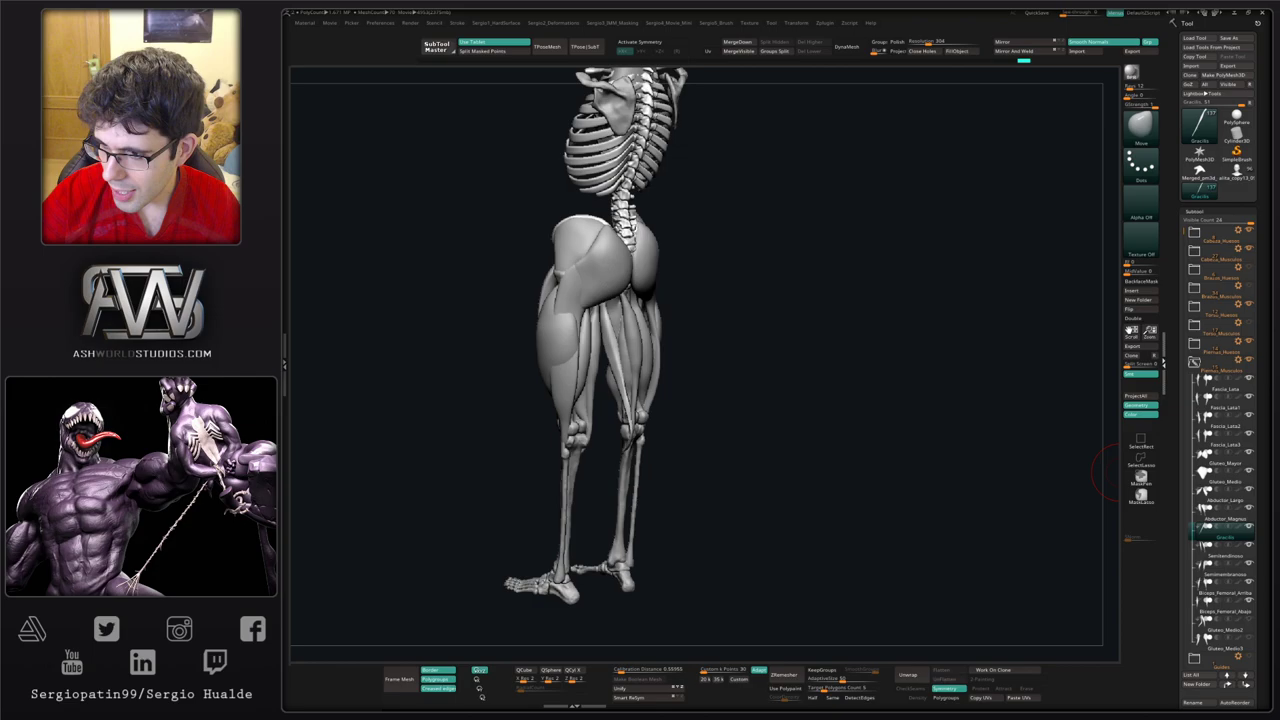
left_click_drag(850, 470, 634, 337)
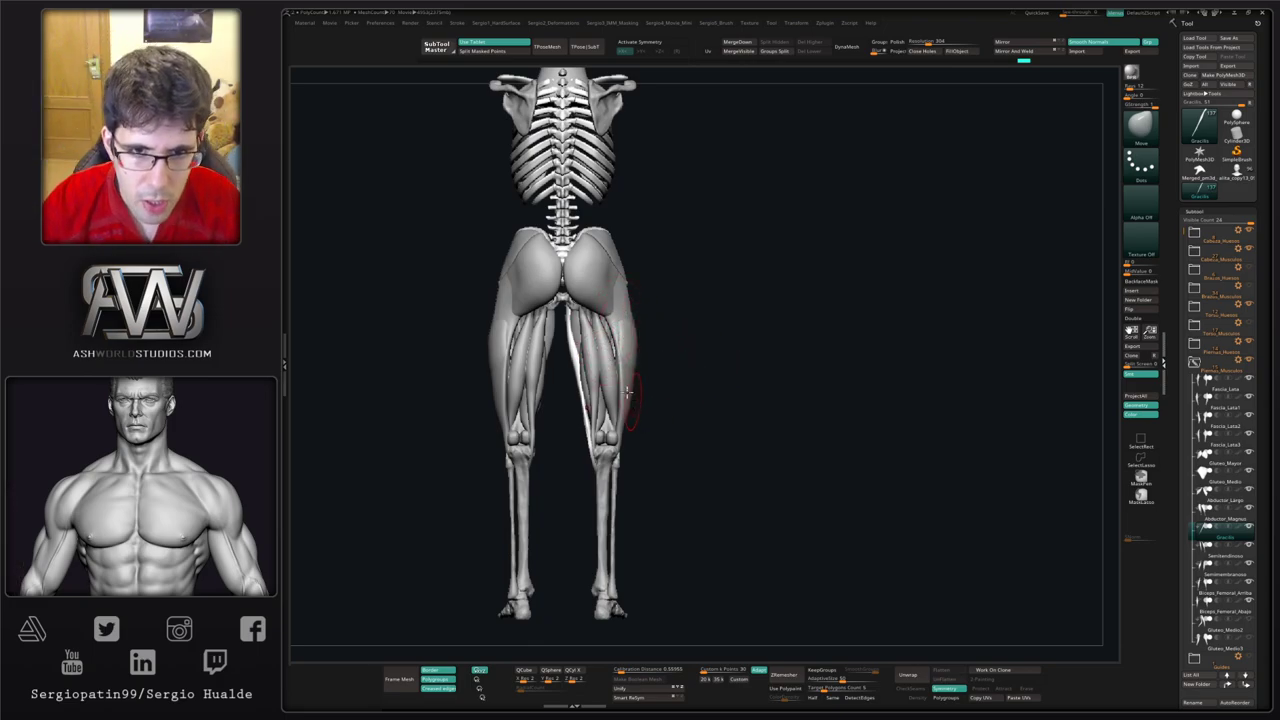
left_click_drag(698, 361, 679, 367)
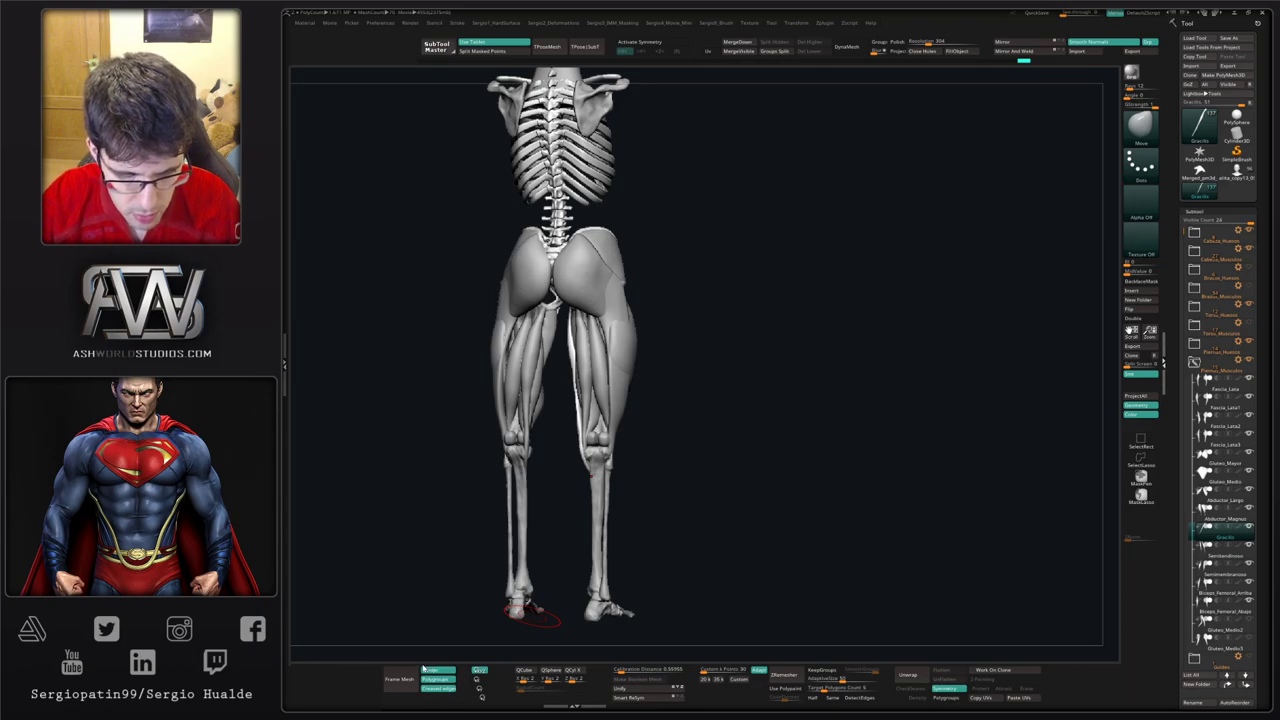
left_click_drag(656, 446, 660, 455, "shift")
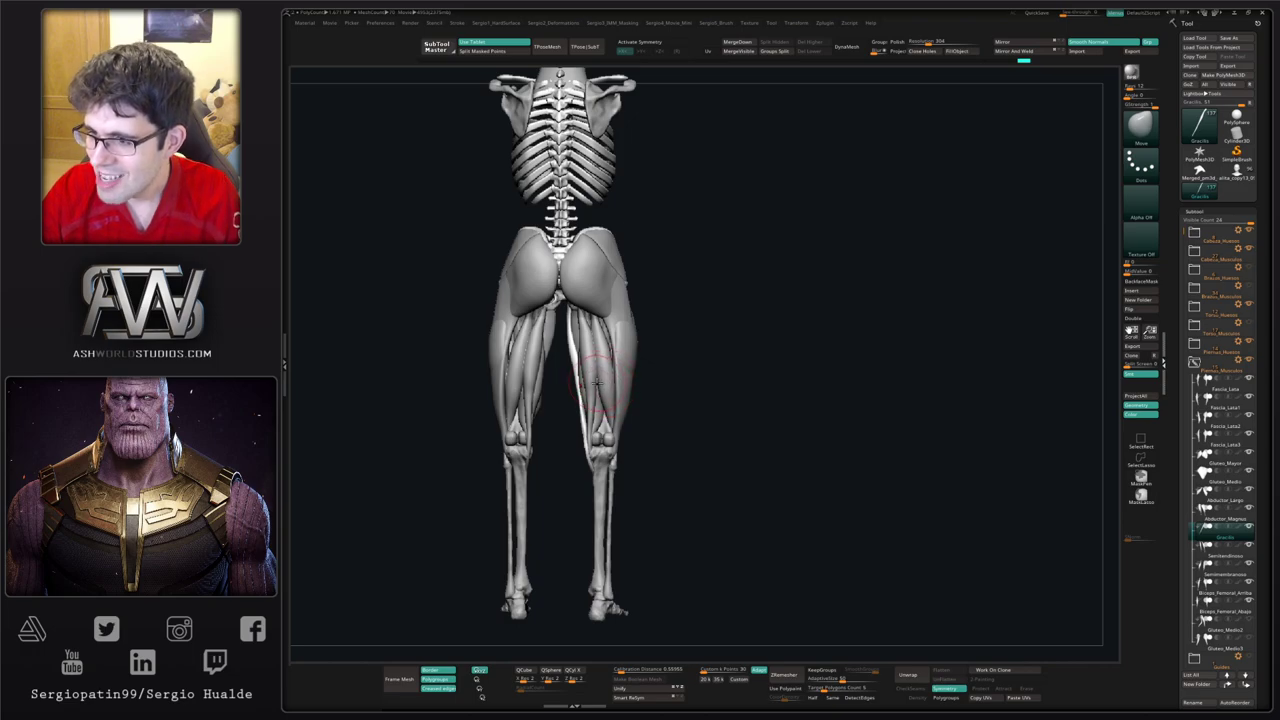
mouse_move(590, 386)
right_mouse_down("ctrl")
mouse_move(607, 352)
mouse_move(642, 335)
right_mouse_up("ctrl")
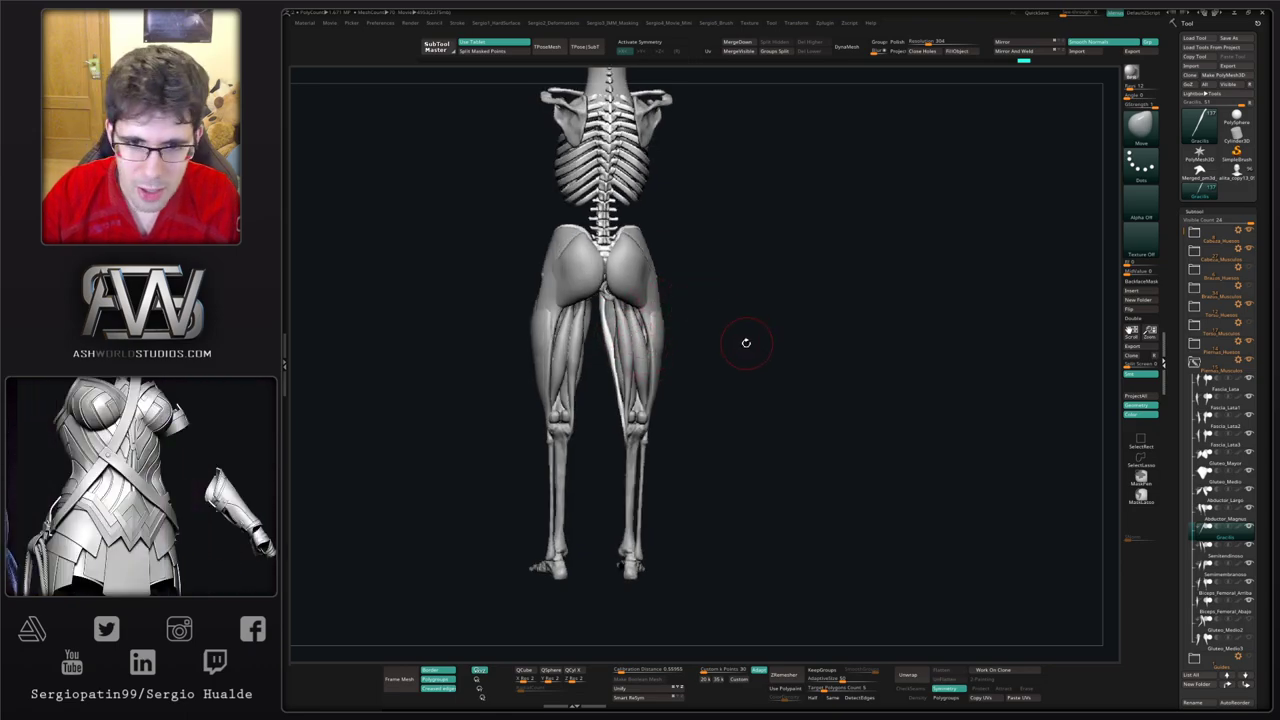
right_click_drag(743, 343, 683, 392)
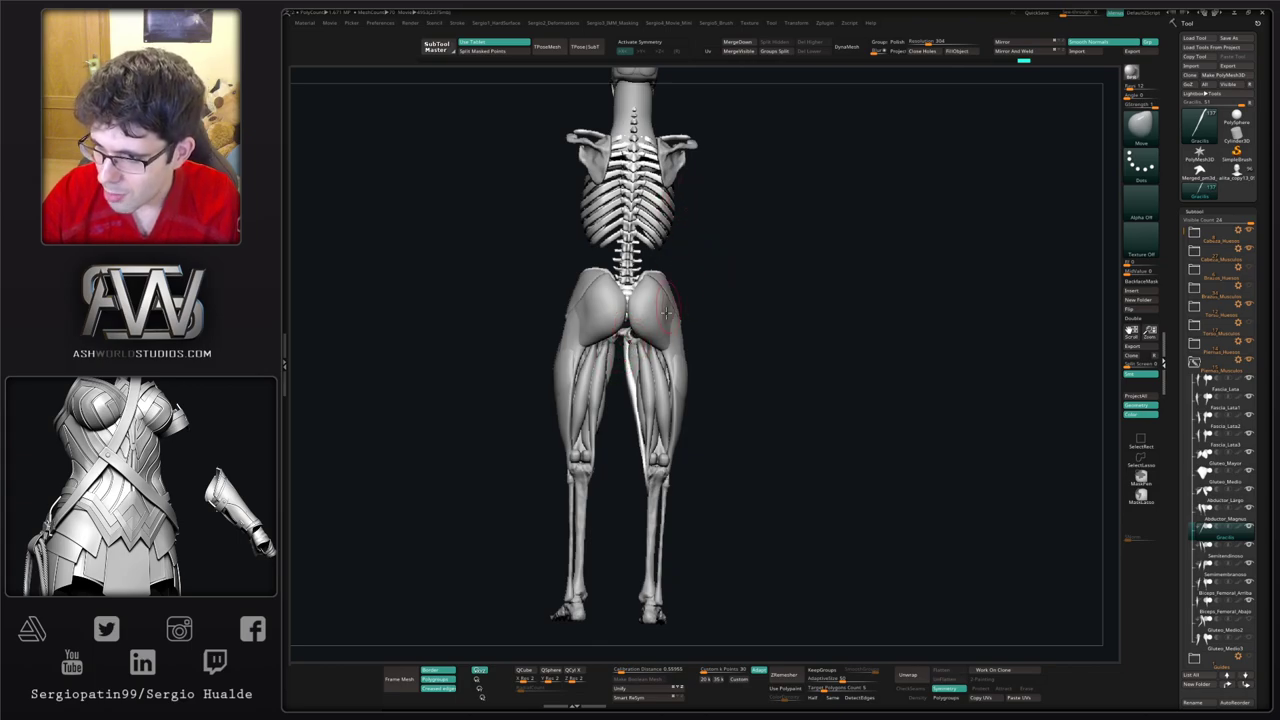
mouse_move(620, 355)
right_mouse_down("shift")
mouse_move(625, 332)
mouse_move(666, 324)
right_mouse_up("shift")
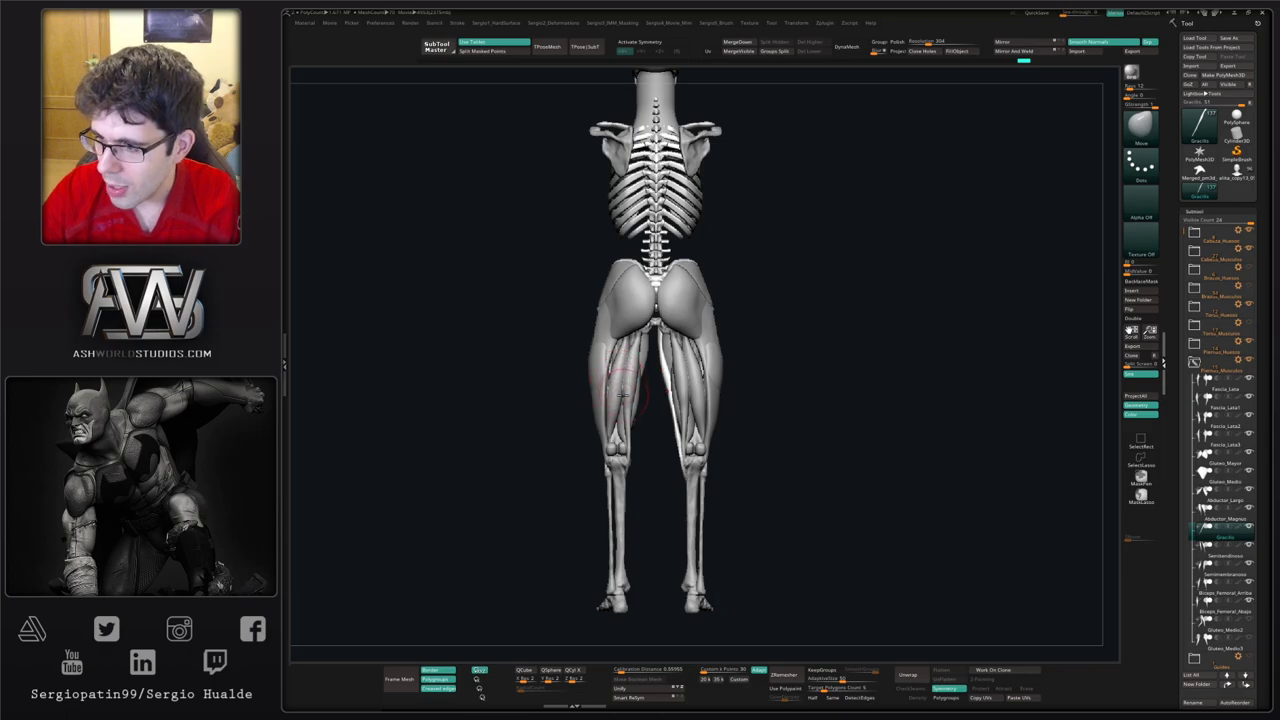
mouse_move(746, 386)
left_mouse_down()
mouse_move(734, 379)
mouse_move(660, 418)
left_mouse_up()
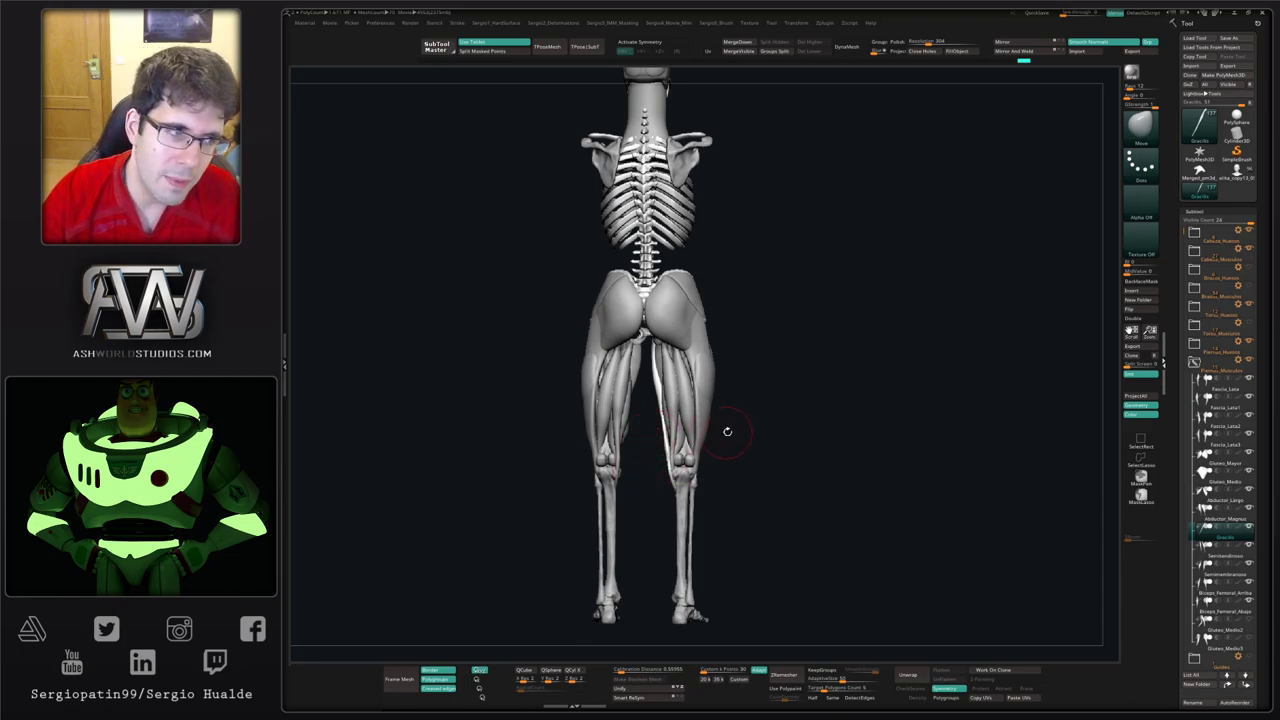
left_click_drag(727, 431, 722, 447)
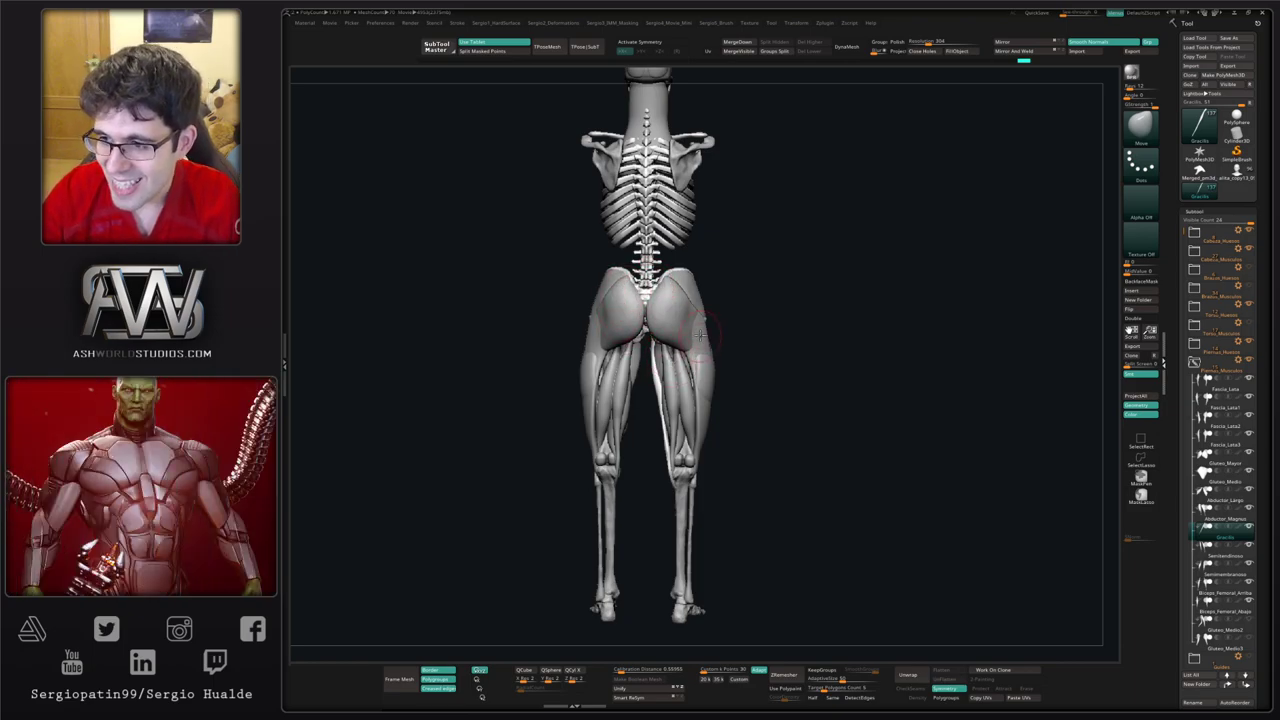
left_click_drag(742, 343, 788, 356)
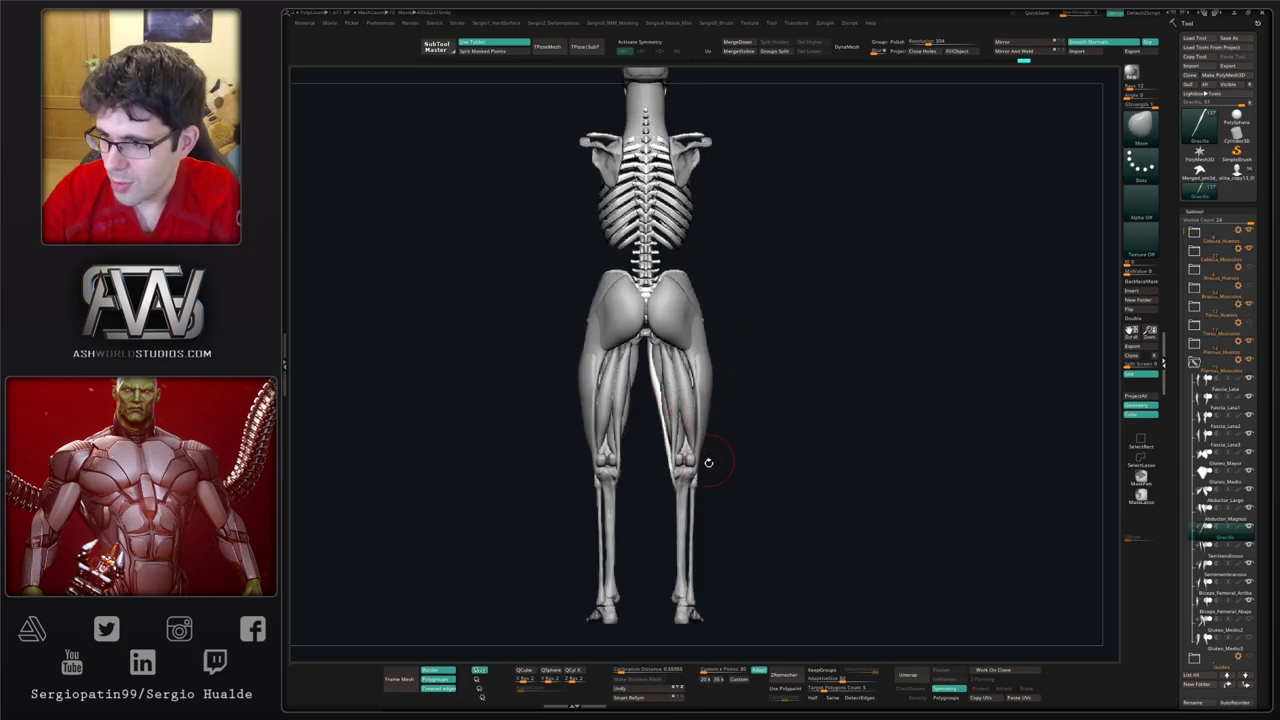
left_click_drag(708, 462, 701, 481)
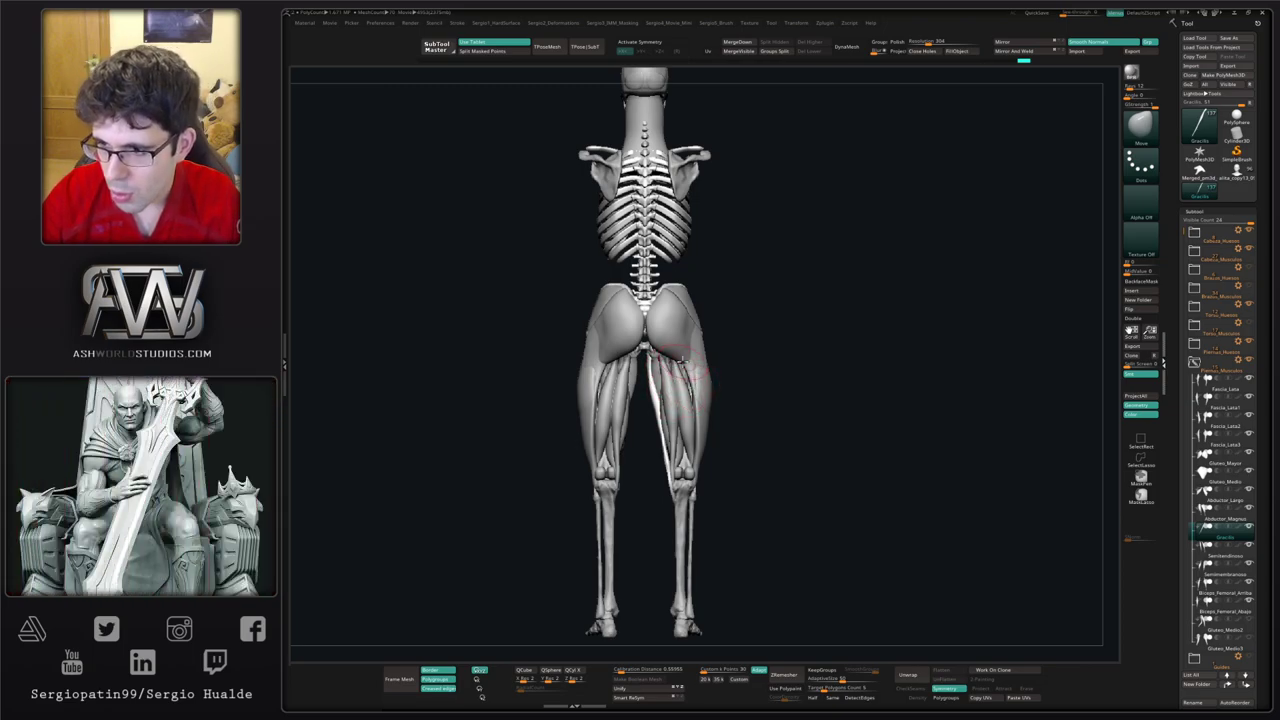
left_click_drag(780, 358, 640, 378)
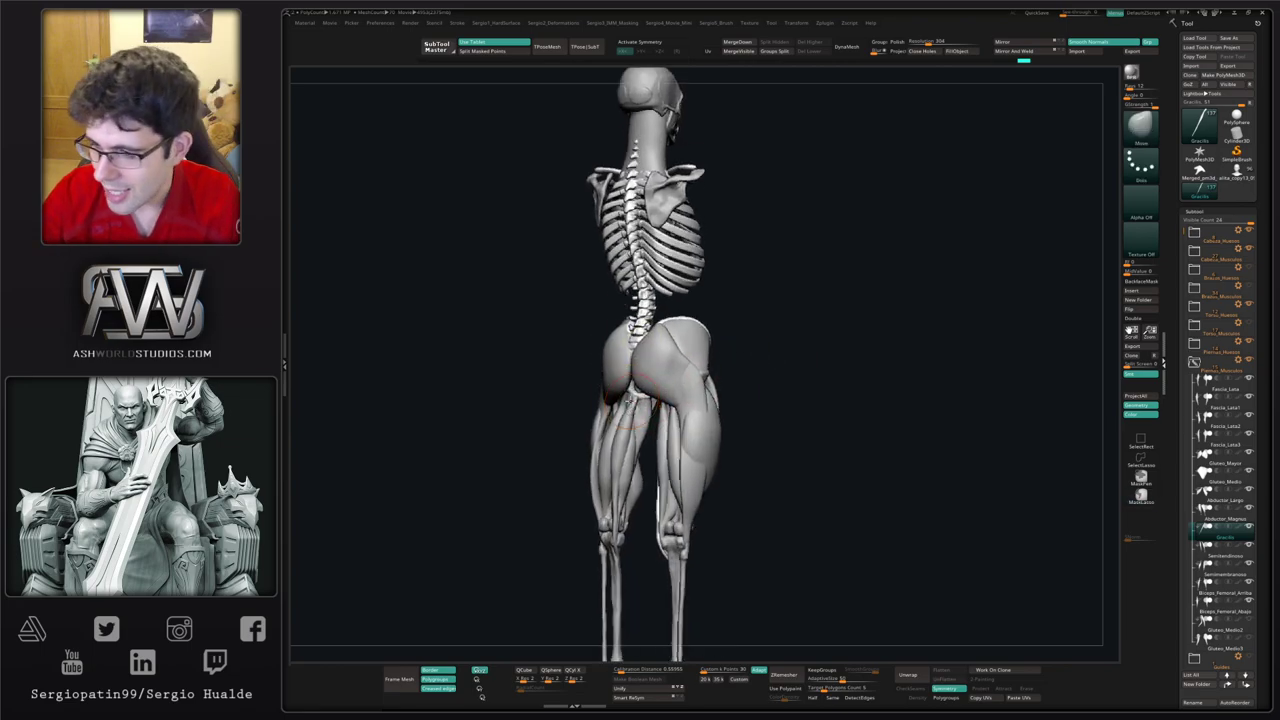
left_click_drag(817, 340, 860, 354, "shift")
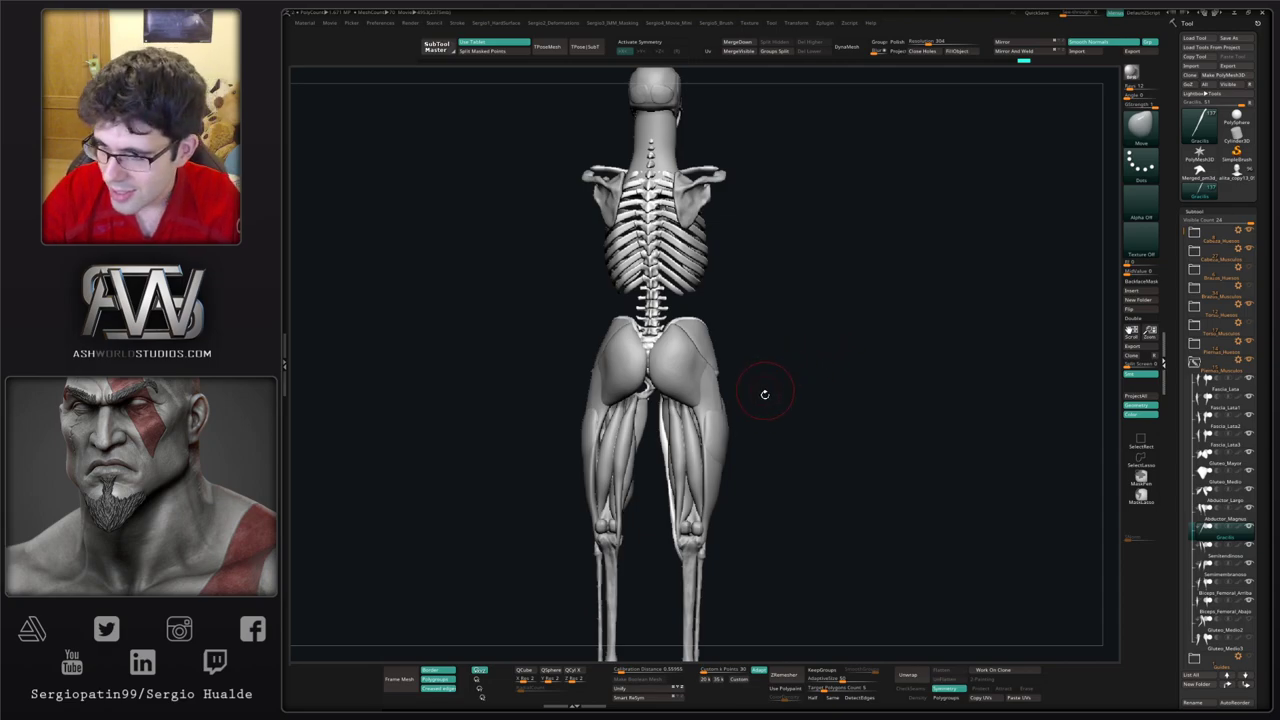
left_click_drag(766, 402, 773, 414, "alt")
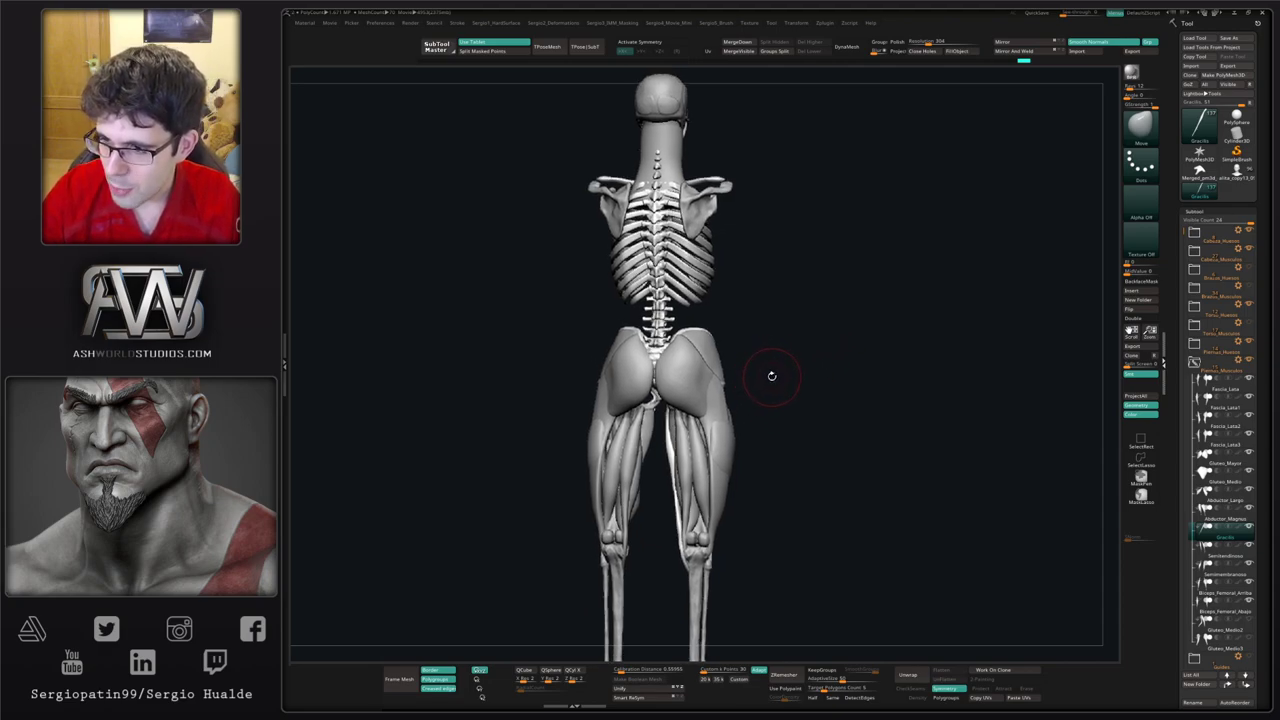
left_click_drag(760, 390, 746, 417)
left_click_drag(746, 417, 708, 470, "alt")
left_click_drag(708, 470, 714, 426, "alt")
Step: Thicken the gracilis tendon with the Inflat brush where its lower end meets the tibia
right_click_drag(665, 425, 652, 390)
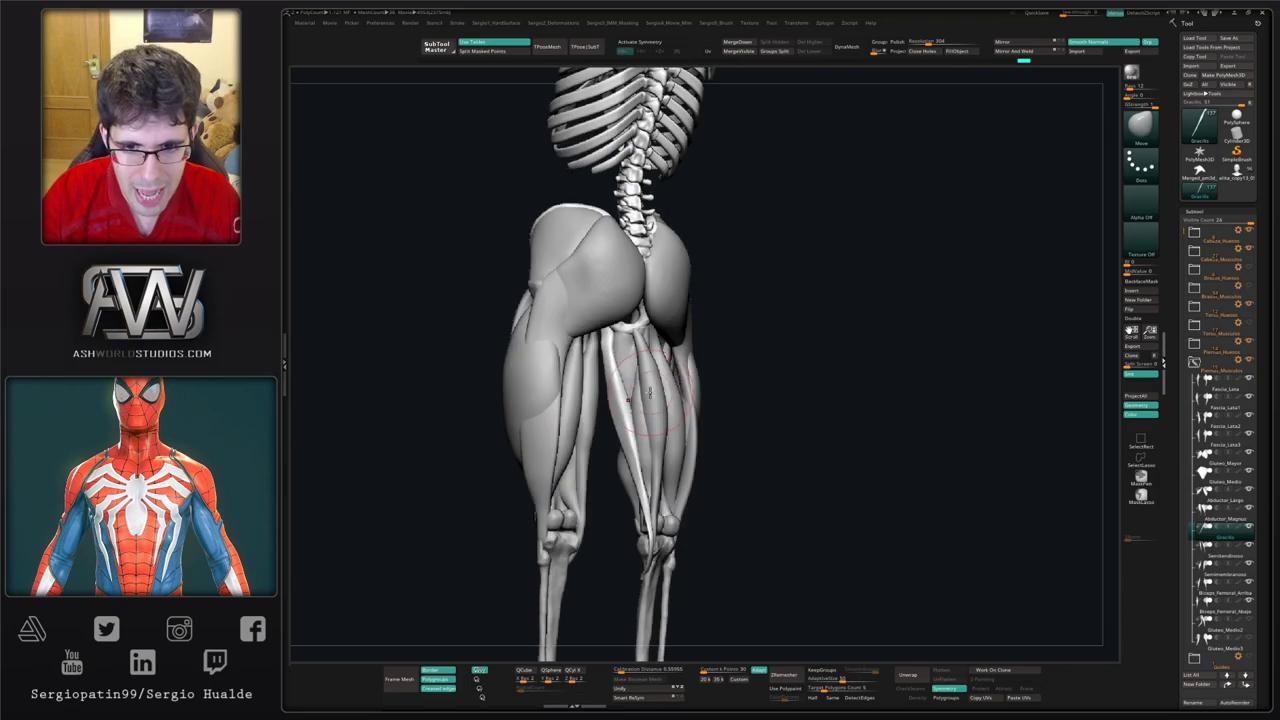
right_click_drag(648, 500, 752, 460, "alt")
right_click_drag(691, 498, 716, 500)
right_click_drag(716, 500, 662, 567, "ctrl")
mouse_move(661, 566)
left_mouse_down()
mouse_move(629, 529)
mouse_move(666, 523)
mouse_move(643, 509)
left_mouse_up()
right_click_drag(623, 517, 560, 520)
right_click_drag(625, 540, 631, 500, "ctrl")
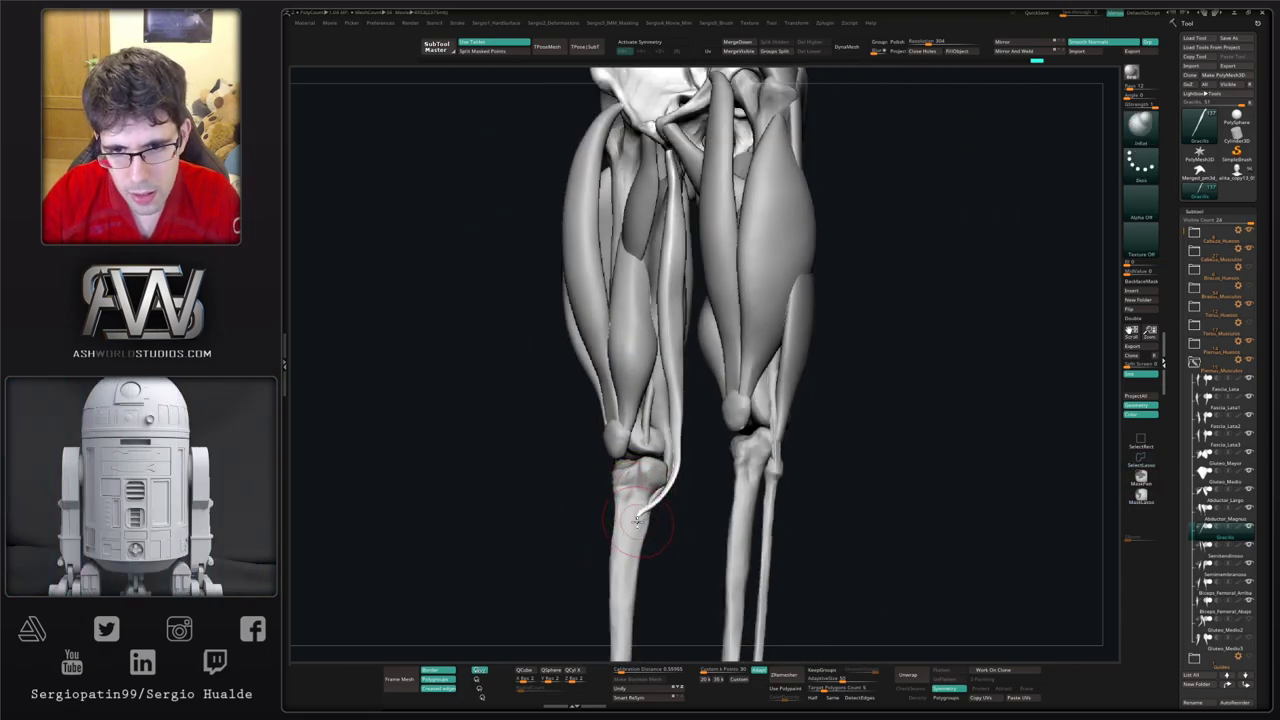
mouse_move(640, 517)
left_mouse_down()
mouse_move(629, 520)
mouse_move(631, 418)
left_mouse_up()
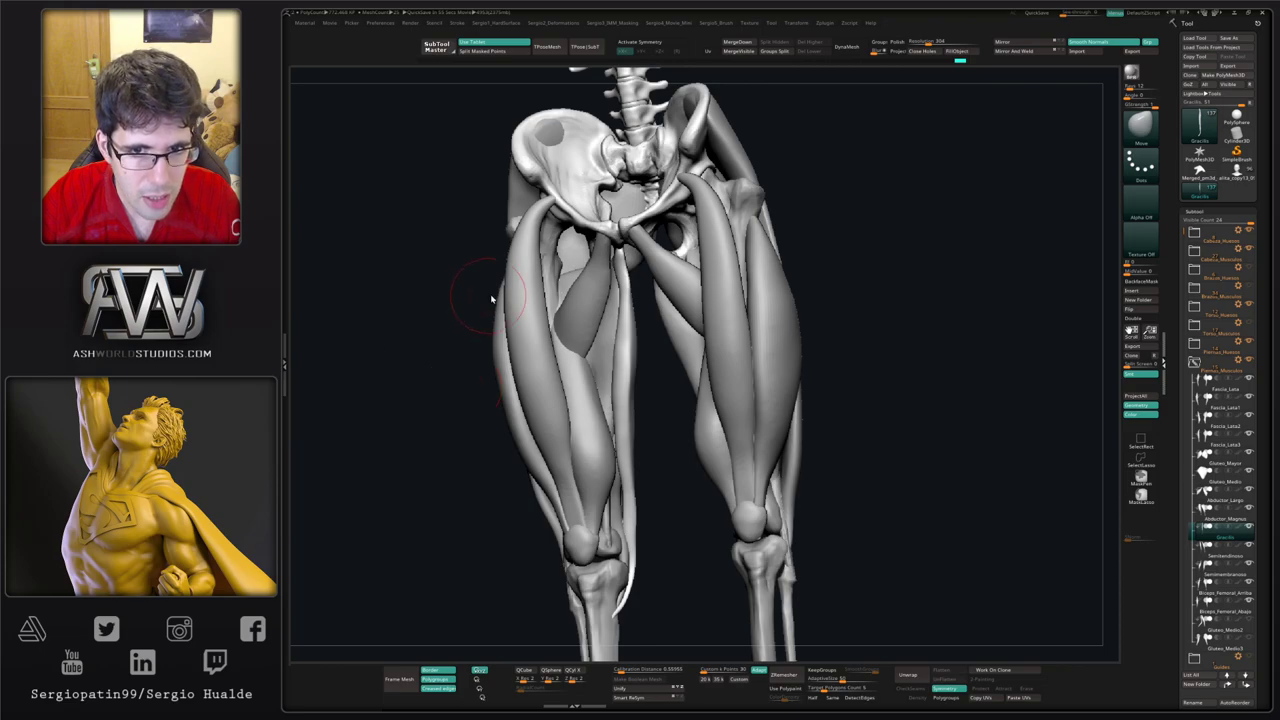
right_click_drag(566, 300, 618, 311)
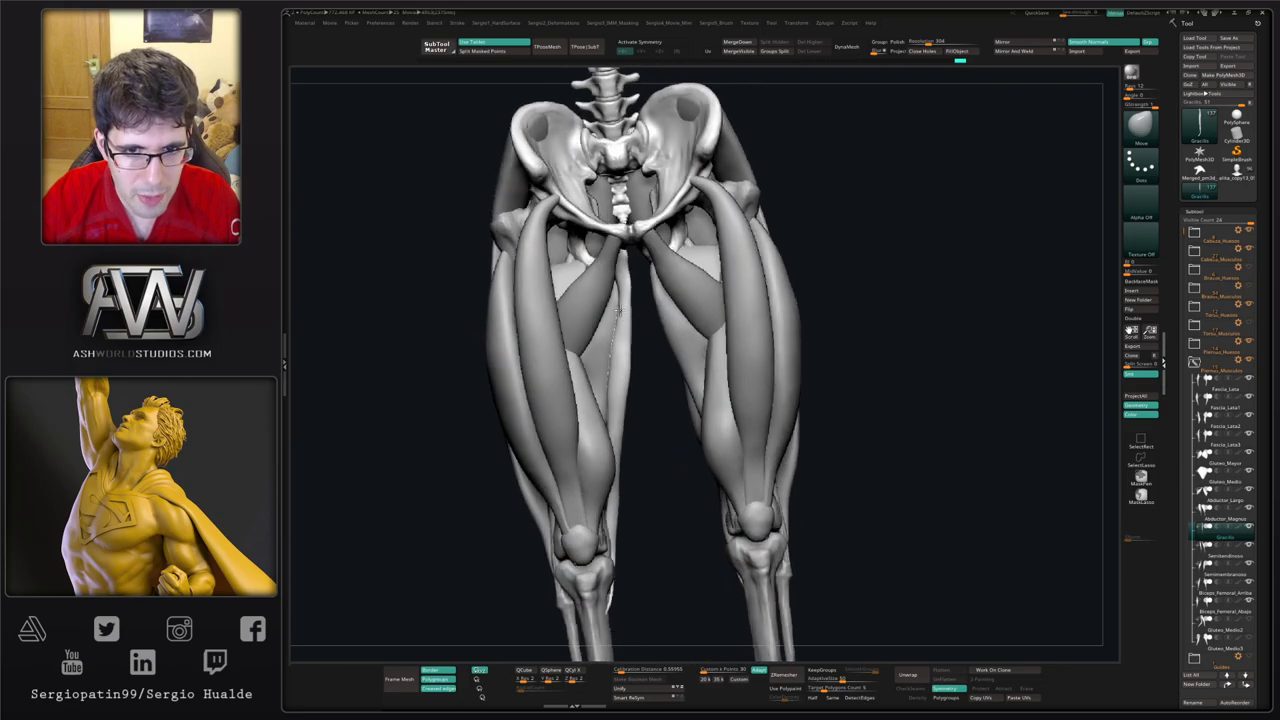
Step: Select the inner front thigh muscle Fascia_Lata2 and adjust its belly above the knee with the Move brush
mouse_move(619, 311)
left_mouse_down()
mouse_move(660, 314)
mouse_move(575, 320)
mouse_move(597, 313)
left_mouse_up()
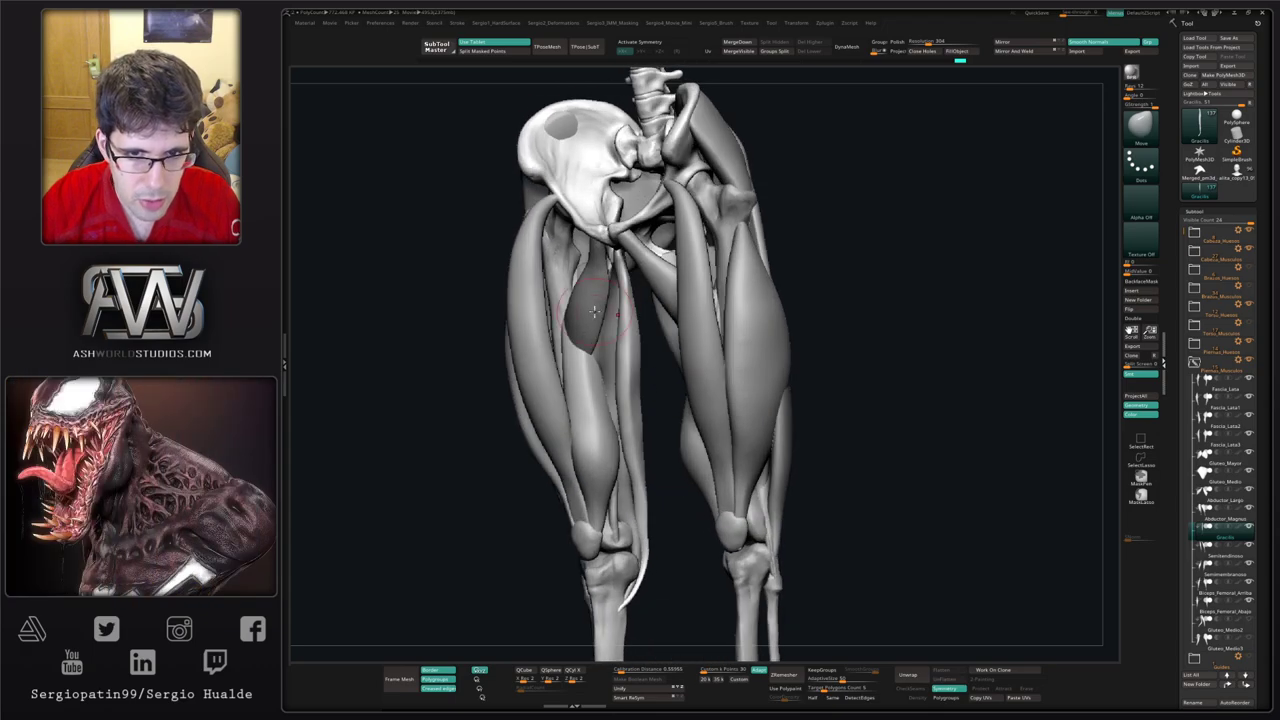
left_click(592, 426, "alt")
mouse_move(592, 426)
right_mouse_down()
mouse_move(571, 404)
mouse_move(607, 374)
mouse_move(566, 268)
mouse_move(575, 330)
mouse_move(557, 400)
mouse_move(596, 390)
mouse_move(557, 380)
mouse_move(573, 382)
mouse_move(557, 366)
right_mouse_up()
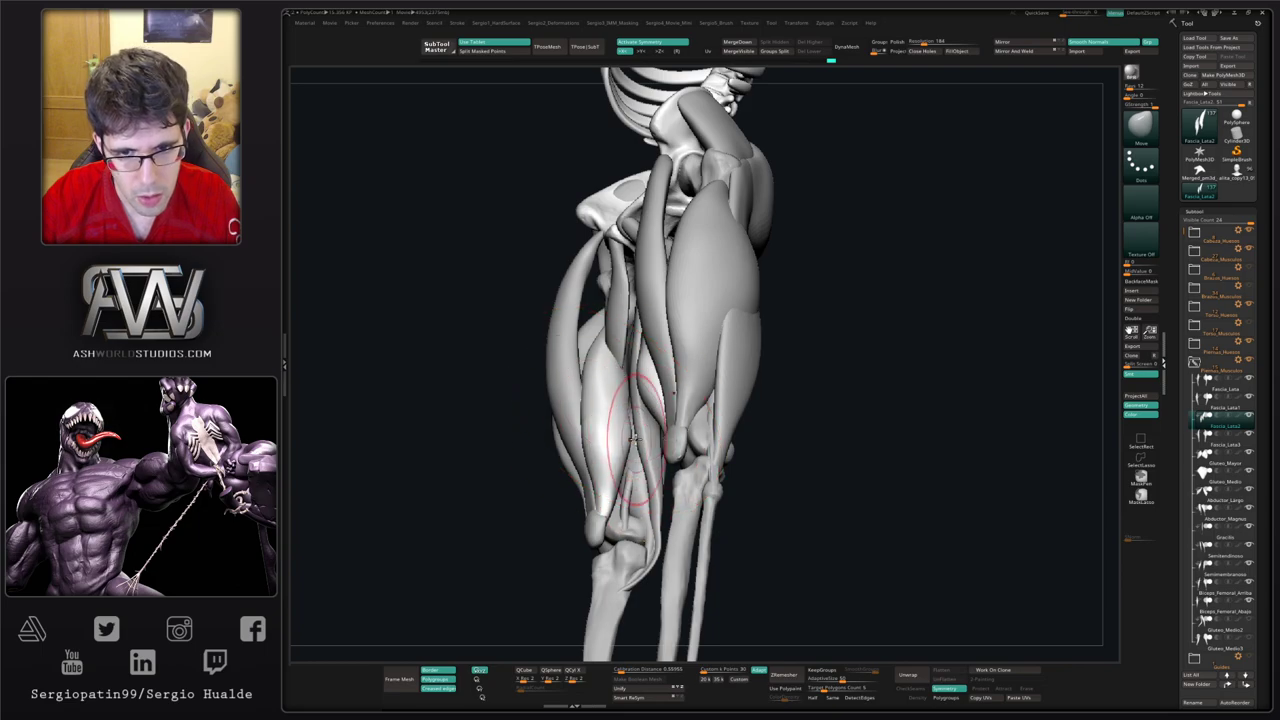
right_click_drag(610, 440, 640, 478)
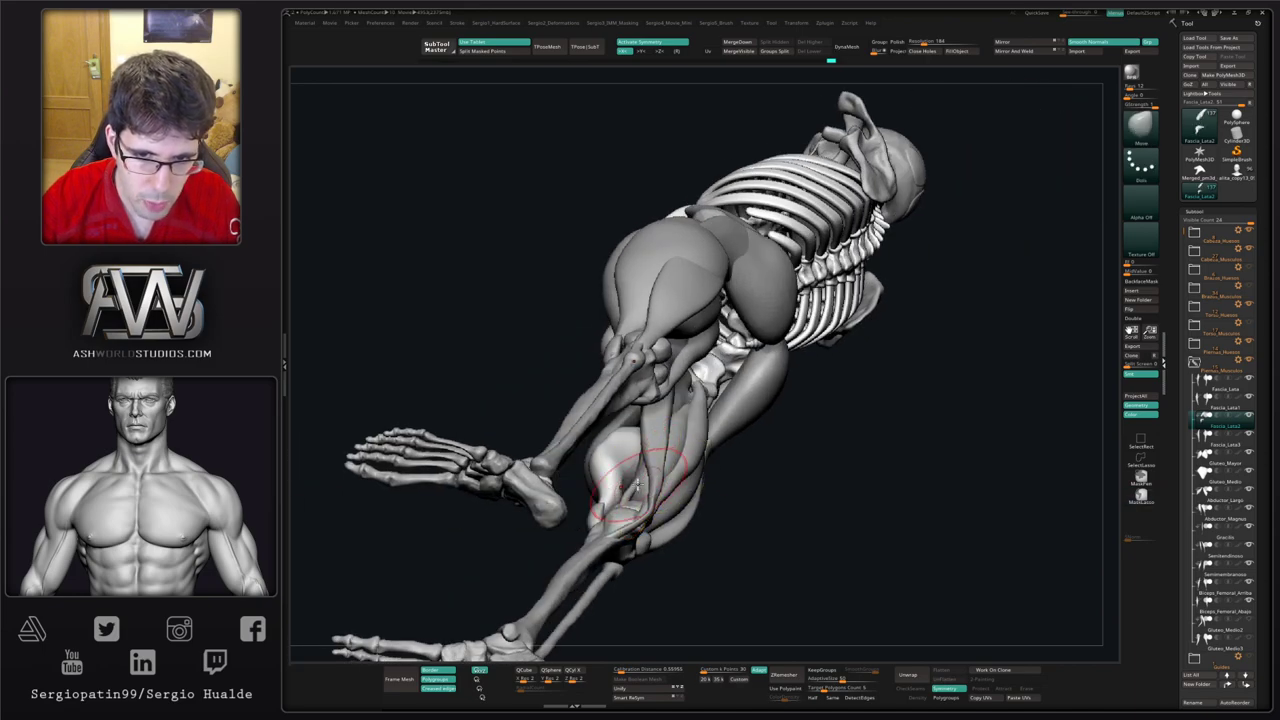
key("b")
key("c")
key("l")
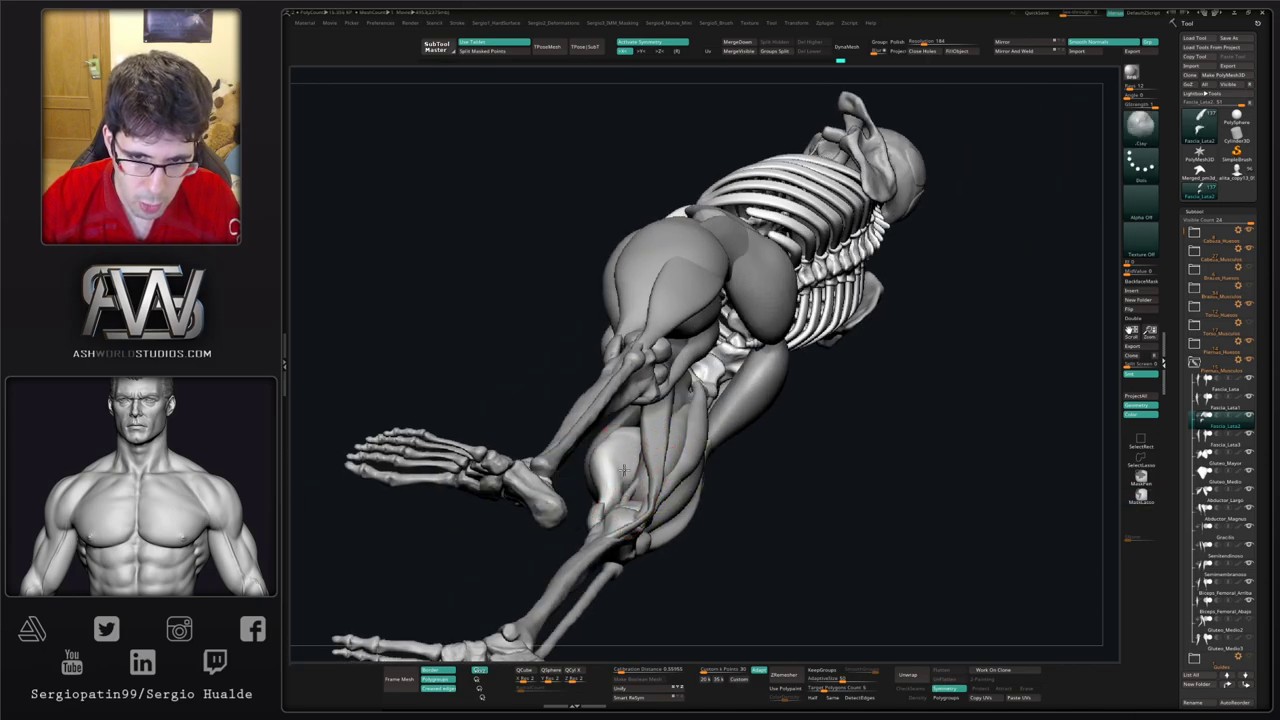
key("b")
key("m")
key("v")
mouse_move(624, 470)
right_mouse_down()
mouse_move(645, 500)
mouse_move(600, 420)
mouse_move(586, 449)
mouse_move(617, 433)
right_mouse_up()
left_click_drag(617, 432, 645, 445)
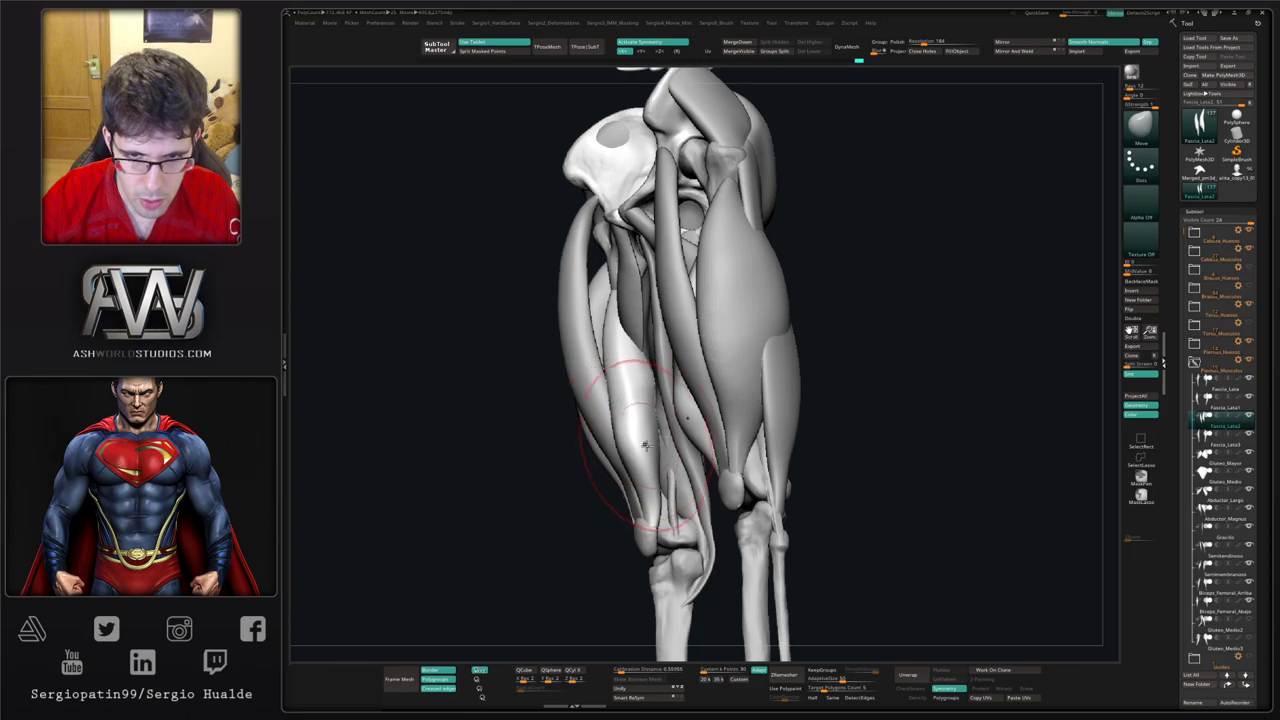
Step: Flatten the surface planes of the isolated Fascia_Lata2 with TrimDynamic and bring the other subtools back into view
mouse_move(619, 397)
right_mouse_down()
mouse_move(612, 290)
mouse_move(622, 383)
mouse_move(619, 360)
mouse_move(610, 370)
mouse_move(671, 371)
mouse_move(671, 294)
mouse_move(650, 377)
right_mouse_up()
key("alt+s")
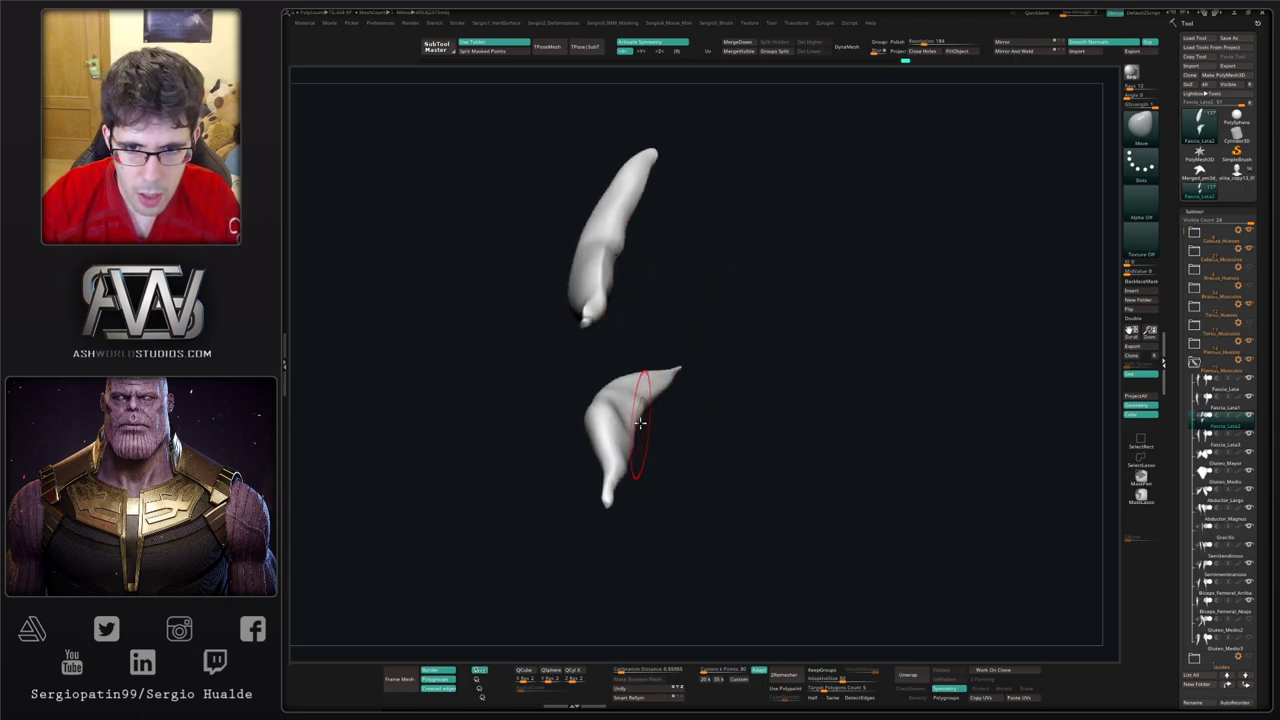
right_click_drag(640, 423, 683, 370)
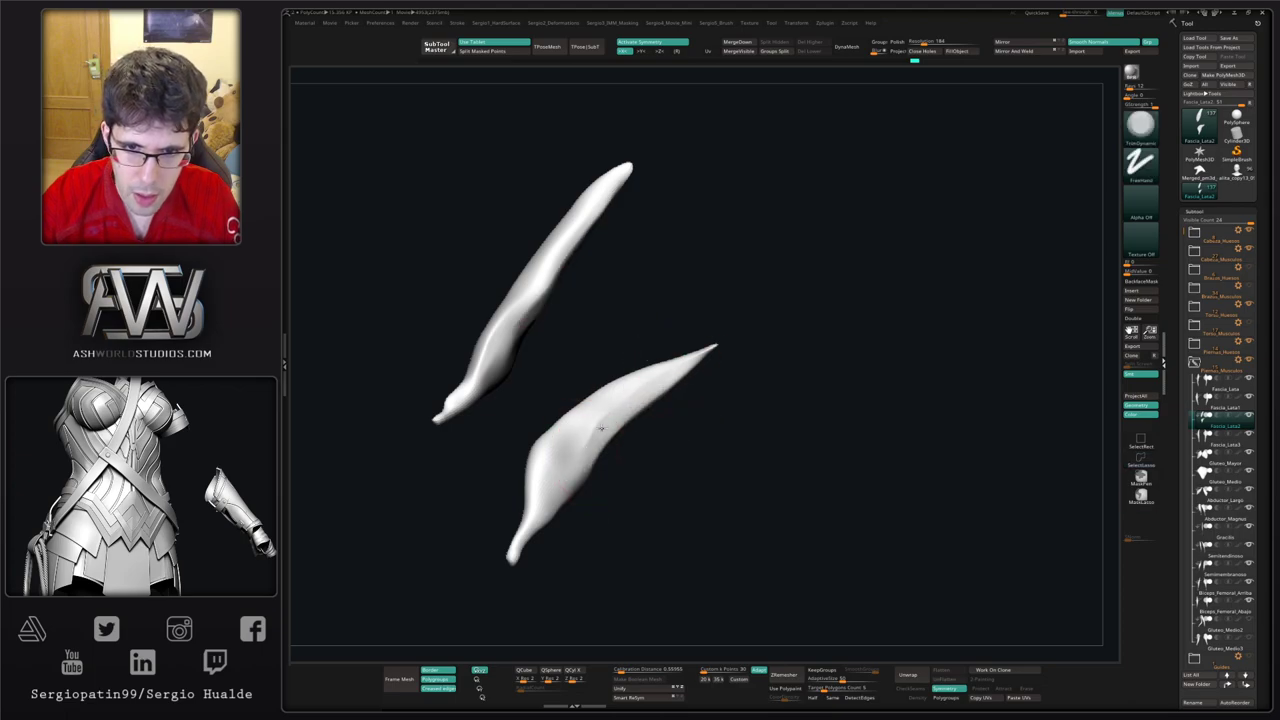
right_click_drag(534, 534, 629, 583)
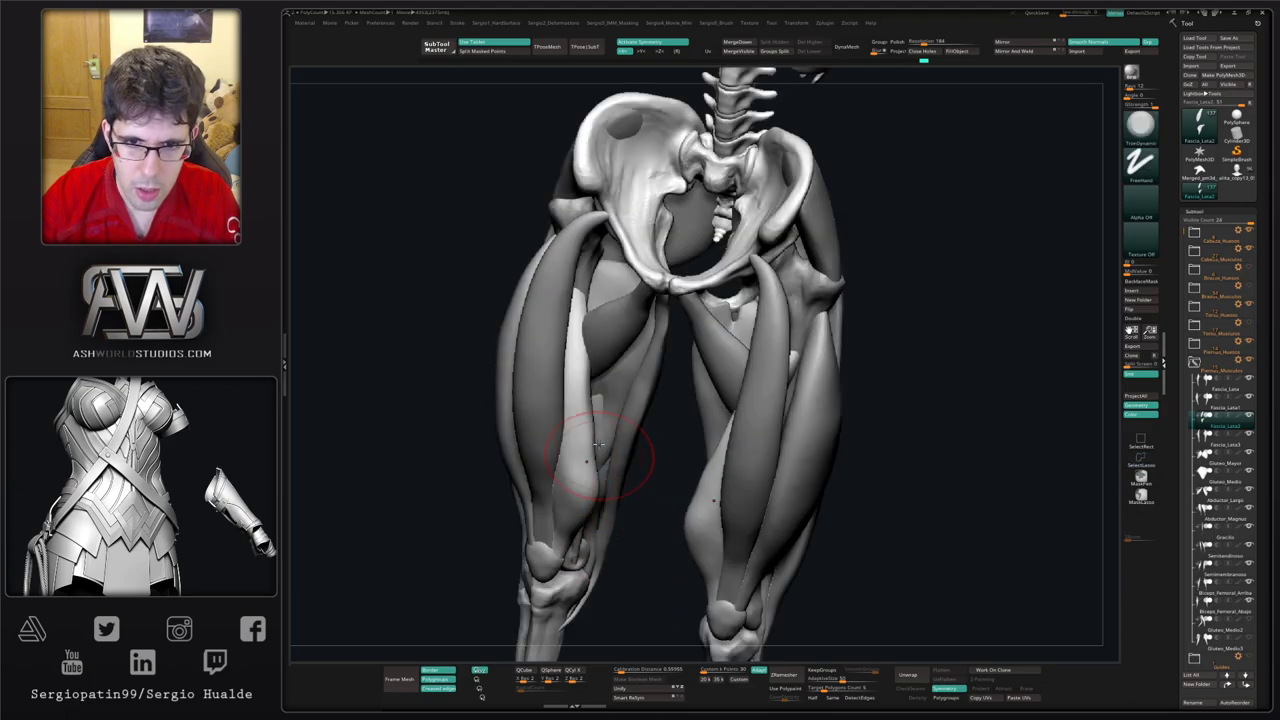
mouse_move(598, 444)
right_mouse_down()
mouse_move(586, 373)
mouse_move(563, 343)
mouse_move(583, 349)
mouse_move(580, 334)
mouse_move(546, 332)
right_mouse_up()
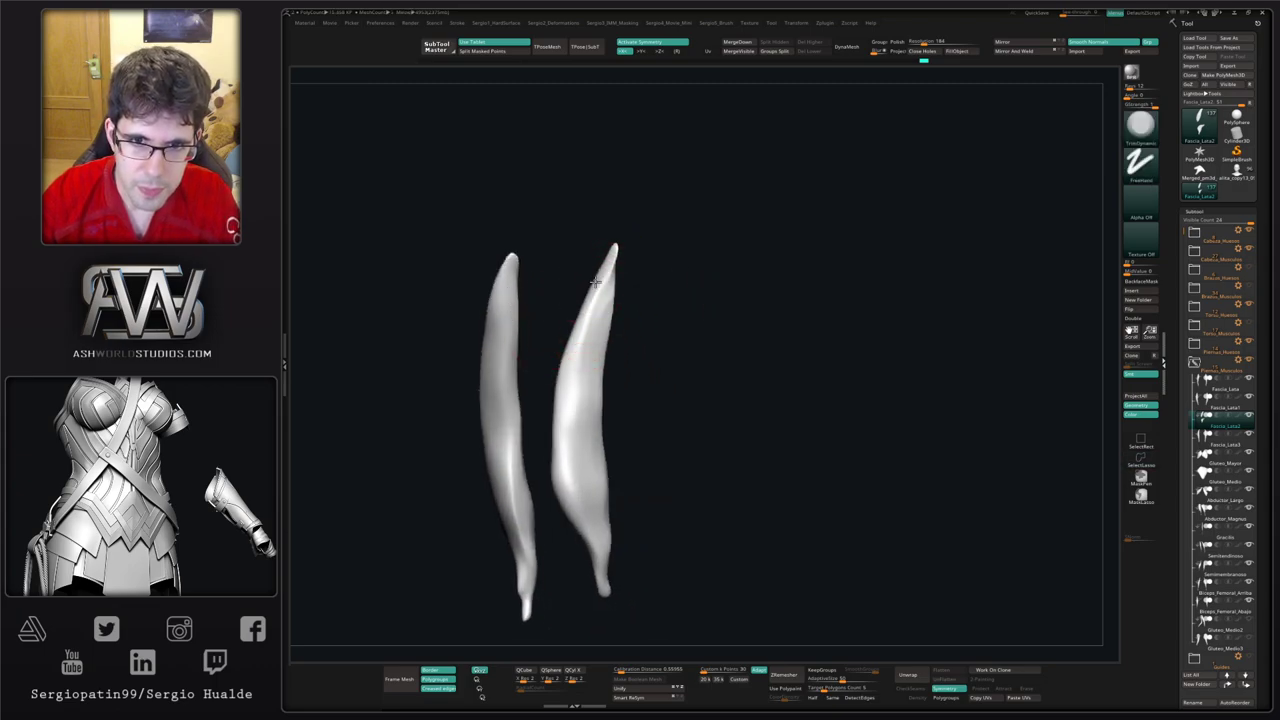
key("ctrl+z")
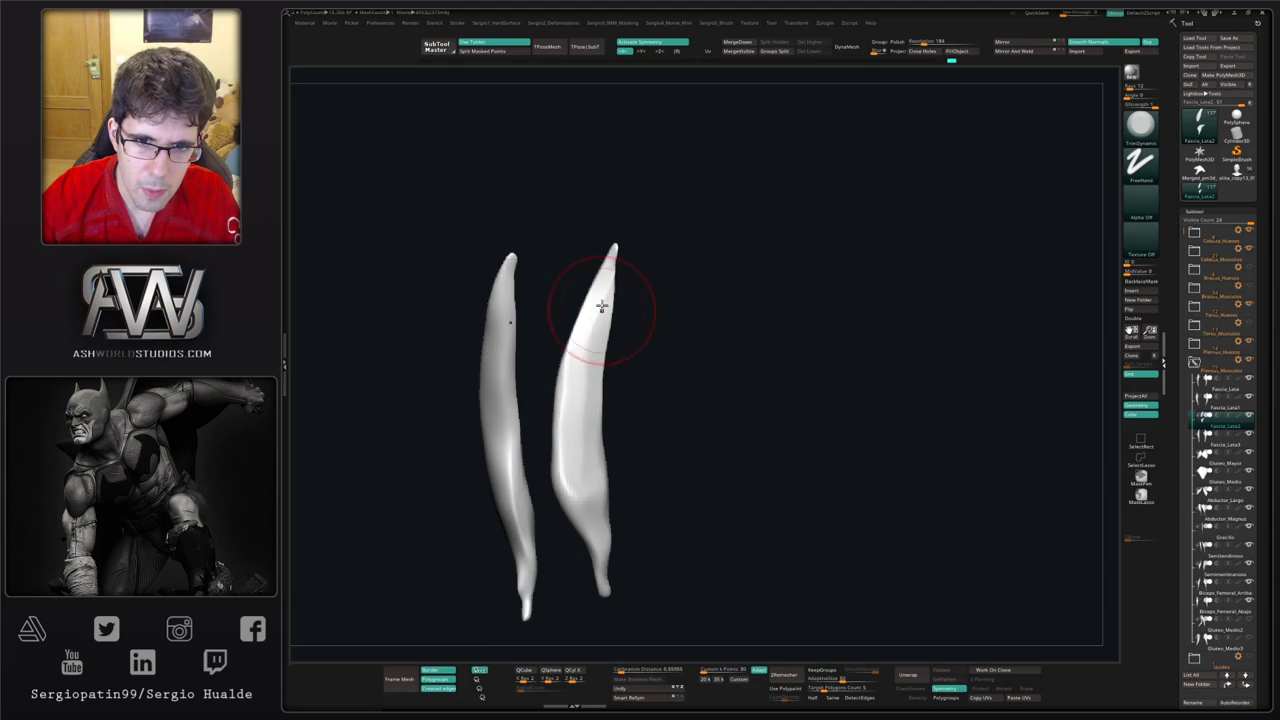
right_click_drag(608, 443, 594, 300)
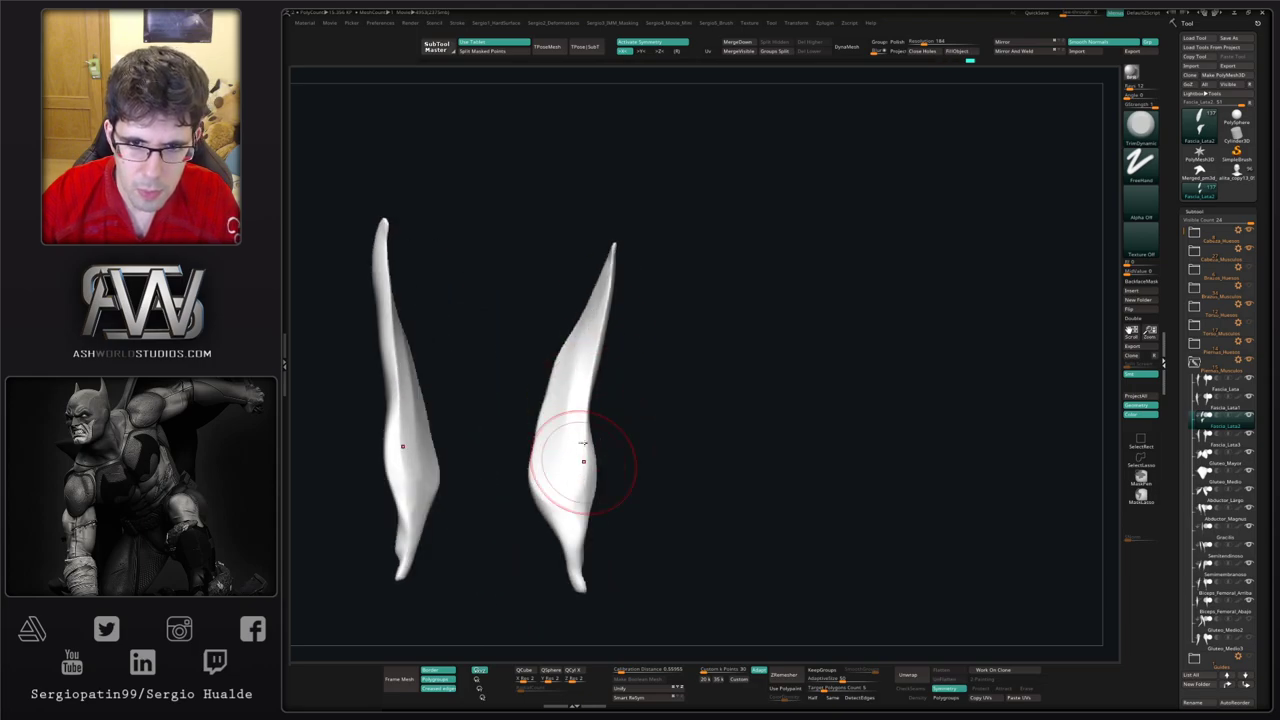
right_click_drag(574, 488, 633, 497)
key("alt+s")
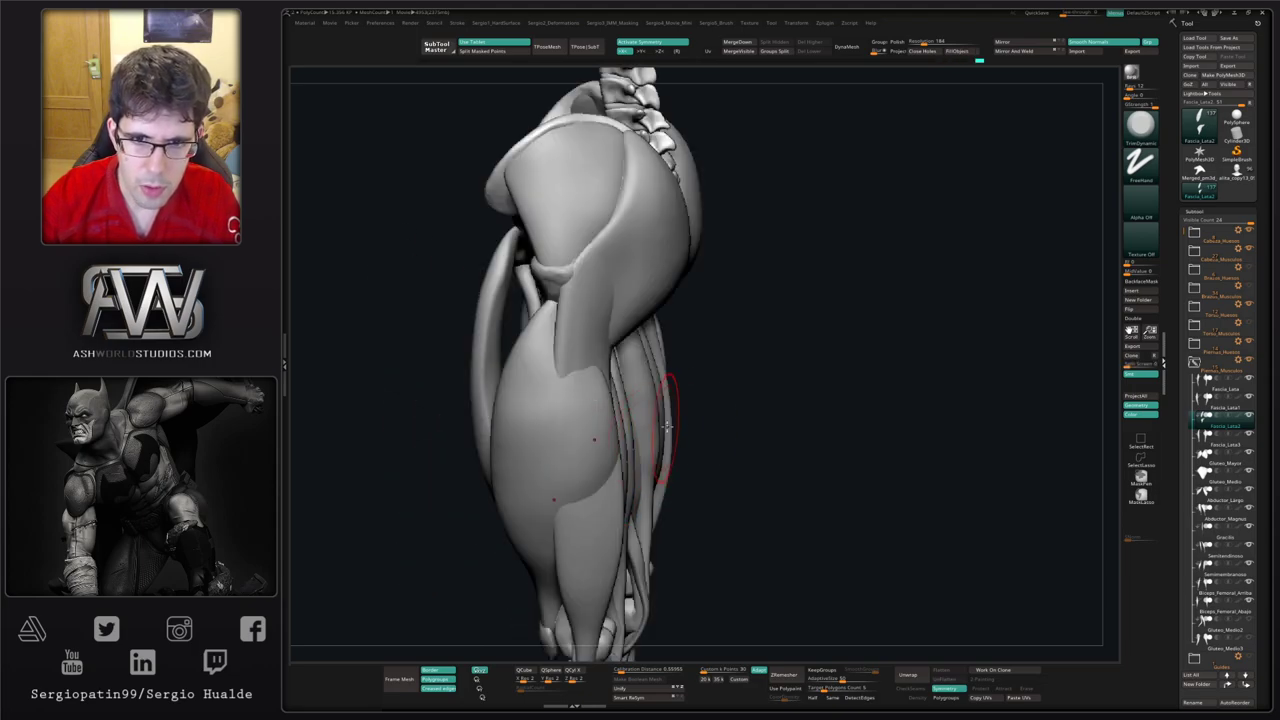
Step: Adjust the upper end of Fascia_Lata2 beside the adductors with the Move brush and smooth its lower belly
mouse_move(620, 426)
right_mouse_down()
mouse_move(714, 406)
mouse_move(716, 394)
mouse_move(634, 404)
right_mouse_up()
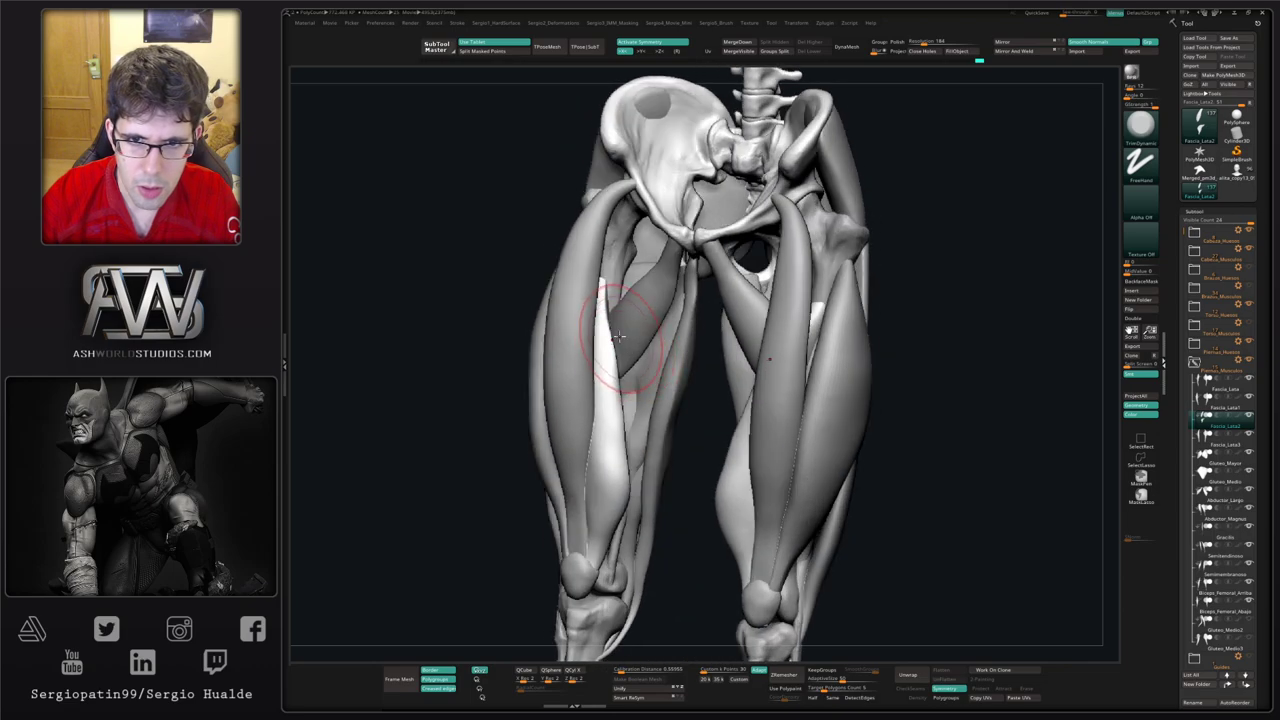
key("b")
key("m")
key("v")
left_click_drag(604, 296, 609, 302)
right_click_drag(606, 337, 613, 327)
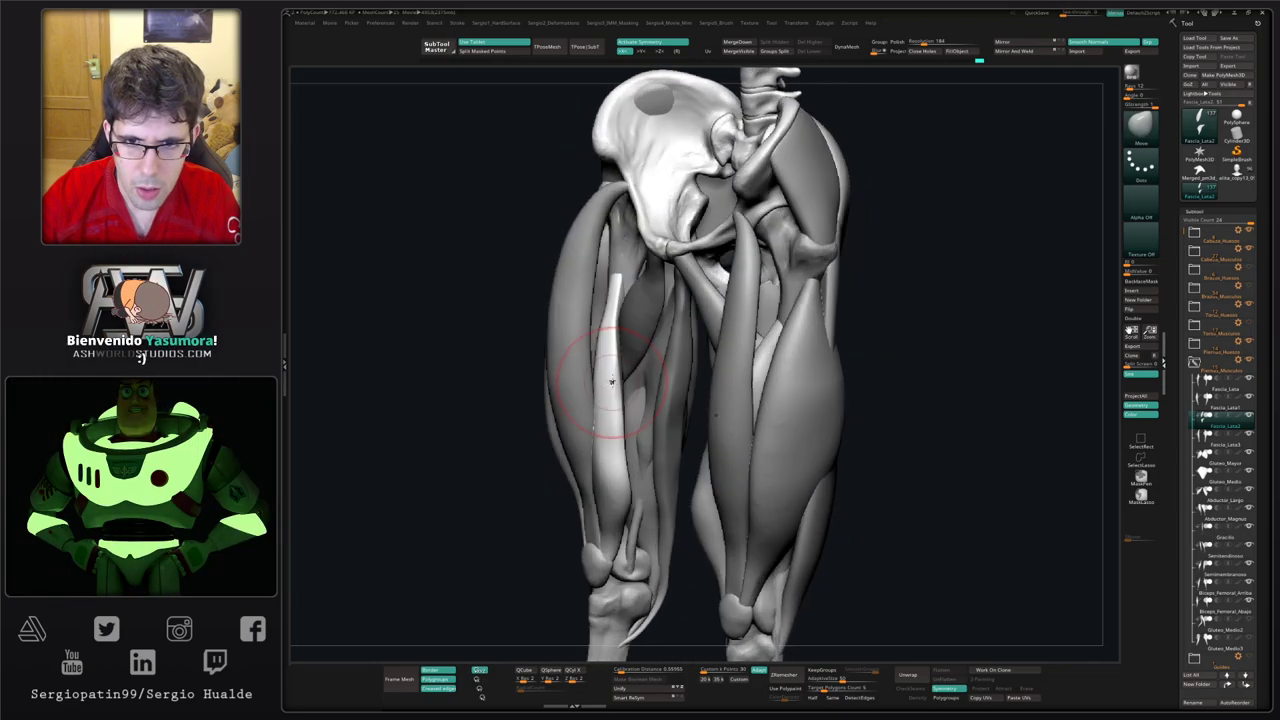
left_click_drag(613, 437, 621, 472, "shift")
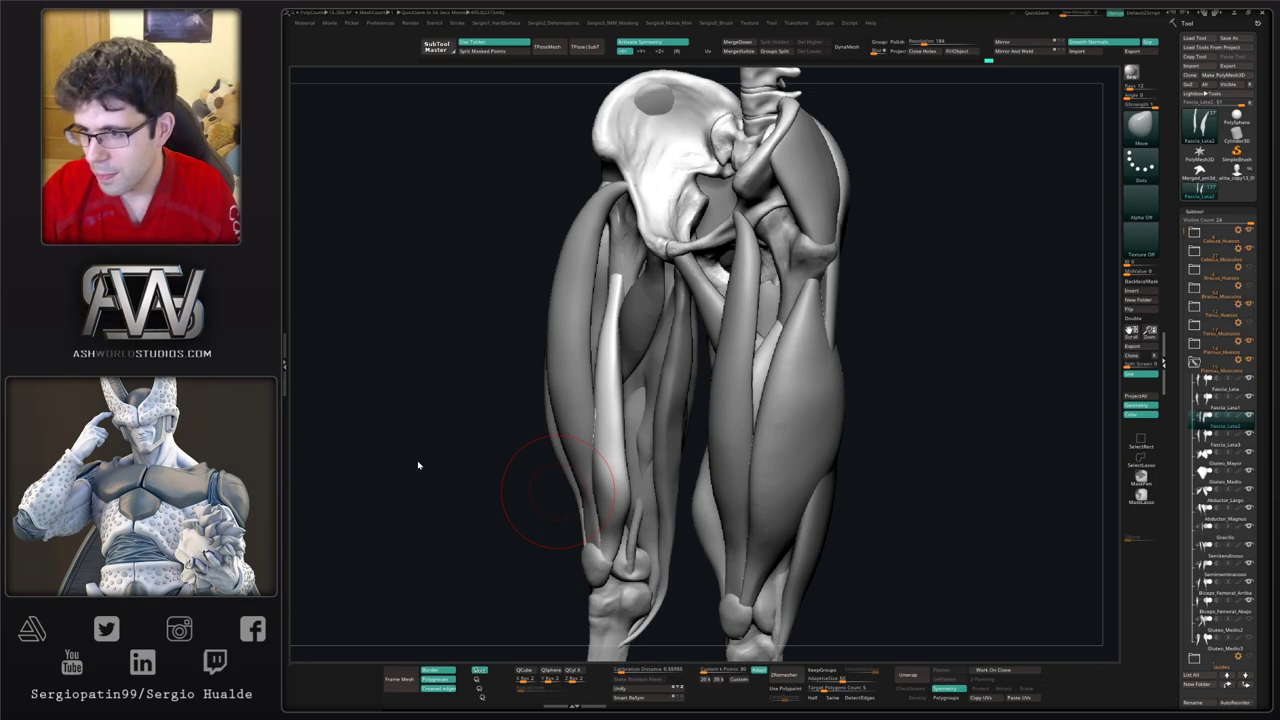
left_click_drag(511, 423, 503, 436)
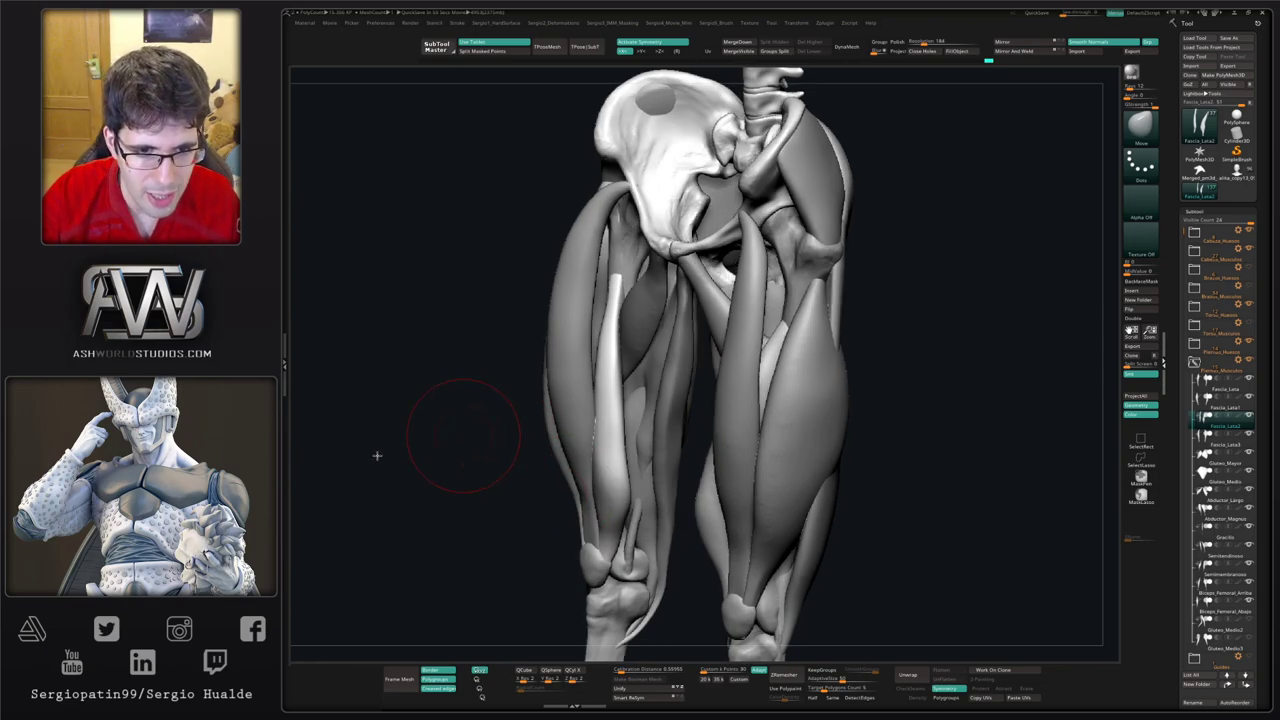
left_click_drag(511, 446, 547, 423)
right_click_drag(569, 475, 570, 431, "alt")
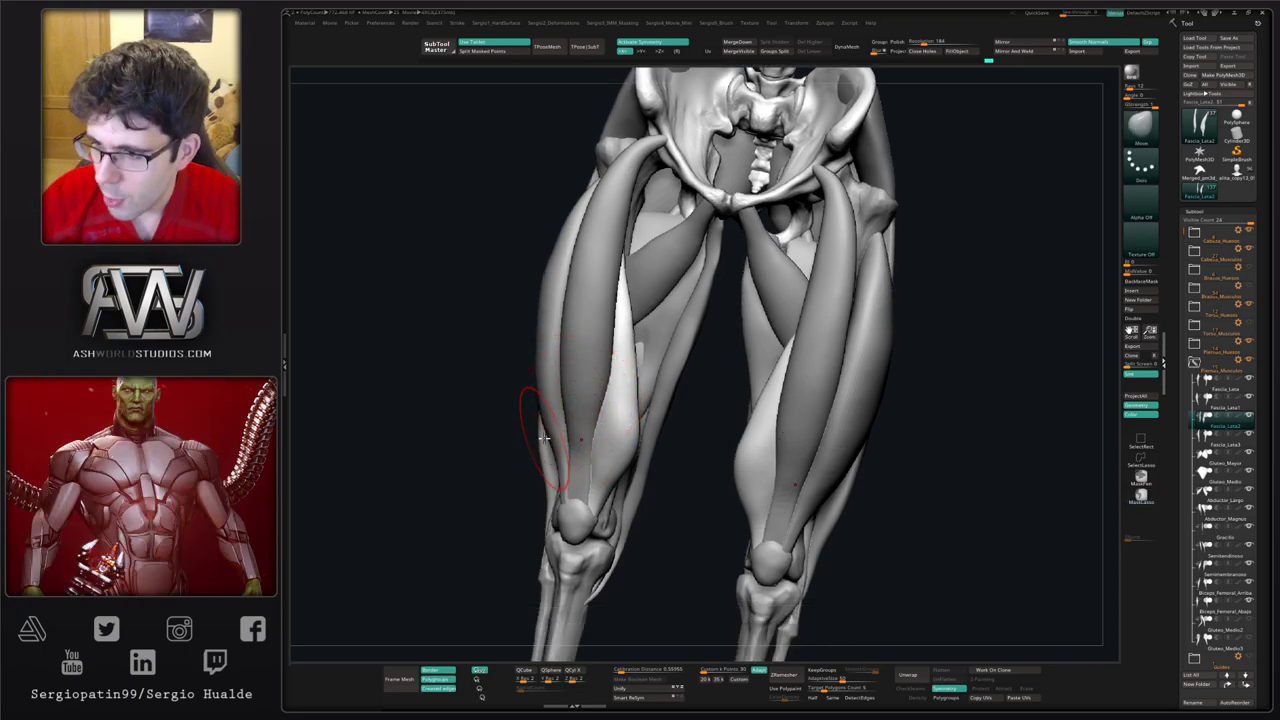
Step: Build up the lower belly of the isolated Fascia_Lata2 with the Clay brush, smooth it, and show the other subtools again
mouse_move(589, 392)
right_mouse_down()
mouse_move(648, 430)
mouse_move(637, 437)
mouse_move(682, 452)
right_mouse_up()
key("b")
key("c")
key("l")
key("alt+s")
key("s")
left_click_drag(682, 452, 674, 455)
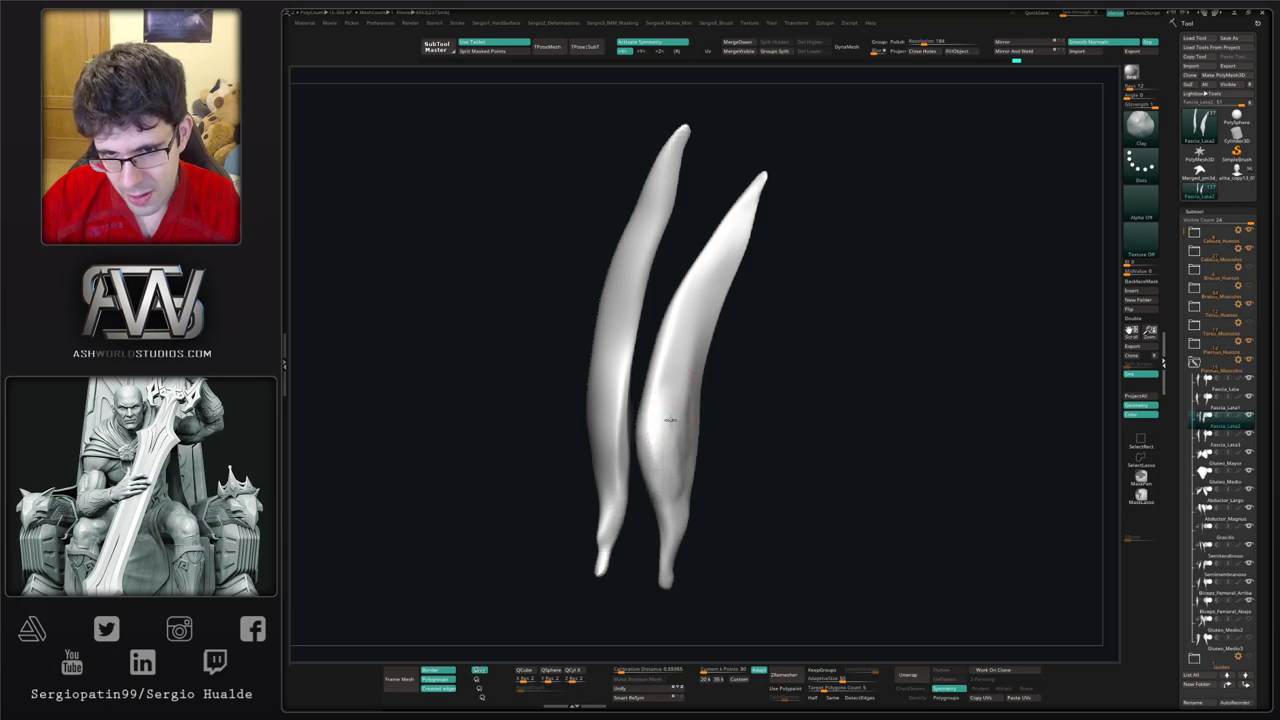
key("shift")
right_click_drag(673, 466, 700, 488, "ctrl")
key("alt+s")
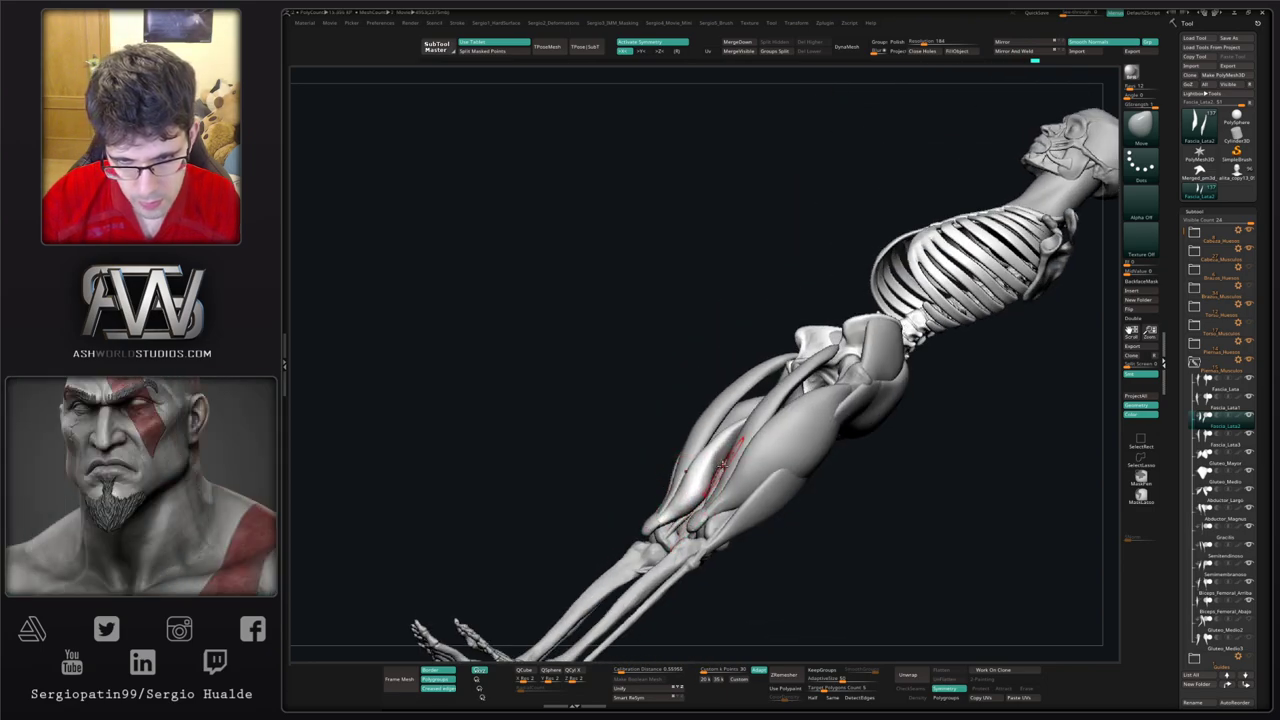
Step: Duplicate Fascia_Lata2 and move the copy to the head of the leg muscle folder, above Fascia_Lata
mouse_move(697, 474)
right_mouse_down()
mouse_move(665, 480)
mouse_move(696, 450)
right_mouse_up()
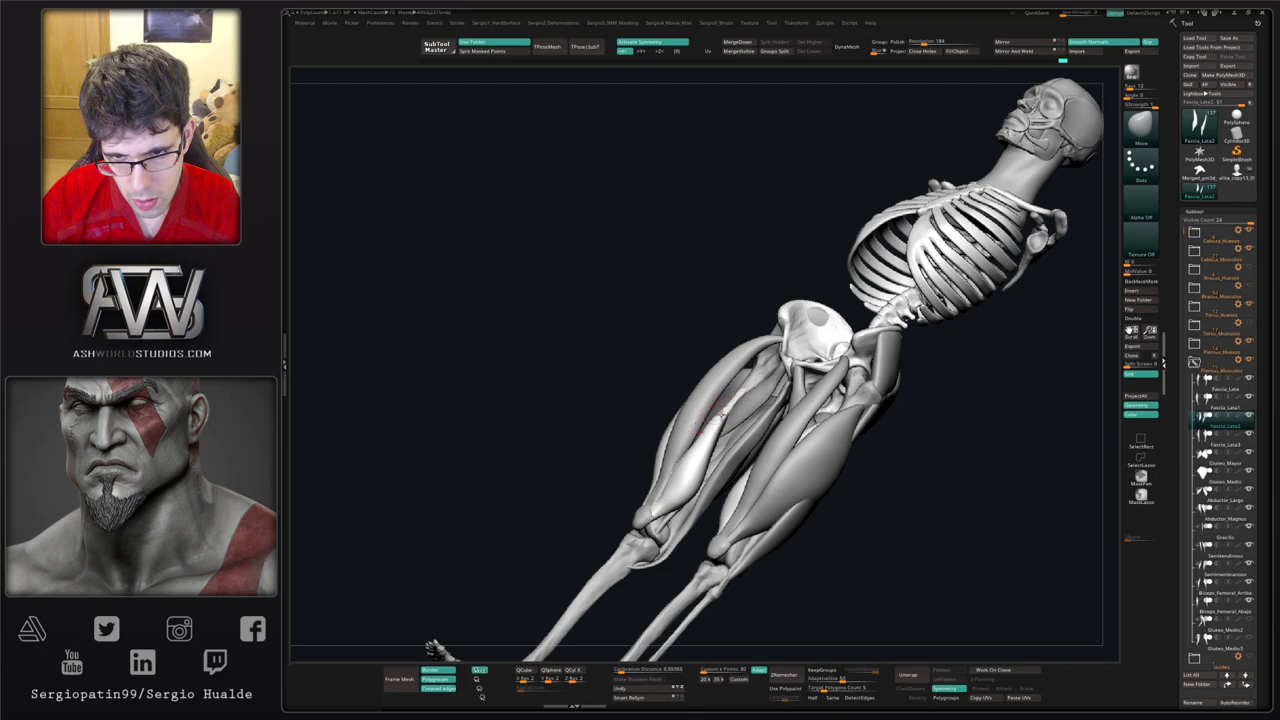
mouse_move(712, 414)
right_mouse_down()
mouse_move(736, 430)
mouse_move(711, 427)
mouse_move(700, 457)
mouse_move(692, 446)
mouse_move(695, 408)
mouse_move(701, 448)
mouse_move(722, 466)
mouse_move(713, 413)
mouse_move(750, 402)
mouse_move(711, 360)
right_mouse_up()
key("f")
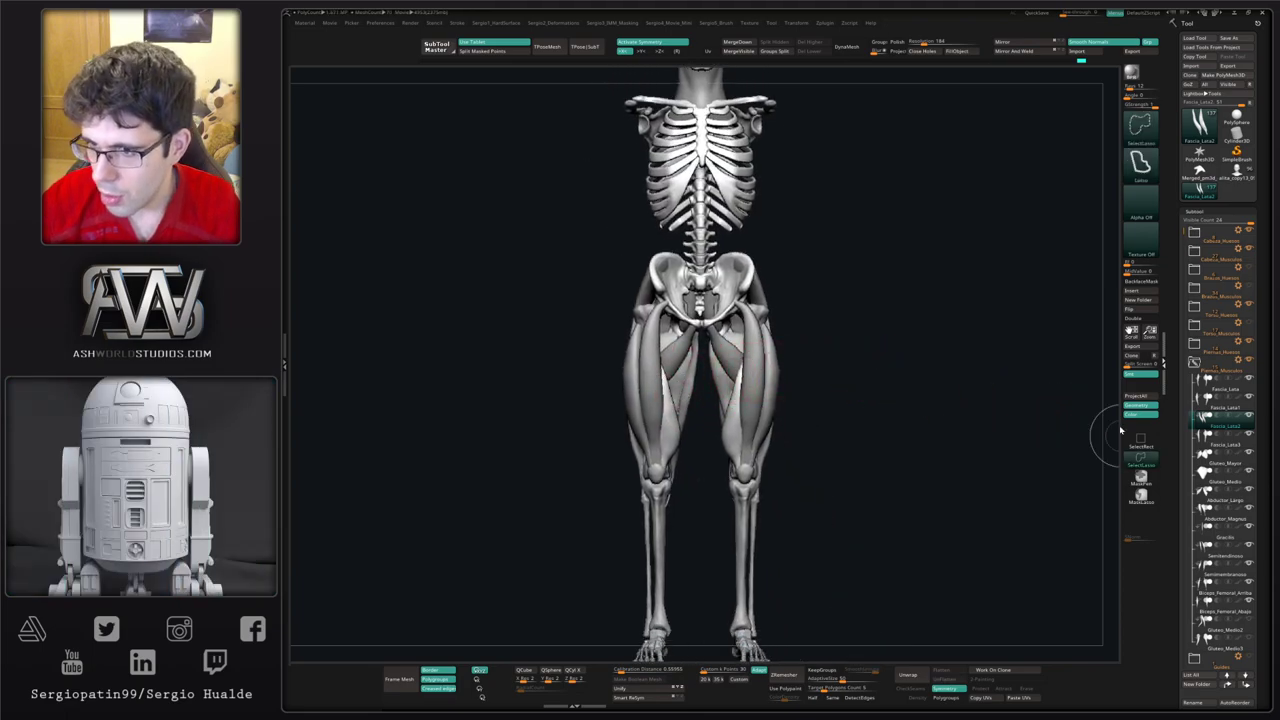
key("ctrl+shift+d")
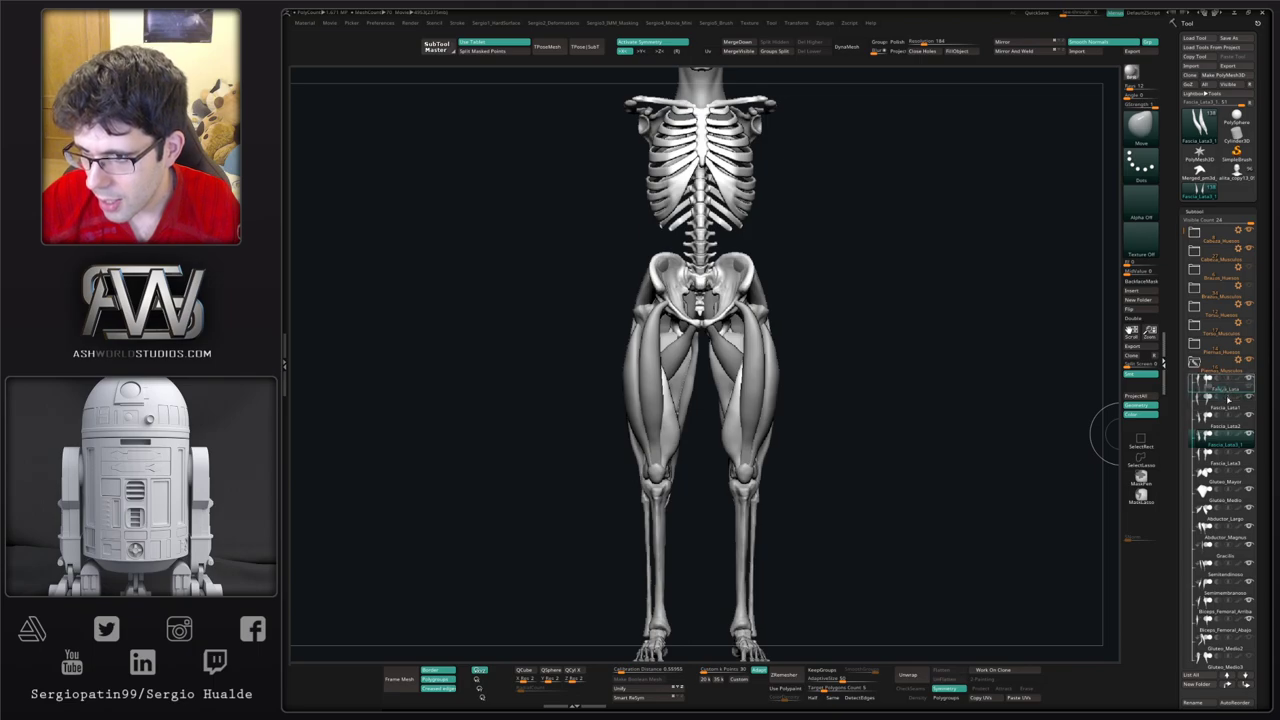
key("alt+s")
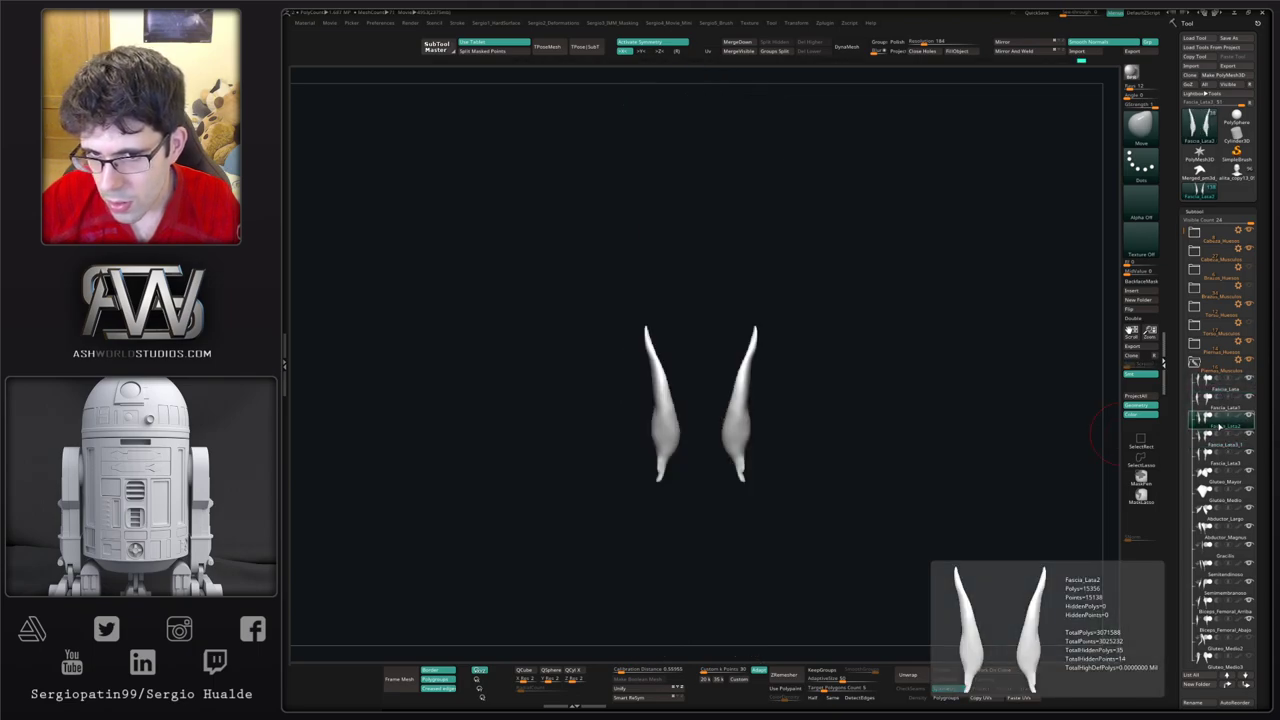
left_click(1221, 392)
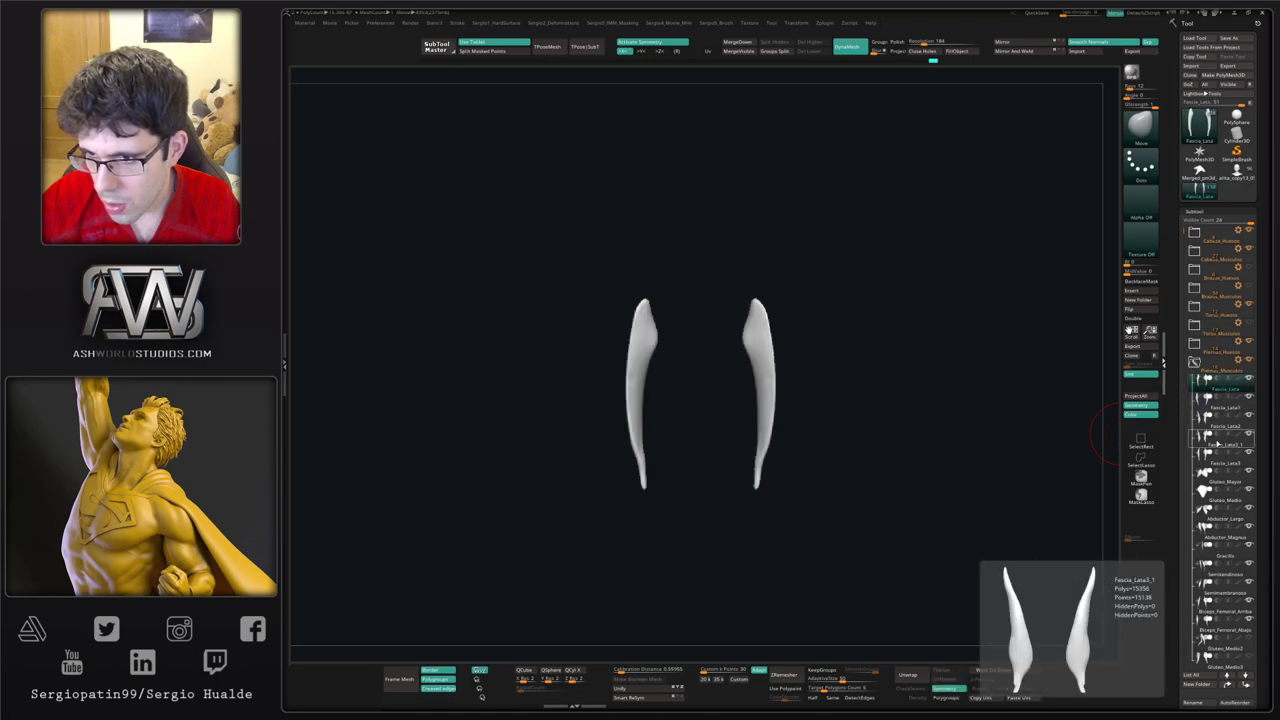
left_click(1220, 444)
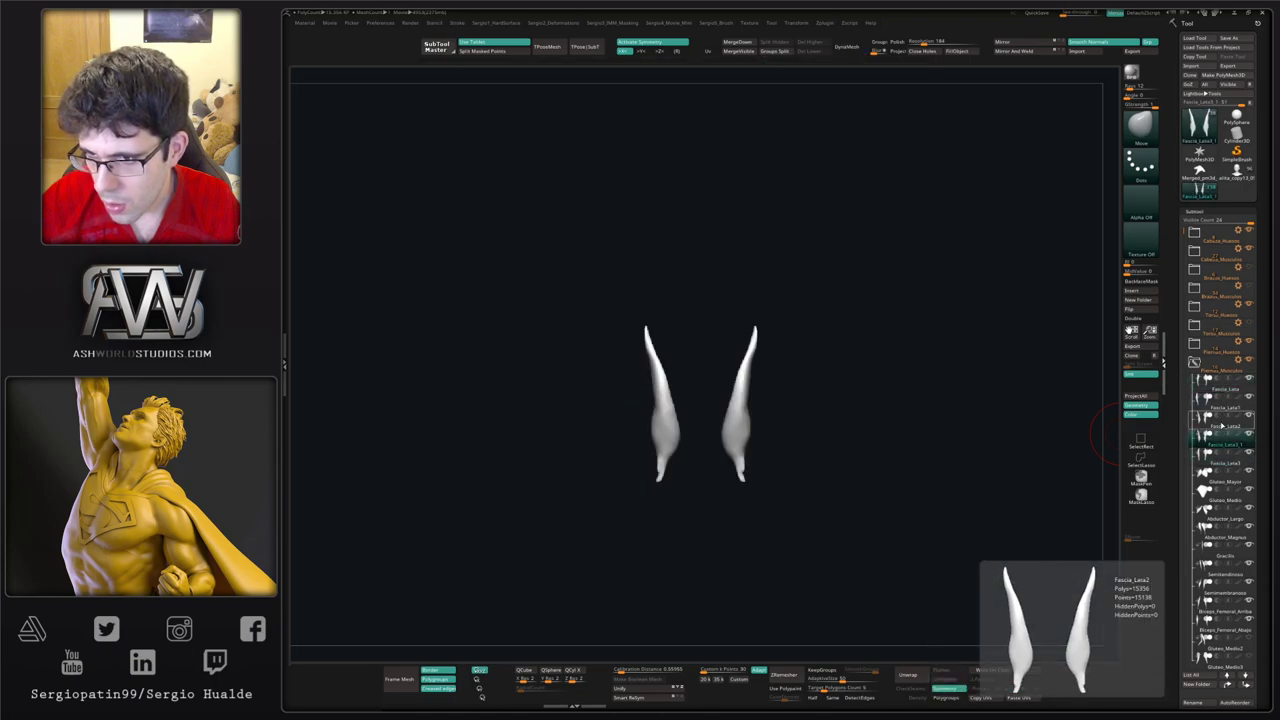
left_click(1221, 422)
left_click_drag(1221, 385, 1217, 390)
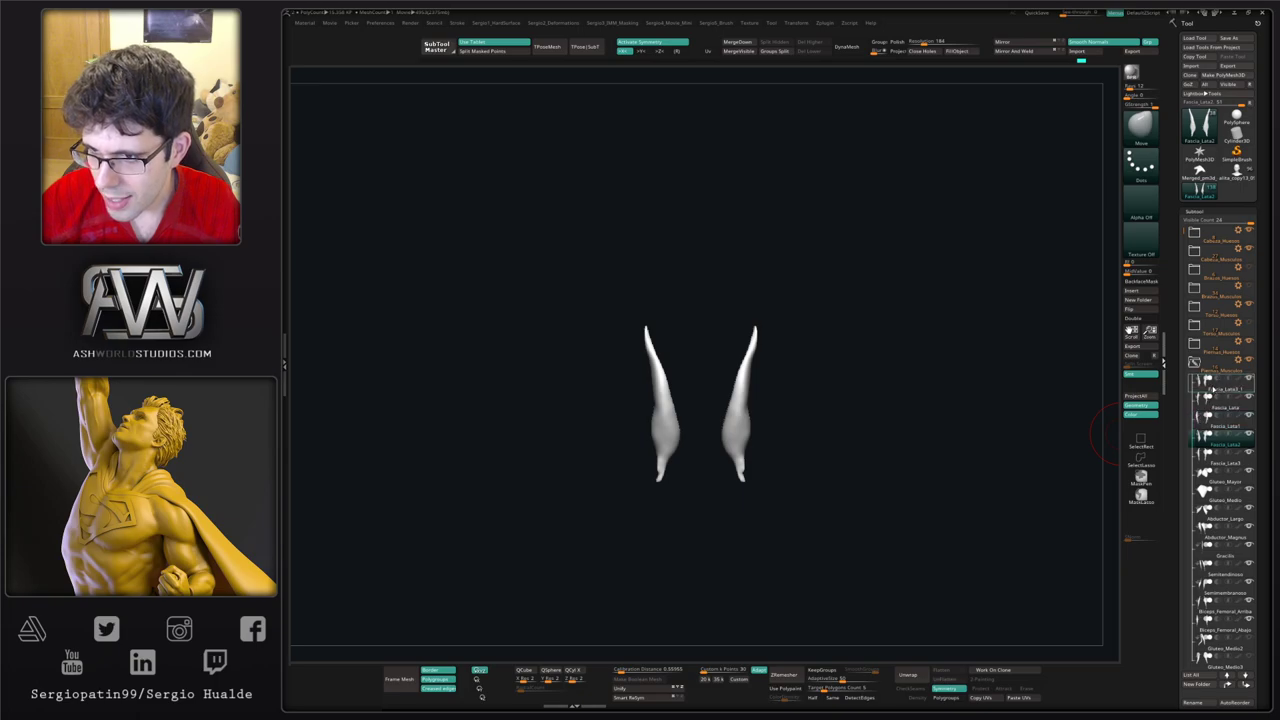
Step: Stretch the lower end of the Fascia_Lata2 copy past the knee onto the tibia with the Move brush and remesh it with DynaMesh
key("alt+s")
mouse_move(661, 427)
left_mouse_down()
mouse_move(676, 471)
mouse_move(670, 551)
left_mouse_up()
key("s")
key("ctrl+z")
key("s")
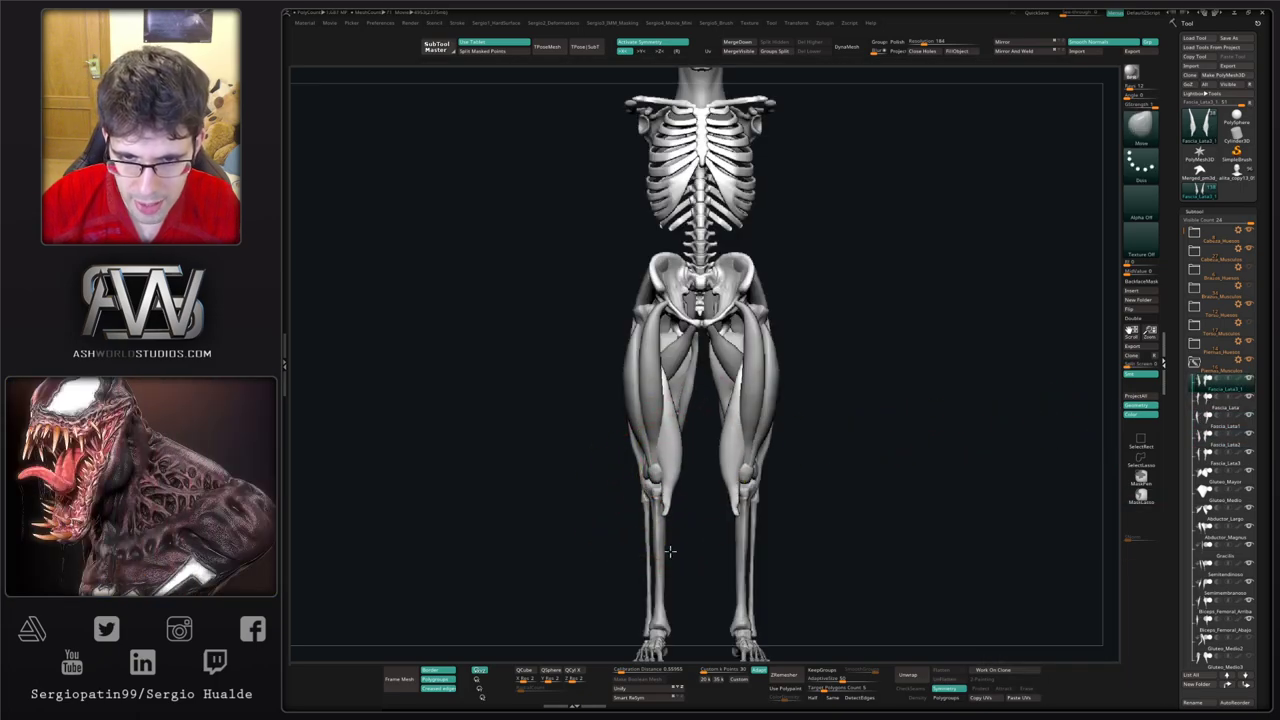
key("s")
mouse_move(657, 480)
right_mouse_down()
mouse_move(645, 474)
mouse_move(672, 466)
right_mouse_up()
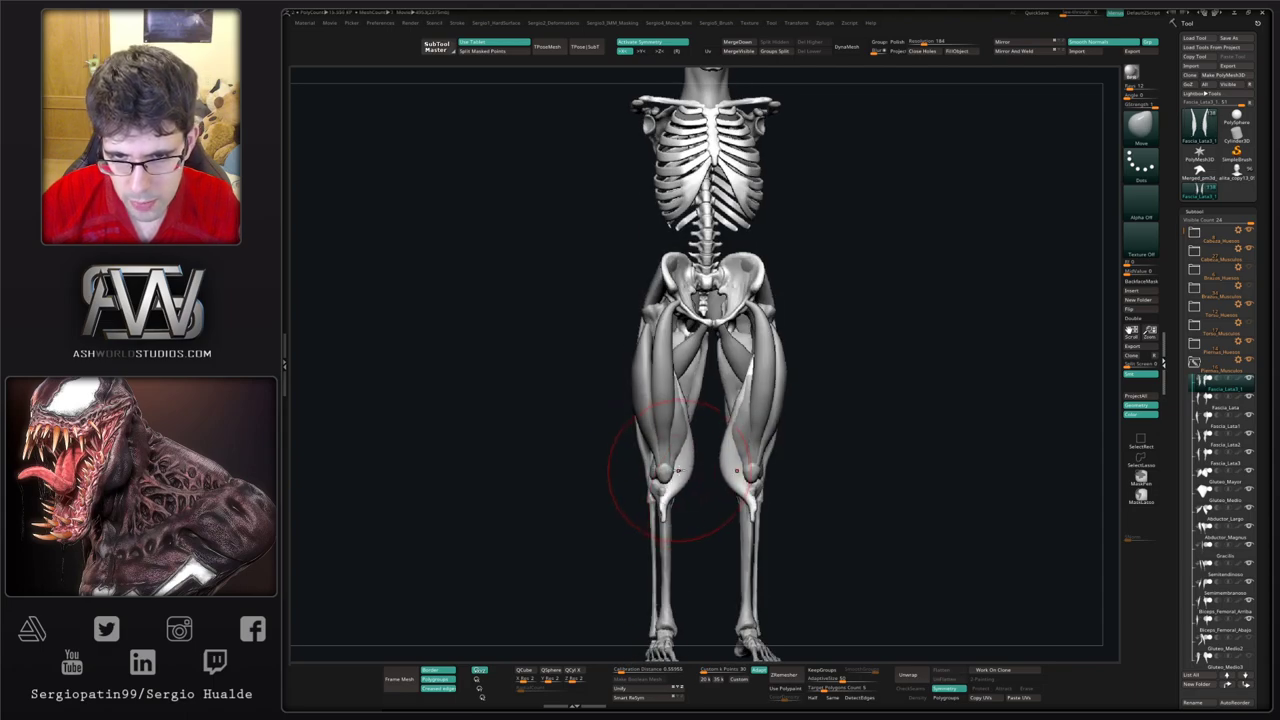
left_click_drag(678, 470, 687, 473)
key("s")
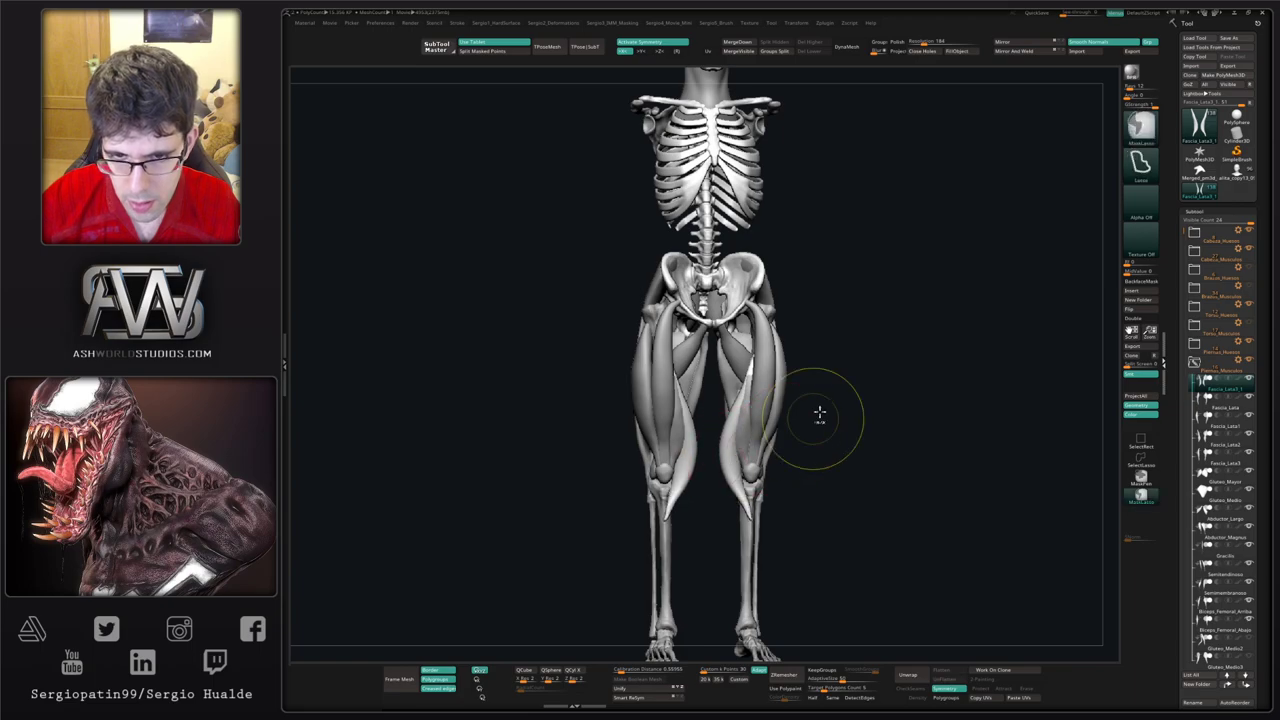
key("ctrl+z")
left_click(846, 46)
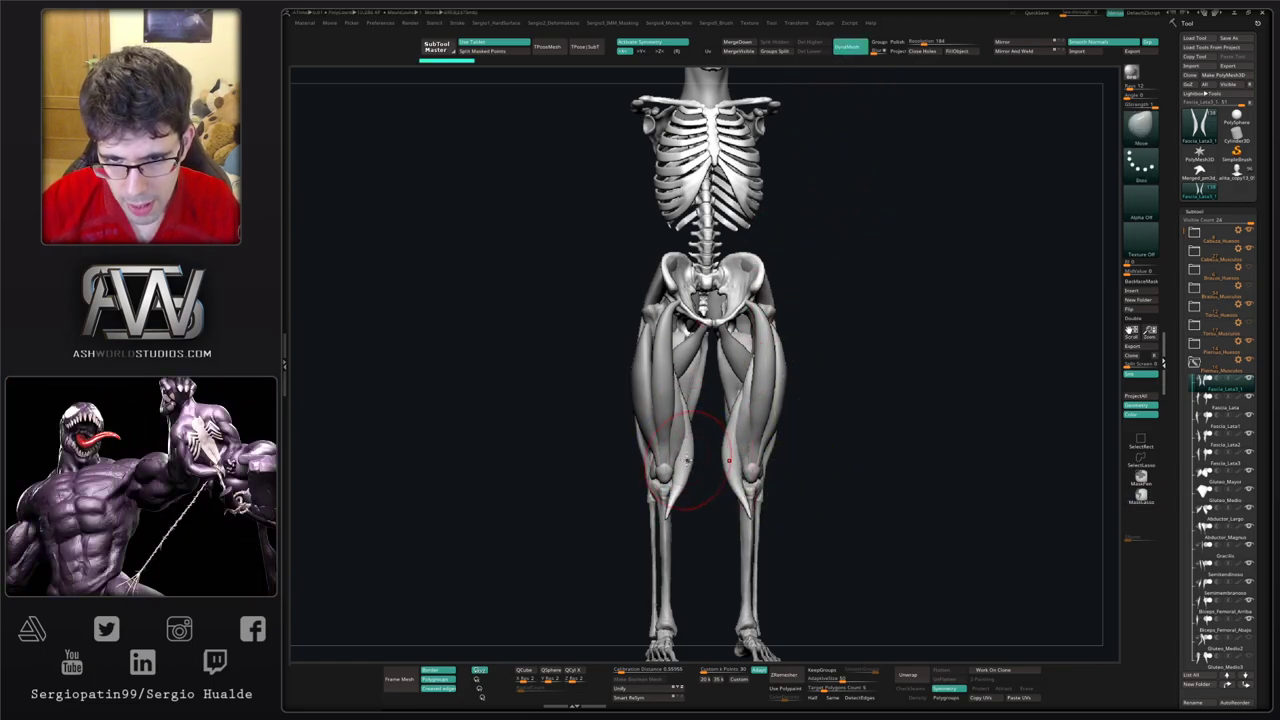
Step: Wrap the copy around the inner knee and pull its upper end across the thigh to the front of the pelvis with the Move brush
mouse_move(693, 494)
left_mouse_down()
mouse_move(736, 491)
mouse_move(708, 466)
mouse_move(714, 514)
mouse_move(689, 513)
mouse_move(682, 489)
left_mouse_up()
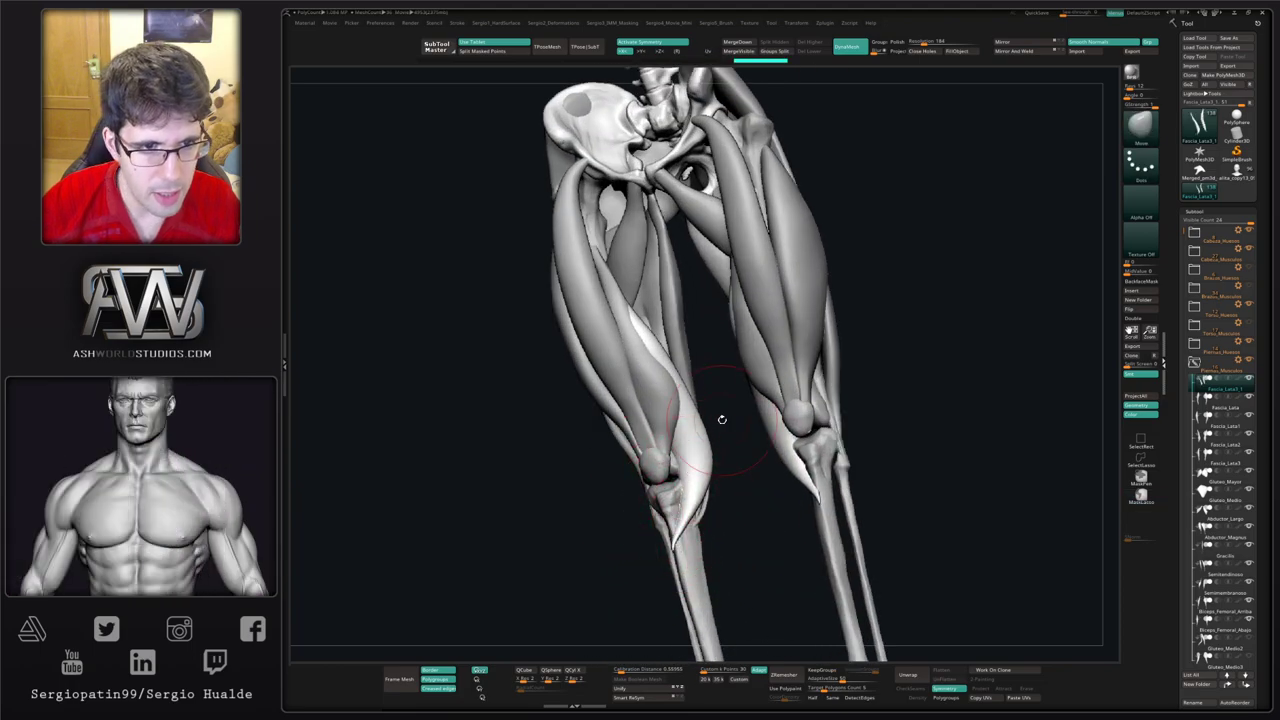
mouse_move(565, 467)
left_mouse_down()
mouse_move(586, 449)
mouse_move(691, 491)
mouse_move(665, 480)
mouse_move(679, 492)
mouse_move(668, 490)
left_mouse_up()
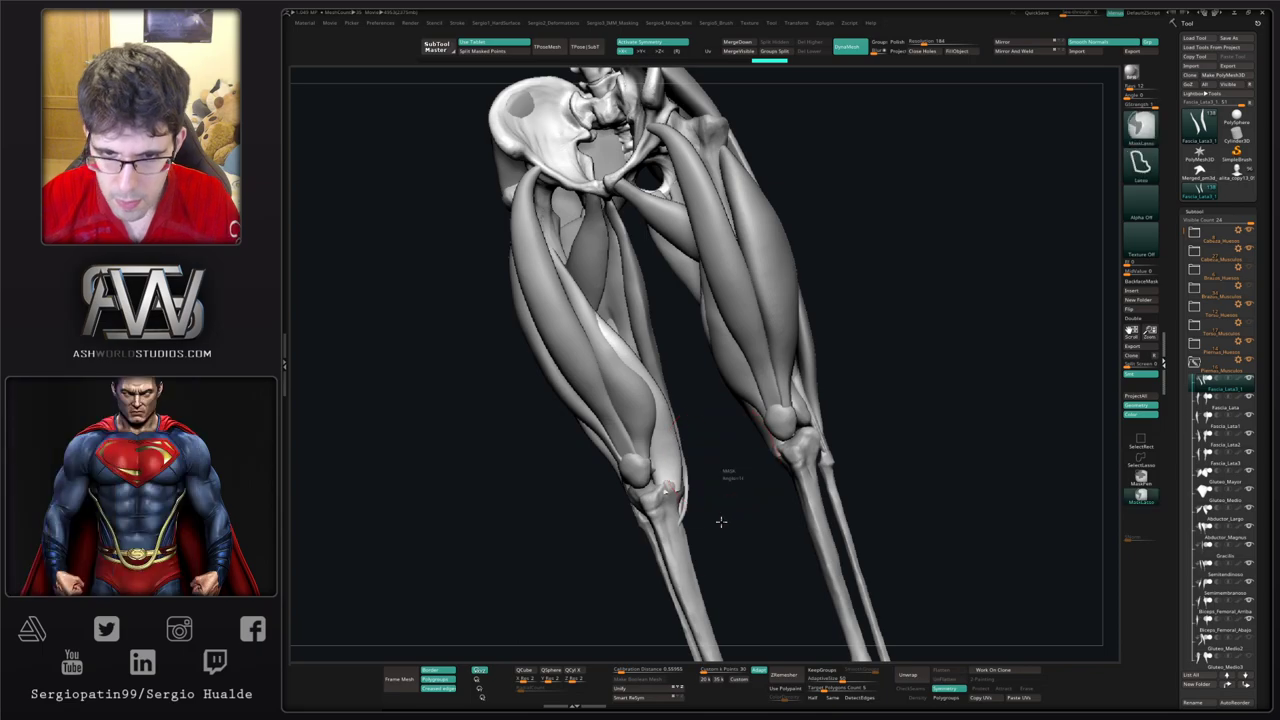
mouse_move(652, 383)
left_mouse_down()
mouse_move(651, 432)
mouse_move(634, 457)
left_mouse_up()
left_click_drag(660, 360, 610, 497)
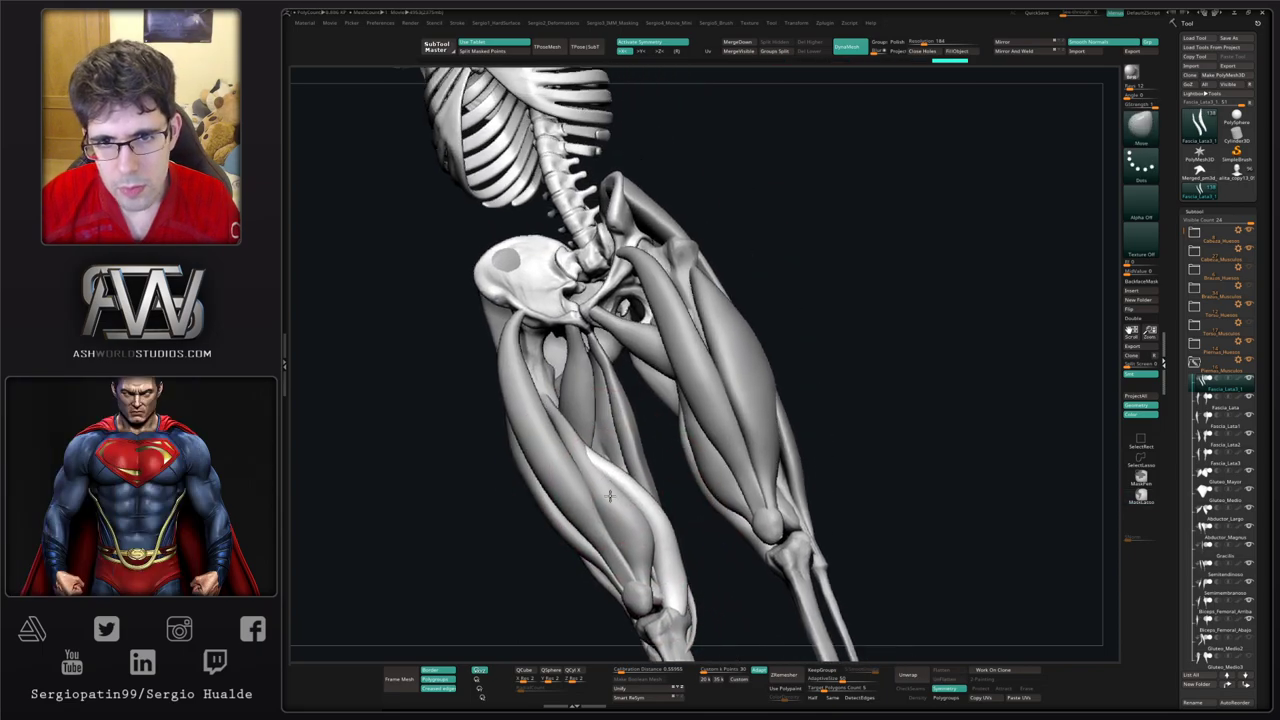
mouse_move(610, 496)
right_mouse_down()
mouse_move(596, 465)
mouse_move(485, 428)
right_mouse_up()
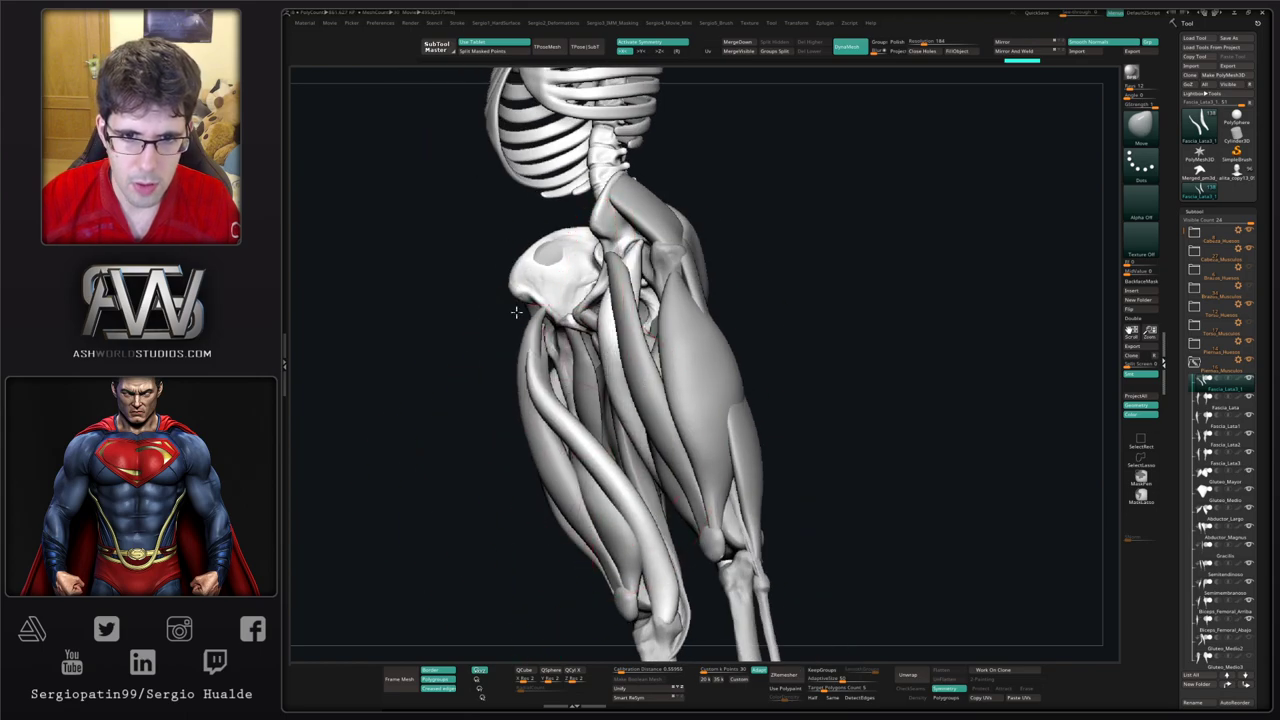
mouse_move(516, 312)
left_mouse_down()
mouse_move(471, 371)
mouse_move(486, 428)
mouse_move(531, 382)
mouse_move(590, 397)
mouse_move(548, 395)
left_mouse_up()
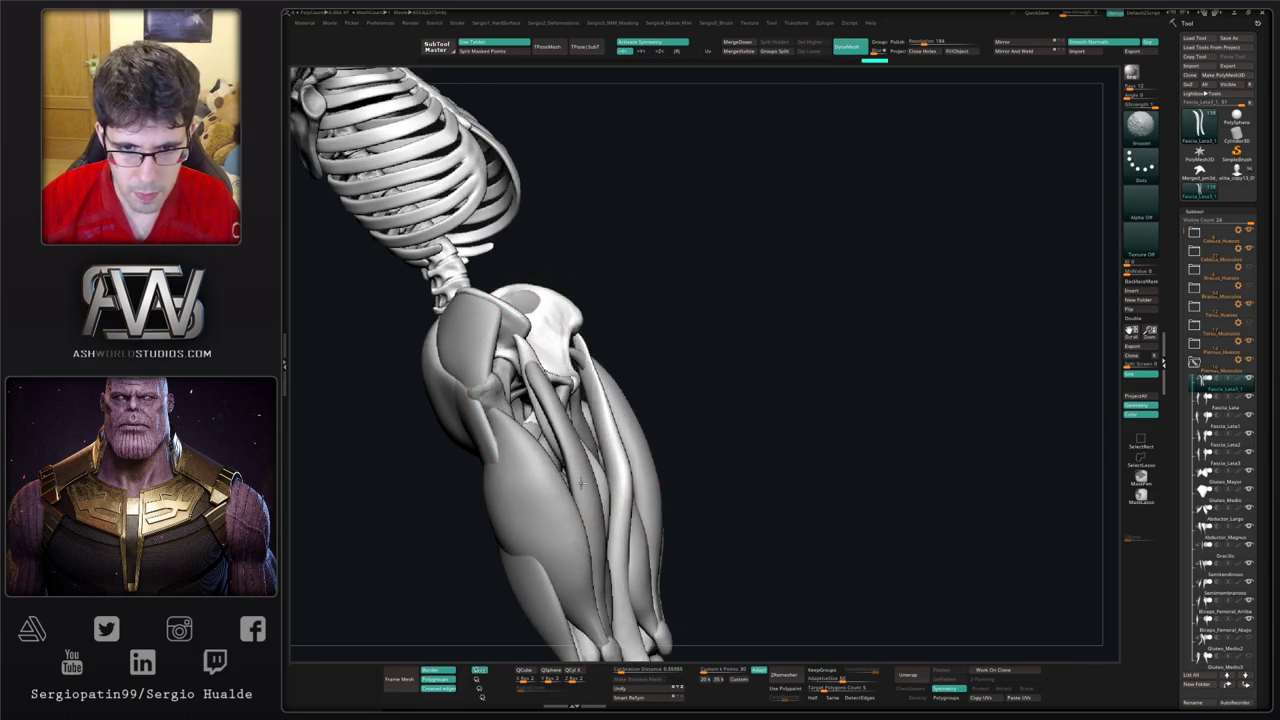
Step: Smooth and DynaMesh the strap muscle, and thicken its upper end below the pelvis with the Inflate brush
left_click_drag(581, 484, 592, 515, "shift")
left_click_drag(717, 380, 660, 460, "ctrl")
right_click_drag(597, 497, 579, 476)
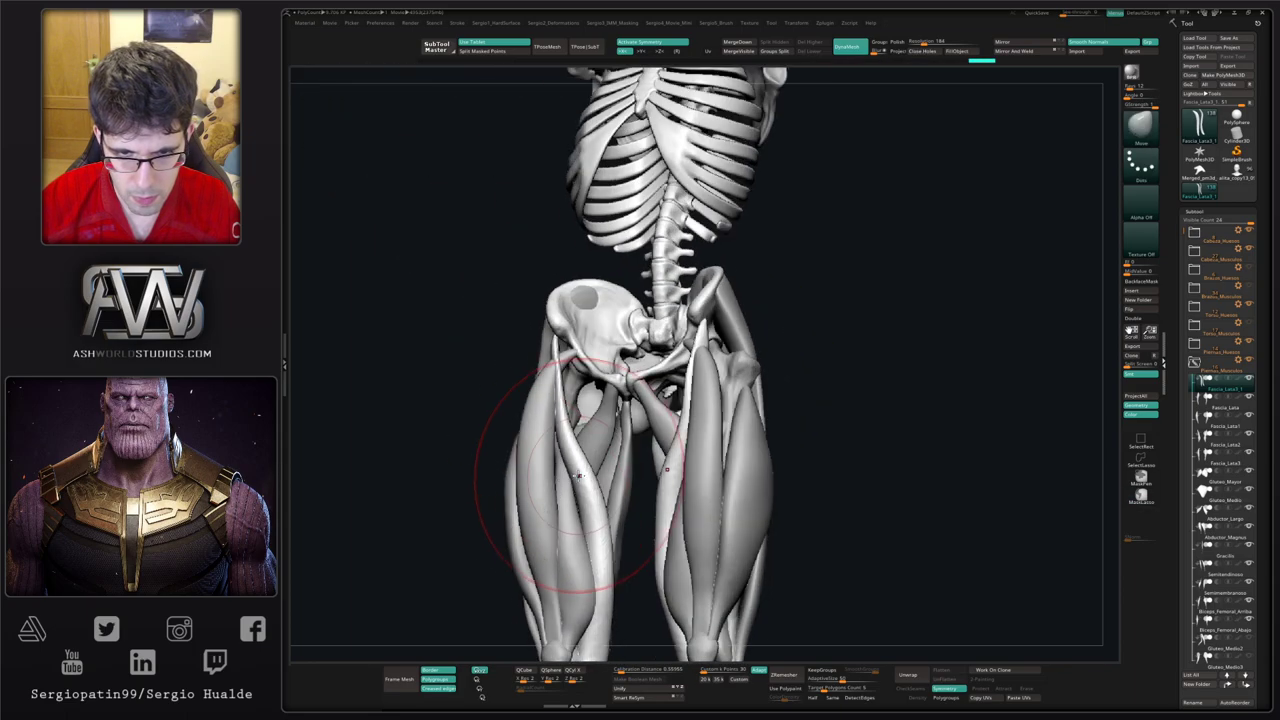
key("b")
key("i")
key("n")
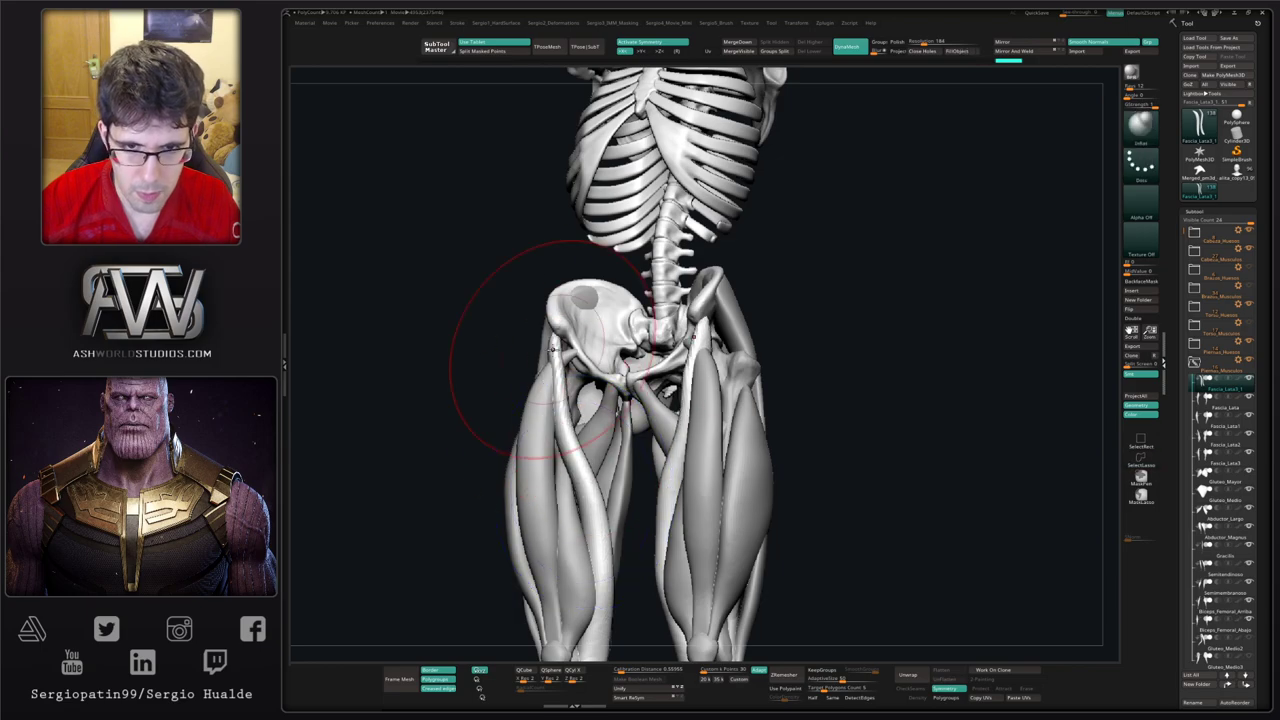
mouse_move(552, 349)
left_mouse_down()
mouse_move(574, 398)
mouse_move(591, 398)
left_mouse_up()
Step: Adjust the strap muscle's course over the front and inner thigh with a resized Move brush
key("b")
key("m")
key("v")
right_click_drag(572, 425, 604, 450)
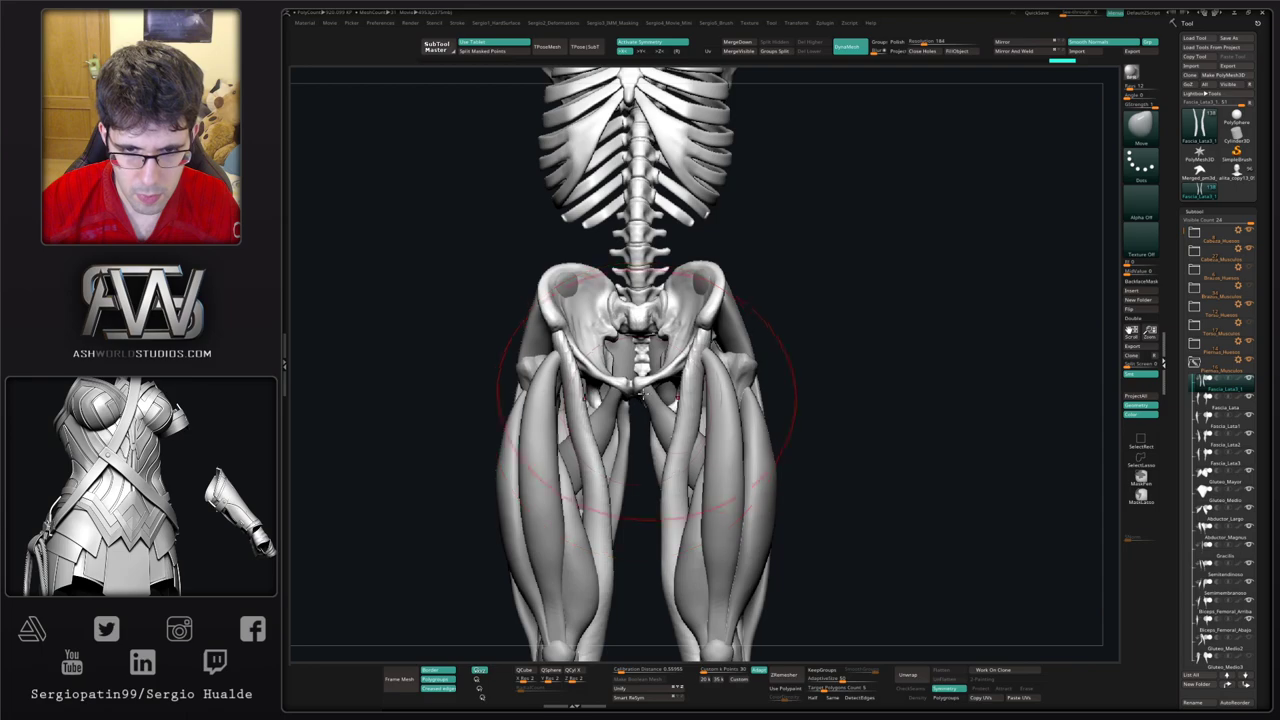
key("space")
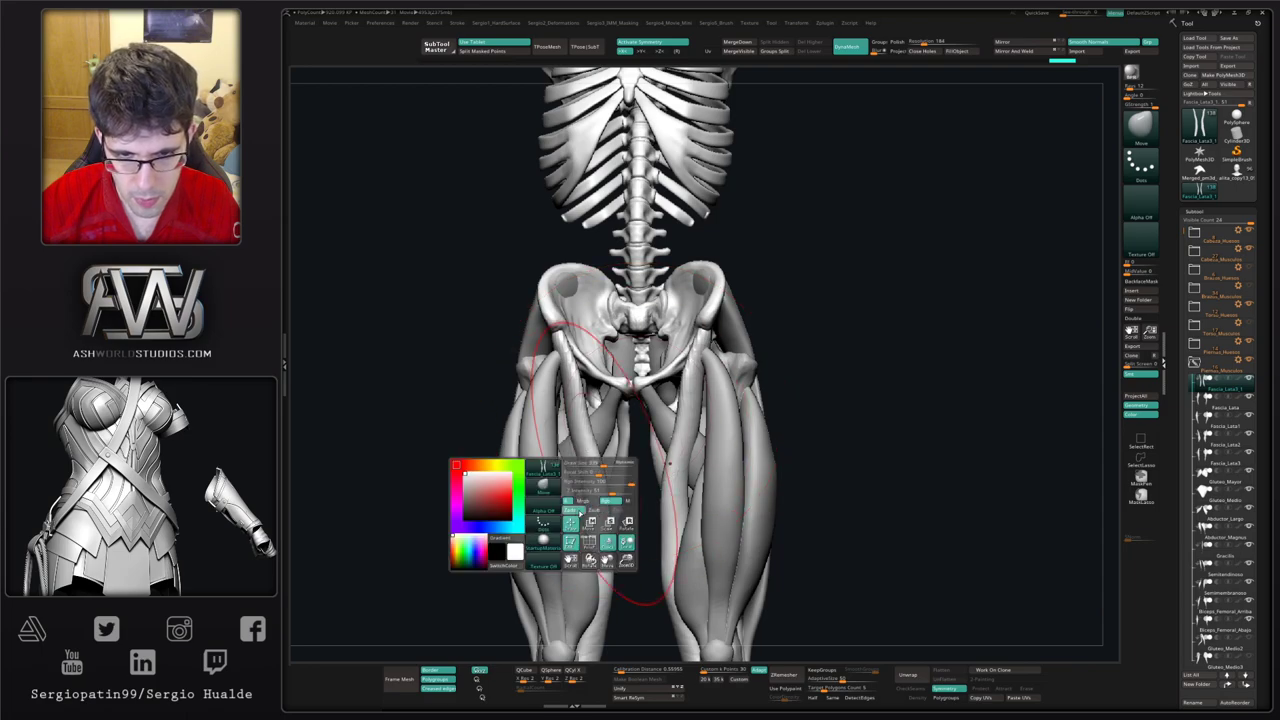
right_click_drag(626, 508, 588, 513)
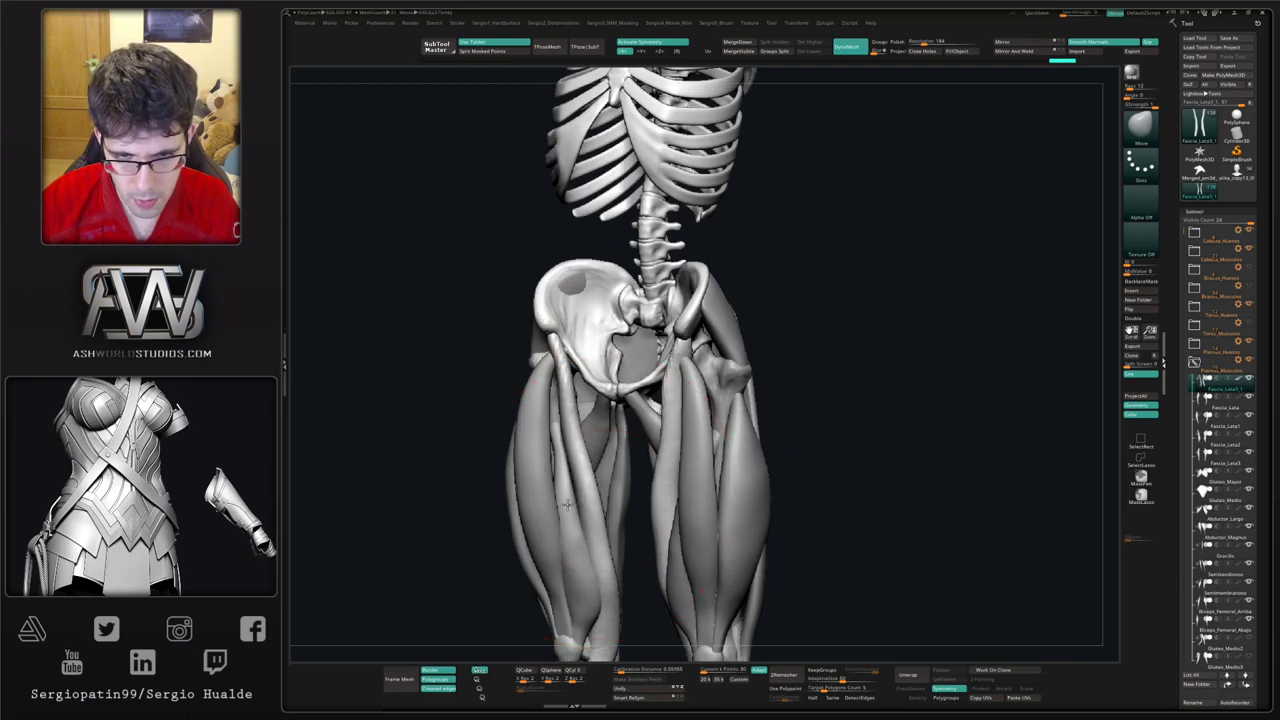
key("s")
left_click_drag(593, 515, 588, 515)
right_click_drag(588, 515, 600, 476)
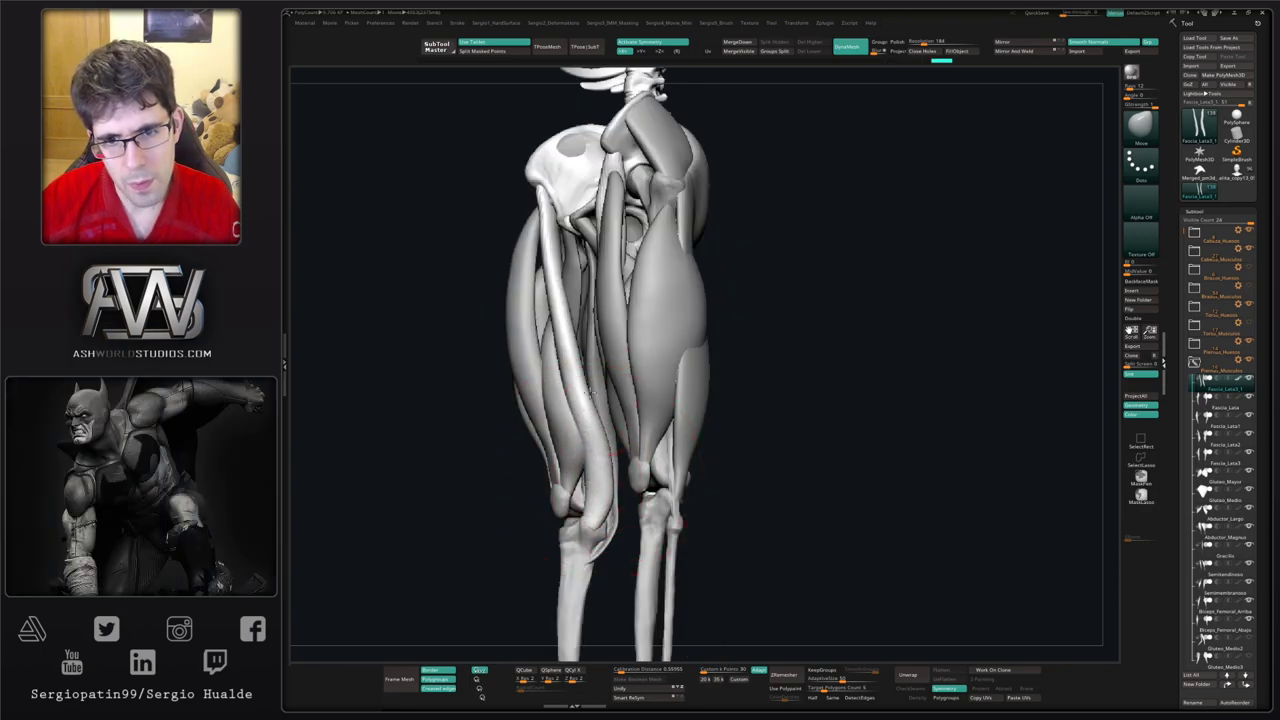
Step: Flatten the upper half of the strap muscle with the TrimDynamic brush
mouse_move(583, 358)
right_mouse_down("alt")
mouse_move(578, 418)
mouse_move(591, 430)
right_mouse_up("alt")
key("ctrl+shift+t")
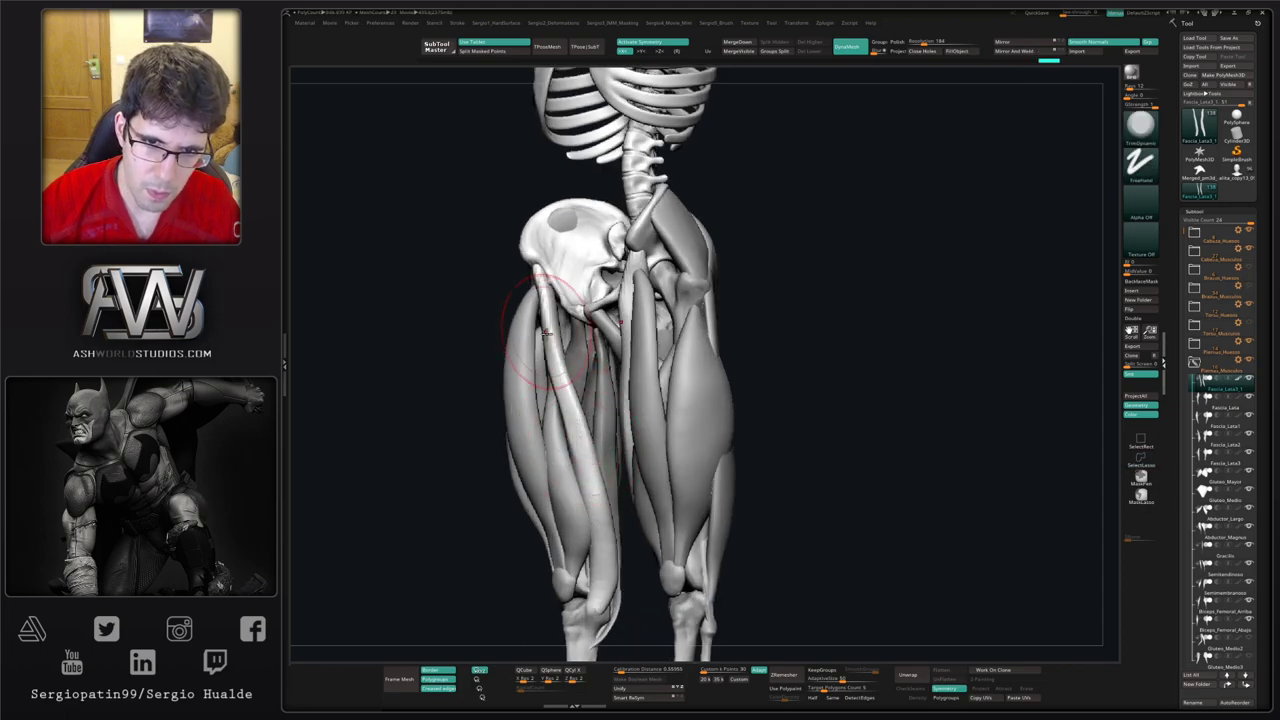
left_click_drag(547, 332, 541, 314)
right_click_drag(541, 314, 554, 291)
mouse_move(545, 283)
left_mouse_down()
mouse_move(562, 372)
mouse_move(588, 402)
left_mouse_up()
Step: Isolate the strap muscle, reshape its masked-off upper section with the Move brush, and clear the mask
key("b")
key("m")
key("v")
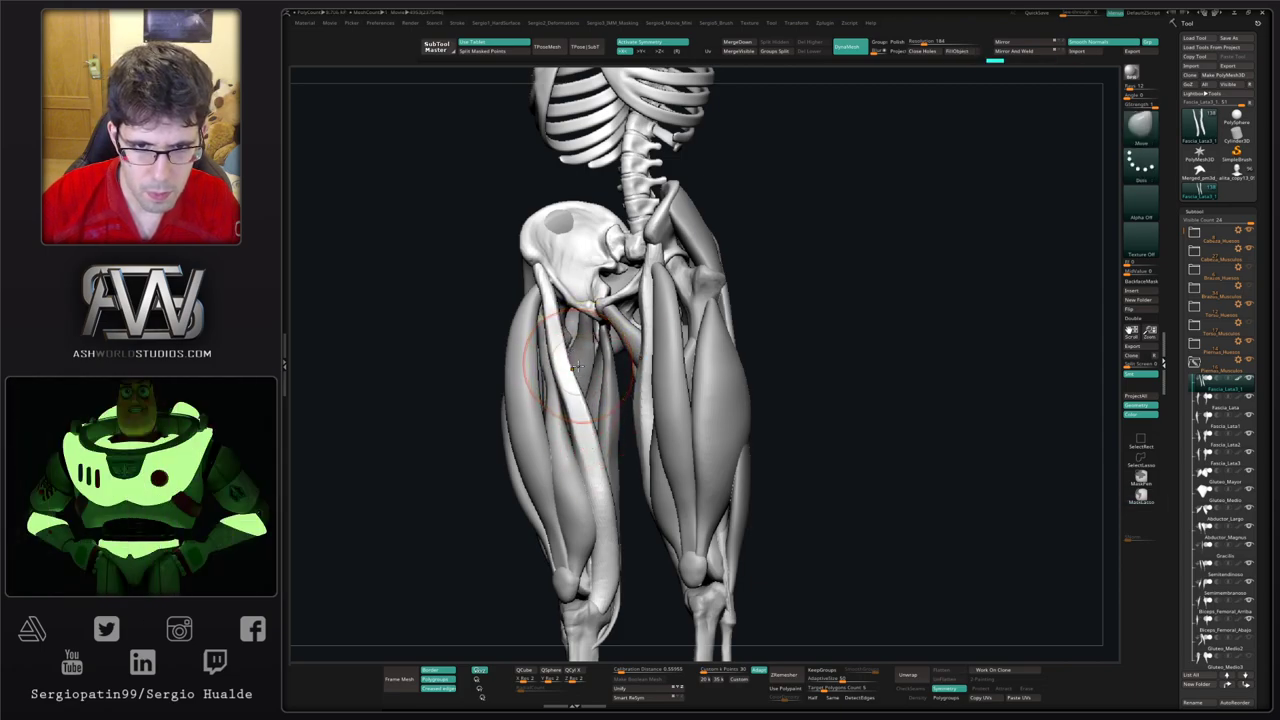
left_click(580, 311, "ctrl+shift")
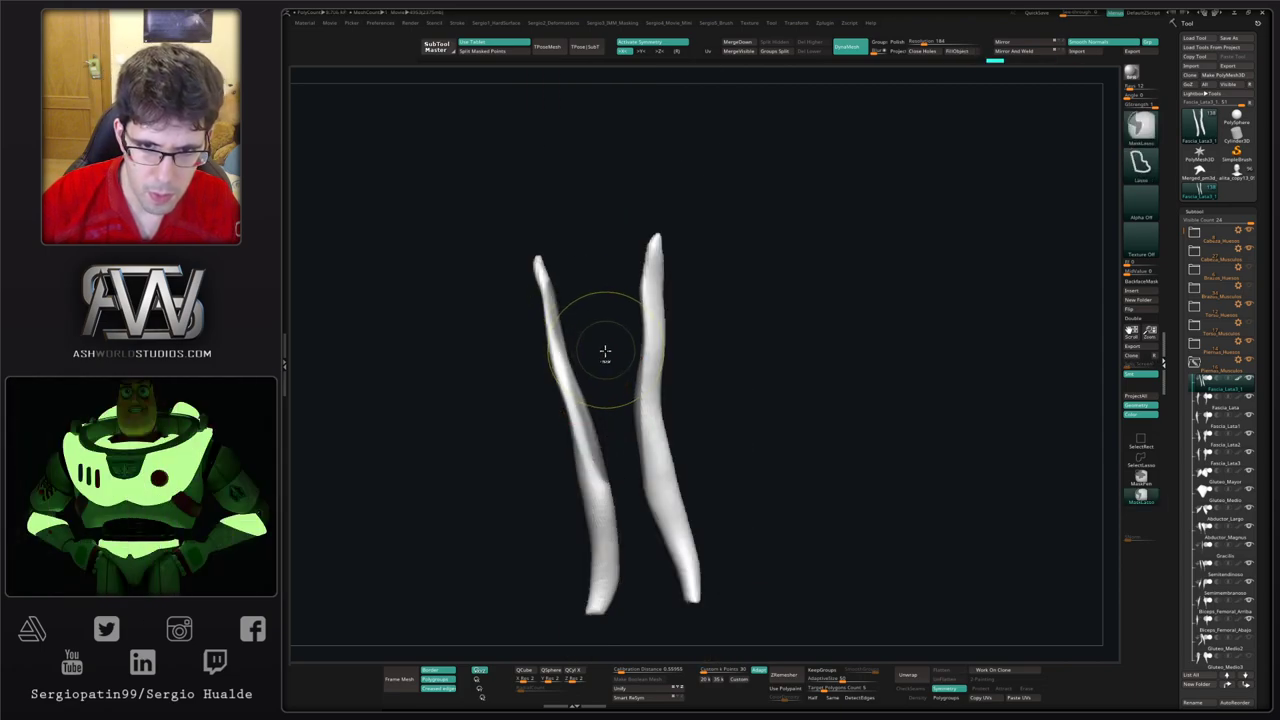
right_click_drag(605, 351, 585, 367)
right_click_drag(569, 314, 573, 349)
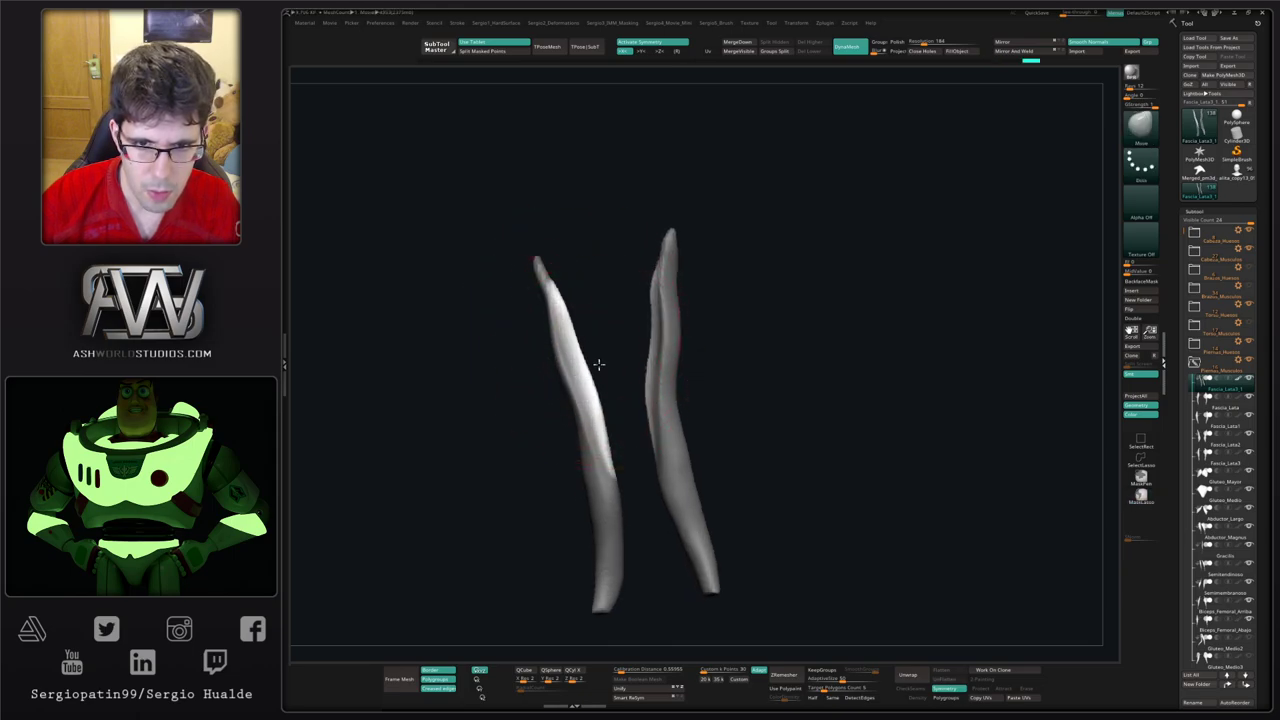
right_click_drag(606, 420, 617, 394)
left_click_drag(618, 393, 624, 400, "ctrl")
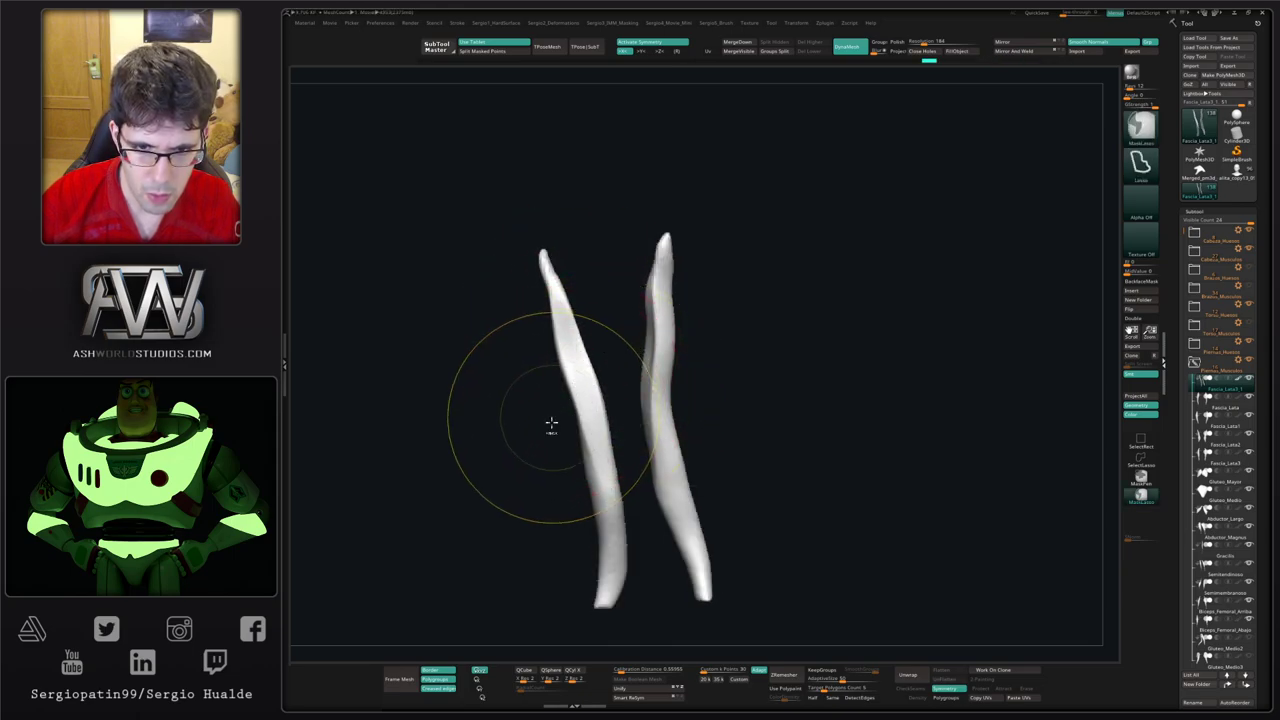
Step: Mask both ends of the strap muscle, widen and smooth its middle section, and show the other subtools again
left_click_drag(590, 488, 545, 300, "ctrl")
left_click(520, 394, "ctrl")
left_click_drag(563, 400, 578, 444)
left_click_drag(562, 345, 538, 297)
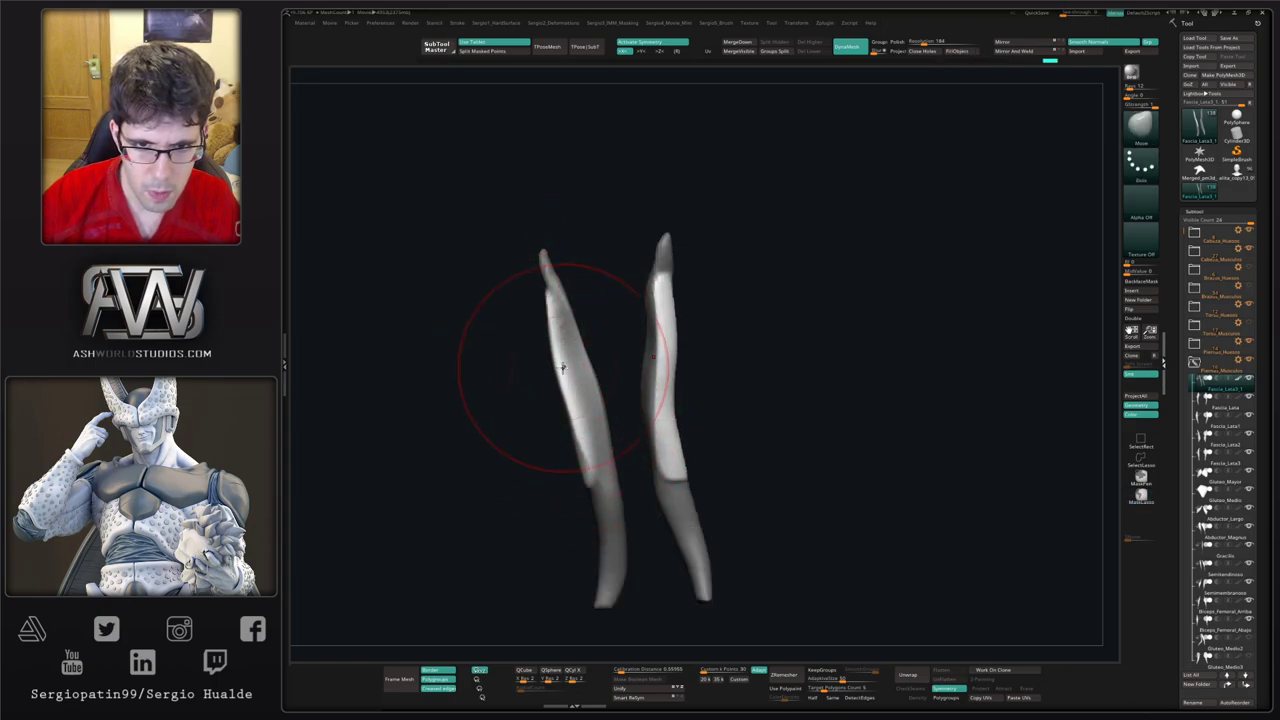
mouse_move(574, 453)
left_mouse_down("shift")
mouse_move(587, 480)
mouse_move(470, 425)
left_mouse_up("shift")
right_click_drag(510, 445, 560, 460)
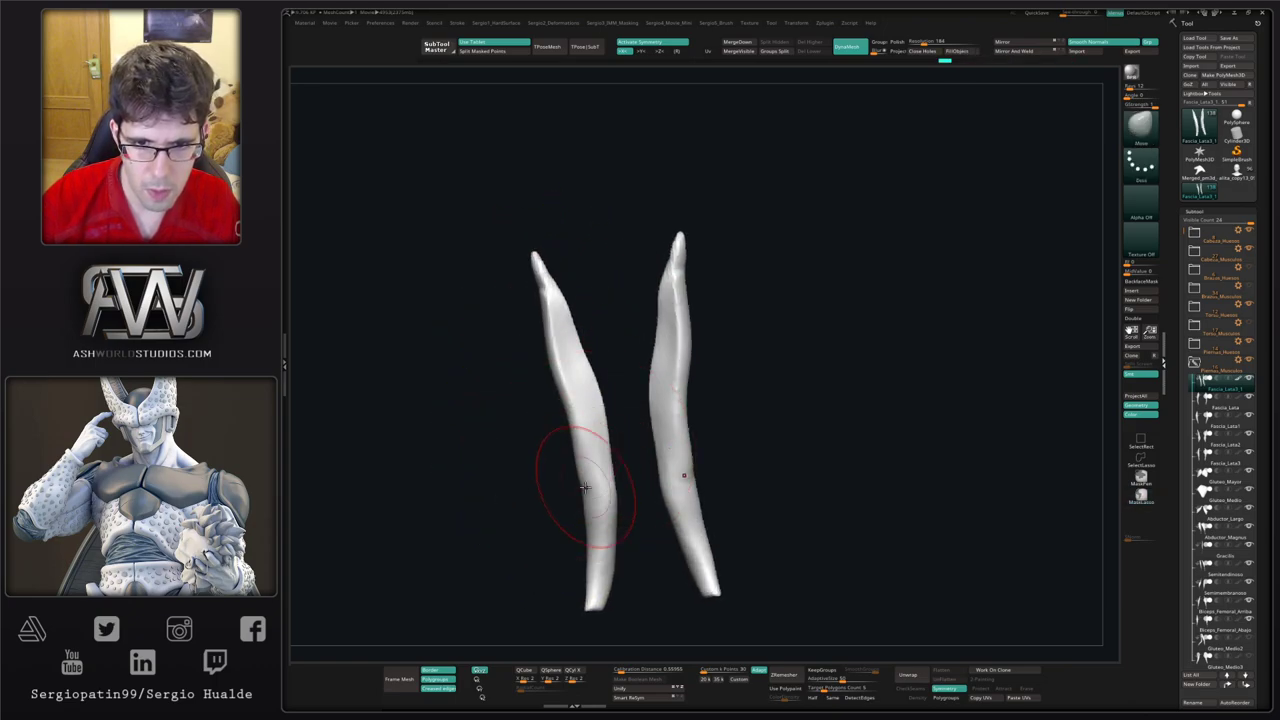
left_click_drag(566, 365, 543, 305, "shift")
right_click_drag(537, 313, 640, 395)
right_click_drag(640, 395, 634, 370)
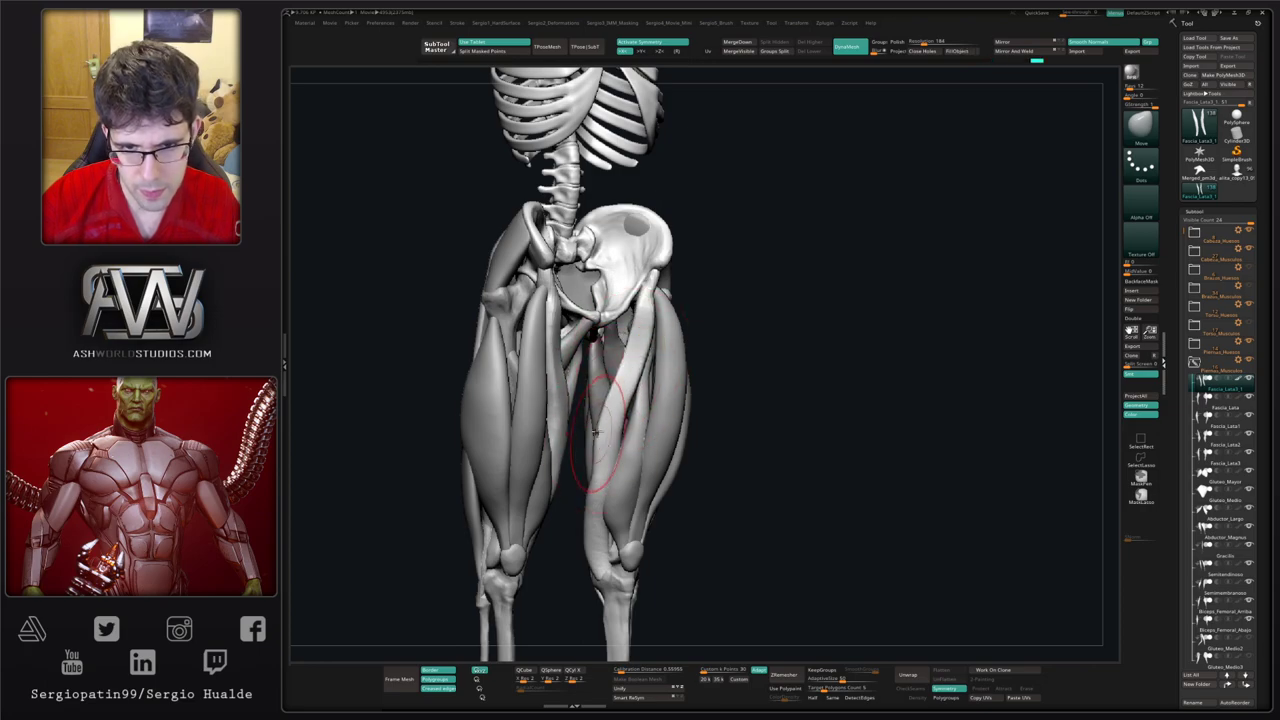
Step: Flatten the inner face of the strap muscle from the knee up to the pelvis with the TrimDynamic brush
mouse_move(601, 515)
right_mouse_down()
mouse_move(617, 470)
mouse_move(589, 547)
right_mouse_up()
key("b")
key("t")
key("d")
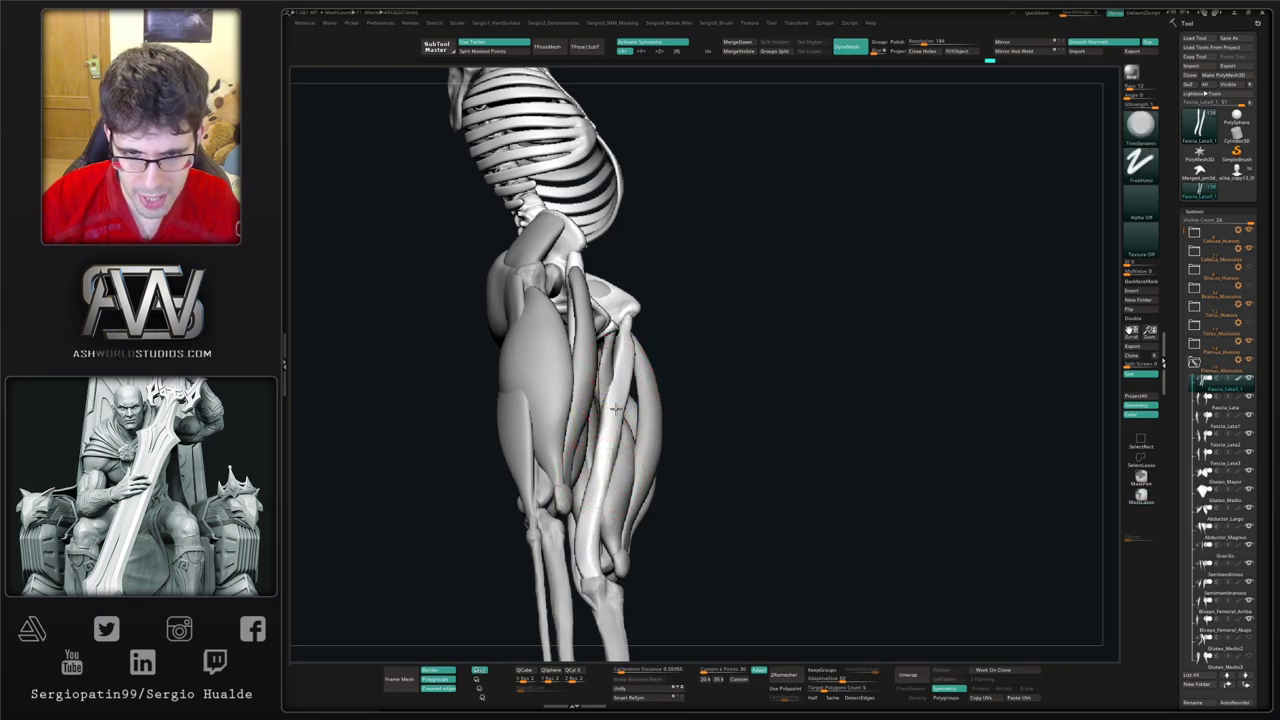
left_click_drag(585, 532, 628, 362)
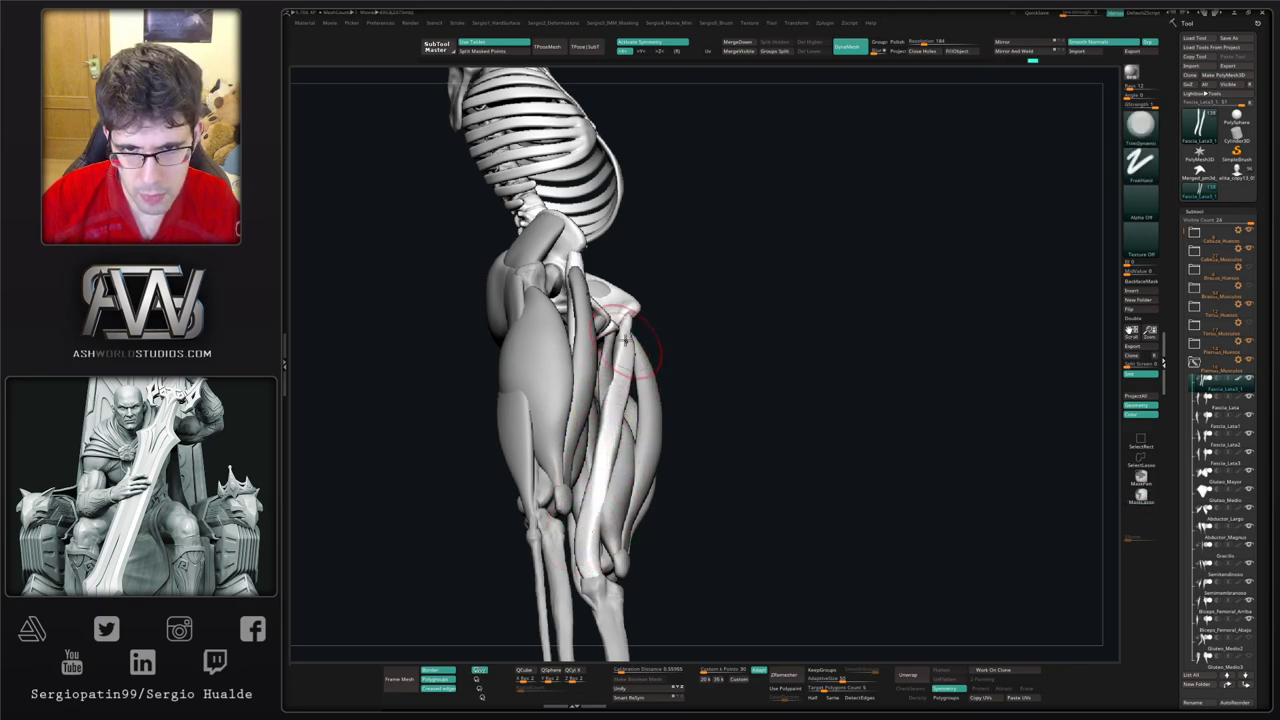
Step: Fit the upper part of the strap muscle against the front thigh muscles with the Move brush
right_click_drag(597, 510, 634, 423)
key("b")
key("m")
key("v")
left_click_drag(650, 350, 640, 350)
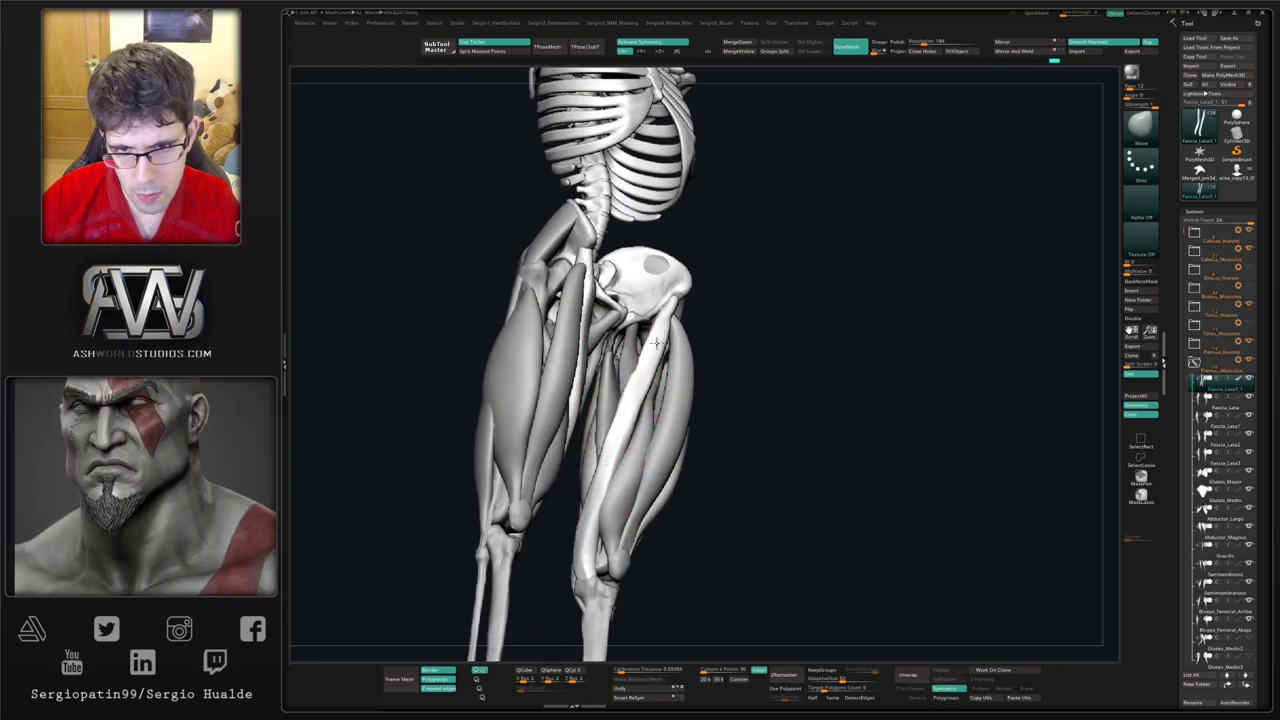
right_click_drag(615, 424, 652, 500)
mouse_move(645, 347)
right_mouse_down("ctrl")
mouse_move(654, 410)
mouse_move(671, 395)
mouse_move(628, 398)
right_mouse_up("ctrl")
left_click_drag(628, 398, 627, 464)
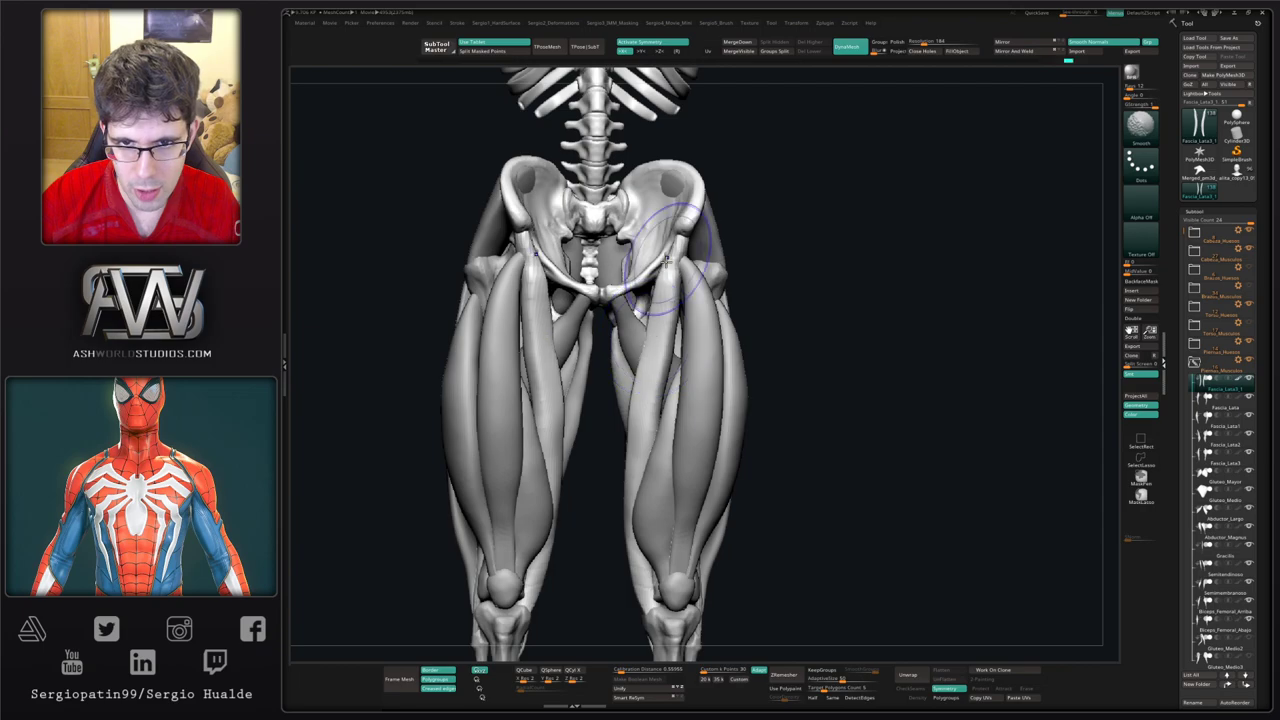
Step: Pull the strap muscle's upper tip up to the front of the iliac bone and smooth the attachment
mouse_move(663, 300)
right_mouse_down()
mouse_move(685, 255)
mouse_move(664, 278)
right_mouse_up()
left_click_drag(665, 258, 669, 240)
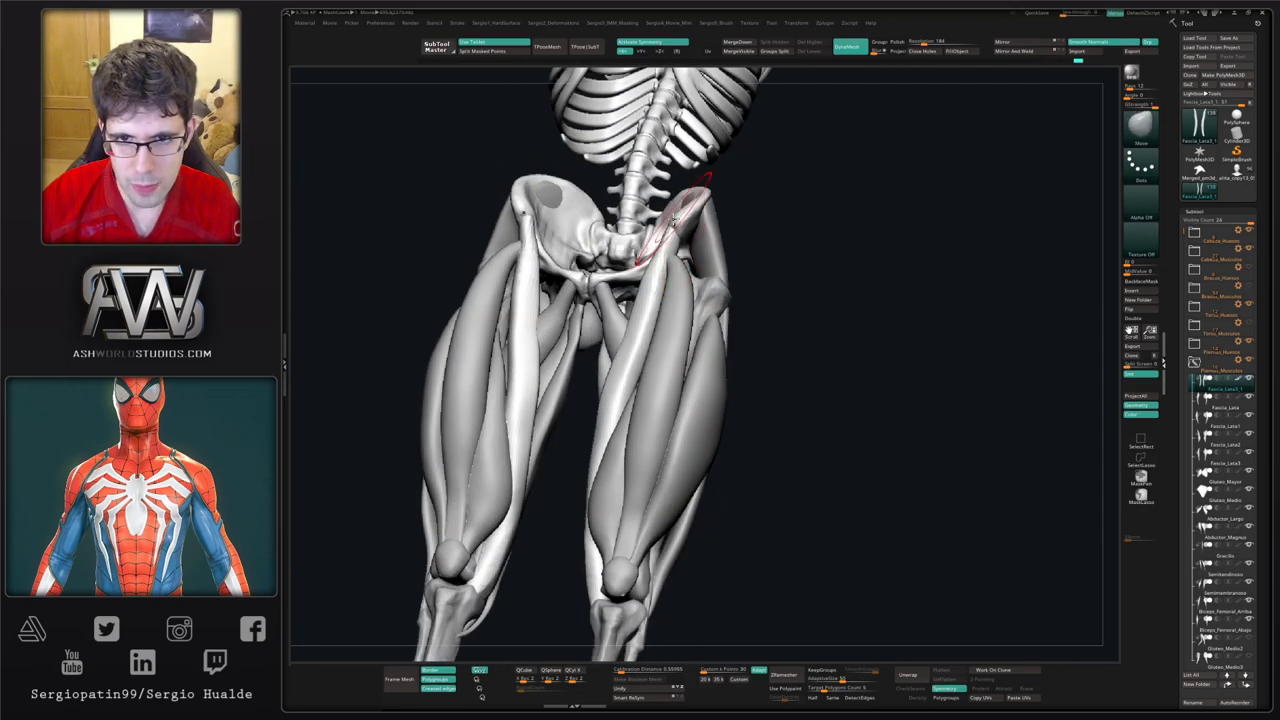
right_click_drag(671, 228, 694, 268)
left_click_drag(660, 321, 660, 255, "shift")
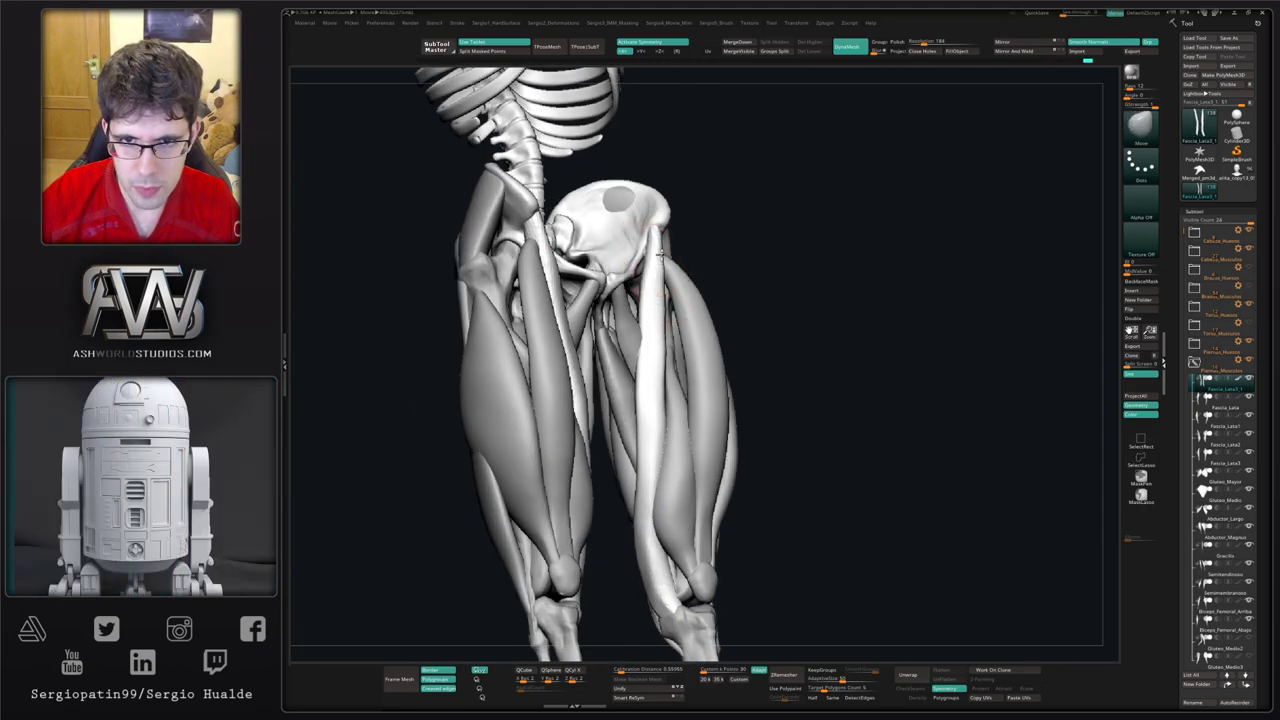
right_click_drag(664, 318, 631, 378, "ctrl")
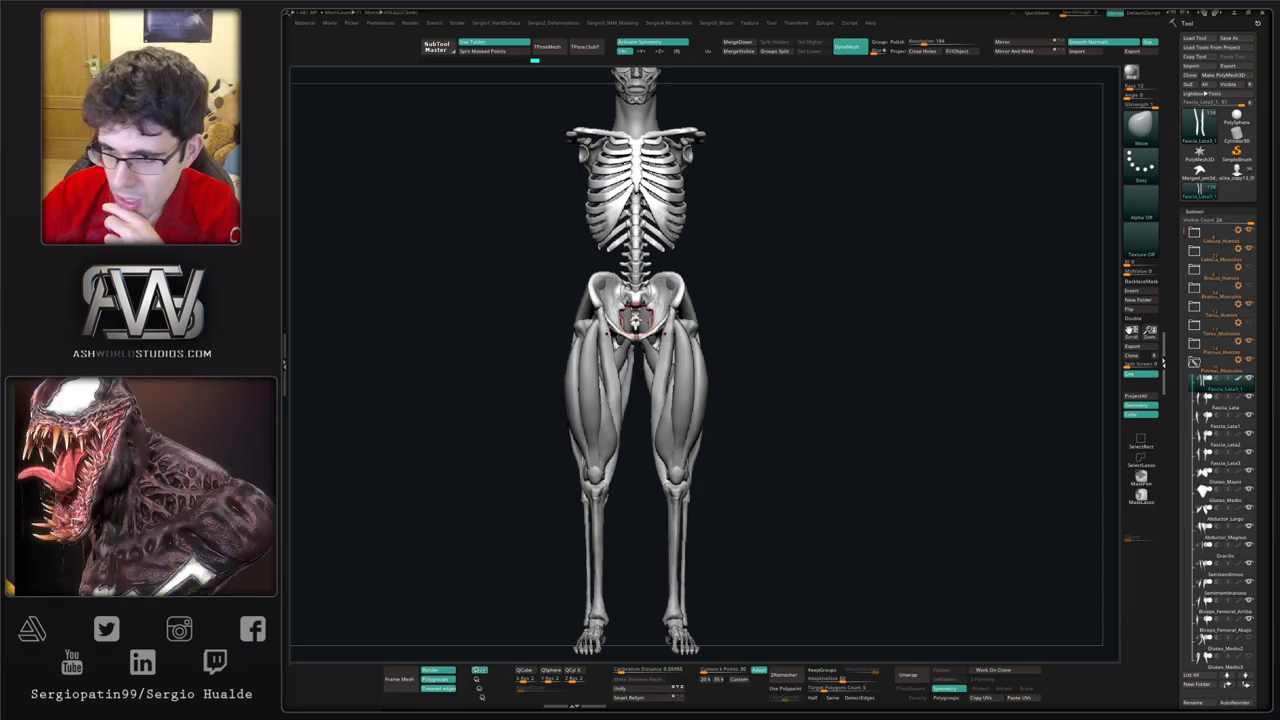
Step: Nudge the middle of the strap muscle inward along the thigh with the Move brush and smooth its lower half
left_click_drag(779, 301, 762, 302)
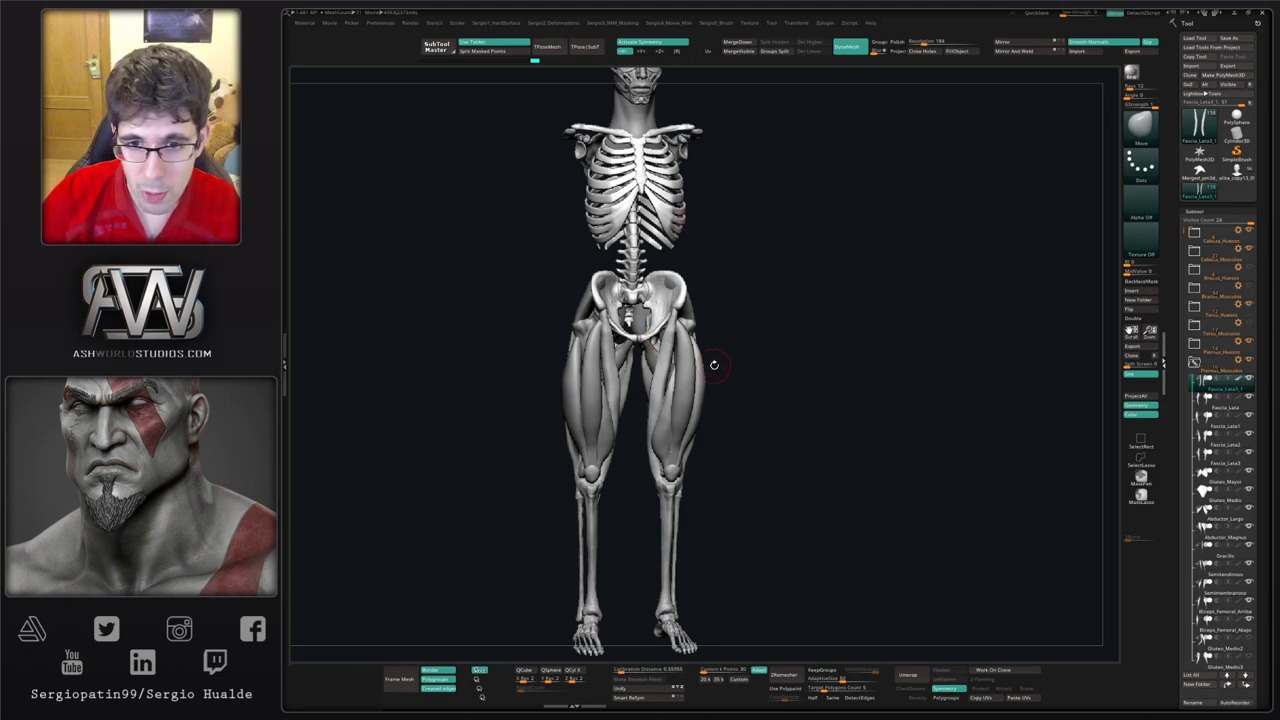
mouse_move(740, 380)
right_mouse_down()
mouse_move(699, 362)
mouse_move(676, 424)
mouse_move(680, 460)
right_mouse_up()
right_click_drag(680, 460, 652, 450)
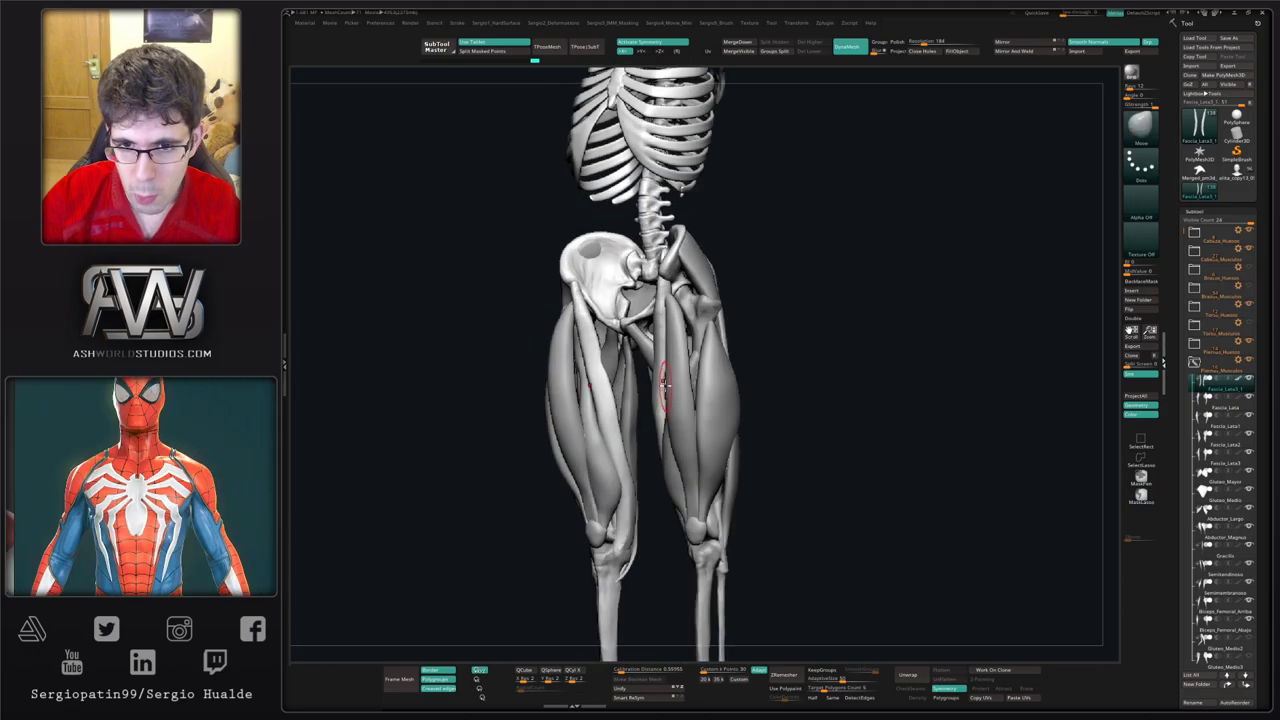
left_click_drag(664, 378, 652, 370)
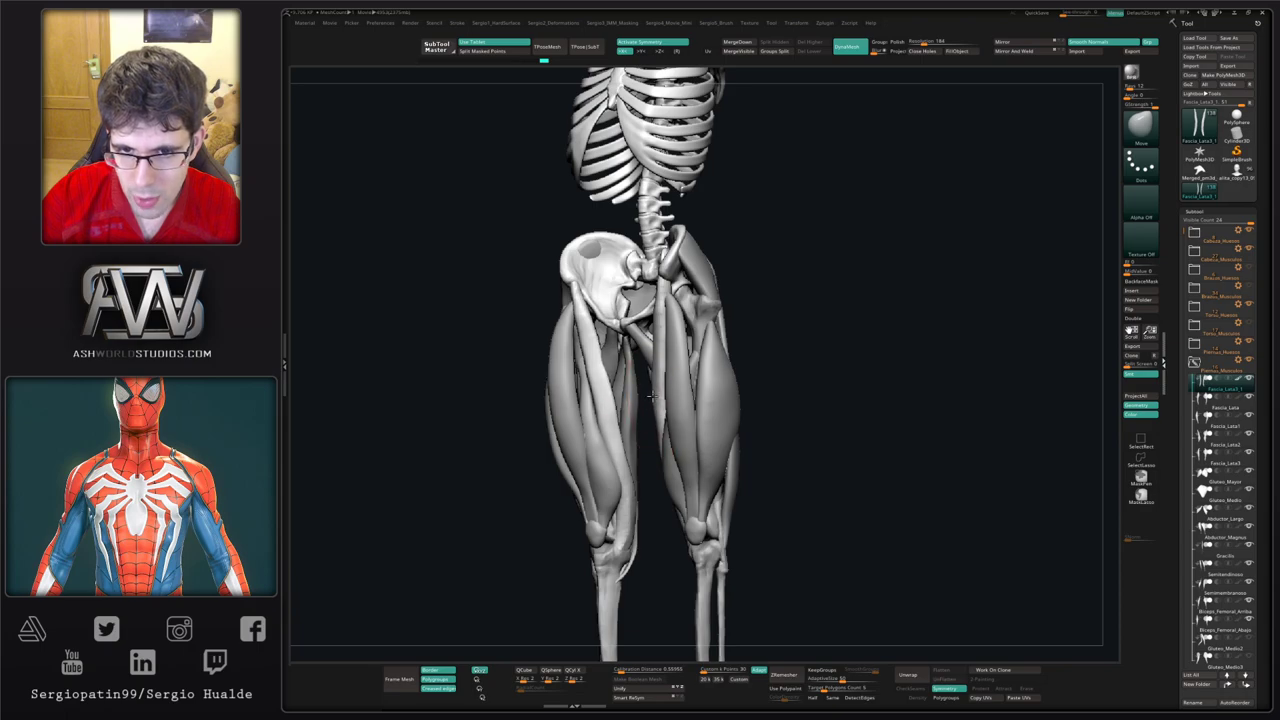
left_click_drag(640, 451, 664, 465, "shift")
mouse_move(664, 465)
right_mouse_down("ctrl")
mouse_move(645, 426)
mouse_move(663, 367)
right_mouse_up("ctrl")
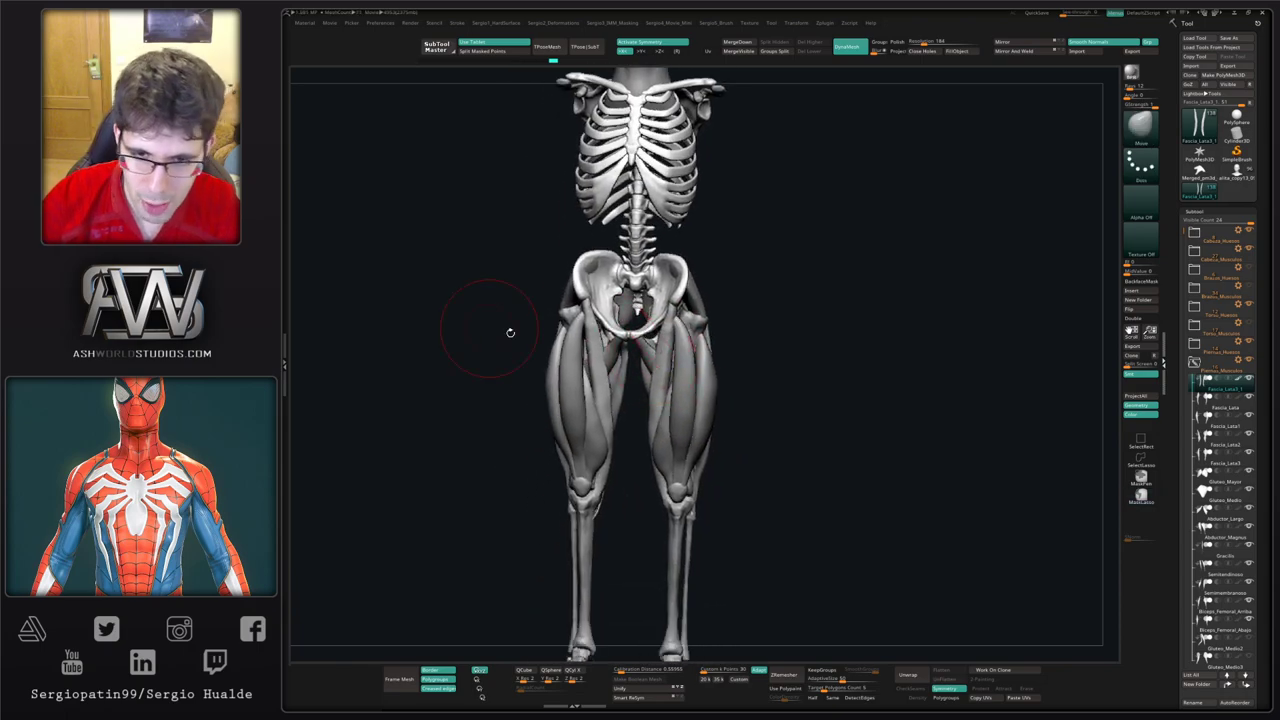
Step: Refine the strap muscle's curve from the inner knee to the upper thigh with resized Move strokes, and smooth its middle
right_click_drag(594, 398, 637, 451, "ctrl")
key("s")
left_click_drag(676, 449, 664, 449)
key("s")
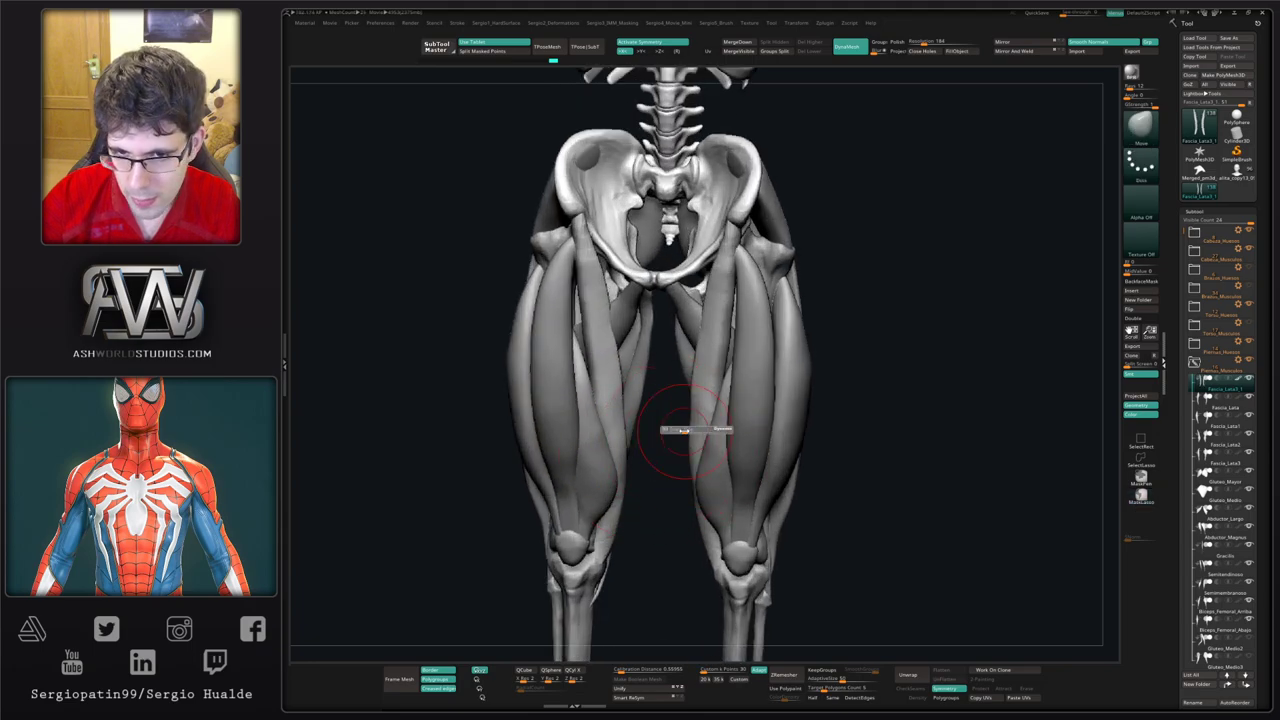
mouse_move(682, 429)
right_mouse_down()
mouse_move(696, 473)
mouse_move(730, 476)
right_mouse_up()
left_click_drag(664, 540, 686, 552)
left_click_drag(689, 445, 724, 360)
mouse_move(724, 360)
right_mouse_down("ctrl")
mouse_move(716, 325)
mouse_move(692, 335)
mouse_move(723, 400)
right_mouse_up("ctrl")
key("s")
left_click_drag(716, 406, 708, 412)
right_click_drag(698, 440, 737, 409)
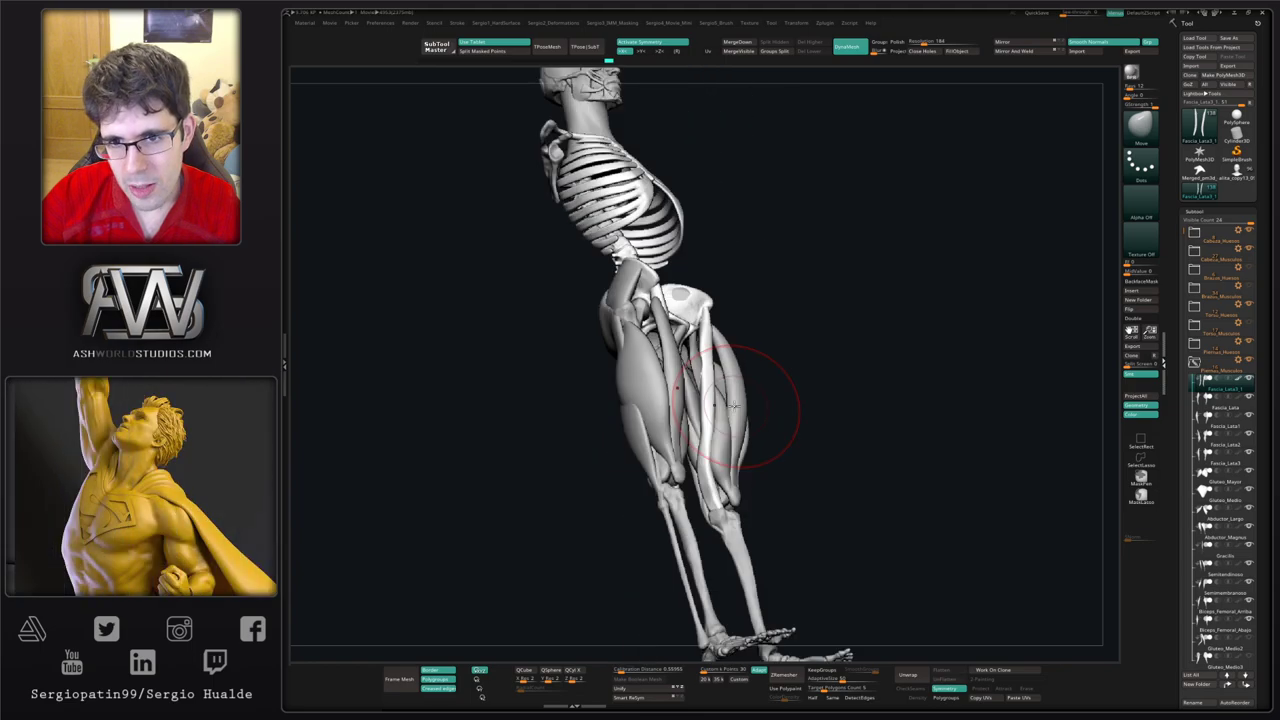
left_click_drag(718, 368, 709, 446, "shift")
mouse_move(734, 407)
right_mouse_down()
mouse_move(675, 402)
mouse_move(718, 393)
right_mouse_up()
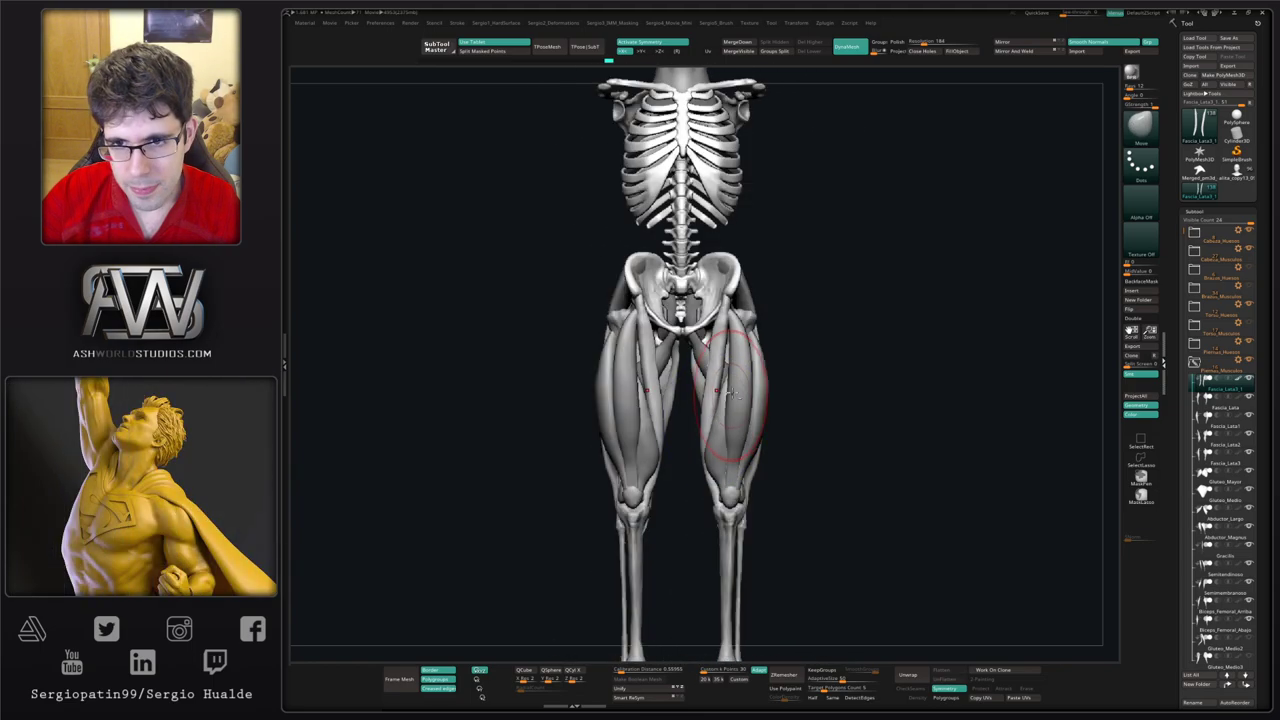
Step: Rename the strap muscle subtool as Sartoreo
right_click_drag(738, 436, 712, 482, "ctrl")
right_click_drag(712, 482, 742, 488)
right_click_drag(742, 488, 762, 415, "alt")
key("F2")
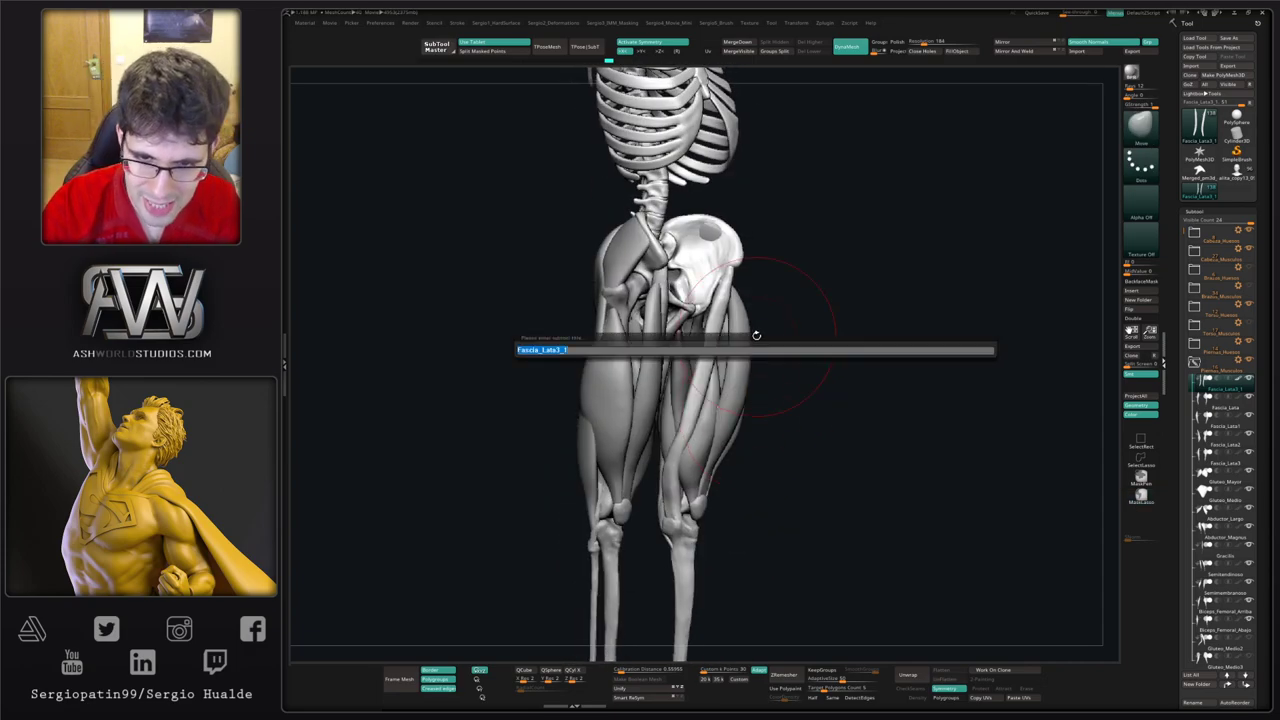
type("Sartorio")
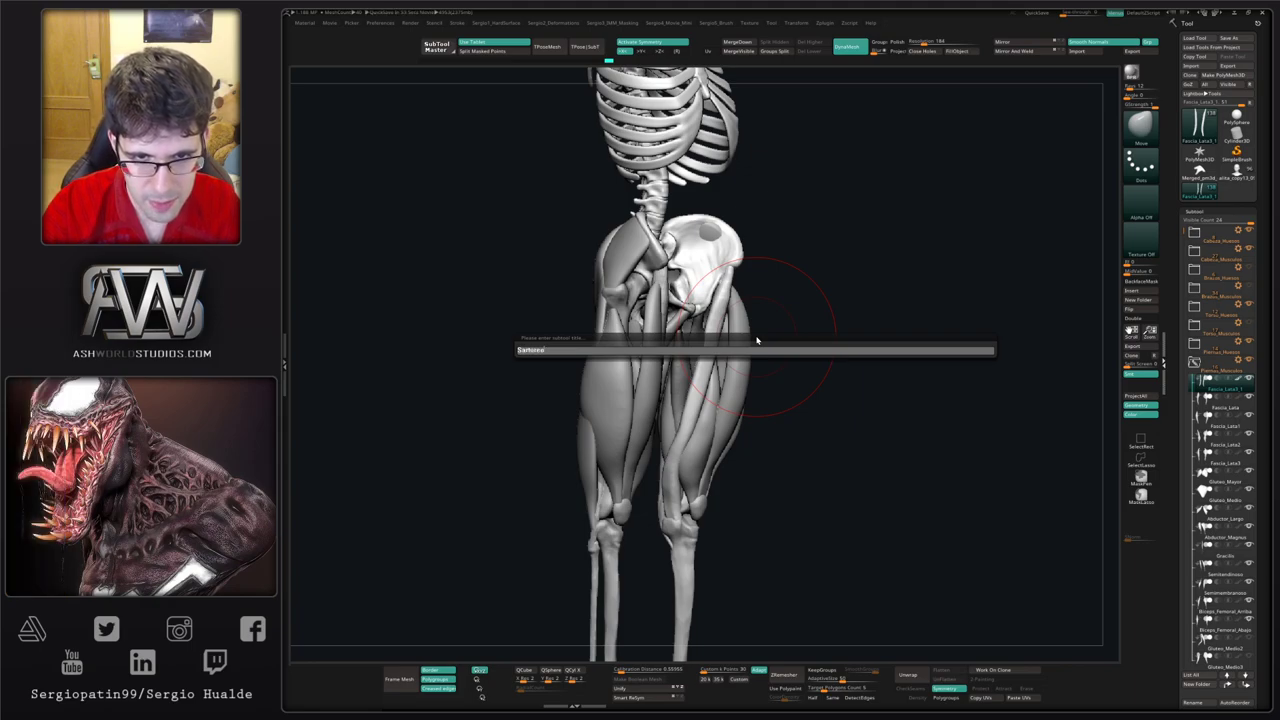
key("Return")
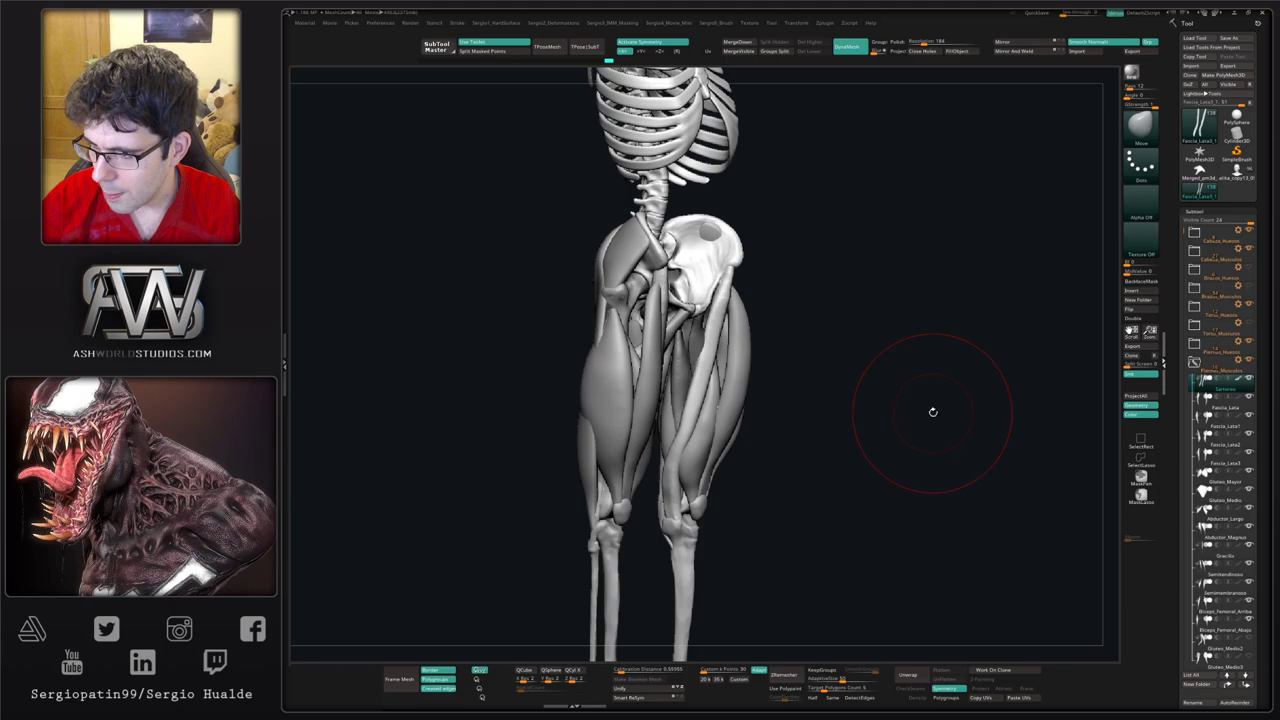
Step: Select Fascia_Lata2 and adjust its lower end beside the kneecap with the Move brush
left_click_drag(931, 414, 963, 408)
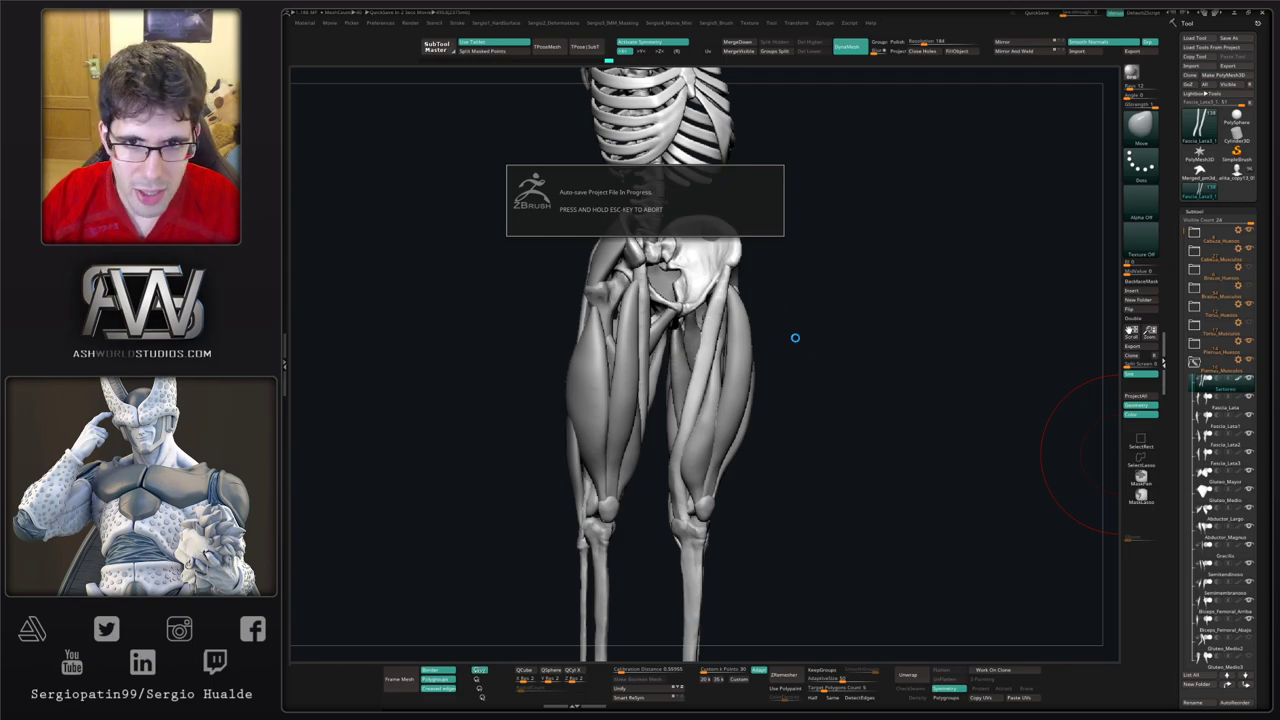
right_click_drag(809, 368, 762, 391)
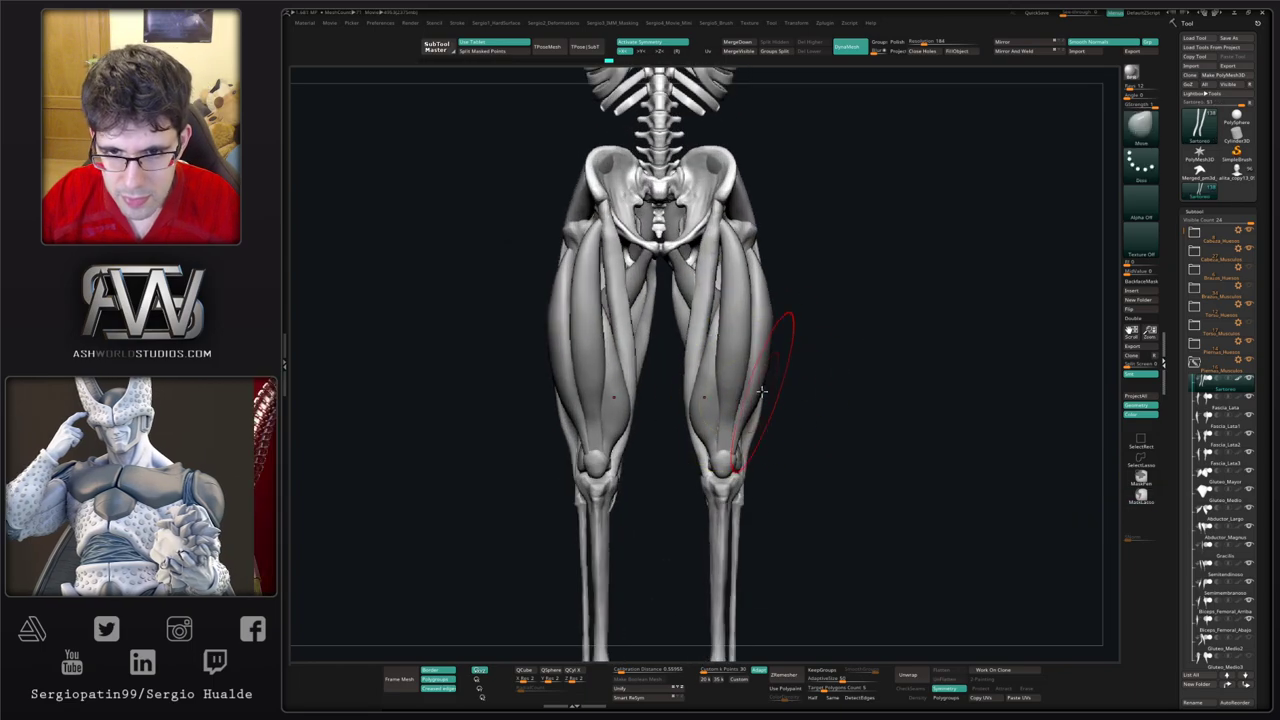
left_click(704, 427, "alt")
right_click_drag(704, 433, 697, 418)
left_click_drag(697, 418, 701, 419)
mouse_move(720, 420)
right_mouse_down("shift")
mouse_move(703, 443)
mouse_move(723, 457)
right_mouse_up("shift")
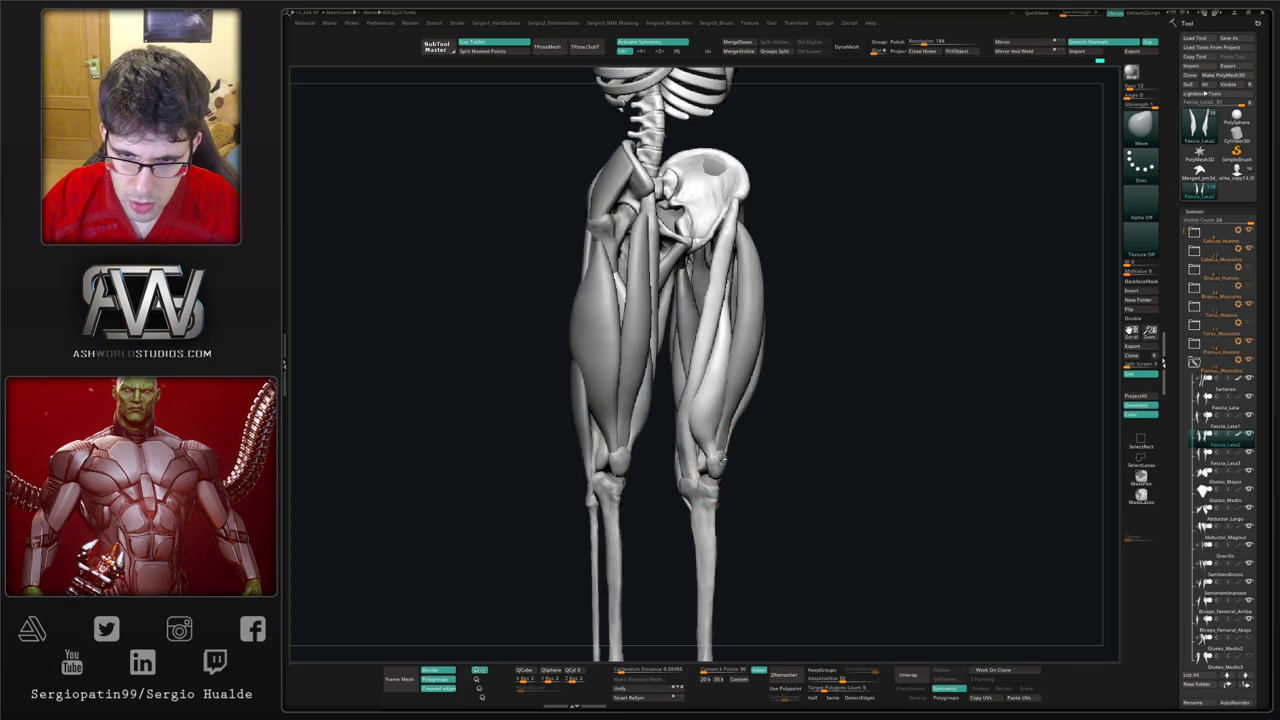
left_click_drag(711, 455, 720, 454)
Step: Isolate Fascia_Lata2, cut off its thin lower tips with a lasso selection, then close the cut ends with DynaMesh and smooth them
key("alt+s")
right_click_drag(720, 454, 712, 467)
right_click_drag(712, 467, 743, 480, "ctrl")
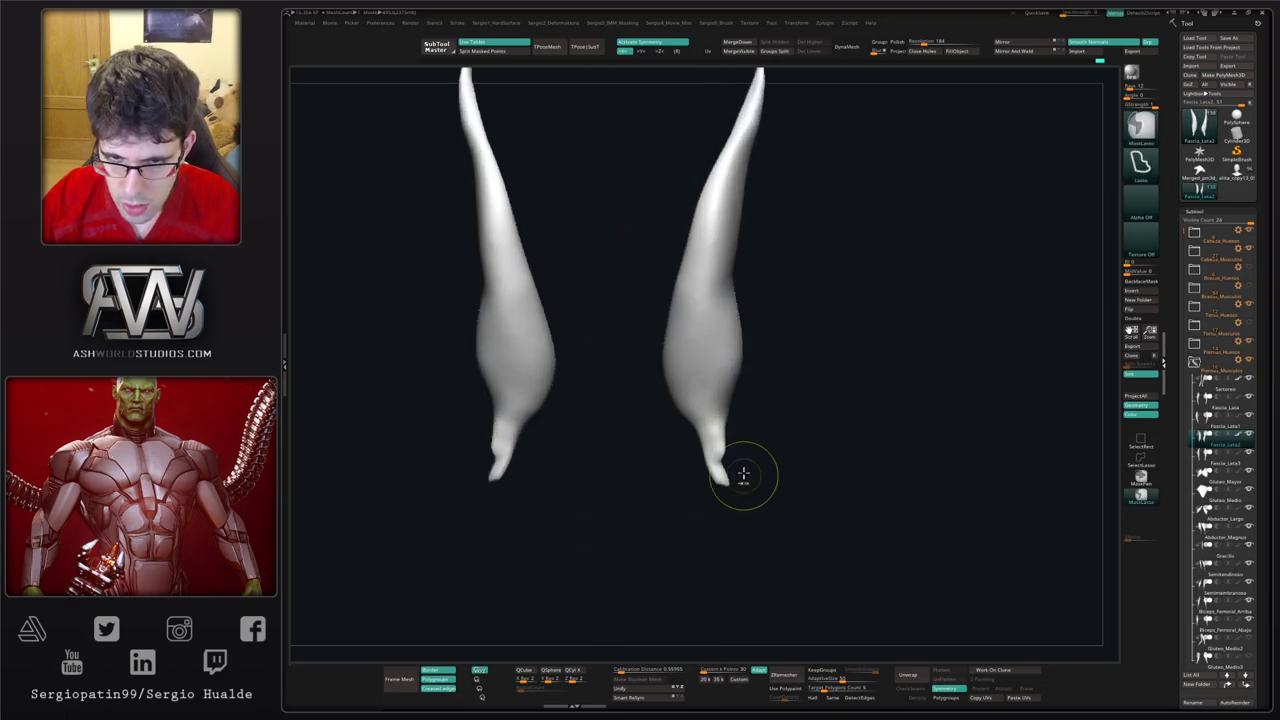
mouse_move(741, 451)
left_mouse_down("ctrl+alt+shift")
mouse_move(705, 512)
mouse_move(743, 477)
left_mouse_up("ctrl+alt+shift")
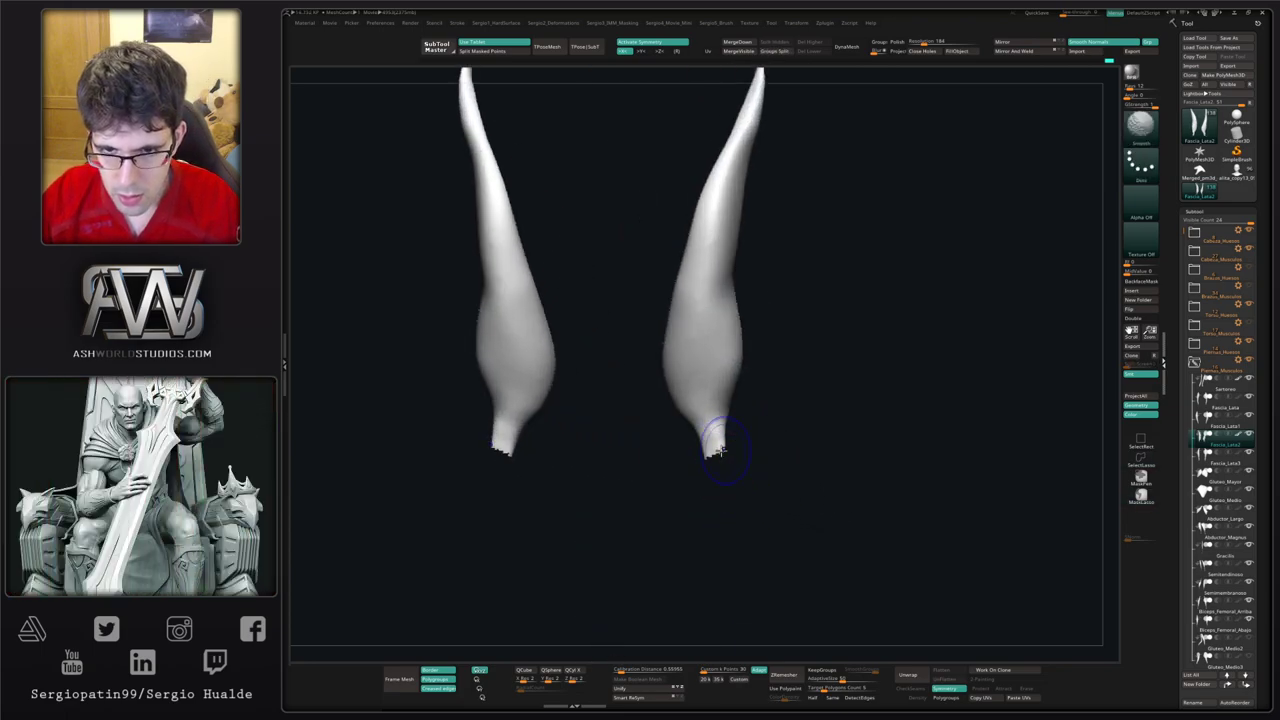
right_click_drag(748, 466, 772, 432)
left_click(853, 47)
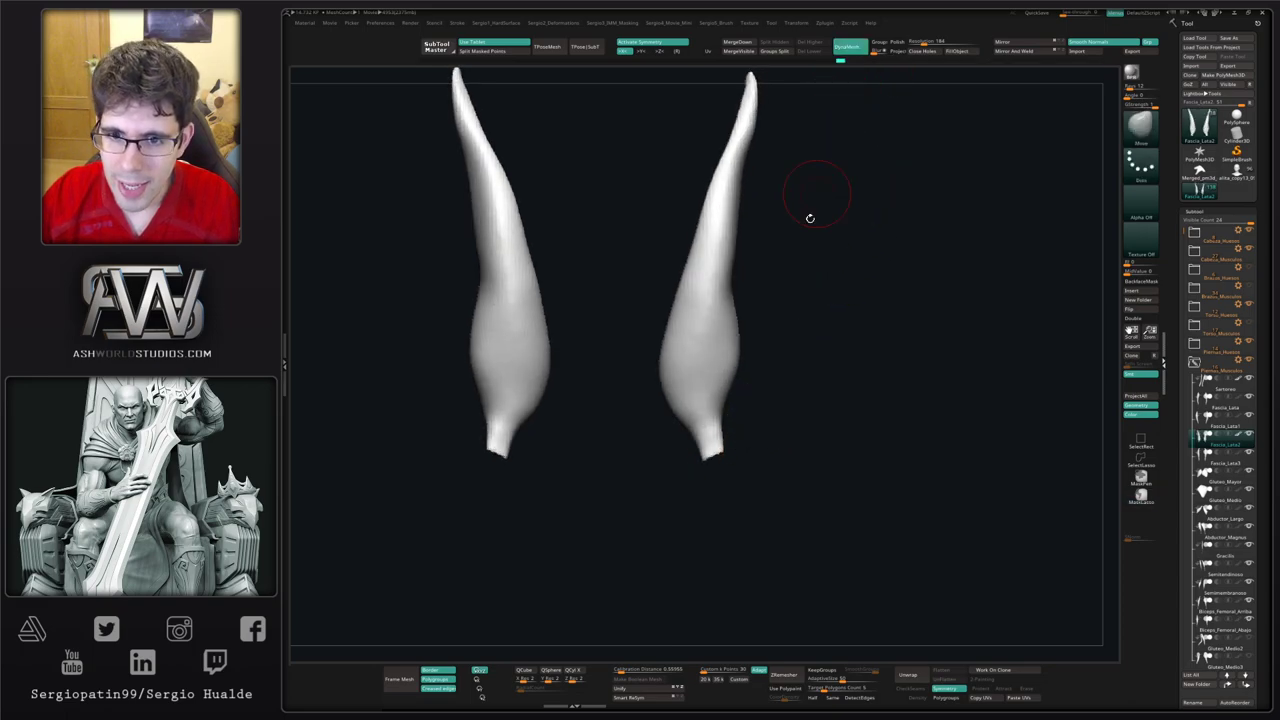
left_click_drag(722, 457, 706, 462, "shift")
key("alt+s")
Step: Fit the trimmed lower end of Fascia_Lata2 beside the kneecap with a resized Move brush
right_click_drag(703, 497, 700, 460, "ctrl")
right_click_drag(700, 460, 737, 474)
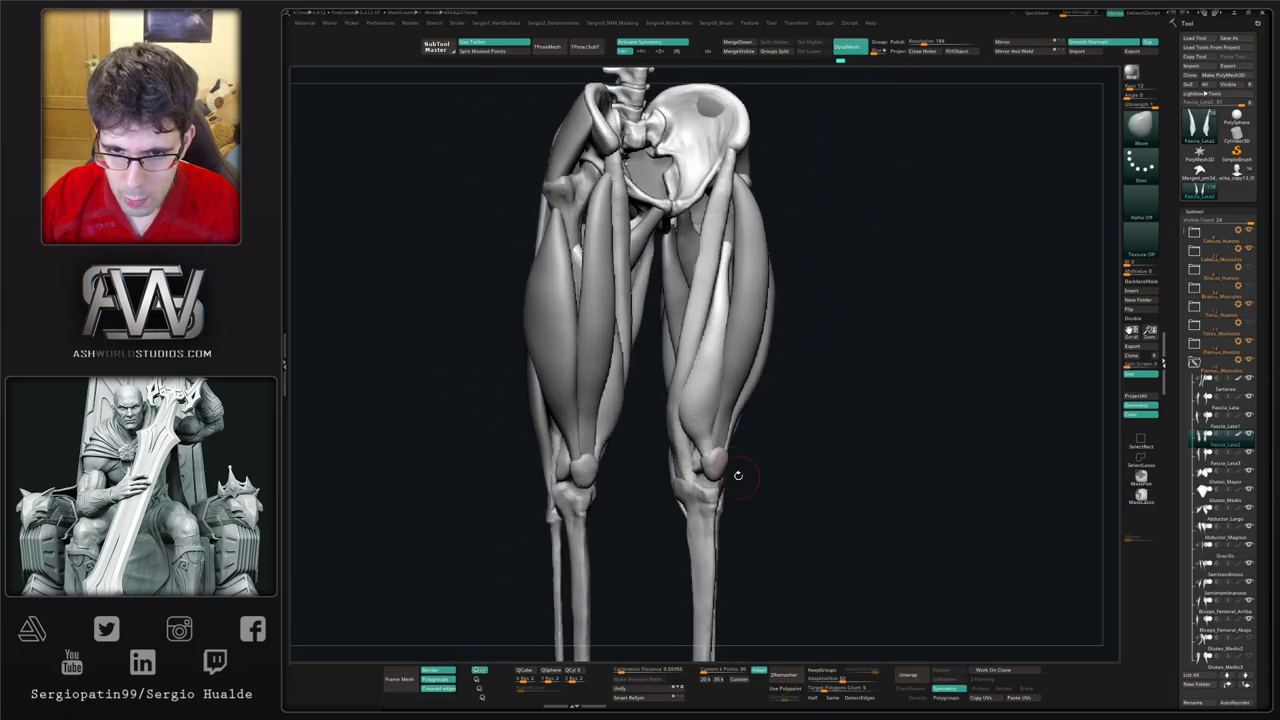
key("s")
left_click_drag(733, 450, 720, 452)
right_click_drag(720, 452, 640, 455)
Step: Select Fascia_Lata1 and pull its lower end toward the kneecap with the Move brush
left_click(729, 456, "alt")
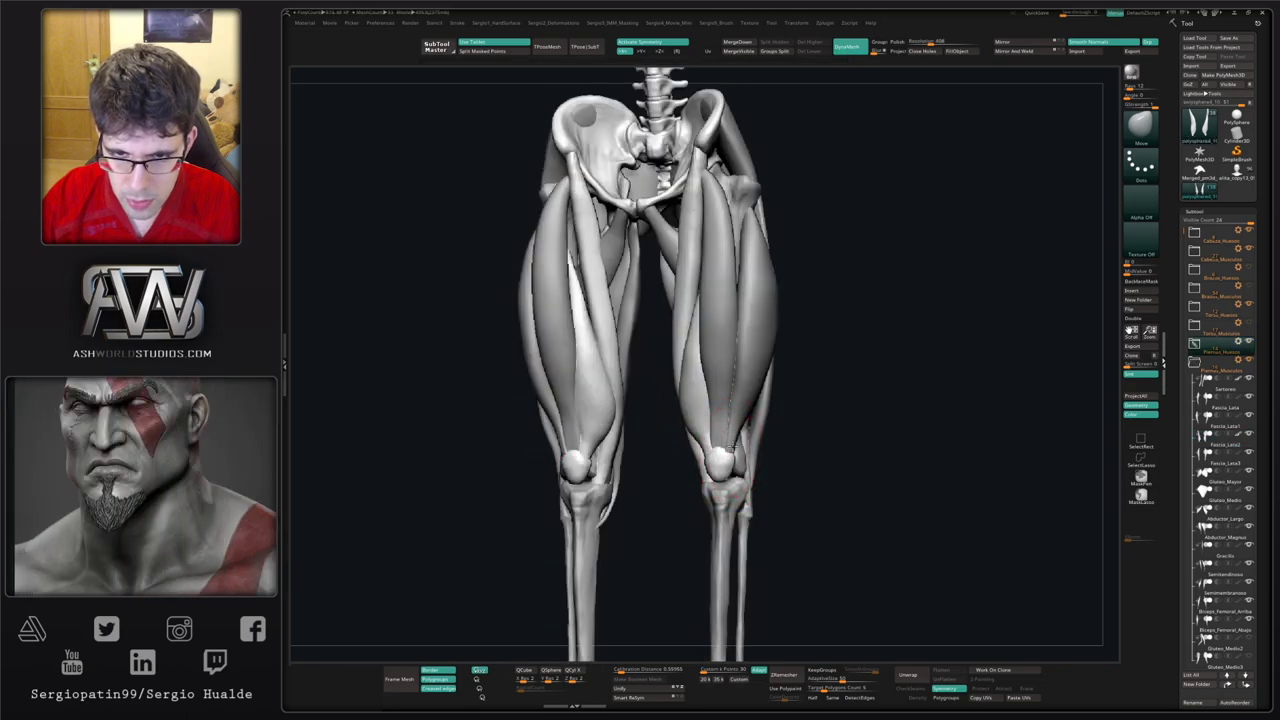
left_click(744, 434, "alt")
mouse_move(743, 444)
left_mouse_down()
mouse_move(741, 460)
mouse_move(731, 450)
left_mouse_up()
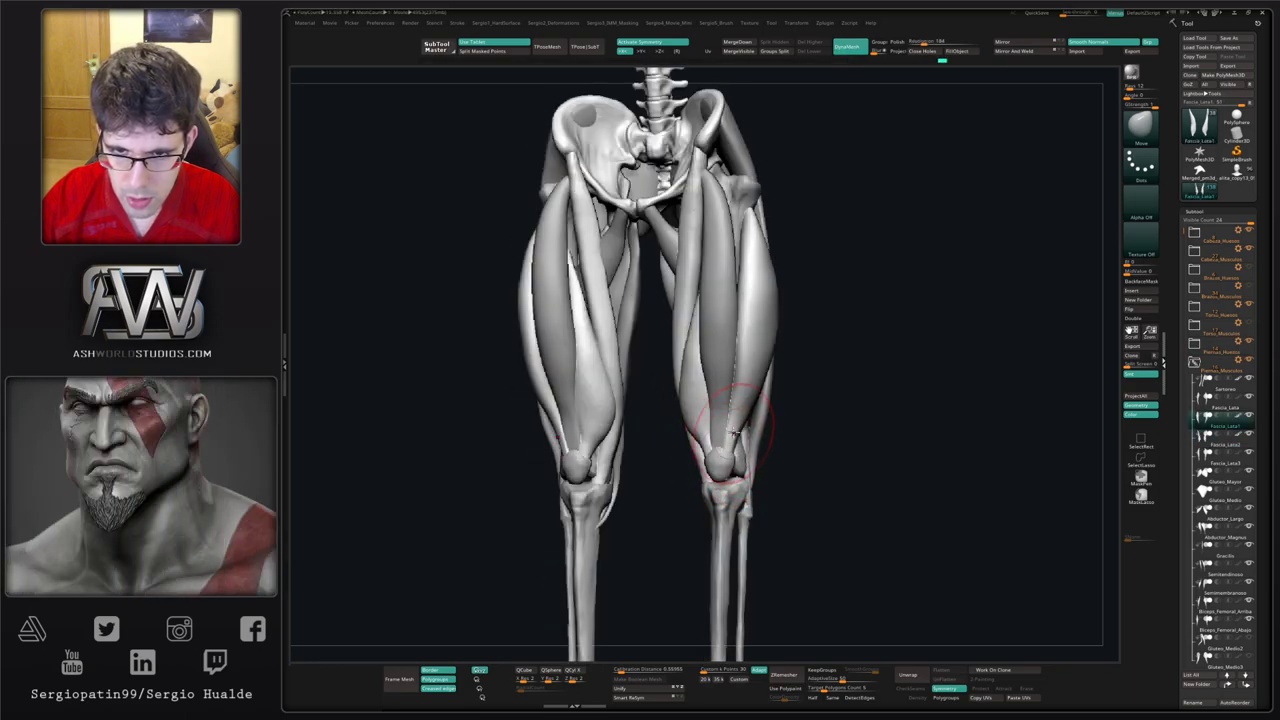
right_click_drag(738, 440, 742, 392, "ctrl")
mouse_move(742, 392)
right_mouse_down()
mouse_move(762, 389)
mouse_move(806, 446)
mouse_move(810, 425)
mouse_move(745, 424)
mouse_move(832, 424)
mouse_move(796, 415)
right_mouse_up()
Step: Nudge Fascia_Lata1 at the upper thigh with the Move brush and adjust the neighbouring Sartoreo strap
mouse_move(663, 352)
right_mouse_down()
mouse_move(651, 391)
mouse_move(694, 423)
mouse_move(604, 428)
mouse_move(620, 430)
right_mouse_up()
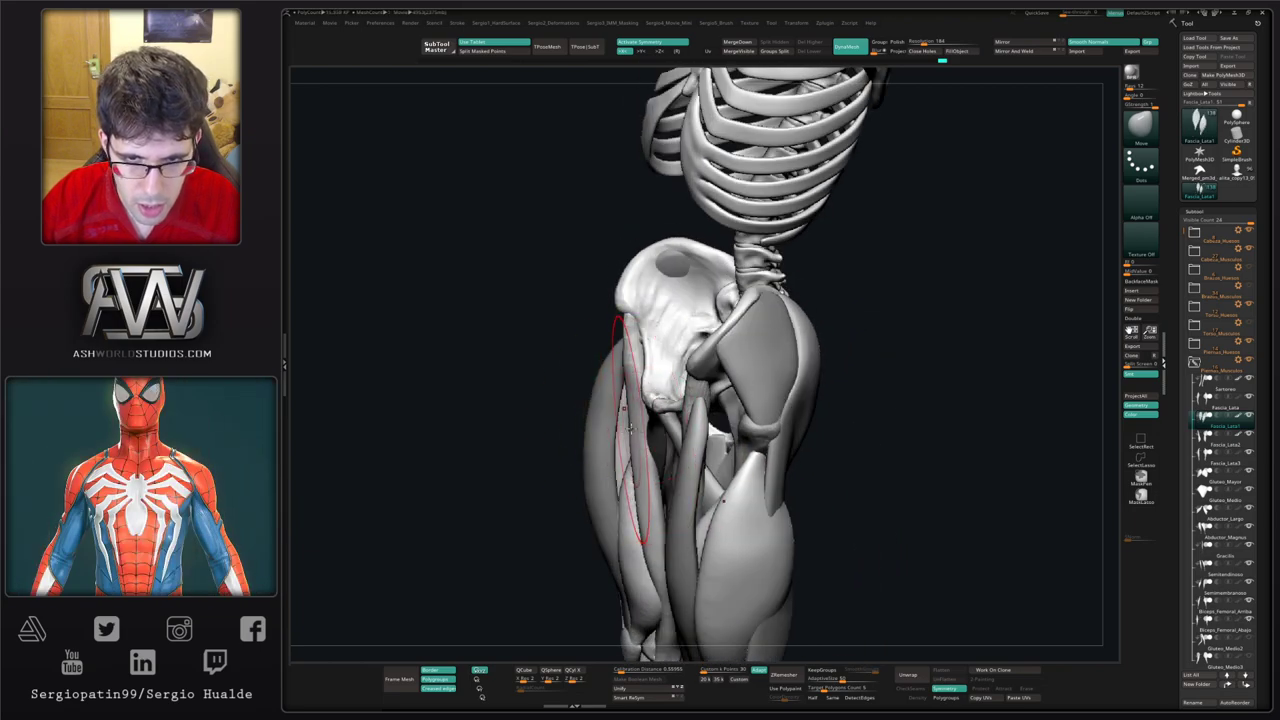
left_click_drag(633, 402, 642, 428)
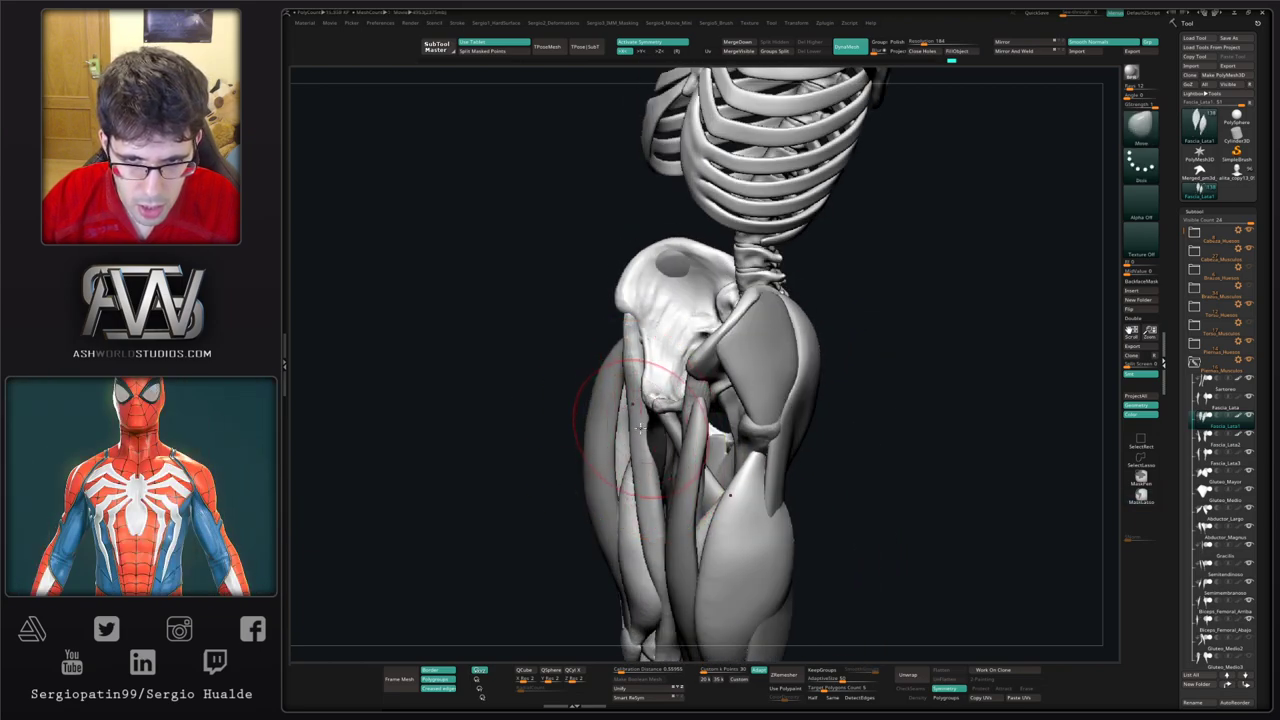
left_click(640, 427, "alt")
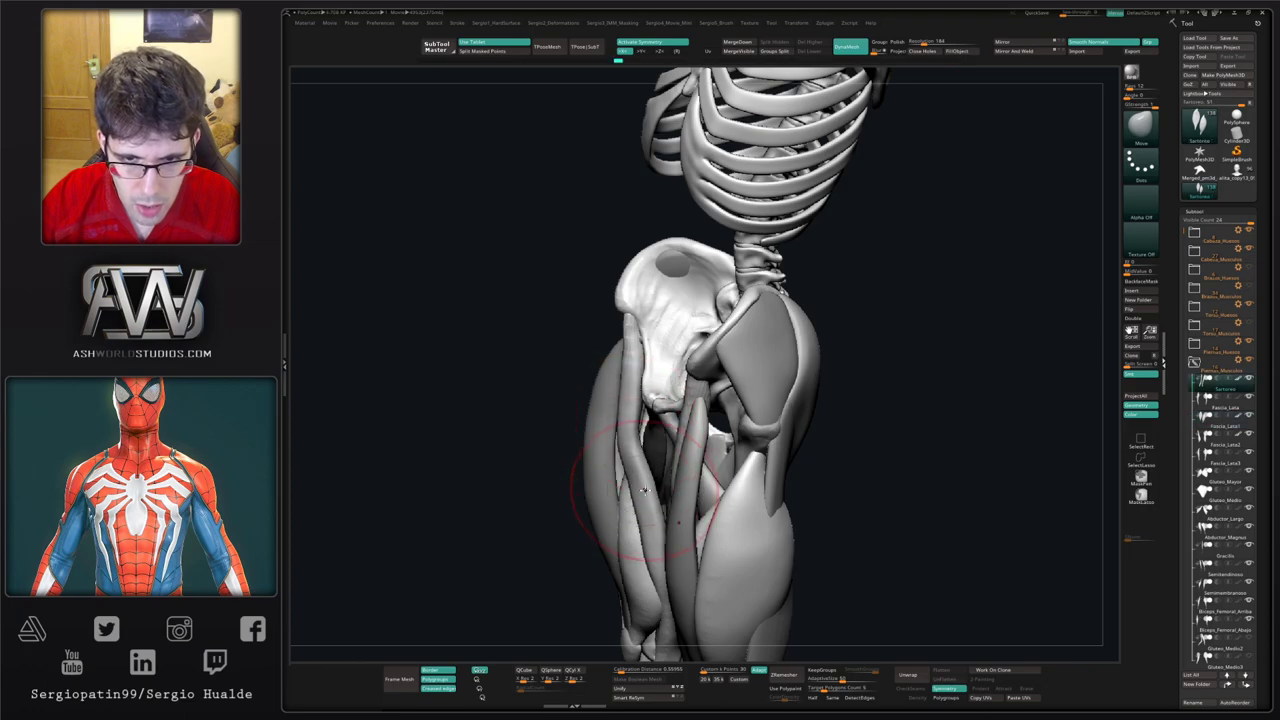
mouse_move(645, 480)
right_mouse_down()
mouse_move(650, 432)
mouse_move(645, 470)
right_mouse_up()
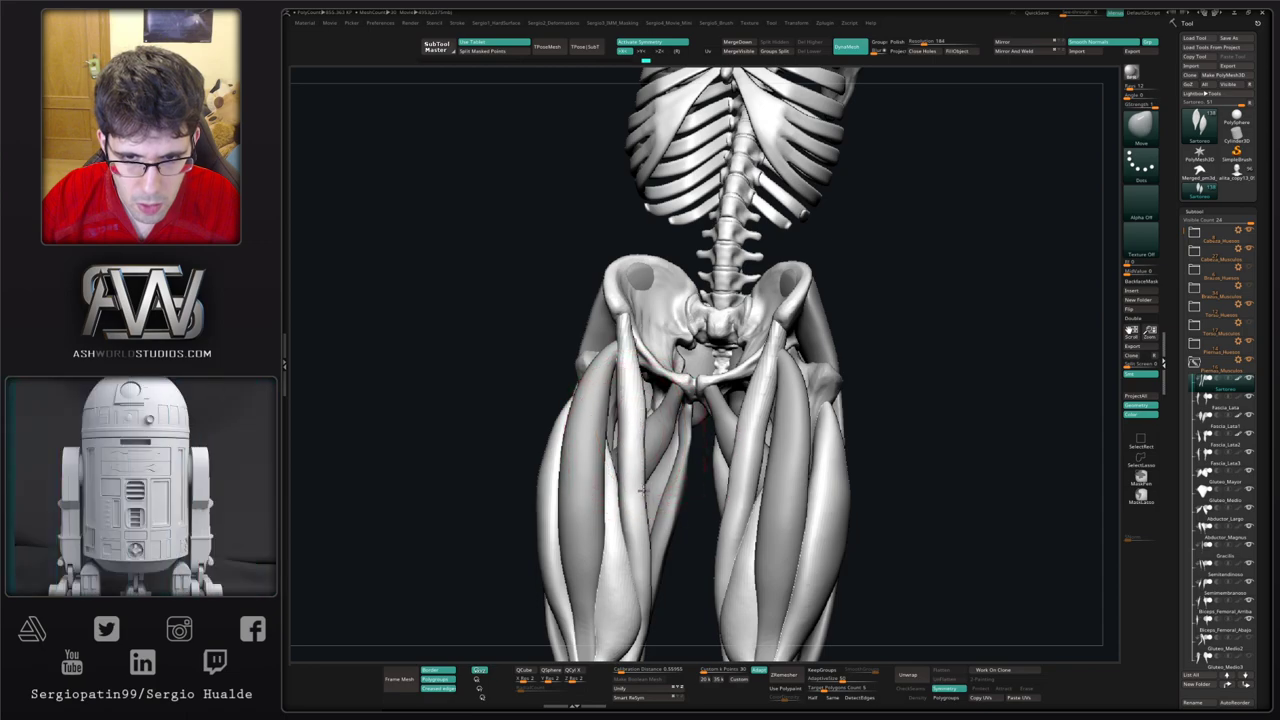
right_click_drag(609, 400, 633, 453)
Step: Select Abductor_Largo and show the hidden Gluteo_Medio2 and Gluteo_Medio3 subtools
left_click(651, 455, "alt")
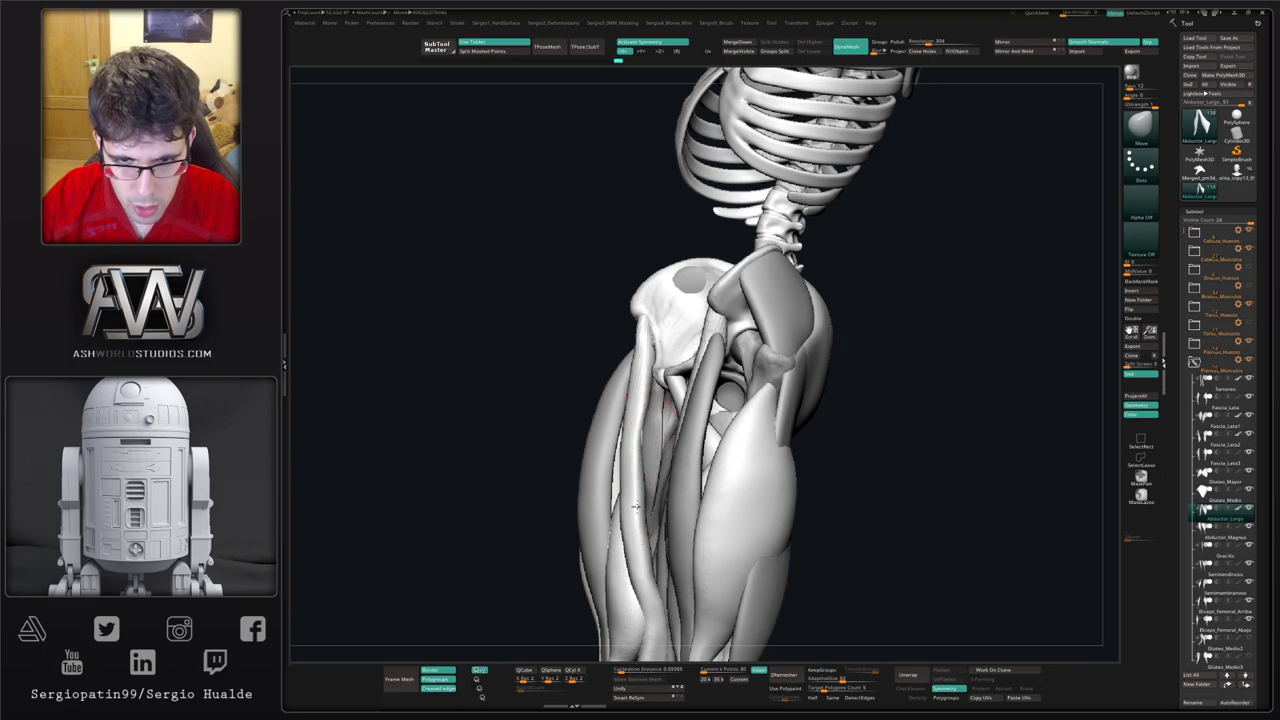
right_click_drag(636, 506, 708, 462)
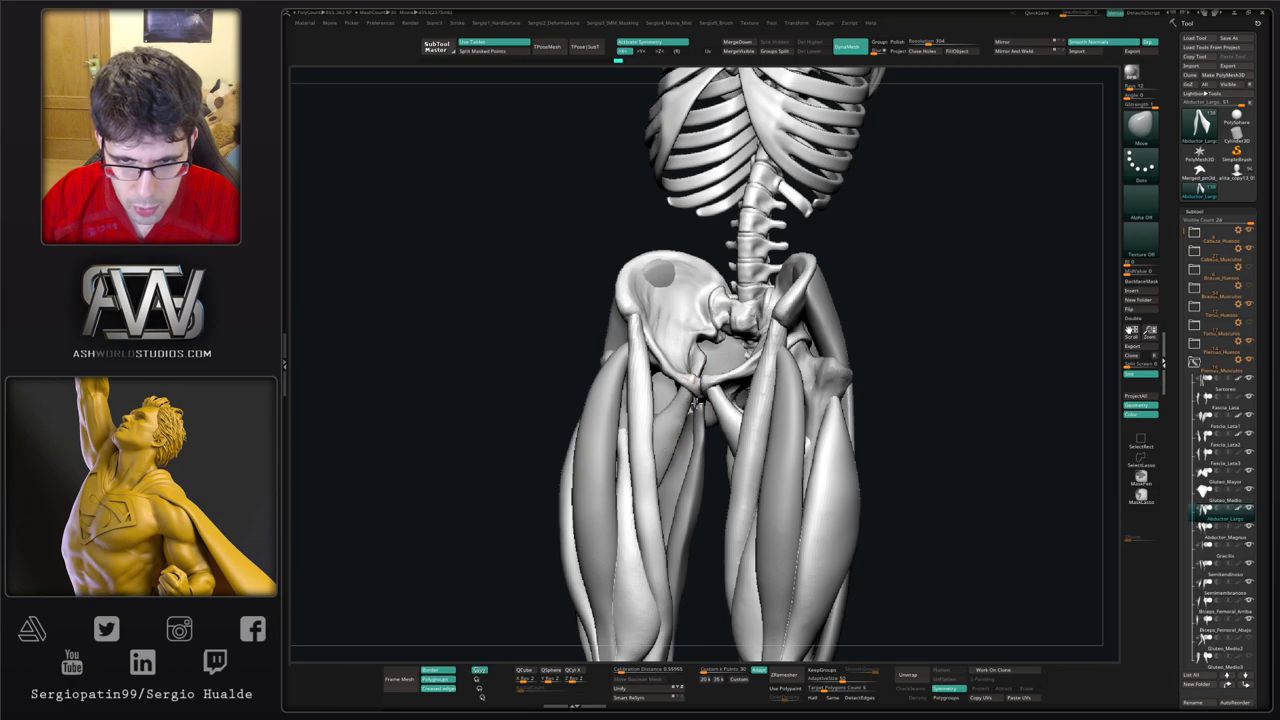
right_click_drag(693, 402, 765, 415)
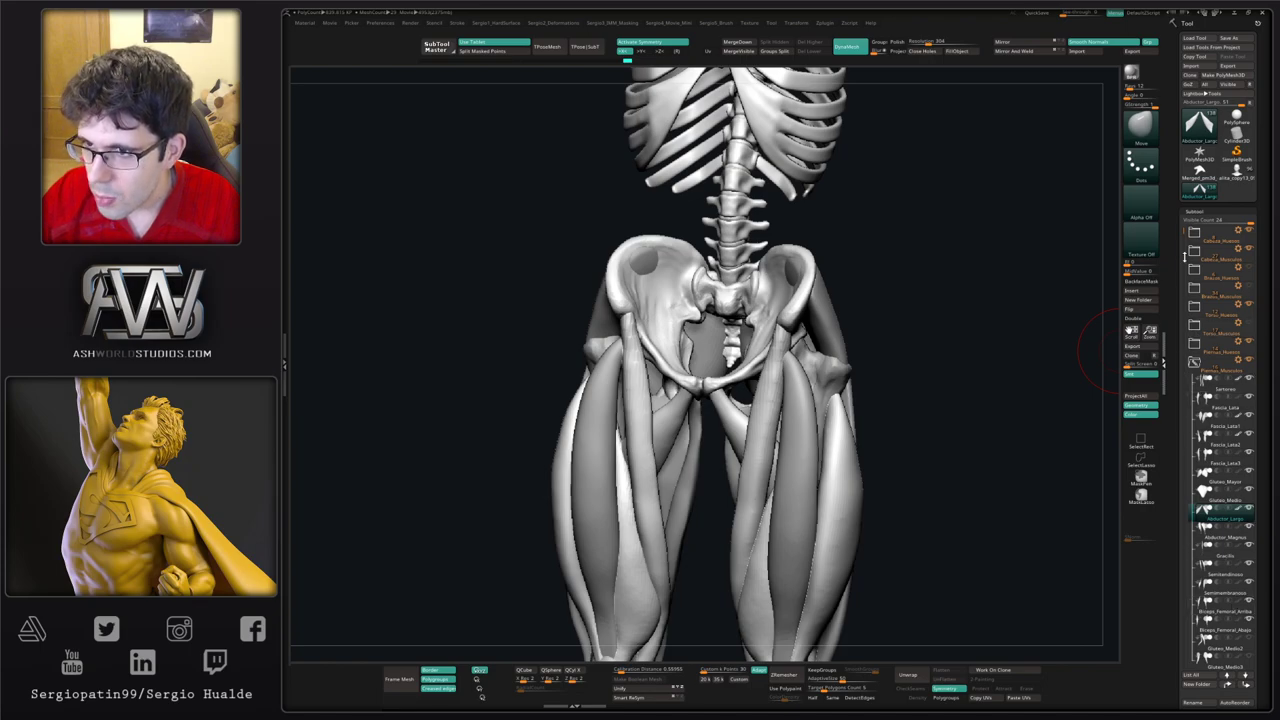
left_click_drag(1182, 243, 1177, 291)
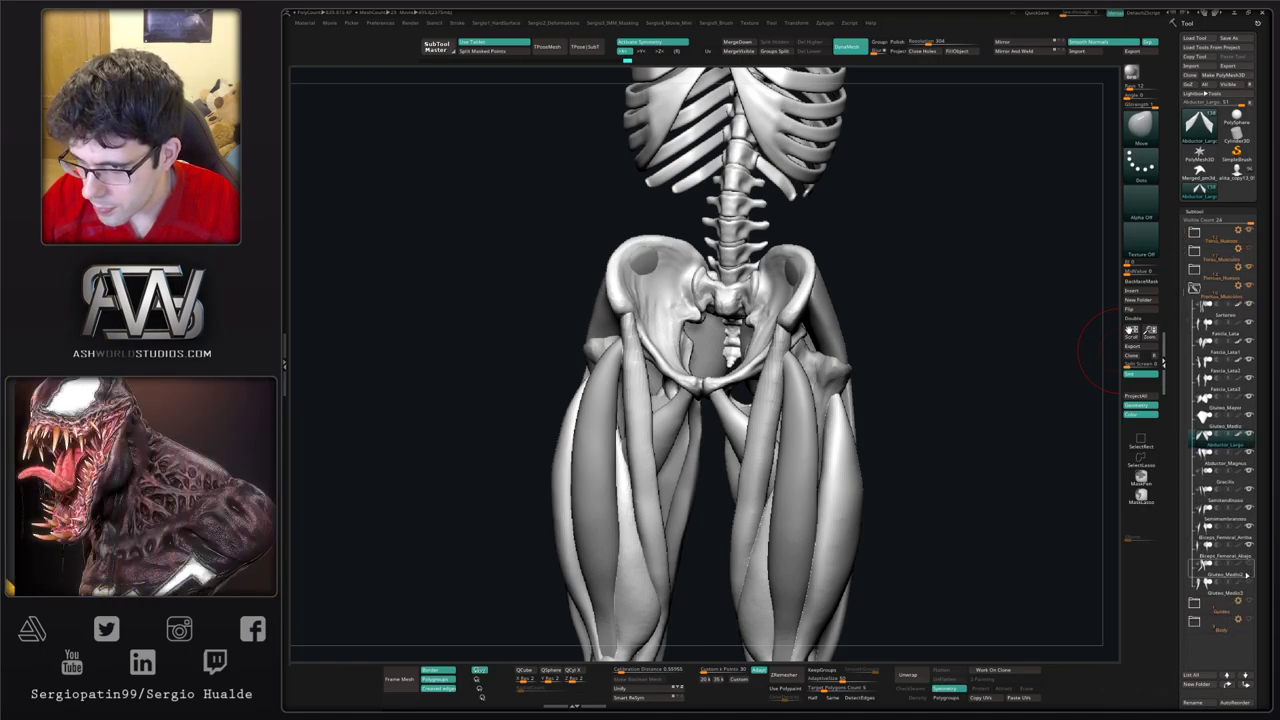
left_click(1249, 564)
left_click(1249, 582)
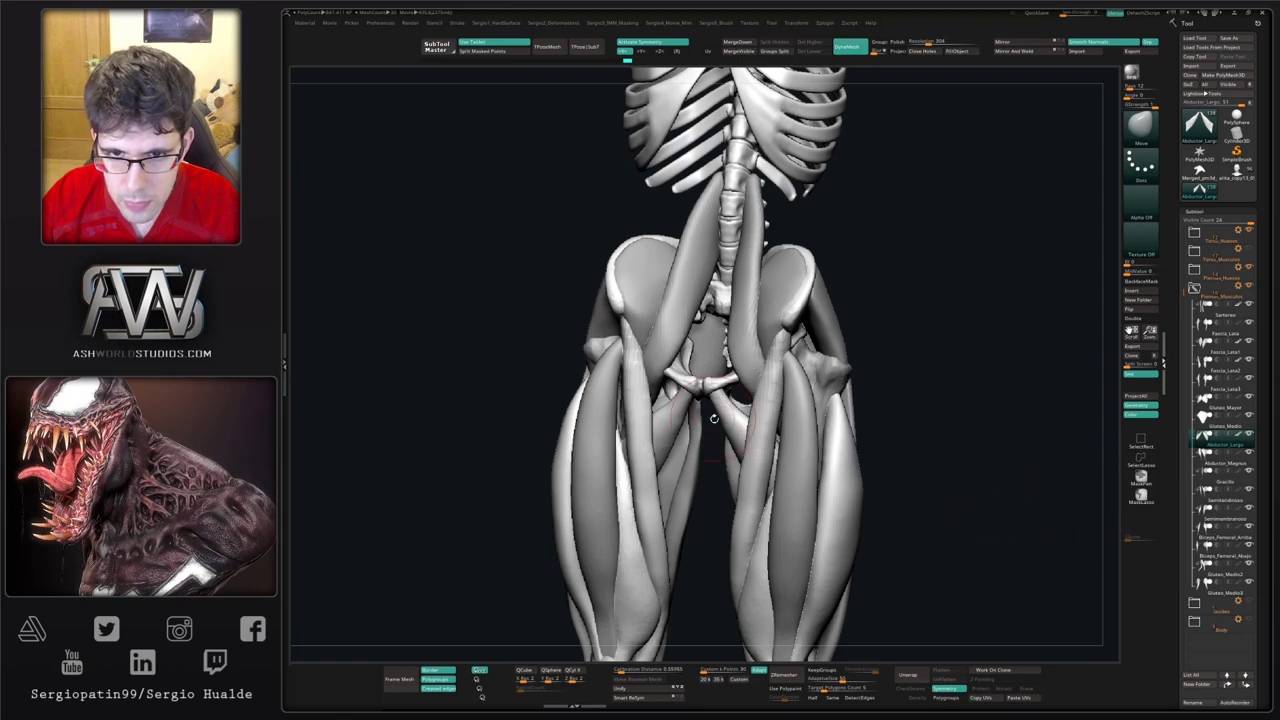
Step: Select Fascia_Lata3 and adjust its upper end and middle along the front thigh with the Move brush
mouse_move(714, 419)
right_mouse_down()
mouse_move(669, 366)
mouse_move(675, 418)
mouse_move(696, 414)
mouse_move(708, 486)
right_mouse_up()
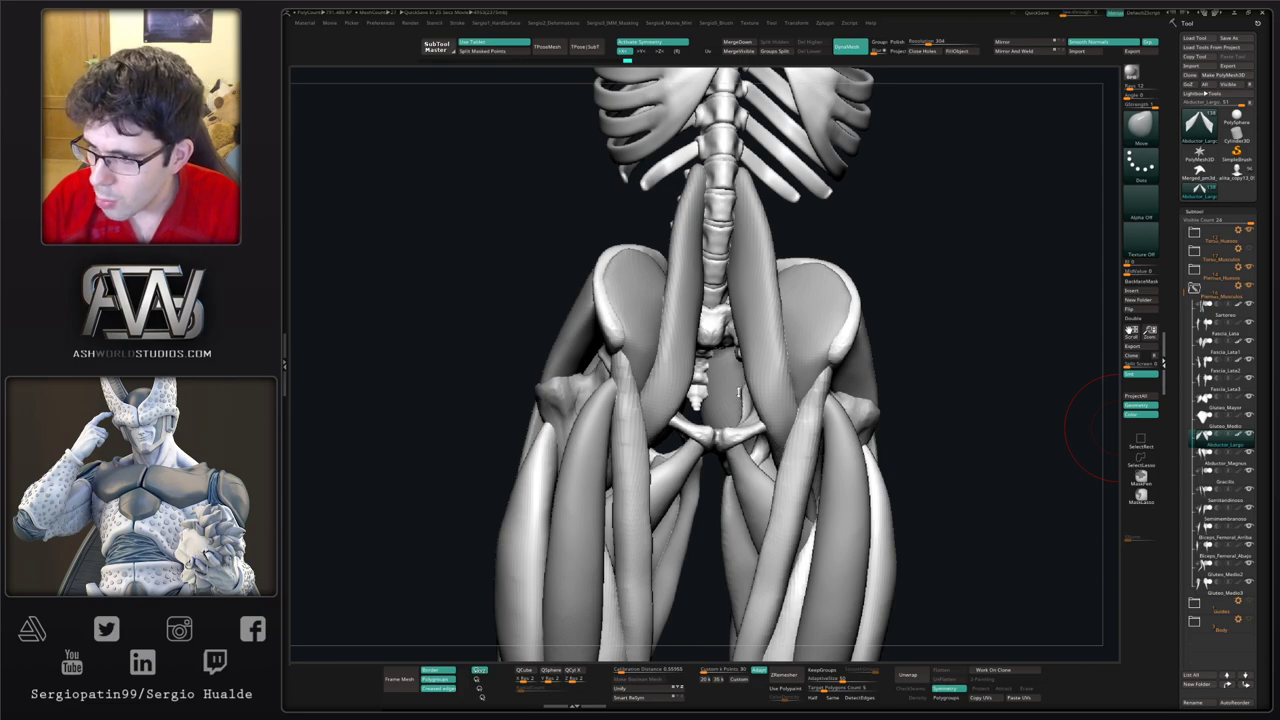
right_click_drag(722, 423, 674, 435)
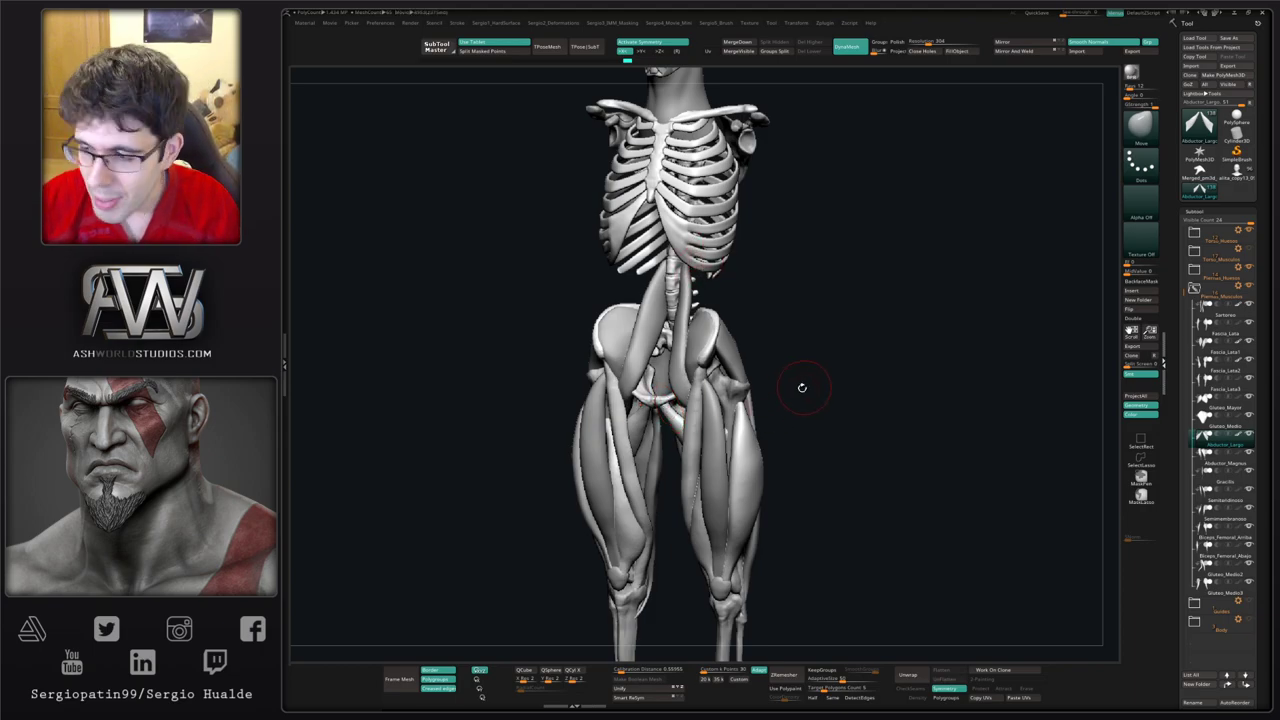
mouse_move(803, 386)
left_mouse_down()
mouse_move(708, 285)
mouse_move(704, 328)
left_mouse_up()
right_click_drag(704, 328, 690, 396)
right_click_drag(690, 396, 758, 380)
right_click_drag(670, 300, 850, 410, "ctrl")
right_click_drag(657, 384, 741, 364)
left_click(713, 364, "alt")
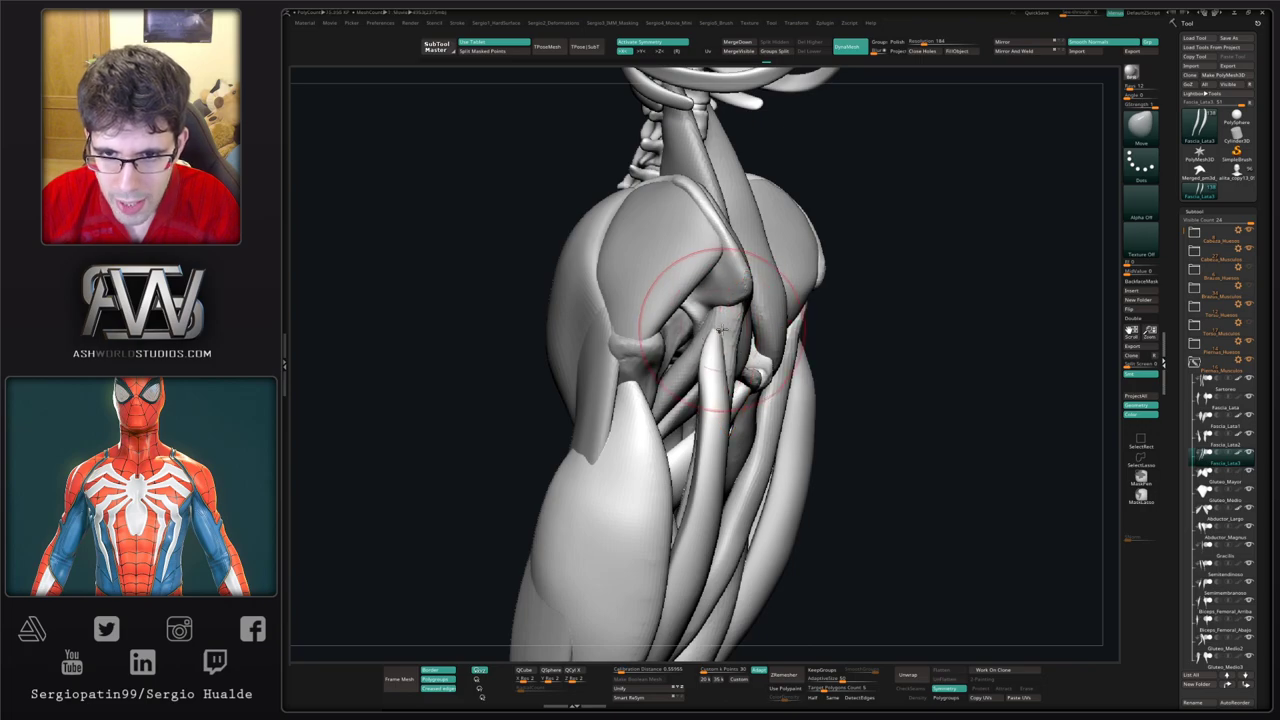
left_click_drag(715, 410, 706, 420)
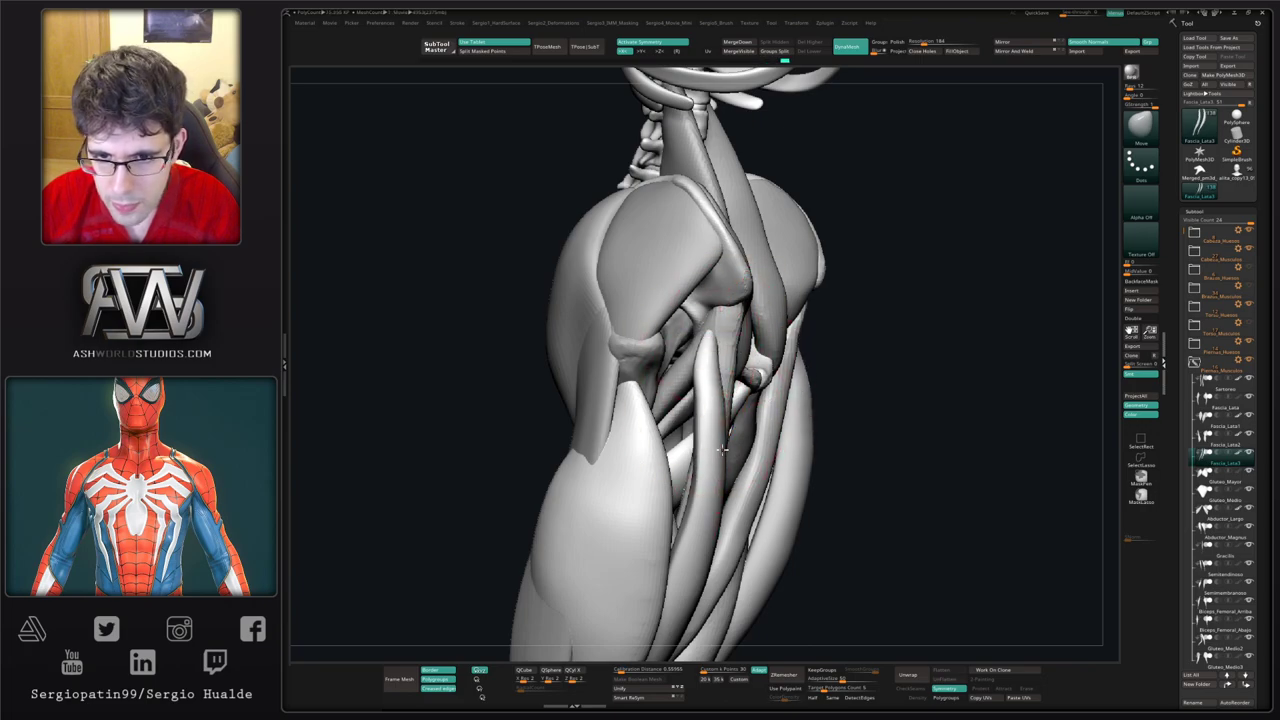
right_click_drag(722, 443, 722, 402, "ctrl")
right_click_drag(714, 452, 740, 460)
left_click_drag(745, 484, 727, 492)
Step: Select Gluteo_Medio2 and nudge its lower part outward at the front of the hip with a resized Move brush
right_click_drag(727, 468, 675, 352)
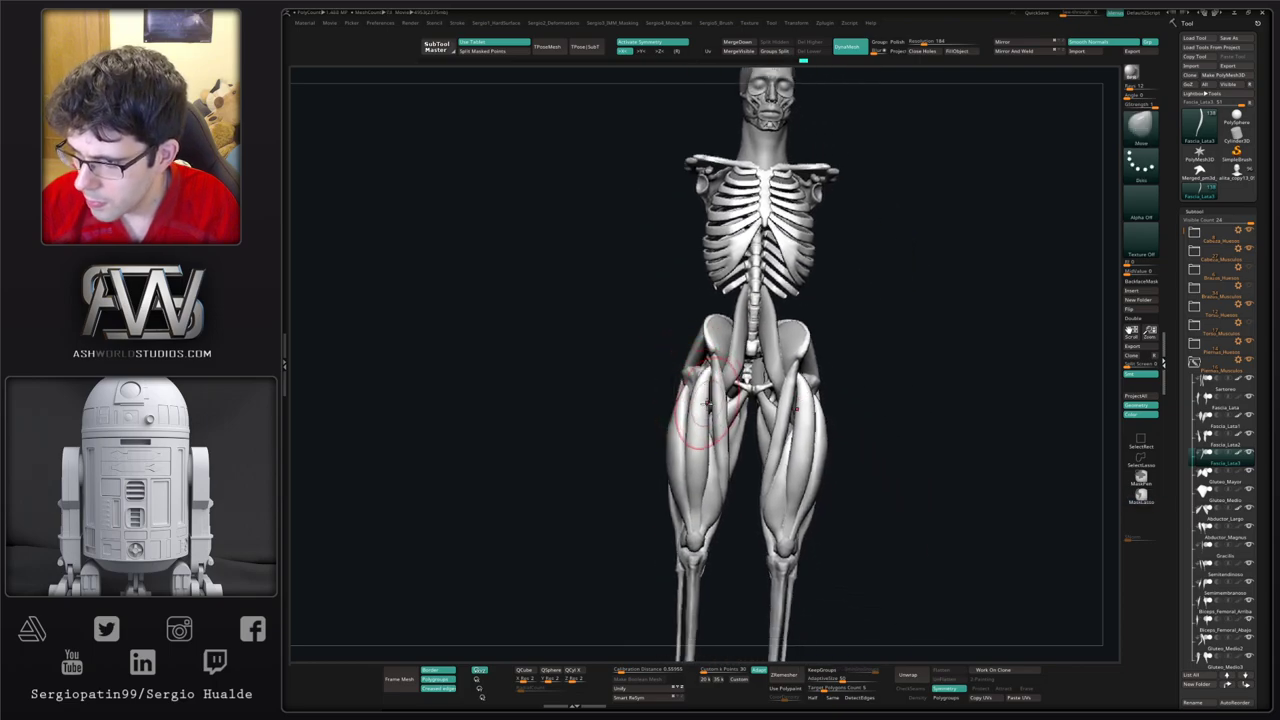
mouse_move(702, 415)
right_mouse_down("alt")
mouse_move(666, 415)
mouse_move(686, 436)
mouse_move(612, 442)
mouse_move(706, 393)
mouse_move(771, 384)
mouse_move(722, 358)
right_mouse_up("alt")
mouse_move(722, 358)
right_mouse_down()
mouse_move(757, 356)
mouse_move(725, 351)
right_mouse_up()
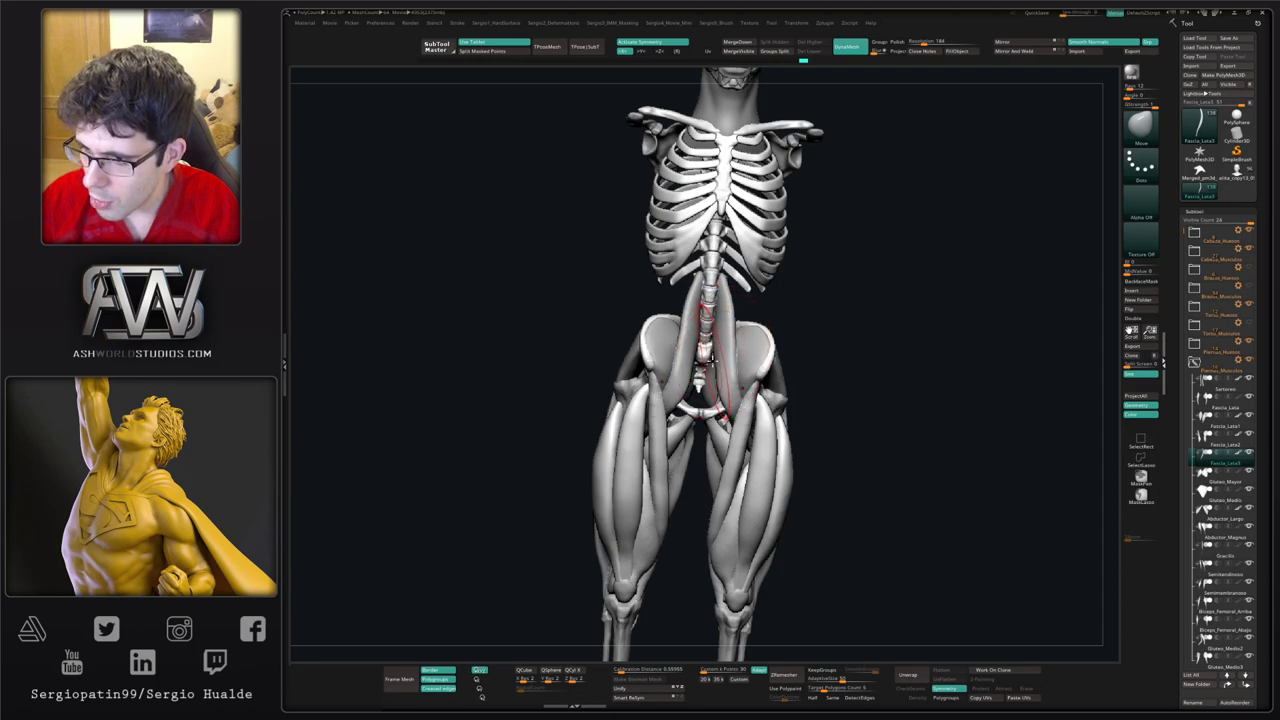
mouse_move(693, 365)
right_mouse_down("ctrl")
mouse_move(668, 420)
mouse_move(699, 420)
mouse_move(651, 406)
right_mouse_up("ctrl")
left_click(687, 408, "alt")
key("space")
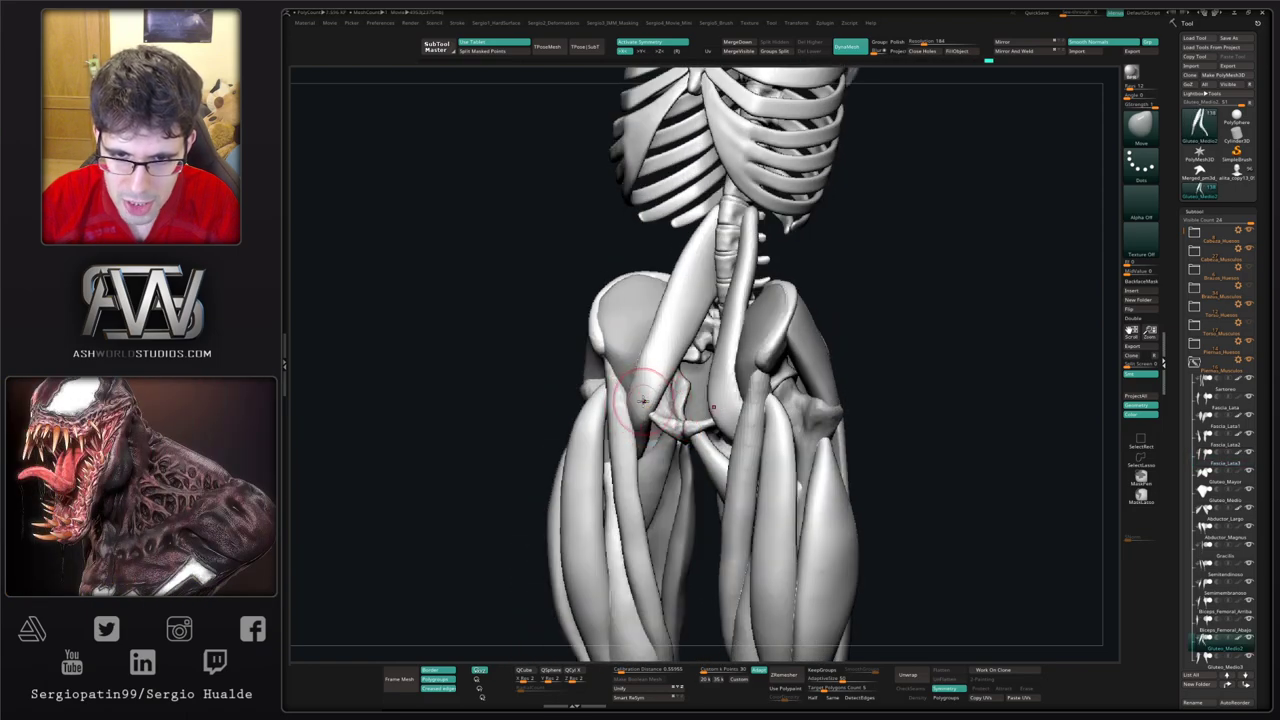
left_click_drag(628, 413, 636, 405)
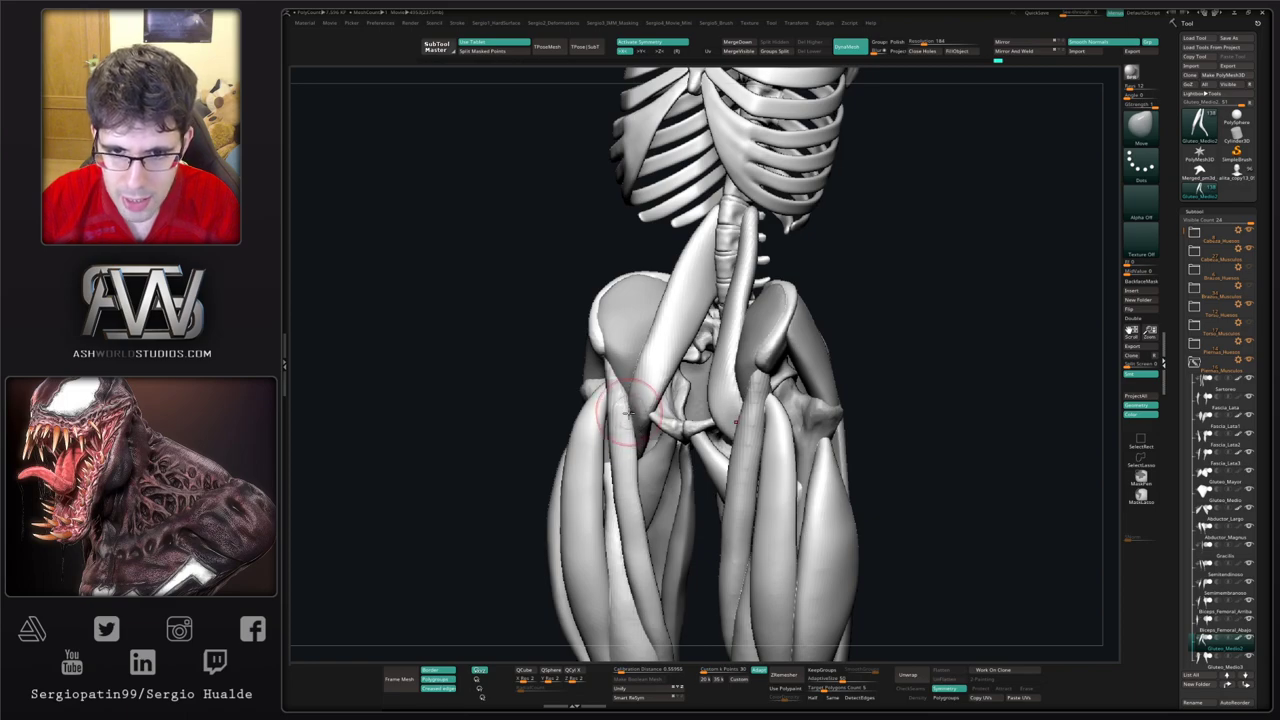
right_click_drag(636, 405, 612, 422)
Step: Isolate Gluteo_Medio2, reshape the bend and taper of its lower half with the Move brush, and smooth it
key("alt+s")
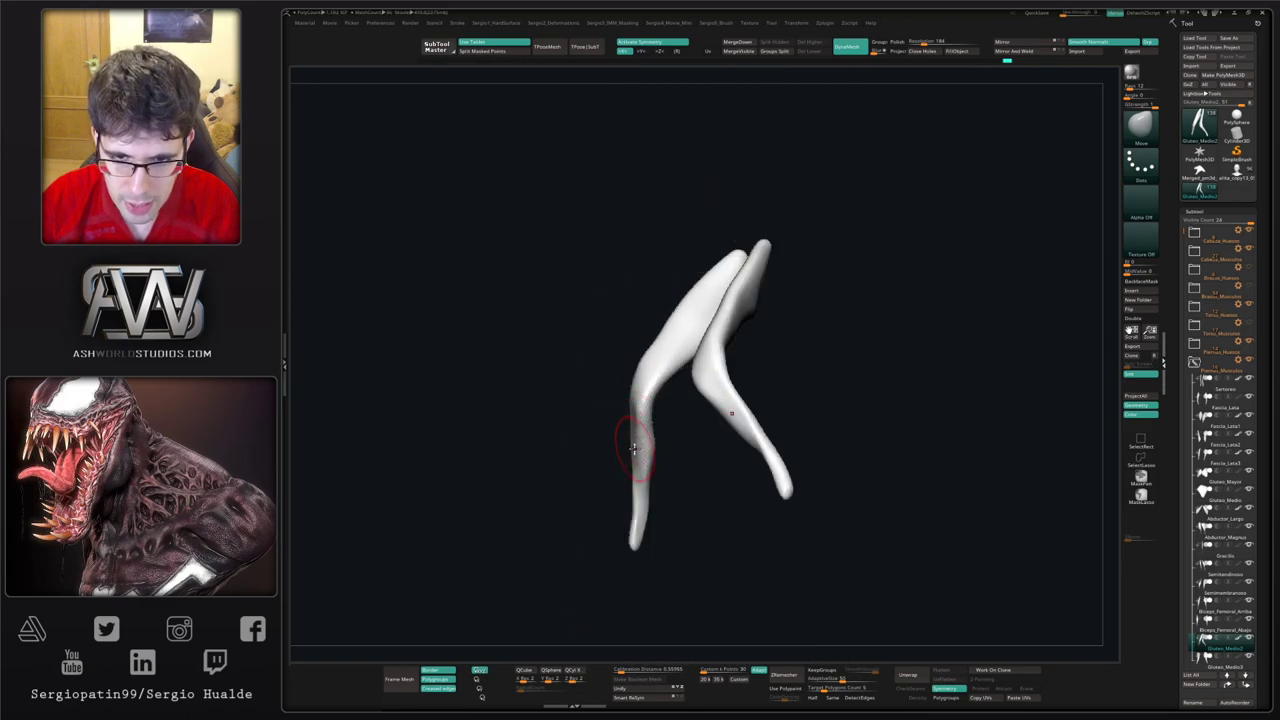
right_click_drag(640, 487, 660, 480)
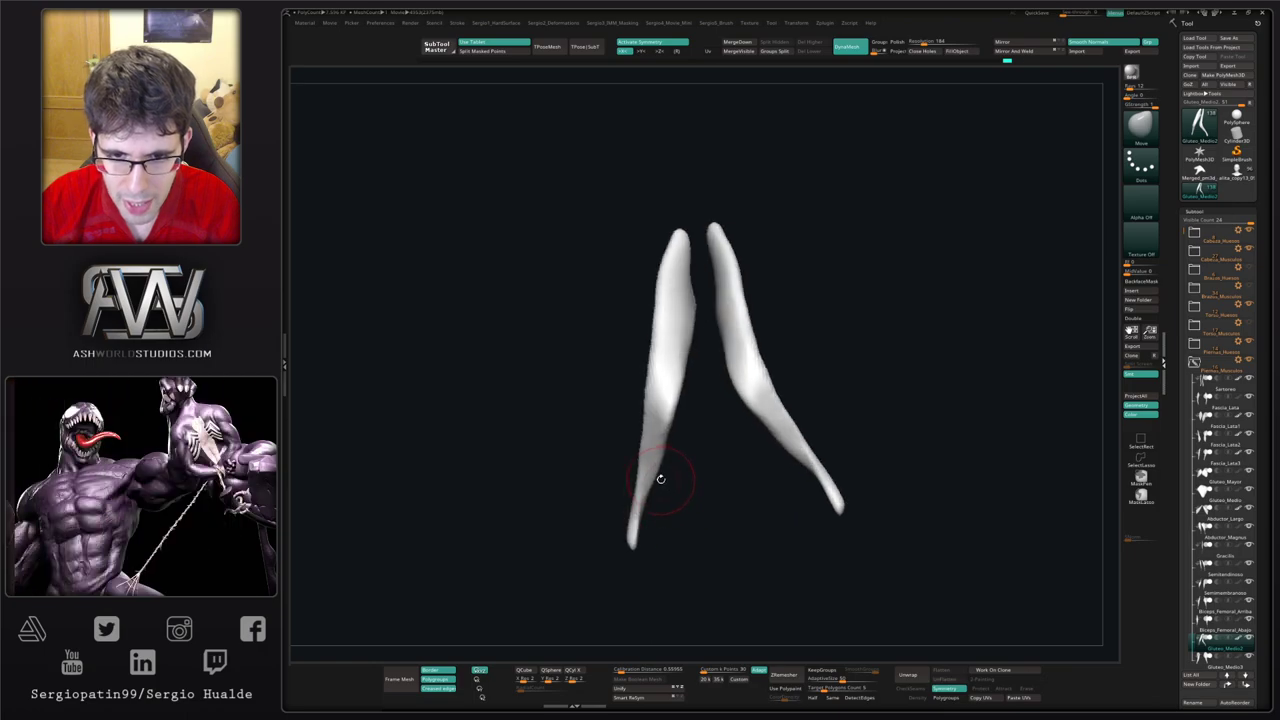
left_click_drag(658, 478, 660, 446)
mouse_move(660, 446)
right_mouse_down()
mouse_move(700, 451)
mouse_move(681, 442)
right_mouse_up()
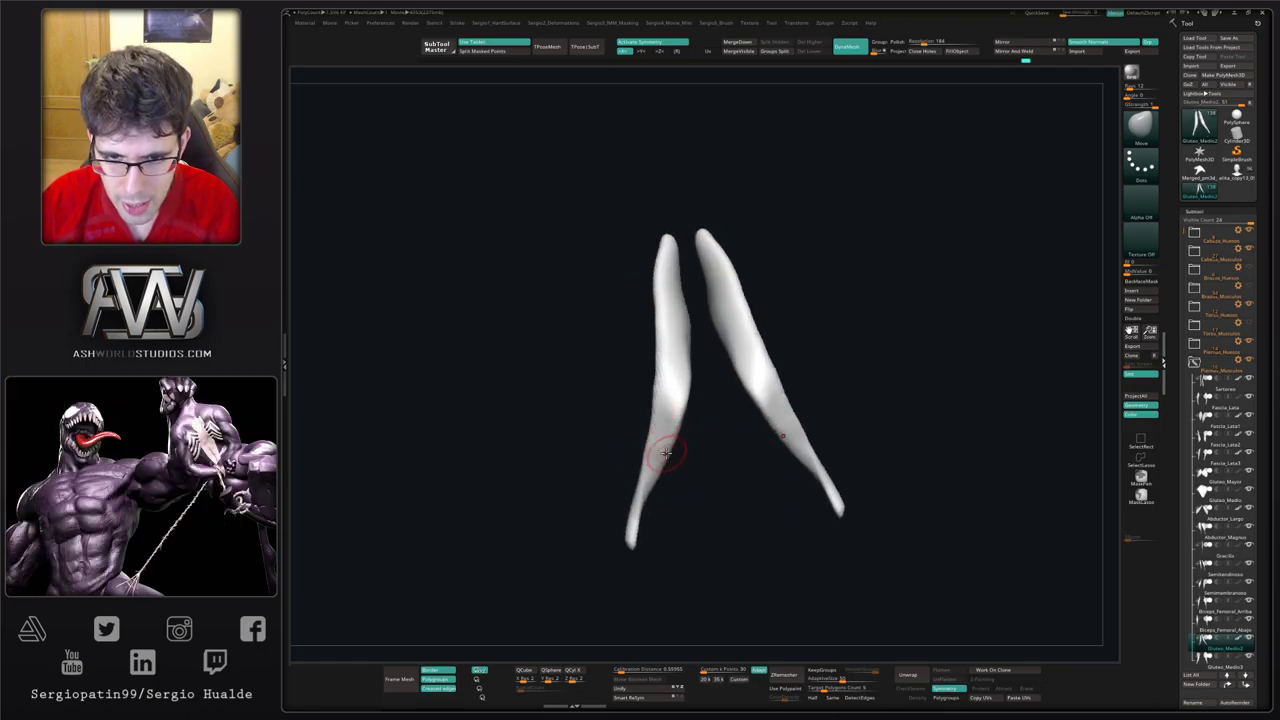
left_click_drag(670, 458, 680, 446)
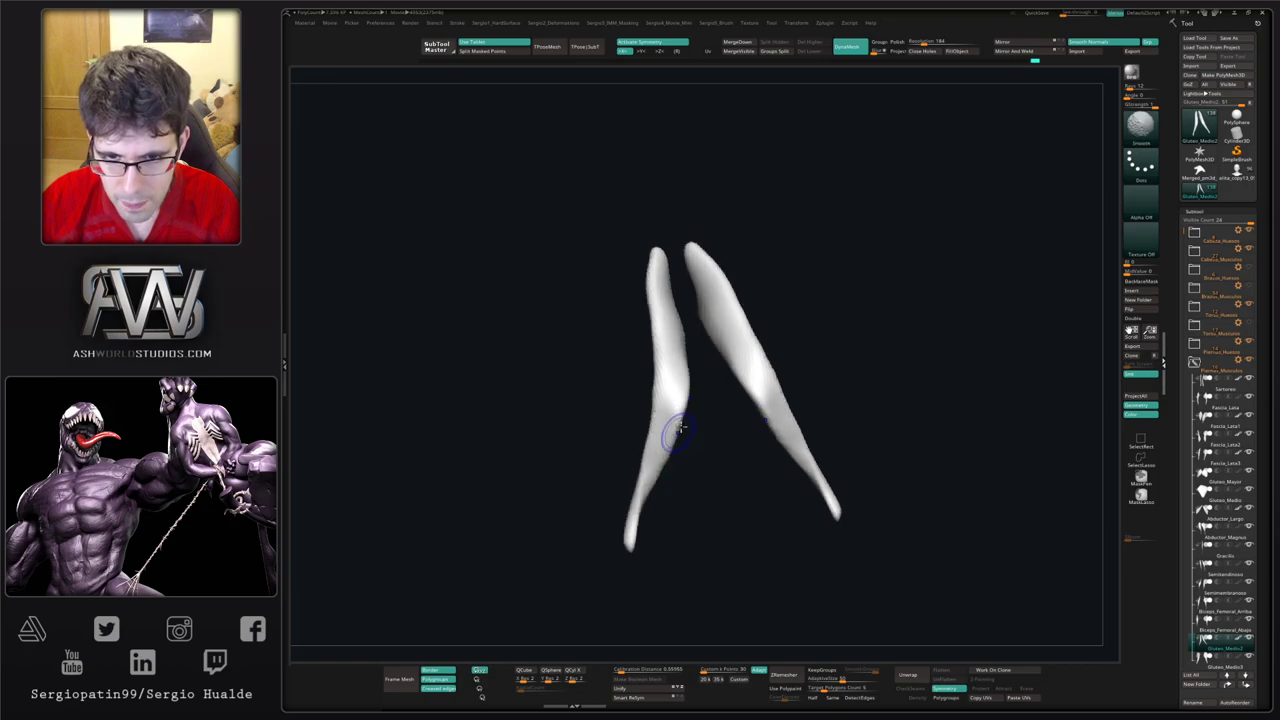
right_click_drag(625, 426, 690, 470)
right_click_drag(690, 470, 645, 462)
Step: Refine the lower half of Gluteo_Medio2 where it passes over the front of the pelvis, undoing one stray Move stroke
left_click_drag(645, 461, 648, 413)
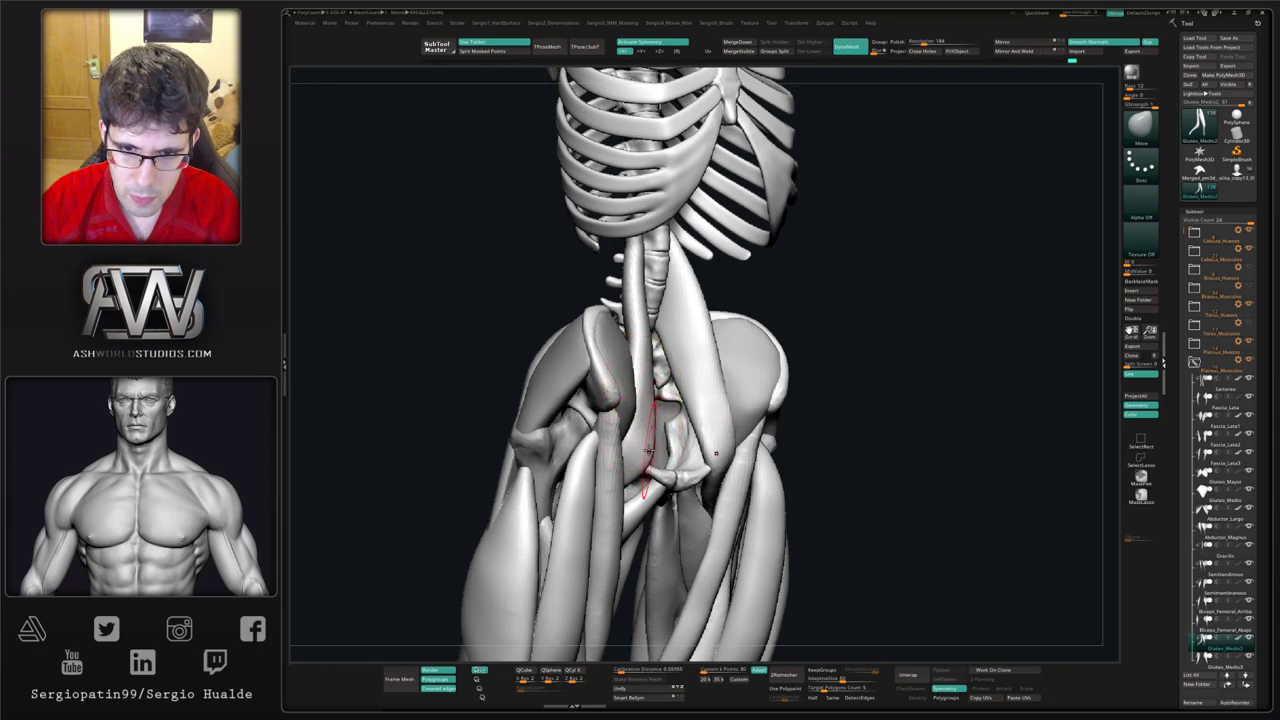
mouse_move(637, 440)
left_mouse_down()
mouse_move(614, 425)
mouse_move(637, 470)
mouse_move(641, 427)
left_mouse_up()
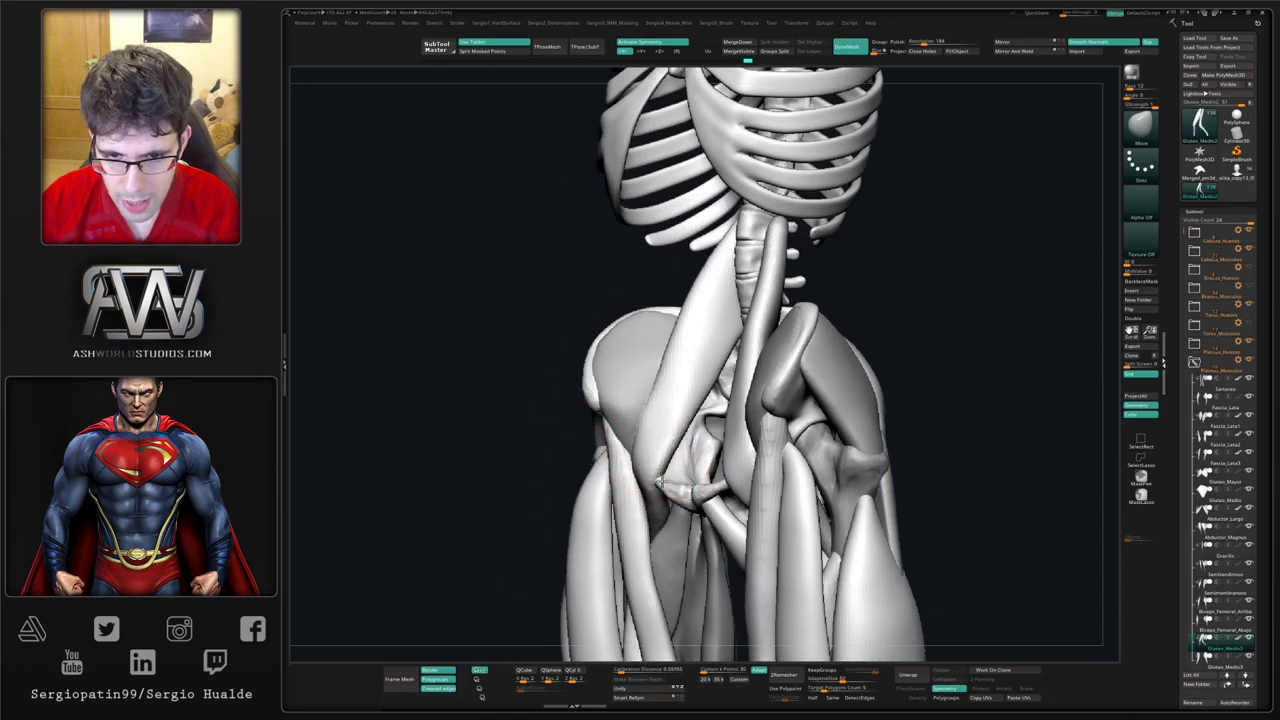
key("ctrl+z")
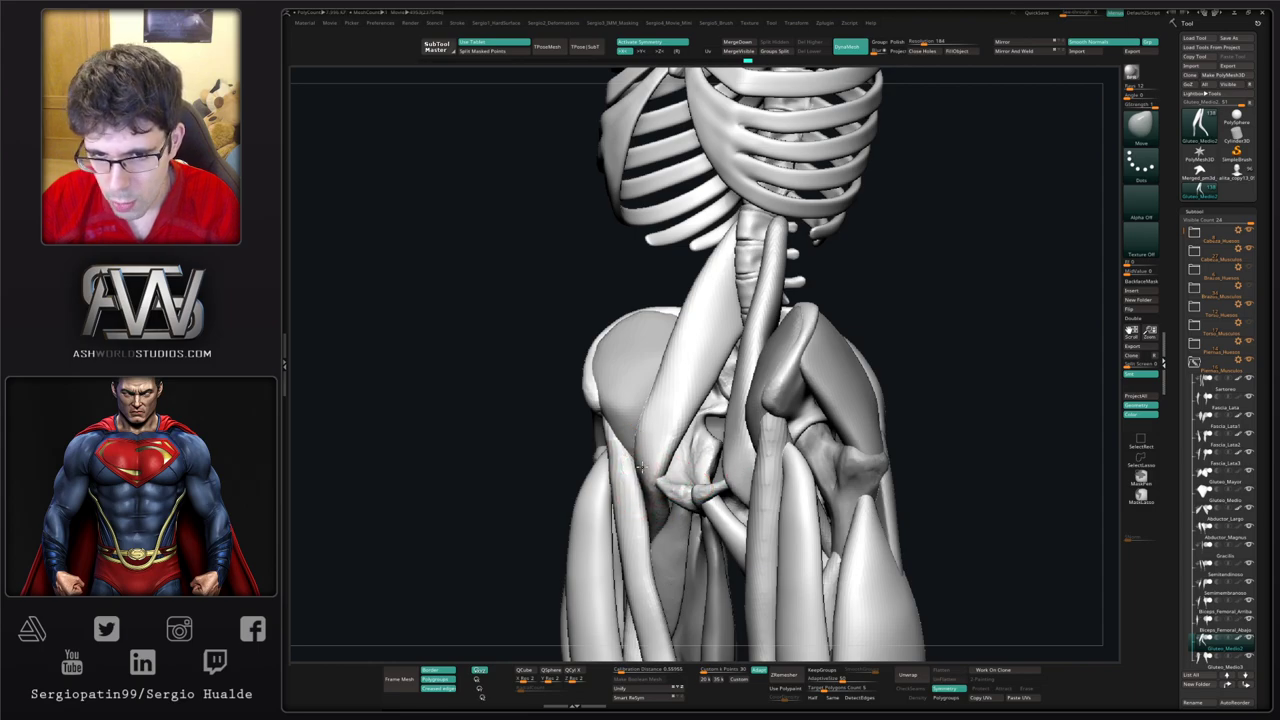
left_click_drag(641, 467, 648, 447)
right_click_drag(648, 445, 690, 452)
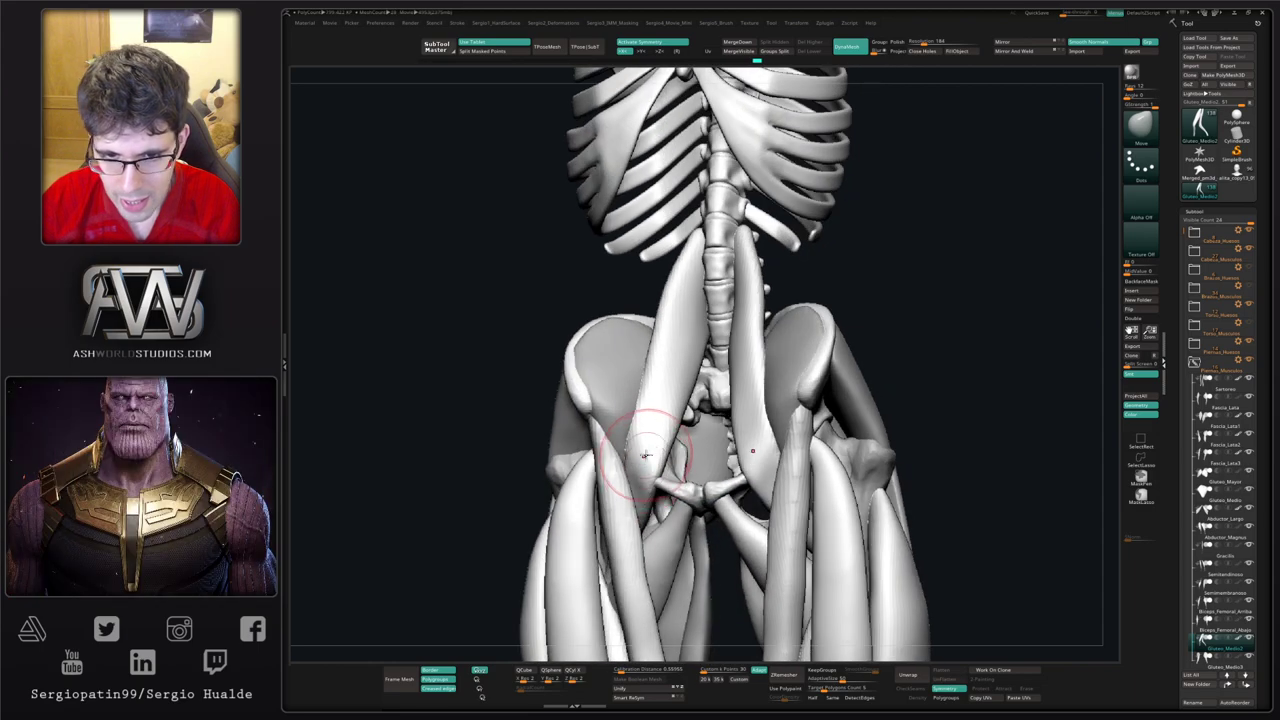
left_click_drag(650, 488, 655, 470)
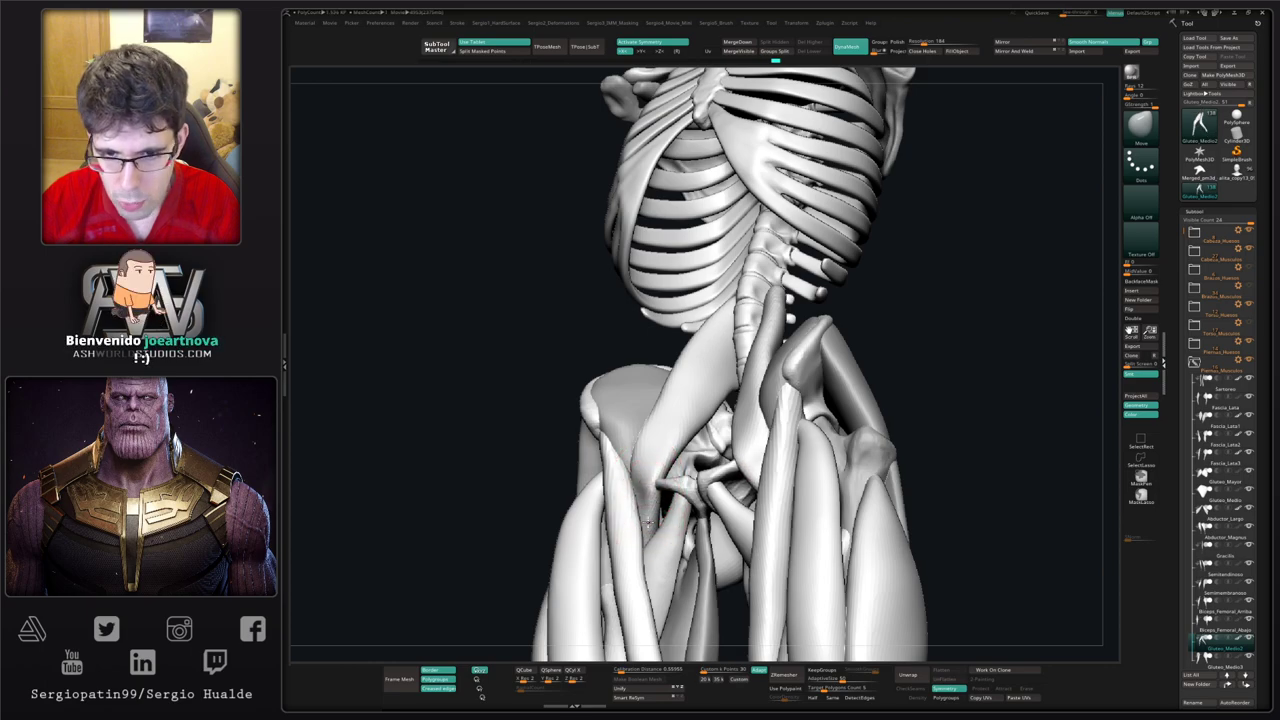
left_click_drag(651, 503, 624, 426)
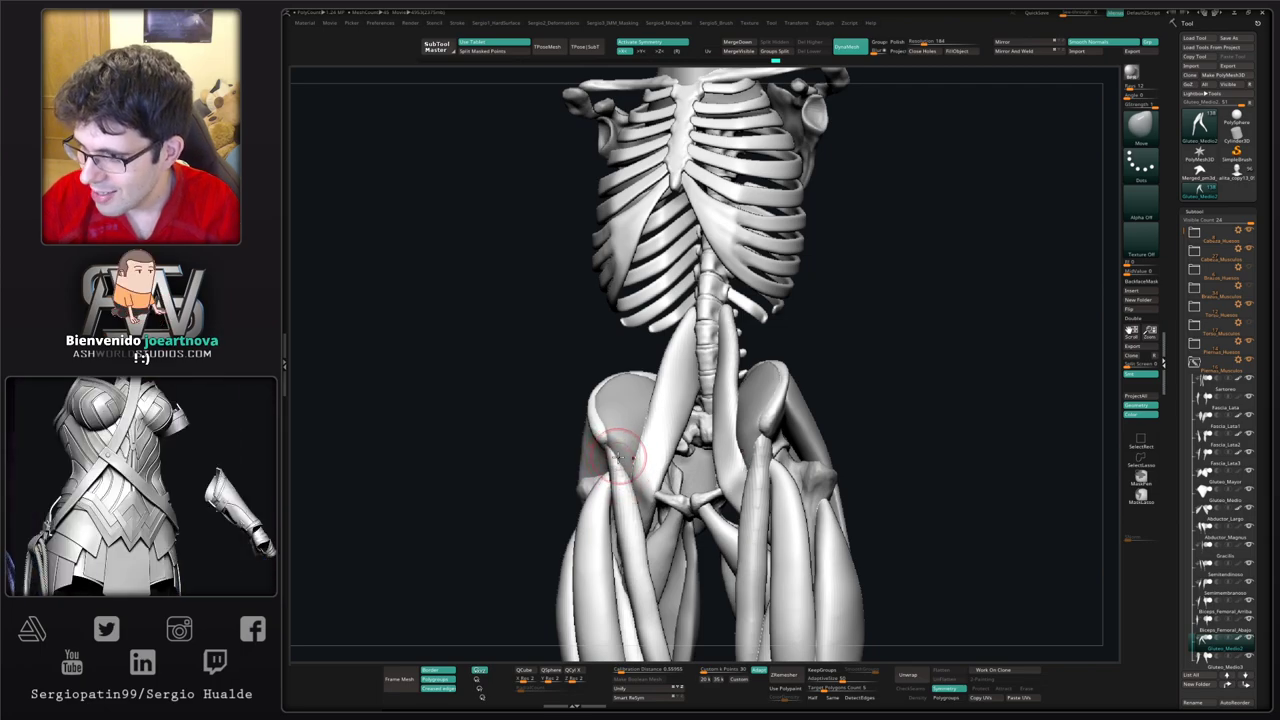
mouse_move(641, 487)
right_mouse_down()
mouse_move(653, 491)
mouse_move(626, 446)
right_mouse_up()
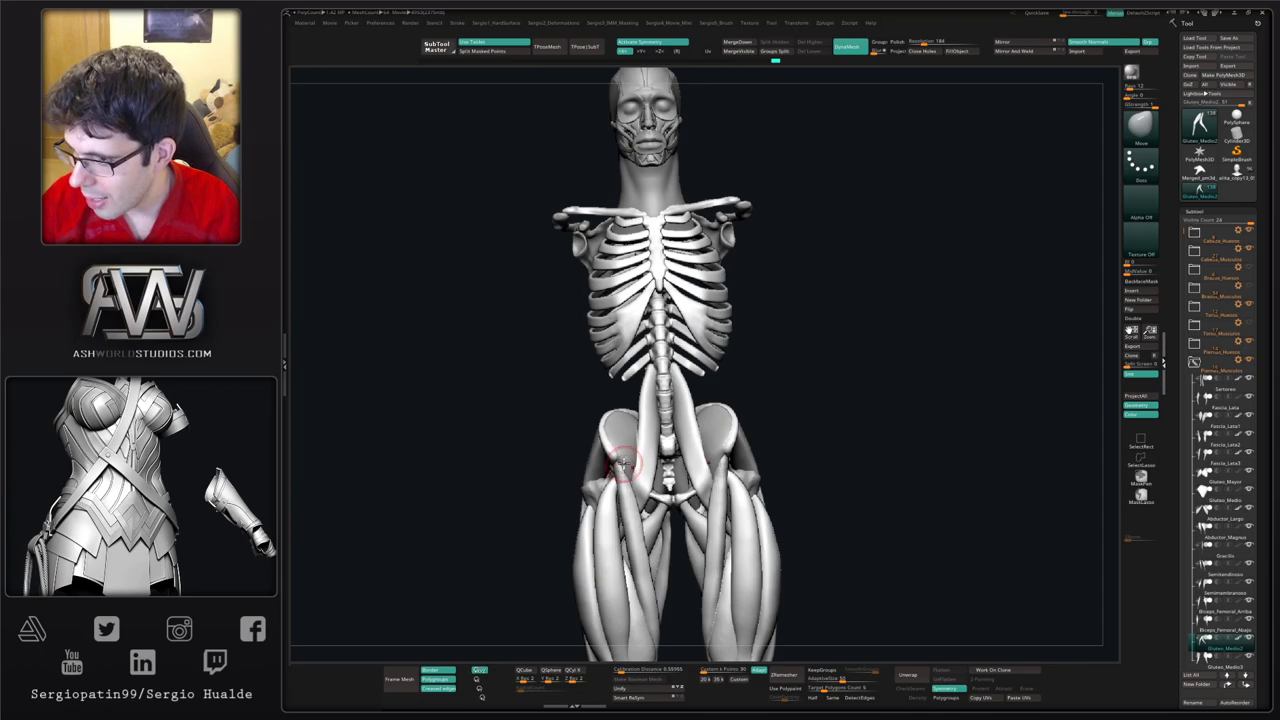
left_click_drag(622, 462, 634, 490)
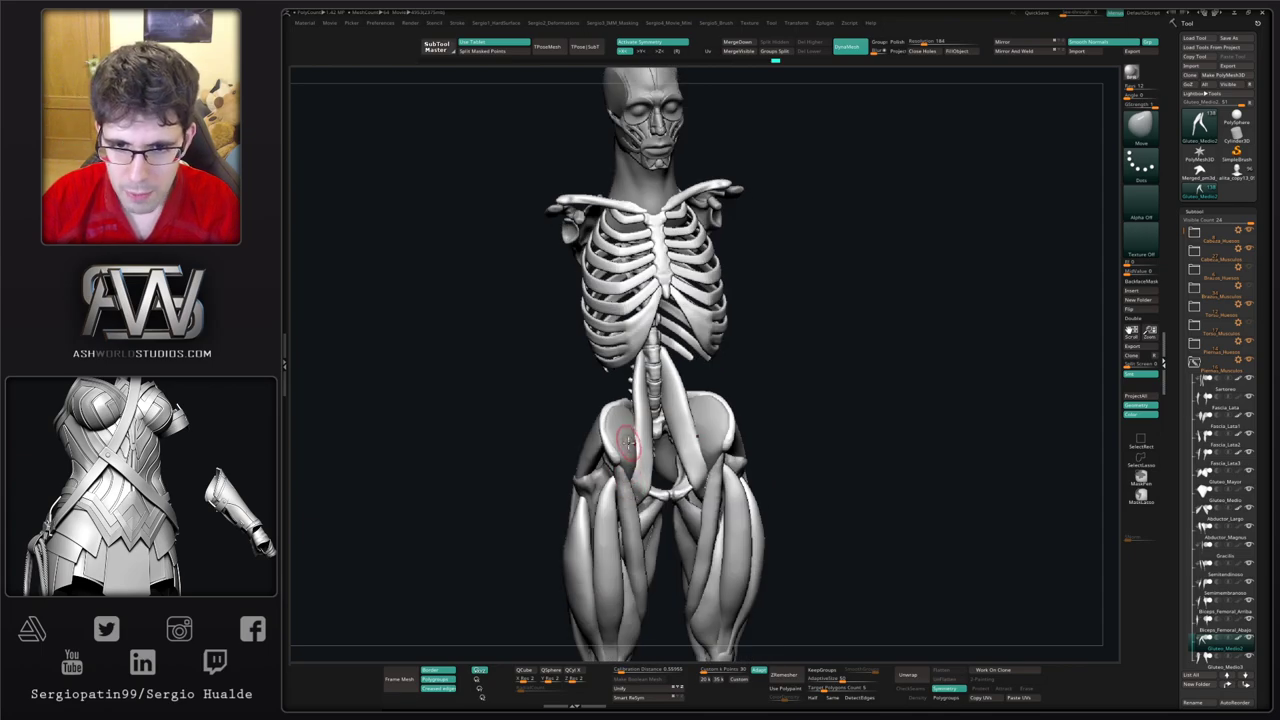
Step: Examine the hip and thigh muscles from the back, the front and an angled inner-thigh view
mouse_move(628, 443)
right_mouse_down()
mouse_move(646, 442)
mouse_move(657, 300)
right_mouse_up()
right_click_drag(657, 300, 760, 416, "ctrl")
right_click_drag(760, 416, 681, 435, "alt")
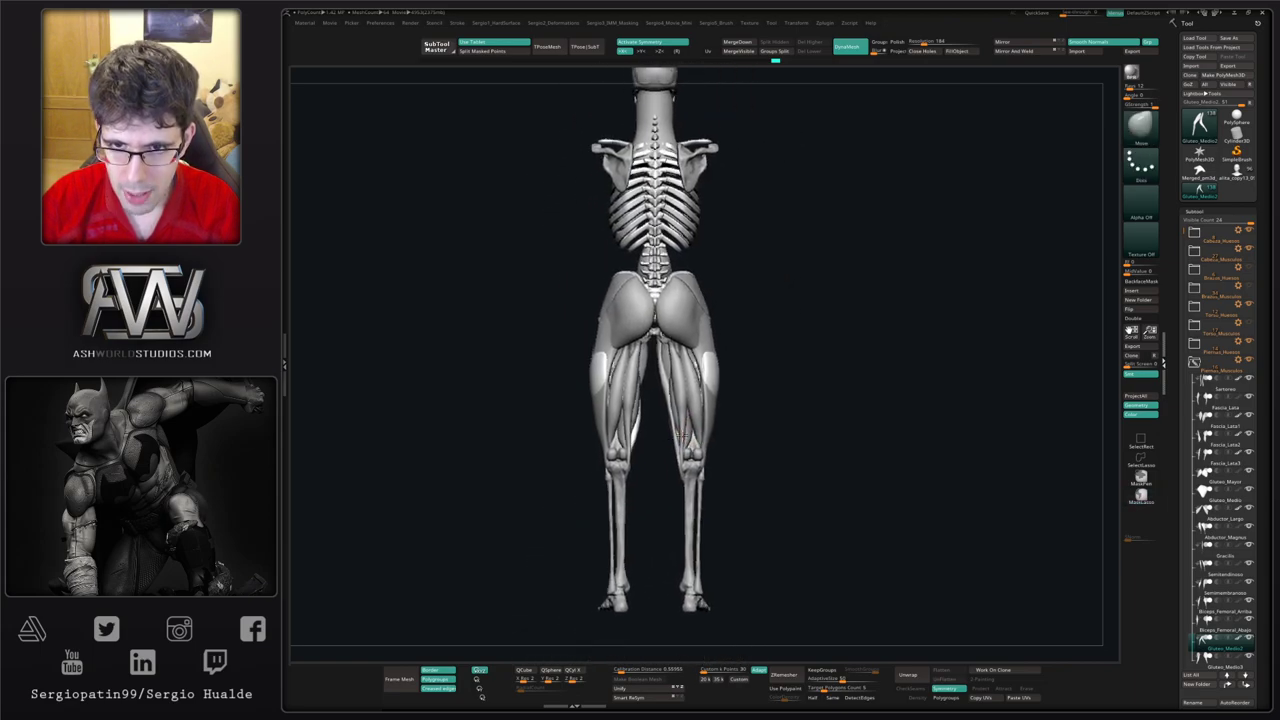
left_click_drag(679, 432, 712, 307)
left_click(702, 370, "alt")
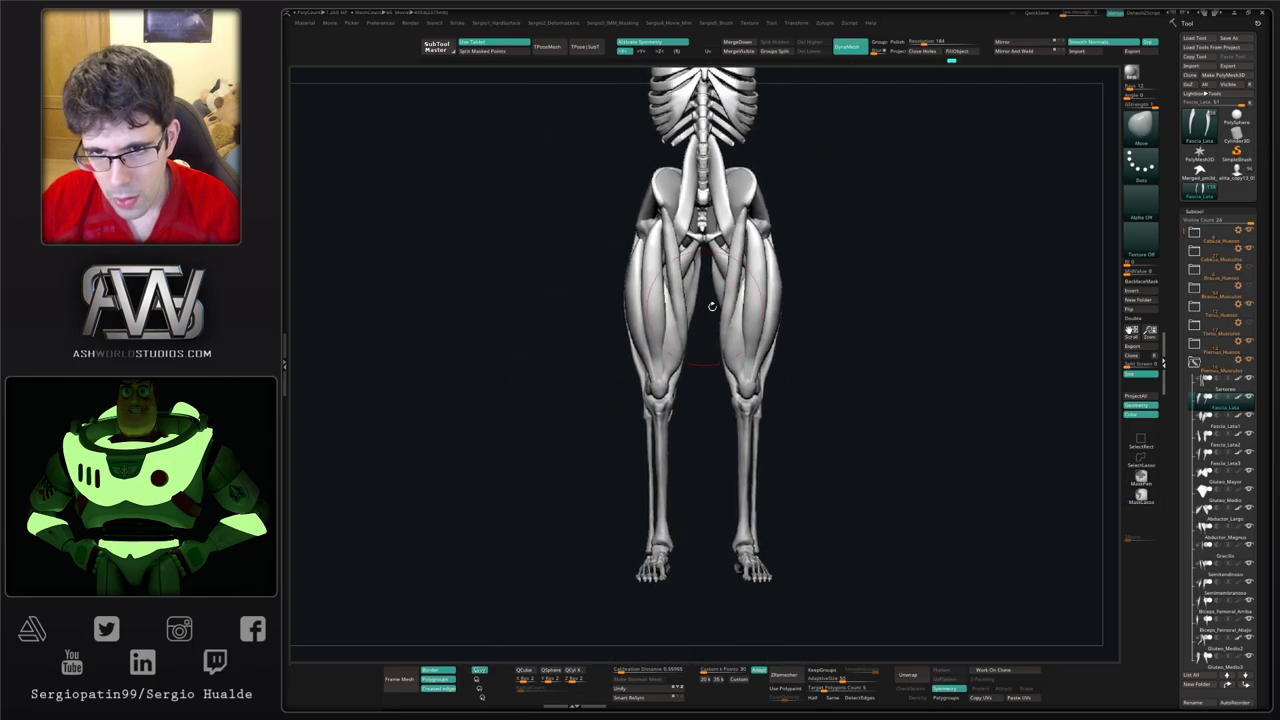
left_click_drag(786, 280, 681, 338)
left_click(669, 346, "alt")
mouse_move(669, 346)
right_mouse_down()
mouse_move(722, 346)
mouse_move(689, 347)
right_mouse_up()
mouse_move(690, 340)
left_mouse_down()
mouse_move(691, 386)
mouse_move(743, 429)
mouse_move(740, 451)
mouse_move(756, 413)
mouse_move(695, 348)
left_mouse_up()
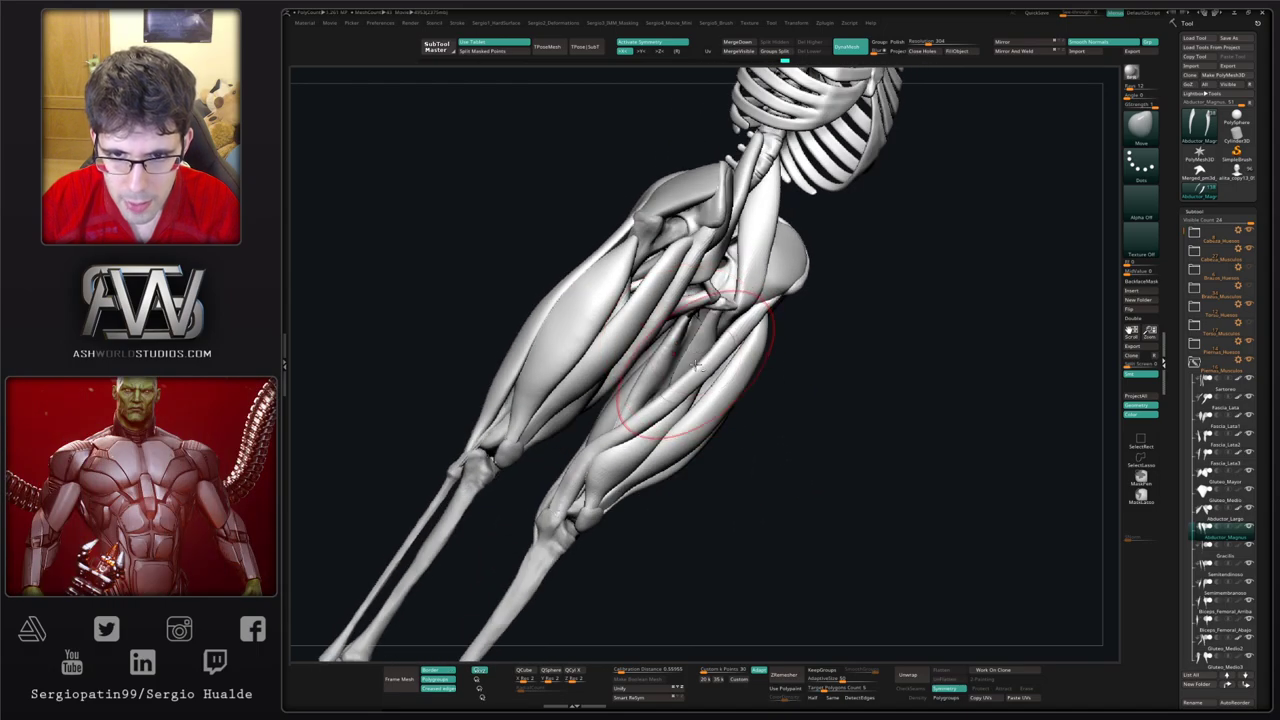
Step: Select Abductor_Largo, duplicate it and rename the duplicate Pectineo
left_click(708, 343, "alt")
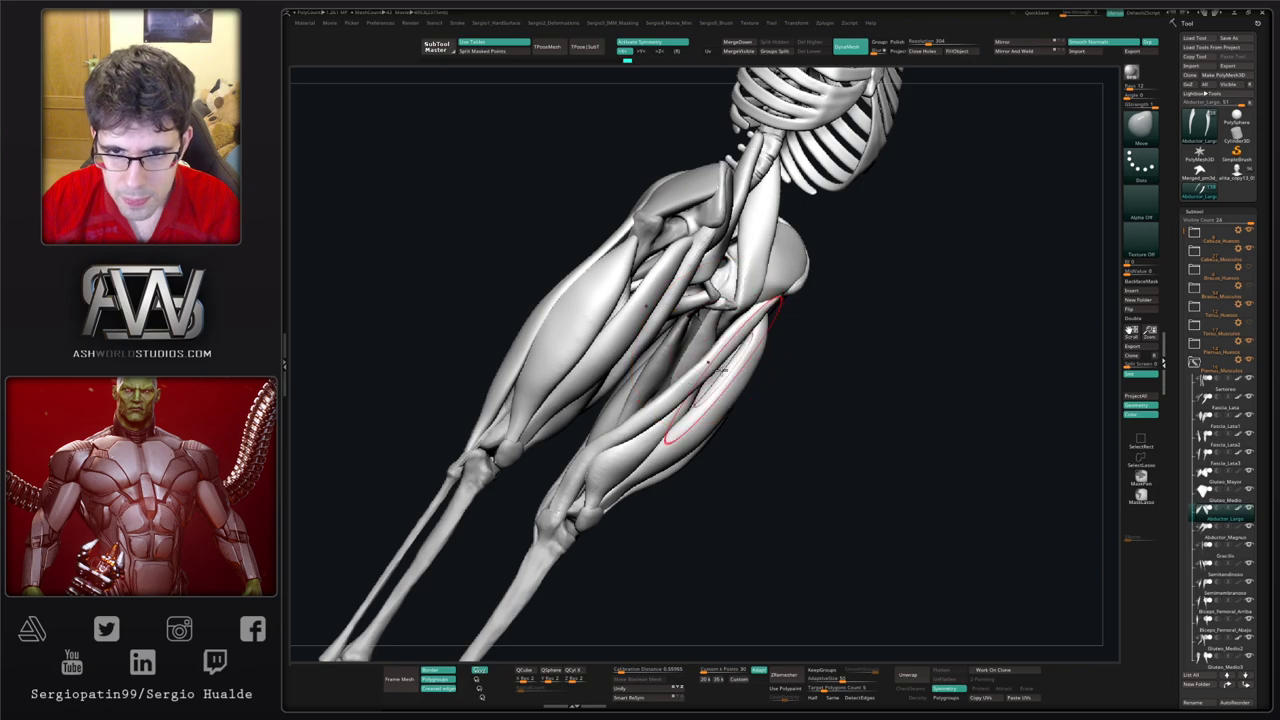
key("alt+s")
key("alt+s")
key("ctrl+shift+d")
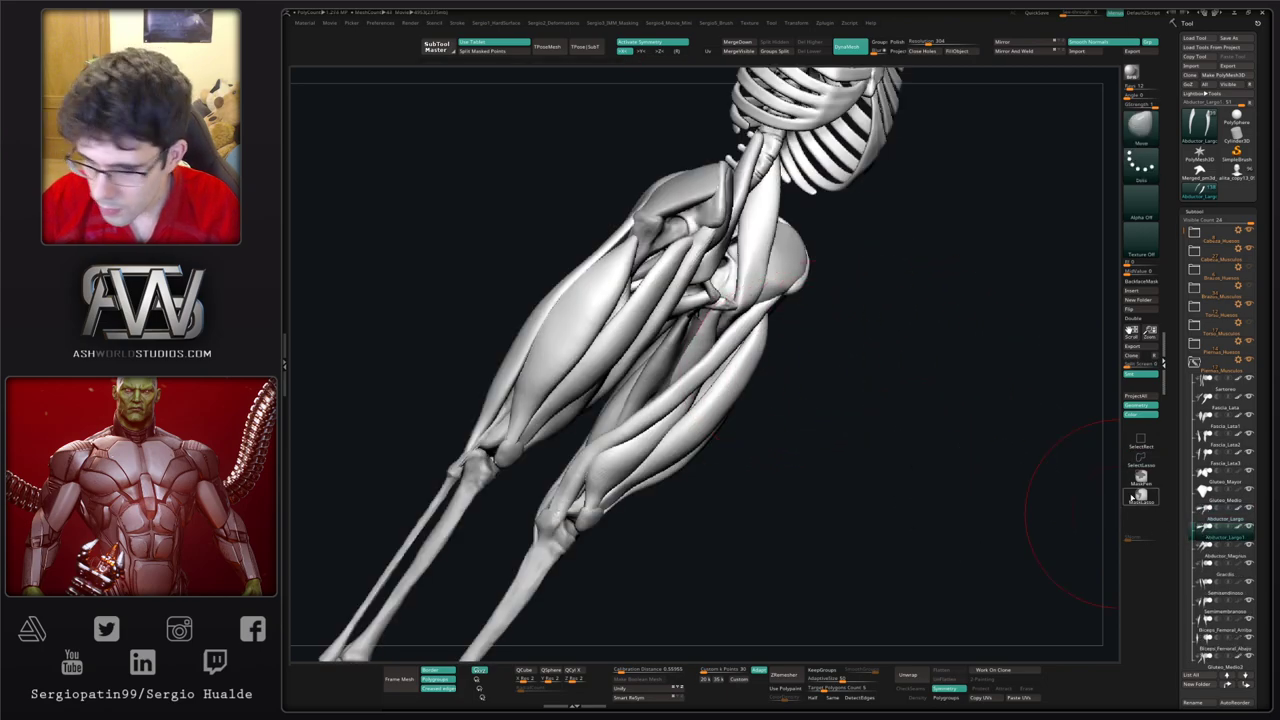
left_click(1136, 496)
type("Pectin")
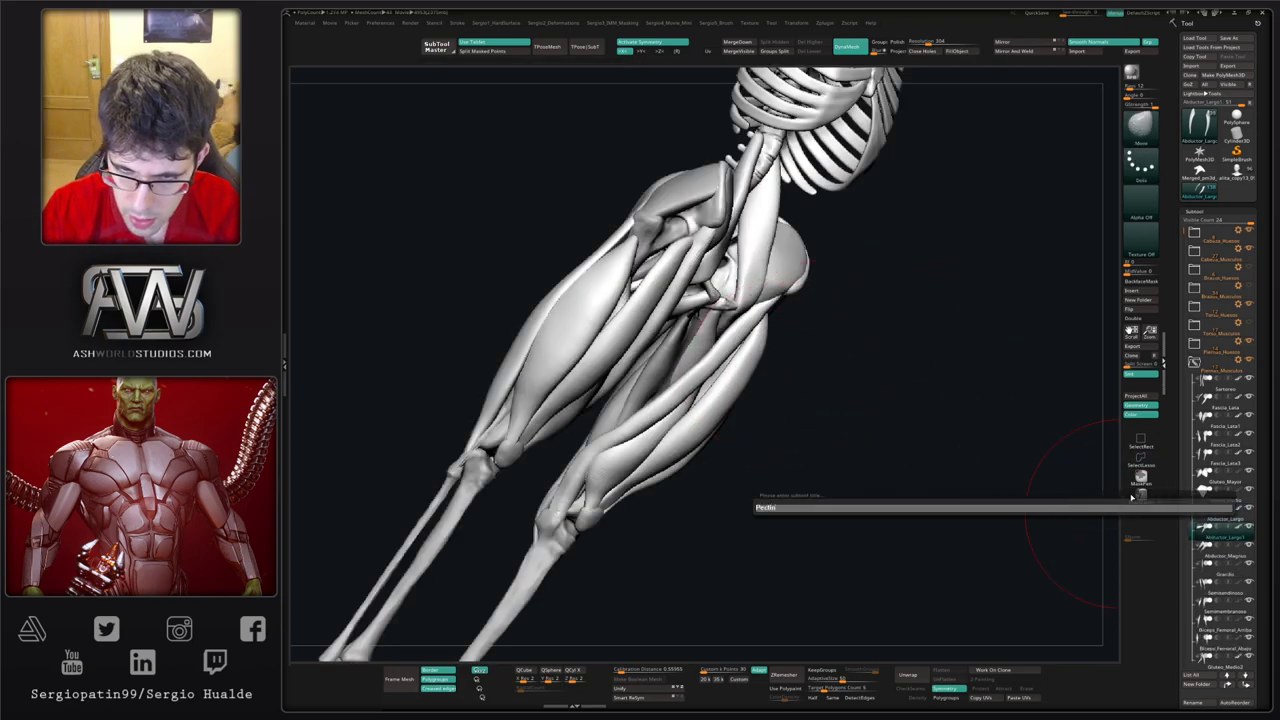
type("eo")
key("Return")
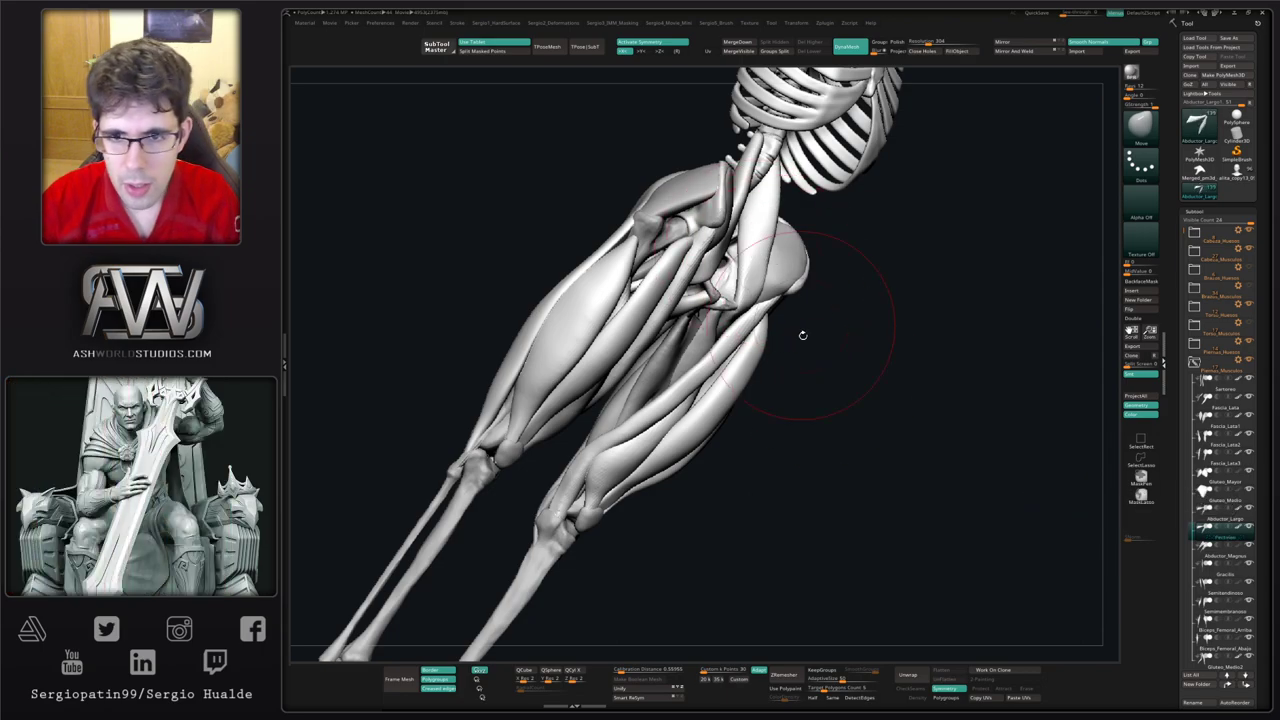
Step: Reposition Pectineo above the long adductor at the inner upper thigh with the transform gizmo
left_click_drag(802, 335, 679, 331)
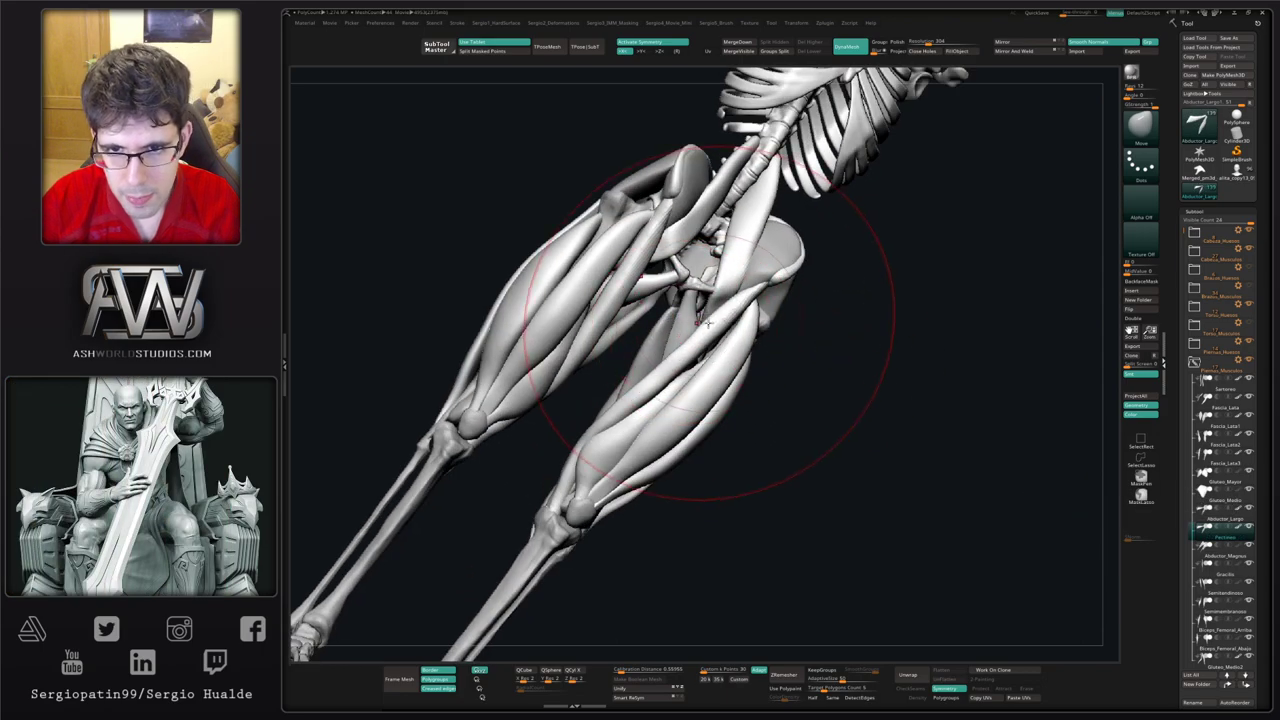
mouse_move(722, 320)
right_mouse_down()
mouse_move(711, 371)
mouse_move(713, 340)
right_mouse_up()
key("w")
left_click_drag(721, 298, 730, 341)
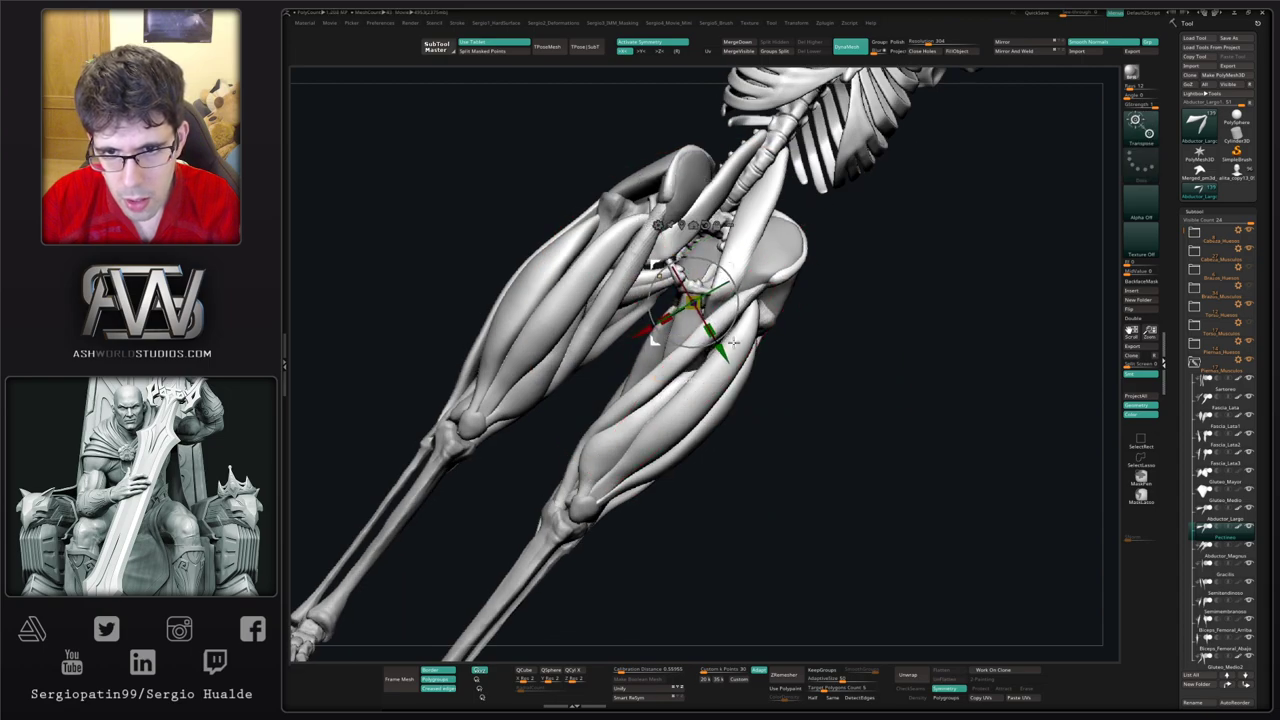
key("q")
right_click_drag(737, 349, 717, 375, "ctrl")
Step: Hide the sartorius, Fascia_Lata, Fascia_Lata1 and Fascia_Lata2 to expose the inner thigh
right_click_drag(706, 423, 684, 440)
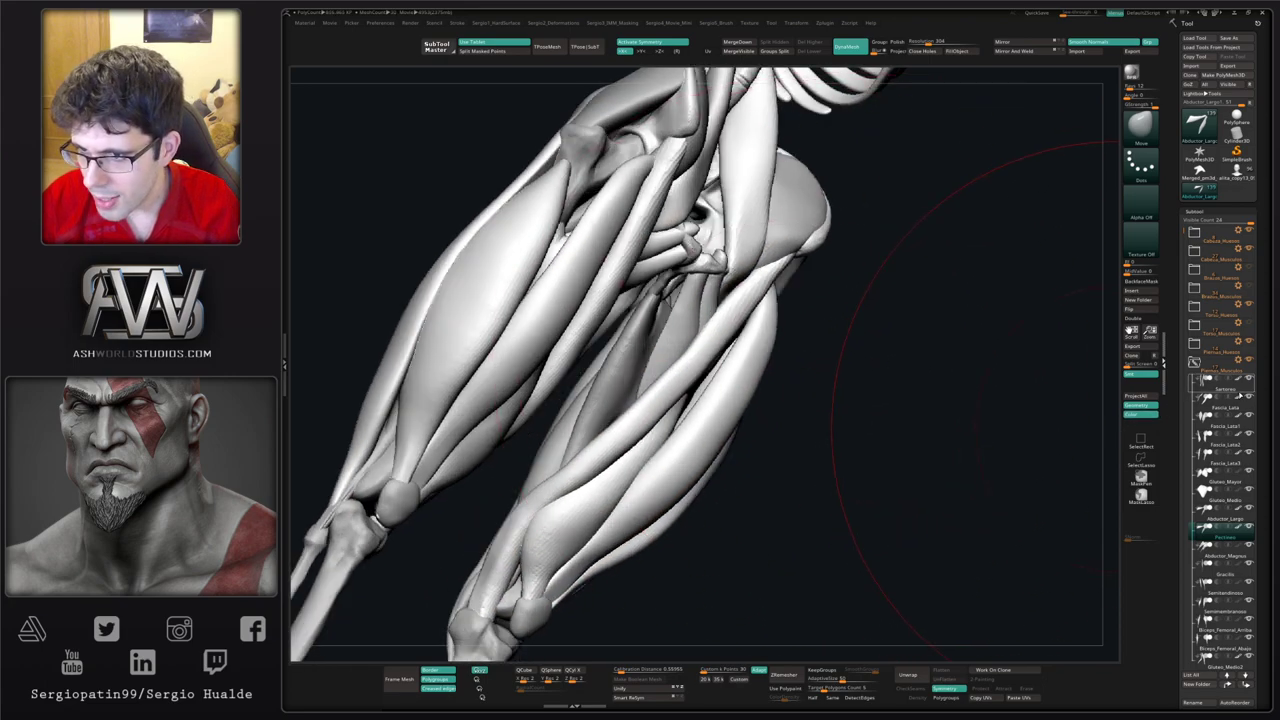
left_click(1250, 380)
left_click(1250, 398)
left_click(1250, 416)
left_click(1250, 434)
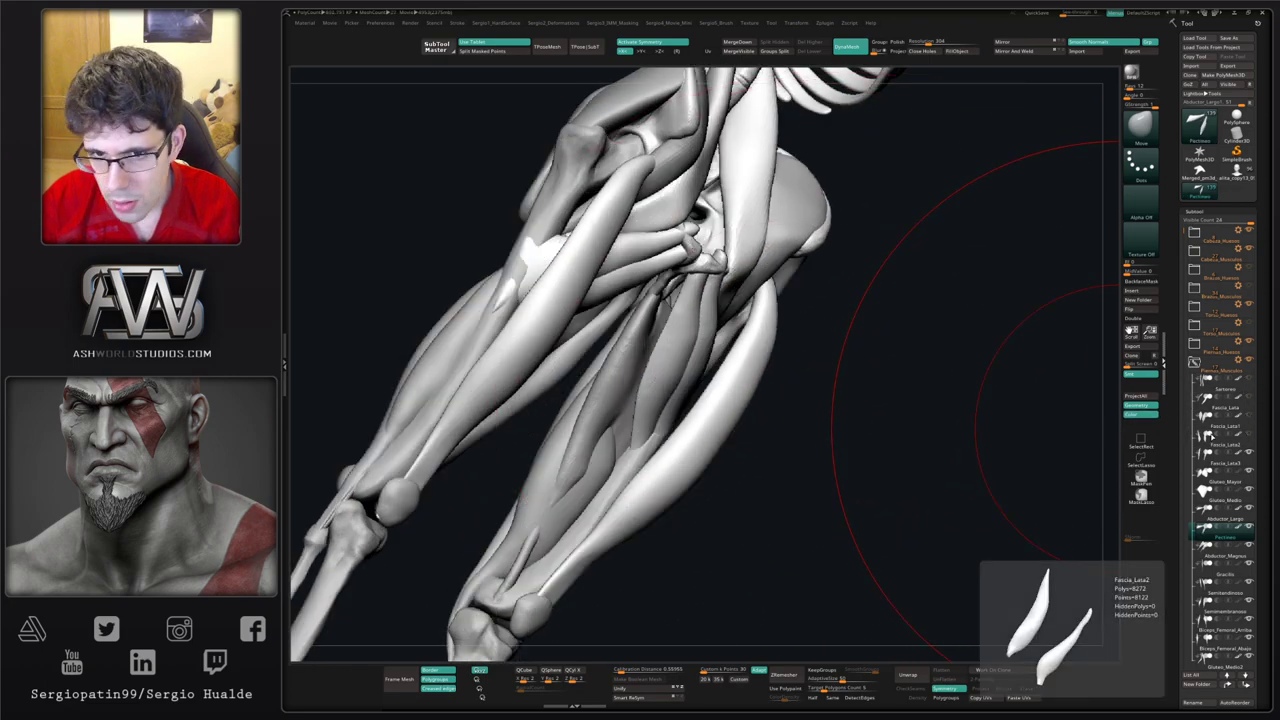
Step: Isolate Pectineo, cut away the inner edge of its lower part, remesh it and smooth the cut
mouse_move(718, 437)
right_mouse_down()
mouse_move(686, 380)
mouse_move(703, 426)
mouse_move(680, 318)
mouse_move(669, 343)
right_mouse_up()
key("alt+s")
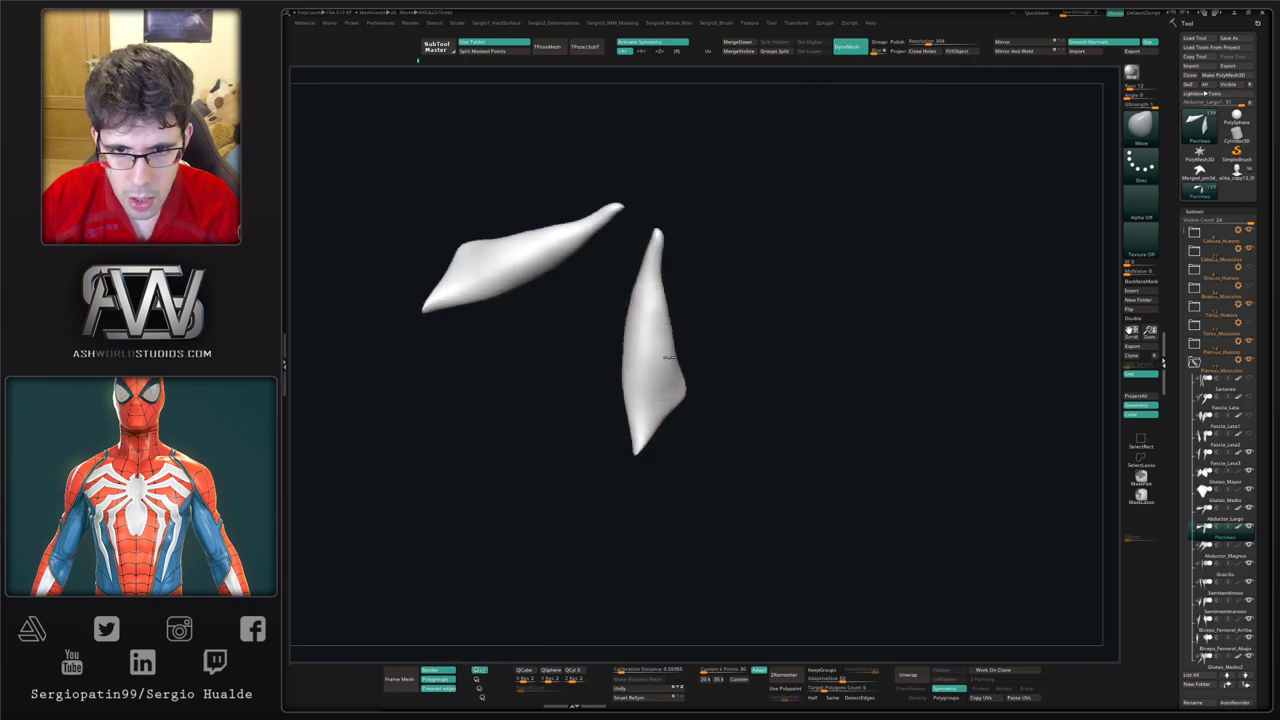
mouse_move(637, 422)
left_mouse_down()
mouse_move(650, 408)
mouse_move(663, 419)
mouse_move(596, 438)
left_mouse_up()
key("ctrl+z")
key("Delete")
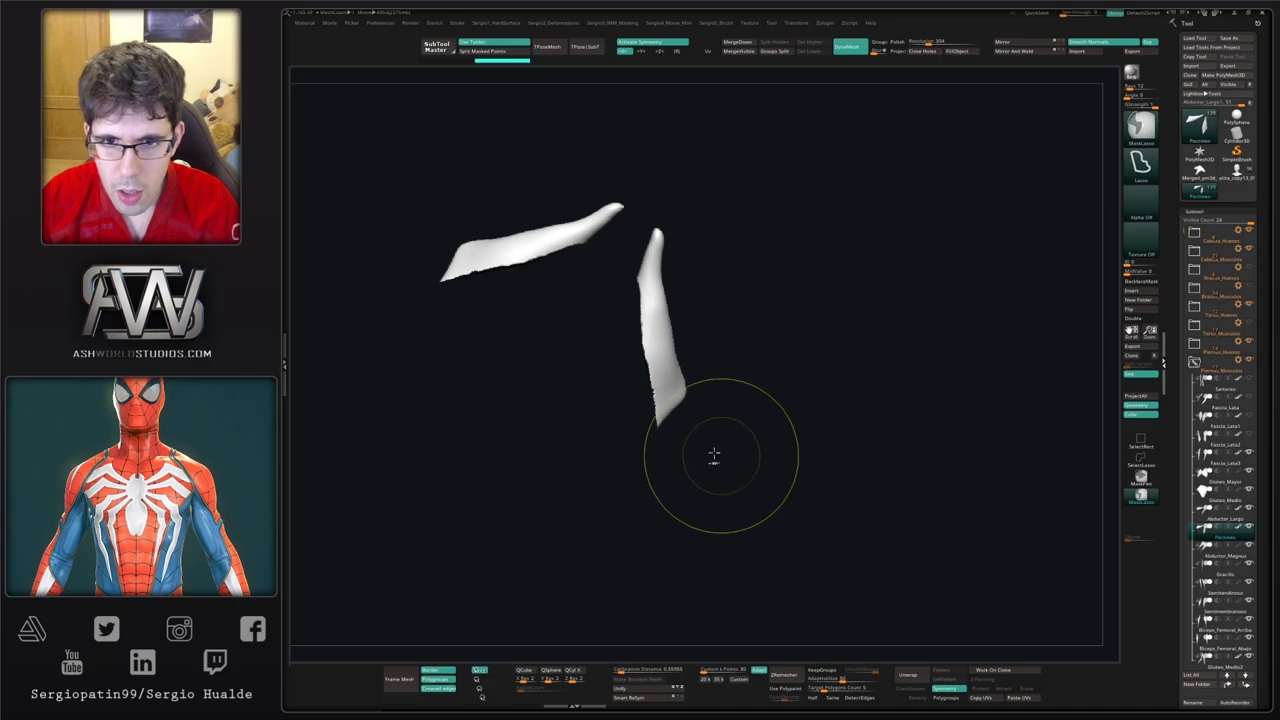
left_click_drag(714, 457, 724, 470, "ctrl")
mouse_move(657, 402)
left_mouse_down("shift")
mouse_move(648, 320)
mouse_move(655, 385)
left_mouse_up("shift")
Step: Show the surrounding anatomy and fit Pectineo between the pubis and the upper femur with the Move brush
key("alt+s")
right_click_drag(670, 394, 660, 412)
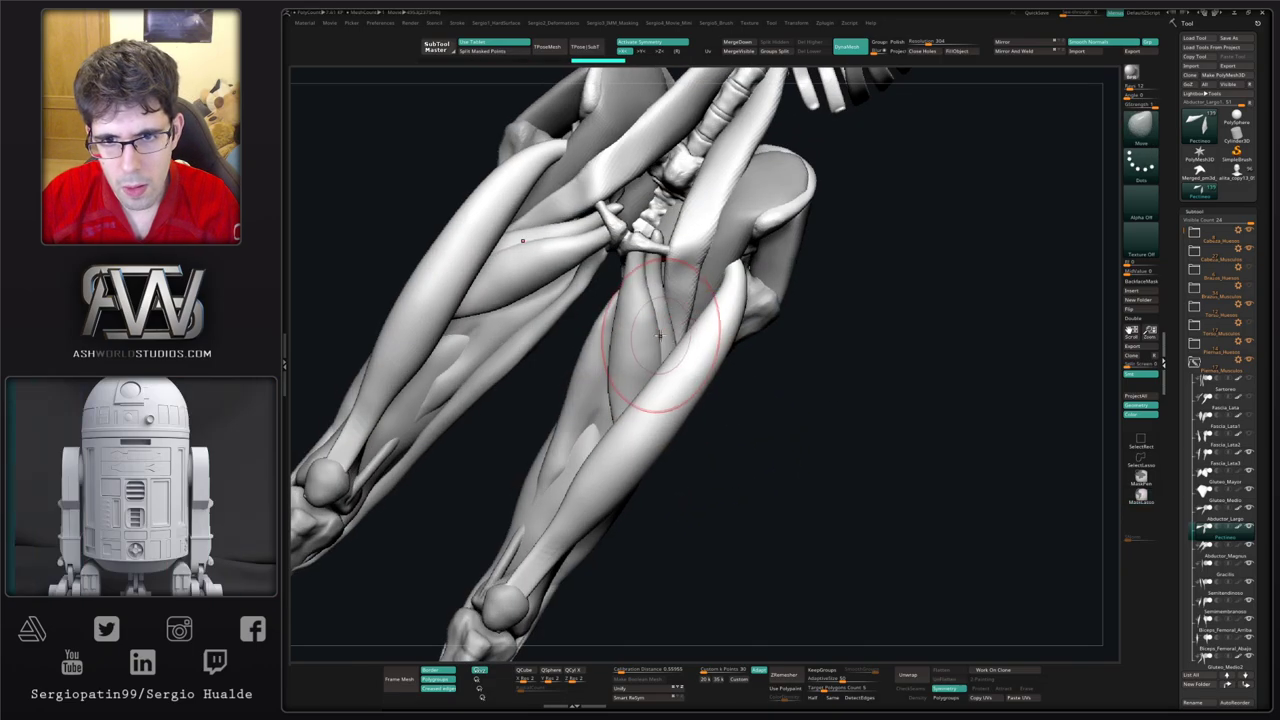
left_click_drag(660, 336, 661, 317)
left_click_drag(666, 268, 668, 248)
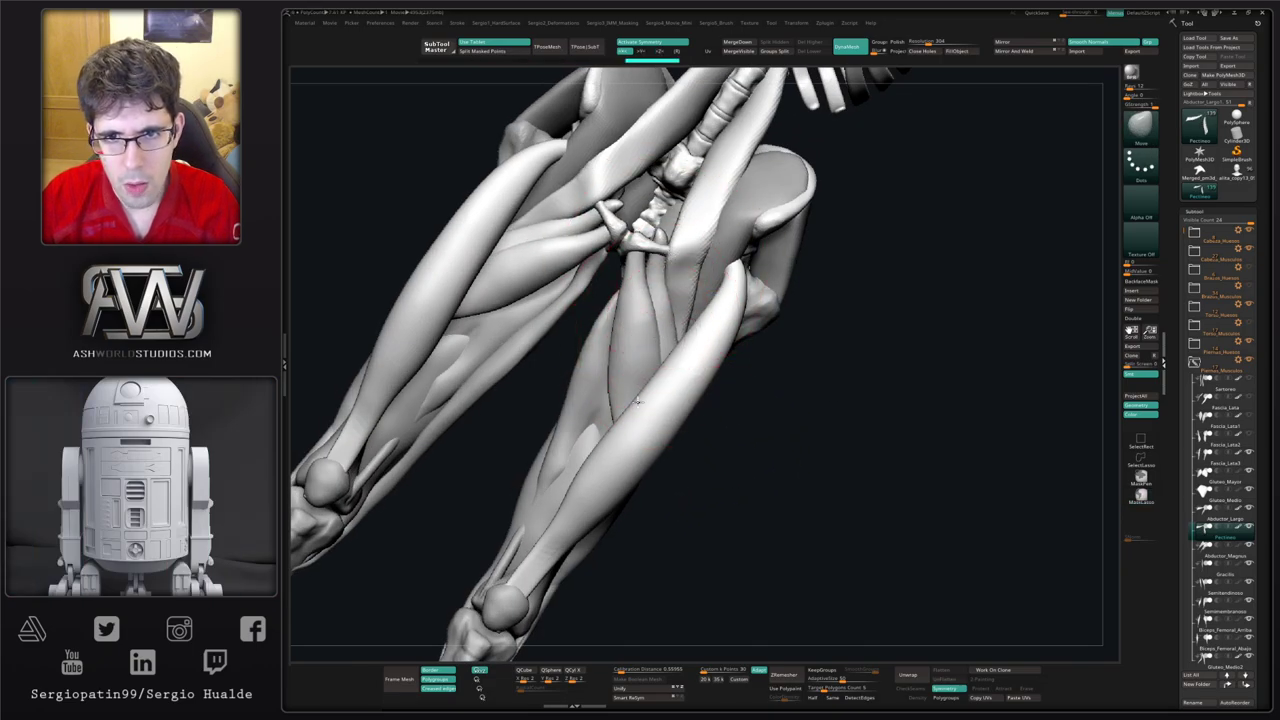
mouse_move(640, 290)
right_mouse_down()
mouse_move(700, 403)
mouse_move(665, 385)
mouse_move(648, 402)
right_mouse_up()
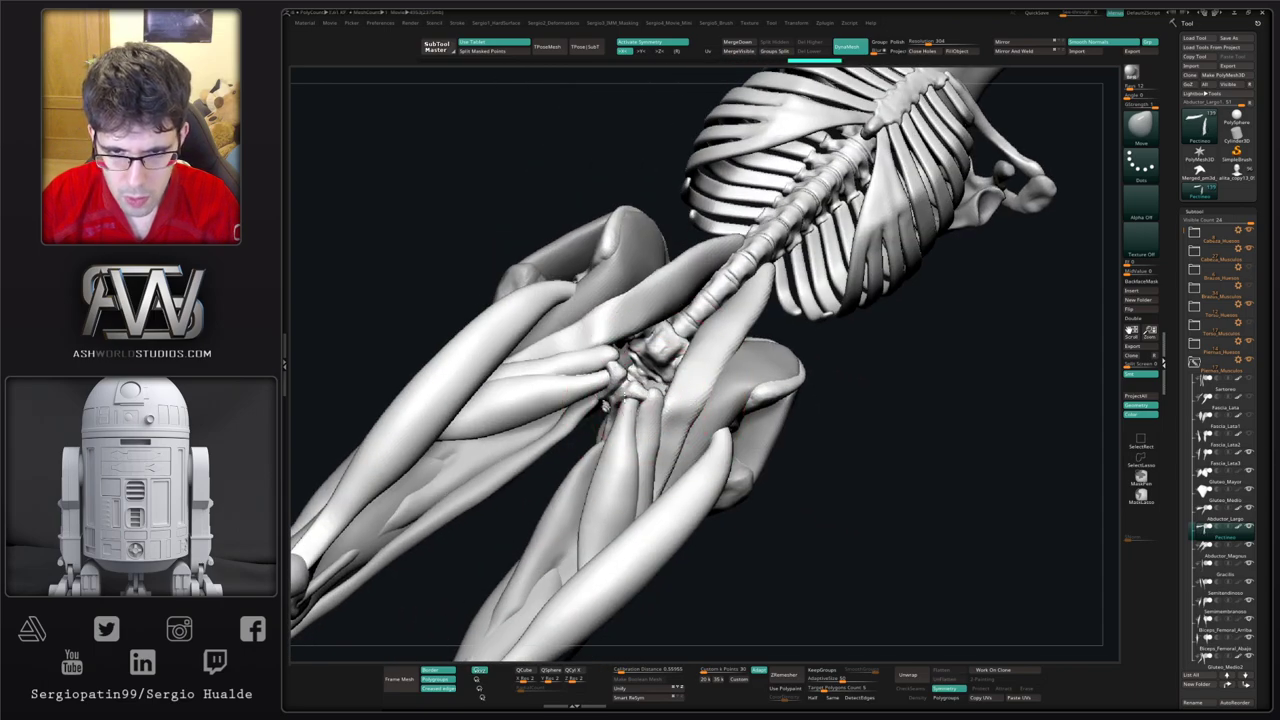
mouse_move(605, 405)
right_mouse_down()
mouse_move(660, 390)
mouse_move(648, 398)
right_mouse_up()
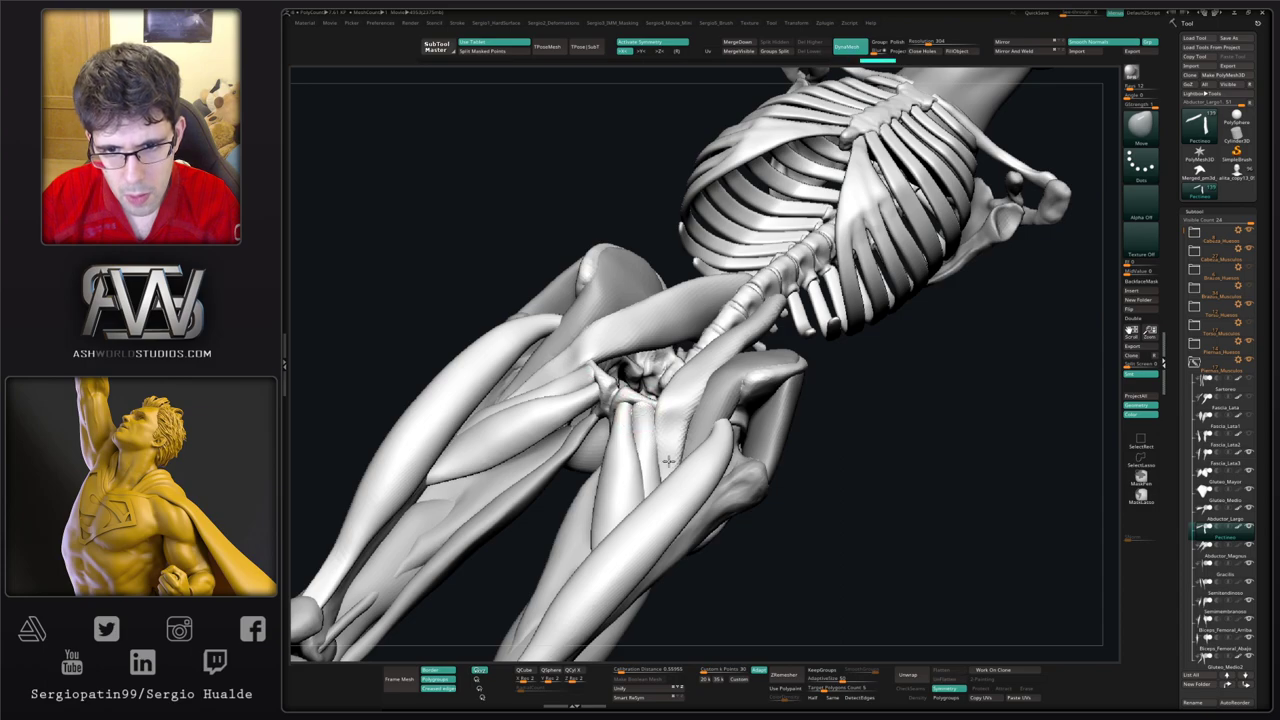
mouse_move(668, 461)
right_mouse_down()
mouse_move(615, 475)
mouse_move(620, 443)
right_mouse_up()
Step: Isolate Pectineo, flatten its surface with TrimDynamic and refine its shape with a resized Move brush
key("ctrl+shift+t")
key("ctrl+shift+s")
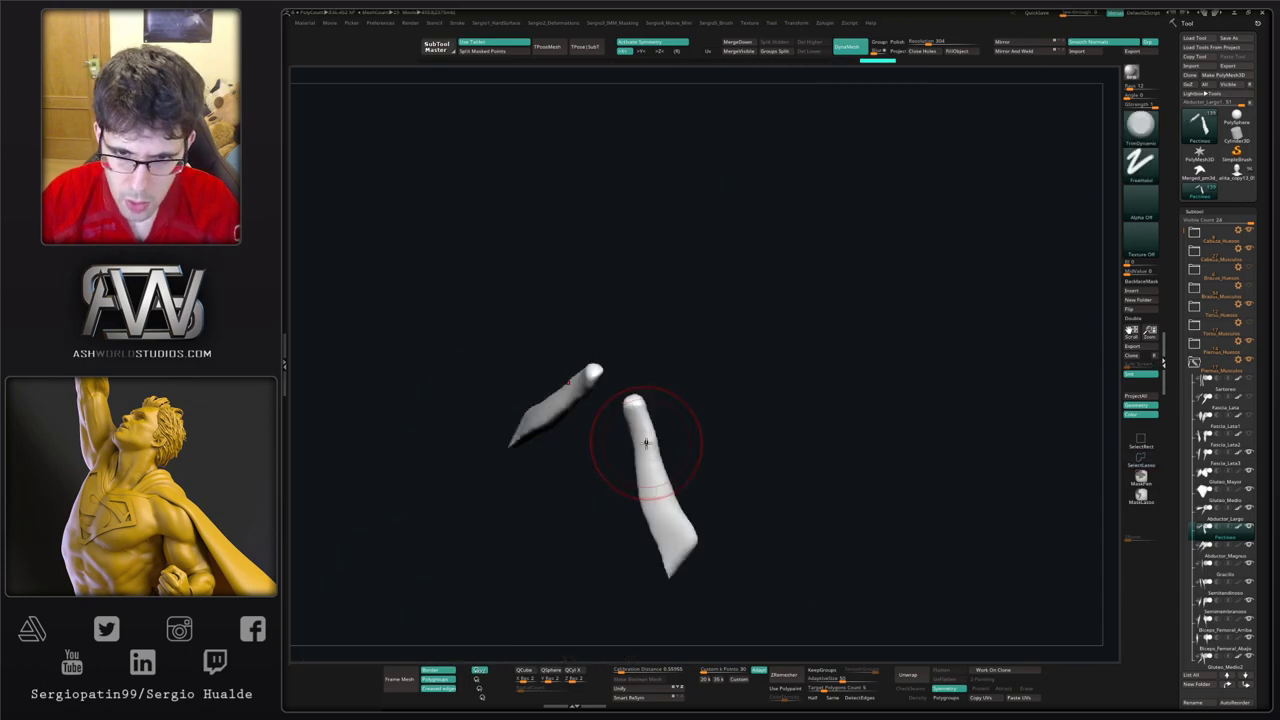
right_click_drag(674, 543, 666, 523)
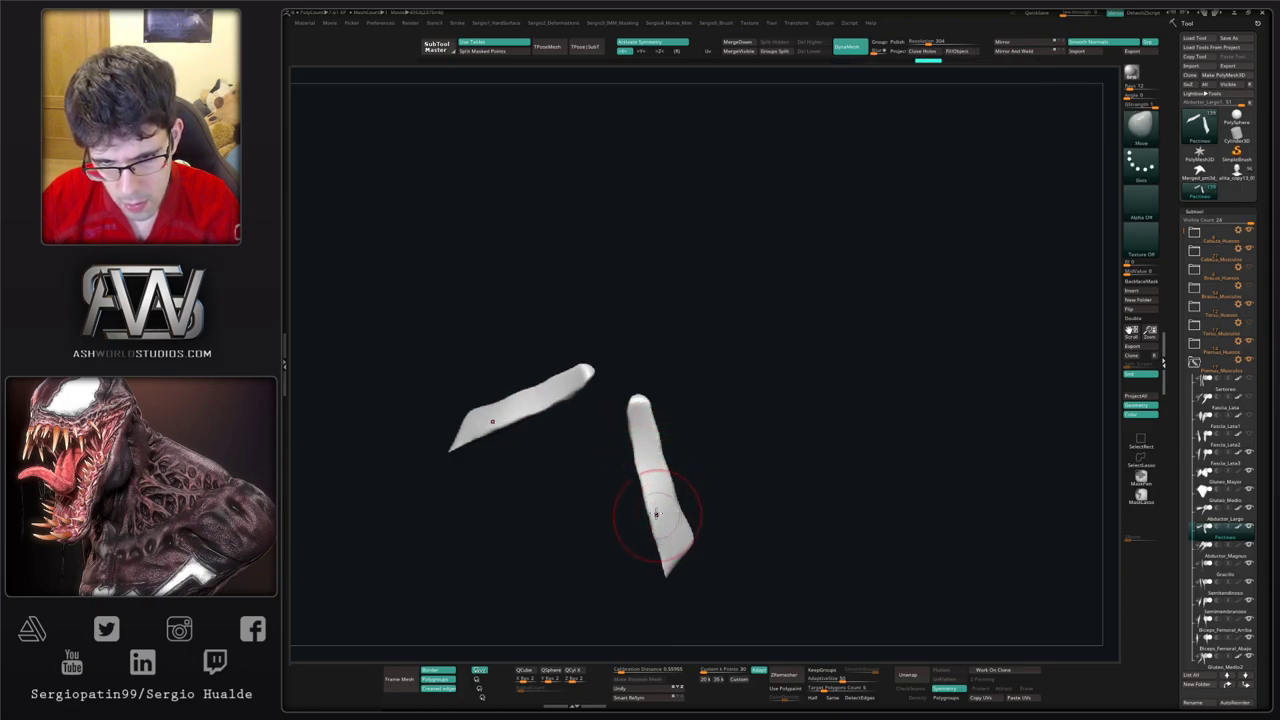
right_click_drag(638, 467, 648, 445, "ctrl")
key("s")
mouse_move(669, 529)
right_mouse_down()
mouse_move(657, 480)
mouse_move(673, 554)
mouse_move(663, 457)
mouse_move(675, 461)
mouse_move(647, 432)
mouse_move(672, 450)
mouse_move(700, 405)
mouse_move(726, 474)
mouse_move(680, 440)
mouse_move(672, 512)
mouse_move(663, 462)
right_mouse_up()
Step: Select Abductor_Magnus and reshape its lower half along the inner thigh with the Move brush
left_click(663, 462, "alt")
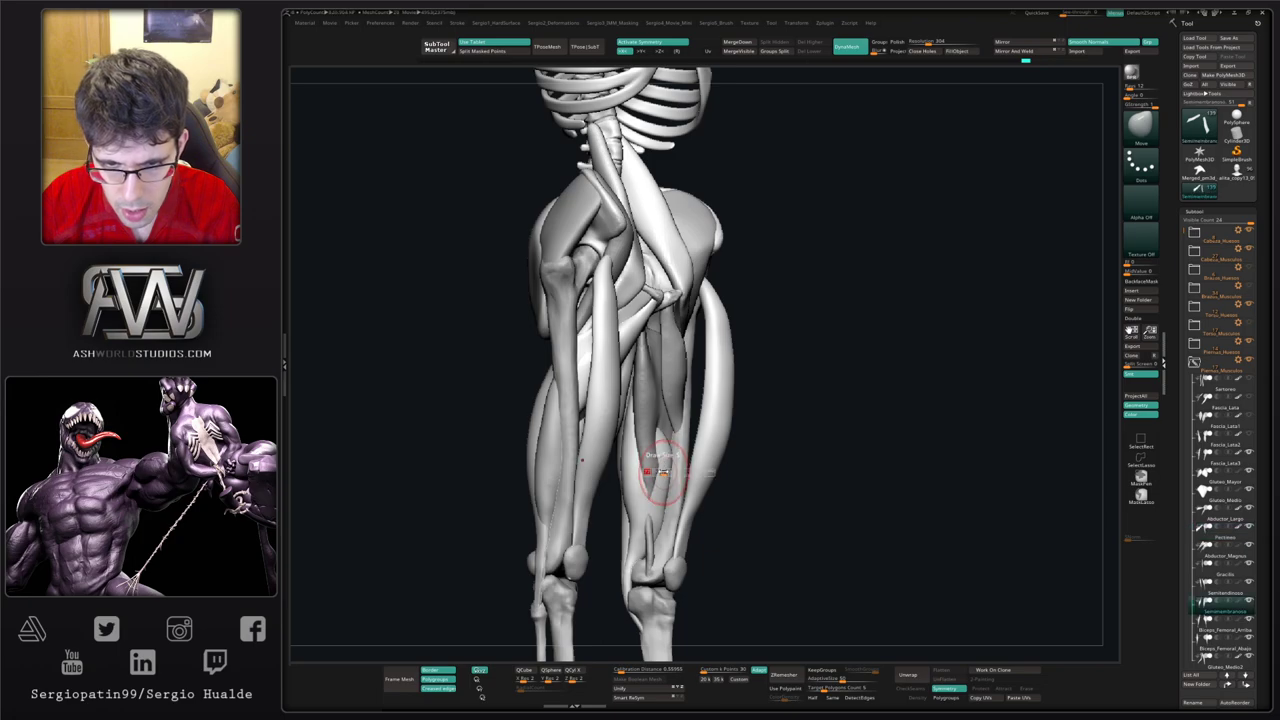
left_click(666, 466, "alt")
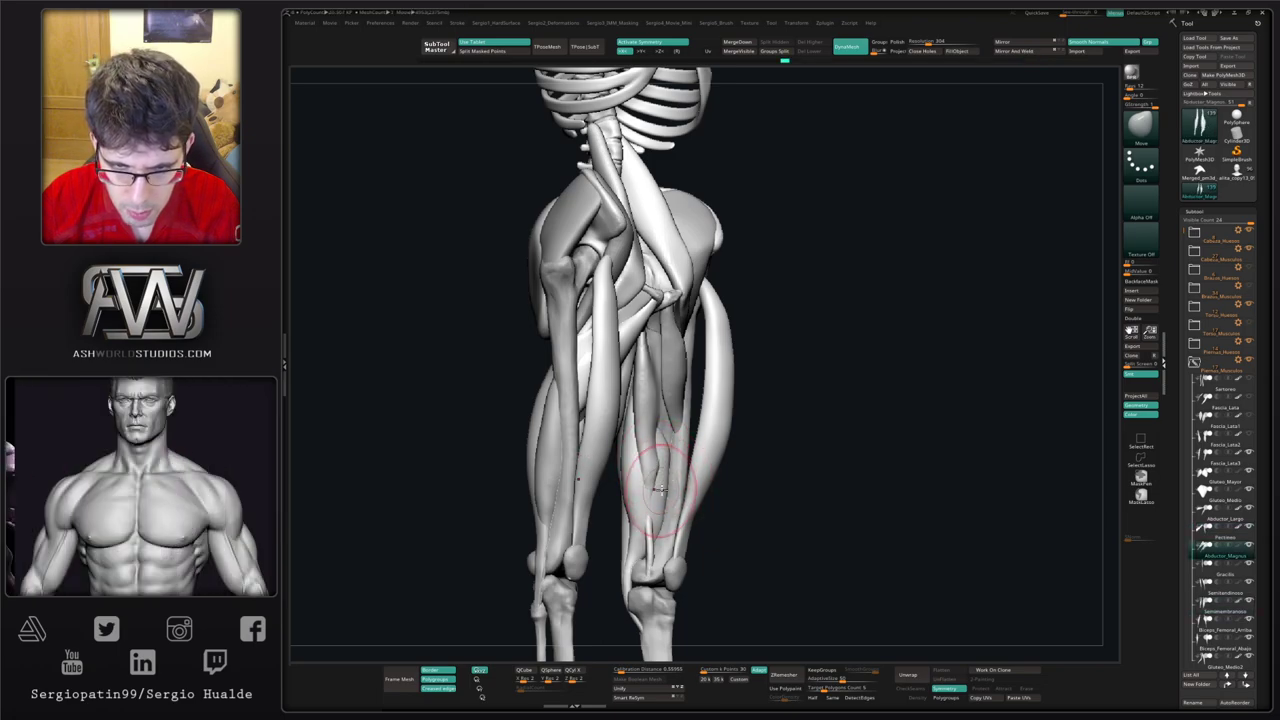
right_click_drag(666, 466, 655, 500)
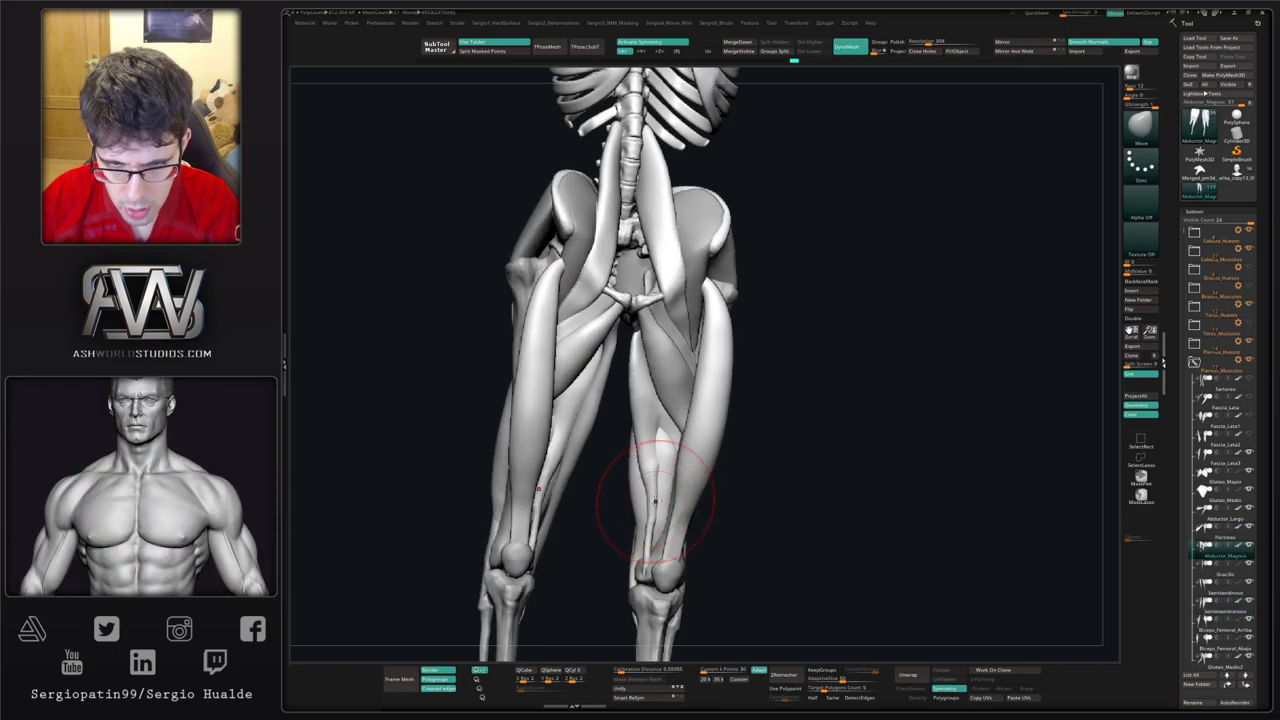
right_click_drag(681, 449, 672, 440)
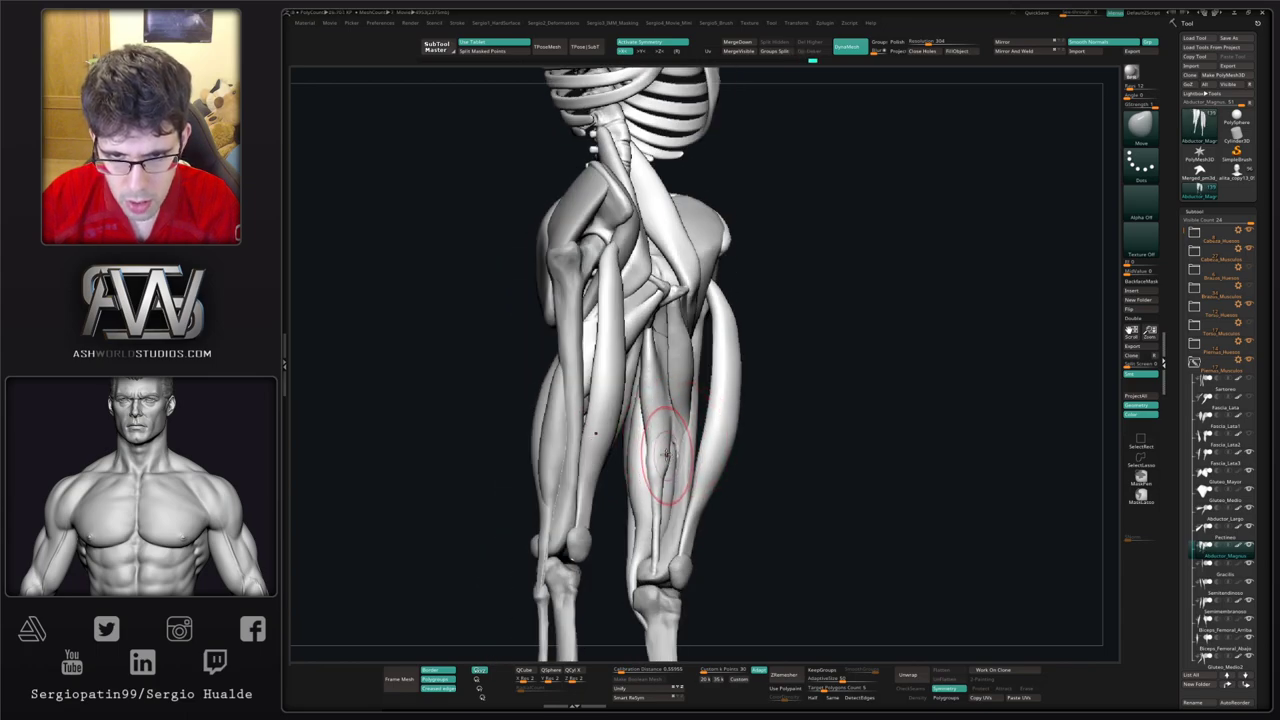
mouse_move(659, 447)
right_mouse_down()
mouse_move(663, 471)
mouse_move(663, 443)
mouse_move(643, 430)
mouse_move(645, 463)
right_mouse_up()
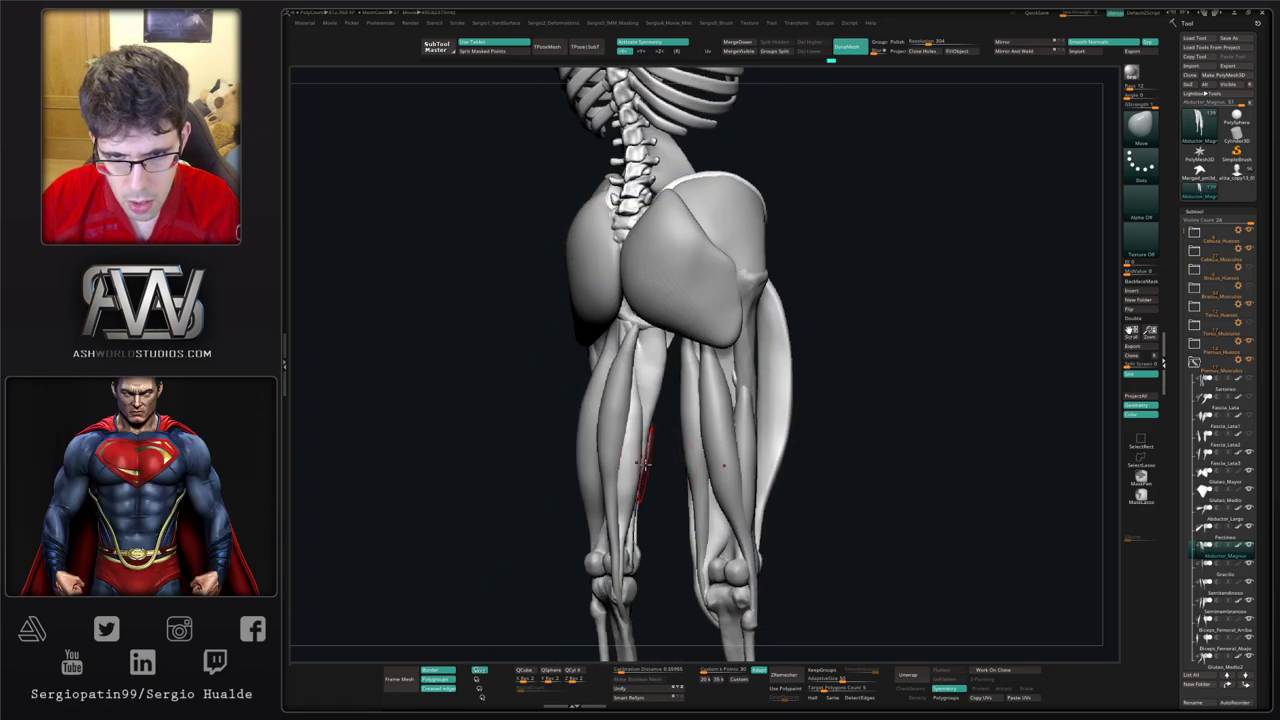
Step: Smooth the upper inner part of Abductor_Magnus and add volume to it with the Inflat brush
mouse_move(656, 411)
right_mouse_down()
mouse_move(632, 386)
mouse_move(650, 368)
right_mouse_up()
left_click_drag(650, 356, 649, 368, "shift")
right_click_drag(642, 362, 660, 373)
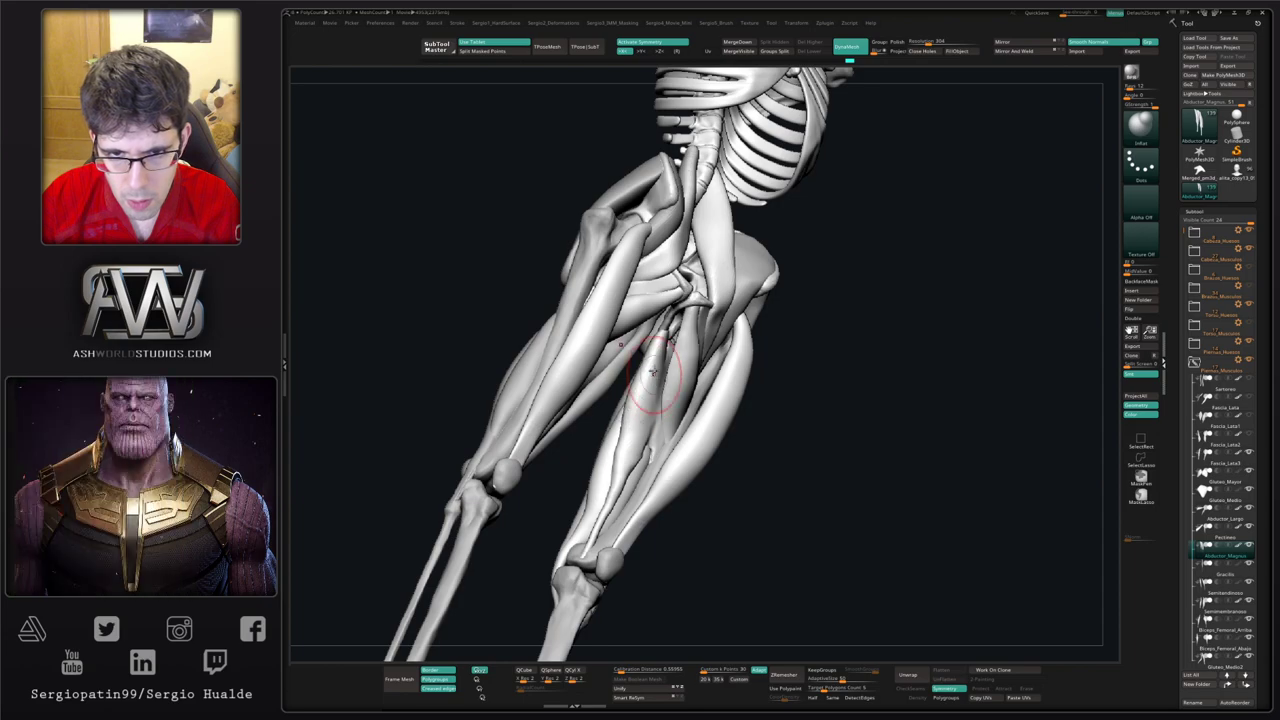
key("shift")
right_click_drag(631, 440, 622, 433)
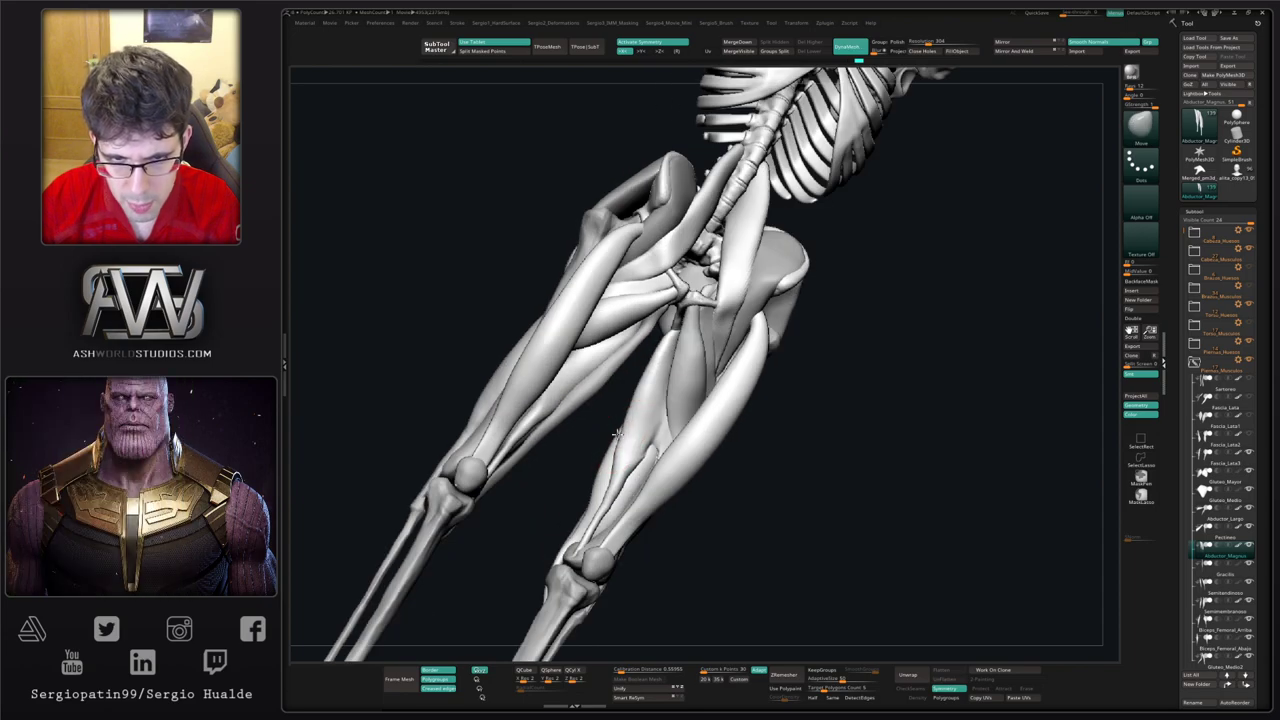
Step: Refine the inner contour of Abductor_Magnus with the Move brush, both isolated and among the neighbouring muscles
right_click_drag(605, 492, 648, 376)
key("ctrl")
mouse_move(620, 322)
right_mouse_down()
mouse_move(665, 366)
mouse_move(664, 414)
right_mouse_up()
key("ctrl+shift+s")
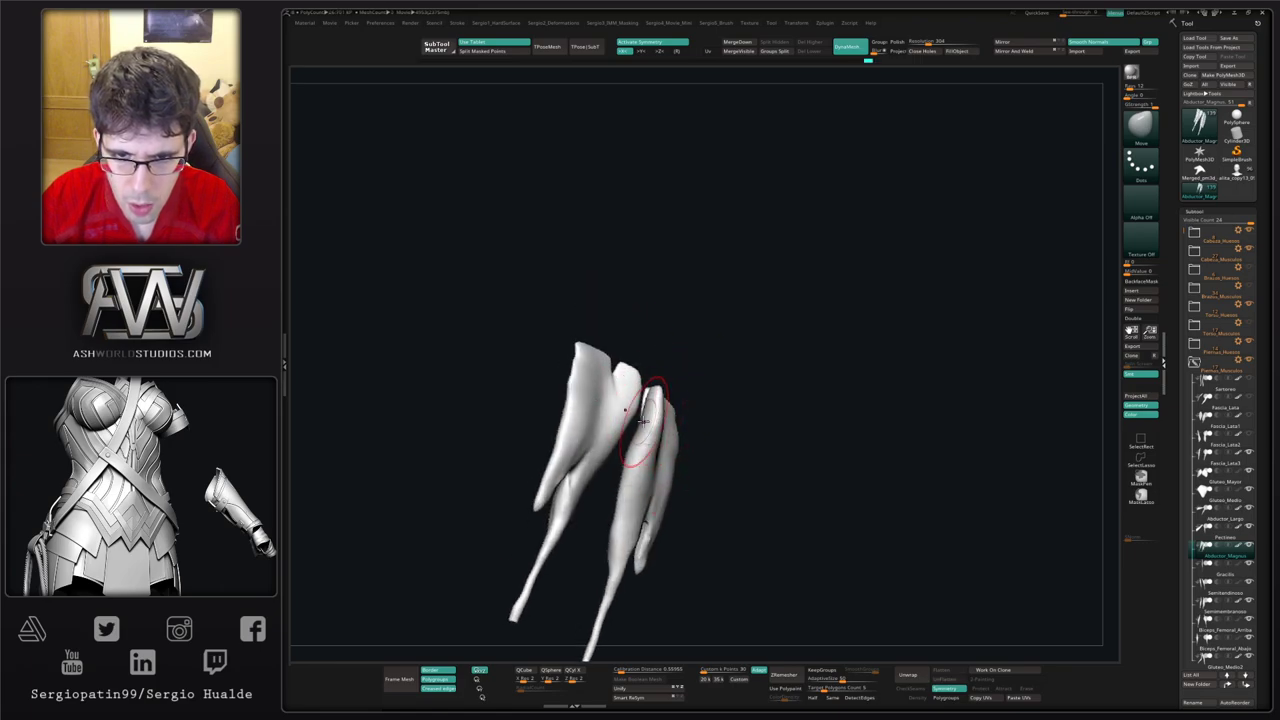
right_click_drag(636, 456, 632, 454)
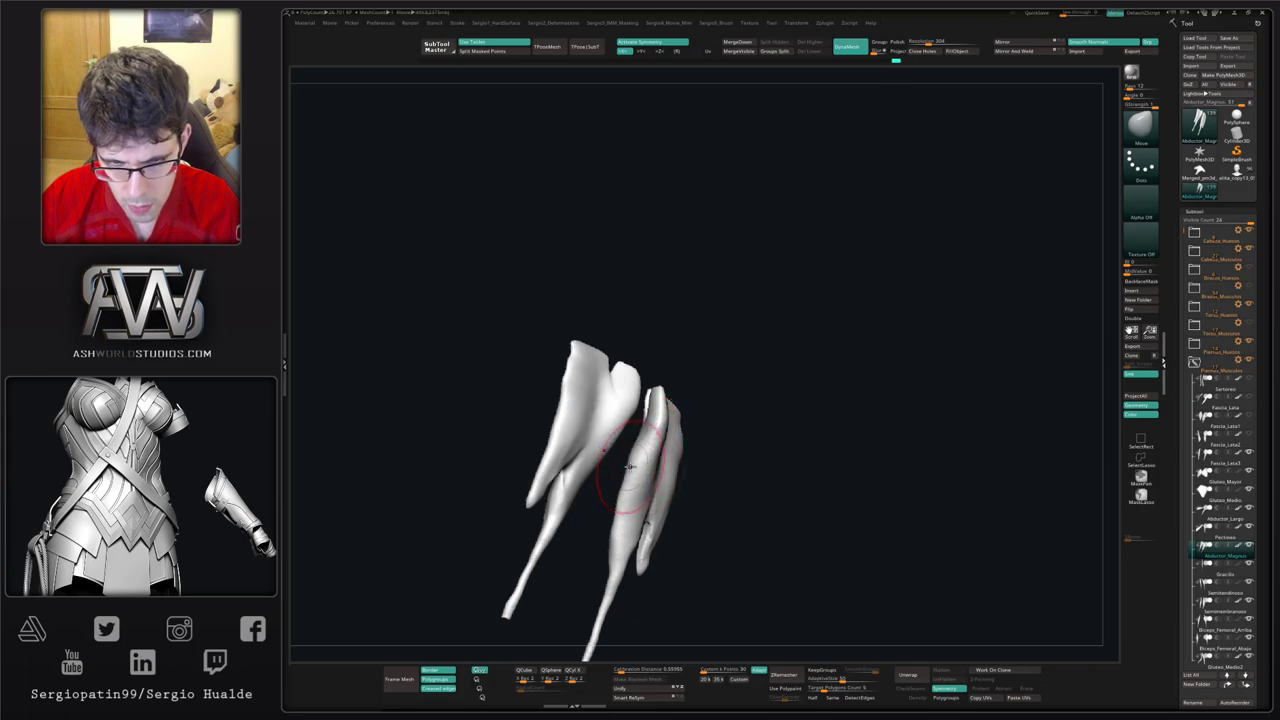
key("ctrl+shift+s")
mouse_move(651, 468)
right_mouse_down()
mouse_move(680, 358)
mouse_move(690, 375)
mouse_move(662, 420)
mouse_move(662, 408)
mouse_move(655, 457)
right_mouse_up()
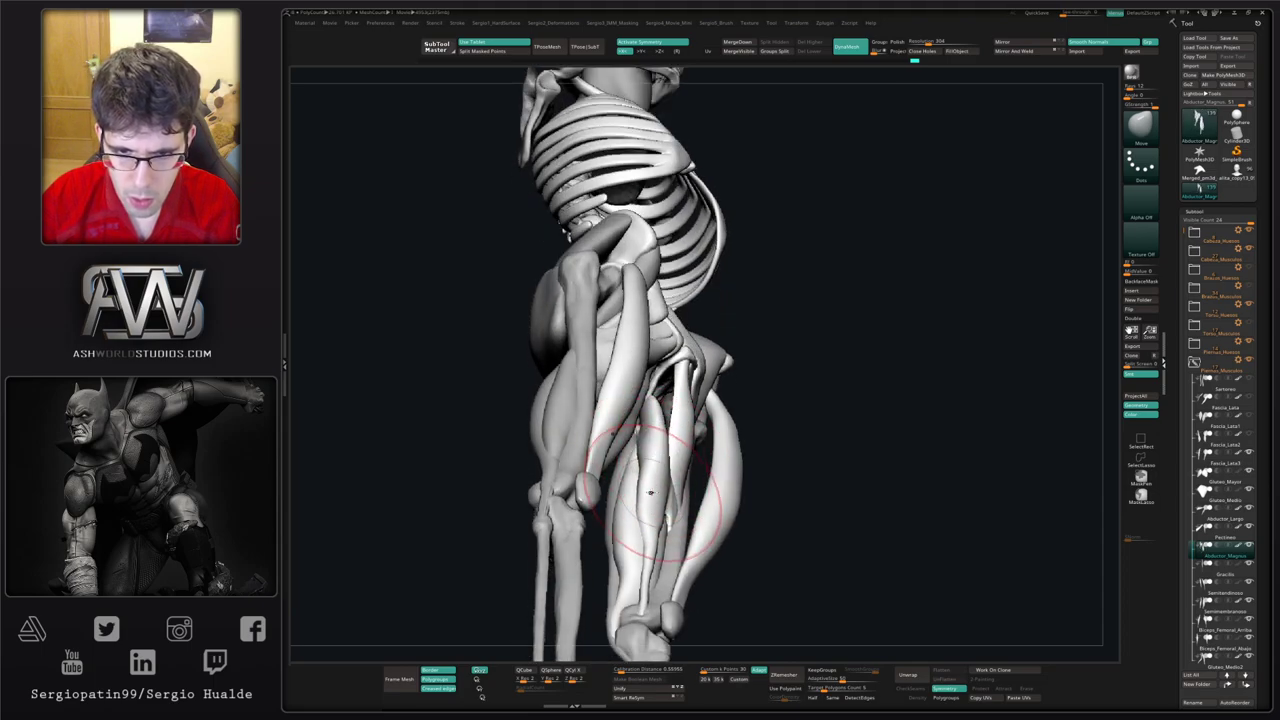
key("s")
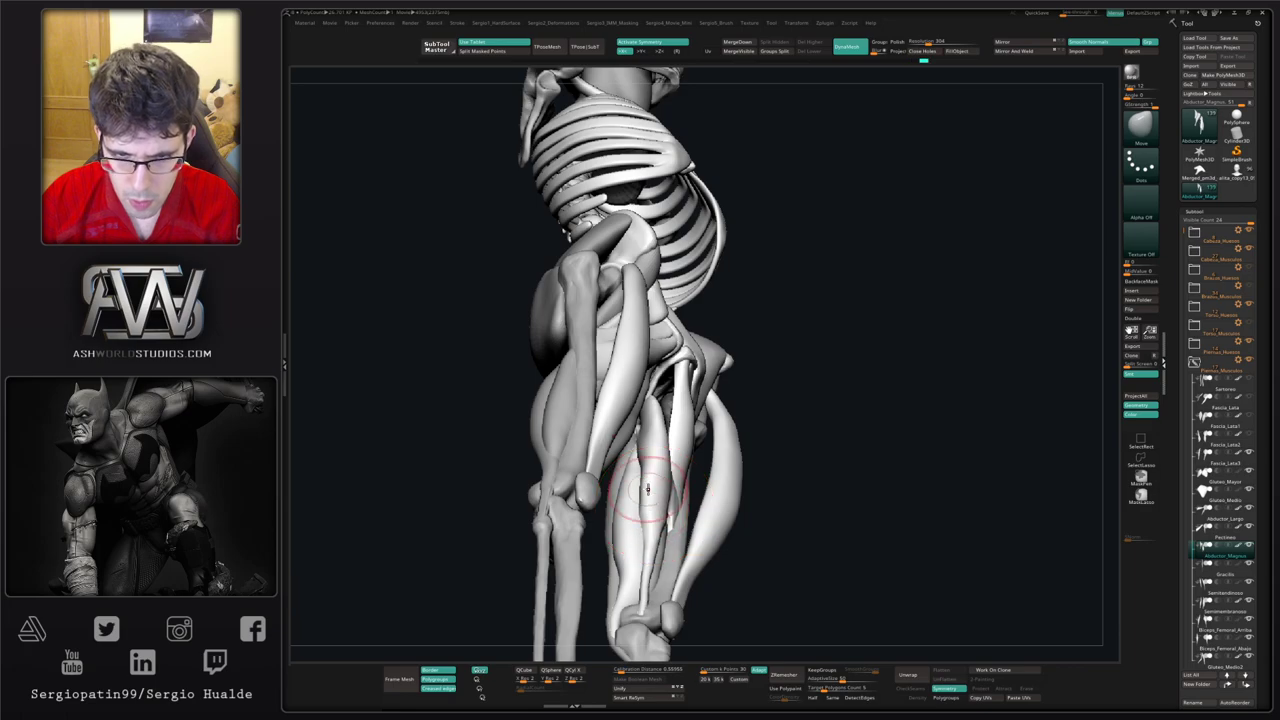
mouse_move(648, 488)
right_mouse_down()
mouse_move(628, 474)
mouse_move(660, 455)
mouse_move(697, 457)
mouse_move(666, 455)
mouse_move(651, 398)
mouse_move(566, 406)
mouse_move(643, 401)
right_mouse_up()
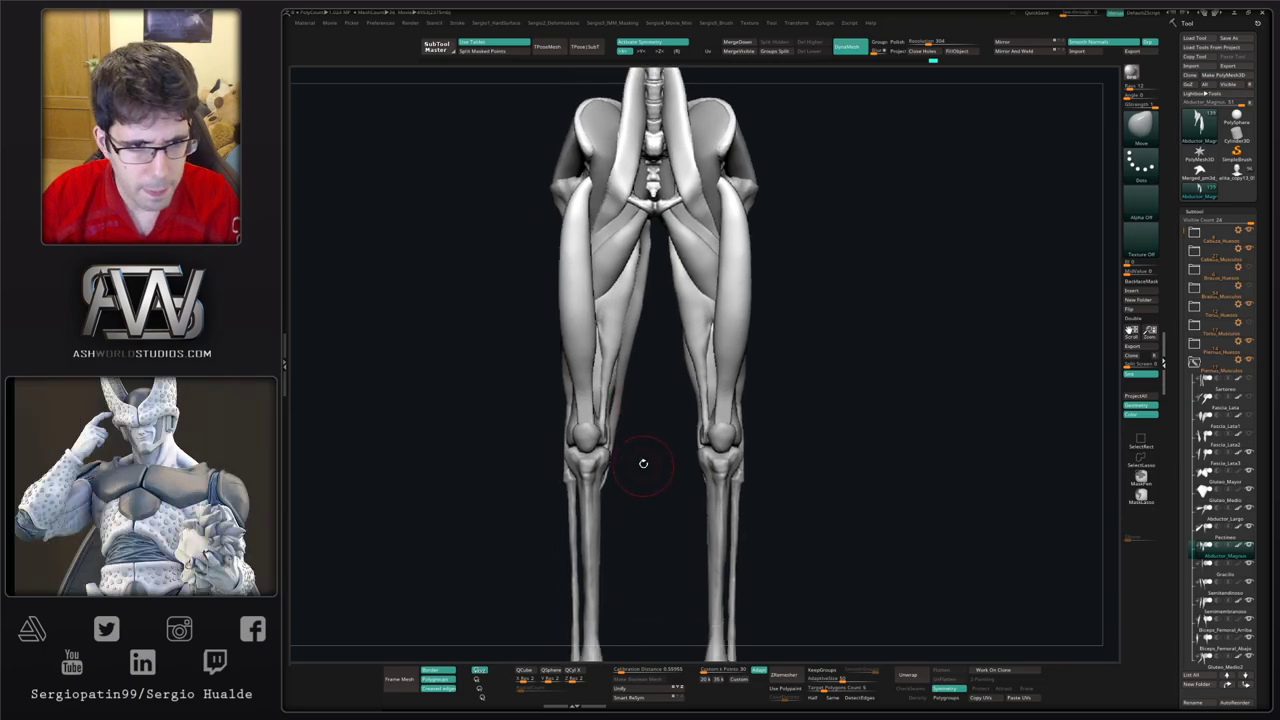
Step: Show the Fascia_Lata2 subtool with the other thigh muscles and rename it Cuadriceps_Vasto_Interno
left_click_drag(838, 393, 673, 395)
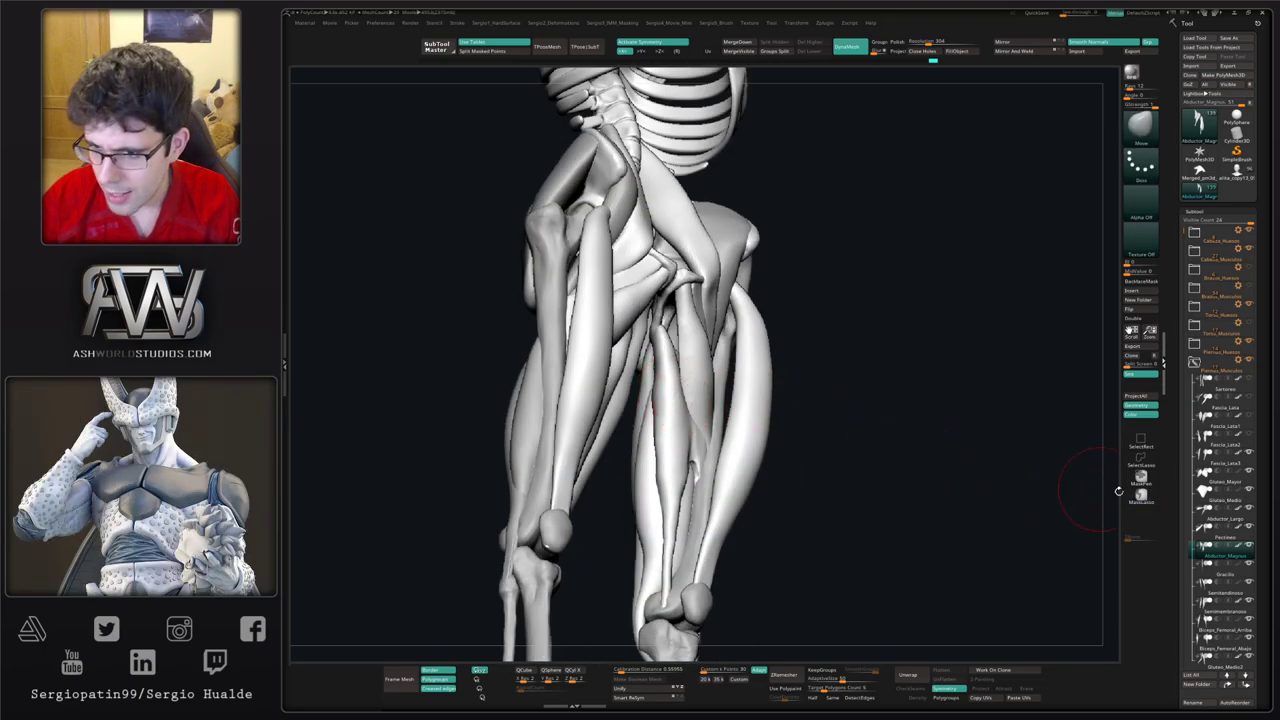
left_click(1237, 450)
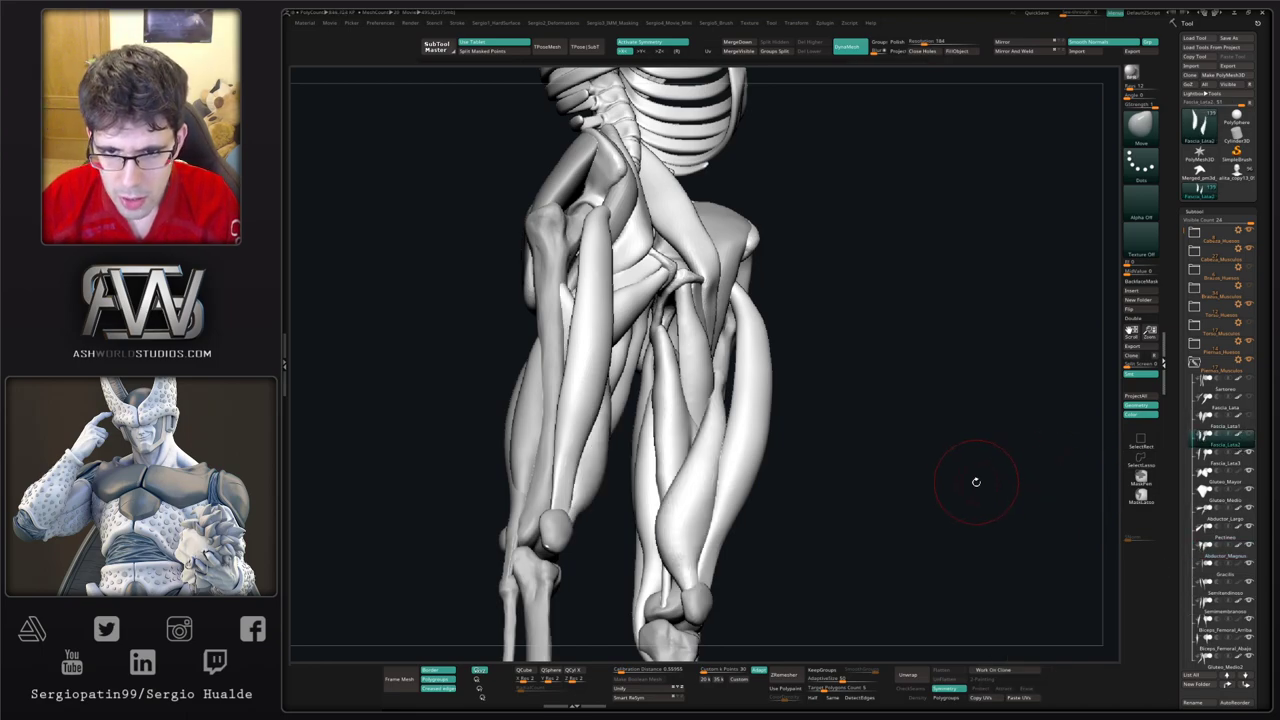
left_click_drag(974, 477, 923, 471)
key("F2")
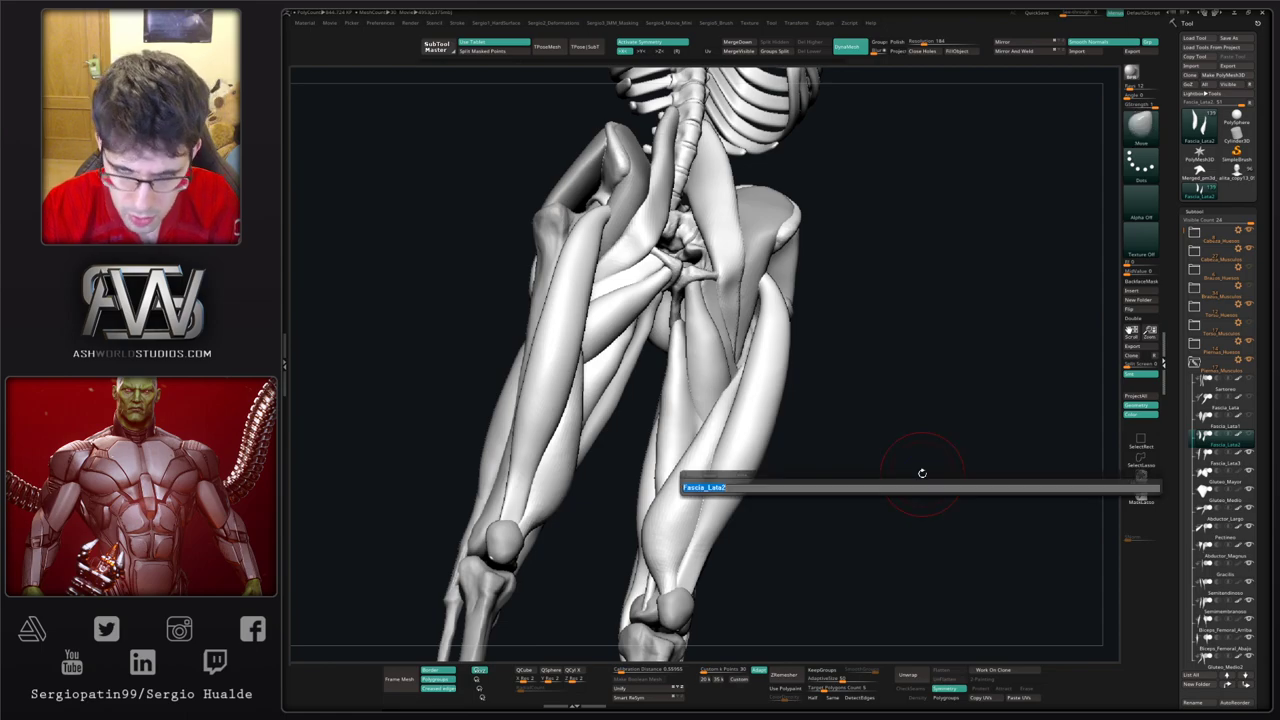
type("Cuadricep")
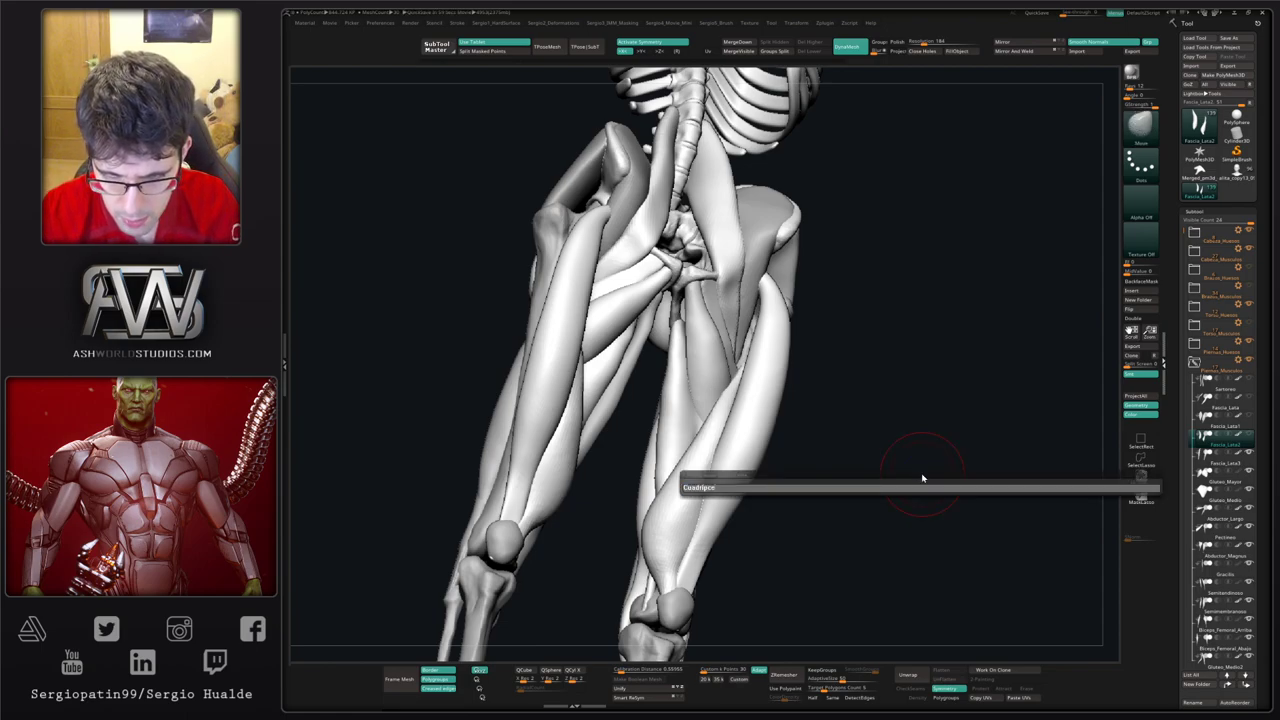
type("s_V")
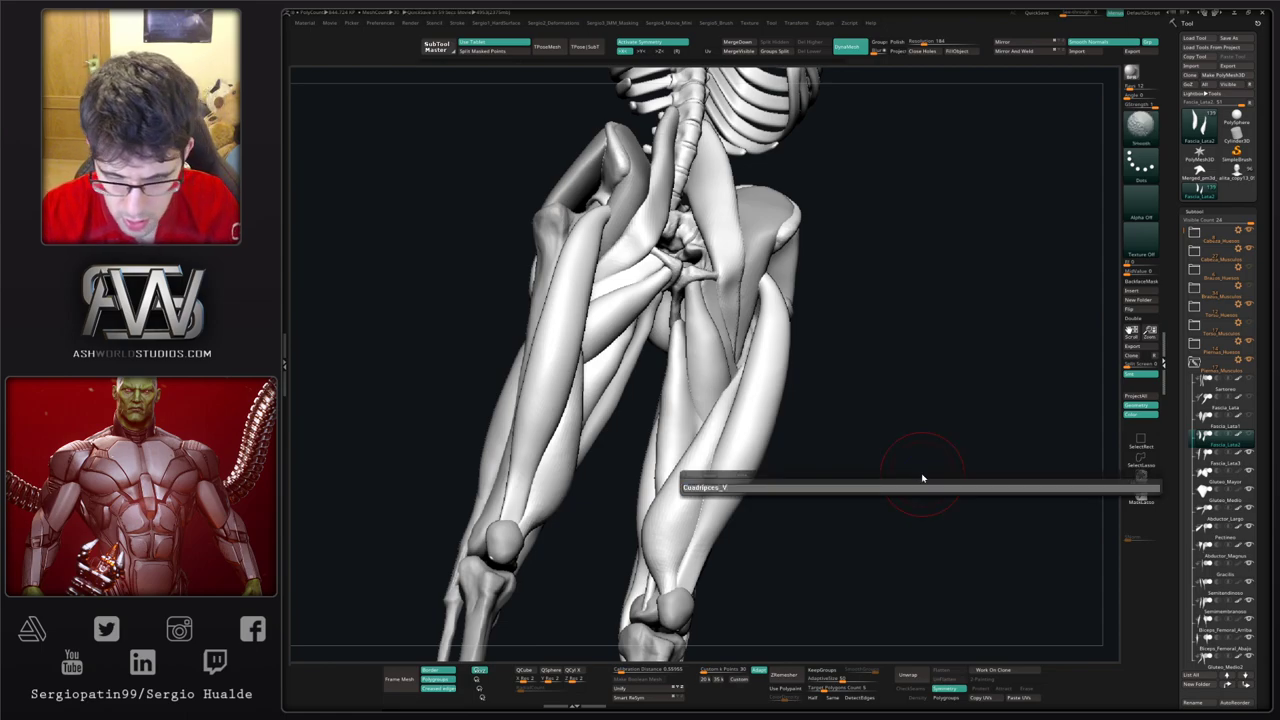
type("asto")
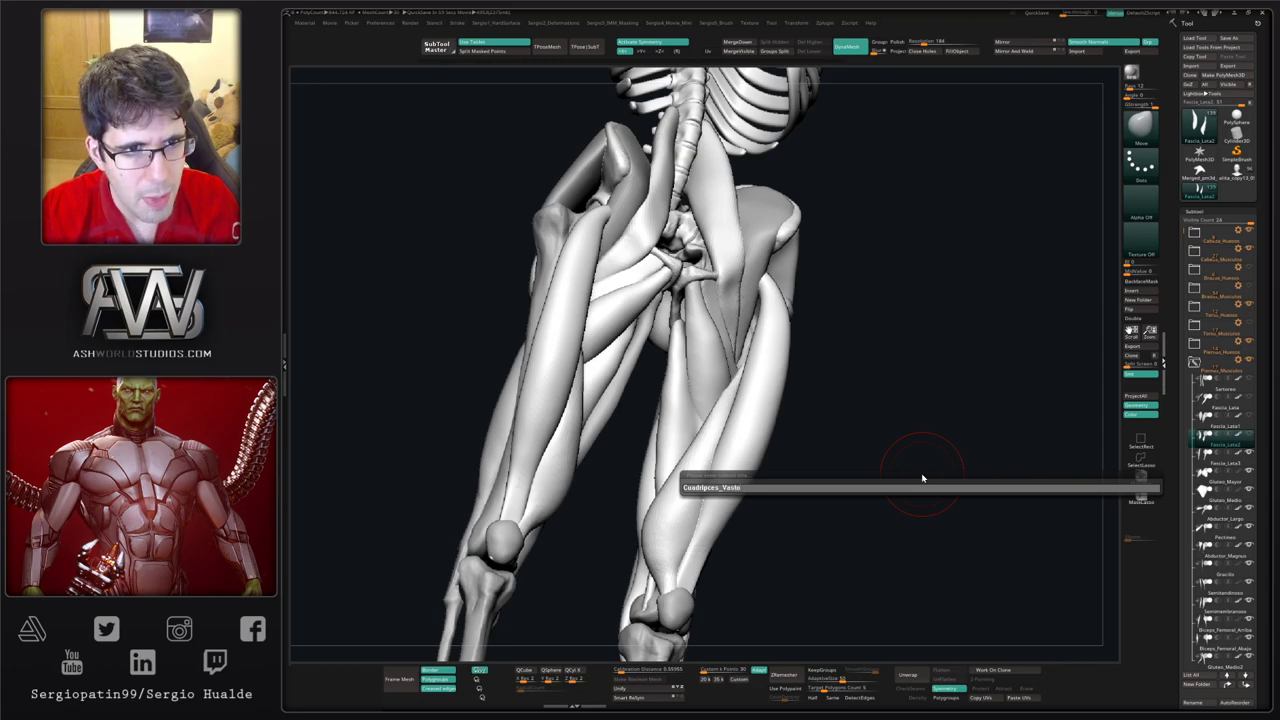
type("_")
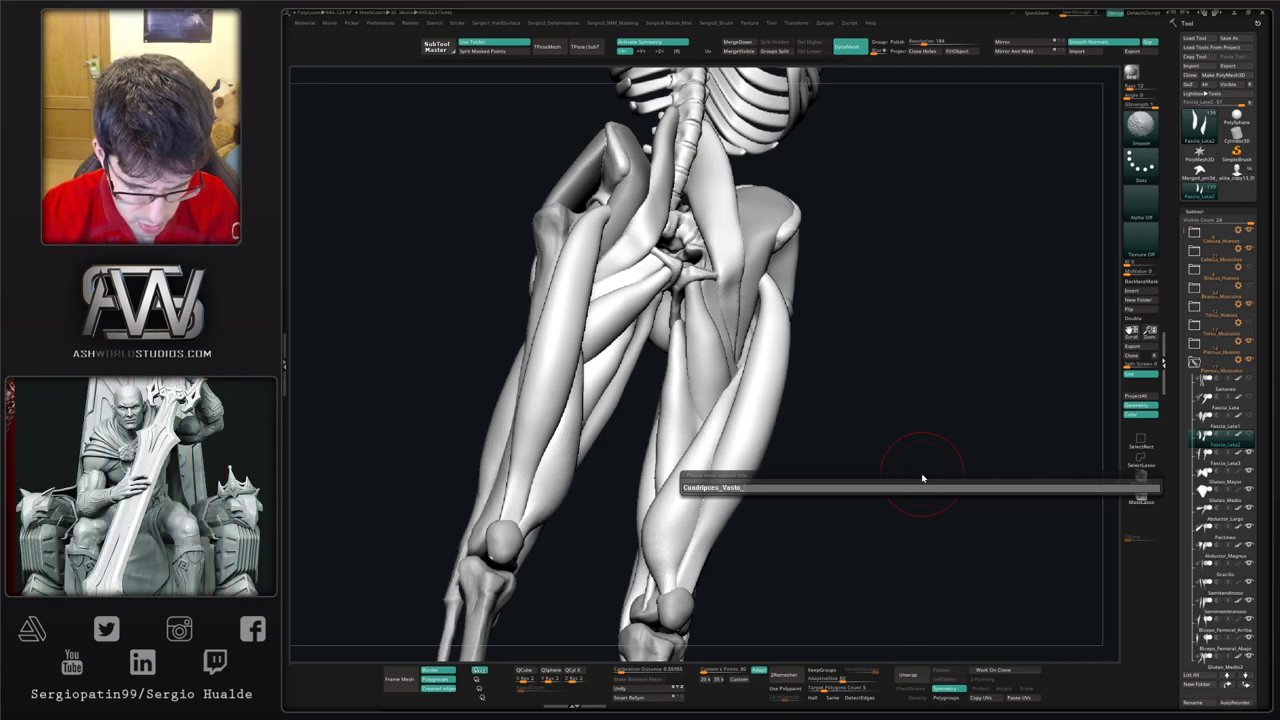
type("Interno")
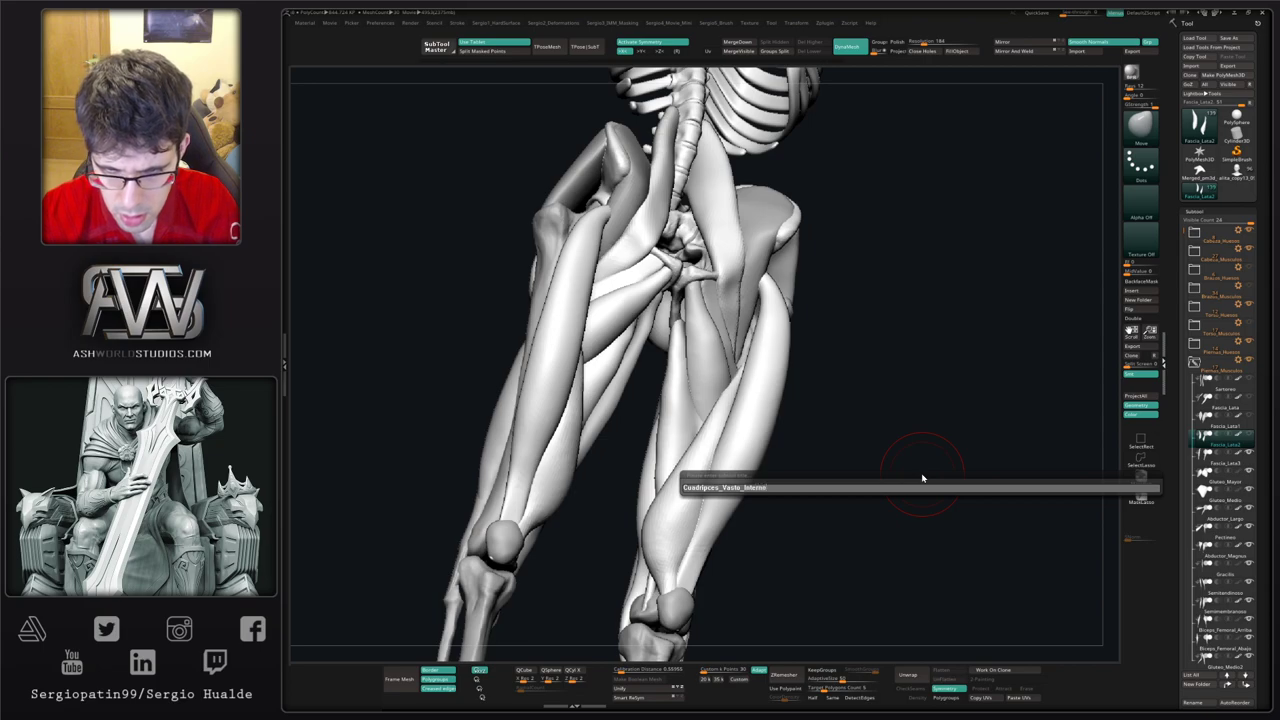
key("Return")
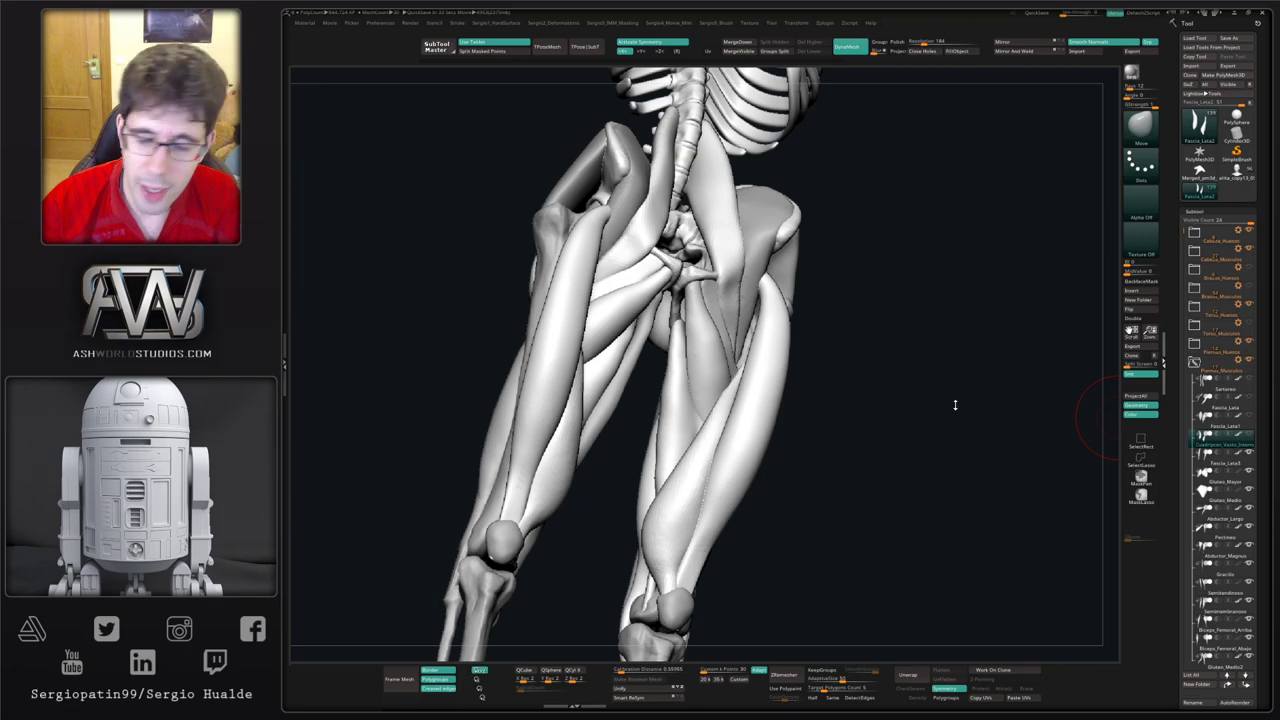
Step: Reshape Cuadriceps_Vasto_Interno along the inner thigh and above the knee with the Move brush
left_click_drag(820, 414, 723, 446)
right_click_drag(723, 446, 718, 397)
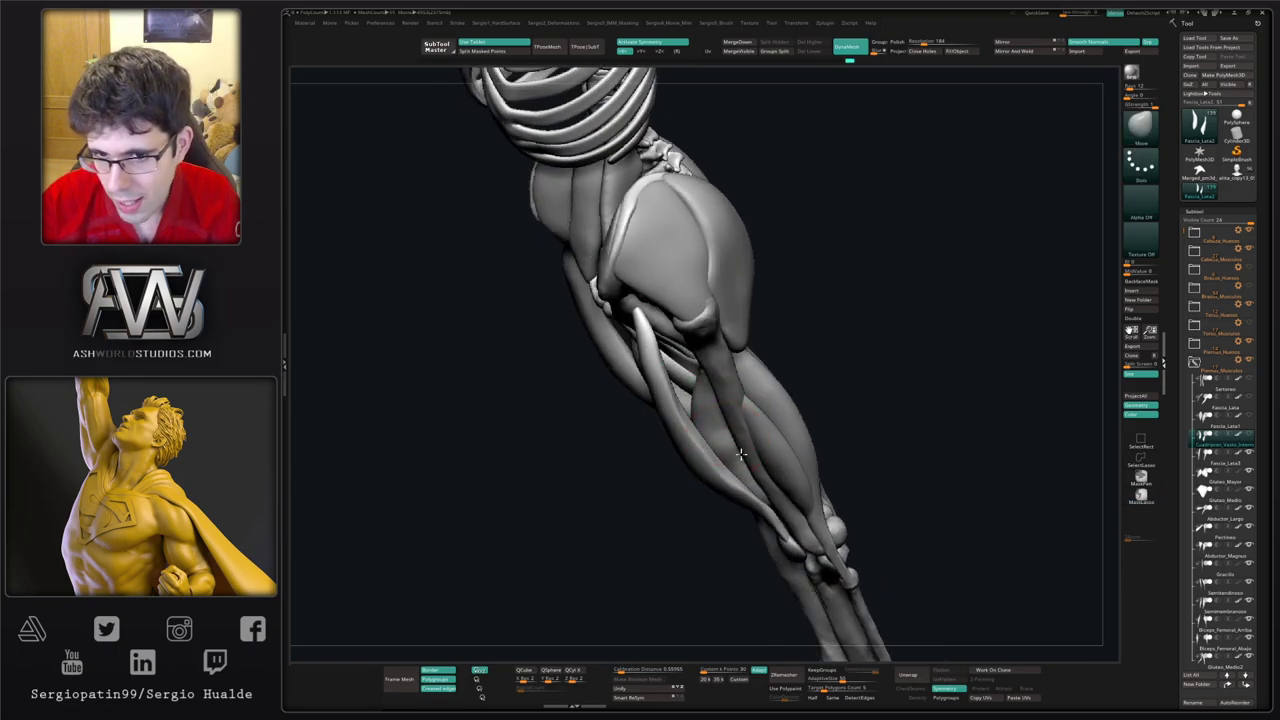
mouse_move(752, 465)
left_mouse_down()
mouse_move(744, 425)
mouse_move(777, 391)
mouse_move(820, 414)
mouse_move(745, 446)
left_mouse_up()
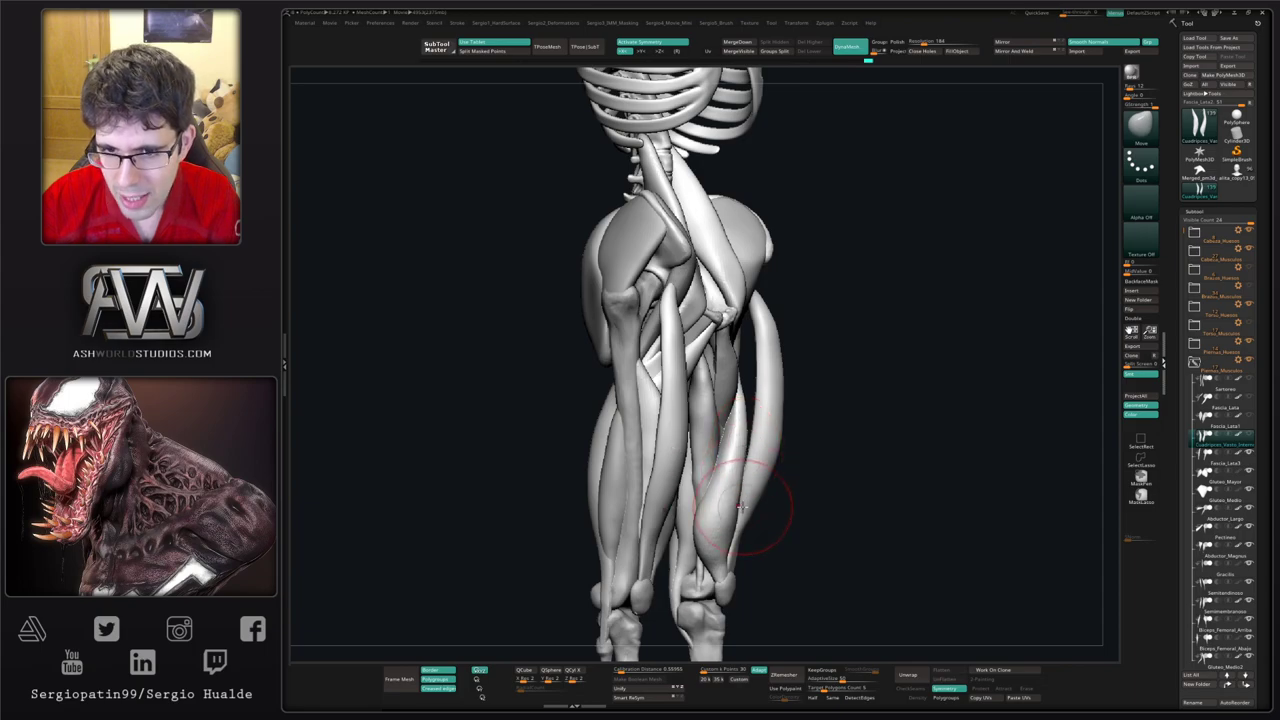
left_click_drag(742, 507, 737, 522)
right_click_drag(735, 515, 760, 229, "shift")
left_click_drag(774, 419, 788, 408)
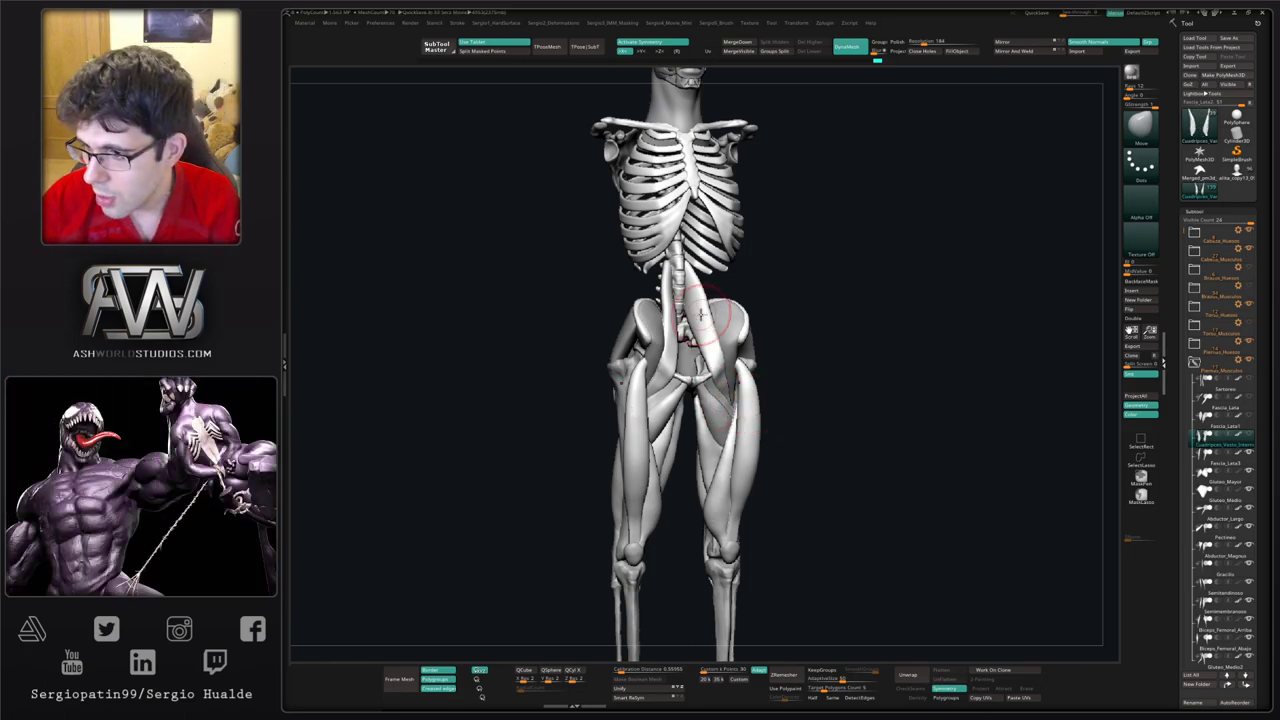
left_click_drag(835, 381, 795, 380)
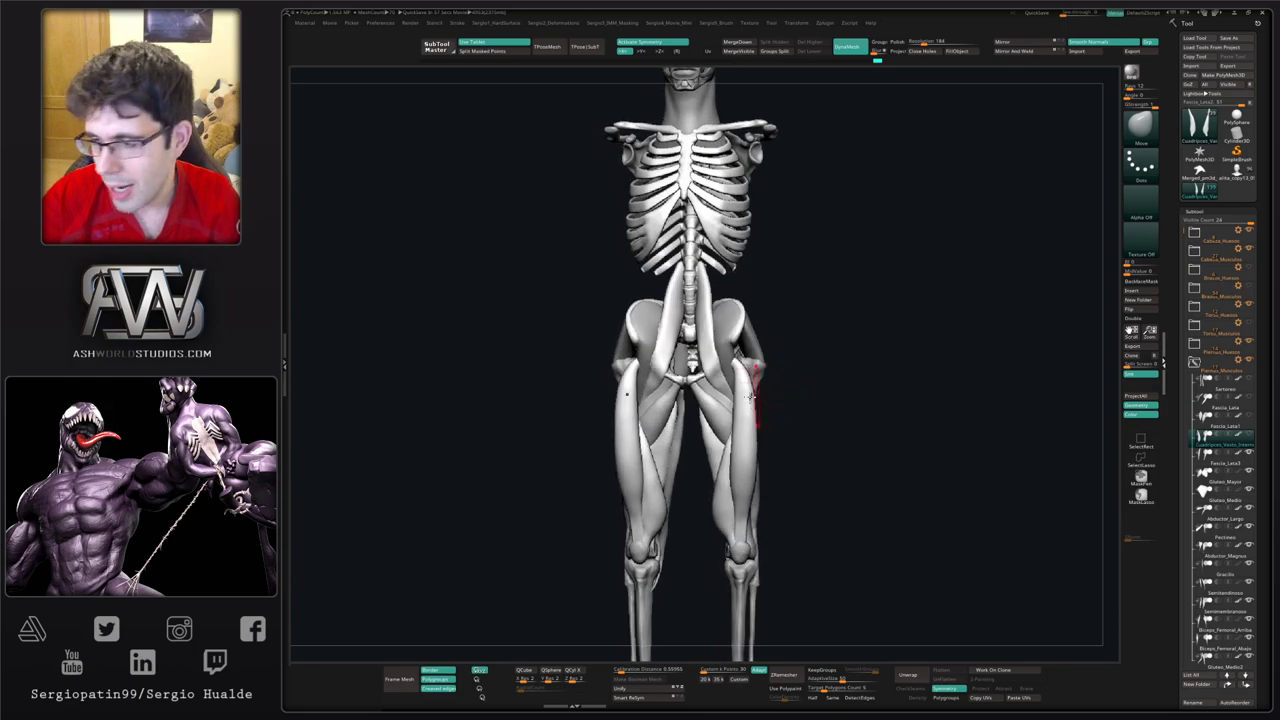
mouse_move(725, 415)
right_mouse_down("ctrl")
mouse_move(707, 483)
mouse_move(737, 452)
mouse_move(694, 483)
mouse_move(726, 456)
mouse_move(708, 440)
mouse_move(676, 474)
mouse_move(686, 400)
mouse_move(694, 429)
mouse_move(737, 443)
mouse_move(720, 430)
mouse_move(686, 457)
right_mouse_up("ctrl")
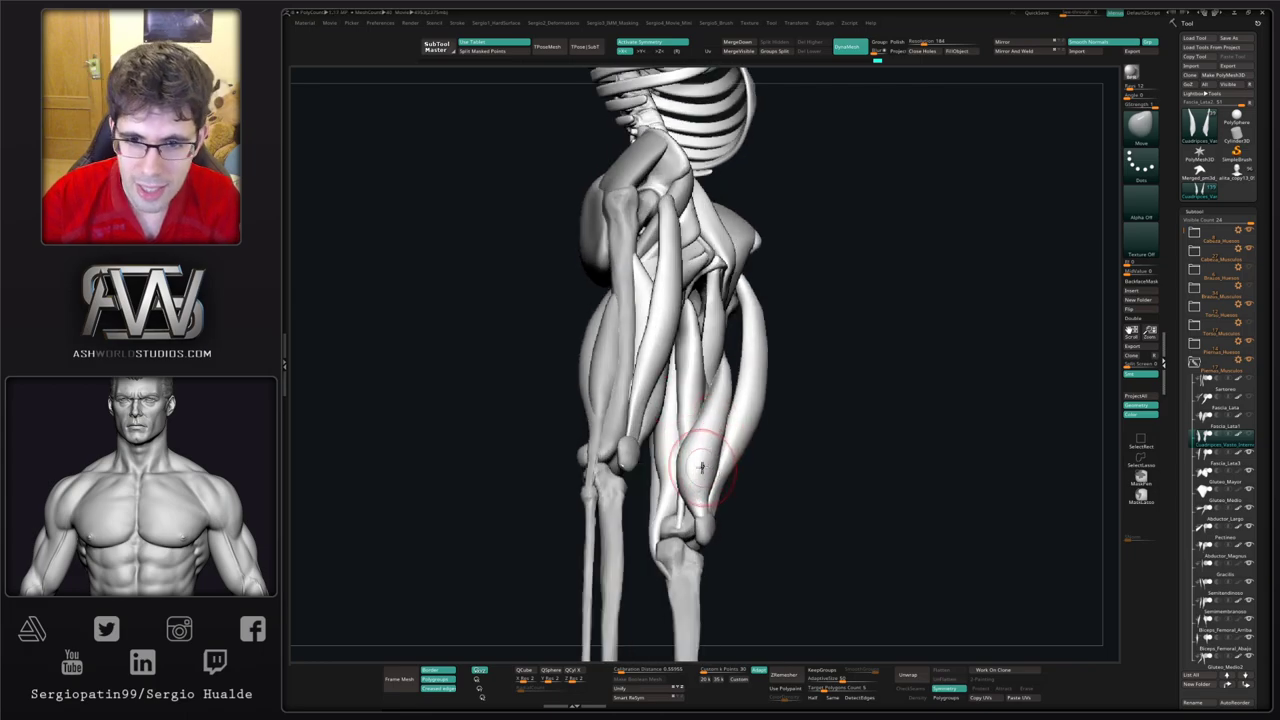
right_click_drag(694, 446, 718, 483)
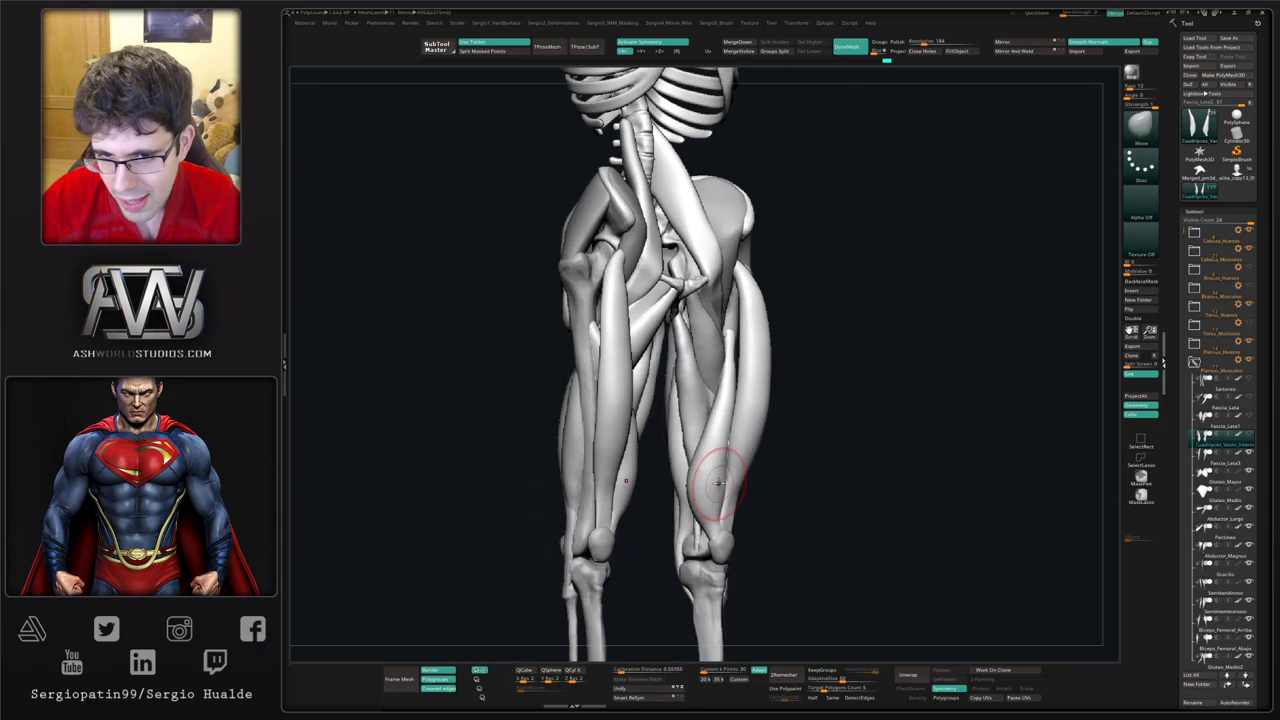
mouse_move(718, 483)
left_mouse_down("shift")
mouse_move(709, 463)
mouse_move(704, 522)
mouse_move(704, 484)
left_mouse_up("shift")
Step: Add volume to the lower belly of Cuadriceps_Vasto_Interno with the Standard brush and smooth it
key("b")
key("s")
key("t")
left_click_drag(712, 437, 705, 501)
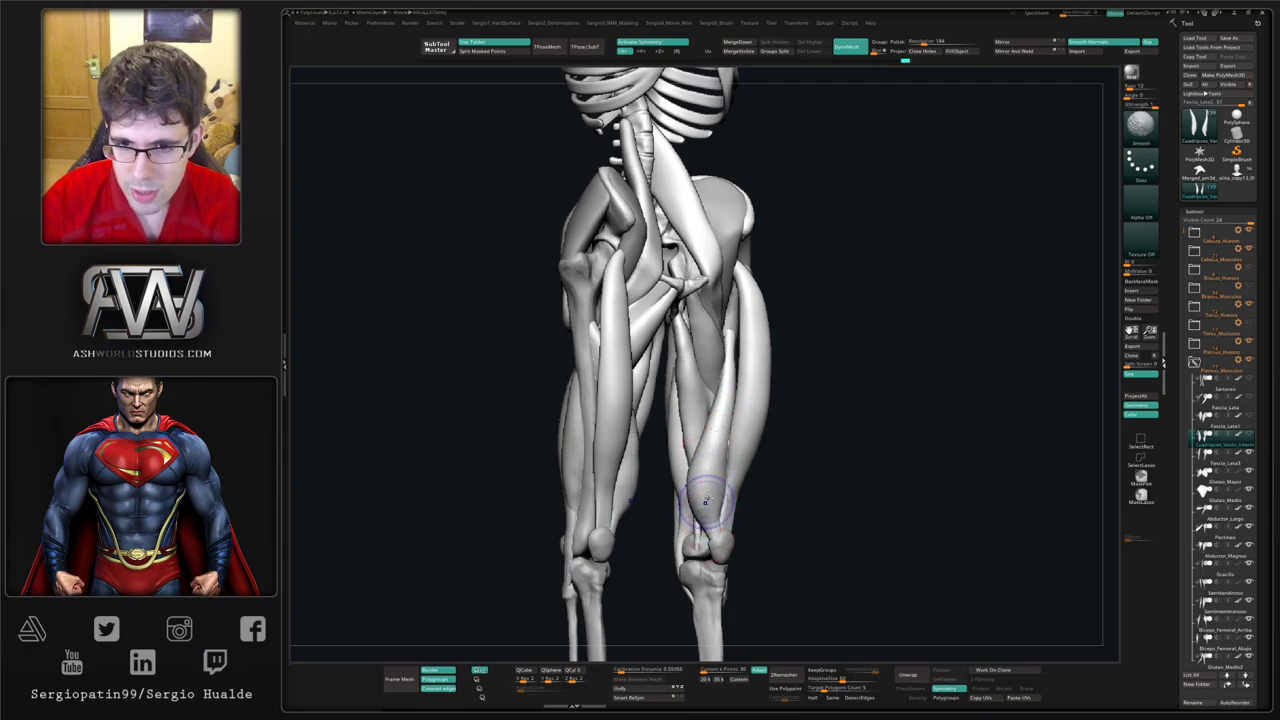
right_click_drag(705, 500, 703, 508, "shift")
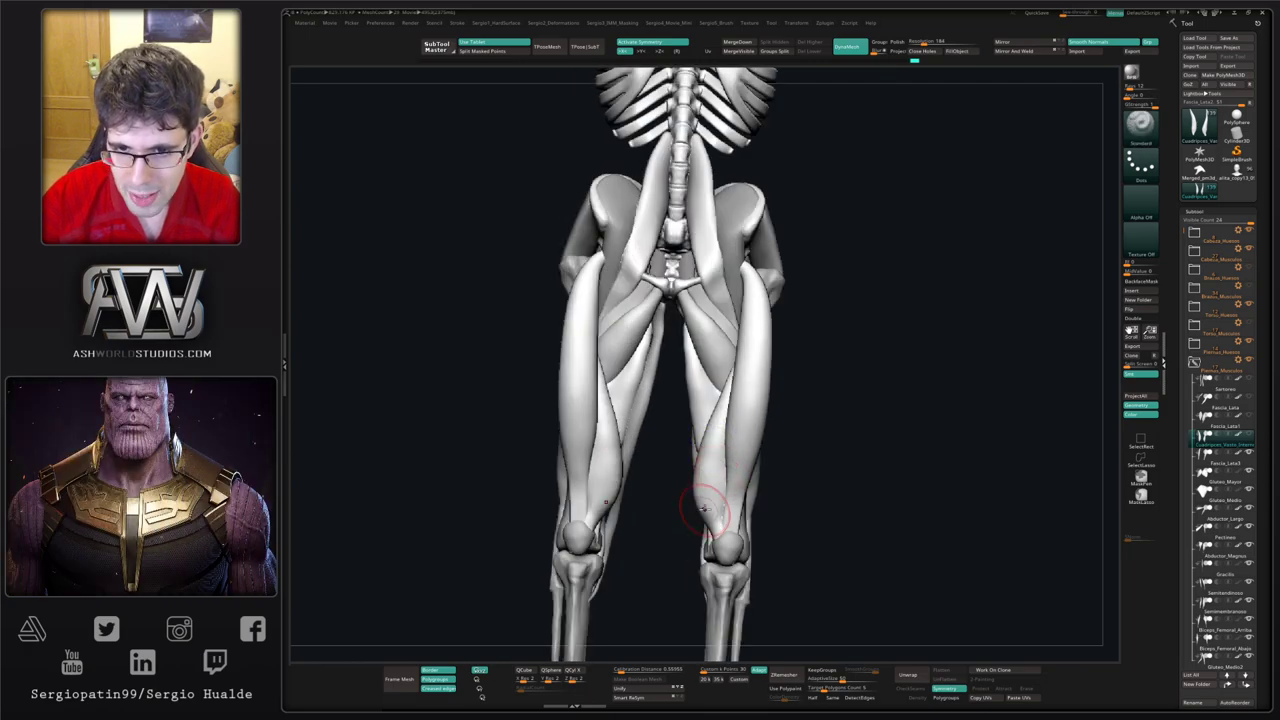
left_click_drag(712, 503, 719, 512)
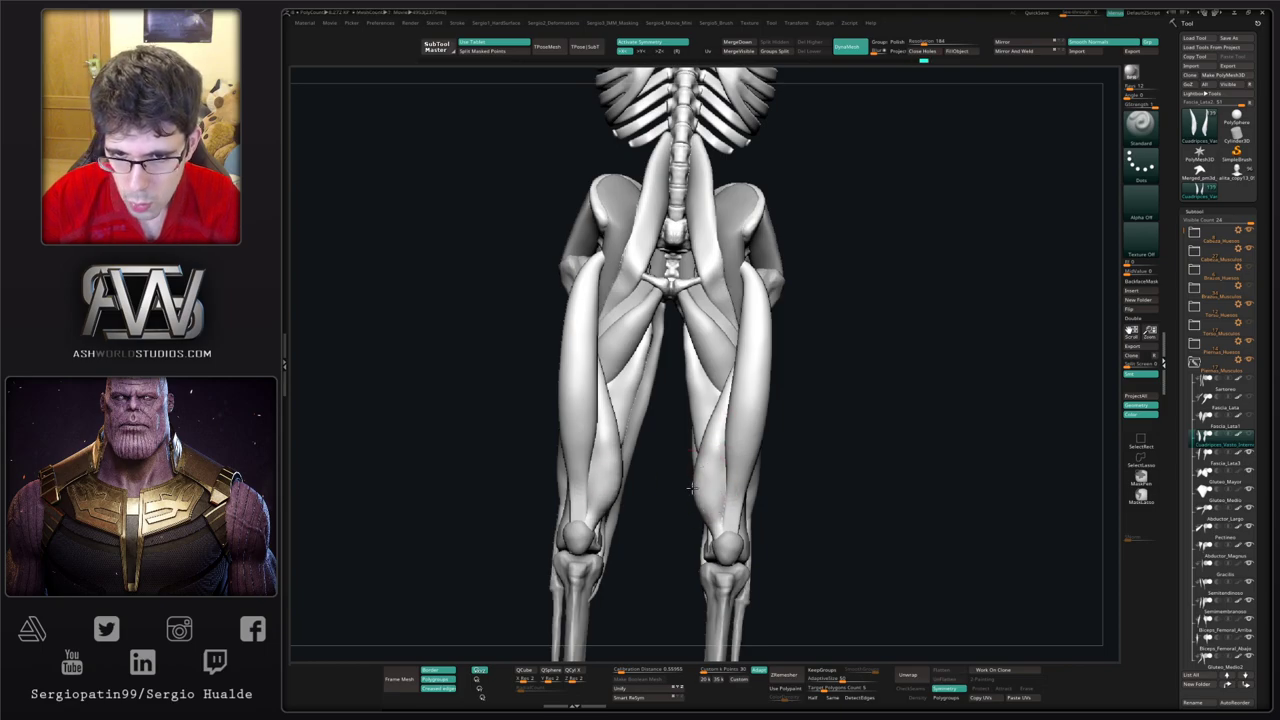
key("shift")
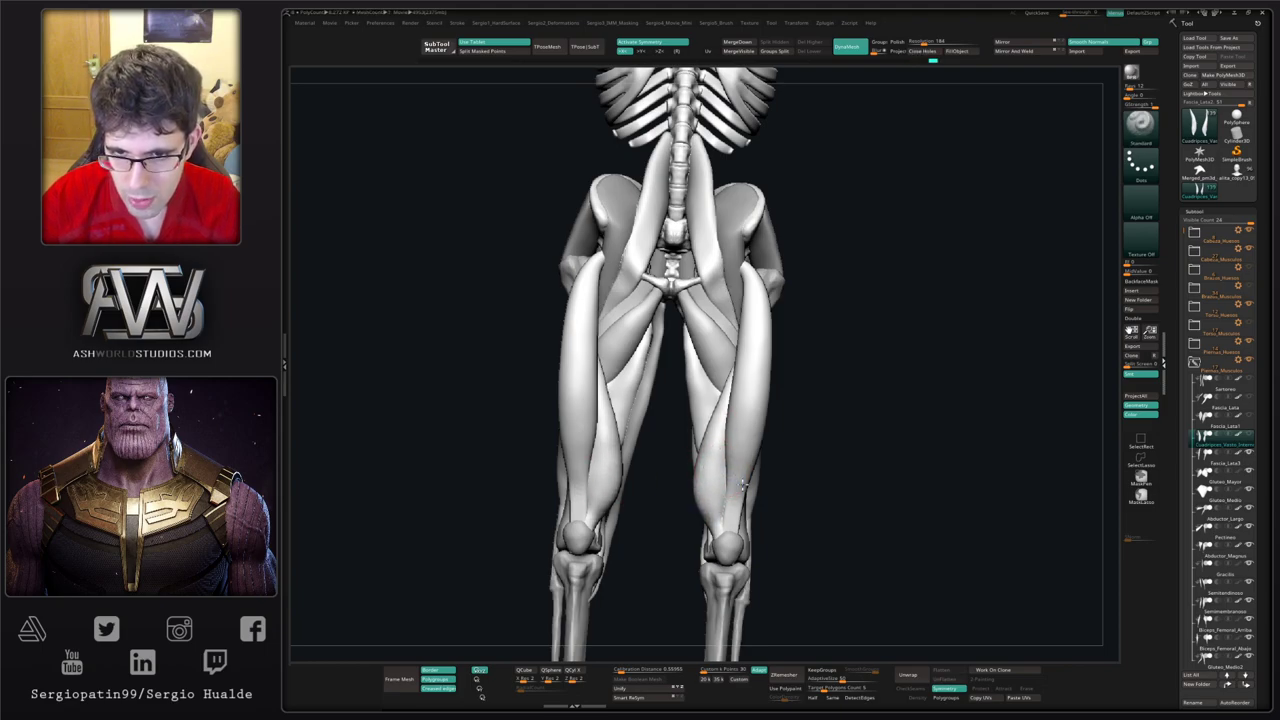
right_click_drag(703, 500, 705, 503)
Step: Refine the lower contour of Cuadriceps_Vasto_Interno above the knee with the Move brush
key("b")
key("m")
key("v")
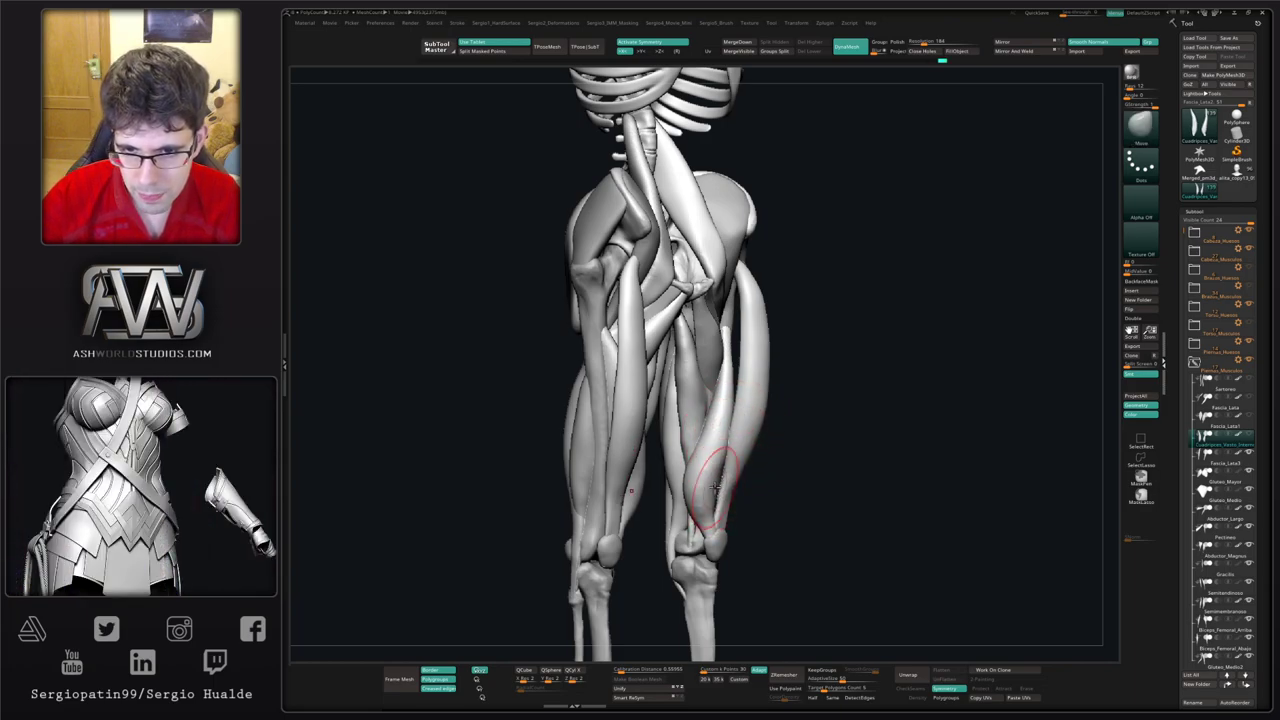
left_click_drag(715, 487, 722, 488)
mouse_move(718, 488)
right_mouse_down()
mouse_move(748, 500)
mouse_move(708, 490)
right_mouse_up()
key("ctrl+z")
left_click_drag(720, 490, 712, 490)
mouse_move(710, 491)
right_mouse_down()
mouse_move(727, 497)
mouse_move(700, 530)
mouse_move(716, 540)
mouse_move(749, 451)
mouse_move(720, 455)
mouse_move(695, 505)
mouse_move(700, 395)
right_mouse_up()
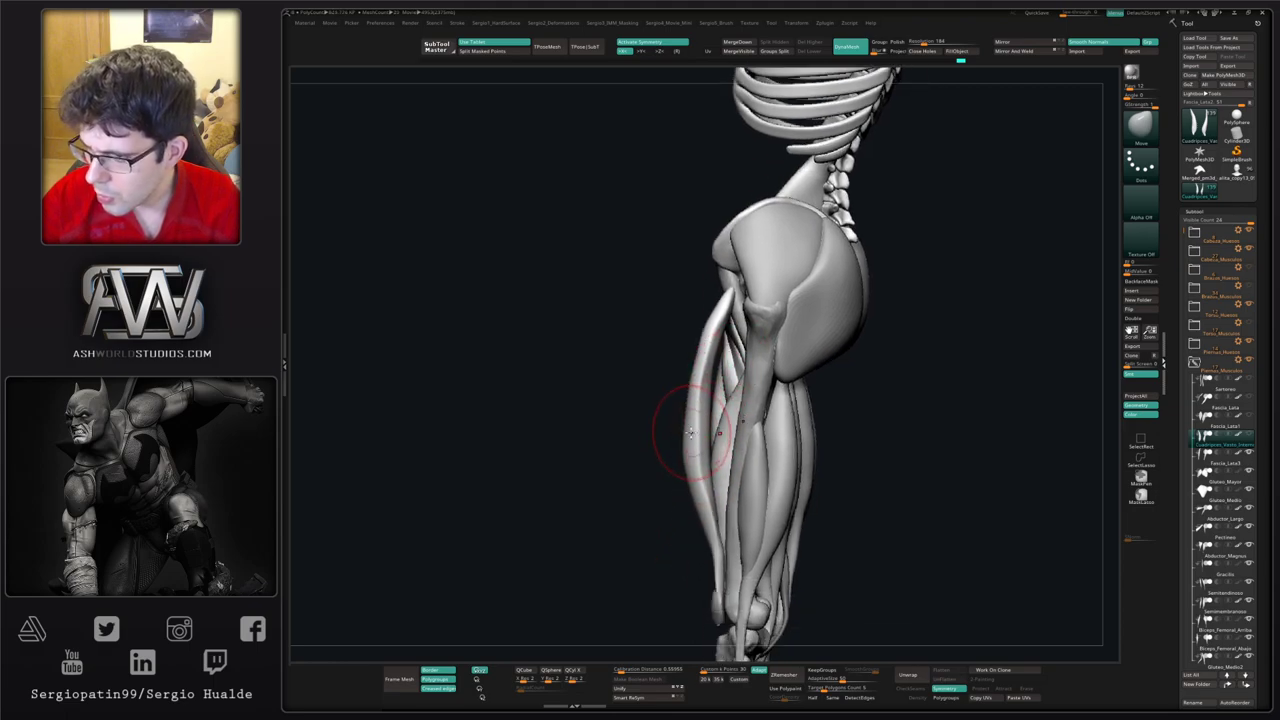
right_click_drag(690, 425, 770, 420)
right_click_drag(717, 381, 663, 443, "ctrl")
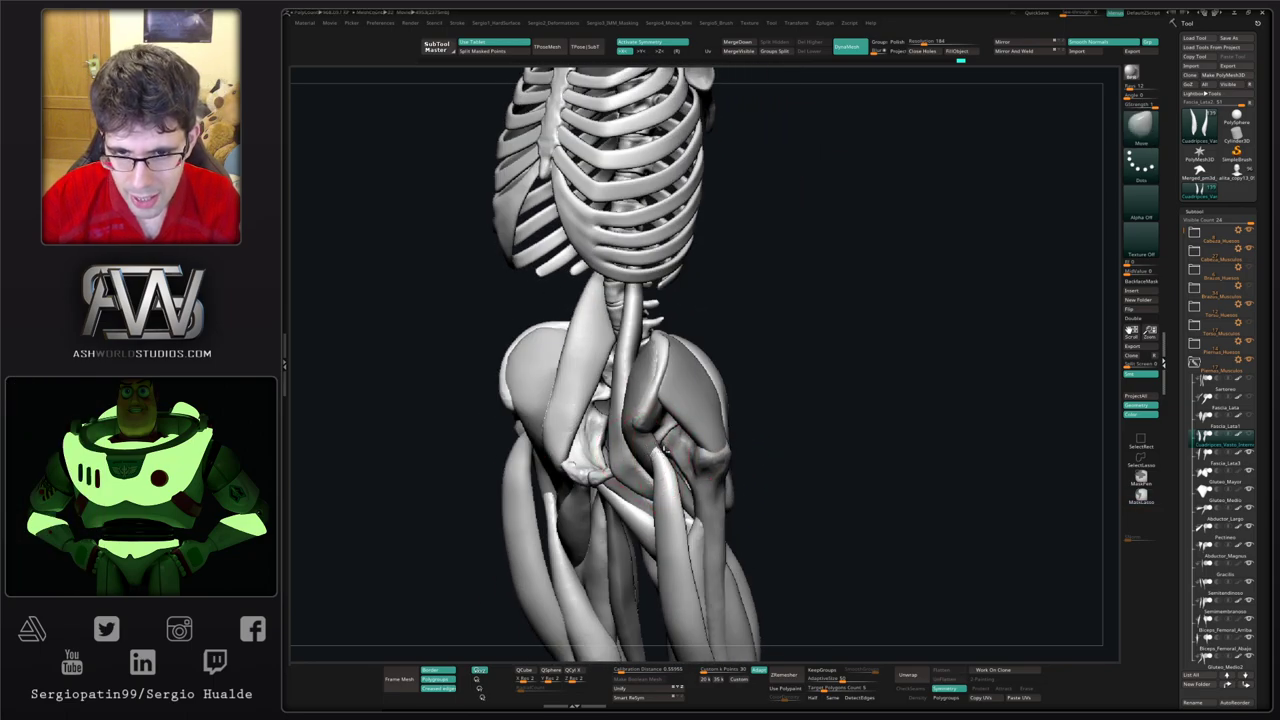
Step: Select Fascia_Lata3 and reshape its upper end and inner edge on the front of the thigh with the Move brush
left_click(658, 461, "alt")
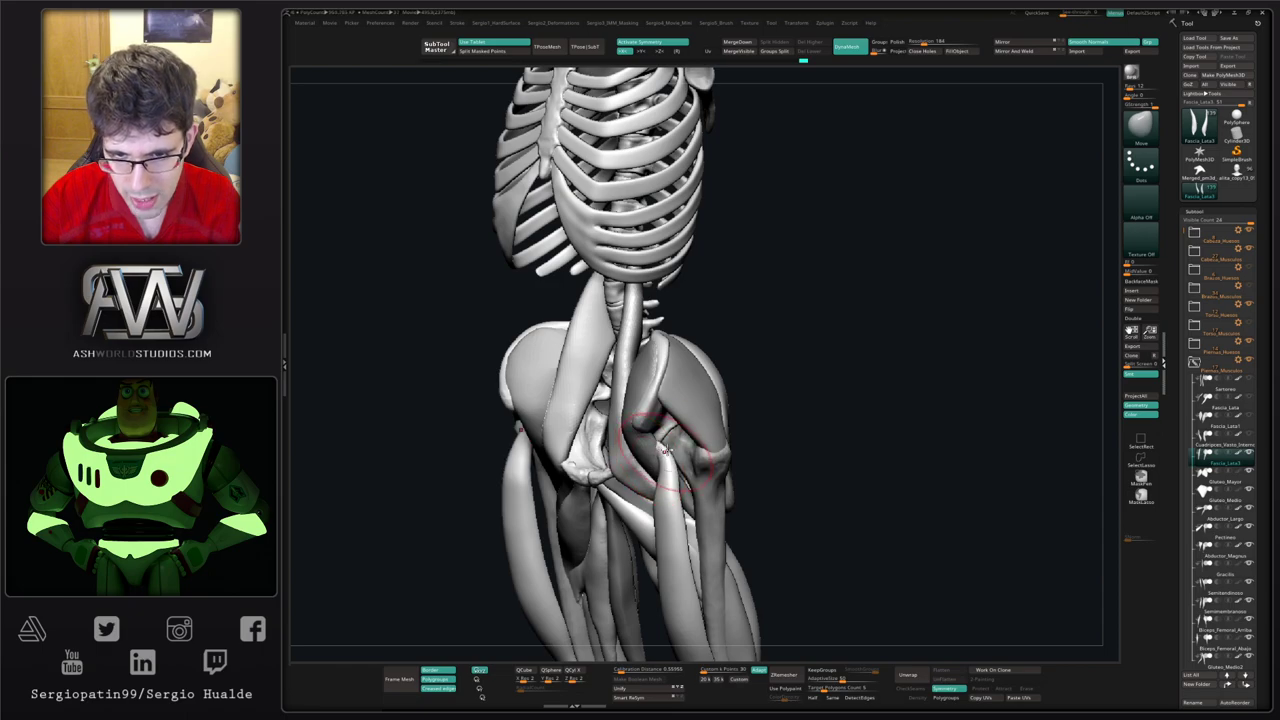
right_click_drag(663, 450, 668, 470, "shift")
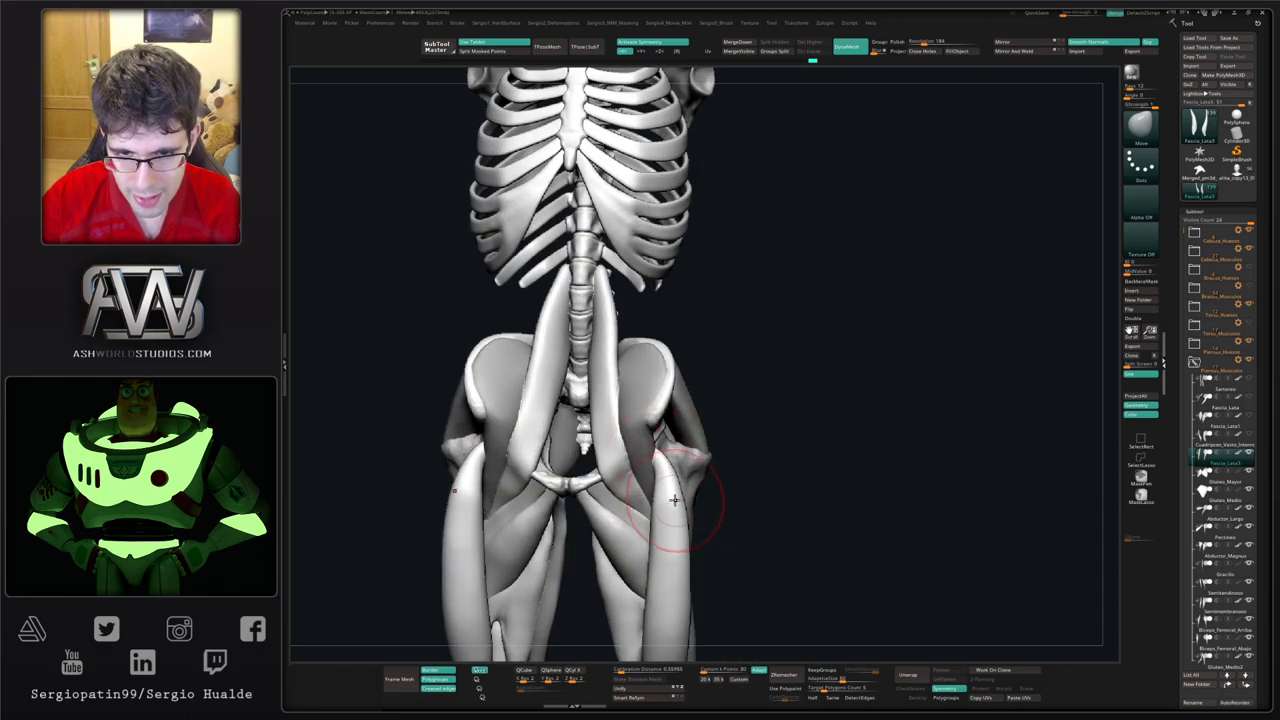
mouse_move(684, 478)
left_mouse_down()
mouse_move(662, 490)
mouse_move(660, 580)
left_mouse_up()
right_click_drag(655, 555, 667, 527)
left_click_drag(660, 518, 648, 515)
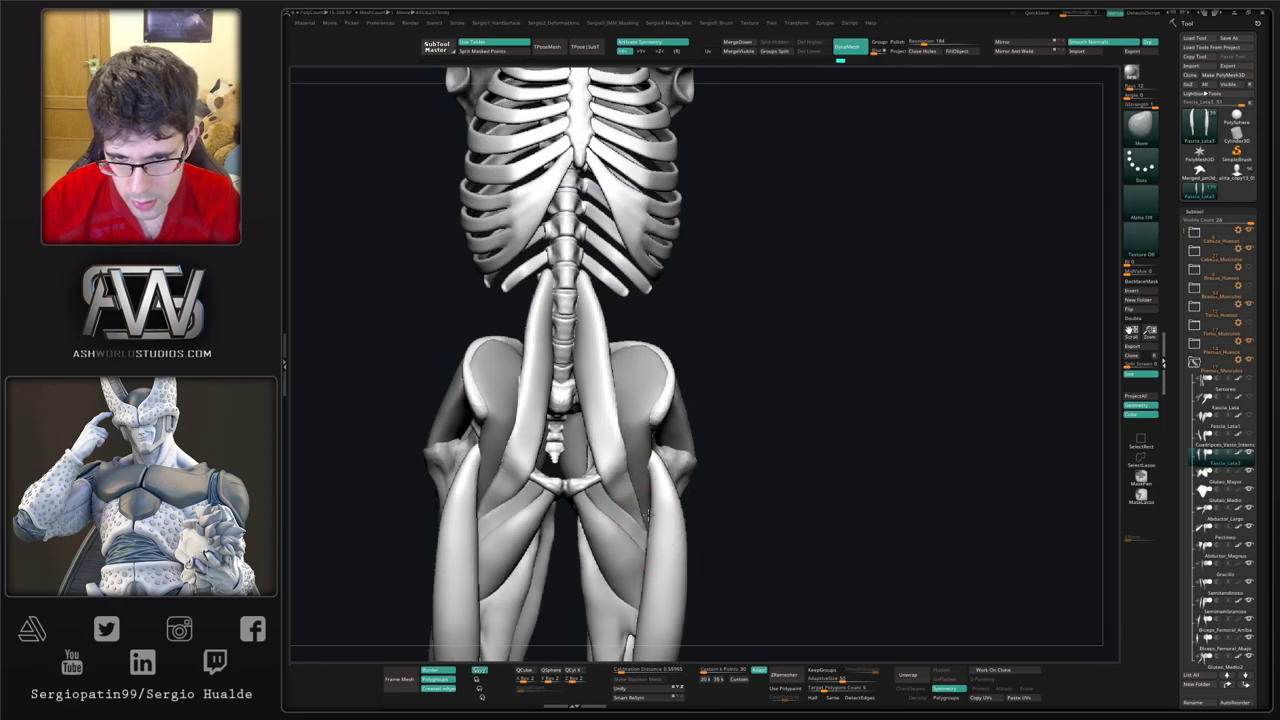
right_click_drag(650, 522, 668, 465, "ctrl")
right_click_drag(690, 482, 664, 448)
right_click_drag(664, 448, 658, 477, "ctrl")
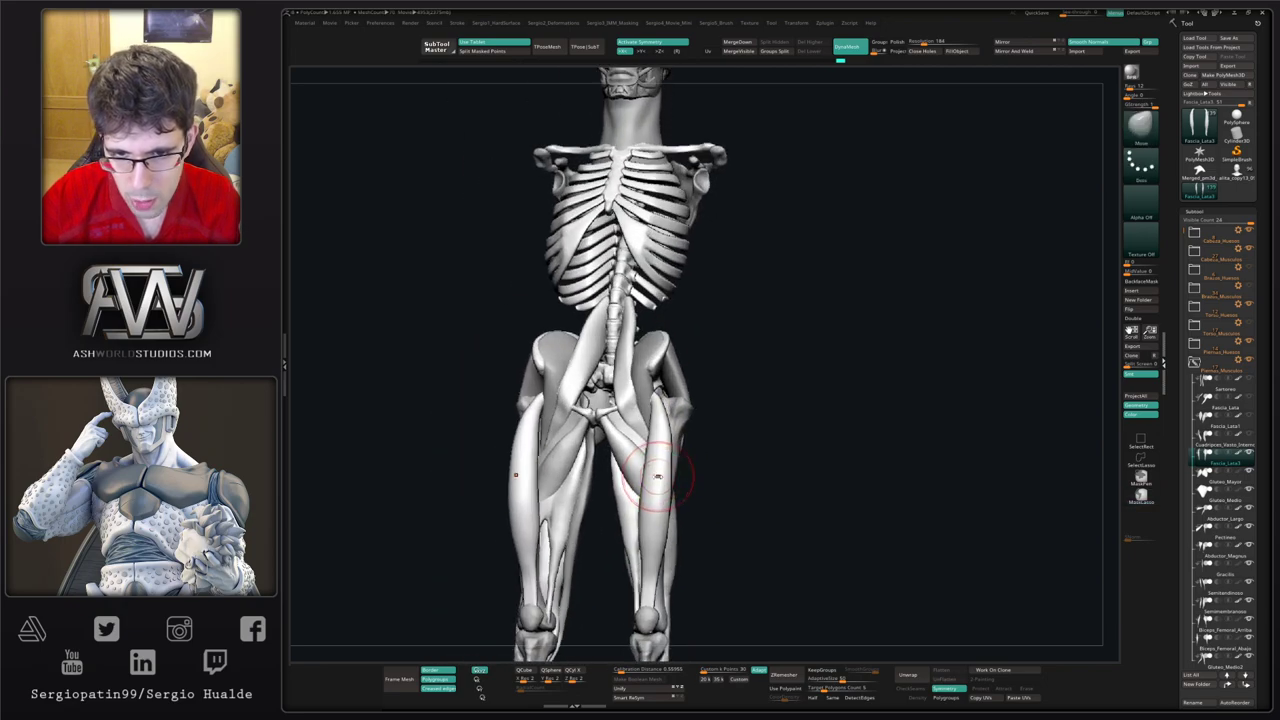
left_click_drag(664, 470, 645, 453)
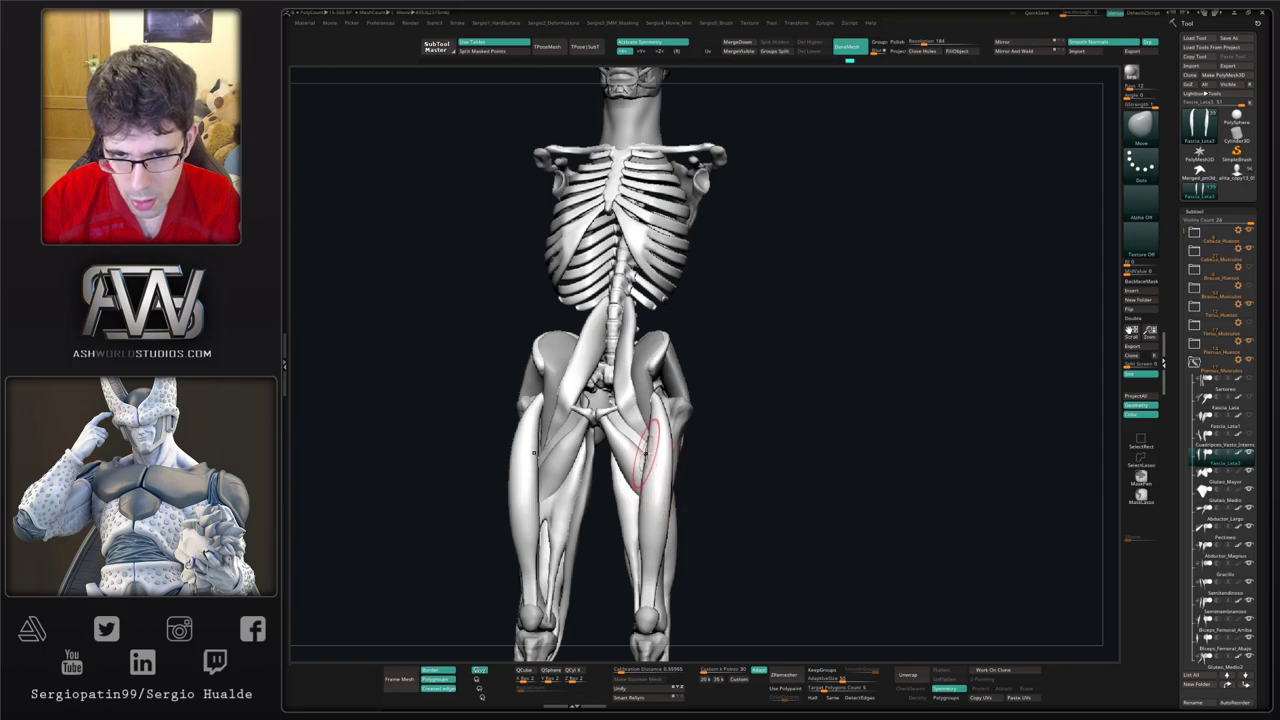
Step: Refine the side profile and middle of Fascia_Lata3 with the Move brush and compare its contour with the neighbouring thigh muscles
right_click_drag(645, 450, 665, 505)
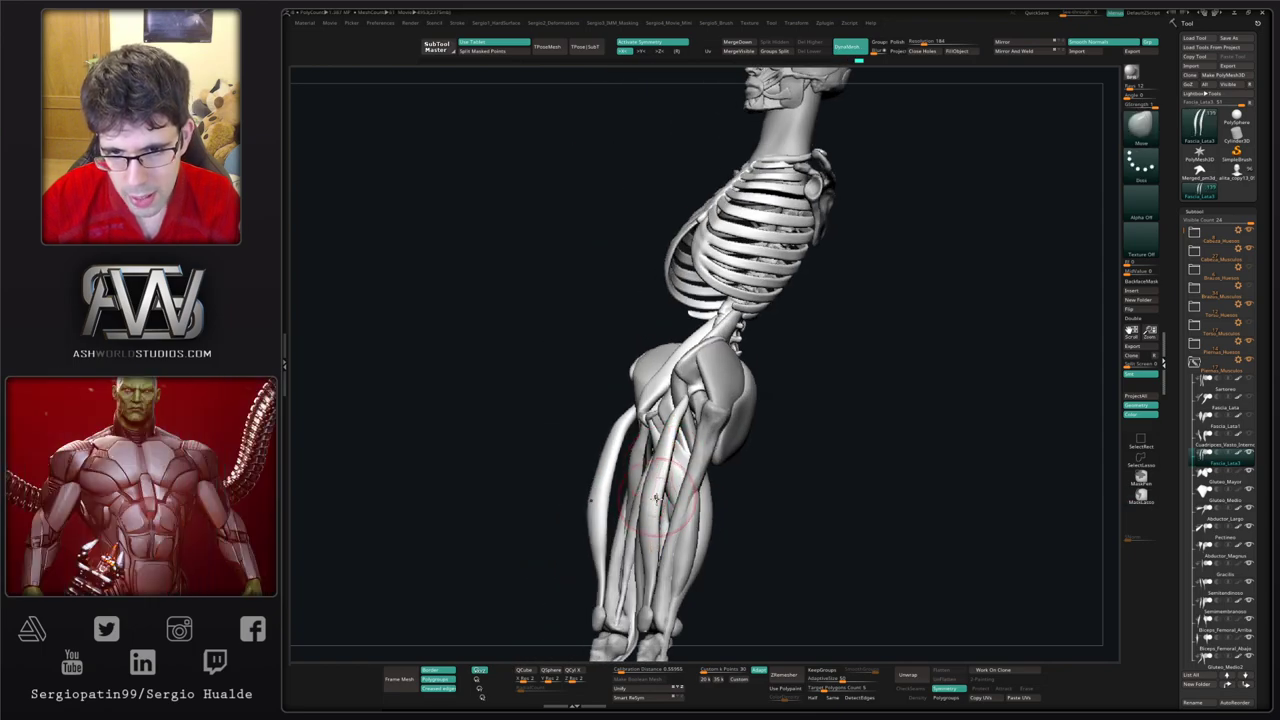
left_click_drag(656, 499, 662, 503)
right_click_drag(662, 505, 651, 510)
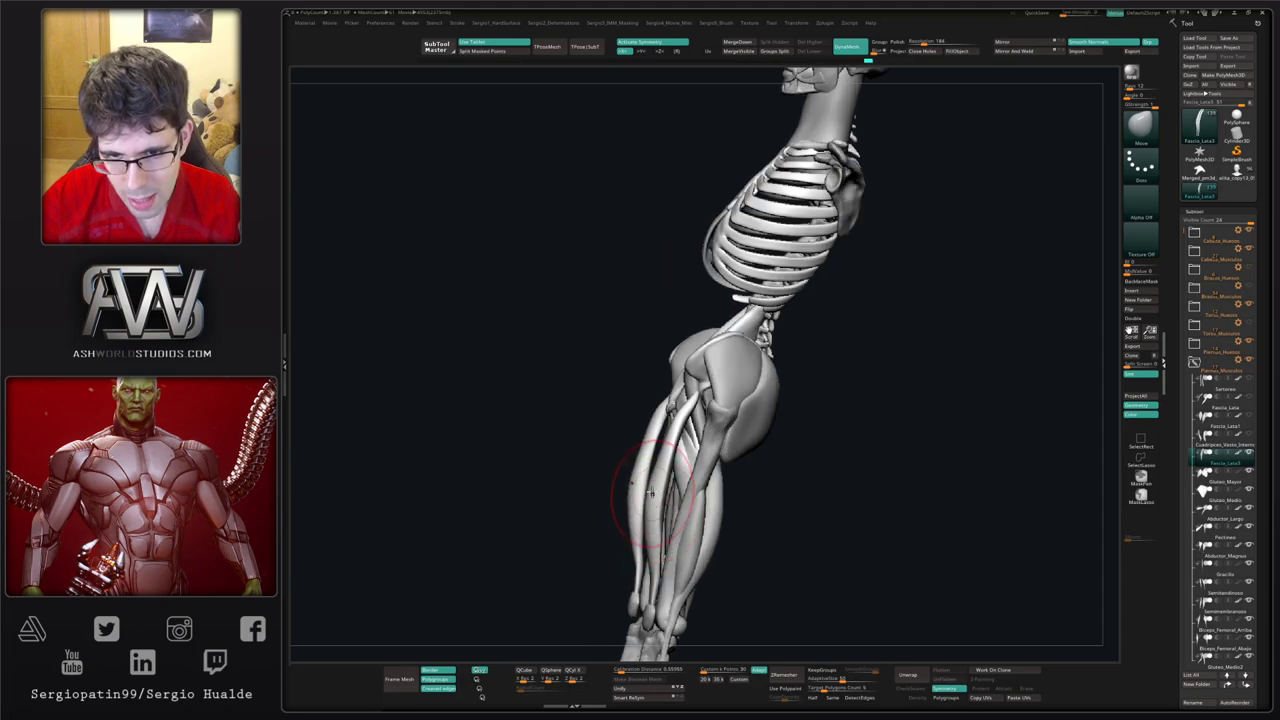
left_click_drag(657, 492, 669, 534, "shift")
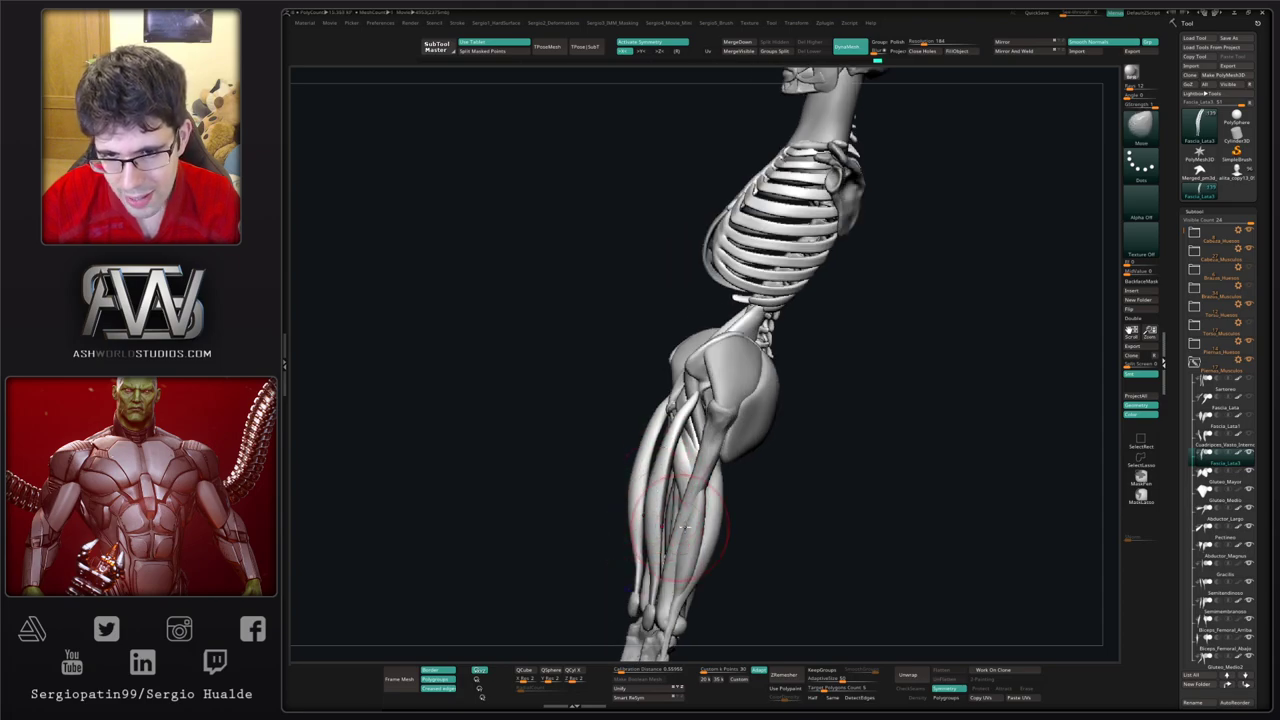
right_click_drag(672, 538, 690, 535)
left_click_drag(669, 498, 676, 494)
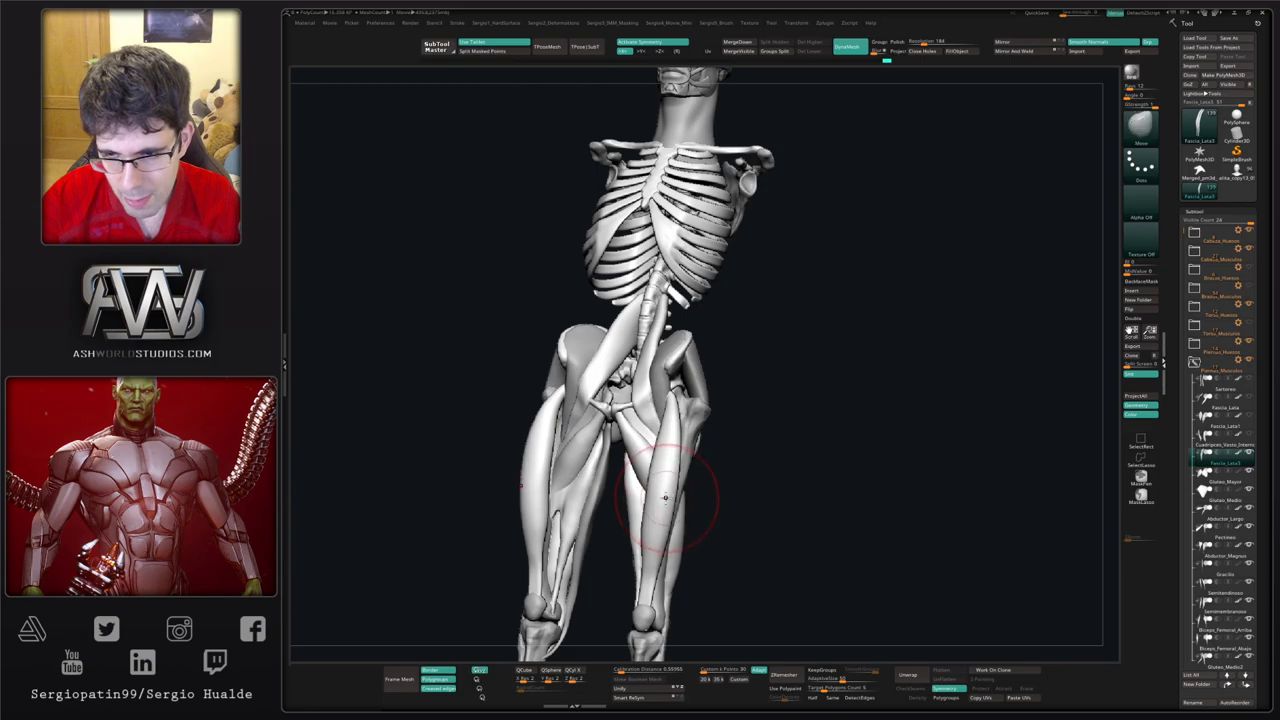
right_click_drag(657, 500, 660, 420, "ctrl")
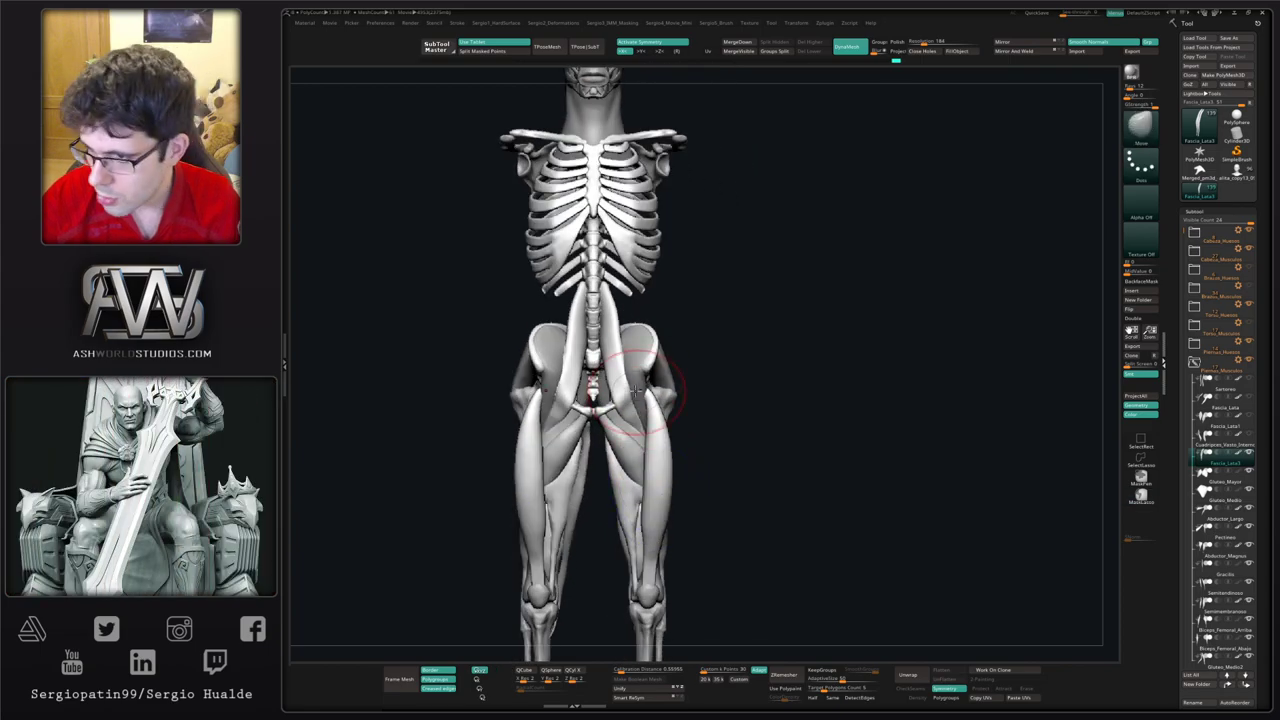
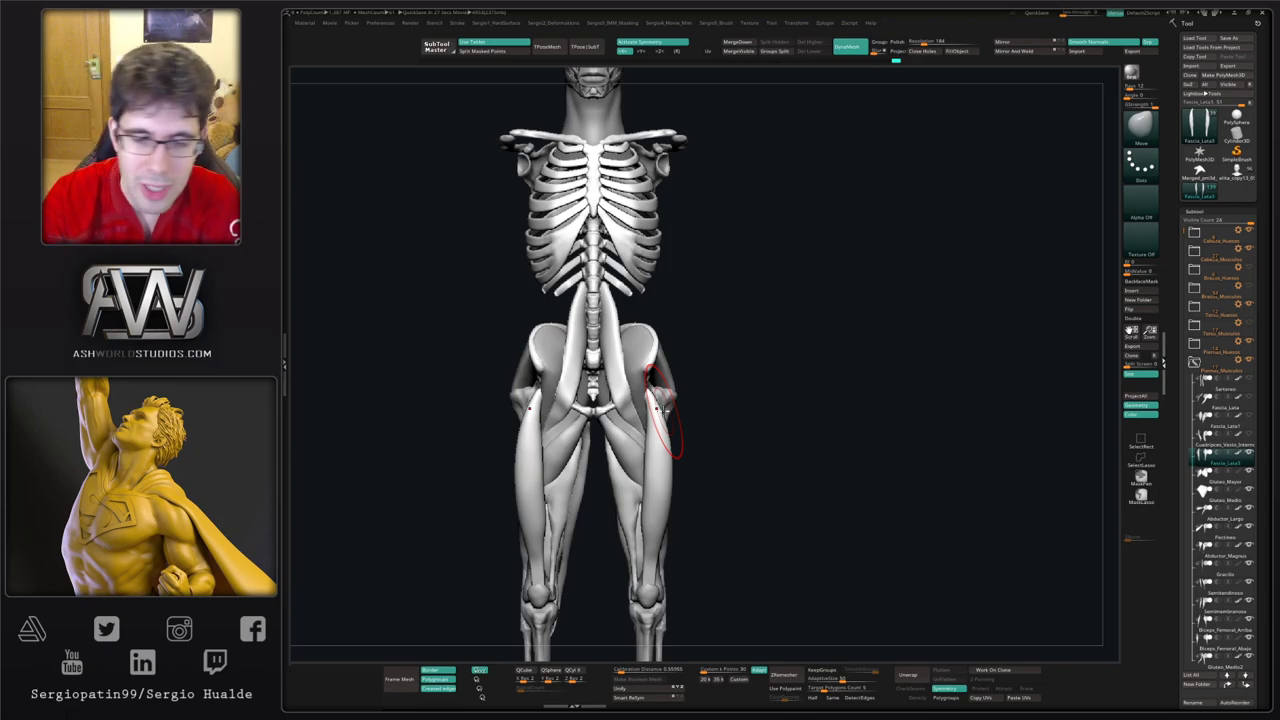
left_click_drag(837, 423, 798, 423)
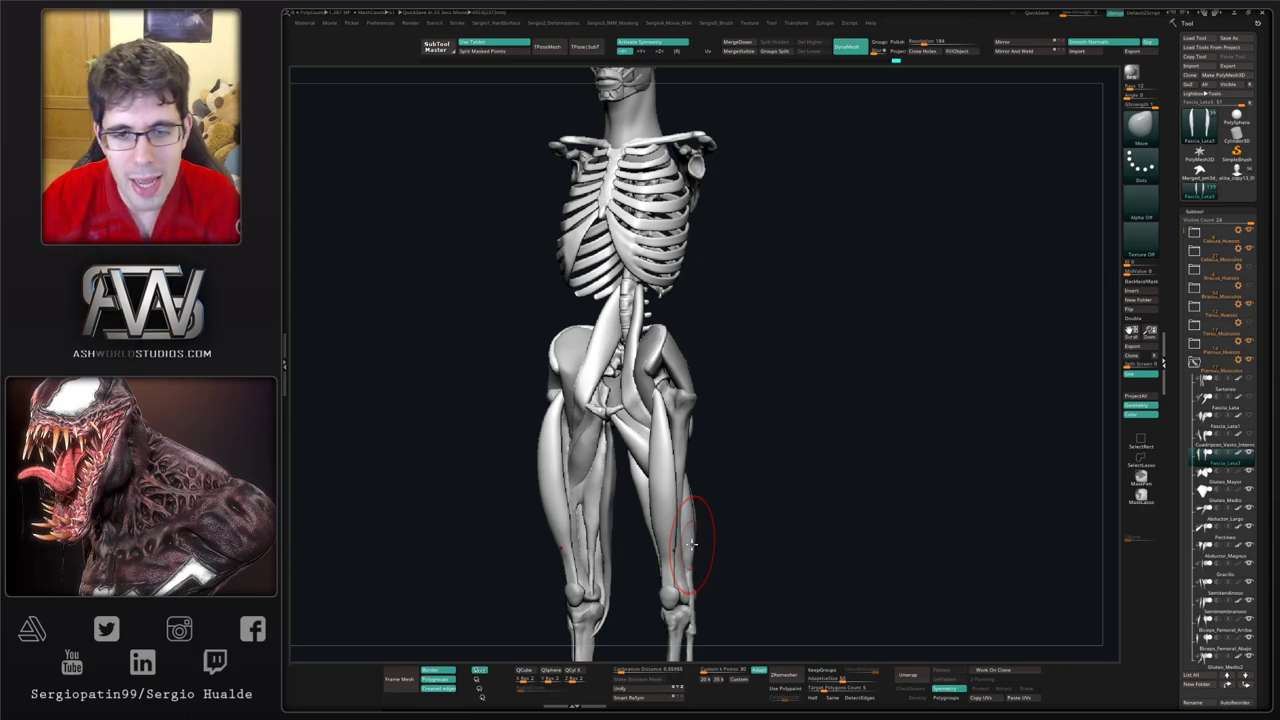
mouse_move(746, 359)
left_mouse_down("shift")
mouse_move(729, 377)
mouse_move(775, 349)
mouse_move(772, 335)
mouse_move(781, 356)
mouse_move(756, 360)
mouse_move(751, 383)
left_mouse_up("shift")
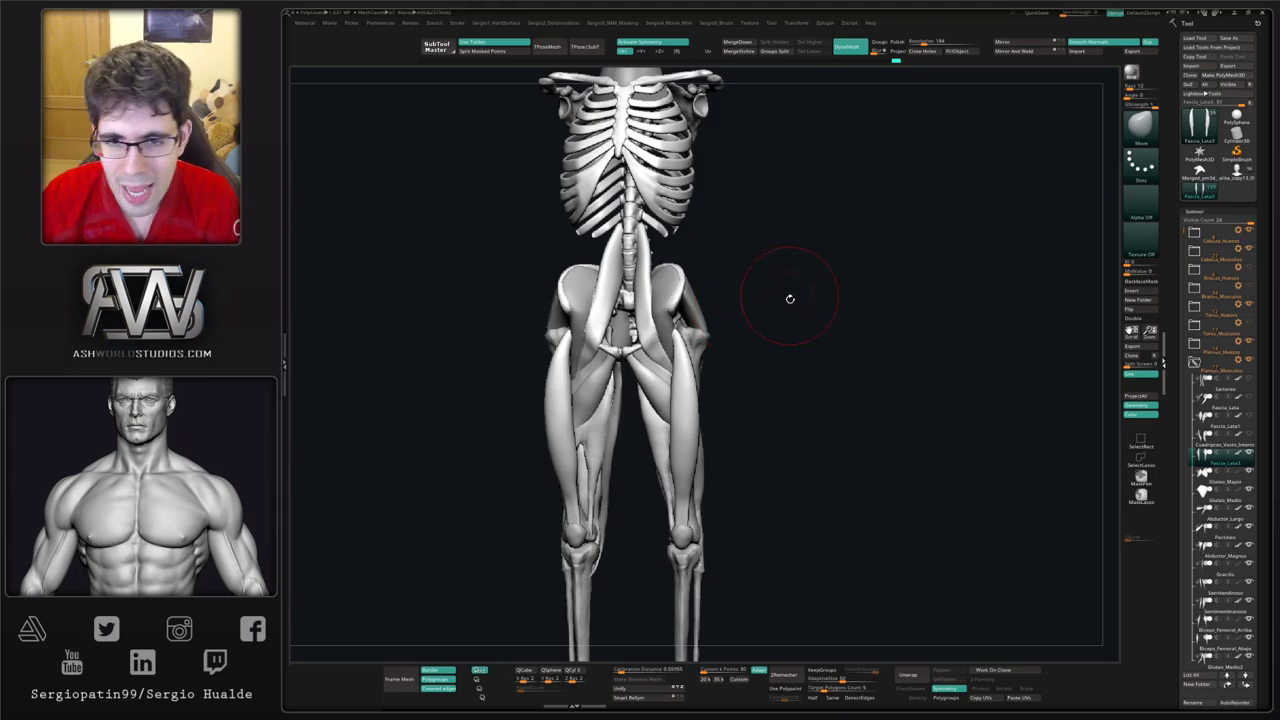
Step: Examine Fascia_Lata3 from the front and side against the surrounding thigh muscles
left_click_drag(790, 298, 684, 368)
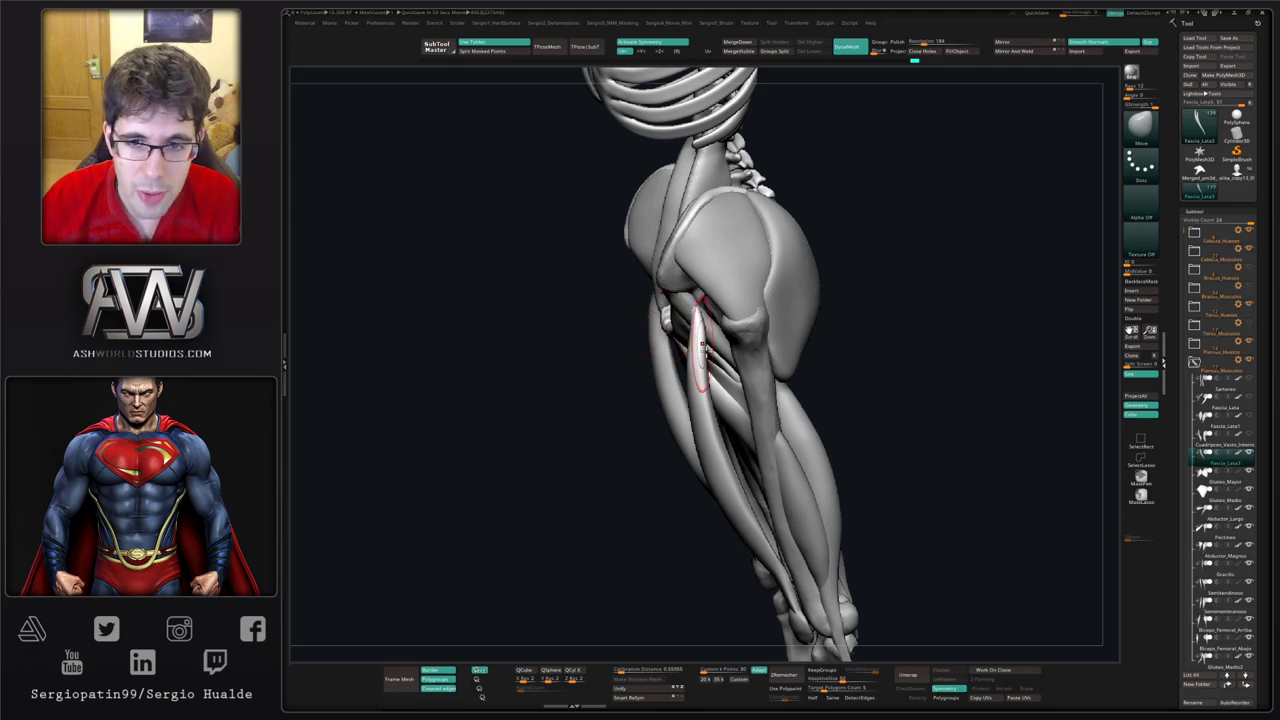
right_click_drag(690, 330, 785, 332)
mouse_move(785, 332)
right_mouse_down("ctrl")
mouse_move(785, 300)
mouse_move(686, 329)
mouse_move(712, 342)
mouse_move(685, 390)
mouse_move(699, 412)
right_mouse_up("ctrl")
scroll(699, 412, "up", 3)
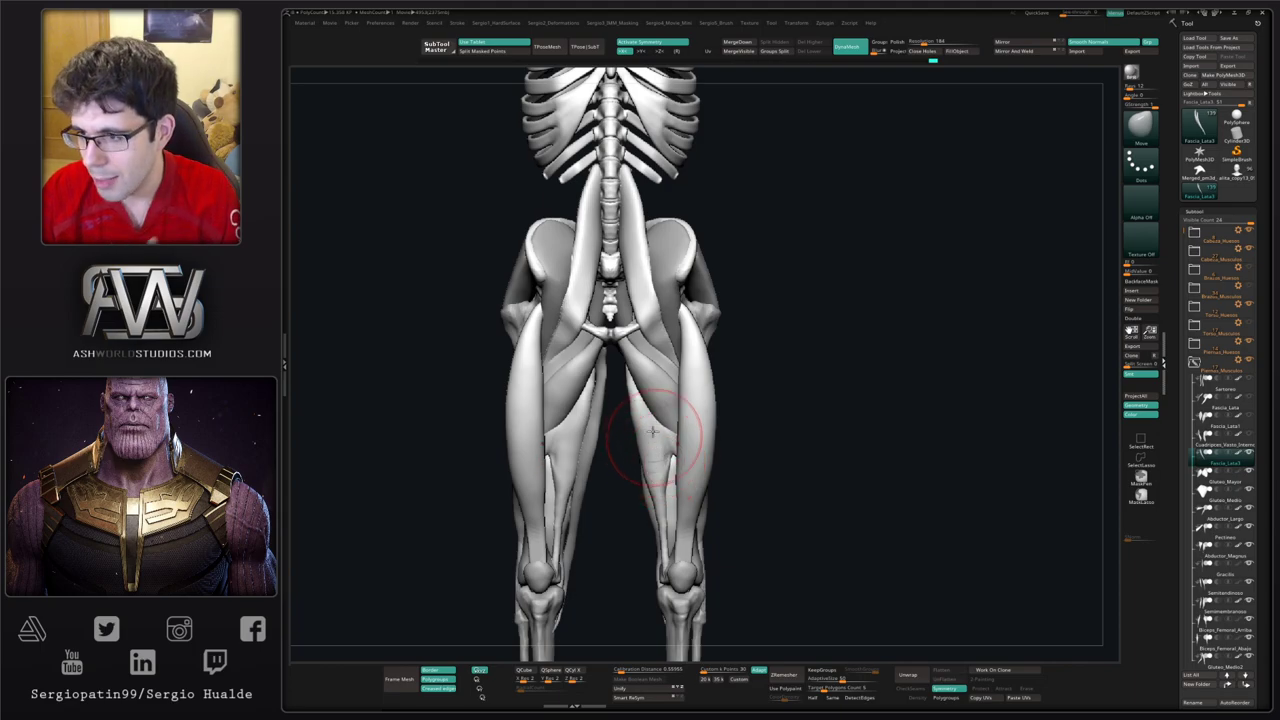
scroll(661, 436, "up", 5)
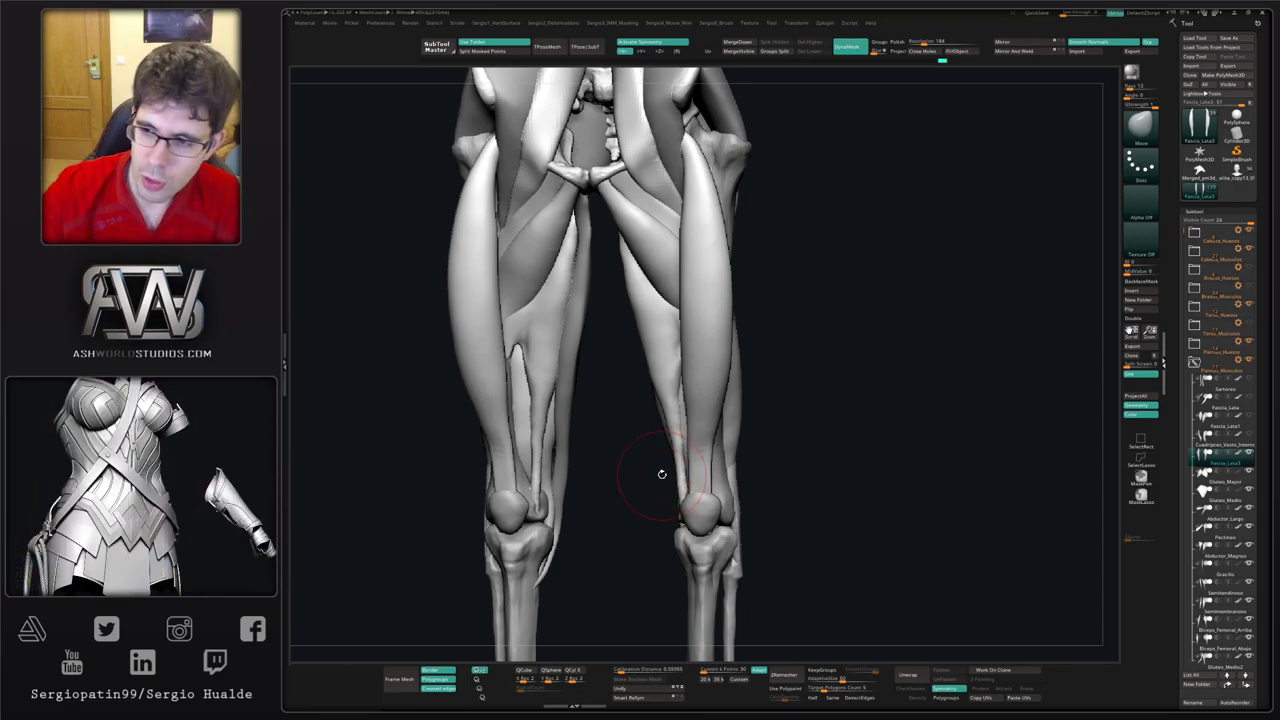
scroll(687, 408, "down", 4)
right_click_drag(686, 414, 622, 356)
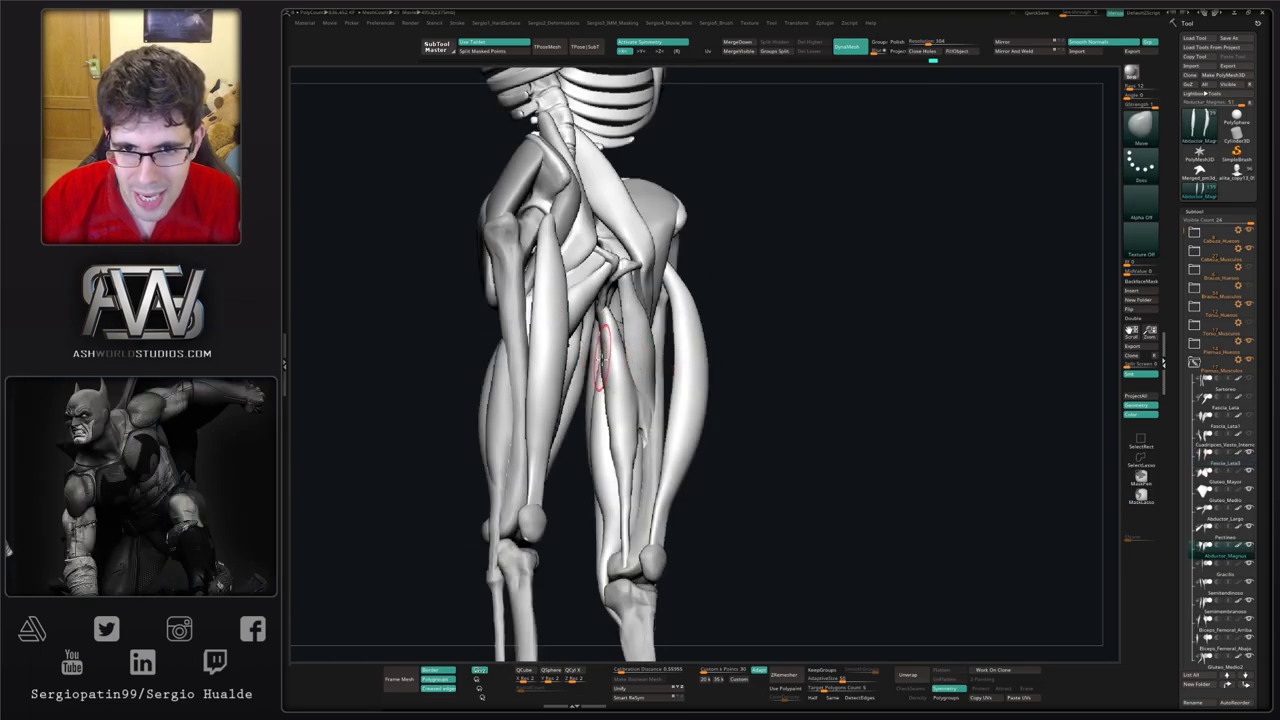
Step: Select Abductor_Magnus and add volume to its surface along the inner thigh with the Standard brush, smoothing the result
left_click(608, 425, "alt")
mouse_move(617, 414)
right_mouse_down()
mouse_move(623, 423)
mouse_move(628, 408)
right_mouse_up()
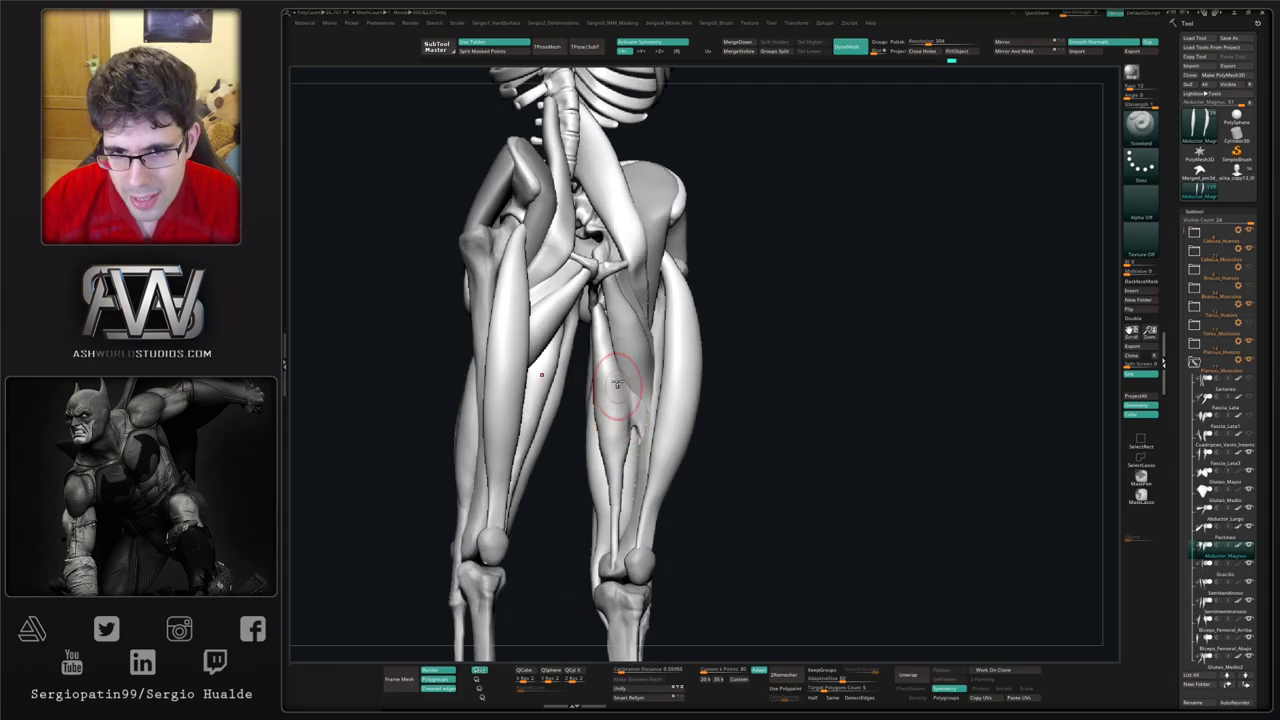
mouse_move(617, 384)
left_mouse_down()
mouse_move(614, 474)
mouse_move(613, 420)
left_mouse_up()
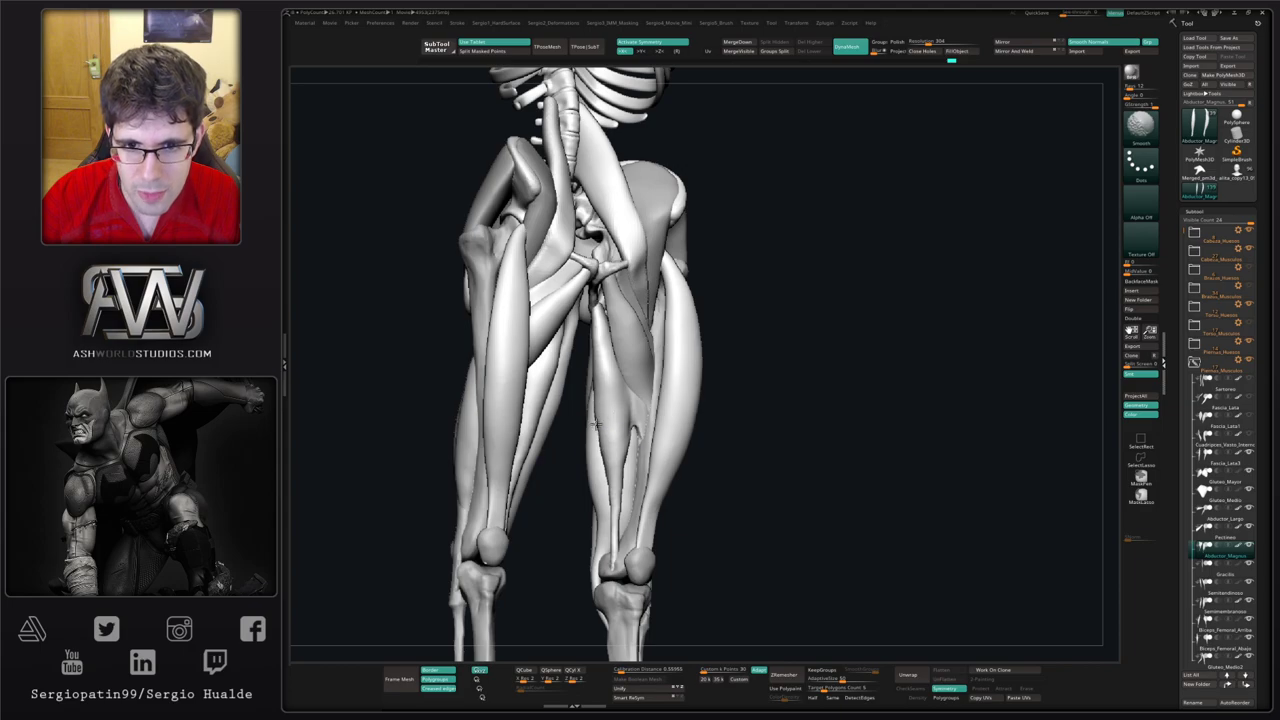
right_click_drag(603, 478, 606, 514, "ctrl")
mouse_move(703, 434)
right_mouse_down()
mouse_move(658, 457)
mouse_move(719, 446)
right_mouse_up()
mouse_move(719, 446)
right_mouse_down()
mouse_move(680, 444)
mouse_move(706, 436)
right_mouse_up()
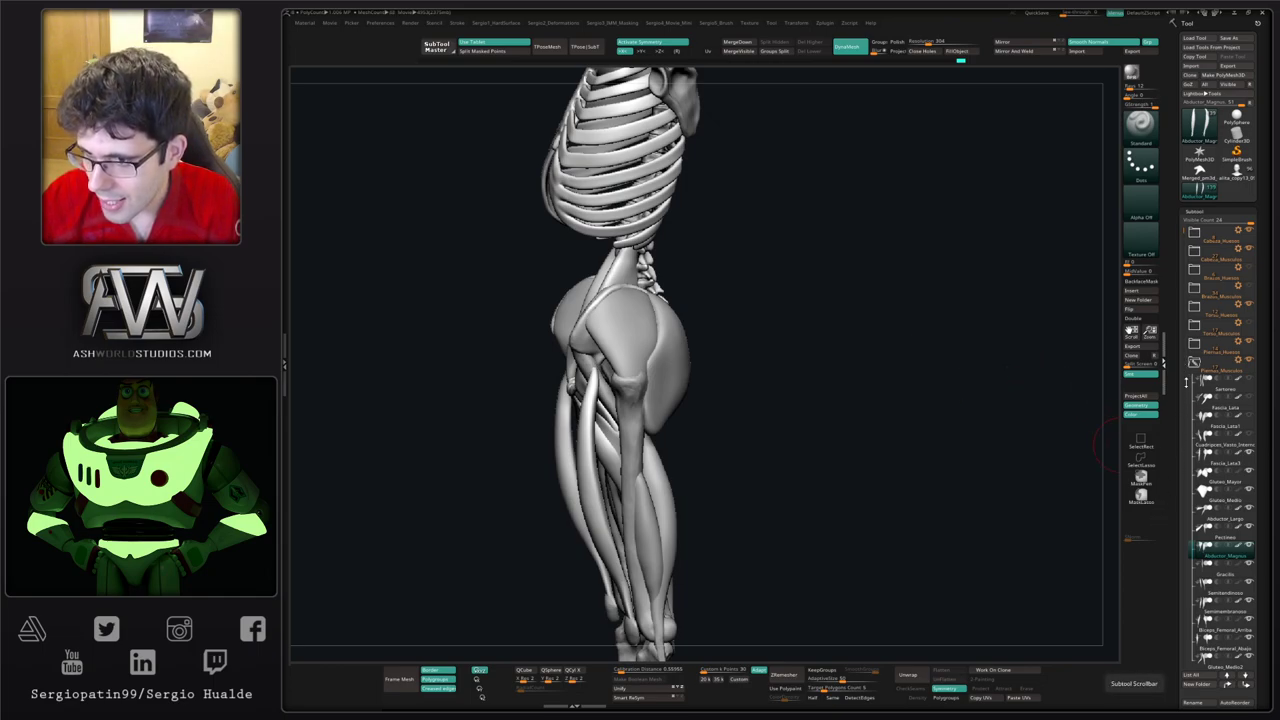
Step: Browse the leg muscle subtools, select Fascia_Lata3 and inspect it on the skeleton from several angles
mouse_move(1222, 538)
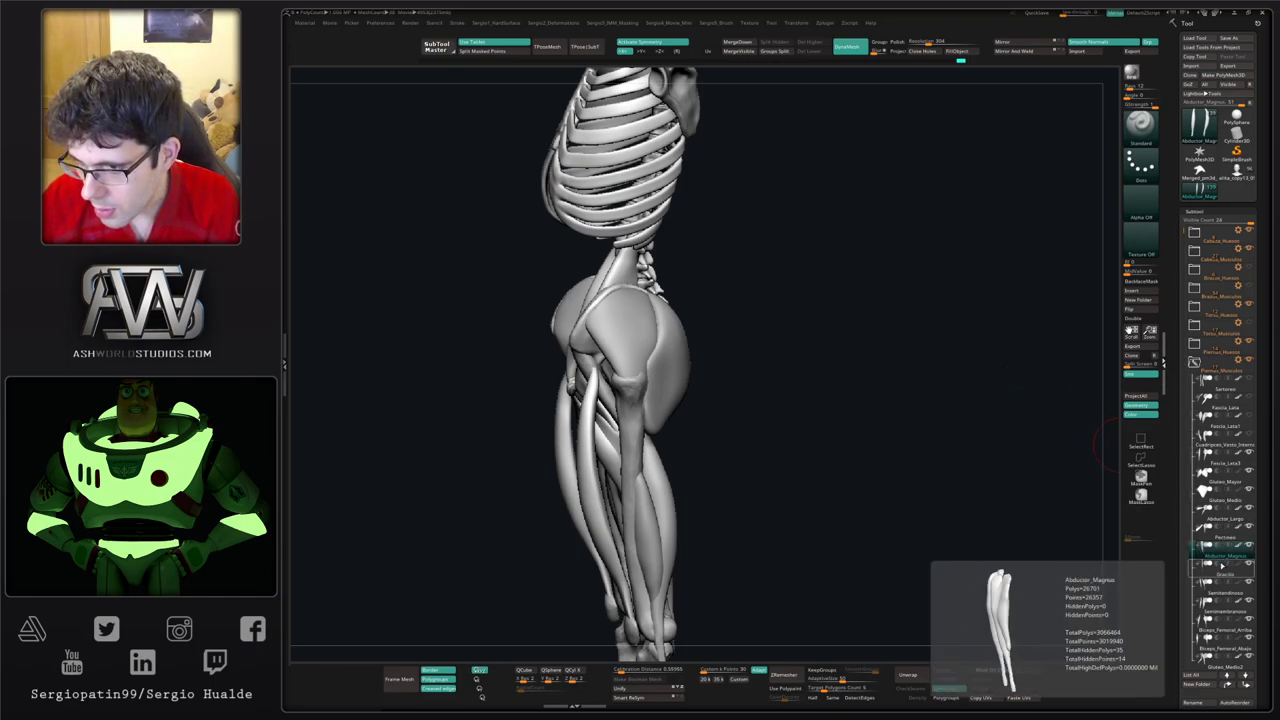
left_click_drag(1181, 301, 1182, 321)
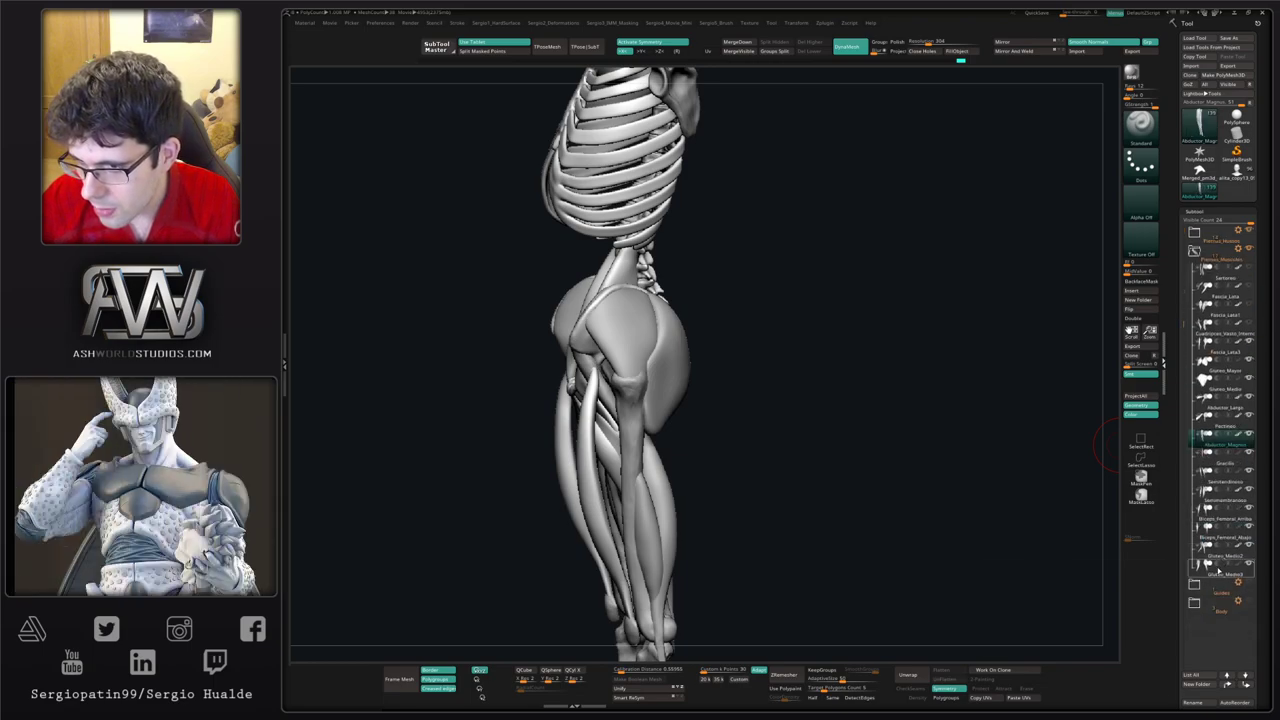
mouse_move(1218, 548)
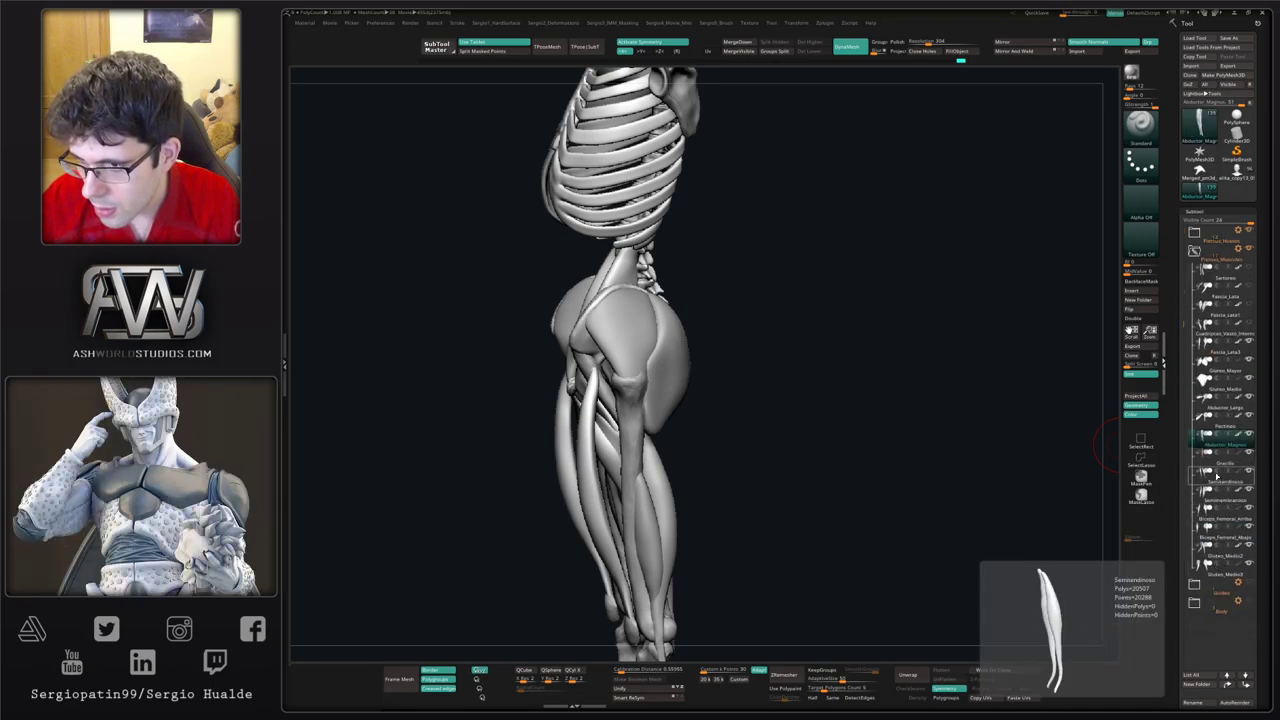
mouse_move(1225, 437)
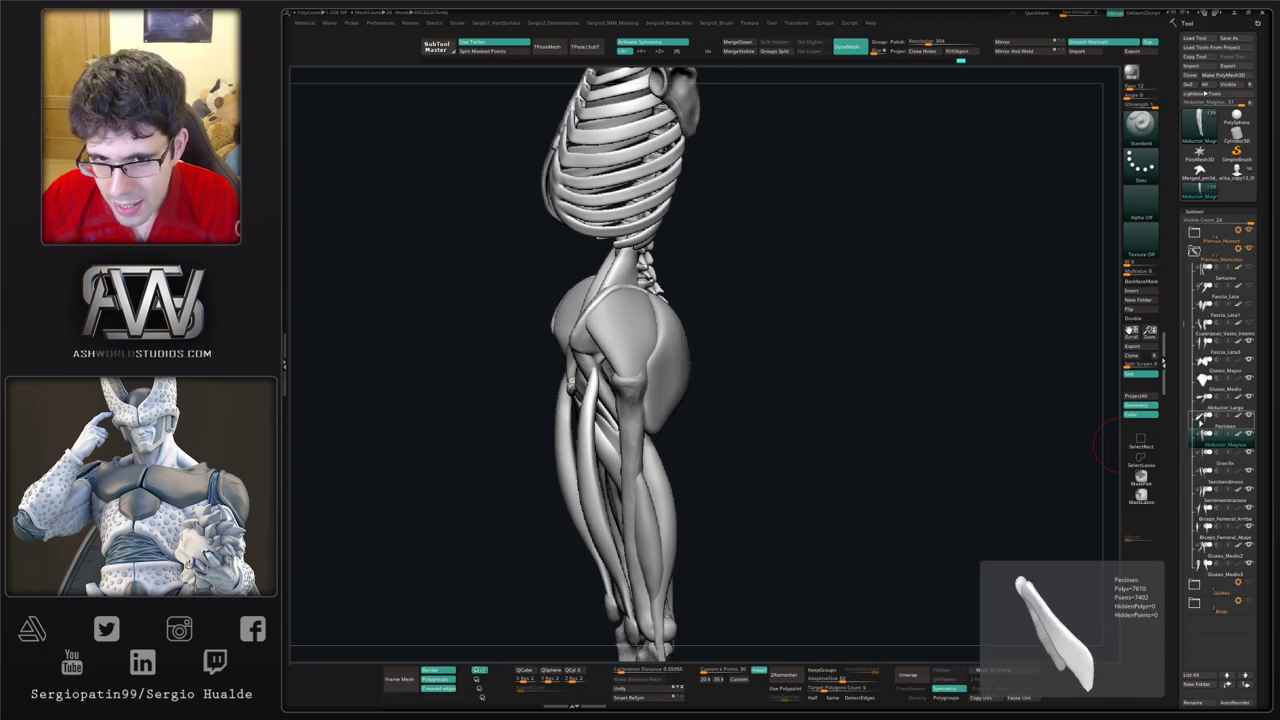
mouse_move(1215, 390)
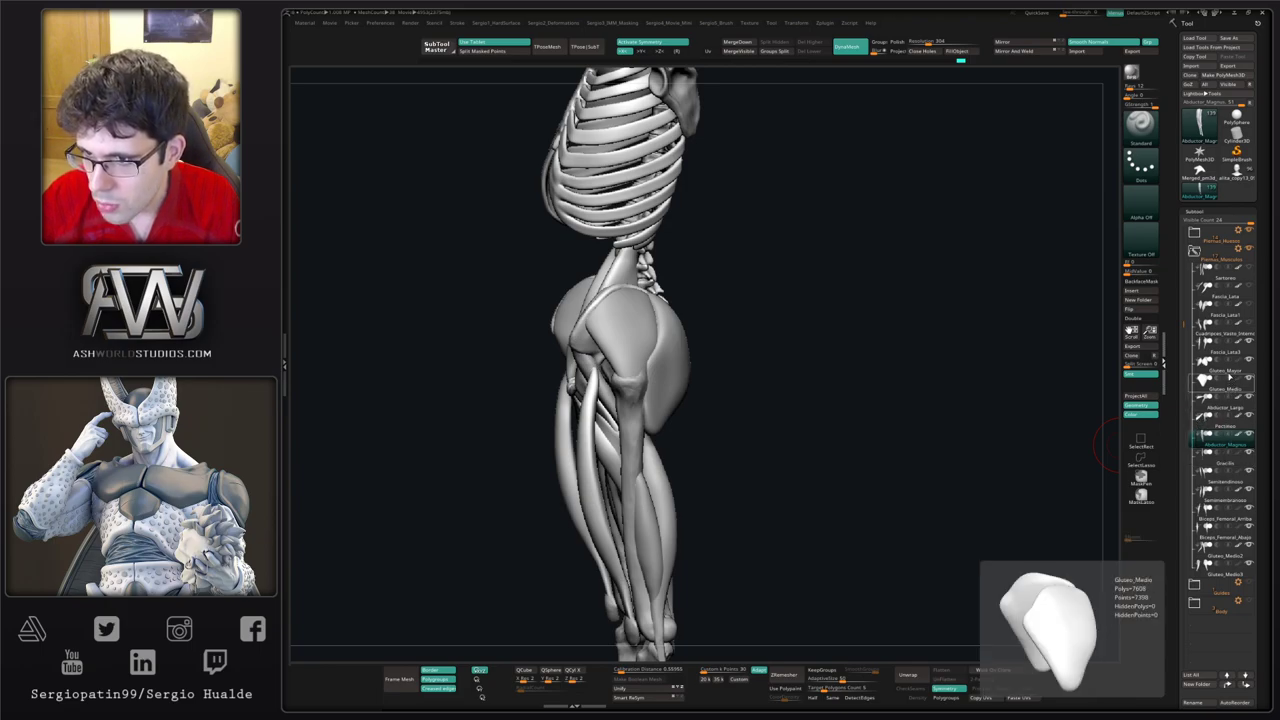
left_click(1230, 354)
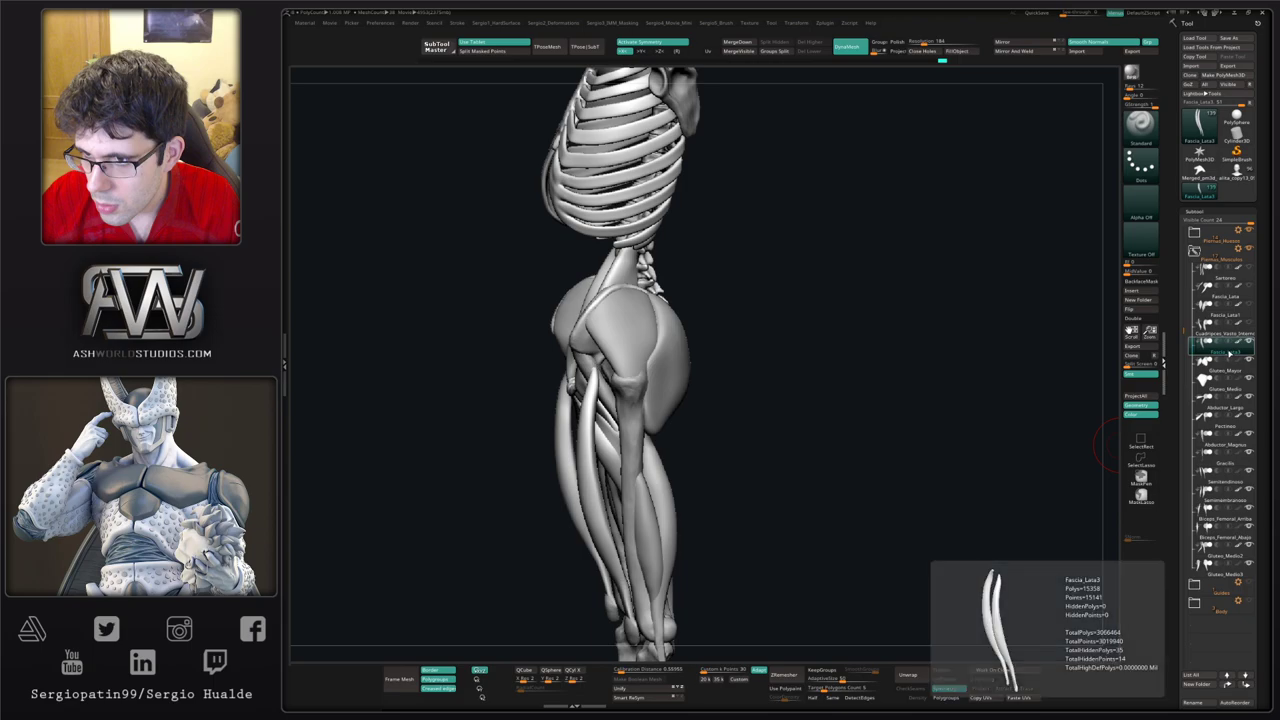
key("alt+s")
right_click_drag(922, 414, 934, 420)
key("alt+s")
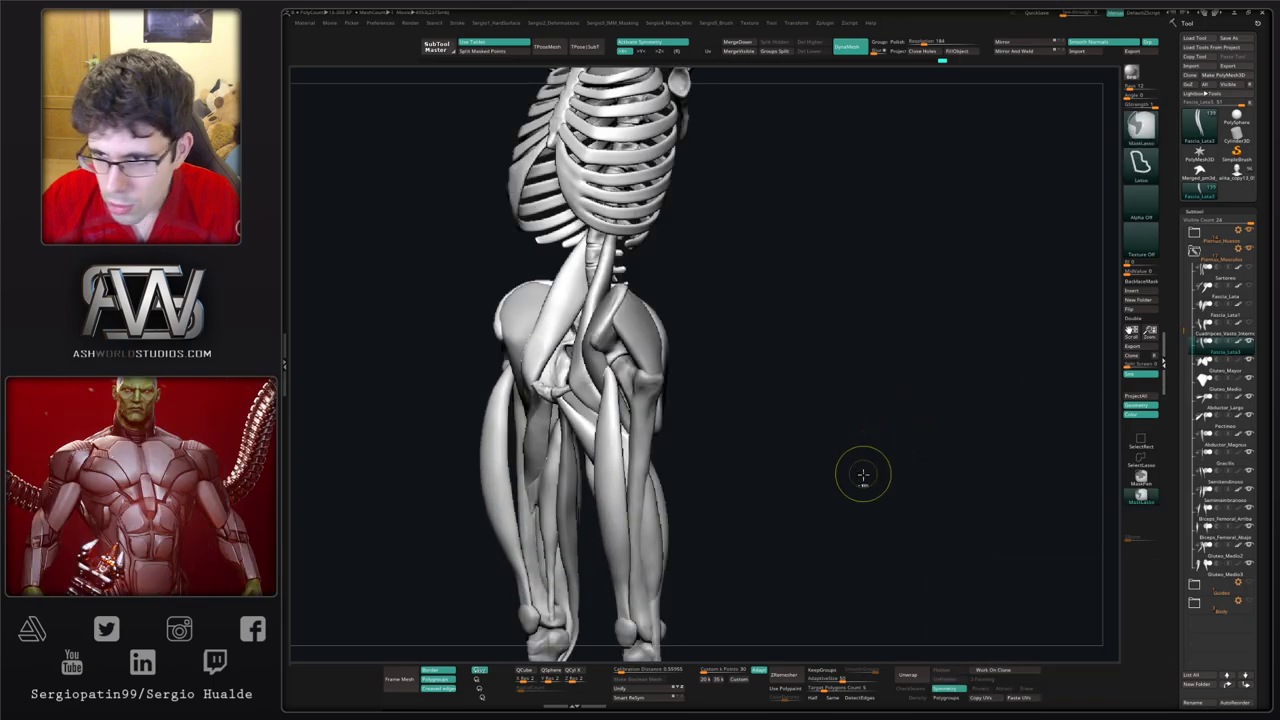
right_click_drag(863, 474, 880, 462, "ctrl")
mouse_move(880, 462)
right_mouse_down()
mouse_move(914, 467)
mouse_move(893, 463)
right_mouse_up()
left_click_drag(893, 462, 889, 451)
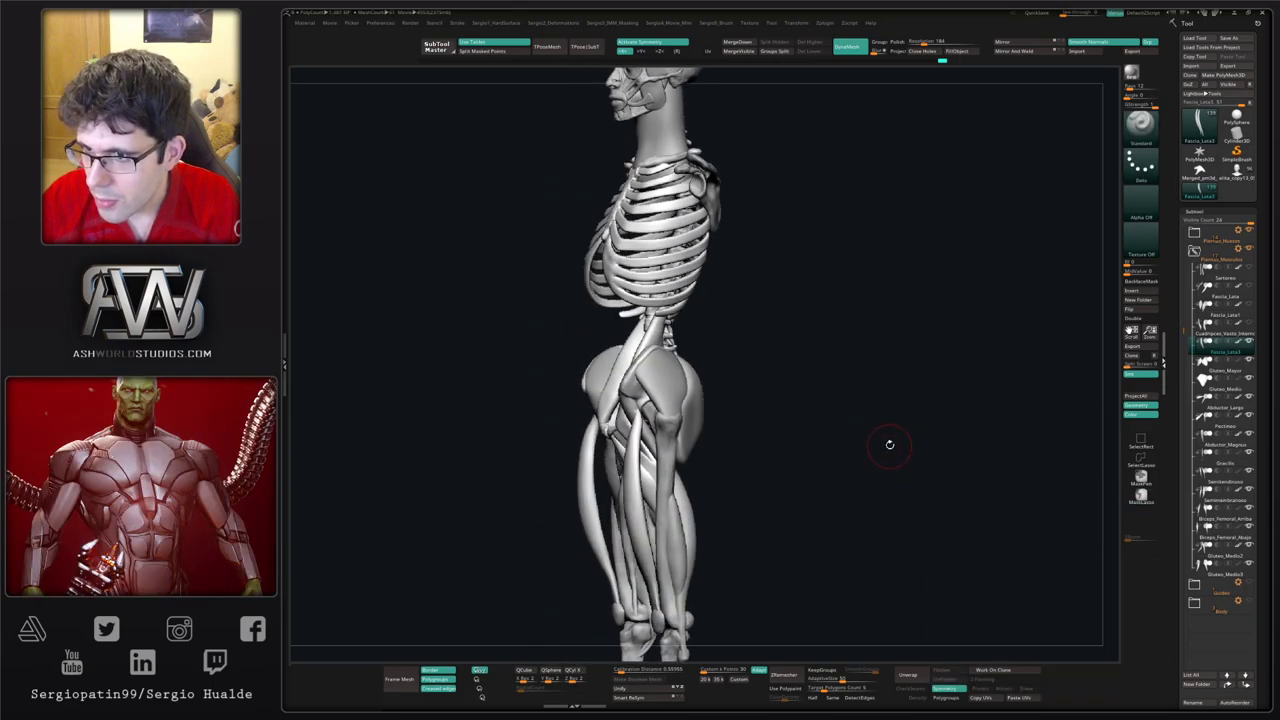
Step: Reorder the subtools so Fascia_Lata sits directly below Cuadriceps_Vasto_Interno and Fascia_Lata3 directly above it
mouse_move(1249, 292)
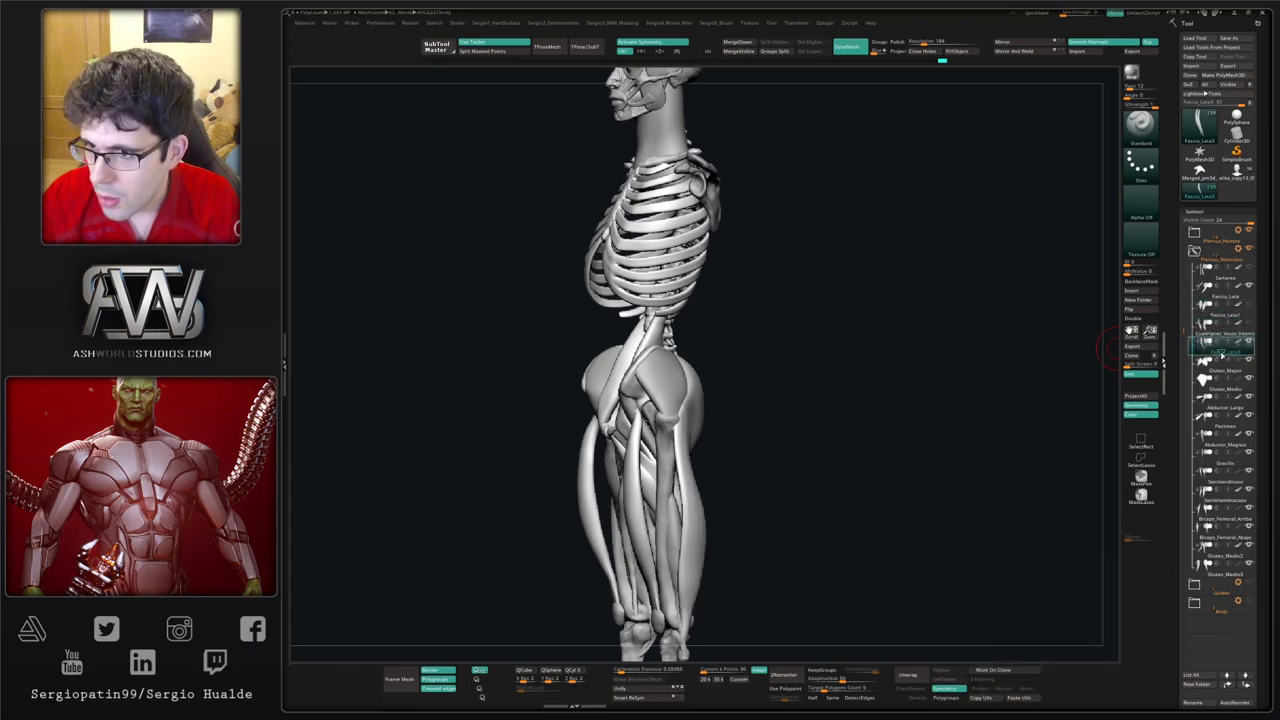
left_click(1214, 349)
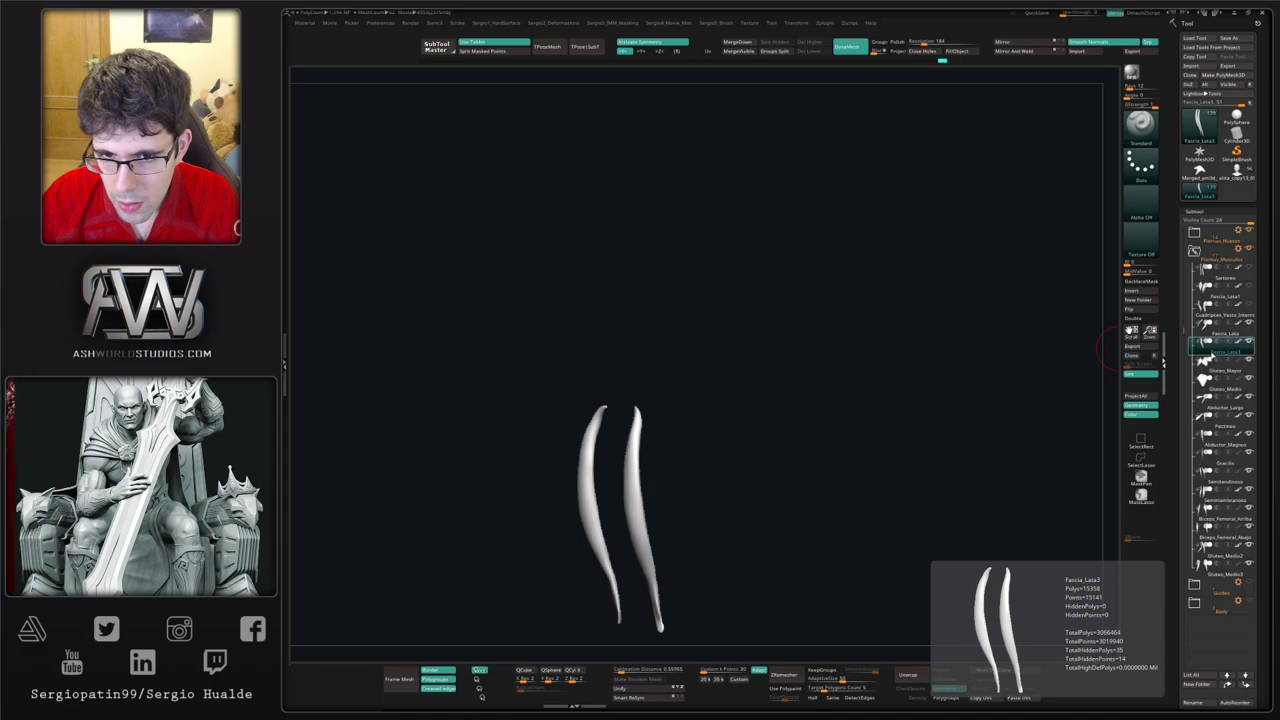
left_click_drag(1216, 354, 1216, 305)
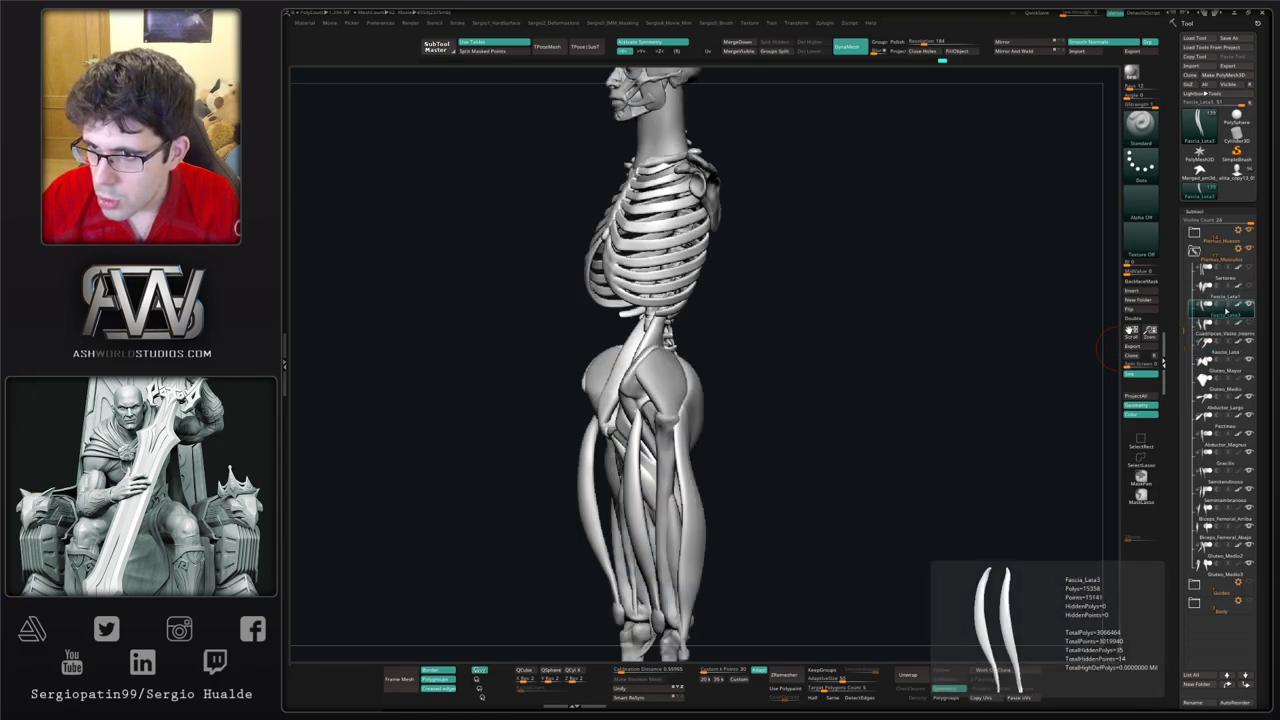
Step: Identify Fascia_Lata1 and Cuadriceps_Vasto_Interno by viewing them, and move Fascia_Lata3 above Fascia_Lata1 and Sartoreo to the start of the leg muscles folder
mouse_move(1220, 334)
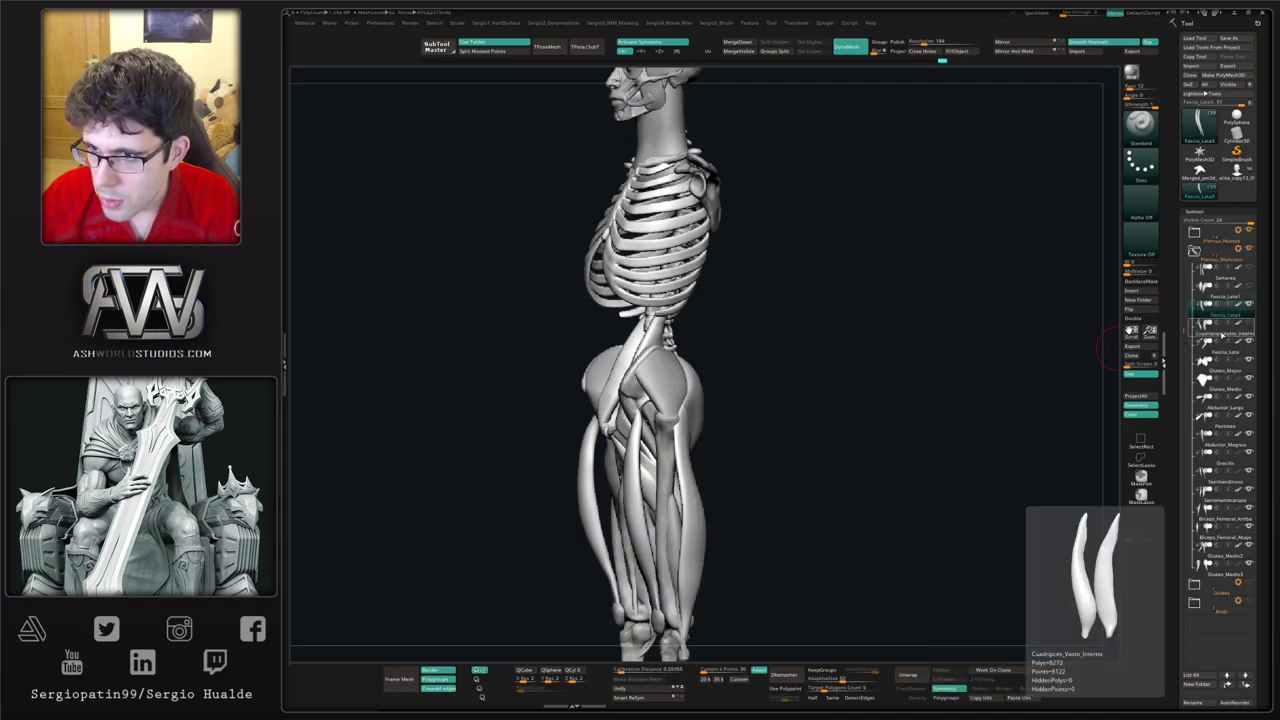
left_click(1228, 297)
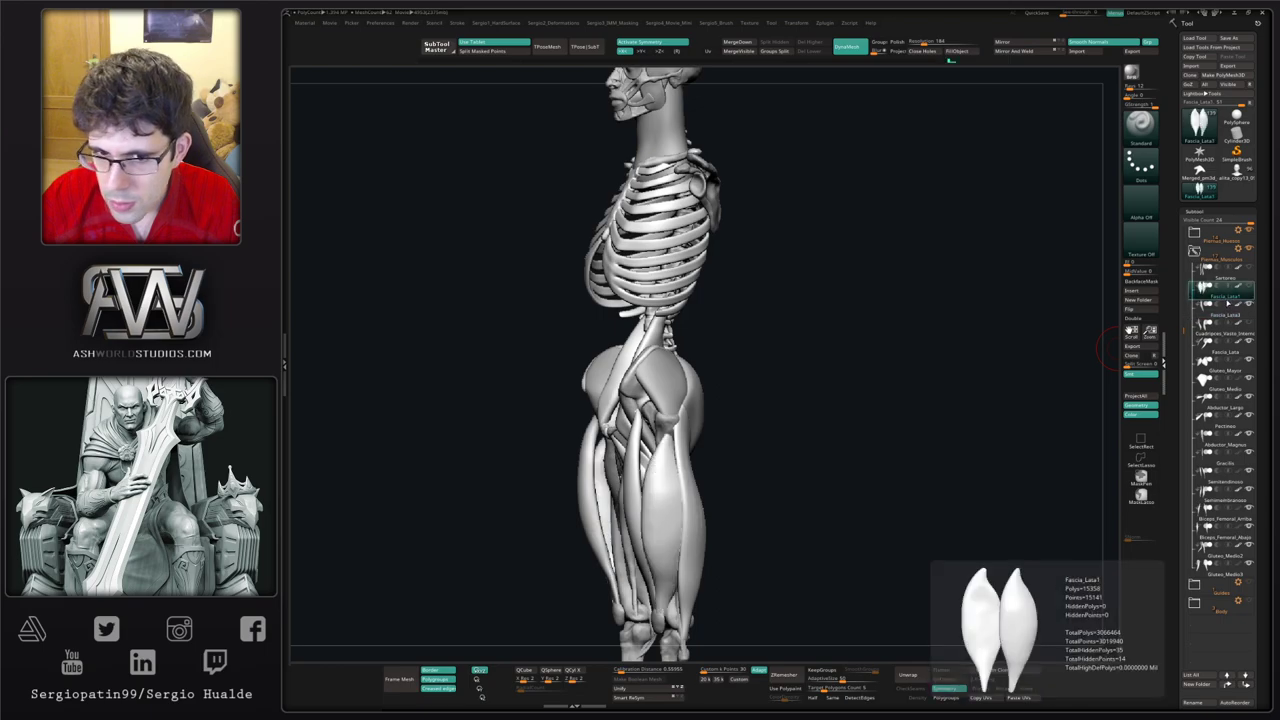
left_click_drag(1010, 382, 955, 380)
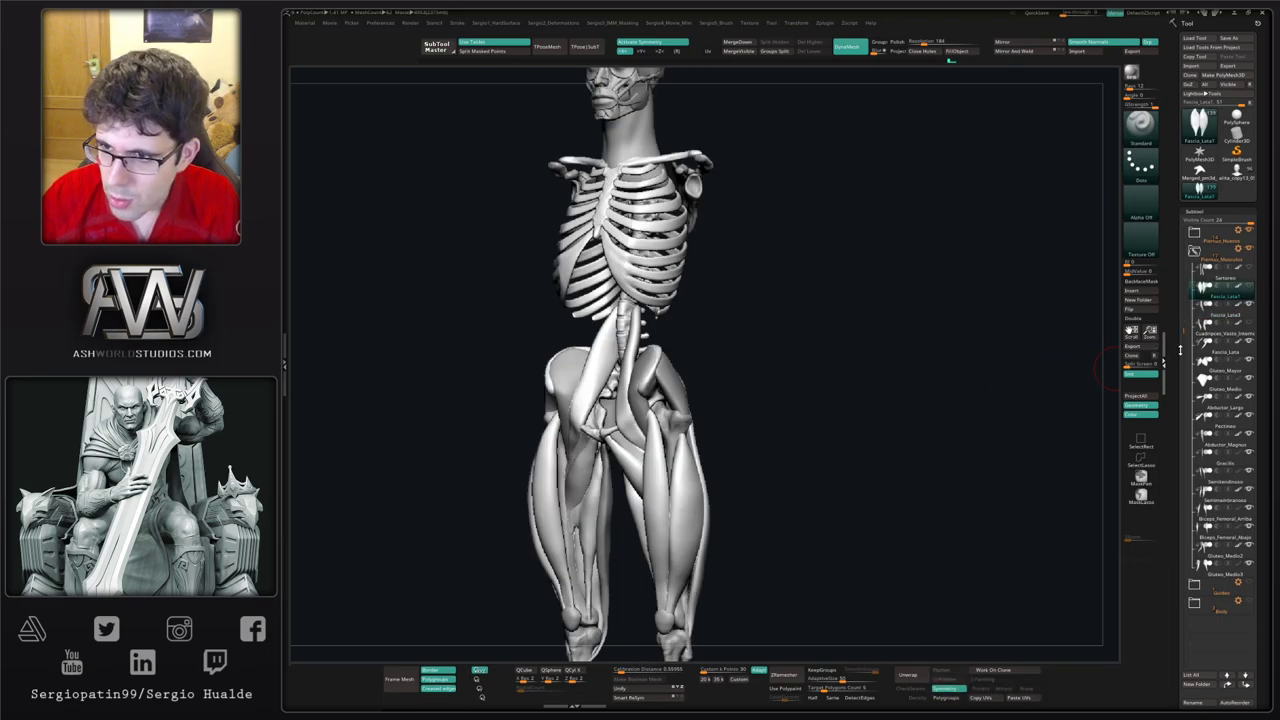
left_click(1204, 331)
key("alt+s")
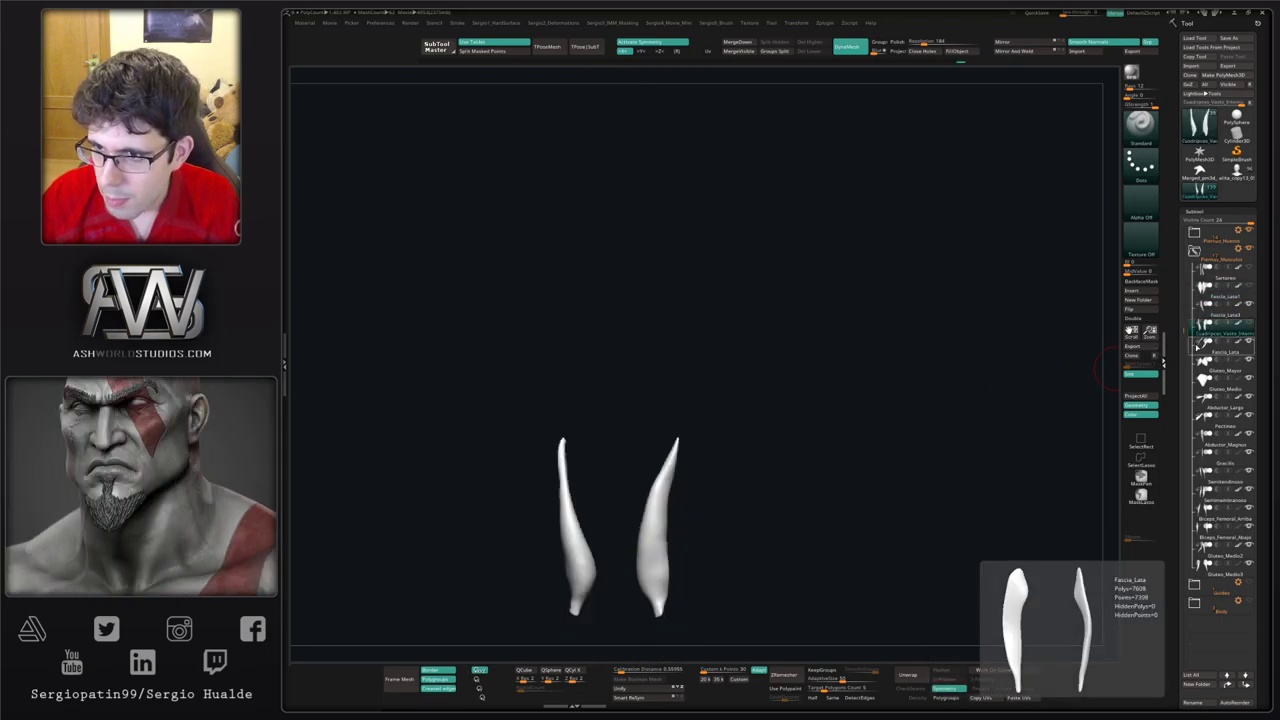
mouse_move(1222, 321)
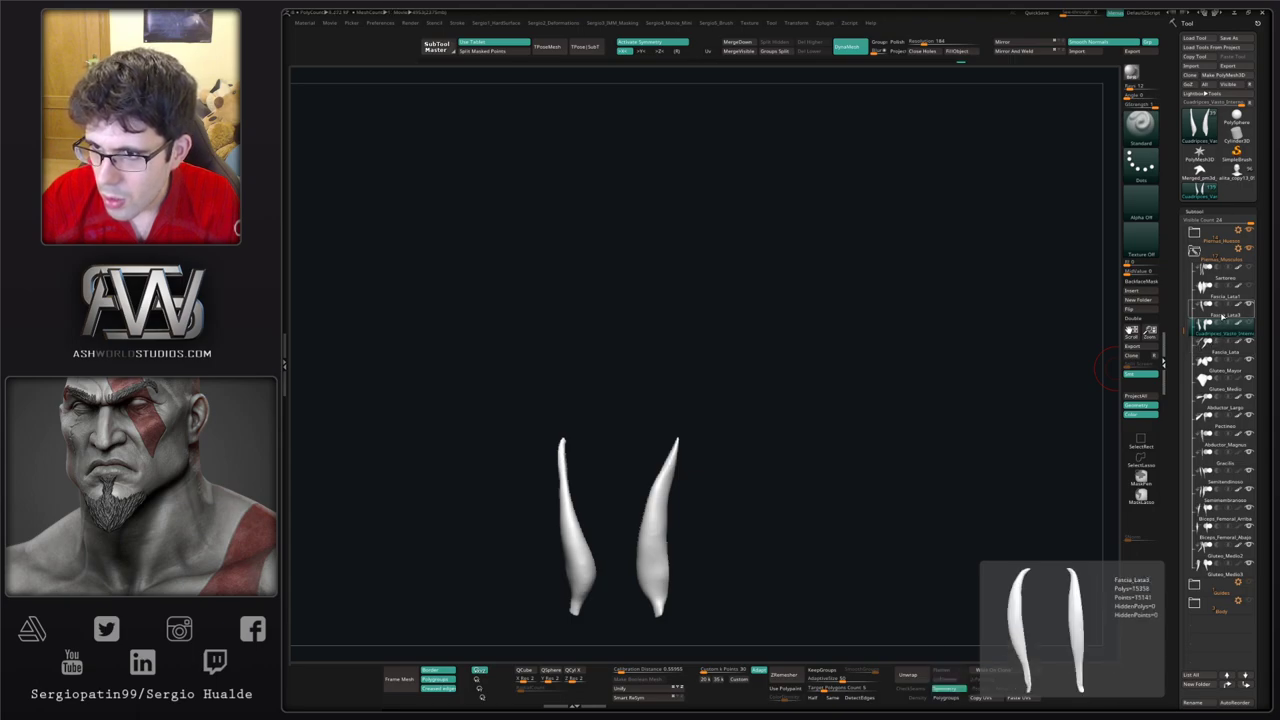
left_click_drag(1222, 295, 1218, 309)
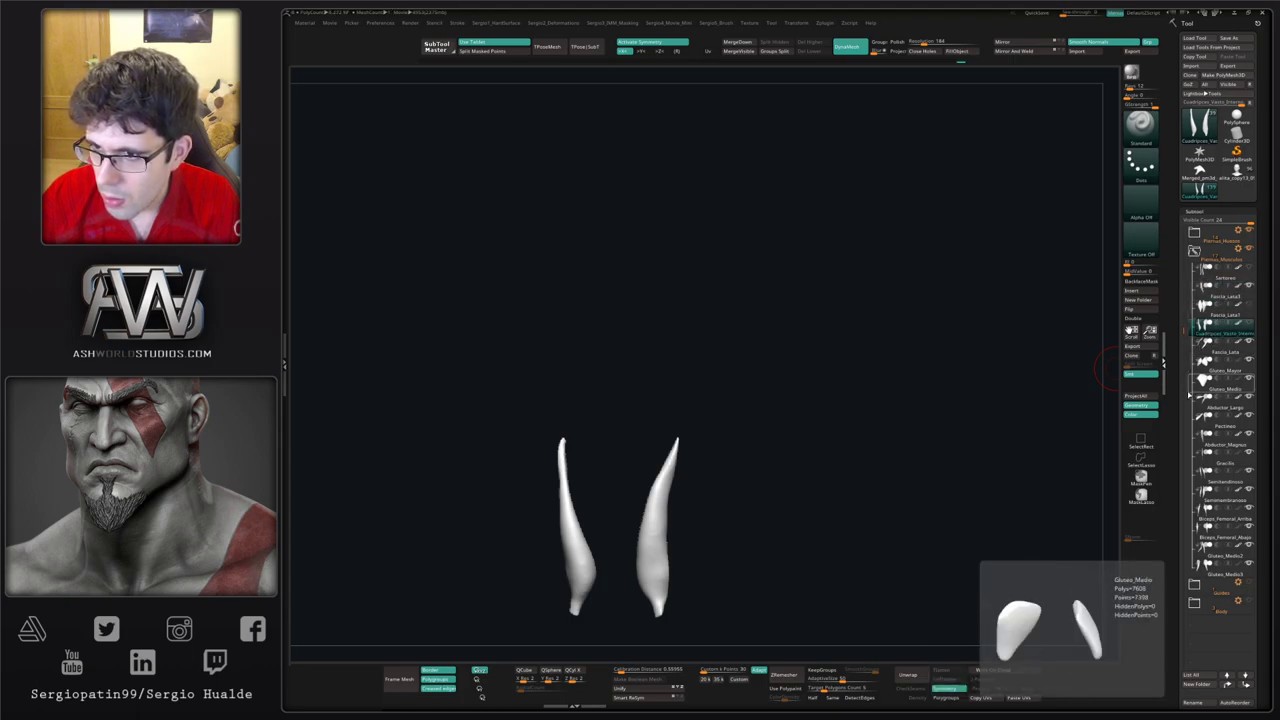
left_click_drag(996, 404, 1039, 391)
mouse_move(1225, 289)
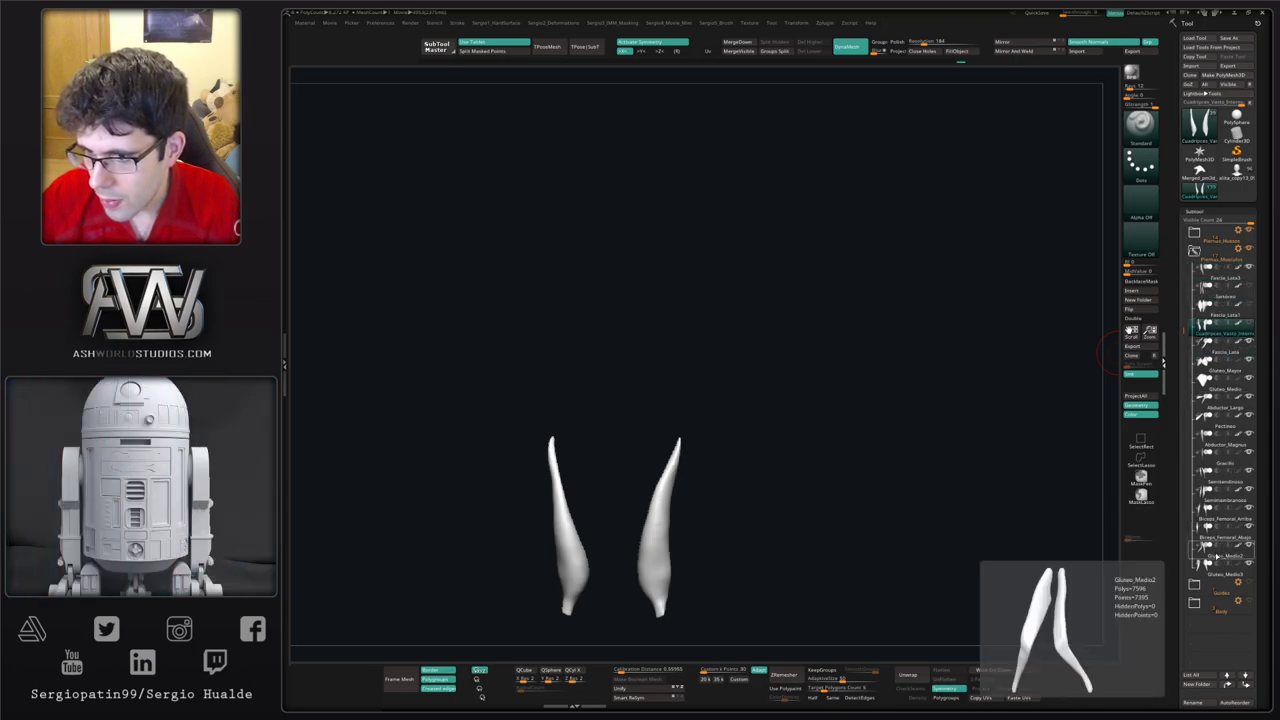
Step: Try placing Gluteo_Medio3 and Gluteo_Medio2 directly below Fascia_Lata3 in the subtool order, and view each one isolated
left_click_drag(1212, 292, 1212, 294)
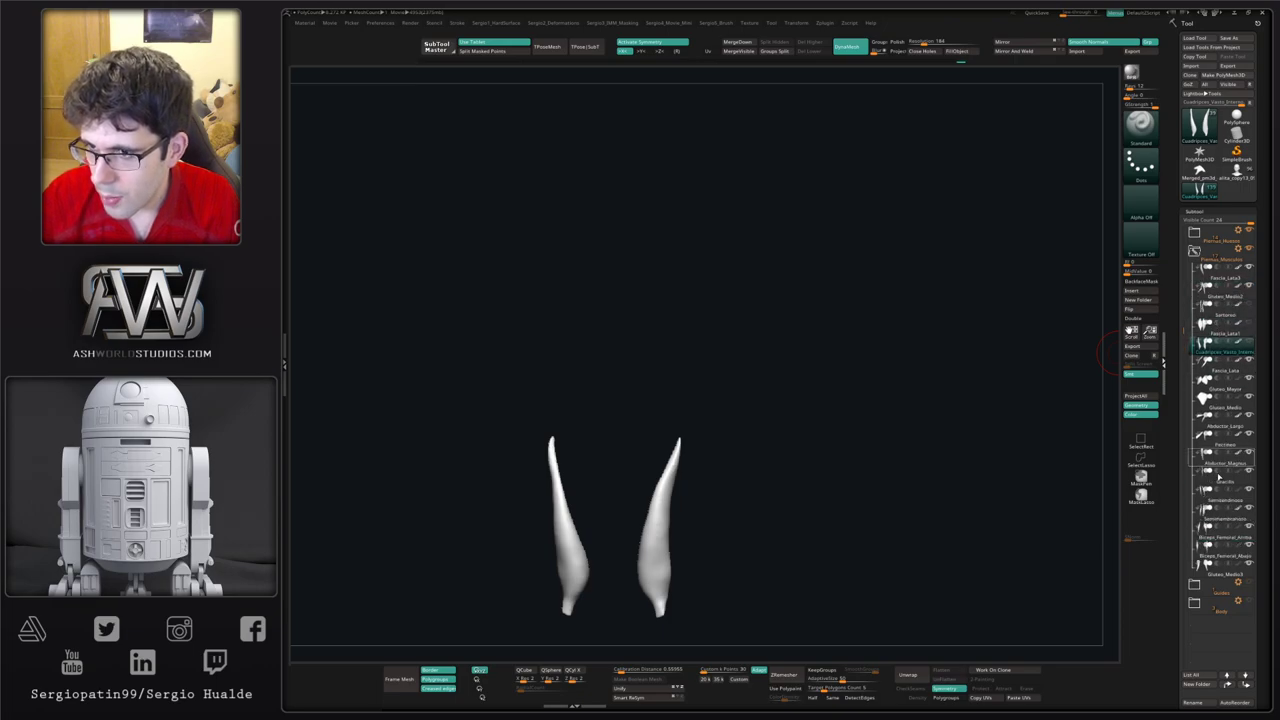
left_click(1229, 298)
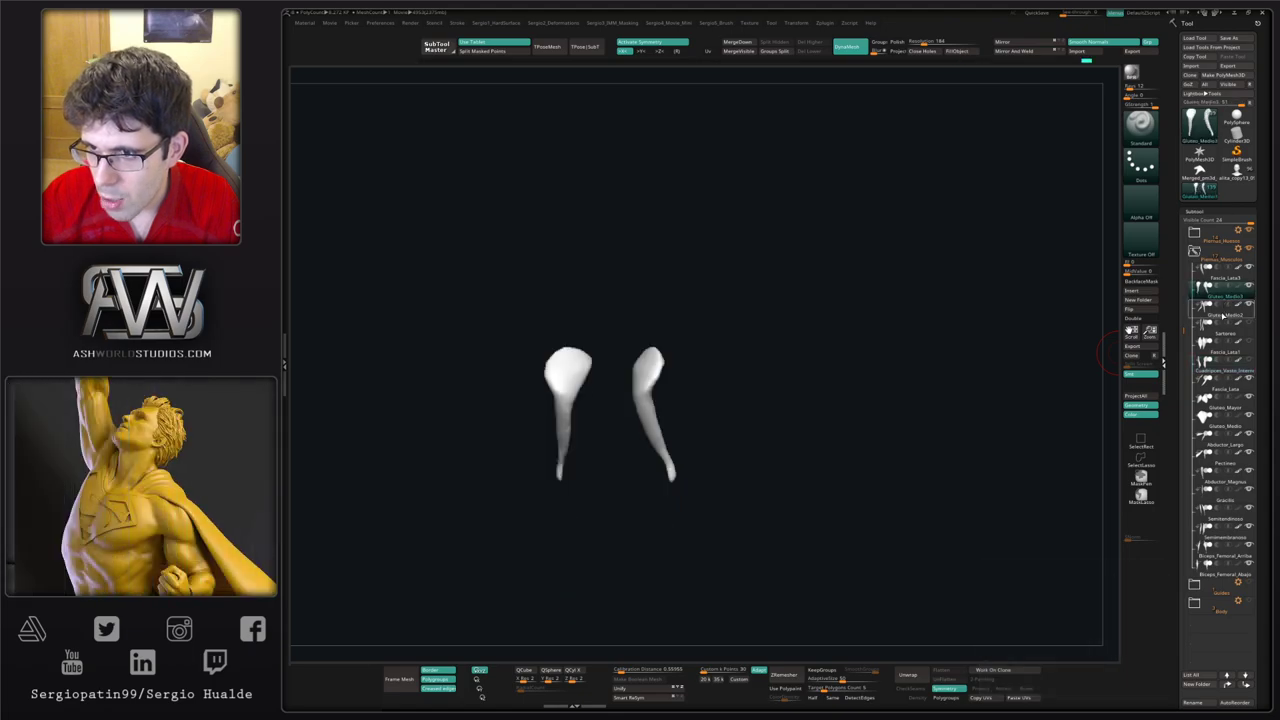
left_click(1222, 315)
left_click_drag(1040, 386, 1003, 392)
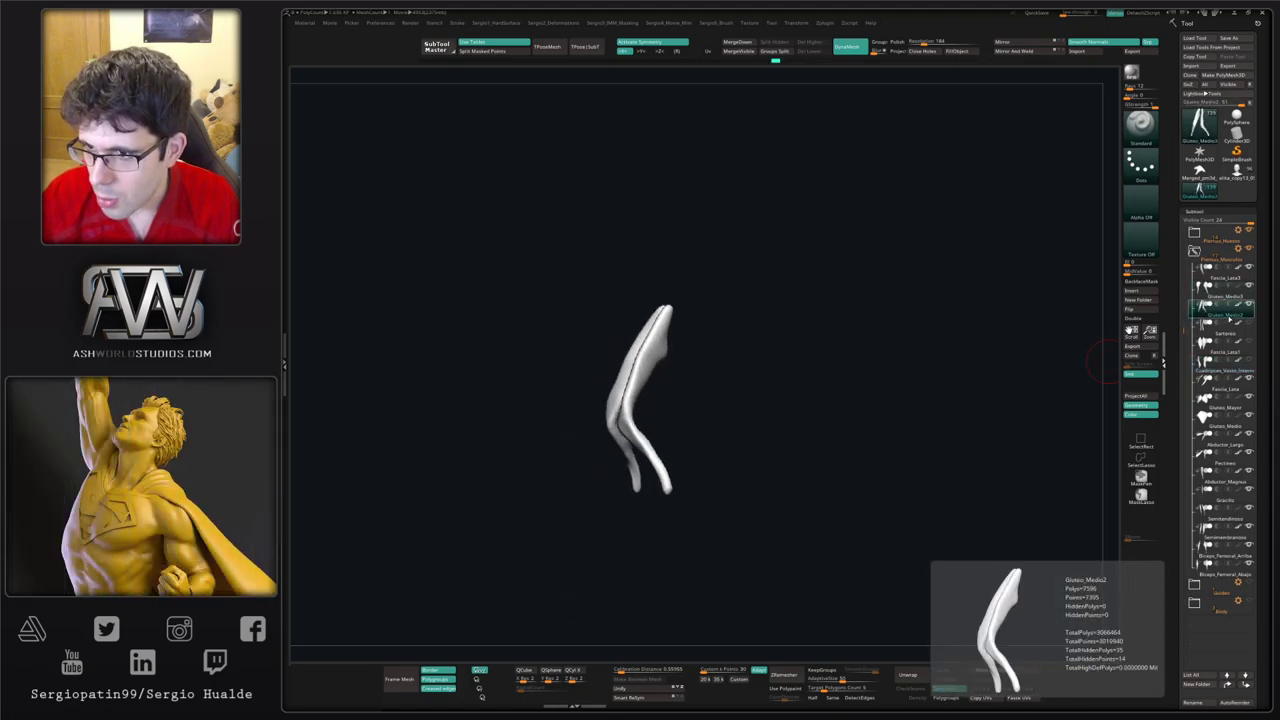
Step: Move Gluteo_Medio2 to the end of the leg muscles folder and place Gluteo_Medio3 directly above it
left_click_drag(1217, 537, 1217, 575)
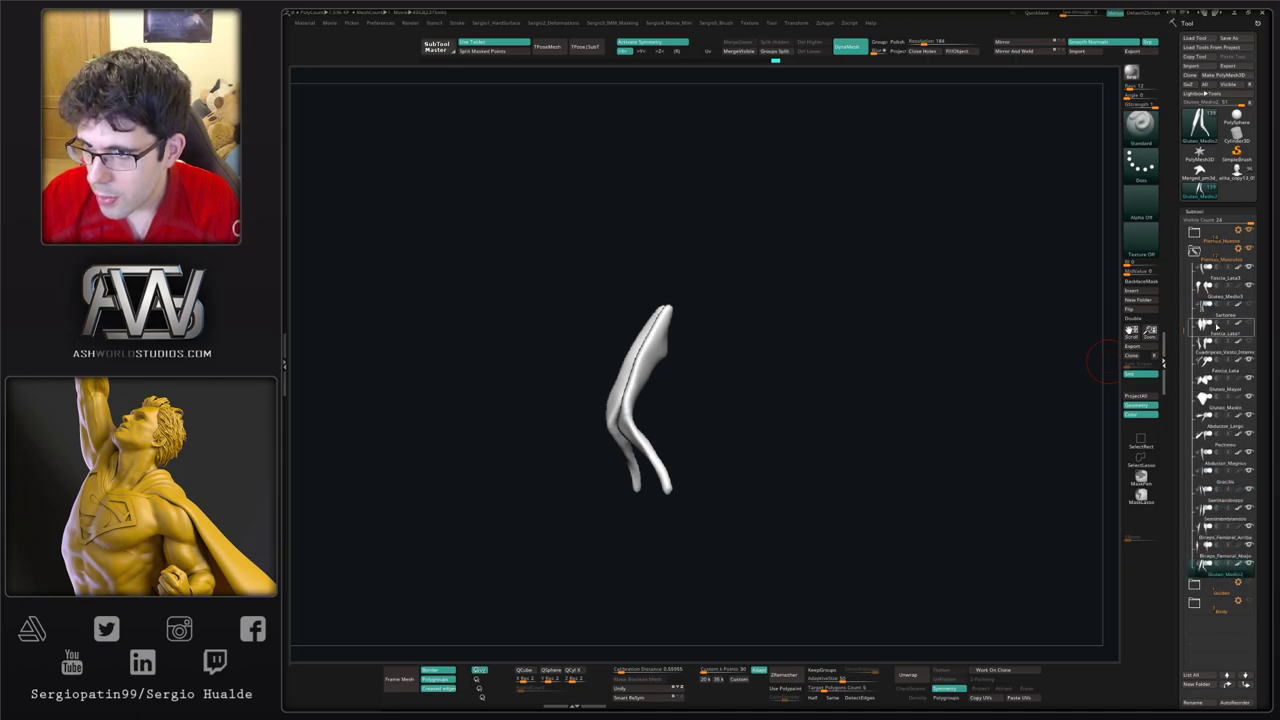
left_click(1225, 313)
left_click(1226, 296)
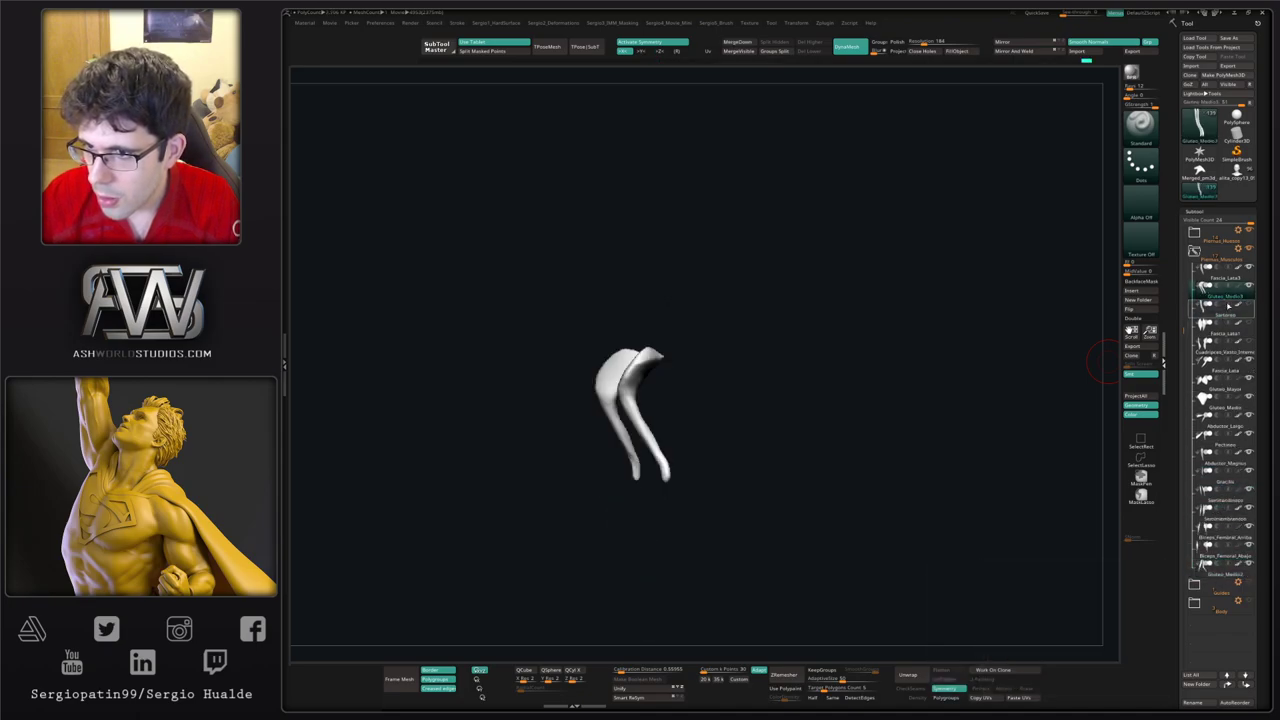
left_click_drag(1221, 335, 1226, 564)
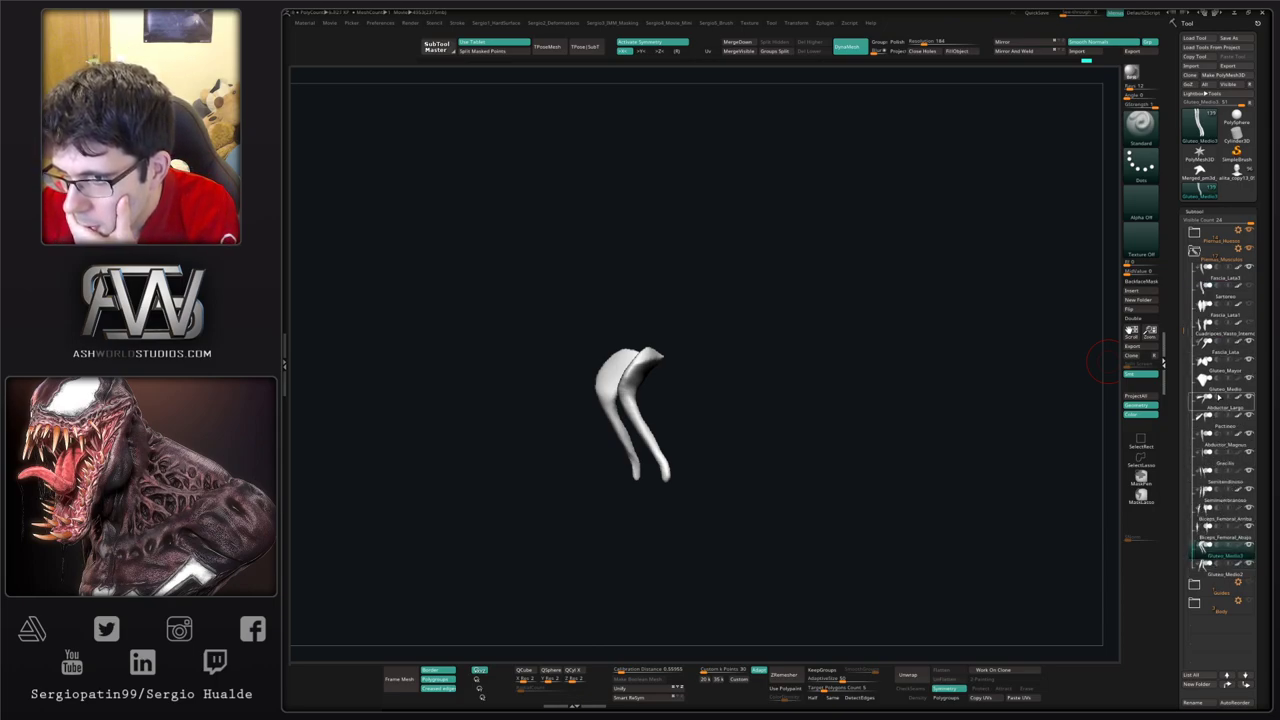
Step: Move Gluteo_Mayor and Gluteo_Medio directly below Fascia_Lata3 in the subtool order
mouse_move(1217, 372)
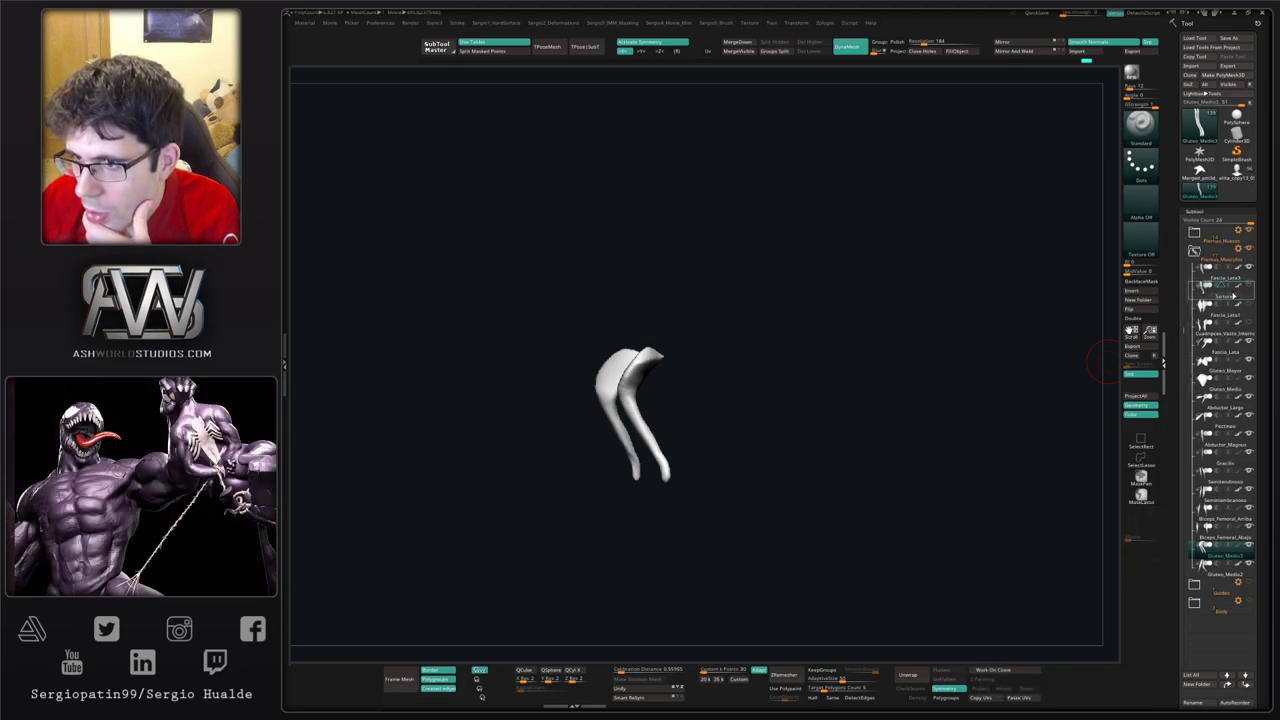
left_click_drag(1233, 296, 1233, 293)
left_click_drag(1226, 388, 1232, 318)
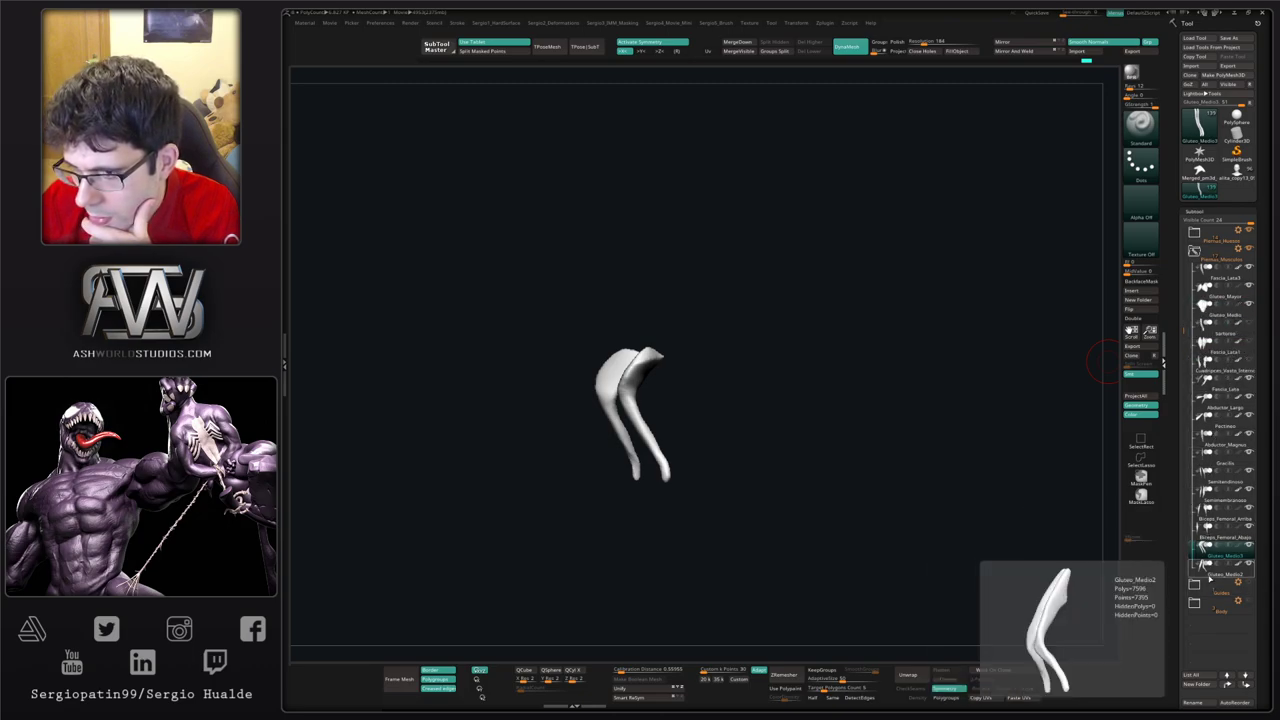
Step: Select Gluteo_Medio2, show the whole skeleton again and examine the thigh and hip muscles from the side and front
left_click(1212, 576)
left_click_drag(906, 504, 863, 491)
key("shift+s")
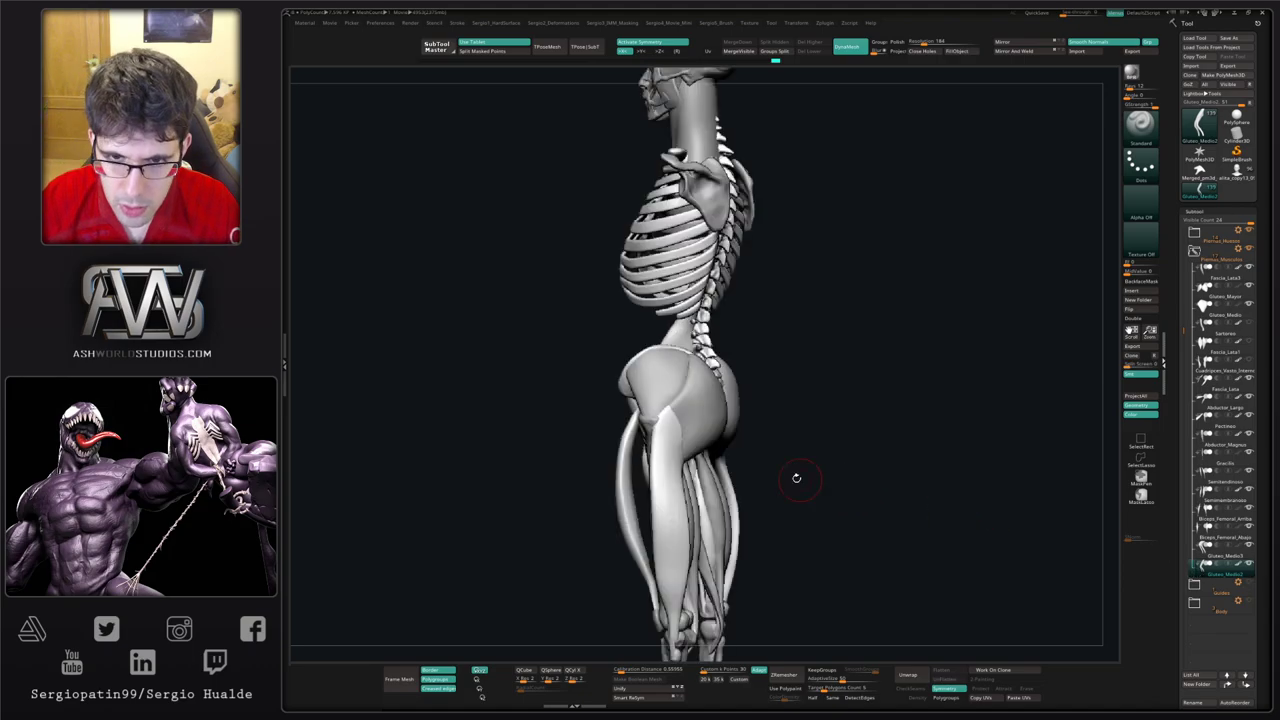
left_click_drag(604, 437, 666, 456)
key("shift+s")
key("shift+s")
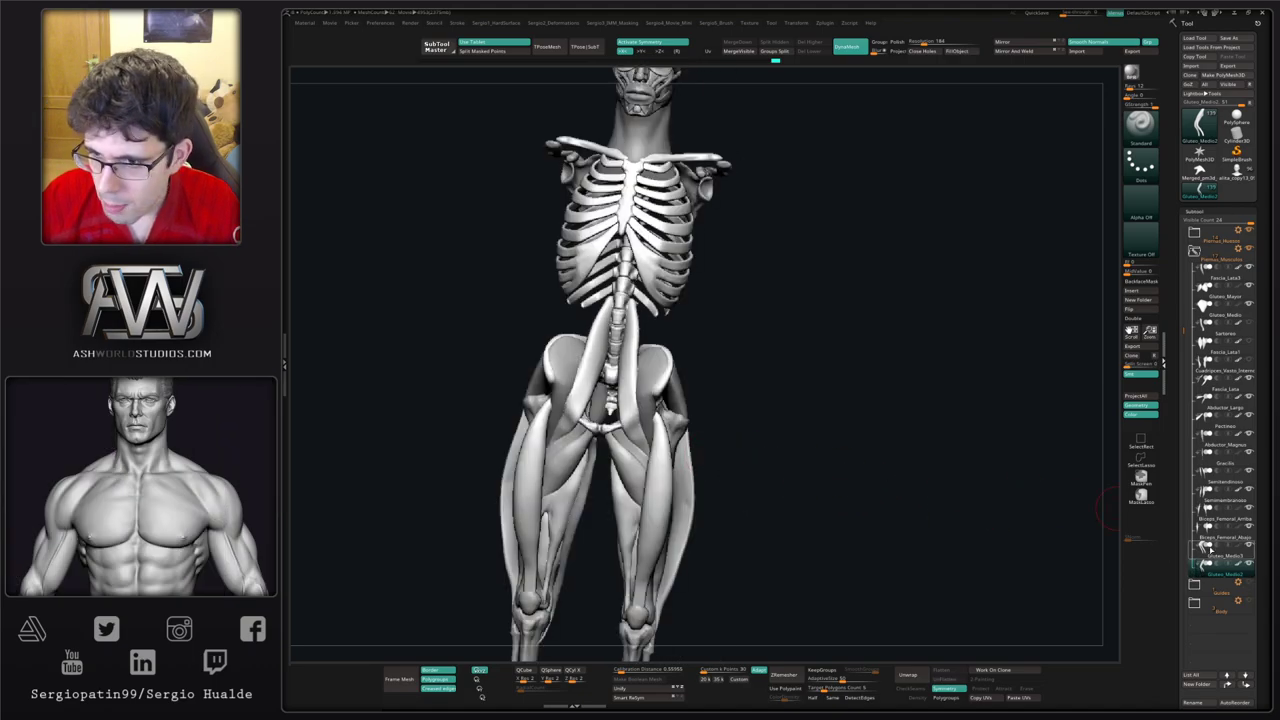
Step: Rename the Gluteo_Medio3 subtool as Psoas_Iliaco1
left_click(1215, 552)
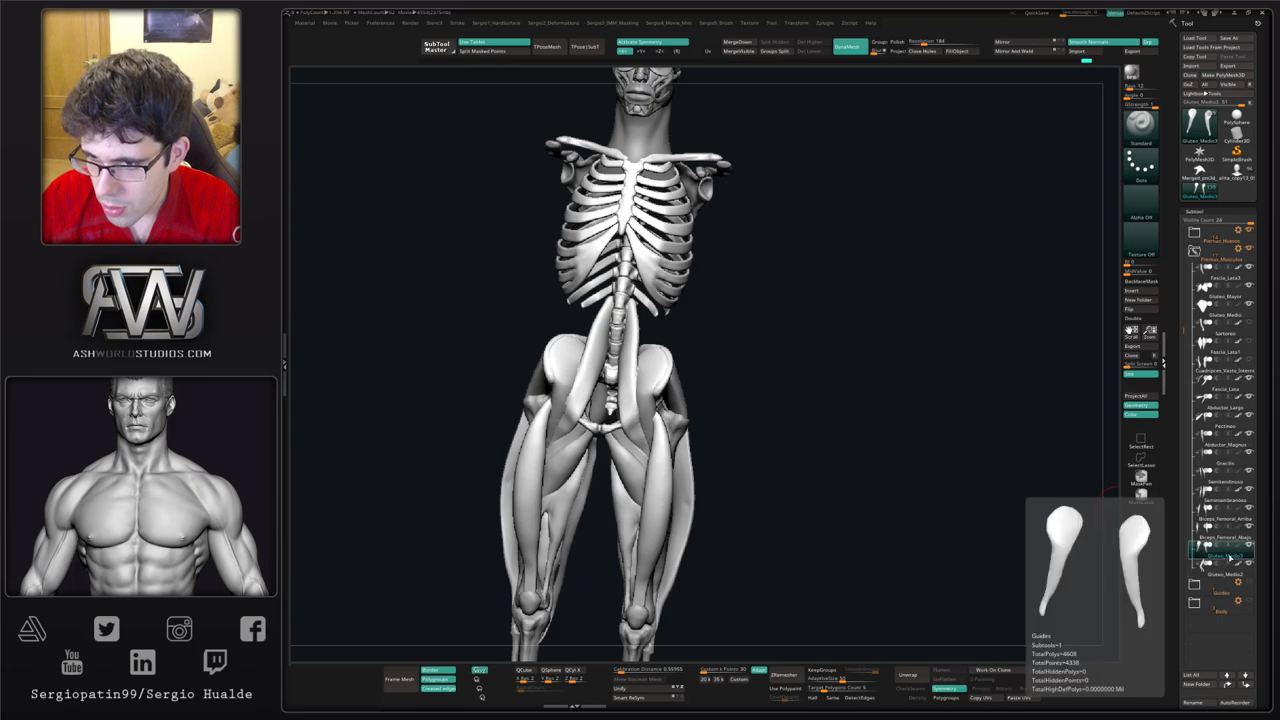
key("F2")
type("Psoas_Ili")
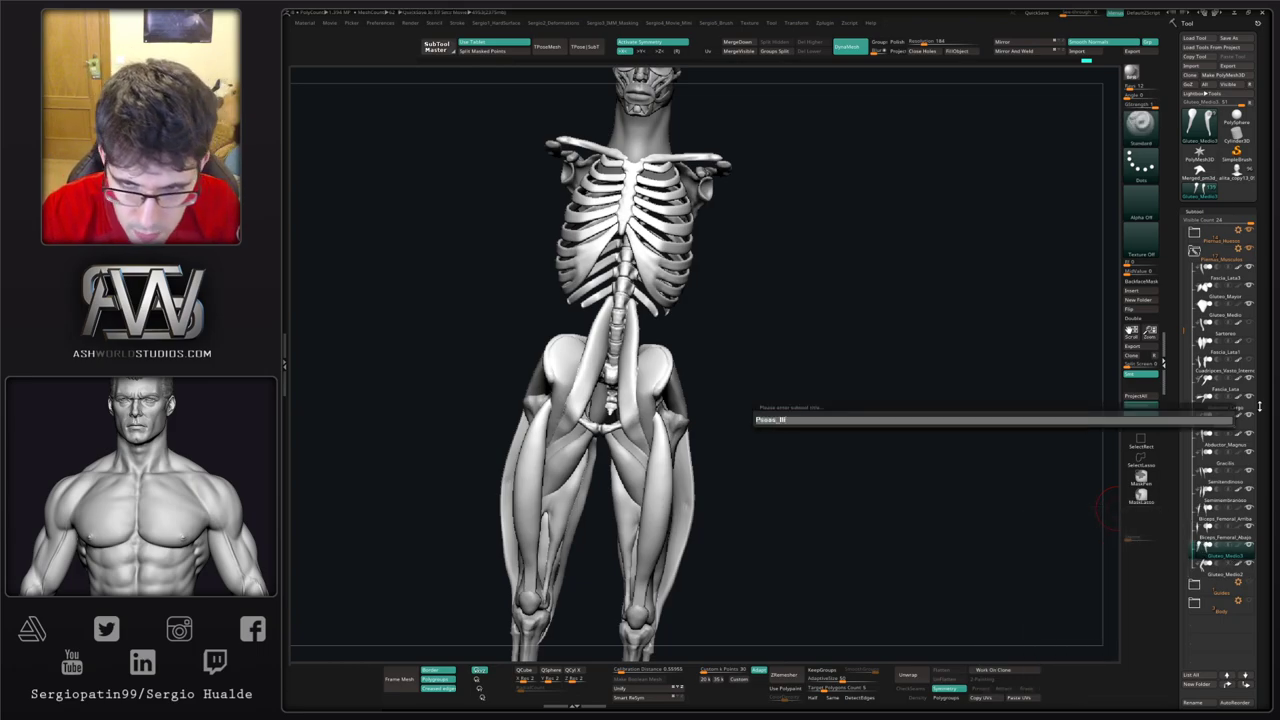
type("Psoas_Iliaco1")
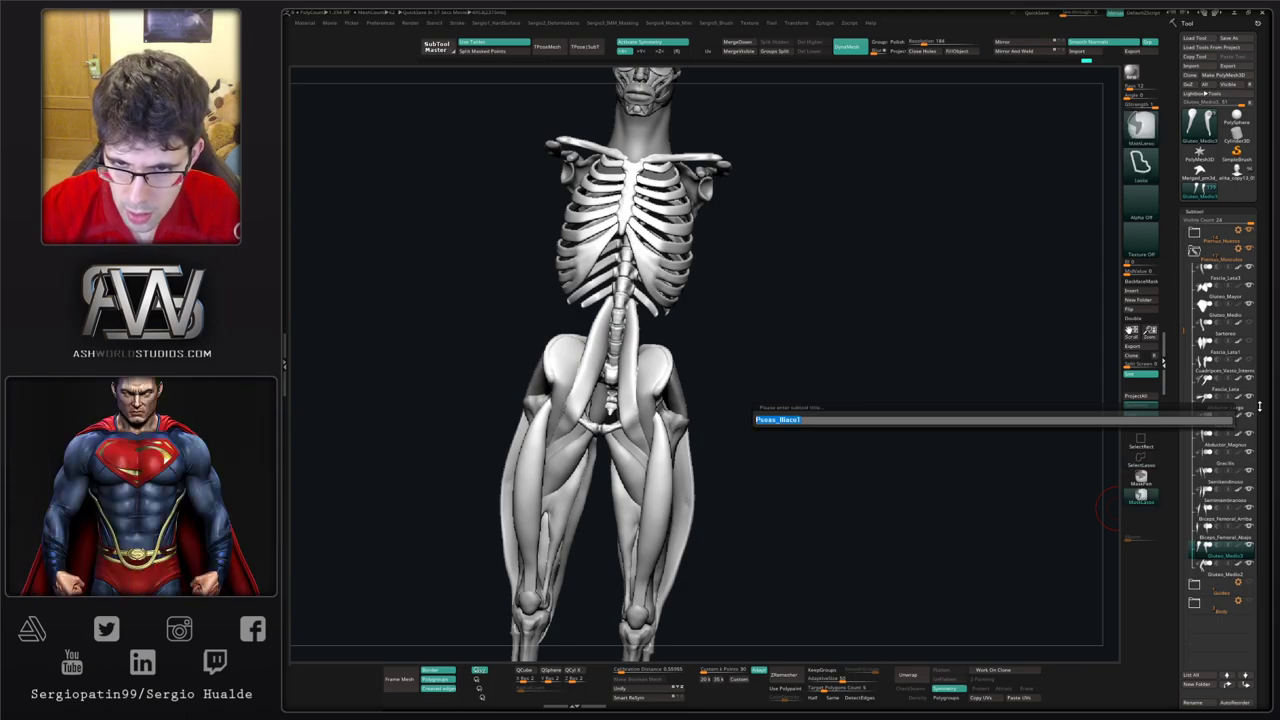
key("Return")
Step: Rename the Gluteo_Medio2 subtool as Psoas_Iliaco2
key("Down")
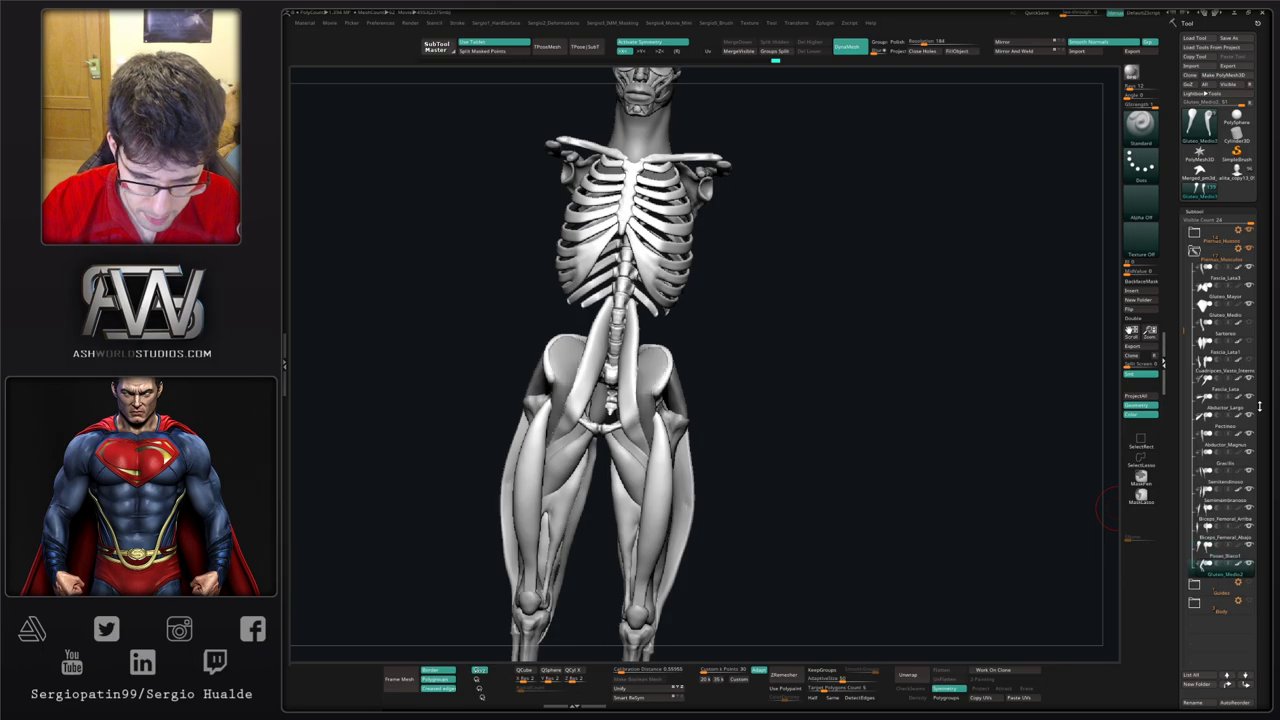
key("F2")
type("Psoas_Iliaco1")
type("Psoas_Iliaco2")
key("Return")
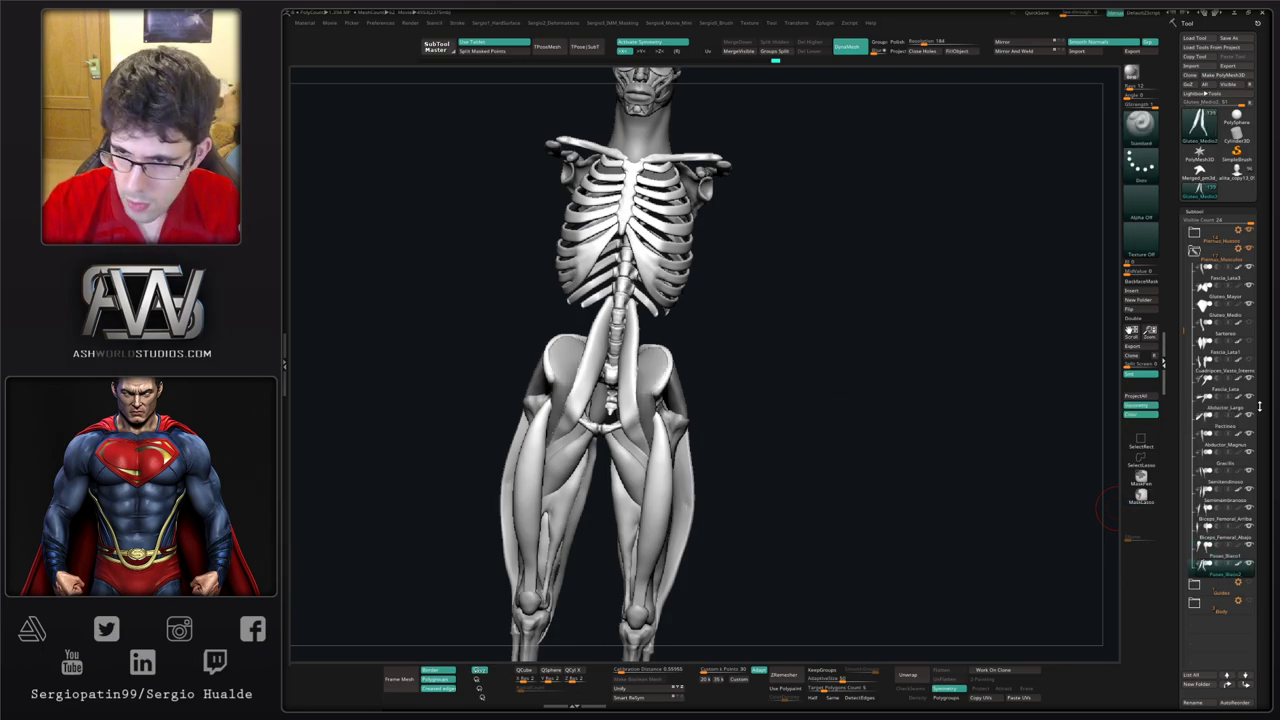
Step: View the hamstring and adductor subtools isolated one by one, going from Biceps_Femoral_Abajo up to Abductor_Magnus
key("Up")
key("Up")
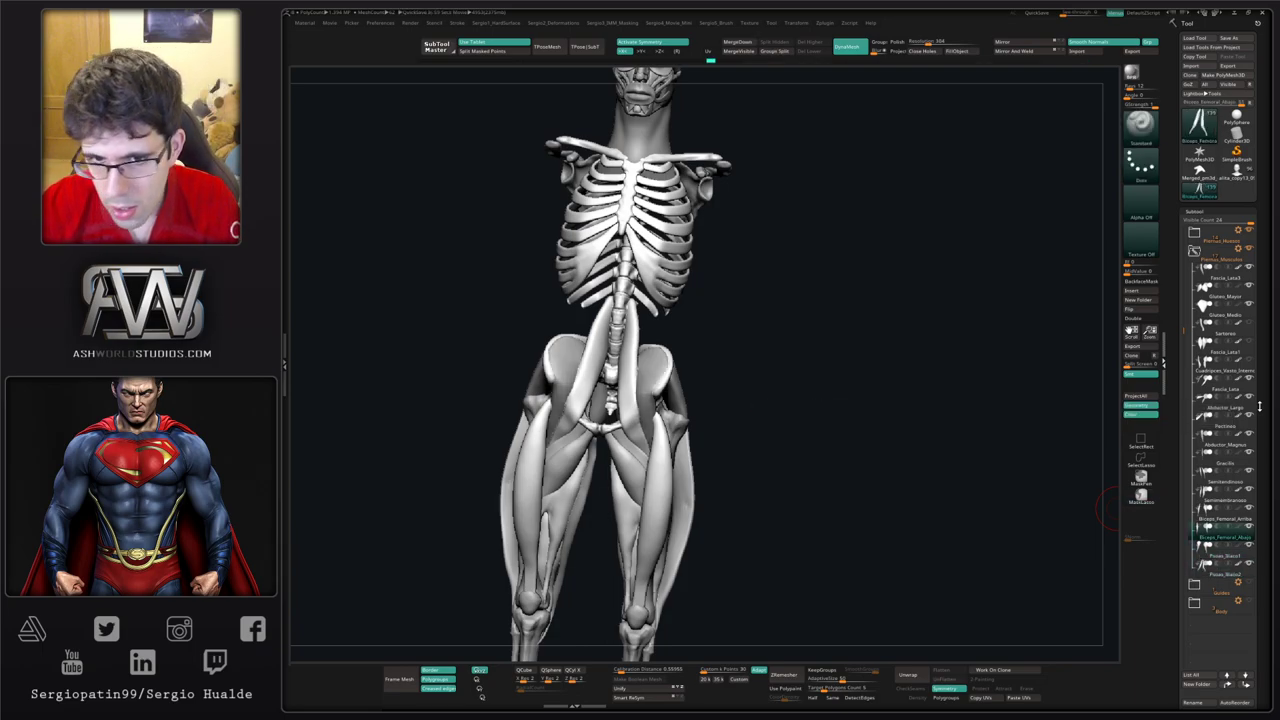
key("alt+s")
left_click_drag(781, 475, 700, 458)
key("Up")
key("Down")
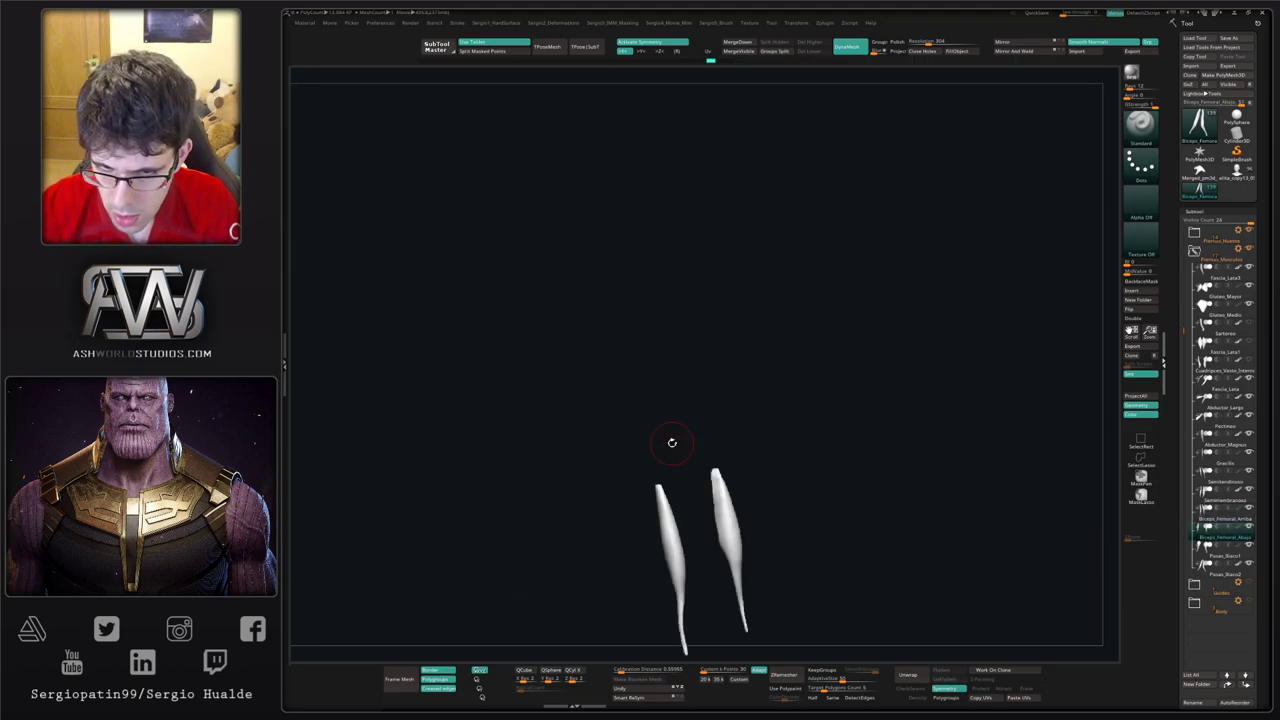
key("Up")
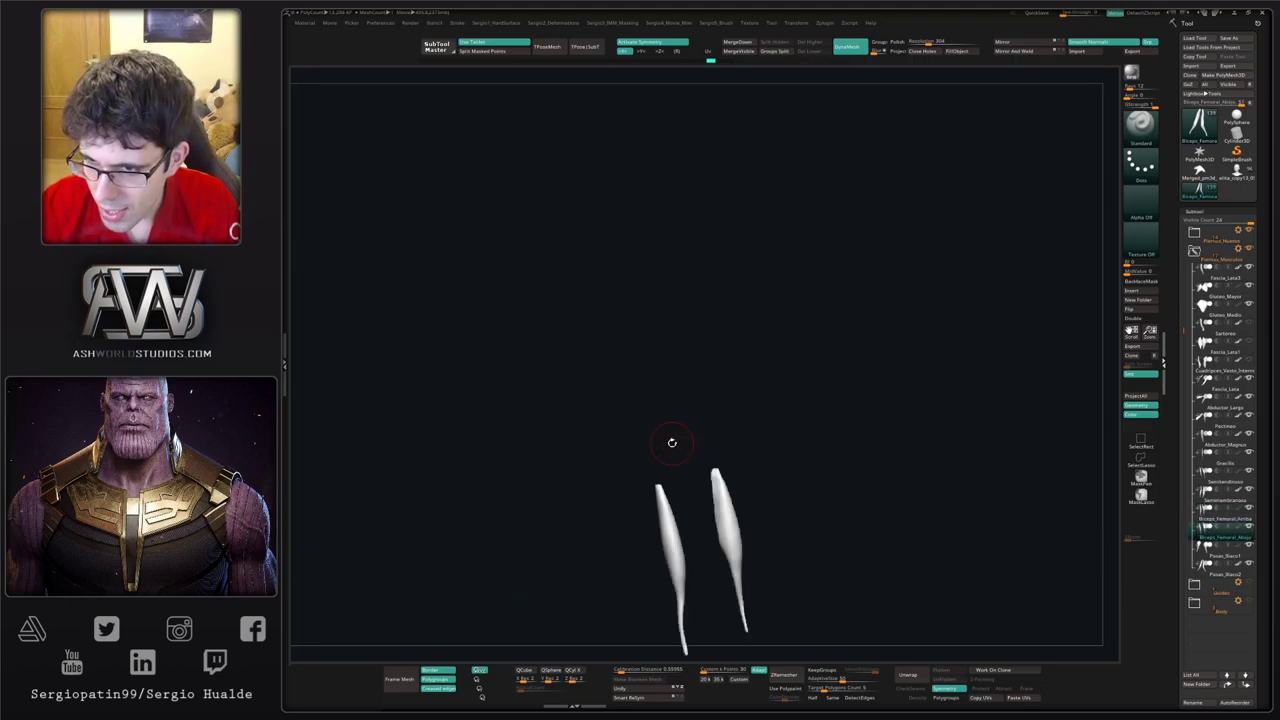
key("Up")
key("Up")
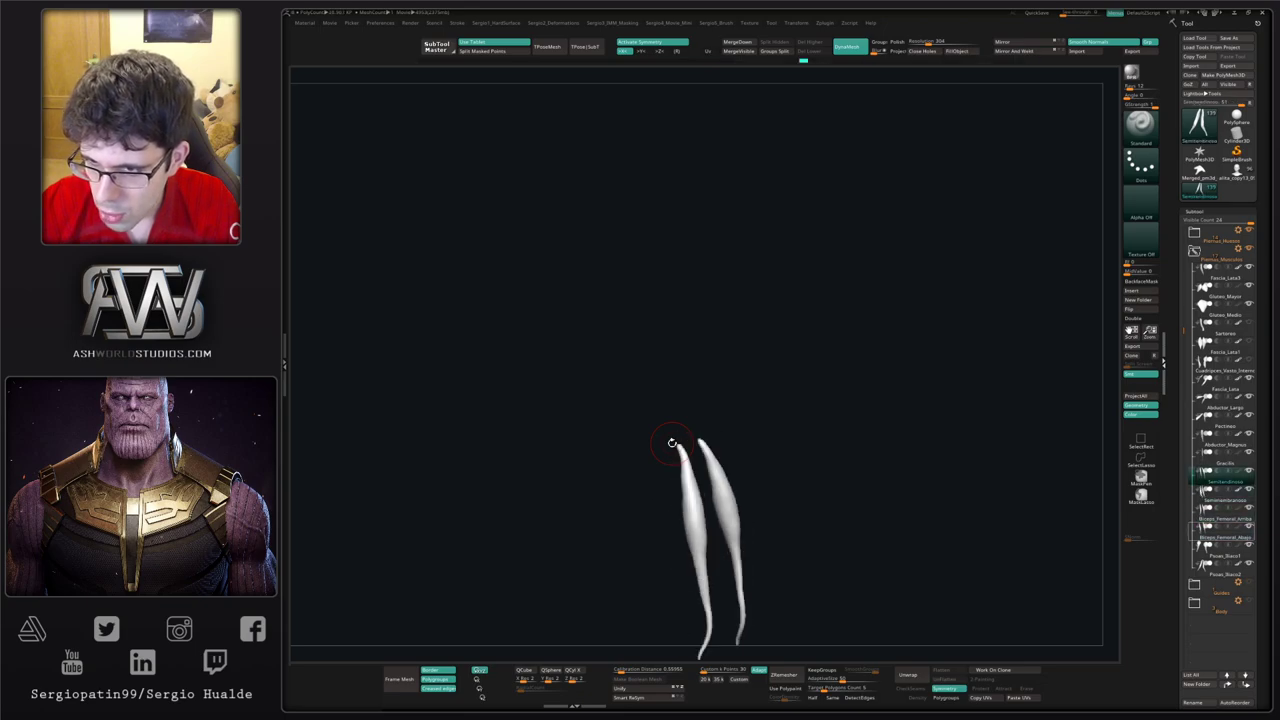
key("Up")
key("Up")
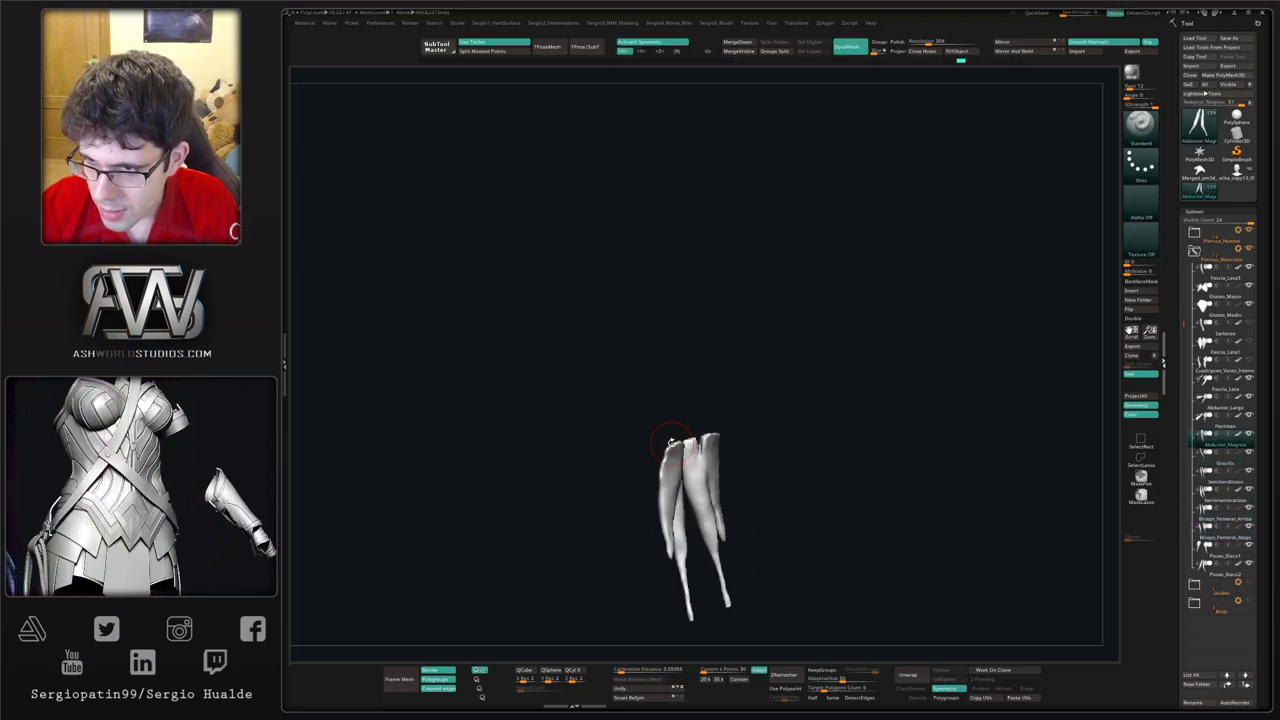
Step: Select Gracilis with the whole skeleton shown, turn on symmetry and reshape its upper part from behind with the Move brush
key("Down")
key("alt+s")
mouse_move(798, 263)
left_mouse_down()
mouse_move(774, 300)
mouse_move(706, 306)
mouse_move(747, 300)
mouse_move(751, 334)
mouse_move(720, 314)
left_mouse_up()
key("b")
key("m")
key("v")
key("s")
mouse_move(652, 478)
left_mouse_down()
mouse_move(655, 464)
mouse_move(644, 480)
left_mouse_up()
left_click_drag(605, 535, 611, 489, "alt")
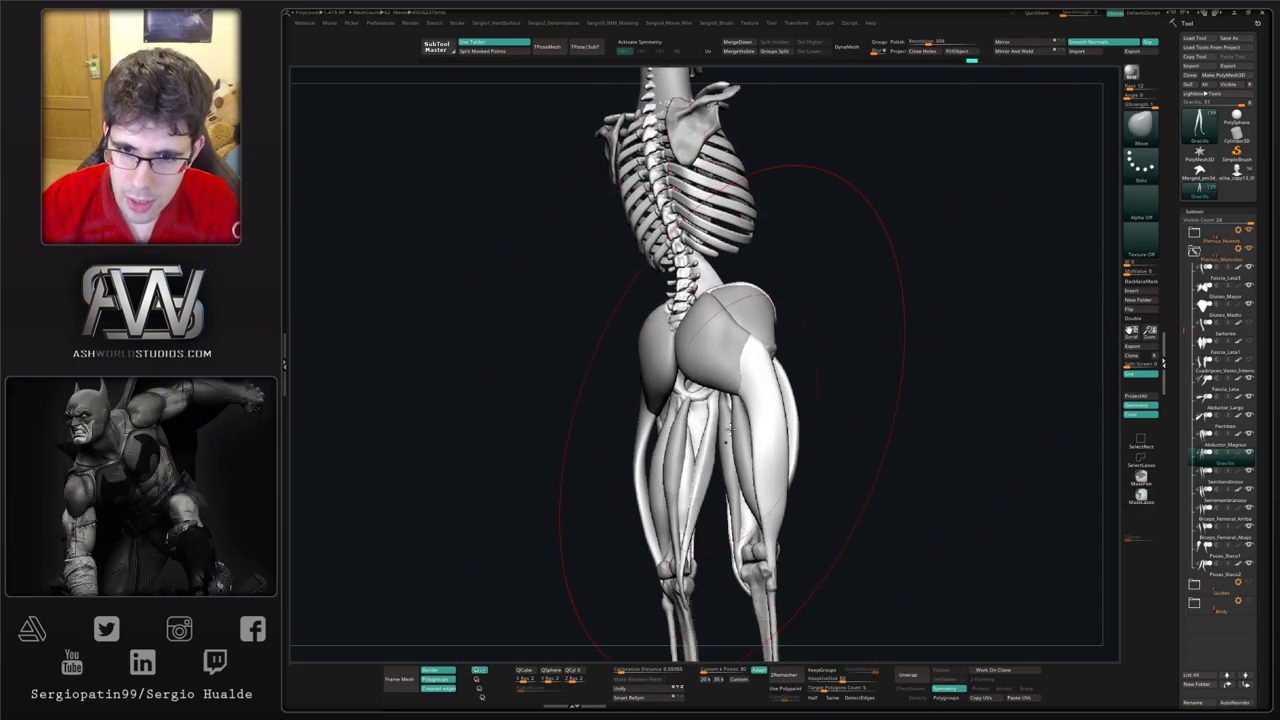
key("x")
mouse_move(712, 469)
right_mouse_down()
mouse_move(732, 468)
mouse_move(709, 500)
mouse_move(688, 490)
mouse_move(684, 447)
mouse_move(723, 486)
mouse_move(692, 470)
right_mouse_up()
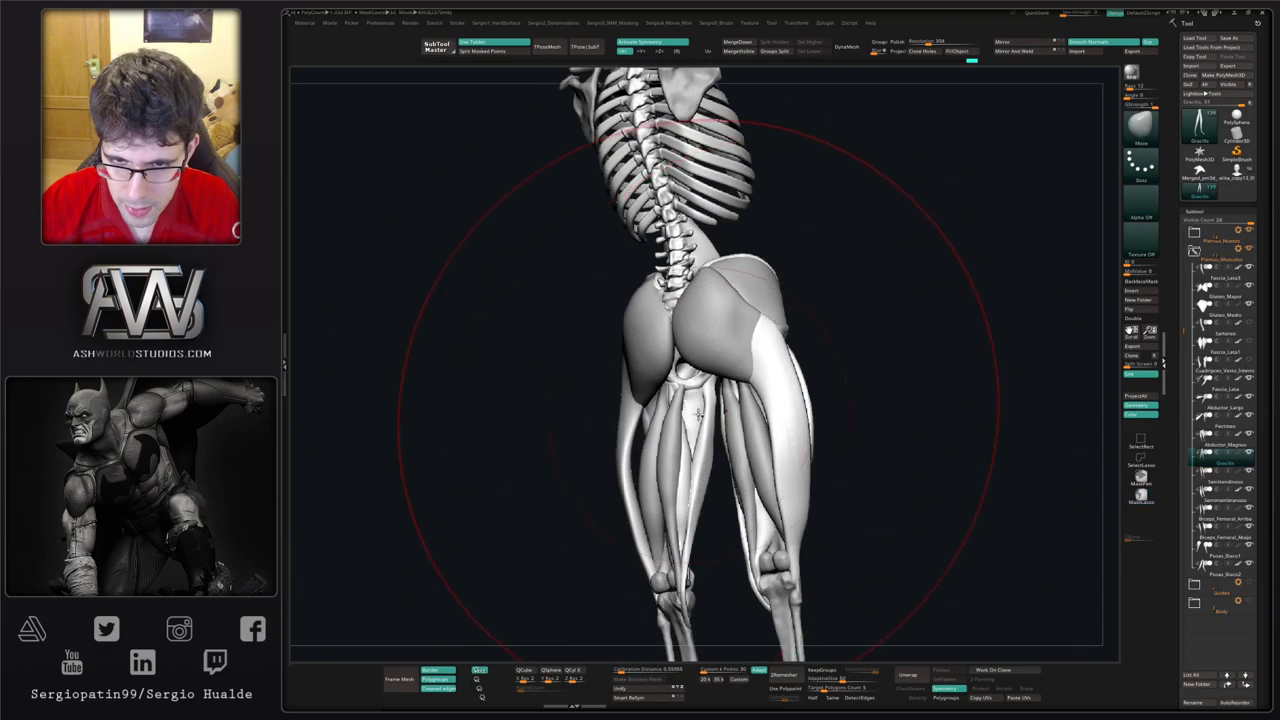
key("s")
left_click_drag(700, 417, 668, 430)
Step: Isolate Abductor_Magnus, build up its upper inner side with the Clay brush and smooth it, and show the whole figure again
left_click(687, 418, "alt")
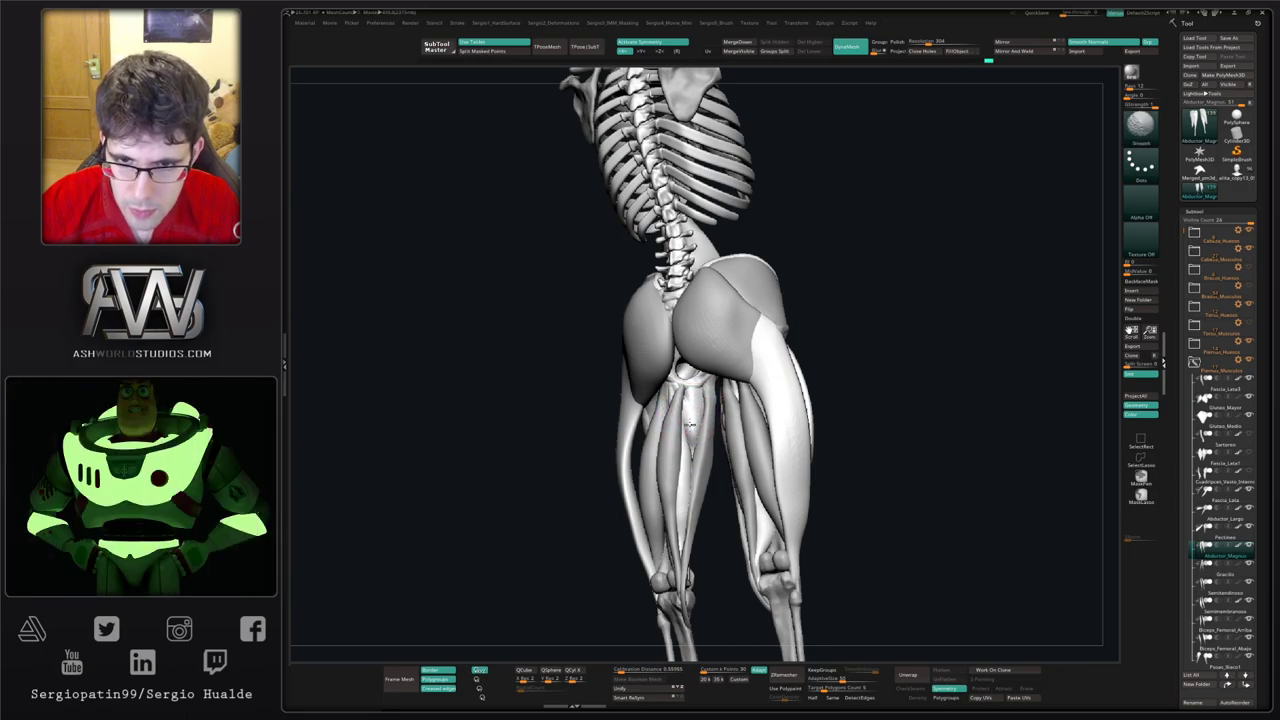
key("alt+s")
mouse_move(691, 434)
right_mouse_down()
mouse_move(668, 432)
mouse_move(694, 427)
right_mouse_up()
key("b")
key("c")
key("l")
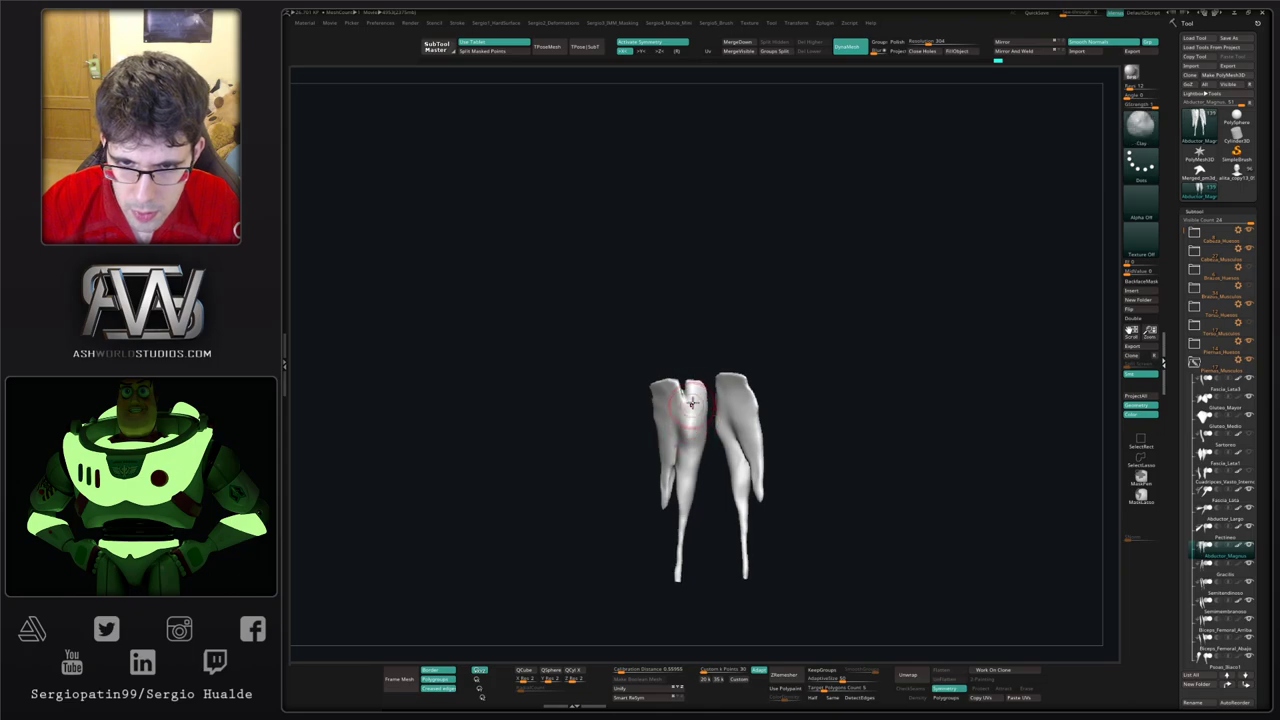
left_click_drag(691, 435, 698, 413)
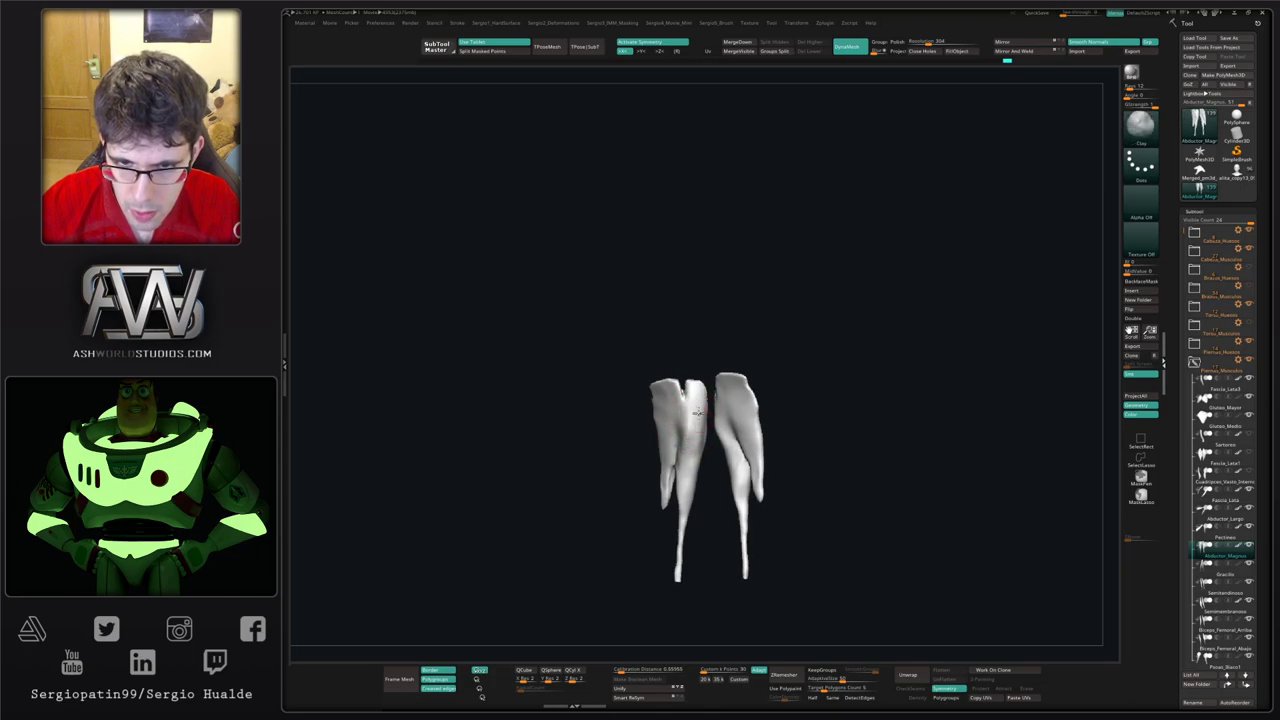
left_click_drag(687, 478, 692, 418, "shift")
mouse_move(702, 417)
right_mouse_down()
mouse_move(720, 466)
mouse_move(730, 440)
mouse_move(688, 443)
mouse_move(698, 402)
right_mouse_up()
key("alt+s")
left_click_drag(698, 402, 697, 420)
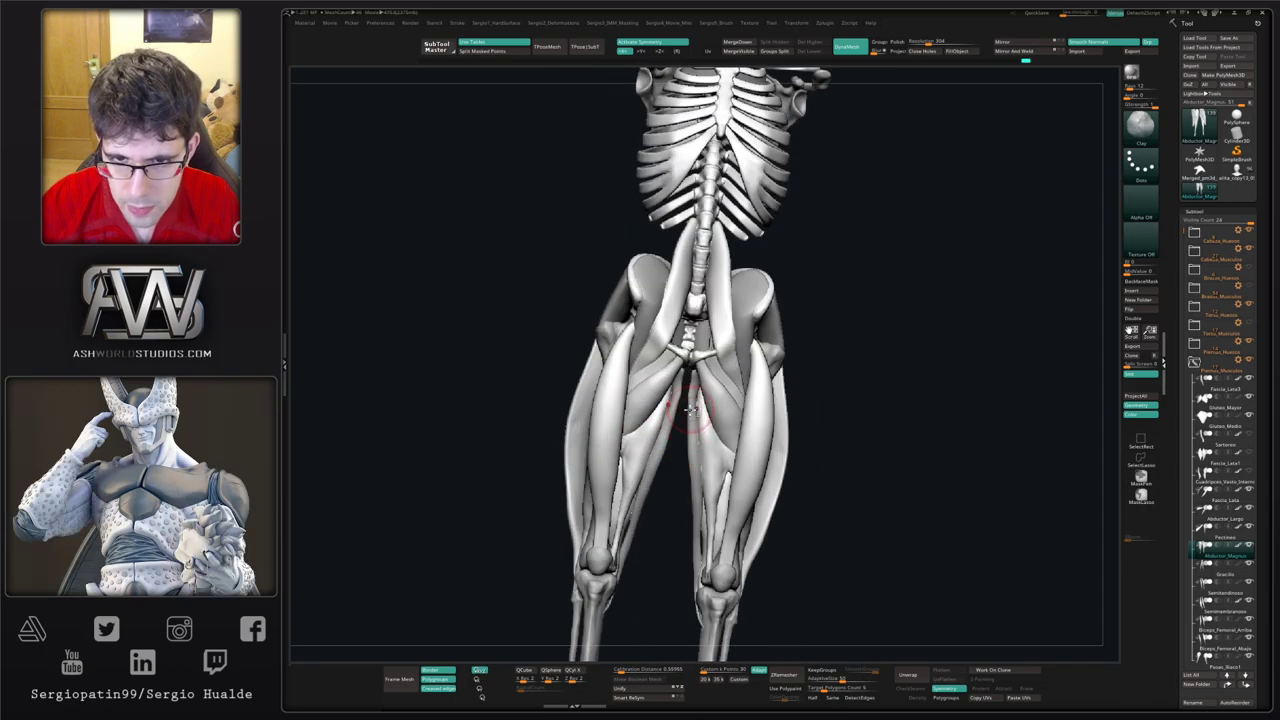
Step: Select Gracilis and adjust its upper end below the pubis with the Move brush
left_click(688, 391, "alt")
key("b")
key("m")
key("v")
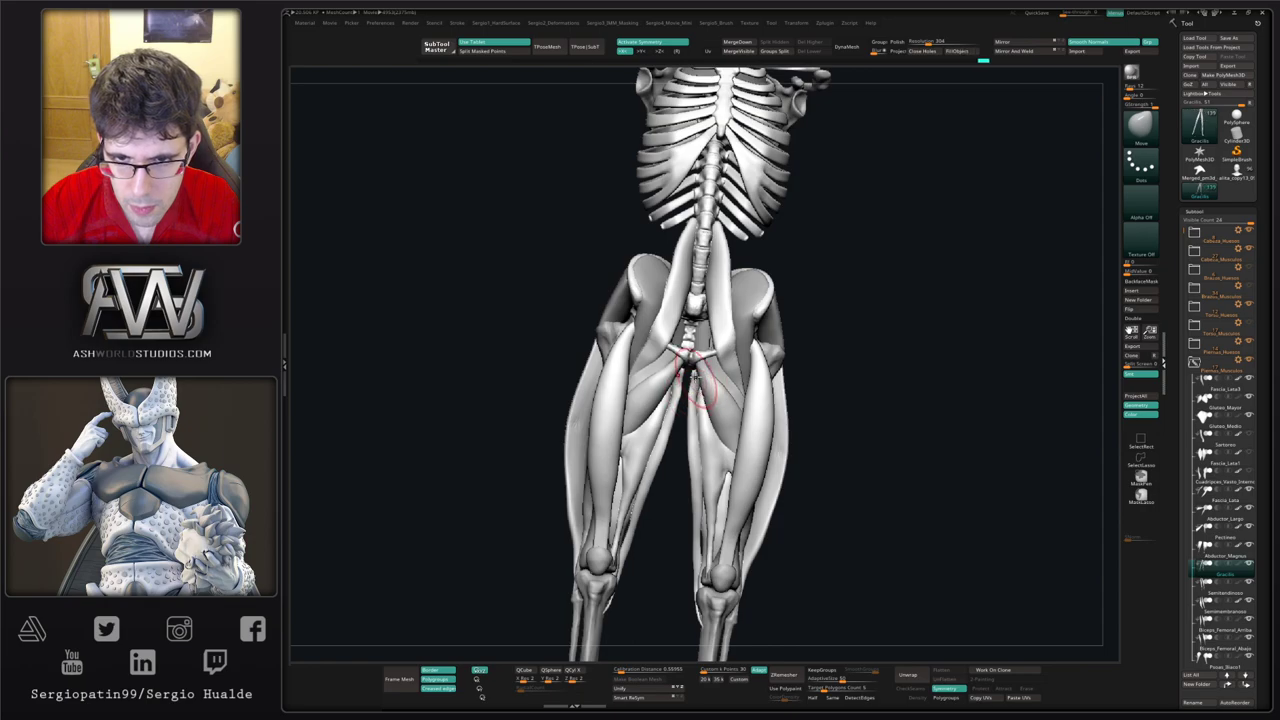
left_click_drag(706, 373, 690, 445)
right_click_drag(690, 445, 702, 429)
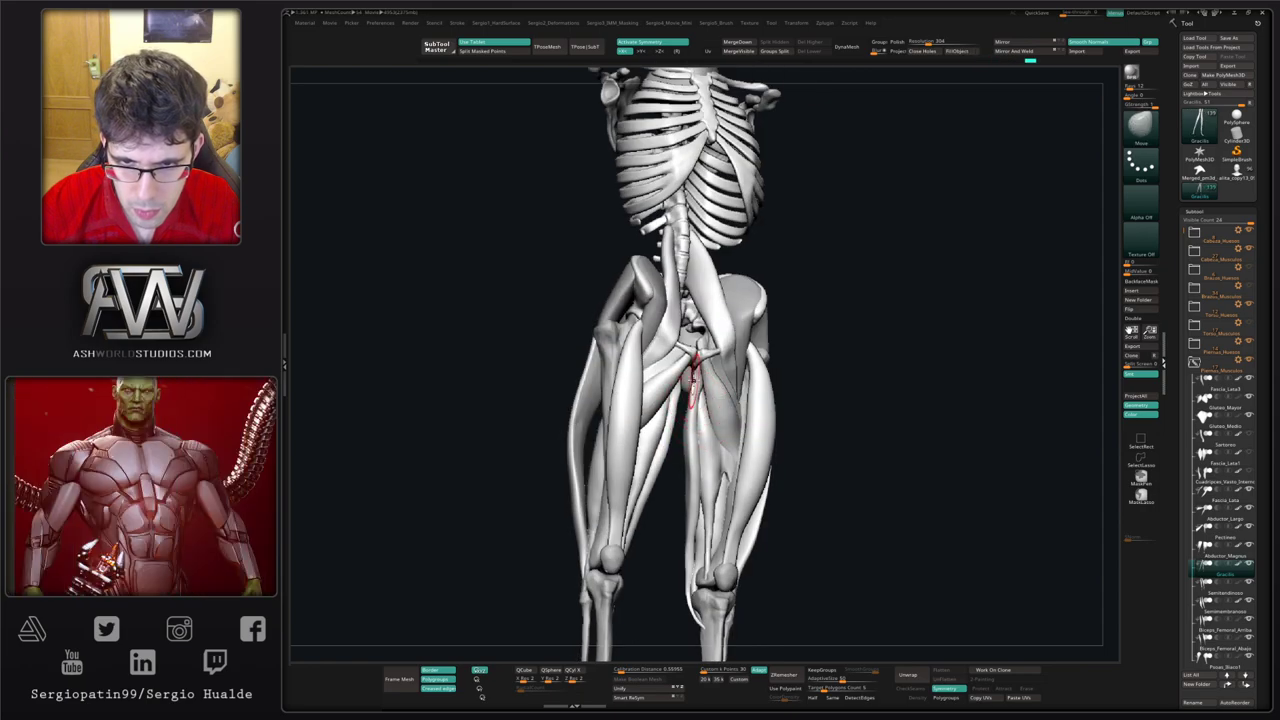
right_click_drag(691, 371, 693, 434, "ctrl")
Step: Isolate Gracilis, flatten its upper length with the TrimDynamic brush, and check the stroke history against the surrounding muscles
key("ctrl+t")
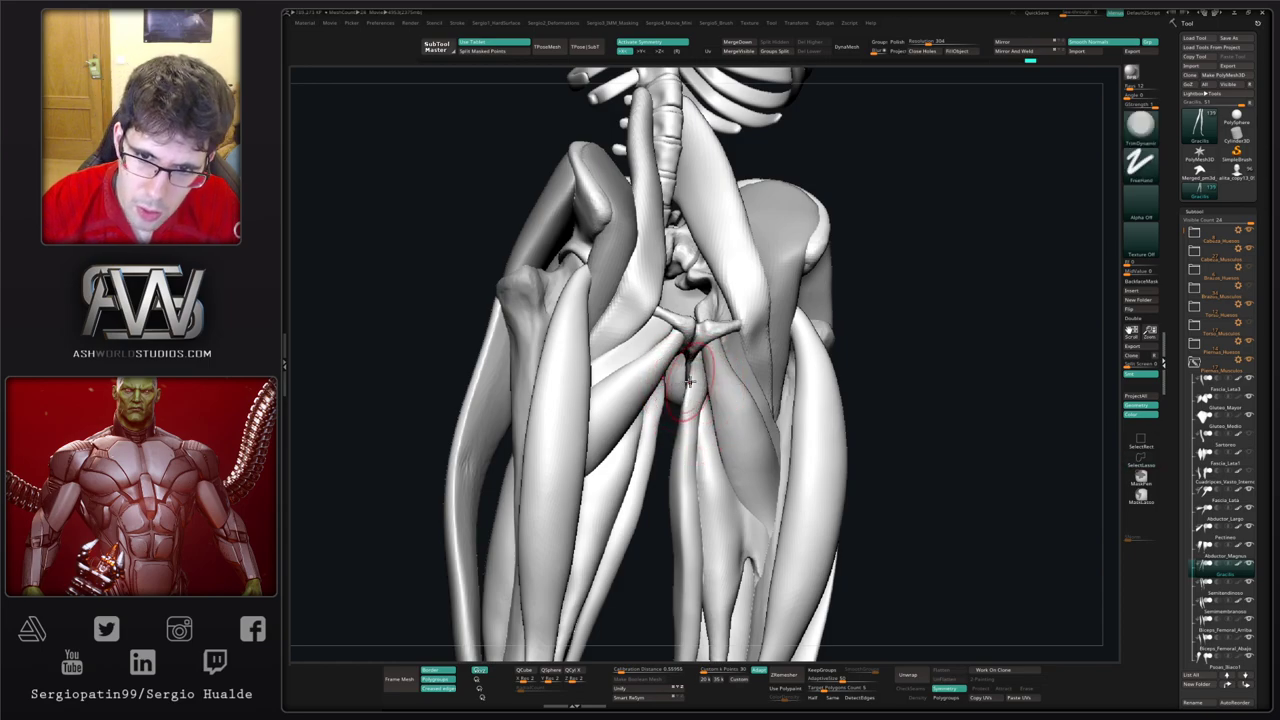
key("alt+s")
right_click_drag(692, 390, 696, 376)
left_click_drag(688, 388, 690, 612)
key("ctrl+shift+z")
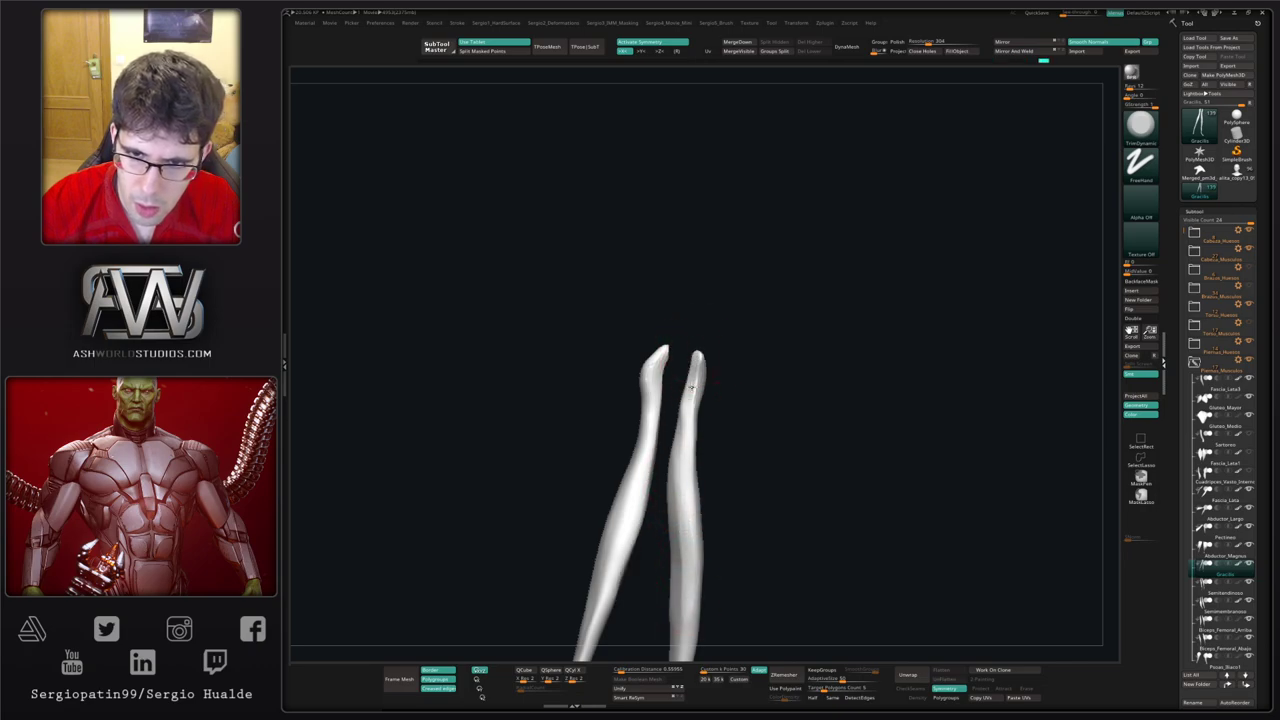
key("ctrl+shift+z")
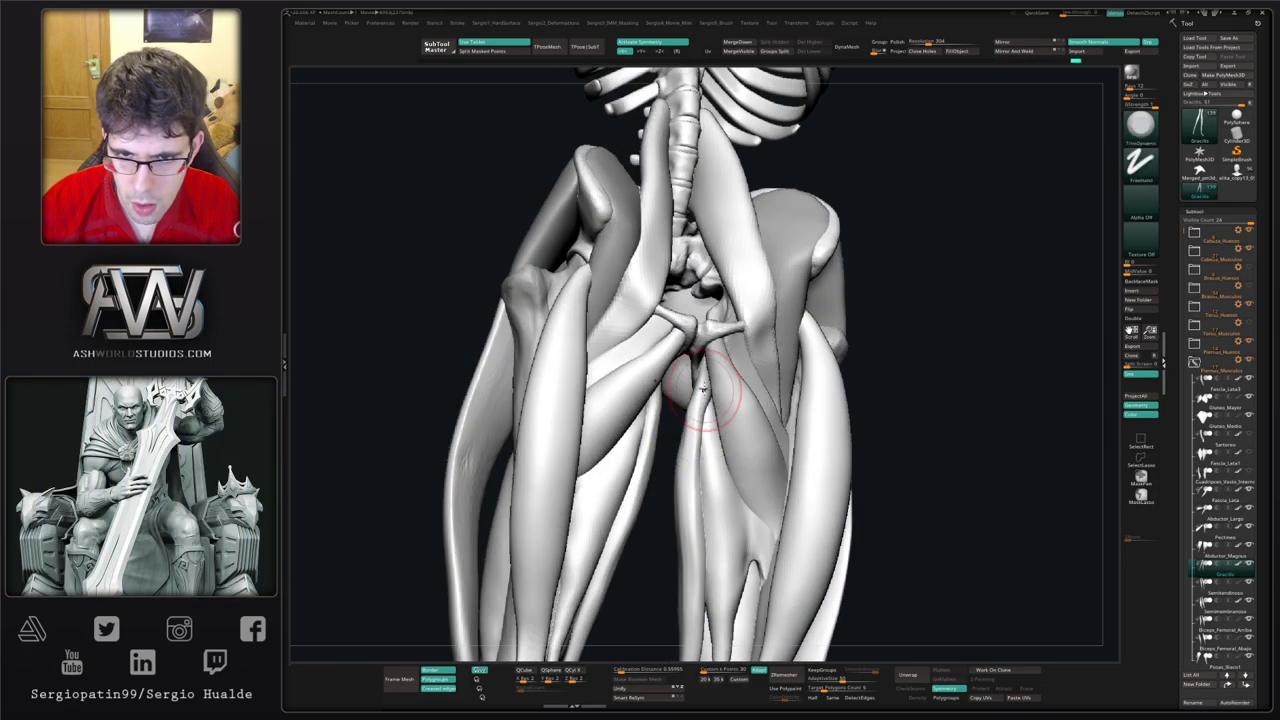
key("ctrl+shift+z")
Step: Nudge the Gracilis attachment at the pubis with the Move brush and step through the edit history to compare versions
left_click_drag(695, 359, 697, 356)
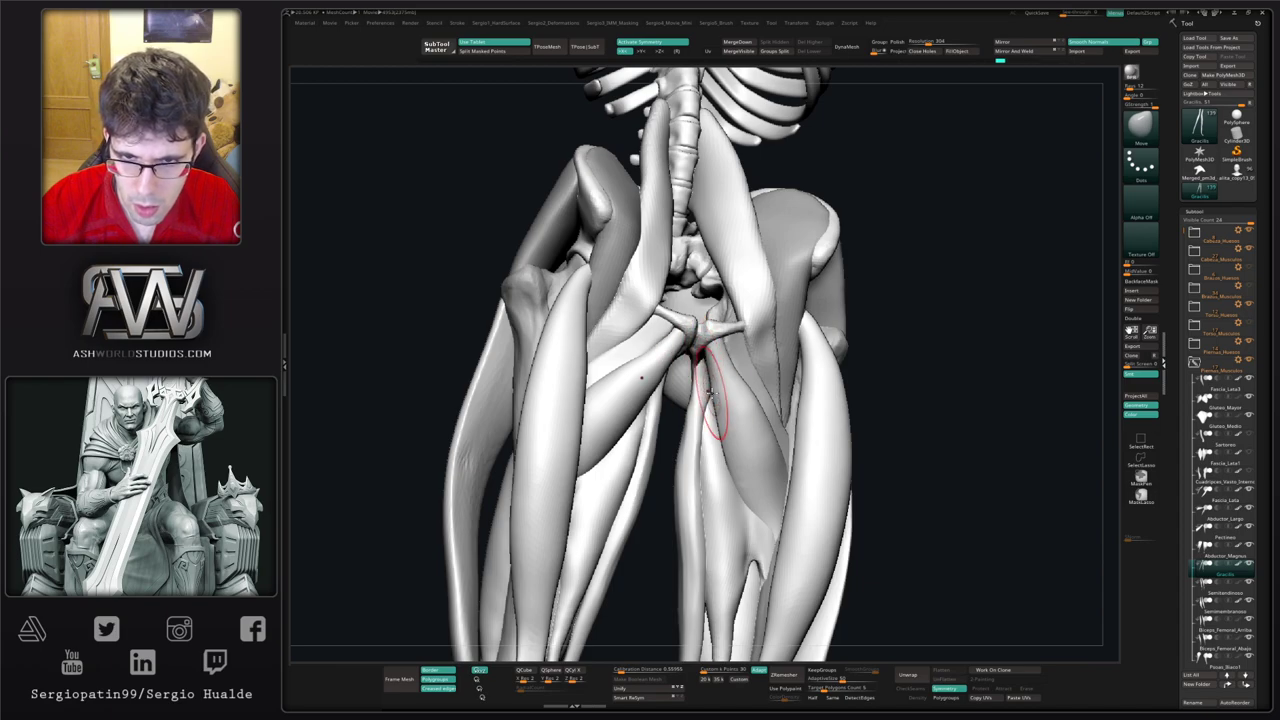
key("ctrl+shift+z")
key("ctrl+shift+z")
key("ctrl+shift+z")
key("ctrl+shift+z")
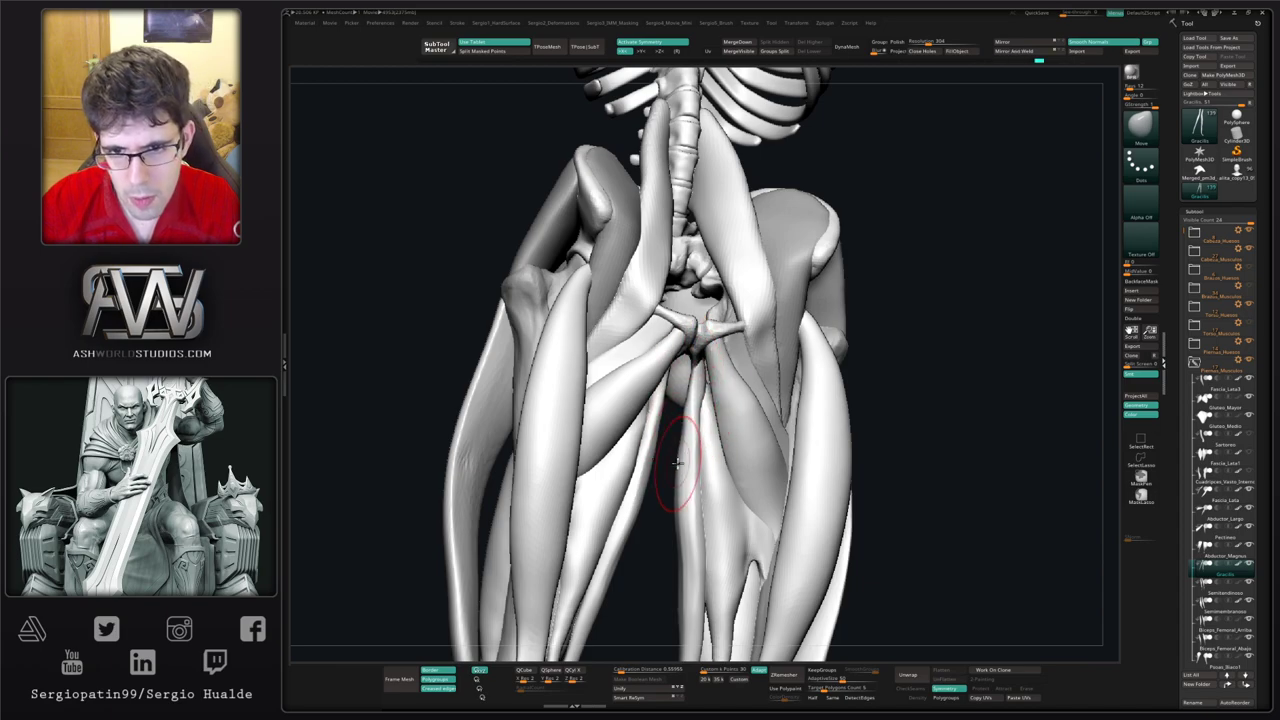
key("ctrl+shift+z")
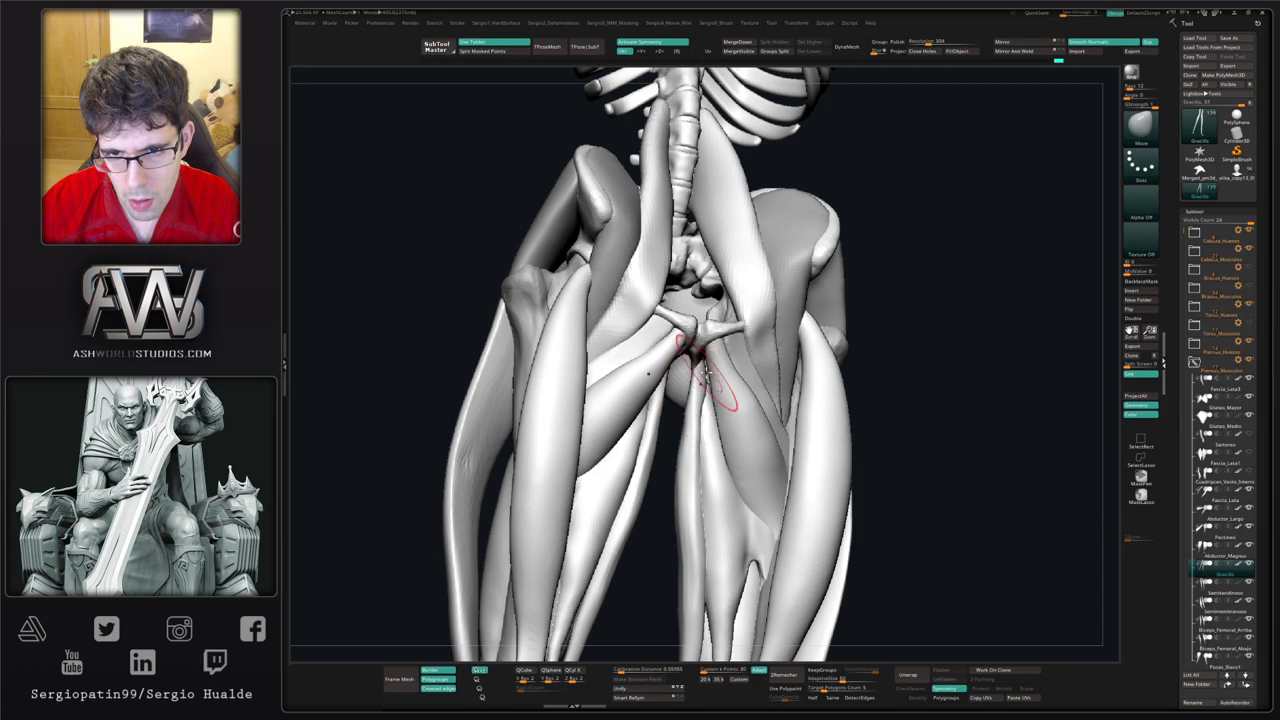
Step: Examine the hip and thigh muscles from behind and view Fascia_Lata1 isolated
right_click_drag(699, 391, 742, 483, "ctrl")
left_click_drag(741, 483, 700, 494)
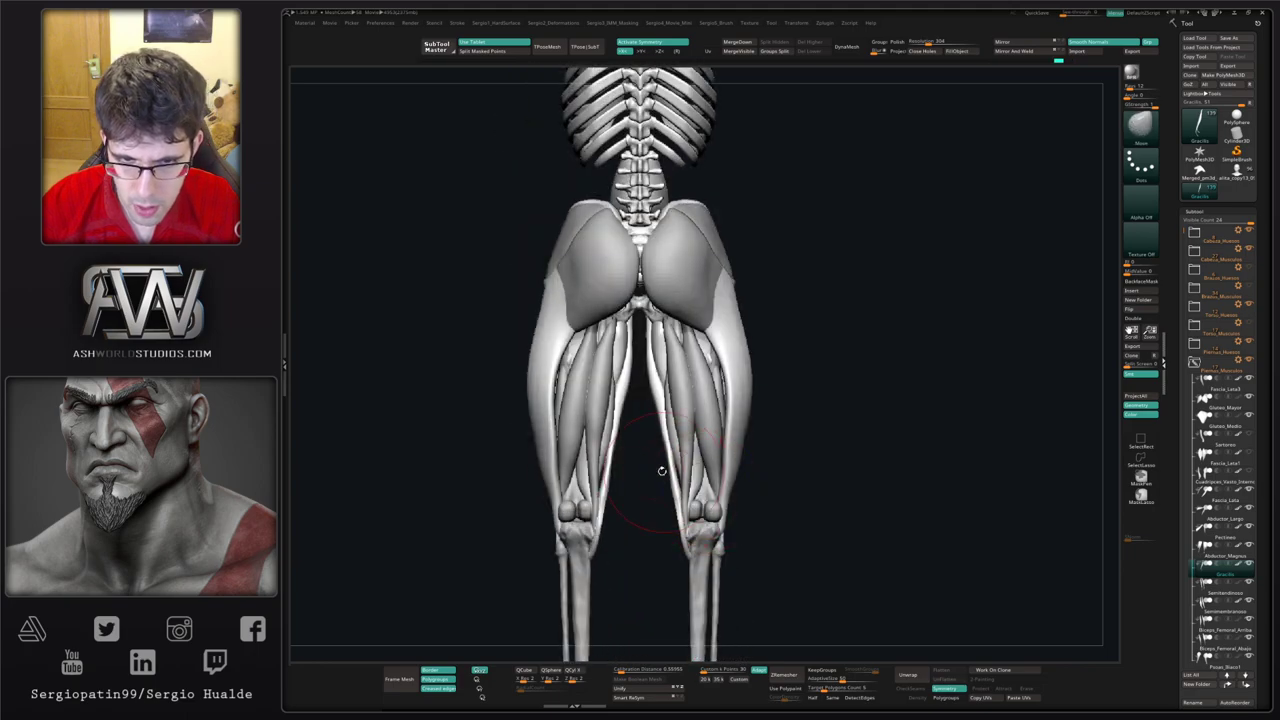
mouse_move(679, 379)
left_mouse_down()
mouse_move(763, 400)
mouse_move(737, 322)
mouse_move(791, 420)
mouse_move(808, 371)
mouse_move(705, 400)
mouse_move(686, 383)
mouse_move(634, 420)
mouse_move(590, 422)
left_mouse_up()
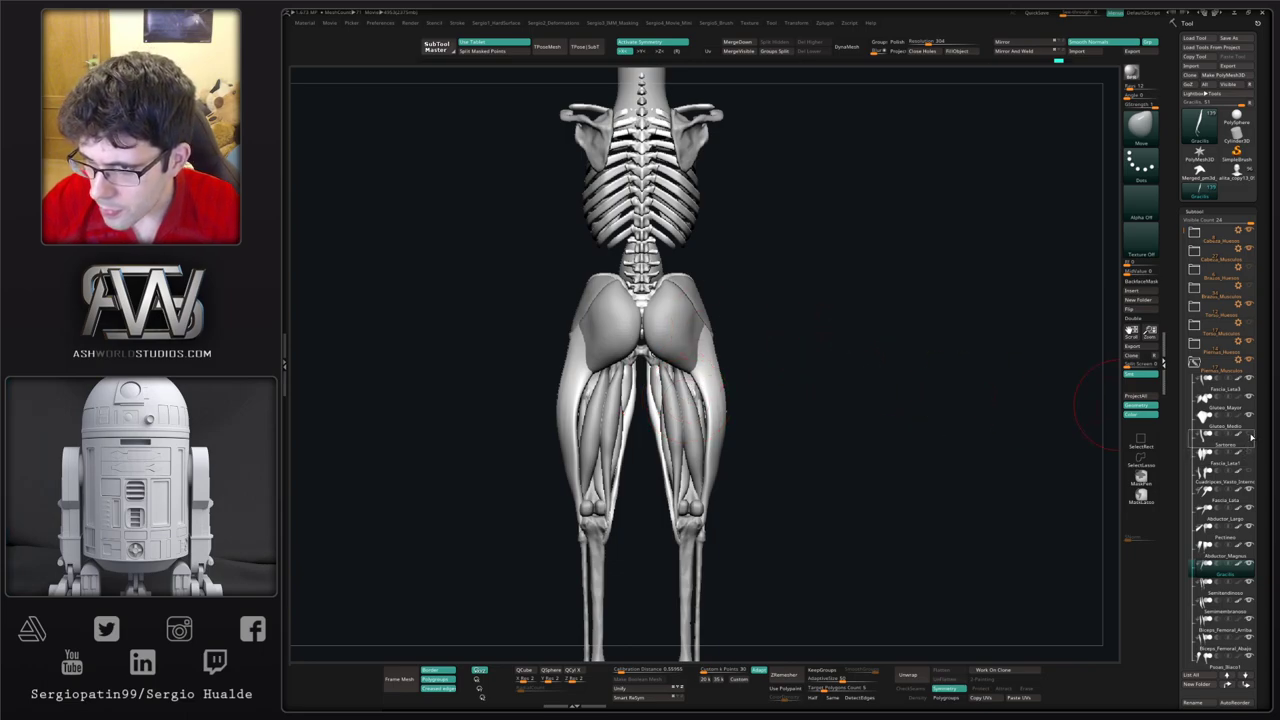
left_click(1222, 464)
left_click_drag(837, 457, 1088, 457)
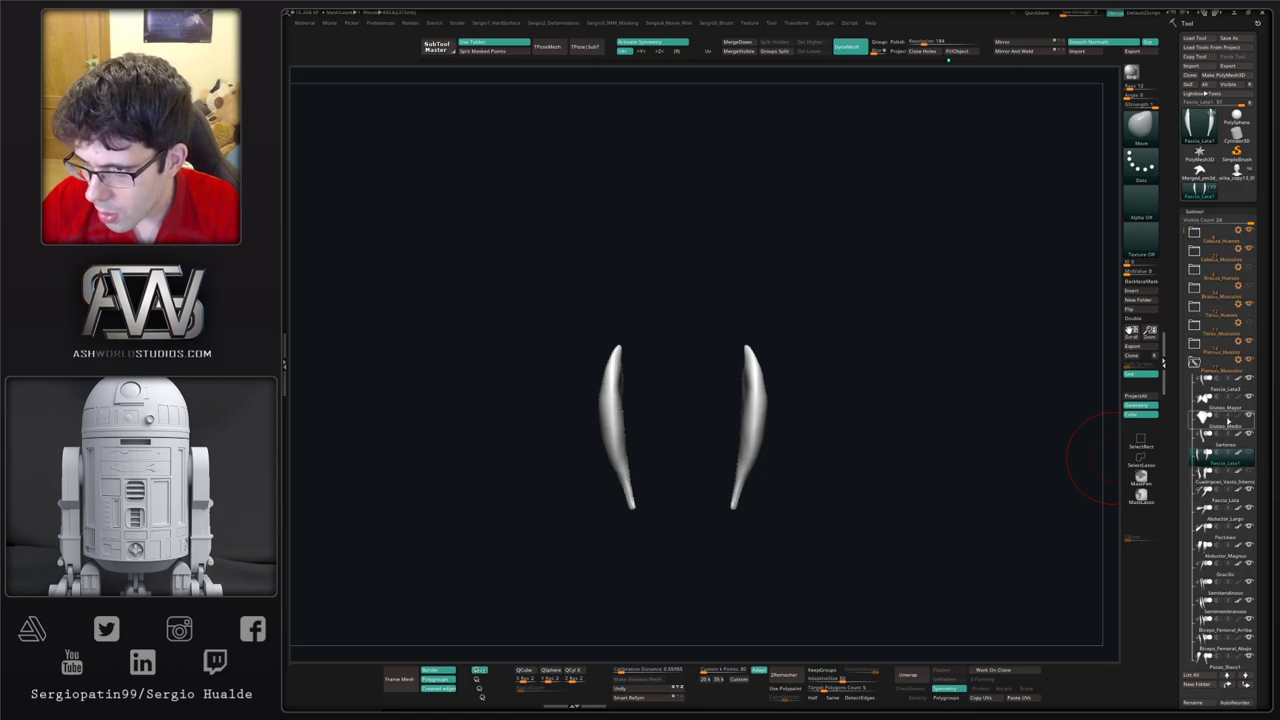
Step: Identify Fascia_Lata3 by viewing it isolated, and move it between Sartoreo and Fascia_Lata1 in the subtool order
left_click(1218, 394)
left_click_drag(1034, 428, 1020, 432)
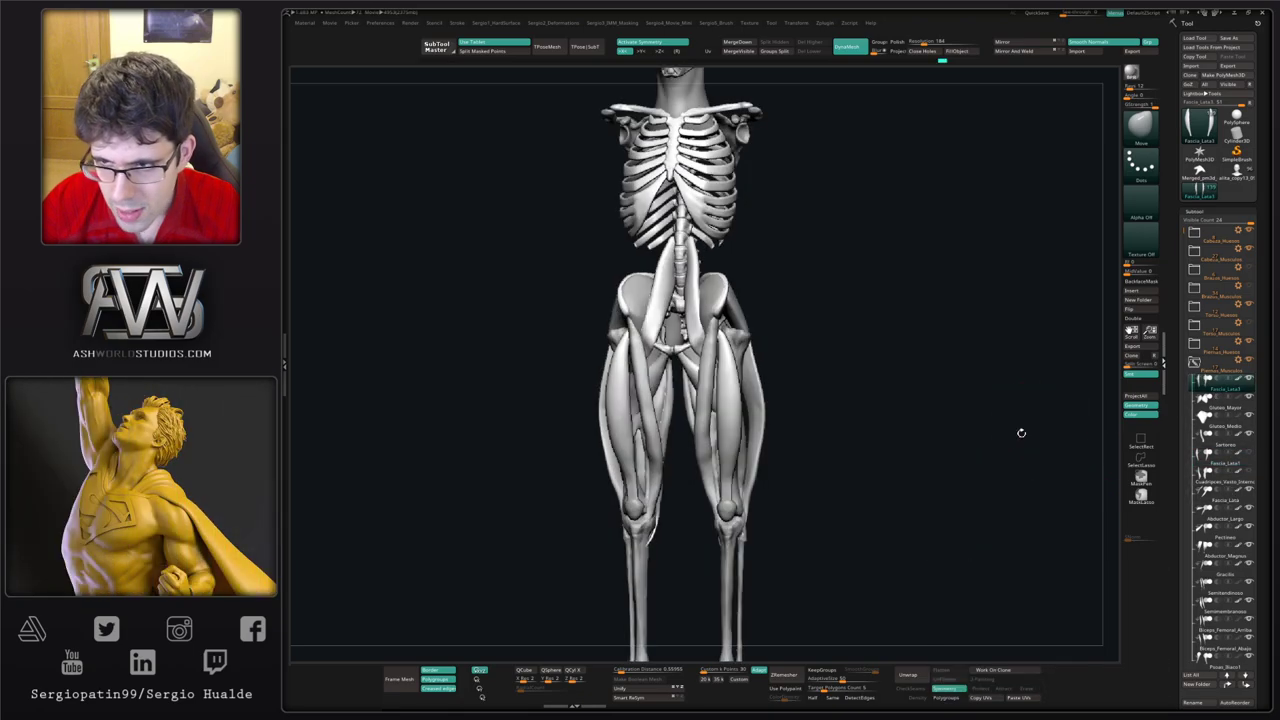
left_click(1227, 409)
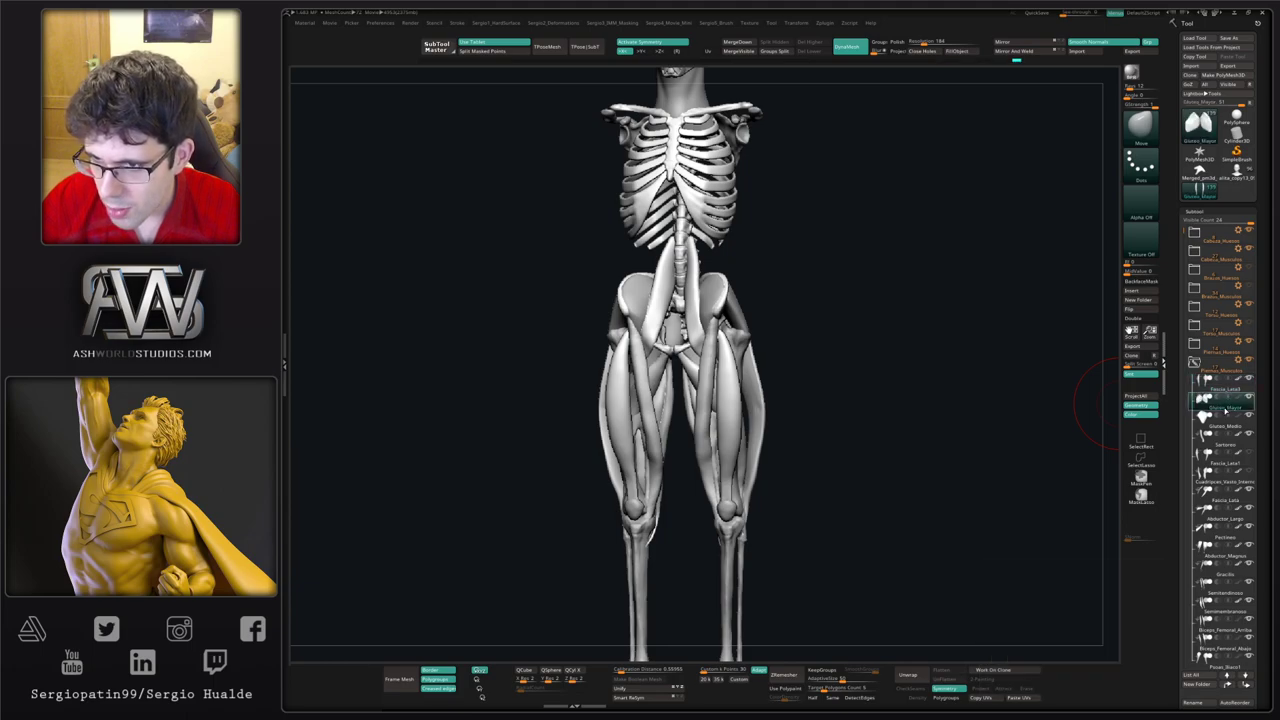
left_click(1230, 391)
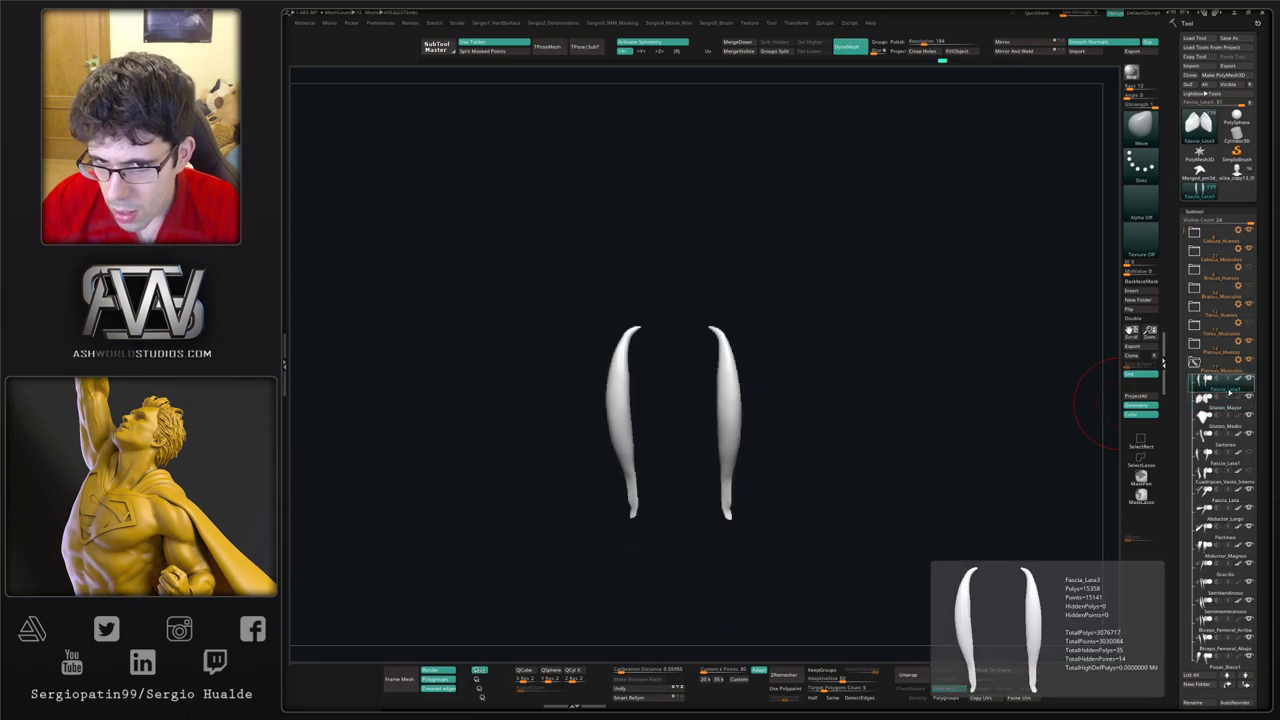
key("ctrl+shift+s")
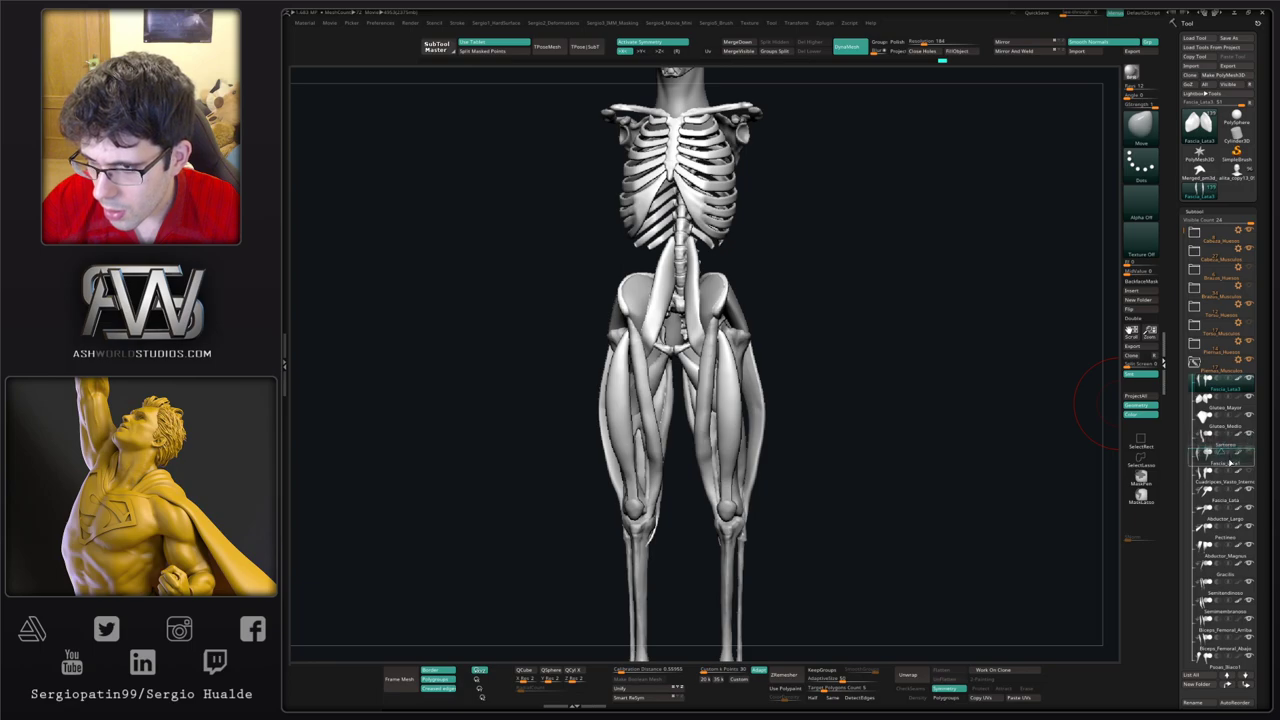
left_click_drag(1228, 387, 1230, 463)
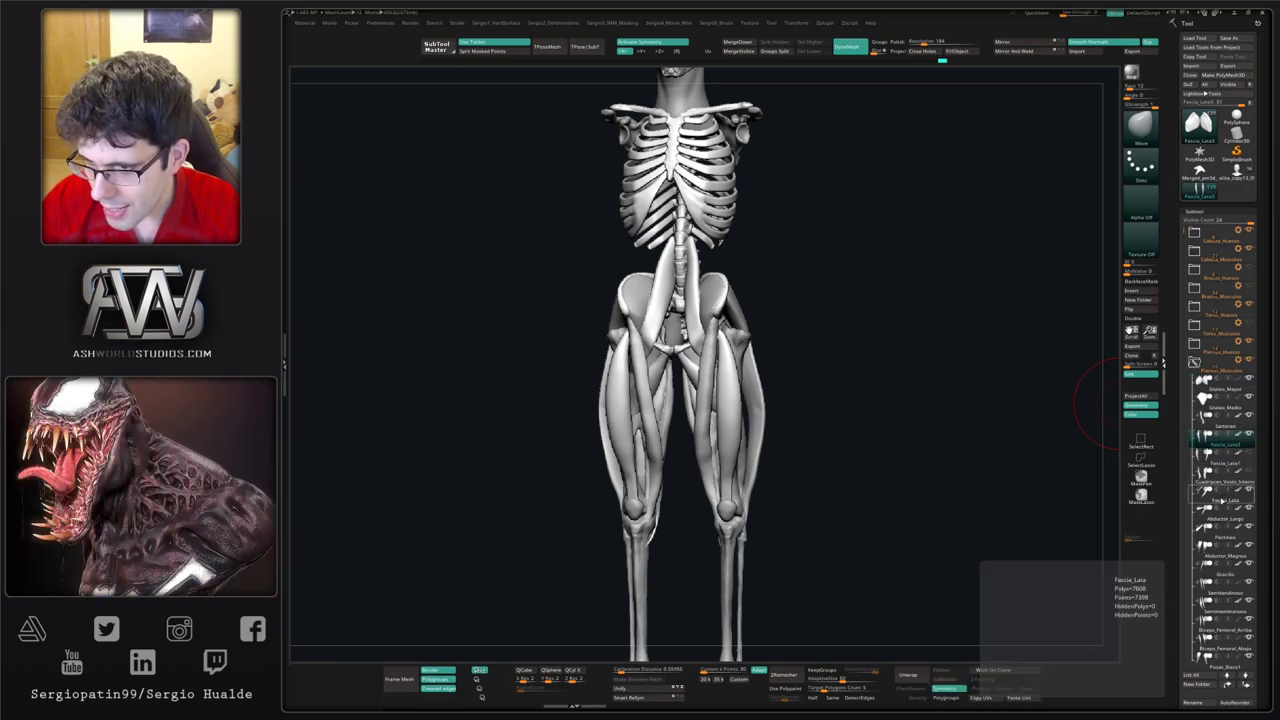
Step: Select Fascia_Lata and Cuadripces_Vasto_Interno in turn and check the latter alone and against the whole skeleton
left_click(1223, 500)
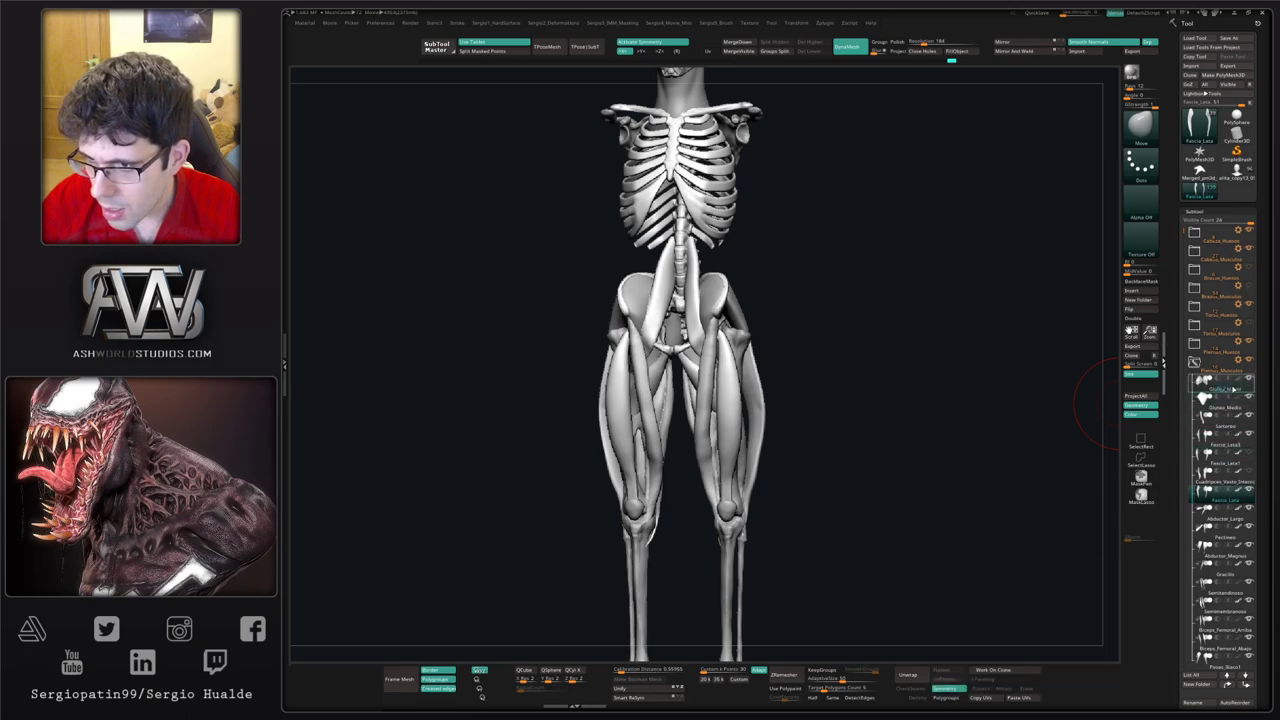
left_click(1225, 480)
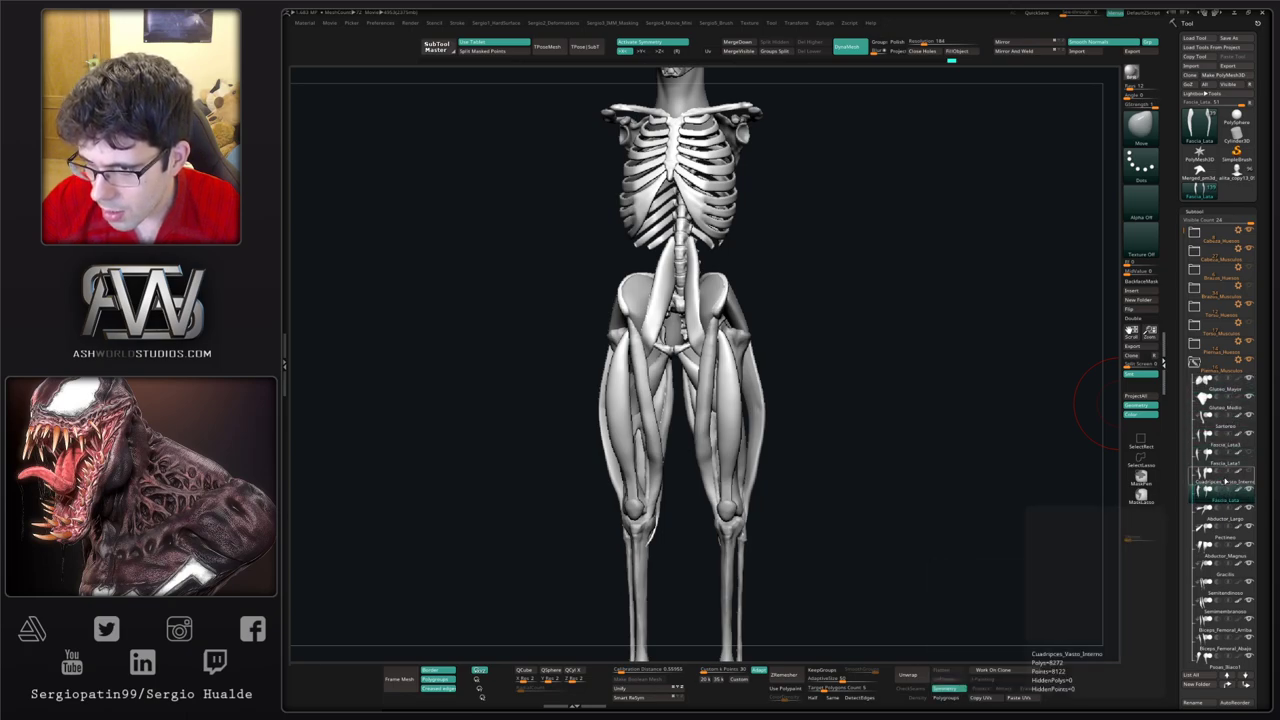
key("alt+s")
key("alt+s")
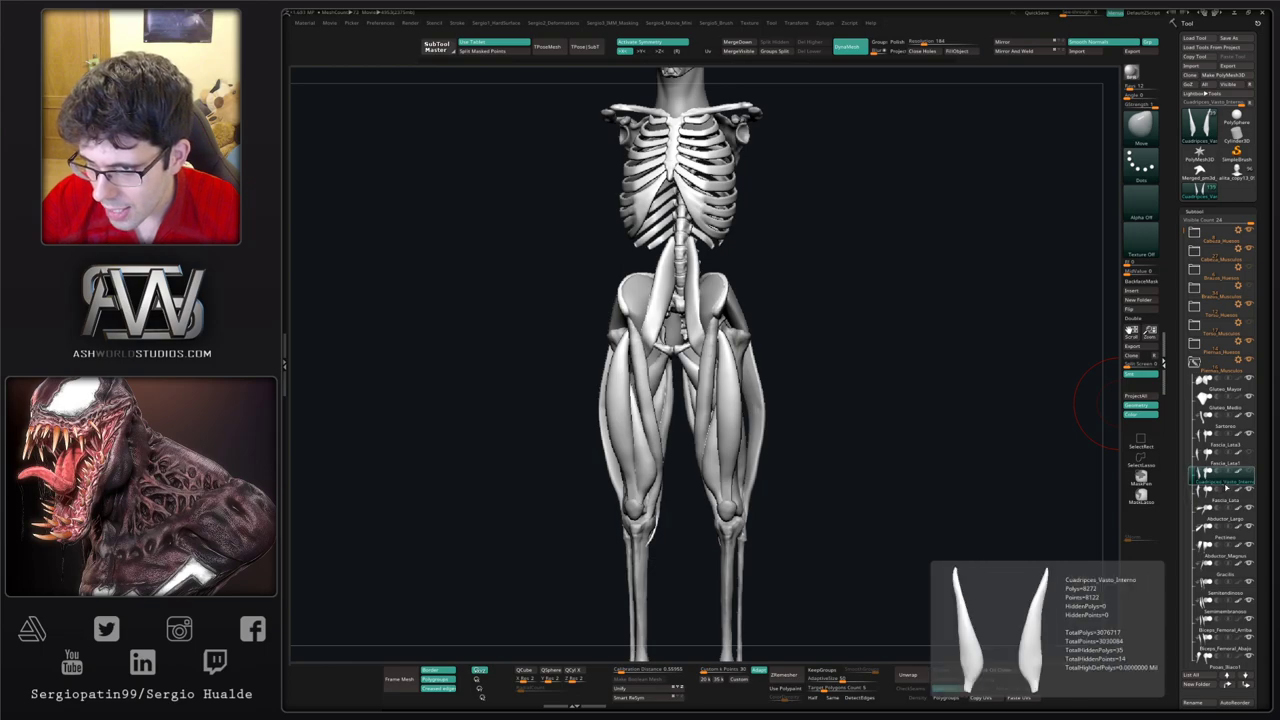
Step: Reuse the name prefix of the Cuadripces_Vasto_Interno subtool to rename Fascia_Lata1 as Cuadripces_Vasto_Externo
key("F2")
key("Right")
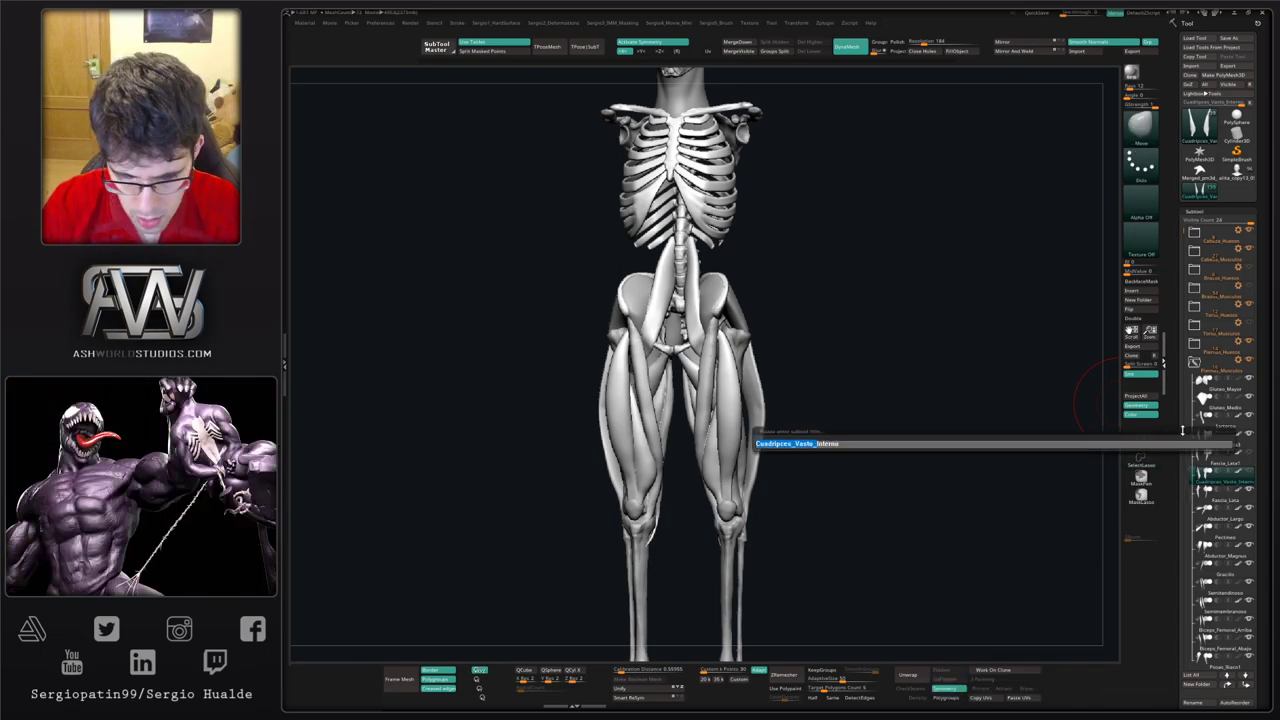
key("Return")
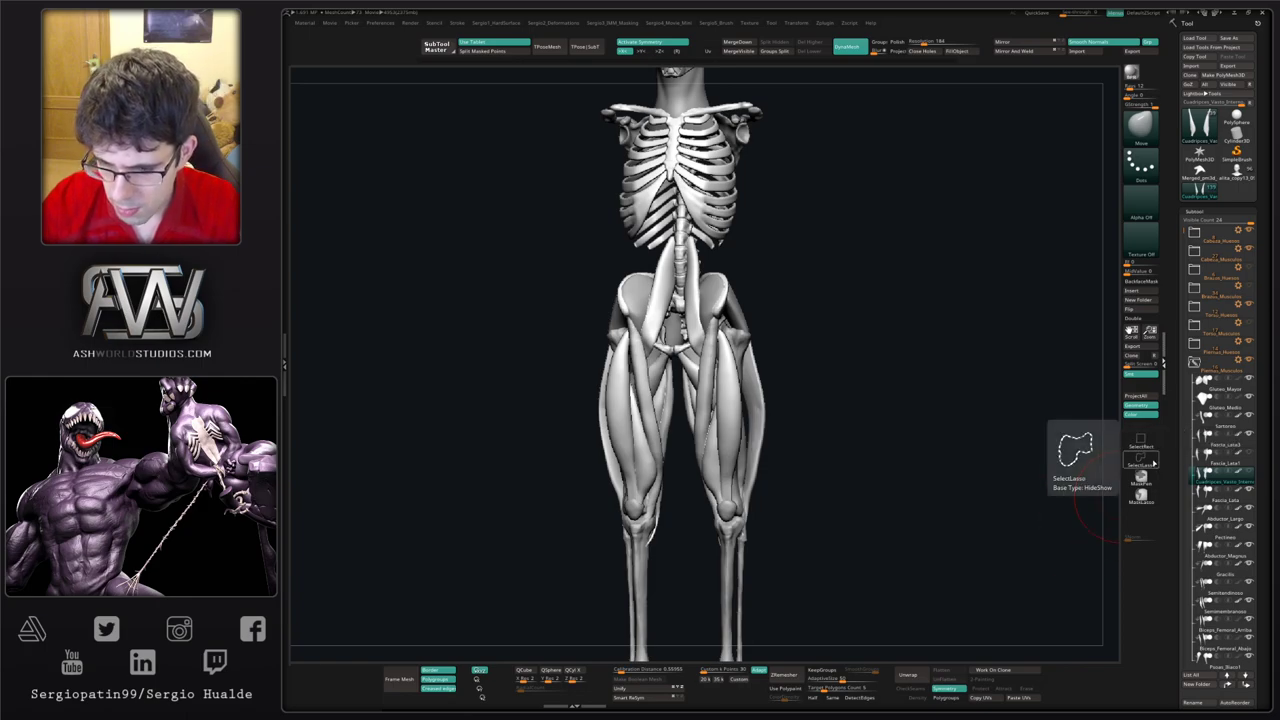
key("Up")
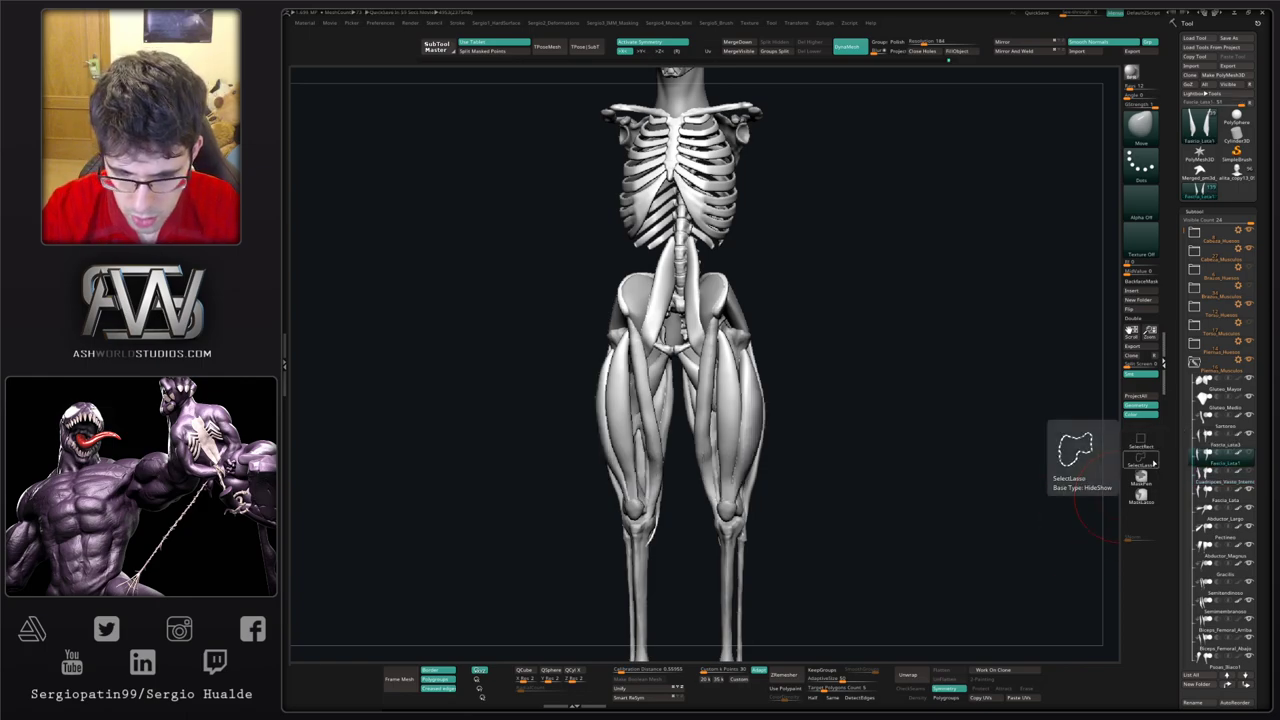
key("F2")
type("Cuadripces_Vasto_")
type("Extern")
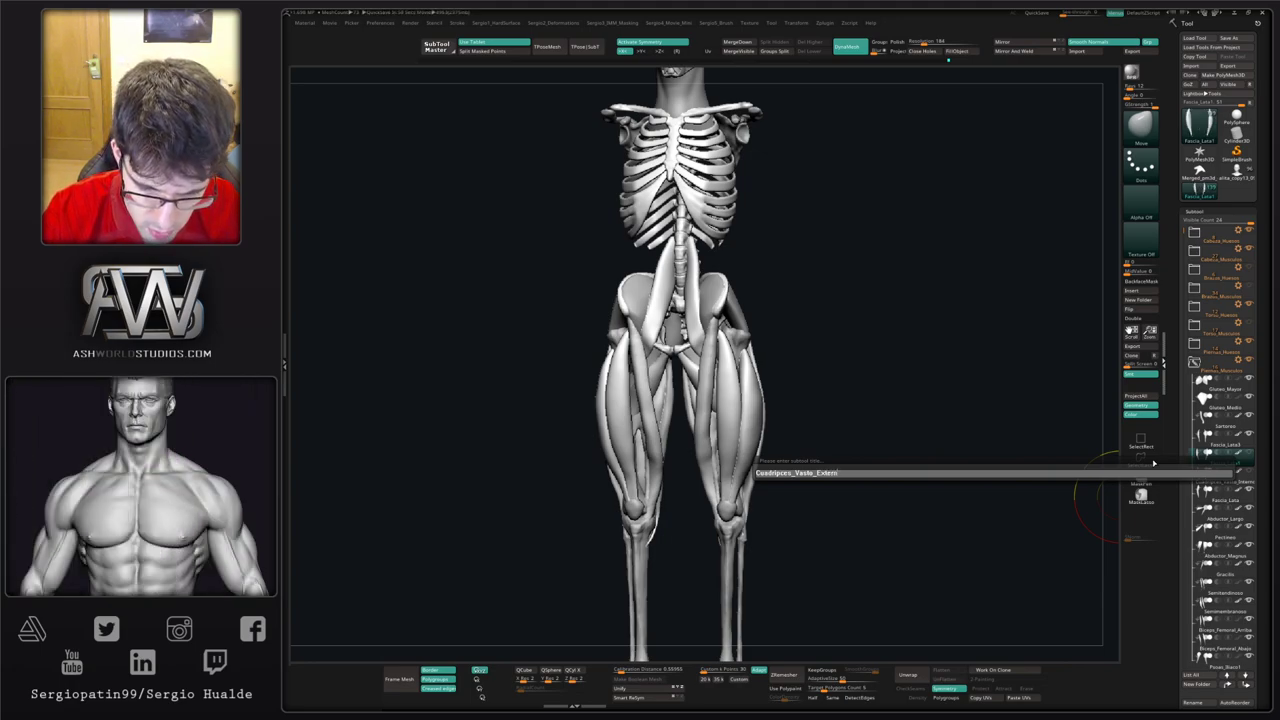
type("o")
key("Return")
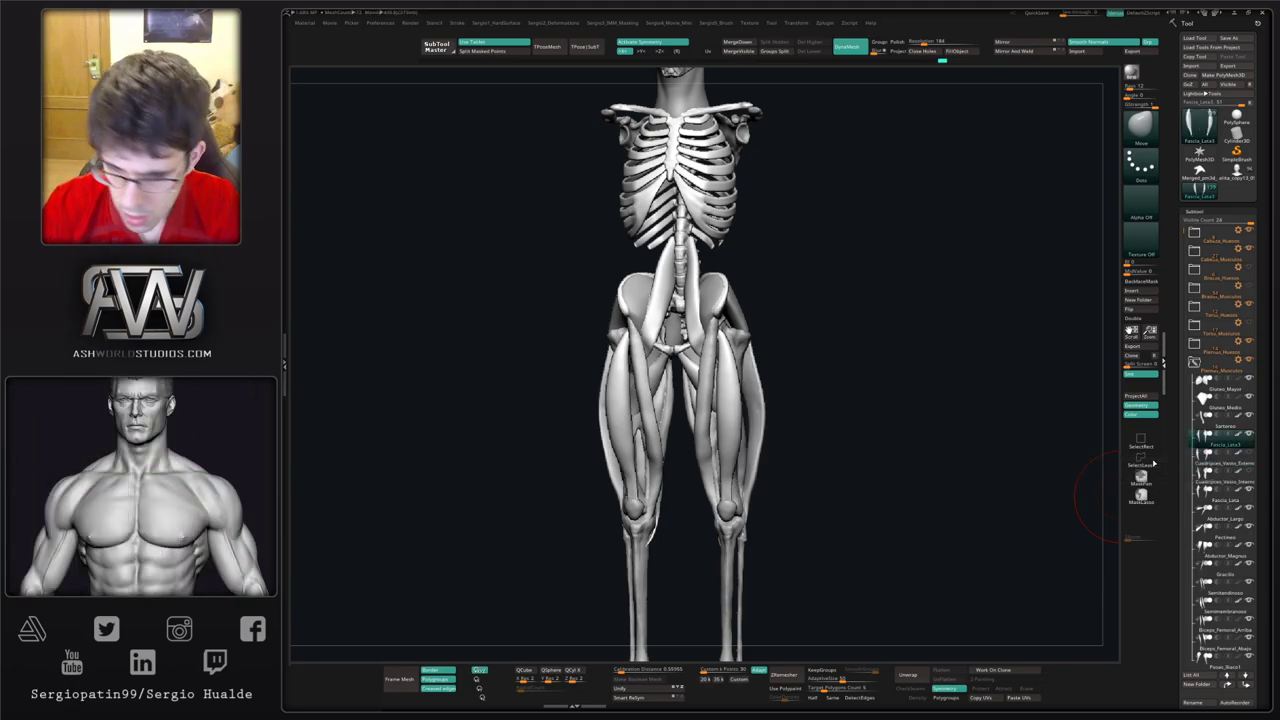
Step: Replace the name of the Fascia_Lata3 subtool with the prefix Cuadripces_Vasto_
key("F2")
type("Cuadripces_Vasto_")
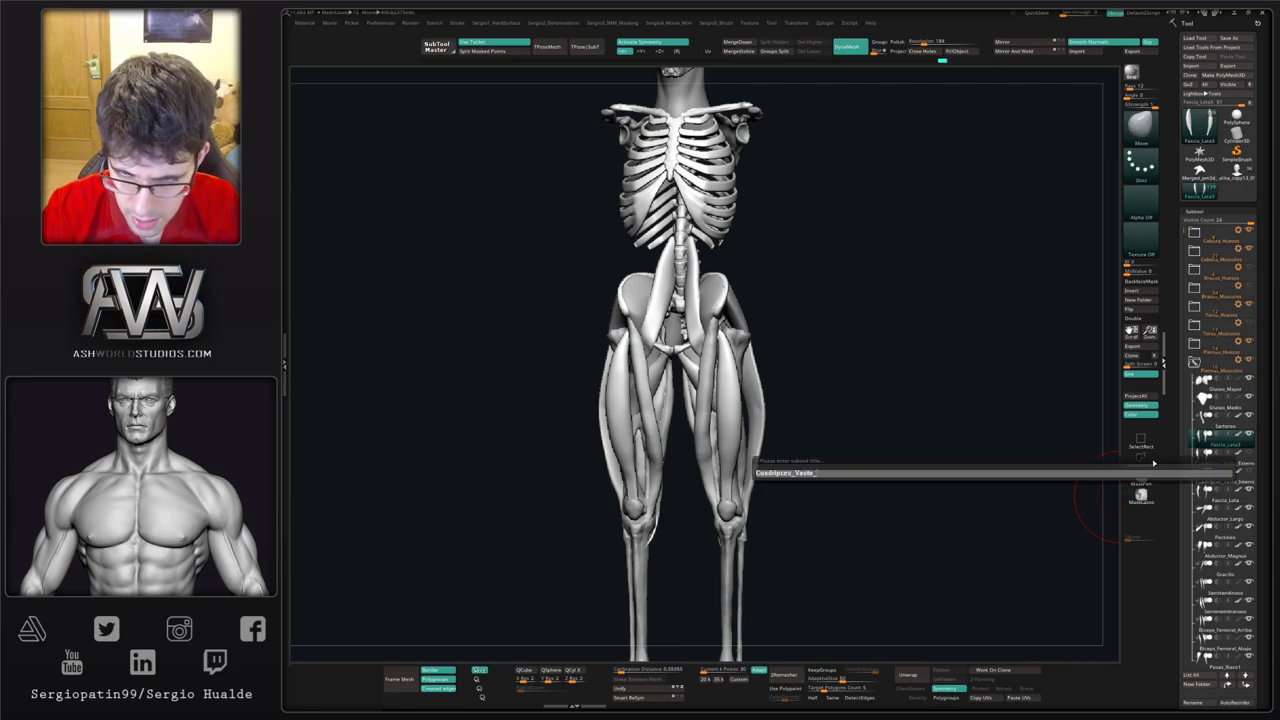
Step: Finish renaming the quadriceps subtool with the ending Vasto_Medio and move it between the Vasto_Externo and Vasto_Interno subtools
type("Medio")
key("Return")
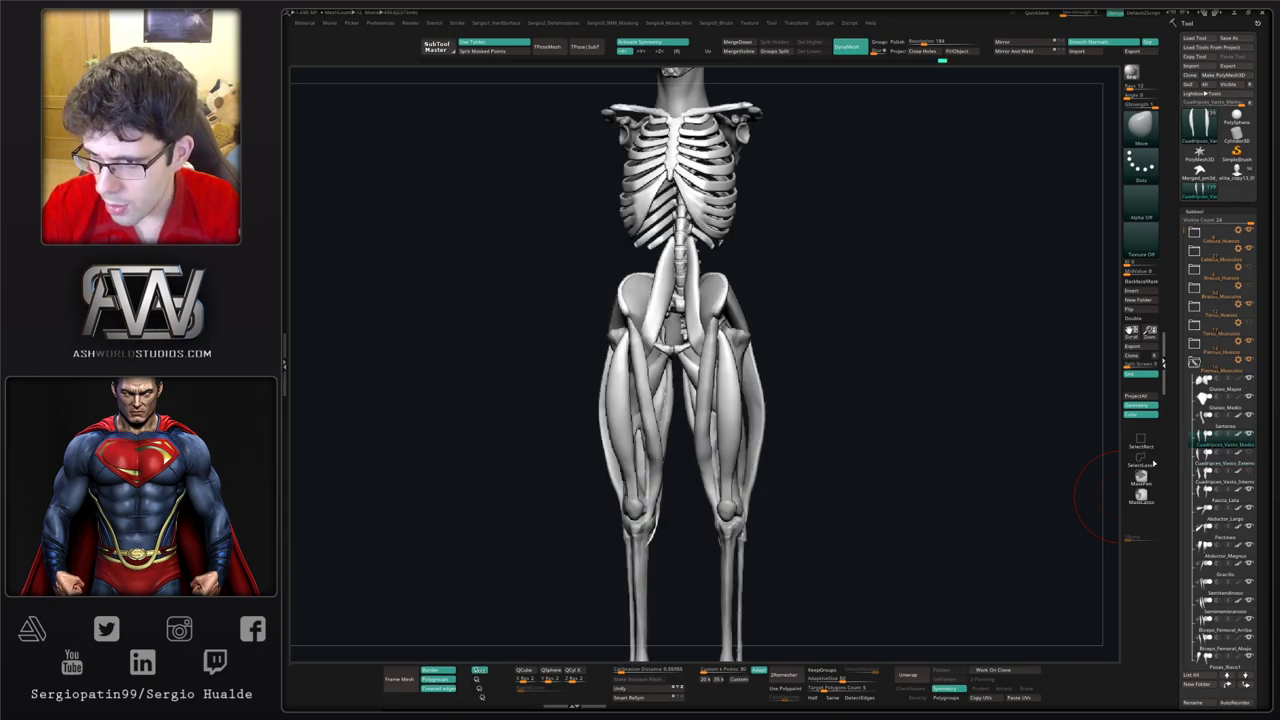
key("Down")
key("Down")
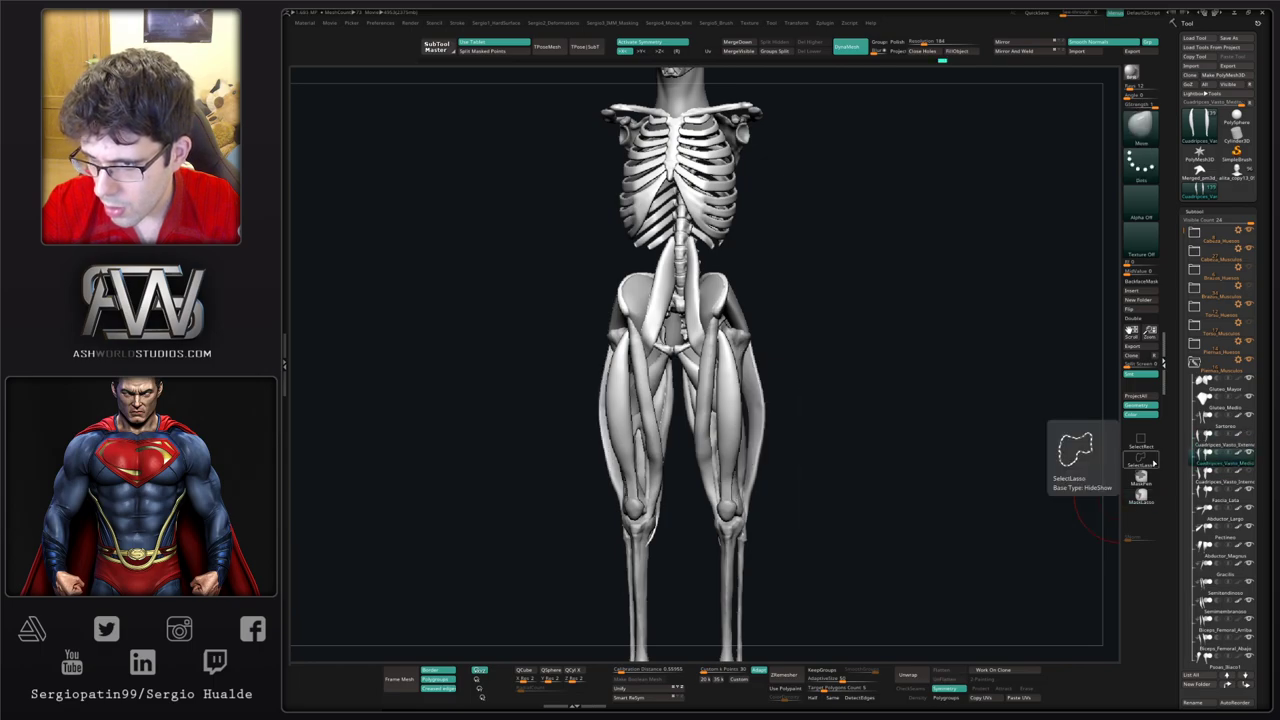
Step: Move the Fascia_Lata subtool up to the first place inside the Piernas_Musculos folder
key("Down")
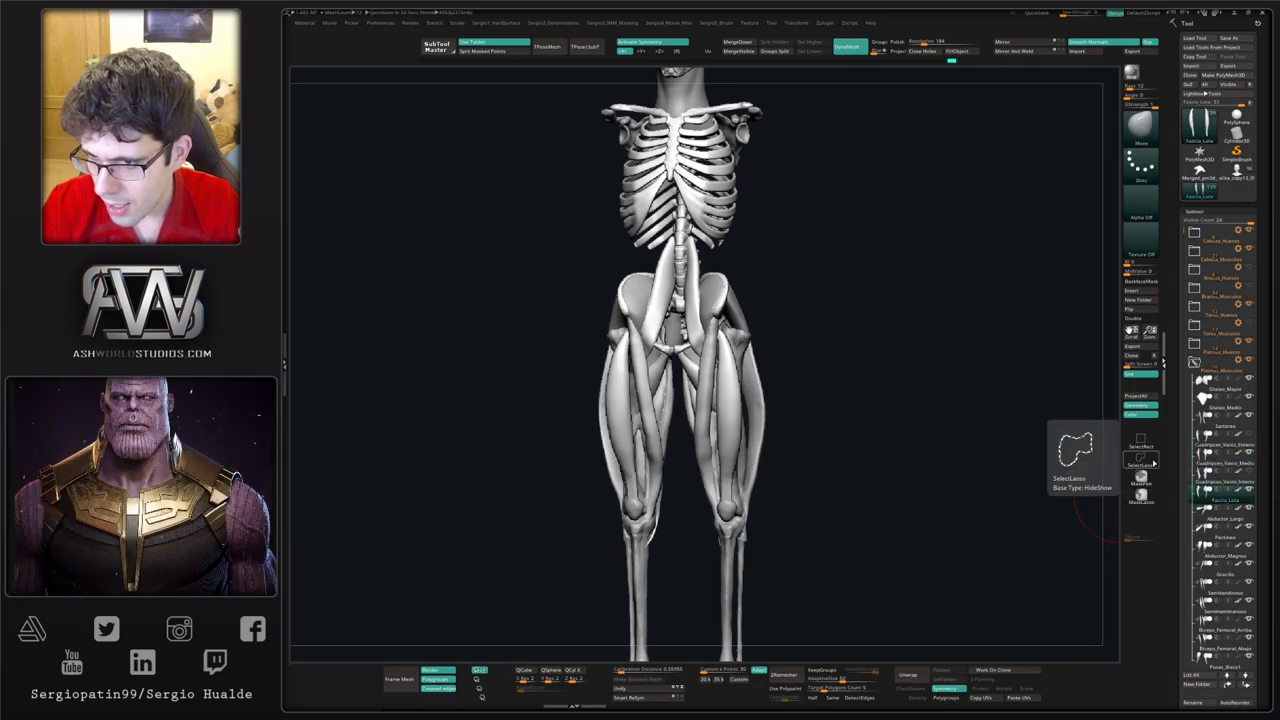
key("Down")
key("Up")
key("ctrl+Up")
key("ctrl+Up")
key("ctrl+Up")
key("ctrl+Up")
key("ctrl+Up")
key("ctrl+Up")
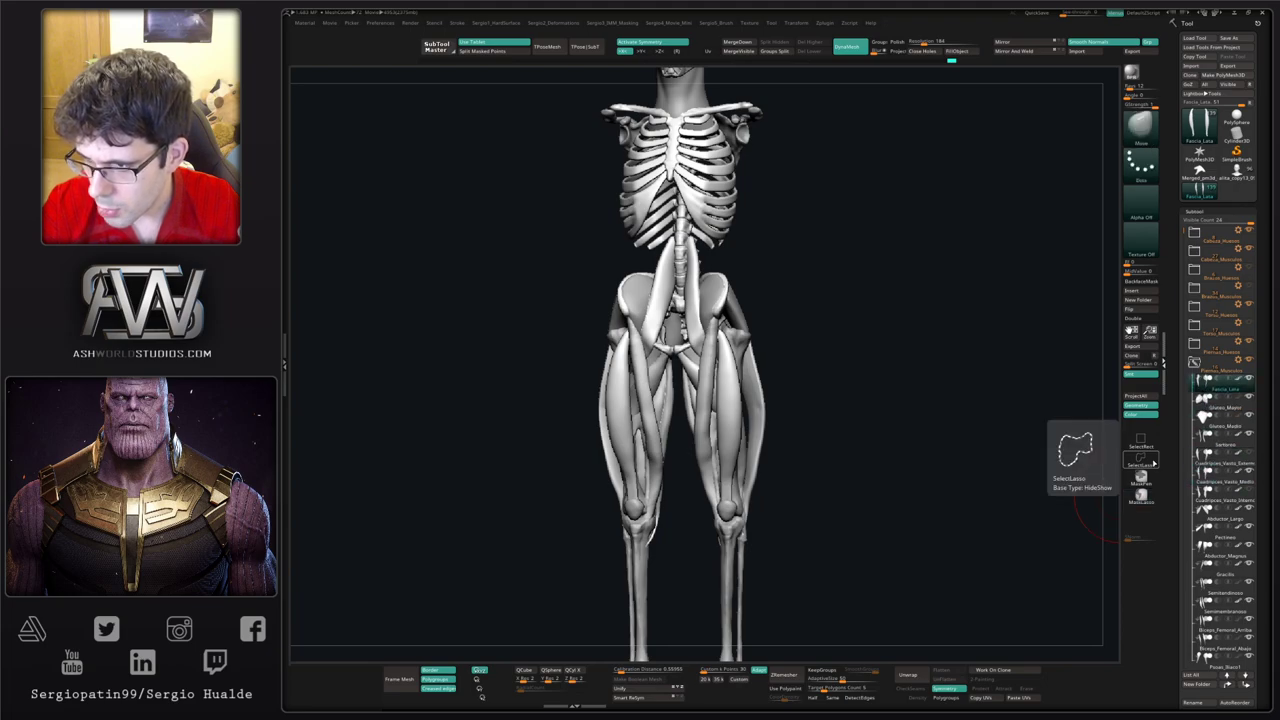
left_click_drag(771, 357, 707, 375)
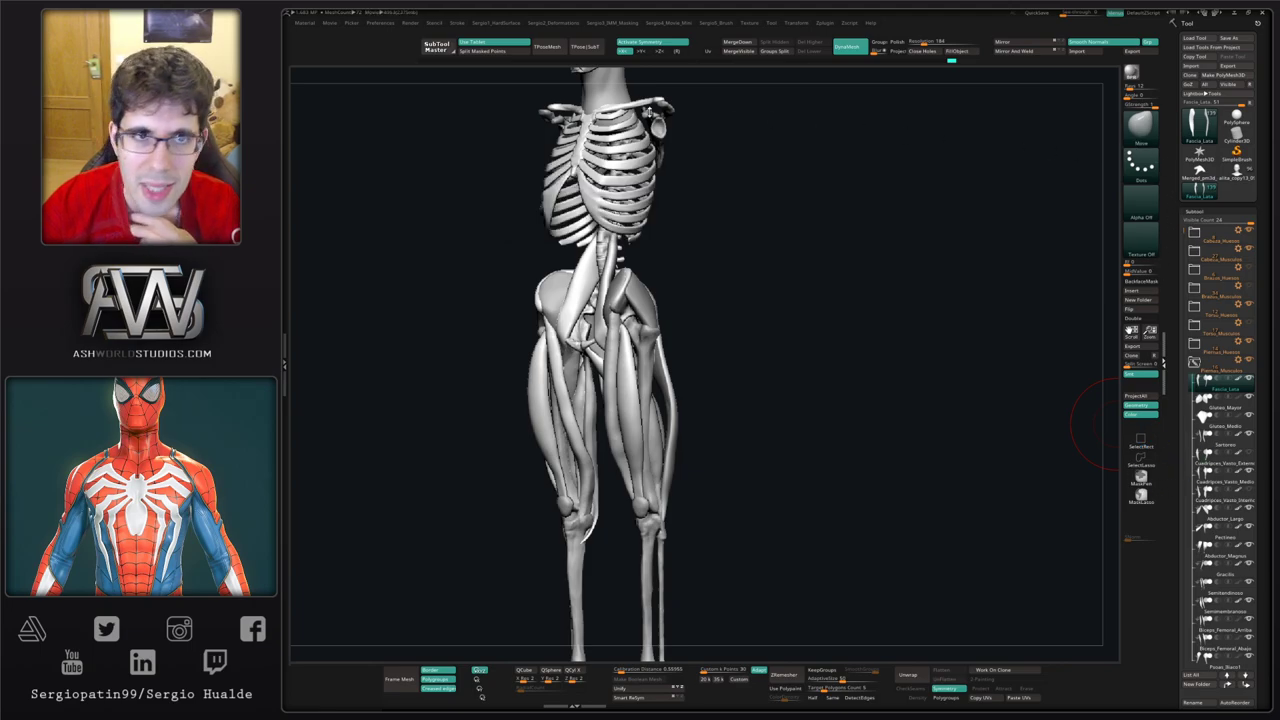
left_click(380, 22)
left_click(397, 55)
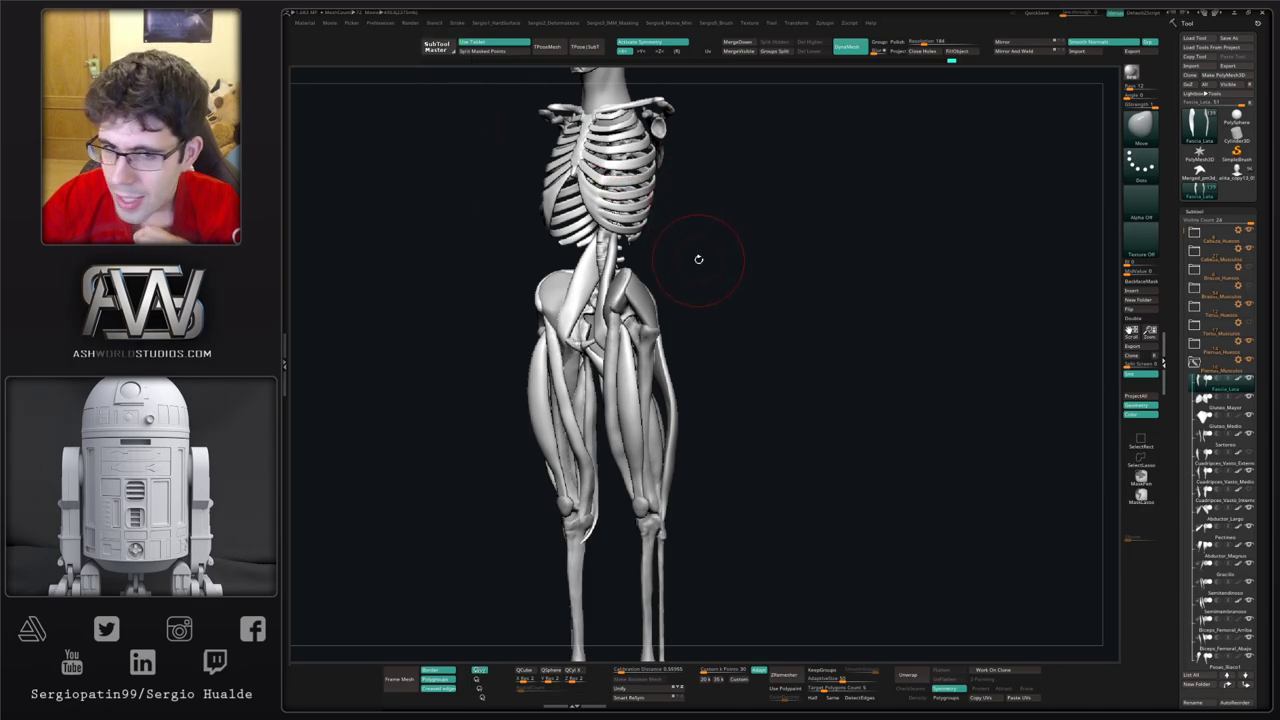
left_click_drag(743, 271, 747, 270)
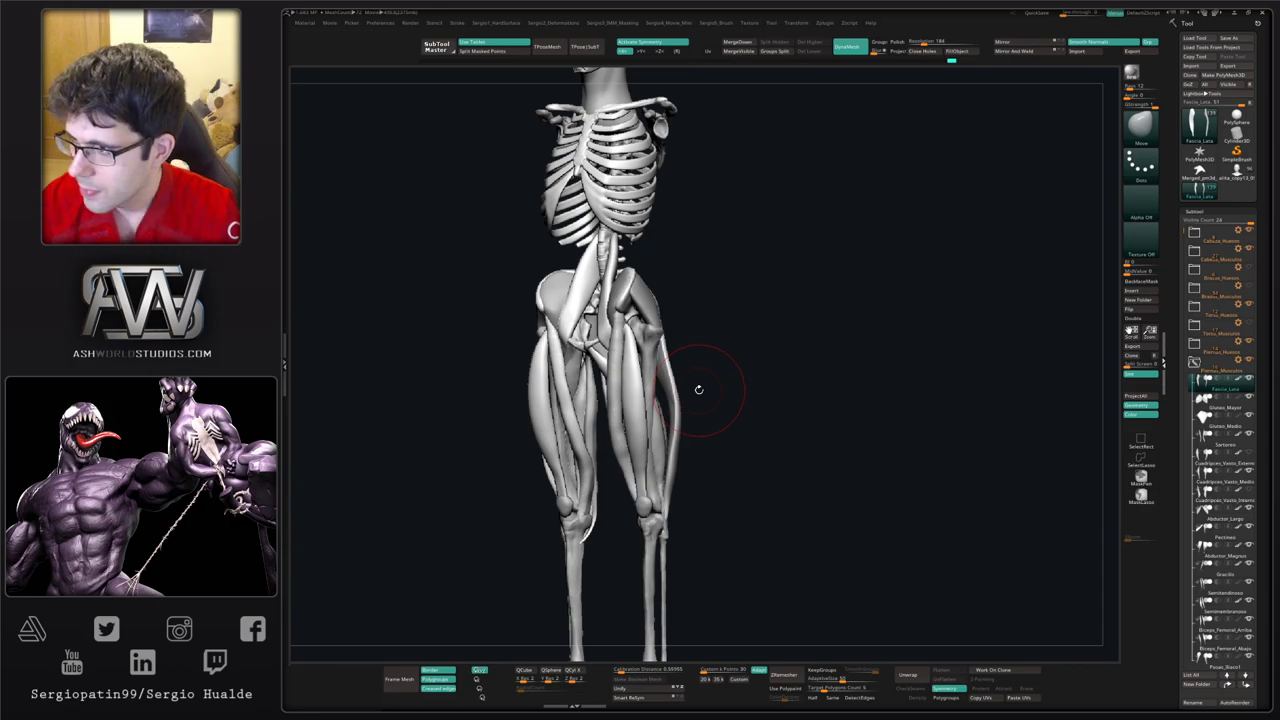
Step: Make the Torso_Musculos and Brazos_Musculos folders visible so the torso and arm muscles show with the legs
right_click_drag(785, 396, 598, 390)
mouse_move(598, 390)
right_mouse_down("alt")
mouse_move(640, 380)
mouse_move(648, 440)
right_mouse_up("alt")
right_click_drag(648, 440, 712, 445)
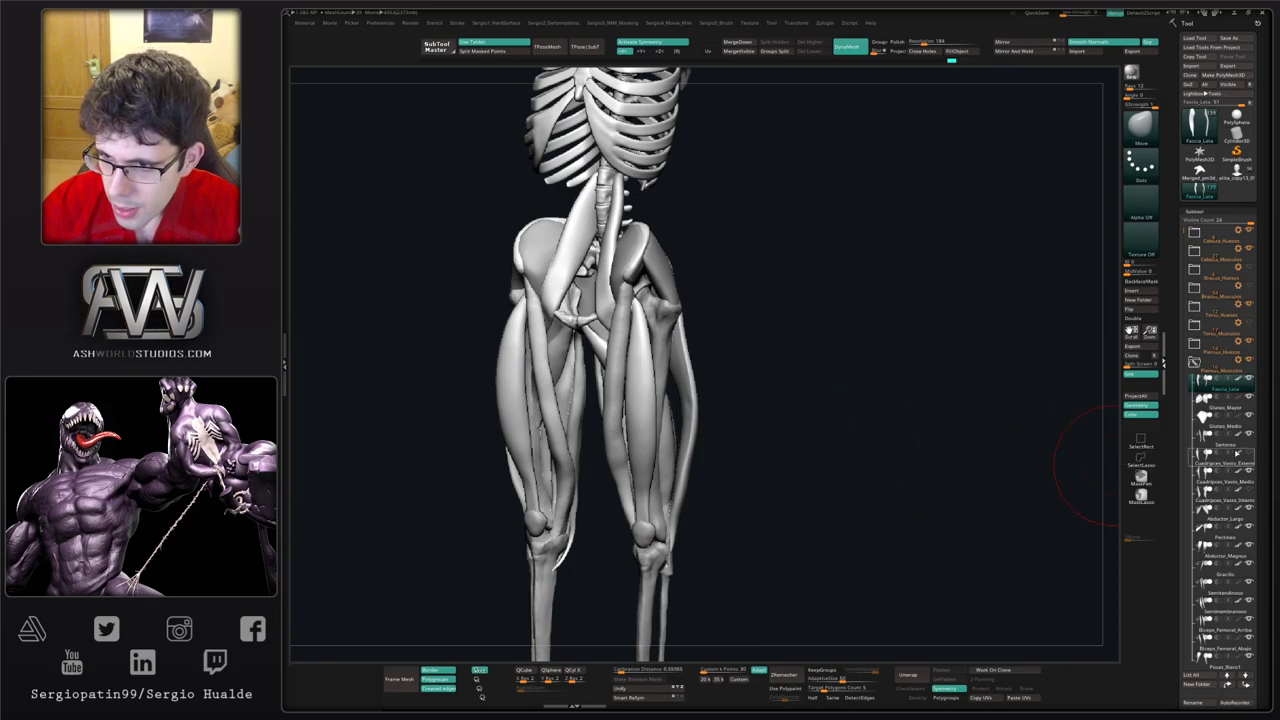
left_click_drag(901, 494, 868, 467)
right_click_drag(868, 467, 795, 396, "ctrl")
left_click(1250, 325)
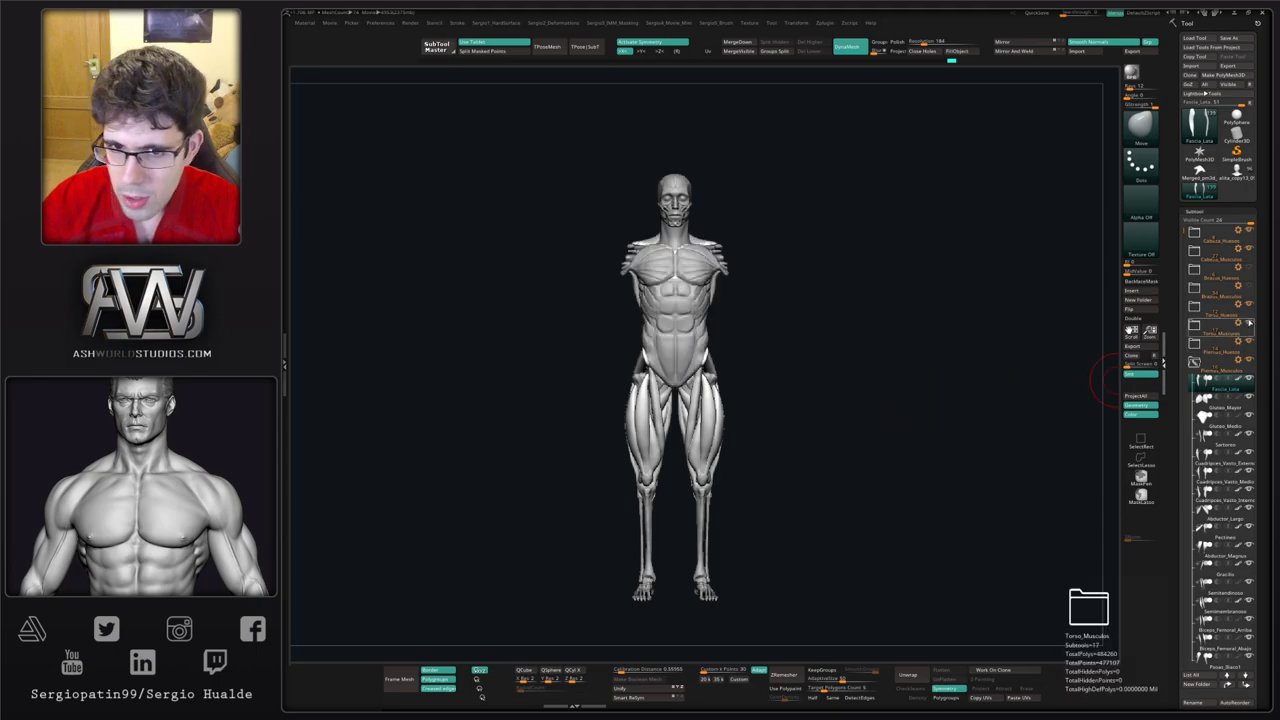
left_click(1248, 287)
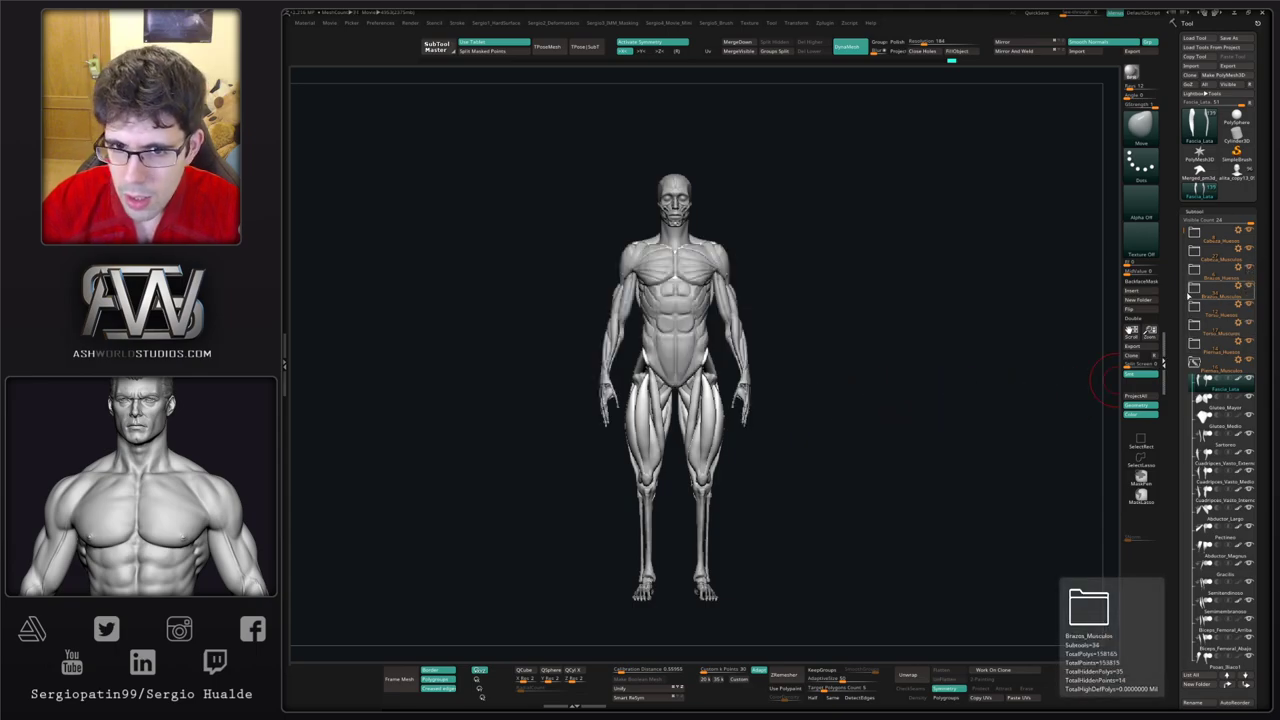
Step: Reshape the upper part of Fascia_Lata beside the hip and gluteus with the Move brush
left_click_drag(797, 386, 697, 403, "alt")
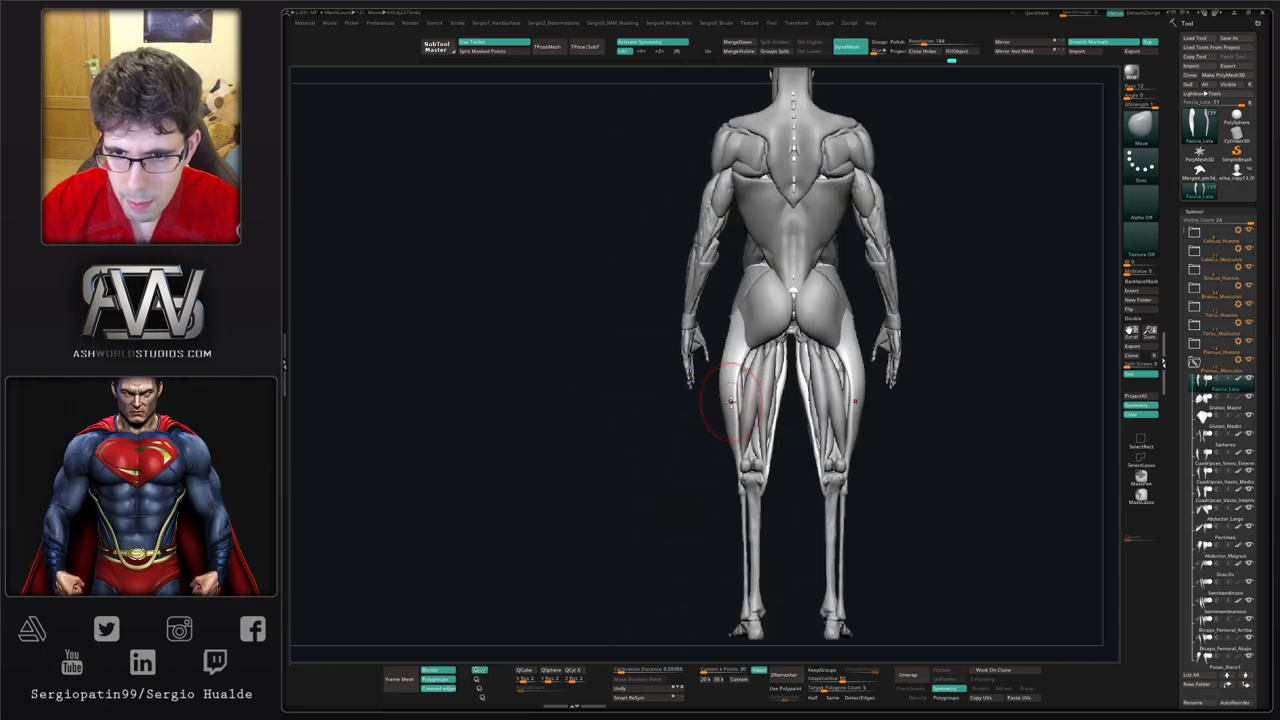
mouse_move(780, 403)
left_mouse_down("shift")
mouse_move(834, 397)
mouse_move(837, 417)
mouse_move(881, 415)
left_mouse_up("shift")
right_click_drag(748, 441, 746, 482, "ctrl")
right_click_drag(674, 405, 700, 399)
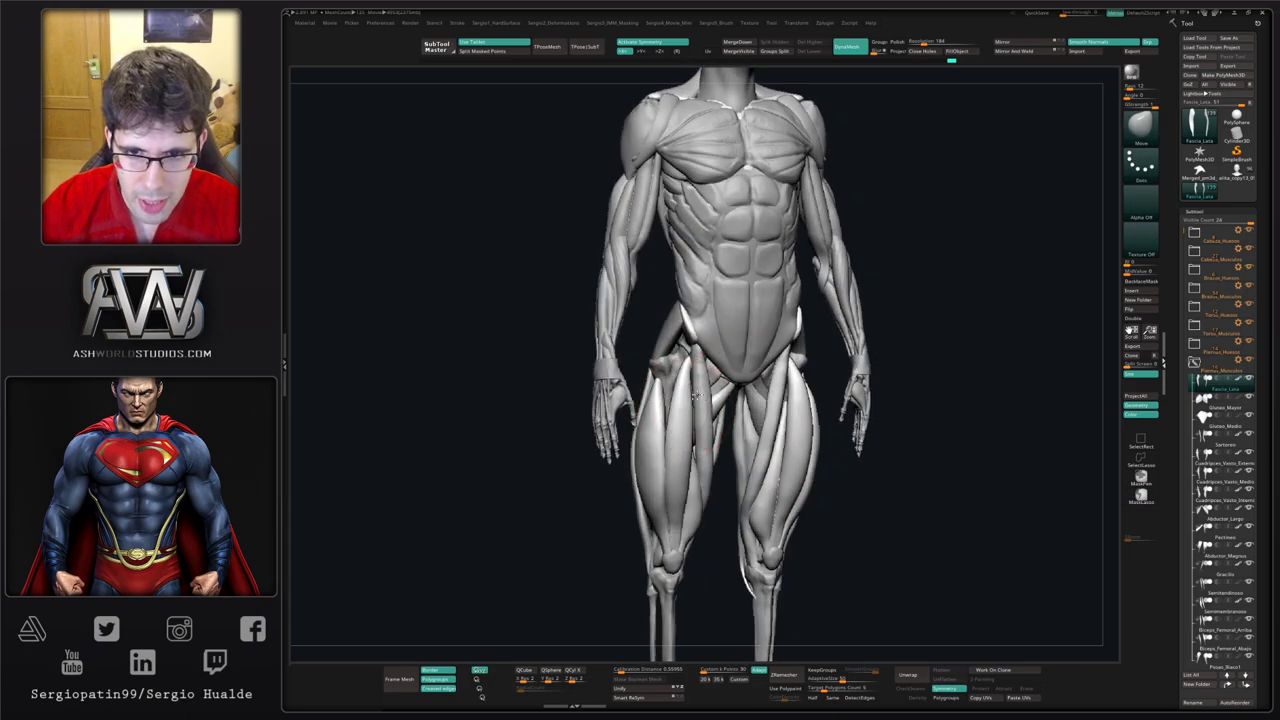
mouse_move(697, 397)
left_mouse_down()
mouse_move(705, 366)
mouse_move(740, 365)
mouse_move(657, 414)
left_mouse_up()
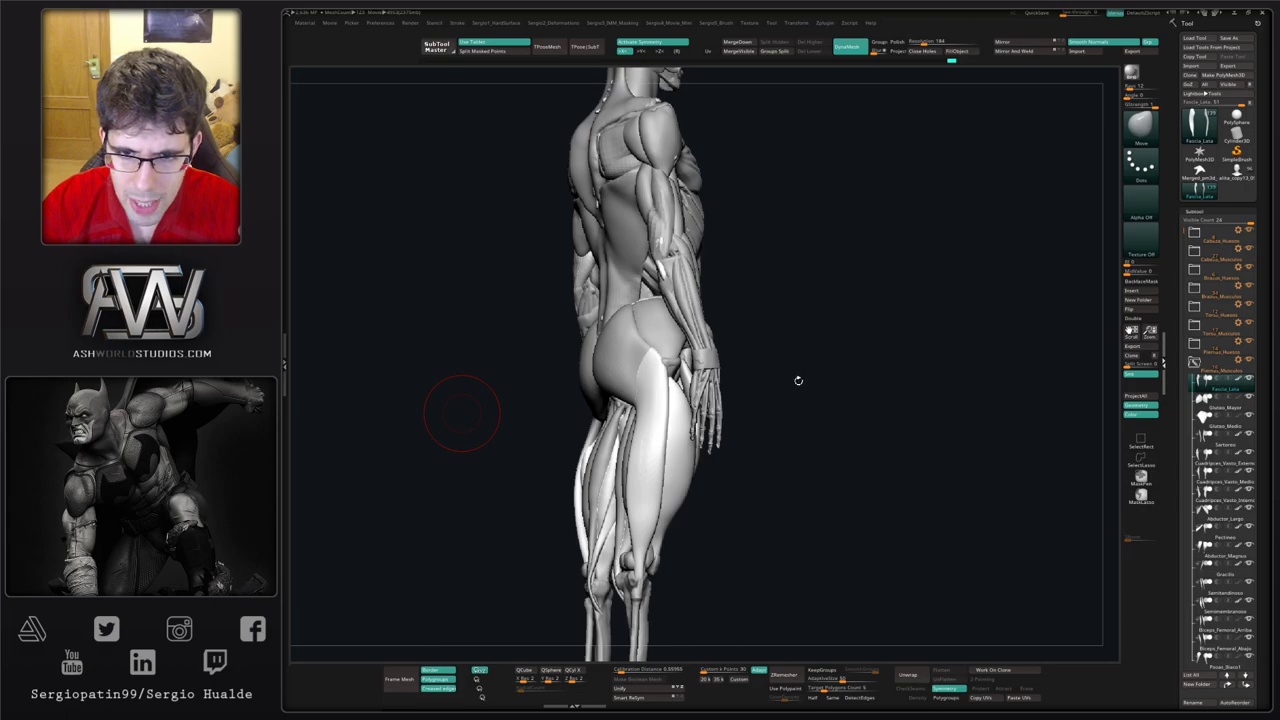
mouse_move(798, 380)
left_mouse_down()
mouse_move(657, 425)
mouse_move(662, 435)
left_mouse_up()
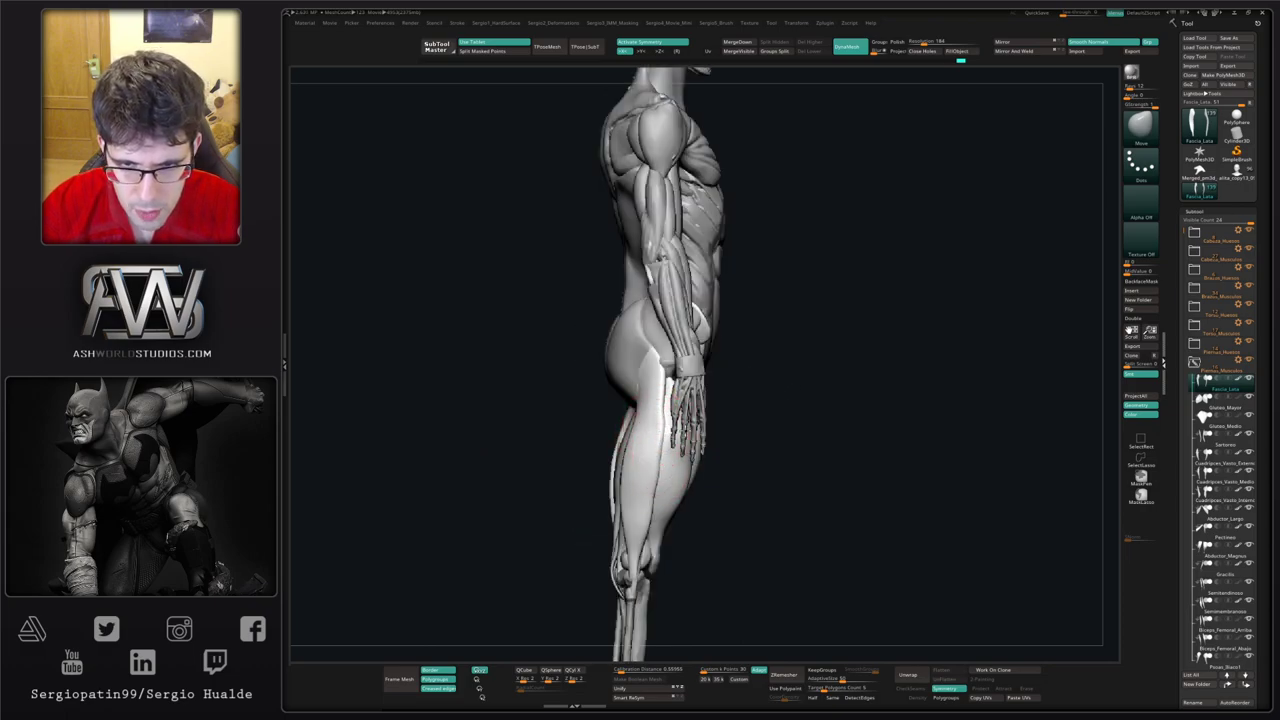
right_click_drag(661, 435, 690, 430)
left_click_drag(656, 378, 675, 356)
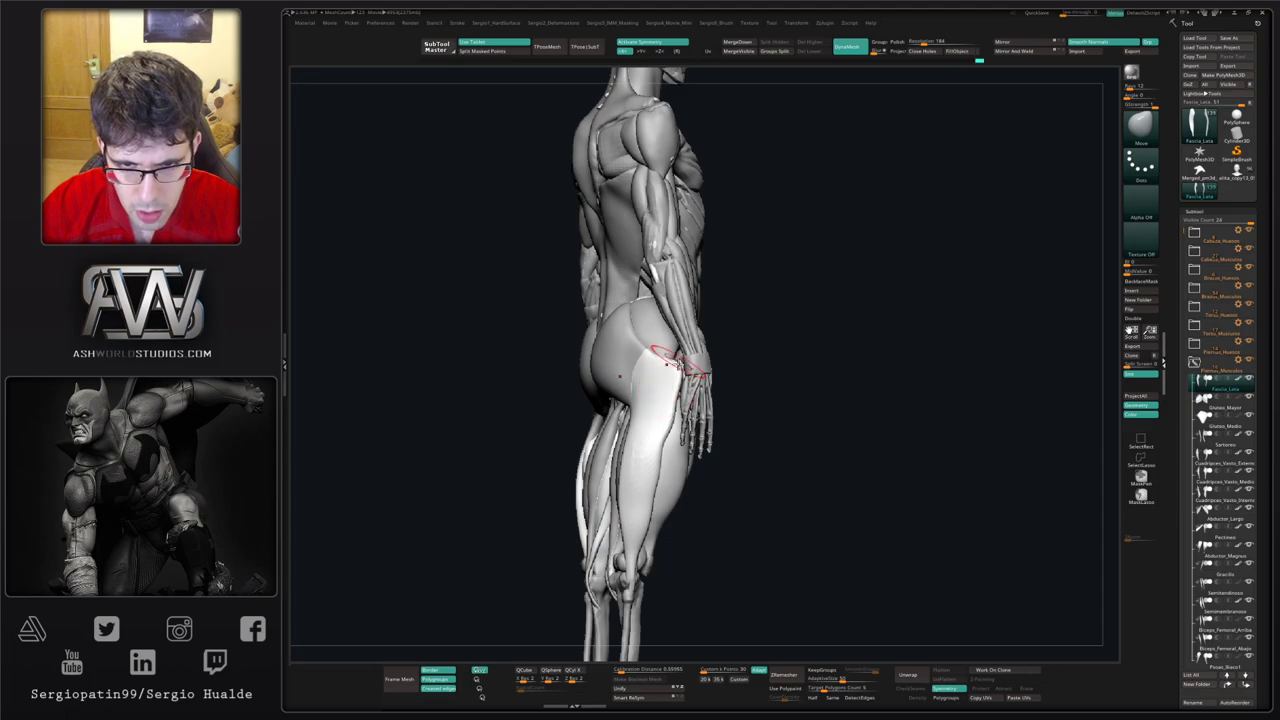
left_click_drag(671, 404, 670, 396)
right_click_drag(664, 421, 685, 400)
left_click_drag(663, 373, 668, 368)
Step: Adjust the front edge of Fascia_Lata along the outer thigh with the Move brush, checking it from several angles
right_click_drag(668, 374, 600, 382)
right_click_drag(627, 475, 709, 461)
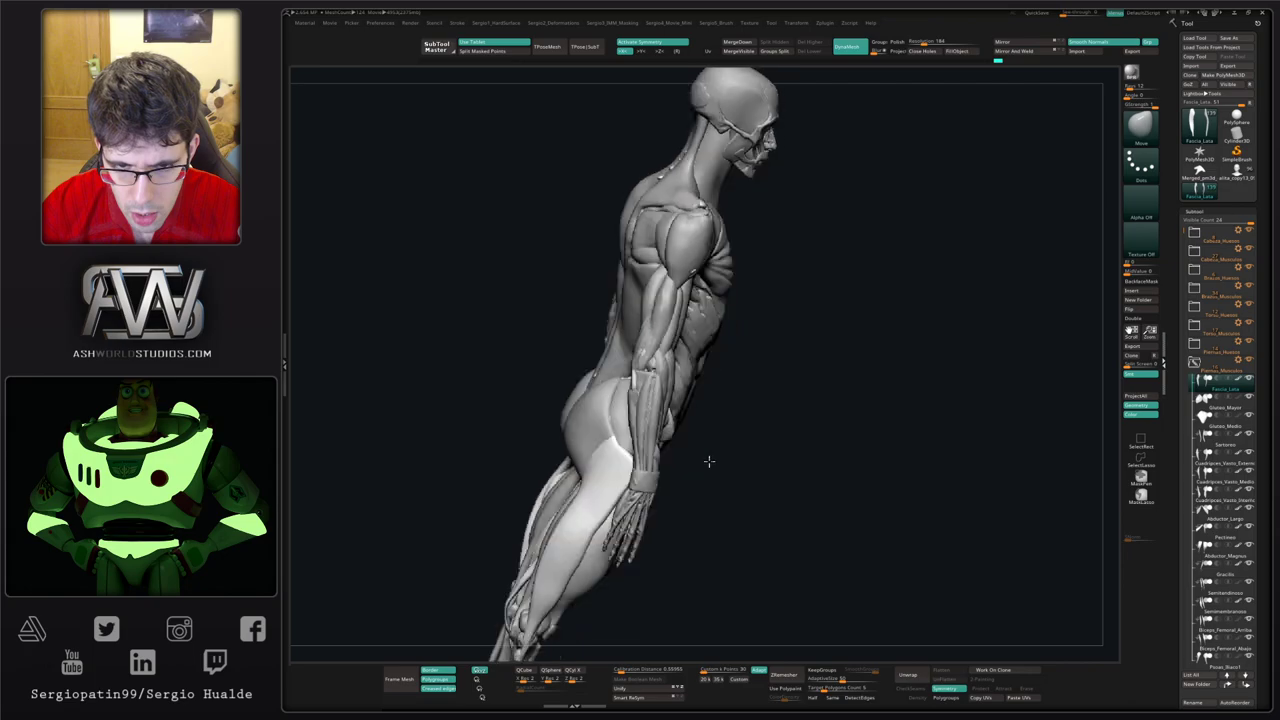
mouse_move(709, 461)
left_mouse_down()
mouse_move(624, 458)
mouse_move(632, 473)
left_mouse_up()
right_click_drag(595, 526, 607, 532)
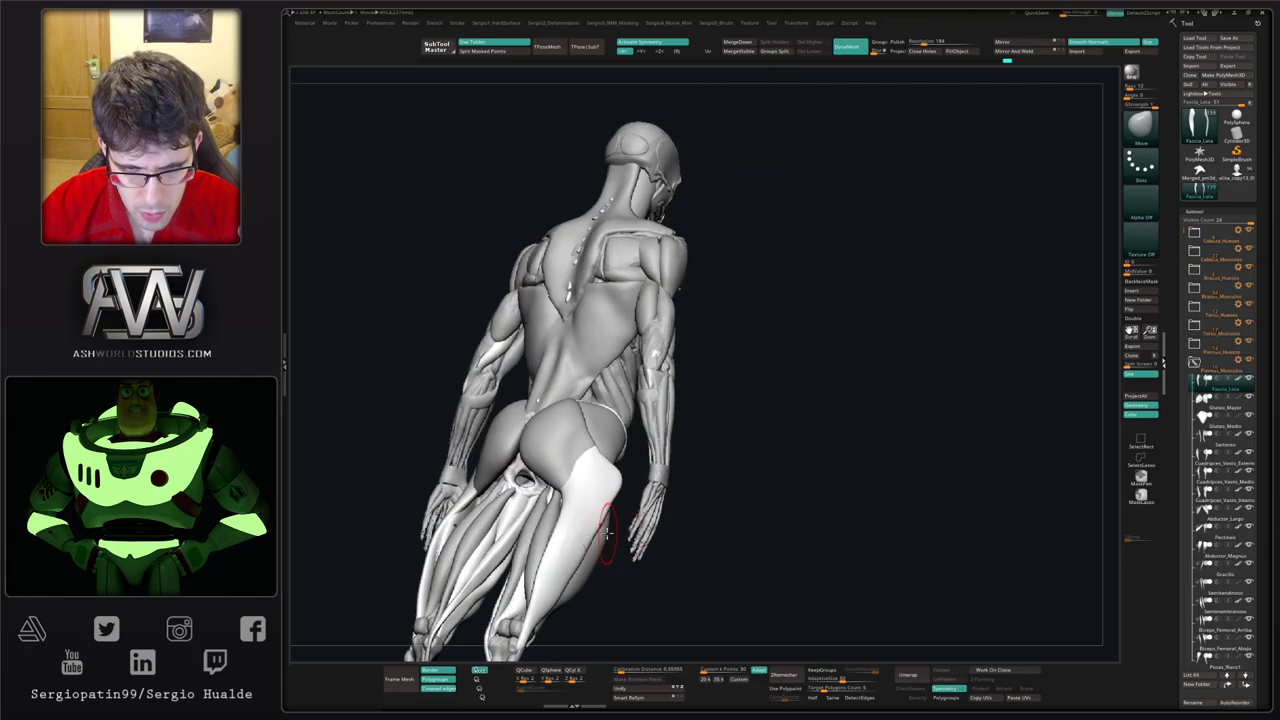
left_click_drag(607, 533, 645, 516)
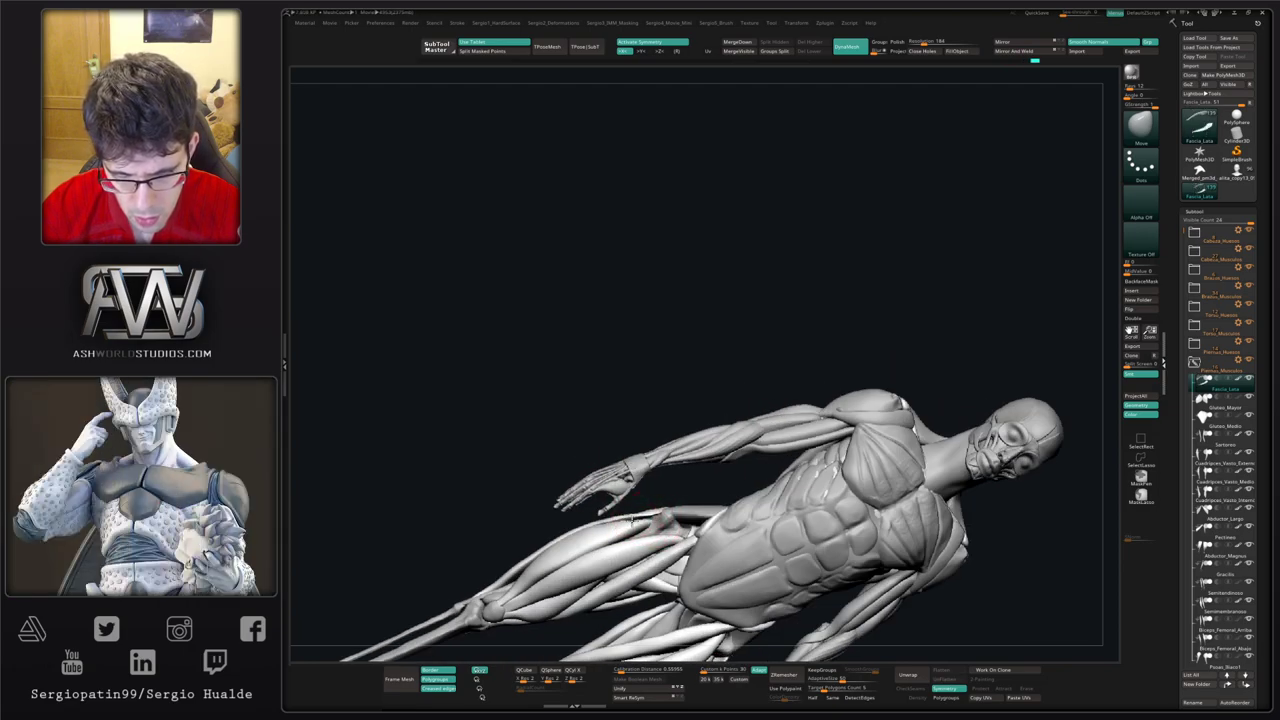
left_click_drag(650, 515, 640, 530)
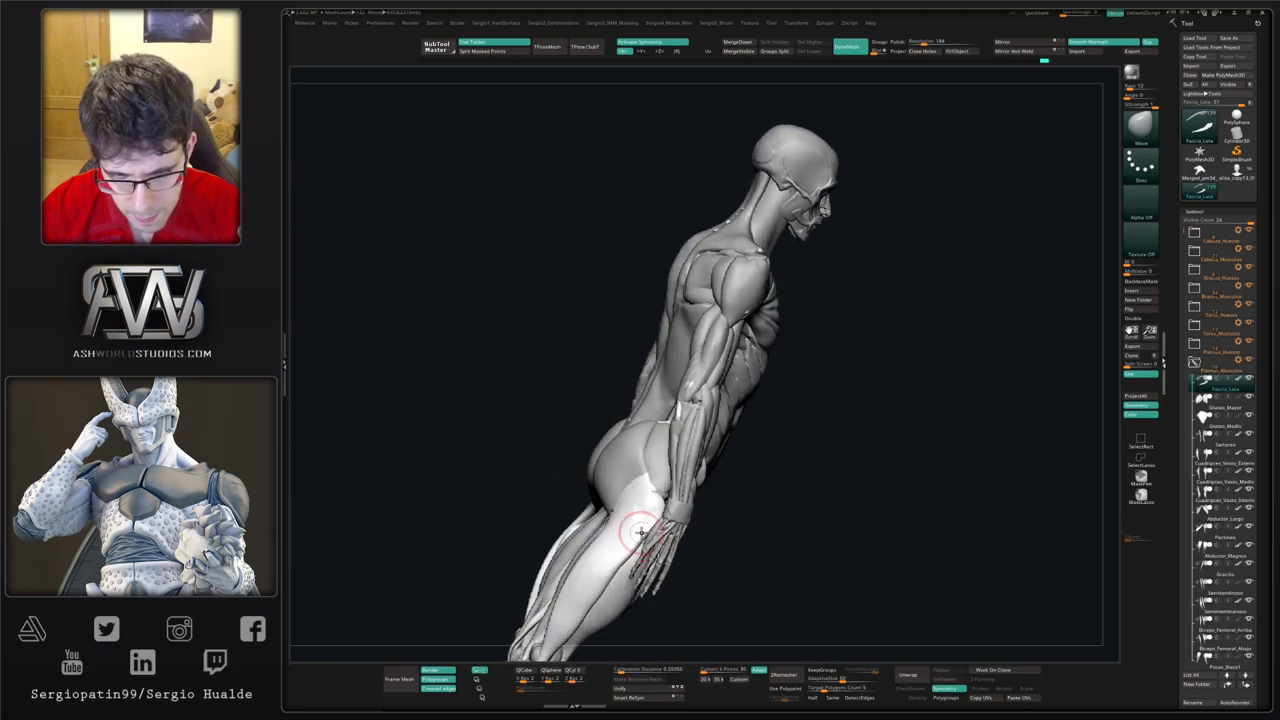
Step: Refine the outer contour of Fascia_Lata from below the gluteus down the thigh with Move strokes
left_click_drag(610, 570, 618, 508)
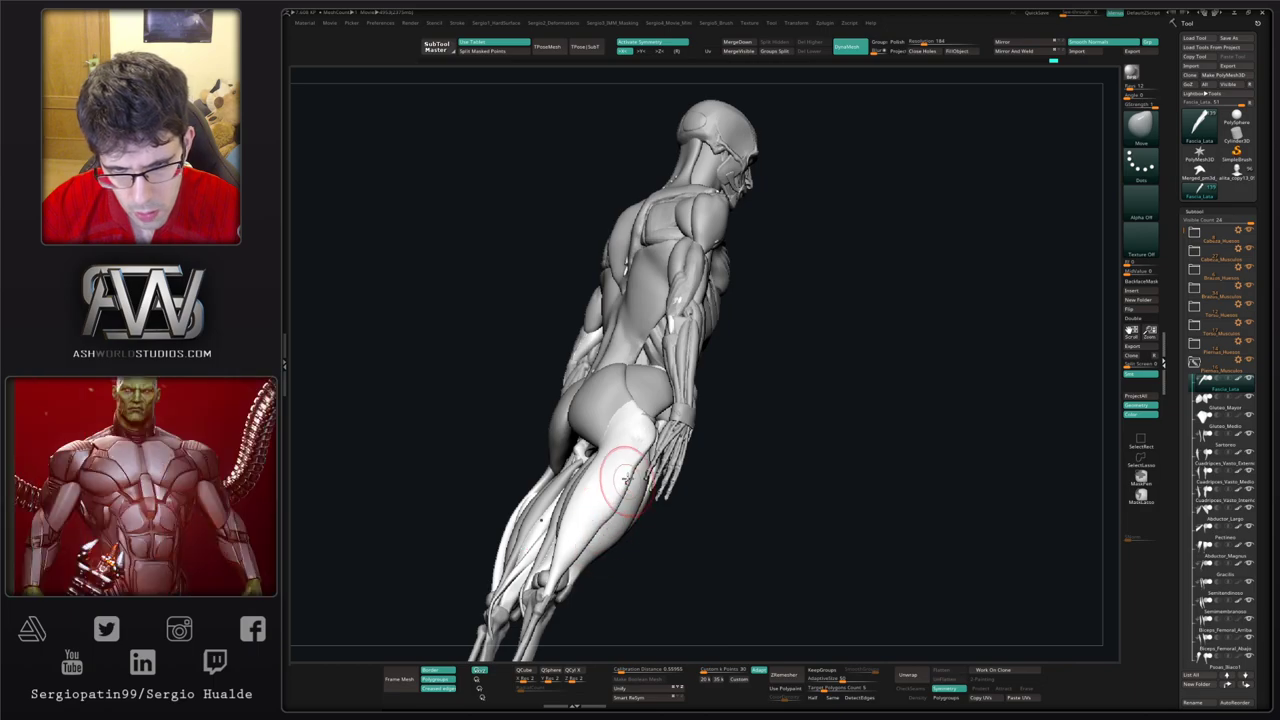
left_click_drag(614, 443, 605, 516)
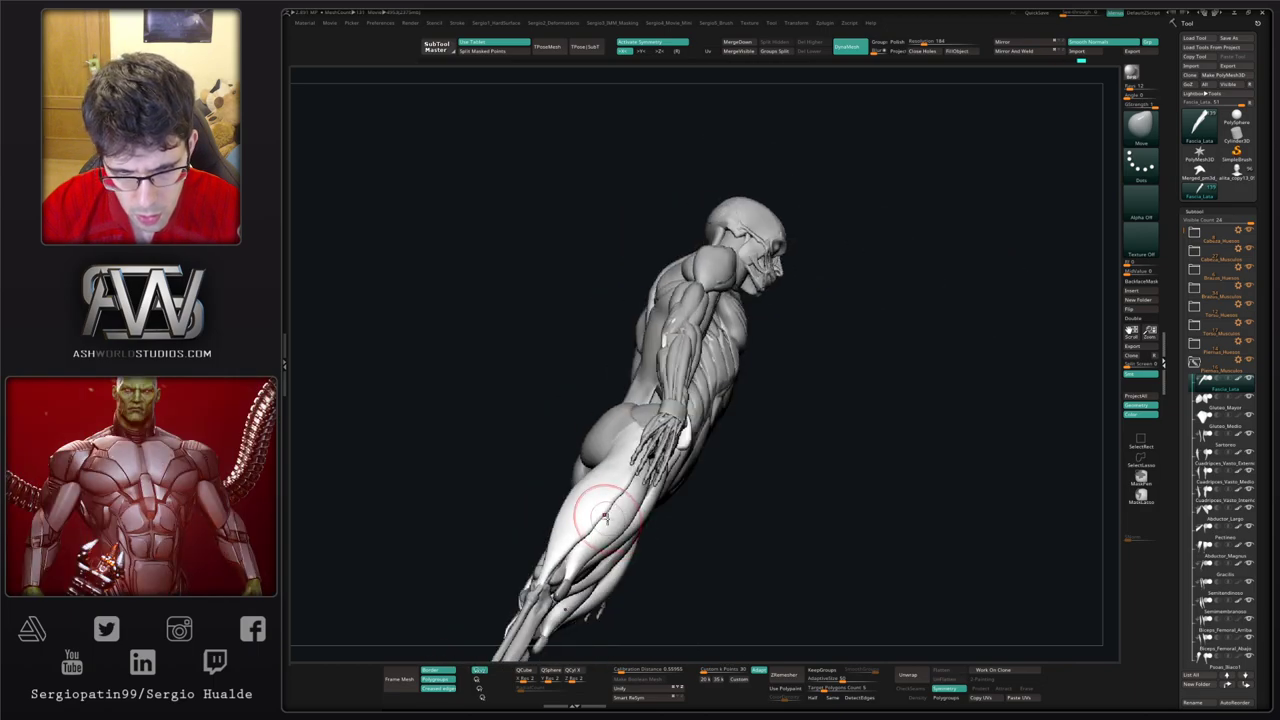
right_click_drag(616, 537, 571, 523)
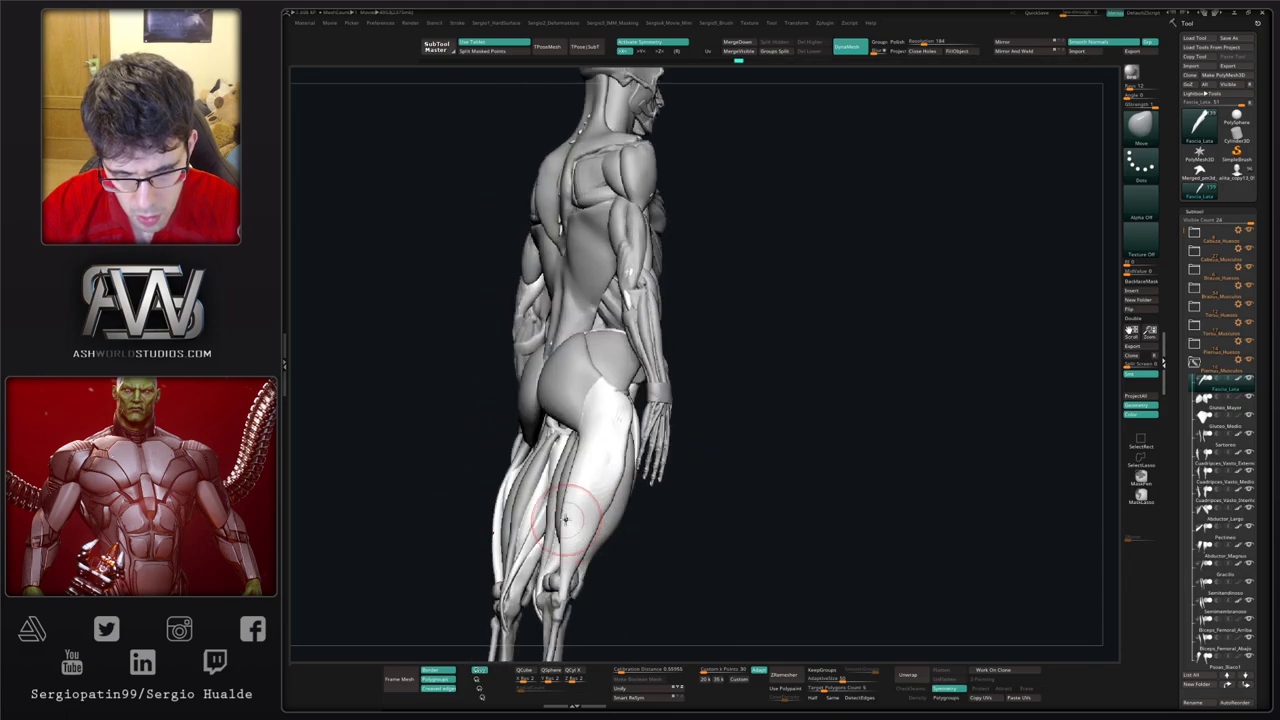
left_click_drag(571, 523, 567, 536)
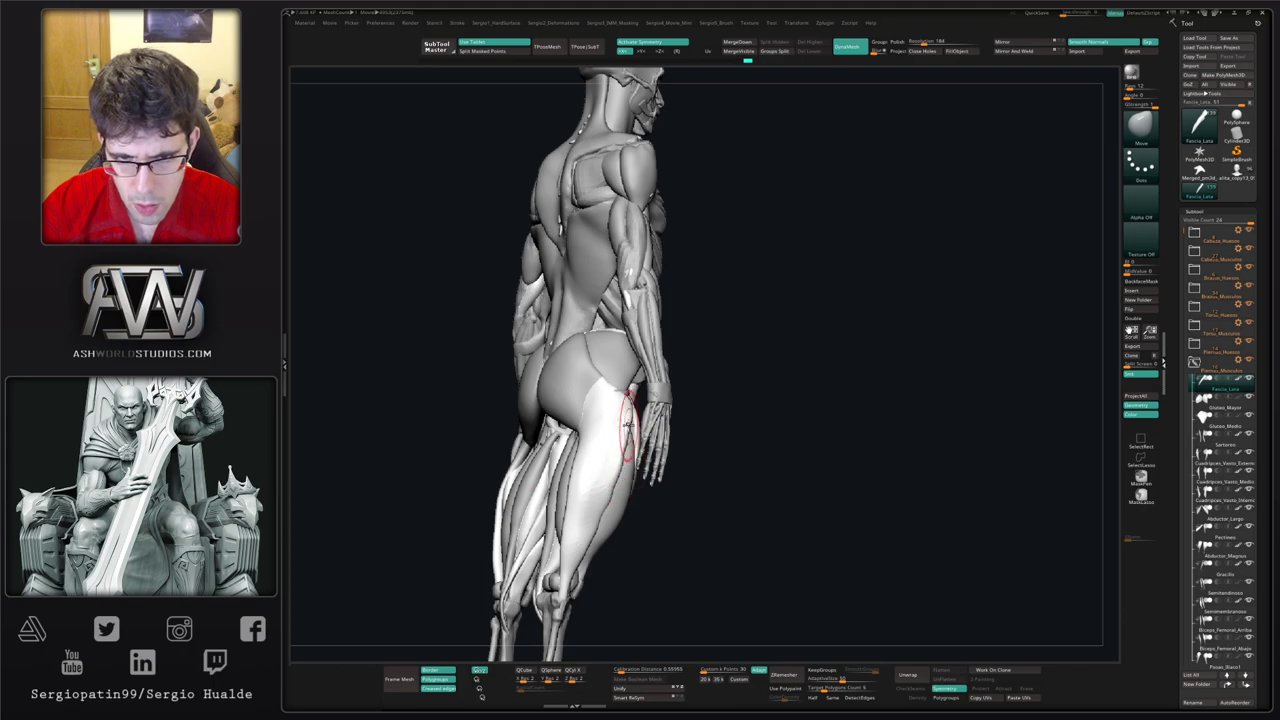
mouse_move(587, 440)
left_mouse_down()
mouse_move(693, 385)
mouse_move(675, 383)
left_mouse_up()
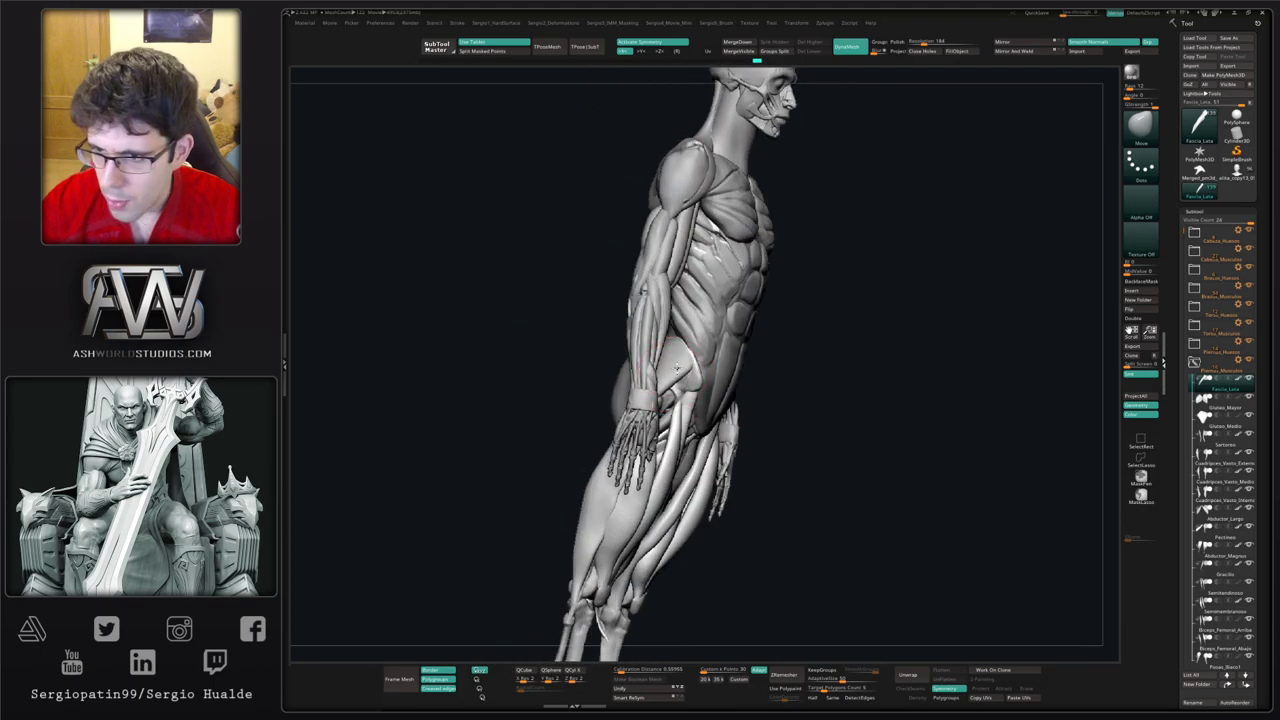
Step: Select the Gluteo_Medio subtool at the hip and duplicate it
left_click(677, 367, "alt")
key("ctrl+shift+d")
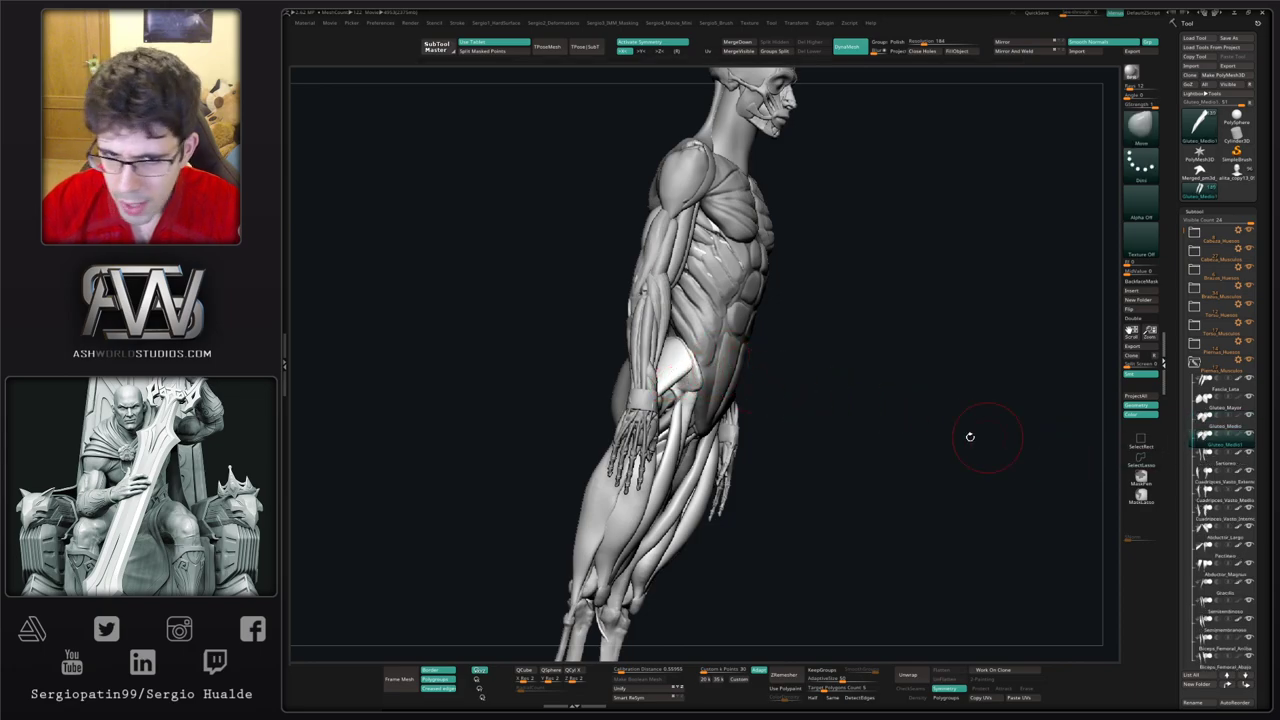
left_click_drag(824, 420, 711, 406)
key("w")
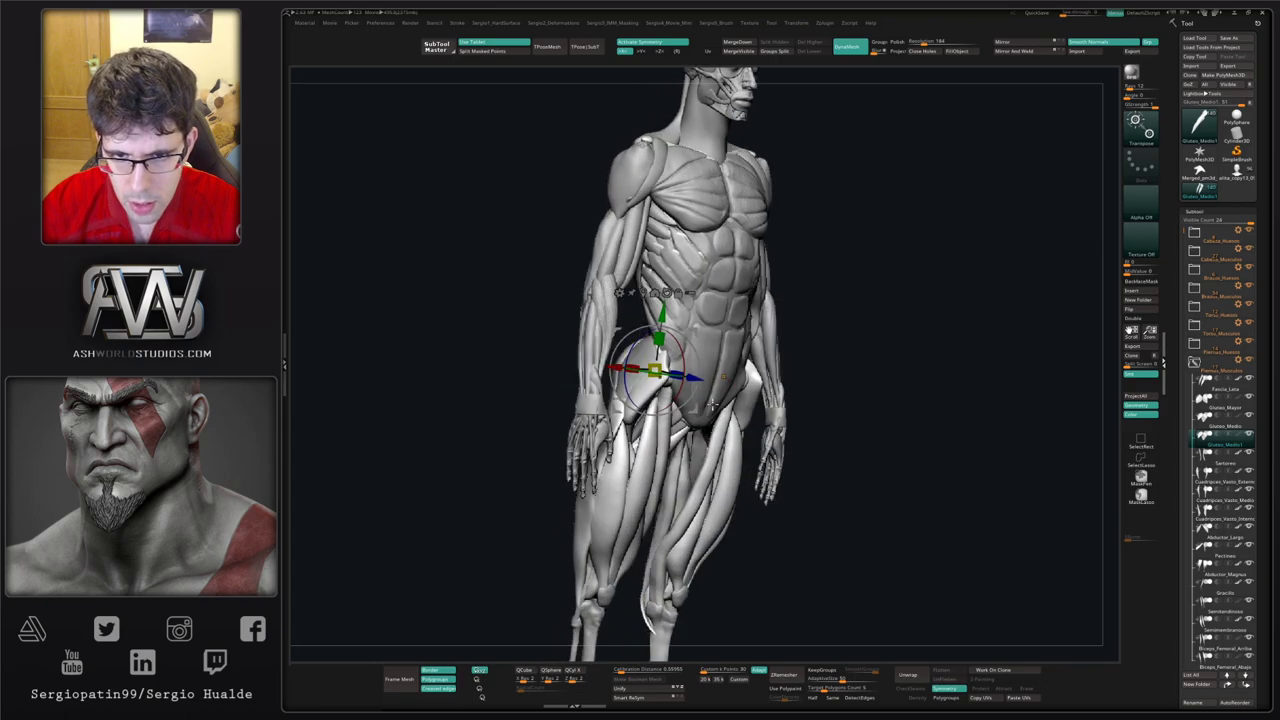
key("q")
left_click_drag(849, 331, 872, 348, "ctrl")
Step: Smooth the duplicated gluteus muscle and reposition it over the front of the hip with the transform gizmo
right_click_drag(694, 363, 672, 388)
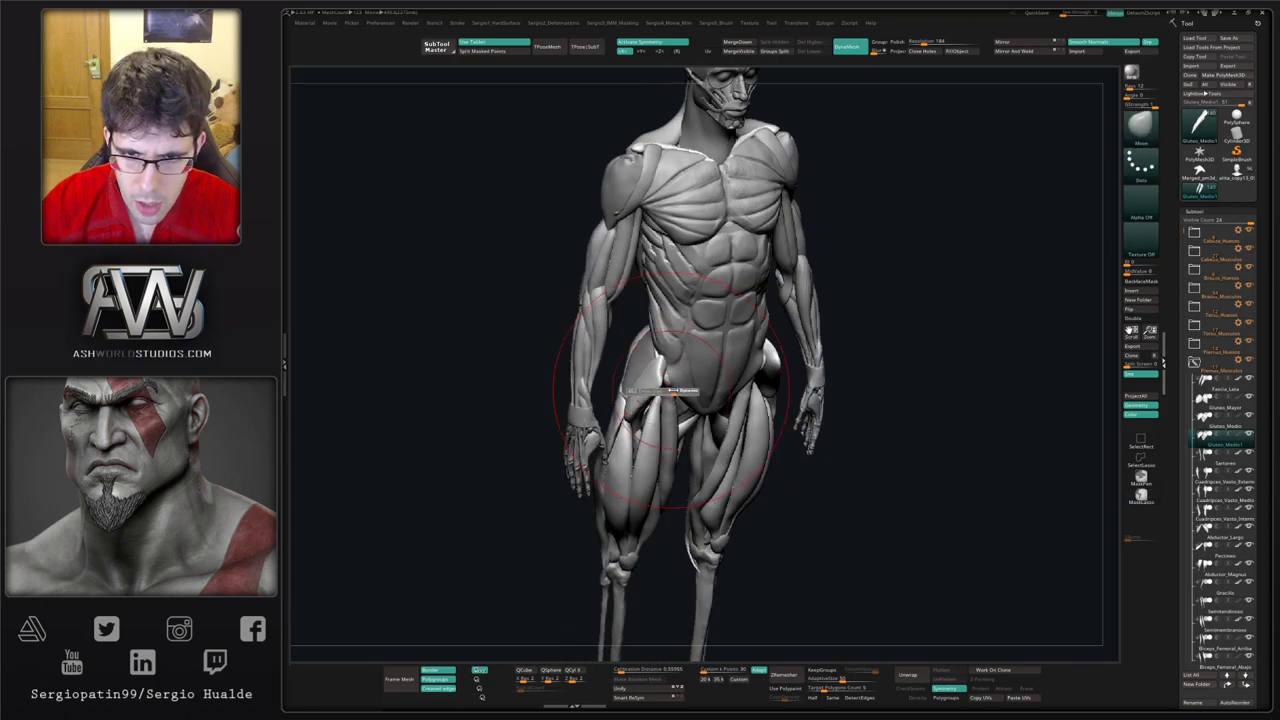
mouse_move(655, 385)
left_mouse_down("shift")
mouse_move(638, 387)
mouse_move(721, 389)
mouse_move(696, 391)
left_mouse_up("shift")
key("w")
left_click_drag(696, 330, 684, 338)
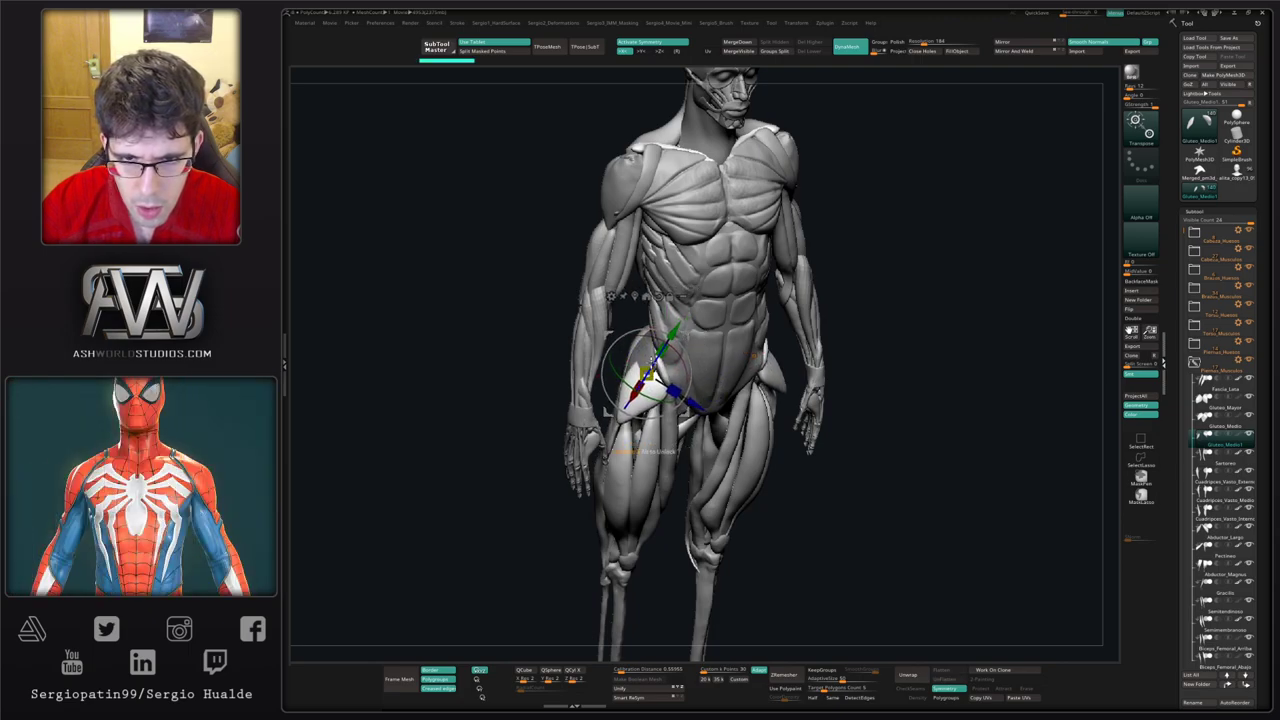
key("shift")
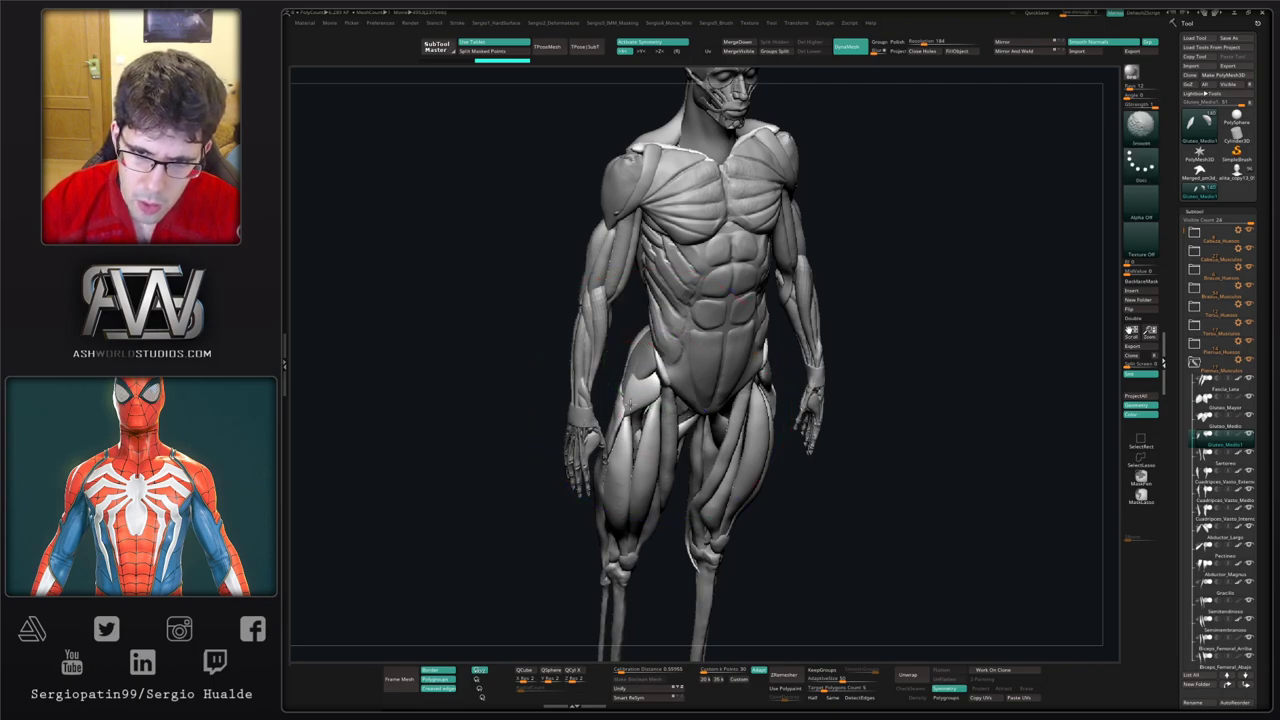
Step: Shape the duplicated muscle with the Move brush to run from the front of the iliac crest toward the upper thigh
mouse_move(630, 403)
right_mouse_down("ctrl")
mouse_move(634, 436)
mouse_move(680, 390)
mouse_move(631, 386)
right_mouse_up("ctrl")
left_click_drag(631, 386, 640, 385)
right_click_drag(634, 386, 681, 383)
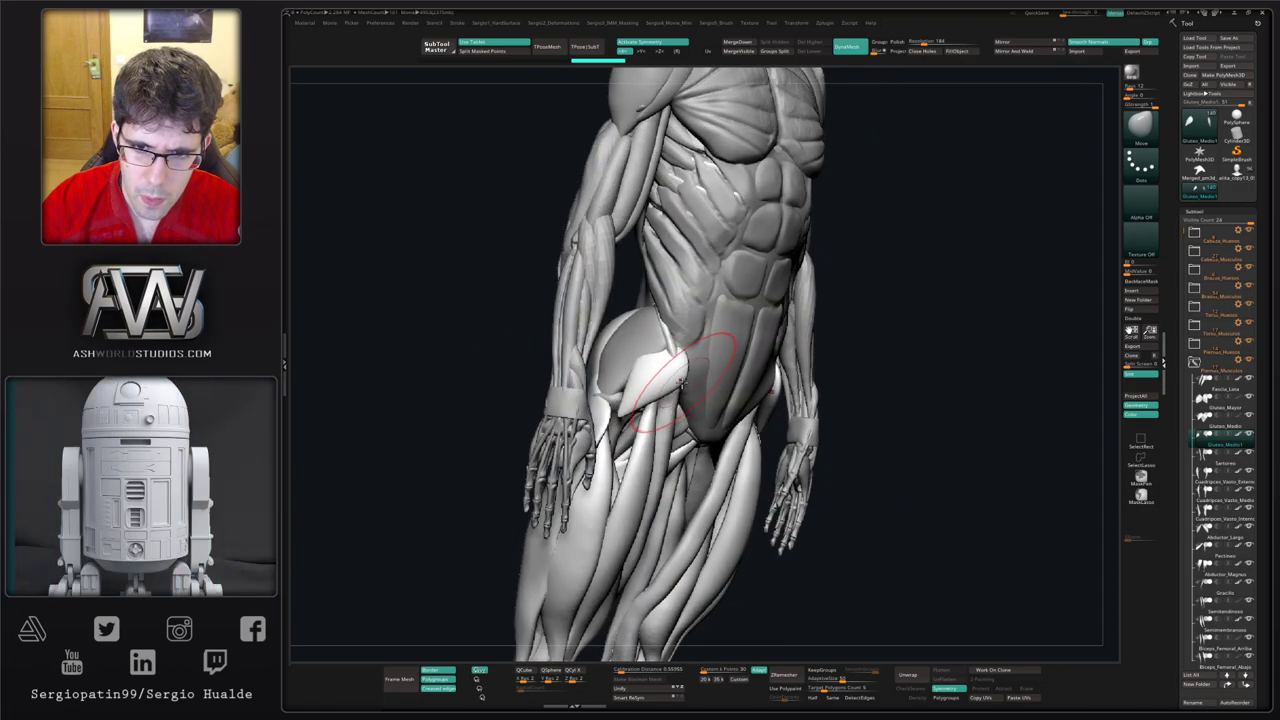
left_click_drag(645, 390, 653, 386)
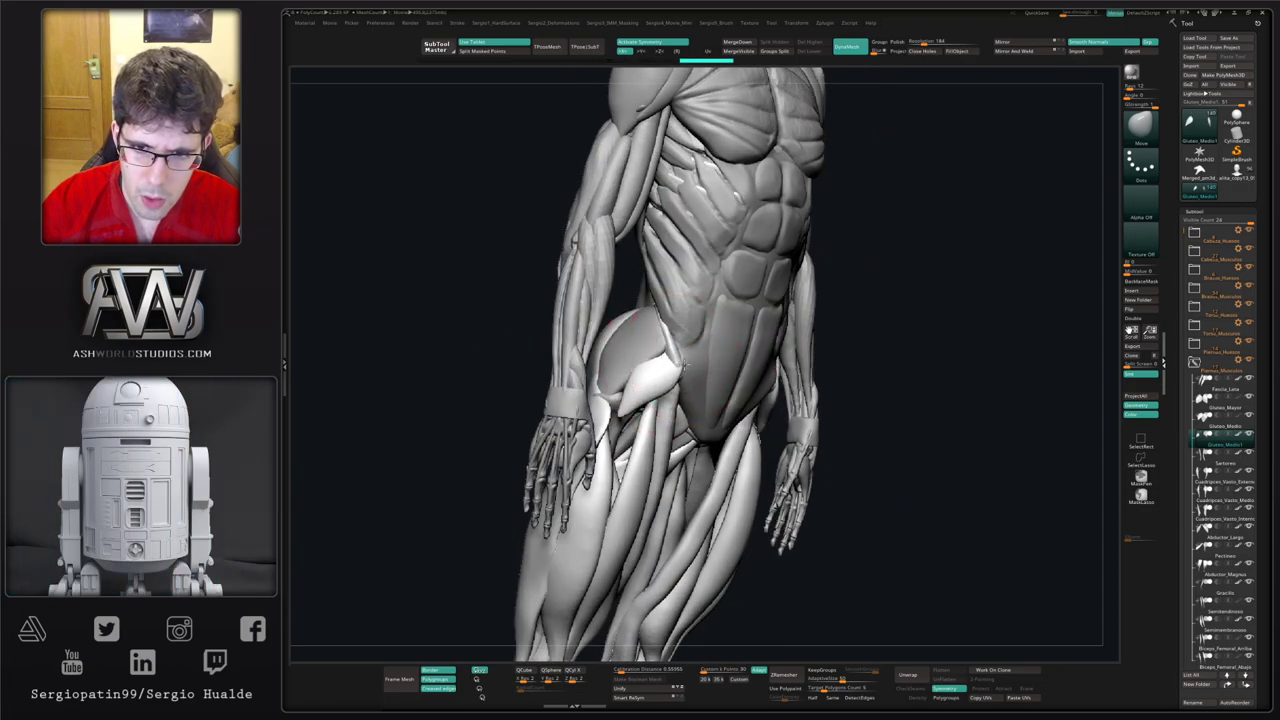
right_click_drag(625, 415, 640, 411)
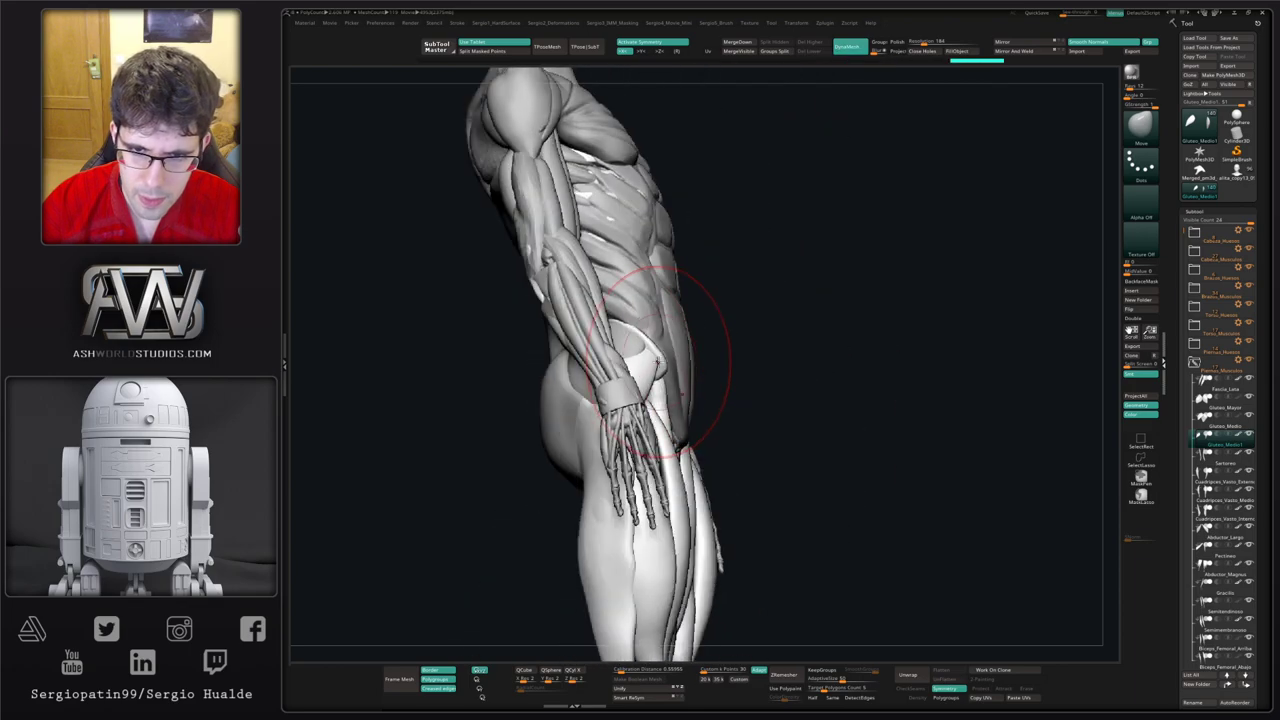
Step: Adjust the brush size and fit the duplicated muscle's upper end against the front tip of the pelvis
right_click_drag(674, 383, 648, 368)
key("s")
left_click_drag(652, 370, 641, 367)
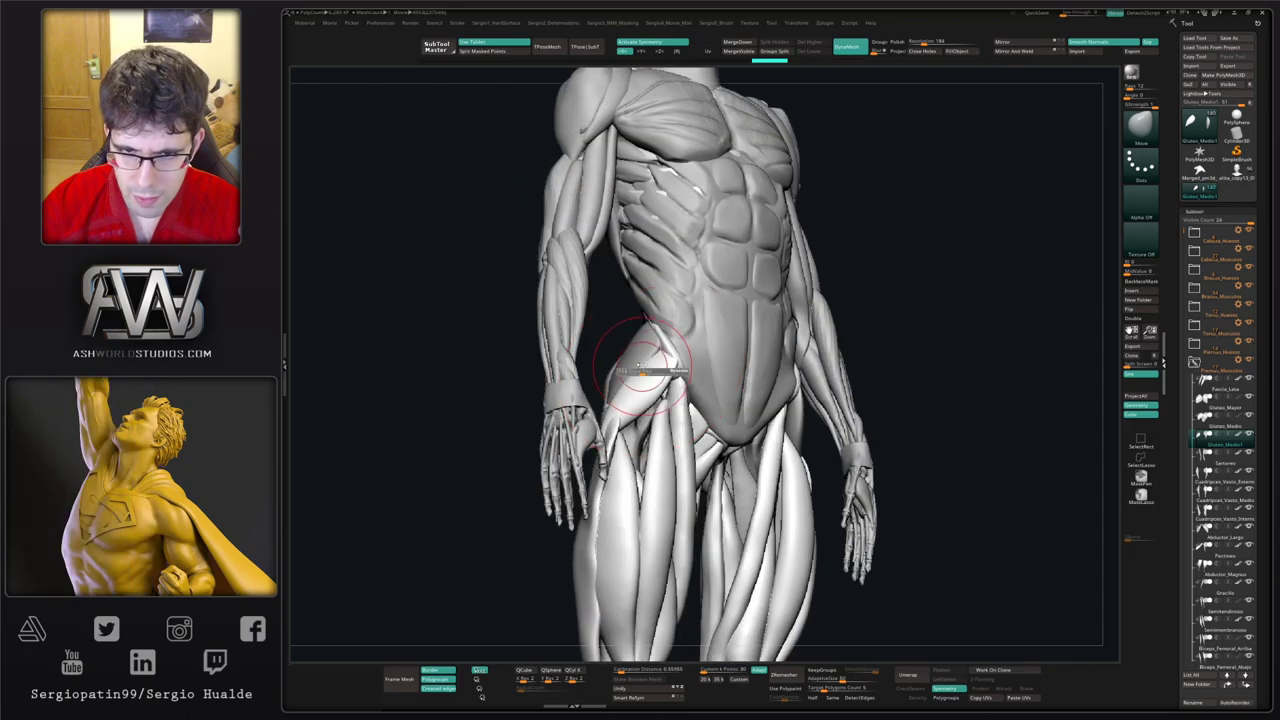
right_click_drag(676, 373, 663, 338)
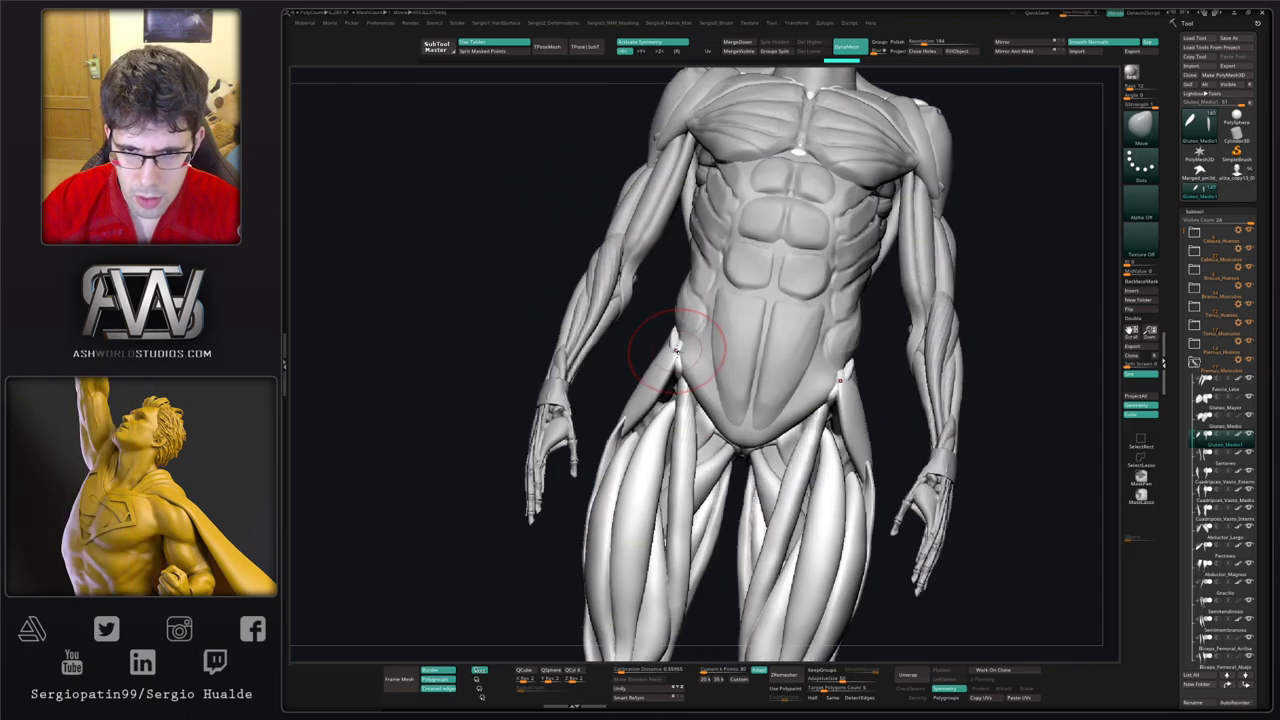
left_click_drag(668, 350, 674, 376)
Step: Isolate the duplicated front hip muscle and add volume to its body with the Inflat brush
right_click_drag(672, 380, 643, 390)
key("i")
key("alt+s")
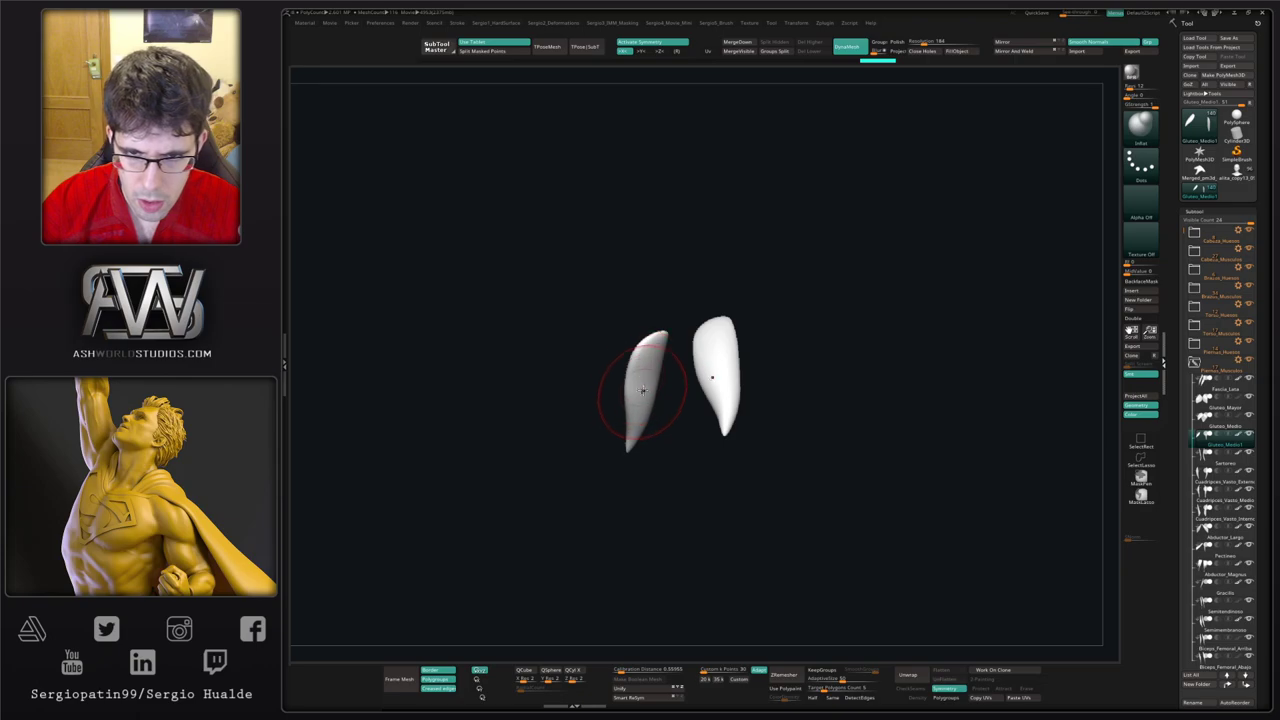
key("space")
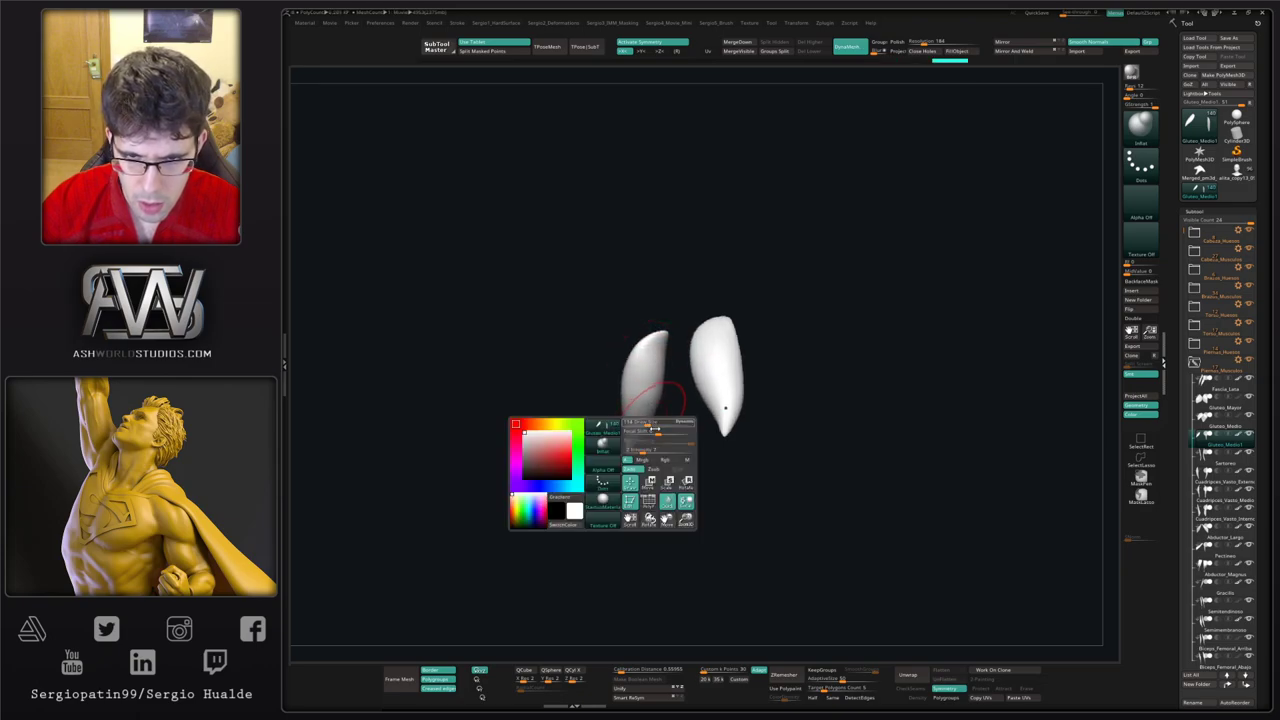
mouse_move(651, 438)
right_mouse_down()
mouse_move(654, 400)
mouse_move(634, 436)
right_mouse_up()
mouse_move(640, 352)
left_mouse_down()
mouse_move(612, 400)
mouse_move(640, 400)
mouse_move(640, 415)
left_mouse_up()
key("alt+s")
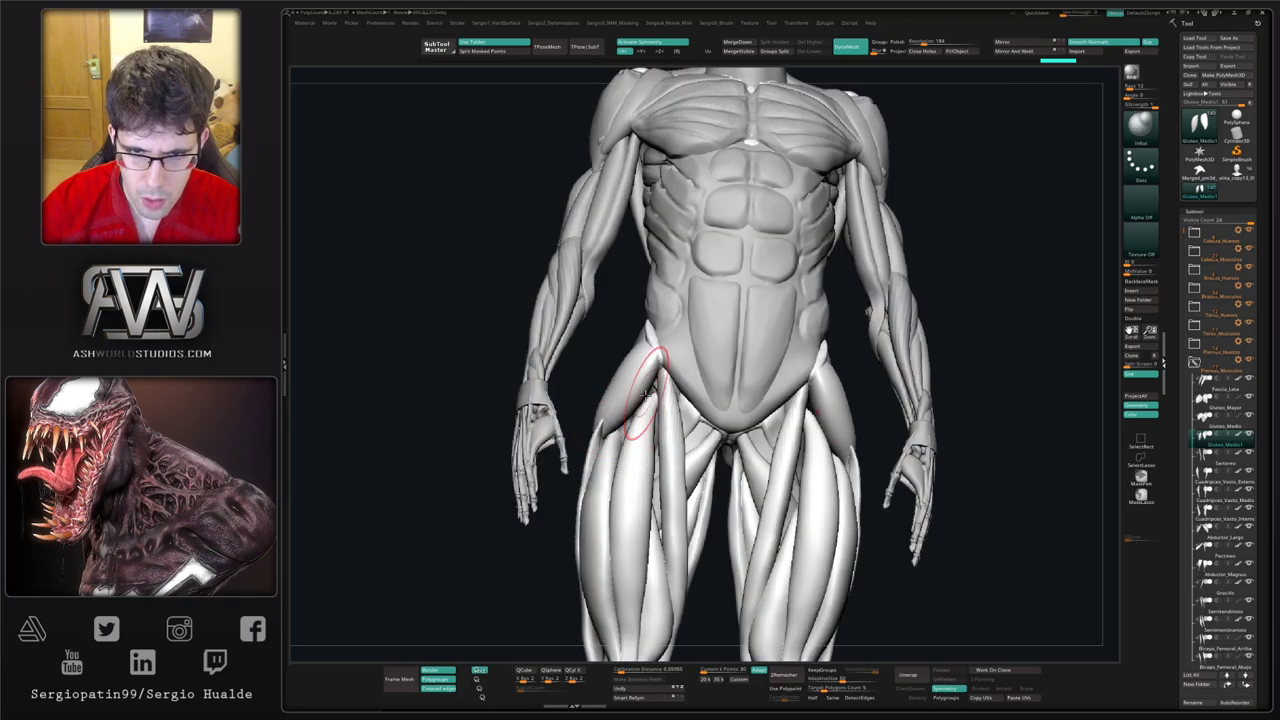
Step: Pull the upper end of the front hip muscle against the front of the iliac crest with the Move brush
right_click_drag(638, 420, 660, 392)
key("b")
key("m")
key("v")
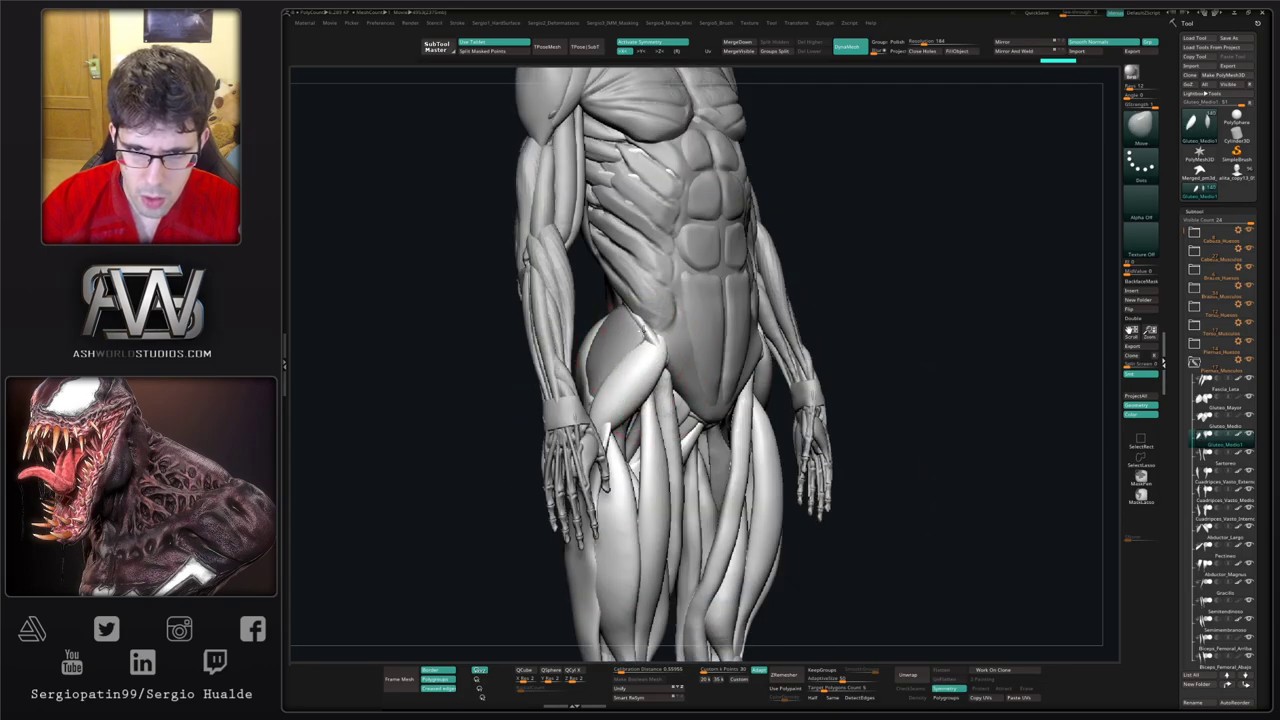
left_click_drag(643, 330, 656, 338)
right_click_drag(656, 338, 706, 342)
left_click_drag(650, 341, 654, 345)
right_click_drag(654, 345, 596, 392)
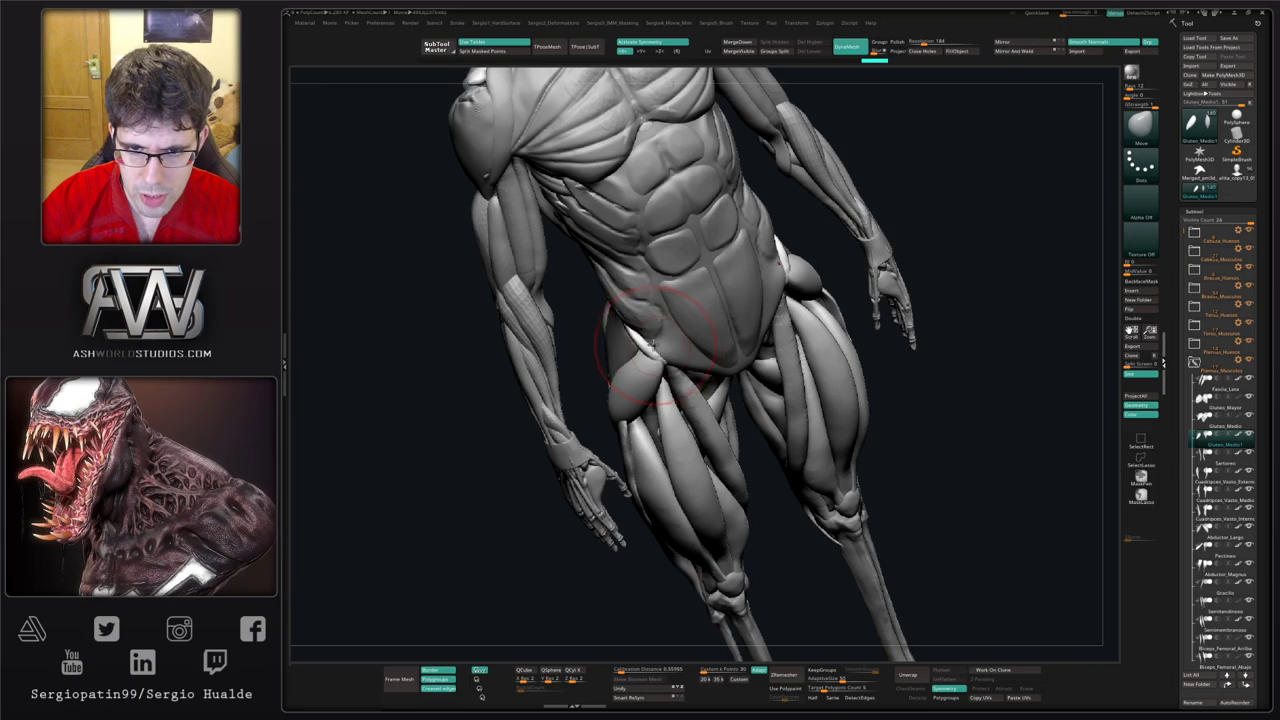
left_click_drag(645, 341, 625, 432)
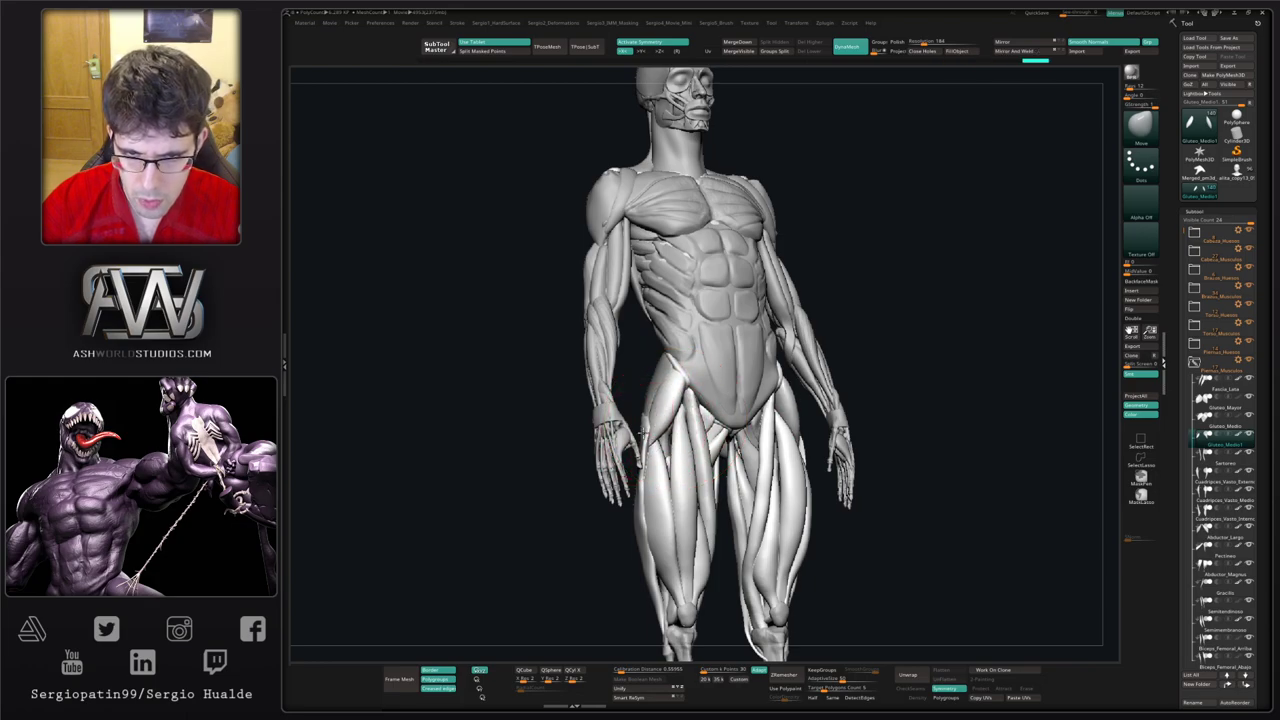
Step: Select the Fascia_Lata subtool, isolate it, and smooth its surface along the outer thigh
left_click(642, 433, "alt")
mouse_move(642, 433)
right_mouse_down()
mouse_move(654, 432)
mouse_move(627, 415)
right_mouse_up()
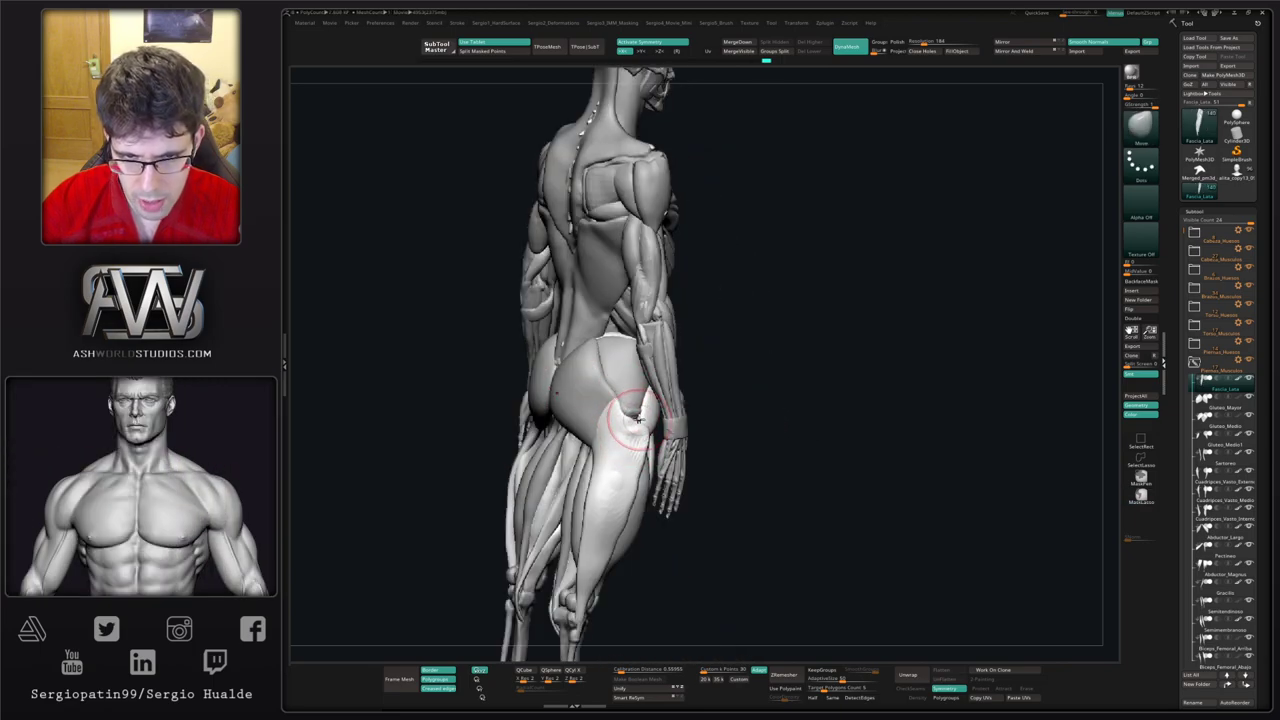
right_click_drag(633, 447, 620, 440)
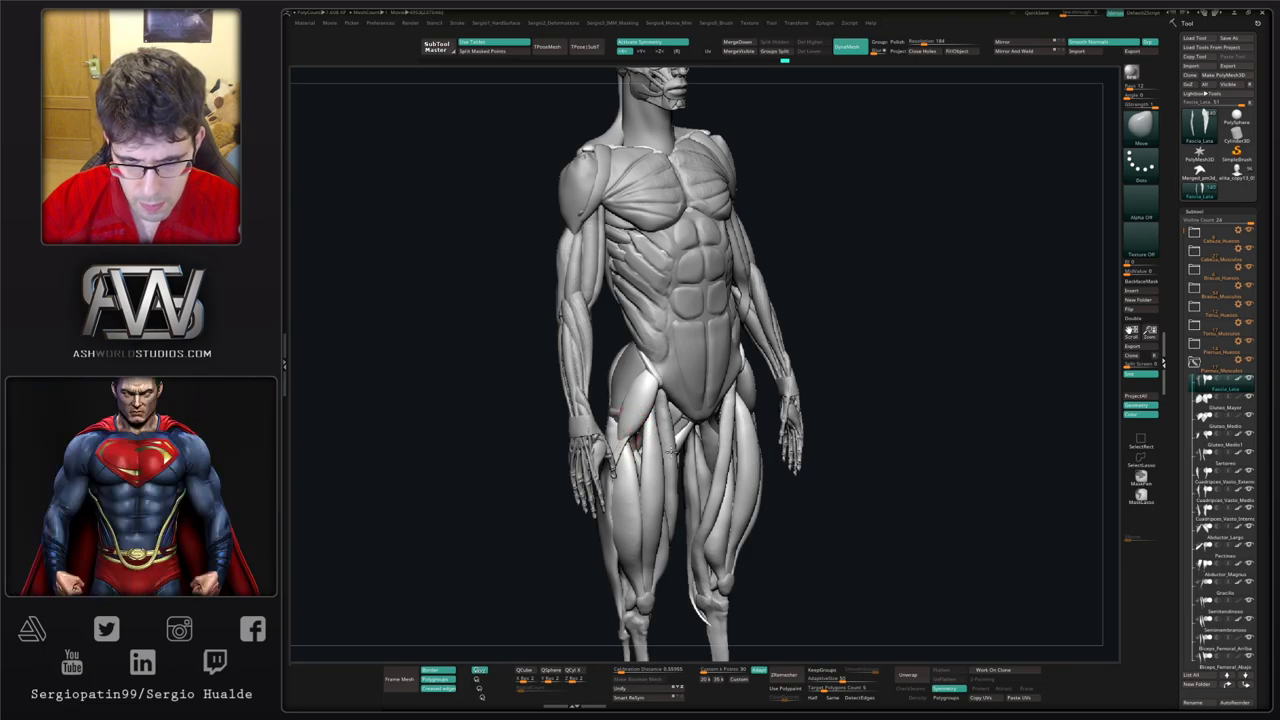
right_click_drag(615, 440, 612, 442)
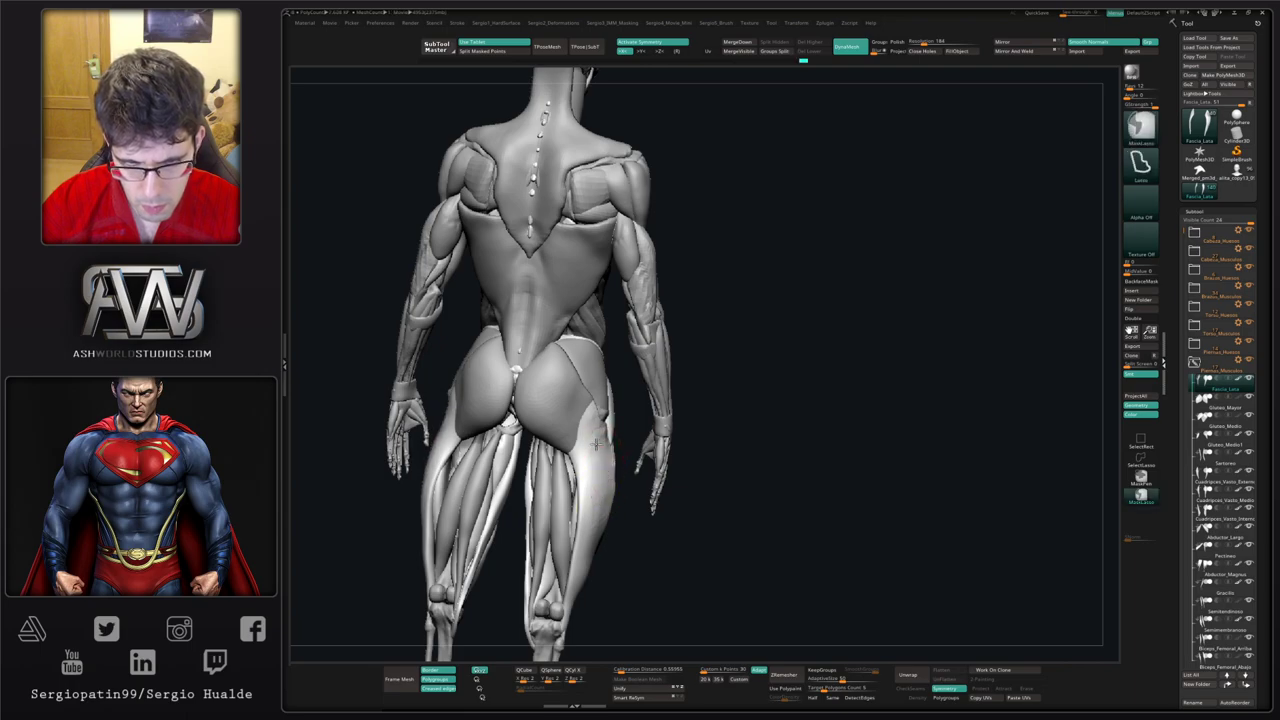
right_click_drag(601, 476, 601, 478, "ctrl")
right_click_drag(601, 478, 606, 486)
key("alt+s")
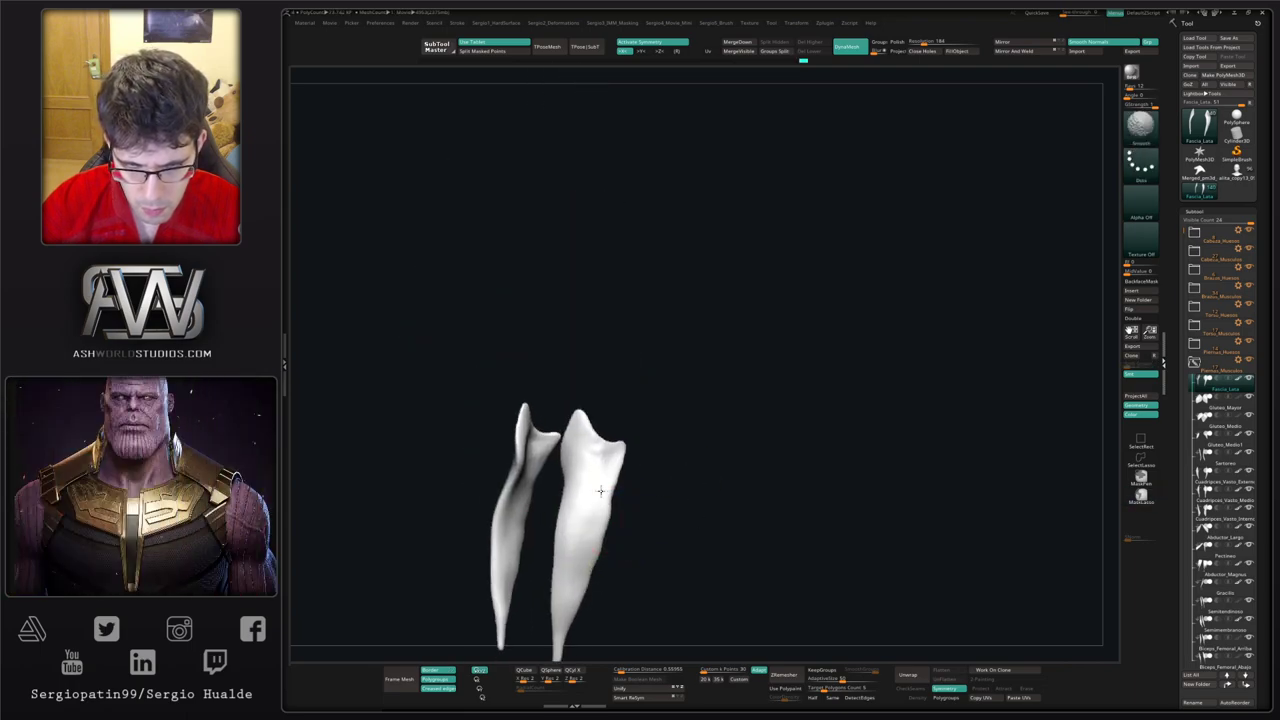
left_click_drag(600, 491, 606, 543, "shift")
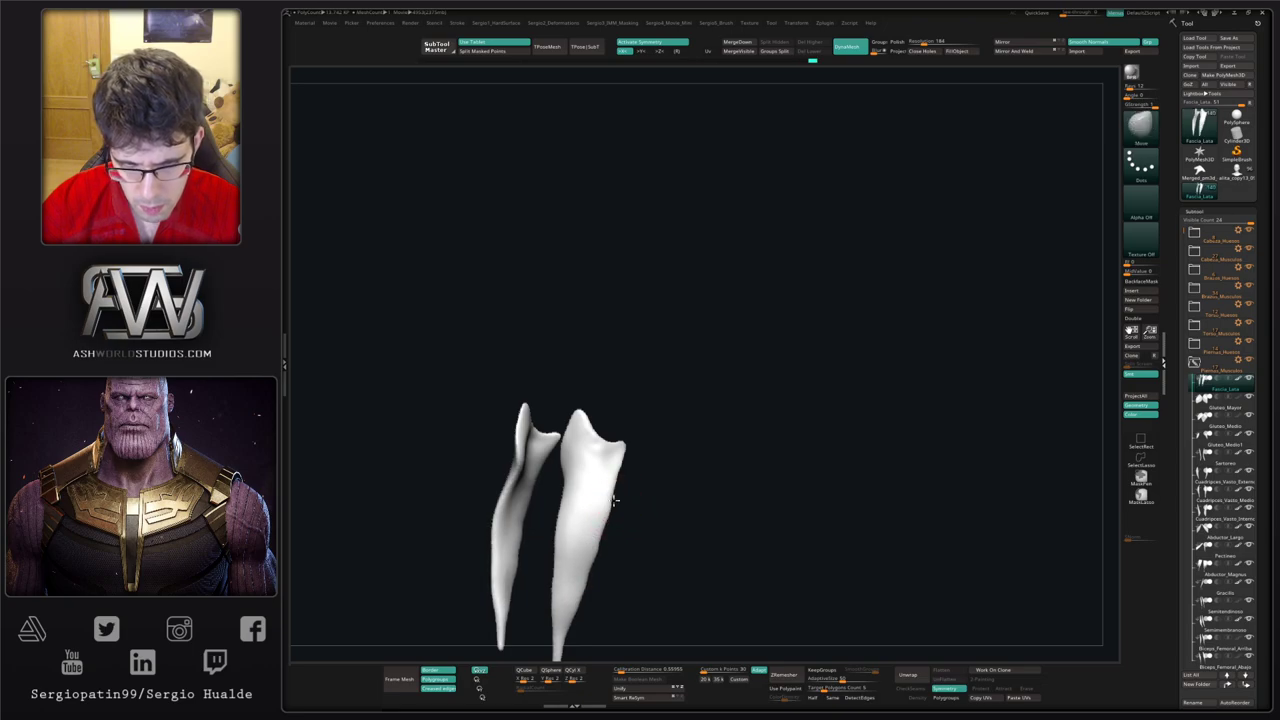
key("alt+s")
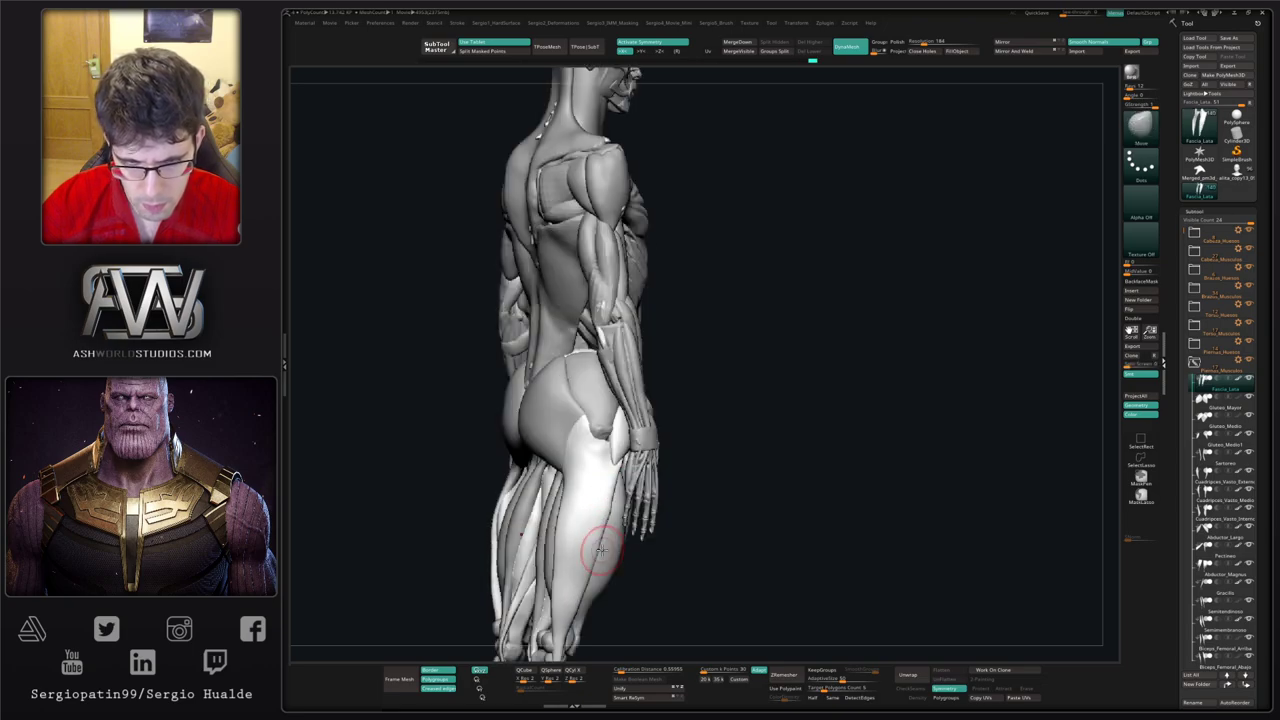
right_click_drag(605, 543, 630, 549)
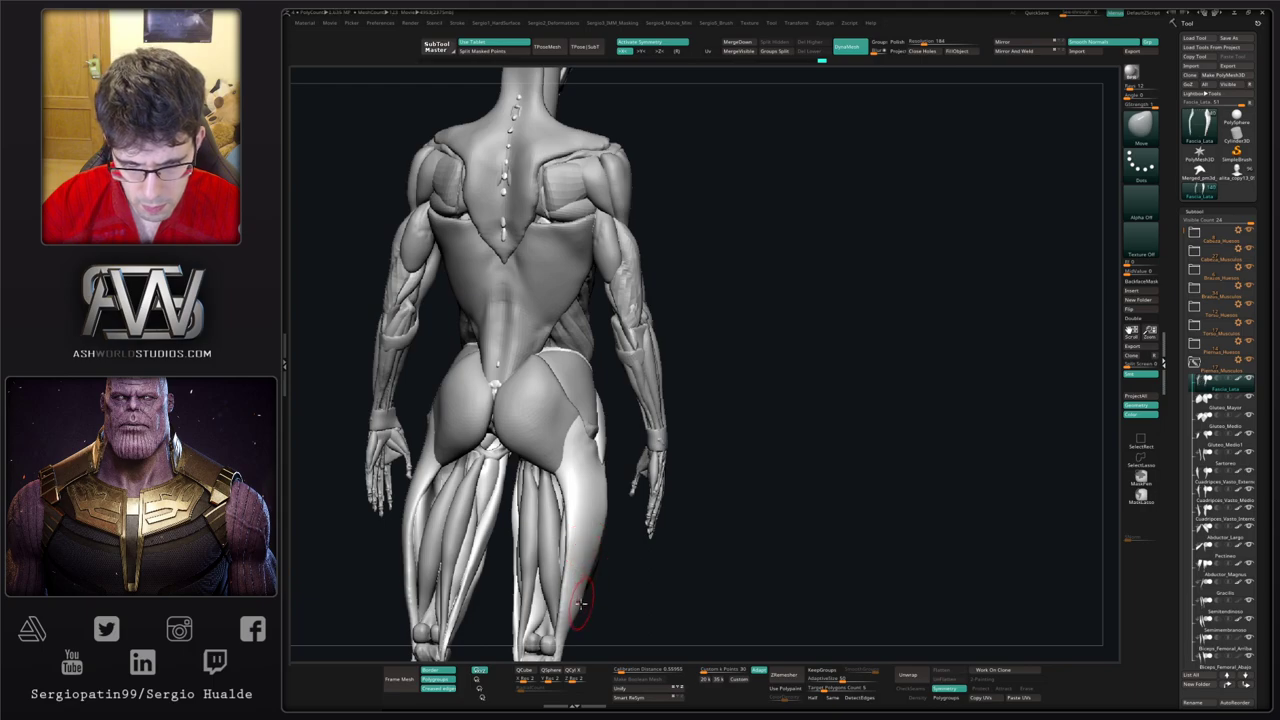
Step: Select the duplicated gluteus muscle at the front of the hip and rename its subtool Tensor_Fascia_Lata
mouse_move(576, 610)
right_mouse_down("ctrl")
mouse_move(594, 491)
mouse_move(578, 525)
mouse_move(612, 530)
mouse_move(630, 422)
right_mouse_up("ctrl")
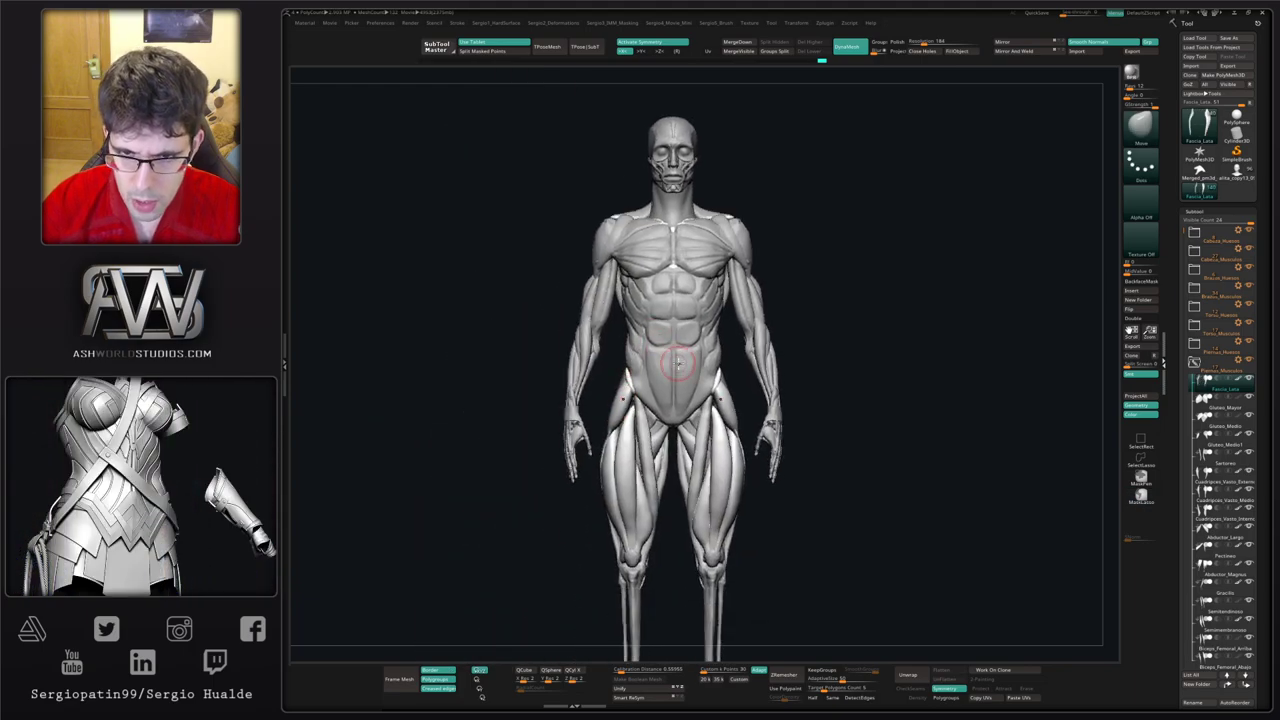
mouse_move(741, 382)
right_mouse_down("ctrl")
mouse_move(743, 431)
mouse_move(714, 422)
right_mouse_up("ctrl")
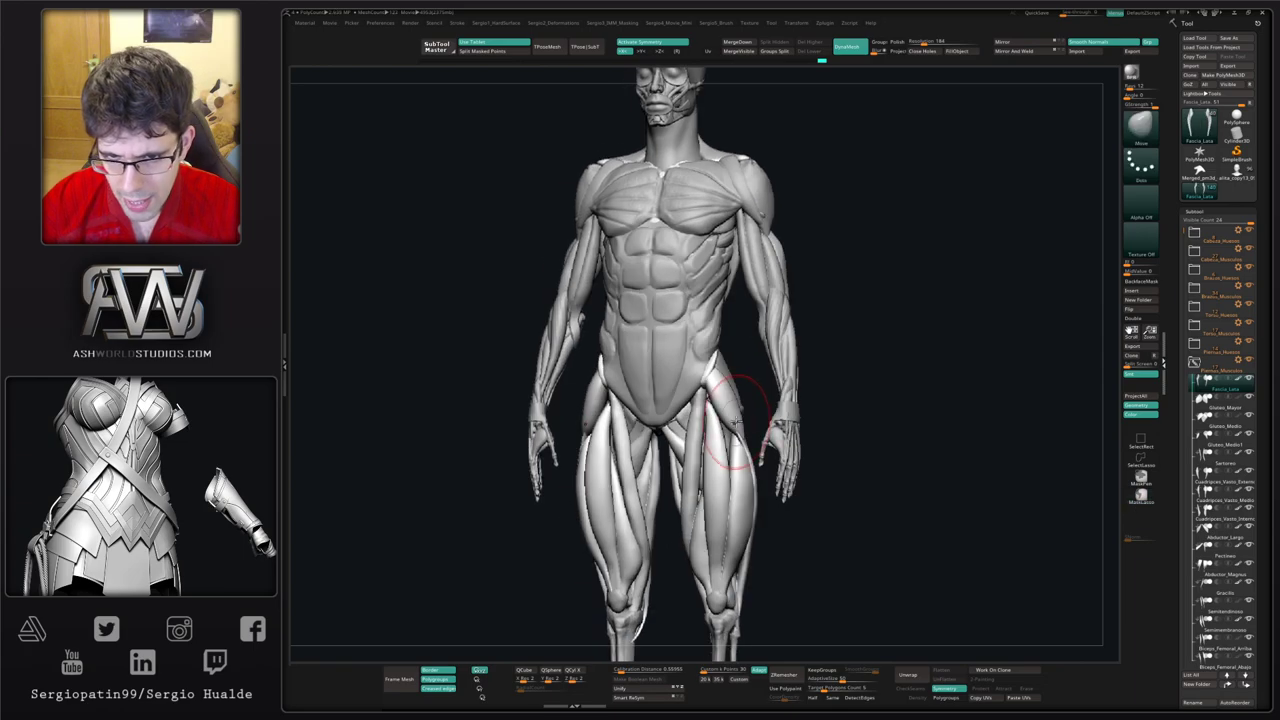
left_click(735, 420, "alt")
key("F2")
type("Tensor")
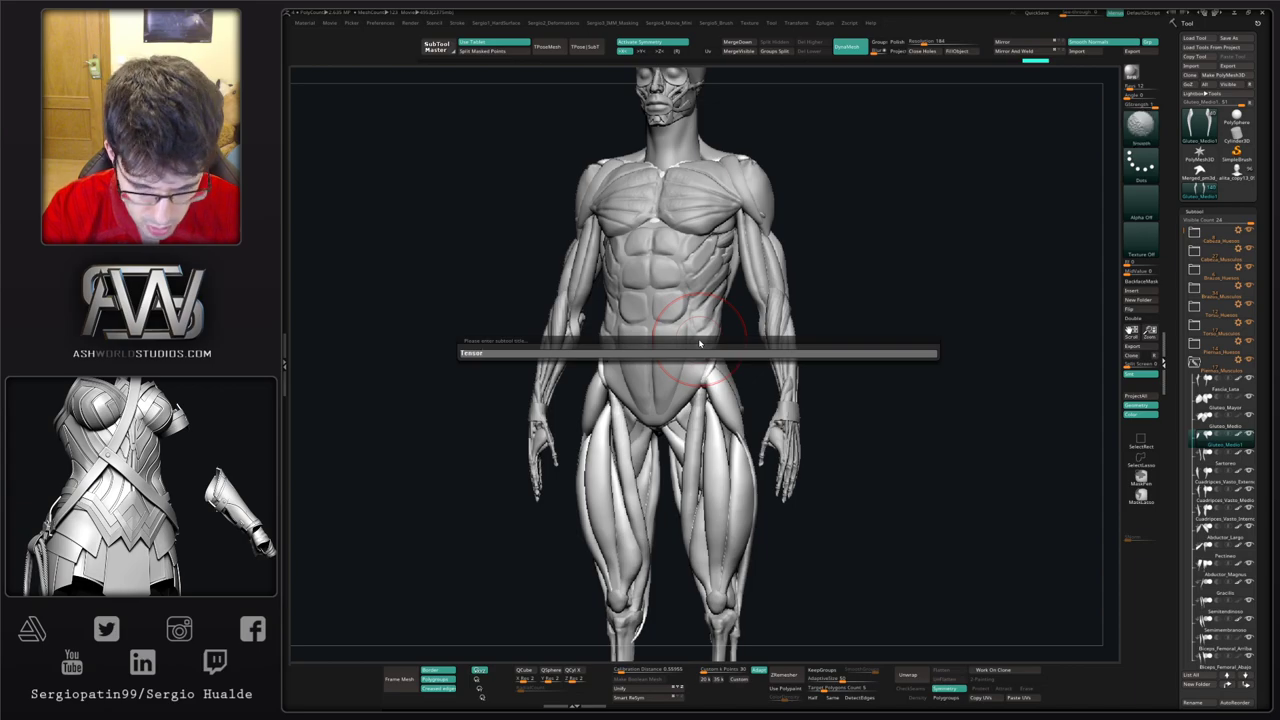
type("_Fascia")
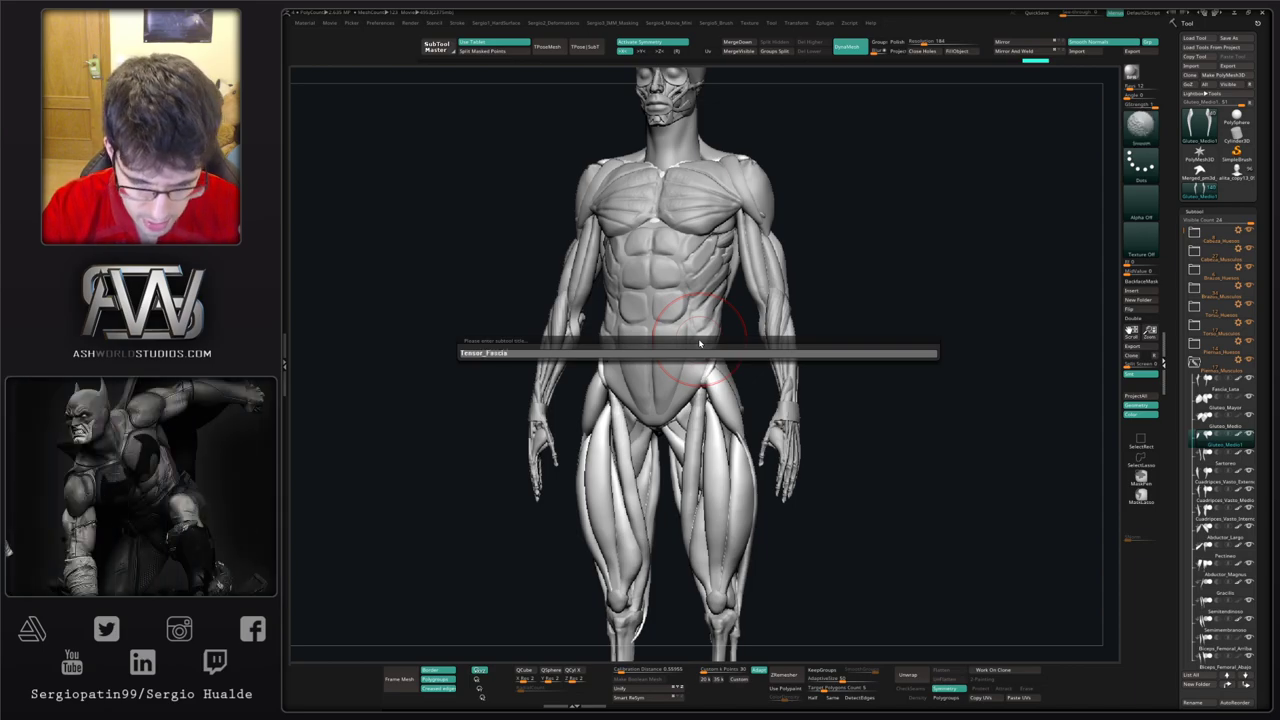
type("_Lata")
key("Return")
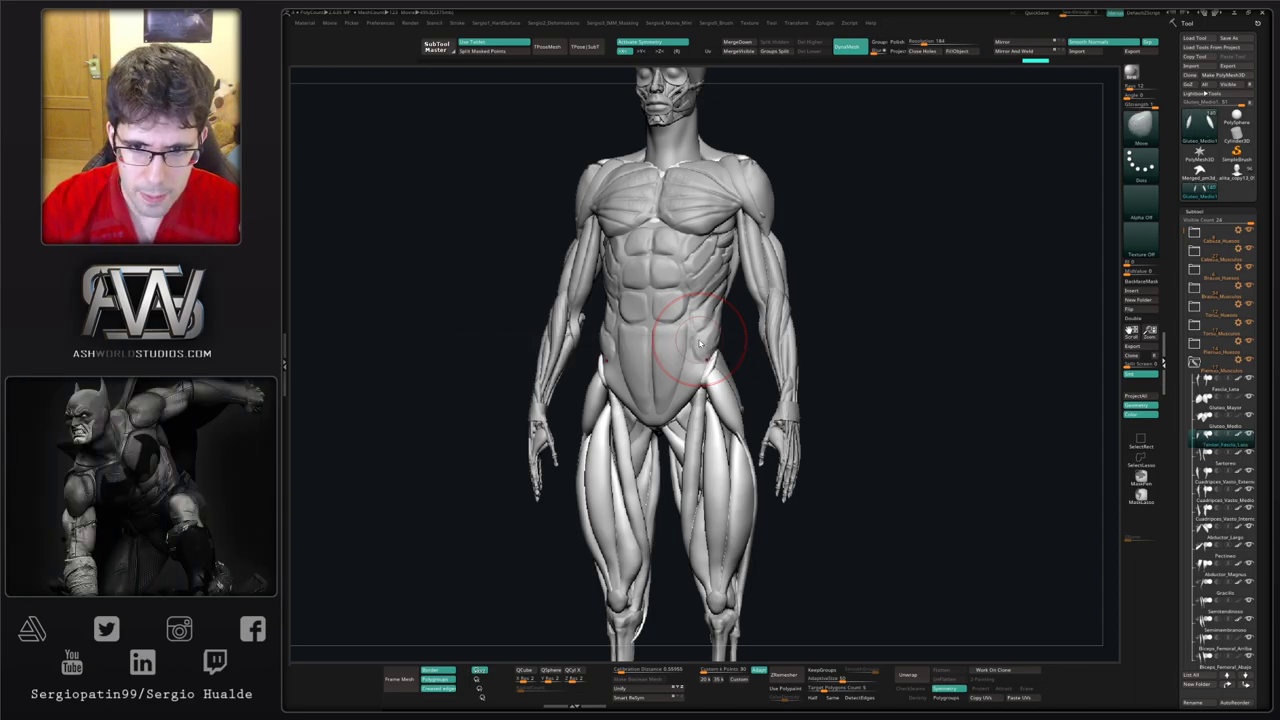
mouse_move(700, 400)
right_mouse_down()
mouse_move(734, 414)
mouse_move(708, 380)
right_mouse_up()
right_click_drag(716, 408, 684, 426, "alt")
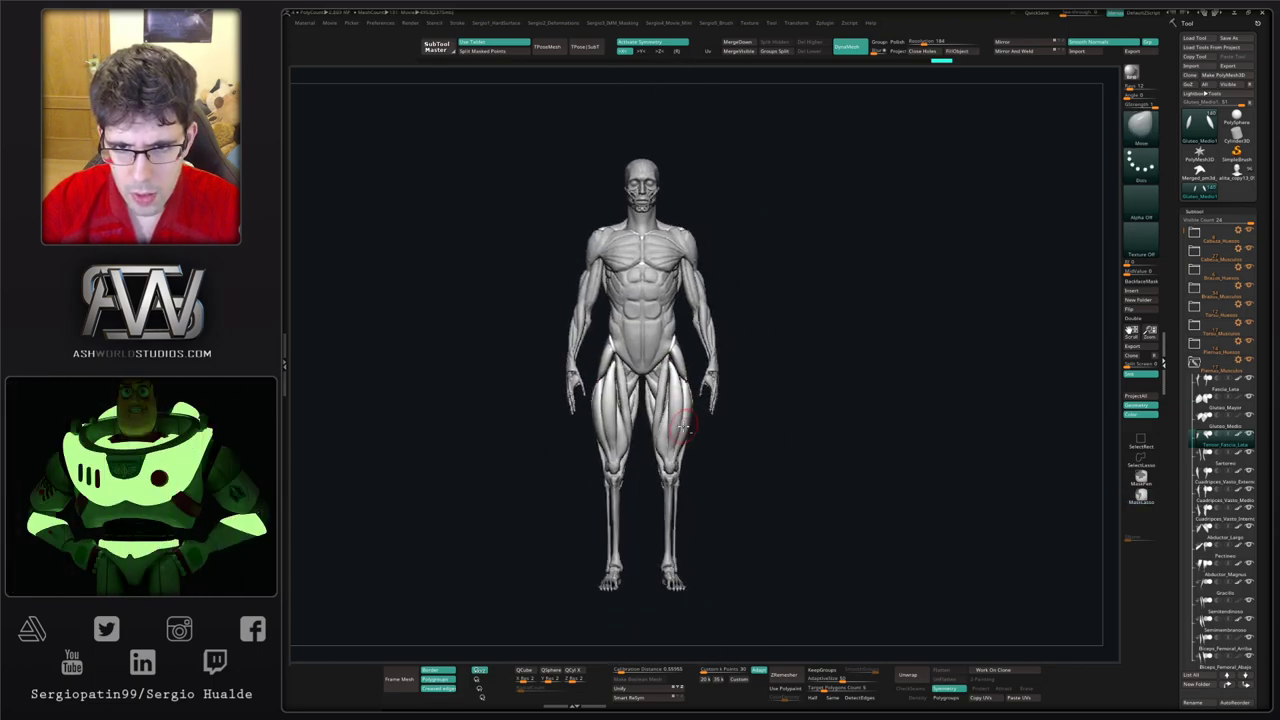
left_click(688, 352, "alt")
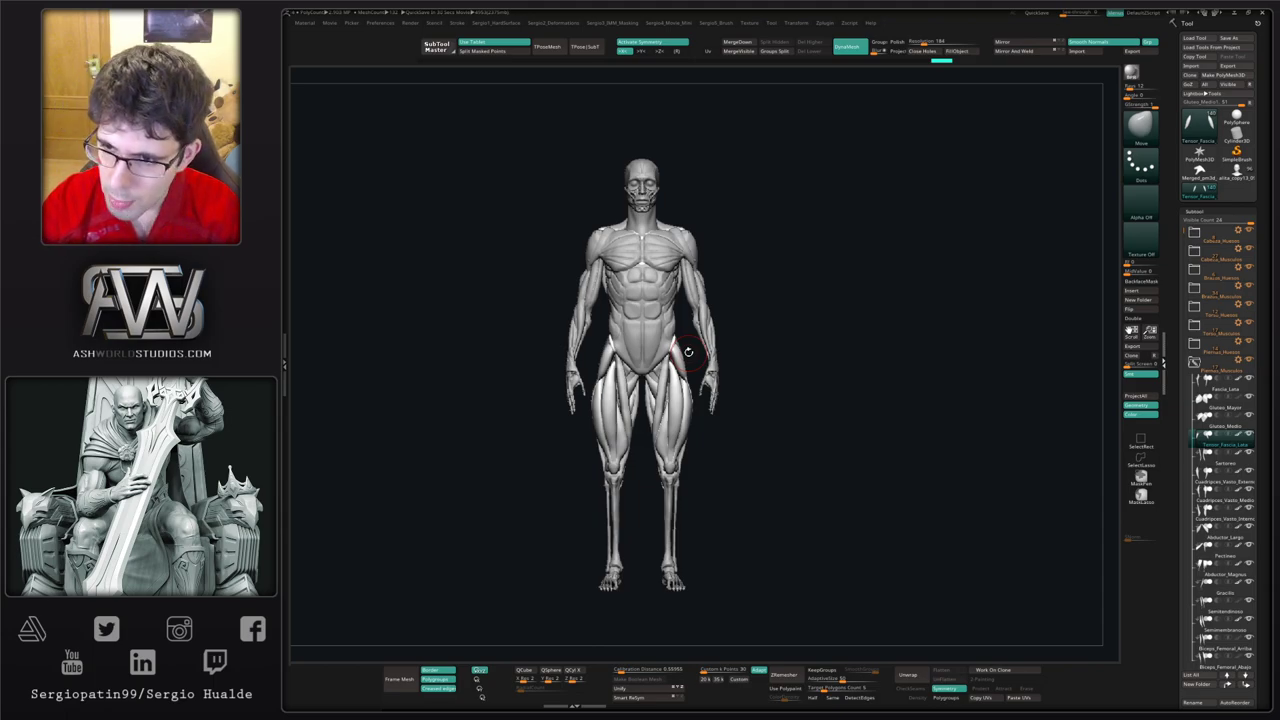
Step: Switch the selection brush between SelectRect and SelectLasso, finishing on SelectLasso
key("ctrl+shift")
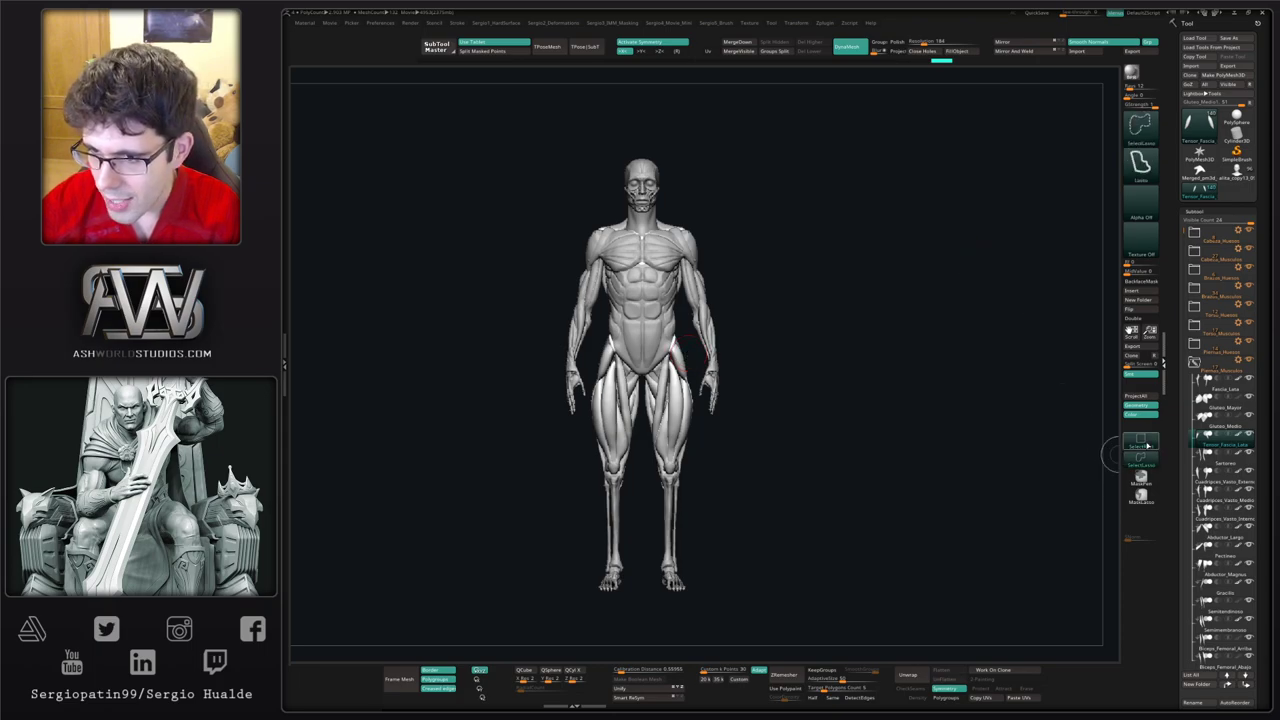
left_click(1141, 446)
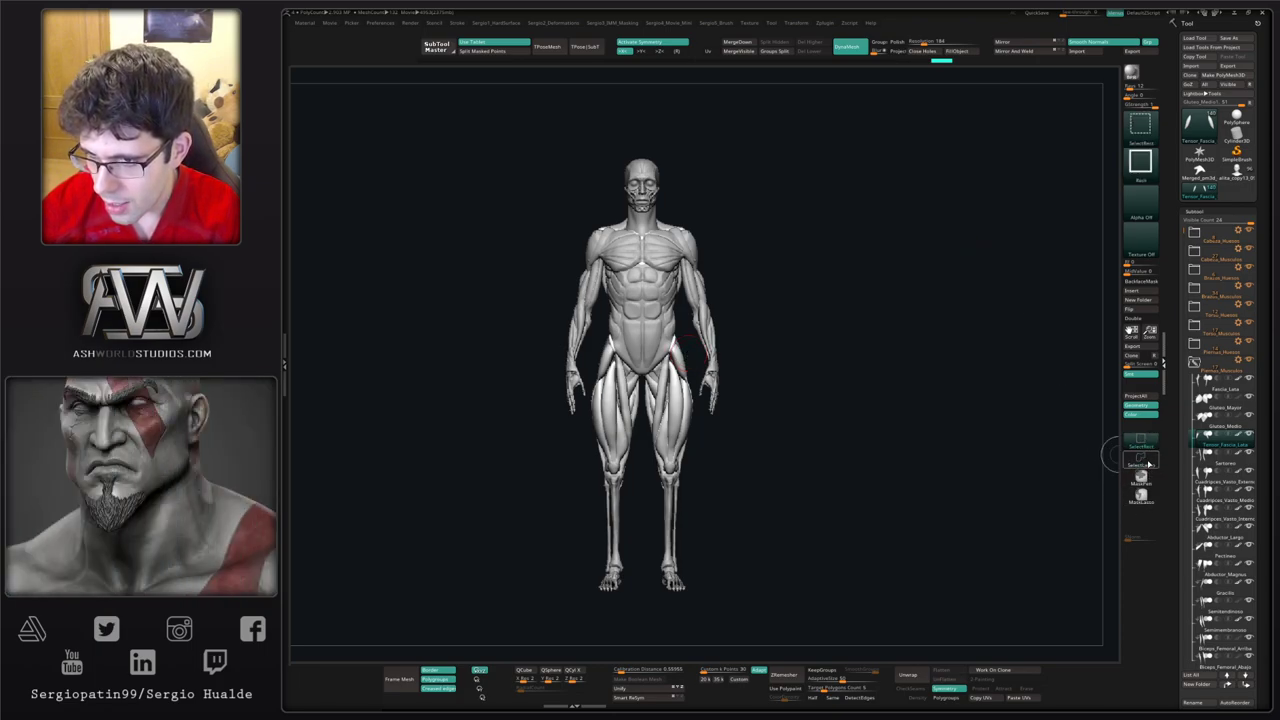
left_click(1148, 463, "ctrl+shift")
left_click(1145, 444, "ctrl+shift")
left_click(1145, 461, "ctrl+shift")
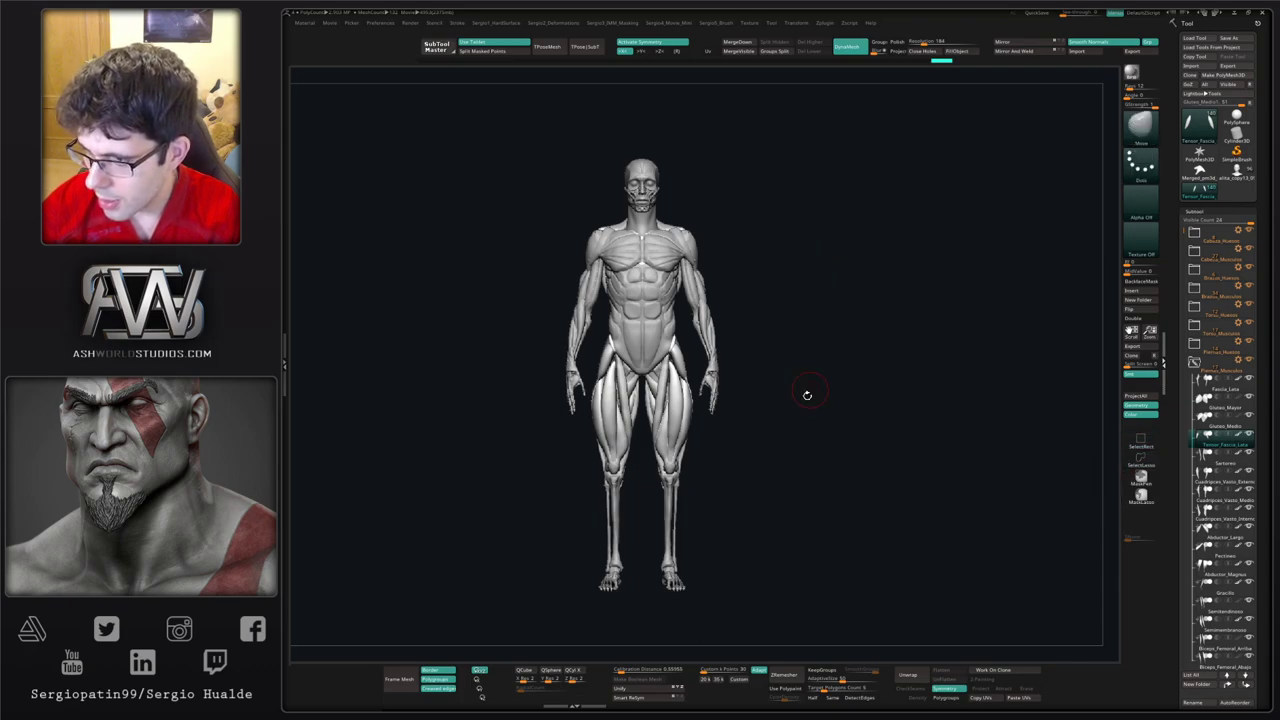
left_click_drag(870, 417, 858, 426)
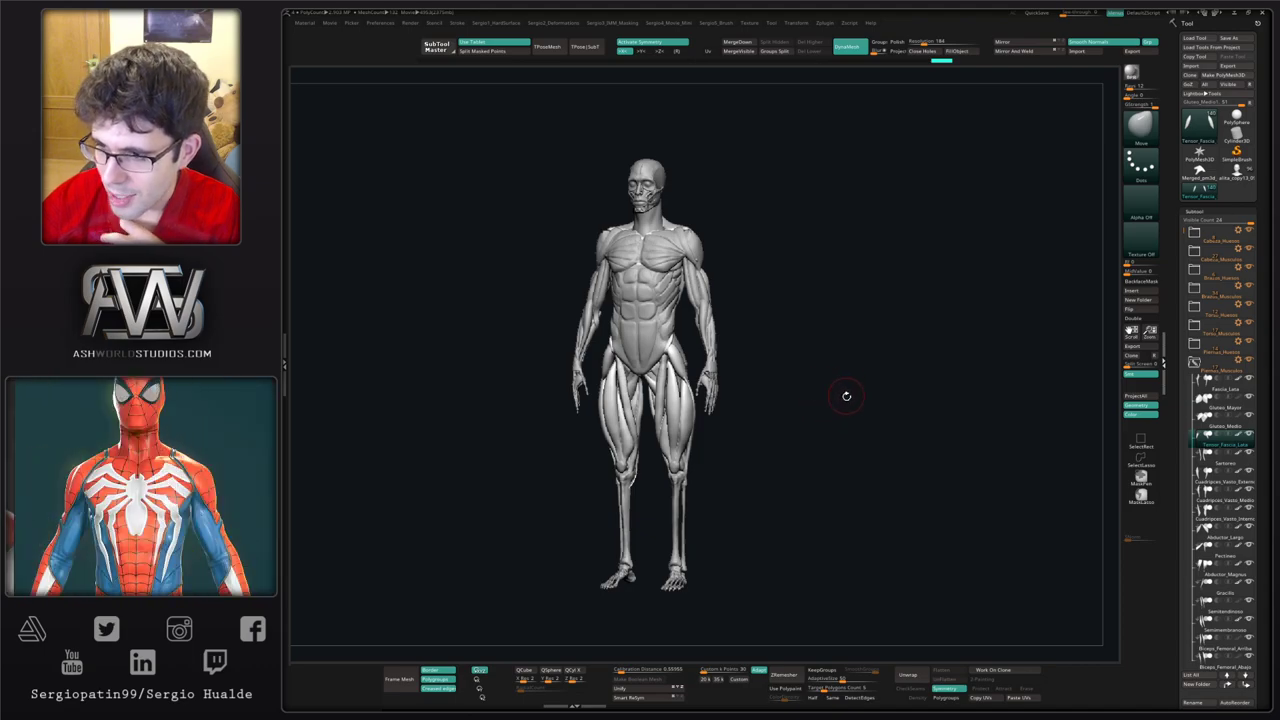
left_click_drag(846, 394, 857, 414)
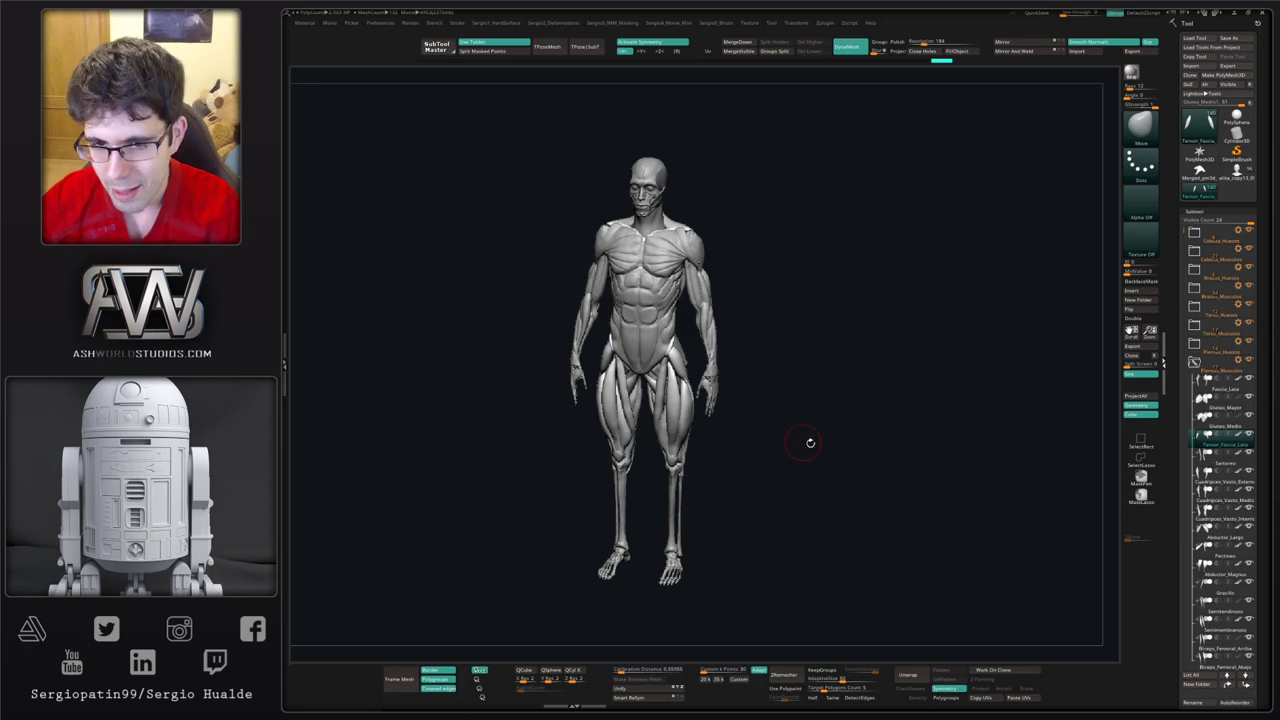
right_click_drag(820, 464, 680, 378)
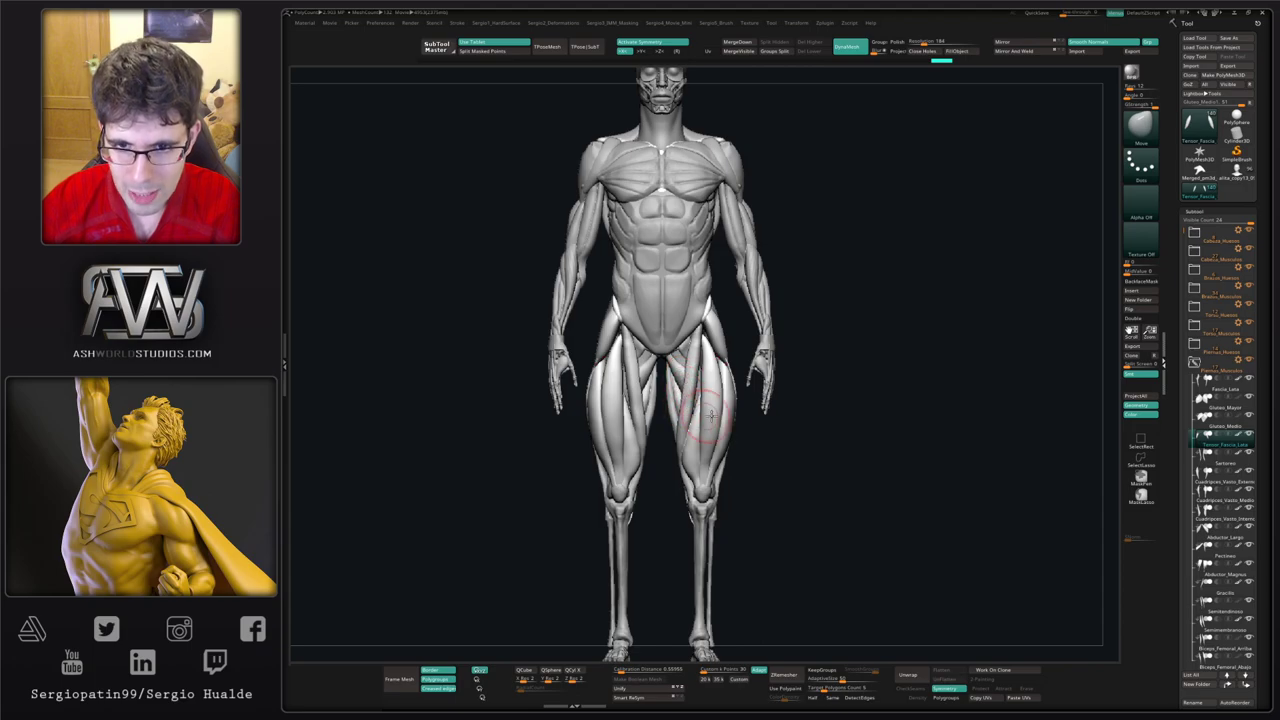
right_click_drag(915, 368, 917, 392, "alt")
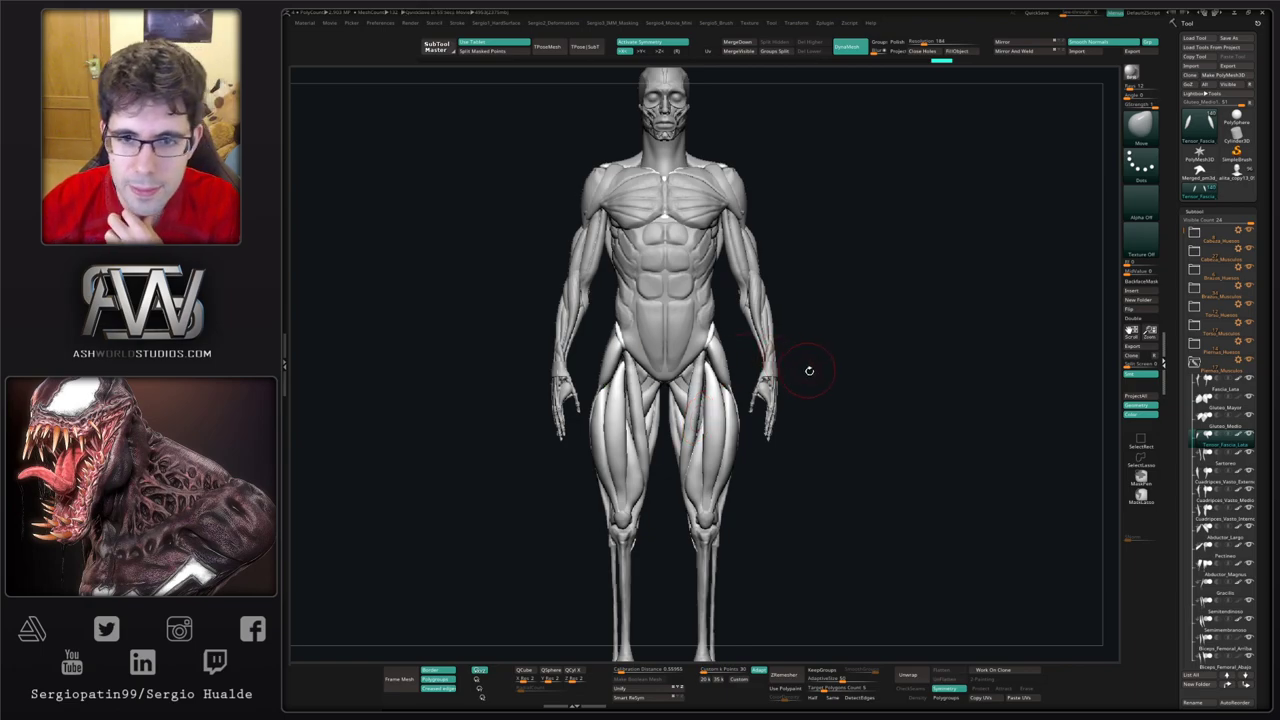
Step: Generate a combined TPoseMesh of the whole écorché figure for posing
left_click(557, 44)
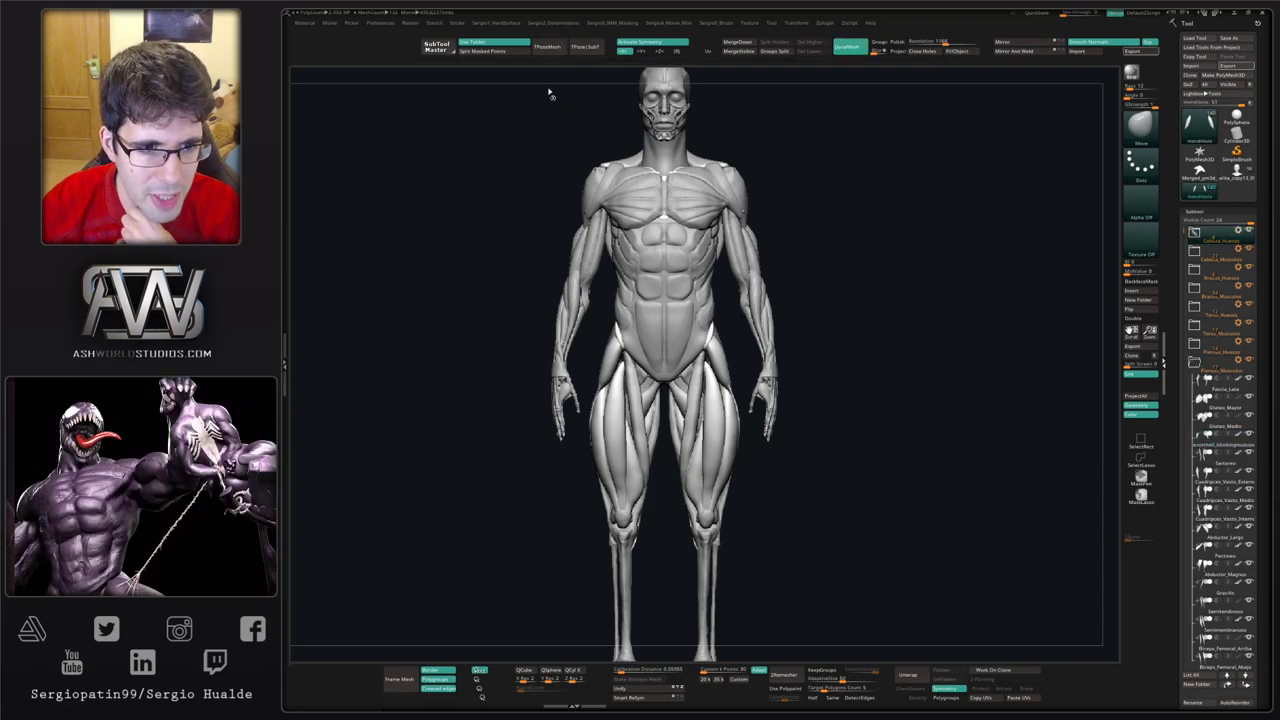
key("alt+Down")
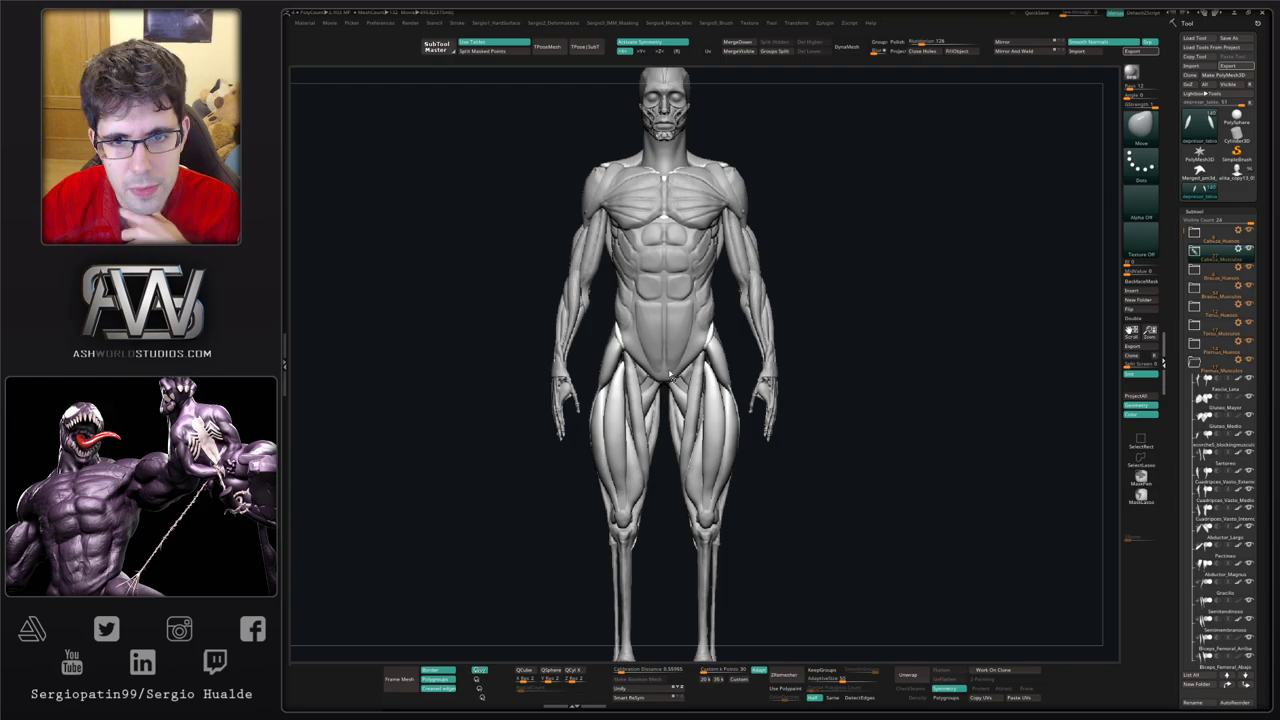
key("alt+Down")
key("alt+Down")
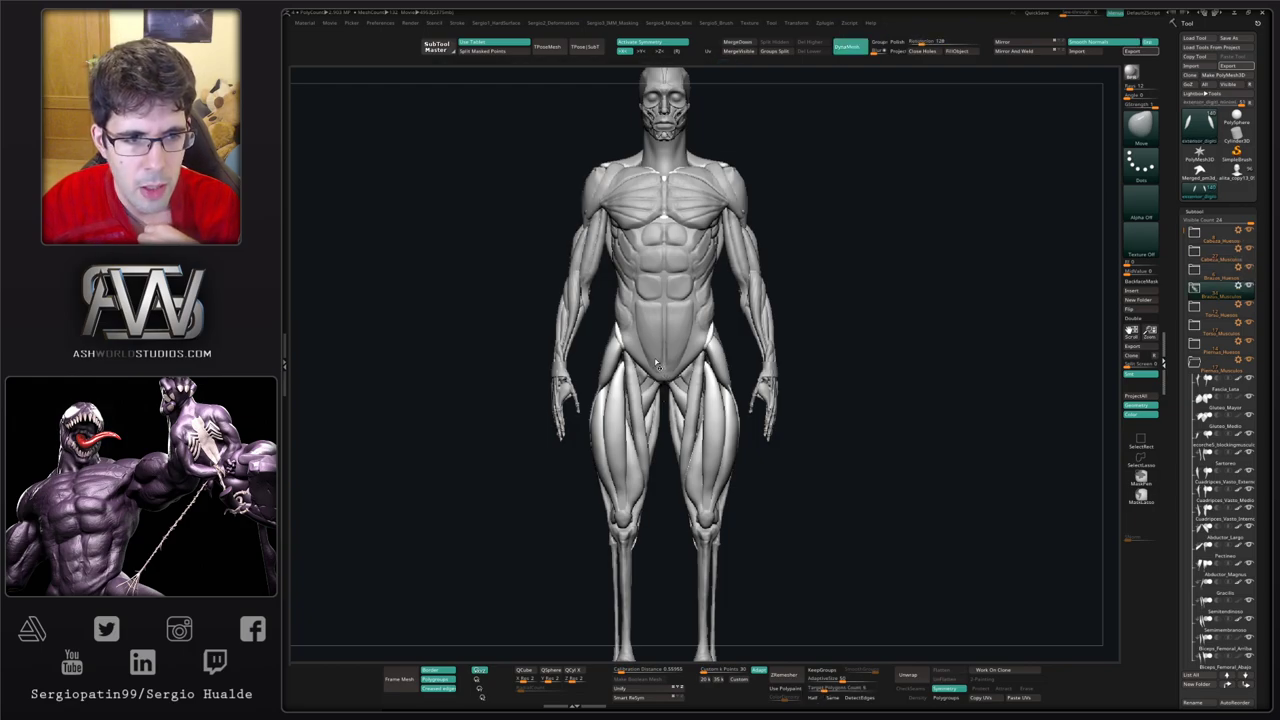
key("alt+Down")
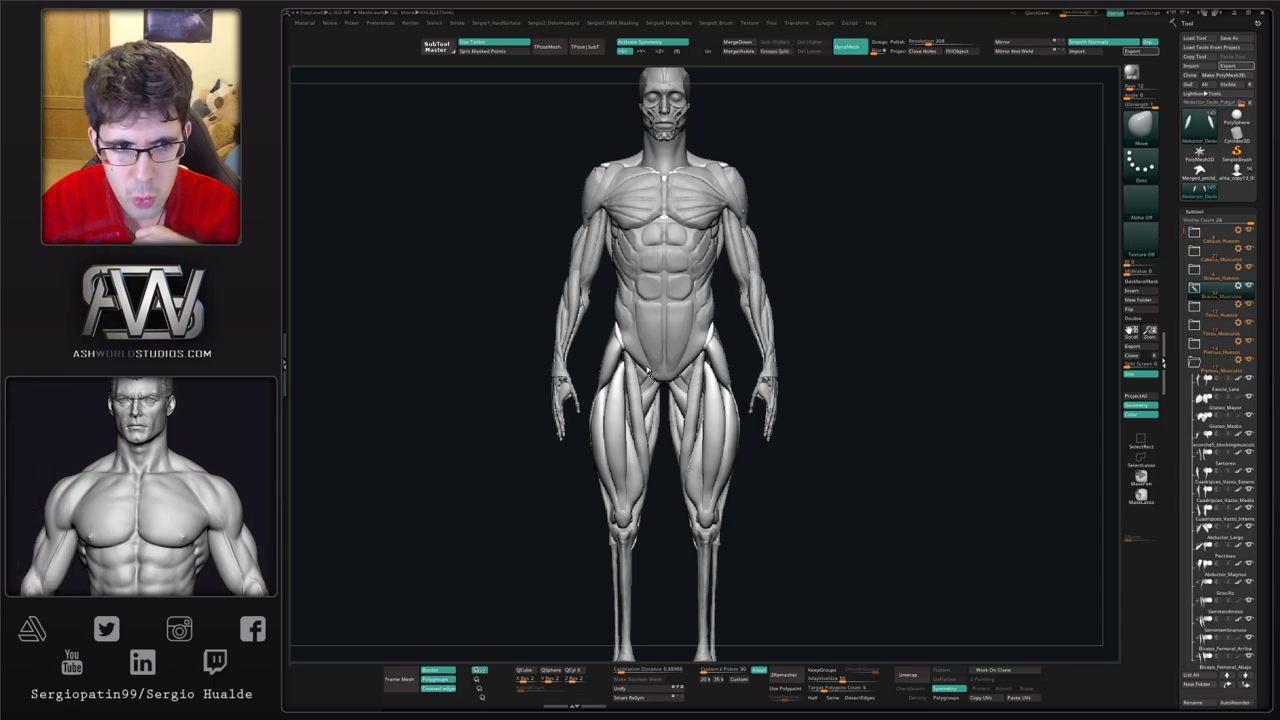
key("alt+Down")
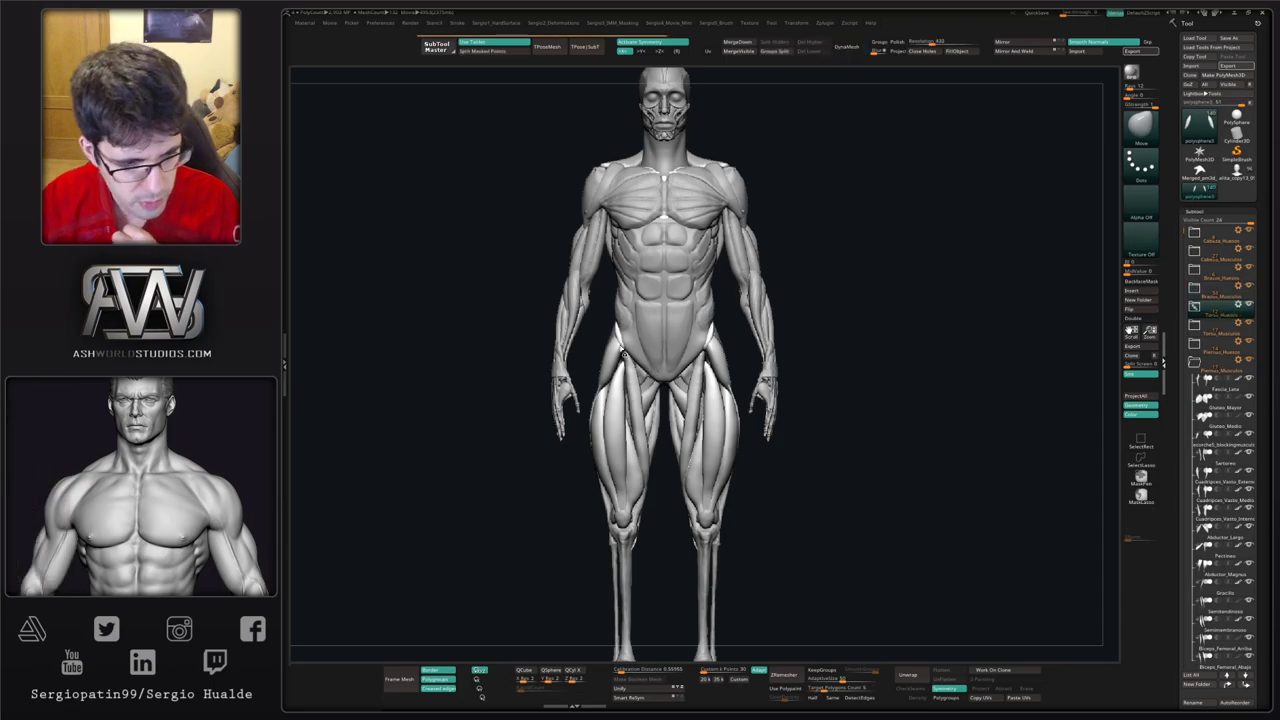
key("alt+Down")
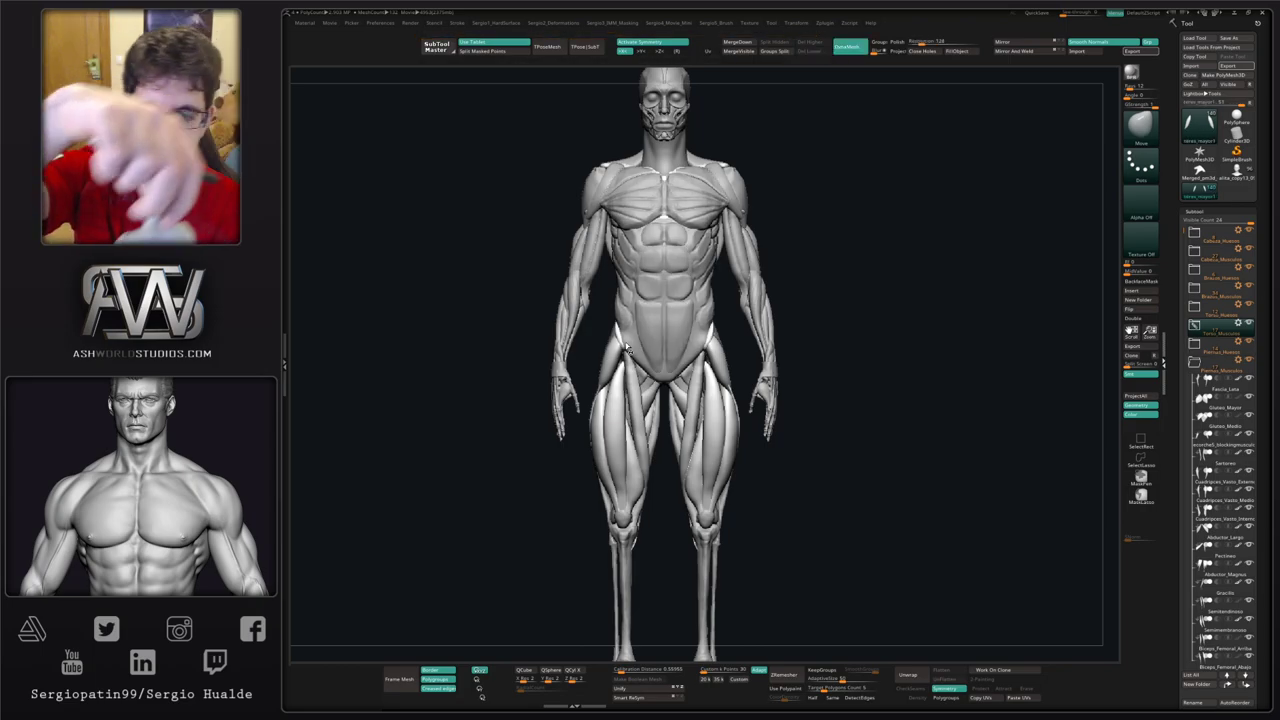
key("alt+Down")
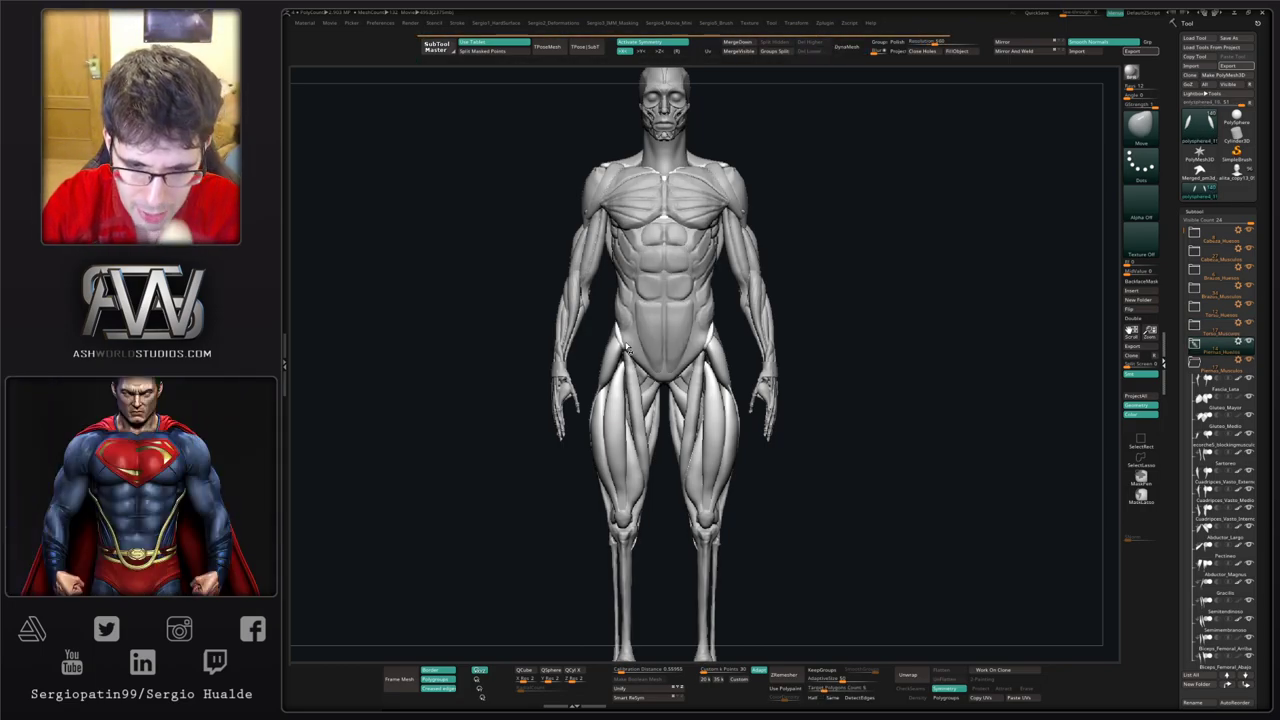
key("alt+Down")
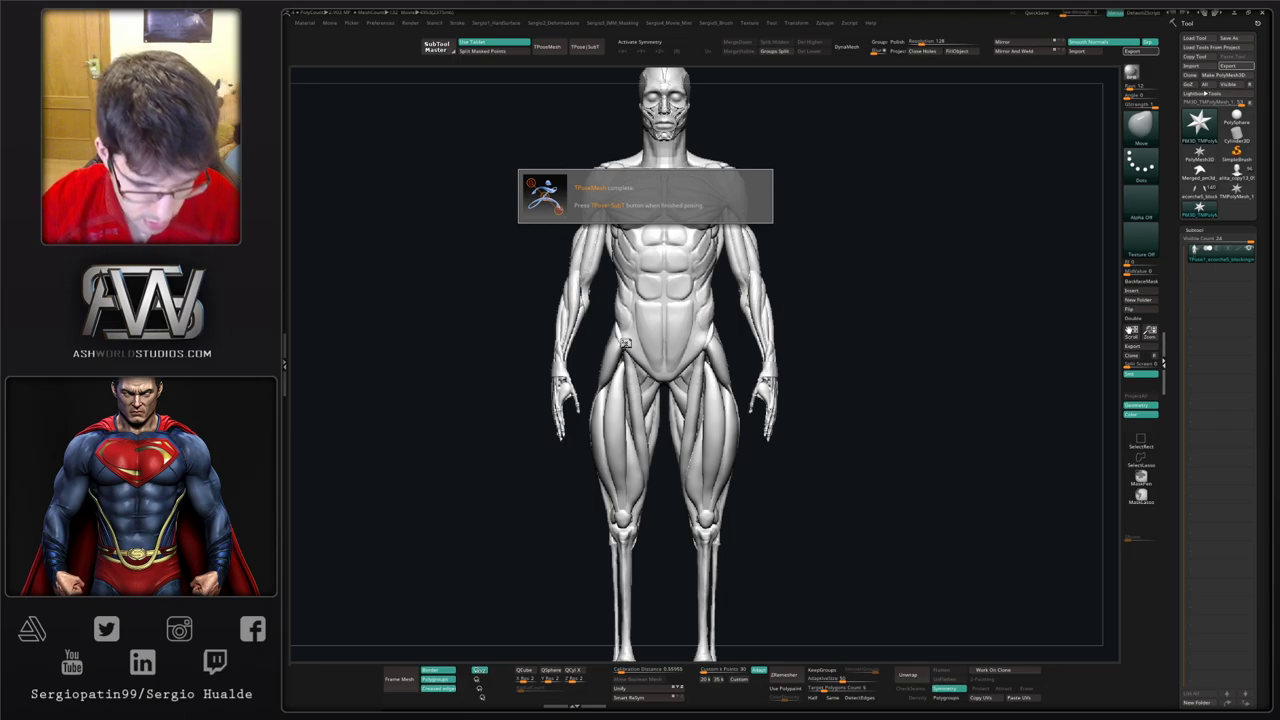
Step: Activate X symmetry on the combined mesh and try a lasso mask over the leg, clearing it again
key("f")
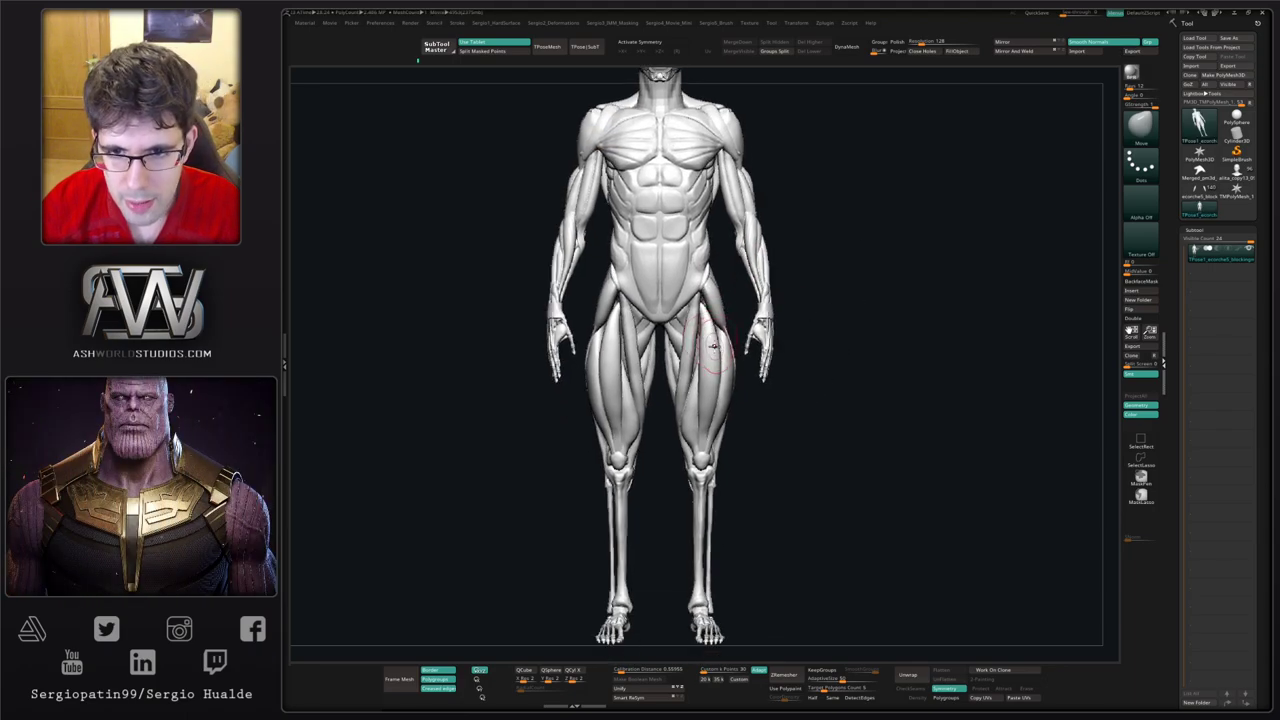
key("x")
key("ctrl")
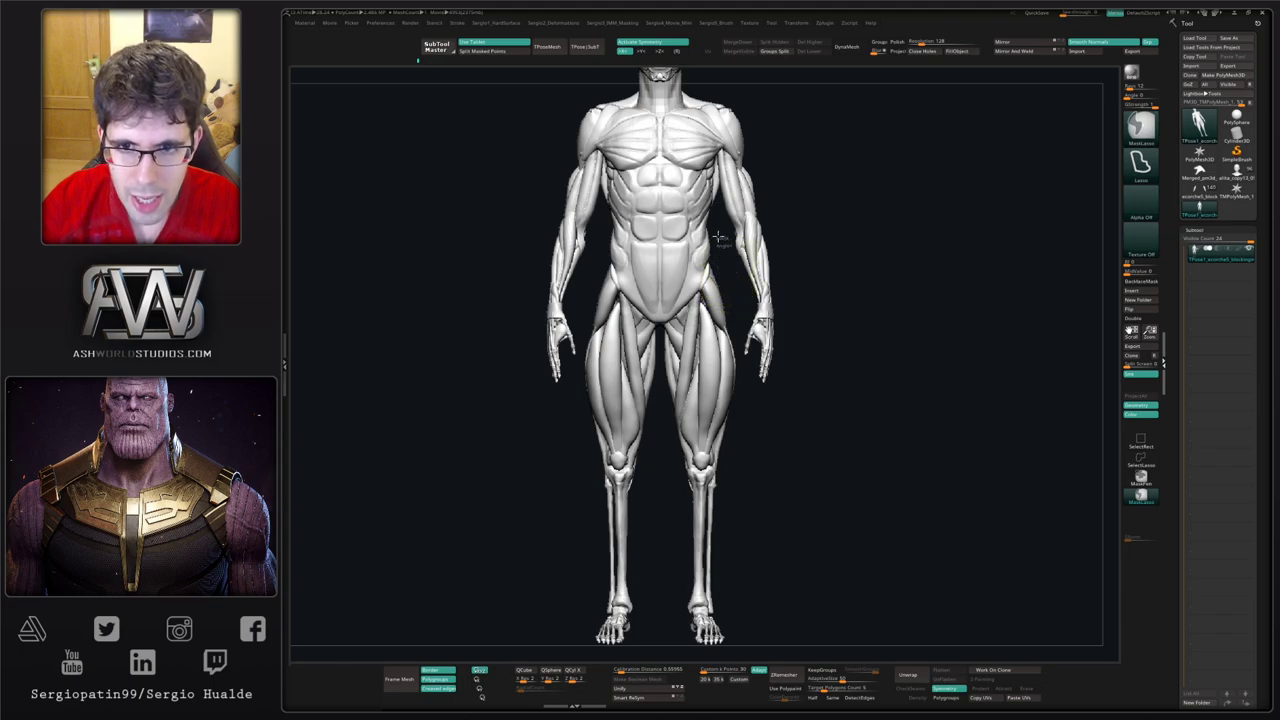
mouse_move(718, 237)
left_mouse_down("ctrl")
mouse_move(638, 318)
mouse_move(654, 609)
mouse_move(751, 543)
mouse_move(748, 402)
left_mouse_up("ctrl")
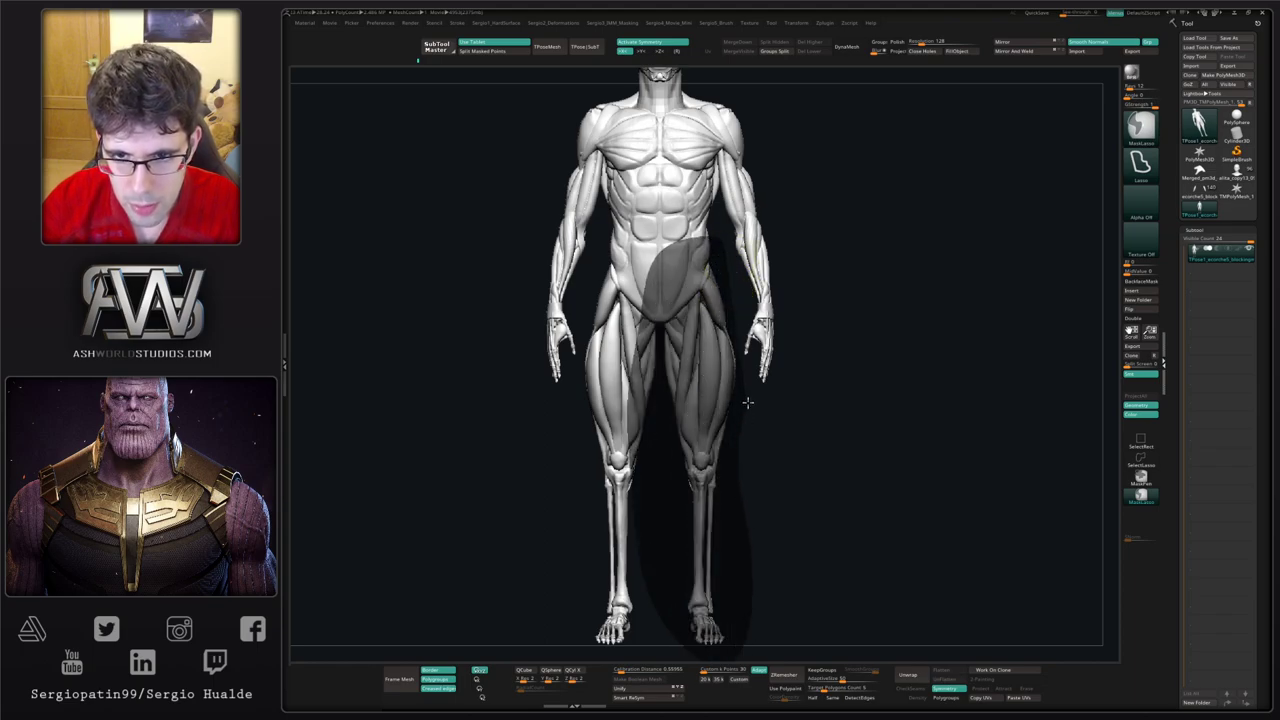
left_click_drag(743, 355, 739, 282, "ctrl")
left_click_drag(804, 334, 799, 348, "ctrl")
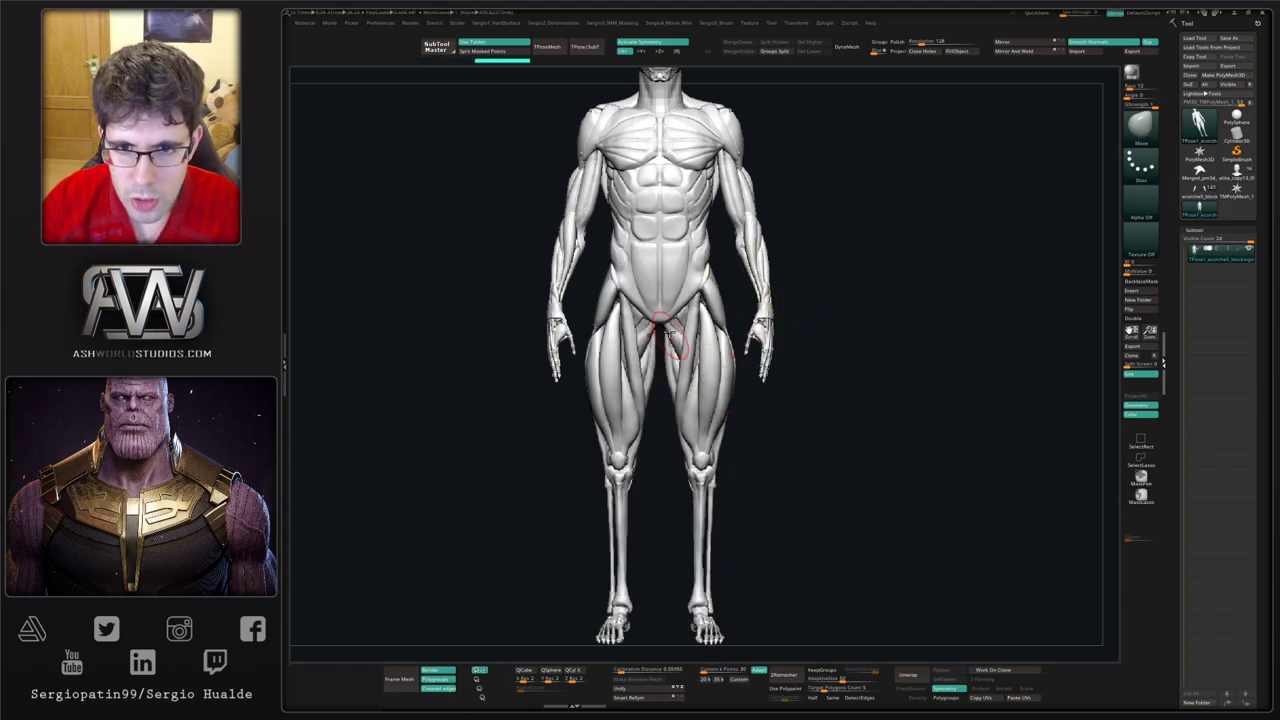
Step: Isolate the pelvis bones and reverse the visibility so only the pelvis is hidden
right_click_drag(678, 336, 696, 305, "ctrl")
key("ctrl+shift")
left_click(735, 265, "ctrl+shift")
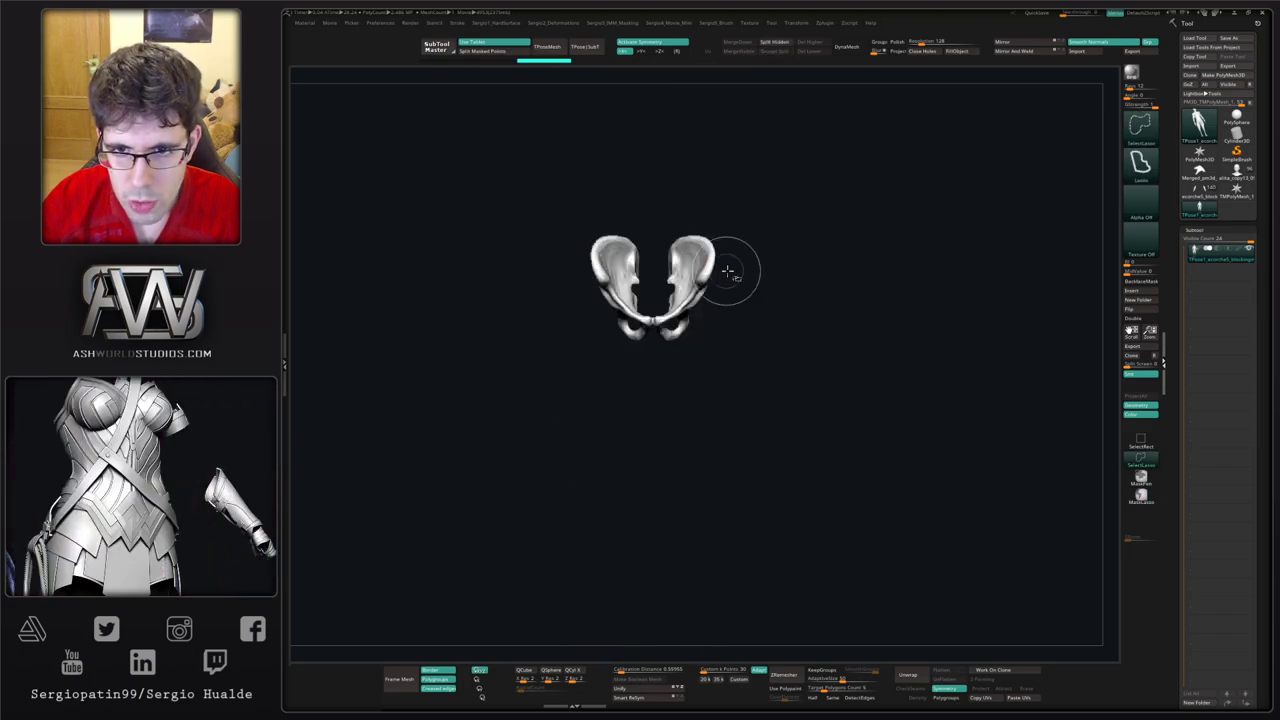
left_click(749, 287, "ctrl+shift")
mouse_move(678, 336)
right_mouse_down("ctrl")
mouse_move(653, 379)
mouse_move(680, 332)
mouse_move(720, 306)
mouse_move(719, 350)
right_mouse_up("ctrl")
mouse_move(716, 280)
right_mouse_down()
mouse_move(748, 268)
mouse_move(800, 300)
mouse_move(757, 320)
mouse_move(763, 390)
right_mouse_up()
Step: Hide the femurs, kneecaps and lower leg bones so the thigh muscles stand free
left_click(727, 357, "ctrl+shift")
key("ctrl+shift")
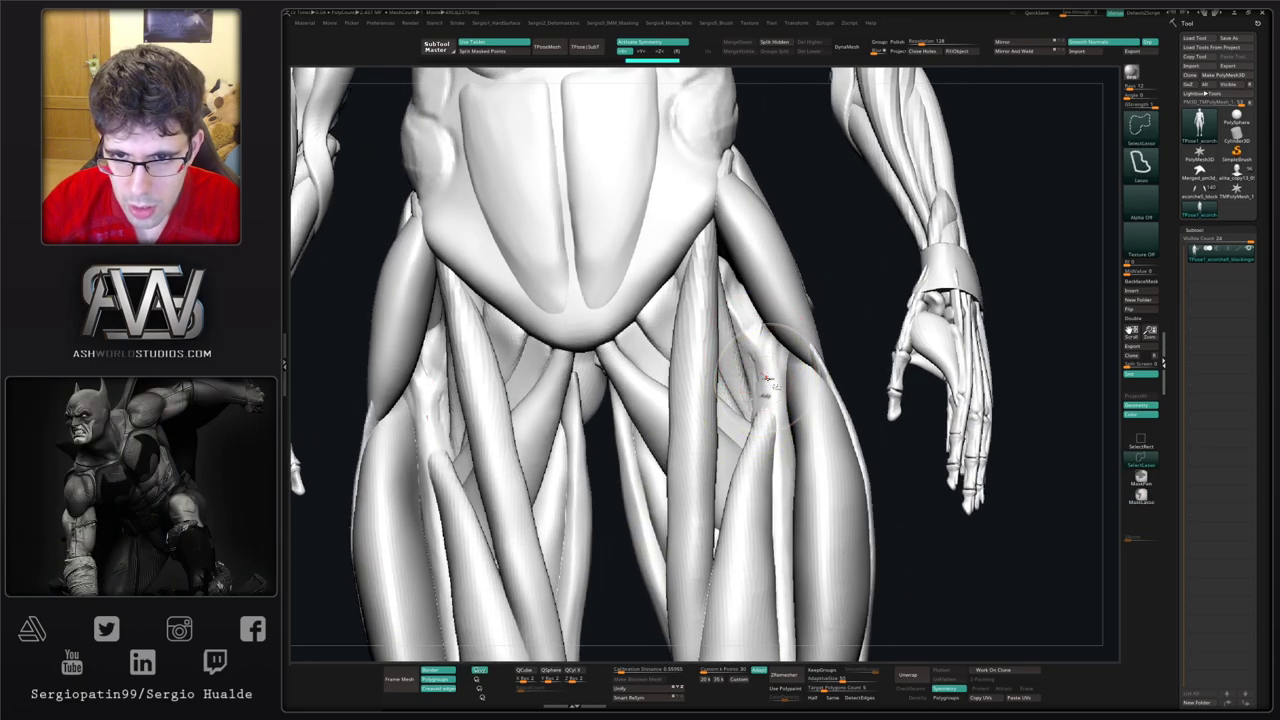
left_click(766, 389, "ctrl+shift")
mouse_move(766, 365)
right_mouse_down("ctrl")
mouse_move(745, 520)
mouse_move(710, 349)
mouse_move(726, 413)
mouse_move(778, 457)
mouse_move(774, 411)
mouse_move(750, 492)
right_mouse_up("ctrl")
left_click(726, 412, "ctrl+alt+shift")
left_click(739, 447, "ctrl+shift")
right_click_drag(710, 325, 686, 281)
left_click(689, 285, "ctrl+shift")
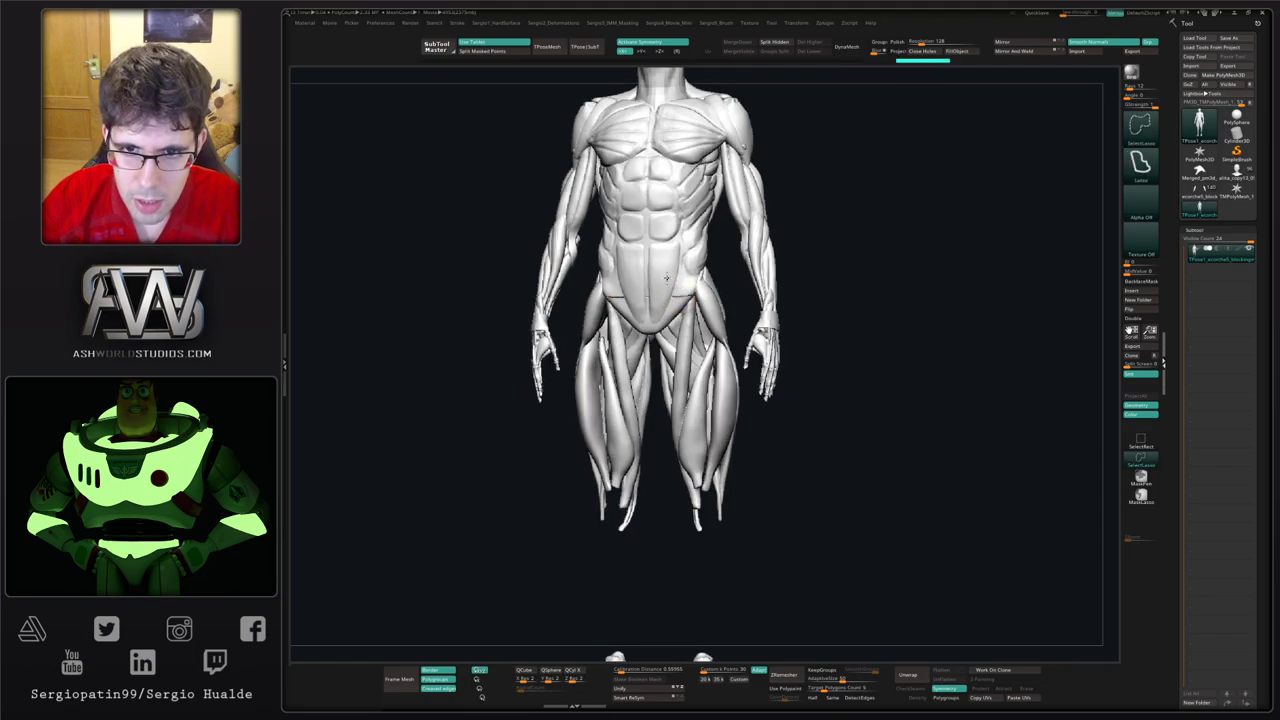
Step: Switch the selection brush to SelectRect and hide the abdominal muscles, the sheath beneath them and the obliques
left_click(1140, 440)
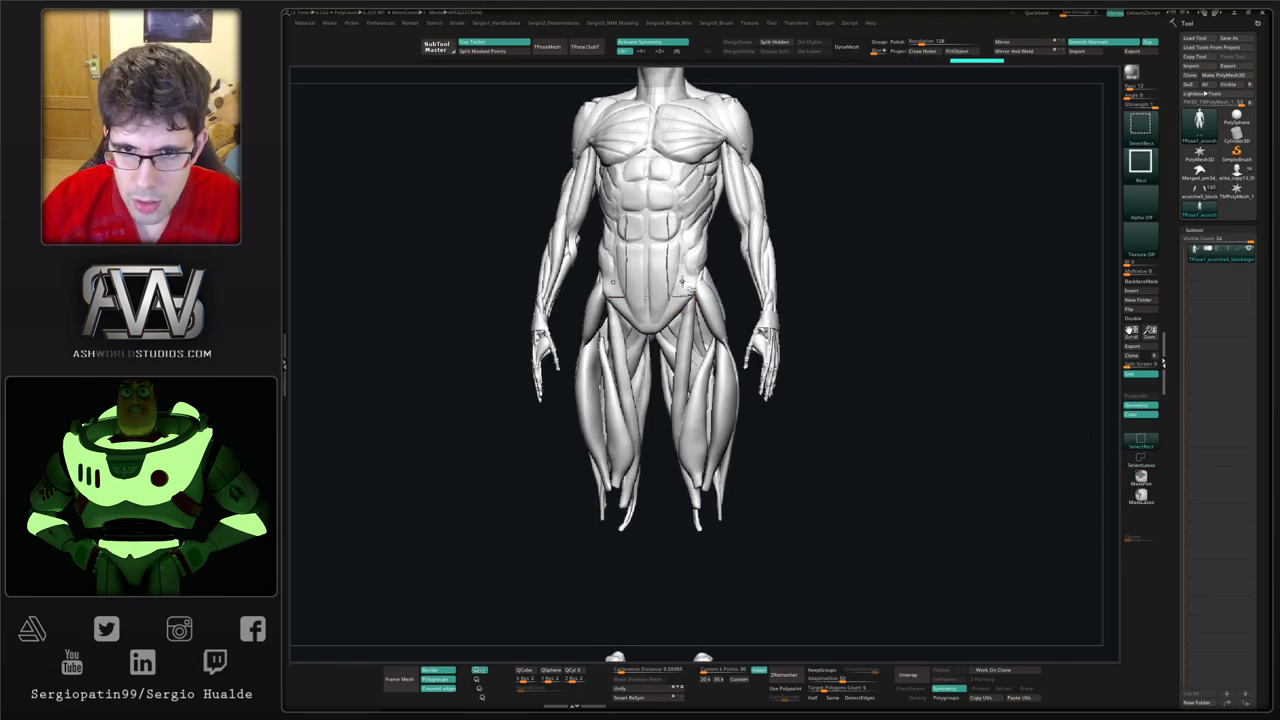
key("ctrl+z")
left_click(658, 298, "ctrl+shift")
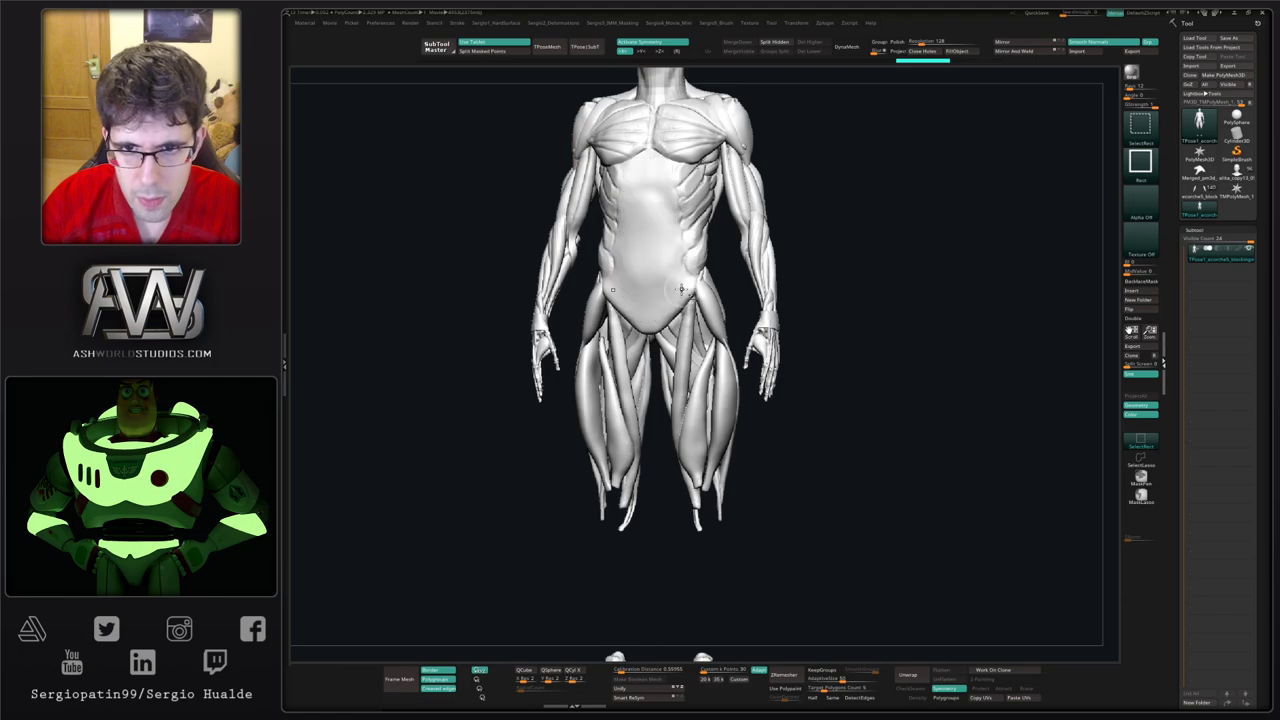
left_click(686, 300, "ctrl+shift")
left_click(689, 308, "ctrl+shift")
right_click_drag(688, 308, 674, 306, "shift")
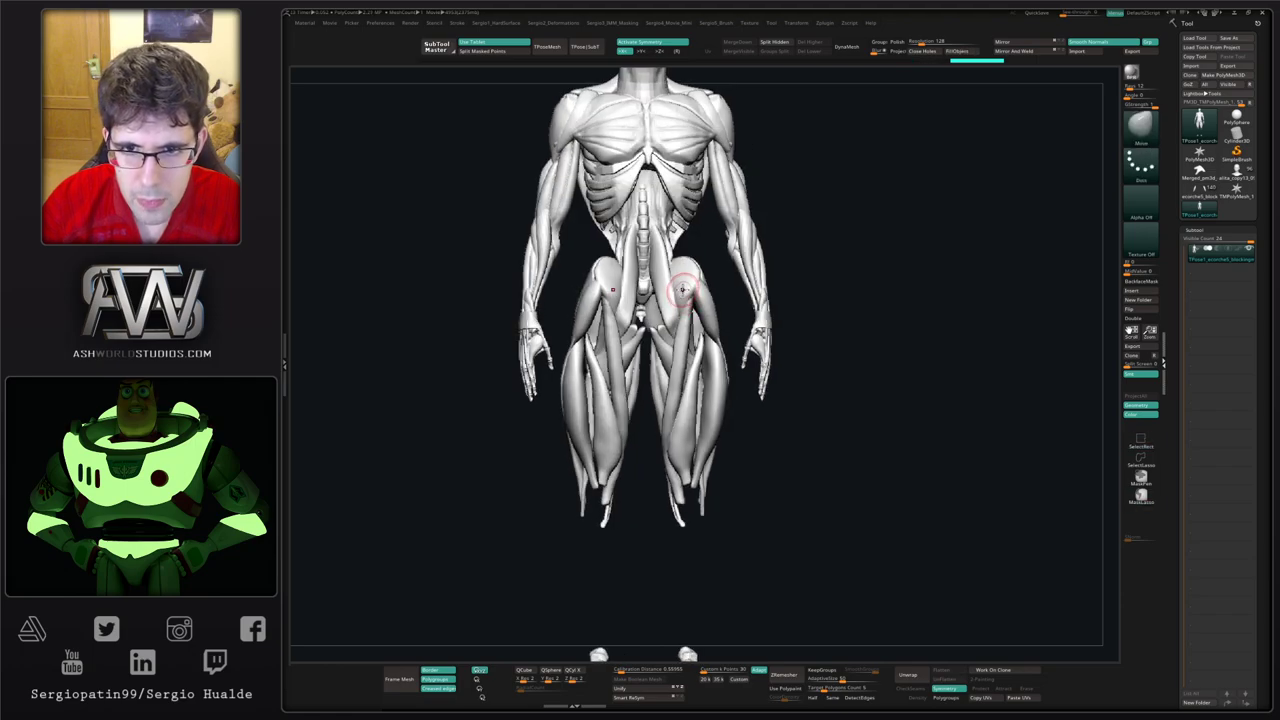
Step: Hide the deep hip flexor muscles, the sacrum and the lower spine above the thighs
left_click(667, 292, "ctrl+shift")
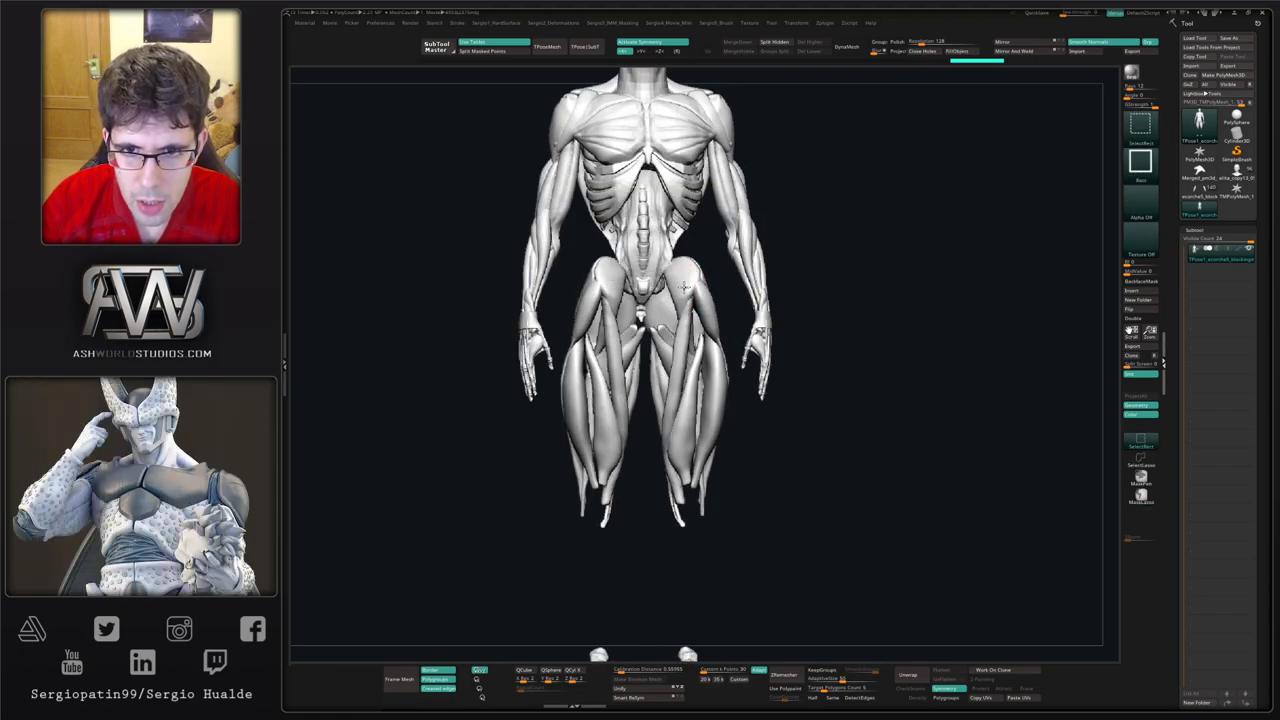
left_click(684, 287, "ctrl+alt+shift")
right_click_drag(723, 260, 704, 257)
left_click(668, 282, "ctrl+shift")
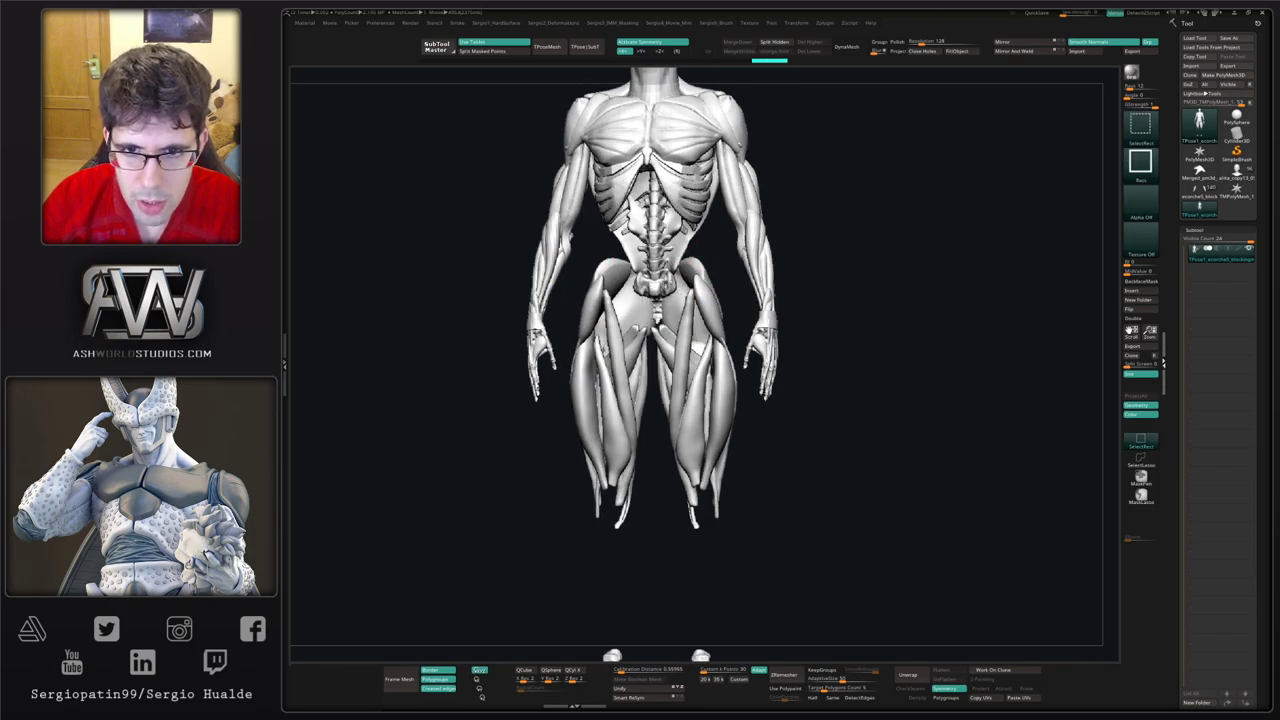
left_click(662, 287, "ctrl+shift")
left_click(658, 311, "ctrl+shift")
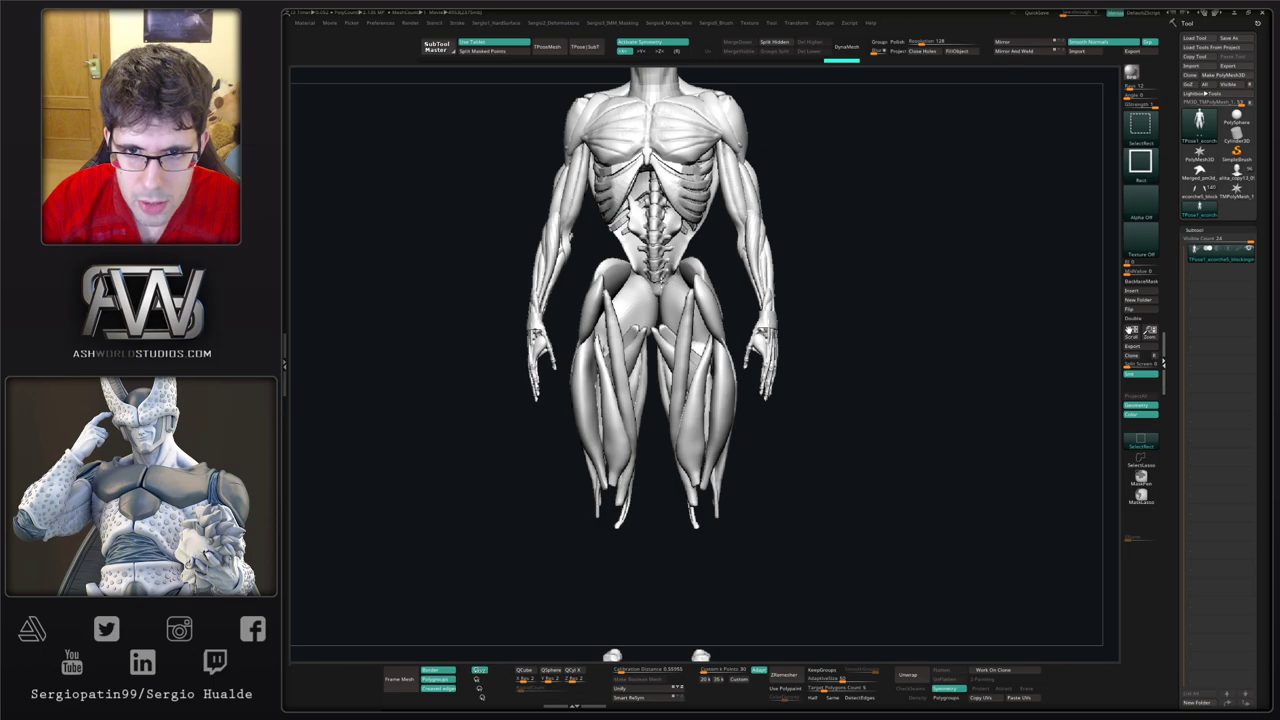
left_click(657, 262, "ctrl+shift")
left_click(676, 258, "ctrl+shift")
left_click(659, 271, "ctrl+shift")
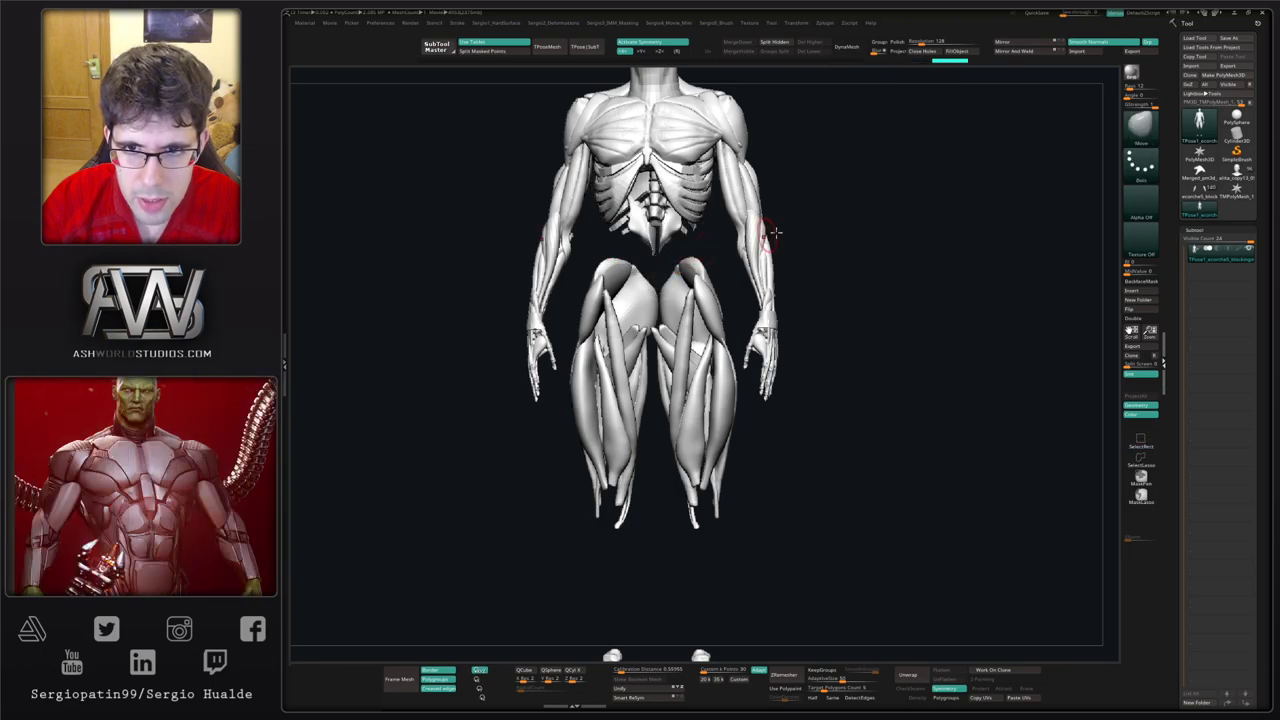
Step: Hide the remaining torso, arms, hands and head with rectangular selections around them
left_click_drag(822, 216, 626, 148, "ctrl+alt+shift")
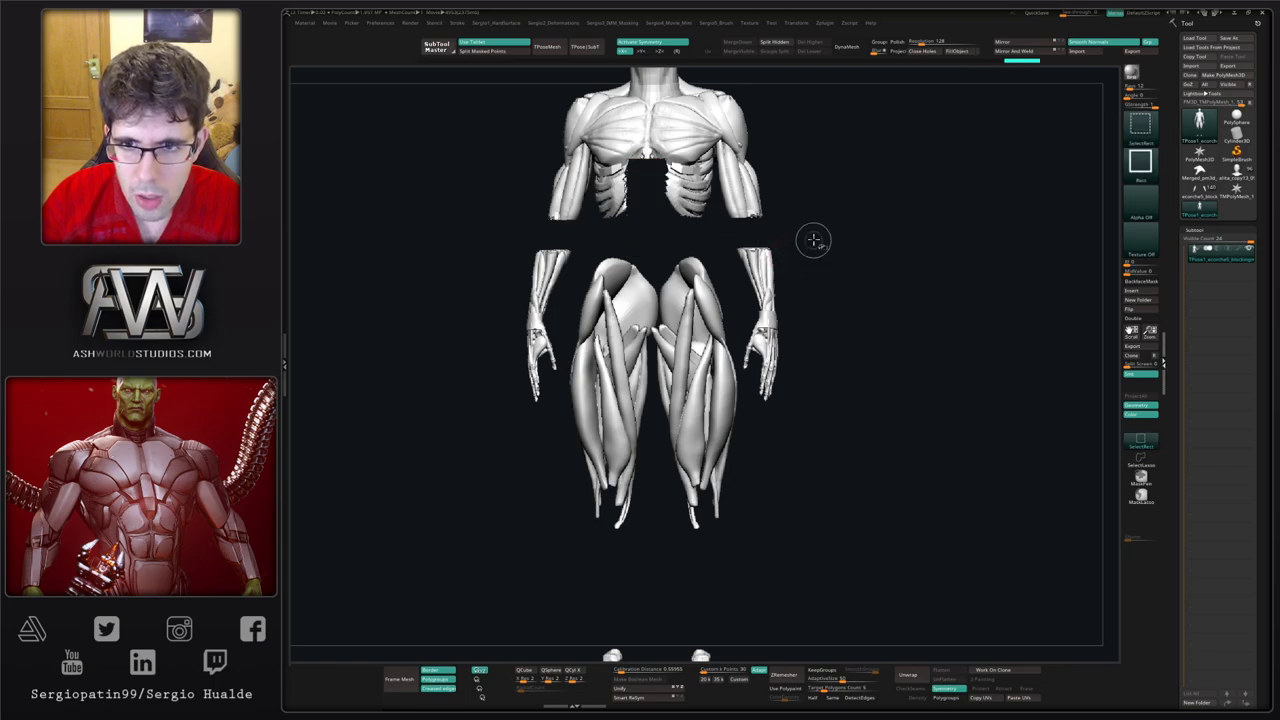
left_click_drag(811, 238, 742, 407, "ctrl+alt+shift")
left_click_drag(760, 238, 733, 376, "ctrl+alt+shift")
left_click_drag(846, 149, 511, 367, "ctrl+alt+shift")
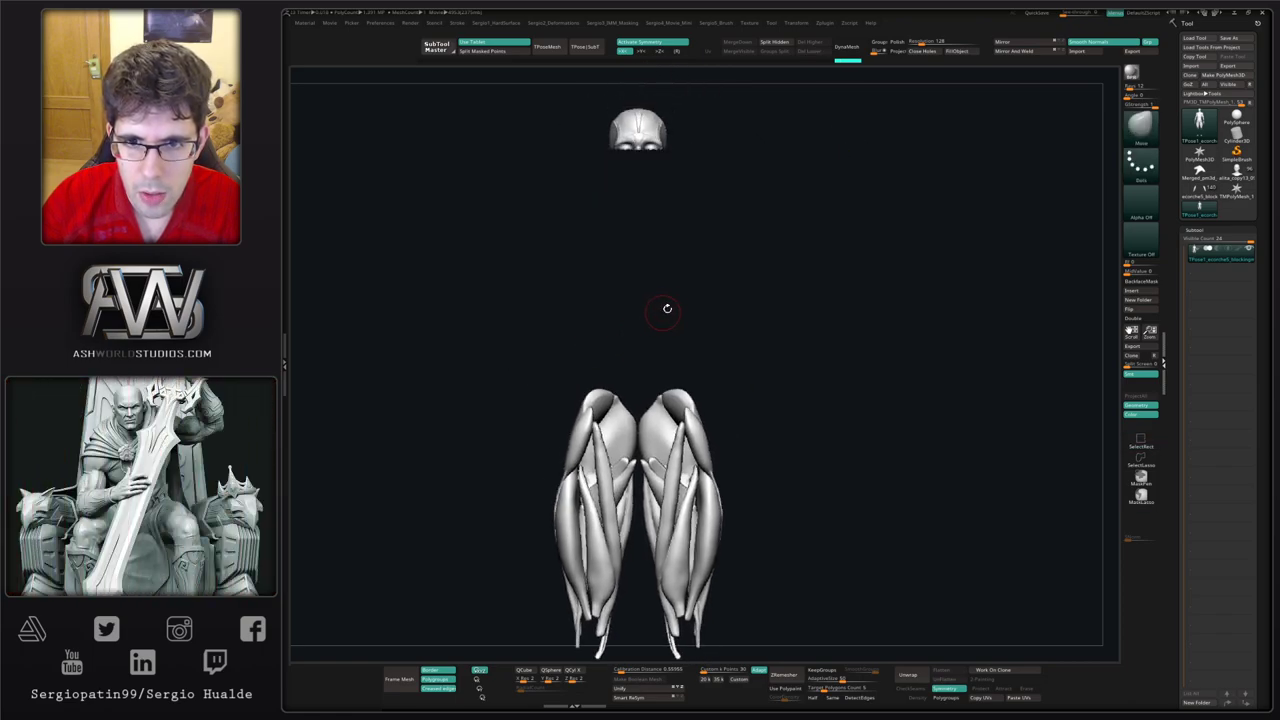
left_click_drag(726, 149, 569, 243, "ctrl+alt+shift")
Step: Hide the feet with a rectangular selection, leaving only the hip and thigh muscles shown
key("f")
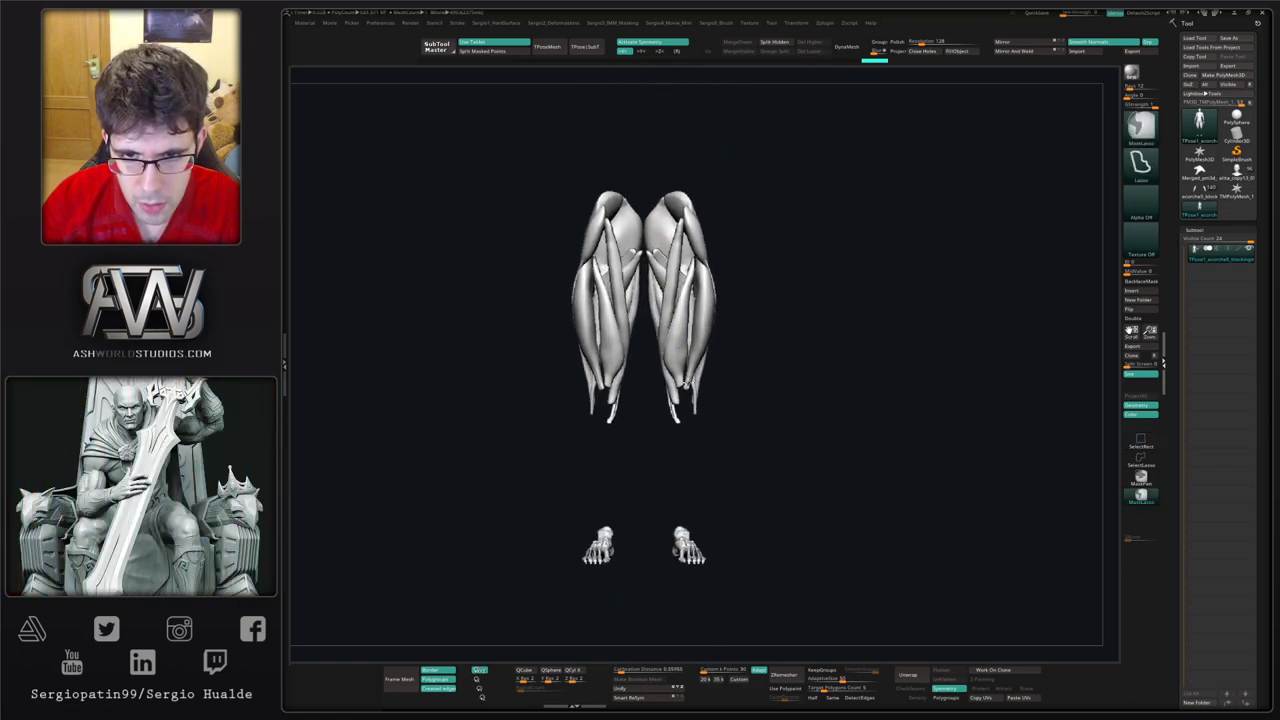
right_click_drag(687, 382, 691, 411, "ctrl")
left_click_drag(732, 479, 552, 638, "ctrl+alt+shift")
right_click_drag(728, 234, 711, 337, "alt")
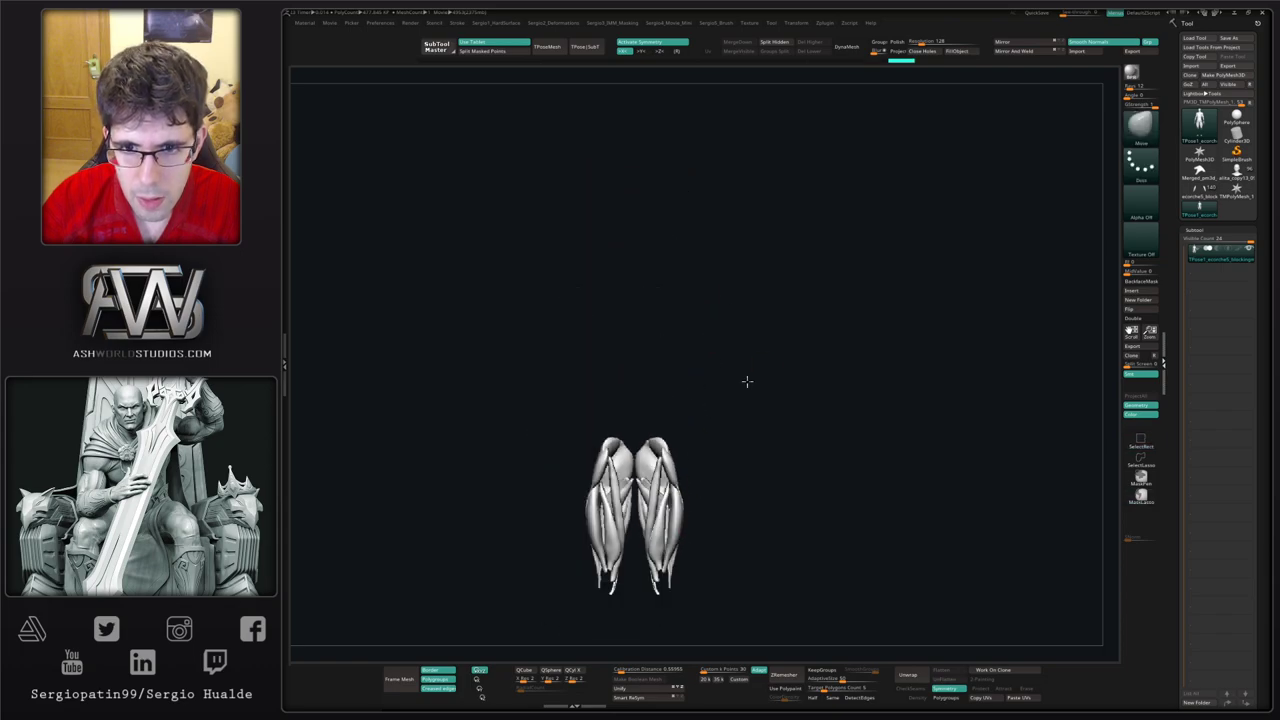
Step: Invert the visibility, mask the rest of the body, and show the whole figure with the thigh muscles unmasked
mouse_move(747, 381)
right_mouse_down()
mouse_move(689, 442)
mouse_move(735, 344)
right_mouse_up()
mouse_move(735, 344)
right_mouse_down("ctrl")
mouse_move(738, 416)
mouse_move(786, 381)
right_mouse_up("ctrl")
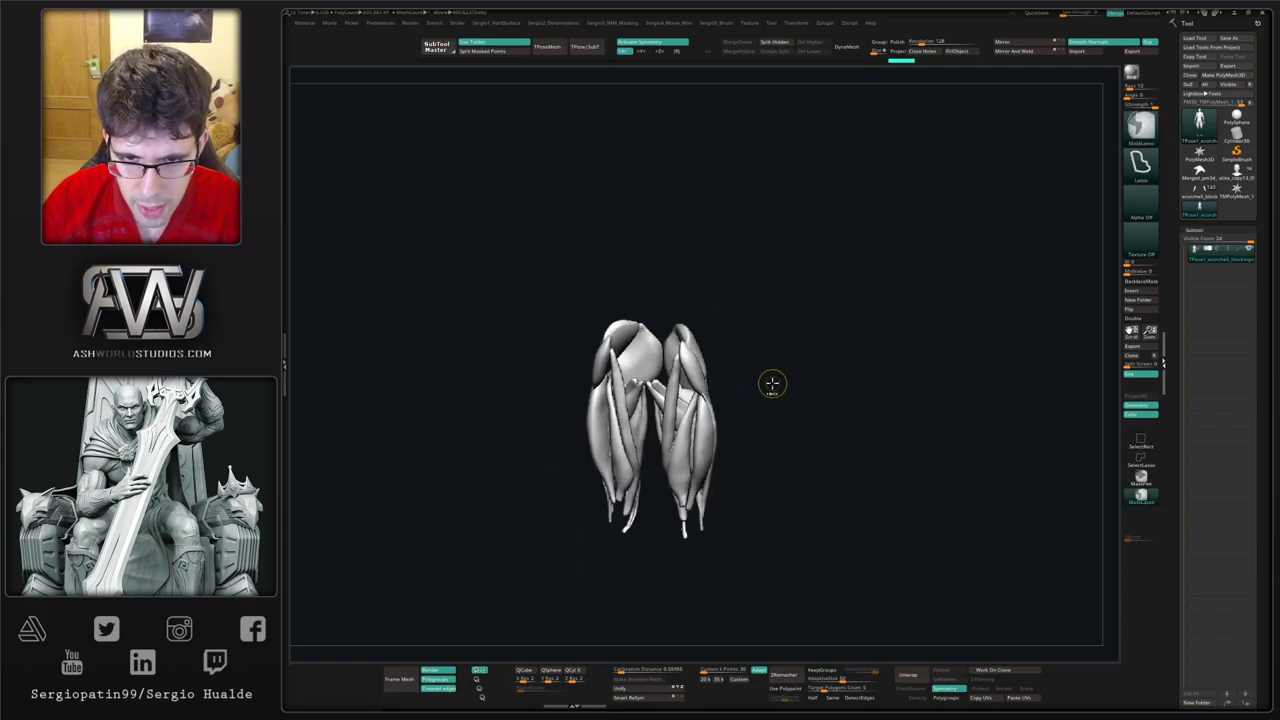
left_click_drag(772, 385, 730, 456, "ctrl+shift")
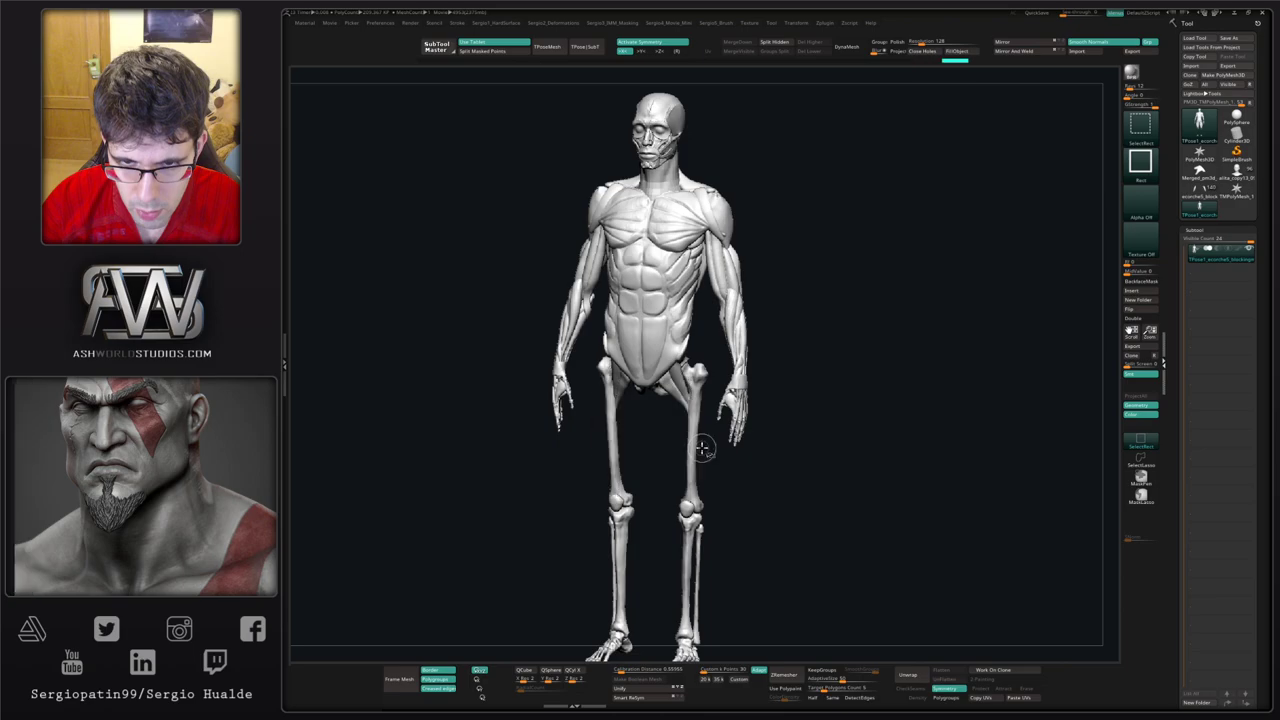
mouse_move(717, 452)
right_mouse_down()
mouse_move(741, 440)
mouse_move(780, 379)
right_mouse_up()
left_click(782, 414, "ctrl")
left_click(795, 412, "ctrl+shift")
Step: Resize the Move brush and push the outer contour of the thighs slightly inward, undoing the last stroke
key("s")
mouse_move(748, 382)
left_mouse_down()
mouse_move(760, 388)
mouse_move(739, 386)
left_mouse_up()
right_click_drag(769, 400, 768, 422, "ctrl")
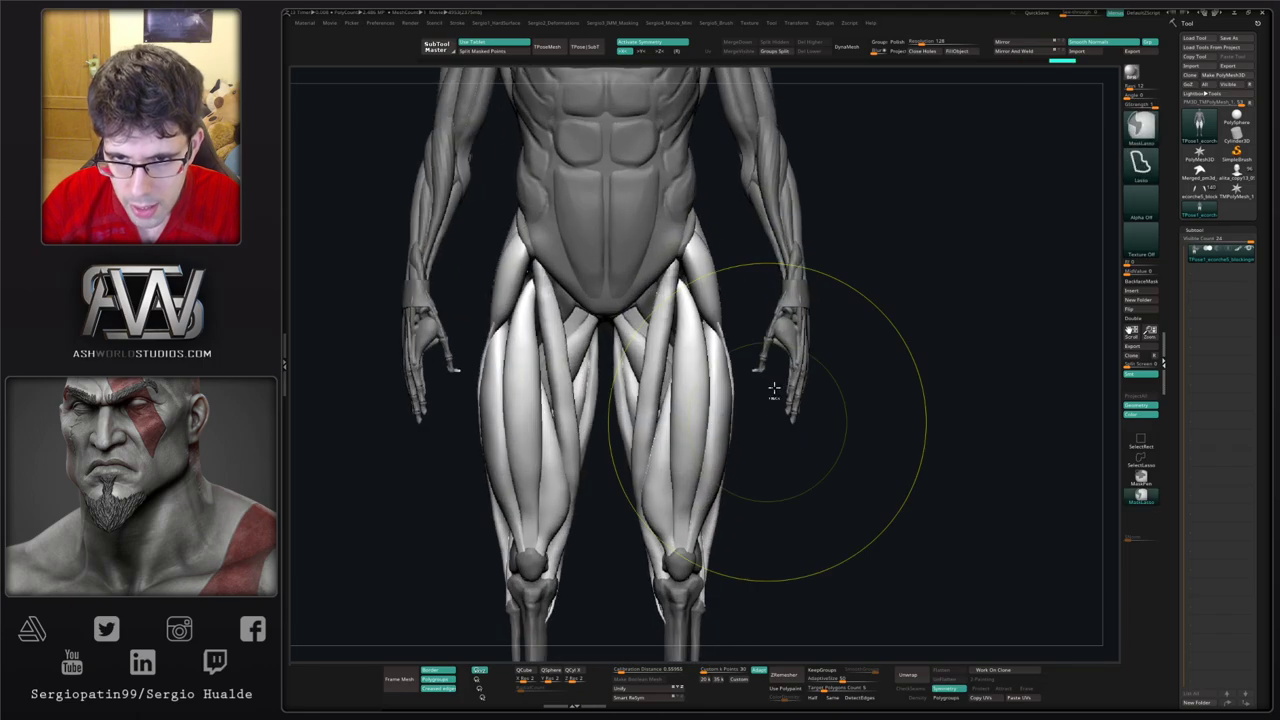
key("f")
mouse_move(760, 429)
left_mouse_down("ctrl+shift")
mouse_move(743, 376)
mouse_move(737, 404)
left_mouse_up("ctrl+shift")
right_click_drag(736, 420, 737, 405, "ctrl")
left_click_drag(743, 390, 738, 393)
right_click_drag(742, 396, 716, 430)
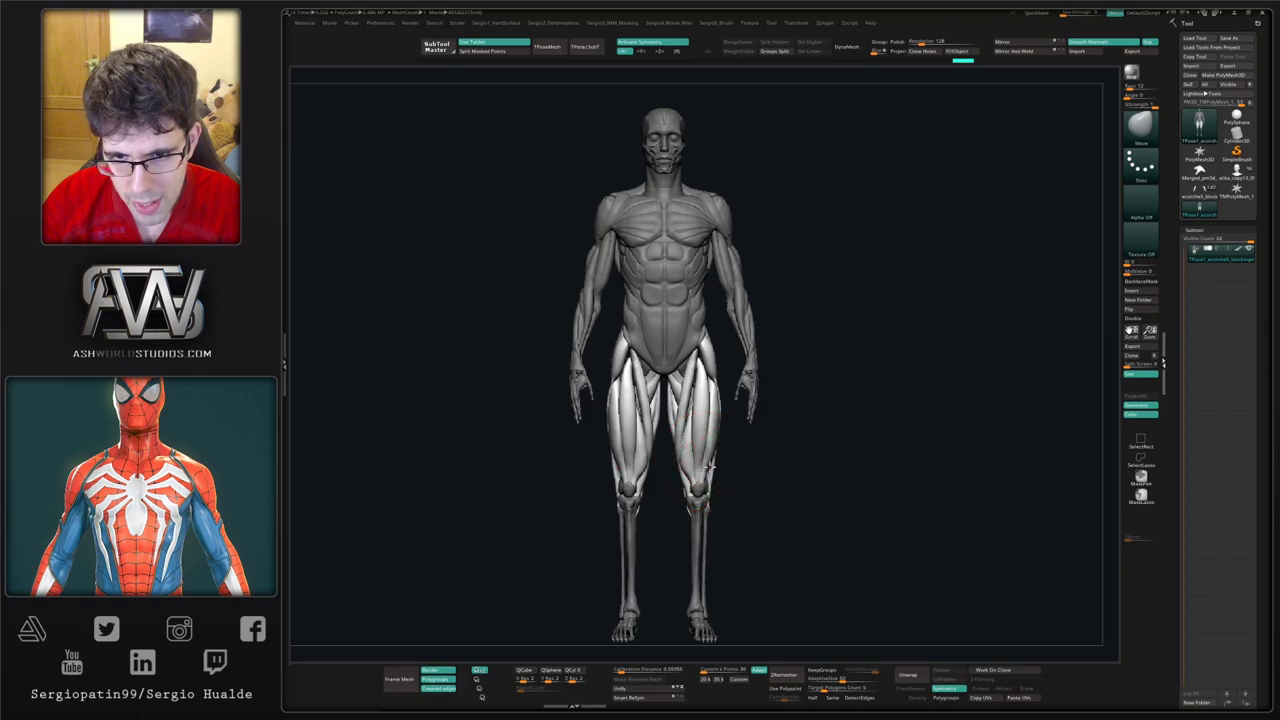
left_click_drag(709, 466, 708, 474)
key("ctrl+z")
Step: Check the thighs from behind and shift the inner thigh muscle slightly inward with the Move Topological brush
right_click_drag(715, 473, 638, 470)
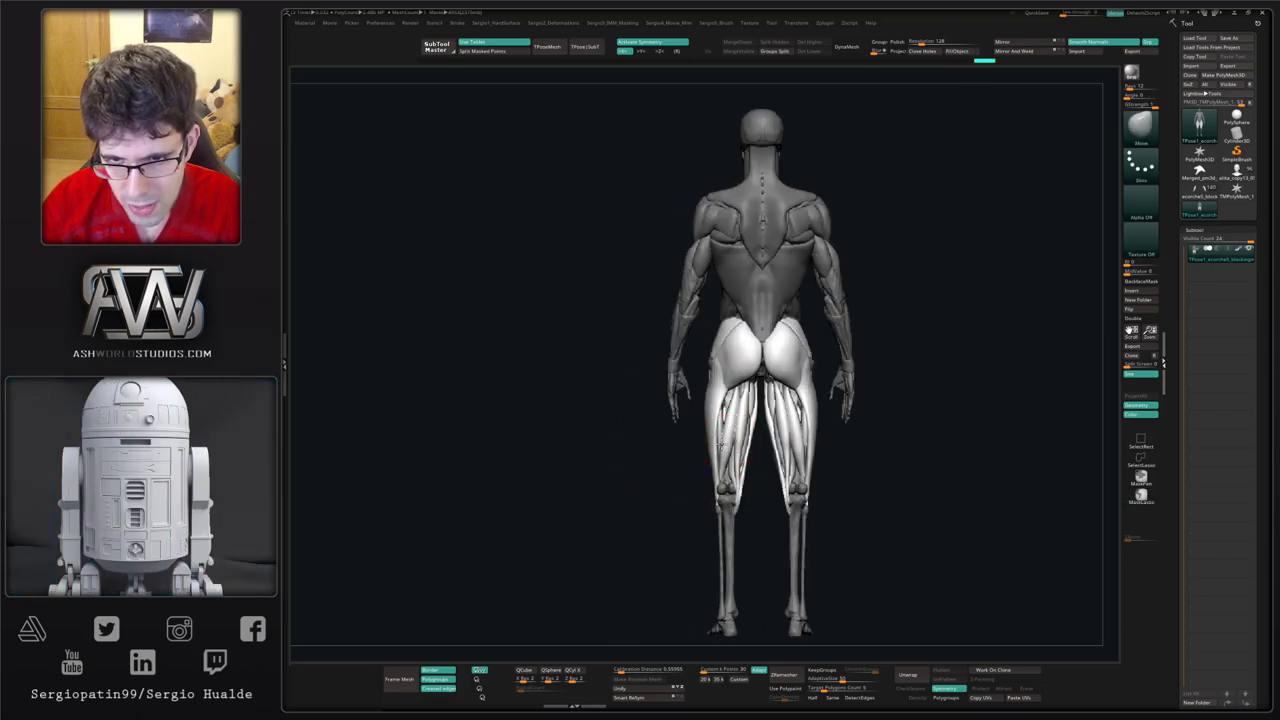
right_click_drag(742, 404, 742, 415, "ctrl")
scroll(750, 410, "down", 3)
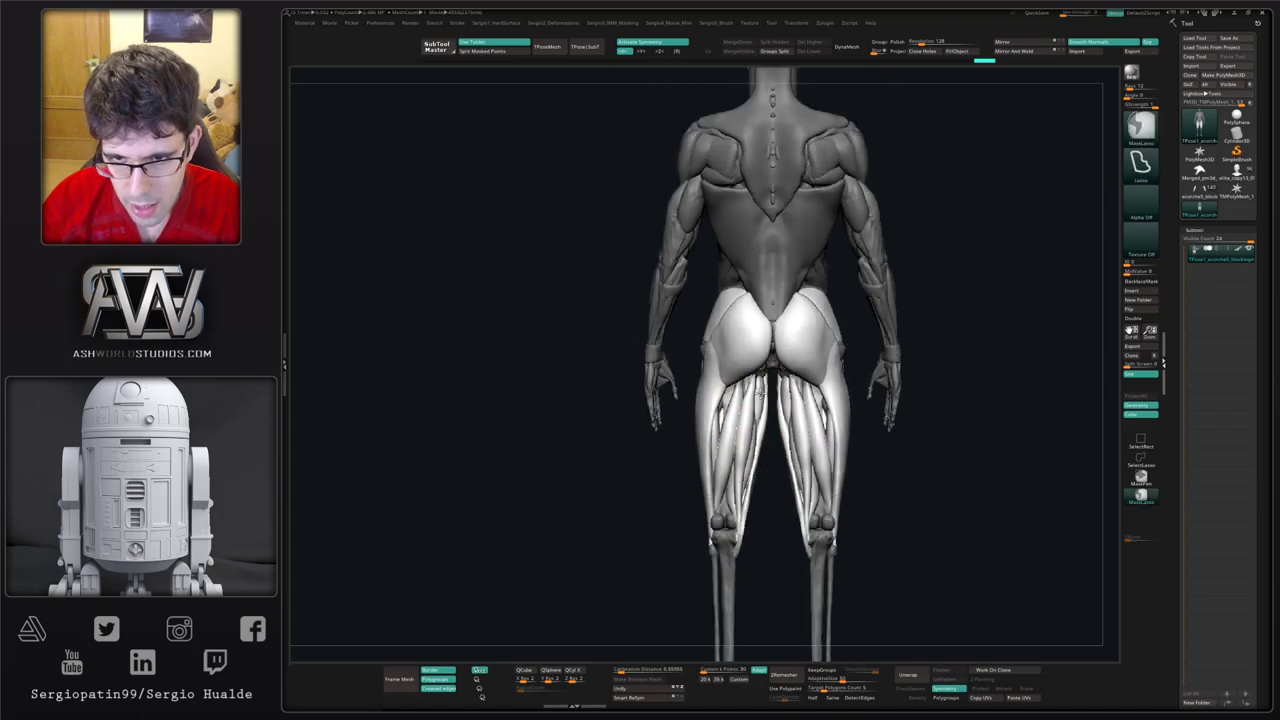
scroll(762, 398, "up", 5)
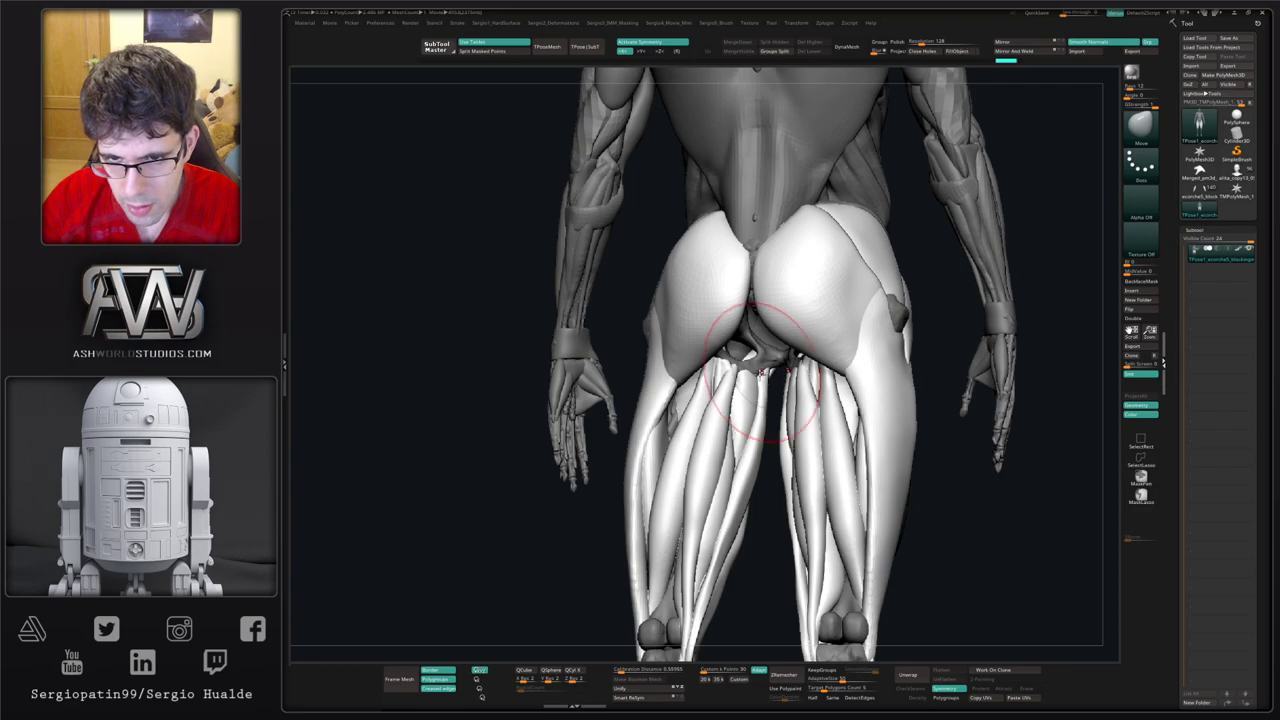
scroll(740, 480, "down", 4)
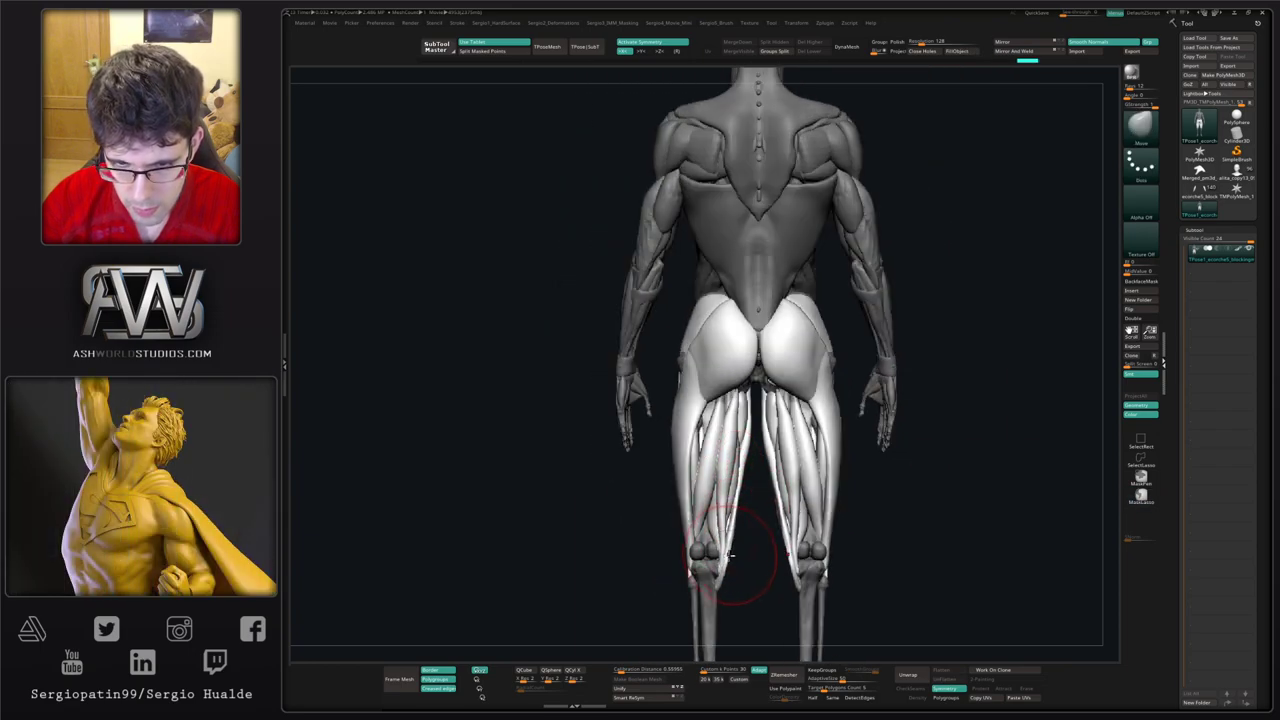
right_click_drag(725, 567, 740, 470)
mouse_move(740, 470)
right_mouse_down("ctrl")
mouse_move(735, 497)
mouse_move(751, 385)
right_mouse_up("ctrl")
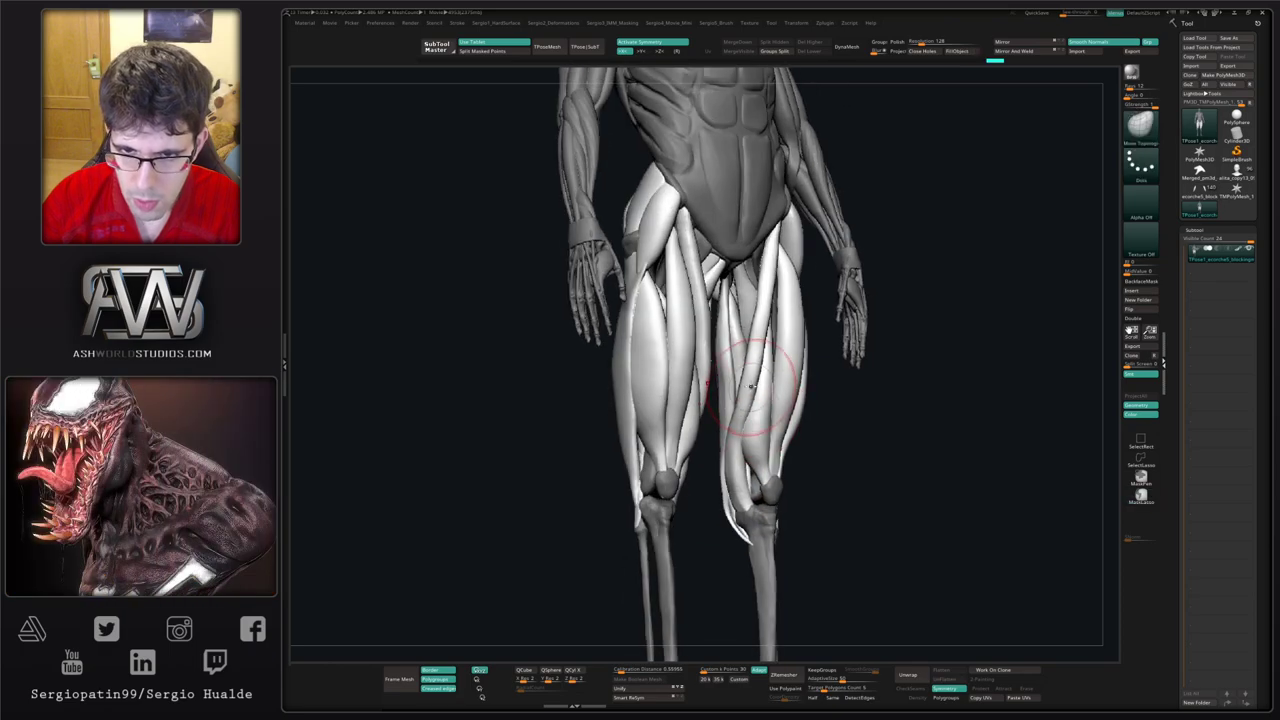
left_click_drag(735, 399, 723, 399)
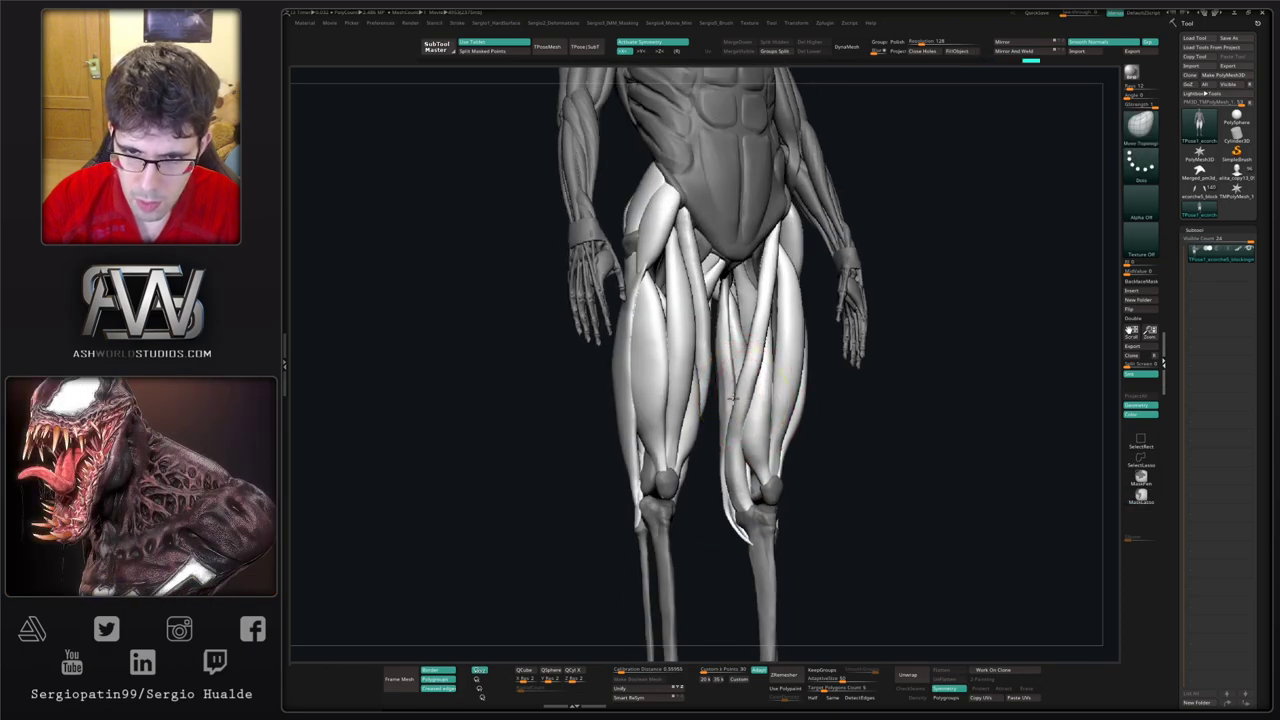
Step: Examine the inner thigh muscles and their tendons at the knee with the Move Topological brush active
right_click_drag(752, 393, 740, 405)
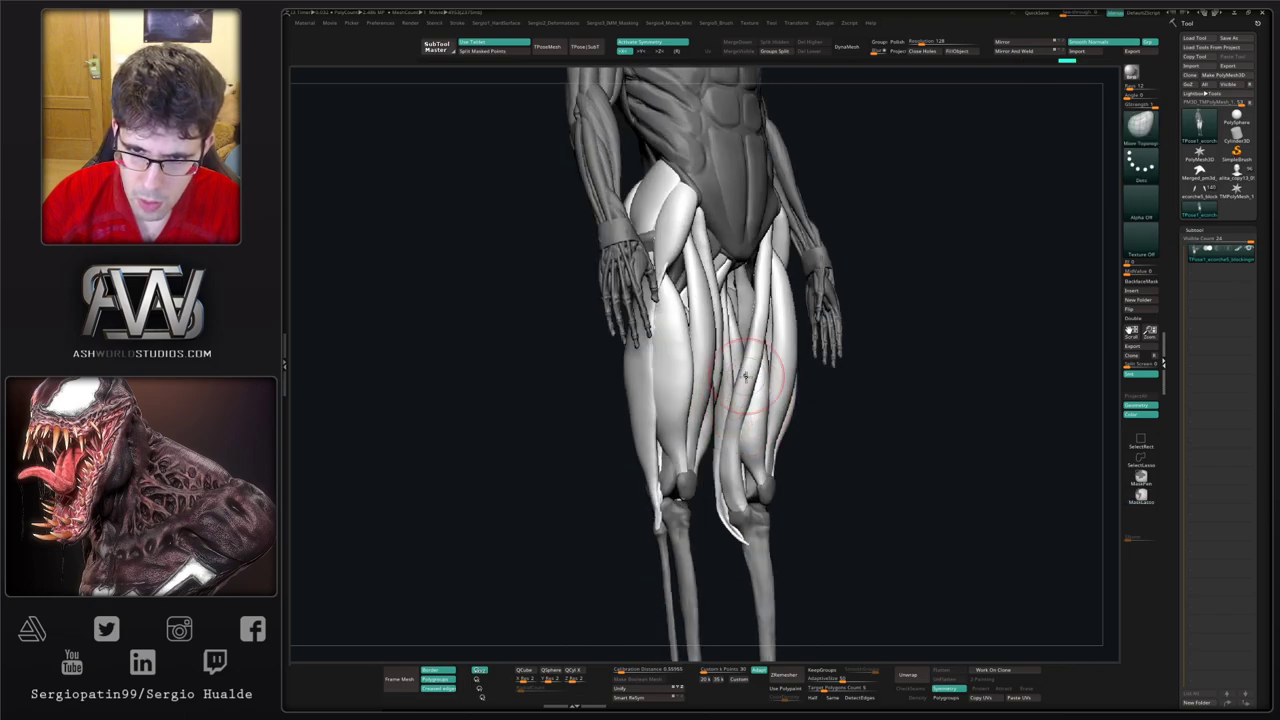
mouse_move(745, 376)
right_mouse_down()
mouse_move(741, 480)
mouse_move(727, 432)
right_mouse_up()
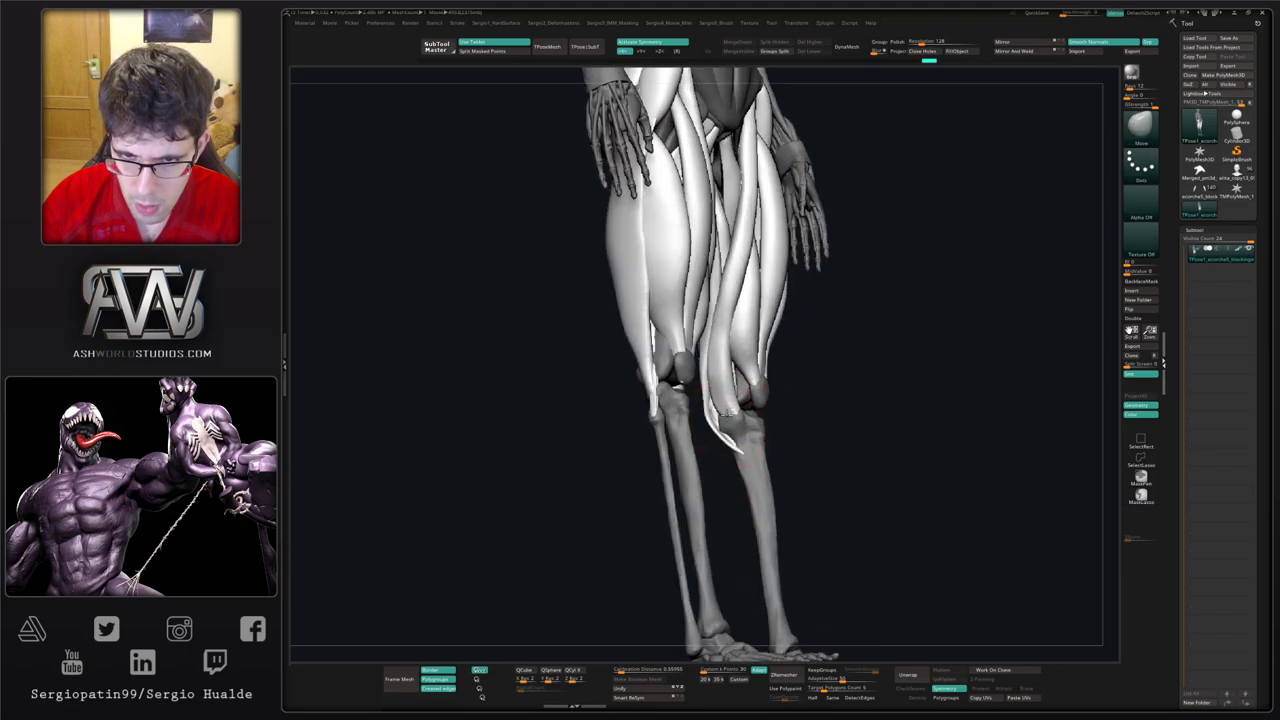
key("b")
key("m")
key("t")
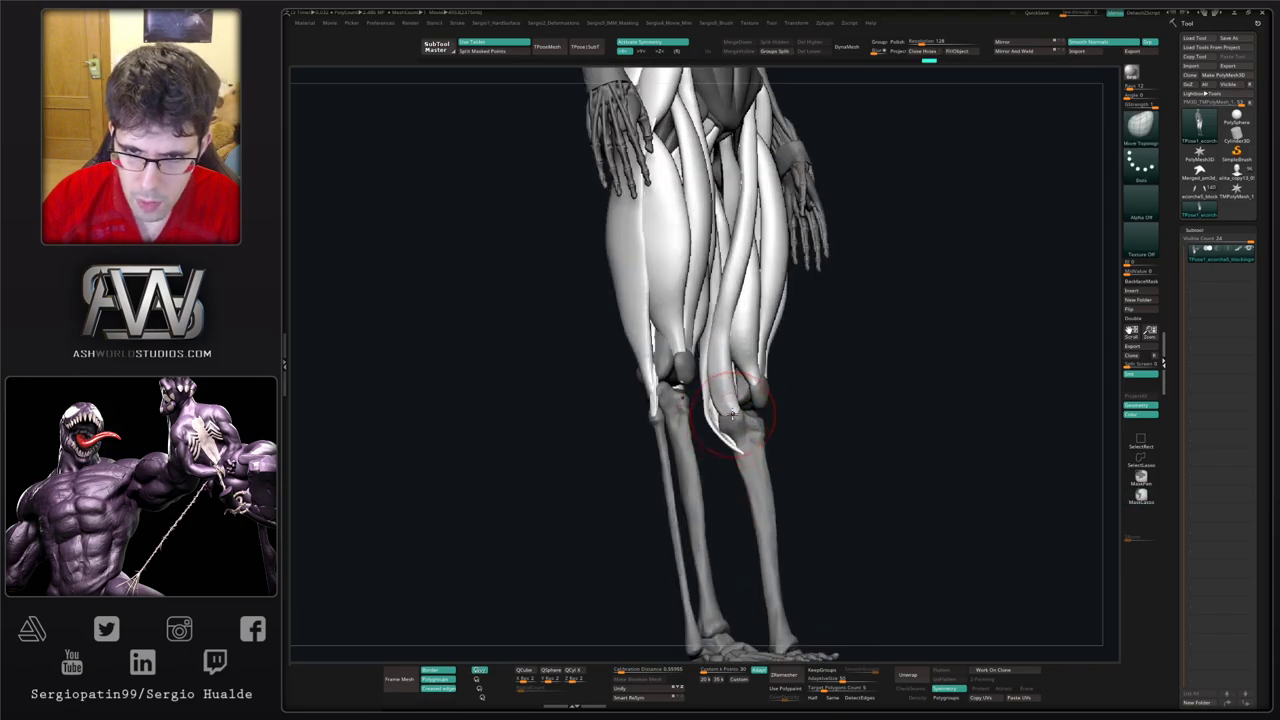
mouse_move(733, 413)
right_mouse_down()
mouse_move(724, 390)
mouse_move(721, 446)
mouse_move(748, 338)
mouse_move(706, 450)
mouse_move(820, 320)
mouse_move(808, 326)
mouse_move(814, 360)
right_mouse_up()
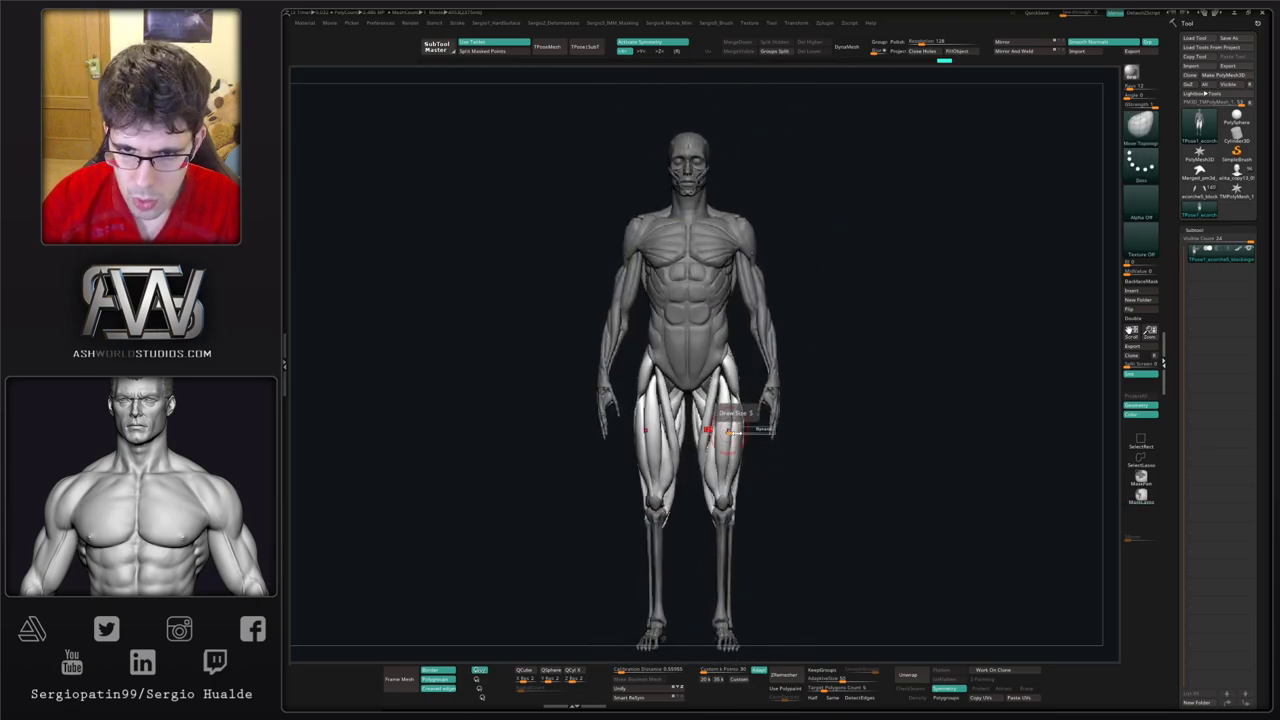
Step: Switch to the Move brush, resize it, and adjust the inner thigh contour from the front
key("b")
key("m")
key("v")
key("s")
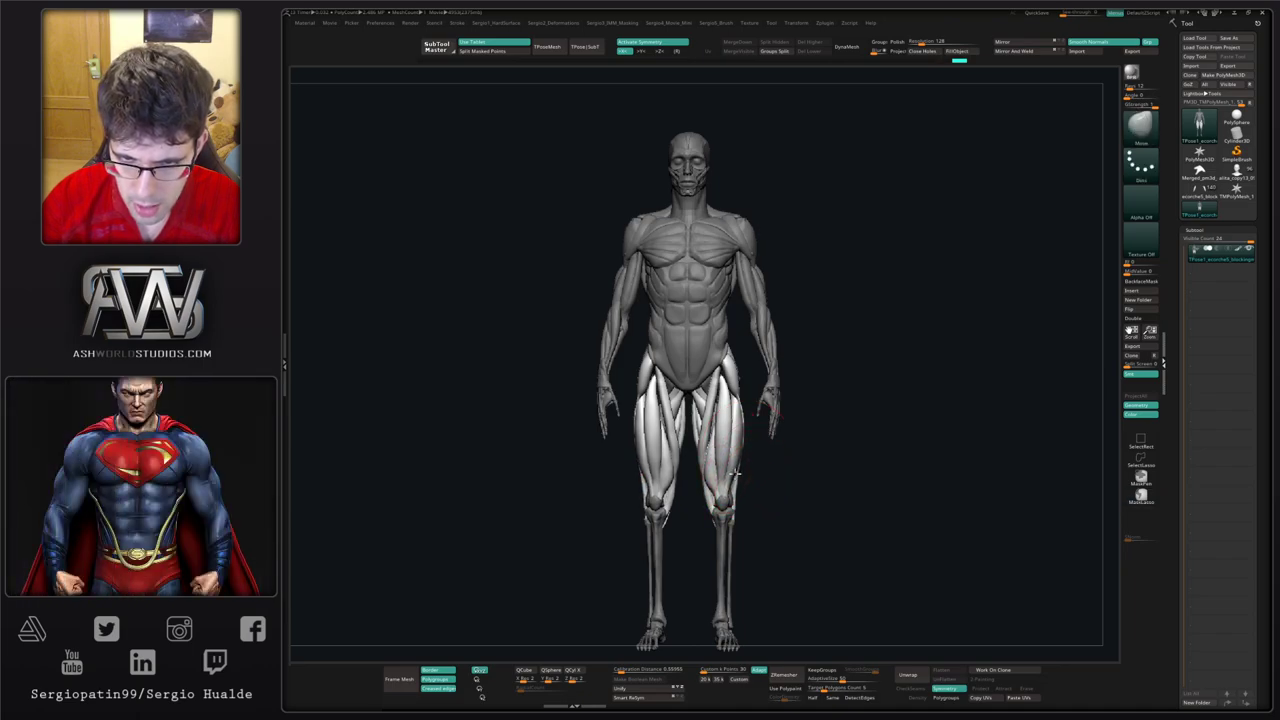
left_click_drag(697, 447, 700, 442)
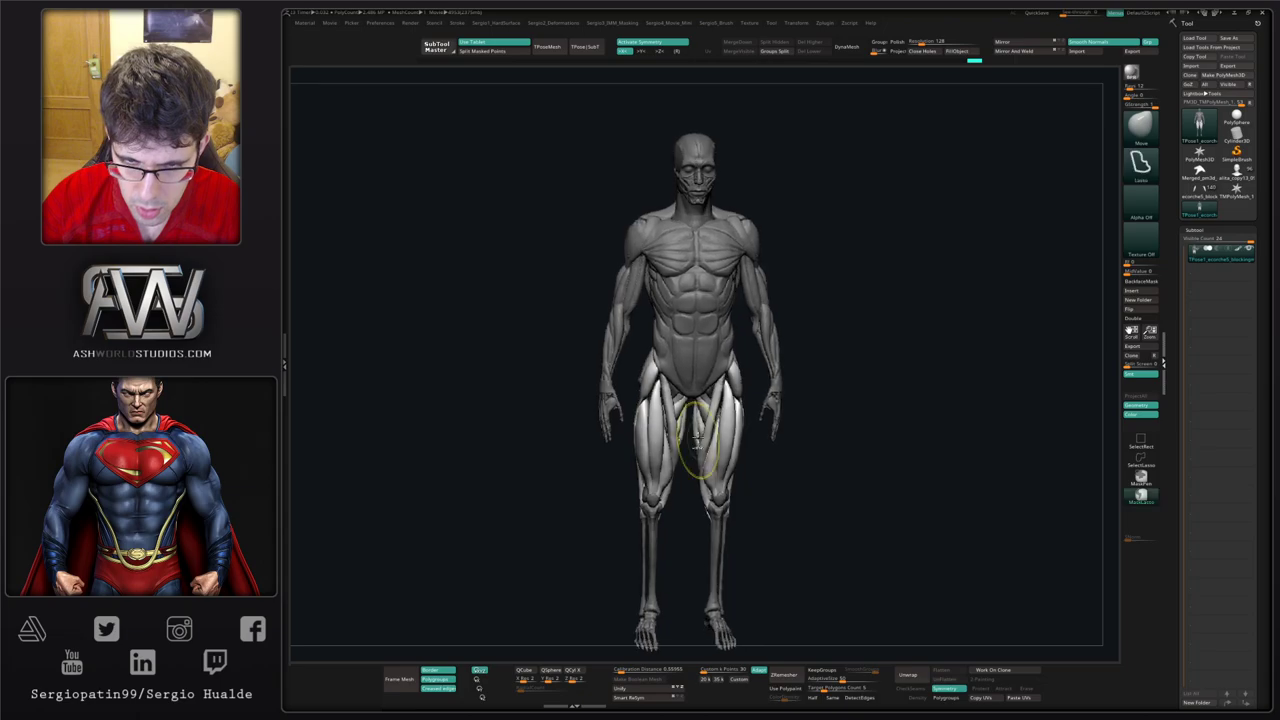
right_click_drag(697, 444, 728, 487, "ctrl")
key("s")
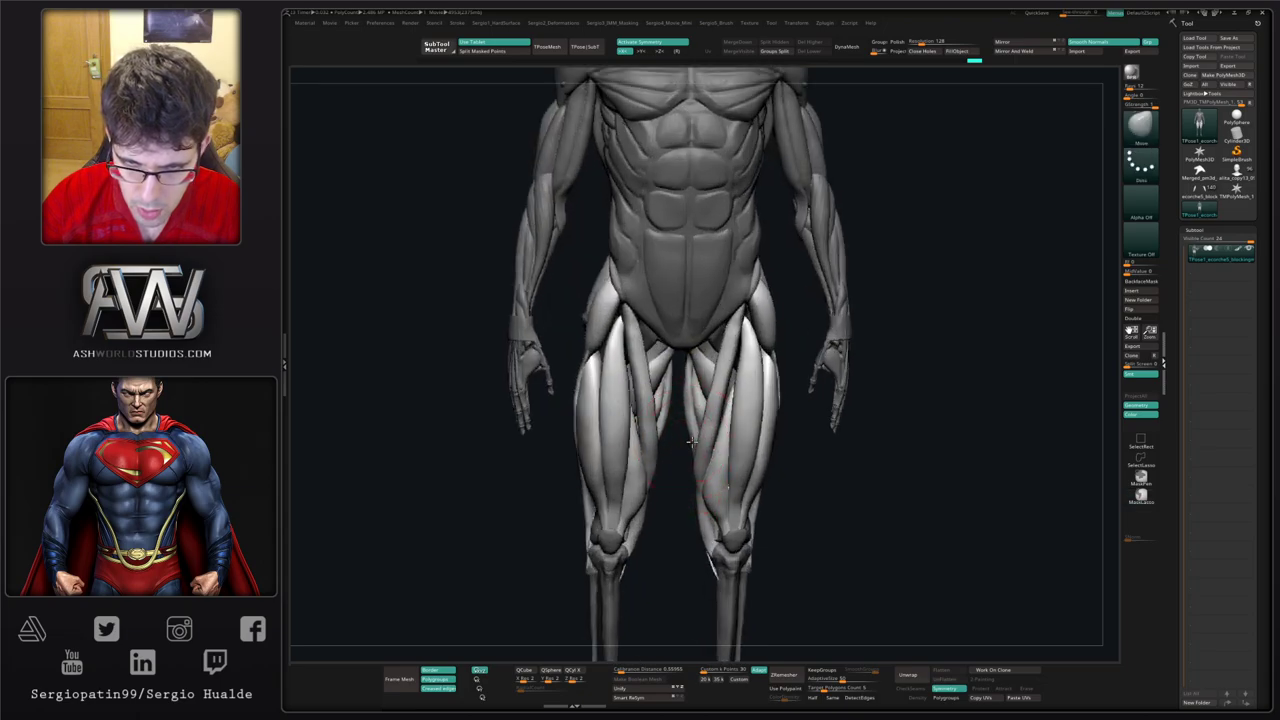
Step: Check the thighs from the side and behind, and shift the hamstring and inner thigh muscles slightly with the Move brush
left_click_drag(692, 505, 692, 506)
mouse_move(692, 506)
right_mouse_down()
mouse_move(670, 505)
mouse_move(703, 506)
right_mouse_up()
left_click_drag(692, 512, 648, 520)
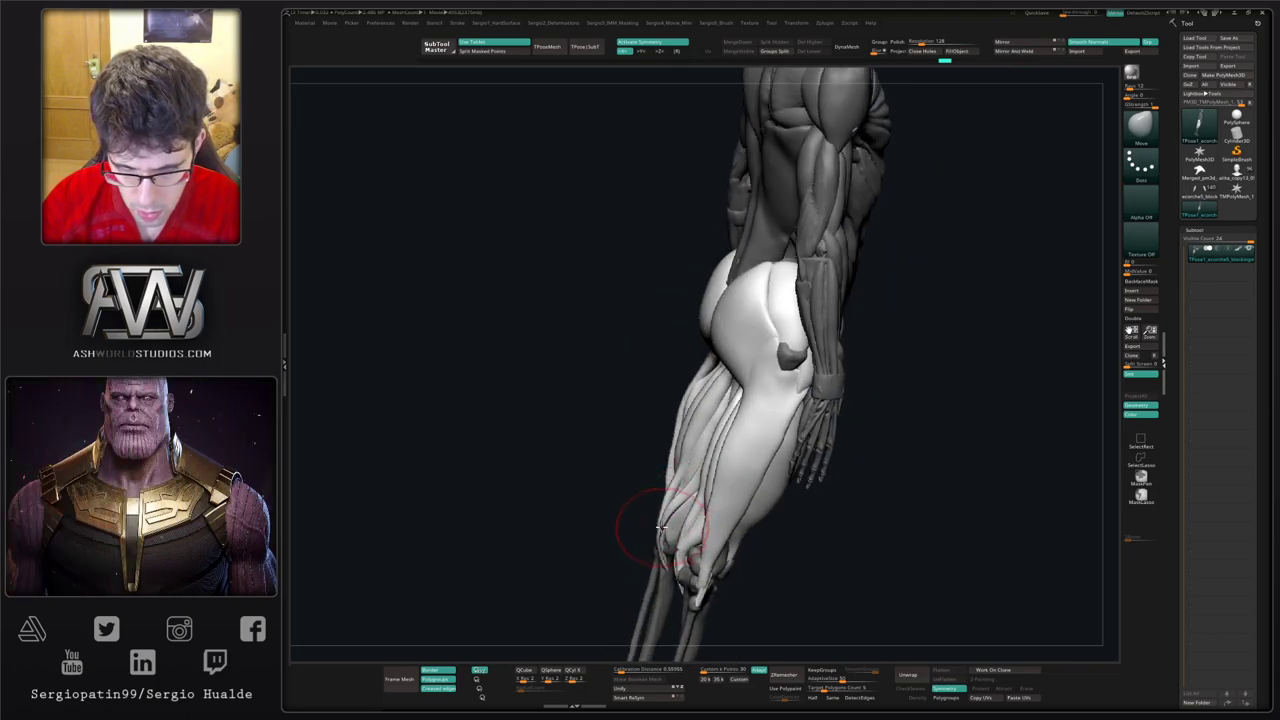
left_click_drag(651, 517, 714, 532)
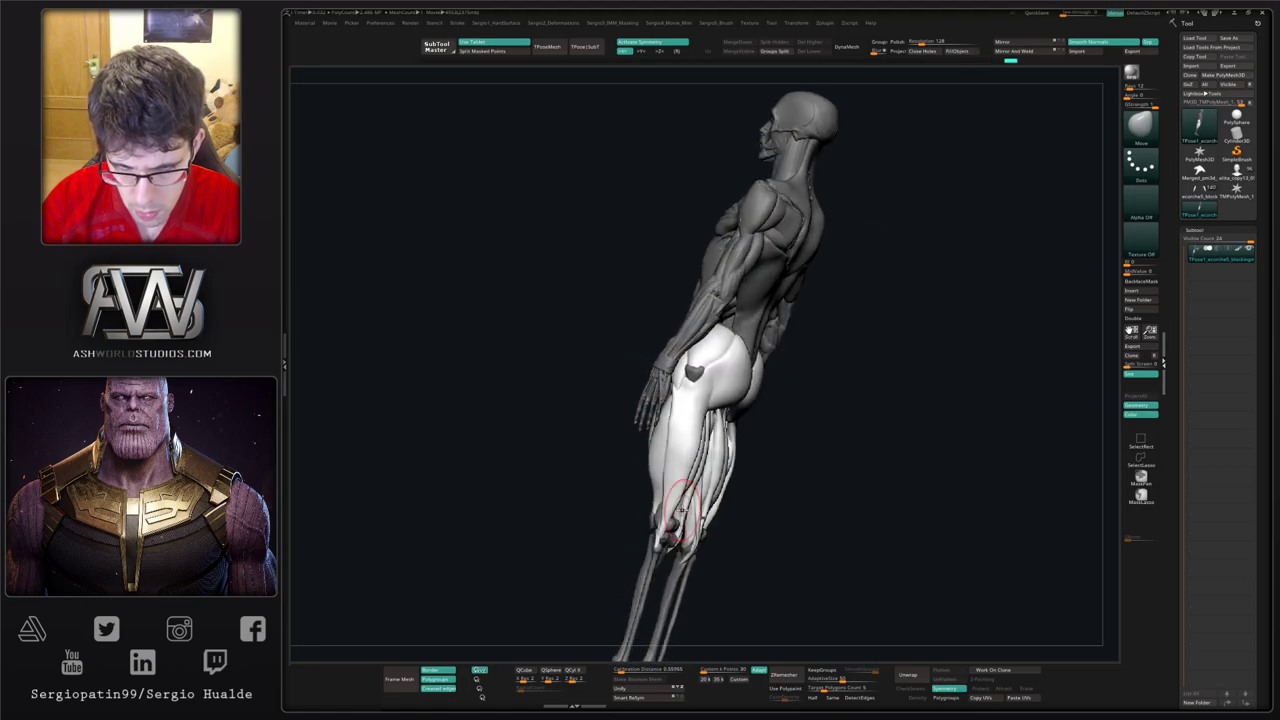
right_click_drag(682, 510, 705, 560, "ctrl")
mouse_move(790, 450)
right_mouse_down()
mouse_move(638, 438)
mouse_move(693, 443)
right_mouse_up()
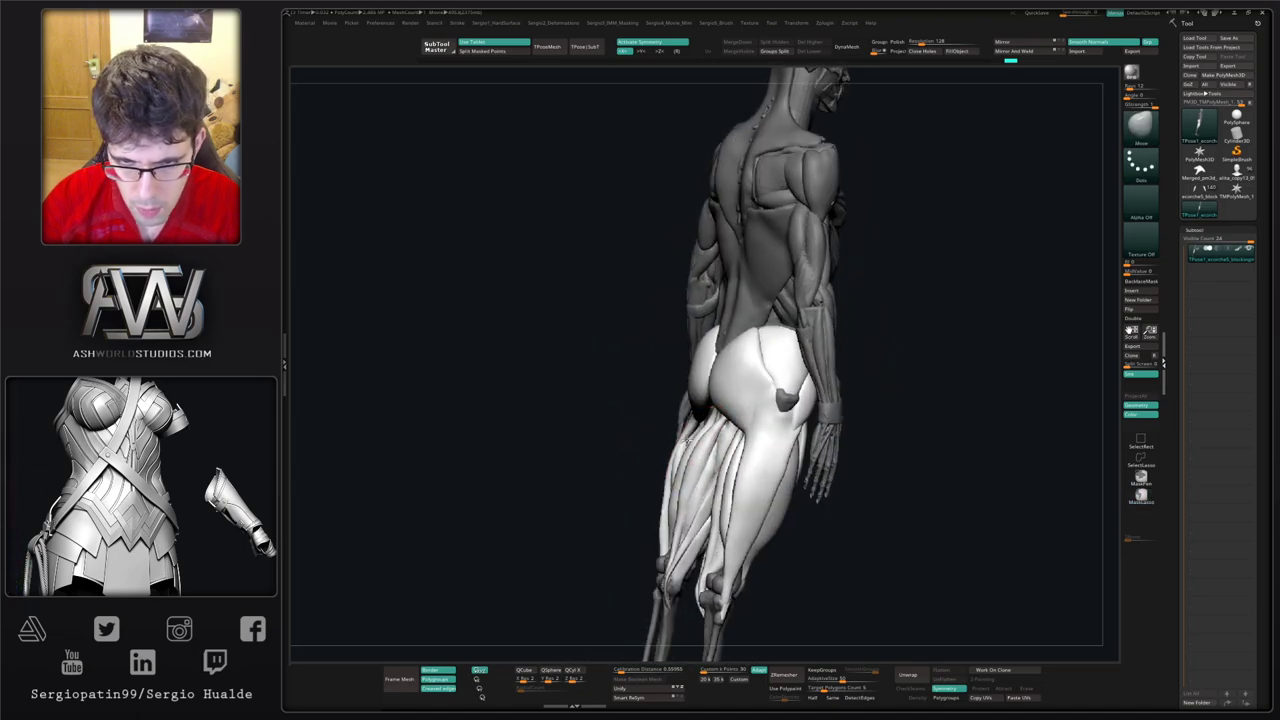
left_click_drag(688, 441, 695, 441)
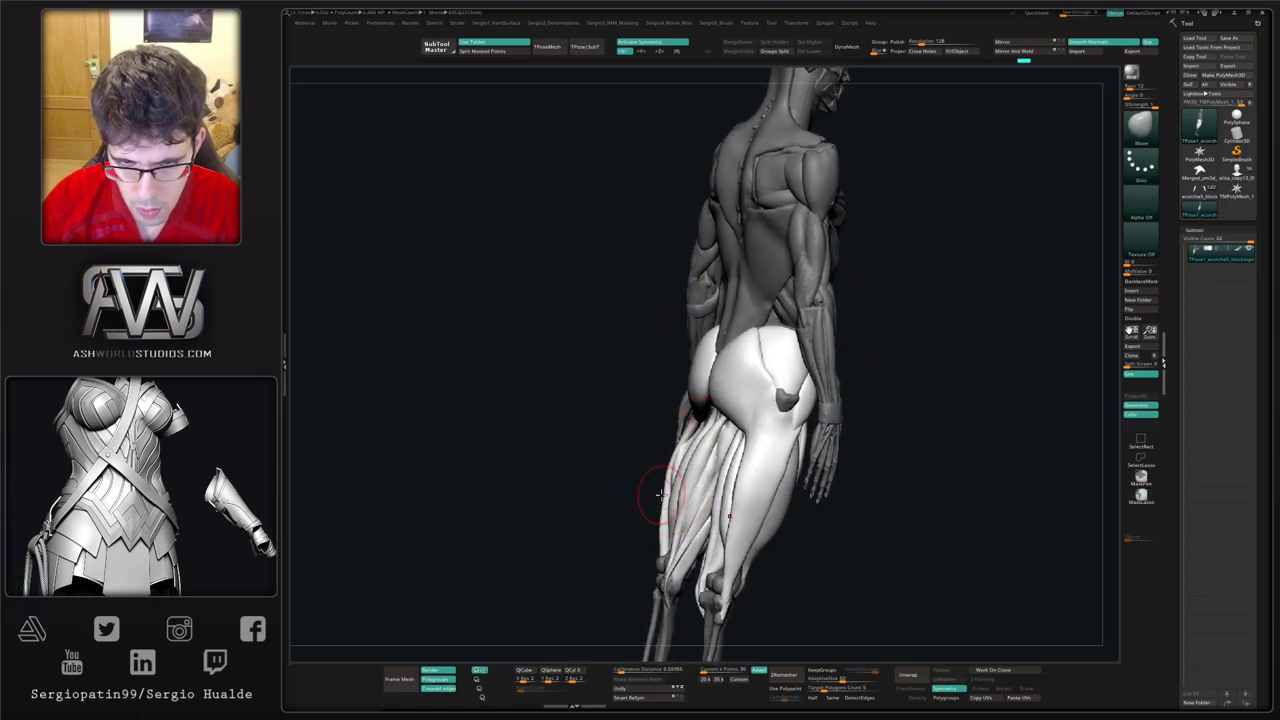
left_click_drag(660, 493, 740, 443)
right_click_drag(740, 443, 743, 466, "ctrl")
Step: Clear the mask, examine the whole figure from the front and back, and restore the mask around the thighs and glutes
left_click_drag(748, 467, 756, 494, "ctrl")
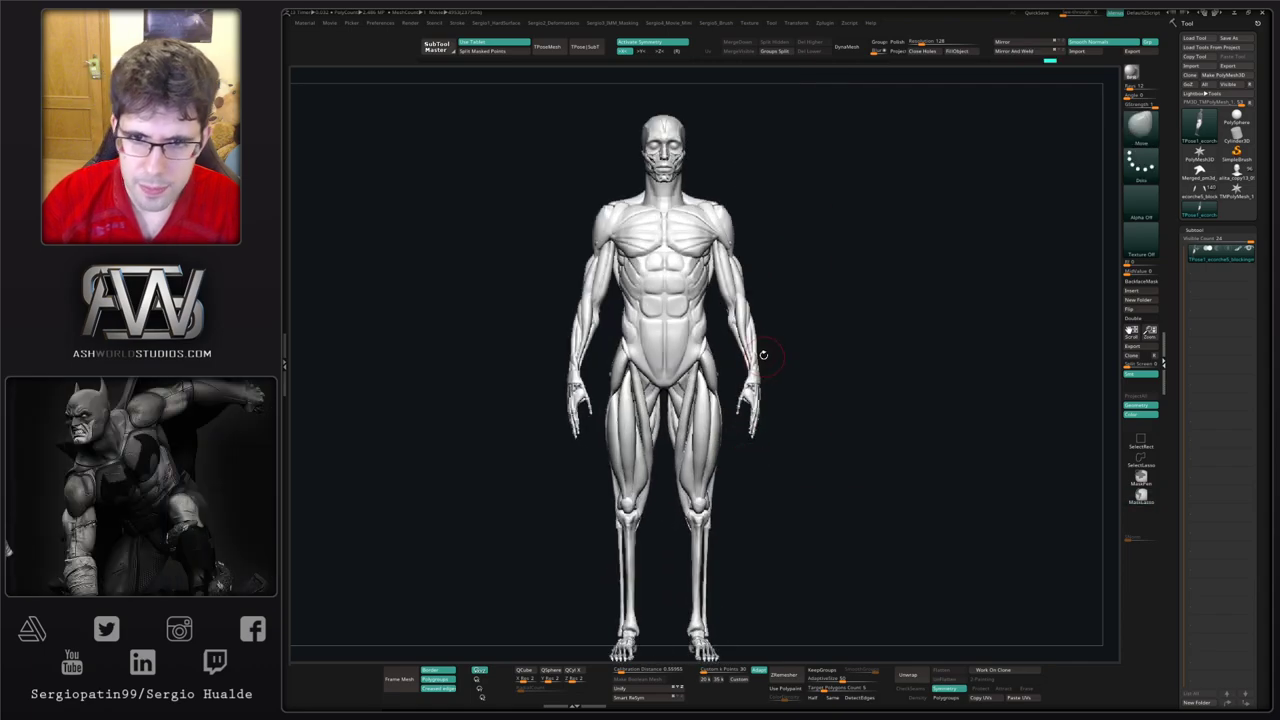
right_click_drag(765, 354, 784, 371, "alt")
mouse_move(821, 366)
left_mouse_down()
mouse_move(799, 372)
mouse_move(857, 369)
mouse_move(835, 384)
left_mouse_up()
left_click_drag(572, 315, 690, 335)
left_click_drag(798, 376, 846, 438)
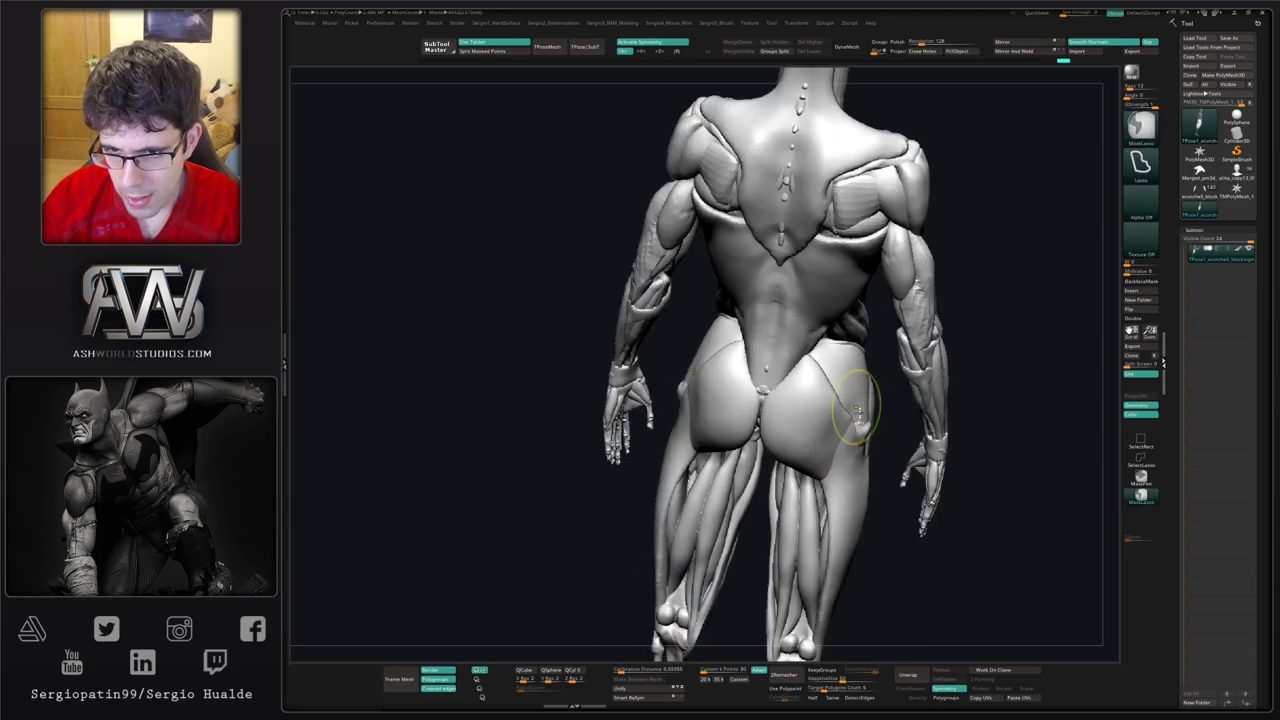
left_click(860, 405, "alt")
left_click_drag(860, 408, 846, 424)
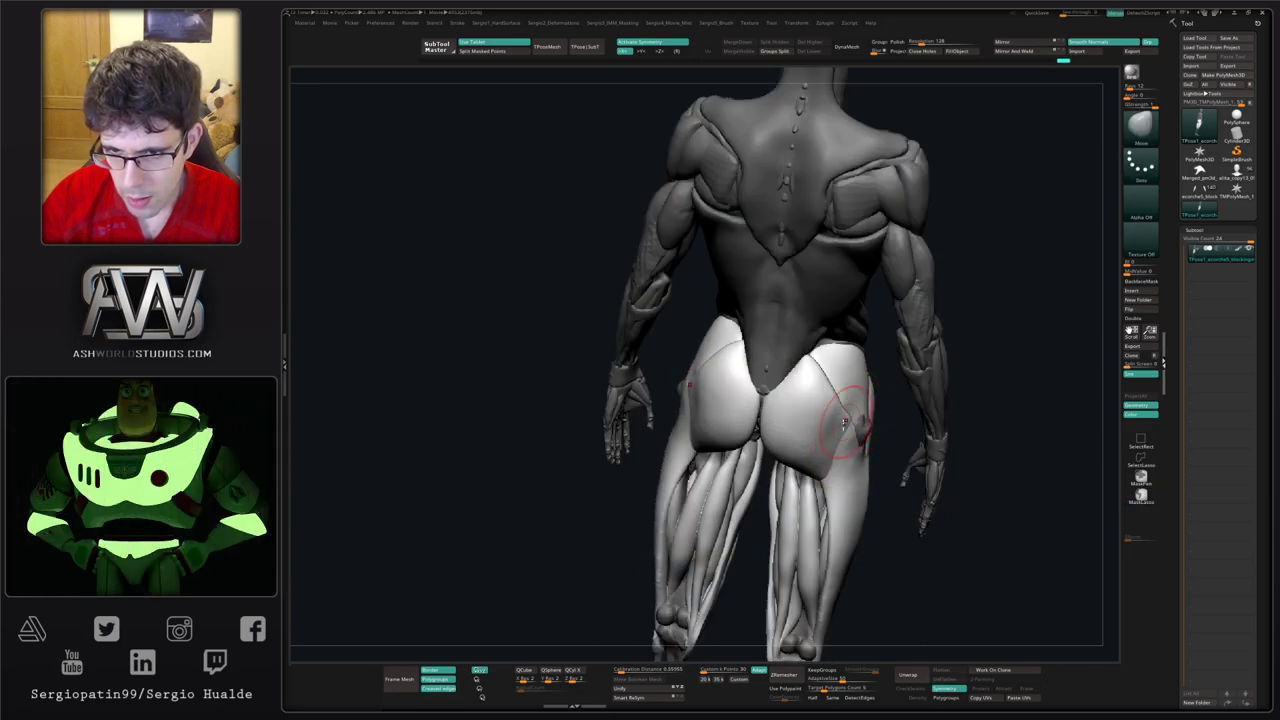
Step: Resize the Move brush and reshape the glutes from behind
mouse_move(828, 446)
right_mouse_down("ctrl")
mouse_move(802, 410)
mouse_move(826, 435)
right_mouse_up("ctrl")
key("s")
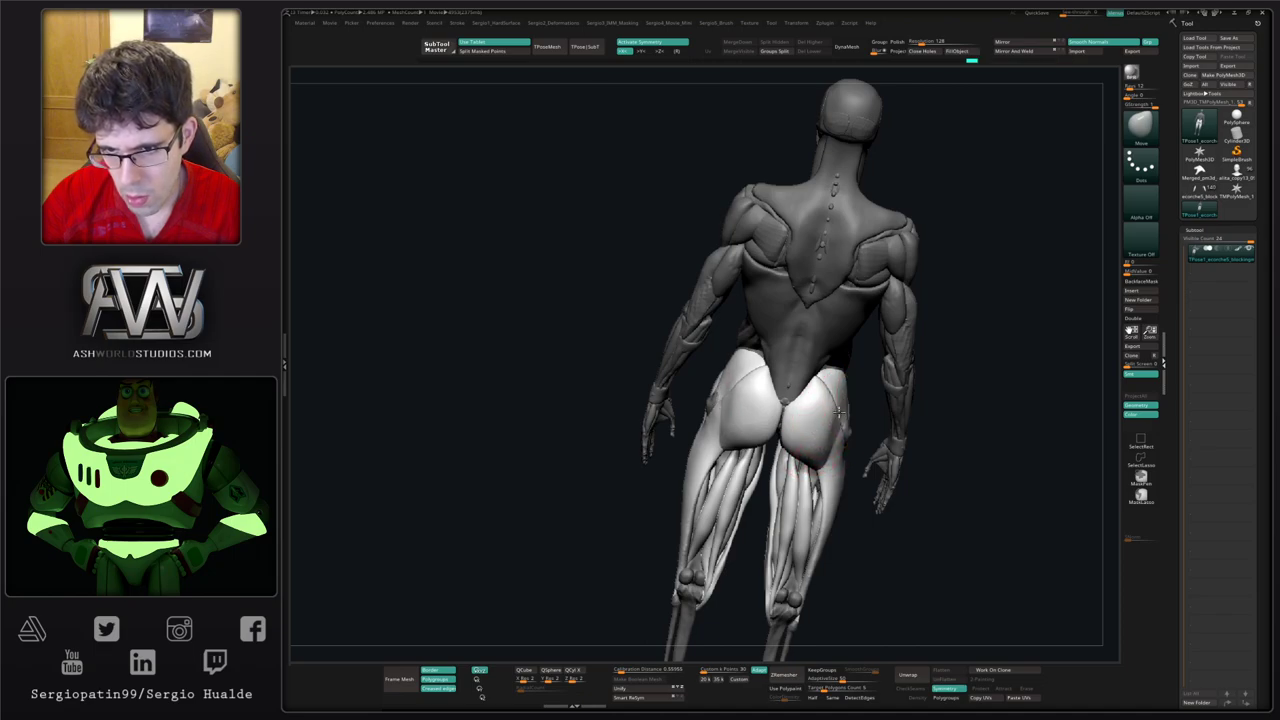
key("s")
mouse_move(840, 404)
right_mouse_down()
mouse_move(845, 395)
mouse_move(838, 409)
right_mouse_up()
key("s")
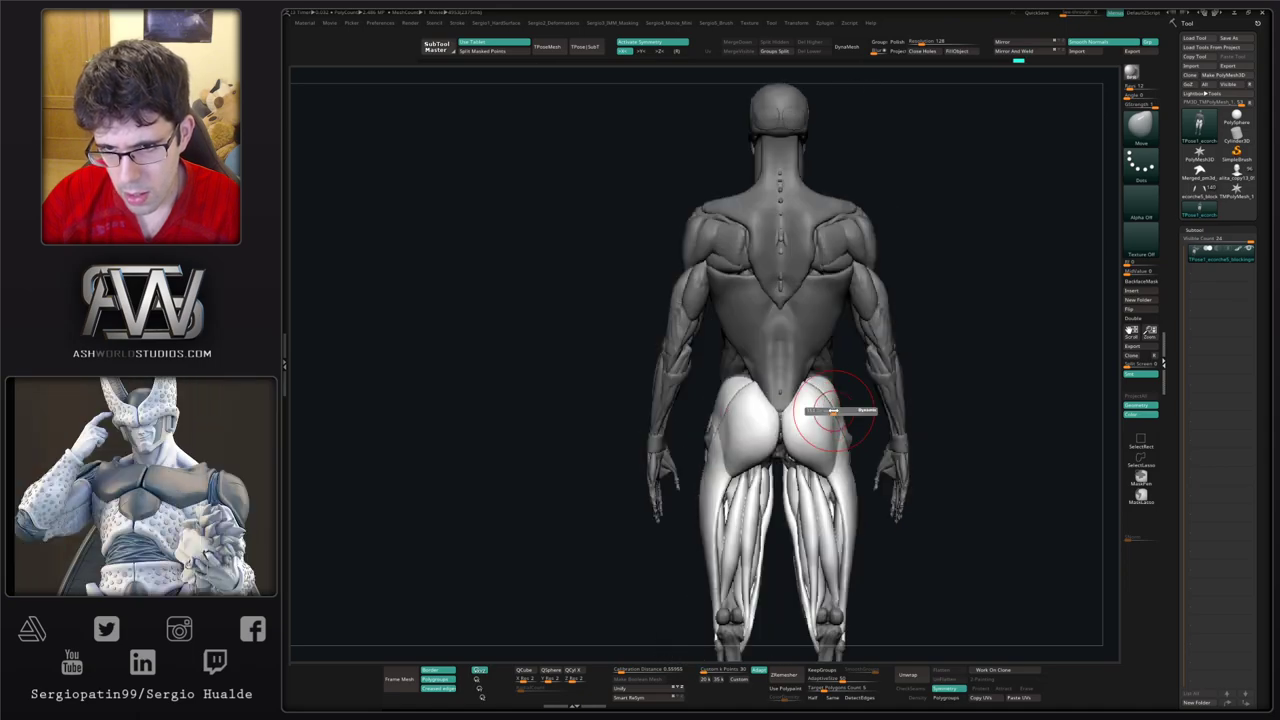
mouse_move(842, 401)
left_mouse_down()
mouse_move(757, 417)
mouse_move(805, 441)
mouse_move(833, 385)
mouse_move(826, 399)
mouse_move(750, 400)
mouse_move(812, 440)
mouse_move(818, 478)
left_mouse_up()
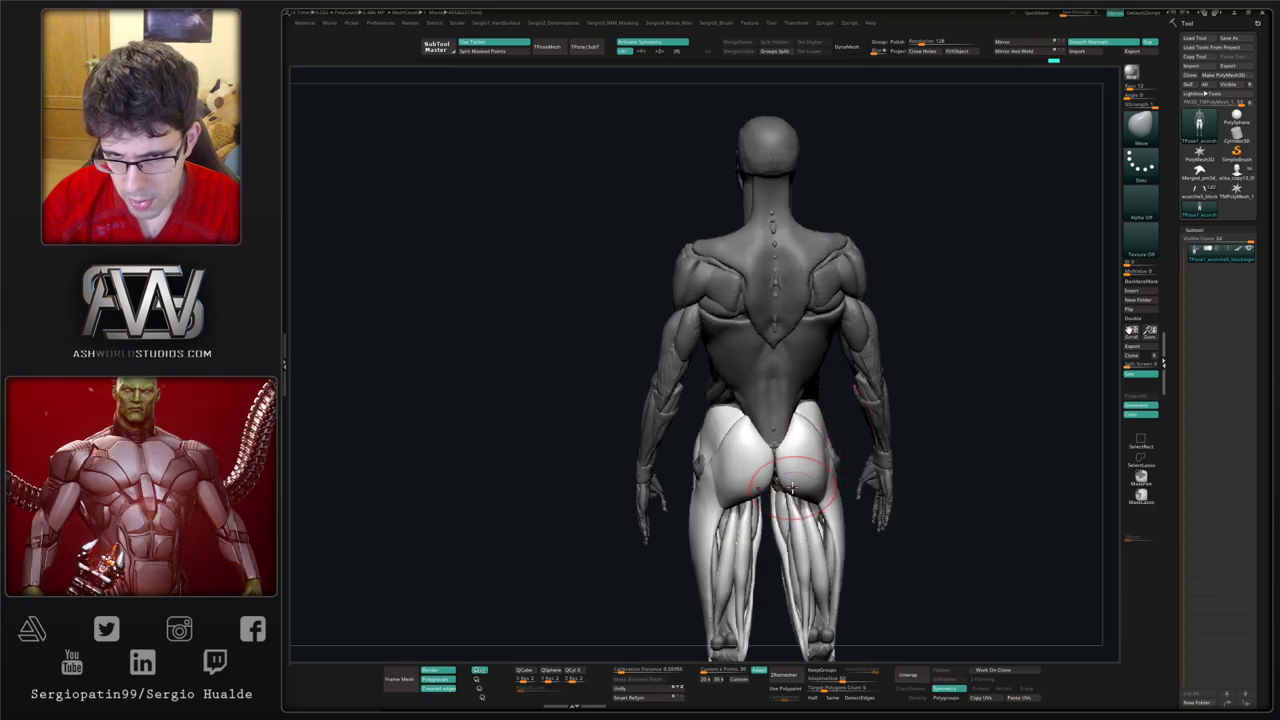
Step: Refine the lower and outer contour of the glutes with the Move brush, checking the figure from the front
key("ctrl")
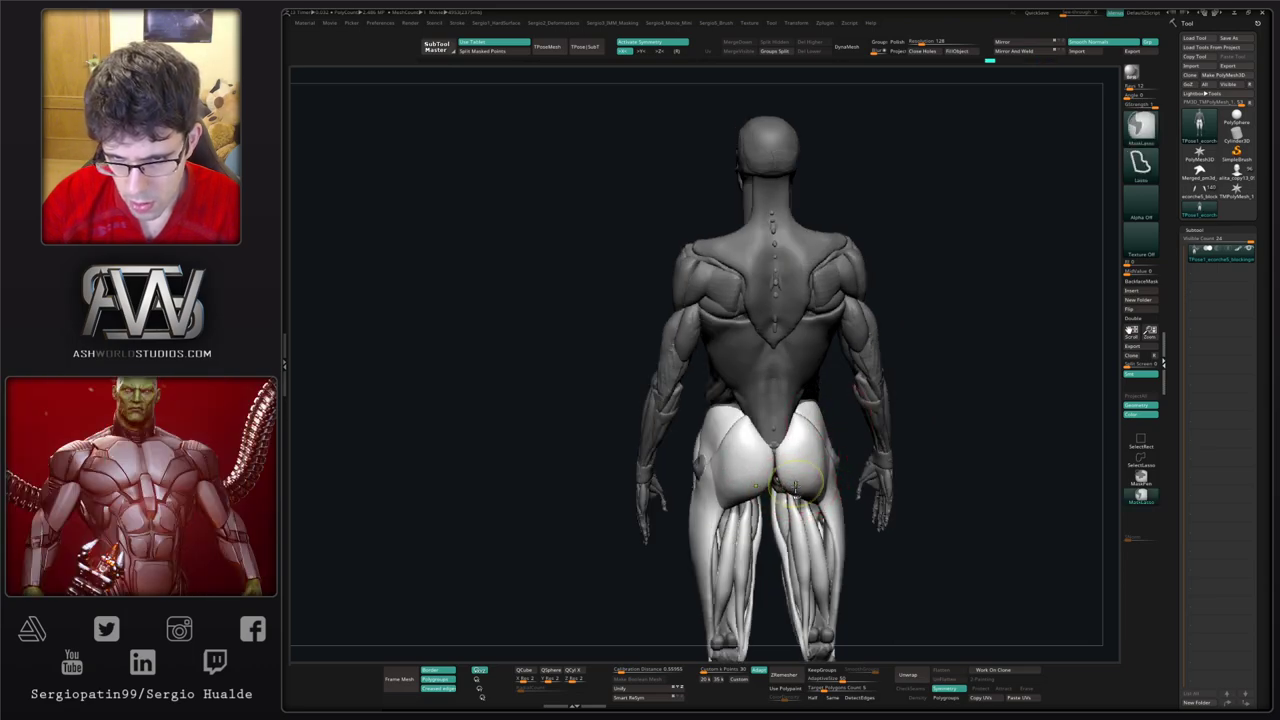
mouse_move(795, 487)
right_mouse_down()
mouse_move(790, 468)
mouse_move(798, 476)
right_mouse_up()
left_click_drag(827, 502, 822, 488)
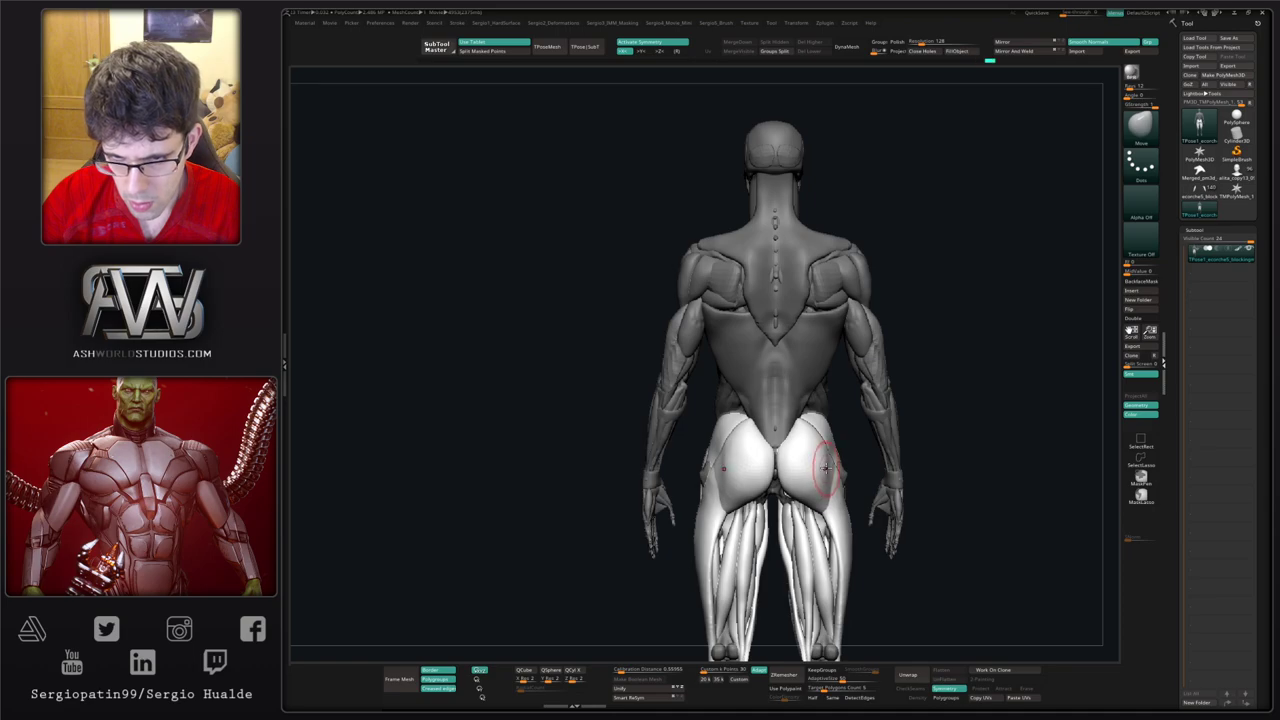
right_click_drag(830, 478, 899, 401, "ctrl")
right_click_drag(899, 401, 836, 397)
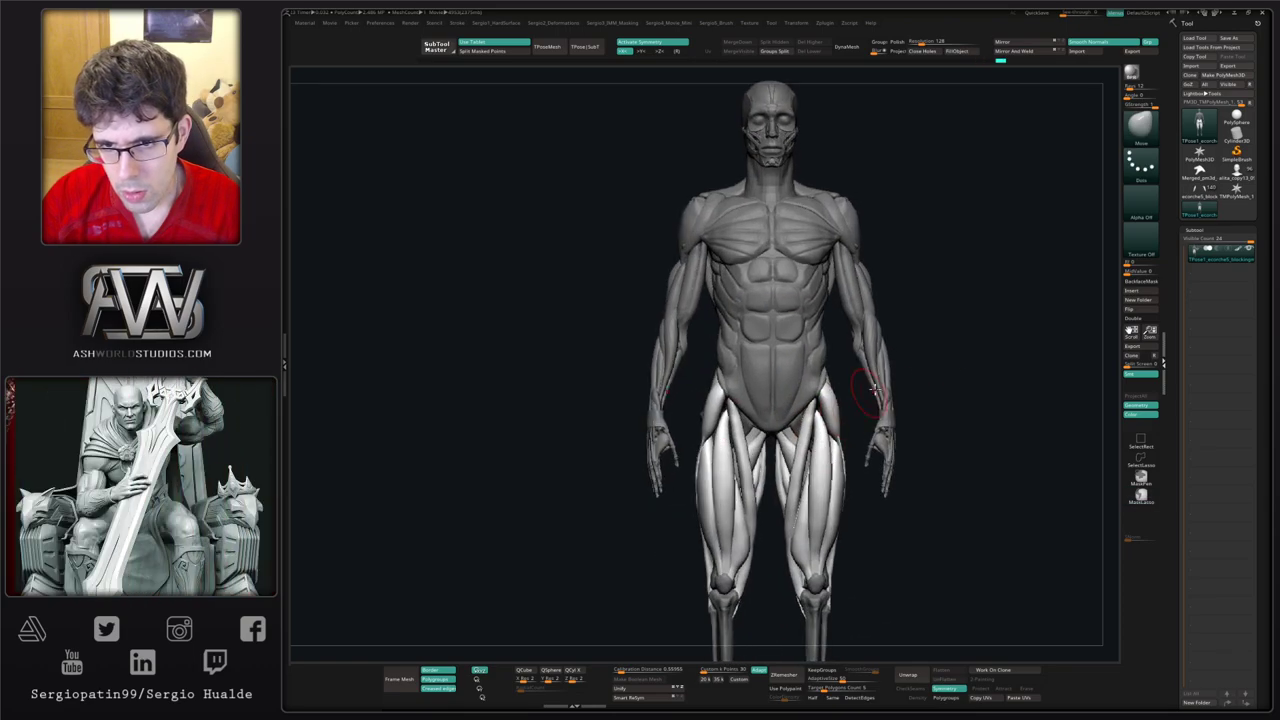
Step: Transfer the changes on the combined Transpose Master mesh back to the separate subtools
left_click(586, 47)
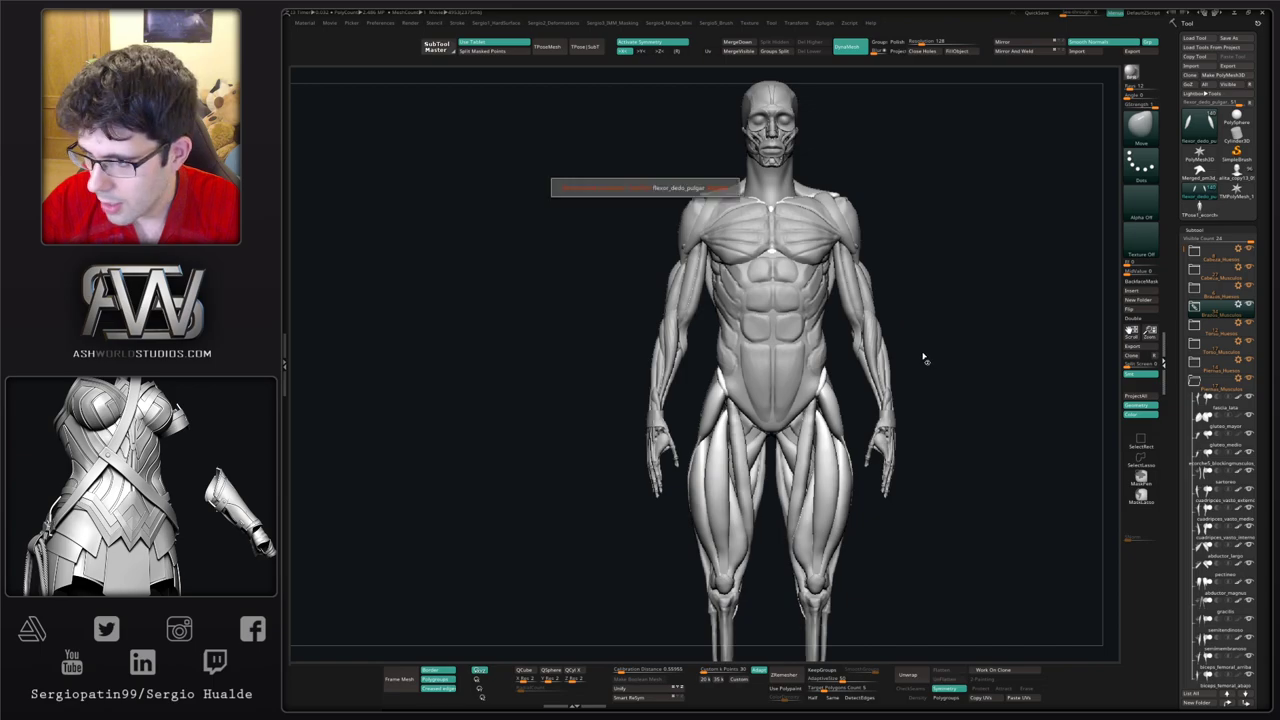
key("n")
left_click(848, 420)
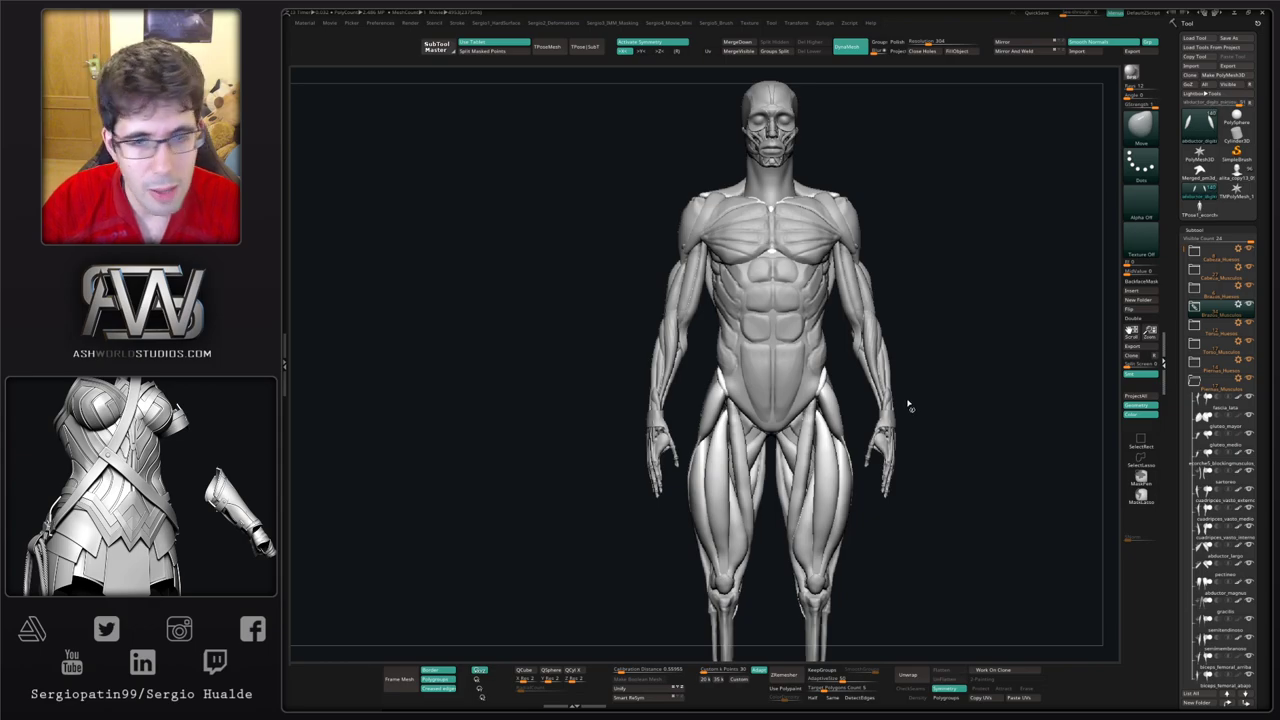
key("Down")
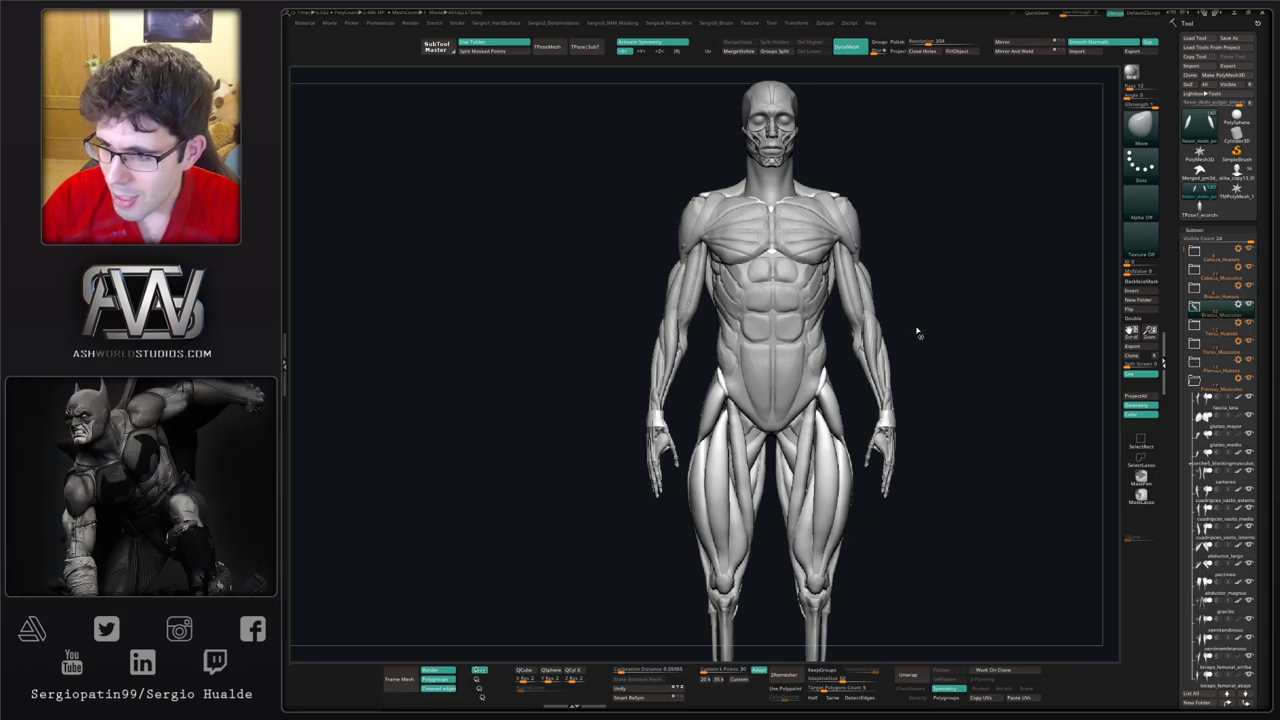
key("Down")
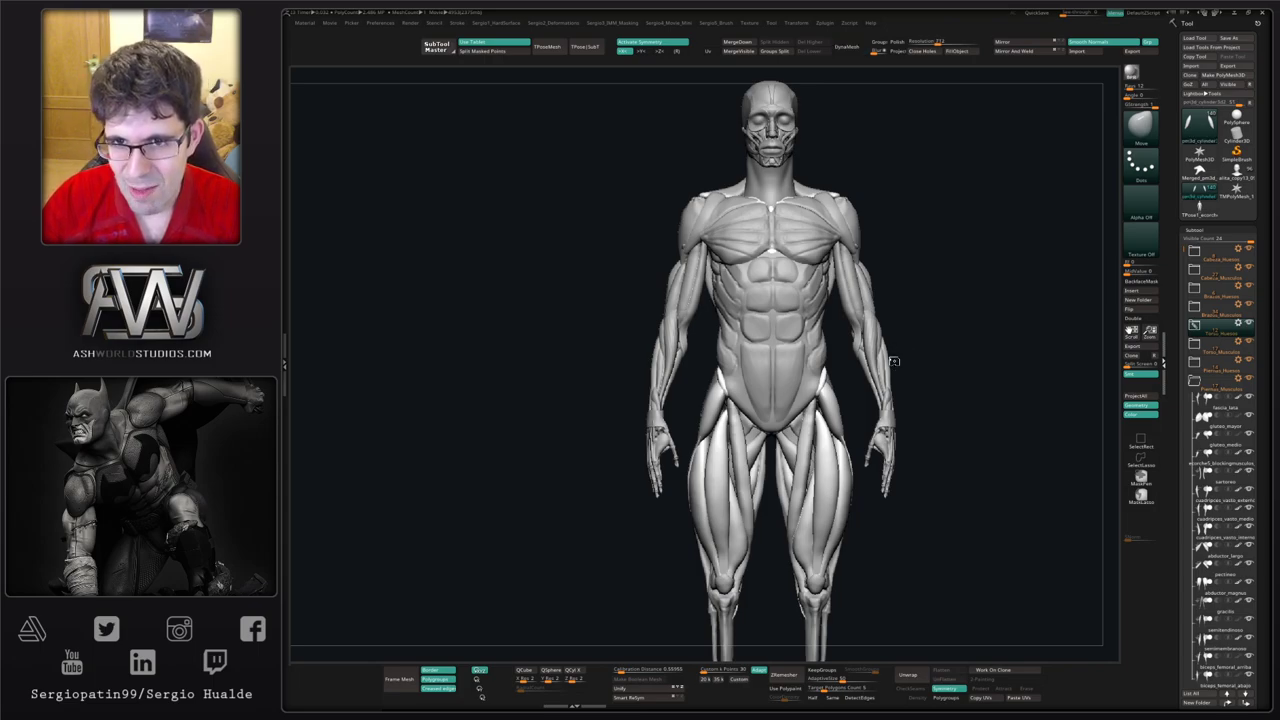
key("Down")
key("Down")
key("Down")
key("Down")
key("Down")
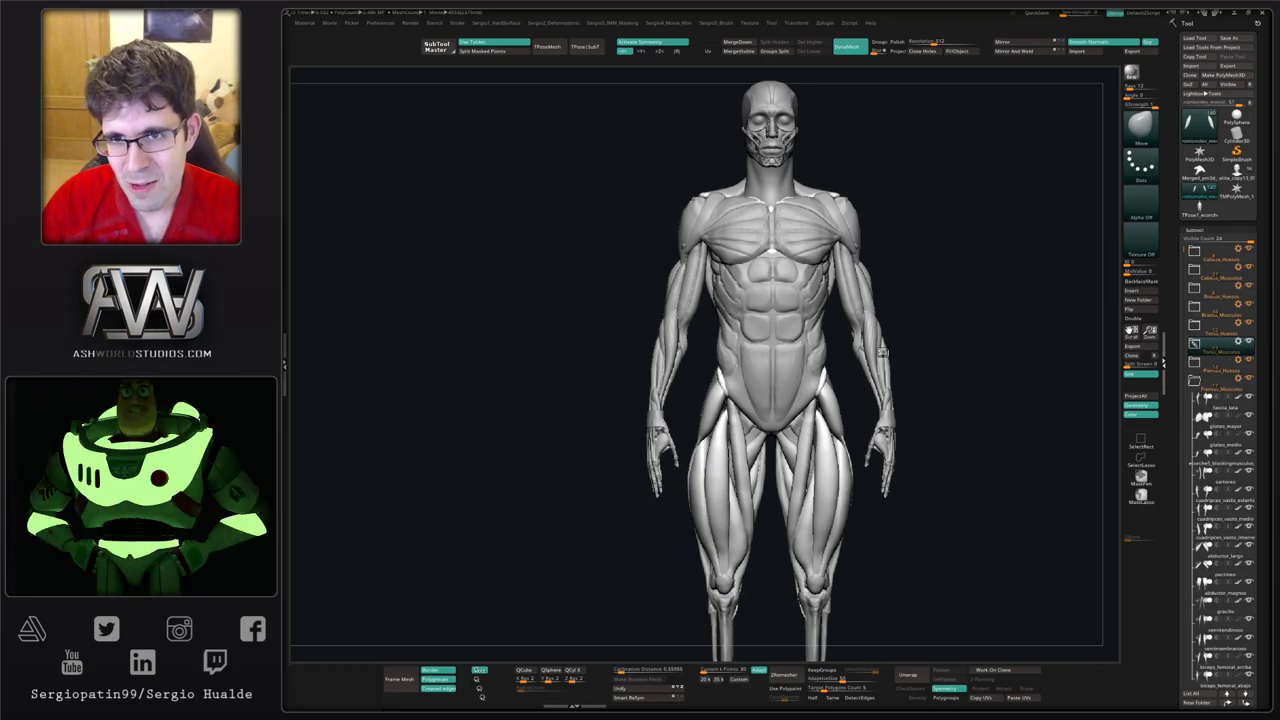
key("Down")
key("Up")
key("Up")
key("Up")
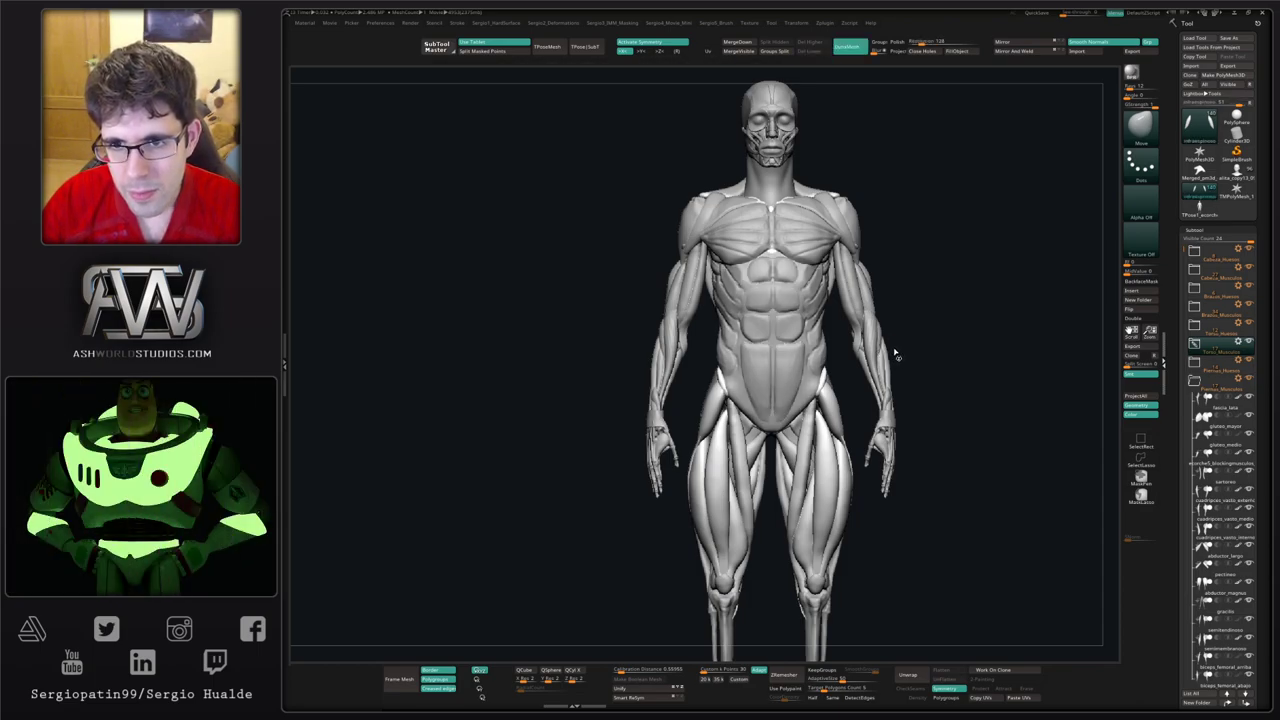
key("Down")
key("Down")
key("Down")
key("Down")
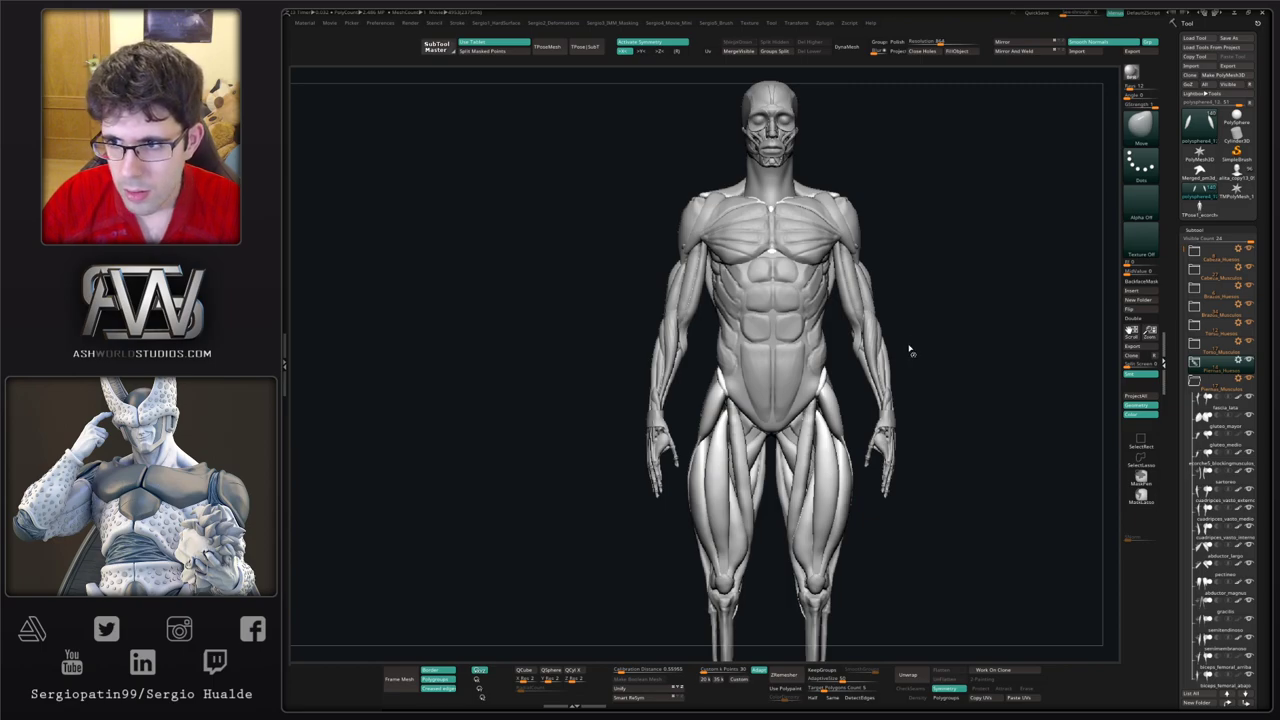
key("Down")
key("Down")
key("Down")
key("Down")
key("Down")
key("Down")
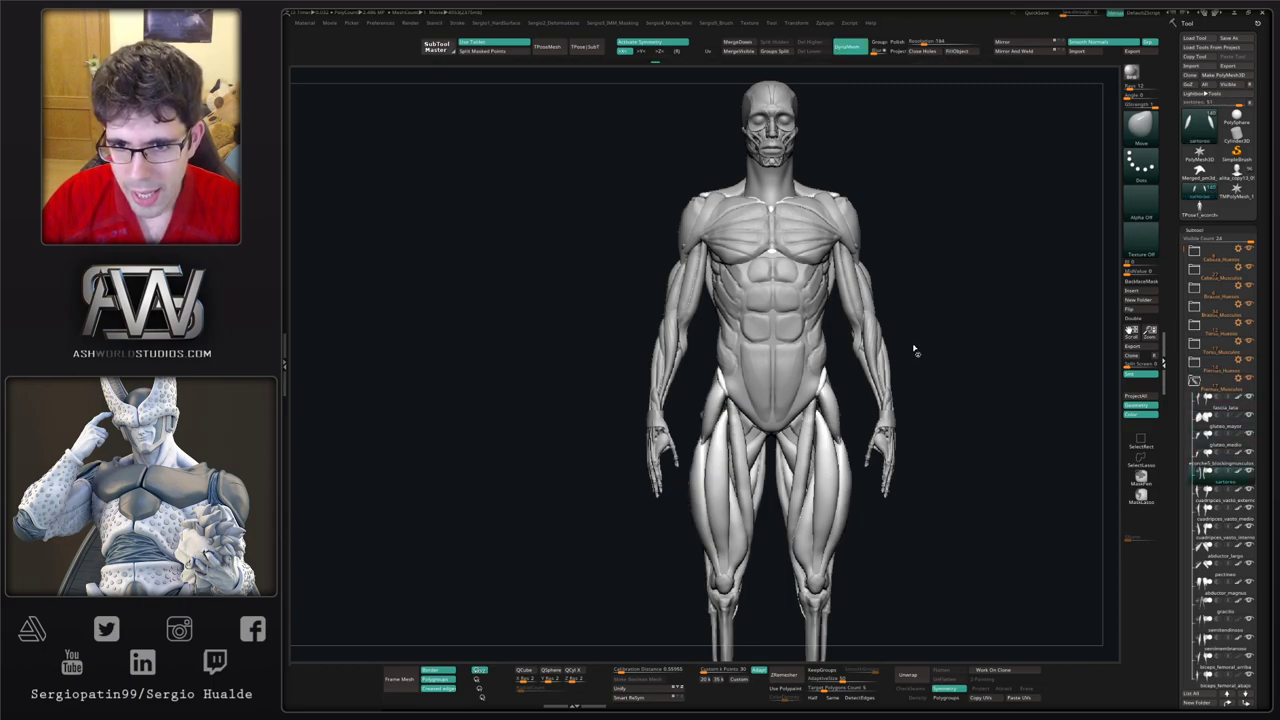
key("Down")
key("Down")
key("Down")
key("Down")
key("Down")
key("Down")
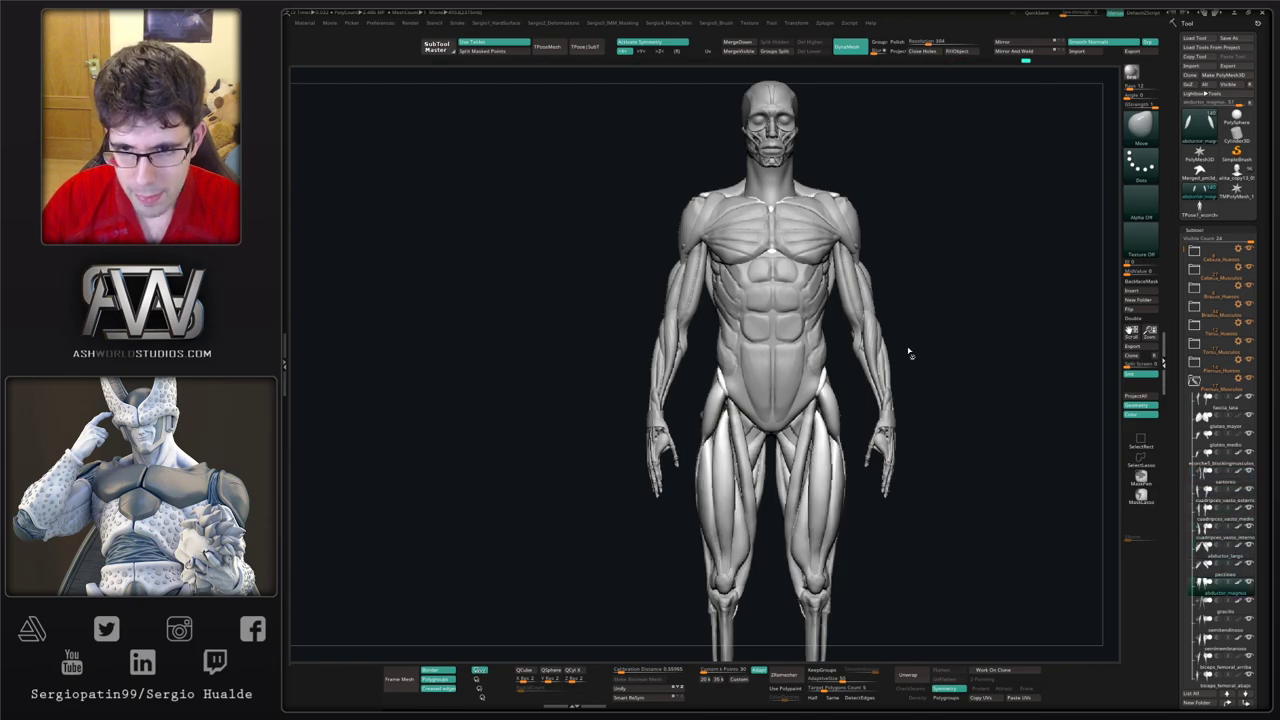
key("Down")
key("Down")
key("Down")
key("Down")
key("Down")
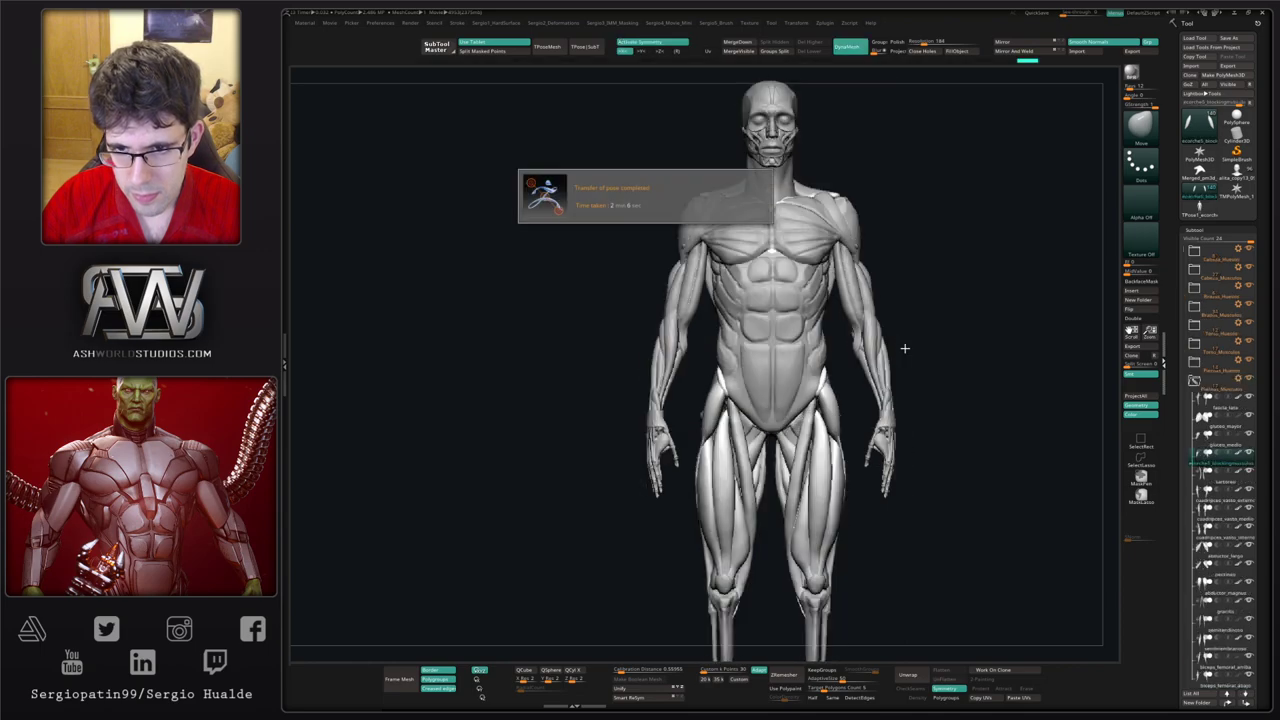
Step: Examine the legs and hips of the updated figure from the front, three-quarter and side views
right_click_drag(863, 414, 847, 382, "ctrl")
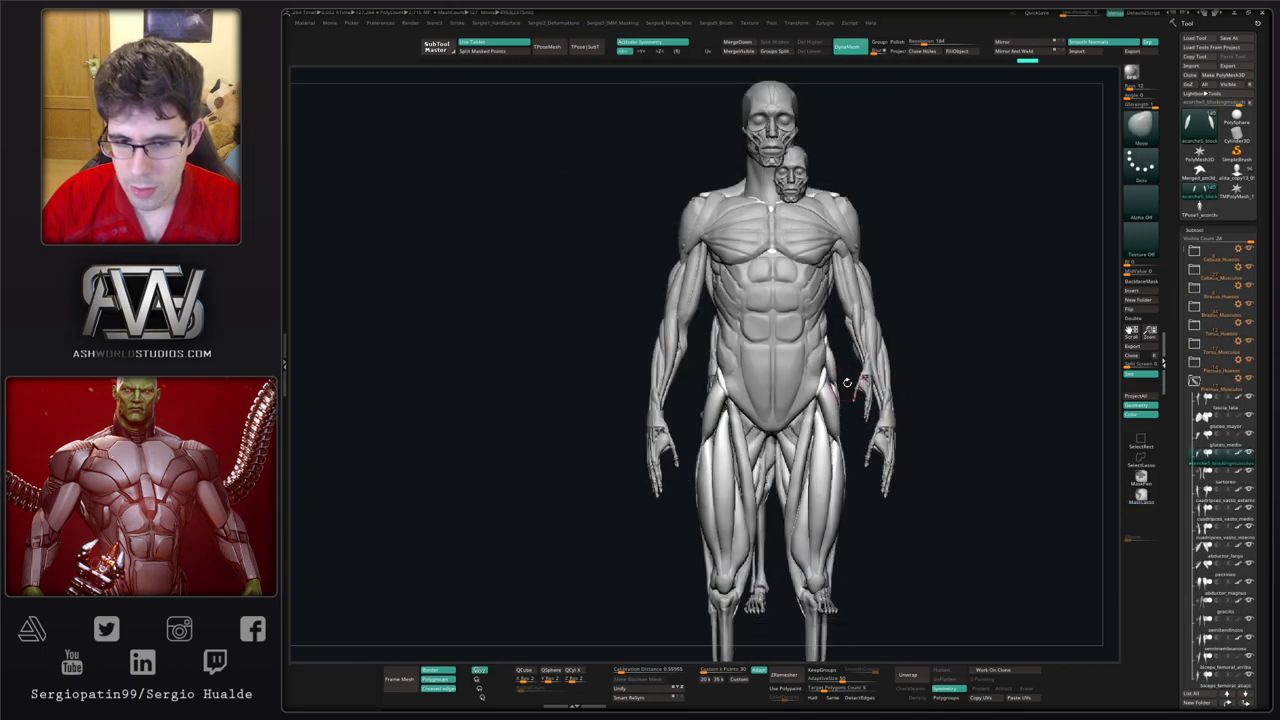
mouse_move(926, 357)
left_mouse_down()
mouse_move(887, 377)
mouse_move(906, 383)
left_mouse_up()
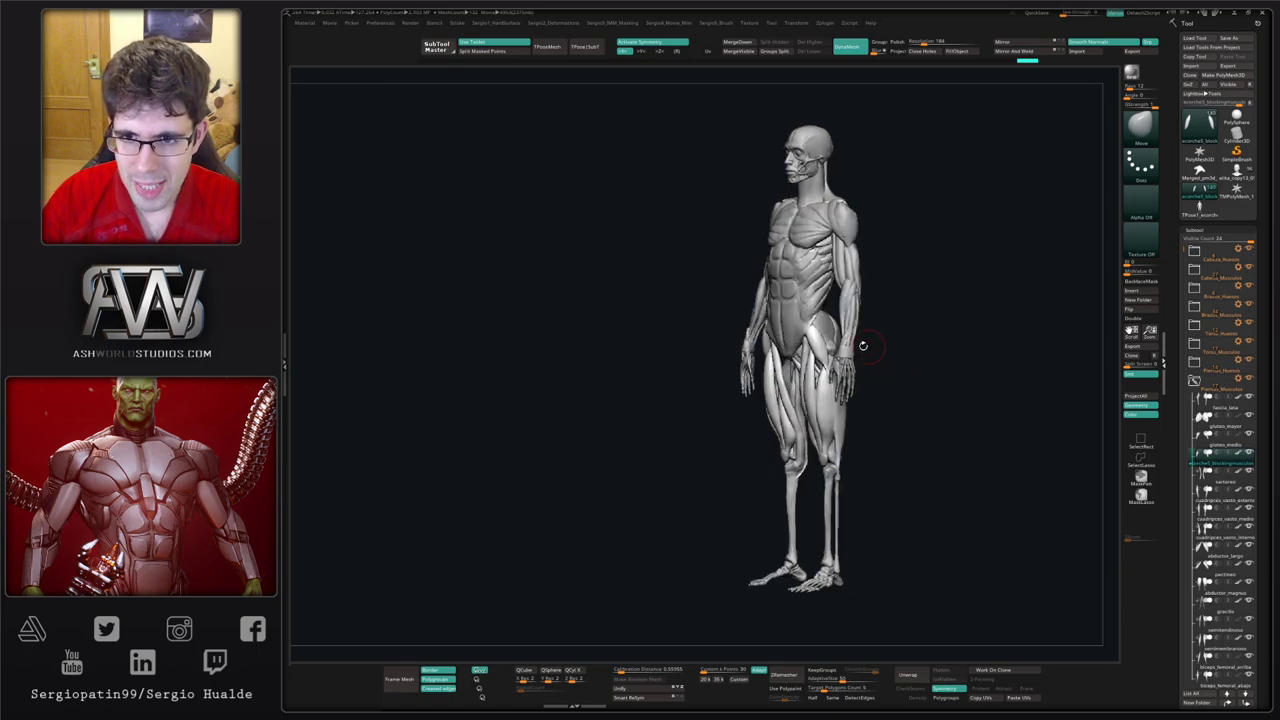
mouse_move(863, 346)
right_mouse_down("ctrl")
mouse_move(858, 378)
mouse_move(821, 374)
mouse_move(827, 339)
right_mouse_up("ctrl")
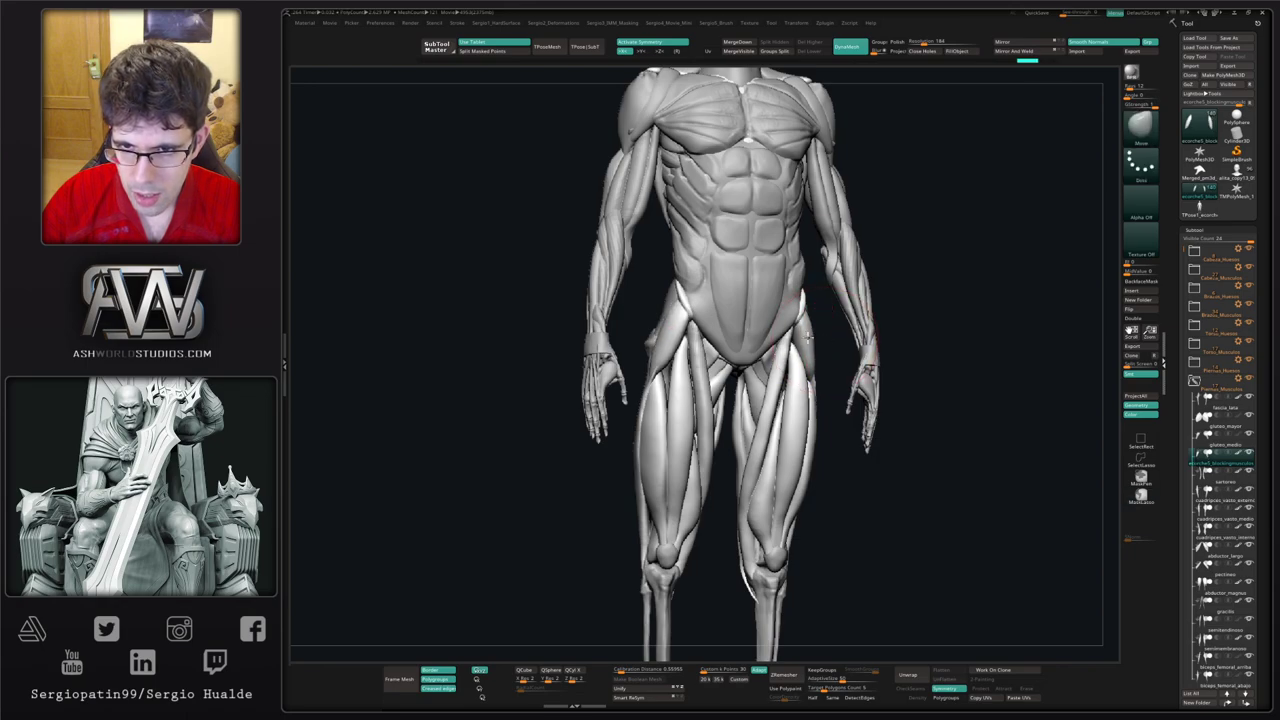
mouse_move(807, 338)
right_mouse_down()
mouse_move(800, 366)
mouse_move(810, 336)
right_mouse_up()
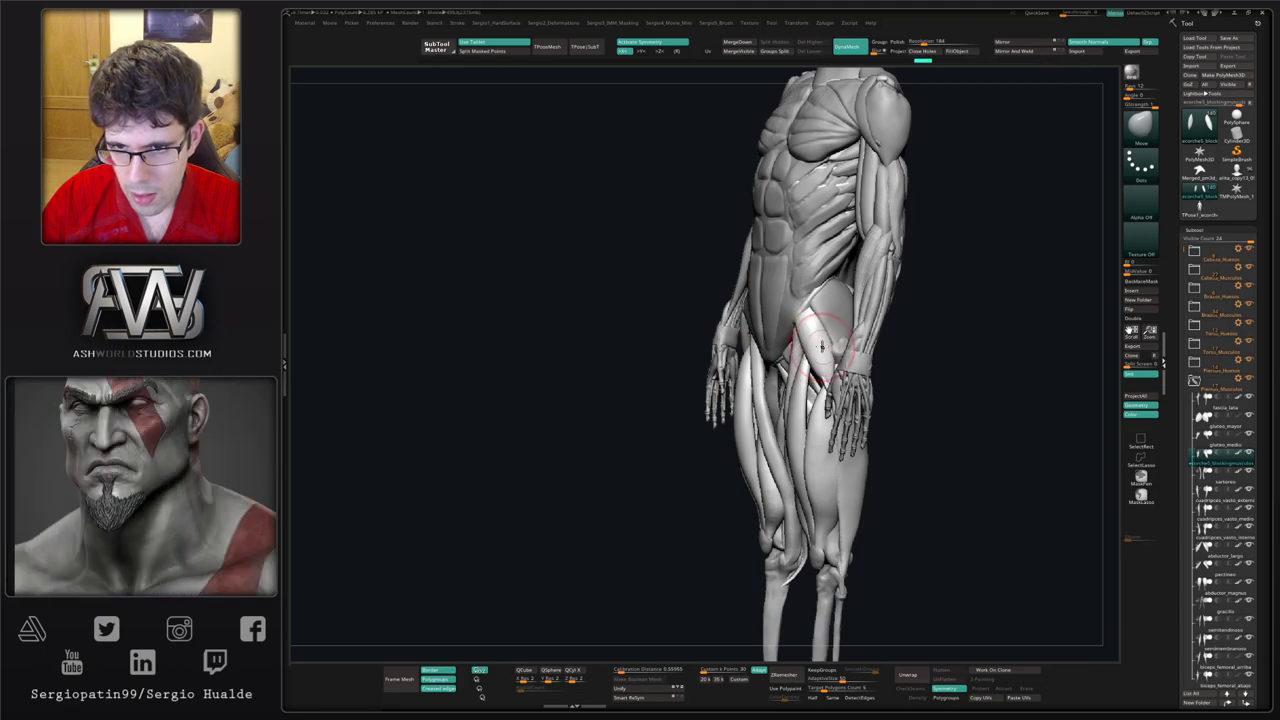
right_click_drag(818, 368, 830, 301)
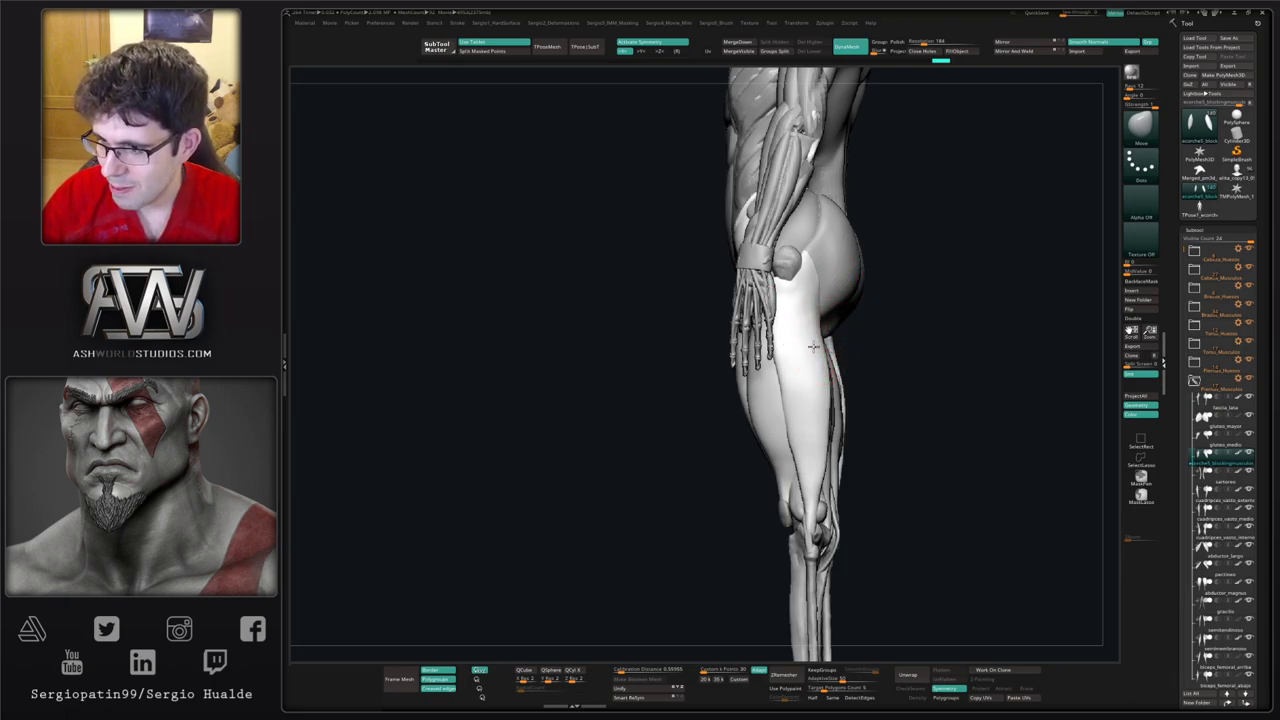
right_click_drag(814, 347, 784, 358, "alt")
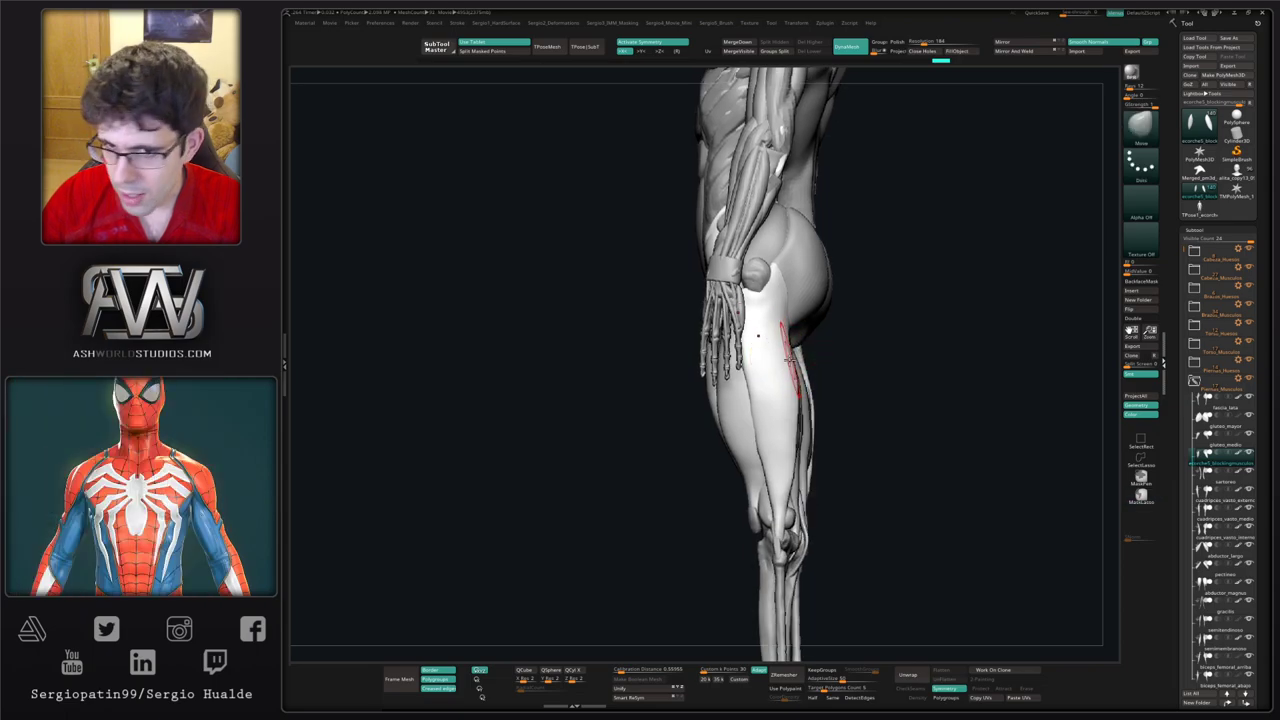
Step: Select the fascia lata subtool and check the outer thigh from the side, back and front with the Move brush active
left_click(757, 380, "alt")
mouse_move(757, 380)
right_mouse_down()
mouse_move(757, 351)
mouse_move(748, 358)
right_mouse_up()
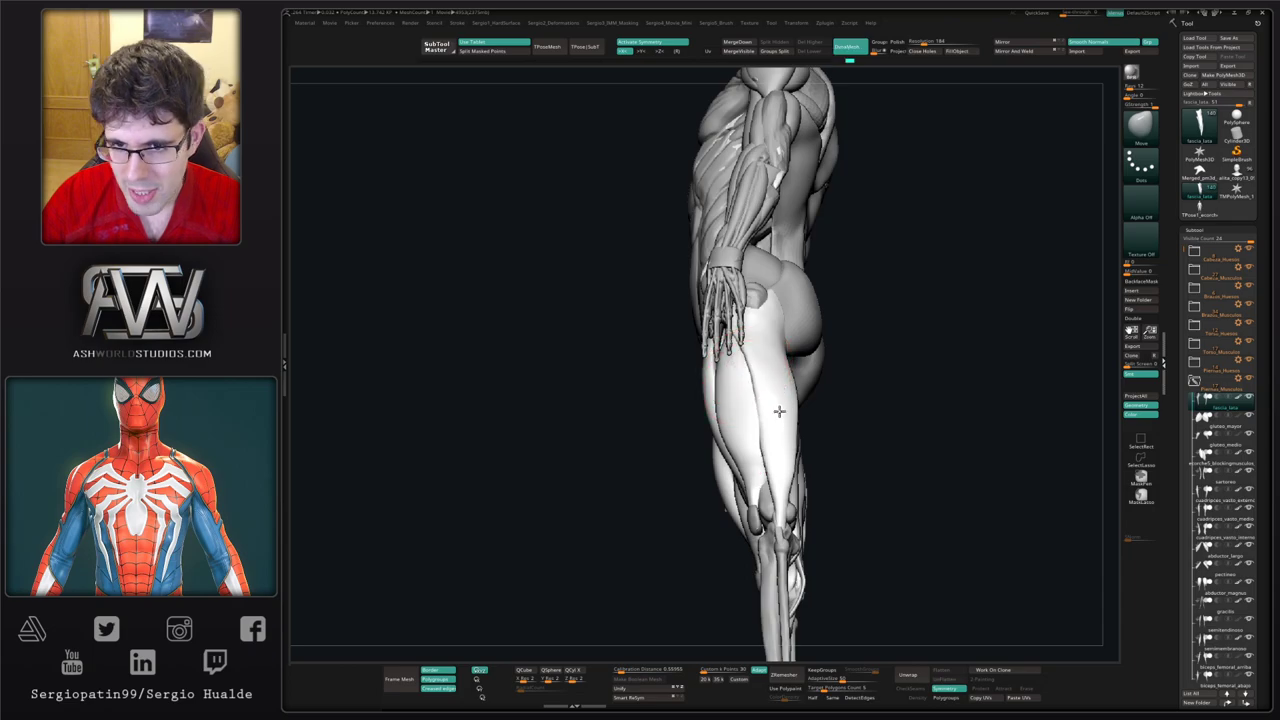
right_click_drag(779, 411, 757, 443)
left_click_drag(757, 443, 752, 443)
right_click_drag(752, 443, 753, 416)
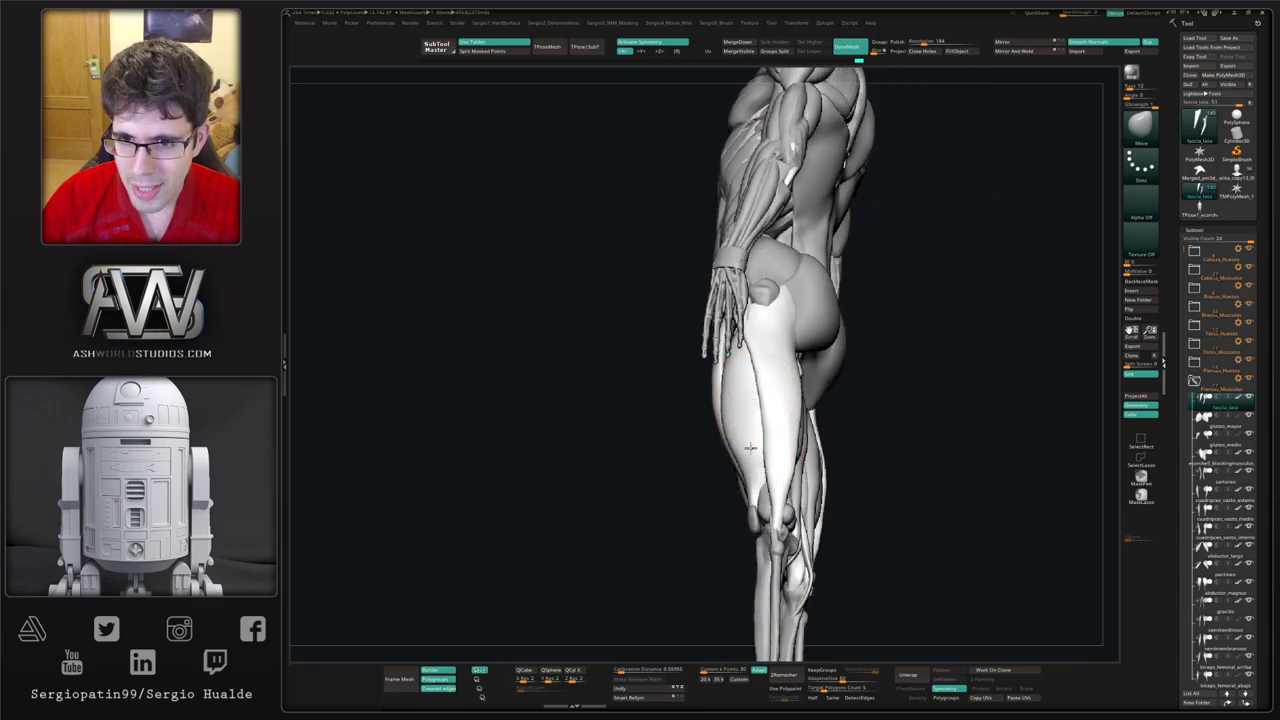
right_click_drag(764, 444, 778, 428)
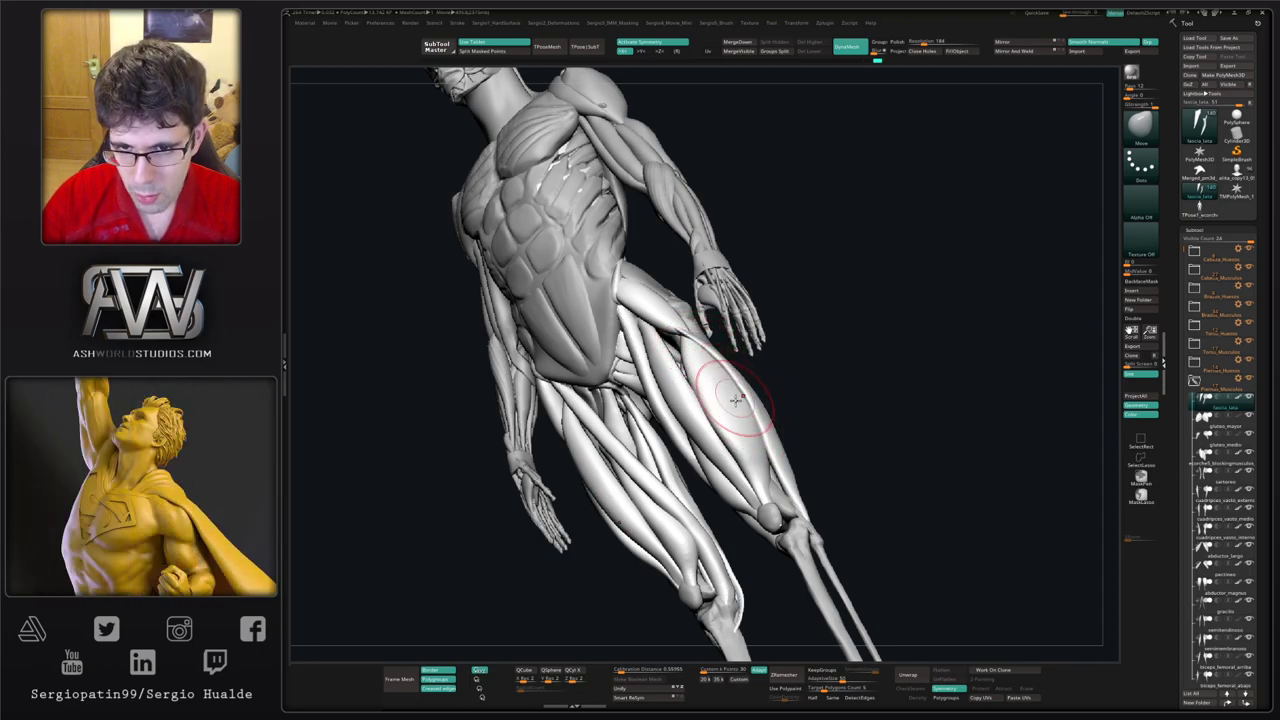
Step: Adjust the fascia lata's lower end at the outer knee with the Move brush and check the figure from the front
right_click_drag(750, 443, 783, 482)
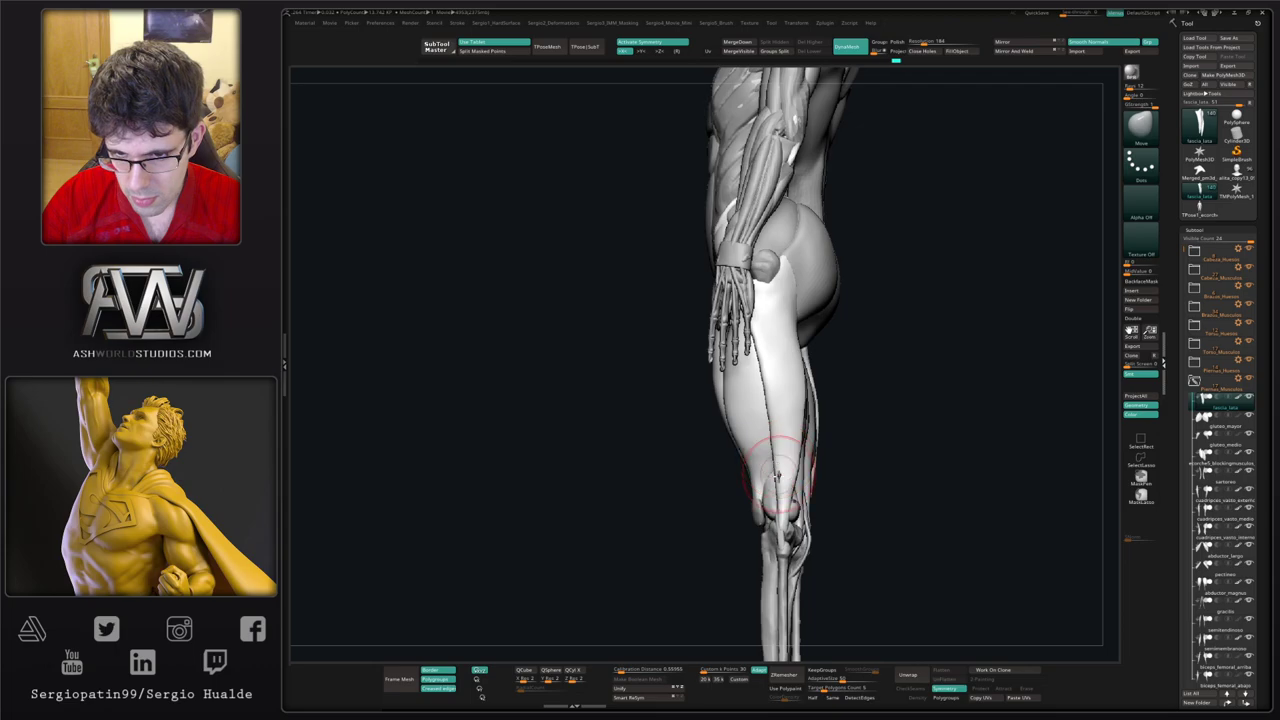
mouse_move(771, 505)
right_mouse_down()
mouse_move(773, 543)
mouse_move(800, 543)
right_mouse_up()
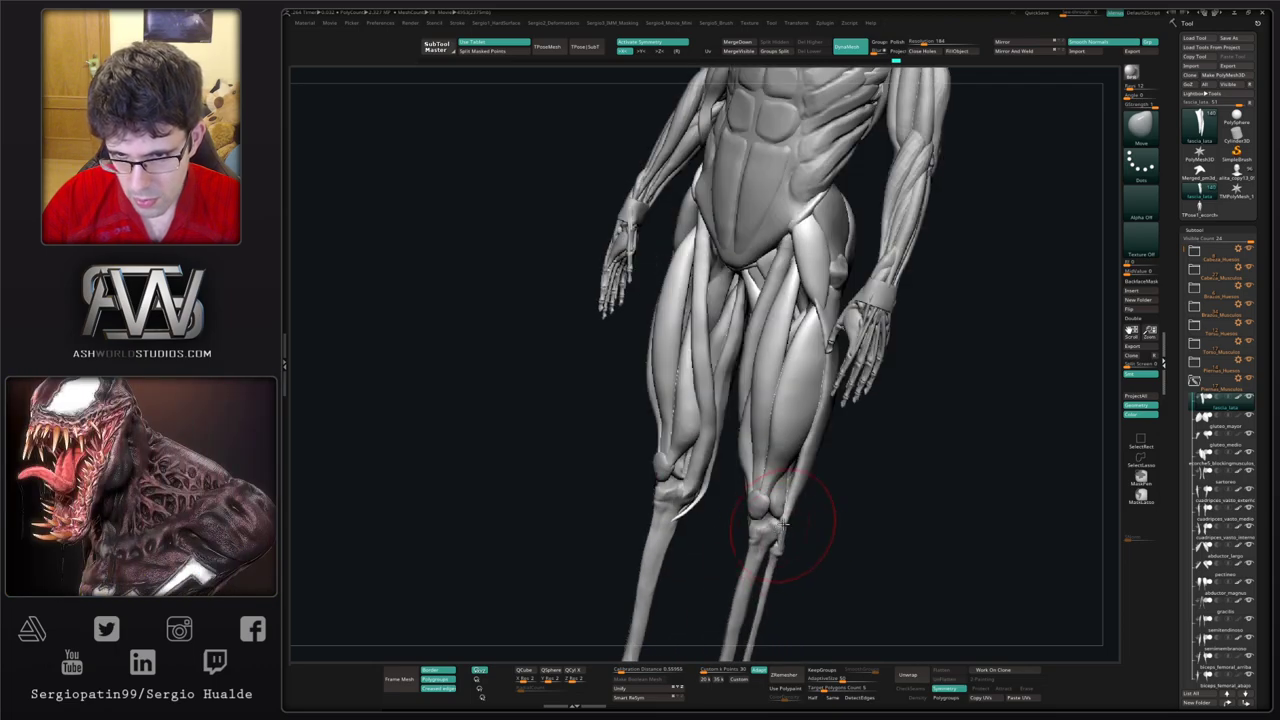
left_click_drag(809, 487, 800, 481)
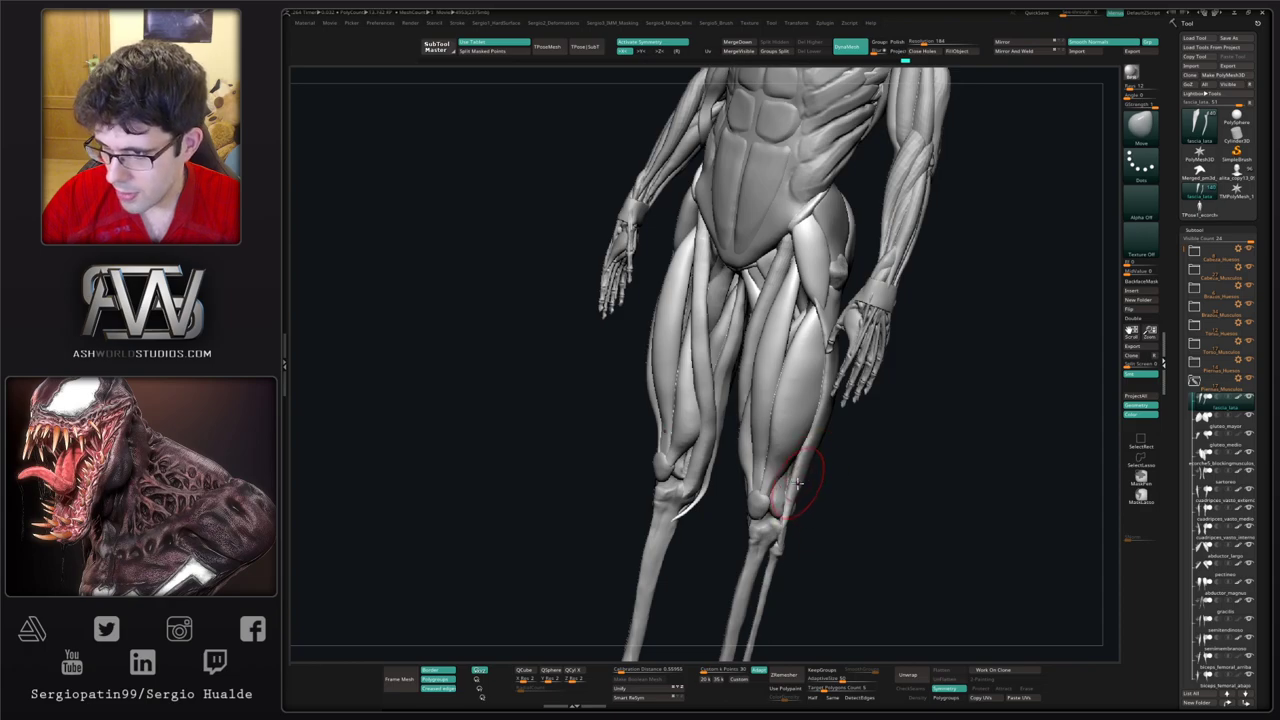
right_click_drag(797, 484, 772, 456, "ctrl")
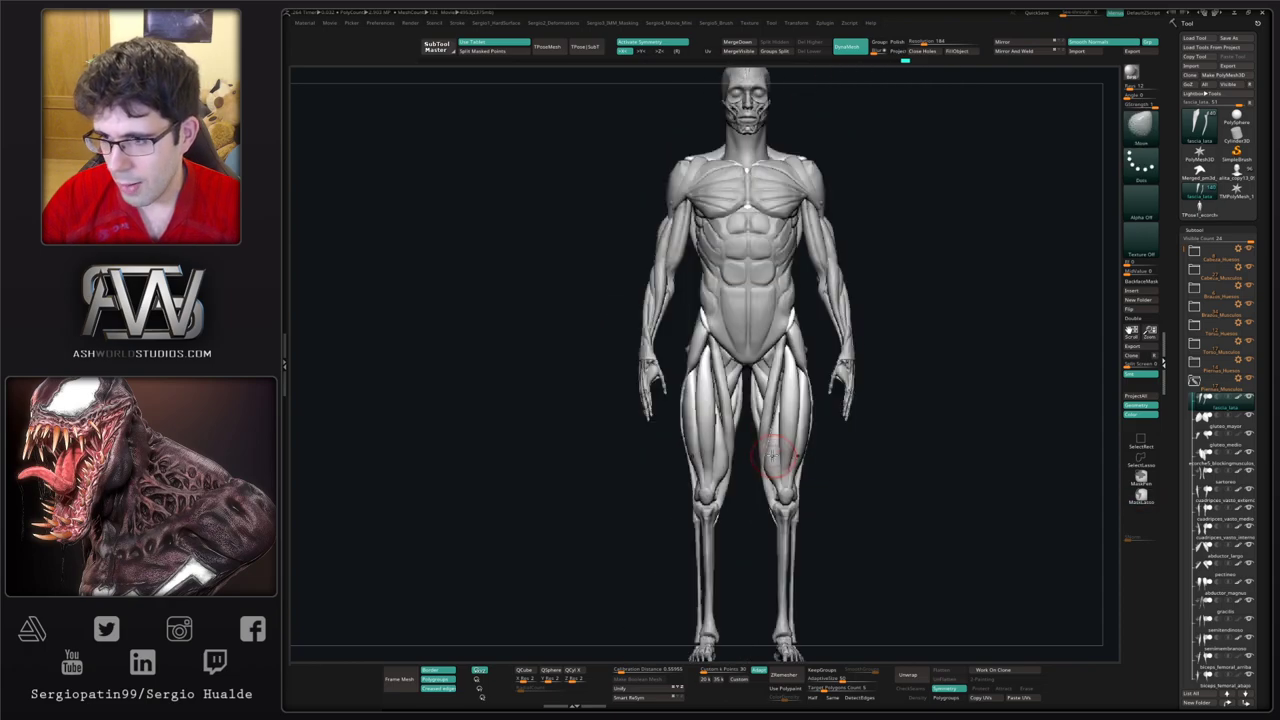
right_click_drag(794, 372, 794, 398, "ctrl")
right_click_drag(792, 340, 757, 357, "ctrl")
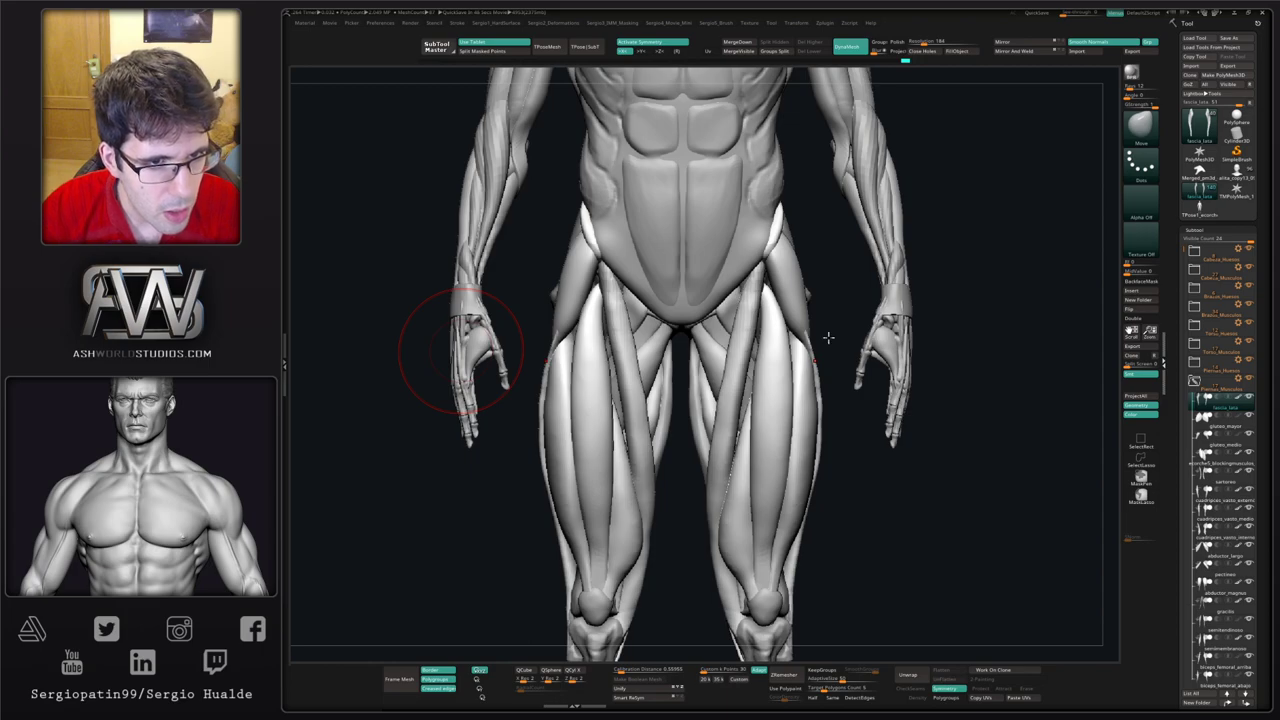
Step: Select the cuadriceps_vasto_medio subtool, carve a lengthwise groove along the front of the thigh with the DamStandard brush, and smooth it
left_click(752, 437, "alt")
right_click_drag(752, 437, 756, 420)
key("s")
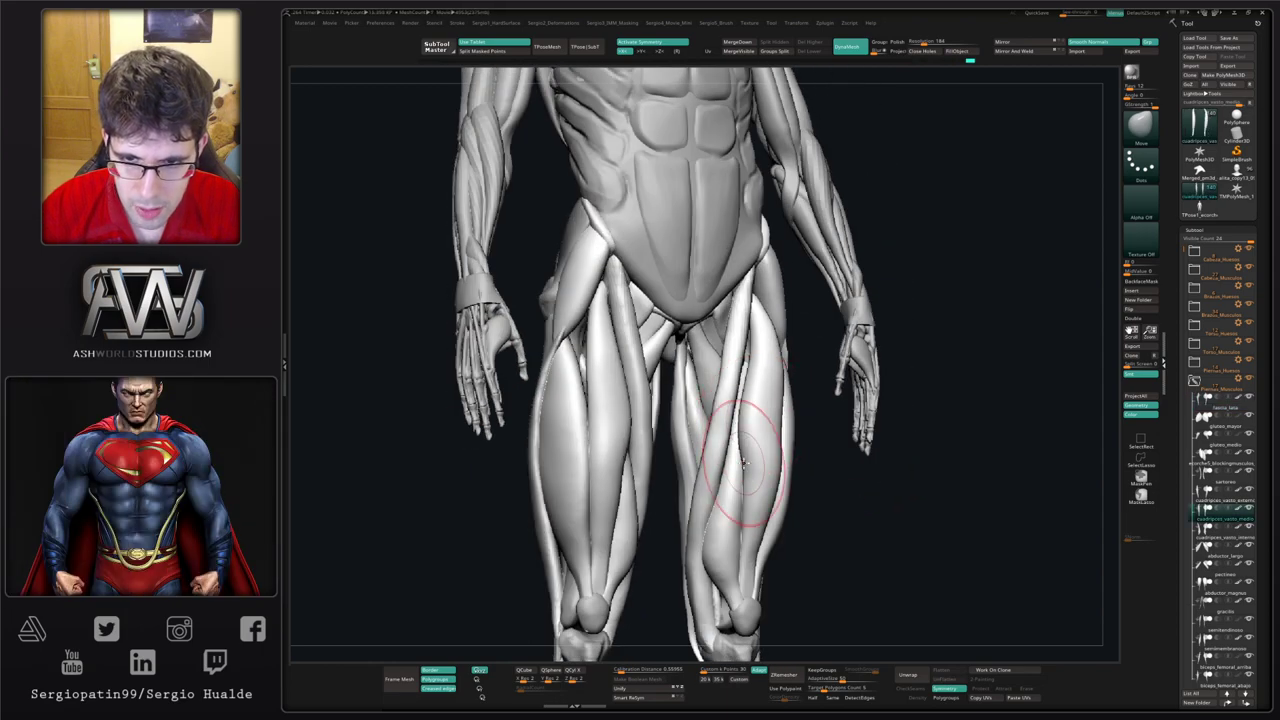
right_click_drag(748, 480, 737, 350)
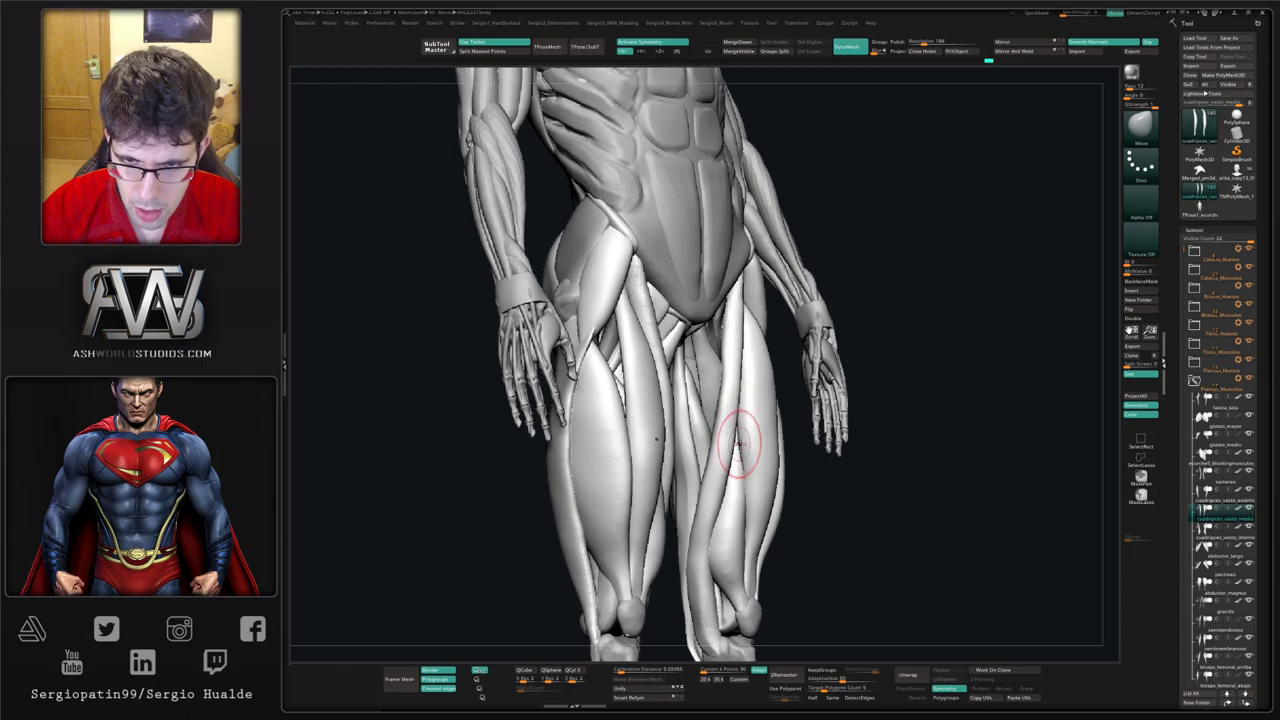
right_click_drag(738, 443, 794, 391)
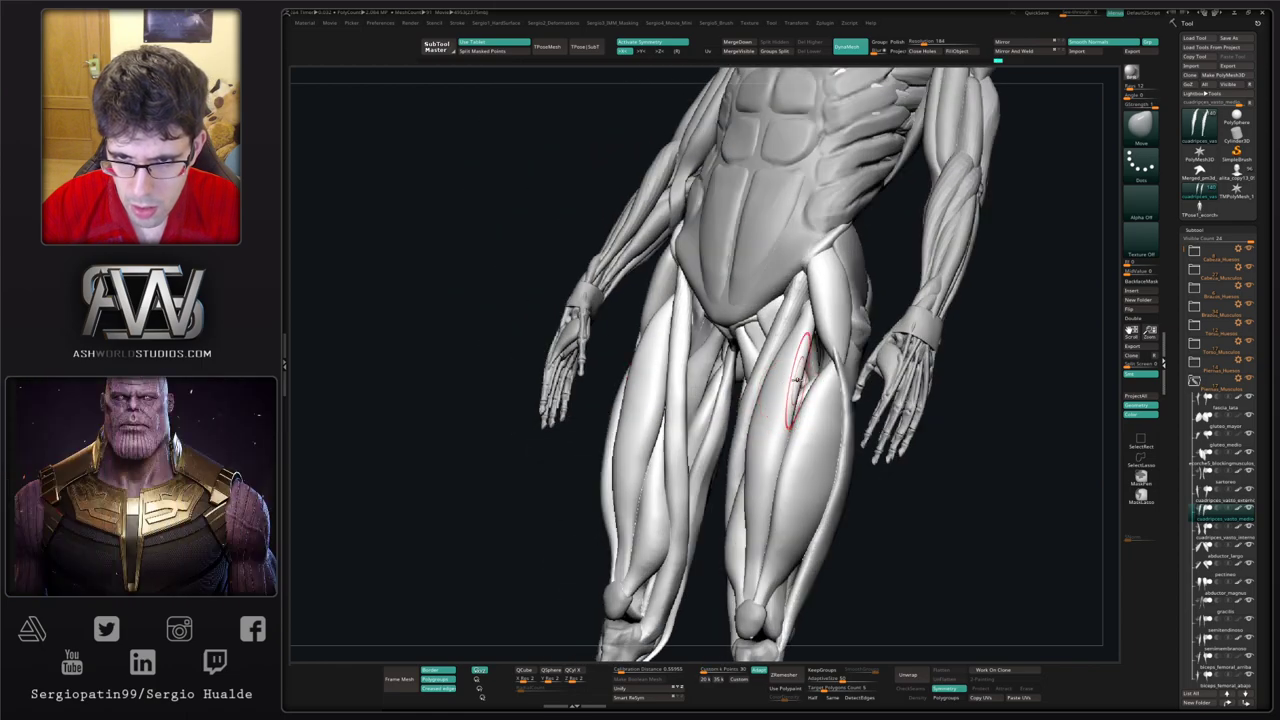
mouse_move(770, 372)
right_mouse_down()
mouse_move(775, 399)
mouse_move(762, 385)
right_mouse_up()
key("ctrl+shift+d")
left_click_drag(768, 352, 762, 452)
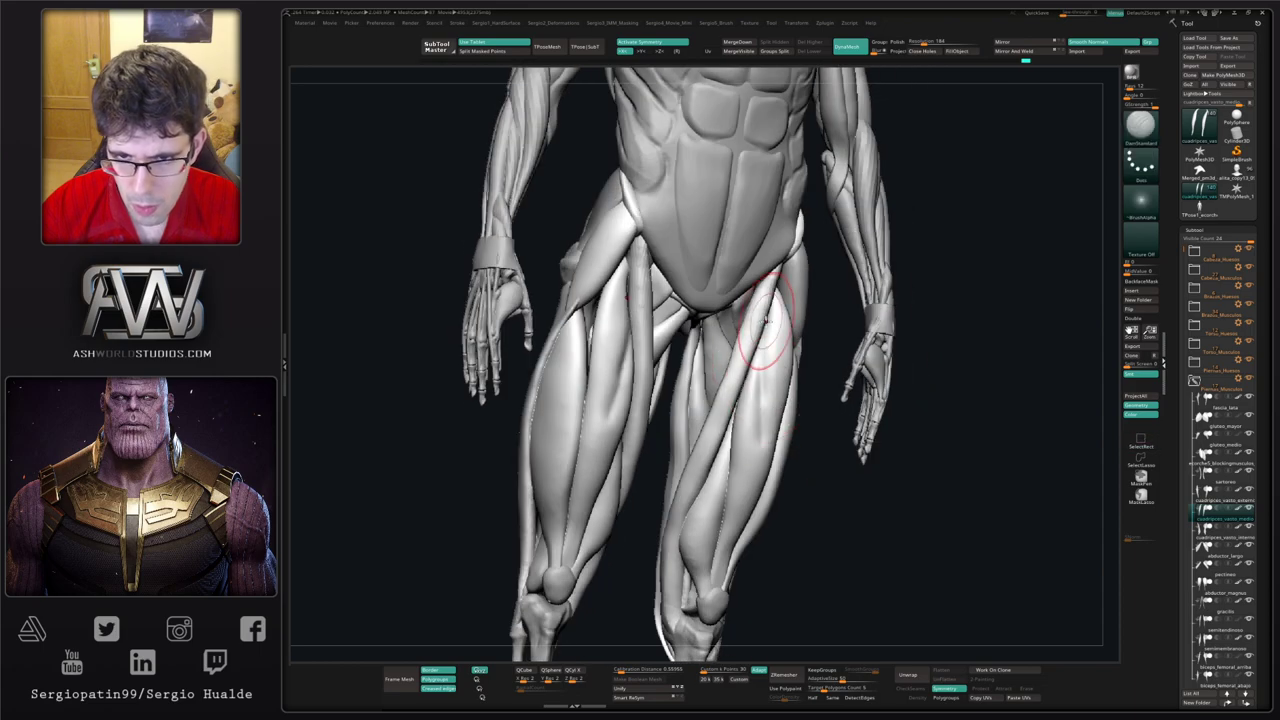
left_click_drag(766, 337, 765, 474)
right_click_drag(762, 428, 764, 404, "shift")
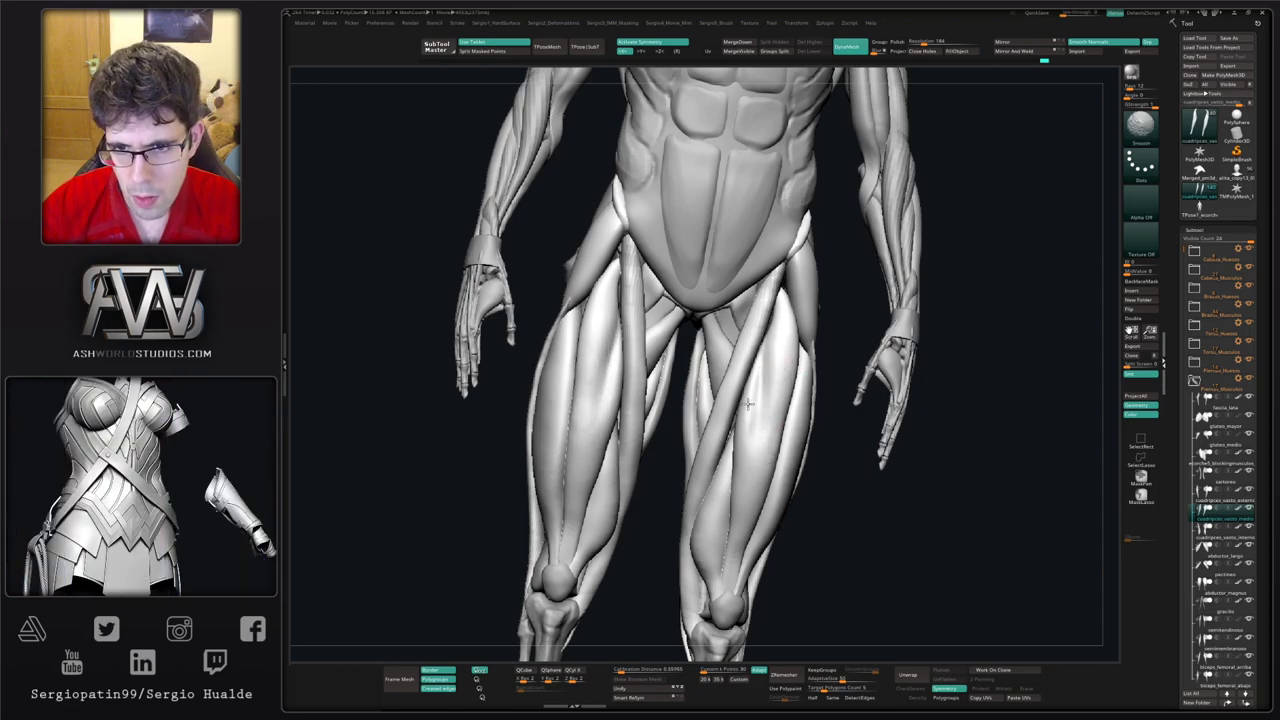
Step: Nudge the lower part of the cuadriceps_vasto_interno muscle above the inner knee with the Move brush
mouse_move(748, 403)
right_mouse_down("ctrl")
mouse_move(765, 449)
mouse_move(737, 500)
mouse_move(749, 486)
mouse_move(770, 492)
mouse_move(740, 530)
right_mouse_up("ctrl")
right_click(732, 534)
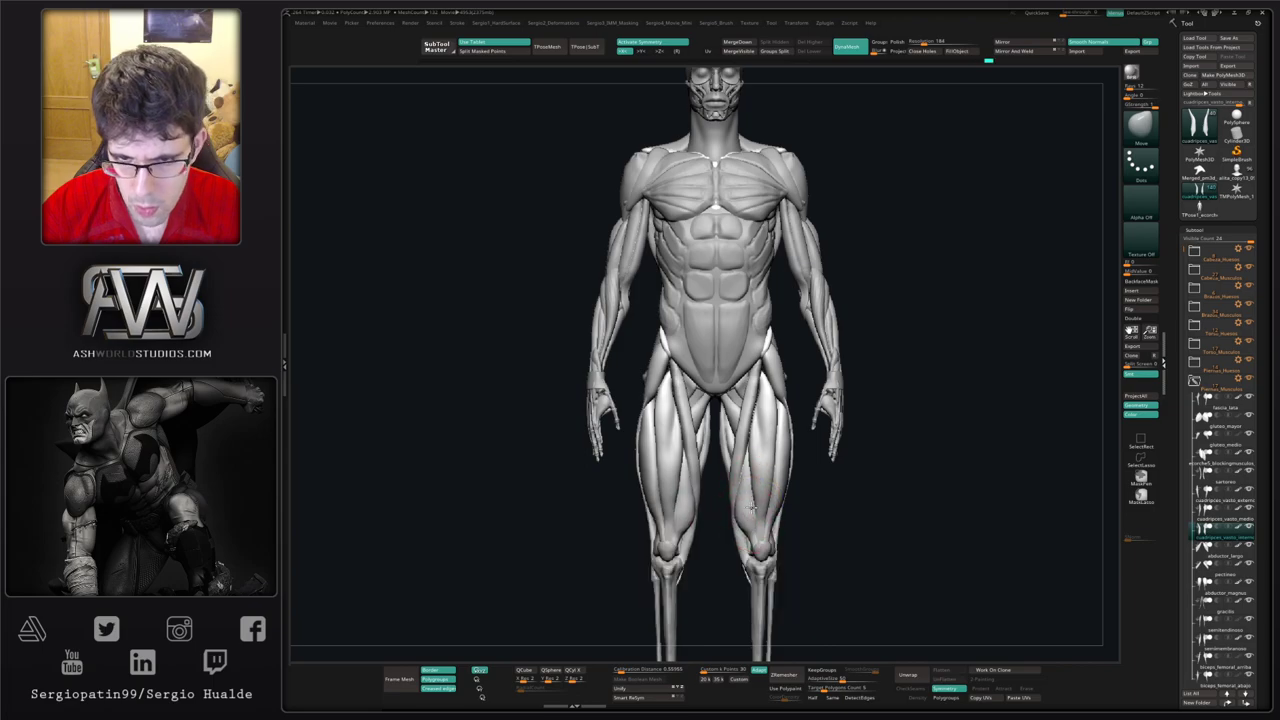
left_click_drag(739, 516, 745, 513)
mouse_move(768, 486)
right_mouse_down()
mouse_move(785, 478)
mouse_move(780, 500)
right_mouse_up()
Step: Select the cuadriceps_vasto_externo subtool and reshape its outer contour above the knee with the Move brush
left_click(784, 480, "alt")
key("s")
left_click_drag(780, 509, 790, 504)
right_click_drag(792, 502, 795, 466)
left_click_drag(791, 461, 794, 459)
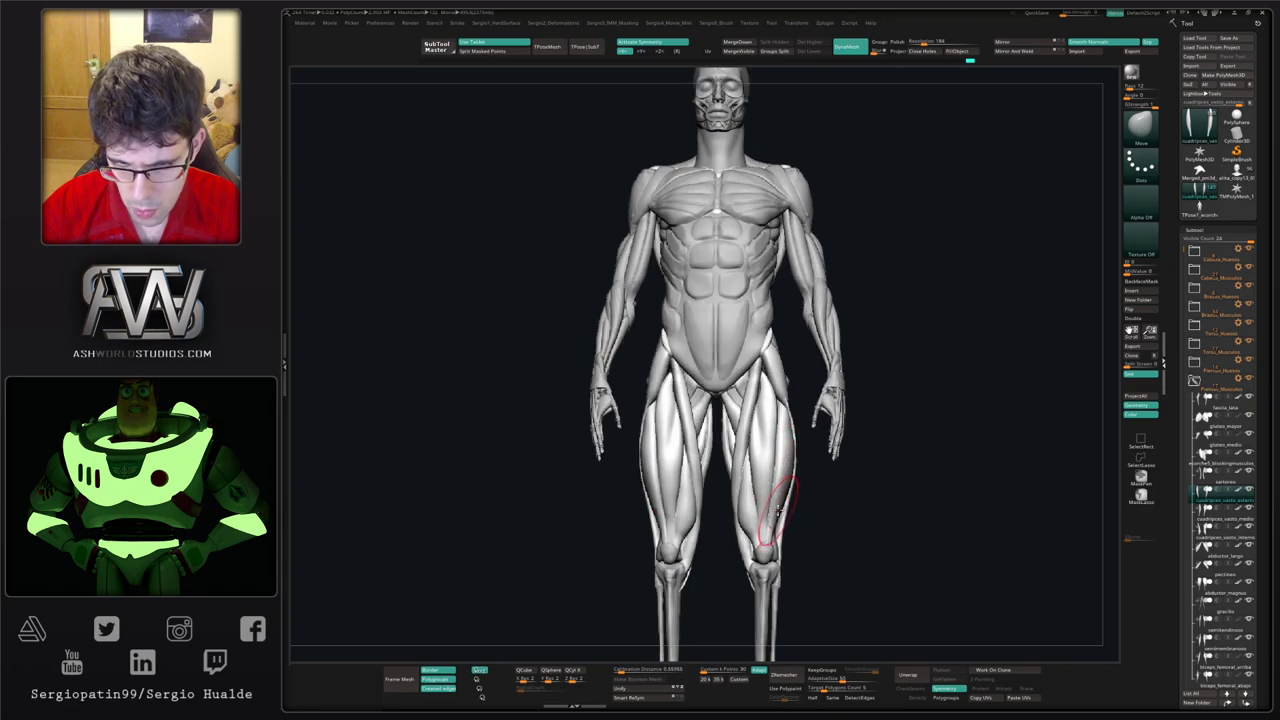
right_click_drag(779, 509, 784, 497)
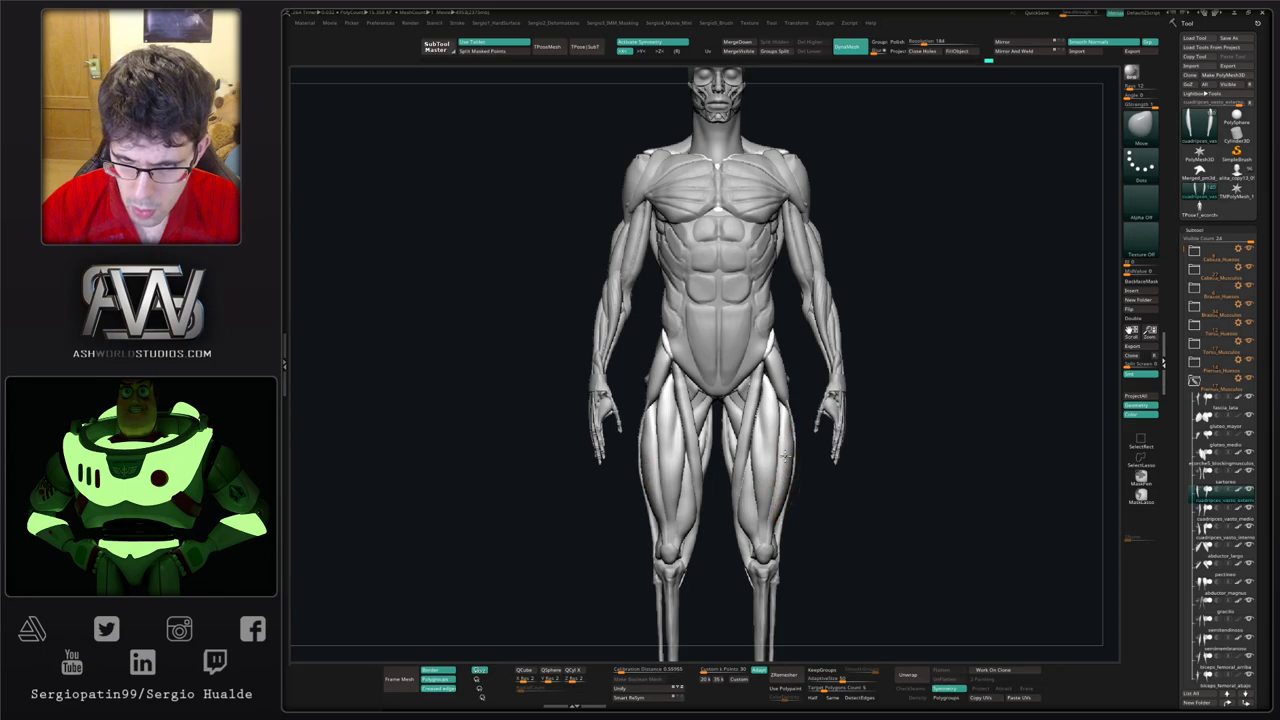
Step: Examine the fascia lata and cuadriceps_vasto_externo contours from the back, side and front
left_click(785, 521, "alt")
mouse_move(786, 521)
right_mouse_down("ctrl")
mouse_move(795, 550)
mouse_move(790, 492)
mouse_move(690, 475)
mouse_move(740, 488)
mouse_move(792, 476)
mouse_move(794, 420)
mouse_move(798, 437)
right_mouse_up("ctrl")
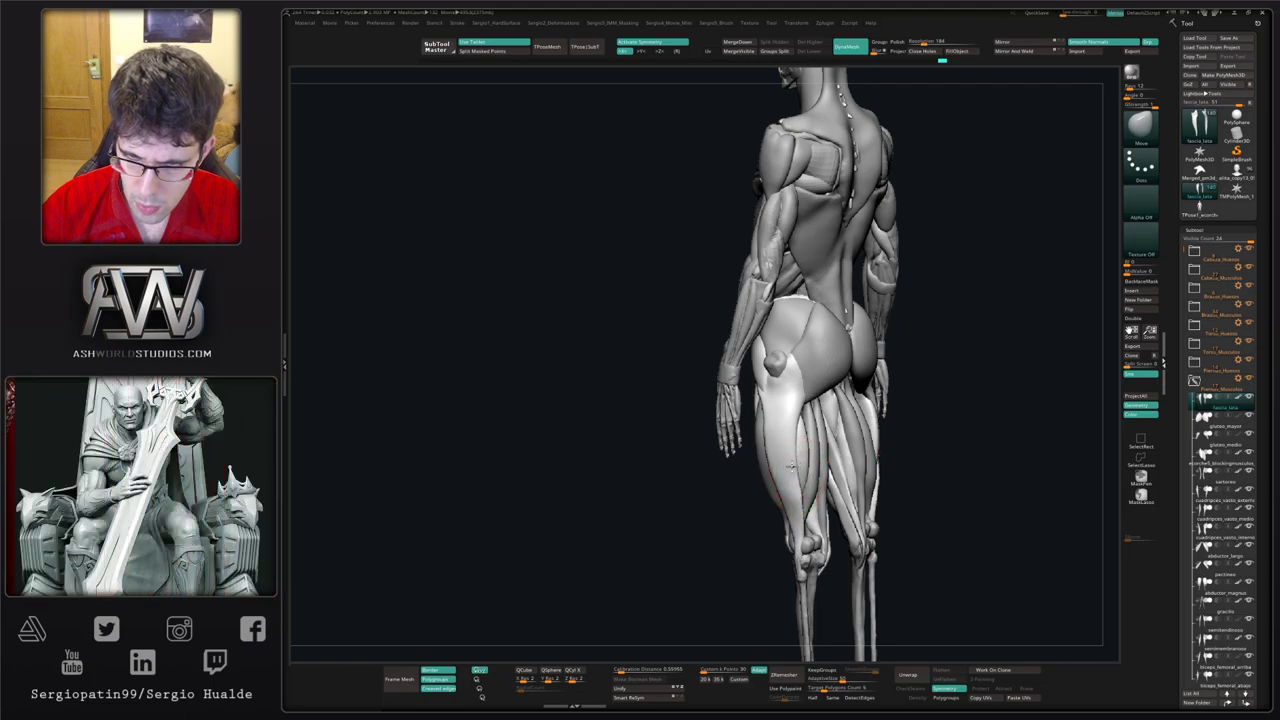
right_click_drag(796, 468, 793, 472, "shift")
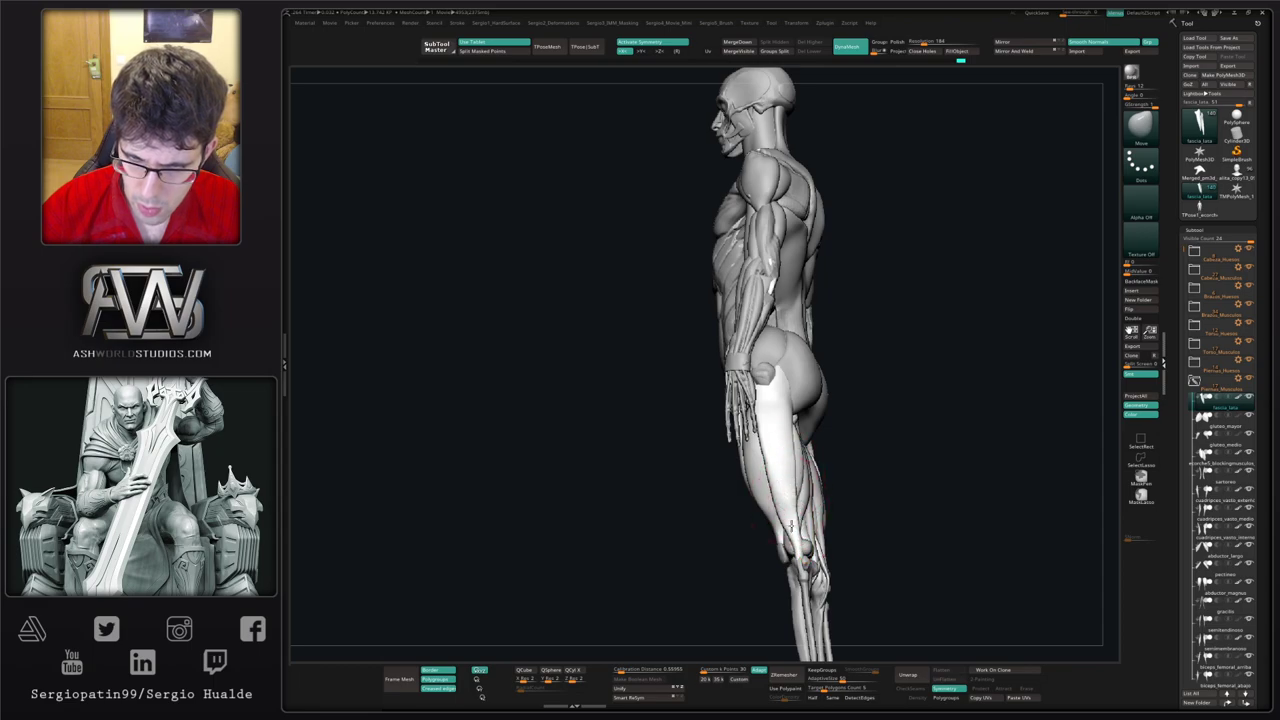
right_click_drag(791, 524, 797, 418)
left_click(803, 451, "alt")
right_click_drag(806, 468, 915, 495)
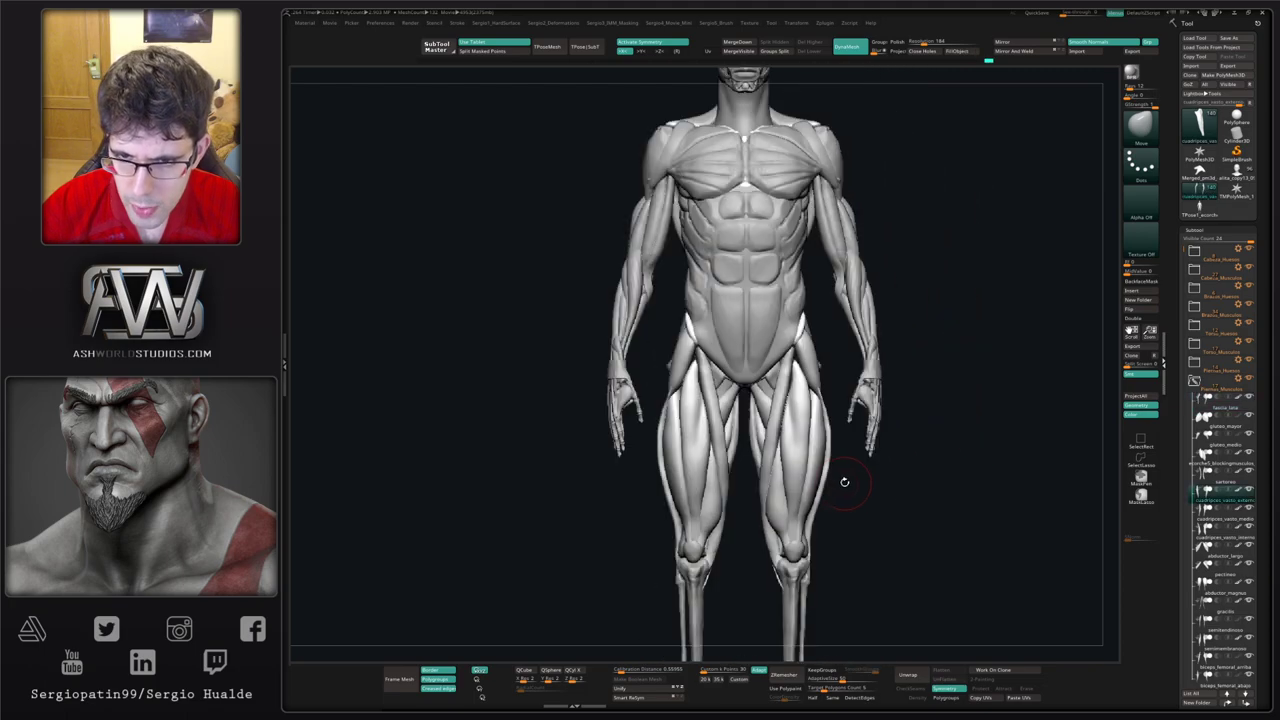
right_click_drag(816, 484, 803, 447)
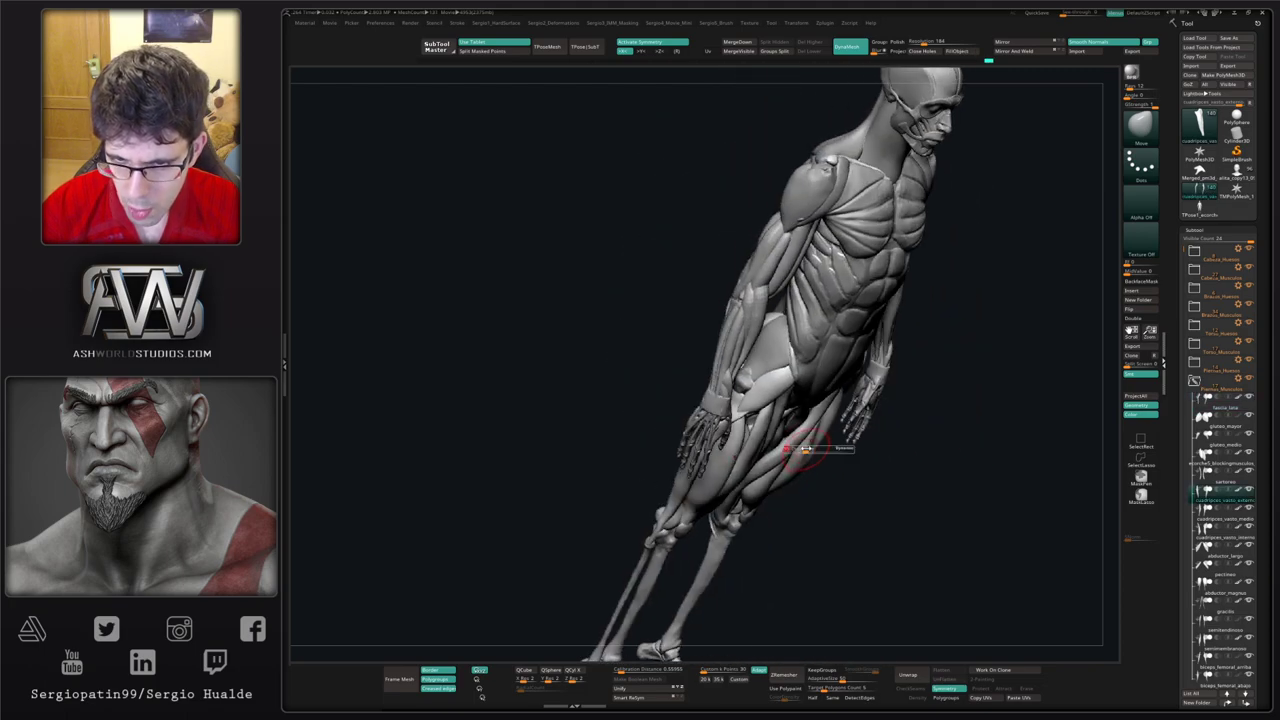
Step: Isolate the cuadriceps_vasto_medio muscle, sculpt its surface forms with the Standard brush, and bring the rest of the figure back into view
left_click(805, 450, "alt")
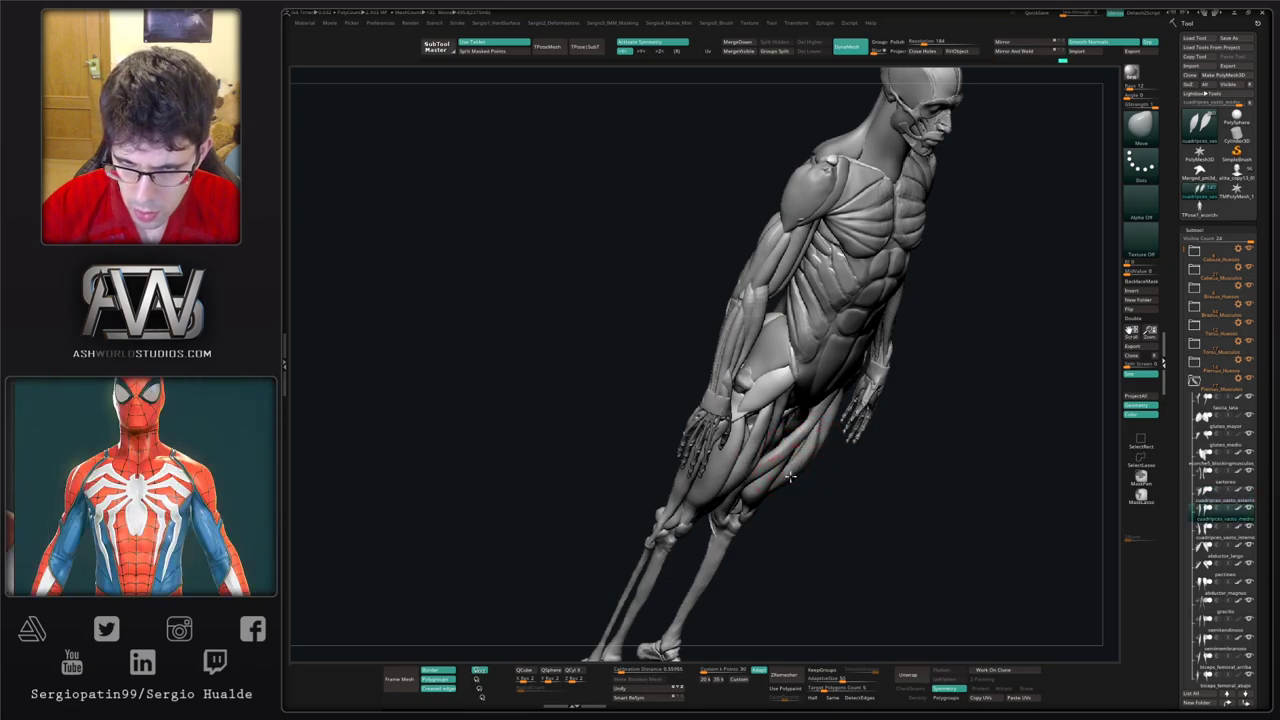
left_click(802, 455, "ctrl+shift")
right_click_drag(839, 493, 823, 454)
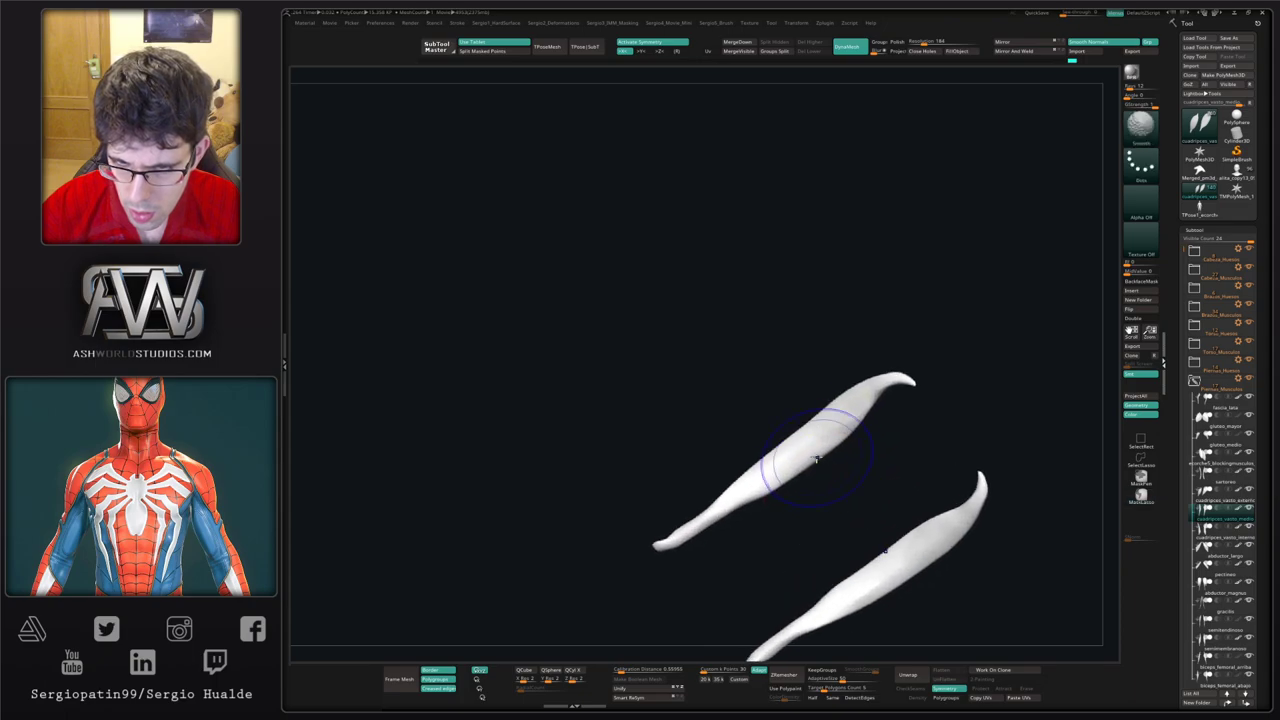
key("b")
key("s")
key("t")
mouse_move(822, 450)
left_mouse_down()
mouse_move(794, 458)
mouse_move(828, 431)
mouse_move(817, 440)
mouse_move(808, 428)
mouse_move(852, 407)
left_mouse_up()
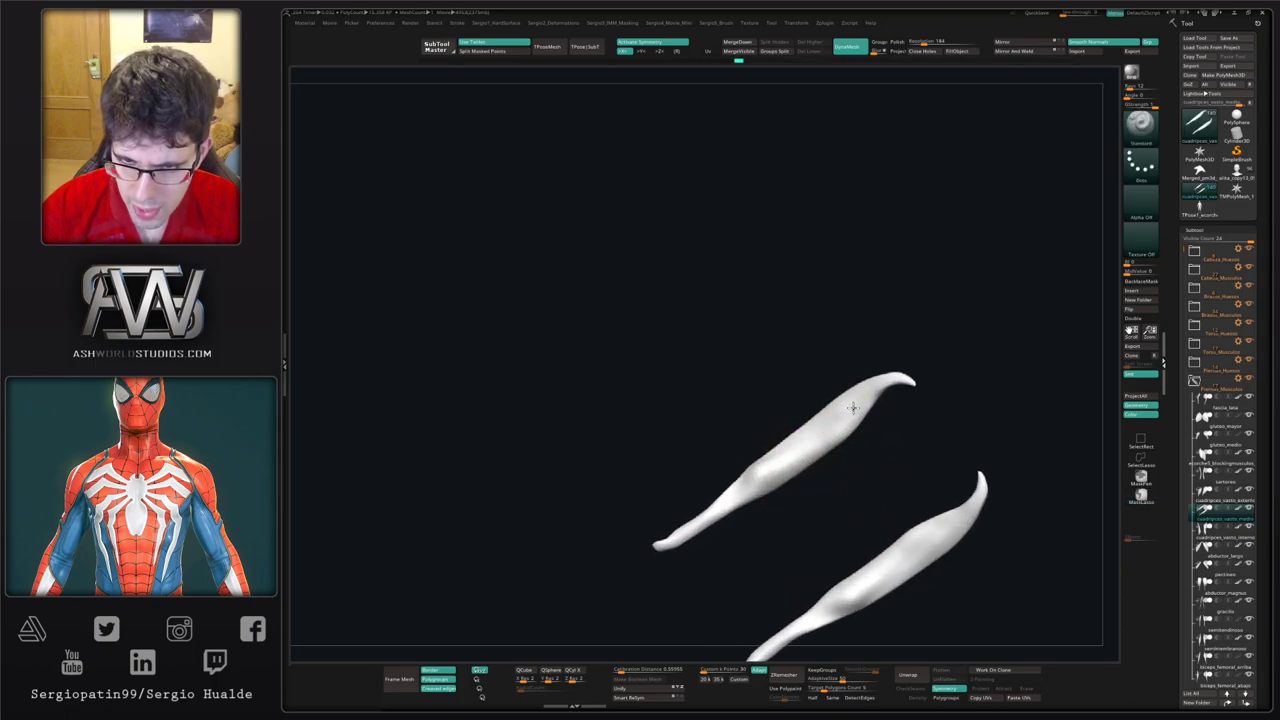
right_click_drag(857, 406, 825, 420)
mouse_move(825, 420)
left_mouse_down()
mouse_move(748, 470)
mouse_move(831, 429)
left_mouse_up()
mouse_move(785, 468)
right_mouse_down()
mouse_move(771, 429)
mouse_move(717, 374)
right_mouse_up()
key("alt+s")
Step: Touch up the front of the thigh with the Move brush and save the project
right_click_drag(806, 457, 829, 452)
mouse_move(829, 452)
left_mouse_down()
mouse_move(766, 457)
mouse_move(777, 451)
left_mouse_up()
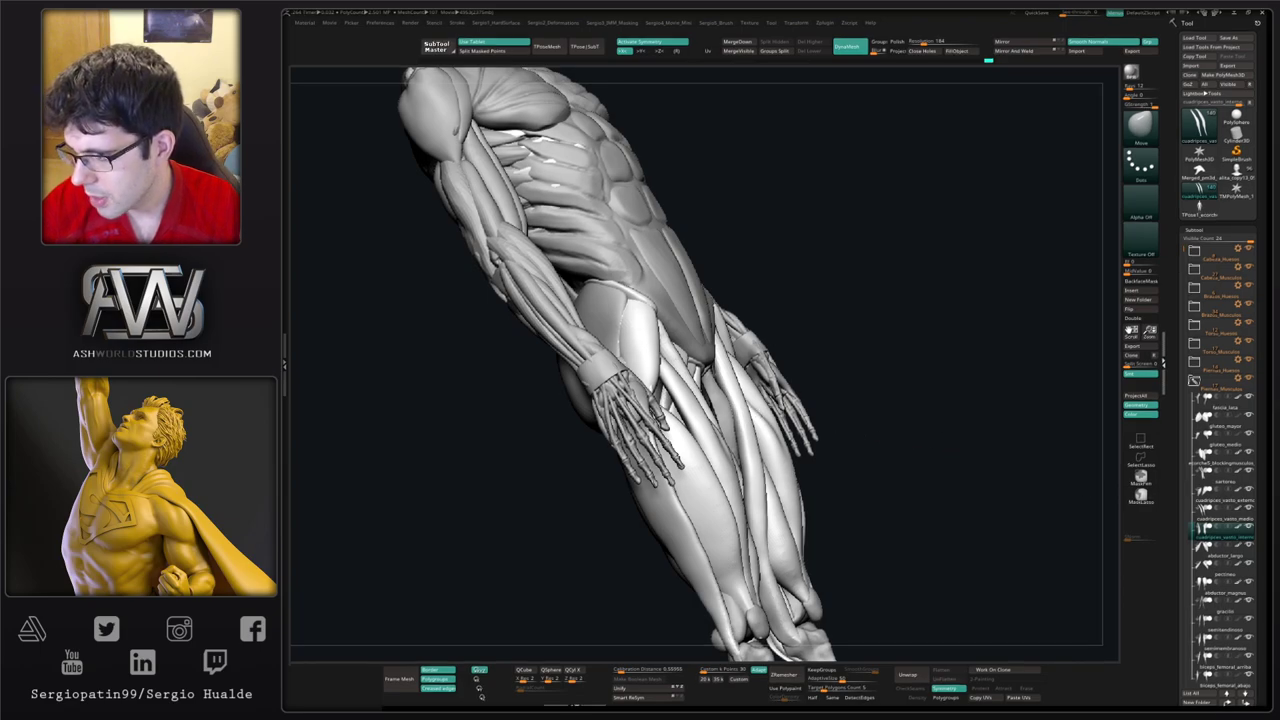
key("ctrl+s")
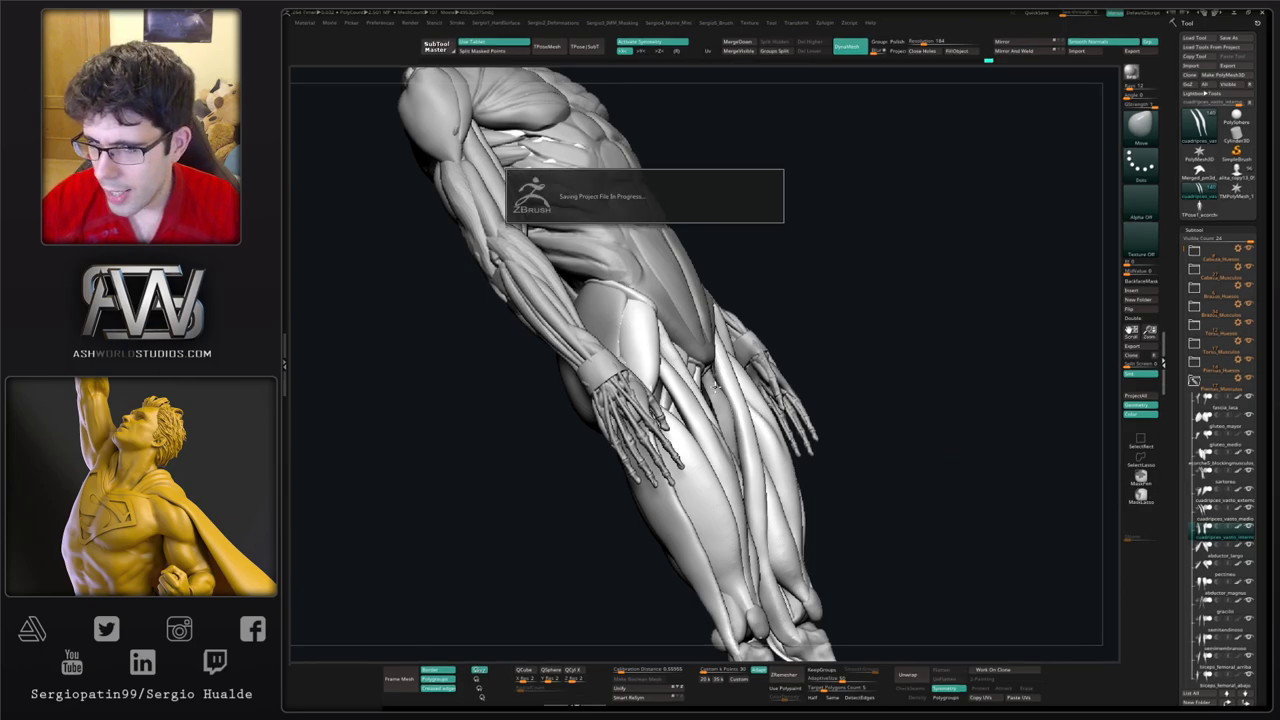
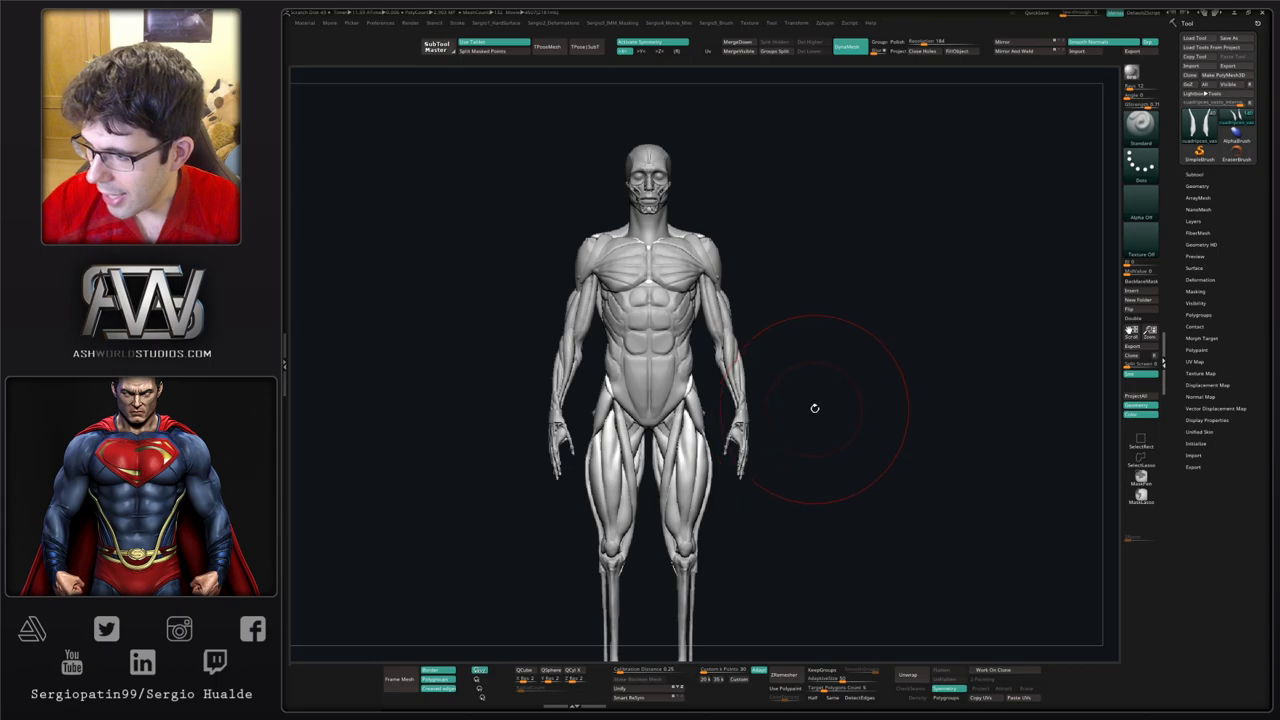
Step: Isolate the cuadriceps_vasto_externo muscle and reshape its profile along its length with the Move brush
left_click_drag(844, 427, 830, 428)
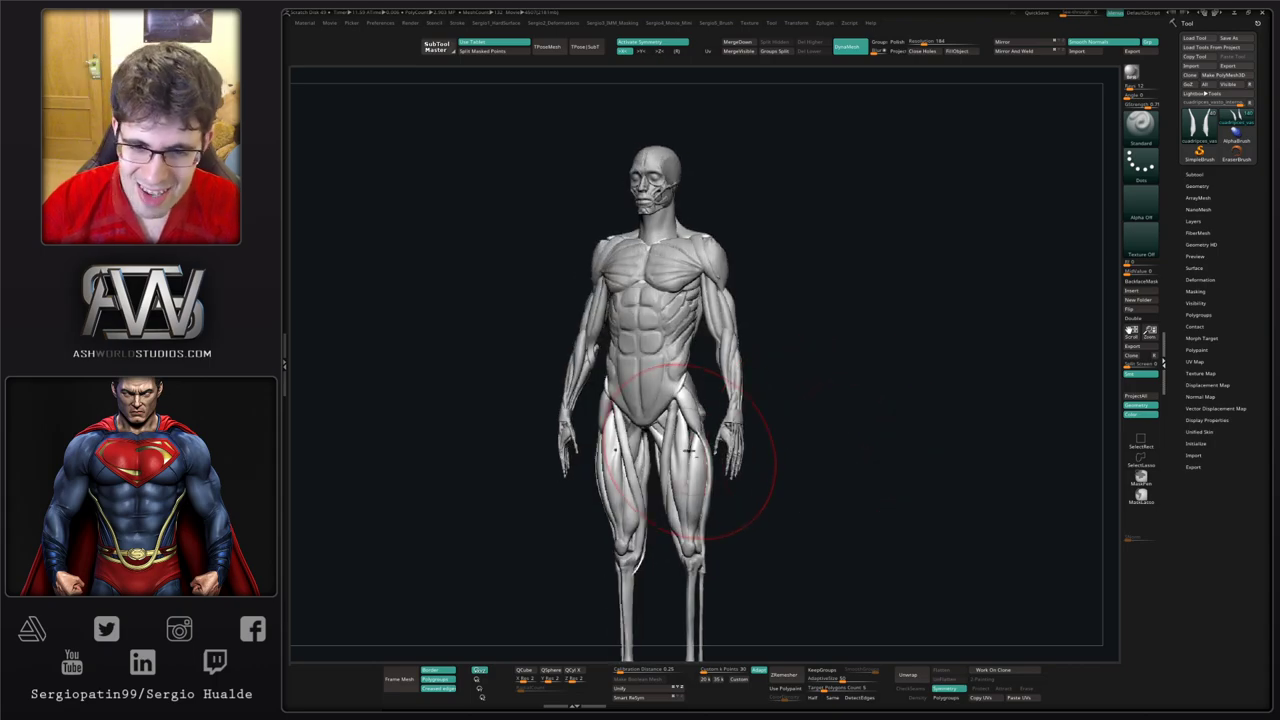
right_click_drag(684, 467, 702, 425, "alt")
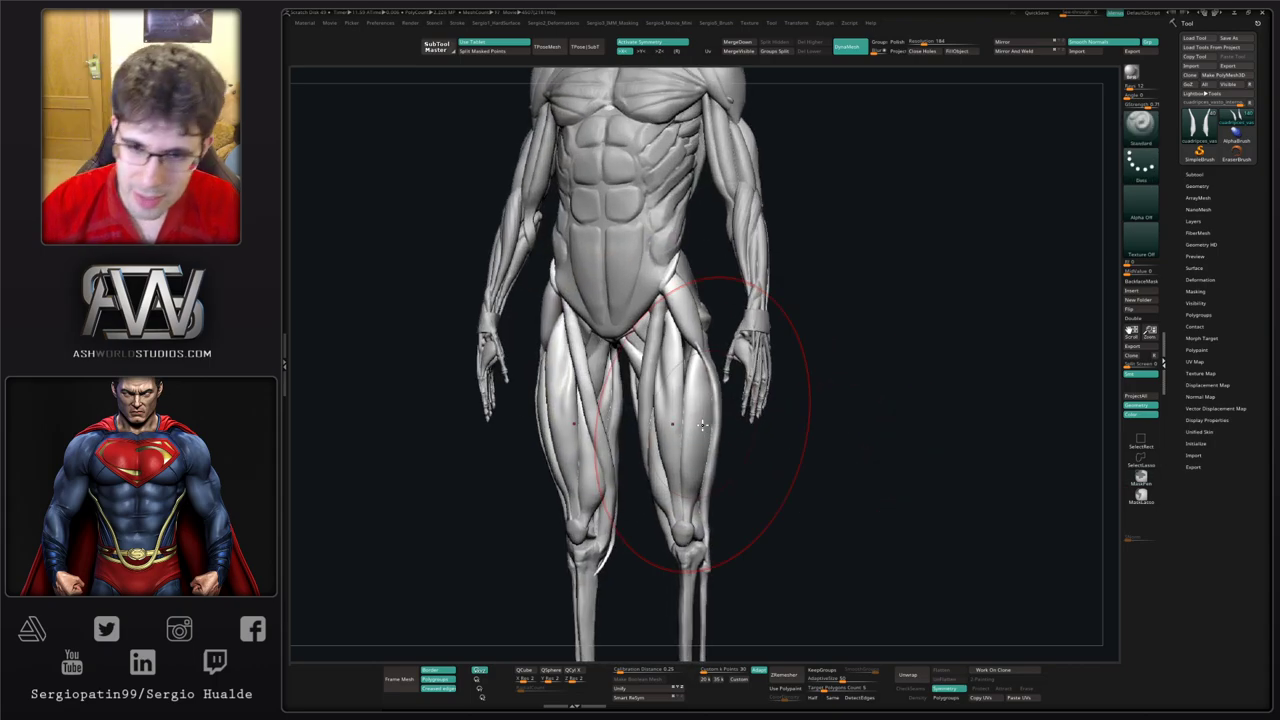
left_click_drag(880, 380, 720, 400)
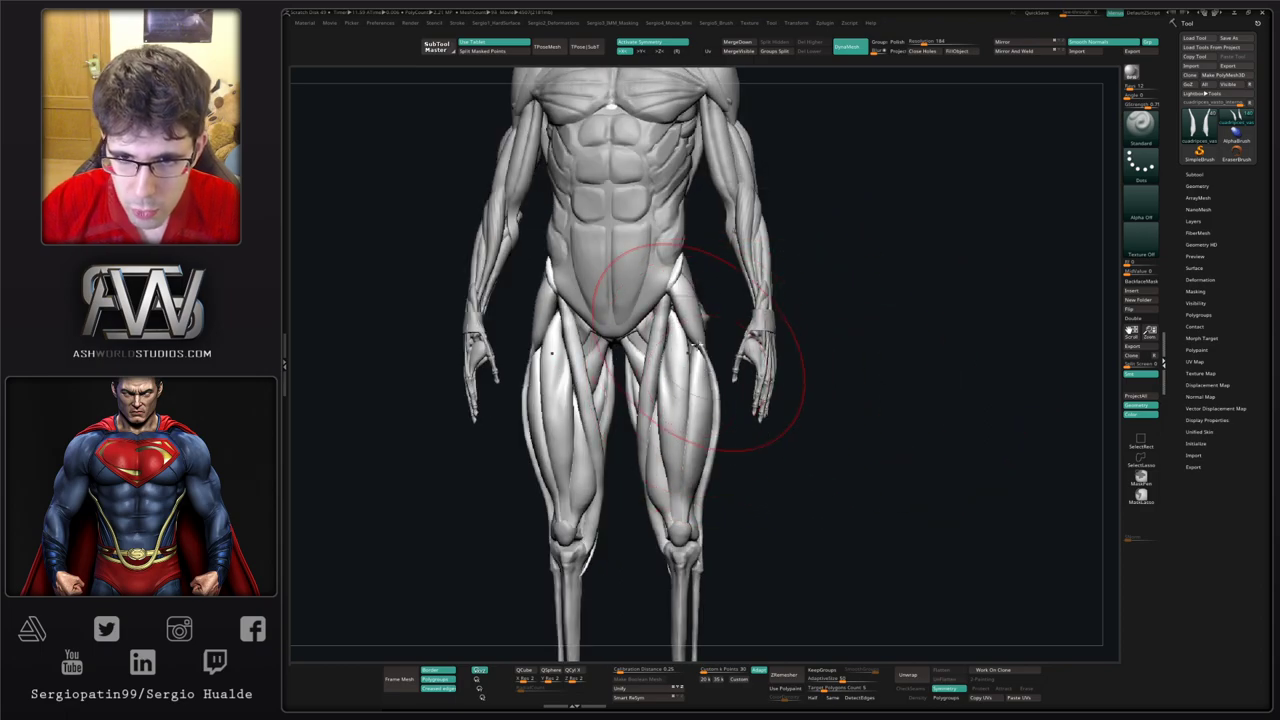
right_click_drag(697, 346, 695, 357, "ctrl")
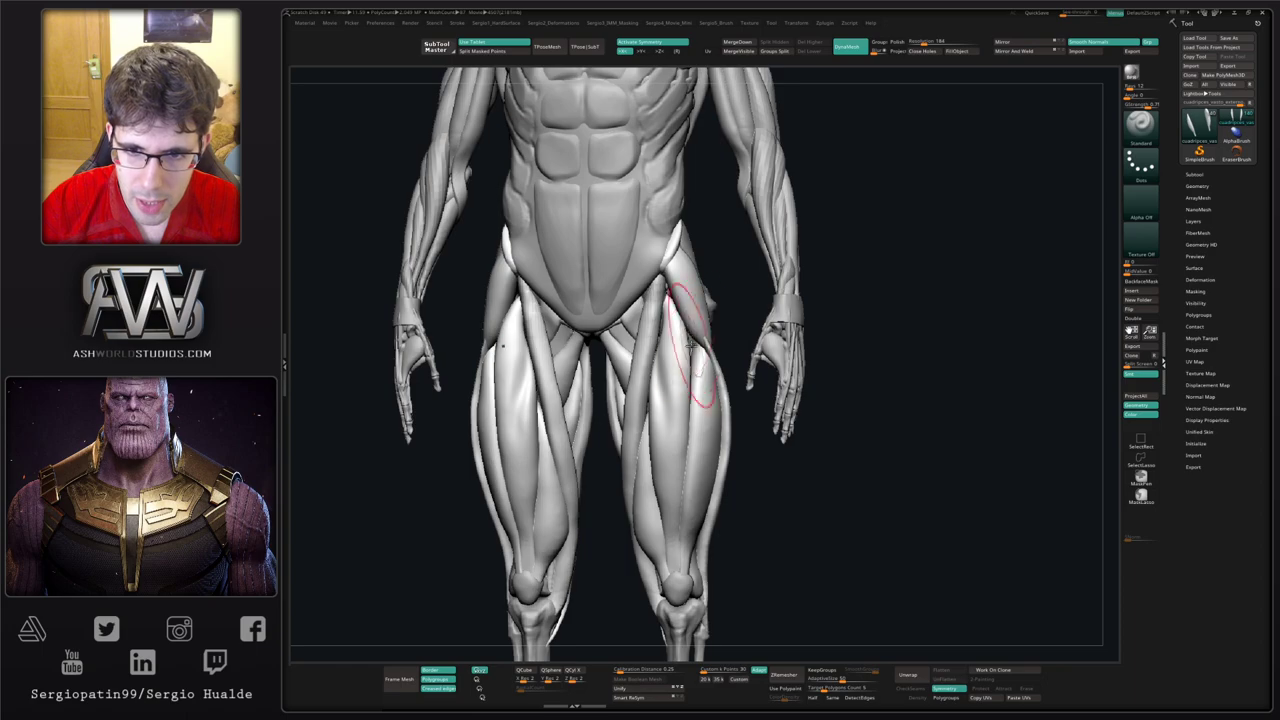
left_click(700, 378, "ctrl+shift")
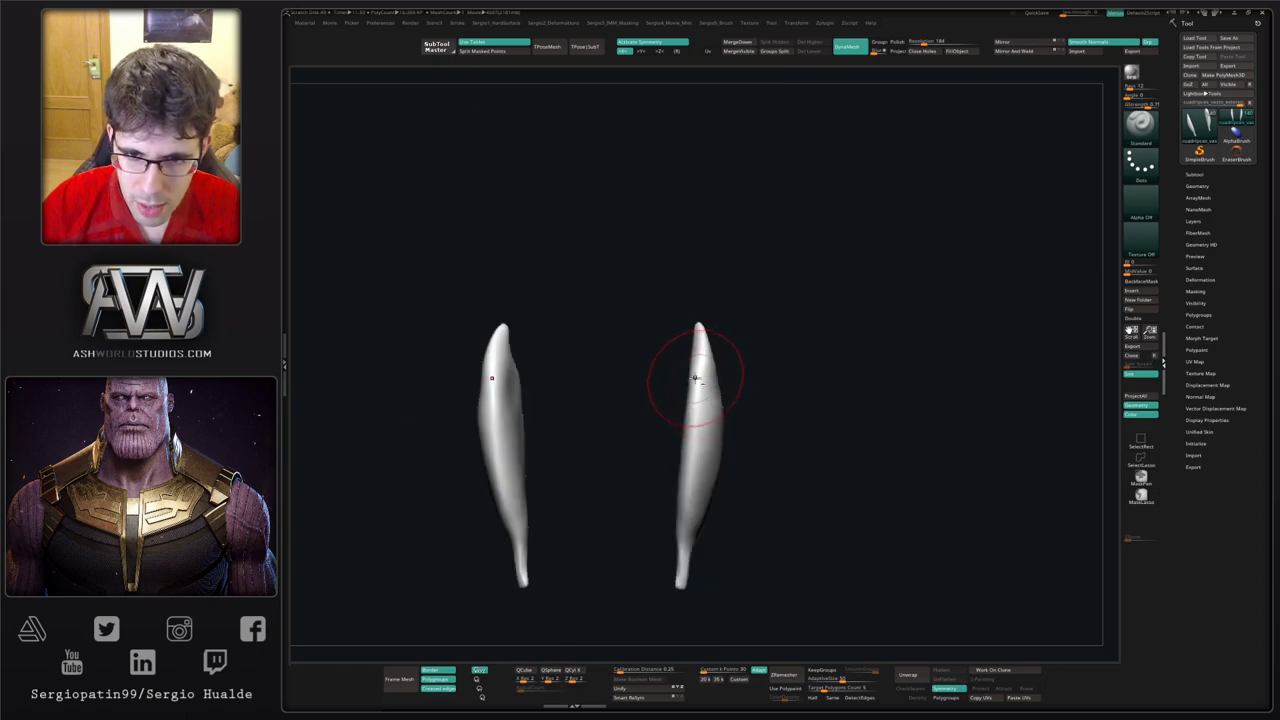
key("b")
key("m")
key("v")
mouse_move(706, 370)
left_mouse_down()
mouse_move(684, 349)
mouse_move(677, 383)
mouse_move(714, 408)
mouse_move(690, 400)
mouse_move(667, 423)
mouse_move(666, 514)
left_mouse_up()
Step: Sculpt lengthwise surface forms on the isolated outer quadriceps muscle with the Standard brush and smooth them
key("b")
key("s")
key("t")
right_click_drag(686, 366, 675, 482)
left_click_drag(650, 488, 658, 528)
left_click_drag(669, 376, 667, 539)
left_click_drag(671, 456, 657, 475, "shift")
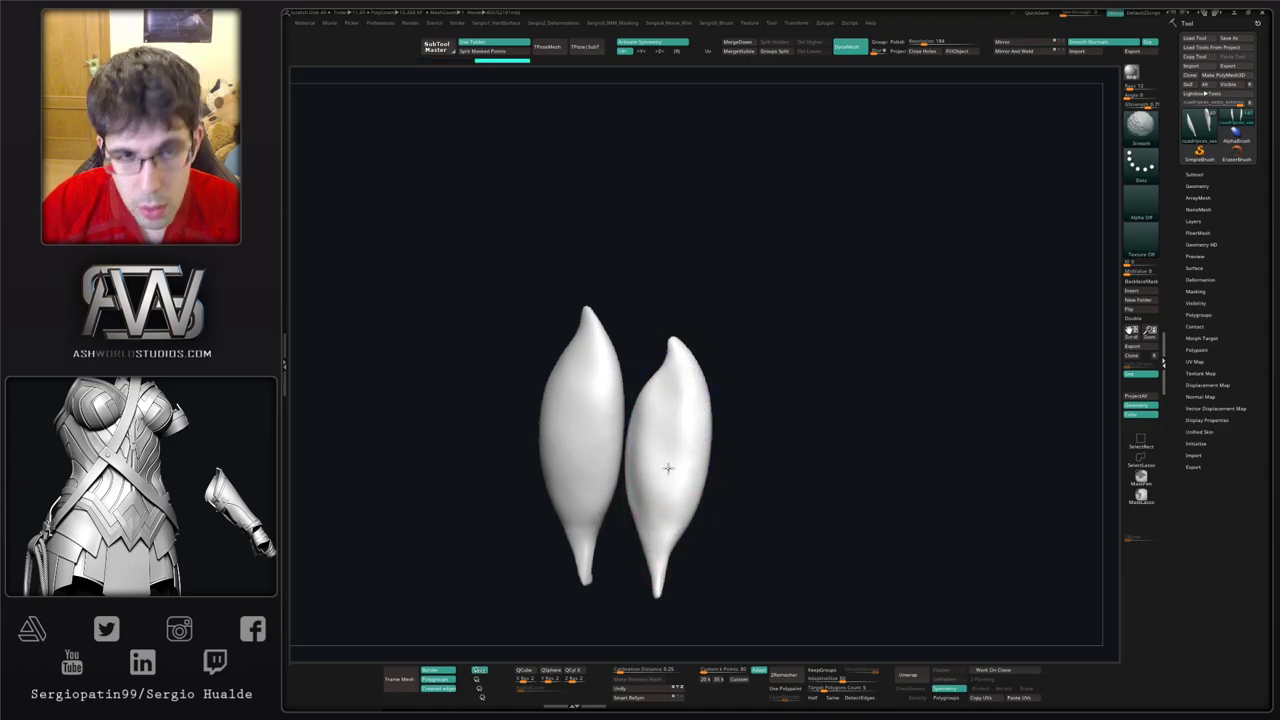
Step: Flatten planes along the outer quadriceps muscle with the TrimDynamic brush, smooth them, and show the full figure again
right_click_drag(668, 467, 646, 423)
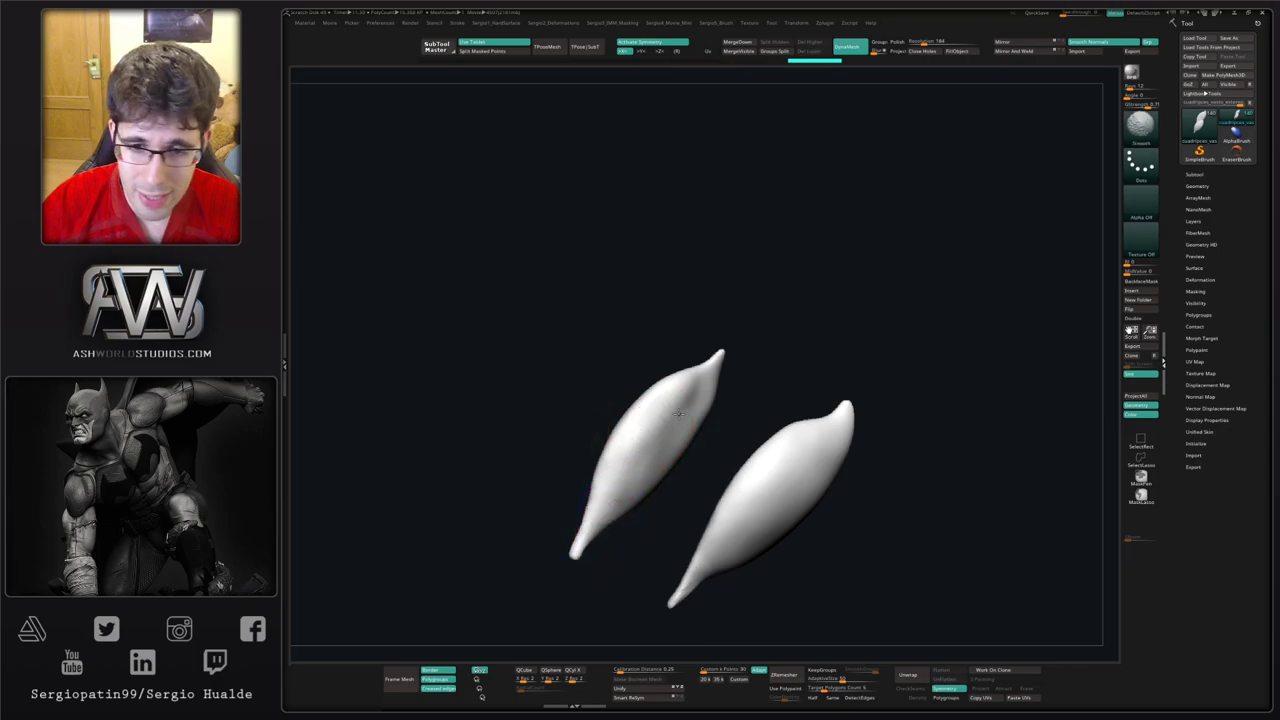
mouse_move(790, 428)
right_mouse_down()
mouse_move(689, 563)
mouse_move(685, 424)
mouse_move(663, 466)
mouse_move(674, 403)
right_mouse_up()
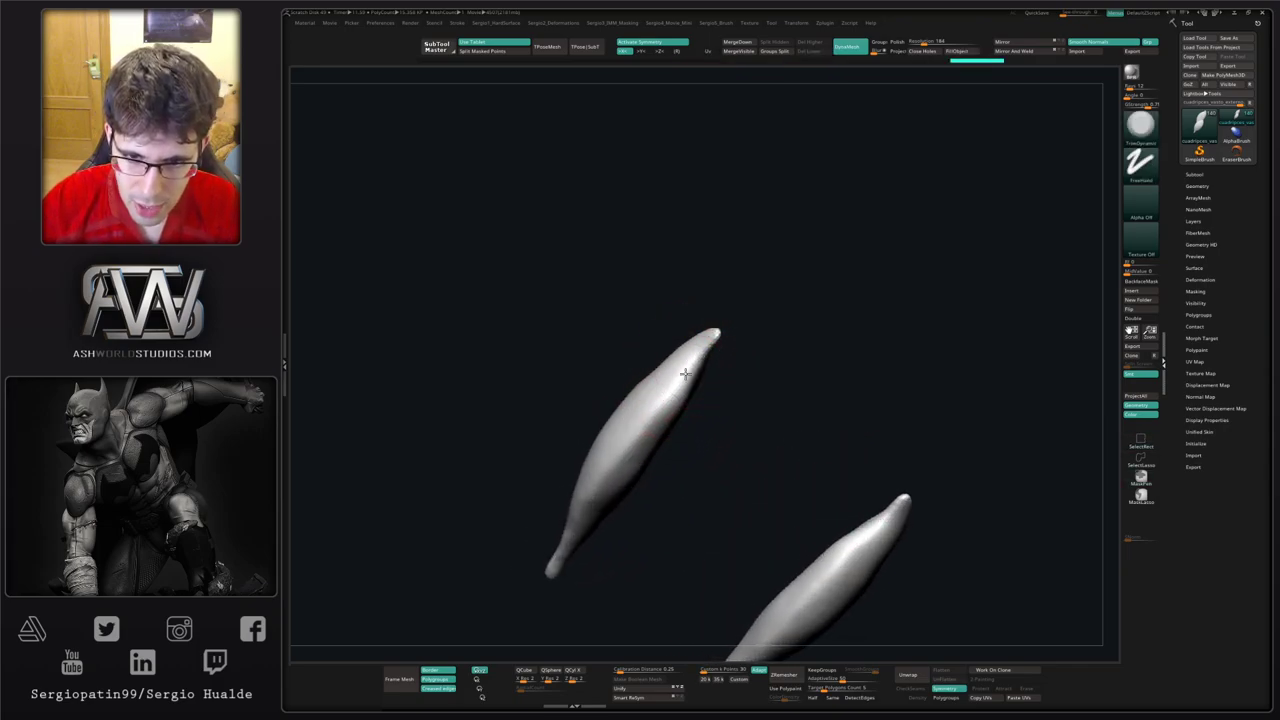
left_click_drag(685, 374, 620, 450)
right_click_drag(645, 415, 654, 431)
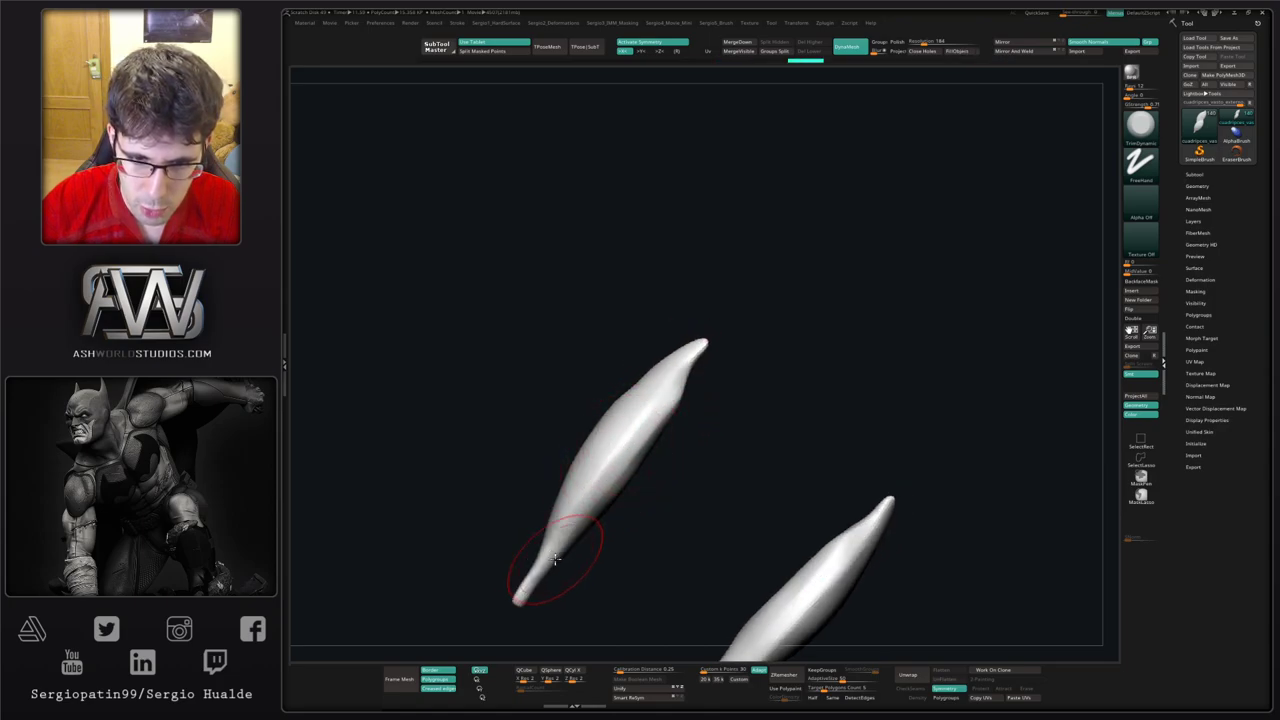
left_click_drag(680, 423, 548, 565)
mouse_move(592, 462)
right_mouse_down()
mouse_move(619, 465)
mouse_move(628, 414)
mouse_move(640, 420)
right_mouse_up()
left_click_drag(660, 420, 625, 475, "shift")
right_click_drag(649, 503, 590, 460)
key("alt+s")
Step: Select the biceps_femoral_arriba subtool and add volume to its upper part at the back of the thigh with the Inflat brush
right_click_drag(640, 415, 647, 468, "ctrl")
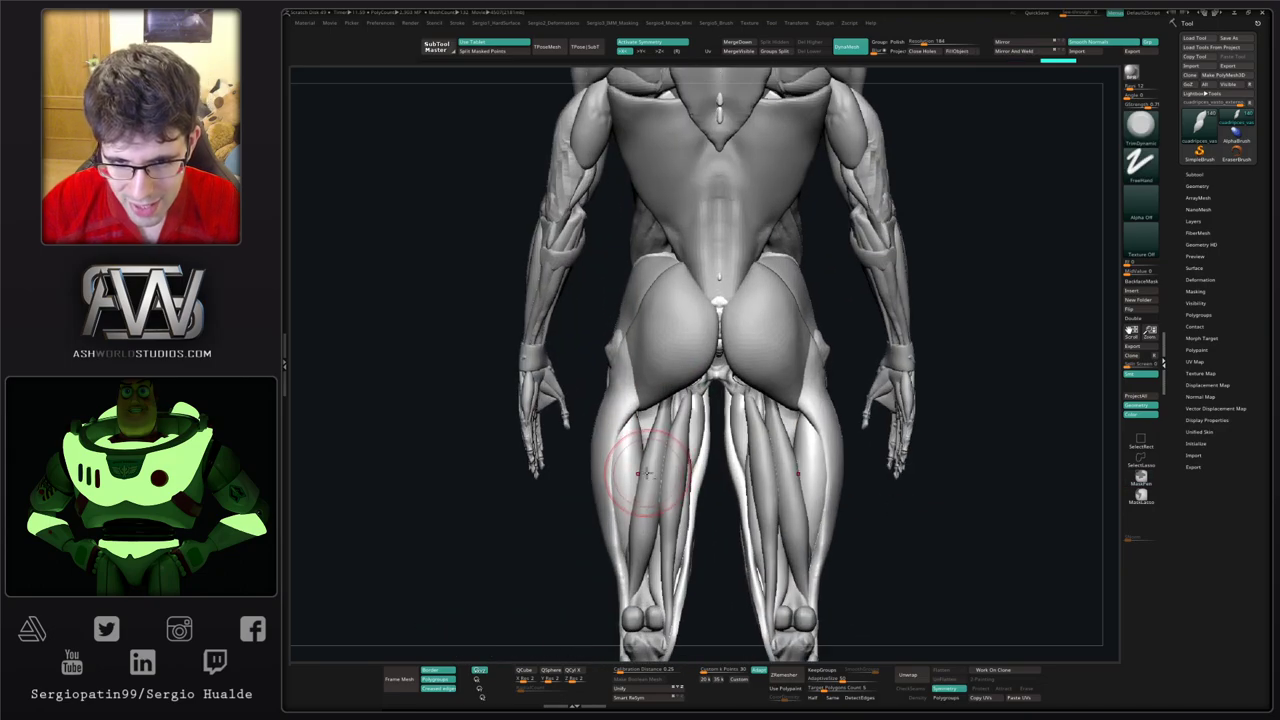
left_click(647, 472, "alt")
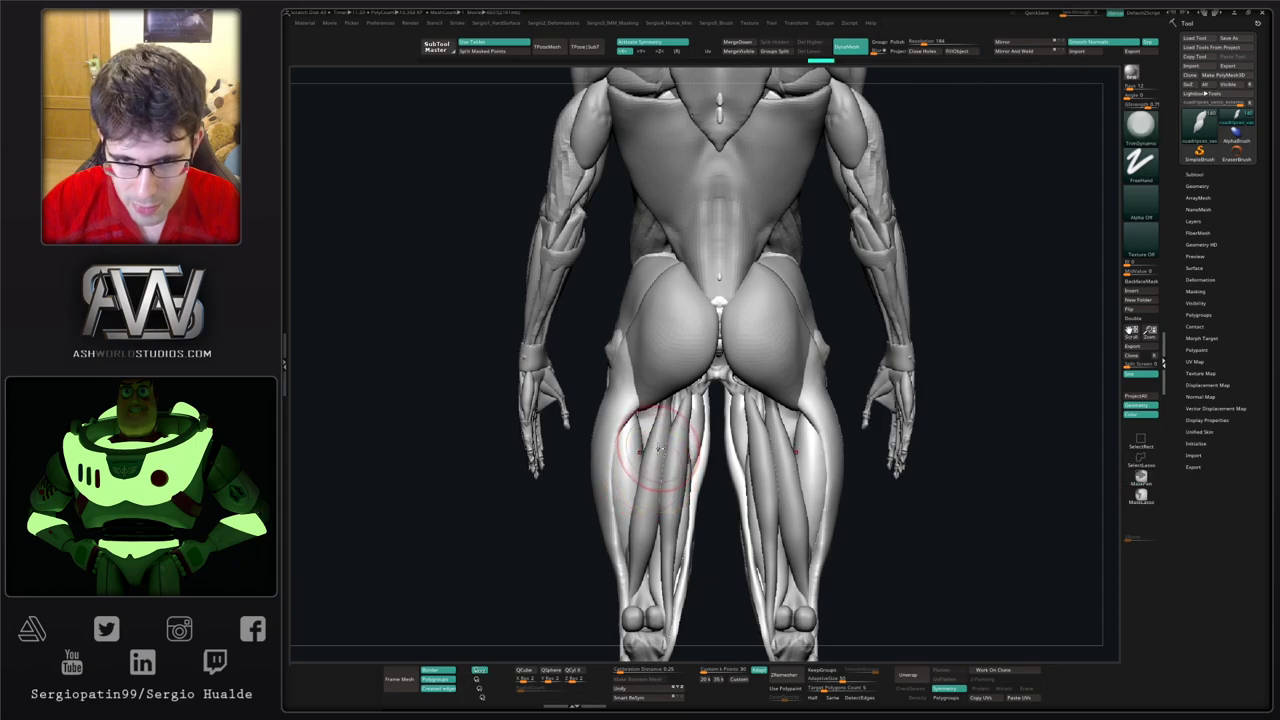
left_click(660, 450, "alt")
key("b")
key("m")
key("v")
mouse_move(663, 456)
right_mouse_down()
mouse_move(649, 424)
mouse_move(638, 428)
mouse_move(662, 466)
right_mouse_up()
key("b")
key("i")
key("n")
left_click_drag(650, 440, 641, 460)
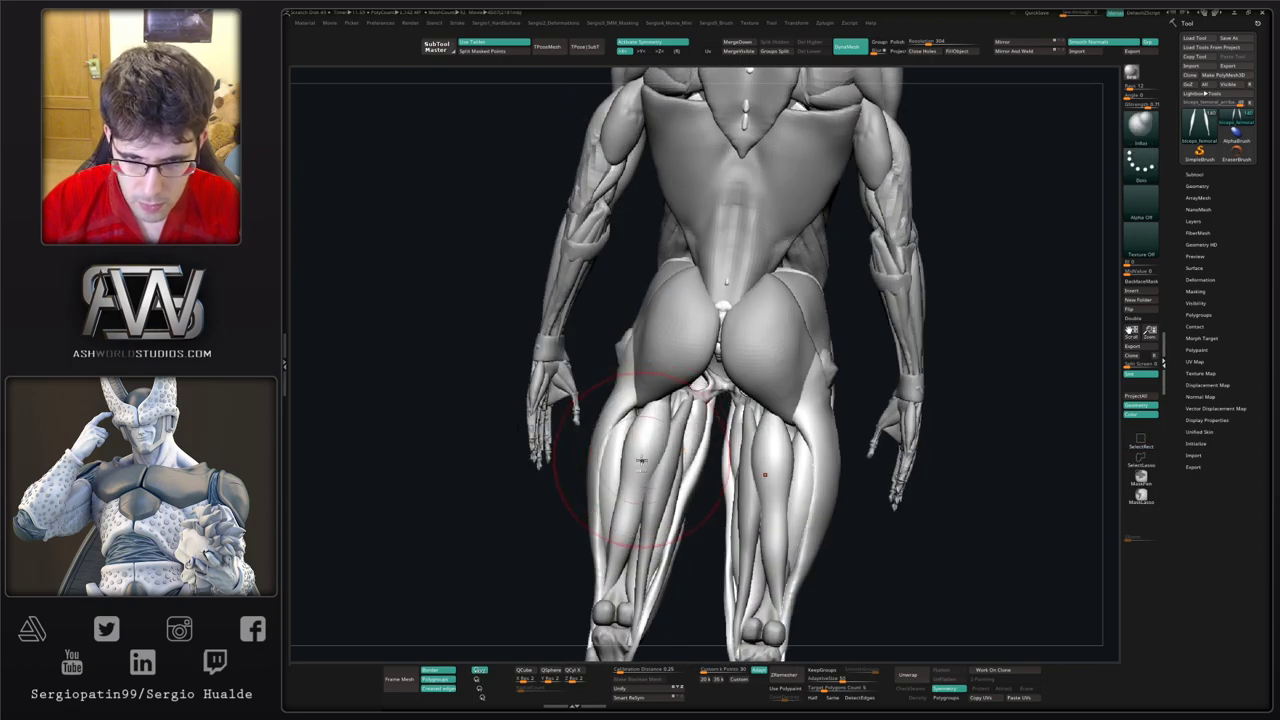
Step: Adjust the upper outer quadriceps and the biceps_femoral_arriba muscle just below the buttocks with the Move brush
mouse_move(641, 461)
right_mouse_down()
mouse_move(665, 485)
mouse_move(623, 428)
mouse_move(623, 443)
right_mouse_up()
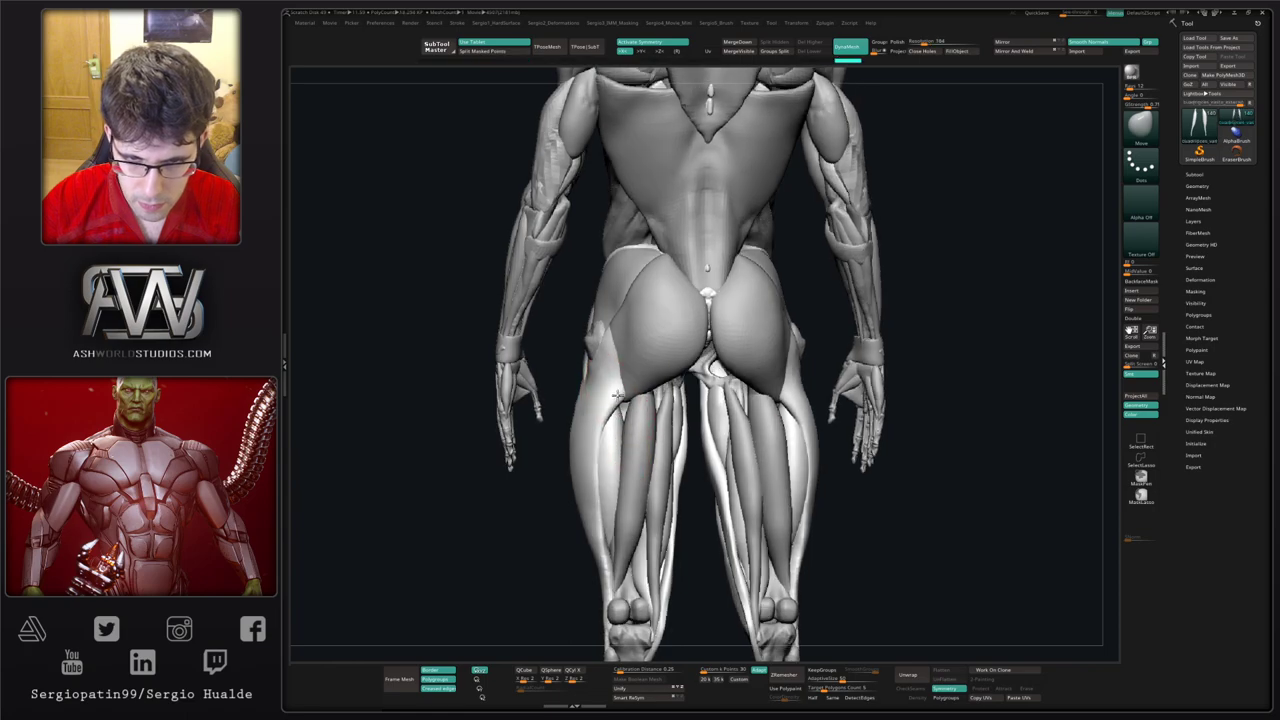
right_click_drag(617, 396, 609, 428)
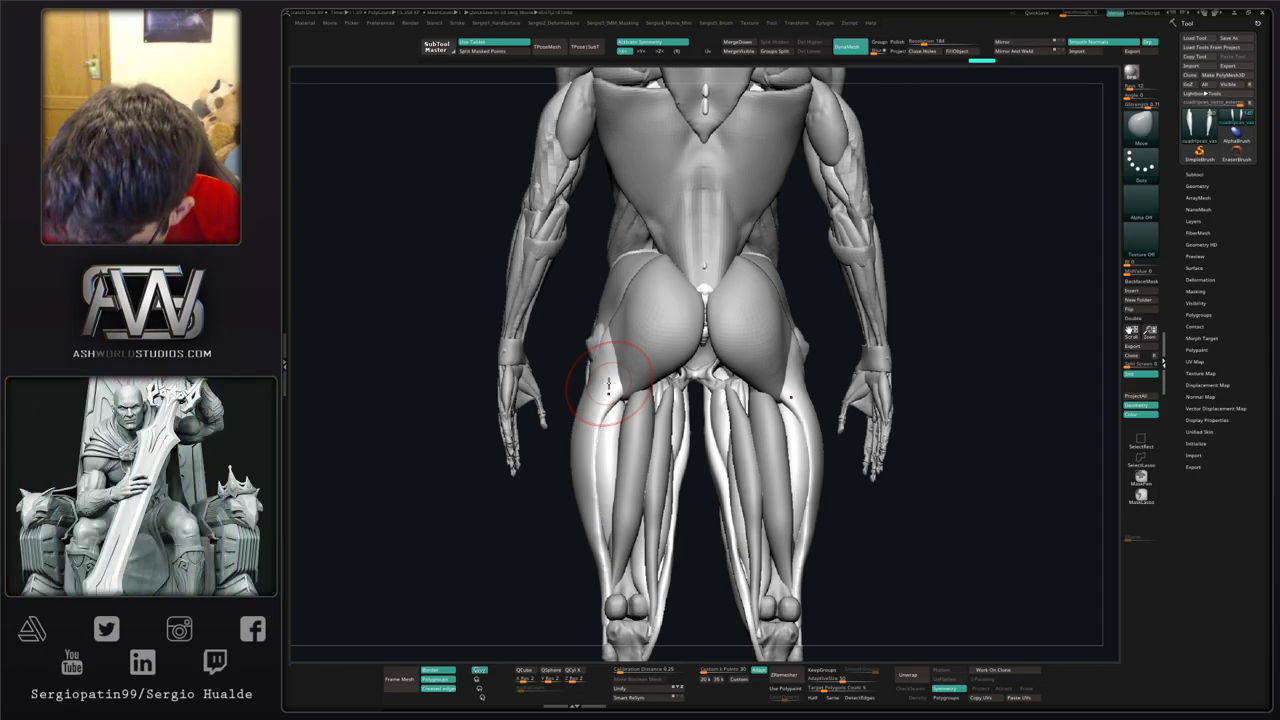
mouse_move(608, 429)
right_mouse_down()
mouse_move(628, 452)
mouse_move(613, 457)
mouse_move(619, 428)
right_mouse_up()
left_click_drag(620, 462, 636, 382)
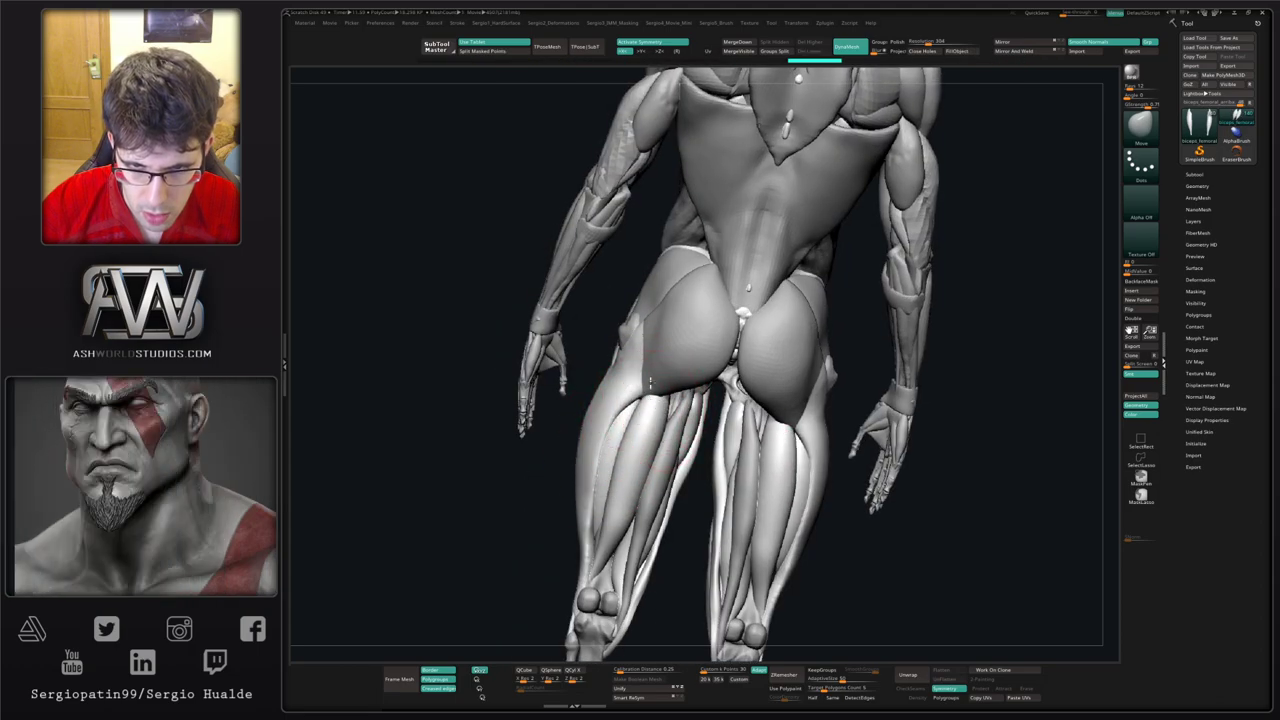
right_click_drag(644, 400, 650, 405)
left_click_drag(635, 428, 629, 436)
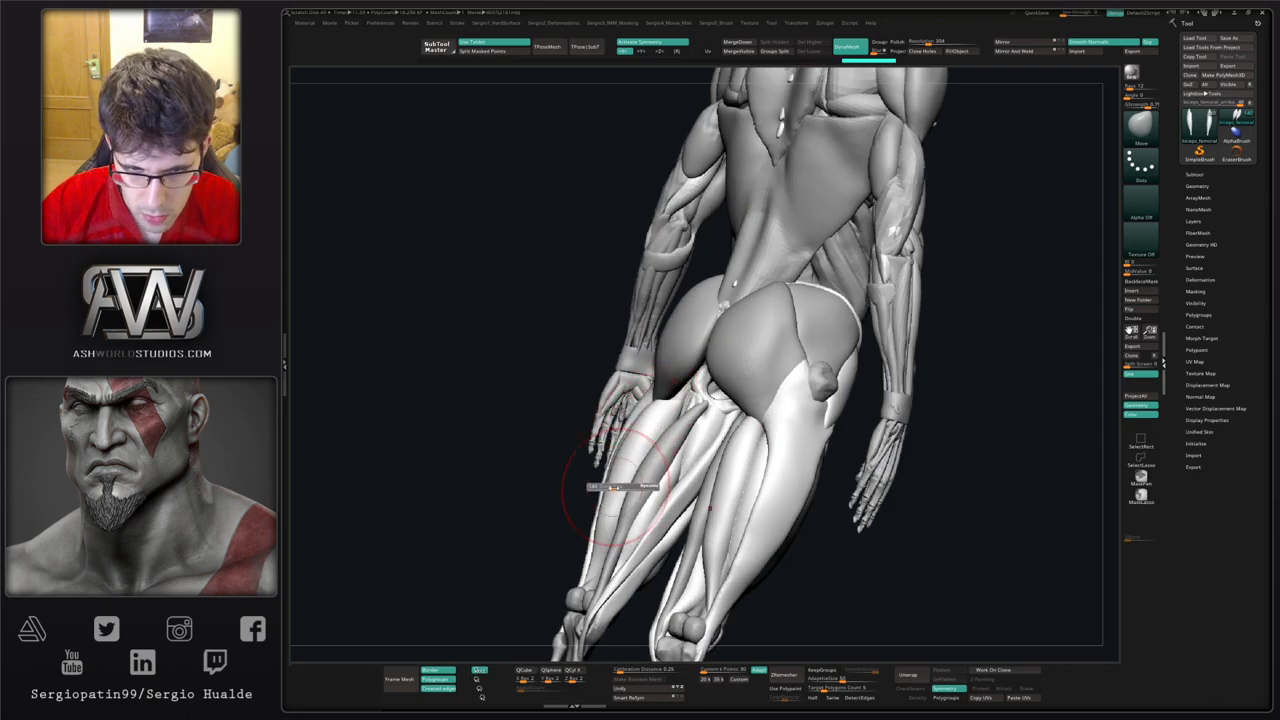
left_click_drag(600, 532, 612, 516)
Step: Select the semitendinoso subtool and reshape its upper part at the back of the thigh
left_click(644, 470, "alt")
mouse_move(644, 470)
right_mouse_down()
mouse_move(662, 458)
mouse_move(647, 421)
right_mouse_up()
key("b")
key("i")
key("n")
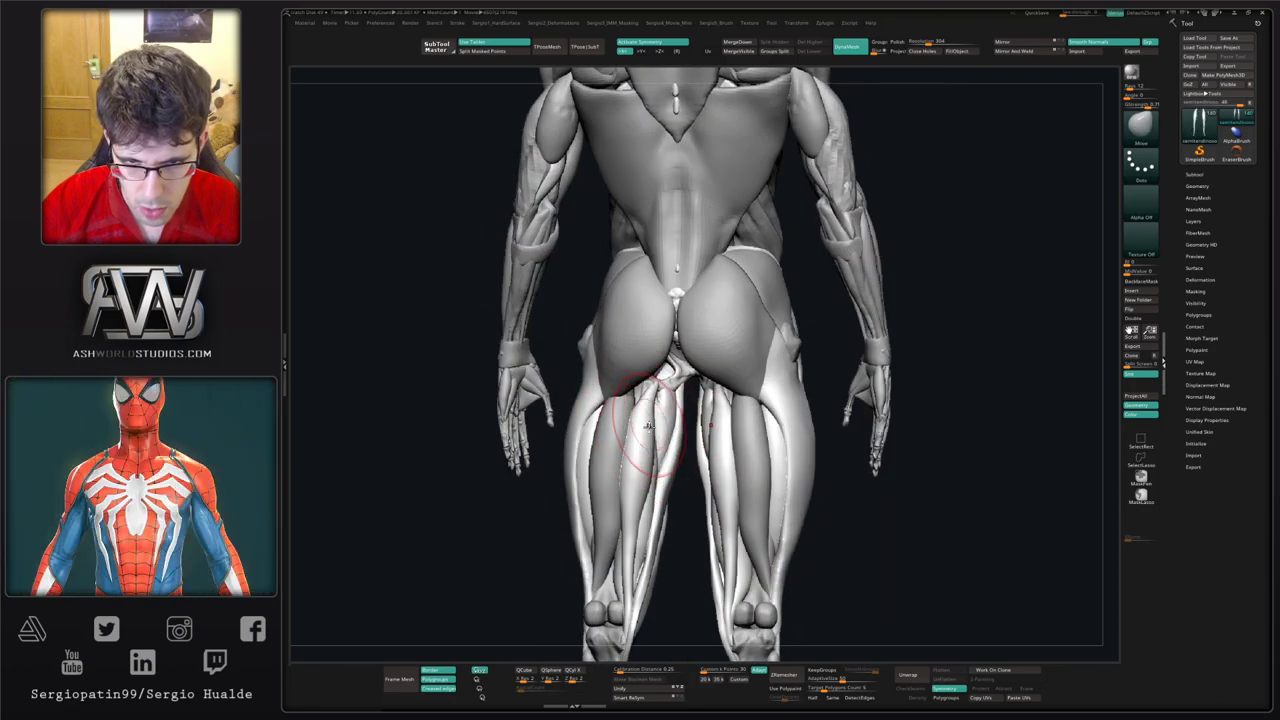
right_click_drag(648, 427, 645, 435)
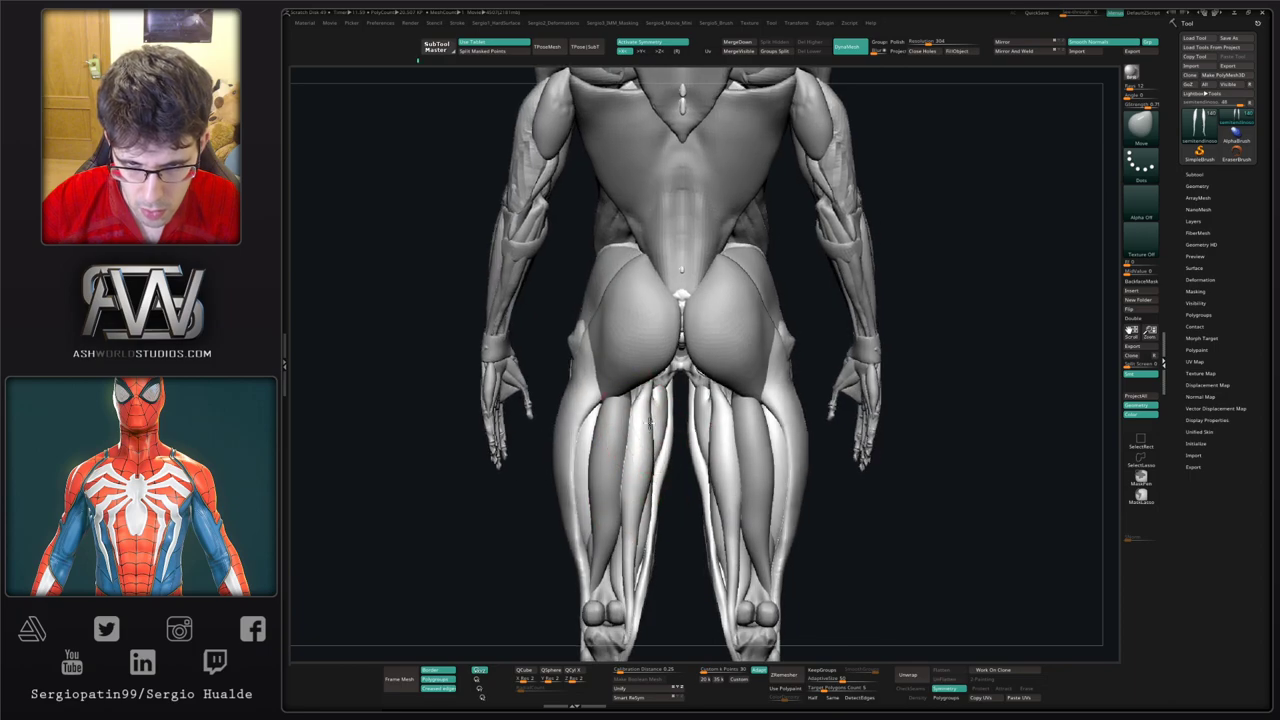
left_click_drag(650, 425, 651, 458)
Step: Isolate the abductor_magnus subtool, add volume with the Inflat brush, smooth it, and show the full figure again
mouse_move(635, 434)
right_mouse_down("alt")
mouse_move(624, 360)
mouse_move(640, 470)
right_mouse_up("alt")
left_click(628, 451, "alt")
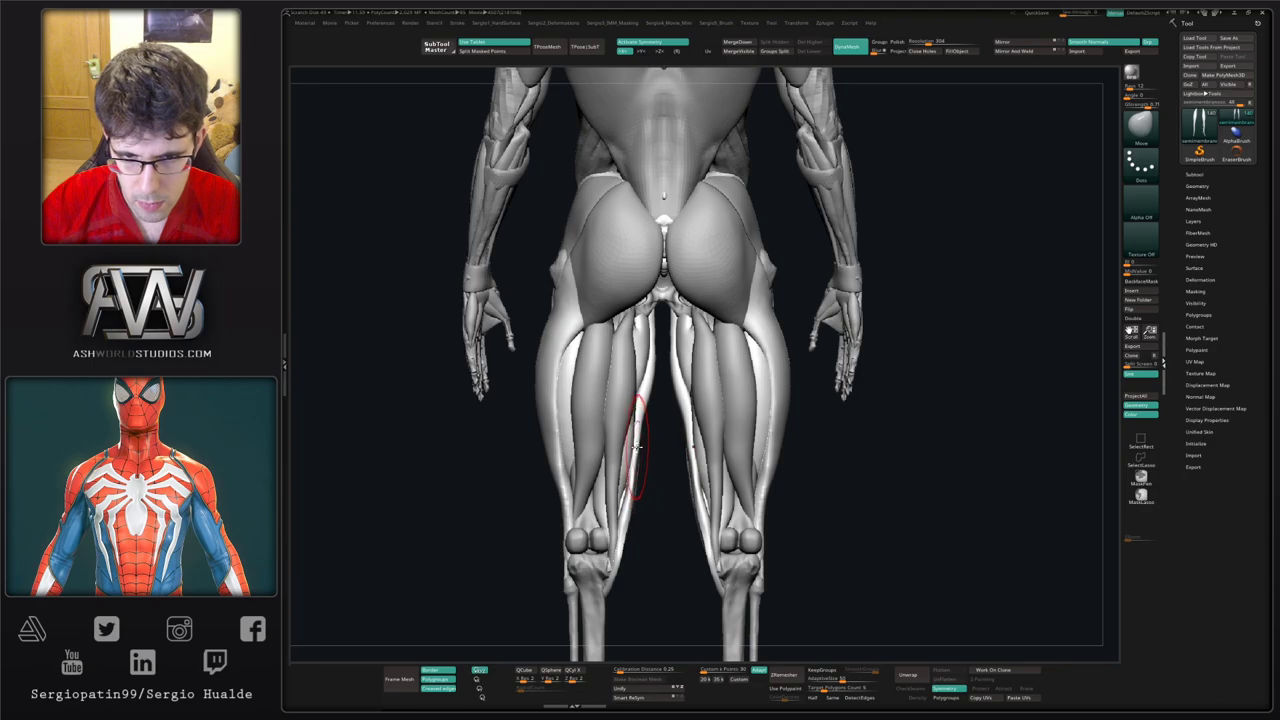
left_click(632, 484, "alt")
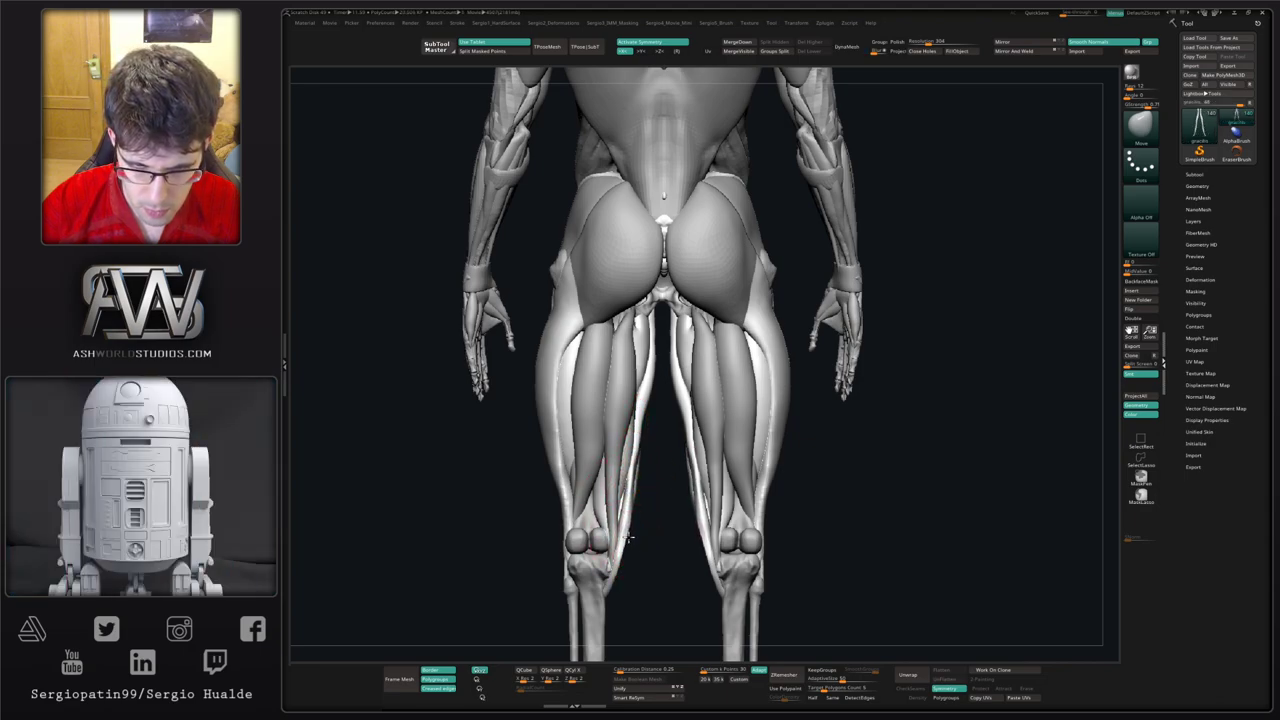
right_click_drag(623, 540, 619, 426)
left_click(619, 426, "alt")
left_click(618, 427, "ctrl+shift")
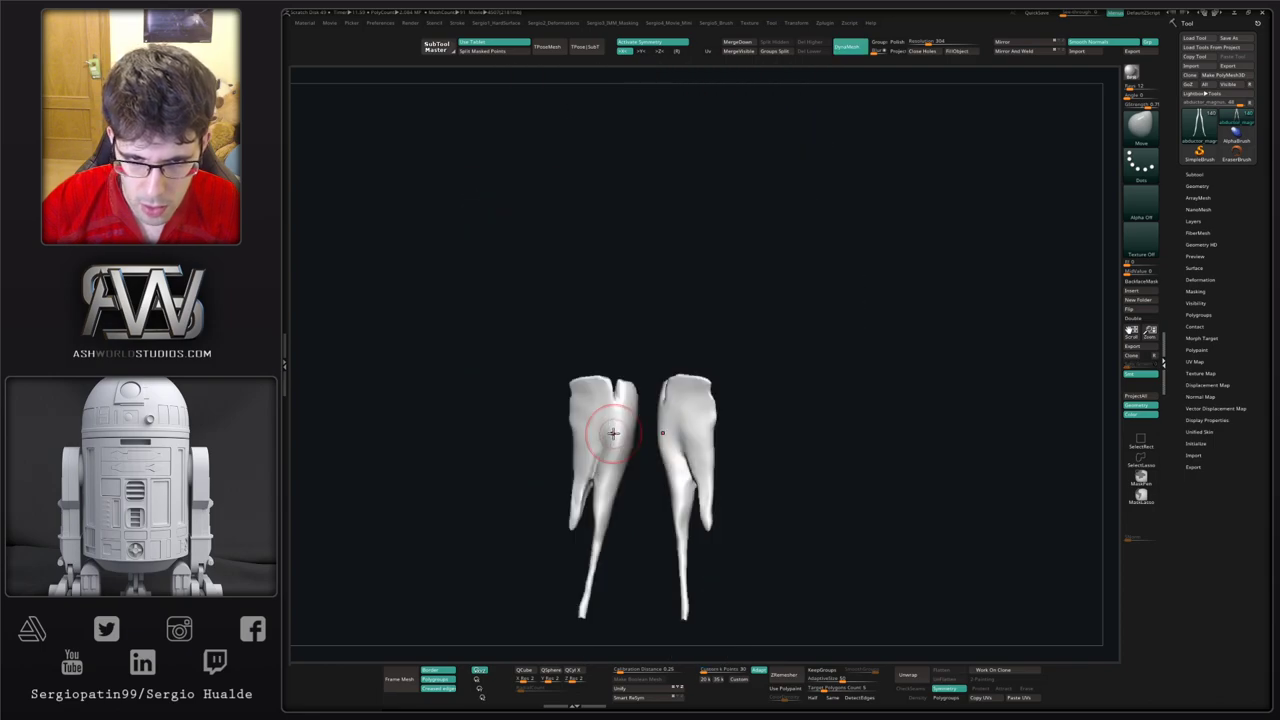
key("ctrl+shift")
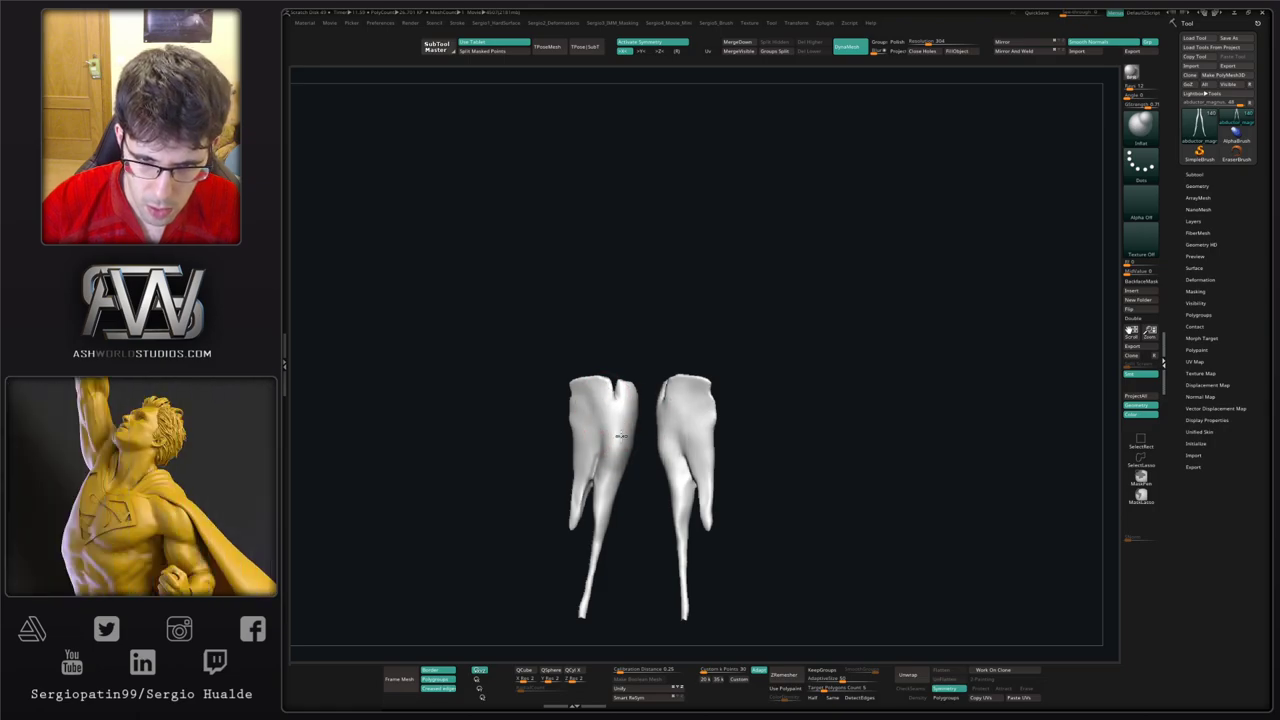
key("shift")
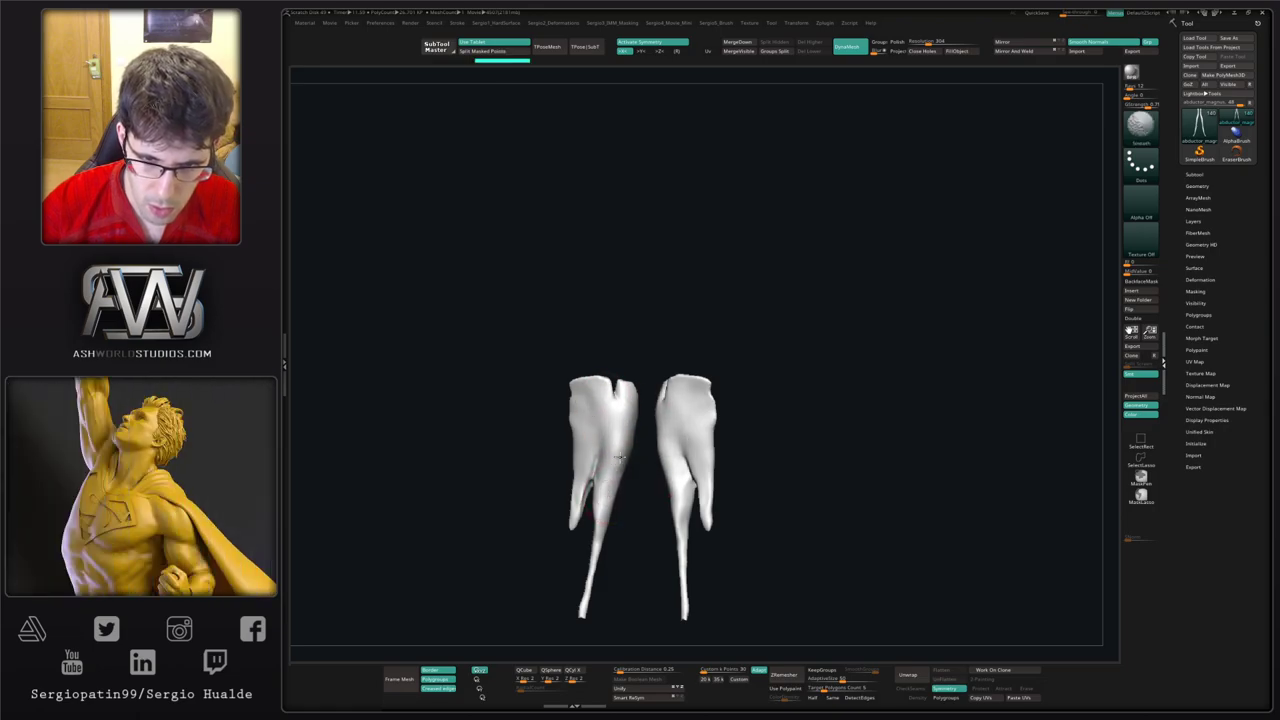
mouse_move(620, 458)
right_mouse_down()
mouse_move(635, 490)
mouse_move(599, 454)
right_mouse_up()
key("shift+s")
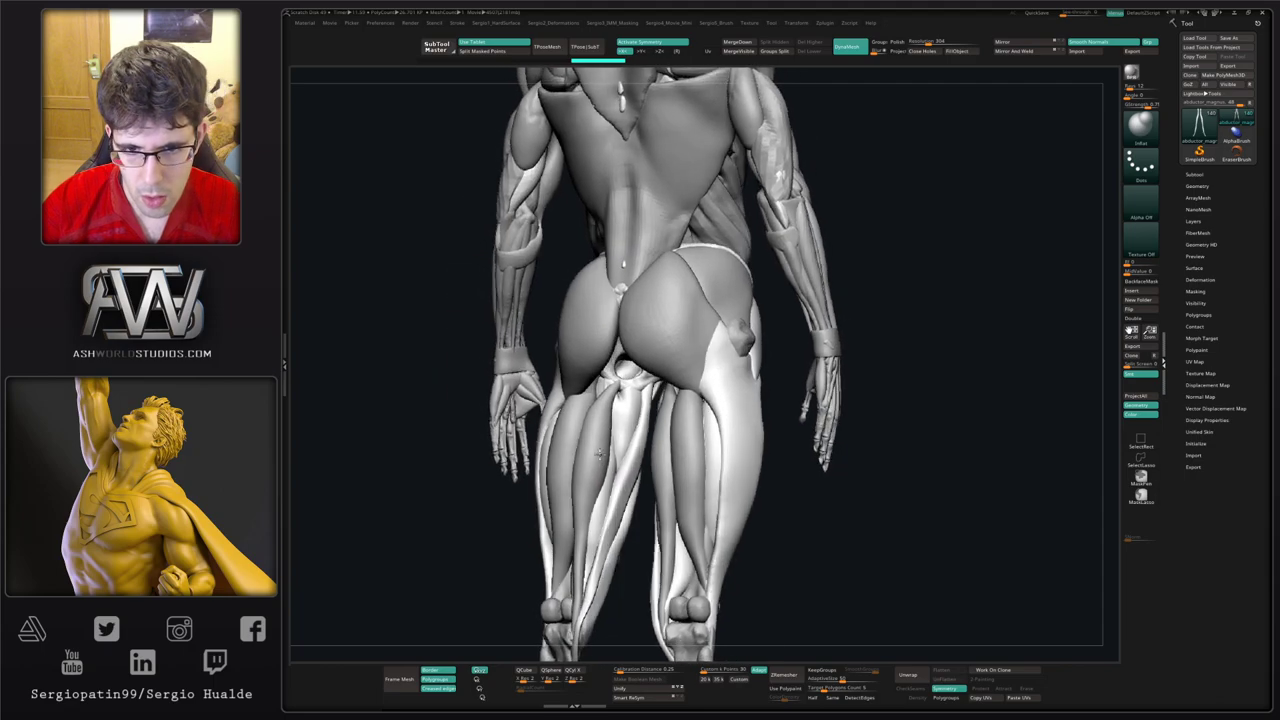
Step: Adjust the abductor_magnus and semitendinoso contours at the back of the inner thigh with the Move brush
left_click_drag(596, 453, 617, 478)
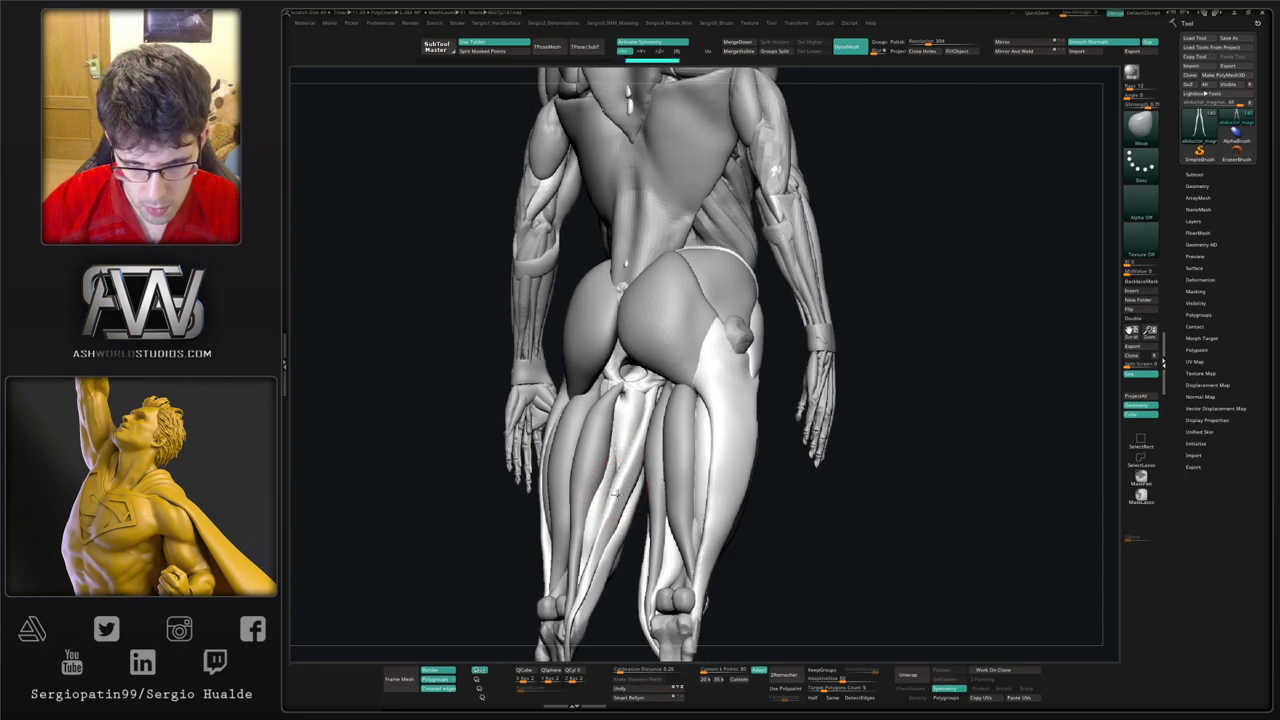
left_click(616, 494, "alt")
mouse_move(616, 494)
right_mouse_down()
mouse_move(651, 537)
mouse_move(623, 509)
mouse_move(614, 457)
mouse_move(614, 514)
mouse_move(601, 441)
right_mouse_up()
left_click(608, 492, "alt")
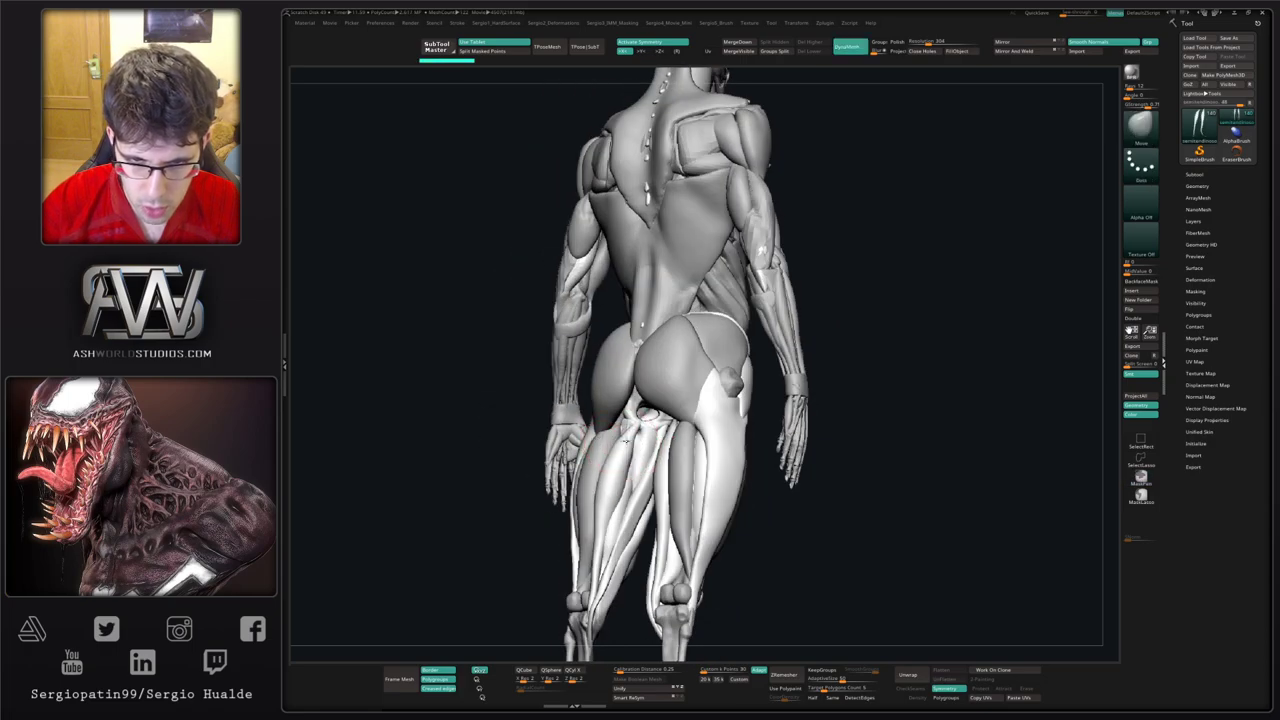
left_click_drag(638, 425, 622, 400)
Step: Isolate the gluteo_mayor subtool, build up its inner side with the Clay brush, smooth it, and show the full figure again
key("alt+s")
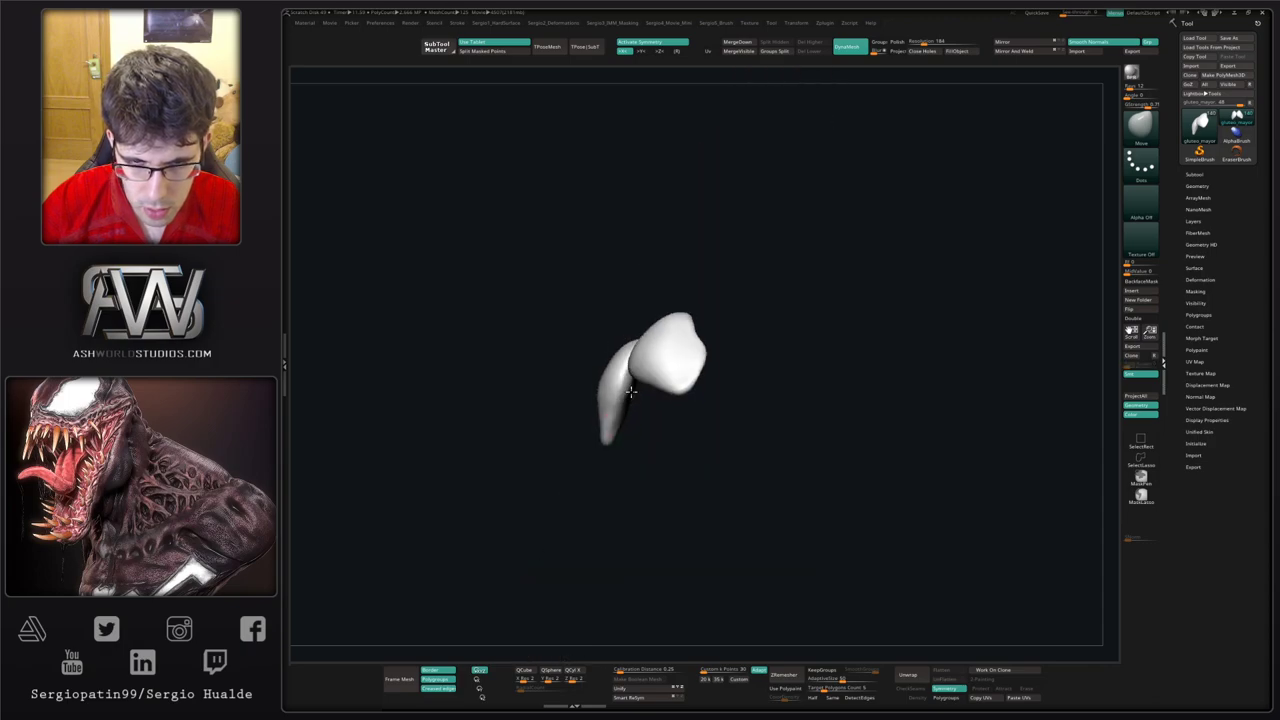
right_click_drag(627, 396, 630, 382)
key("b")
key("c")
key("l")
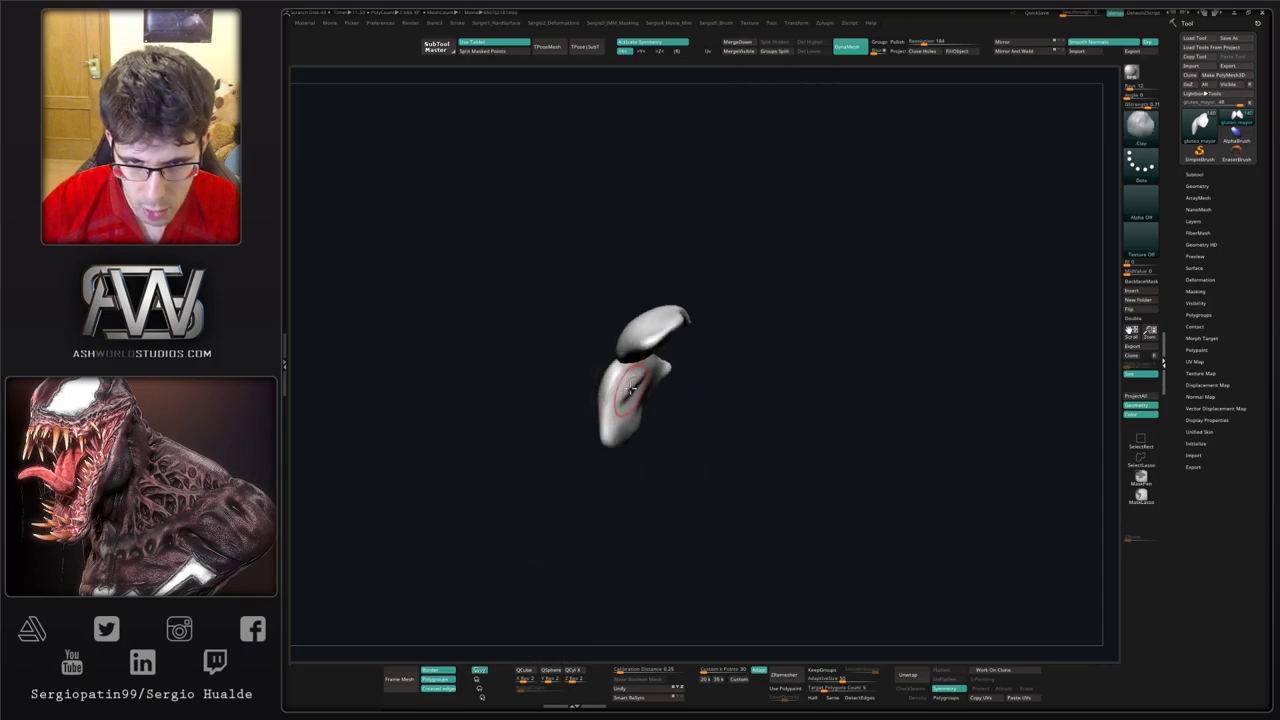
left_click_drag(630, 390, 638, 374)
right_click_drag(616, 396, 627, 390)
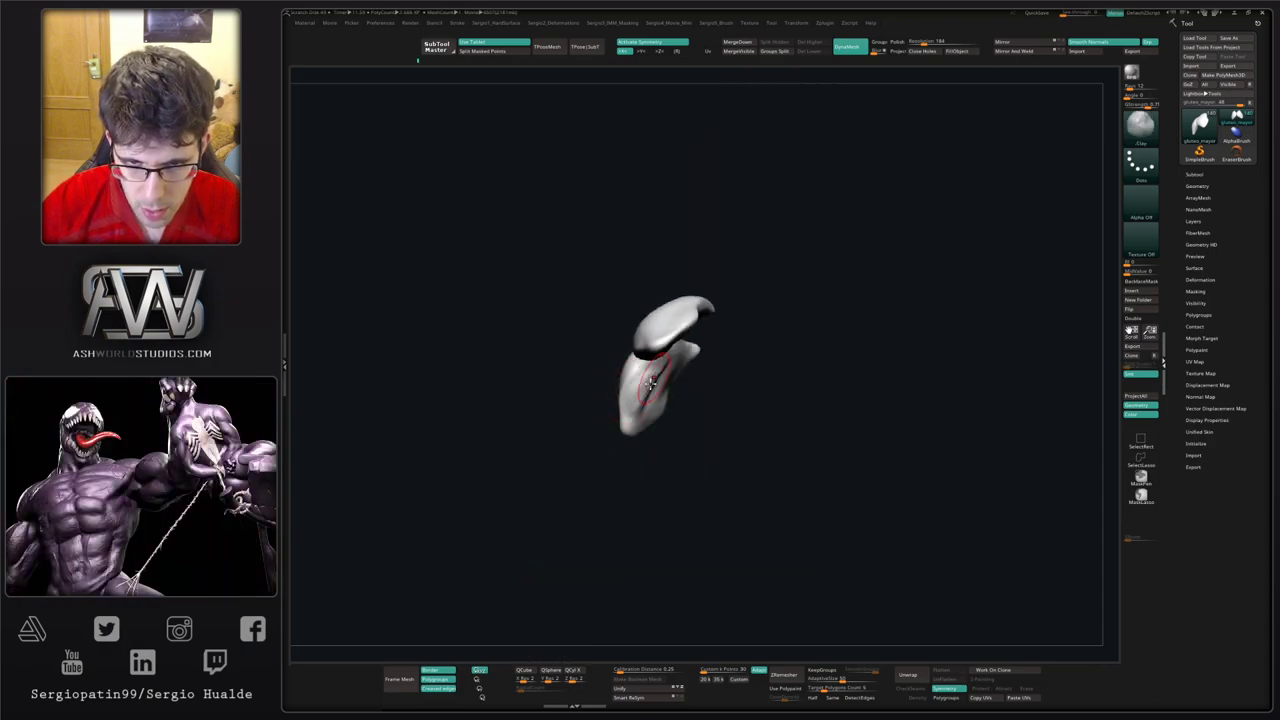
left_click_drag(634, 397, 665, 378)
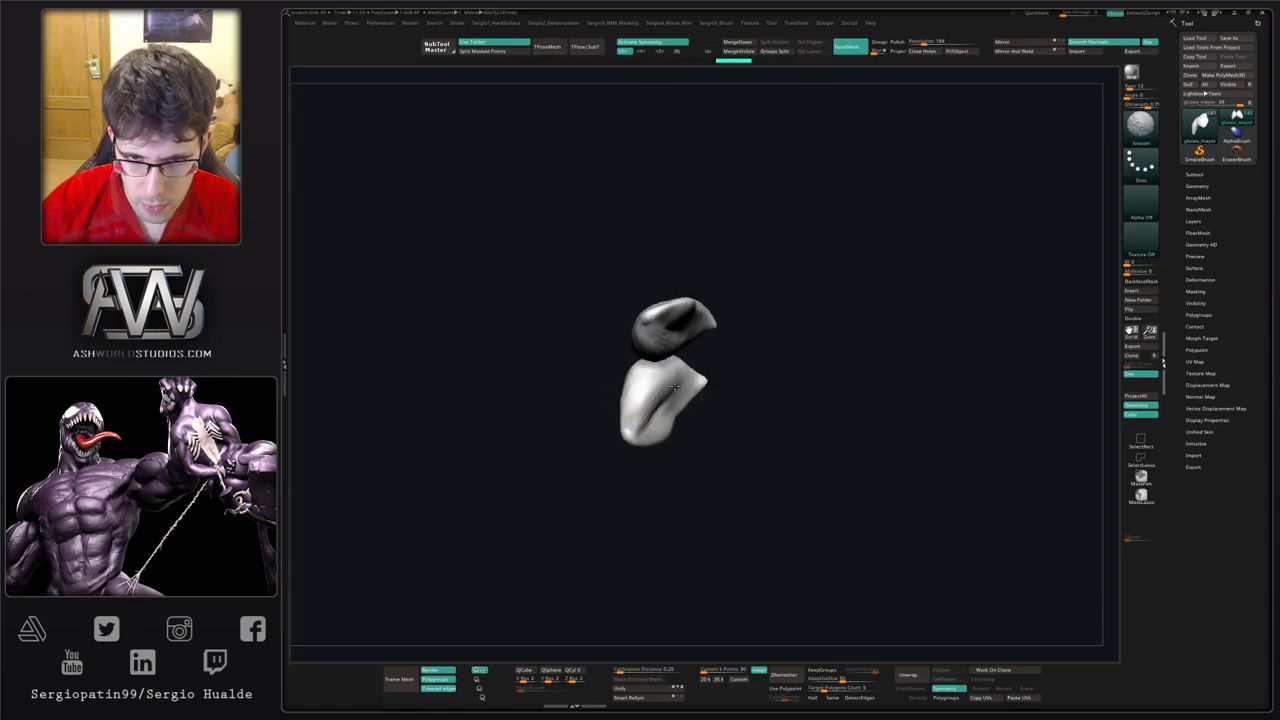
left_click_drag(617, 408, 651, 404)
key("shift+s")
Step: Reshape the lower and inner edges of the gluteo_mayor muscle with the Move brush
mouse_move(639, 438)
right_mouse_down()
mouse_move(668, 441)
mouse_move(660, 410)
mouse_move(676, 411)
mouse_move(650, 406)
right_mouse_up()
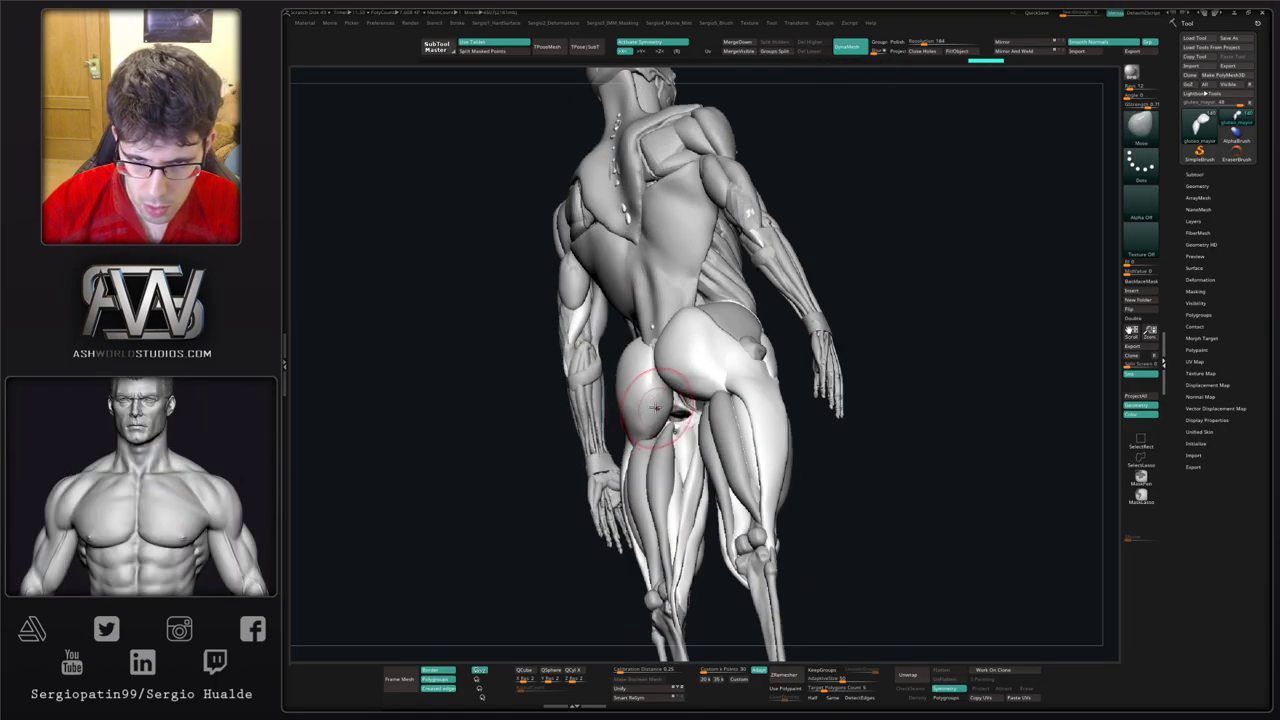
left_click_drag(672, 425, 750, 433)
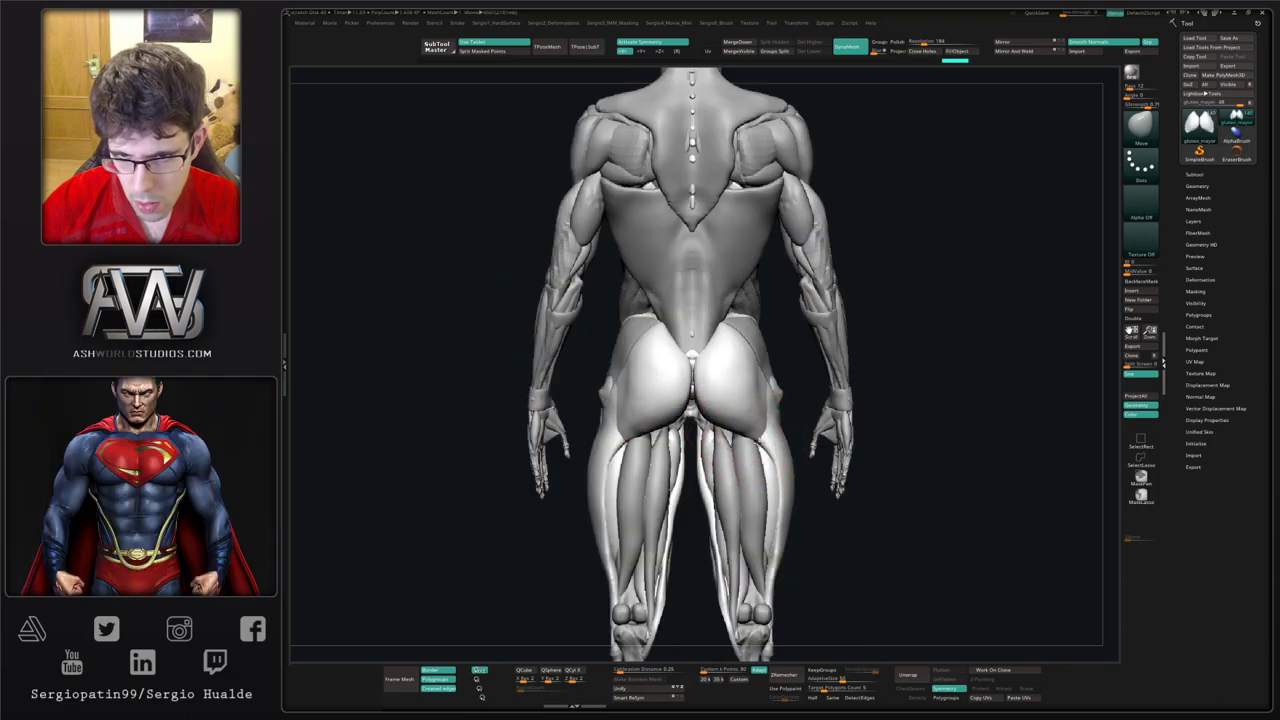
mouse_move(720, 447)
left_mouse_down()
mouse_move(706, 427)
mouse_move(725, 424)
mouse_move(695, 432)
mouse_move(700, 412)
left_mouse_up()
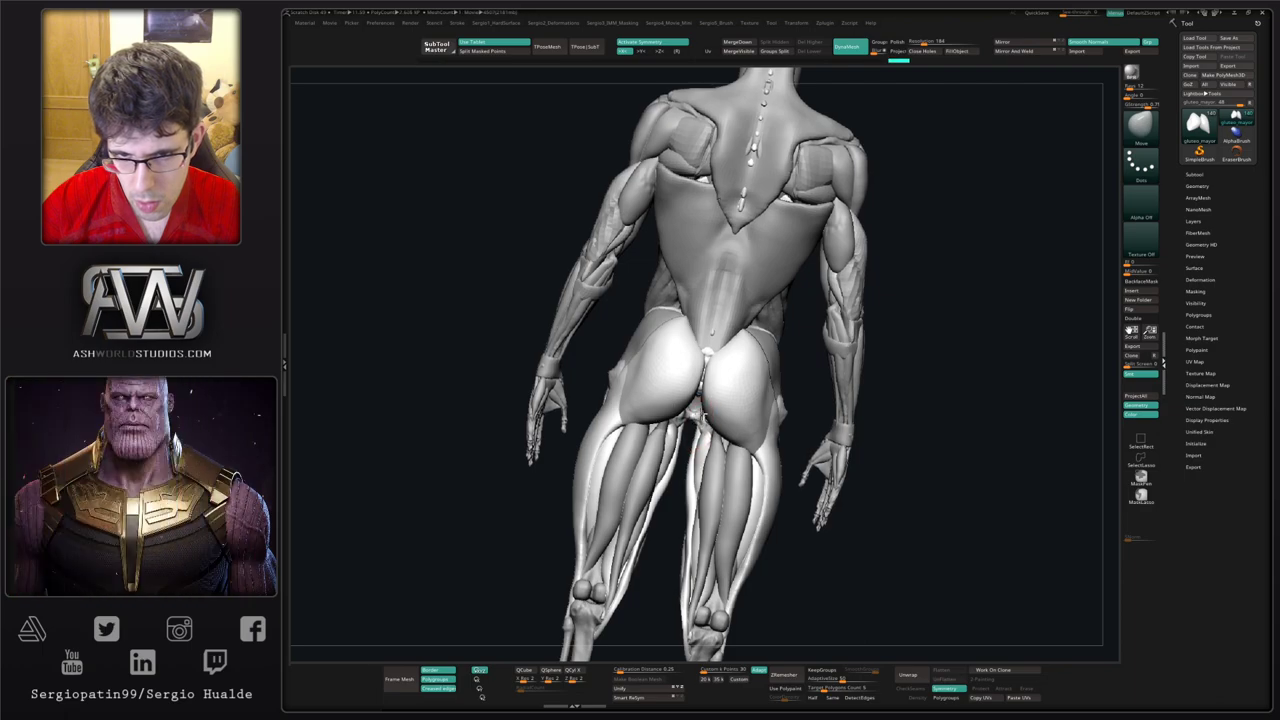
right_click_drag(700, 424, 704, 418)
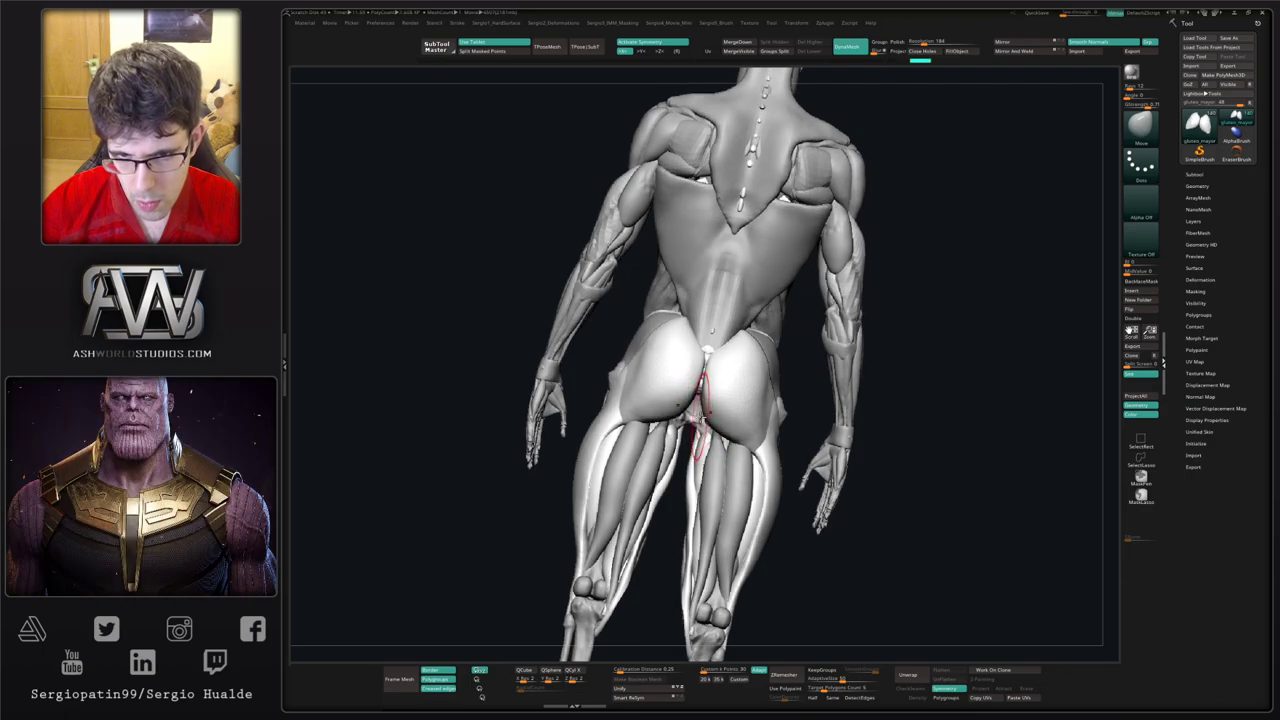
left_click_drag(702, 415, 714, 426)
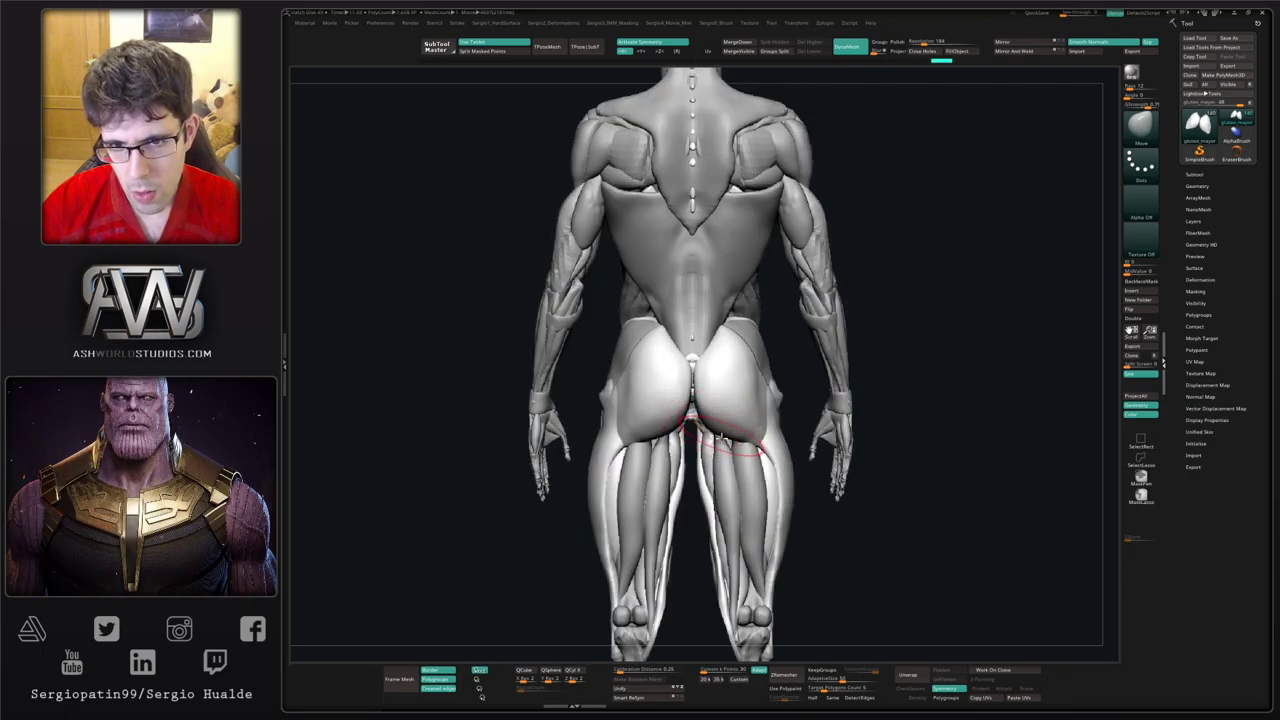
Step: Reshape the biceps_femoral_arriba muscle and the neighbouring hamstring along the back of the thigh with the Move brush
right_click_drag(722, 438, 722, 394, "ctrl")
left_click(726, 395, "alt")
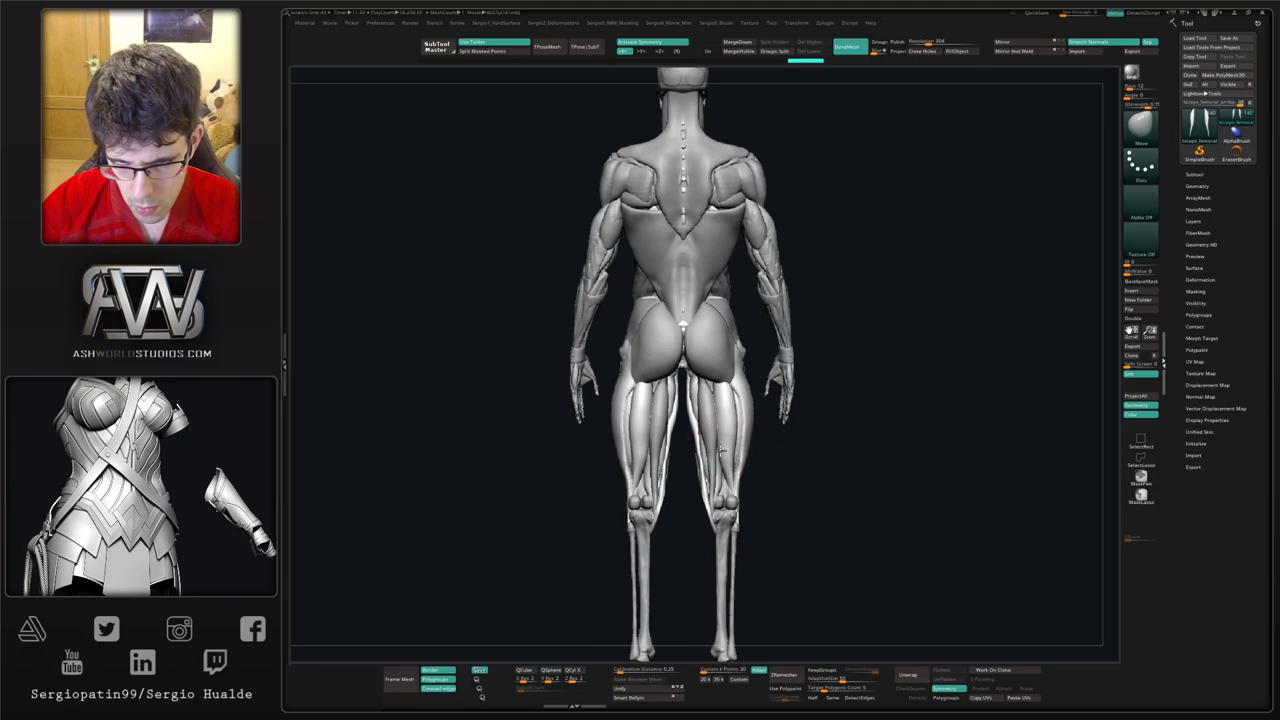
right_click_drag(730, 445, 731, 437, "ctrl")
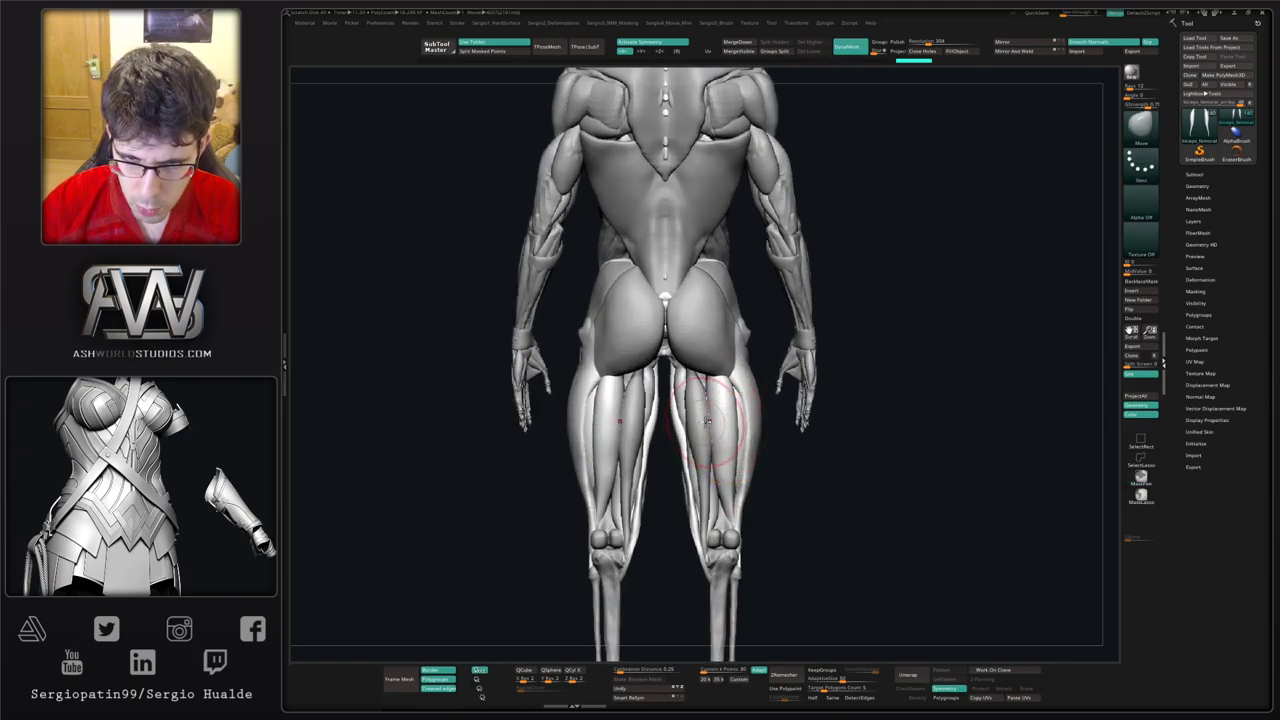
left_click(703, 413, "alt")
left_click_drag(700, 396, 711, 520)
mouse_move(710, 472)
left_mouse_down()
mouse_move(712, 515)
mouse_move(703, 478)
mouse_move(694, 490)
left_mouse_up()
Step: Select the semimembranoso subtool and adjust the inner hamstring contours above the knee and below the buttock
left_click(690, 488, "alt")
key("s")
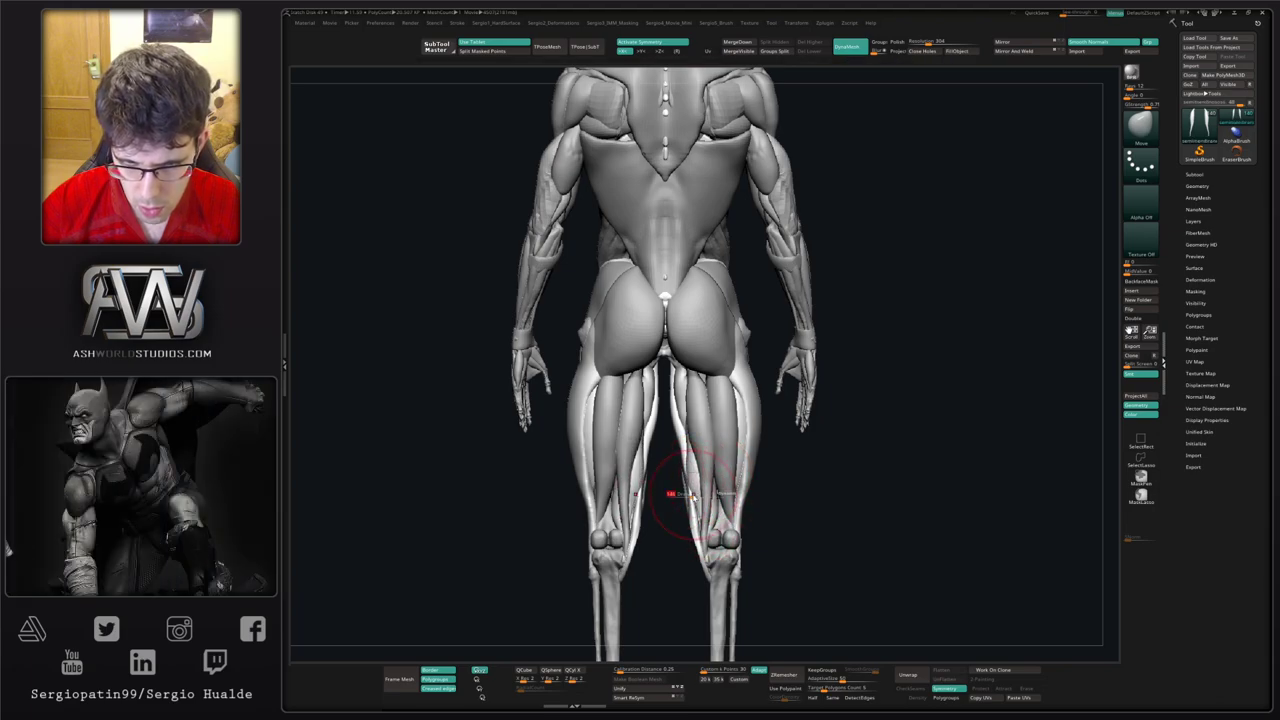
mouse_move(702, 496)
right_mouse_down()
mouse_move(683, 487)
mouse_move(692, 470)
right_mouse_up()
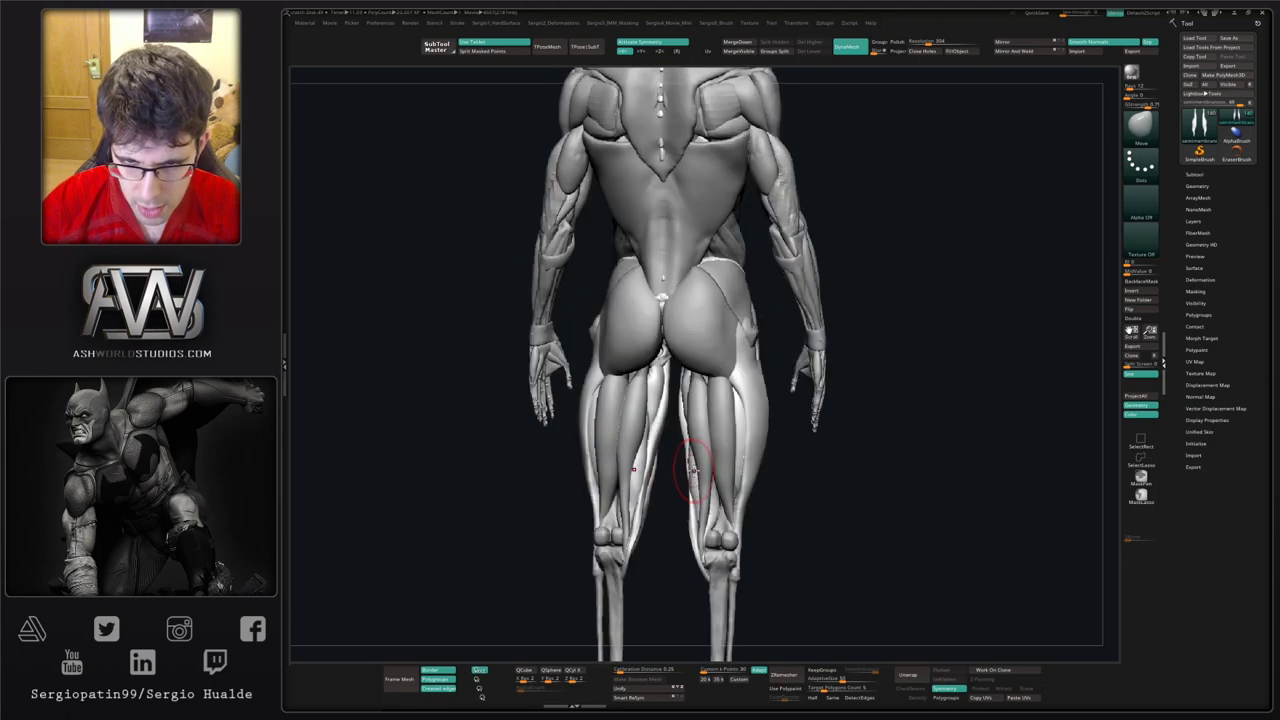
left_click_drag(689, 471, 686, 477)
mouse_move(689, 476)
right_mouse_down()
mouse_move(720, 480)
mouse_move(701, 391)
right_mouse_up()
left_click_drag(703, 399, 706, 397)
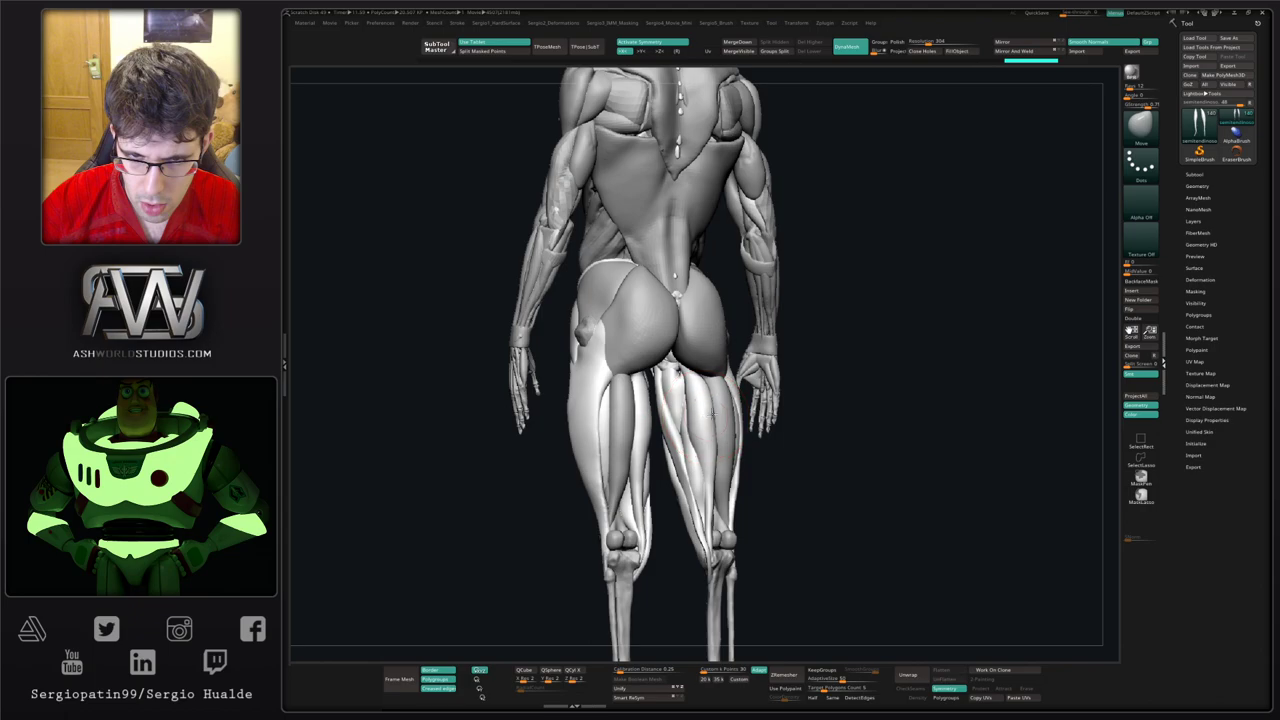
Step: Adjust the muscle origins below the pelvis with the Move brush, checking the abductor_magnus subtool in isolation
mouse_move(706, 397)
right_mouse_down()
mouse_move(684, 392)
mouse_move(698, 364)
right_mouse_up()
left_click_drag(704, 367, 705, 363)
key("alt+s")
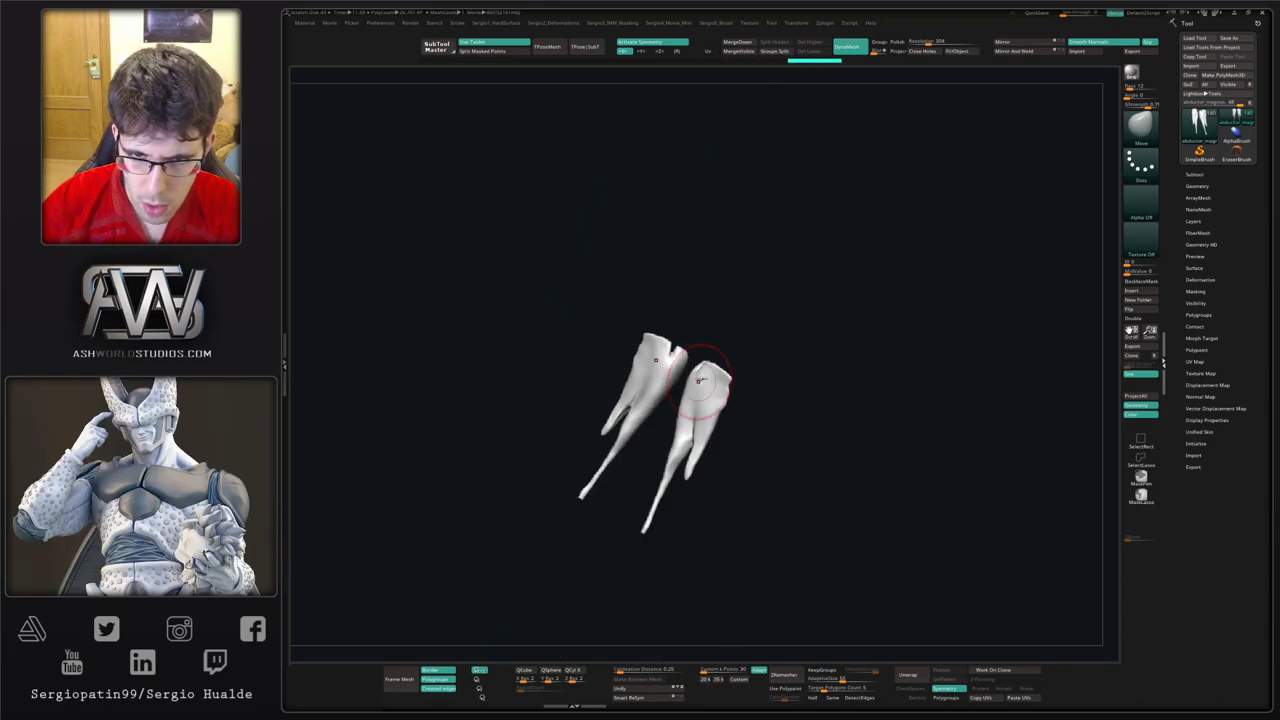
mouse_move(716, 349)
right_mouse_down()
mouse_move(718, 415)
mouse_move(692, 392)
mouse_move(677, 429)
right_mouse_up()
left_click(718, 425, "ctrl+shift")
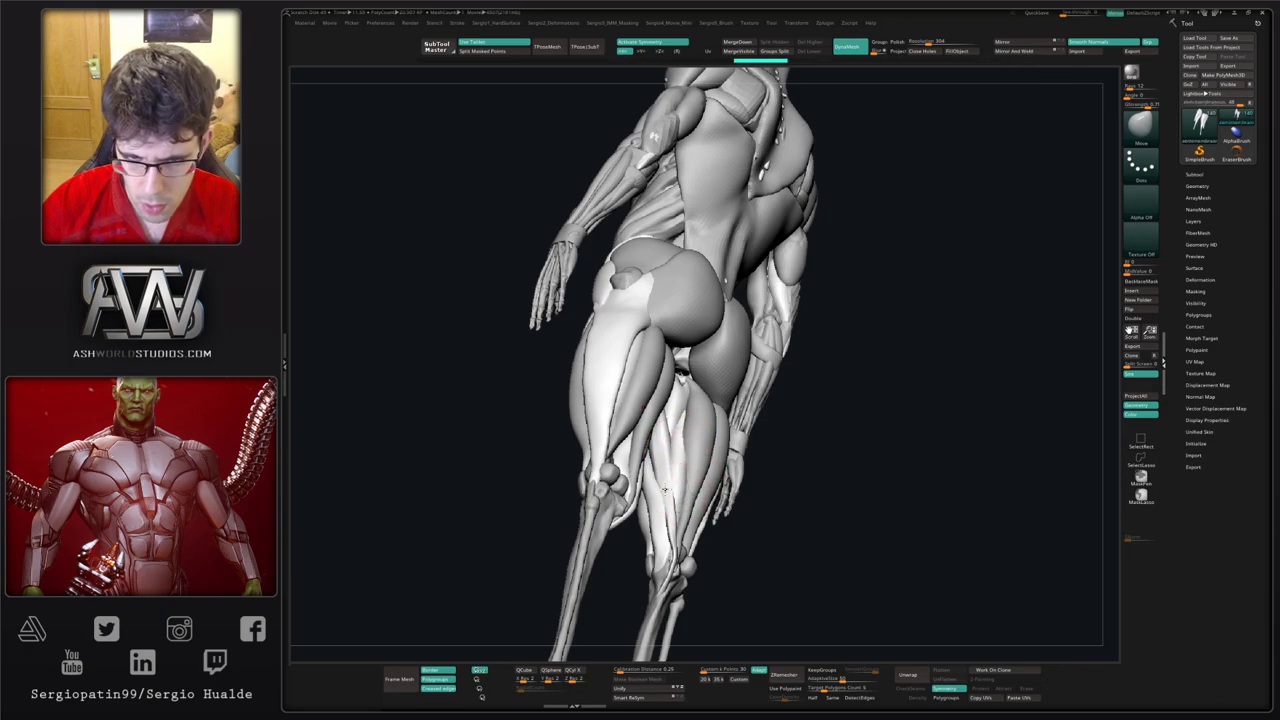
Step: Select the gracilis subtool and reshape its lower end toward the inner side of the knee with the Move brush
mouse_move(665, 490)
right_mouse_down()
mouse_move(674, 468)
mouse_move(663, 495)
right_mouse_up()
left_click(670, 484, "alt")
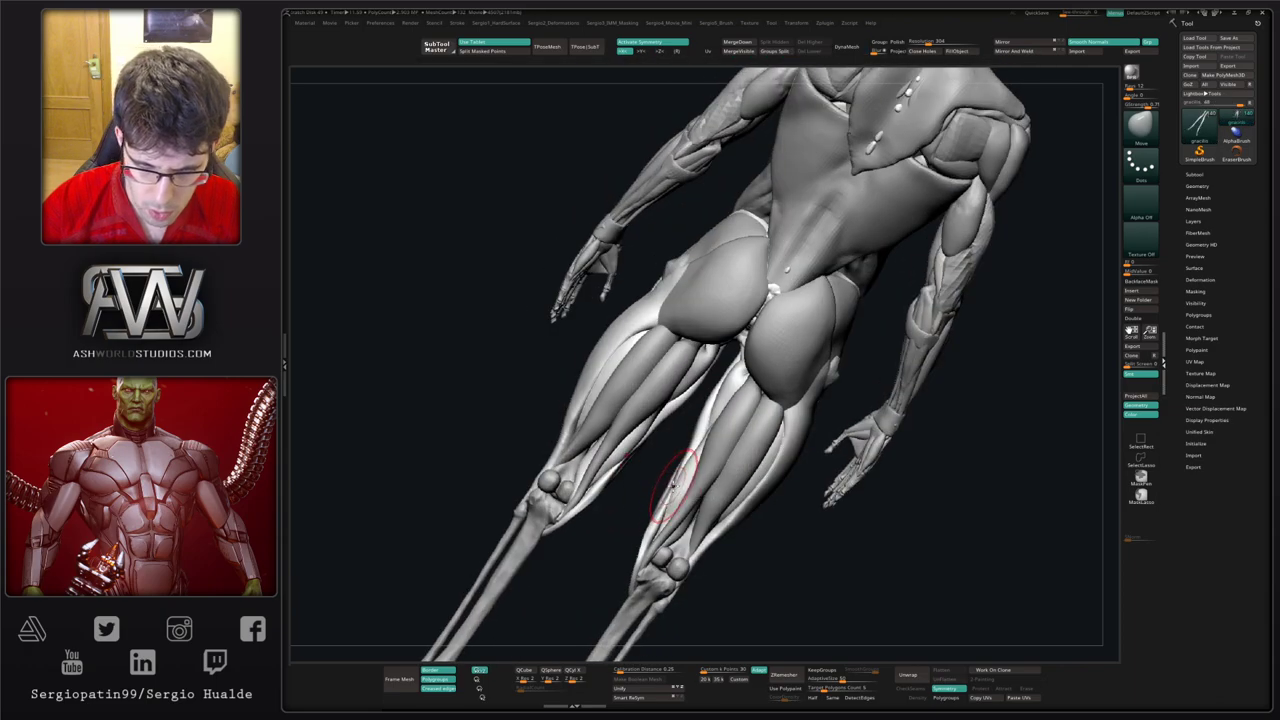
left_click_drag(653, 517, 645, 525)
right_click_drag(632, 550, 650, 547)
key("ctrl+shift+i")
left_click_drag(645, 546, 641, 558)
right_click_drag(640, 557, 651, 490)
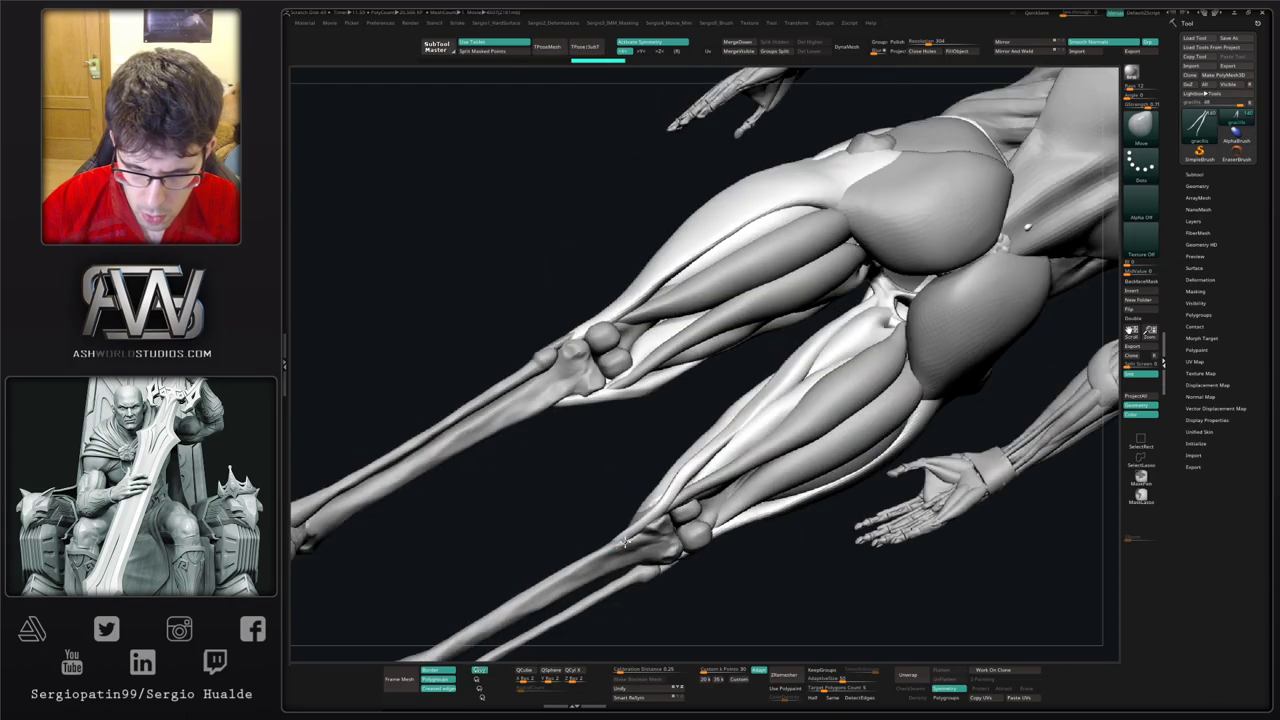
Step: Select the abductor_largo muscle at the inner thigh, open the subtool list, and select the abductor_magnus muscle
right_click_drag(680, 535, 733, 483)
left_click(741, 388, "alt")
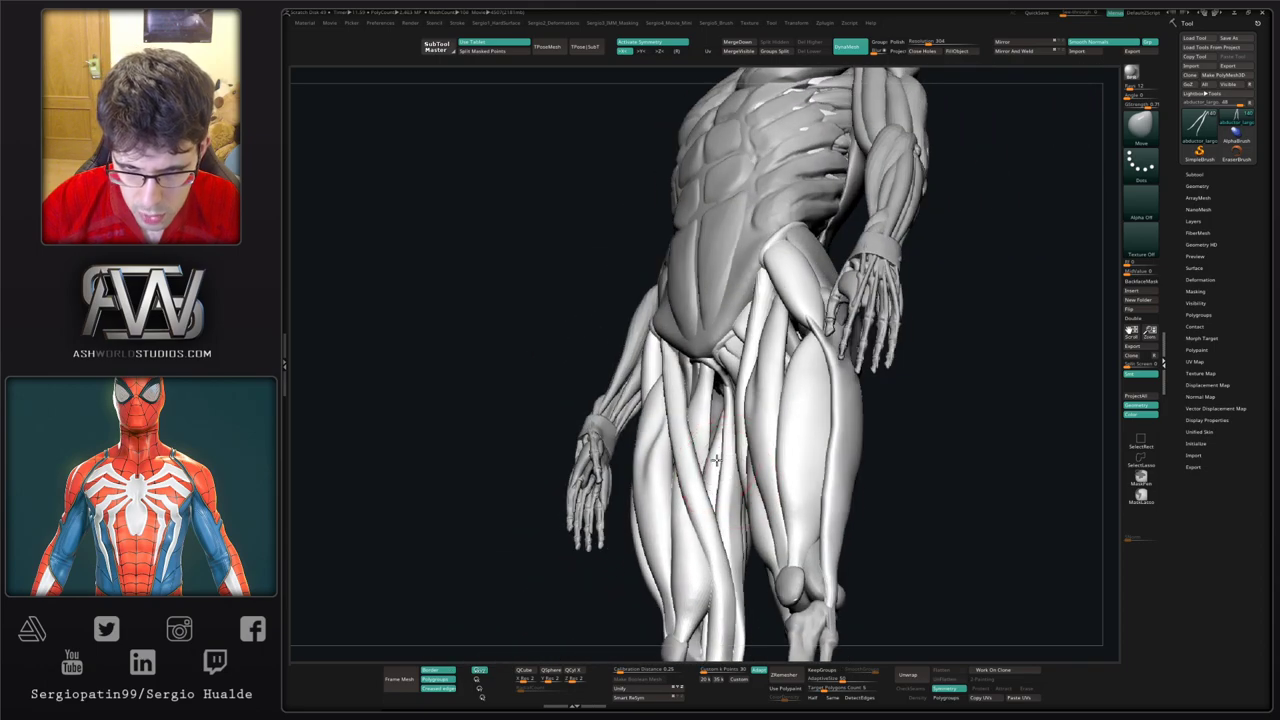
left_click(1196, 176)
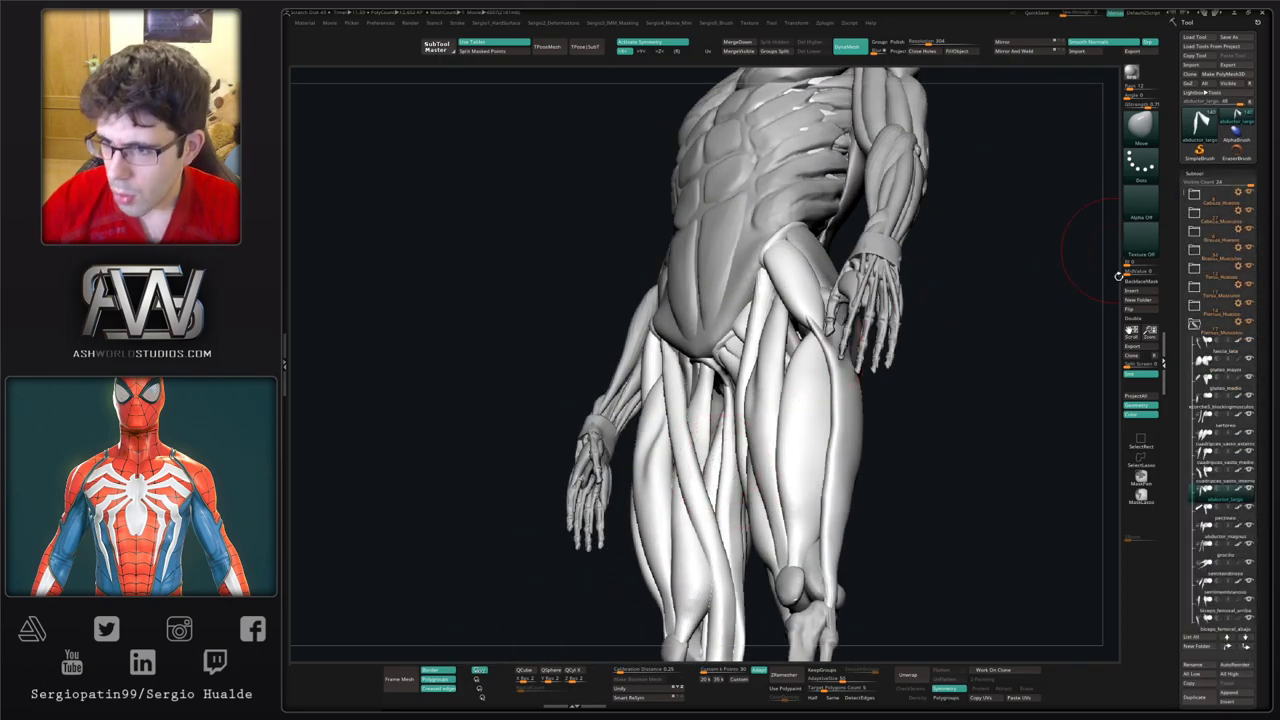
left_click(717, 449, "alt")
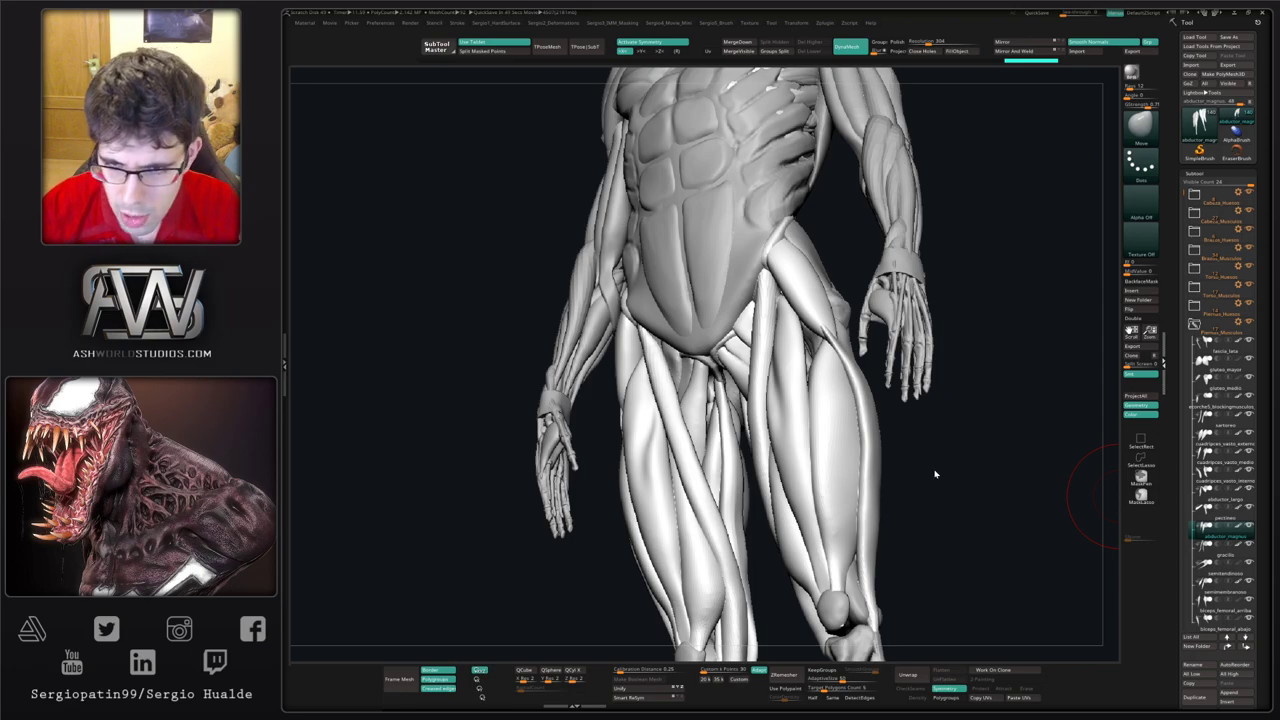
Step: Select the gracilis subtool, isolate it and adjust its upper end with the Move brush against the surrounding muscles
left_click_drag(950, 490, 890, 490)
mouse_move(605, 490)
left_mouse_down()
mouse_move(650, 505)
mouse_move(855, 512)
mouse_move(783, 523)
mouse_move(838, 520)
left_mouse_up()
left_click(768, 402, "alt")
key("alt+s")
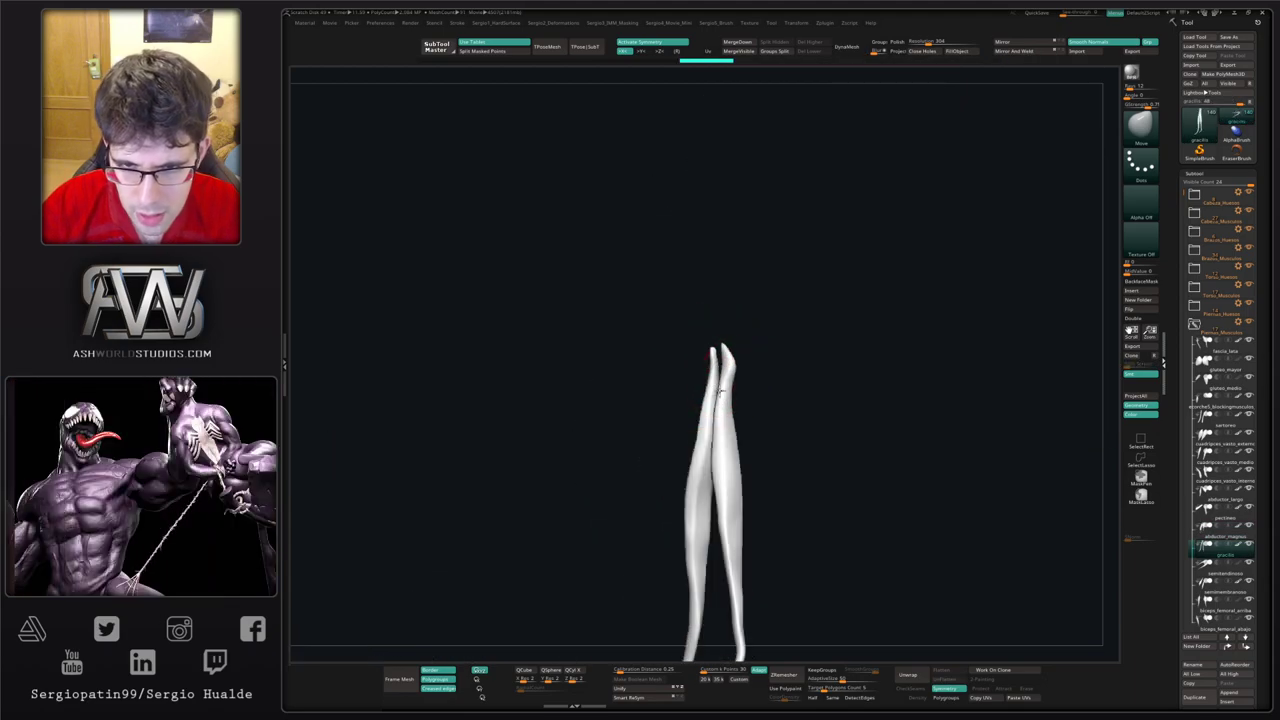
left_click_drag(770, 366, 800, 370)
key("alt+s")
mouse_move(848, 505)
left_mouse_down()
mouse_move(900, 505)
mouse_move(855, 505)
left_mouse_up()
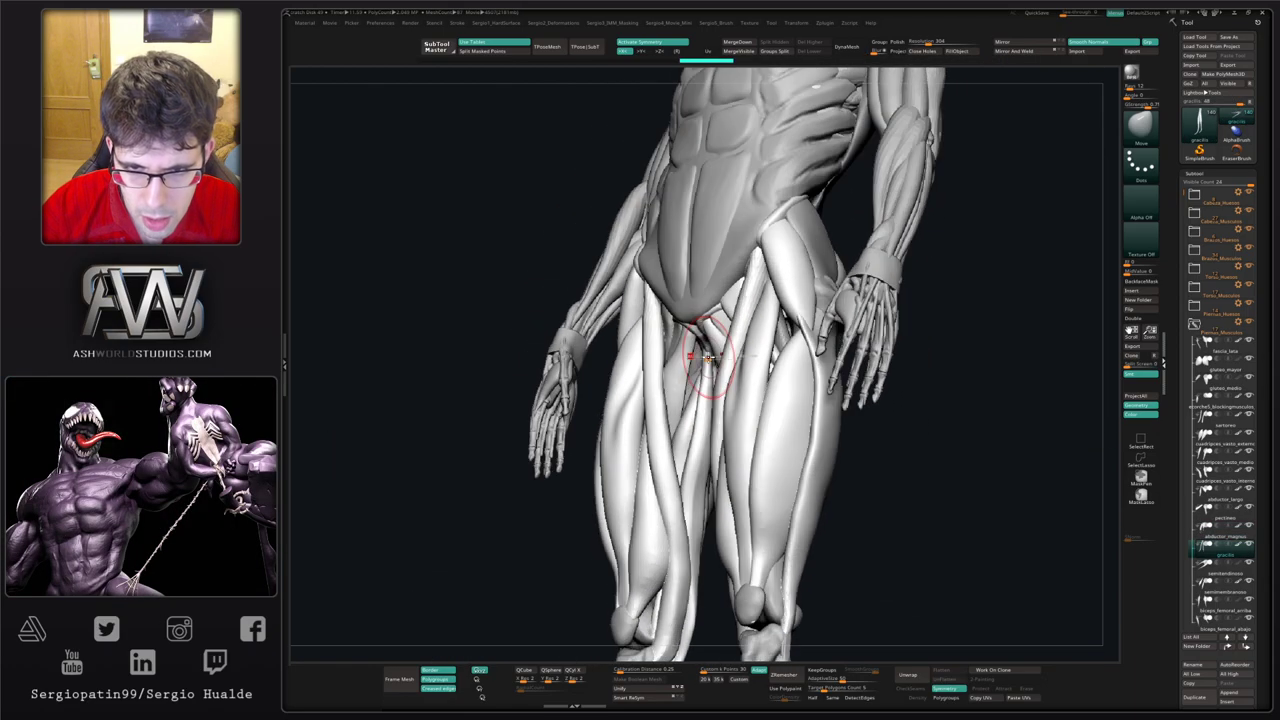
Step: Isolate the gracilis and mask a long strip down its upper end with the MaskPen brush
key("alt+s")
right_click_drag(702, 348, 703, 400, "ctrl")
left_click_drag(706, 338, 704, 384, "ctrl")
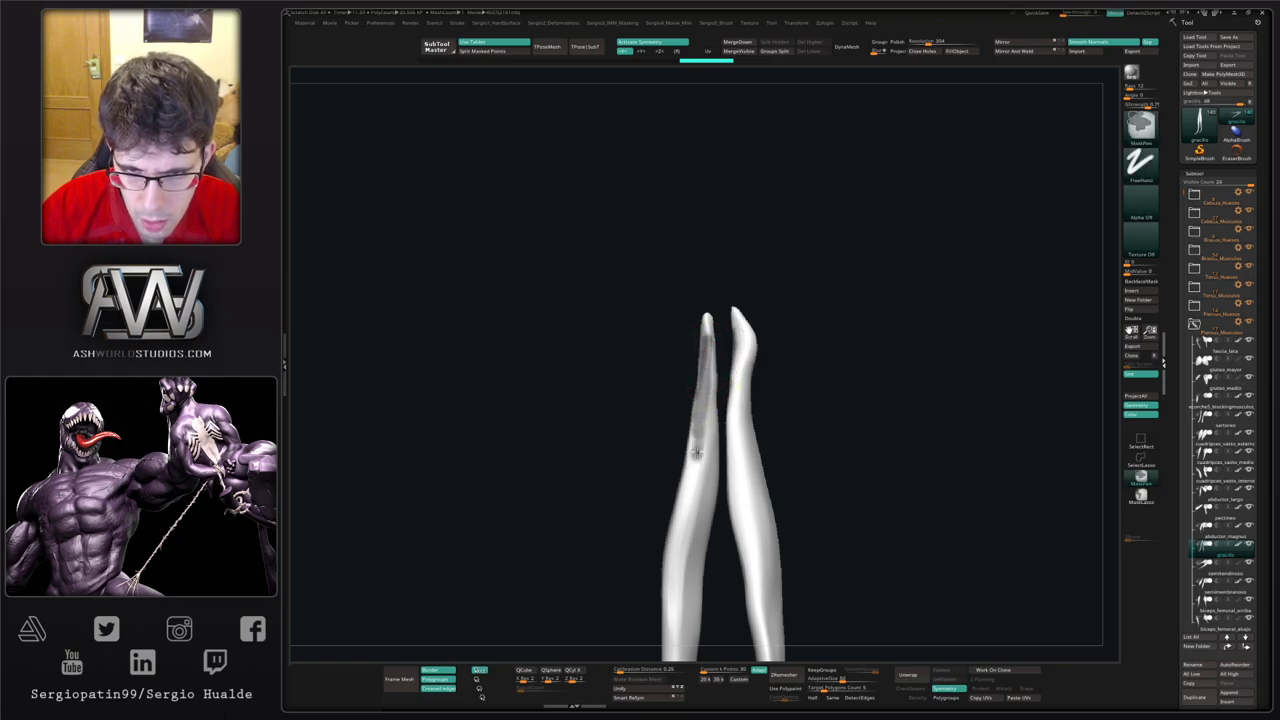
mouse_move(697, 451)
right_mouse_down()
mouse_move(800, 408)
mouse_move(749, 369)
mouse_move(754, 357)
mouse_move(735, 382)
mouse_move(728, 353)
right_mouse_up()
key("alt+s")
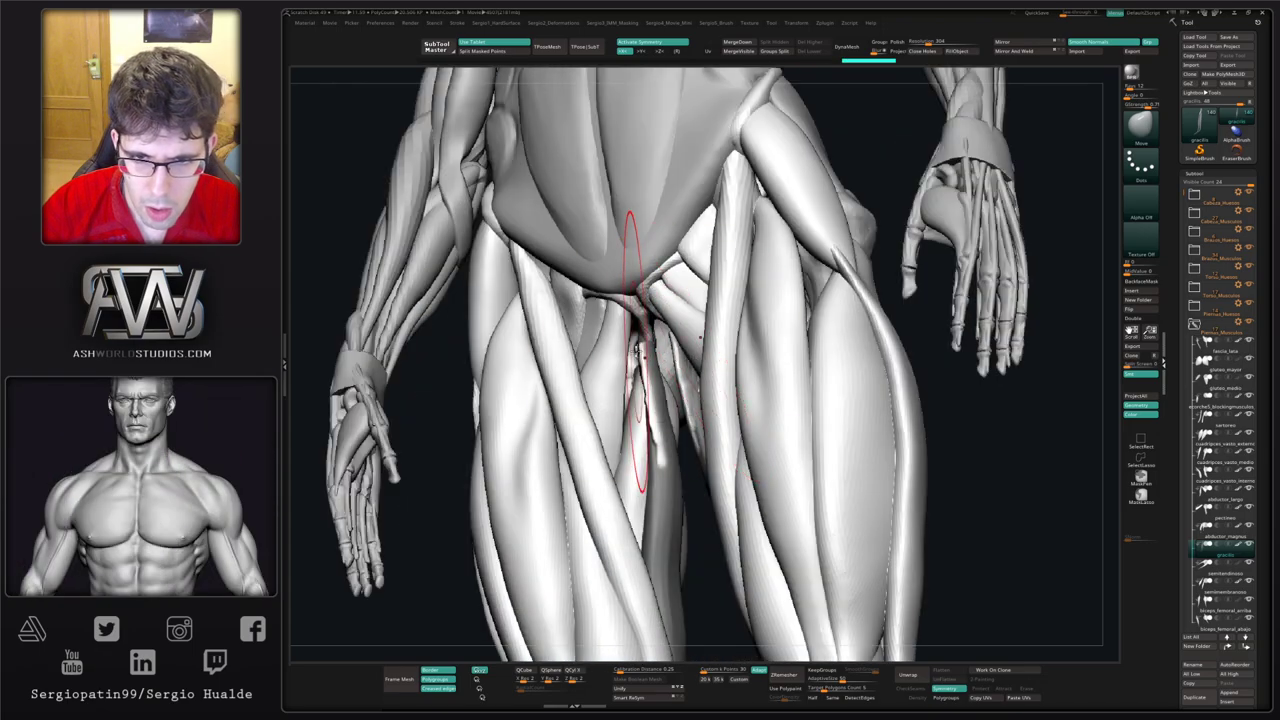
Step: Move the unmasked part of the gracilis's upper end to widen its origin below the pubis
mouse_move(655, 318)
left_mouse_down()
mouse_move(644, 337)
mouse_move(652, 322)
left_mouse_up()
mouse_move(652, 325)
right_mouse_down()
mouse_move(600, 345)
mouse_move(646, 370)
mouse_move(607, 415)
right_mouse_up()
key("alt+s")
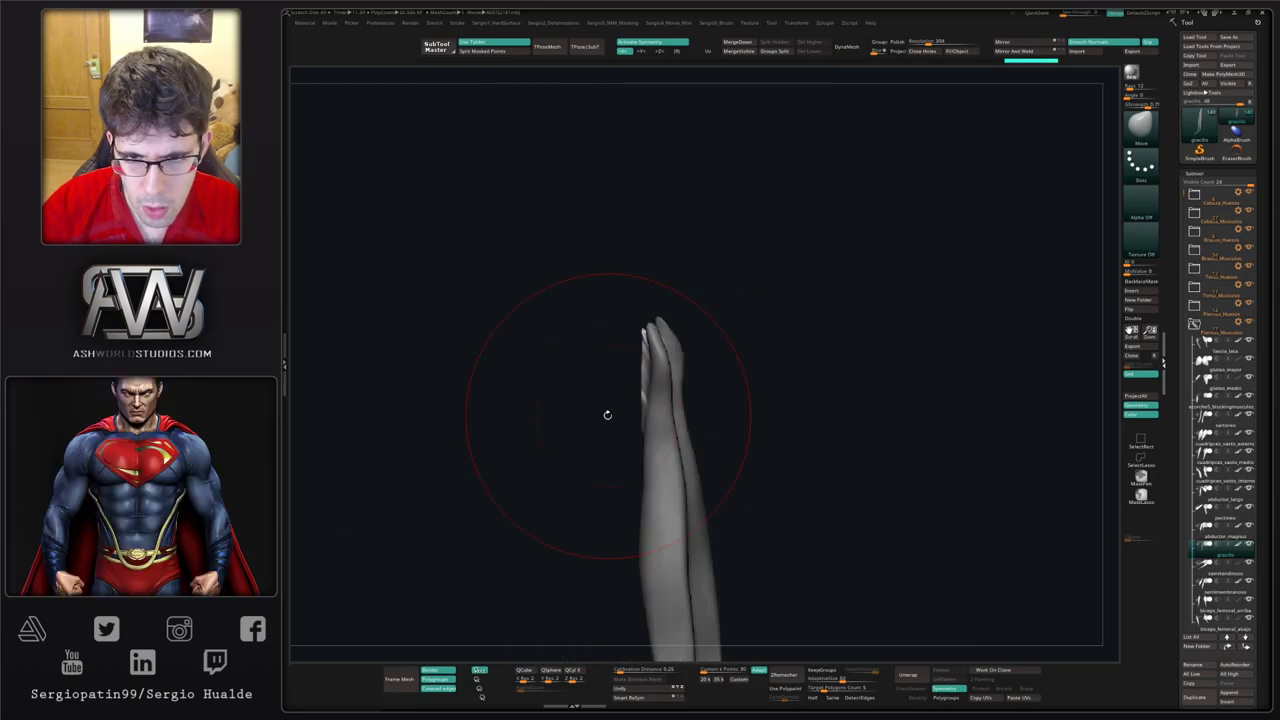
left_click_drag(626, 334, 627, 330)
right_click_drag(630, 345, 620, 400)
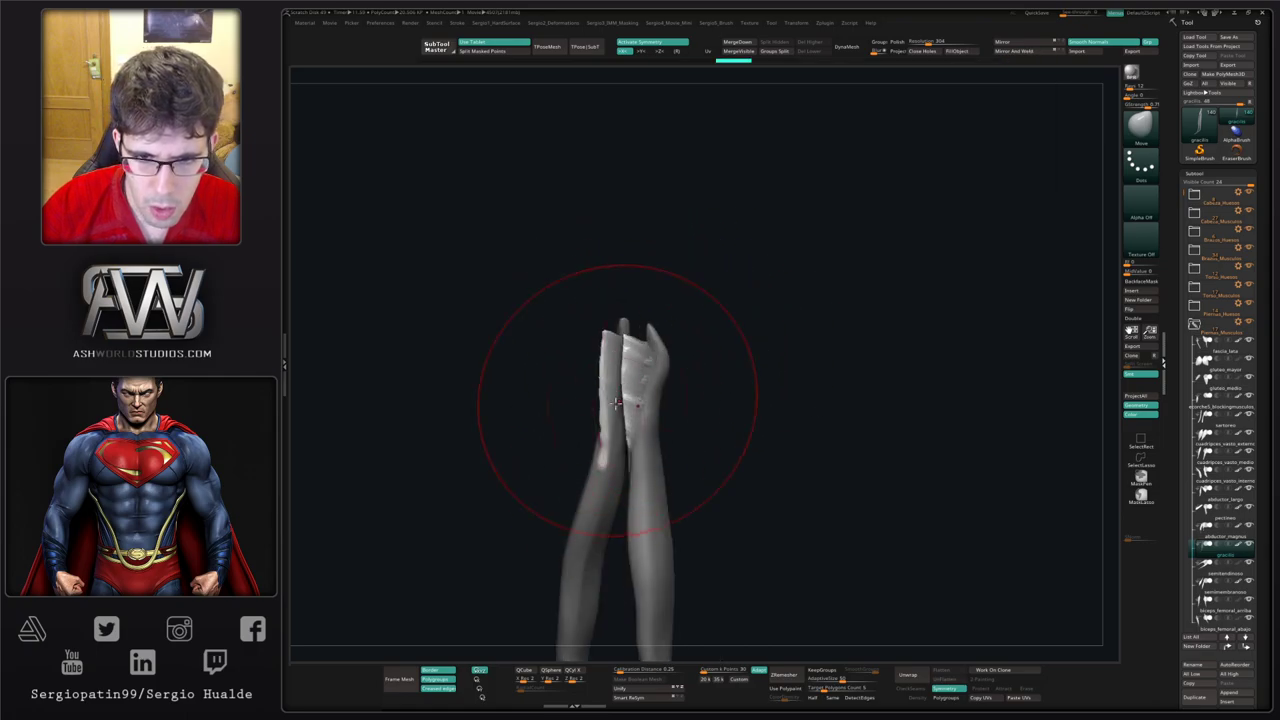
right_click_drag(600, 443, 610, 400)
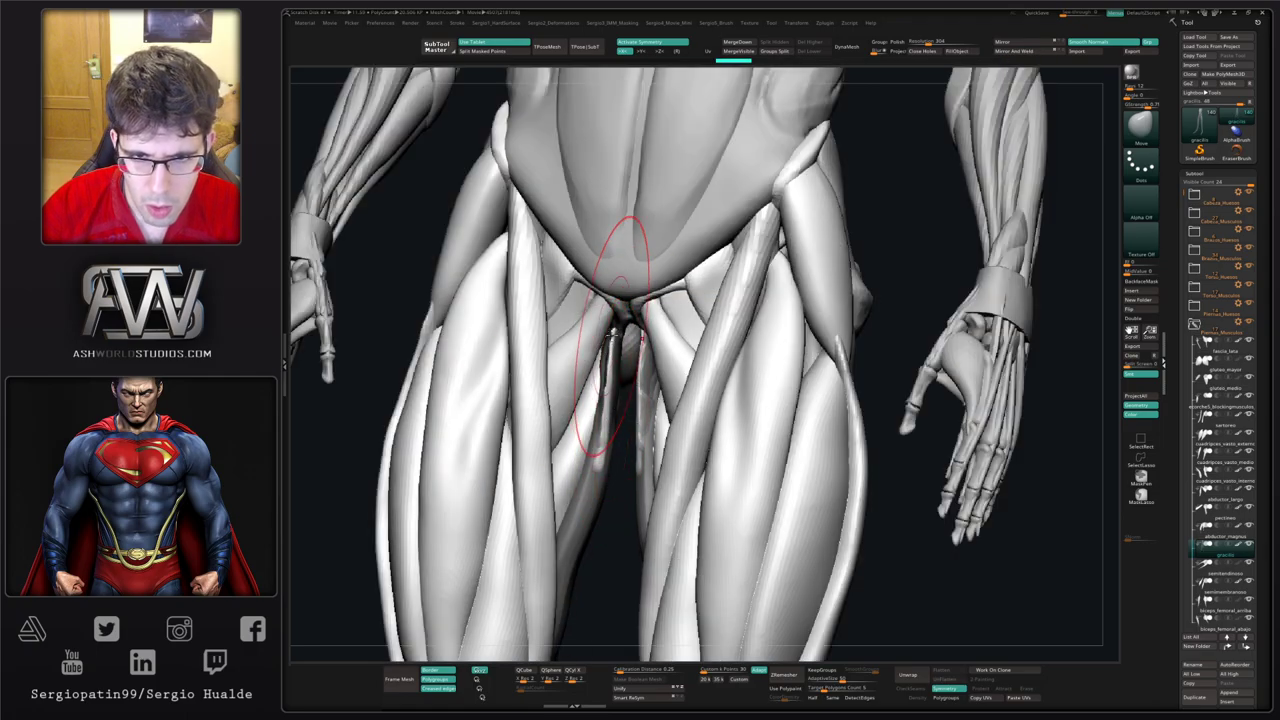
mouse_move(600, 328)
right_mouse_down()
mouse_move(613, 336)
mouse_move(600, 429)
mouse_move(606, 358)
mouse_move(640, 370)
right_mouse_up()
mouse_move(634, 350)
left_mouse_down()
mouse_move(629, 332)
mouse_move(663, 357)
mouse_move(631, 366)
left_mouse_up()
Step: Remesh the gracilis with DynaMesh and trim its forked upper end to a single slanted edge
key("s")
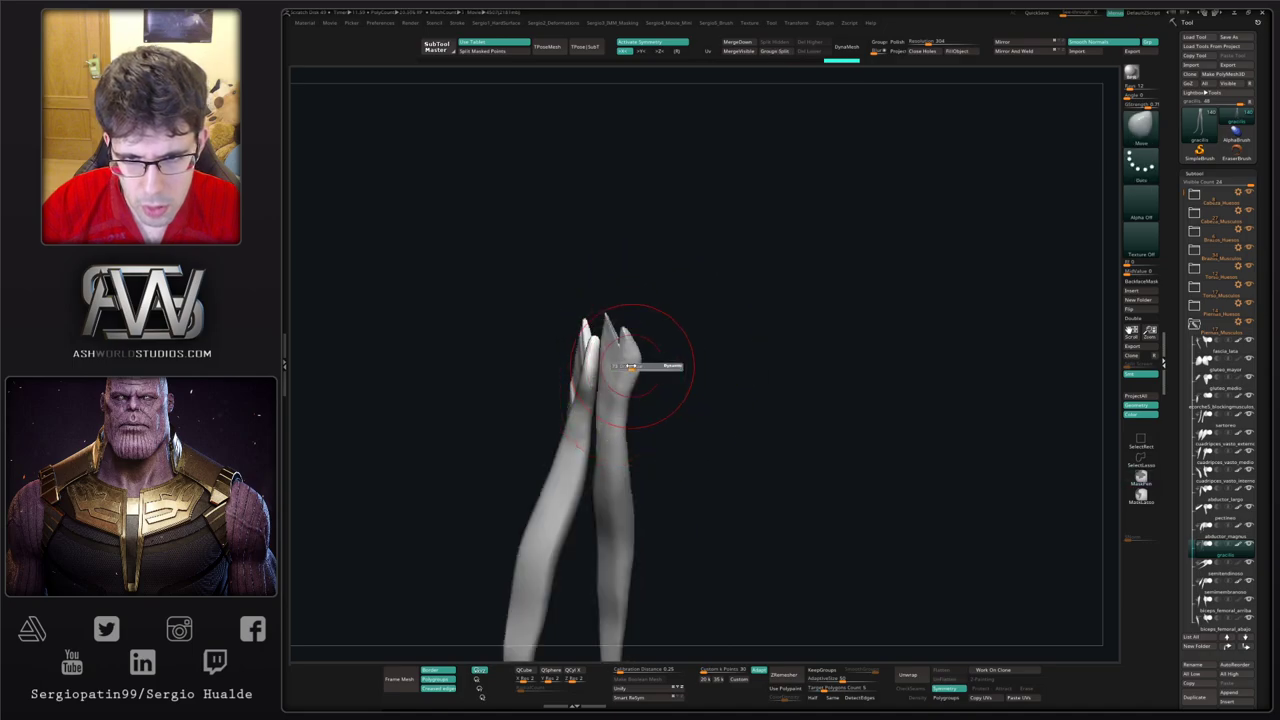
left_click(846, 47)
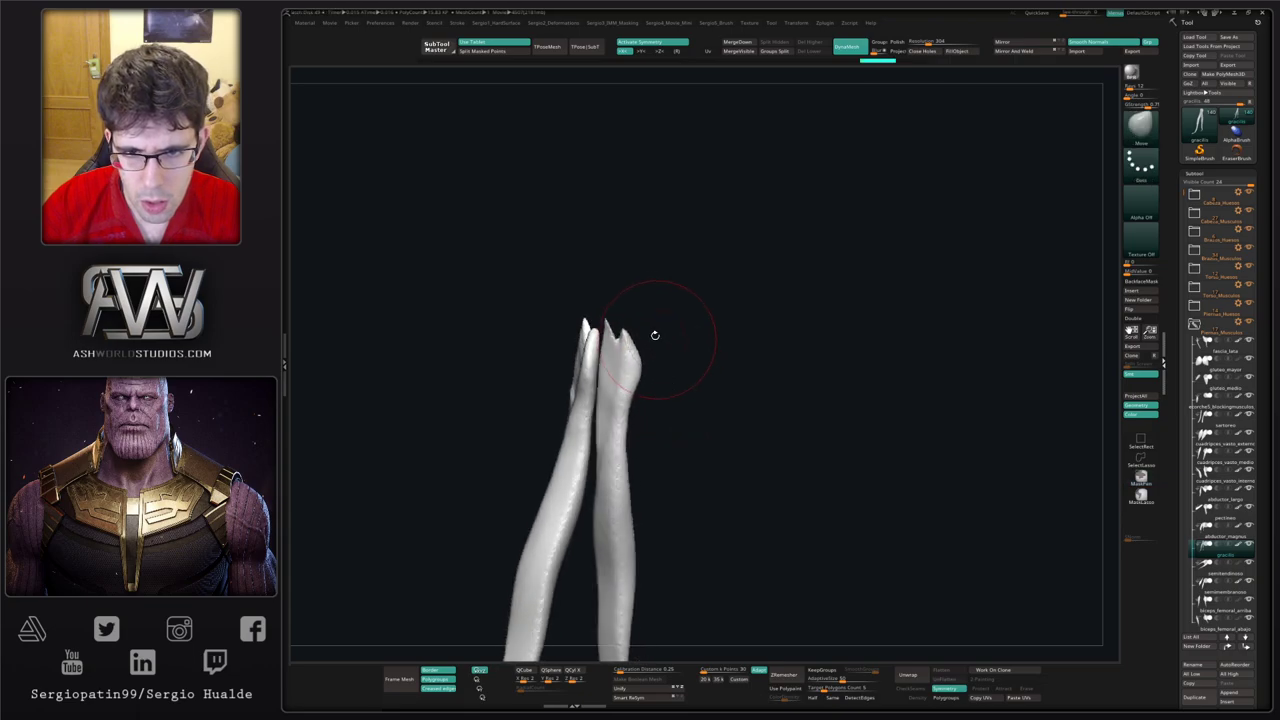
mouse_move(633, 300)
left_mouse_down("ctrl+shift")
mouse_move(600, 318)
mouse_move(609, 342)
mouse_move(598, 302)
mouse_move(618, 341)
left_mouse_up("ctrl+shift")
left_click(1141, 460, "ctrl+shift")
left_click(1087, 466, "ctrl+shift")
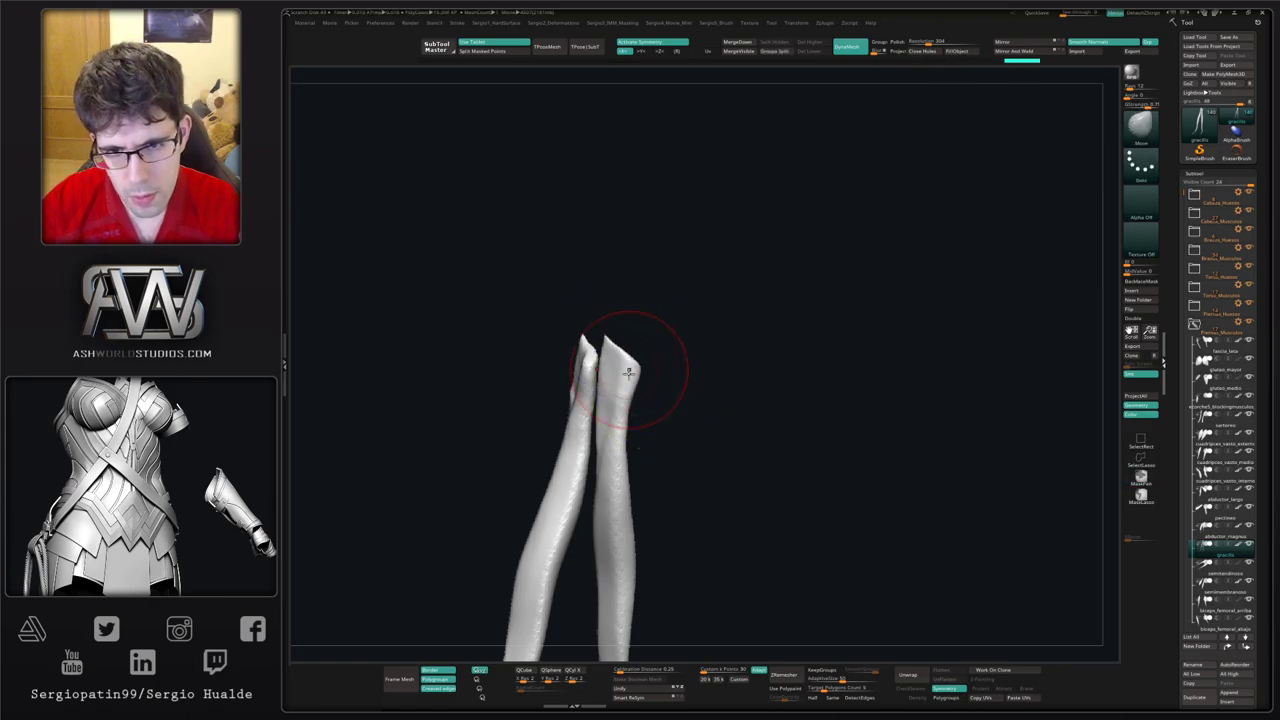
Step: Thicken the thin upper end of the gracilis with the Inflat brush and show the whole figure again
mouse_move(634, 371)
right_mouse_down()
mouse_move(629, 500)
mouse_move(686, 468)
right_mouse_up()
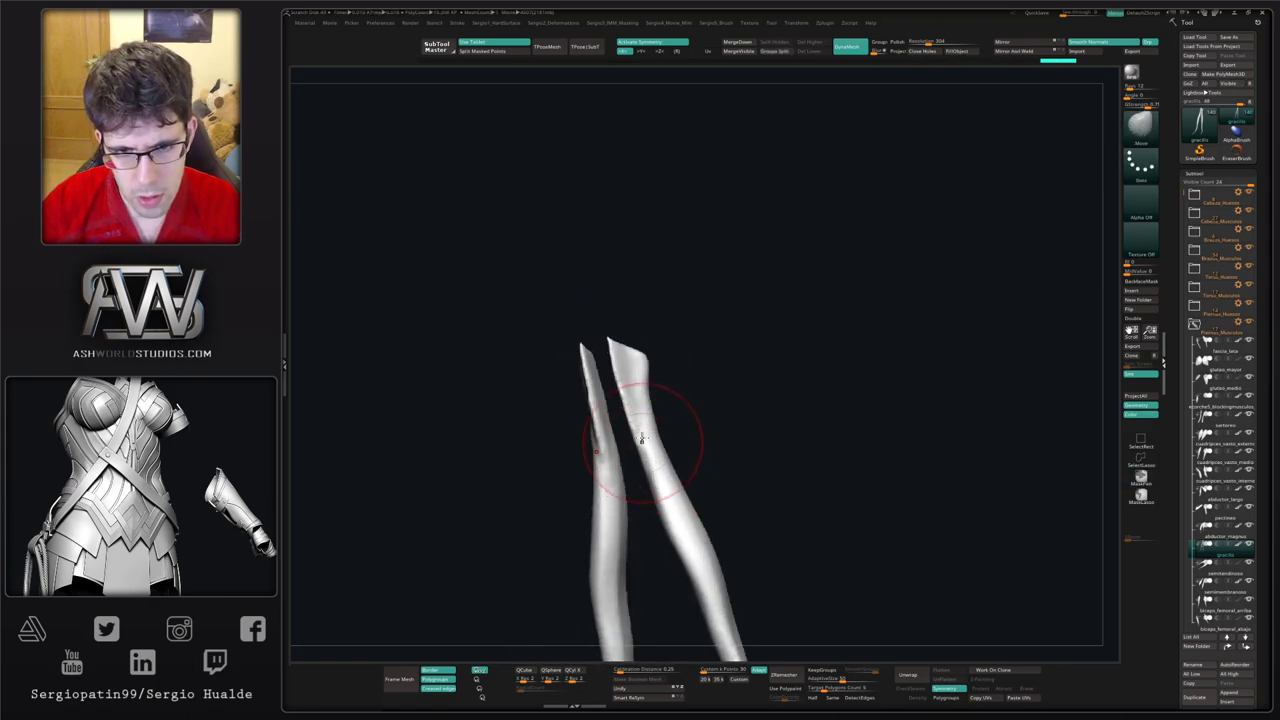
key("ctrl+shift+i")
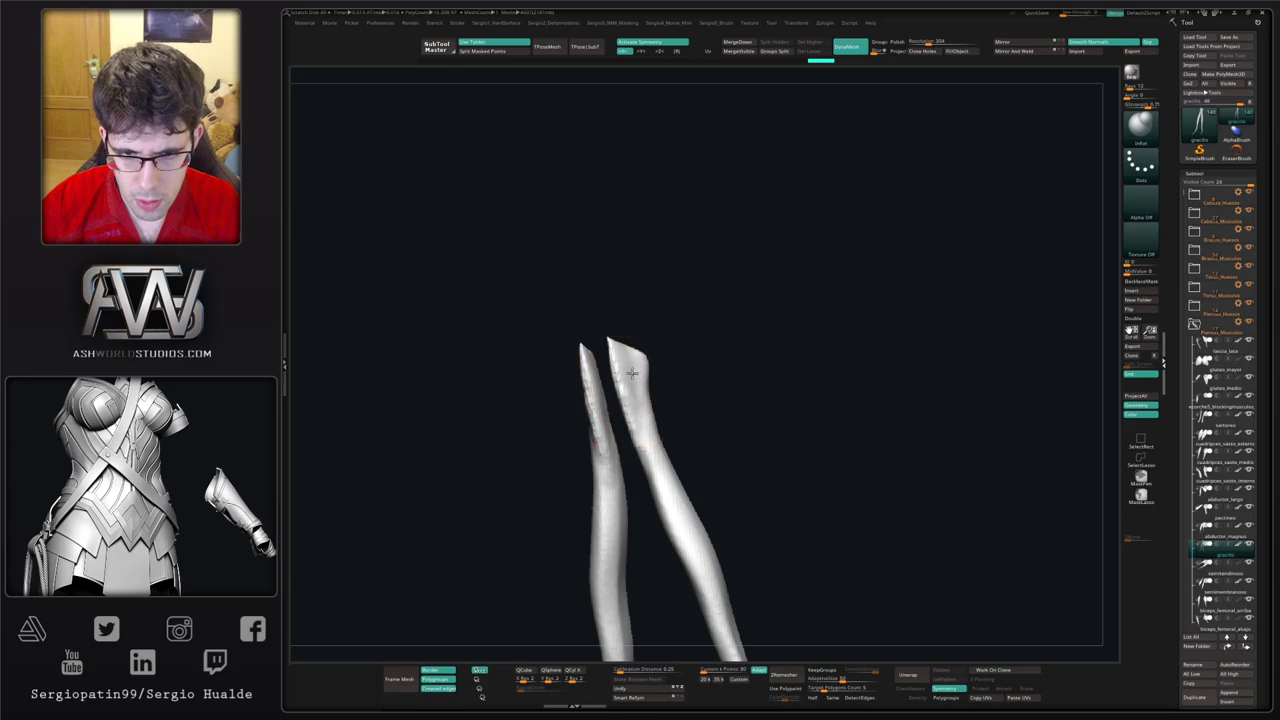
left_click_drag(632, 373, 666, 500)
right_click_drag(666, 500, 640, 380, "ctrl")
key("shift+s")
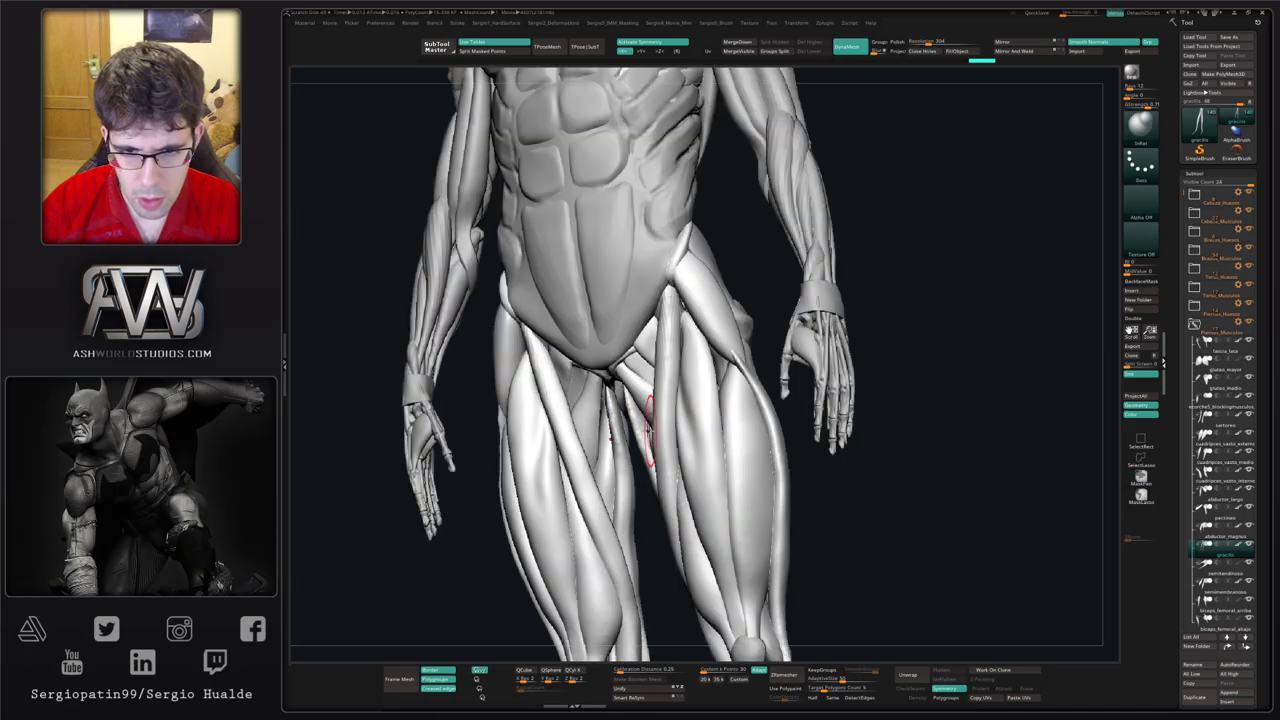
Step: Select the abductor_largo subtool and refit it at the inner thigh with the Move brush, checking it in isolation
mouse_move(650, 430)
right_mouse_down()
mouse_move(607, 398)
mouse_move(588, 420)
mouse_move(606, 378)
right_mouse_up()
left_click(596, 404, "alt")
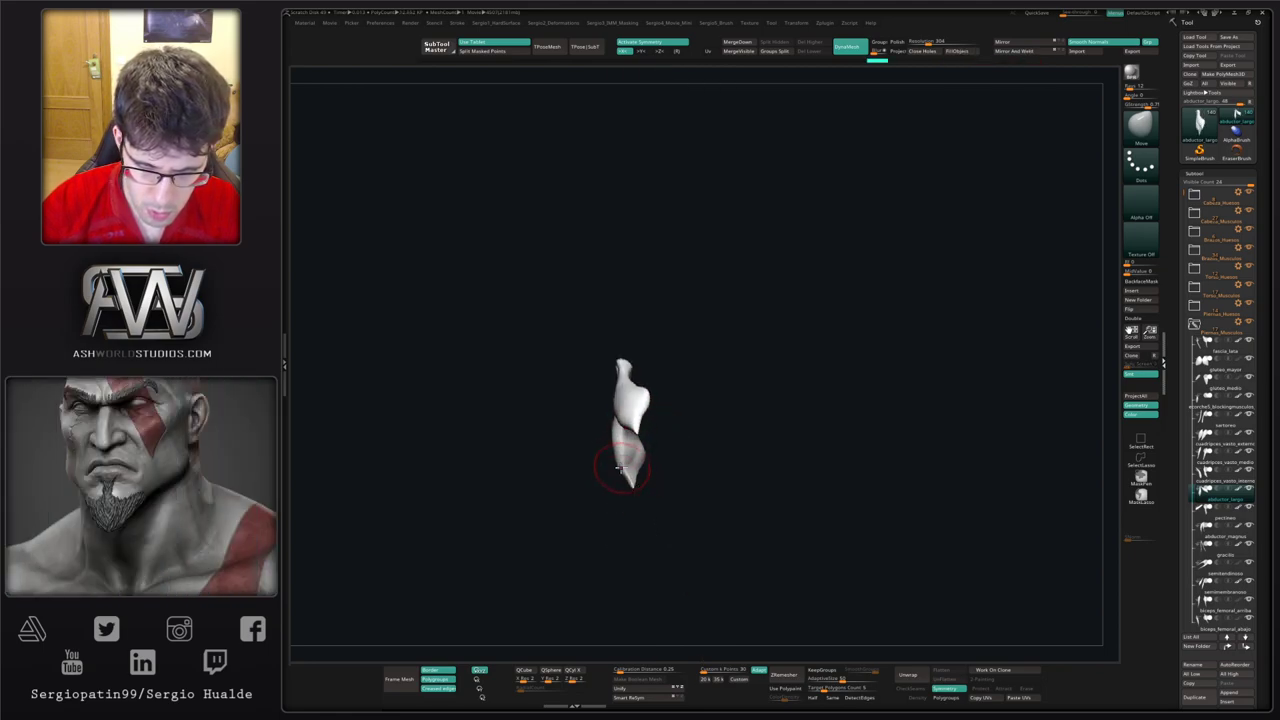
key("shift")
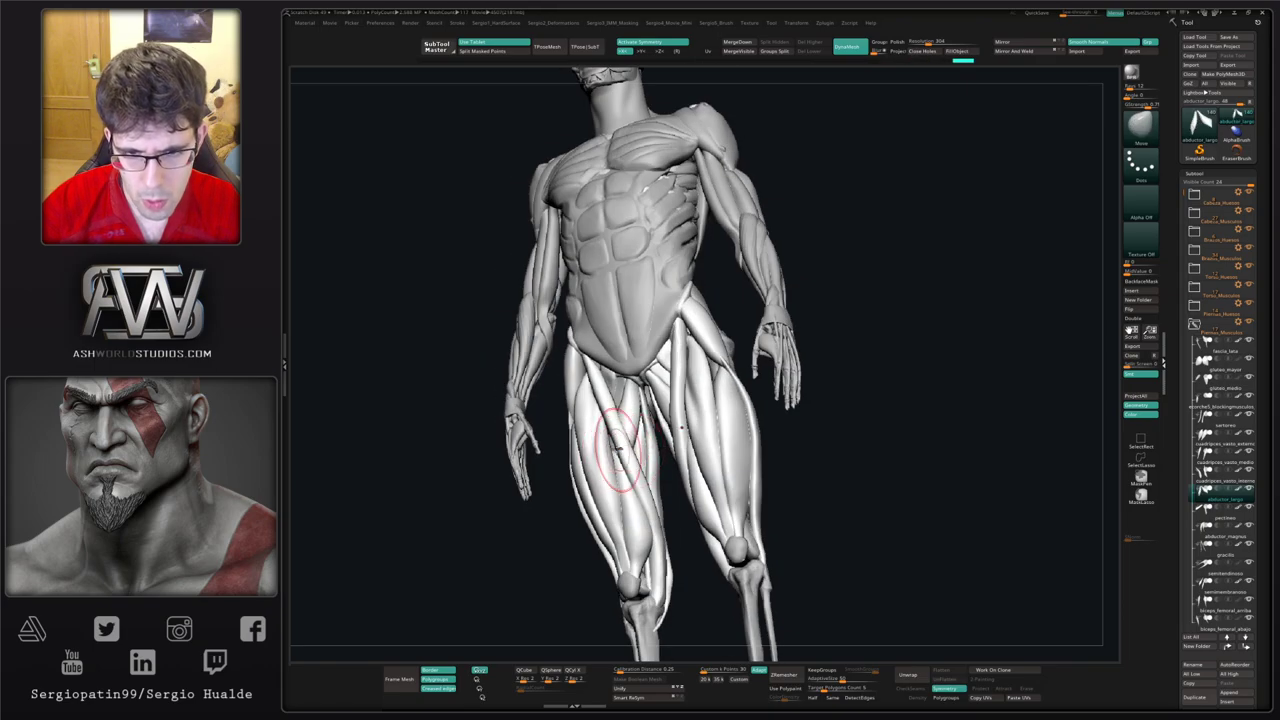
right_click_drag(655, 438, 664, 388)
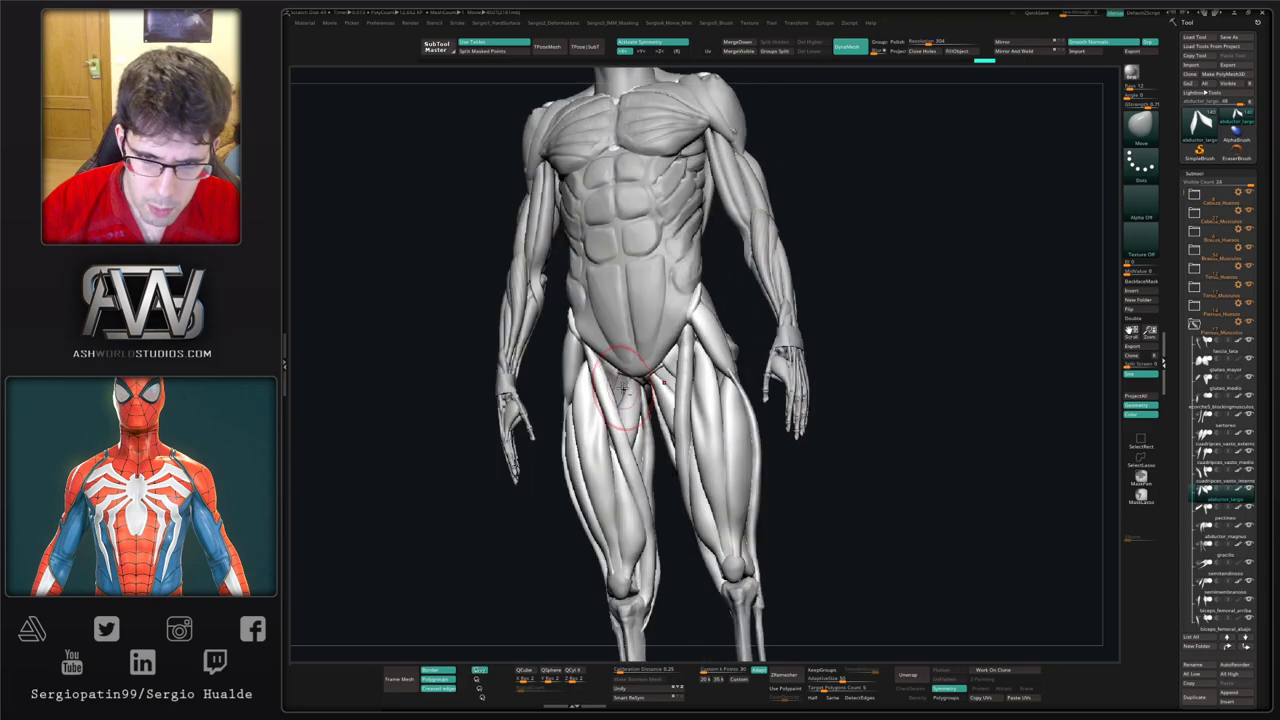
Step: Select the pectineo subtool and adjust its volume and position below the groin with the Inflat and Move brushes
left_click(627, 388, "alt")
right_click_drag(627, 335, 622, 415, "alt")
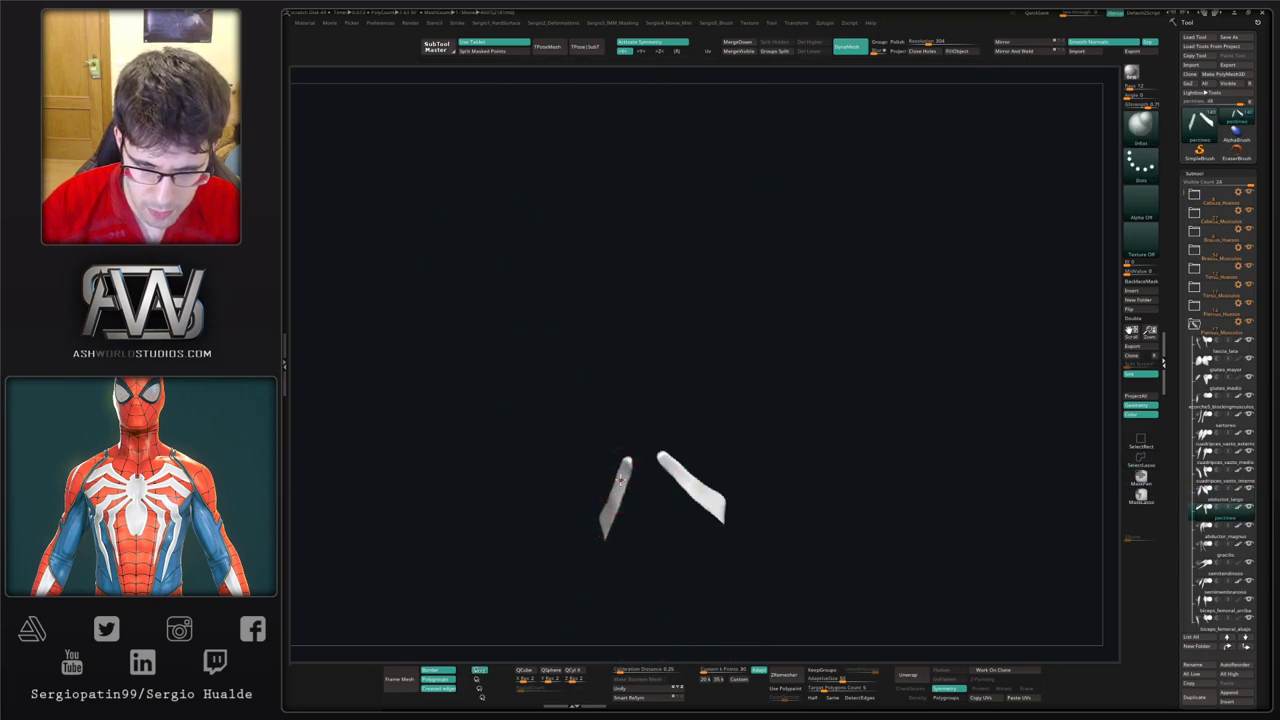
key("shift+s")
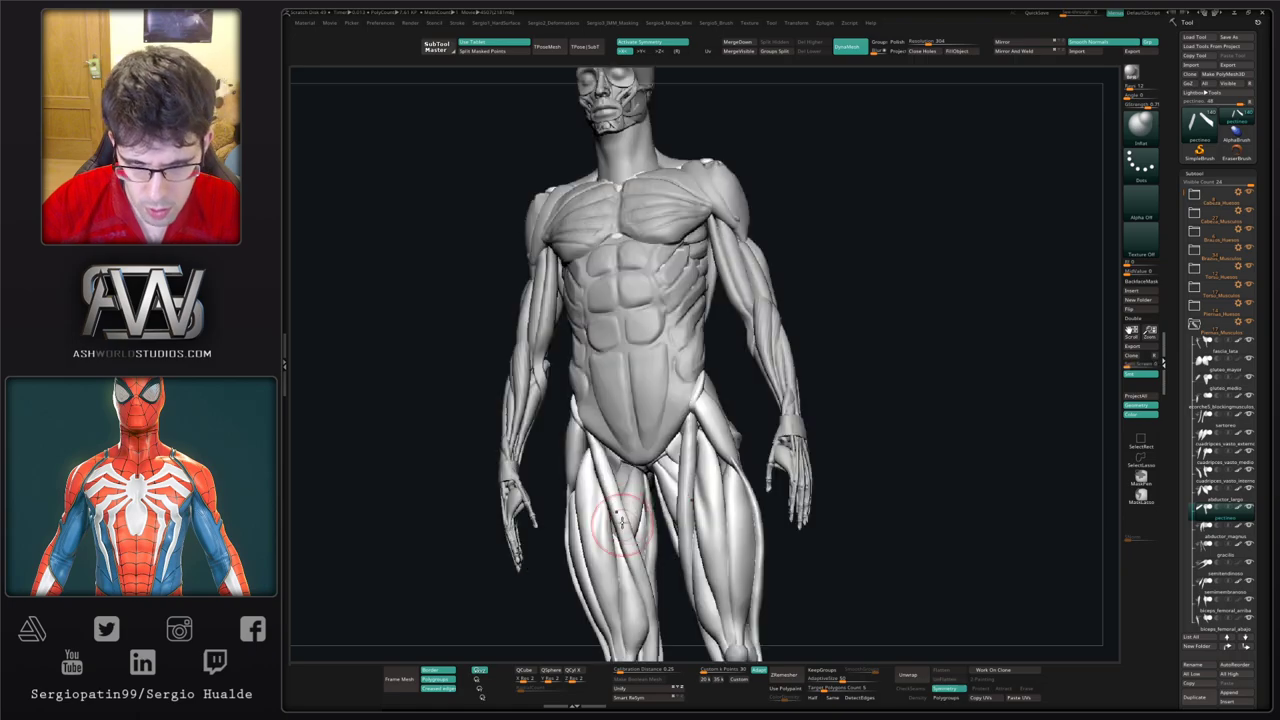
right_click_drag(614, 522, 626, 491)
key("b")
key("m")
key("v")
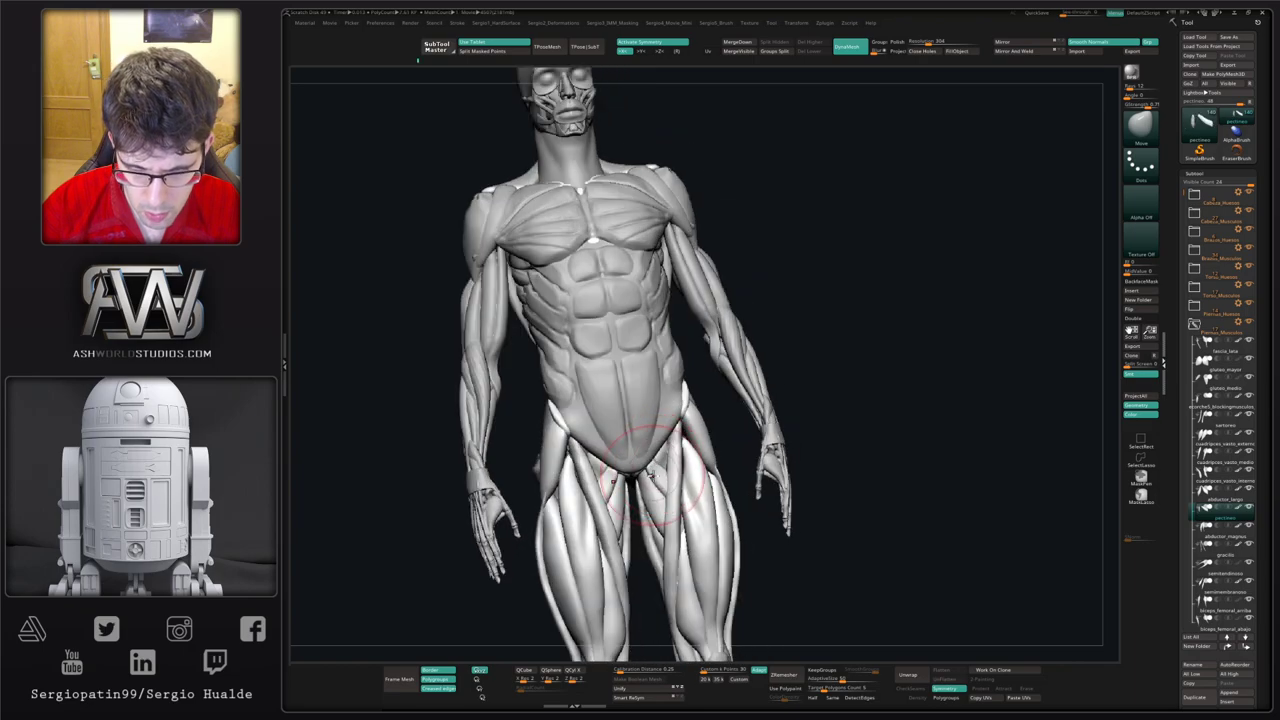
mouse_move(651, 475)
right_mouse_down()
mouse_move(618, 500)
mouse_move(652, 478)
mouse_move(684, 482)
mouse_move(659, 457)
mouse_move(680, 403)
right_mouse_up()
Step: Select the abductor_largo and psoas iliaco muscles in turn and refine their forms at the groin, switching to the Inflat brush
left_click(656, 504, "alt")
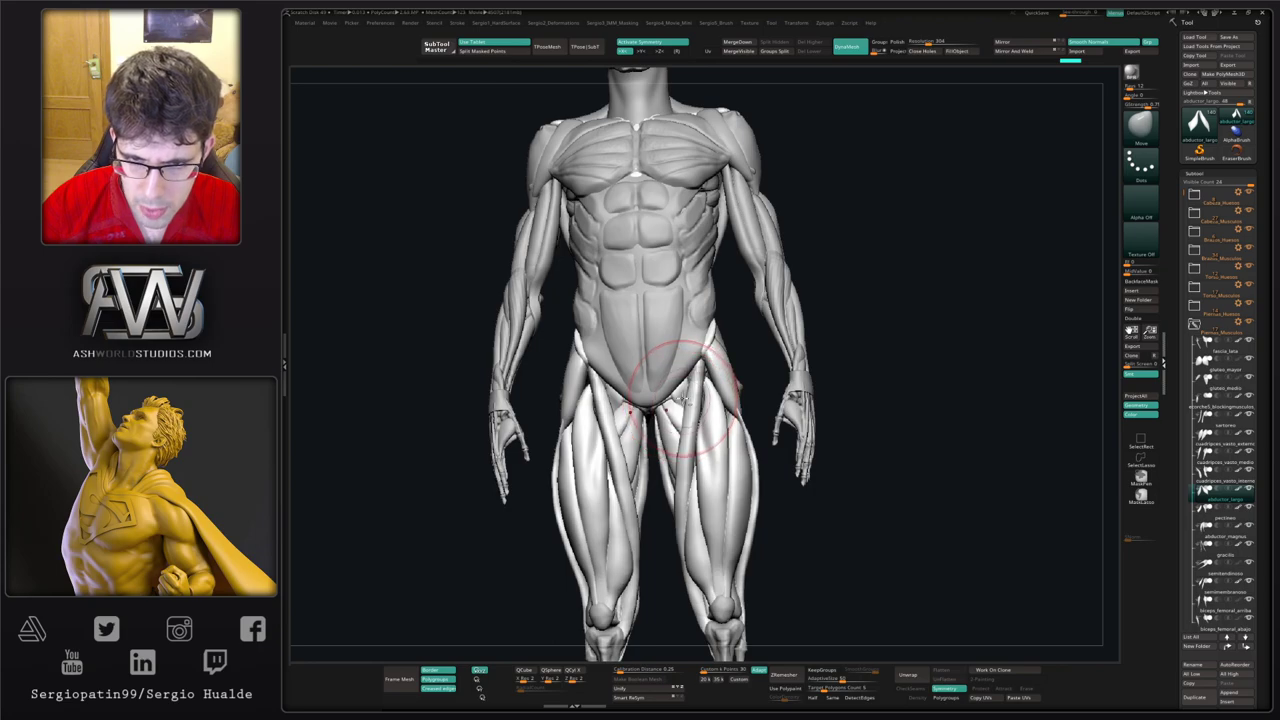
left_click(677, 400, "ctrl+shift")
key("alt+s")
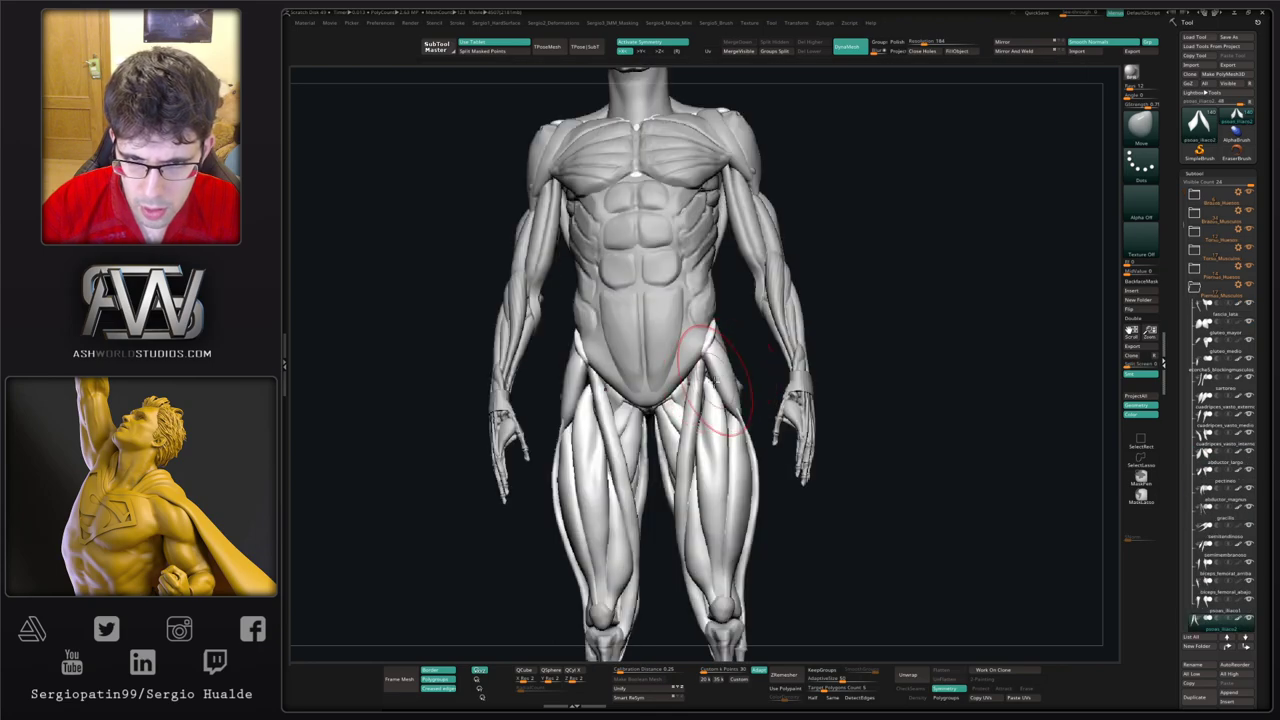
mouse_move(711, 379)
right_mouse_down()
mouse_move(686, 393)
mouse_move(714, 420)
mouse_move(692, 436)
mouse_move(698, 422)
mouse_move(717, 443)
mouse_move(683, 485)
mouse_move(683, 515)
mouse_move(725, 480)
mouse_move(722, 510)
mouse_move(665, 400)
right_mouse_up()
key("b")
key("i")
key("n")
Step: Select the cuadriceps_vasto_medio subtool and adjust its upper front thigh area with the Move brush
left_click(724, 413, "alt")
key("b")
key("m")
key("v")
key("s")
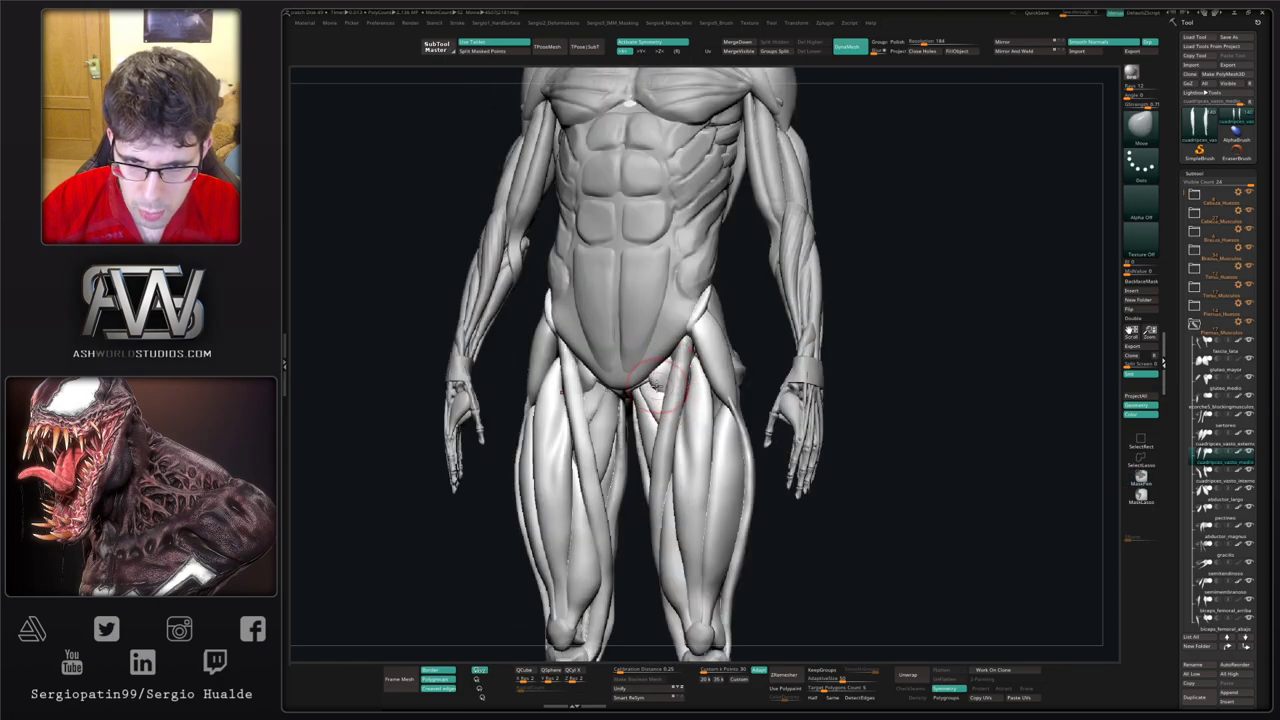
Step: Refit the psoas iliaco, pectineo and abductor_largo muscles below the pelvis, selecting each in turn with the Move brush
left_click(656, 386, "alt")
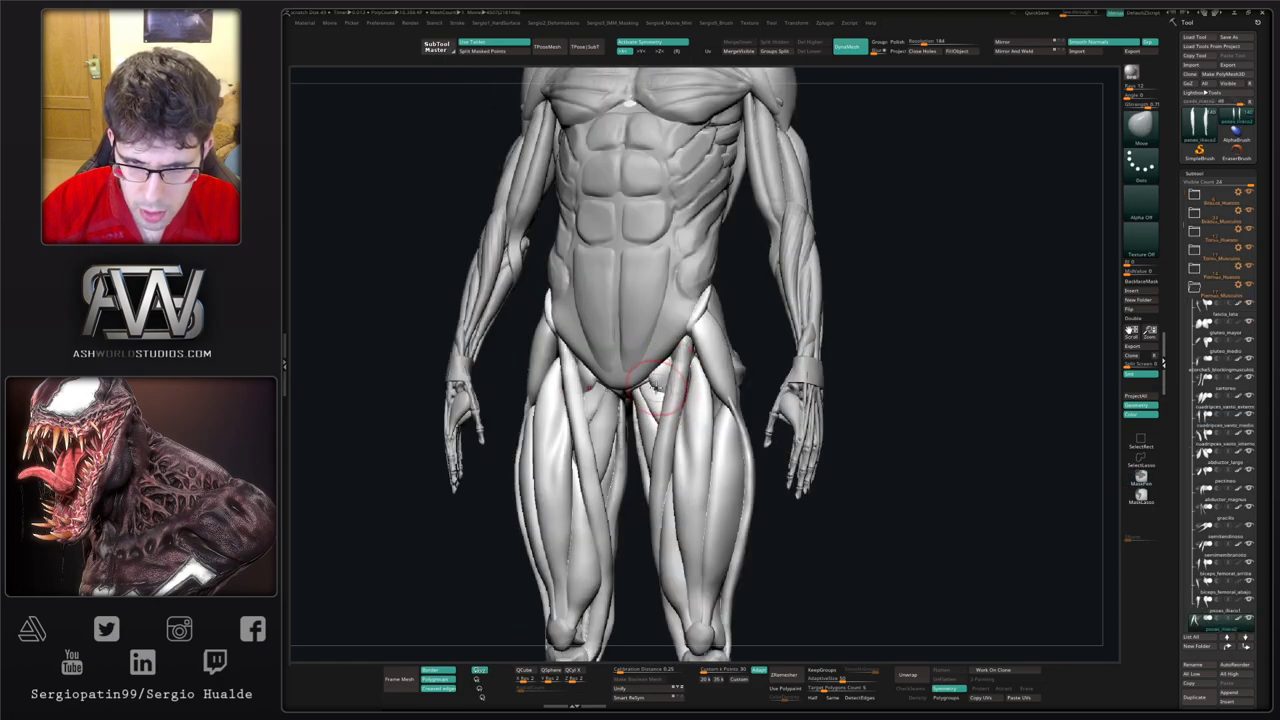
key("alt+s")
key("alt+s")
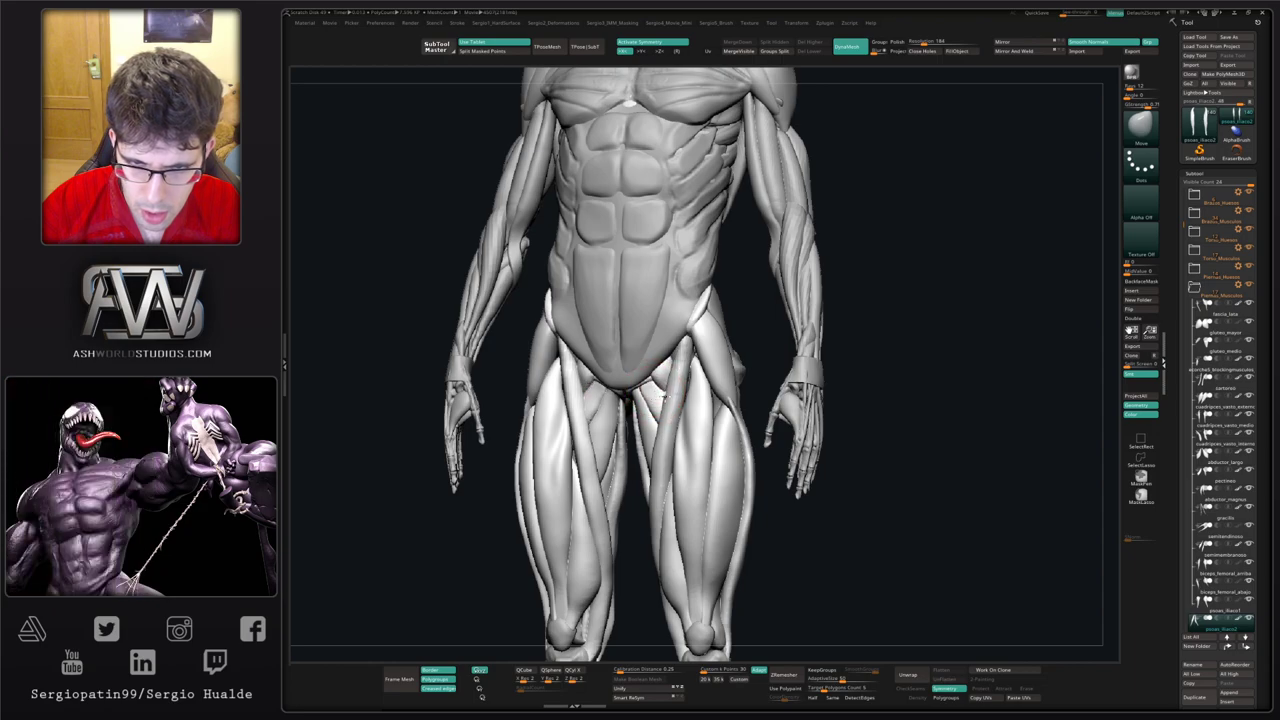
right_click_drag(662, 390, 680, 385)
left_click(668, 405, "alt")
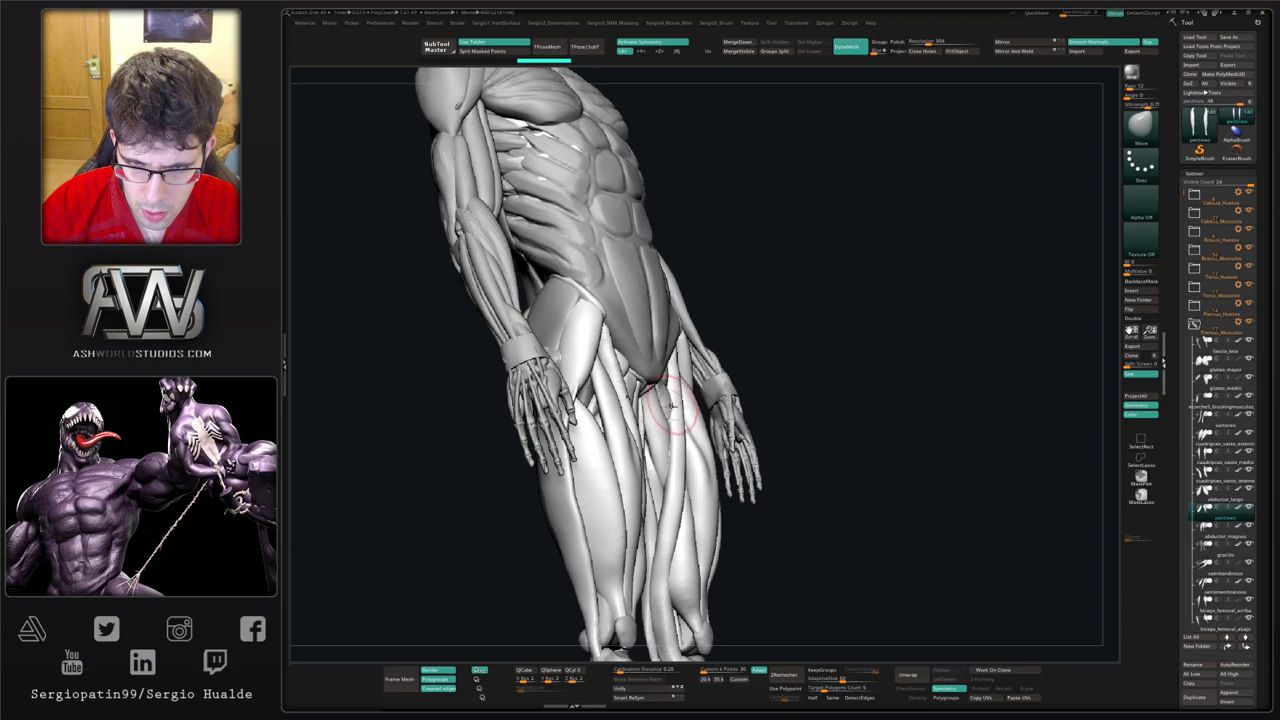
left_click(665, 440, "alt")
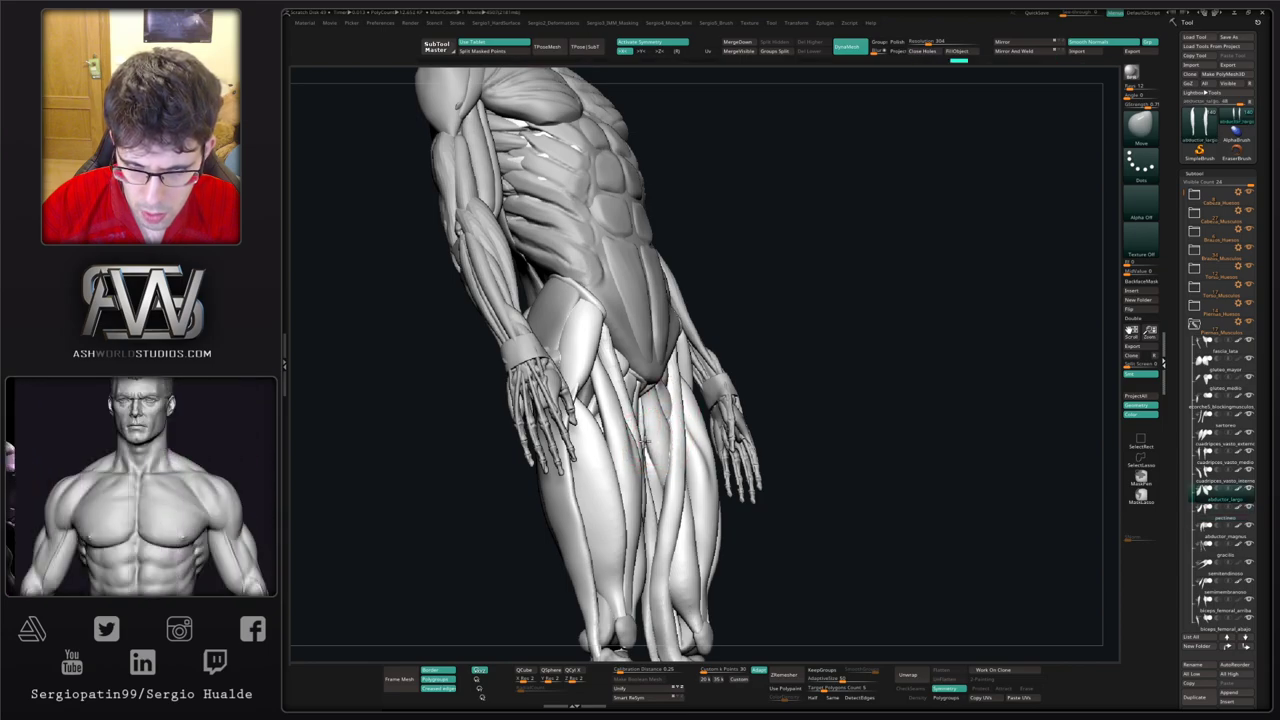
Step: Select the cuadriceps_vasto_medio subtool again and isolate it in a full-length front view
right_click_drag(672, 434, 654, 477, "shift")
left_click(690, 442, "alt")
key("s")
left_click_drag(647, 481, 695, 572, "ctrl")
left_click(811, 393, "ctrl")
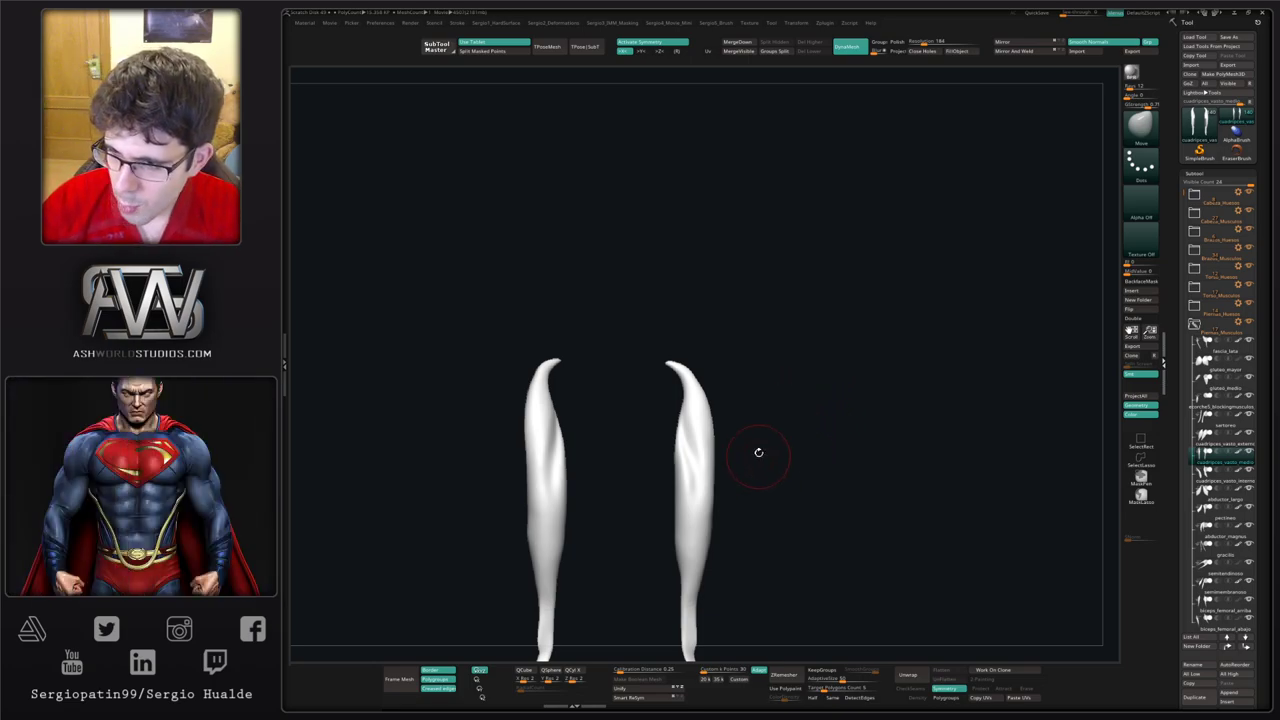
left_click_drag(745, 440, 735, 446)
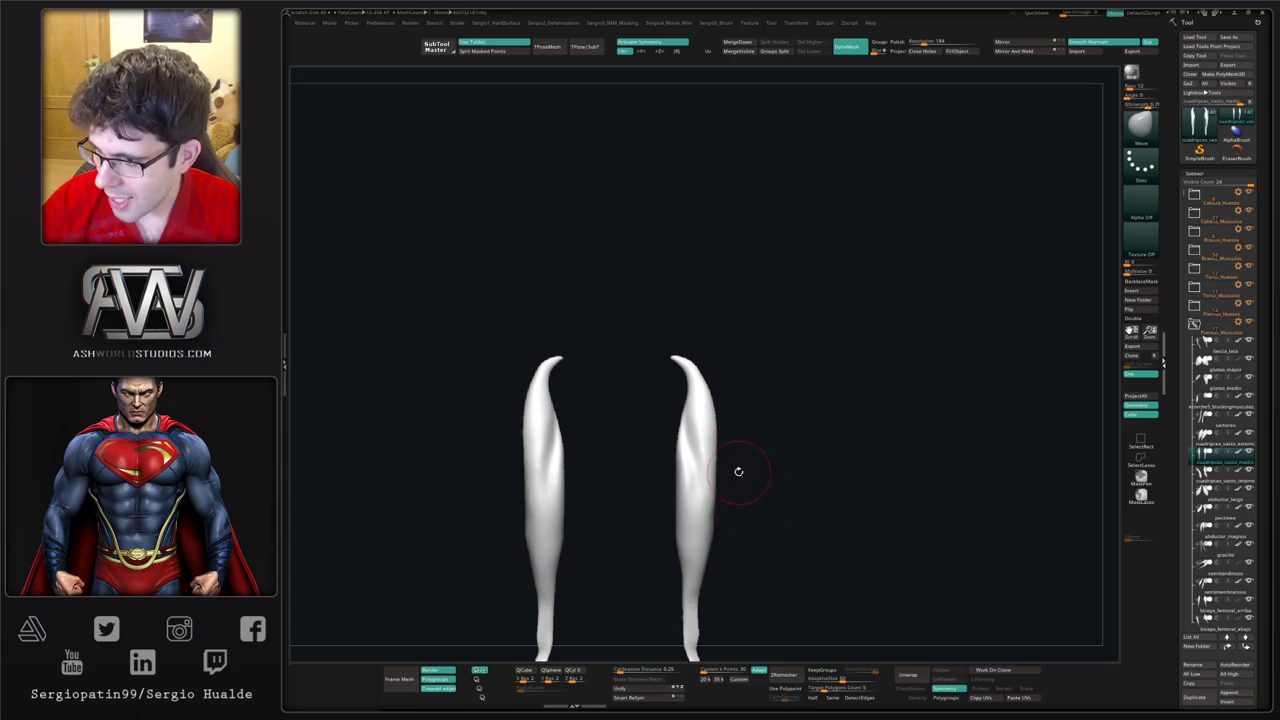
left_click_drag(738, 471, 727, 441, "alt")
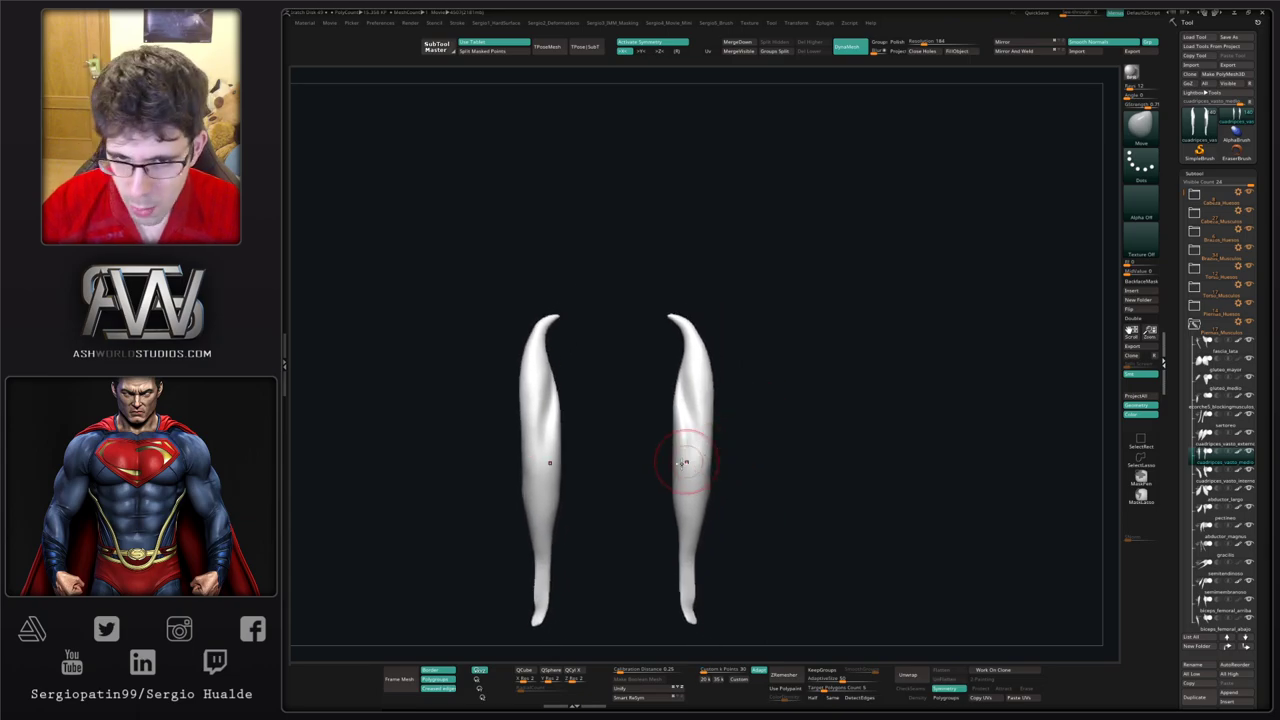
Step: Mask the inner belly of cuadriceps_vasto_medio, soften and invert the mask, and bulge that inner side with the Move brush
mouse_move(646, 462)
left_mouse_down("ctrl")
mouse_move(654, 511)
mouse_move(697, 432)
mouse_move(652, 338)
left_mouse_up("ctrl")
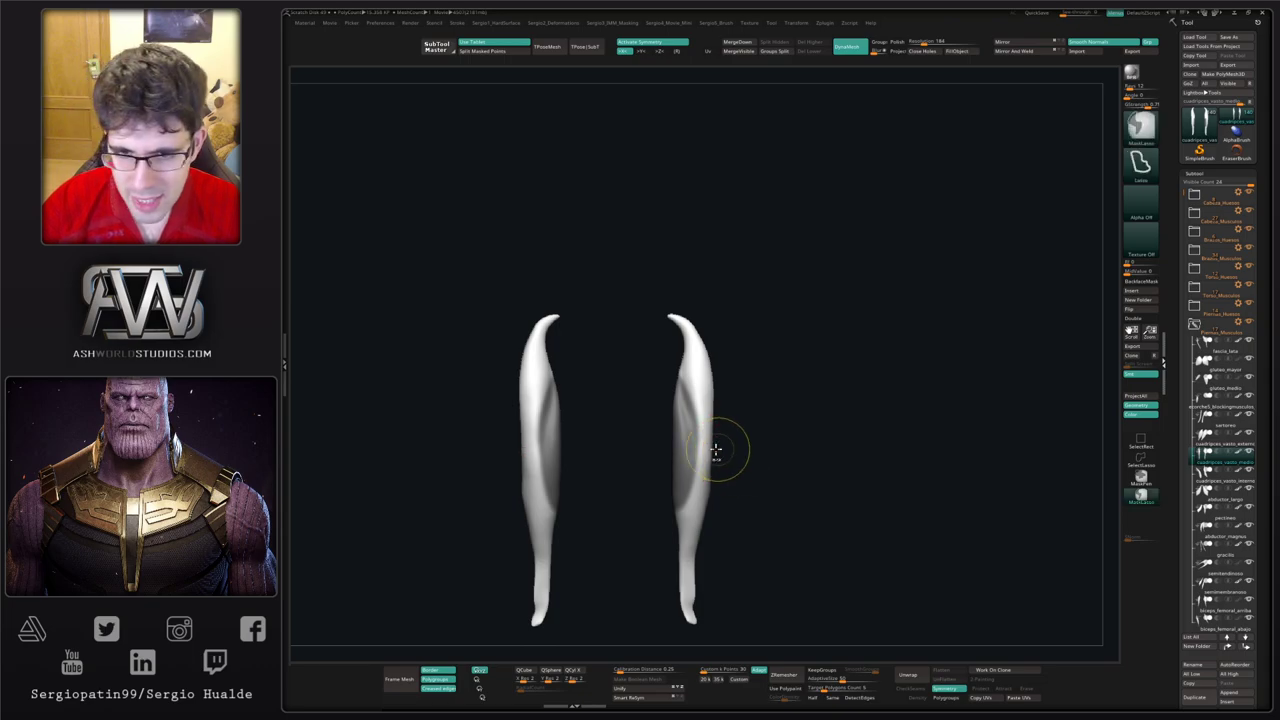
left_click(708, 447, "ctrl")
left_click(706, 444, "ctrl")
left_click(752, 441, "ctrl")
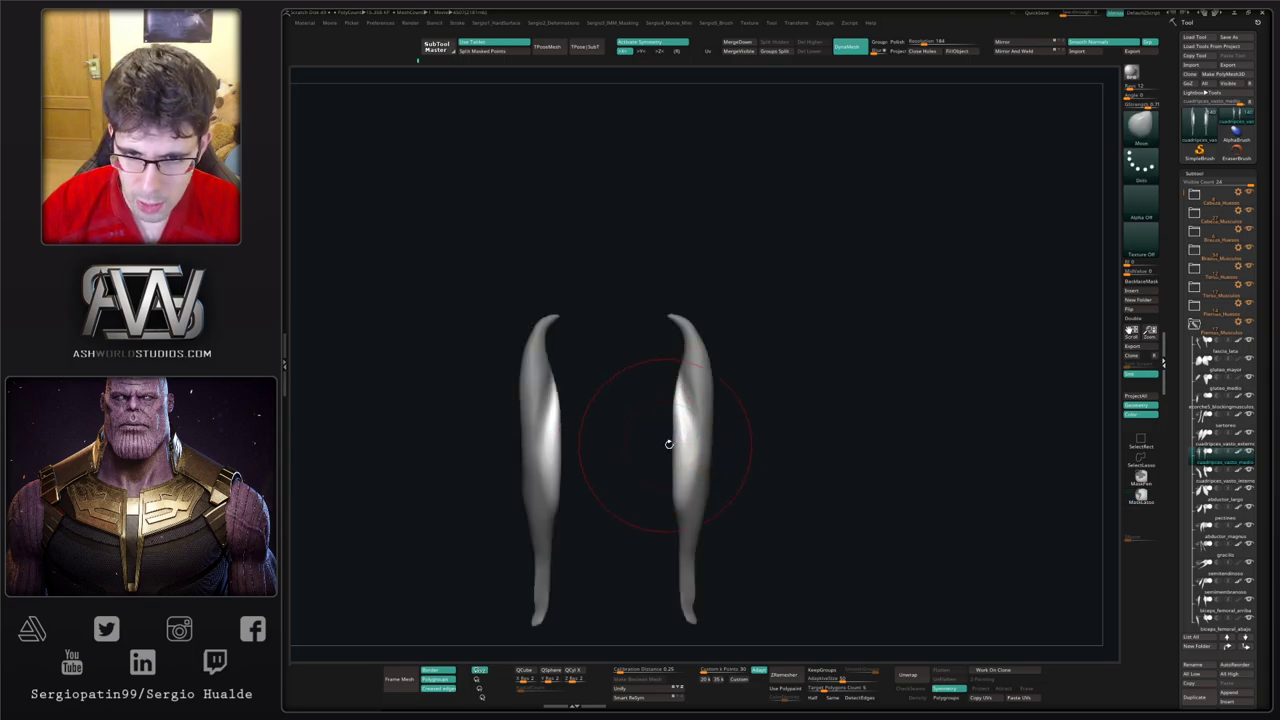
mouse_move(669, 443)
left_mouse_down()
mouse_move(704, 440)
mouse_move(646, 459)
left_mouse_up()
mouse_move(646, 455)
left_mouse_down()
mouse_move(612, 446)
mouse_move(657, 423)
mouse_move(657, 486)
mouse_move(673, 425)
mouse_move(748, 491)
left_mouse_up()
Step: Equip the DamStandard brush with the BrushAlpha alpha, smooth the inner crease of the isolated cuadriceps_vasto_medio, and bring back the full figure
key("b")
key("d")
key("s")
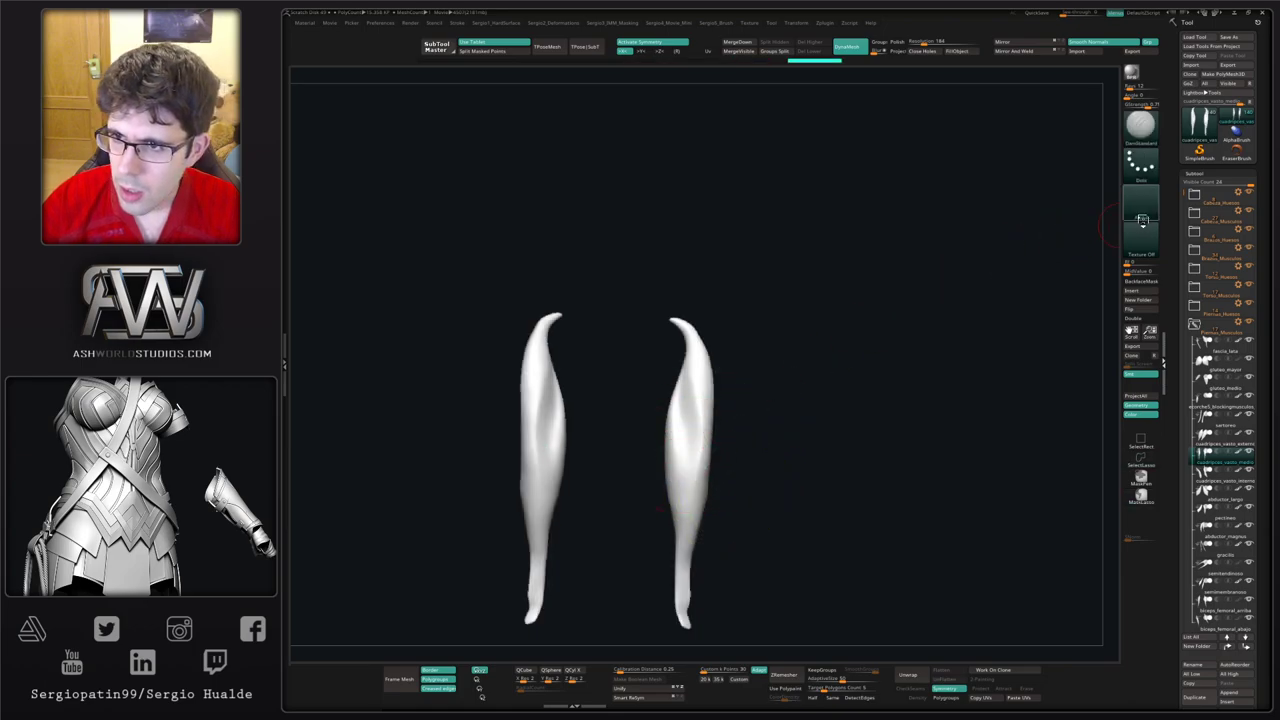
left_click(1139, 207)
left_click(832, 212)
left_click(1136, 208, "ctrl+shift")
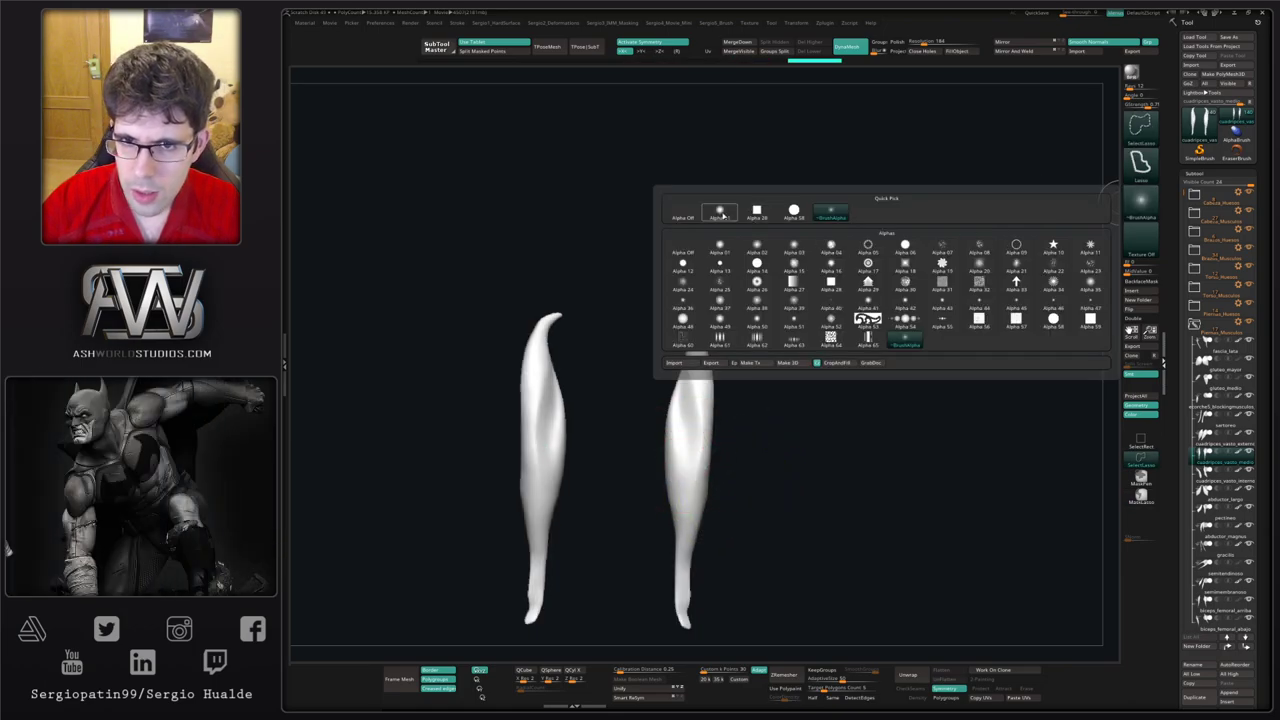
right_click_drag(685, 468, 683, 437)
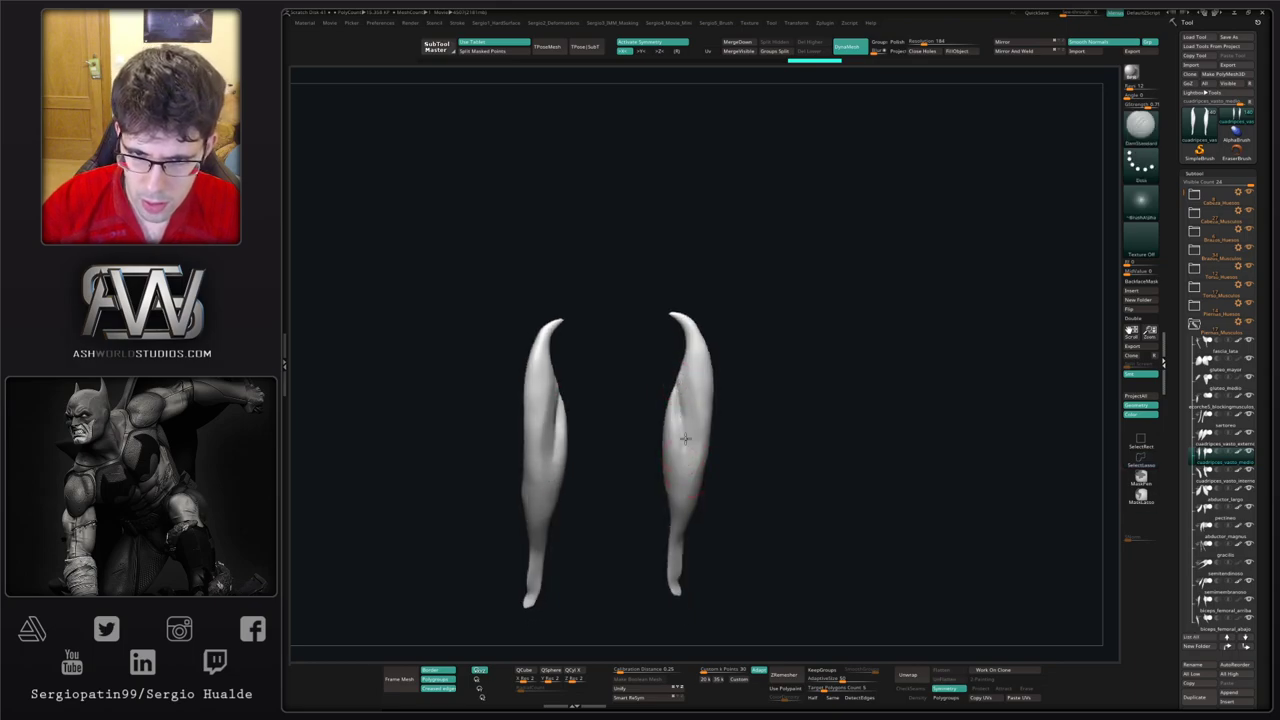
mouse_move(683, 437)
left_mouse_down("shift")
mouse_move(726, 491)
mouse_move(737, 471)
mouse_move(703, 366)
mouse_move(686, 457)
left_mouse_up("shift")
key("alt+s")
mouse_move(686, 452)
right_mouse_down()
mouse_move(672, 420)
mouse_move(686, 423)
right_mouse_up()
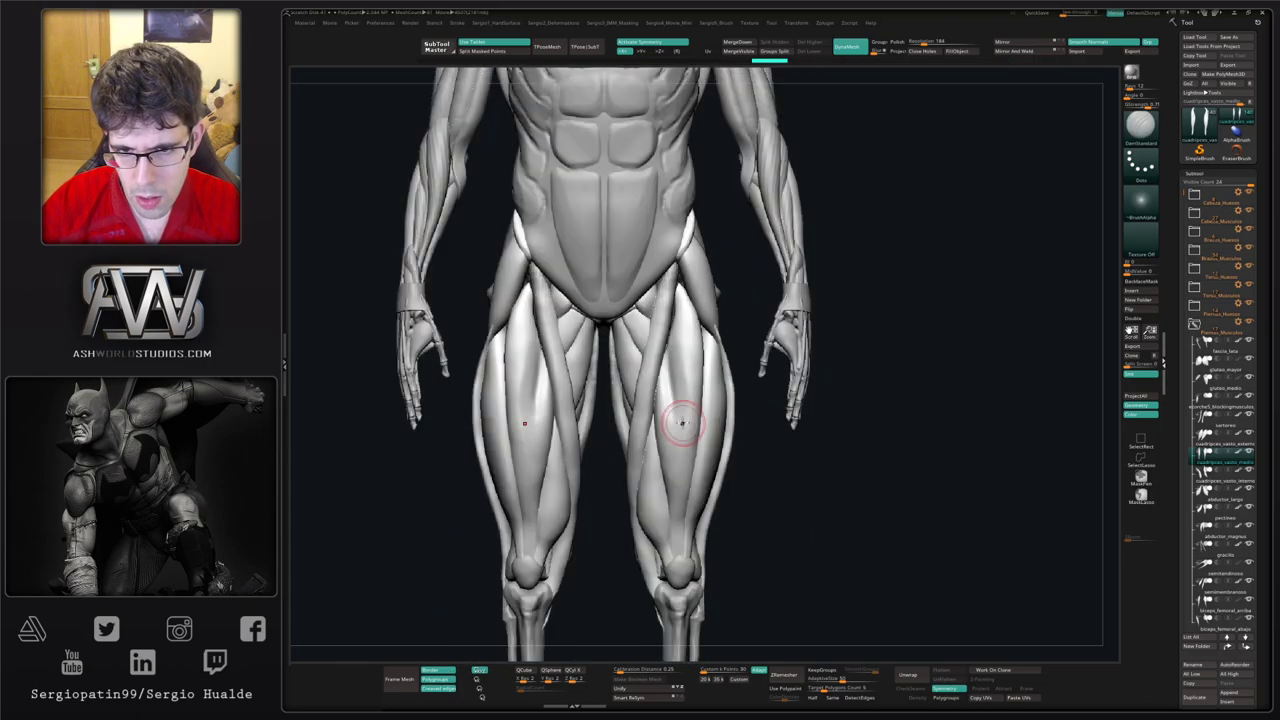
Step: Reshape the middle of cuadriceps_vasto_medio on the front of the thigh with the Move brush
key("b")
key("m")
key("v")
key("s")
left_click_drag(683, 425, 705, 375)
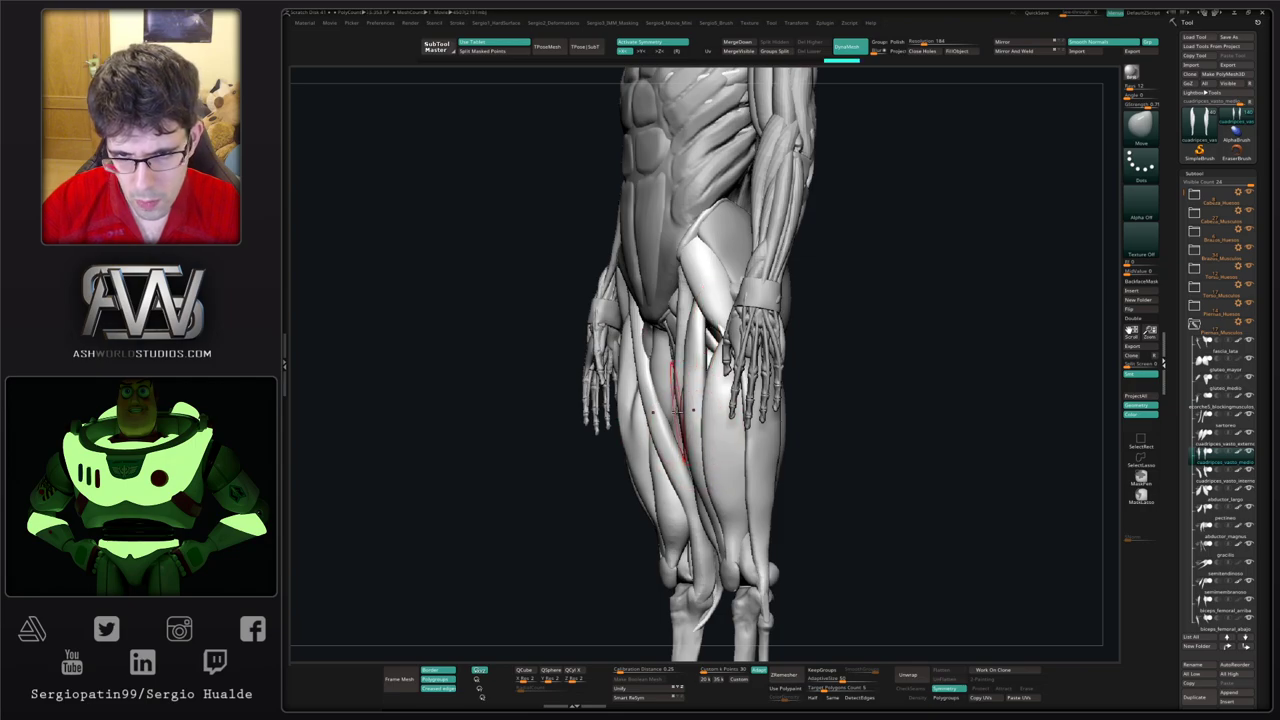
mouse_move(672, 415)
left_mouse_down()
mouse_move(737, 429)
mouse_move(651, 400)
left_mouse_up()
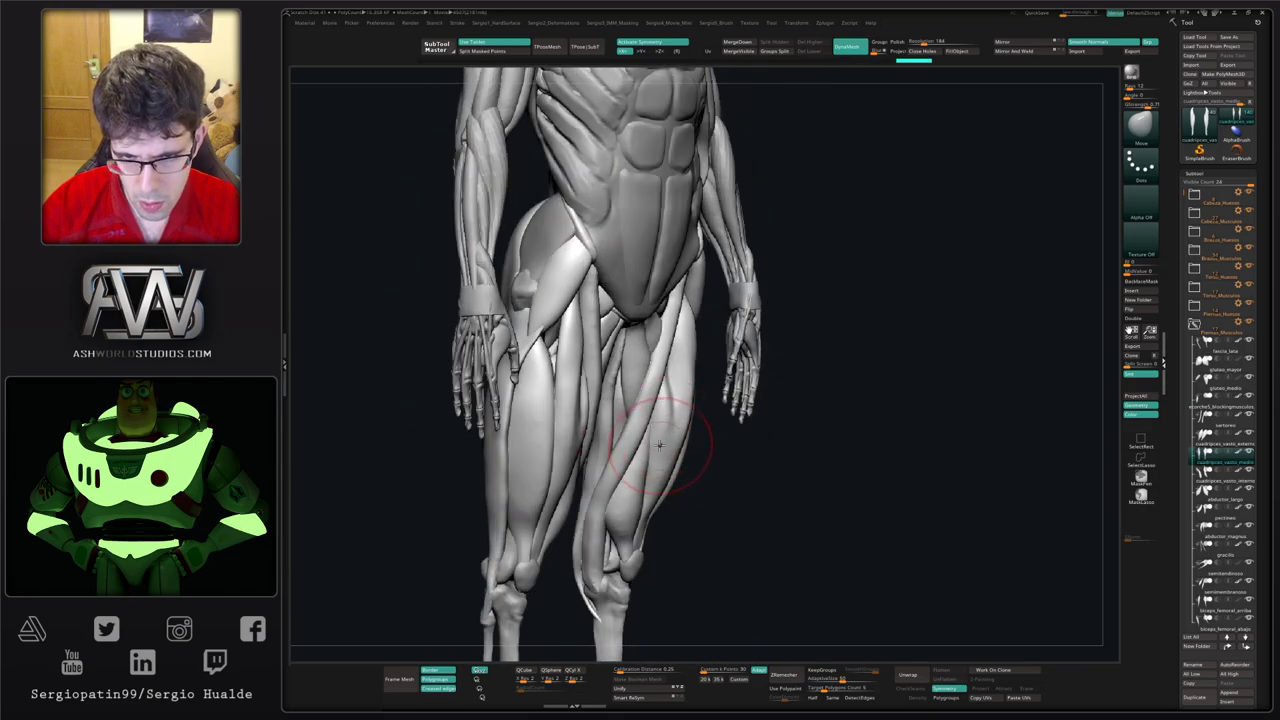
Step: Adjust the upper end of cuadriceps_vasto_medio beside the sartorius with the Move brush, working from several angles
right_click_drag(655, 463, 615, 465)
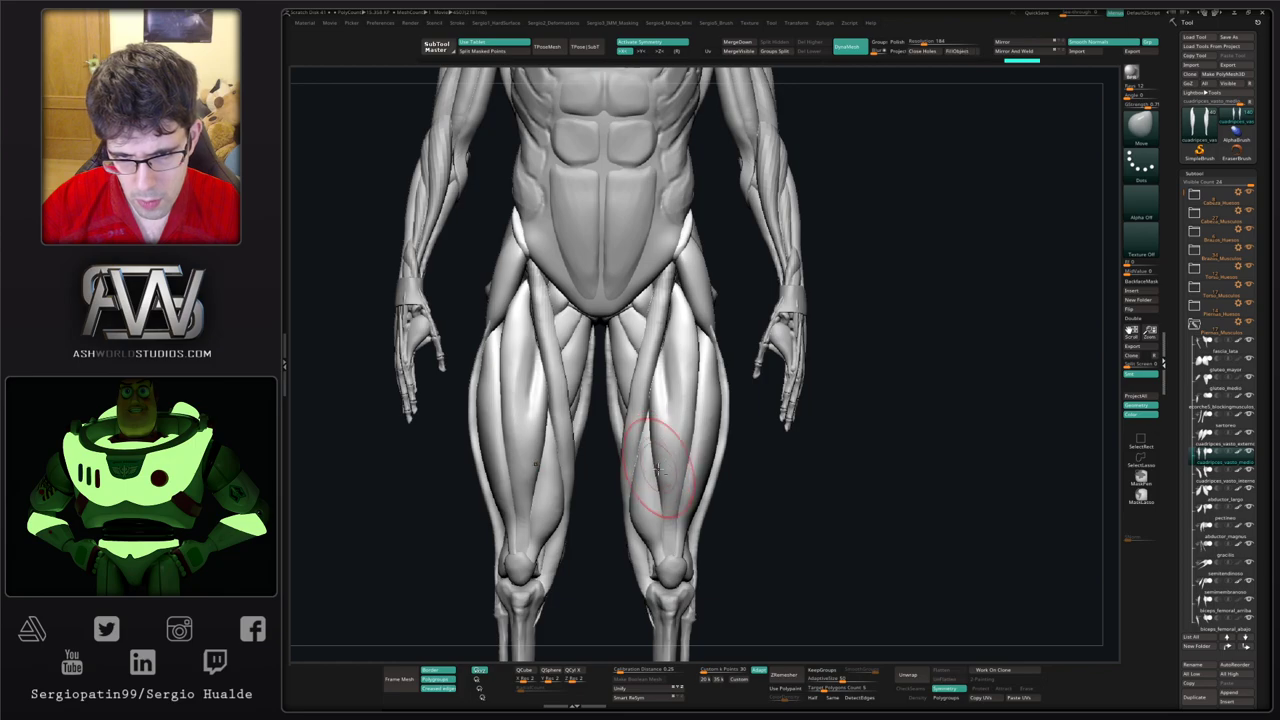
right_click_drag(679, 504, 668, 488)
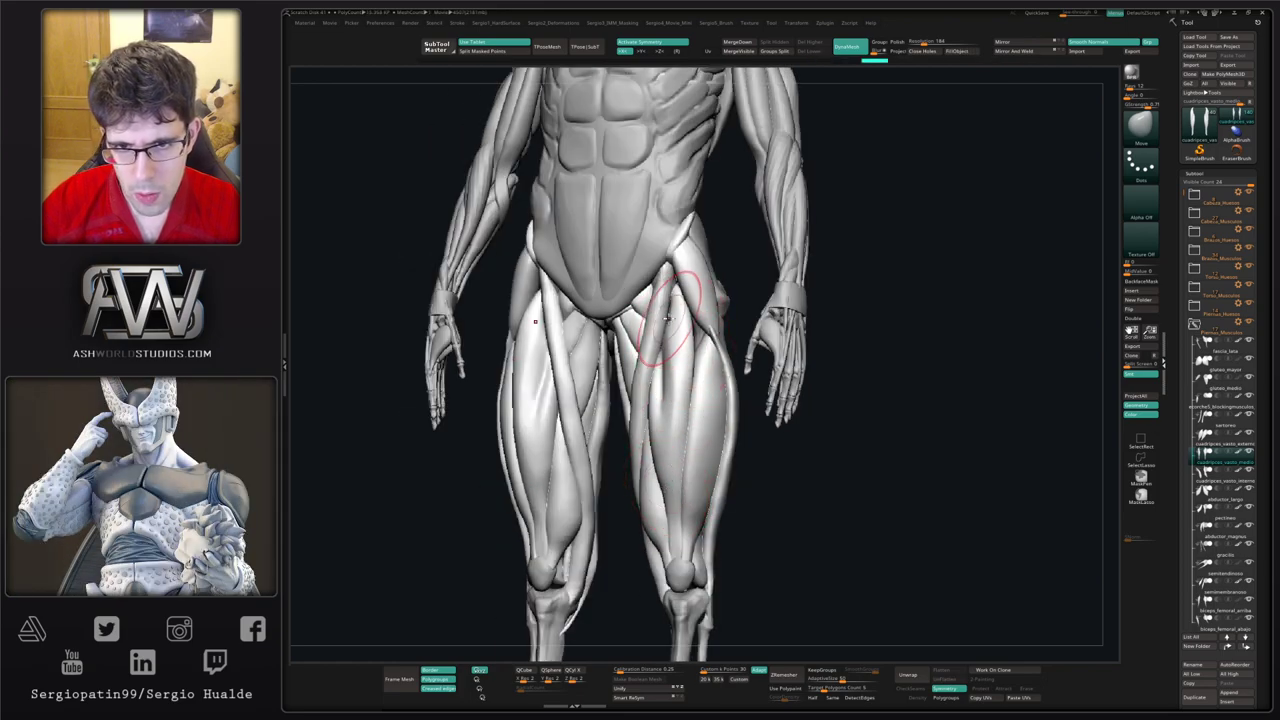
left_click_drag(643, 337, 676, 312)
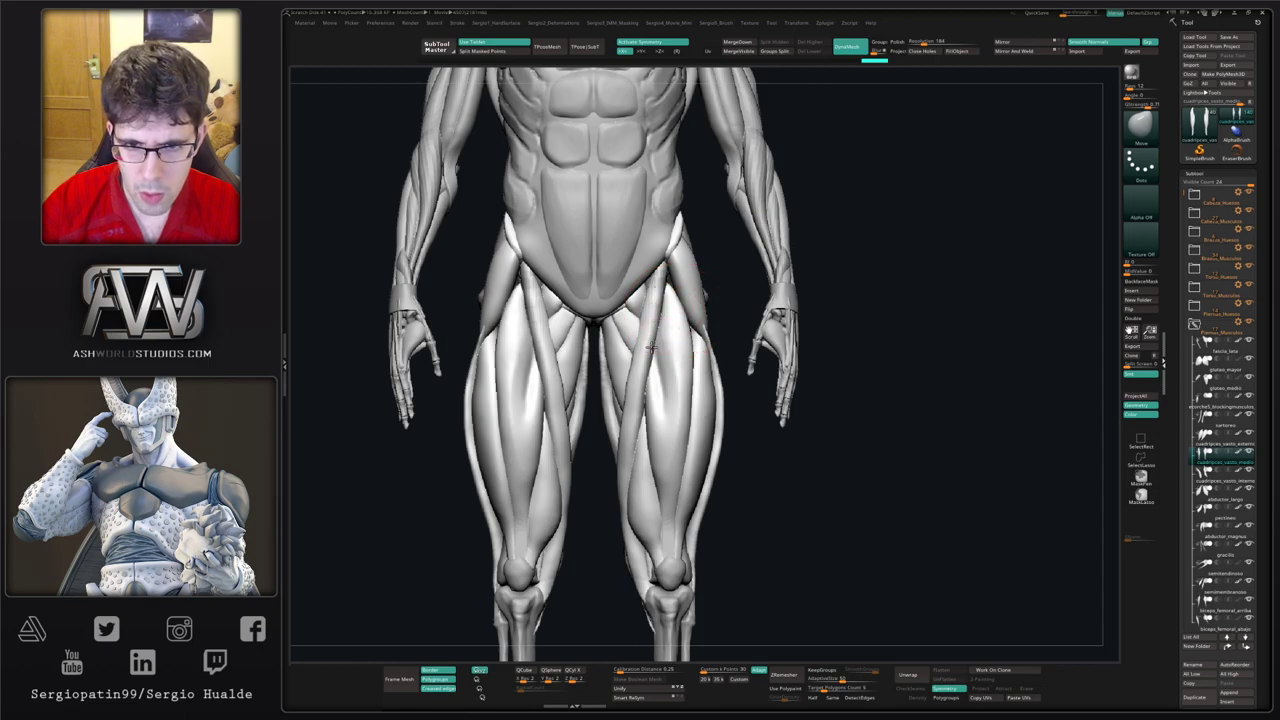
right_click_drag(648, 371, 598, 380)
right_click_drag(700, 402, 677, 443)
left_click_drag(662, 390, 762, 473)
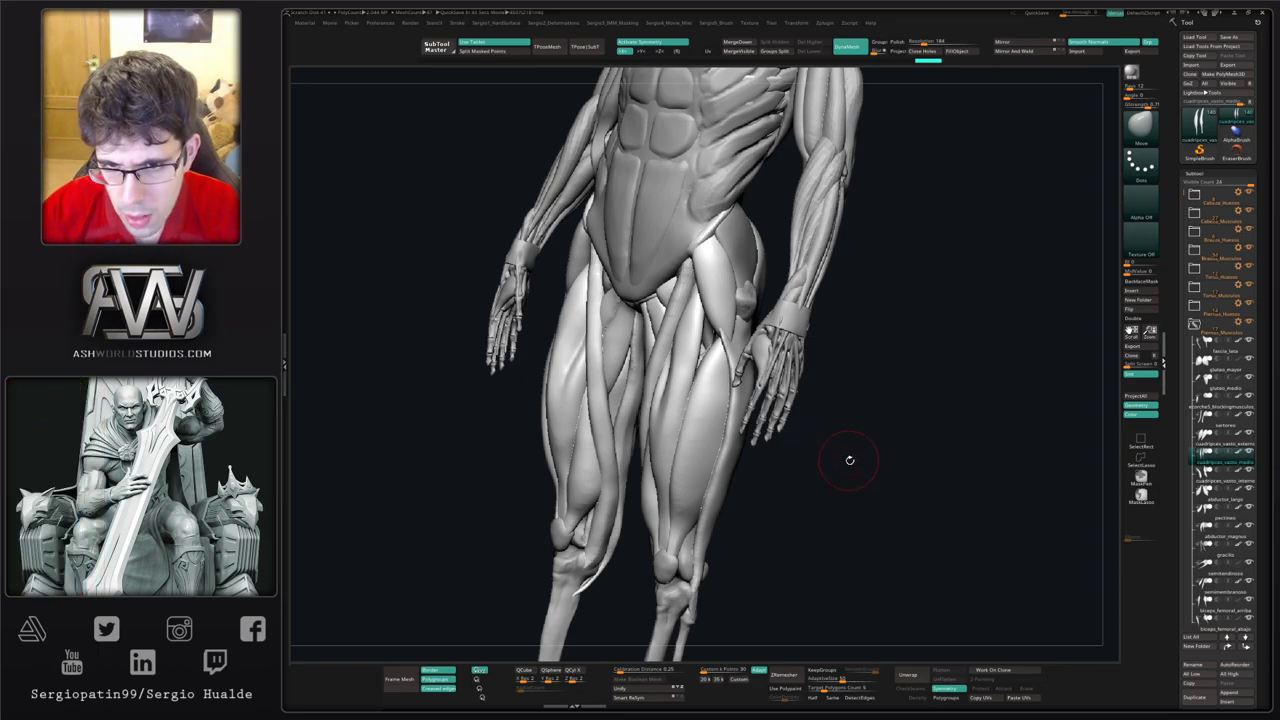
Step: Select the fascia_lata subtool and refit its band along the outer thigh with the Move brush
left_click_drag(849, 460, 720, 398)
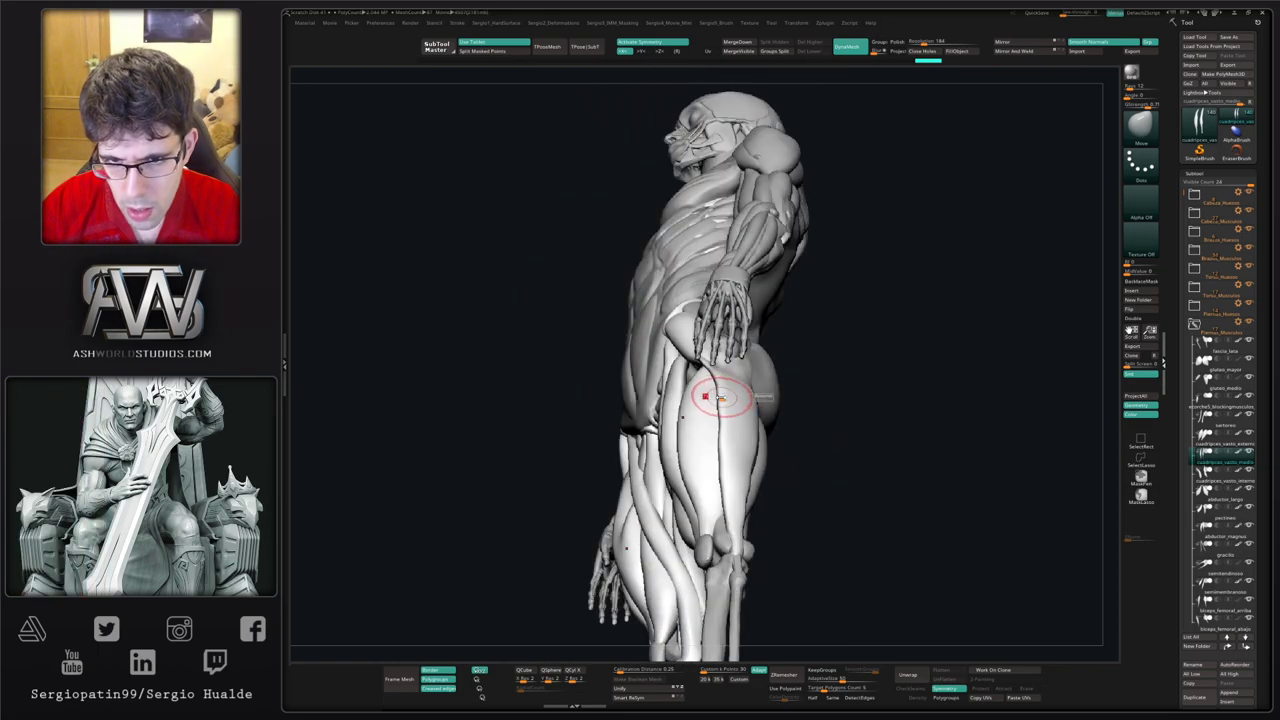
right_click_drag(720, 398, 724, 378)
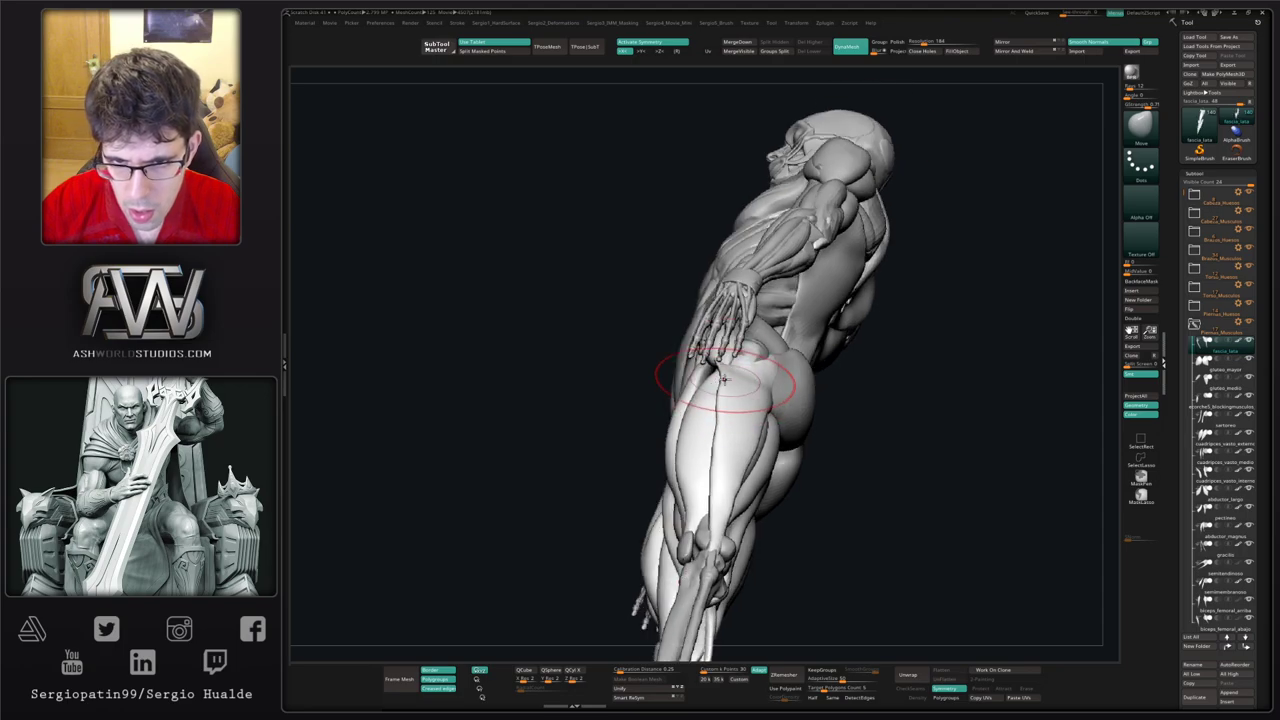
left_click_drag(722, 416, 708, 470)
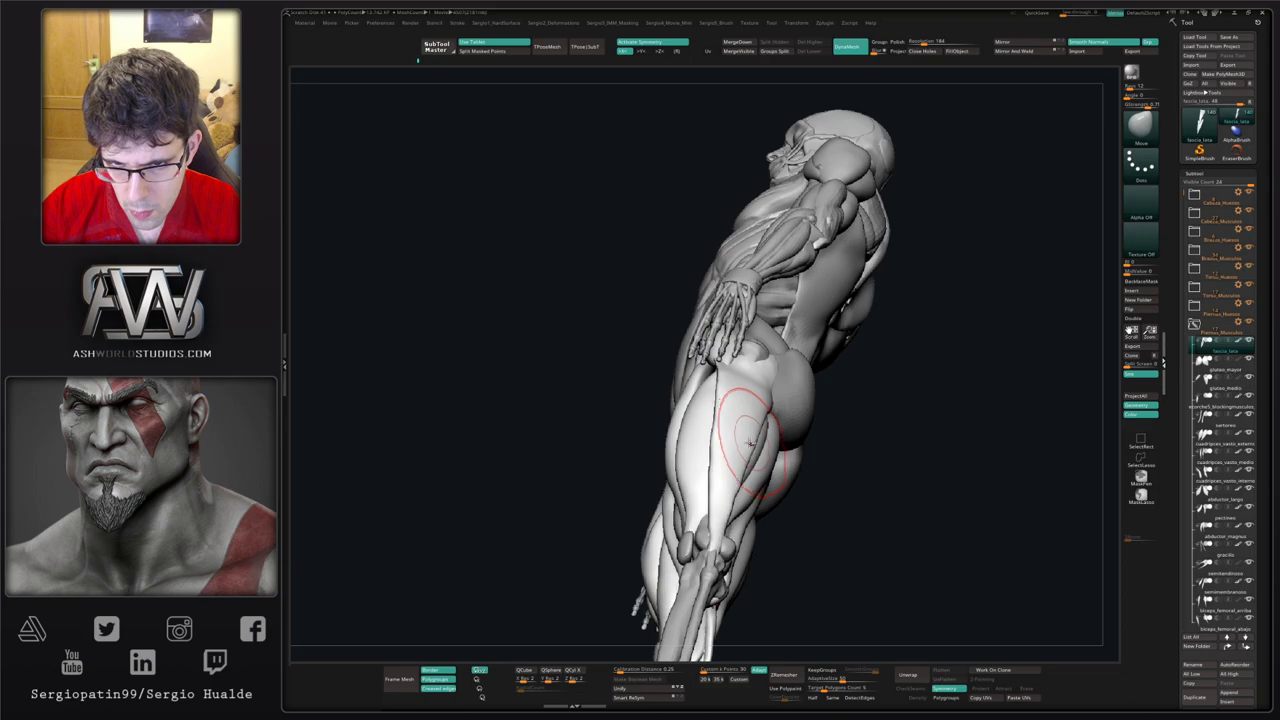
left_click_drag(720, 409, 710, 446)
mouse_move(717, 435)
right_mouse_down()
mouse_move(692, 401)
mouse_move(706, 428)
mouse_move(706, 374)
right_mouse_up()
Step: Select and isolate the cuadriceps_vasto_externo subtool and adjust its upper end with the Move brush
left_click(693, 409, "alt")
right_click_drag(706, 374, 693, 428, "alt")
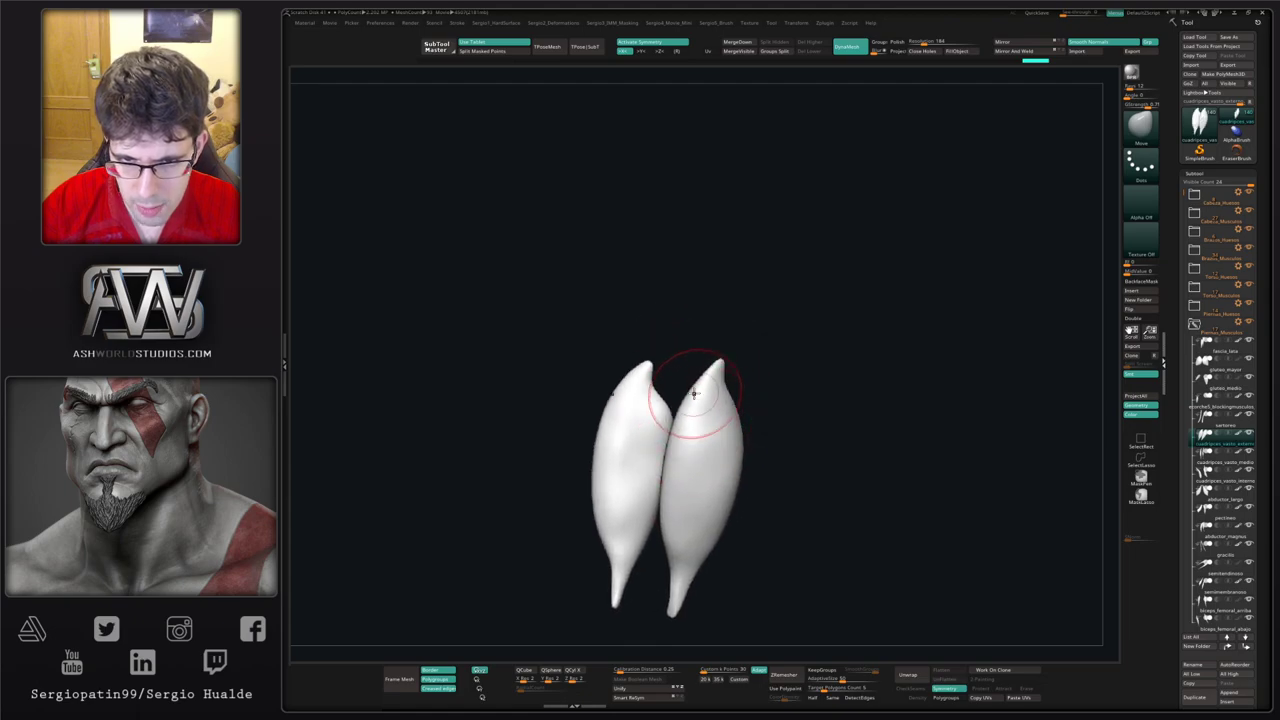
left_click_drag(666, 430, 689, 397)
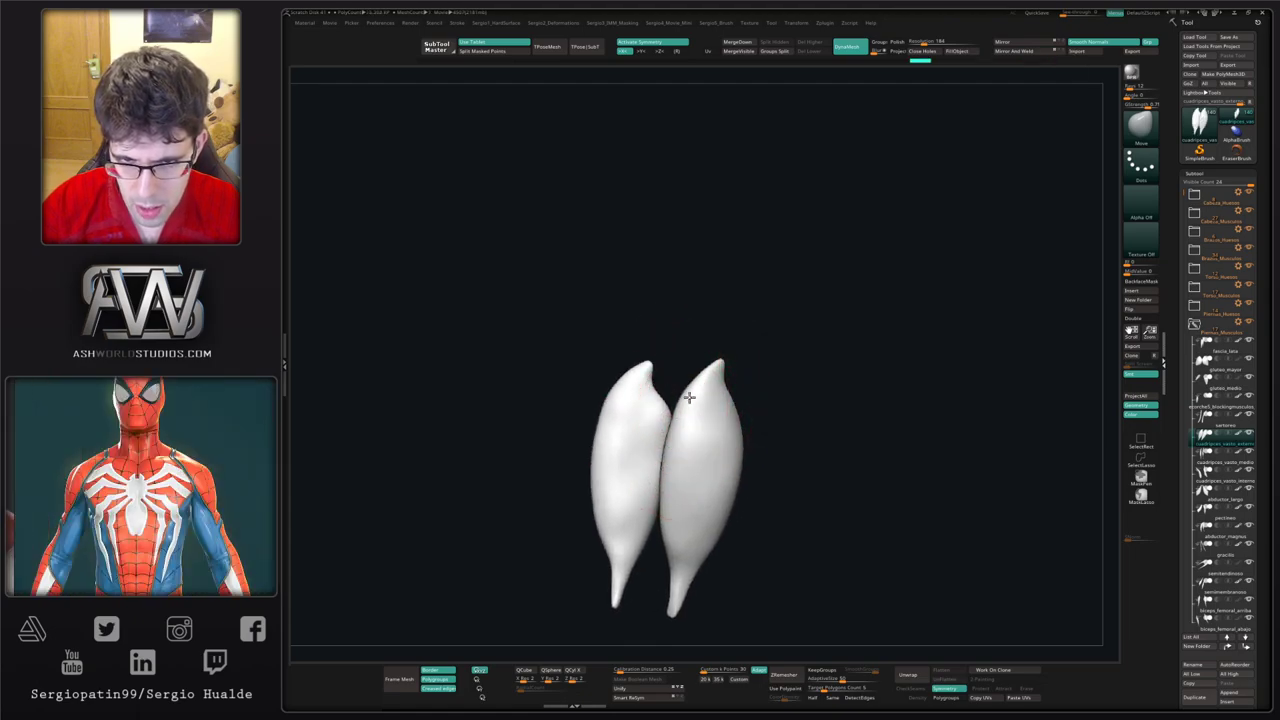
Step: Build up the inner face of cuadriceps_vasto_externo with the Standard brush, smooth it, and show the full figure again
right_click_drag(689, 397, 731, 449)
key("1")
key("s")
left_click_drag(672, 398, 668, 398)
right_click_drag(668, 398, 680, 397)
mouse_move(670, 368)
left_mouse_down()
mouse_move(669, 411)
mouse_move(666, 366)
mouse_move(639, 468)
left_mouse_up()
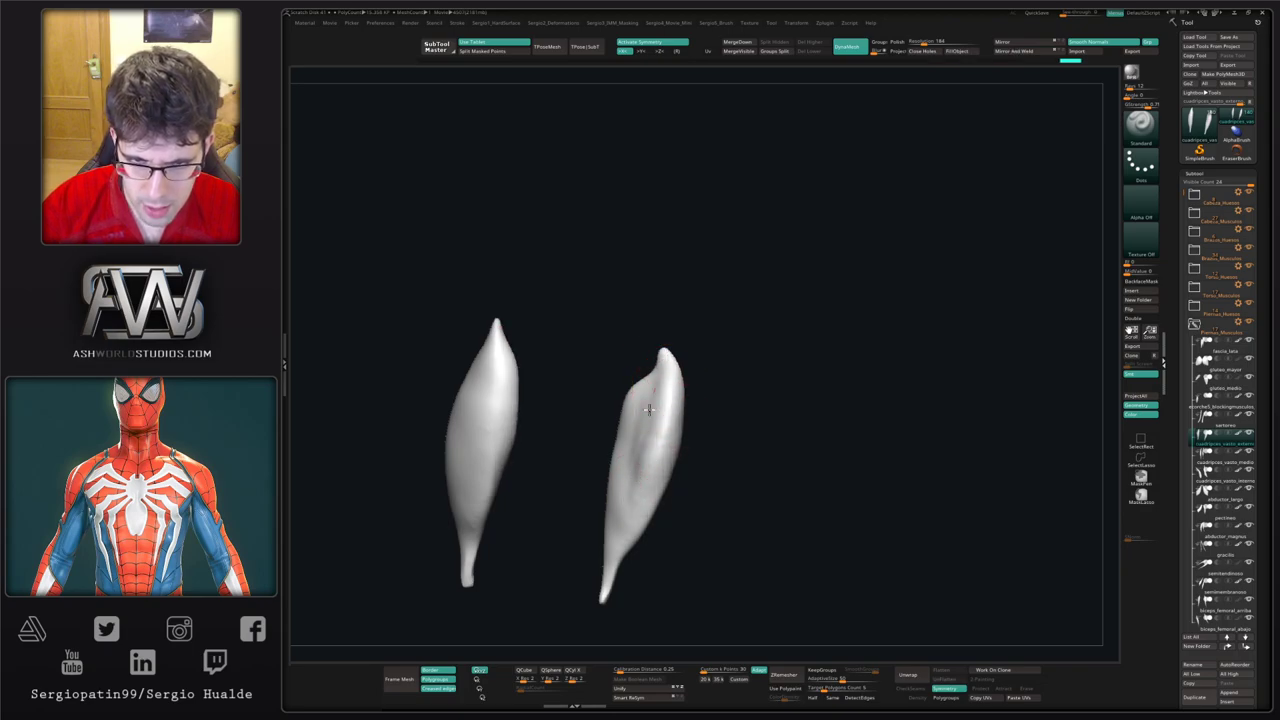
left_click_drag(636, 401, 647, 490)
left_click_drag(618, 499, 640, 405, "shift")
left_click_drag(580, 440, 646, 444)
key("alt+s")
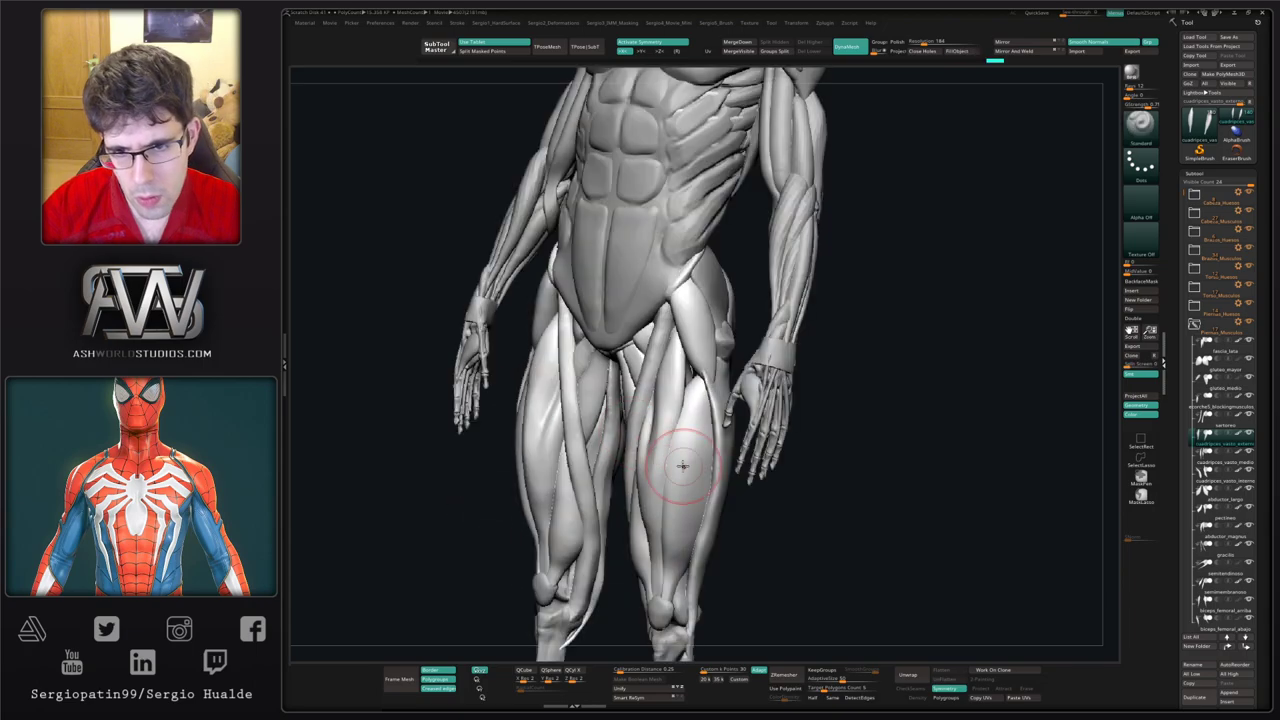
Step: Fit the upper front edge of cuadriceps_vasto_externo against the neighbouring thigh muscles with the Move brush
right_click_drag(686, 466, 728, 440)
key("b")
key("m")
key("v")
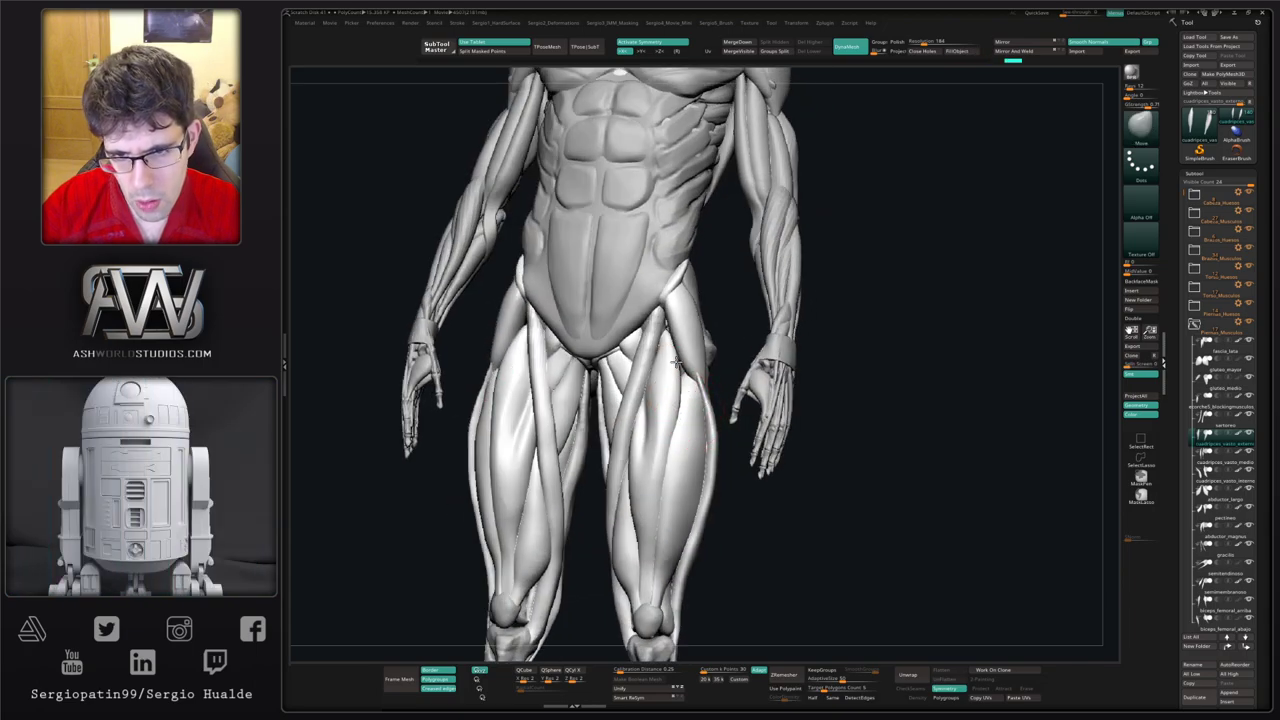
left_click_drag(683, 396, 680, 406)
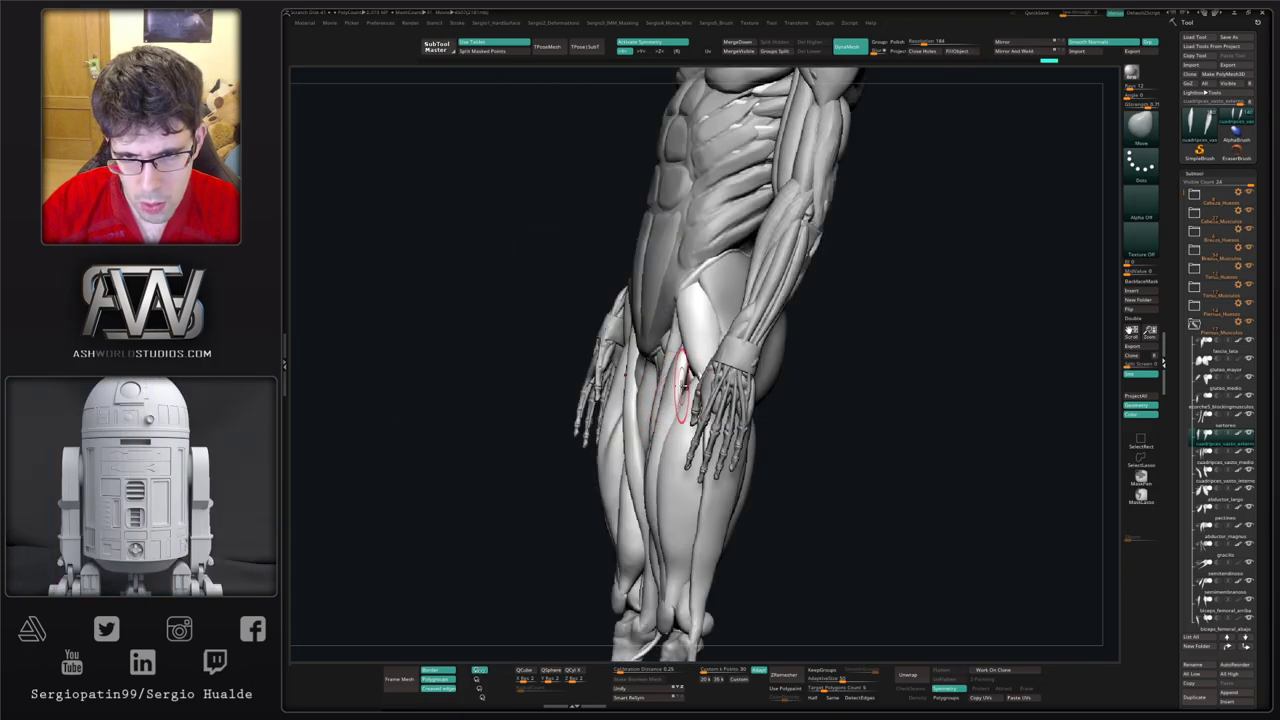
Step: Select and isolate cuadriceps_vasto_medio, add volume along its outer length with the Standard brush, and smooth the strokes
left_click(676, 383, "alt")
key("alt+s")
right_click_drag(670, 423, 676, 424)
key("b")
key("s")
key("t")
key("s")
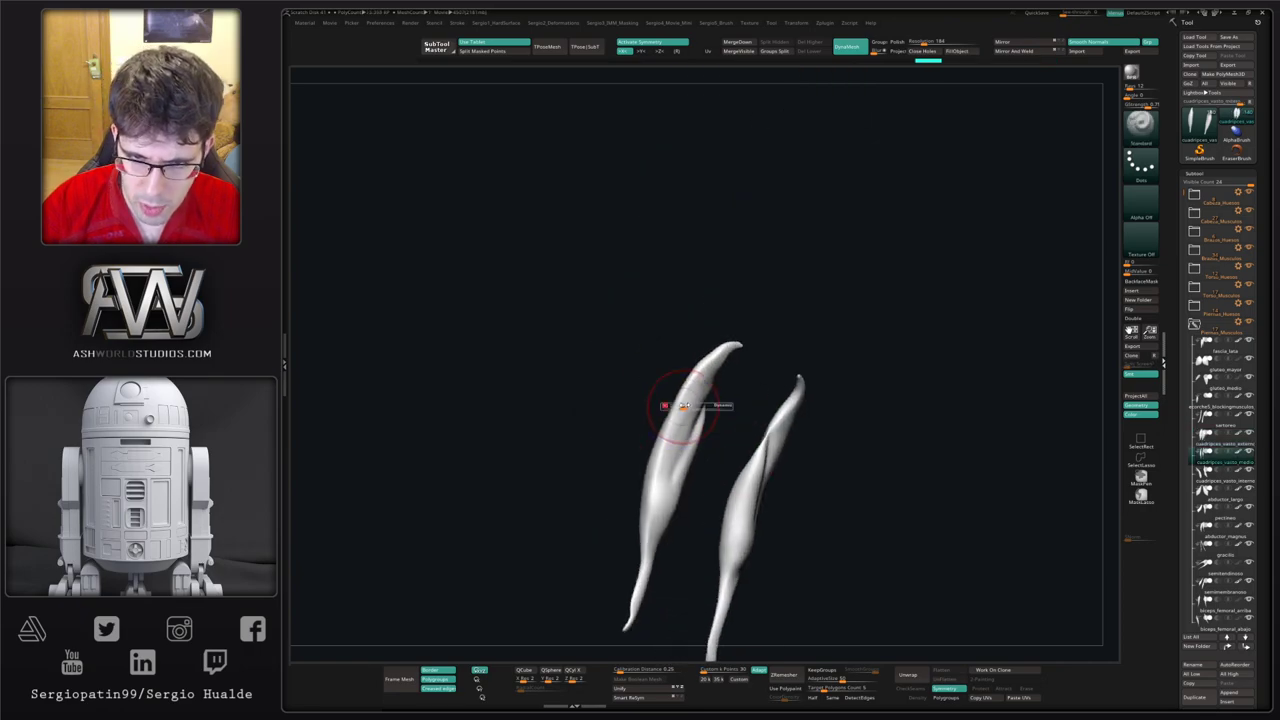
mouse_move(718, 365)
left_mouse_down()
mouse_move(657, 498)
mouse_move(662, 517)
left_mouse_up()
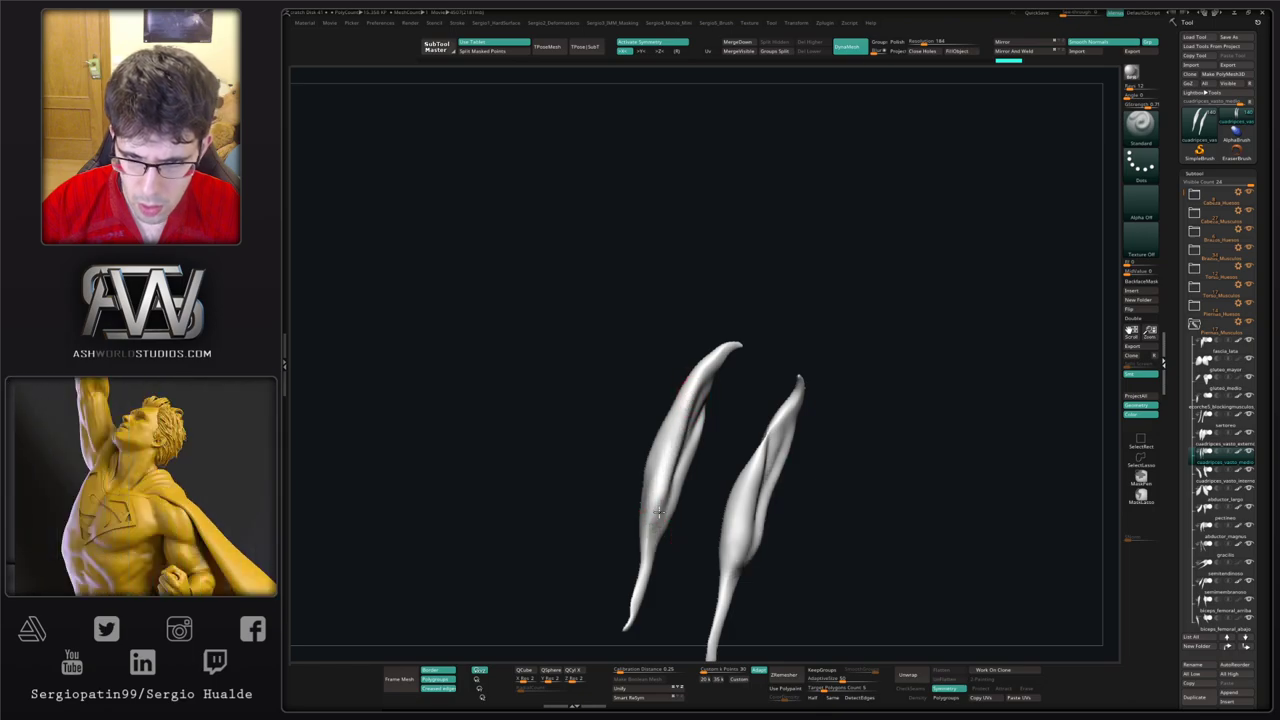
right_click_drag(655, 460, 671, 432)
mouse_move(671, 429)
left_mouse_down()
mouse_move(677, 443)
mouse_move(706, 374)
mouse_move(656, 510)
left_mouse_up()
right_click_drag(656, 490, 665, 460)
mouse_move(665, 460)
left_mouse_down("shift")
mouse_move(668, 490)
mouse_move(674, 445)
left_mouse_up("shift")
Step: Add more volume to the middle and lower belly of cuadriceps_vasto_medio and smooth it up toward the top
right_click_drag(655, 450, 675, 447)
mouse_move(675, 476)
left_mouse_down()
mouse_move(679, 447)
mouse_move(668, 502)
left_mouse_up()
right_click_drag(706, 504, 687, 506)
mouse_move(692, 478)
left_mouse_down()
mouse_move(703, 443)
mouse_move(674, 494)
mouse_move(671, 463)
left_mouse_up()
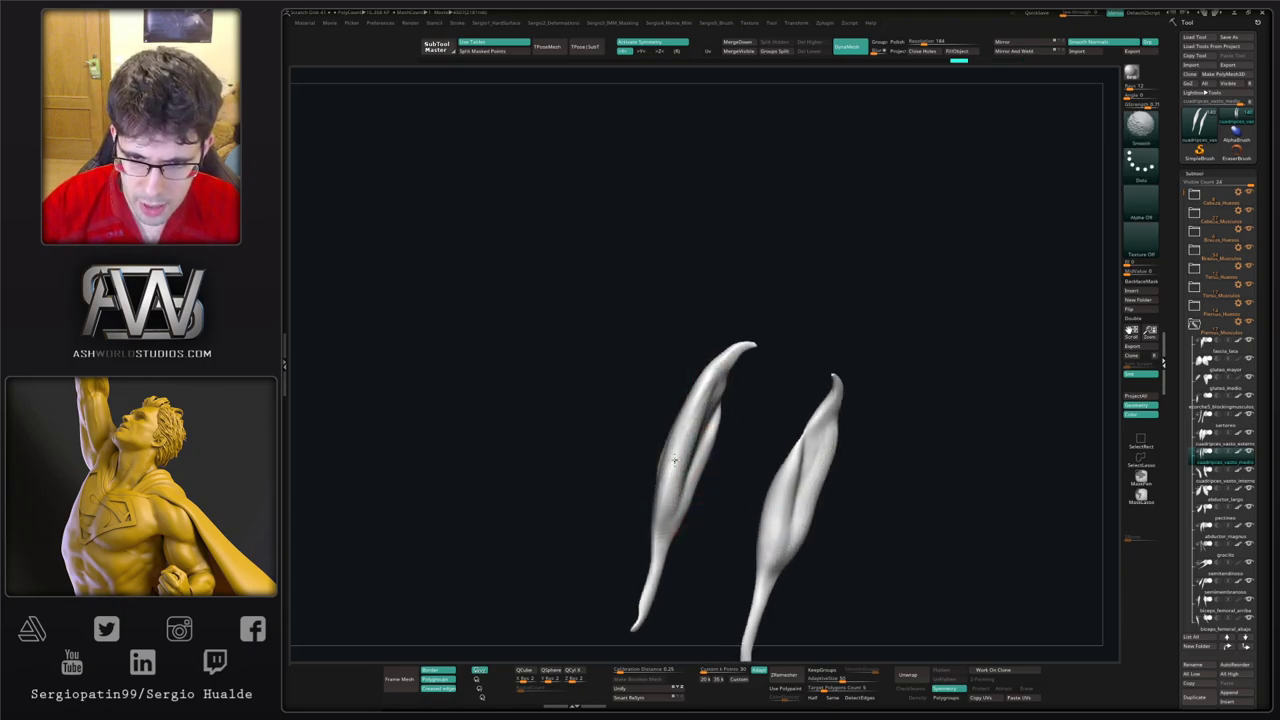
right_click_drag(715, 488, 686, 486)
left_click_drag(688, 480, 704, 418, "shift")
mouse_move(700, 450)
right_mouse_down()
mouse_move(666, 457)
mouse_move(671, 472)
right_mouse_up()
Step: Flatten the lower outer surface of cuadriceps_vasto_medio with the TrimDynamic brush and bring back the full figure
key("b")
key("t")
key("d")
key("s")
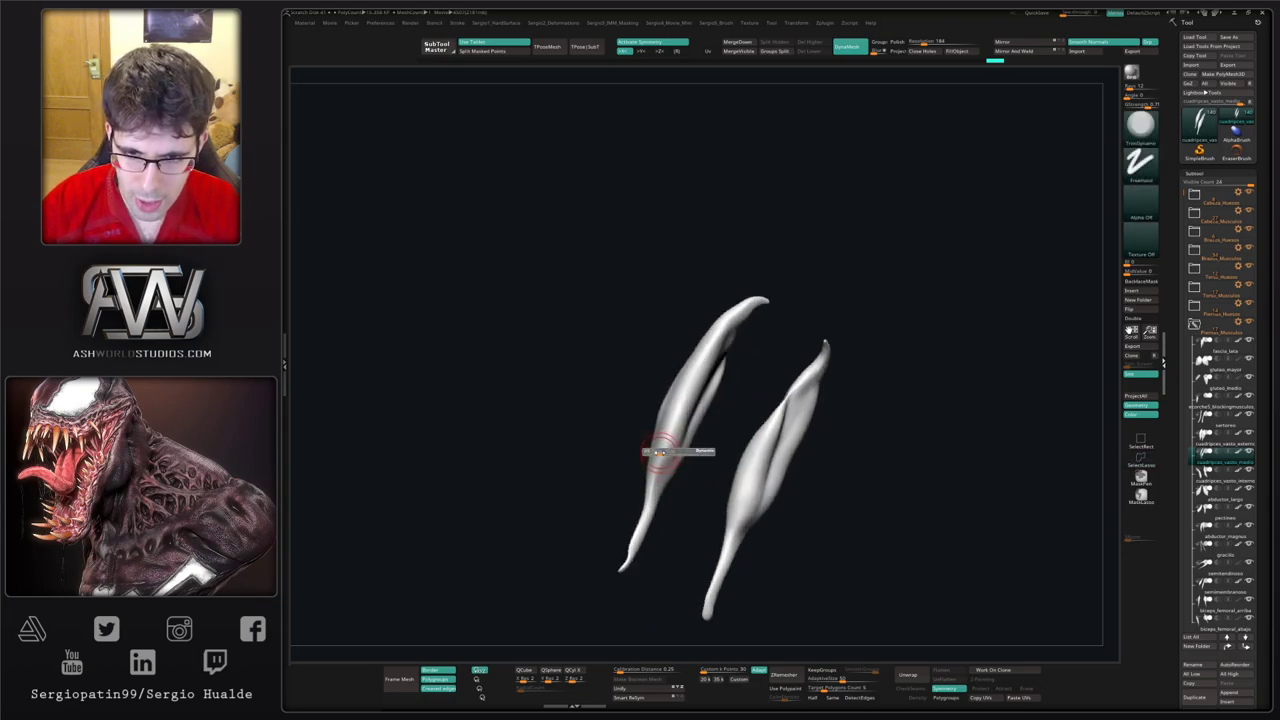
mouse_move(658, 470)
left_mouse_down()
mouse_move(719, 347)
mouse_move(687, 420)
left_mouse_up()
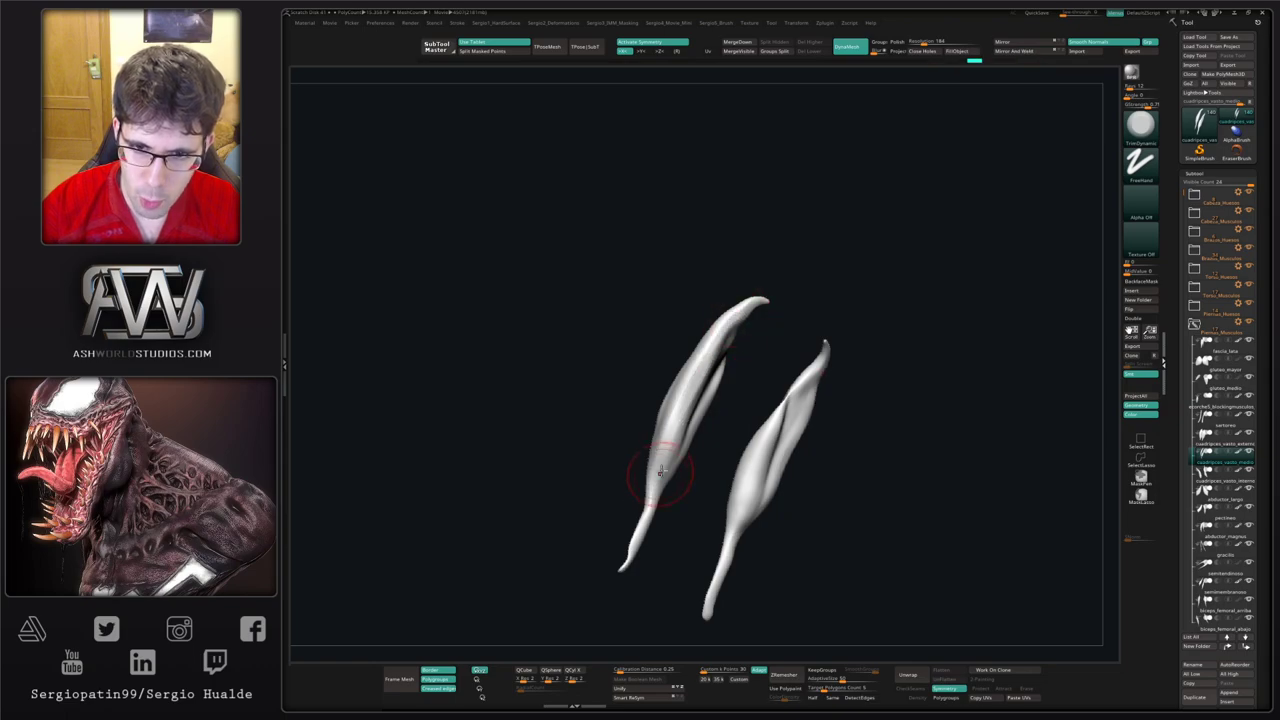
left_click_drag(660, 472, 684, 430)
right_click_drag(670, 468, 723, 466)
key("alt+s")
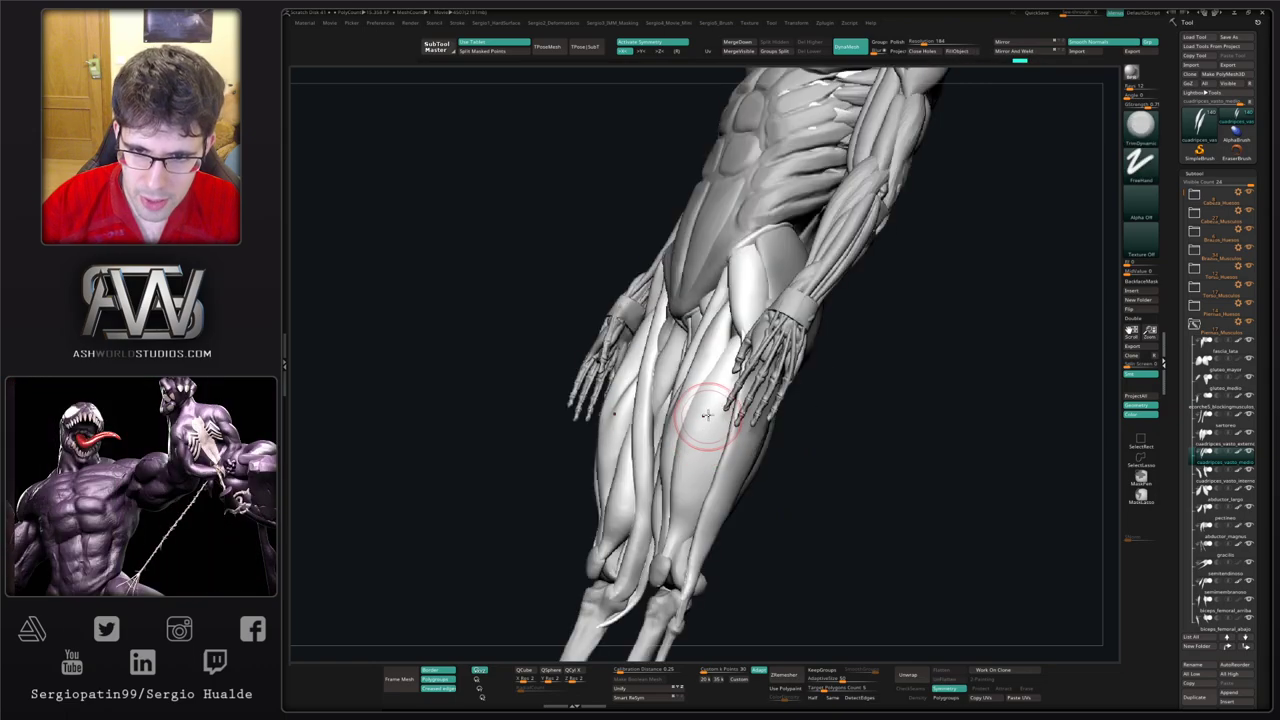
Step: Refit the upper, outer and lower contours of cuadriceps_vasto_medio between its neighbouring muscles with the Move brush, resizing the brush as needed
mouse_move(707, 415)
right_mouse_down()
mouse_move(738, 408)
mouse_move(746, 306)
right_mouse_up()
key("b")
key("m")
key("v")
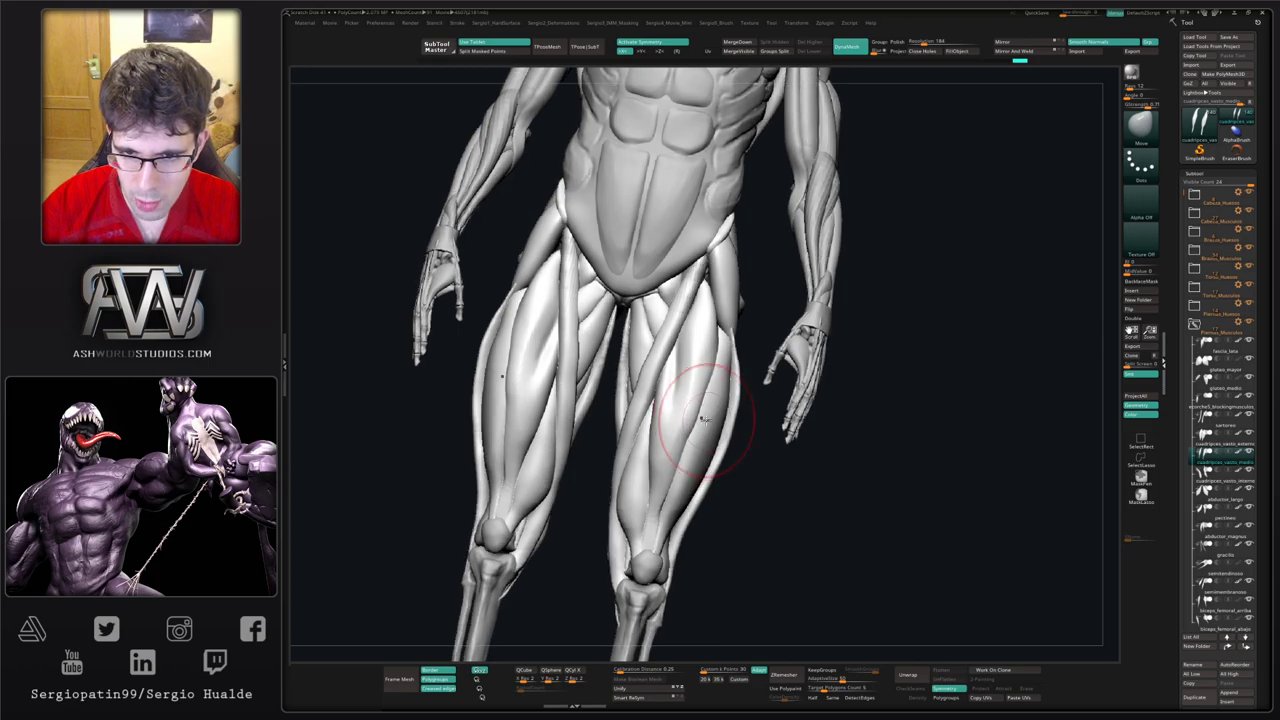
left_click_drag(713, 401, 715, 388)
mouse_move(718, 340)
left_mouse_down()
mouse_move(718, 308)
mouse_move(694, 331)
left_mouse_up()
mouse_move(690, 327)
left_mouse_down()
mouse_move(684, 316)
mouse_move(714, 386)
left_mouse_up()
key("s")
left_click_drag(697, 438, 674, 486)
right_click_drag(676, 482, 690, 448)
mouse_move(680, 448)
left_mouse_down()
mouse_move(648, 434)
mouse_move(642, 460)
left_mouse_up()
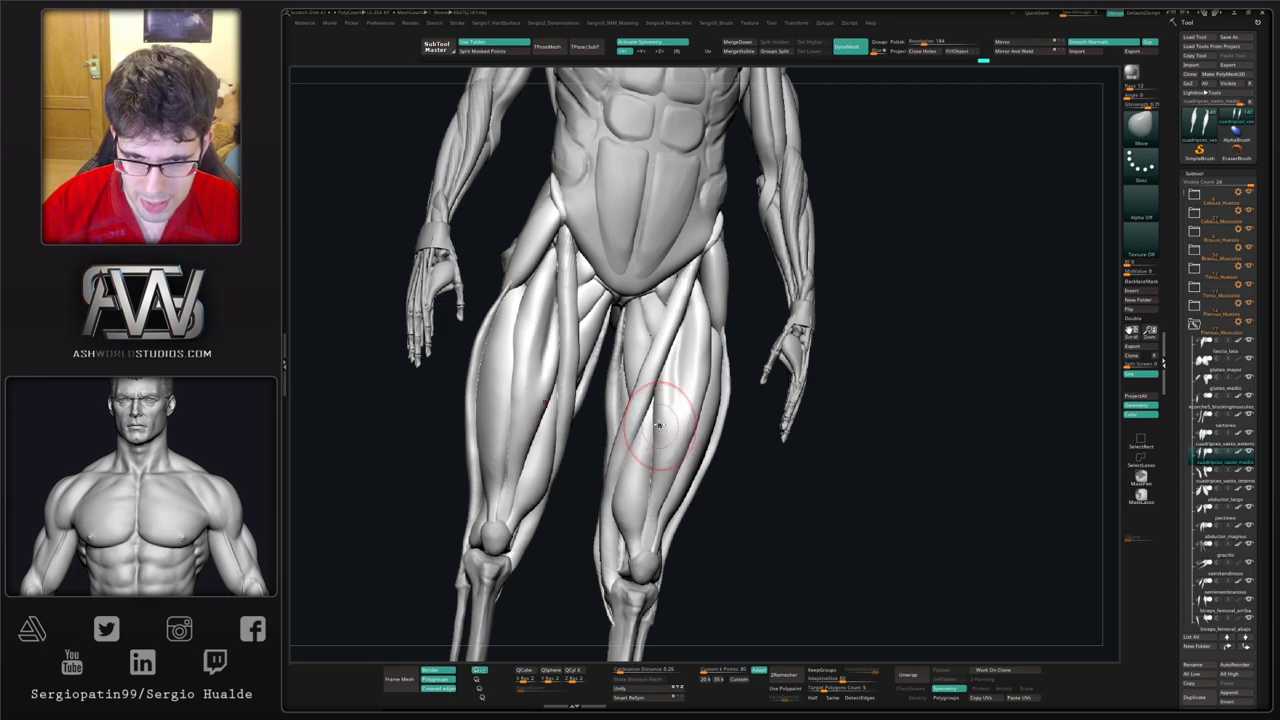
Step: Refine the front contour of cuadriceps_vasto_medio with small Move strokes, checking the thigh from several angles
mouse_move(662, 418)
right_mouse_down()
mouse_move(689, 370)
mouse_move(645, 408)
mouse_move(676, 390)
mouse_move(650, 395)
mouse_move(648, 418)
mouse_move(666, 414)
mouse_move(645, 436)
right_mouse_up()
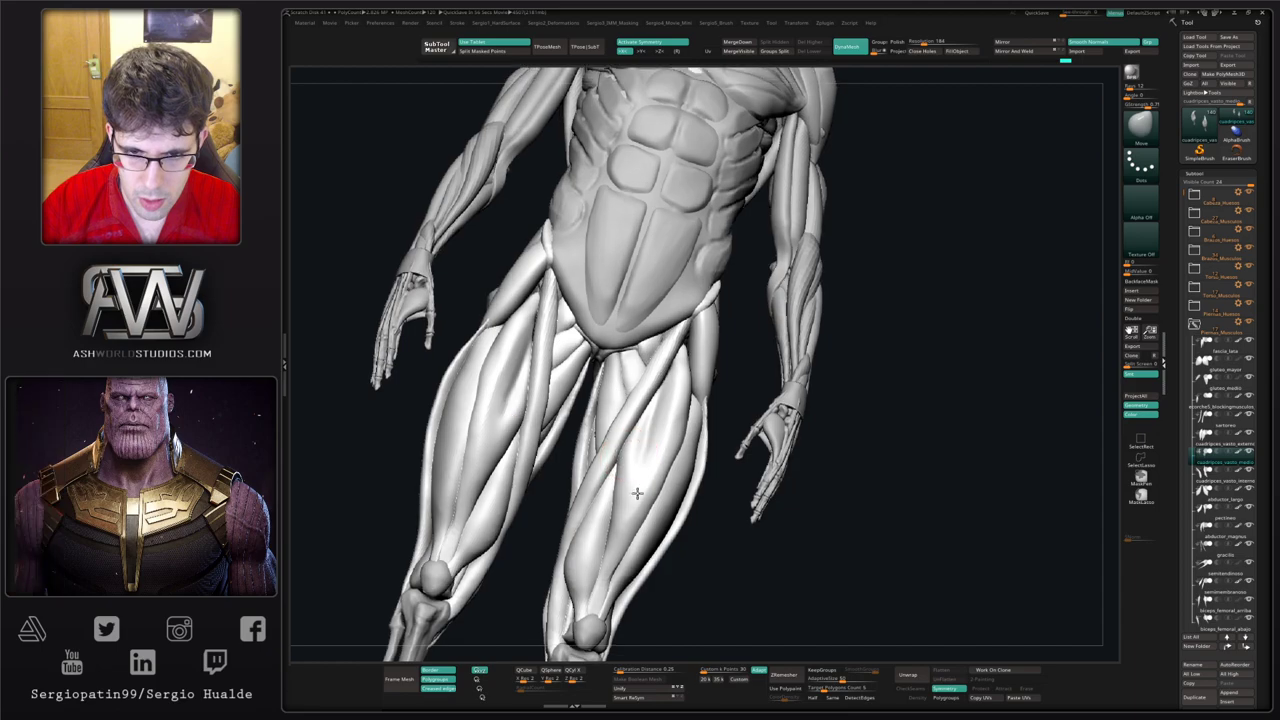
right_click_drag(628, 462, 640, 432)
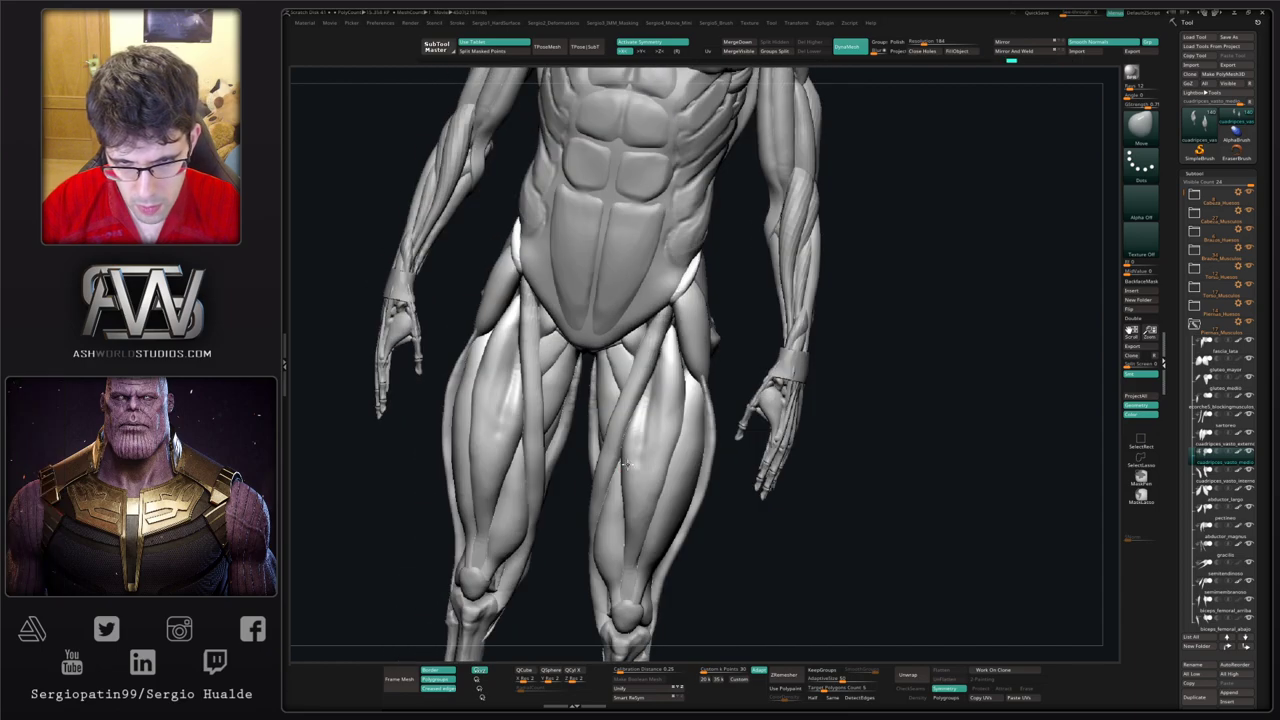
right_click_drag(638, 466, 662, 450)
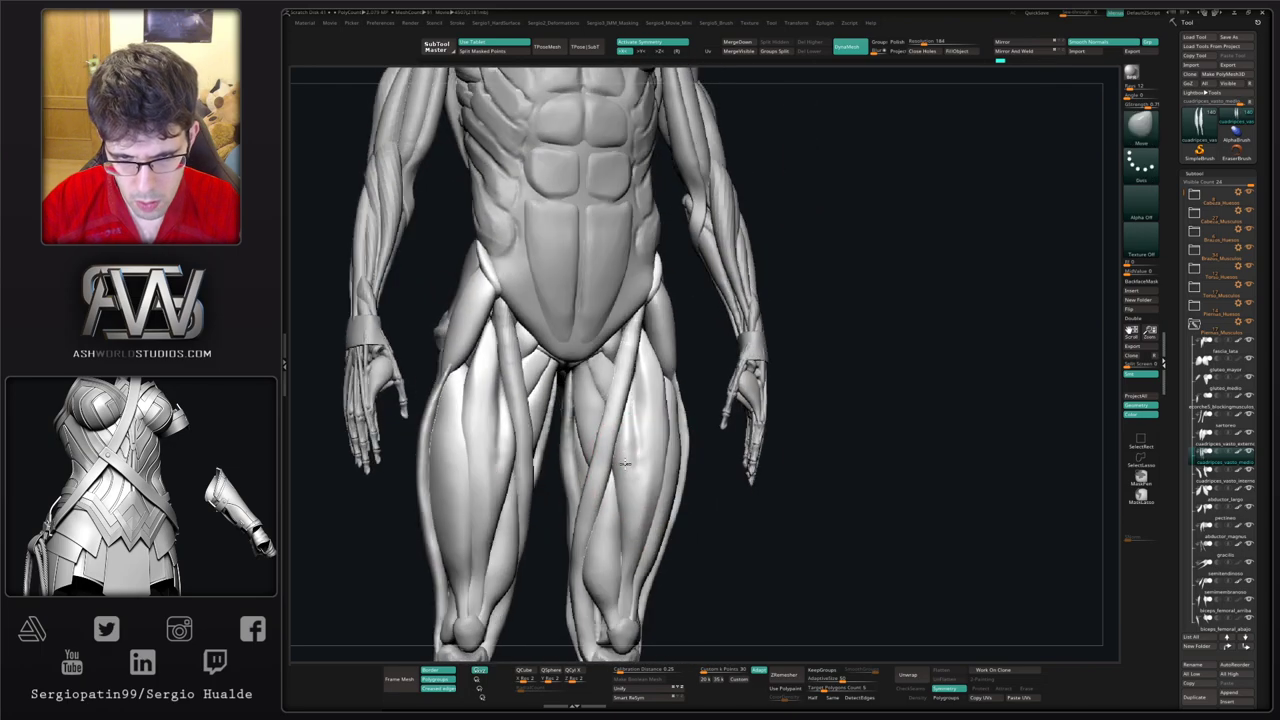
left_click_drag(622, 520, 630, 518)
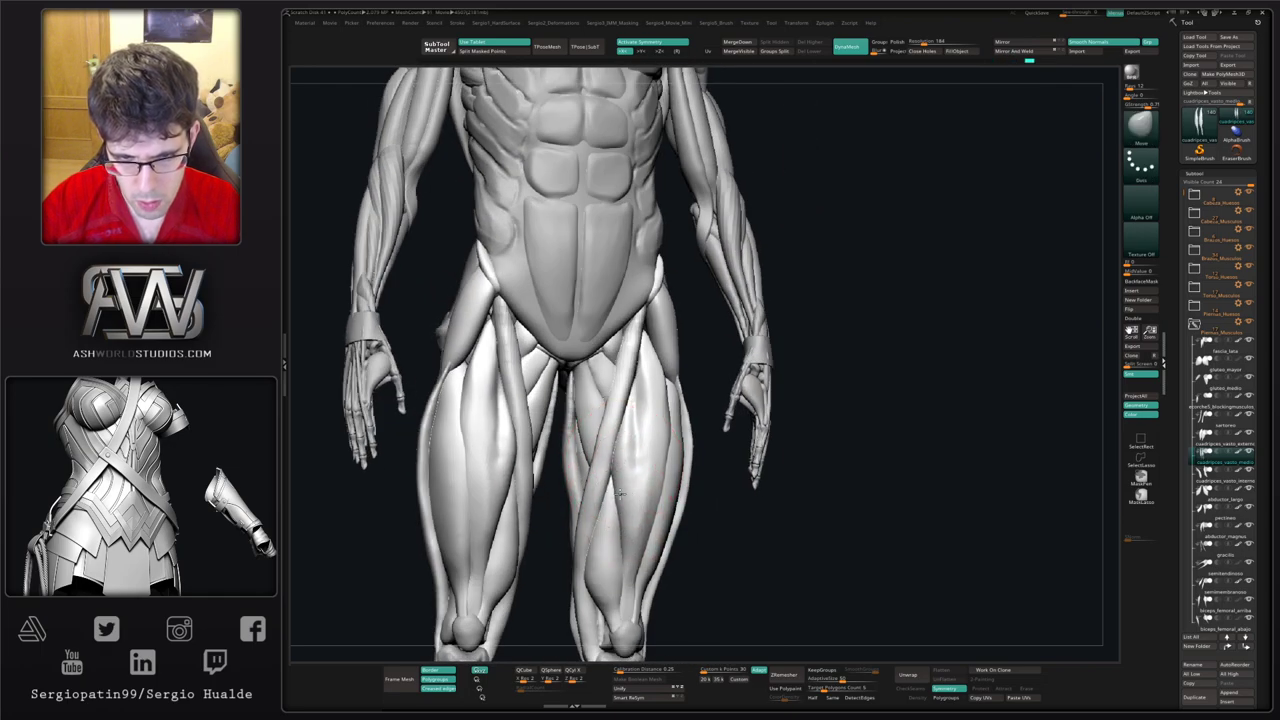
mouse_move(700, 490)
left_mouse_down()
mouse_move(800, 486)
mouse_move(638, 476)
left_mouse_up()
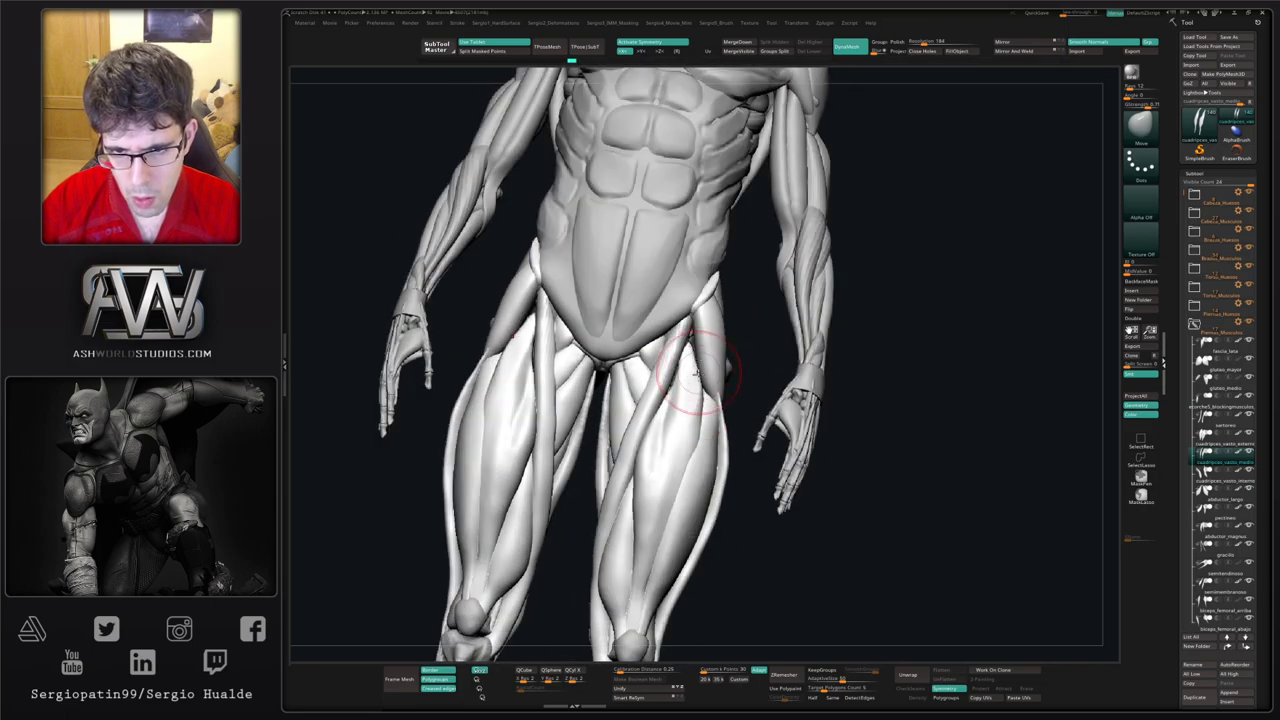
mouse_move(694, 404)
right_mouse_down()
mouse_move(689, 352)
mouse_move(706, 409)
mouse_move(662, 440)
right_mouse_up()
left_click_drag(661, 441, 657, 434)
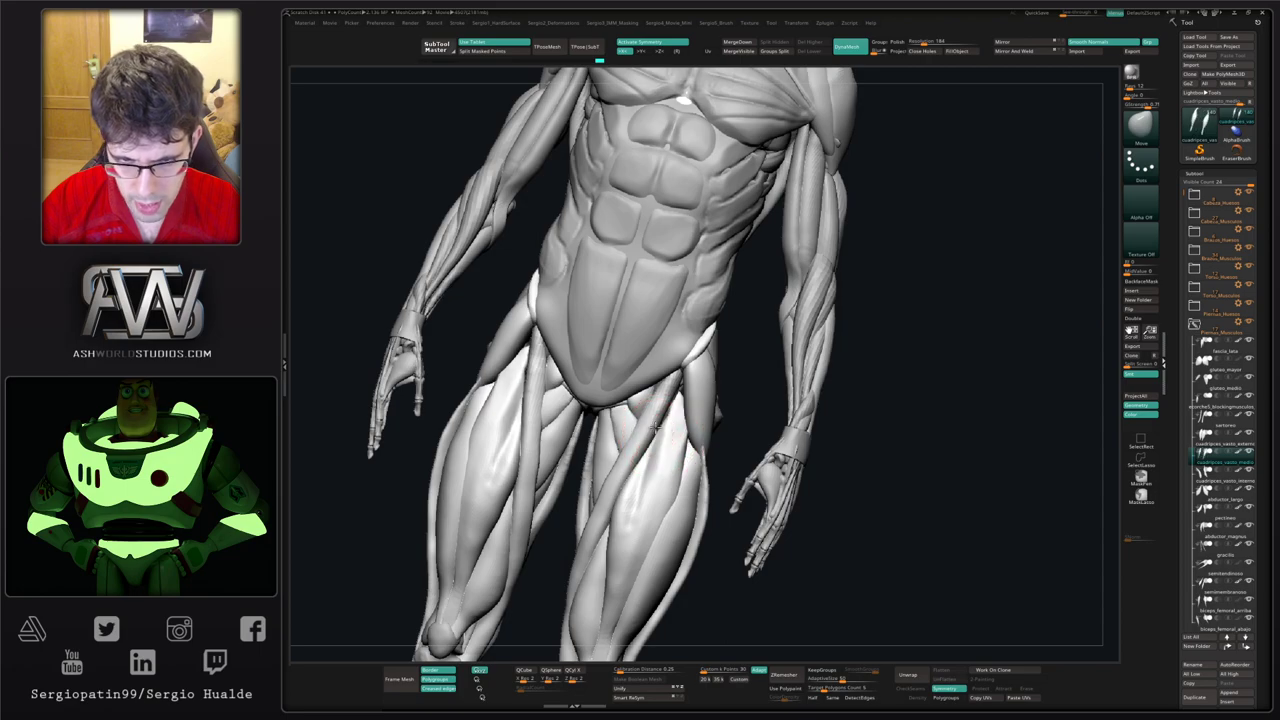
Step: Hide the head, arm and torso muscle folders so that only the torso bones, leg bones and leg muscles remain shown
mouse_move(662, 420)
right_mouse_down()
mouse_move(675, 465)
mouse_move(693, 438)
mouse_move(671, 429)
mouse_move(671, 457)
mouse_move(661, 452)
right_mouse_up()
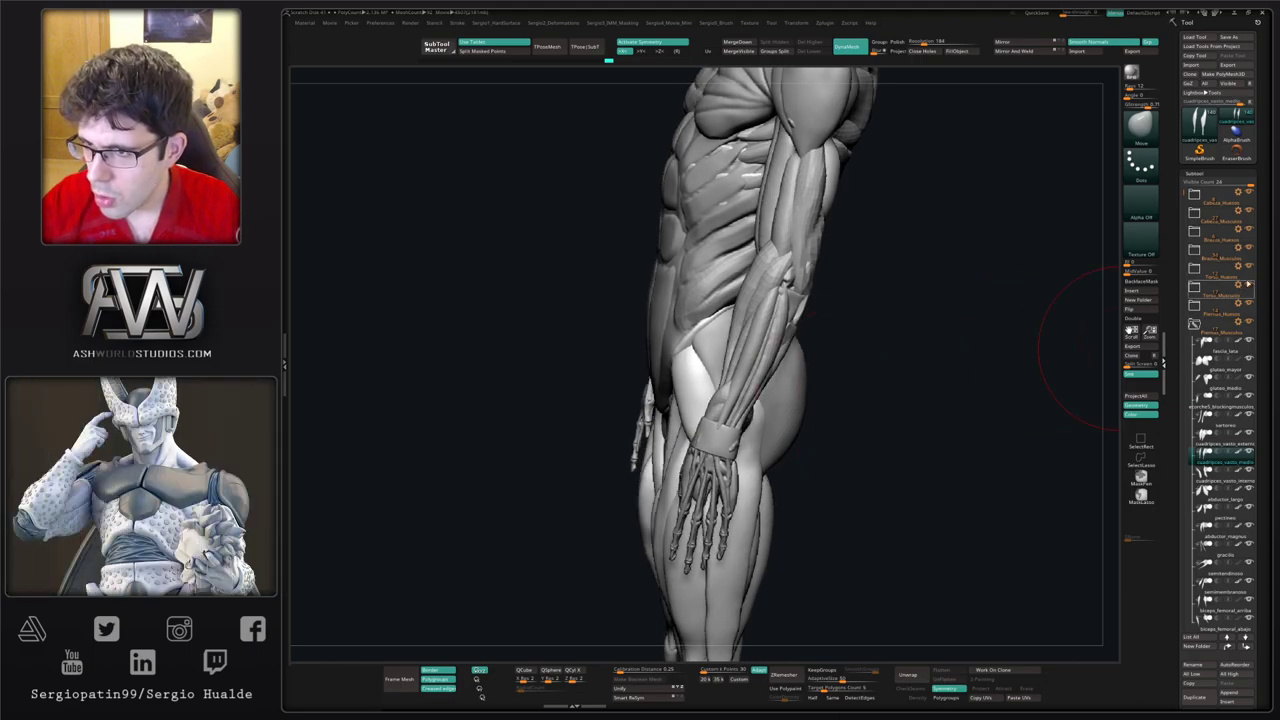
left_click(1248, 229)
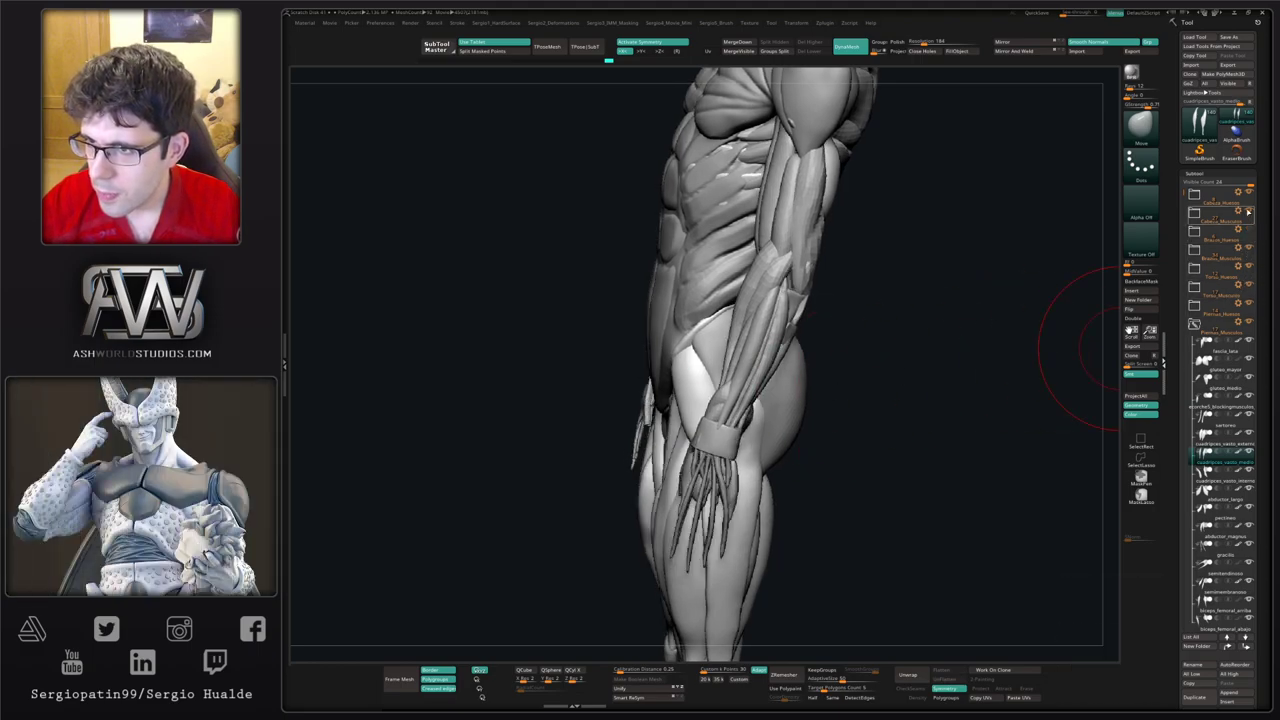
left_click(1249, 248)
left_click(1249, 196)
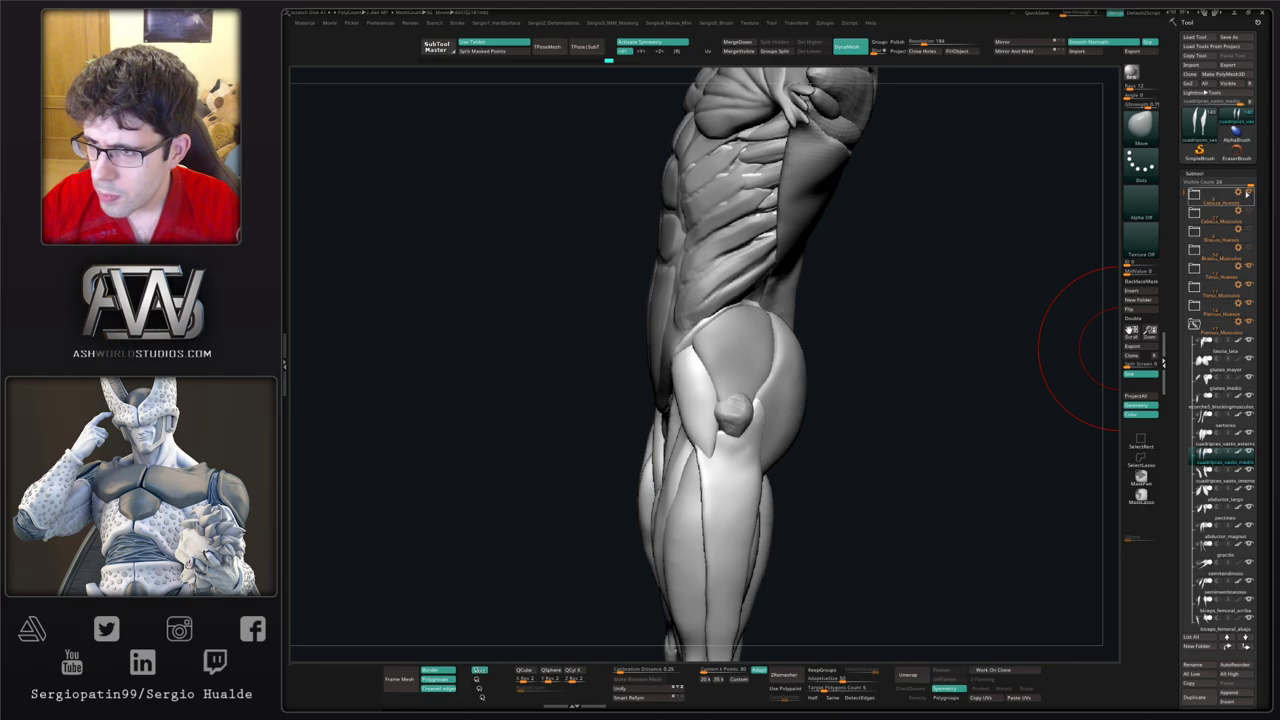
mouse_move(1246, 268)
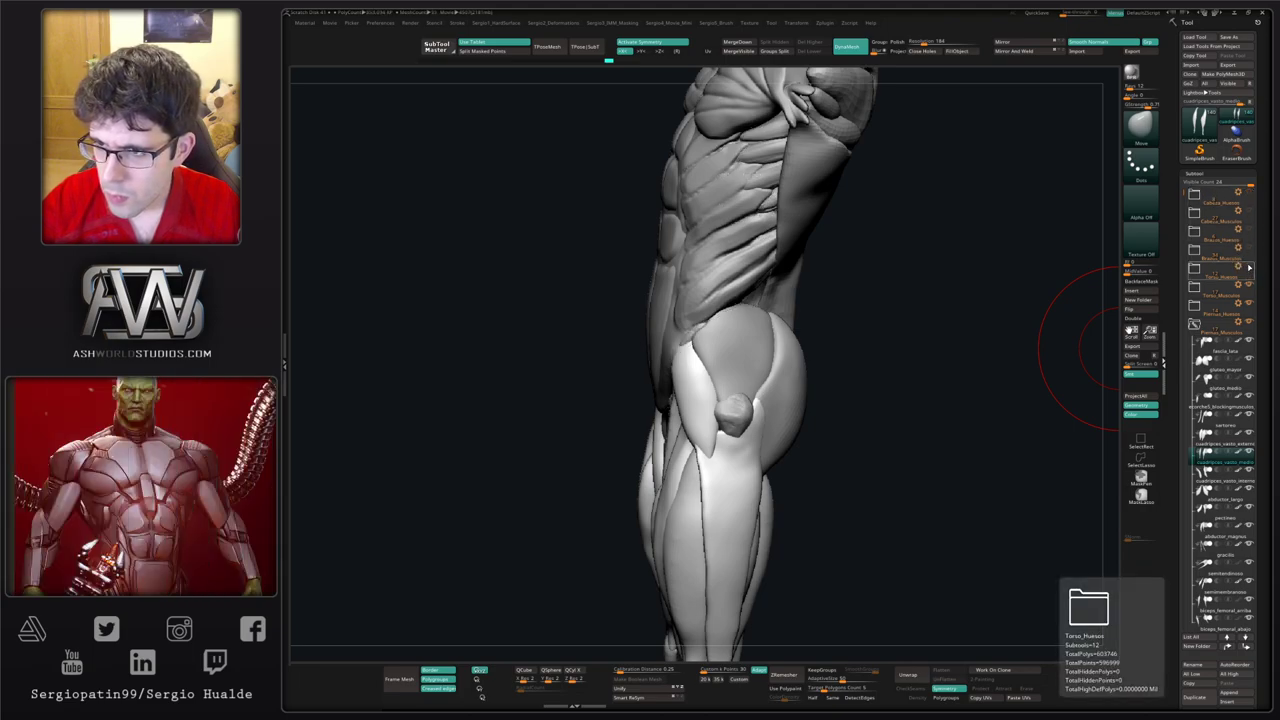
left_click(1249, 287)
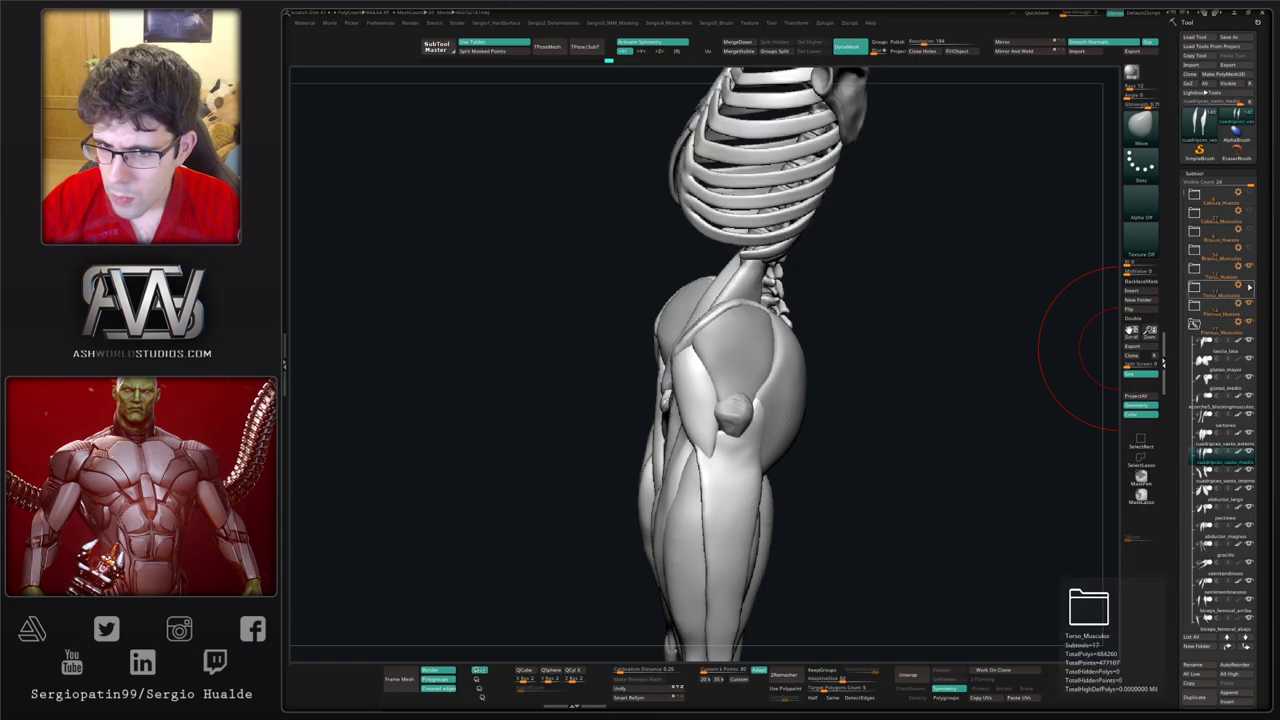
Step: Shift the upper and inner contours of cuadriceps_vasto_medio with Move strokes on the front of the thigh
mouse_move(851, 363)
left_mouse_down()
mouse_move(866, 363)
mouse_move(700, 440)
mouse_move(729, 420)
mouse_move(686, 429)
left_mouse_up()
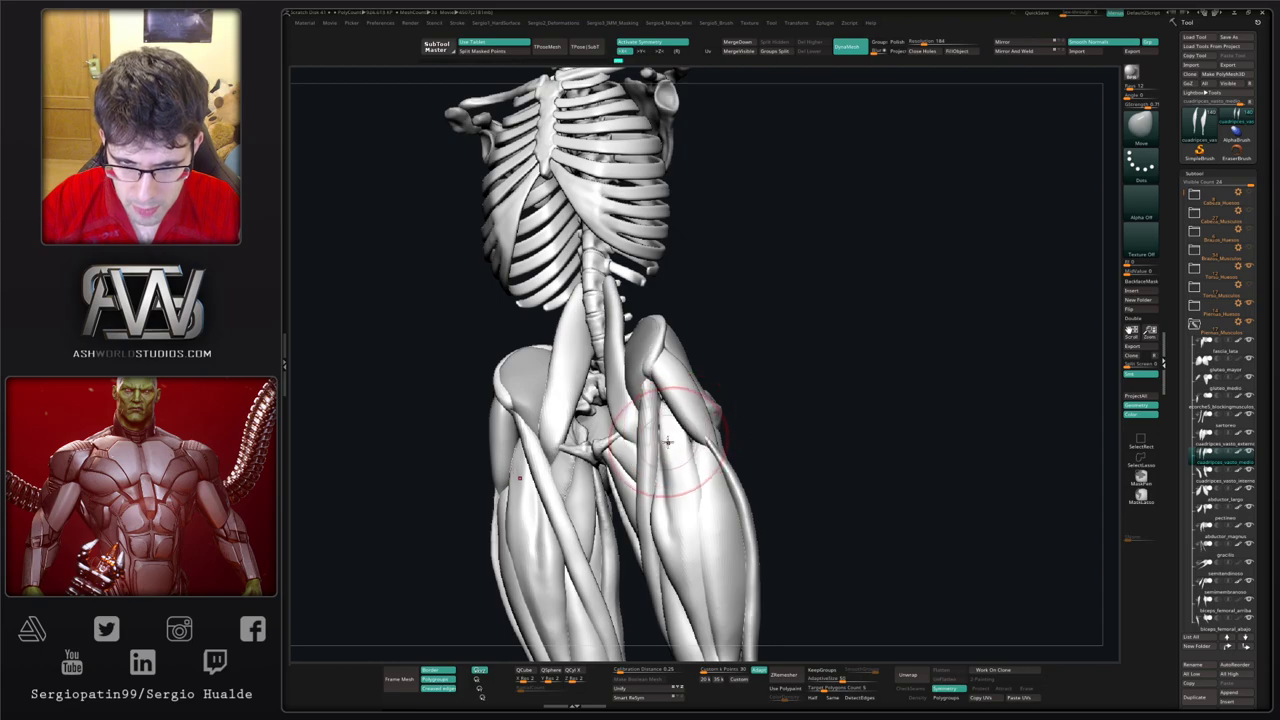
right_click_drag(668, 441, 684, 441)
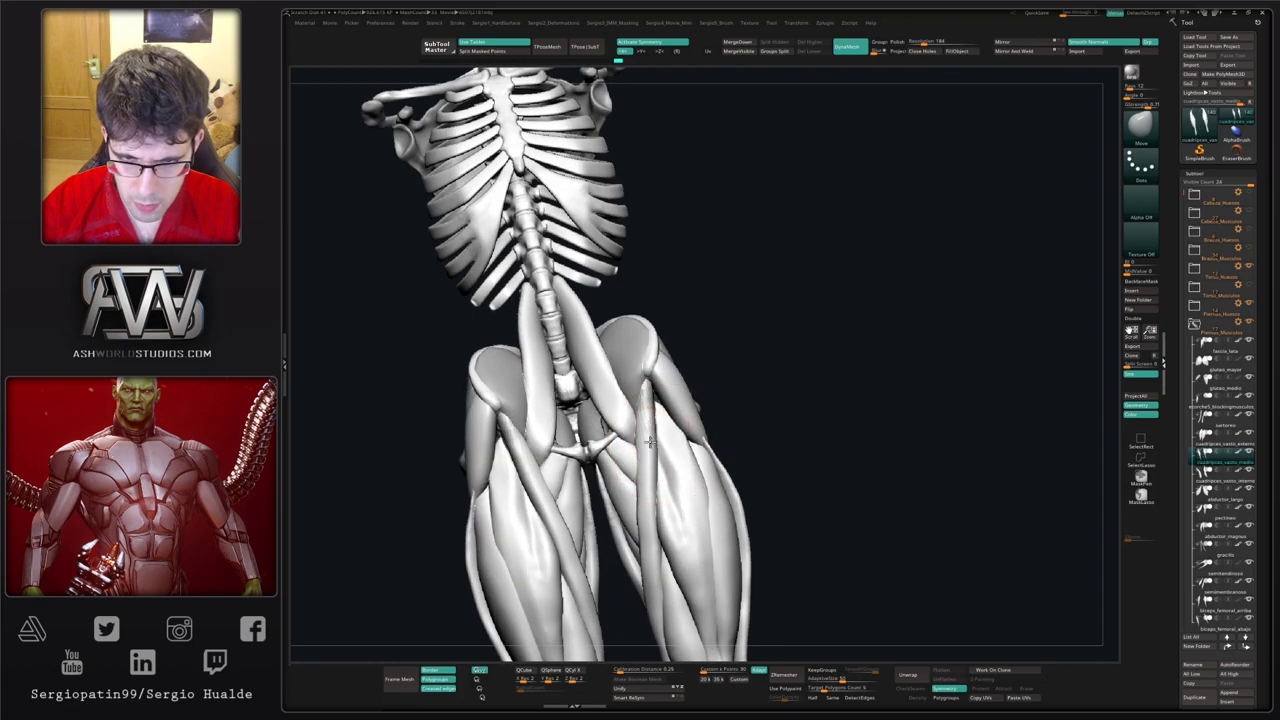
mouse_move(650, 442)
left_mouse_down()
mouse_move(668, 436)
mouse_move(670, 460)
left_mouse_up()
right_click_drag(695, 500, 650, 532)
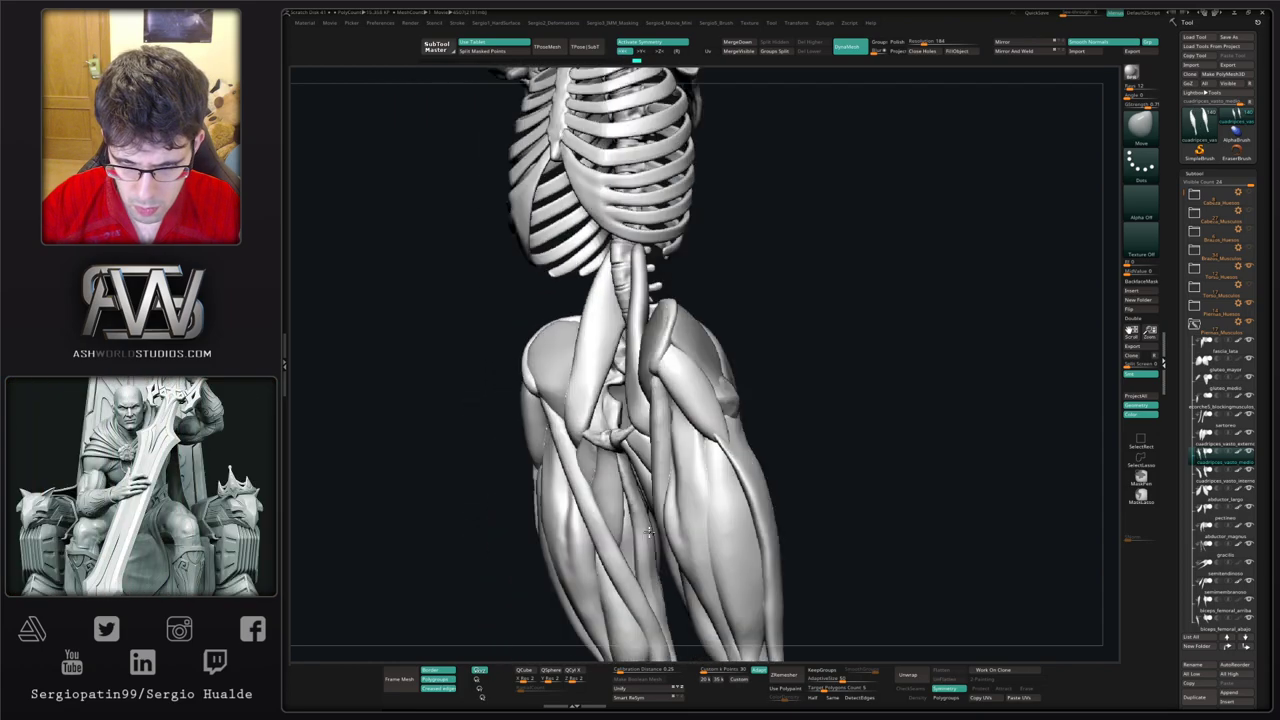
mouse_move(650, 532)
left_mouse_down()
mouse_move(634, 534)
mouse_move(729, 457)
mouse_move(714, 485)
mouse_move(688, 476)
mouse_move(679, 540)
left_mouse_up()
key("b")
key("s")
key("t")
Step: Nudge the lower inner contour of cuadriceps_vasto_medio with the Move brush and smooth it
mouse_move(650, 500)
right_mouse_down()
mouse_move(691, 520)
mouse_move(675, 523)
right_mouse_up()
key("b")
key("m")
key("v")
mouse_move(676, 523)
left_mouse_down()
mouse_move(683, 490)
mouse_move(686, 514)
left_mouse_up()
key("shift")
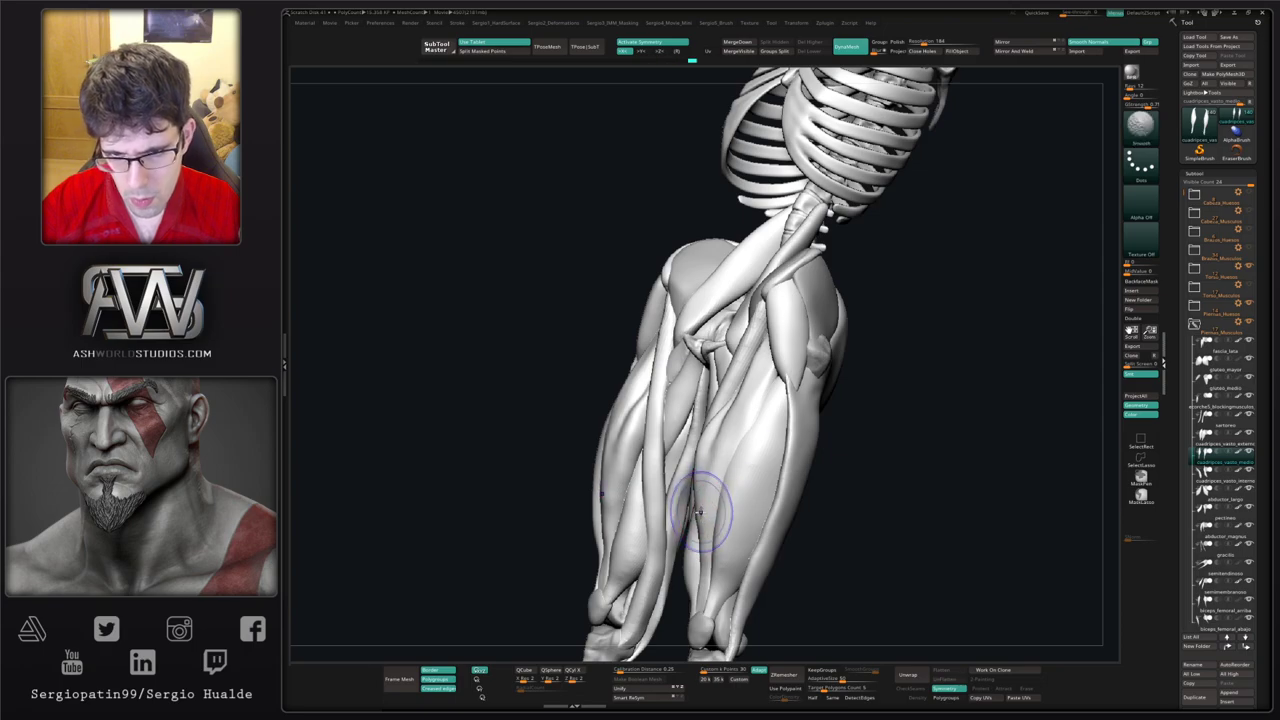
Step: Check the thigh from the side and adjust the upper part of cuadriceps_vasto_medio below the hip with the Move brush
mouse_move(778, 394)
right_mouse_down()
mouse_move(738, 404)
mouse_move(808, 381)
right_mouse_up()
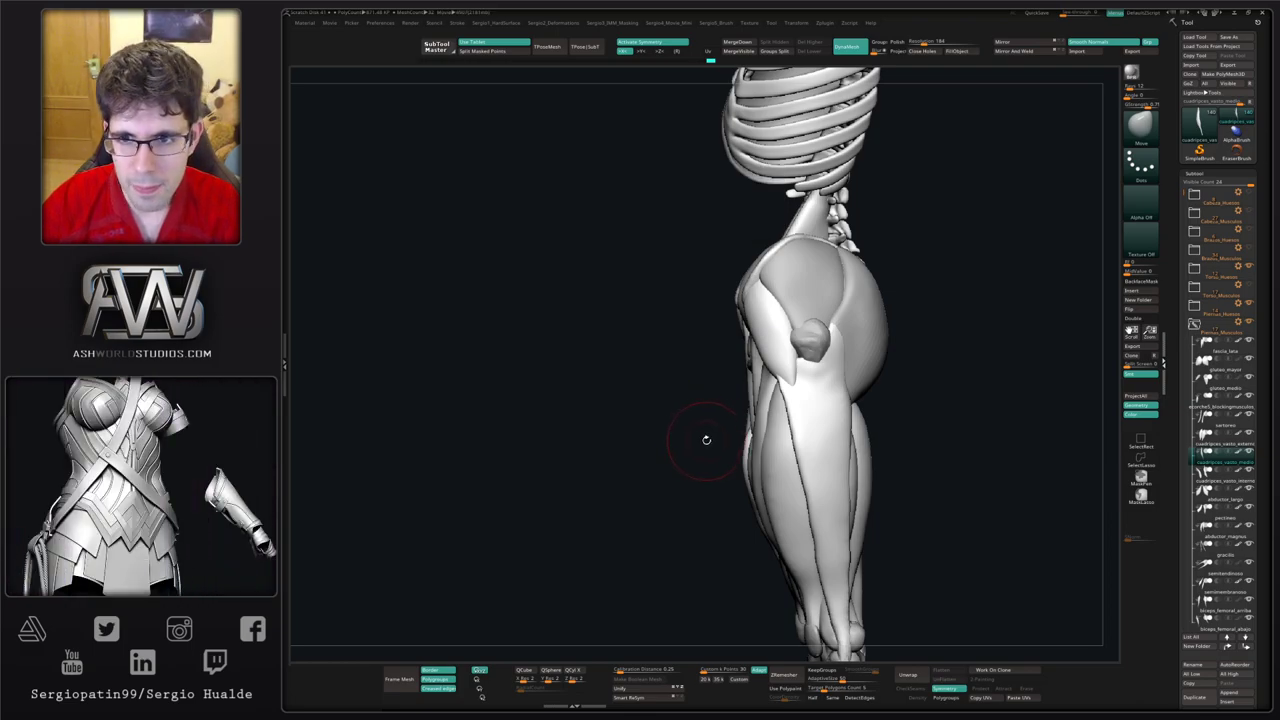
left_click_drag(717, 443, 783, 427)
right_click_drag(784, 427, 775, 426)
key("ctrl+1")
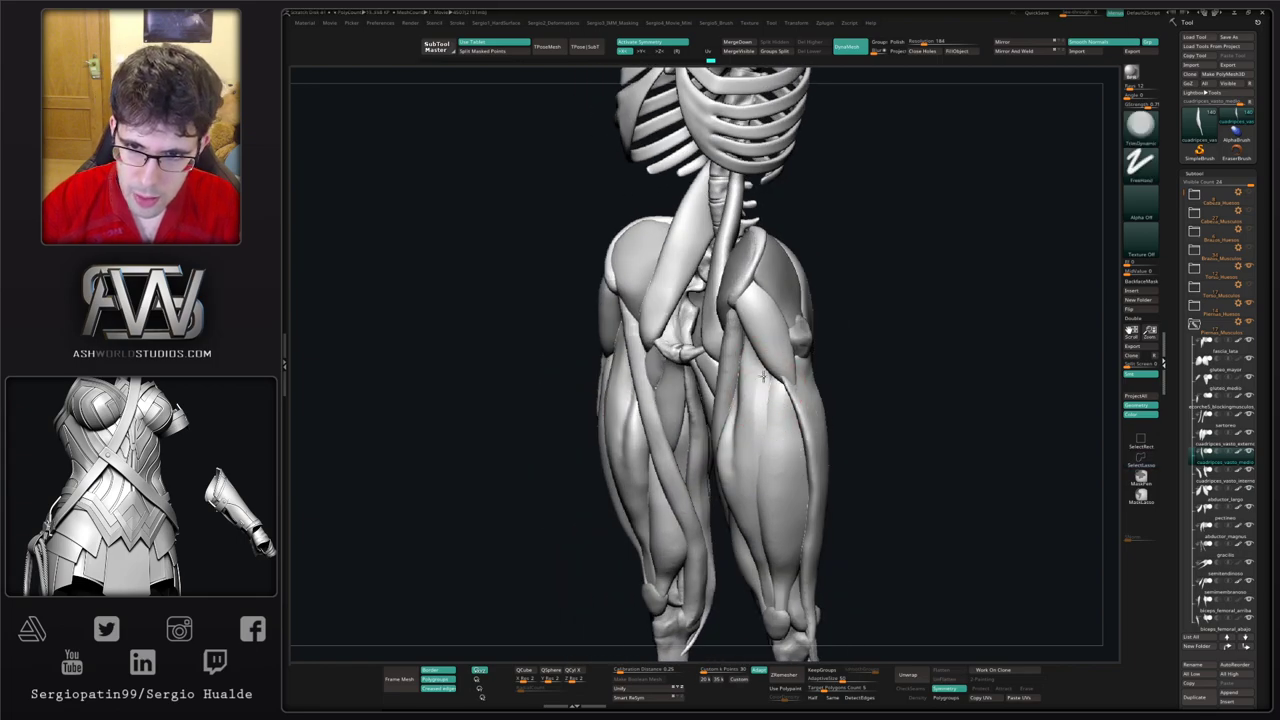
mouse_move(763, 376)
right_mouse_down()
mouse_move(750, 391)
mouse_move(773, 360)
right_mouse_up()
key("b")
key("m")
key("v")
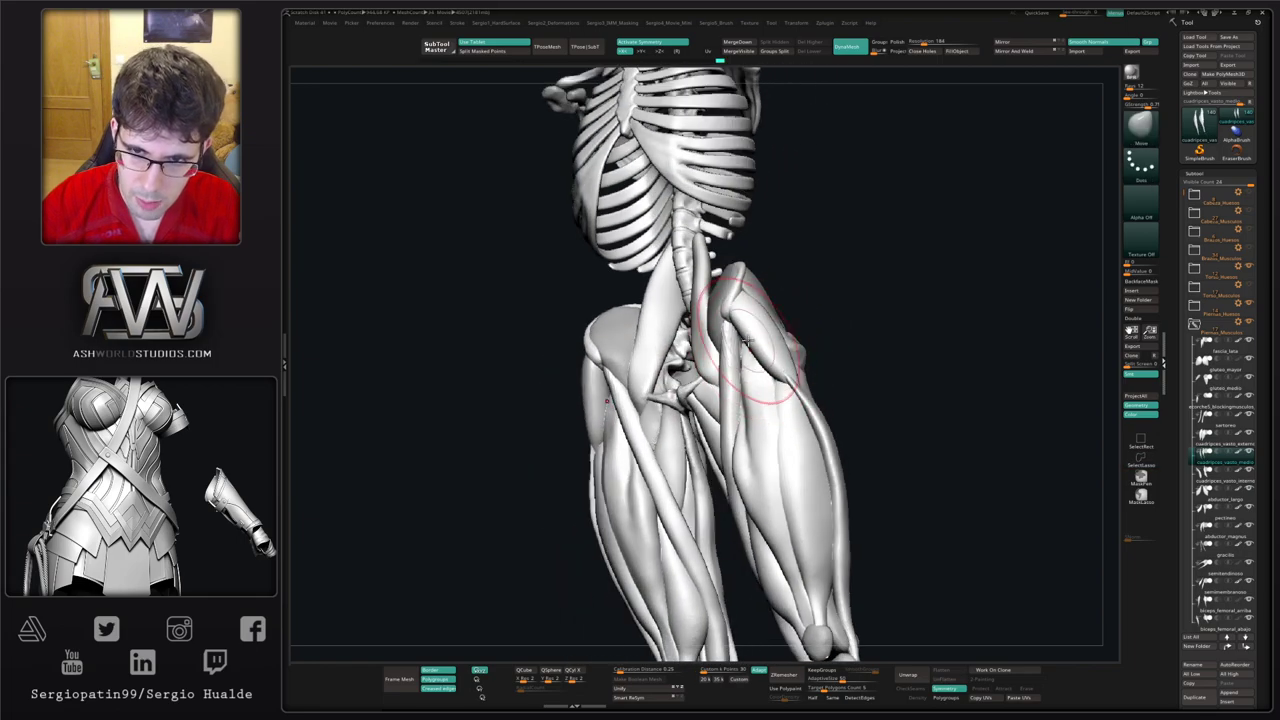
left_click_drag(745, 341, 777, 386)
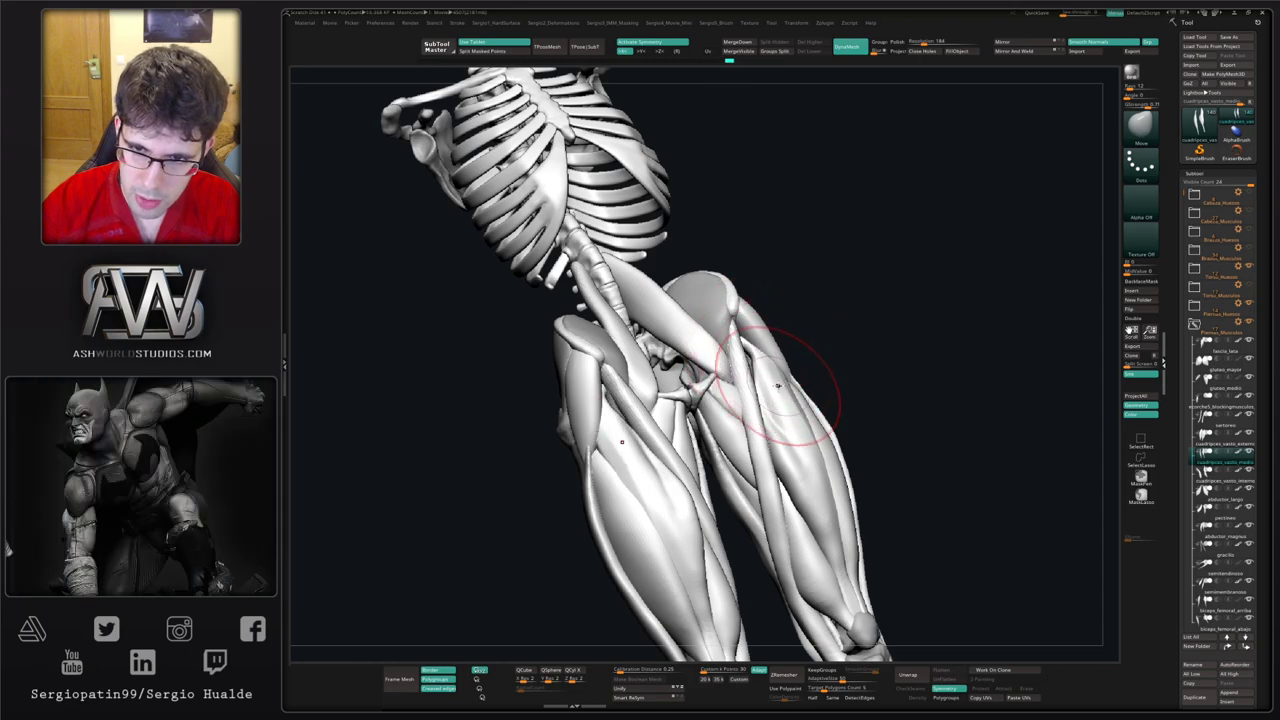
Step: Isolate cuadriceps_vasto_medio and thicken its thin upper end with the Inflat brush
key("alt+s")
right_click_drag(748, 361, 741, 364)
key("b")
key("i")
key("n")
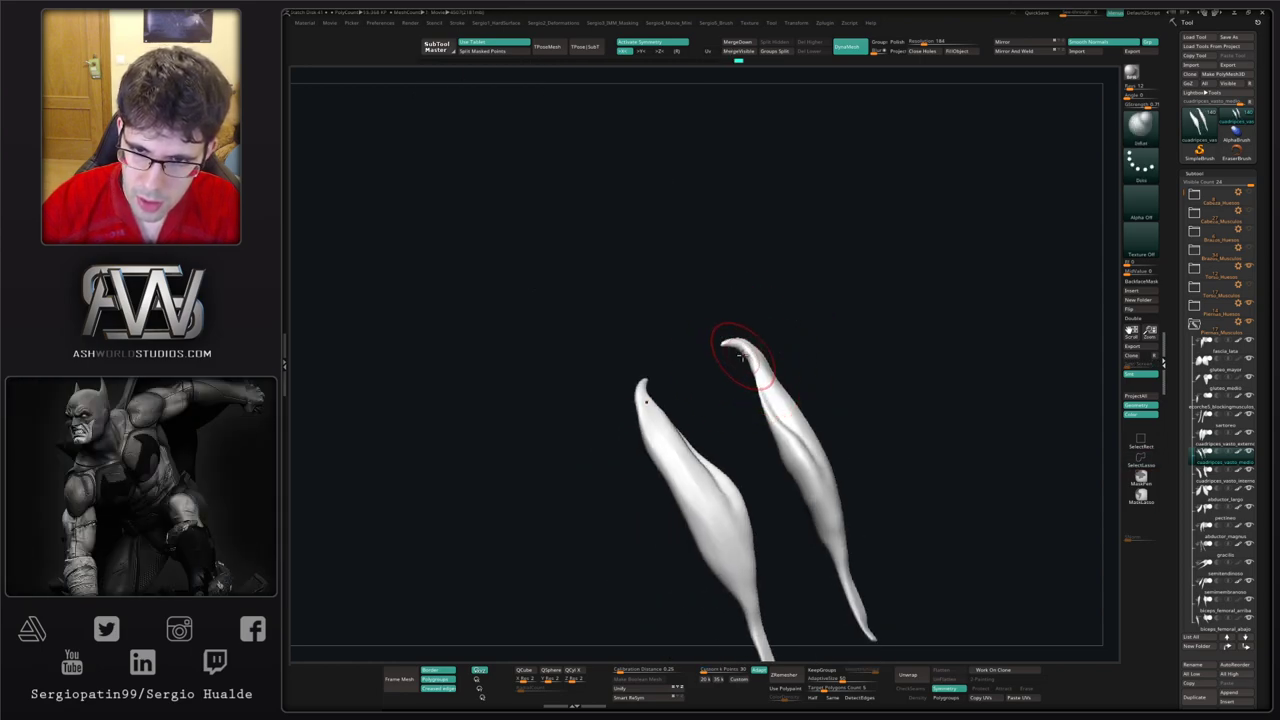
mouse_move(747, 378)
left_mouse_down()
mouse_move(737, 371)
mouse_move(778, 357)
mouse_move(791, 378)
mouse_move(771, 386)
mouse_move(789, 391)
mouse_move(803, 346)
mouse_move(798, 372)
mouse_move(829, 371)
mouse_move(800, 372)
mouse_move(816, 420)
mouse_move(808, 378)
left_mouse_up()
left_click(737, 371, "ctrl+shift")
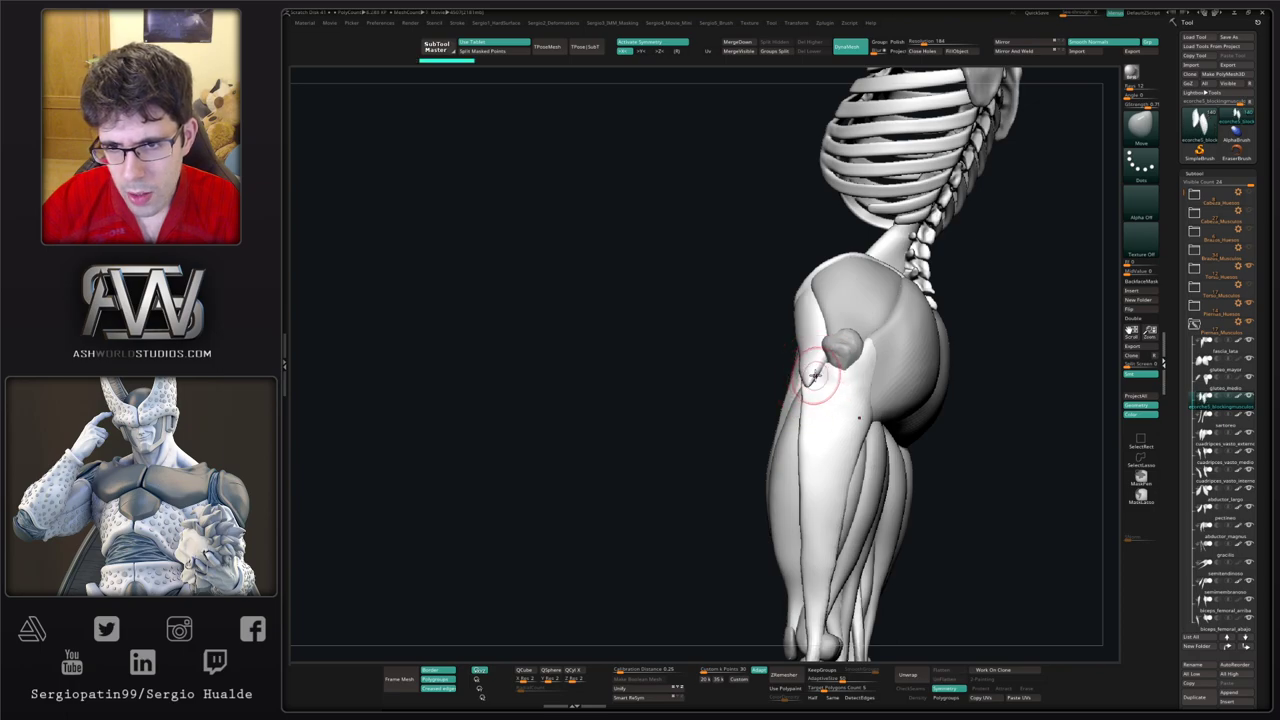
Step: Refit the lower tip of the front hip muscle against the outer thigh with small Move strokes
left_click_drag(815, 391, 809, 381)
right_click_drag(806, 380, 860, 384)
mouse_move(803, 372)
left_mouse_down()
mouse_move(812, 360)
mouse_move(795, 375)
mouse_move(808, 370)
left_mouse_up()
mouse_move(808, 372)
right_mouse_down()
mouse_move(854, 386)
mouse_move(850, 398)
mouse_move(826, 384)
right_mouse_up()
Step: Adjust the upper front edge of fascia_lata with the Move brush, isolate the muscle and mask part of it with a lasso
left_click(830, 391, "alt")
left_click_drag(816, 367, 814, 377)
mouse_move(816, 383)
right_mouse_down()
mouse_move(825, 425)
mouse_move(770, 454)
right_mouse_up()
key("alt+s")
mouse_move(734, 488)
left_mouse_down("ctrl")
mouse_move(732, 548)
mouse_move(795, 606)
mouse_move(823, 404)
mouse_move(760, 489)
mouse_move(743, 409)
mouse_move(774, 272)
left_mouse_up("ctrl")
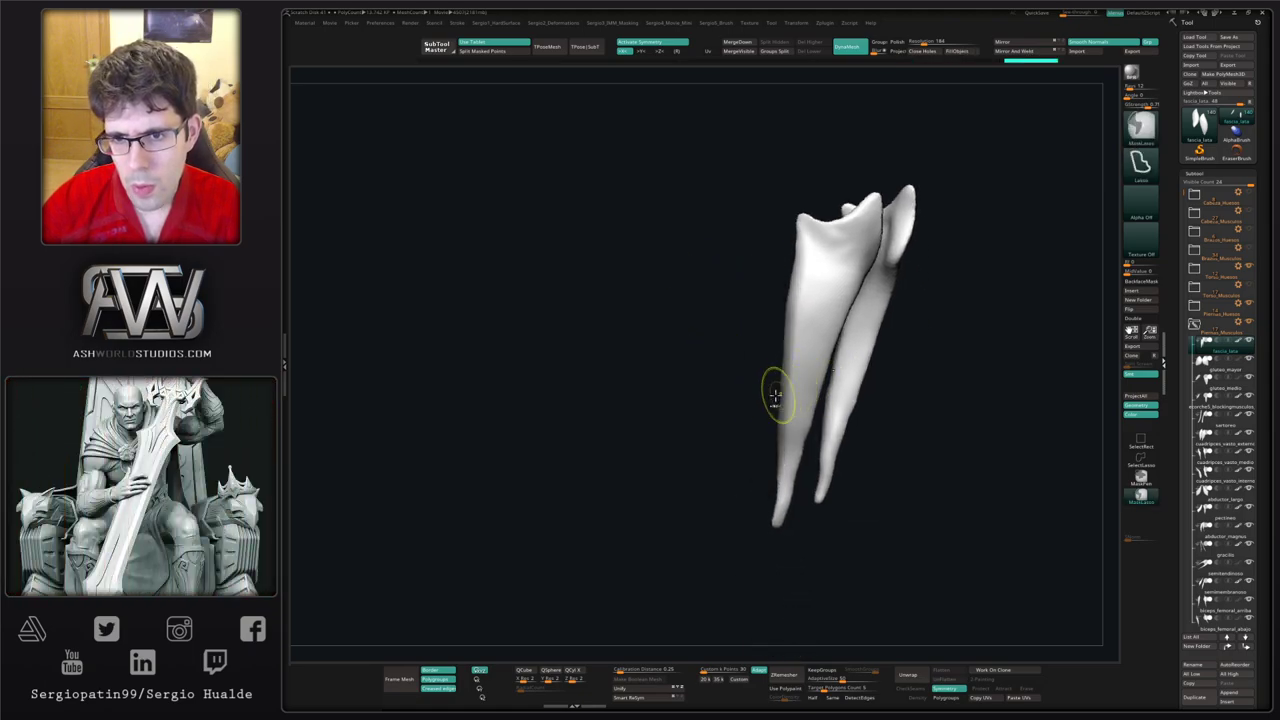
left_click(772, 408, "ctrl")
left_click_drag(772, 411, 838, 280)
Step: Reshape the upper end of the isolated fascia_lata with the transform gizmo and Move brush, and bring back the other parts
right_click_drag(836, 290, 797, 415, "ctrl")
key("w")
left_click(790, 401)
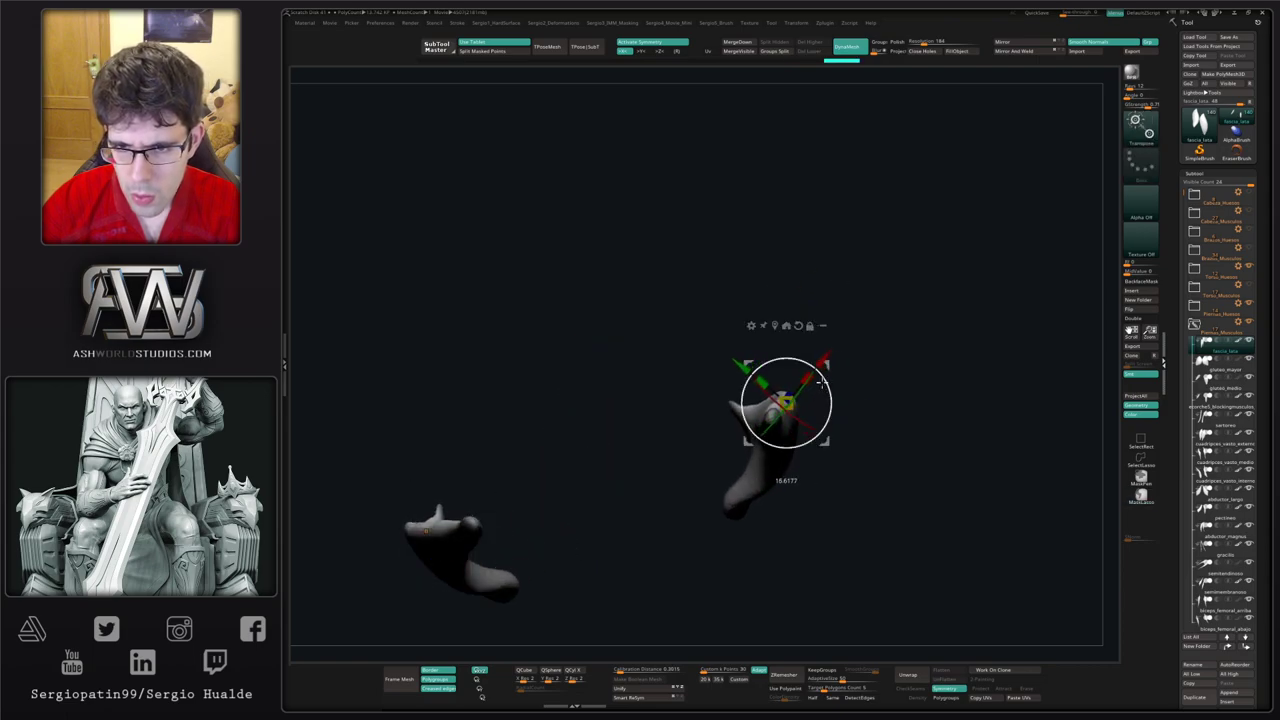
key("q")
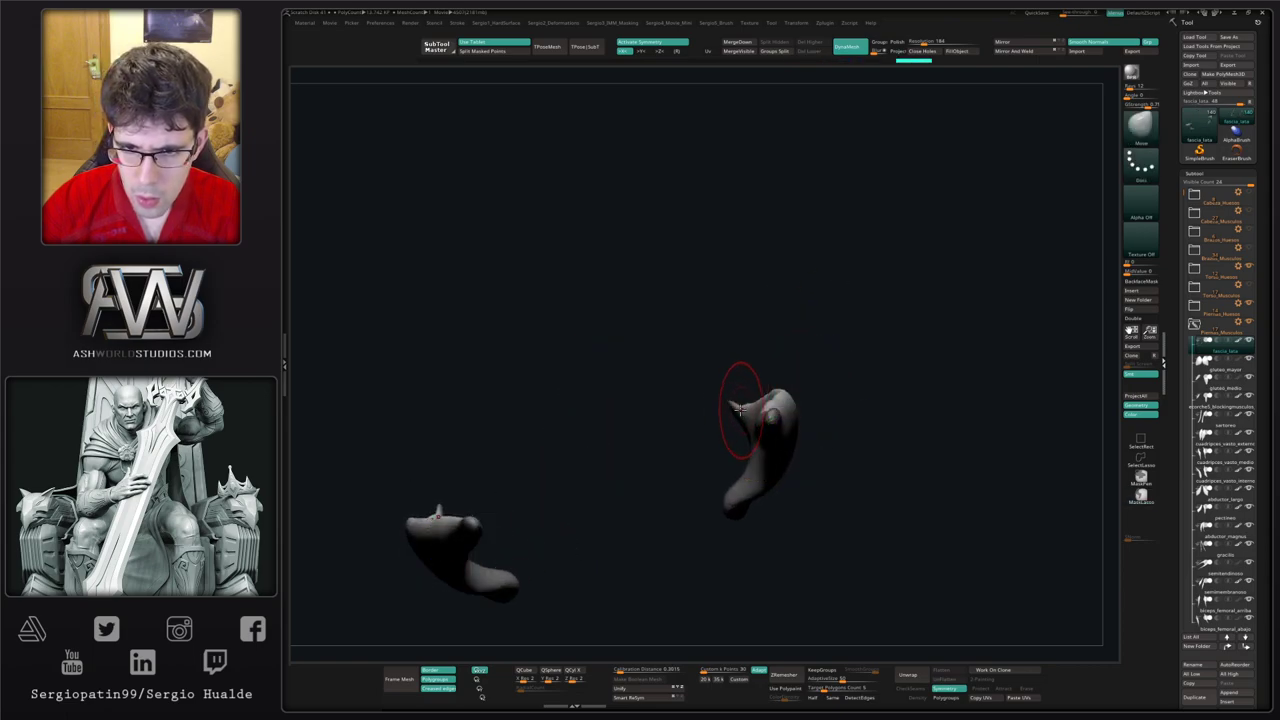
left_click_drag(740, 409, 744, 397)
mouse_move(744, 397)
right_mouse_down()
mouse_move(731, 531)
mouse_move(745, 415)
mouse_move(763, 460)
right_mouse_up()
key("alt+s")
Step: Flatten the outer surface of fascia_lata along the thigh with the TrimDynamic brush, resizing the brush as needed
mouse_move(757, 467)
left_mouse_down()
mouse_move(724, 496)
mouse_move(760, 497)
mouse_move(752, 504)
left_mouse_up()
key("ctrl+shift+z")
key("s")
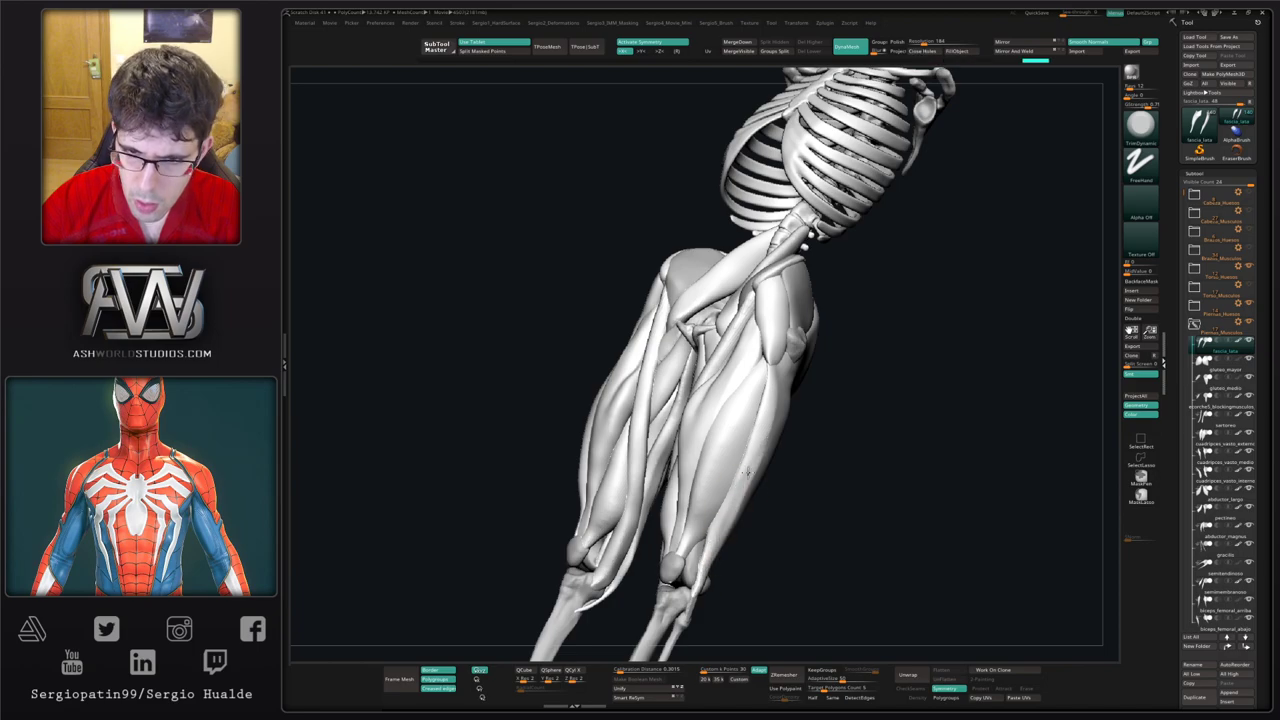
left_click_drag(767, 472, 764, 445)
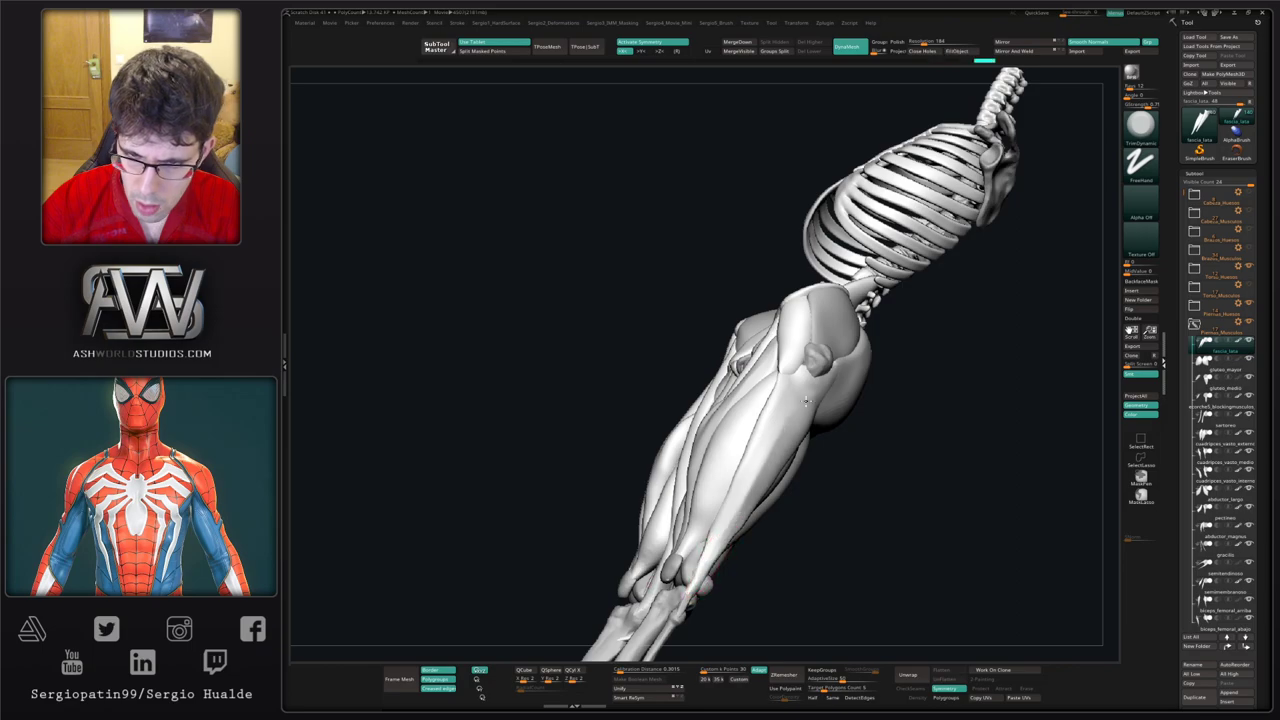
left_click_drag(790, 424, 729, 521)
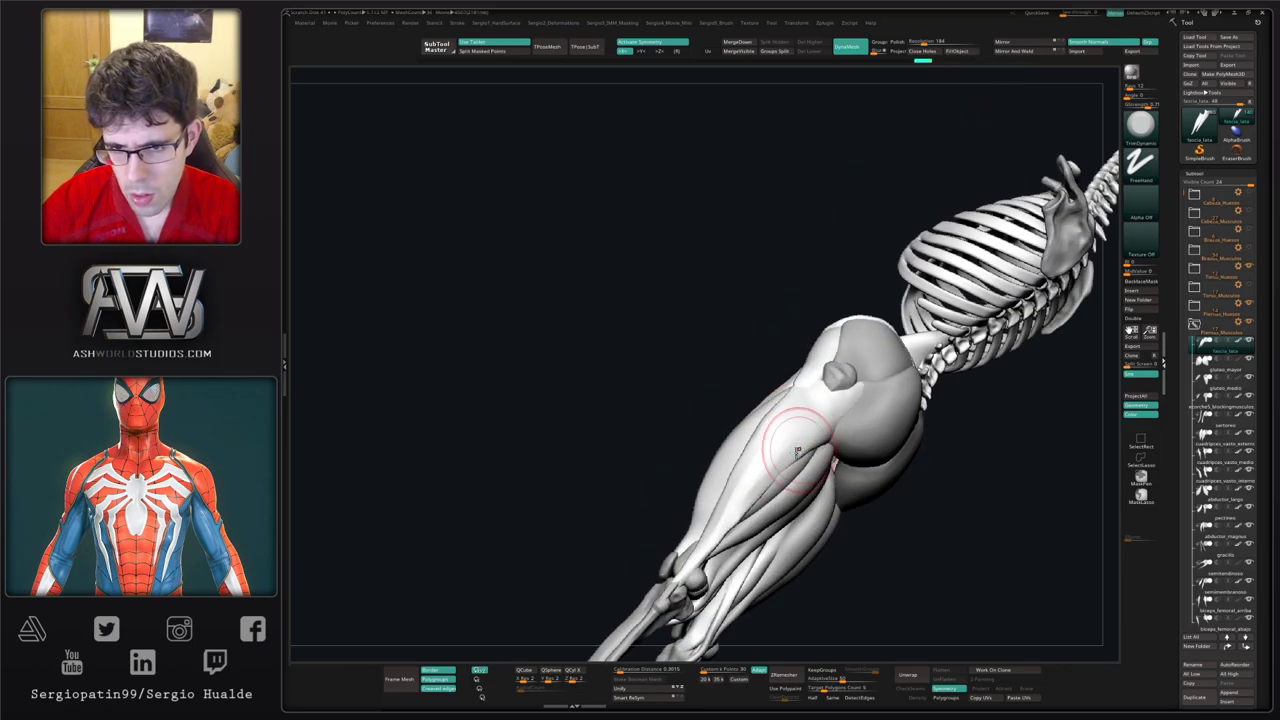
mouse_move(797, 452)
left_mouse_down()
mouse_move(773, 468)
mouse_move(790, 445)
mouse_move(823, 474)
mouse_move(836, 451)
mouse_move(806, 429)
mouse_move(814, 466)
mouse_move(758, 474)
mouse_move(855, 466)
mouse_move(820, 464)
mouse_move(823, 451)
mouse_move(766, 463)
left_mouse_up()
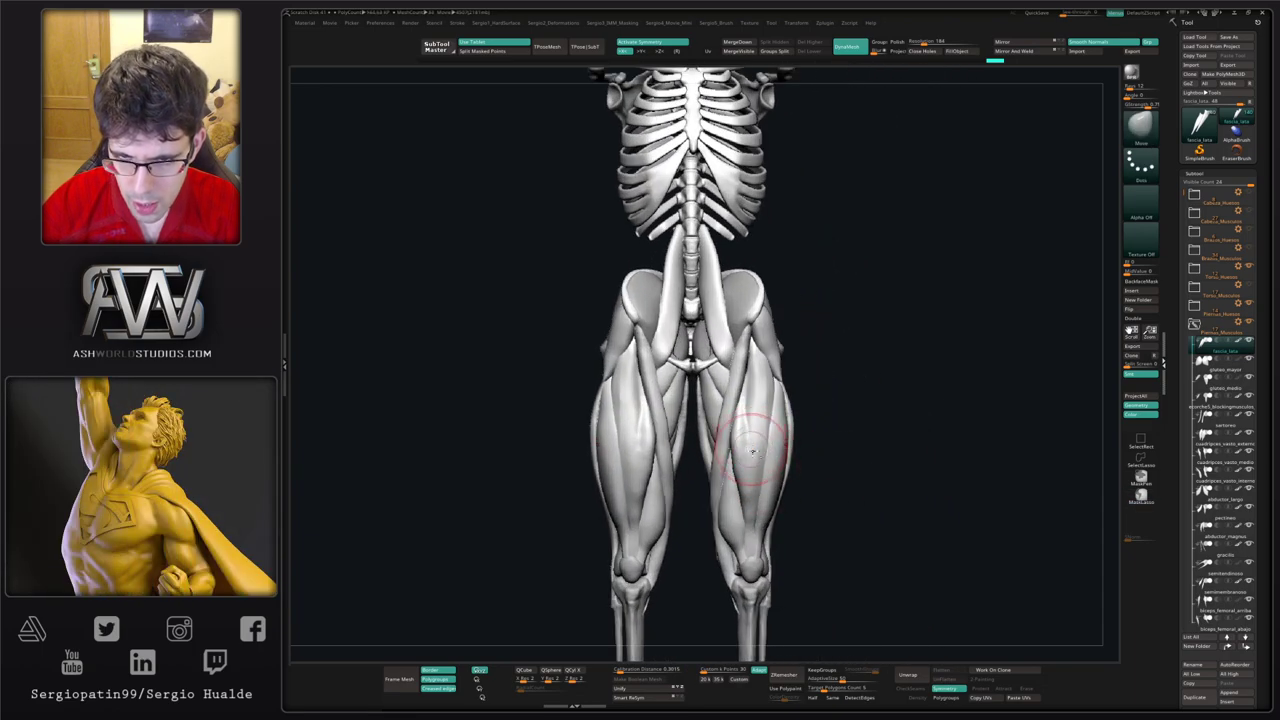
Step: Select cuadriceps_vasto_medio and refine its upper outer contour with a small Move stroke
left_click(750, 450, "alt")
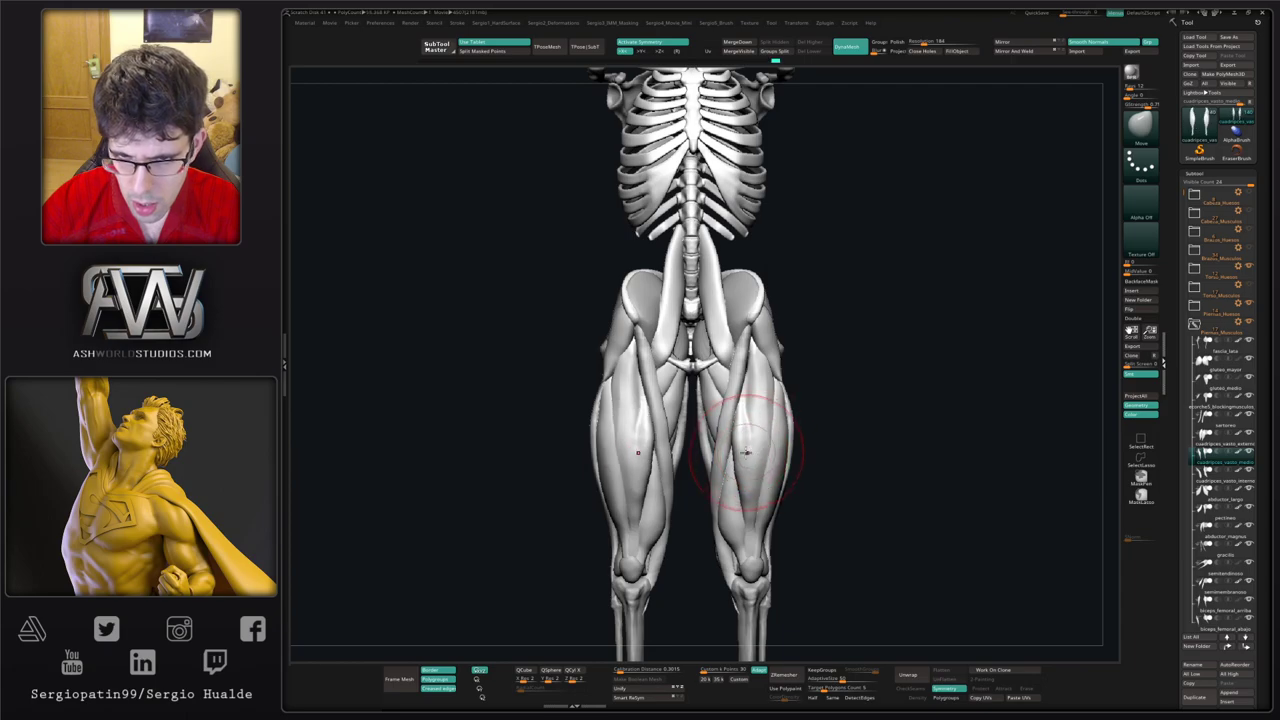
mouse_move(752, 458)
right_mouse_down()
mouse_move(763, 514)
mouse_move(782, 522)
right_mouse_up()
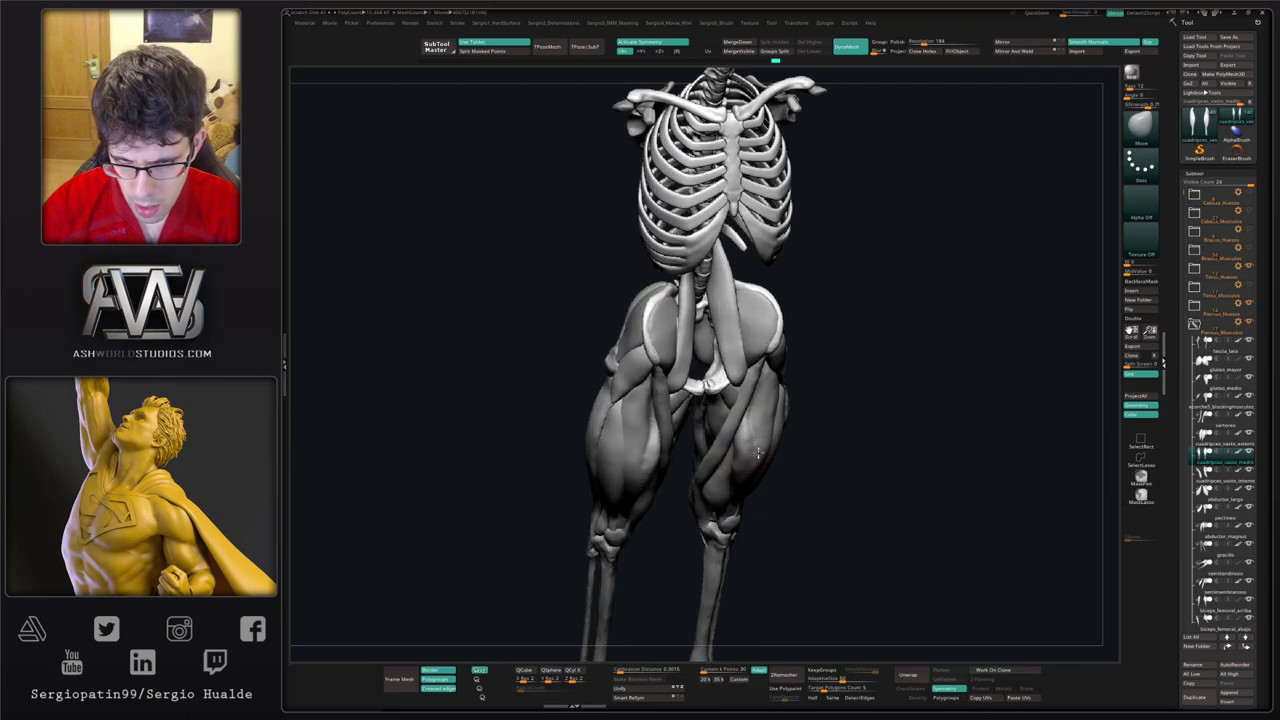
right_click_drag(756, 472, 755, 471)
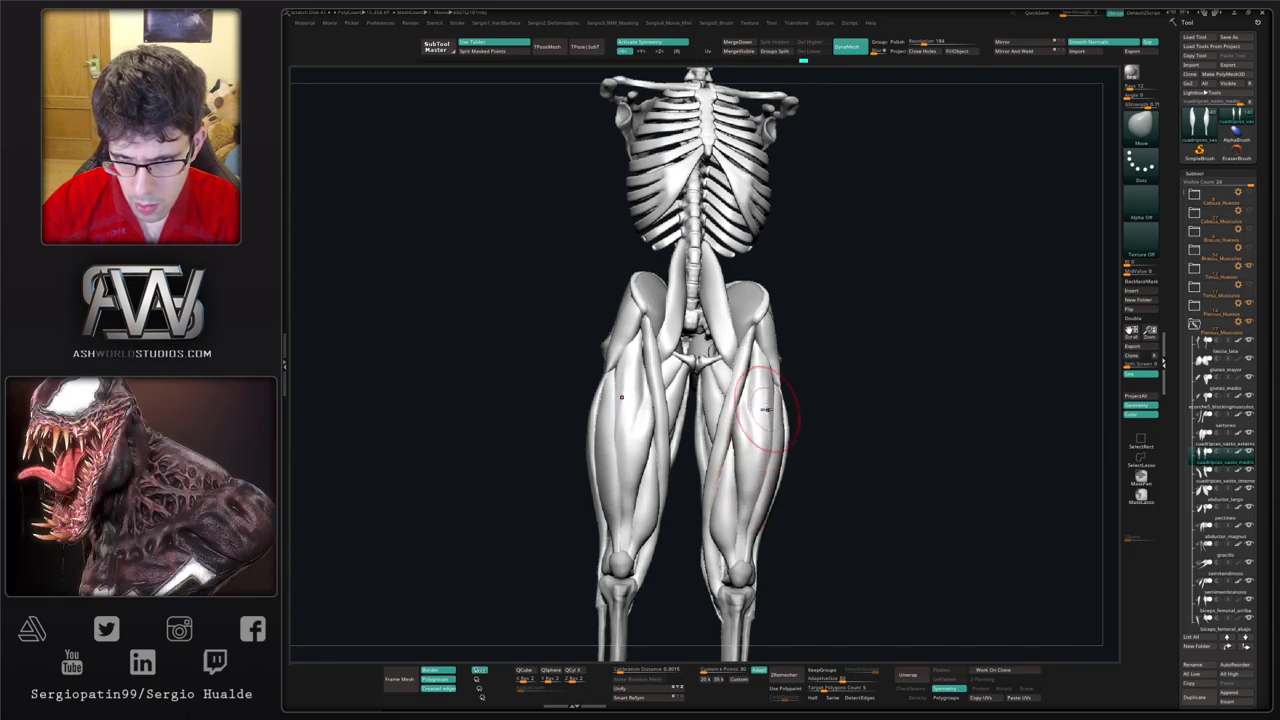
left_click_drag(766, 409, 769, 406)
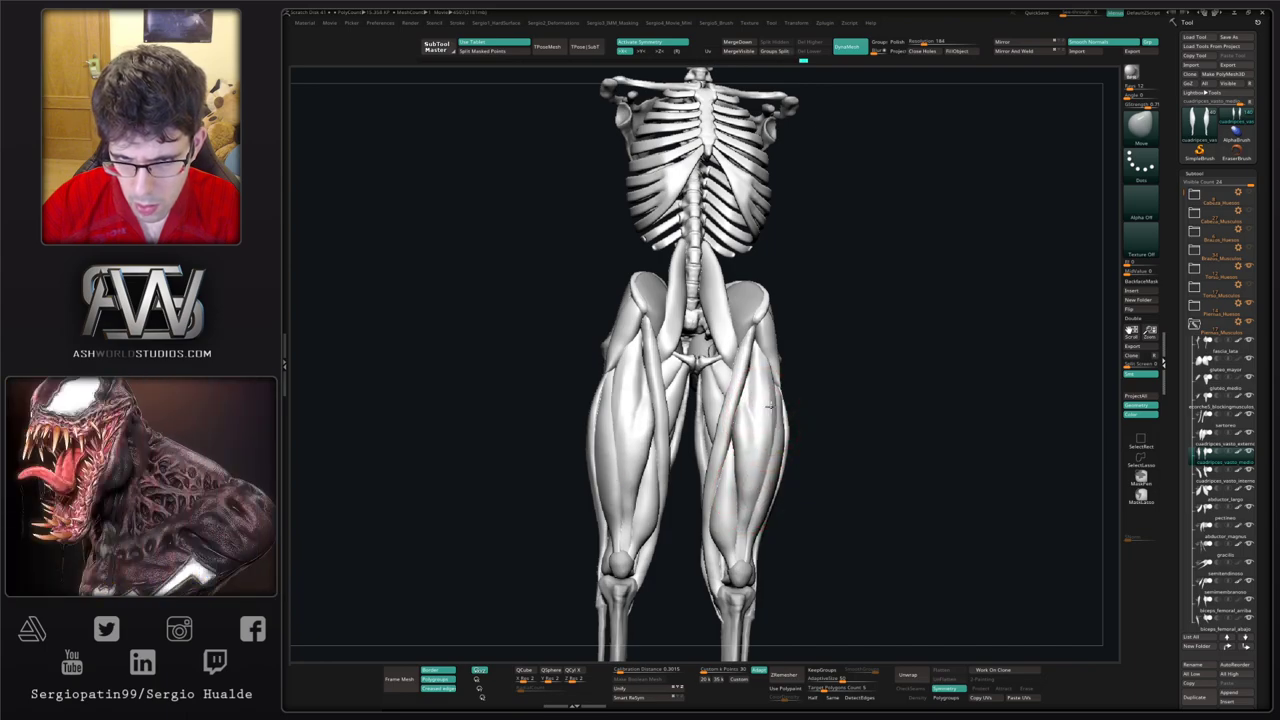
Step: Isolate the cuadriceps_vasto_interno muscle and adjust the curve of its upper half with the Move brush
left_click(731, 488, "alt")
right_click_drag(738, 488, 738, 428)
key("alt+s")
left_click_drag(737, 424, 746, 431)
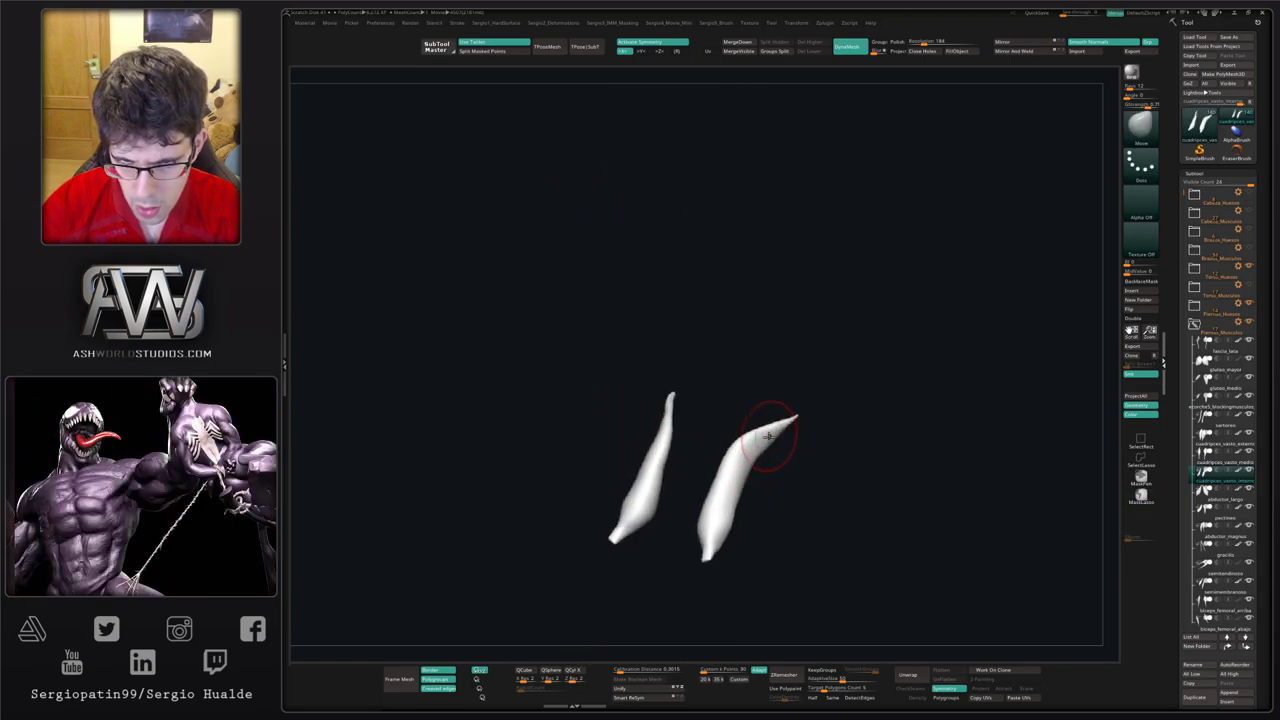
right_click_drag(735, 462, 731, 450)
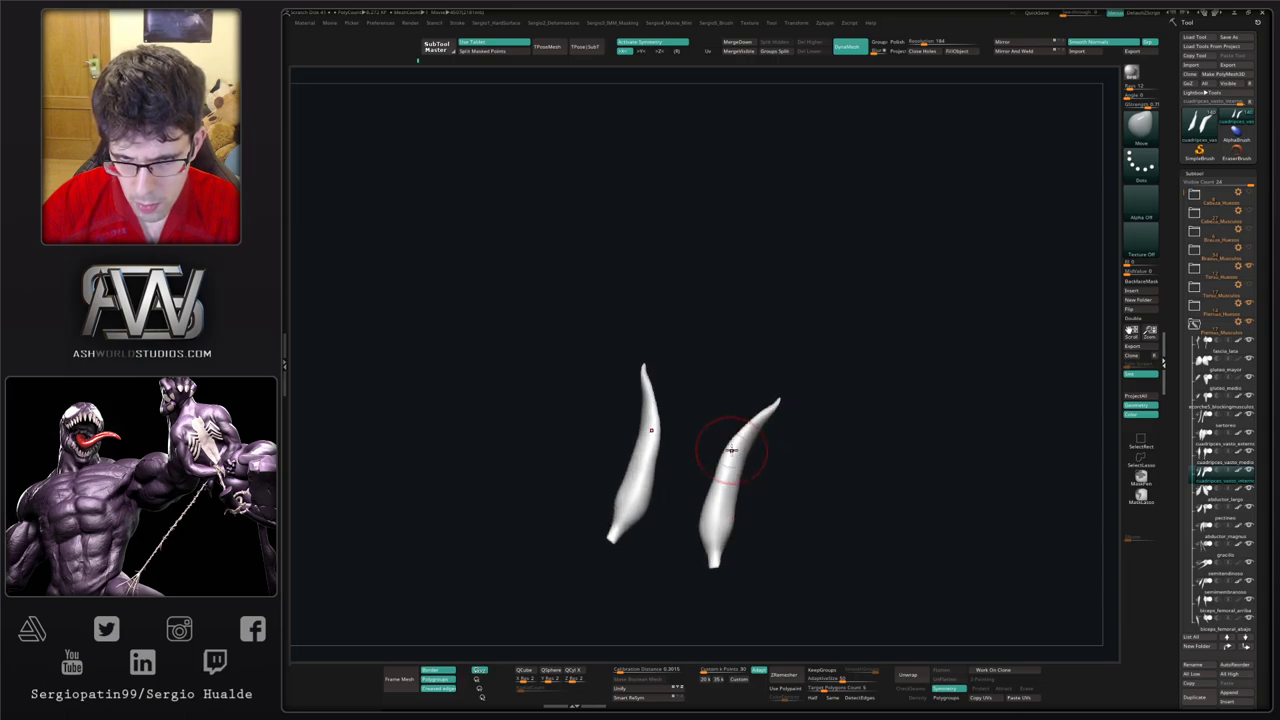
left_click_drag(749, 453, 757, 451)
right_click_drag(769, 449, 786, 426)
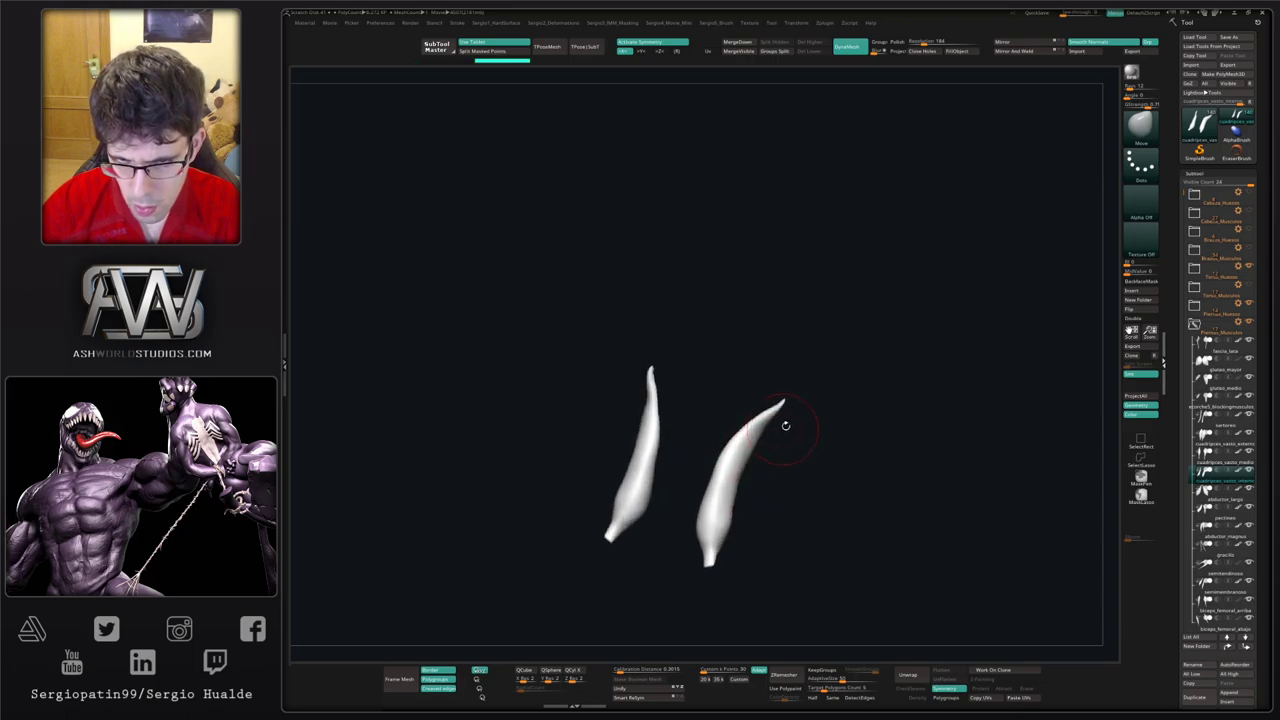
Step: Mask part of cuadriceps_vasto_interno and pull its concave side outward with the Move brush to widen the belly
left_click_drag(748, 538, 742, 538, "ctrl")
left_click(766, 472, "ctrl")
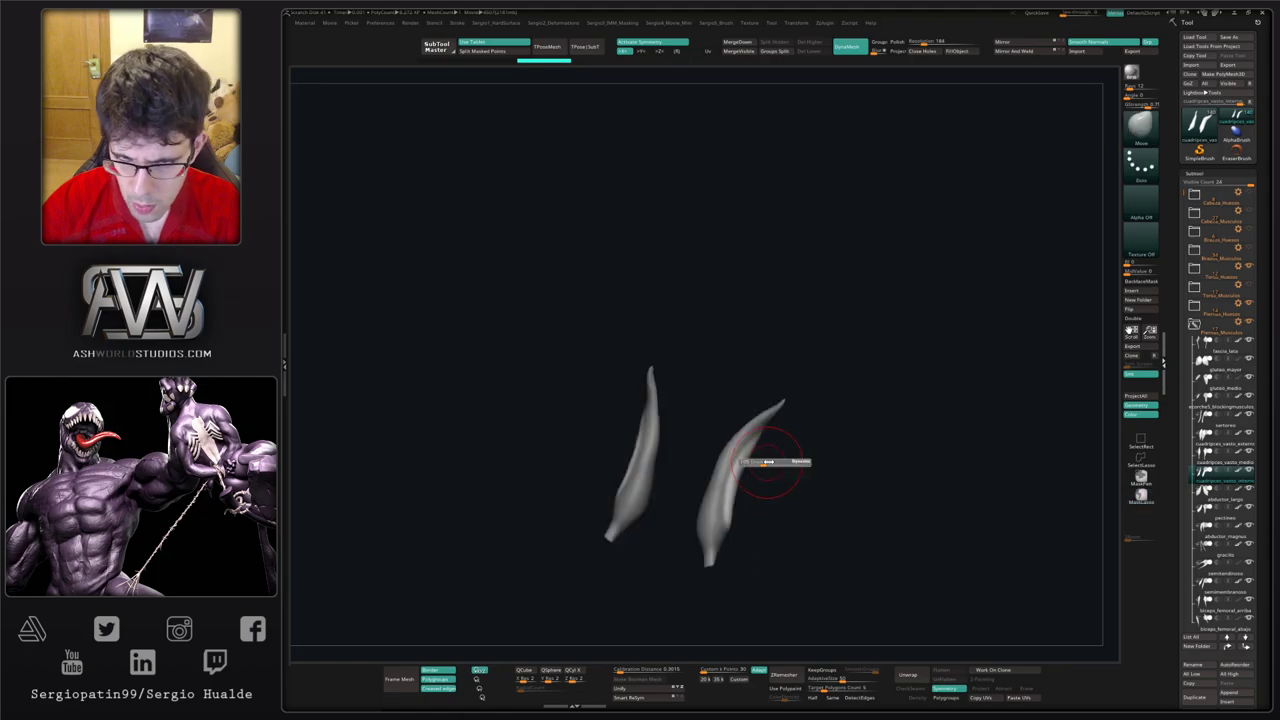
left_click_drag(771, 462, 776, 443)
right_click_drag(777, 426, 766, 450)
key("ctrl")
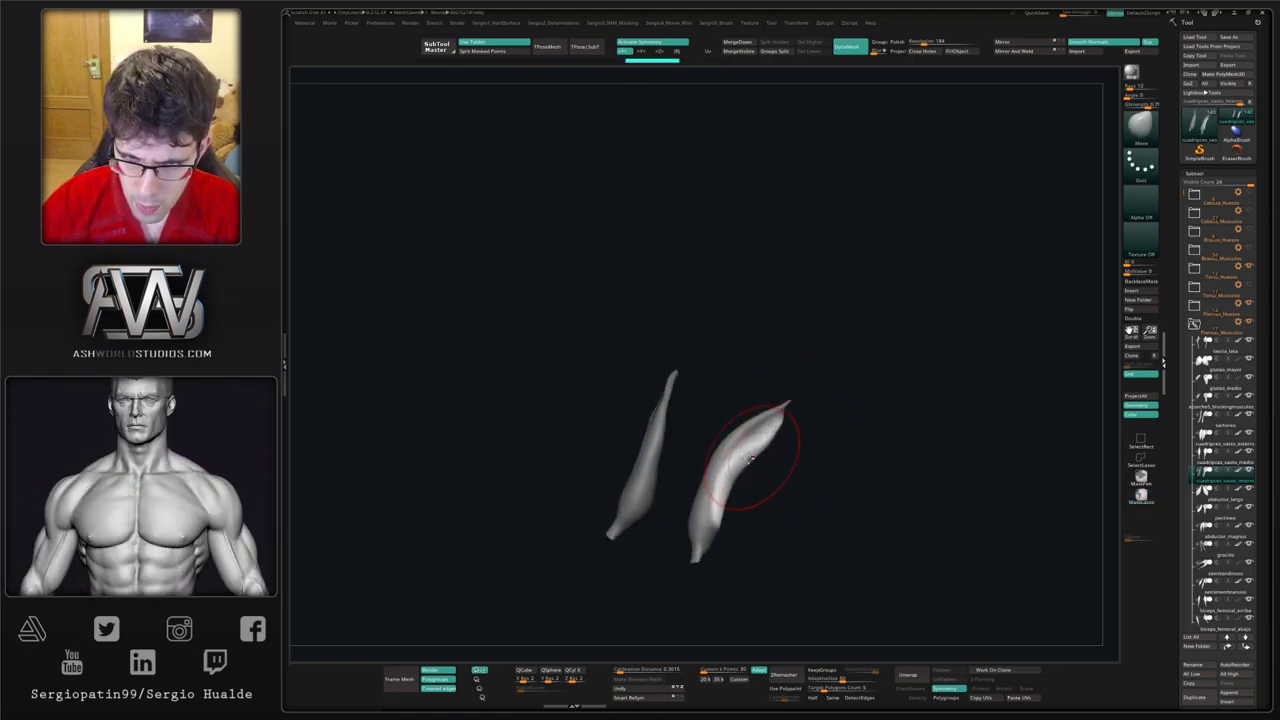
left_click_drag(751, 459, 739, 487)
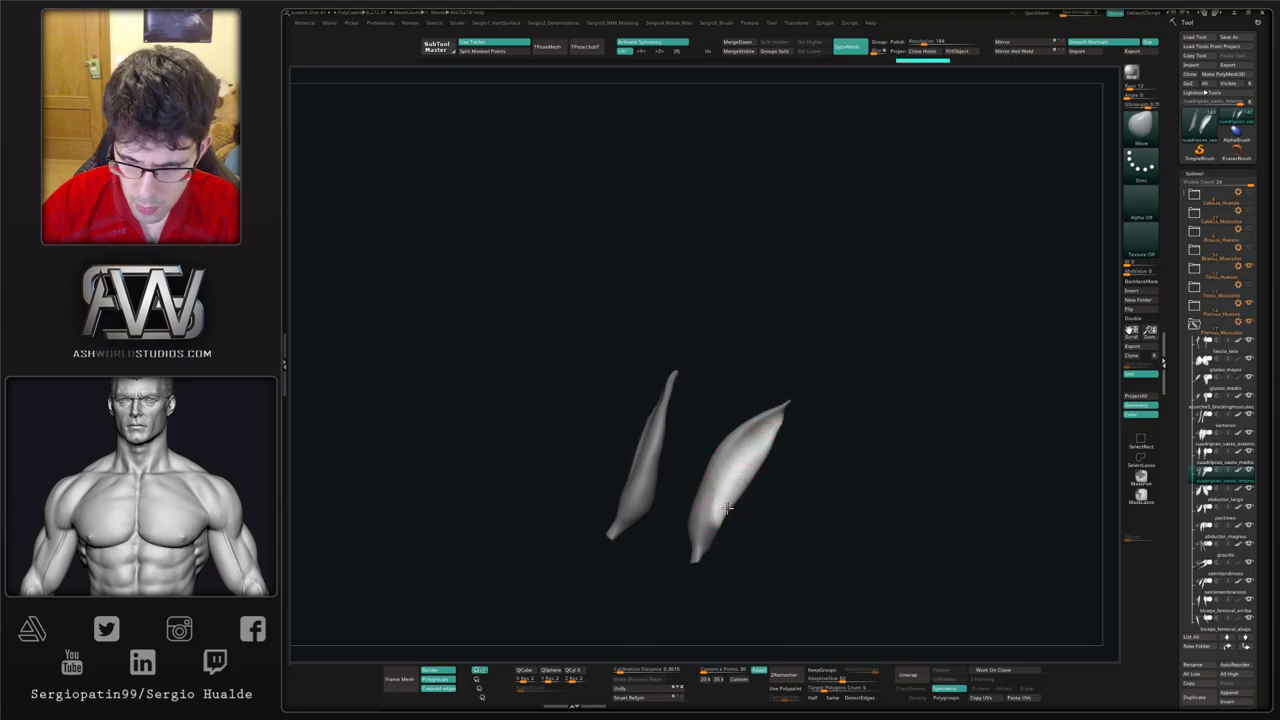
left_click_drag(775, 432, 770, 443)
Step: Smooth the widened edge of cuadriceps_vasto_interno, show the other parts again and check its fit in the thigh
mouse_move(715, 548)
left_mouse_down("shift")
mouse_move(763, 471)
mouse_move(796, 485)
left_mouse_up("shift")
mouse_move(795, 485)
right_mouse_down()
mouse_move(777, 486)
mouse_move(840, 500)
mouse_move(723, 471)
mouse_move(752, 519)
mouse_move(763, 491)
mouse_move(672, 489)
mouse_move(716, 479)
right_mouse_up()
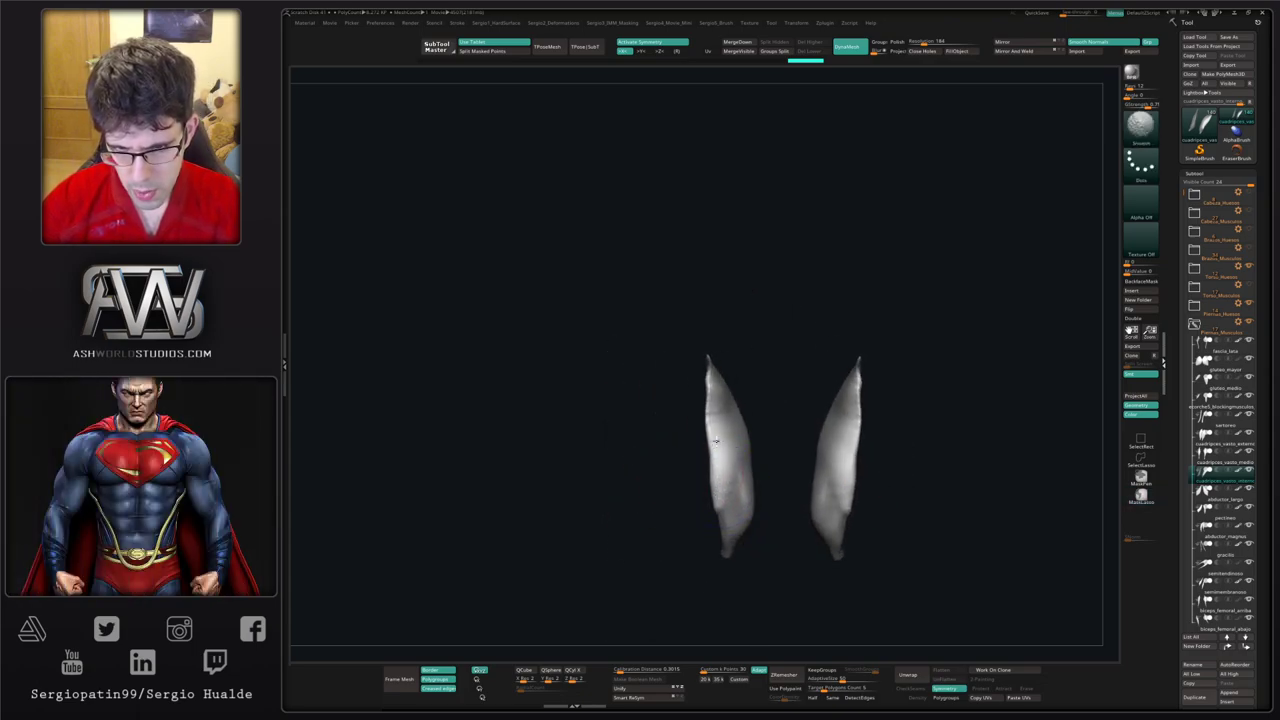
left_click_drag(716, 441, 702, 441, "shift")
right_click_drag(674, 437, 720, 509)
key("alt+s")
left_click_drag(722, 502, 755, 503)
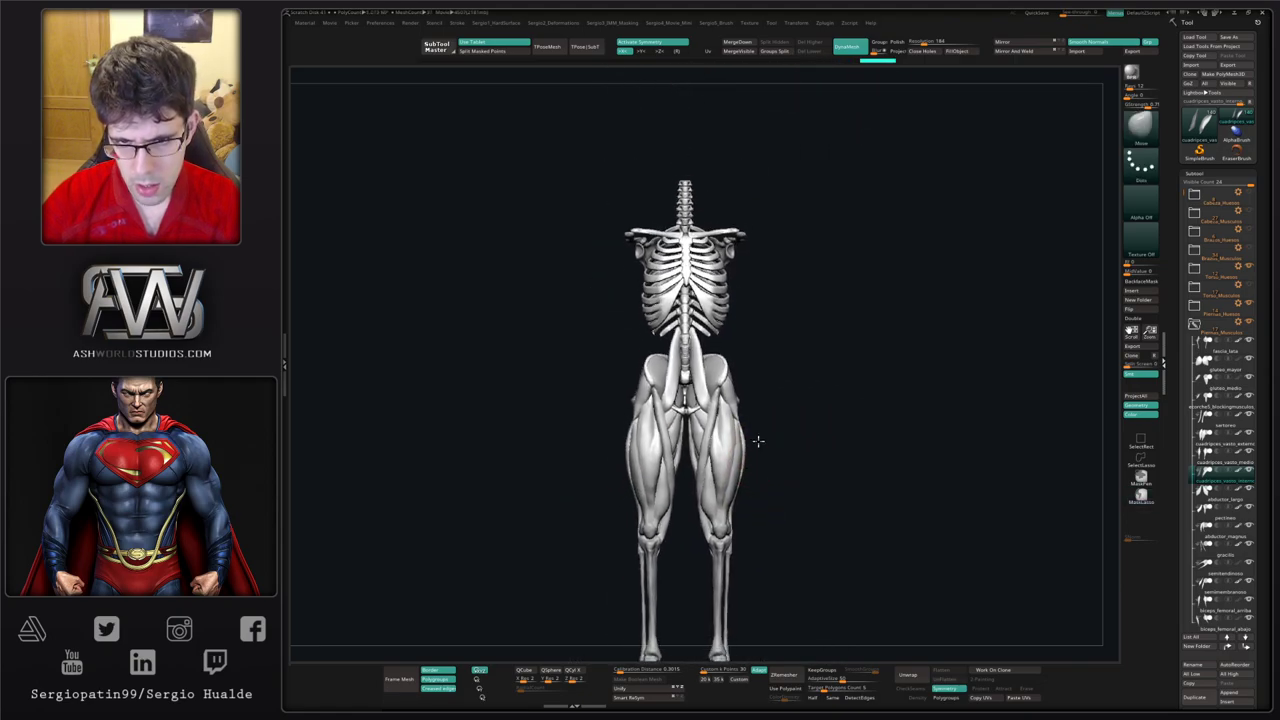
mouse_move(758, 441)
right_mouse_down()
mouse_move(780, 446)
mouse_move(757, 445)
mouse_move(757, 465)
right_mouse_up()
right_click_drag(757, 465, 753, 424)
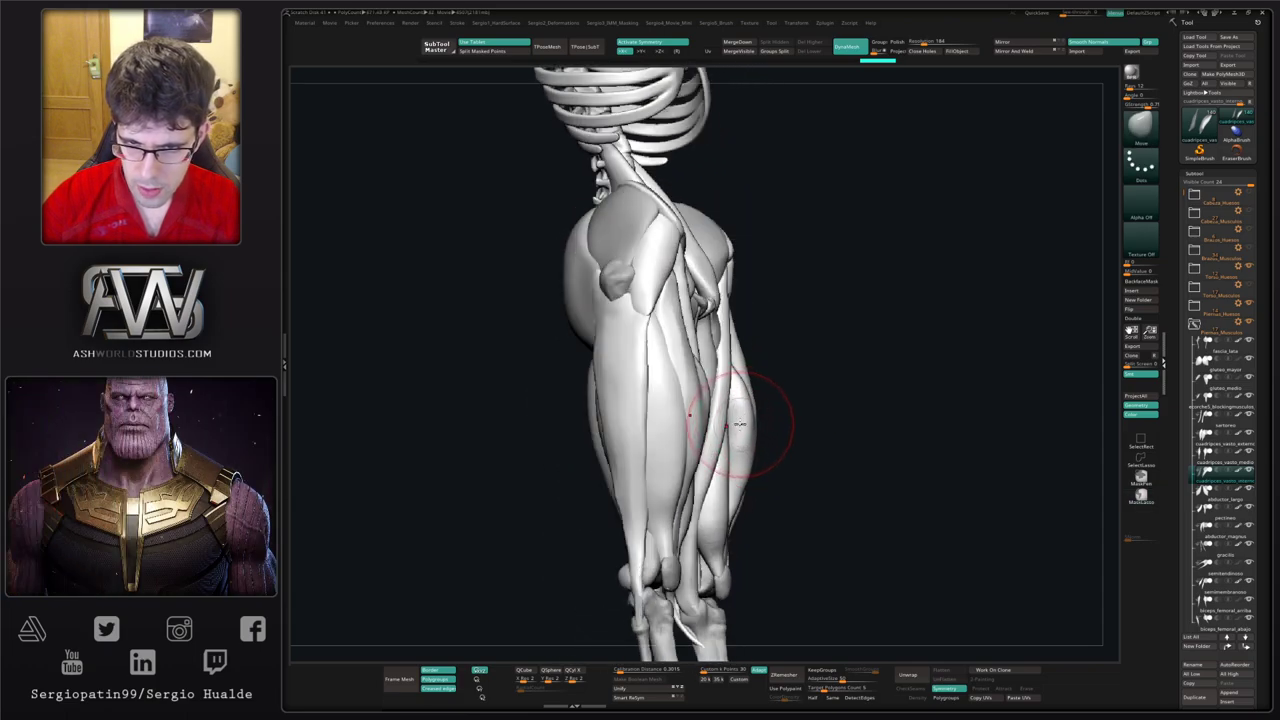
Step: Select cuadriceps_vasto_medio, nudge its outer contour slightly with the Move brush and flatten its front surface with TrimDynamic
left_click(745, 418, "alt")
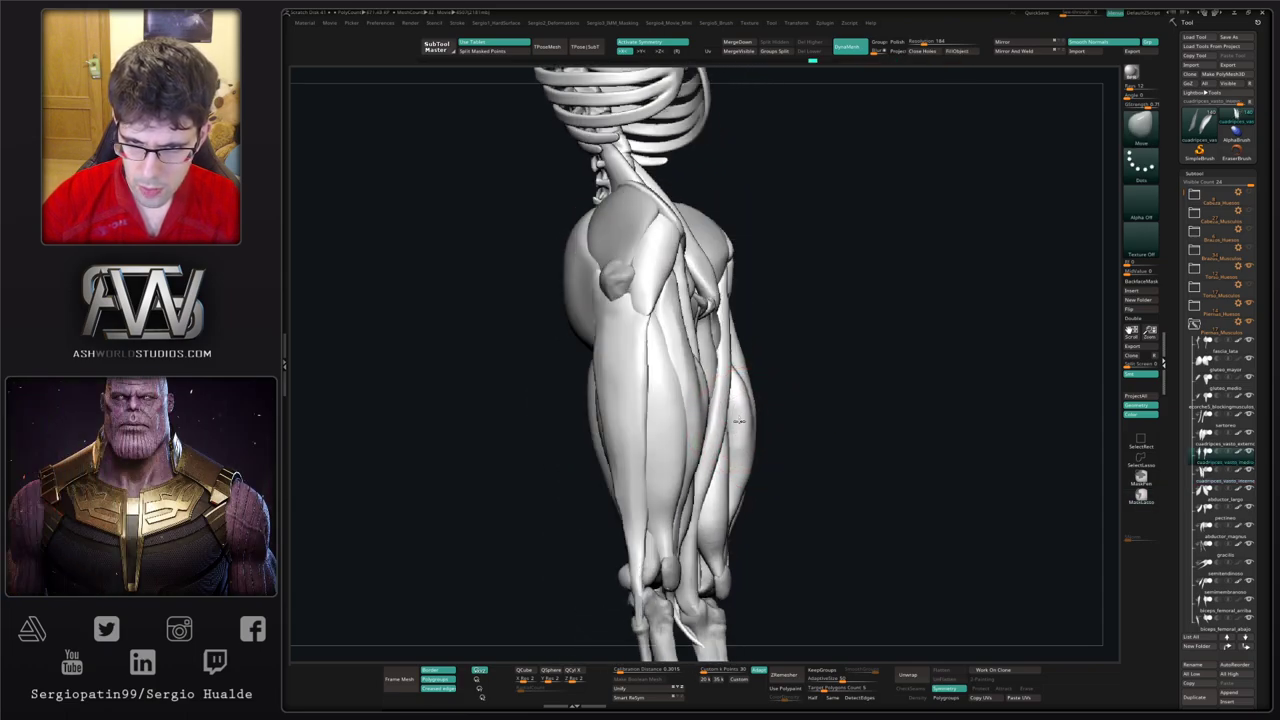
left_click_drag(744, 472, 742, 470)
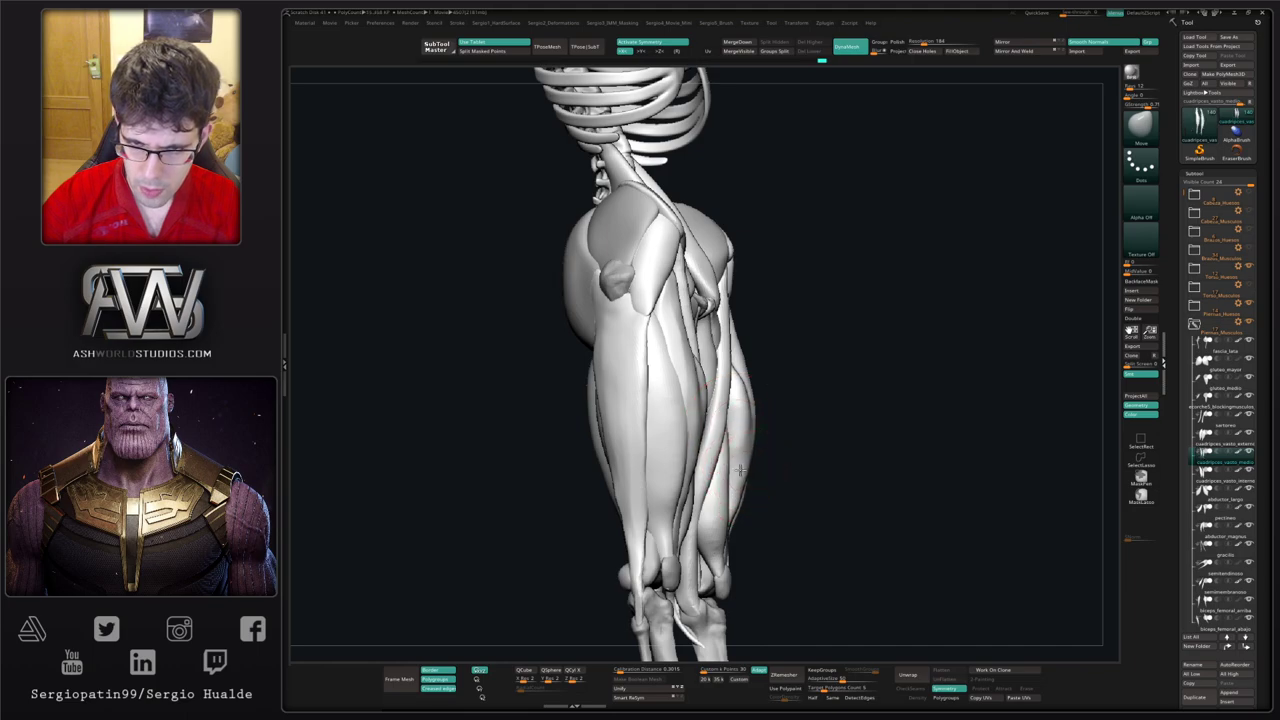
right_click_drag(740, 472, 678, 467)
key("ctrl+shift+t")
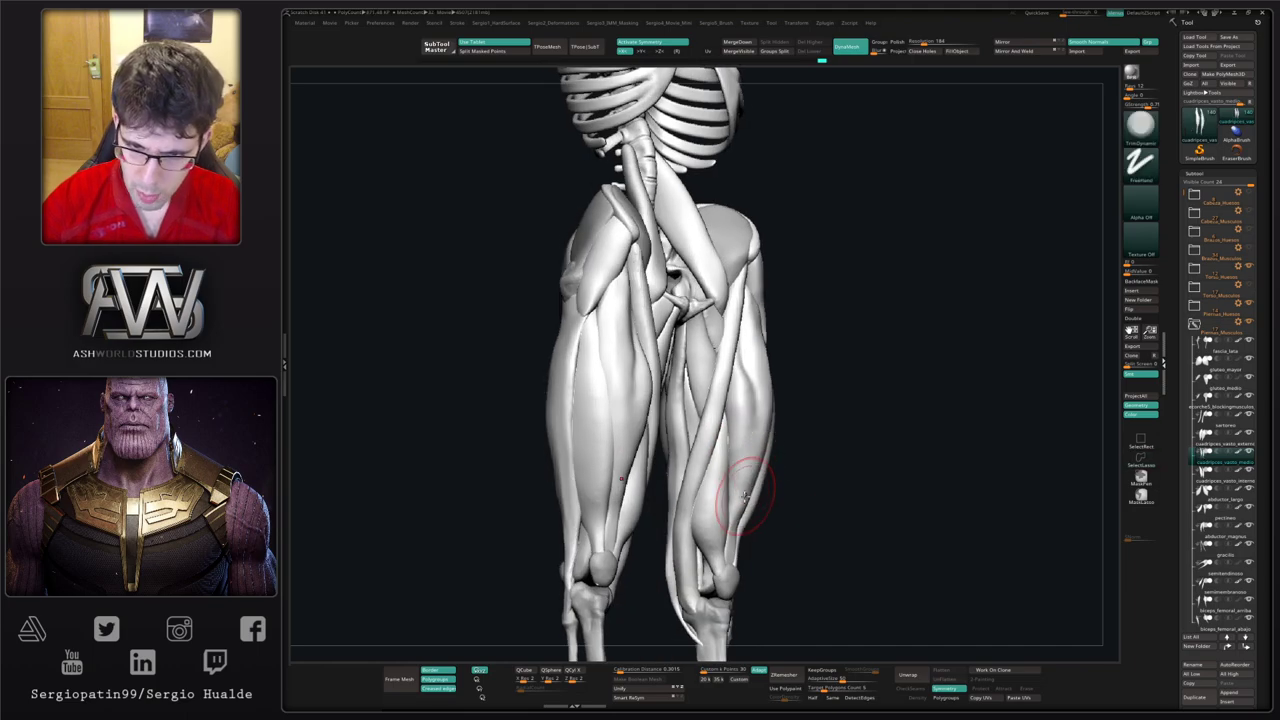
right_click_drag(739, 513, 795, 348)
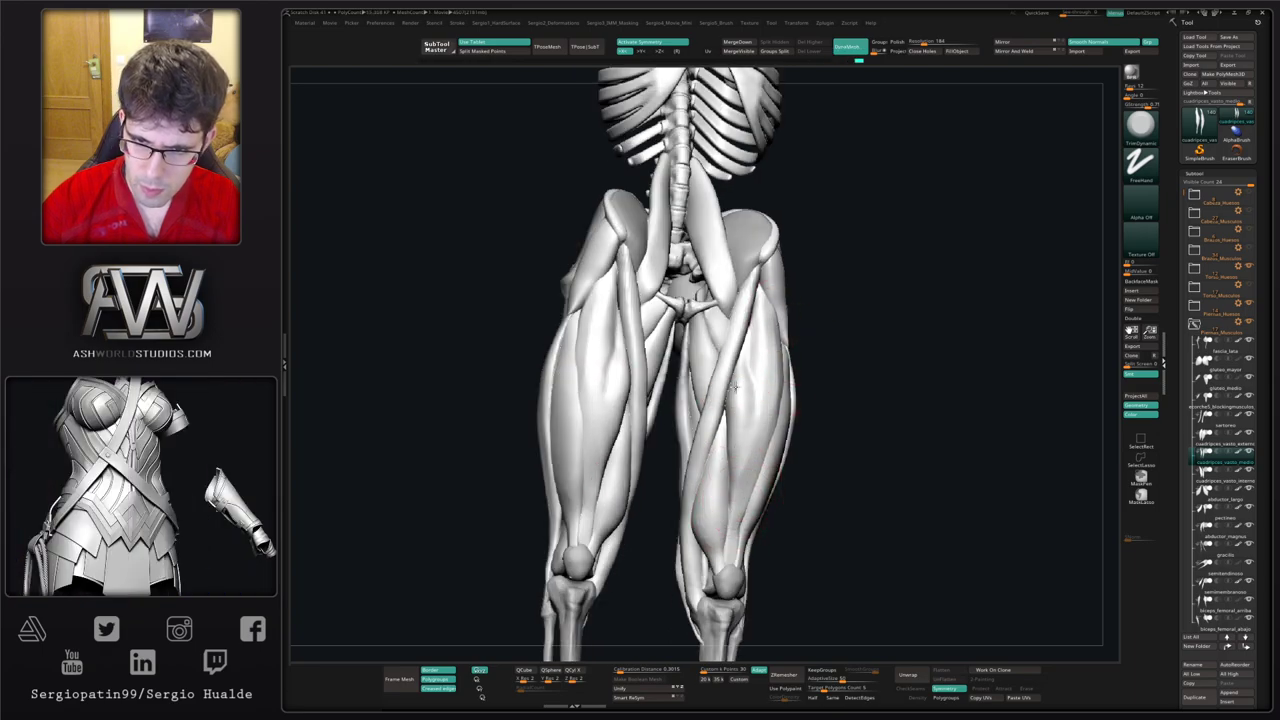
left_click_drag(733, 387, 736, 465)
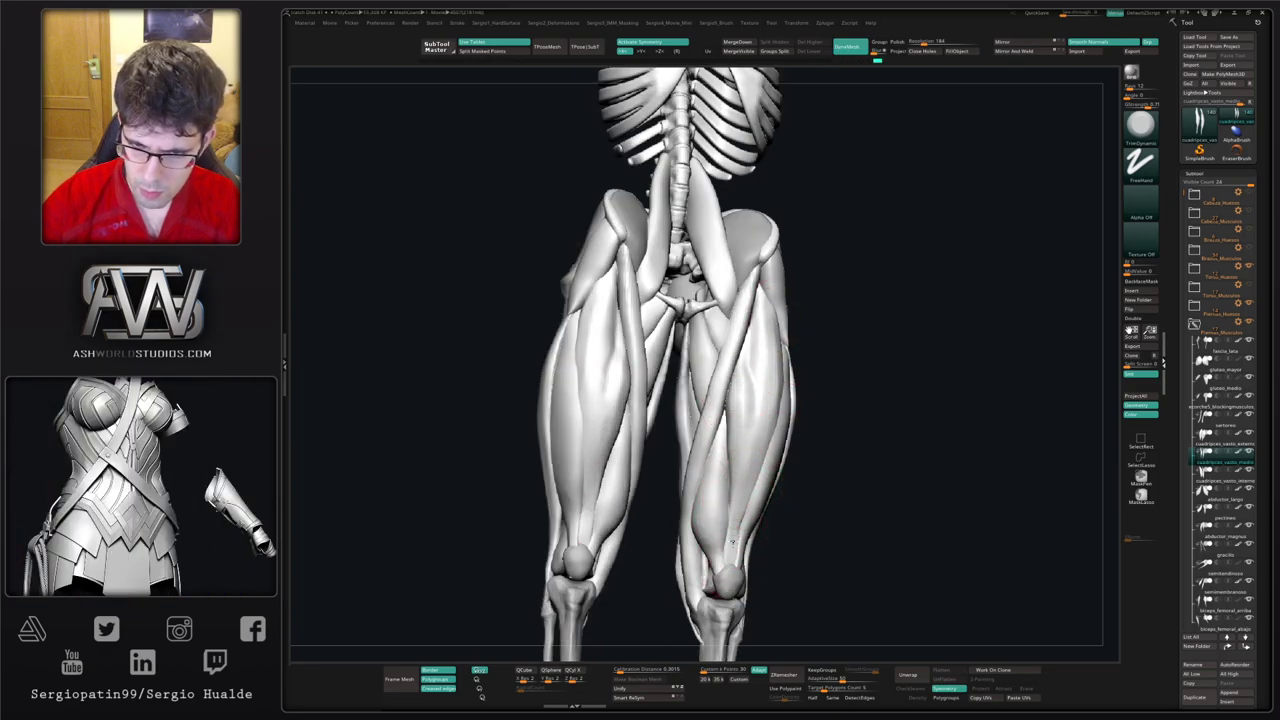
Step: Adjust the lower end of cuadriceps_vasto_medio above the kneecap with the Move brush
right_click_drag(733, 563, 650, 556)
key("b")
key("m")
key("v")
right_click_drag(730, 565, 740, 533)
left_click_drag(733, 545, 720, 494)
right_click_drag(716, 470, 693, 435)
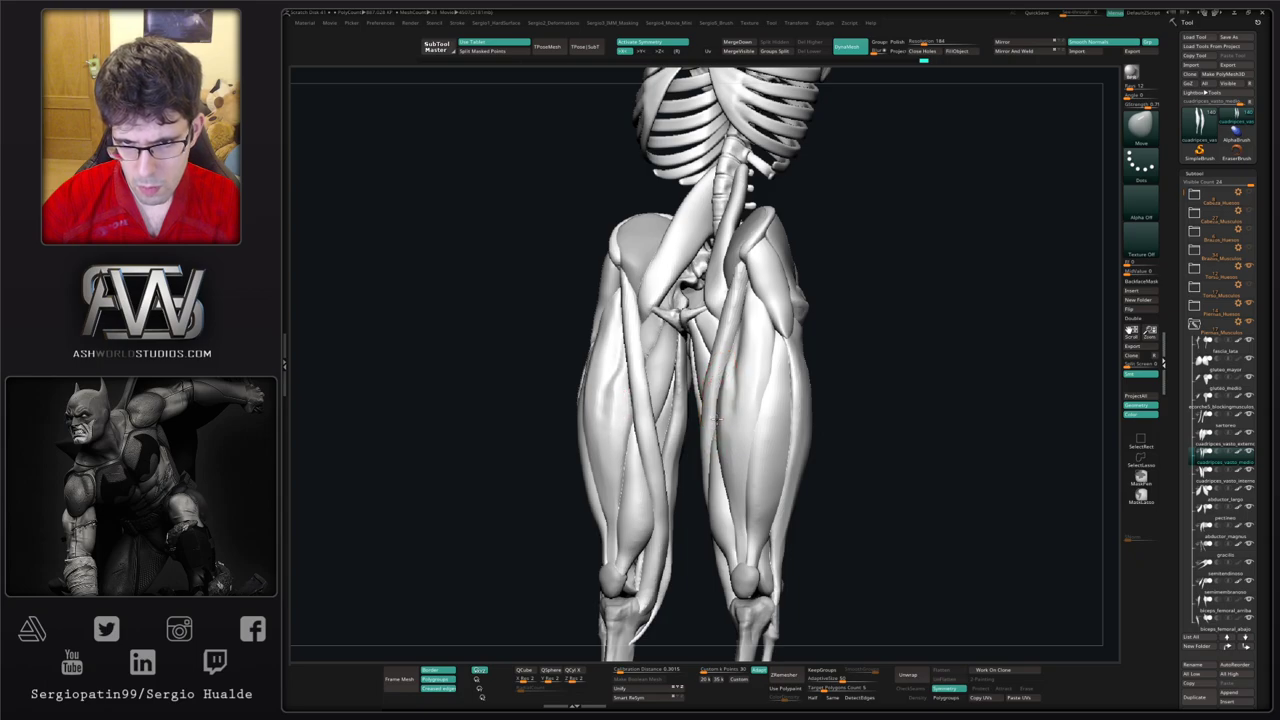
Step: Isolate cuadriceps_vasto_externo, flatten planes along its belly and lower taper with TrimDynamic, and show the other parts again
mouse_move(713, 420)
right_mouse_down()
mouse_move(753, 451)
mouse_move(740, 460)
mouse_move(733, 437)
mouse_move(771, 449)
mouse_move(735, 458)
mouse_move(746, 435)
right_mouse_up()
left_click(753, 451, "alt")
key("alt+s")
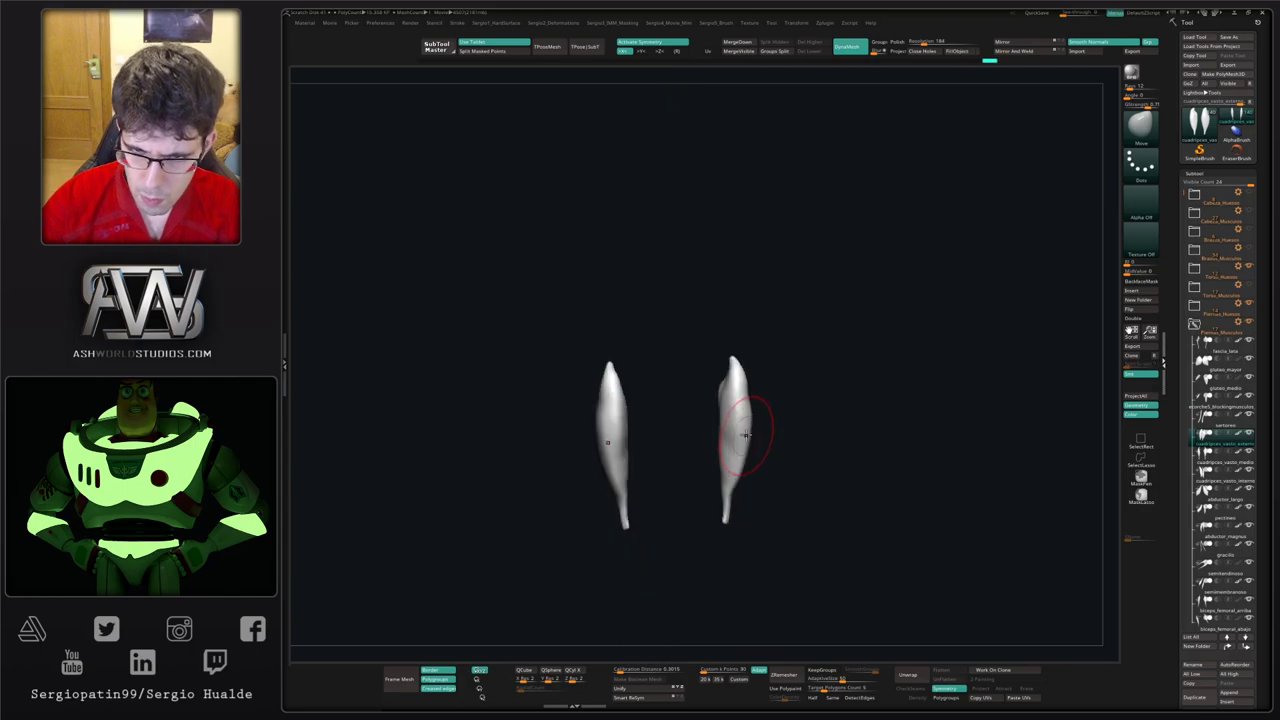
key("ctrl+t")
mouse_move(729, 436)
left_mouse_down()
mouse_move(723, 394)
mouse_move(727, 447)
left_mouse_up()
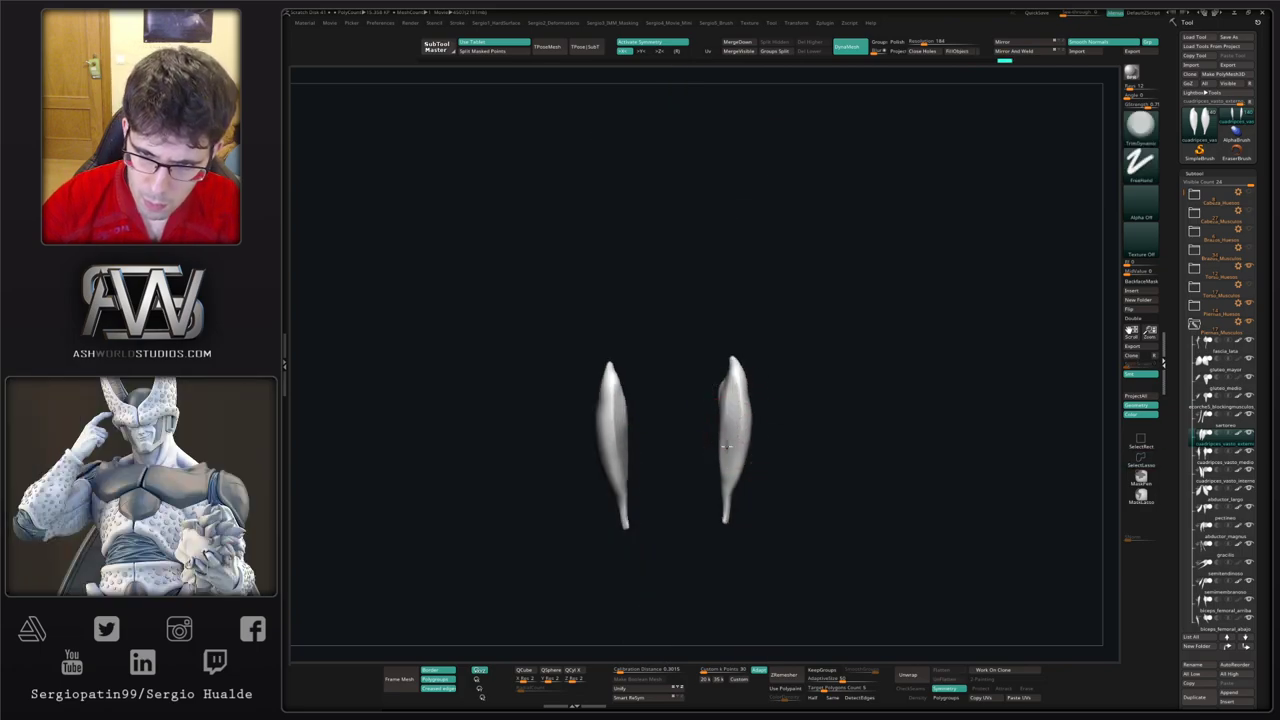
key("alt+s")
mouse_move(730, 450)
right_mouse_down("ctrl")
mouse_move(743, 430)
mouse_move(707, 374)
right_mouse_up("ctrl")
key("alt+s")
left_click_drag(715, 399, 712, 390)
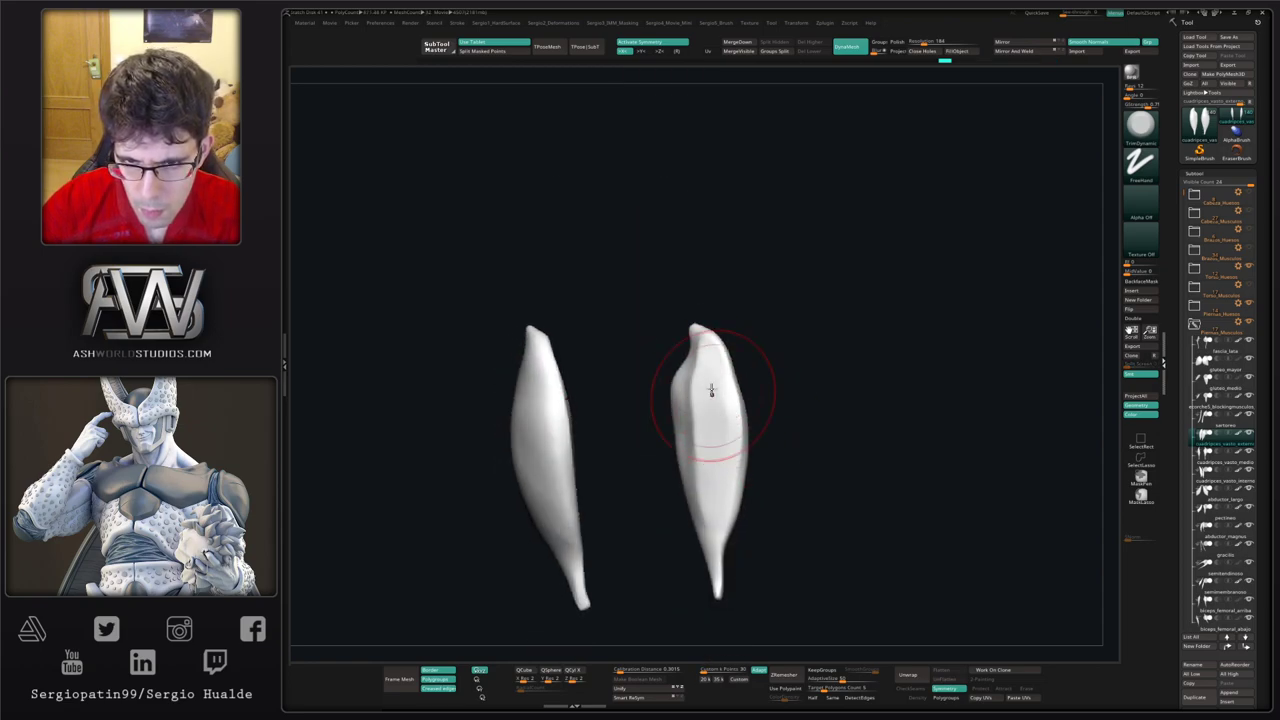
left_click_drag(709, 527, 705, 365)
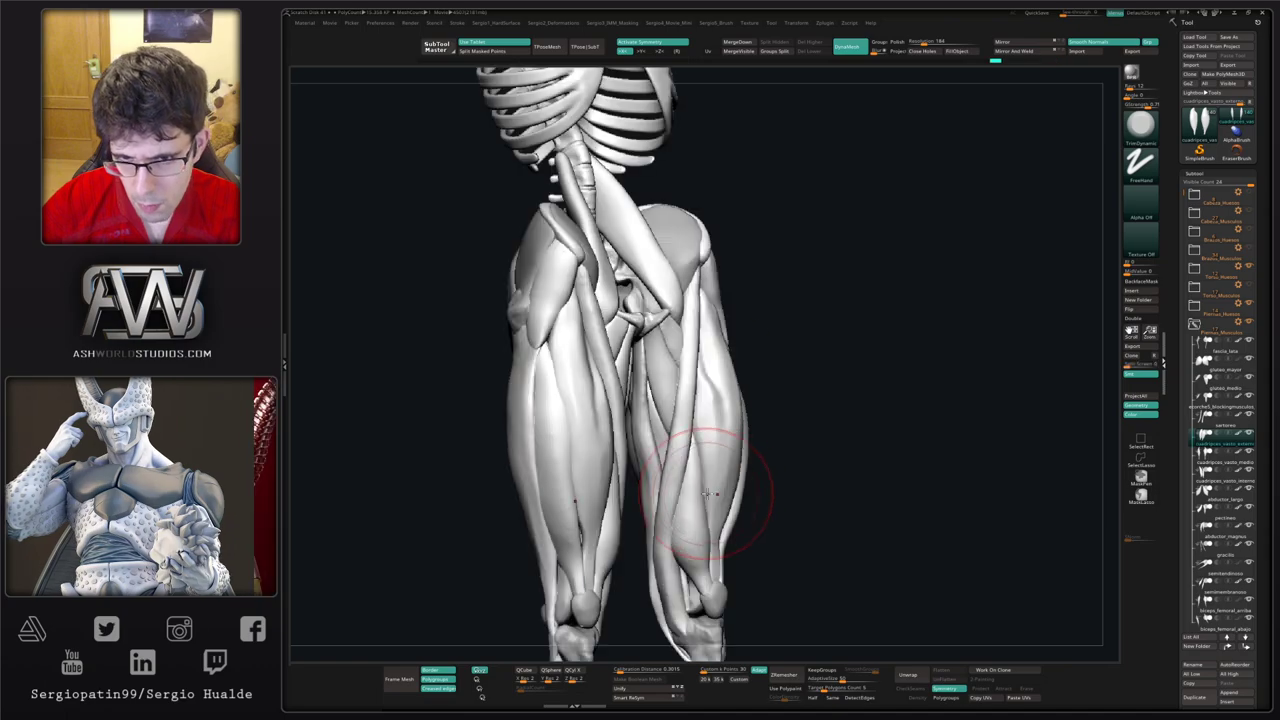
Step: Refine the front edge and upper contour of cuadriceps_vasto_externo against the neighbouring thigh muscles with the Move brush
right_click_drag(714, 486, 729, 471)
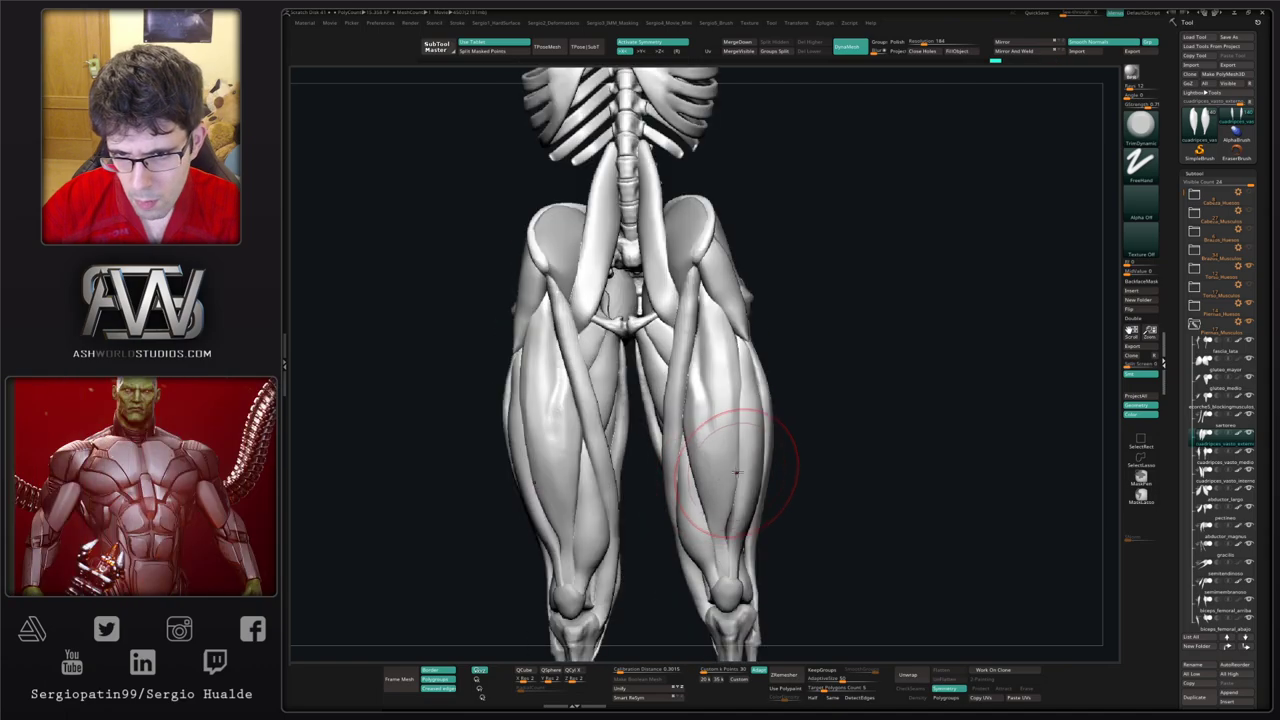
left_click_drag(735, 471, 729, 493)
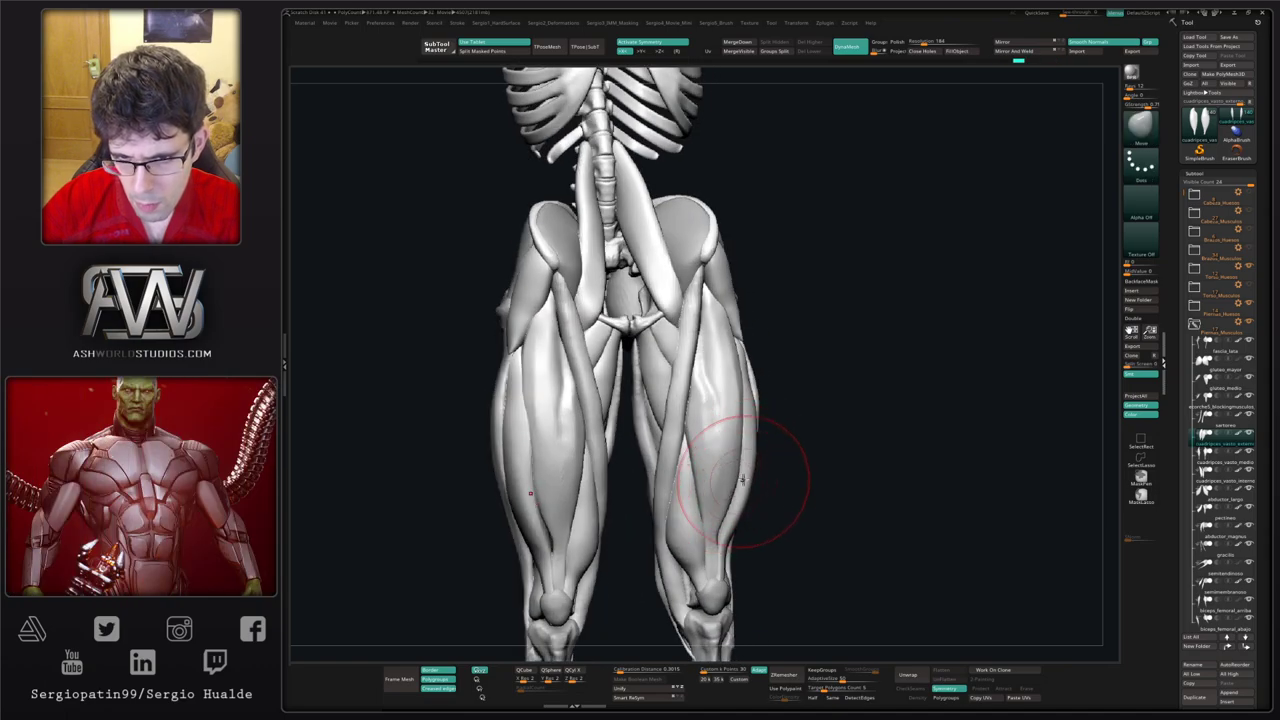
mouse_move(735, 419)
left_mouse_down()
mouse_move(720, 362)
mouse_move(730, 376)
left_mouse_up()
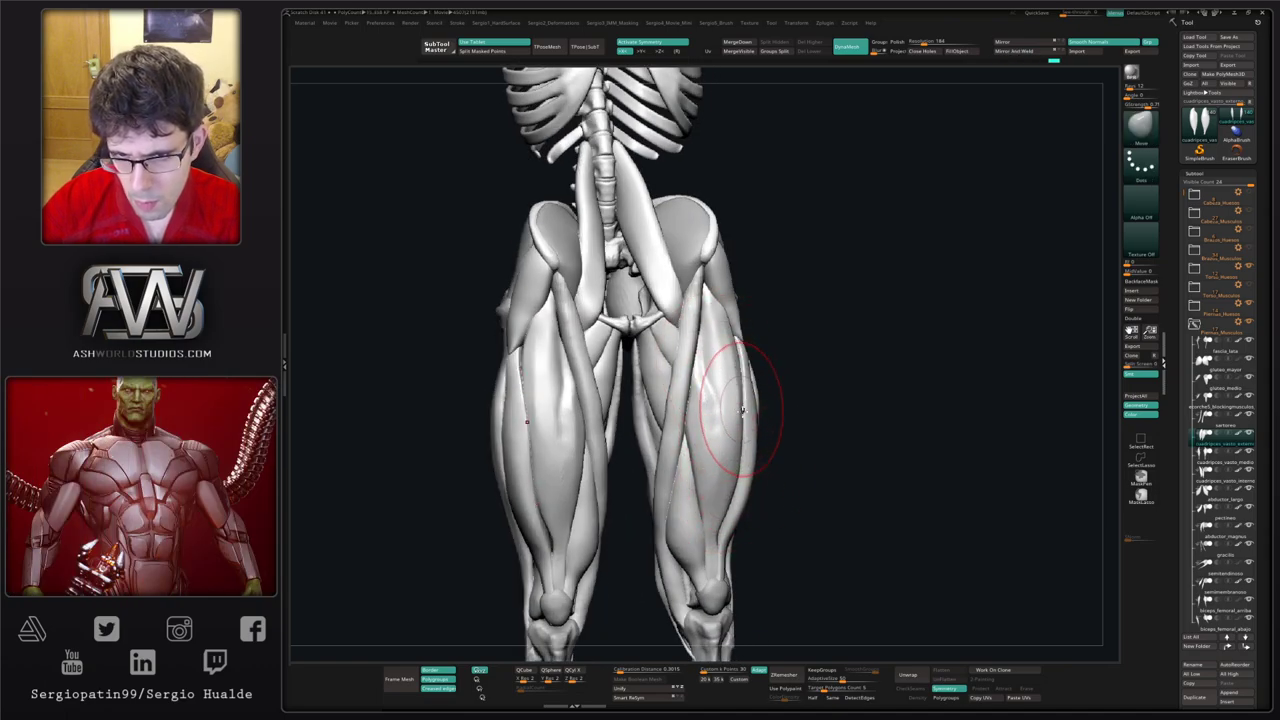
right_click_drag(743, 409, 742, 372)
left_click_drag(742, 369, 735, 335)
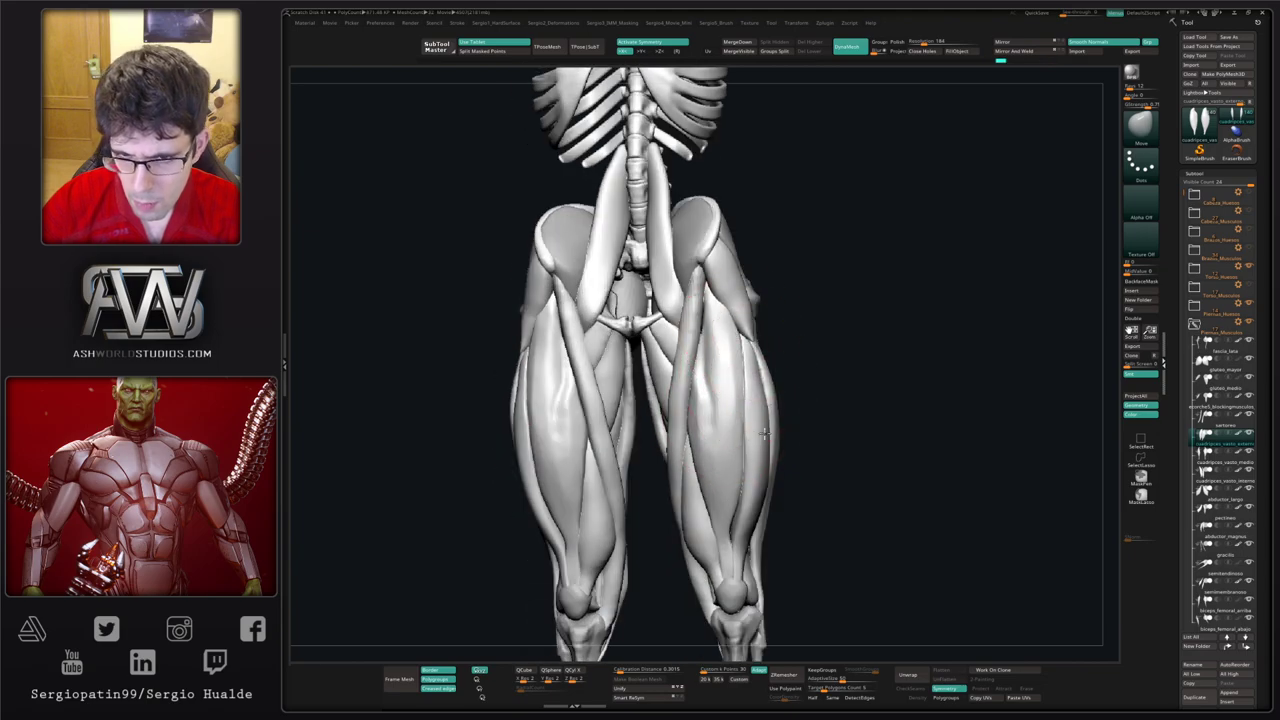
Step: Flatten cuadriceps_vasto_externo from its middle down towards the knee with TrimDynamic and smooth its upper part
right_click_drag(764, 433, 760, 428)
key("ctrl+shift+t")
left_click_drag(762, 411, 754, 419)
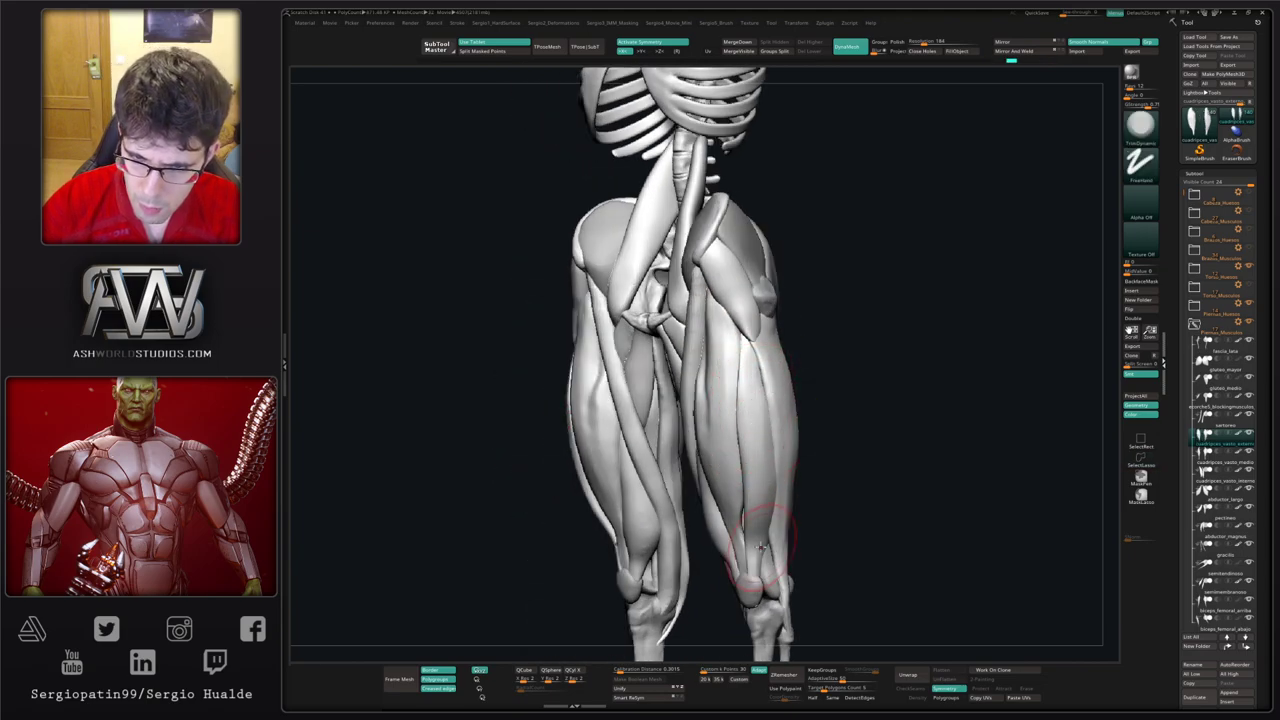
left_click_drag(760, 547, 757, 500)
left_click_drag(752, 395, 748, 366, "shift")
right_click_drag(750, 415, 785, 437, "shift")
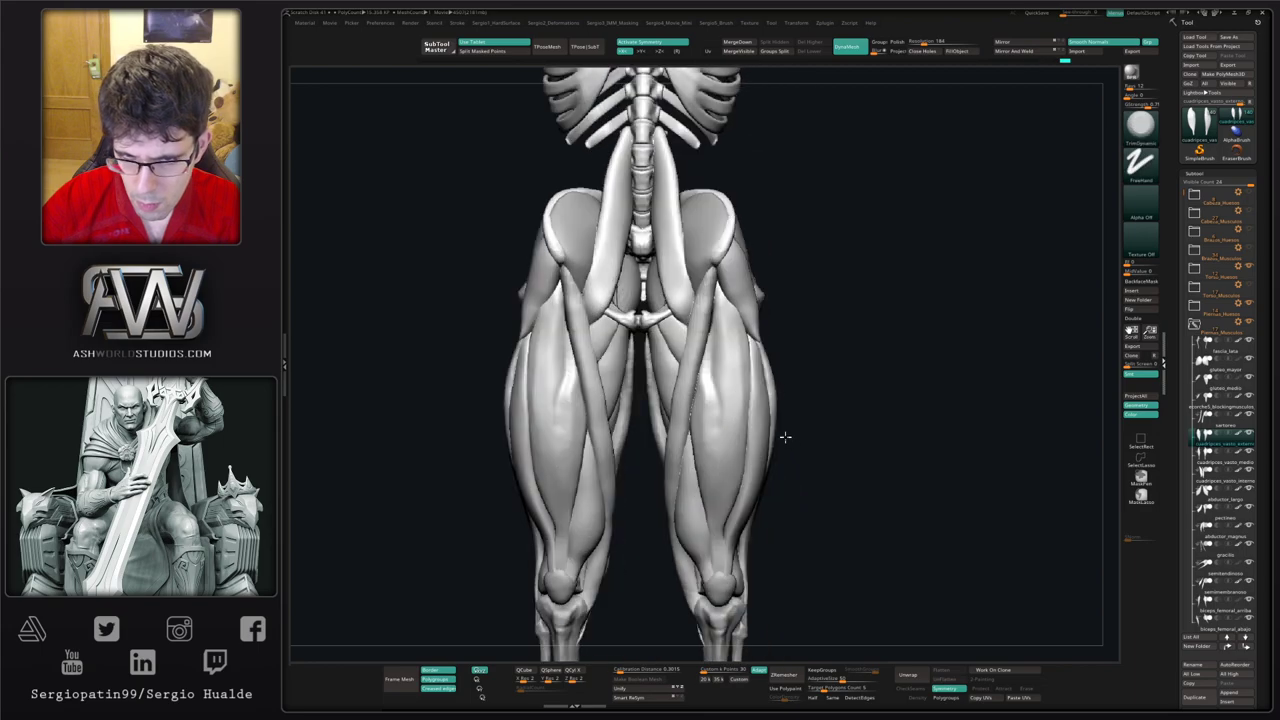
Step: Examine cuadriceps_vasto_externo in isolation, and check the legs with the skeleton from the side, front and back
key("alt+s")
mouse_move(728, 527)
right_mouse_down()
mouse_move(766, 449)
mouse_move(746, 476)
right_mouse_up()
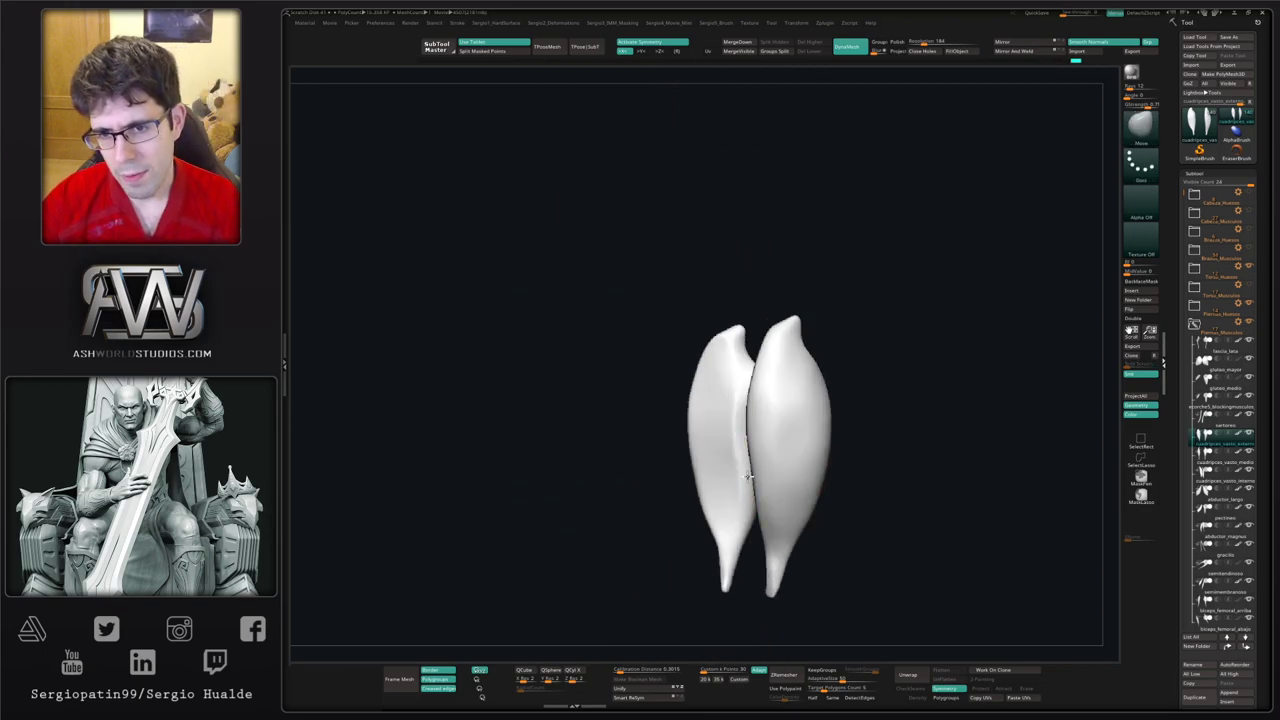
key("alt+s")
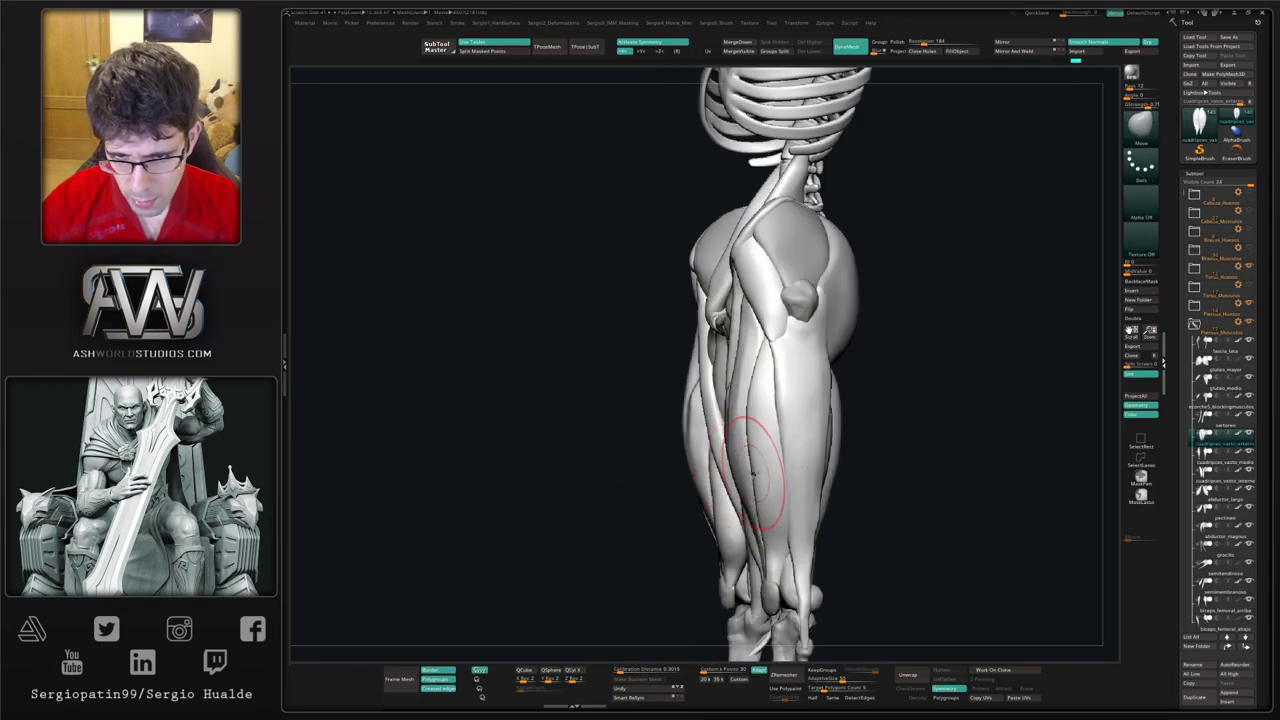
right_click_drag(748, 472, 794, 323)
mouse_move(831, 368)
right_mouse_down()
mouse_move(742, 395)
mouse_move(809, 369)
mouse_move(840, 392)
right_mouse_up()
mouse_move(894, 411)
left_mouse_down()
mouse_move(911, 389)
mouse_move(894, 363)
mouse_move(903, 354)
mouse_move(862, 352)
left_mouse_up()
right_click_drag(862, 352, 820, 410, "ctrl")
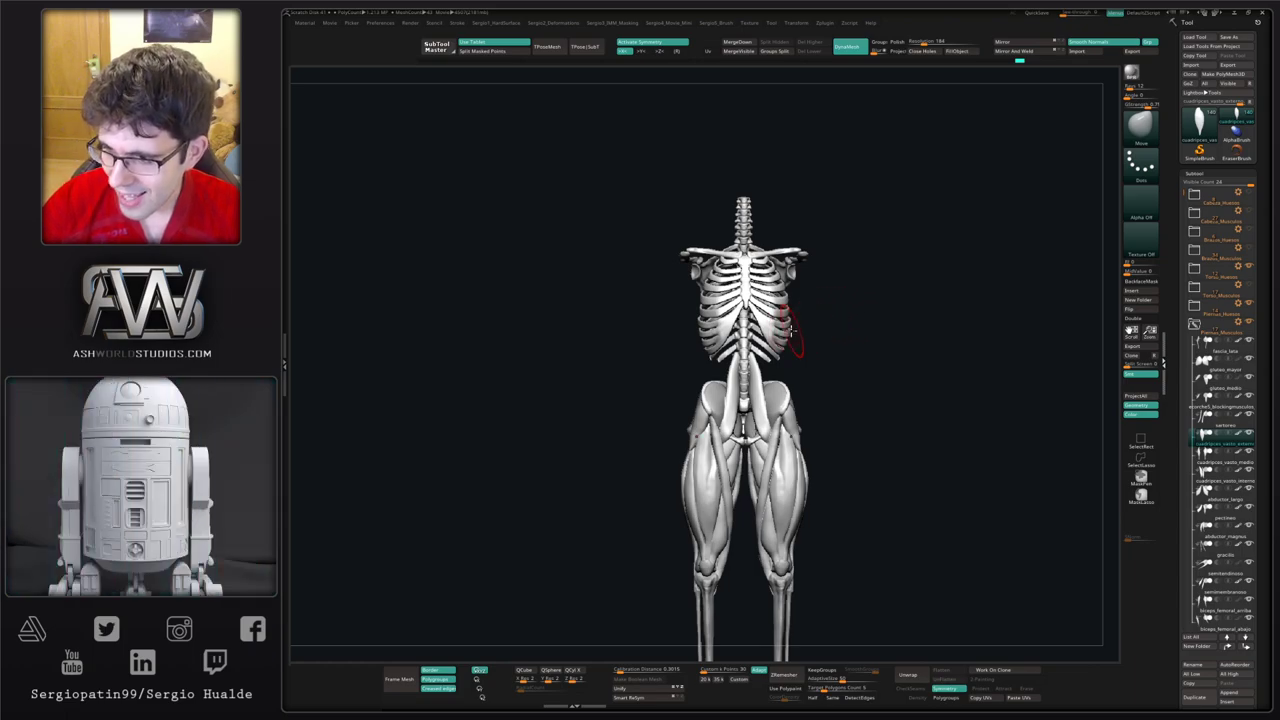
left_click_drag(857, 394, 800, 406)
key("ctrl")
right_click_drag(785, 404, 764, 430, "ctrl")
left_click_drag(765, 428, 774, 441, "shift")
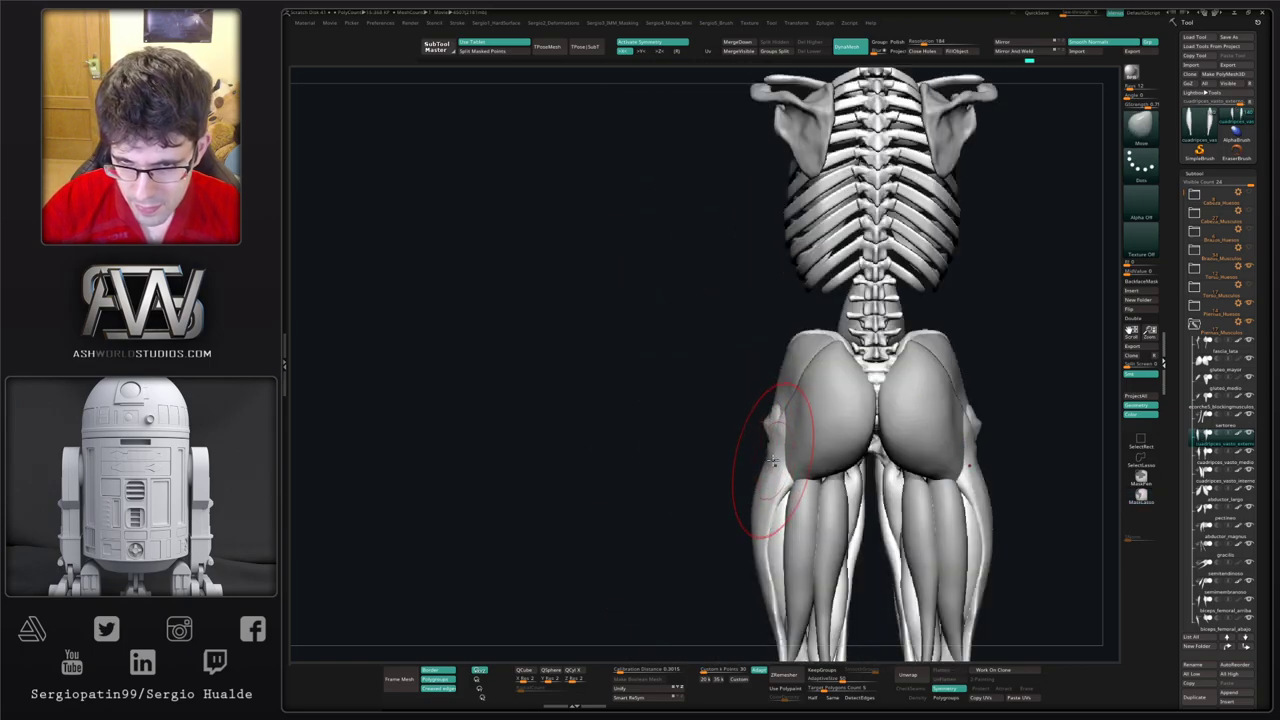
Step: Select gluteo_mayor and adjust its lower outer edge beside the fascia lata with the Move brush
left_click(762, 447, "alt")
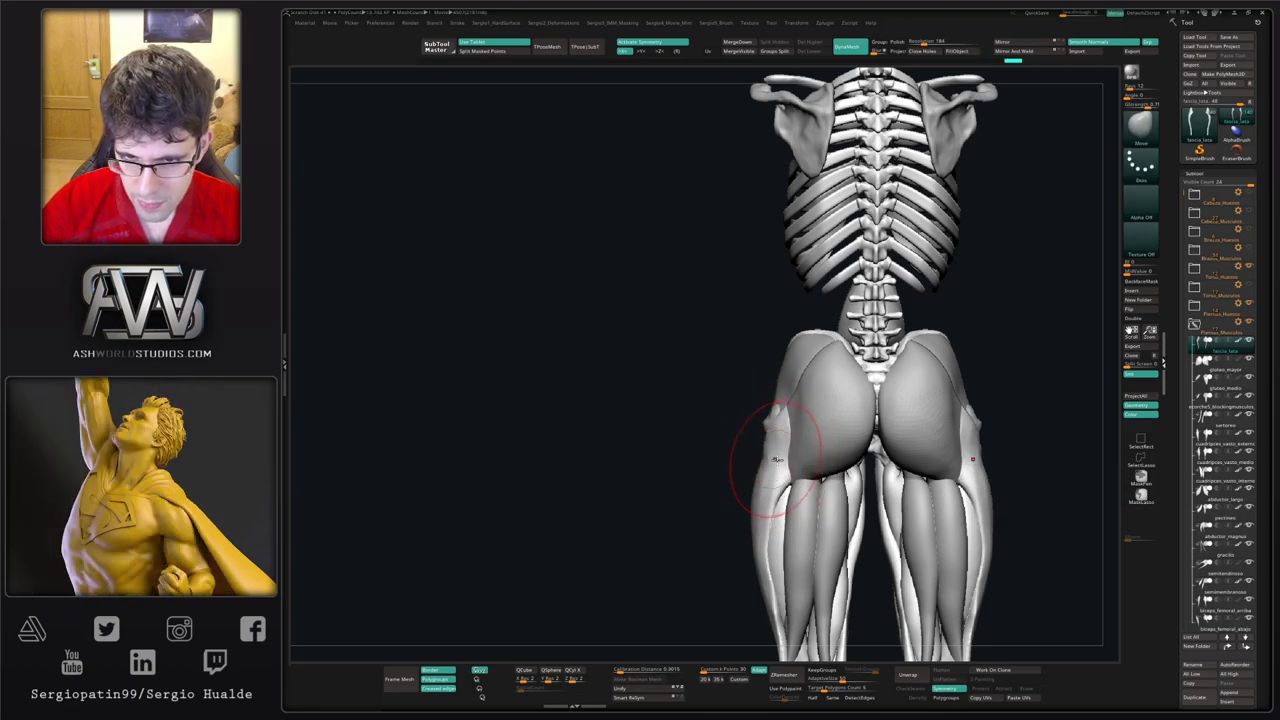
left_click(778, 460, "alt")
left_click_drag(776, 475, 792, 442)
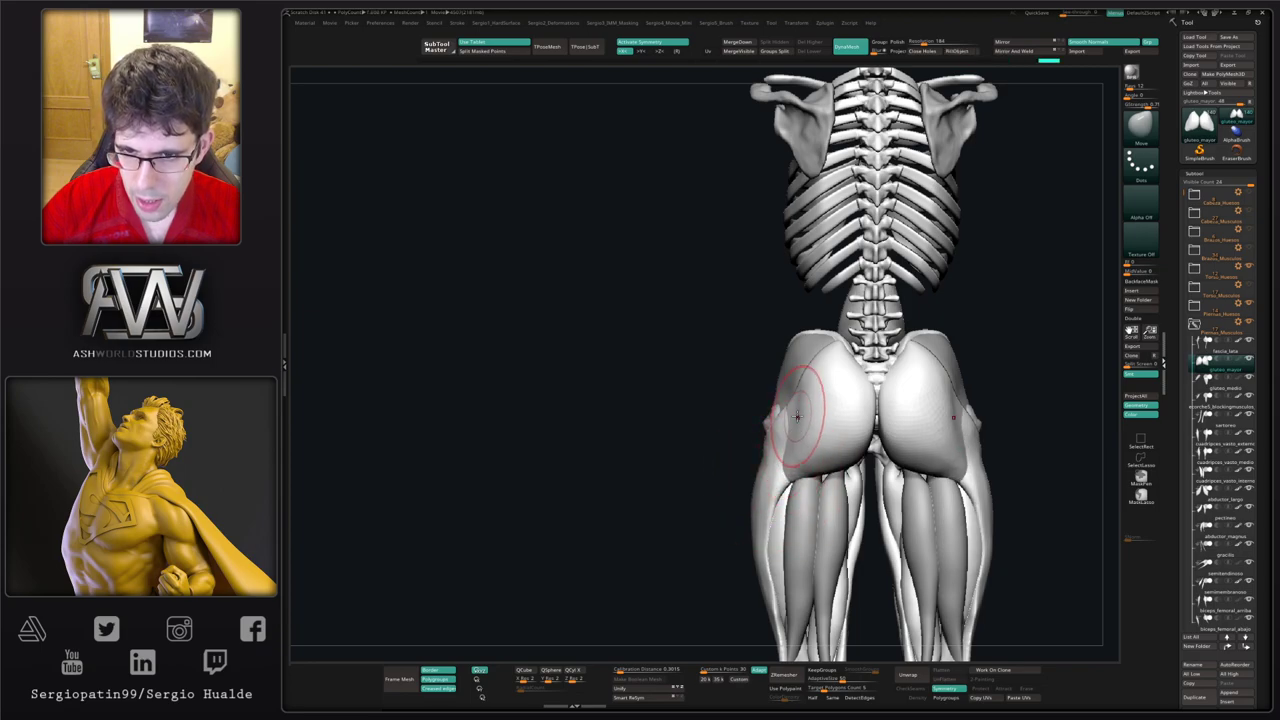
mouse_move(757, 402)
right_mouse_down()
mouse_move(786, 394)
mouse_move(772, 404)
right_mouse_up()
Step: Select gluteo_medio and examine the hip and upper thigh forms from the back, side and front
left_click(777, 417, "alt")
key("s")
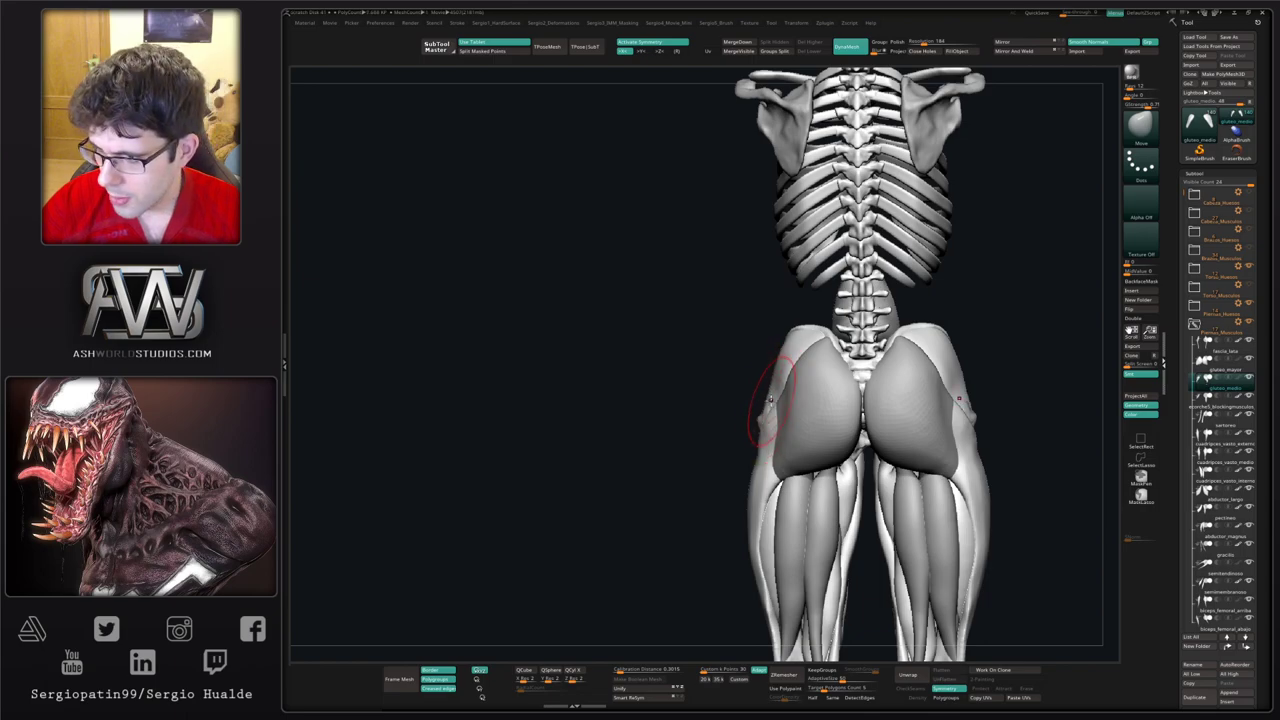
mouse_move(764, 402)
right_mouse_down()
mouse_move(758, 388)
mouse_move(767, 405)
right_mouse_up()
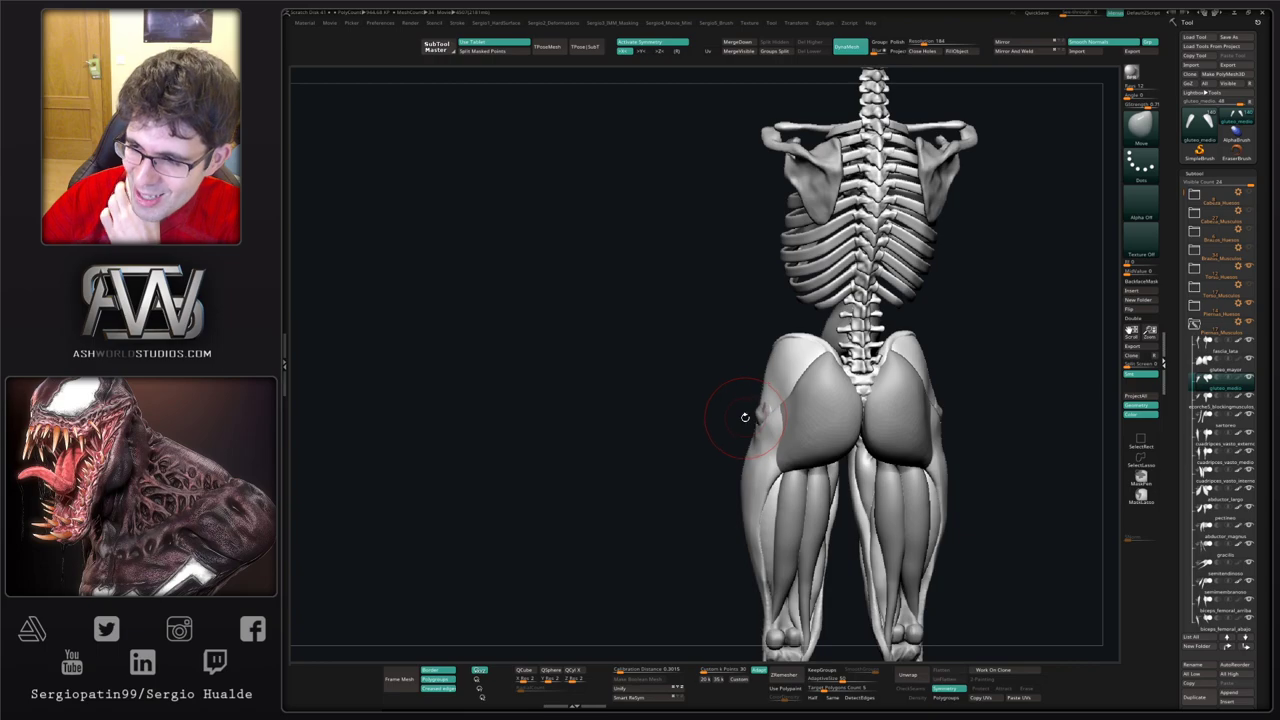
right_click_drag(767, 408, 788, 411)
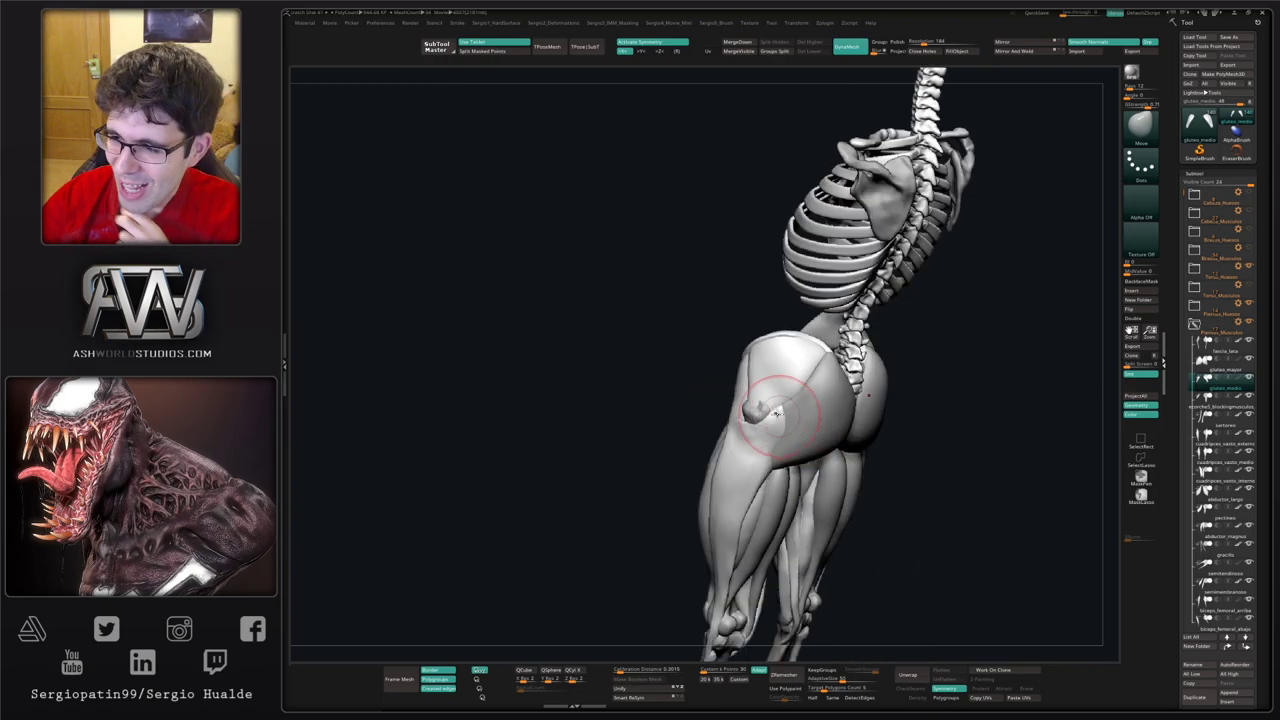
mouse_move(754, 346)
right_mouse_down()
mouse_move(774, 394)
mouse_move(756, 374)
mouse_move(766, 371)
right_mouse_up()
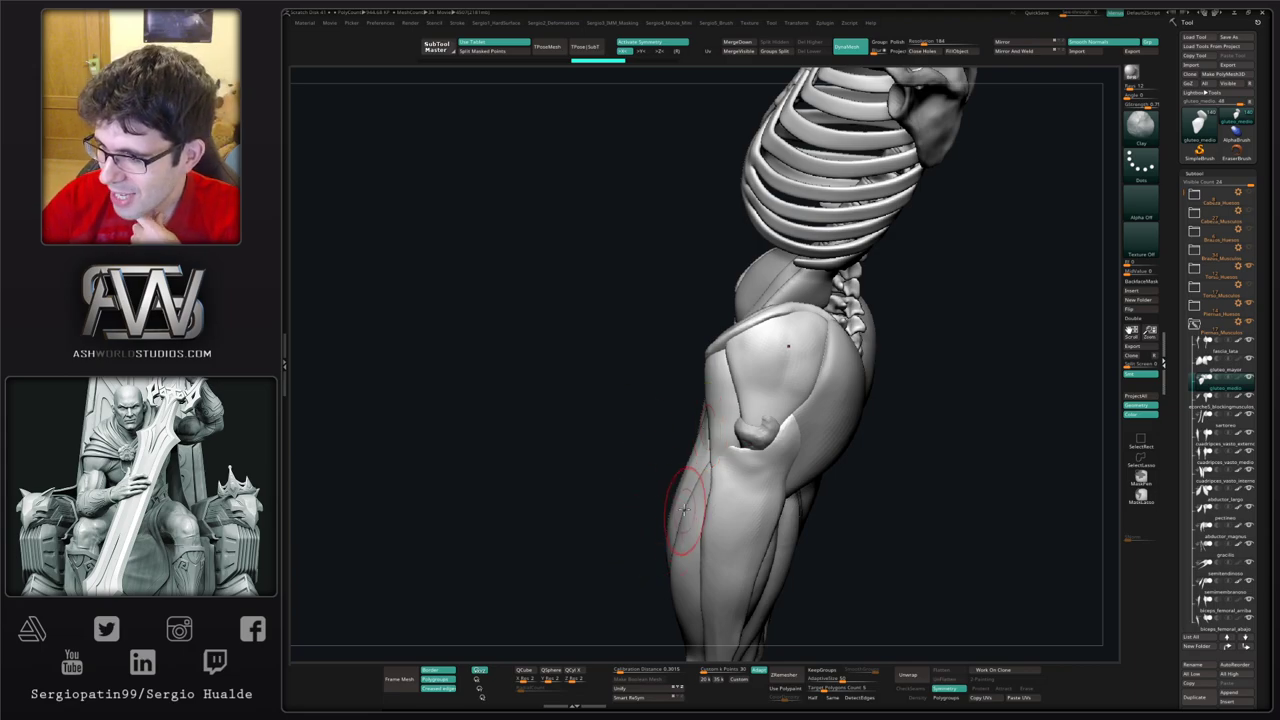
mouse_move(634, 480)
right_mouse_down()
mouse_move(700, 480)
mouse_move(672, 476)
mouse_move(686, 451)
right_mouse_up()
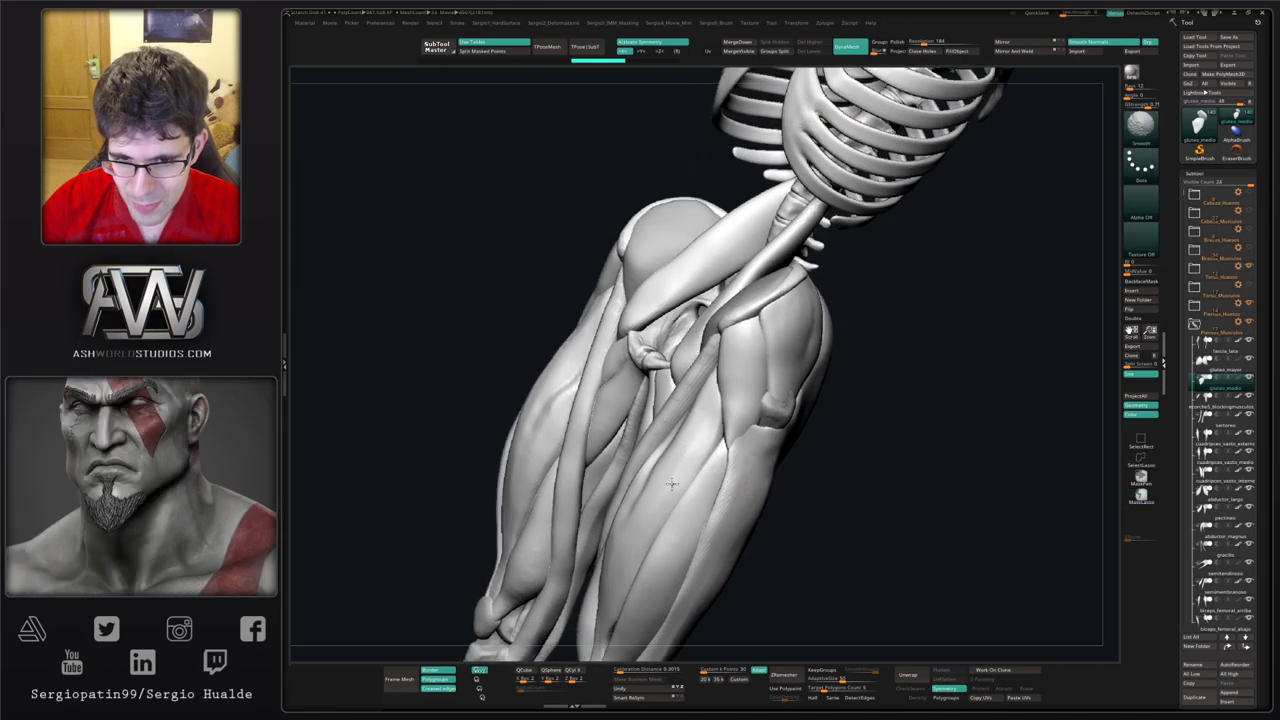
right_click_drag(697, 505, 700, 435)
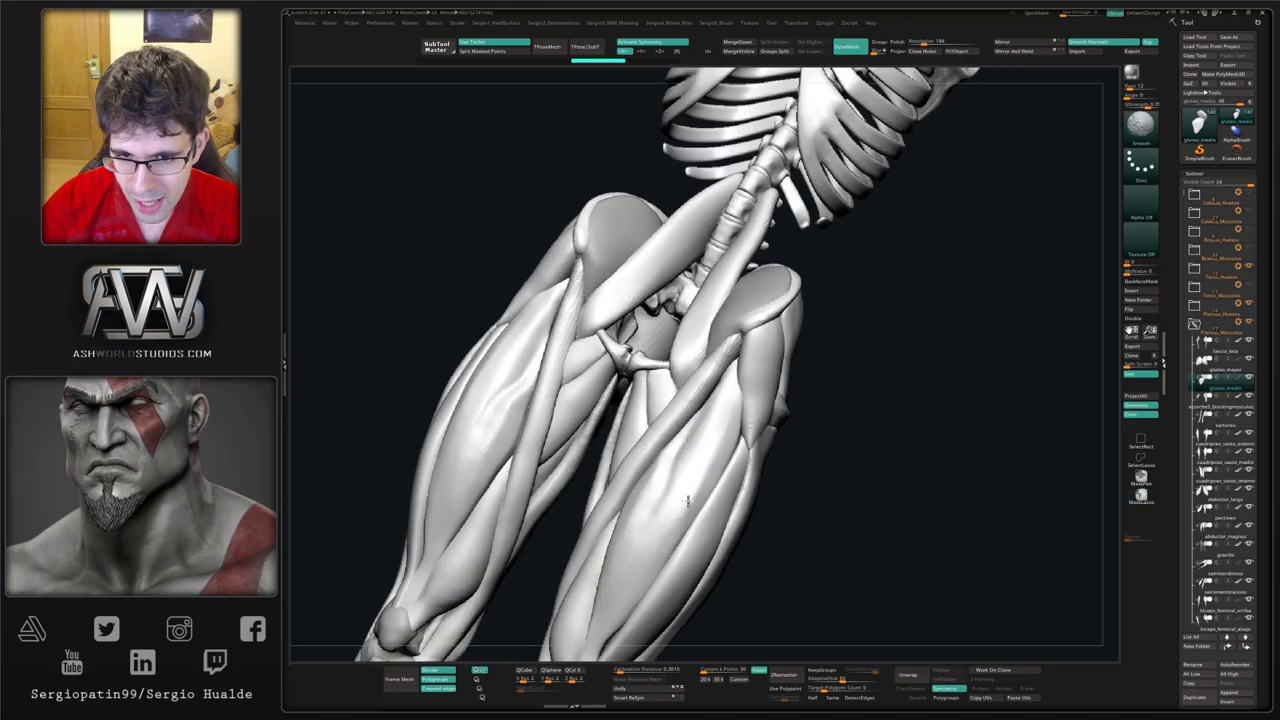
Step: Select cuadriceps_vasto_medio and examine the thigh volumes against the pelvis and rib cage from the front and side
left_click(687, 496, "alt")
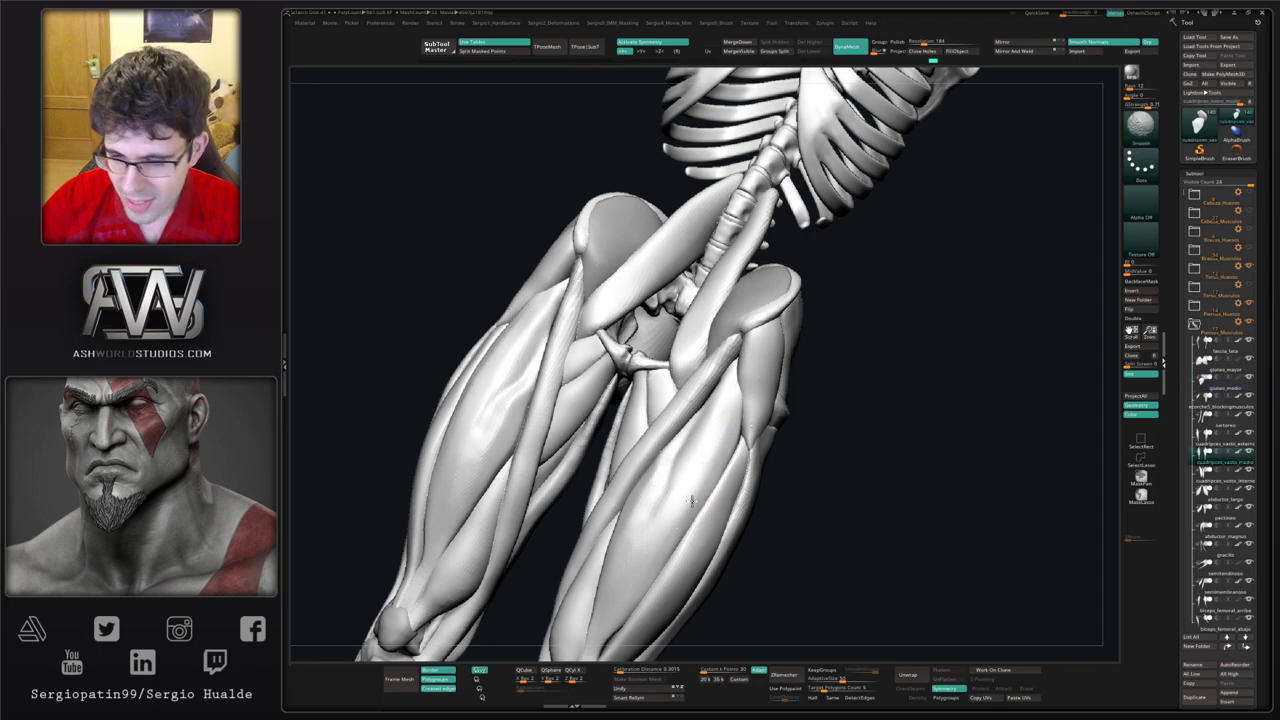
right_click_drag(686, 486, 694, 458, "ctrl")
mouse_move(694, 458)
right_mouse_down()
mouse_move(712, 487)
mouse_move(743, 486)
mouse_move(665, 496)
mouse_move(728, 396)
right_mouse_up()
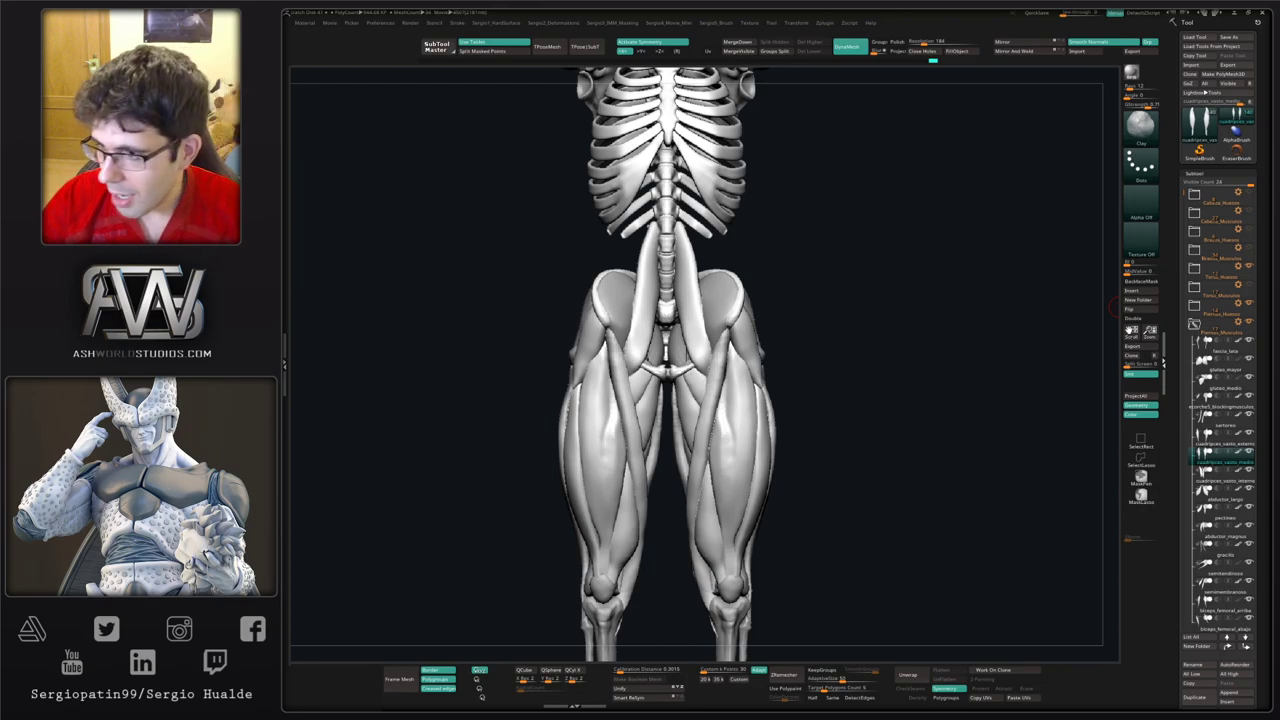
left_click_drag(903, 429, 960, 463)
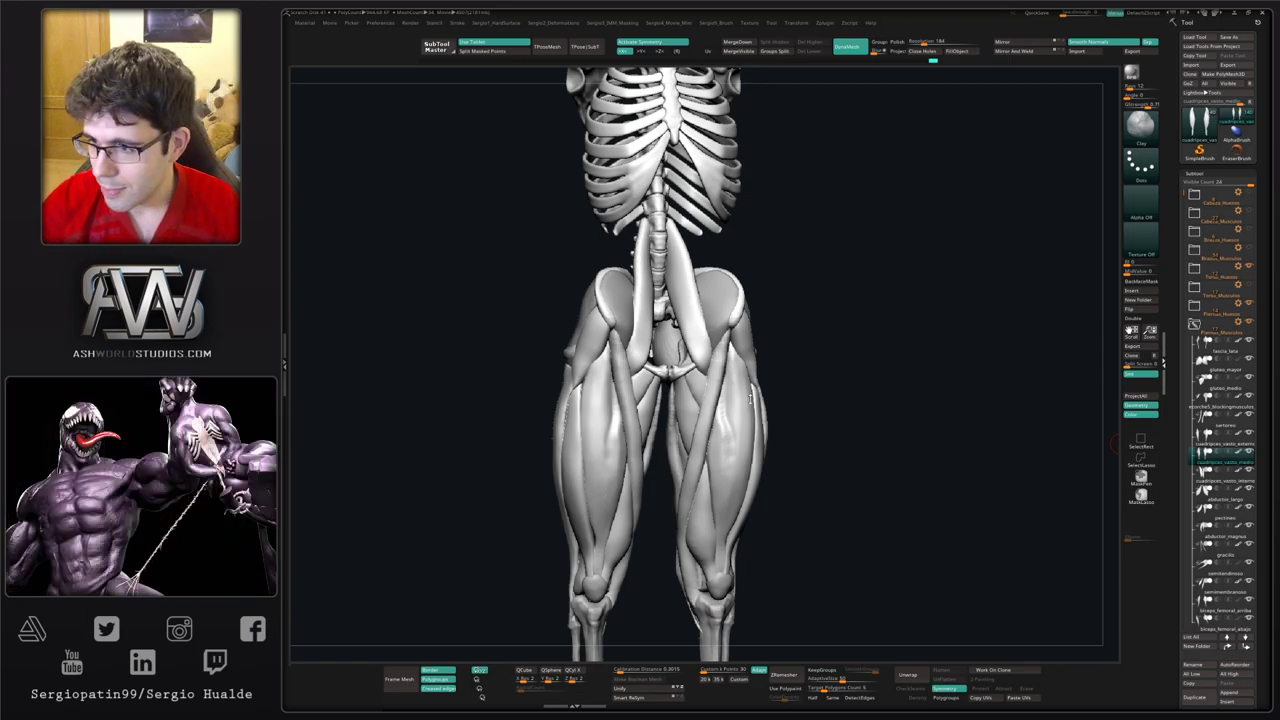
left_click_drag(811, 408, 801, 409)
right_click_drag(712, 454, 690, 398, "ctrl")
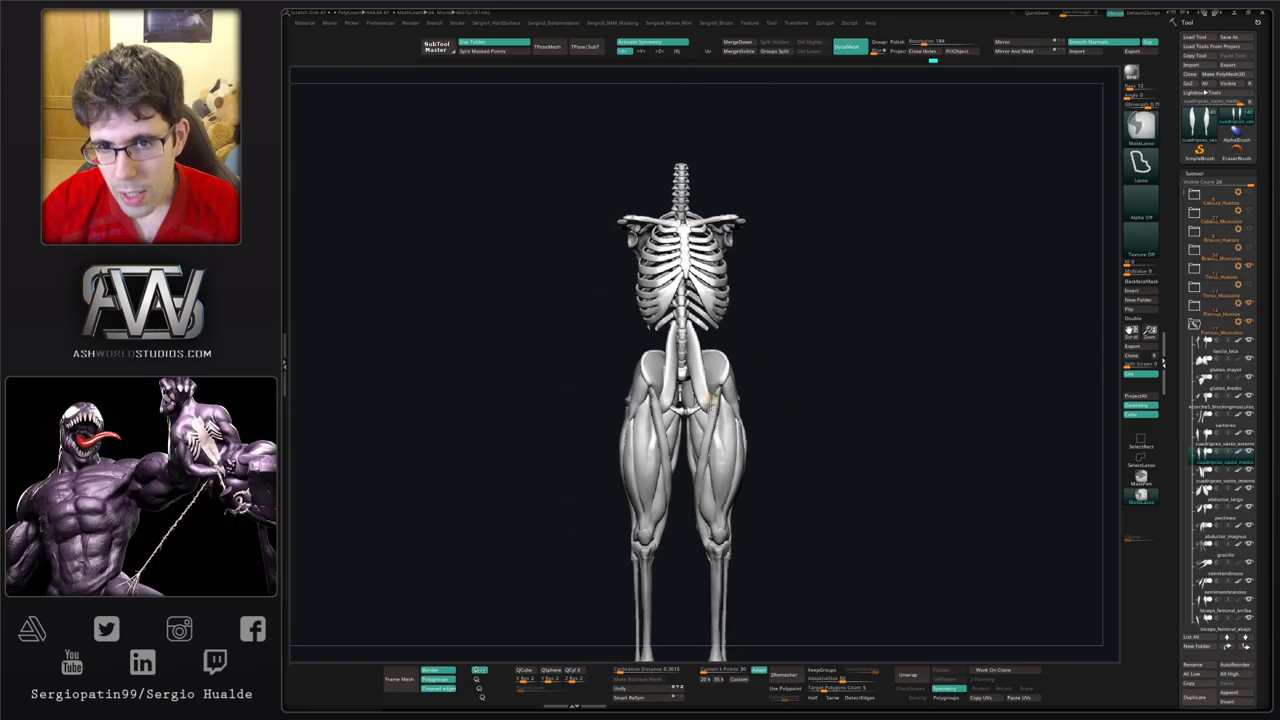
left_click_drag(786, 416, 760, 419)
right_click_drag(760, 420, 747, 396)
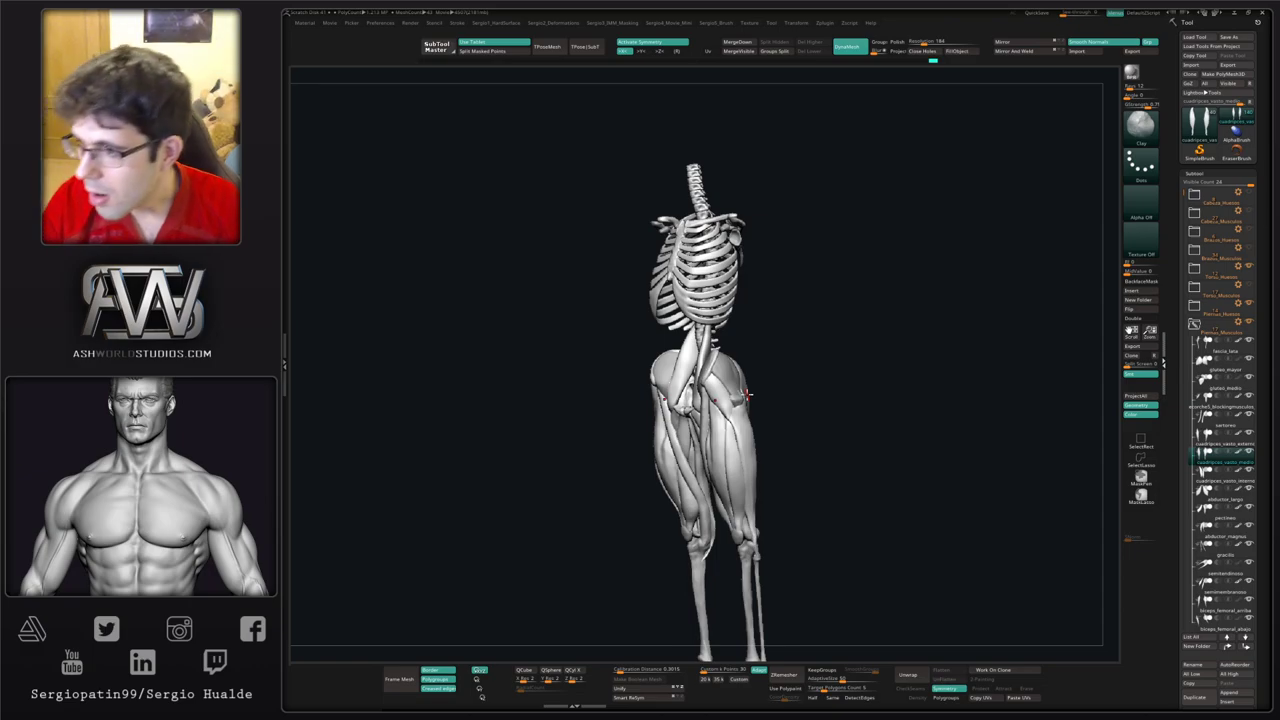
mouse_move(747, 396)
right_mouse_down()
mouse_move(814, 449)
mouse_move(857, 446)
mouse_move(754, 417)
mouse_move(768, 412)
mouse_move(780, 446)
mouse_move(663, 389)
mouse_move(769, 457)
mouse_move(680, 423)
right_mouse_up()
key("ctrl")
right_click_drag(723, 367, 757, 410, "ctrl")
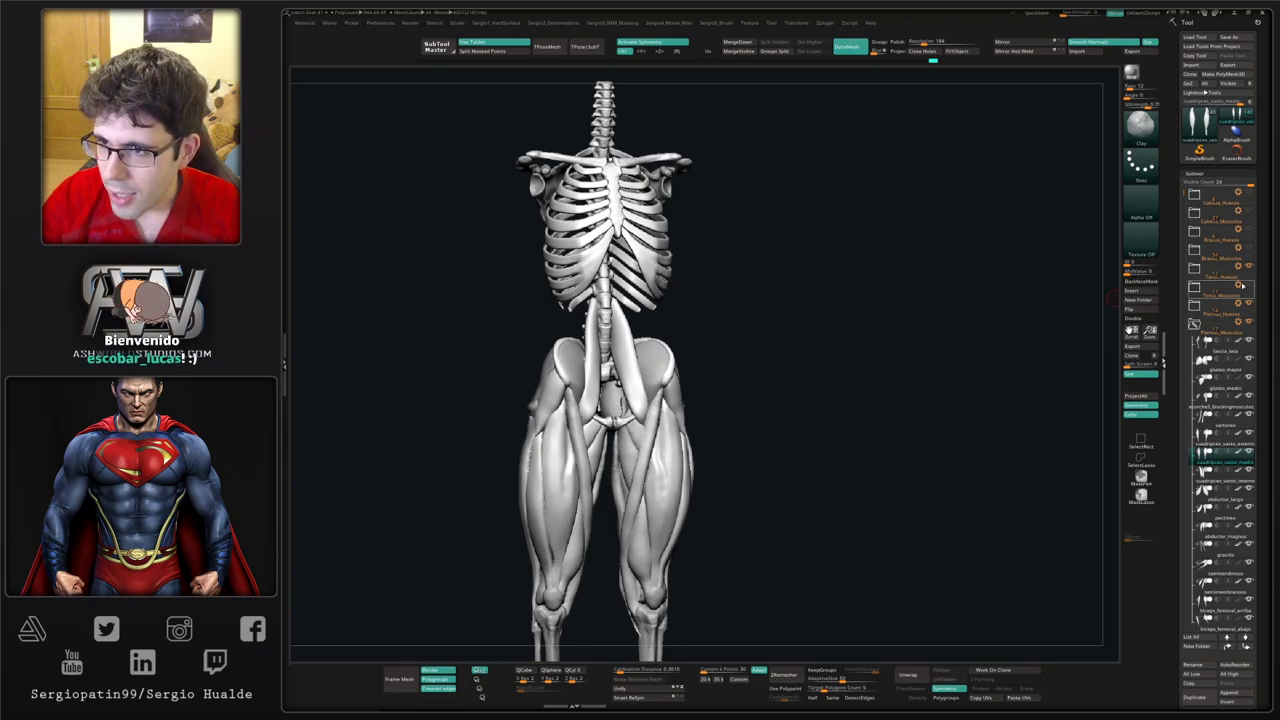
Step: Show the torso muscle folder and the arm and head bone and muscle folders, and review the complete figure from all sides
left_click(1248, 284)
left_click(1248, 247)
left_click(1249, 229)
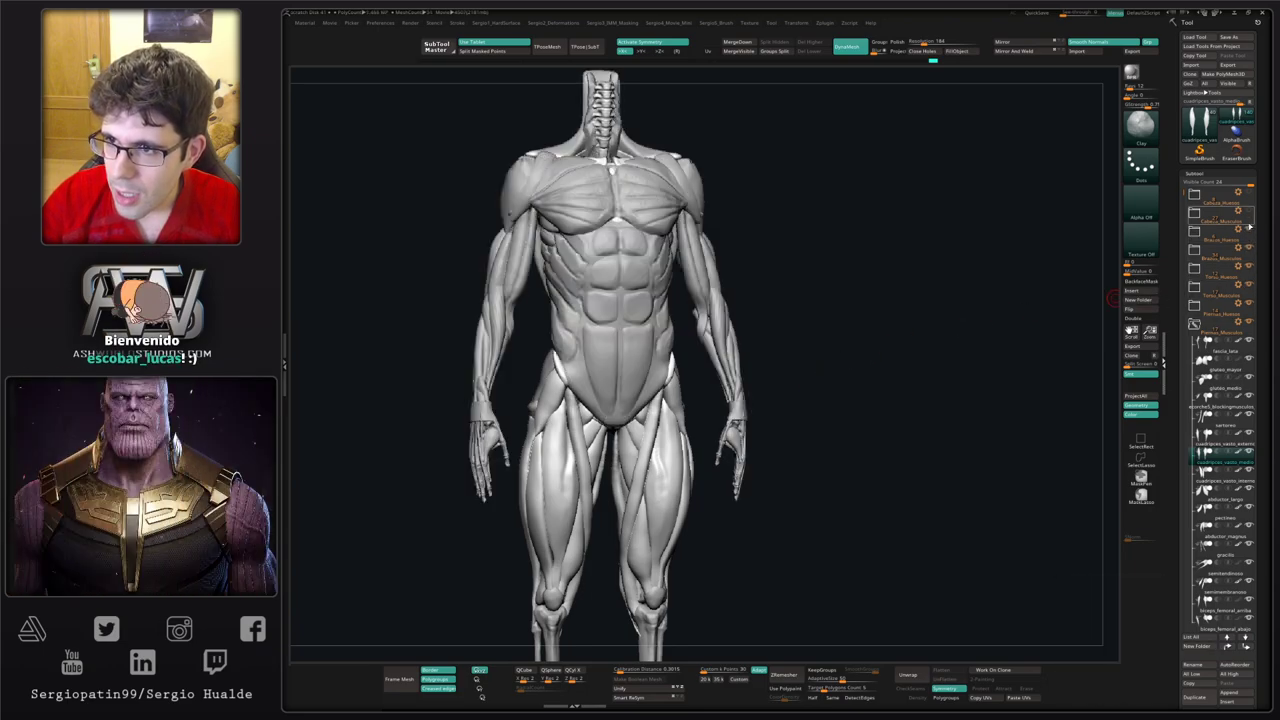
left_click(1249, 210)
left_click(1249, 192)
right_click_drag(845, 365, 828, 268, "ctrl")
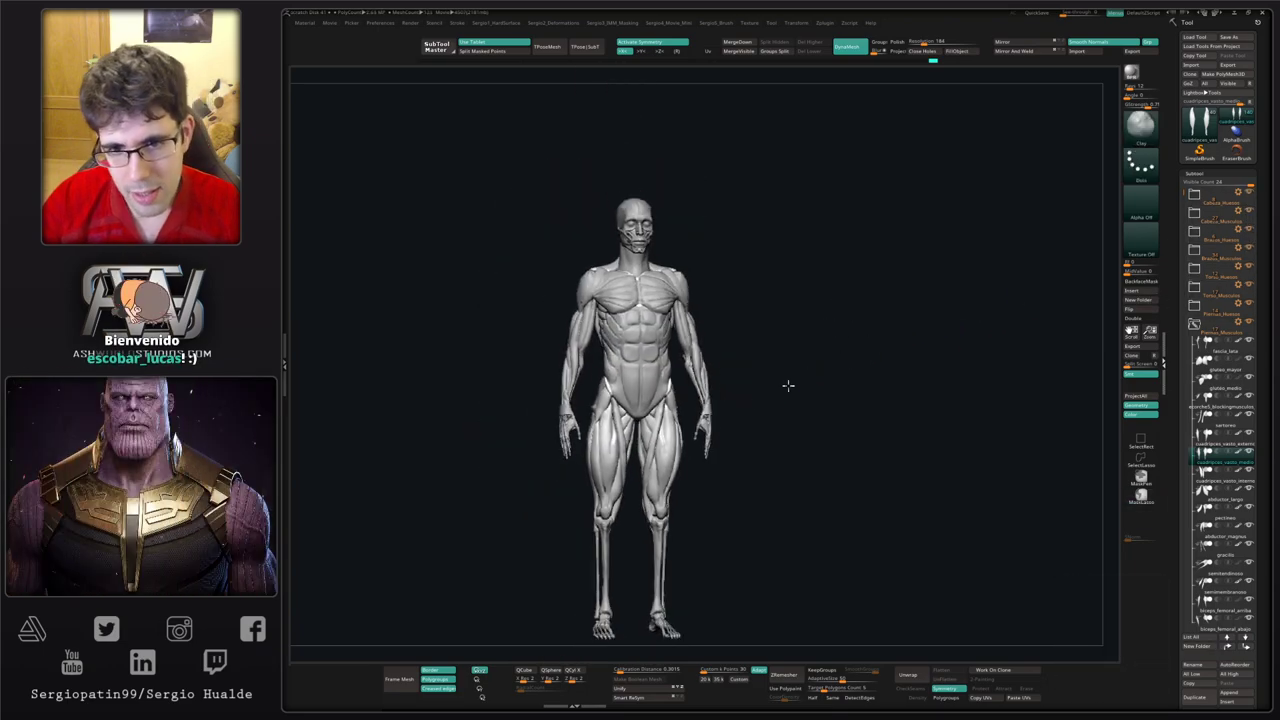
mouse_move(788, 340)
right_mouse_down("ctrl")
mouse_move(784, 386)
mouse_move(794, 351)
mouse_move(831, 340)
mouse_move(774, 349)
mouse_move(706, 399)
mouse_move(713, 422)
mouse_move(711, 310)
right_mouse_up("ctrl")
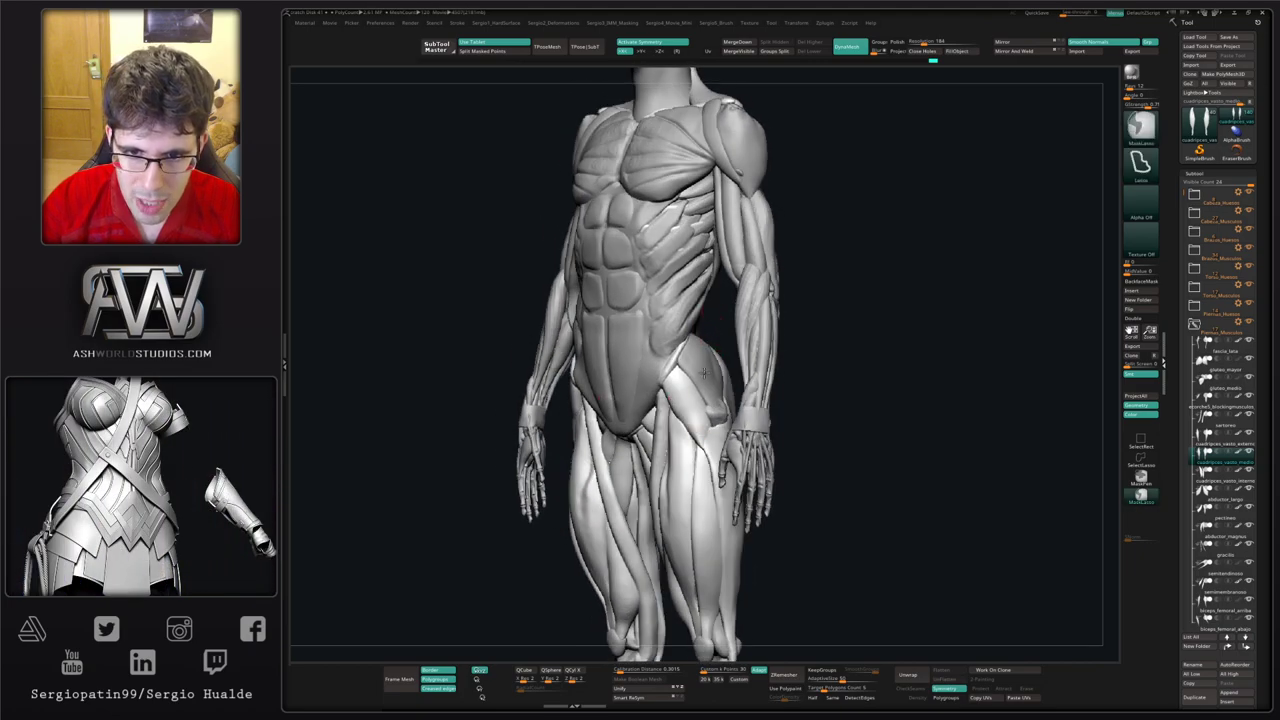
right_click_drag(713, 355, 742, 370)
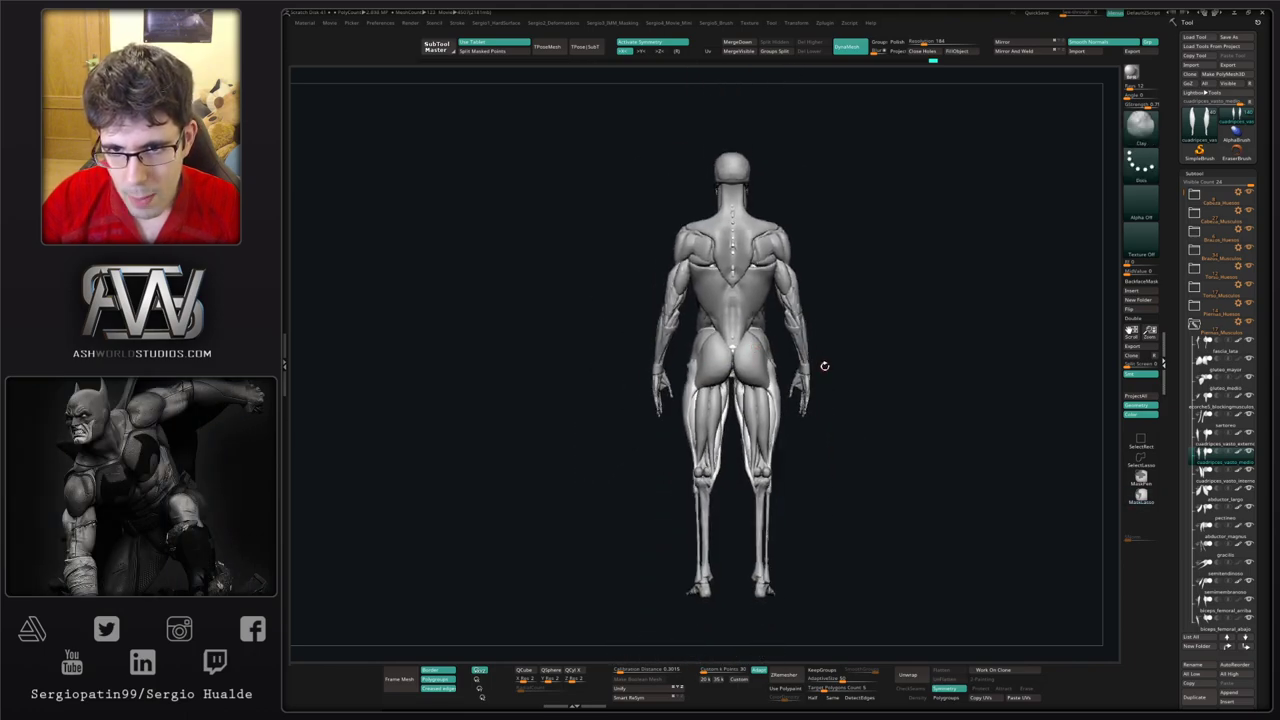
right_click_drag(826, 366, 767, 411)
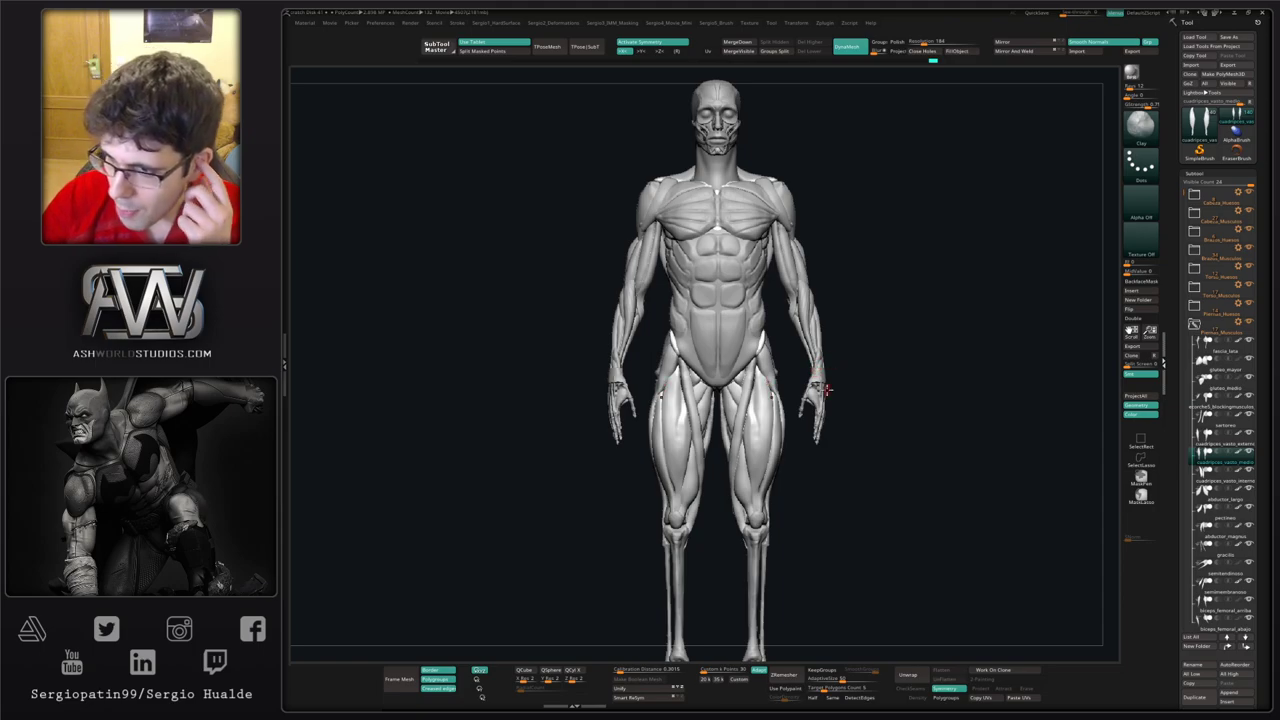